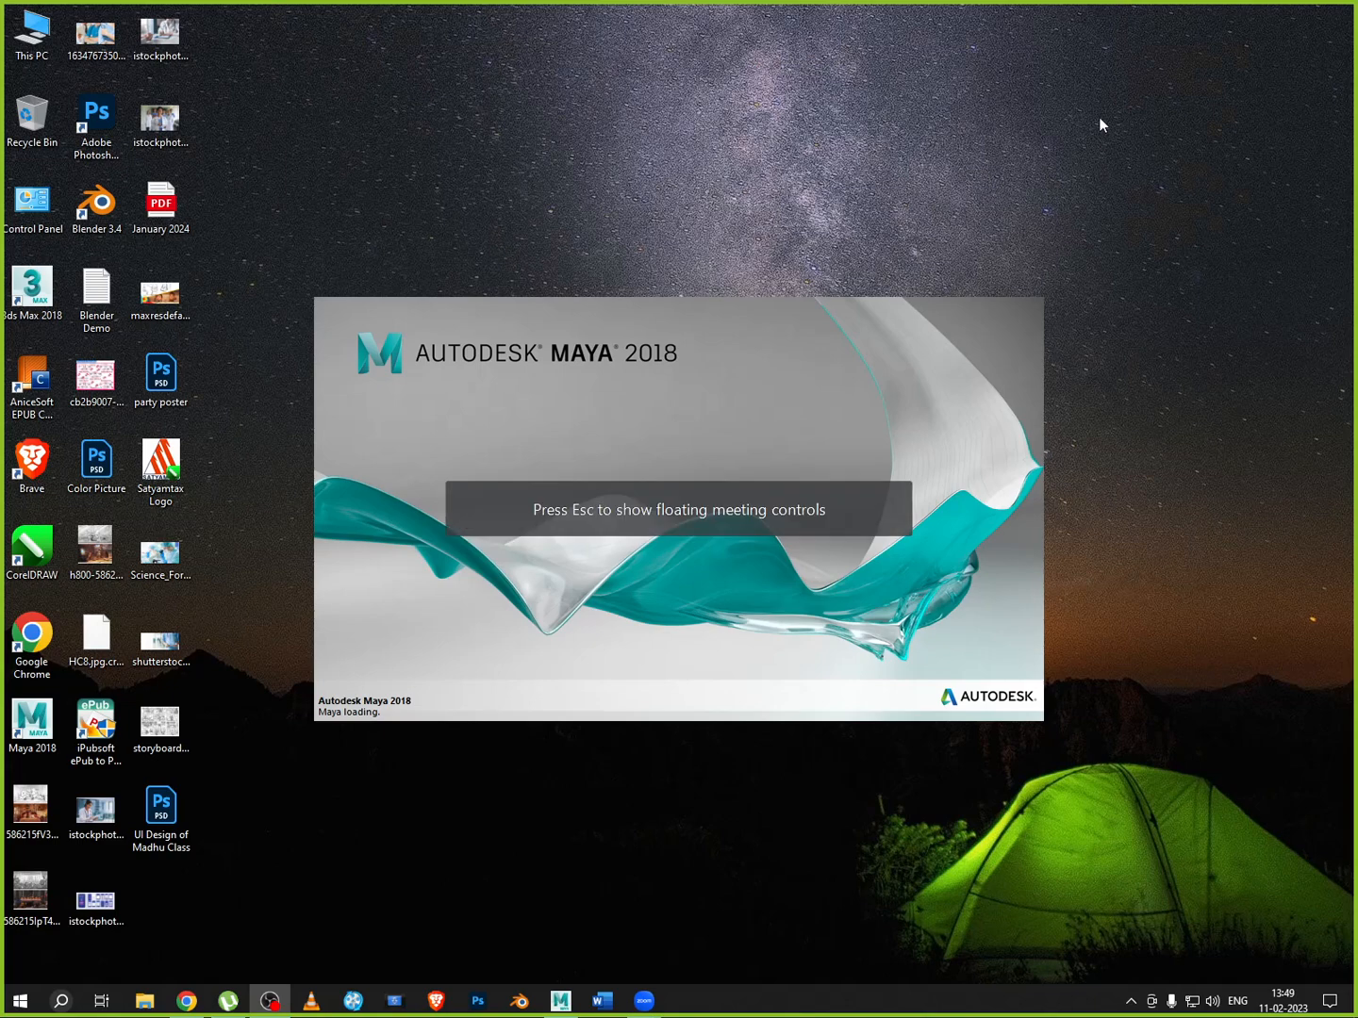
pyautogui.rightClick(1069, 579)
pyautogui.click(1116, 630)
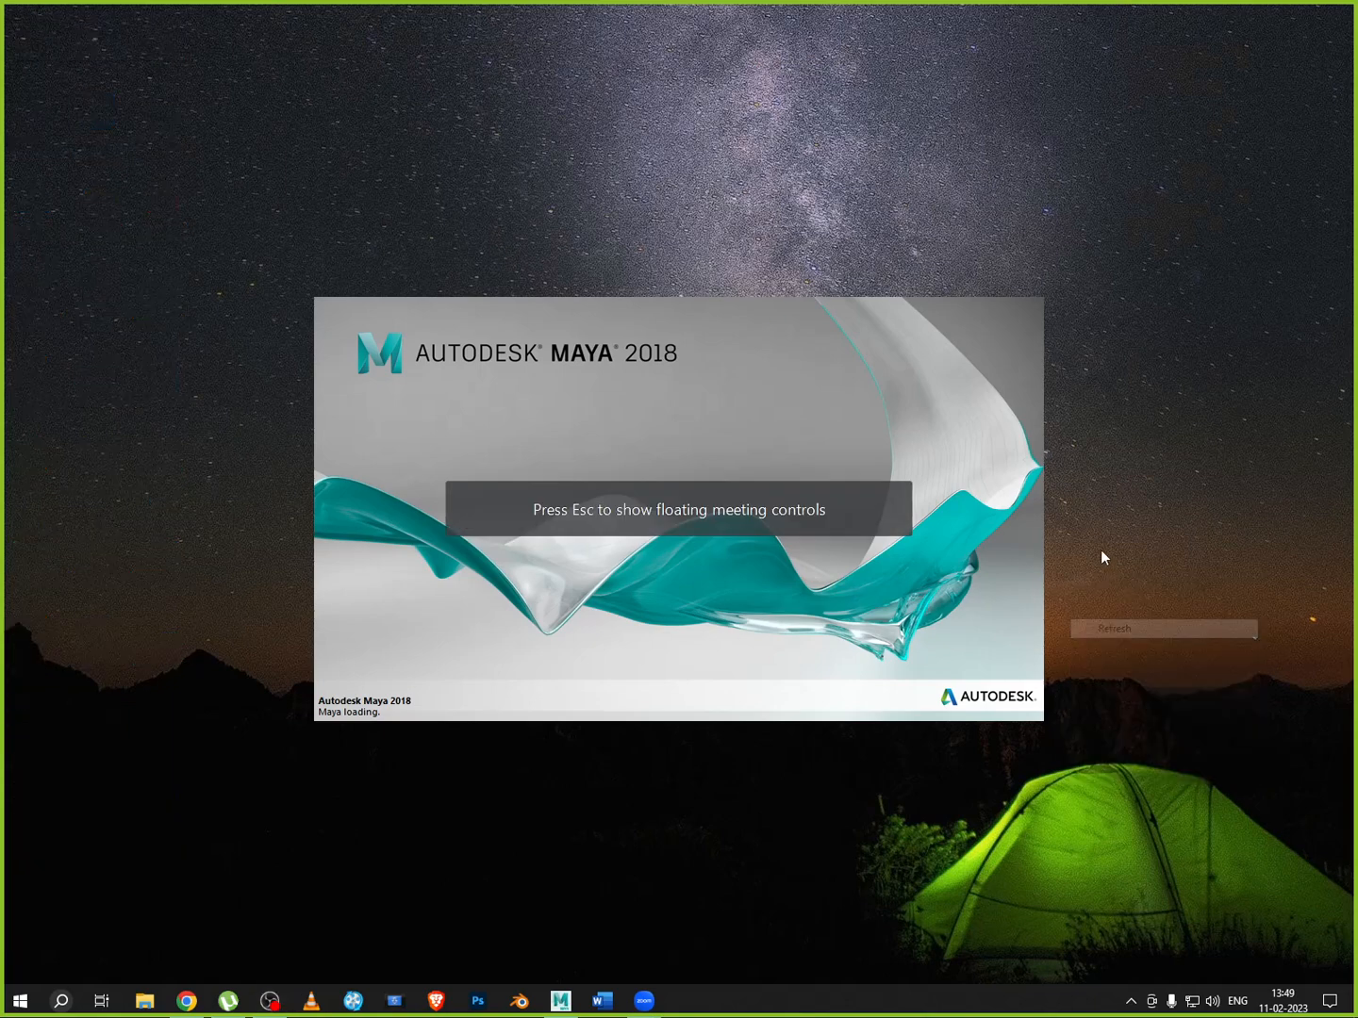
pyautogui.rightClick(1097, 523)
pyautogui.click(1122, 574)
pyautogui.rightClick(1122, 515)
pyautogui.click(1148, 564)
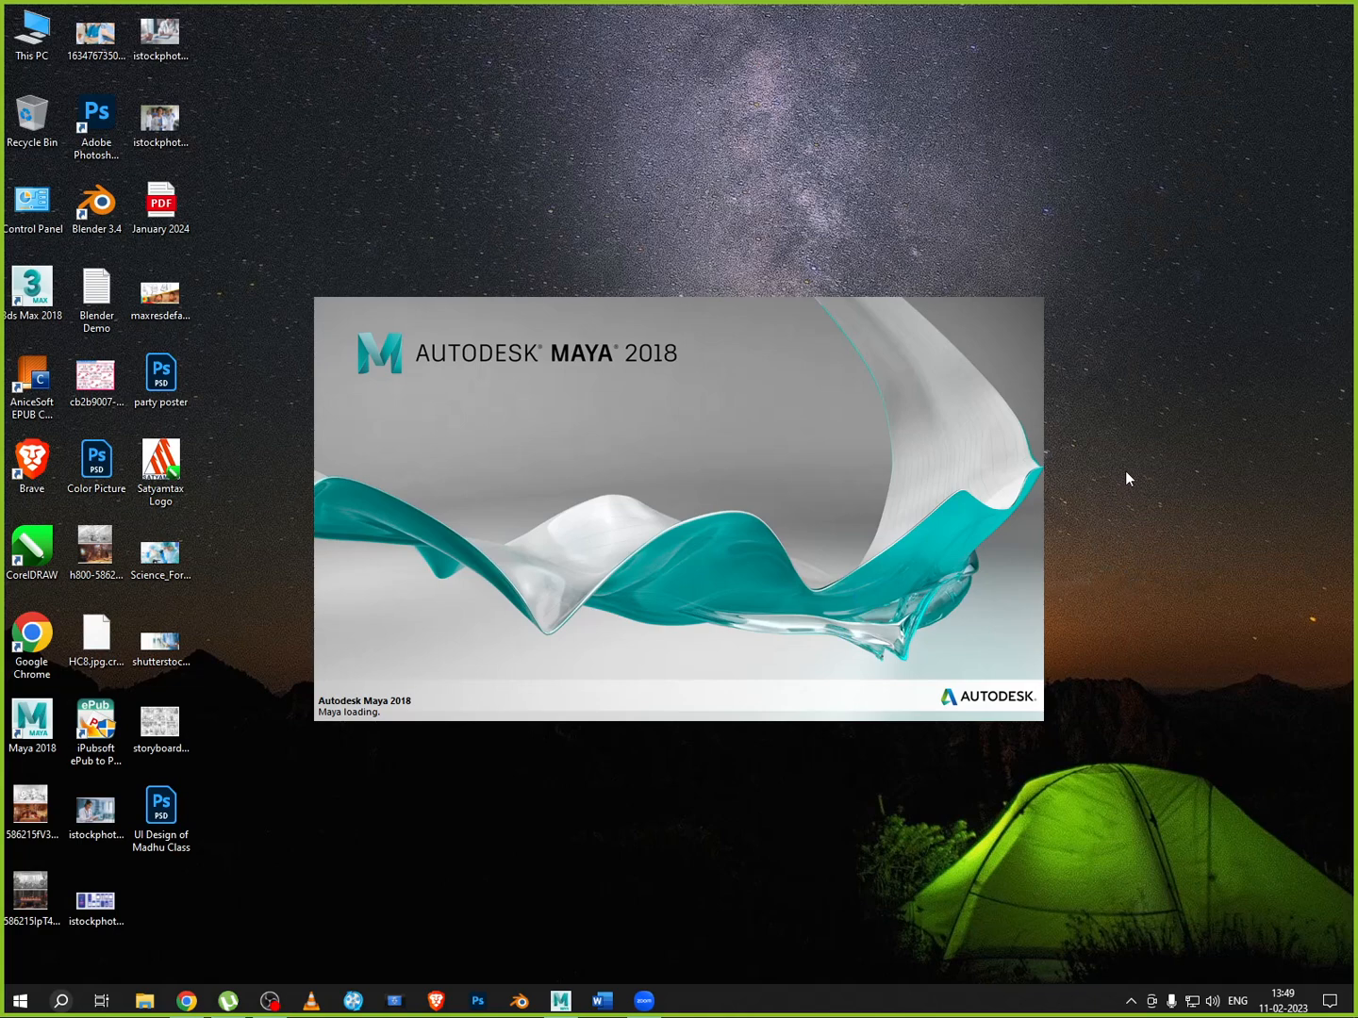
pyautogui.rightClick(1124, 471)
pyautogui.click(1167, 516)
pyautogui.rightClick(1122, 468)
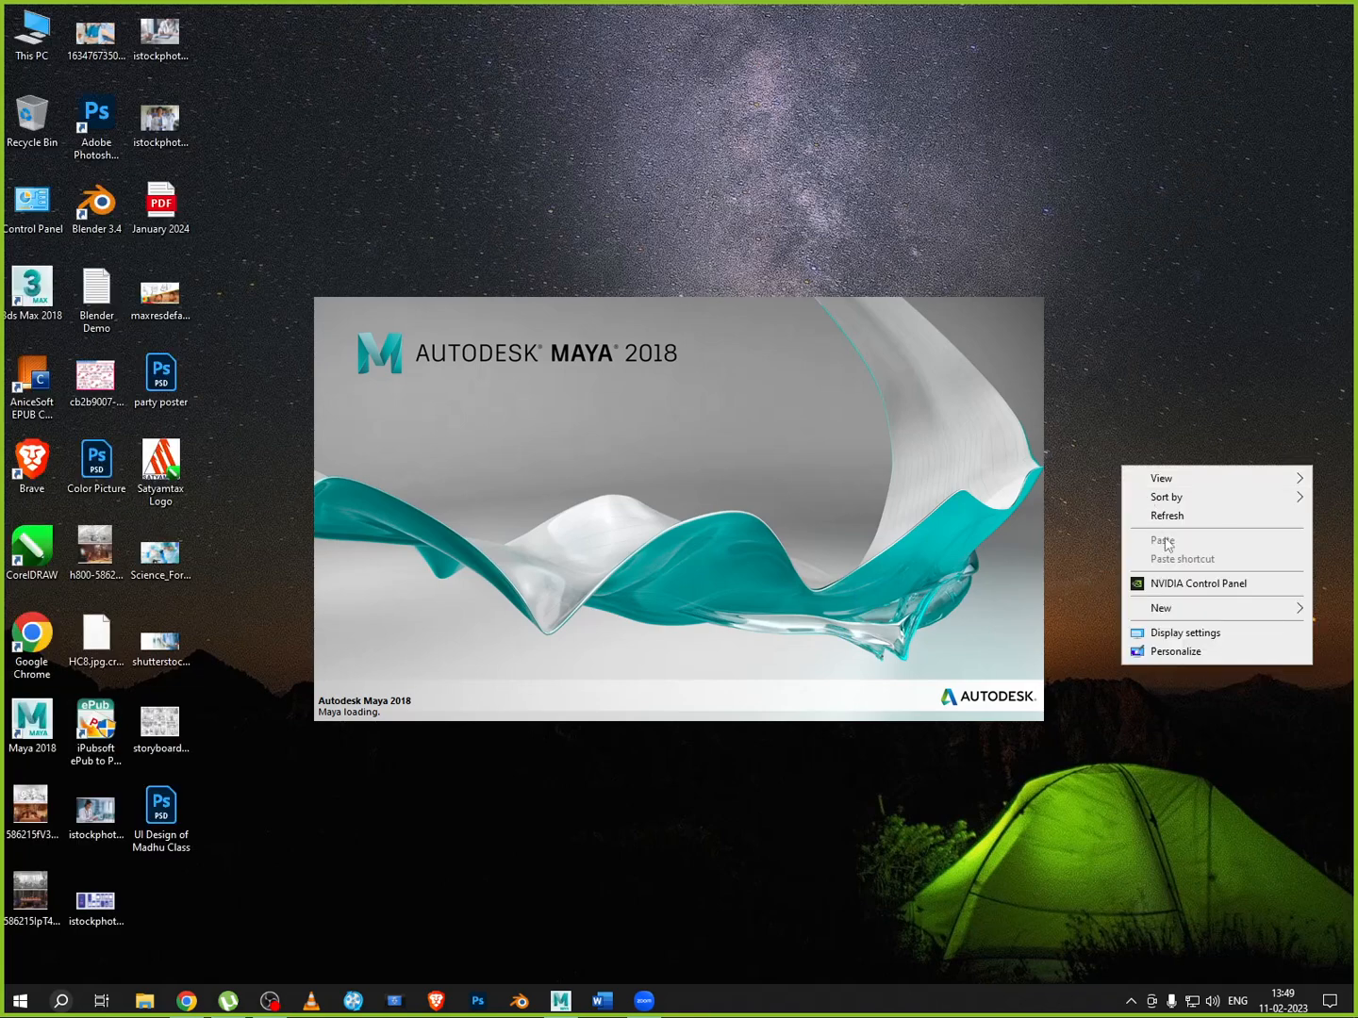
pyautogui.click(1167, 518)
pyautogui.rightClick(1117, 425)
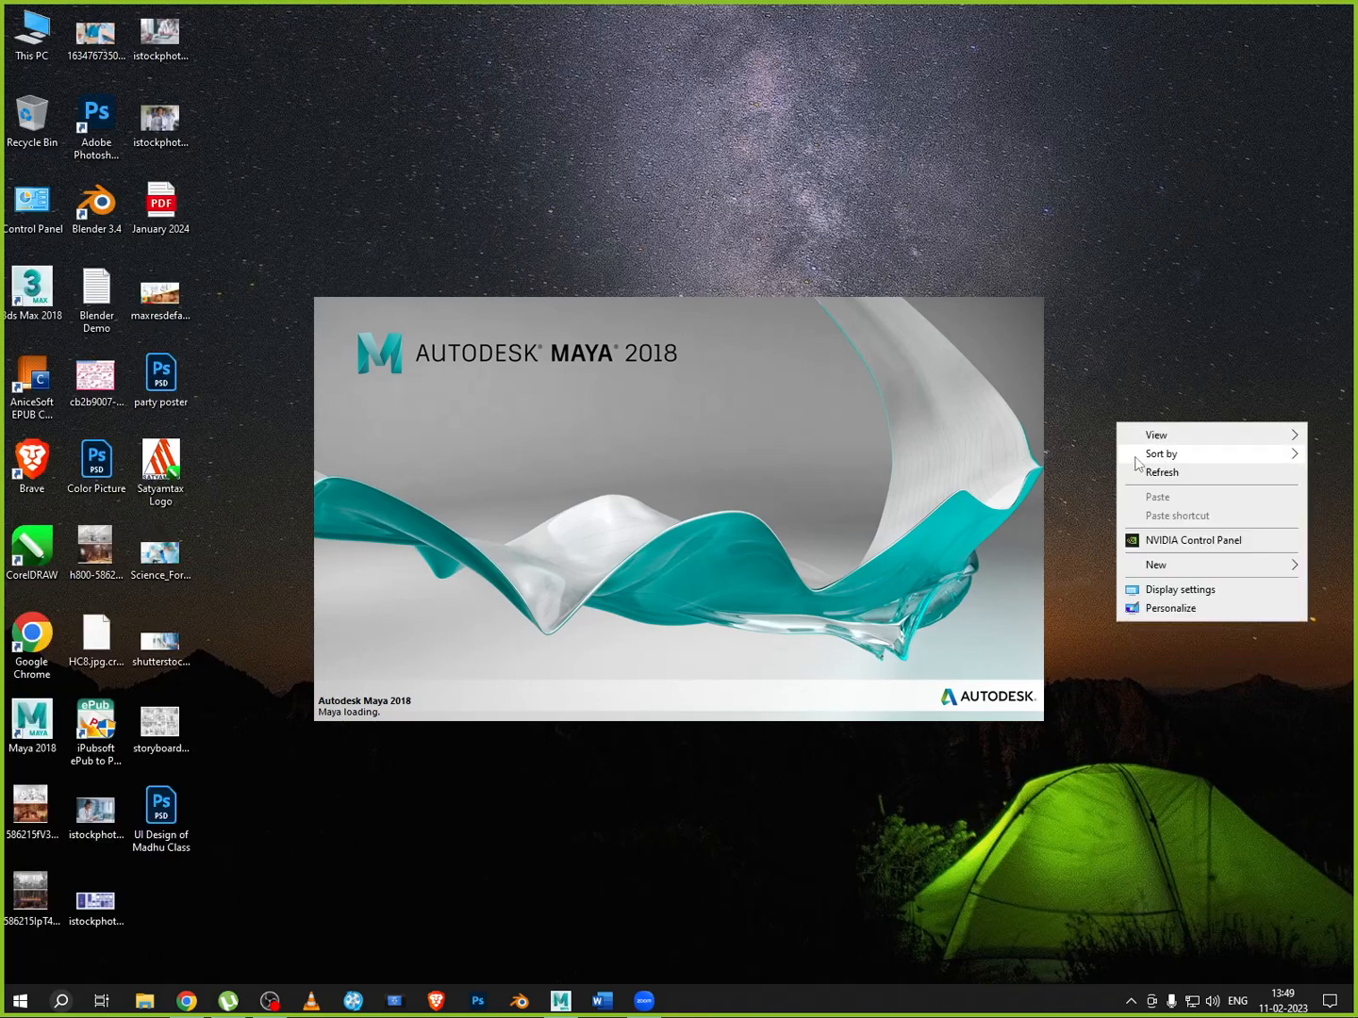
pyautogui.click(1159, 474)
pyautogui.rightClick(1122, 423)
pyautogui.click(1174, 474)
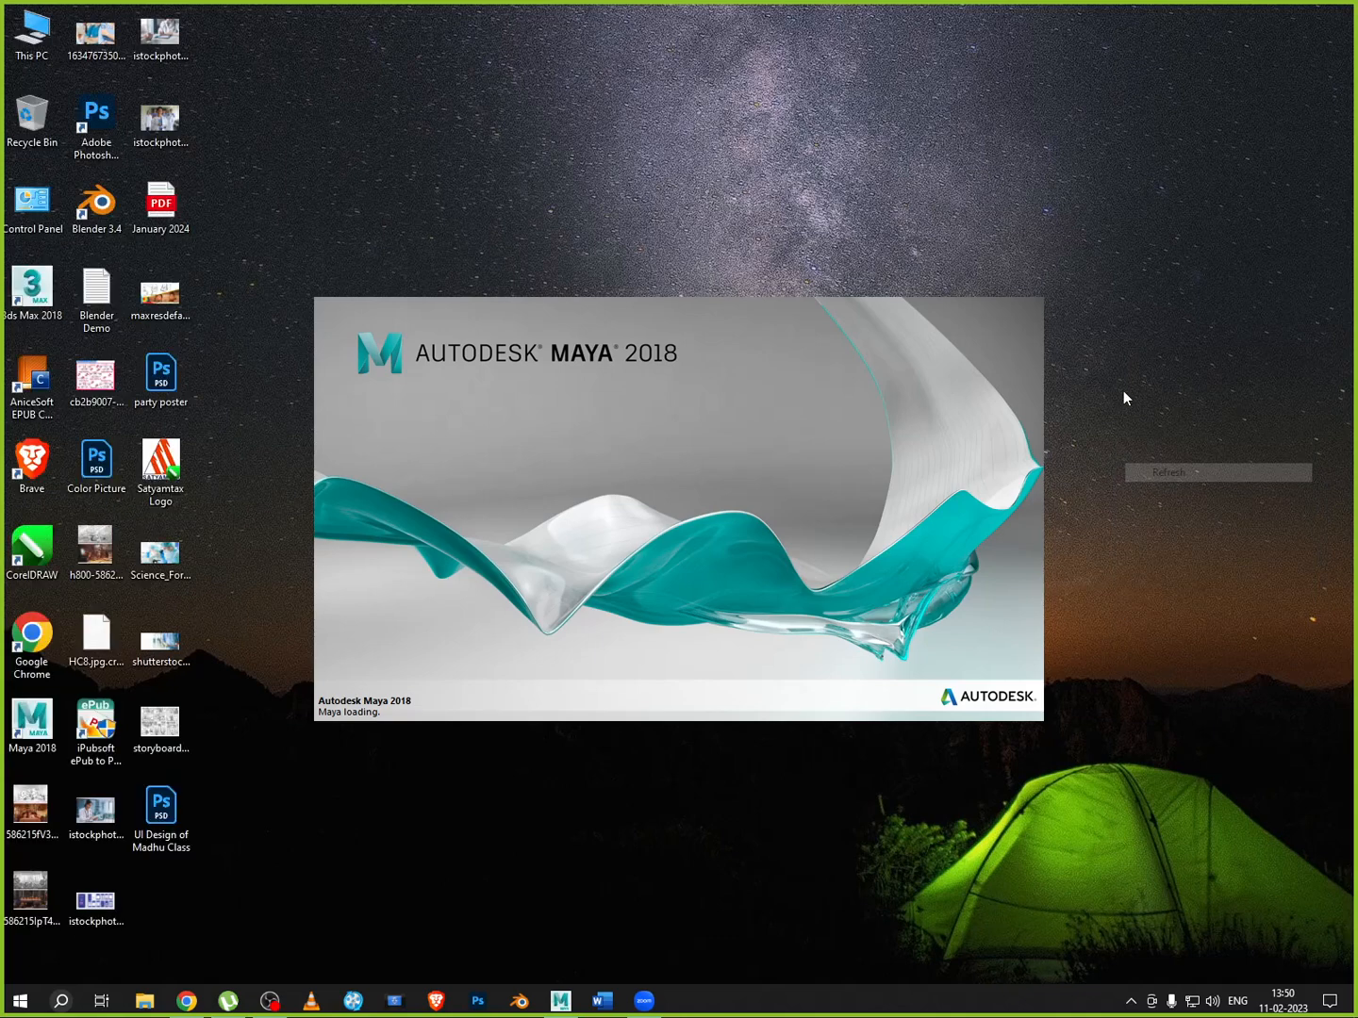
pyautogui.rightClick(1124, 393)
pyautogui.click(1167, 443)
pyautogui.rightClick(1138, 376)
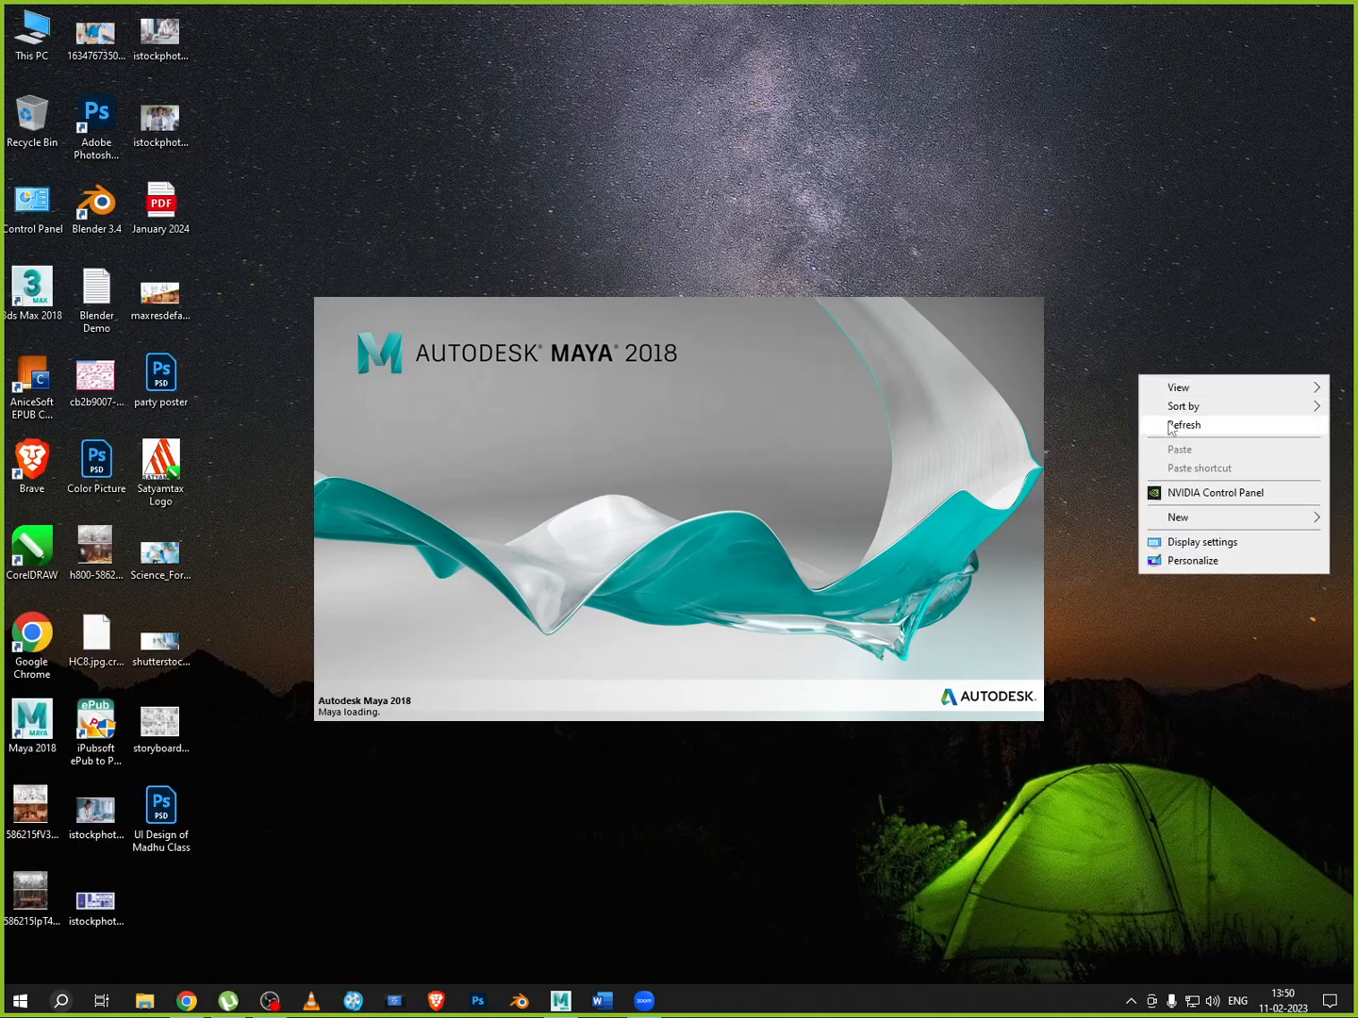
pyautogui.click(1169, 426)
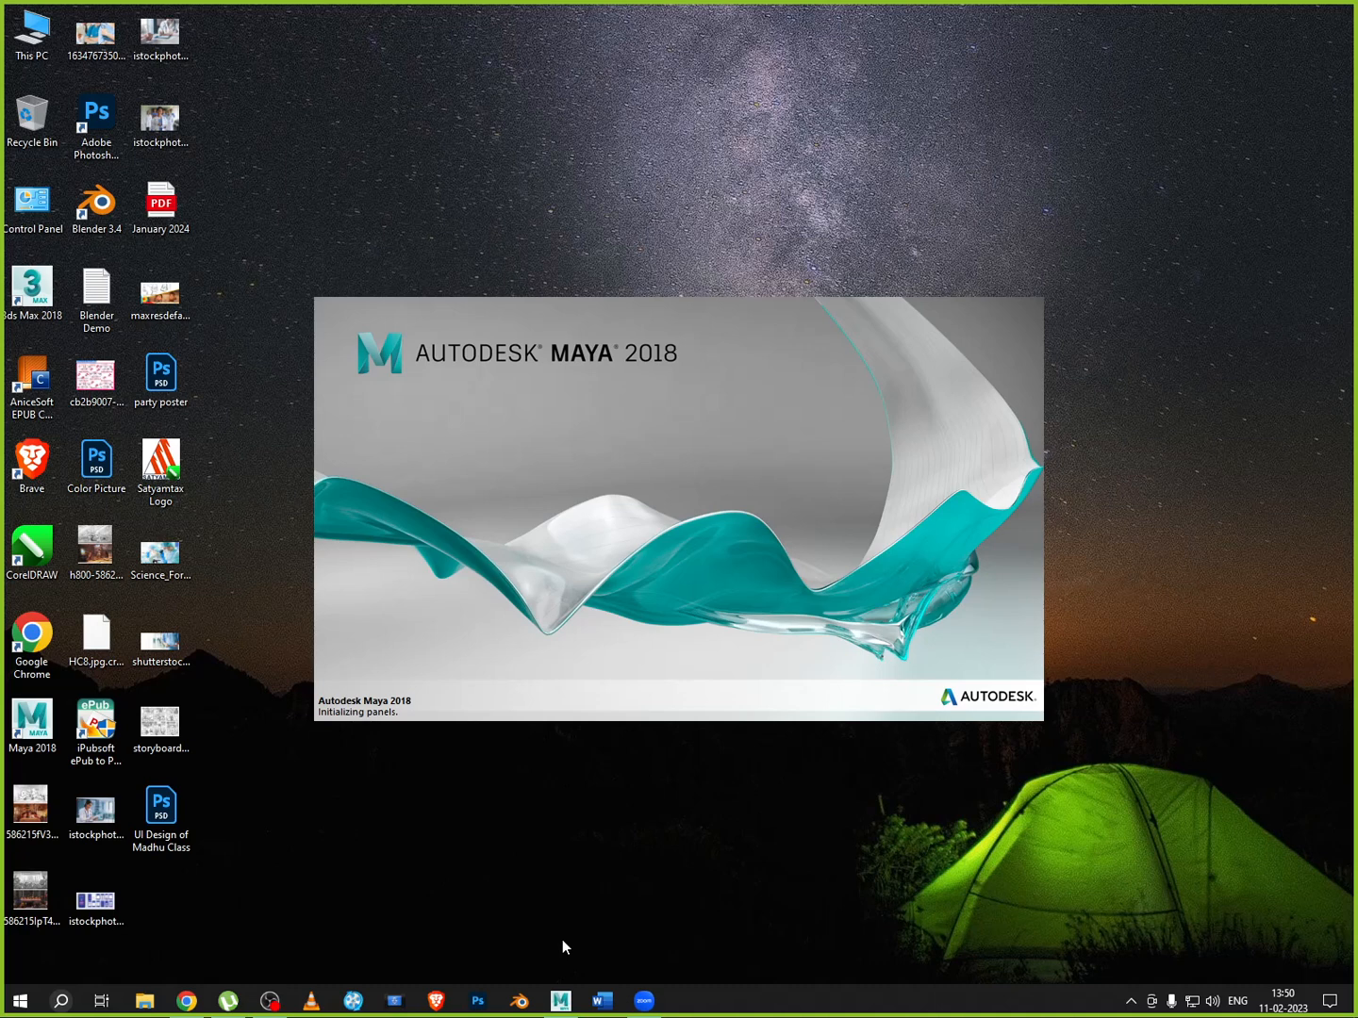
pyautogui.rightClick(1076, 510)
pyautogui.click(1114, 560)
pyautogui.rightClick(1106, 492)
pyautogui.click(1125, 540)
pyautogui.rightClick(1091, 468)
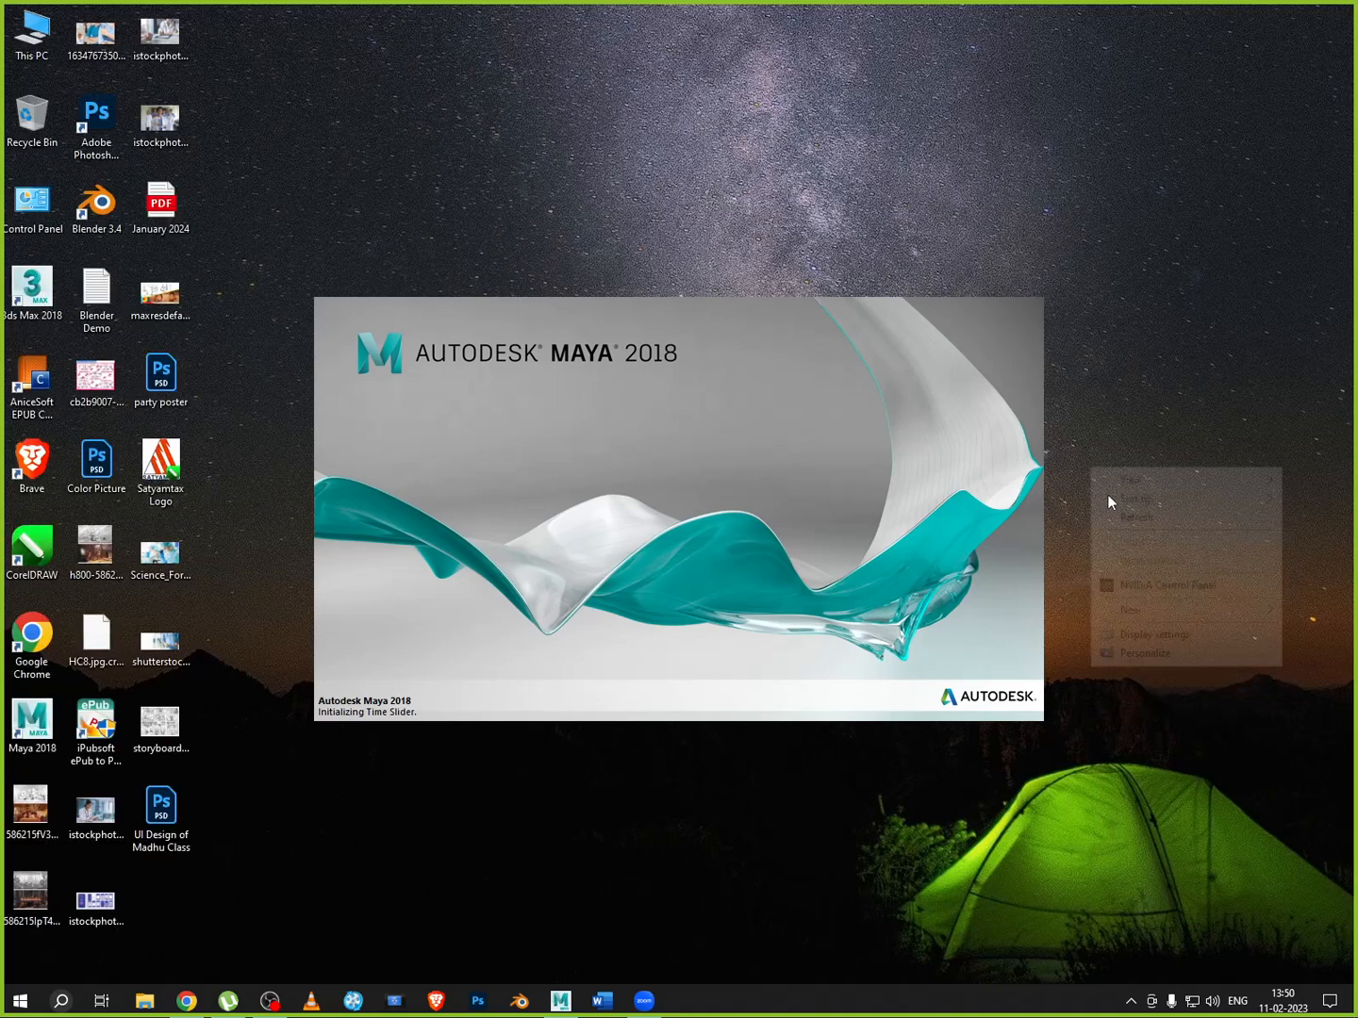
pyautogui.click(1119, 516)
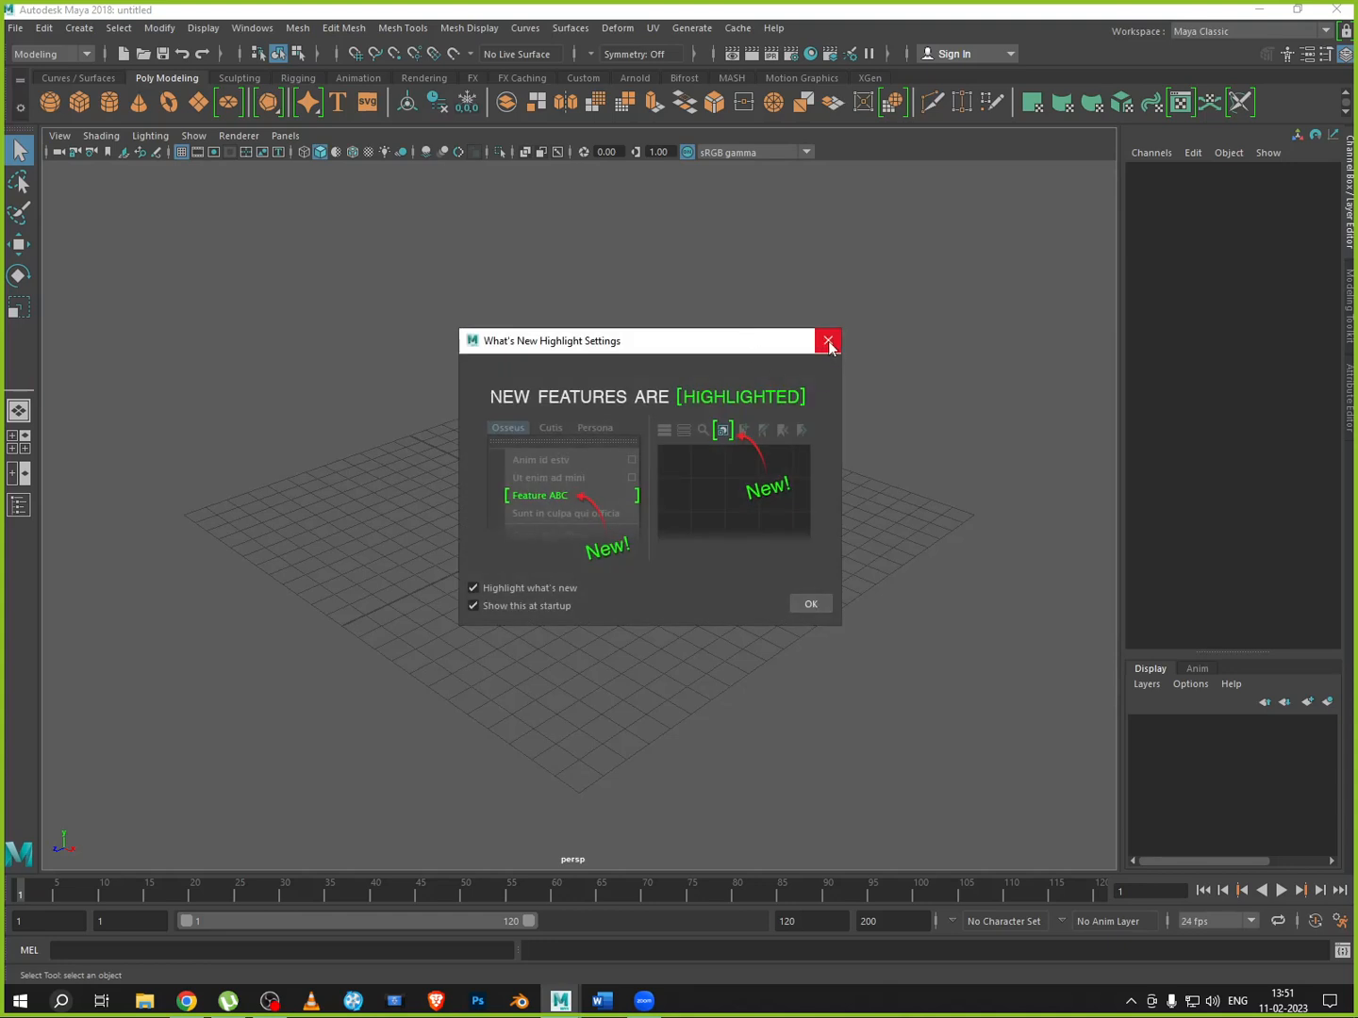
# Dismiss the What's New highlight settings and open the recent scene Eyes_model.0004.mb without saving the untitled scene
pyautogui.click(837, 349)
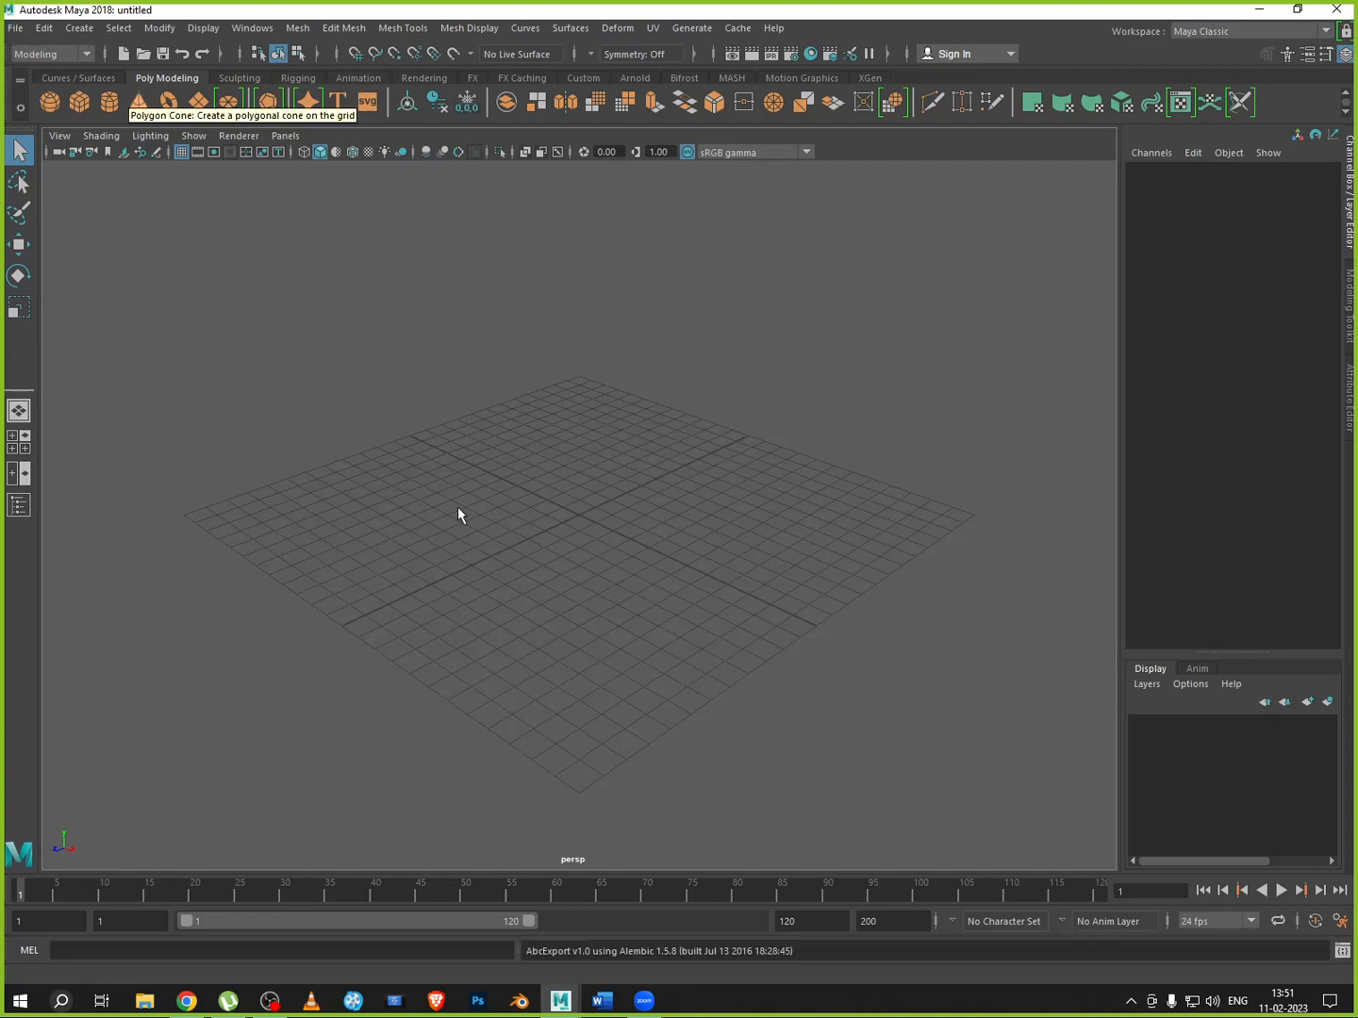
pyautogui.click(17, 28)
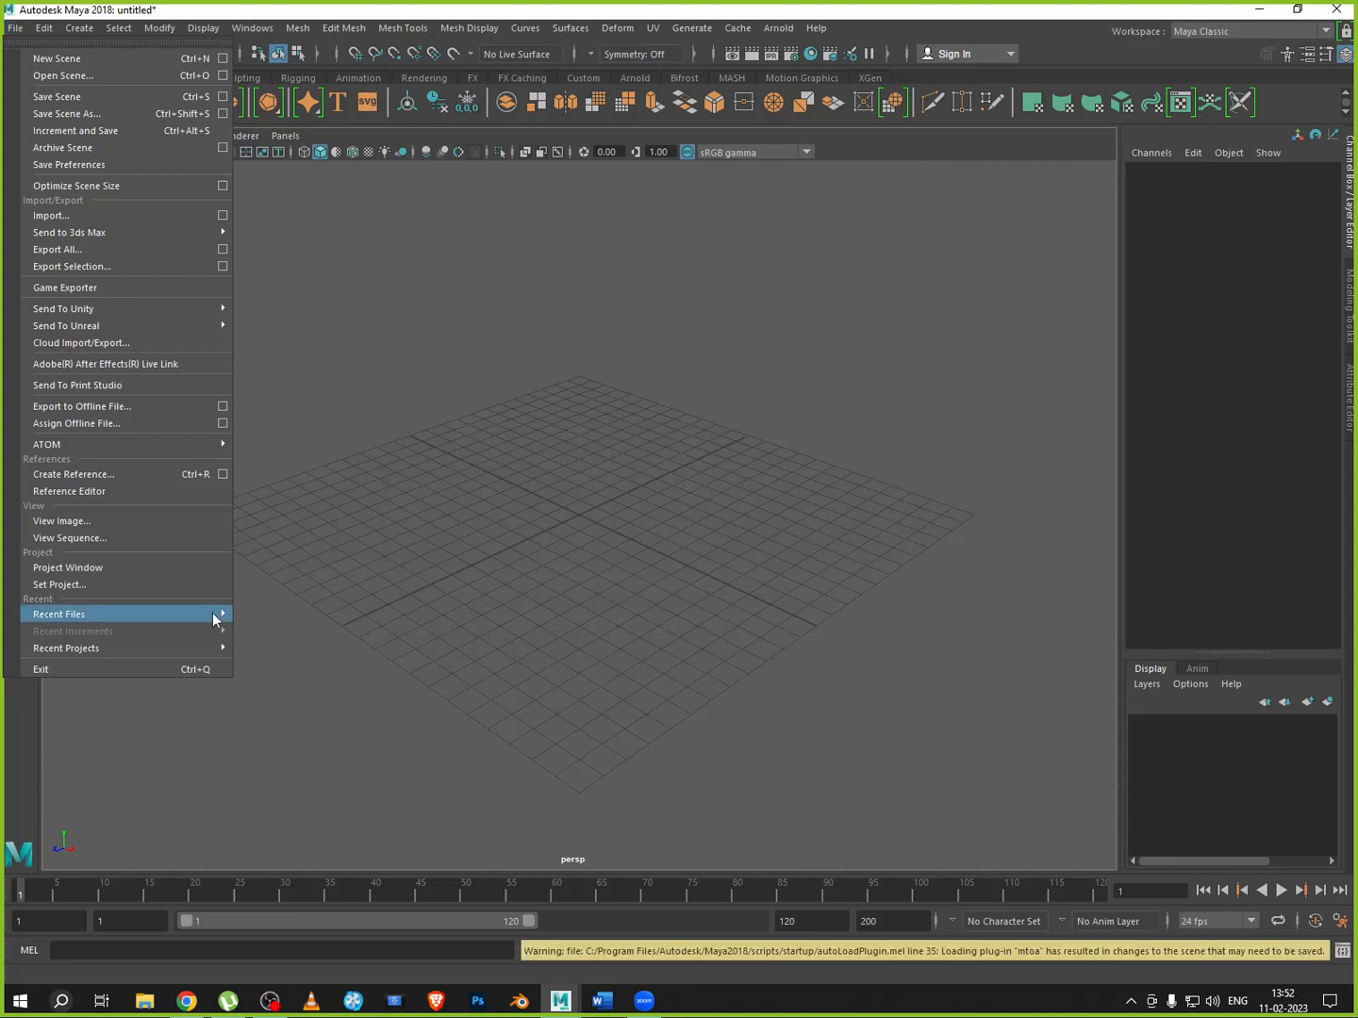
pyautogui.moveTo(216, 619)
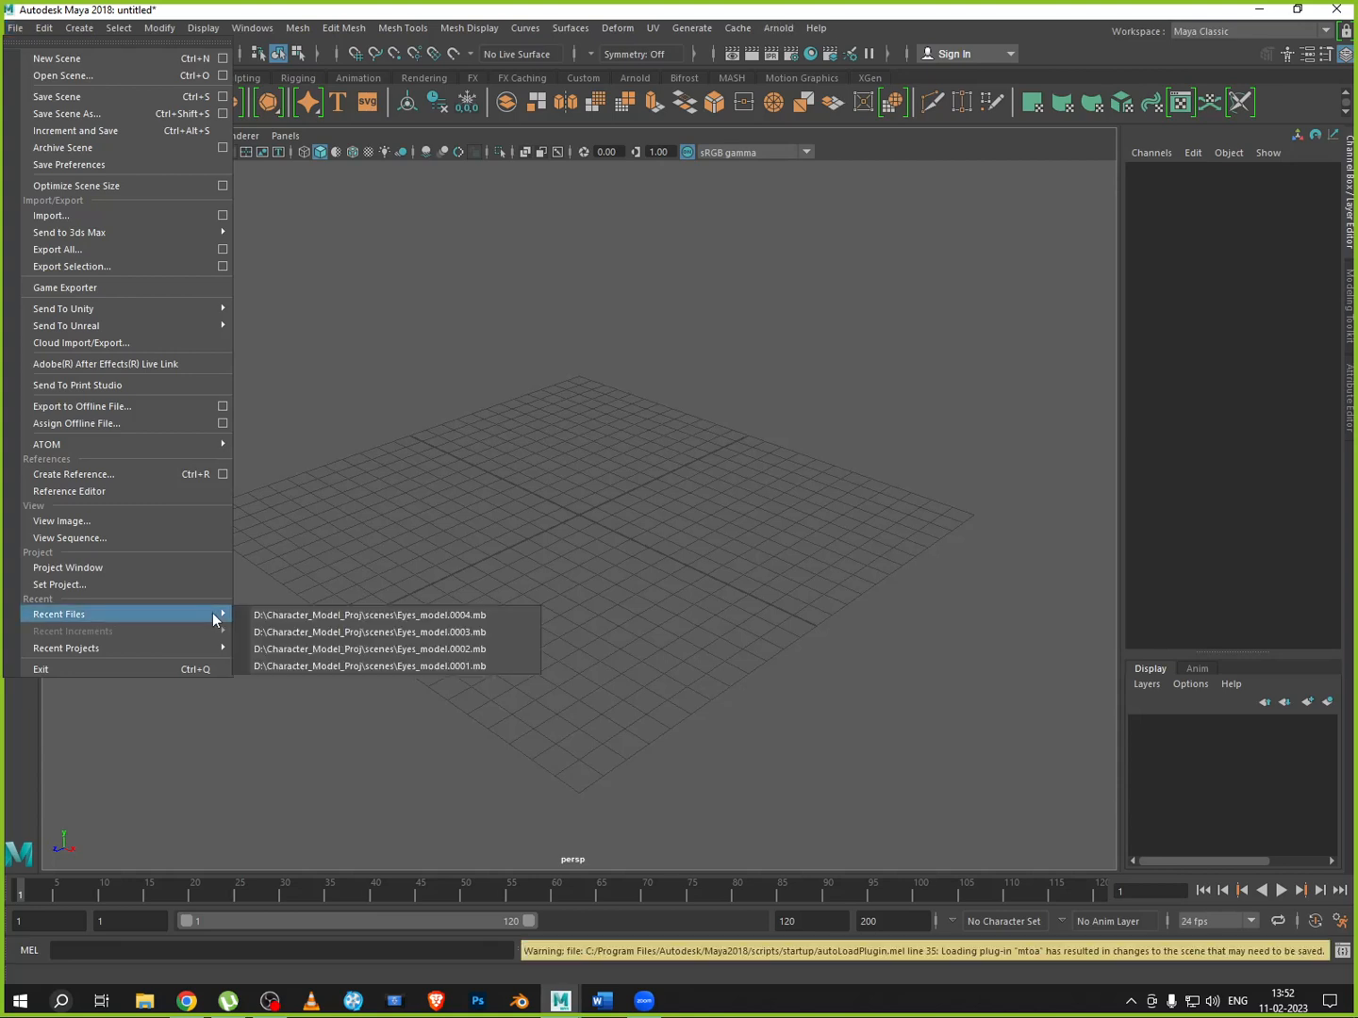
pyautogui.click(403, 619)
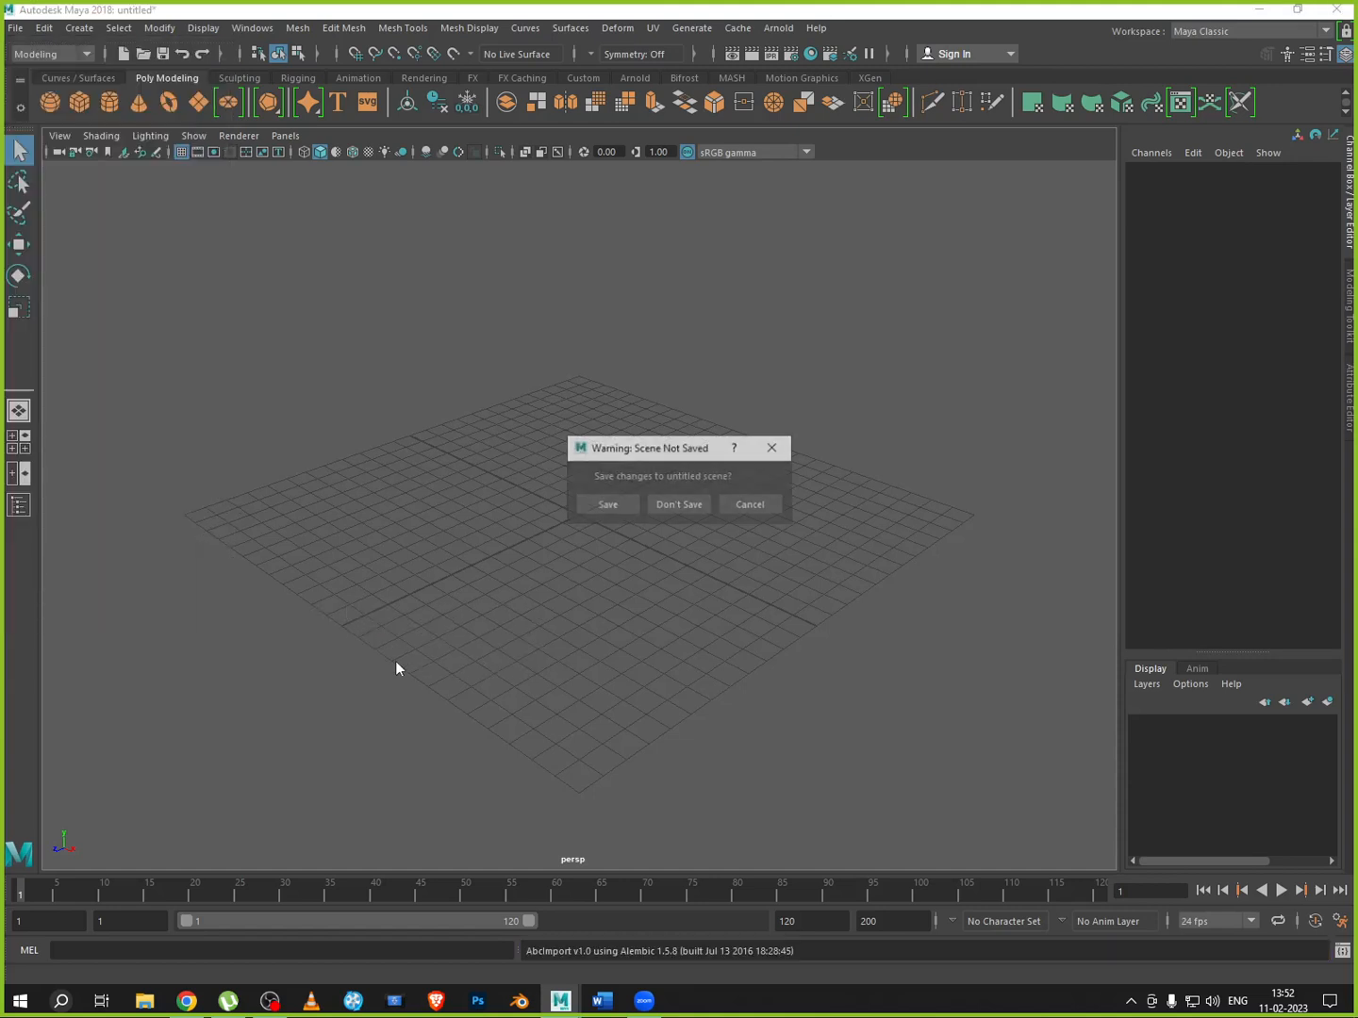
pyautogui.click(702, 504)
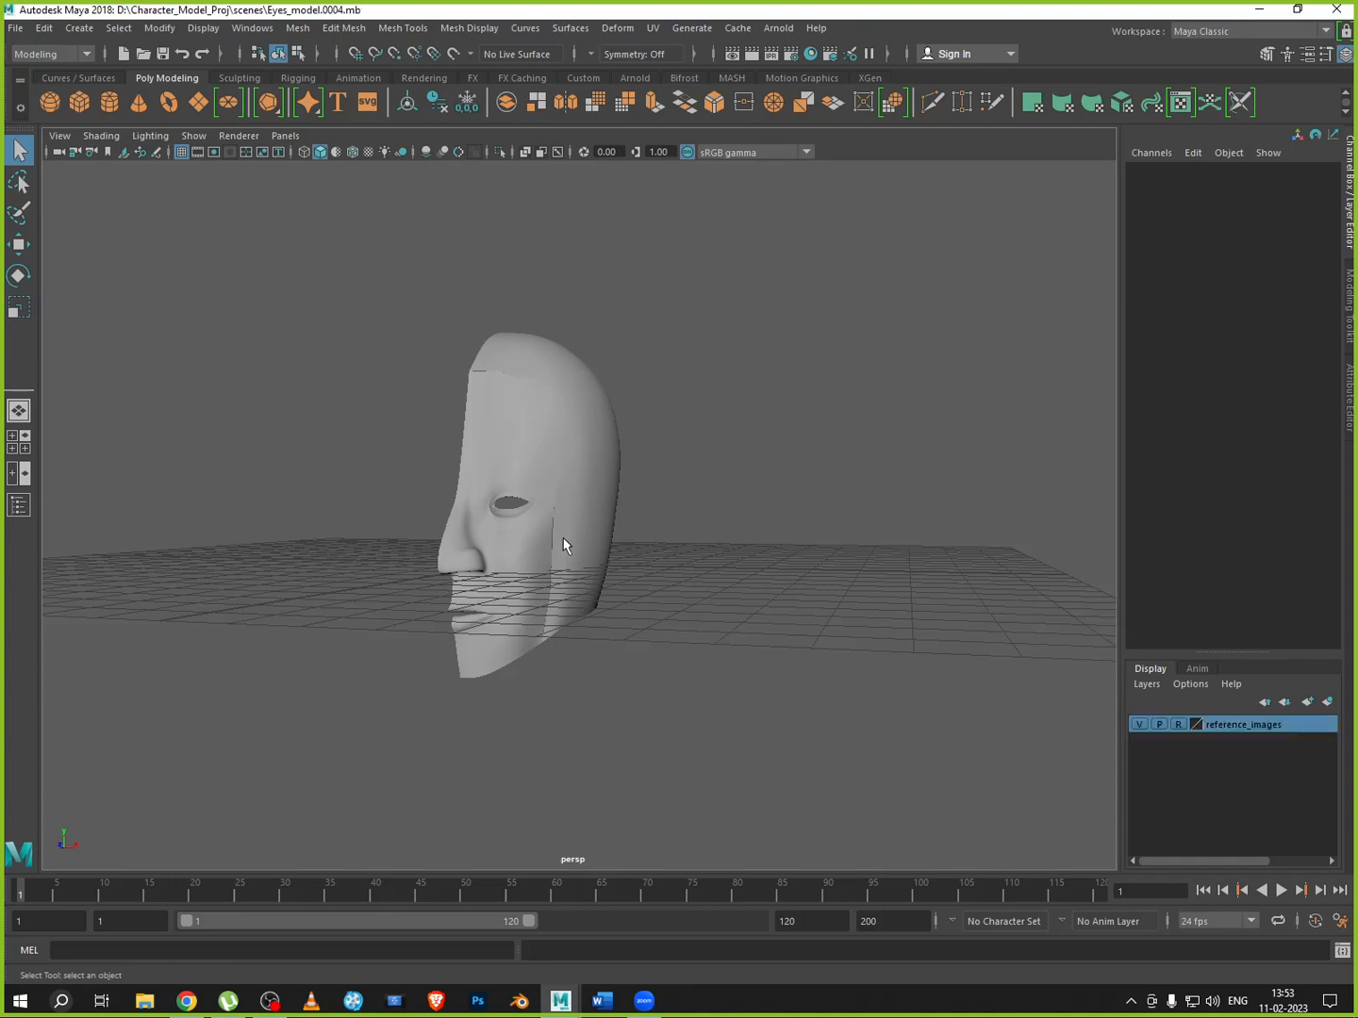
# Turn off the head mesh's smooth preview and insert two horizontal edge loops across the side of the head, just below eye level
pyautogui.click(582, 600)
pyautogui.keyDown('alt'); pyautogui.moveTo(603, 604); pyautogui.dragTo(516, 576); pyautogui.keyUp('alt')
pyautogui.scroll(8, 515, 566)
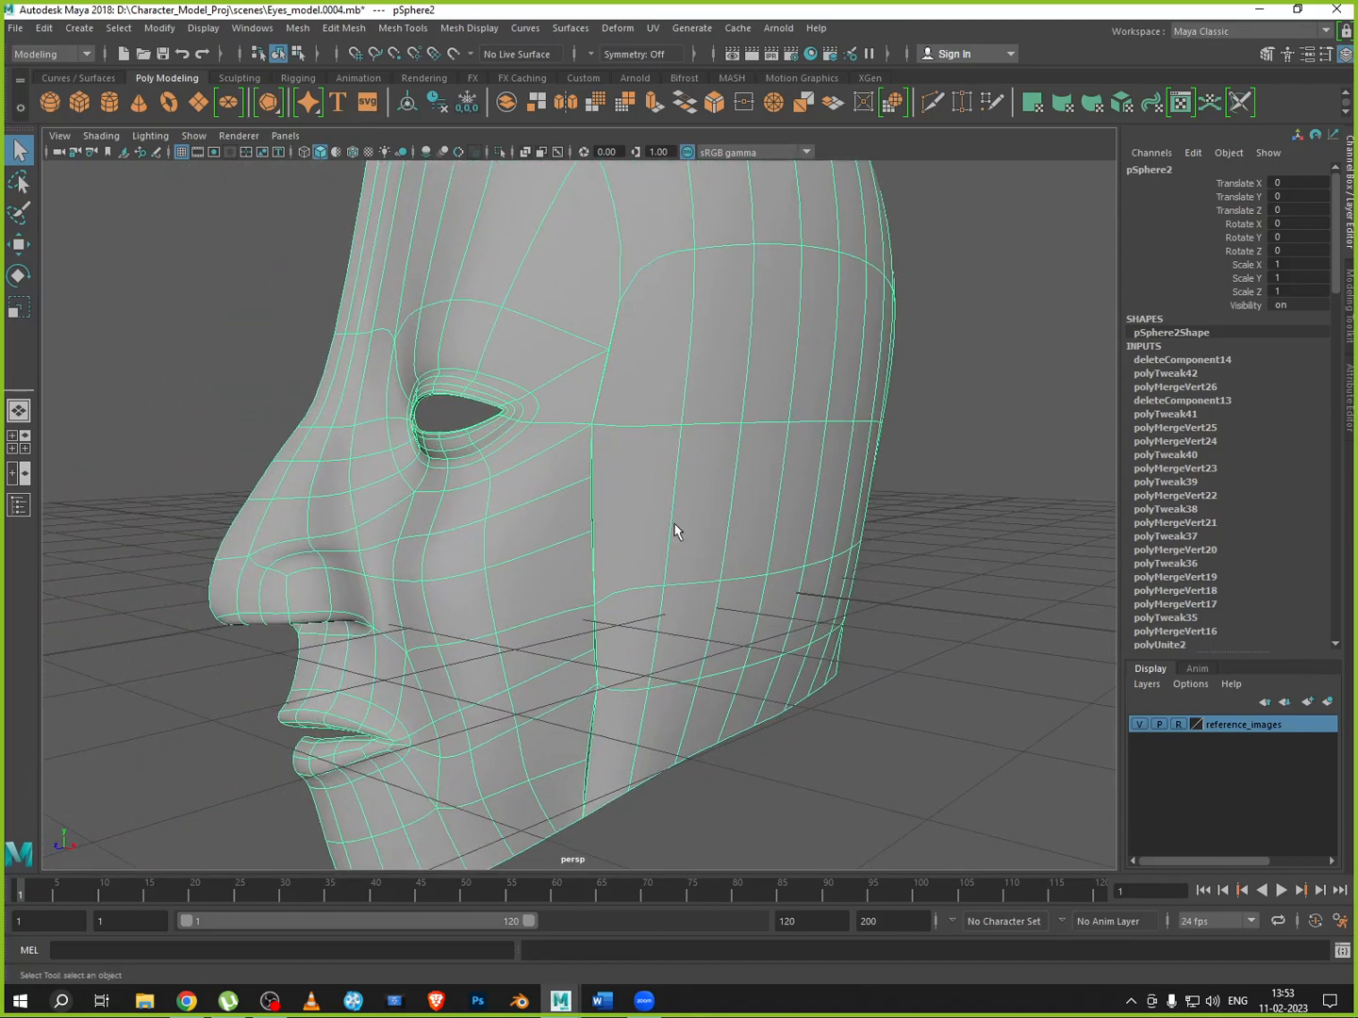
pyautogui.keyDown('alt'); pyautogui.moveTo(675, 531); pyautogui.dragTo(633, 538); pyautogui.keyUp('alt')
pyautogui.moveTo(588, 592)
pyautogui.keyDown('alt'); pyautogui.mouseDown()
pyautogui.moveTo(597, 533)
pyautogui.moveTo(642, 581)
pyautogui.moveTo(617, 639)
pyautogui.moveTo(606, 591)
pyautogui.moveTo(660, 641)
pyautogui.moveTo(573, 615)
pyautogui.mouseUp(); pyautogui.keyUp('alt')
pyautogui.moveTo(573, 613)
pyautogui.keyDown('alt'); pyautogui.mouseDown(button='middle')
pyautogui.moveTo(610, 700)
pyautogui.moveTo(558, 624)
pyautogui.mouseUp(button='middle'); pyautogui.keyUp('alt')
pyautogui.click(1345, 749)
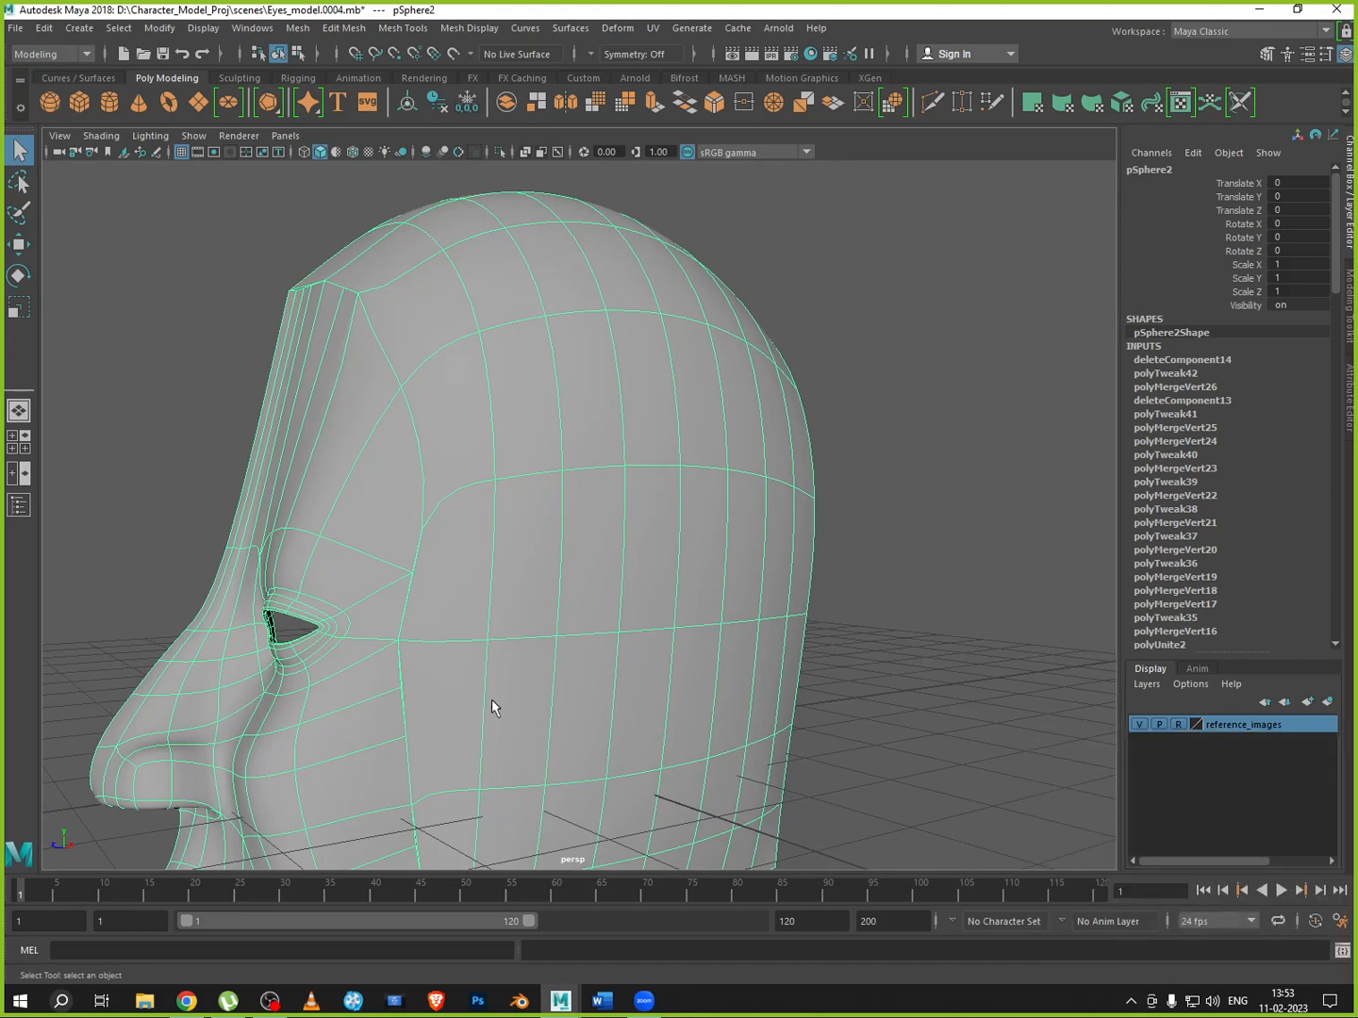
pyautogui.click(407, 29)
pyautogui.click(444, 156)
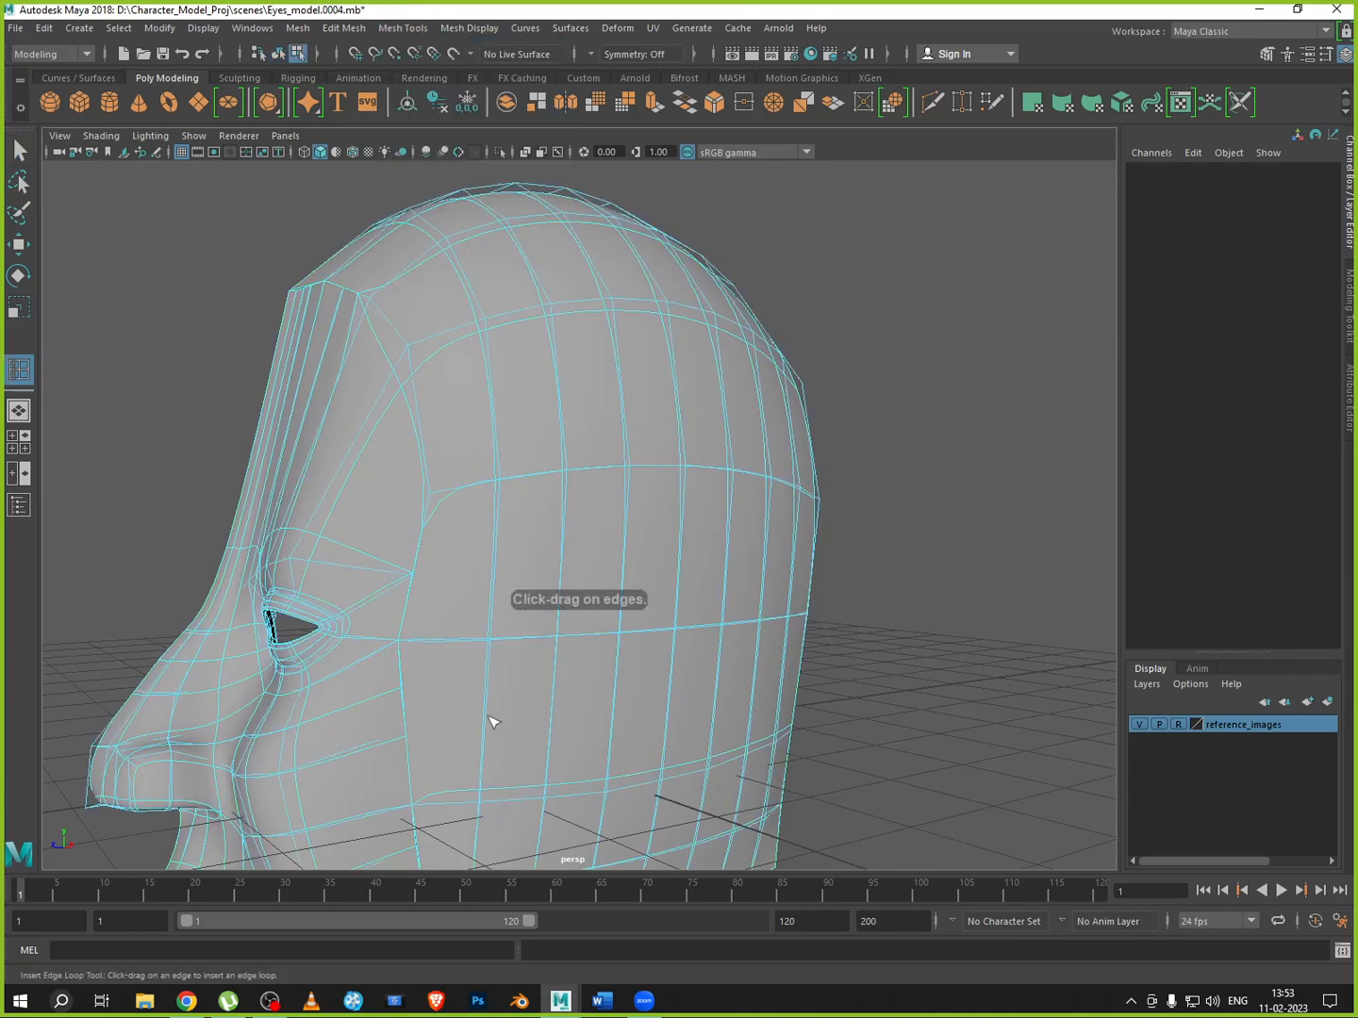
pyautogui.press('1')
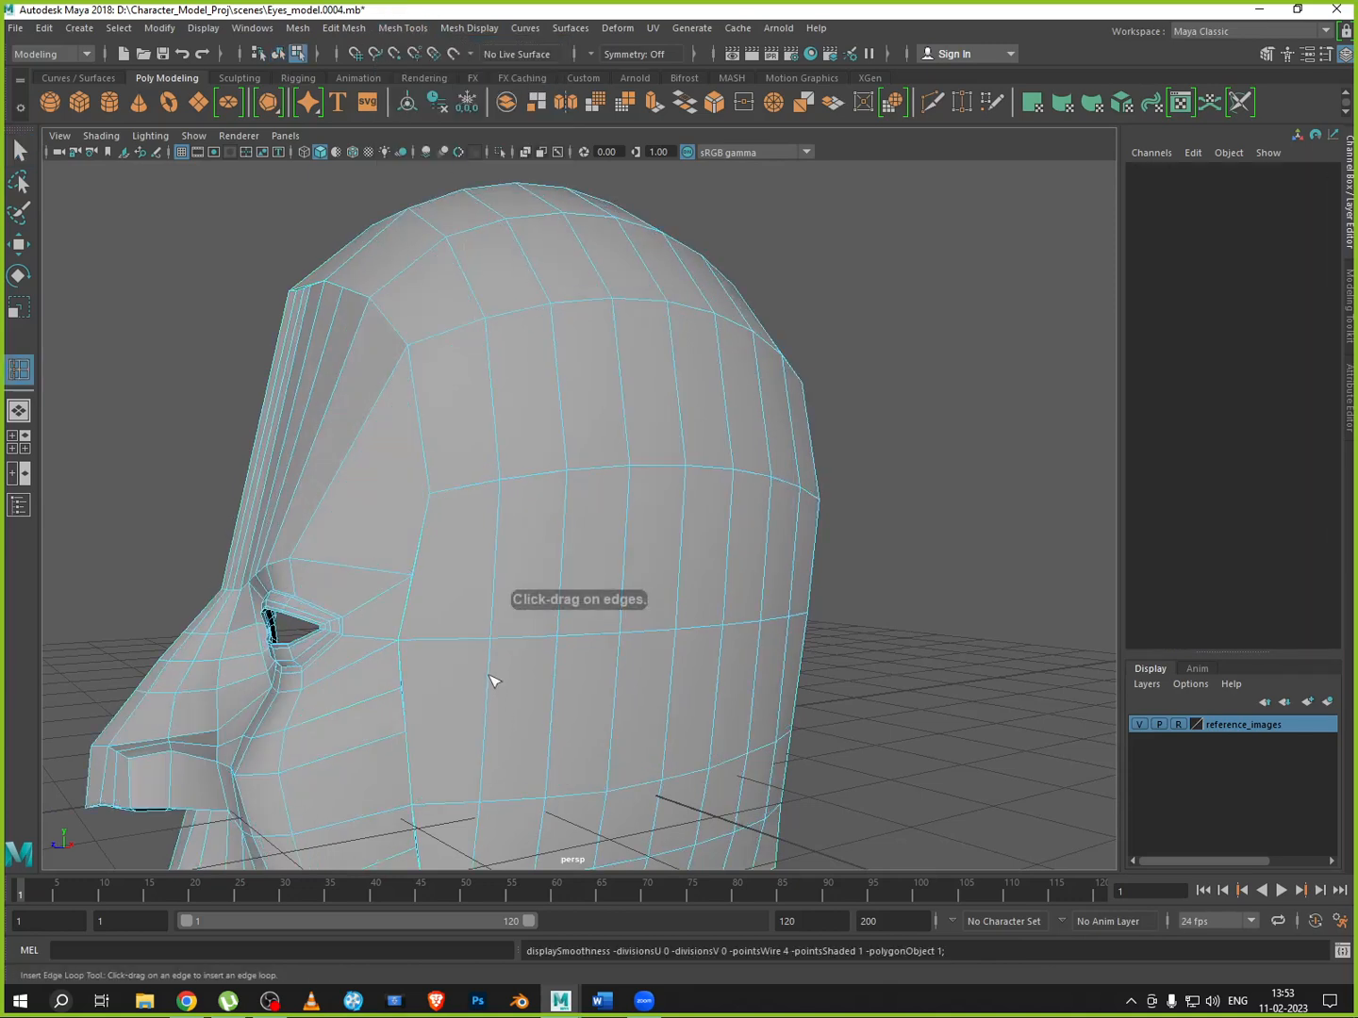
pyautogui.click(491, 684)
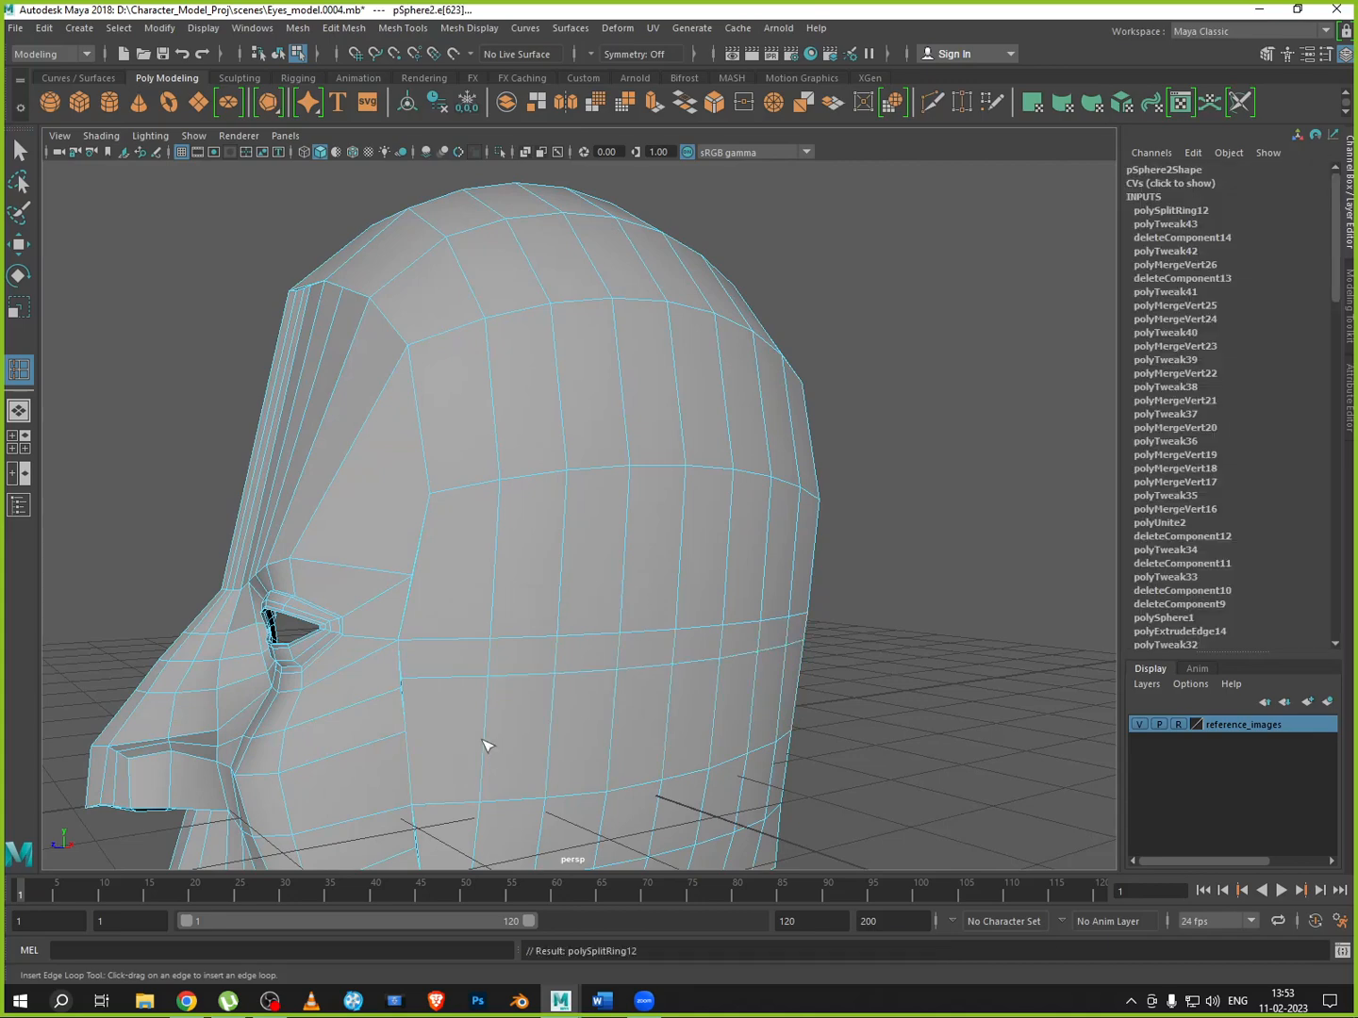
pyautogui.click(485, 729)
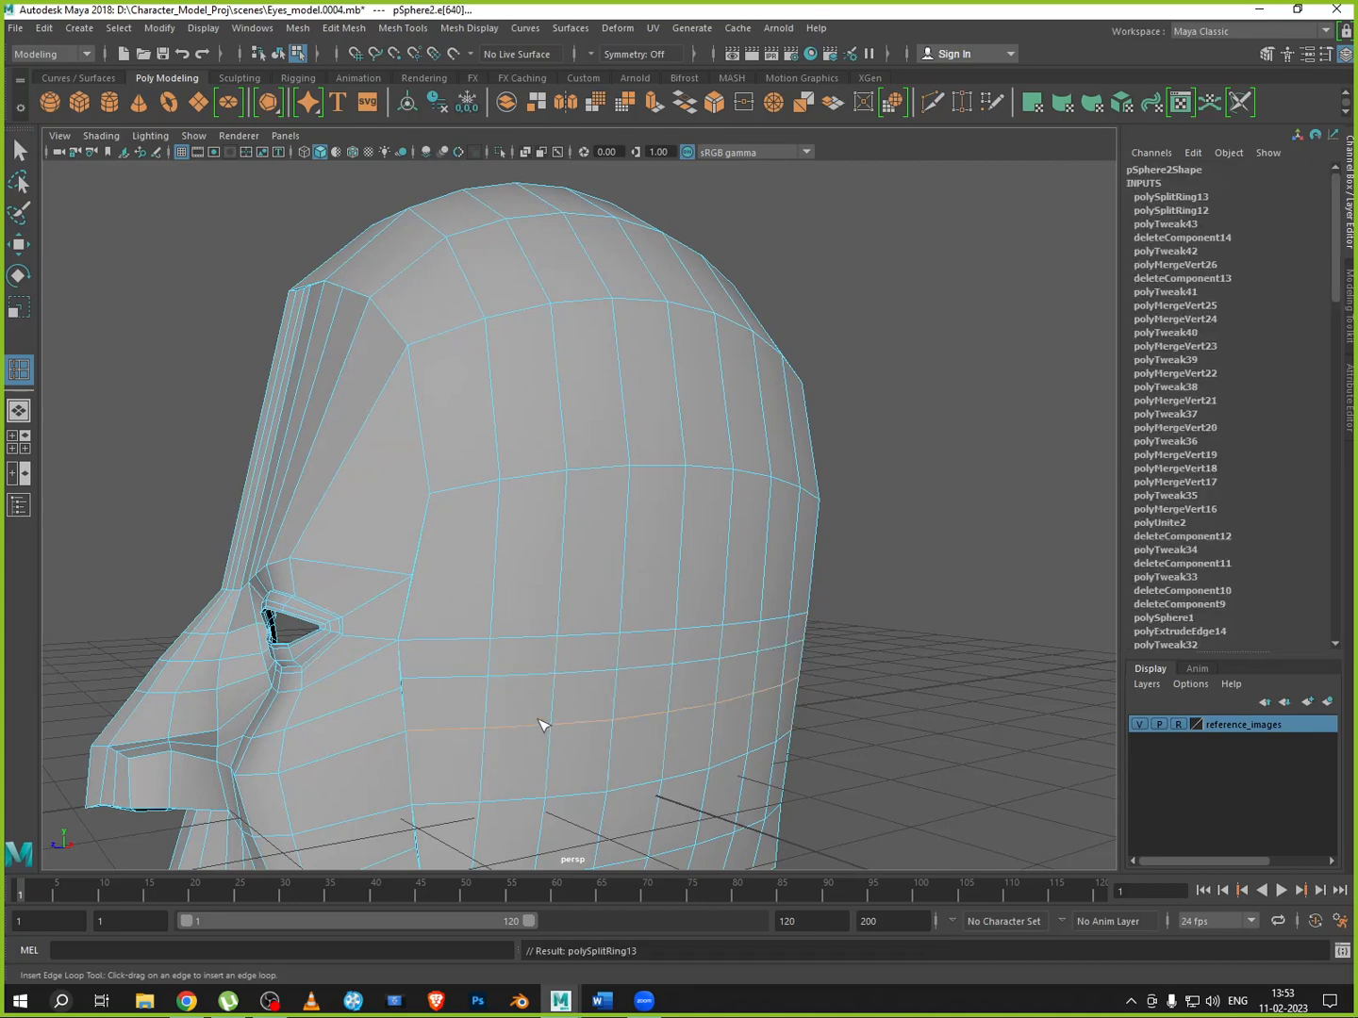
# Insert two more horizontal edge loops across the side of the head at mouth and jaw height, and one above eye level
pyautogui.keyDown('alt'); pyautogui.moveTo(539, 725); pyautogui.dragTo(522, 825, button='right'); pyautogui.keyUp('alt')
pyautogui.scroll(-2, 497, 777)
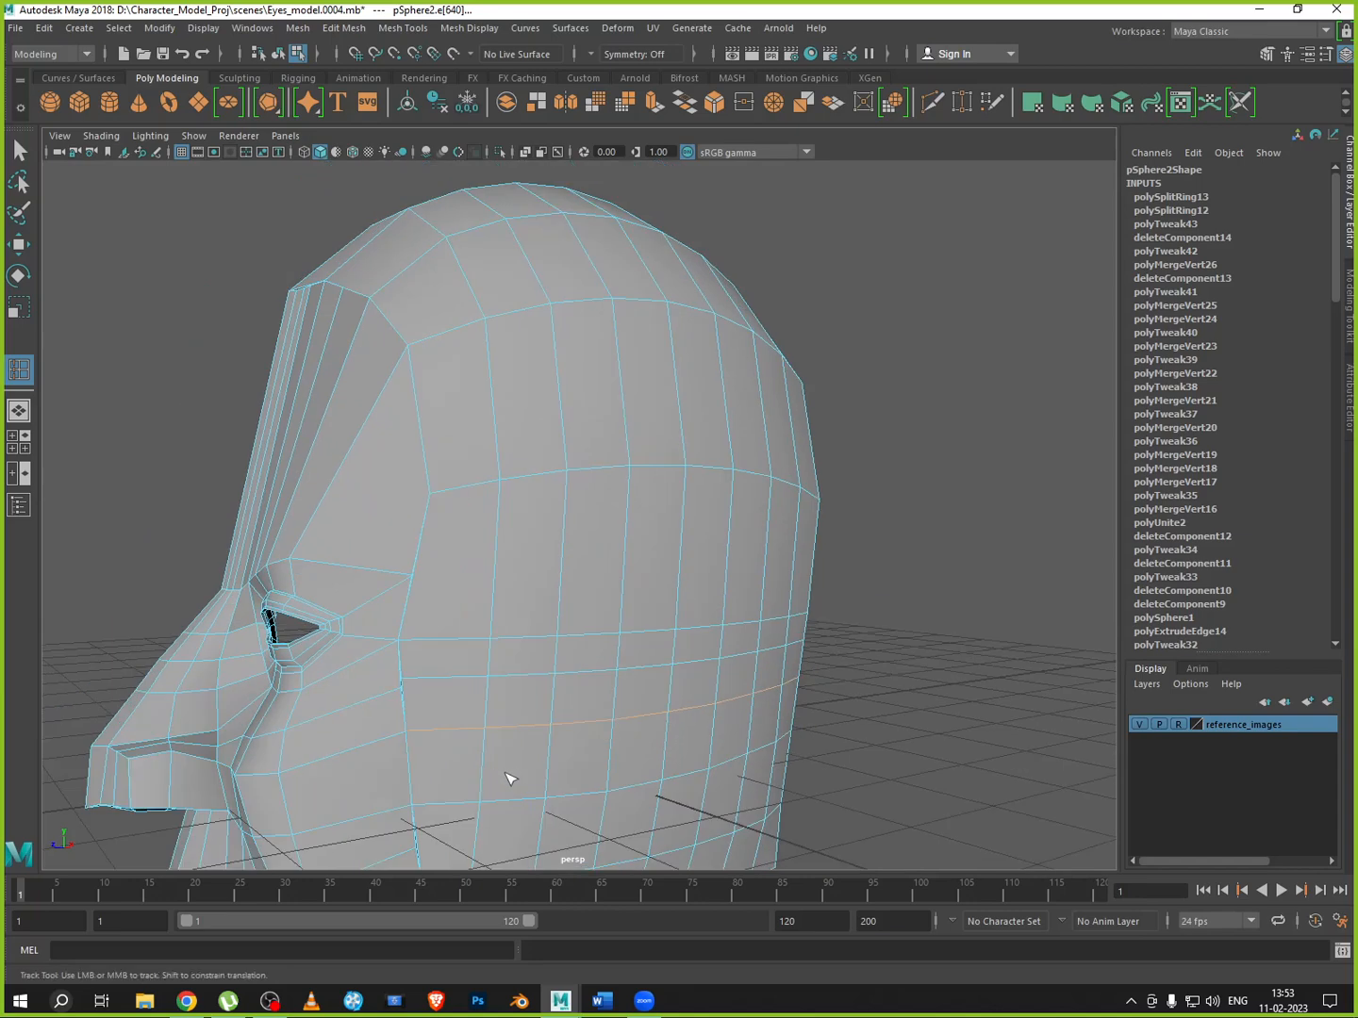
pyautogui.keyDown('alt'); pyautogui.moveTo(524, 707); pyautogui.dragTo(533, 585, button='middle'); pyautogui.keyUp('alt')
pyautogui.scroll(3, 489, 718)
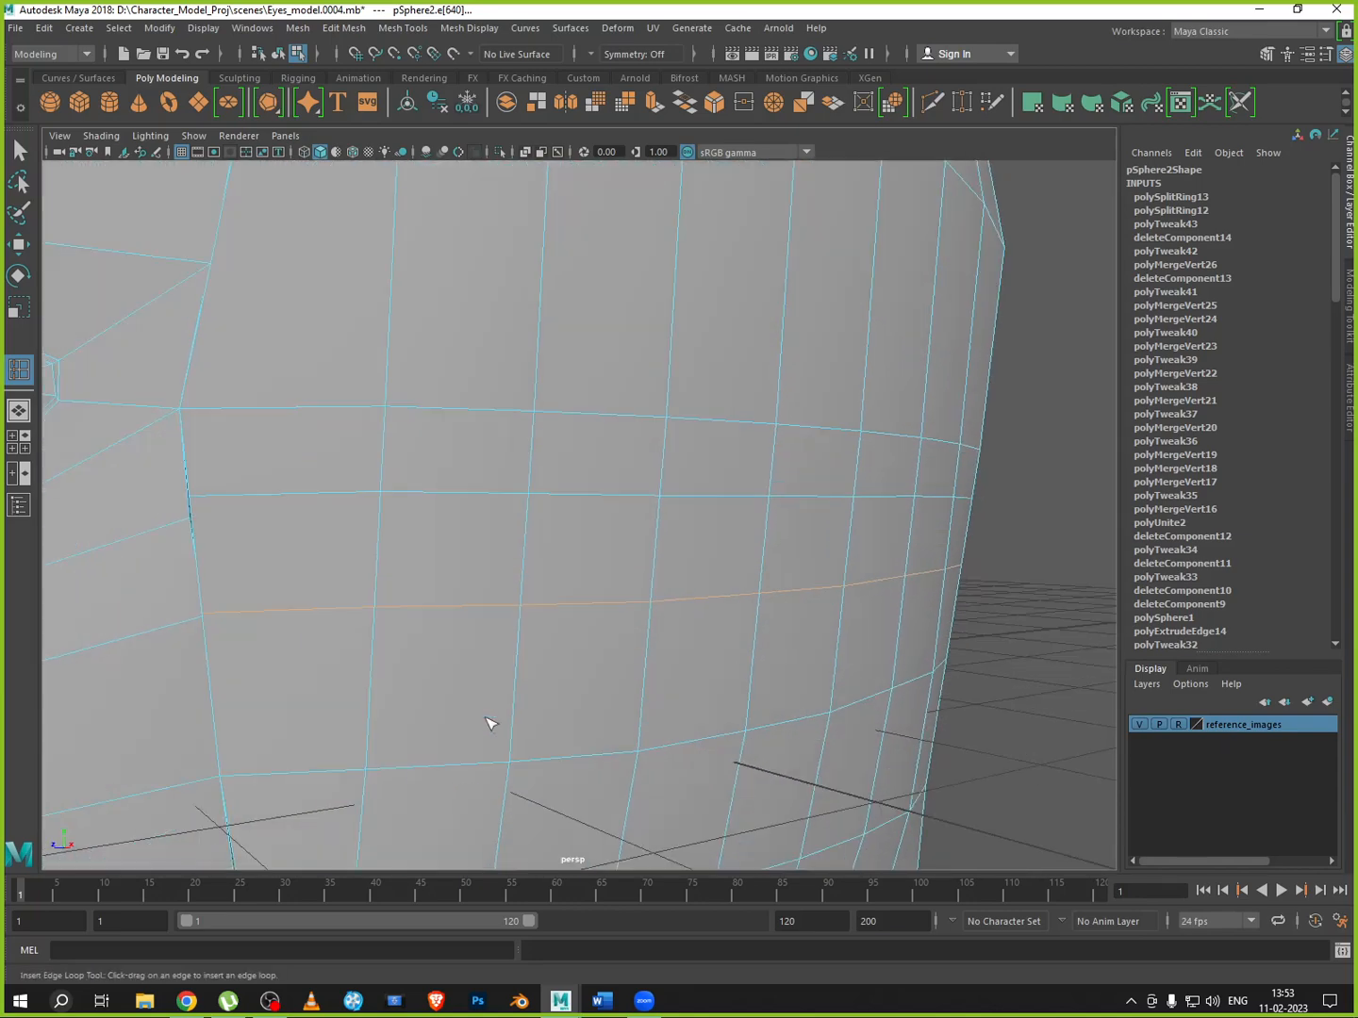
pyautogui.scroll(-2, 481, 716)
pyautogui.keyDown('alt'); pyautogui.moveTo(482, 716); pyautogui.dragTo(539, 576); pyautogui.keyUp('alt')
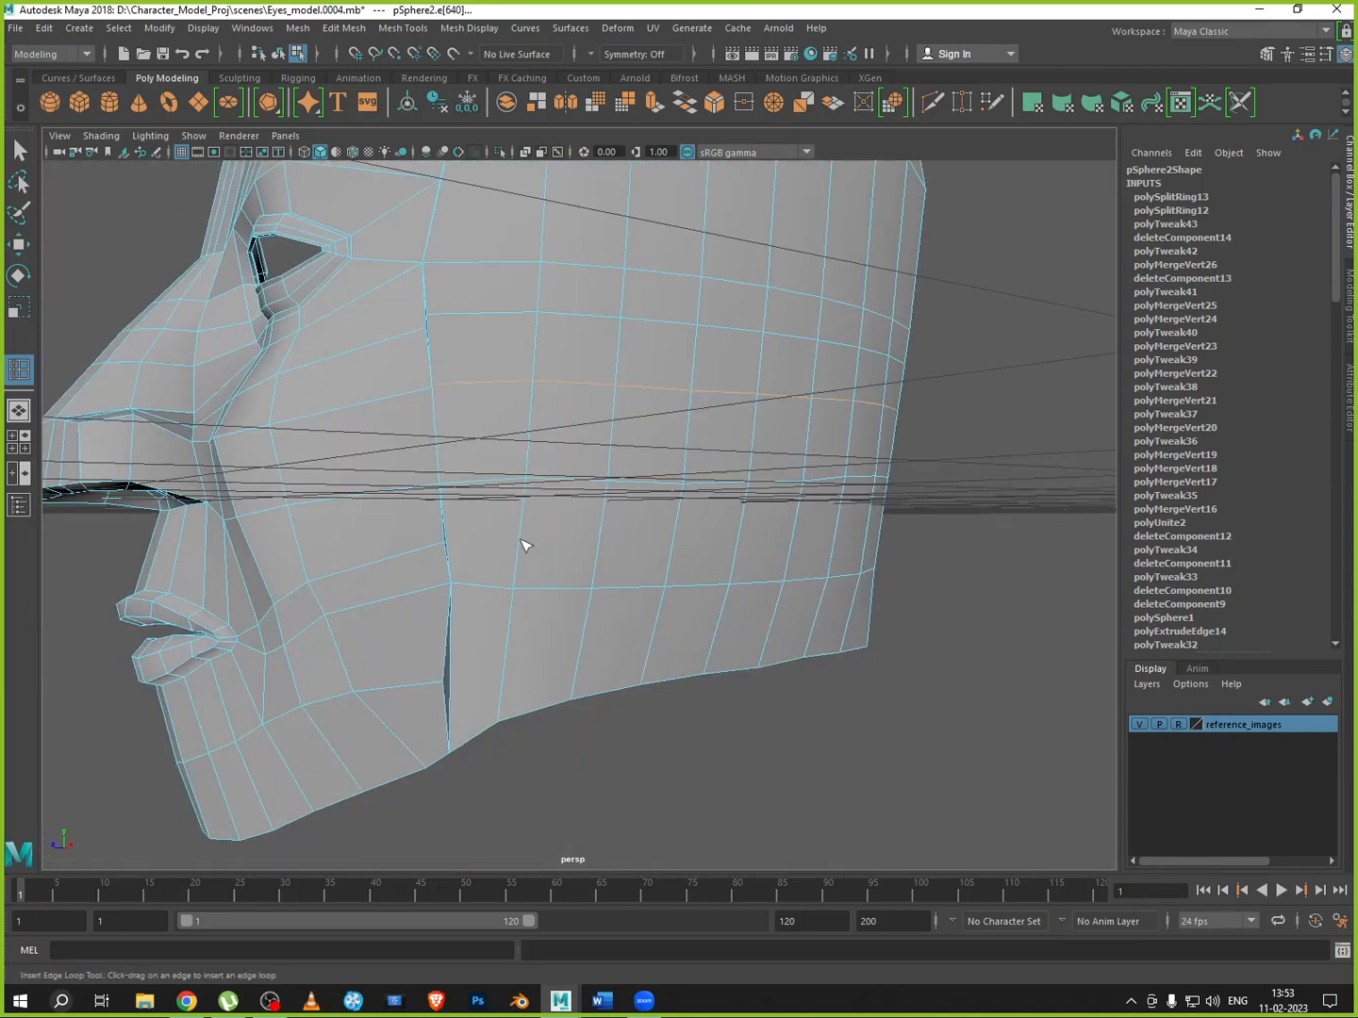
pyautogui.click(525, 542)
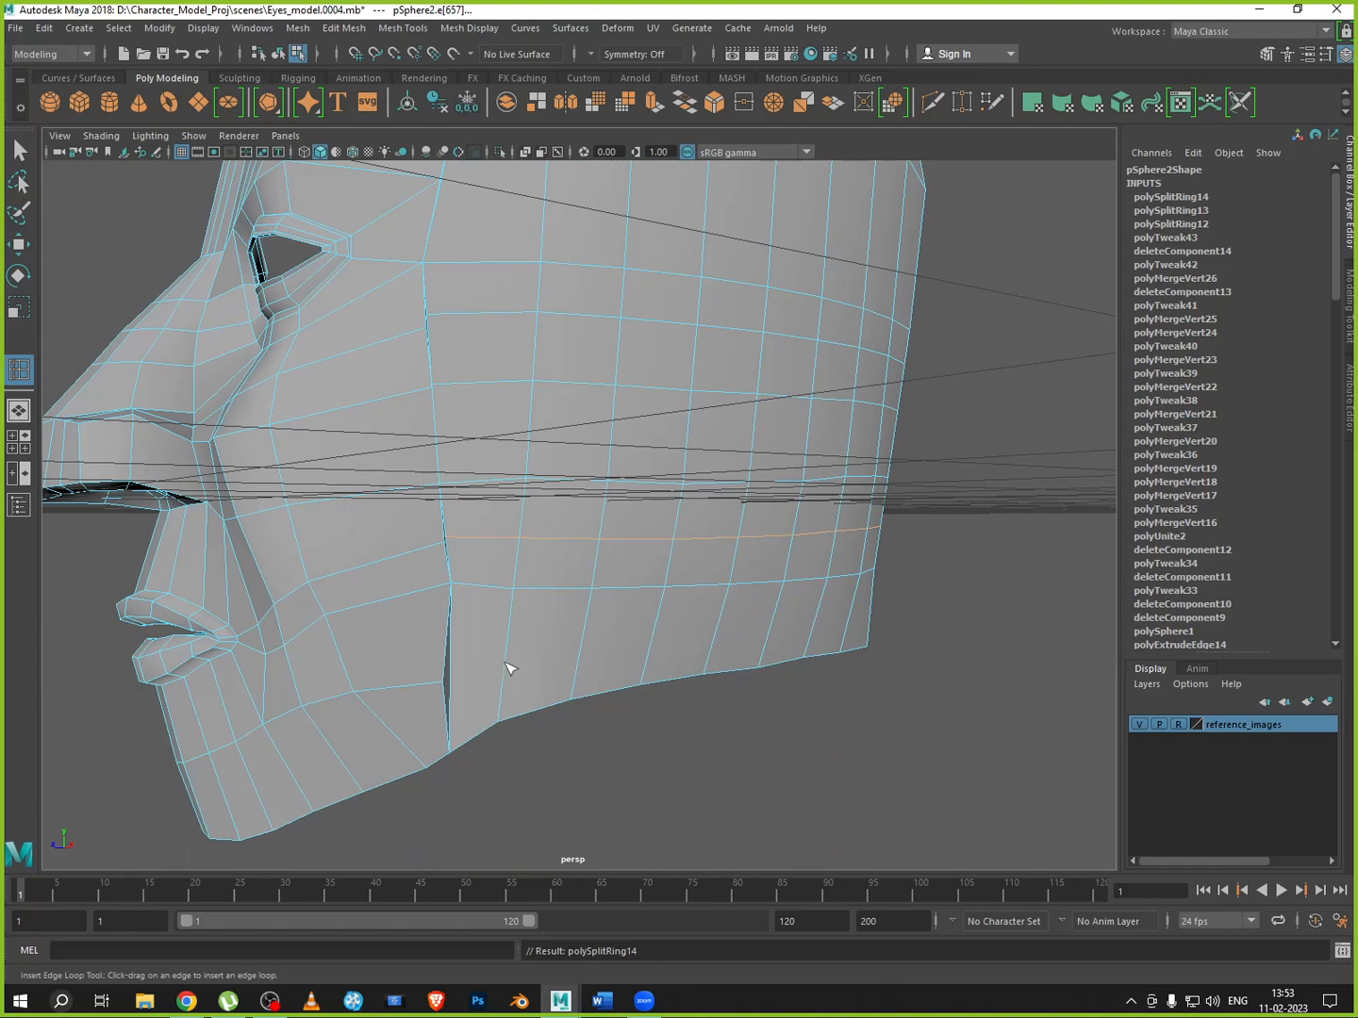
pyautogui.moveTo(507, 669); pyautogui.dragTo(513, 666)
pyautogui.keyDown('alt'); pyautogui.moveTo(546, 542); pyautogui.dragTo(516, 649); pyautogui.keyUp('alt')
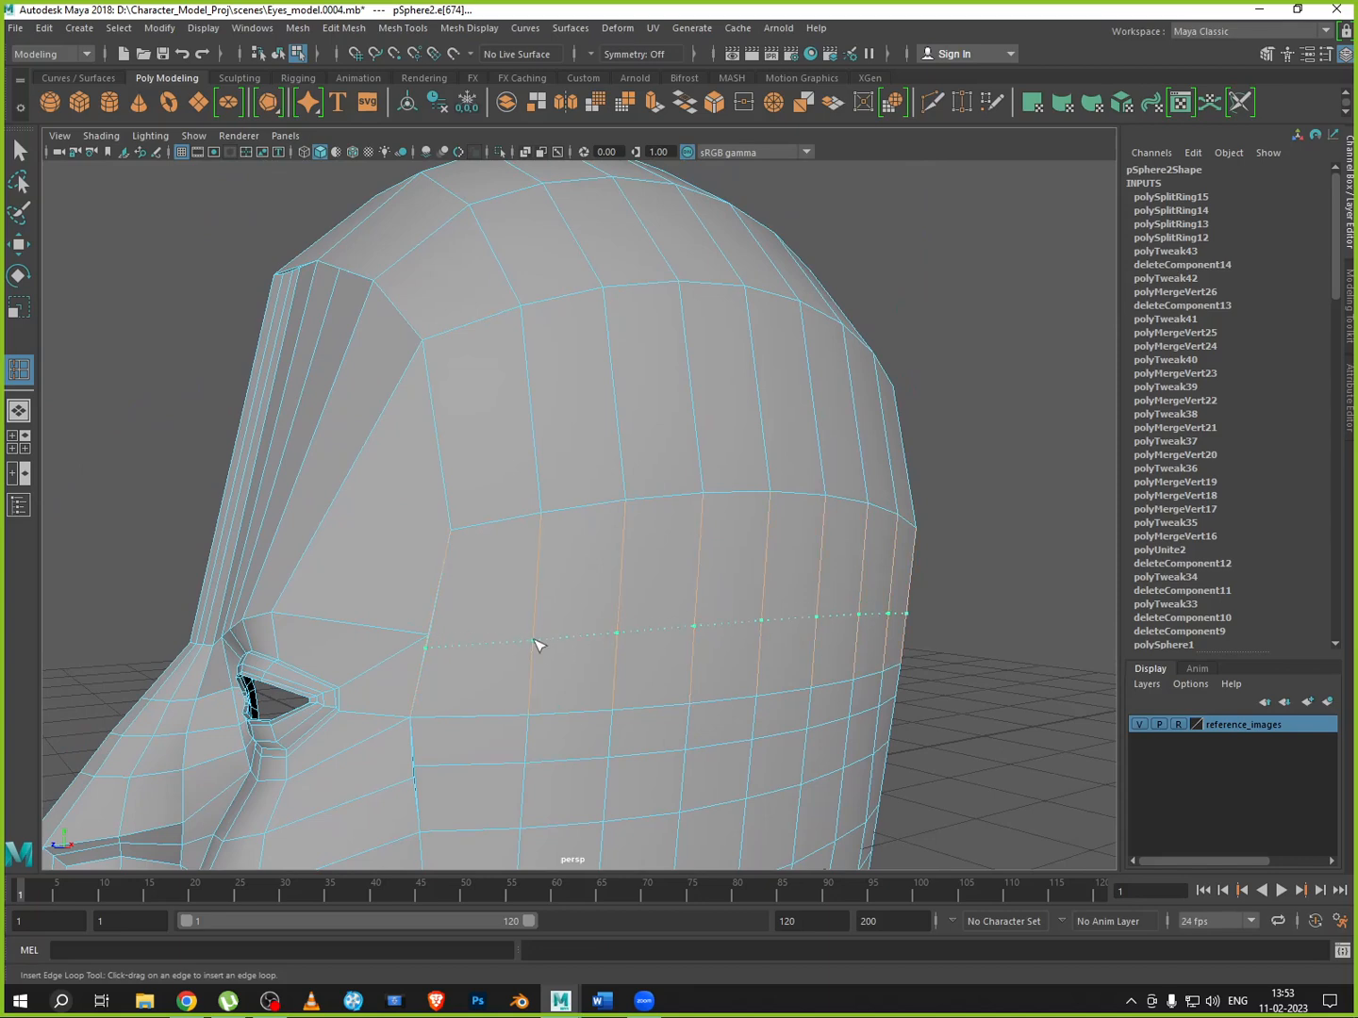
pyautogui.moveTo(540, 631); pyautogui.dragTo(653, 729)
# Insert four lengthwise edge loops over the crown to line up with the forehead's vertical edges
pyautogui.keyDown('alt'); pyautogui.moveTo(618, 592); pyautogui.dragTo(630, 521); pyautogui.keyUp('alt')
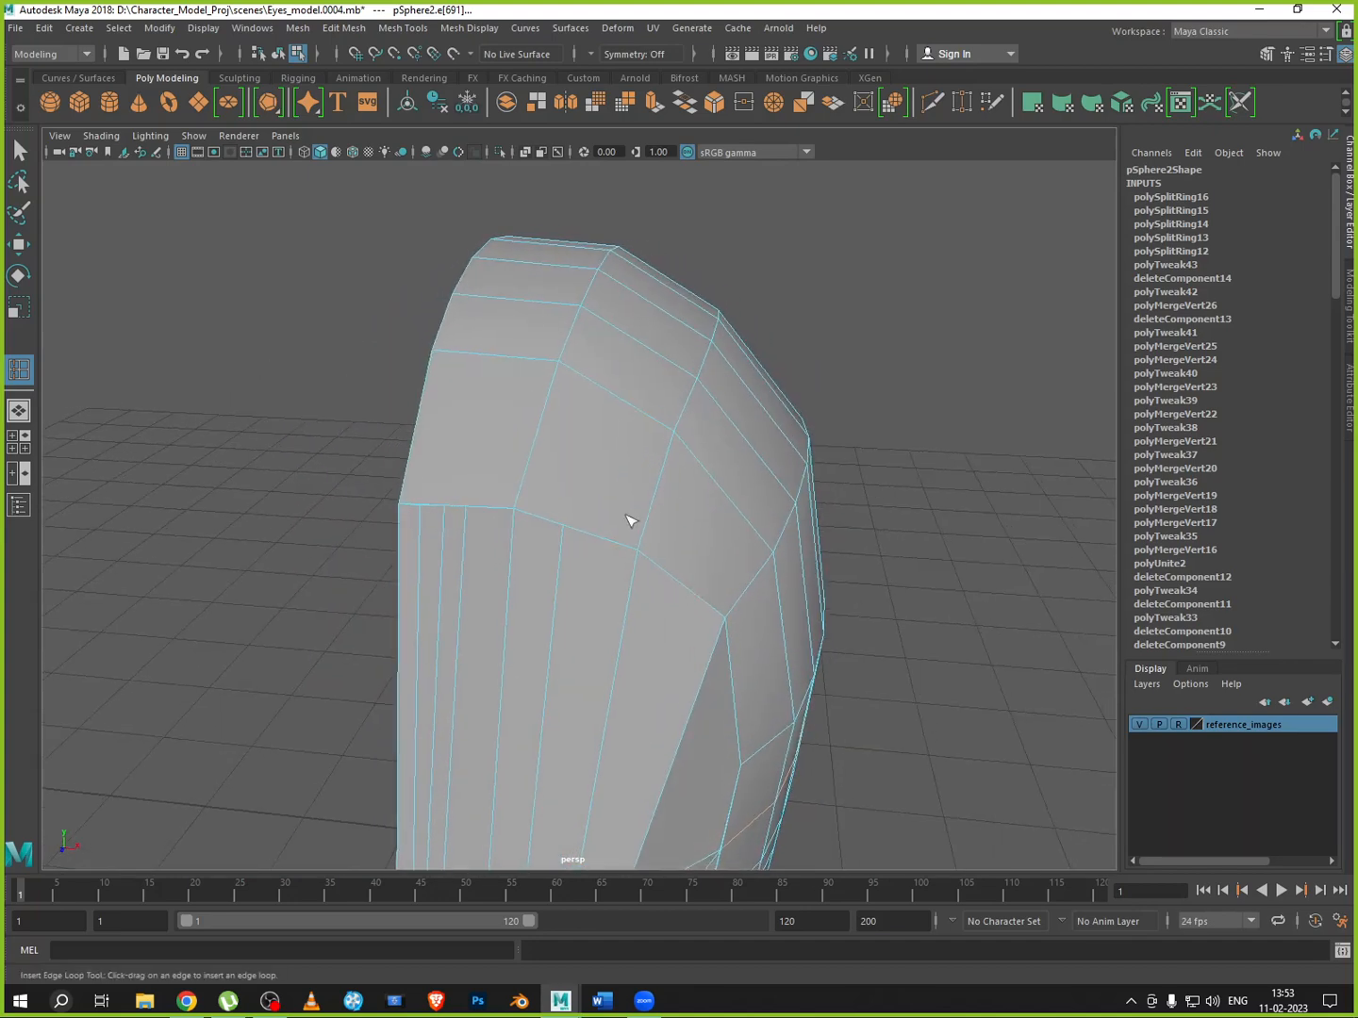
pyautogui.click(605, 401)
pyautogui.keyDown('alt'); pyautogui.moveTo(515, 477); pyautogui.dragTo(607, 472); pyautogui.keyUp('alt')
pyautogui.click(608, 441)
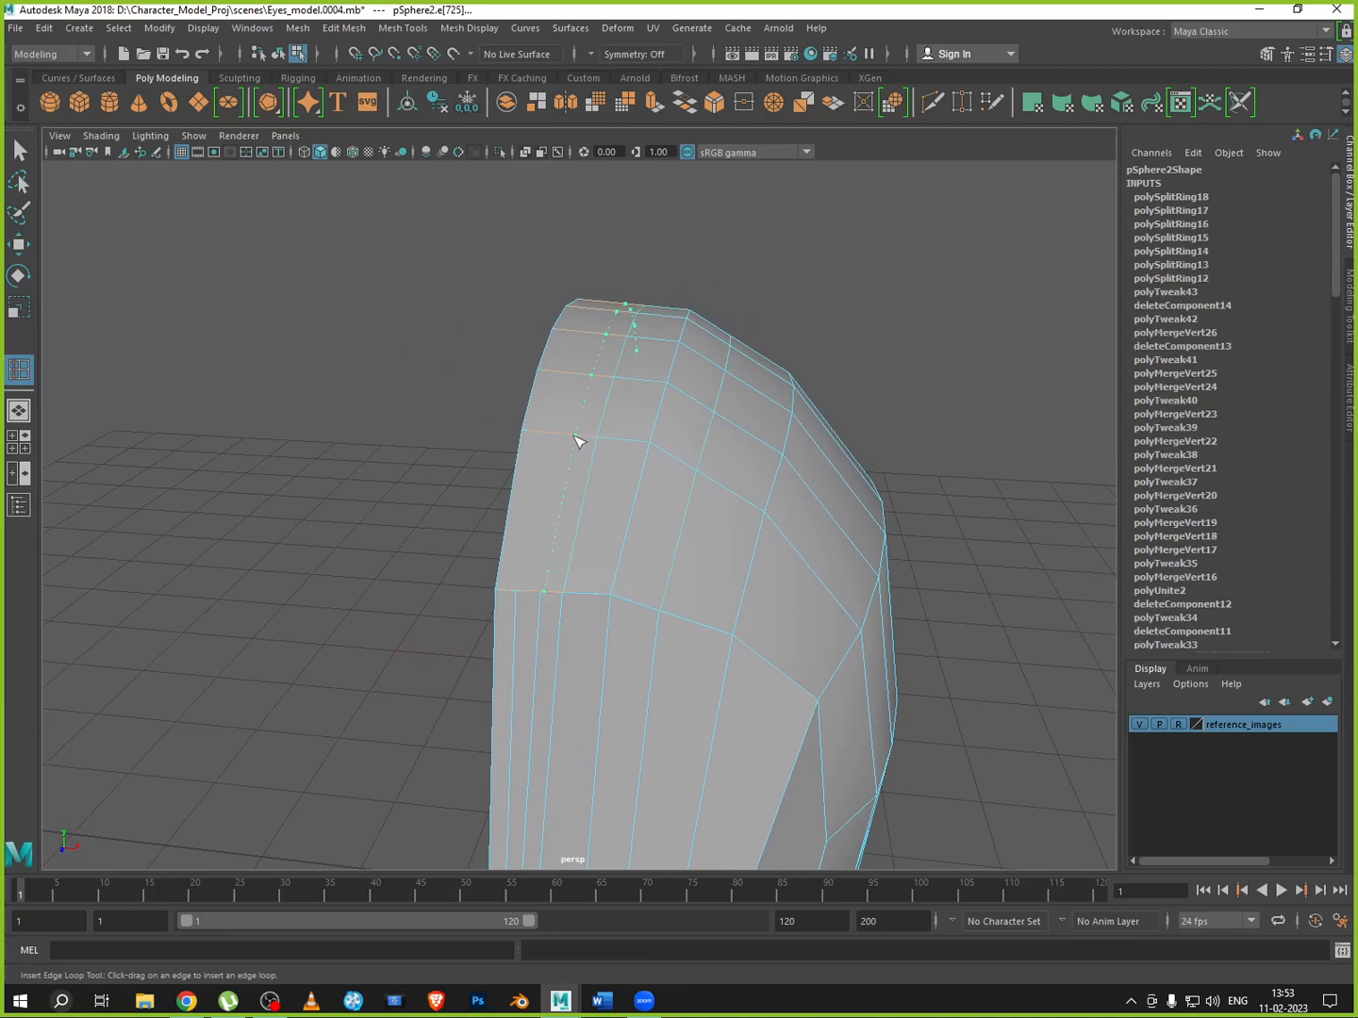
pyautogui.click(573, 442)
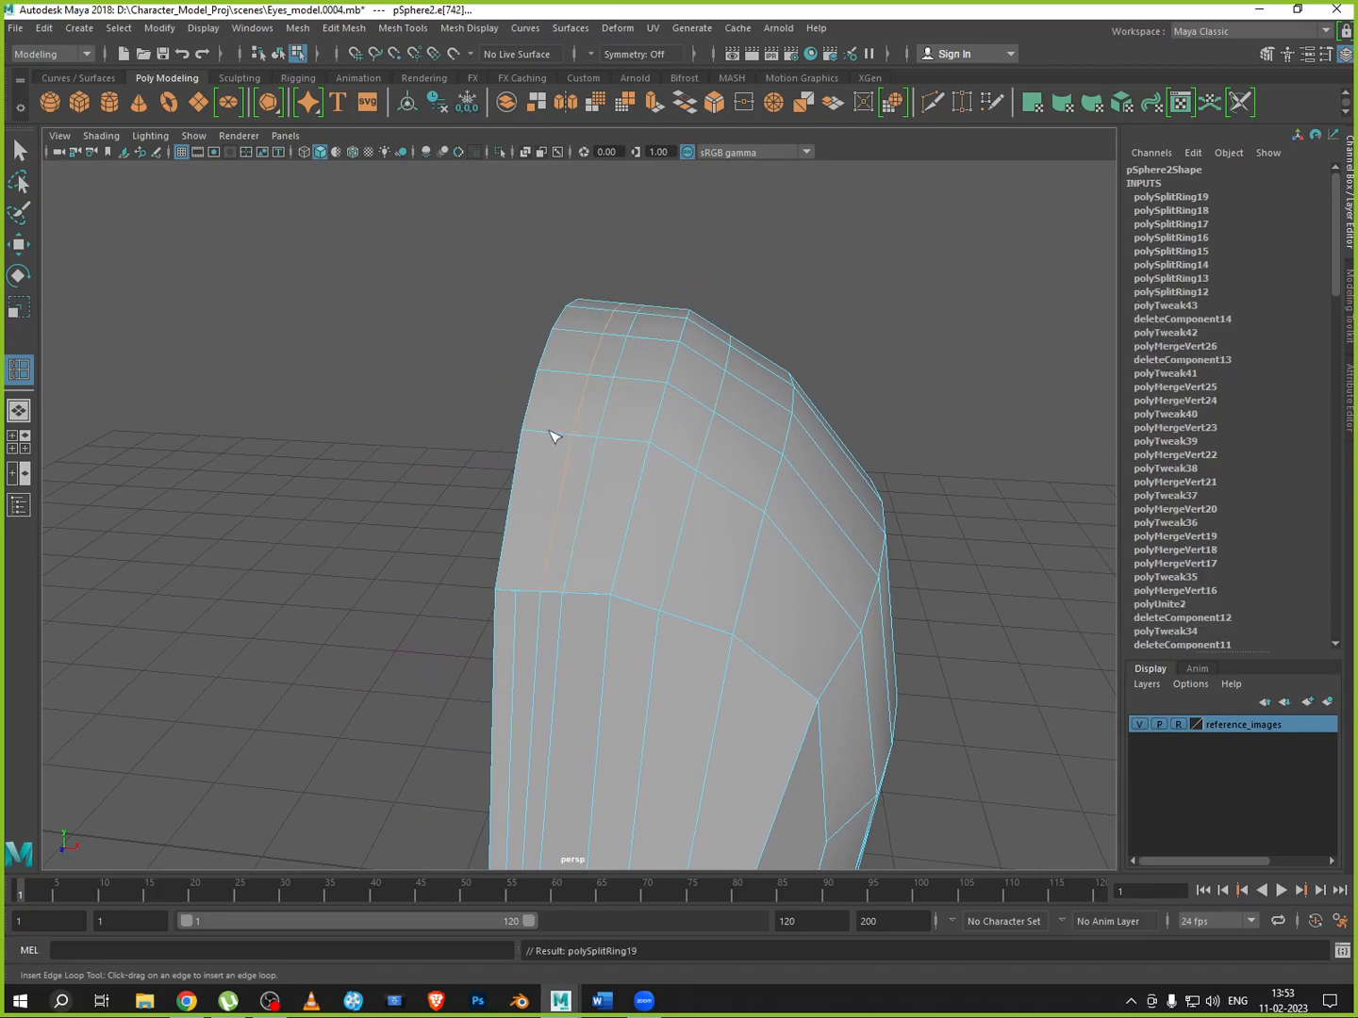
pyautogui.moveTo(555, 436); pyautogui.dragTo(569, 473)
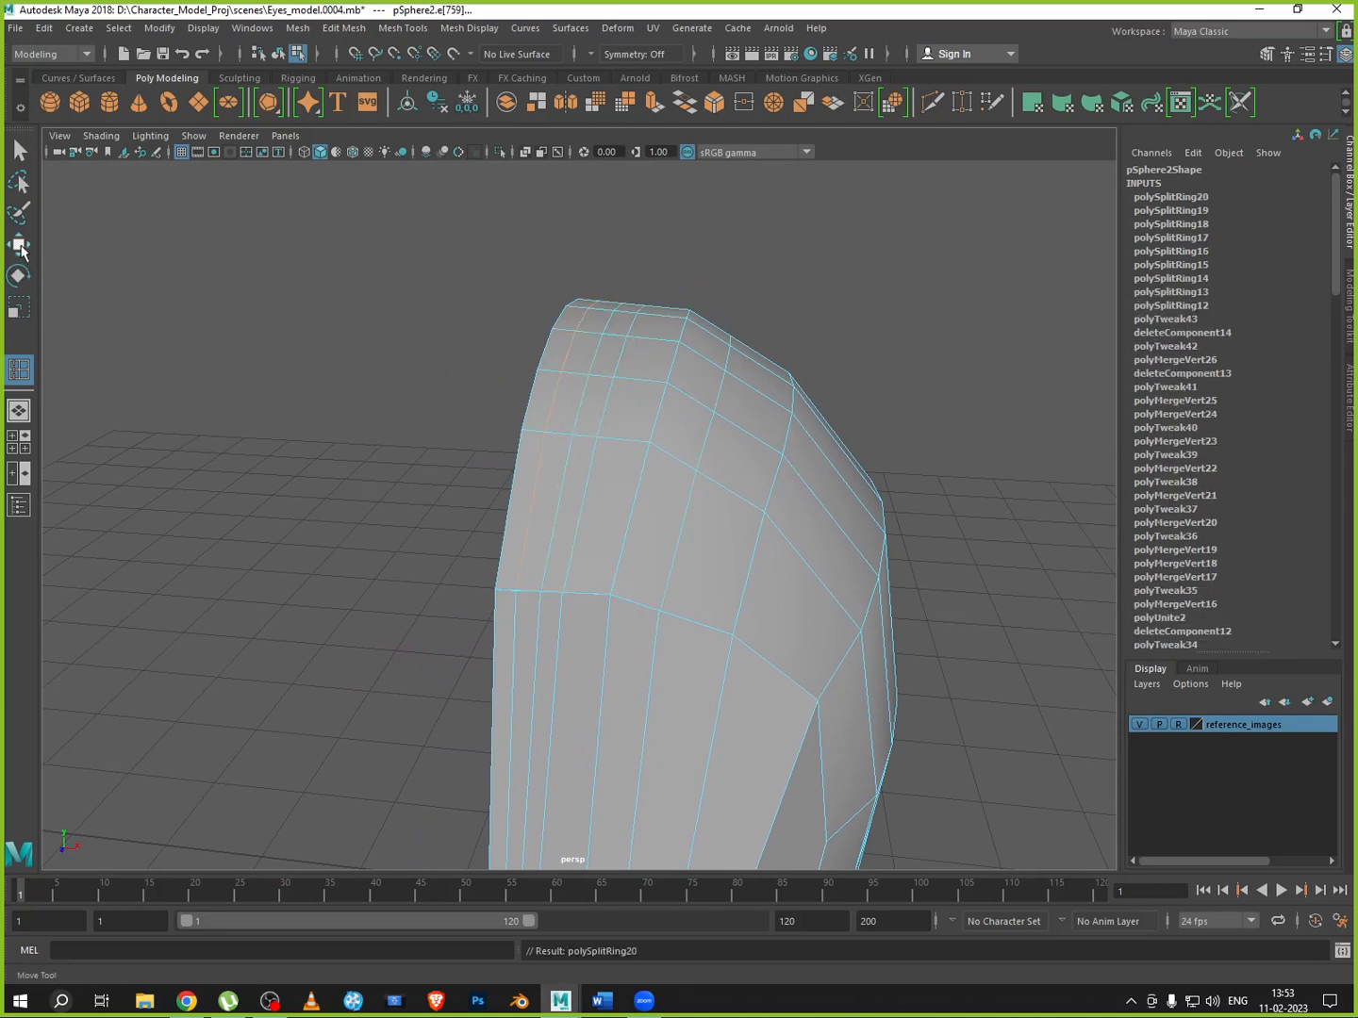
# Merge the overlapping vertices on the forehead-crown seam at the first vertical edge beside the head's open centre border
pyautogui.press('w')
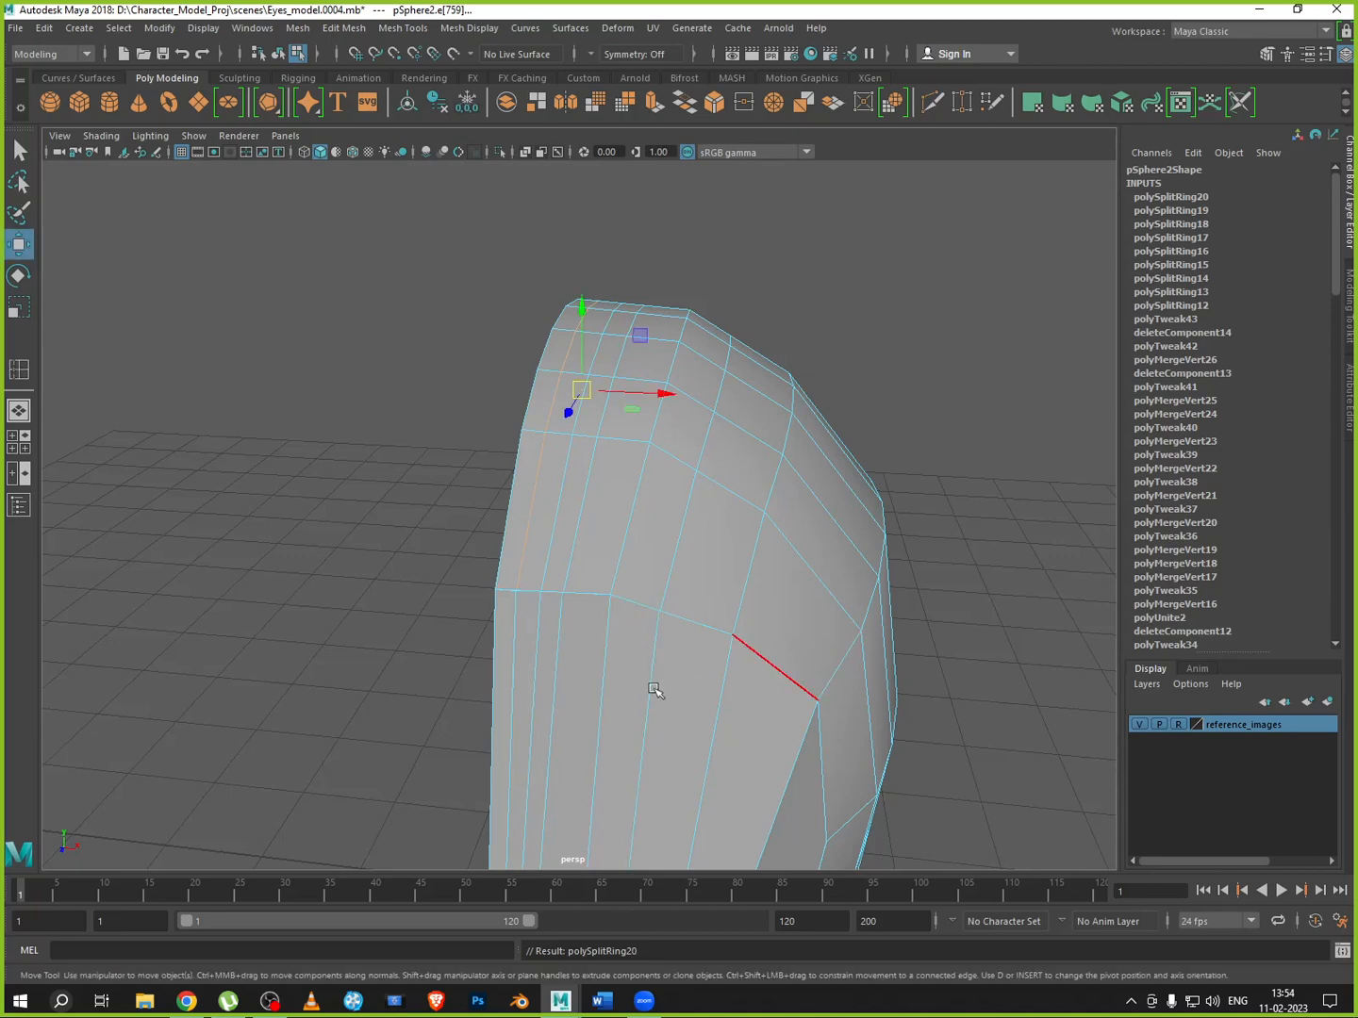
pyautogui.scroll(6, 522, 640)
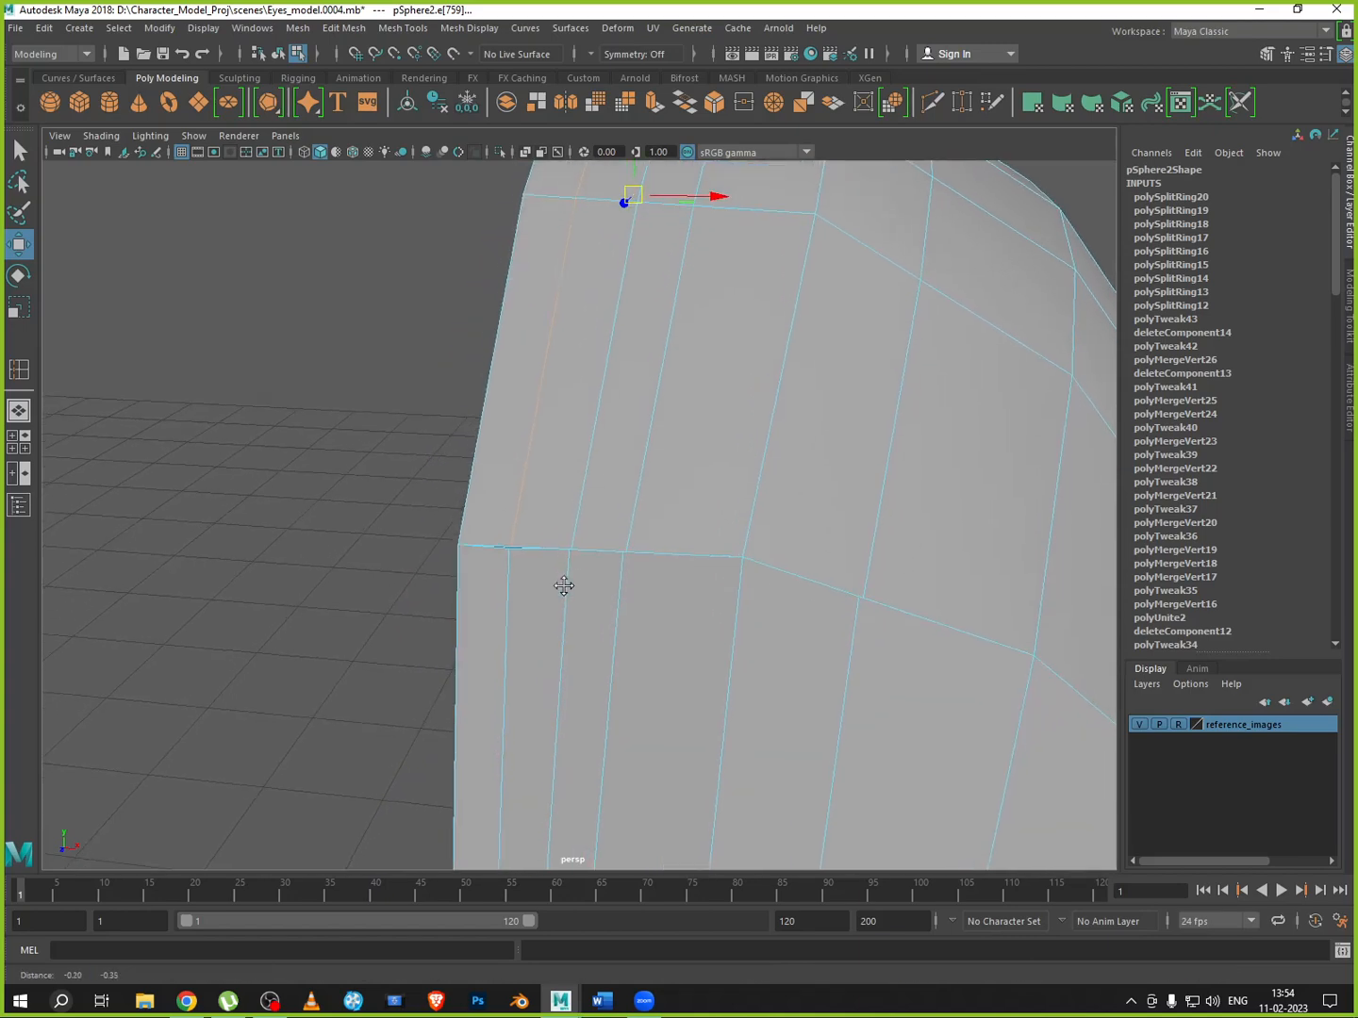
pyautogui.keyDown('alt'); pyautogui.moveTo(564, 586); pyautogui.dragTo(580, 637); pyautogui.keyUp('alt')
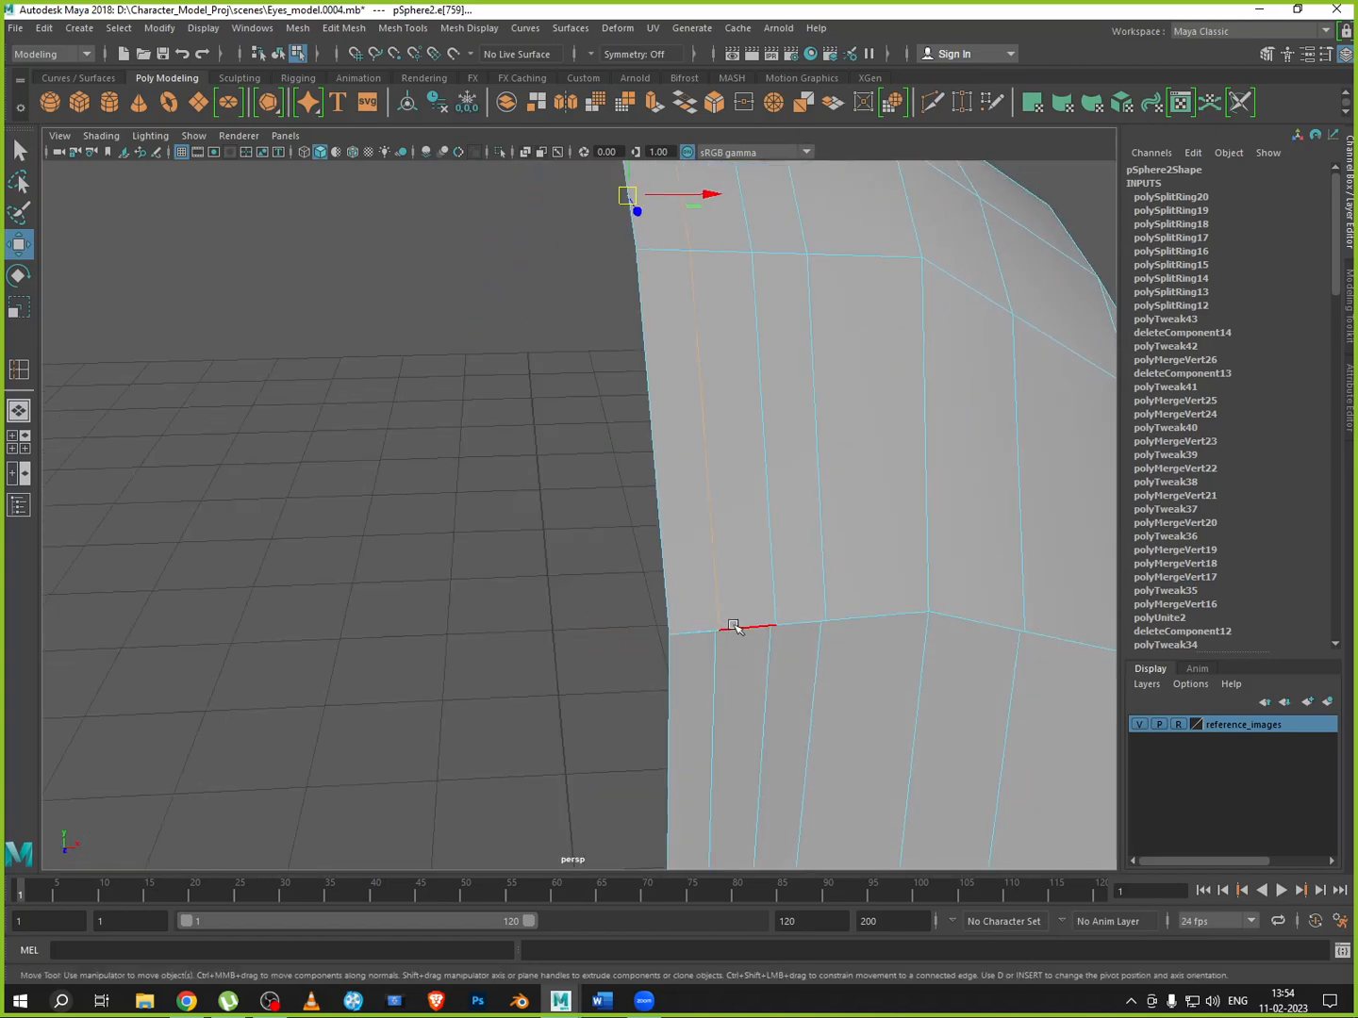
pyautogui.moveTo(734, 626); pyautogui.dragTo(660, 530, button='right')
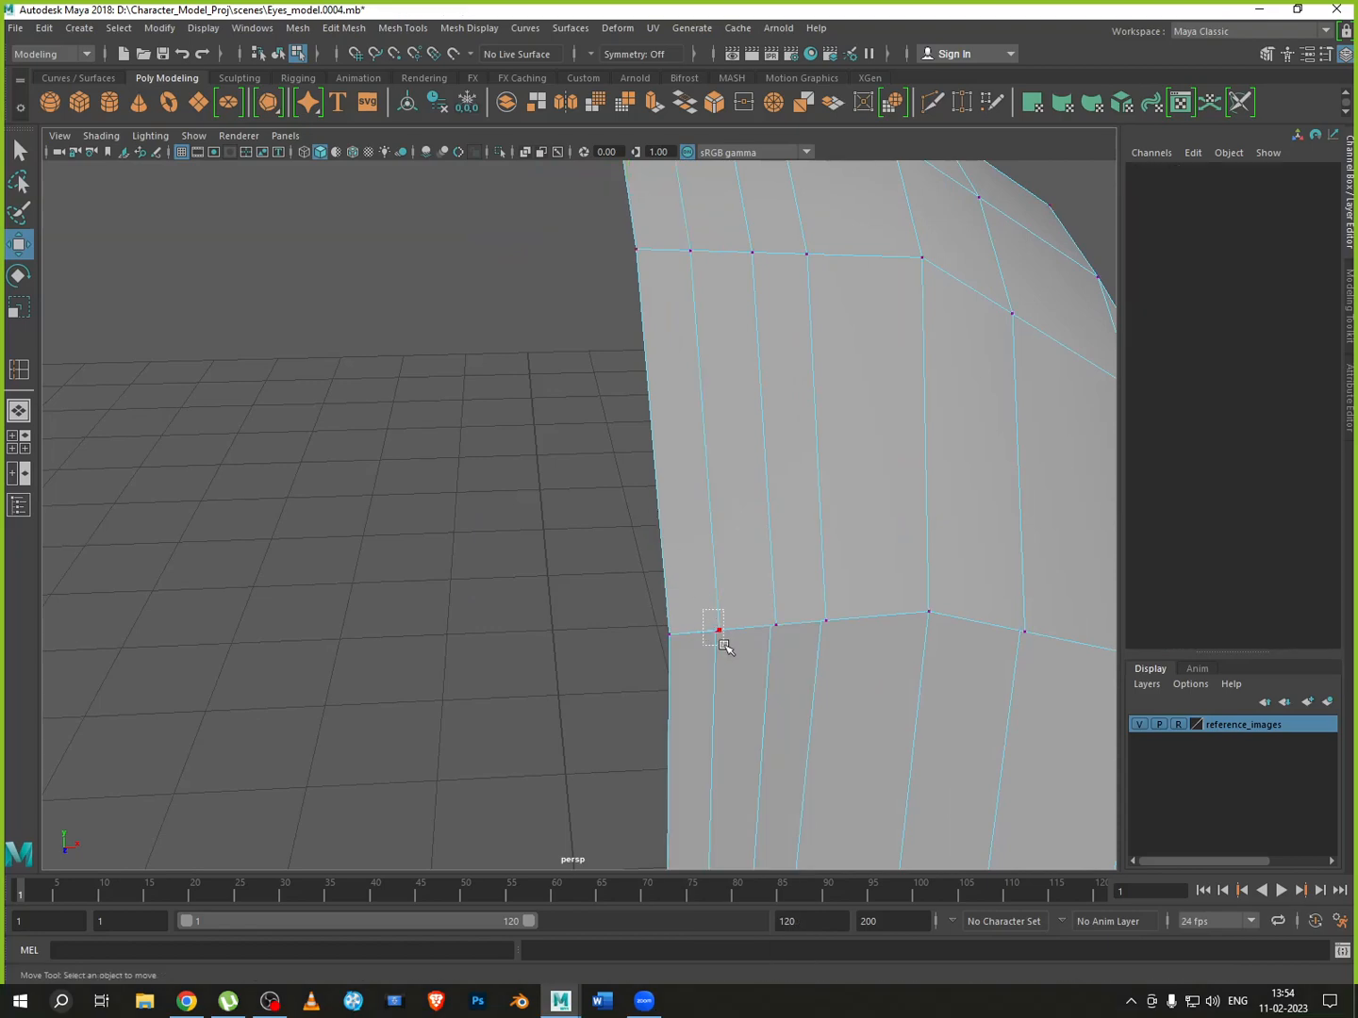
pyautogui.moveTo(725, 645); pyautogui.dragTo(725, 649)
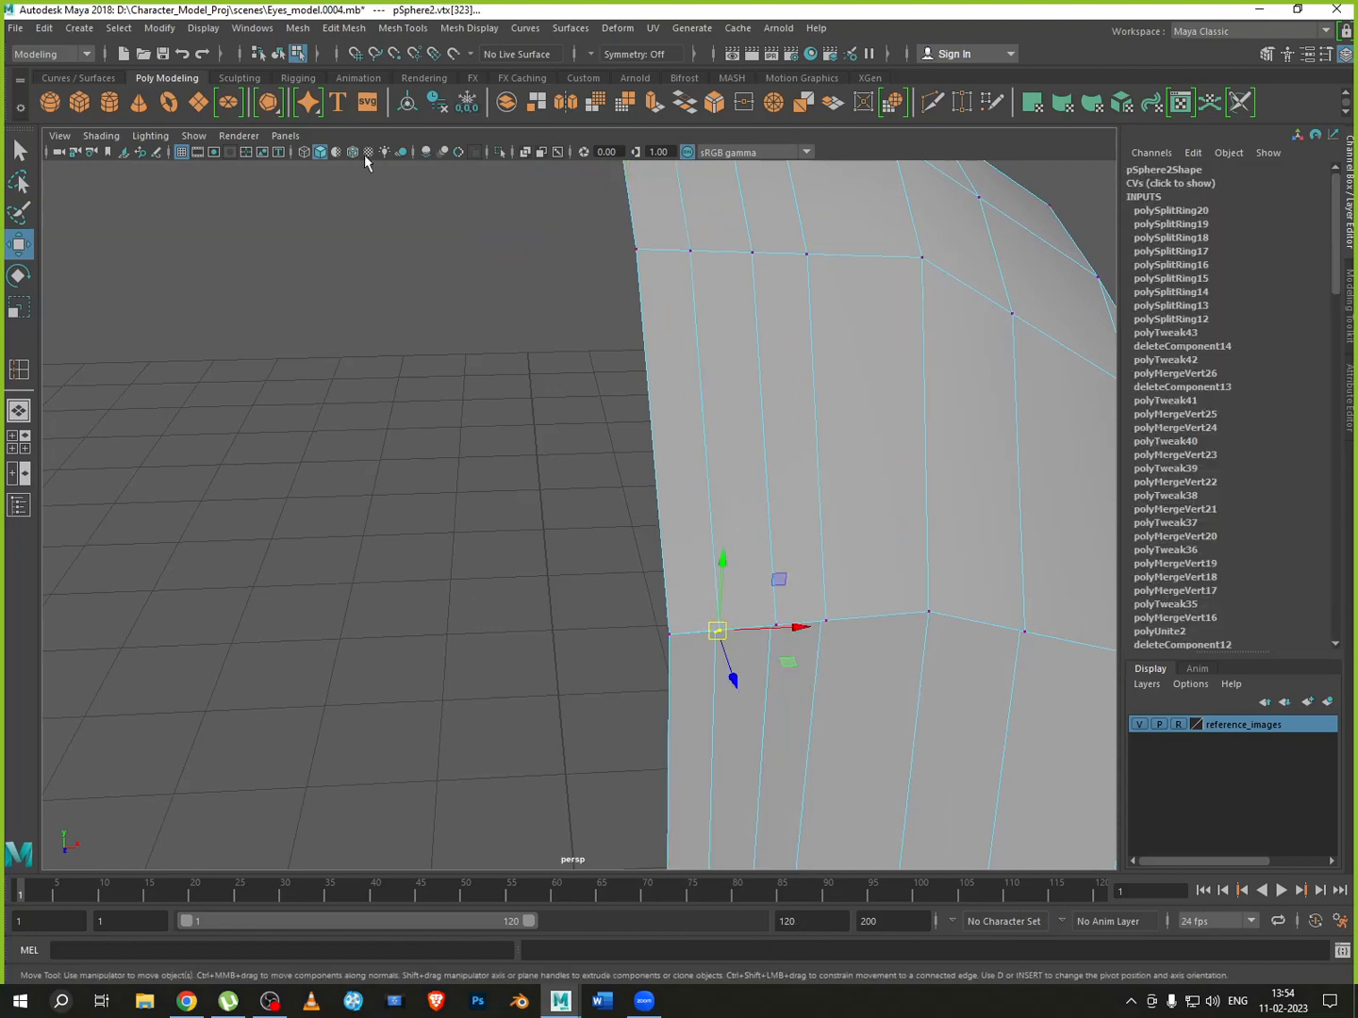
pyautogui.click(342, 27)
pyautogui.click(360, 210)
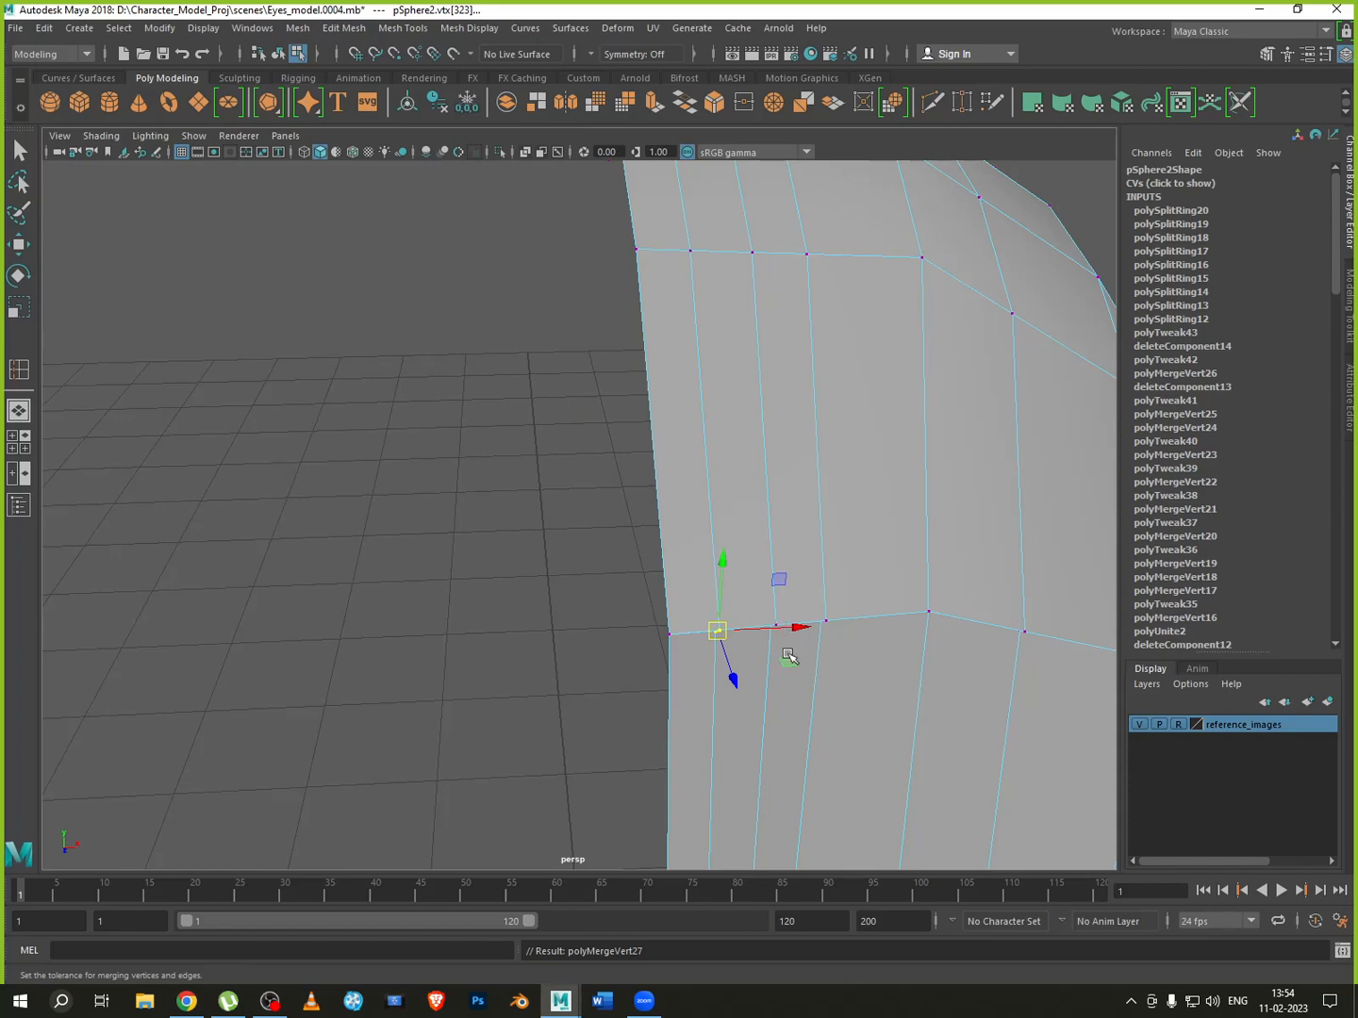
# Merge the overlapping vertices on the forehead-crown seam at the second and third vertical edges beside the open centre border
pyautogui.scroll(4, 789, 658)
pyautogui.keyDown('alt'); pyautogui.moveTo(773, 654); pyautogui.dragTo(624, 722, button='middle'); pyautogui.keyUp('alt')
pyautogui.scroll(-4, 682, 609)
pyautogui.moveTo(529, 582); pyautogui.dragTo(666, 636)
pyautogui.press('g')
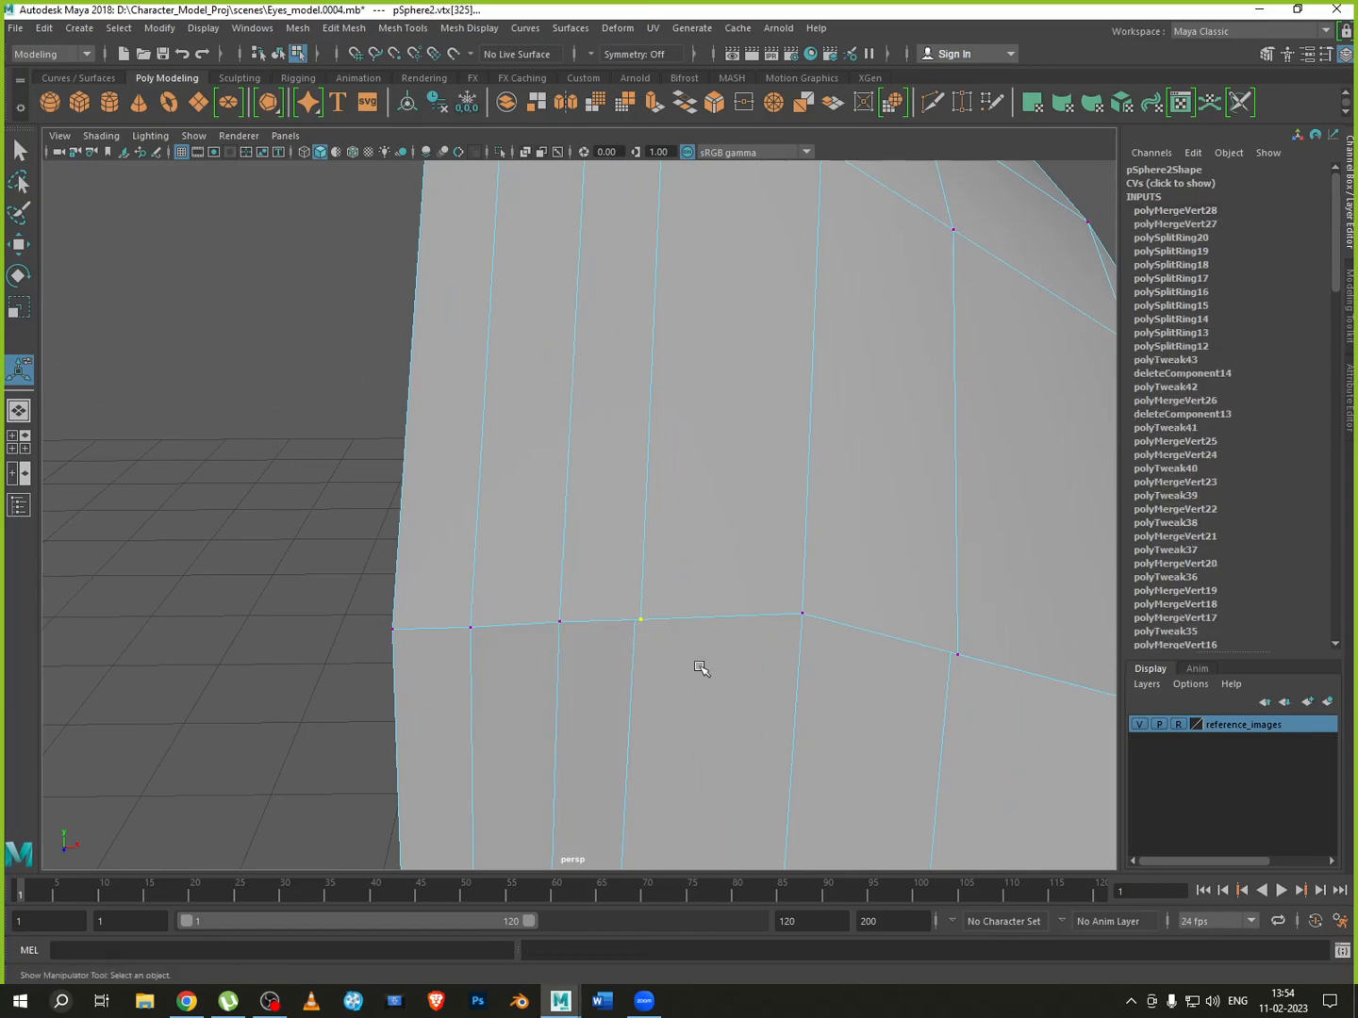
pyautogui.press('g')
pyautogui.scroll(-3, 702, 671)
pyautogui.scroll(3, 817, 637)
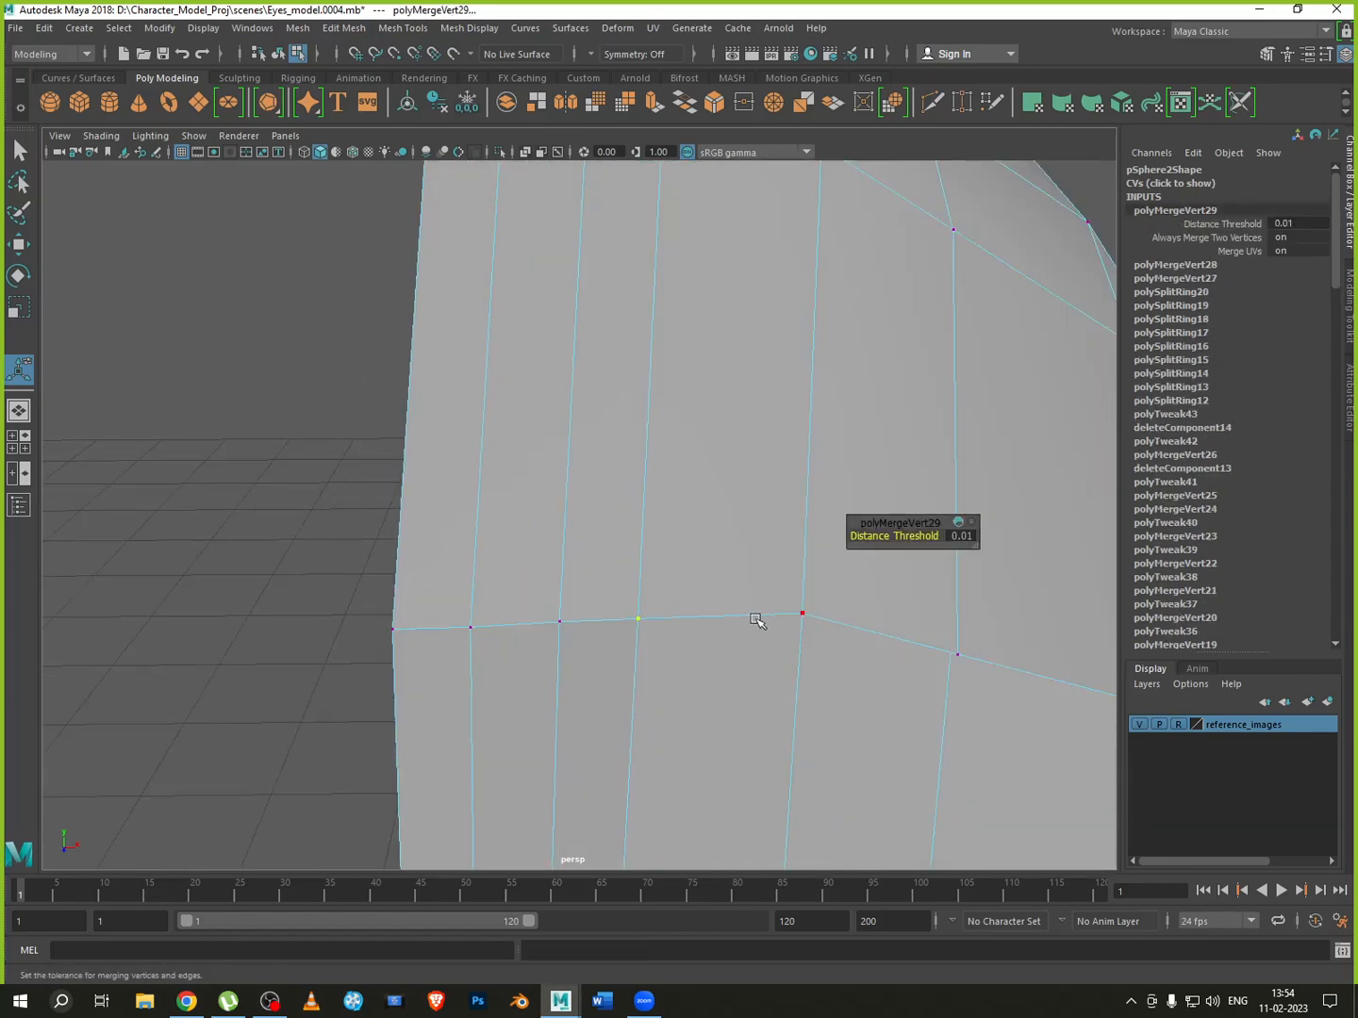
# Merge the overlapping vertices at the forehead seam's fifth vertical edge and at the outer brow corner where the face meets the skull
pyautogui.moveTo(915, 627); pyautogui.dragTo(981, 691)
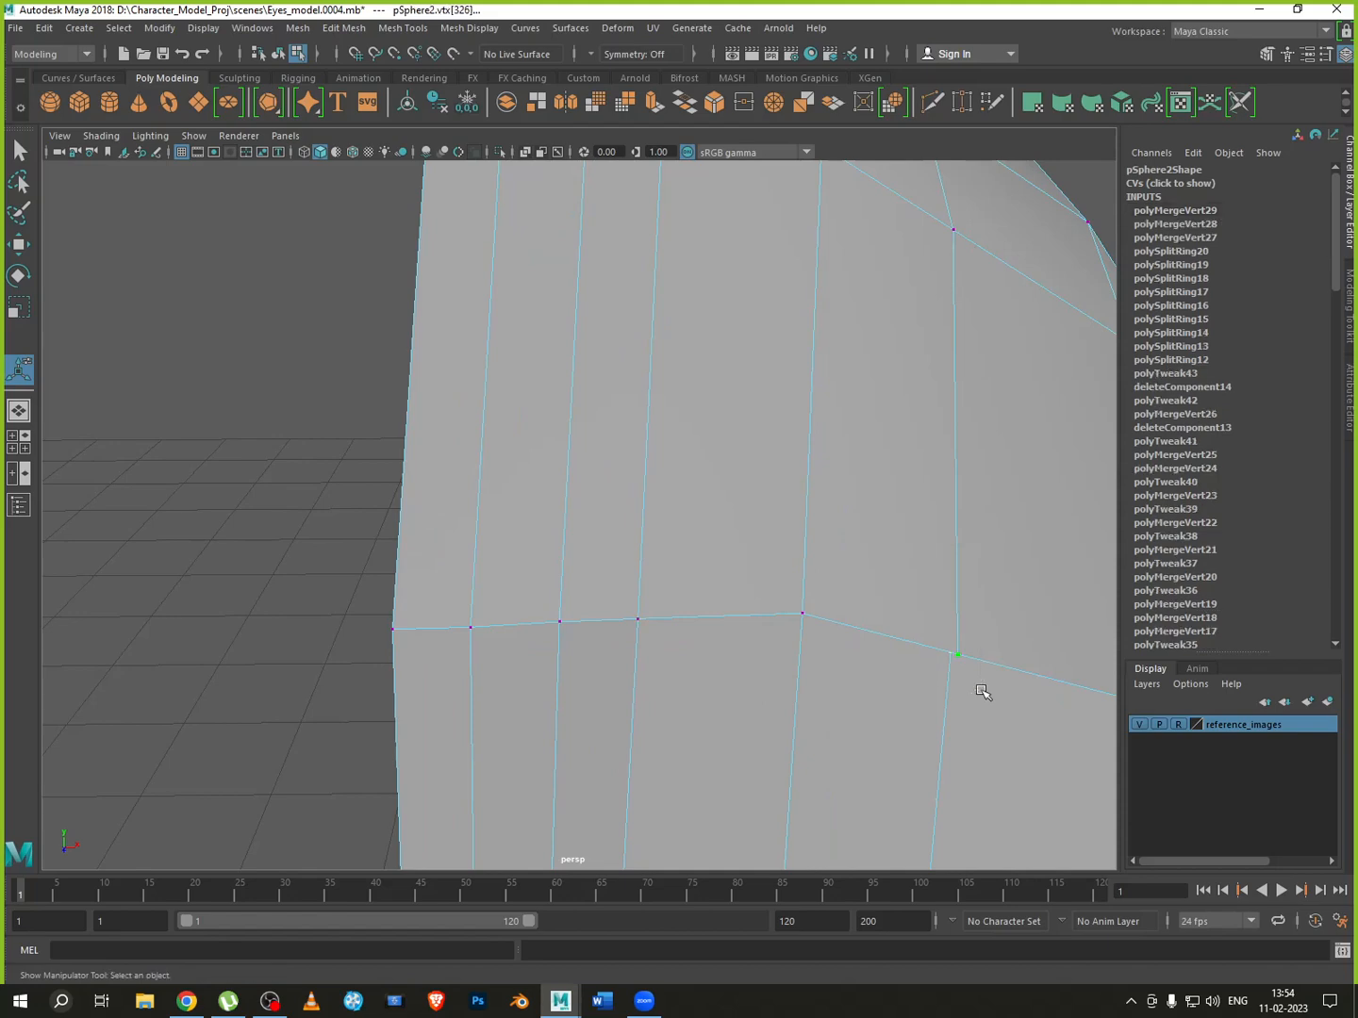
pyautogui.press('g')
pyautogui.scroll(-3, 980, 692)
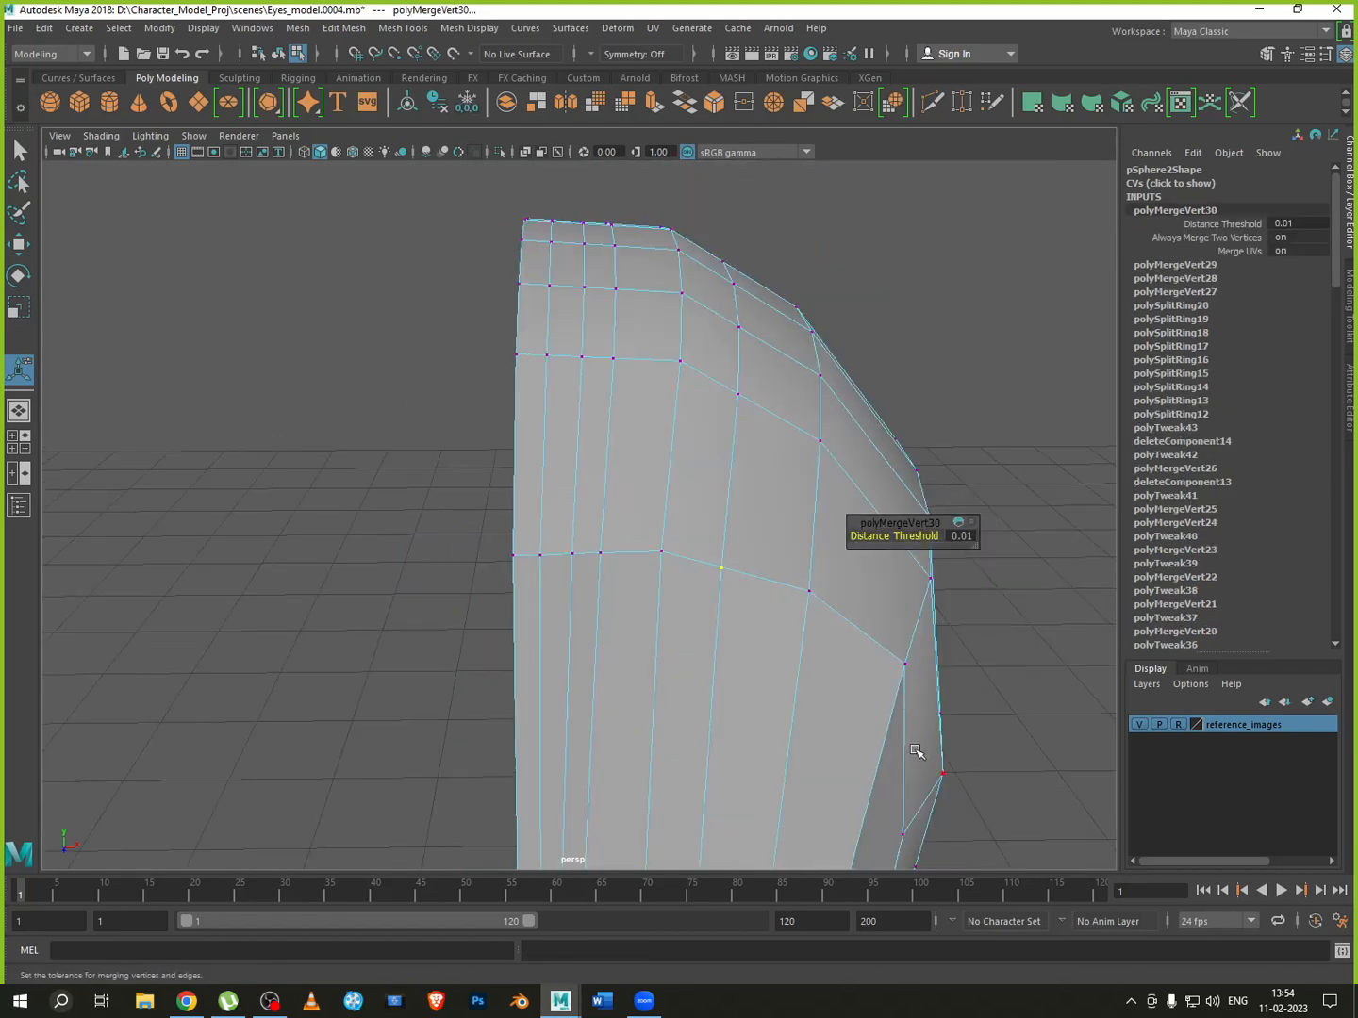
pyautogui.keyDown('alt'); pyautogui.moveTo(914, 751); pyautogui.dragTo(603, 604); pyautogui.keyUp('alt')
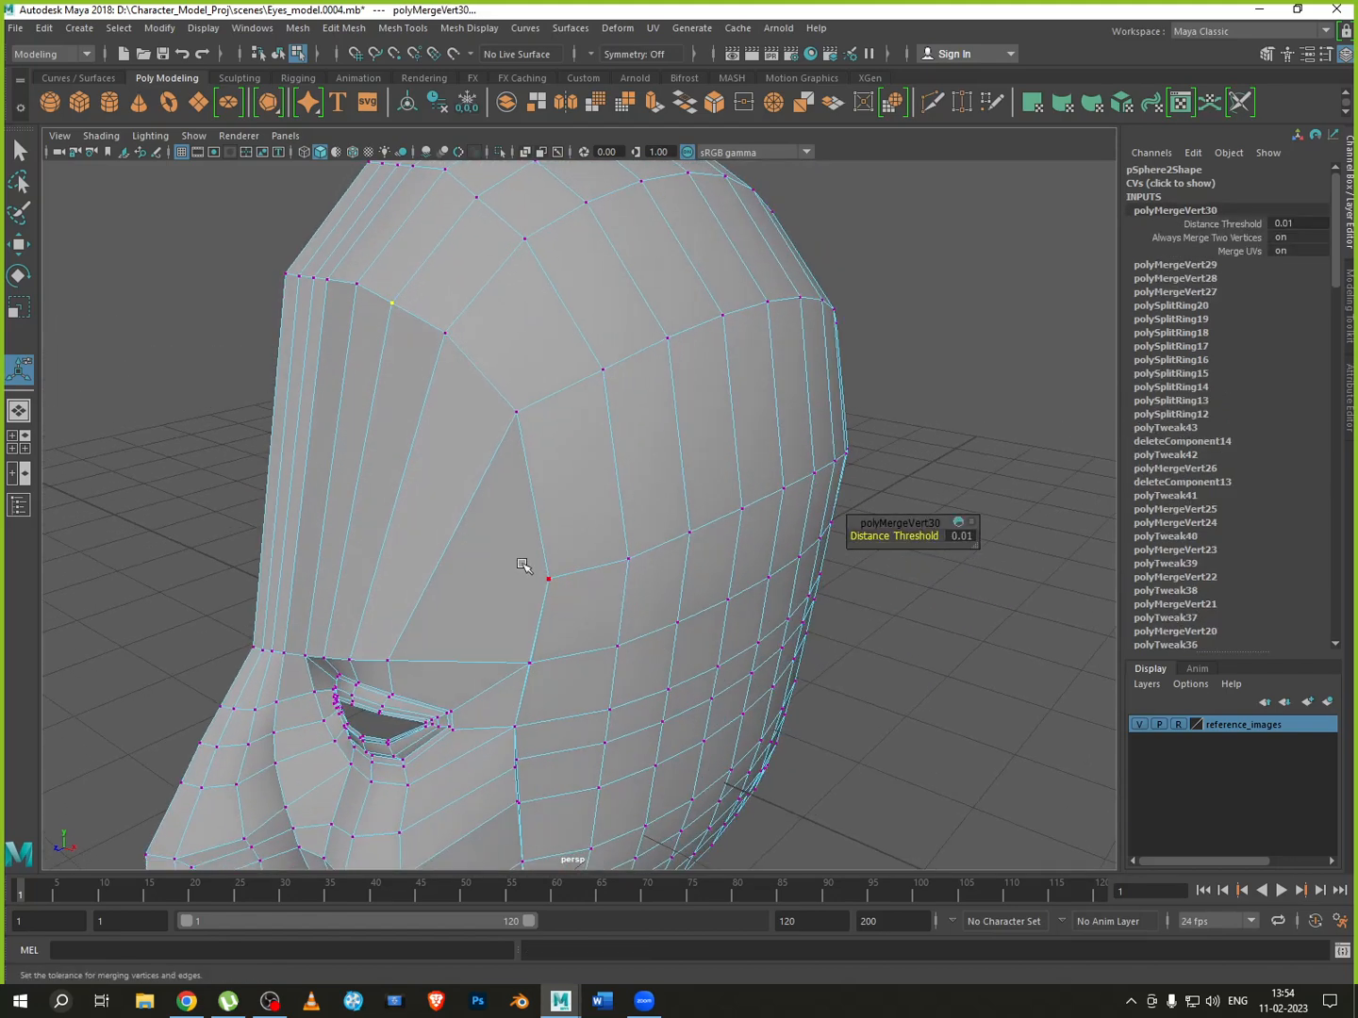
pyautogui.click(545, 689)
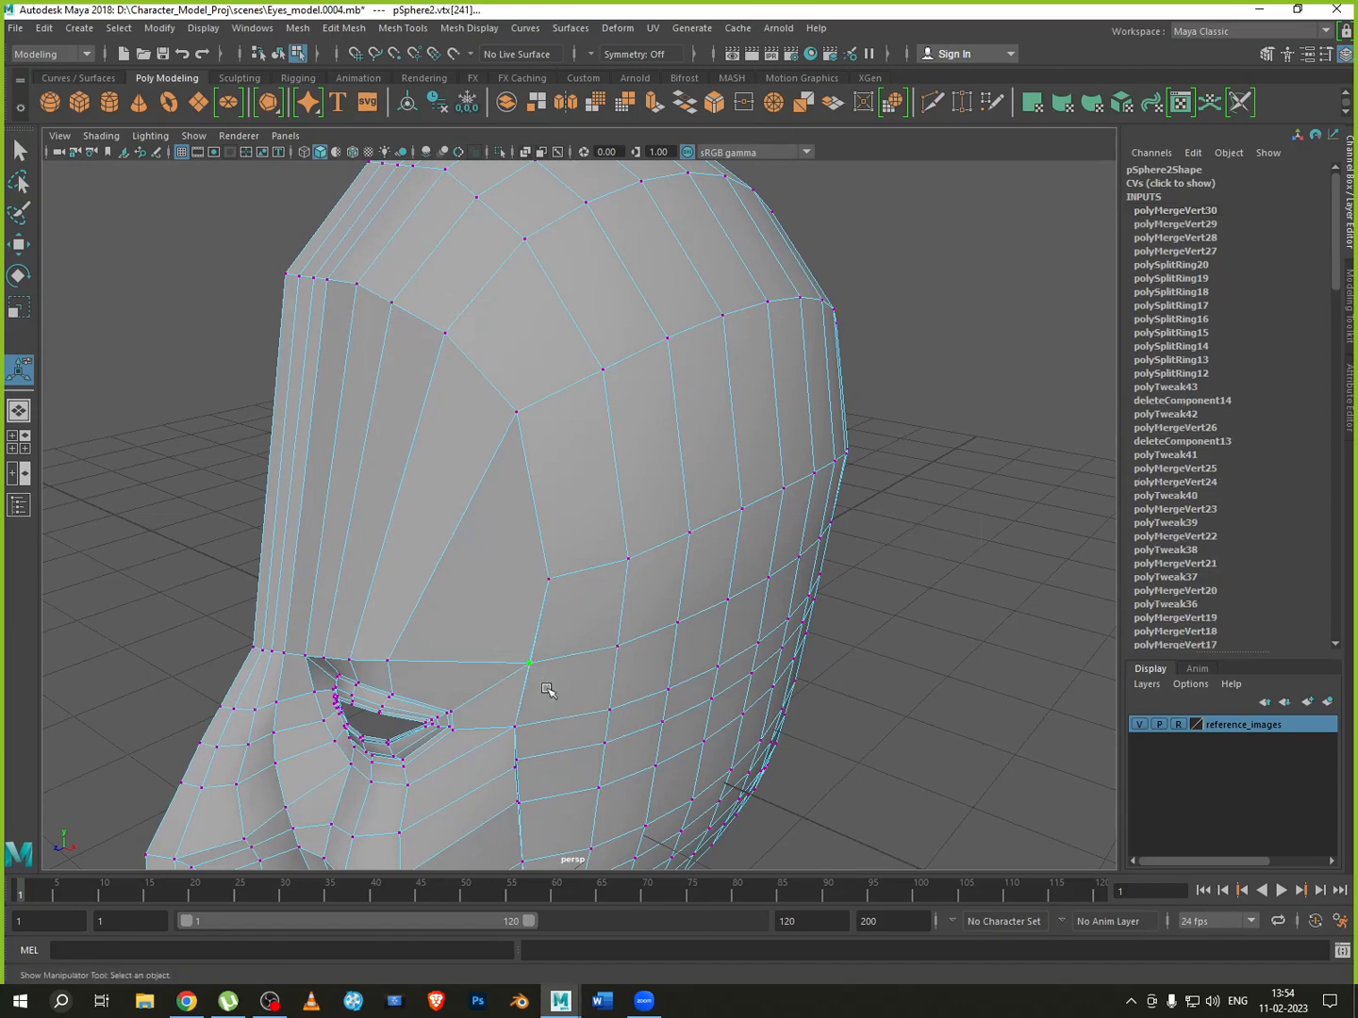
pyautogui.press('g')
# Merge the two separated vertex pairs on the face-skull side seam just below eye level, beside the cheek
pyautogui.keyDown('alt'); pyautogui.moveTo(657, 748); pyautogui.dragTo(649, 496, button='middle'); pyautogui.keyUp('alt')
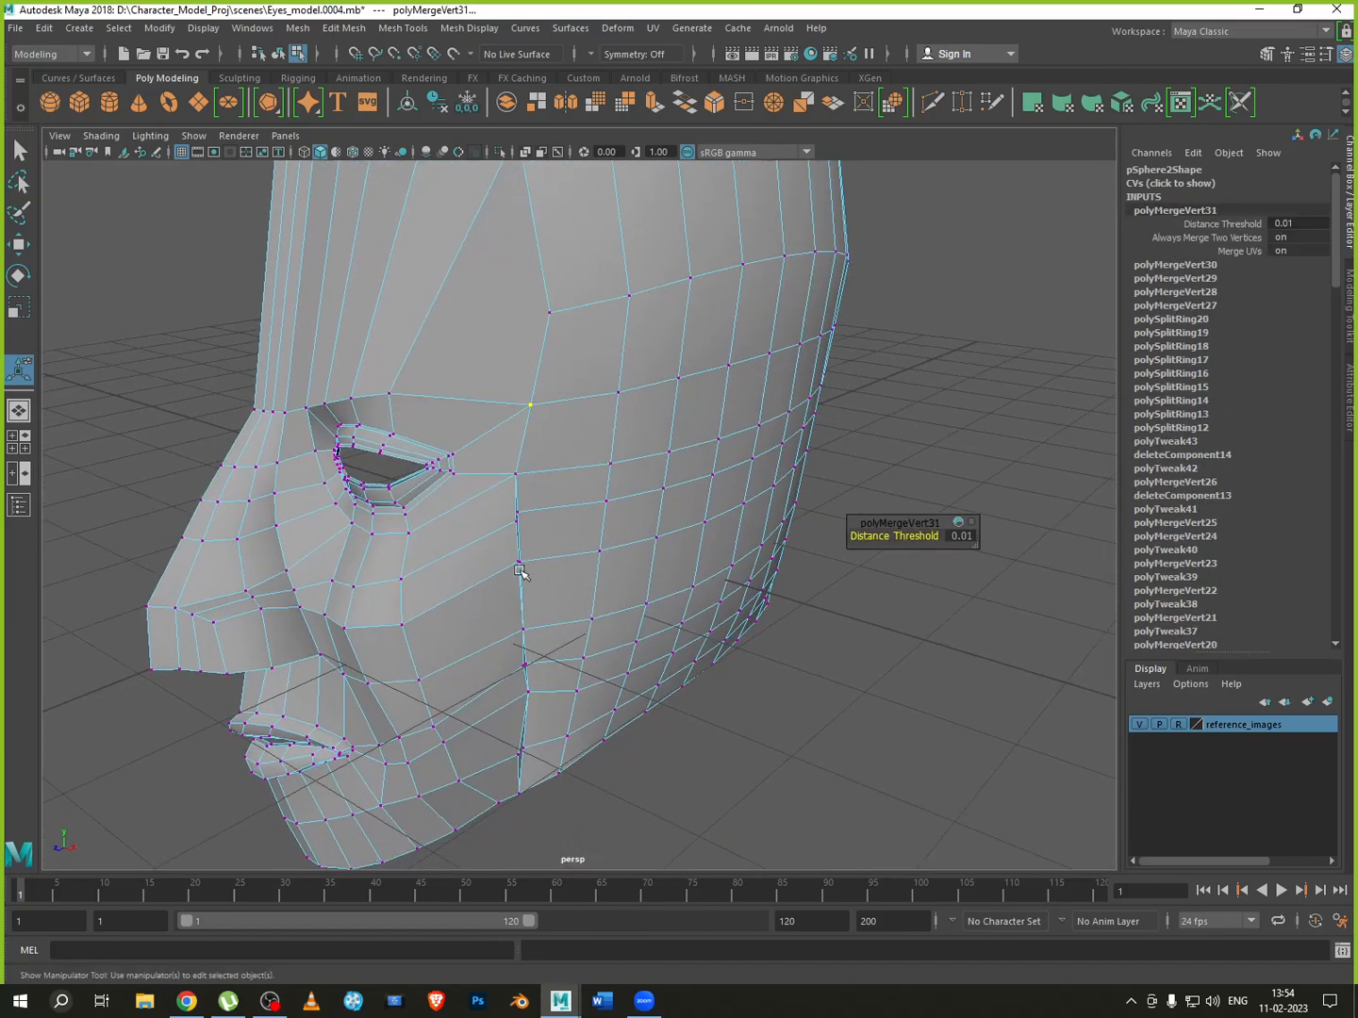
pyautogui.scroll(5, 490, 575)
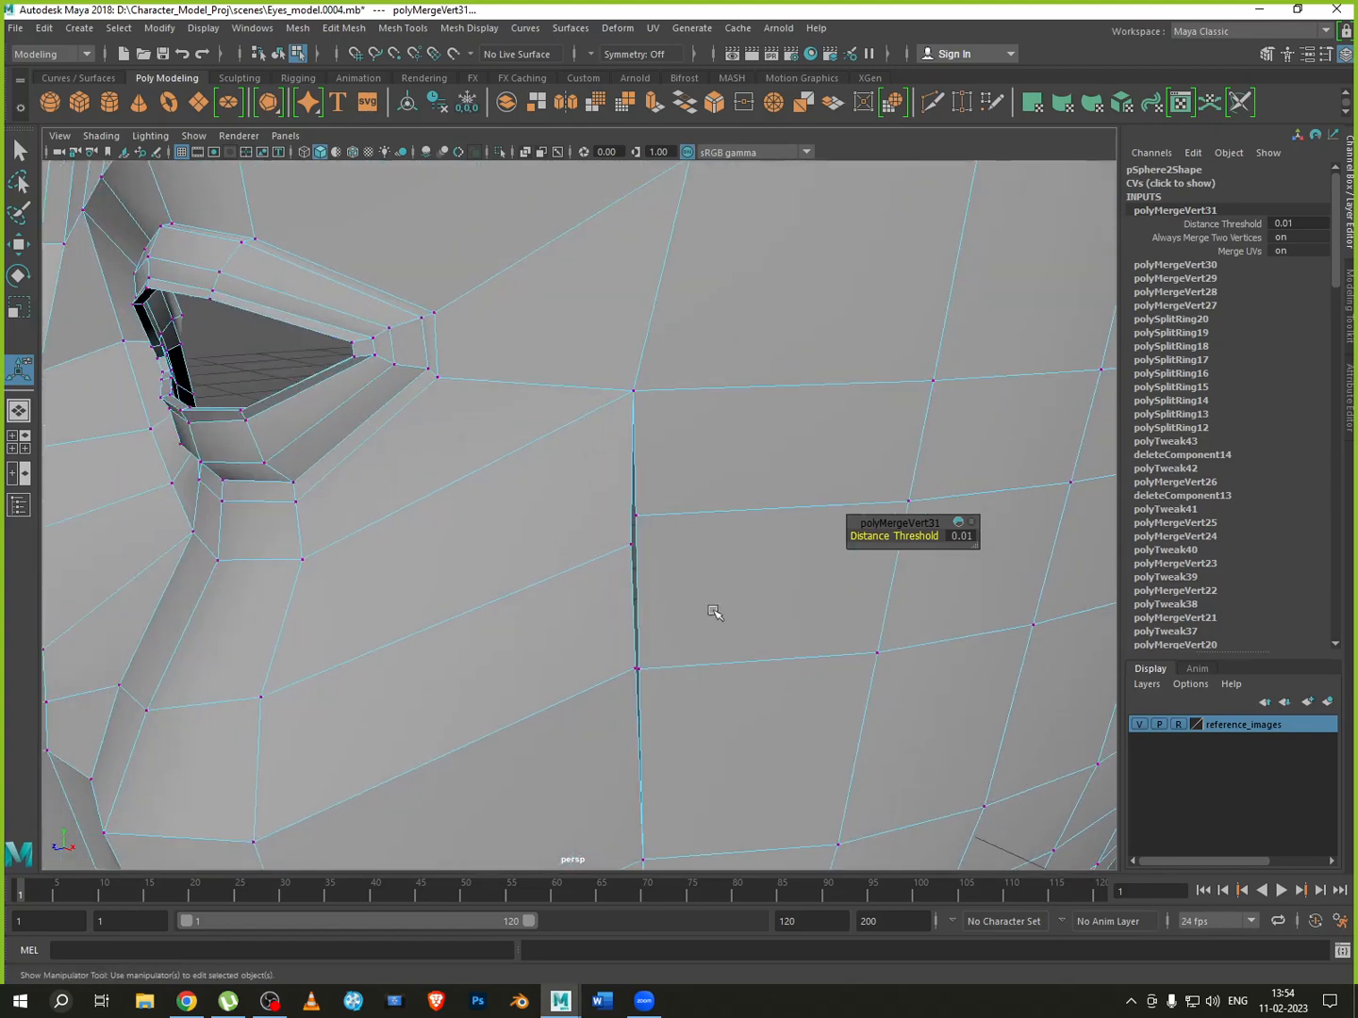
pyautogui.scroll(-2, 665, 586)
pyautogui.moveTo(613, 531); pyautogui.dragTo(621, 542)
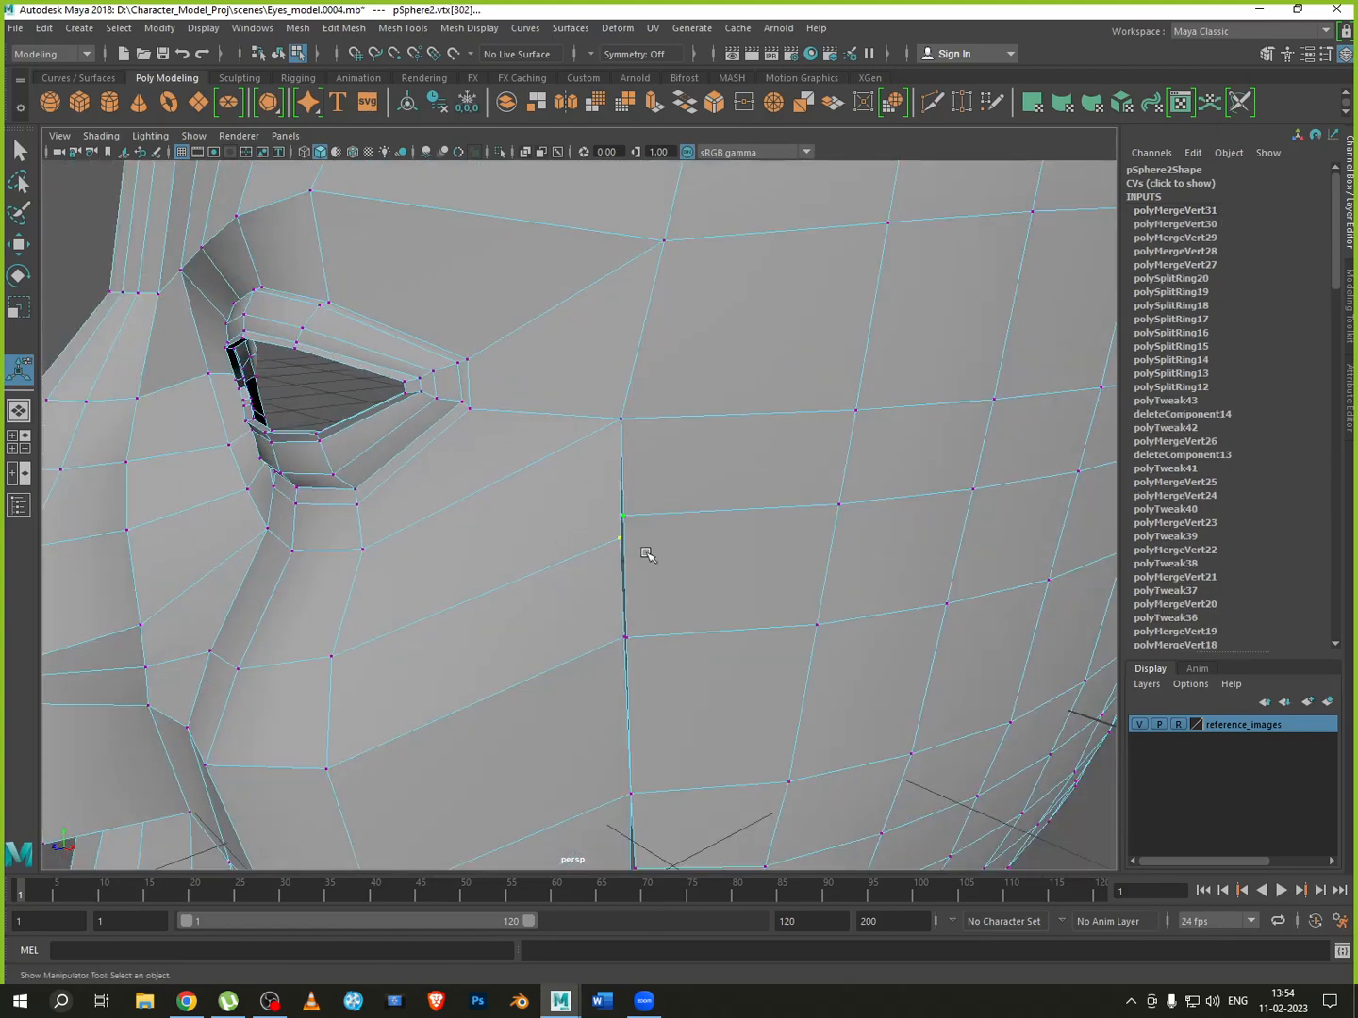
pyautogui.press('g')
pyautogui.scroll(-2, 706, 641)
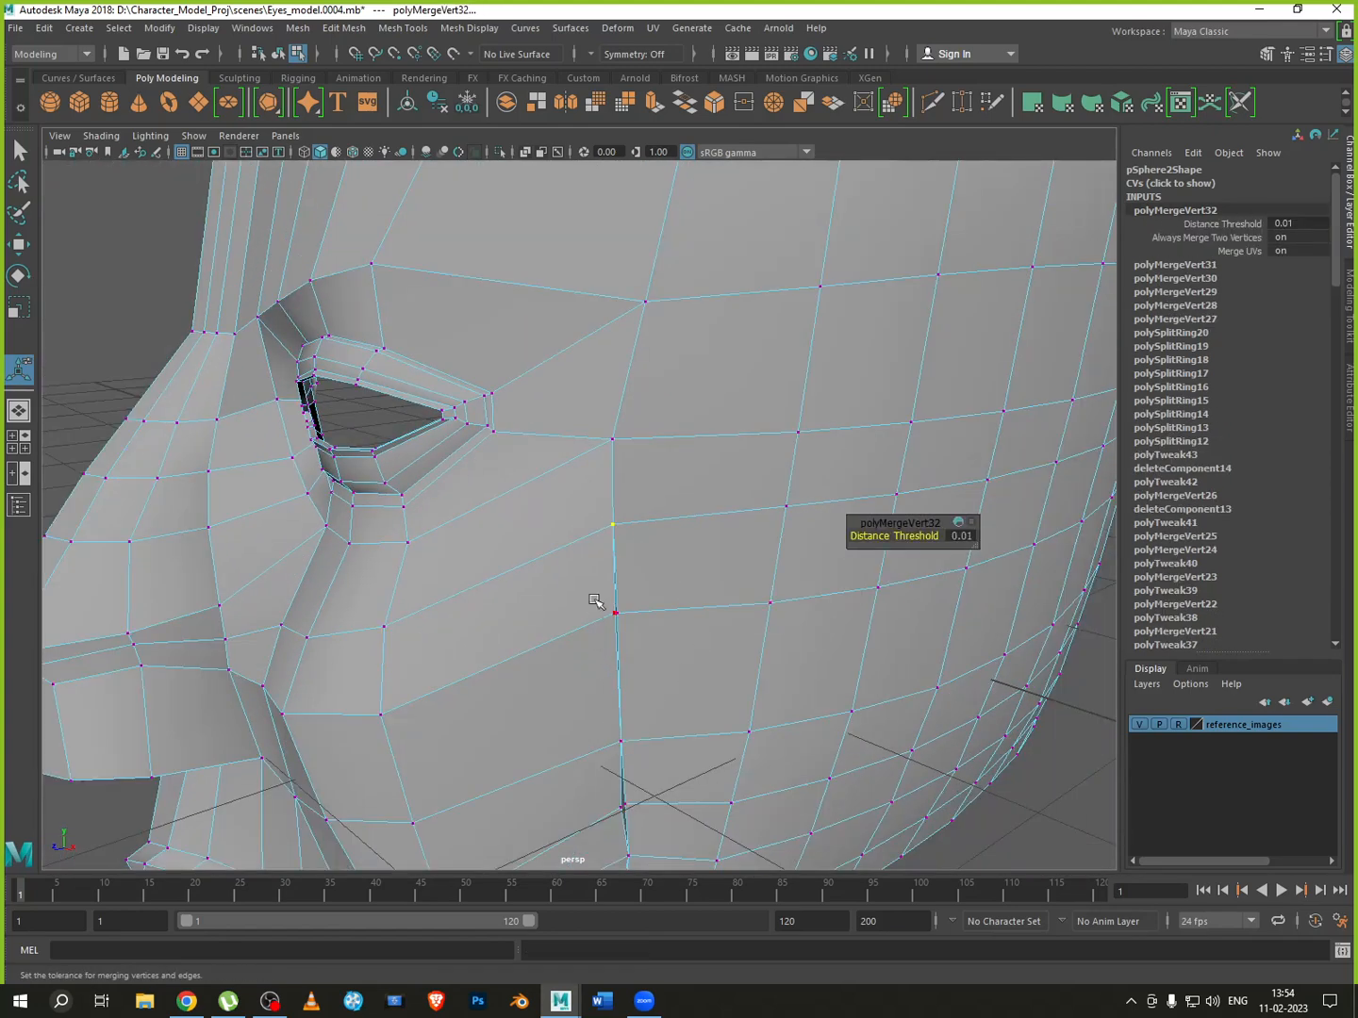
pyautogui.moveTo(596, 601); pyautogui.dragTo(658, 647)
pyautogui.press('g')
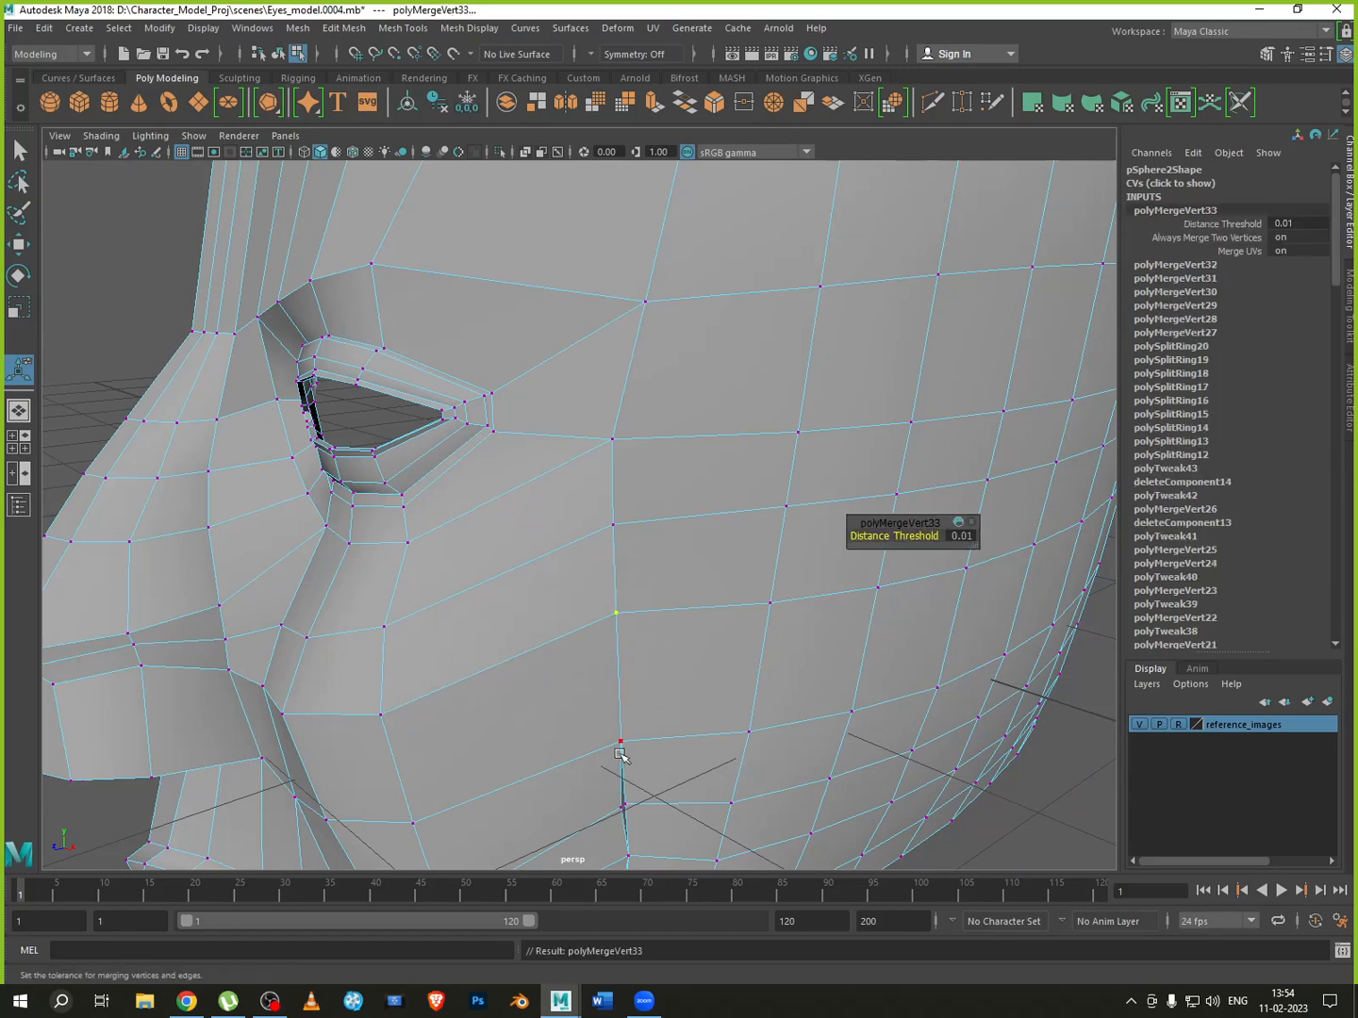
# Merge the remaining separated vertex pairs down the face-skull seam along the lower cheek and jaw, closing the gap
pyautogui.moveTo(601, 734); pyautogui.dragTo(711, 597)
pyautogui.press('g')
pyautogui.press('g')
pyautogui.scroll(4, 648, 683)
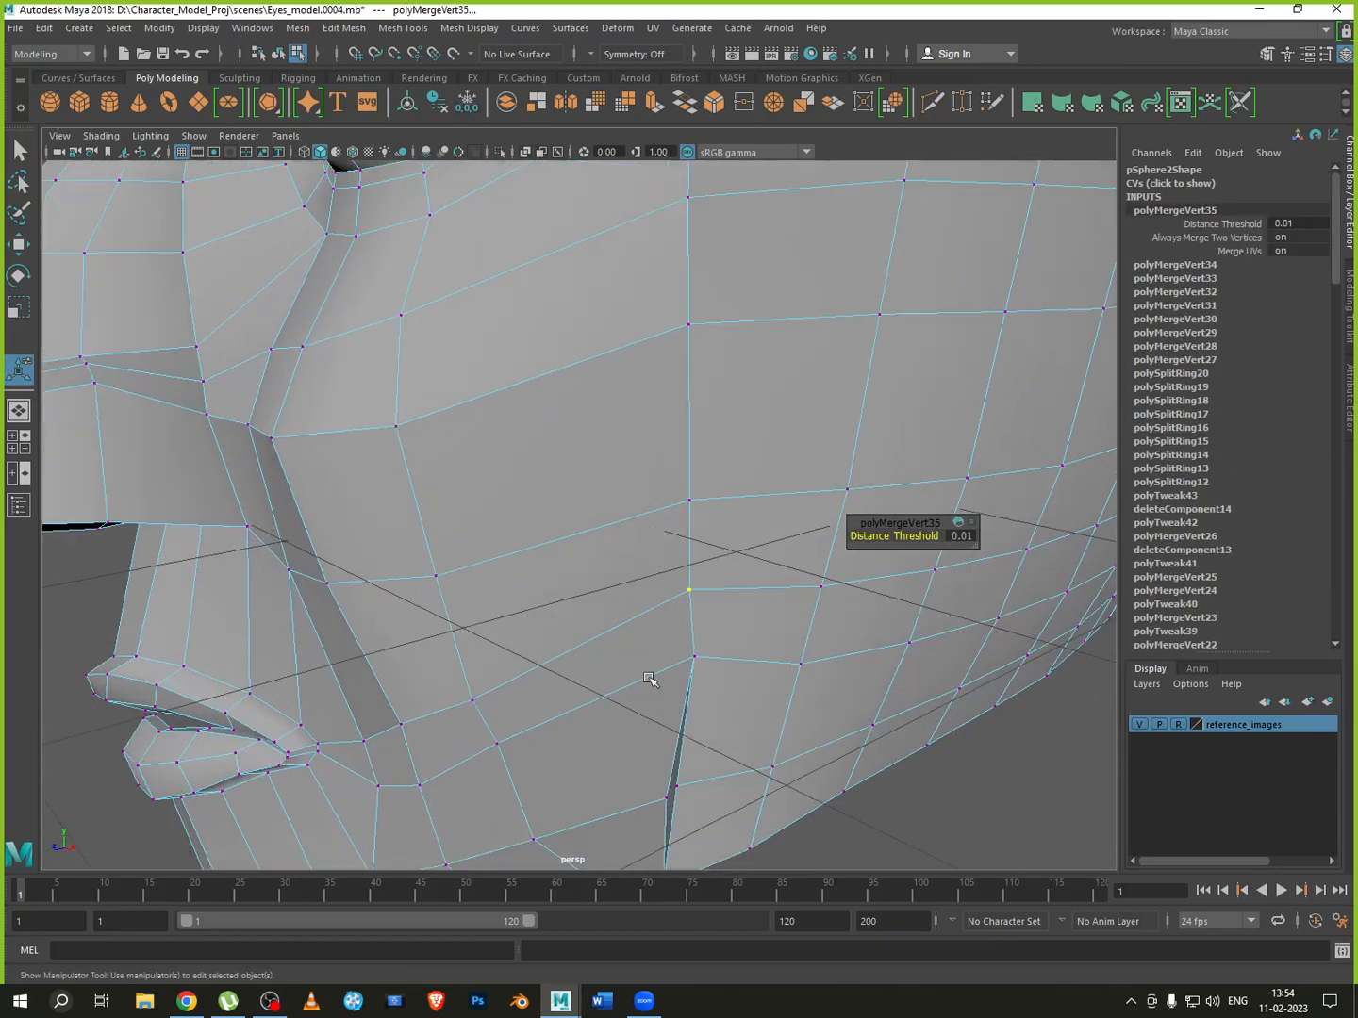
pyautogui.keyDown('alt'); pyautogui.moveTo(649, 587); pyautogui.dragTo(613, 386, button='middle'); pyautogui.keyUp('alt')
pyautogui.moveTo(619, 609); pyautogui.dragTo(690, 660)
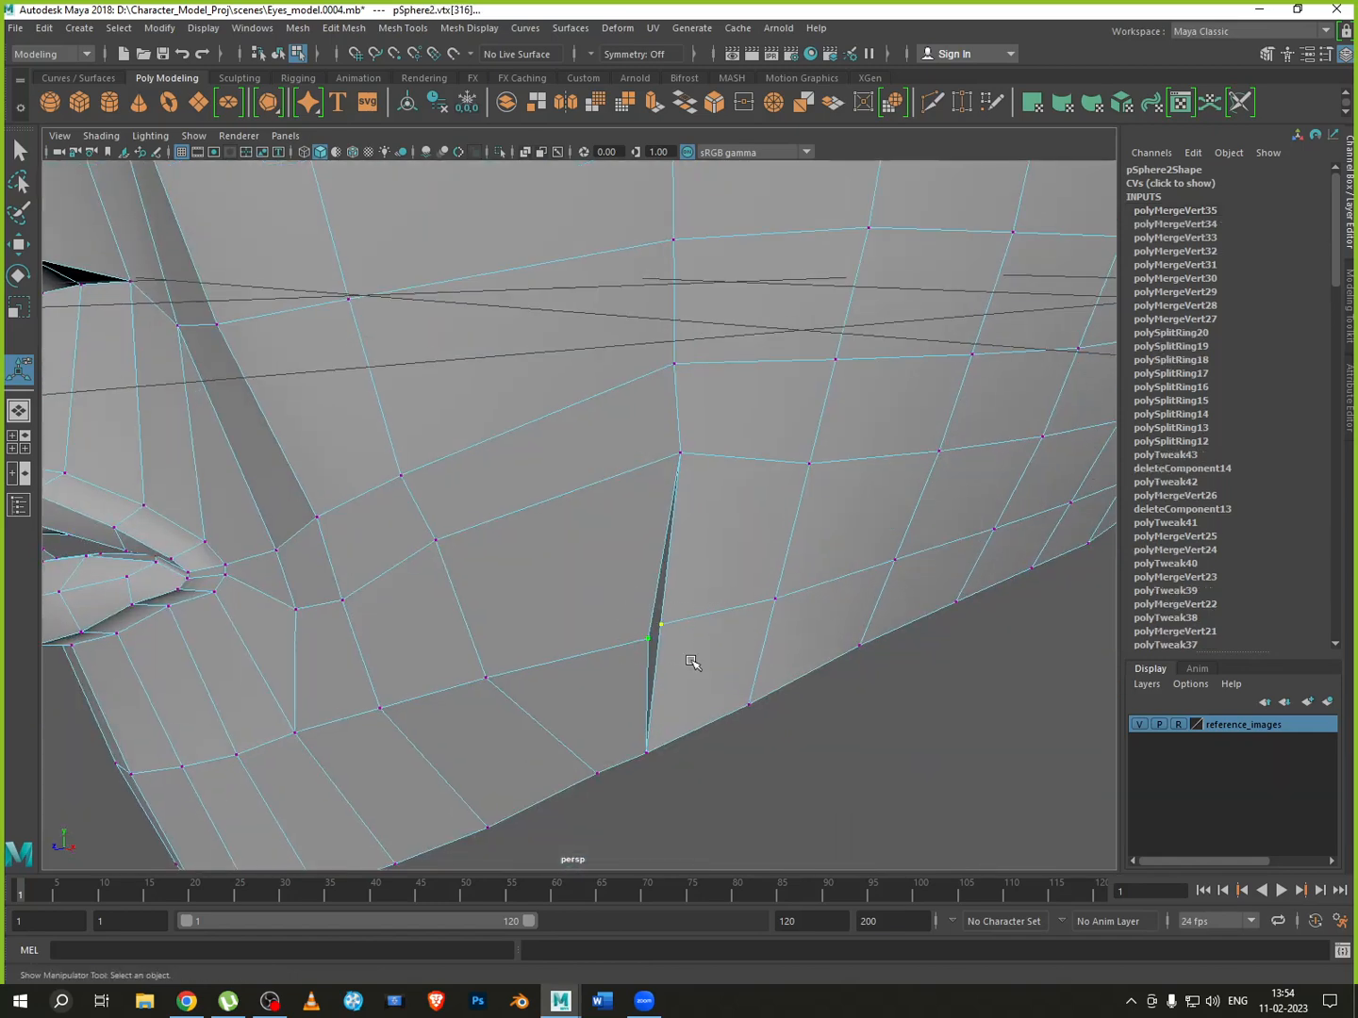
pyautogui.press('g')
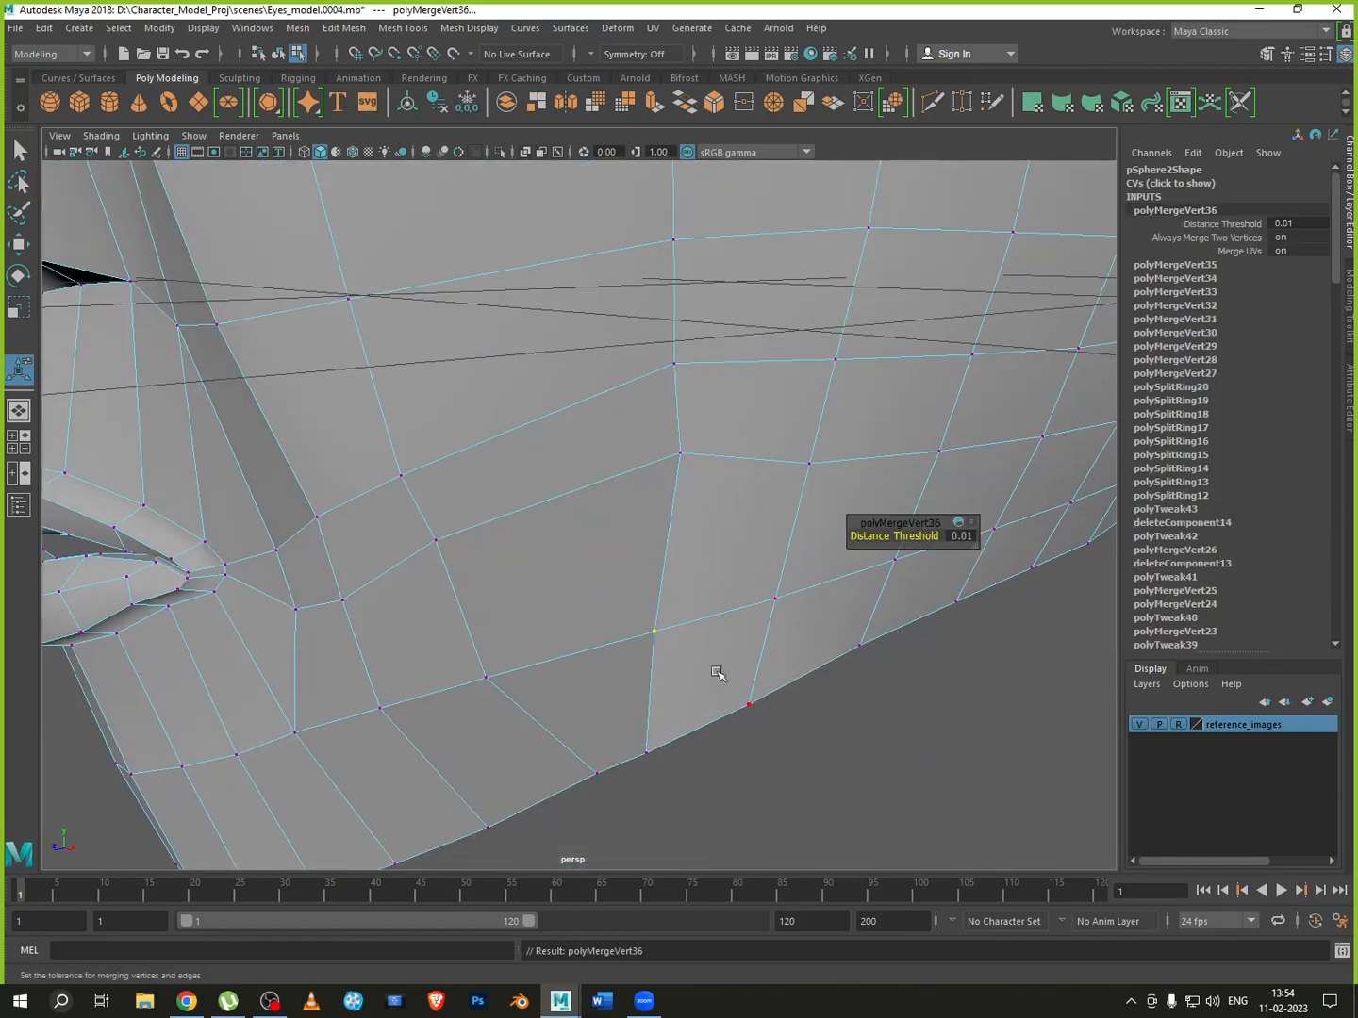
# Move the vertices on the jaw's lower border just ahead of the seam forward toward the chin to even their spacing
pyautogui.click(591, 767)
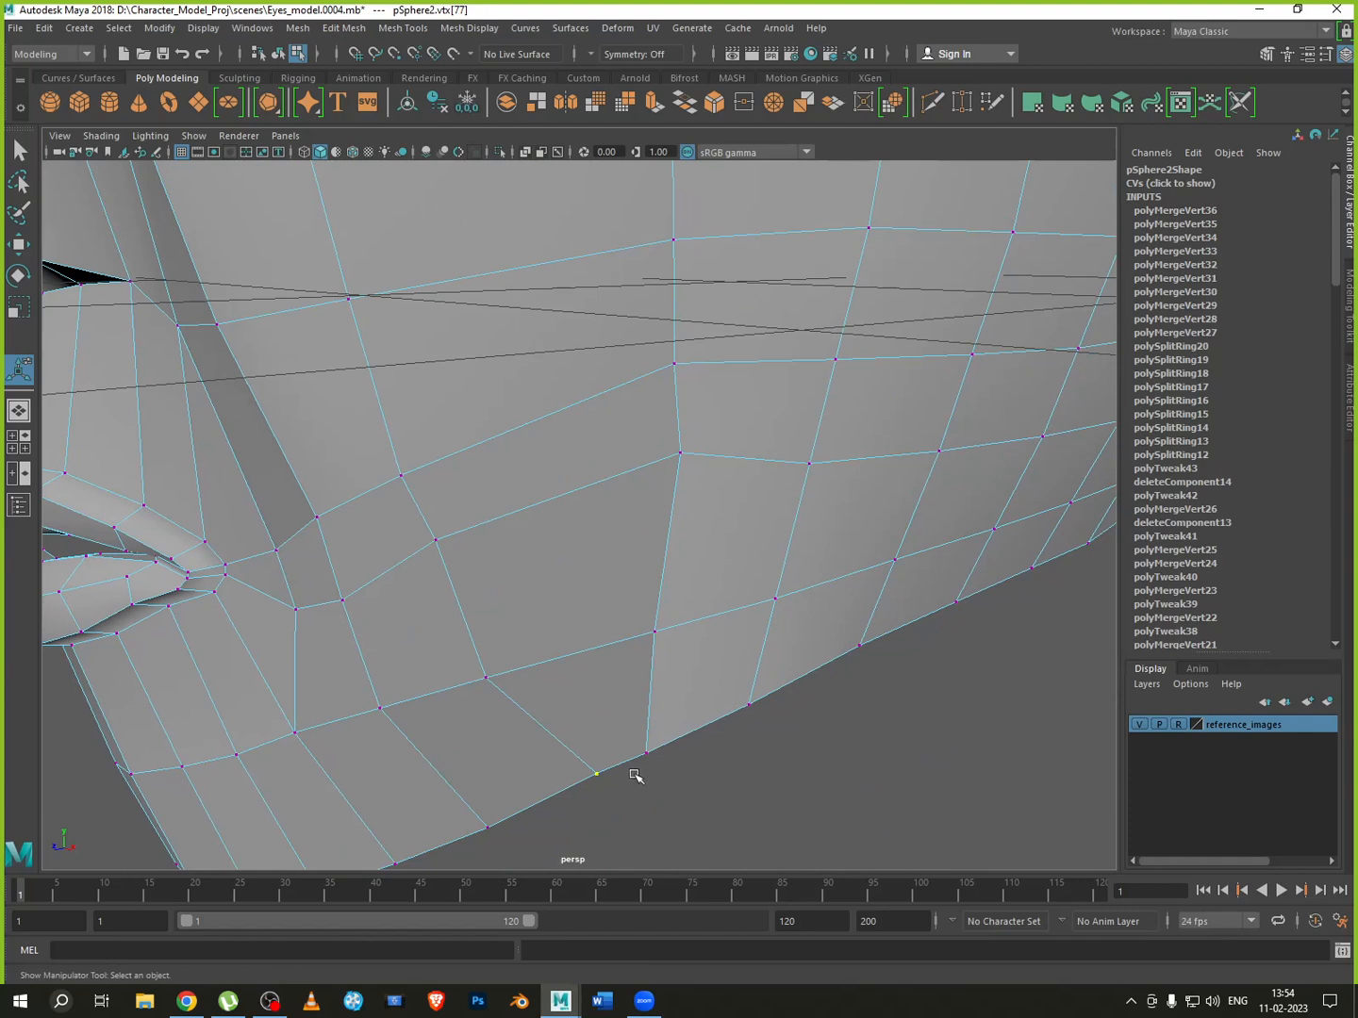
pyautogui.press('w')
pyautogui.moveTo(553, 793); pyautogui.dragTo(419, 842)
pyautogui.click(490, 832)
pyautogui.click(563, 786)
pyautogui.moveTo(557, 793); pyautogui.dragTo(525, 807)
pyautogui.scroll(-3, 642, 647)
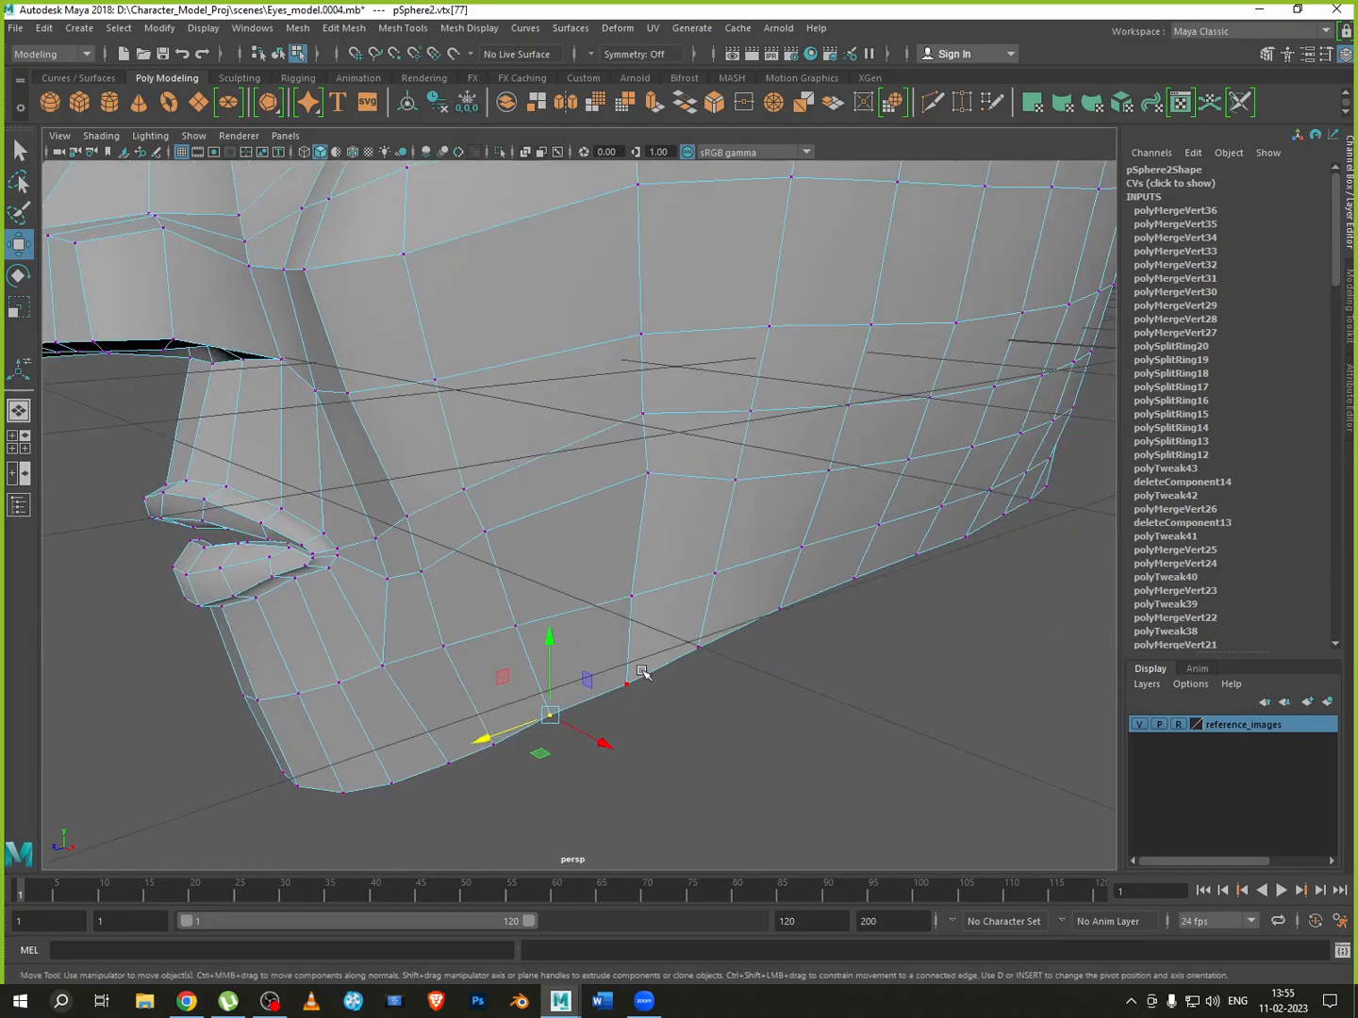
# Adjust the vertices around the rear lower jaw border and the upper cheek seam to smooth the side of the face
pyautogui.keyDown('alt'); pyautogui.moveTo(641, 670); pyautogui.dragTo(740, 652); pyautogui.keyUp('alt')
pyautogui.scroll(-3, 671, 618)
pyautogui.keyDown('alt'); pyautogui.moveTo(672, 618); pyautogui.dragTo(661, 371); pyautogui.keyUp('alt')
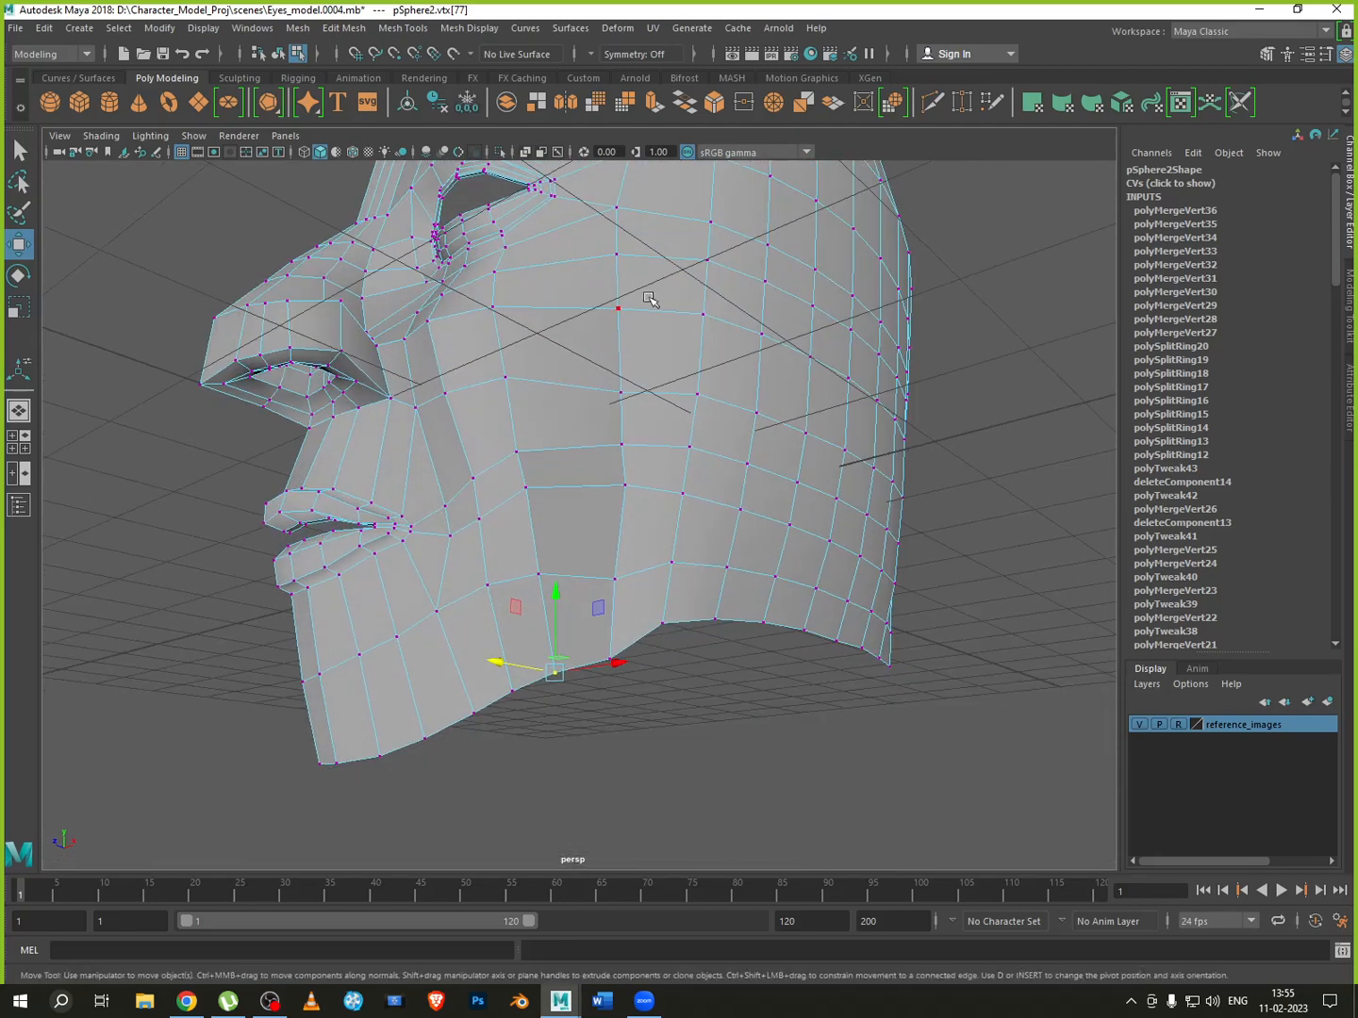
pyautogui.moveTo(629, 563); pyautogui.dragTo(776, 694)
pyautogui.moveTo(674, 494); pyautogui.dragTo(692, 484)
pyautogui.keyDown('alt'); pyautogui.moveTo(723, 574); pyautogui.dragTo(699, 237); pyautogui.keyUp('alt')
pyautogui.keyDown('alt'); pyautogui.moveTo(740, 486); pyautogui.dragTo(740, 637, button='middle'); pyautogui.keyUp('alt')
pyautogui.scroll(4, 667, 387)
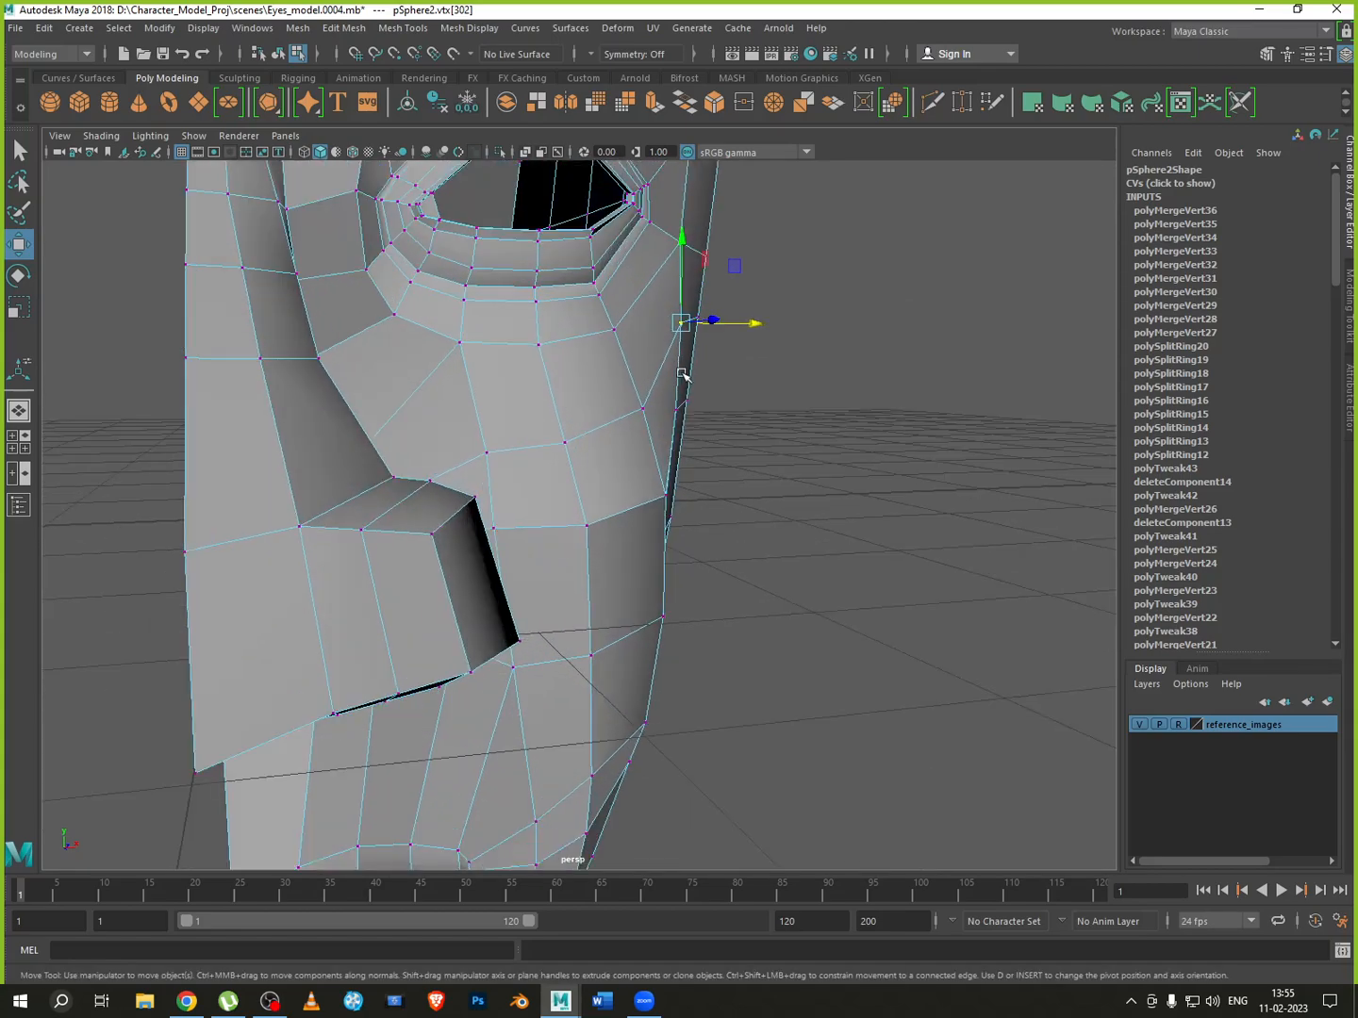
# Select the column of cheek and jaw vertices just ahead of the skull and shift it sideways to smooth the face's outer contour
pyautogui.scroll(-2, 714, 452)
pyautogui.keyDown('alt'); pyautogui.moveTo(705, 572); pyautogui.dragTo(589, 512); pyautogui.keyUp('alt')
pyautogui.moveTo(572, 401); pyautogui.dragTo(643, 875)
pyautogui.keyDown('alt'); pyautogui.moveTo(725, 778); pyautogui.dragTo(830, 772); pyautogui.keyUp('alt')
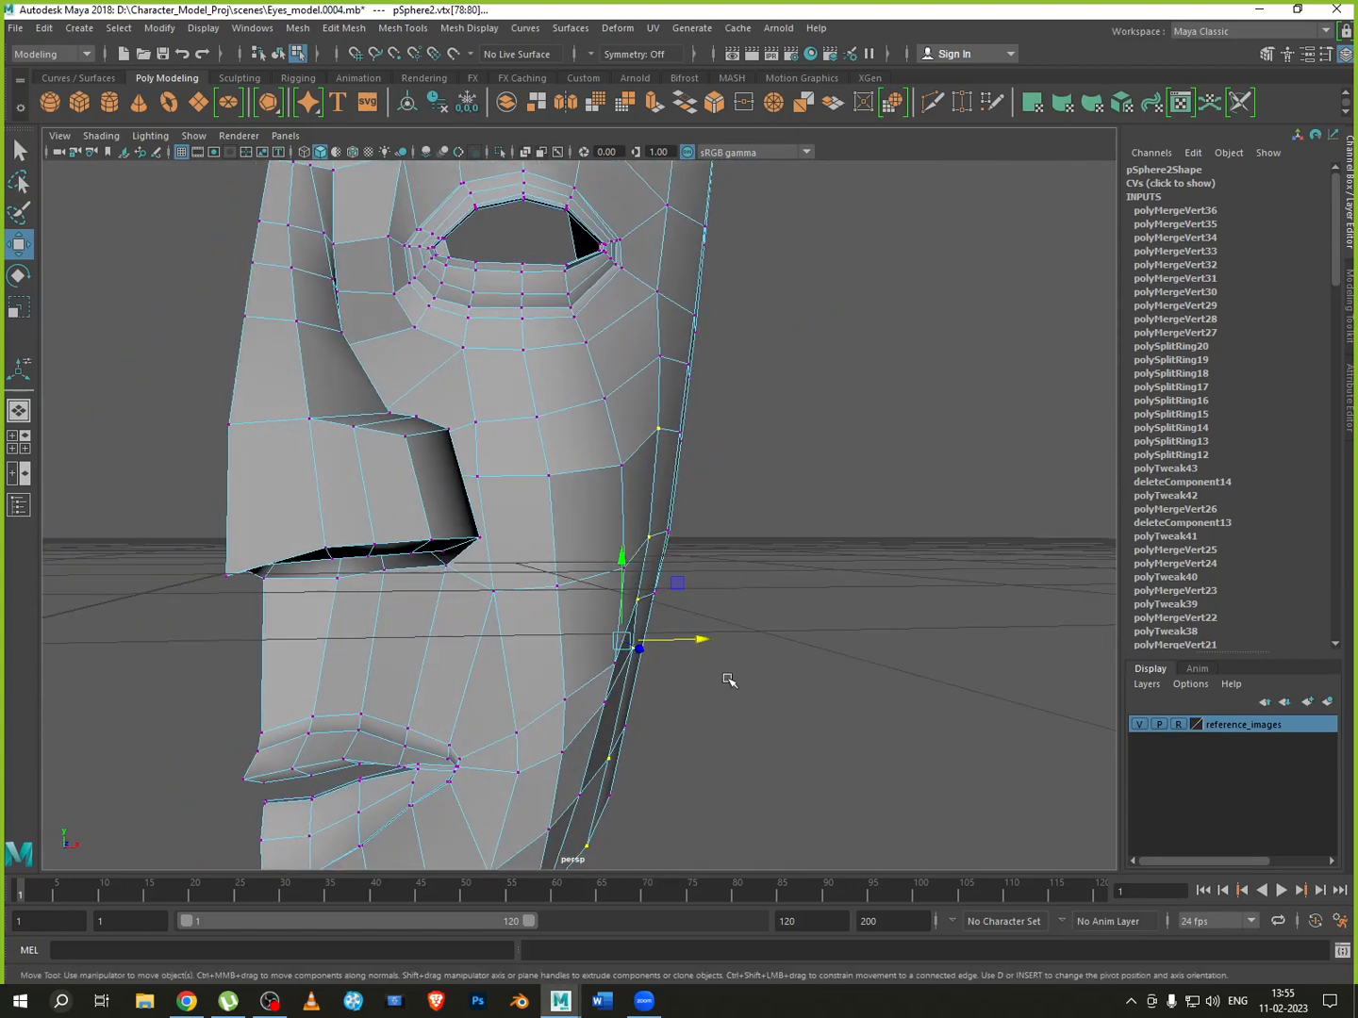
pyautogui.moveTo(693, 641); pyautogui.dragTo(491, 640)
pyautogui.click(826, 638)
pyautogui.click(651, 602)
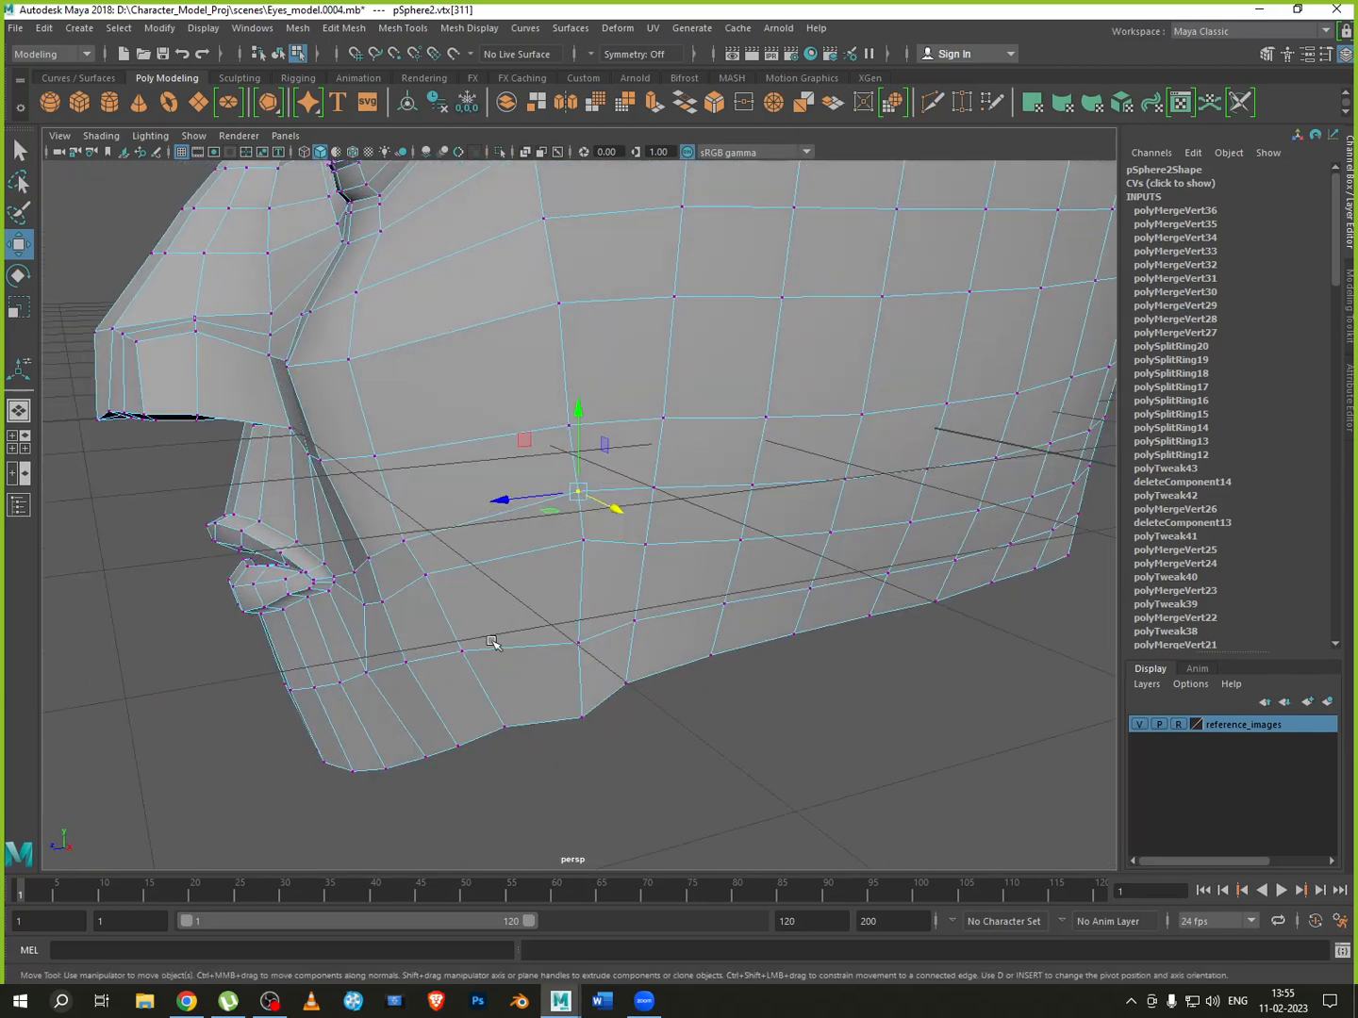
# Return the head to object mode, turn on its smooth preview and inspect the joined jaw and skull from below
pyautogui.moveTo(549, 565); pyautogui.dragTo(650, 500, button='right')
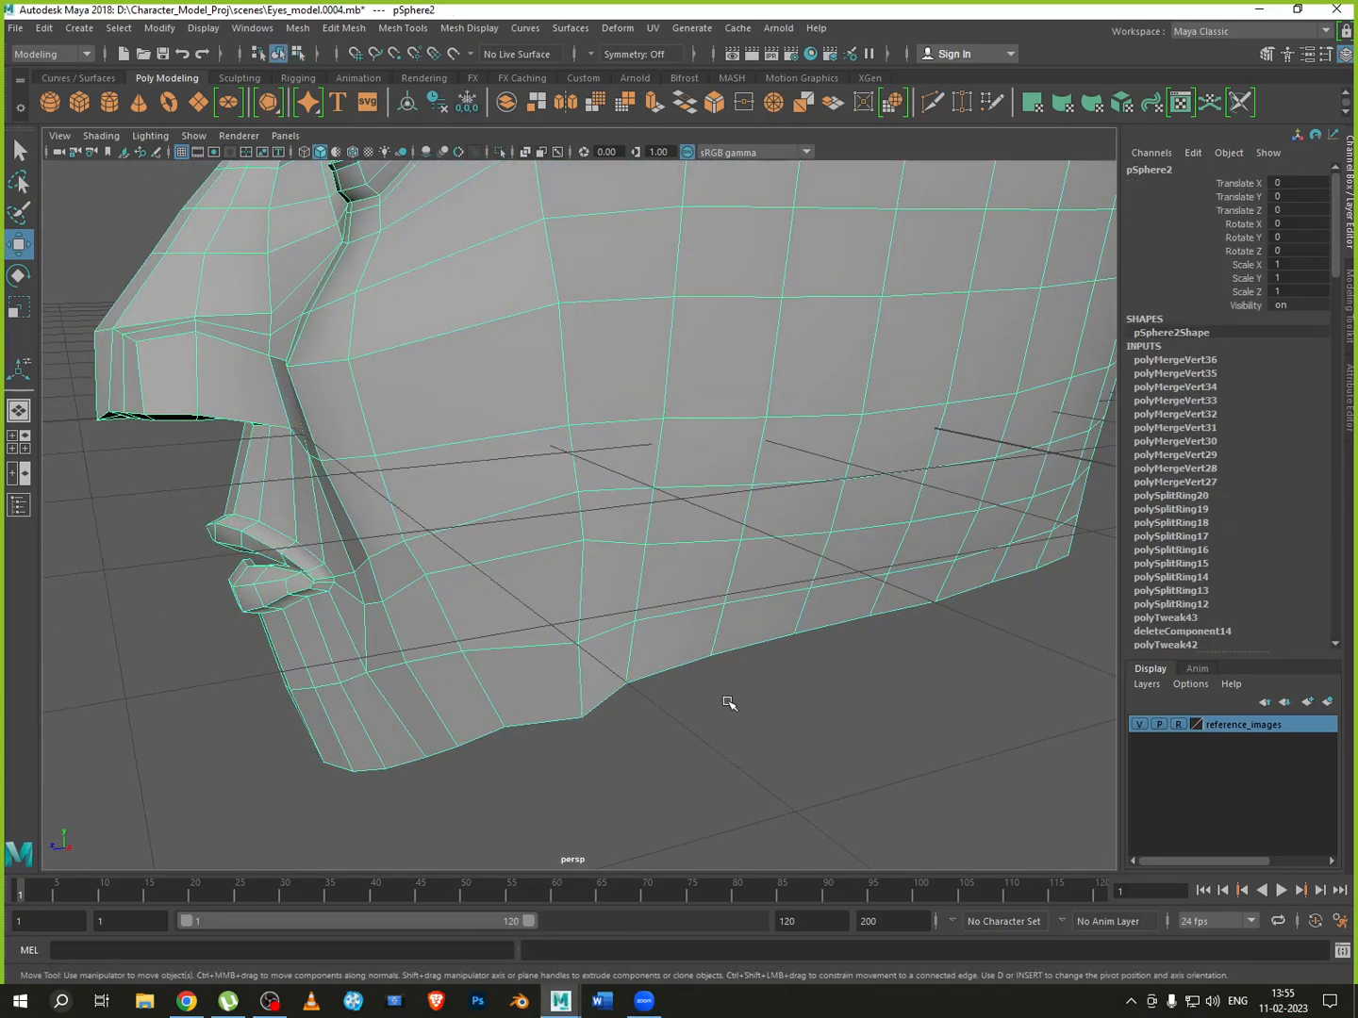
pyautogui.press('3')
pyautogui.click(745, 761)
pyautogui.keyDown('alt'); pyautogui.moveTo(706, 764); pyautogui.dragTo(755, 661); pyautogui.keyUp('alt')
pyautogui.click(657, 627)
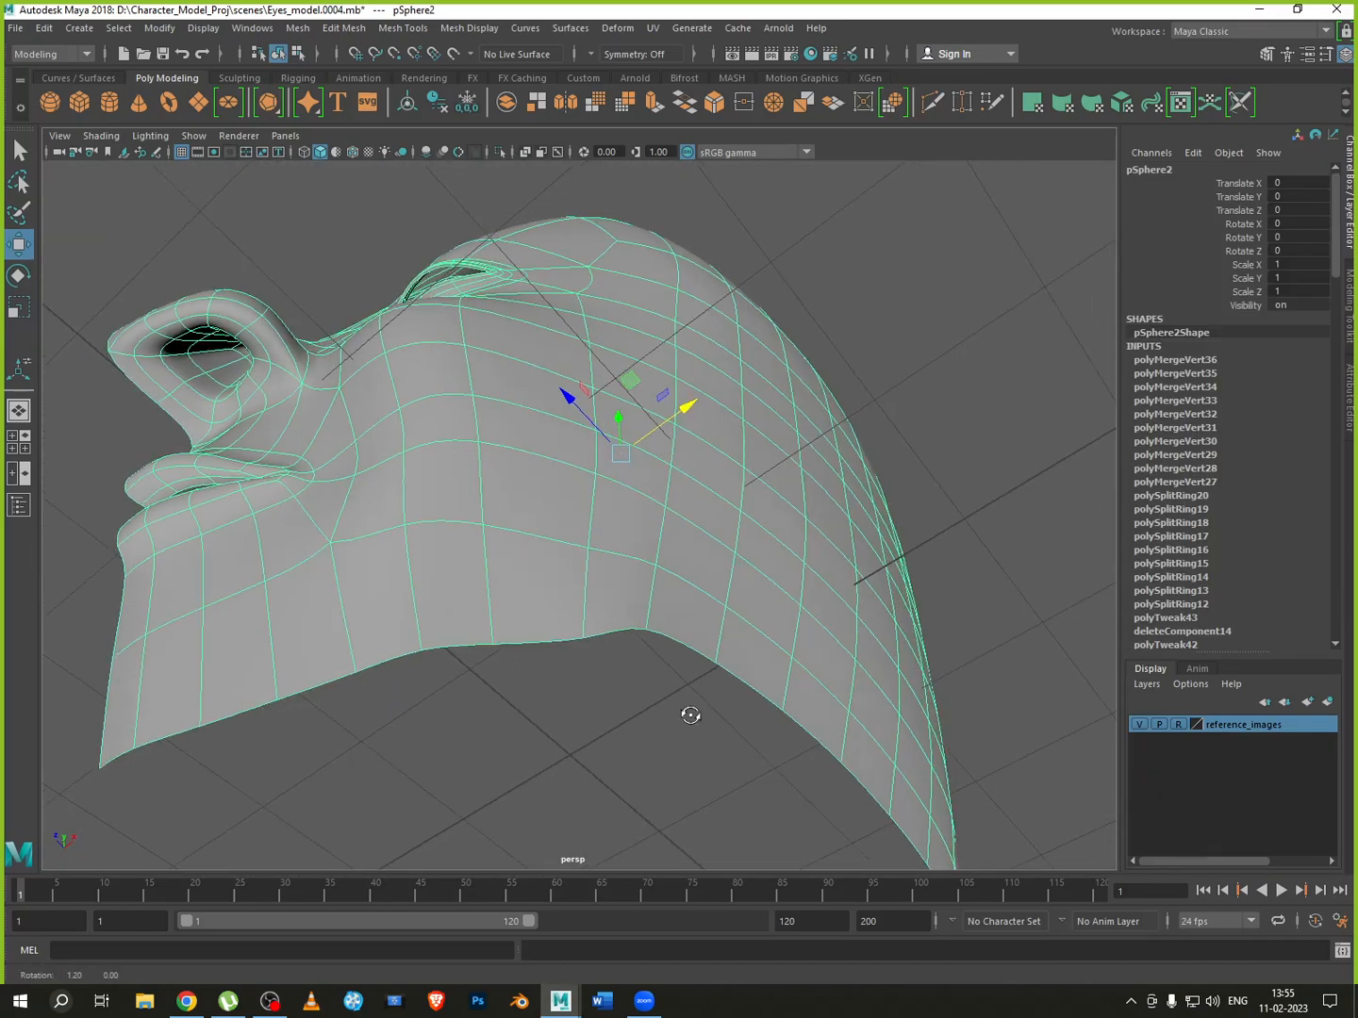
pyautogui.keyDown('alt'); pyautogui.moveTo(692, 716); pyautogui.dragTo(753, 732); pyautogui.keyUp('alt')
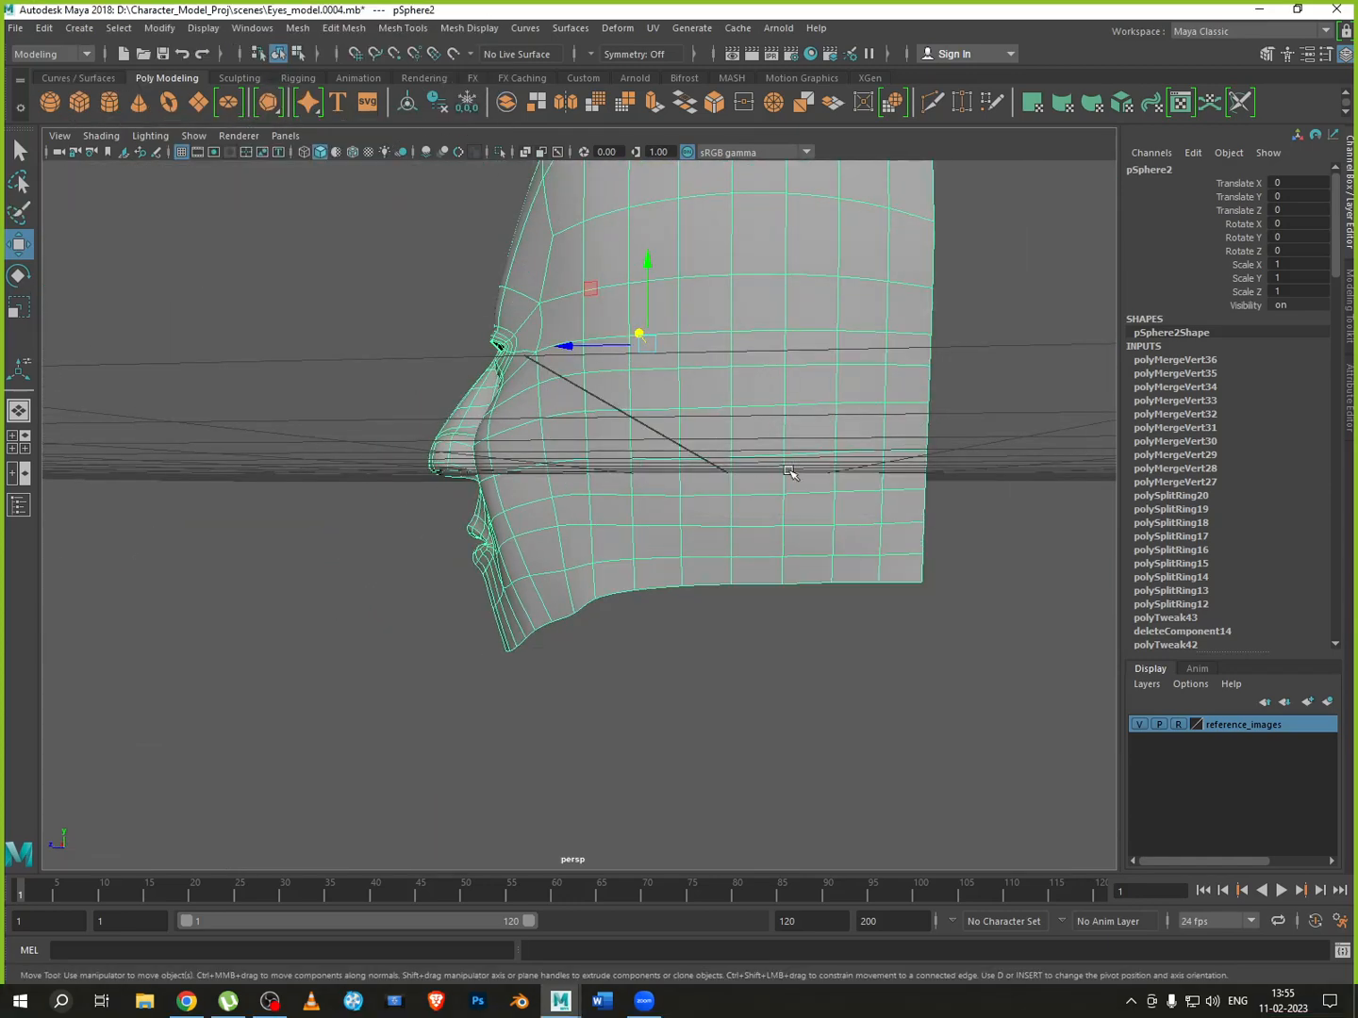
# Show the side orthographic view full size and frame the face profile against the reference drawing
pyautogui.press('space')
pyautogui.press('space')
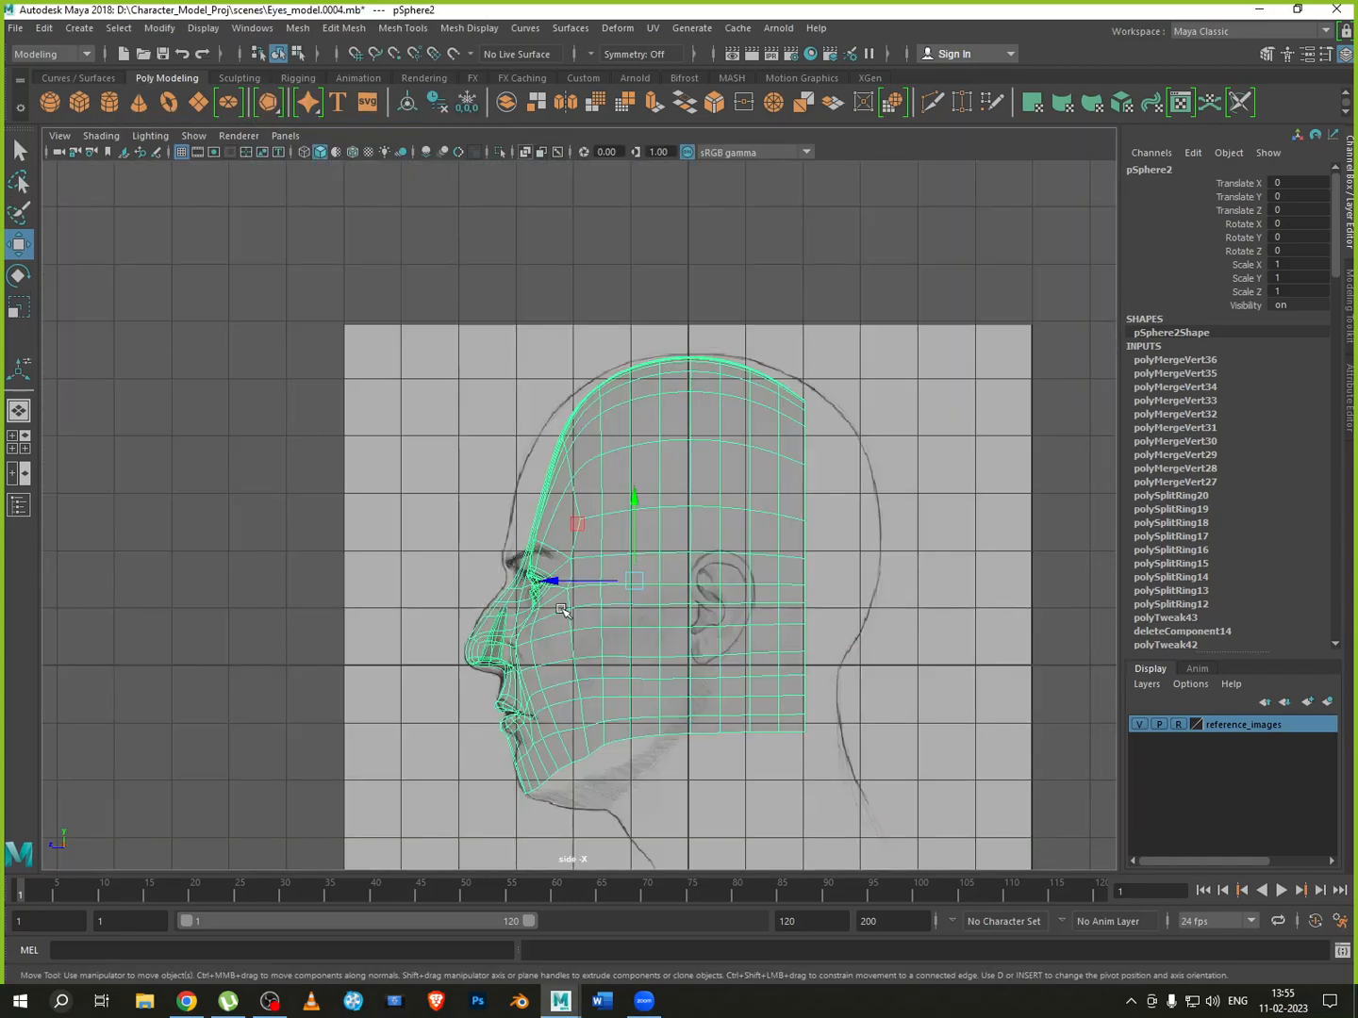
pyautogui.press('space')
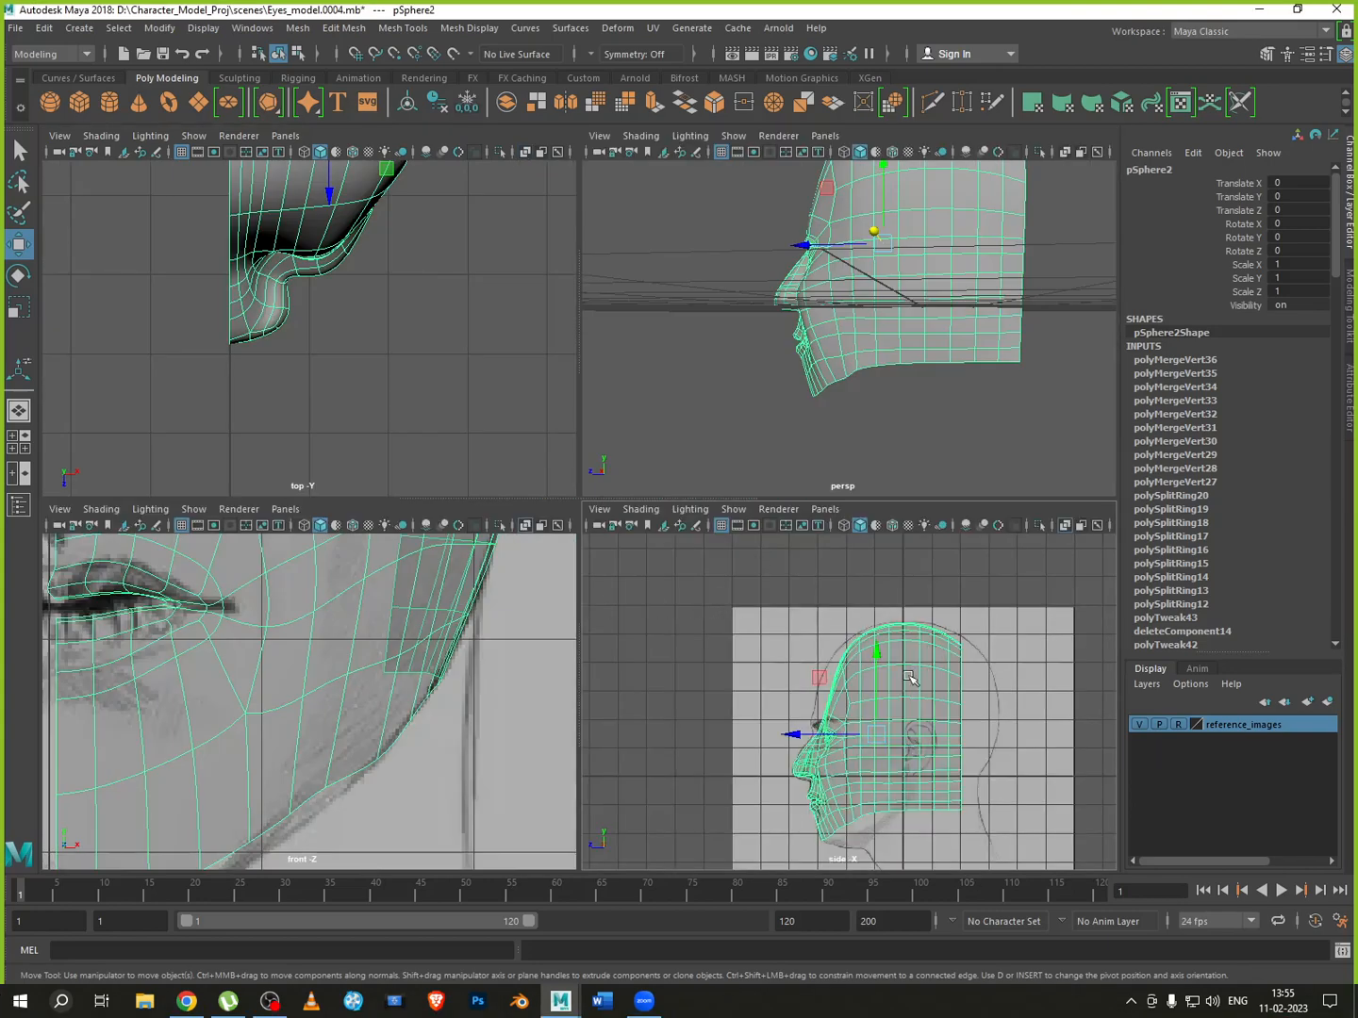
pyautogui.press('space')
pyautogui.scroll(3, 684, 518)
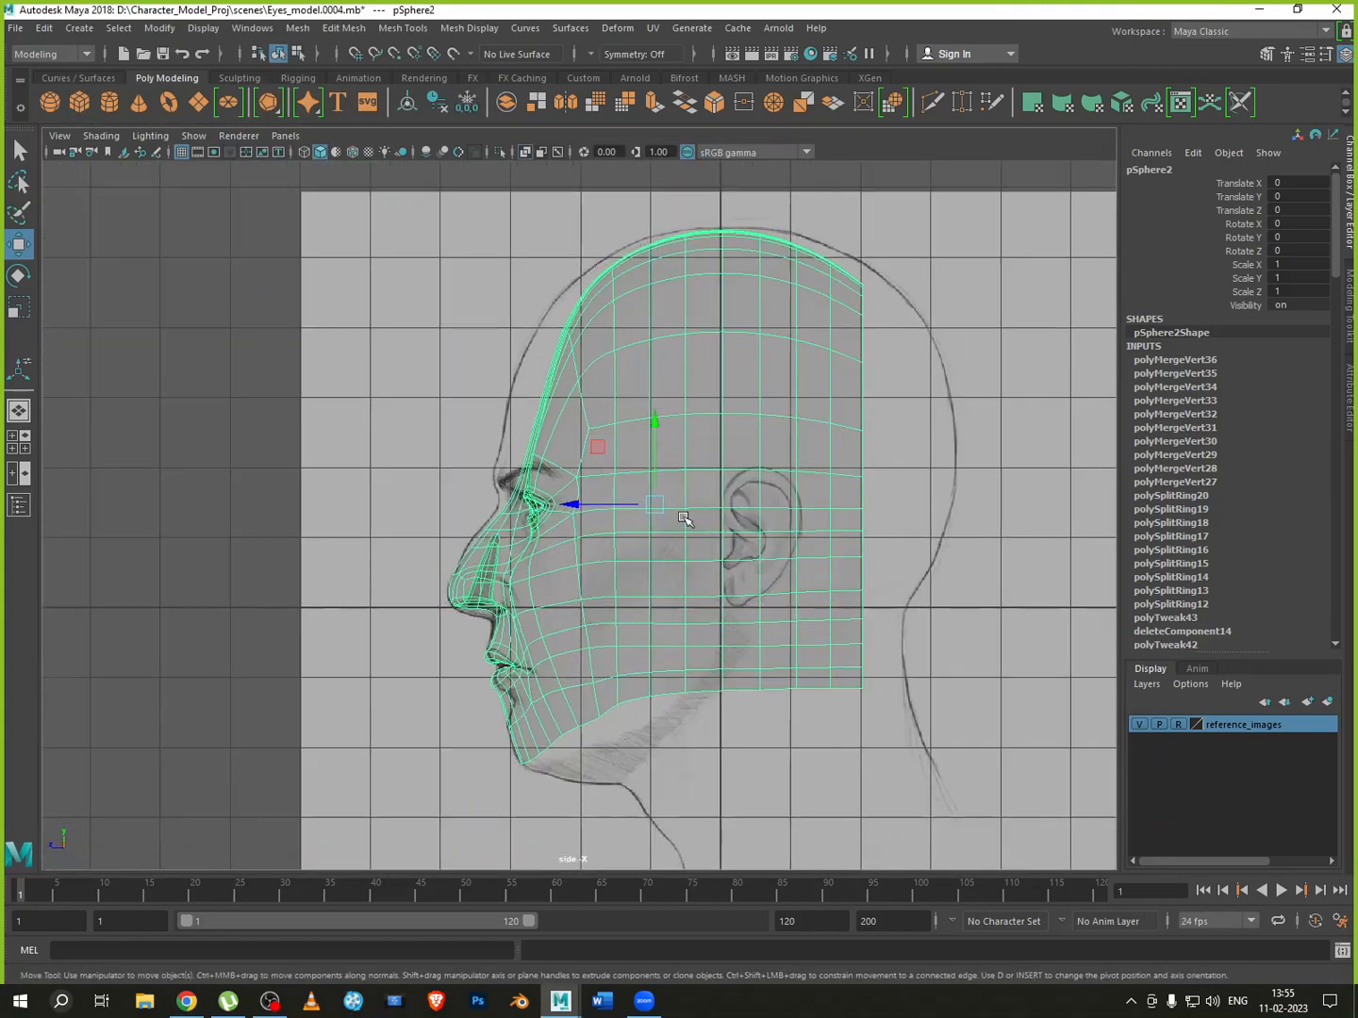
pyautogui.scroll(5, 566, 522)
pyautogui.keyDown('alt'); pyautogui.moveTo(682, 549); pyautogui.dragTo(743, 673, button='middle'); pyautogui.keyUp('alt')
# Turn off the smooth preview and move the nose-bridge vertices forward onto the reference profile in the side view
pyautogui.press('1')
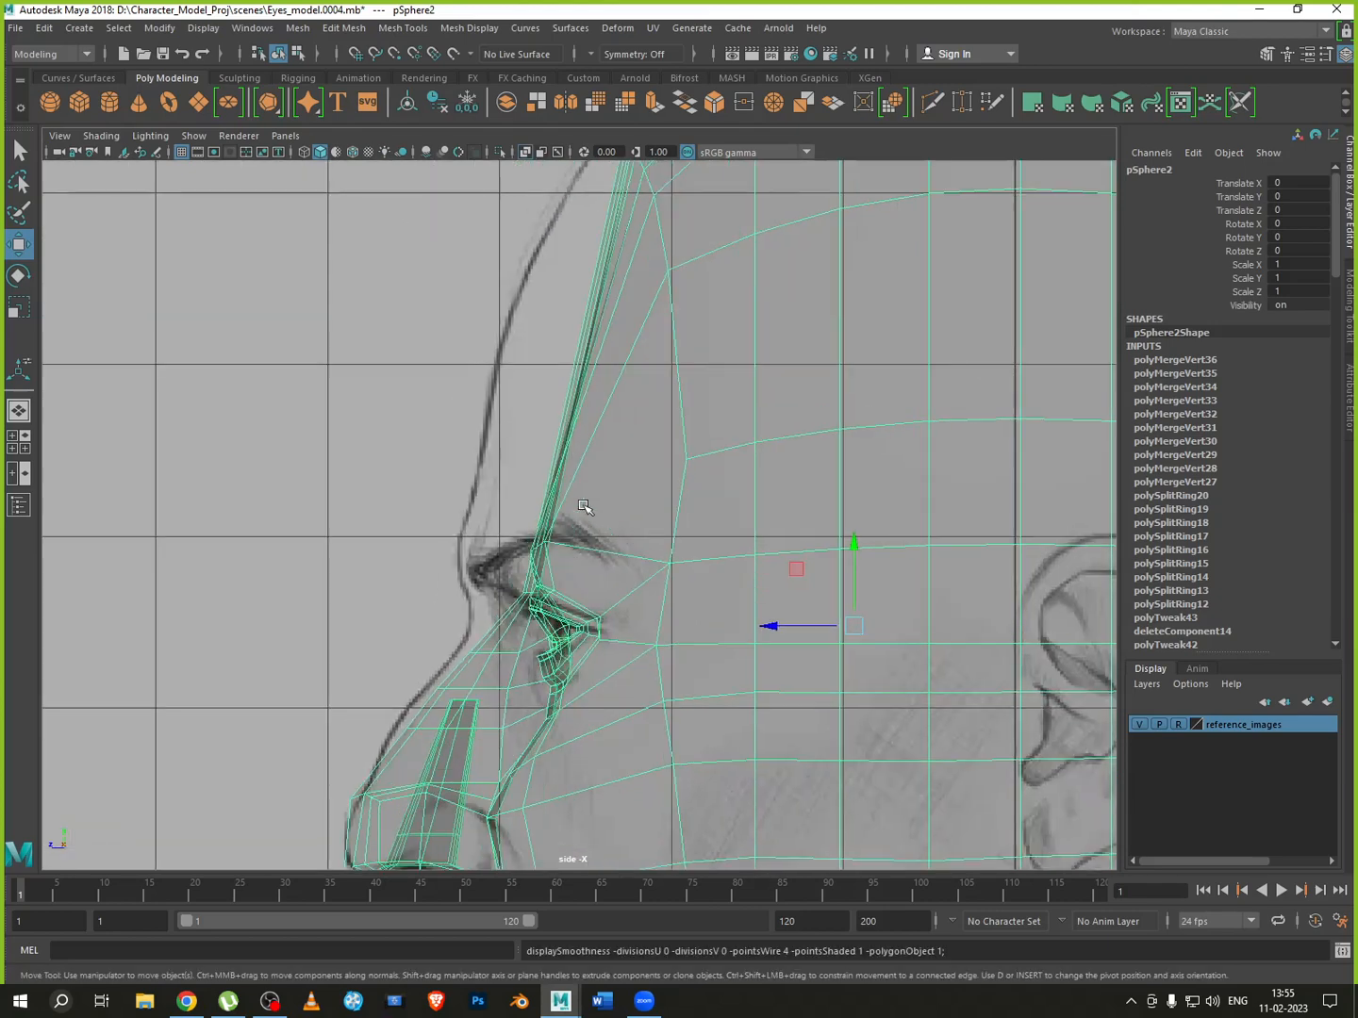
pyautogui.moveTo(584, 519); pyautogui.dragTo(533, 515, button='right')
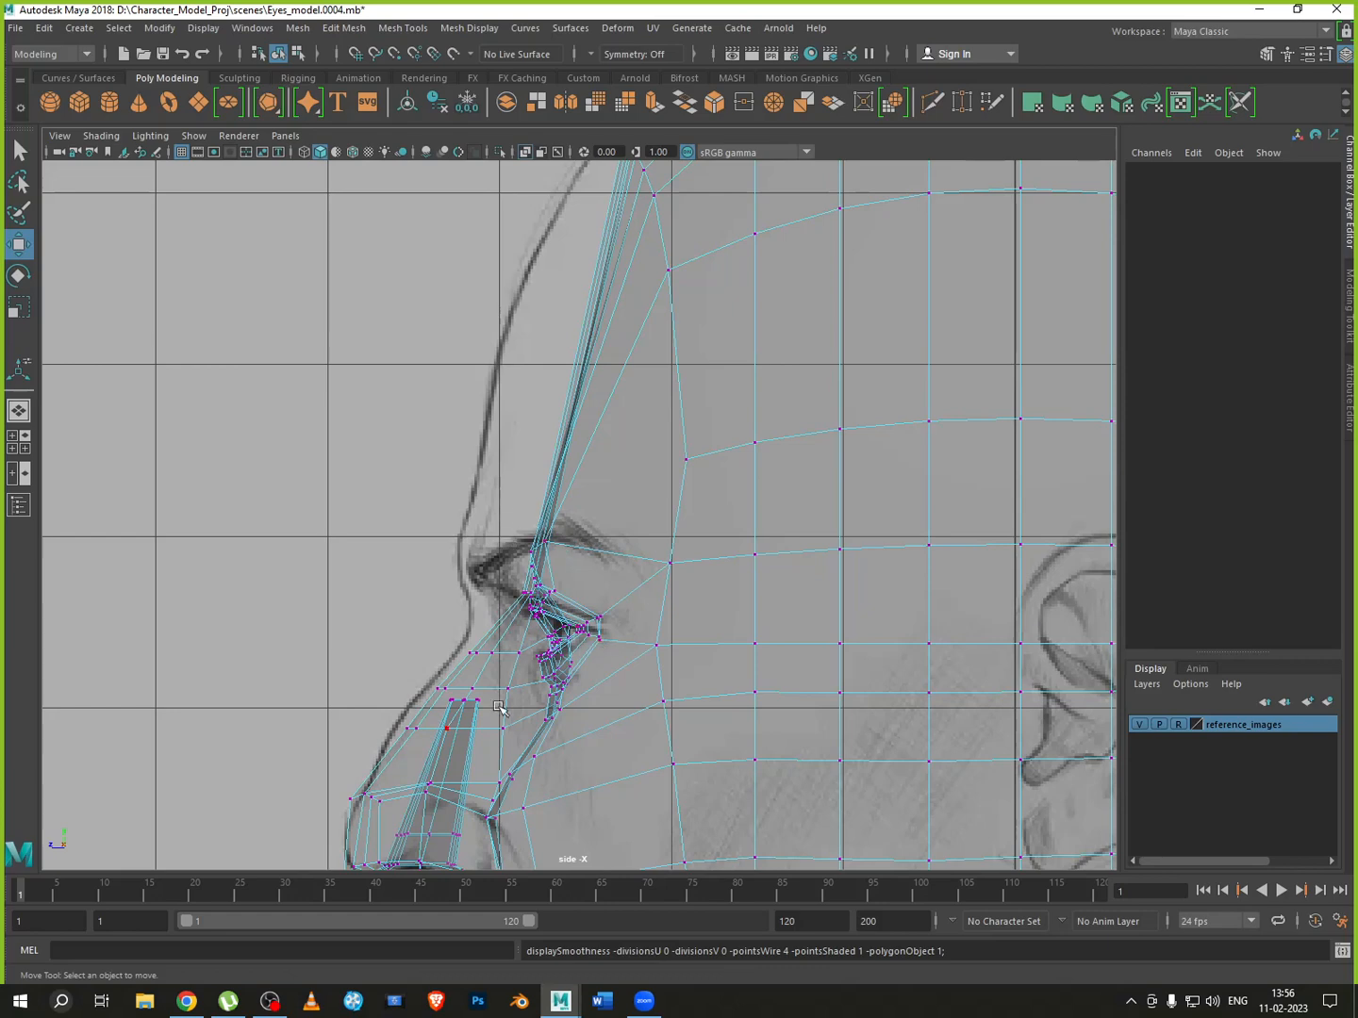
pyautogui.scroll(3, 500, 708)
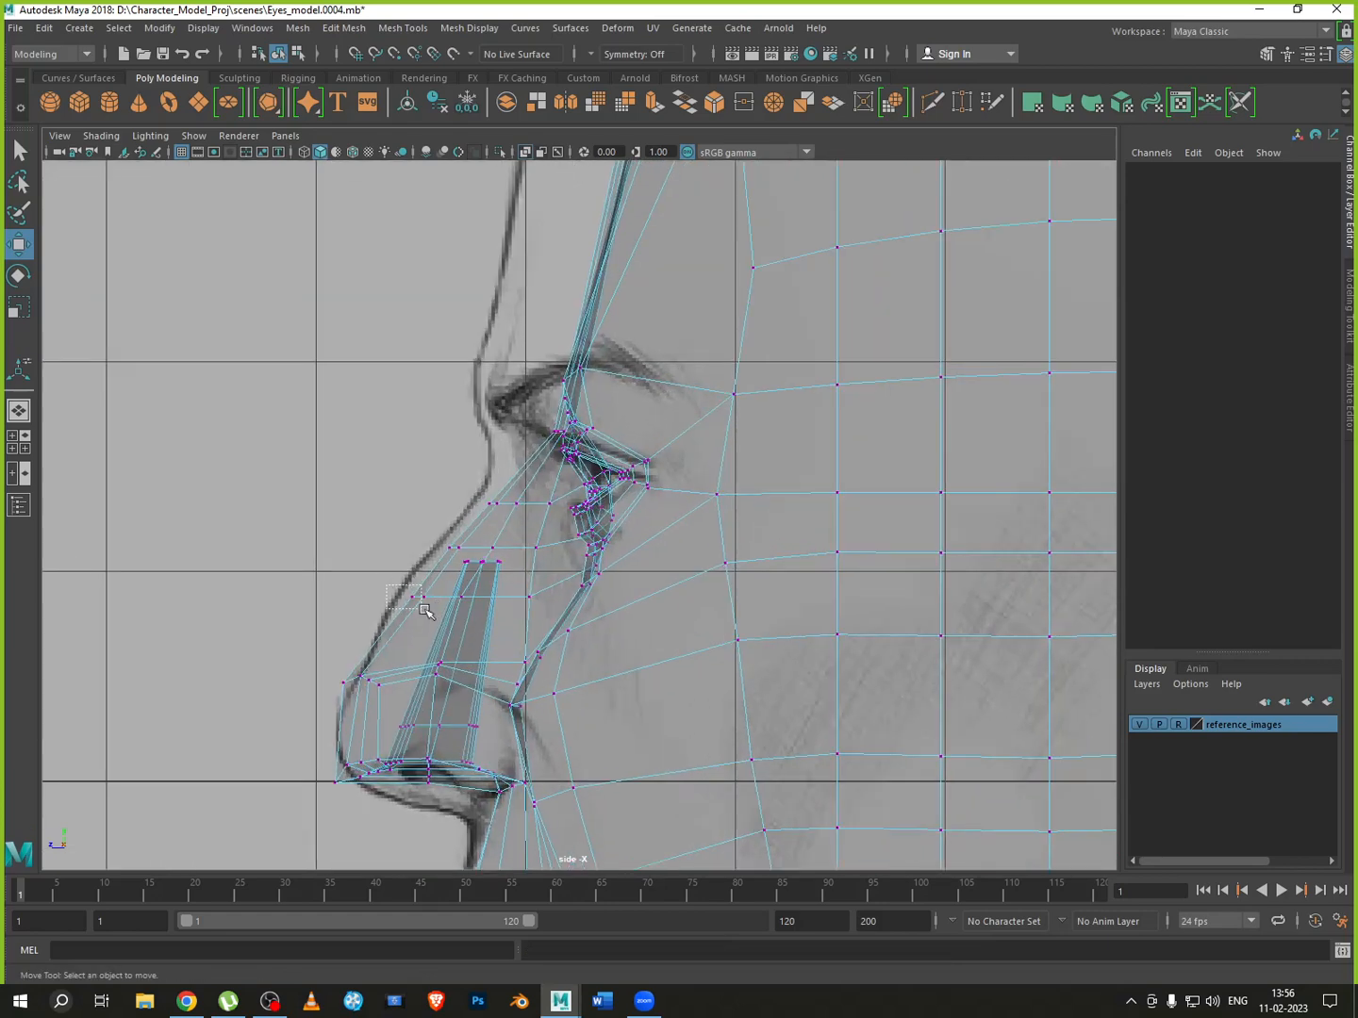
pyautogui.moveTo(427, 611); pyautogui.dragTo(376, 598)
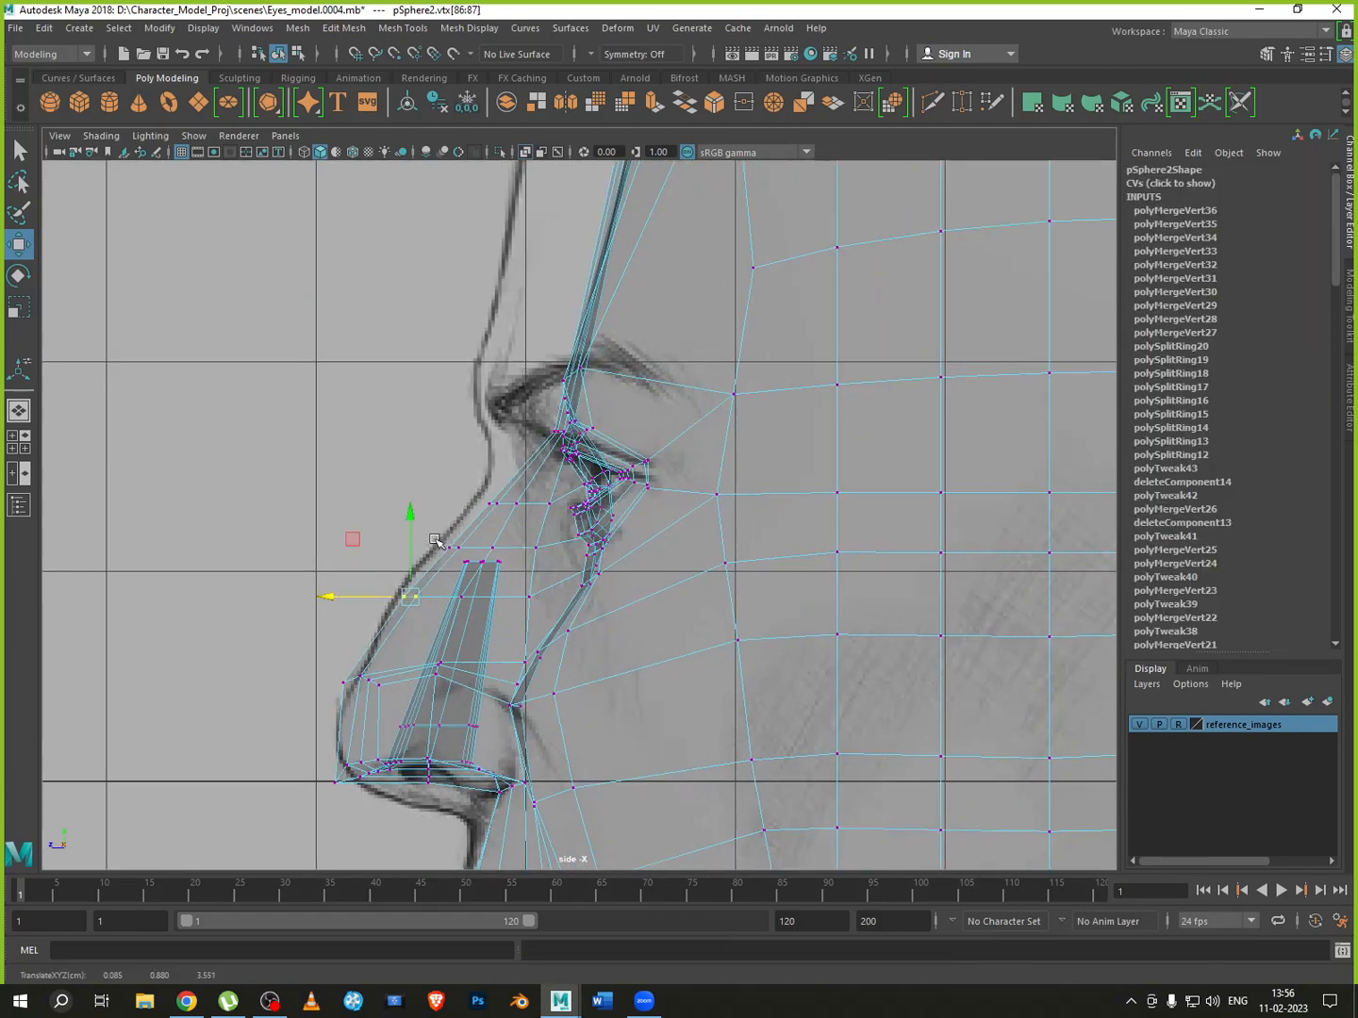
pyautogui.moveTo(438, 540); pyautogui.dragTo(474, 502)
pyautogui.scroll(5, 559, 548)
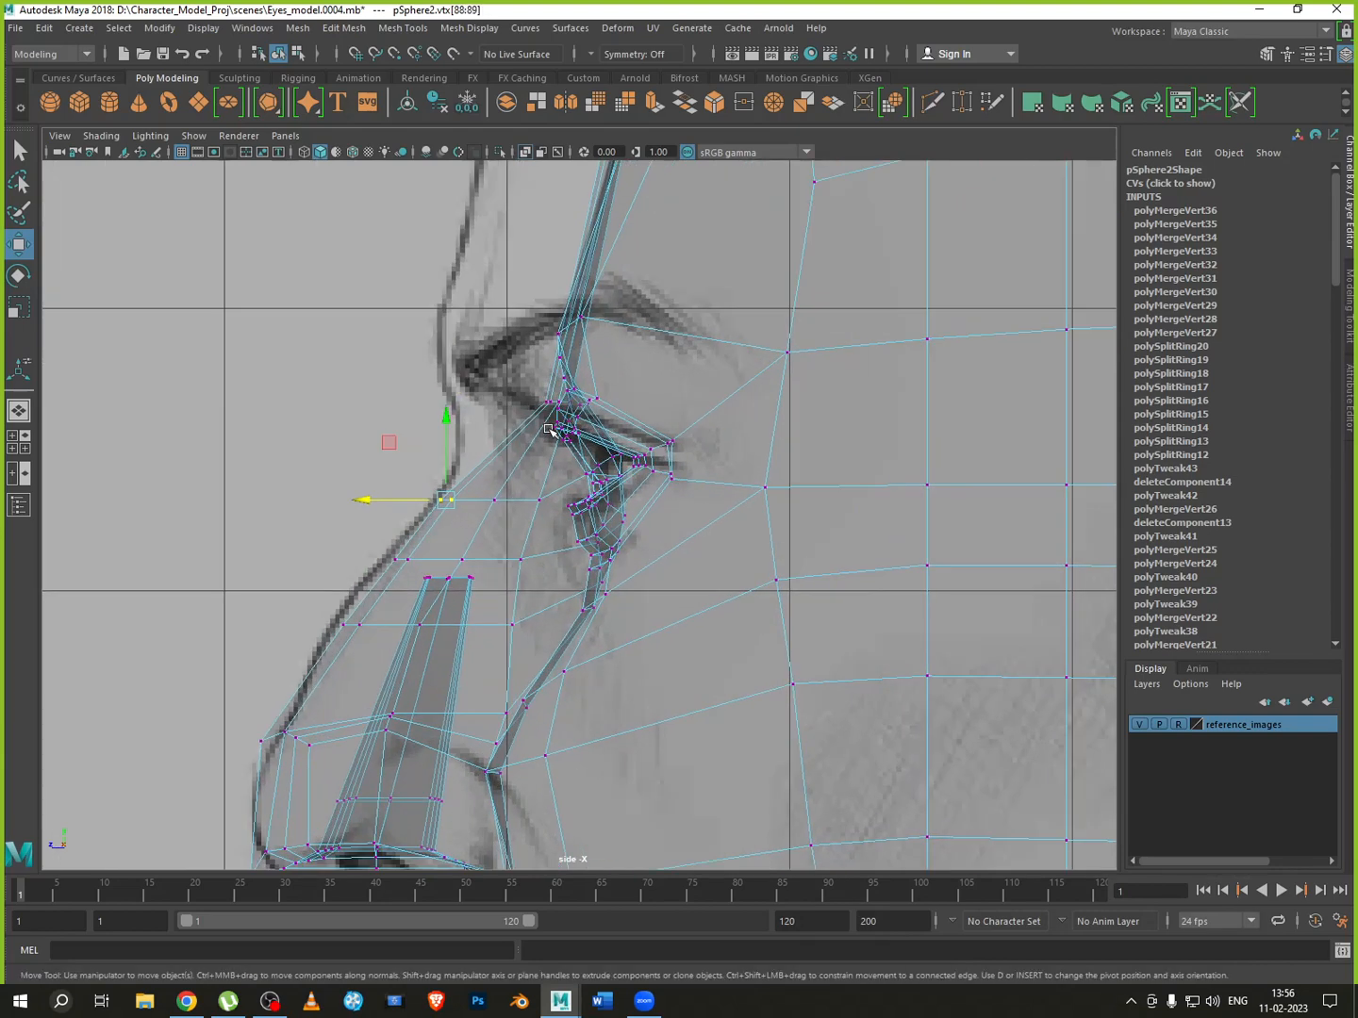
# Try to move the vertices at the root of the nose forward toward the reference profile
pyautogui.scroll(2, 560, 548)
pyautogui.scroll(3, 534, 515)
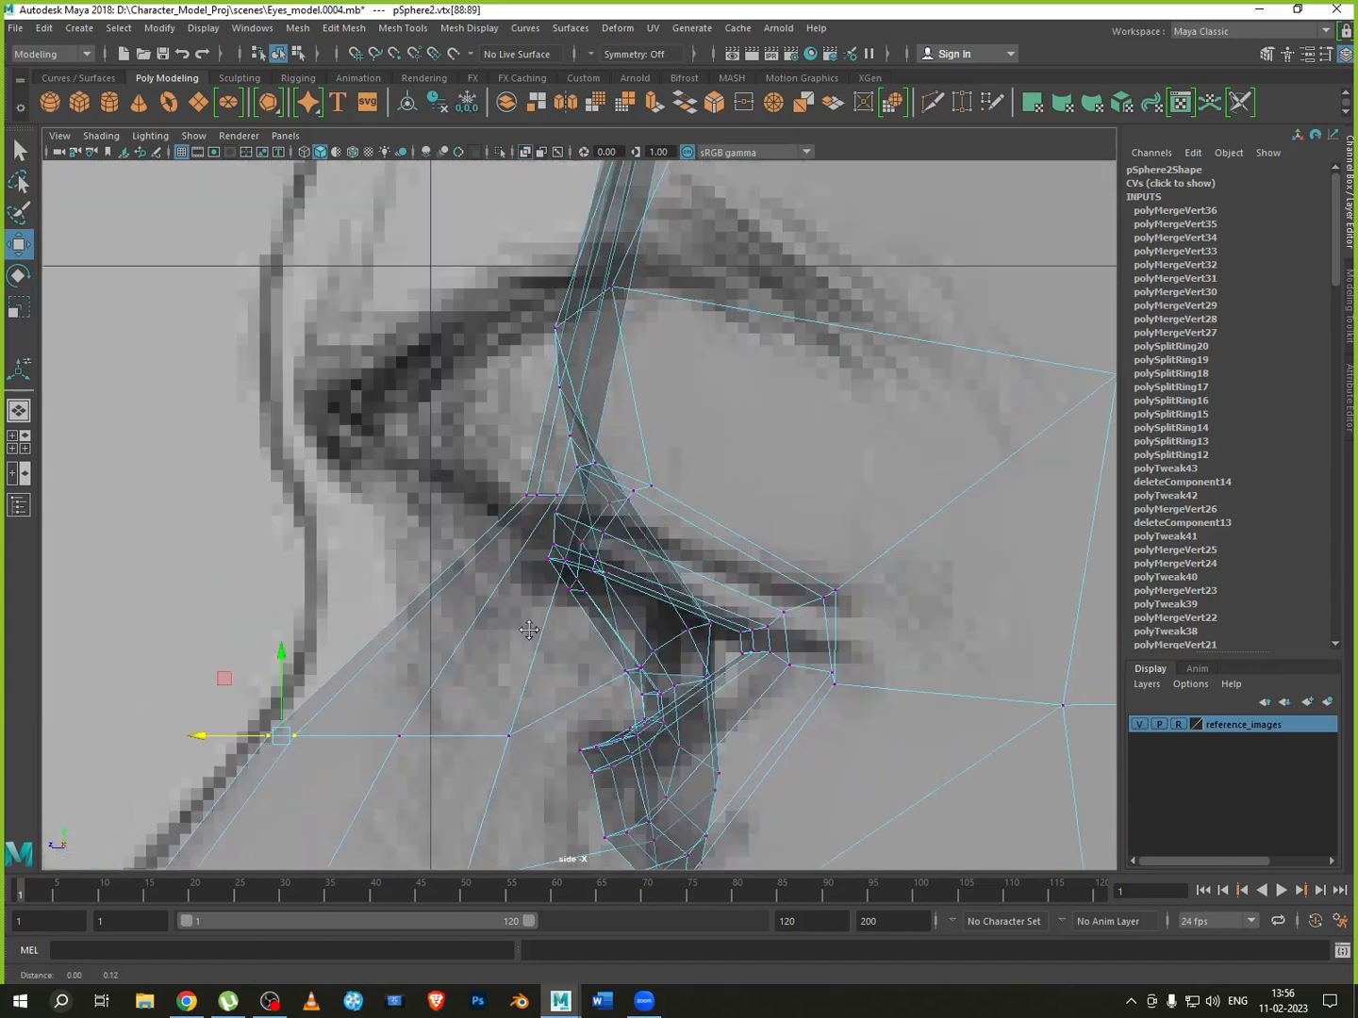
pyautogui.moveTo(557, 530); pyautogui.dragTo(497, 524)
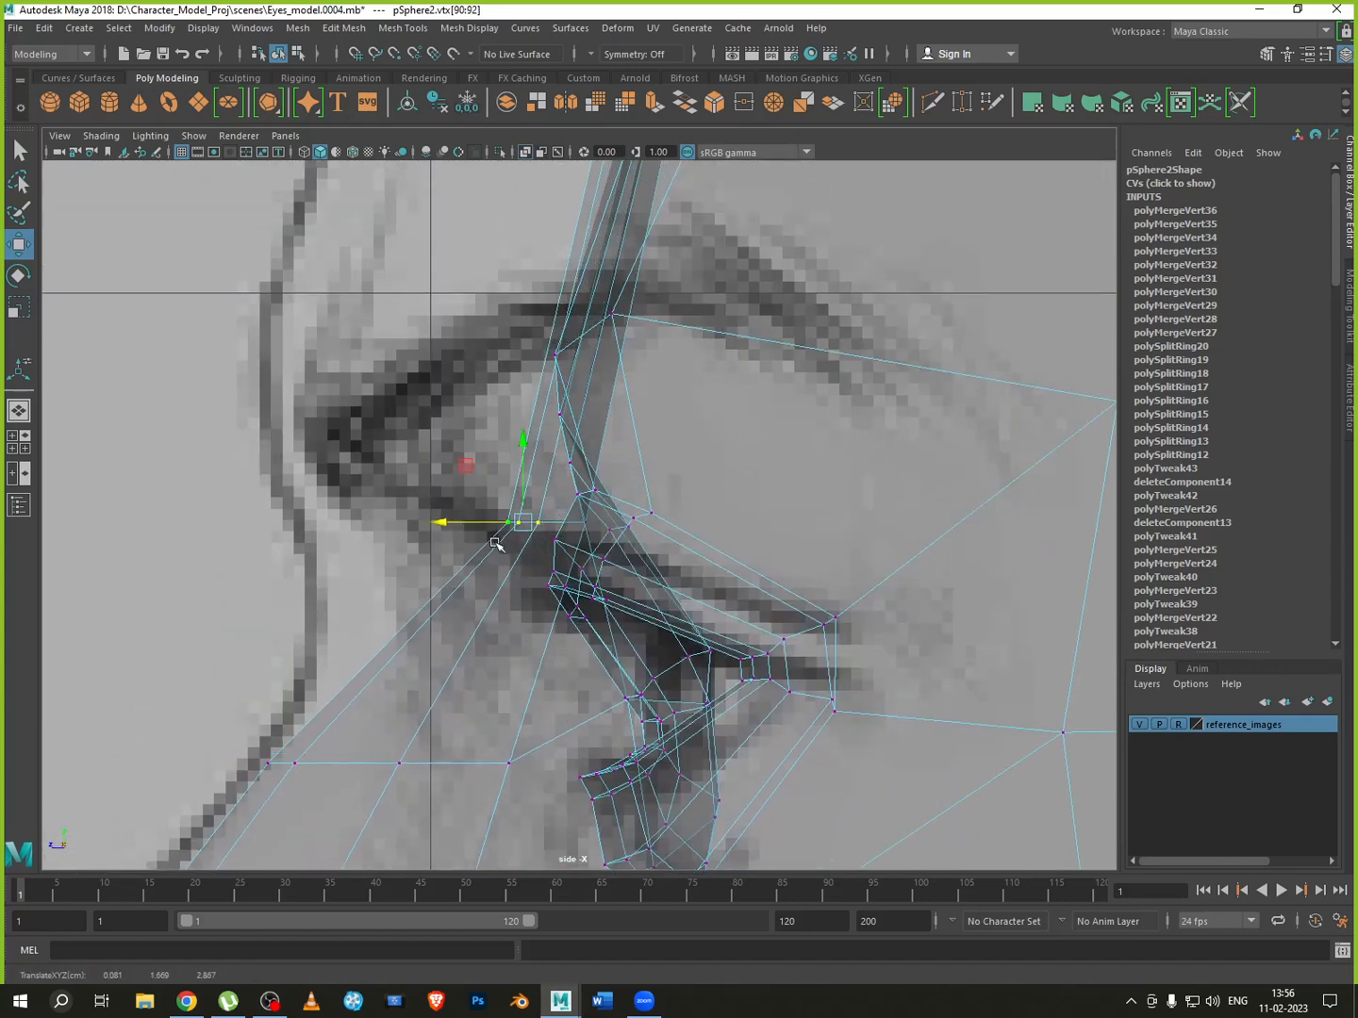
pyautogui.hotkey('ctrl', 'z')
pyautogui.hotkey('ctrl', 'z')
# Move the centre vertices at the top of the forehead forward onto the reference head outline
pyautogui.scroll(-10, 515, 531)
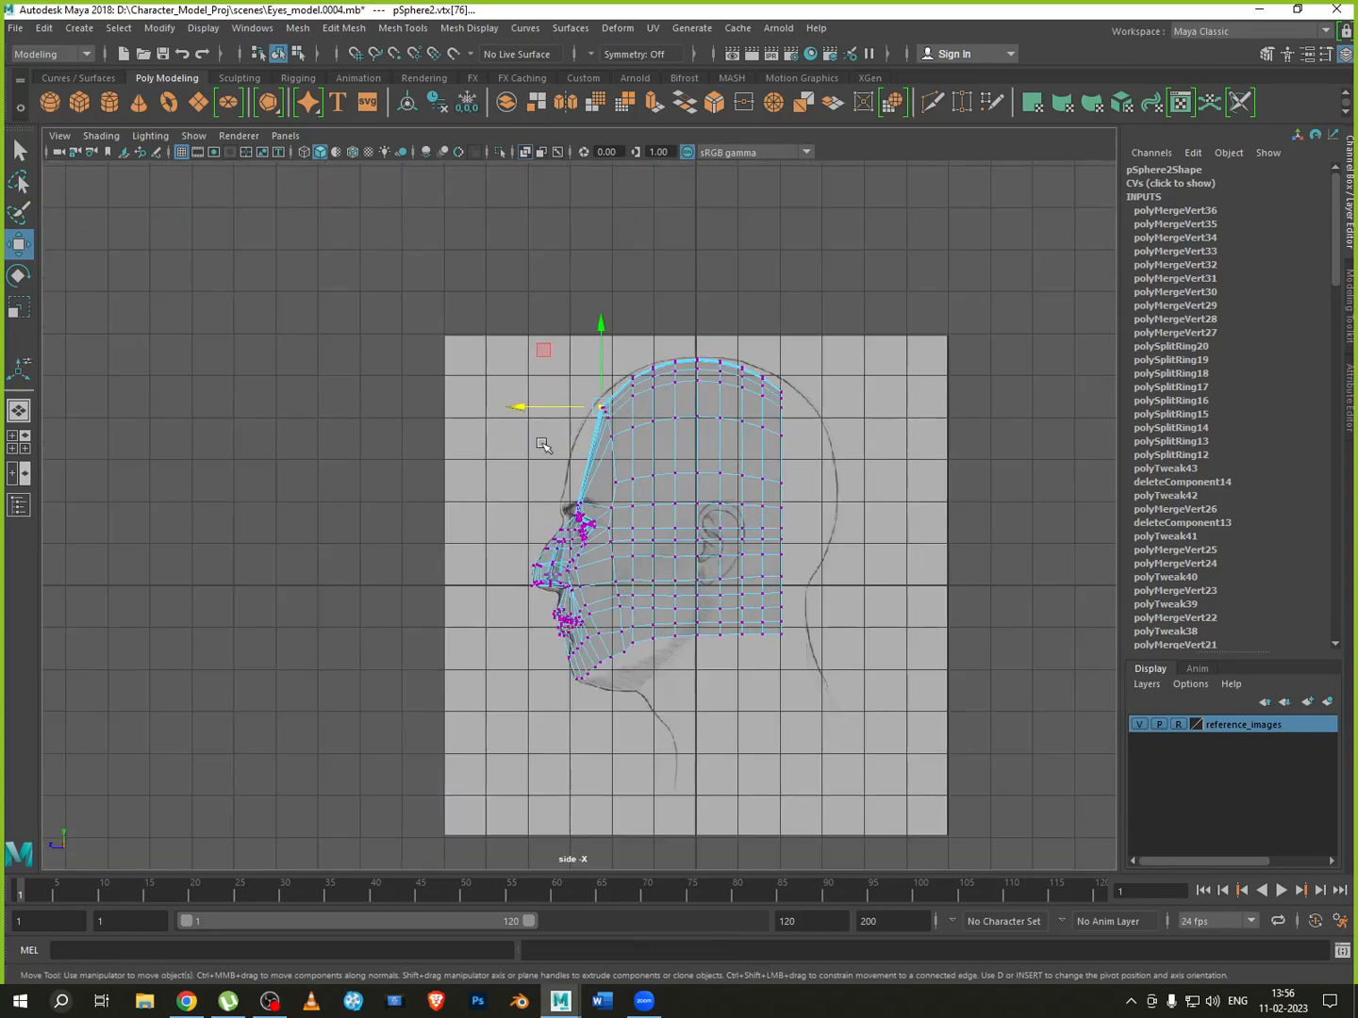
pyautogui.scroll(3, 551, 434)
pyautogui.scroll(3, 563, 392)
pyautogui.moveTo(593, 269); pyautogui.dragTo(573, 278)
pyautogui.scroll(1, 625, 339)
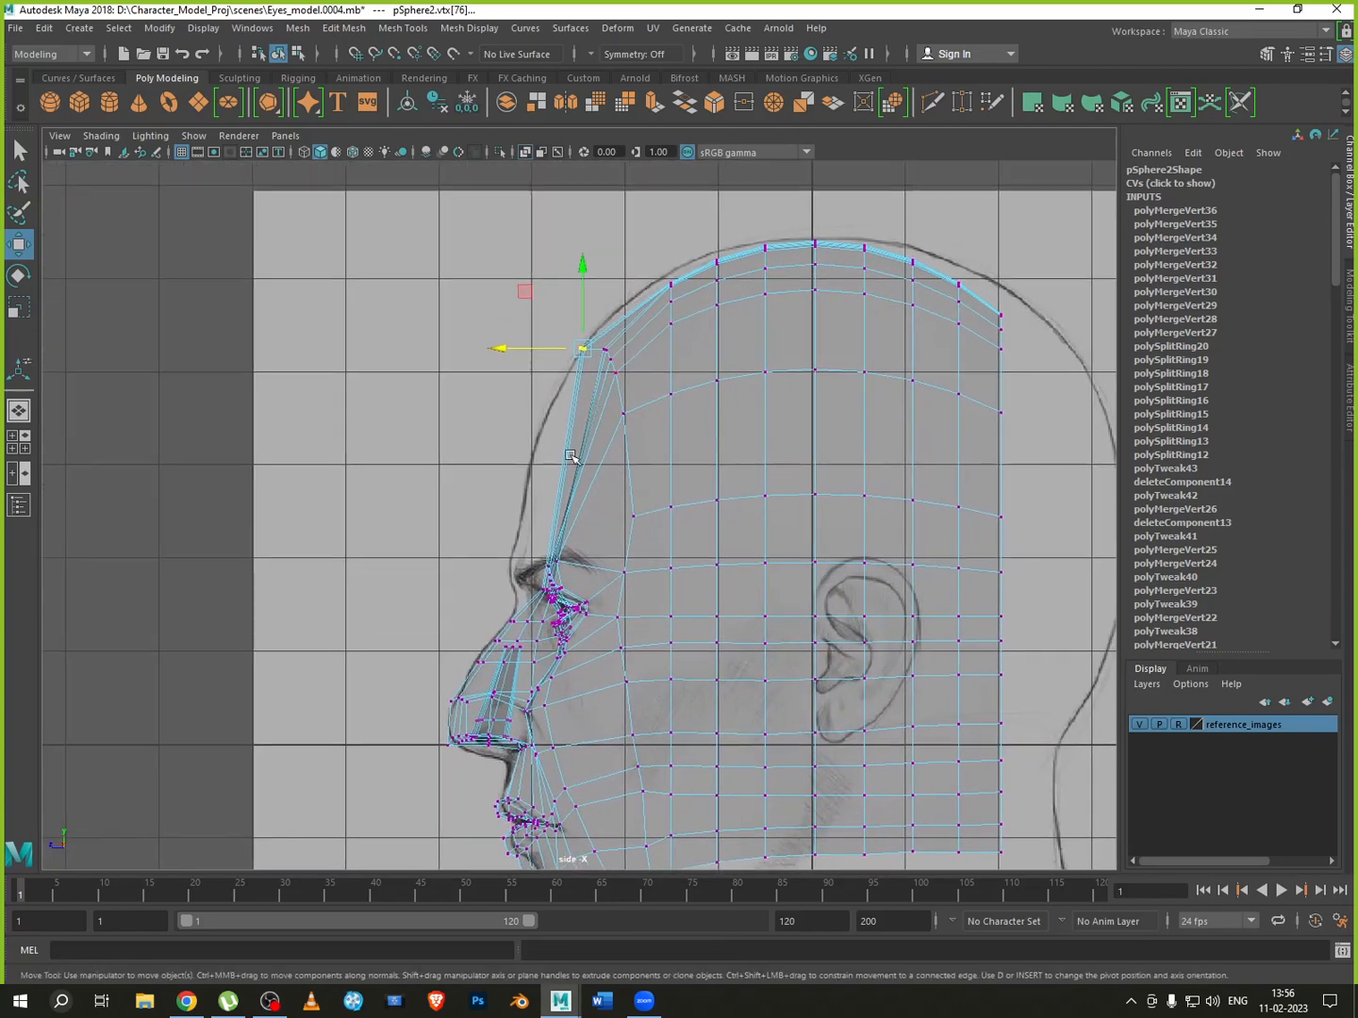
# Return to object mode and show the front orthographic view full size, framed on the mouth and jaw
pyautogui.scroll(1, 568, 550)
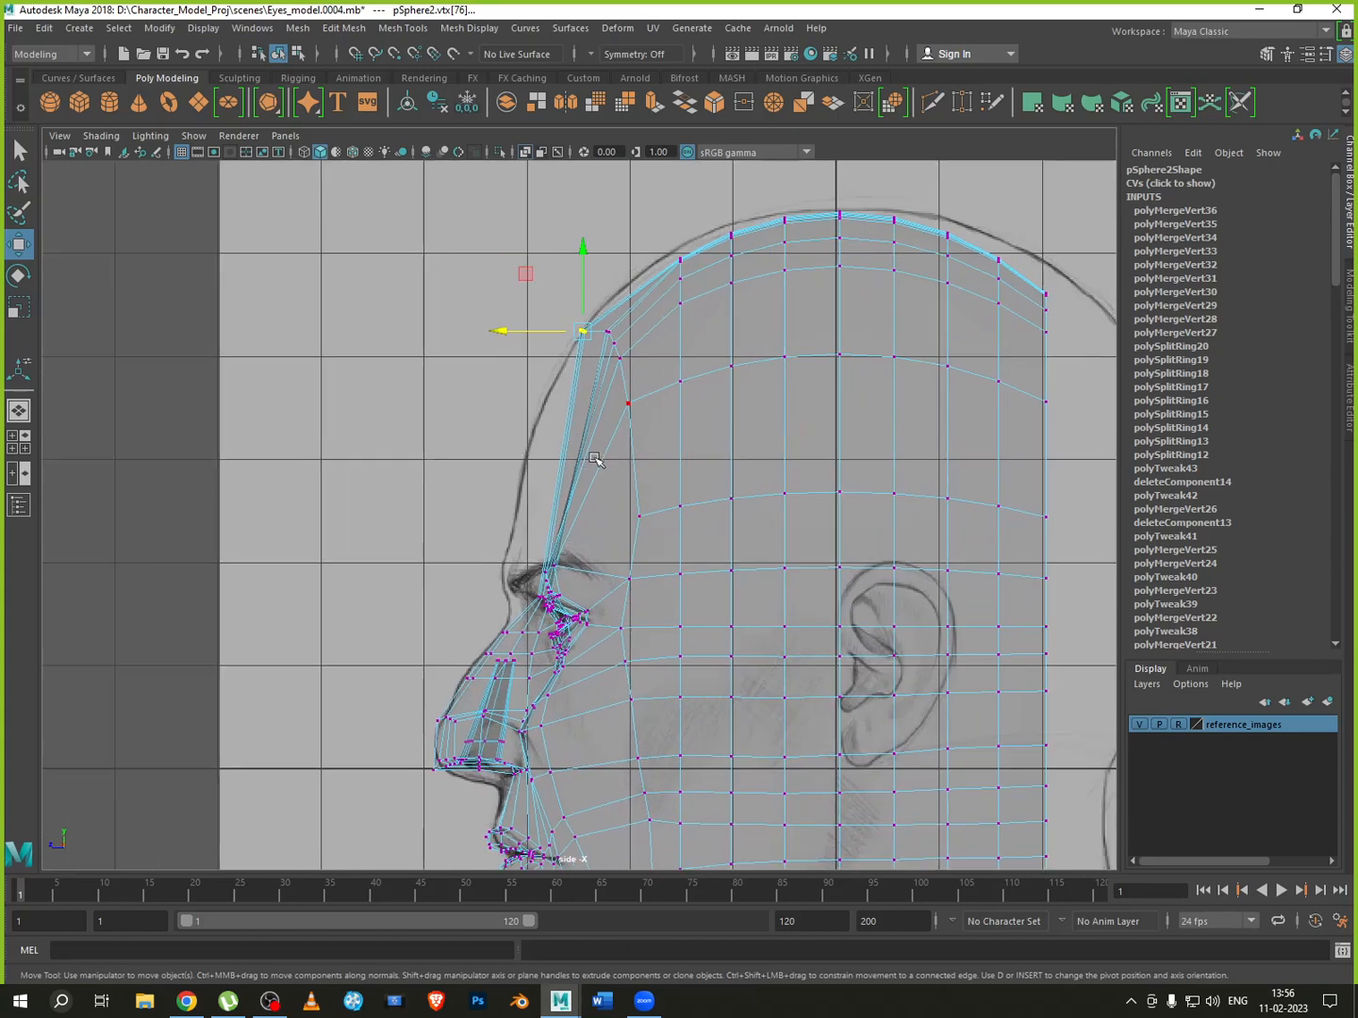
pyautogui.moveTo(595, 459); pyautogui.dragTo(677, 437, button='right')
pyautogui.press('space')
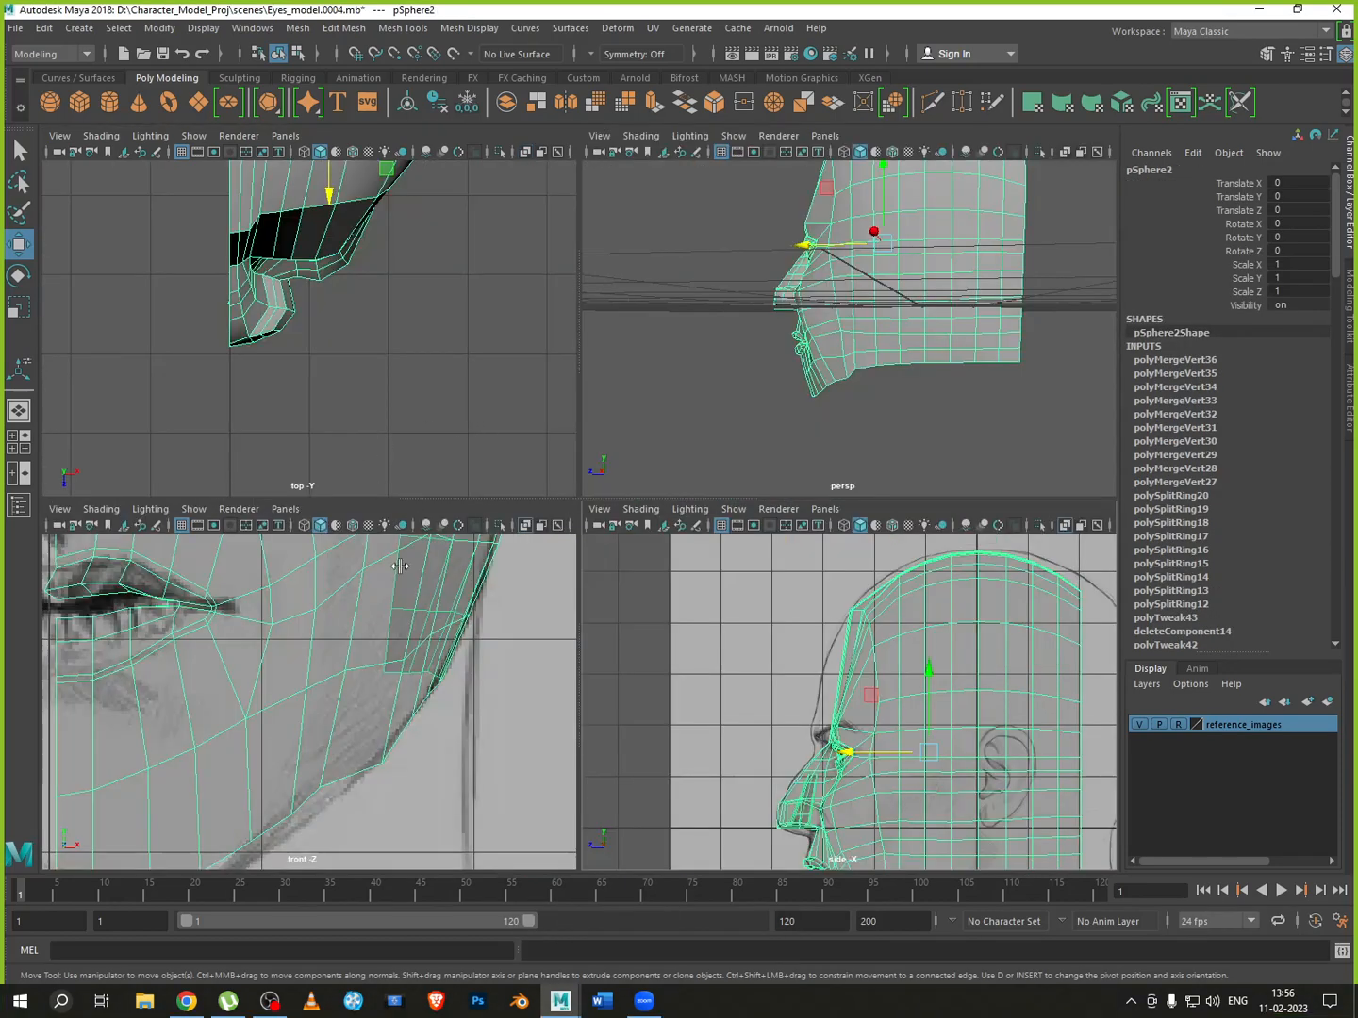
pyautogui.press('space')
pyautogui.scroll(-5, 490, 589)
pyautogui.scroll(9, 529, 361)
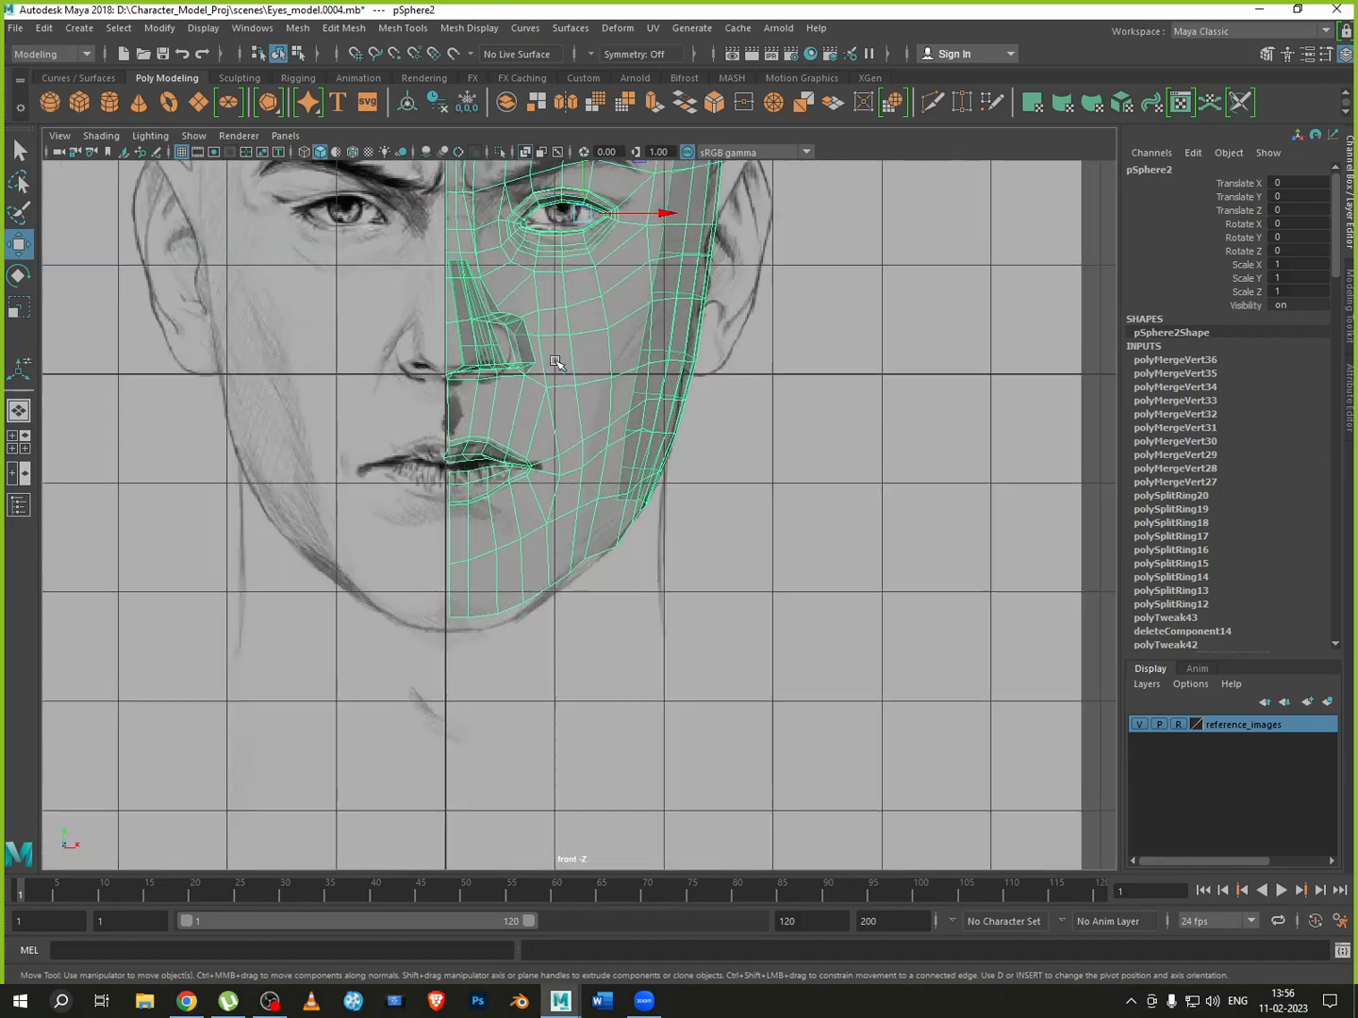
pyautogui.keyDown('alt'); pyautogui.moveTo(557, 367); pyautogui.dragTo(542, 530, button='middle'); pyautogui.keyUp('alt')
pyautogui.keyDown('alt'); pyautogui.moveTo(541, 655); pyautogui.dragTo(534, 471, button='middle'); pyautogui.keyUp('alt')
pyautogui.scroll(1, 504, 539)
pyautogui.scroll(4, 505, 538)
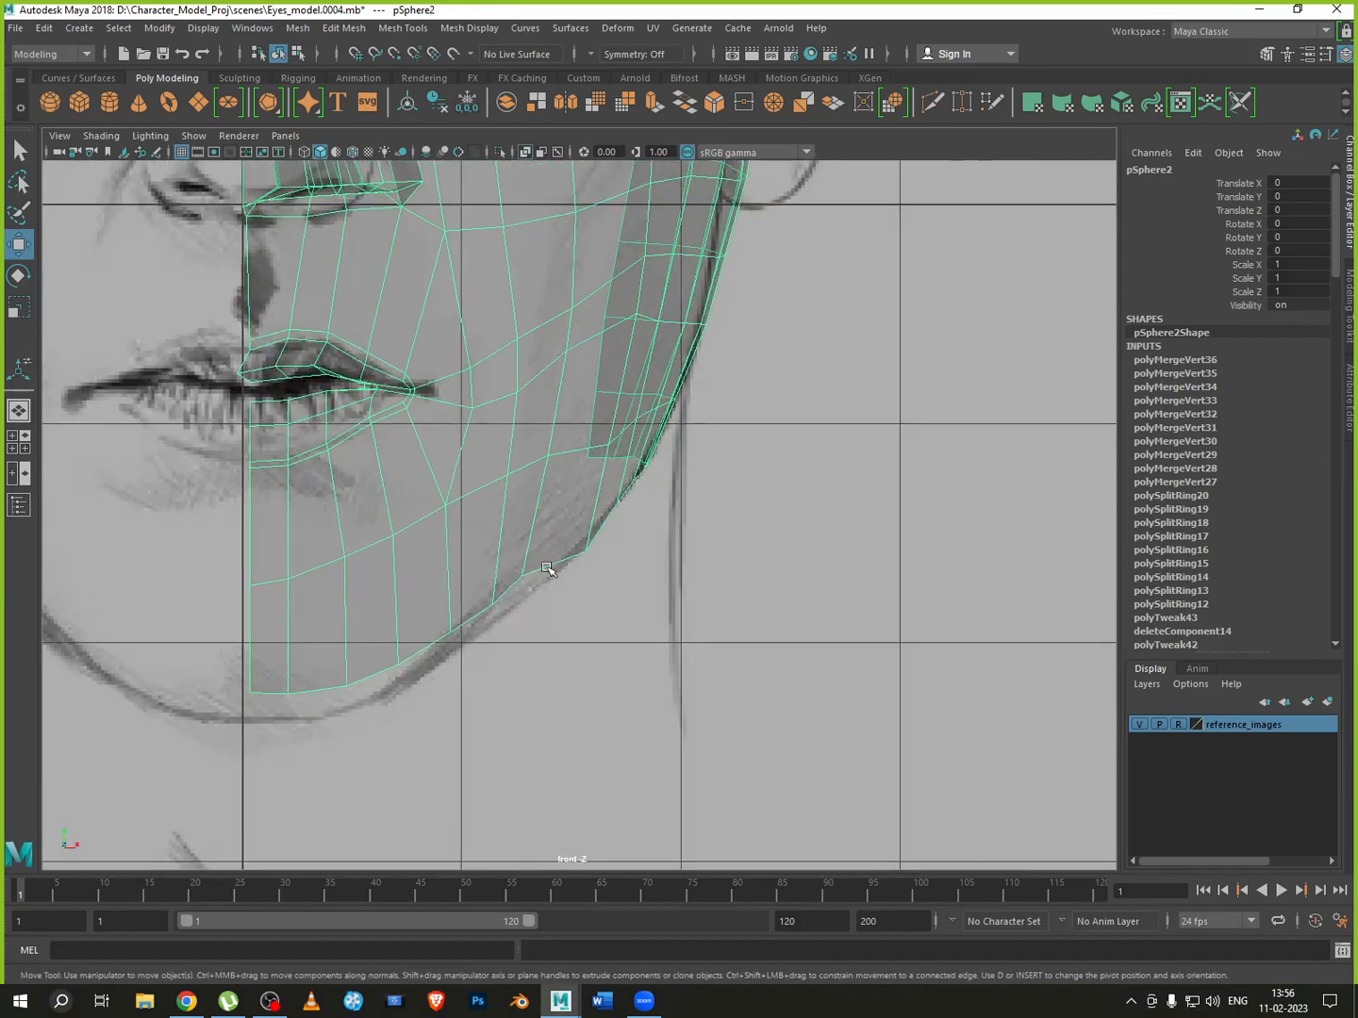
# Switch to vertex editing and raise the jaw-corner vertex onto the reference jawline in the front view
pyautogui.moveTo(580, 525); pyautogui.dragTo(587, 565, button='right')
pyautogui.click(585, 553)
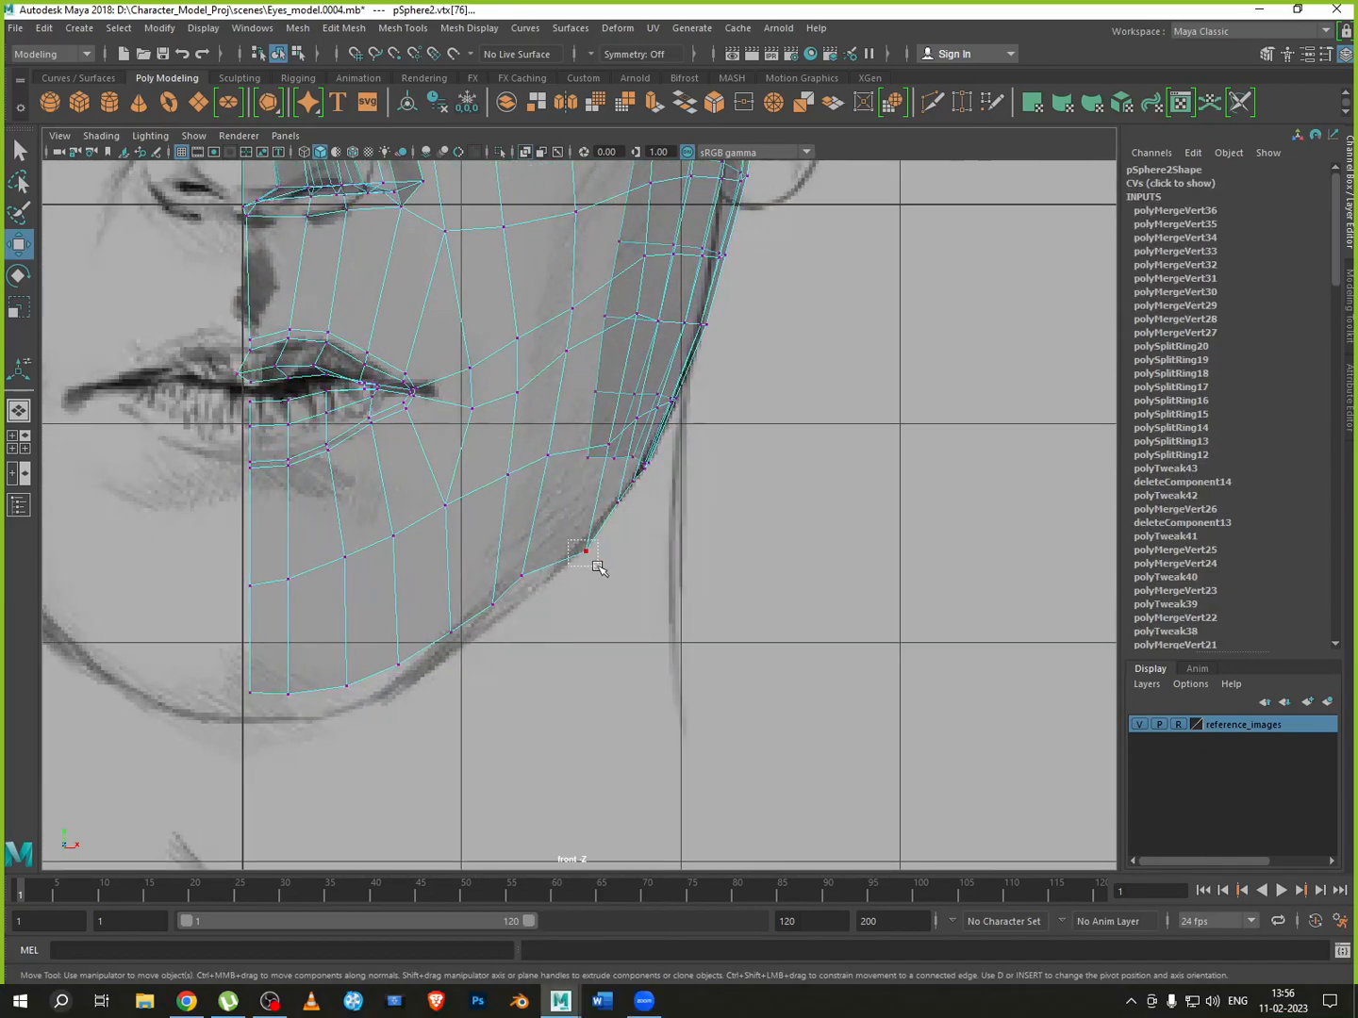
pyautogui.moveTo(589, 518); pyautogui.dragTo(590, 486)
pyautogui.click(657, 523)
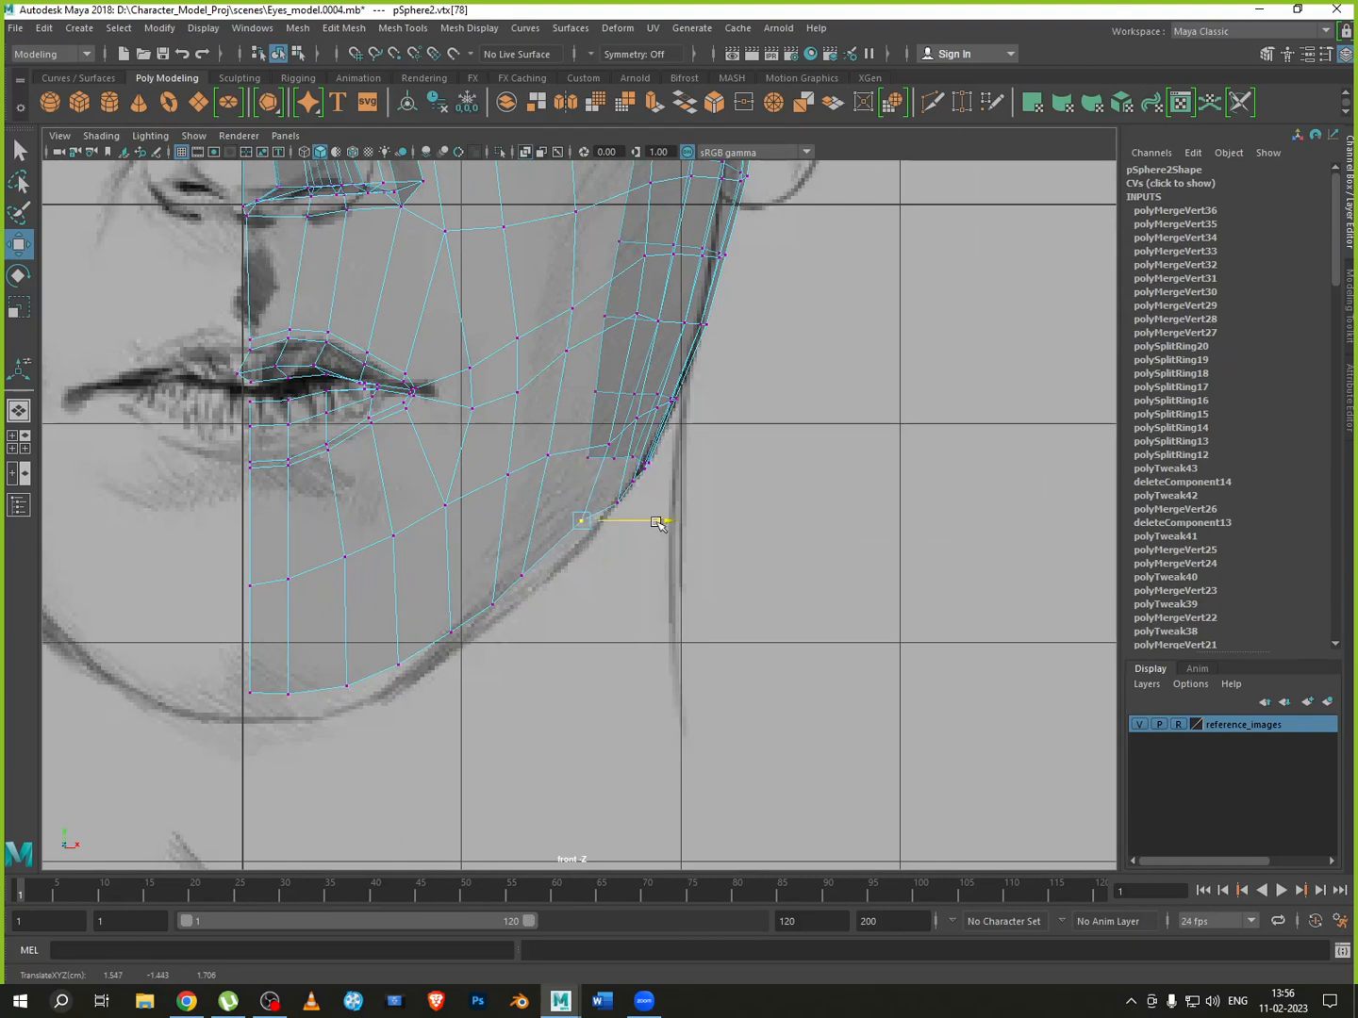
# Move the two face vertices above the jaw corner inward, lowering the upper one slightly, to even out the face's outer edge
pyautogui.click(608, 445)
pyautogui.moveTo(675, 444); pyautogui.dragTo(663, 442)
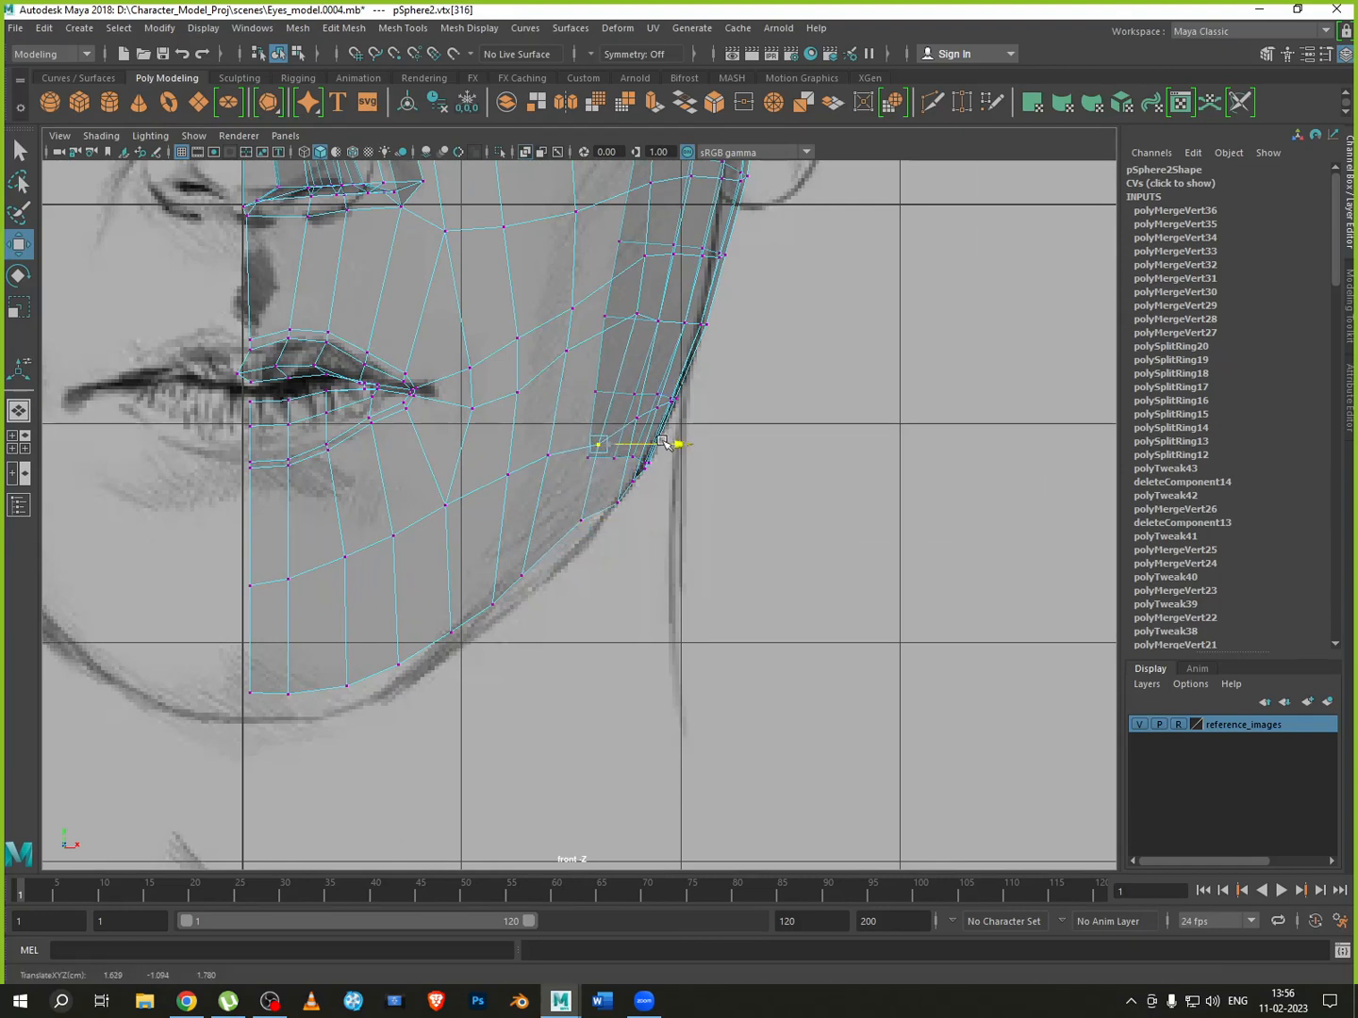
pyautogui.click(637, 313)
pyautogui.moveTo(656, 314); pyautogui.dragTo(690, 330)
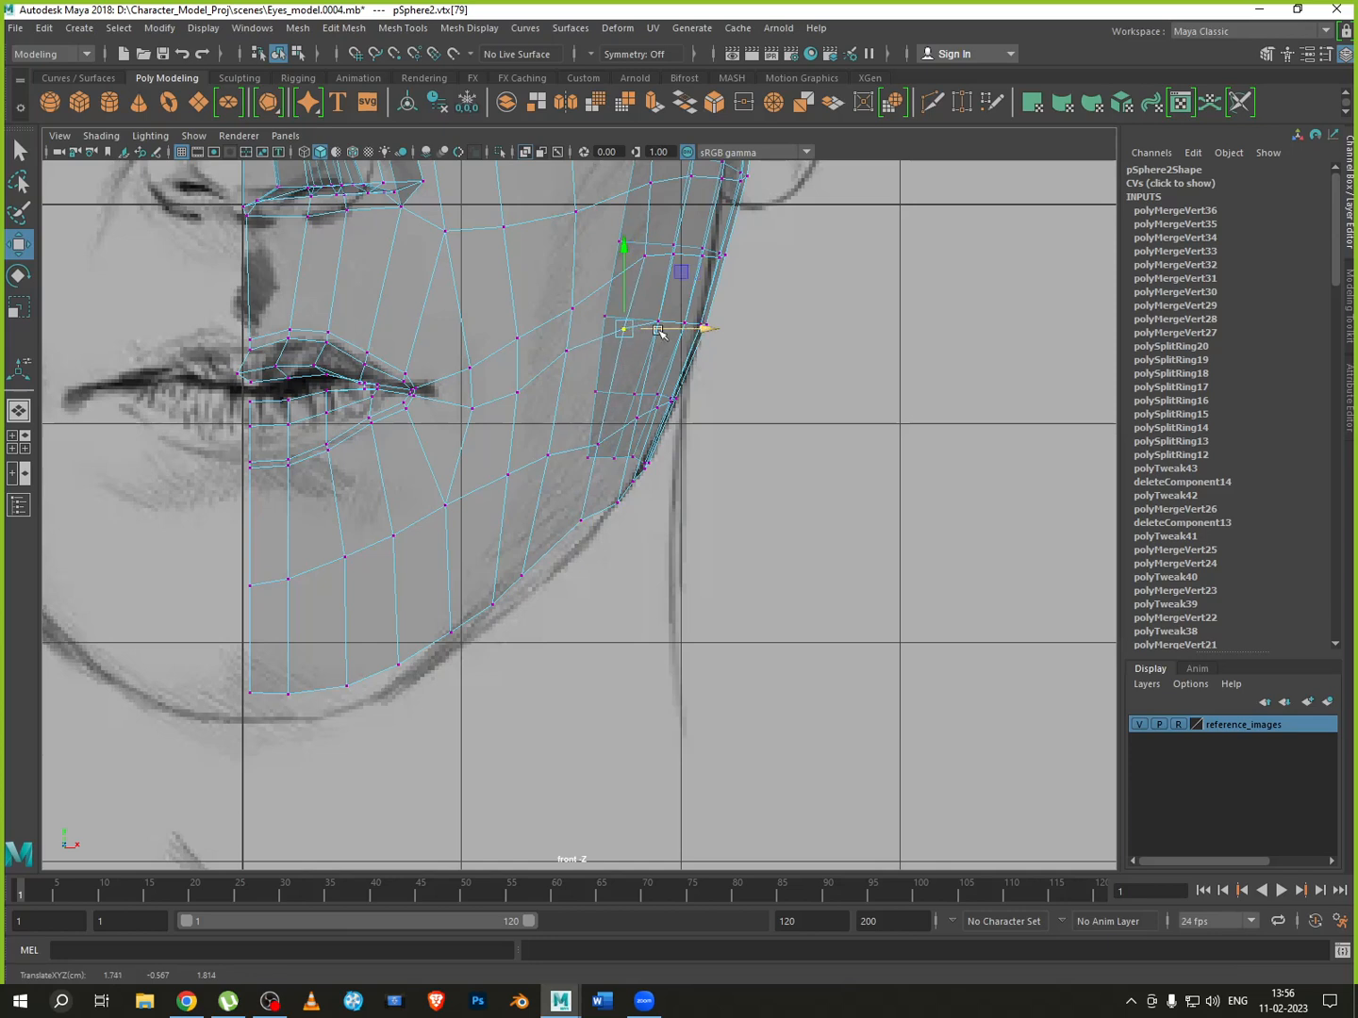
# Lower the cheek vertices beside and below the mouth corner to even out the rows of edges running toward the jaw
pyautogui.click(566, 350)
pyautogui.moveTo(565, 350); pyautogui.dragTo(517, 374)
pyautogui.click(521, 395)
pyautogui.click(508, 468)
pyautogui.moveTo(506, 467); pyautogui.dragTo(504, 455)
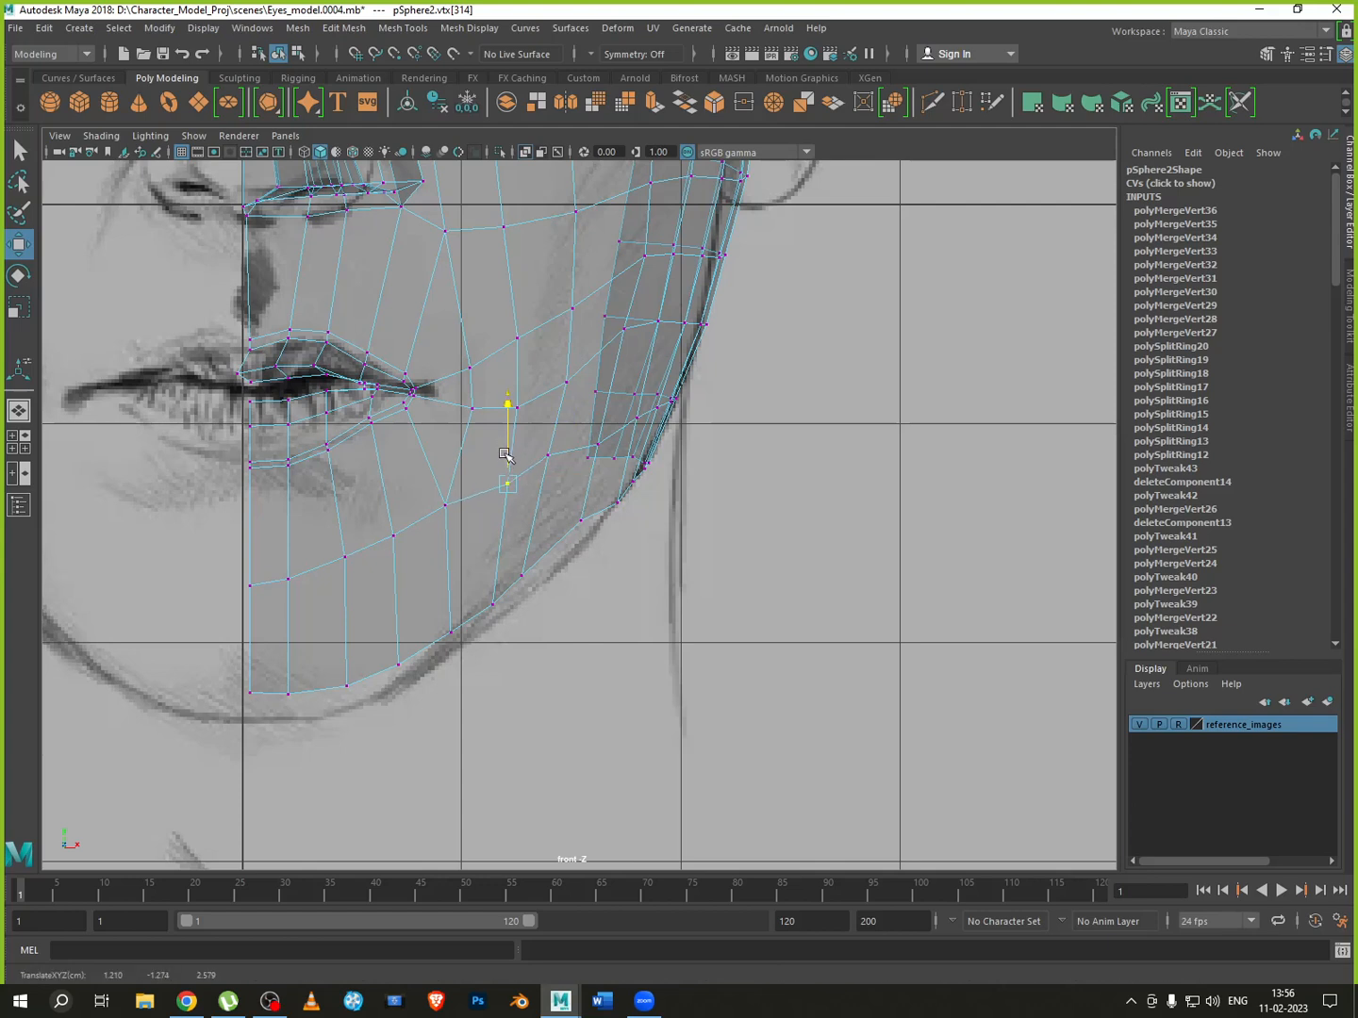
pyautogui.click(547, 457)
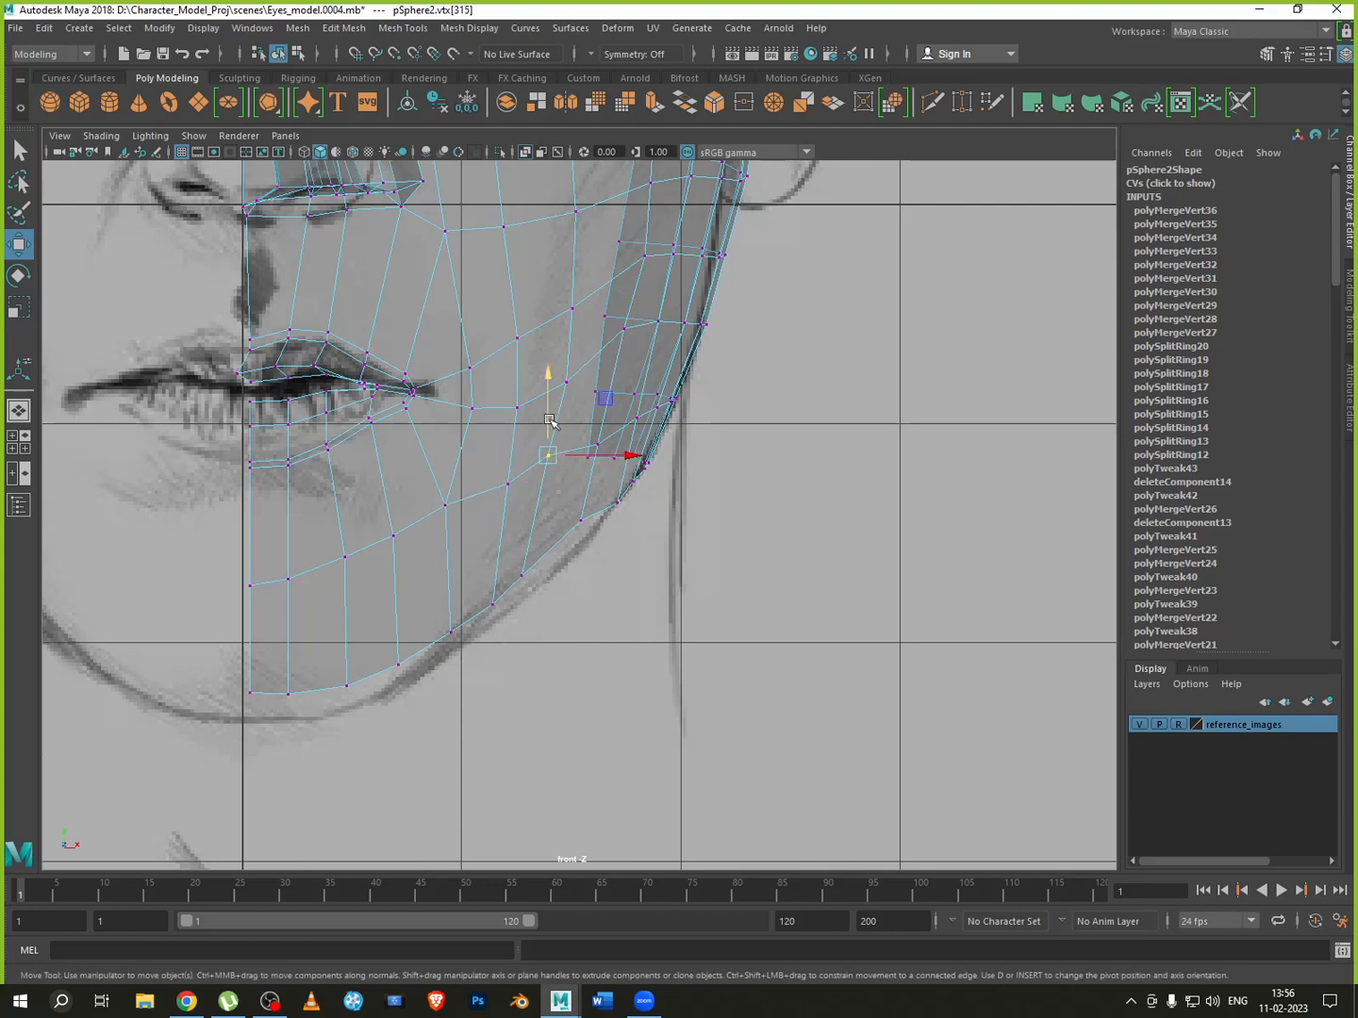
pyautogui.click(600, 446)
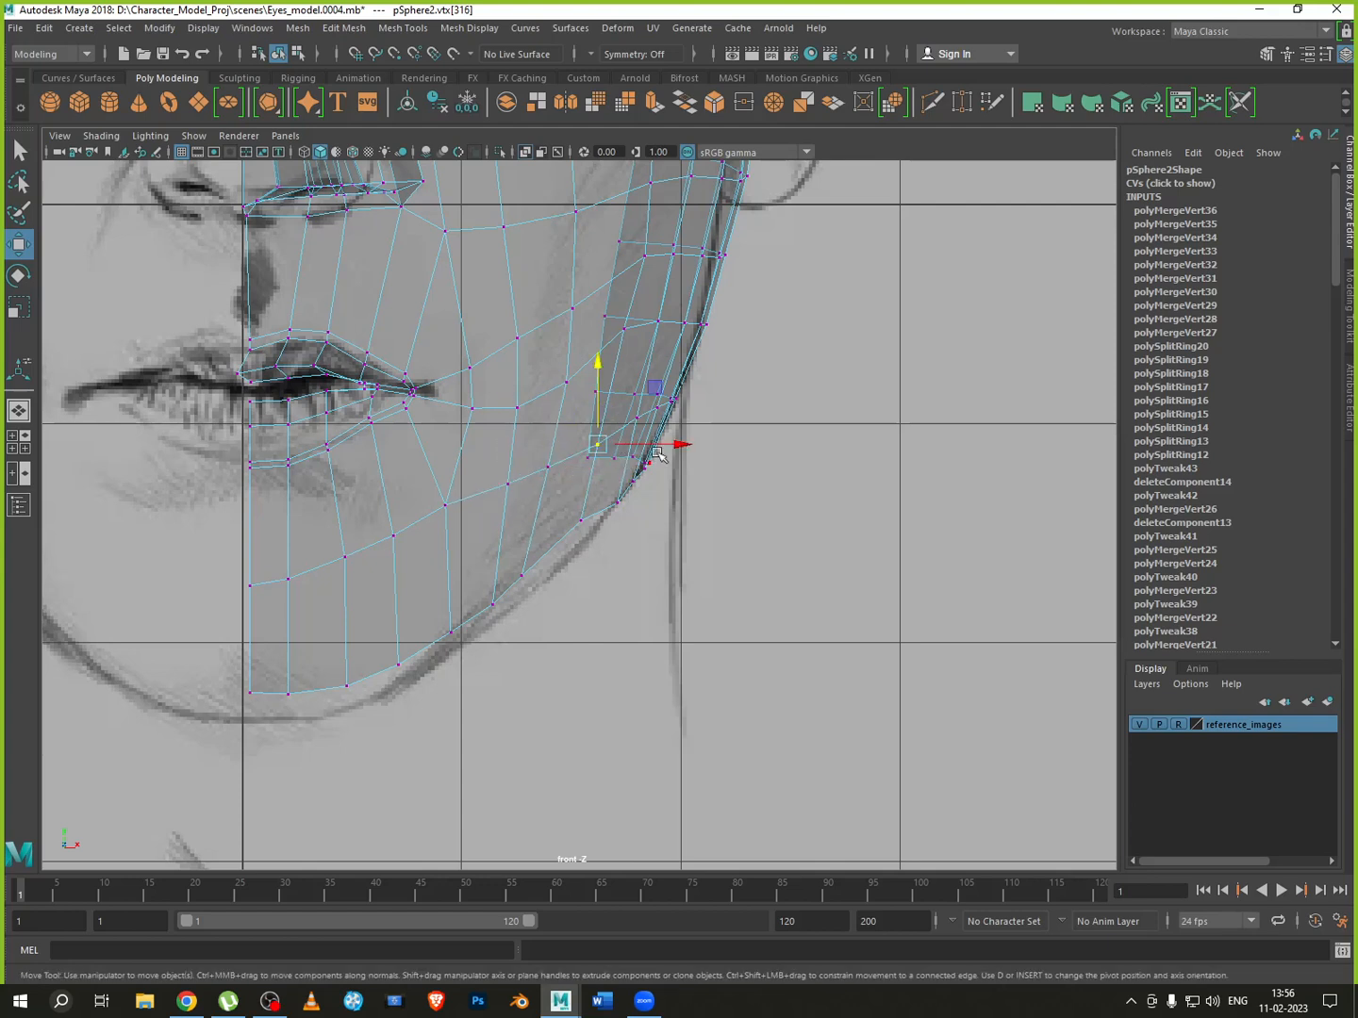
pyautogui.moveTo(657, 454); pyautogui.dragTo(654, 454)
# Shift the two outer cheek vertices between the mouth and the base of the nose slightly inward
pyautogui.keyDown('alt'); pyautogui.moveTo(651, 450); pyautogui.dragTo(631, 542, button='middle'); pyautogui.keyUp('alt')
pyautogui.click(632, 548)
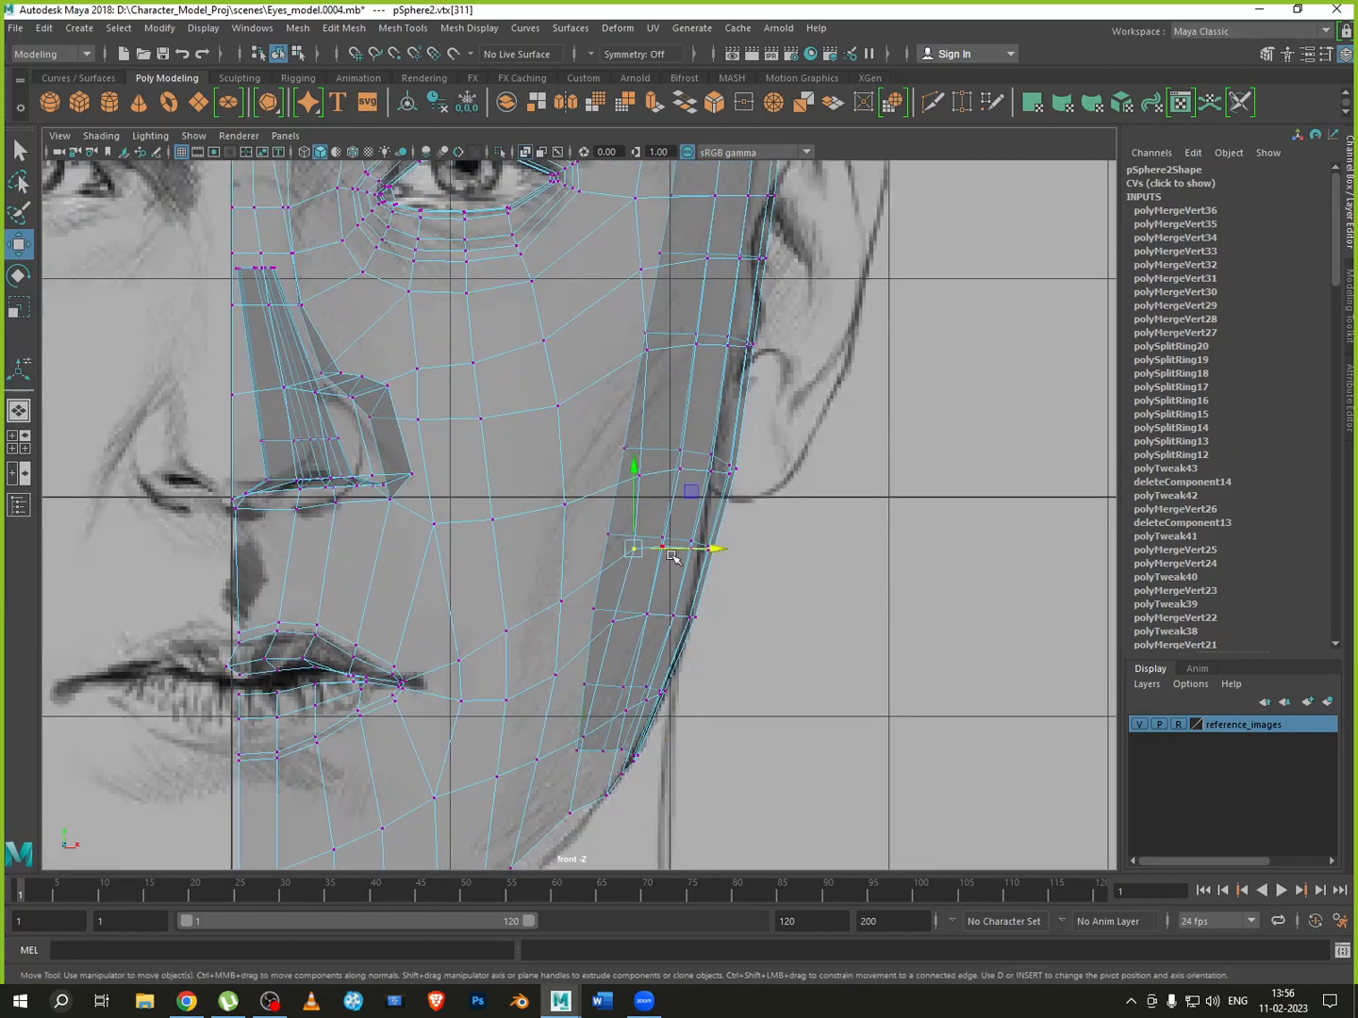
pyautogui.moveTo(674, 550); pyautogui.dragTo(666, 556)
pyautogui.click(641, 476)
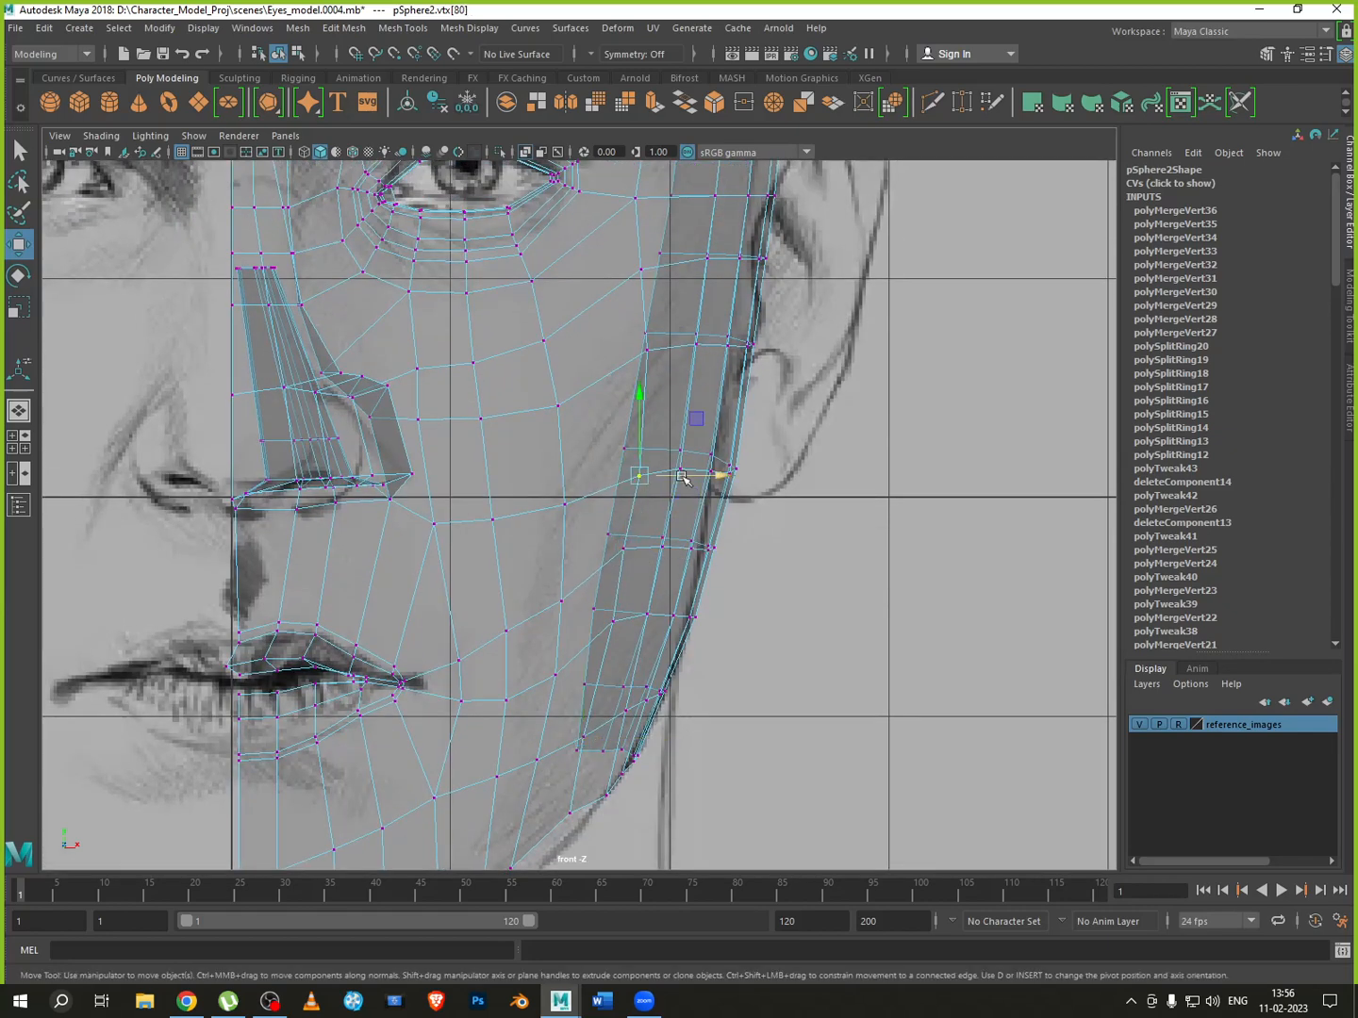
pyautogui.moveTo(685, 477); pyautogui.dragTo(676, 480)
pyautogui.keyDown('alt'); pyautogui.moveTo(695, 499); pyautogui.dragTo(669, 552, button='middle'); pyautogui.keyUp('alt')
# Lower the skull seam vertices between mouth and nose level onto the matching face edge row
pyautogui.moveTo(611, 501); pyautogui.dragTo(660, 525)
pyautogui.moveTo(628, 469); pyautogui.dragTo(629, 487)
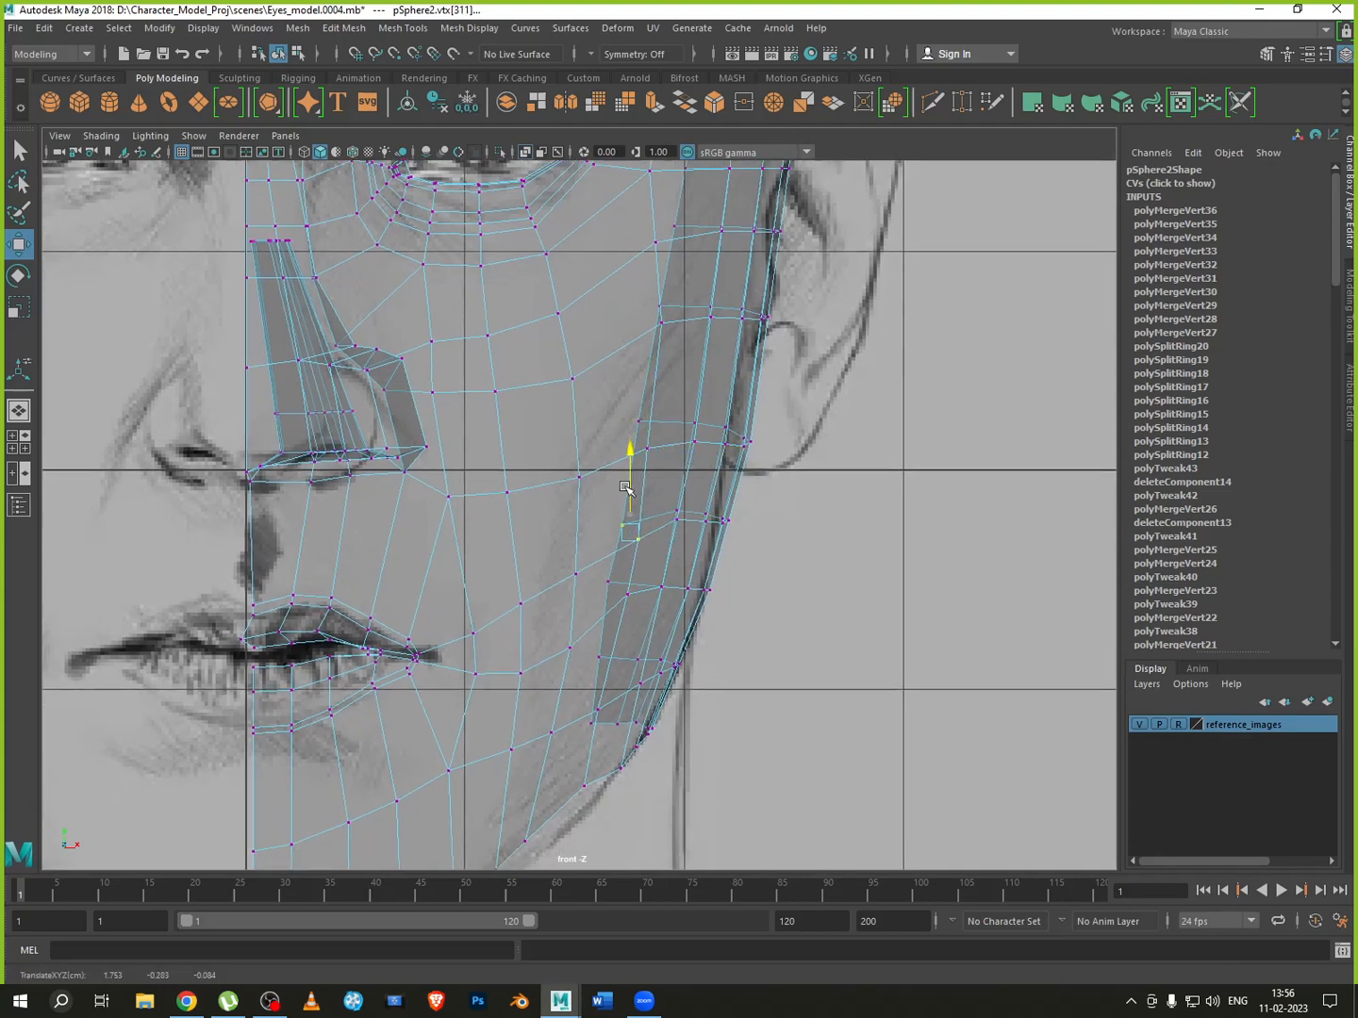
pyautogui.click(624, 541)
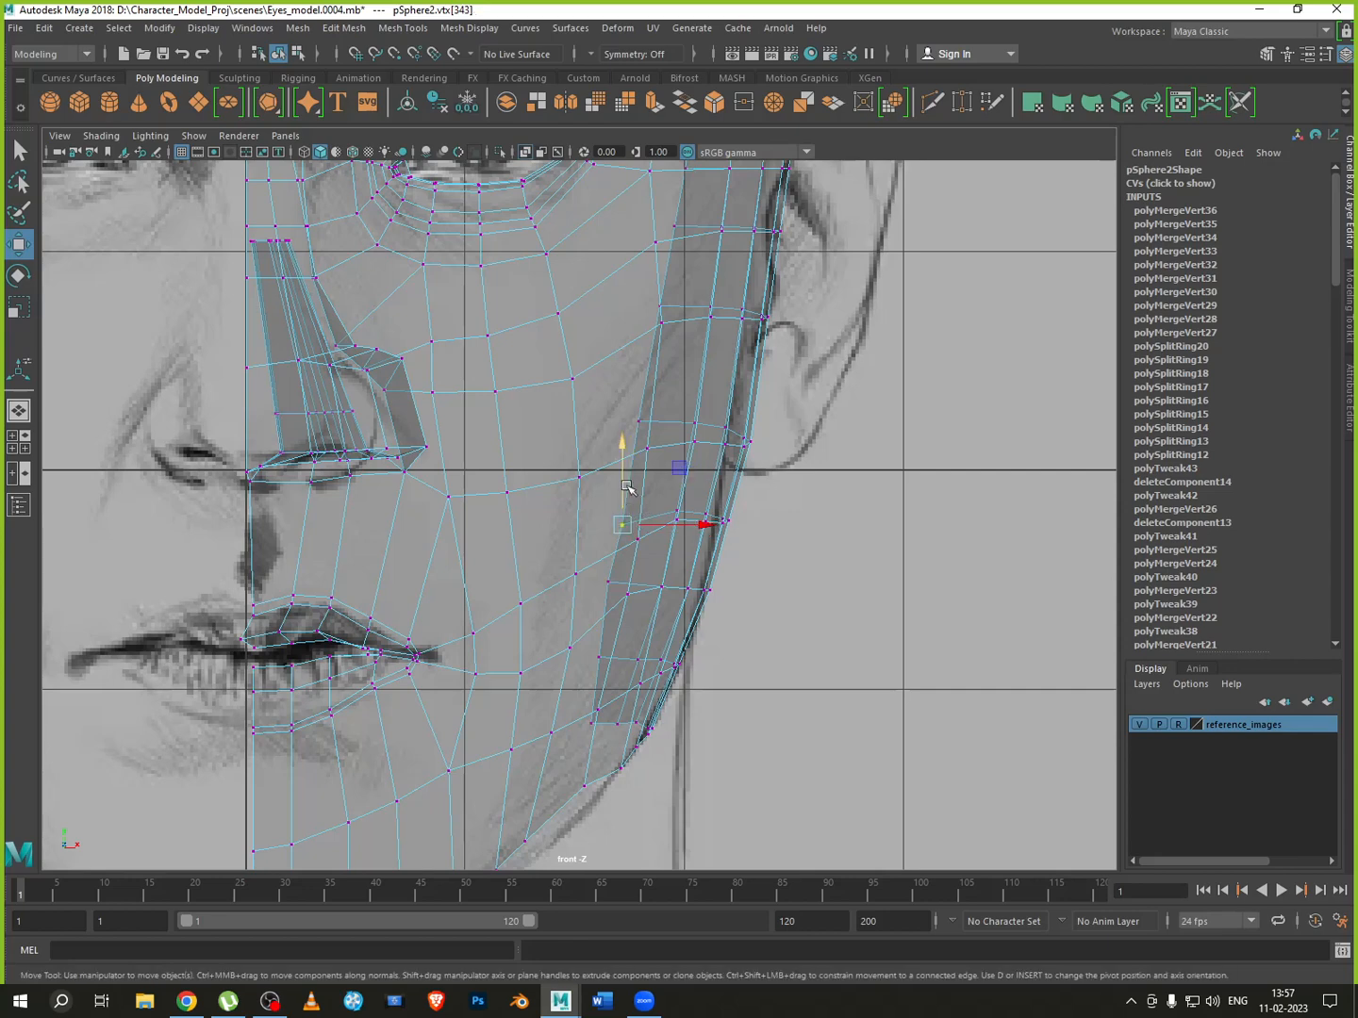
pyautogui.click(676, 528)
pyautogui.moveTo(670, 485); pyautogui.dragTo(670, 480)
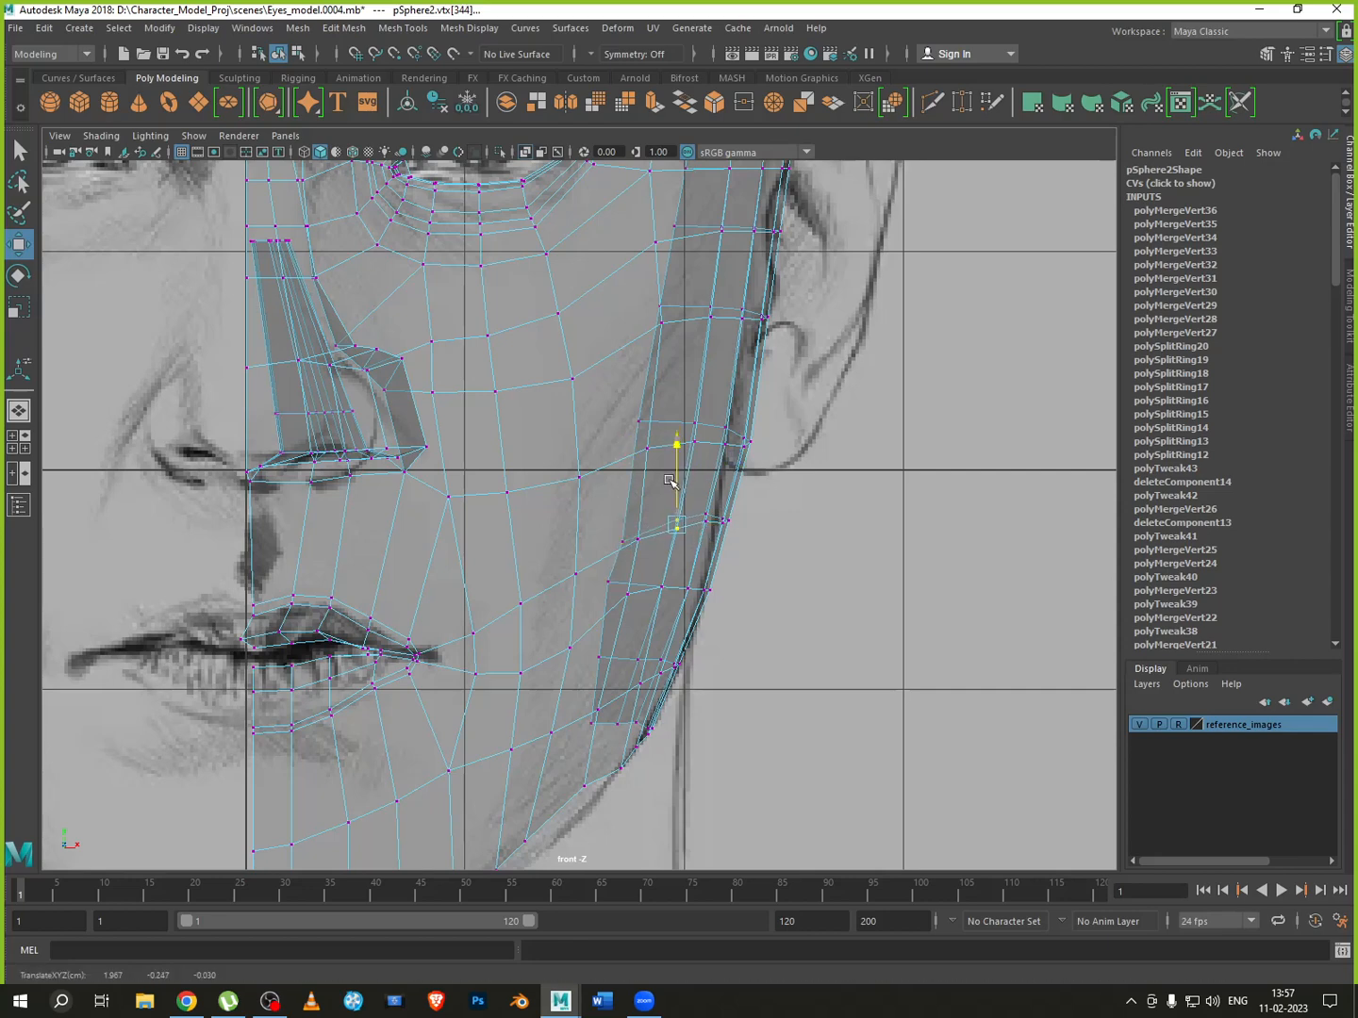
# Move the skull seam vertices beside the mouth down and sideways to line up with the face's outer edge
pyautogui.keyDown('alt'); pyautogui.moveTo(640, 641); pyautogui.dragTo(658, 530, button='middle'); pyautogui.keyUp('alt')
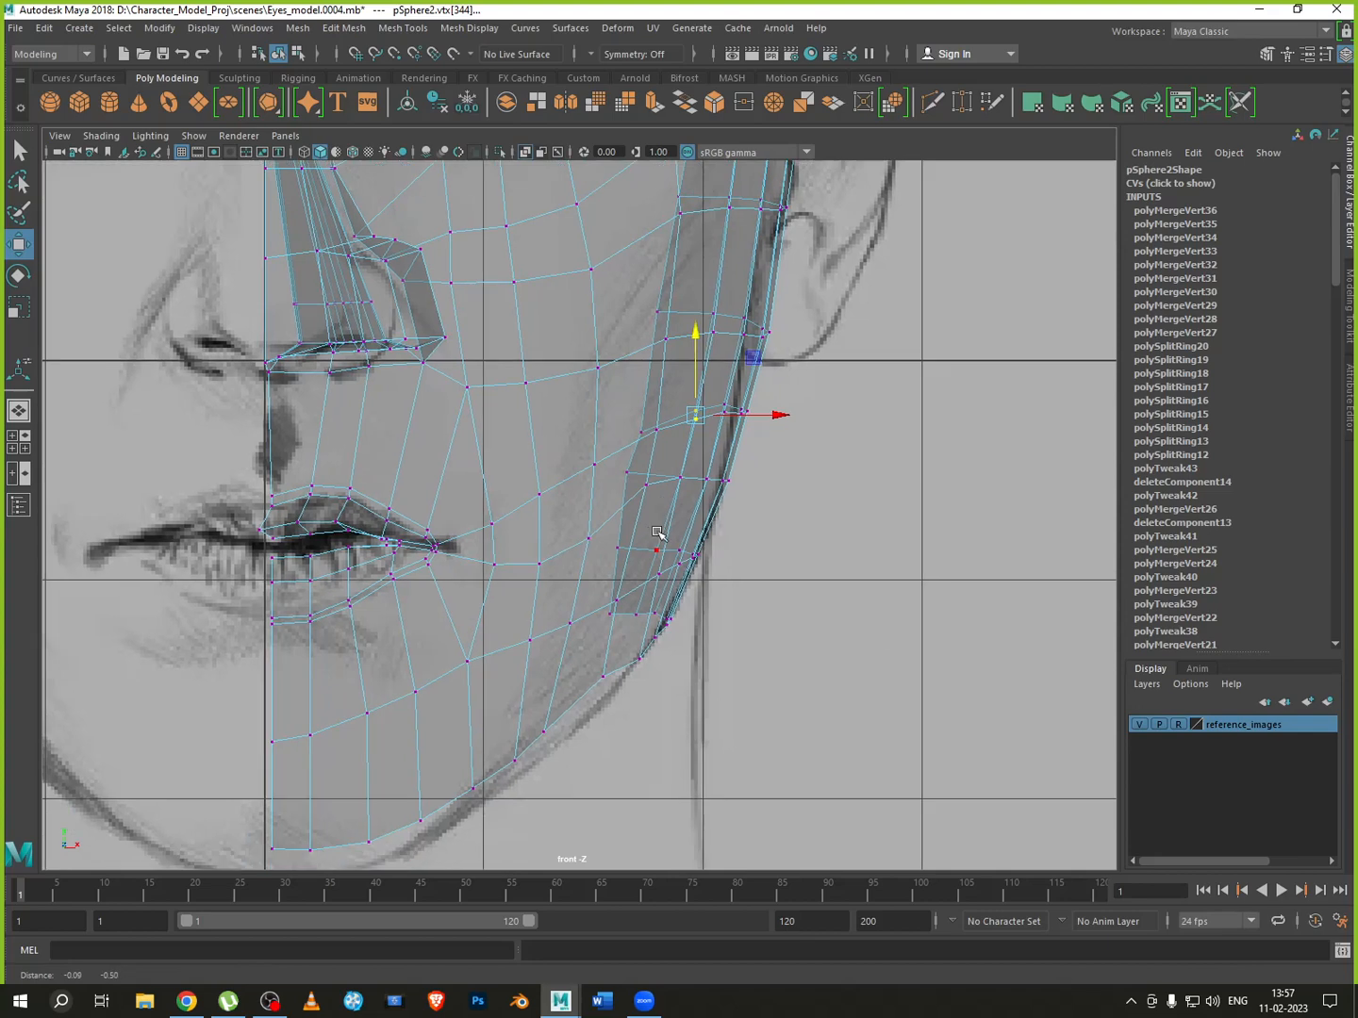
pyautogui.moveTo(630, 475); pyautogui.dragTo(683, 566)
pyautogui.click(648, 484)
pyautogui.click(619, 550)
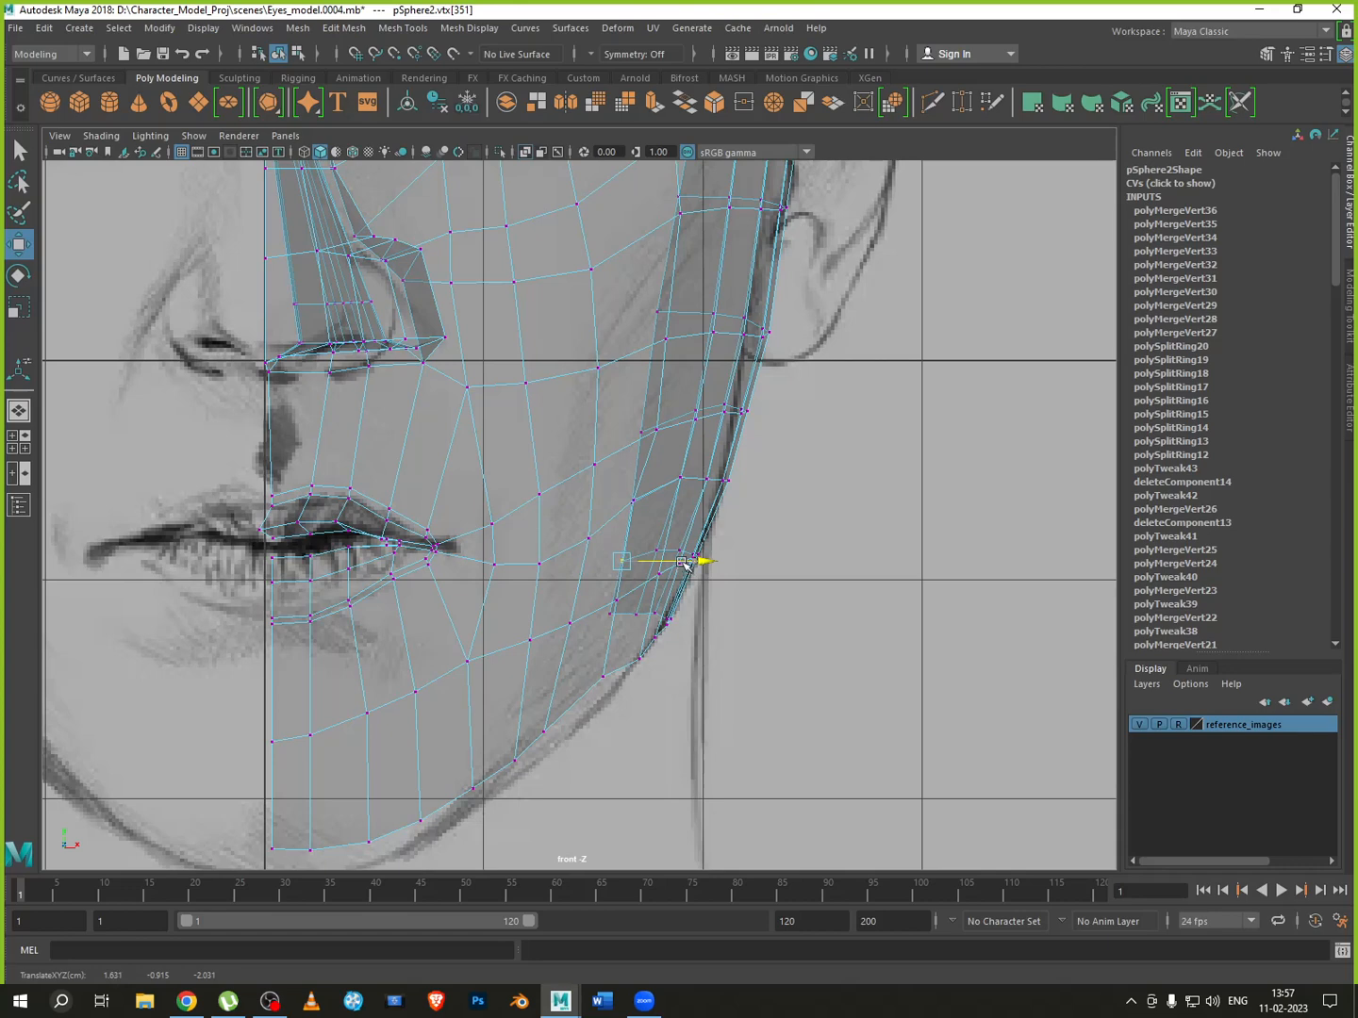
# Shift the two outer cheek vertices below the ear lobe and at nose-base level inward in line with the skull seam
pyautogui.click(641, 429)
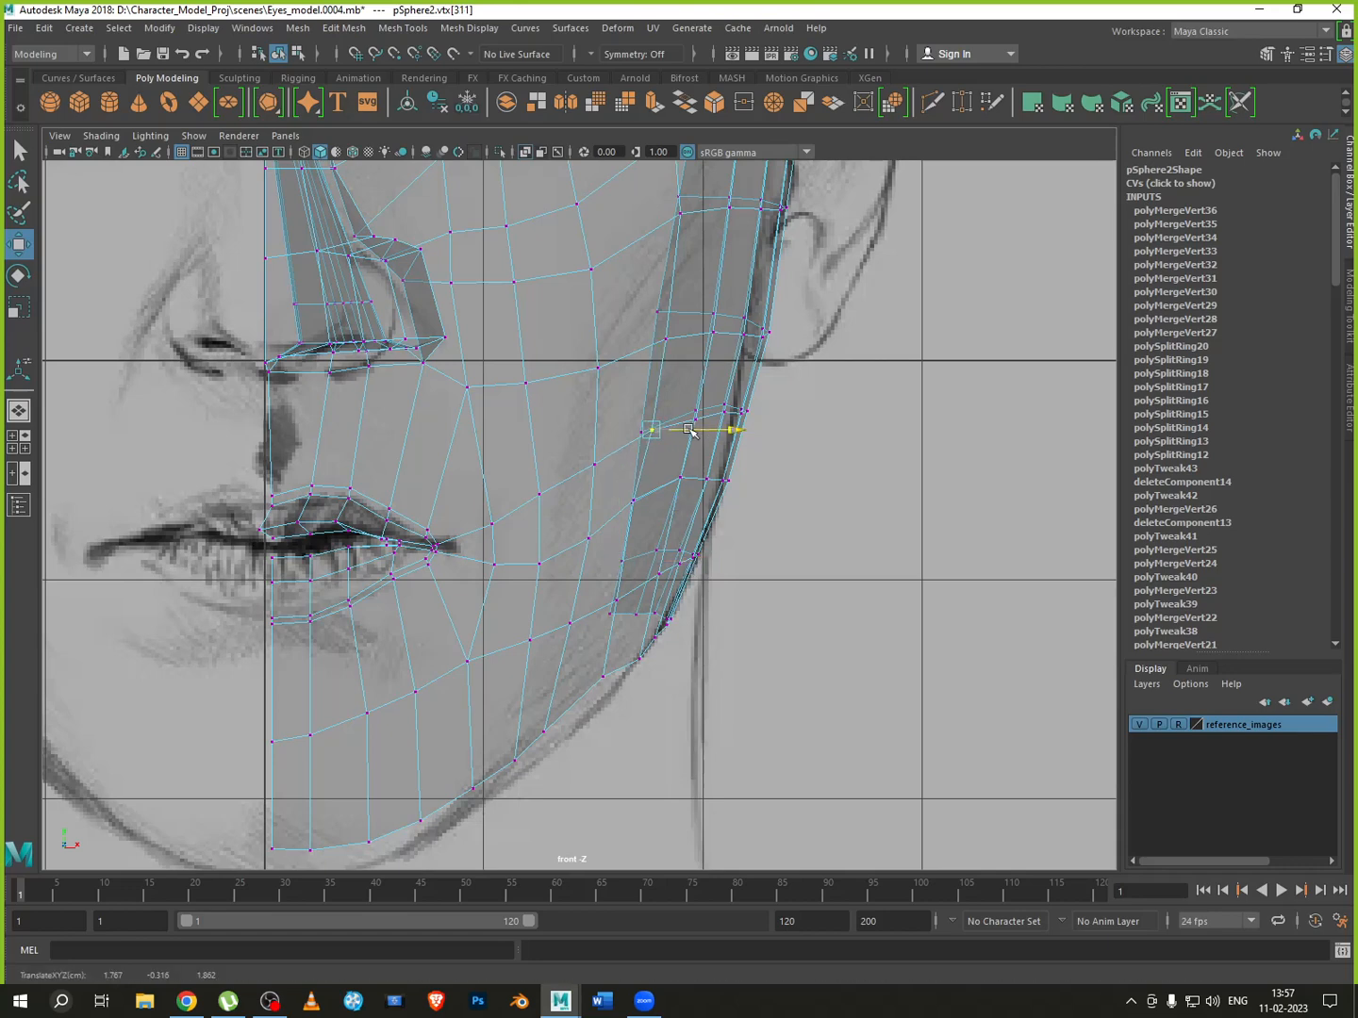
pyautogui.click(658, 340)
pyautogui.moveTo(703, 337); pyautogui.dragTo(698, 336)
# Move the lower skull seam vertices down and inward, bringing the bottom corner vertex close to the face's jaw corner
pyautogui.scroll(5, 681, 400)
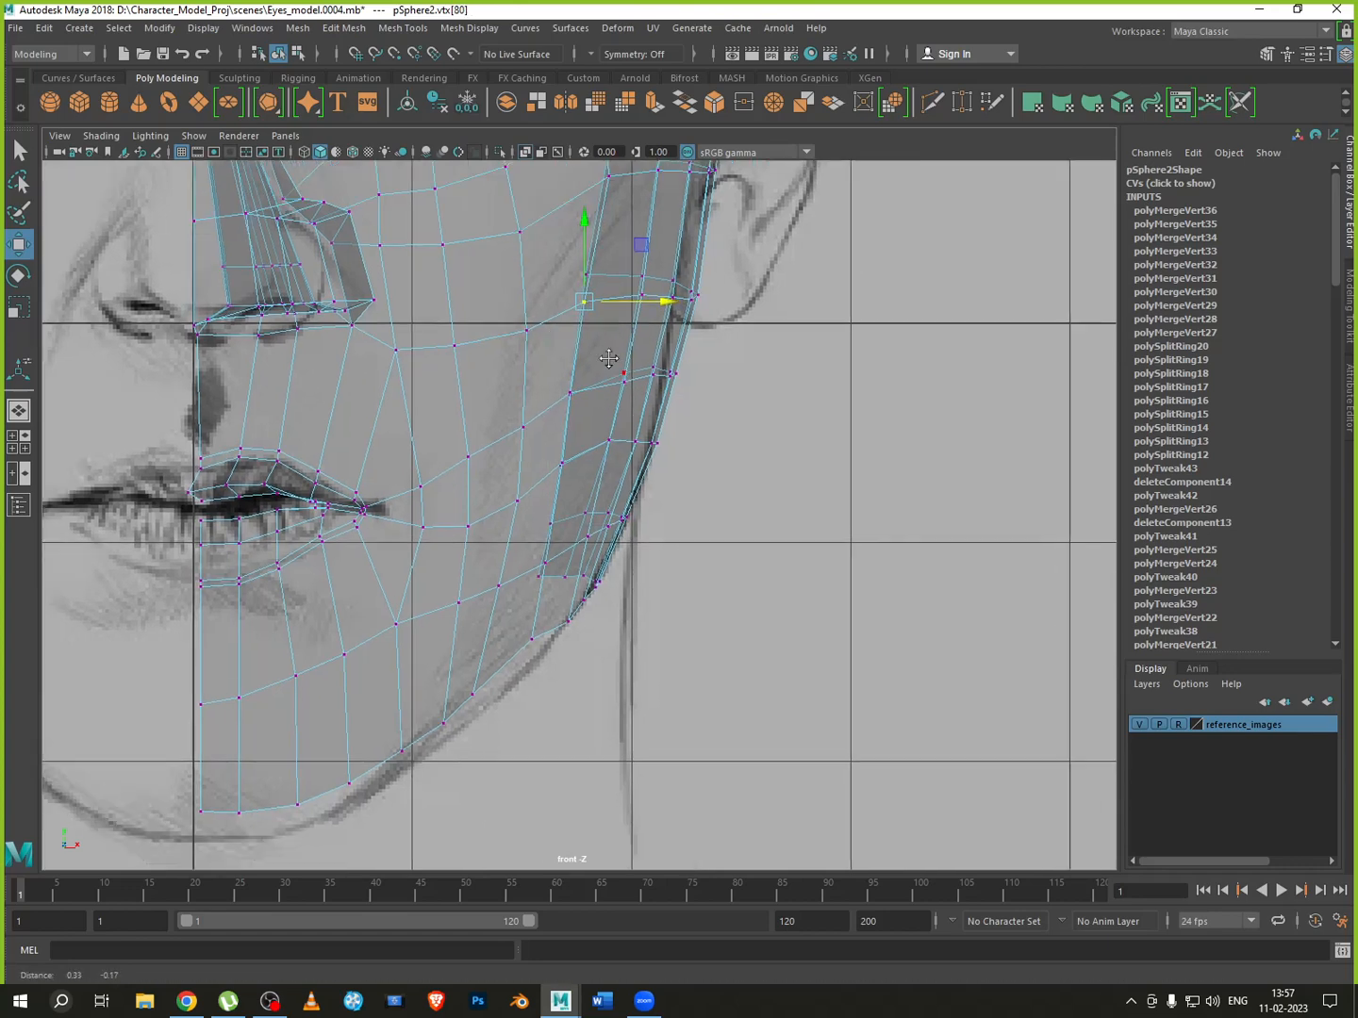
pyautogui.click(597, 518)
pyautogui.moveTo(591, 485); pyautogui.dragTo(627, 502)
pyautogui.click(628, 513)
pyautogui.click(532, 528)
pyautogui.moveTo(533, 486); pyautogui.dragTo(513, 641)
pyautogui.click(512, 614)
pyautogui.moveTo(579, 684); pyautogui.dragTo(572, 683)
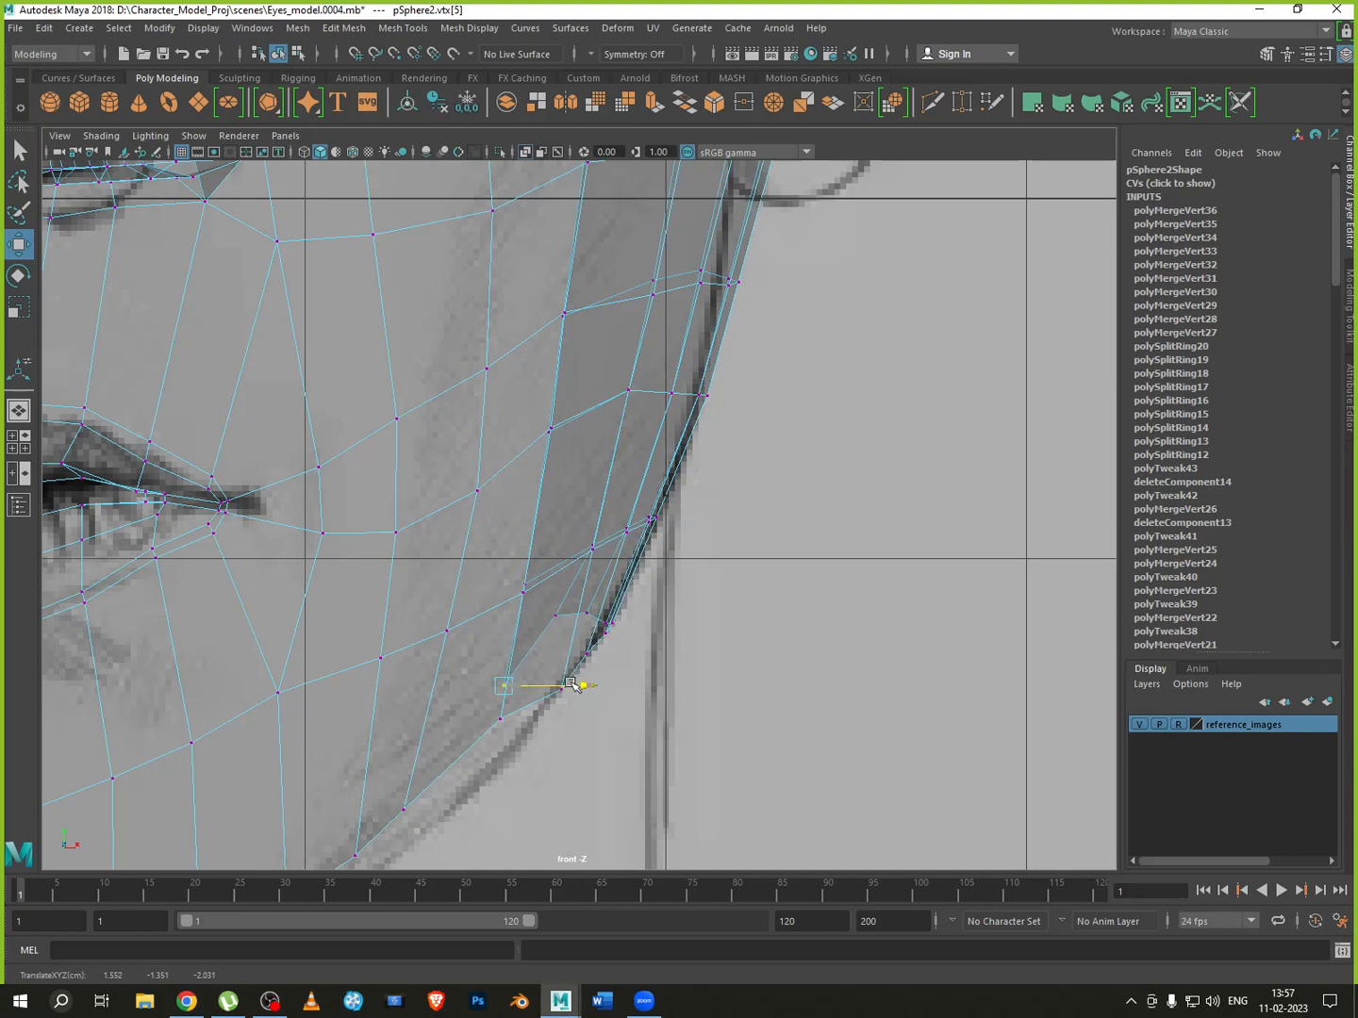
# Lower the remaining bottom-edge skull vertices onto the jaw outline and settle the corner vertex just above the face's jaw corner
pyautogui.click(555, 616)
pyautogui.moveTo(555, 583); pyautogui.dragTo(485, 717)
pyautogui.scroll(1, 587, 613)
pyautogui.click(591, 638)
pyautogui.click(563, 685)
pyautogui.click(486, 721)
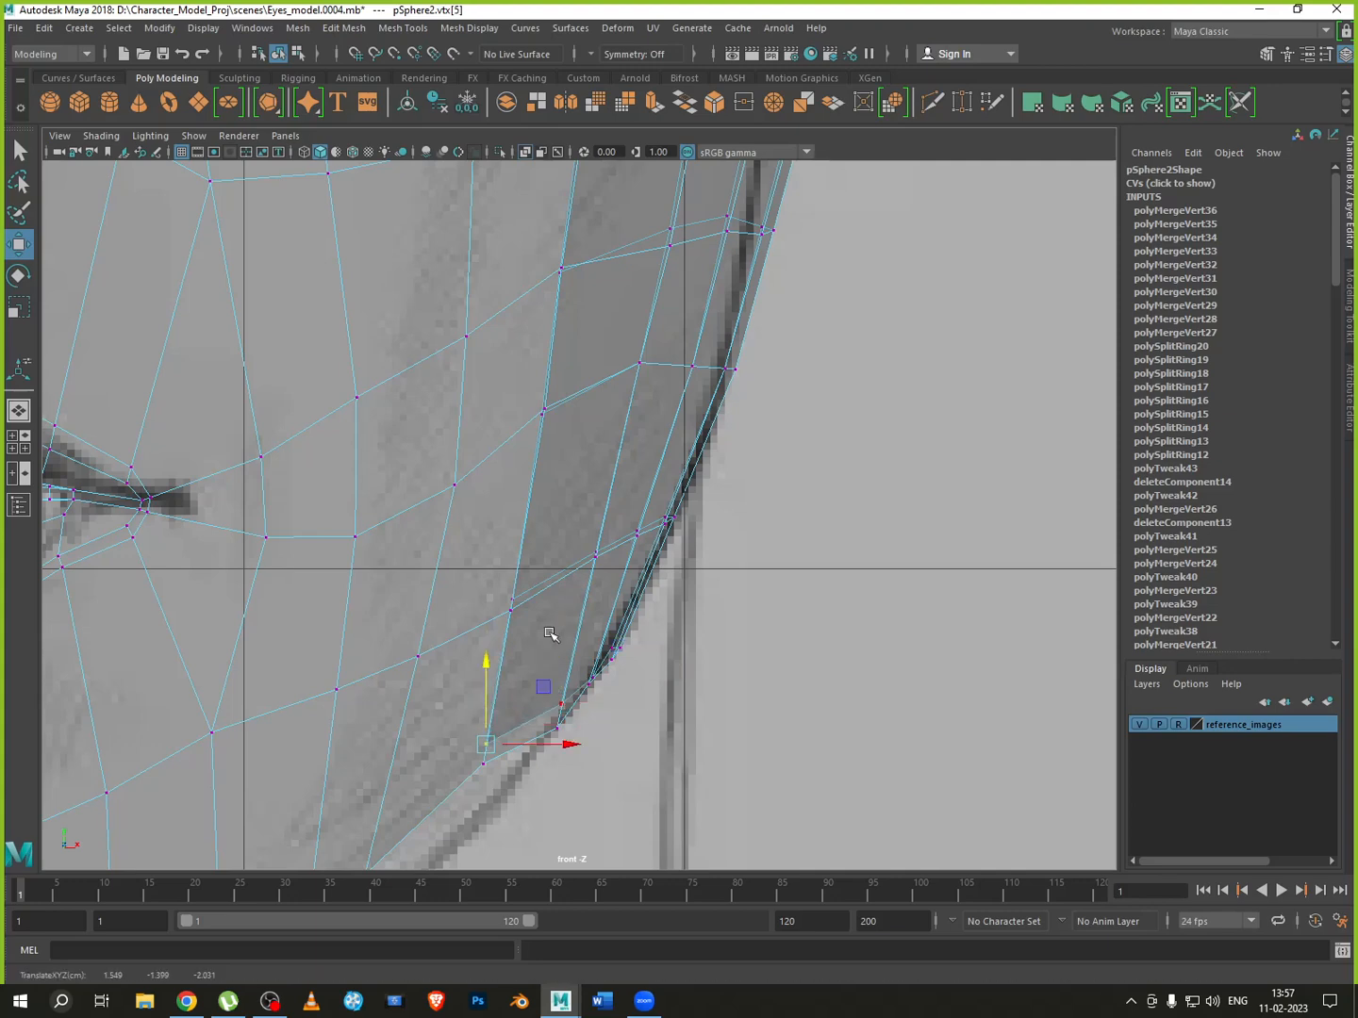
# Lower the skull vertices on the row at the cheekbone beside the ear onto the matching face edge row
pyautogui.scroll(-8, 565, 603)
pyautogui.scroll(10, 575, 589)
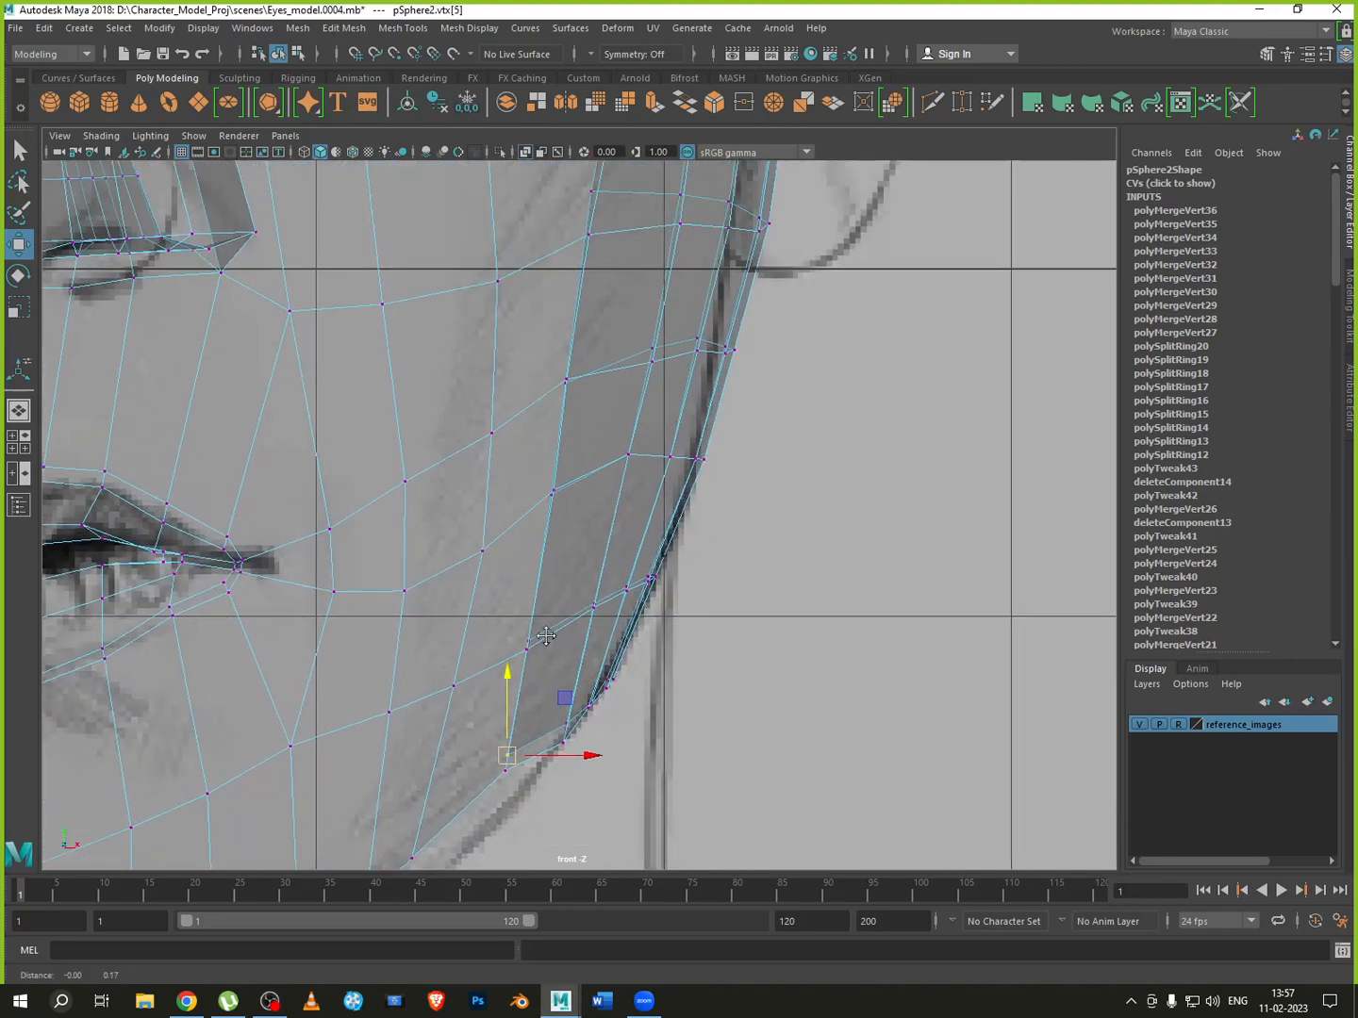
pyautogui.scroll(2, 553, 599)
pyautogui.keyDown('alt'); pyautogui.moveTo(561, 647); pyautogui.dragTo(544, 784, button='middle'); pyautogui.keyUp('alt')
pyautogui.click(650, 585)
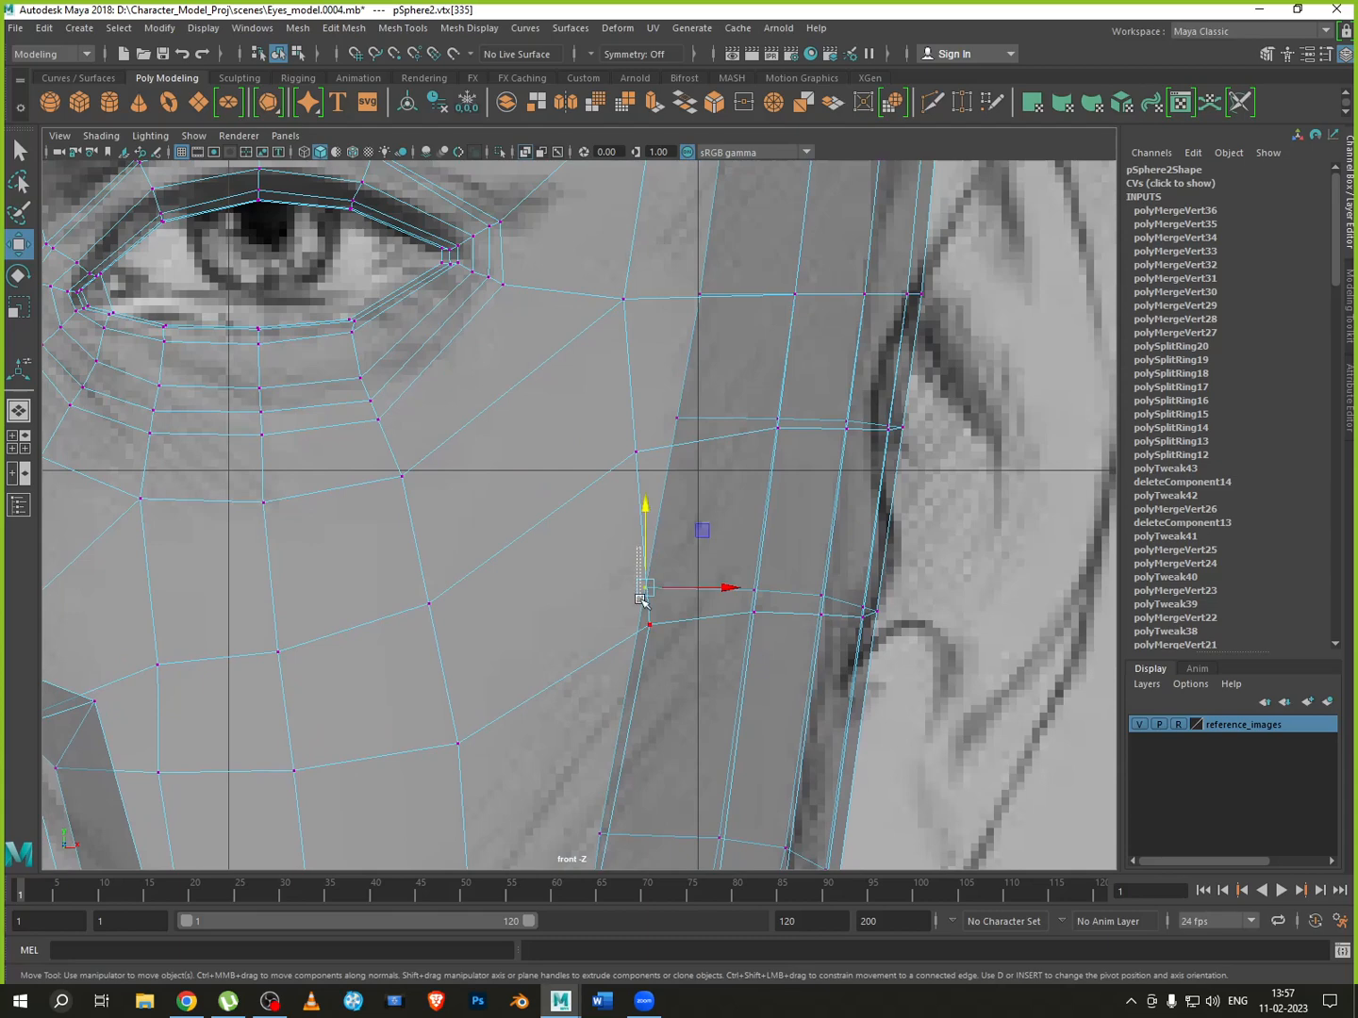
pyautogui.click(641, 581)
pyautogui.moveTo(625, 564); pyautogui.dragTo(709, 629)
pyautogui.click(755, 589)
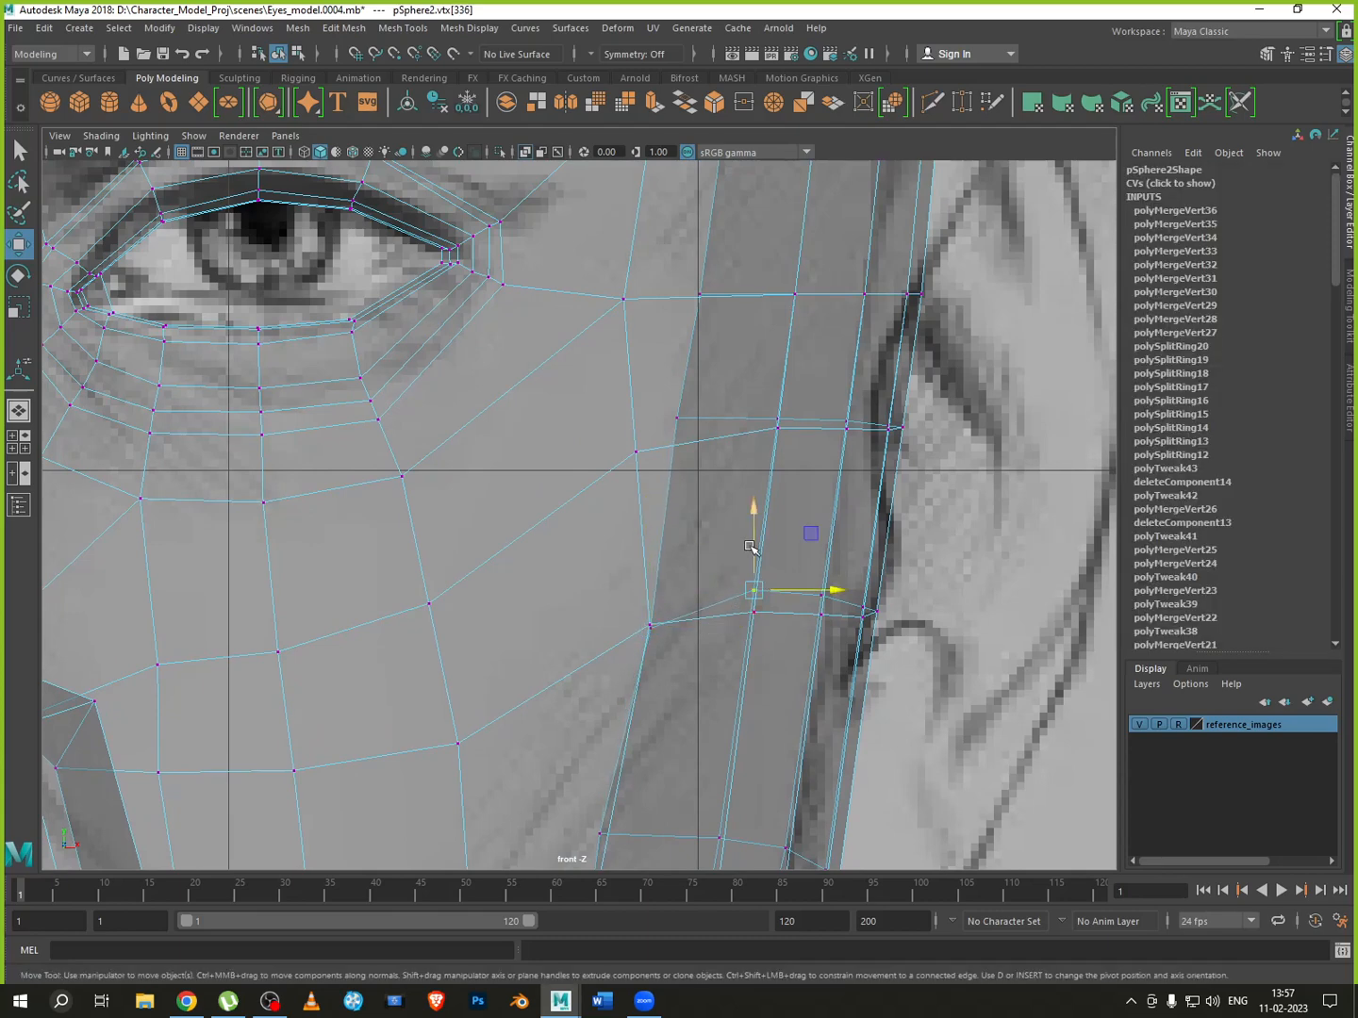
pyautogui.moveTo(752, 551); pyautogui.dragTo(822, 582)
pyautogui.click(821, 596)
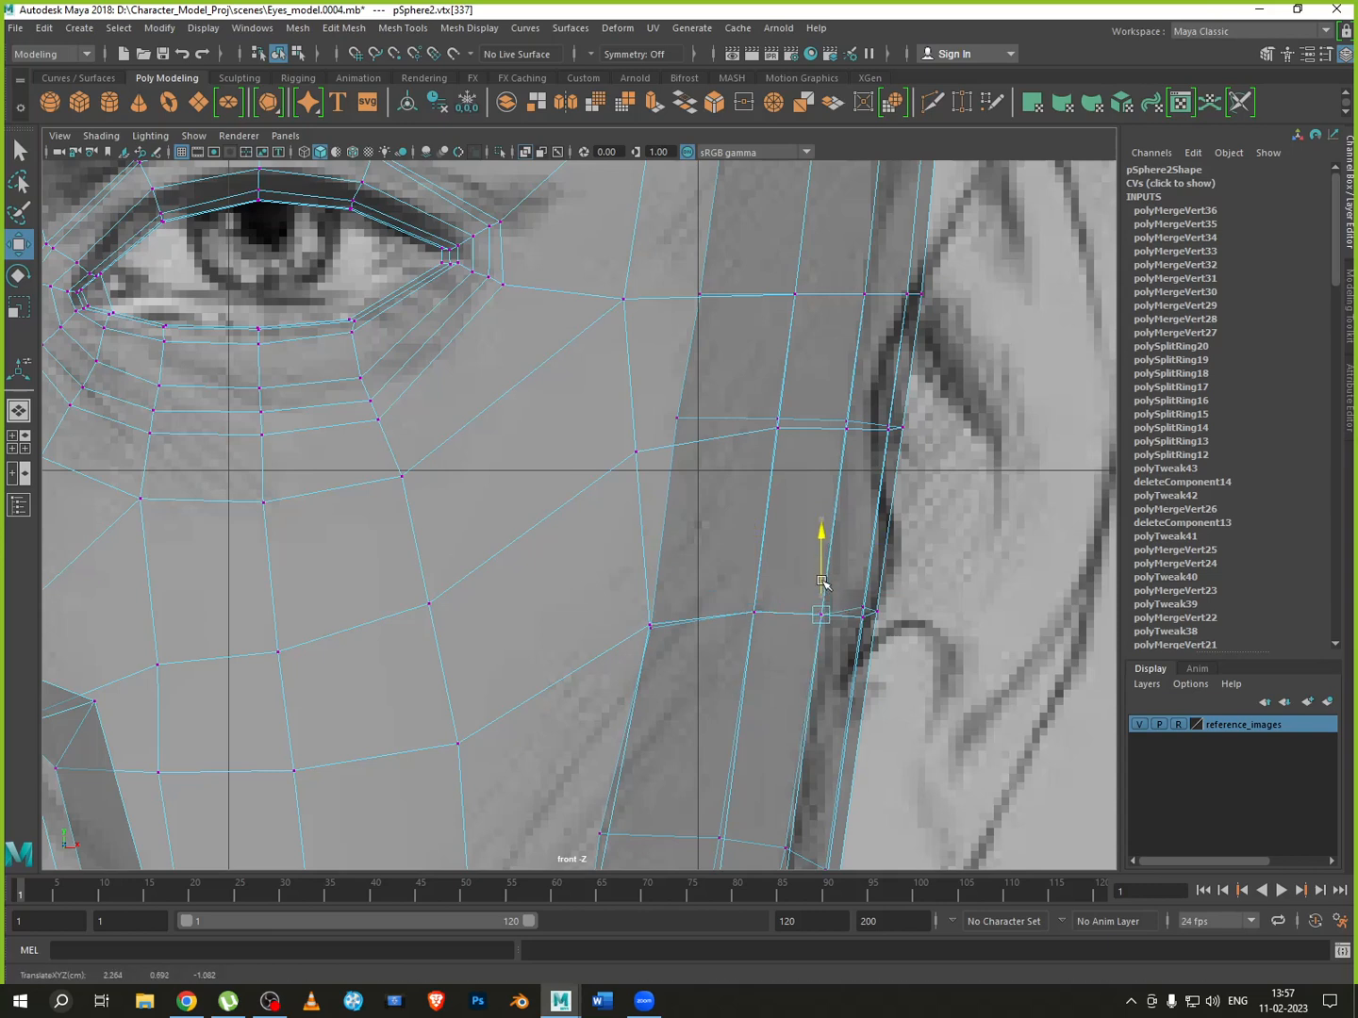
pyautogui.click(864, 616)
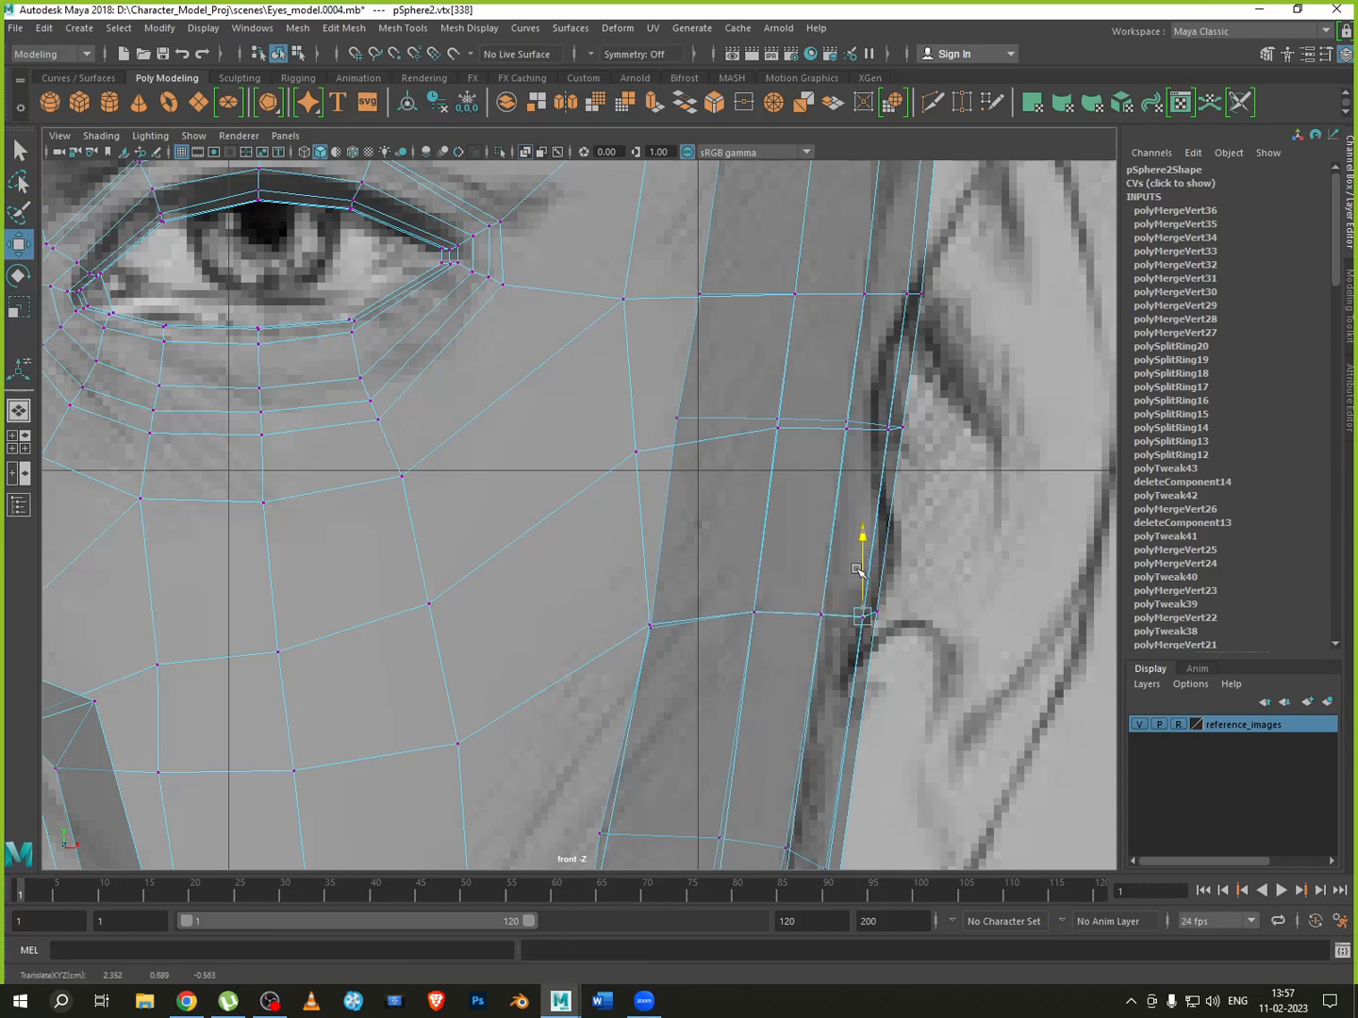
# Align the skull vertices on the row just below eye level with the face edge row, moving the seam vertex down and inward
pyautogui.click(678, 419)
pyautogui.moveTo(679, 391); pyautogui.dragTo(700, 446)
pyautogui.moveTo(646, 387); pyautogui.dragTo(684, 445)
pyautogui.click(776, 426)
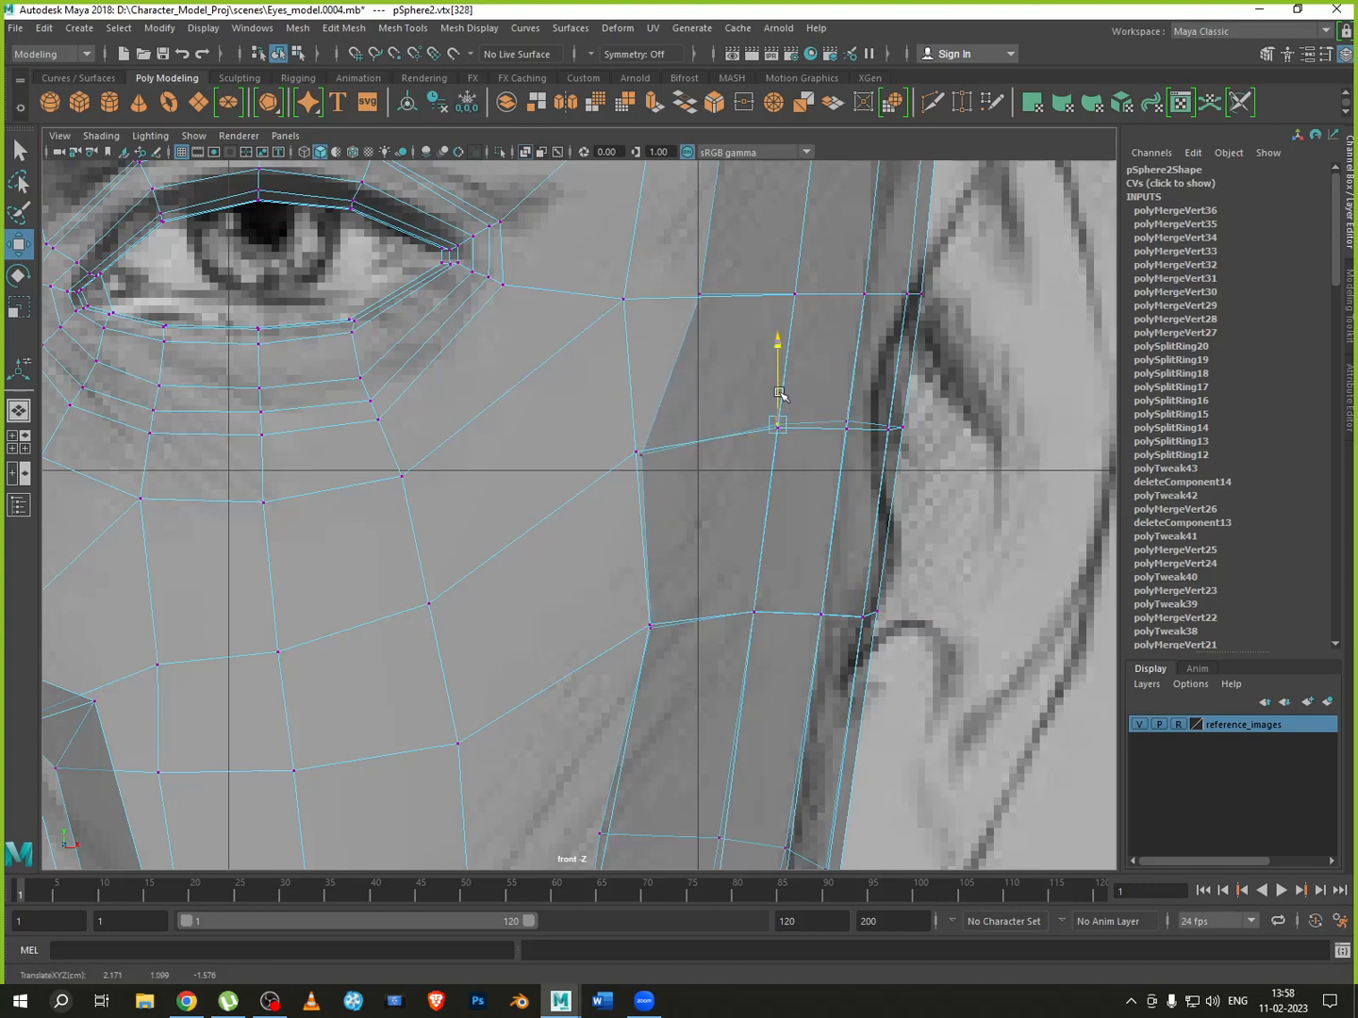
pyautogui.click(847, 421)
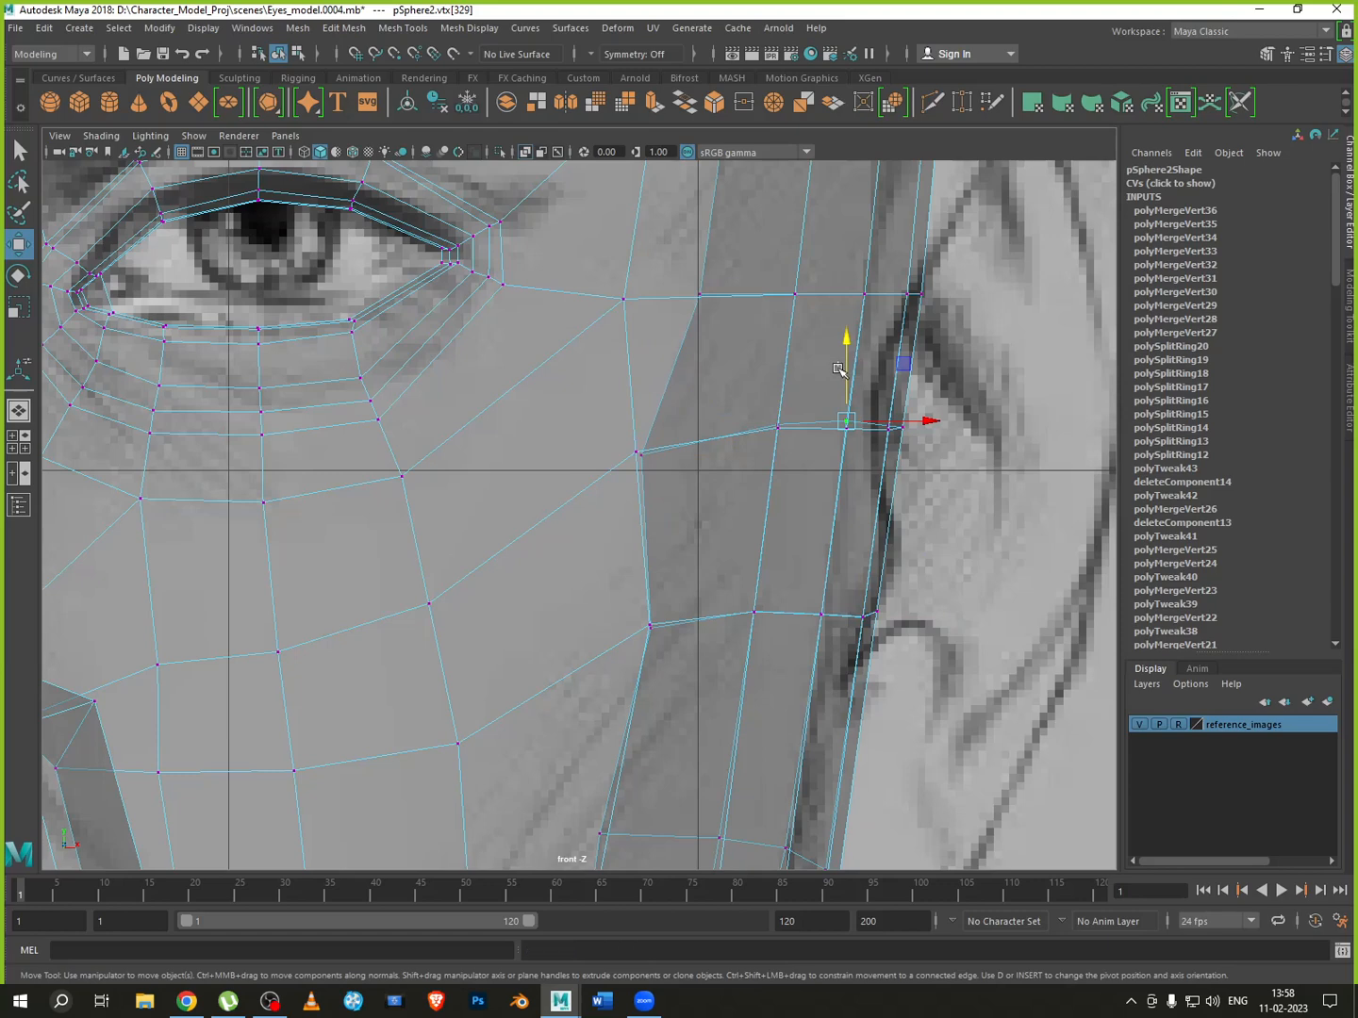
pyautogui.click(840, 369)
pyautogui.click(846, 420)
pyautogui.moveTo(842, 370); pyautogui.dragTo(841, 378)
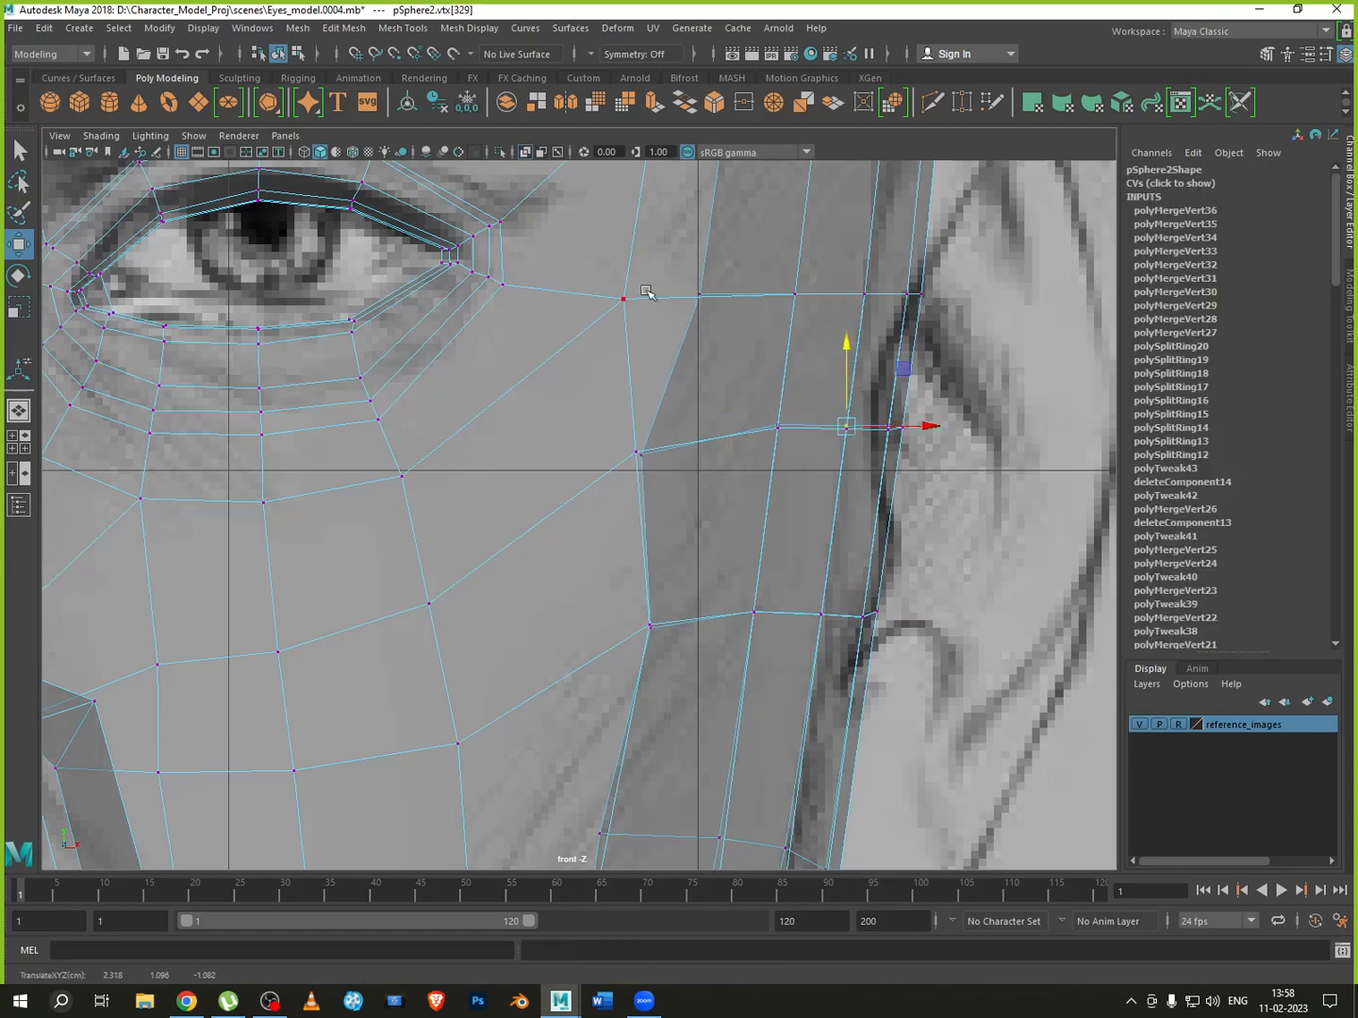
# Shift the seam vertices at the temple and at eyebrow level inward to straighten the skull seam
pyautogui.scroll(-5, 670, 318)
pyautogui.scroll(3, 644, 362)
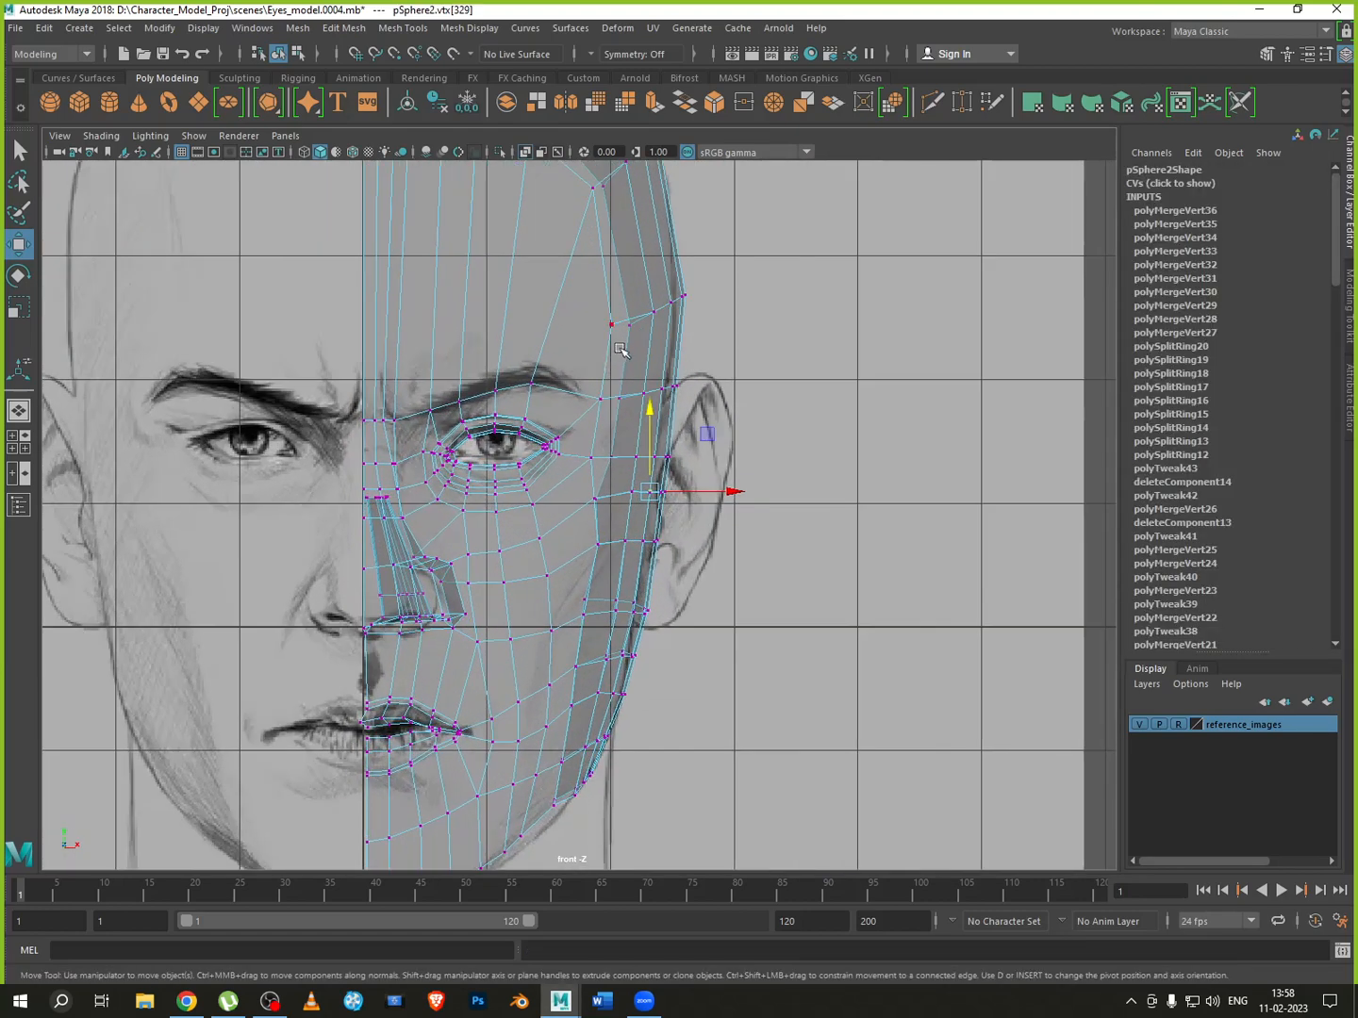
pyautogui.scroll(2, 637, 324)
pyautogui.click(648, 261)
pyautogui.moveTo(690, 261); pyautogui.dragTo(665, 262)
pyautogui.click(623, 359)
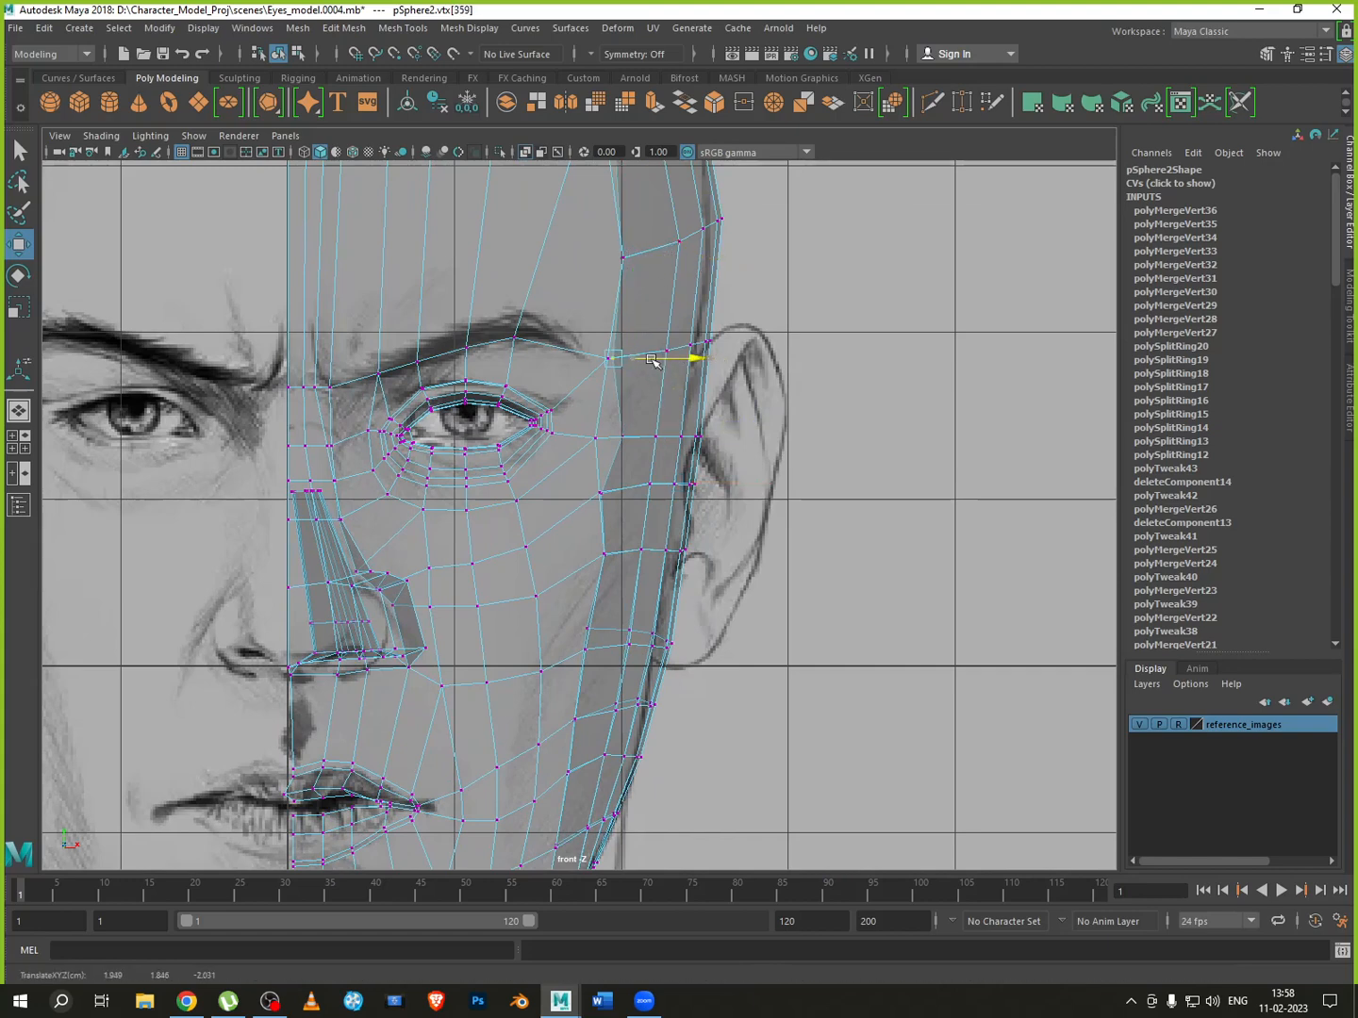
# Move the seam vertices beside and just below the outer eye corner outward to straighten the face's outer edge
pyautogui.click(591, 438)
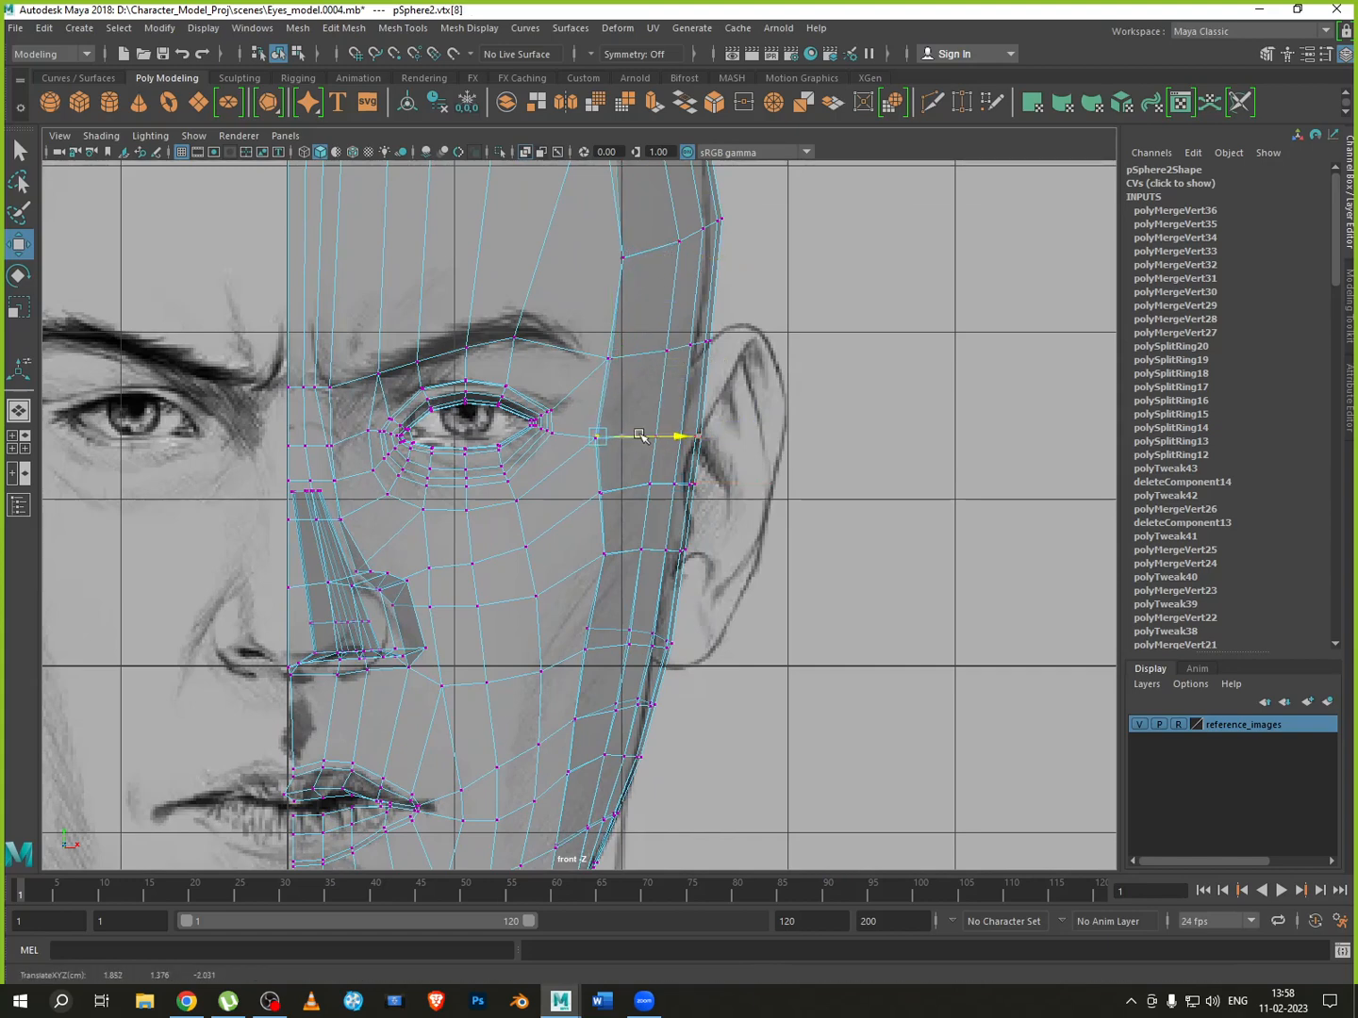
pyautogui.moveTo(639, 434); pyautogui.dragTo(671, 436)
pyautogui.click(647, 479)
pyautogui.click(619, 437)
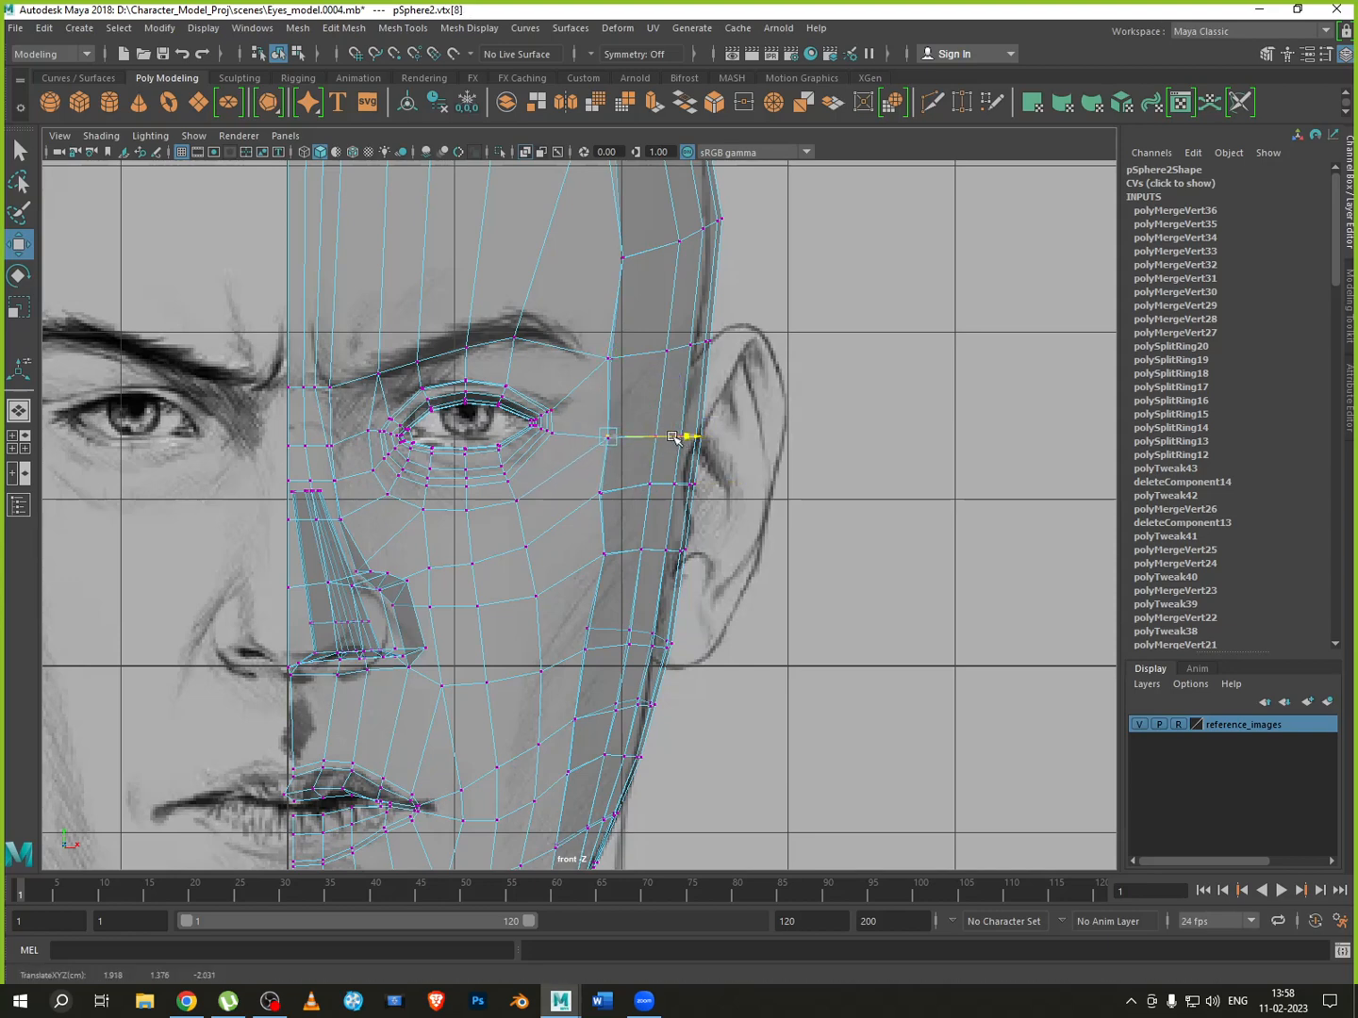
pyautogui.click(601, 491)
pyautogui.moveTo(640, 495); pyautogui.dragTo(647, 497)
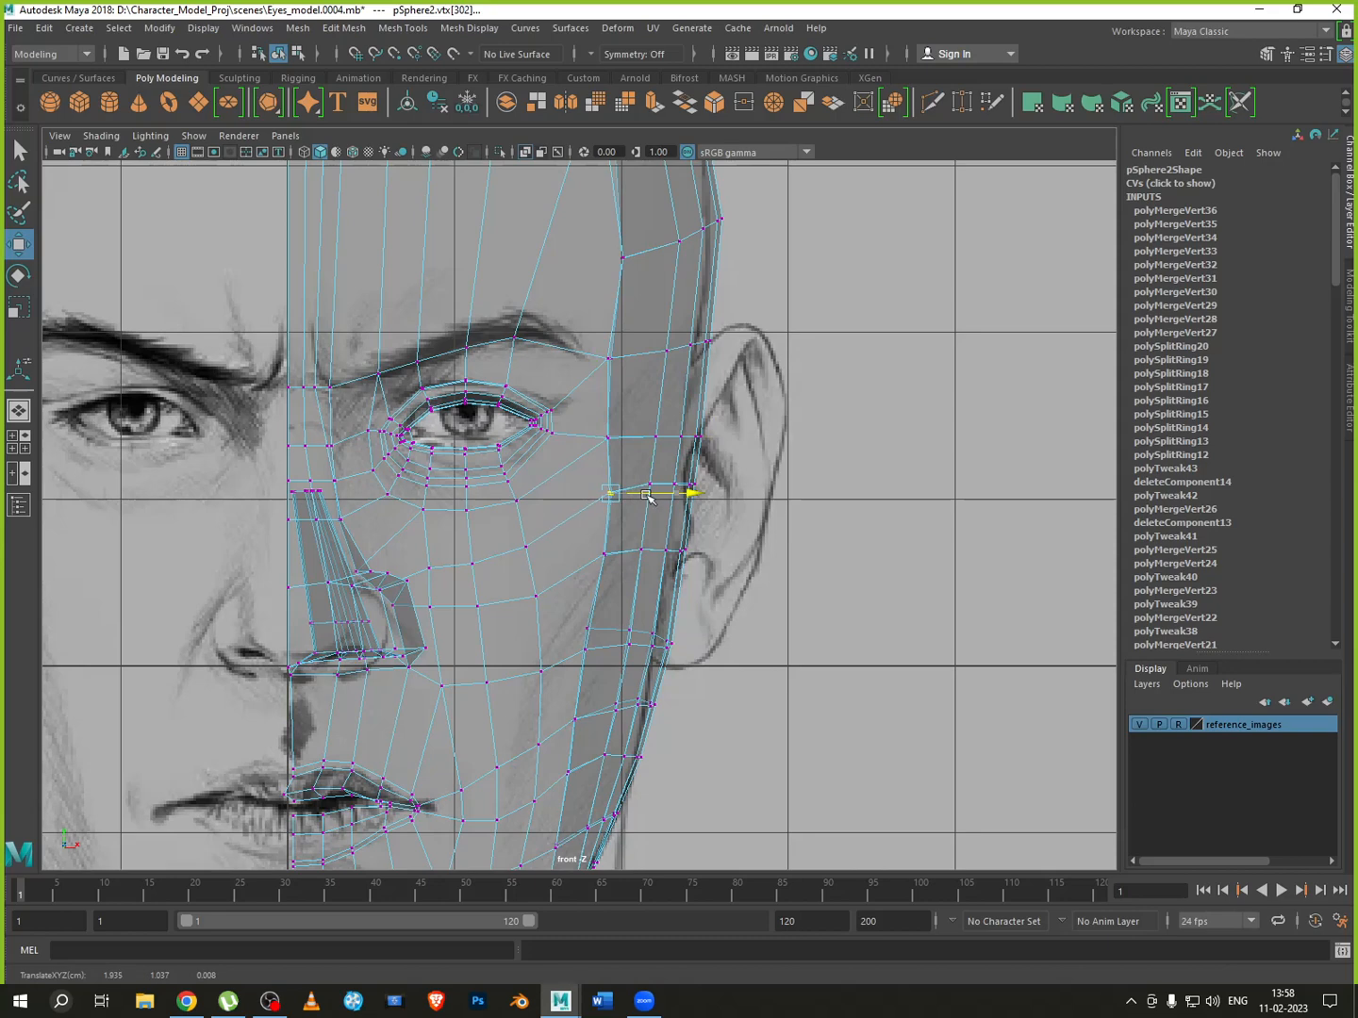
# Shift the face-skull seam vertices at outer eye corner level and at eyebrow level slightly outward to straighten the seam
pyautogui.click(607, 436)
pyautogui.click(650, 446)
pyautogui.moveTo(590, 418); pyautogui.dragTo(633, 453)
pyautogui.moveTo(644, 437); pyautogui.dragTo(651, 441)
pyautogui.moveTo(589, 337)
pyautogui.mouseDown()
pyautogui.moveTo(632, 388)
pyautogui.moveTo(654, 359)
pyautogui.mouseUp()
# Shift the skull vertices on the row above the eyebrow inward, bringing the outermost one onto the reference head outline
pyautogui.keyDown('alt'); pyautogui.moveTo(668, 262); pyautogui.dragTo(709, 572, button='middle'); pyautogui.keyUp('alt')
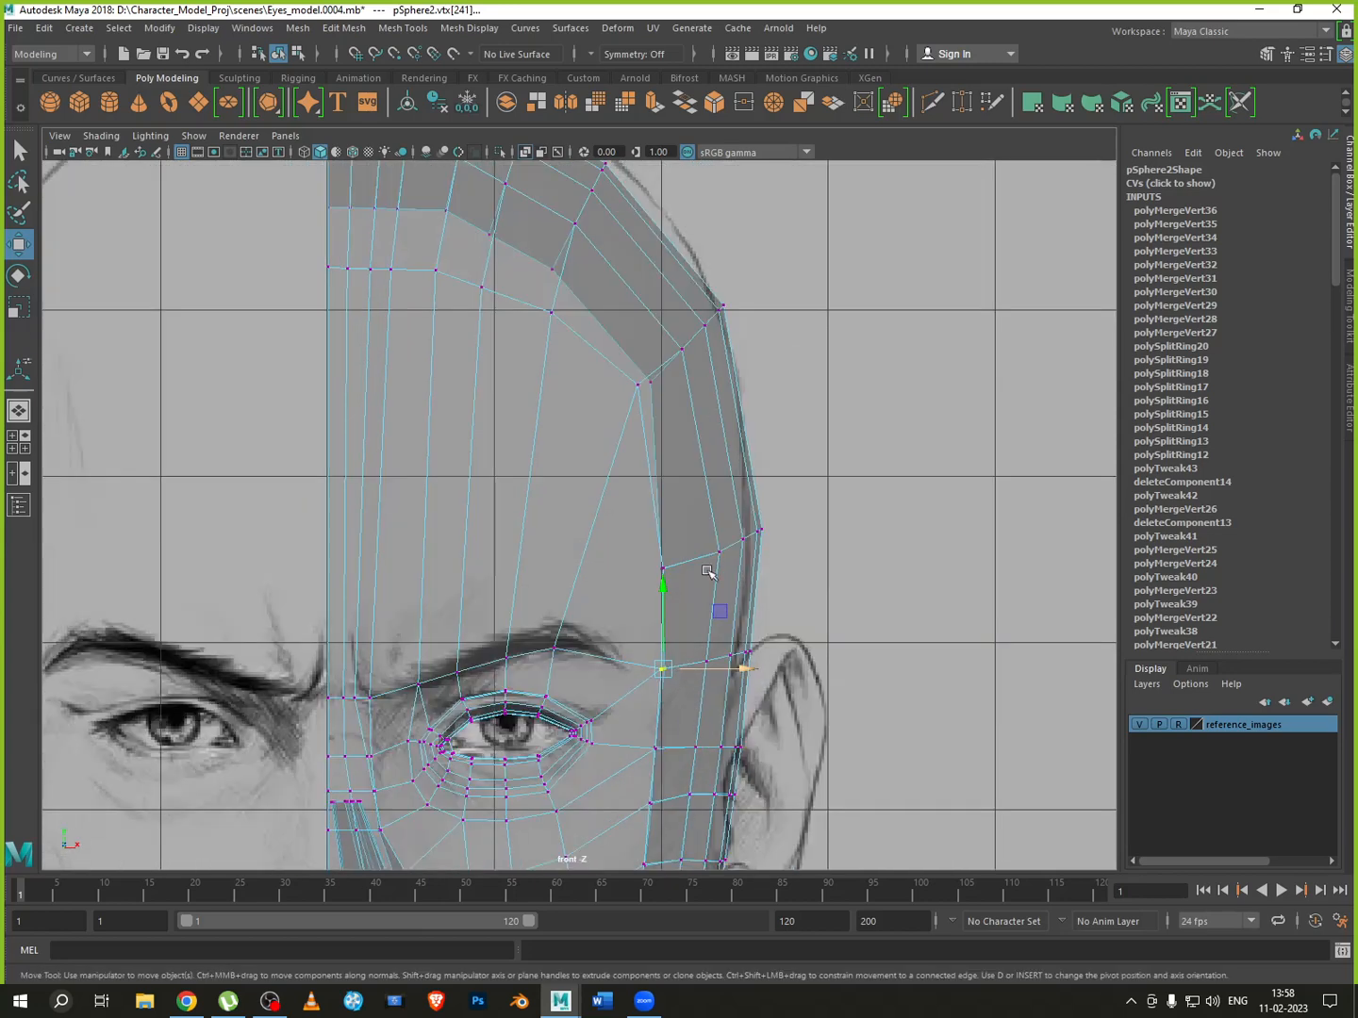
pyautogui.click(715, 552)
pyautogui.moveTo(751, 552)
pyautogui.mouseDown()
pyautogui.moveTo(732, 569)
pyautogui.moveTo(774, 557)
pyautogui.mouseUp()
pyautogui.hotkey('ctrl', 'z')
pyautogui.click(744, 537)
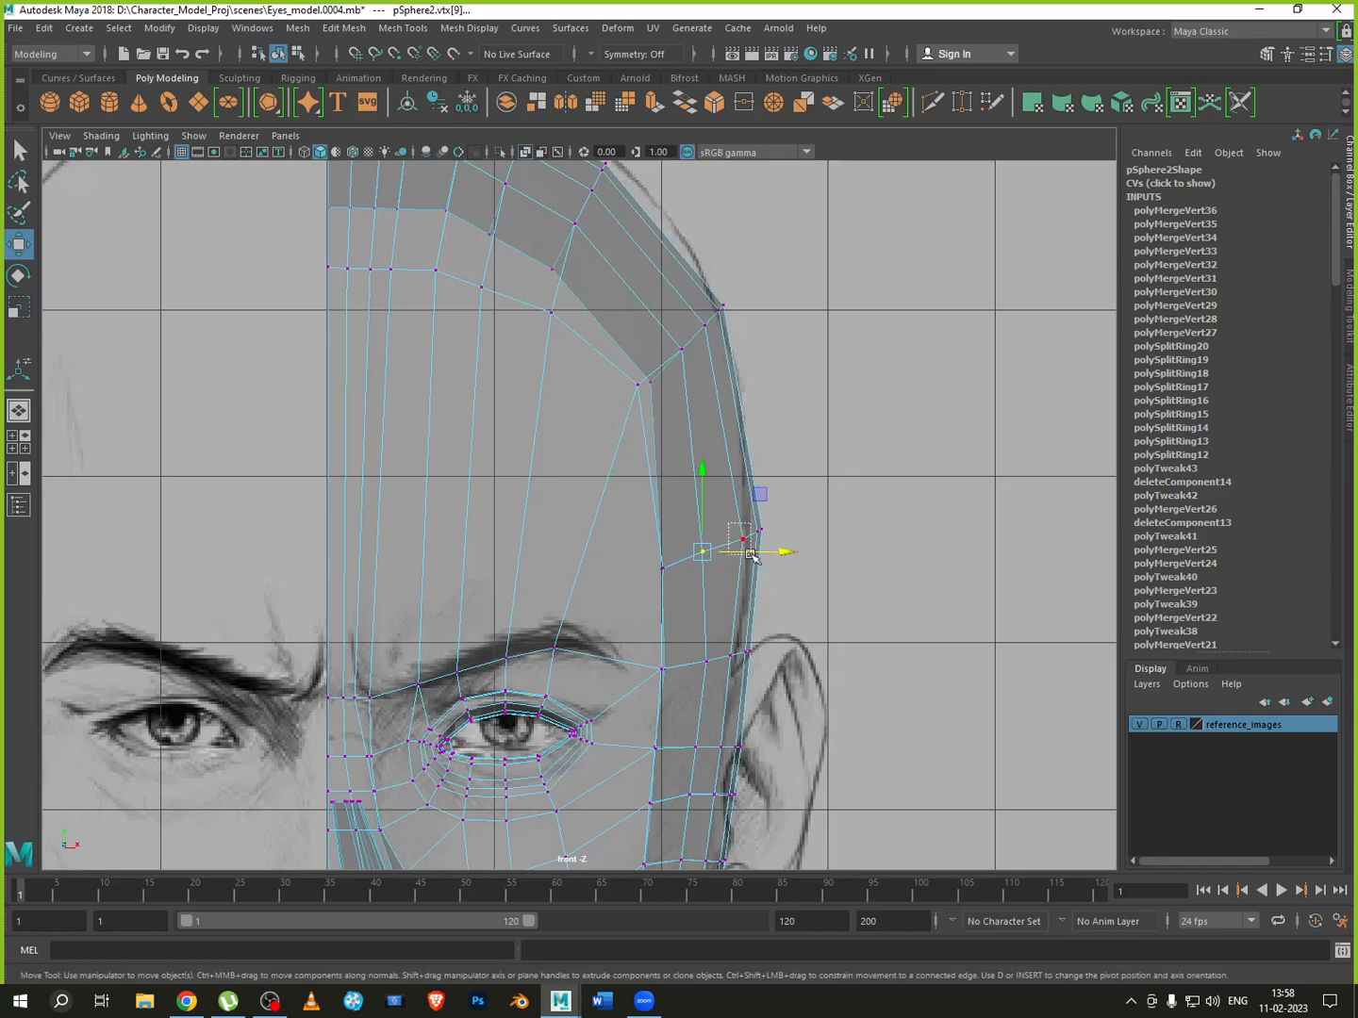
pyautogui.click(712, 519)
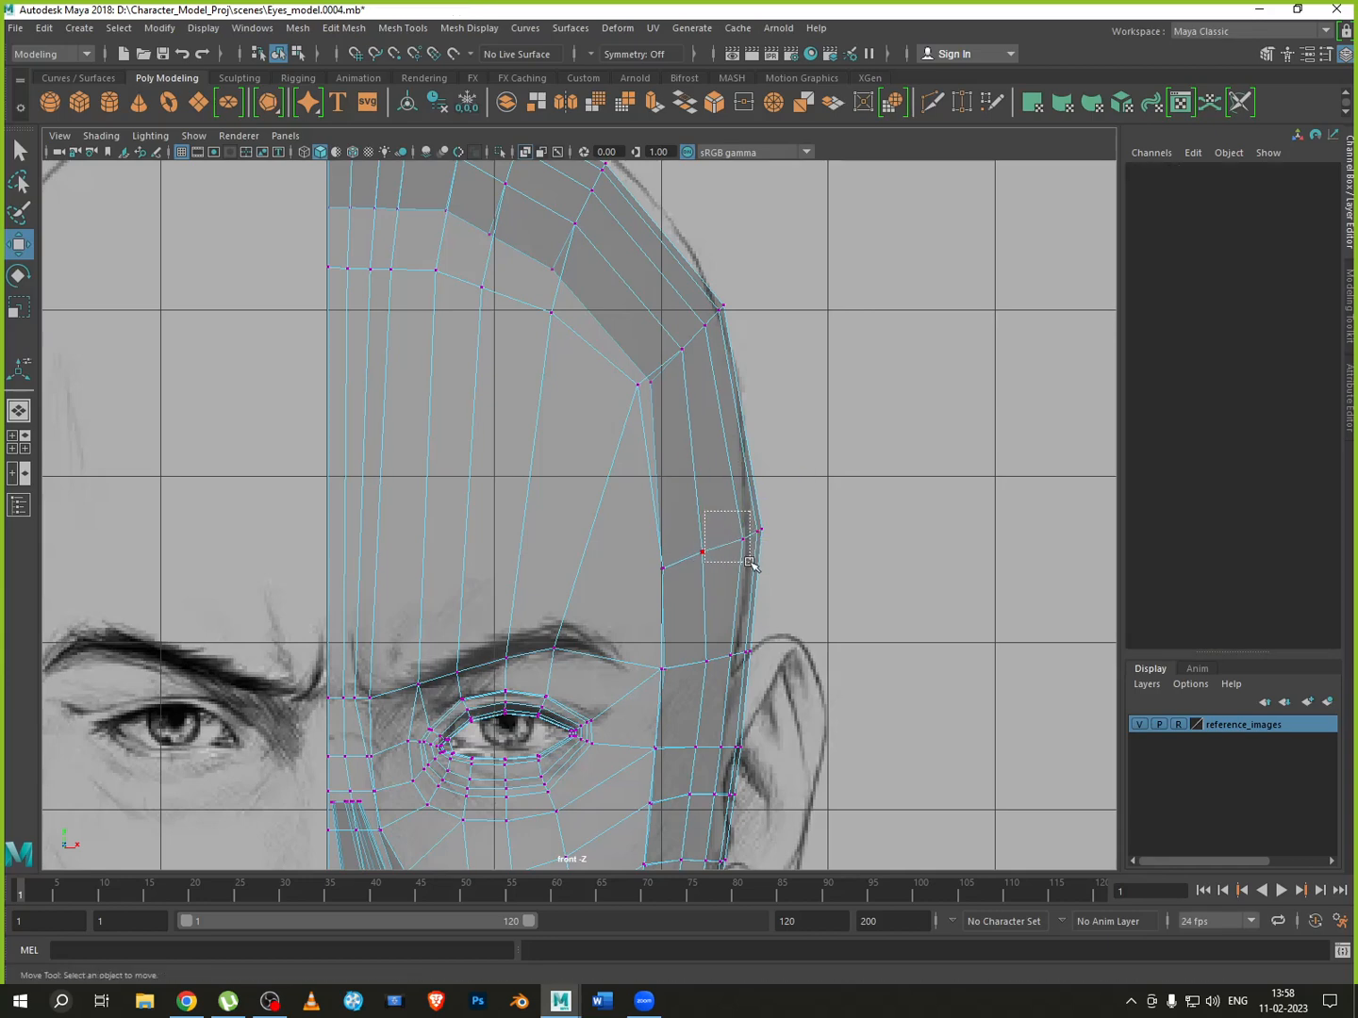
pyautogui.moveTo(750, 564)
pyautogui.mouseDown()
pyautogui.moveTo(782, 540)
pyautogui.moveTo(742, 547)
pyautogui.mouseUp()
pyautogui.moveTo(813, 535); pyautogui.dragTo(801, 540)
# Try to move the three outer vertices of the forehead's upper edge up and outward onto the skull's edge behind them
pyautogui.keyDown('alt'); pyautogui.moveTo(659, 434); pyautogui.dragTo(683, 557, button='middle'); pyautogui.keyUp('alt')
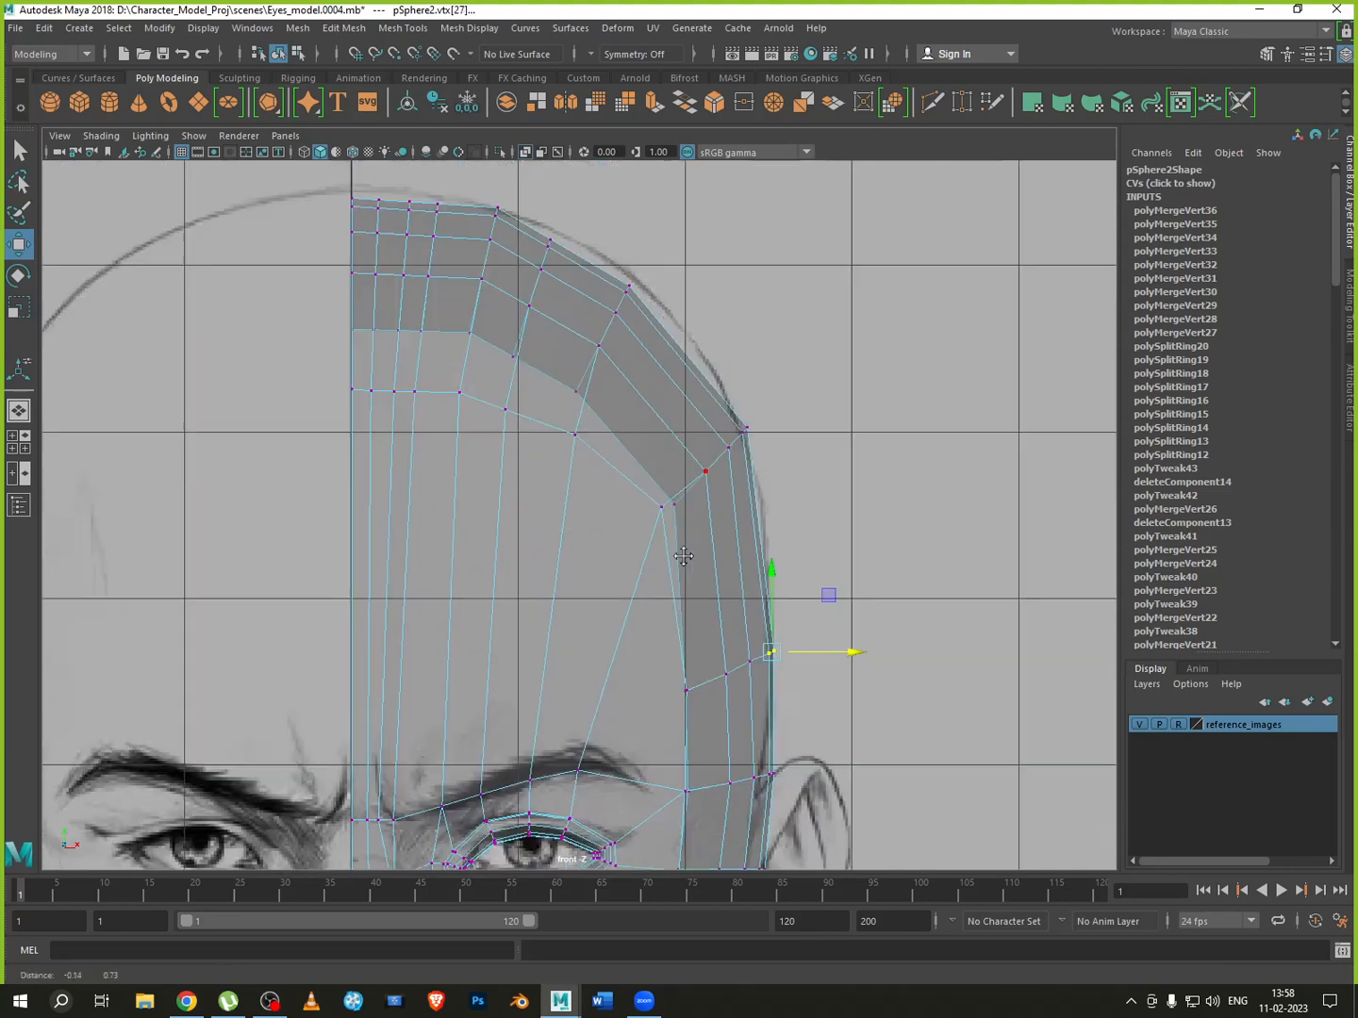
pyautogui.scroll(4, 684, 552)
pyautogui.click(749, 560)
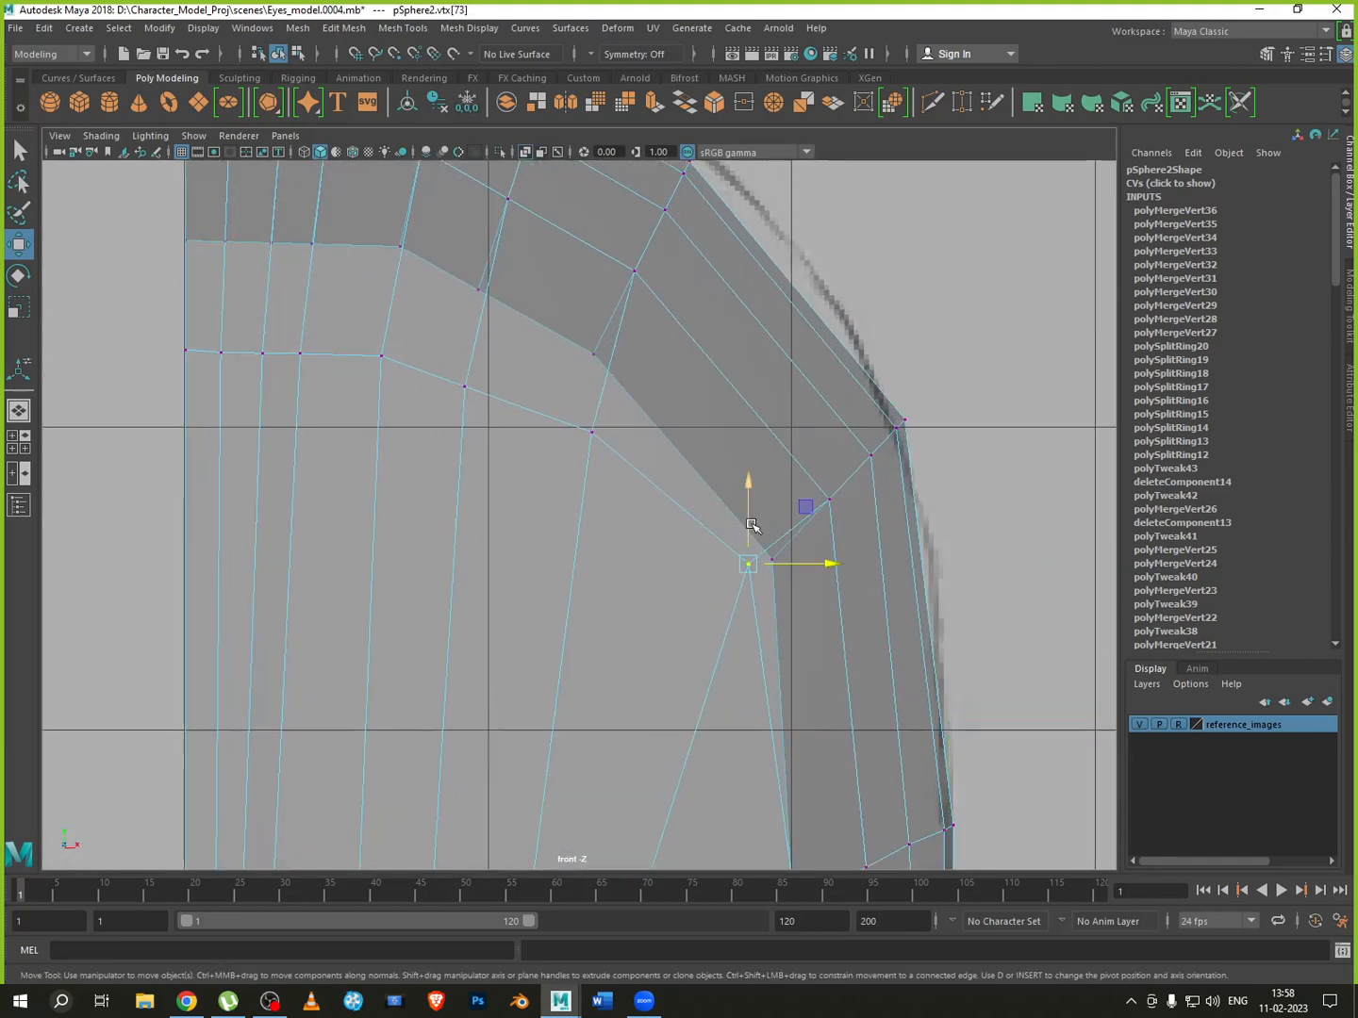
pyautogui.moveTo(797, 564); pyautogui.dragTo(818, 565)
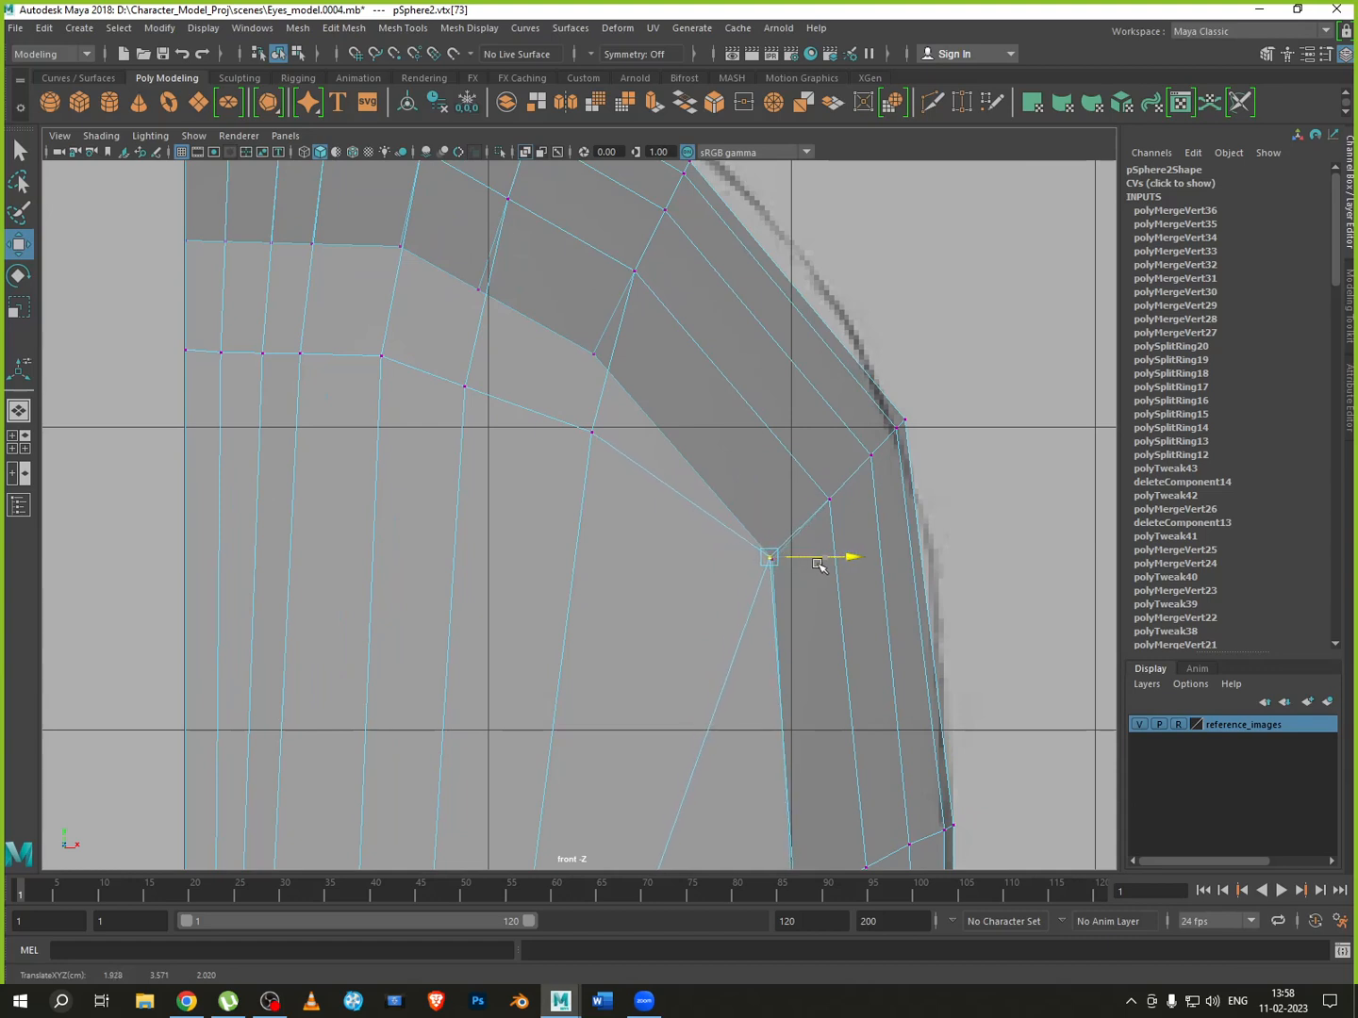
pyautogui.click(591, 433)
pyautogui.moveTo(592, 401); pyautogui.dragTo(590, 326)
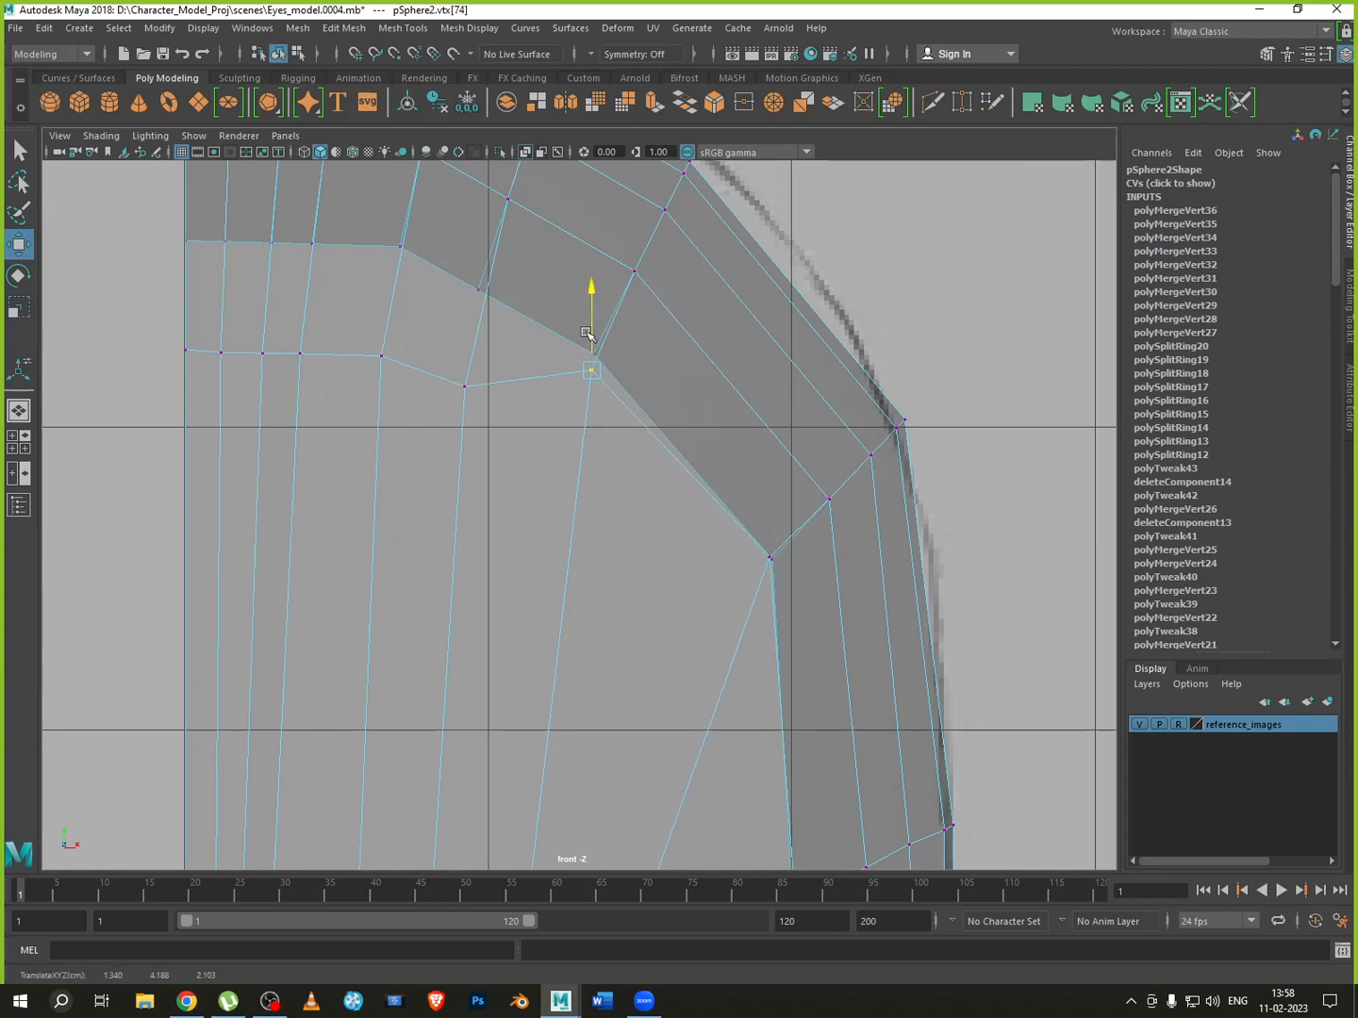
pyautogui.click(461, 382)
pyautogui.moveTo(463, 349); pyautogui.dragTo(531, 325)
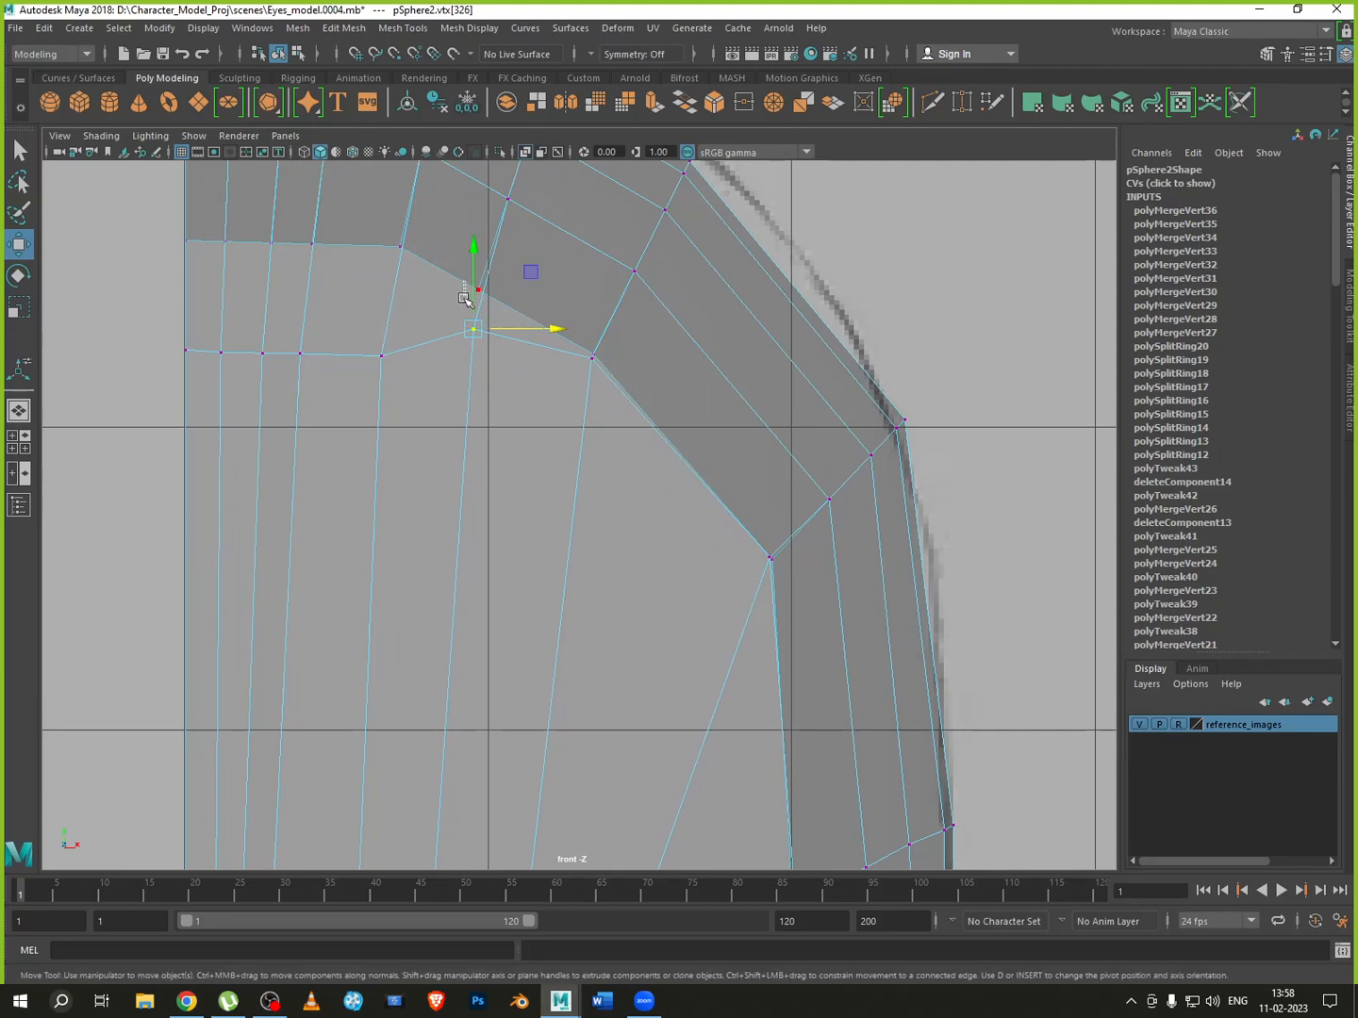
pyautogui.click(464, 298)
pyautogui.scroll(-6, 463, 298)
pyautogui.scroll(5, 565, 476)
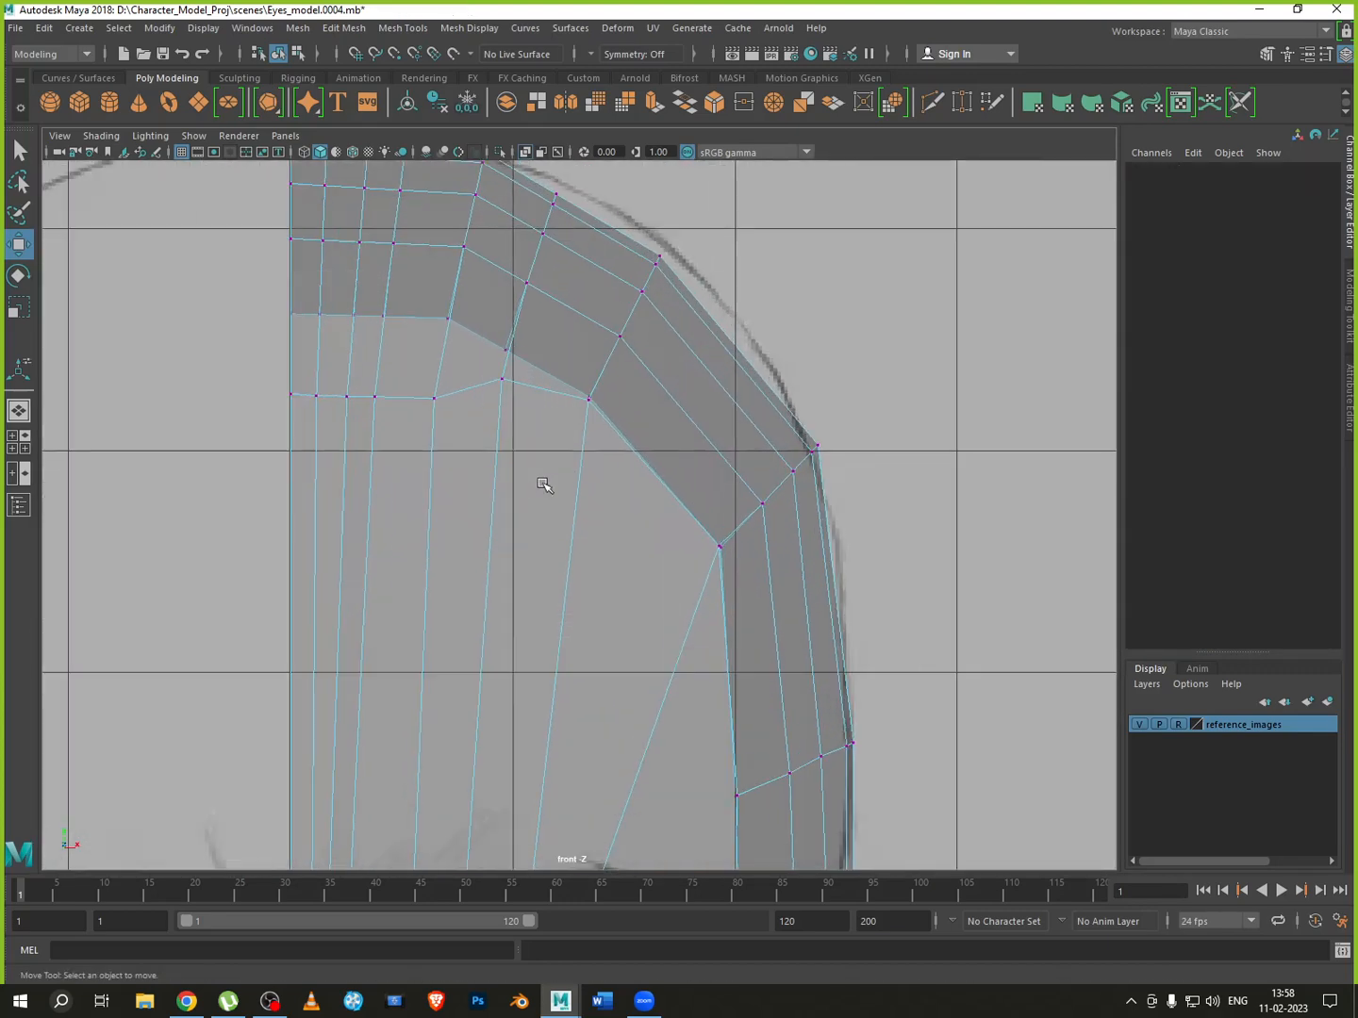
# Lower the two vertices beside the outer corner of the forehead's upper edge to shape a downward curve
pyautogui.click(511, 379)
pyautogui.moveTo(508, 352); pyautogui.dragTo(514, 412)
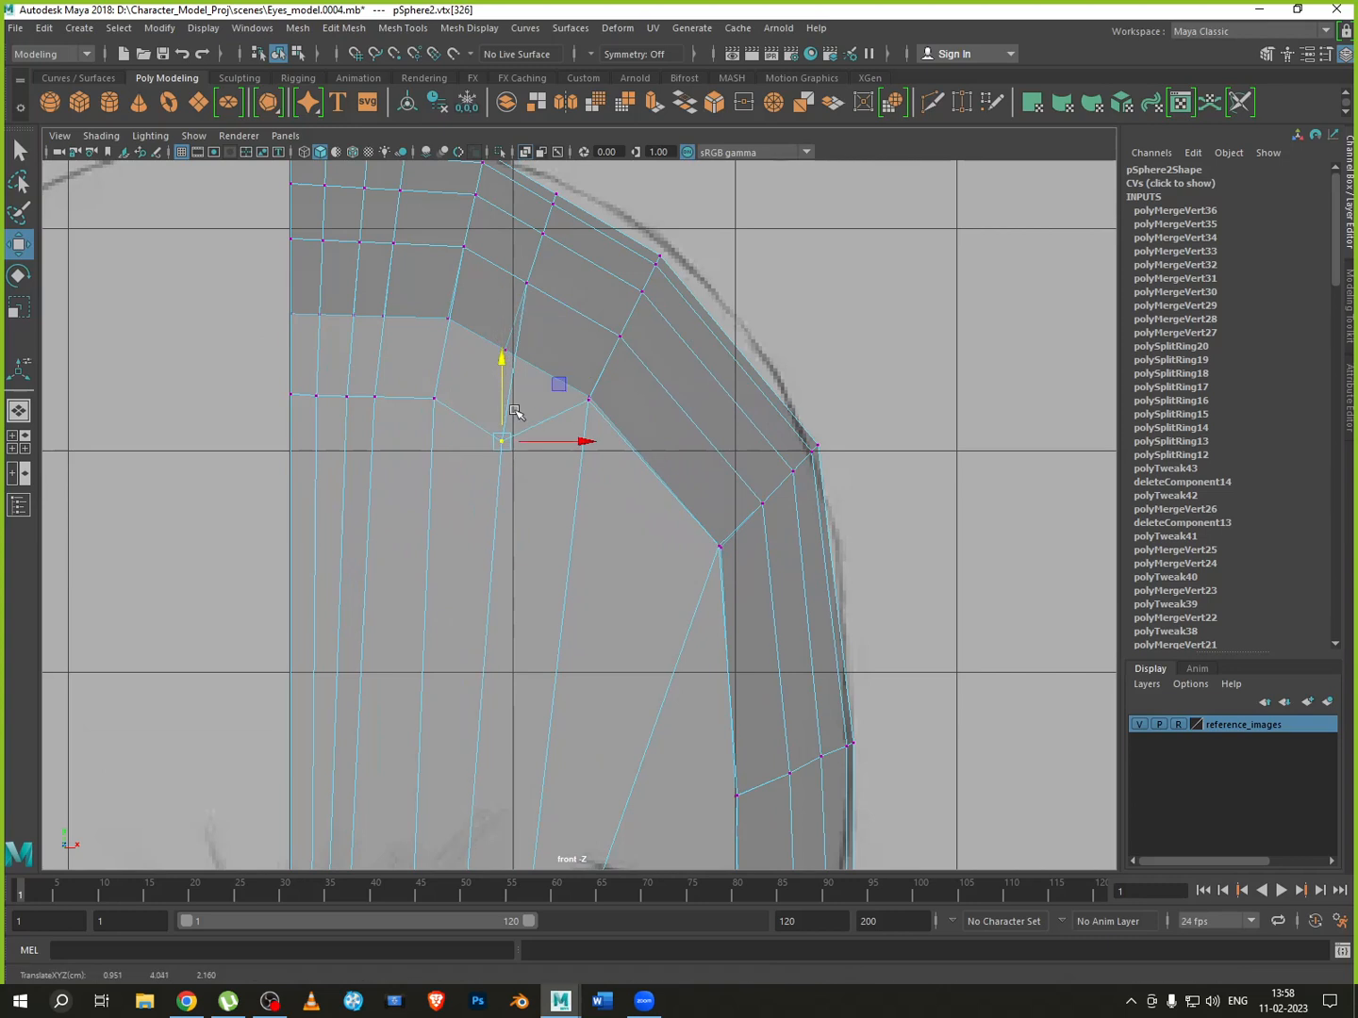
pyautogui.click(590, 399)
pyautogui.click(566, 441)
pyautogui.click(590, 401)
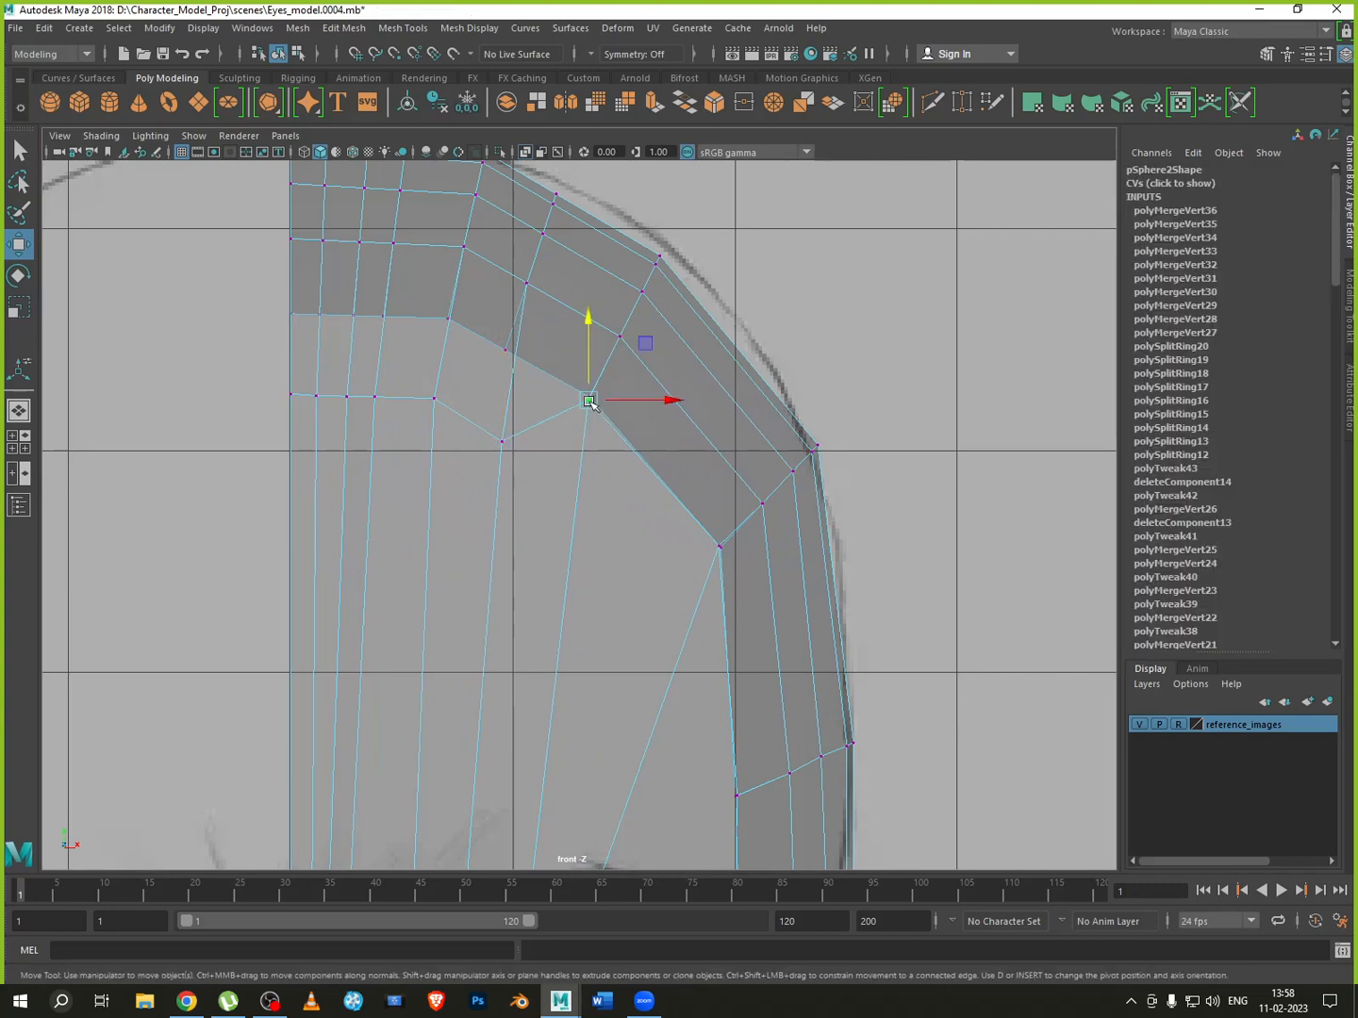
pyautogui.moveTo(585, 354); pyautogui.dragTo(574, 422)
pyautogui.moveTo(641, 468); pyautogui.dragTo(633, 465)
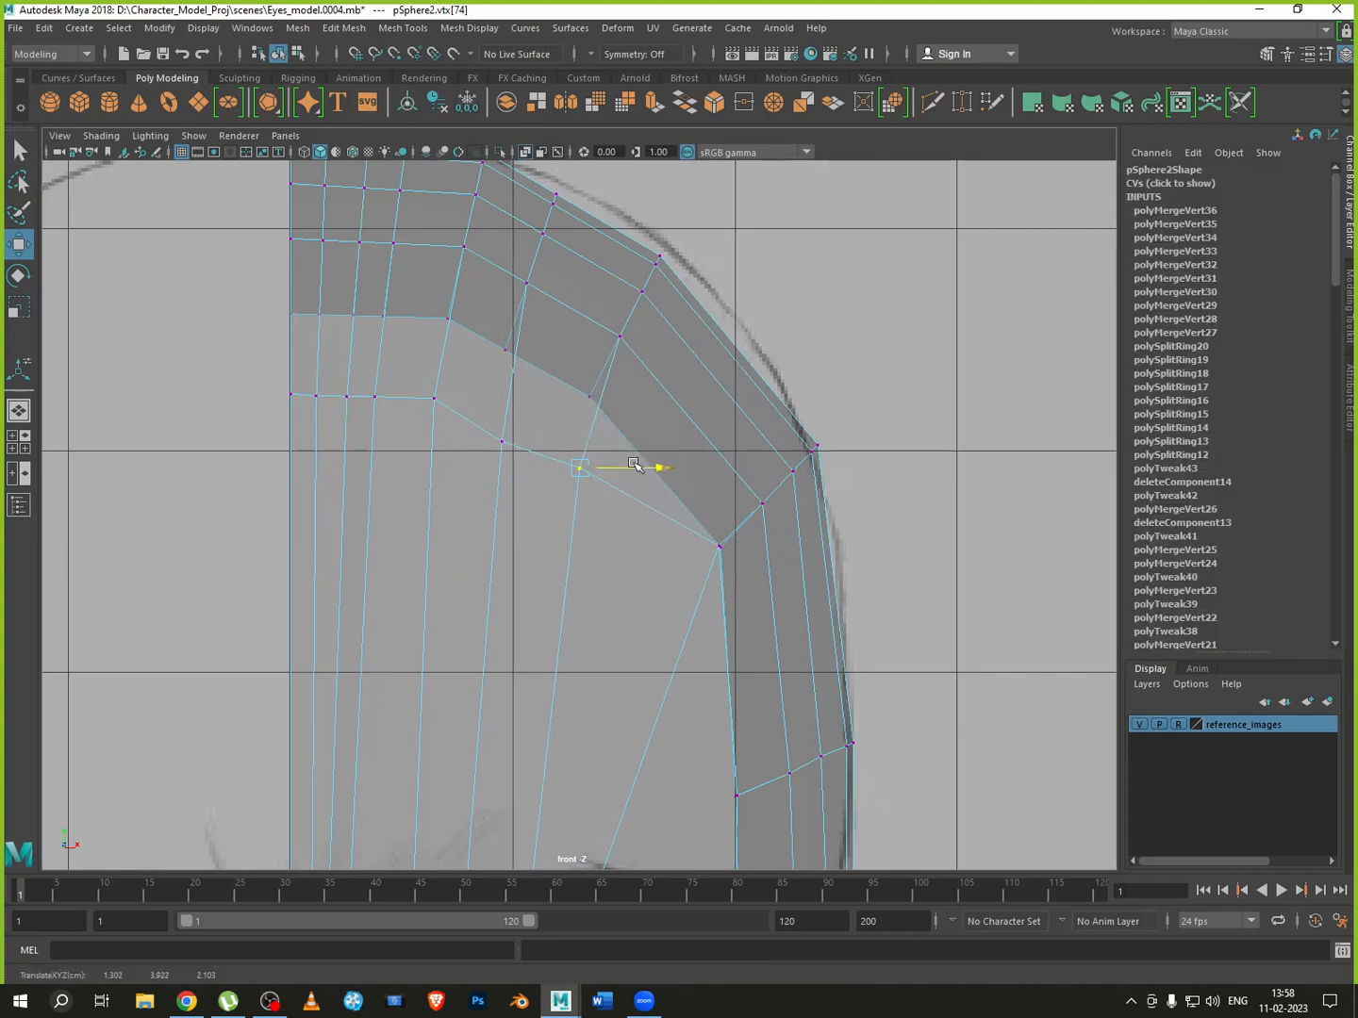
# Move the forehead's upper corner vertex down and inward, and raise the inner vertex slightly to even out the curve
pyautogui.click(720, 546)
pyautogui.moveTo(719, 509); pyautogui.dragTo(736, 571)
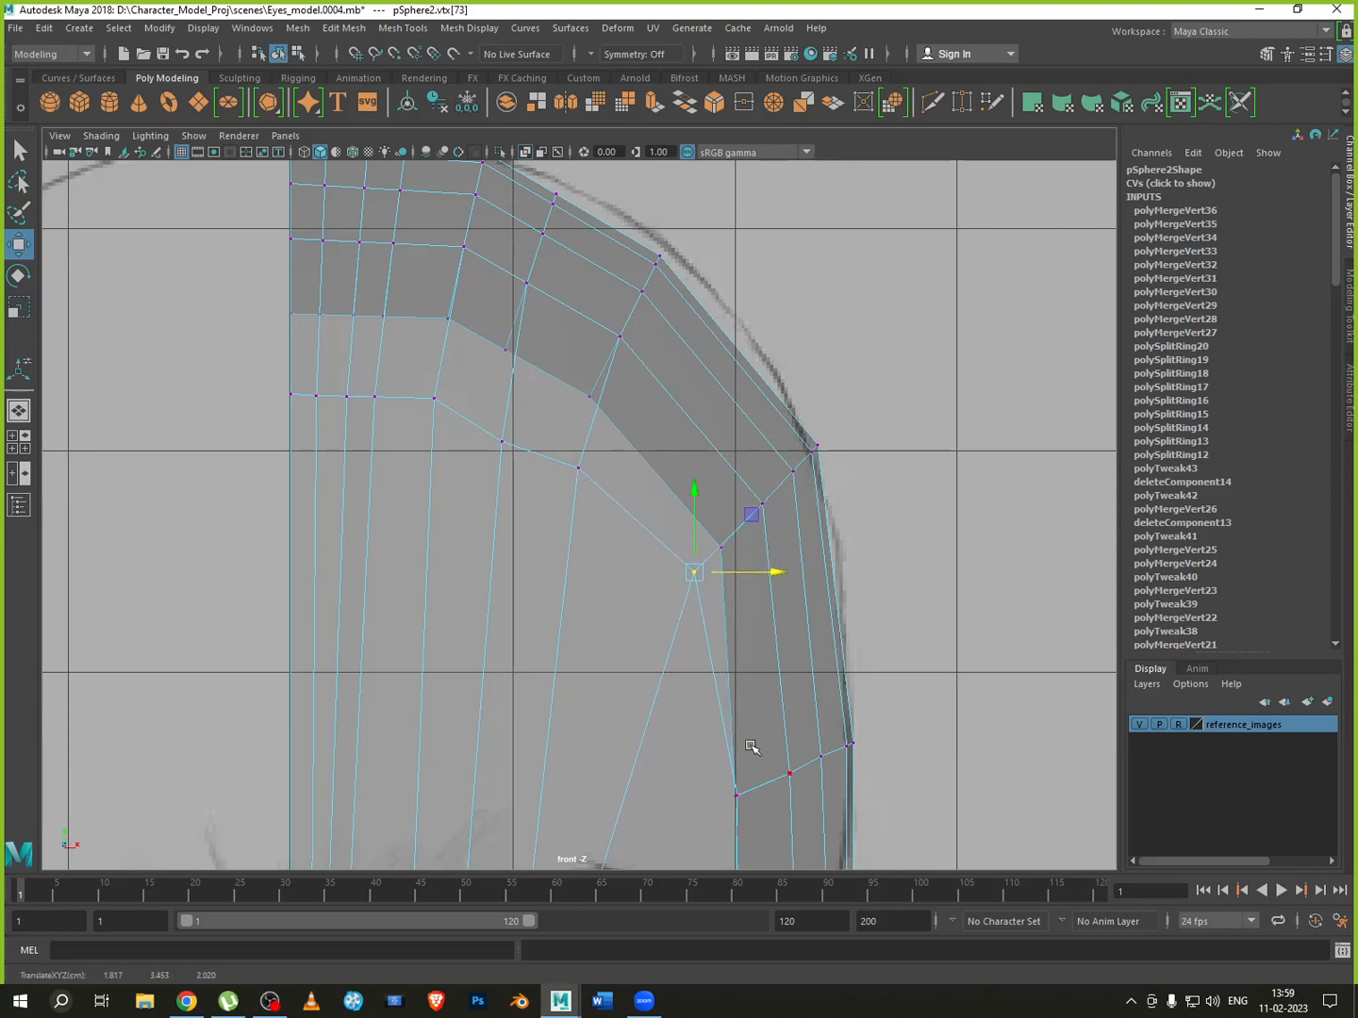
pyautogui.click(737, 795)
pyautogui.moveTo(811, 795); pyautogui.dragTo(792, 795)
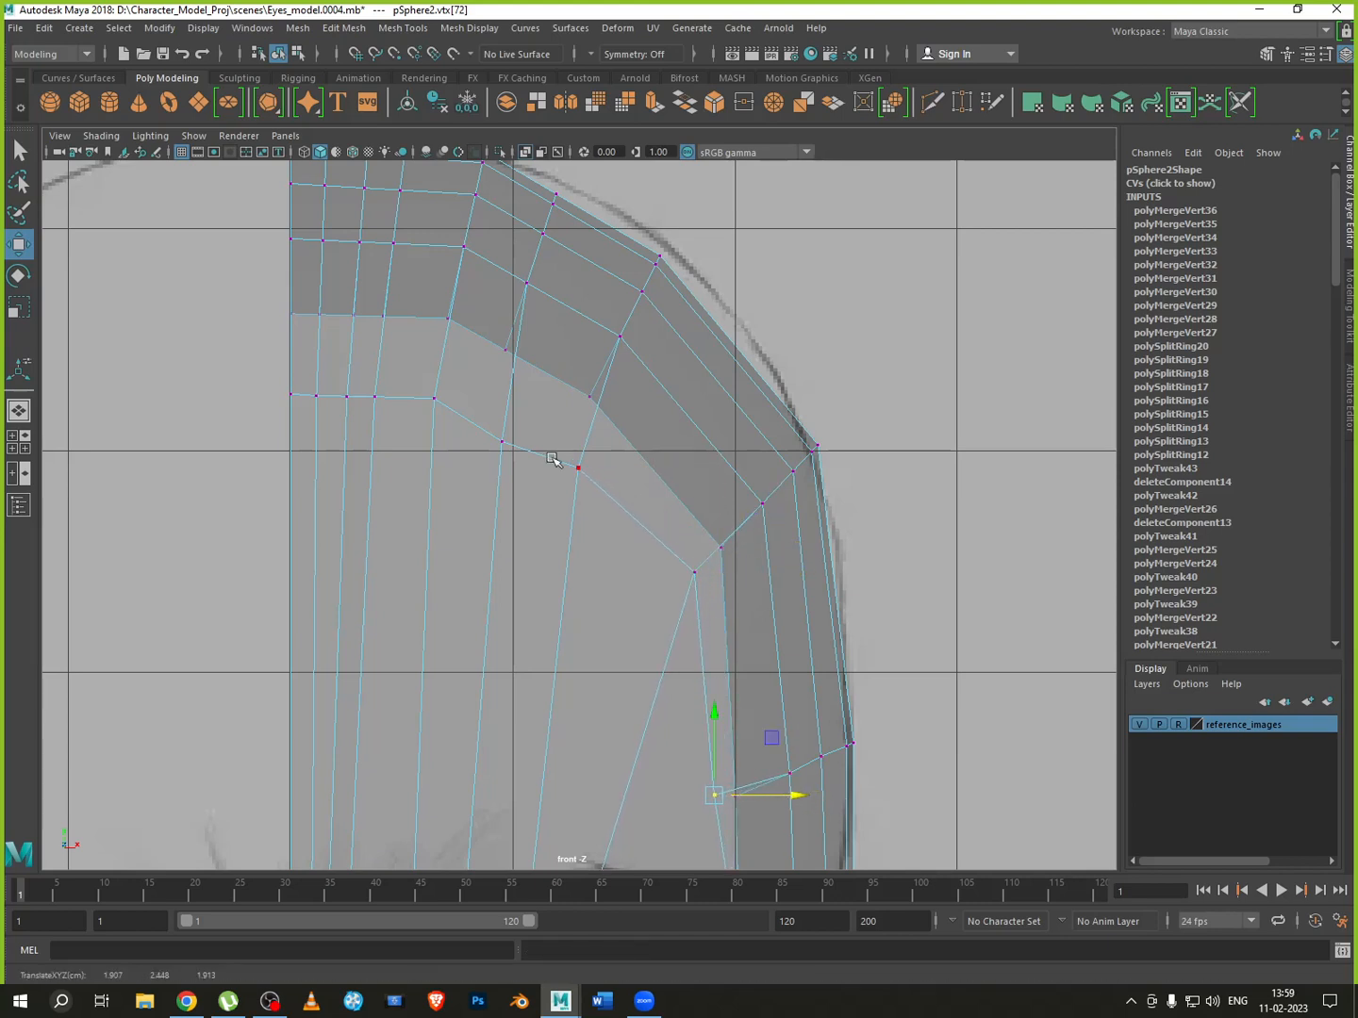
pyautogui.click(502, 443)
pyautogui.moveTo(502, 414); pyautogui.dragTo(504, 398)
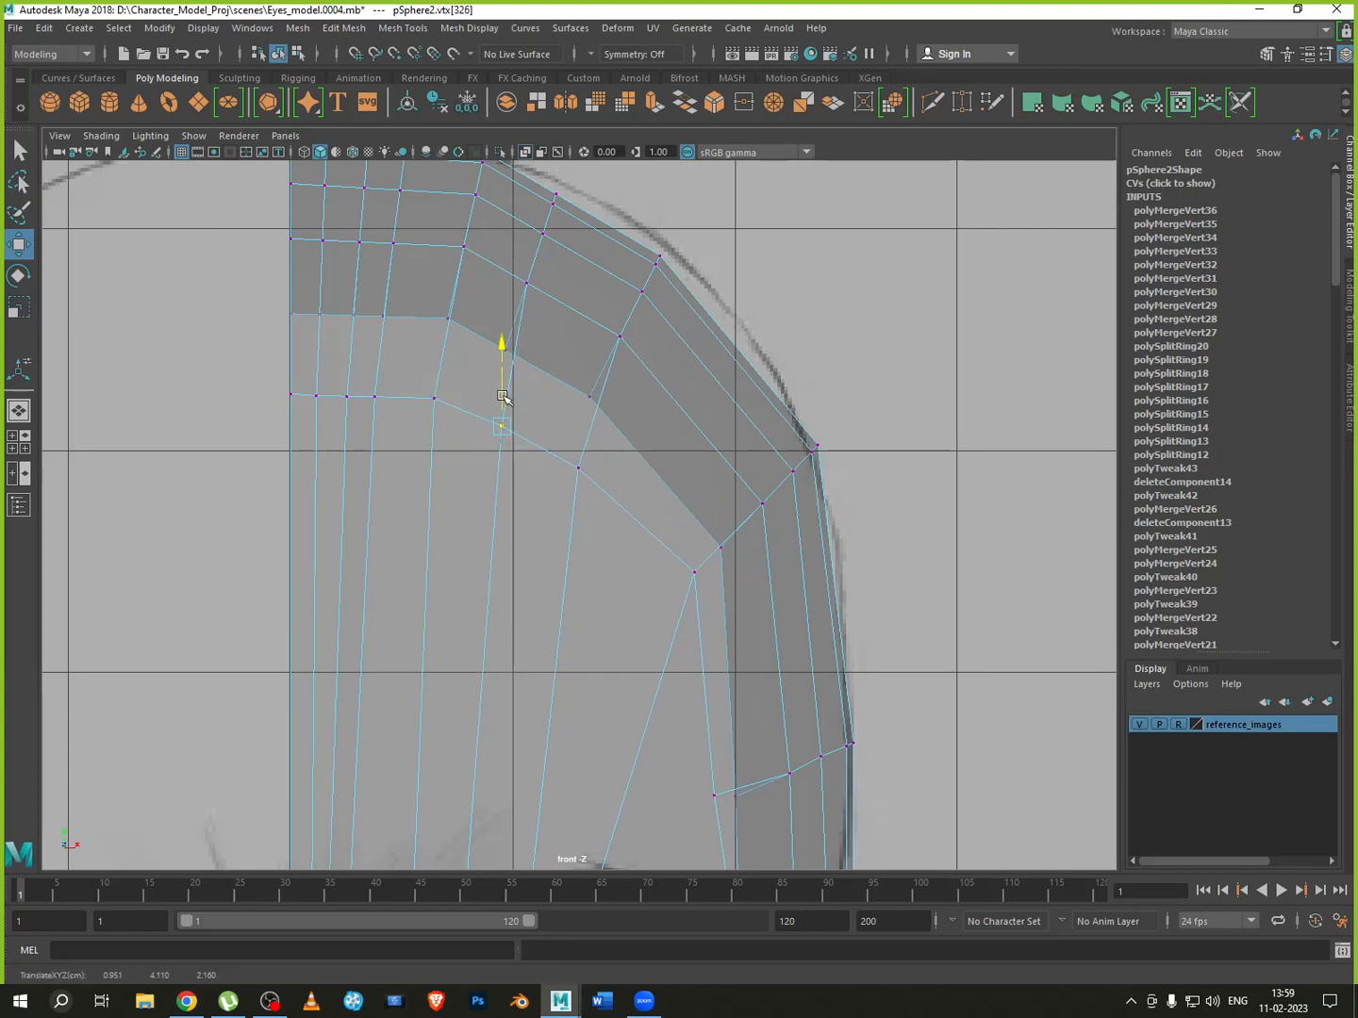
# Move the seam vertex above the outer eyebrow outward, in line with the seam vertex at eyebrow level
pyautogui.scroll(-5, 503, 395)
pyautogui.scroll(5, 592, 566)
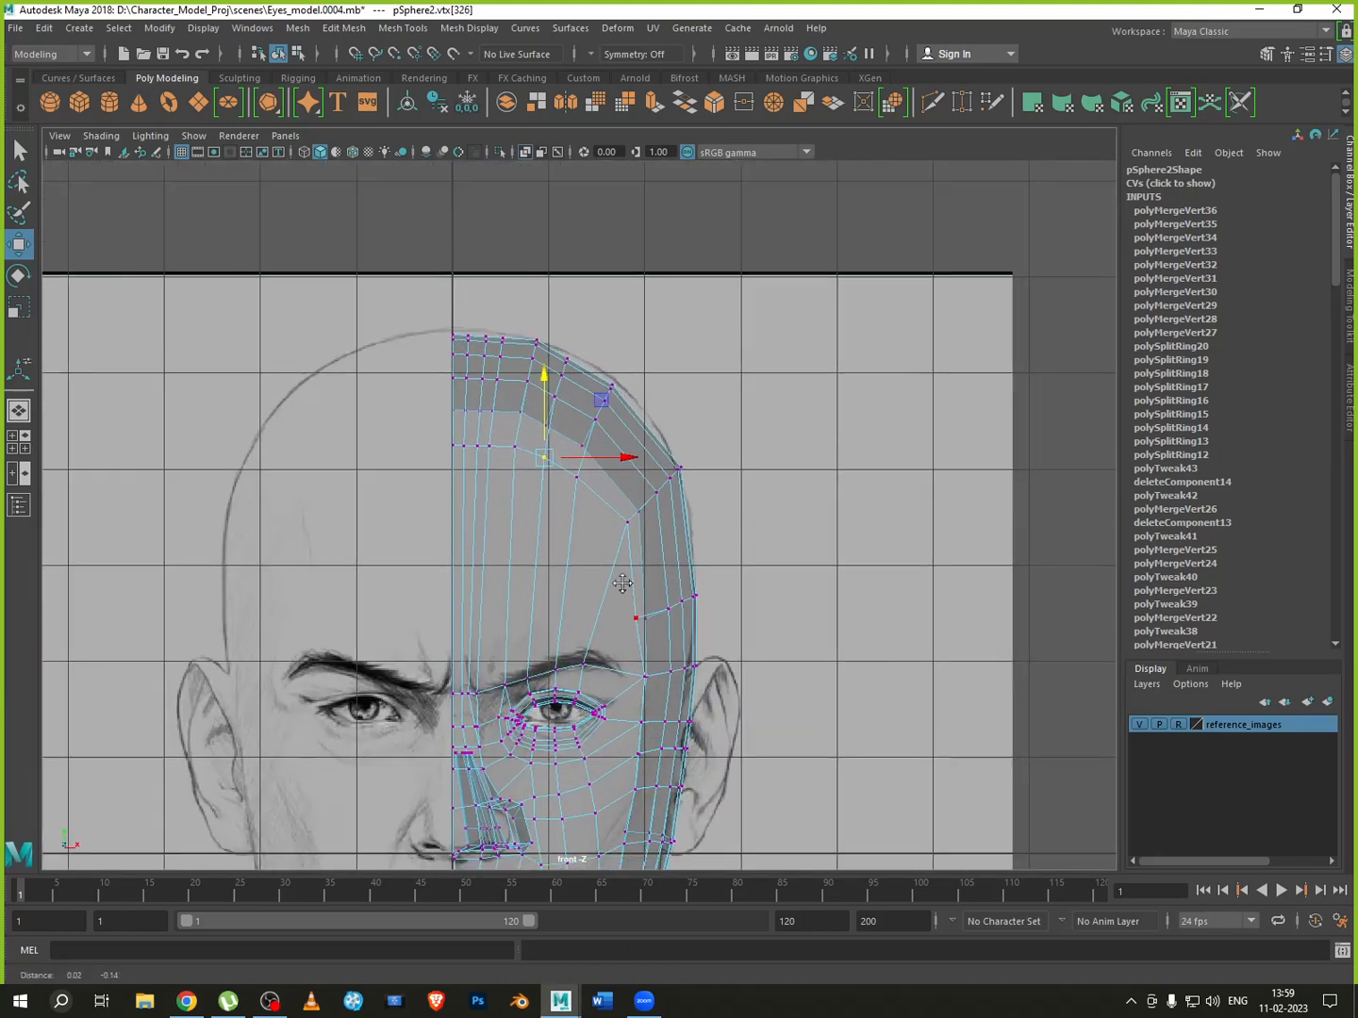
pyautogui.click(684, 397)
pyautogui.moveTo(704, 406); pyautogui.dragTo(732, 397)
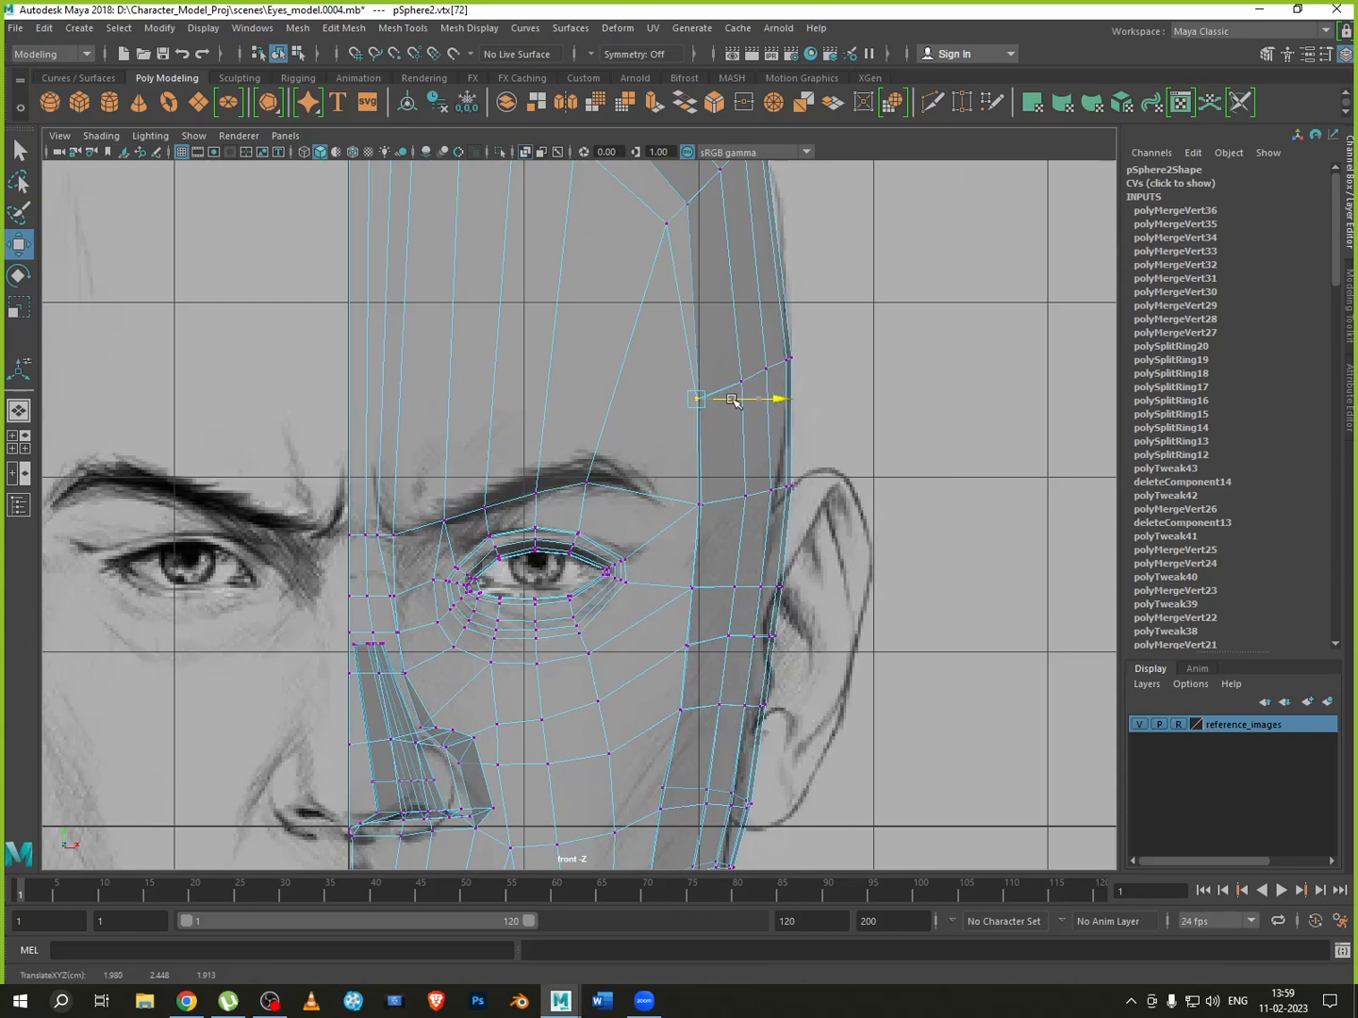
# Reposition the vertex near the centre of the forehead's upper edge in depth in the perspective view to round the forehead
pyautogui.keyDown('alt'); pyautogui.moveTo(642, 390); pyautogui.dragTo(664, 678, button='middle'); pyautogui.keyUp('alt')
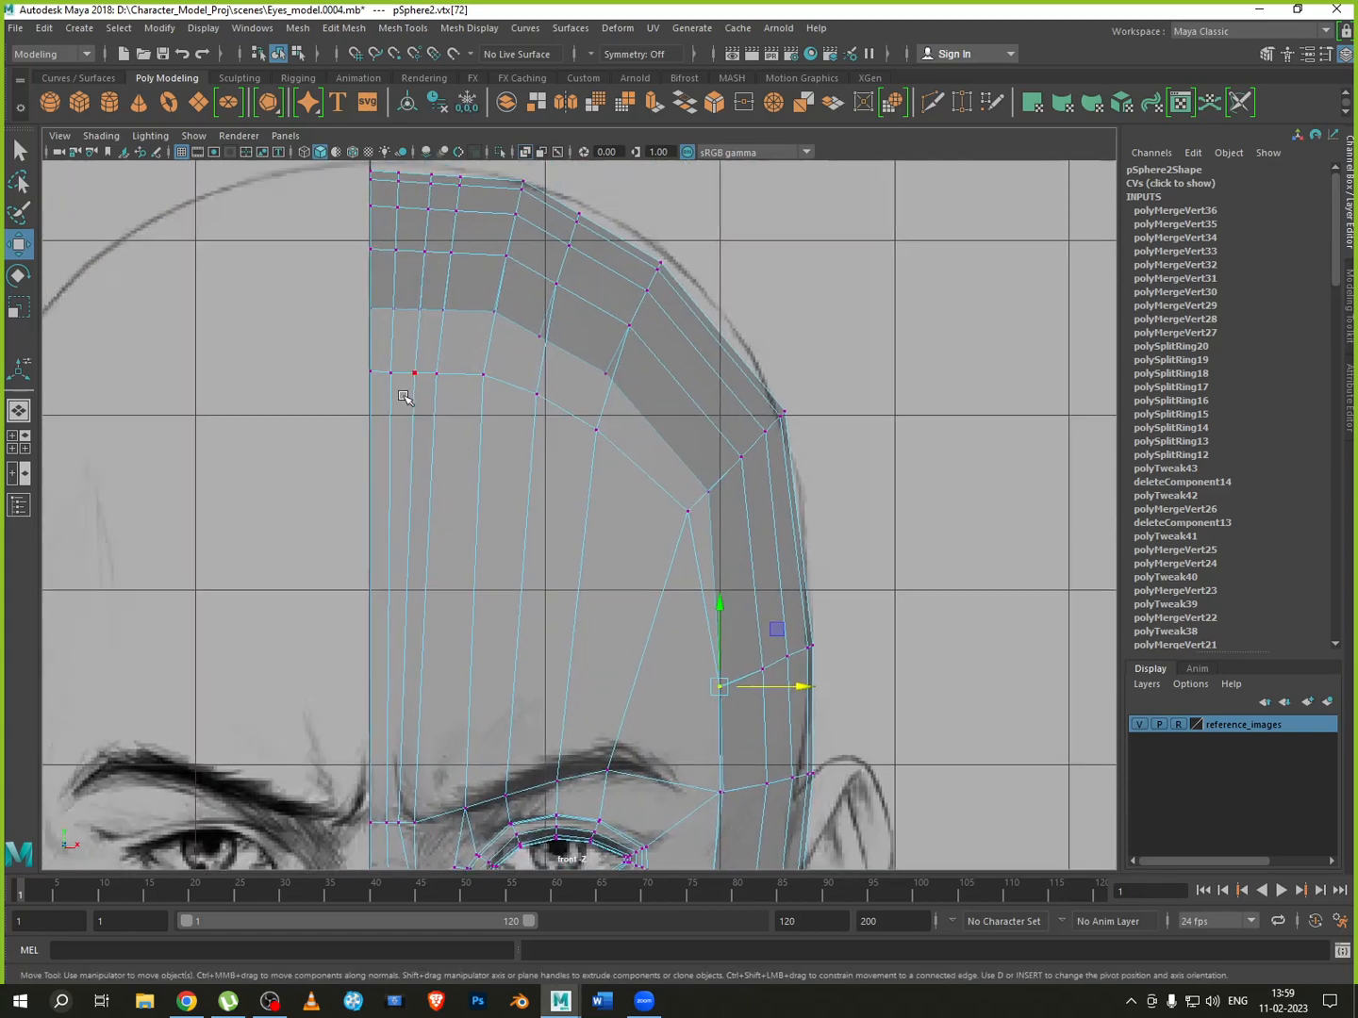
pyautogui.press('space')
pyautogui.press('space')
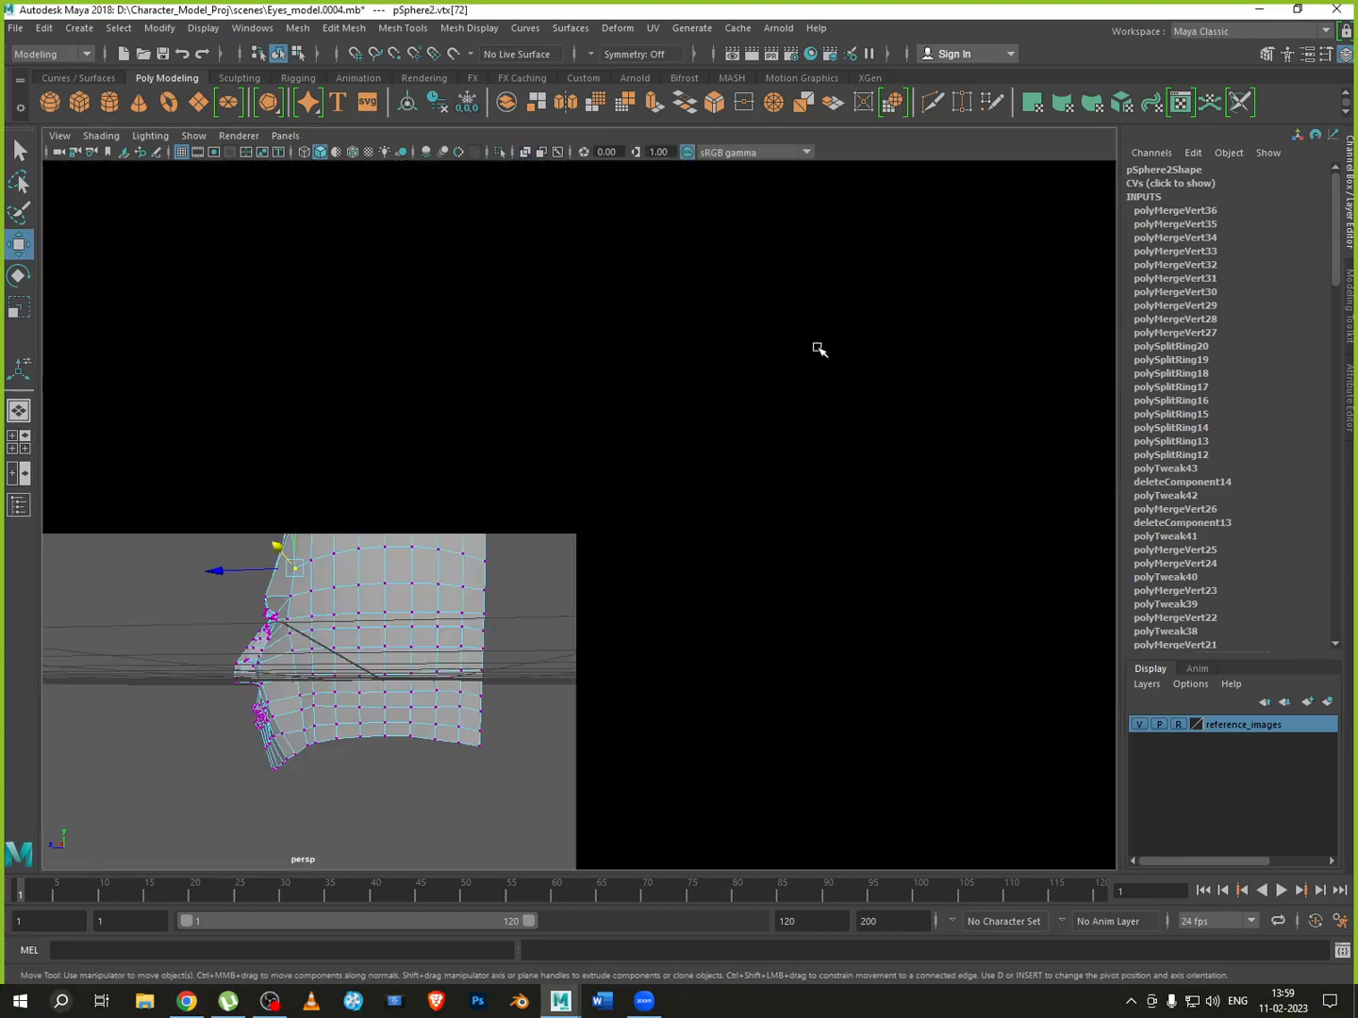
pyautogui.keyDown('alt'); pyautogui.moveTo(651, 455); pyautogui.dragTo(687, 457); pyautogui.keyUp('alt')
pyautogui.scroll(8, 624, 326)
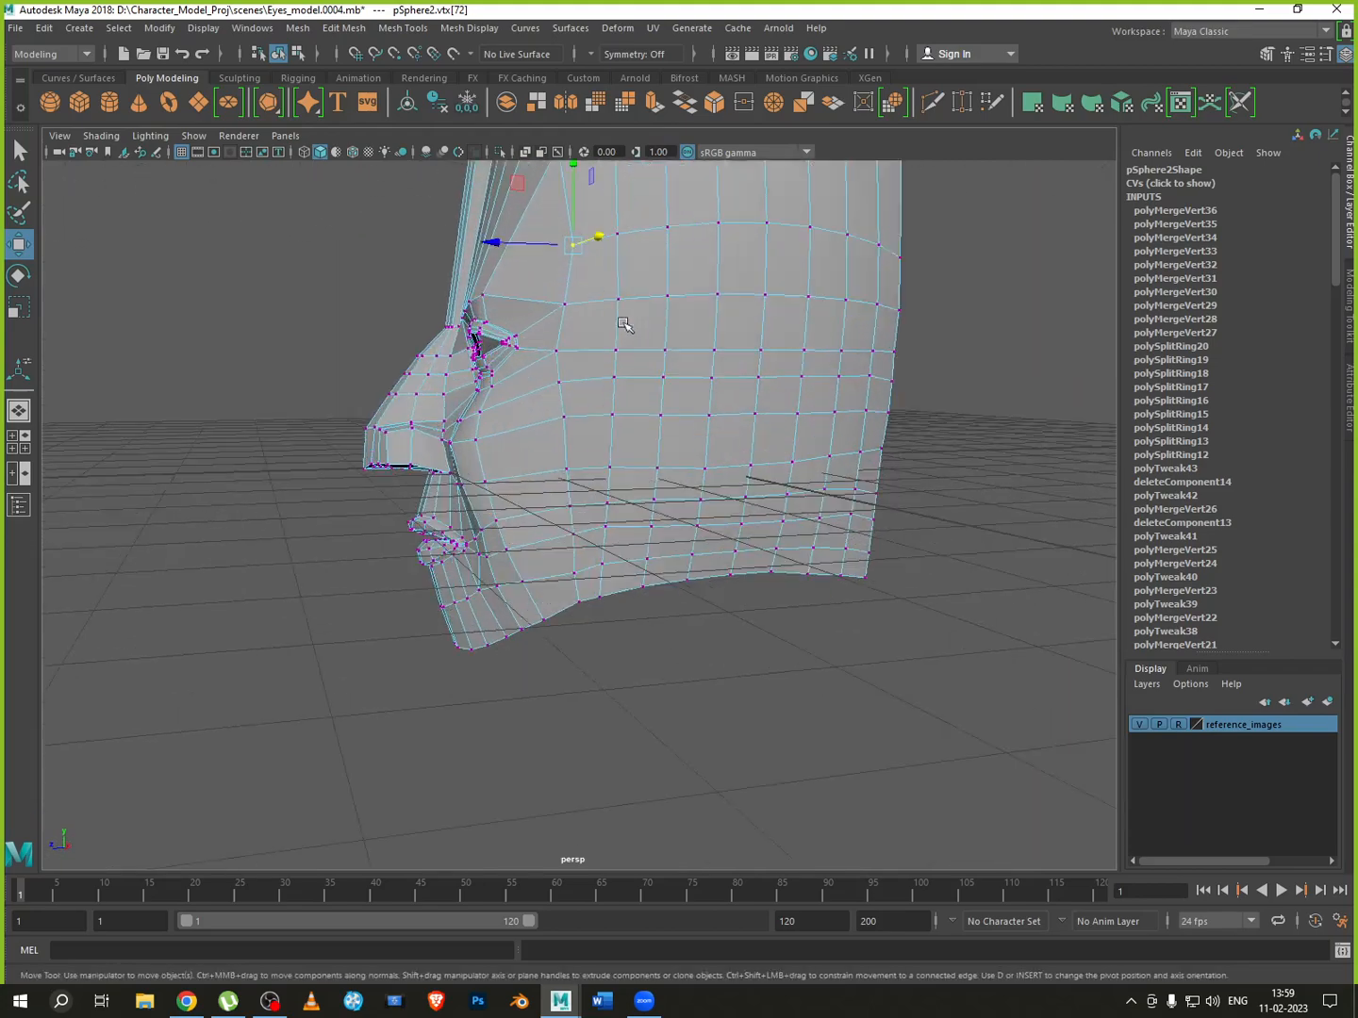
pyautogui.keyDown('alt'); pyautogui.moveTo(618, 326); pyautogui.dragTo(734, 728, button='middle'); pyautogui.keyUp('alt')
pyautogui.keyDown('alt'); pyautogui.moveTo(715, 618); pyautogui.dragTo(721, 848, button='middle'); pyautogui.keyUp('alt')
pyautogui.scroll(3, 726, 637)
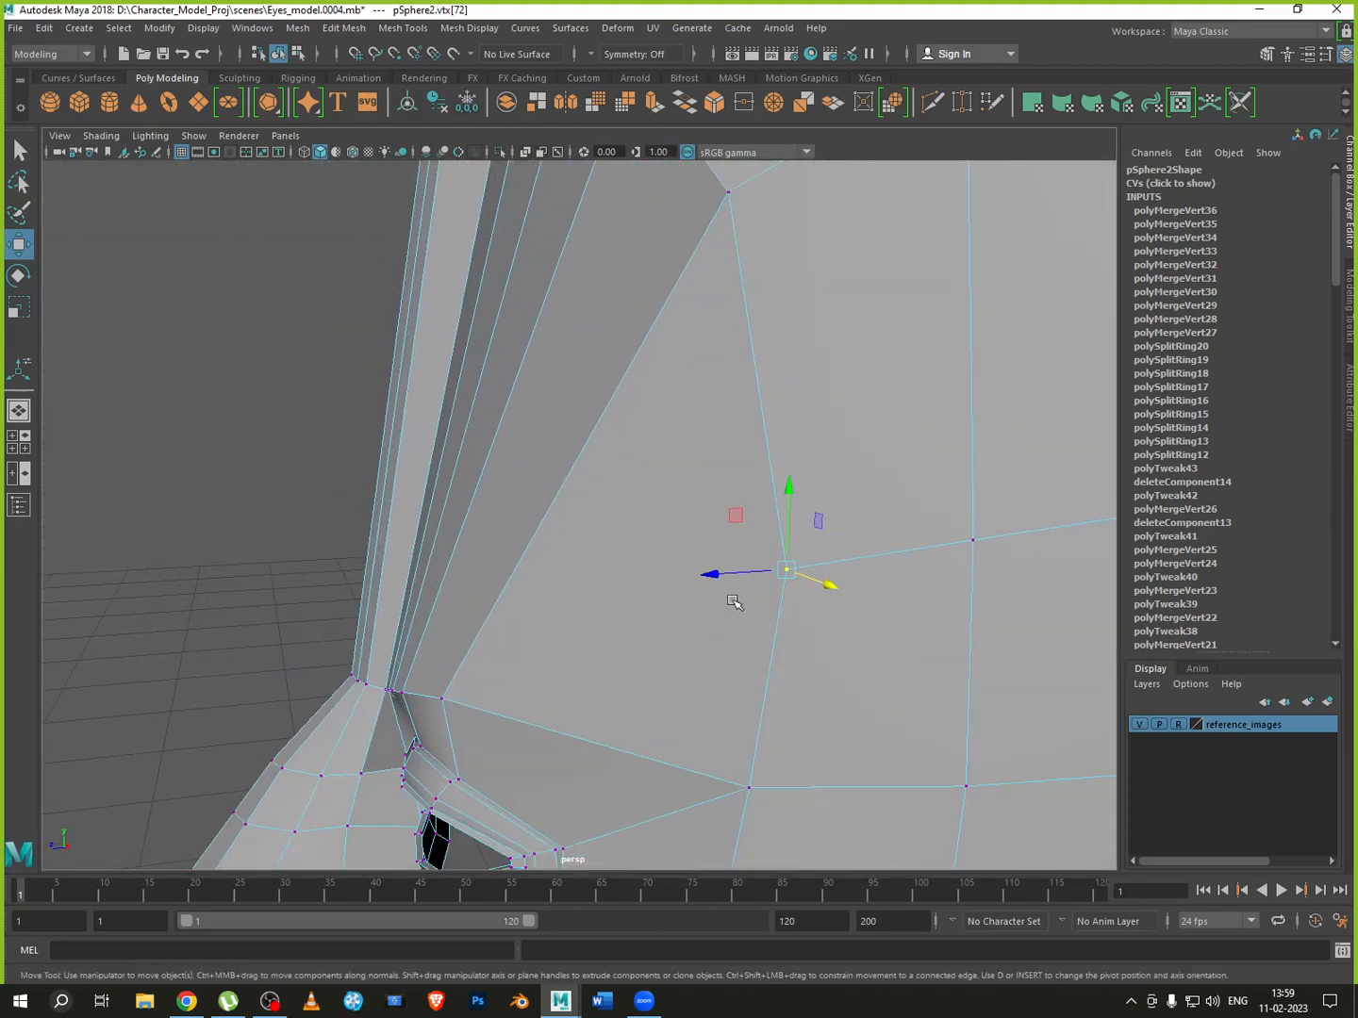
pyautogui.keyDown('alt'); pyautogui.moveTo(758, 585); pyautogui.dragTo(765, 839, button='middle'); pyautogui.keyUp('alt')
pyautogui.scroll(-3, 759, 641)
pyautogui.moveTo(720, 598)
pyautogui.keyDown('alt'); pyautogui.mouseDown()
pyautogui.moveTo(683, 588)
pyautogui.moveTo(689, 609)
pyautogui.moveTo(719, 615)
pyautogui.mouseUp(); pyautogui.keyUp('alt')
pyautogui.click(548, 322)
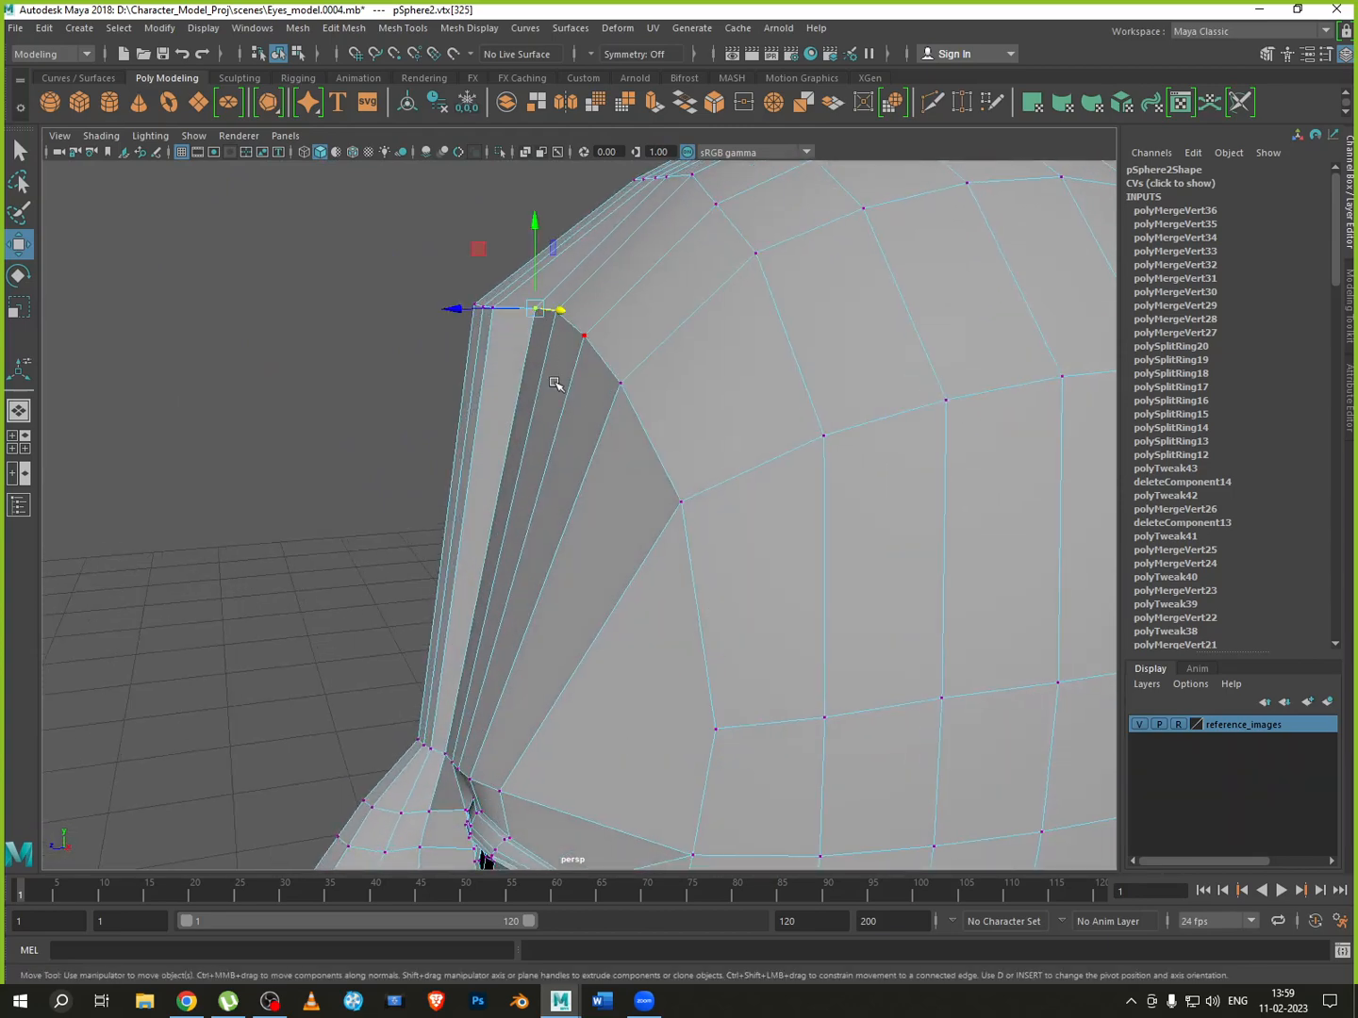
pyautogui.keyDown('alt'); pyautogui.moveTo(547, 325); pyautogui.dragTo(511, 307); pyautogui.keyUp('alt')
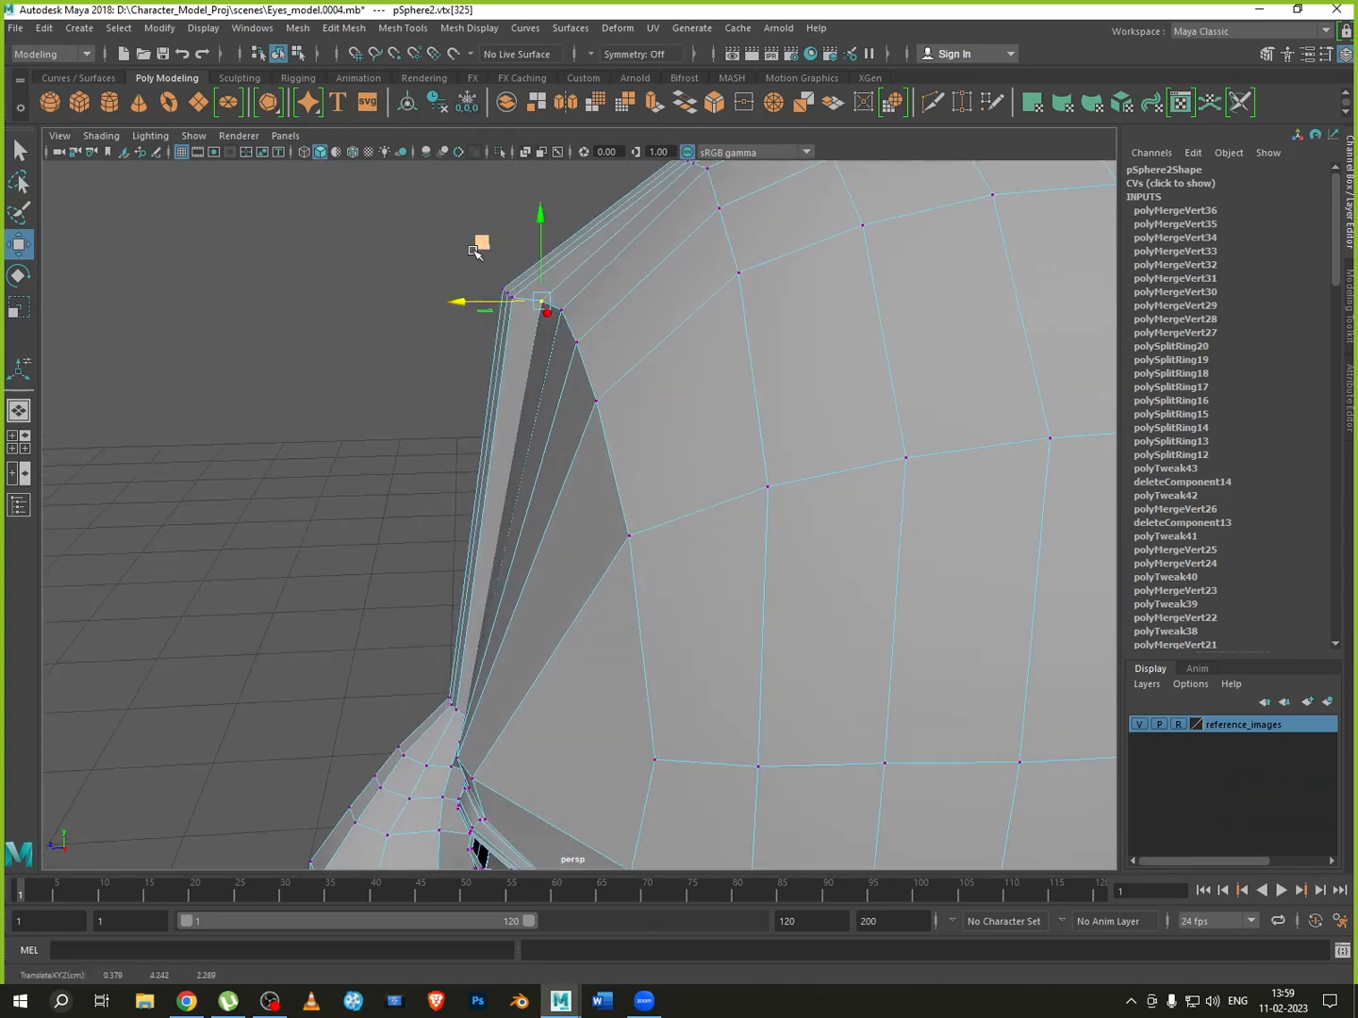
pyautogui.moveTo(441, 252); pyautogui.dragTo(488, 302)
# Adjust the height of the neighbouring upper forehead vertex and move the outer corner vertex forward to round the forehead
pyautogui.keyDown('alt'); pyautogui.moveTo(593, 435); pyautogui.dragTo(552, 296); pyautogui.keyUp('alt')
pyautogui.click(574, 335)
pyautogui.click(554, 315)
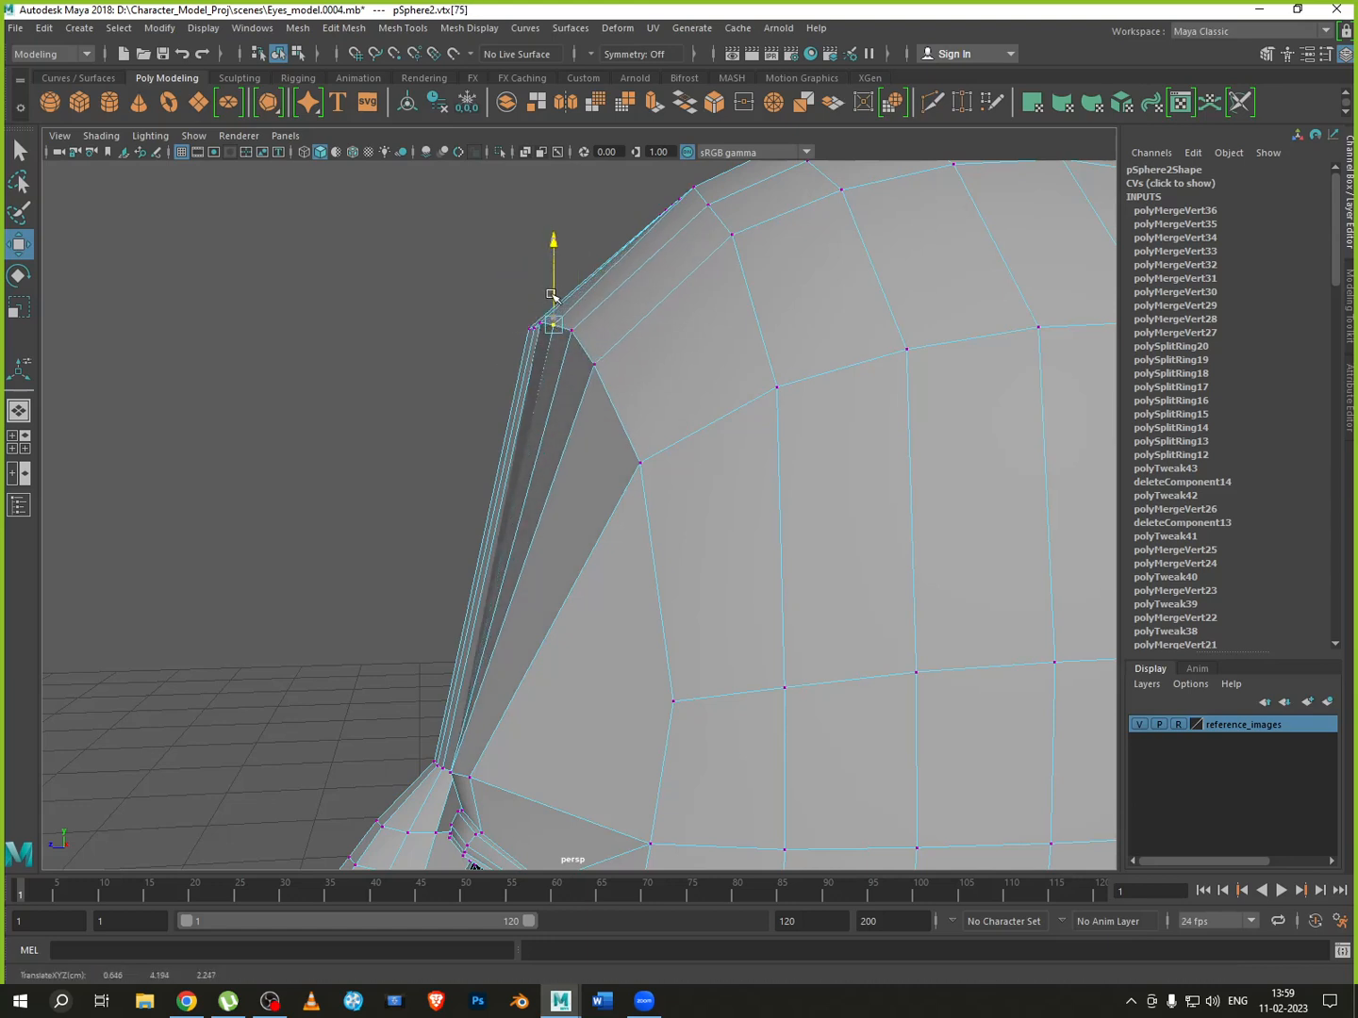
pyautogui.click(642, 466)
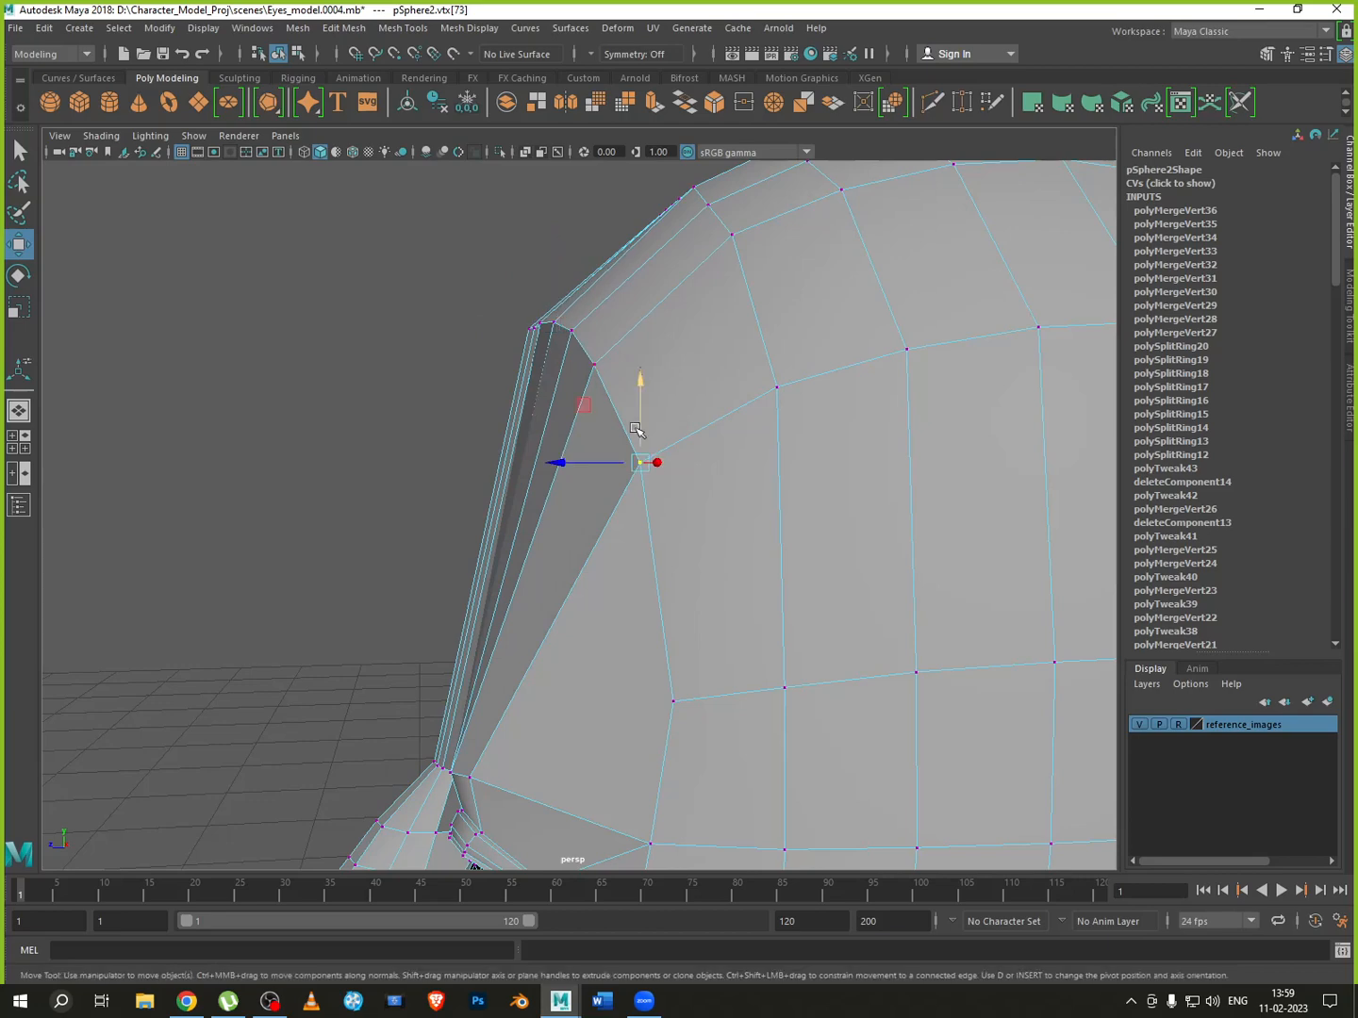
pyautogui.moveTo(640, 430)
pyautogui.mouseDown()
pyautogui.moveTo(638, 405)
pyautogui.moveTo(612, 435)
pyautogui.mouseUp()
# Insert two horizontal edge loops across the tall forehead faces, one near mid-height and one above it
pyautogui.scroll(-3, 679, 479)
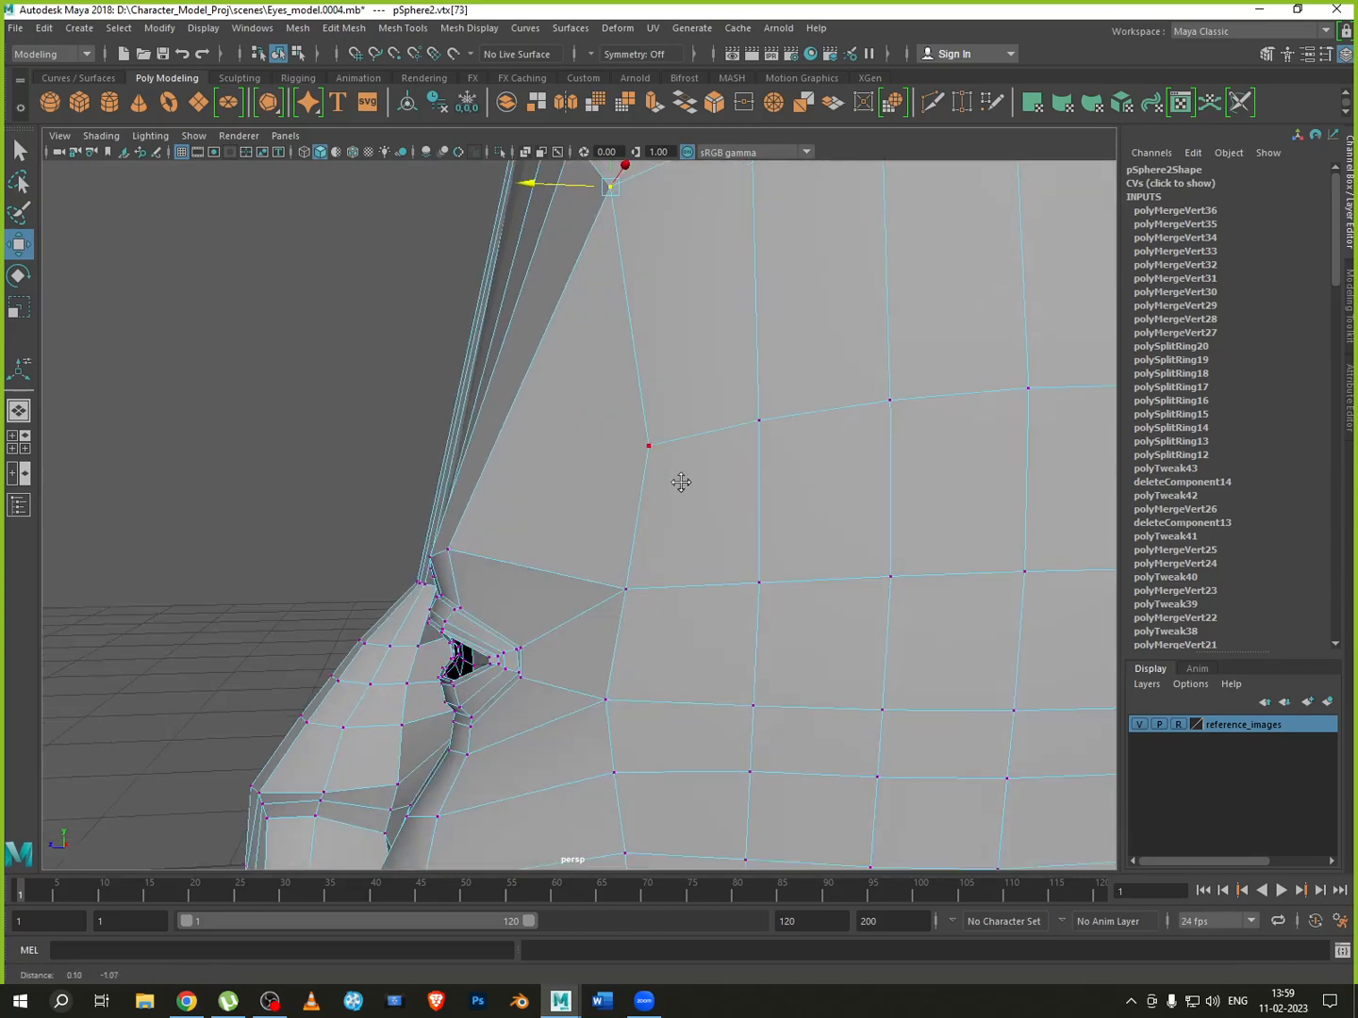
pyautogui.scroll(-5, 646, 565)
pyautogui.keyDown('alt'); pyautogui.moveTo(643, 566); pyautogui.dragTo(682, 539); pyautogui.keyUp('alt')
pyautogui.scroll(4, 682, 539)
pyautogui.keyDown('alt'); pyautogui.moveTo(681, 538); pyautogui.dragTo(675, 737, button='middle'); pyautogui.keyUp('alt')
pyautogui.keyDown('alt'); pyautogui.moveTo(674, 736); pyautogui.dragTo(712, 728); pyautogui.keyUp('alt')
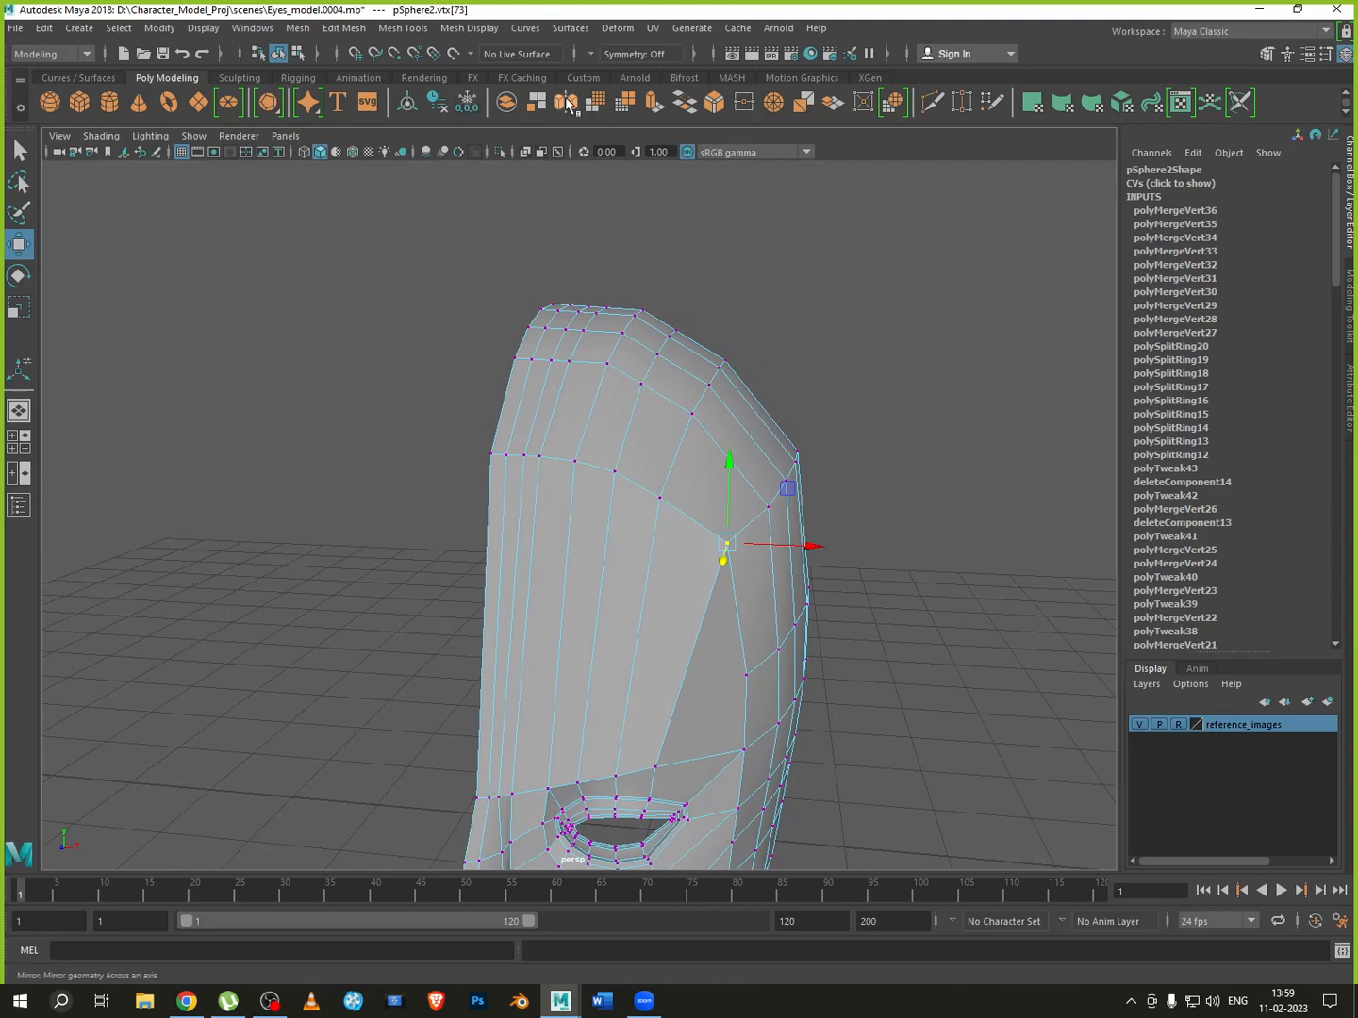
pyautogui.click(474, 30)
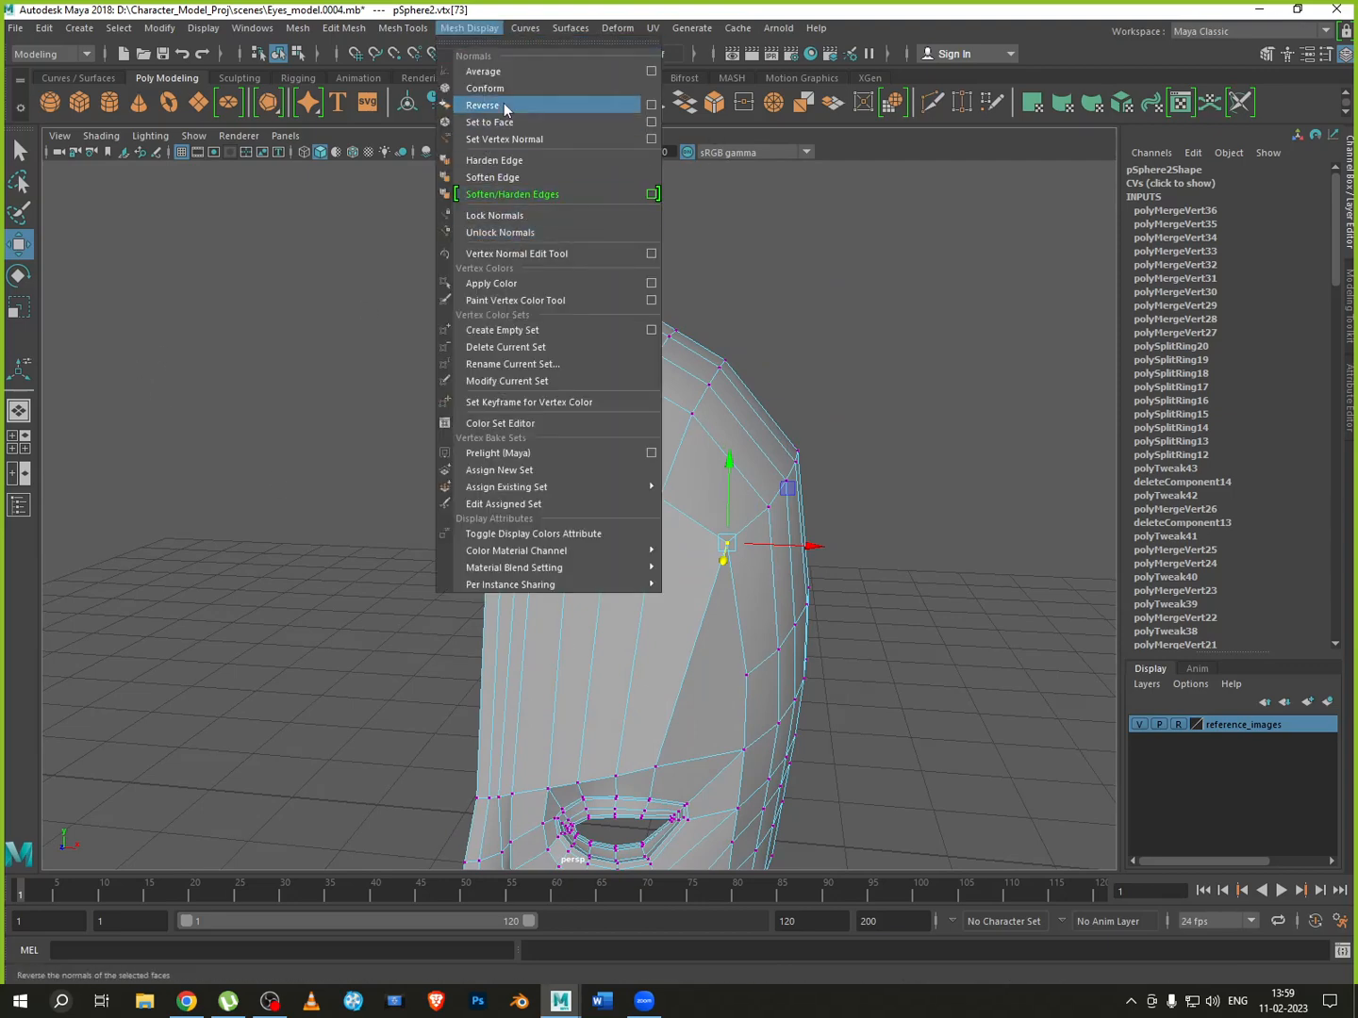
pyautogui.click(468, 28)
pyautogui.click(404, 28)
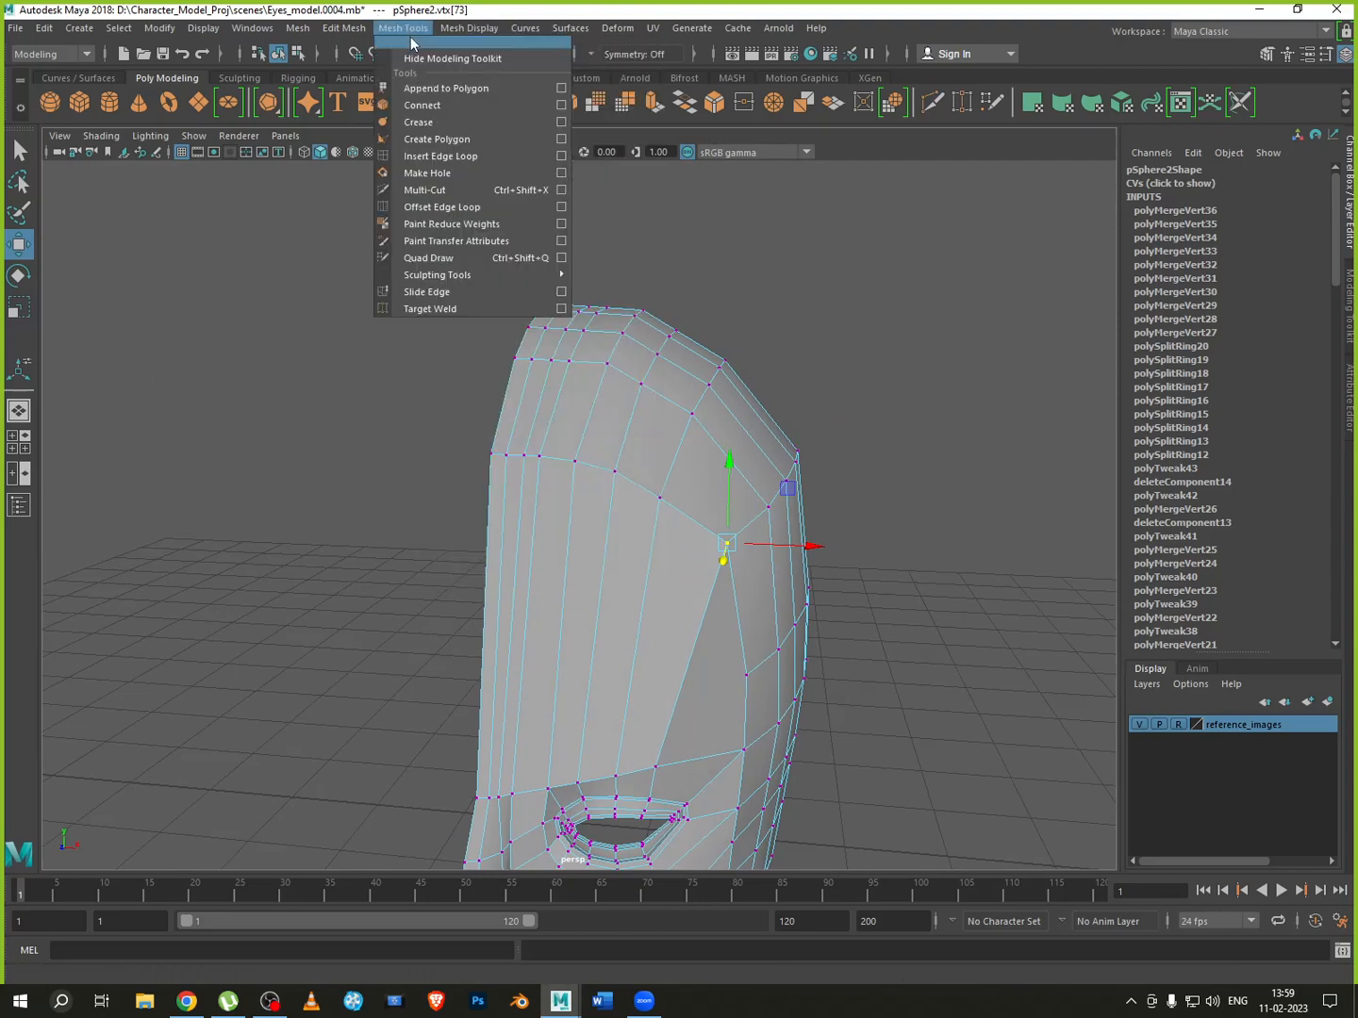
pyautogui.click(456, 156)
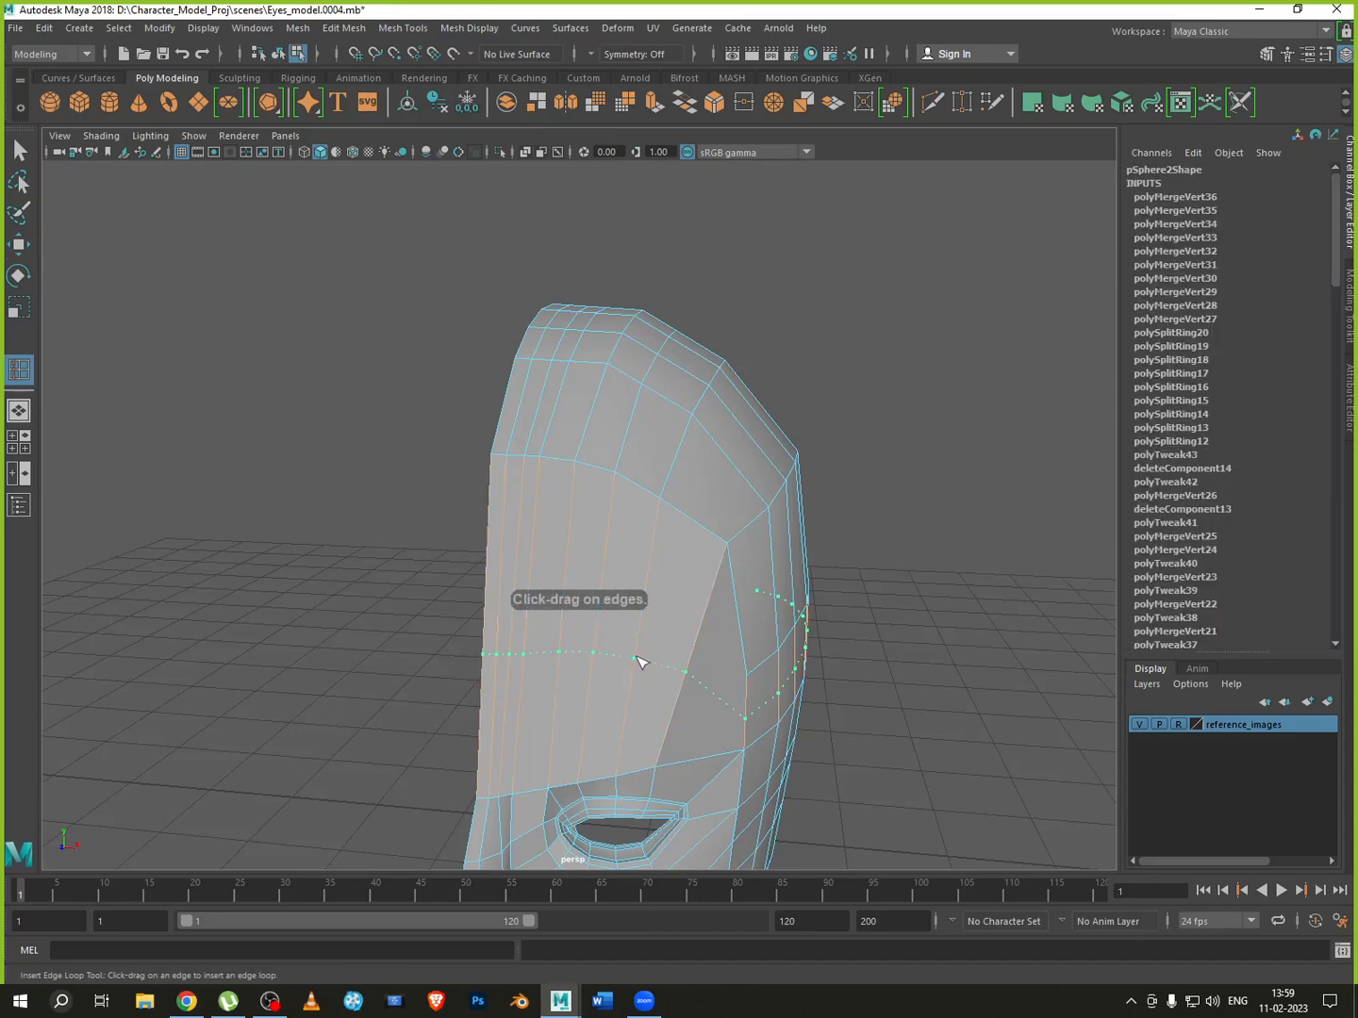
pyautogui.click(641, 657)
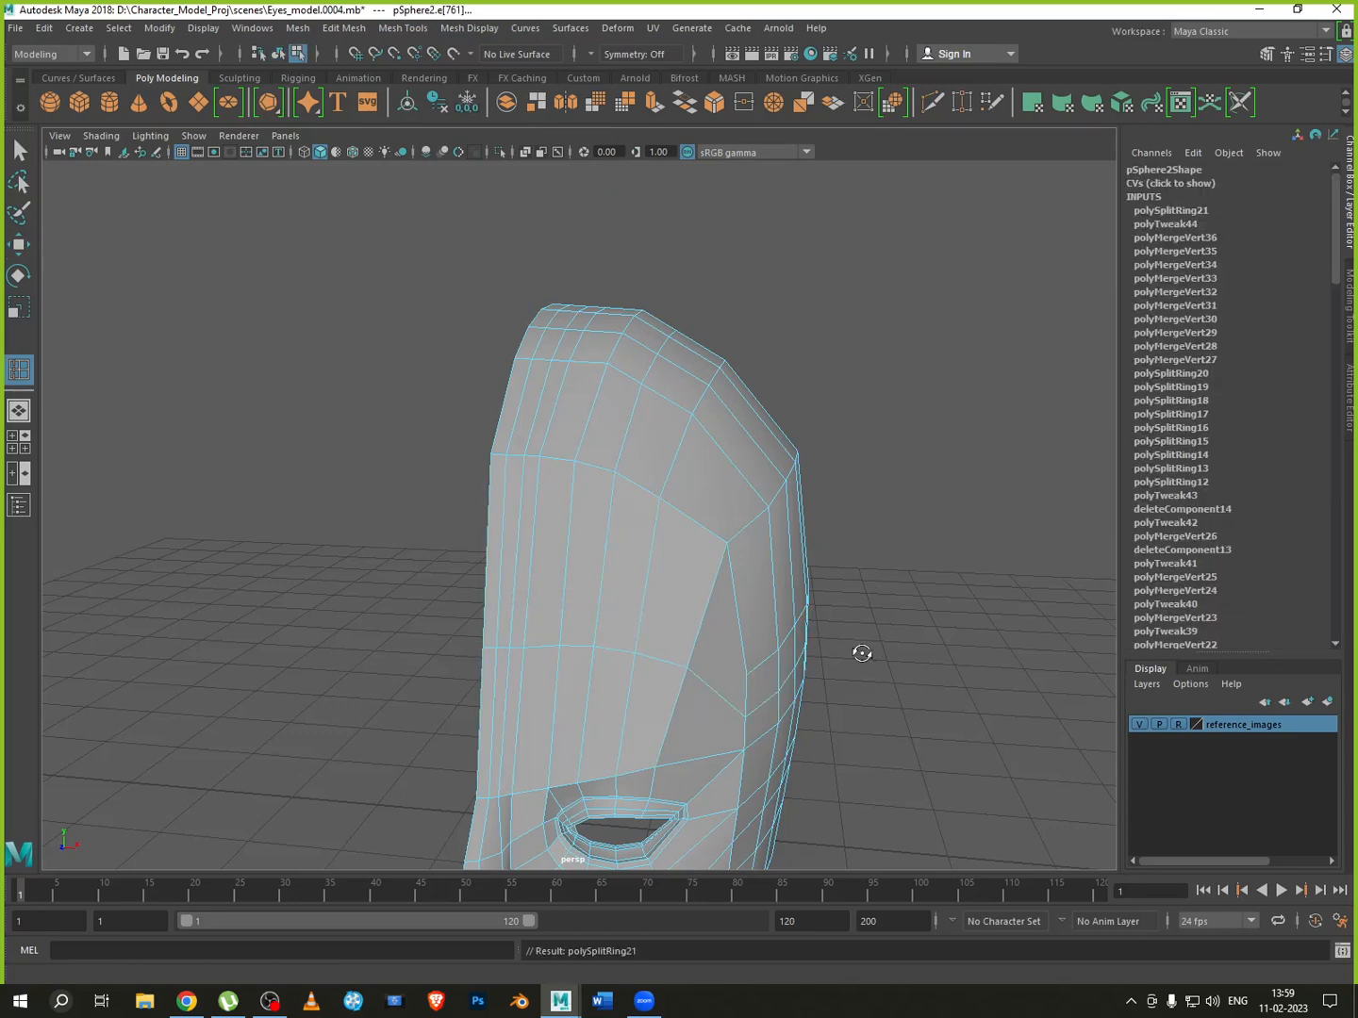
pyautogui.keyDown('alt'); pyautogui.moveTo(862, 649); pyautogui.dragTo(779, 642); pyautogui.keyUp('alt')
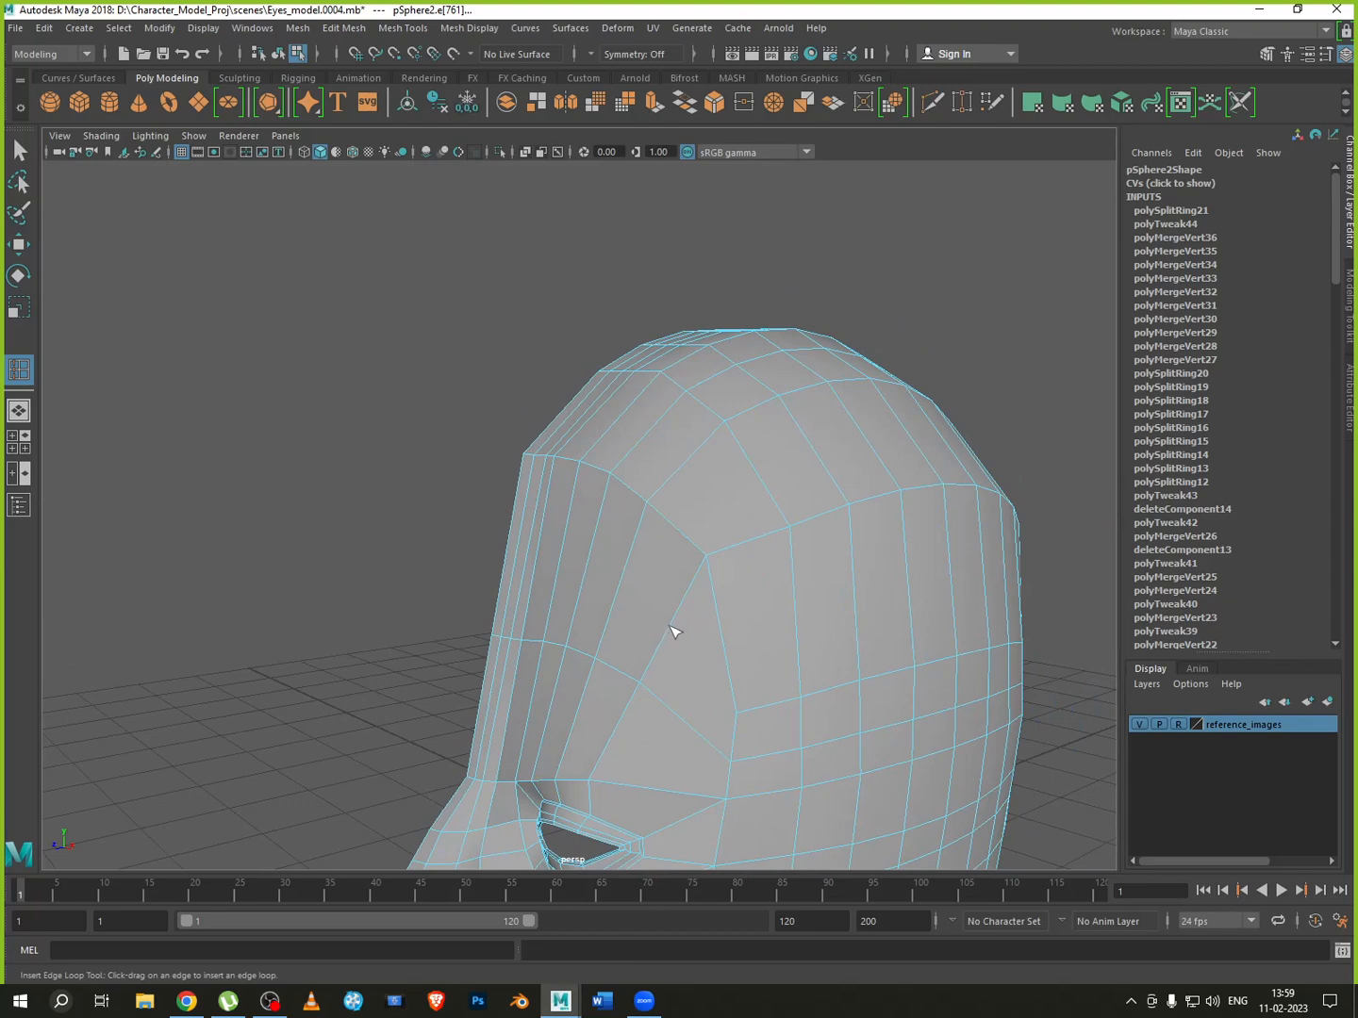
pyautogui.moveTo(673, 630); pyautogui.dragTo(673, 615)
# Delete the uppermost of the closely spaced horizontal edge loops around the side of the skull
pyautogui.click(20, 243)
pyautogui.keyDown('alt'); pyautogui.moveTo(815, 620); pyautogui.dragTo(795, 634); pyautogui.keyUp('alt')
pyautogui.keyDown('alt'); pyautogui.moveTo(794, 632); pyautogui.dragTo(721, 567, button='middle'); pyautogui.keyUp('alt')
pyautogui.doubleClick(724, 521)
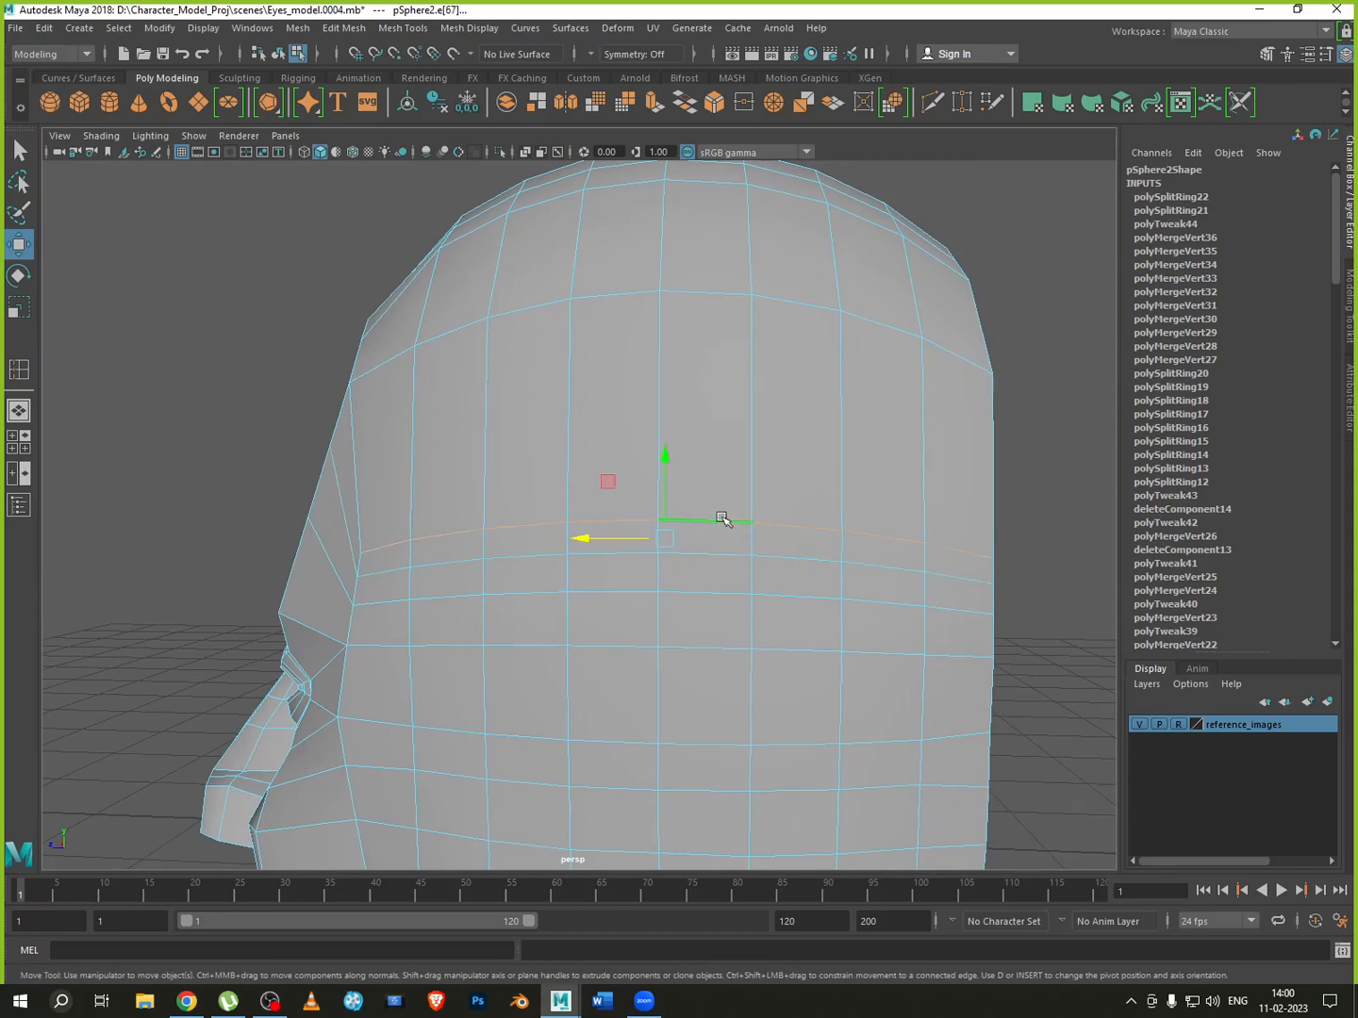
pyautogui.hotkey('ctrl', 'Delete')
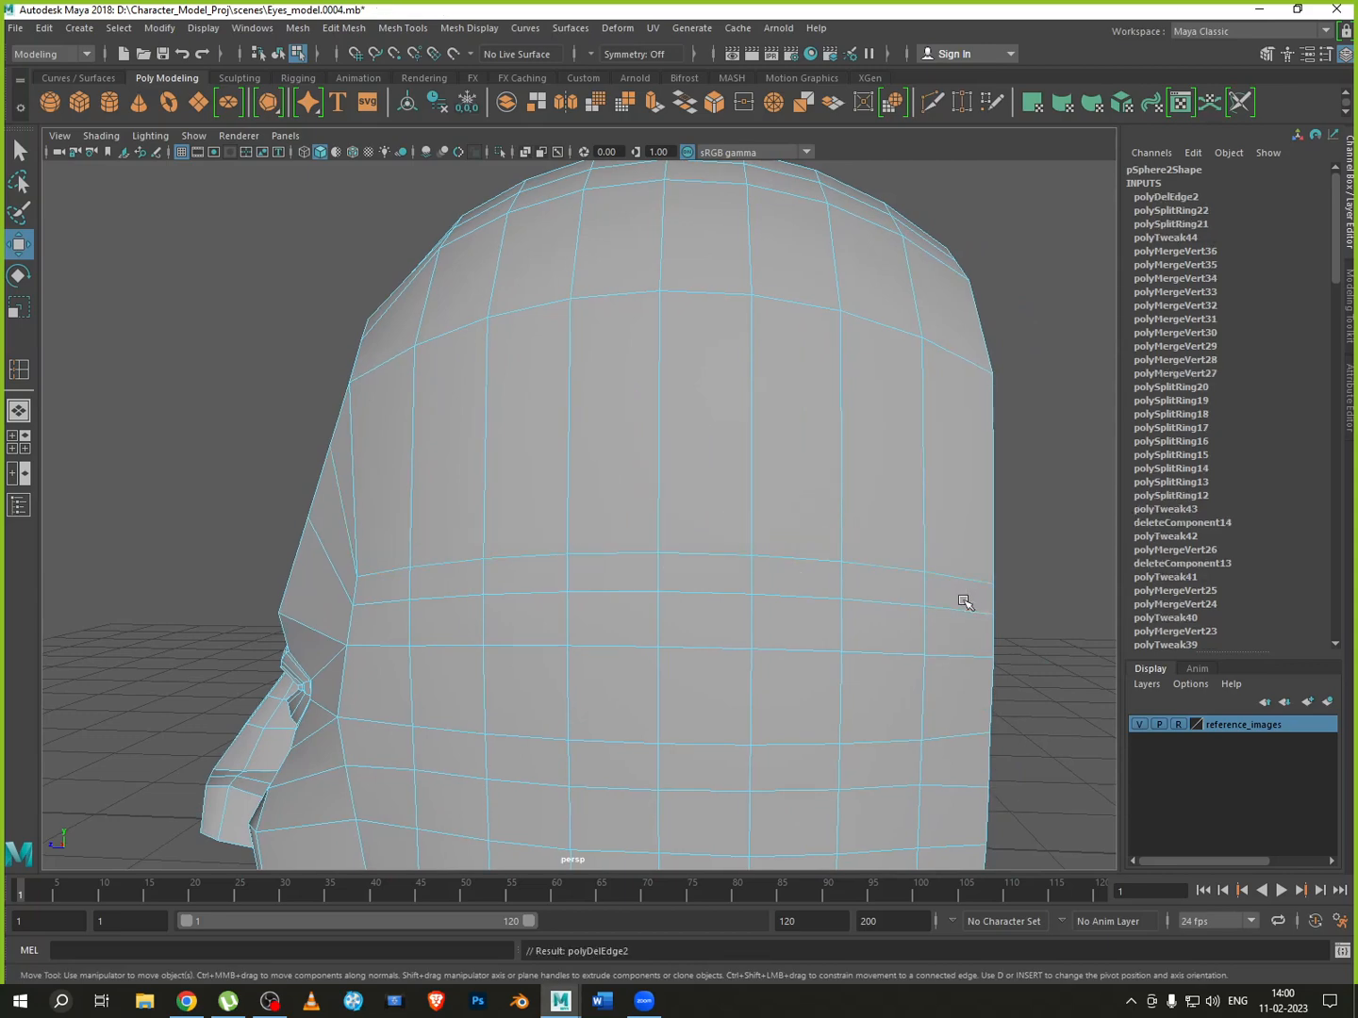
# Raise the temple seam vertex at the front end of the upper new edge loop to widen the row spacing
pyautogui.scroll(-2, 790, 652)
pyautogui.moveTo(576, 591)
pyautogui.keyDown('alt'); pyautogui.mouseDown()
pyautogui.moveTo(703, 590)
pyautogui.moveTo(584, 565)
pyautogui.mouseUp(); pyautogui.keyUp('alt')
pyautogui.scroll(2, 605, 560)
pyautogui.moveTo(552, 519); pyautogui.dragTo(486, 516, button='right')
pyautogui.click(542, 586)
pyautogui.moveTo(548, 547); pyautogui.dragTo(548, 530)
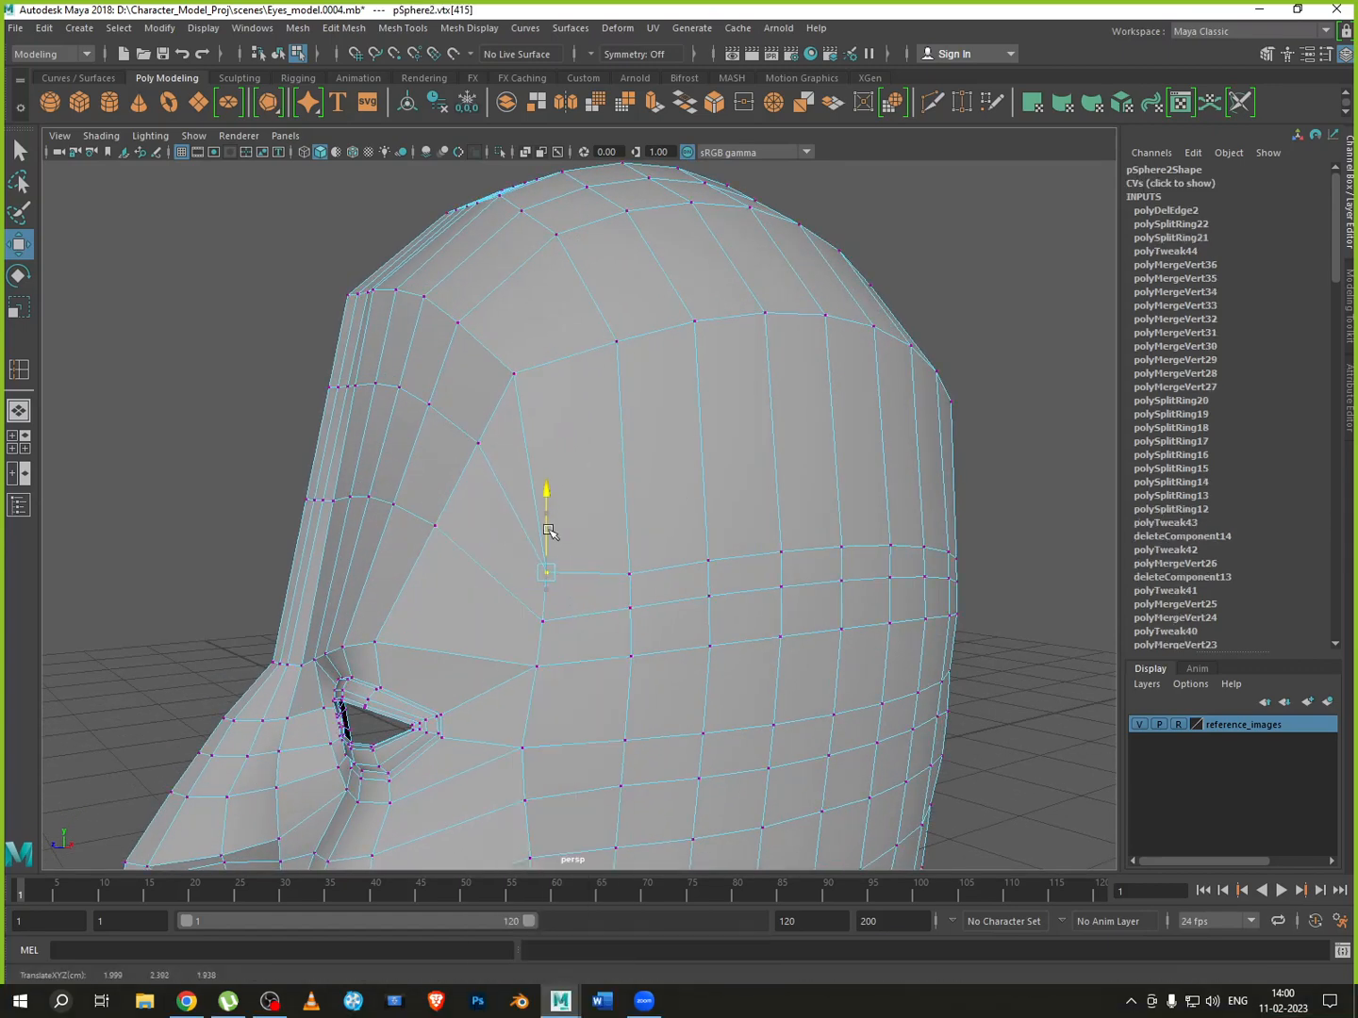
# Undo the temple vertex lift, the edge loop deletion and the insertion of the second forehead edge loop
pyautogui.hotkey('ctrl', 'z')
pyautogui.hotkey('ctrl', 'z')
pyautogui.hotkey('ctrl', 'z')
pyautogui.hotkey('ctrl', 'z')
pyautogui.hotkey('ctrl', 'z')
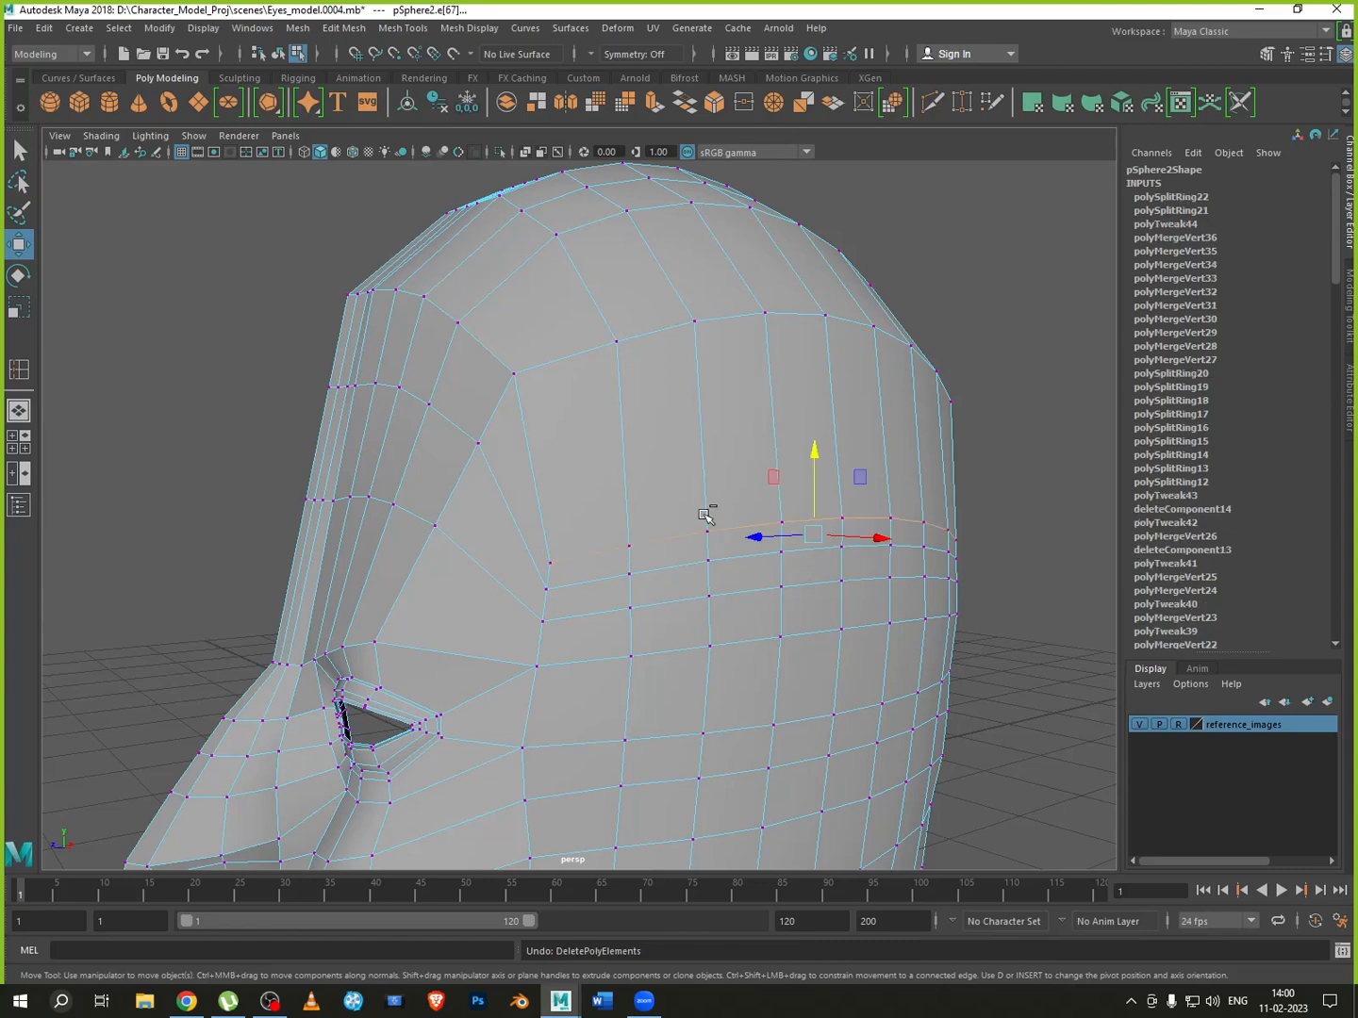
pyautogui.hotkey('ctrl', 'z')
pyautogui.hotkey('ctrl', 'z')
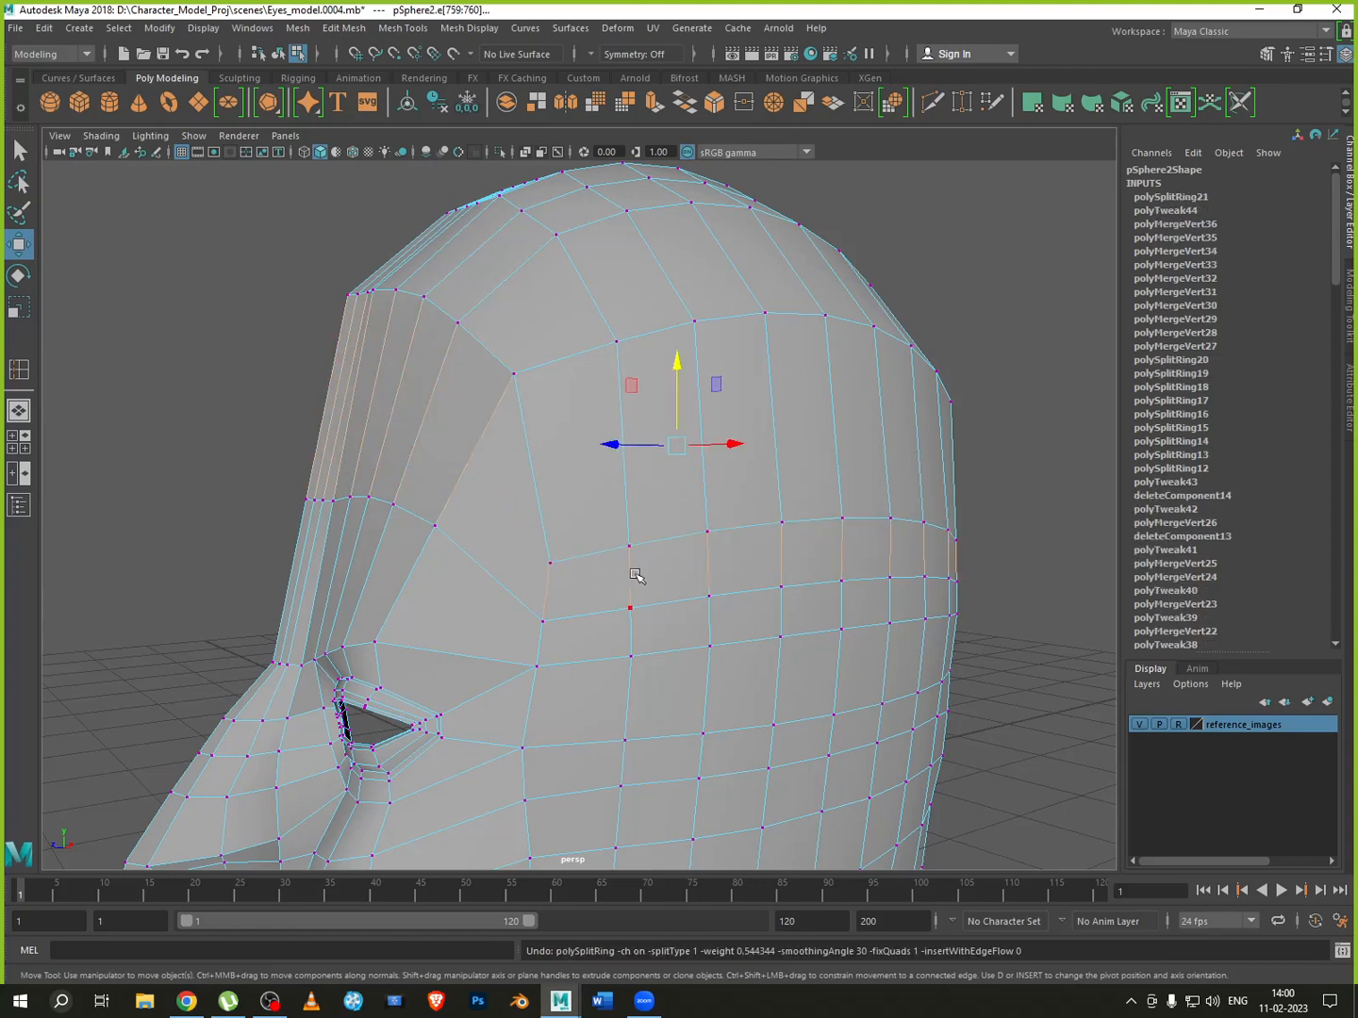
# Raise the temple seam vertex and the row of skull vertices behind it to even out the row spacing
pyautogui.click(549, 562)
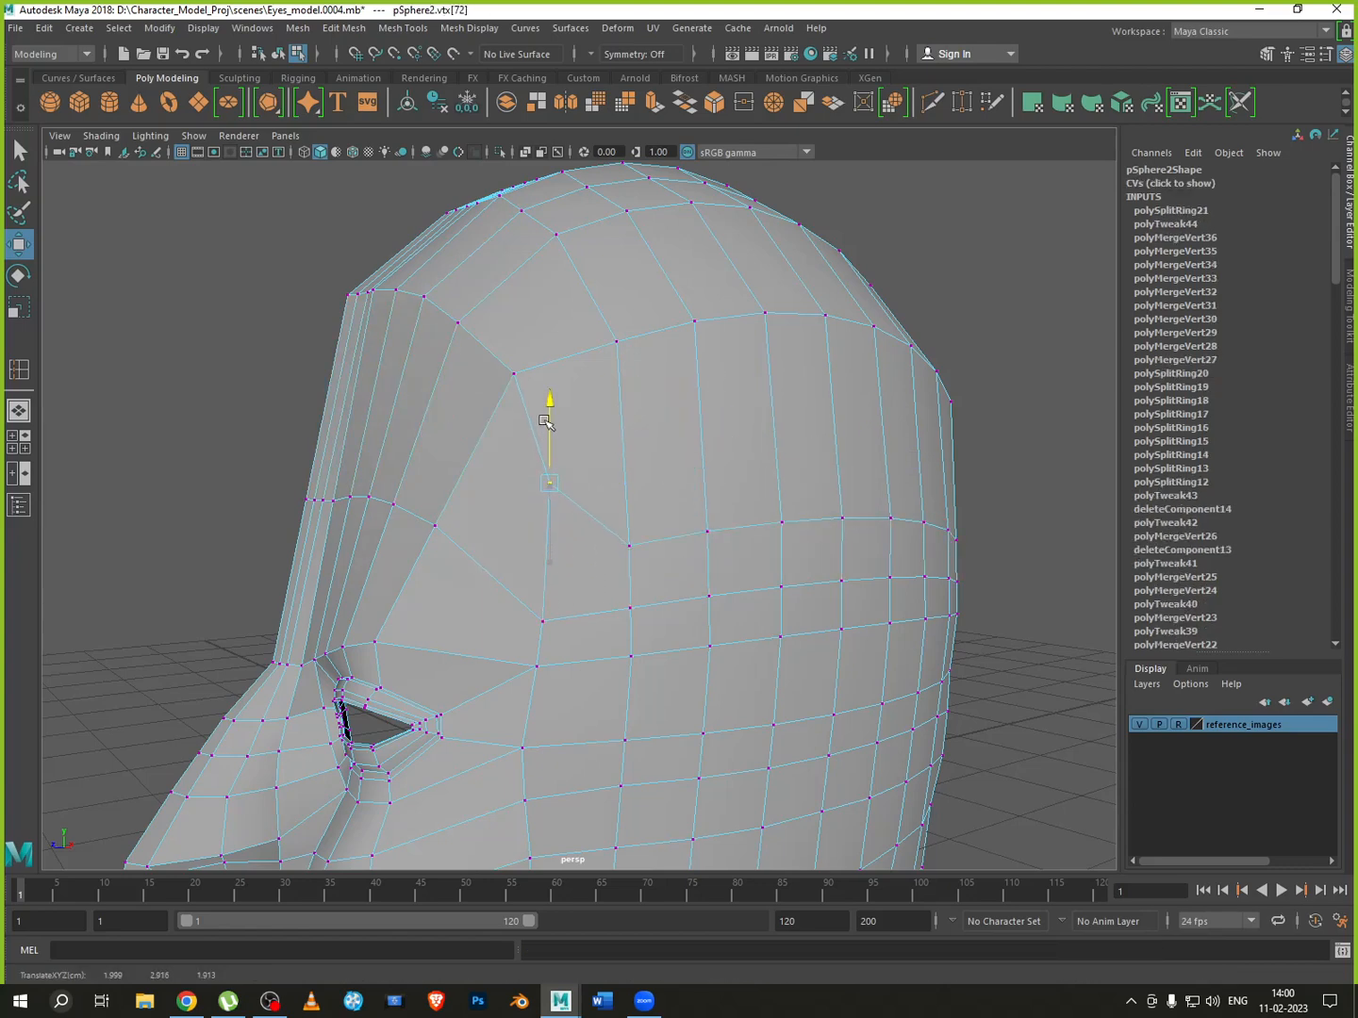
pyautogui.keyDown('alt'); pyautogui.moveTo(699, 560); pyautogui.dragTo(601, 535); pyautogui.keyUp('alt')
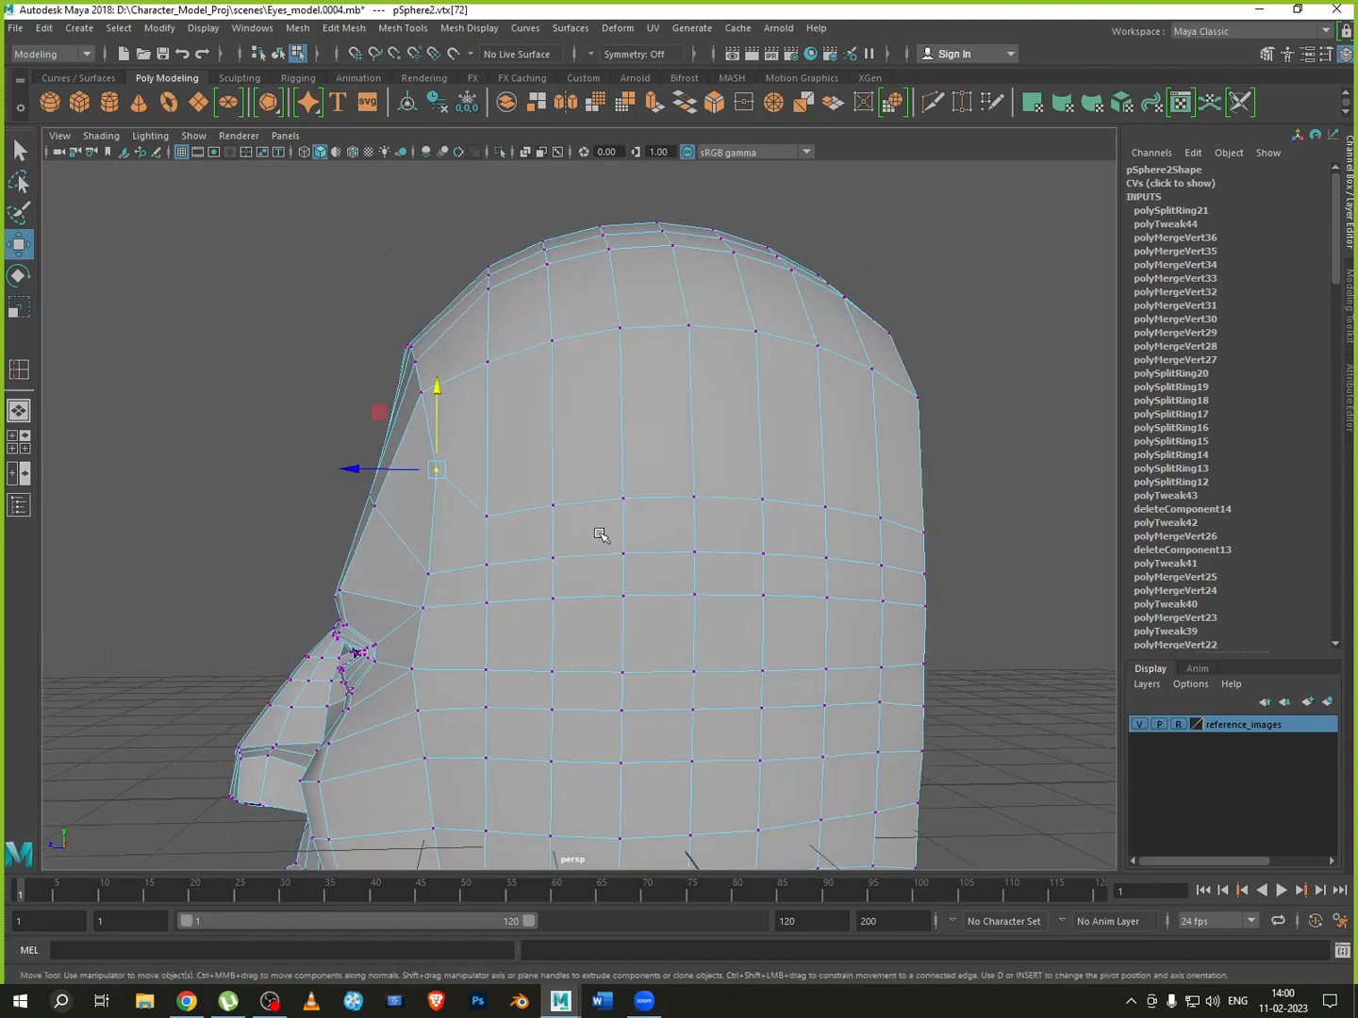
pyautogui.moveTo(736, 514); pyautogui.dragTo(986, 546)
pyautogui.moveTo(717, 464); pyautogui.dragTo(716, 423)
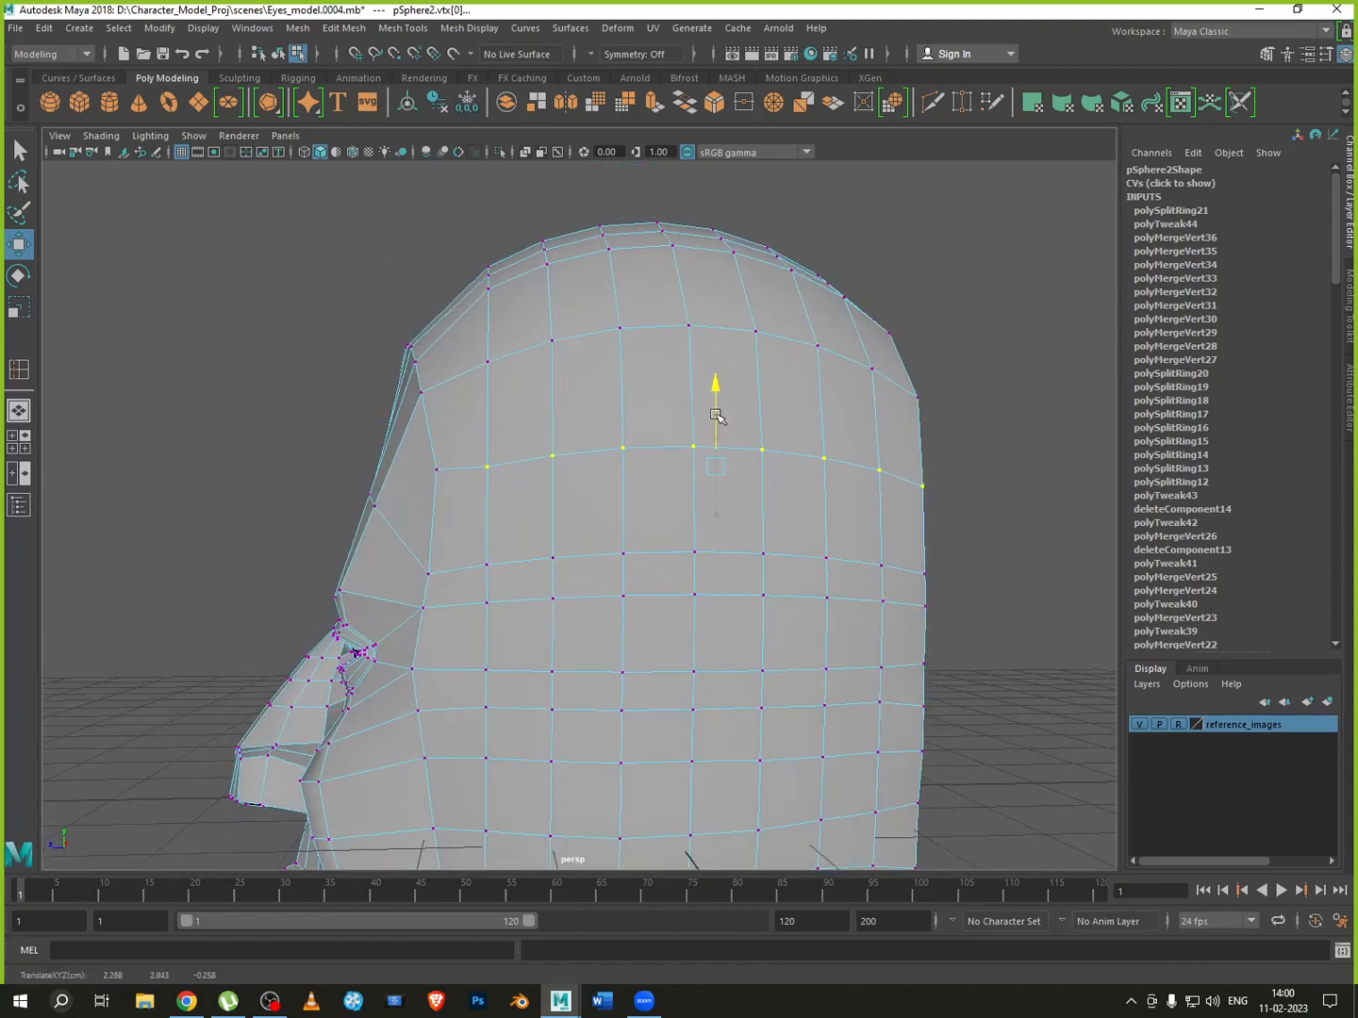
# Raise the next row of vertices down around the side of the skull, including its temple seam vertex
pyautogui.keyDown('alt'); pyautogui.moveTo(718, 565); pyautogui.dragTo(886, 581); pyautogui.keyUp('alt')
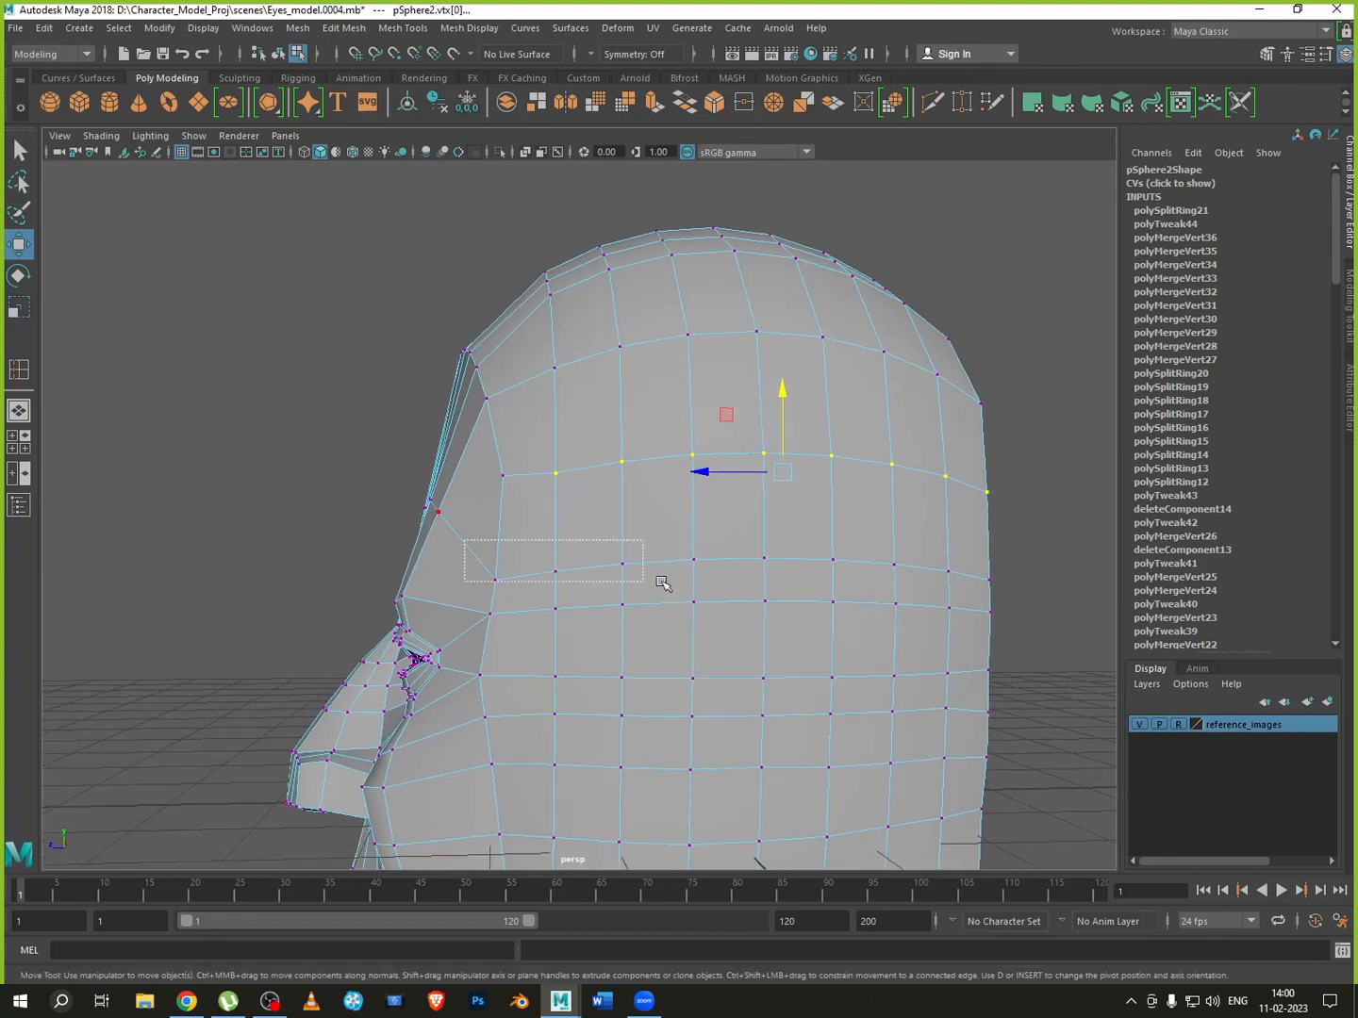
pyautogui.moveTo(1055, 597); pyautogui.dragTo(1066, 598)
pyautogui.moveTo(755, 546); pyautogui.dragTo(755, 500)
# Flatten the middle and upper forehead vertex rows in depth, and move the upper row slightly forward
pyautogui.keyDown('alt'); pyautogui.moveTo(543, 641); pyautogui.dragTo(569, 590); pyautogui.keyUp('alt')
pyautogui.moveTo(736, 578); pyautogui.dragTo(739, 580)
pyautogui.keyDown('alt'); pyautogui.moveTo(738, 581); pyautogui.dragTo(589, 556); pyautogui.keyUp('alt')
pyautogui.press('r')
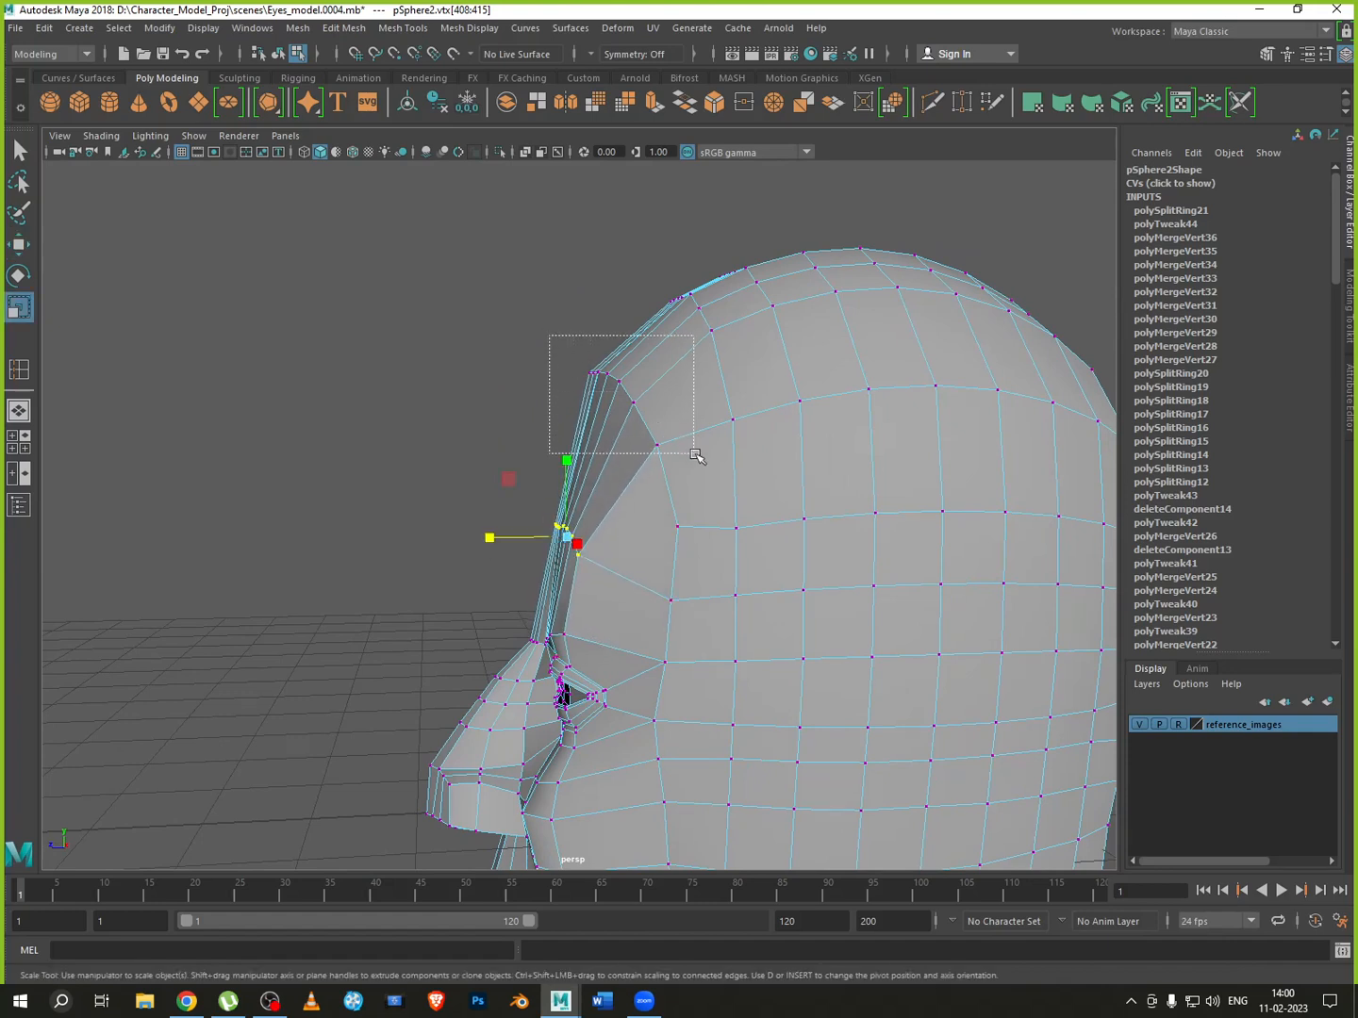
pyautogui.moveTo(695, 454); pyautogui.dragTo(695, 458)
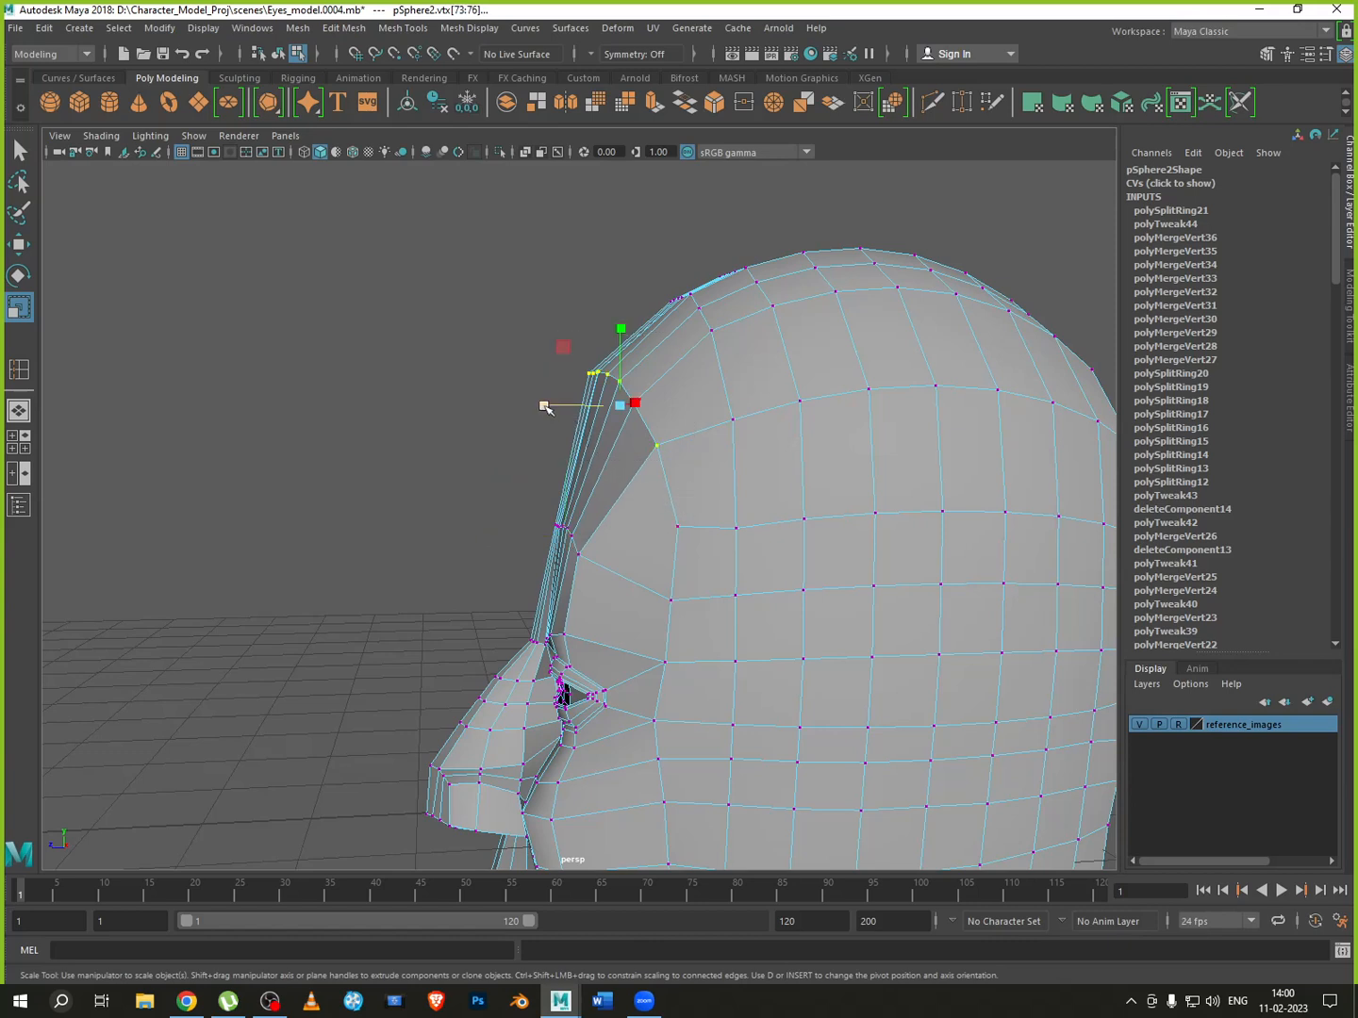
pyautogui.moveTo(545, 408)
pyautogui.mouseDown()
pyautogui.moveTo(594, 407)
pyautogui.moveTo(562, 407)
pyautogui.mouseUp()
pyautogui.press('w')
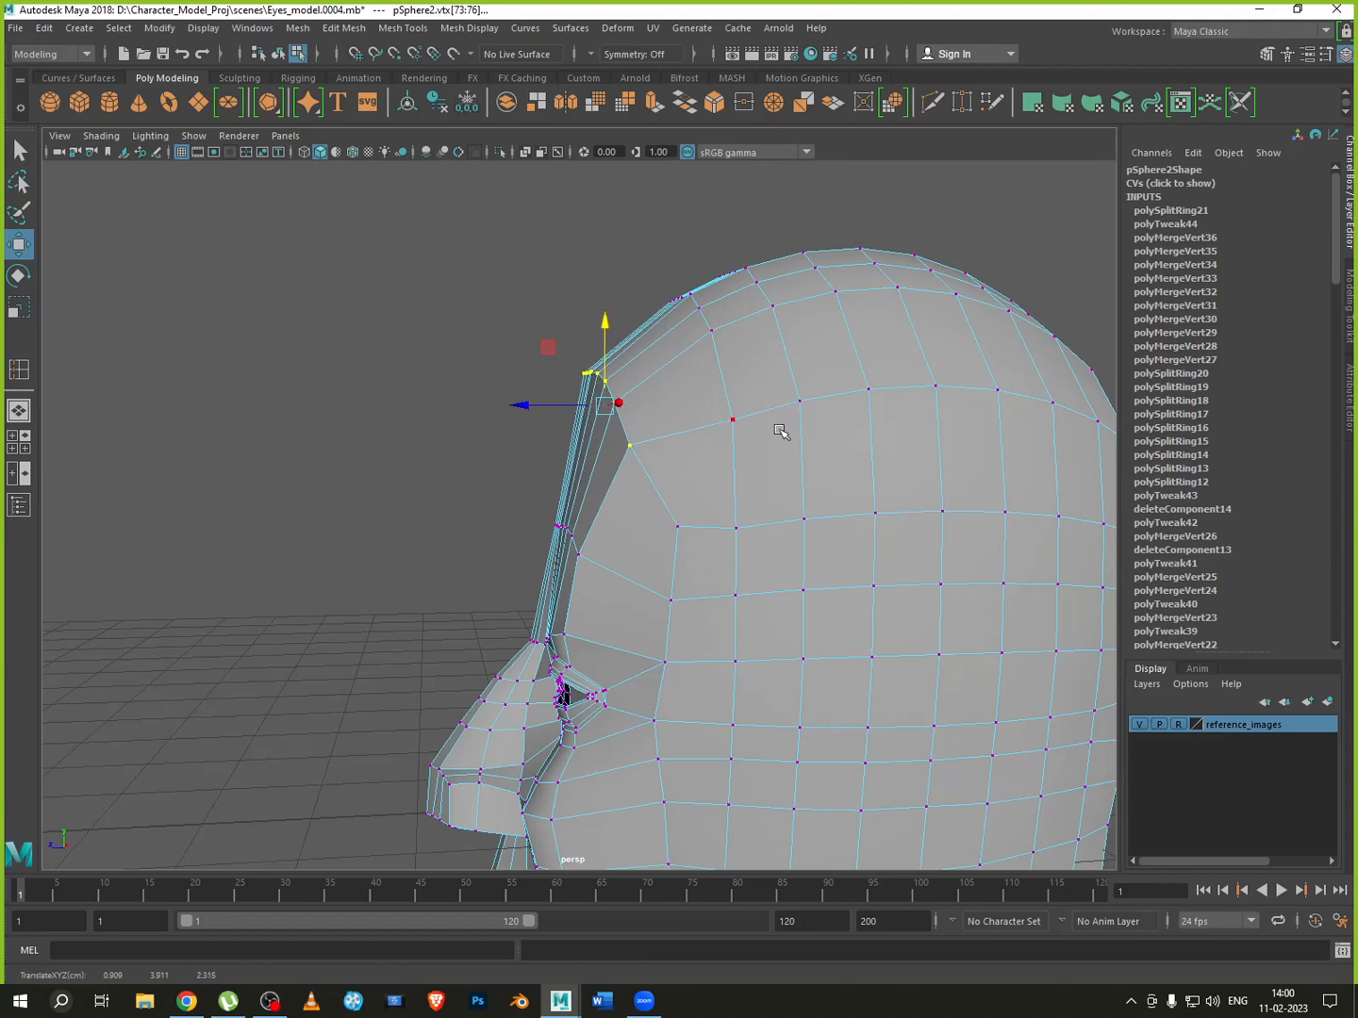
# Move the topmost forehead vertex row forward and lower the upper forehead row beneath it to round the profile
pyautogui.keyDown('alt'); pyautogui.moveTo(780, 431); pyautogui.dragTo(647, 349); pyautogui.keyUp('alt')
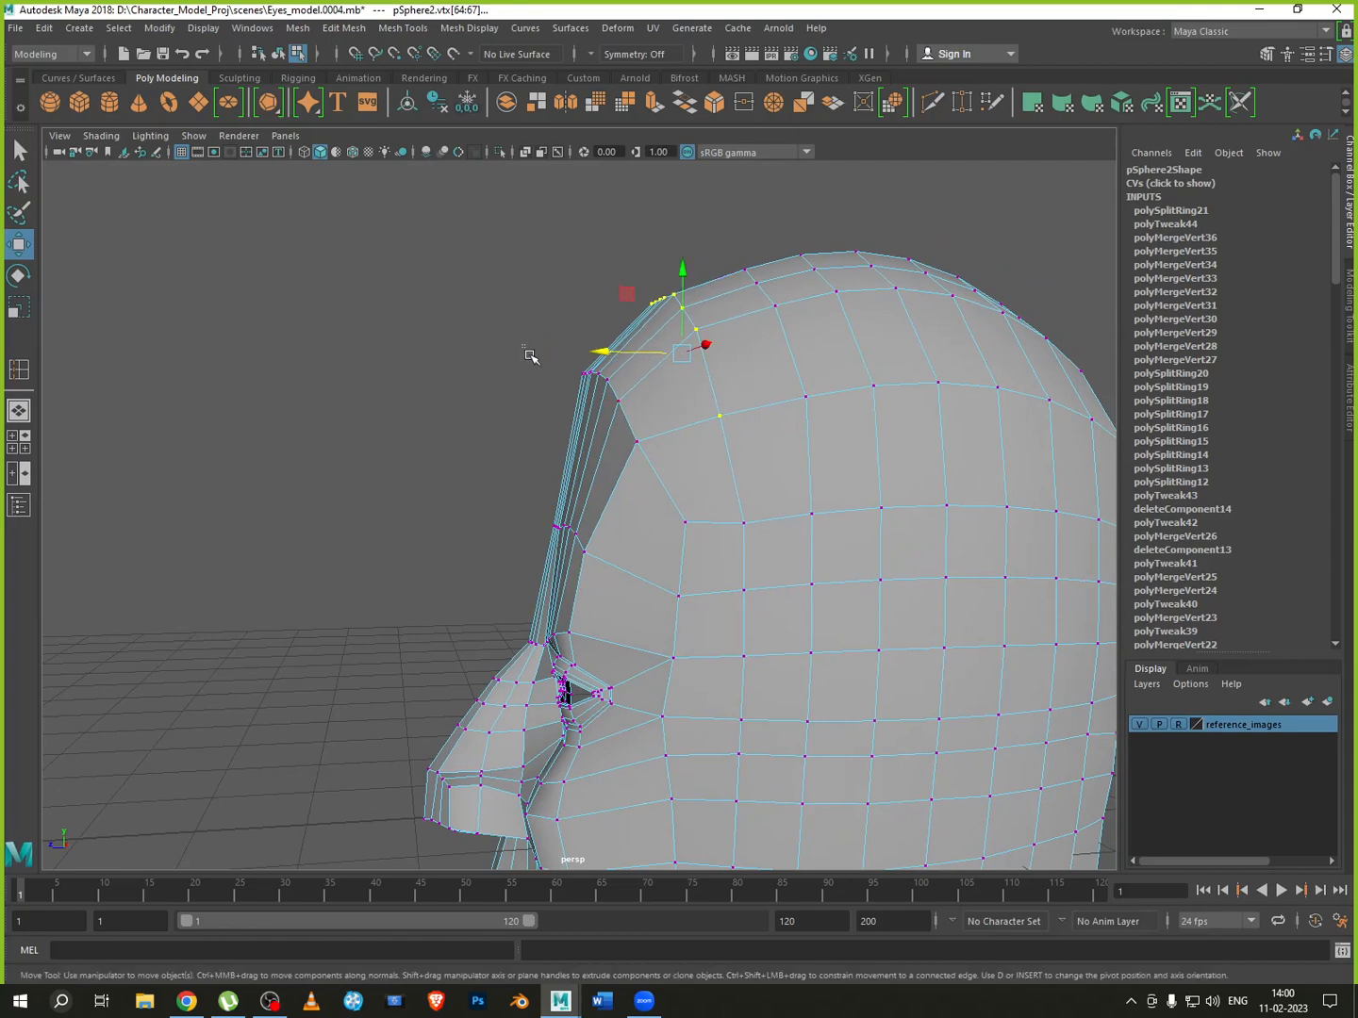
pyautogui.moveTo(658, 453); pyautogui.dragTo(657, 454)
pyautogui.moveTo(601, 362); pyautogui.dragTo(564, 368)
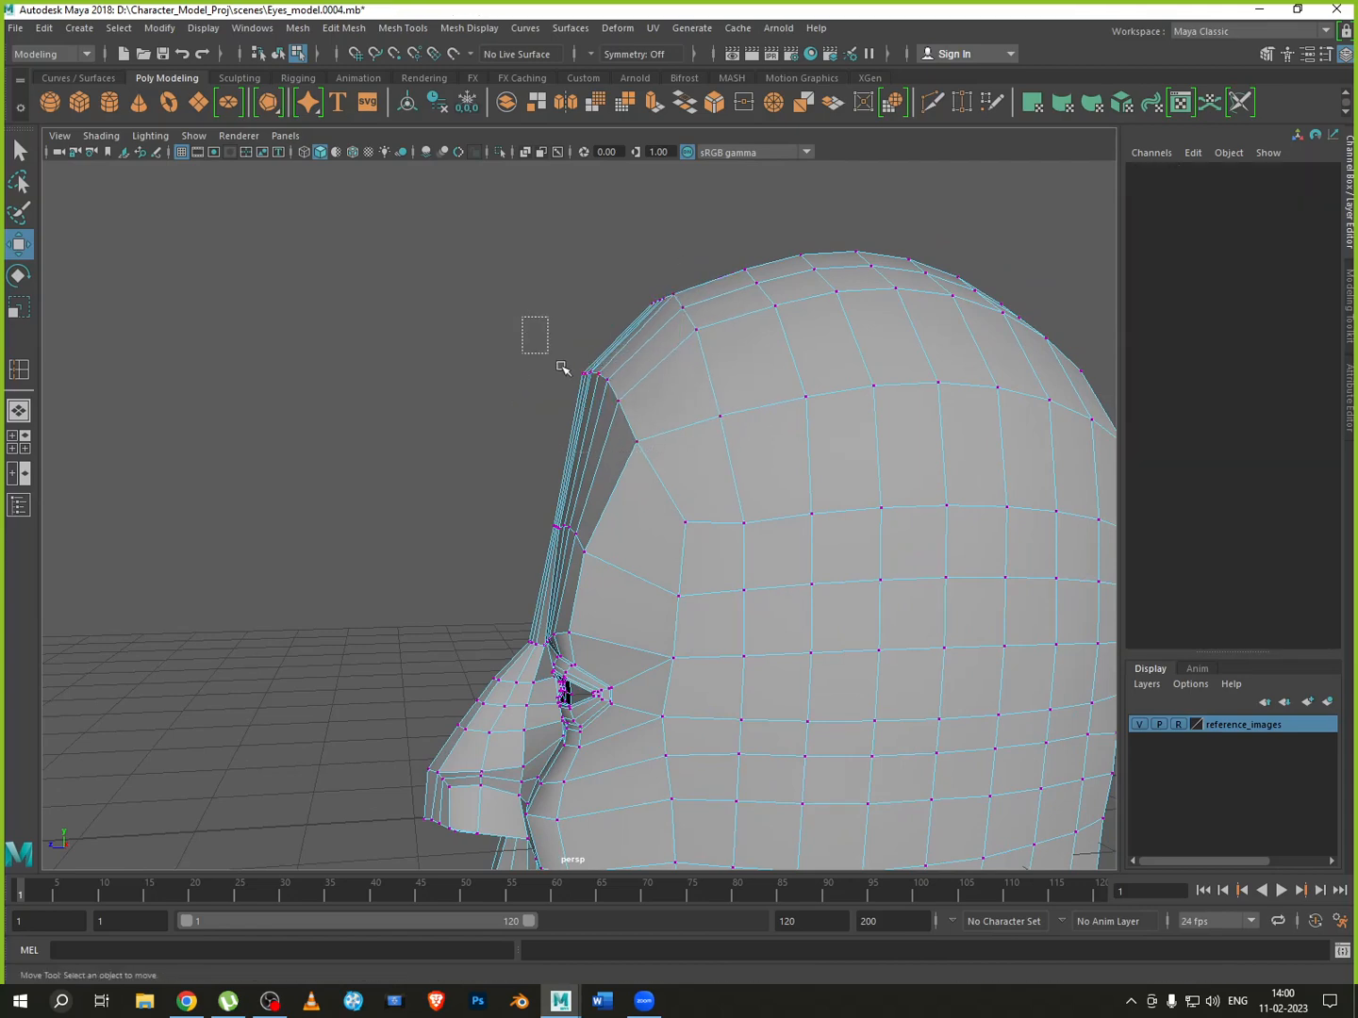
pyautogui.moveTo(657, 451); pyautogui.dragTo(656, 449)
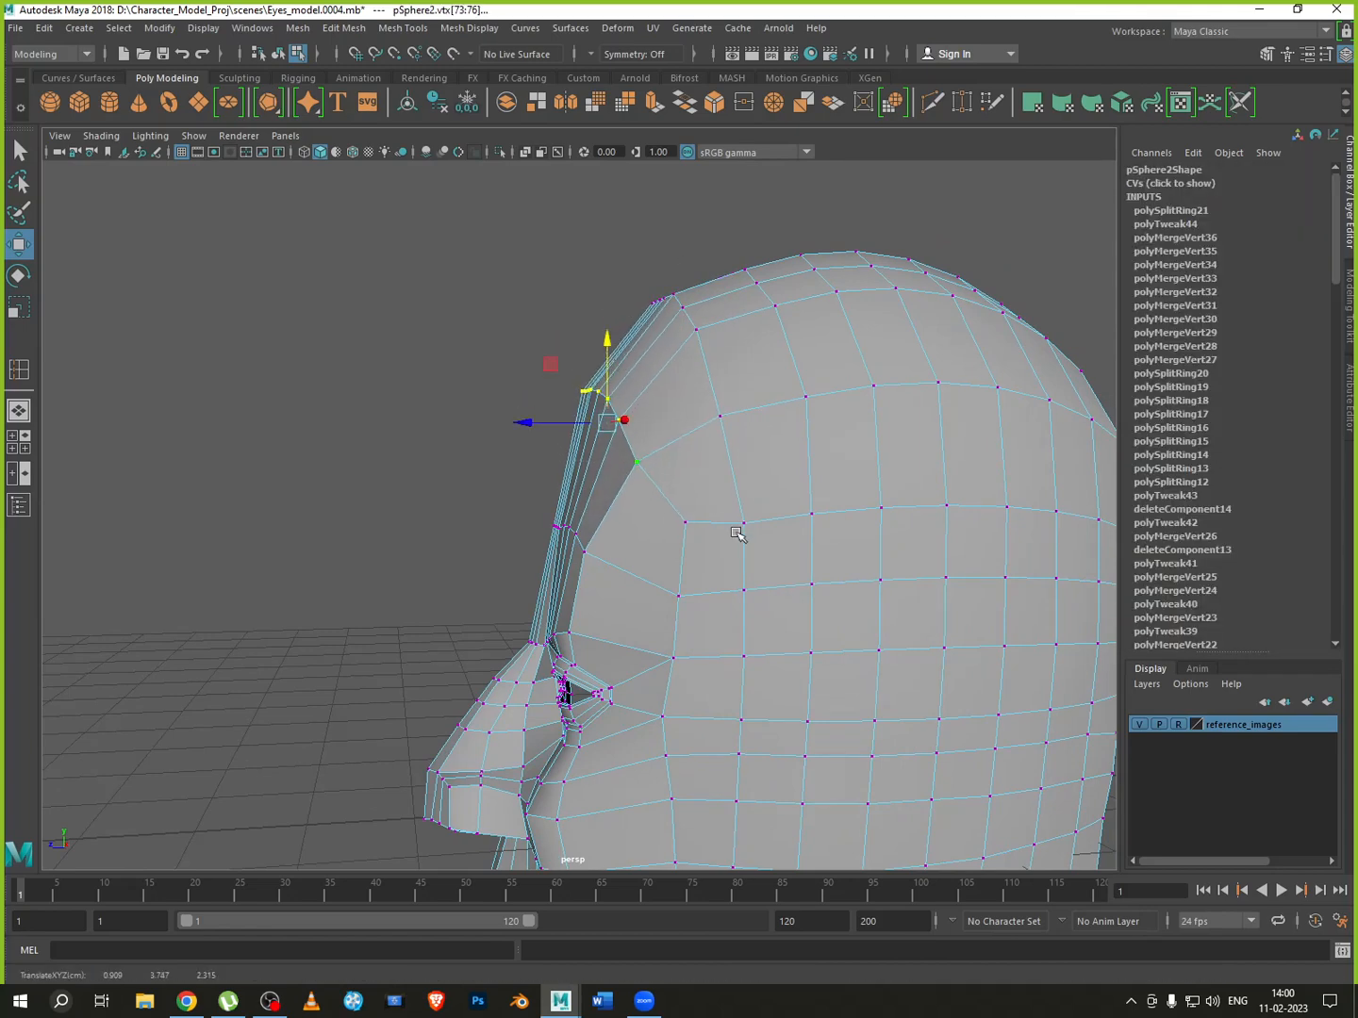
# Move the upper temple seam vertex forward and slightly down, and adjust the seam vertex beside the outer eye corner
pyautogui.keyDown('alt'); pyautogui.moveTo(736, 534); pyautogui.dragTo(705, 509); pyautogui.keyUp('alt')
pyautogui.keyDown('alt'); pyautogui.moveTo(654, 386); pyautogui.dragTo(599, 499); pyautogui.keyUp('alt')
pyautogui.click(638, 498)
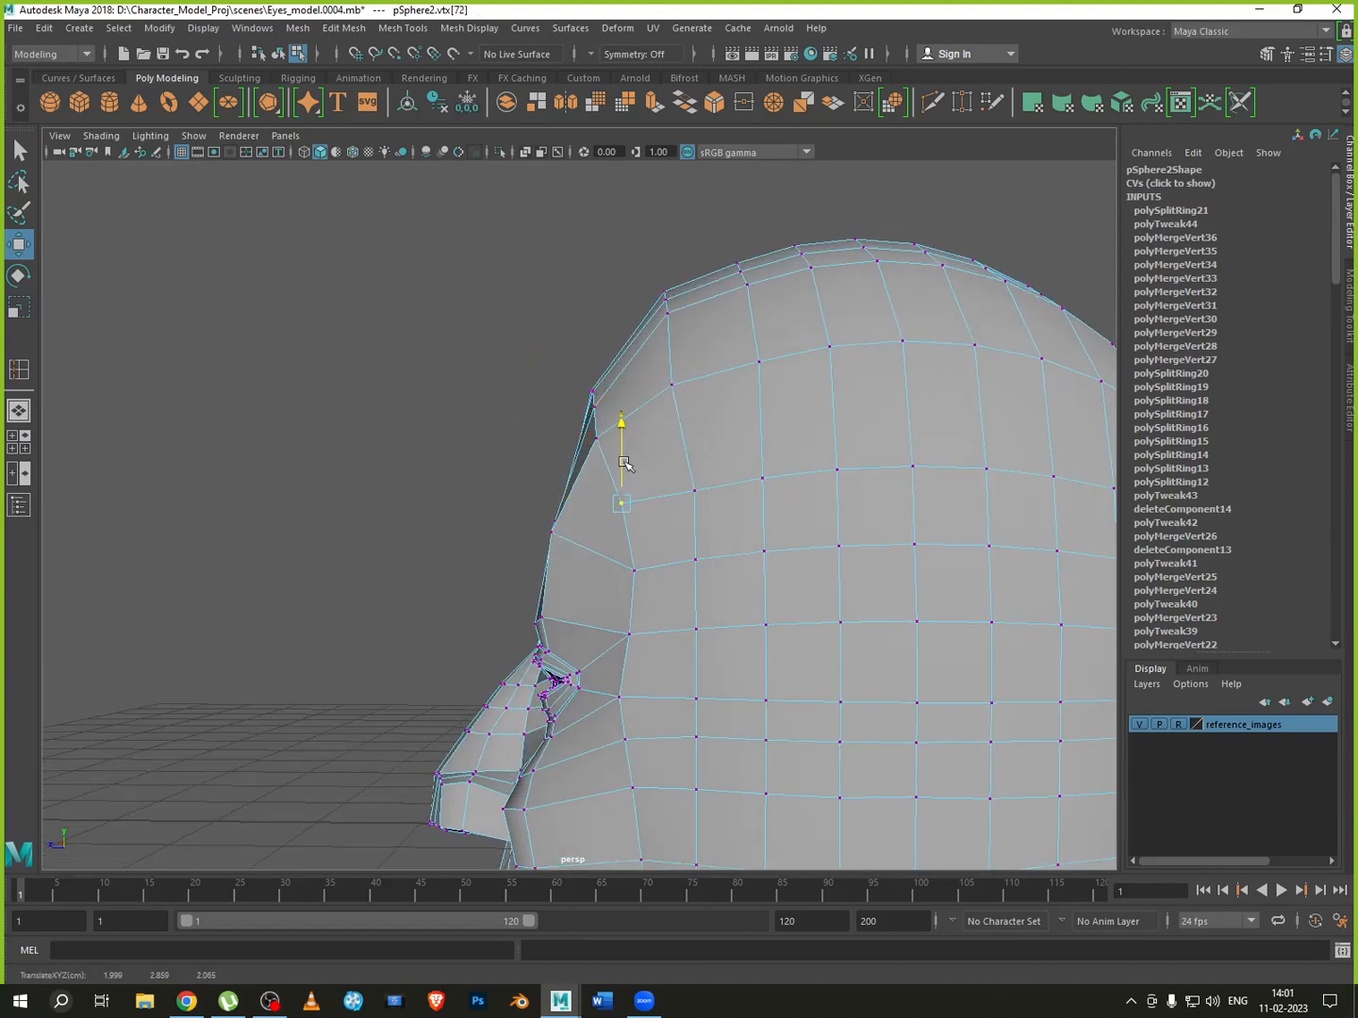
pyautogui.click(620, 699)
pyautogui.moveTo(566, 696); pyautogui.dragTo(684, 683)
pyautogui.click(625, 739)
# Move the outermost vertex of the mid-forehead row backward toward the temple
pyautogui.click(672, 608)
pyautogui.click(700, 631)
pyautogui.moveTo(581, 644); pyautogui.dragTo(602, 647)
pyautogui.keyDown('alt'); pyautogui.moveTo(696, 620); pyautogui.dragTo(679, 612); pyautogui.keyUp('alt')
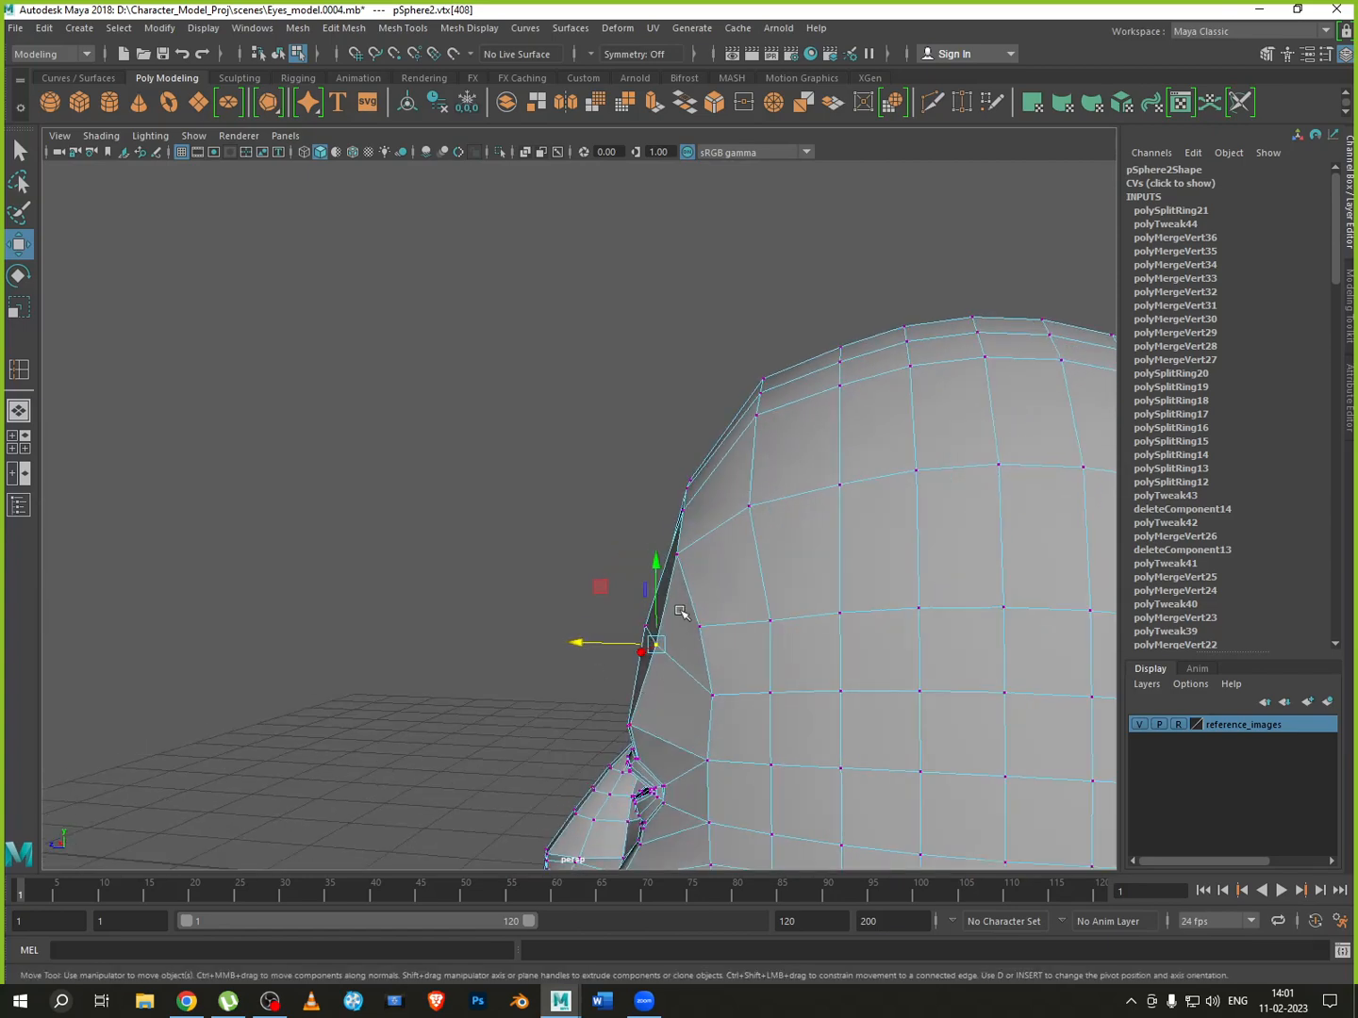
# Move the upper forehead row's outermost vertex backward and adjust the depth of the temple seam vertex below it
pyautogui.click(679, 559)
pyautogui.moveTo(624, 558); pyautogui.dragTo(641, 562)
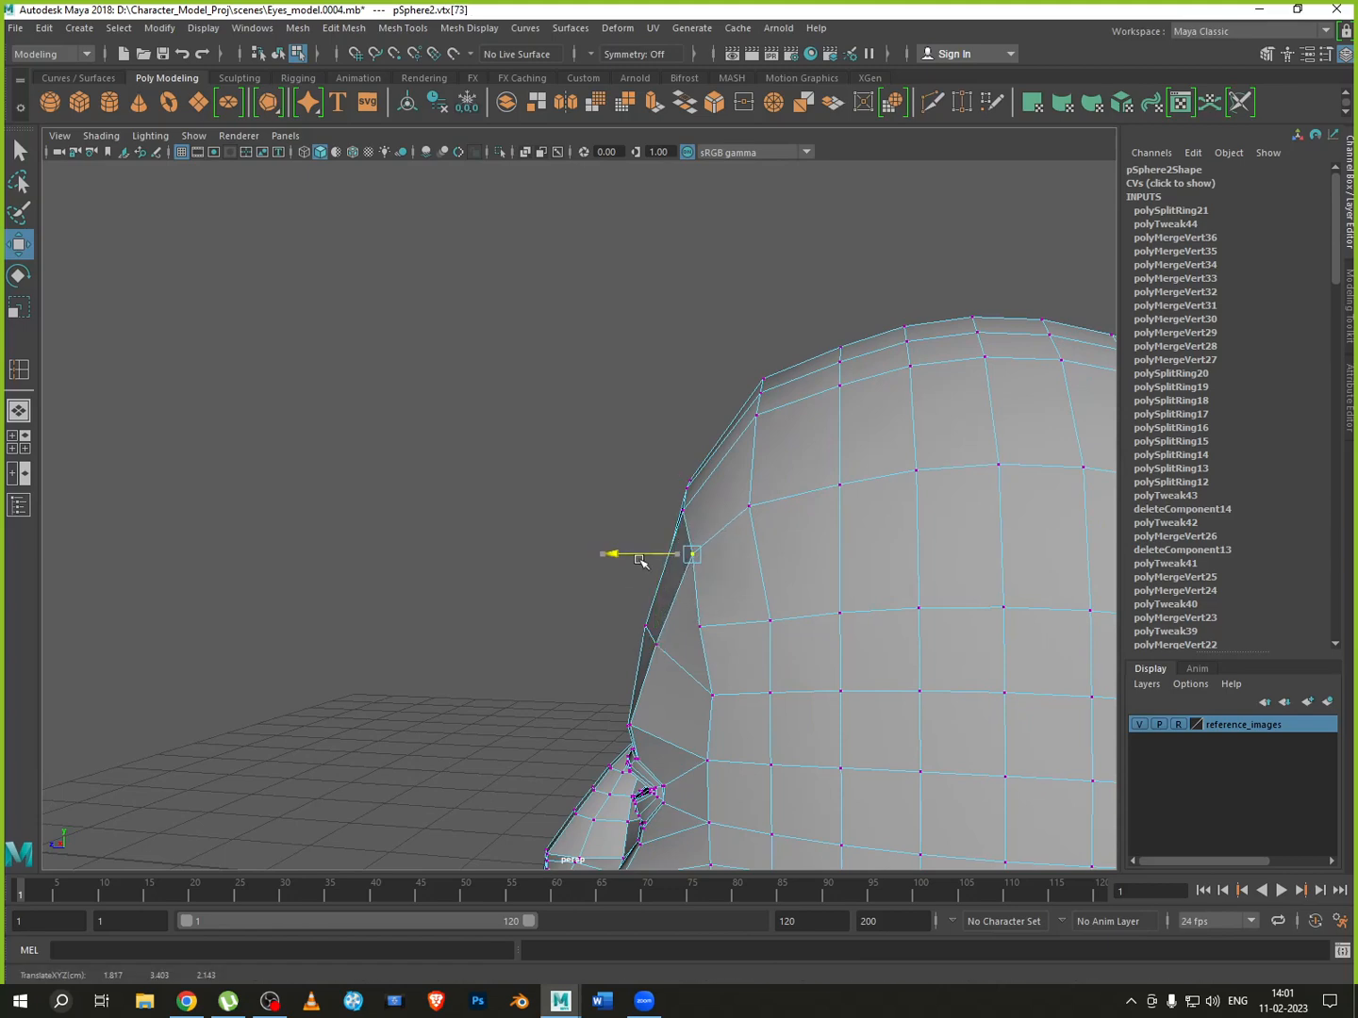
pyautogui.click(700, 628)
pyautogui.moveTo(655, 622); pyautogui.dragTo(913, 830)
# Adjust the sideways position of the upper forehead row's vertex just inside its outermost corner
pyautogui.scroll(5, 792, 585)
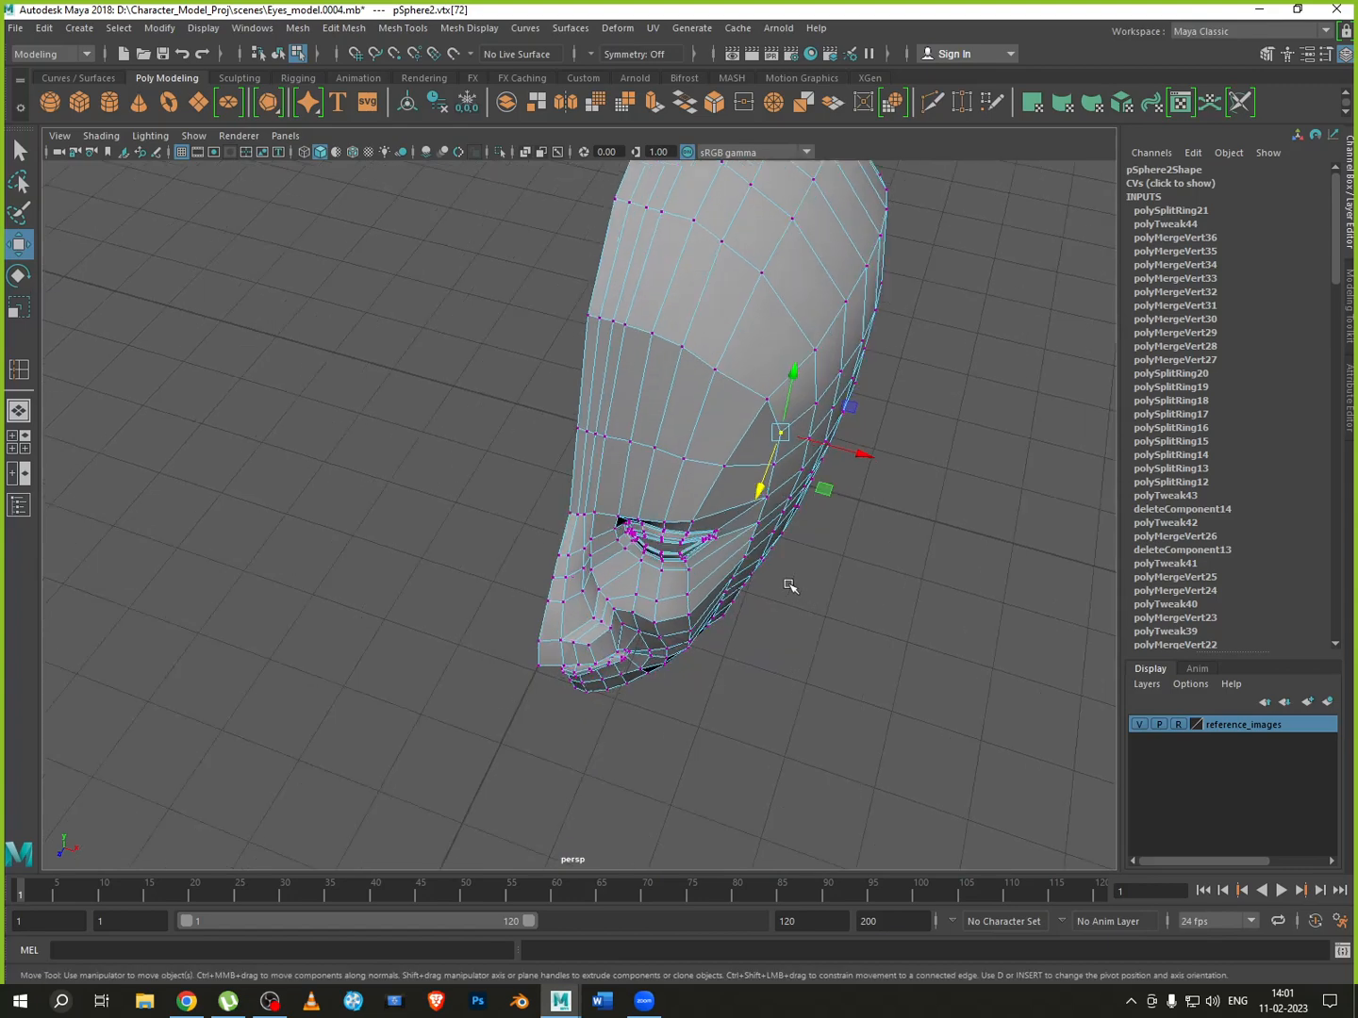
pyautogui.keyDown('alt'); pyautogui.moveTo(791, 585); pyautogui.dragTo(691, 754, button='middle'); pyautogui.keyUp('alt')
pyautogui.keyDown('alt'); pyautogui.moveTo(691, 755); pyautogui.dragTo(734, 632); pyautogui.keyUp('alt')
pyautogui.keyDown('alt'); pyautogui.moveTo(735, 660); pyautogui.dragTo(732, 529, button='middle'); pyautogui.keyUp('alt')
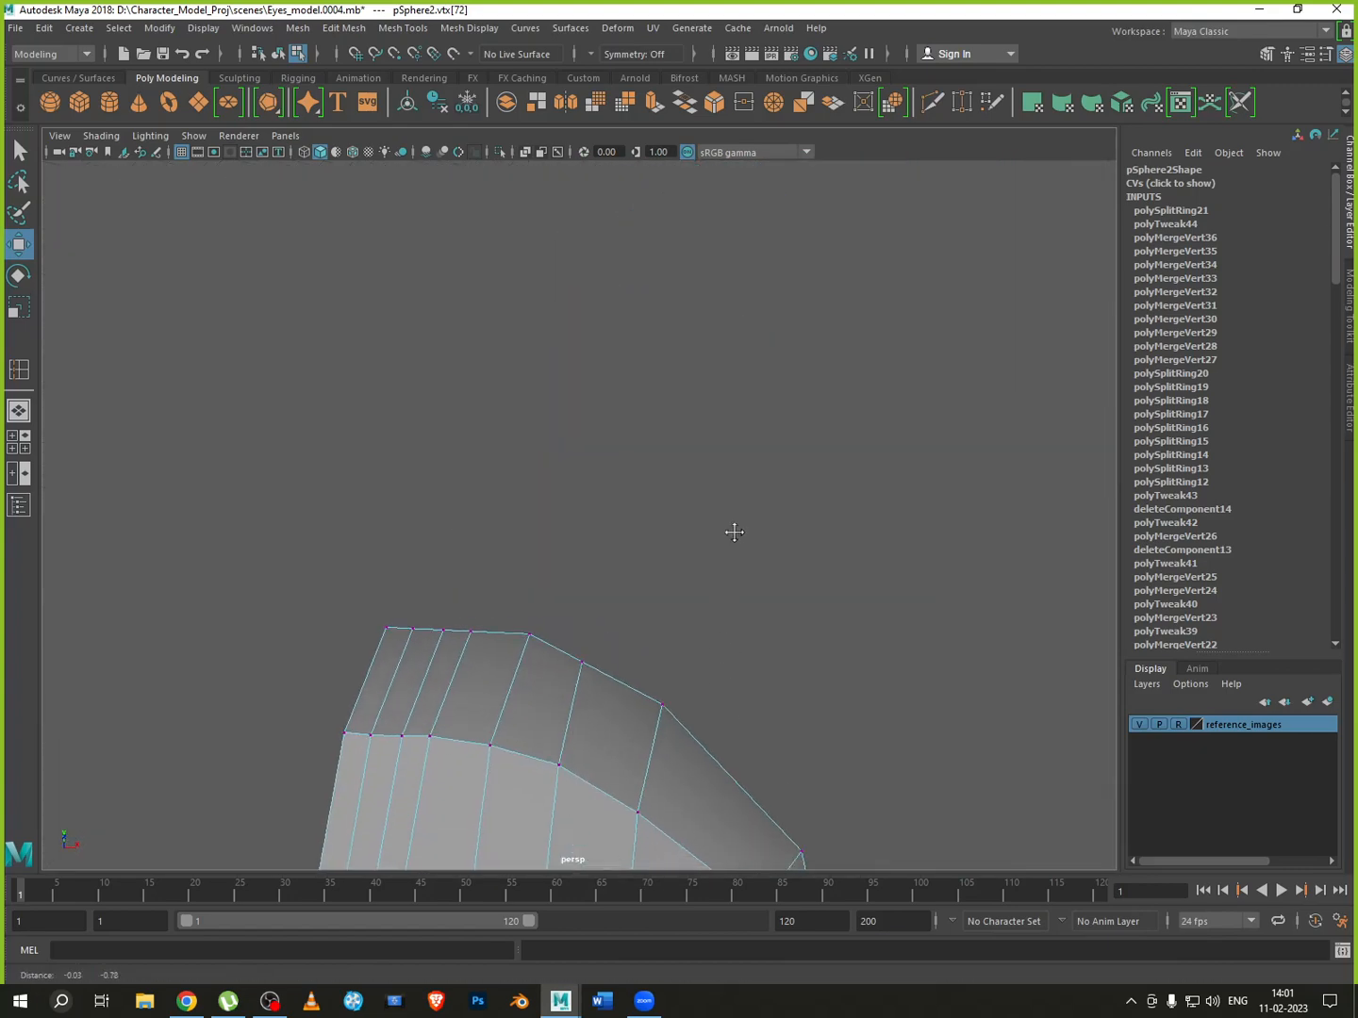
pyautogui.keyDown('alt'); pyautogui.moveTo(731, 531); pyautogui.dragTo(699, 768); pyautogui.keyUp('alt')
pyautogui.keyDown('alt'); pyautogui.moveTo(701, 769); pyautogui.dragTo(681, 573, button='middle'); pyautogui.keyUp('alt')
pyautogui.click(677, 538)
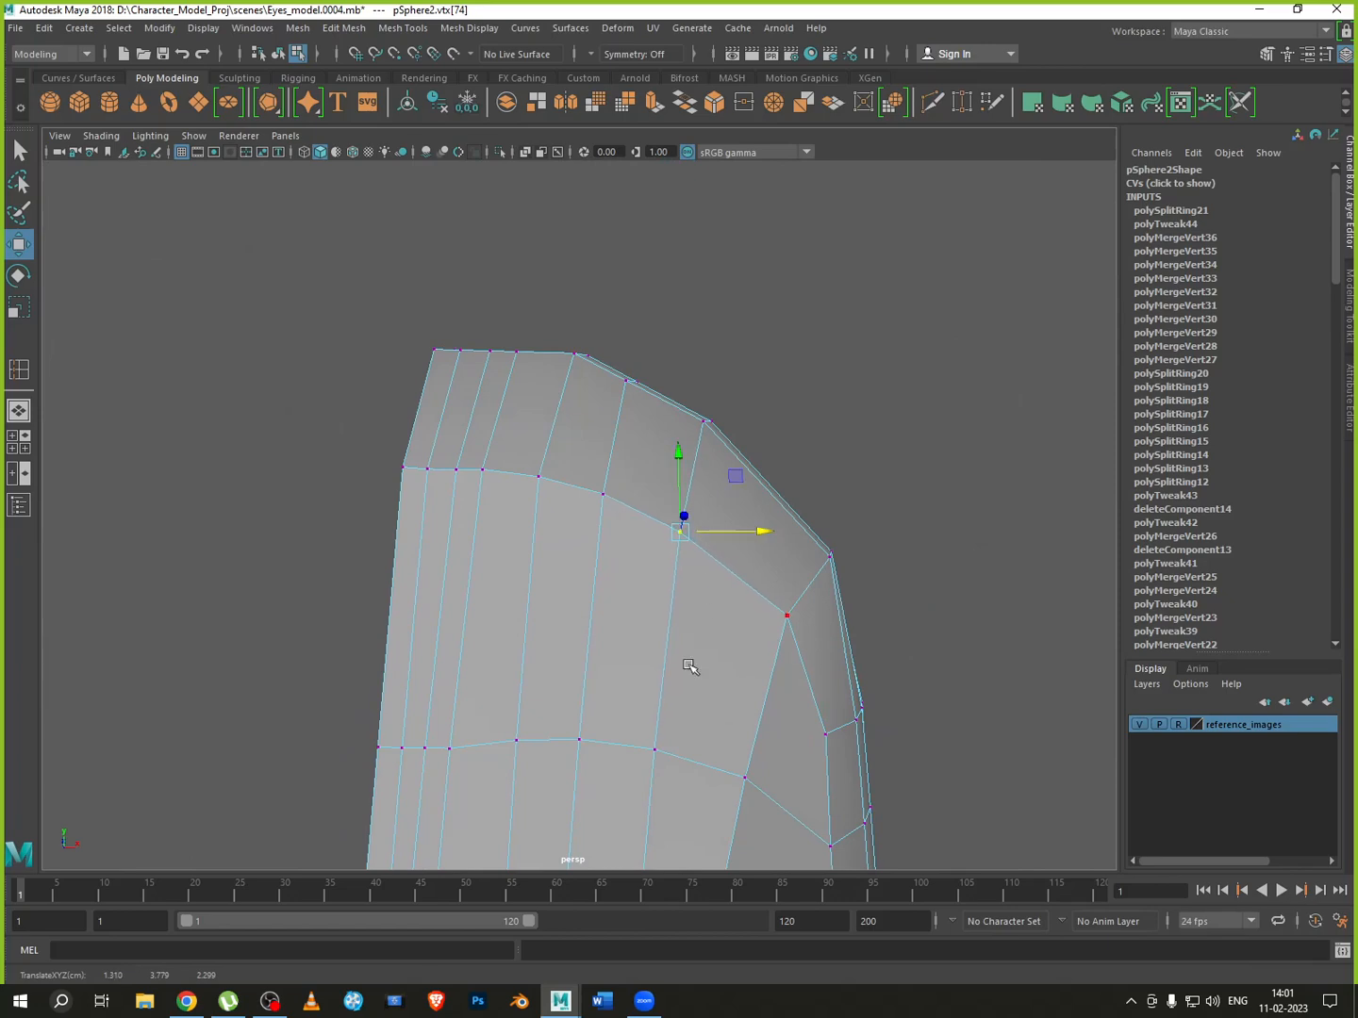
# Shift the mid-forehead row in depth without its outermost vertex, and move the vertex next to that one outward
pyautogui.keyDown('alt'); pyautogui.moveTo(689, 666); pyautogui.dragTo(723, 639); pyautogui.keyUp('alt')
pyautogui.keyDown('alt'); pyautogui.moveTo(723, 639); pyautogui.dragTo(655, 594); pyautogui.keyUp('alt')
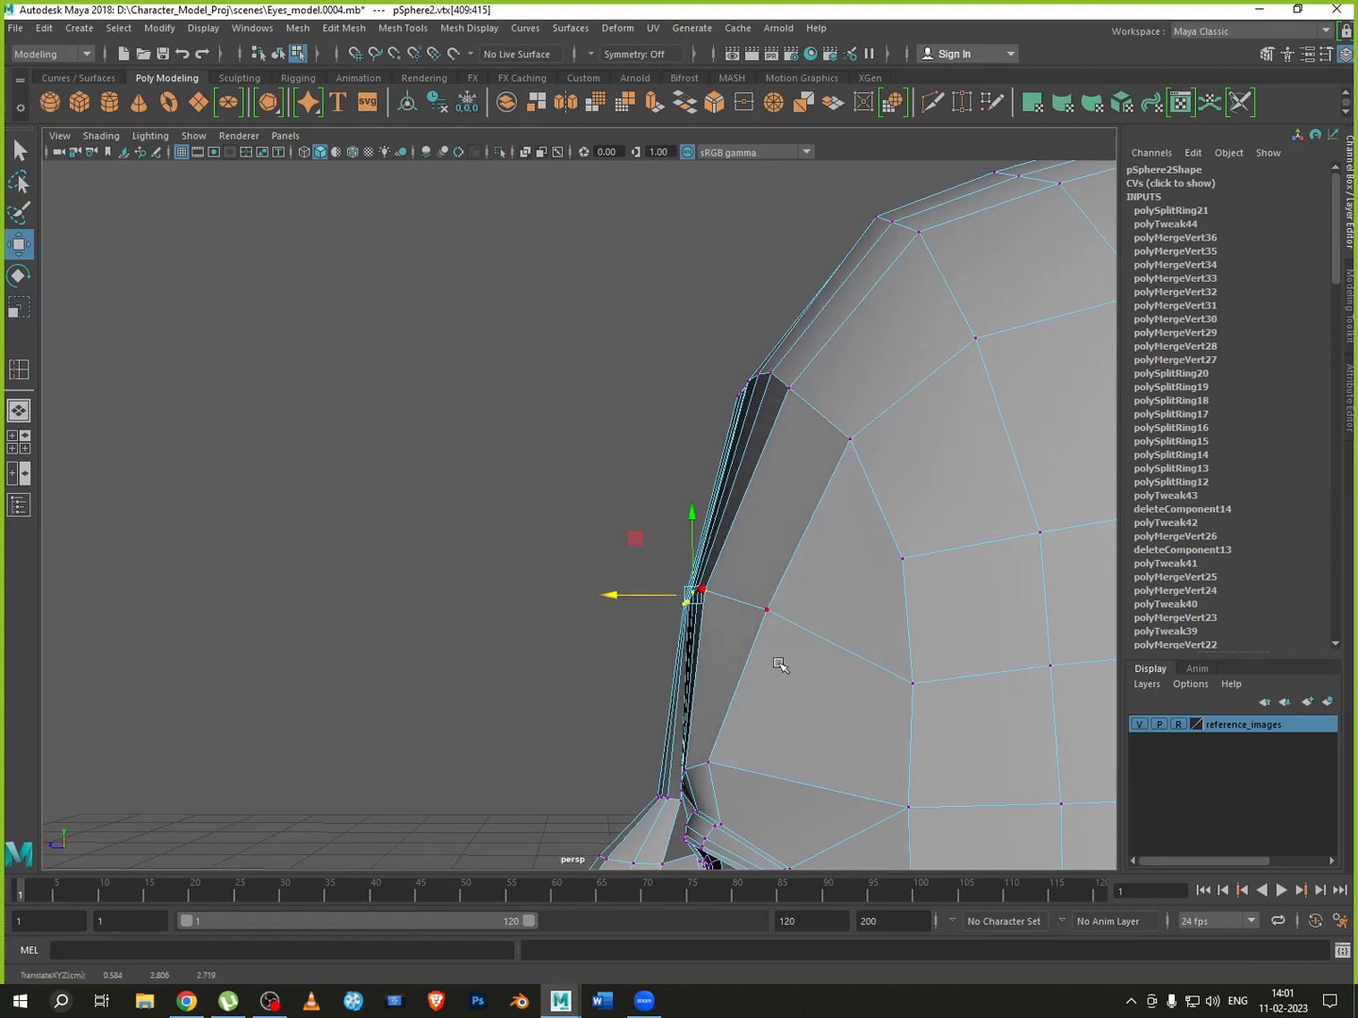
pyautogui.click(728, 613)
pyautogui.keyDown('alt'); pyautogui.moveTo(727, 666); pyautogui.dragTo(794, 694); pyautogui.keyUp('alt')
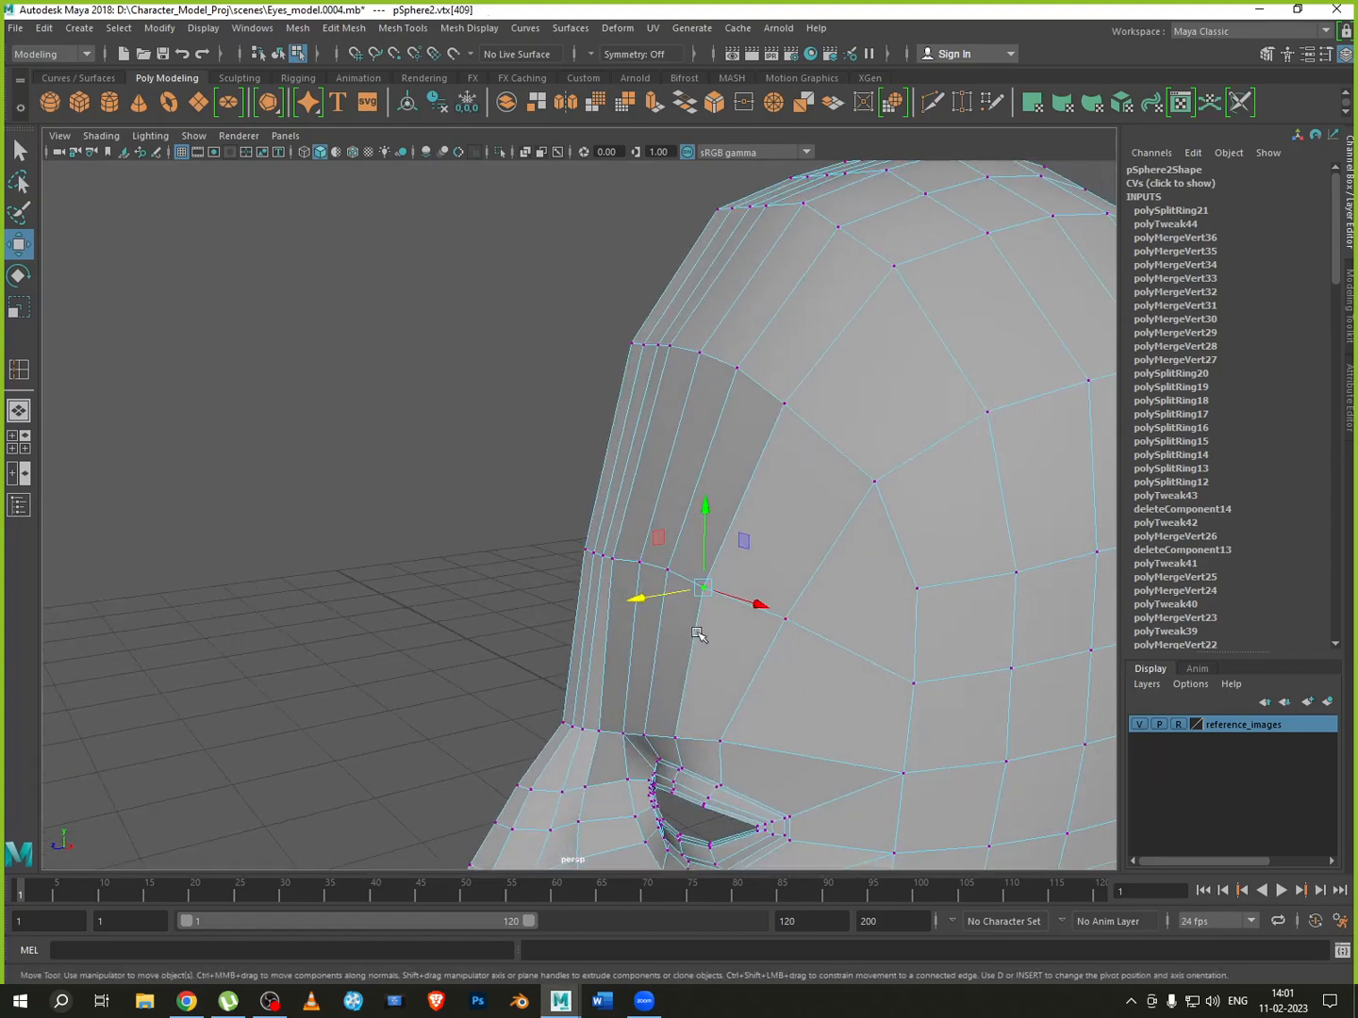
pyautogui.moveTo(751, 606); pyautogui.dragTo(763, 609)
# Move the upper forehead row's outermost vertex forward and adjust the position of the mid-forehead row's outermost vertex below it
pyautogui.keyDown('alt'); pyautogui.moveTo(785, 669); pyautogui.dragTo(659, 622); pyautogui.keyUp('alt')
pyautogui.keyDown('alt'); pyautogui.moveTo(685, 694); pyautogui.dragTo(715, 645); pyautogui.keyUp('alt')
pyautogui.click(842, 395)
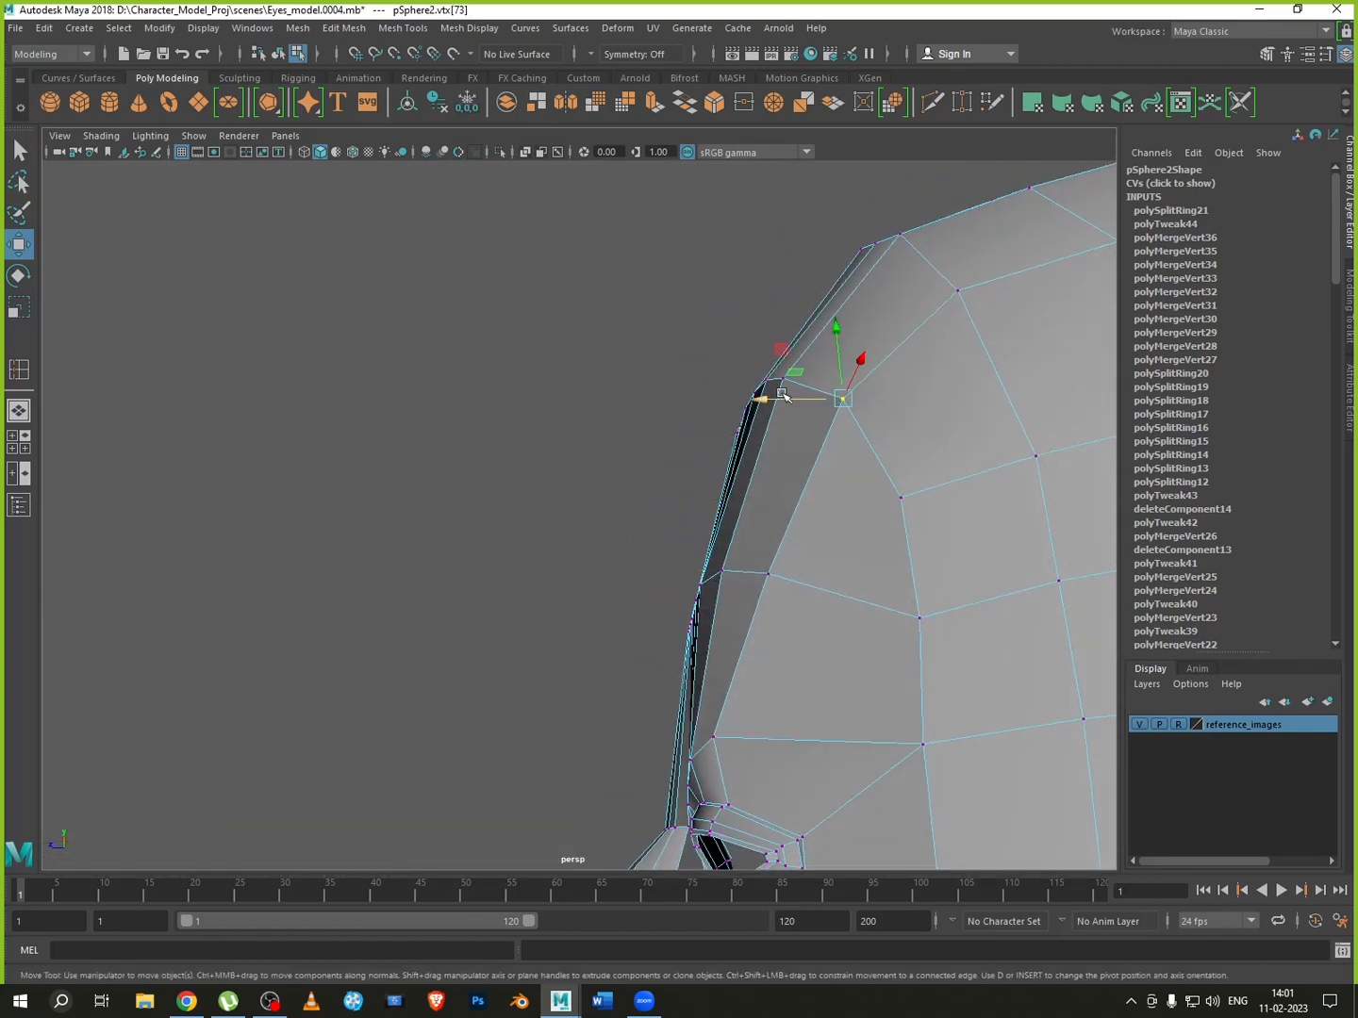
pyautogui.moveTo(760, 398); pyautogui.dragTo(743, 398)
pyautogui.click(768, 574)
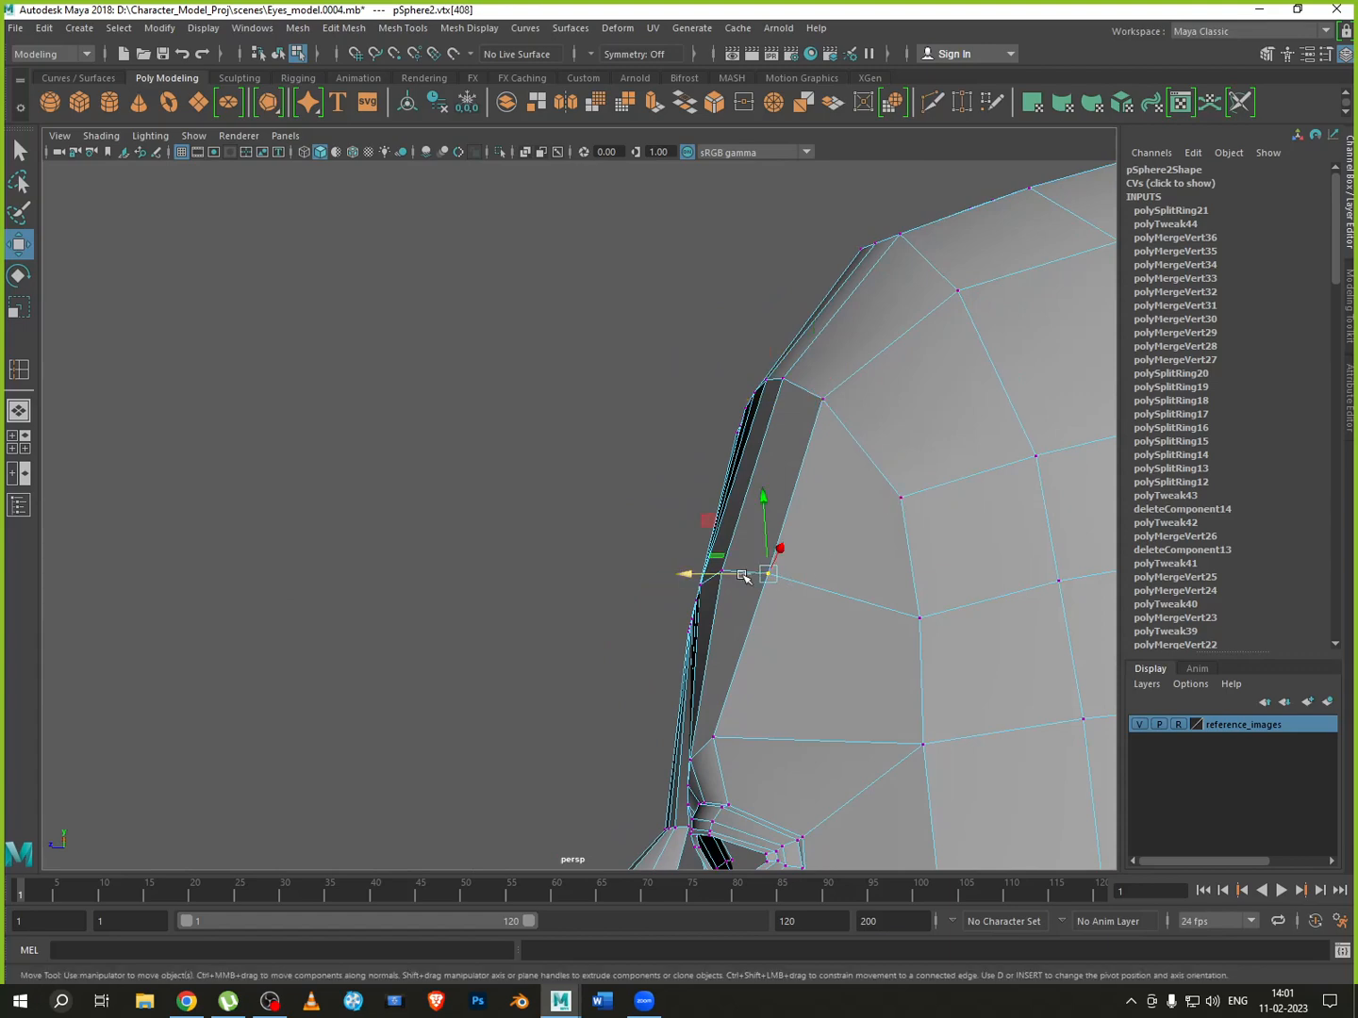
pyautogui.moveTo(769, 575); pyautogui.dragTo(922, 667)
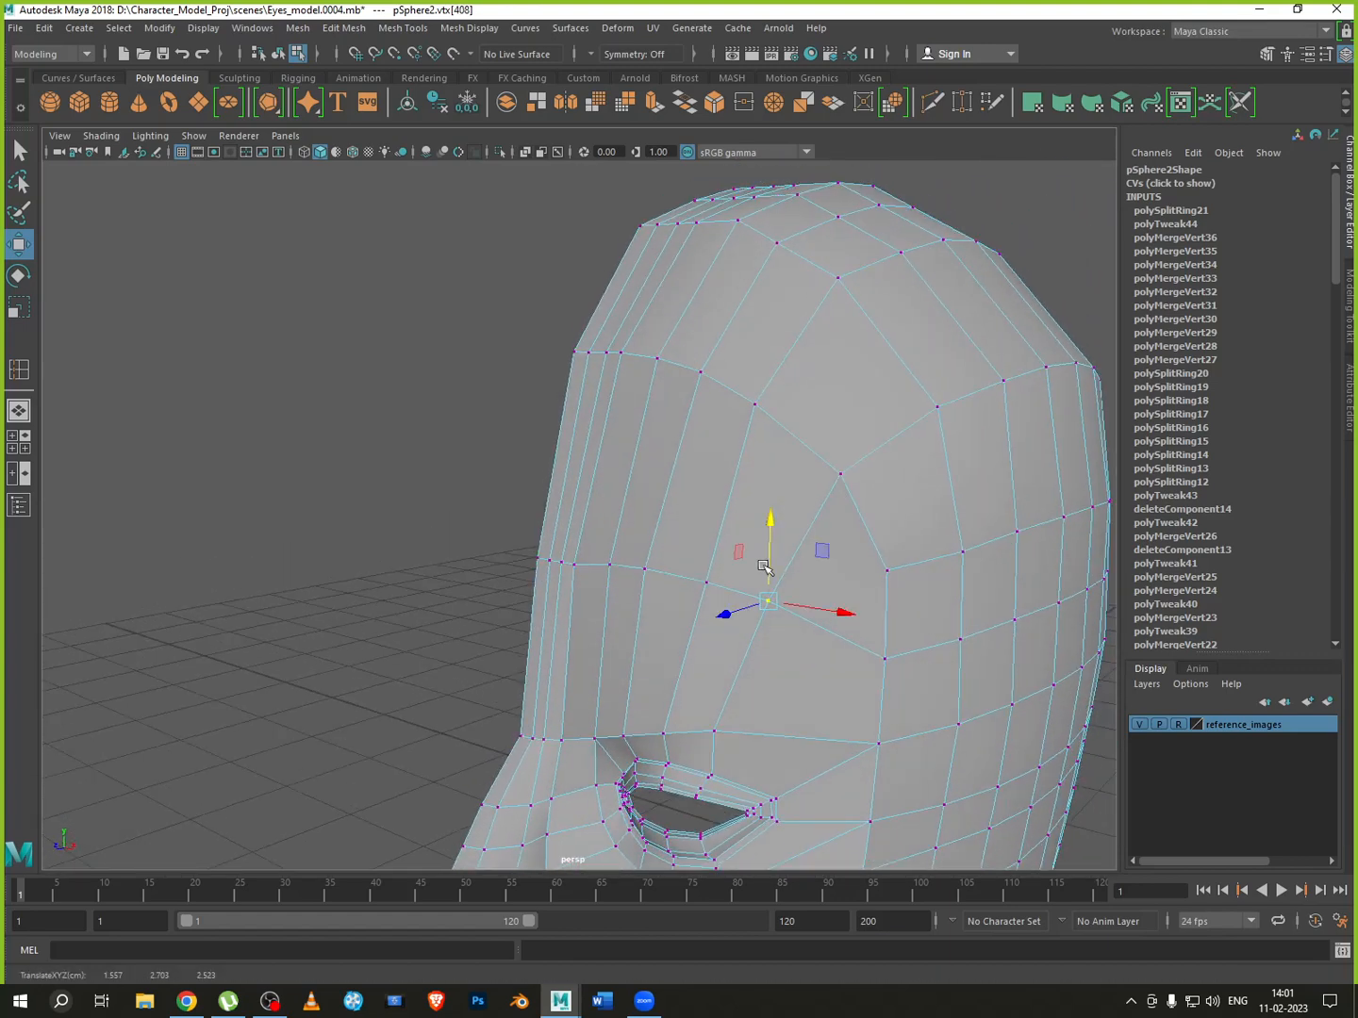
# Return to object mode, preview the head smoothed, and examine the forehead, eye and face profile from several angles
pyautogui.keyDown('alt'); pyautogui.moveTo(782, 691); pyautogui.dragTo(824, 694); pyautogui.keyUp('alt')
pyautogui.moveTo(783, 514); pyautogui.dragTo(870, 485, button='right')
pyautogui.press('3')
pyautogui.click(973, 675)
pyautogui.keyDown('alt'); pyautogui.moveTo(969, 689); pyautogui.dragTo(836, 709); pyautogui.keyUp('alt')
pyautogui.keyDown('alt'); pyautogui.moveTo(835, 709); pyautogui.dragTo(793, 676, button='middle'); pyautogui.keyUp('alt')
pyautogui.keyDown('alt'); pyautogui.moveTo(794, 677); pyautogui.dragTo(504, 539); pyautogui.keyUp('alt')
pyautogui.click(511, 539)
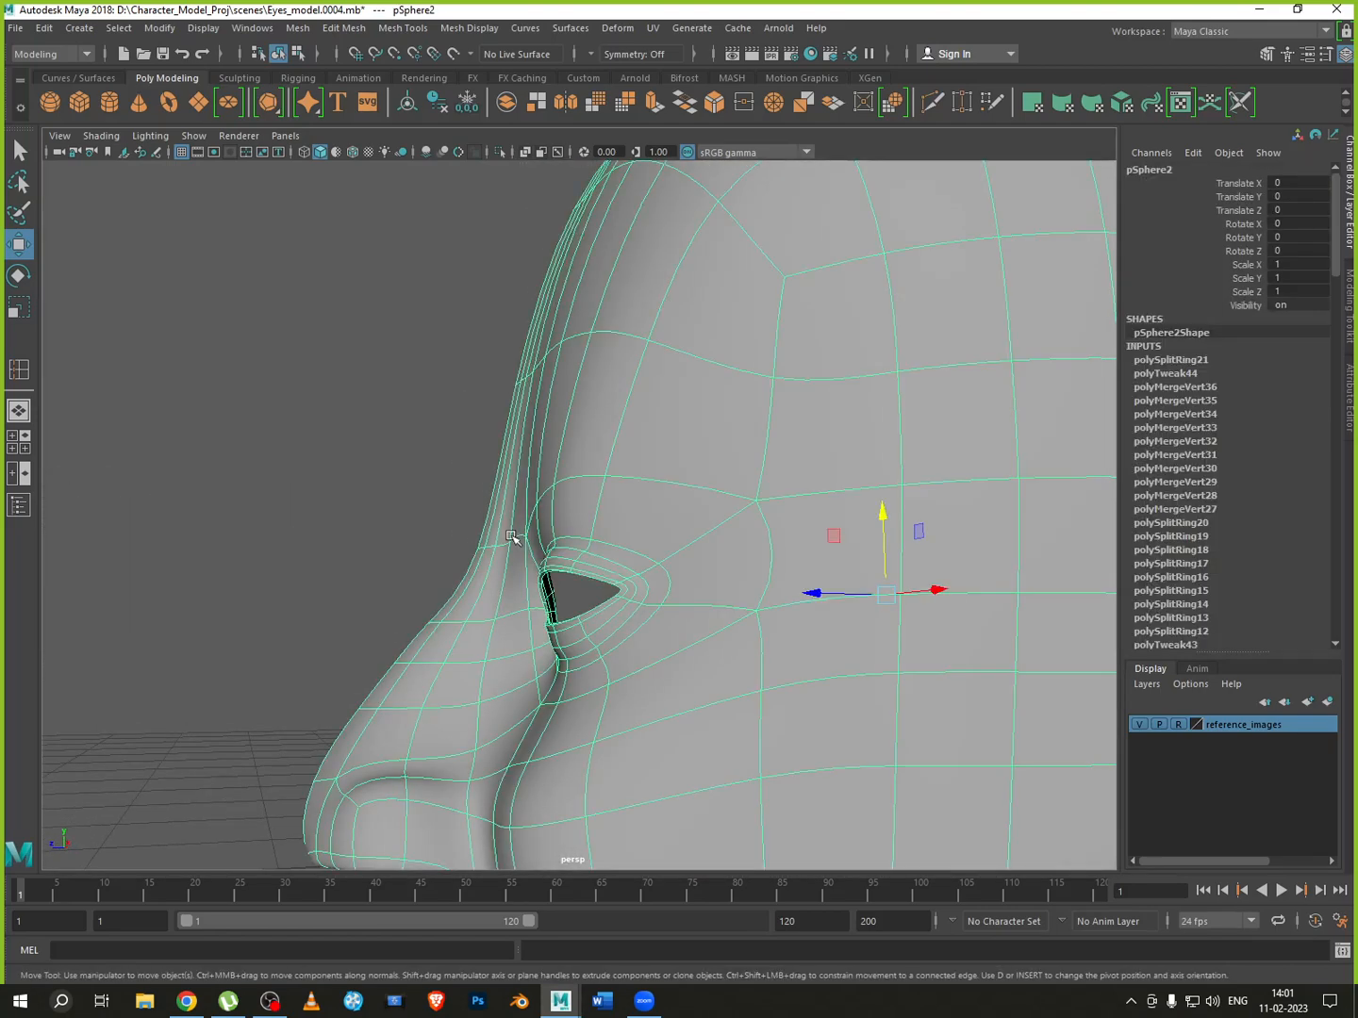
pyautogui.scroll(-3, 526, 542)
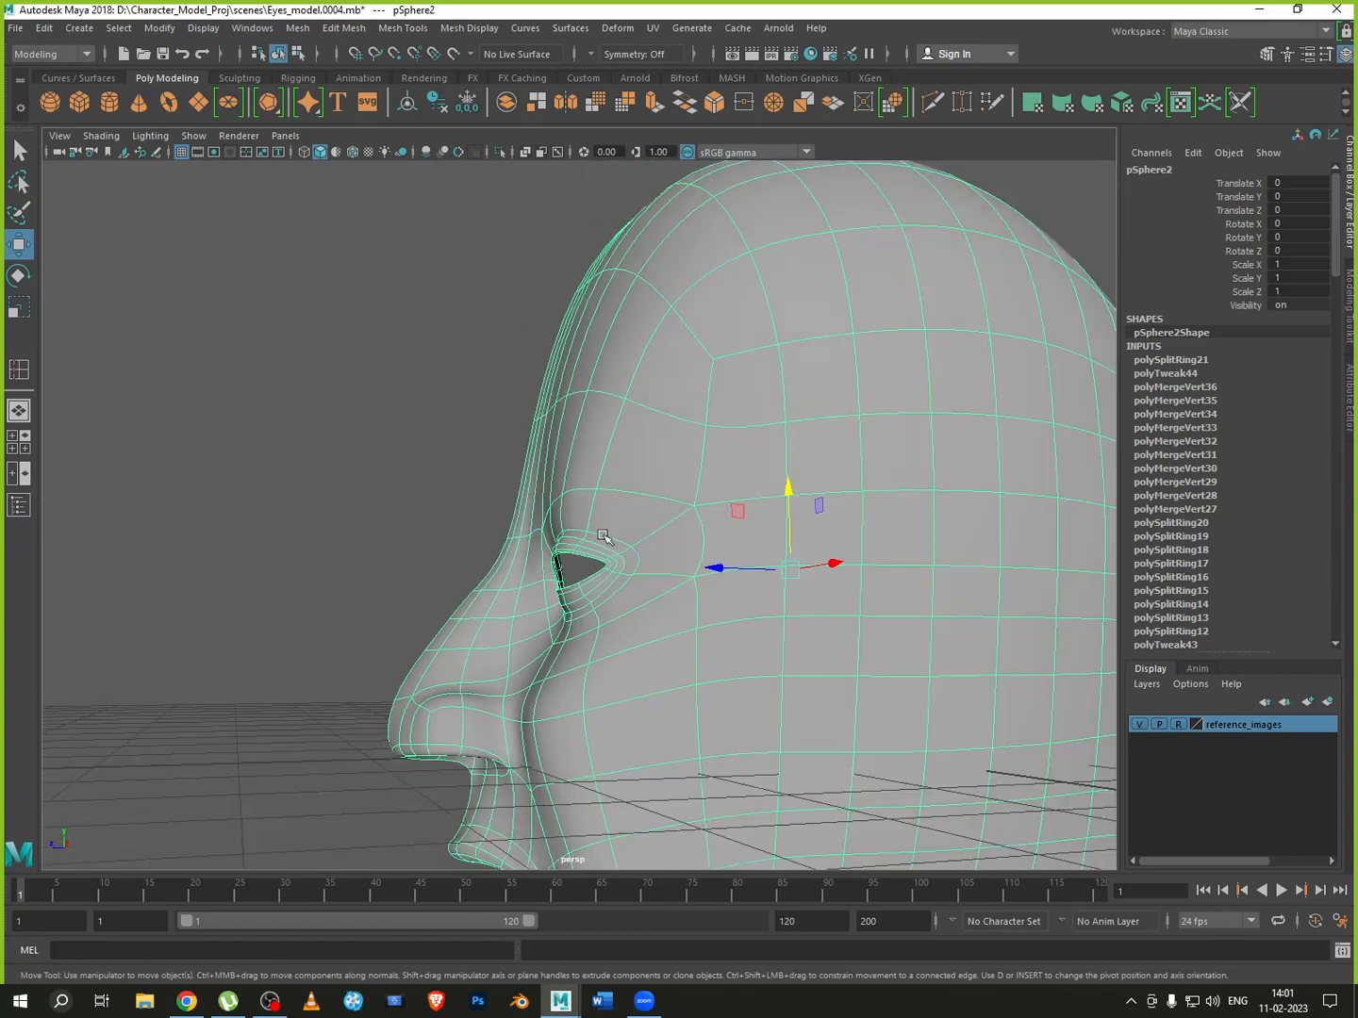
pyautogui.click(418, 486)
pyautogui.keyDown('alt'); pyautogui.moveTo(406, 533); pyautogui.dragTo(655, 597); pyautogui.keyUp('alt')
pyautogui.click(716, 484)
pyautogui.scroll(6, 675, 599)
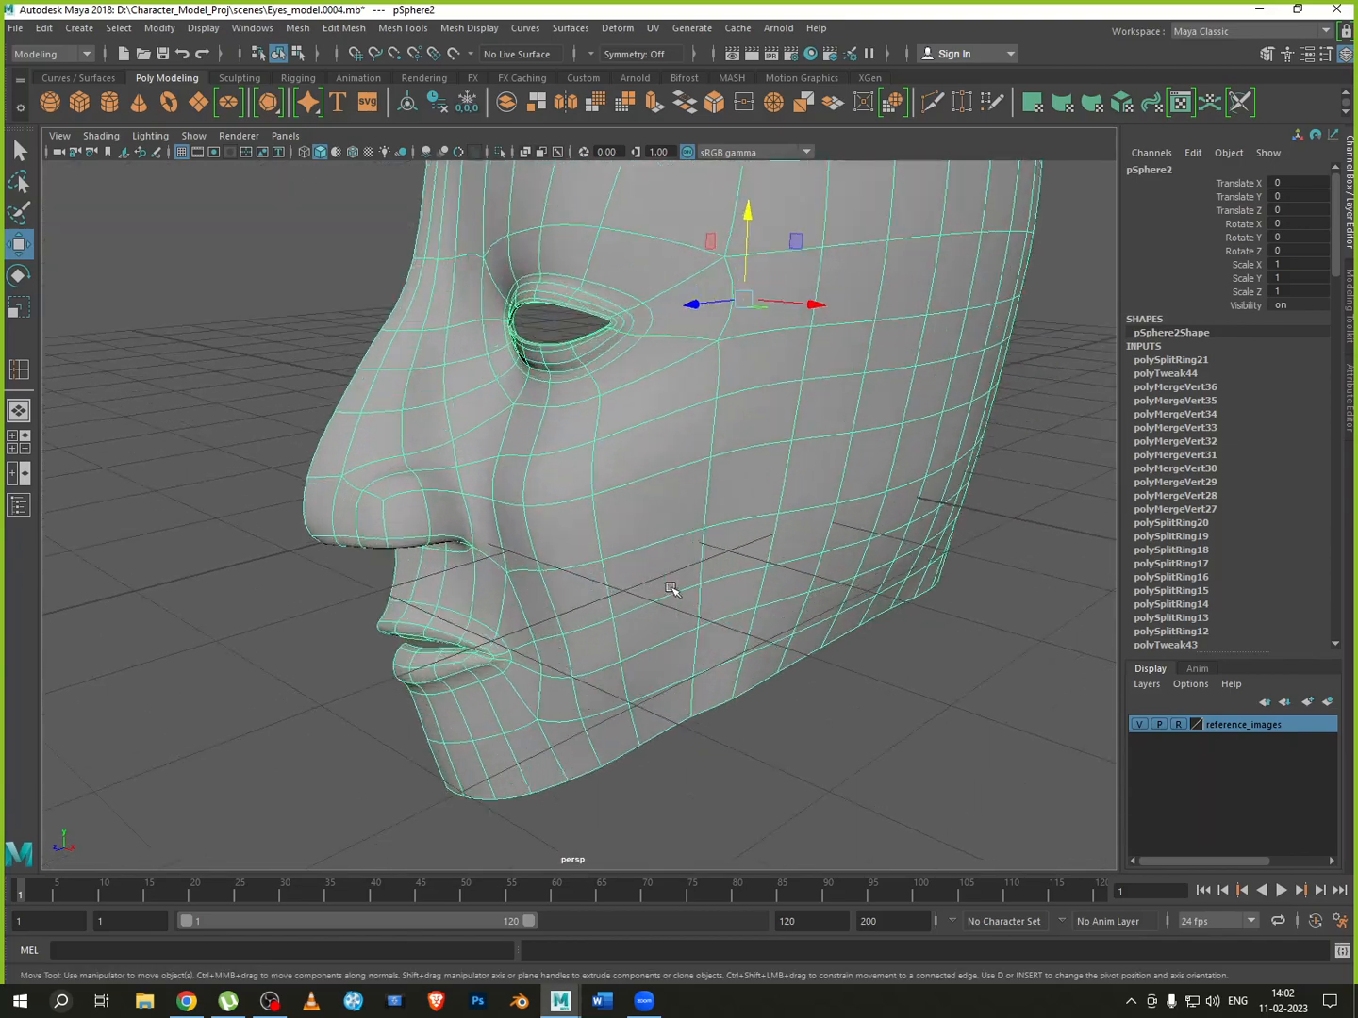
# Select the vertical column of lower cheek vertices above the jawline and move it outward to fill out the cheek
pyautogui.moveTo(712, 513); pyautogui.dragTo(651, 548, button='right')
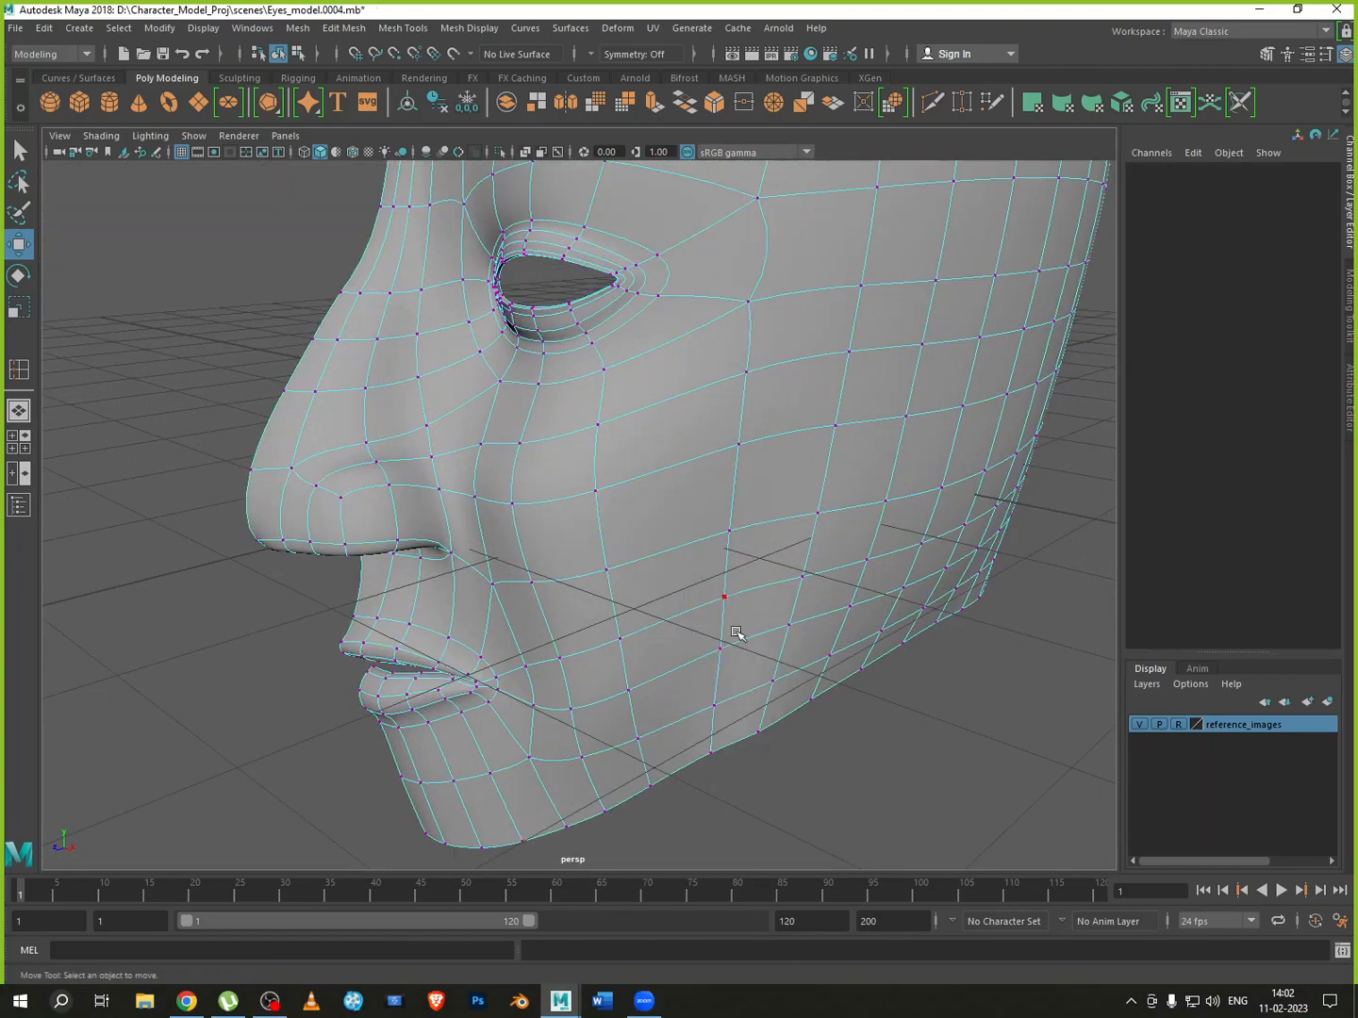
pyautogui.keyDown('alt'); pyautogui.moveTo(731, 630); pyautogui.dragTo(760, 621); pyautogui.keyUp('alt')
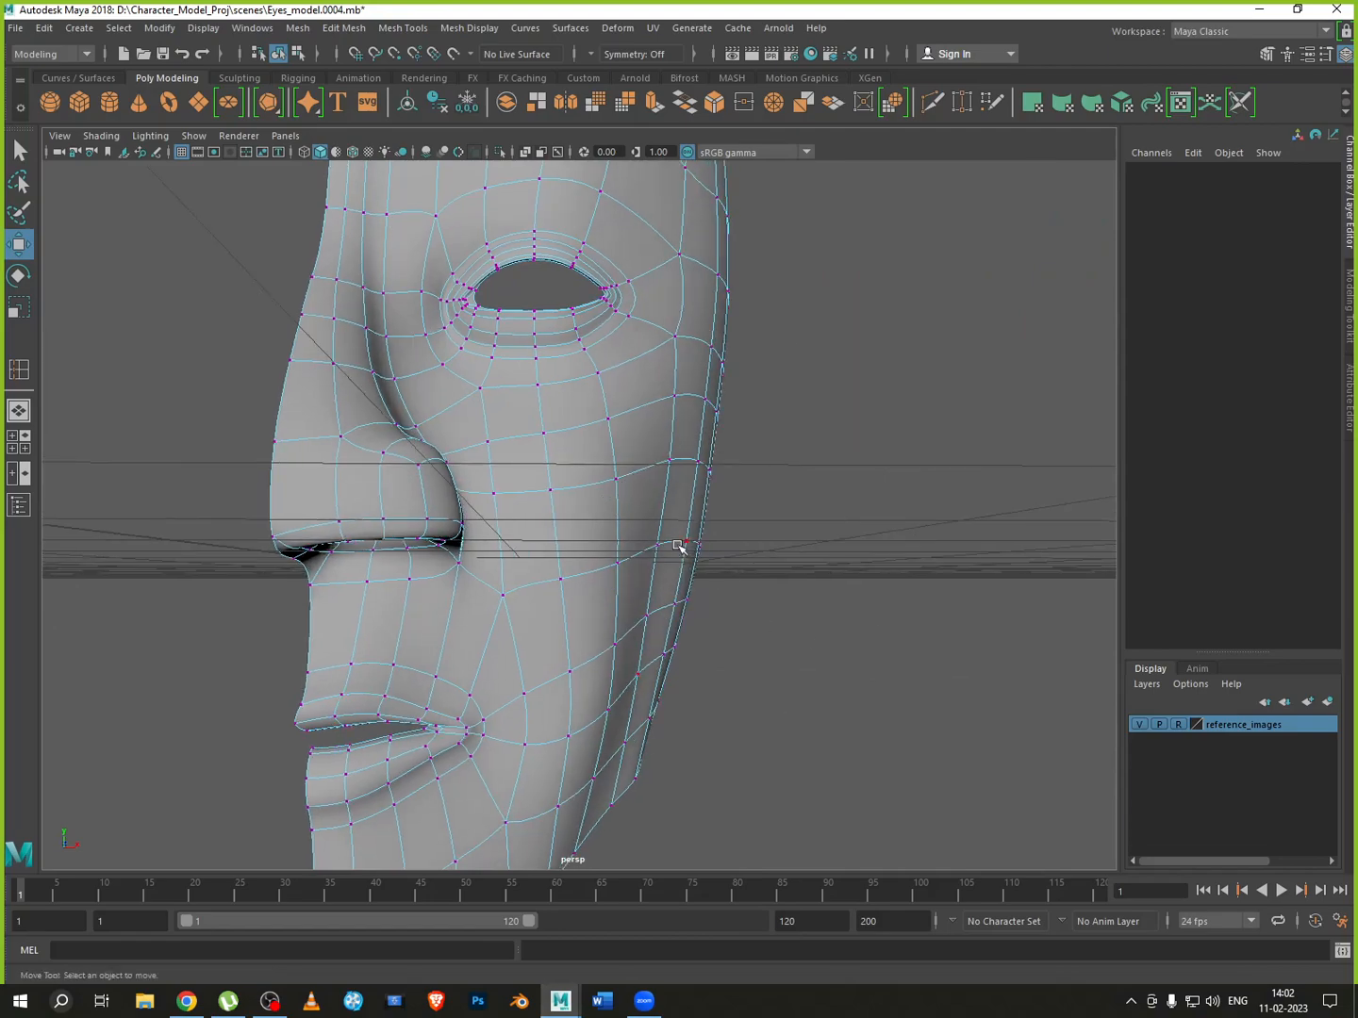
pyautogui.moveTo(640, 714)
pyautogui.keyDown('alt'); pyautogui.mouseDown()
pyautogui.moveTo(657, 715)
pyautogui.moveTo(623, 700)
pyautogui.mouseUp(); pyautogui.keyUp('alt')
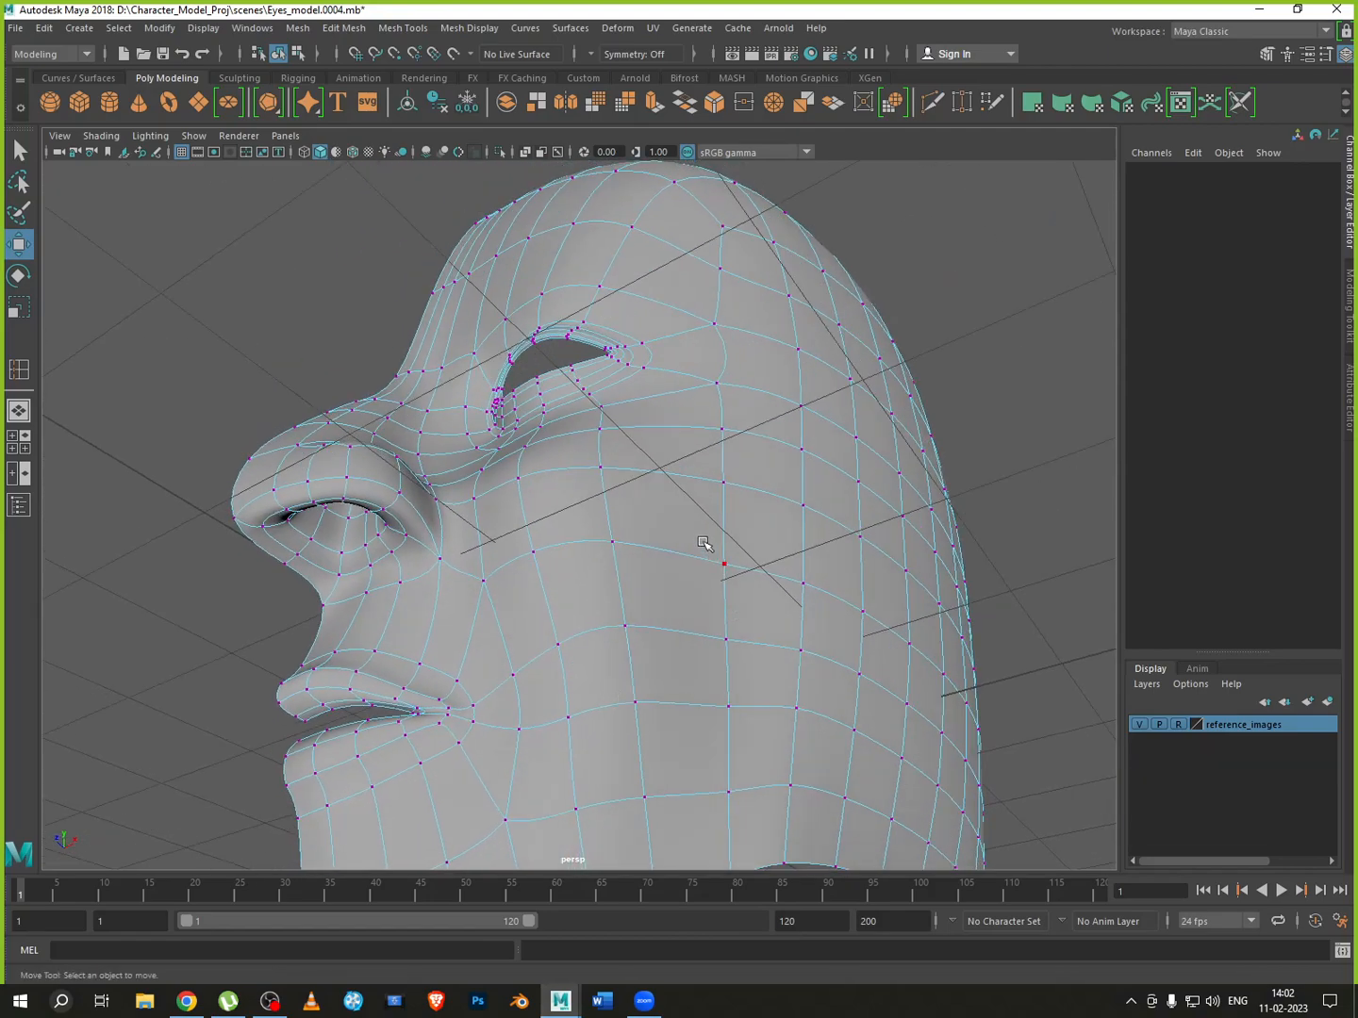
pyautogui.moveTo(736, 836); pyautogui.dragTo(684, 638)
pyautogui.moveTo(666, 629); pyautogui.dragTo(664, 634, button='middle')
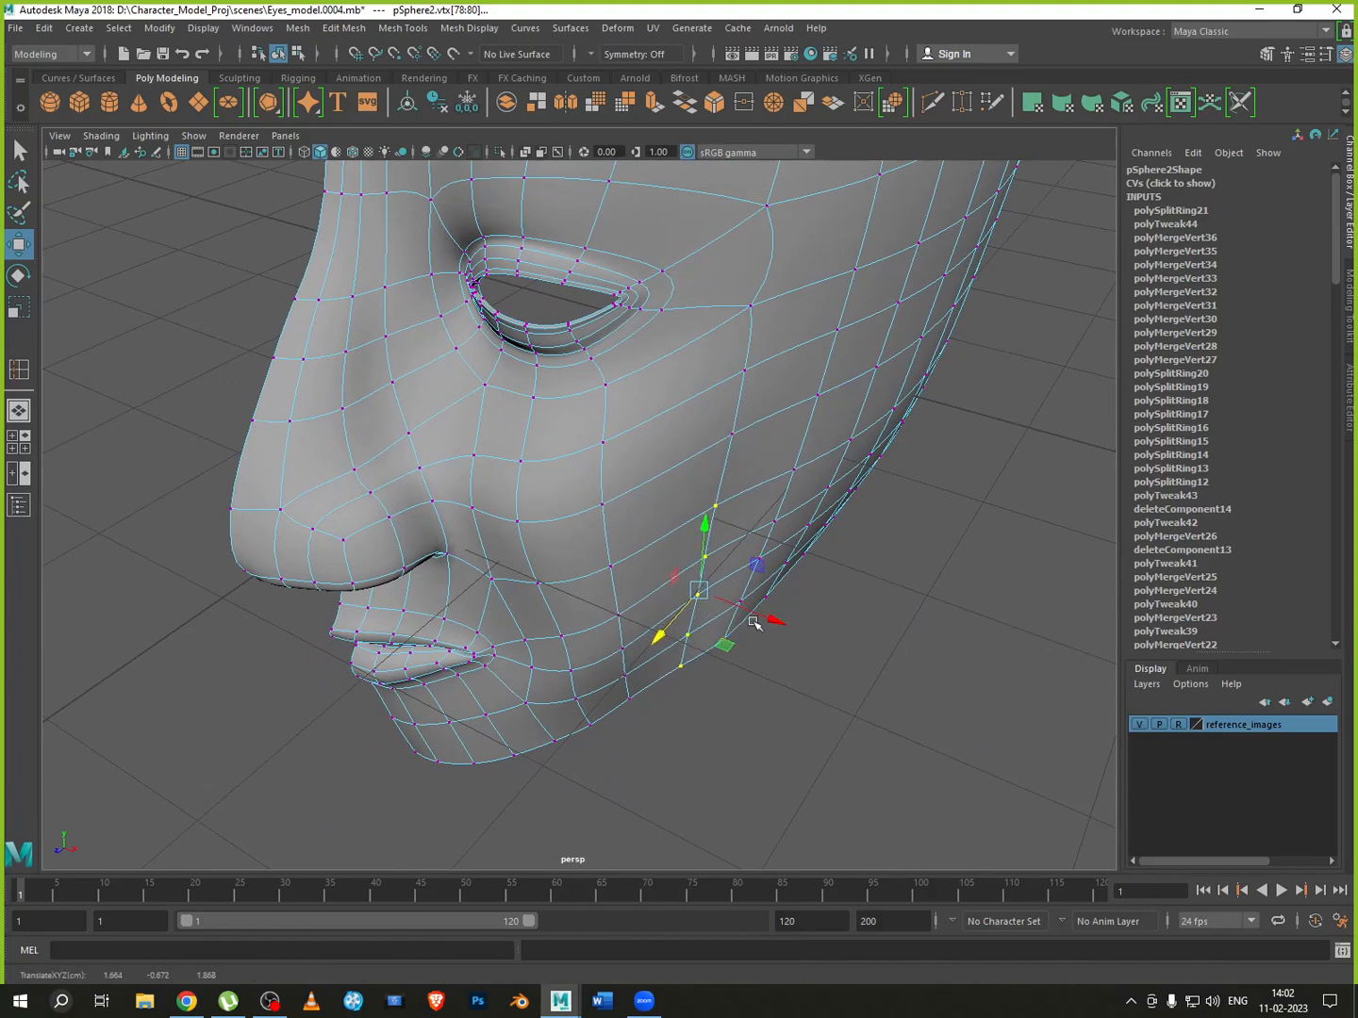
pyautogui.moveTo(775, 621); pyautogui.dragTo(842, 634)
pyautogui.moveTo(718, 636); pyautogui.dragTo(764, 562)
# Return to object mode and show the side view at full size with the head over the reference drawing
pyautogui.moveTo(764, 562); pyautogui.dragTo(854, 485, button='right')
pyautogui.press('space')
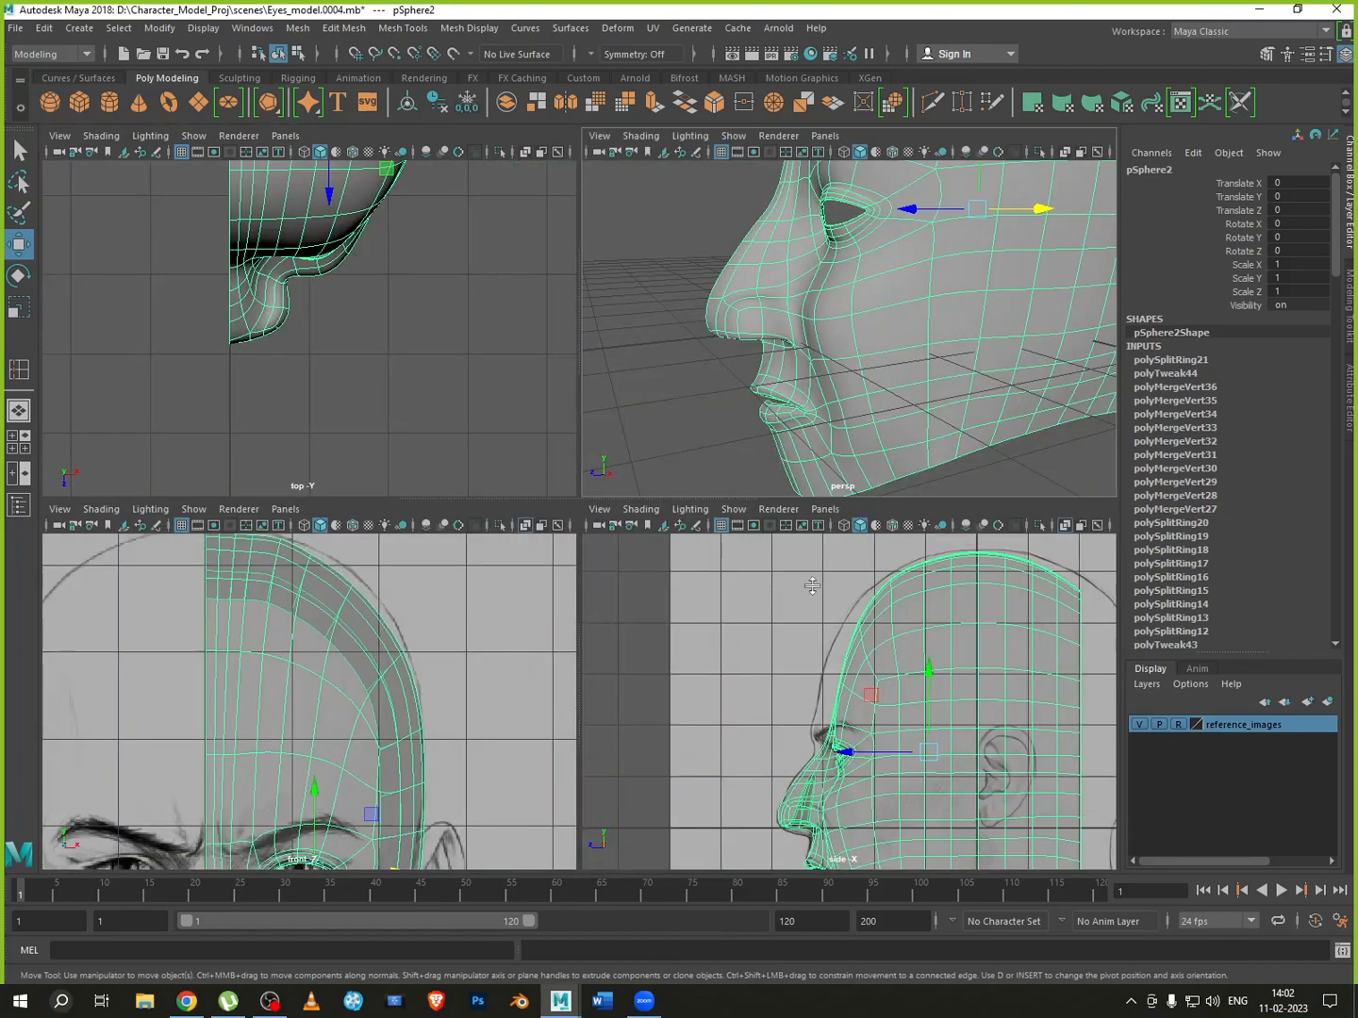
pyautogui.click(687, 389)
pyautogui.keyDown('alt'); pyautogui.moveTo(694, 421); pyautogui.dragTo(688, 470); pyautogui.keyUp('alt')
pyautogui.click(878, 651)
pyautogui.press('space')
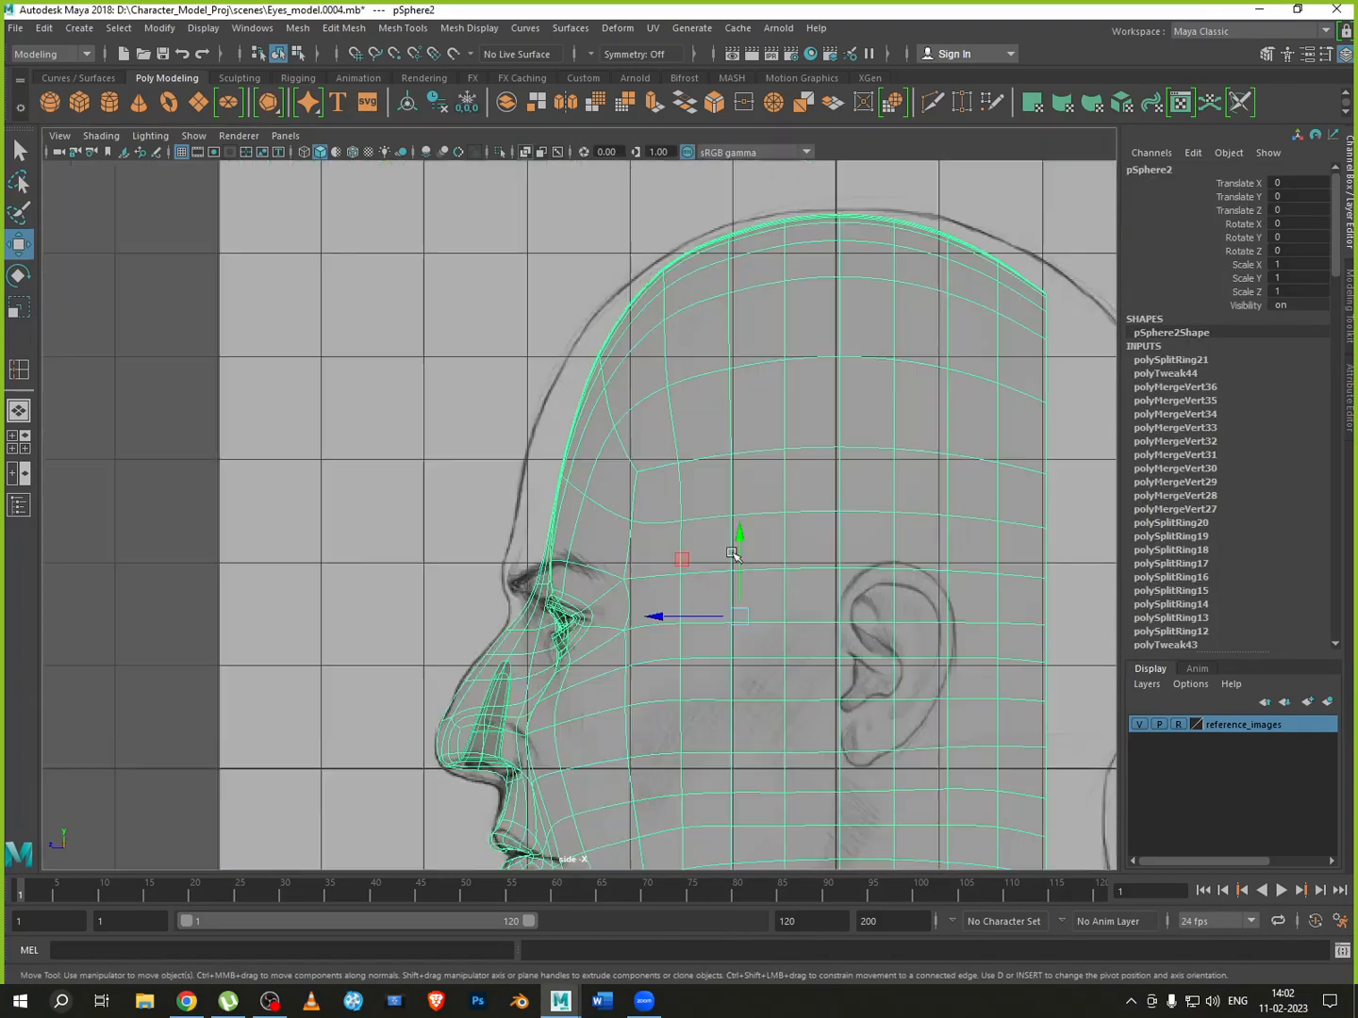
# Focus on the crown in the side view and display the head unsmoothed with its vertices available for editing
pyautogui.scroll(8, 794, 527)
pyautogui.keyDown('alt'); pyautogui.moveTo(841, 506); pyautogui.dragTo(438, 604, button='middle'); pyautogui.keyUp('alt')
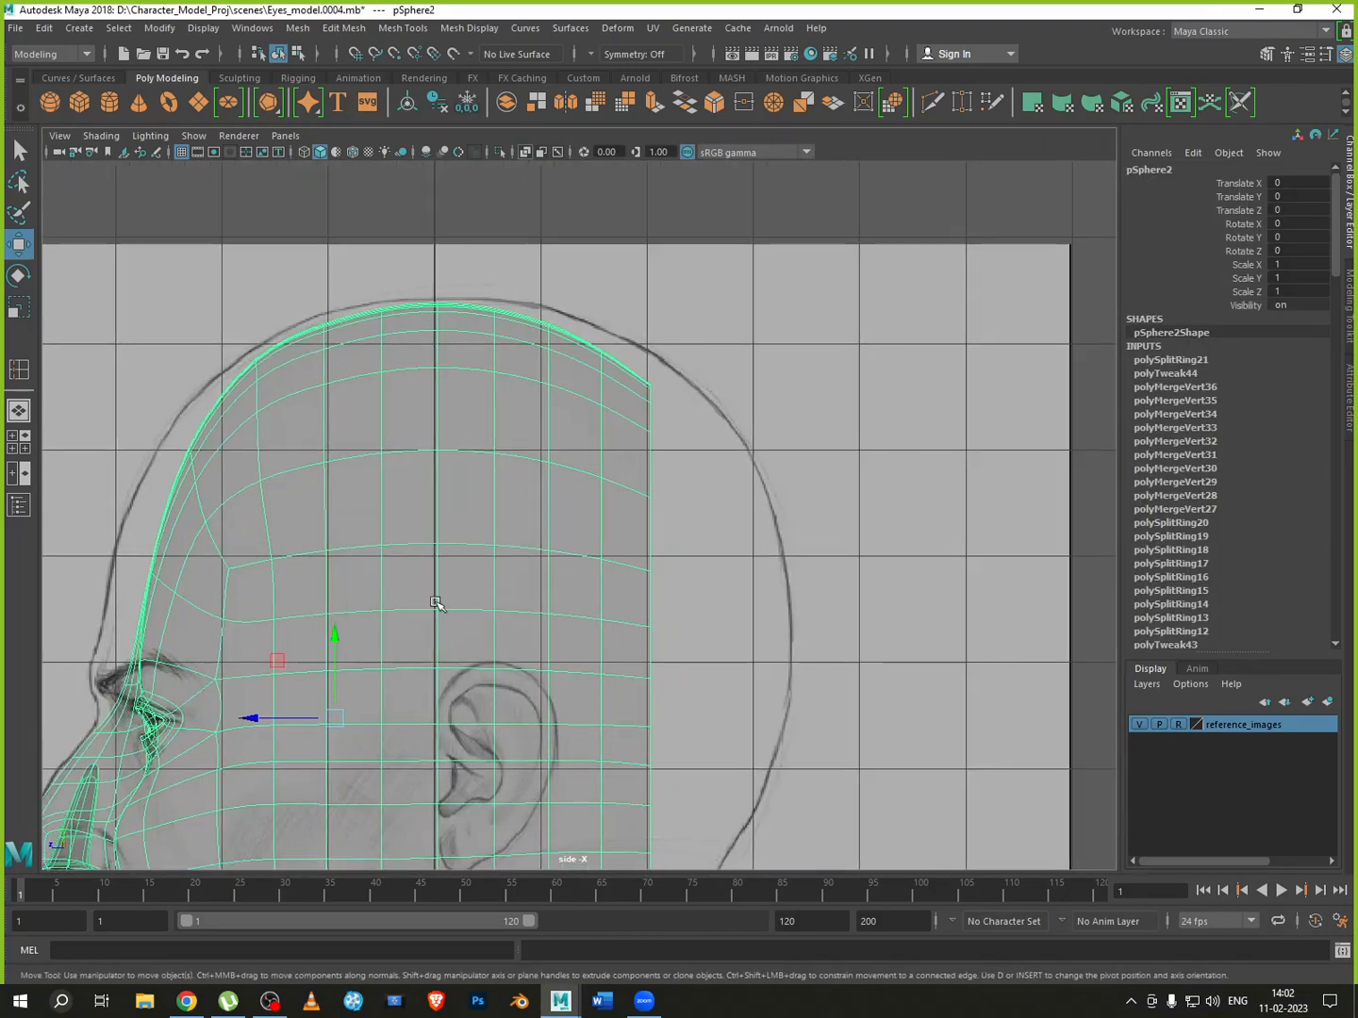
pyautogui.scroll(4, 604, 424)
pyautogui.keyDown('alt'); pyautogui.moveTo(609, 419); pyautogui.dragTo(698, 445, button='middle'); pyautogui.keyUp('alt')
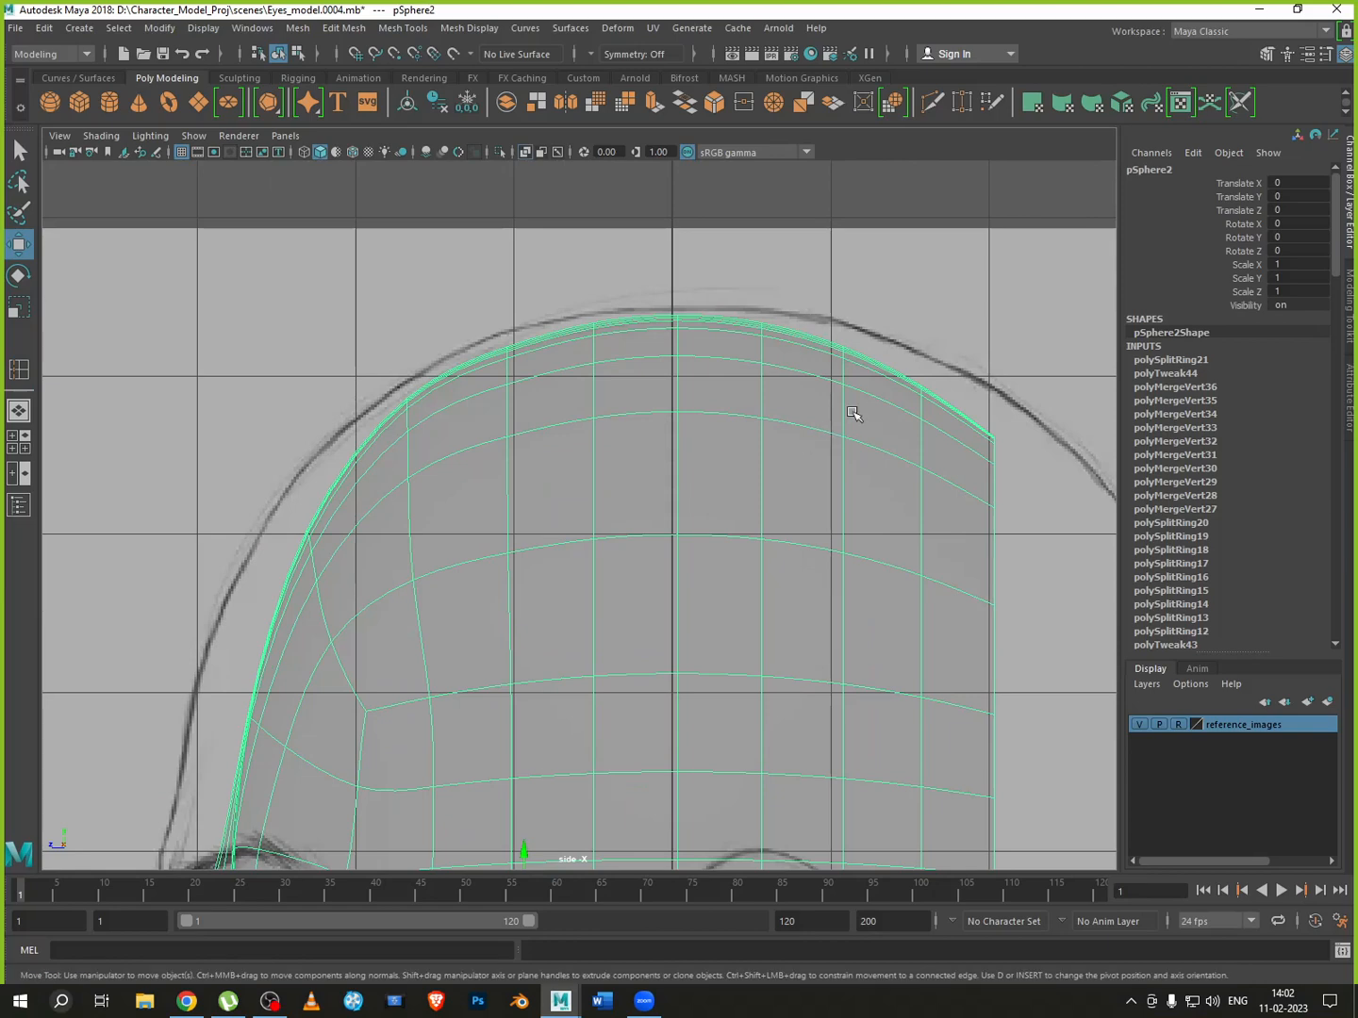
pyautogui.moveTo(853, 412); pyautogui.dragTo(790, 413, button='right')
pyautogui.press('1')
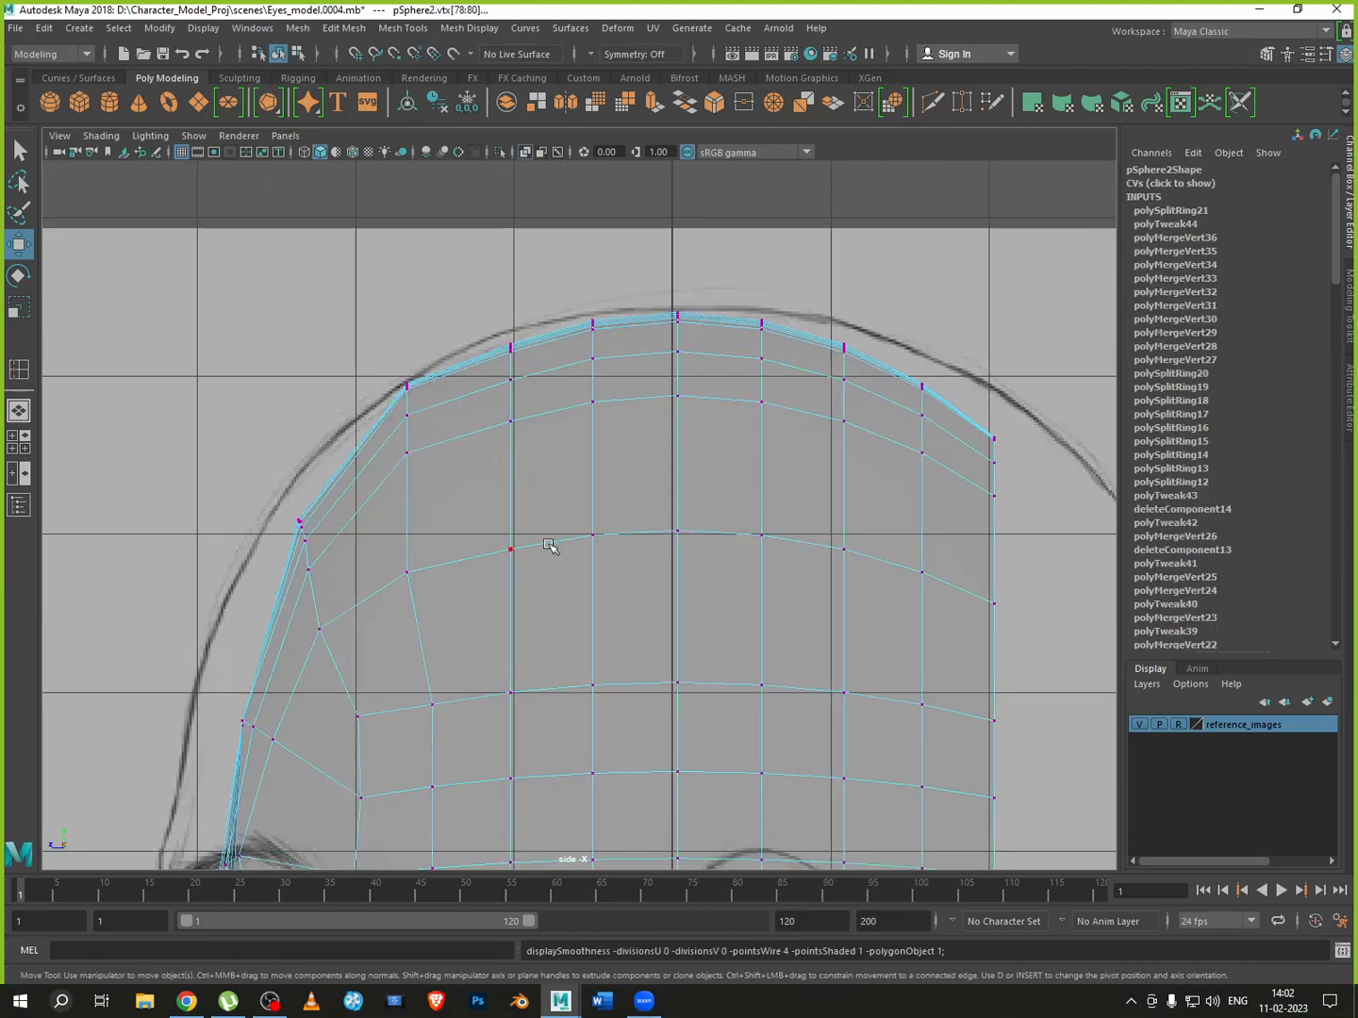
# Select the front crown vertices in the side view and lower the column at the upper forehead slightly to the drawn outline
pyautogui.moveTo(250, 495); pyautogui.dragTo(335, 570)
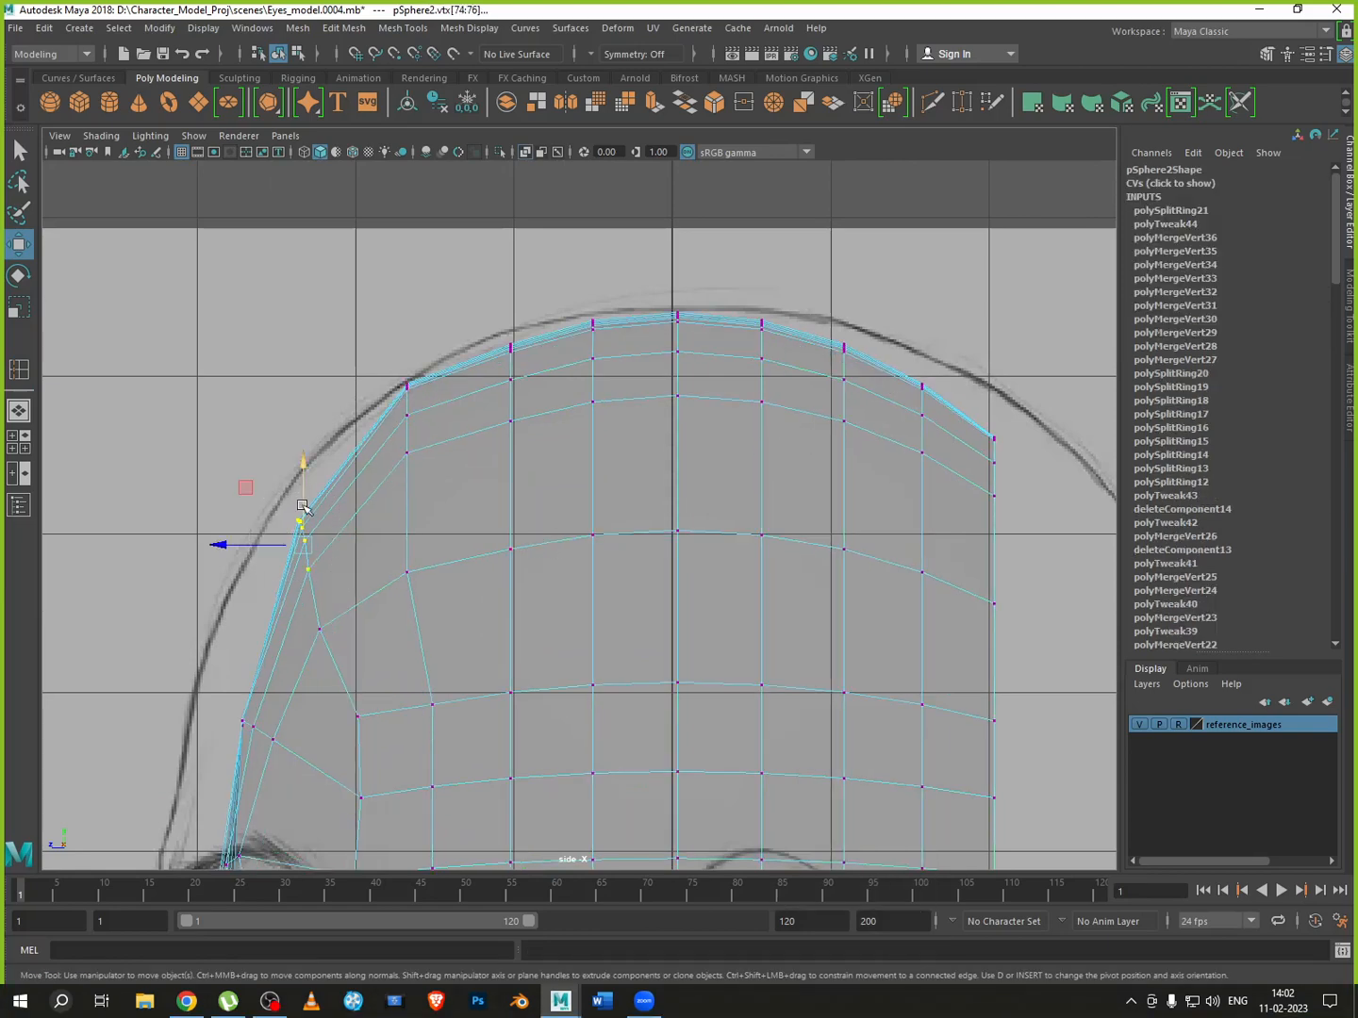
pyautogui.moveTo(427, 465); pyautogui.dragTo(437, 472)
pyautogui.click(399, 373)
pyautogui.moveTo(405, 354); pyautogui.dragTo(402, 361)
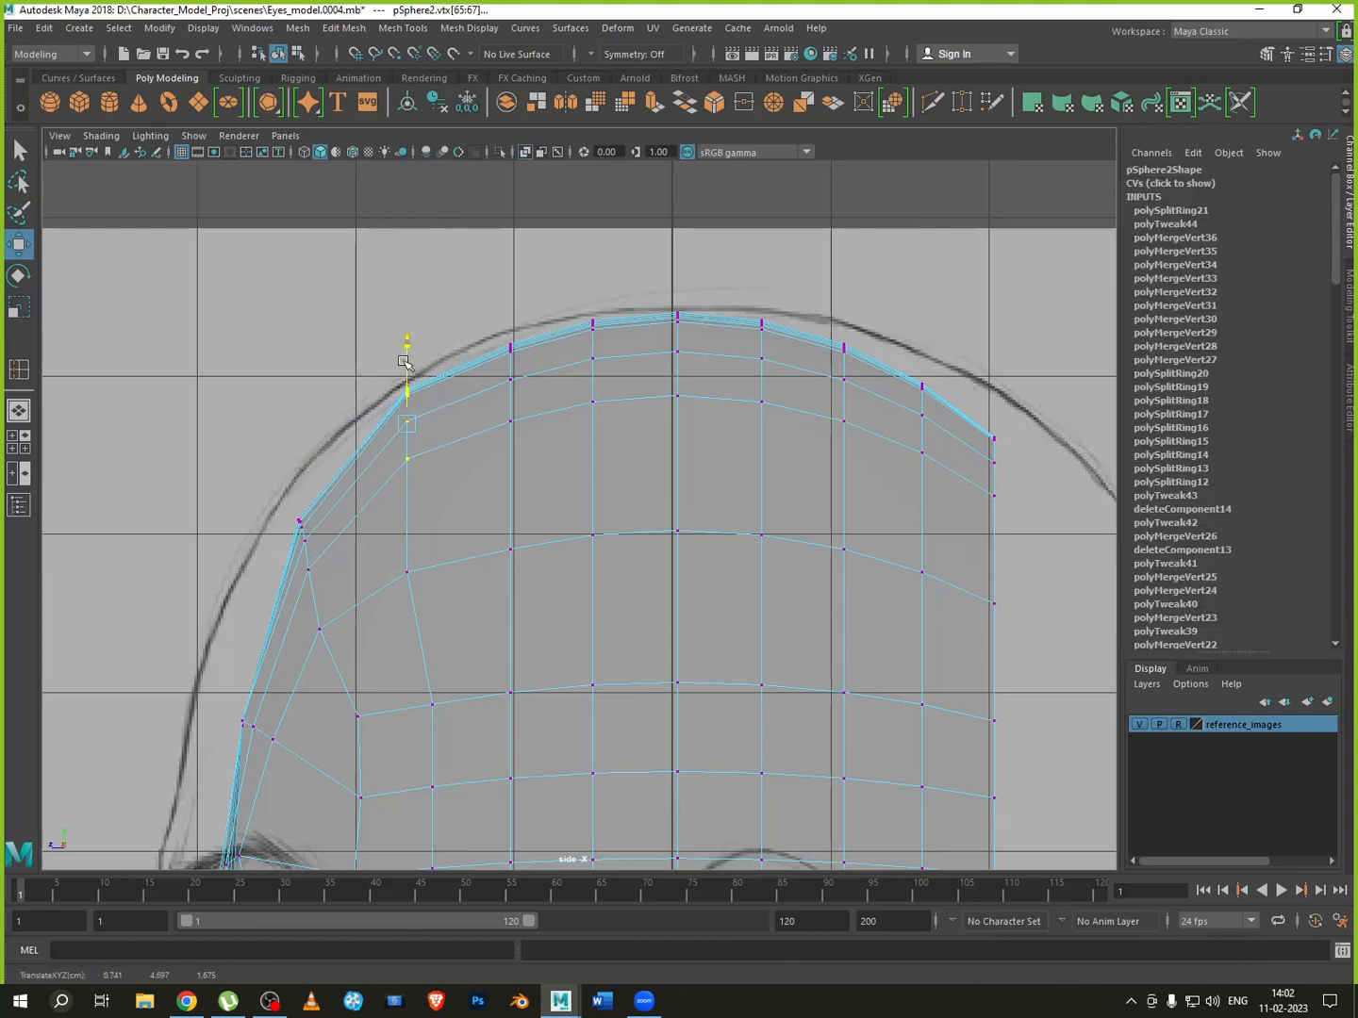
# Raise the three rearmost crown vertex columns toward the drawn skull outline, moving the last one backward as well
pyautogui.keyDown('alt'); pyautogui.moveTo(521, 578); pyautogui.dragTo(410, 497, button='middle'); pyautogui.keyUp('alt')
pyautogui.keyDown('alt'); pyautogui.moveTo(369, 638); pyautogui.dragTo(481, 539, button='middle'); pyautogui.keyUp('alt')
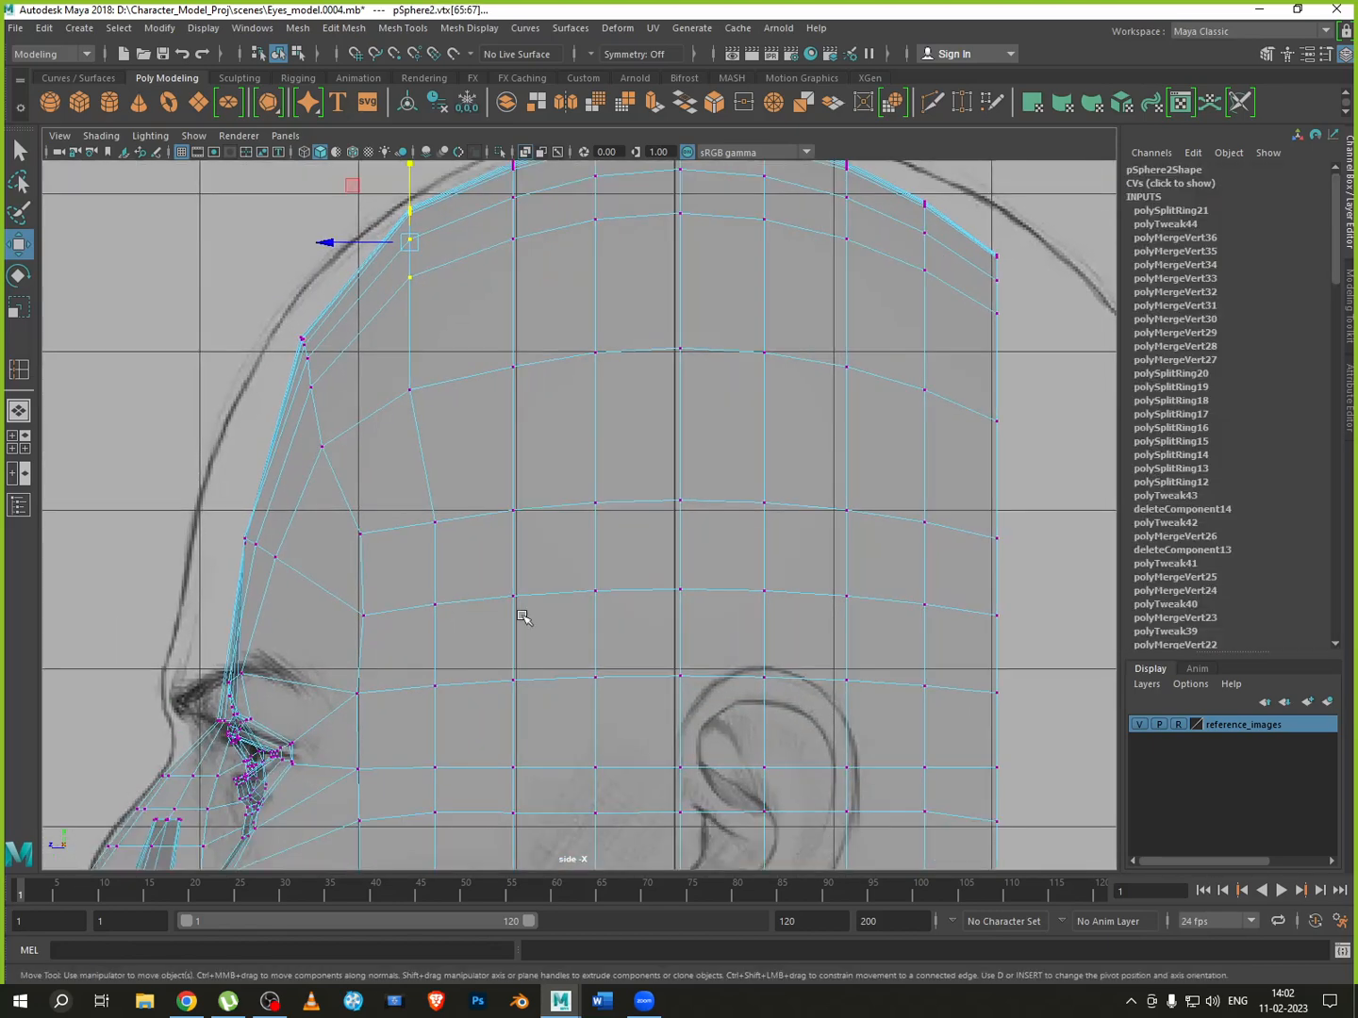
pyautogui.keyDown('alt'); pyautogui.moveTo(980, 509); pyautogui.dragTo(544, 618, button='middle'); pyautogui.keyUp('alt')
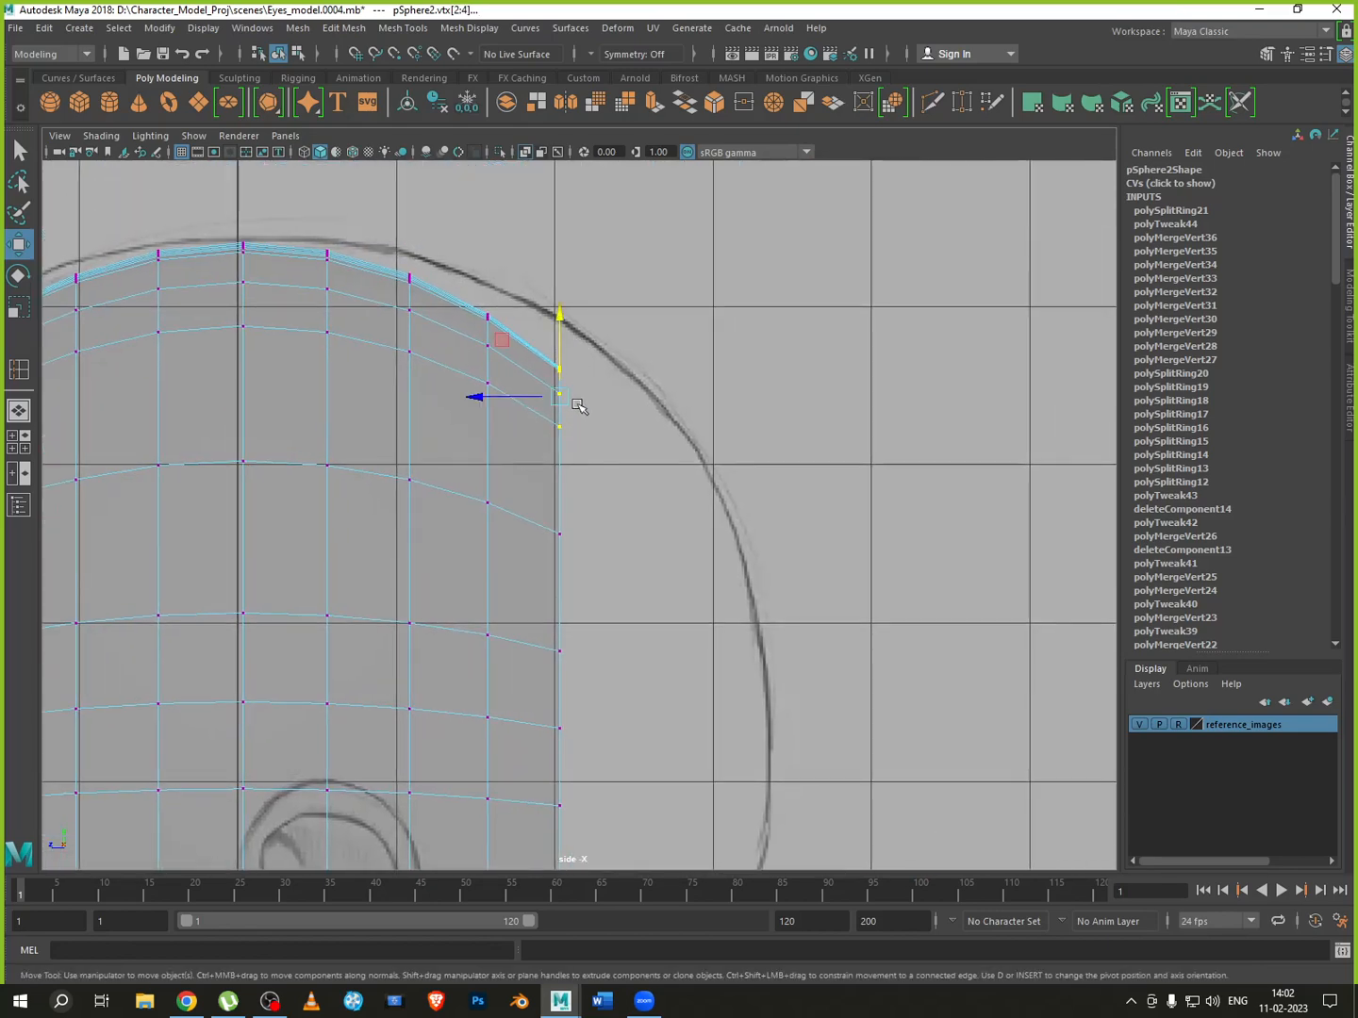
pyautogui.moveTo(522, 397); pyautogui.dragTo(581, 323)
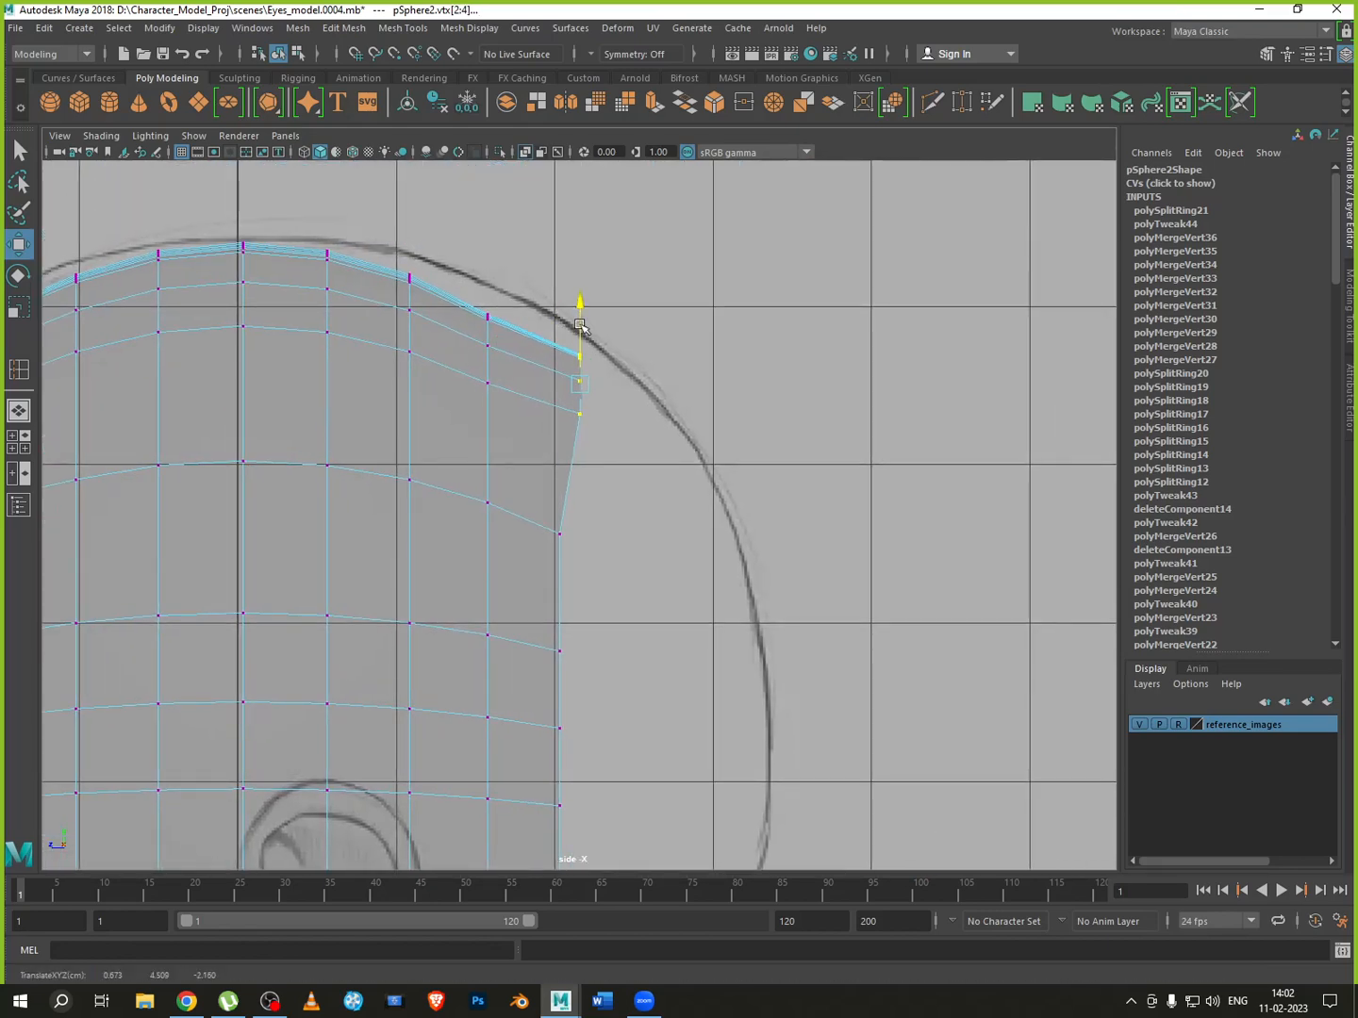
pyautogui.moveTo(471, 301)
pyautogui.mouseDown()
pyautogui.moveTo(518, 403)
pyautogui.moveTo(488, 281)
pyautogui.mouseUp()
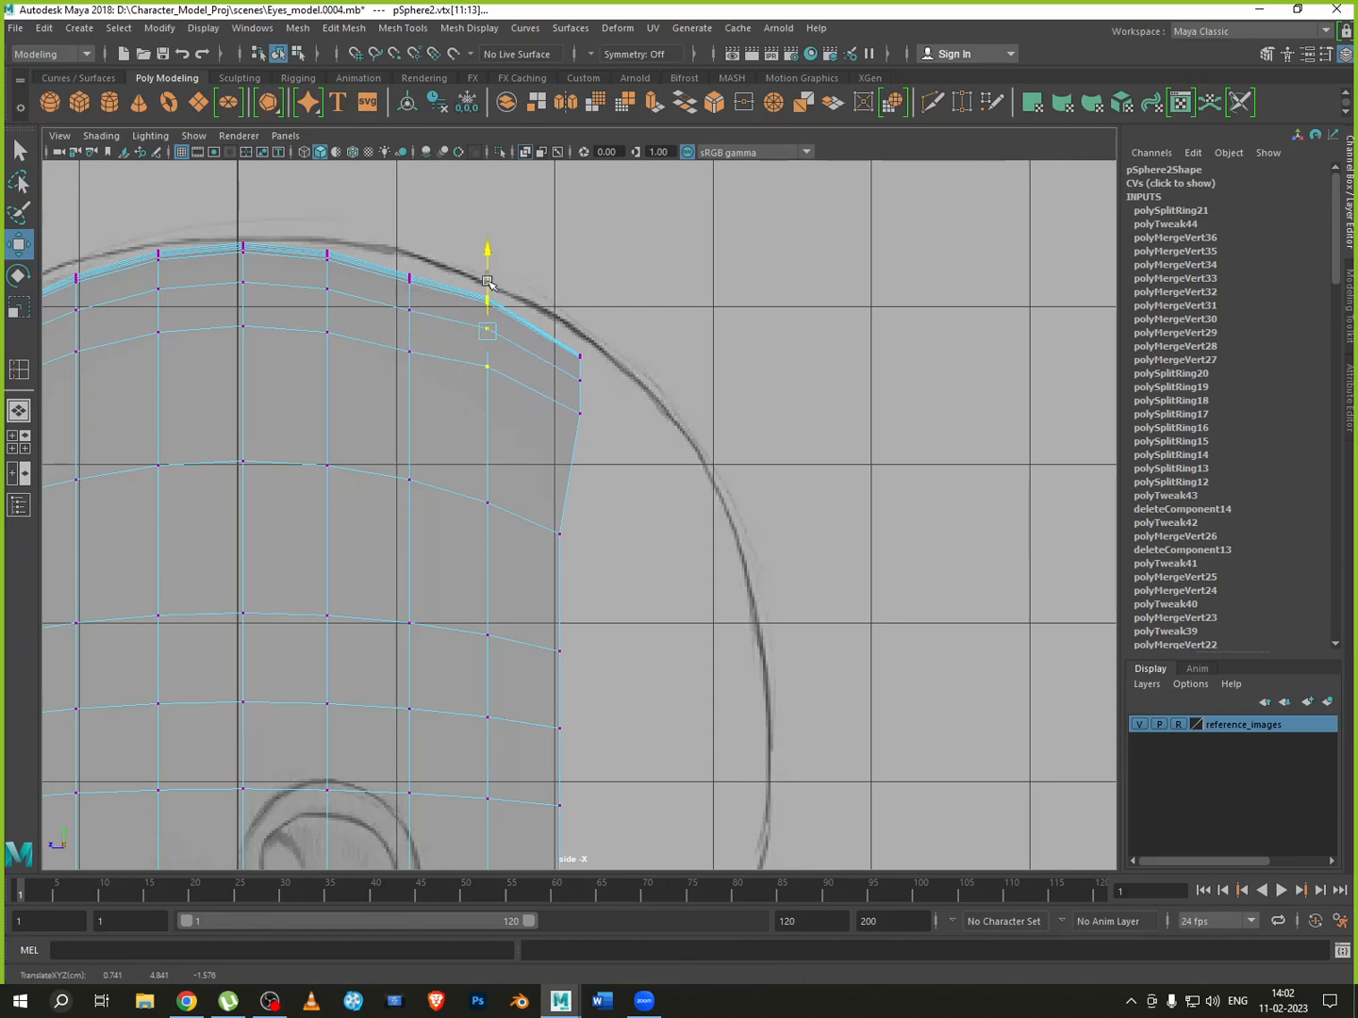
pyautogui.moveTo(390, 260)
pyautogui.mouseDown()
pyautogui.moveTo(437, 369)
pyautogui.moveTo(412, 251)
pyautogui.mouseUp()
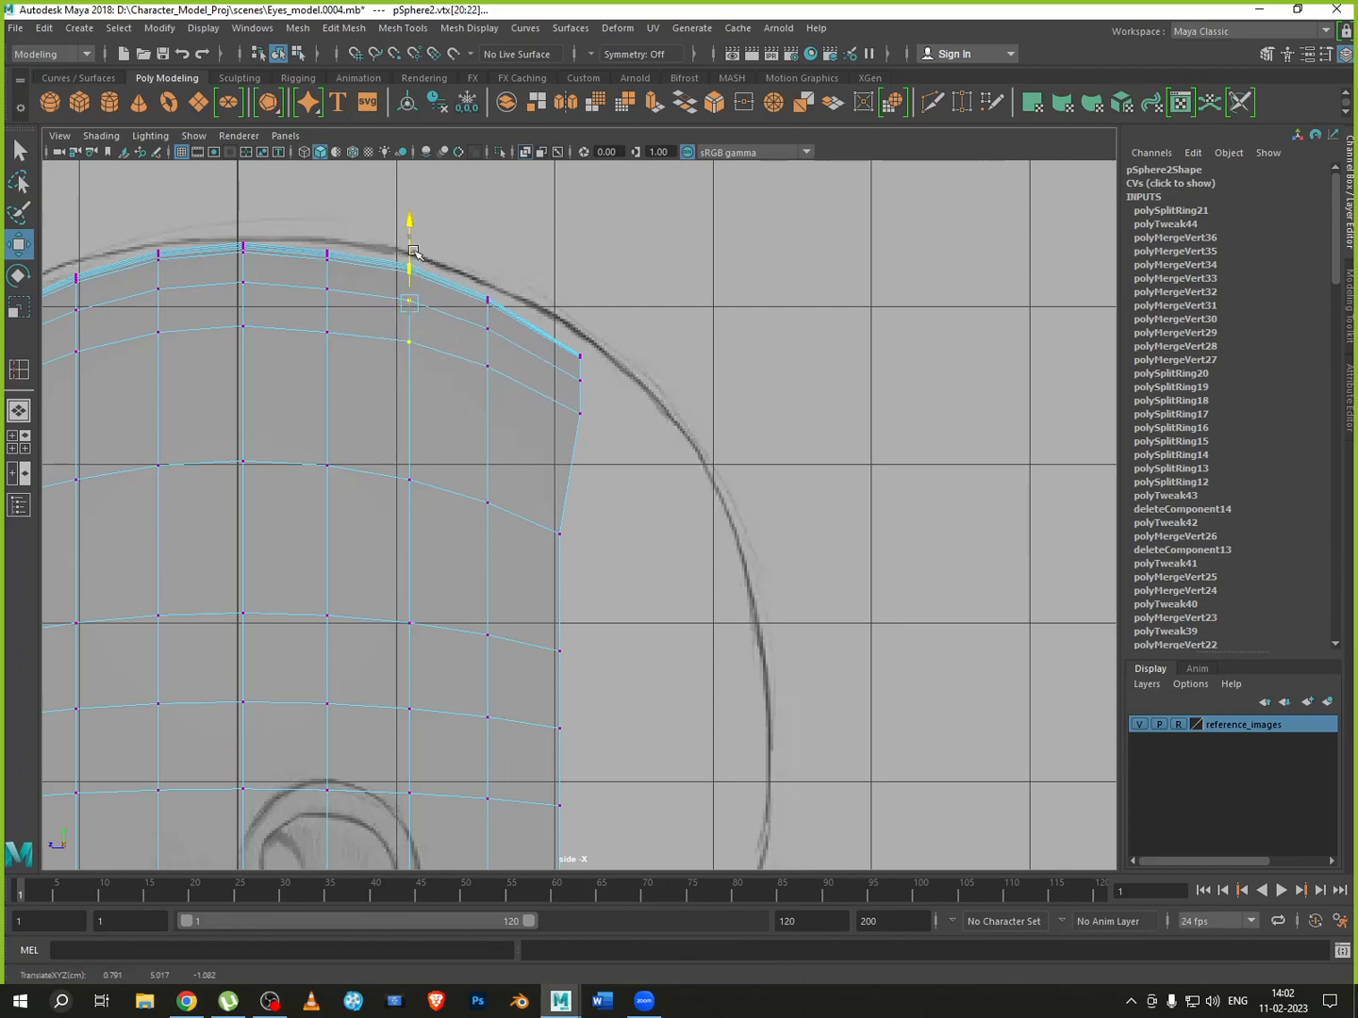
# Move the upper vertices of the head's open rear edge backward to follow the curve of the drawn skull
pyautogui.keyDown('alt'); pyautogui.moveTo(589, 557); pyautogui.dragTo(552, 451, button='middle'); pyautogui.keyUp('alt')
pyautogui.moveTo(496, 397); pyautogui.dragTo(545, 469)
pyautogui.moveTo(474, 428); pyautogui.dragTo(537, 430)
pyautogui.moveTo(522, 288)
pyautogui.mouseDown()
pyautogui.moveTo(558, 323)
pyautogui.moveTo(530, 314)
pyautogui.mouseUp()
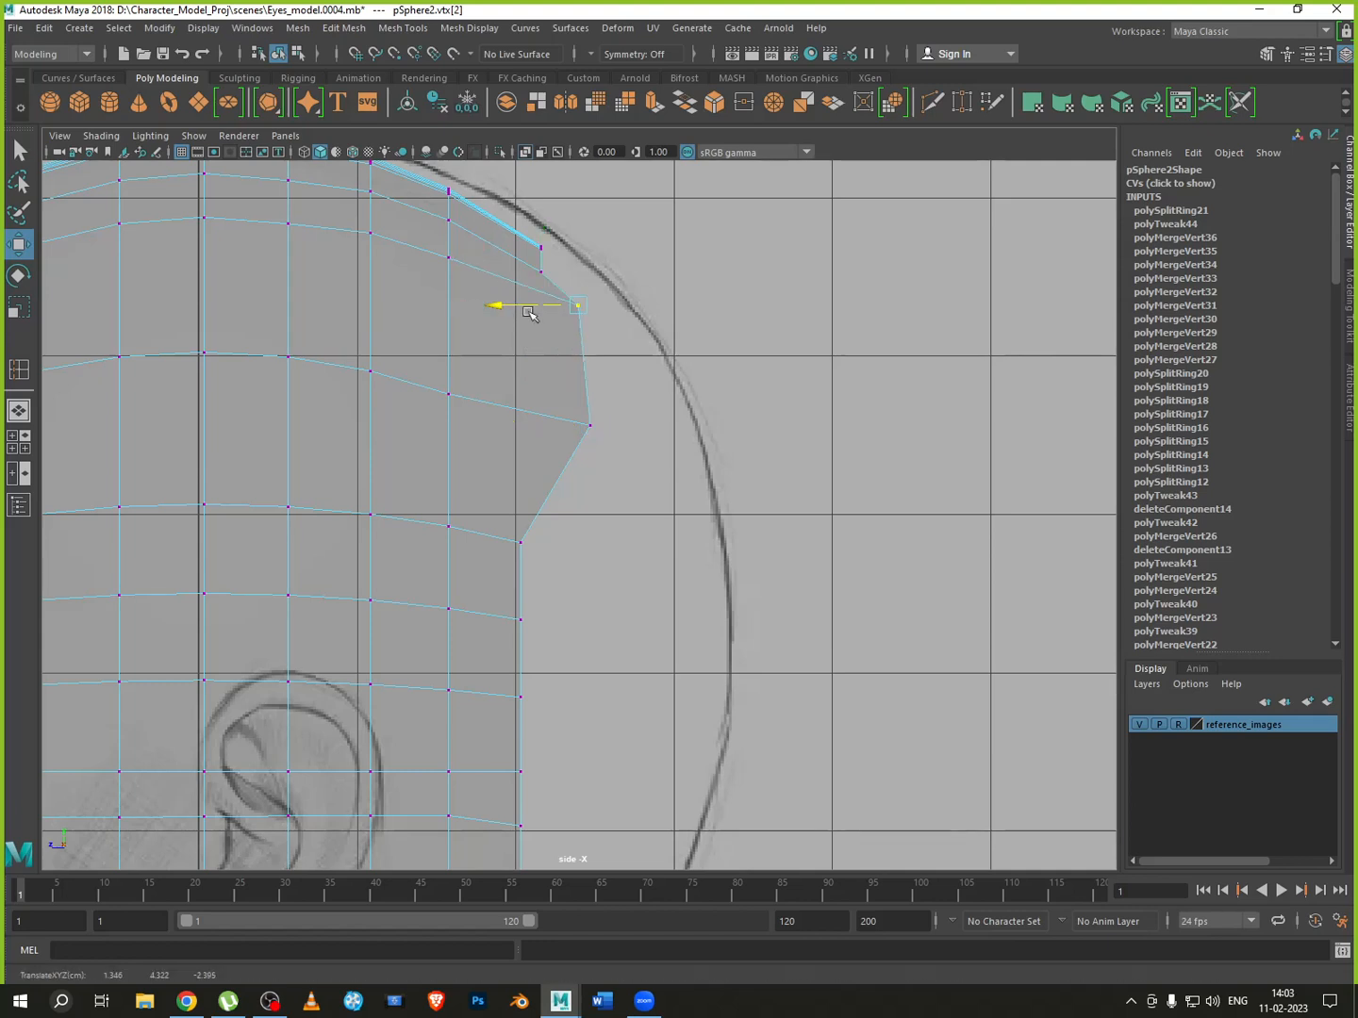
pyautogui.click(500, 518)
pyautogui.moveTo(479, 543); pyautogui.dragTo(535, 545)
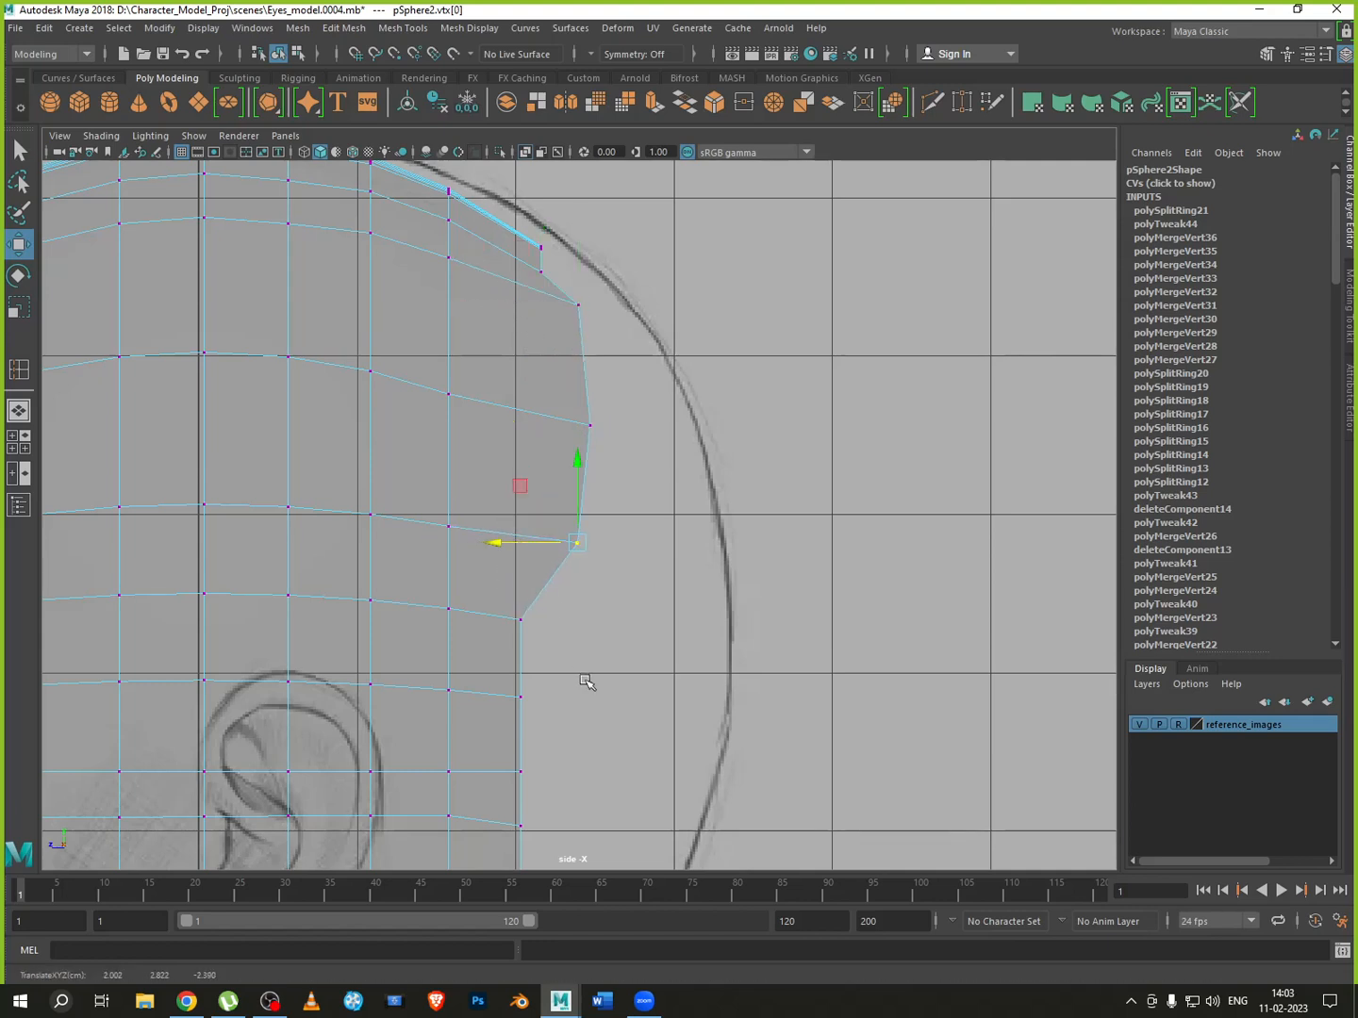
# Move the remaining rear-edge vertices, from above ear level down to the neck, backward in line with the upper ones
pyautogui.keyDown('alt'); pyautogui.moveTo(496, 649); pyautogui.dragTo(565, 522, button='middle'); pyautogui.keyUp('alt')
pyautogui.moveTo(612, 517); pyautogui.dragTo(590, 487)
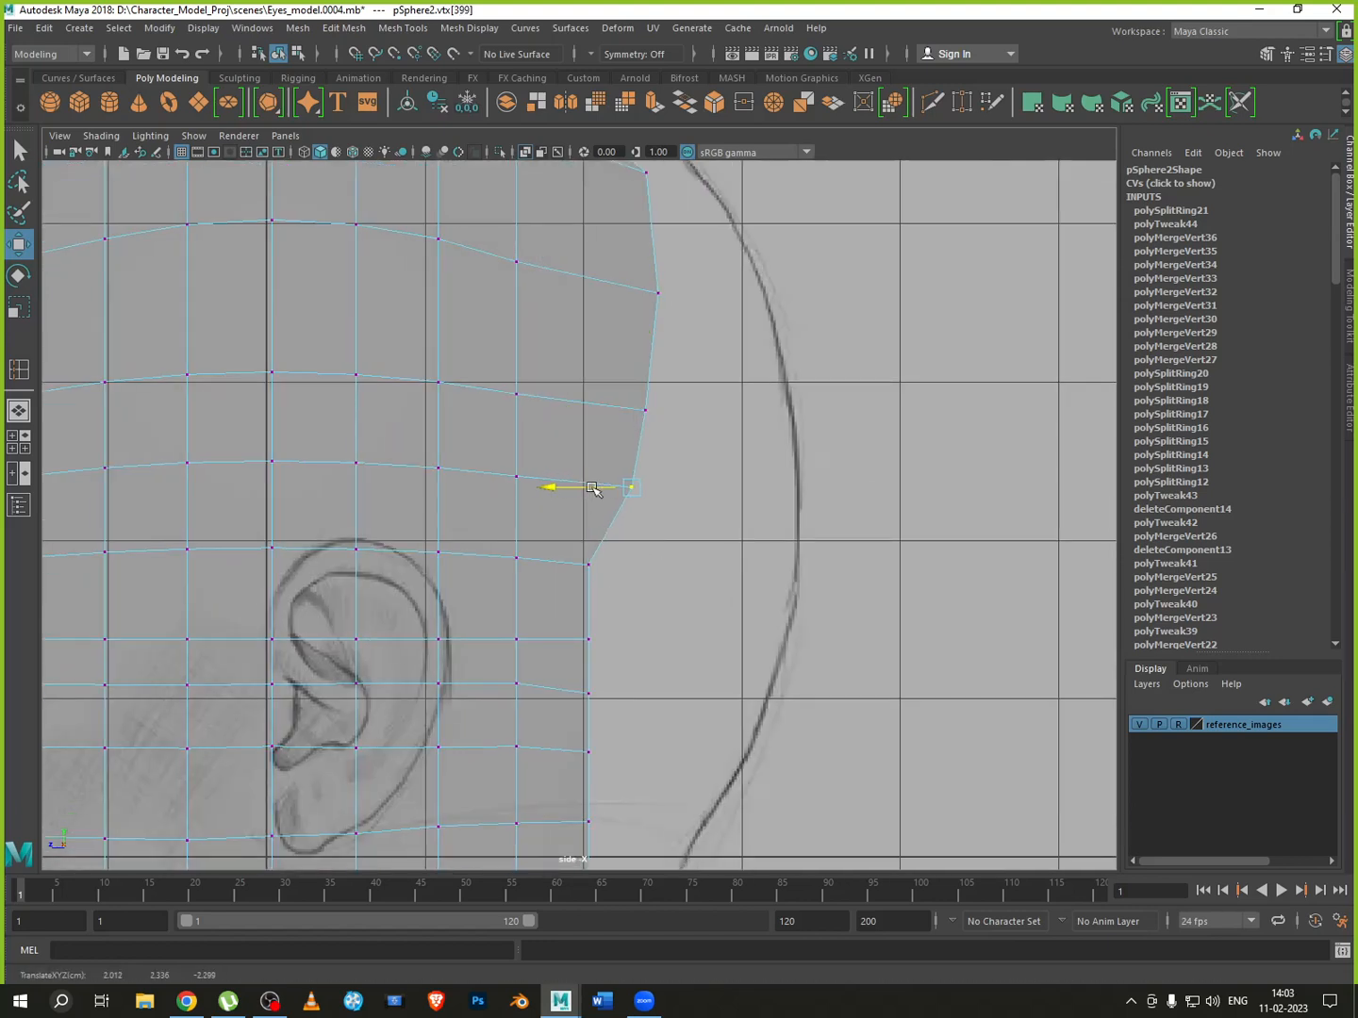
pyautogui.click(575, 554)
pyautogui.moveTo(548, 564); pyautogui.dragTo(594, 566)
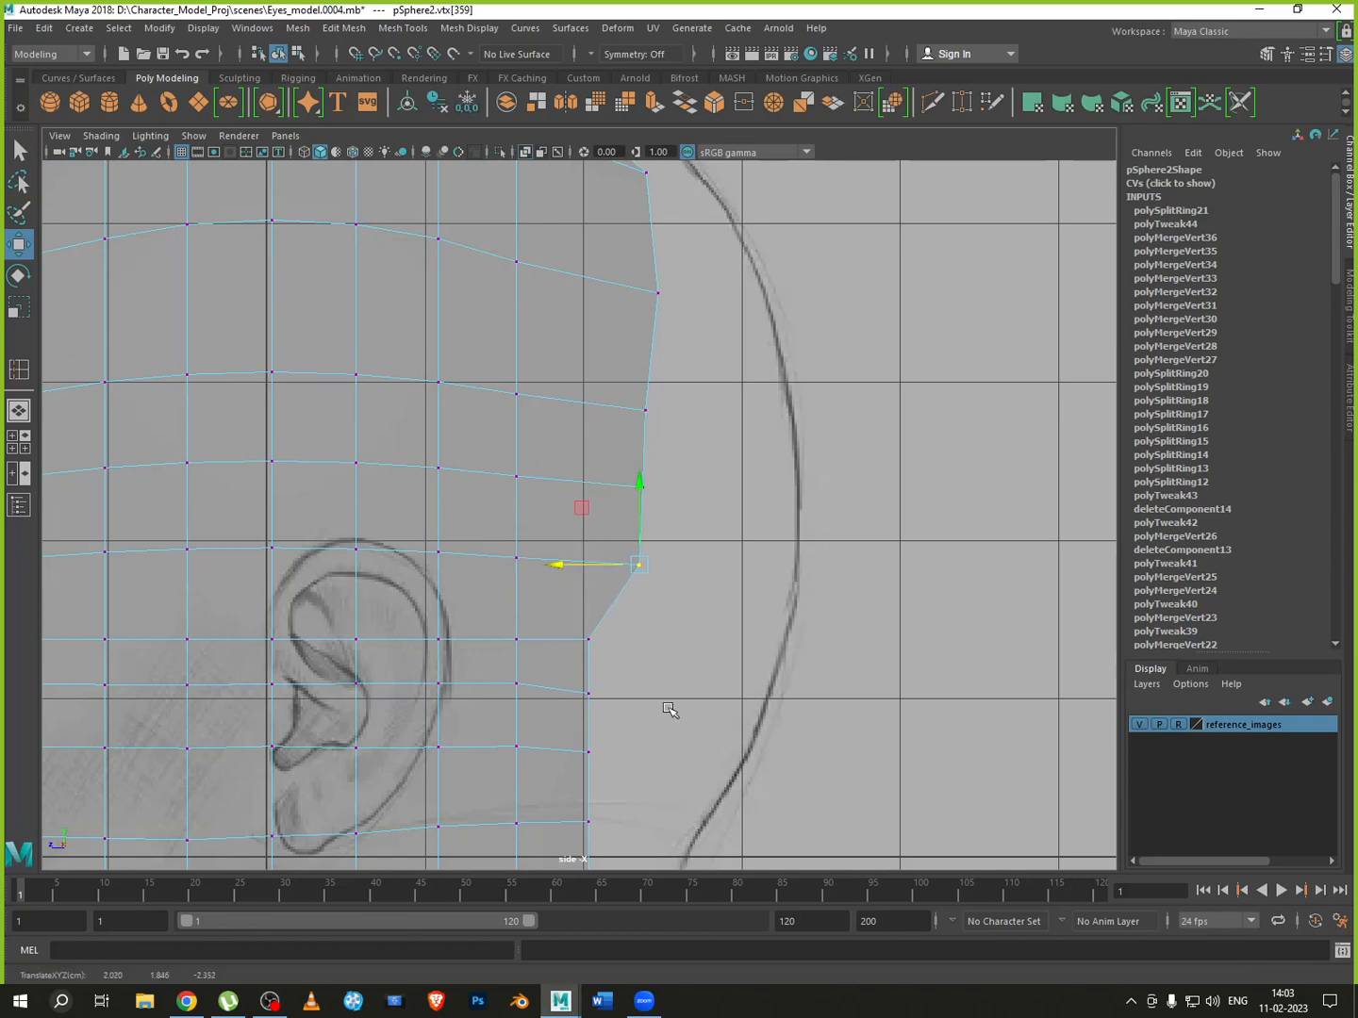
pyautogui.keyDown('alt'); pyautogui.moveTo(669, 709); pyautogui.dragTo(690, 586, button='middle'); pyautogui.keyUp('alt')
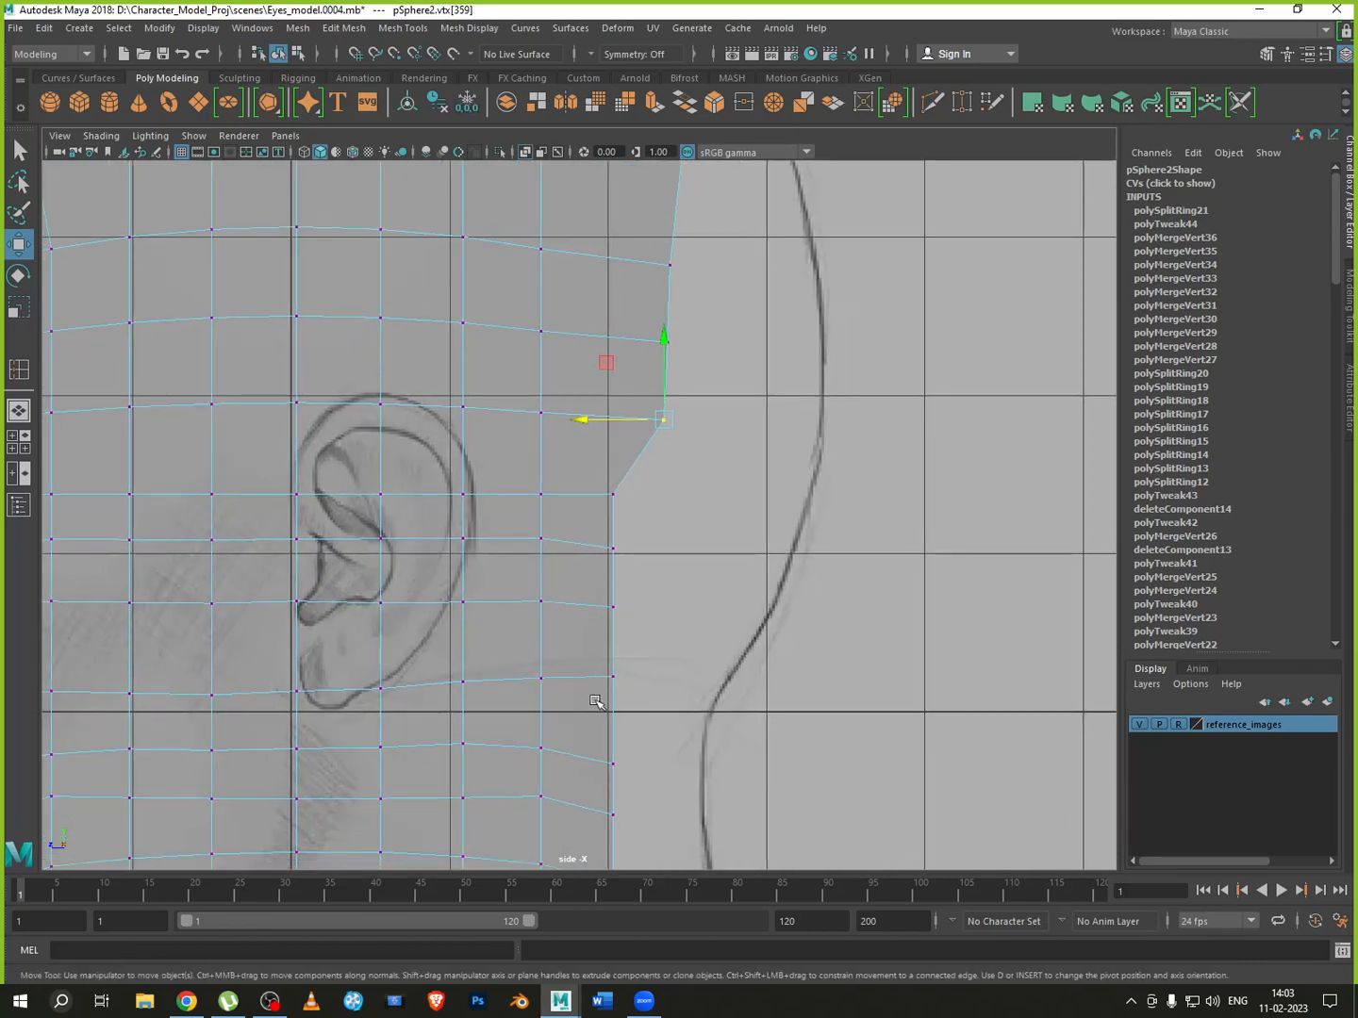
pyautogui.moveTo(595, 699); pyautogui.dragTo(593, 700)
pyautogui.moveTo(558, 584); pyautogui.dragTo(597, 581)
pyautogui.keyDown('alt'); pyautogui.moveTo(605, 580); pyautogui.dragTo(771, 494, button='middle'); pyautogui.keyUp('alt')
pyautogui.moveTo(754, 427)
pyautogui.mouseDown()
pyautogui.moveTo(735, 436)
pyautogui.moveTo(759, 419)
pyautogui.moveTo(745, 419)
pyautogui.moveTo(740, 581)
pyautogui.moveTo(718, 624)
pyautogui.mouseUp()
pyautogui.moveTo(675, 532); pyautogui.dragTo(735, 531)
pyautogui.keyDown('alt'); pyautogui.moveTo(809, 594); pyautogui.dragTo(858, 594, button='middle'); pyautogui.keyUp('alt')
# Lower the two bottom-edge vertices at the rear of the jaw to the shaded jawline in the reference
pyautogui.scroll(-6, 858, 594)
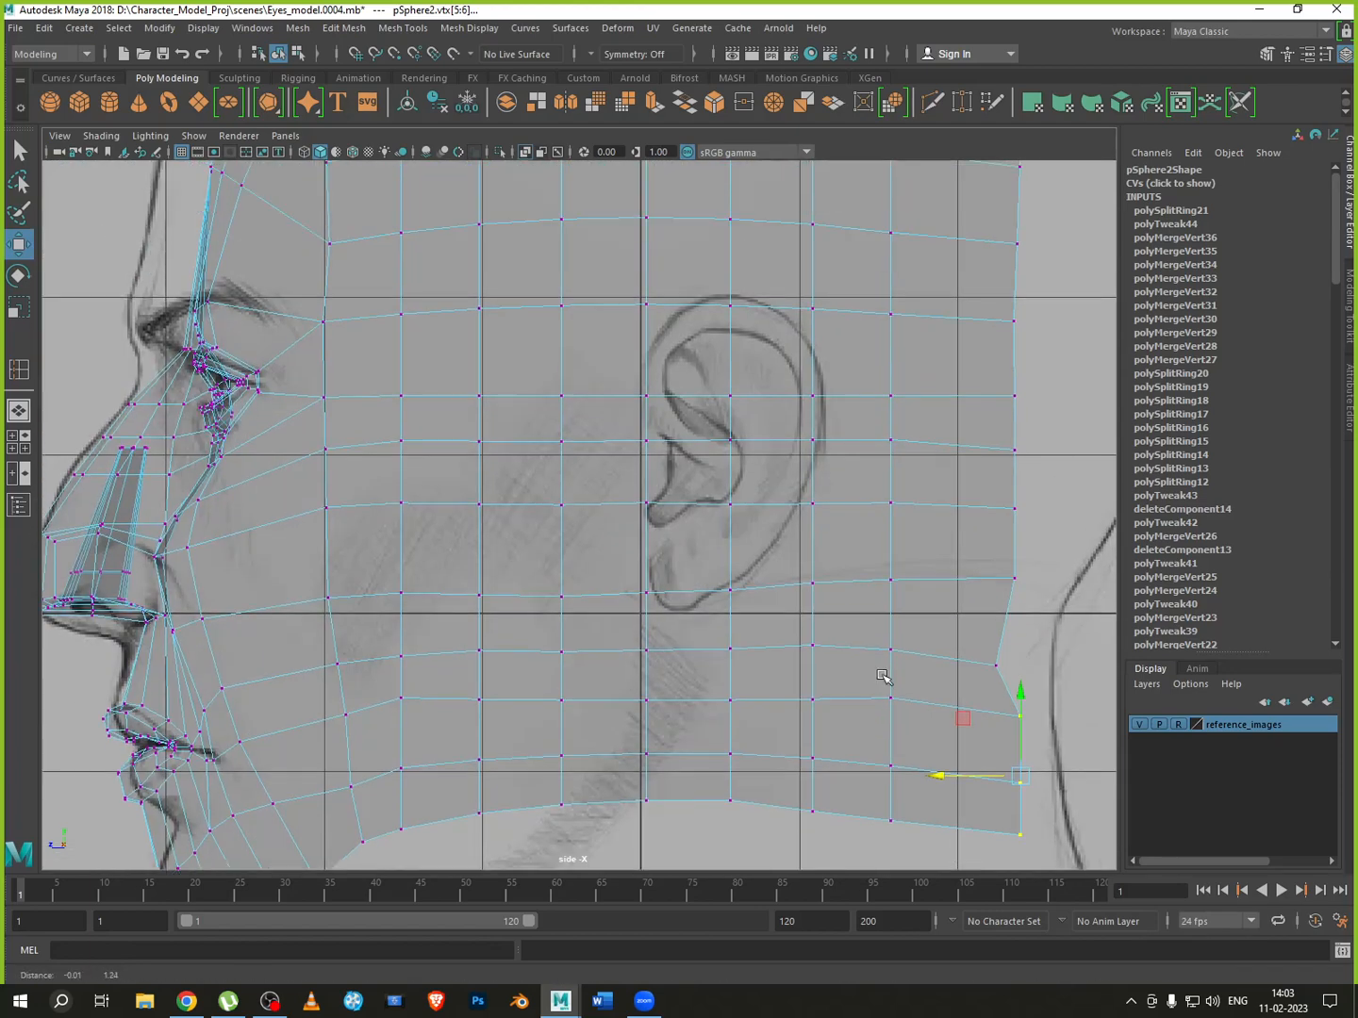
pyautogui.scroll(2, 879, 658)
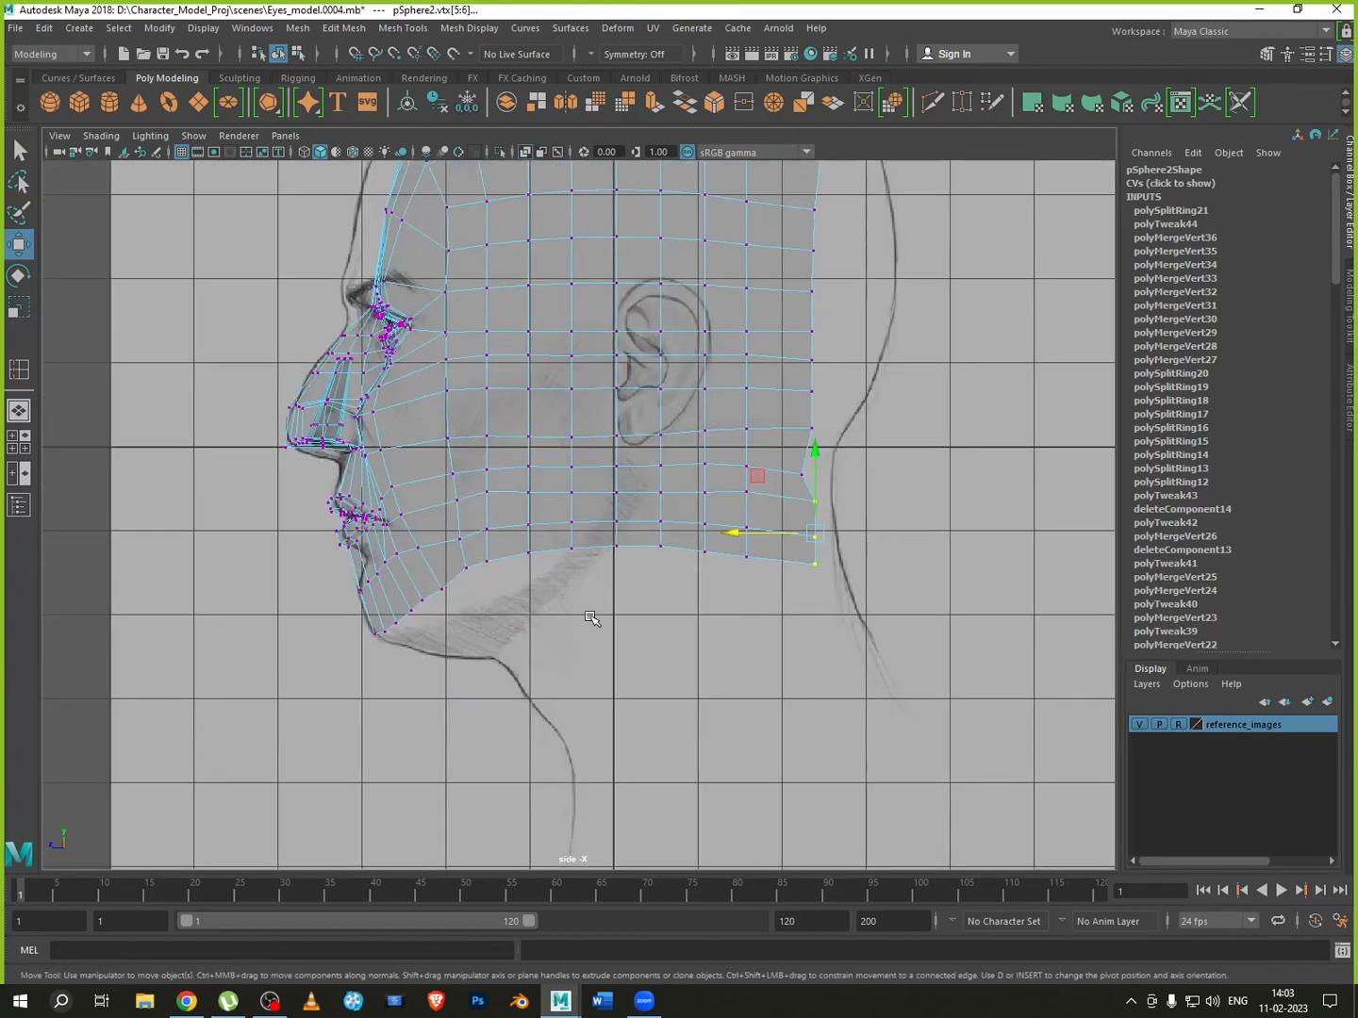
pyautogui.scroll(6, 591, 616)
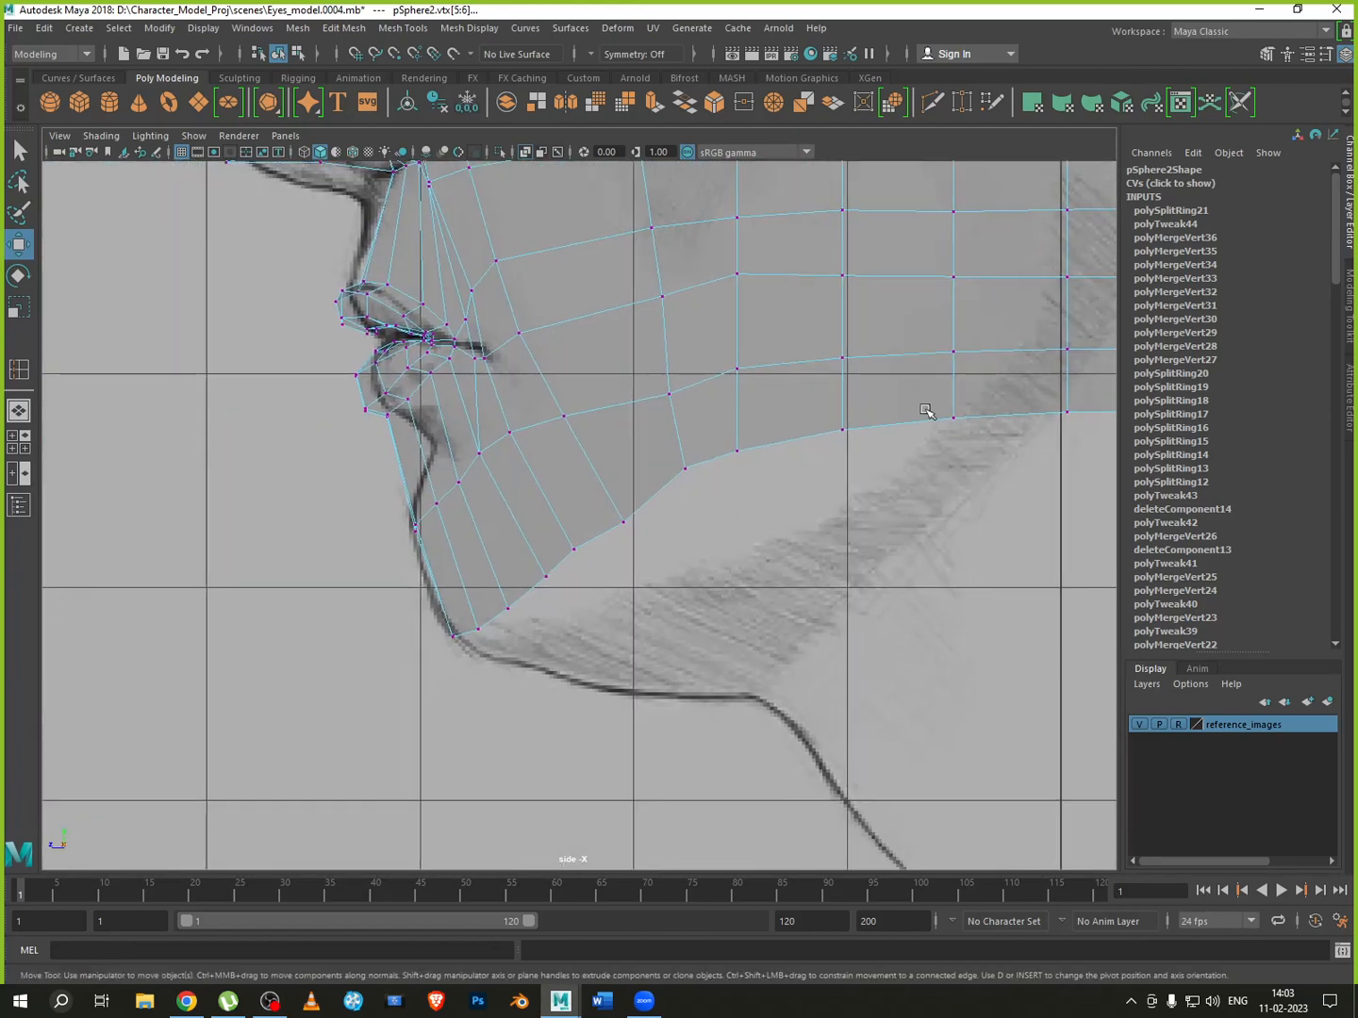
pyautogui.click(928, 411)
pyautogui.moveTo(951, 375); pyautogui.dragTo(951, 385)
pyautogui.moveTo(795, 415); pyautogui.dragTo(873, 472)
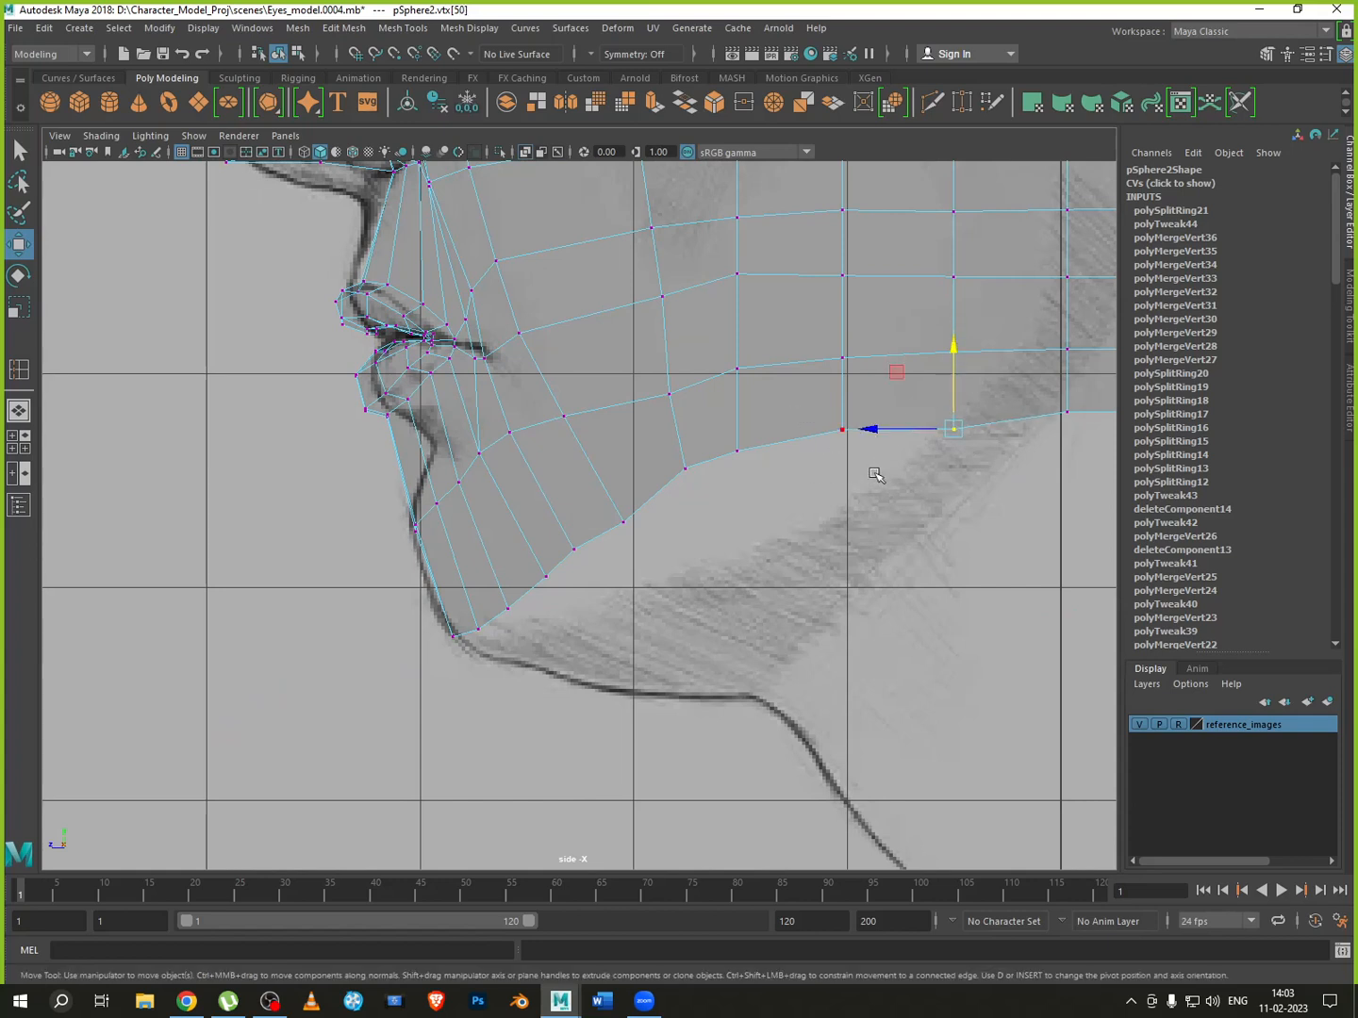
pyautogui.moveTo(844, 392); pyautogui.dragTo(823, 503)
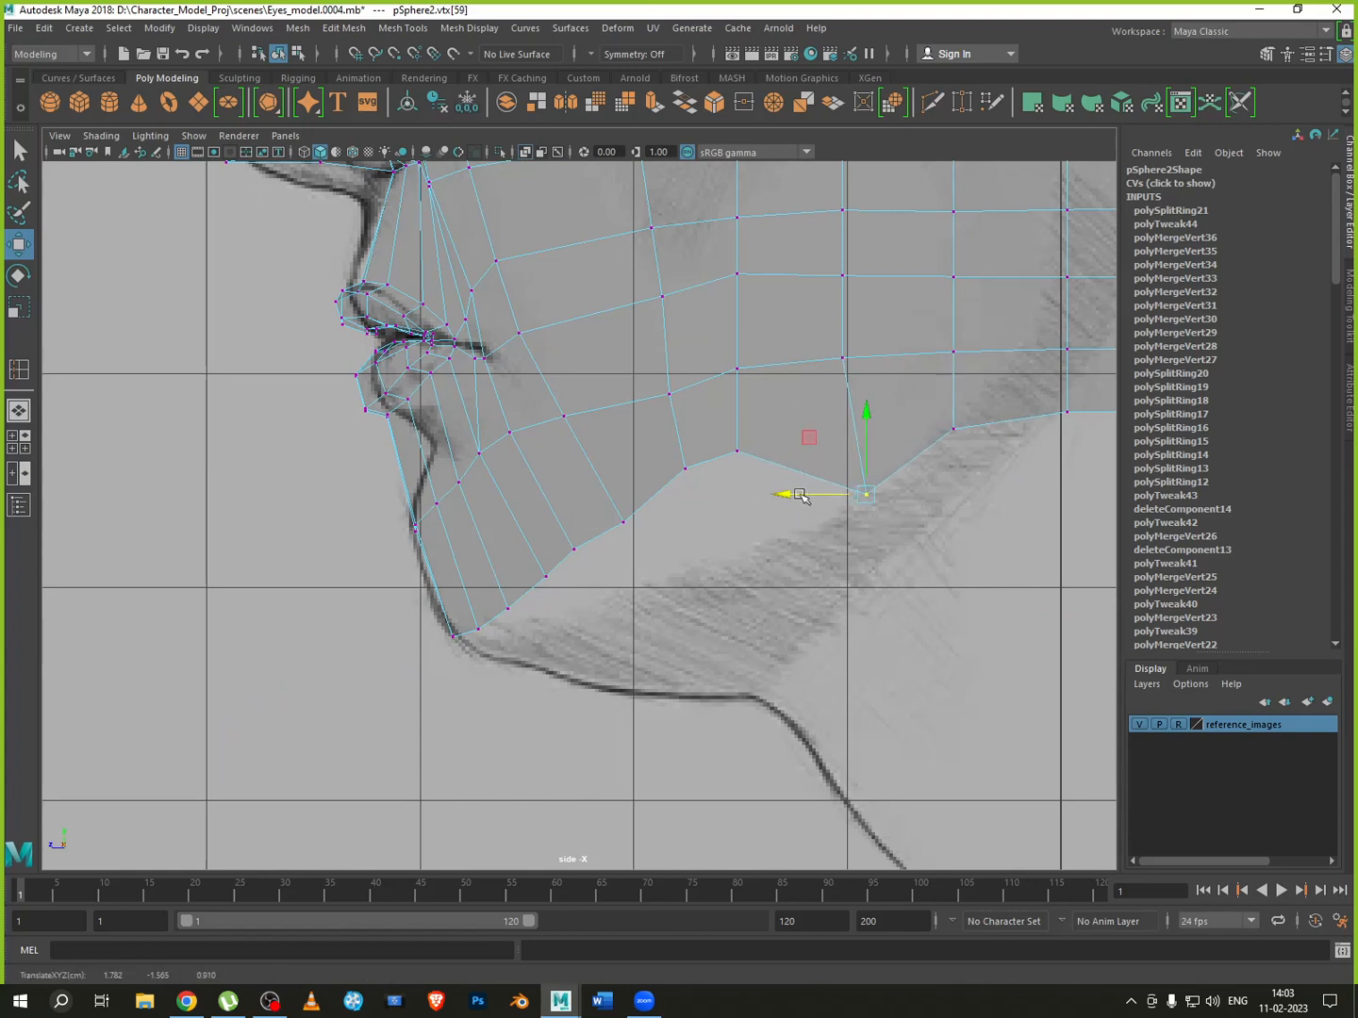
# Pull the bottom-edge vertices between mid-jaw and chin down to the jaw shading and shift the vertex above them backward
pyautogui.click(721, 460)
pyautogui.moveTo(714, 472); pyautogui.dragTo(729, 547)
pyautogui.click(738, 368)
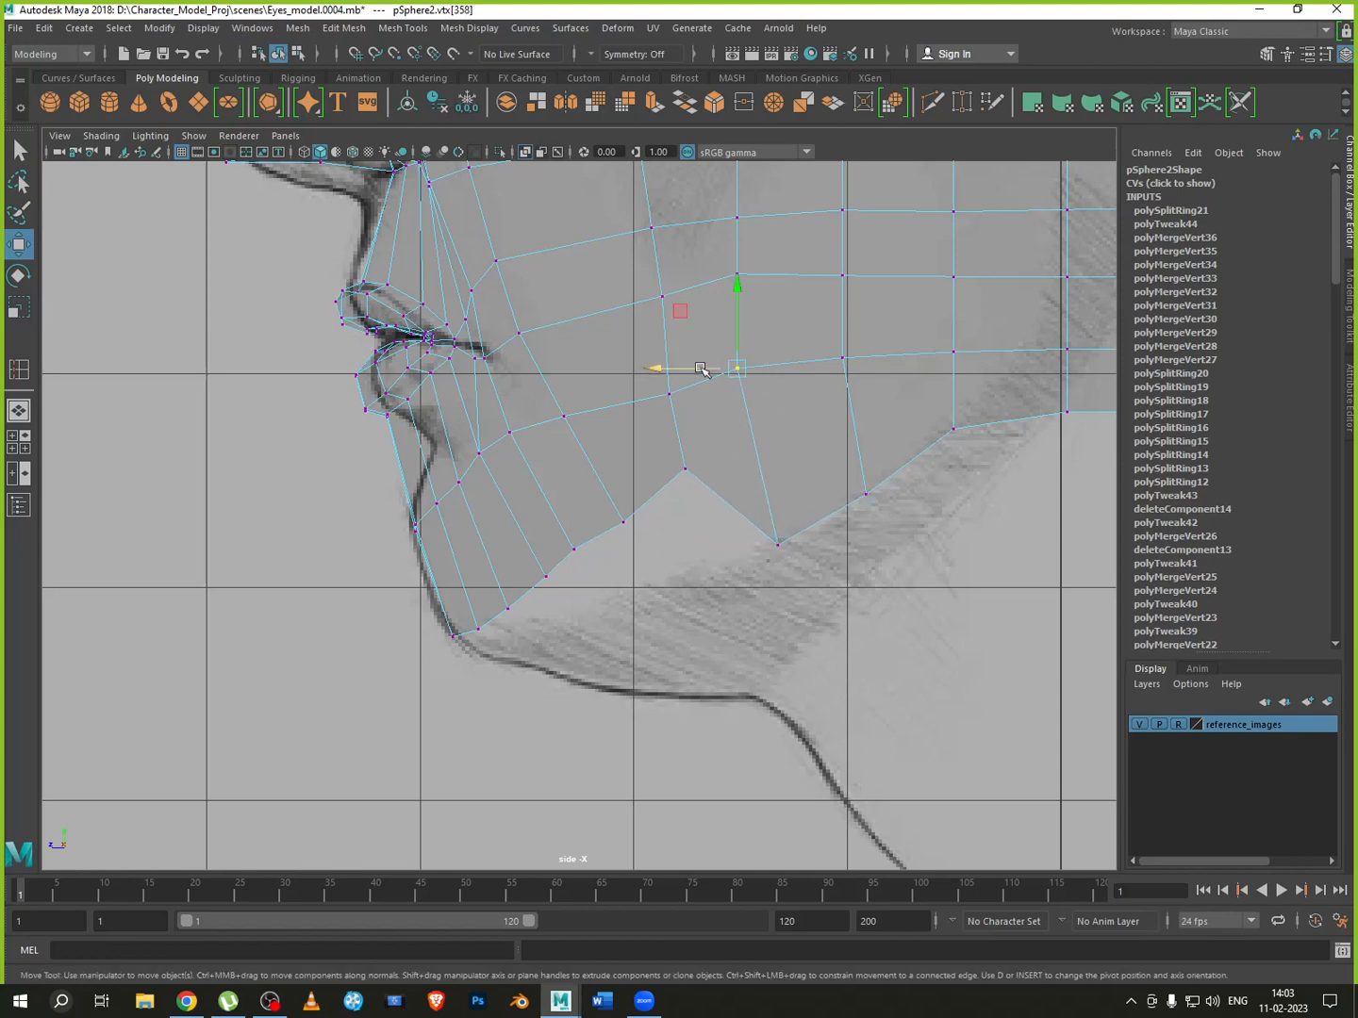
pyautogui.moveTo(701, 368); pyautogui.dragTo(720, 373)
pyautogui.moveTo(678, 435); pyautogui.dragTo(714, 541)
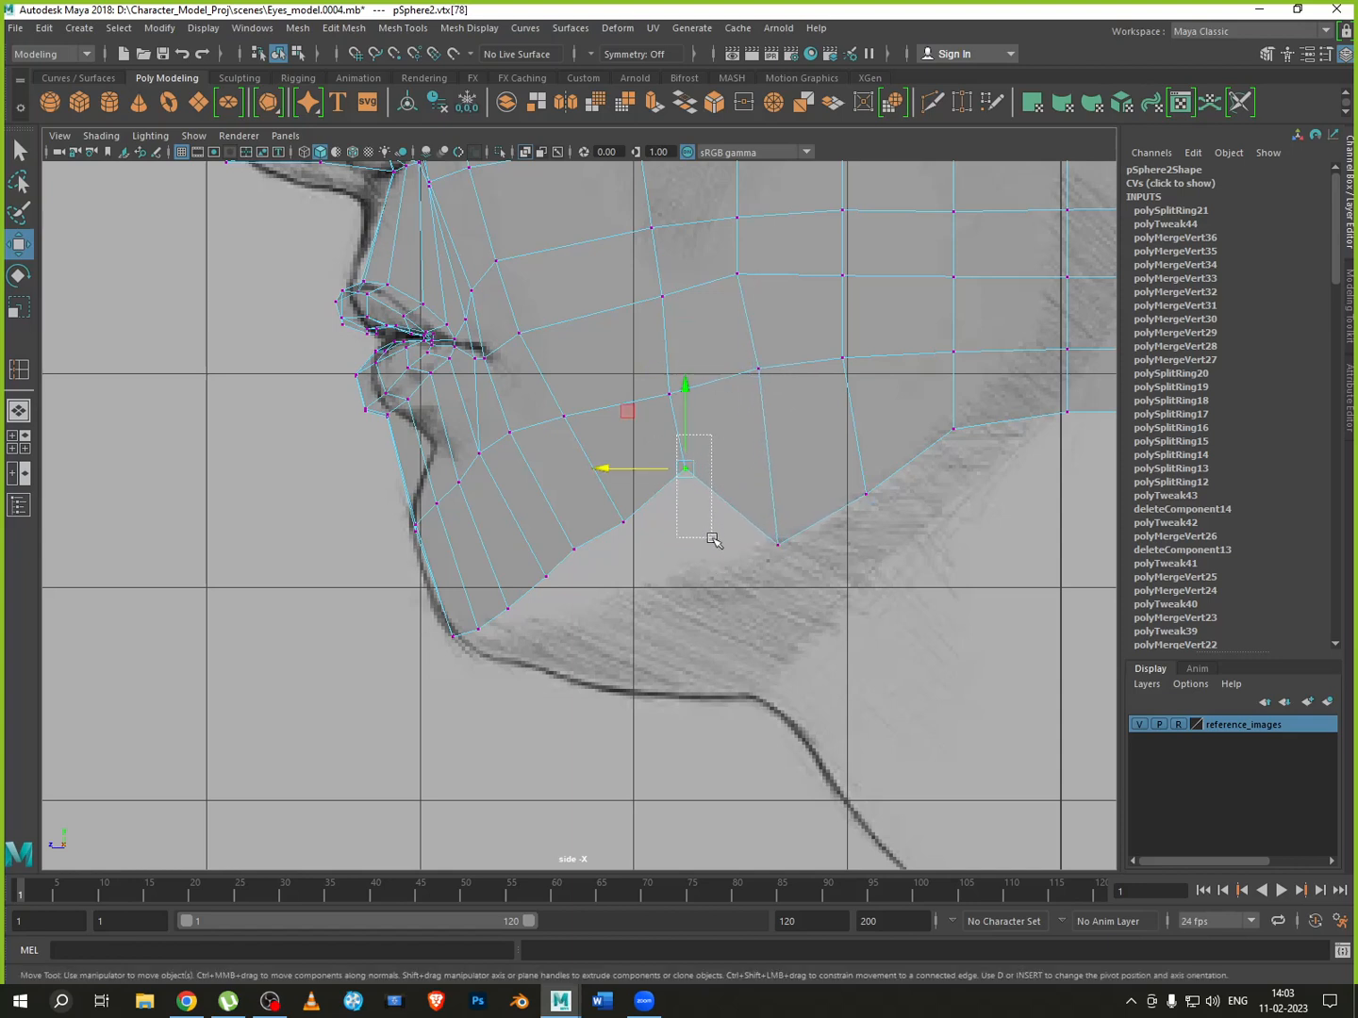
pyautogui.moveTo(684, 460); pyautogui.dragTo(671, 573)
pyautogui.click(607, 499)
pyautogui.moveTo(625, 486); pyautogui.dragTo(642, 548)
pyautogui.moveTo(540, 498); pyautogui.dragTo(503, 590)
pyautogui.click(510, 610)
# Refine the positions of the bottom-edge vertices from the chin to the rear of the jaw into an even jawline
pyautogui.keyDown('alt'); pyautogui.moveTo(666, 618); pyautogui.dragTo(577, 663, button='middle'); pyautogui.keyUp('alt')
pyautogui.moveTo(577, 592); pyautogui.dragTo(639, 632)
pyautogui.moveTo(626, 579); pyautogui.dragTo(669, 588)
pyautogui.moveTo(721, 537); pyautogui.dragTo(801, 548)
pyautogui.moveTo(750, 539)
pyautogui.mouseDown()
pyautogui.moveTo(777, 537)
pyautogui.moveTo(799, 474)
pyautogui.moveTo(775, 529)
pyautogui.mouseUp()
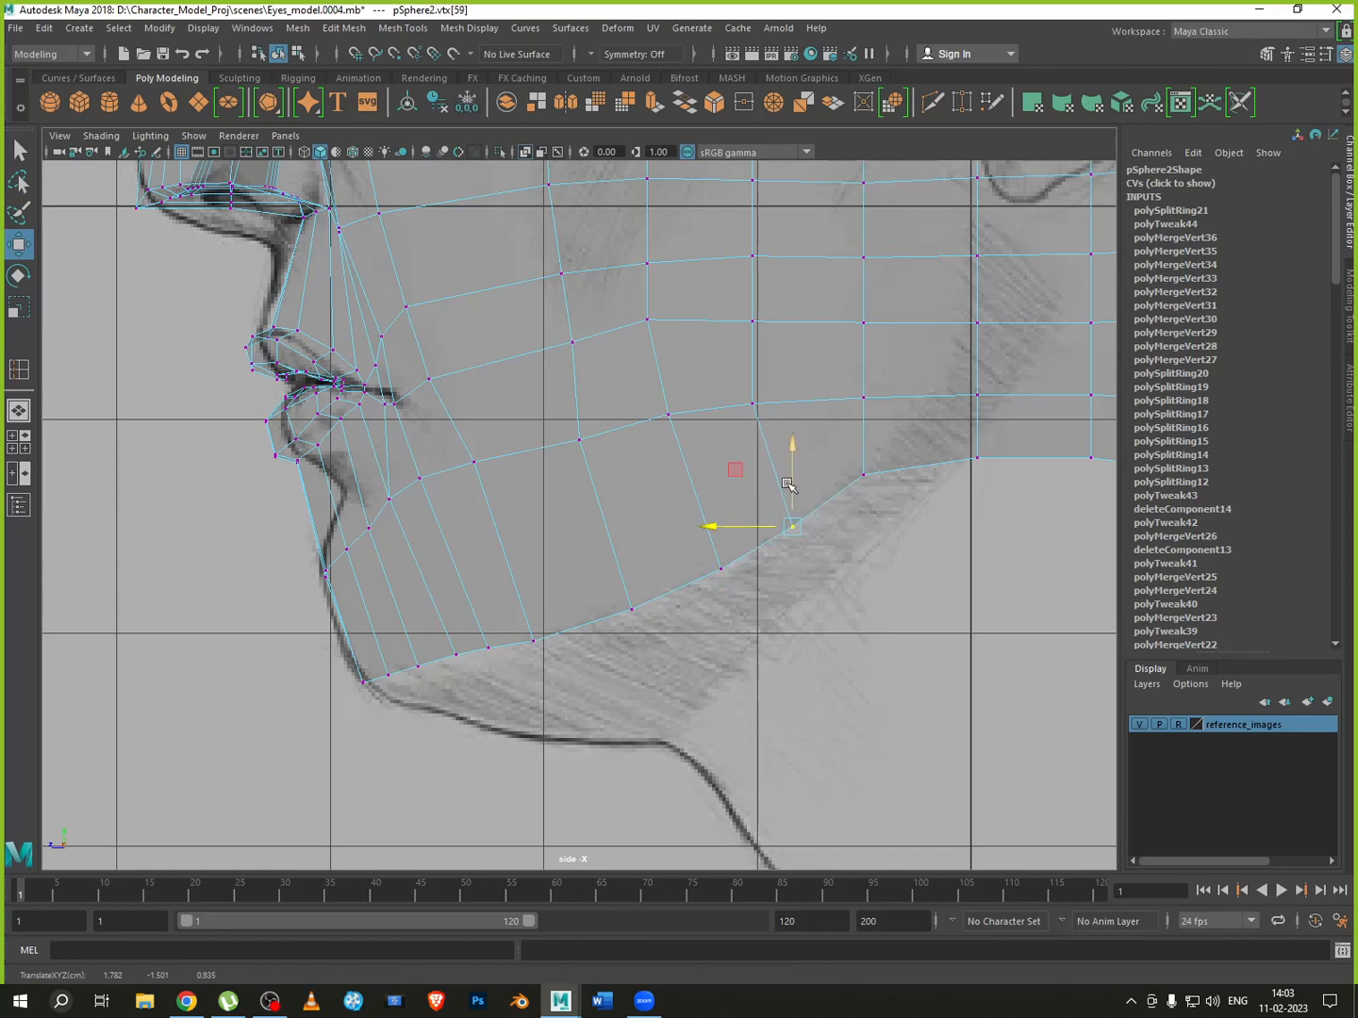
pyautogui.click(860, 476)
pyautogui.moveTo(861, 449); pyautogui.dragTo(808, 486)
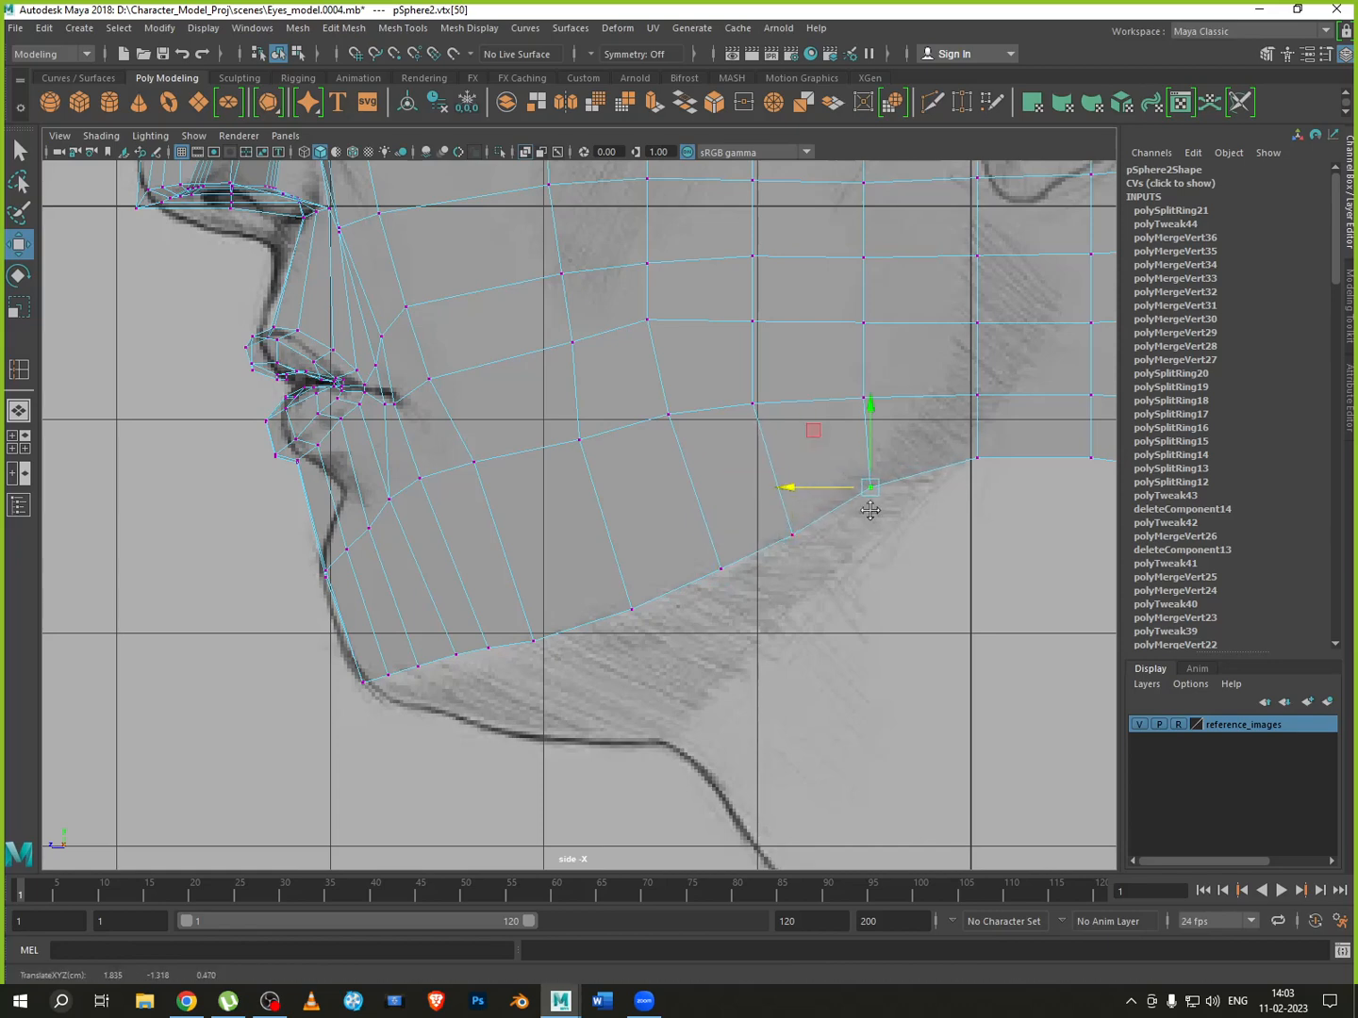
# Raise the indented rear-edge vertex below ear level and move it backward in line with the rear edge
pyautogui.keyDown('alt'); pyautogui.moveTo(886, 546); pyautogui.dragTo(433, 677, button='middle'); pyautogui.keyUp('alt')
pyautogui.keyDown('alt'); pyautogui.moveTo(572, 642); pyautogui.dragTo(466, 689, button='middle'); pyautogui.keyUp('alt')
pyautogui.keyDown('alt'); pyautogui.moveTo(665, 528); pyautogui.dragTo(665, 598, button='middle'); pyautogui.keyUp('alt')
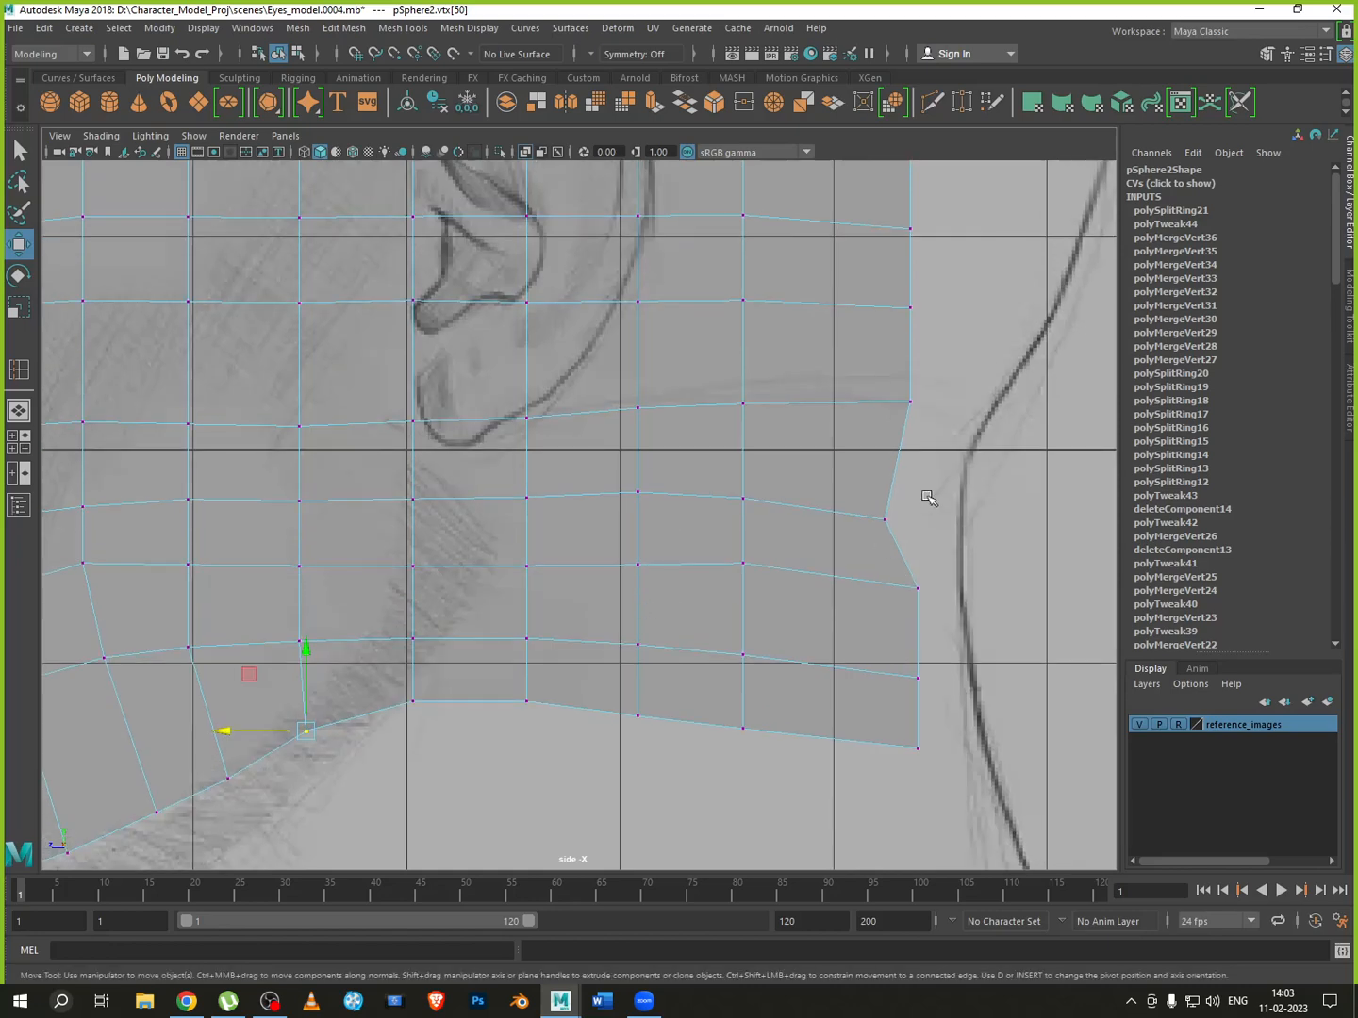
pyautogui.click(846, 489)
pyautogui.moveTo(879, 456); pyautogui.dragTo(879, 451)
pyautogui.moveTo(849, 495); pyautogui.dragTo(913, 539)
pyautogui.moveTo(885, 463); pyautogui.dragTo(886, 413)
pyautogui.moveTo(815, 473); pyautogui.dragTo(835, 471)
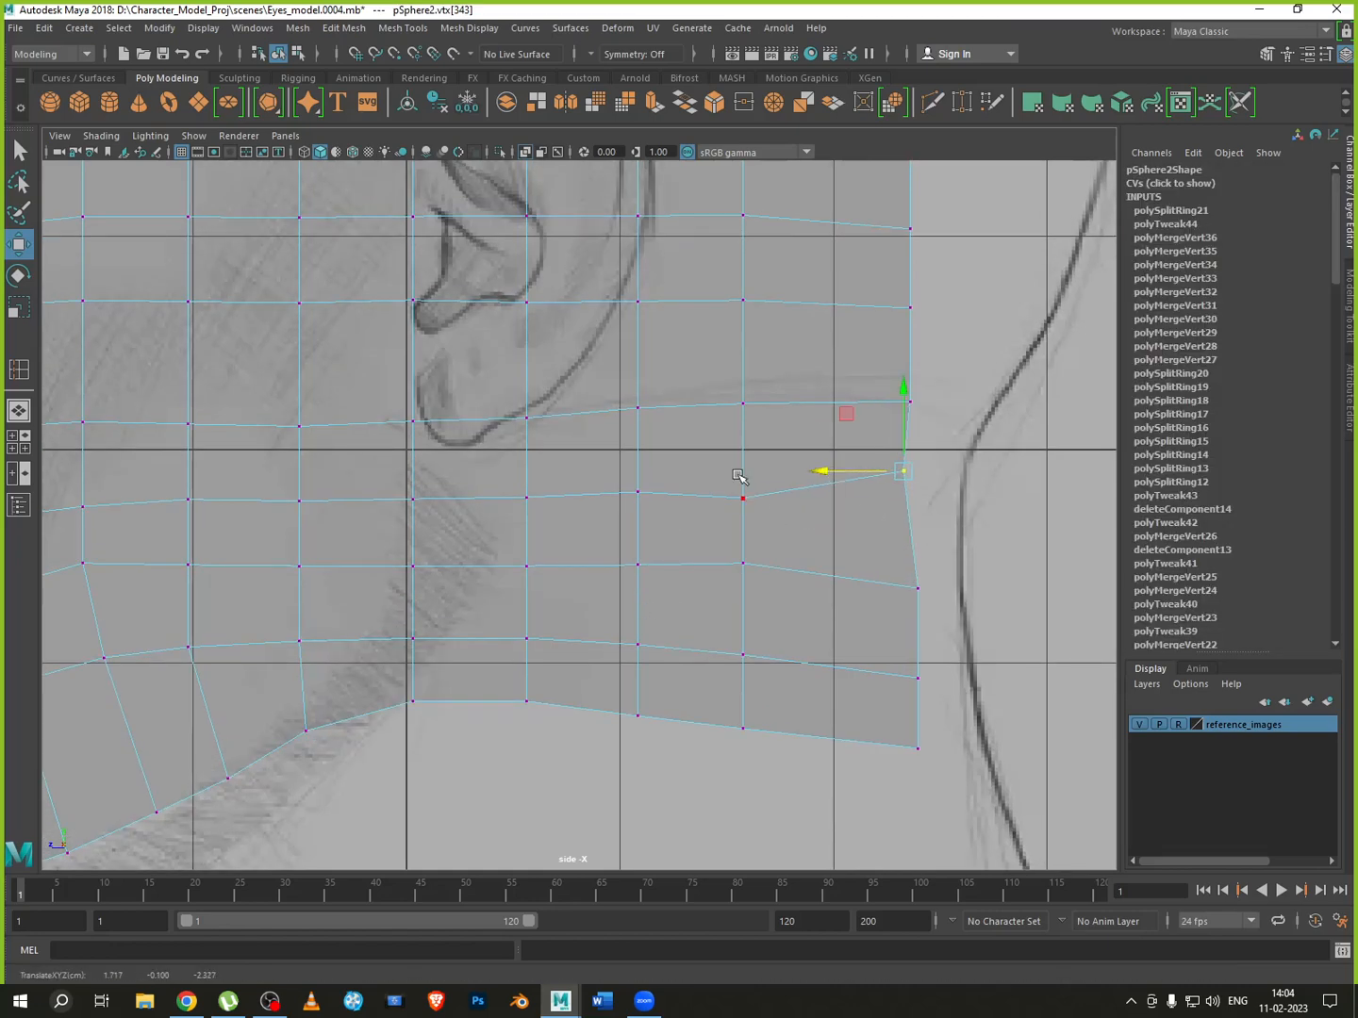
# Raise the vertices in the lower rows behind the ear, including the rear-edge ones, for evenly spaced rows
pyautogui.click(739, 476)
pyautogui.moveTo(742, 461); pyautogui.dragTo(742, 446)
pyautogui.moveTo(876, 564); pyautogui.dragTo(945, 610)
pyautogui.moveTo(917, 555); pyautogui.dragTo(873, 555)
pyautogui.moveTo(894, 647); pyautogui.dragTo(947, 709)
pyautogui.moveTo(916, 626); pyautogui.dragTo(918, 544)
pyautogui.moveTo(727, 636); pyautogui.dragTo(751, 599)
# Raise the bottom-edge vertices from the rear corner at the nape forward to below the ear
pyautogui.moveTo(907, 735); pyautogui.dragTo(945, 793)
pyautogui.moveTo(915, 702); pyautogui.dragTo(921, 636)
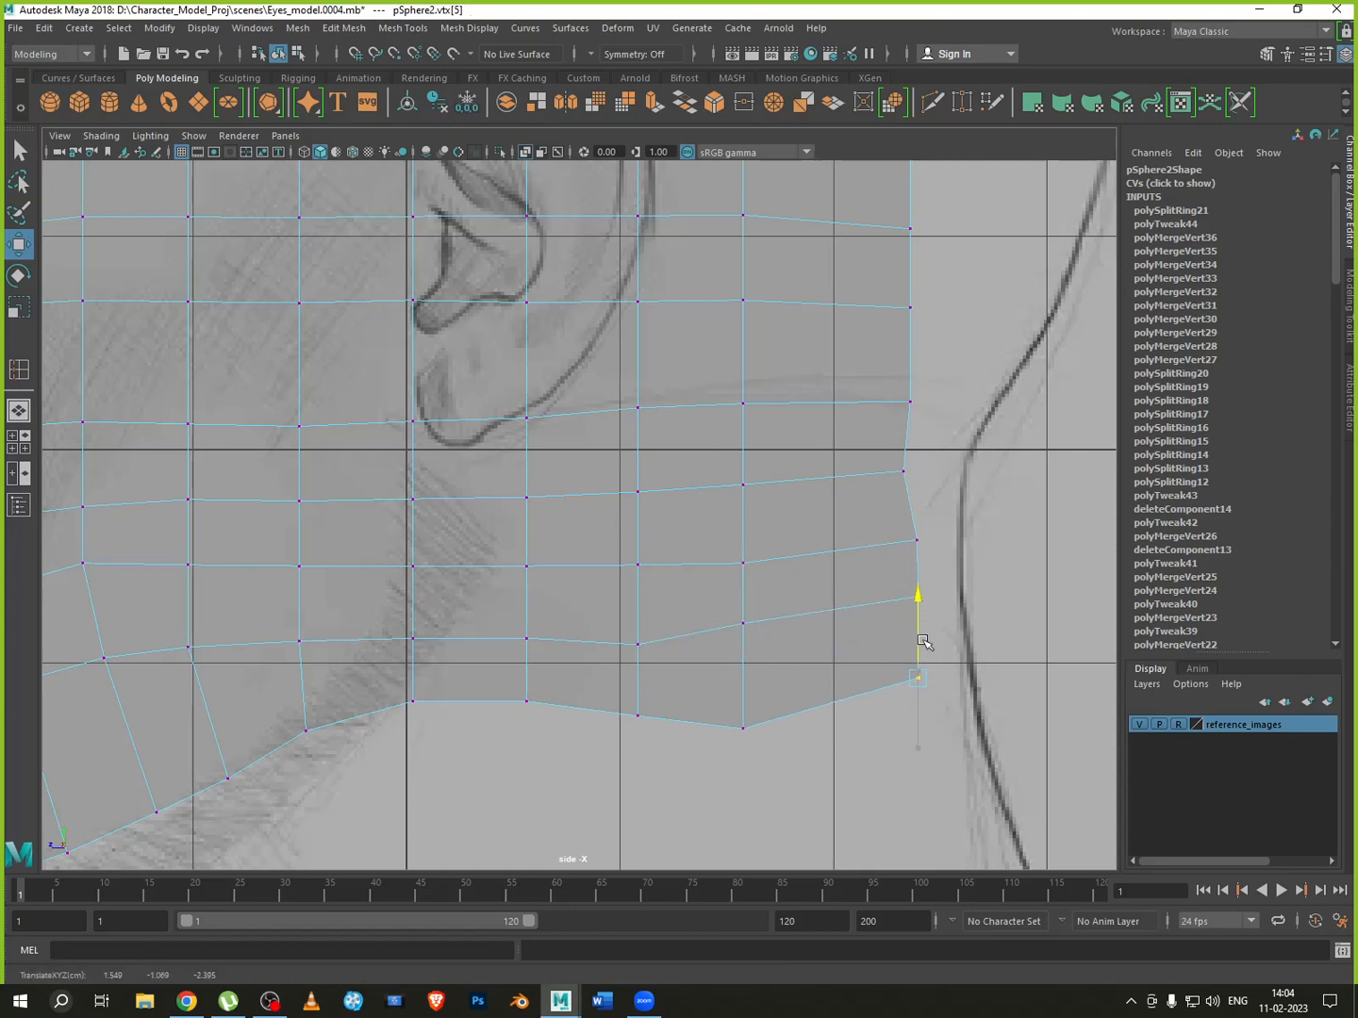
pyautogui.moveTo(721, 710); pyautogui.dragTo(748, 628)
pyautogui.moveTo(621, 701); pyautogui.dragTo(637, 648)
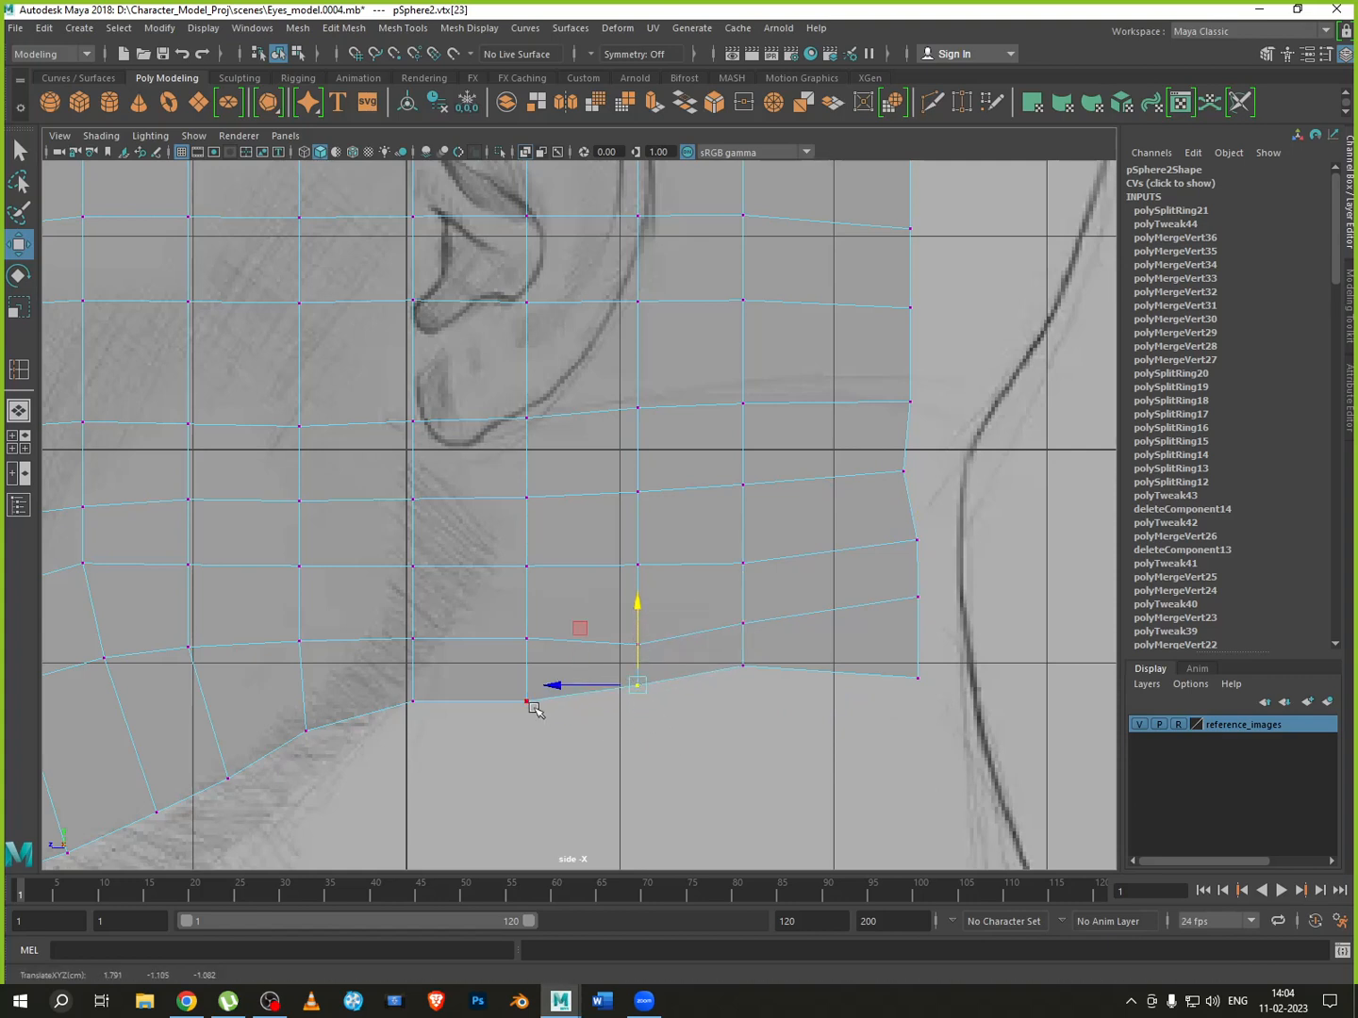
pyautogui.moveTo(492, 684); pyautogui.dragTo(527, 665)
# Raise three vertices of the second-lowest row below and behind the ear to even out its spacing
pyautogui.scroll(-5, 527, 664)
pyautogui.scroll(5, 521, 666)
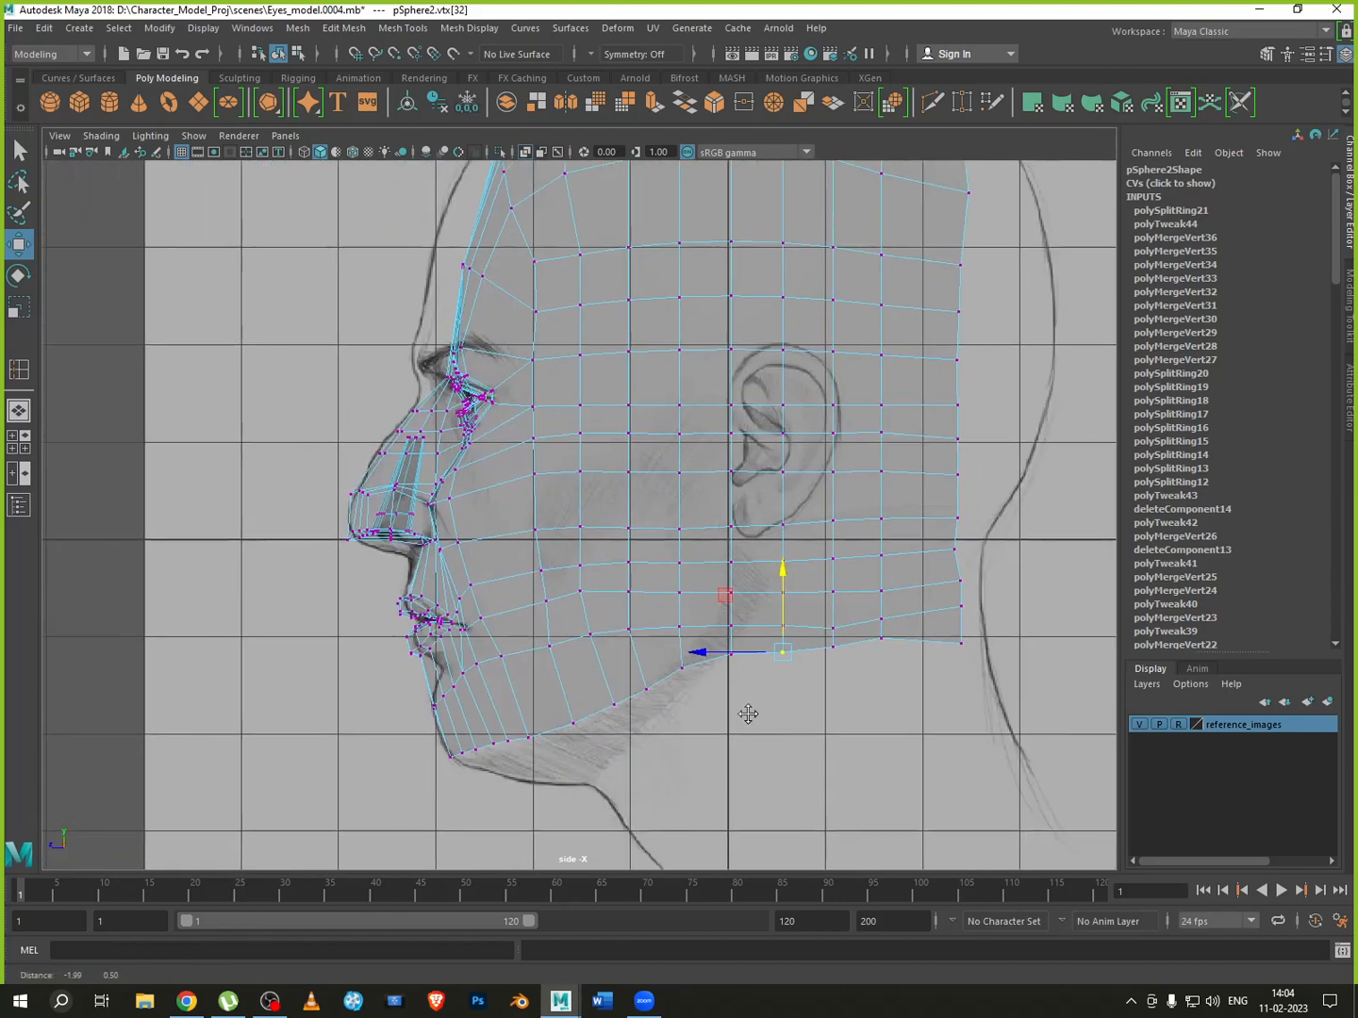
pyautogui.scroll(4, 699, 671)
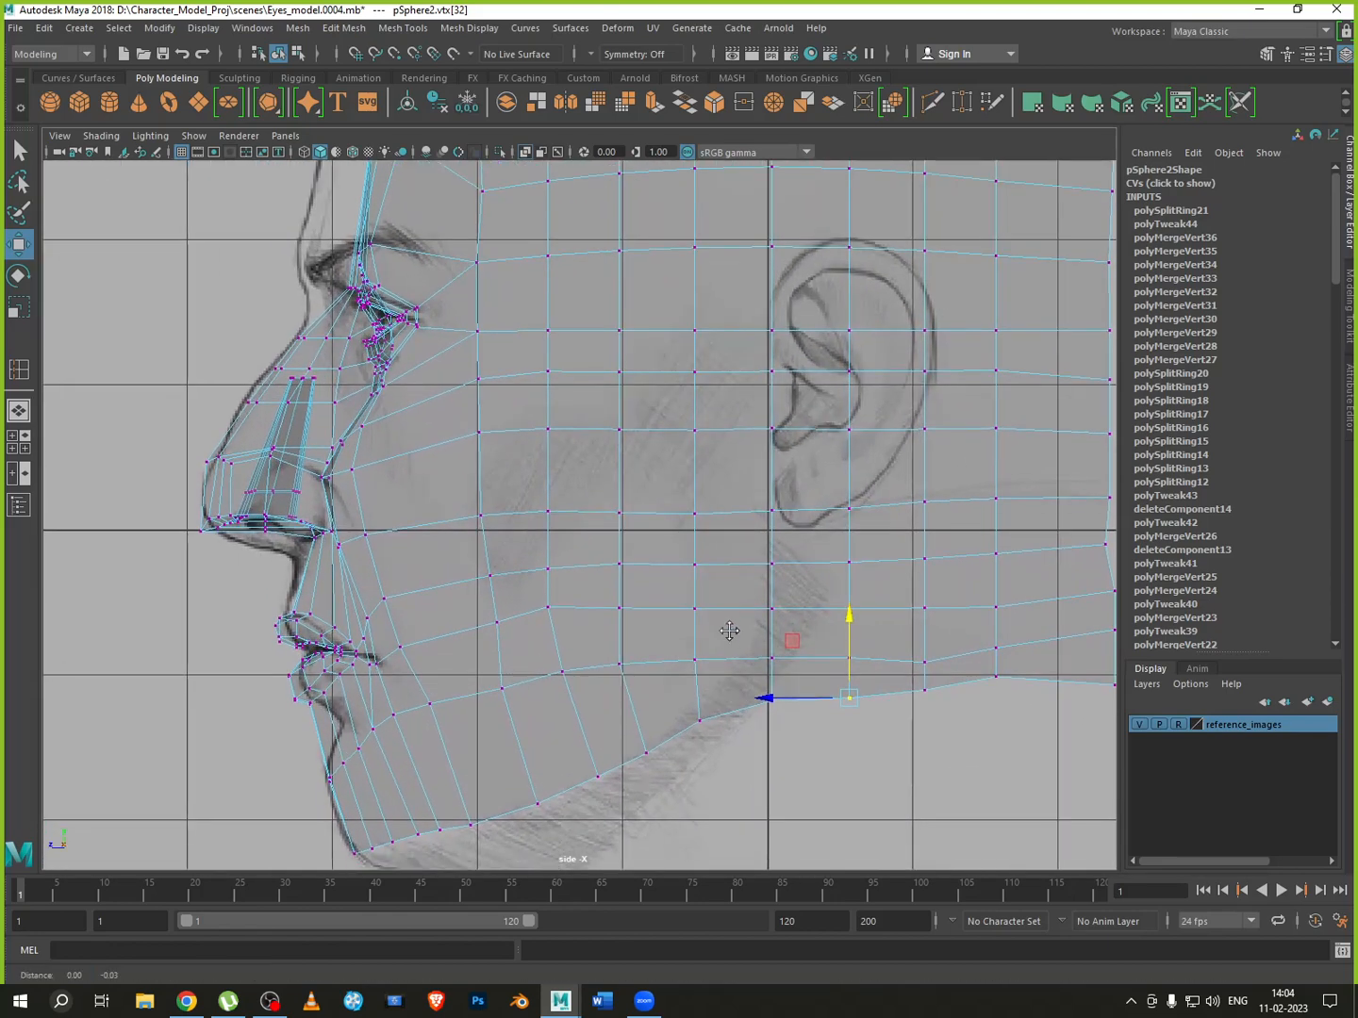
pyautogui.keyDown('alt'); pyautogui.moveTo(710, 643); pyautogui.dragTo(635, 640, button='middle'); pyautogui.keyUp('alt')
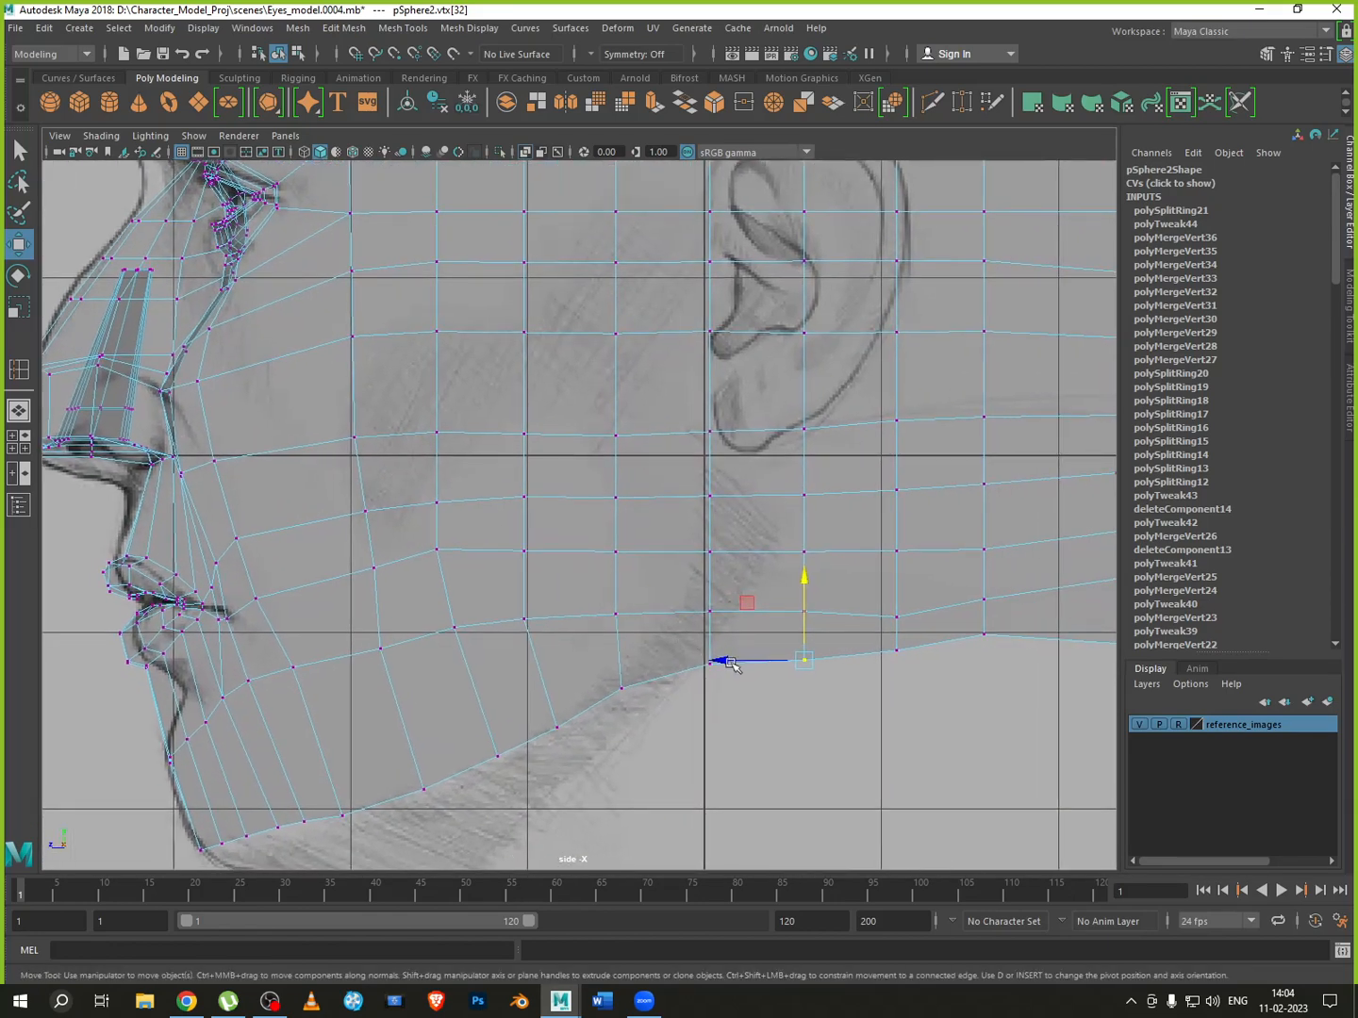
pyautogui.keyDown('alt'); pyautogui.moveTo(779, 663); pyautogui.dragTo(657, 654, button='middle'); pyautogui.keyUp('alt')
pyautogui.click(770, 601)
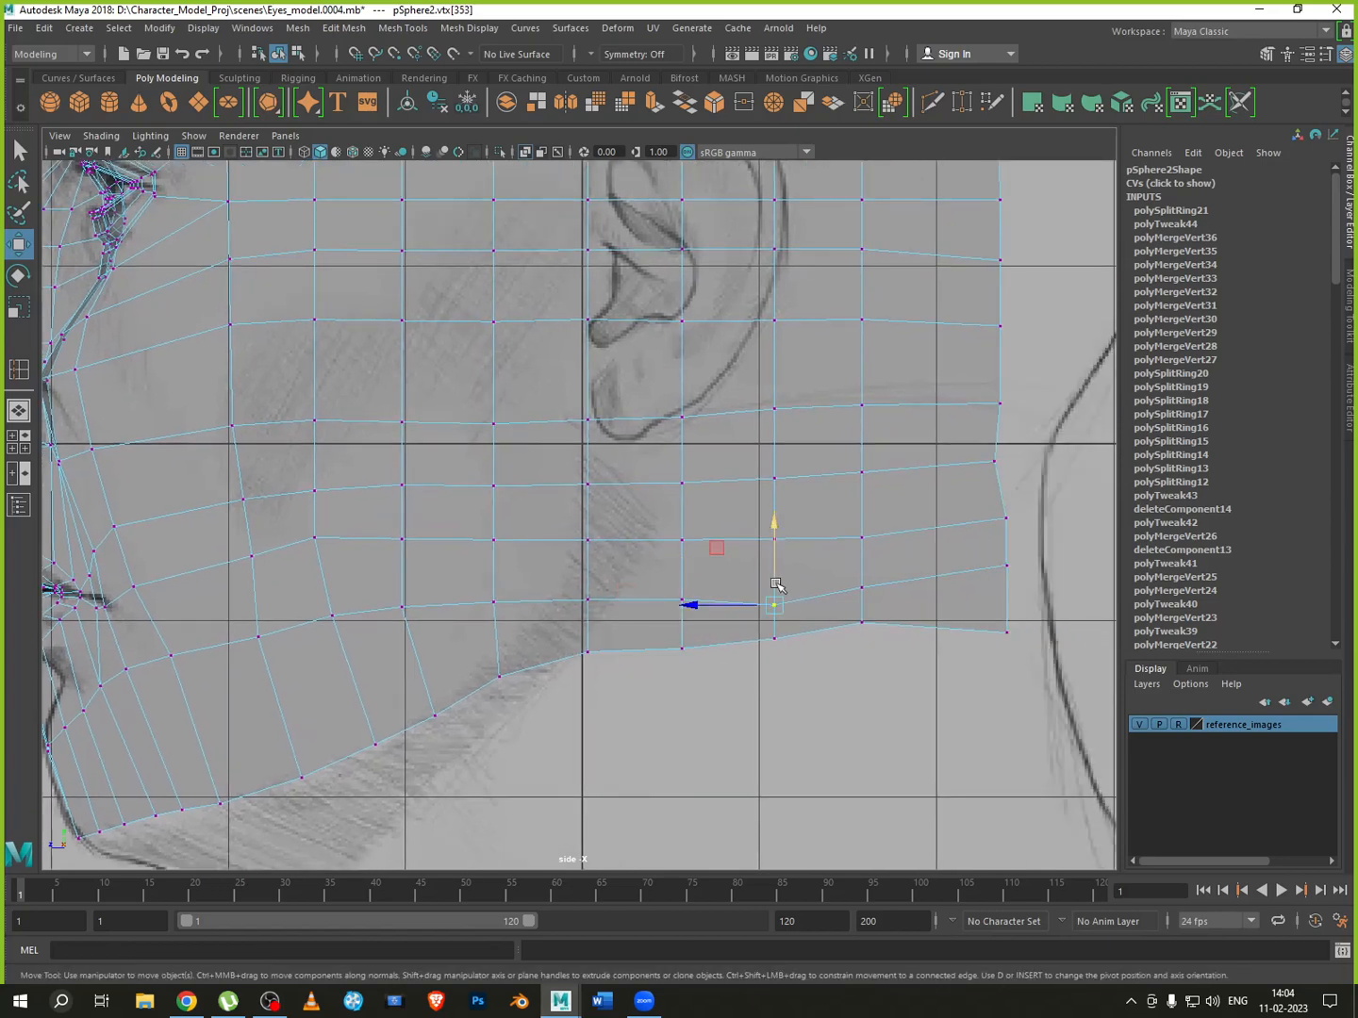
pyautogui.moveTo(774, 566); pyautogui.dragTo(773, 546)
pyautogui.click(681, 600)
pyautogui.moveTo(682, 569); pyautogui.dragTo(683, 557)
pyautogui.click(860, 588)
pyautogui.moveTo(861, 563); pyautogui.dragTo(861, 548)
# Adjust the lowest rear-edge vertices at the nape, finishing with the bottom corner vertex
pyautogui.keyDown('alt'); pyautogui.moveTo(980, 559); pyautogui.dragTo(970, 576, button='middle'); pyautogui.keyUp('alt')
pyautogui.moveTo(1021, 571); pyautogui.dragTo(1017, 613)
pyautogui.moveTo(954, 589); pyautogui.dragTo(947, 641)
pyautogui.click(1006, 630)
pyautogui.click(998, 641)
# Show the perspective view at full size from behind the half head and switch the mesh to edge selection
pyautogui.scroll(-6, 988, 579)
pyautogui.press('space')
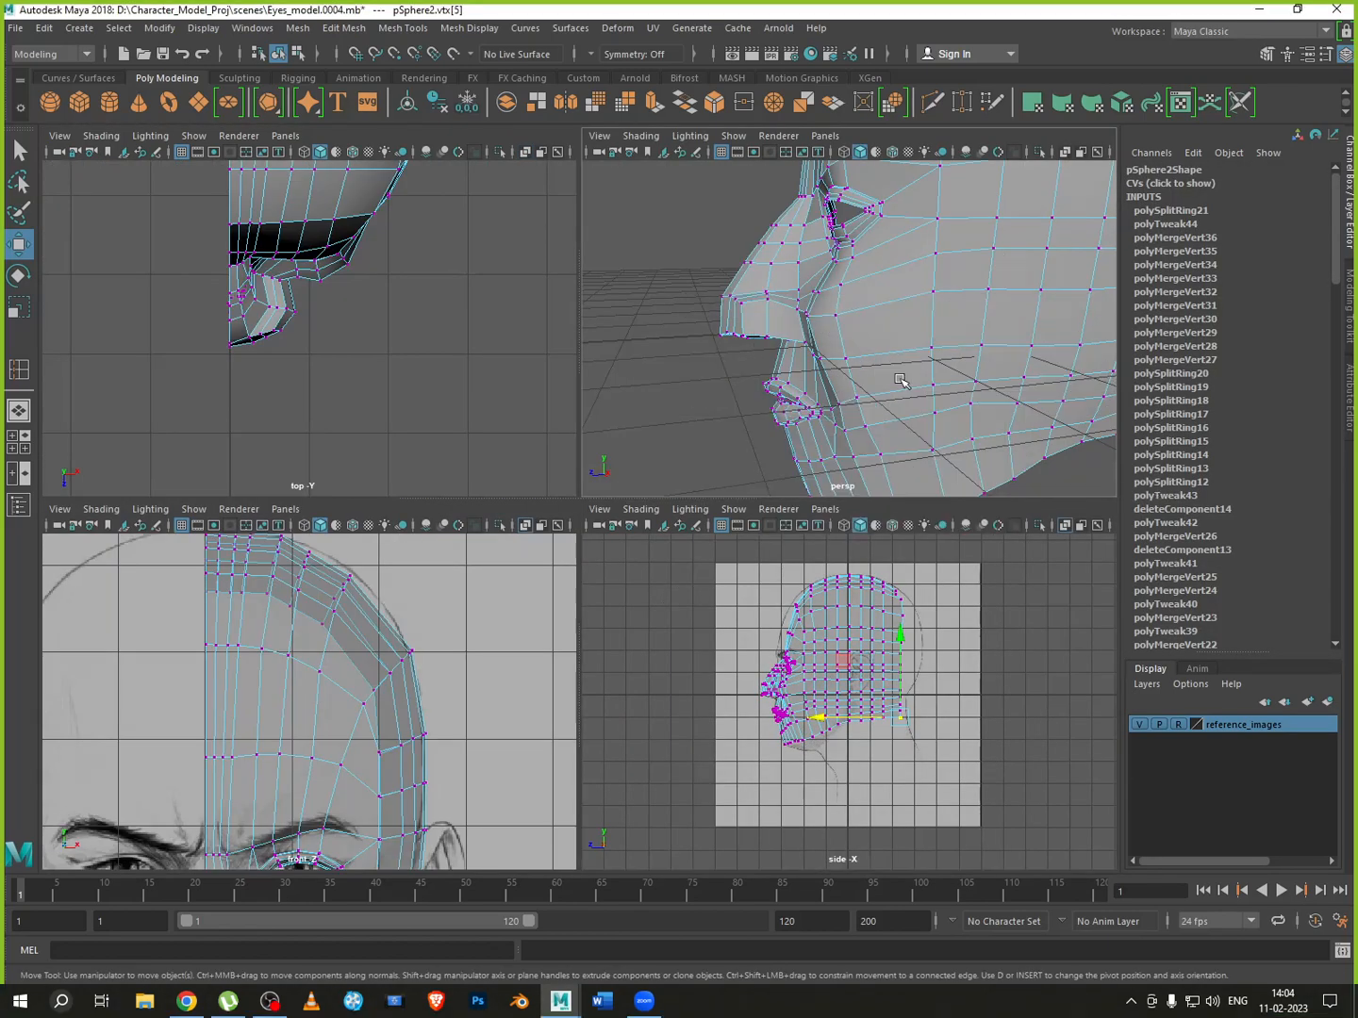
pyautogui.press('space')
pyautogui.keyDown('alt'); pyautogui.moveTo(855, 470); pyautogui.dragTo(768, 541); pyautogui.keyUp('alt')
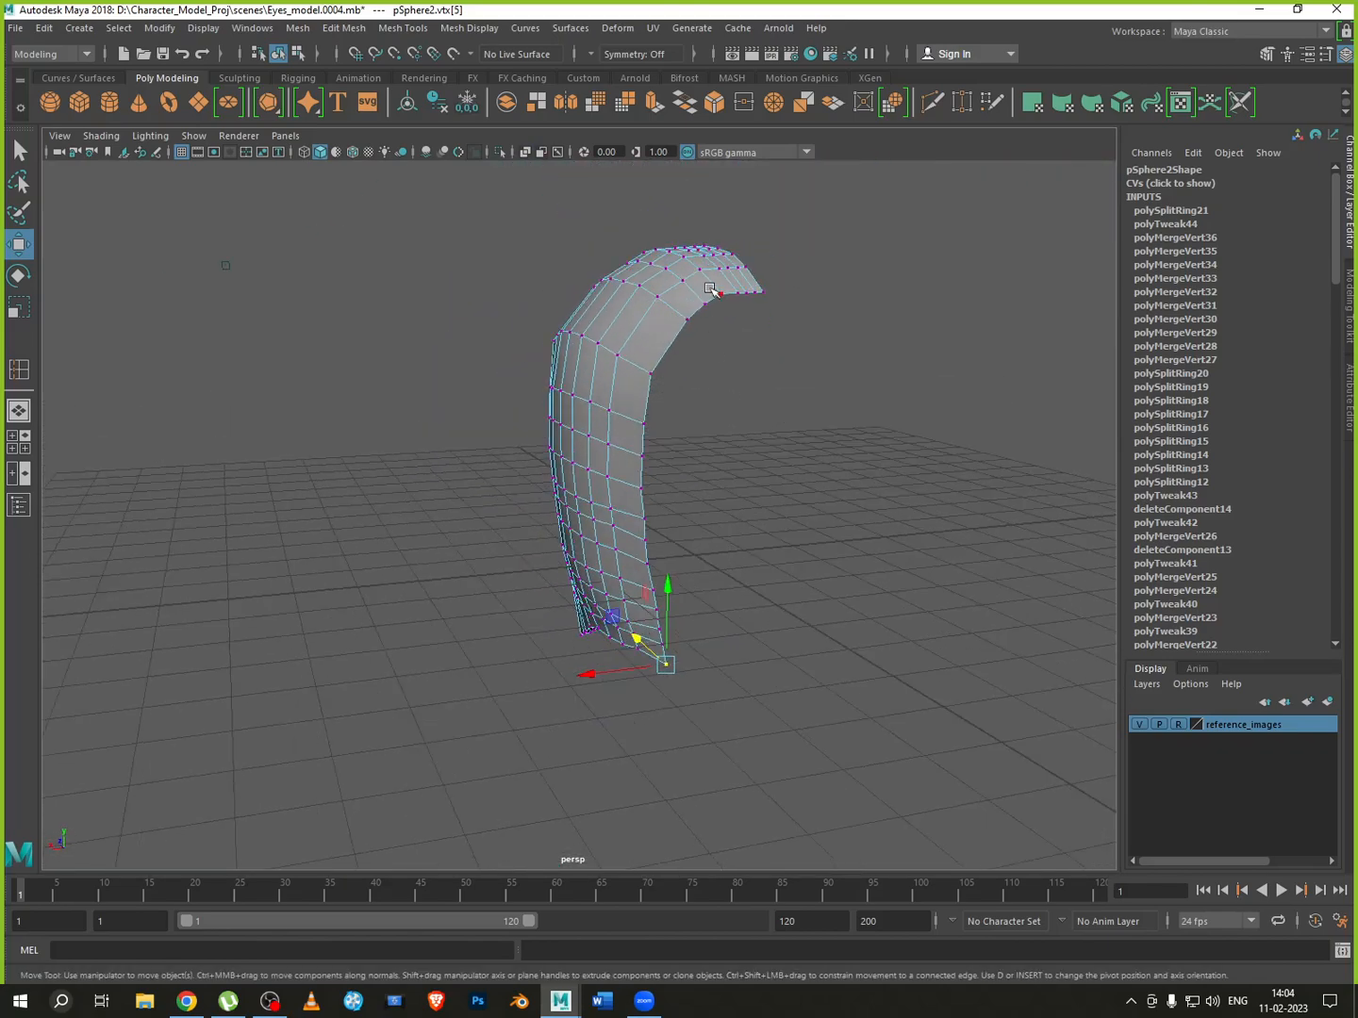
pyautogui.rightClick(710, 289)
pyautogui.click(710, 243)
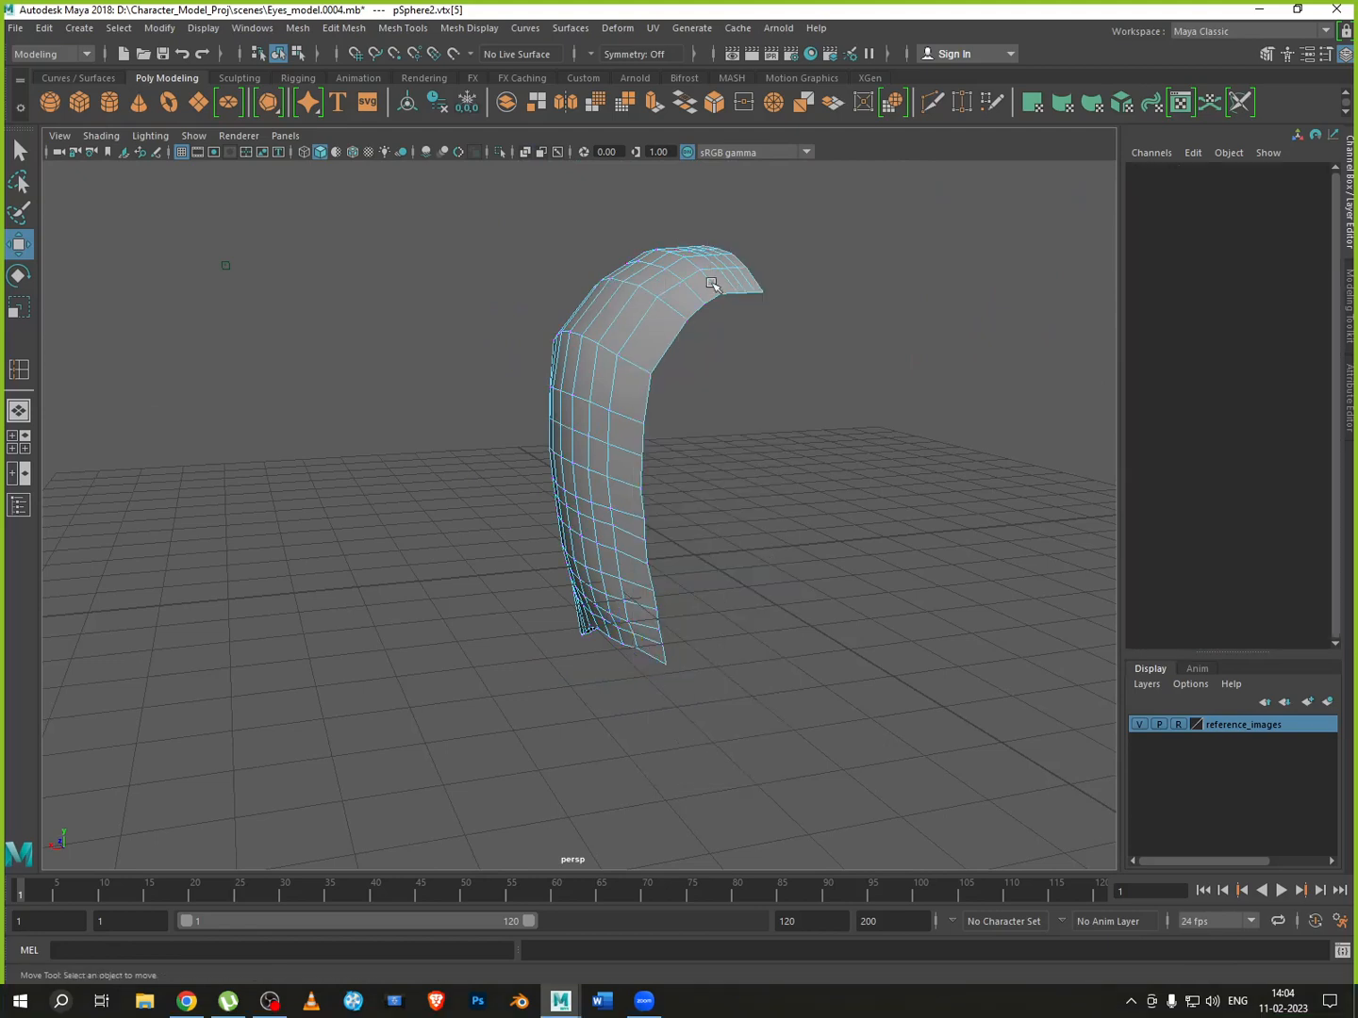
# Select the half head's open rear border edges from below the crown curve down to the nape corner
pyautogui.scroll(5, 716, 332)
pyautogui.keyDown('alt'); pyautogui.moveTo(741, 337); pyautogui.dragTo(660, 464, button='middle'); pyautogui.keyUp('alt')
pyautogui.scroll(3, 665, 470)
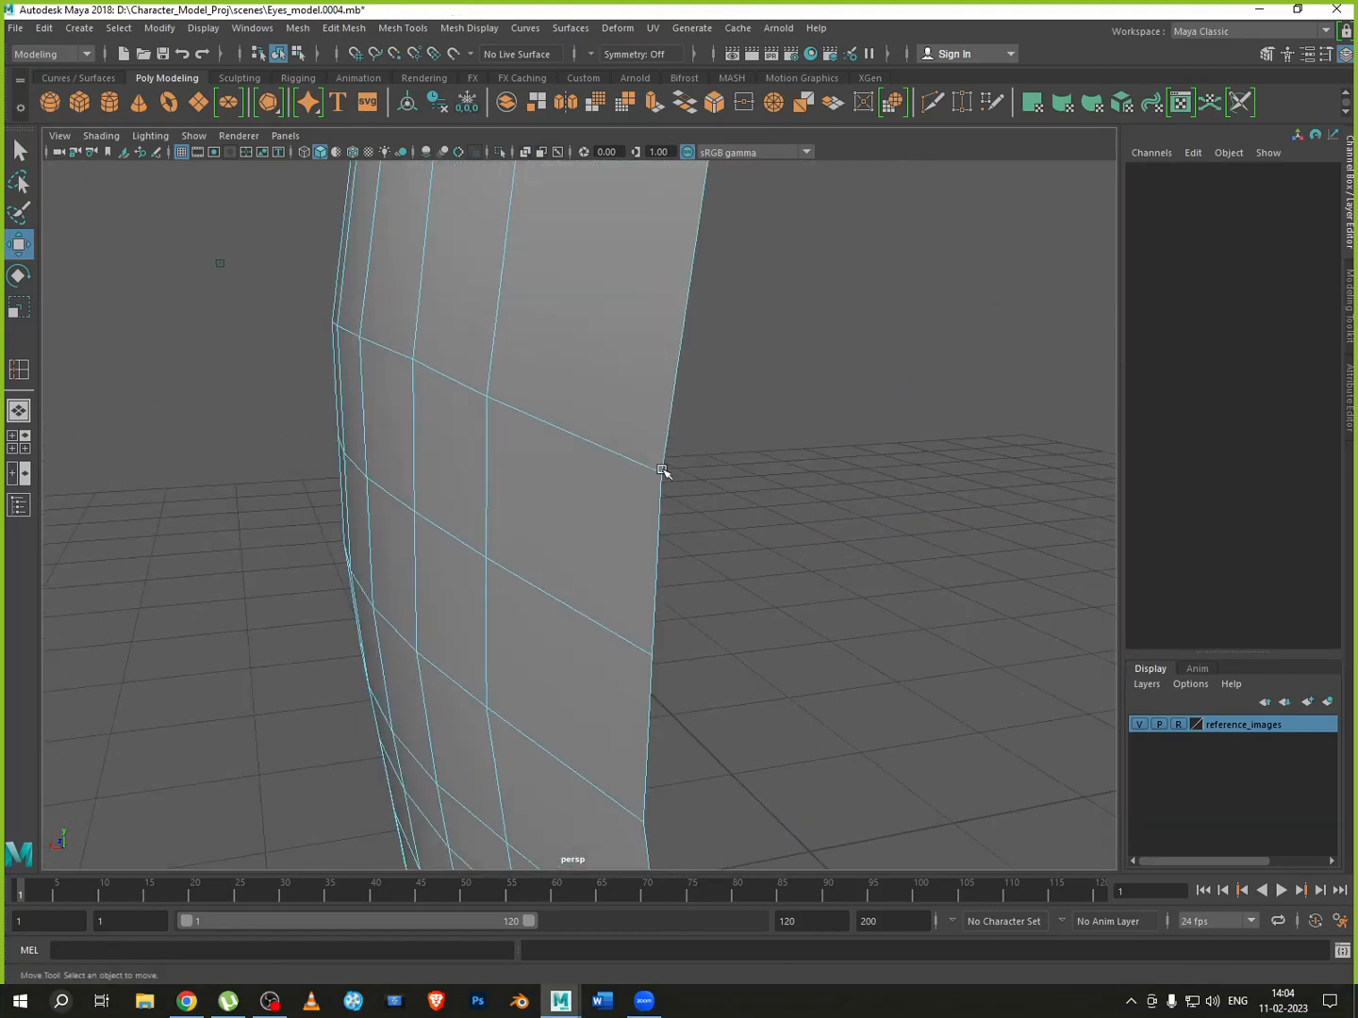
pyautogui.scroll(-9, 672, 474)
pyautogui.keyDown('alt'); pyautogui.moveTo(721, 550); pyautogui.dragTo(657, 489); pyautogui.keyUp('alt')
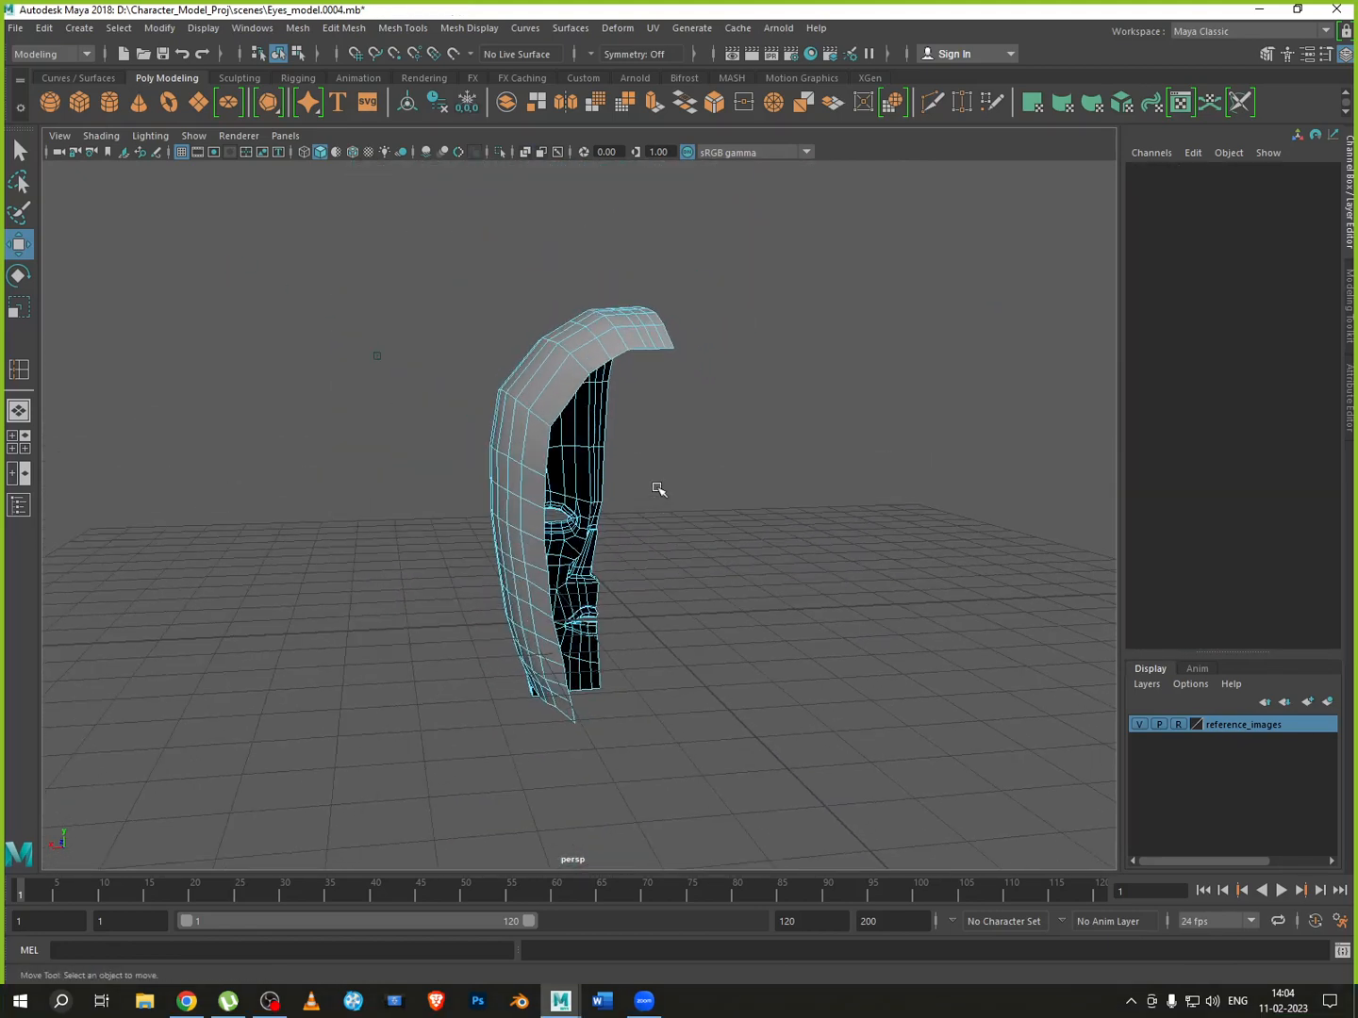
pyautogui.click(549, 455)
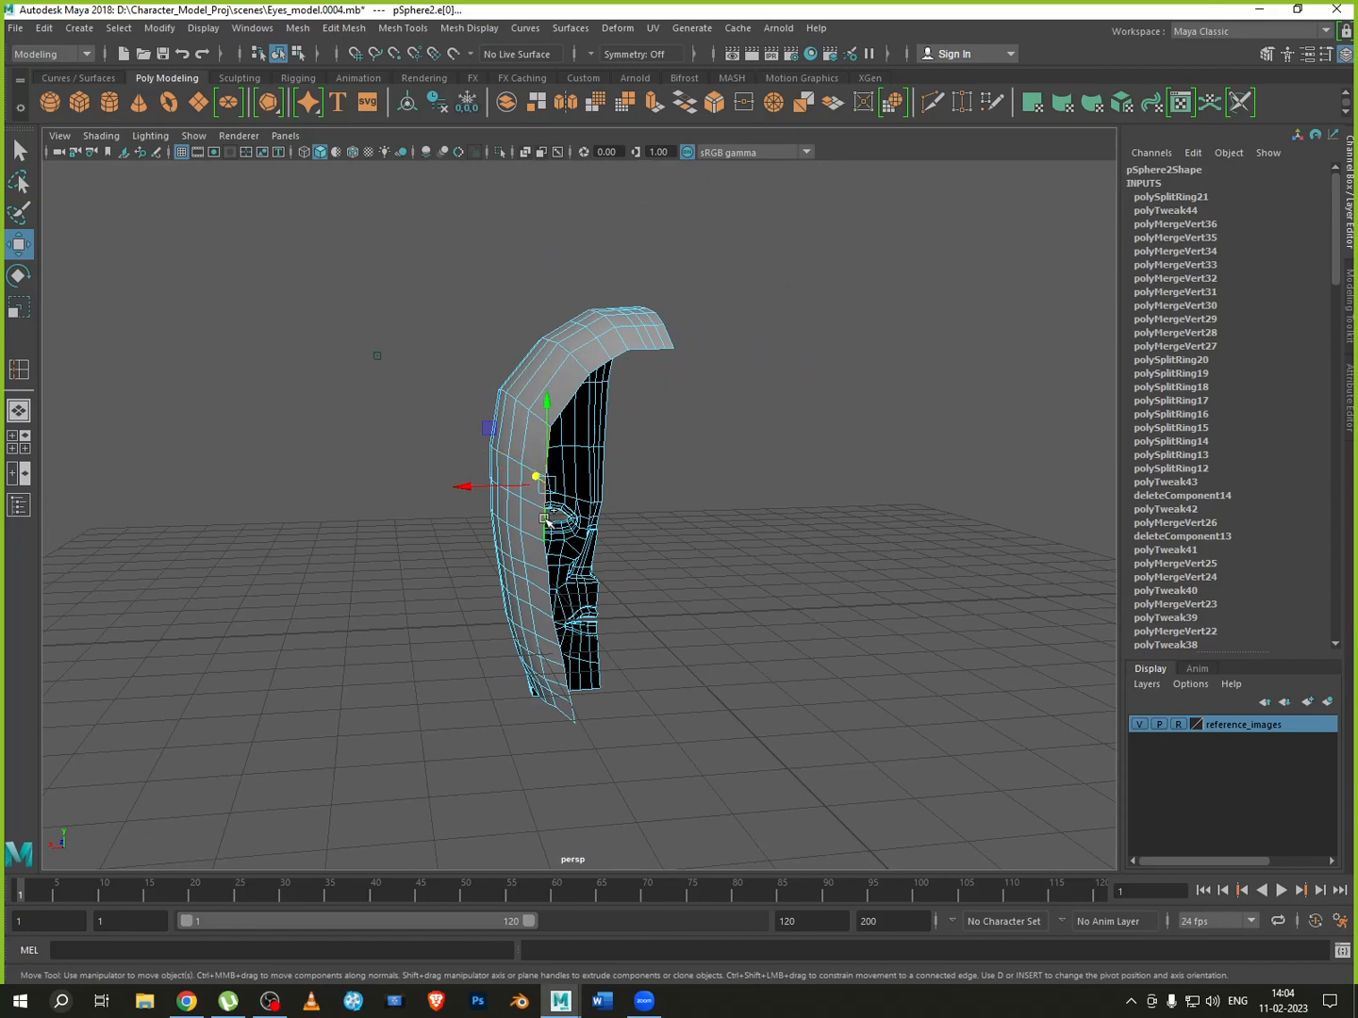
pyautogui.keyDown('alt'); pyautogui.moveTo(551, 513); pyautogui.dragTo(692, 592); pyautogui.keyUp('alt')
pyautogui.scroll(4, 693, 592)
pyautogui.keyDown('alt'); pyautogui.moveTo(692, 591); pyautogui.dragTo(643, 464, button='middle'); pyautogui.keyUp('alt')
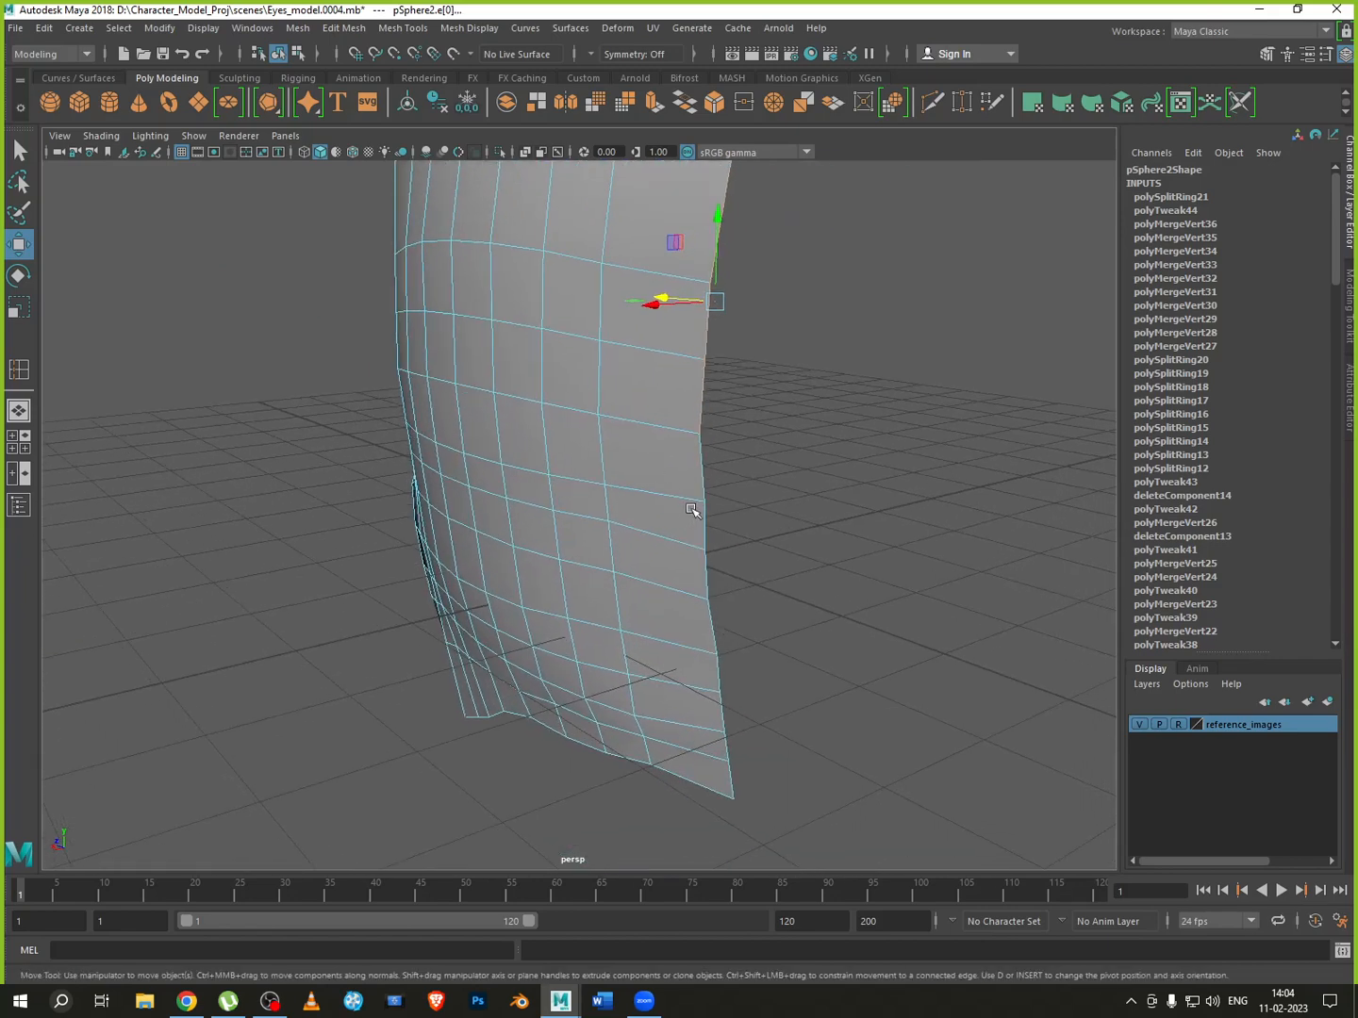
pyautogui.keyDown('shift'); pyautogui.click(703, 485); pyautogui.keyUp('shift')
pyautogui.keyDown('shift'); pyautogui.click(708, 541); pyautogui.keyUp('shift')
pyautogui.keyDown('shift'); pyautogui.click(713, 581); pyautogui.keyUp('shift')
pyautogui.keyDown('shift'); pyautogui.click(719, 622); pyautogui.keyUp('shift')
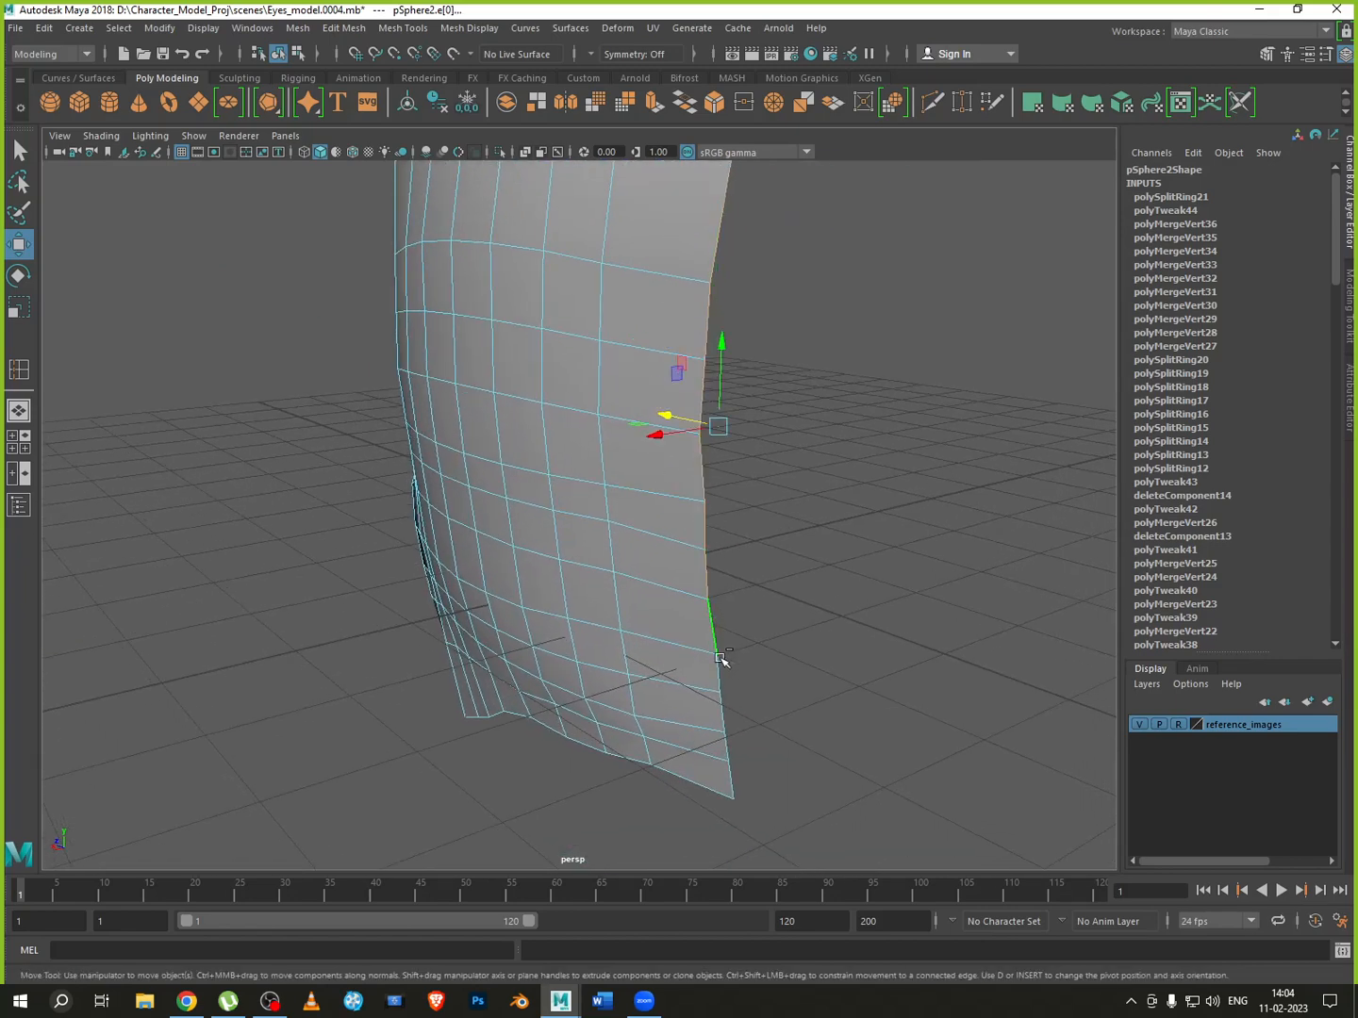
pyautogui.keyDown('shift'); pyautogui.click(724, 658); pyautogui.keyUp('shift')
pyautogui.keyDown('shift'); pyautogui.click(727, 697); pyautogui.keyUp('shift')
pyautogui.keyDown('shift'); pyautogui.click(729, 743); pyautogui.keyUp('shift')
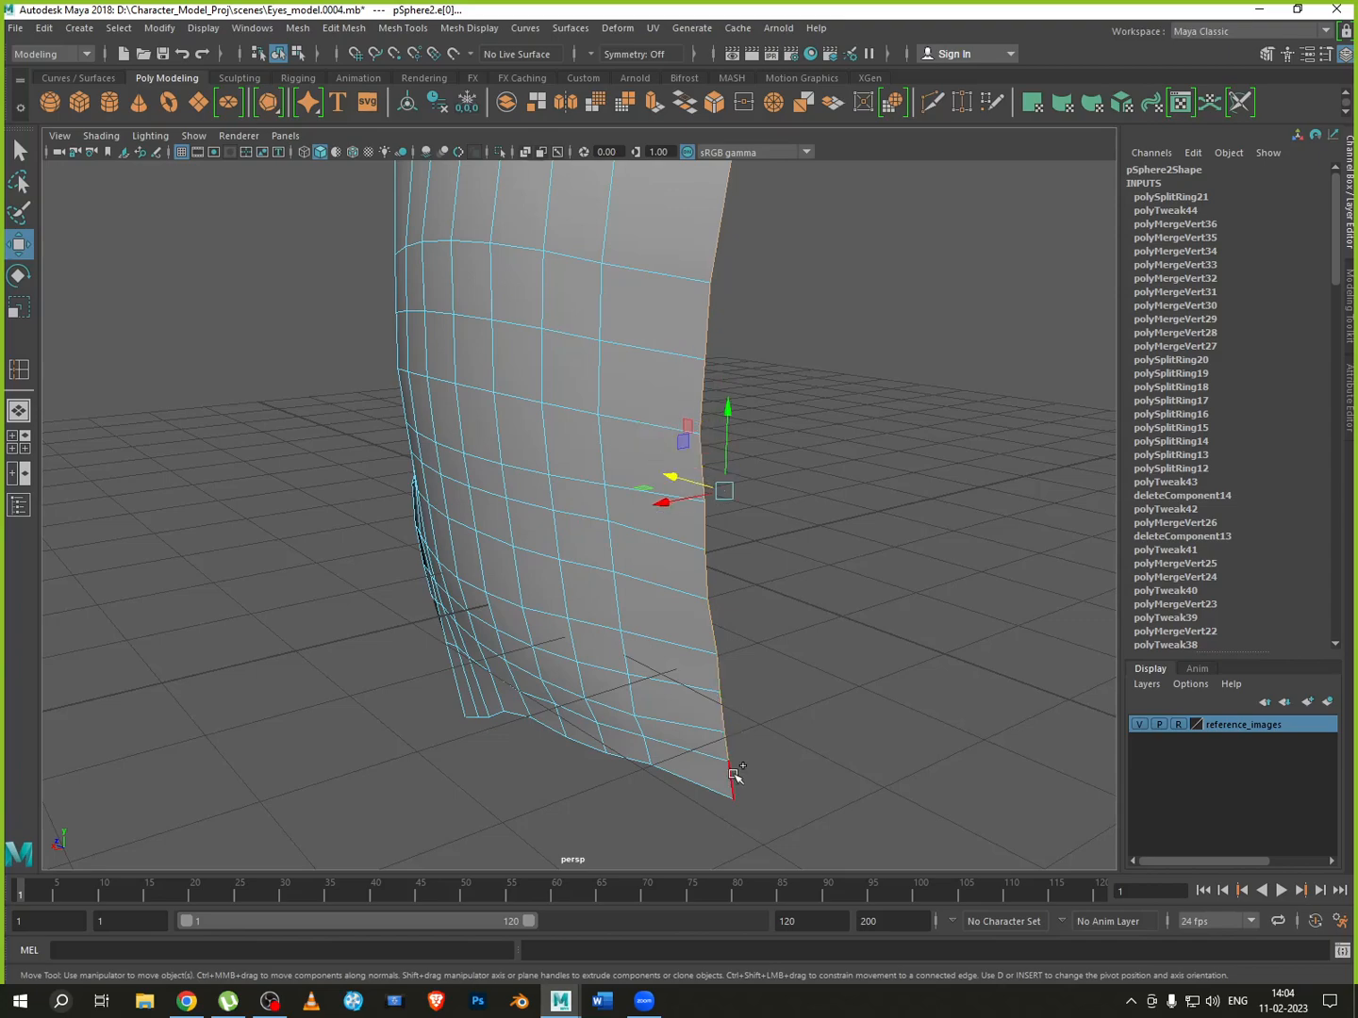
pyautogui.keyDown('shift'); pyautogui.click(735, 779); pyautogui.keyUp('shift')
pyautogui.keyDown('alt'); pyautogui.moveTo(793, 735); pyautogui.dragTo(618, 479); pyautogui.keyUp('alt')
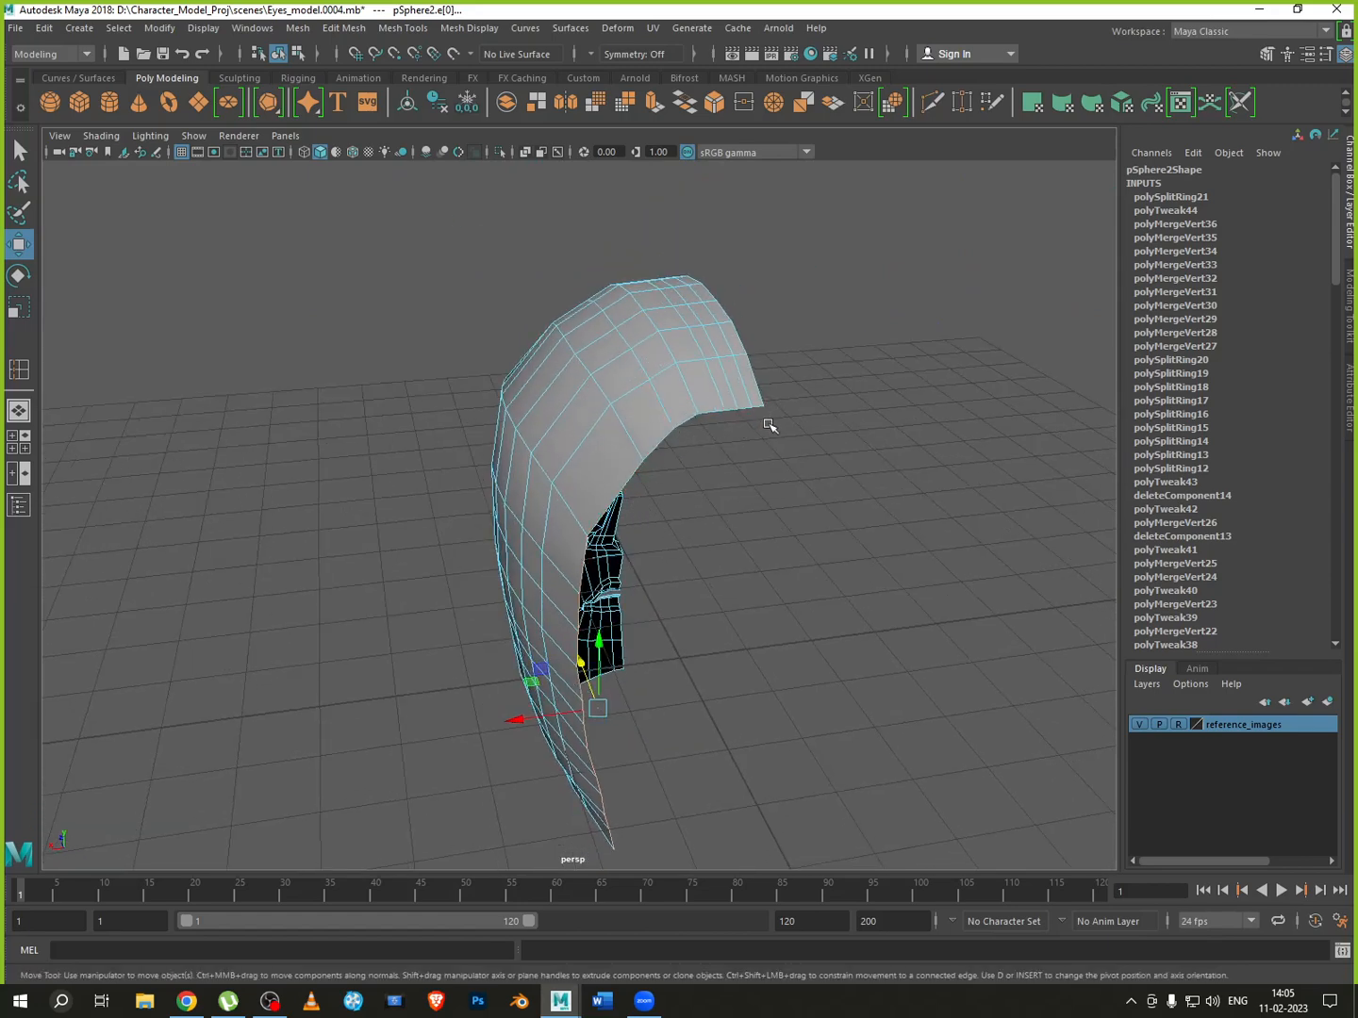
# Extrude the selected rear border edges and move them inward toward the head's centre line as a wide strip
pyautogui.keyDown('alt'); pyautogui.moveTo(769, 426); pyautogui.dragTo(773, 545); pyautogui.keyUp('alt')
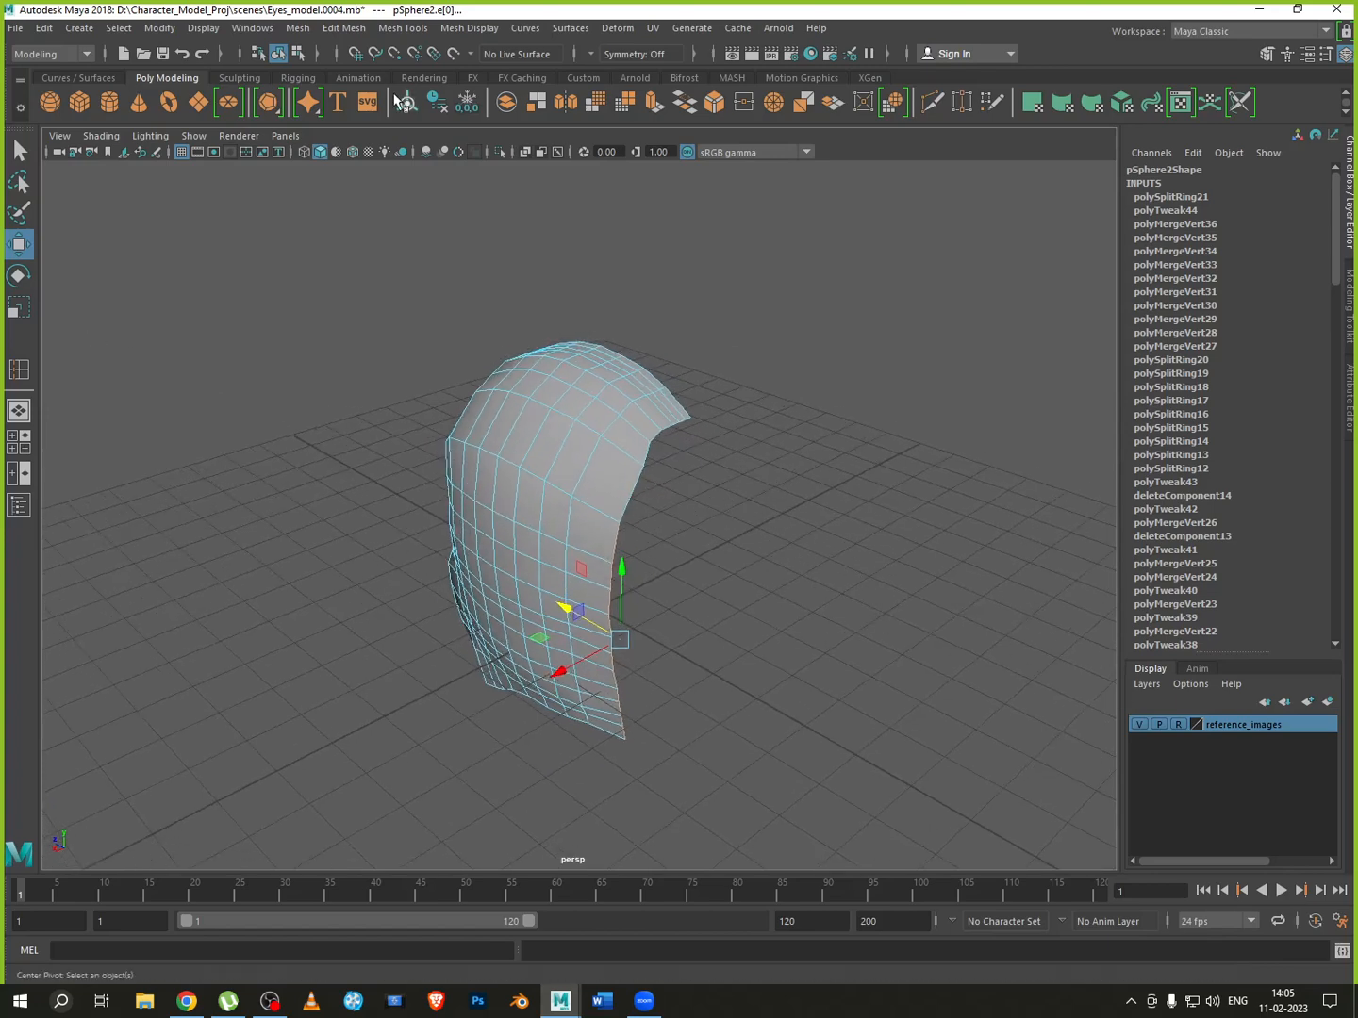
pyautogui.click(659, 106)
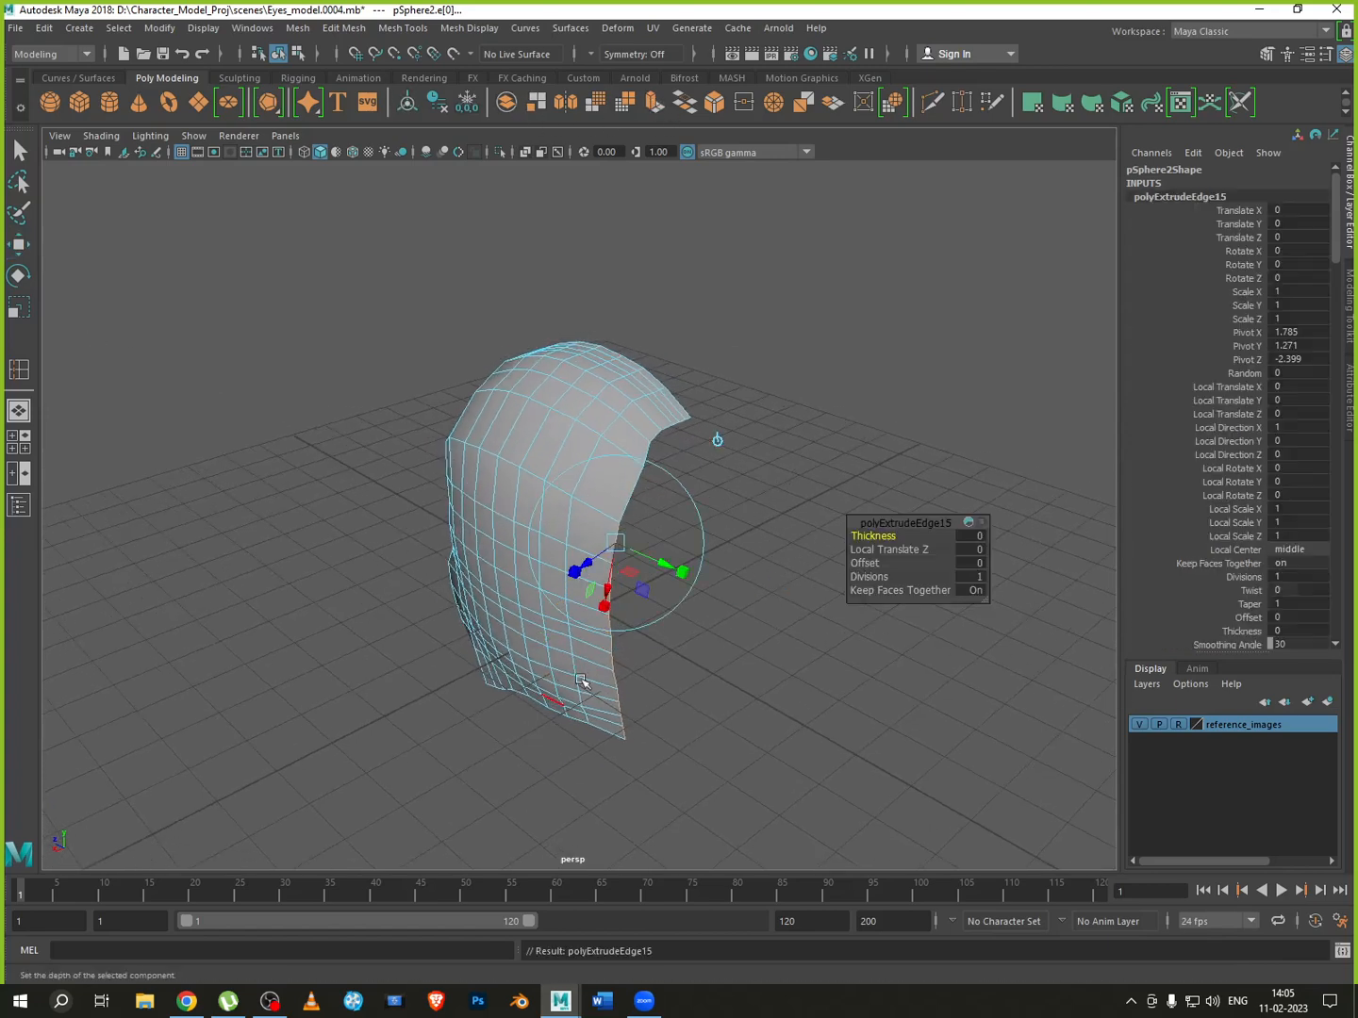
pyautogui.press('w')
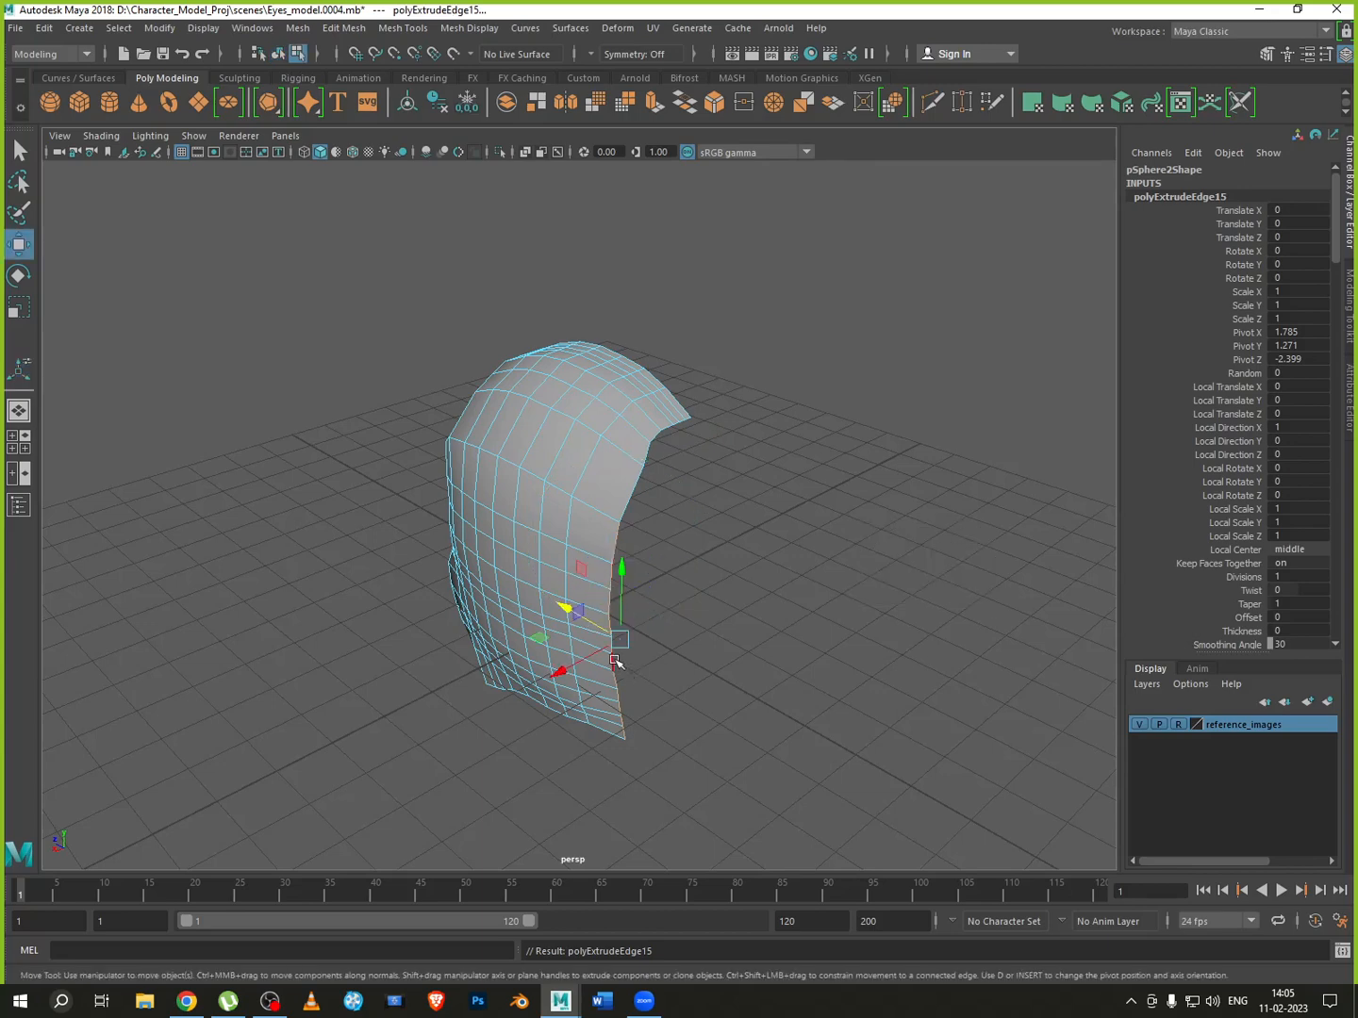
pyautogui.moveTo(562, 674); pyautogui.dragTo(712, 665, button='middle')
pyautogui.keyDown('alt'); pyautogui.moveTo(712, 667); pyautogui.dragTo(650, 643); pyautogui.keyUp('alt')
pyautogui.keyDown('alt'); pyautogui.moveTo(651, 641); pyautogui.dragTo(666, 636, button='right'); pyautogui.keyUp('alt')
pyautogui.keyDown('alt'); pyautogui.moveTo(677, 633); pyautogui.dragTo(609, 622, button='middle'); pyautogui.keyUp('alt')
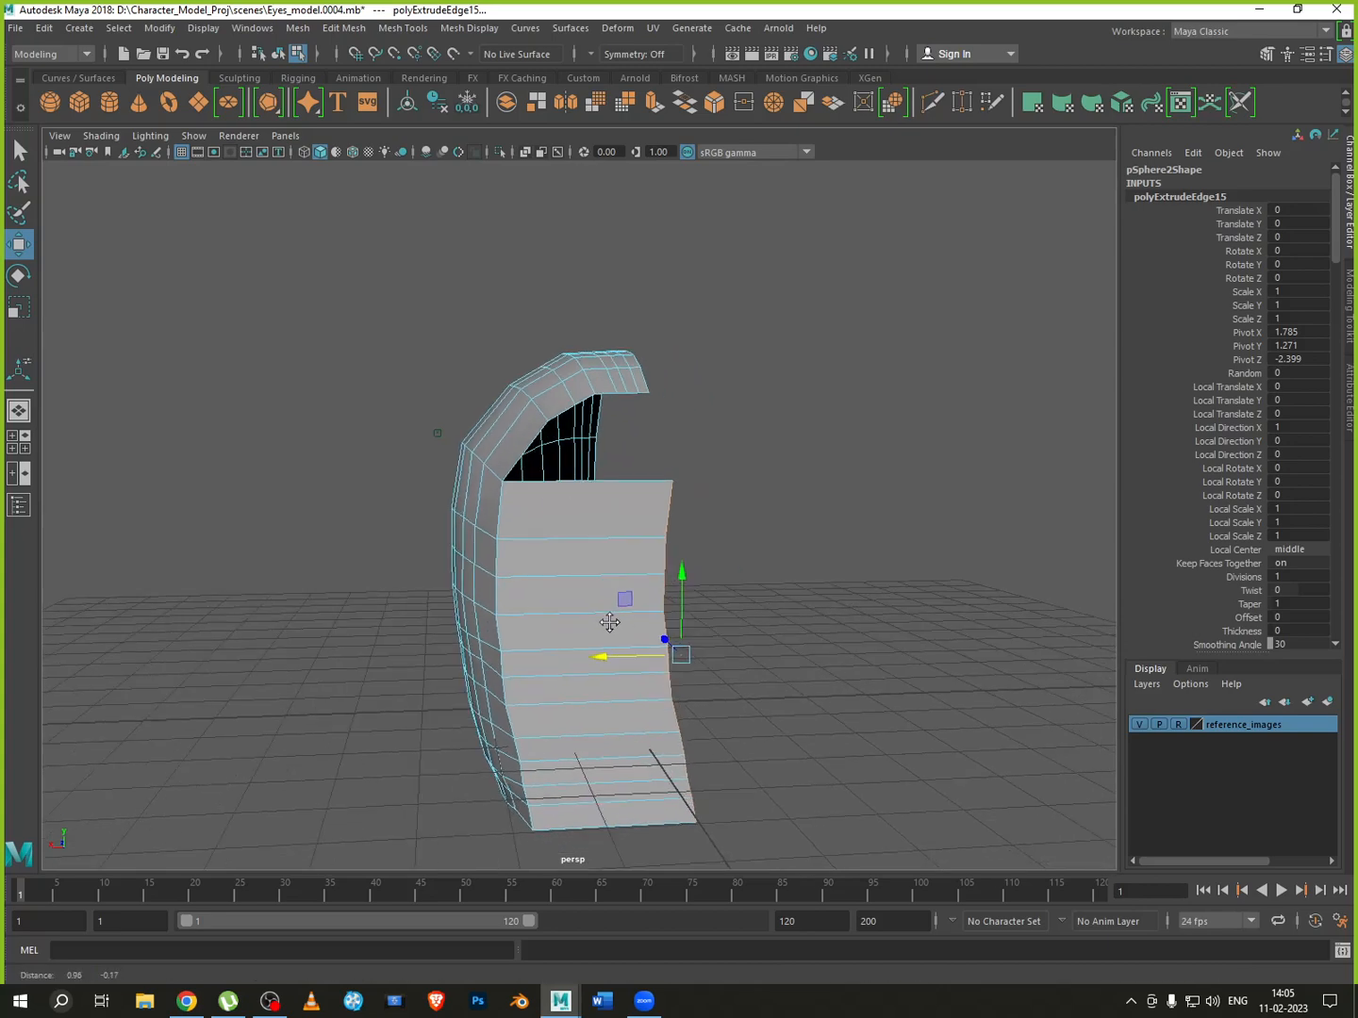
# Insert five vertical edge loops across the newly extruded strip at the back of the head with Insert Edge Loop
pyautogui.moveTo(635, 561); pyautogui.dragTo(709, 486, button='right')
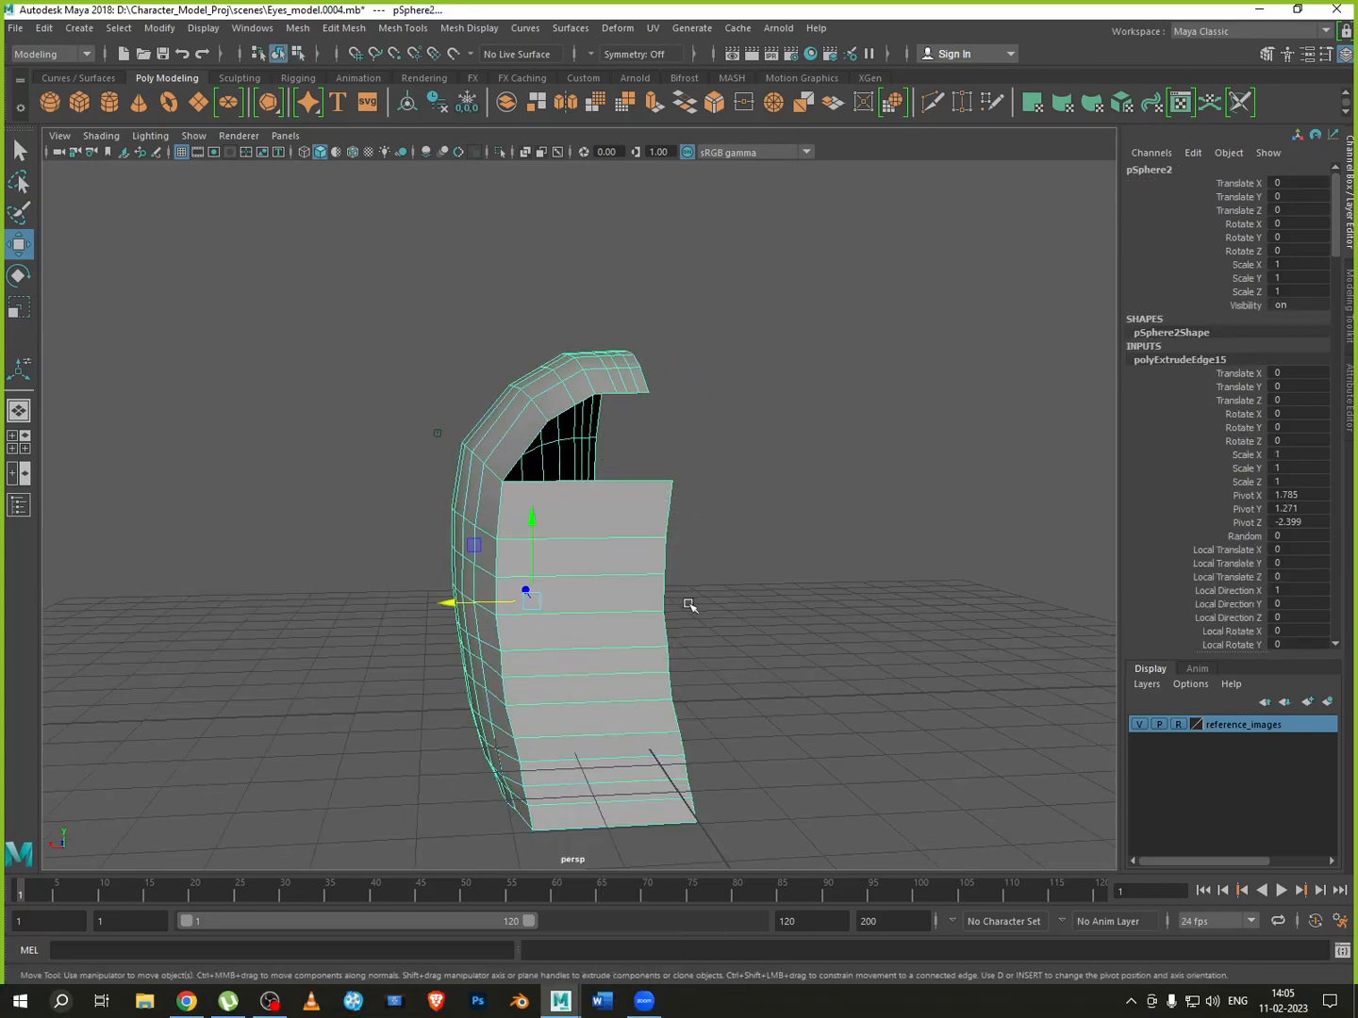
pyautogui.keyDown('alt'); pyautogui.moveTo(721, 689); pyautogui.dragTo(781, 689); pyautogui.keyUp('alt')
pyautogui.keyDown('alt'); pyautogui.moveTo(594, 515); pyautogui.dragTo(632, 548, button='right'); pyautogui.keyUp('alt')
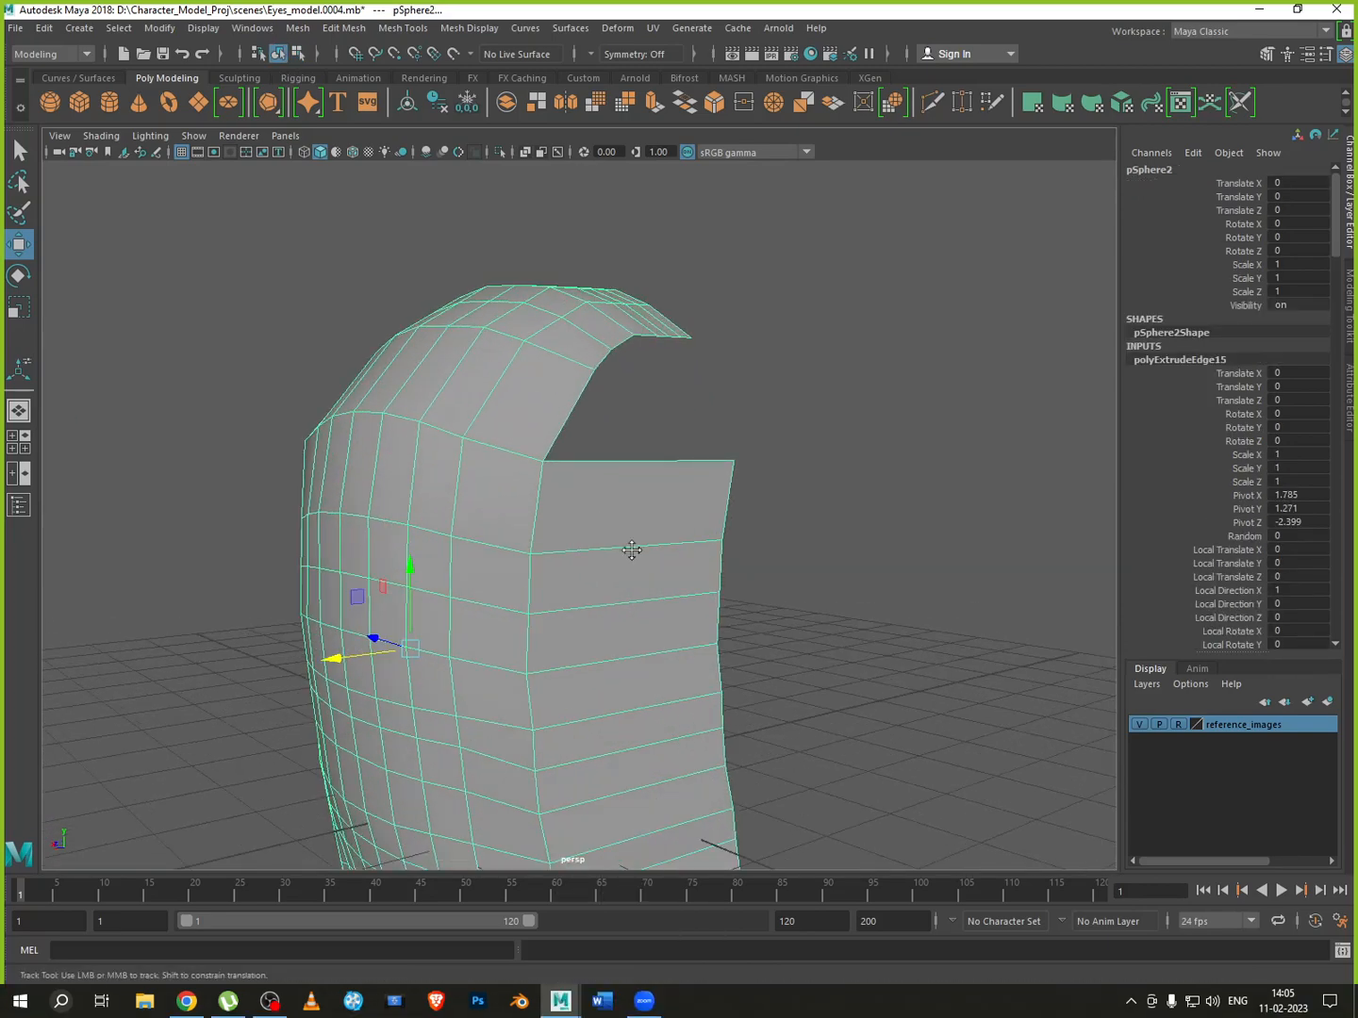
pyautogui.keyDown('alt'); pyautogui.moveTo(631, 548); pyautogui.dragTo(564, 599, button='middle'); pyautogui.keyUp('alt')
pyautogui.keyDown('alt'); pyautogui.moveTo(562, 597); pyautogui.dragTo(494, 541); pyautogui.keyUp('alt')
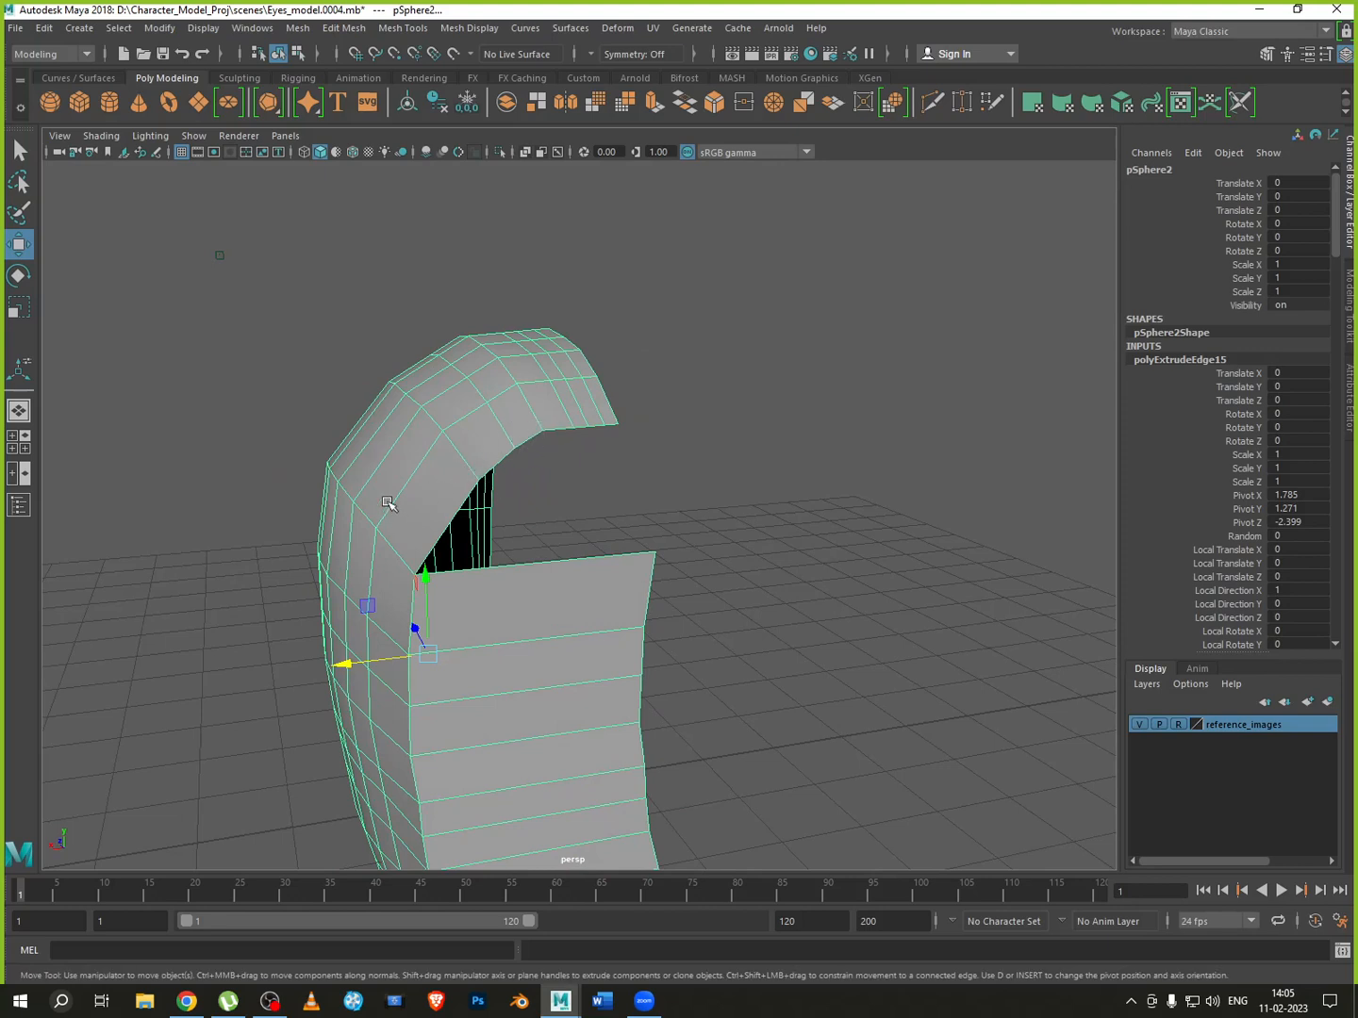
pyautogui.click(495, 464)
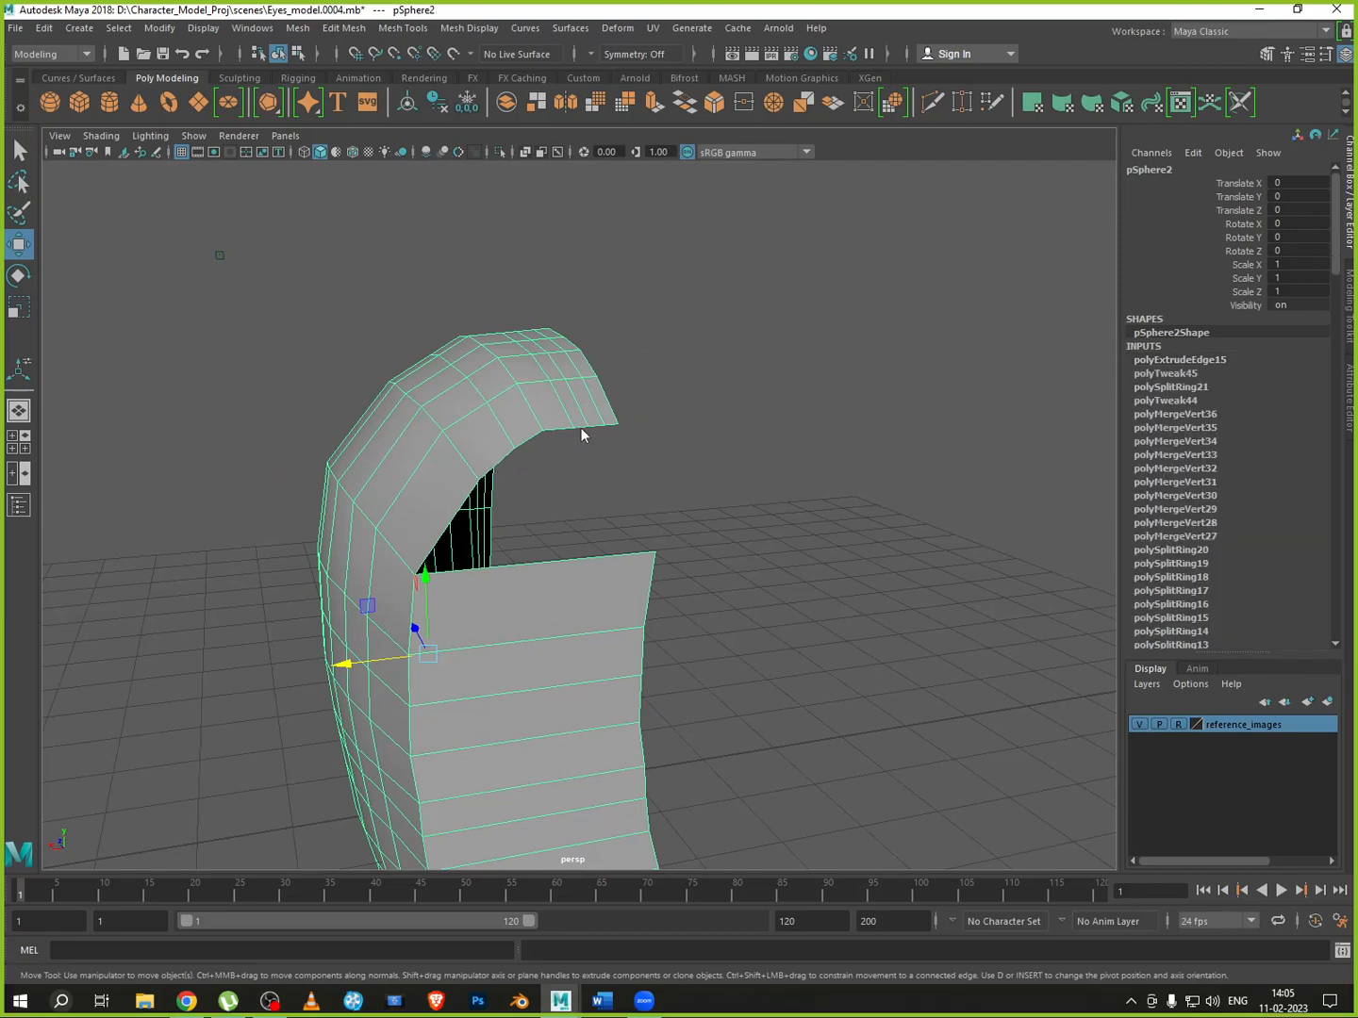
pyautogui.moveTo(582, 429); pyautogui.dragTo(663, 438, button='right')
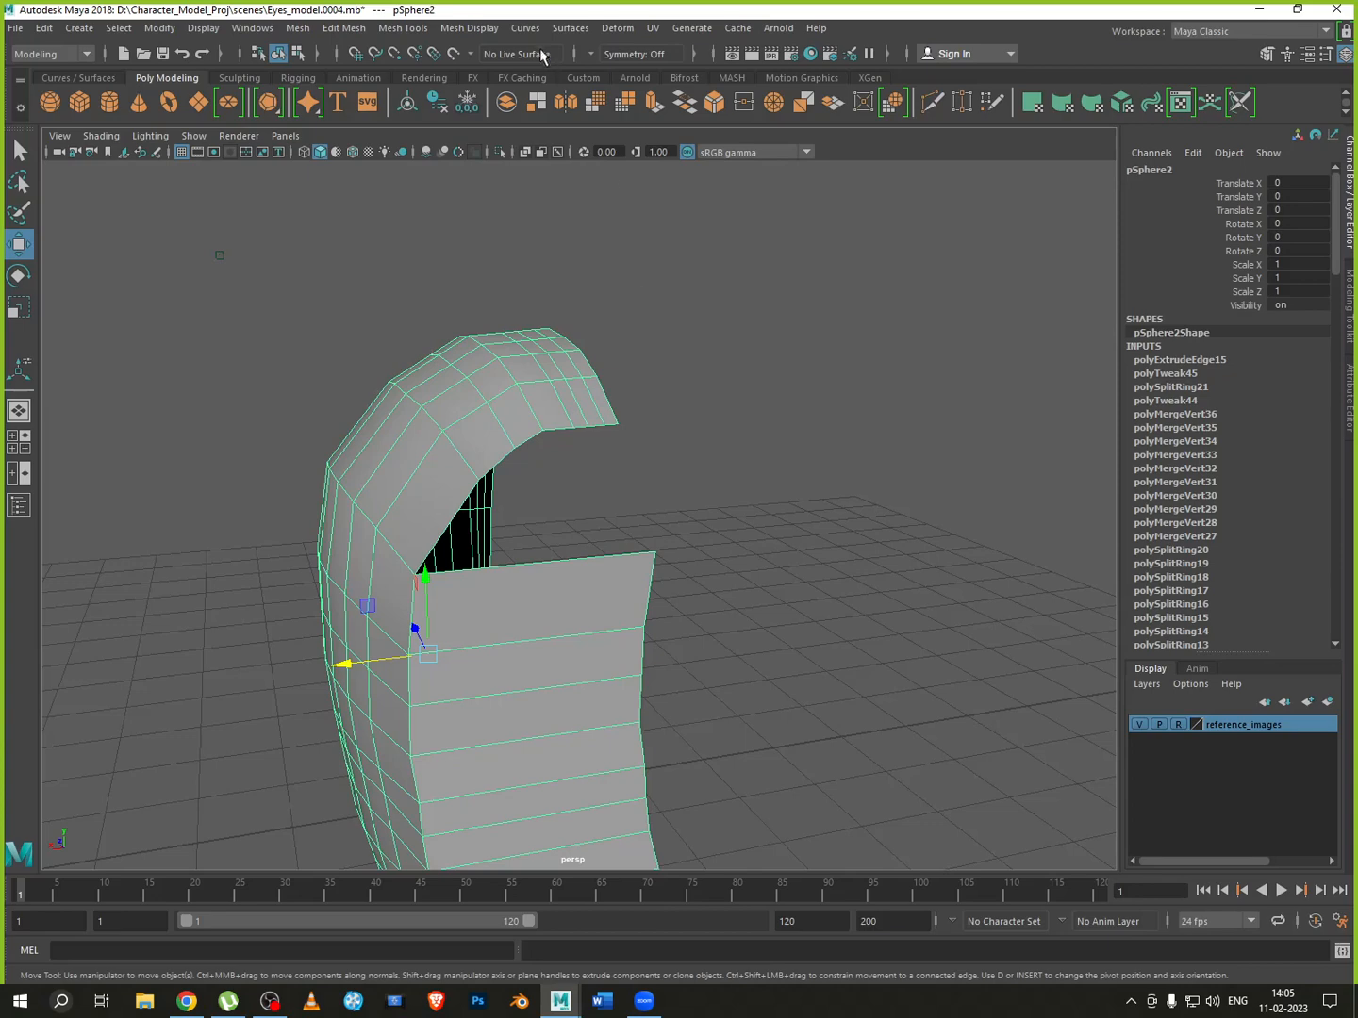
pyautogui.click(471, 28)
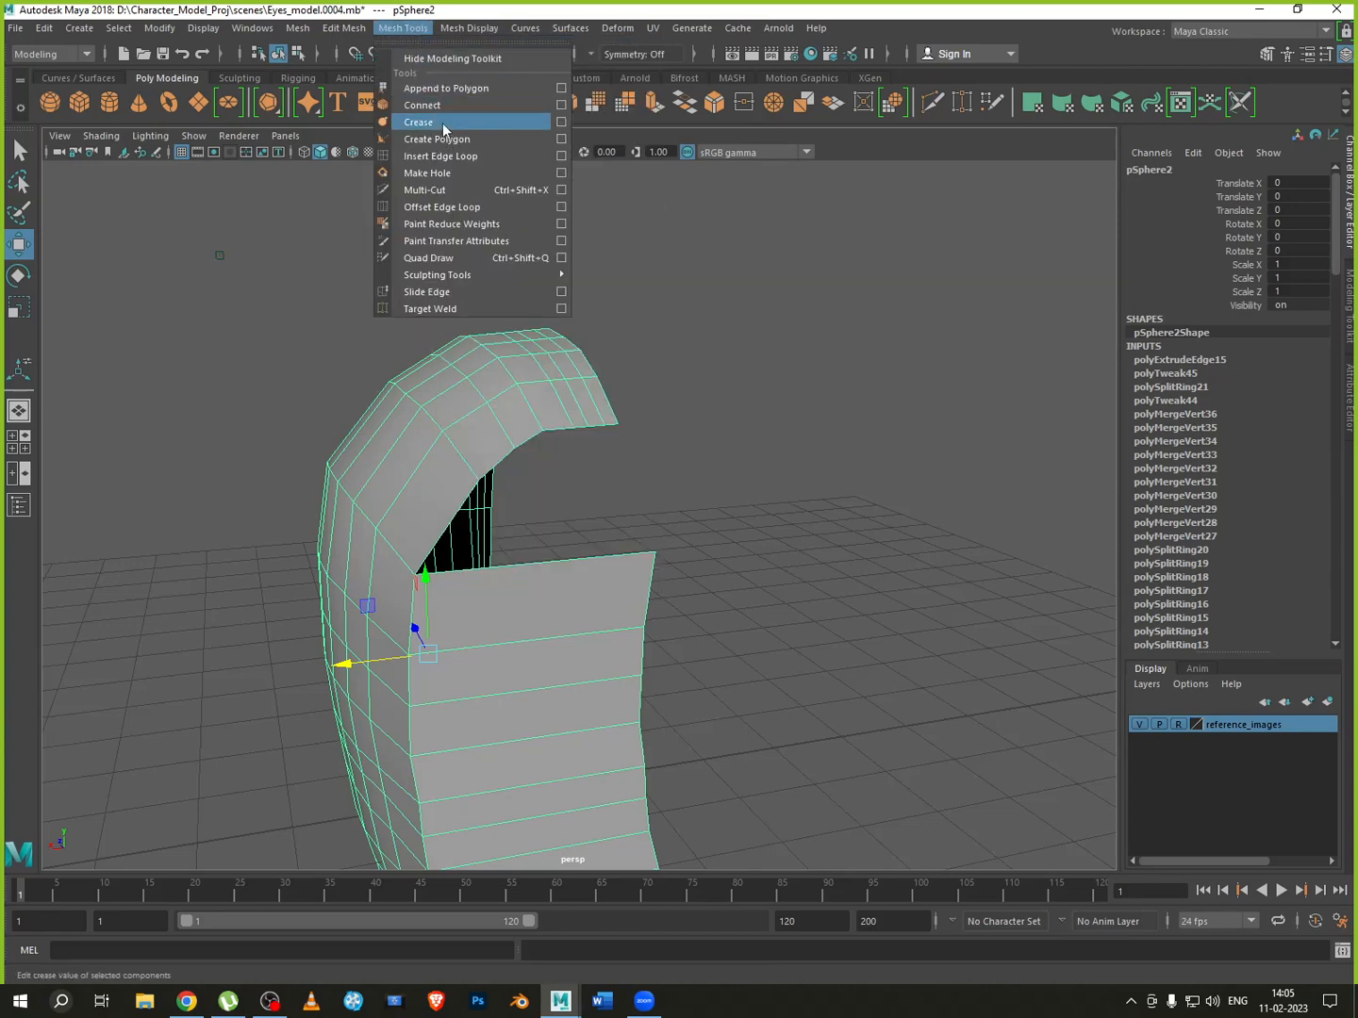
pyautogui.click(453, 156)
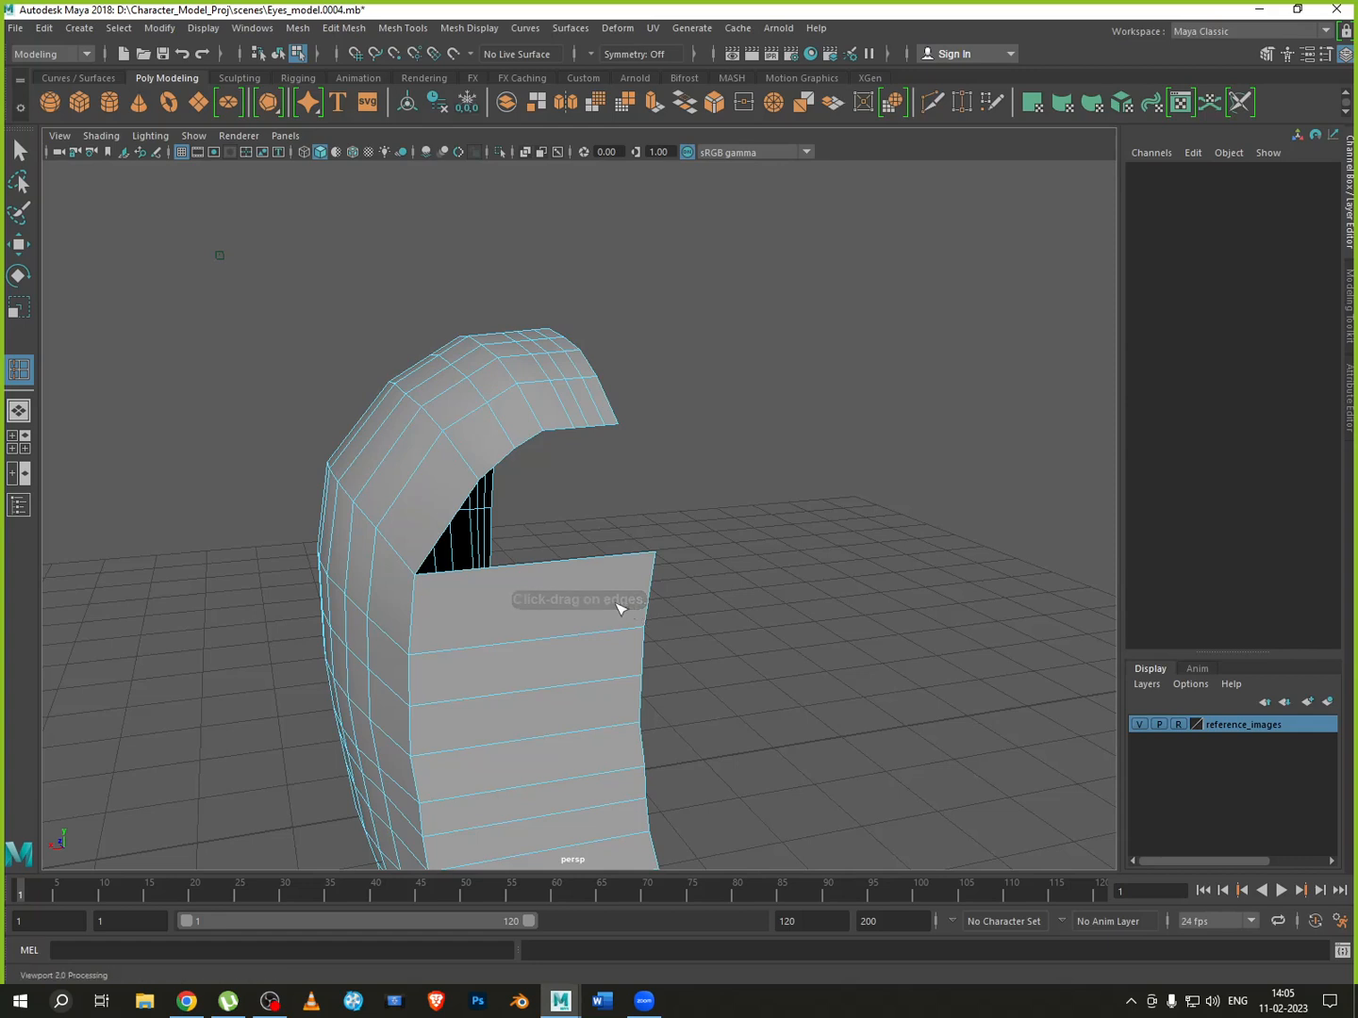
pyautogui.moveTo(615, 613); pyautogui.dragTo(504, 650)
pyautogui.click(593, 635)
pyautogui.click(577, 636)
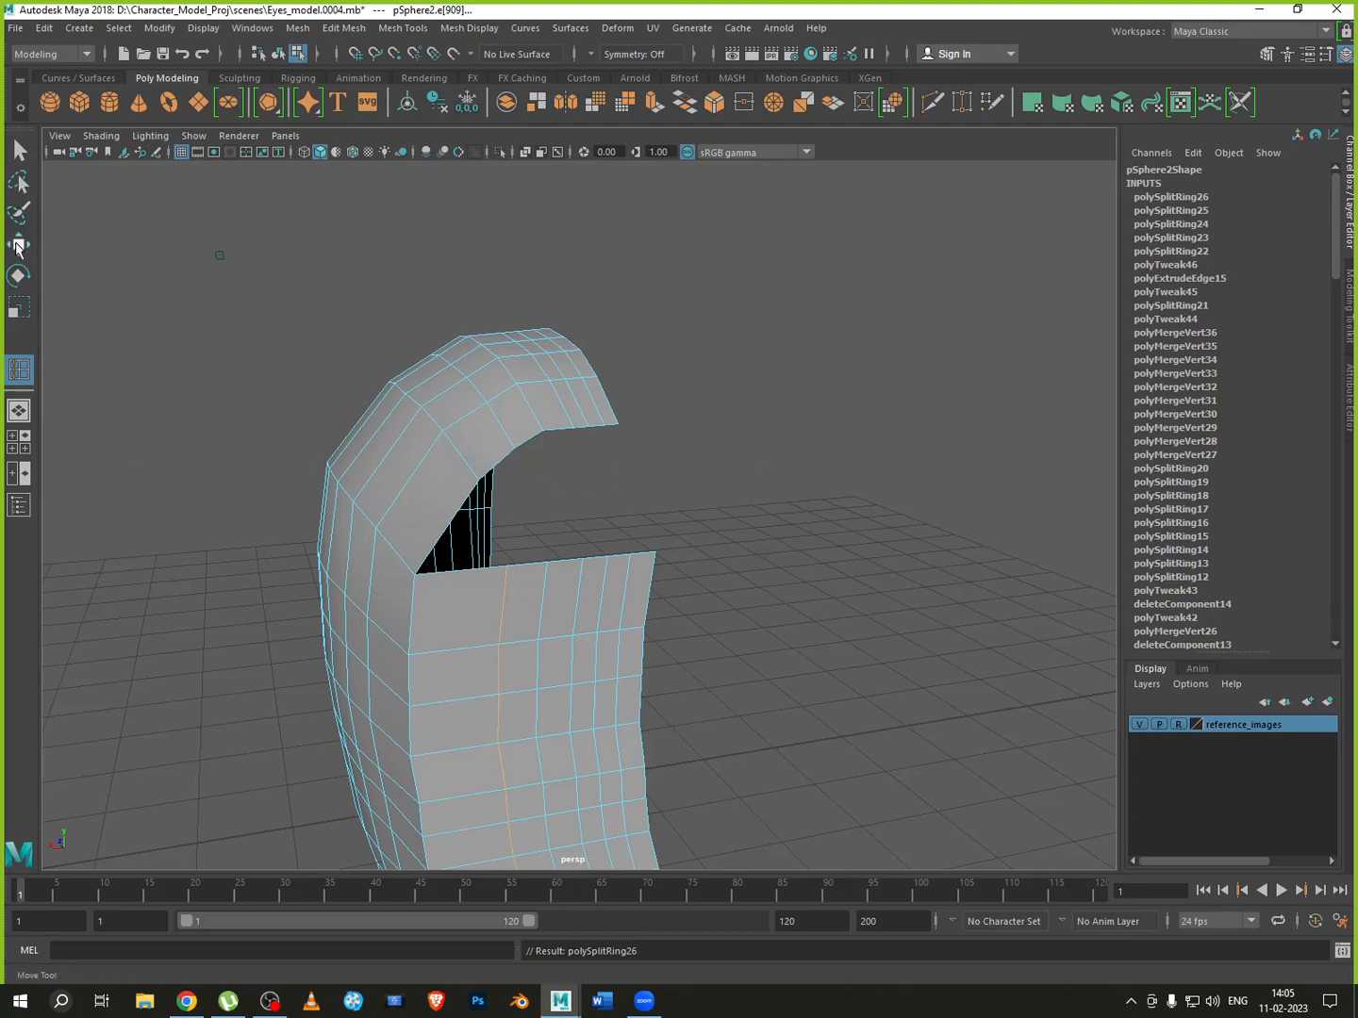
# Activate the Move tool and edge selection for the subdivided strip at the back of the head
pyautogui.press('w')
pyautogui.keyDown('alt'); pyautogui.moveTo(582, 528); pyautogui.dragTo(549, 673); pyautogui.keyUp('alt')
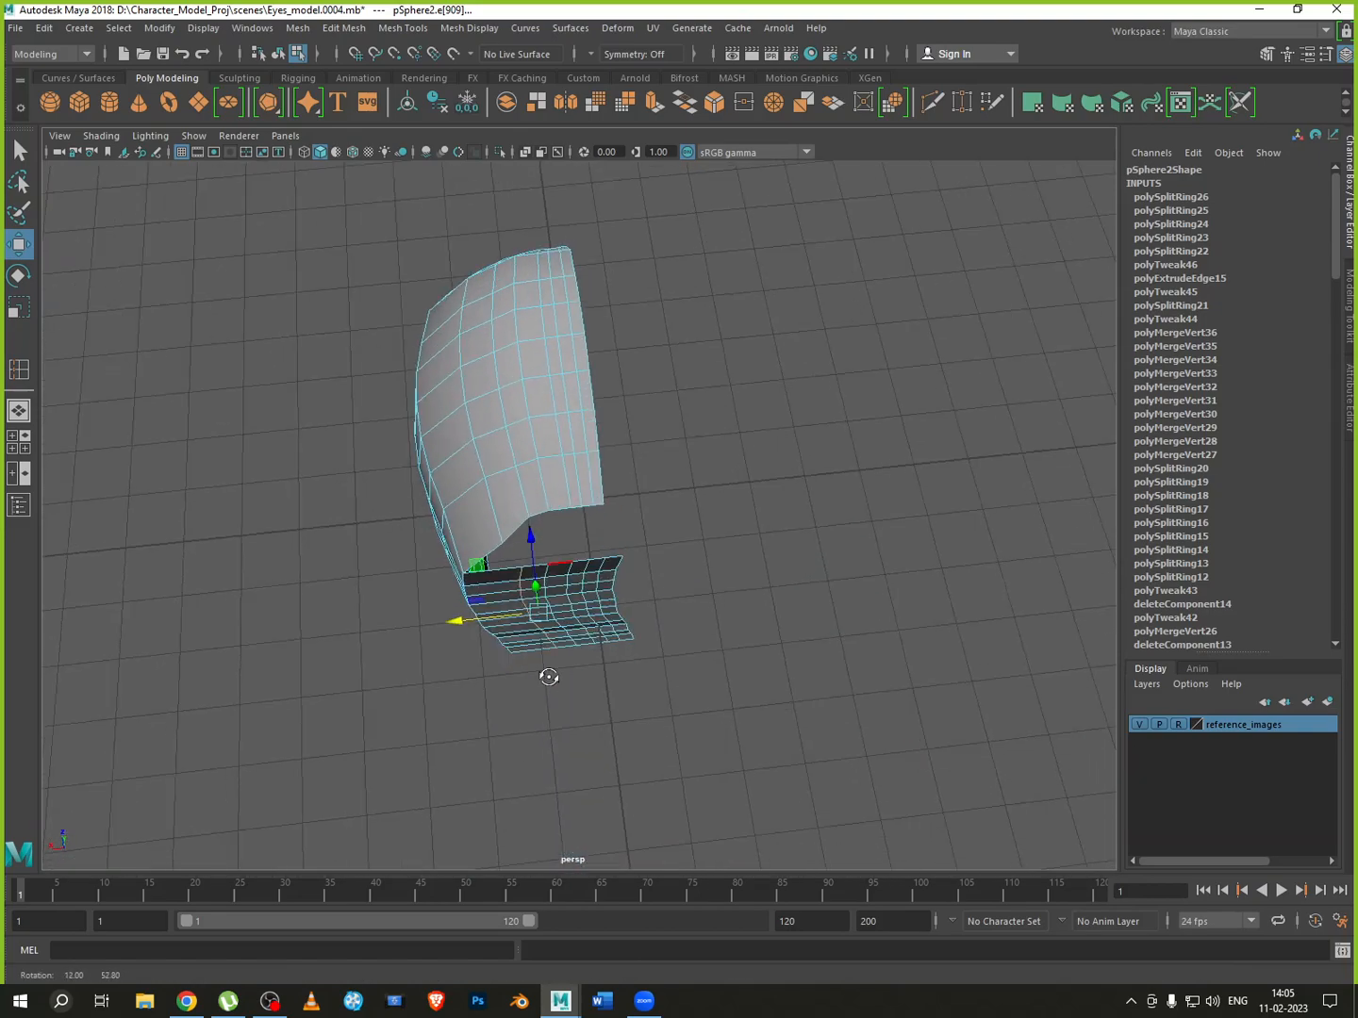
pyautogui.rightClick(568, 613)
pyautogui.moveTo(568, 608); pyautogui.dragTo(569, 469, button='right')
pyautogui.keyDown('alt'); pyautogui.moveTo(571, 660); pyautogui.dragTo(585, 546); pyautogui.keyUp('alt')
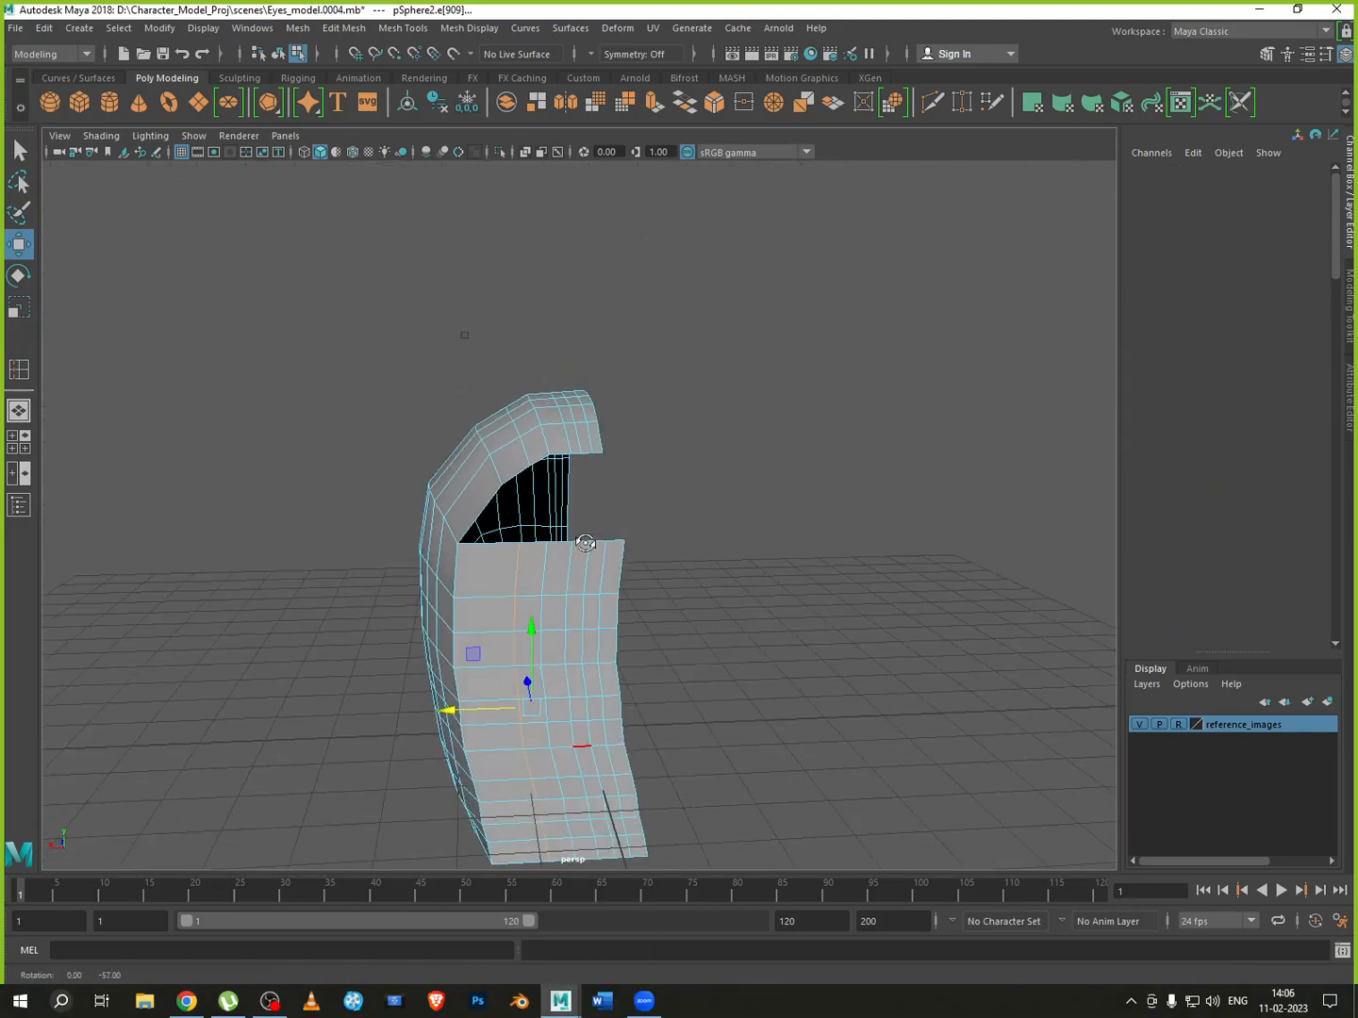
pyautogui.click(543, 589)
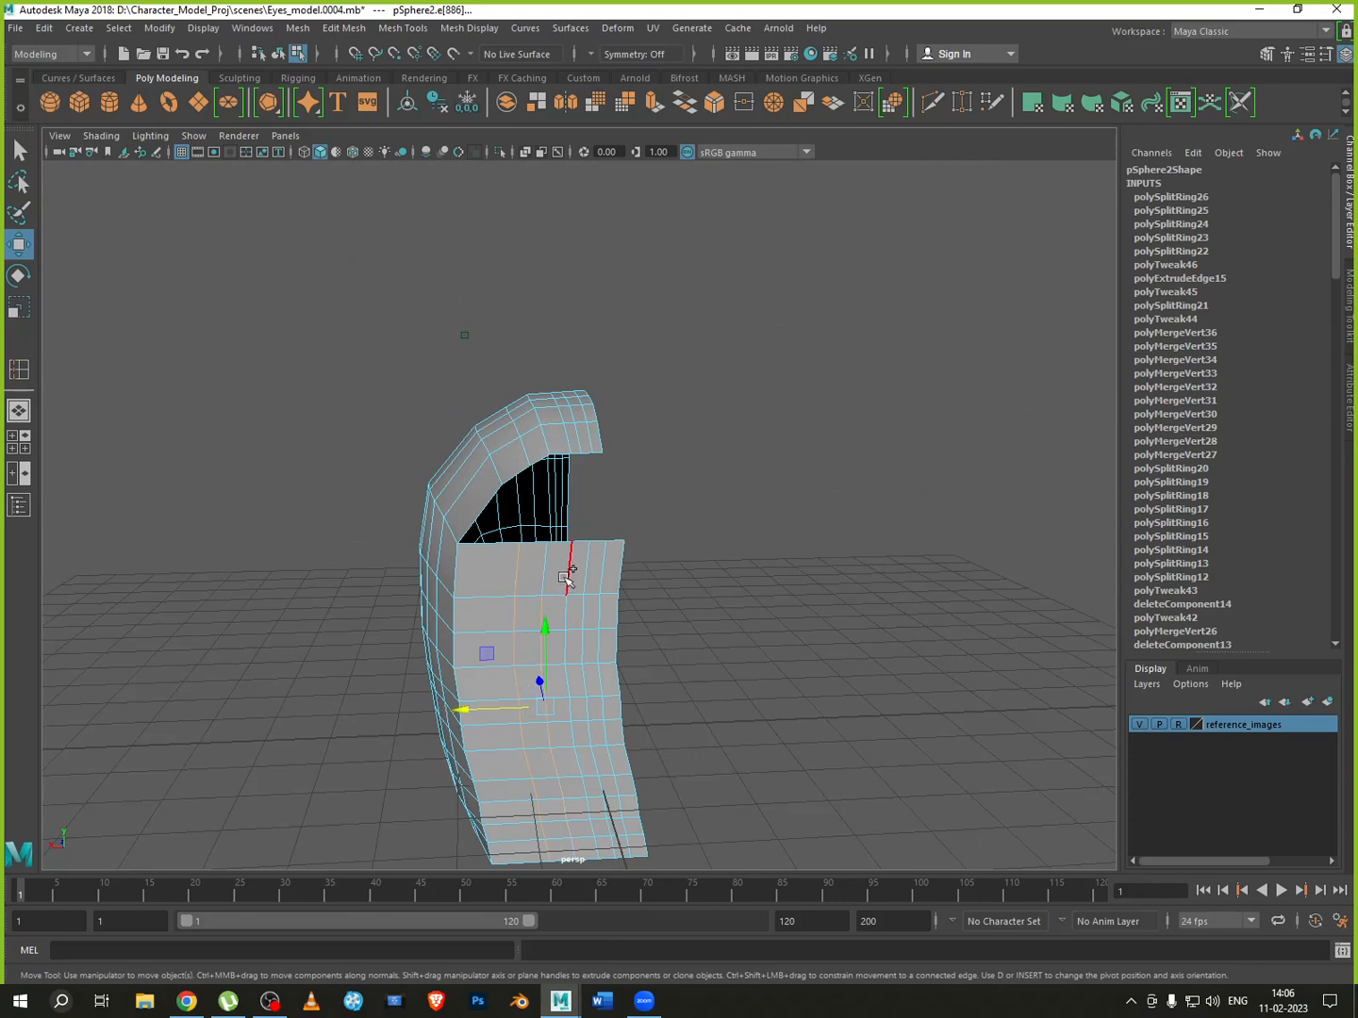
pyautogui.keyDown('shift'); pyautogui.click(568, 574); pyautogui.keyUp('shift')
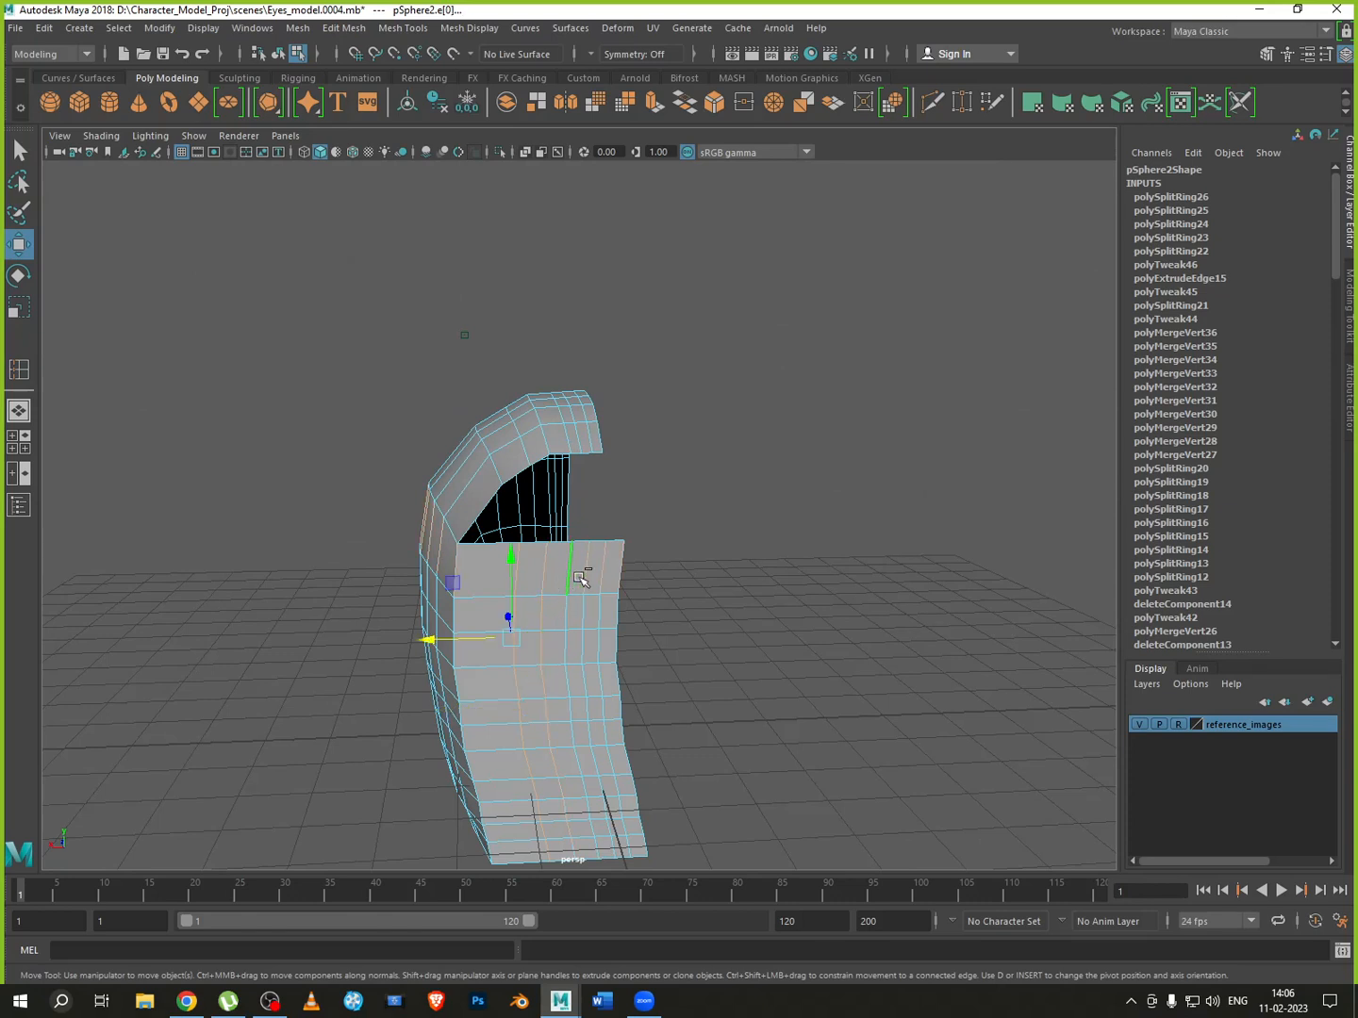
pyautogui.click(574, 630)
pyautogui.click(540, 579)
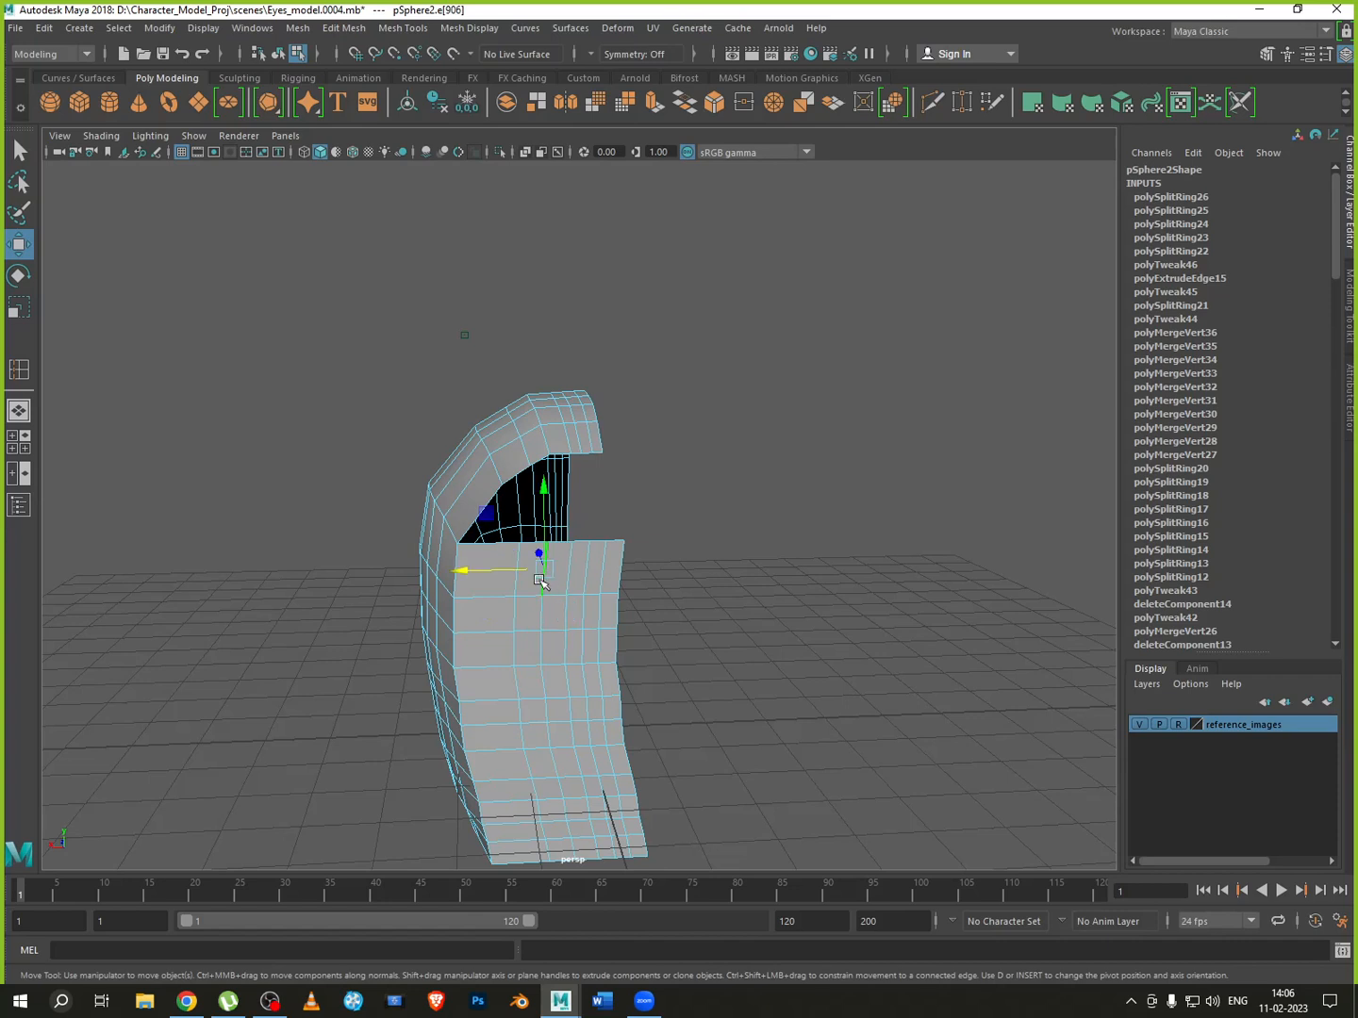
pyautogui.doubleClick(521, 608)
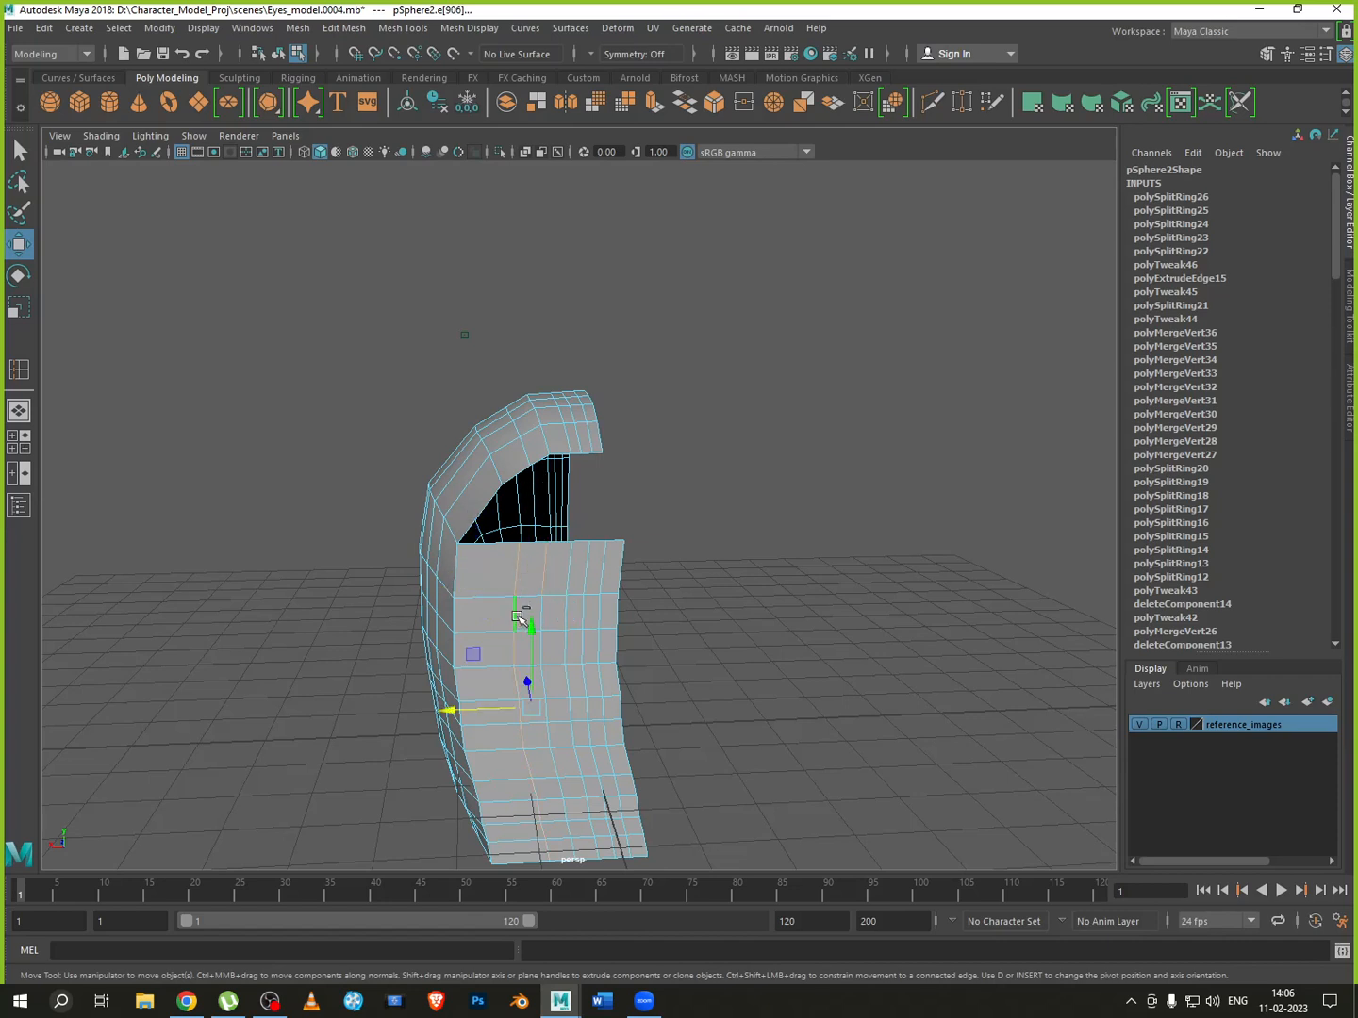
pyautogui.click(563, 608)
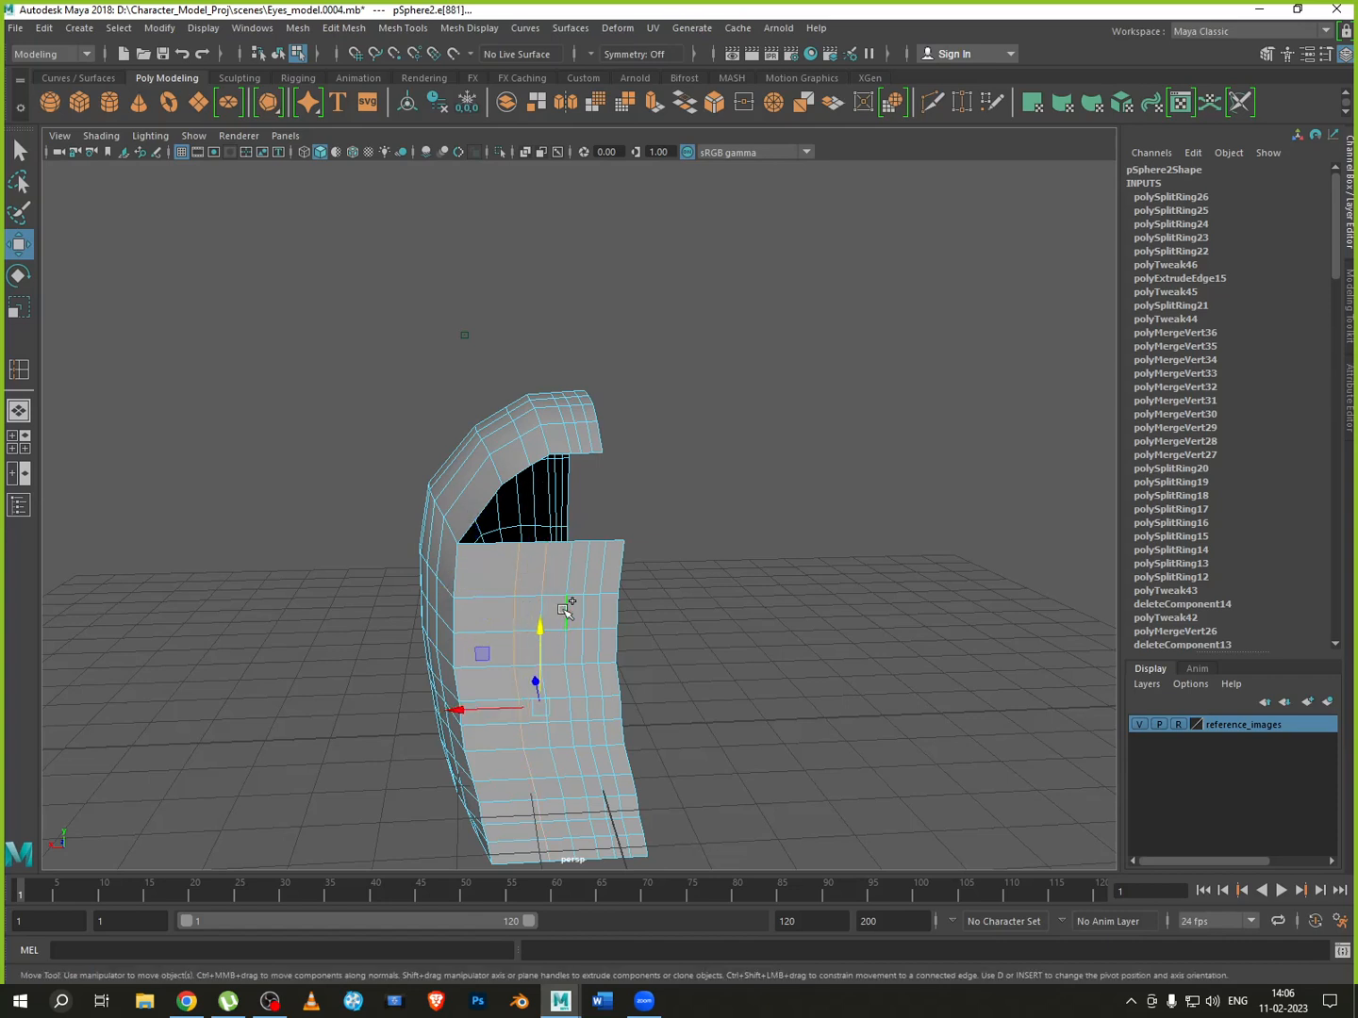
pyautogui.click(570, 579)
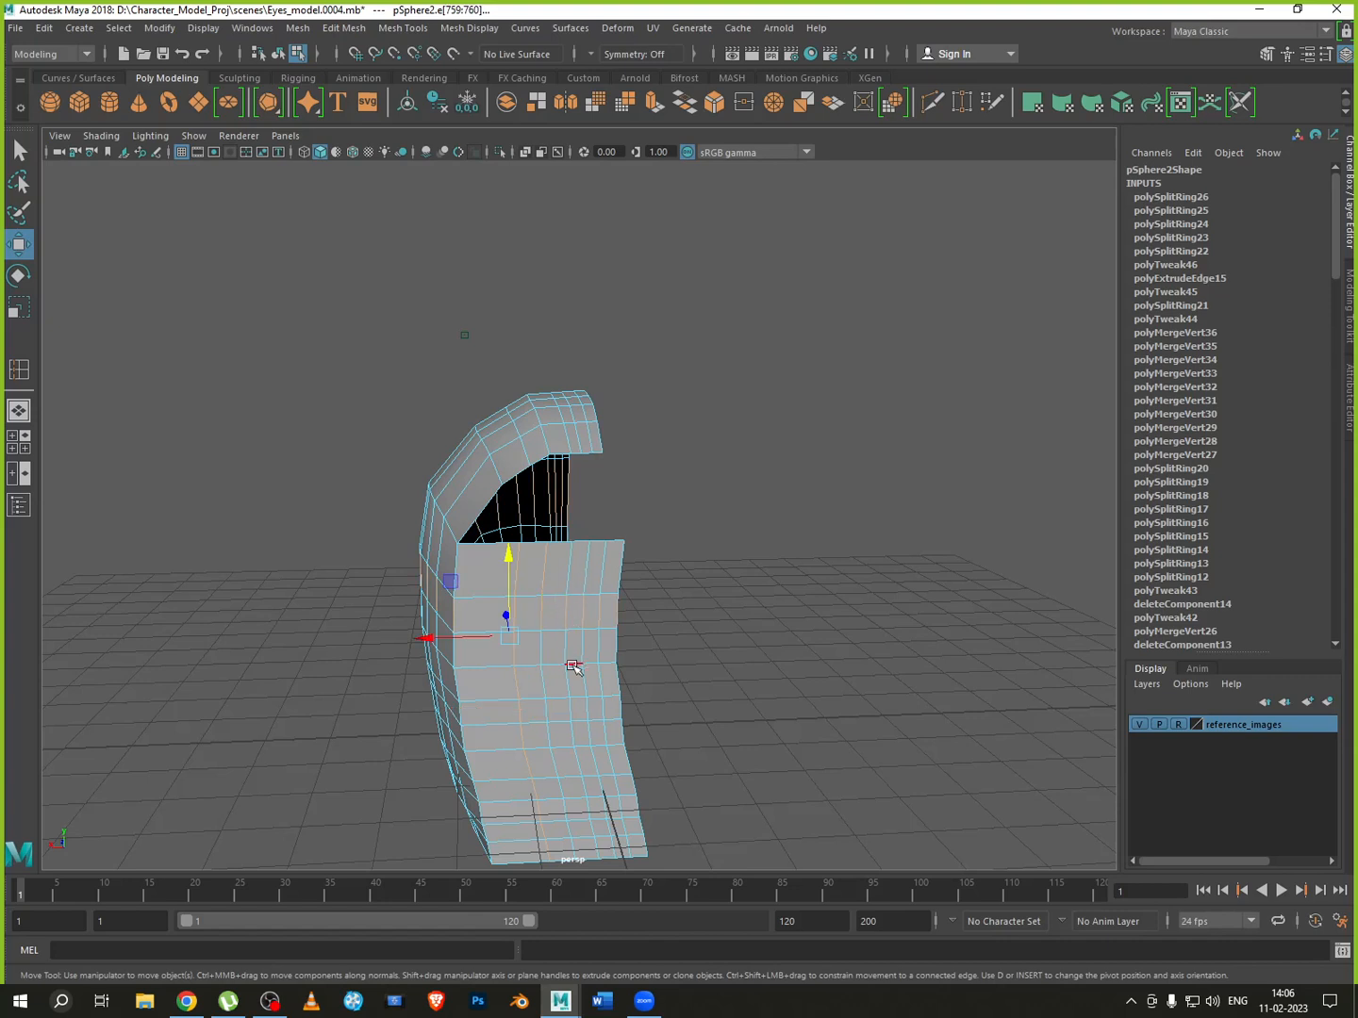
pyautogui.click(542, 645)
pyautogui.click(541, 640)
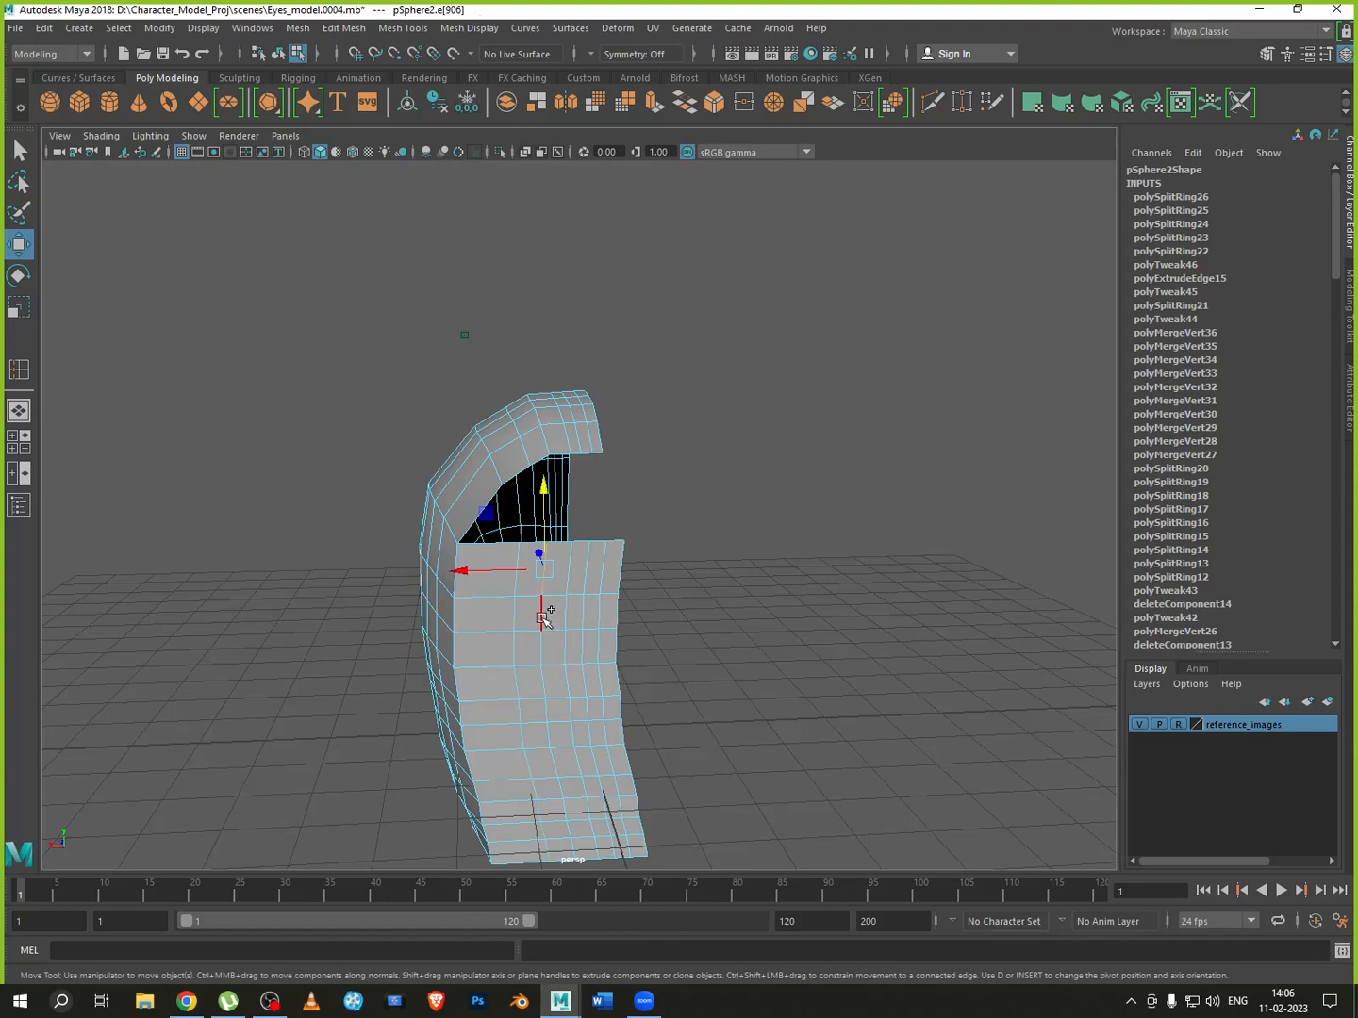
# Select all five vertical edge loops inserted in the strip at the back of the head
pyautogui.click(544, 617)
pyautogui.keyDown('shift'); pyautogui.click(518, 584); pyautogui.keyUp('shift')
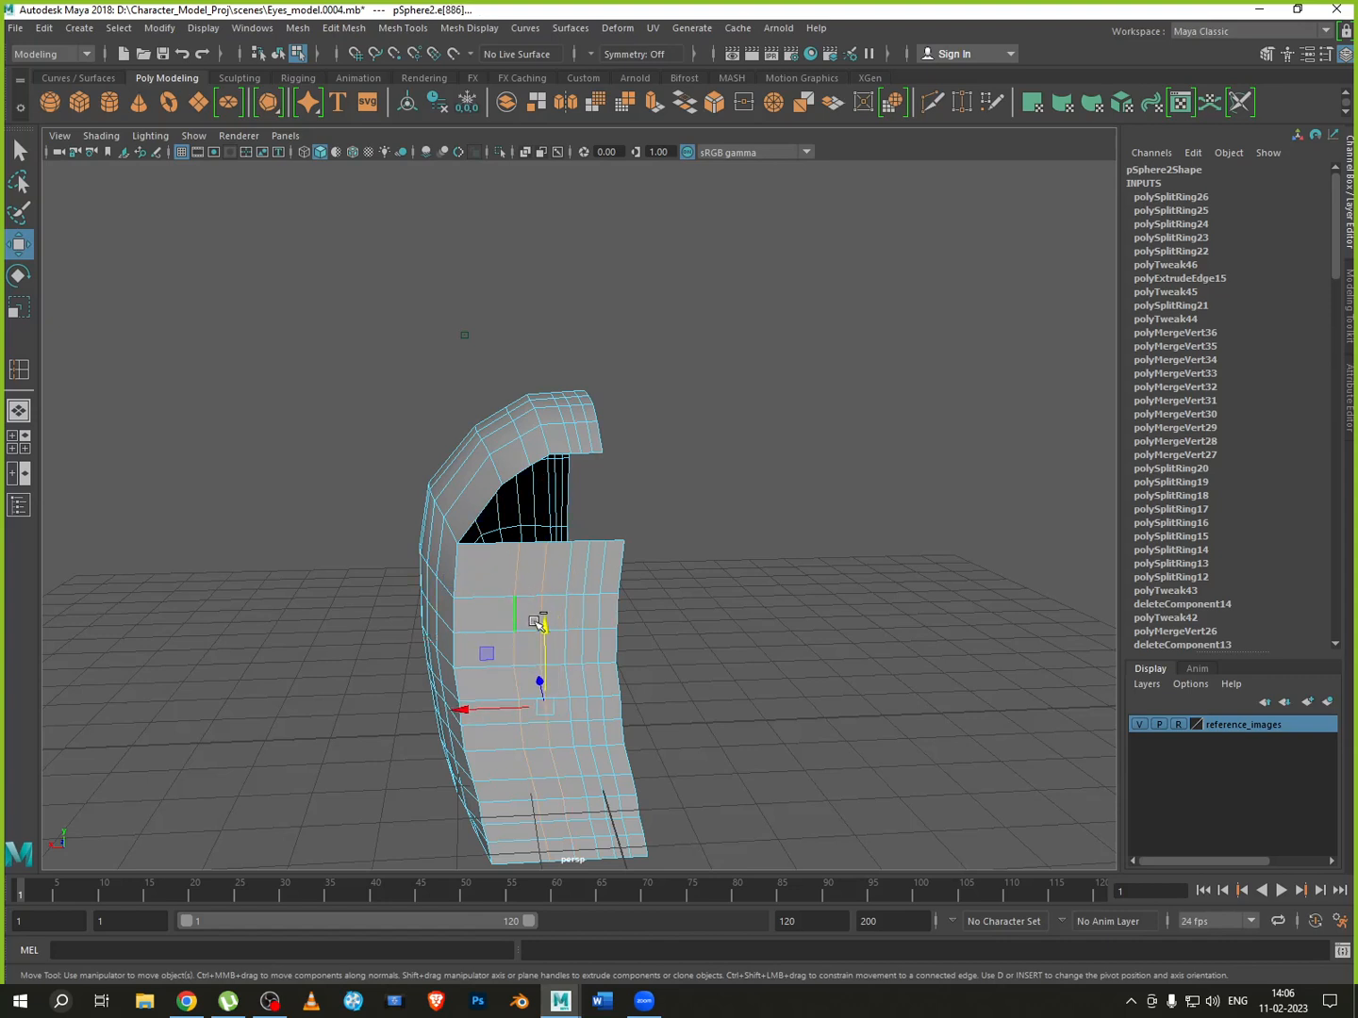
pyautogui.keyDown('shift'); pyautogui.click(566, 606); pyautogui.keyUp('shift')
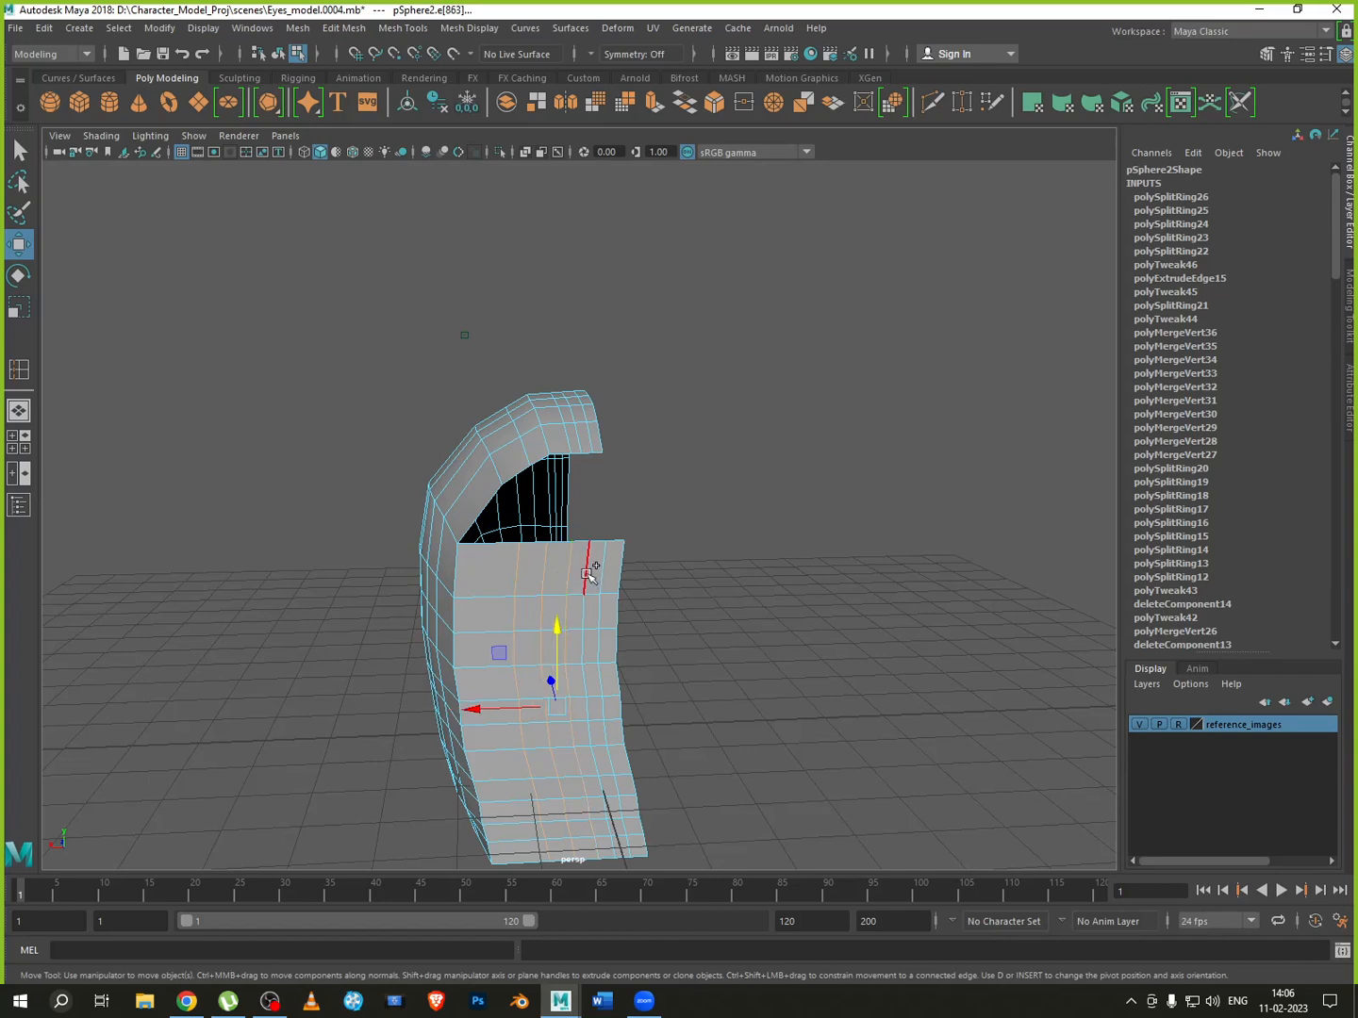
pyautogui.keyDown('shift'); pyautogui.click(585, 604); pyautogui.keyUp('shift')
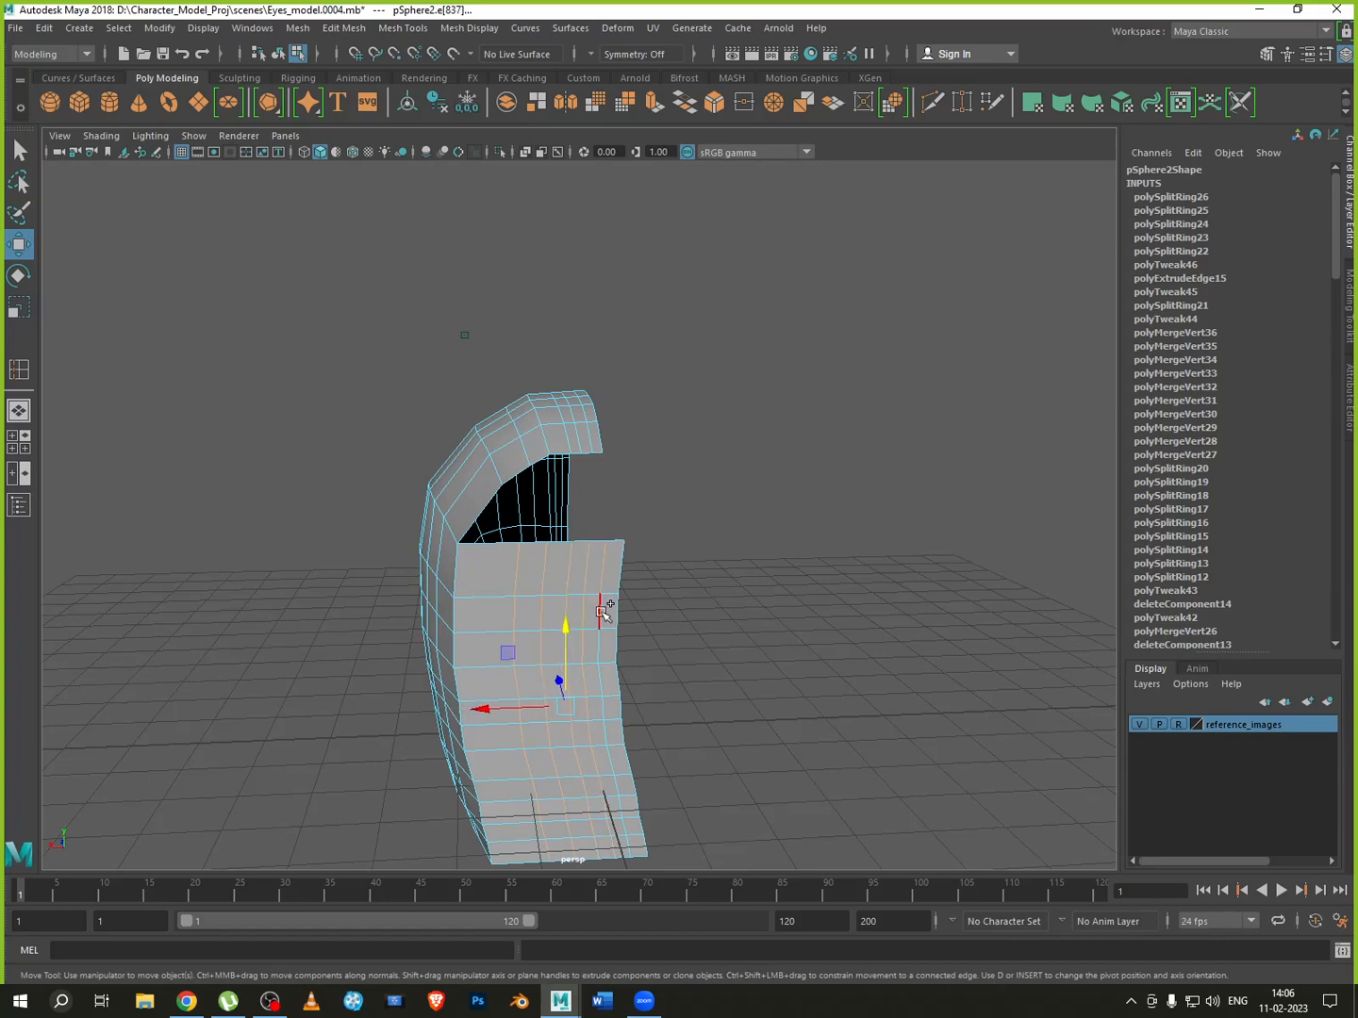
pyautogui.keyDown('shift'); pyautogui.click(605, 573); pyautogui.keyUp('shift')
# Add the strip's outer vertical border edges, from its top corner down to the nape, to the loop selection
pyautogui.keyDown('shift'); pyautogui.click(620, 607); pyautogui.keyUp('shift')
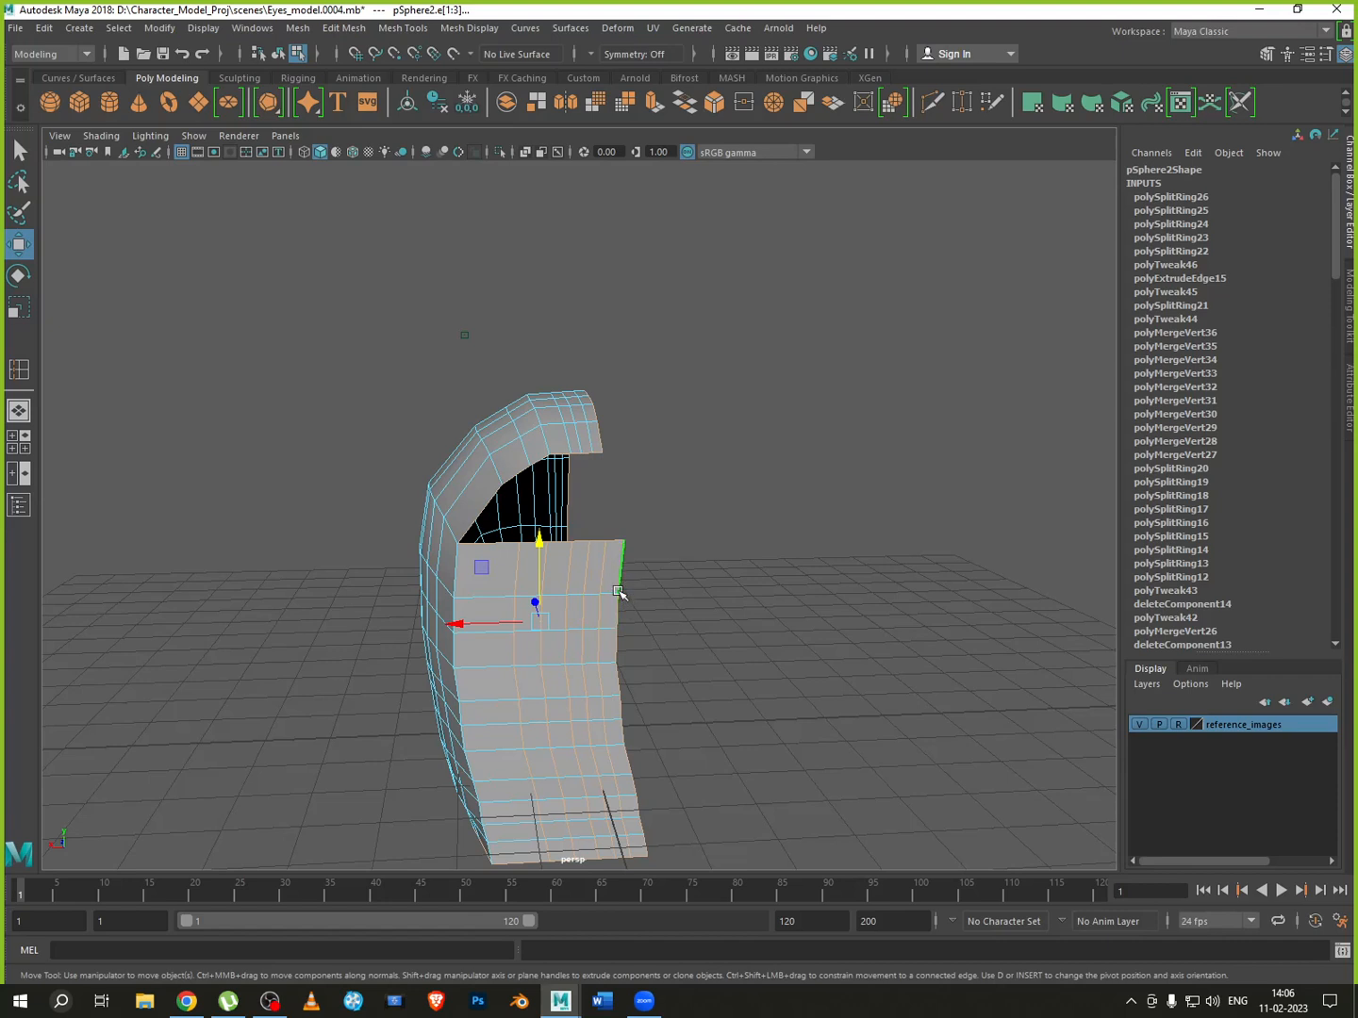
pyautogui.keyDown('shift'); pyautogui.click(618, 591); pyautogui.keyUp('shift')
pyautogui.keyDown('shift'); pyautogui.click(620, 618); pyautogui.keyUp('shift')
pyautogui.keyDown('shift'); pyautogui.click(618, 607); pyautogui.keyUp('shift')
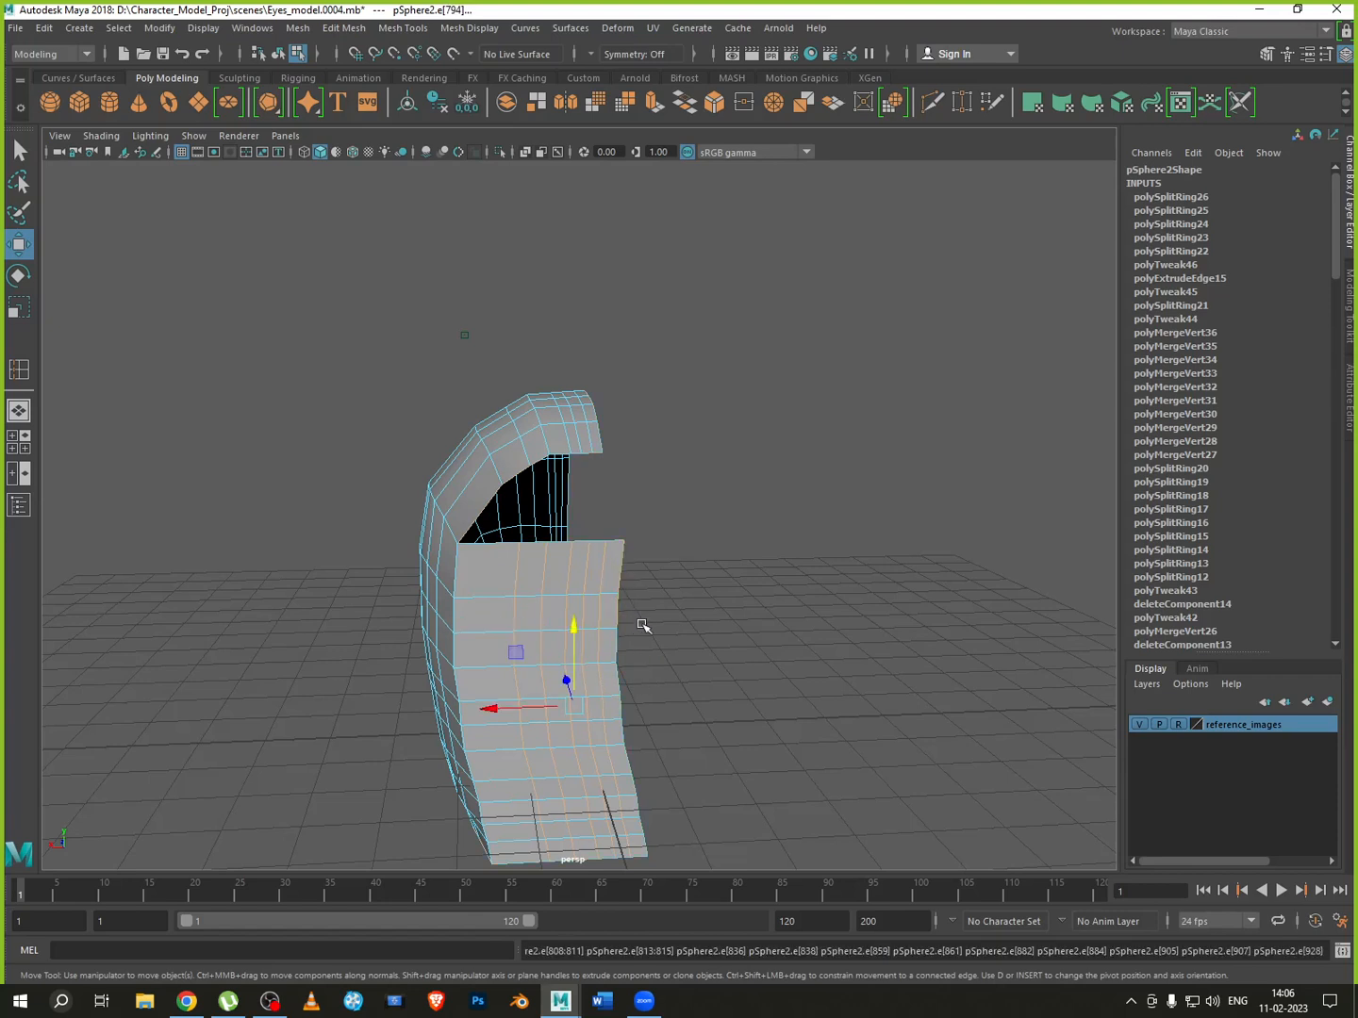
pyautogui.keyDown('shift'); pyautogui.click(620, 627); pyautogui.keyUp('shift')
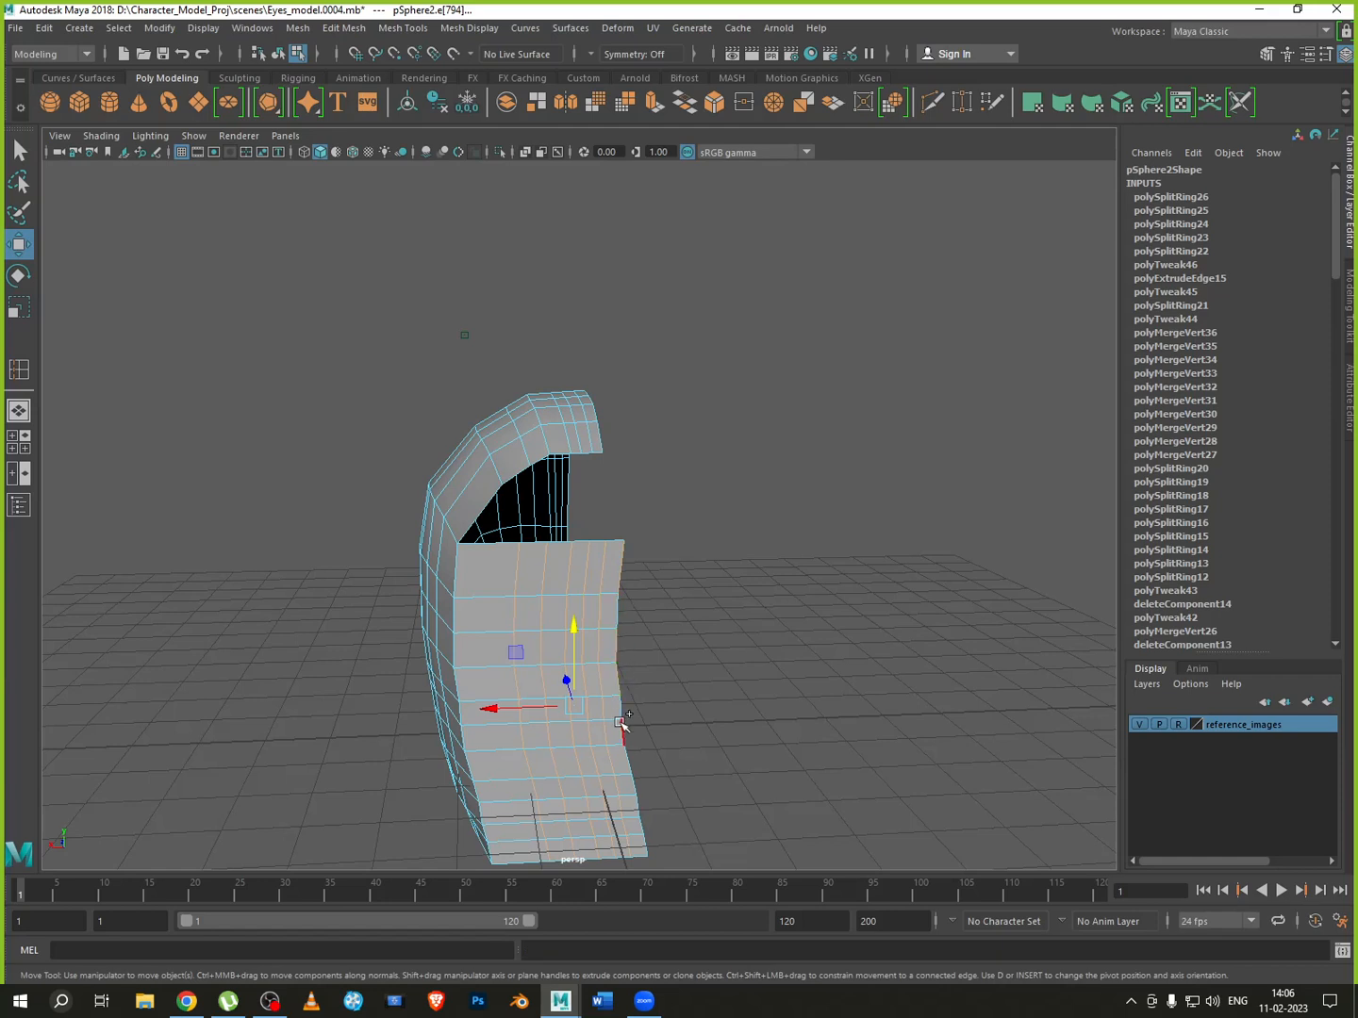
pyautogui.keyDown('shift'); pyautogui.click(633, 794); pyautogui.keyUp('shift')
pyautogui.keyDown('shift'); pyautogui.click(638, 813); pyautogui.keyUp('shift')
pyautogui.keyDown('shift'); pyautogui.click(647, 844); pyautogui.keyUp('shift')
pyautogui.keyDown('alt'); pyautogui.moveTo(663, 847); pyautogui.dragTo(631, 649); pyautogui.keyUp('alt')
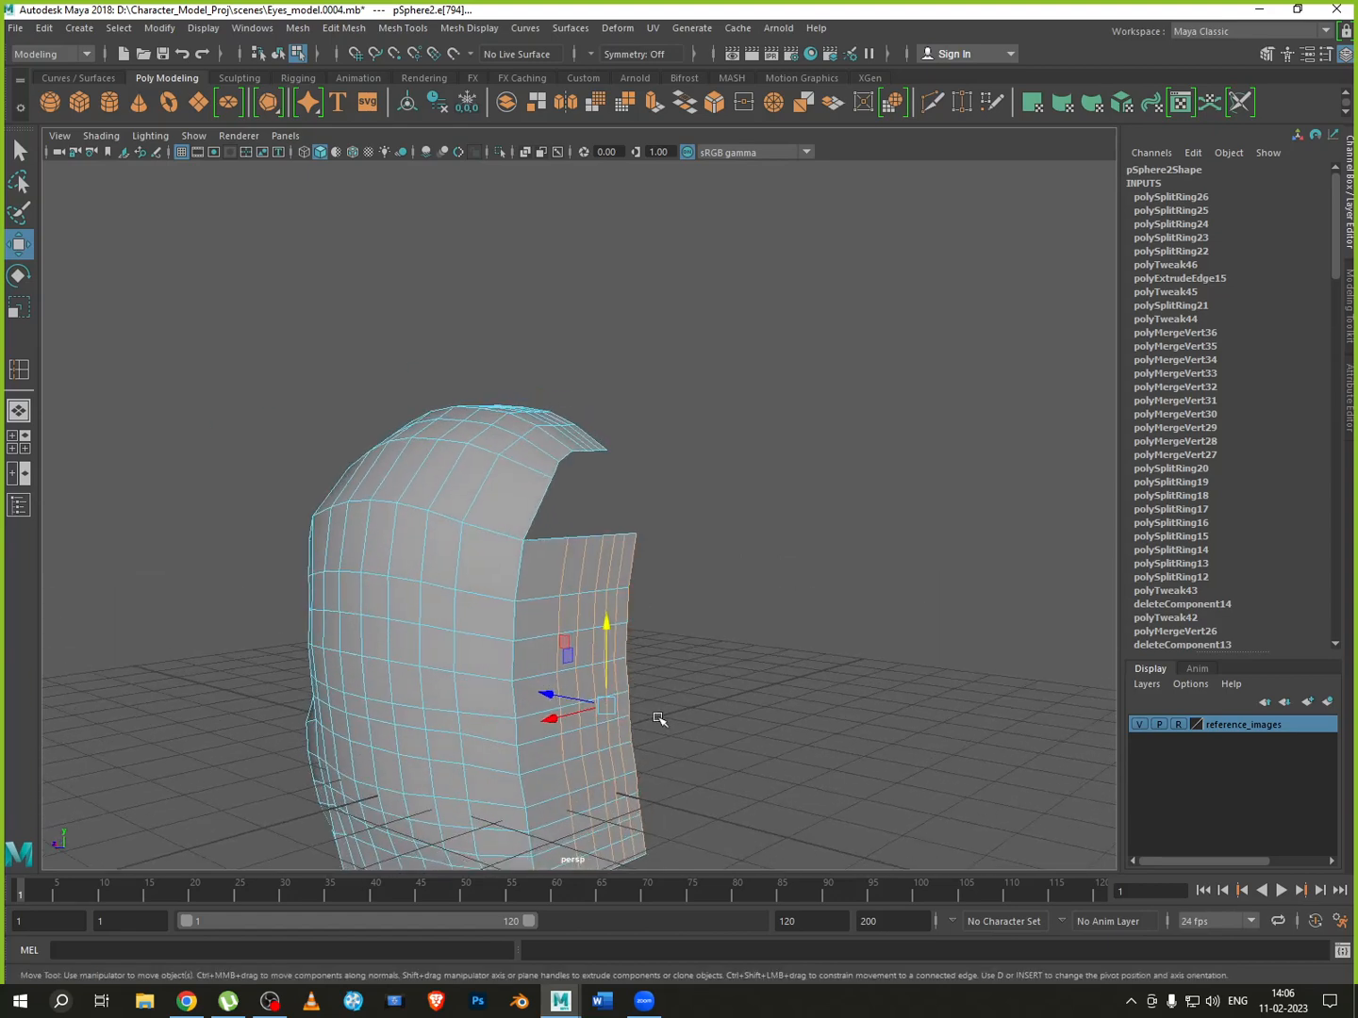
# Move the selected loops and outer border of the rear strip together slightly along the depth axis
pyautogui.keyDown('alt'); pyautogui.moveTo(614, 760); pyautogui.dragTo(673, 764); pyautogui.keyUp('alt')
pyautogui.moveTo(591, 697); pyautogui.dragTo(582, 697)
pyautogui.keyDown('alt'); pyautogui.moveTo(677, 739); pyautogui.dragTo(540, 736); pyautogui.keyUp('alt')
pyautogui.scroll(-3, 623, 602)
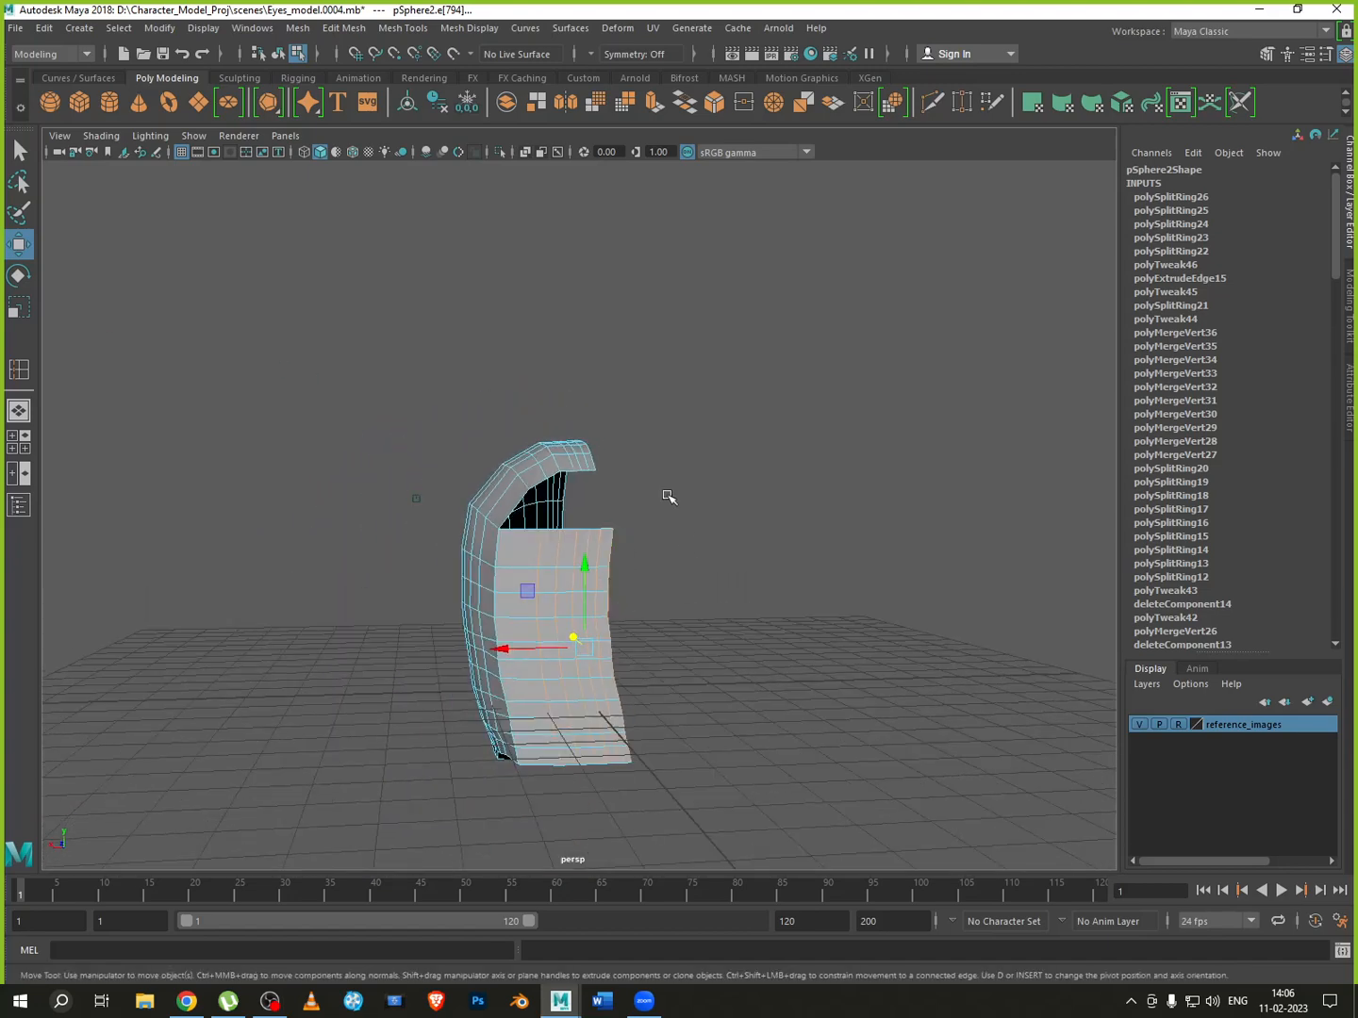
# Deselect the rear strip's outer border edges and move the five inserted loops slightly backward
pyautogui.keyDown('ctrl'); pyautogui.moveTo(667, 494); pyautogui.dragTo(608, 630); pyautogui.keyUp('ctrl')
pyautogui.keyDown('ctrl'); pyautogui.moveTo(659, 686); pyautogui.dragTo(631, 809); pyautogui.keyUp('ctrl')
pyautogui.keyDown('ctrl'); pyautogui.moveTo(663, 620); pyautogui.dragTo(614, 680); pyautogui.keyUp('ctrl')
pyautogui.keyDown('alt'); pyautogui.moveTo(648, 740); pyautogui.dragTo(727, 758); pyautogui.keyUp('alt')
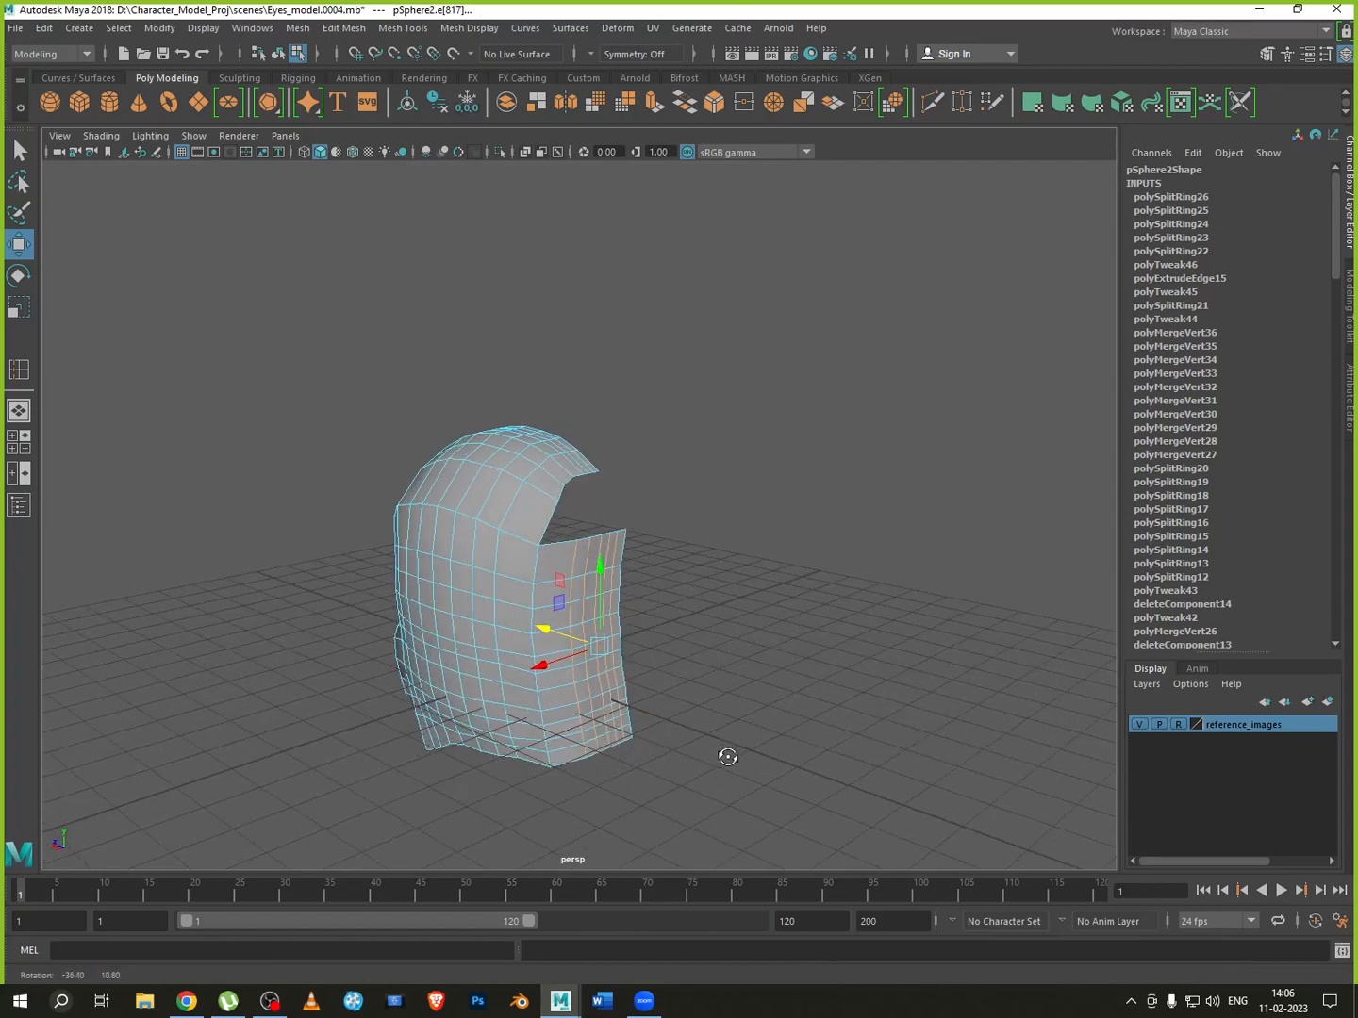
pyautogui.moveTo(549, 629); pyautogui.dragTo(555, 631)
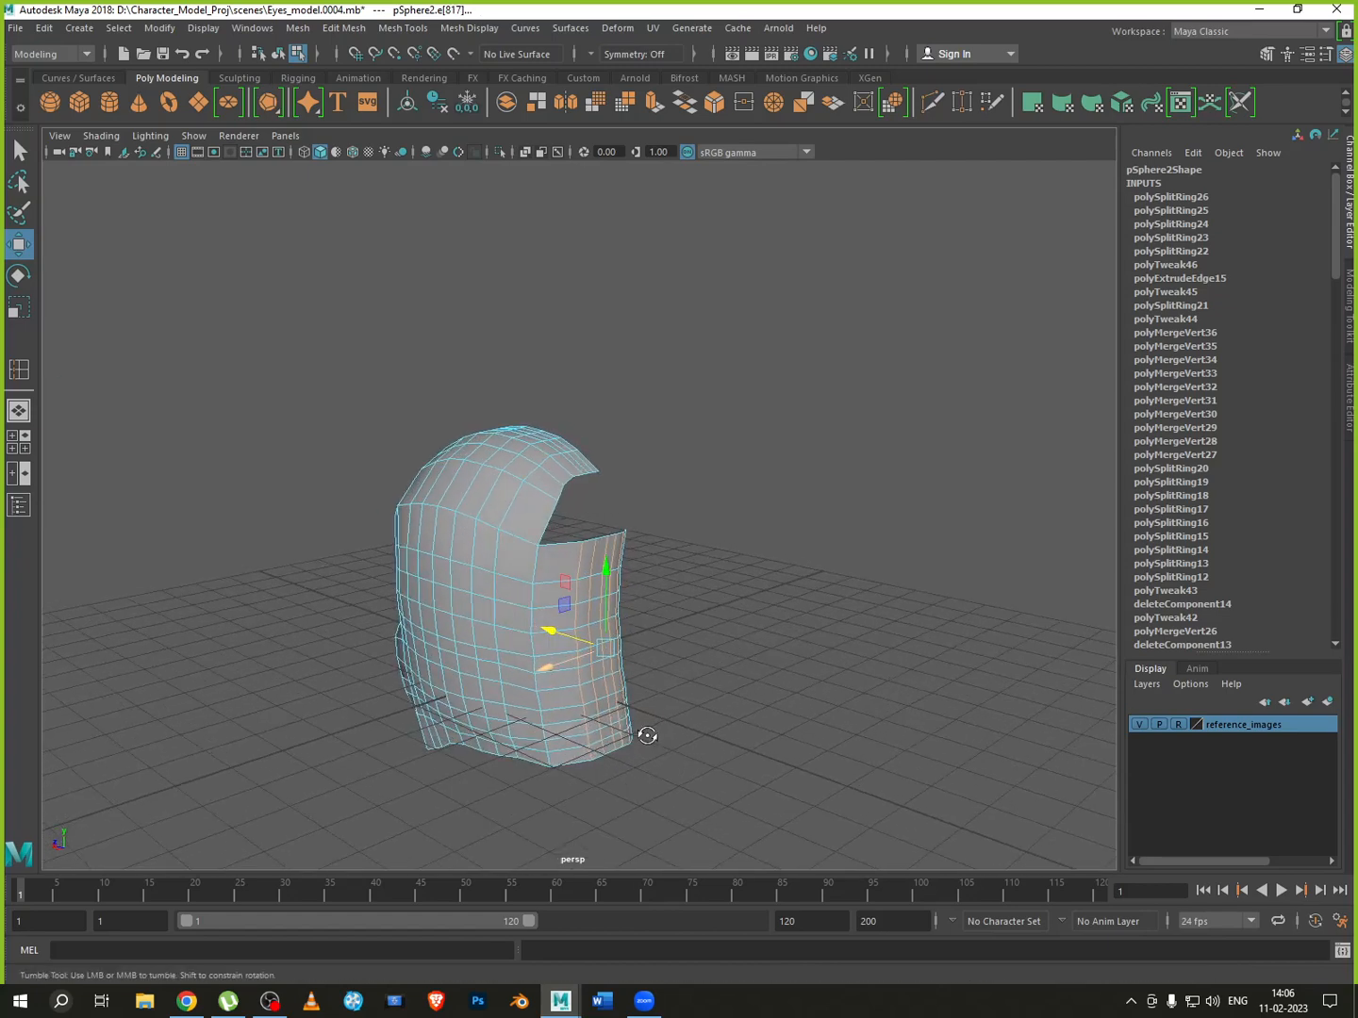
# Deselect the inserted loop nearest the strip's border and move the remaining four loops slightly backward
pyautogui.keyDown('alt'); pyautogui.moveTo(646, 734); pyautogui.dragTo(696, 562); pyautogui.keyUp('alt')
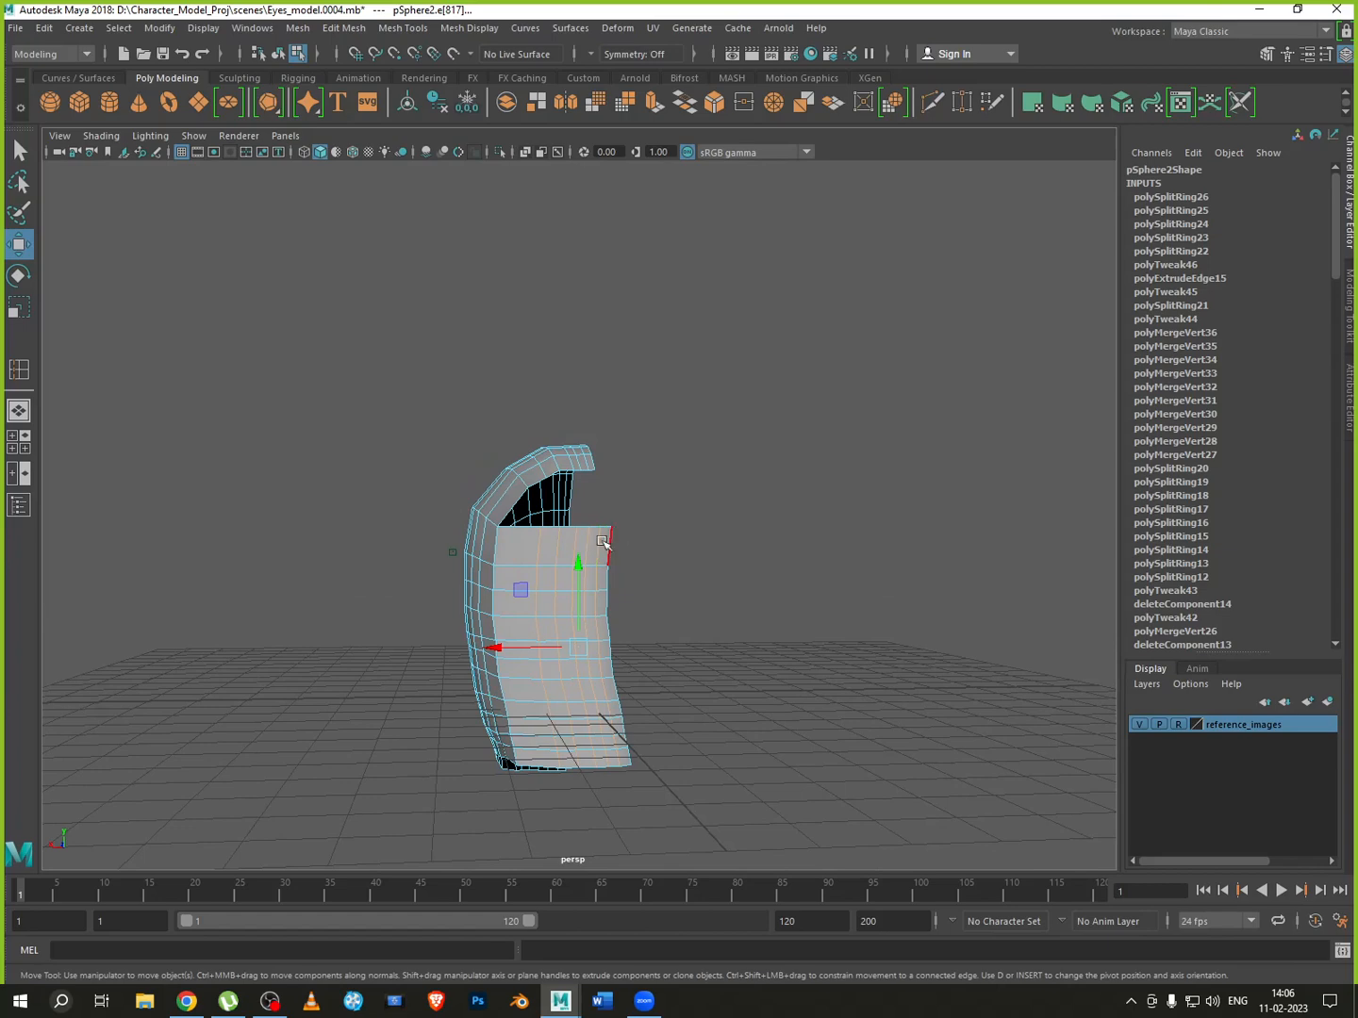
pyautogui.scroll(5, 601, 543)
pyautogui.scroll(-2, 623, 608)
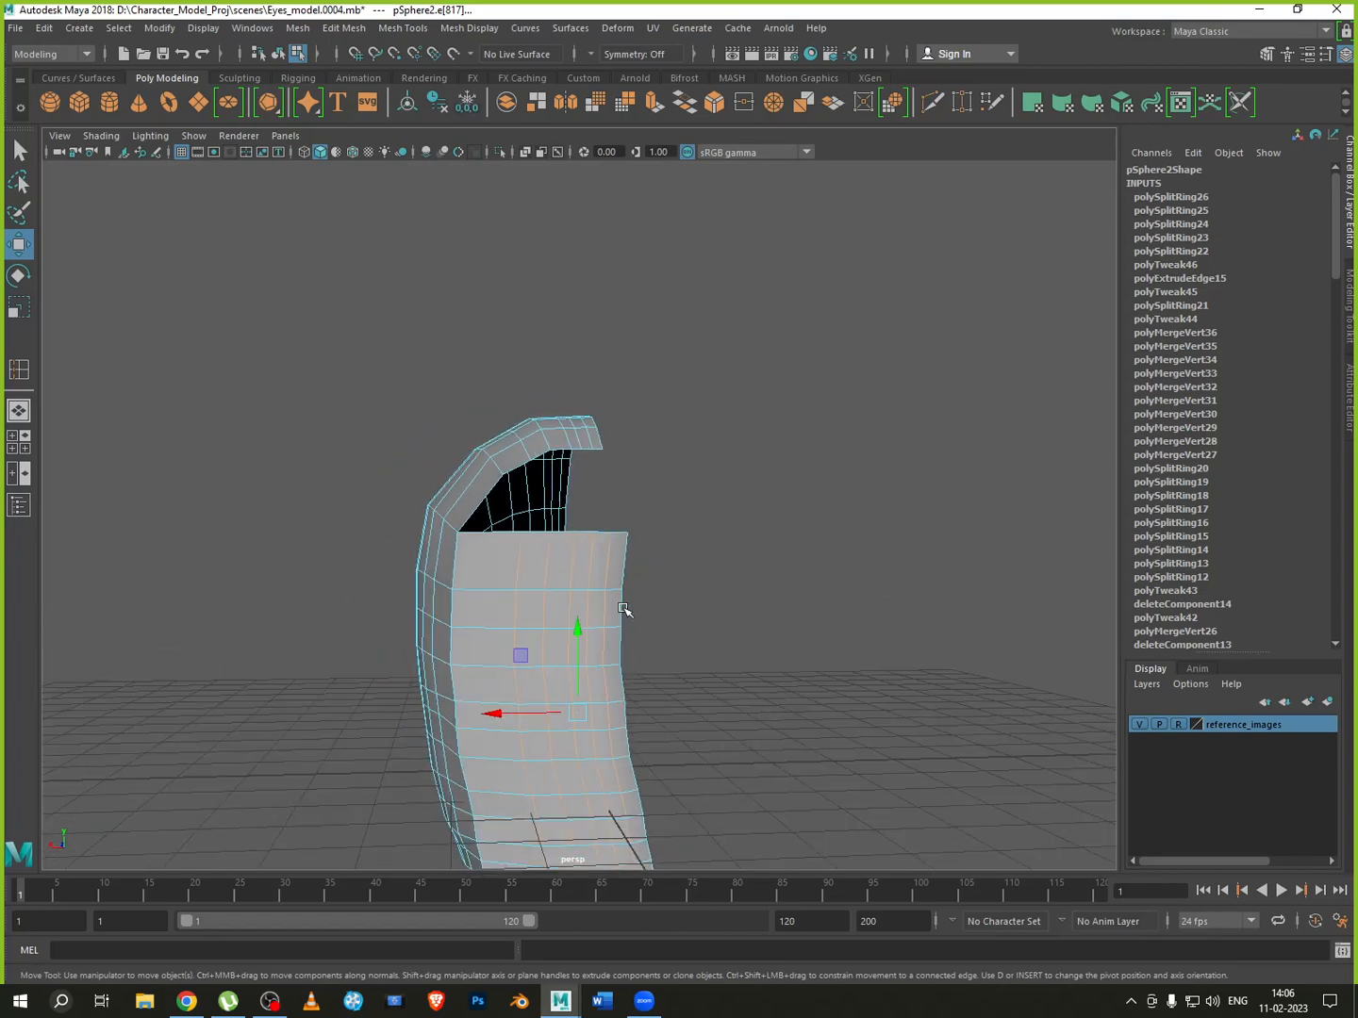
pyautogui.moveTo(701, 532); pyautogui.dragTo(607, 702)
pyautogui.moveTo(688, 686); pyautogui.dragTo(611, 797)
pyautogui.moveTo(712, 779); pyautogui.dragTo(617, 853)
pyautogui.keyDown('alt'); pyautogui.moveTo(709, 827); pyautogui.dragTo(703, 619, button='middle'); pyautogui.keyUp('alt')
pyautogui.moveTo(704, 612); pyautogui.dragTo(696, 697)
pyautogui.moveTo(562, 496); pyautogui.dragTo(576, 499)
# Remove the outermost of the four selected loops from the selection and move the other three slightly backward
pyautogui.keyDown('alt'); pyautogui.moveTo(677, 618); pyautogui.dragTo(569, 602); pyautogui.keyUp('alt')
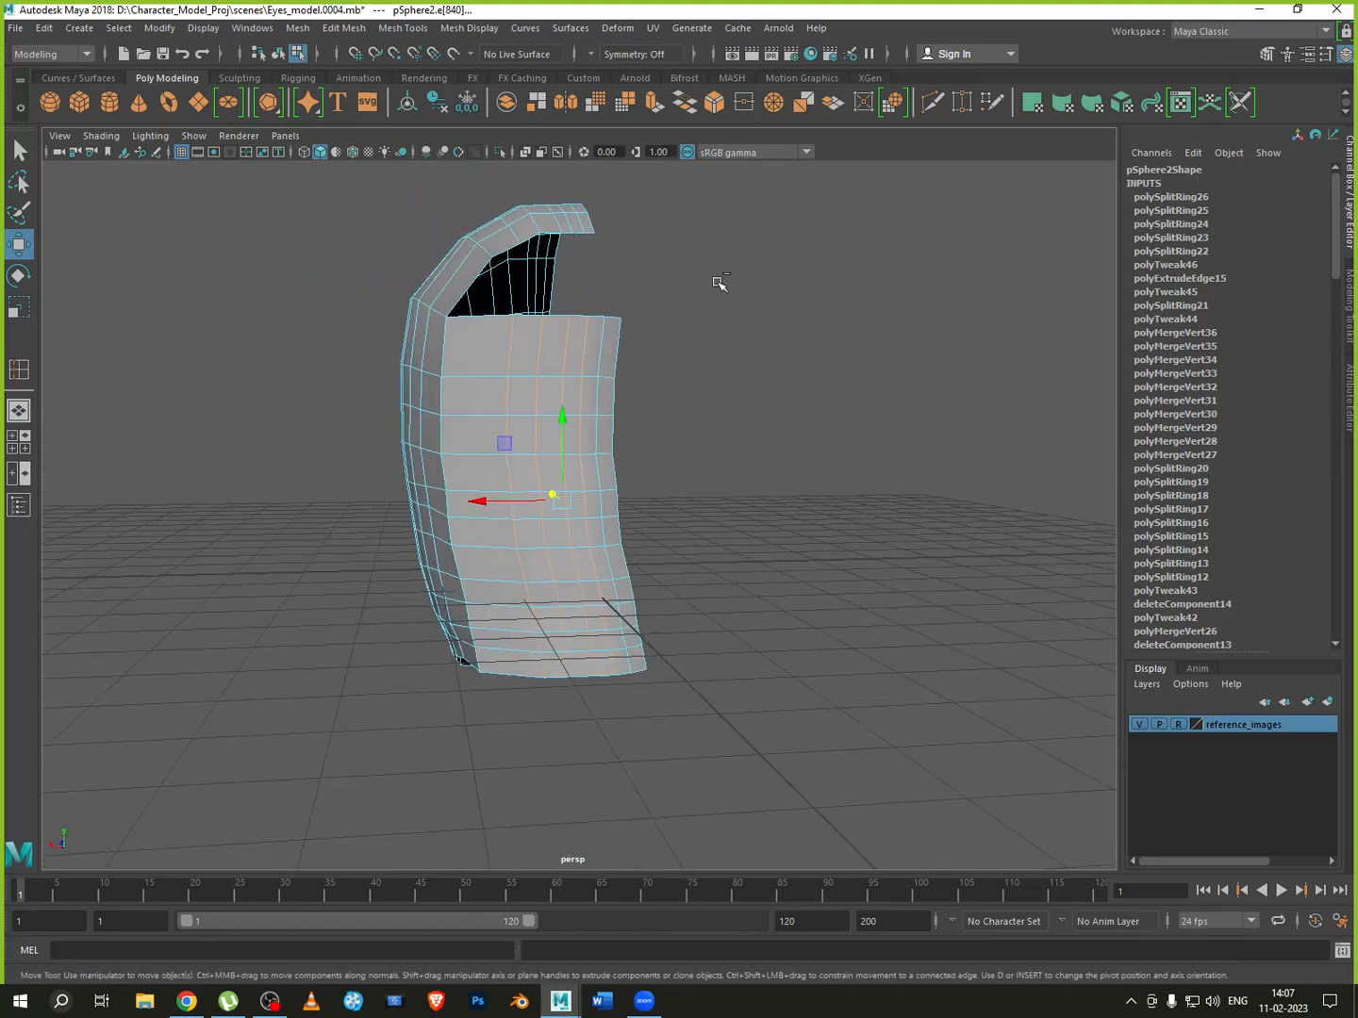
pyautogui.moveTo(720, 283); pyautogui.dragTo(589, 467)
pyautogui.moveTo(679, 438); pyautogui.dragTo(588, 567)
pyautogui.moveTo(712, 546); pyautogui.dragTo(603, 729)
pyautogui.keyDown('ctrl'); pyautogui.moveTo(606, 599); pyautogui.dragTo(596, 602); pyautogui.keyUp('ctrl')
pyautogui.keyDown('alt'); pyautogui.moveTo(713, 638); pyautogui.dragTo(877, 660); pyautogui.keyUp('alt')
pyautogui.moveTo(579, 509); pyautogui.dragTo(589, 509)
# Deselect the outermost of the three loops and shift the remaining two sideways toward the side of the head
pyautogui.keyDown('alt'); pyautogui.moveTo(730, 618); pyautogui.dragTo(699, 618); pyautogui.keyUp('alt')
pyautogui.scroll(3, 616, 566)
pyautogui.keyDown('alt'); pyautogui.moveTo(651, 567); pyautogui.dragTo(623, 579, button='middle'); pyautogui.keyUp('alt')
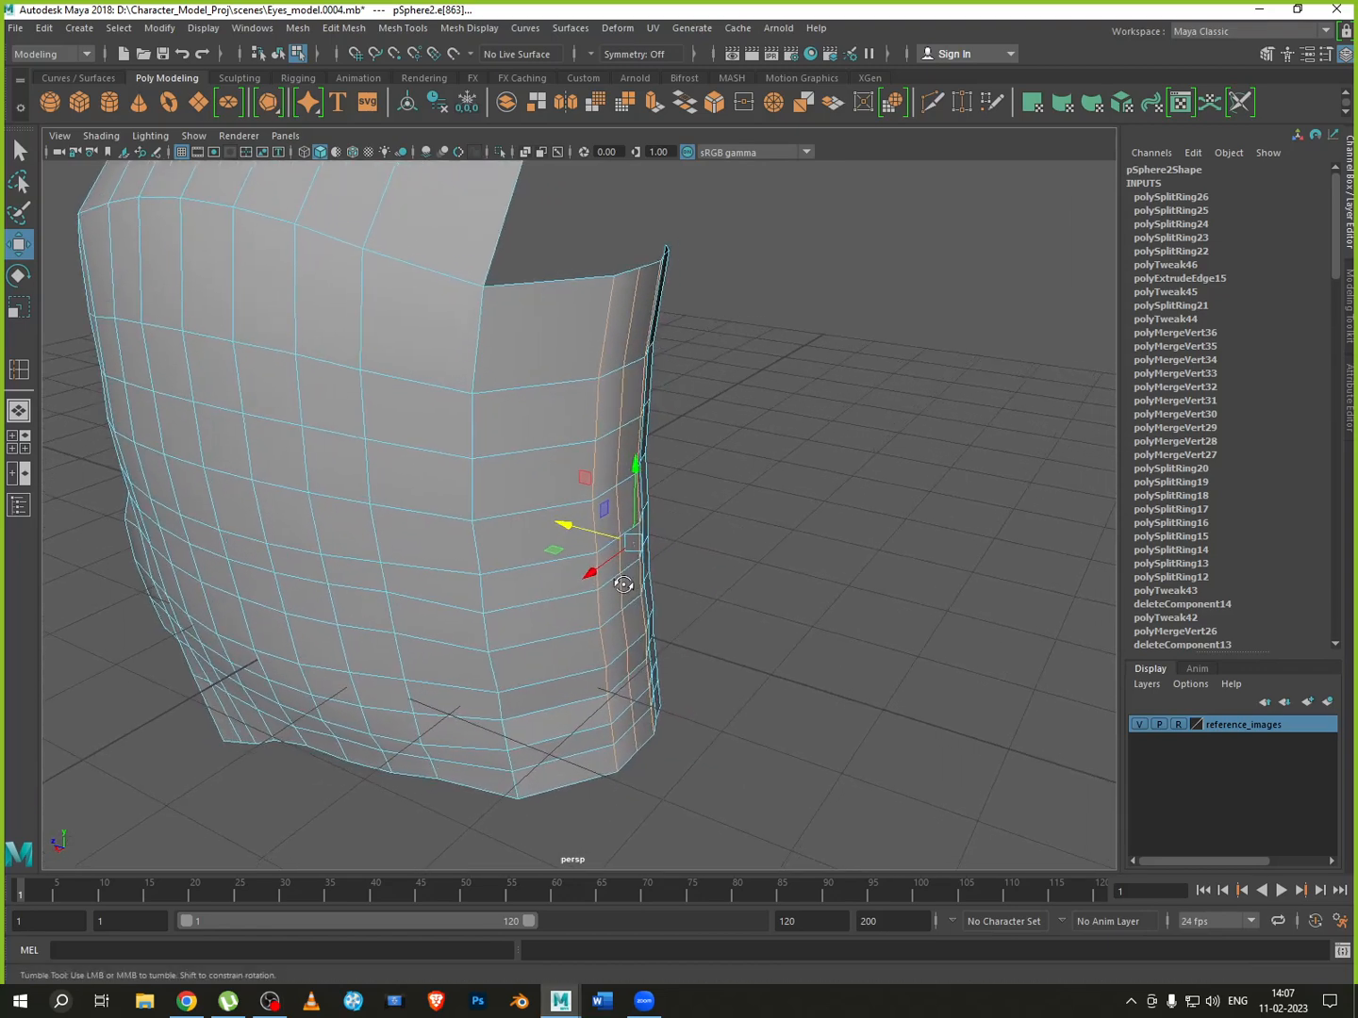
pyautogui.keyDown('alt'); pyautogui.moveTo(624, 579); pyautogui.dragTo(540, 579); pyautogui.keyUp('alt')
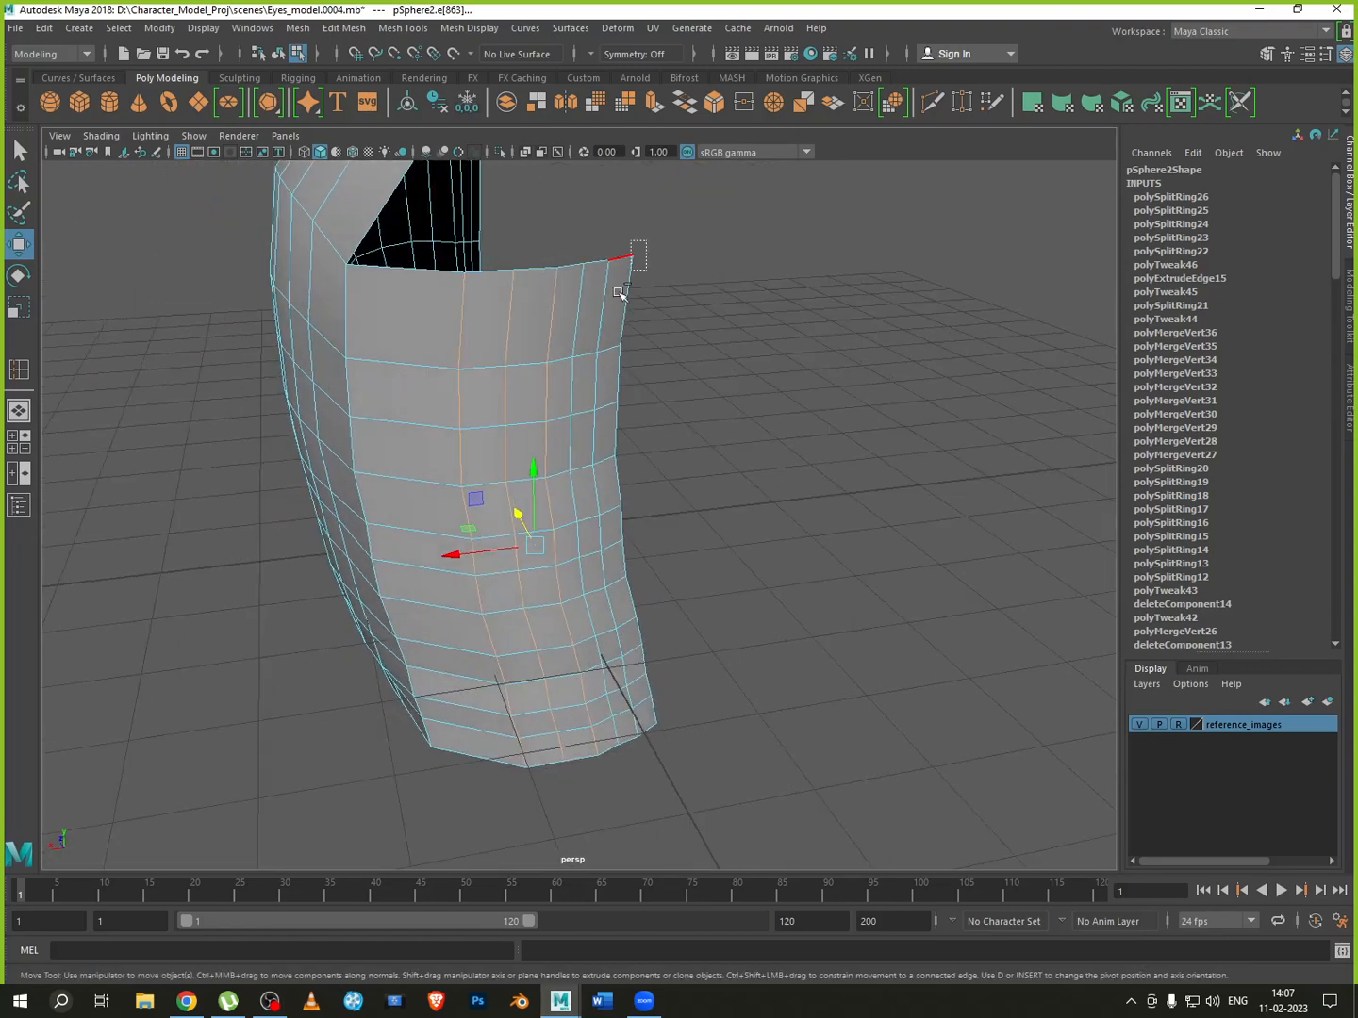
pyautogui.keyDown('ctrl'); pyautogui.moveTo(620, 293); pyautogui.dragTo(528, 488); pyautogui.keyUp('ctrl')
pyautogui.keyDown('ctrl'); pyautogui.moveTo(689, 415); pyautogui.dragTo(547, 605); pyautogui.keyUp('ctrl')
pyautogui.keyDown('ctrl'); pyautogui.moveTo(729, 535); pyautogui.dragTo(564, 765); pyautogui.keyUp('ctrl')
pyautogui.keyDown('alt'); pyautogui.moveTo(549, 641); pyautogui.dragTo(539, 471); pyautogui.keyUp('alt')
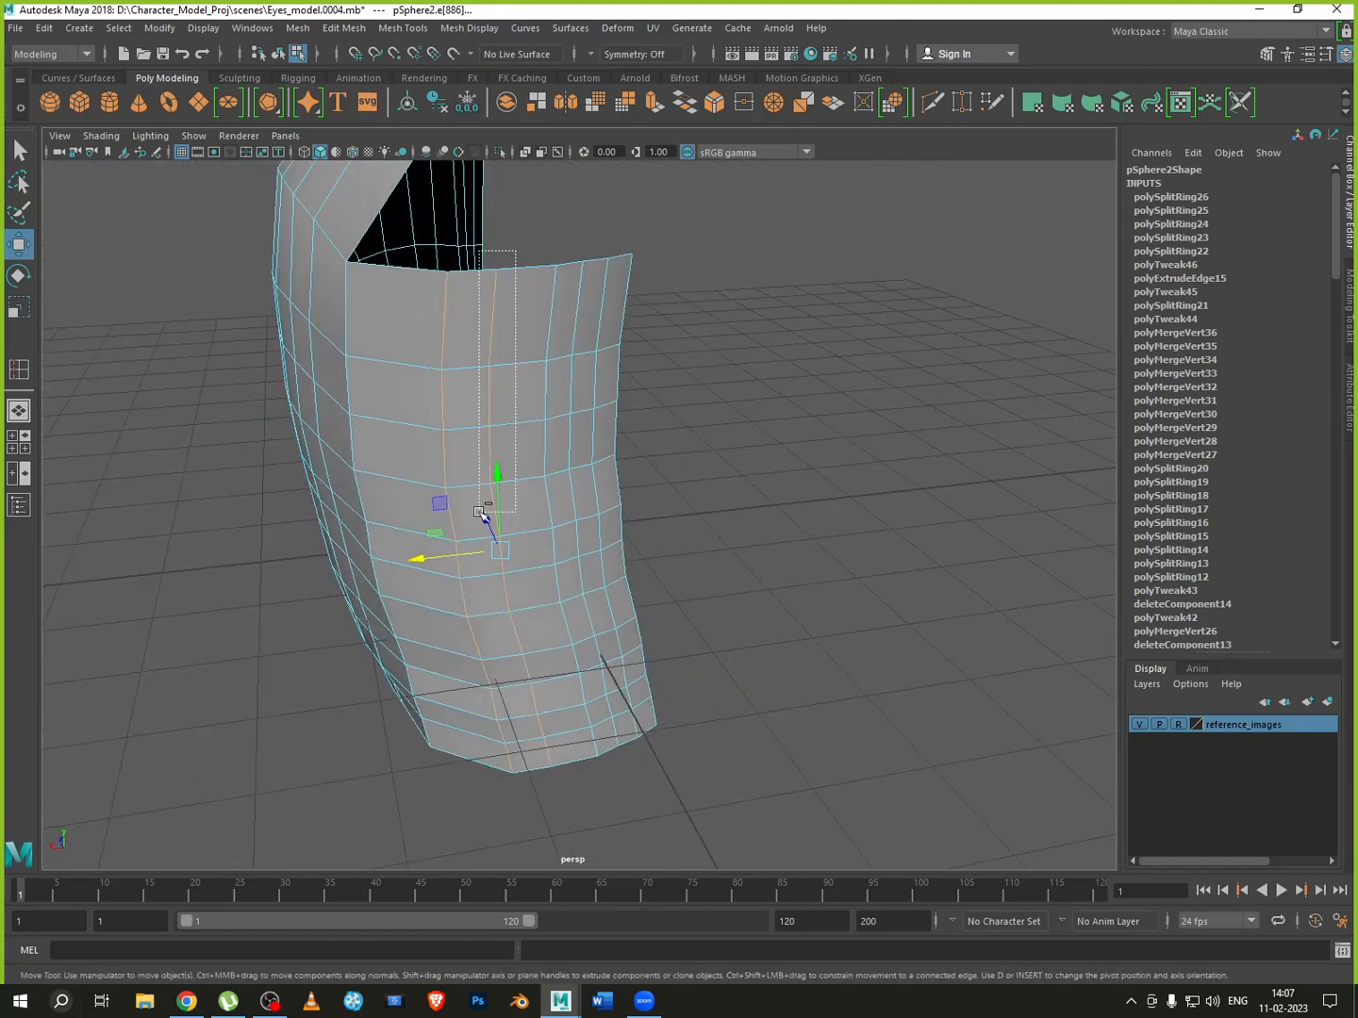
# Deselect the outer of the two loops, leaving only the strip's innermost loop selected for adjustment
pyautogui.keyDown('ctrl'); pyautogui.moveTo(598, 731); pyautogui.dragTo(521, 776); pyautogui.keyUp('ctrl')
pyautogui.keyDown('alt'); pyautogui.moveTo(628, 763); pyautogui.dragTo(776, 770); pyautogui.keyUp('alt')
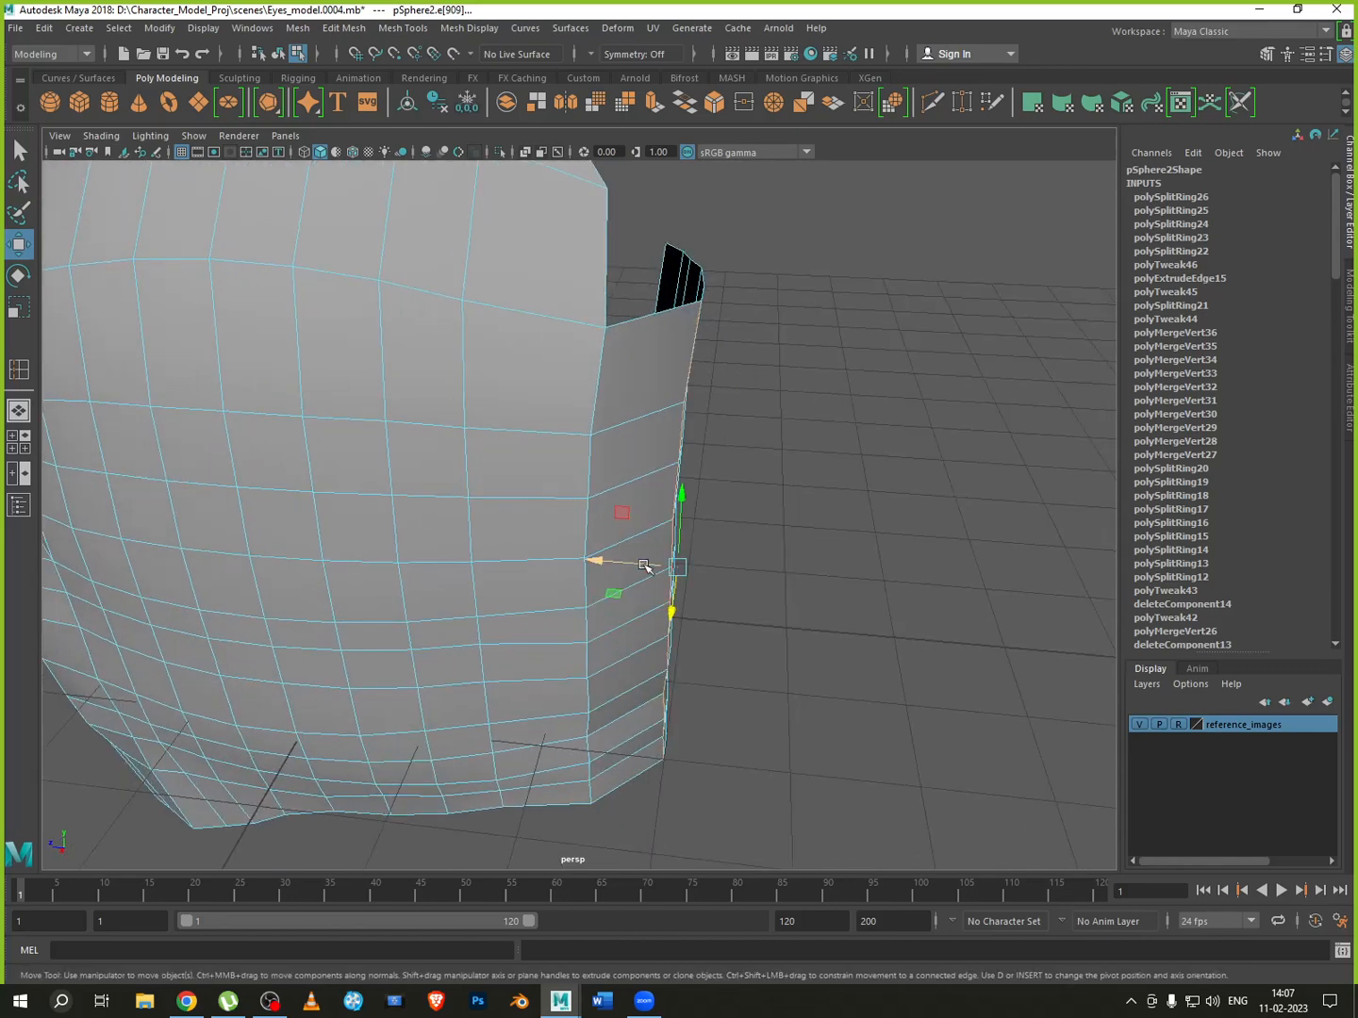
# Return to object mode and inspect the curvature of the head's back from several angles in smooth preview
pyautogui.keyDown('alt'); pyautogui.moveTo(730, 663); pyautogui.dragTo(579, 413); pyautogui.keyUp('alt')
pyautogui.moveTo(588, 420); pyautogui.dragTo(671, 396, button='right')
pyautogui.click(676, 499)
pyautogui.keyDown('alt'); pyautogui.moveTo(676, 500); pyautogui.dragTo(614, 462); pyautogui.keyUp('alt')
pyautogui.click(615, 462)
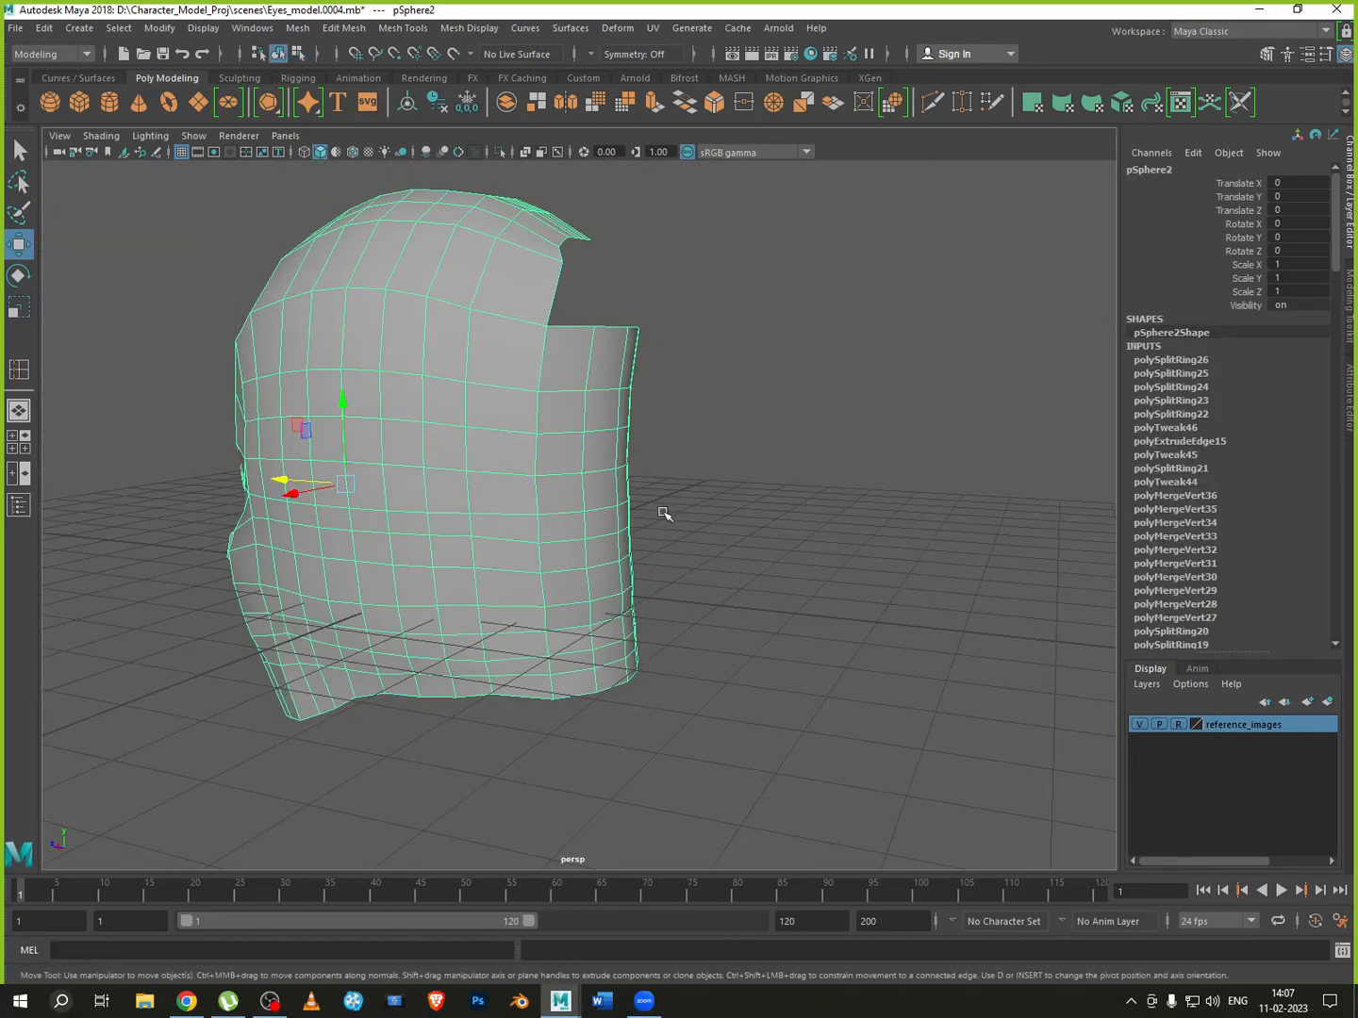
pyautogui.click(757, 577)
pyautogui.keyDown('alt'); pyautogui.moveTo(757, 576); pyautogui.dragTo(594, 450); pyautogui.keyUp('alt')
pyautogui.click(595, 449)
pyautogui.scroll(4, 606, 464)
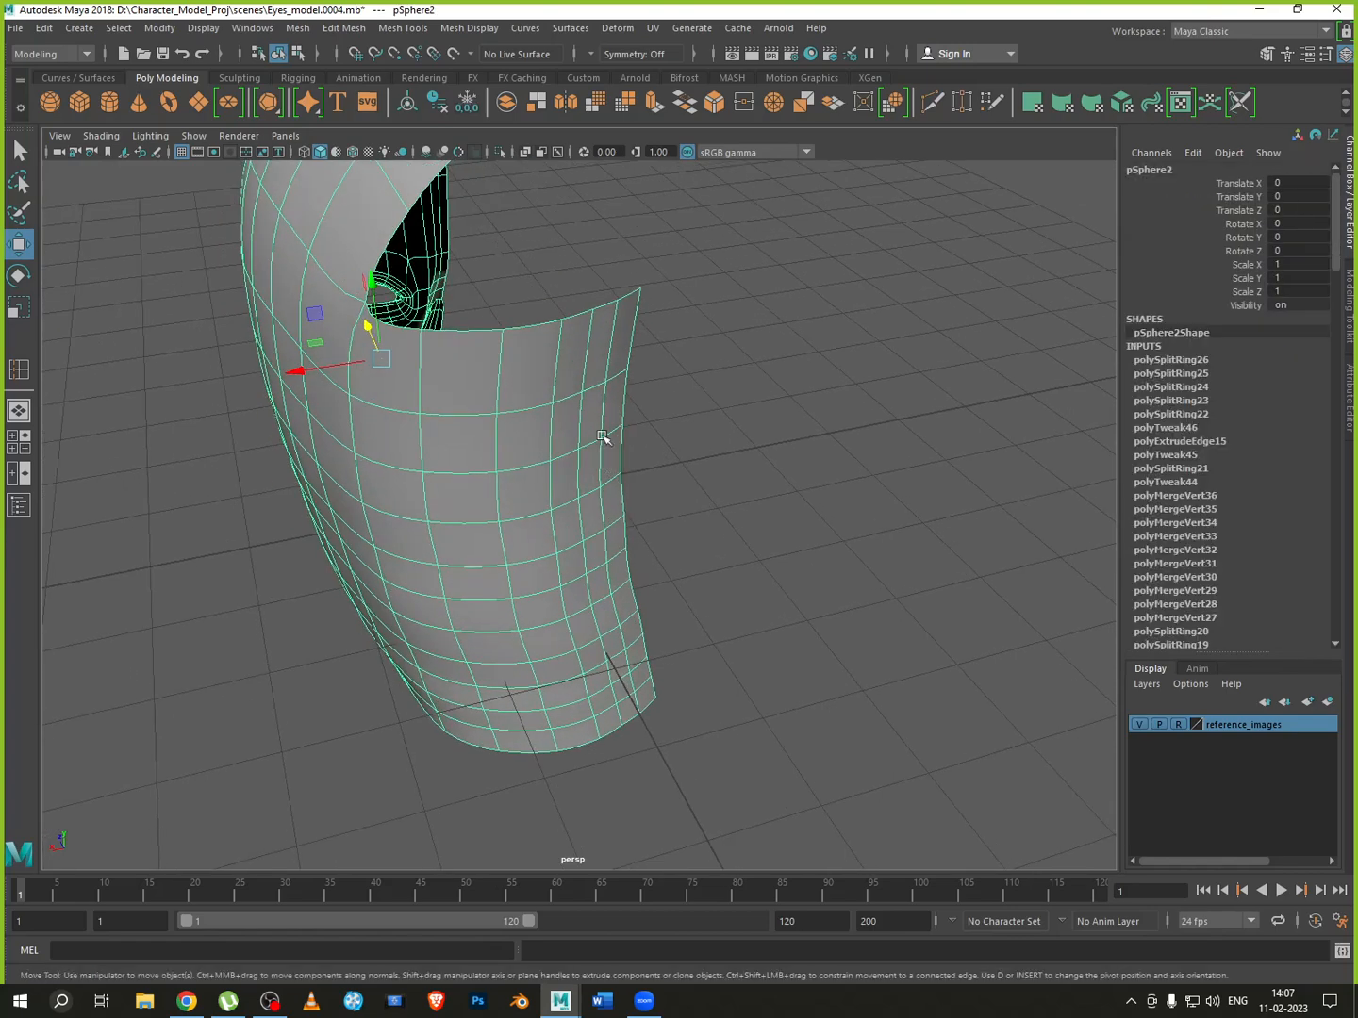
# Select the rear strip's outer border edges from the top corner to the nape, plus the adjacent vertical loop
pyautogui.rightClick(601, 435)
pyautogui.click(603, 384)
pyautogui.click(621, 373)
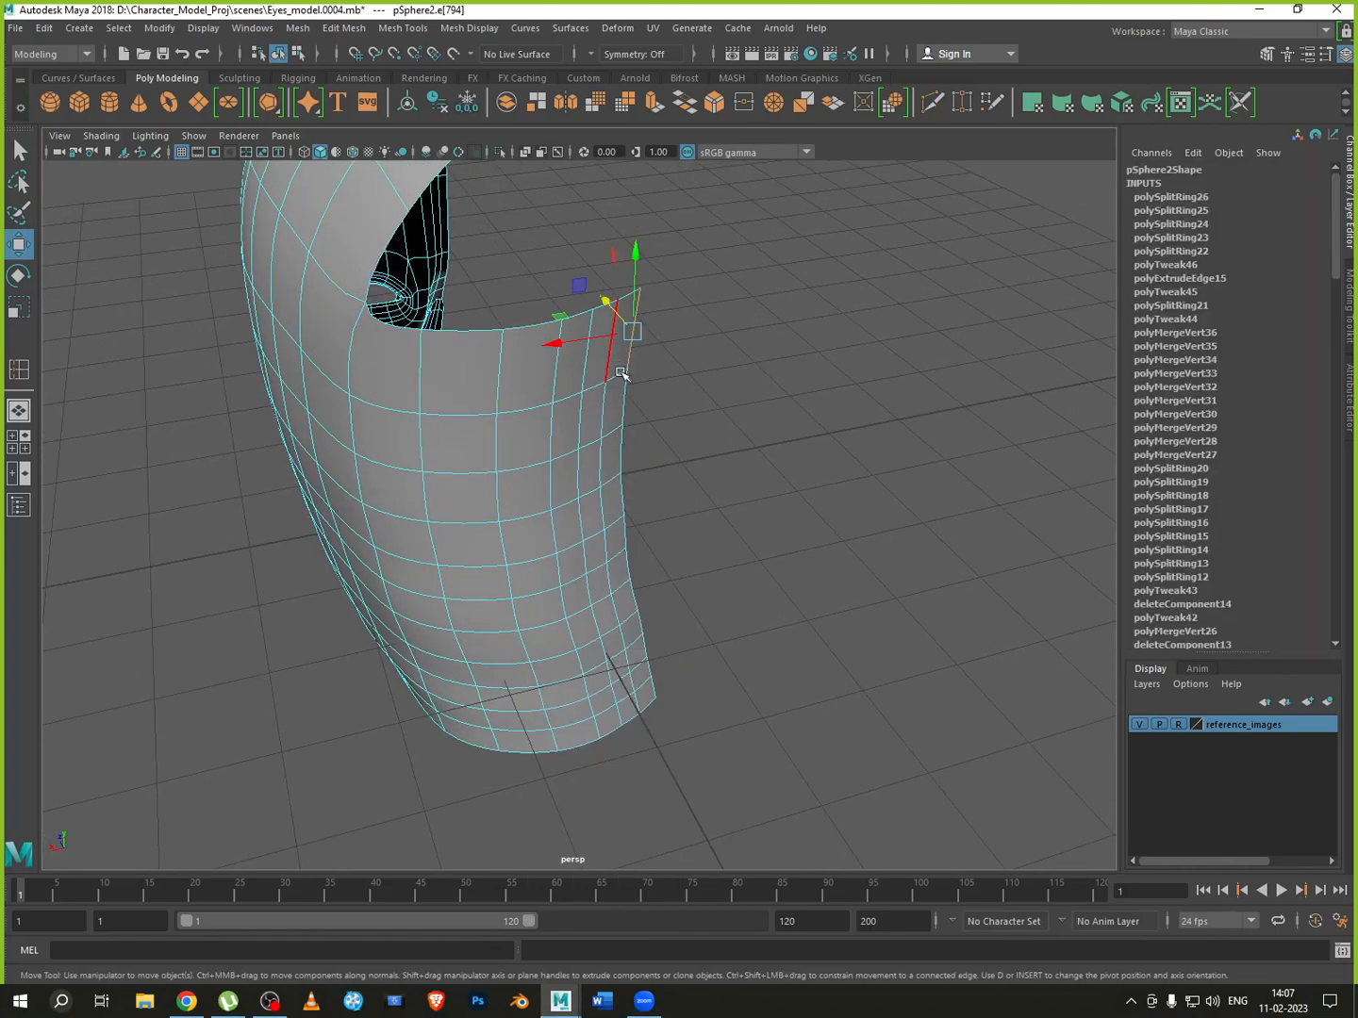
pyautogui.doubleClick(628, 393)
pyautogui.click(630, 358)
pyautogui.keyDown('shift'); pyautogui.click(630, 389); pyautogui.keyUp('shift')
pyautogui.keyDown('shift'); pyautogui.click(628, 457); pyautogui.keyUp('shift')
pyautogui.keyDown('shift'); pyautogui.click(628, 488); pyautogui.keyUp('shift')
pyautogui.keyDown('shift'); pyautogui.click(629, 535); pyautogui.keyUp('shift')
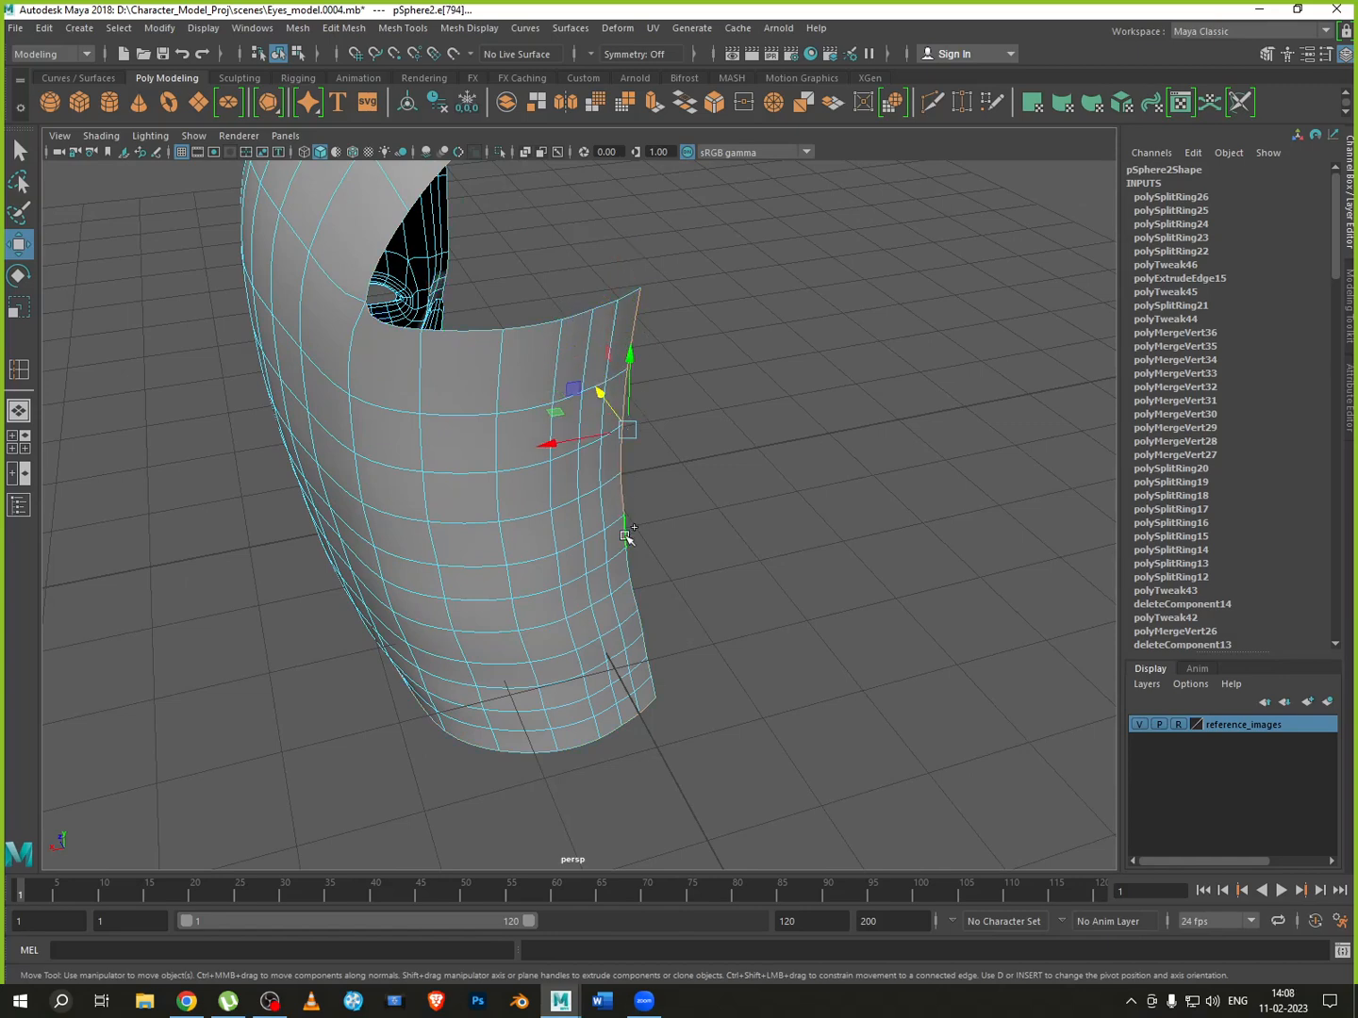
pyautogui.keyDown('shift'); pyautogui.click(634, 574); pyautogui.keyUp('shift')
pyautogui.keyDown('shift'); pyautogui.click(639, 594); pyautogui.keyUp('shift')
pyautogui.keyDown('shift'); pyautogui.click(650, 641); pyautogui.keyUp('shift')
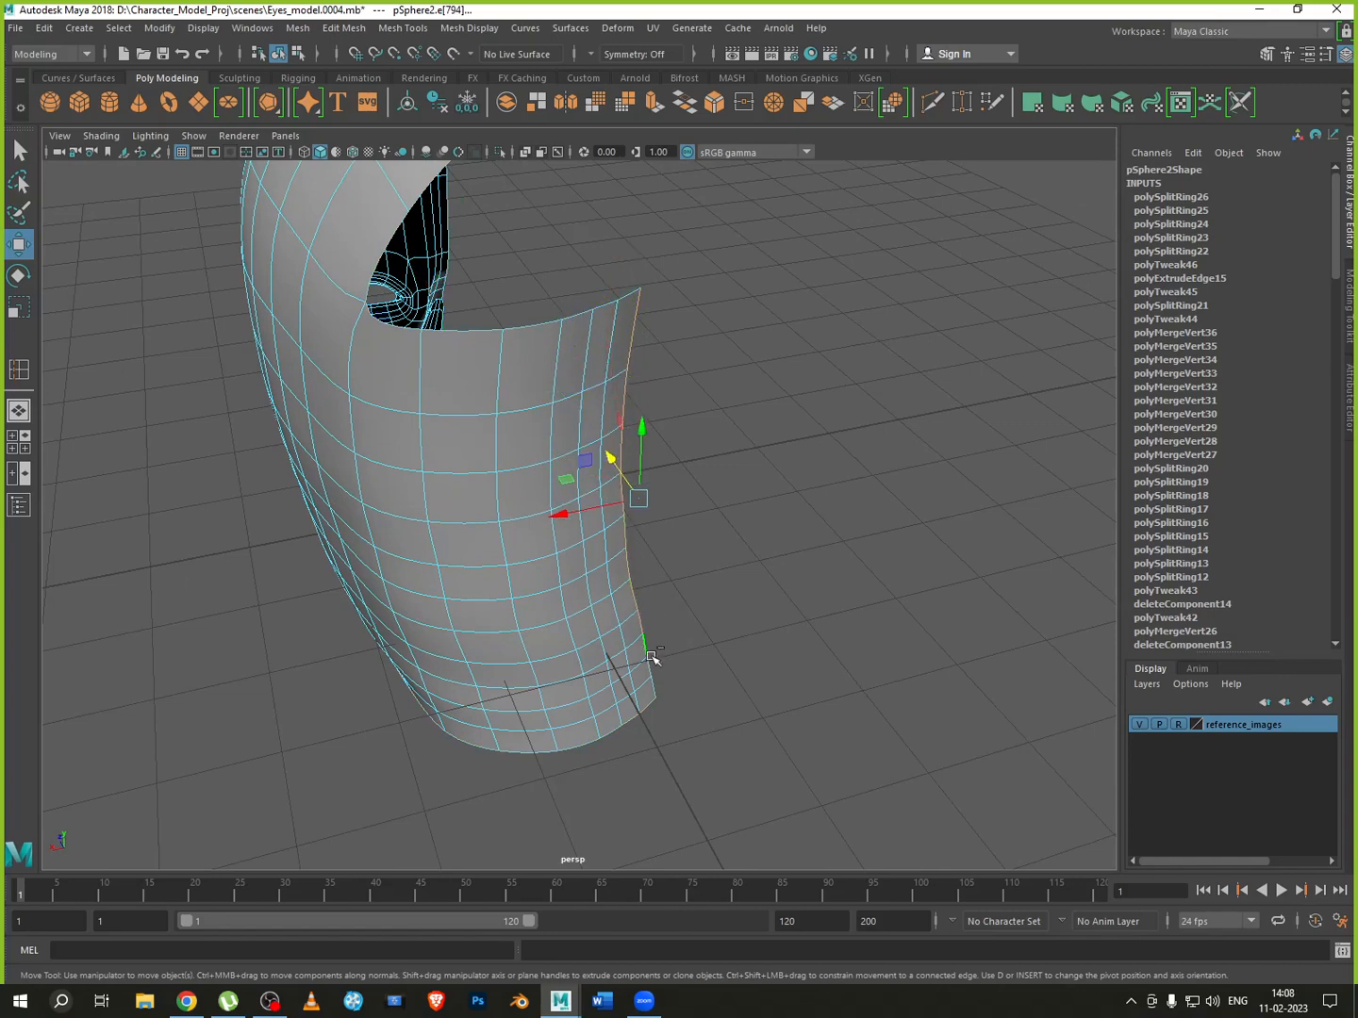
pyautogui.keyDown('shift'); pyautogui.click(652, 667); pyautogui.keyUp('shift')
pyautogui.keyDown('shift'); pyautogui.click(657, 690); pyautogui.keyUp('shift')
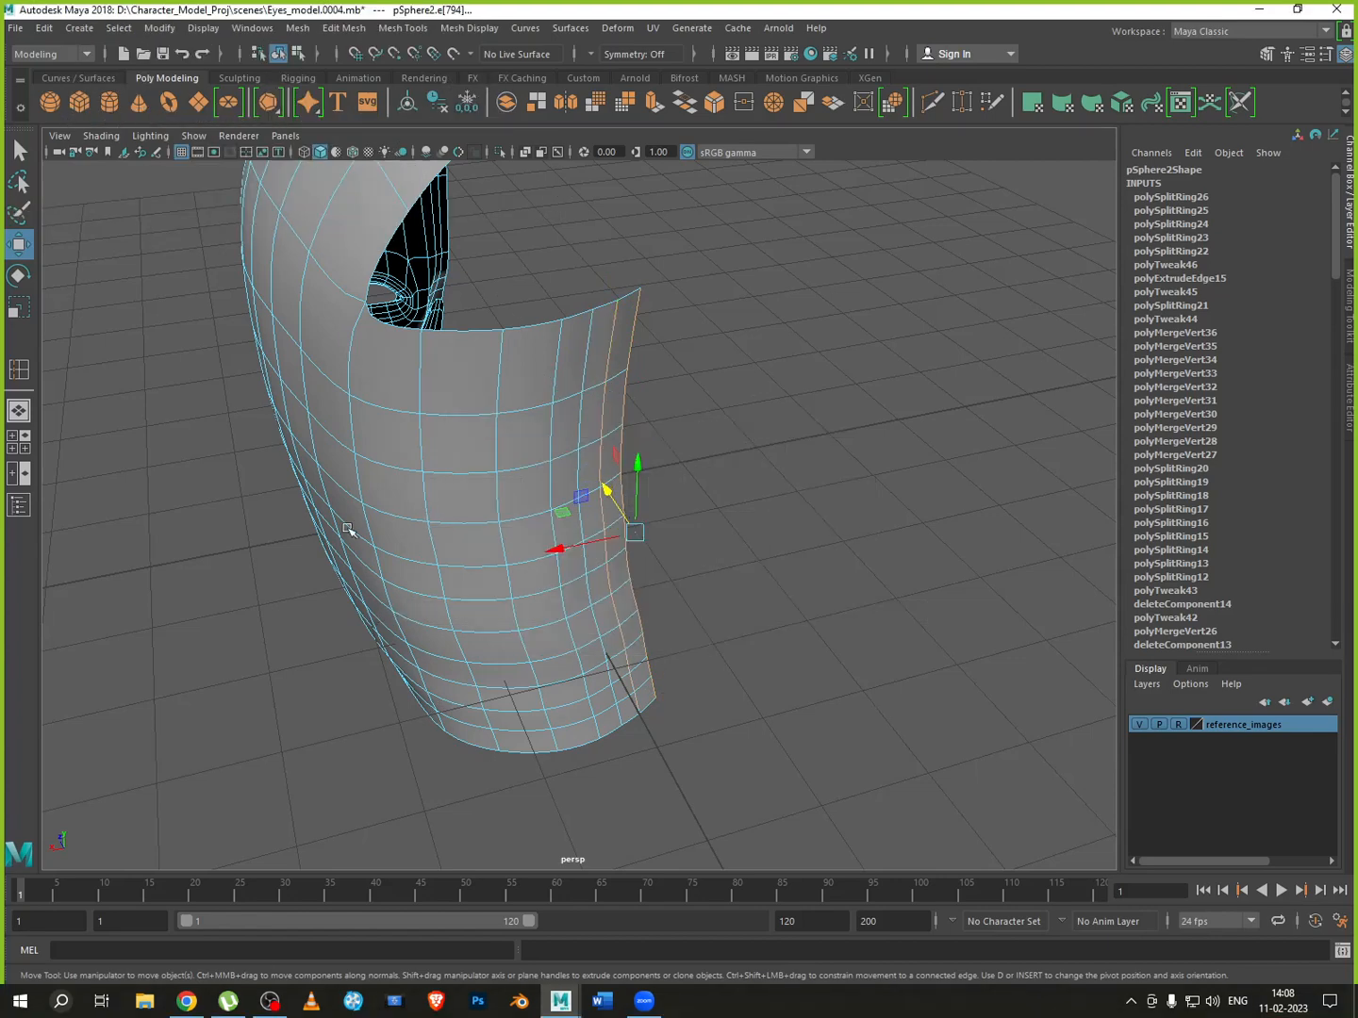
# In the side view, move the border edges and adjacent loop backward to the reference outline of the skull
pyautogui.press('space')
pyautogui.press('space')
pyautogui.scroll(4, 736, 646)
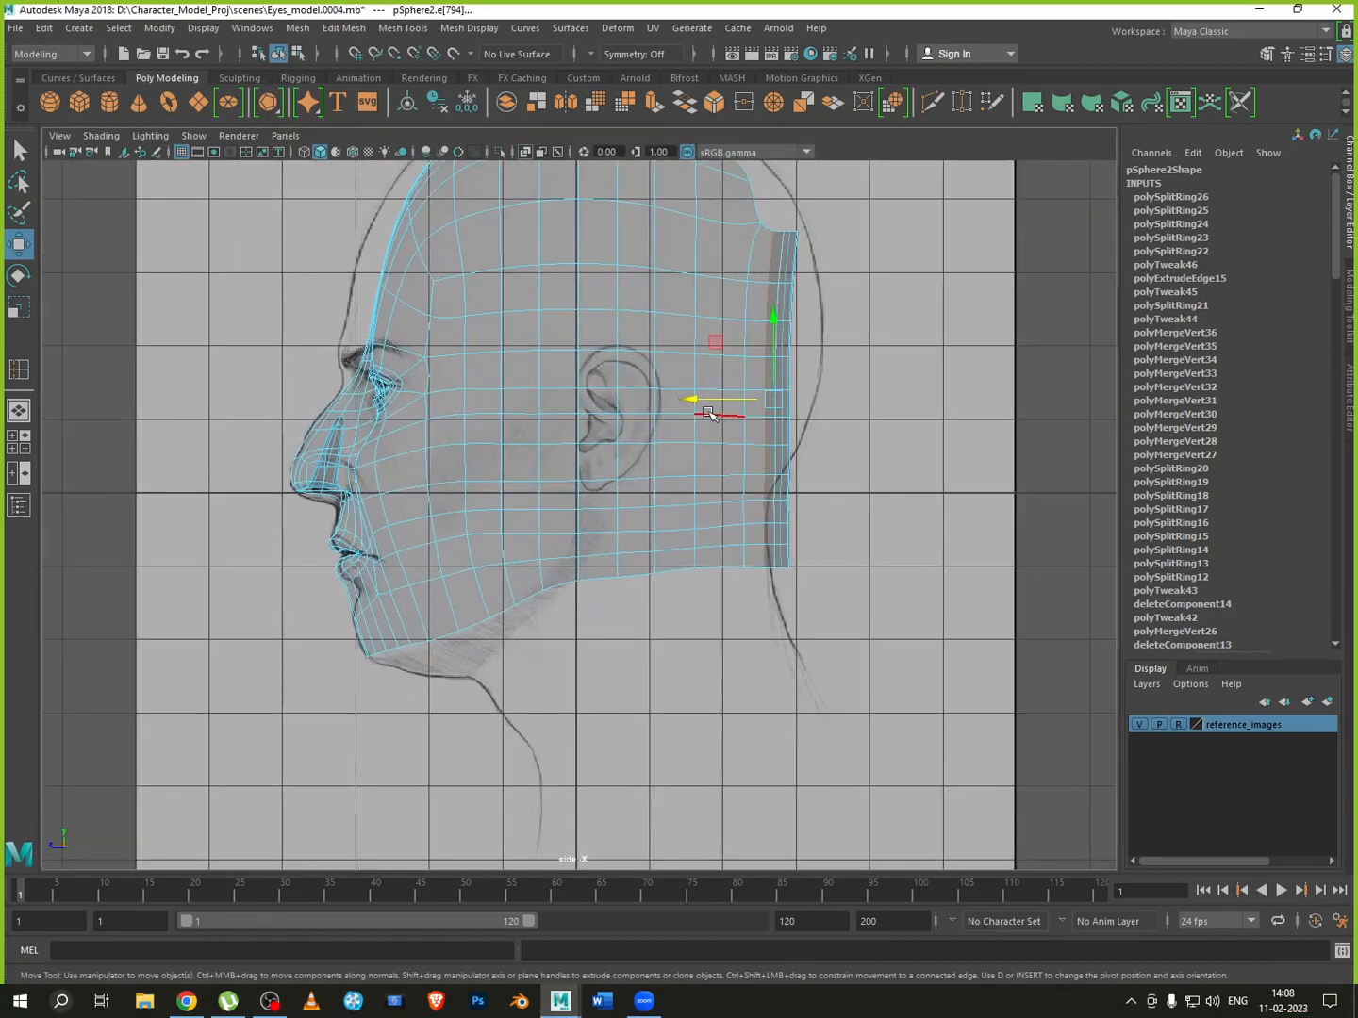
pyautogui.moveTo(686, 396); pyautogui.dragTo(745, 399)
pyautogui.scroll(3, 852, 402)
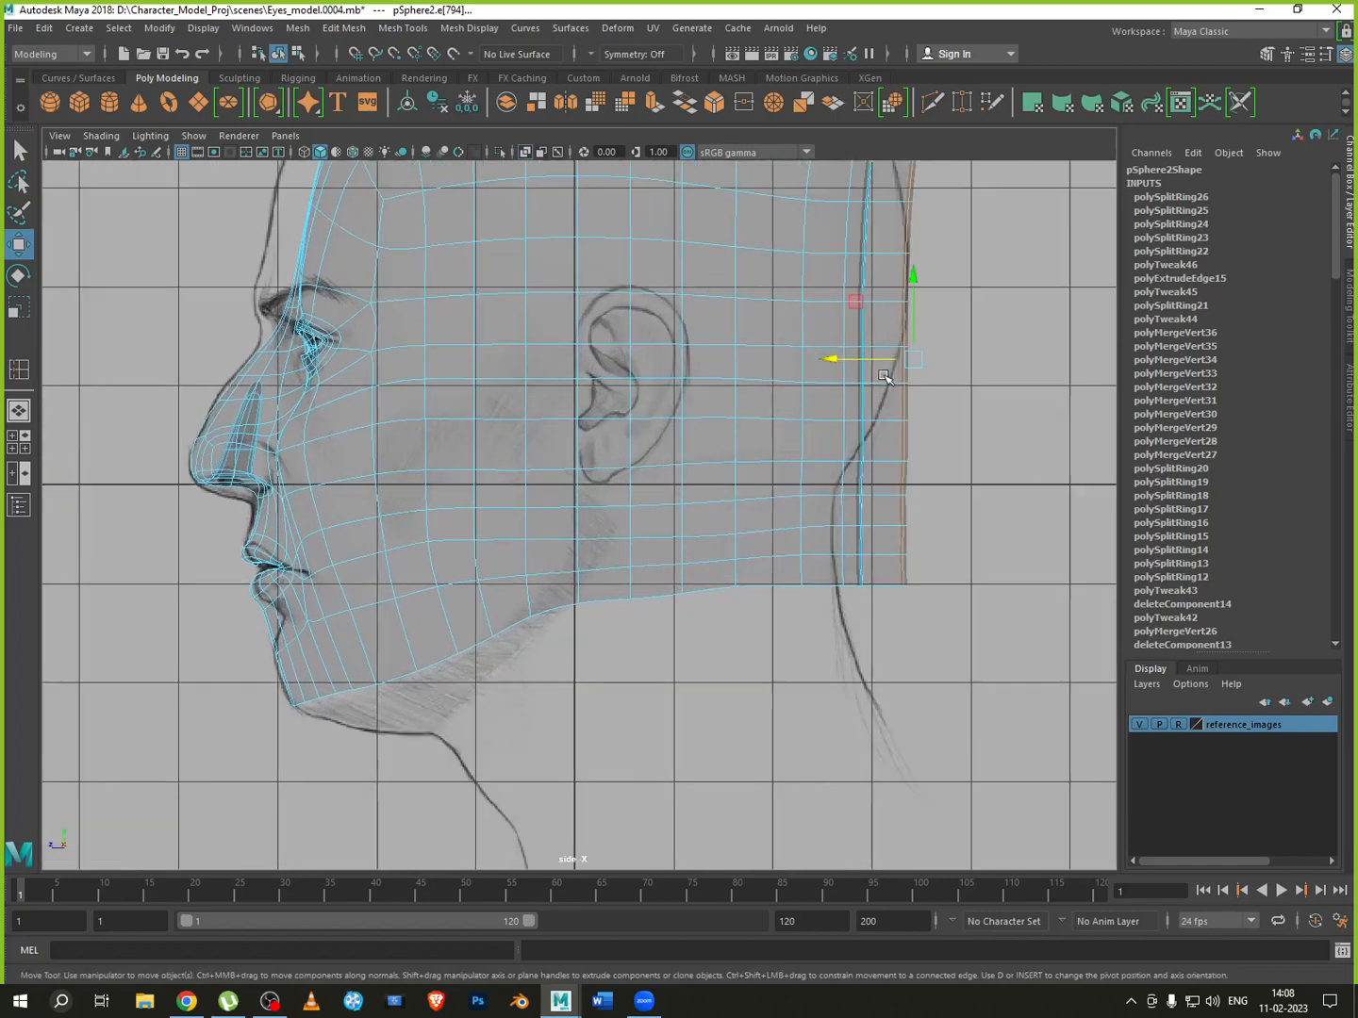
# Move the vertical loop beside the outer border slightly forward in the side view and turn smooth preview off
pyautogui.click(962, 417)
pyautogui.click(940, 396)
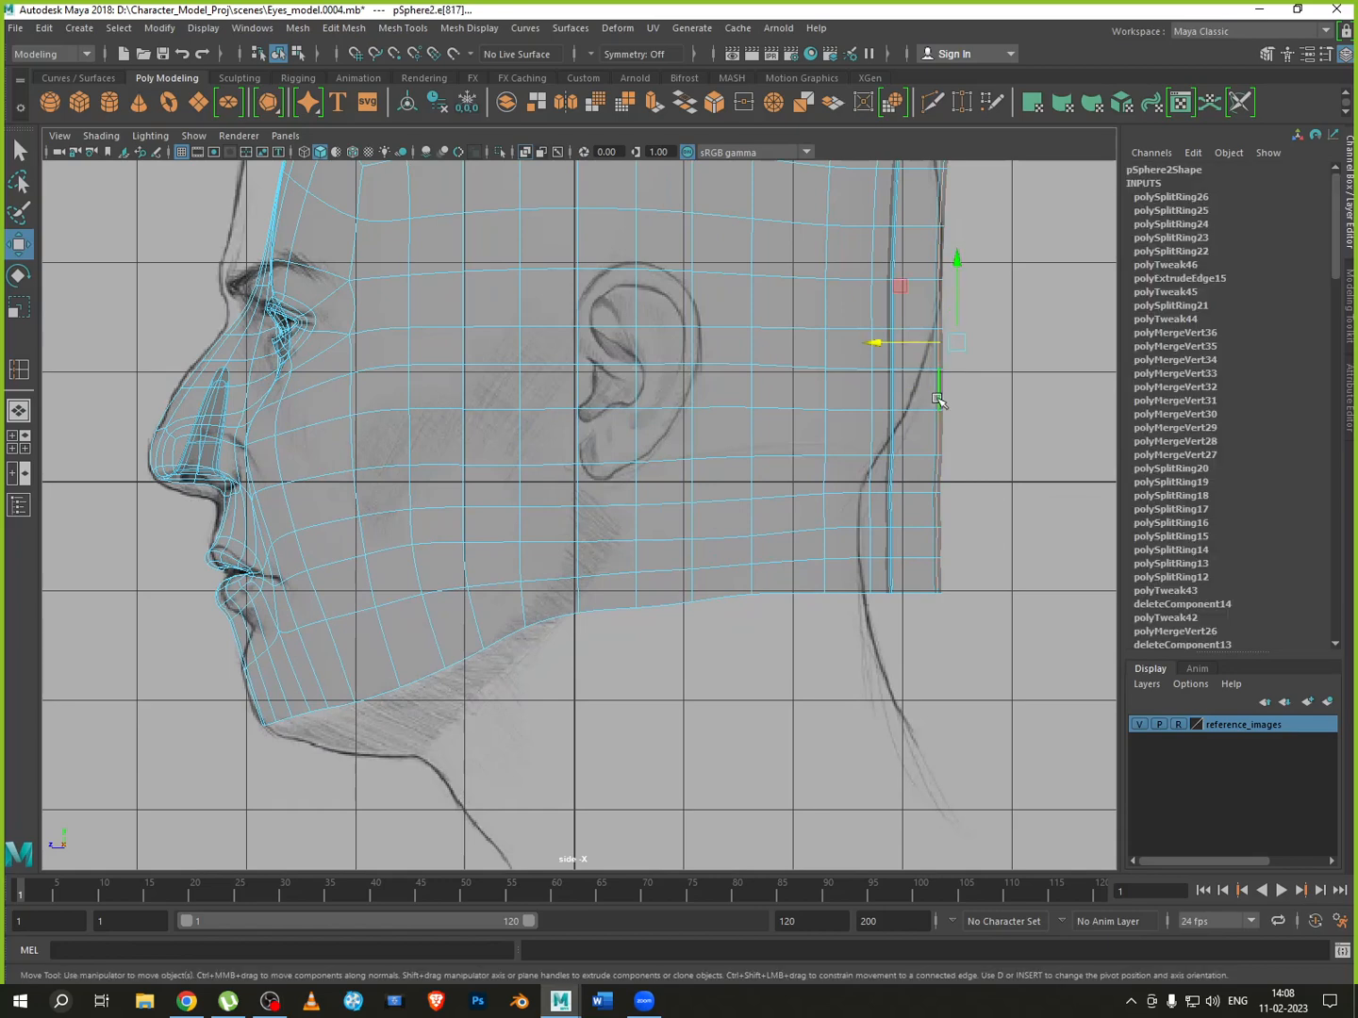
pyautogui.moveTo(904, 349); pyautogui.dragTo(878, 344)
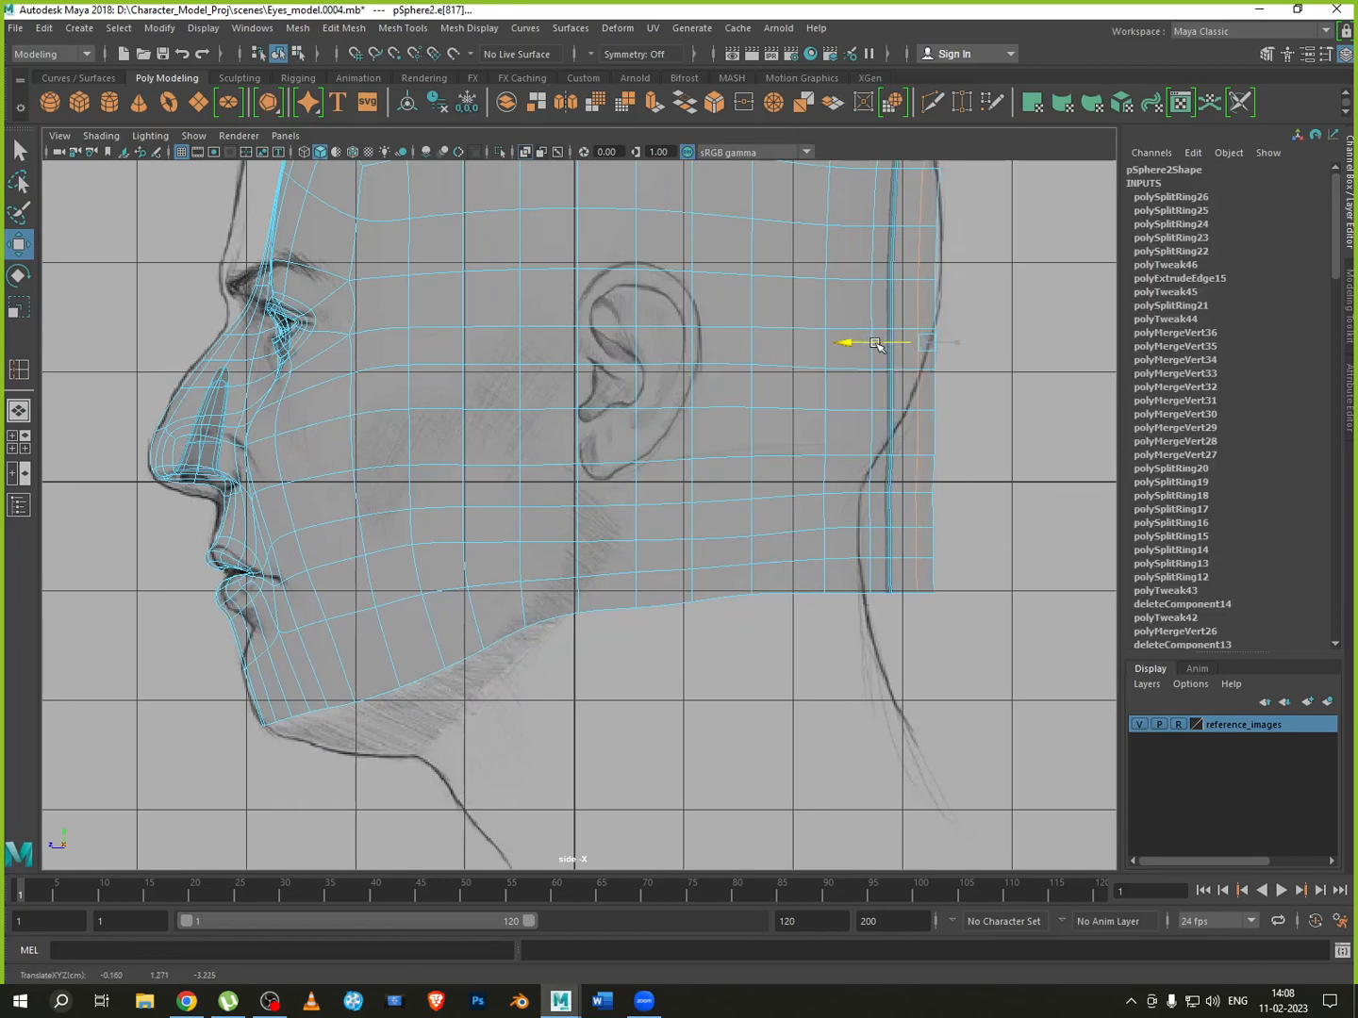
pyautogui.scroll(-5, 896, 439)
pyautogui.scroll(8, 869, 485)
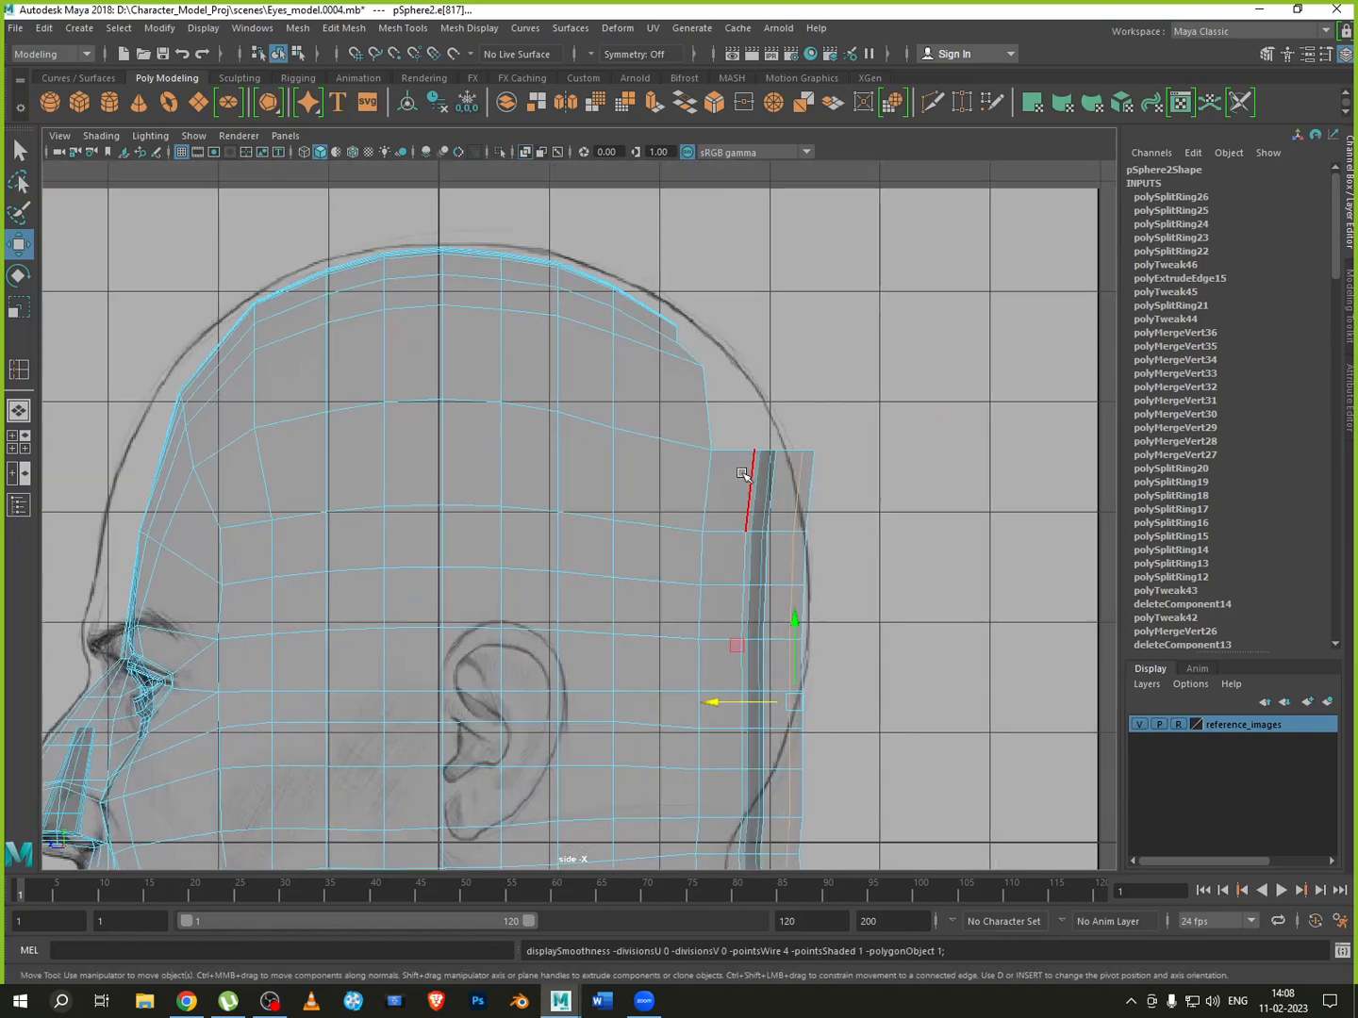
pyautogui.scroll(3, 744, 462)
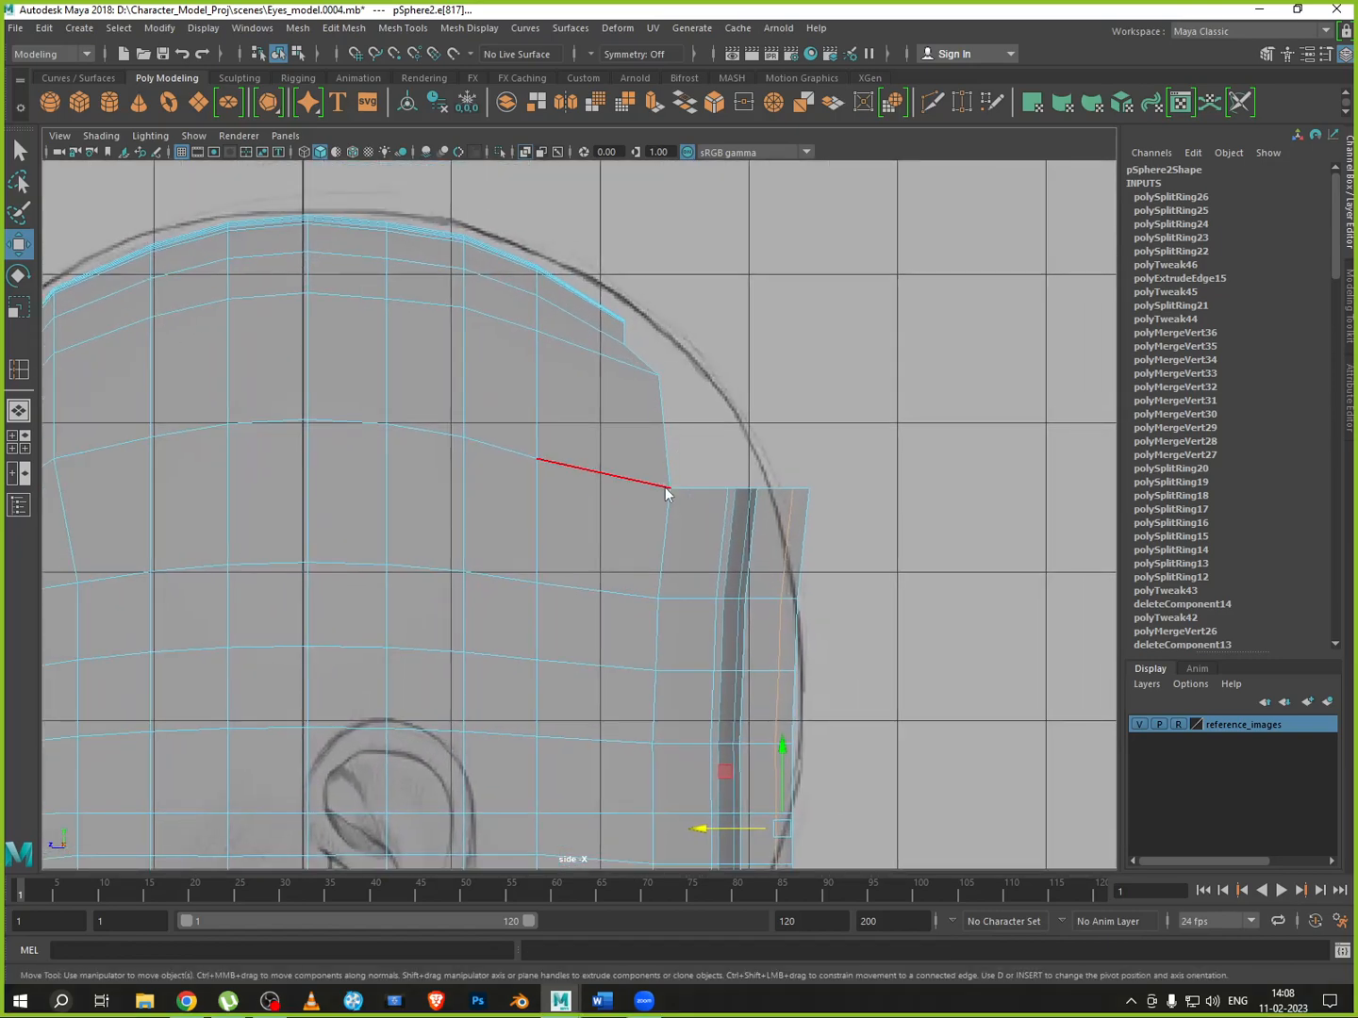
# In vertex mode, reposition the top vertices around the notch's lower corner where the rear strip starts
pyautogui.moveTo(664, 491); pyautogui.dragTo(603, 485, button='right')
pyautogui.moveTo(640, 452); pyautogui.dragTo(566, 508)
pyautogui.moveTo(539, 418); pyautogui.dragTo(505, 449)
pyautogui.moveTo(710, 469); pyautogui.dragTo(667, 489)
pyautogui.click(750, 497)
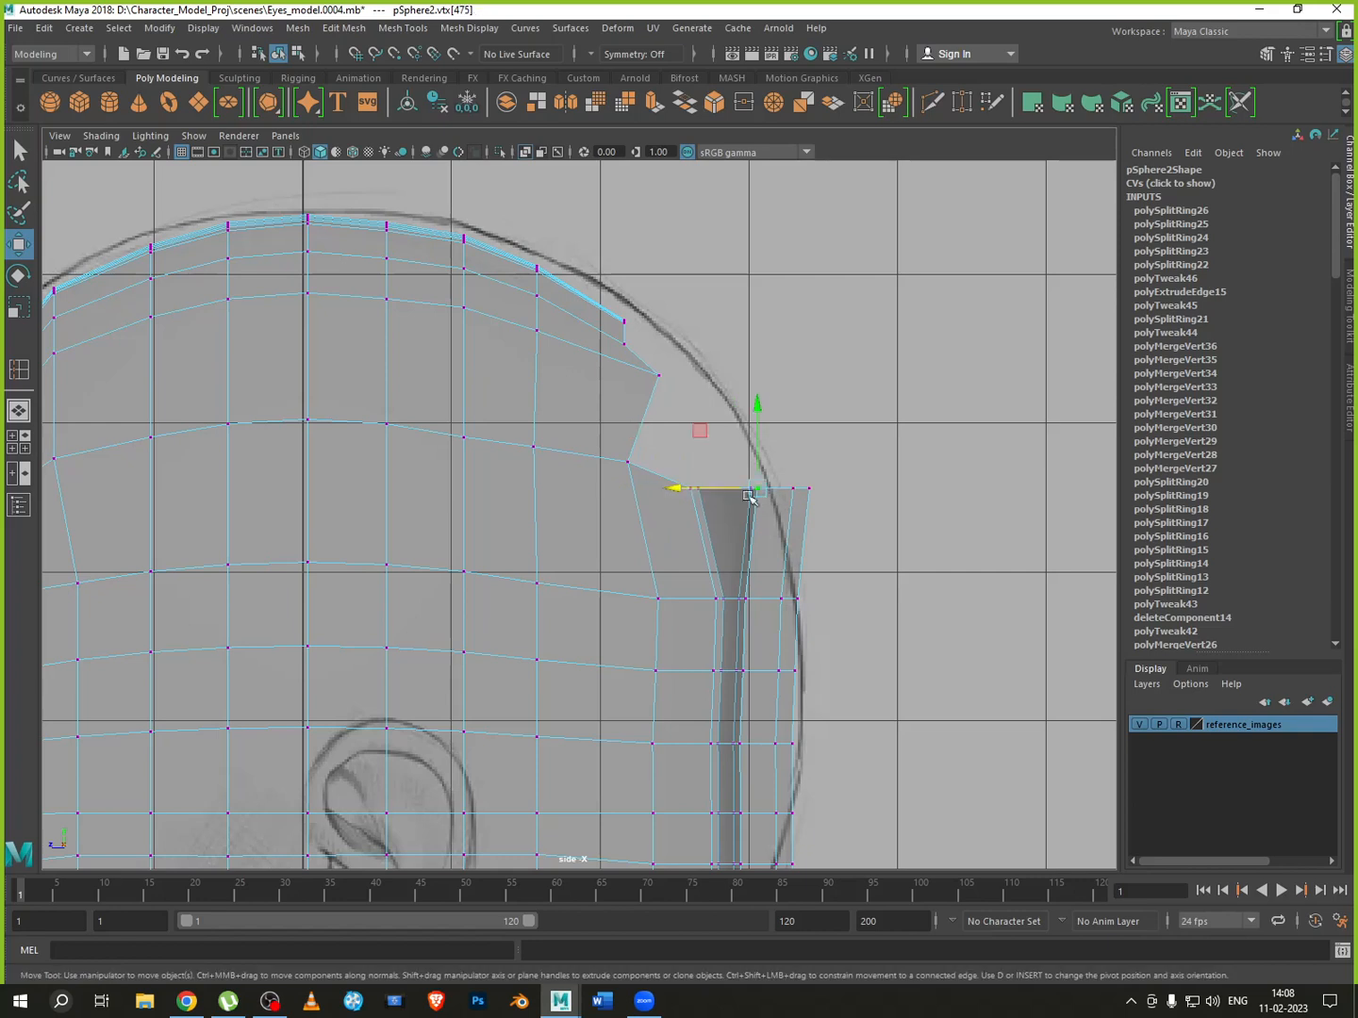
# Try to pull the upper vertices of one rear-strip loop backward past the reference outline, one by one
pyautogui.click(696, 490)
pyautogui.moveTo(662, 491); pyautogui.dragTo(803, 482)
pyautogui.click(730, 600)
pyautogui.moveTo(685, 607); pyautogui.dragTo(765, 608)
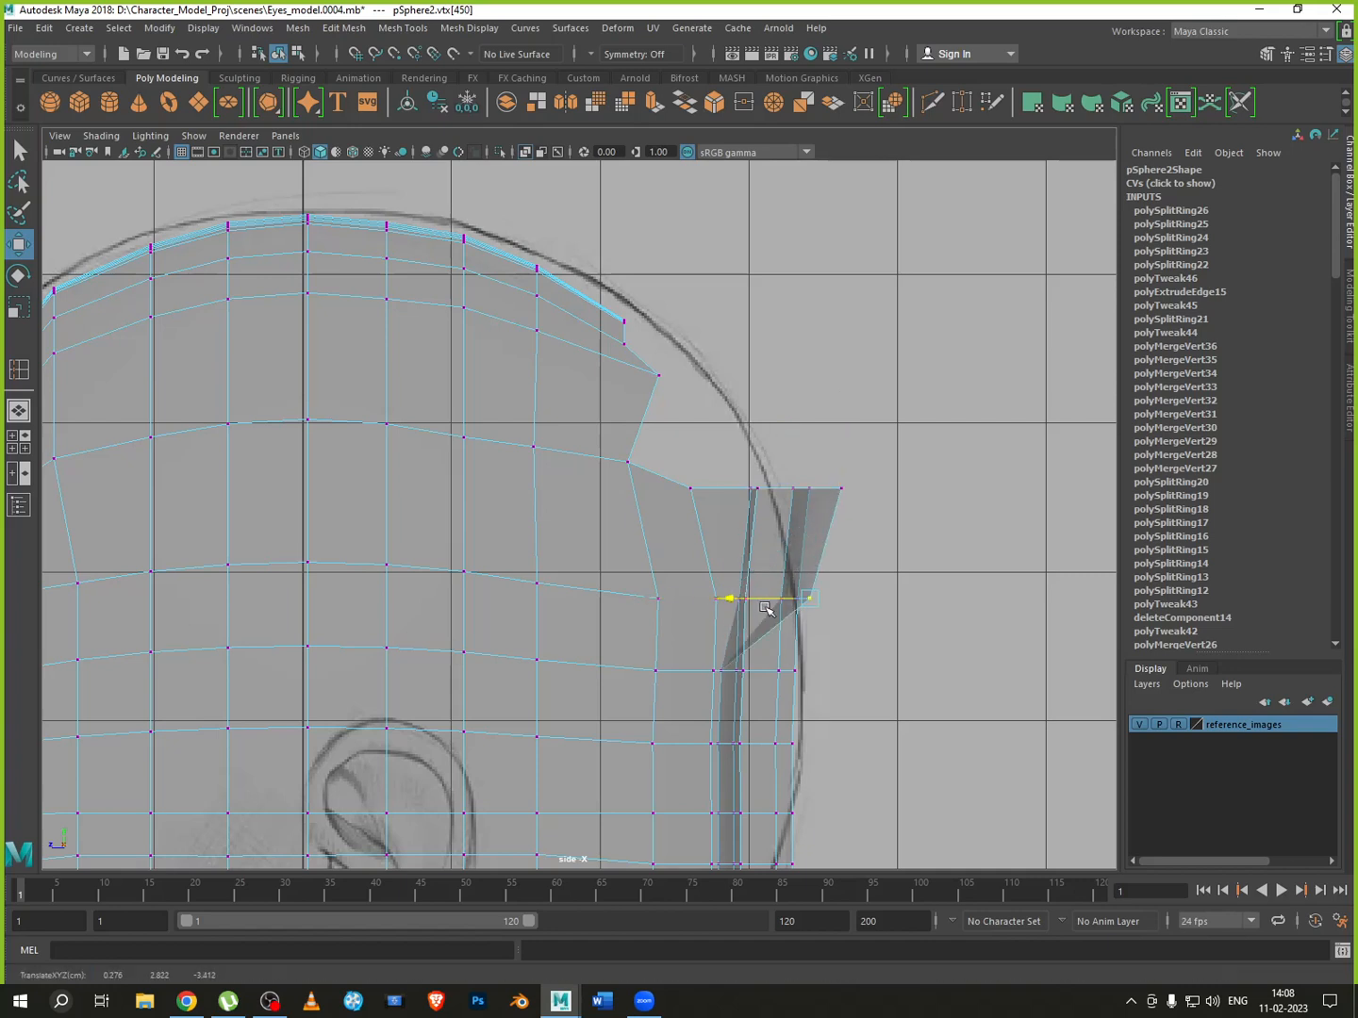
pyautogui.click(715, 671)
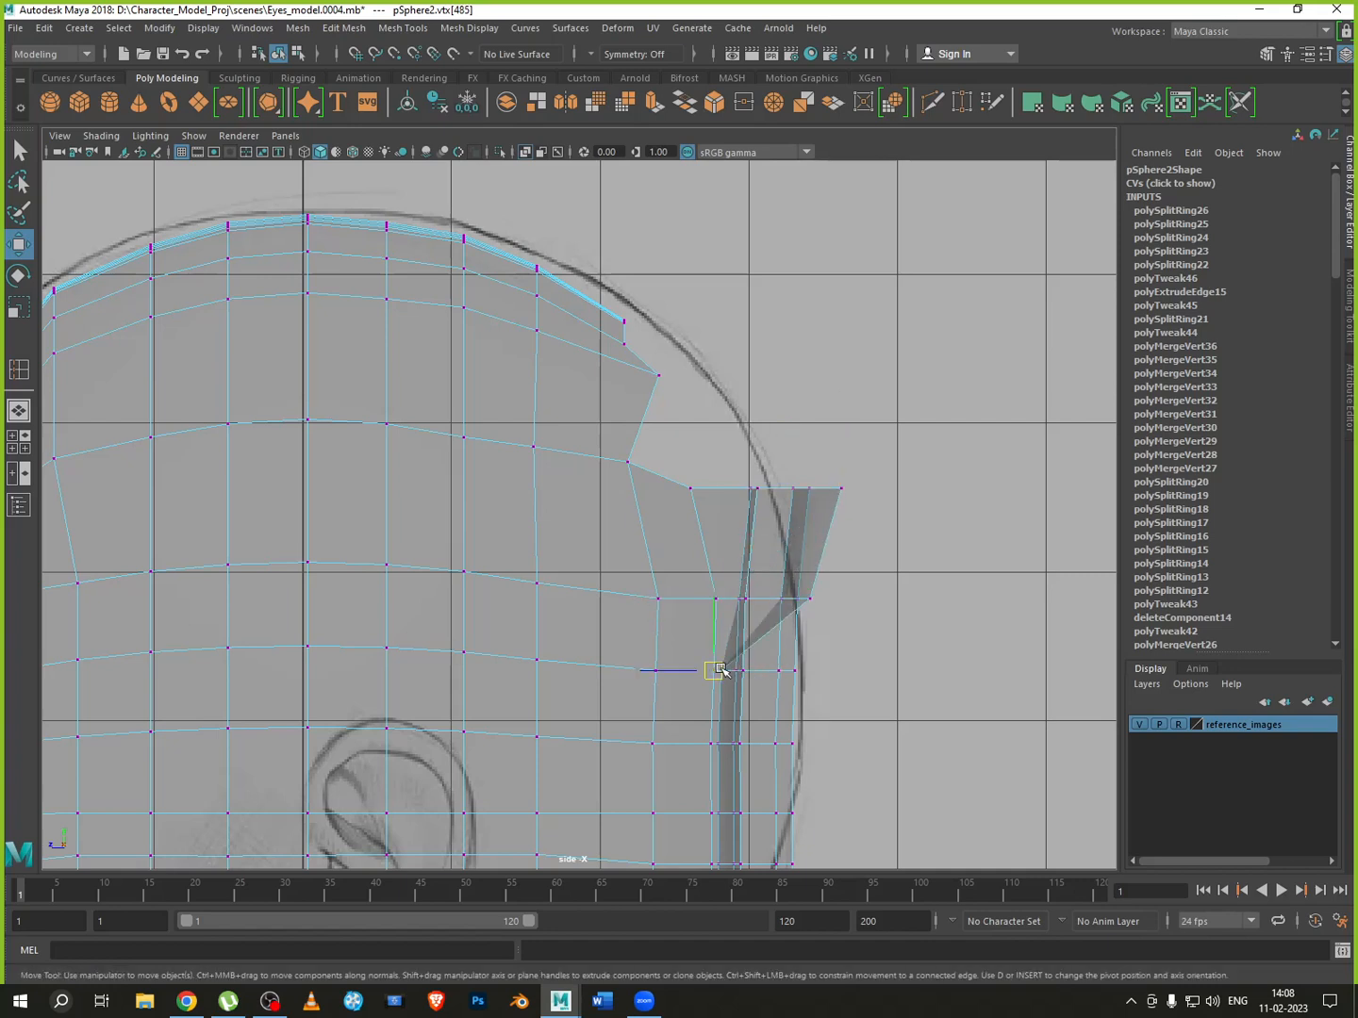
pyautogui.moveTo(719, 670); pyautogui.dragTo(731, 675)
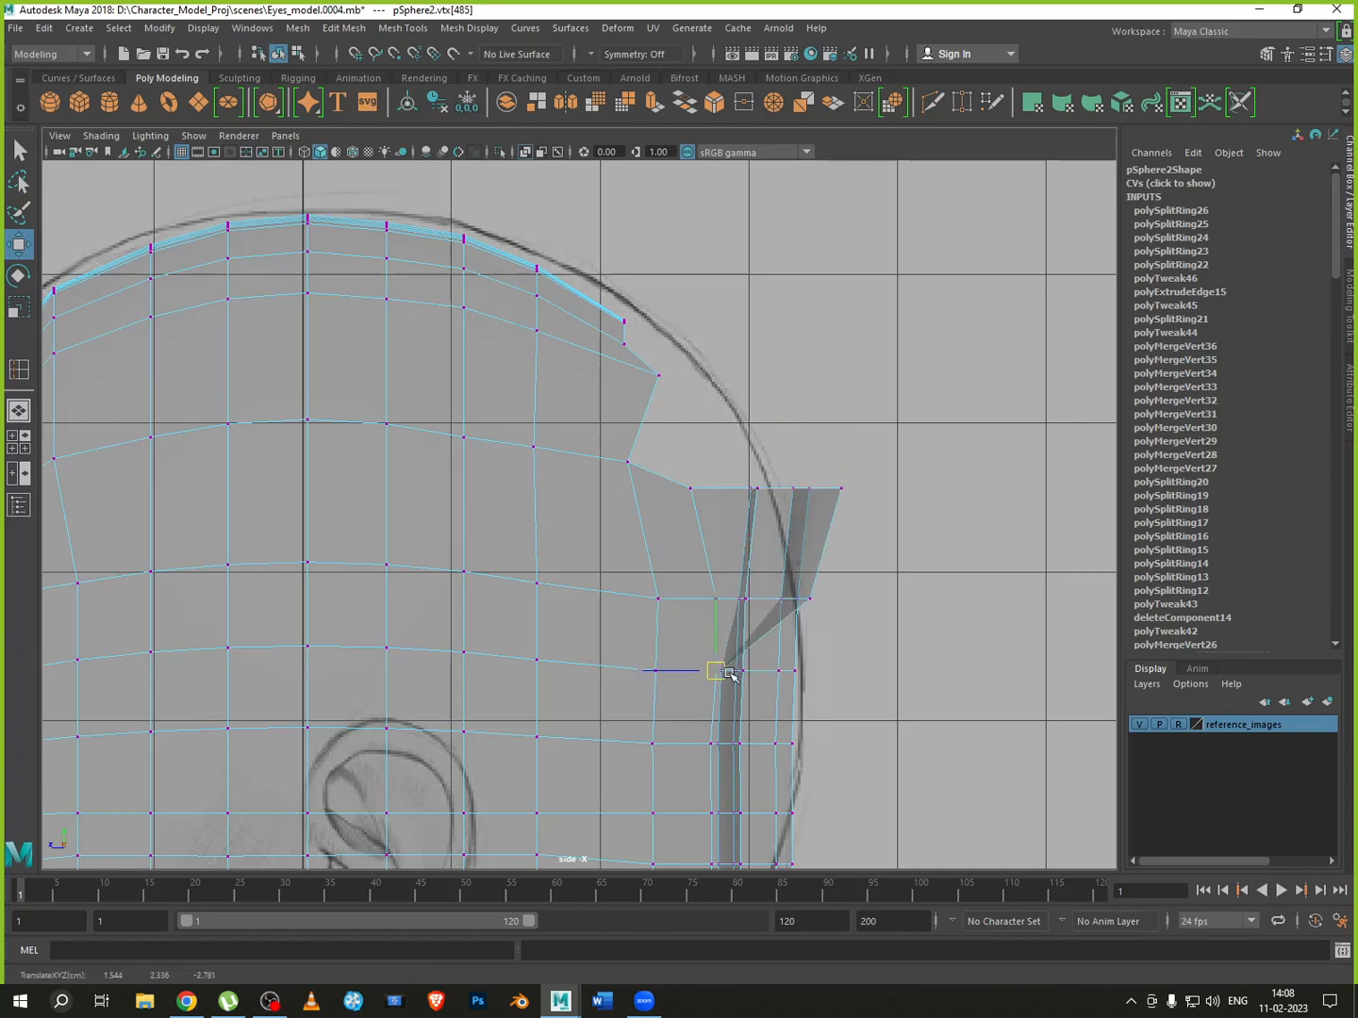
pyautogui.click(801, 601)
pyautogui.click(727, 670)
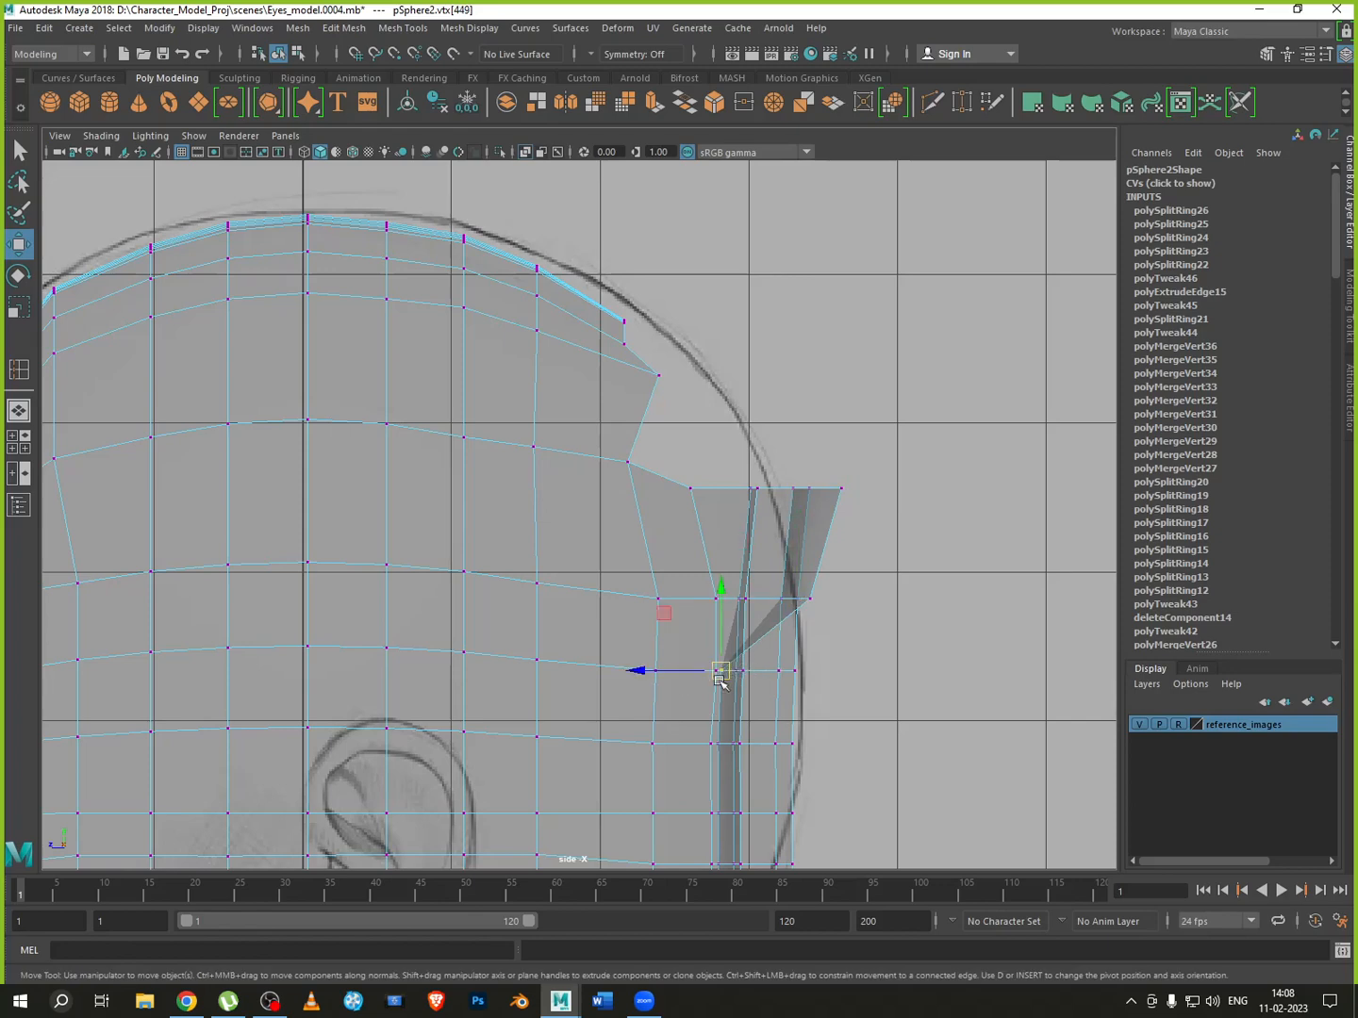
pyautogui.moveTo(705, 672); pyautogui.dragTo(772, 677)
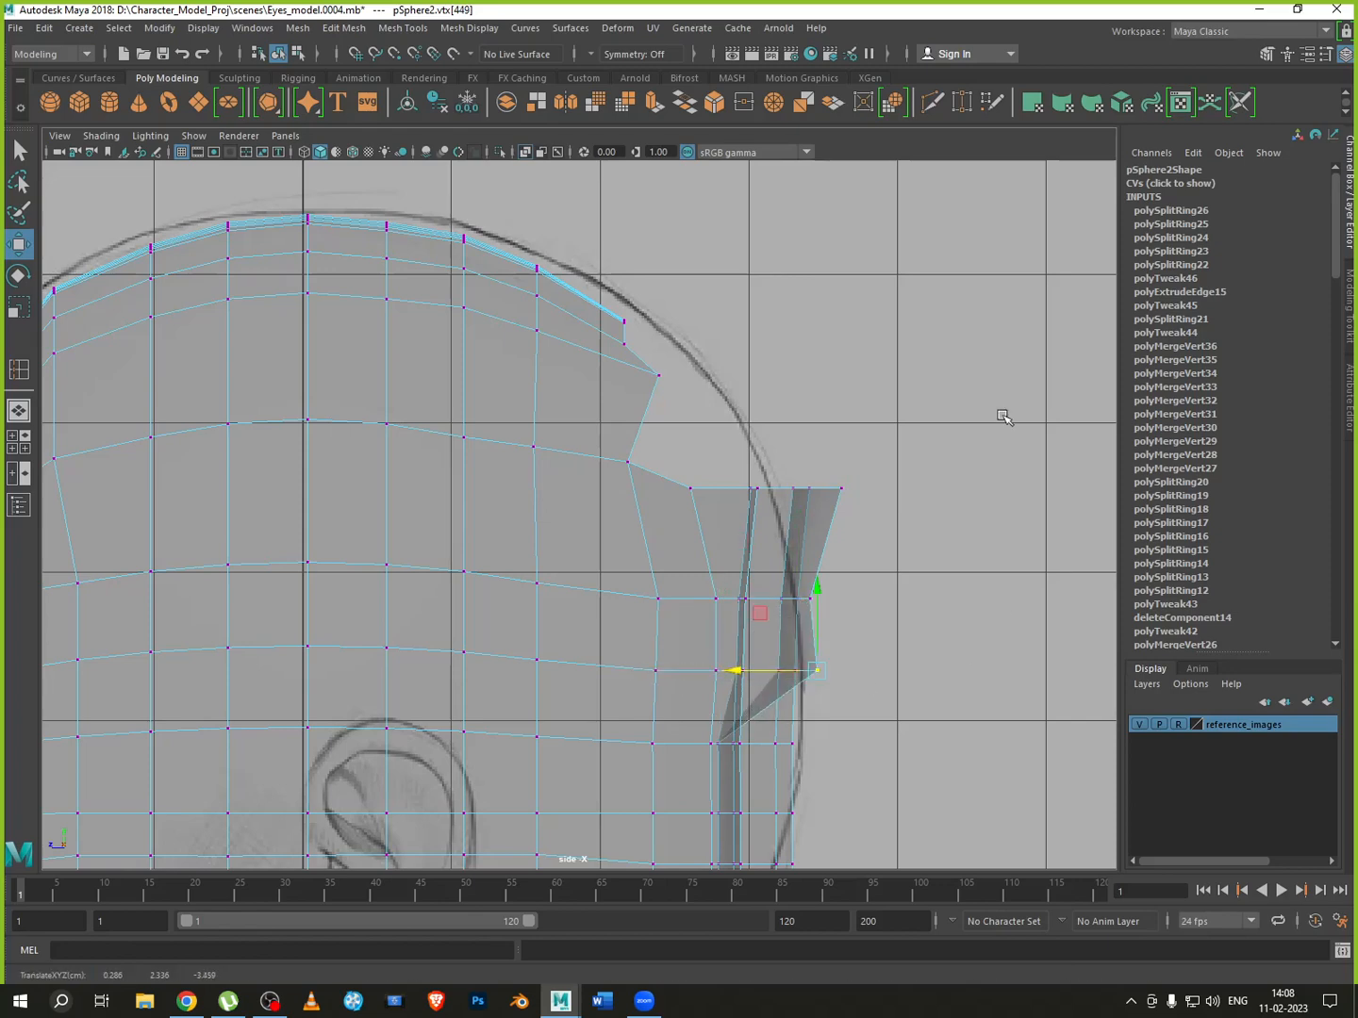
# Check the strip in the perspective view and undo the individual backward vertex moves on its loop
pyautogui.press('space')
pyautogui.press('space')
pyautogui.keyDown('alt'); pyautogui.moveTo(727, 606); pyautogui.dragTo(817, 601); pyautogui.keyUp('alt')
pyautogui.hotkey('ctrl', 'z')
pyautogui.hotkey('ctrl', 'z')
pyautogui.hotkey('ctrl', 'z')
pyautogui.hotkey('ctrl', 'z')
pyautogui.hotkey('ctrl', 'z')
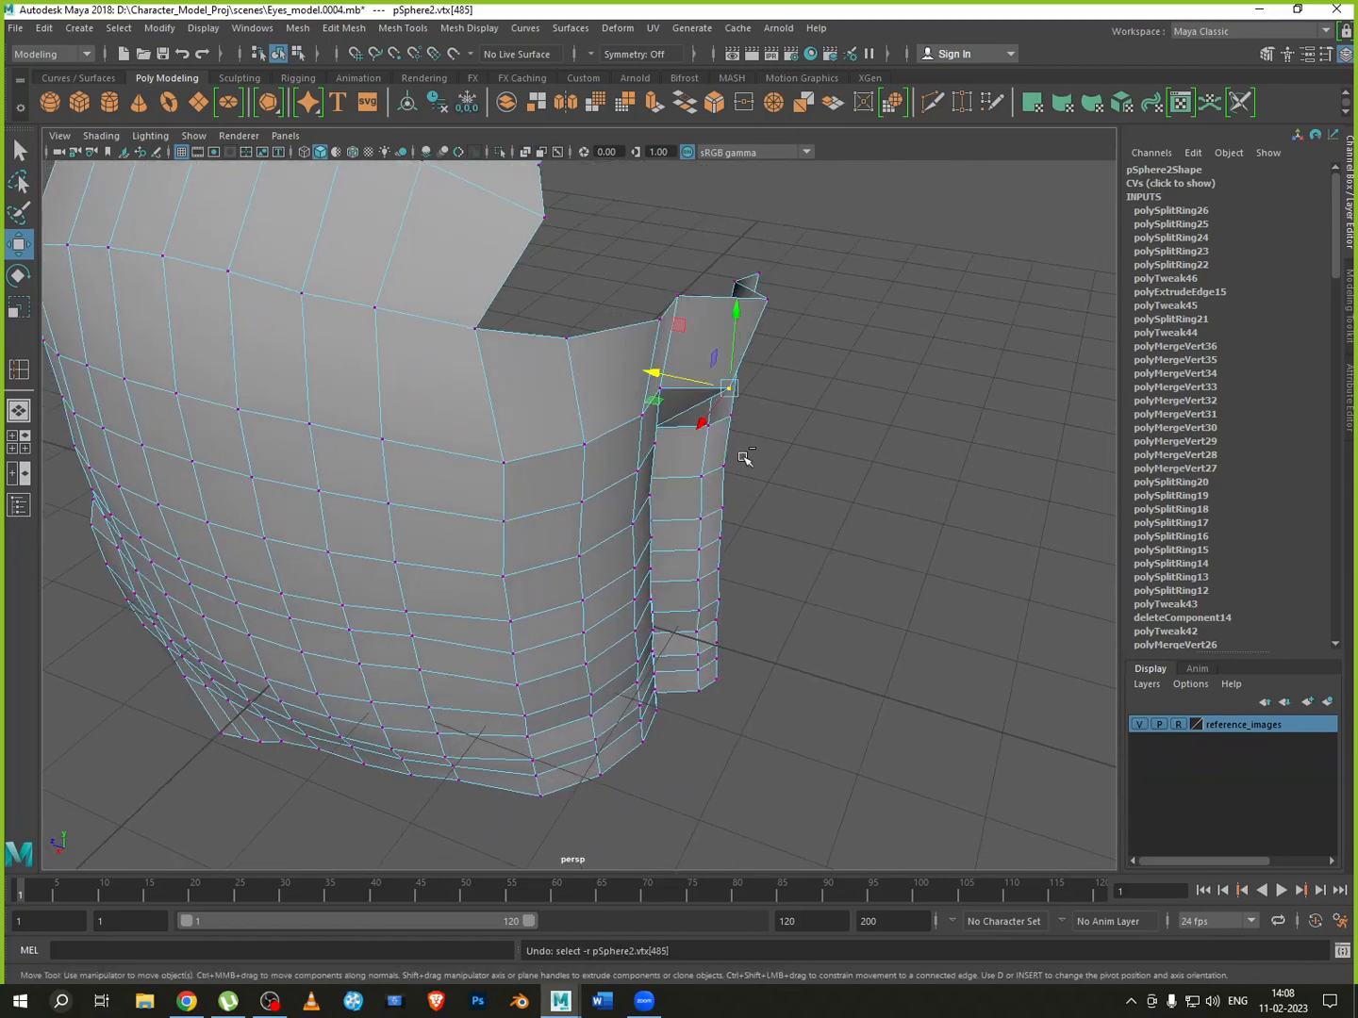
pyautogui.hotkey('ctrl', 'z')
pyautogui.hotkey('ctrl', 'z')
pyautogui.hotkey('ctrl', 'z')
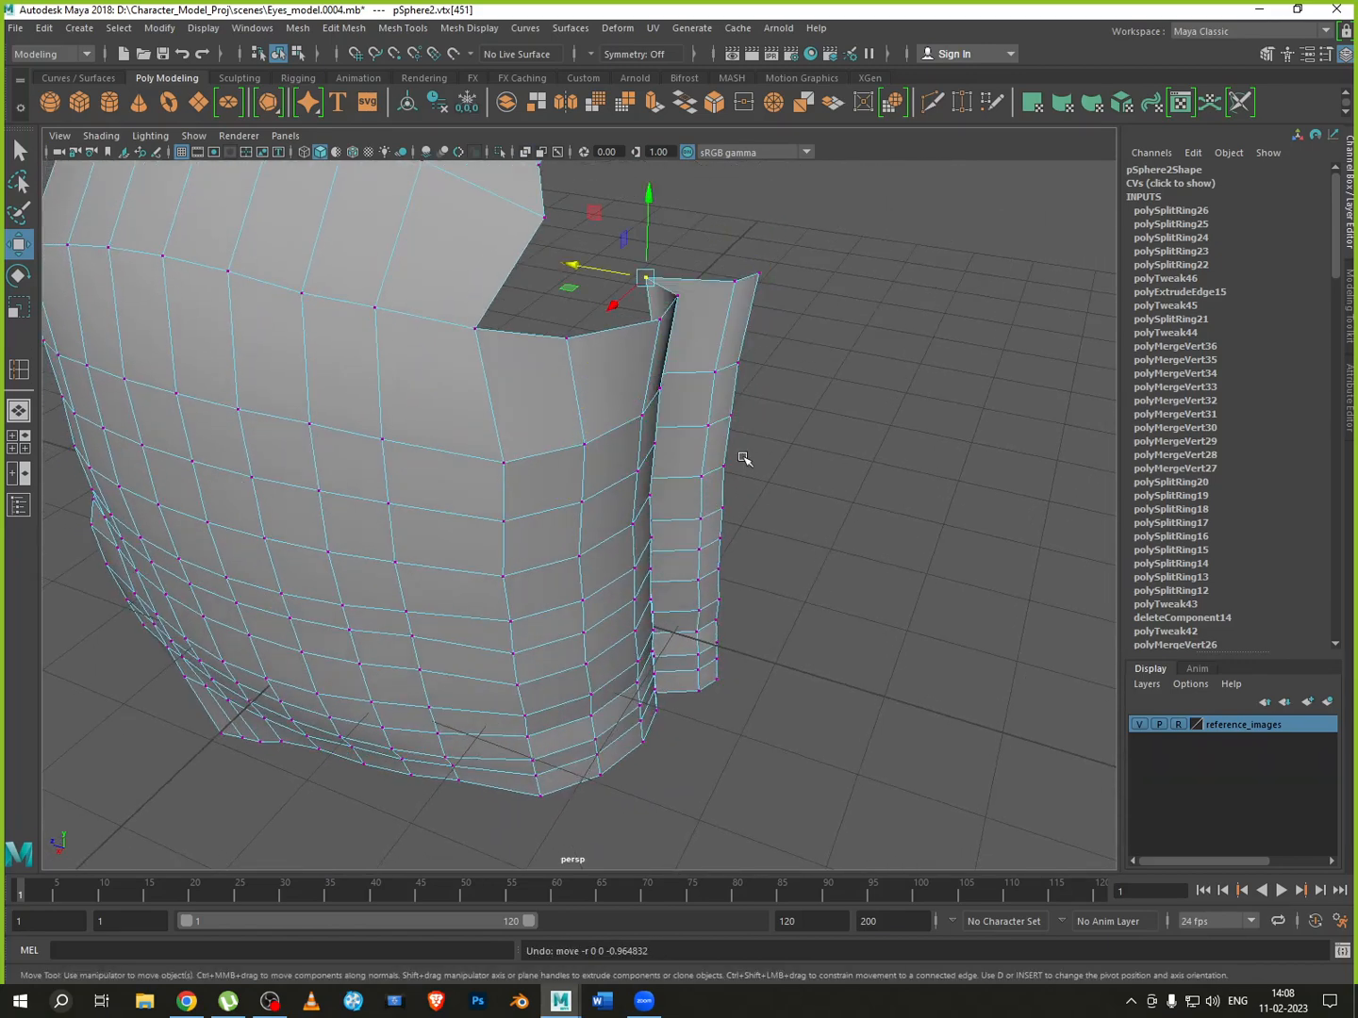
pyautogui.hotkey('ctrl', 'z')
# Select the creased vertical edge loop in the rear strip and switch toward the side view
pyautogui.keyDown('alt'); pyautogui.moveTo(741, 459); pyautogui.dragTo(584, 375); pyautogui.keyUp('alt')
pyautogui.moveTo(581, 299); pyautogui.dragTo(573, 250, button='right')
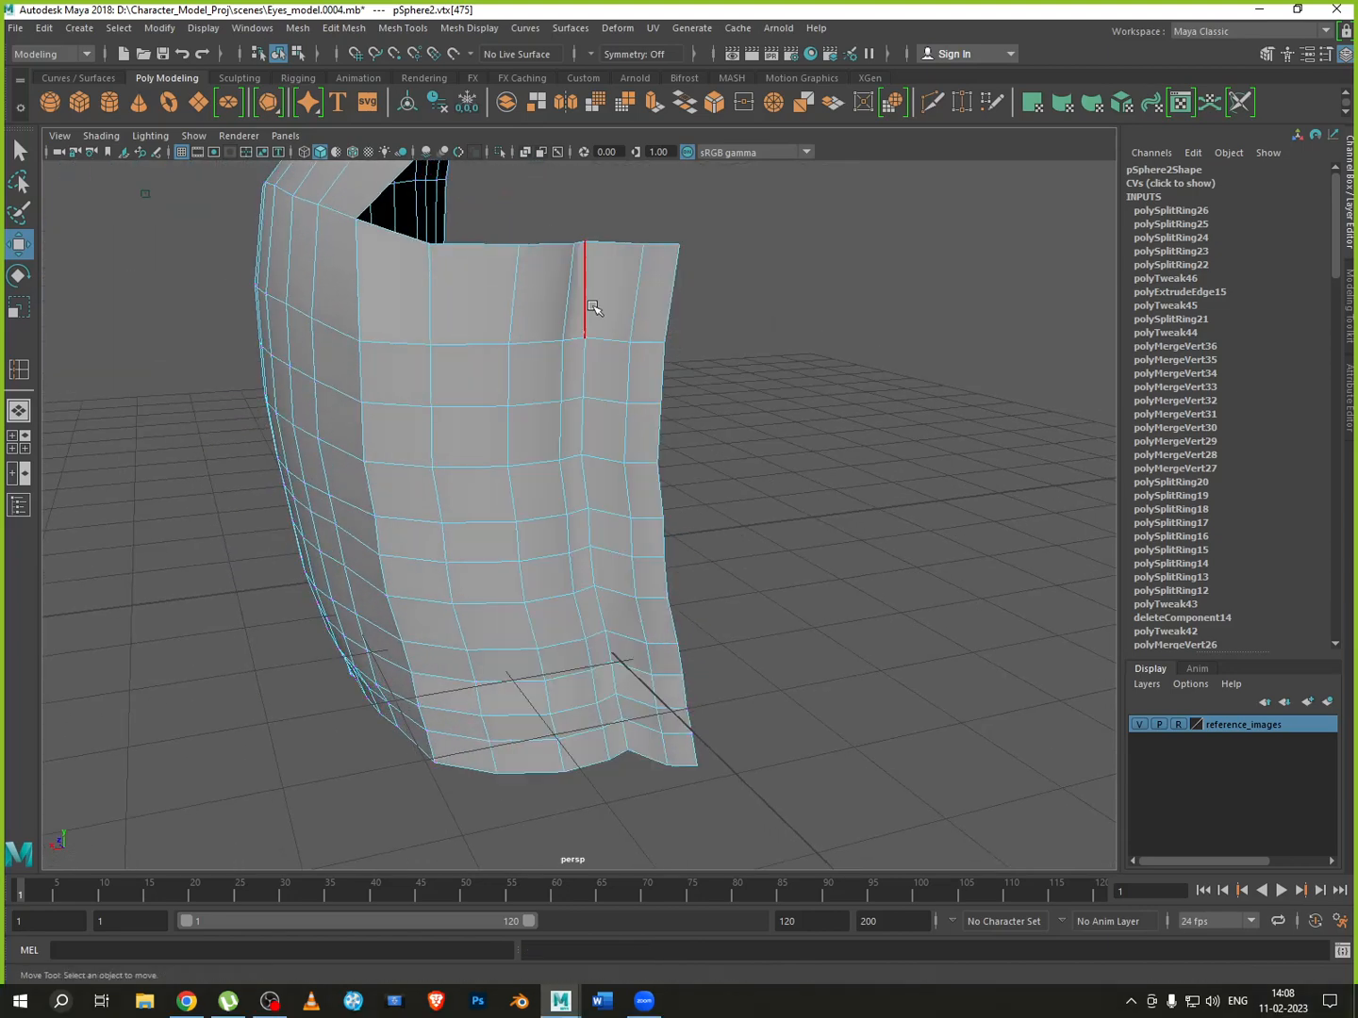
pyautogui.doubleClick(586, 306)
pyautogui.press('space')
pyautogui.press('space')
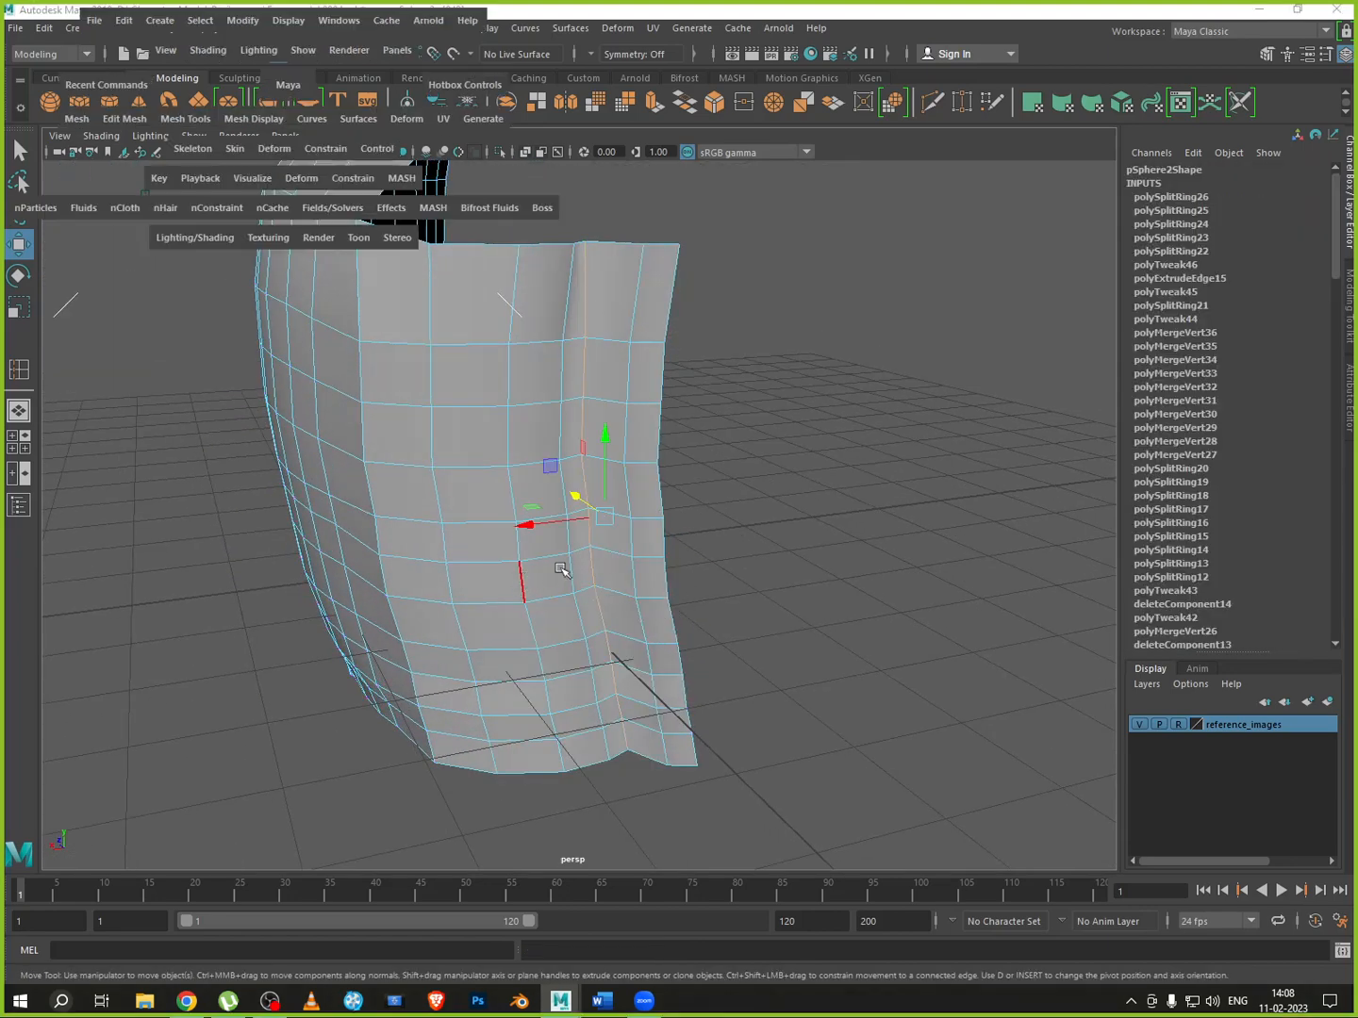
# Move the vertical edge loop third from the mesh's open rear edge backward past the head outline, and flatten its vertices in depth
pyautogui.scroll(-3, 742, 708)
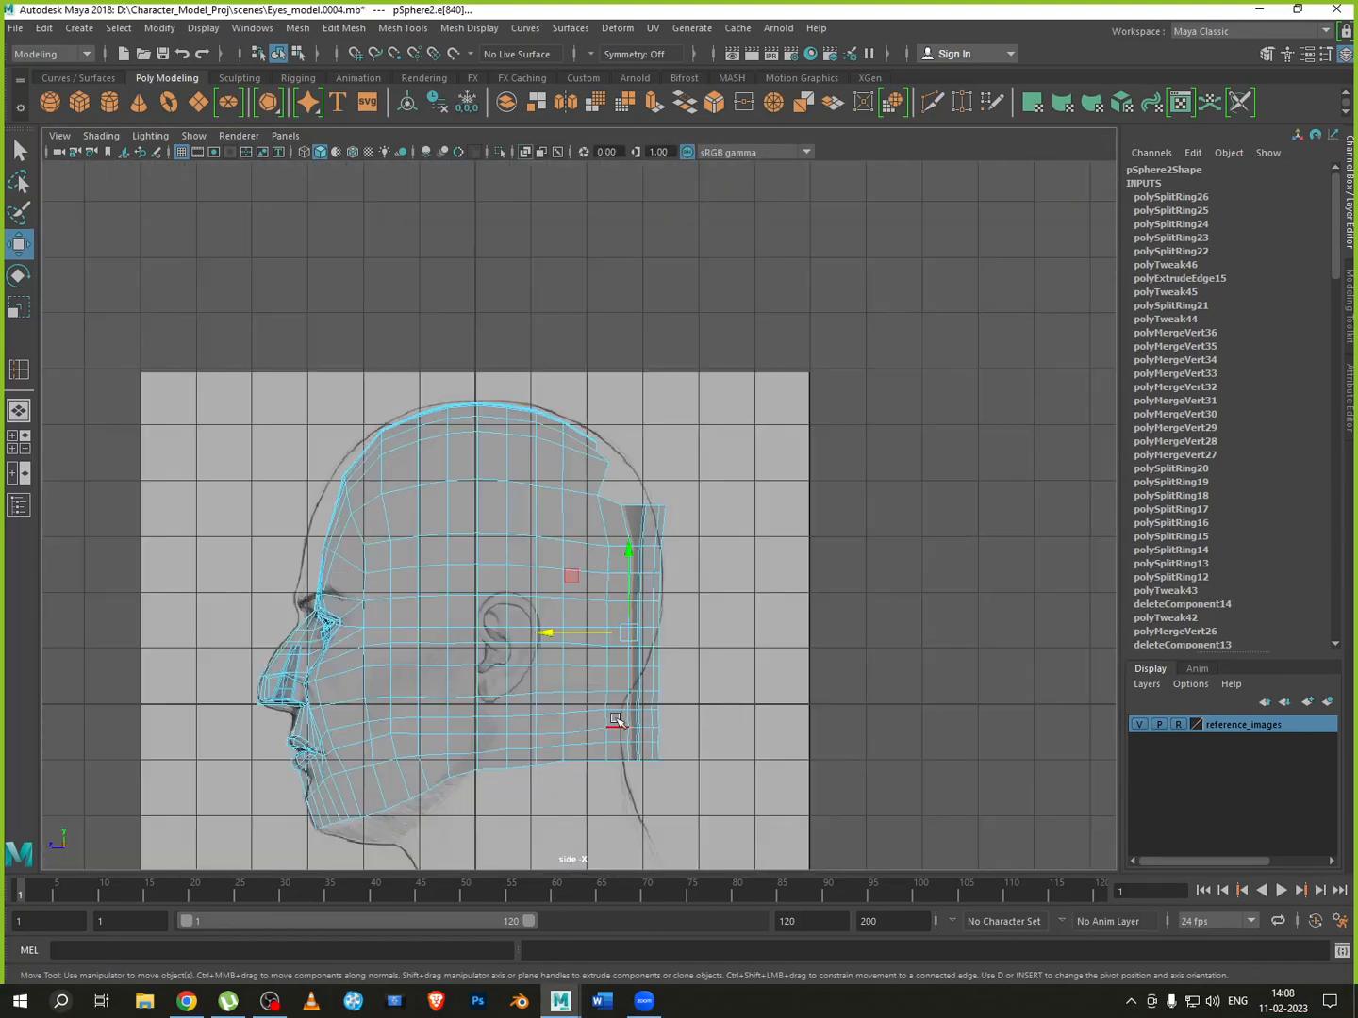
pyautogui.moveTo(573, 634); pyautogui.dragTo(638, 637)
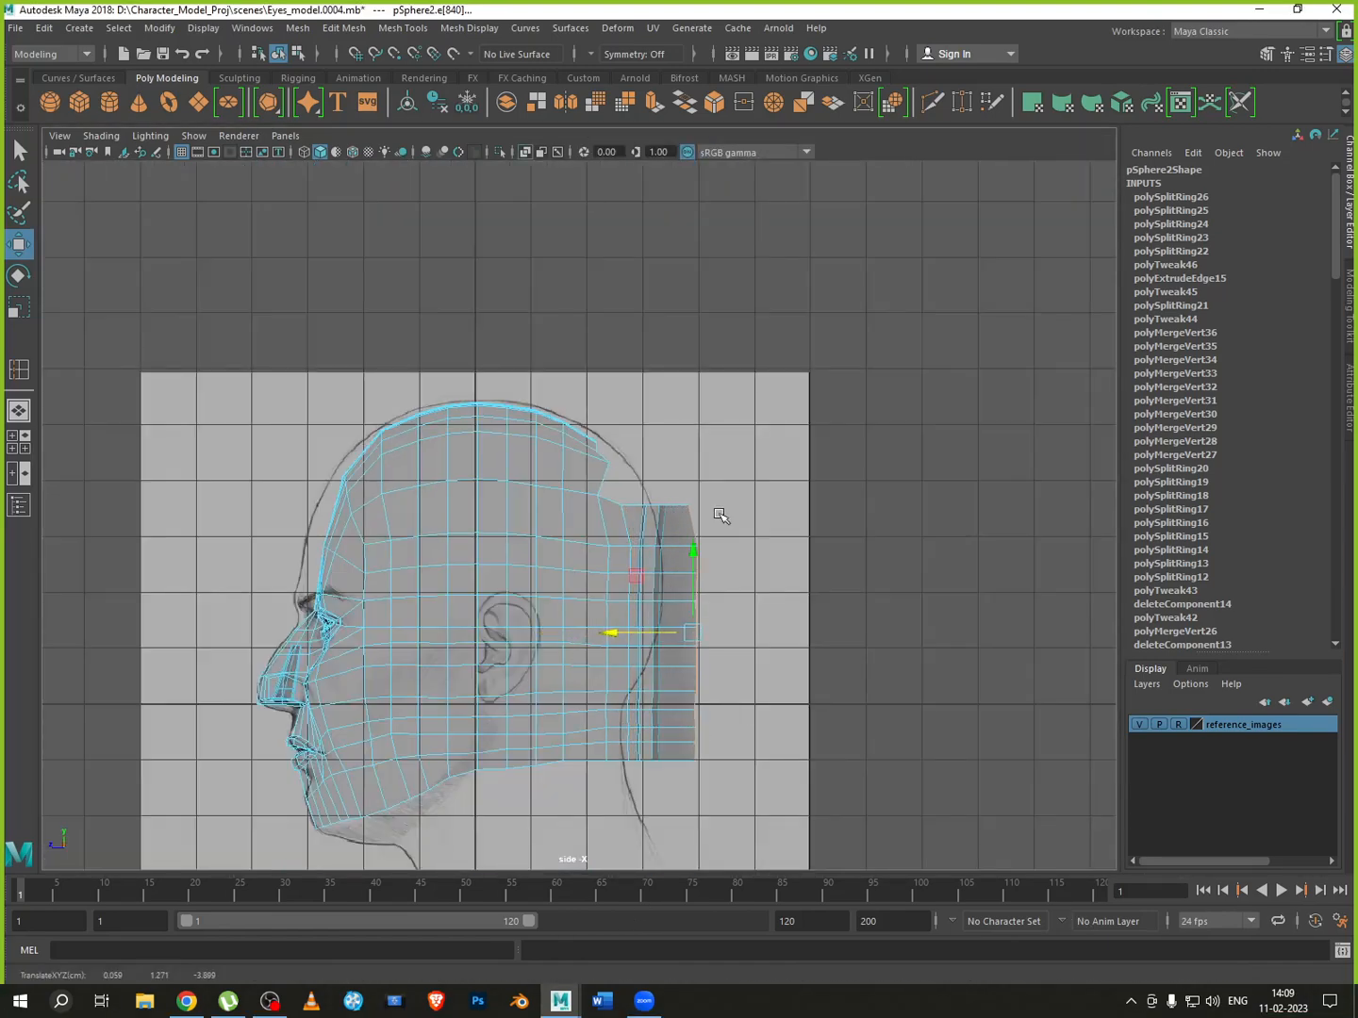
pyautogui.moveTo(721, 515); pyautogui.dragTo(660, 516, button='right')
pyautogui.moveTo(731, 459); pyautogui.dragTo(678, 806)
pyautogui.press('r')
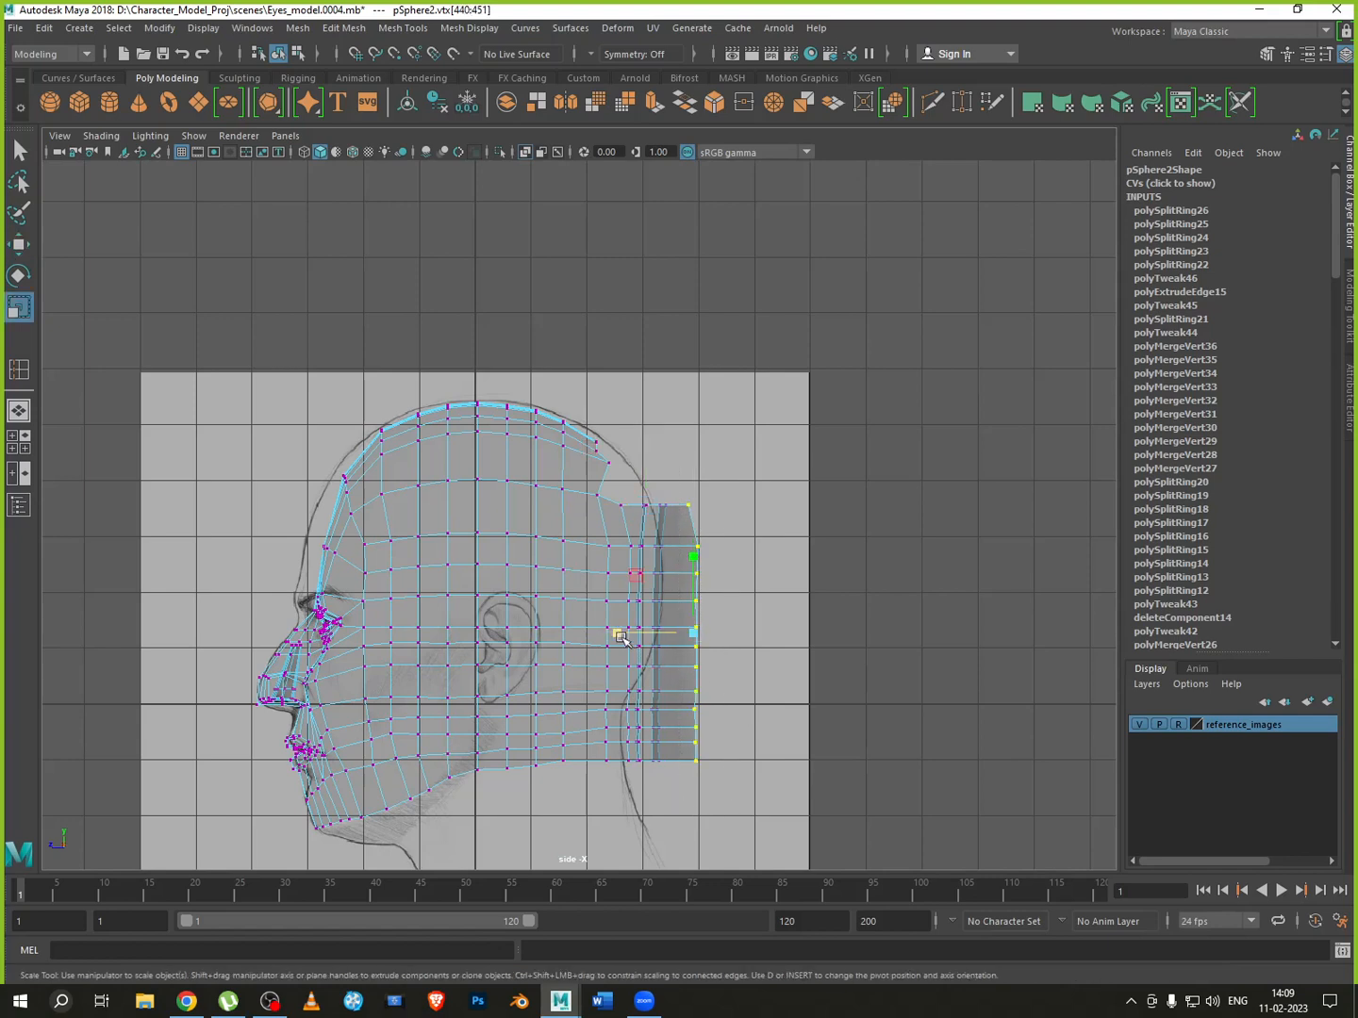
pyautogui.moveTo(621, 638); pyautogui.dragTo(693, 634)
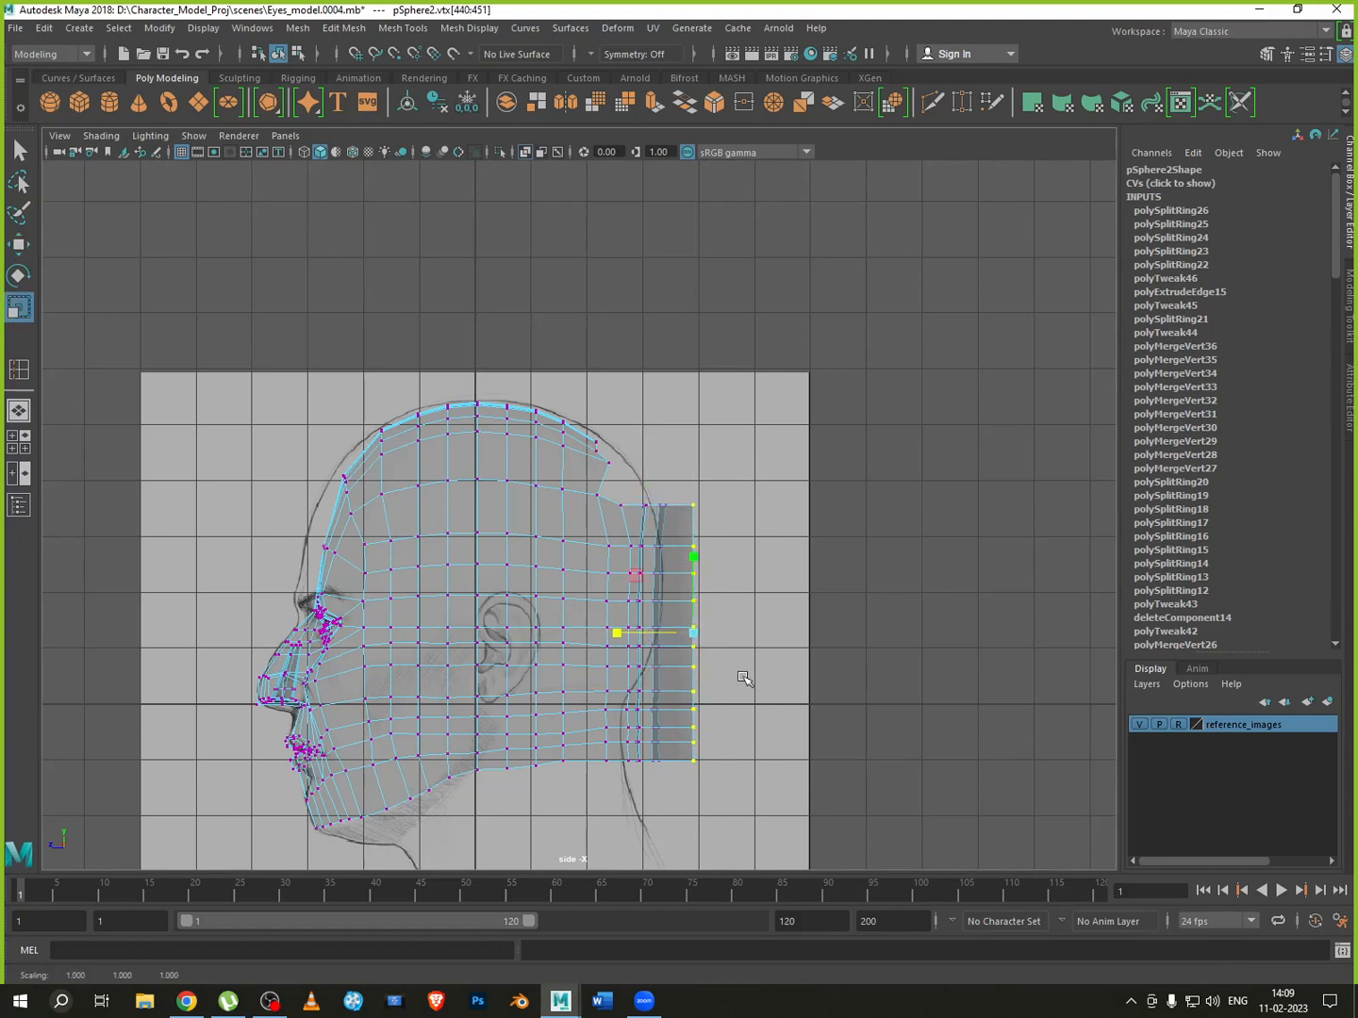
# Move the adjacent inner vertex column back to the rear head outline, and pull the flattened column forward to just behind that outline
pyautogui.press('w')
pyautogui.press('space')
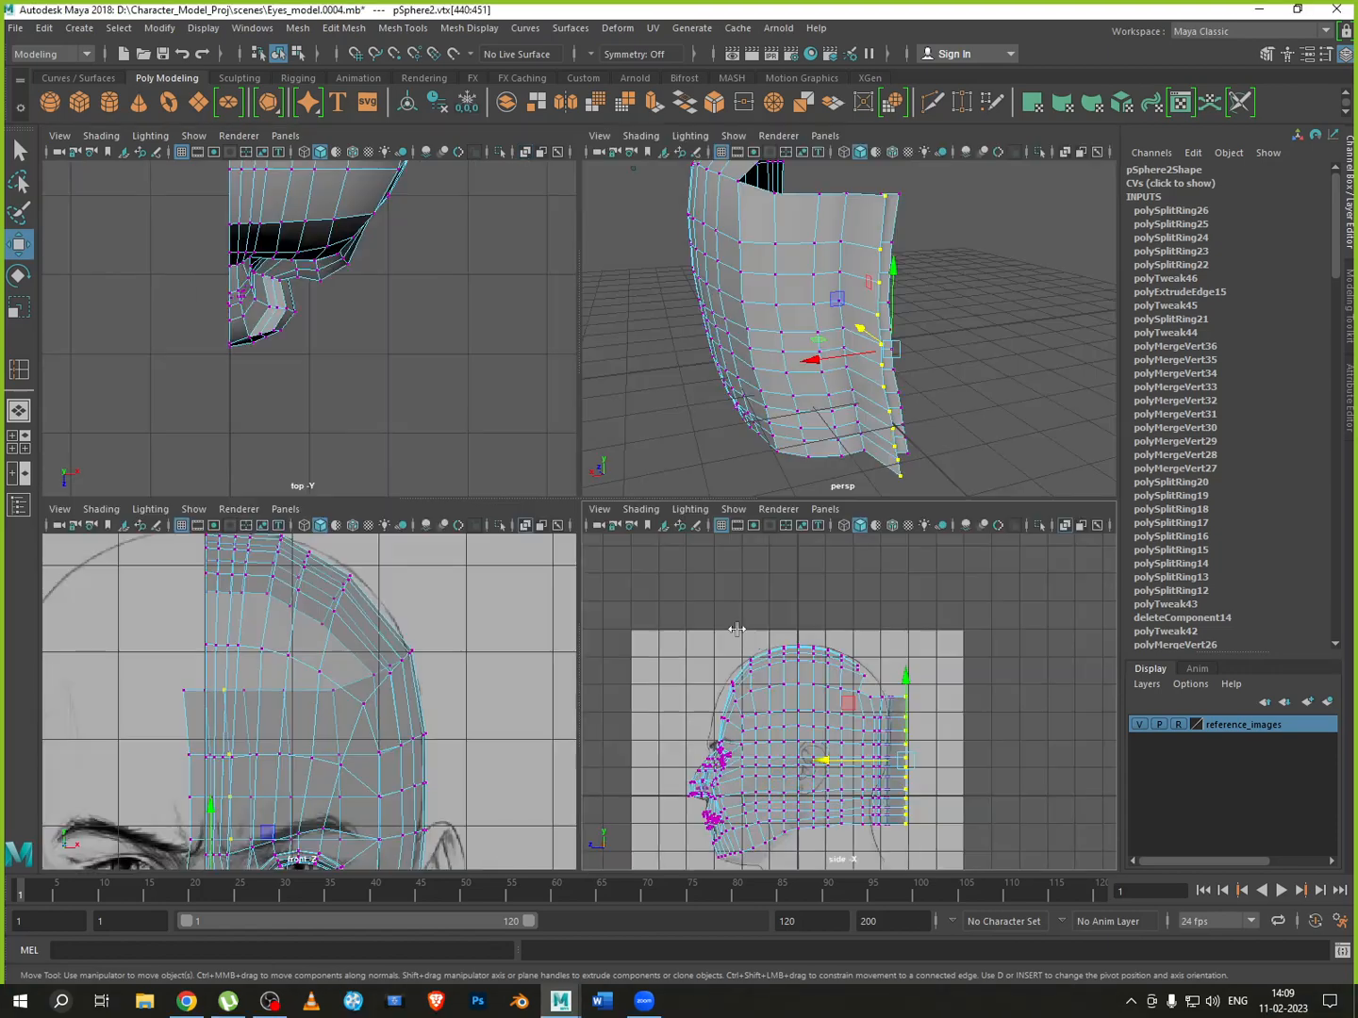
pyautogui.press('Left')
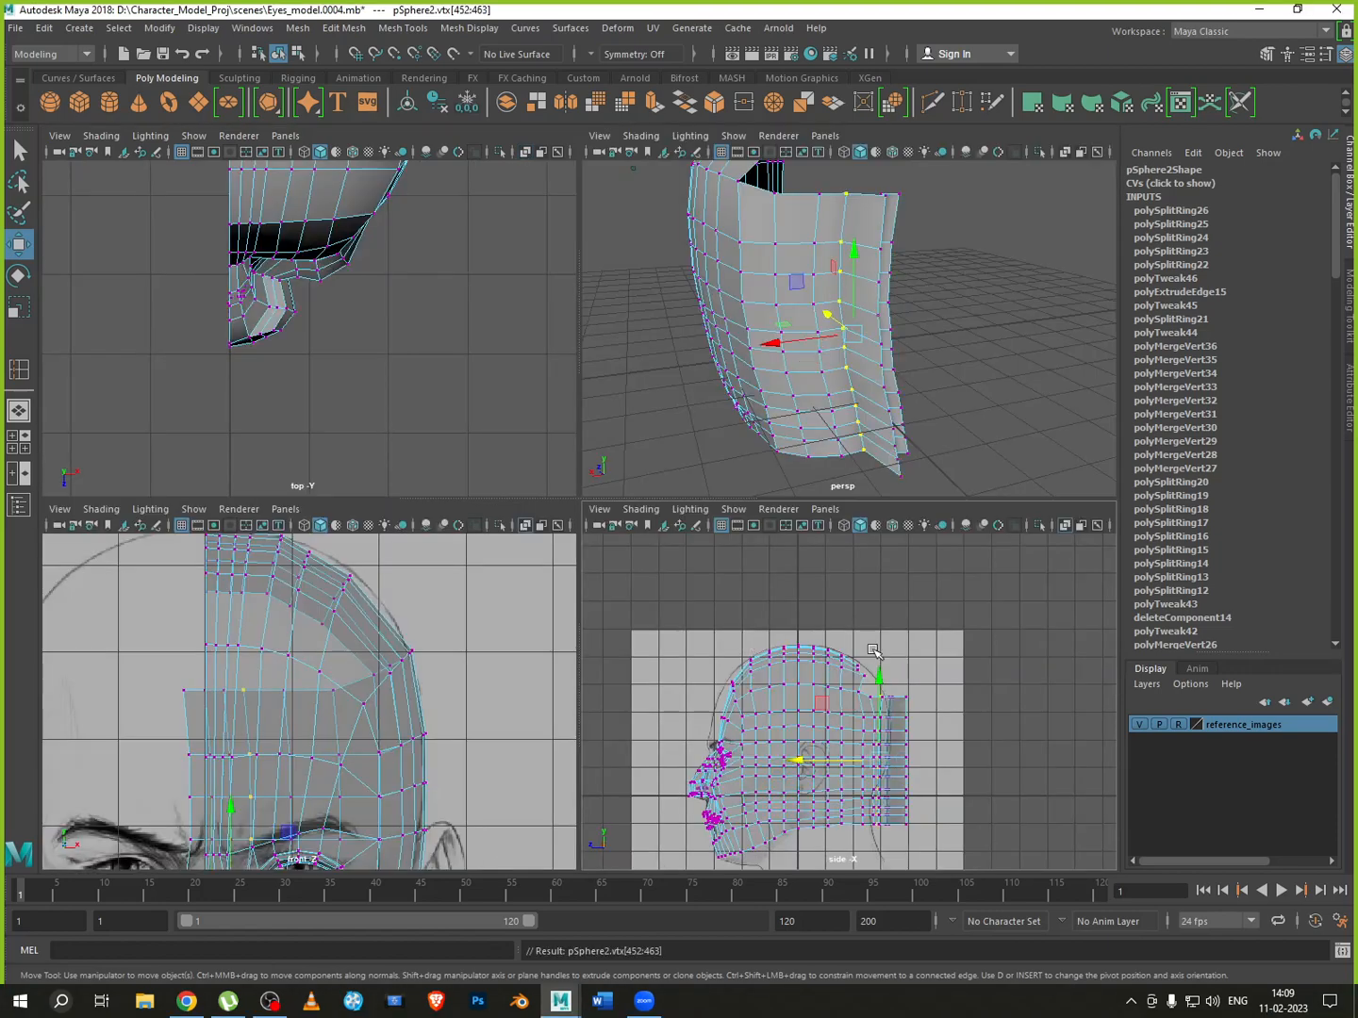
pyautogui.press('space')
pyautogui.scroll(1, 622, 660)
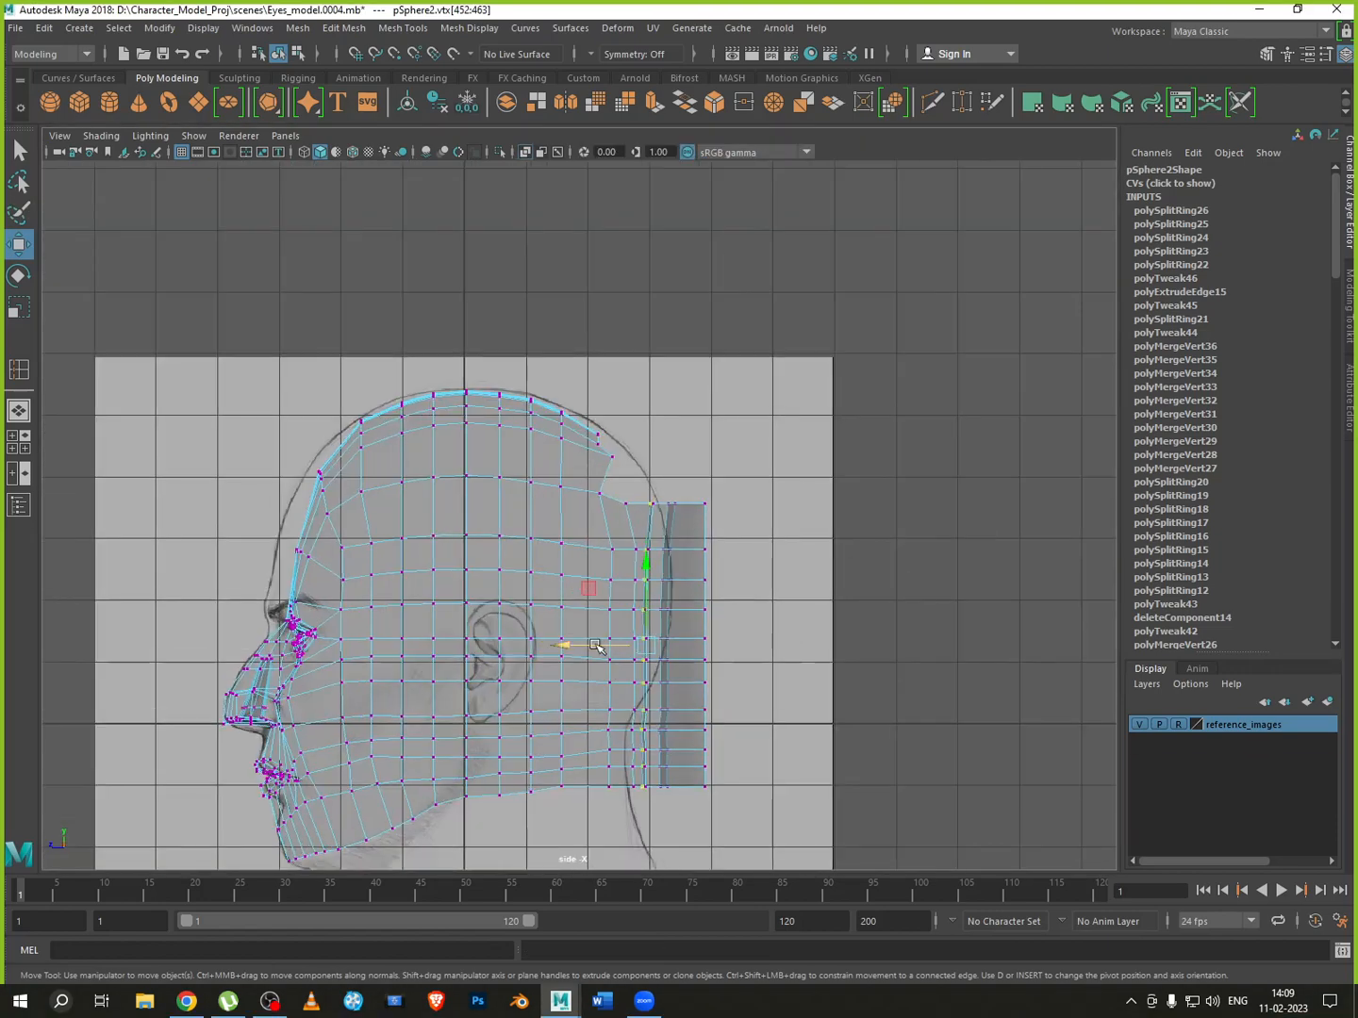
pyautogui.moveTo(577, 647); pyautogui.dragTo(594, 648)
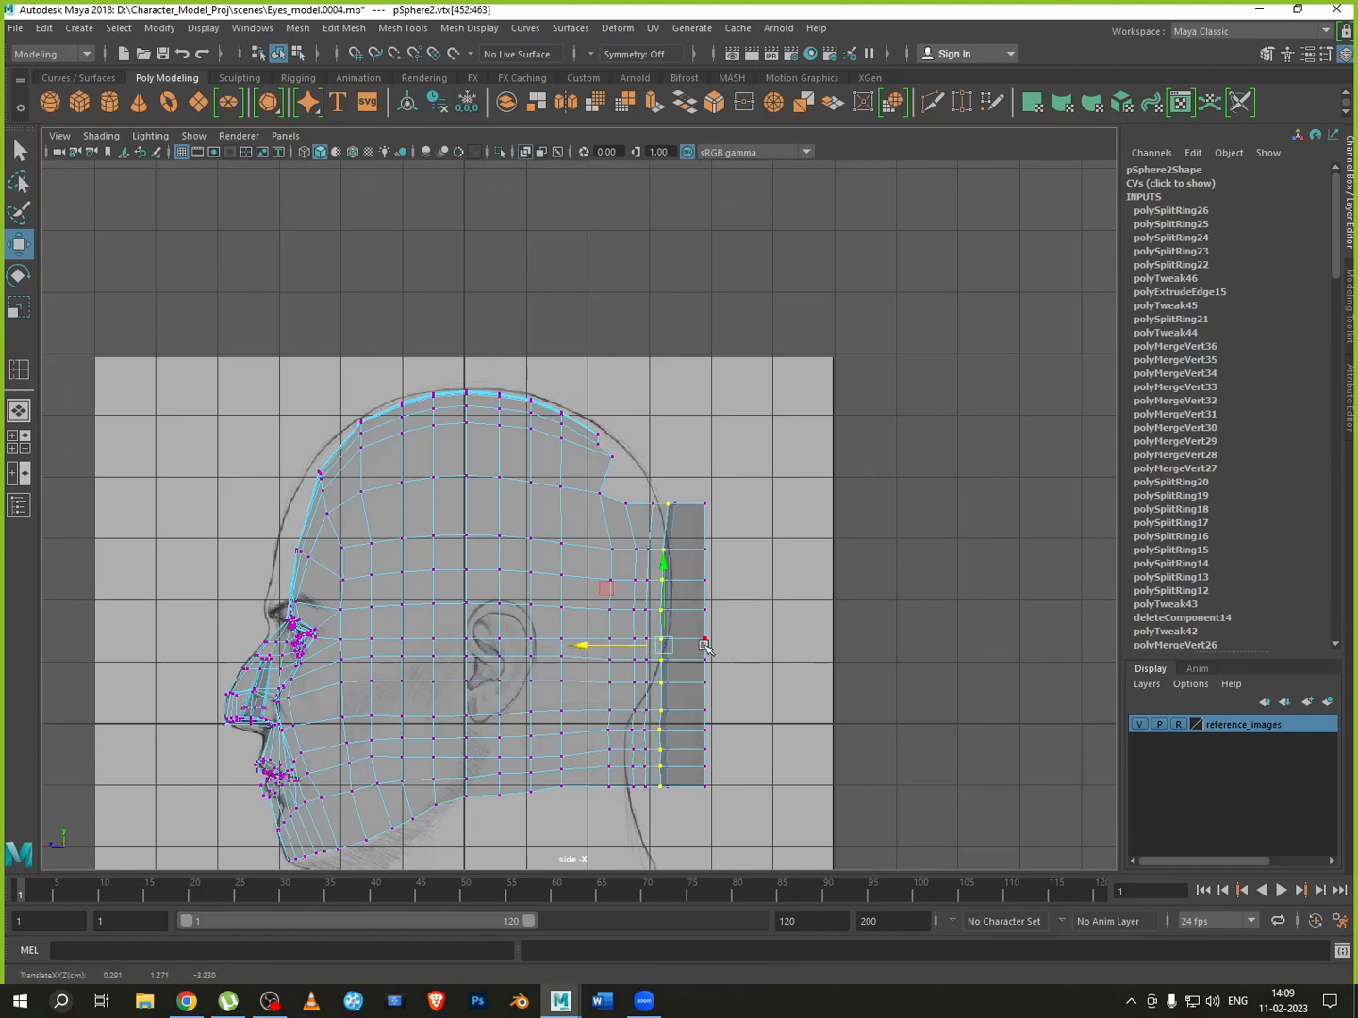
pyautogui.press('Right')
pyautogui.moveTo(657, 648); pyautogui.dragTo(626, 648)
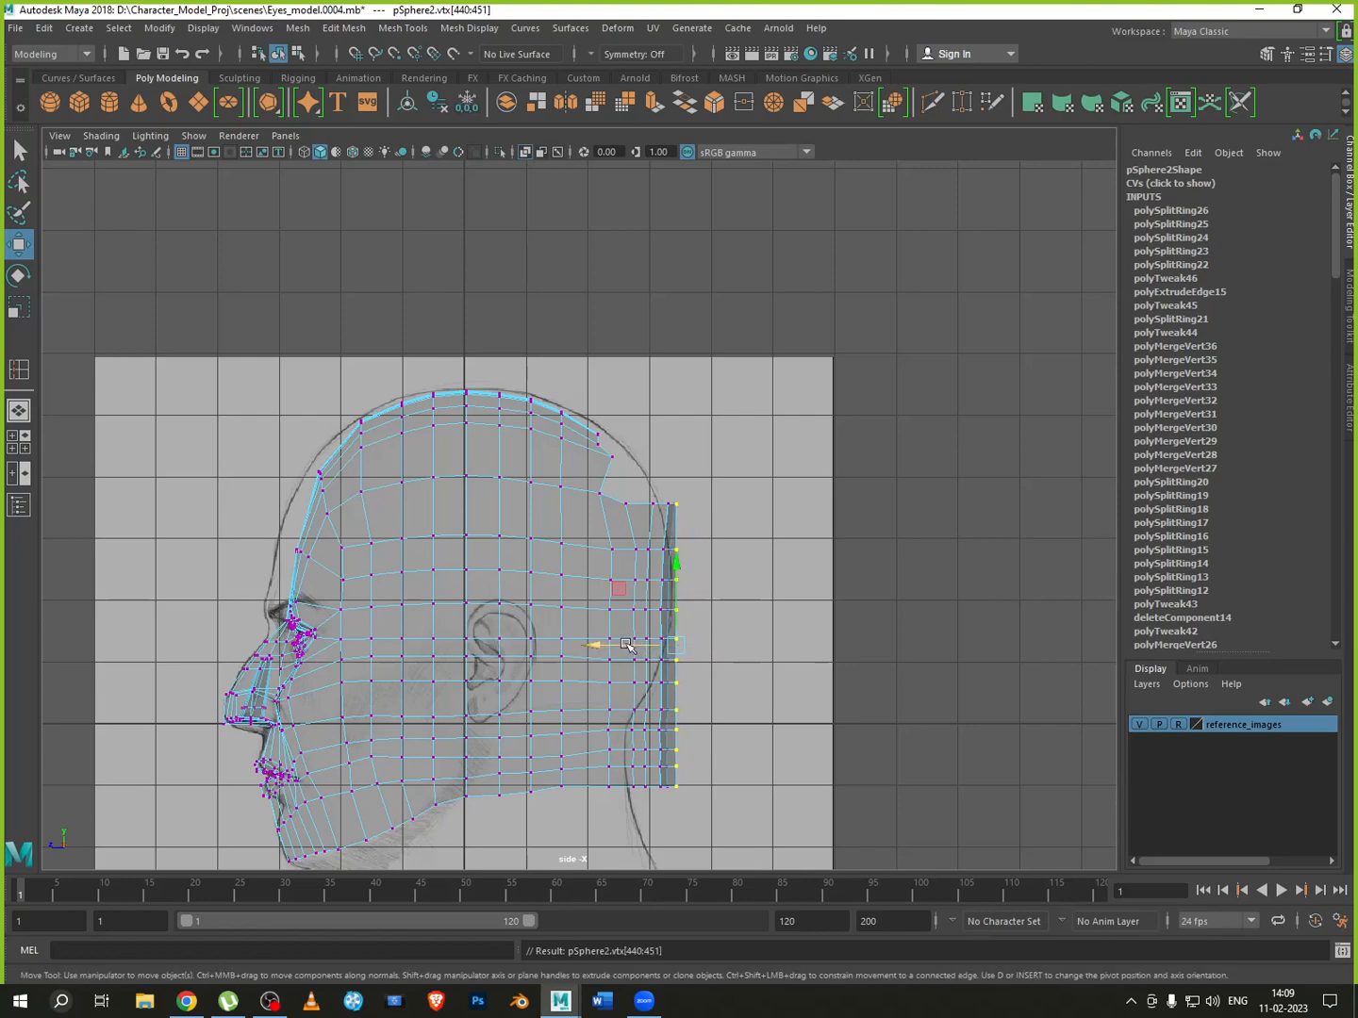
# Select the complete vertex column next to the open rear edge, including its lowest vertices, and move it backward to smooth the curvature
pyautogui.press('space')
pyautogui.press('space')
pyautogui.click(885, 381)
pyautogui.press('space')
pyautogui.press('space')
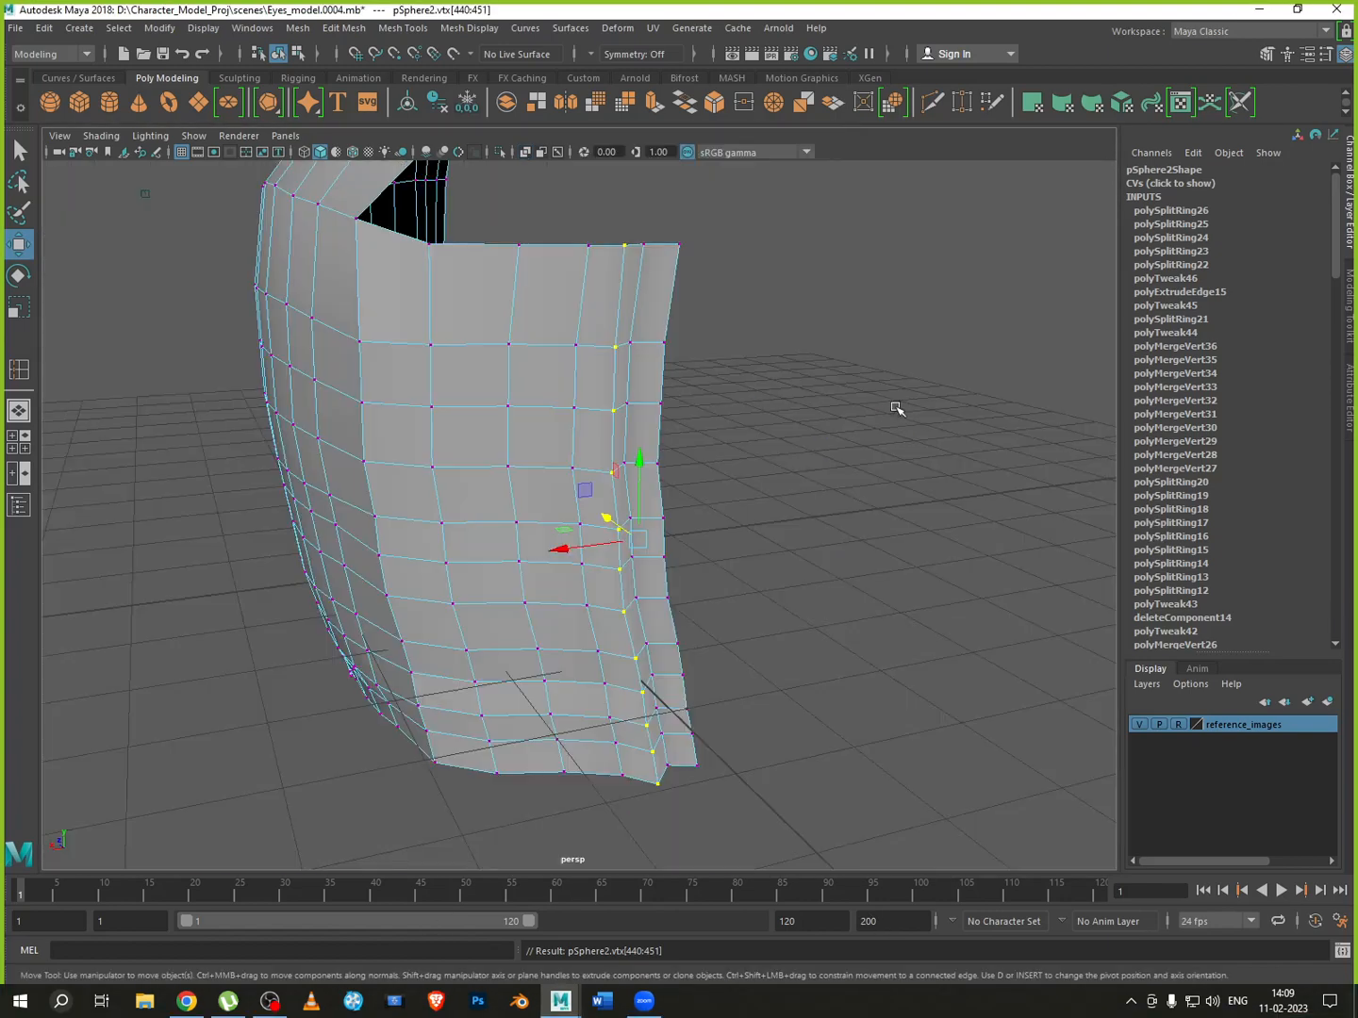
pyautogui.press('Right')
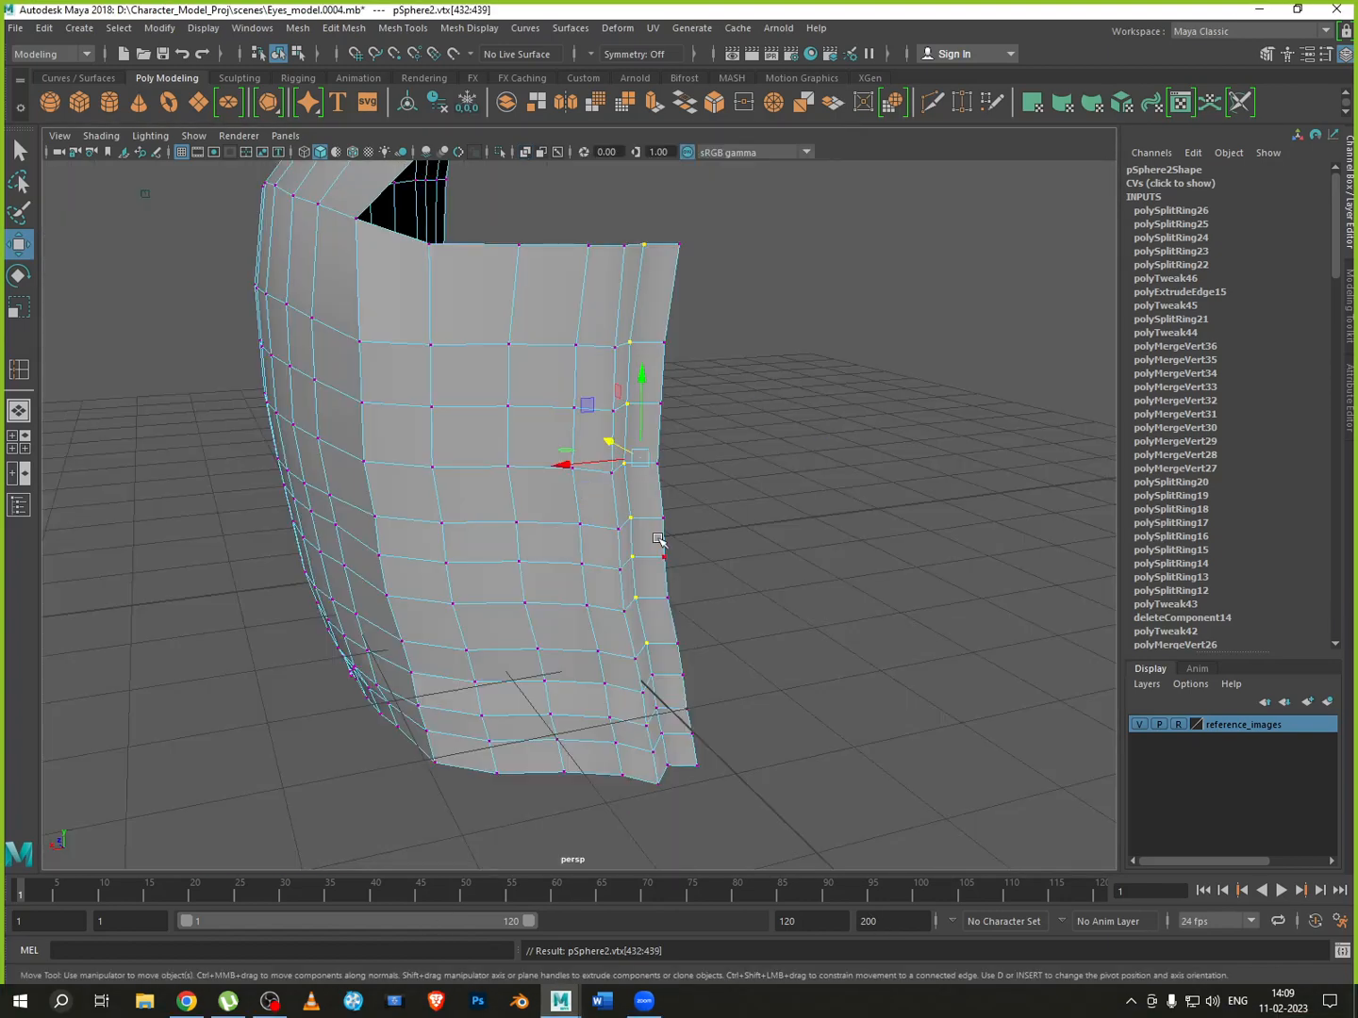
pyautogui.press('space')
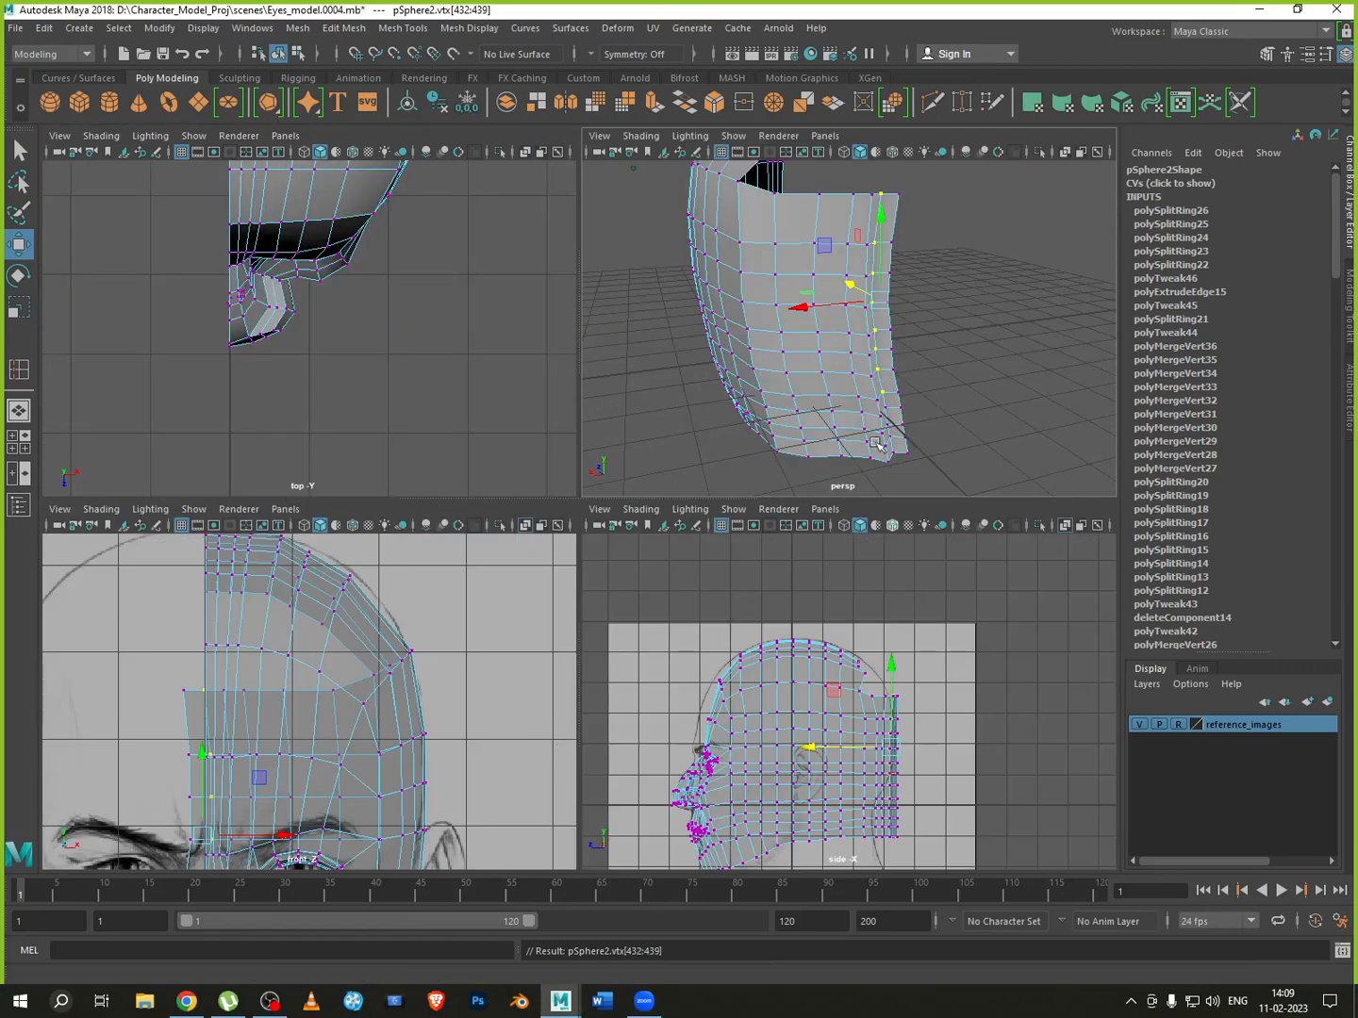
pyautogui.press('space')
pyautogui.keyDown('alt'); pyautogui.moveTo(654, 754); pyautogui.dragTo(621, 721); pyautogui.keyUp('alt')
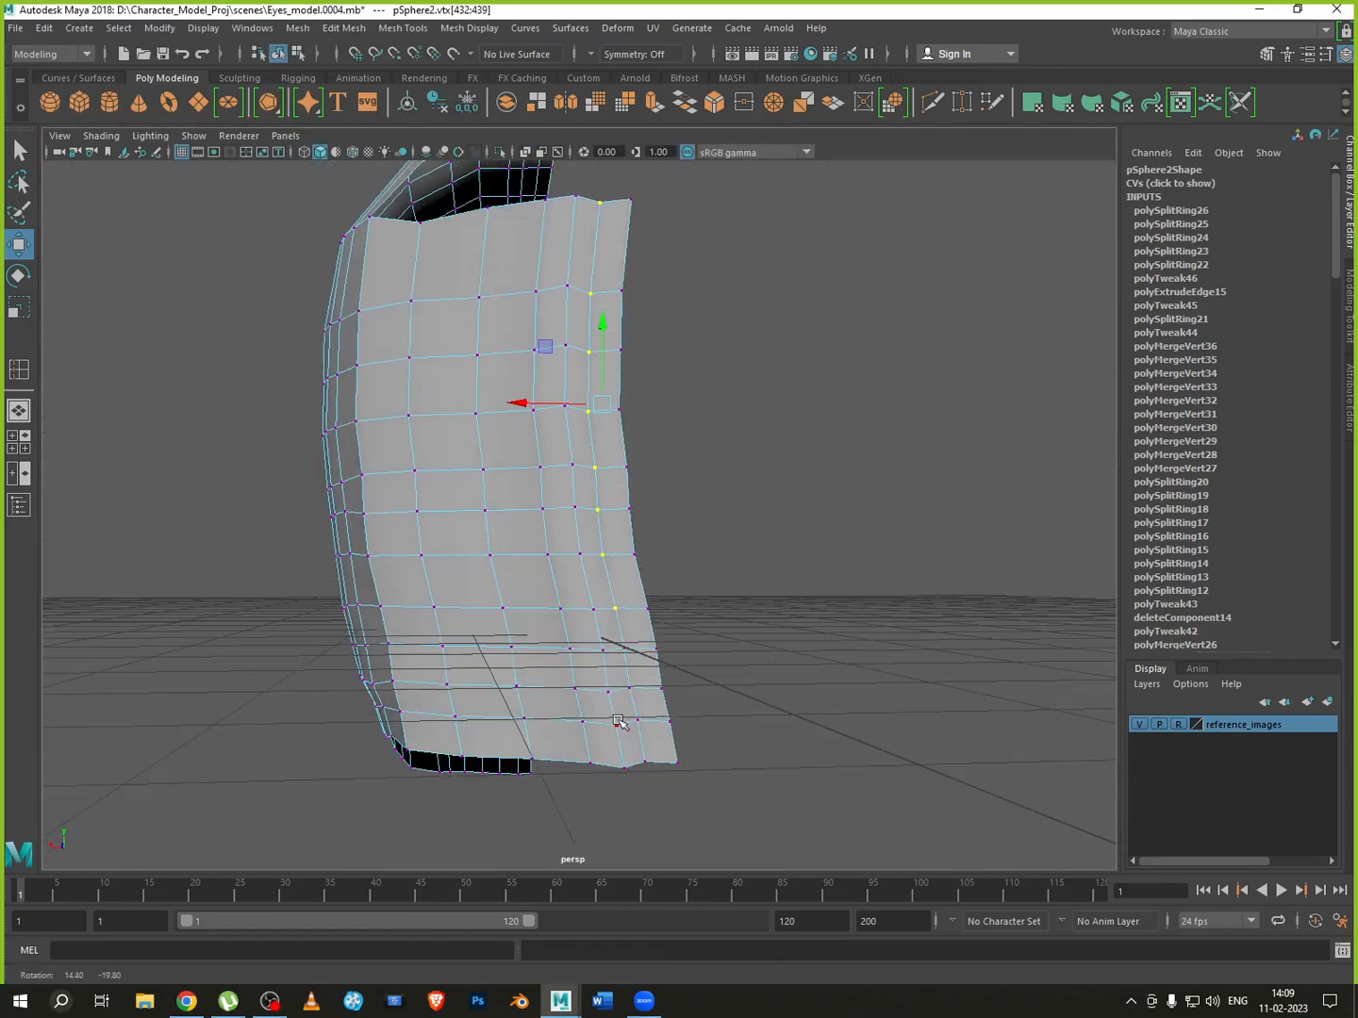
pyautogui.scroll(5, 650, 705)
pyautogui.scroll(-2, 682, 742)
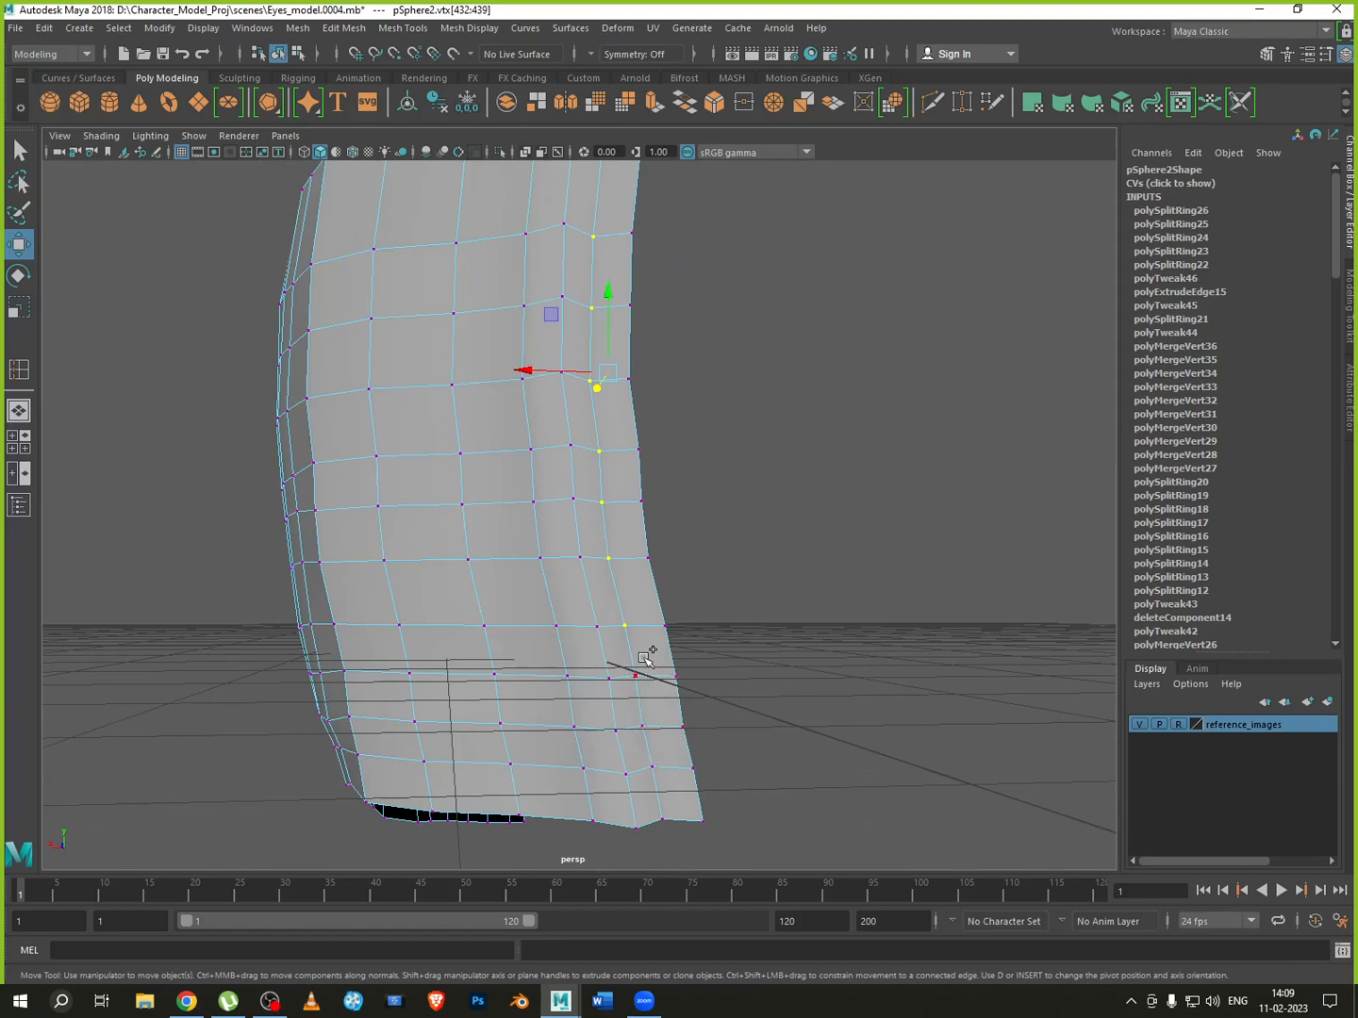
pyautogui.keyDown('shift'); pyautogui.moveTo(637, 750); pyautogui.dragTo(640, 751); pyautogui.keyUp('shift')
pyautogui.keyDown('shift'); pyautogui.moveTo(649, 837); pyautogui.dragTo(662, 835); pyautogui.keyUp('shift')
pyautogui.keyDown('alt'); pyautogui.moveTo(650, 639); pyautogui.dragTo(773, 707); pyautogui.keyUp('alt')
pyautogui.moveTo(698, 542); pyautogui.dragTo(734, 577)
# Select the vertex column on the open rear border and move it backward to continue the head's curve
pyautogui.press('Right')
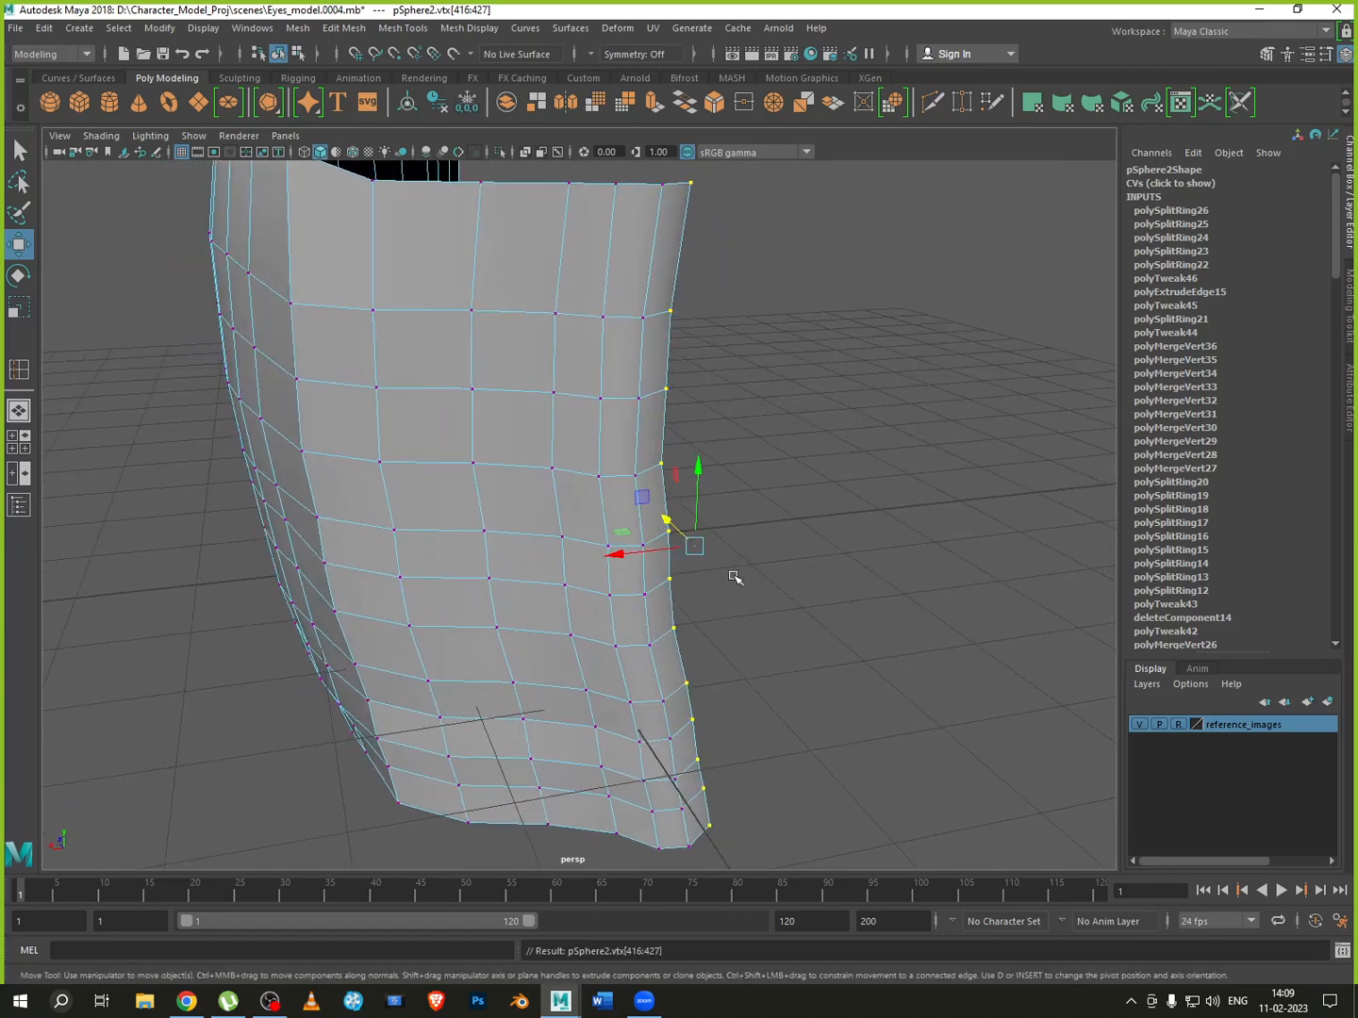
pyautogui.keyDown('alt'); pyautogui.moveTo(750, 669); pyautogui.dragTo(846, 667); pyautogui.keyUp('alt')
pyautogui.moveTo(705, 494); pyautogui.dragTo(743, 501)
# Shift the two vertical edge loops at the front of the rear head strip forward, toward the ear, in the side view
pyautogui.press('space')
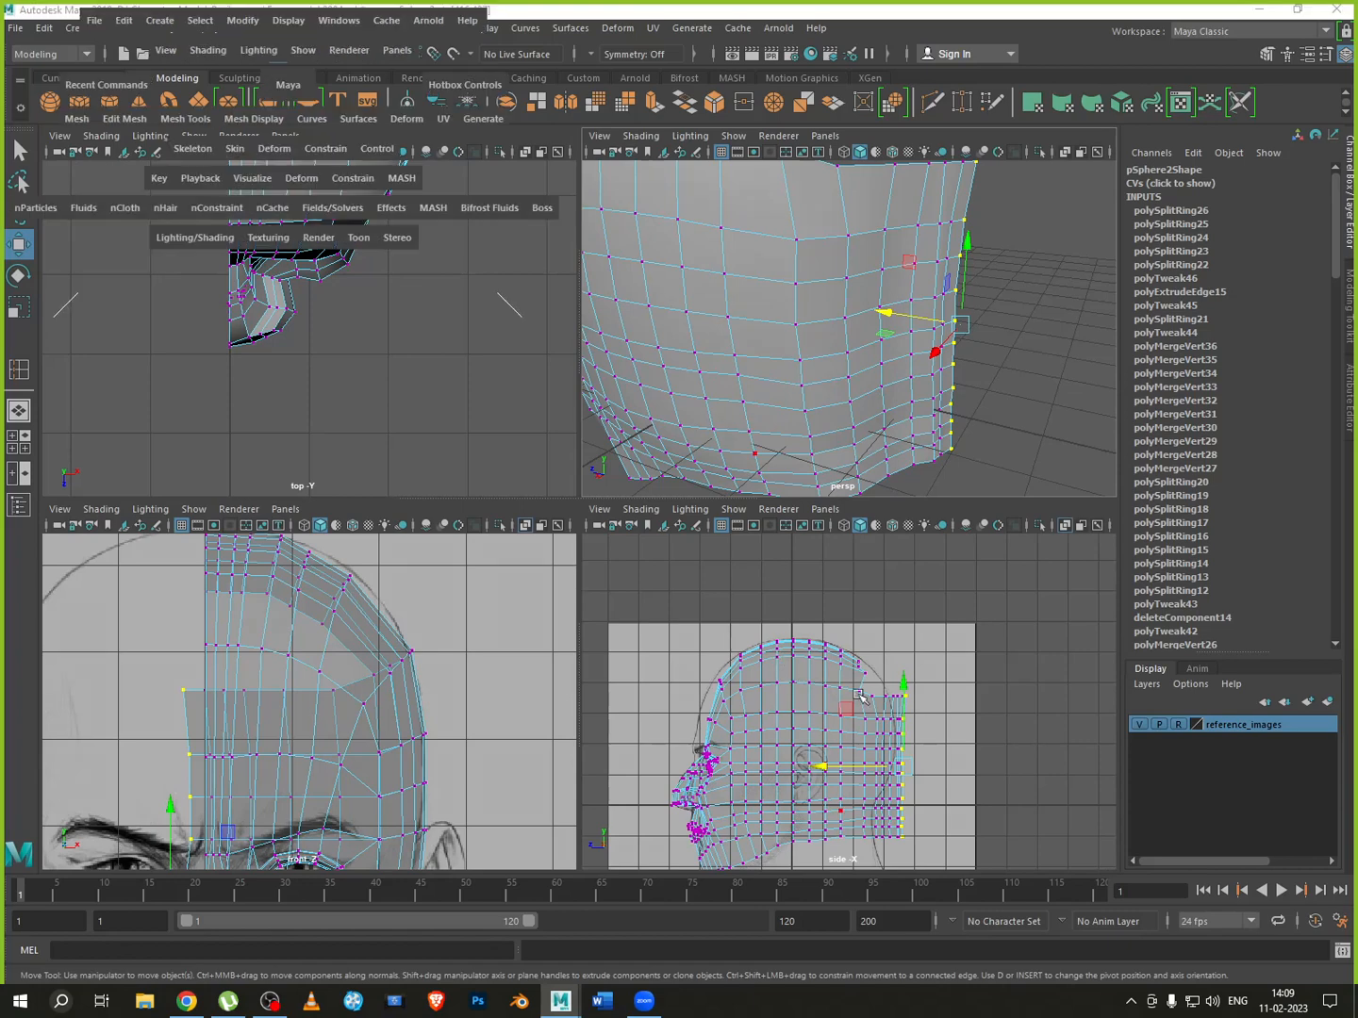
pyautogui.scroll(5, 808, 628)
pyautogui.keyDown('alt'); pyautogui.moveTo(783, 567); pyautogui.dragTo(740, 452, button='middle'); pyautogui.keyUp('alt')
pyautogui.scroll(-5, 724, 527)
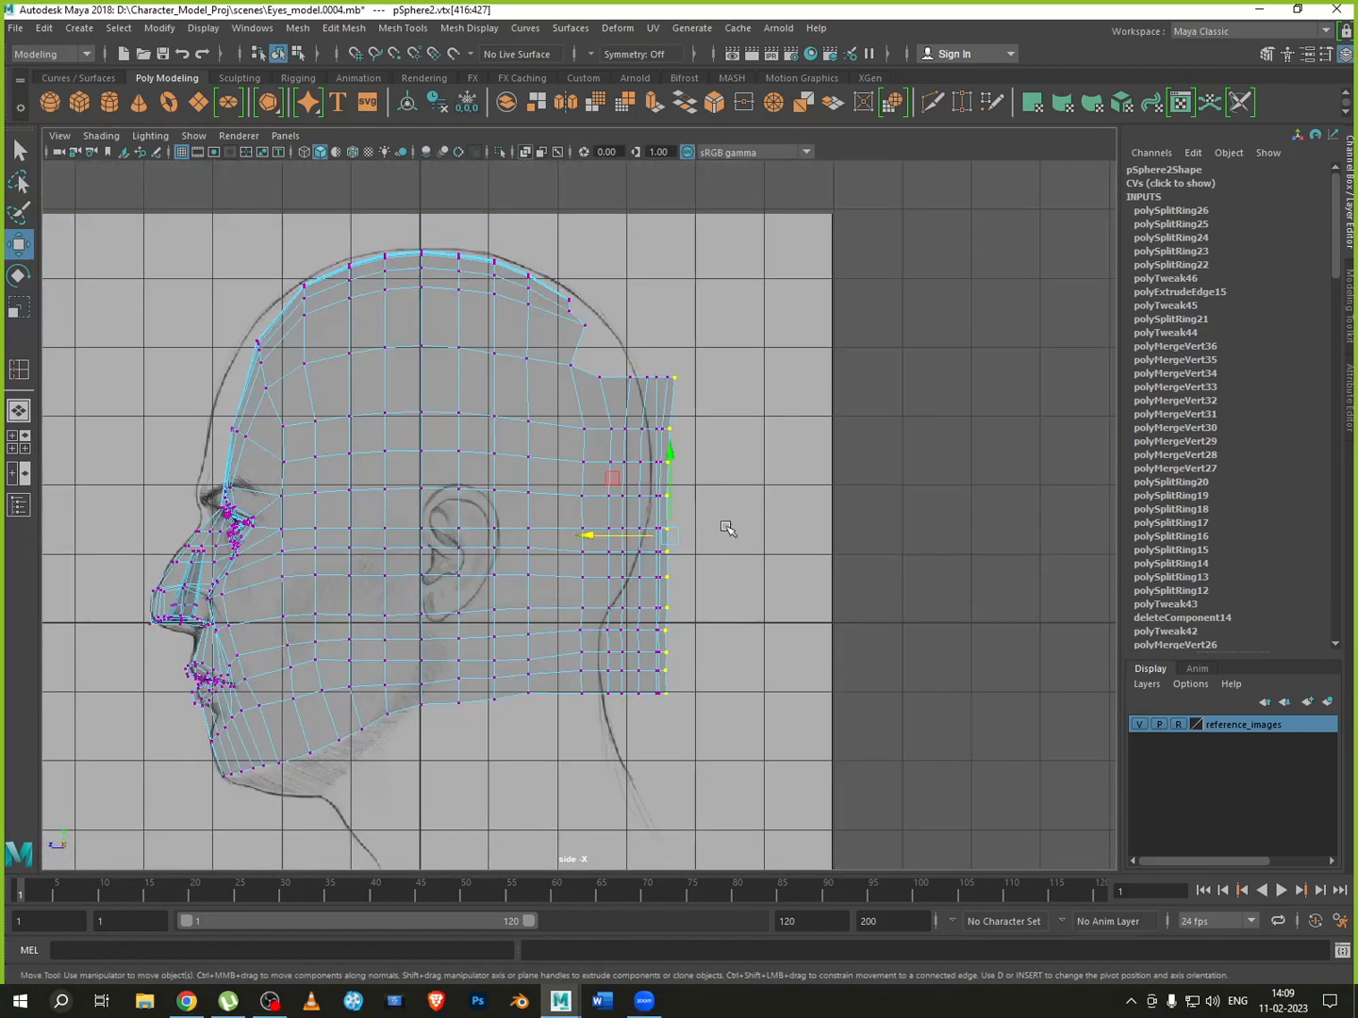
pyautogui.scroll(4, 606, 606)
pyautogui.moveTo(618, 356); pyautogui.dragTo(610, 264, button='right')
pyautogui.doubleClick(610, 311)
pyautogui.click(610, 311)
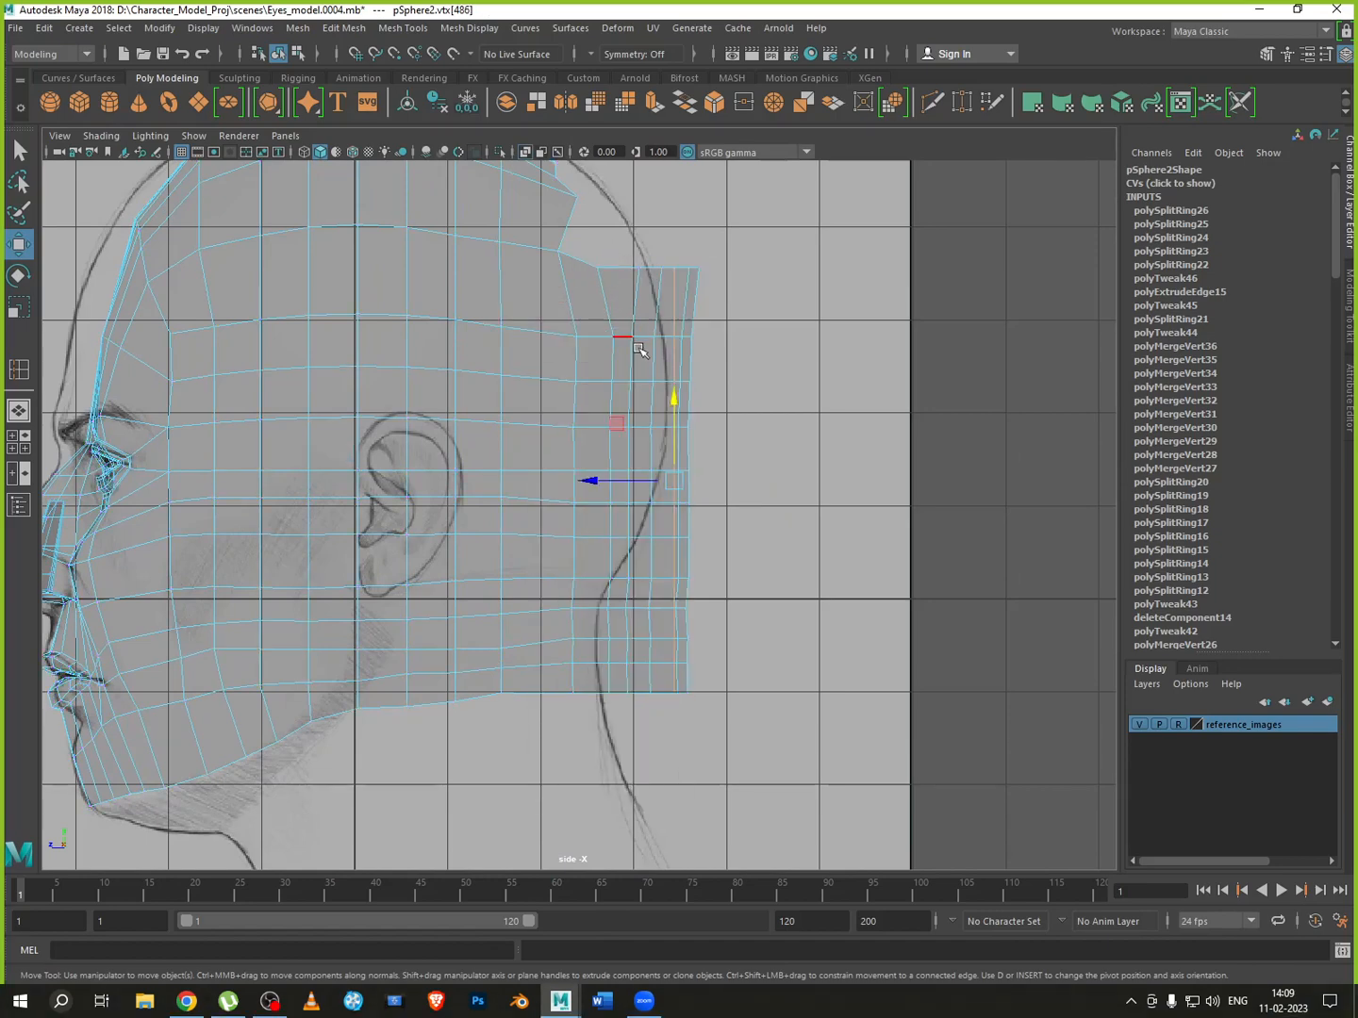
pyautogui.doubleClick(608, 320)
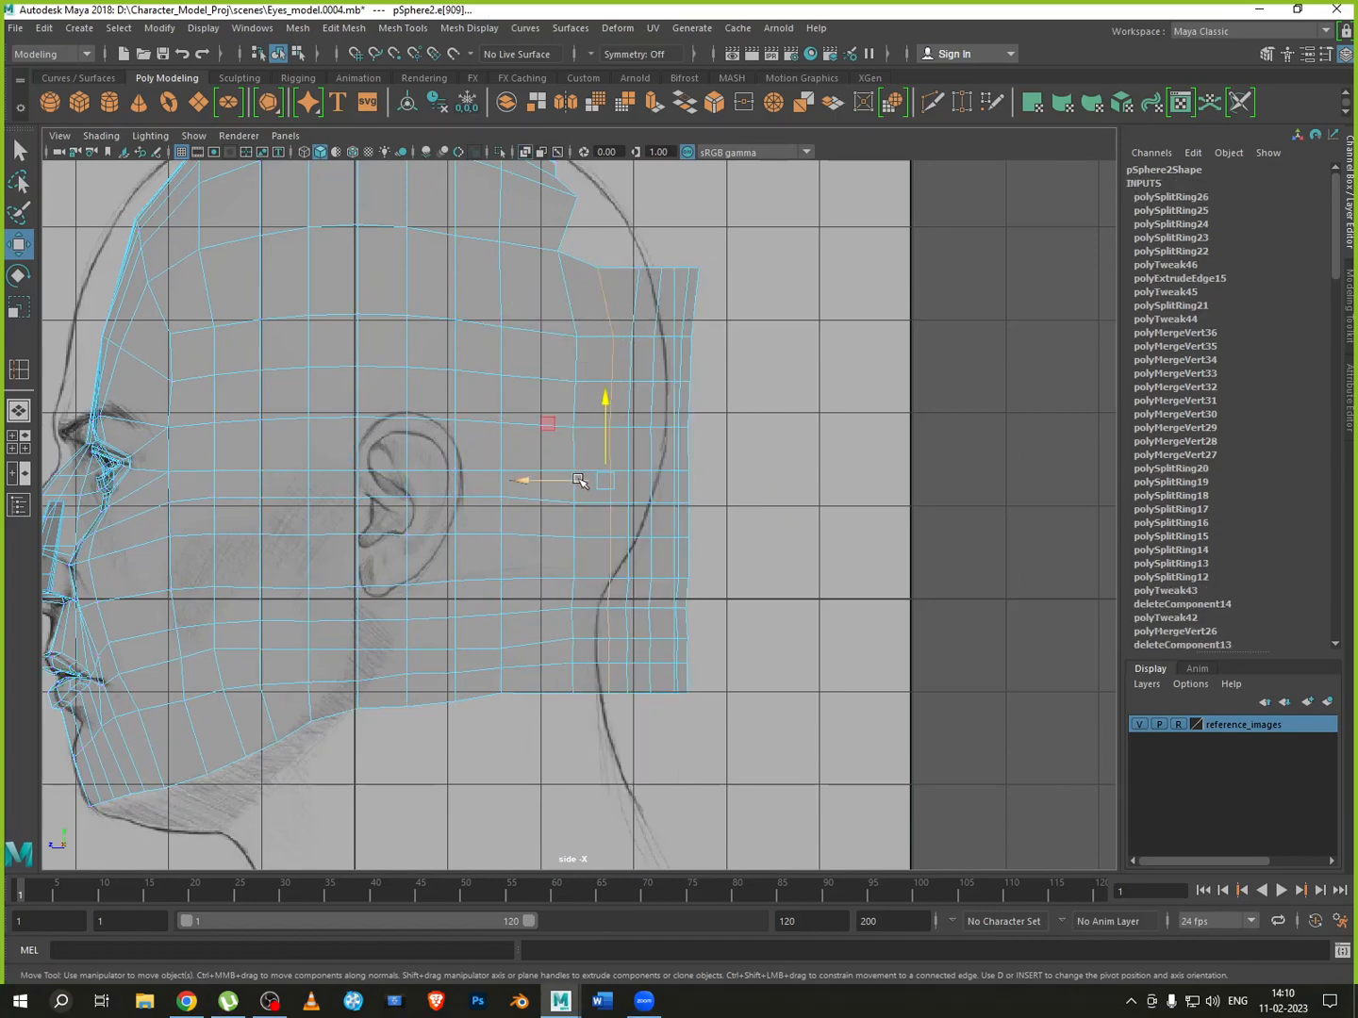
pyautogui.moveTo(578, 480); pyautogui.dragTo(508, 470)
pyautogui.click(566, 309)
# Move the next three vertical edge loops of the rear strip slightly forward to even out their spacing
pyautogui.click(632, 304)
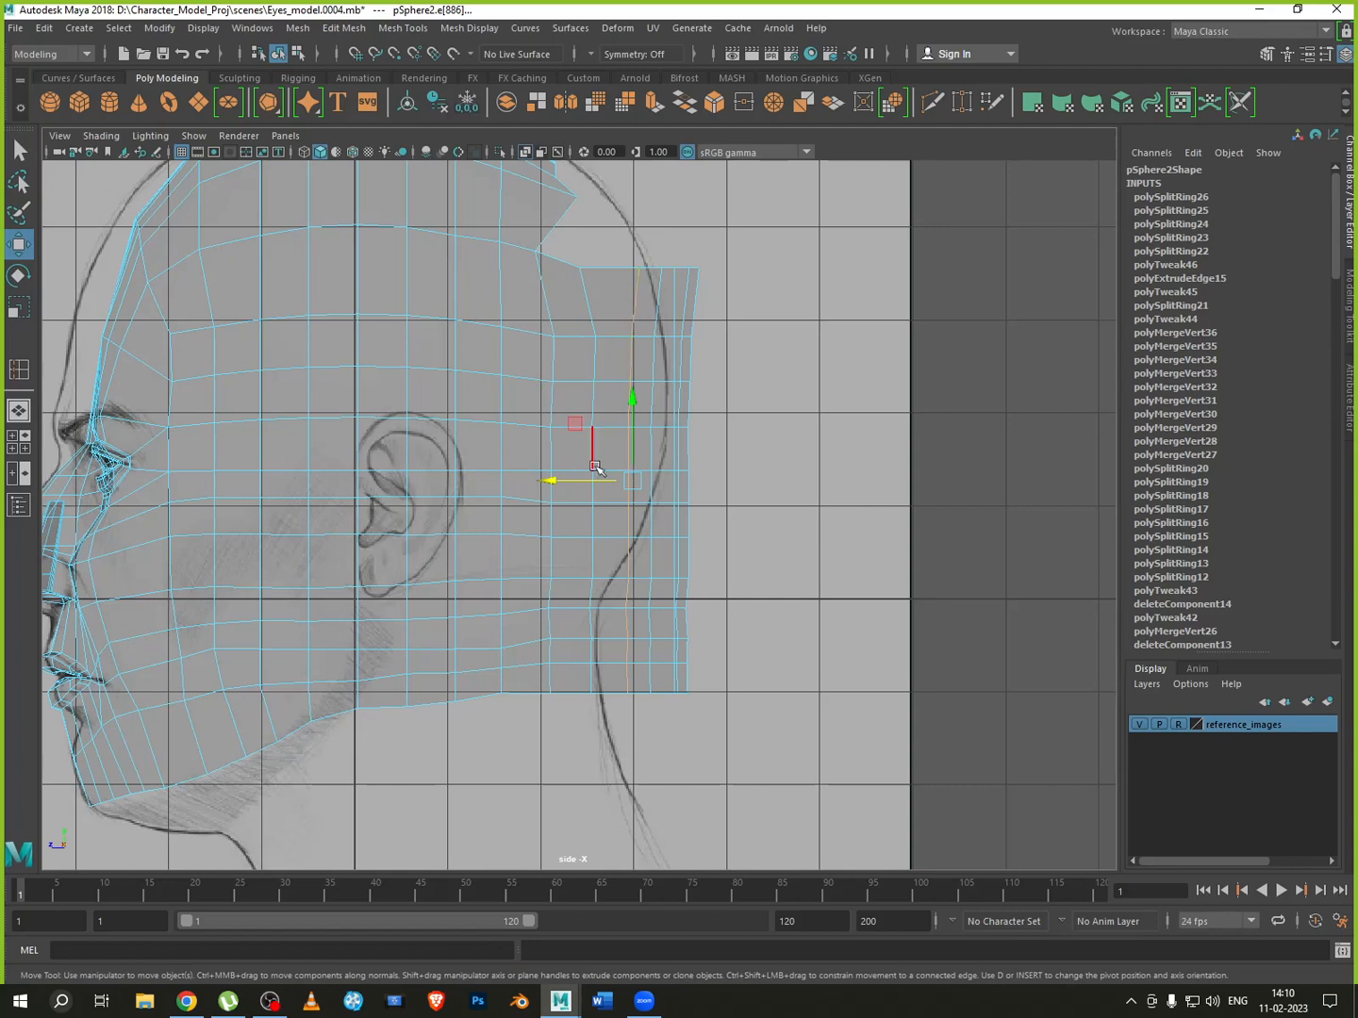
pyautogui.moveTo(597, 484); pyautogui.dragTo(584, 484)
pyautogui.click(653, 423)
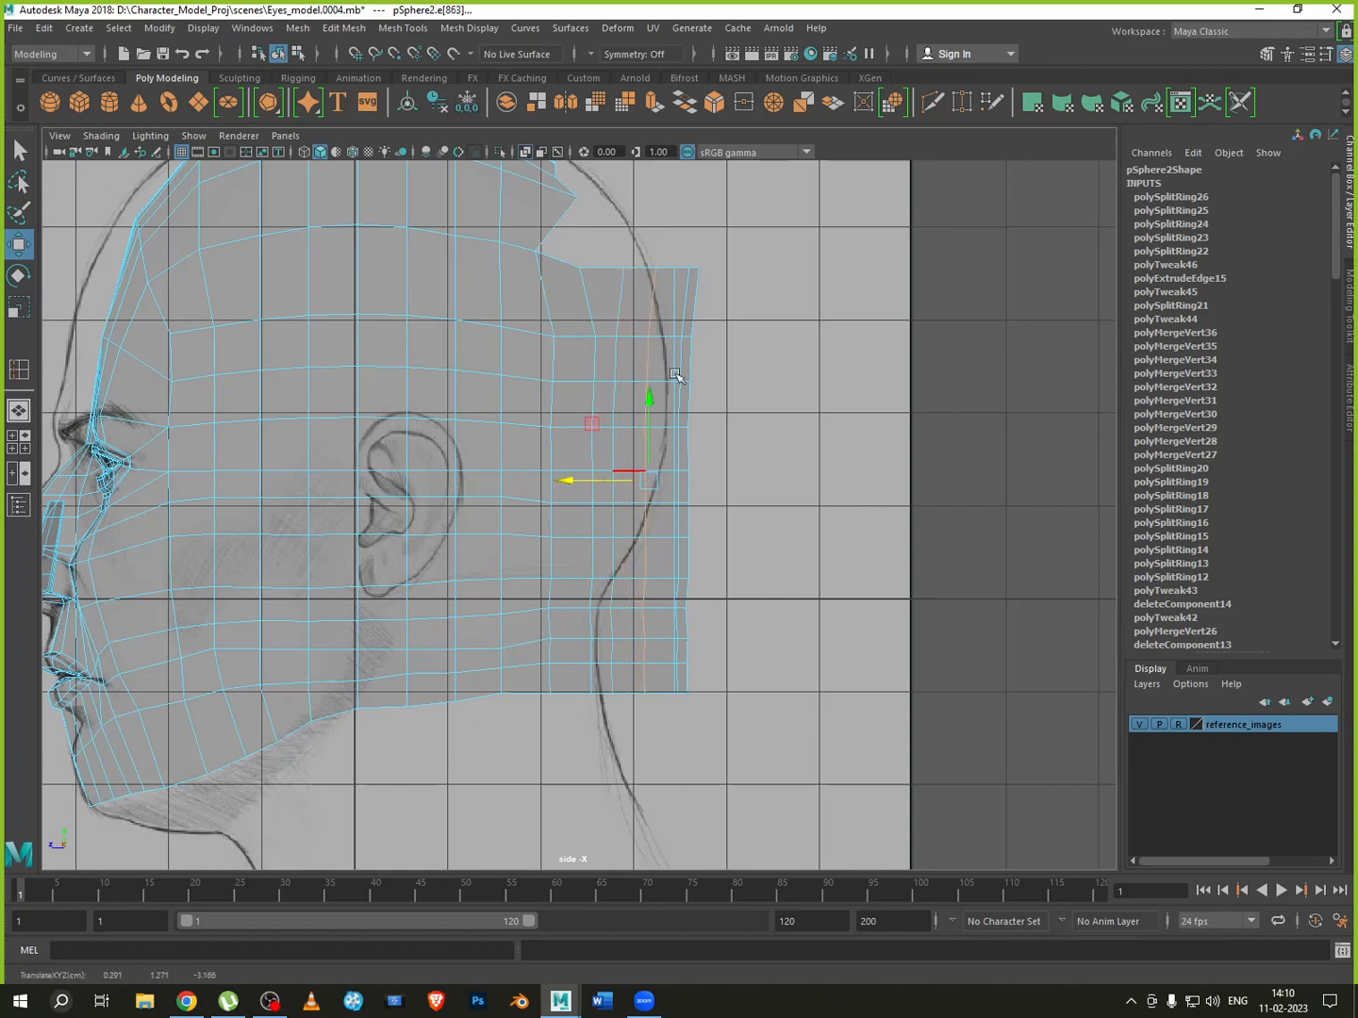
pyautogui.click(672, 309)
# Pull the scalp's protruding corner vertex inward, move the notch vertex backward, and raise the rear strip's first top vertex toward them
pyautogui.scroll(-5, 632, 468)
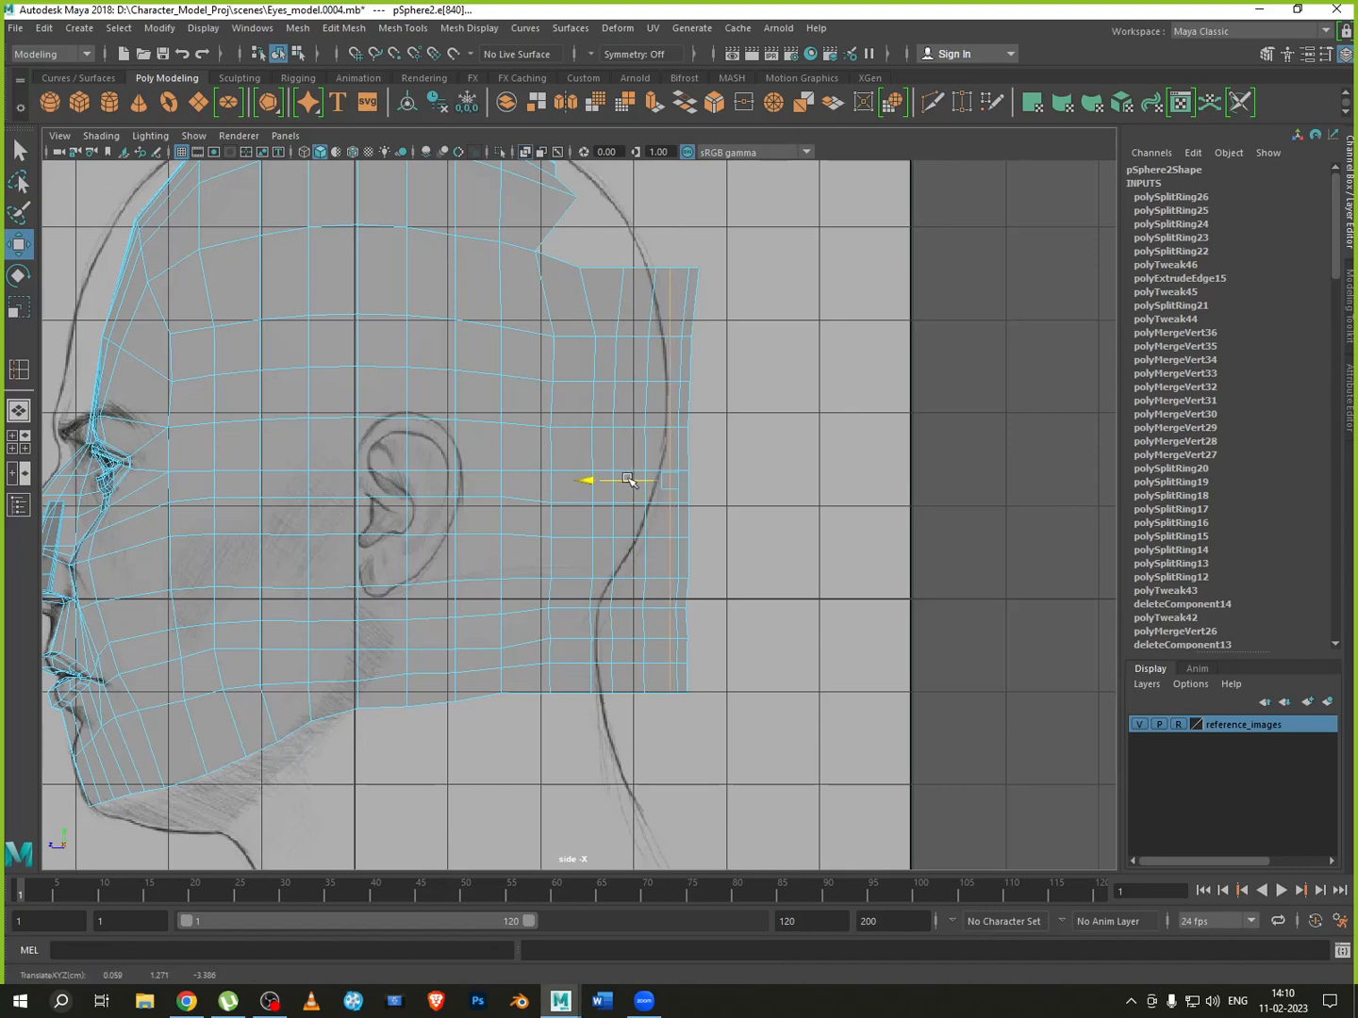
pyautogui.scroll(8, 545, 340)
pyautogui.scroll(3, 657, 555)
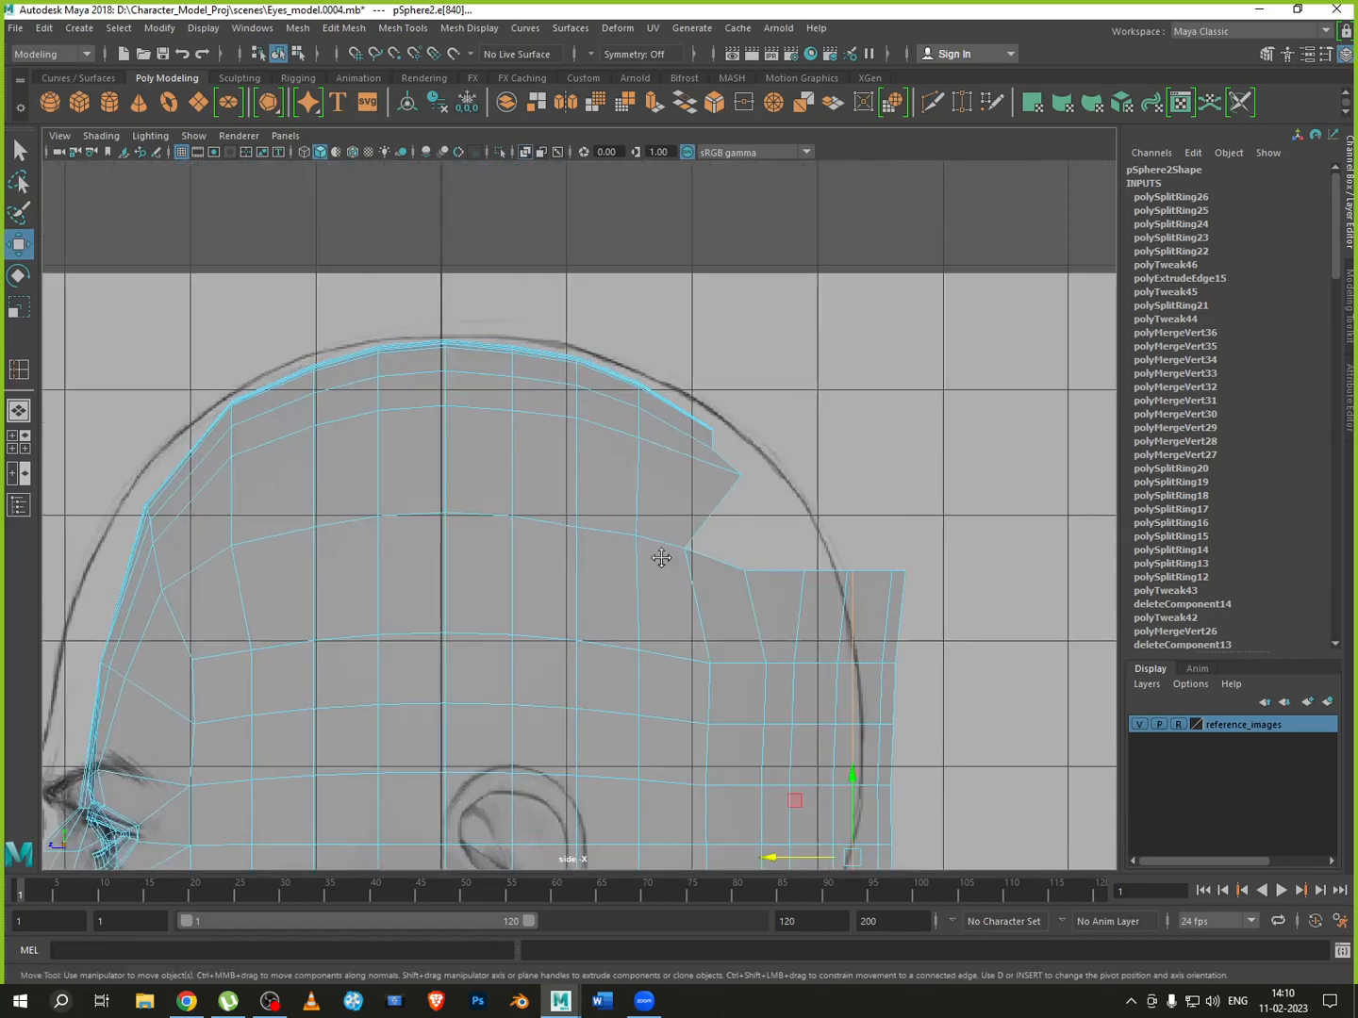
pyautogui.moveTo(696, 499); pyautogui.dragTo(614, 510, button='right')
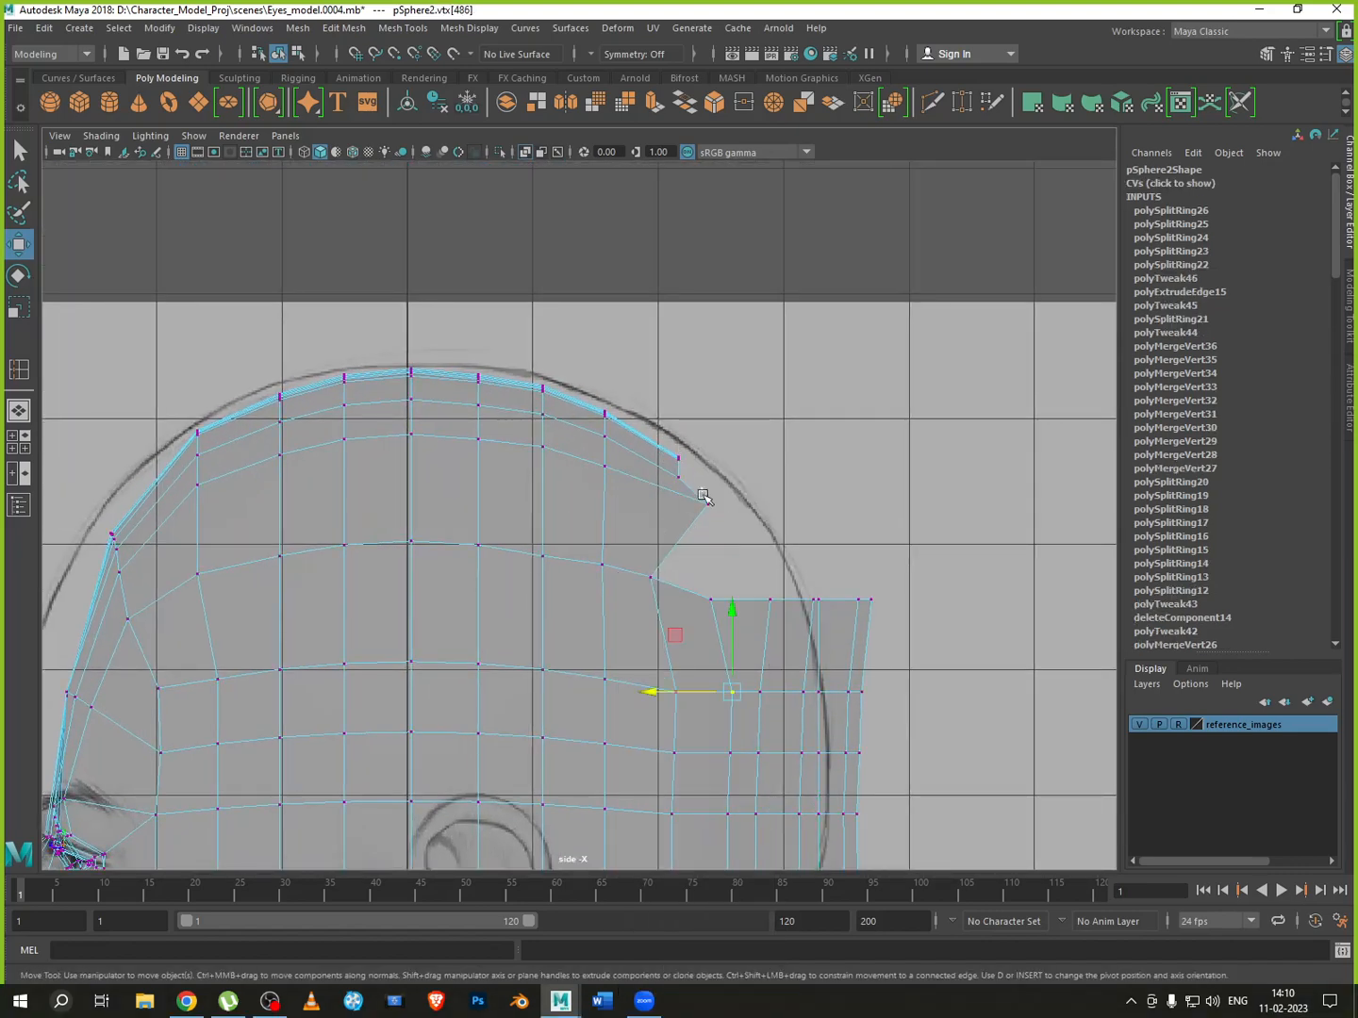
pyautogui.moveTo(704, 492); pyautogui.dragTo(661, 490)
pyautogui.moveTo(628, 566); pyautogui.dragTo(666, 553)
pyautogui.click(667, 542)
# Move the remaining top-row vertices of the rear strip up and forward, one after another, toward the scalp's open edge
pyautogui.click(768, 596)
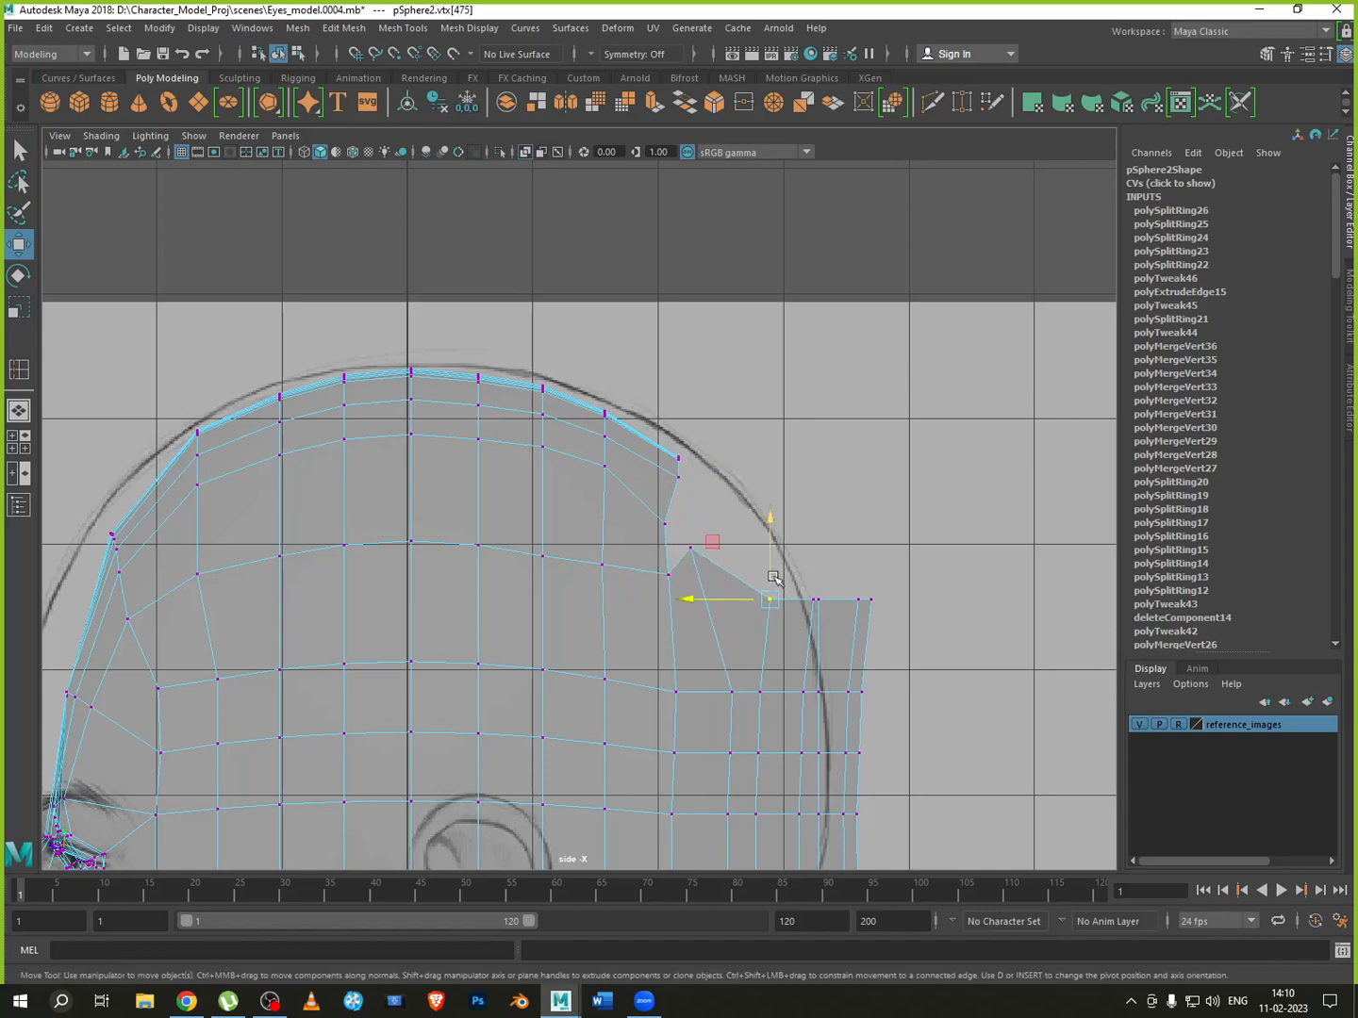
pyautogui.moveTo(773, 577); pyautogui.dragTo(714, 490)
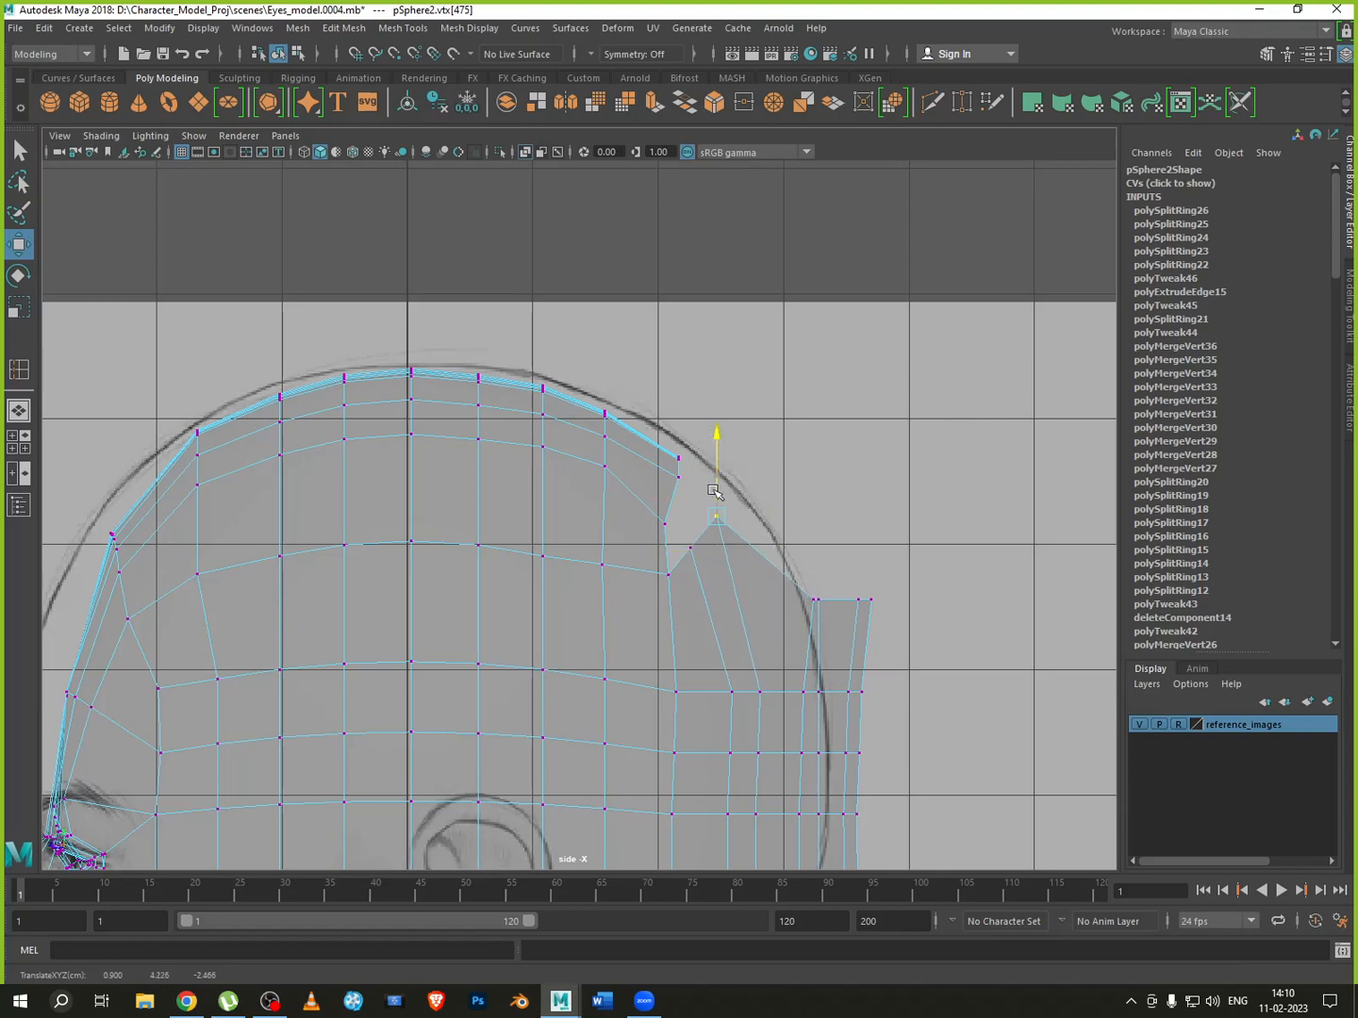
pyautogui.click(814, 599)
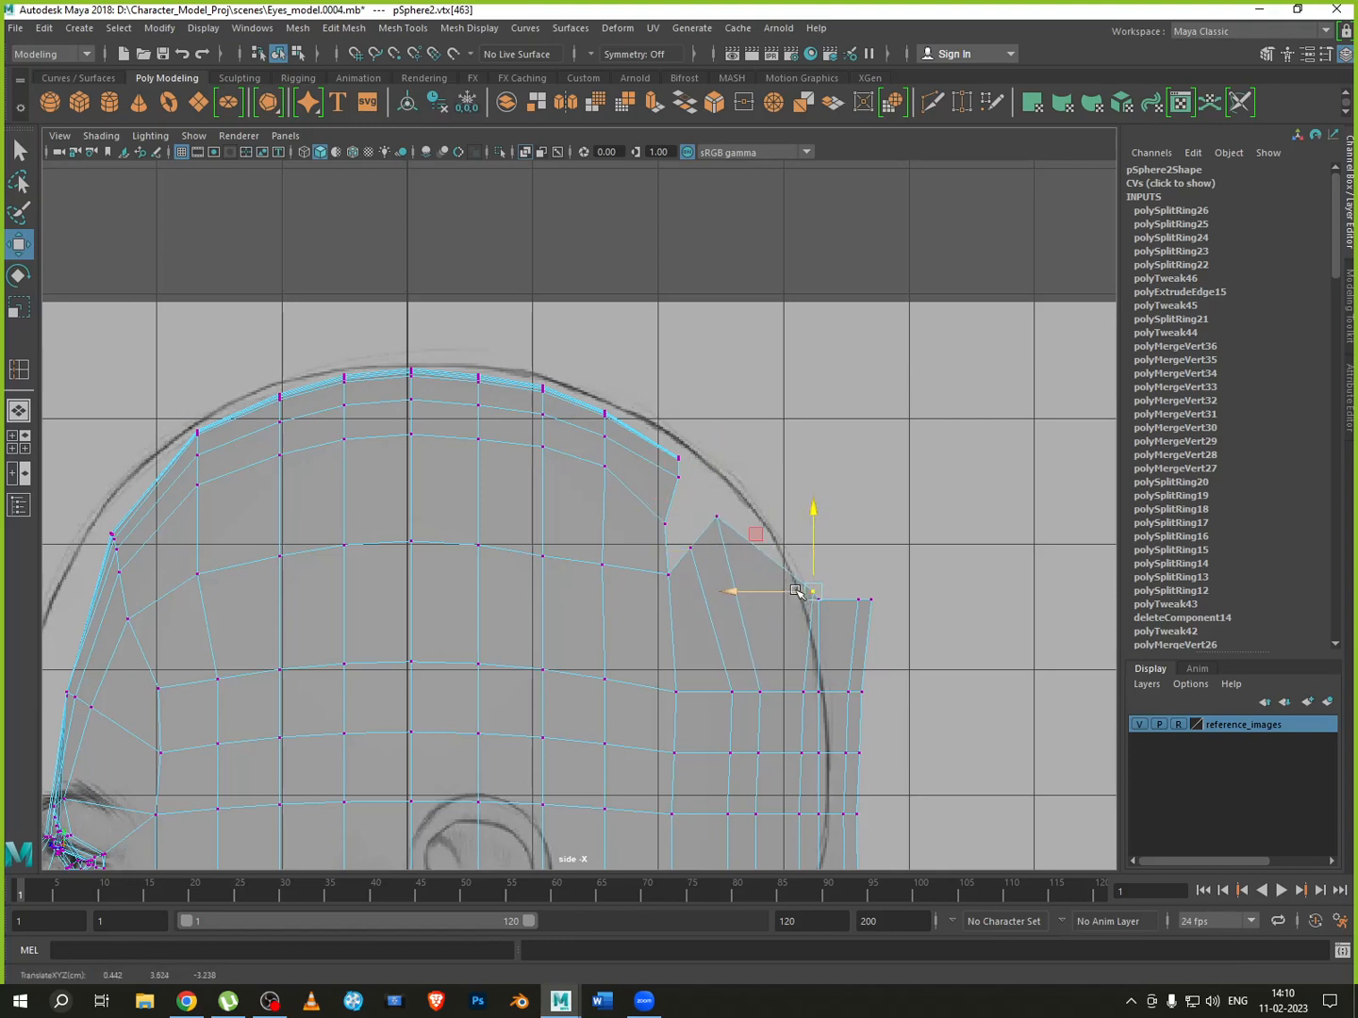
pyautogui.moveTo(795, 591); pyautogui.dragTo(752, 491)
pyautogui.click(820, 601)
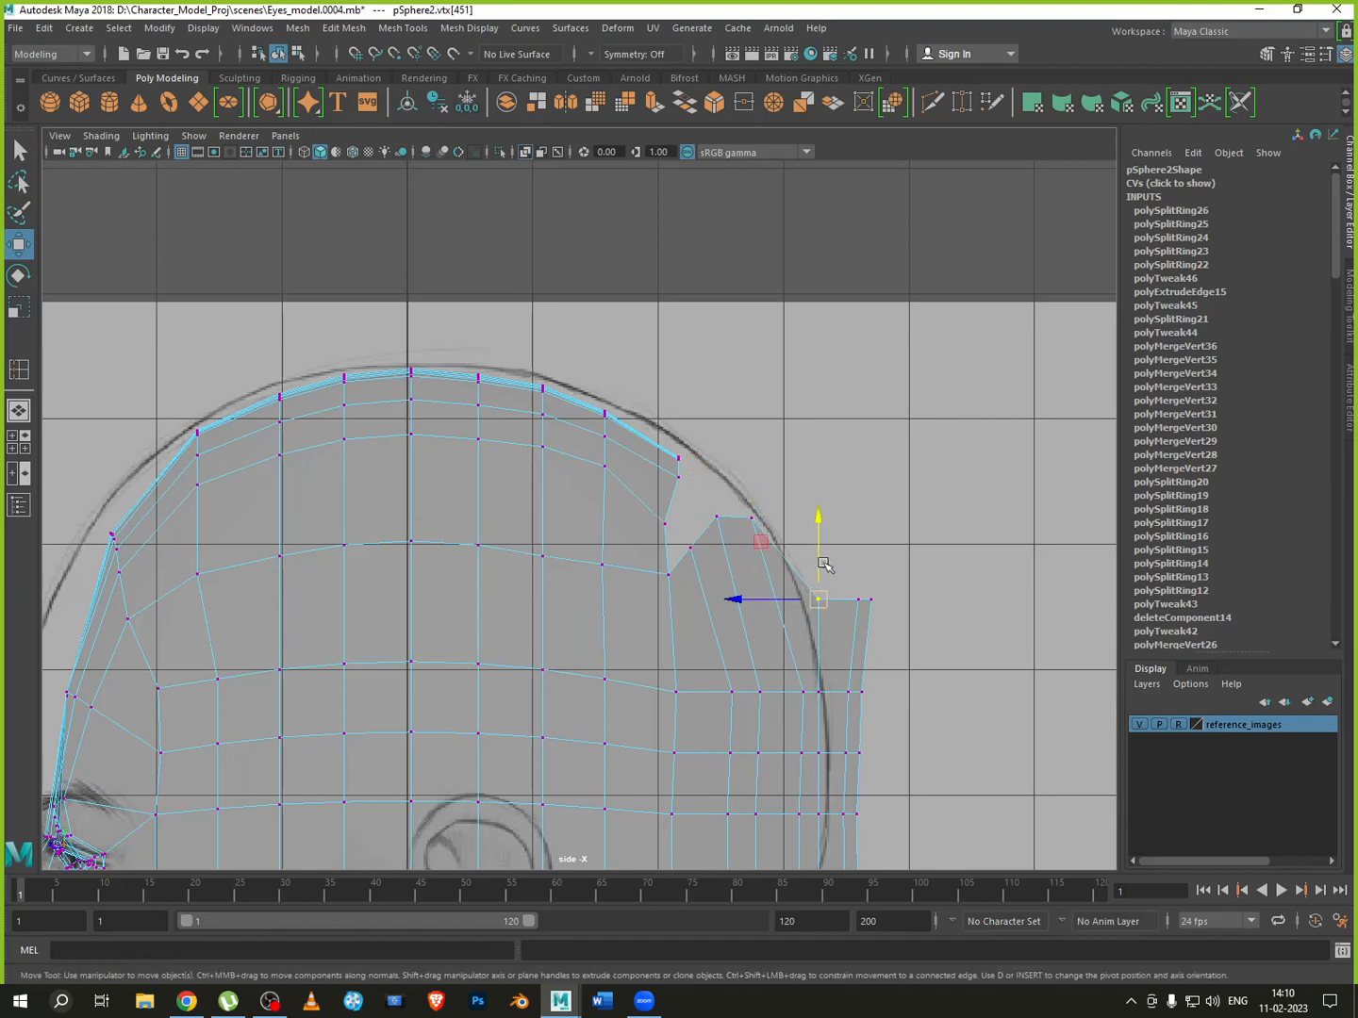
pyautogui.moveTo(820, 563); pyautogui.dragTo(747, 525)
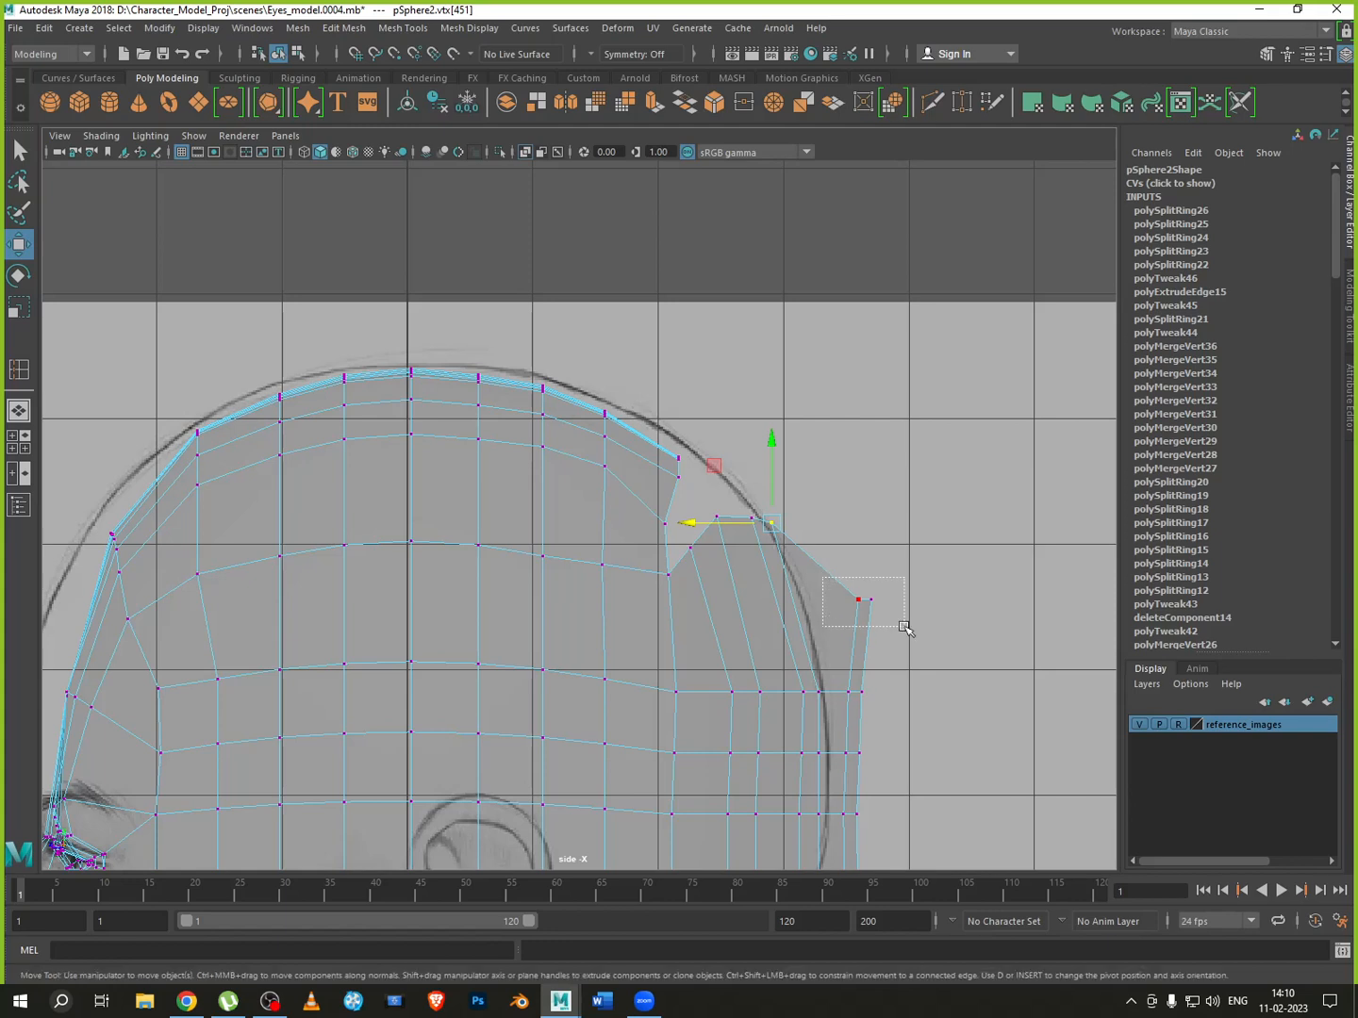
pyautogui.click(858, 599)
pyautogui.moveTo(858, 566); pyautogui.dragTo(743, 511)
# Refine the first two top vertices of the rear strip so they sit close to the scalp's open border
pyautogui.scroll(5, 707, 541)
pyautogui.keyDown('alt'); pyautogui.moveTo(722, 522); pyautogui.dragTo(706, 625, button='middle'); pyautogui.keyUp('alt')
pyautogui.click(747, 632)
pyautogui.moveTo(746, 610); pyautogui.dragTo(698, 607)
pyautogui.click(789, 577)
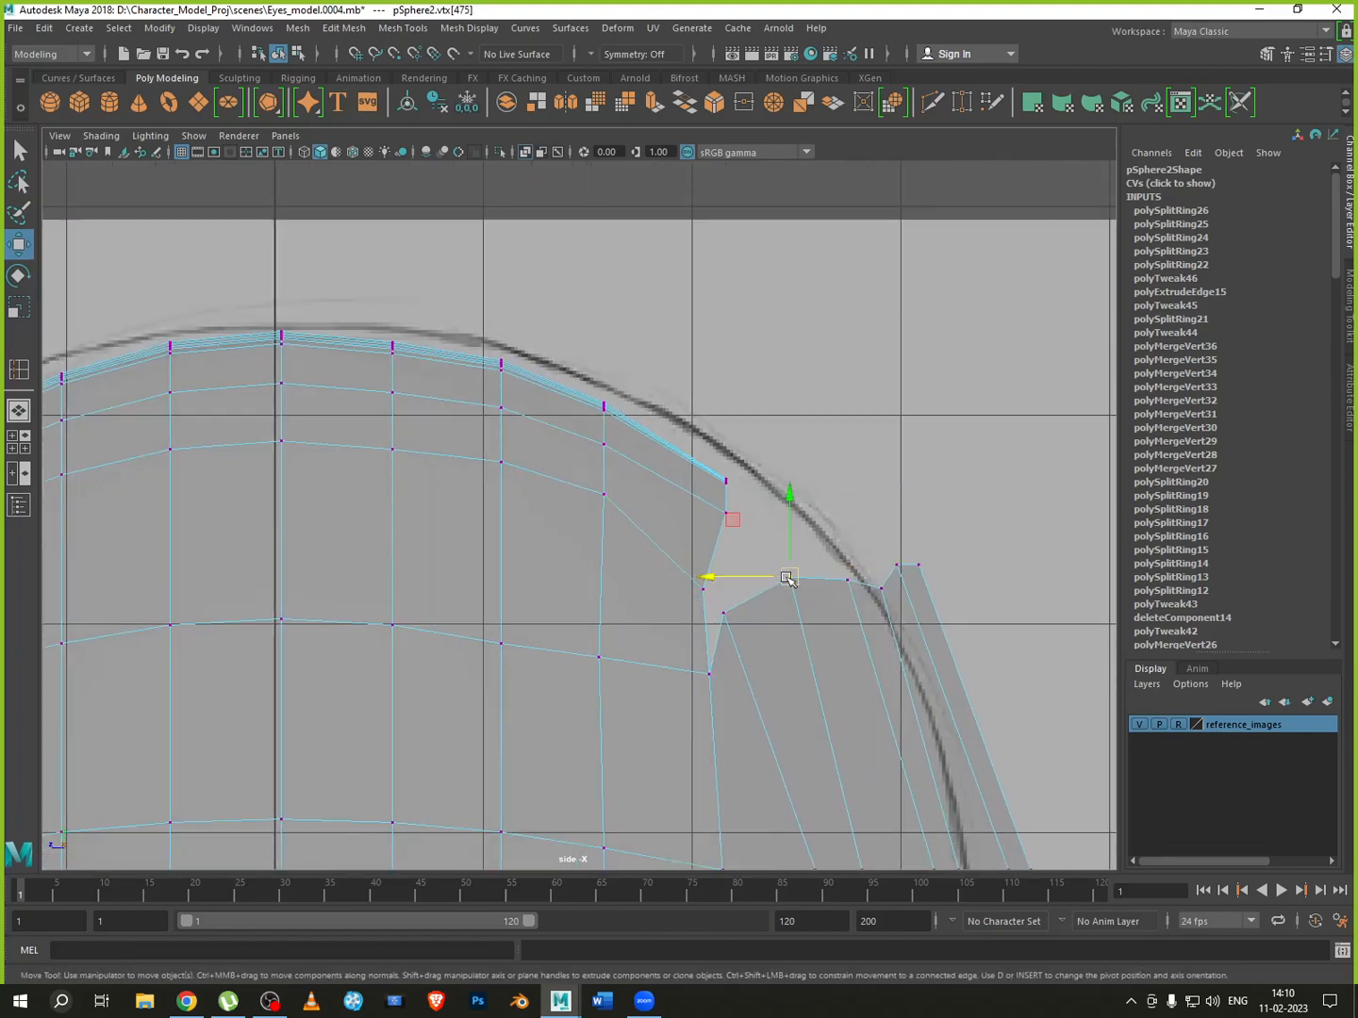
pyautogui.moveTo(789, 577); pyautogui.dragTo(720, 569)
pyautogui.click(726, 614)
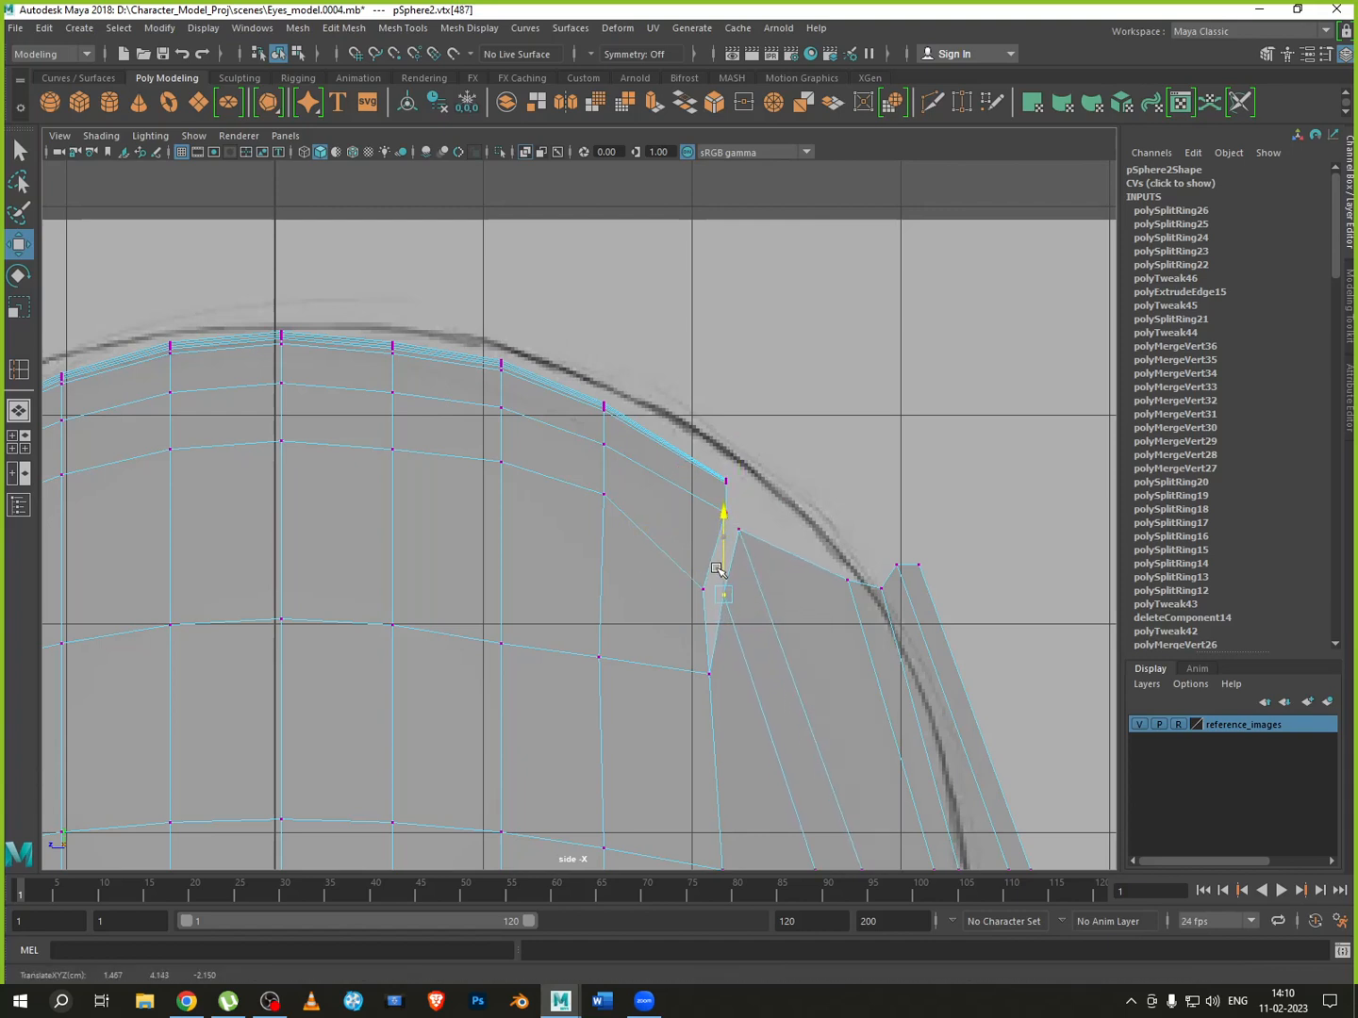
# Move the other top vertices up beside the scalp border, shift the upper five slightly down and forward, and inspect the gap in perspective
pyautogui.click(846, 579)
pyautogui.moveTo(848, 547); pyautogui.dragTo(720, 495)
pyautogui.click(891, 575)
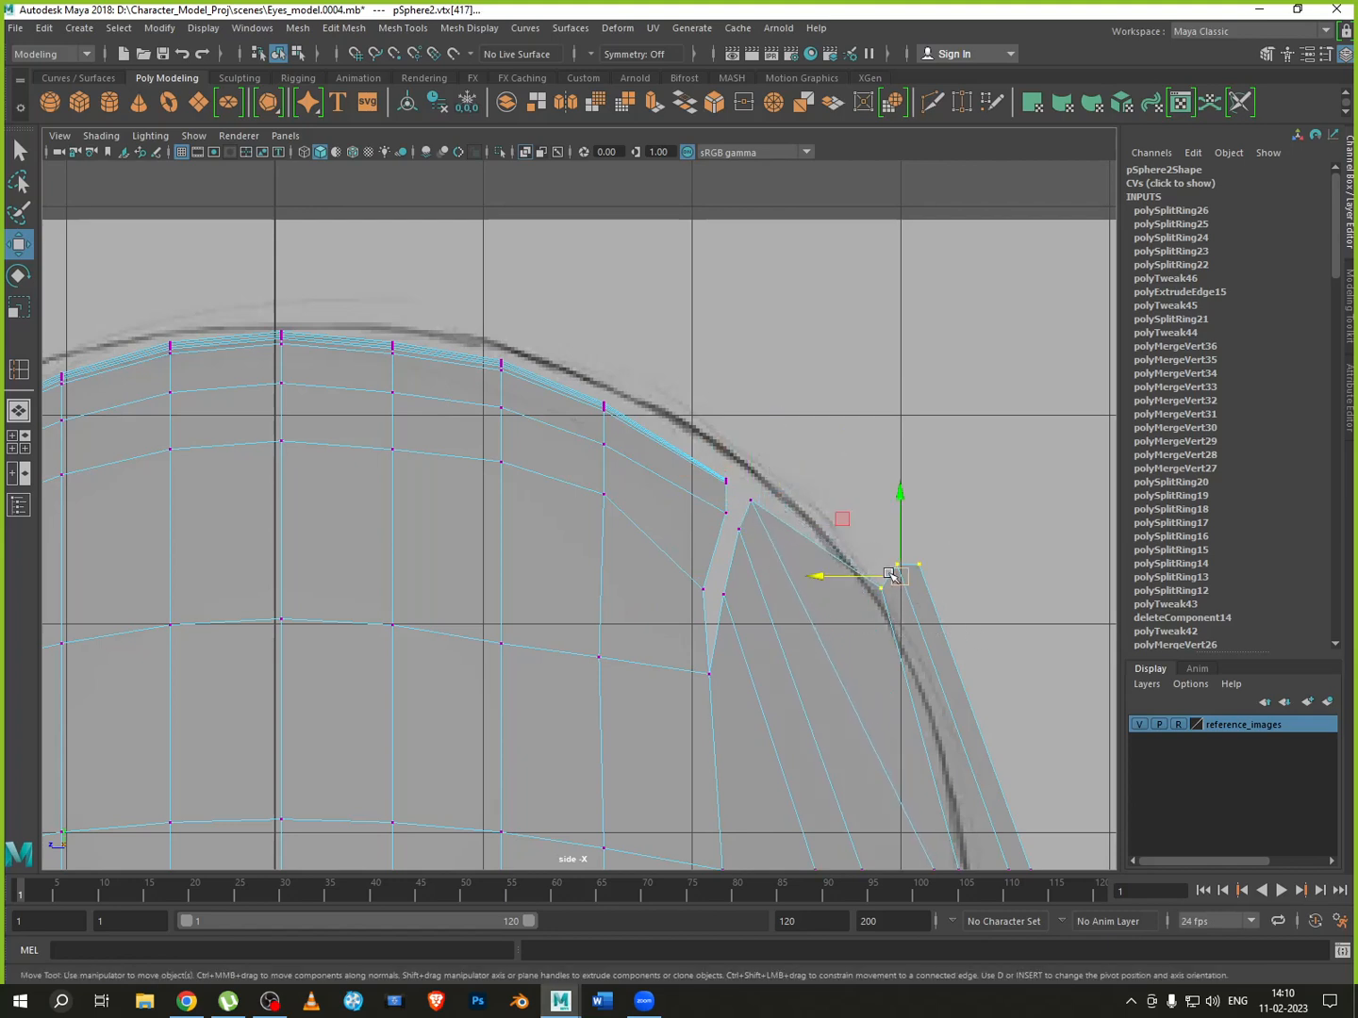
pyautogui.moveTo(893, 556); pyautogui.dragTo(741, 476)
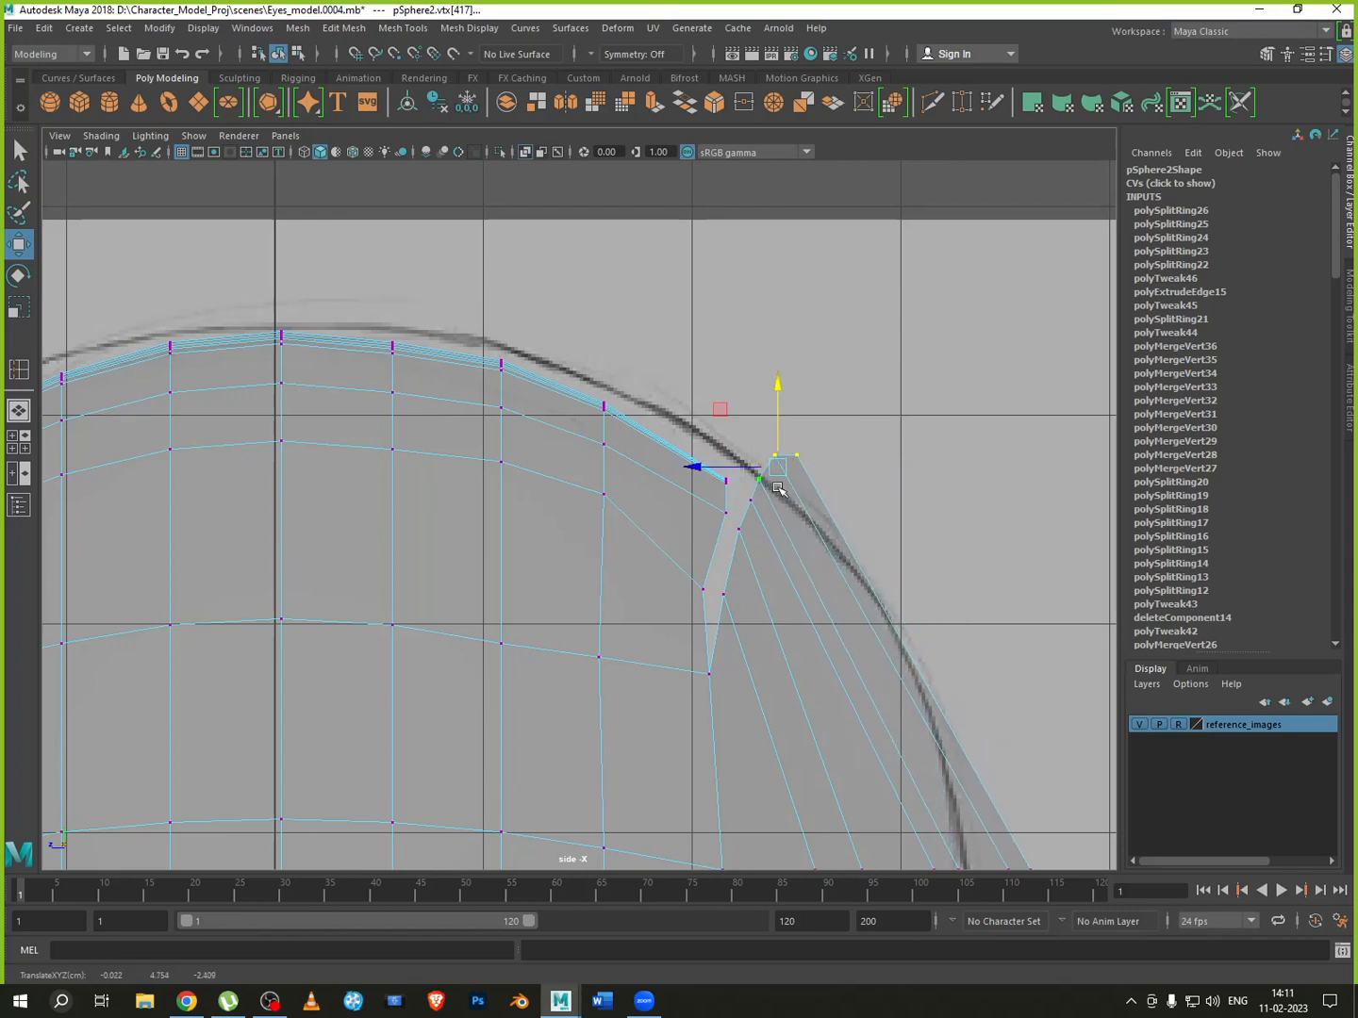
pyautogui.moveTo(761, 449); pyautogui.dragTo(734, 524)
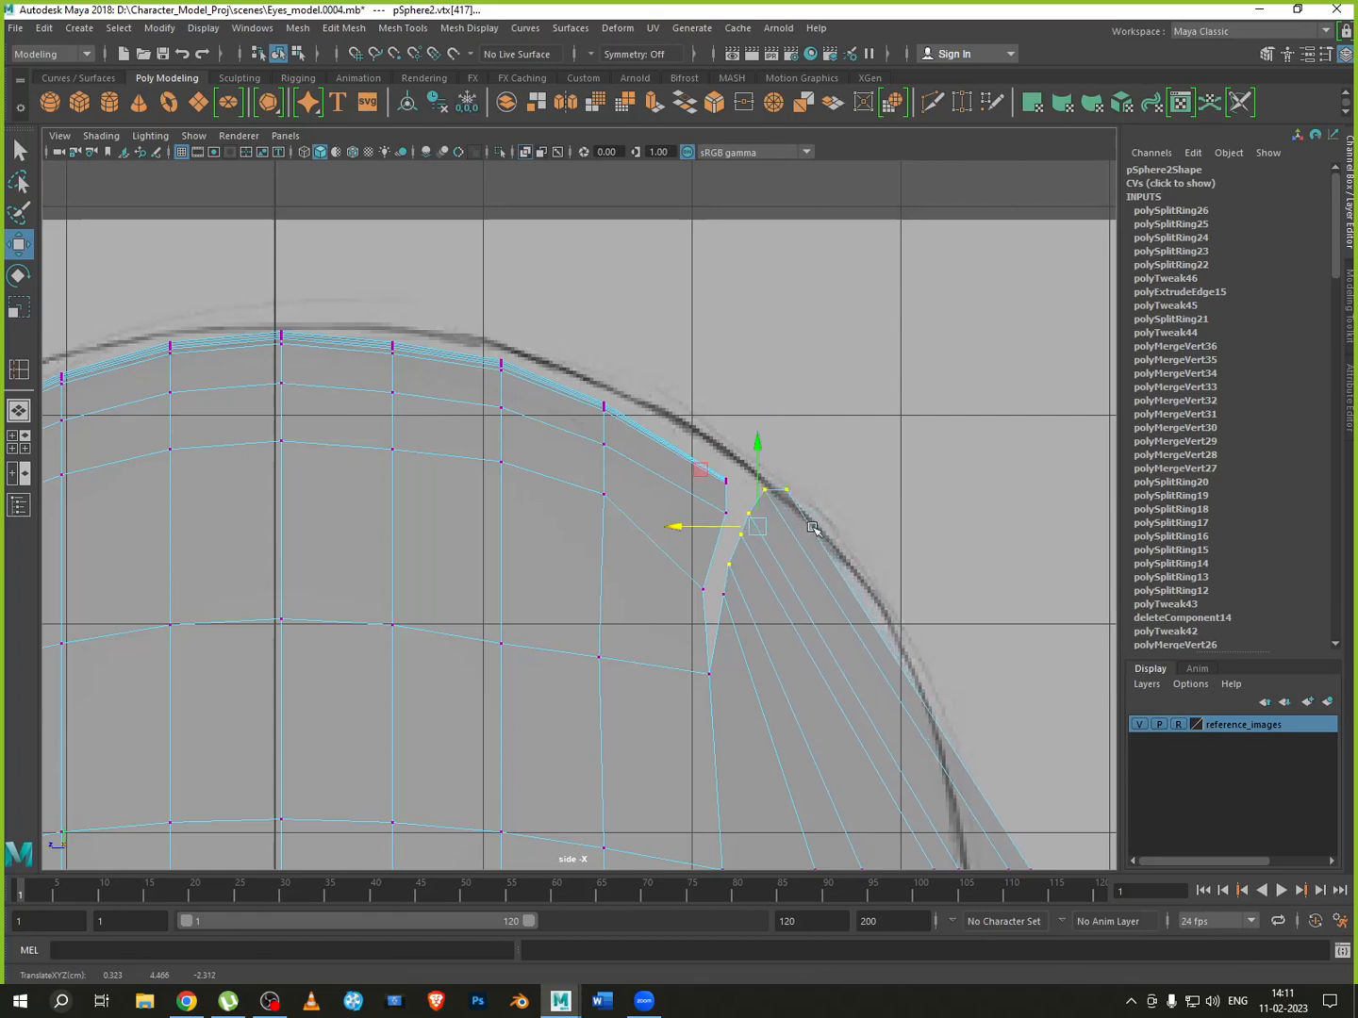
pyautogui.press('space')
pyautogui.press('space')
pyautogui.keyDown('alt'); pyautogui.moveTo(746, 422); pyautogui.dragTo(824, 686); pyautogui.keyUp('alt')
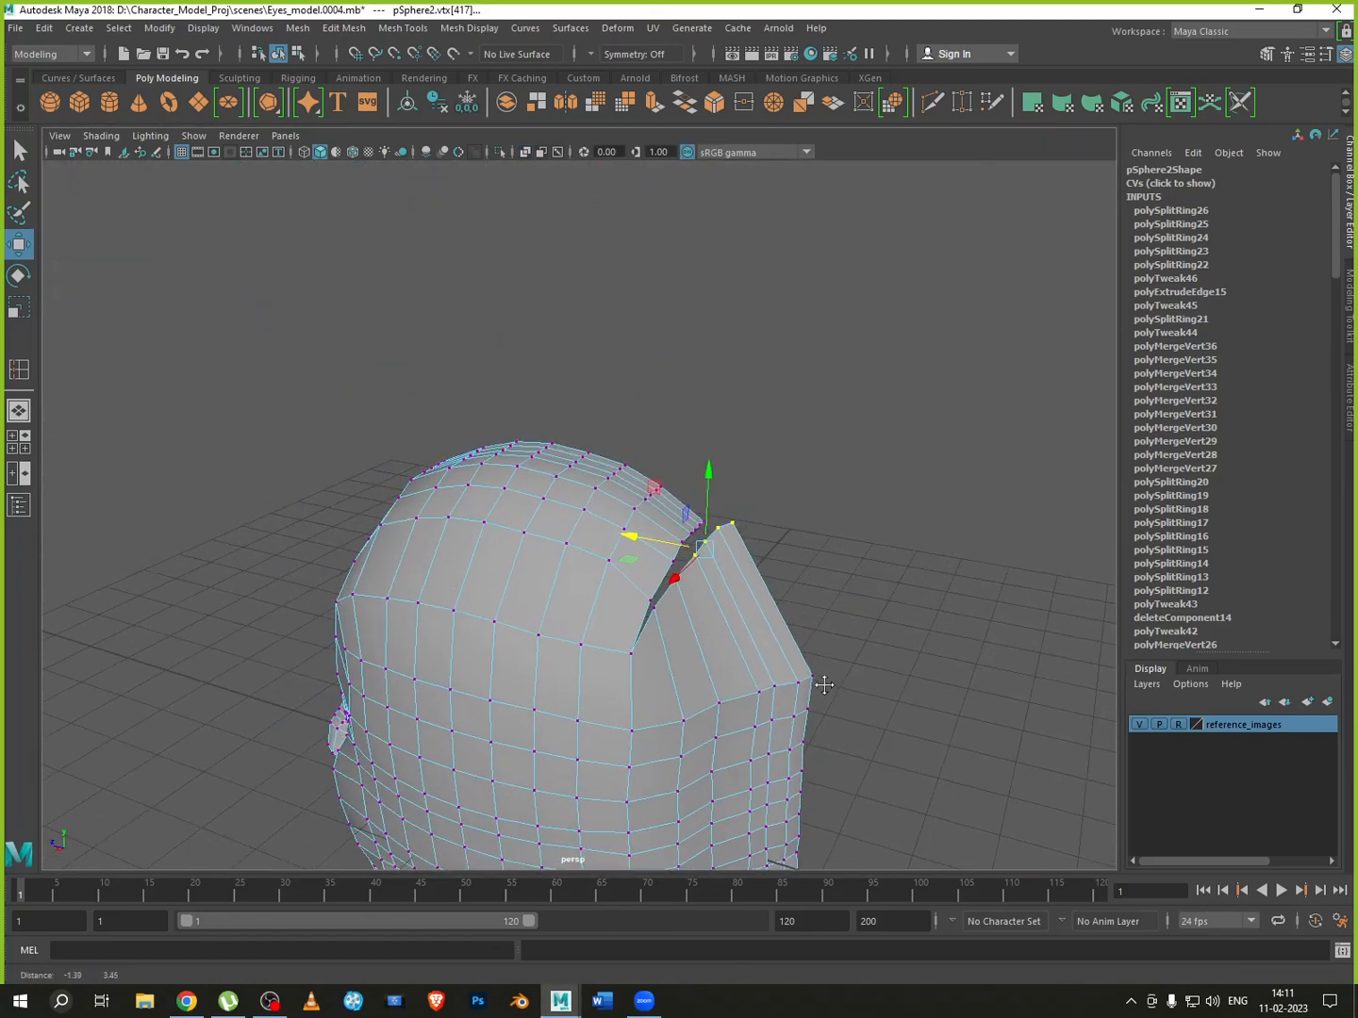
# Merge the first two rear-strip top vertices with their matching scalp border vertices, pair by pair, starting at the gap's narrow end
pyautogui.scroll(5, 824, 685)
pyautogui.keyDown('alt'); pyautogui.moveTo(648, 476); pyautogui.dragTo(617, 564); pyautogui.keyUp('alt')
pyautogui.scroll(5, 573, 537)
pyautogui.keyDown('alt'); pyautogui.moveTo(573, 536); pyautogui.dragTo(716, 555, button='middle'); pyautogui.keyUp('alt')
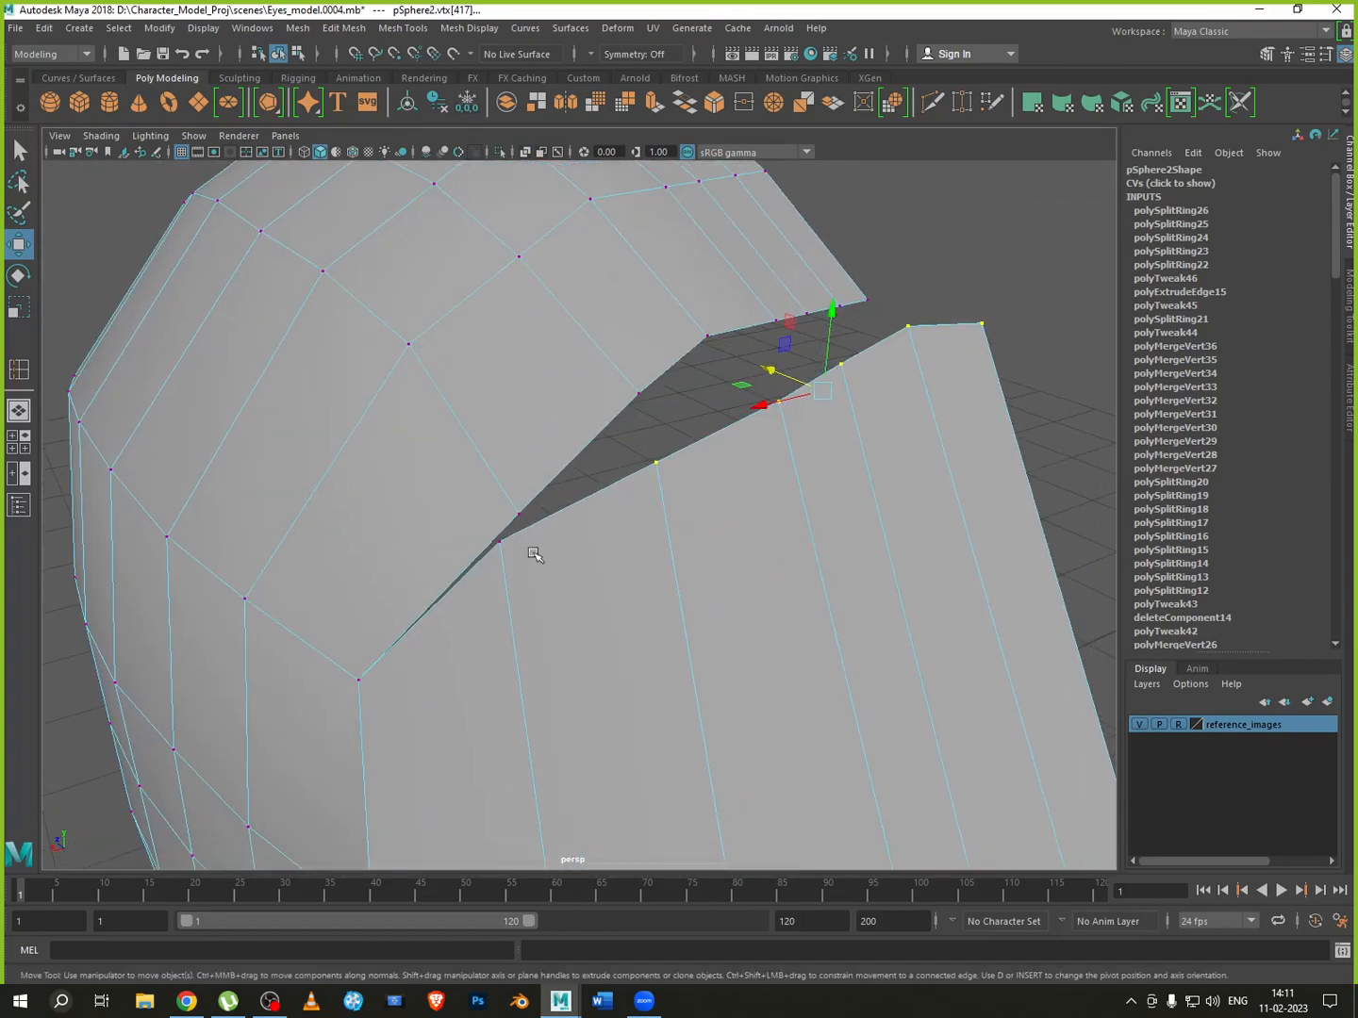
pyautogui.moveTo(523, 554); pyautogui.dragTo(523, 554)
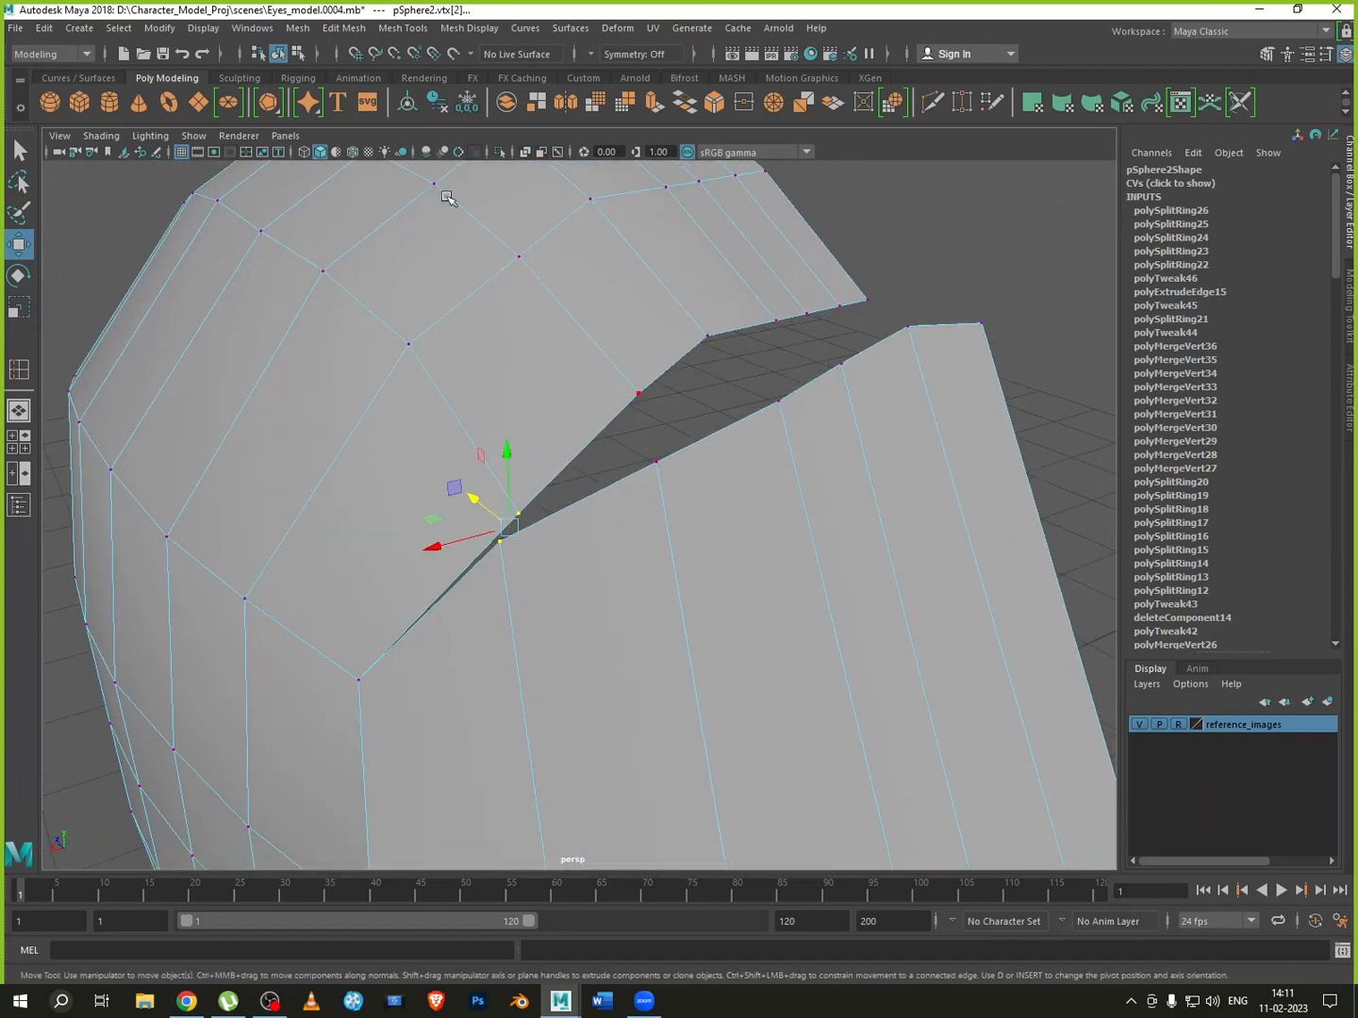
pyautogui.click(358, 28)
pyautogui.click(363, 206)
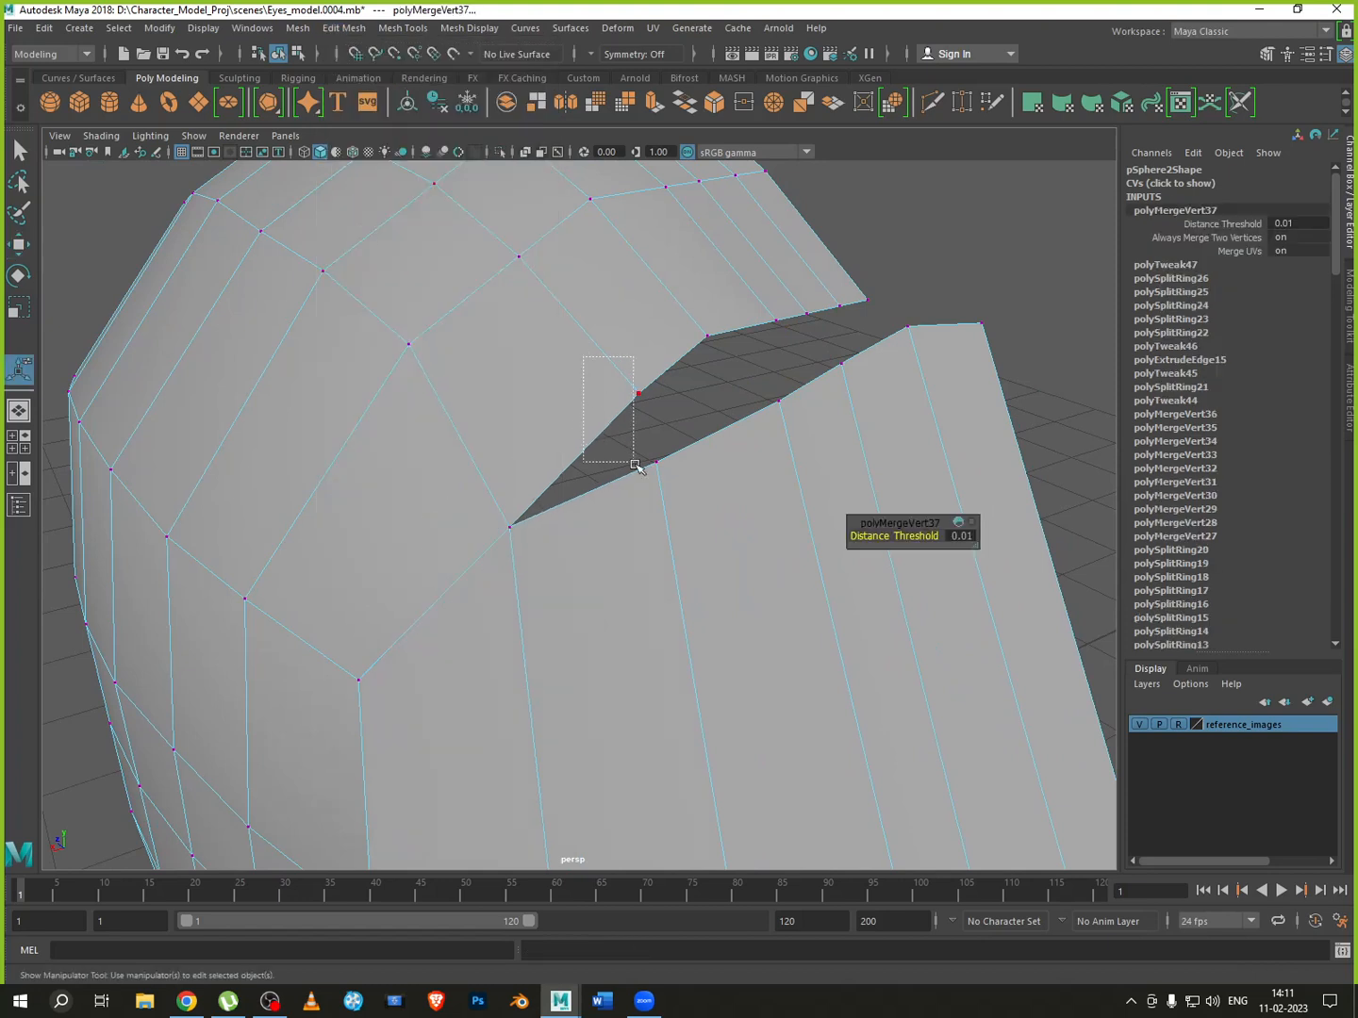
pyautogui.press('g')
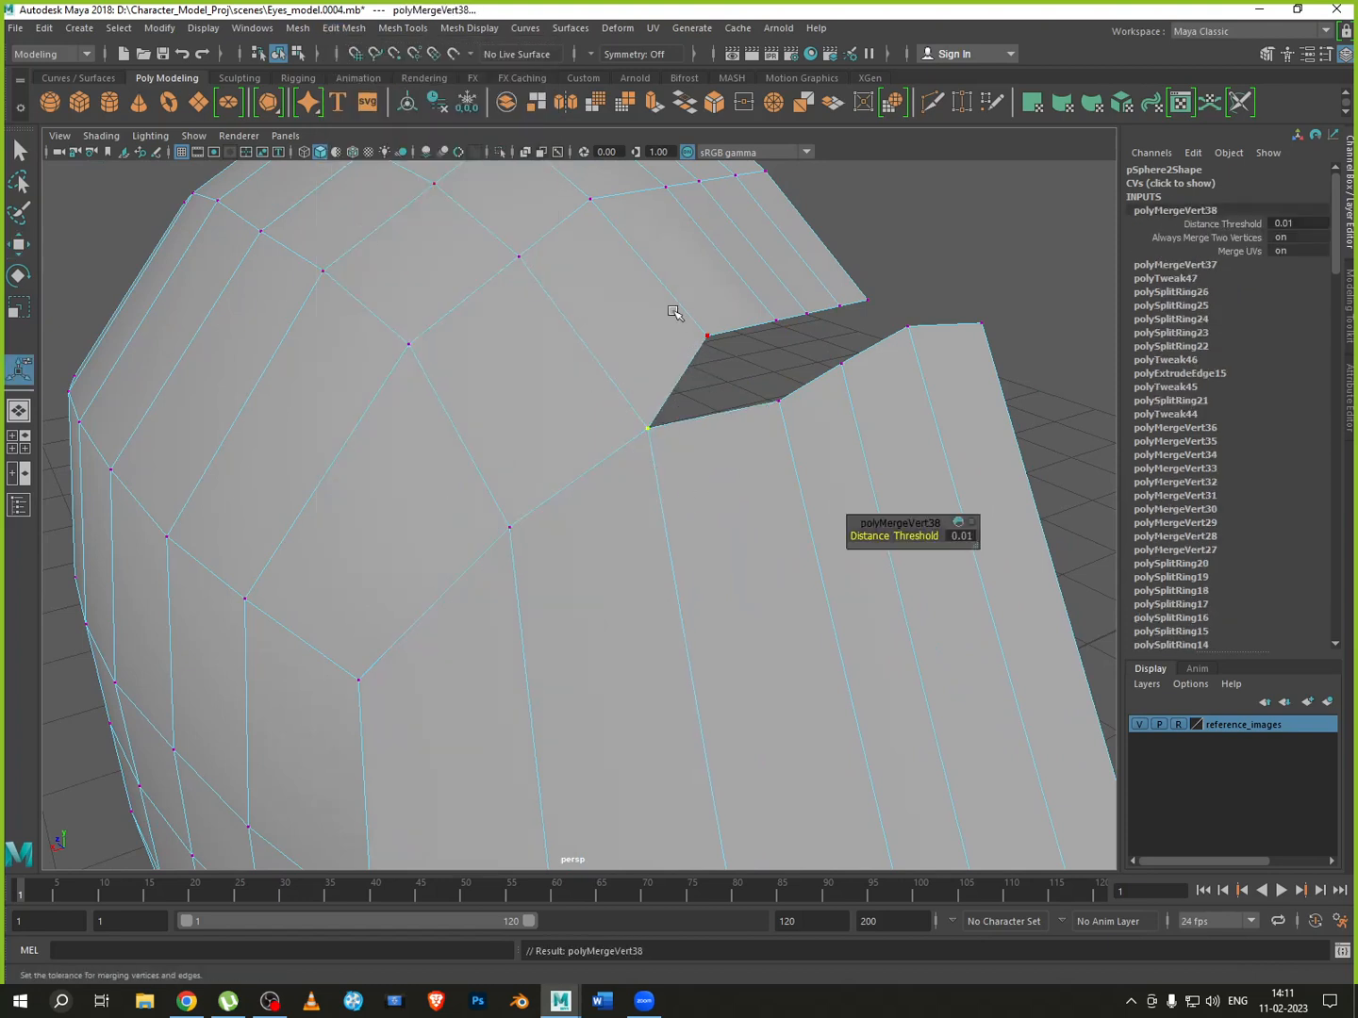
# Try to merge all remaining gap vertices at once with distance thresholds of 0.3, 0.21 and 0.15, and reduce the threshold to 0
pyautogui.moveTo(676, 271); pyautogui.dragTo(1001, 425)
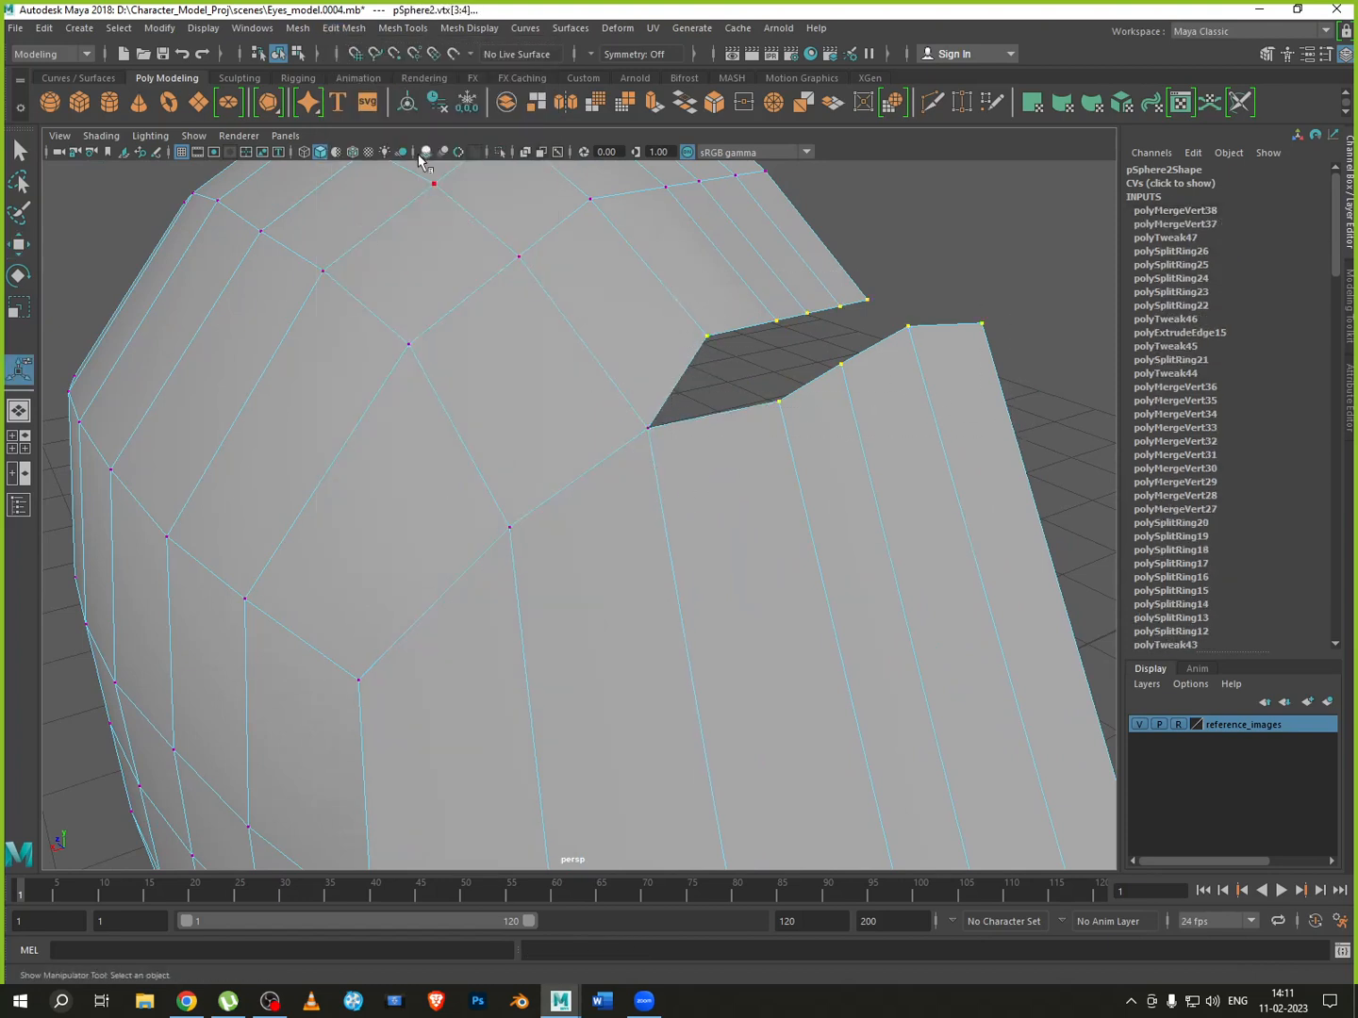
pyautogui.press('g')
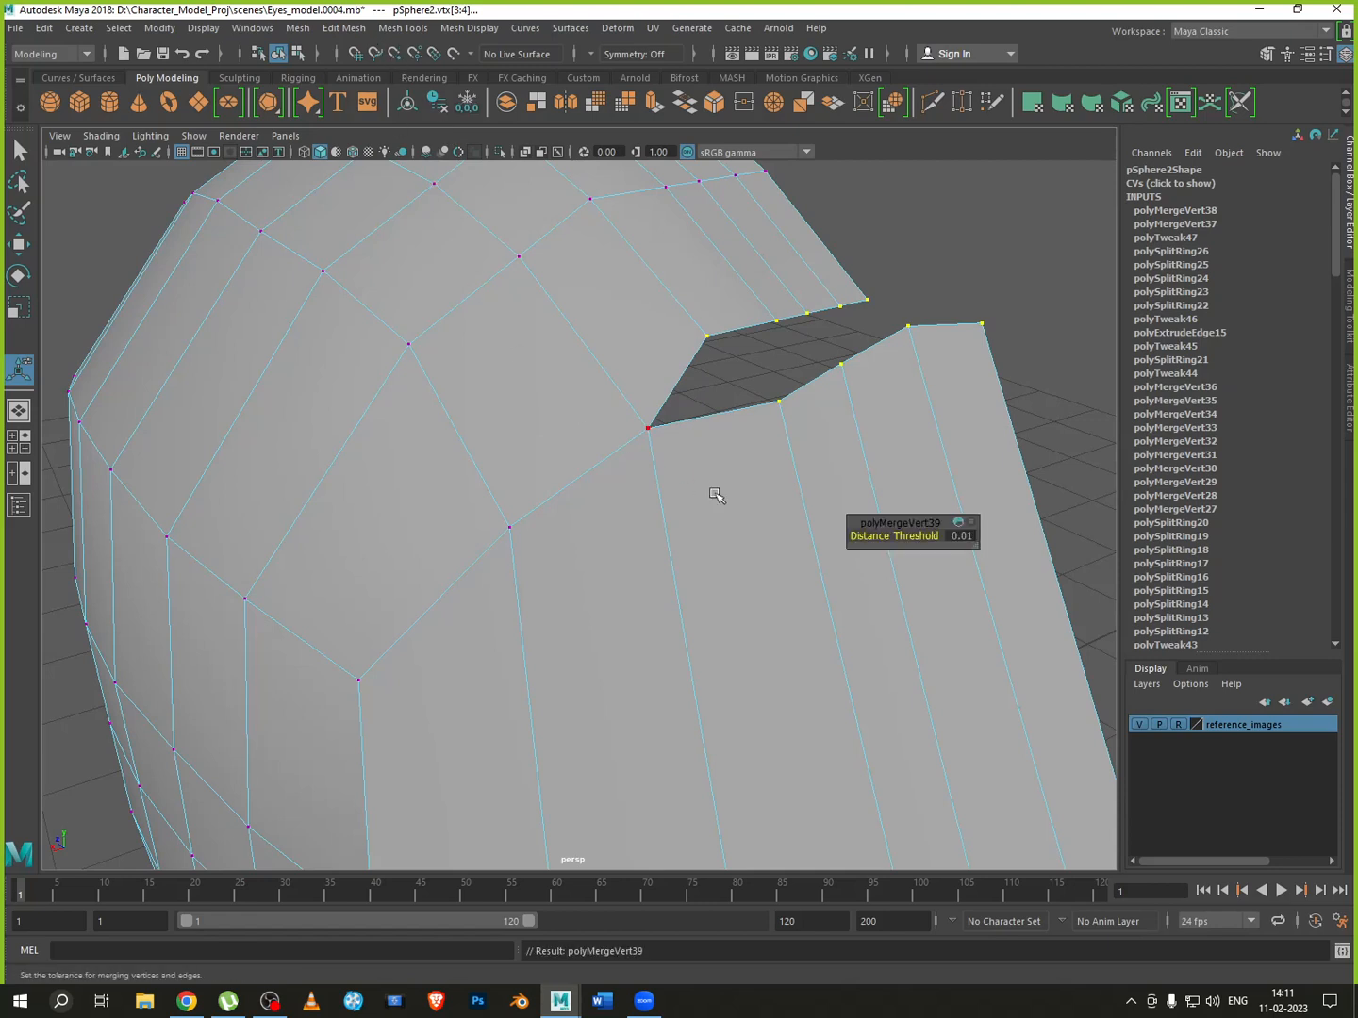
pyautogui.moveTo(889, 535)
pyautogui.mouseDown()
pyautogui.moveTo(917, 537)
pyautogui.moveTo(890, 535)
pyautogui.mouseUp()
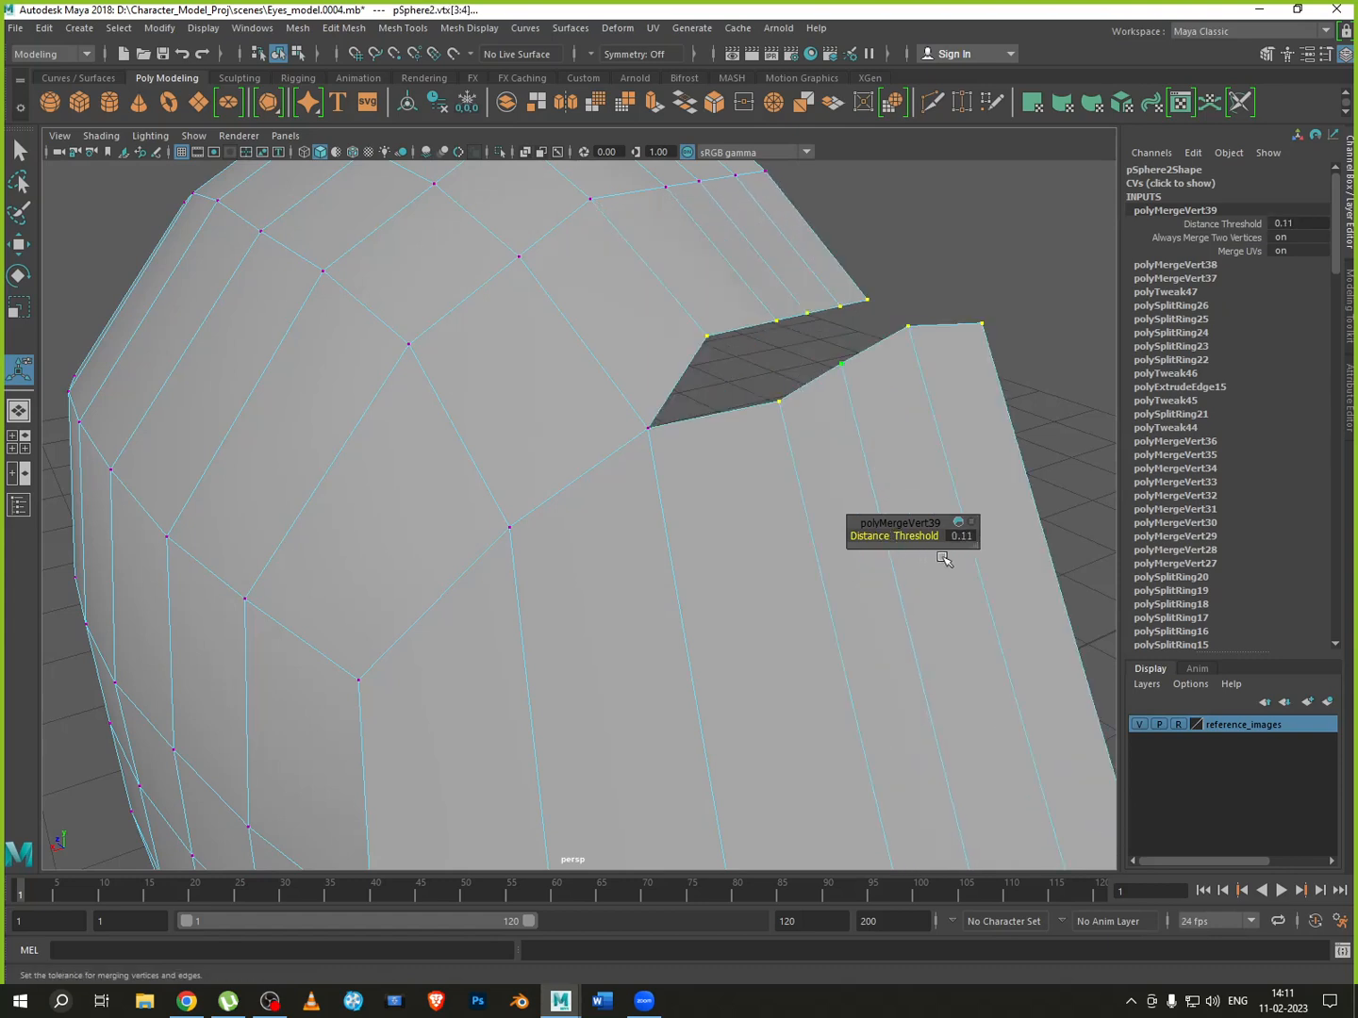
pyautogui.click(962, 536)
pyautogui.press('Return')
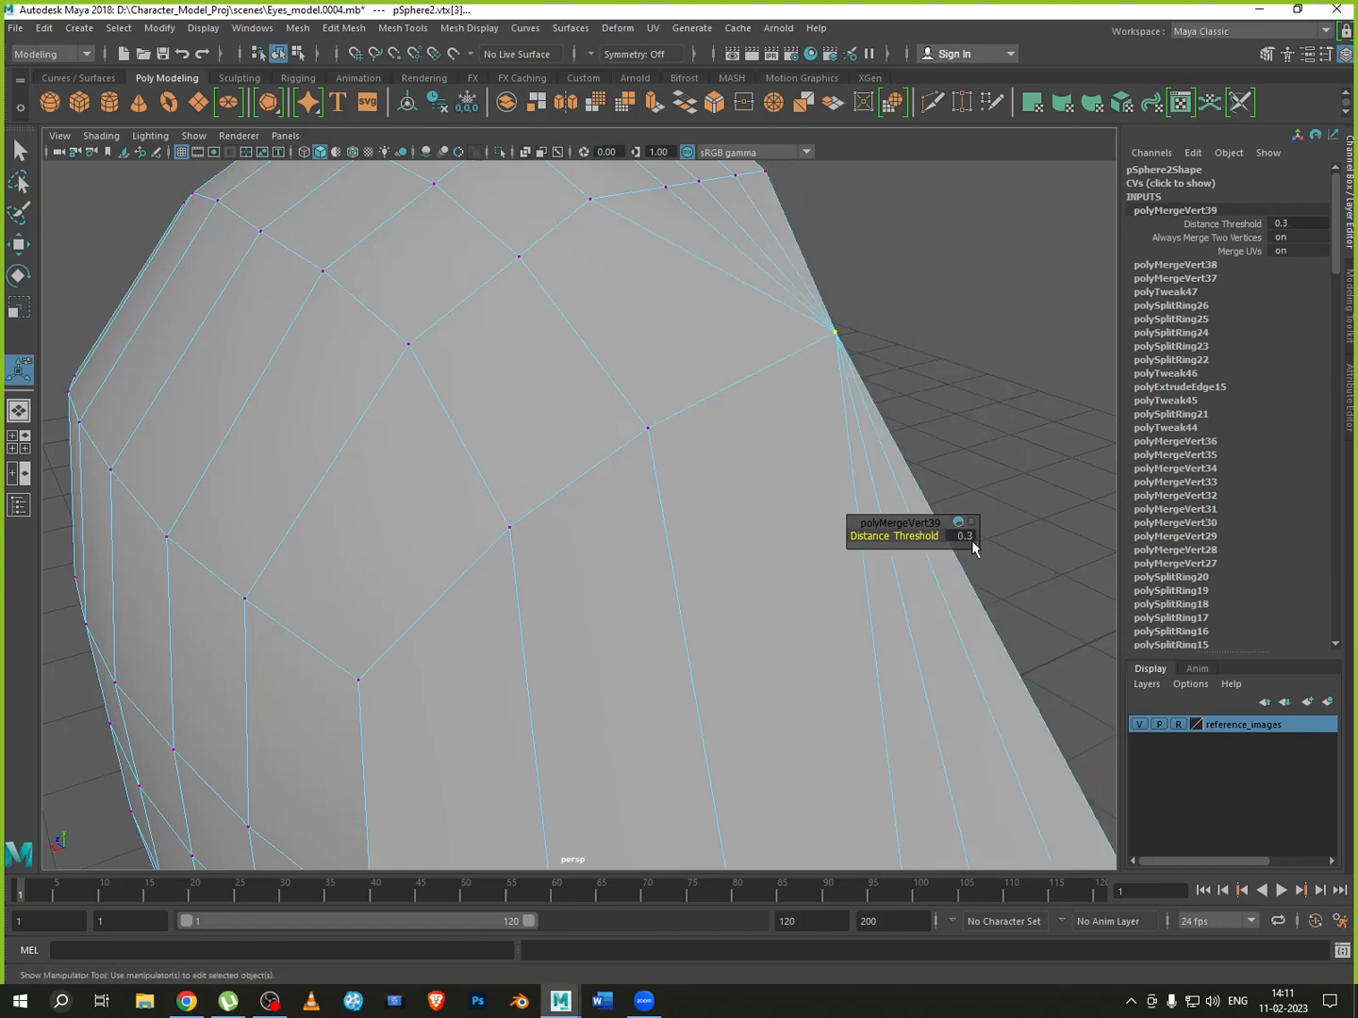
pyautogui.click(968, 536)
pyautogui.write('0.21')
pyautogui.press('Return')
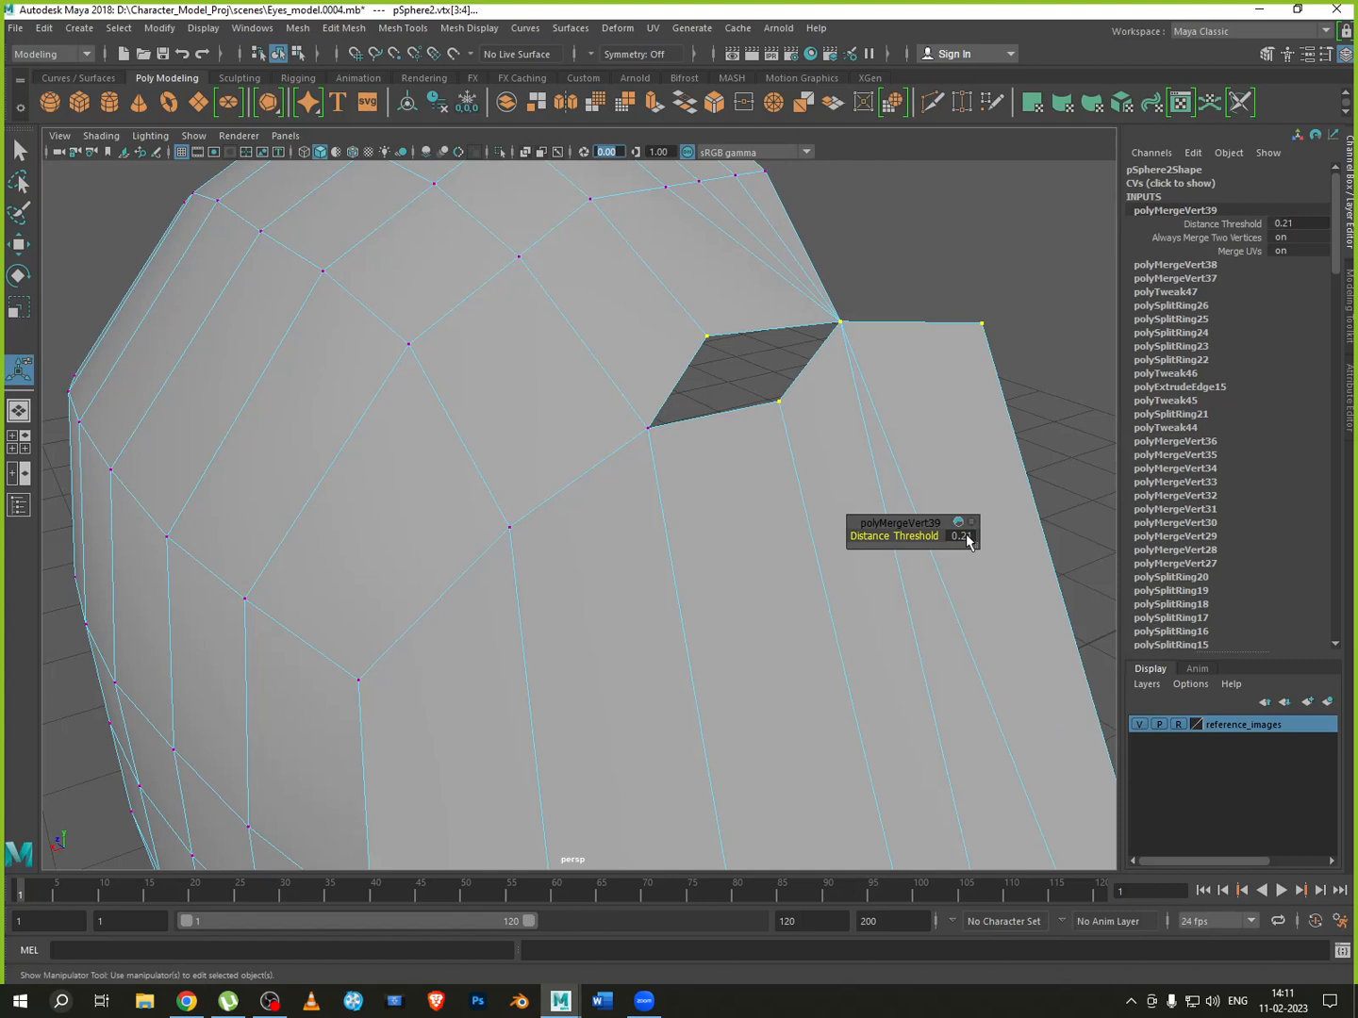
pyautogui.write('0.15')
pyautogui.press('Return')
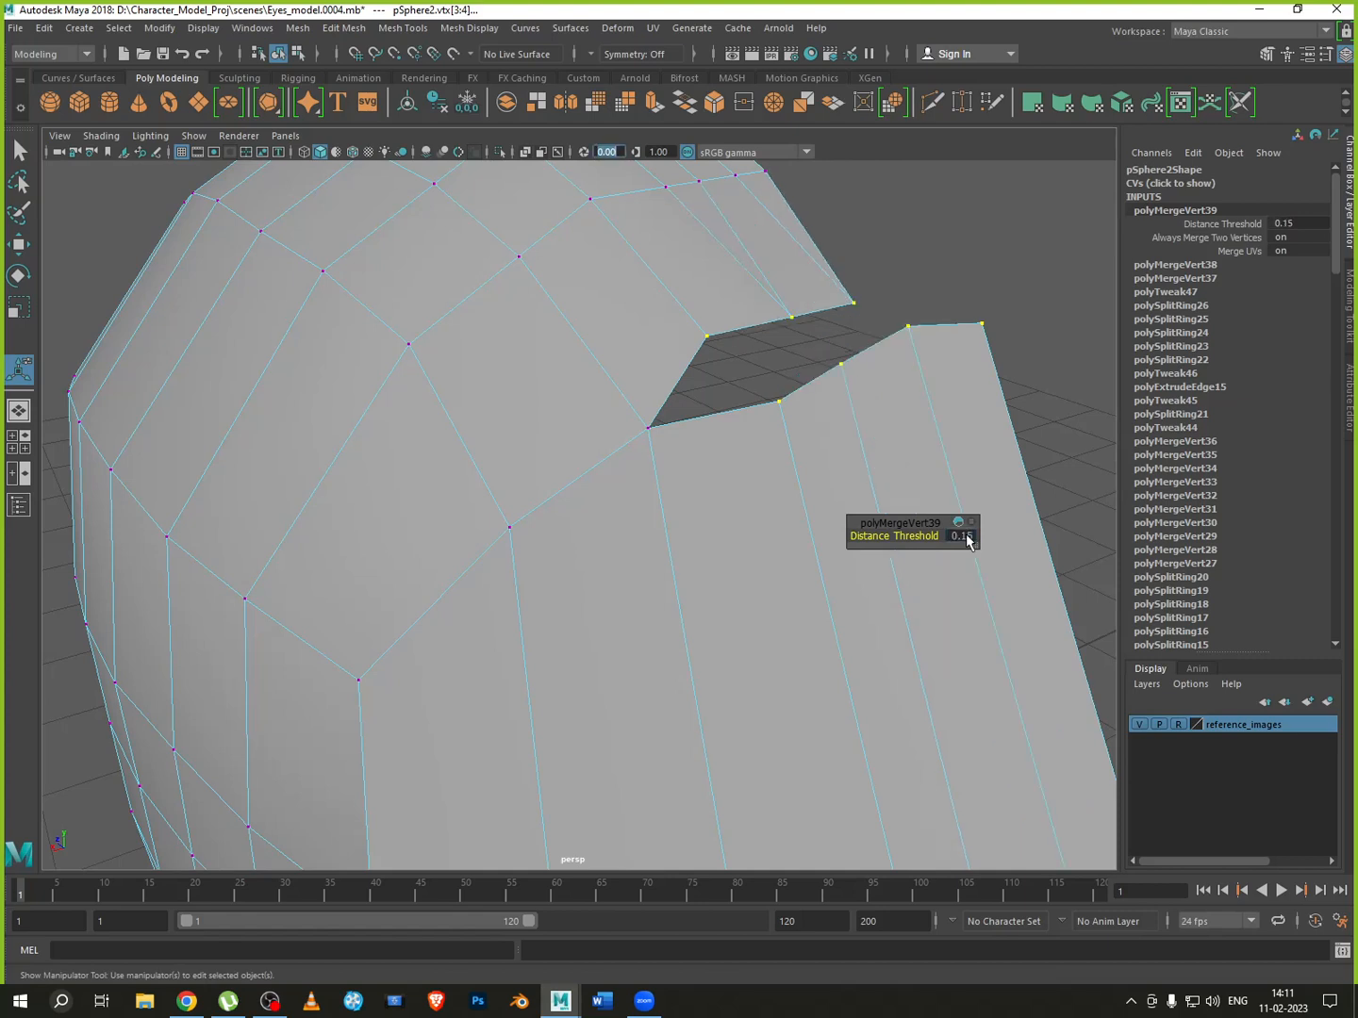
pyautogui.moveTo(929, 537); pyautogui.dragTo(788, 543)
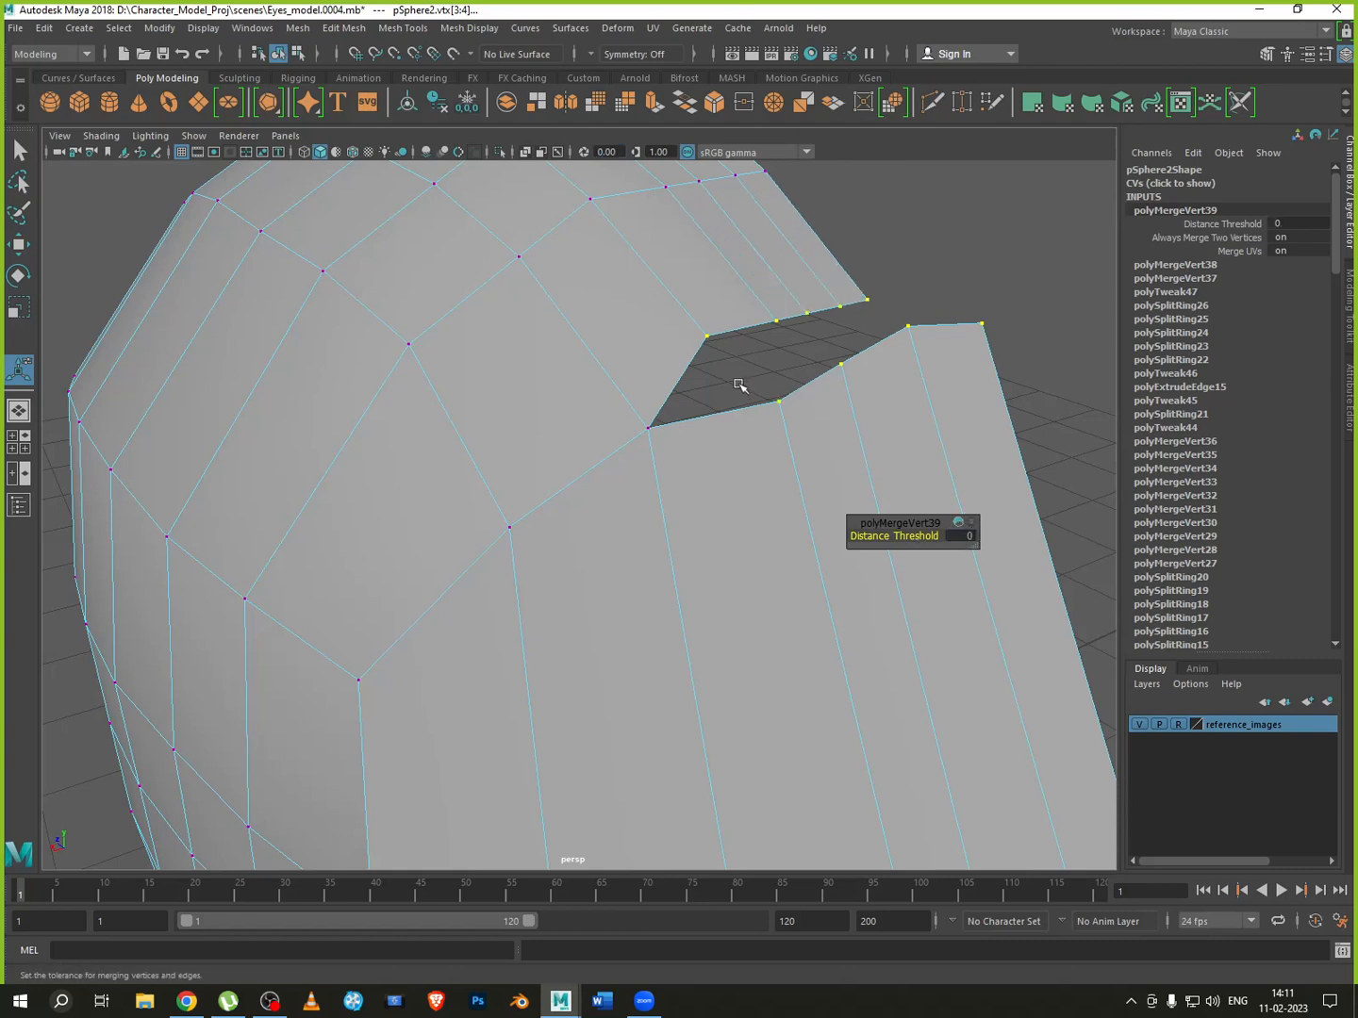
pyautogui.click(694, 372)
# Merge the next two pairs of facing scalp and rear-strip vertices along the gap, one pair at a time
pyautogui.moveTo(728, 379); pyautogui.dragTo(790, 420)
pyautogui.press('g')
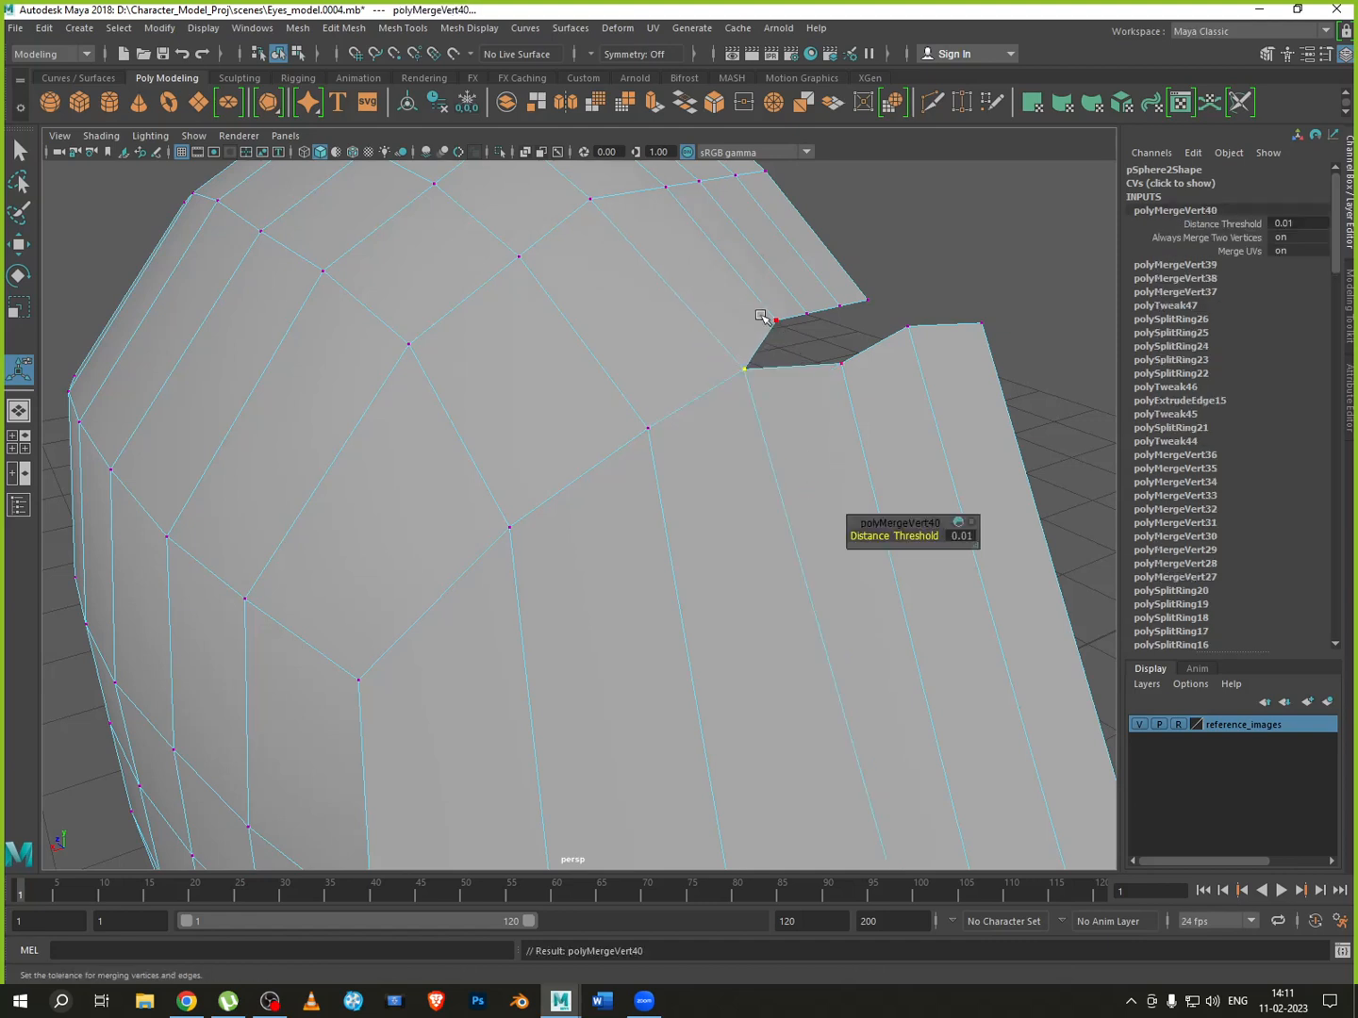
pyautogui.moveTo(760, 316); pyautogui.dragTo(866, 382)
pyautogui.press('g')
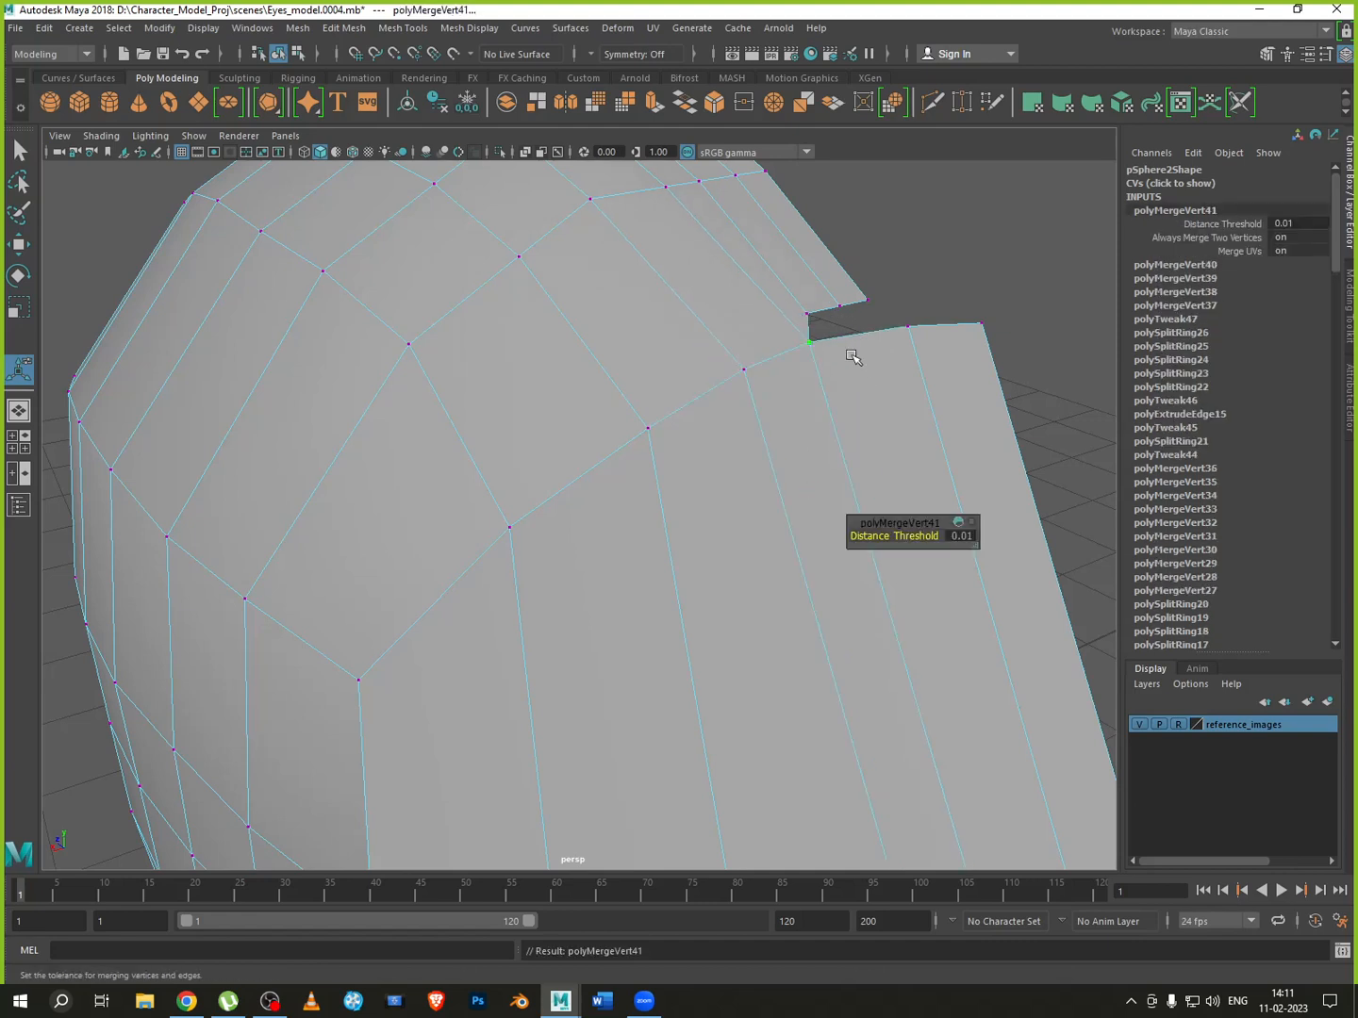
# Merge the outermost corner vertices of scalp and rear strip, and merge the neighbouring pair beside them
pyautogui.moveTo(855, 289); pyautogui.dragTo(1006, 323)
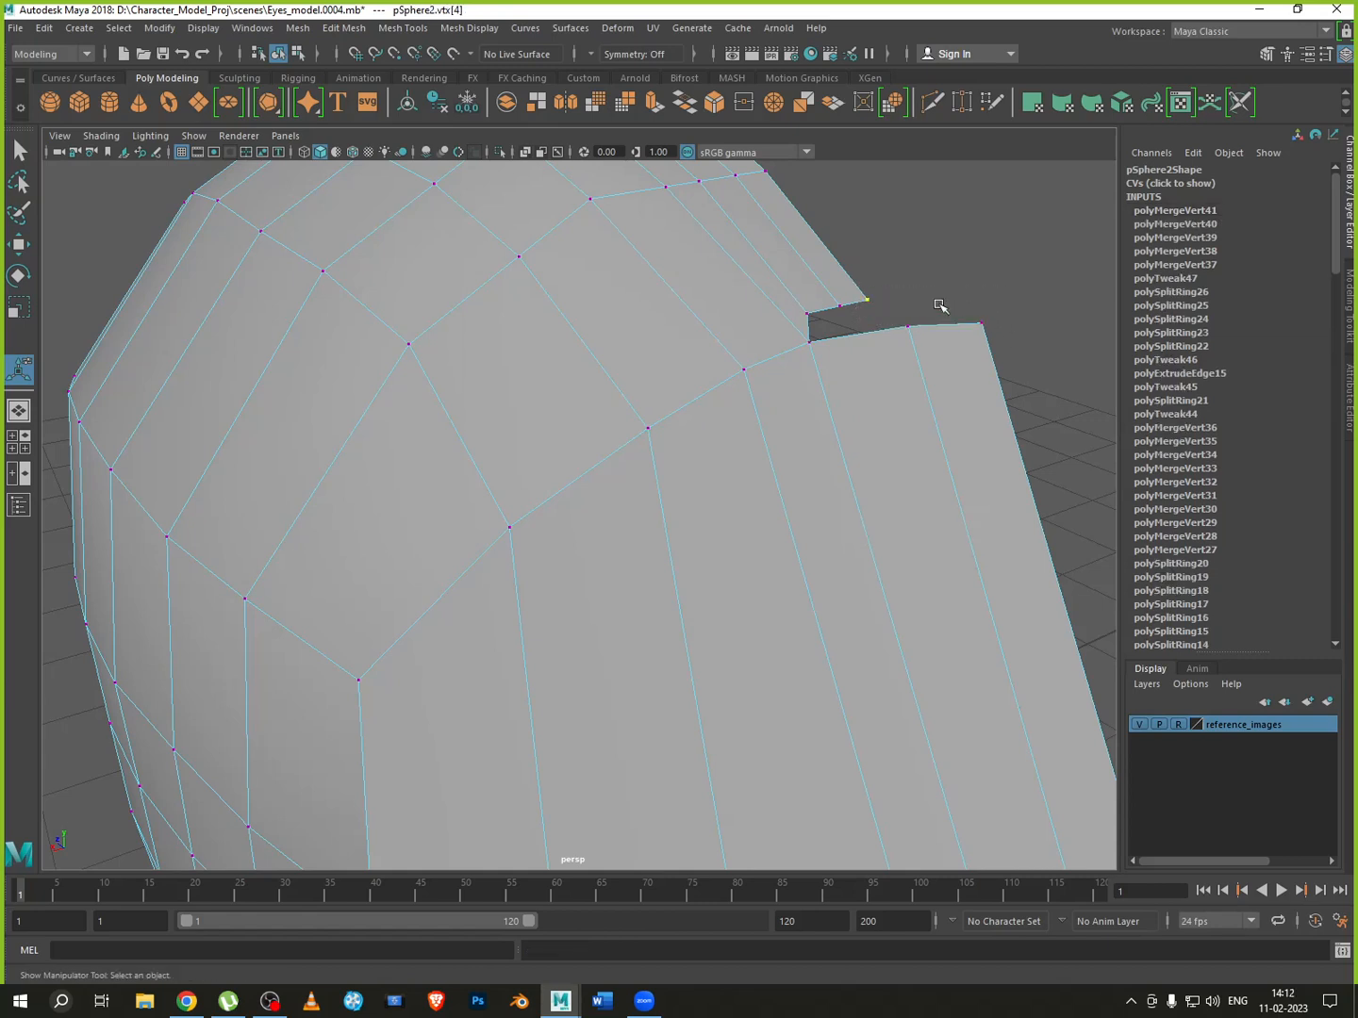
pyautogui.press('g')
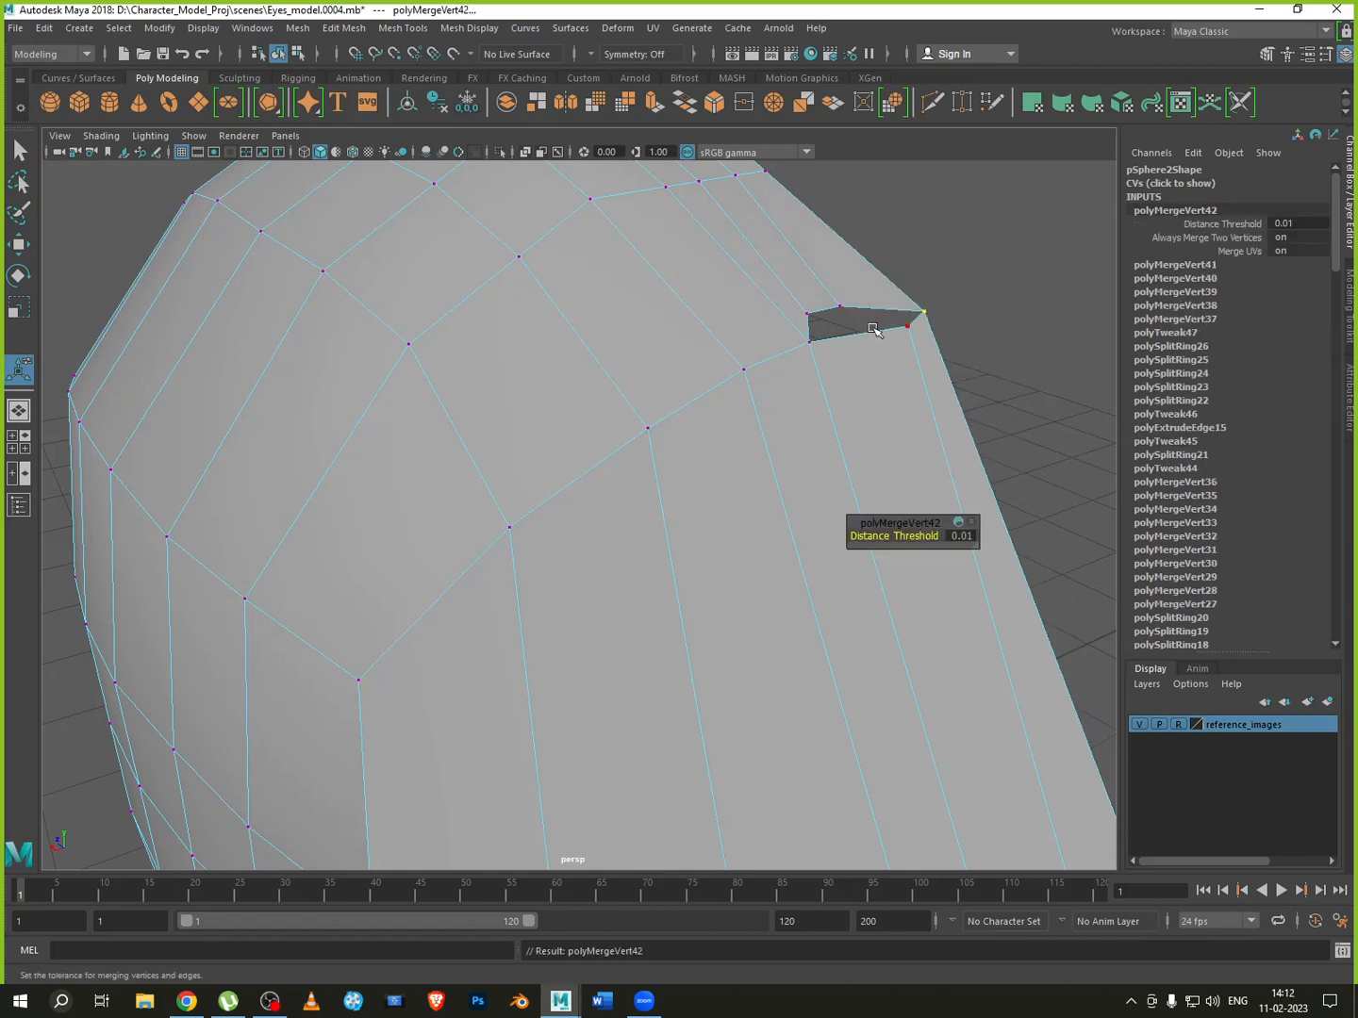
pyautogui.click(838, 309)
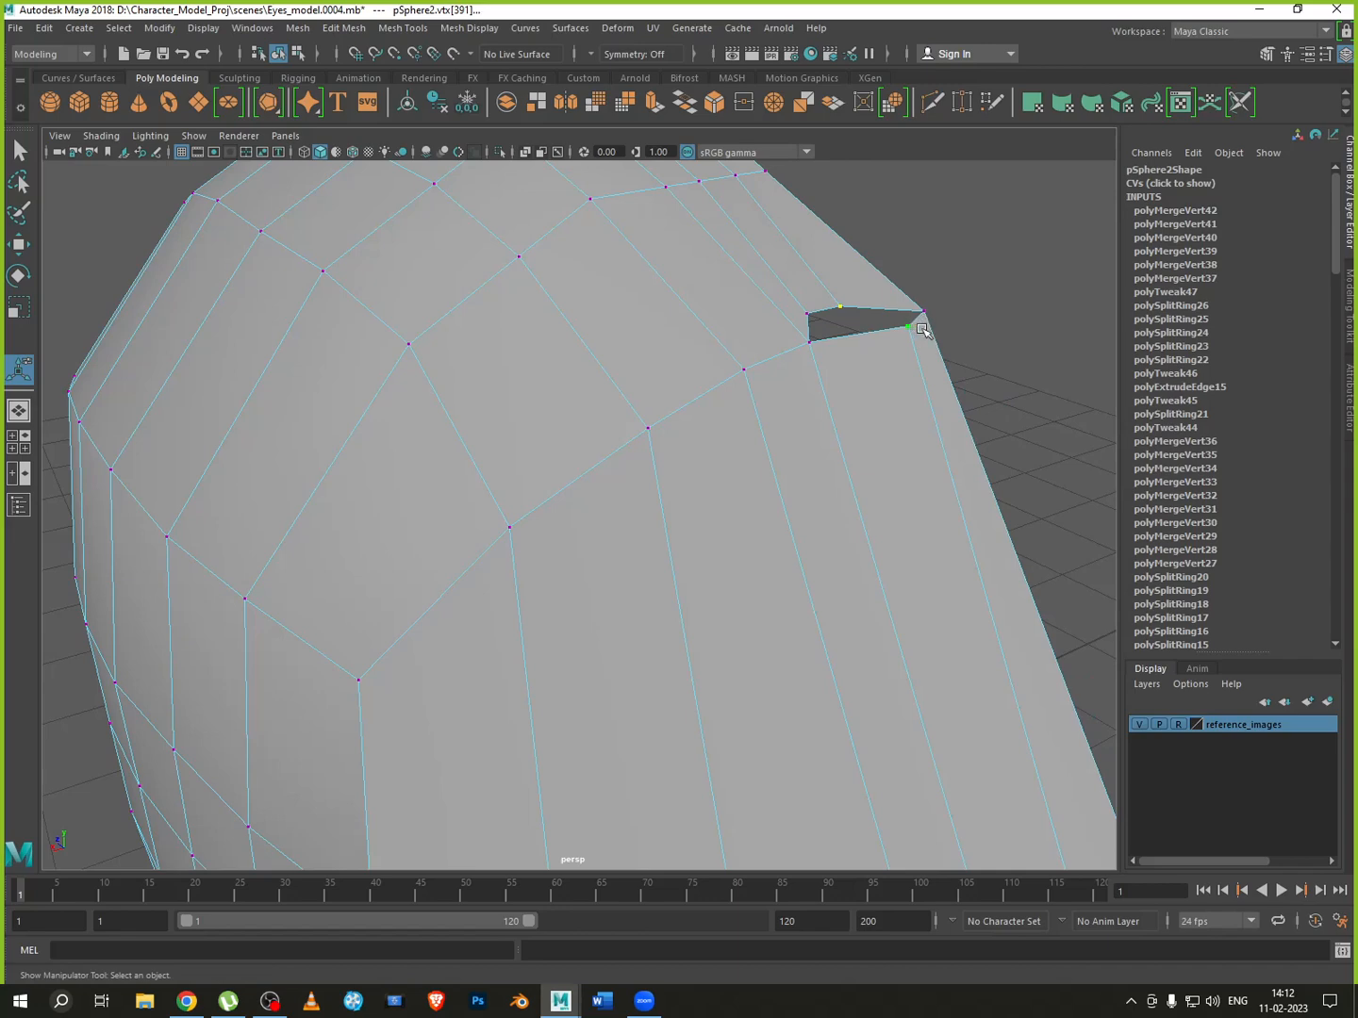
pyautogui.press('g')
# Insert a vertical edge loop through the rear strip's column below the small triangular hole
pyautogui.scroll(-5, 910, 401)
pyautogui.keyDown('alt'); pyautogui.moveTo(905, 408); pyautogui.dragTo(948, 442); pyautogui.keyUp('alt')
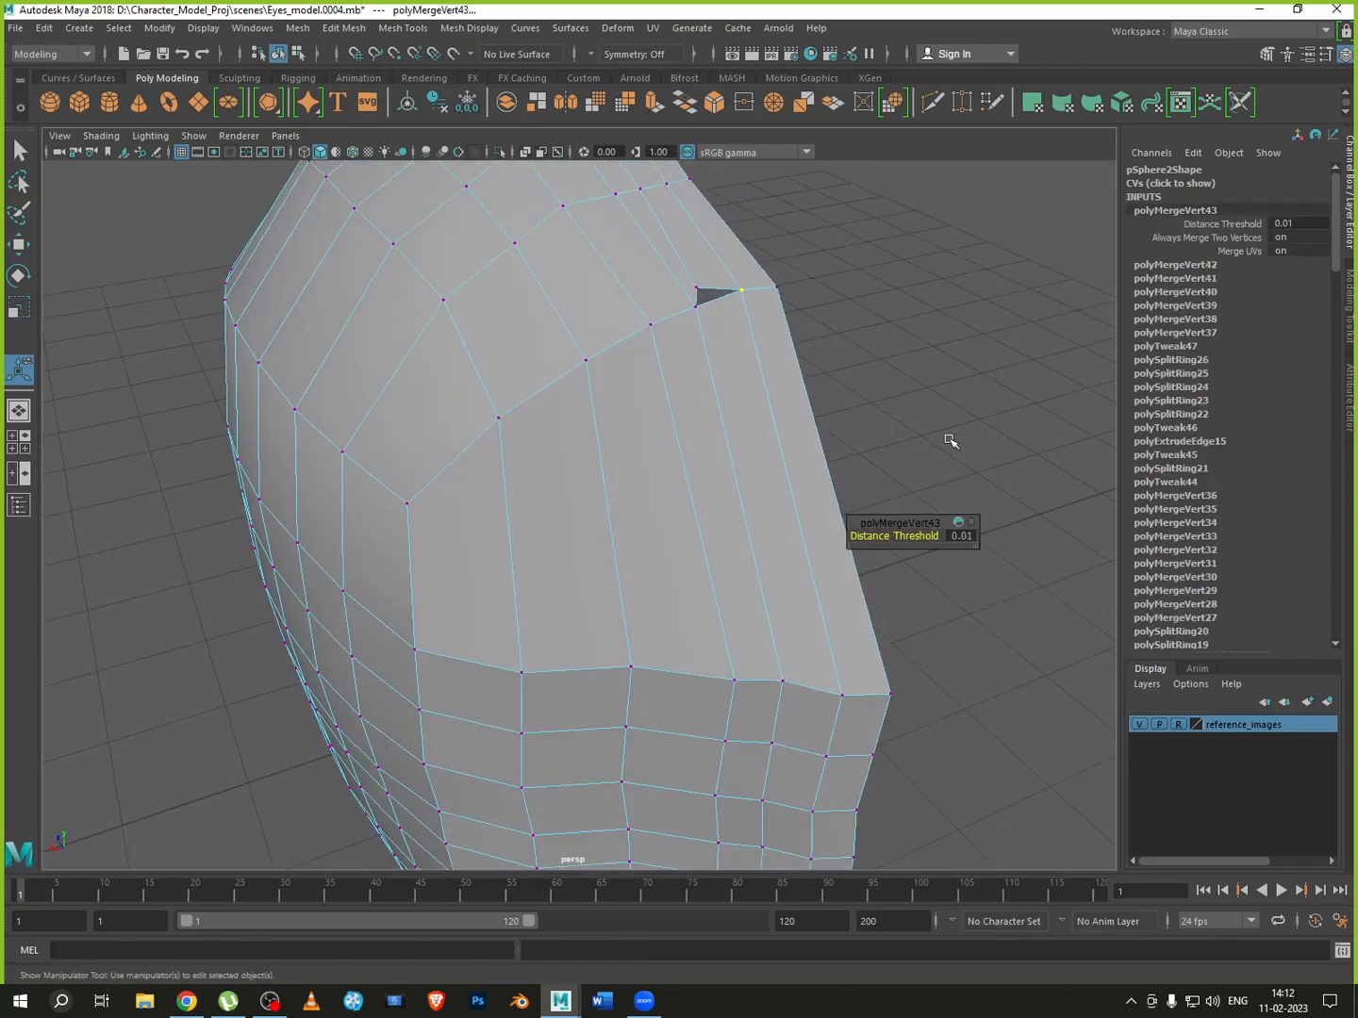
pyautogui.press('w')
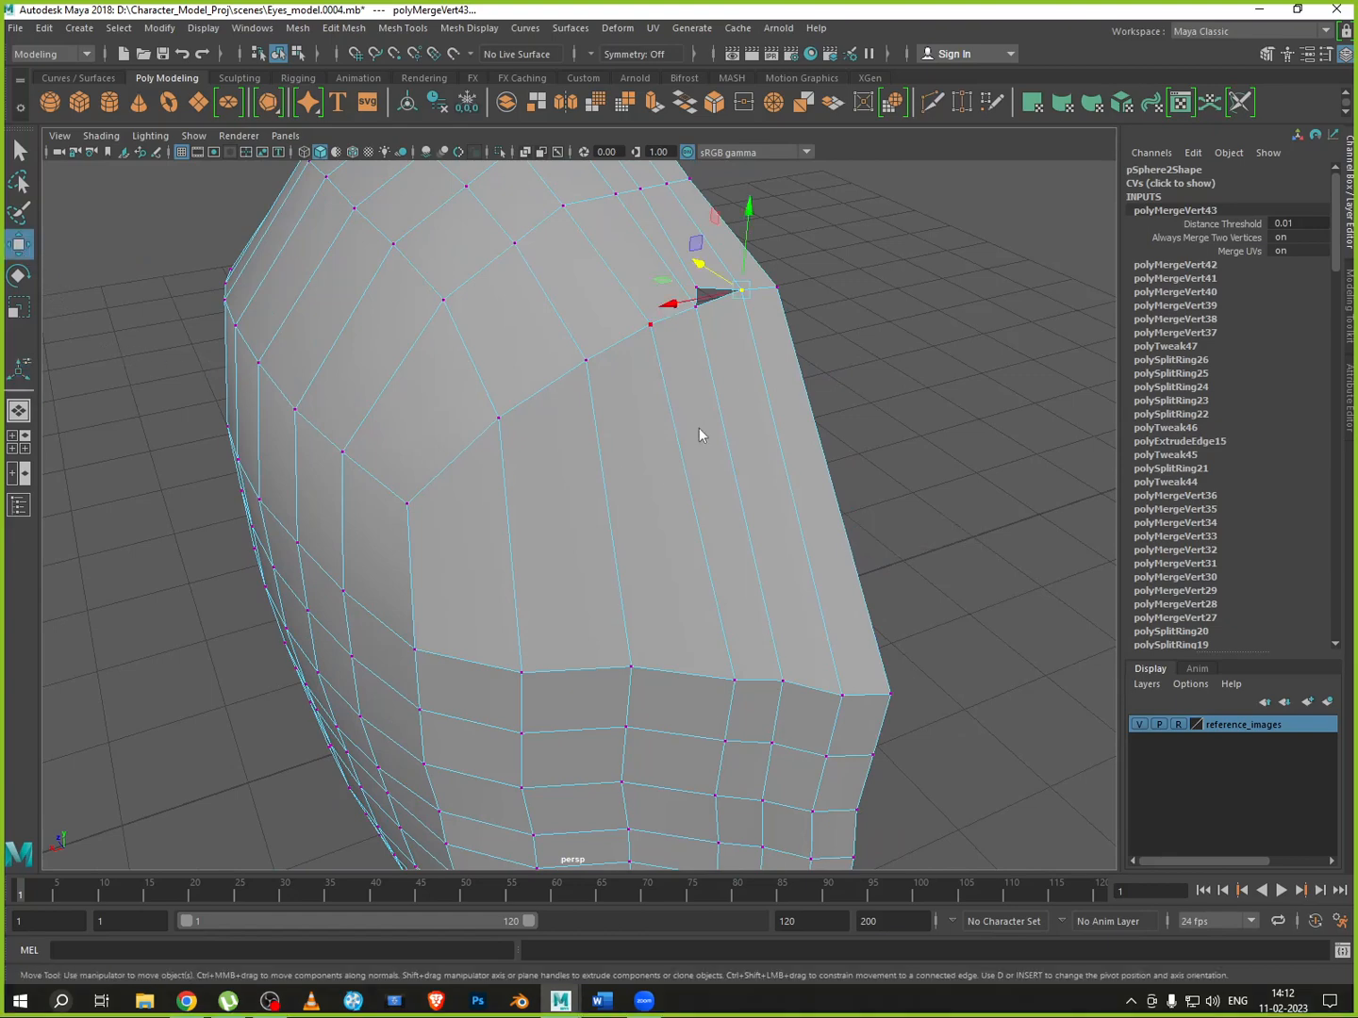
pyautogui.moveTo(699, 427); pyautogui.dragTo(777, 399, button='right')
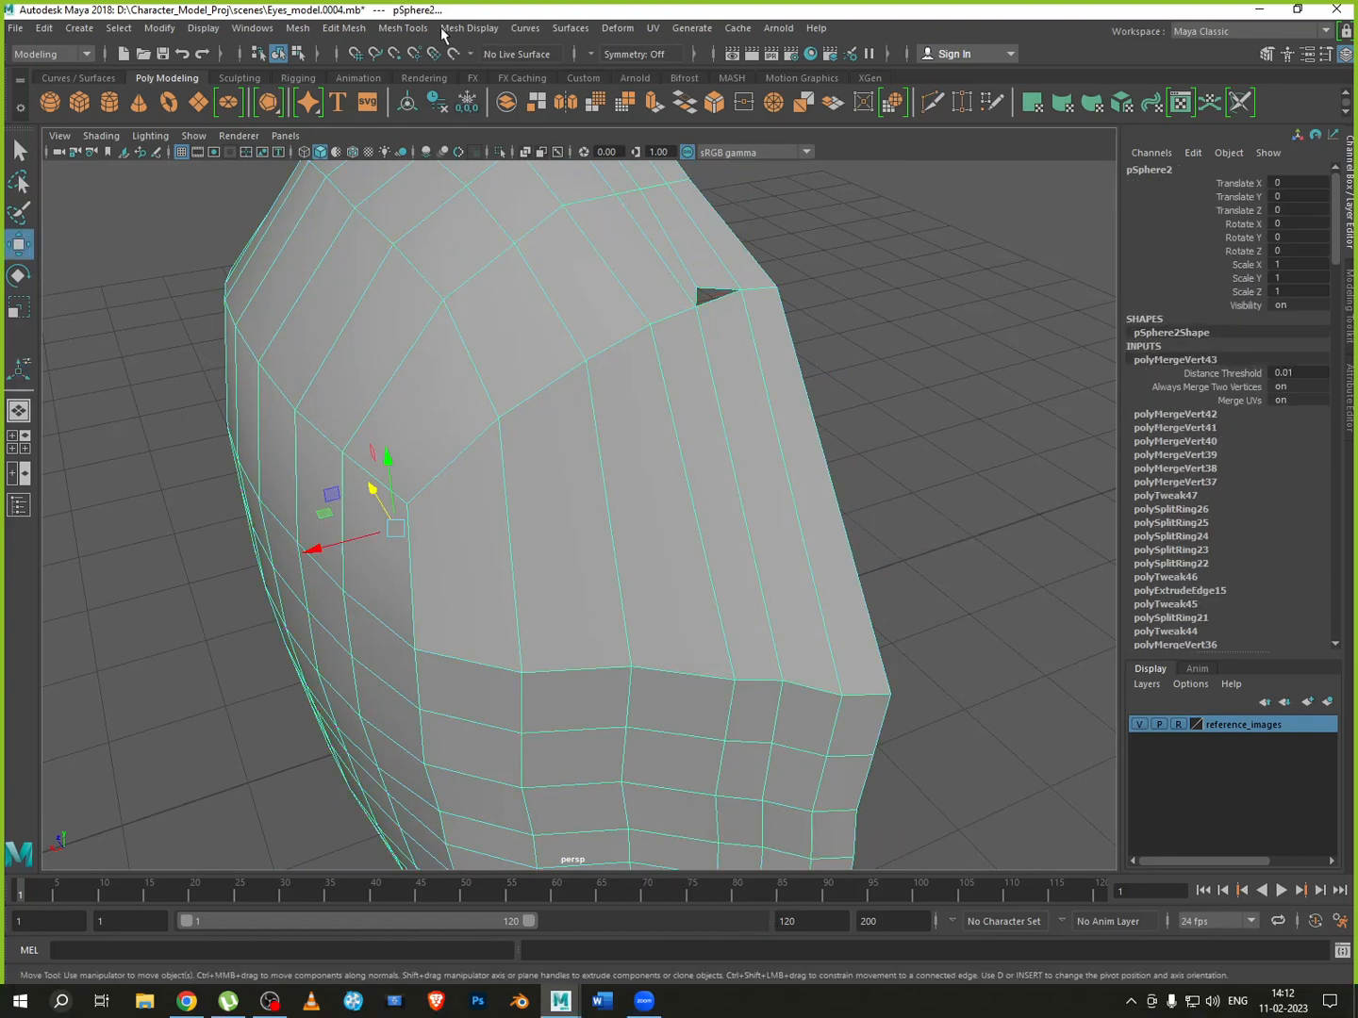
pyautogui.click(409, 28)
pyautogui.click(429, 156)
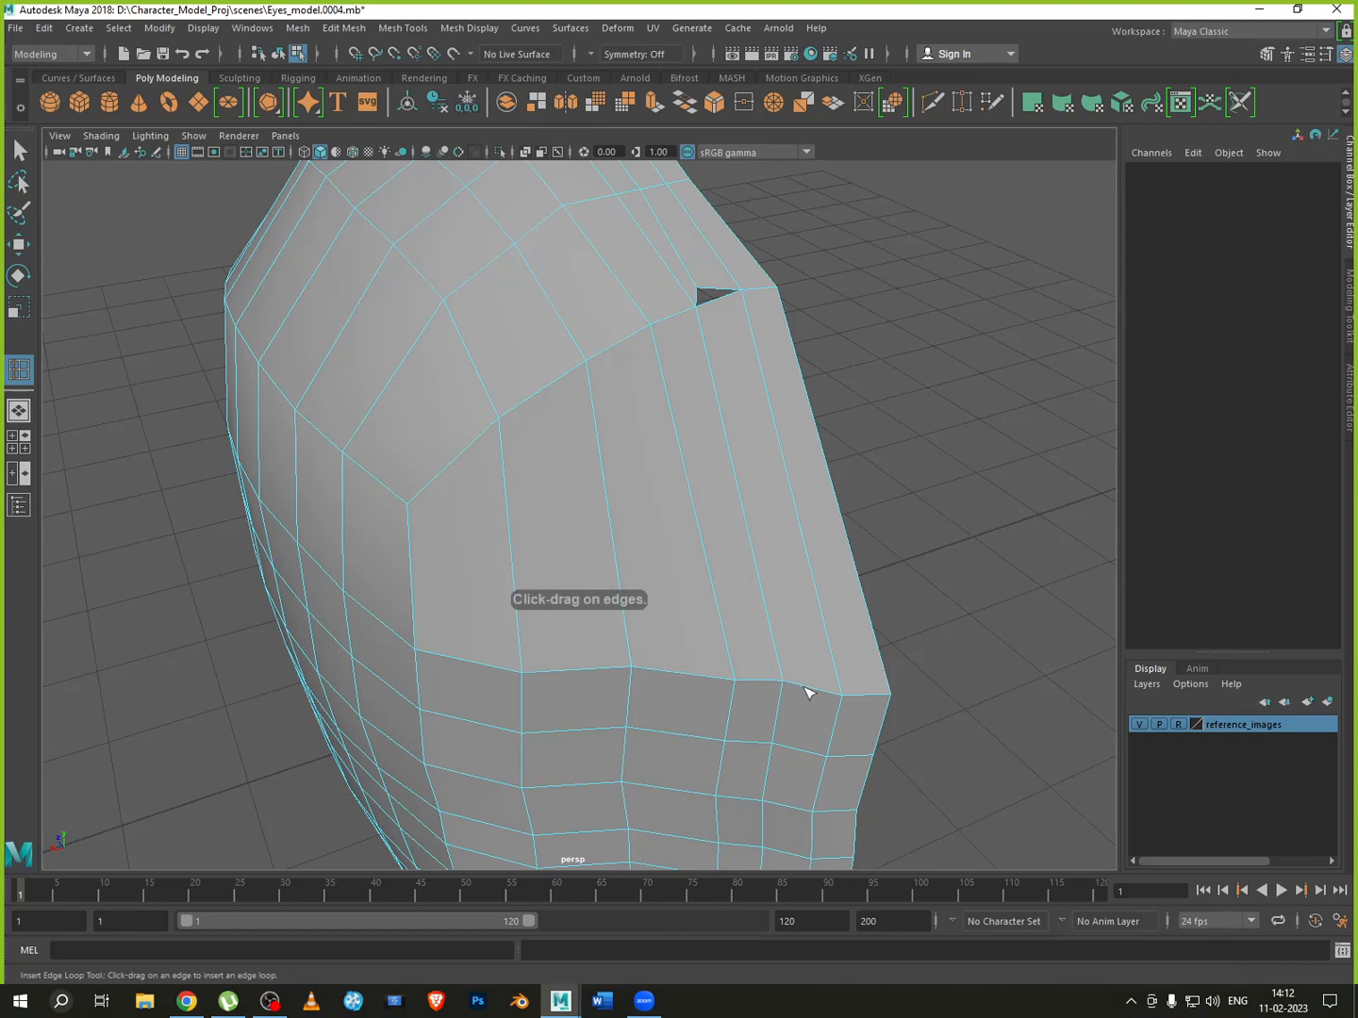
pyautogui.moveTo(807, 693); pyautogui.dragTo(811, 692)
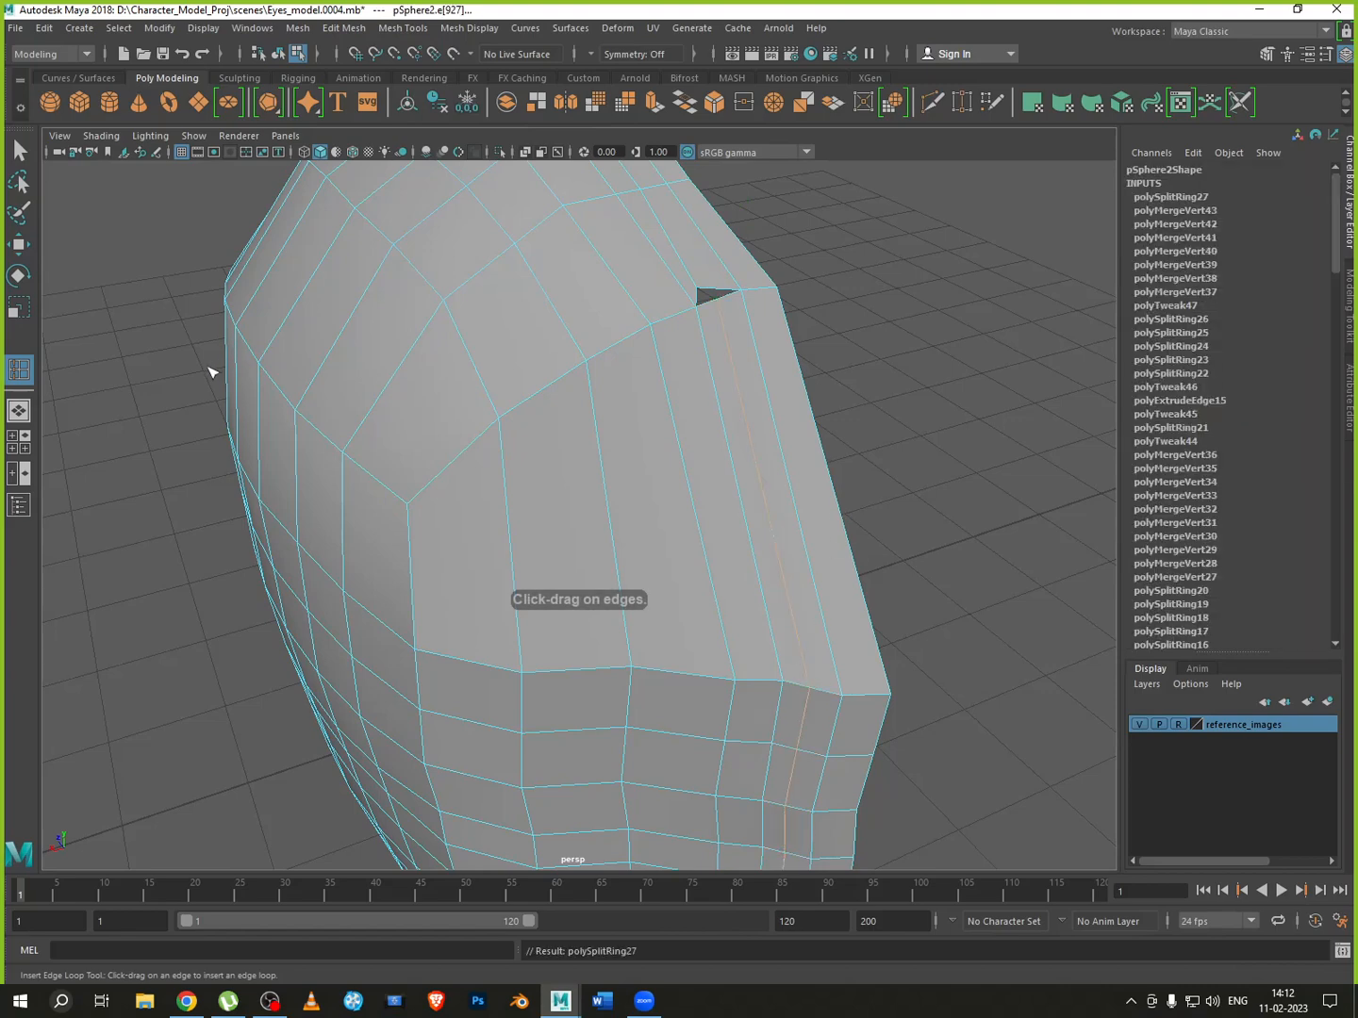
# Merge the new loop's top vertex with the scalp's unattached vertex to close the triangular hole
pyautogui.press('w')
pyautogui.press('f')
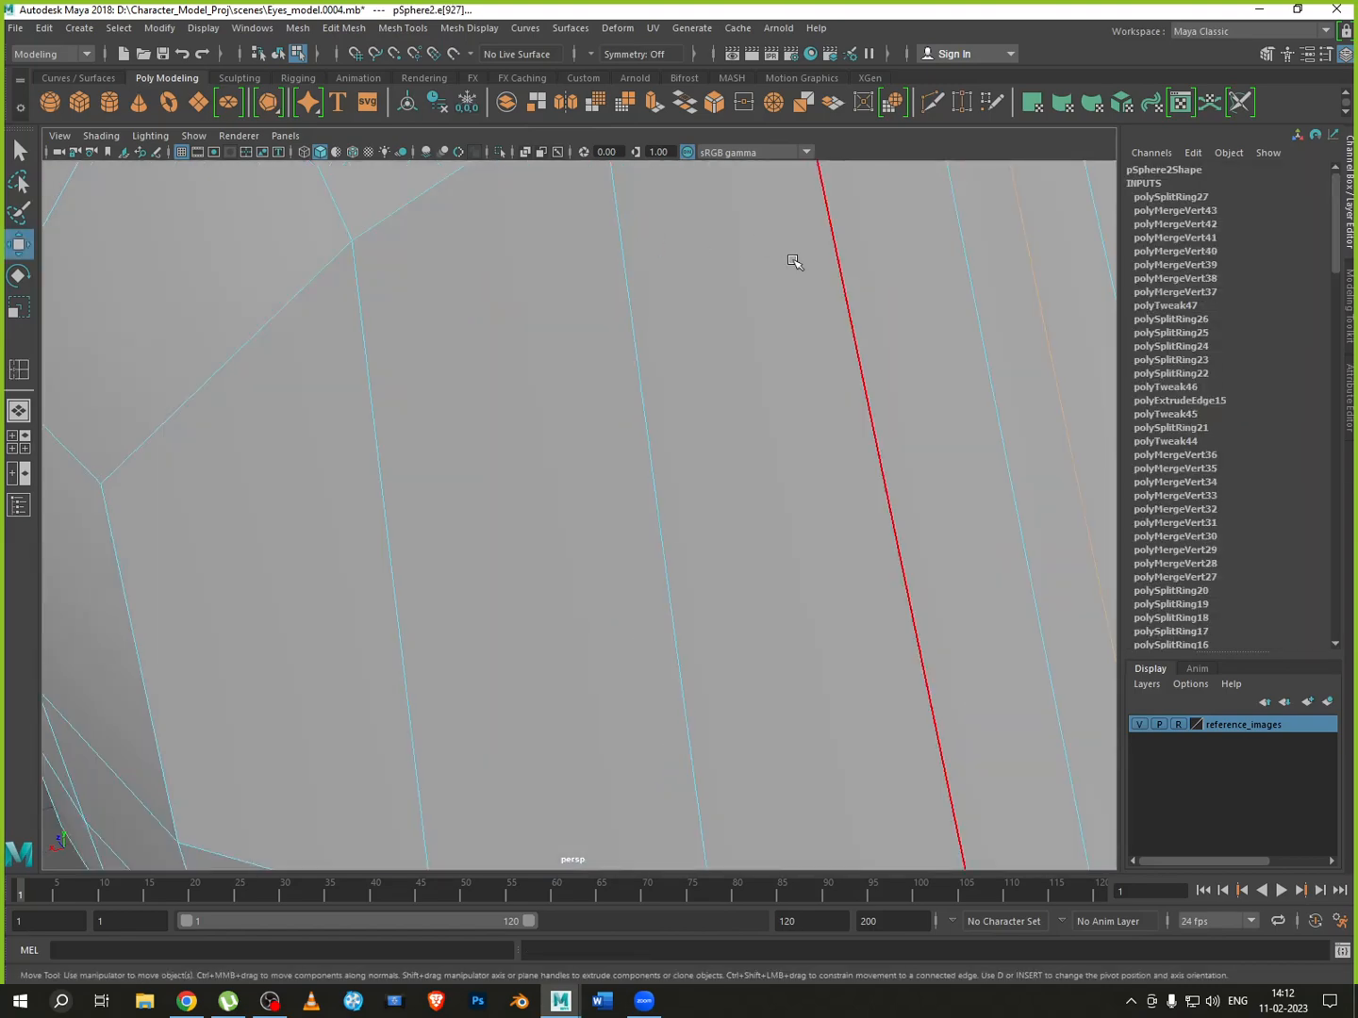
pyautogui.scroll(-8, 821, 494)
pyautogui.moveTo(788, 659); pyautogui.dragTo(708, 513, button='right')
pyautogui.click(745, 656)
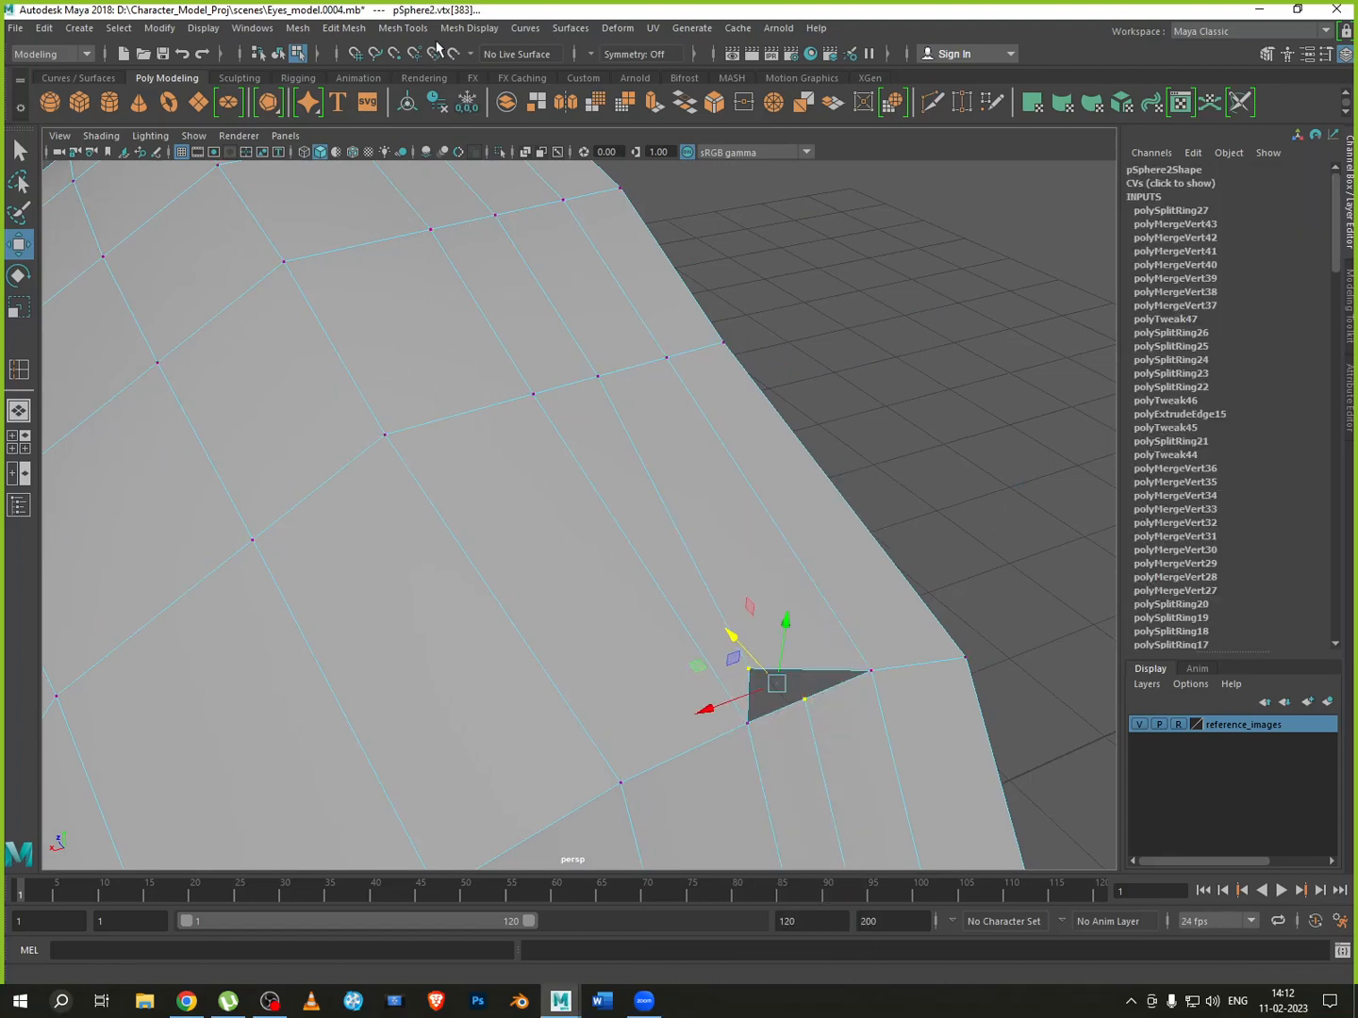
pyautogui.click(366, 30)
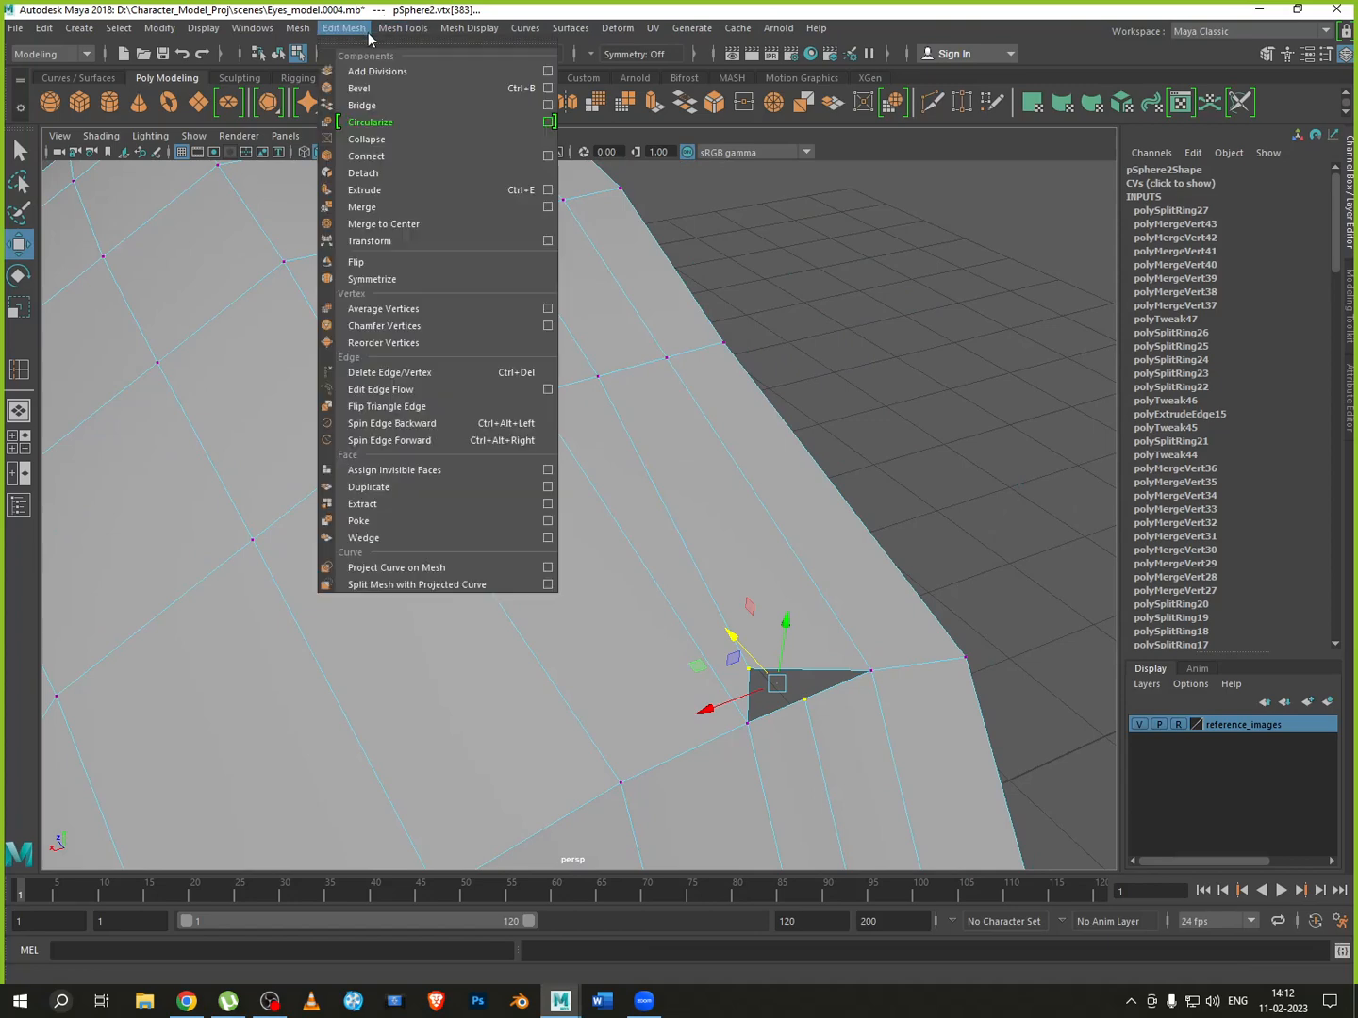
pyautogui.click(375, 206)
pyautogui.scroll(-3, 783, 572)
# Move the newly merged seam vertex slightly down to even out the seam
pyautogui.click(682, 605)
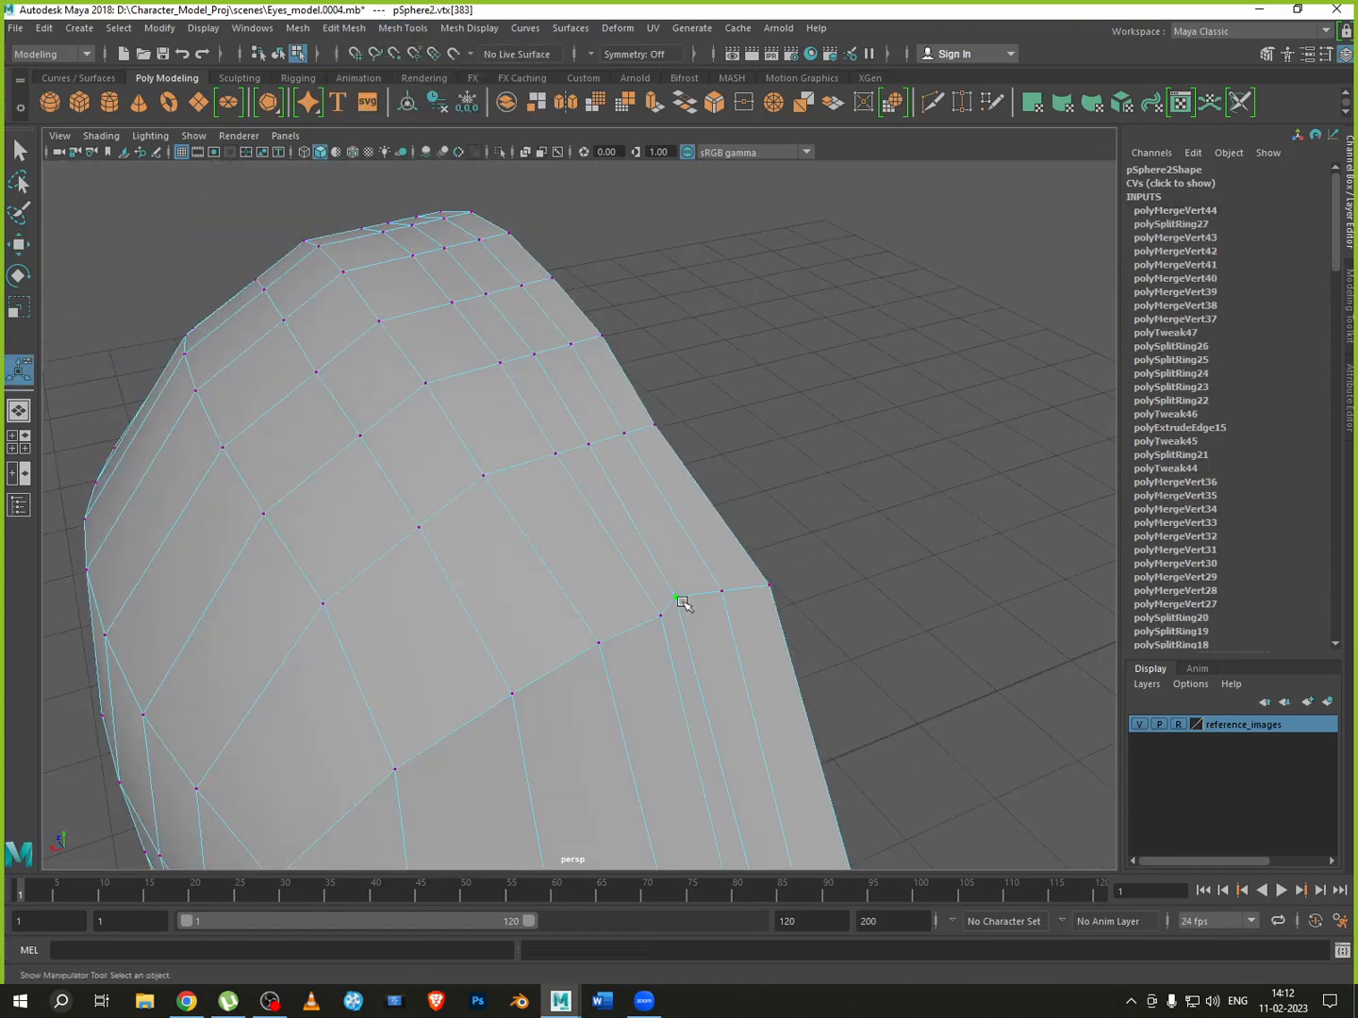
pyautogui.press('w')
pyautogui.moveTo(679, 553); pyautogui.dragTo(680, 564)
# Select the seam vertices near the head's centre line and scale them closer together along the front-to-back axis
pyautogui.moveTo(633, 622); pyautogui.dragTo(877, 481)
pyautogui.scroll(-3, 753, 592)
pyautogui.keyDown('alt'); pyautogui.moveTo(807, 516); pyautogui.dragTo(988, 515, button='right'); pyautogui.keyUp('alt')
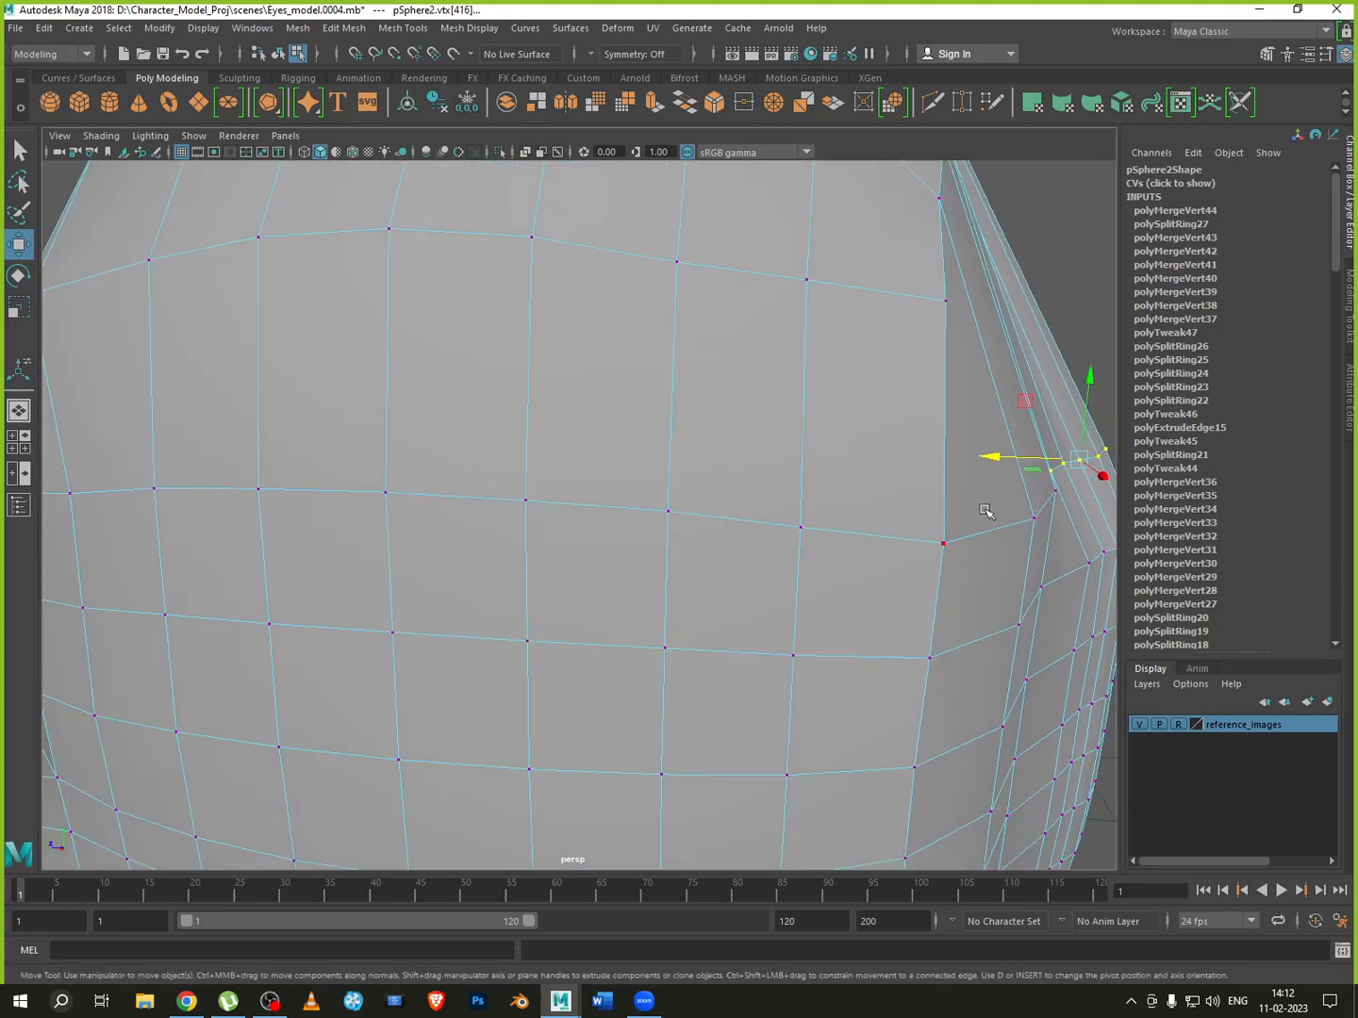
pyautogui.keyDown('alt'); pyautogui.moveTo(988, 515); pyautogui.dragTo(849, 491, button='middle'); pyautogui.keyUp('alt')
pyautogui.press('r')
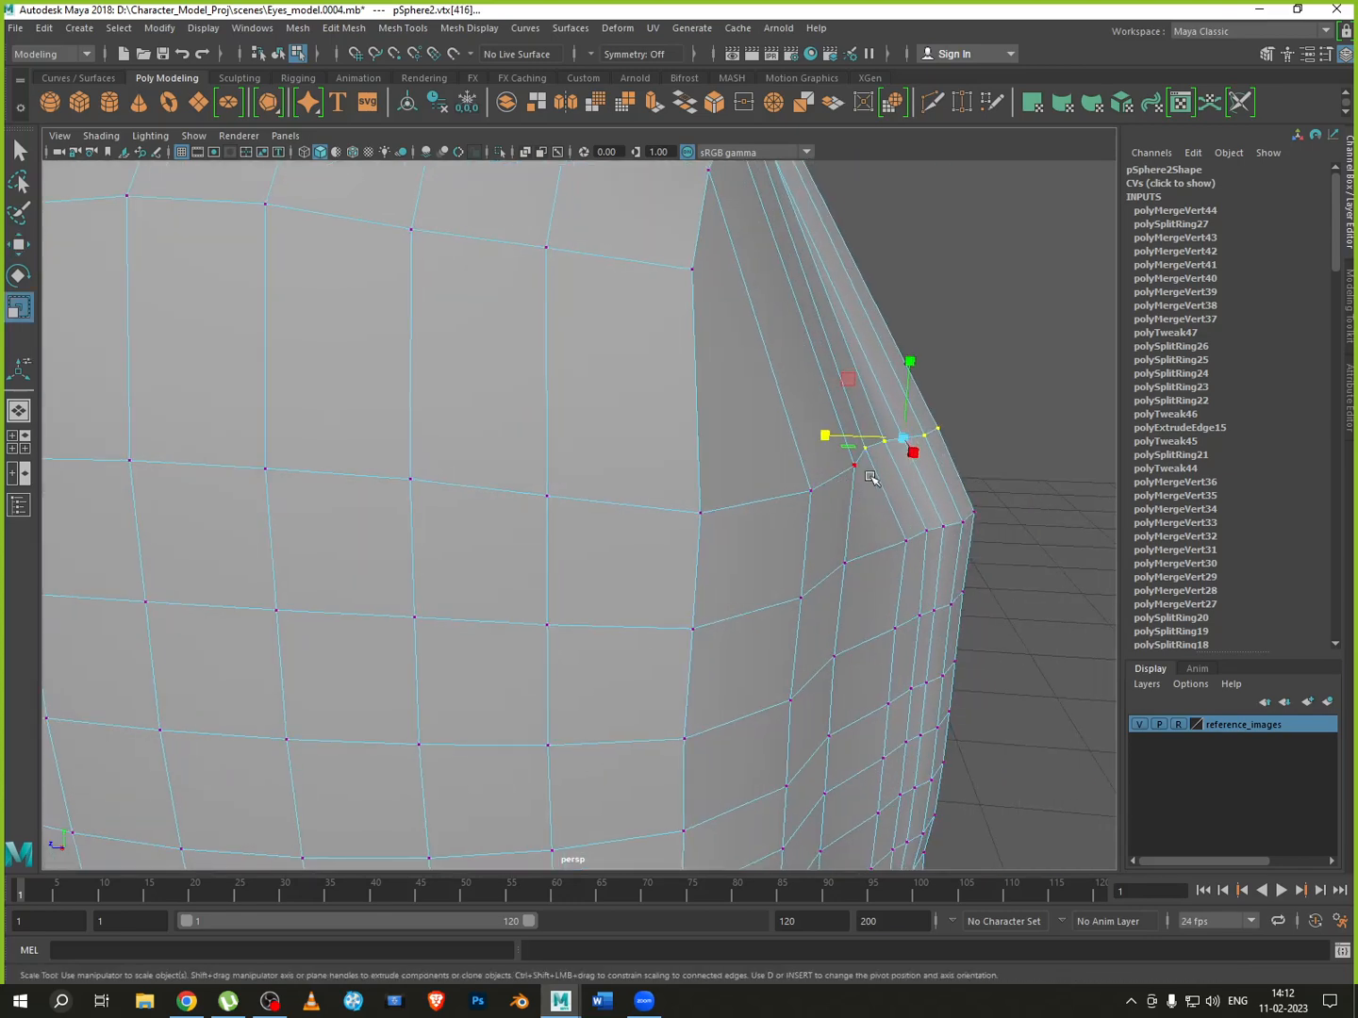
pyautogui.moveTo(819, 435); pyautogui.dragTo(858, 445)
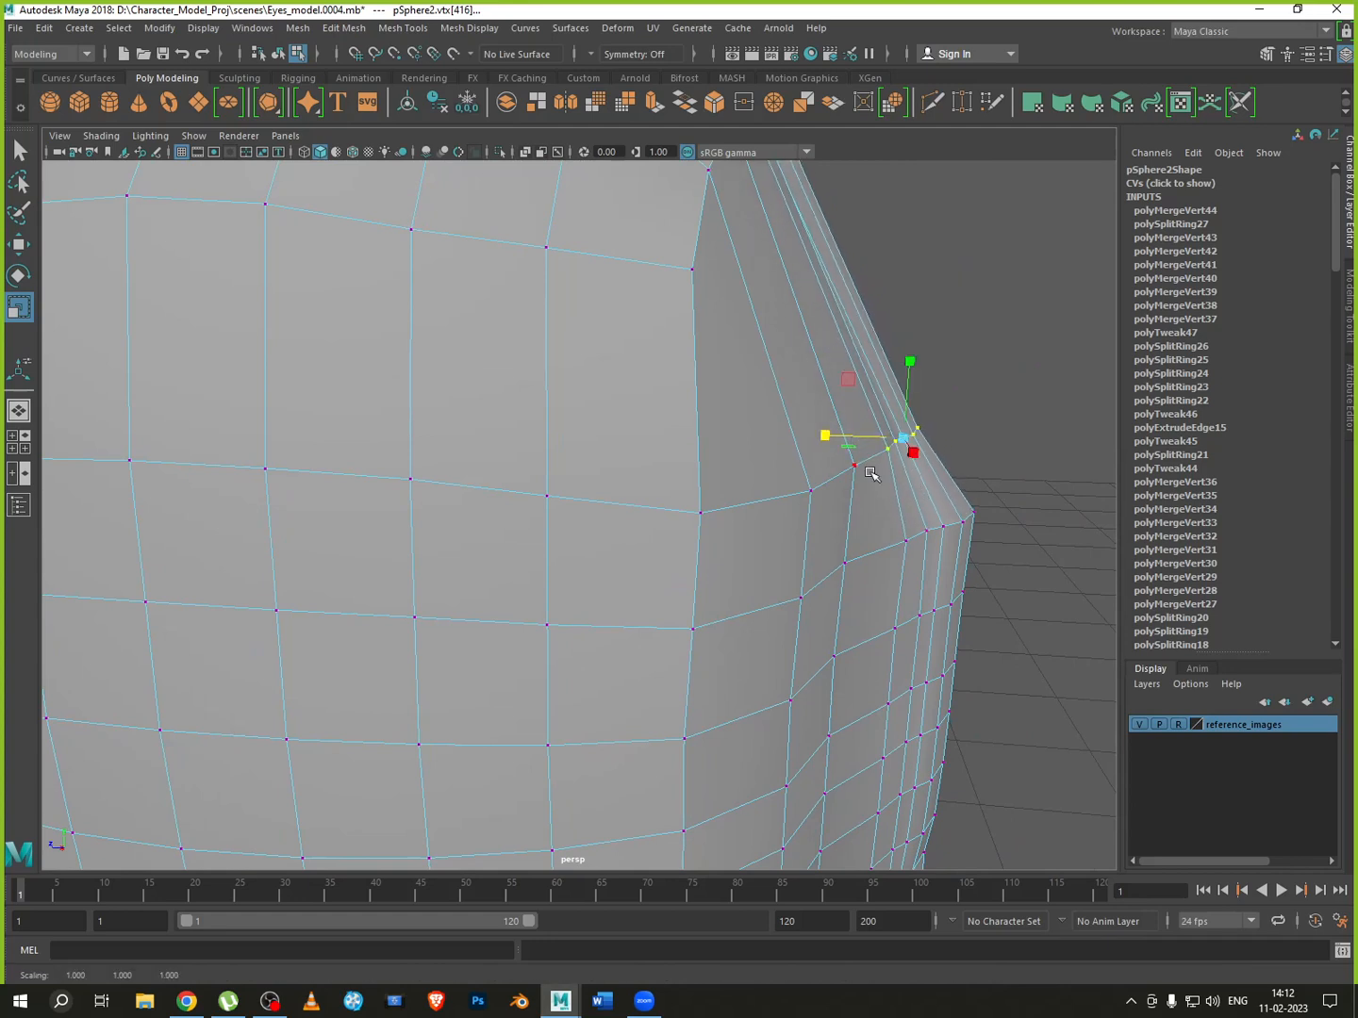
# Select the full row of seam vertices at the back of the head and raise it to round the upper profile
pyautogui.moveTo(1018, 387); pyautogui.dragTo(800, 517)
pyautogui.moveTo(986, 391); pyautogui.dragTo(840, 538)
pyautogui.moveTo(1029, 464); pyautogui.dragTo(946, 528)
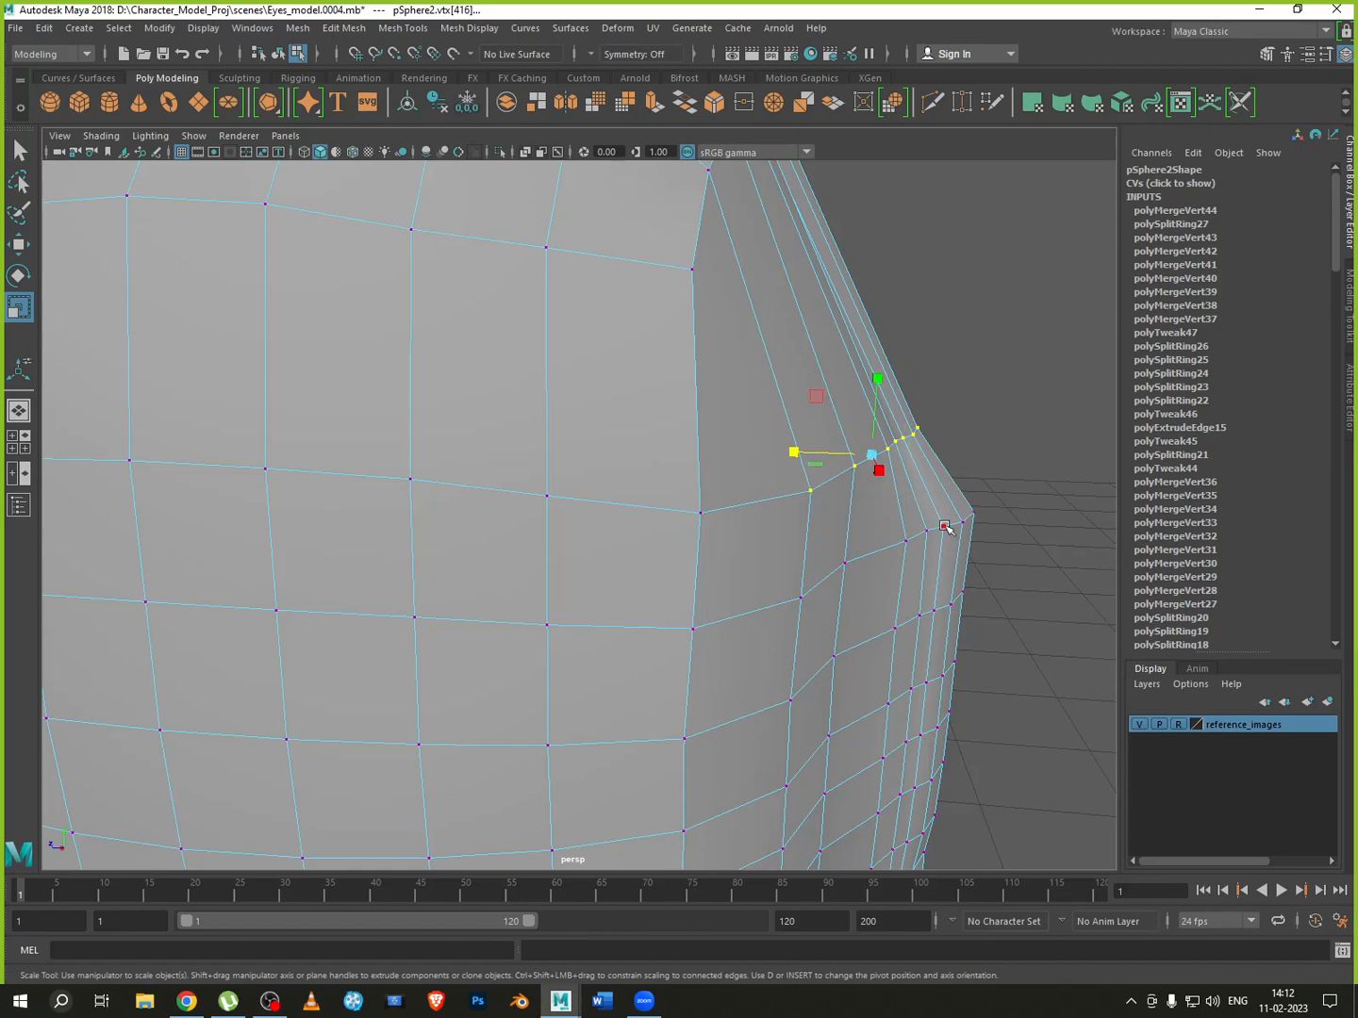
pyautogui.press('w')
pyautogui.moveTo(884, 412); pyautogui.dragTo(887, 317)
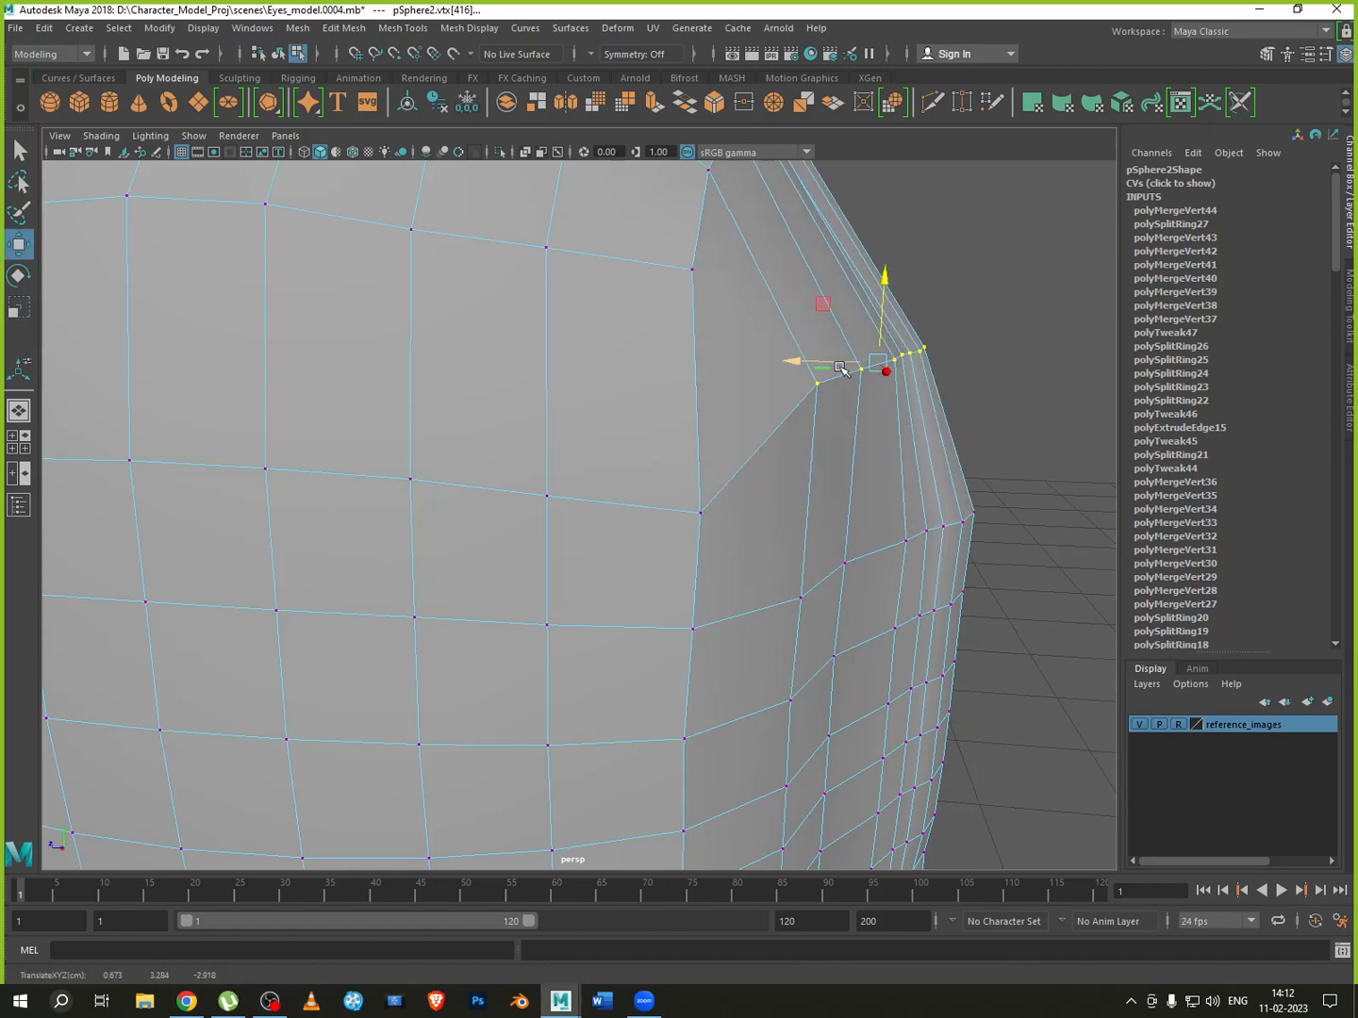
pyautogui.click(866, 298)
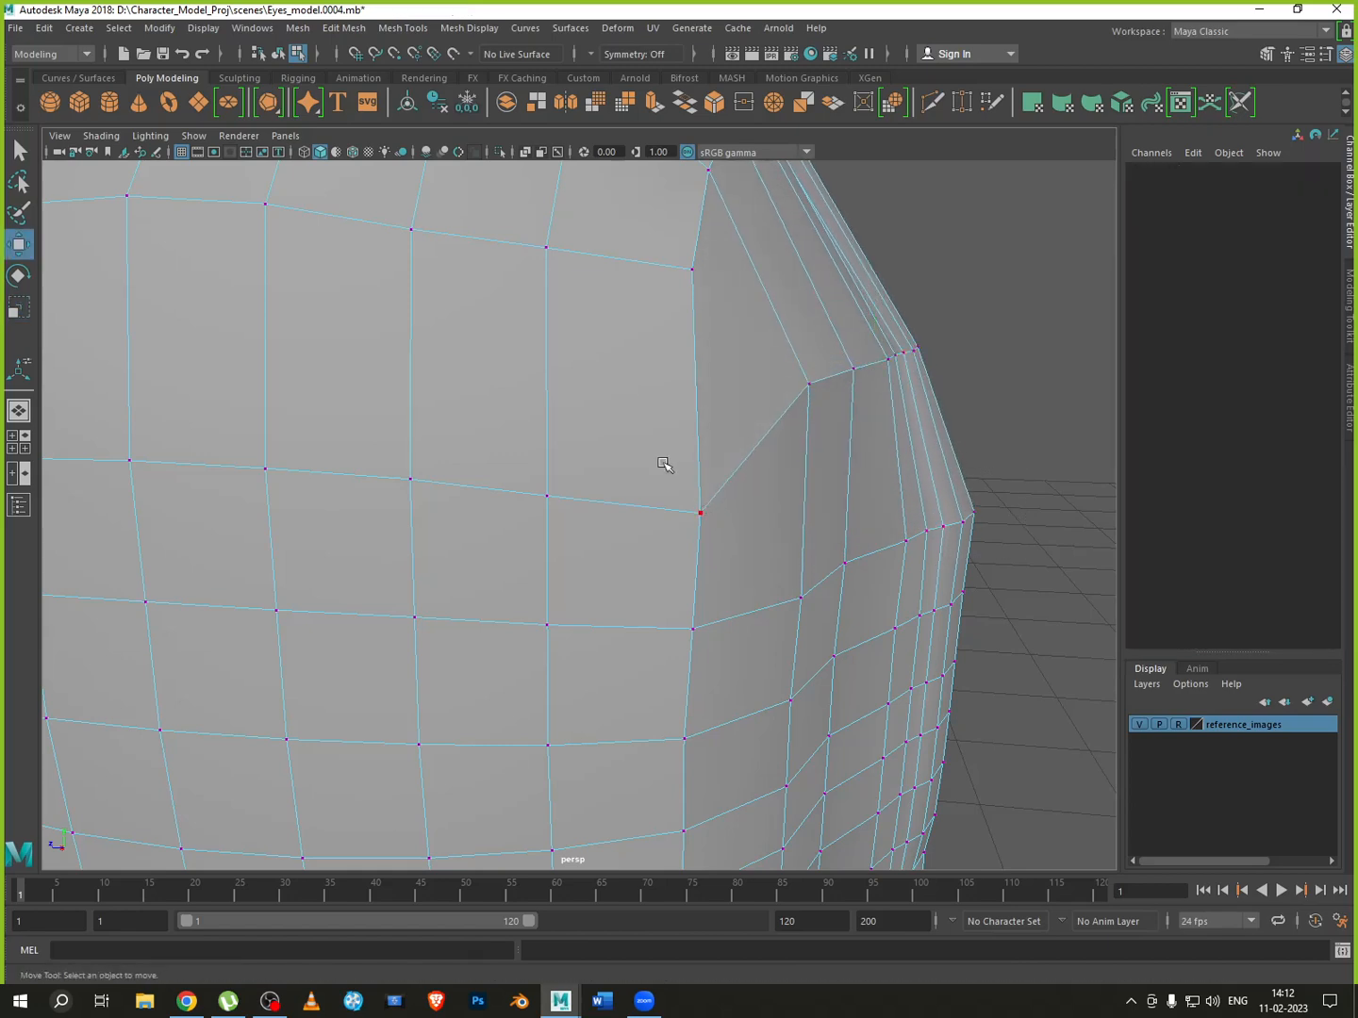
# Raise the side vertex adjoining the seam row, and move the vertex above it up and forward
pyautogui.click(701, 515)
pyautogui.moveTo(700, 440); pyautogui.dragTo(700, 364)
pyautogui.click(692, 273)
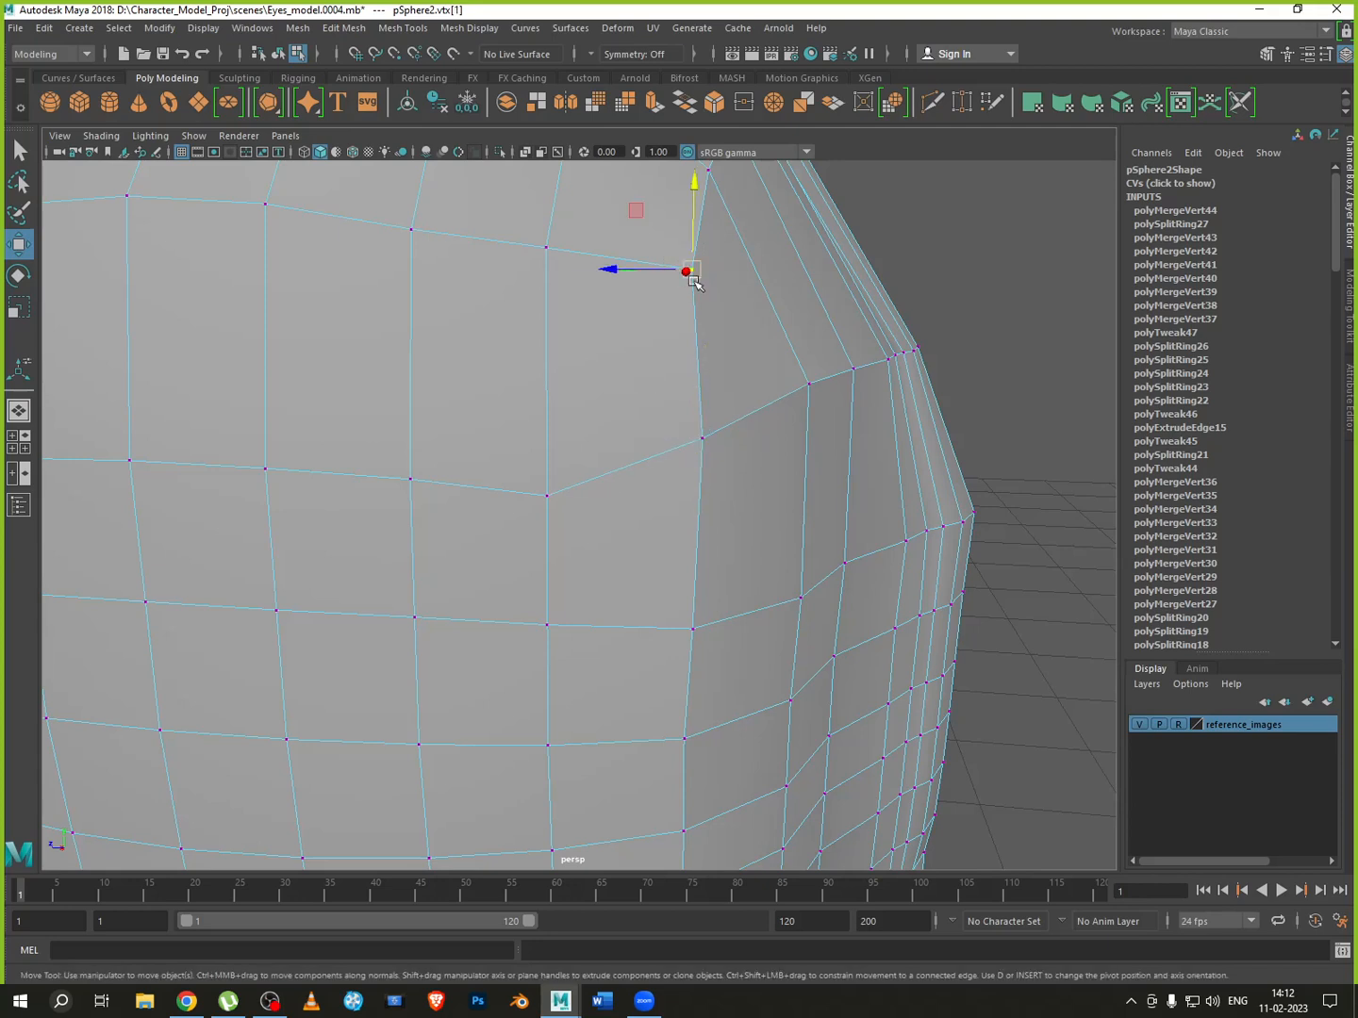
pyautogui.moveTo(652, 268); pyautogui.dragTo(658, 207)
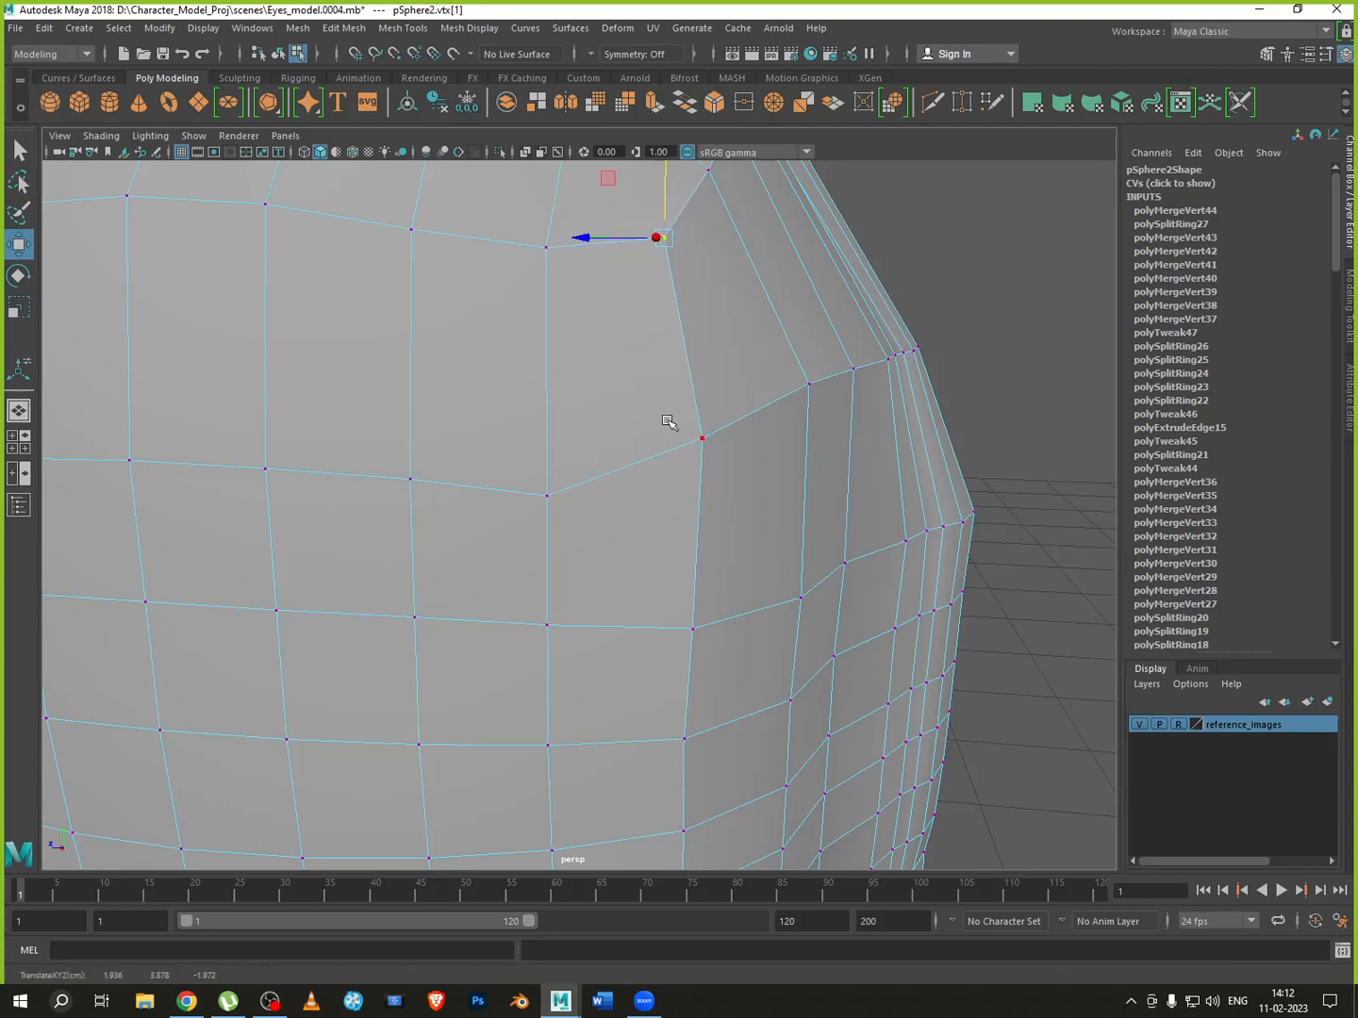
# Raise the next two vertices forward along the same horizontal side row to level it with the seam
pyautogui.click(547, 496)
pyautogui.moveTo(545, 449); pyautogui.dragTo(544, 411)
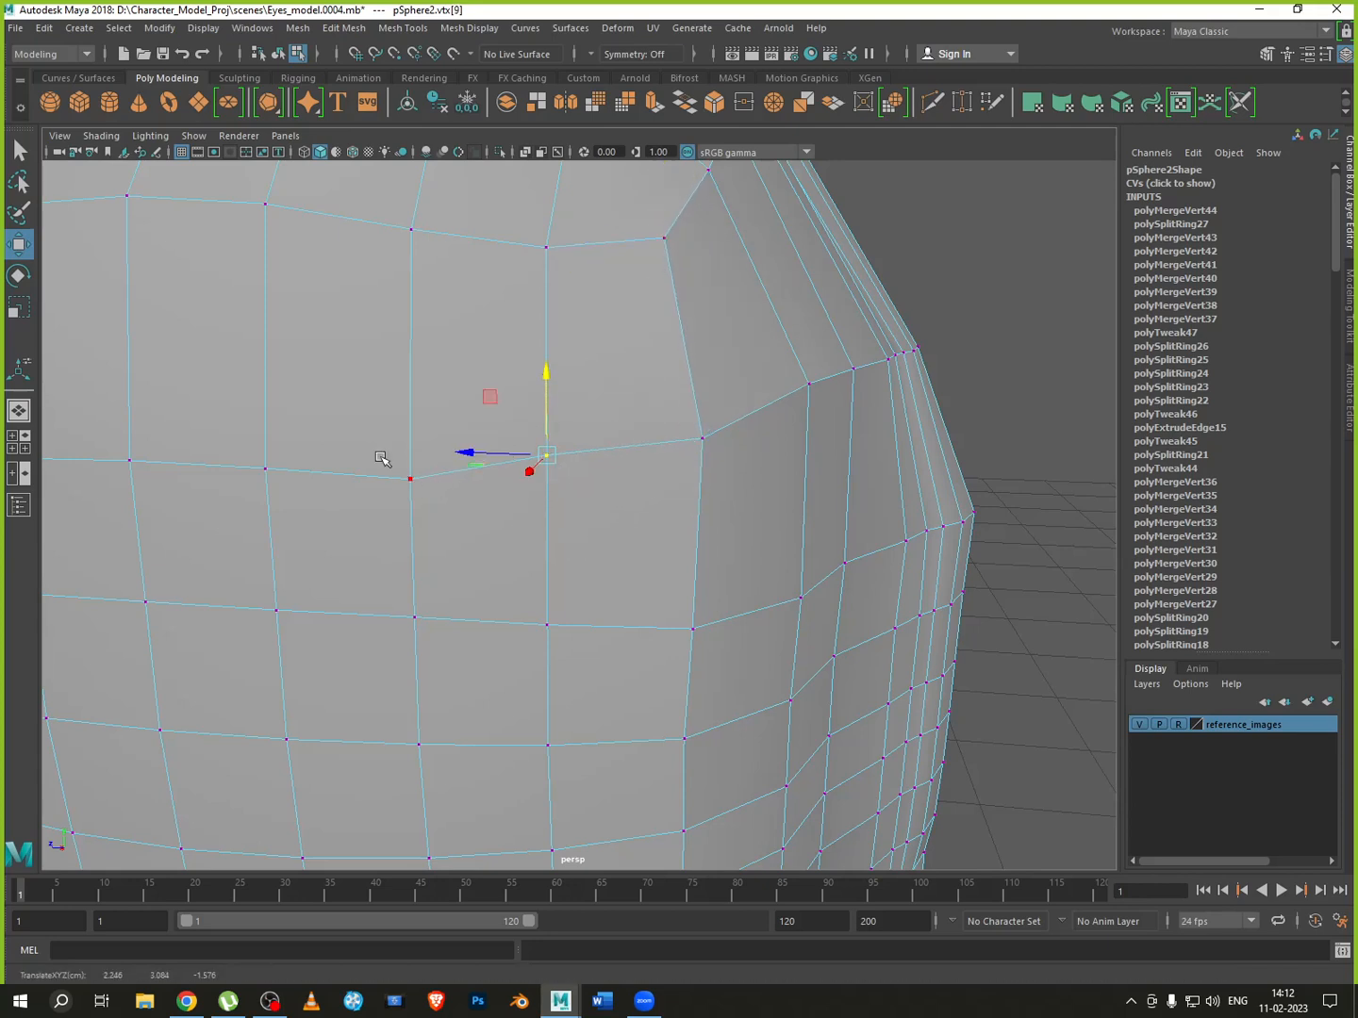
pyautogui.click(411, 479)
pyautogui.moveTo(414, 425); pyautogui.dragTo(407, 389)
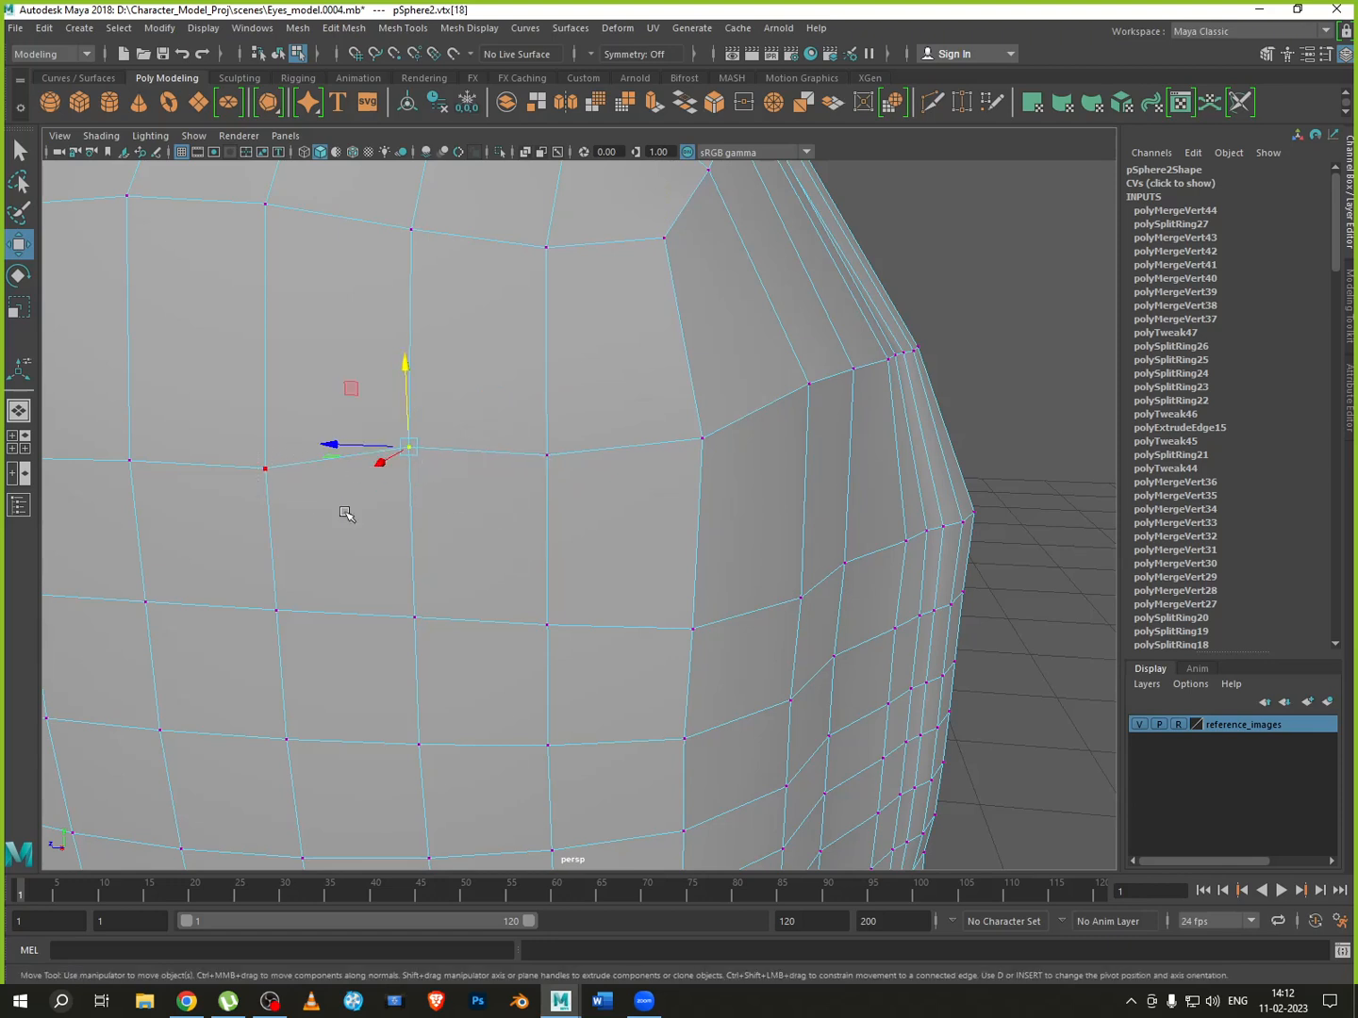
# Raise the next two vertices toward the face in the same side row, then lower the first slightly to level the row
pyautogui.click(265, 469)
pyautogui.moveTo(262, 425); pyautogui.dragTo(260, 391)
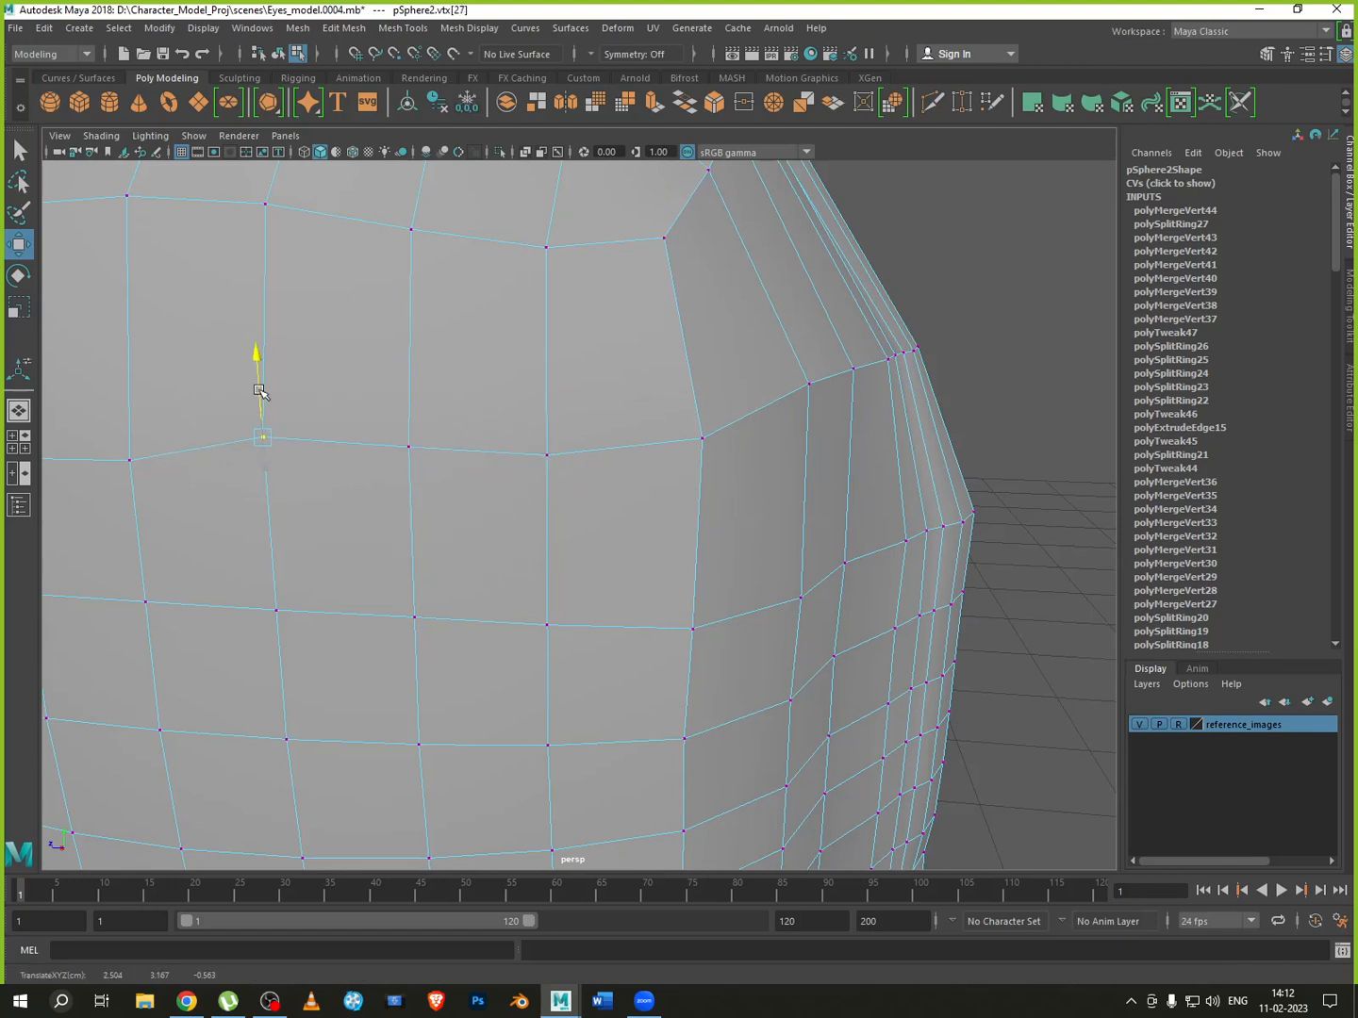
pyautogui.click(126, 458)
pyautogui.moveTo(123, 424); pyautogui.dragTo(123, 411)
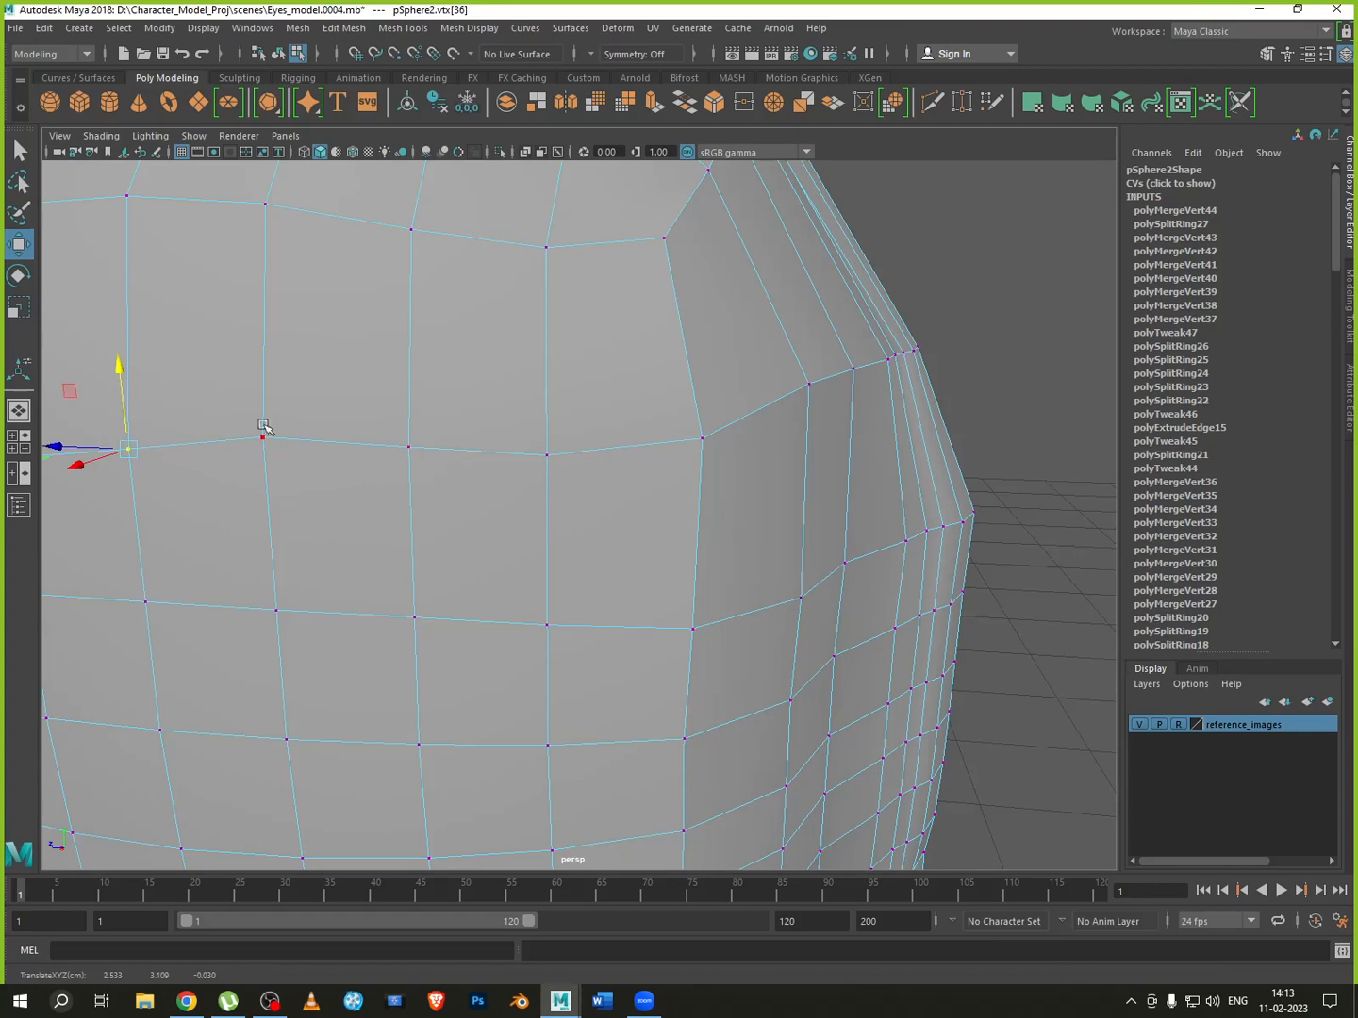
pyautogui.click(262, 436)
pyautogui.moveTo(252, 402); pyautogui.dragTo(261, 414)
pyautogui.click(261, 439)
# Raise the two vertices toward the back of the same side row so the row climbs toward the rear
pyautogui.click(547, 456)
pyautogui.moveTo(548, 429); pyautogui.dragTo(549, 398)
pyautogui.click(701, 438)
pyautogui.moveTo(703, 387); pyautogui.dragTo(705, 352)
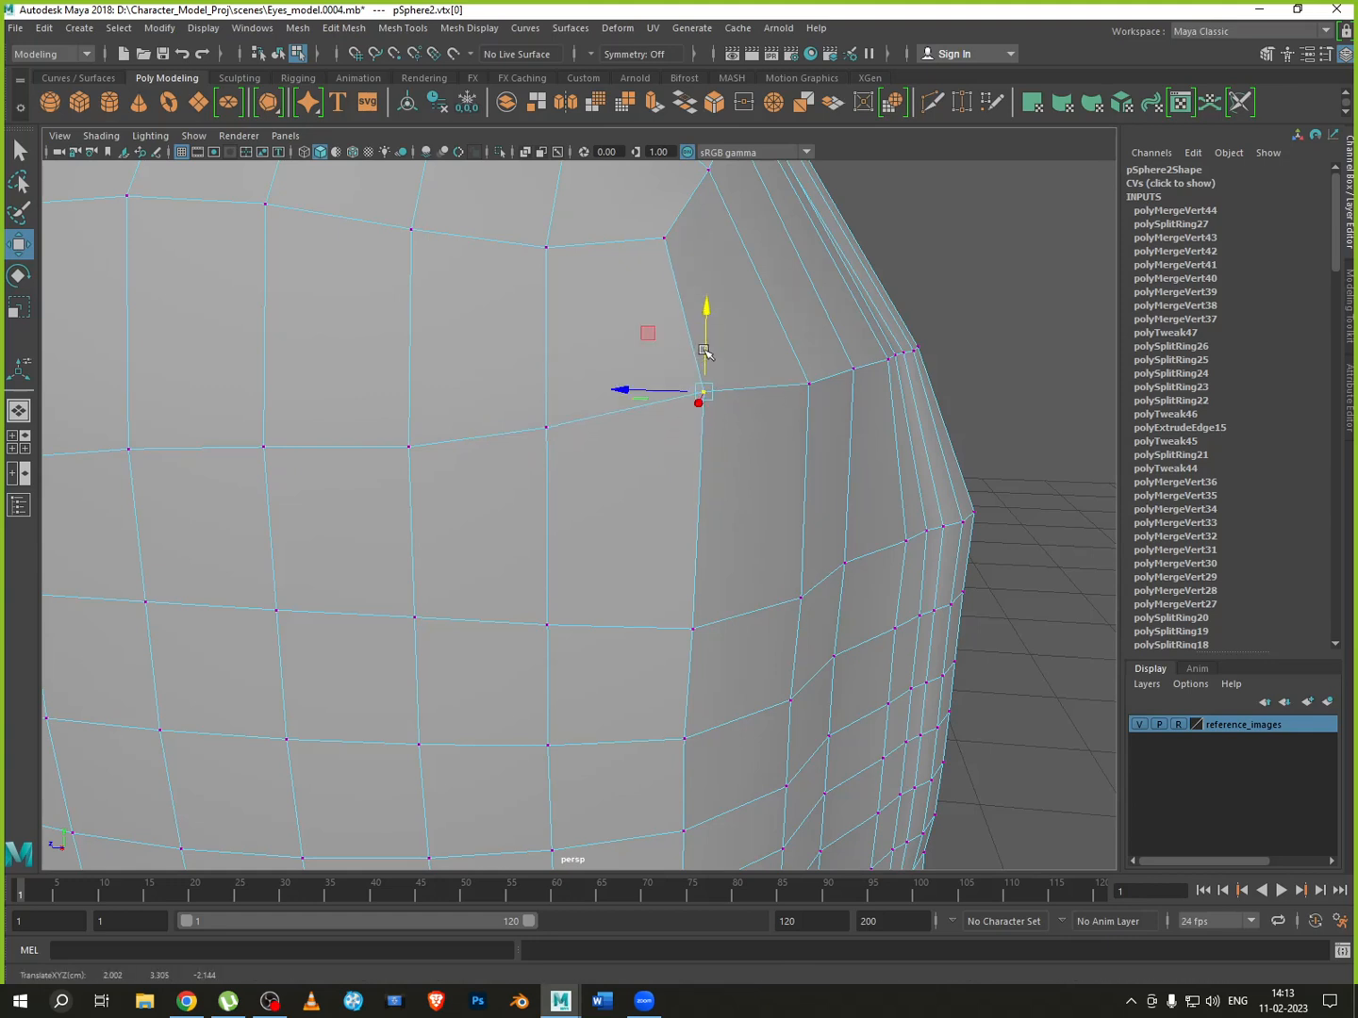
# Move the next two vertices toward the back of that row up and forward, adjusting both to continue its gentle curve
pyautogui.click(806, 386)
pyautogui.moveTo(769, 323); pyautogui.dragTo(720, 319)
pyautogui.click(855, 371)
pyautogui.moveTo(856, 303); pyautogui.dragTo(857, 250)
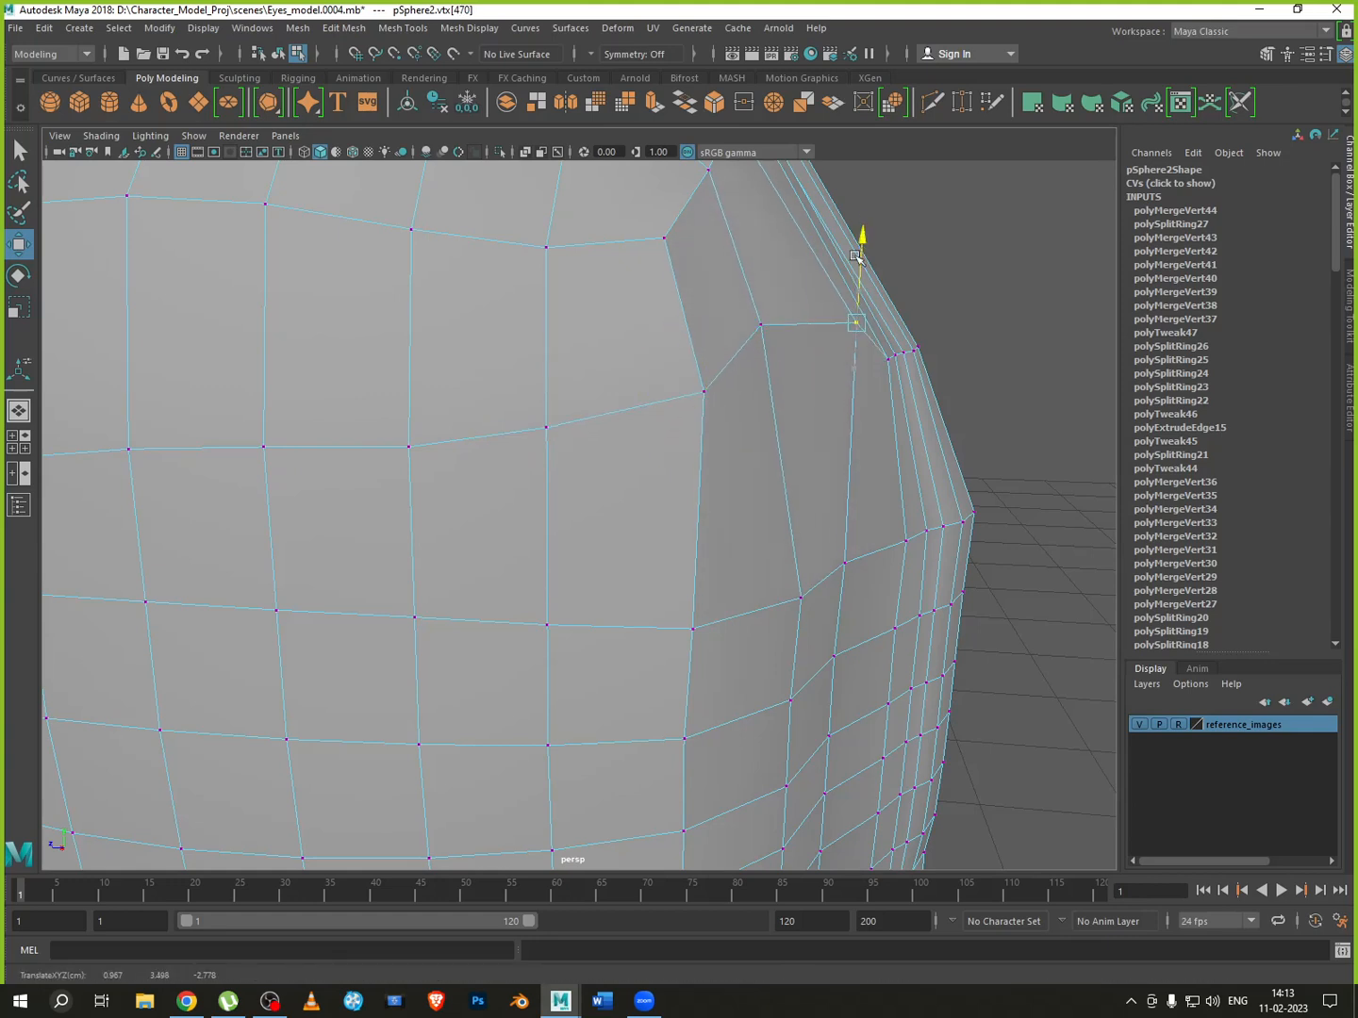
pyautogui.moveTo(812, 307); pyautogui.dragTo(720, 356)
pyautogui.click(765, 330)
pyautogui.click(810, 308)
pyautogui.moveTo(812, 293); pyautogui.dragTo(780, 325)
pyautogui.click(777, 352)
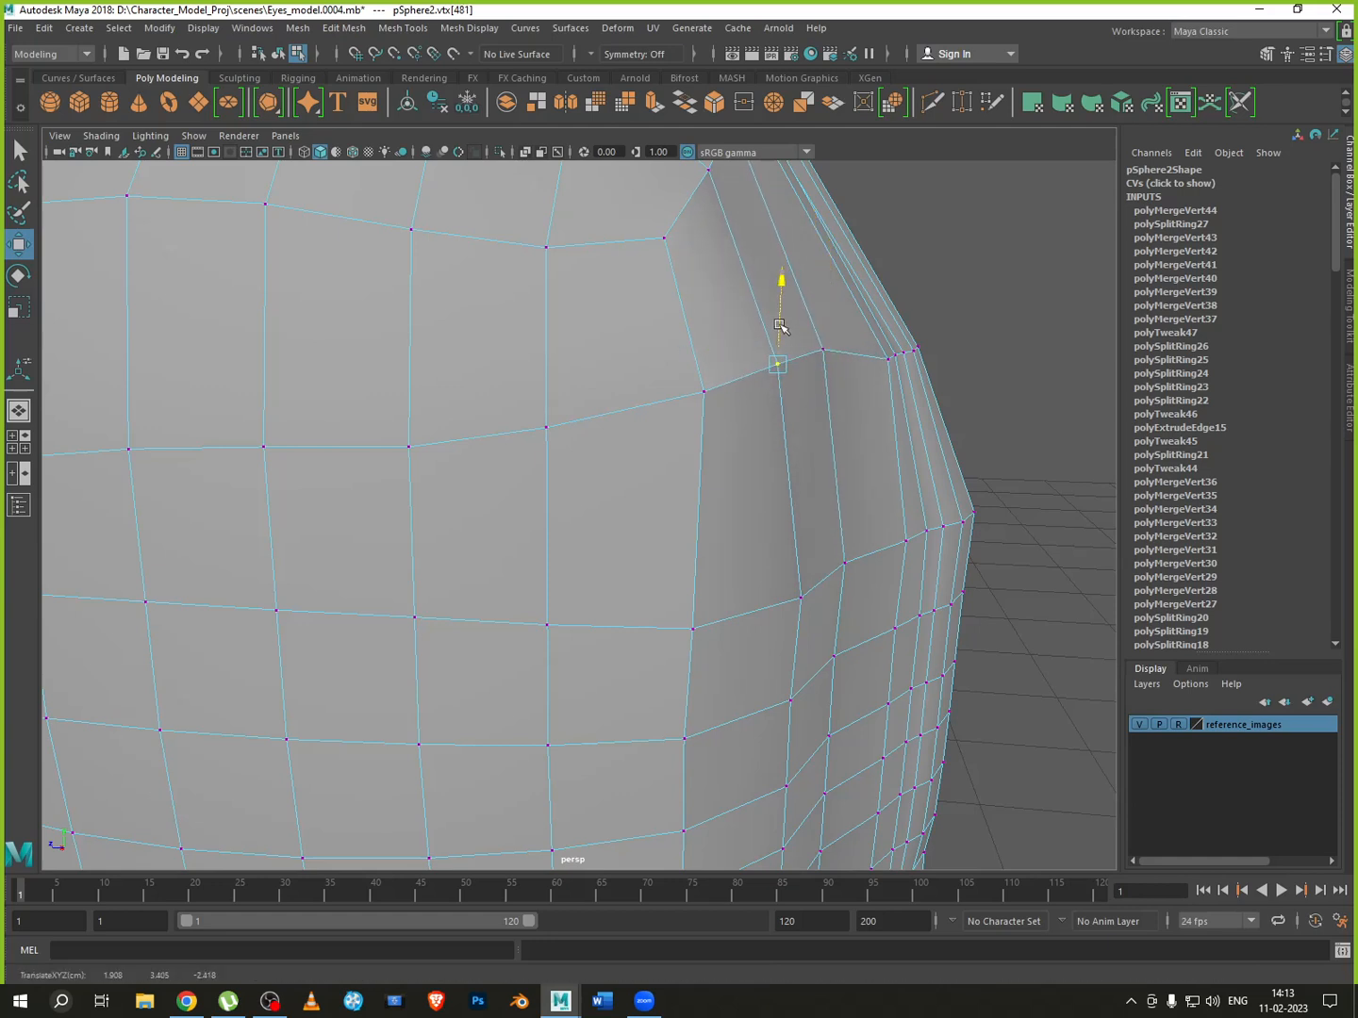
# Raise the rear vertices of the same row and reposition them individually to continue its curve toward the centre line
pyautogui.moveTo(985, 328); pyautogui.dragTo(897, 337)
pyautogui.click(864, 363)
pyautogui.click(882, 322)
pyautogui.click(888, 318)
pyautogui.click(897, 317)
pyautogui.click(905, 318)
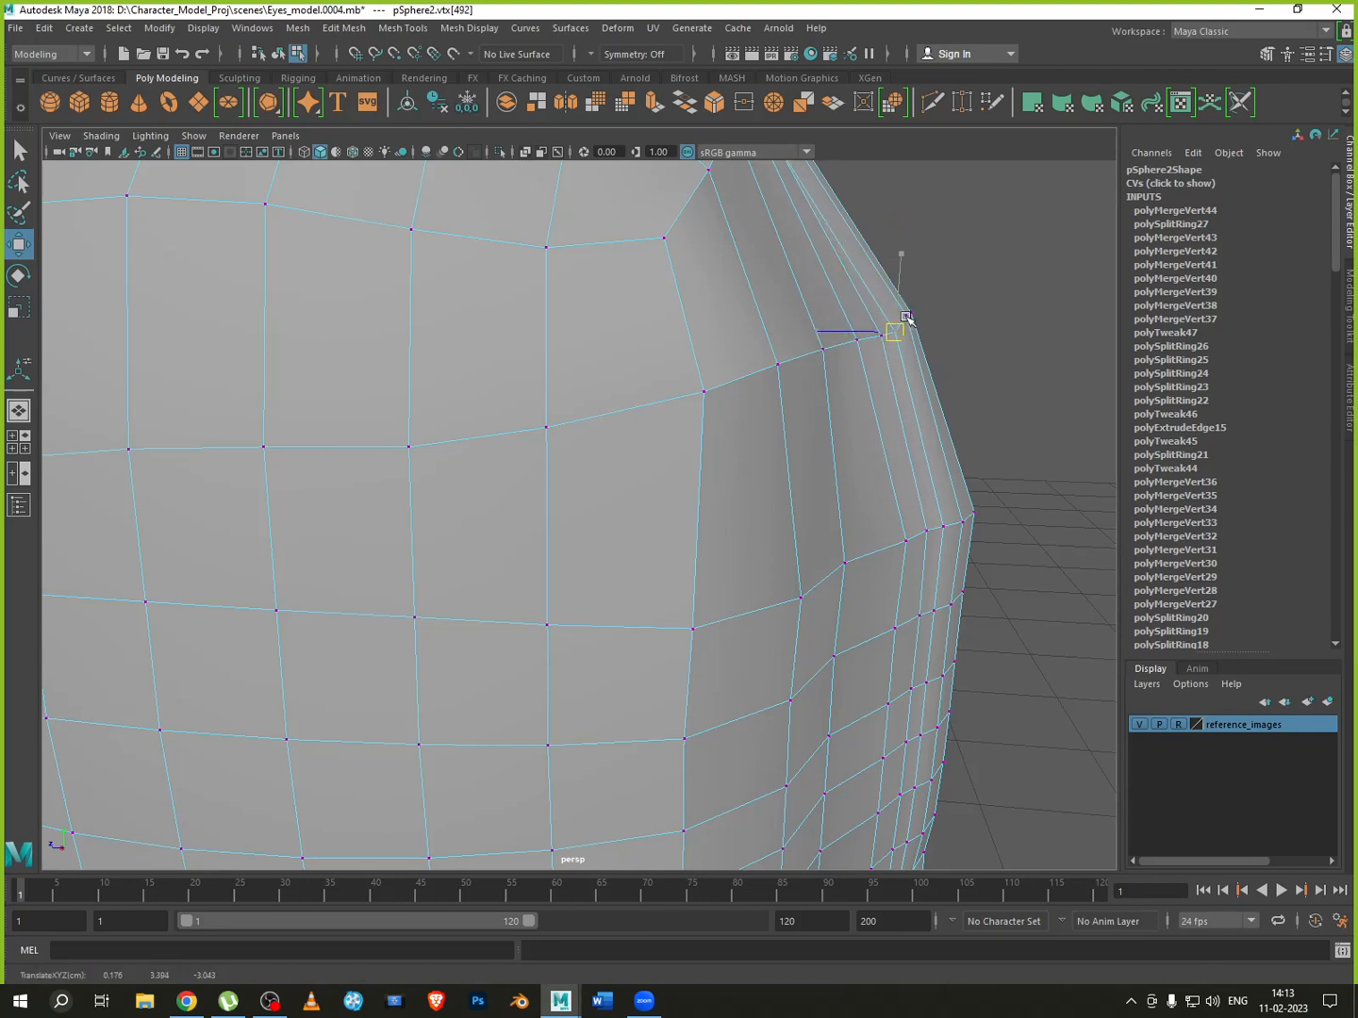
# Fine-tune the height and depth of the row's last vertices beside the back centre line
pyautogui.click(909, 306)
pyautogui.click(907, 313)
pyautogui.moveTo(908, 294); pyautogui.dragTo(904, 297)
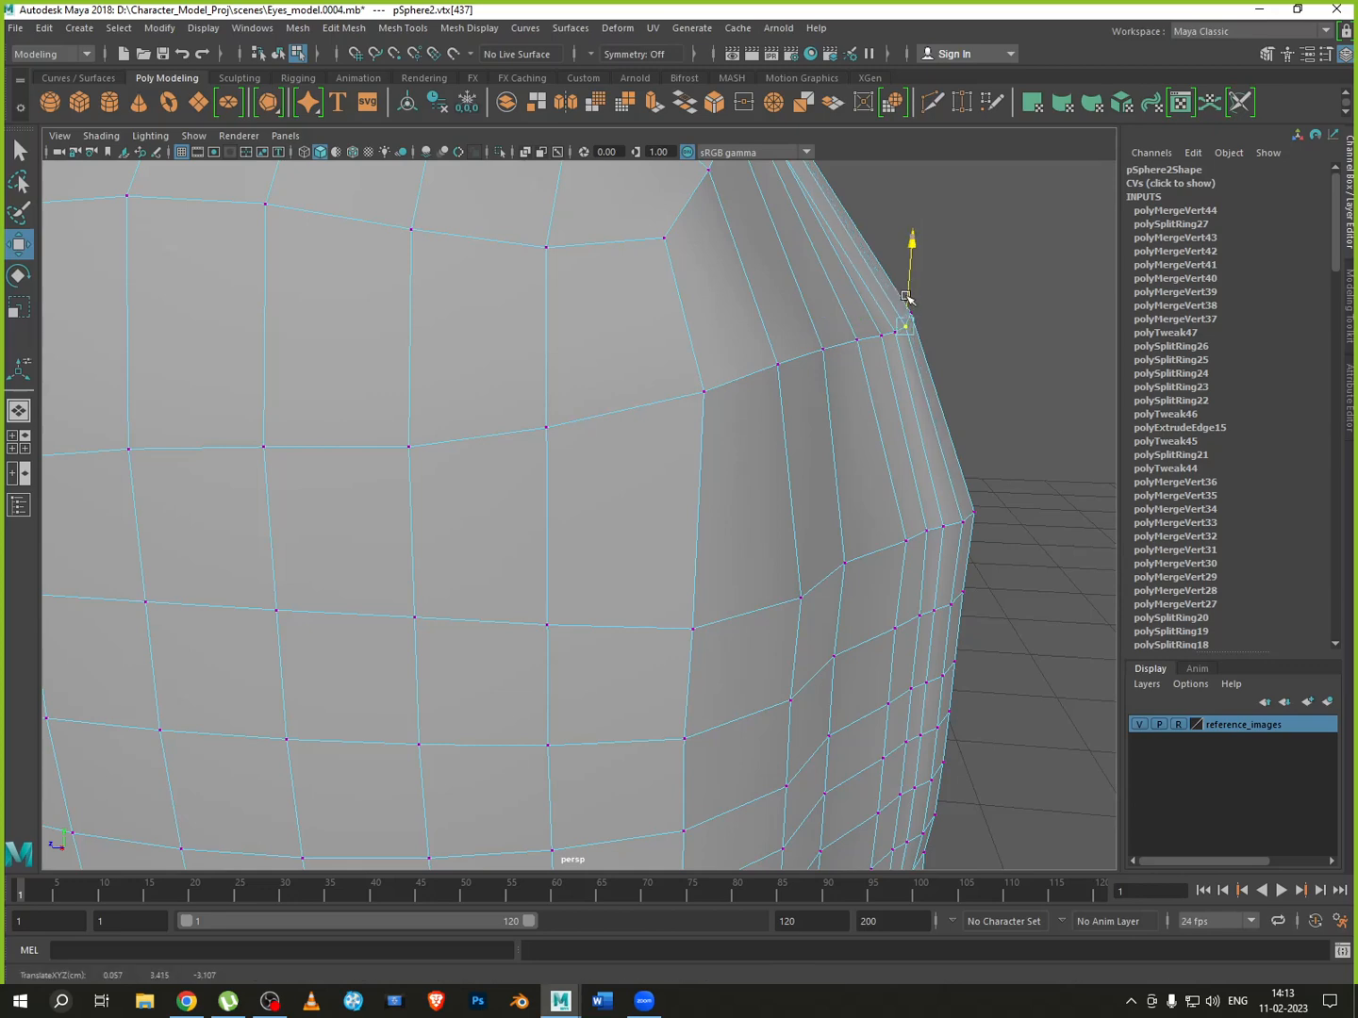
pyautogui.click(924, 312)
pyautogui.click(915, 313)
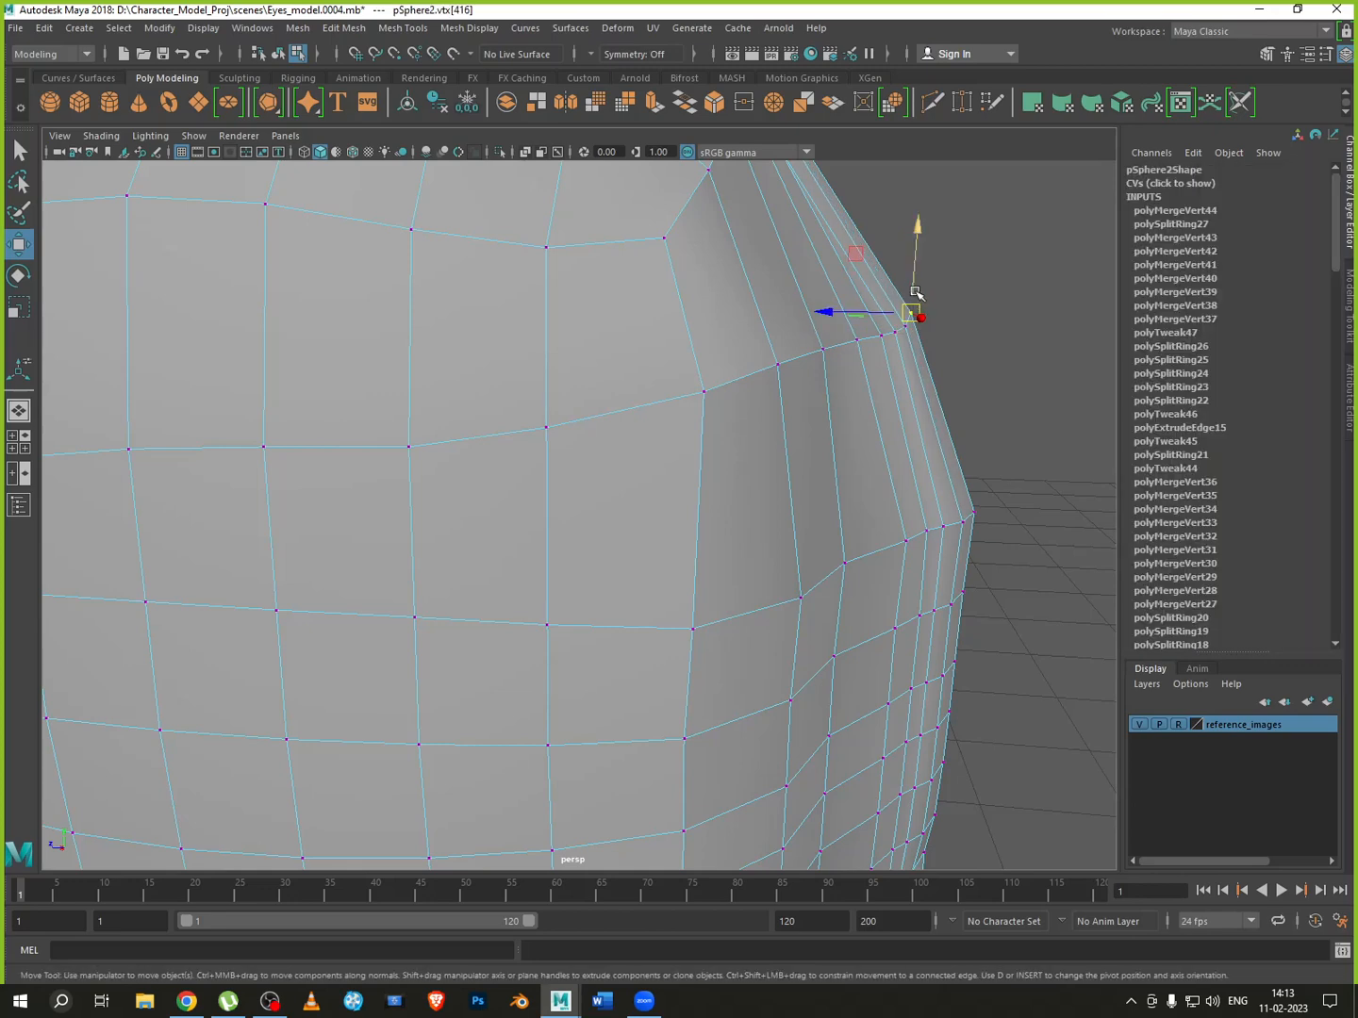
pyautogui.click(914, 303)
pyautogui.moveTo(889, 331); pyautogui.dragTo(893, 329)
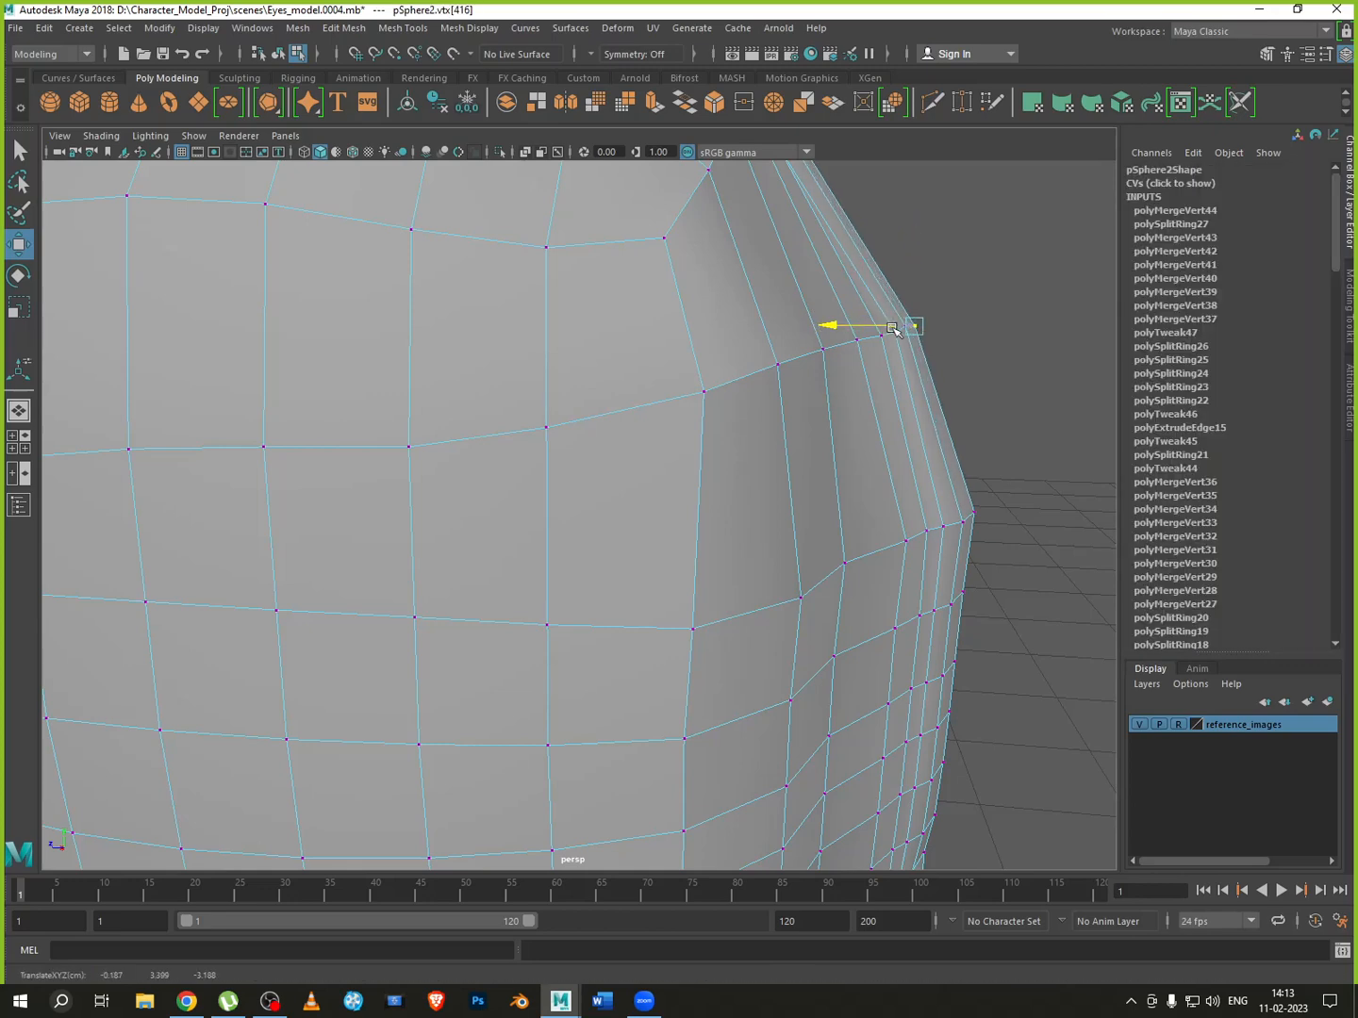
# Move the rear vertices of the row below forward, then shift its inner vertices individually backward to round the curve
pyautogui.moveTo(1025, 486); pyautogui.dragTo(890, 524)
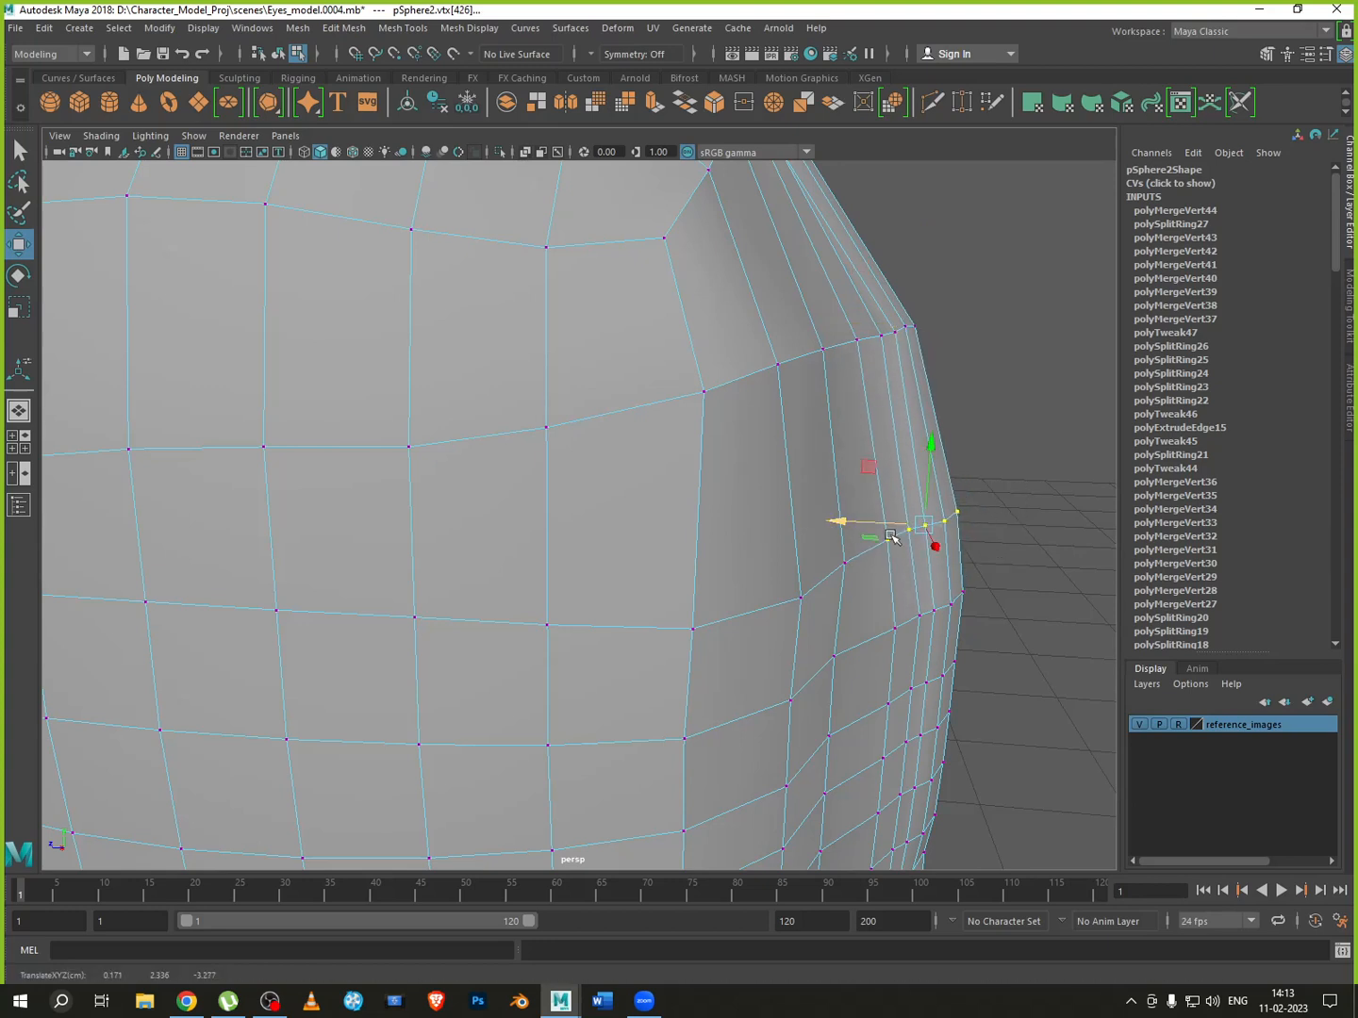
pyautogui.click(842, 567)
pyautogui.moveTo(813, 562); pyautogui.dragTo(826, 563)
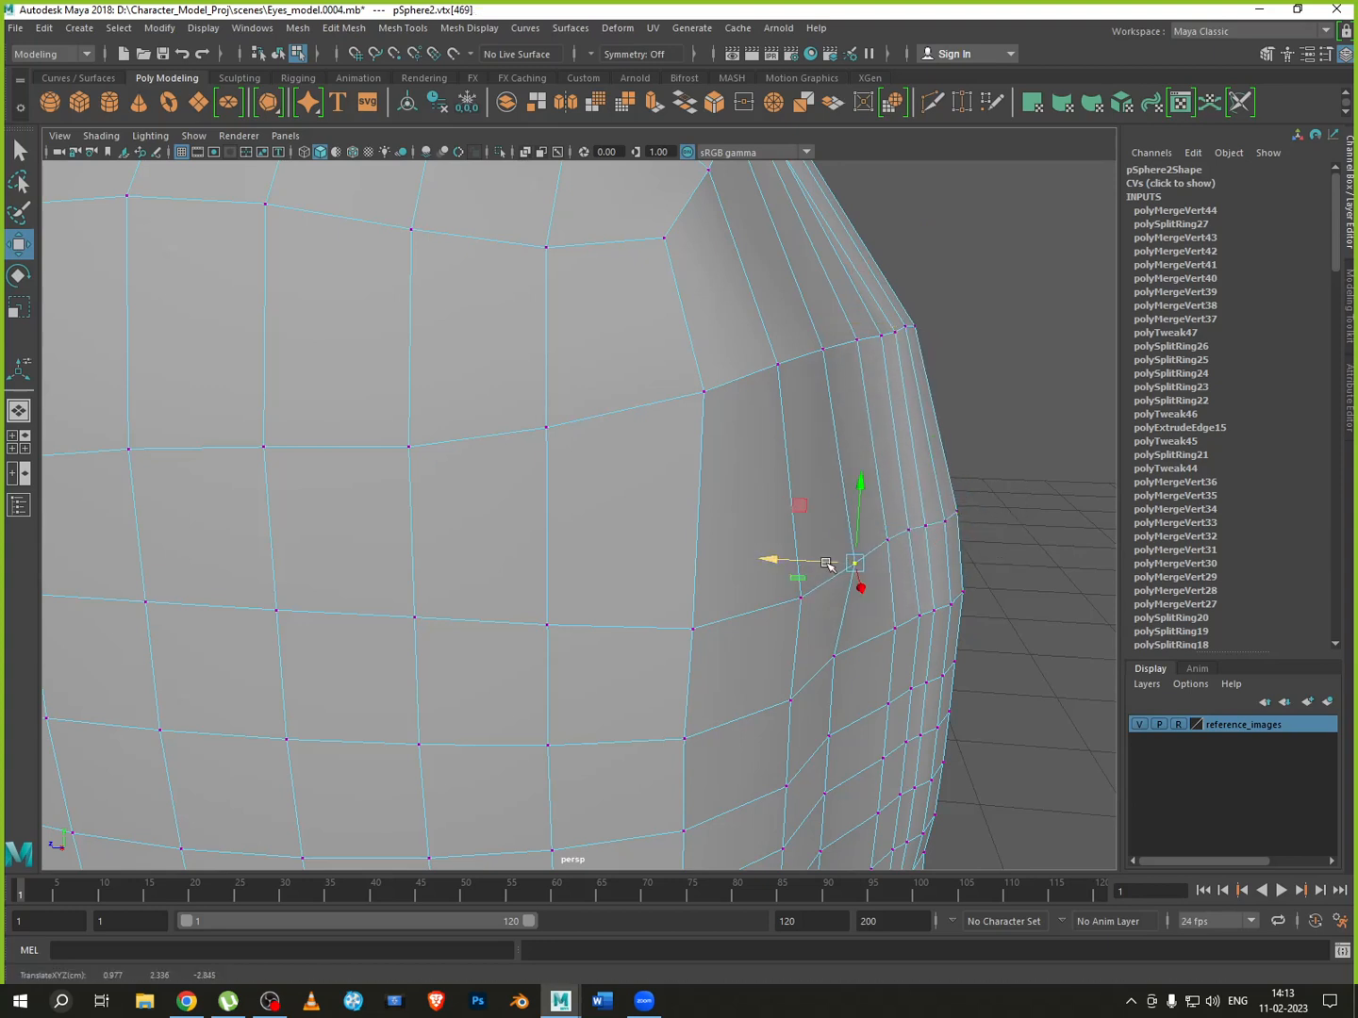
pyautogui.click(888, 543)
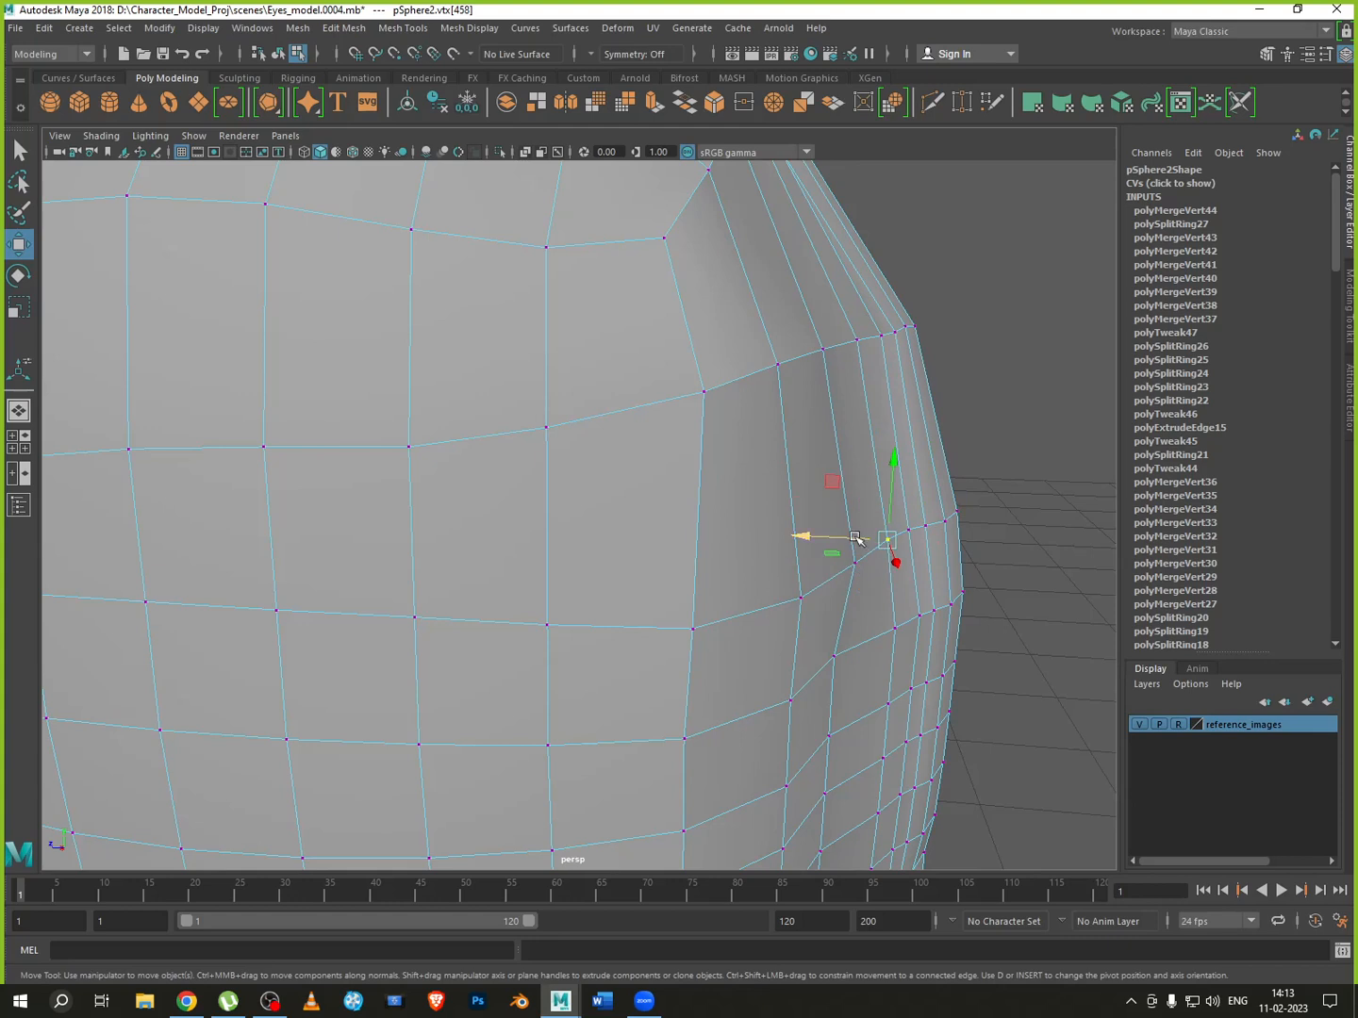
pyautogui.click(918, 532)
pyautogui.moveTo(877, 533); pyautogui.dragTo(888, 526)
pyautogui.click(925, 529)
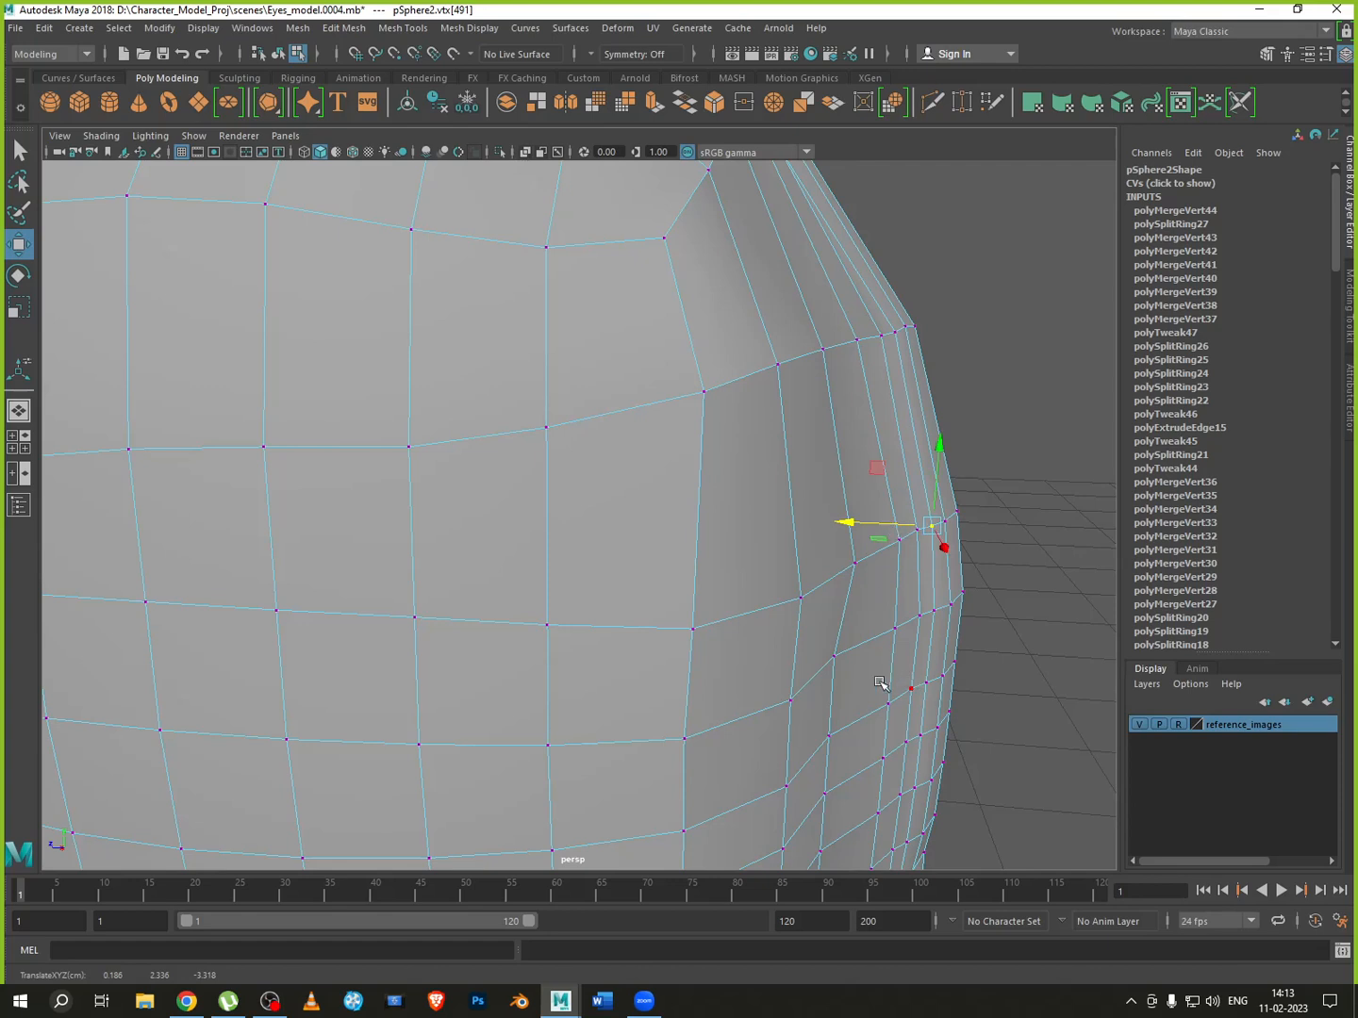
# Move the three vertices below in the indented rear column backward to straighten the vertical edge line
pyautogui.click(892, 631)
pyautogui.click(835, 651)
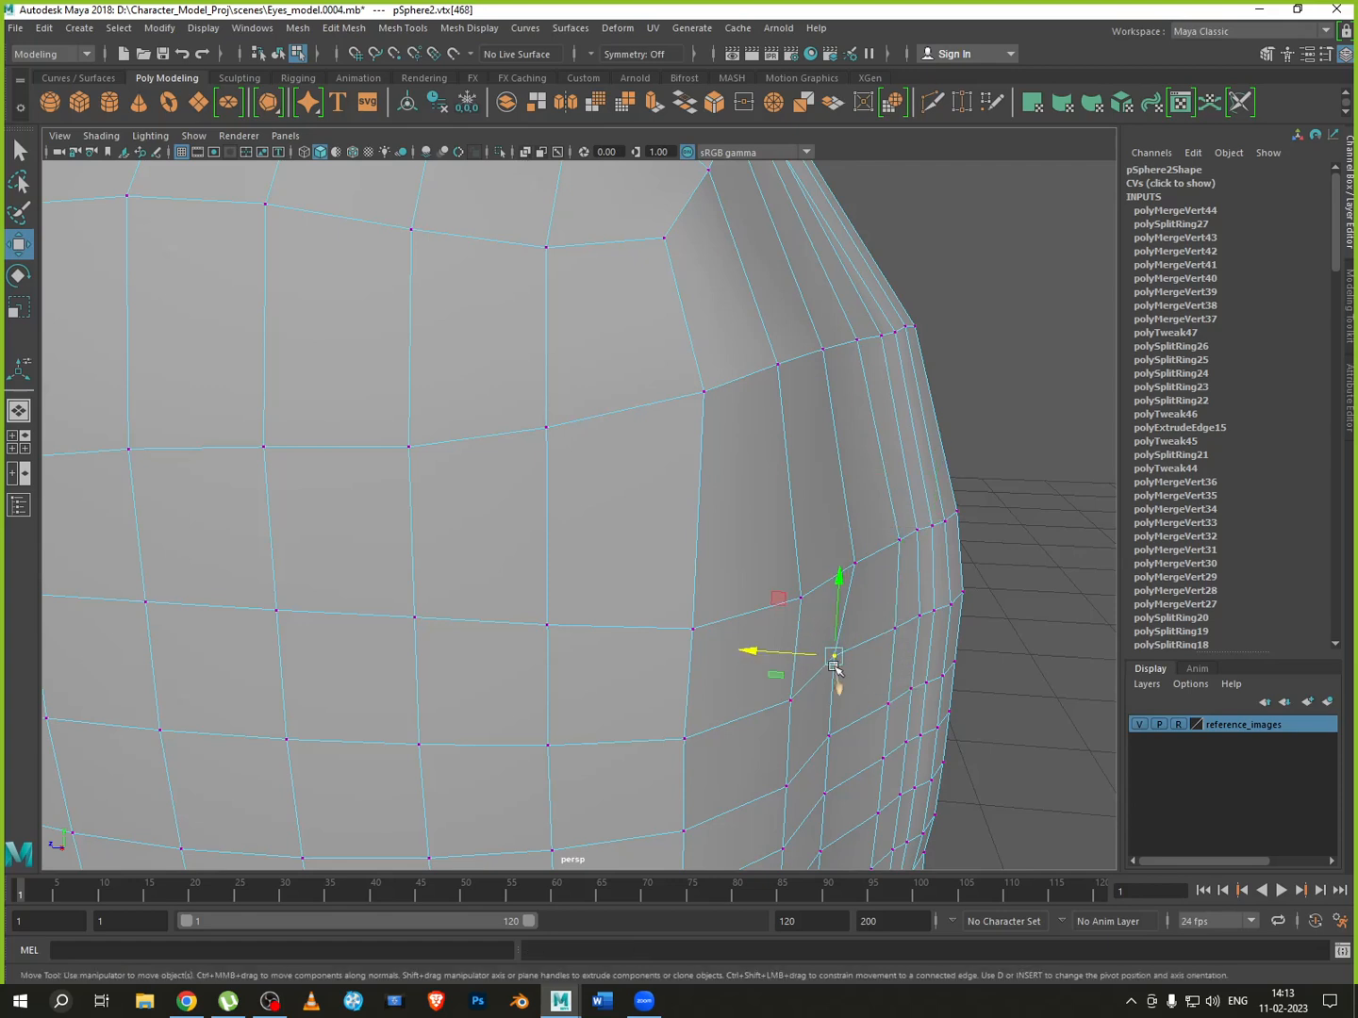
pyautogui.moveTo(792, 650); pyautogui.dragTo(818, 653)
pyautogui.click(827, 736)
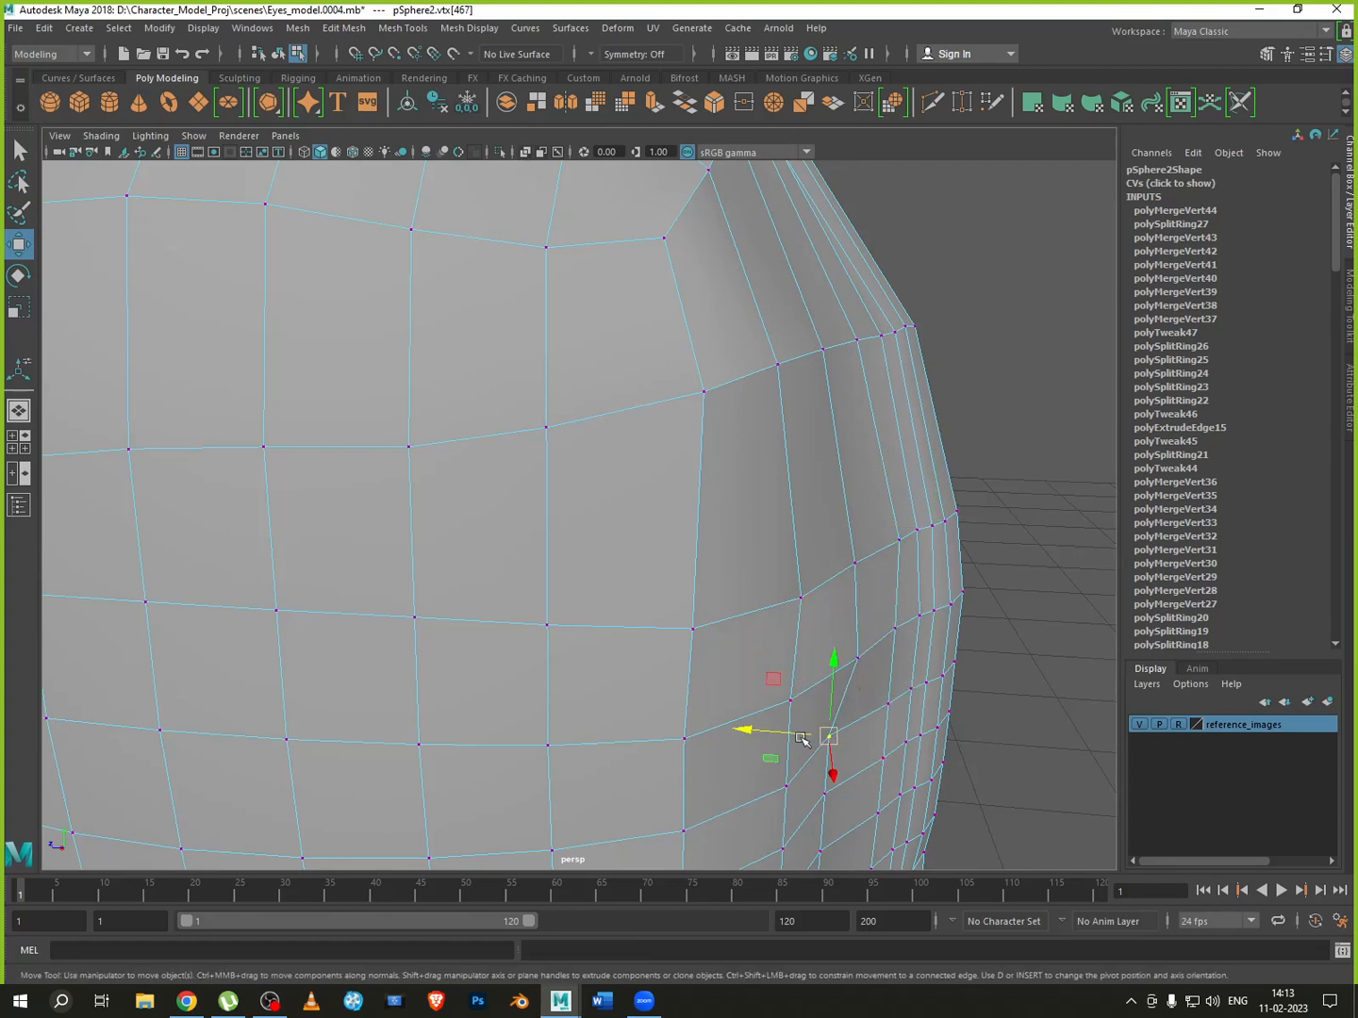
pyautogui.moveTo(819, 735); pyautogui.dragTo(836, 736)
pyautogui.click(826, 797)
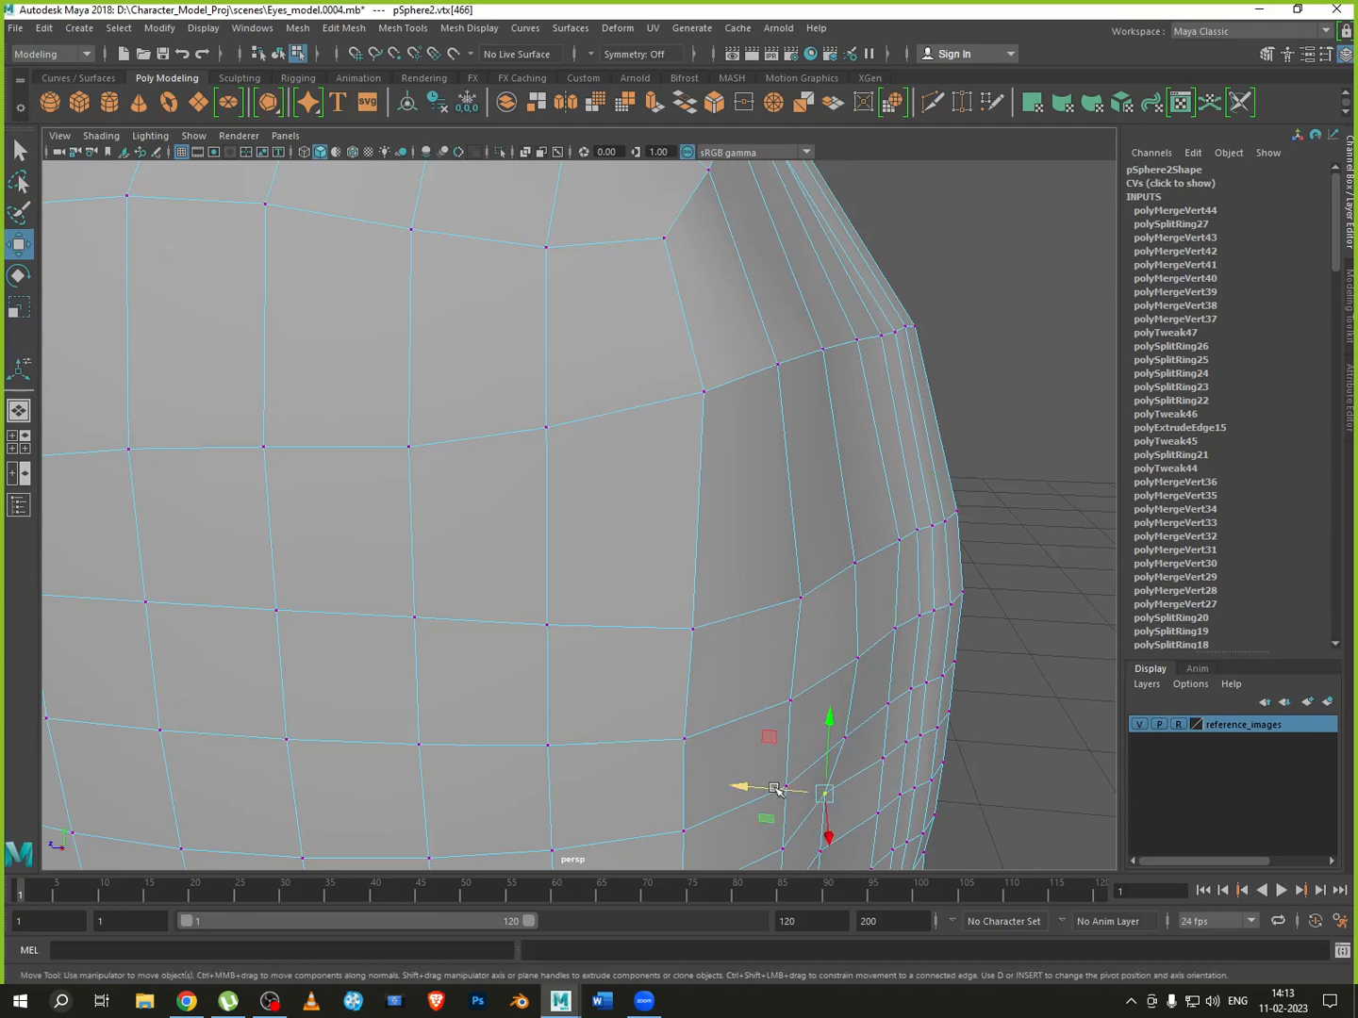
pyautogui.moveTo(780, 791); pyautogui.dragTo(802, 734)
pyautogui.click(838, 741)
# Raise four neighbouring vertices along the second side row, working from the rear corner toward the face
pyautogui.click(800, 599)
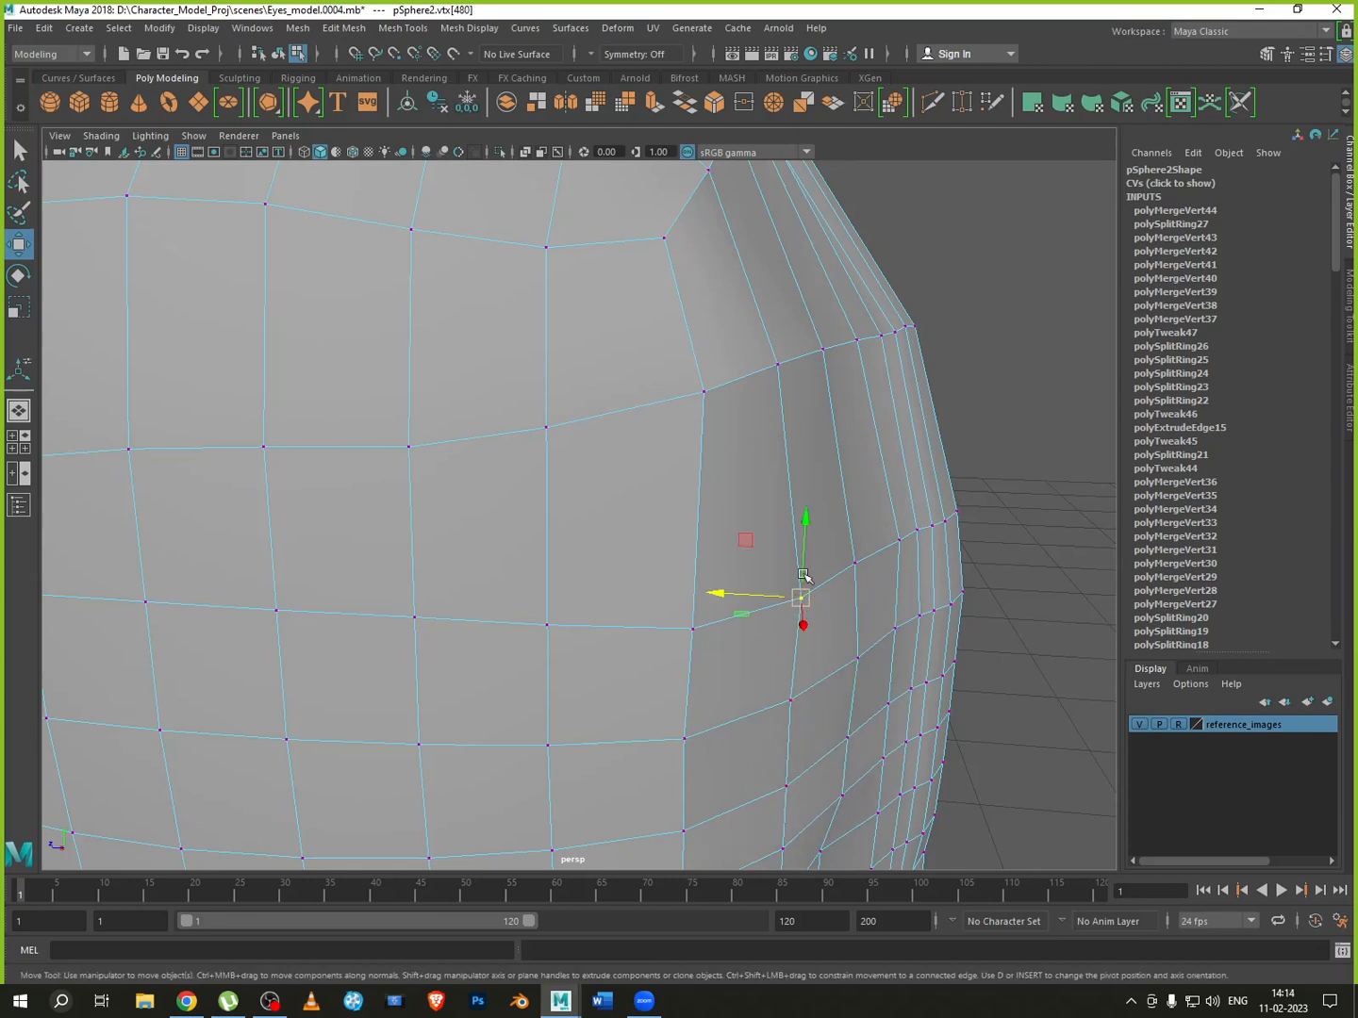
pyautogui.moveTo(803, 538); pyautogui.dragTo(804, 512)
pyautogui.click(692, 629)
pyautogui.moveTo(693, 569); pyautogui.dragTo(693, 534)
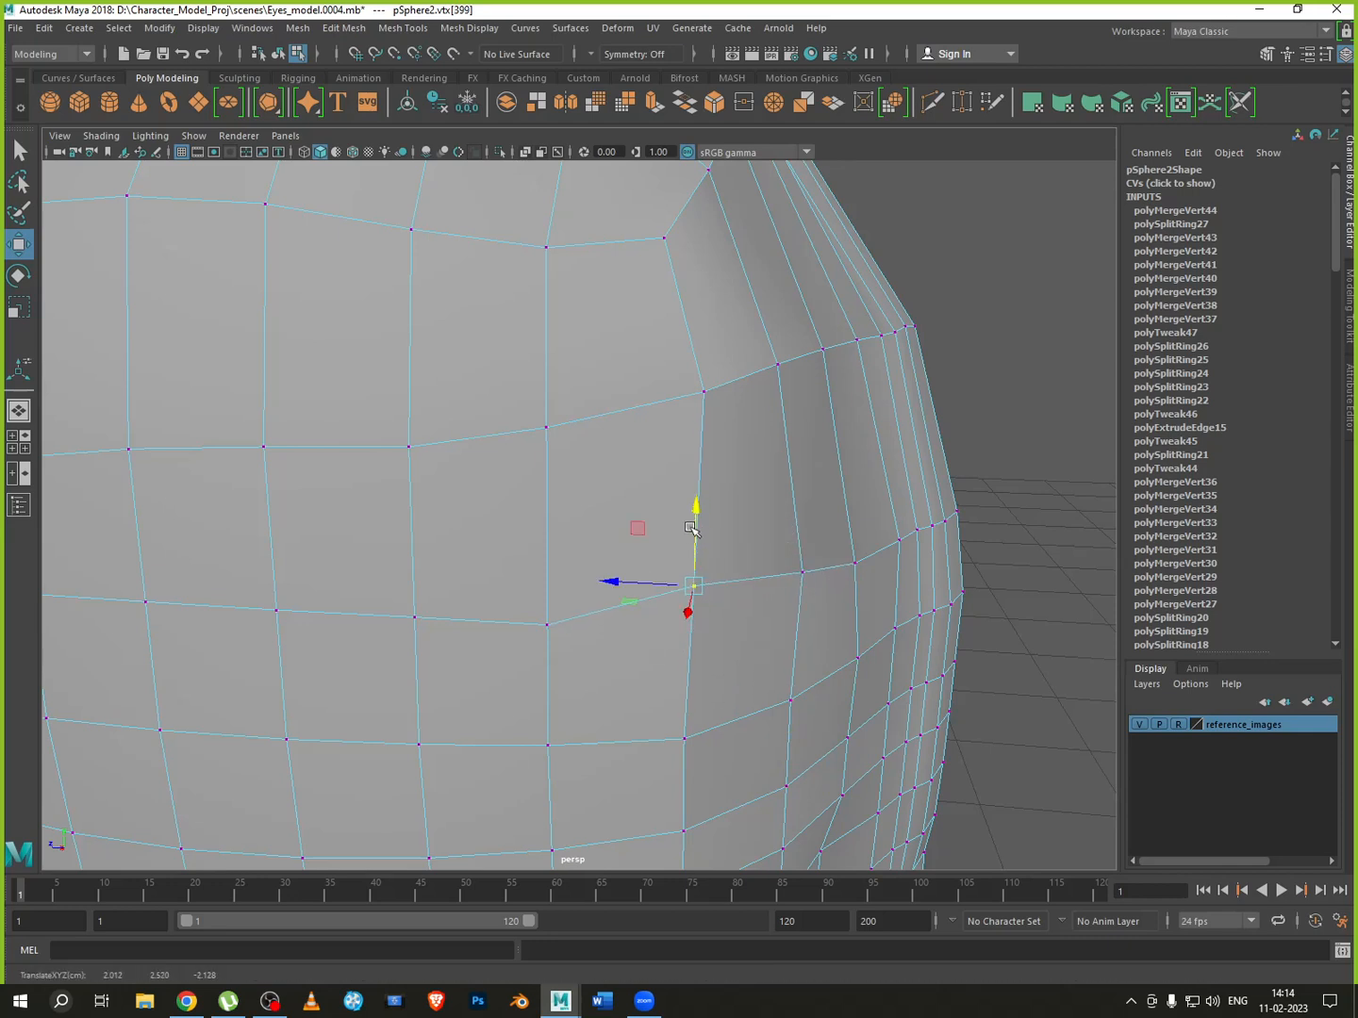
pyautogui.click(547, 625)
pyautogui.moveTo(546, 570); pyautogui.dragTo(547, 548)
pyautogui.click(414, 618)
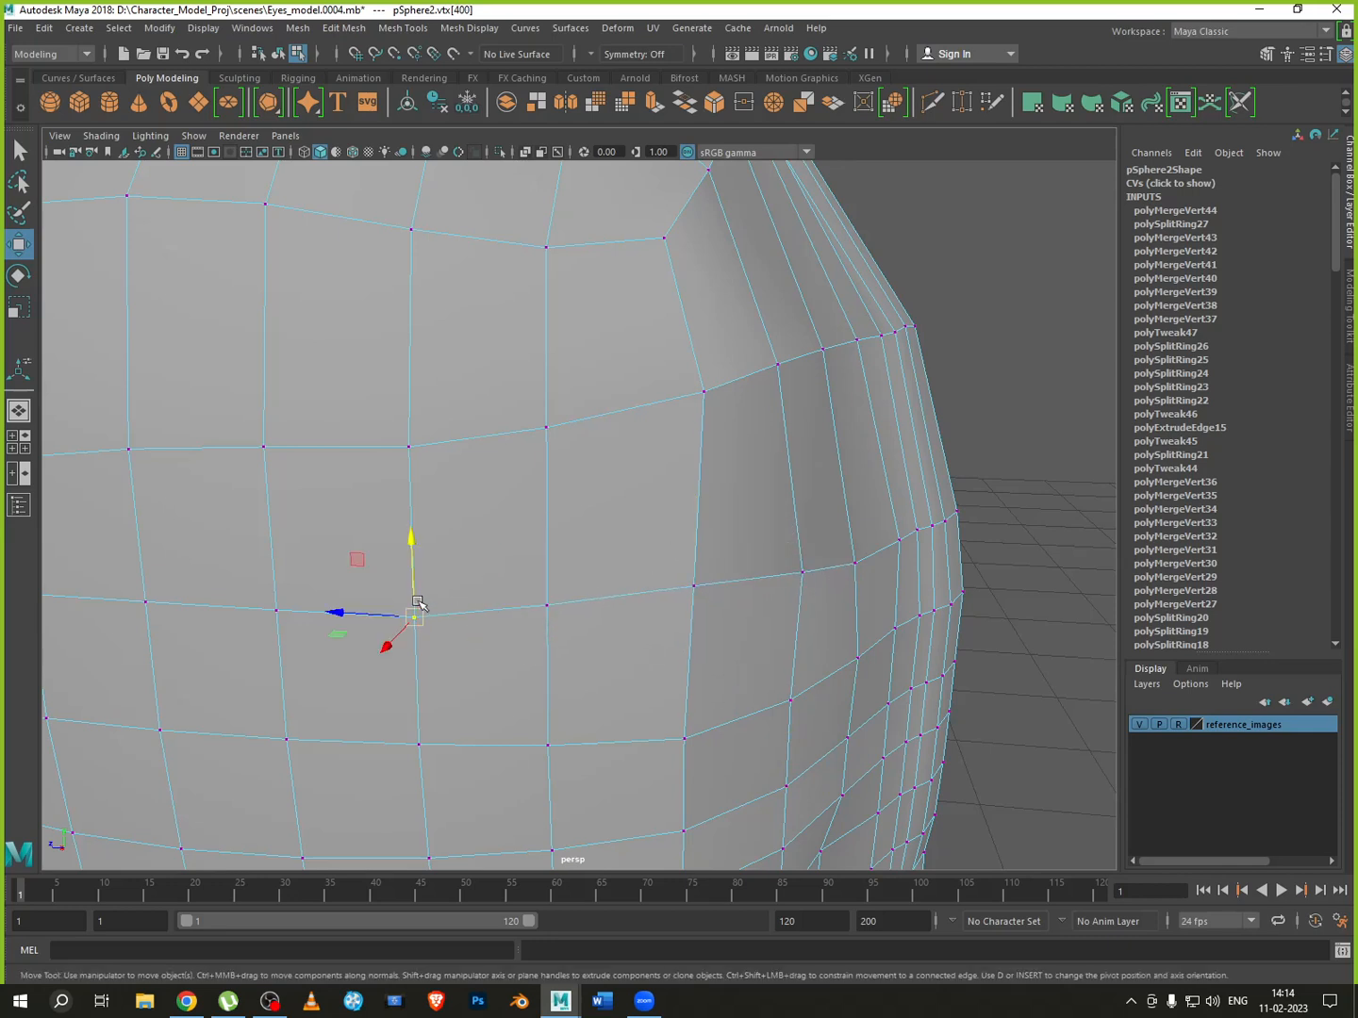
pyautogui.moveTo(412, 584); pyautogui.dragTo(419, 569)
# Raise two middle vertices of the second side row further, and move the vertex above the rear one slightly forward
pyautogui.click(550, 603)
pyautogui.moveTo(548, 572); pyautogui.dragTo(549, 557)
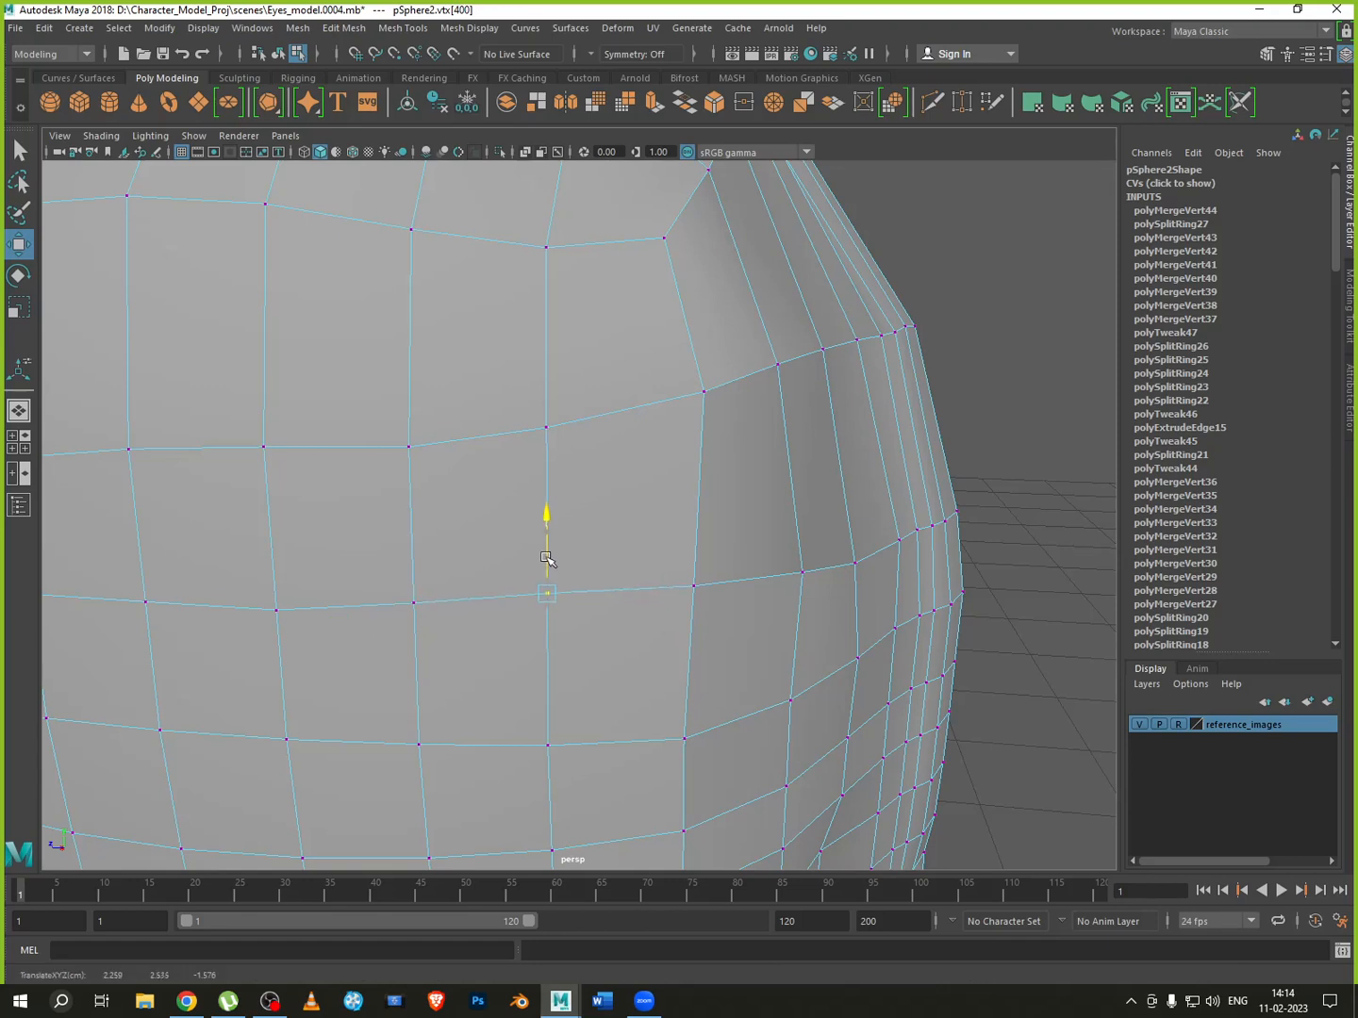
pyautogui.click(693, 586)
pyautogui.moveTo(693, 549); pyautogui.dragTo(693, 529)
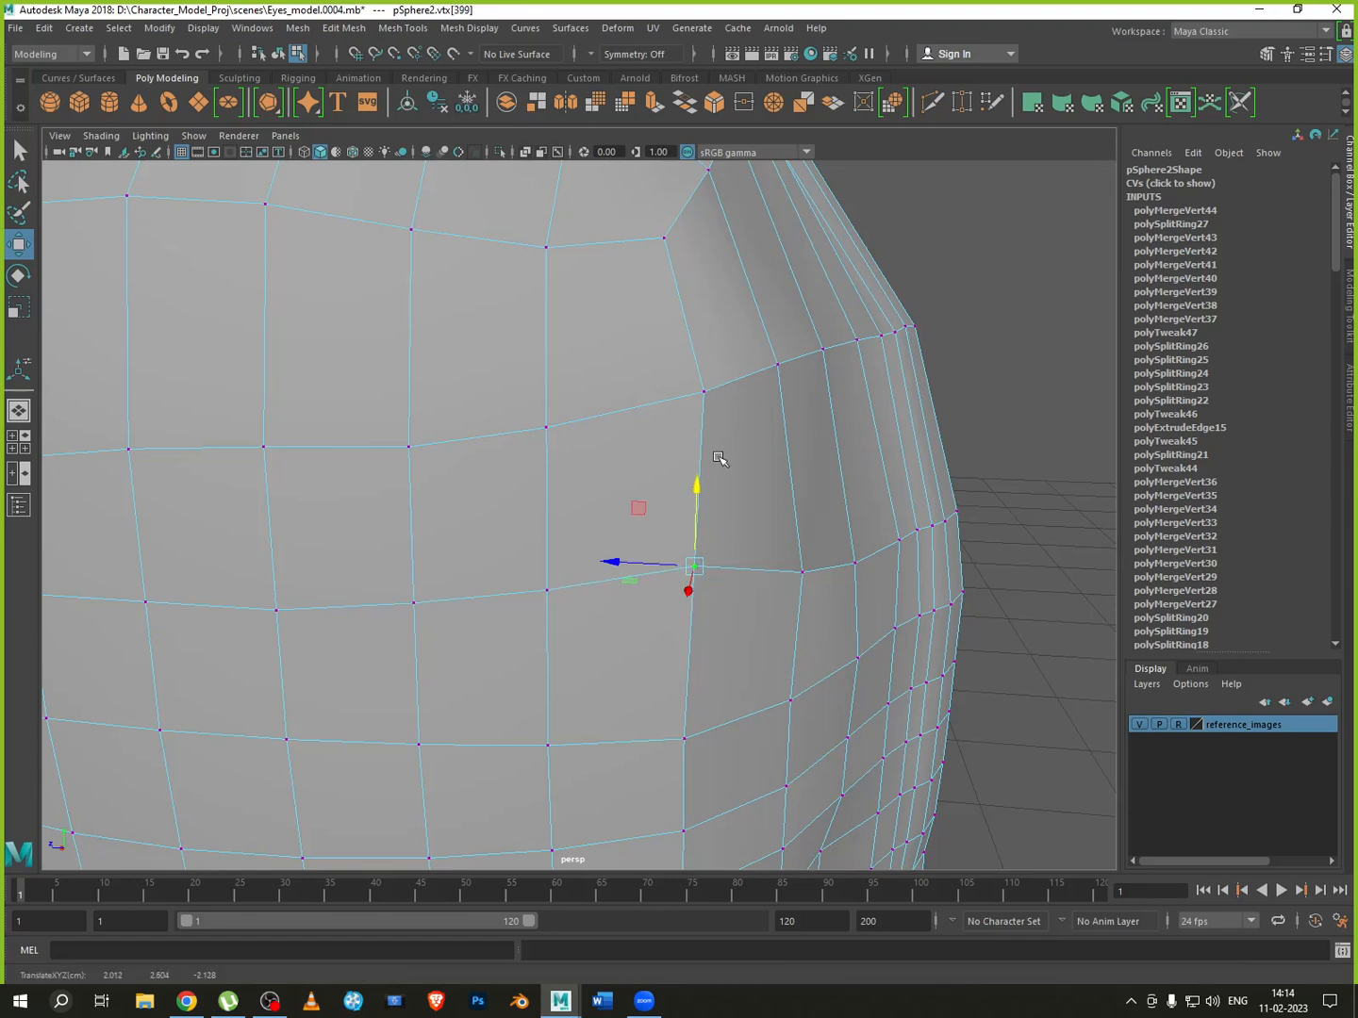
pyautogui.click(704, 390)
pyautogui.moveTo(671, 394); pyautogui.dragTo(655, 394)
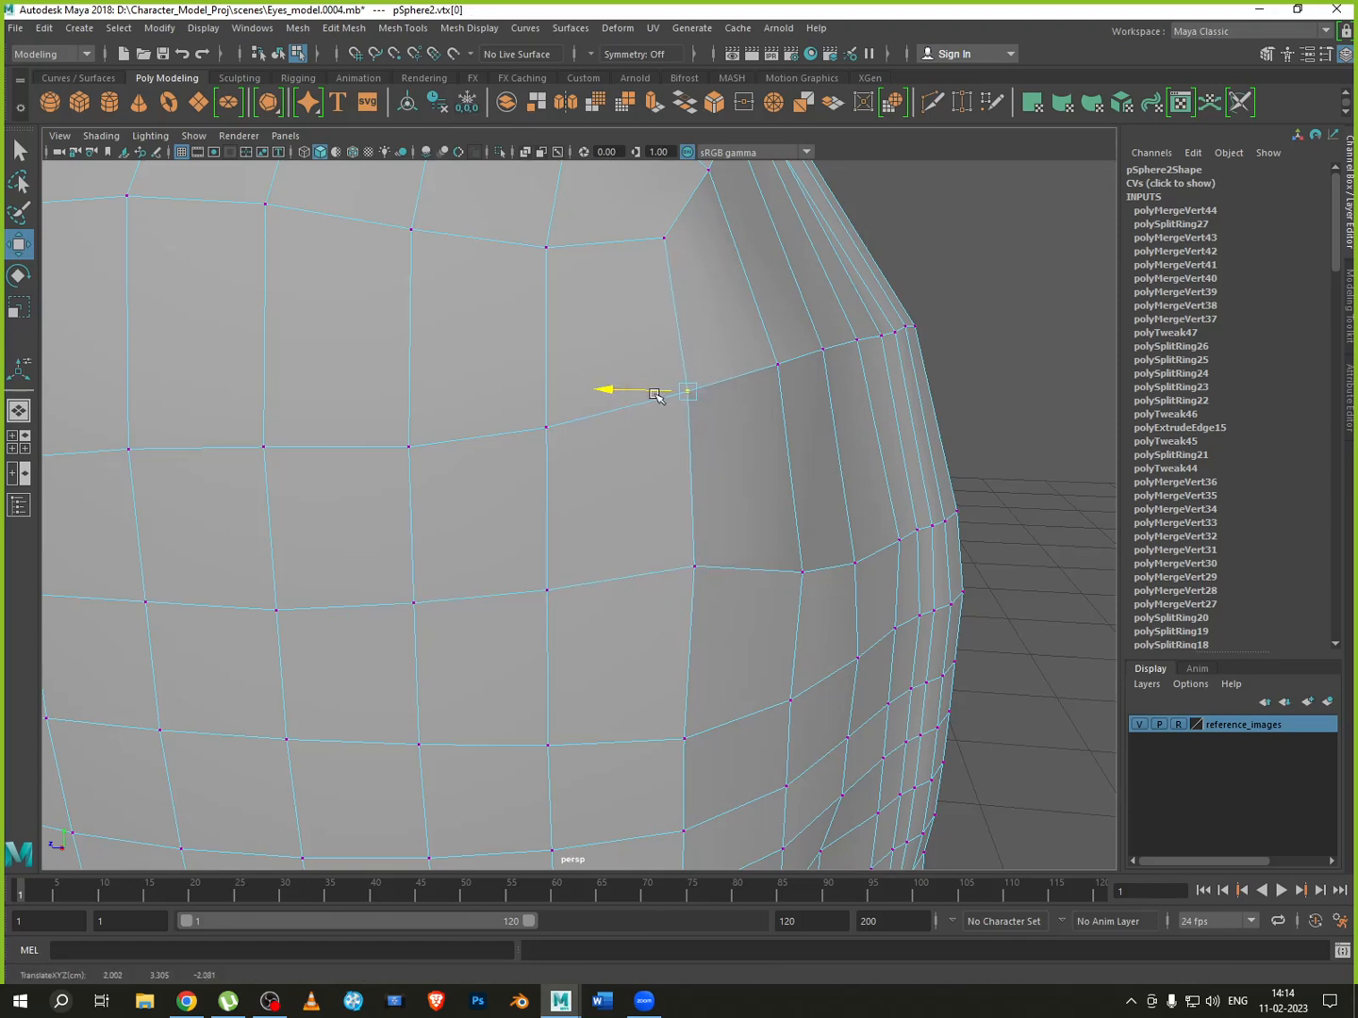
# Select only the rear vertices of the second side row and raise them together
pyautogui.click(693, 567)
pyautogui.moveTo(1014, 486); pyautogui.dragTo(797, 592)
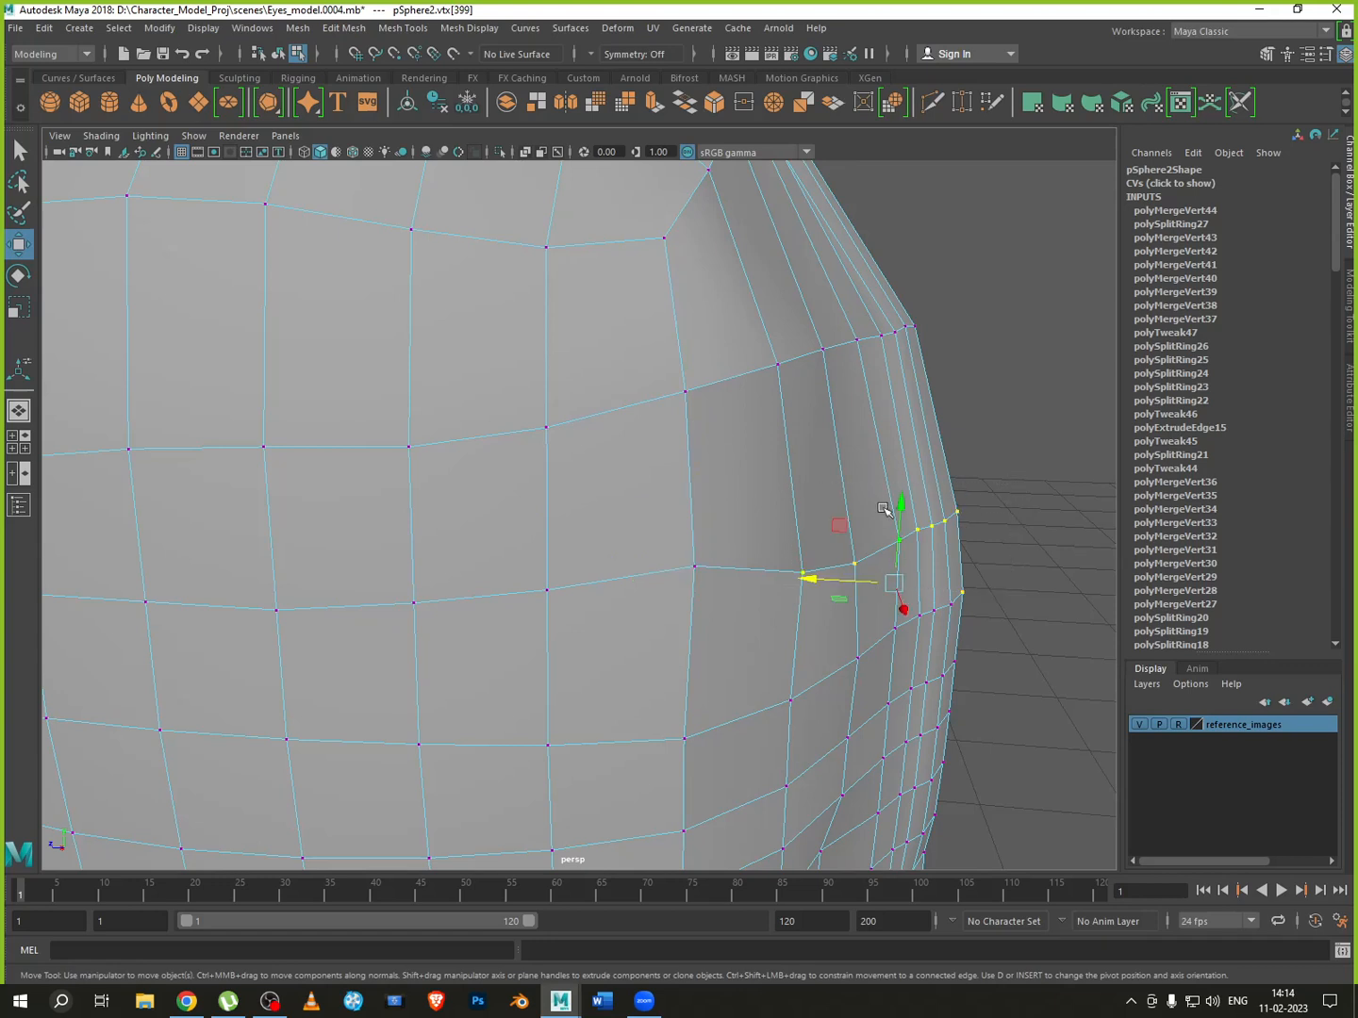
pyautogui.keyDown('ctrl'); pyautogui.moveTo(1015, 563); pyautogui.dragTo(945, 641); pyautogui.keyUp('ctrl')
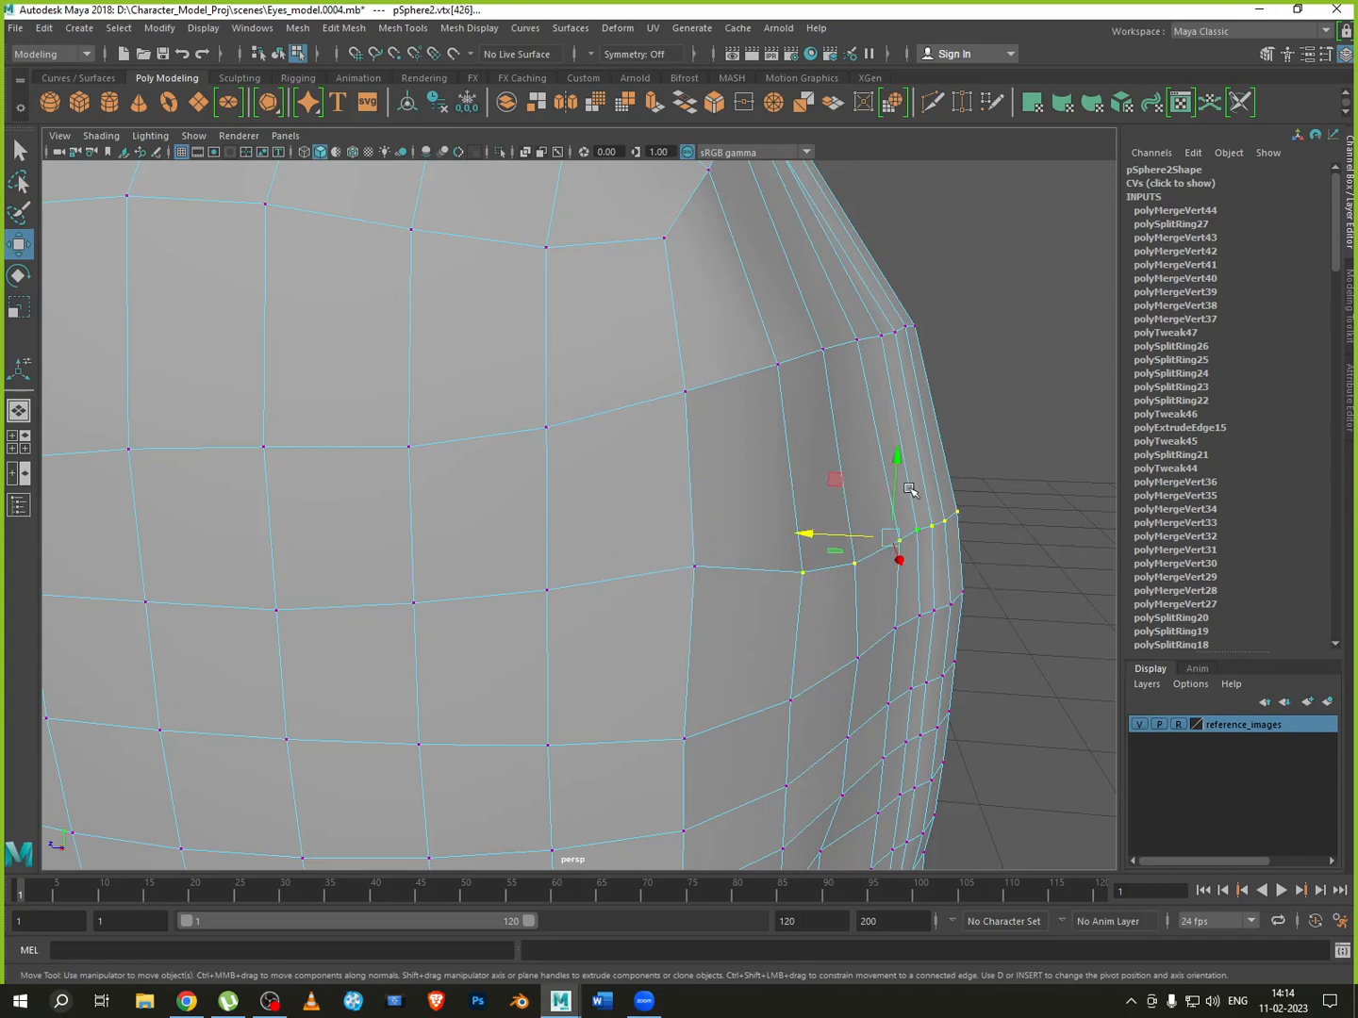
pyautogui.moveTo(908, 488); pyautogui.dragTo(886, 438)
pyautogui.moveTo(827, 498); pyautogui.dragTo(830, 503)
pyautogui.scroll(-3, 901, 728)
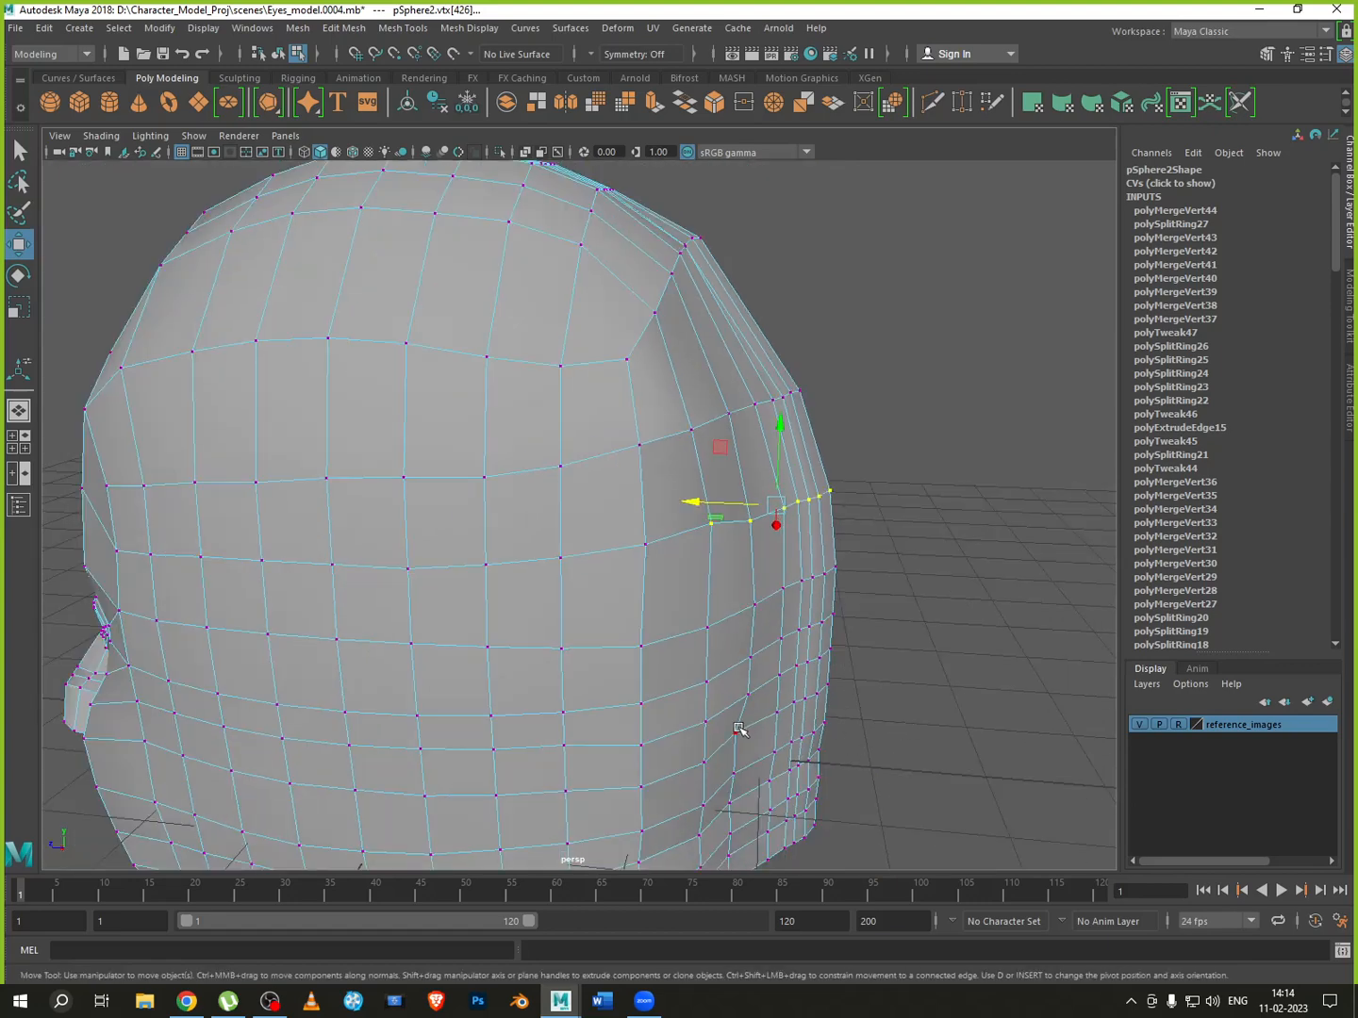
# Move the six lower vertices of the indented rear column backward, down to the mesh's bottom edge, to align the column
pyautogui.scroll(5, 769, 754)
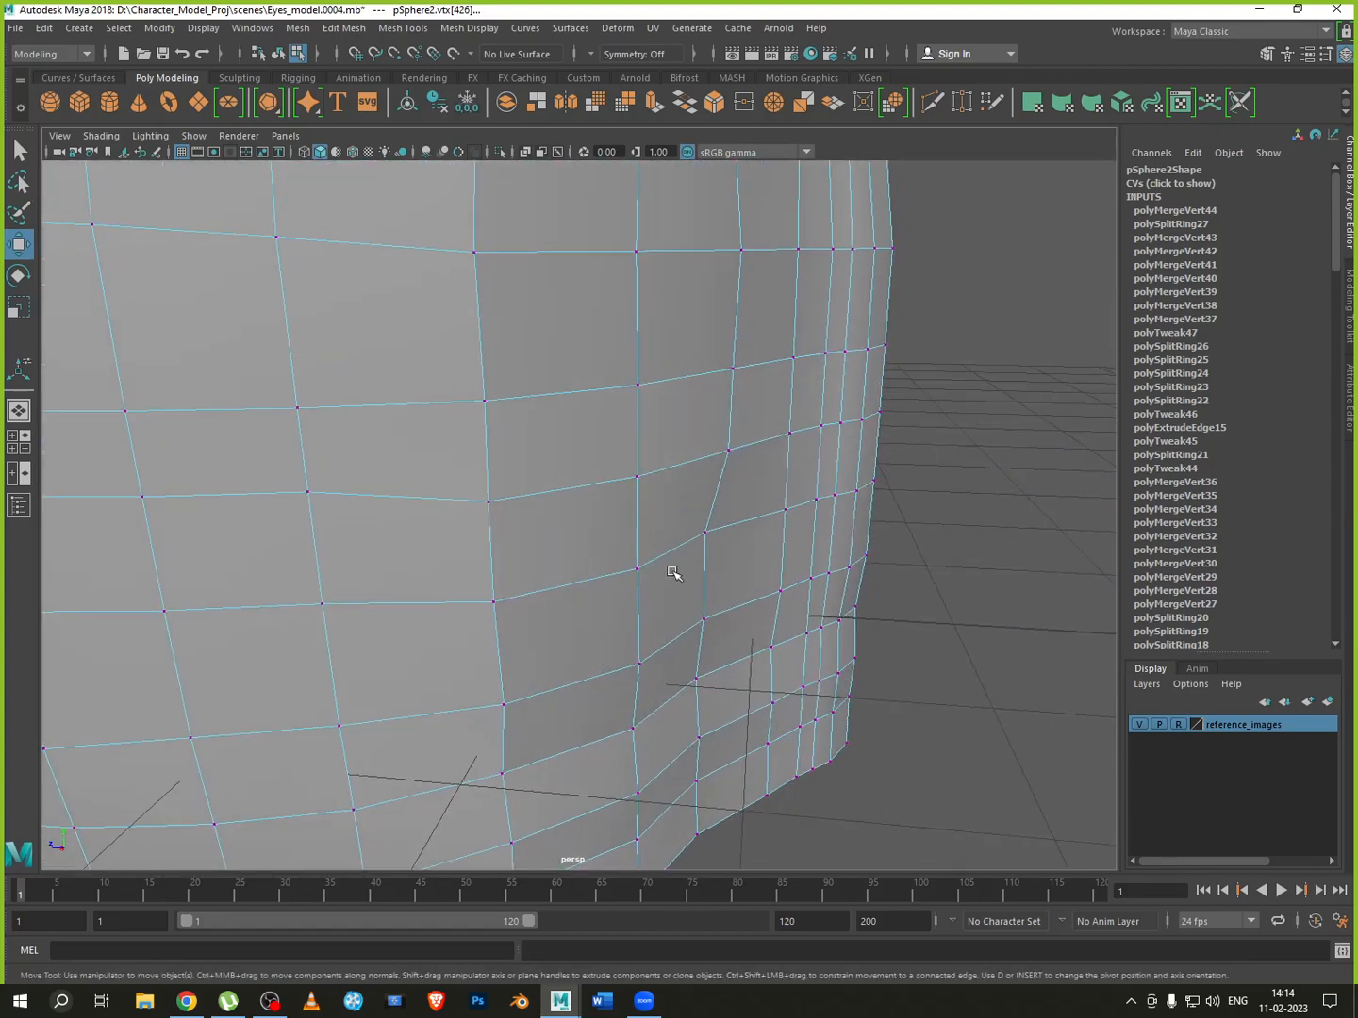
pyautogui.click(706, 533)
pyautogui.moveTo(667, 530); pyautogui.dragTo(682, 530)
pyautogui.click(702, 619)
pyautogui.moveTo(680, 621); pyautogui.dragTo(692, 622)
pyautogui.click(695, 681)
pyautogui.moveTo(660, 680); pyautogui.dragTo(684, 836)
pyautogui.click(699, 736)
pyautogui.click(696, 781)
pyautogui.click(700, 835)
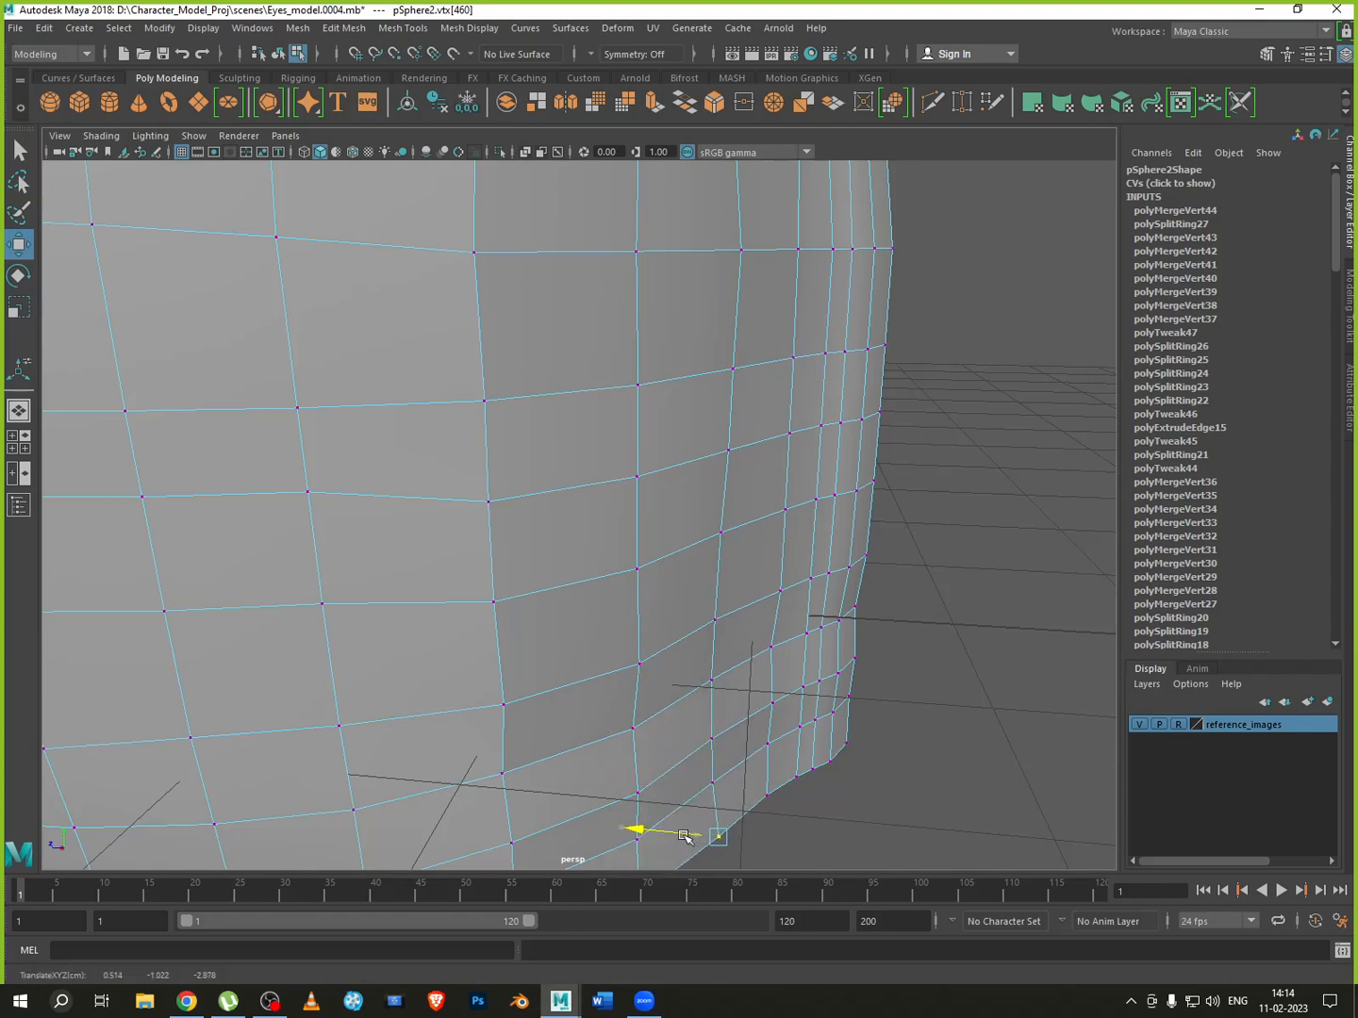
# In the side view, raise the rear vertices of the upper side row below the crown to flatten its dip
pyautogui.scroll(-5, 820, 698)
pyautogui.press('space')
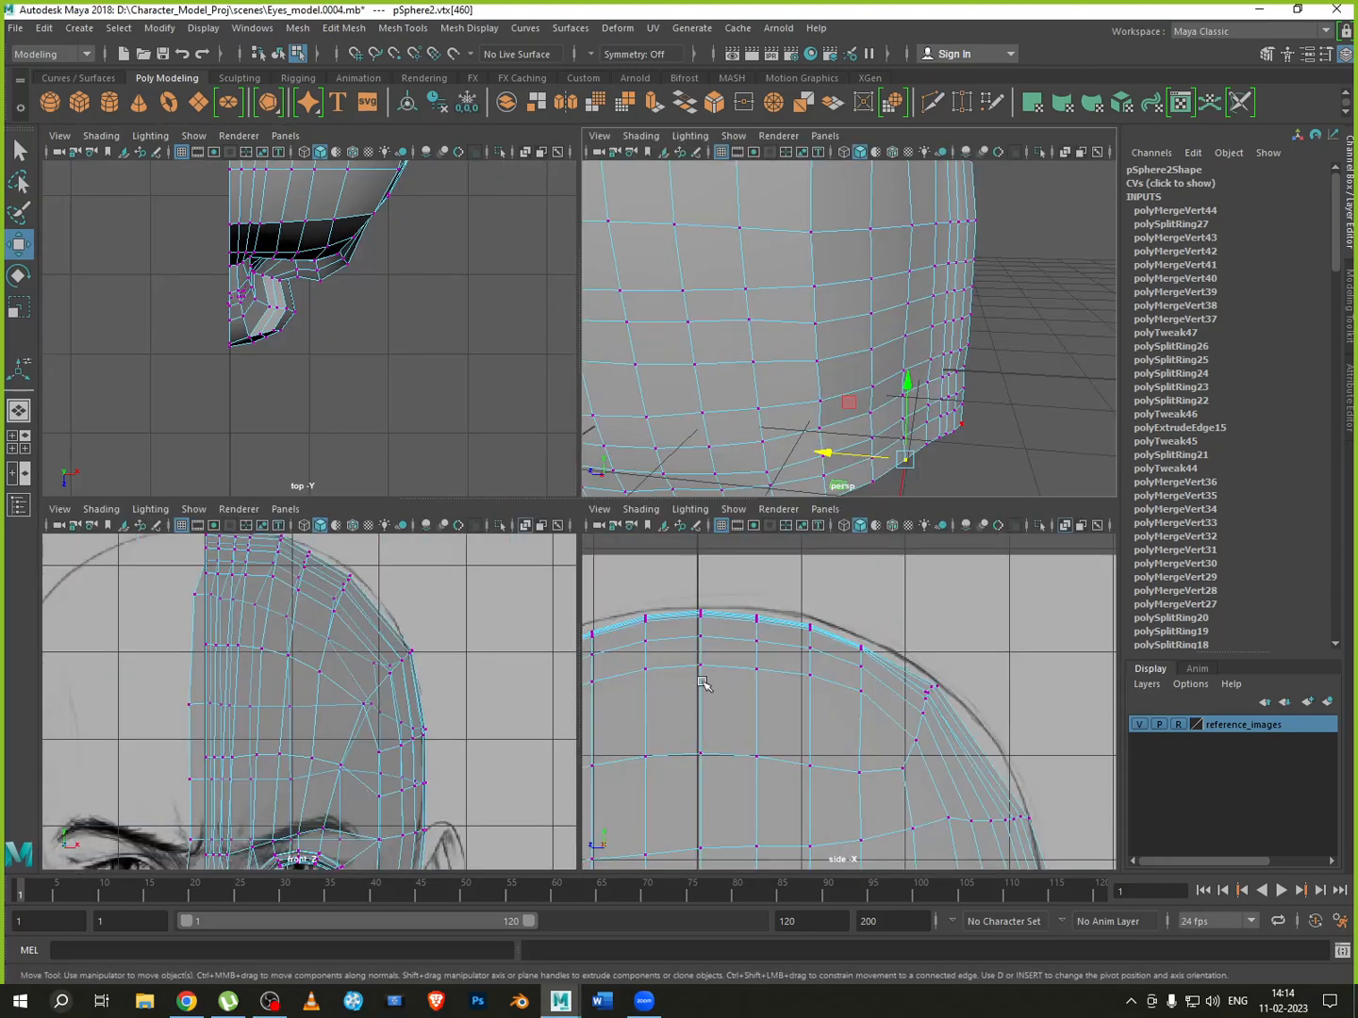
pyautogui.press('space')
pyautogui.scroll(10, 759, 528)
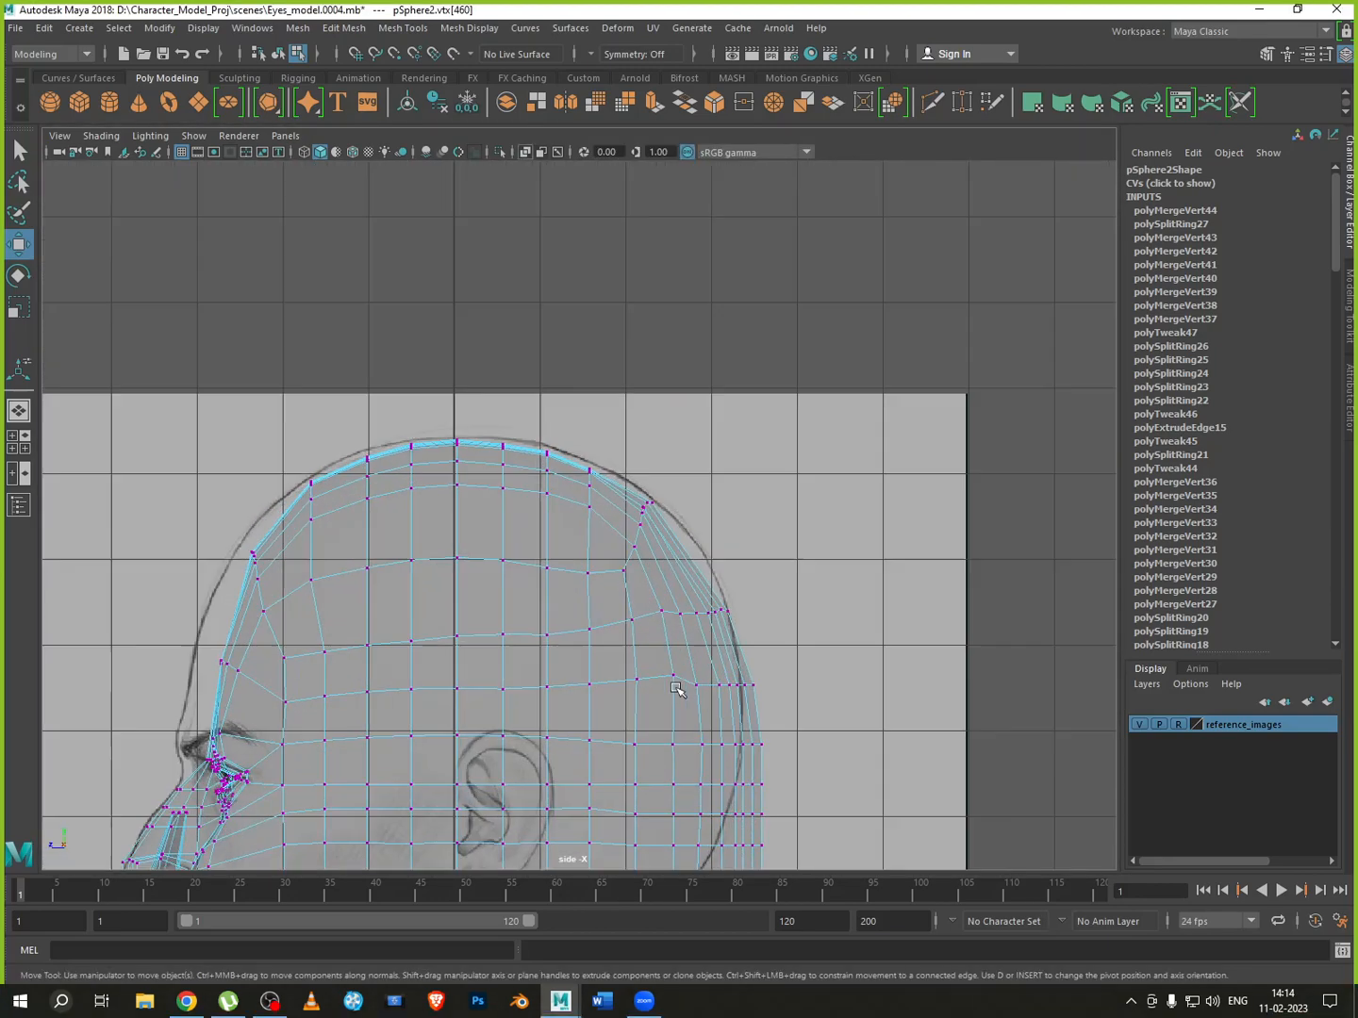
pyautogui.keyDown('alt'); pyautogui.moveTo(754, 512); pyautogui.dragTo(748, 557, button='middle'); pyautogui.keyUp('alt')
pyautogui.scroll(4, 746, 481)
pyautogui.scroll(5, 779, 524)
pyautogui.keyDown('alt'); pyautogui.moveTo(812, 504); pyautogui.dragTo(782, 455, button='middle'); pyautogui.keyUp('alt')
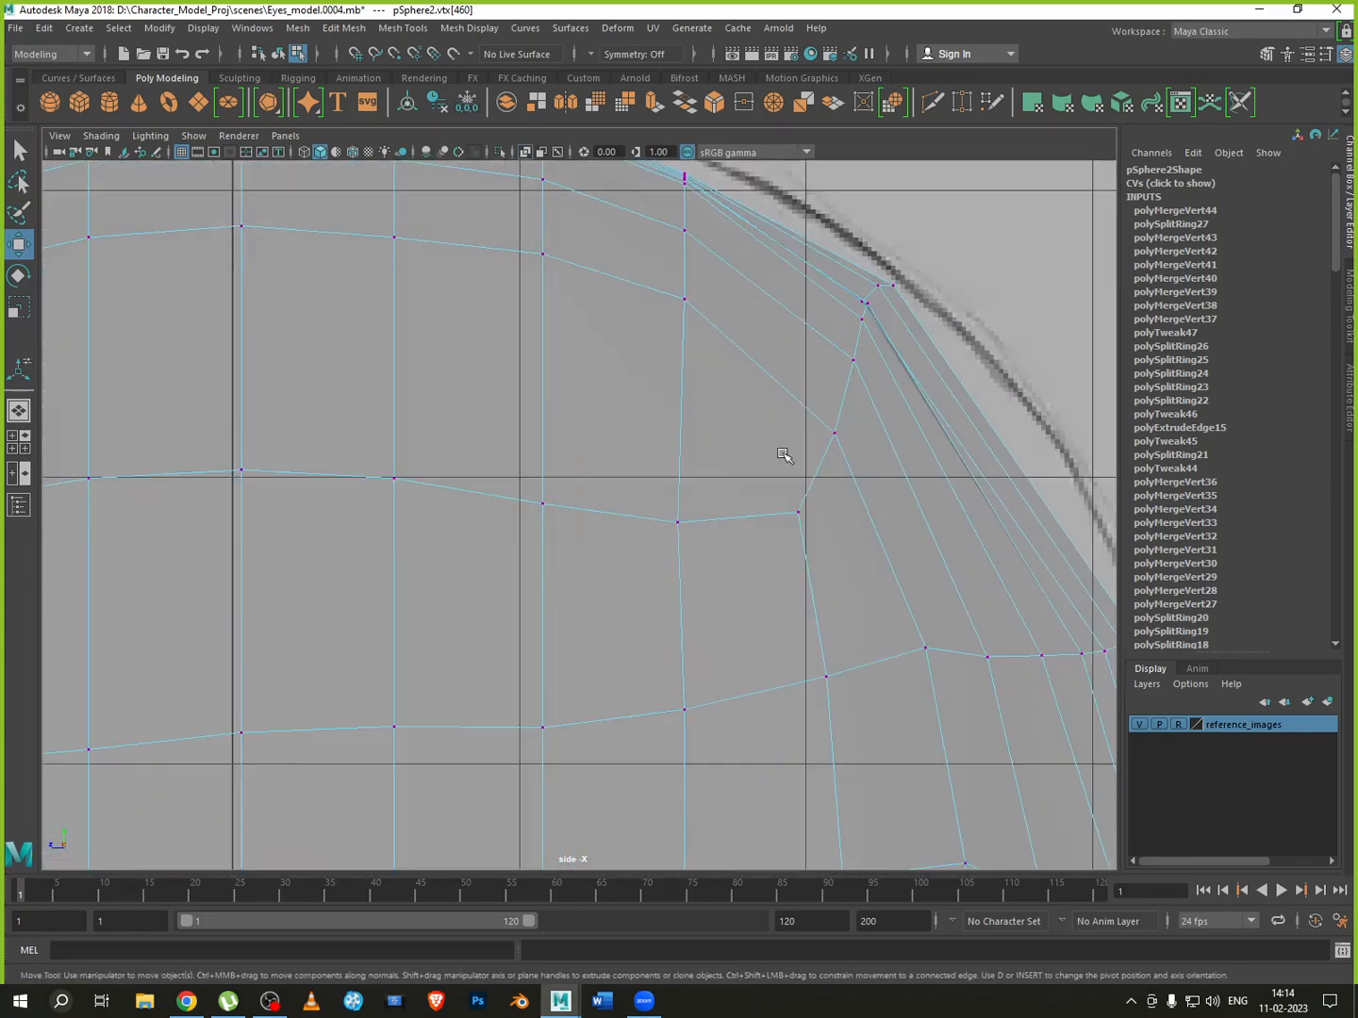
pyautogui.moveTo(820, 536); pyautogui.dragTo(800, 468)
pyautogui.moveTo(515, 460); pyautogui.dragTo(696, 567)
pyautogui.moveTo(608, 454); pyautogui.dragTo(608, 427)
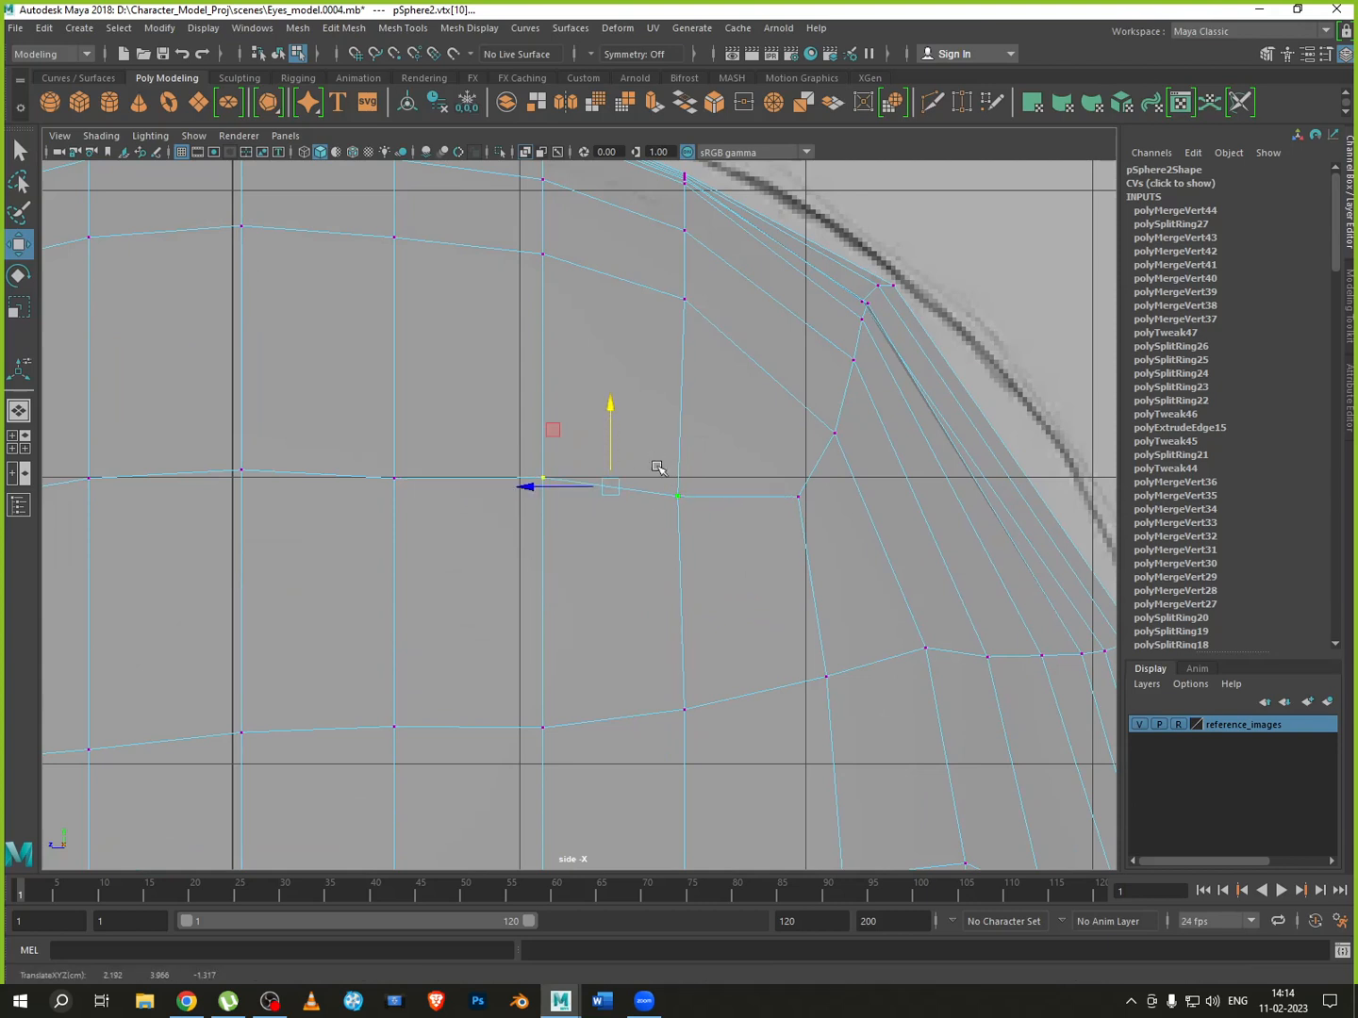
# Raise the last two vertices of the upper side row to level it, and move the rearmost one forward
pyautogui.click(677, 495)
pyautogui.moveTo(677, 469); pyautogui.dragTo(677, 448)
pyautogui.click(798, 496)
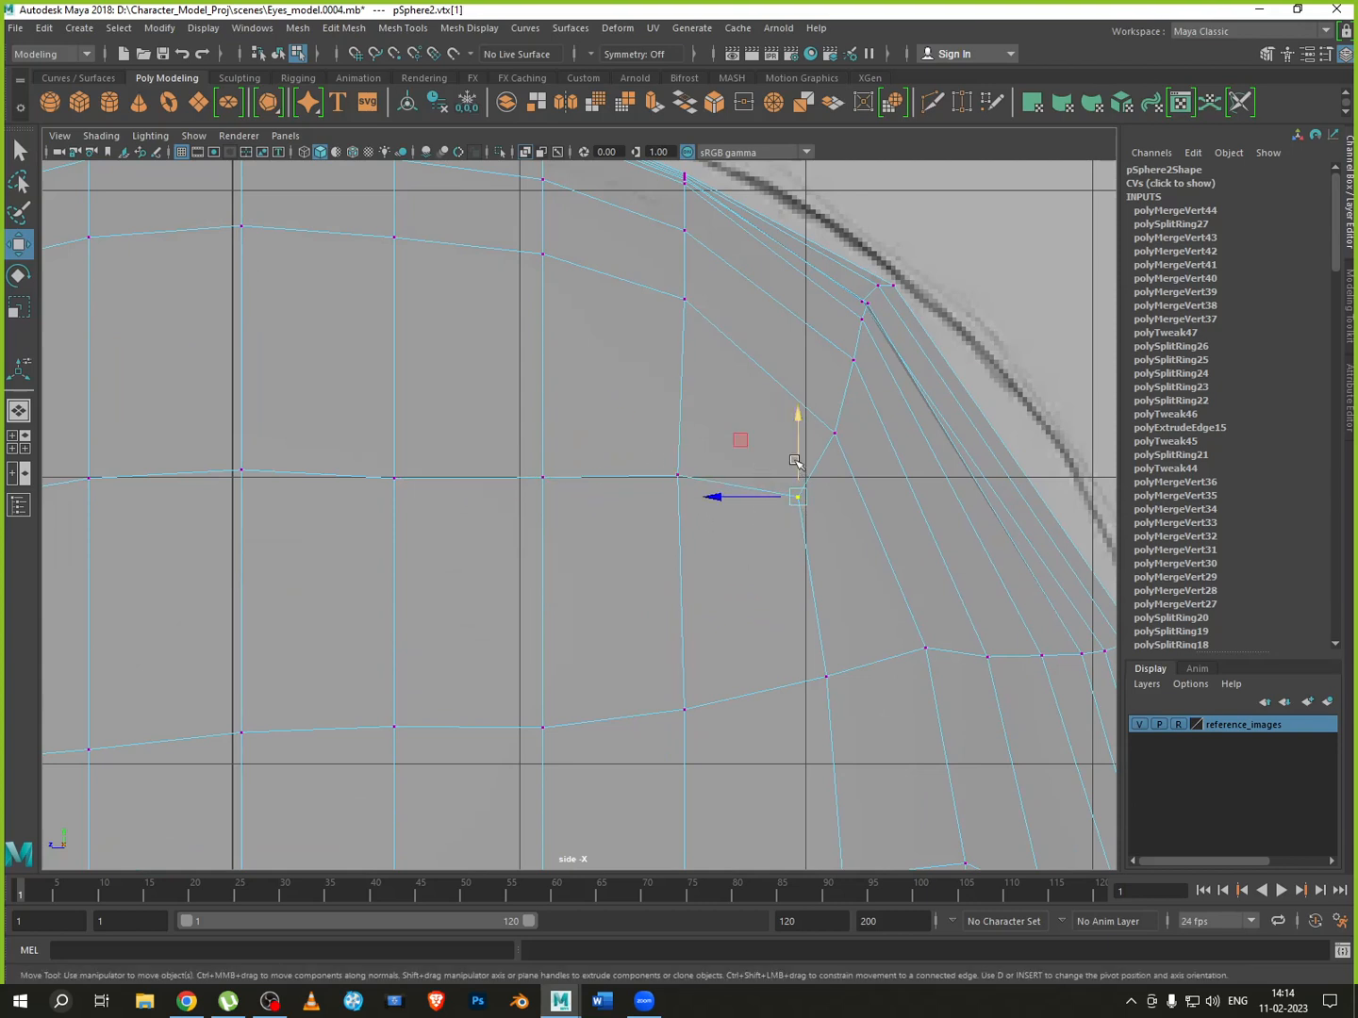
pyautogui.moveTo(796, 461); pyautogui.dragTo(737, 477)
# On the rear corner edge loop, raise the vertex above the row's end and move the next one back and down
pyautogui.moveTo(817, 412); pyautogui.dragTo(851, 441)
pyautogui.keyDown('alt'); pyautogui.moveTo(889, 476); pyautogui.dragTo(782, 532, button='middle'); pyautogui.keyUp('alt')
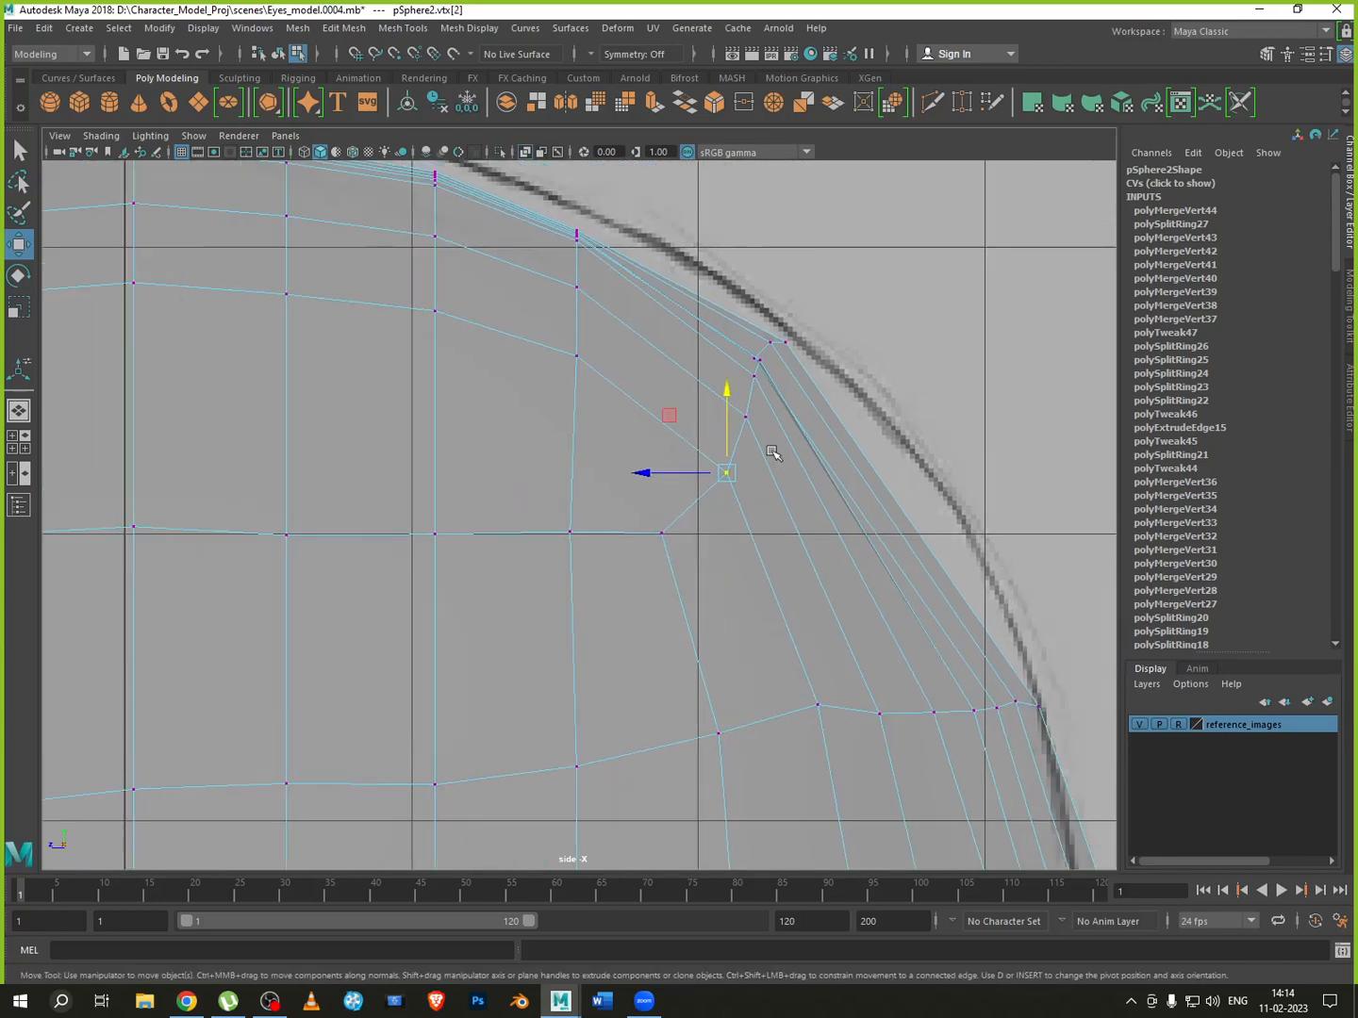
pyautogui.click(750, 416)
pyautogui.moveTo(696, 433); pyautogui.dragTo(709, 432)
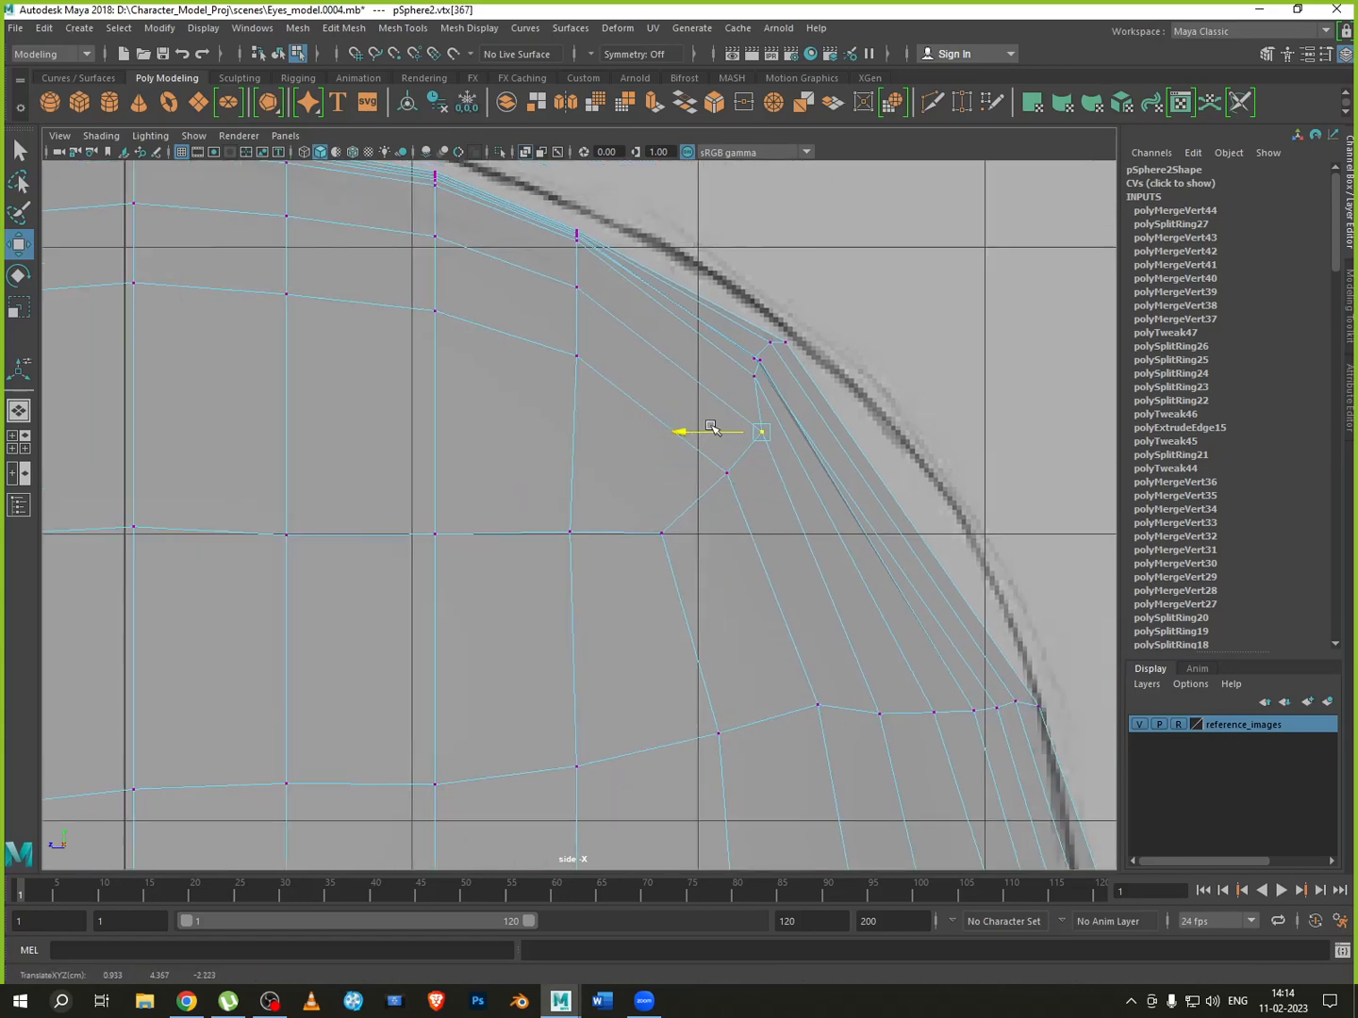
pyautogui.scroll(4, 806, 331)
pyautogui.keyDown('alt'); pyautogui.moveTo(810, 358); pyautogui.dragTo(579, 666, button='middle'); pyautogui.keyUp('alt')
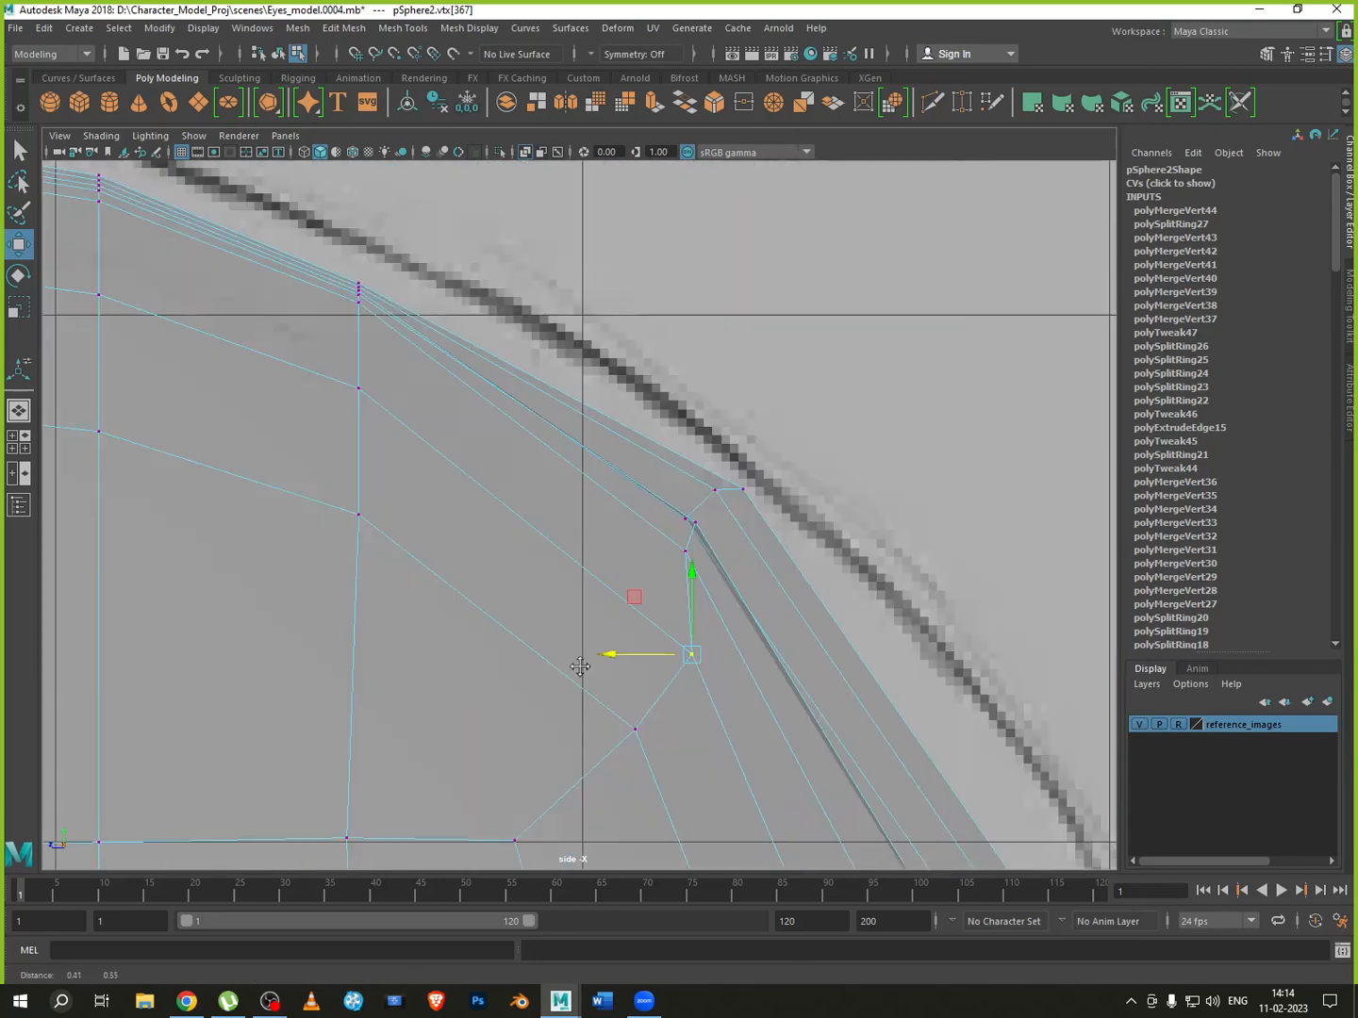
# Move the two outermost vertices of the rear corner edge loop backward and down toward the skull outline
pyautogui.click(731, 508)
pyautogui.moveTo(729, 470); pyautogui.dragTo(690, 526)
pyautogui.click(698, 480)
pyautogui.click(701, 525)
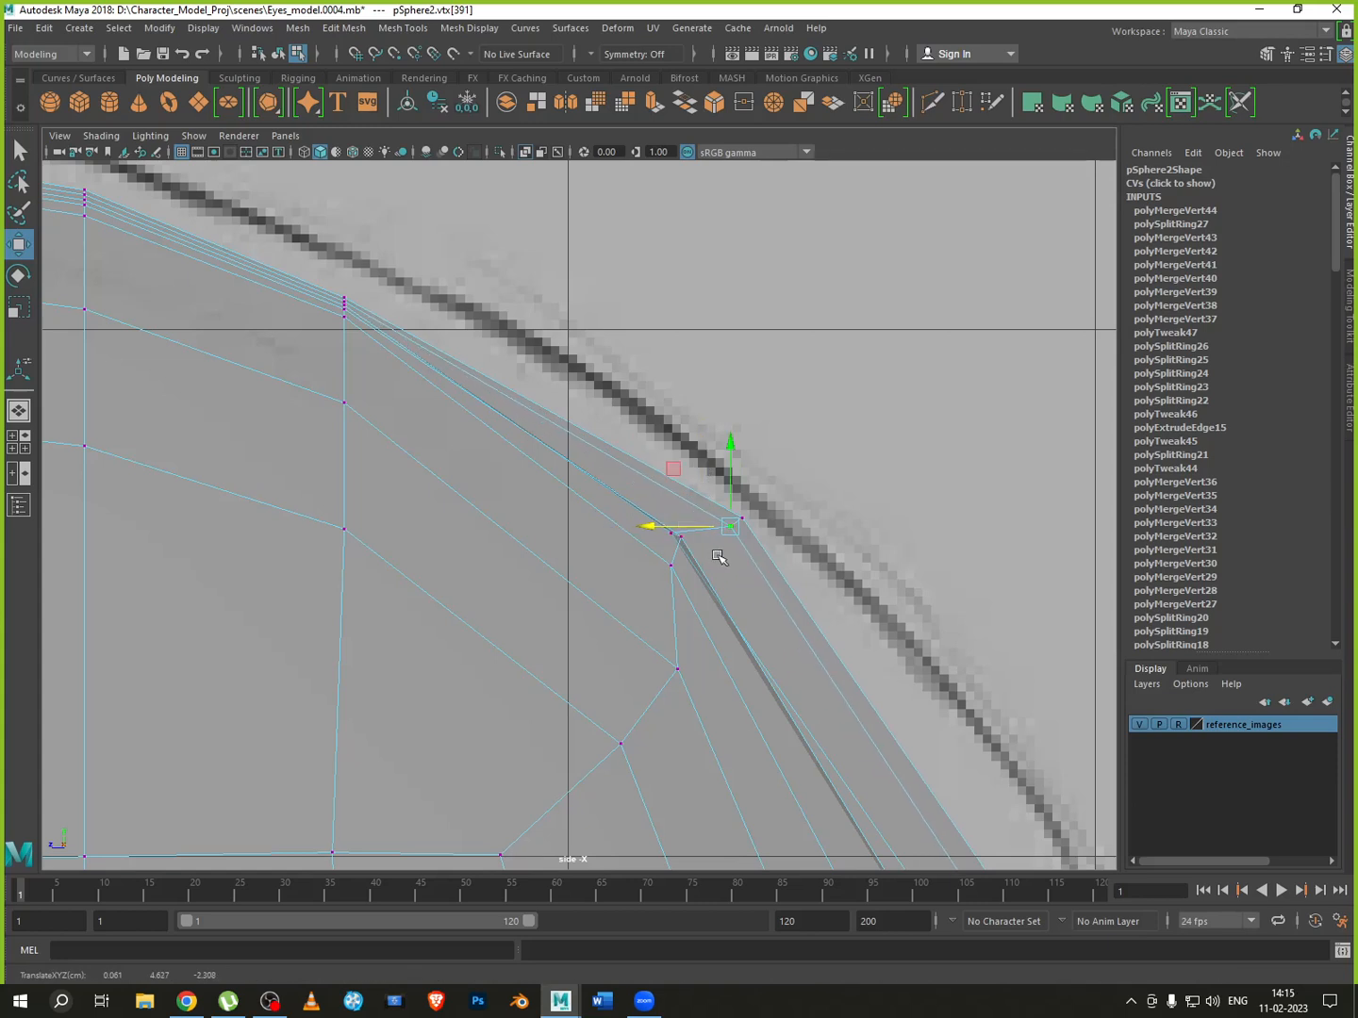
# Move the three bunched vertices below them backward and down to open the corner edge loop into an even curve
pyautogui.click(671, 534)
pyautogui.moveTo(625, 536); pyautogui.dragTo(755, 529)
pyautogui.click(681, 535)
pyautogui.click(678, 568)
pyautogui.click(706, 547)
pyautogui.click(719, 536)
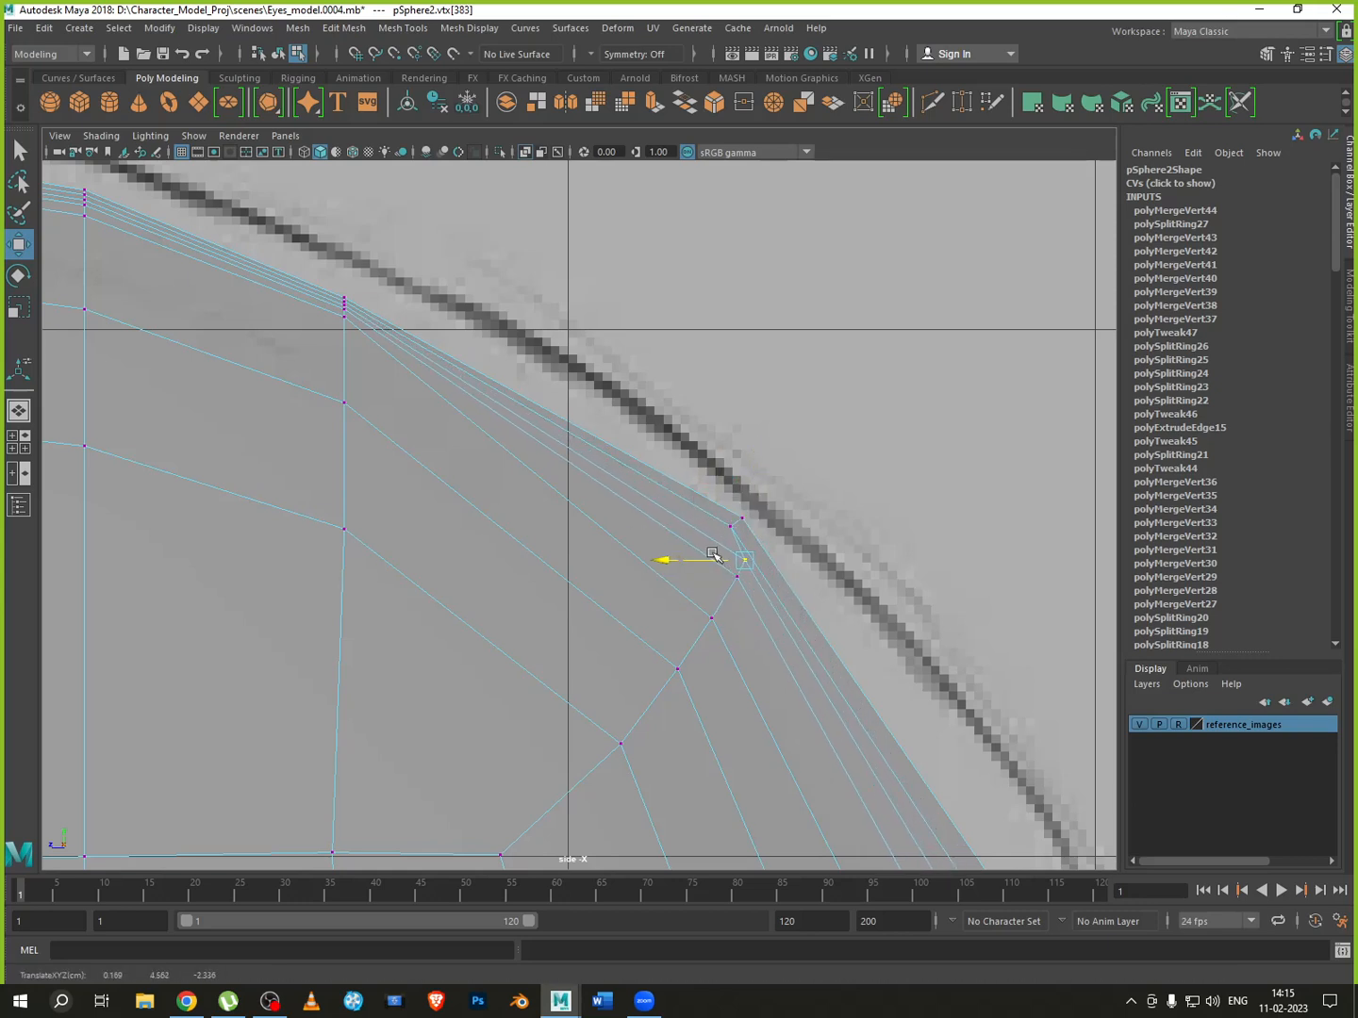
# Lower the corner loop's two outermost vertices again and shift them slightly backward to continue the diagonal line of its other vertices
pyautogui.click(731, 525)
pyautogui.click(725, 510)
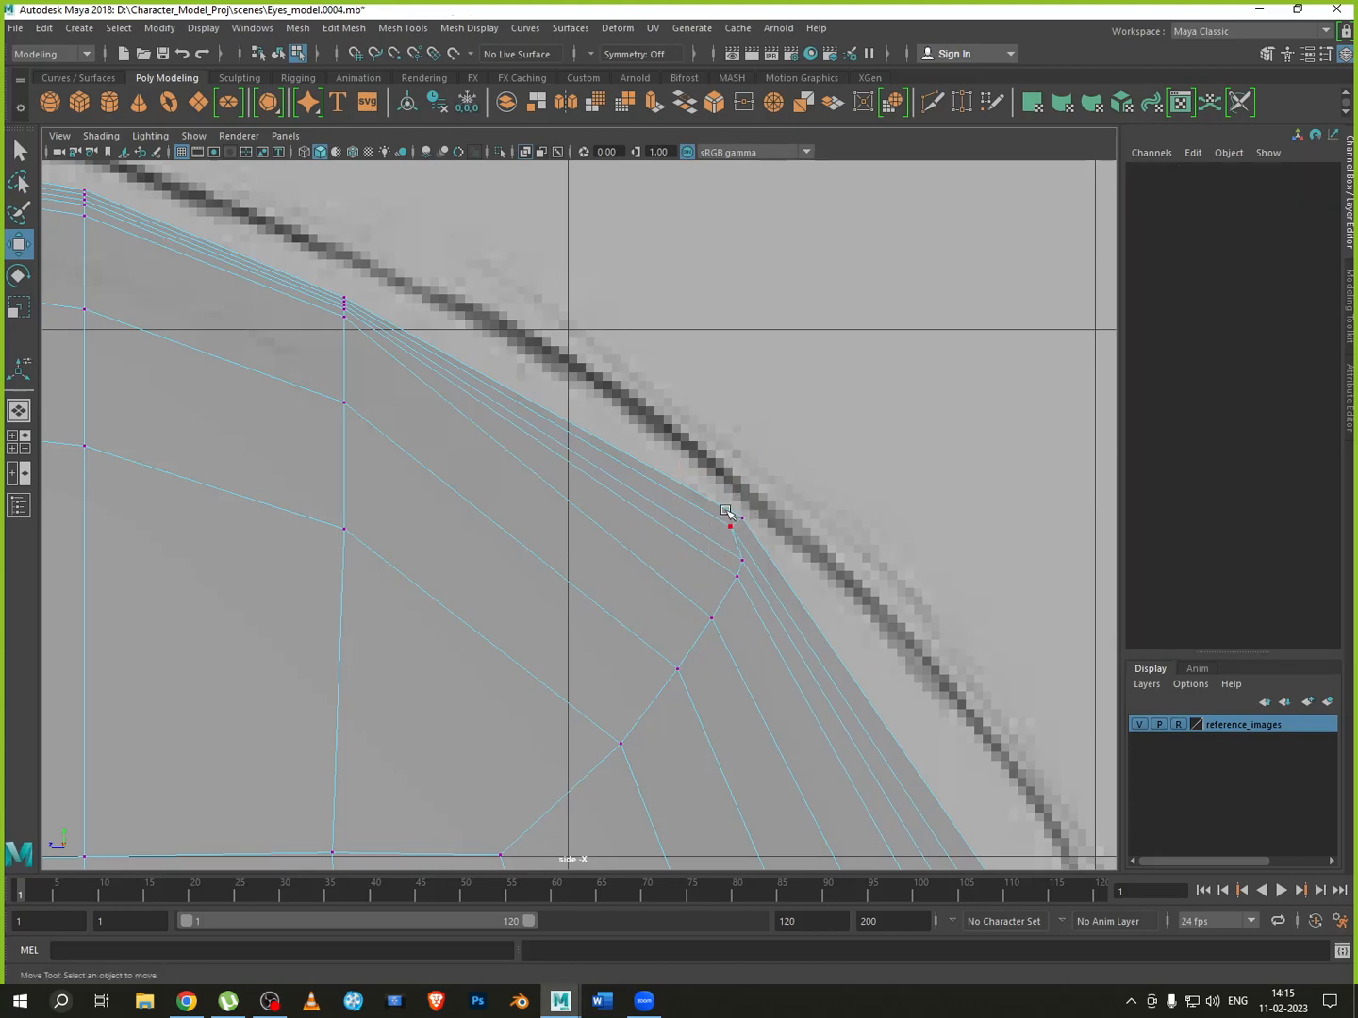
pyautogui.click(729, 526)
pyautogui.click(718, 527)
pyautogui.click(732, 524)
pyautogui.moveTo(730, 515)
pyautogui.mouseDown()
pyautogui.moveTo(727, 547)
pyautogui.moveTo(739, 509)
pyautogui.moveTo(713, 537)
pyautogui.mouseUp()
pyautogui.click(742, 518)
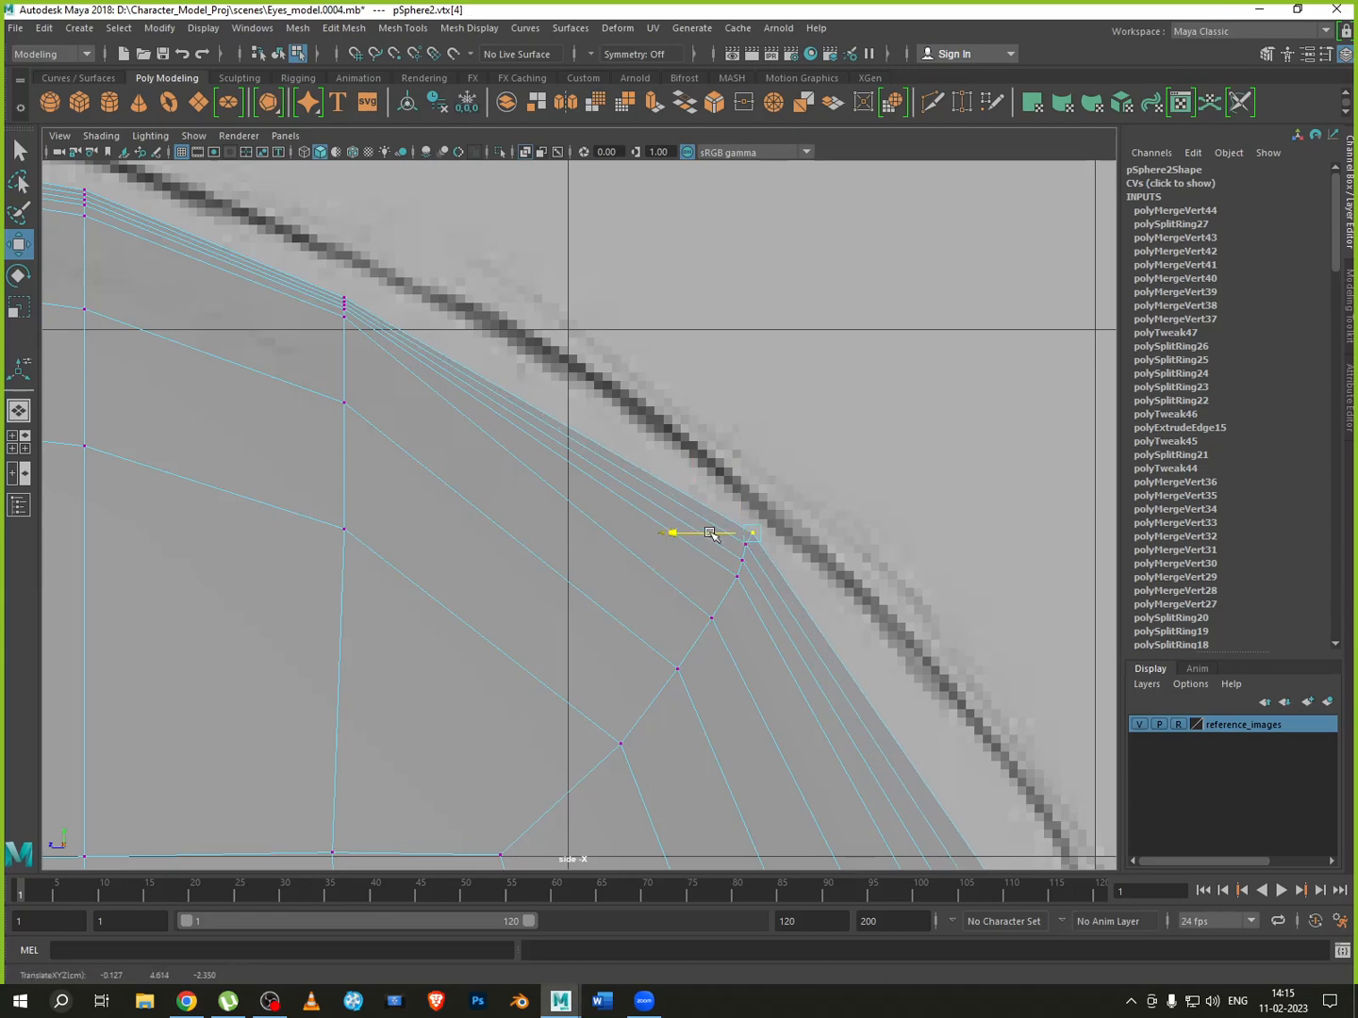
# On the row below the corner, raise the rear side vertices progressively so the row climbs toward the back of the skull
pyautogui.scroll(-7, 713, 538)
pyautogui.scroll(6, 651, 619)
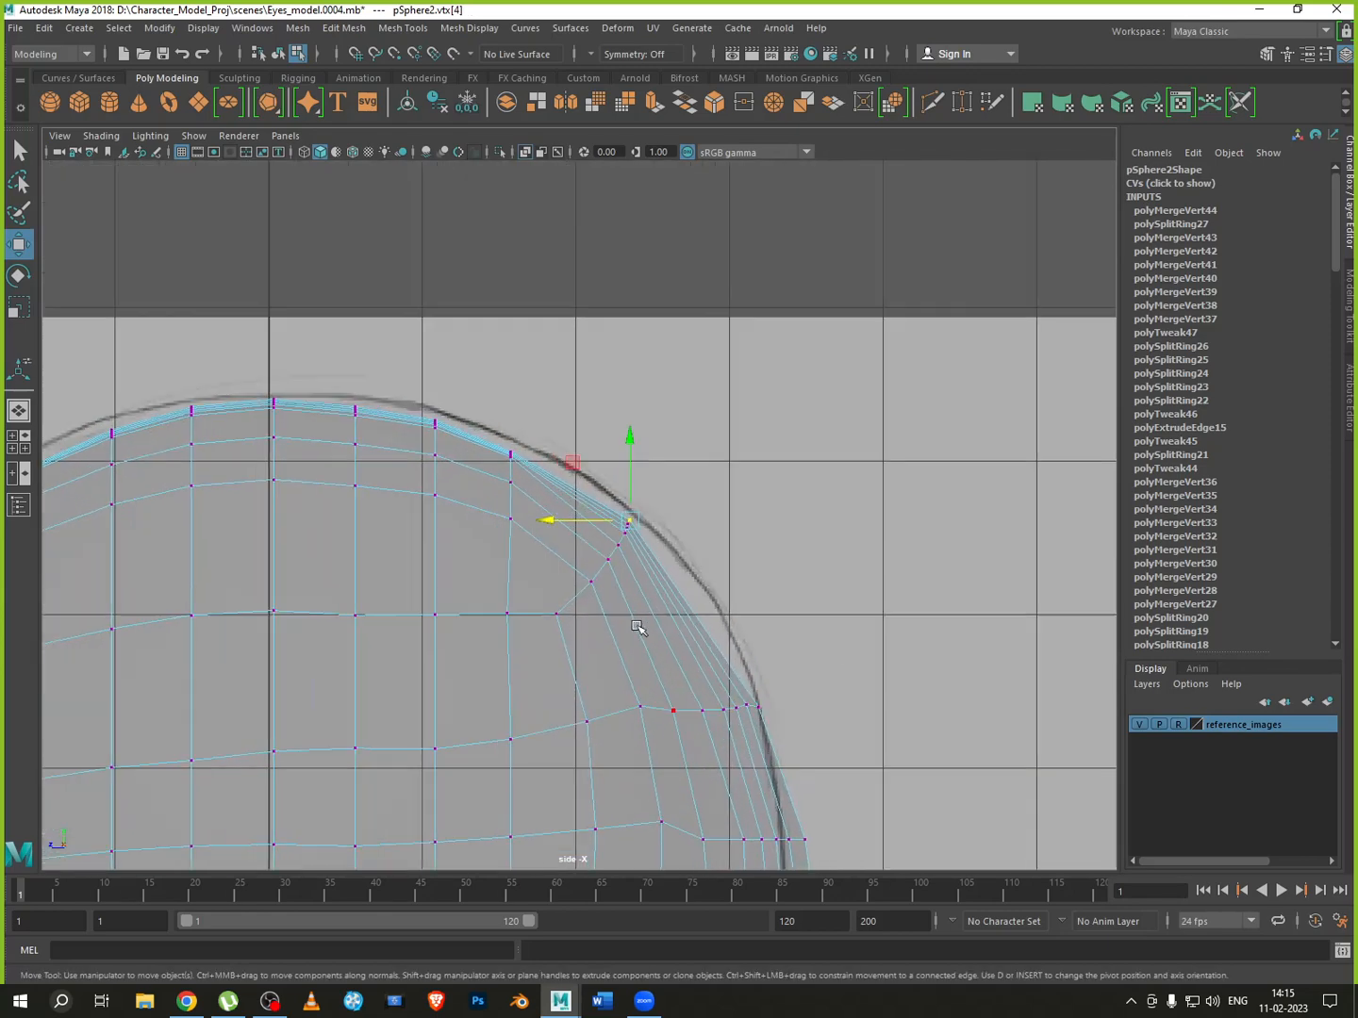
pyautogui.click(647, 726)
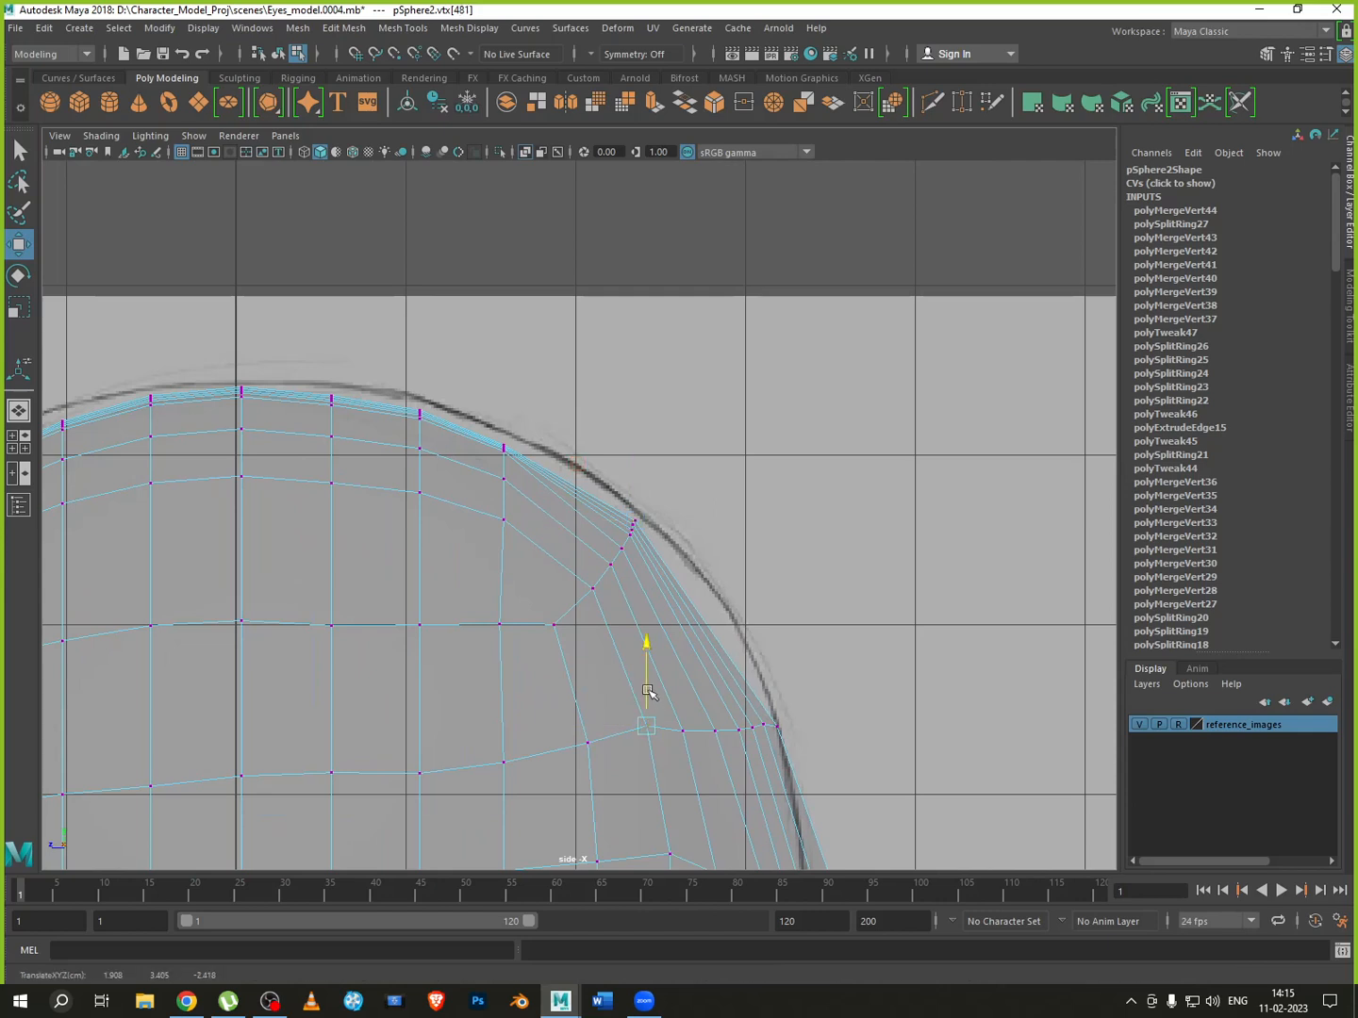
pyautogui.click(683, 731)
pyautogui.moveTo(680, 696); pyautogui.dragTo(748, 666)
pyautogui.click(713, 729)
pyautogui.click(744, 732)
pyautogui.click(751, 727)
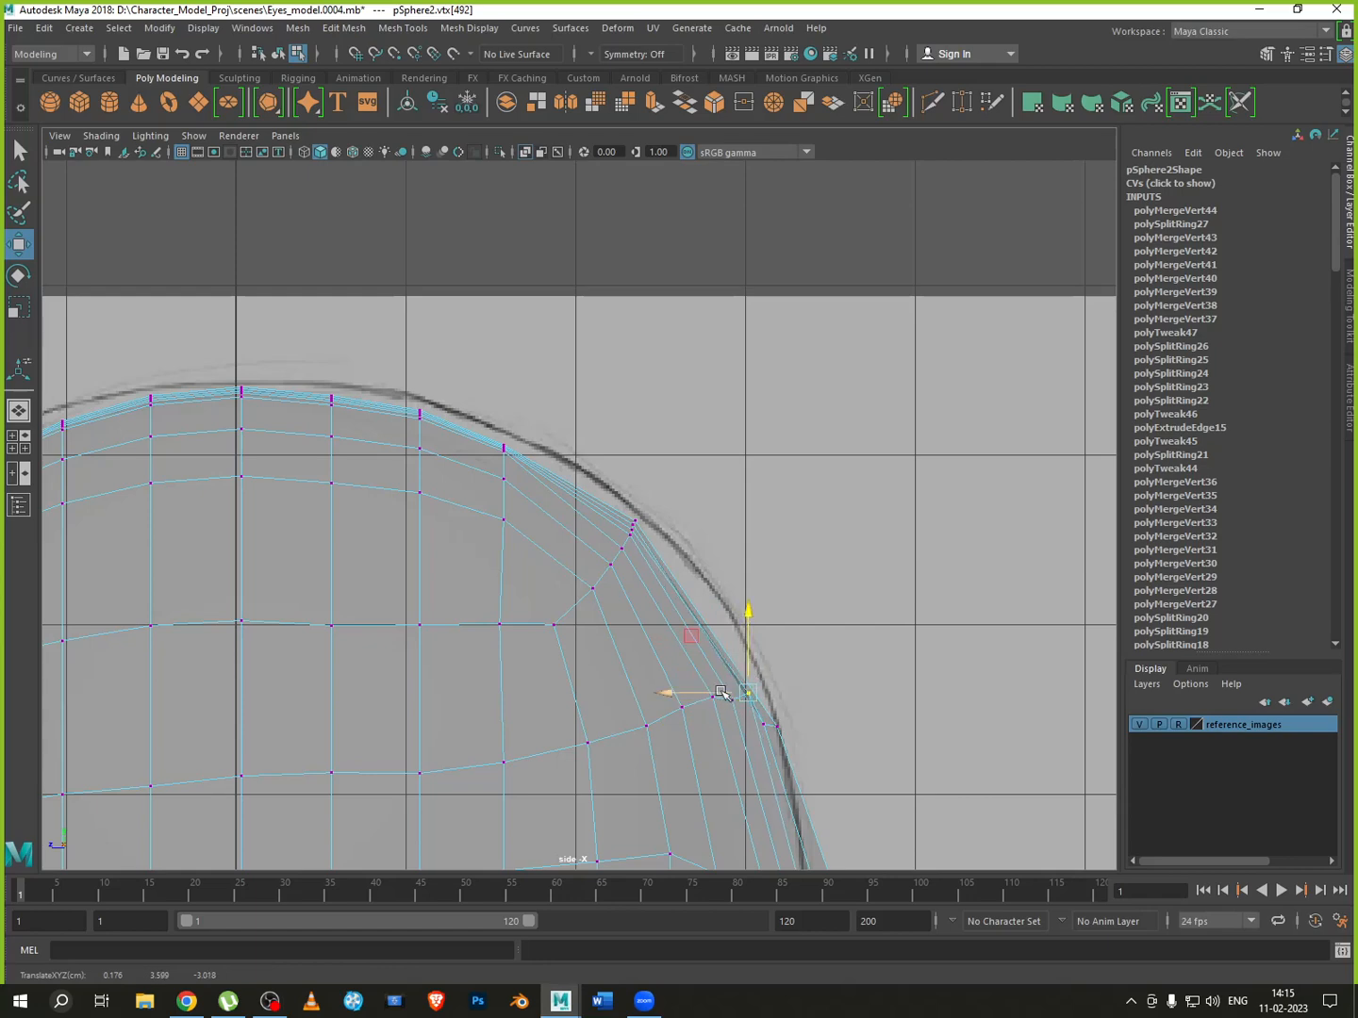
# Raise the low vertex in that row so it lies on a smooth curve between its two neighbors
pyautogui.scroll(3, 736, 702)
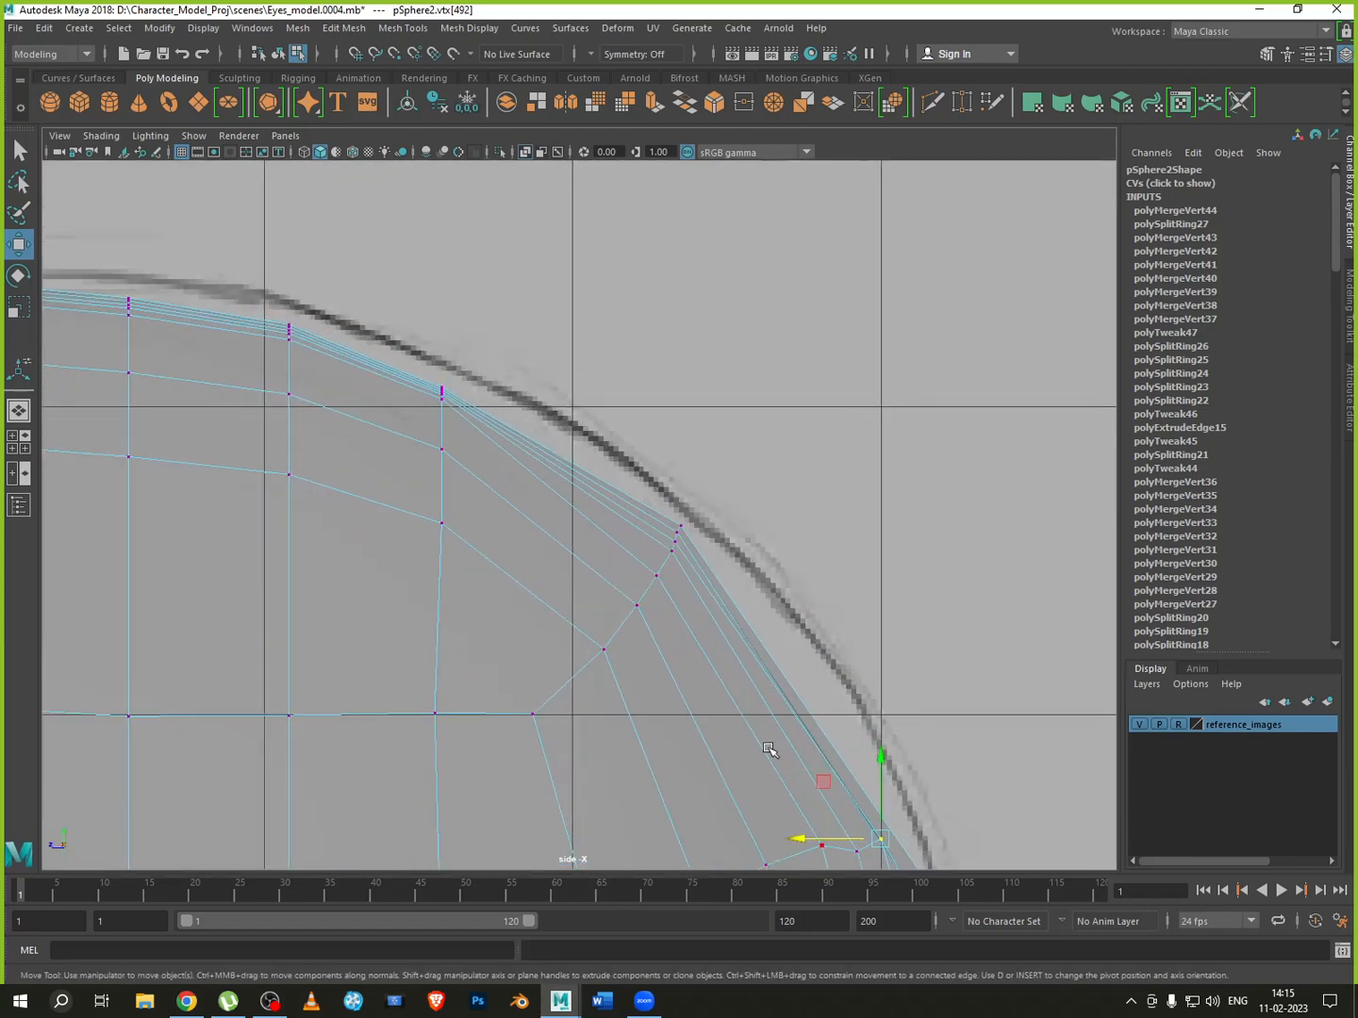
pyautogui.keyDown('alt'); pyautogui.moveTo(808, 730); pyautogui.dragTo(758, 651, button='middle'); pyautogui.keyUp('alt')
pyautogui.keyDown('alt'); pyautogui.moveTo(795, 827); pyautogui.dragTo(704, 640, button='middle'); pyautogui.keyUp('alt')
pyautogui.keyDown('alt'); pyautogui.moveTo(704, 640); pyautogui.dragTo(787, 647, button='right'); pyautogui.keyUp('alt')
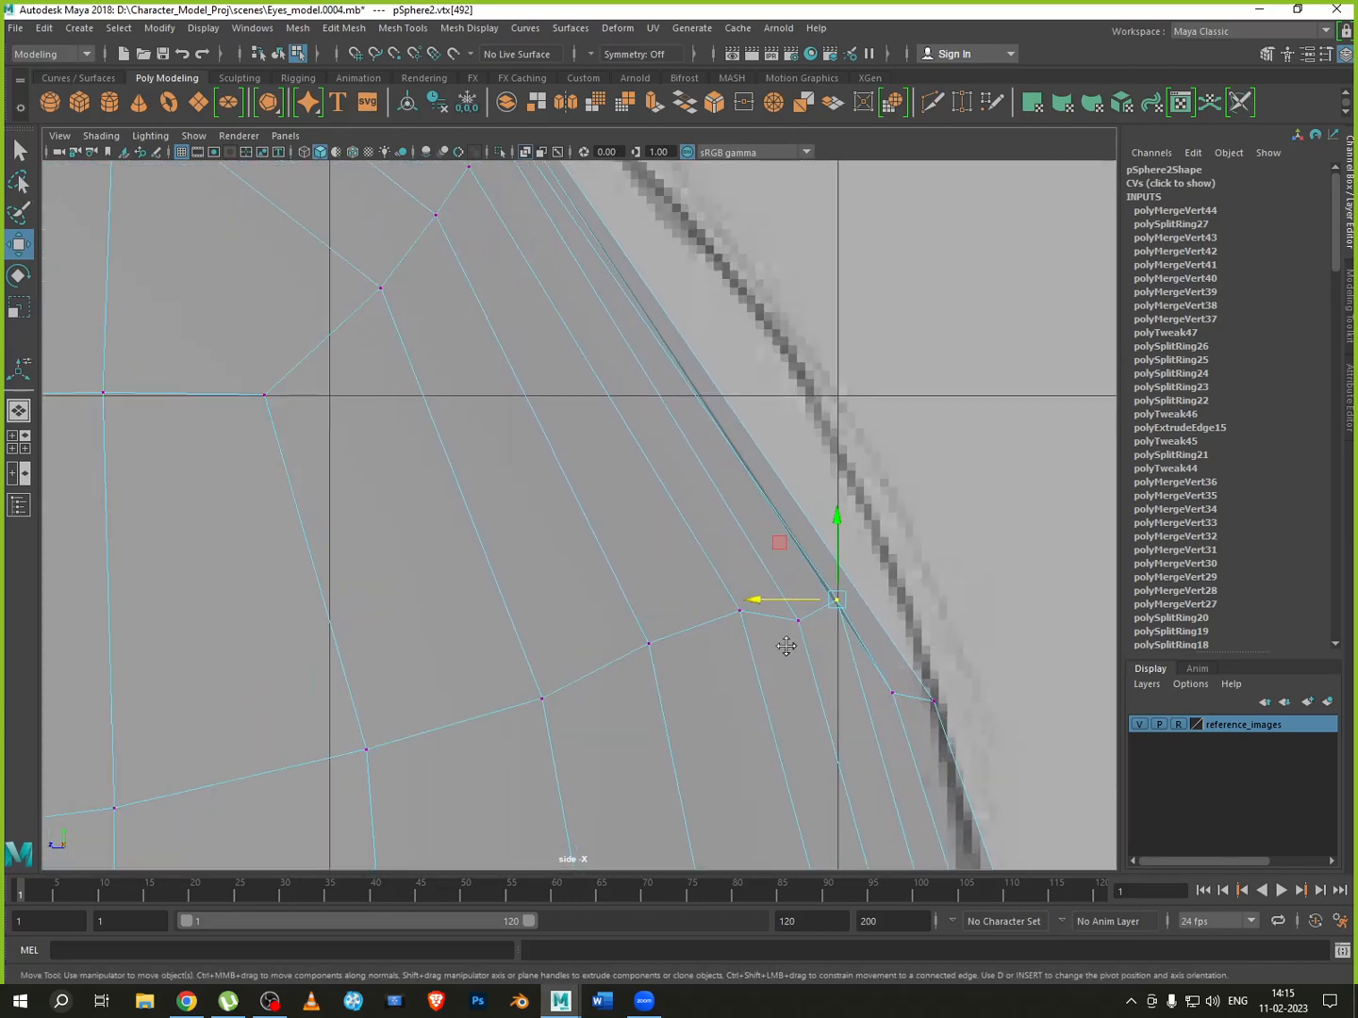
pyautogui.keyDown('alt'); pyautogui.moveTo(787, 647); pyautogui.dragTo(619, 646, button='middle'); pyautogui.keyUp('alt')
pyautogui.click(629, 623)
pyautogui.moveTo(628, 567)
pyautogui.mouseDown()
pyautogui.moveTo(624, 553)
pyautogui.moveTo(596, 603)
pyautogui.moveTo(624, 573)
pyautogui.mouseUp()
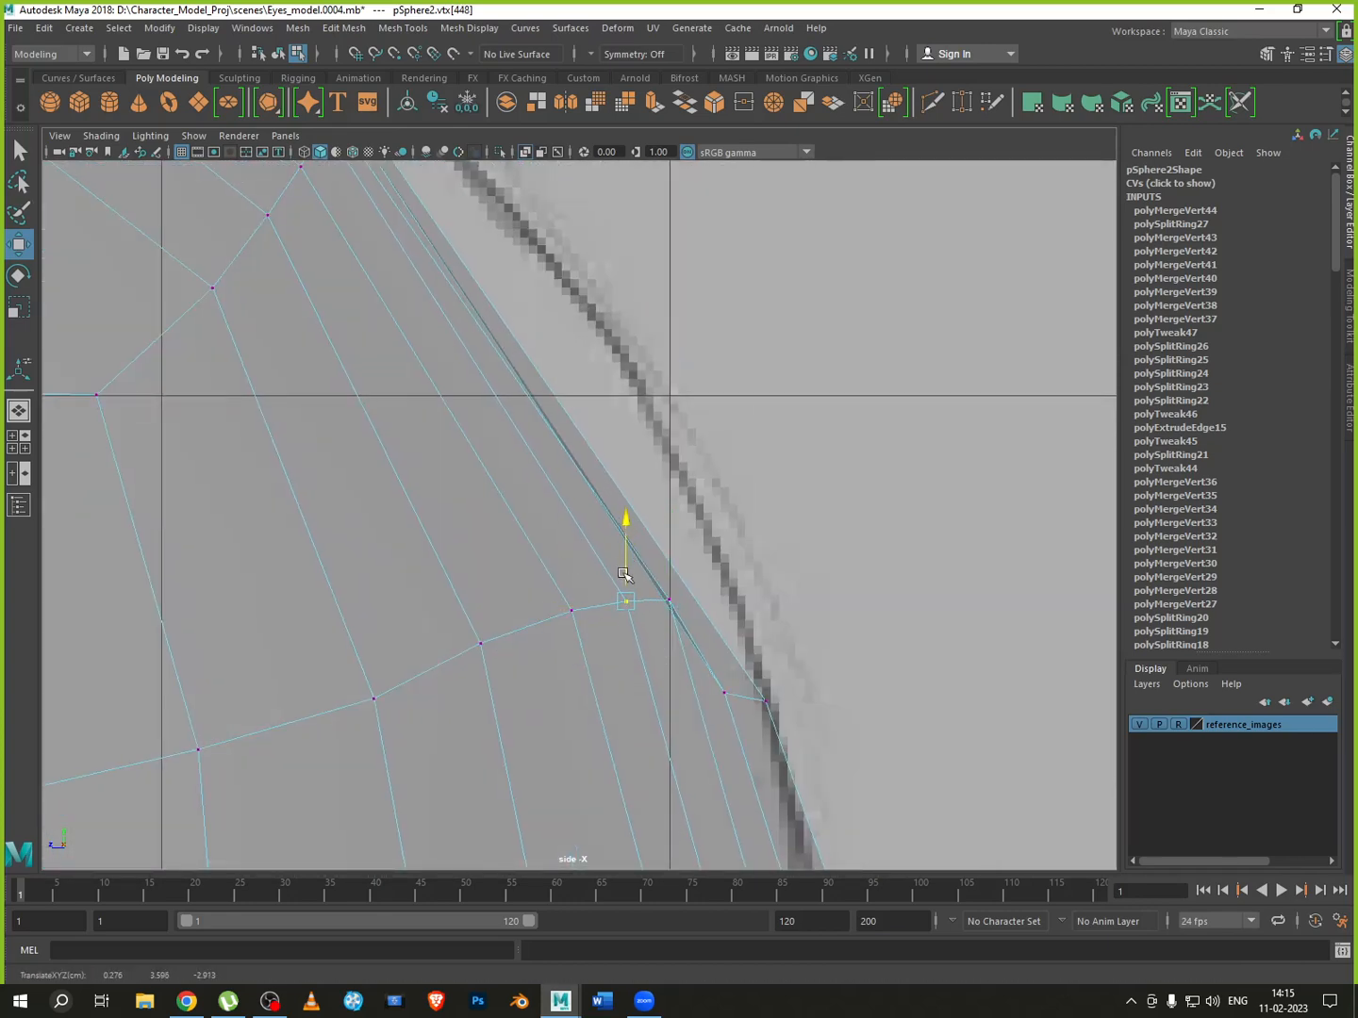
# Move the row's last two vertices up and forward so the rearmost one meets the skull outline
pyautogui.click(729, 691)
pyautogui.moveTo(726, 662); pyautogui.dragTo(638, 590)
pyautogui.click(765, 702)
pyautogui.moveTo(766, 674); pyautogui.dragTo(659, 580)
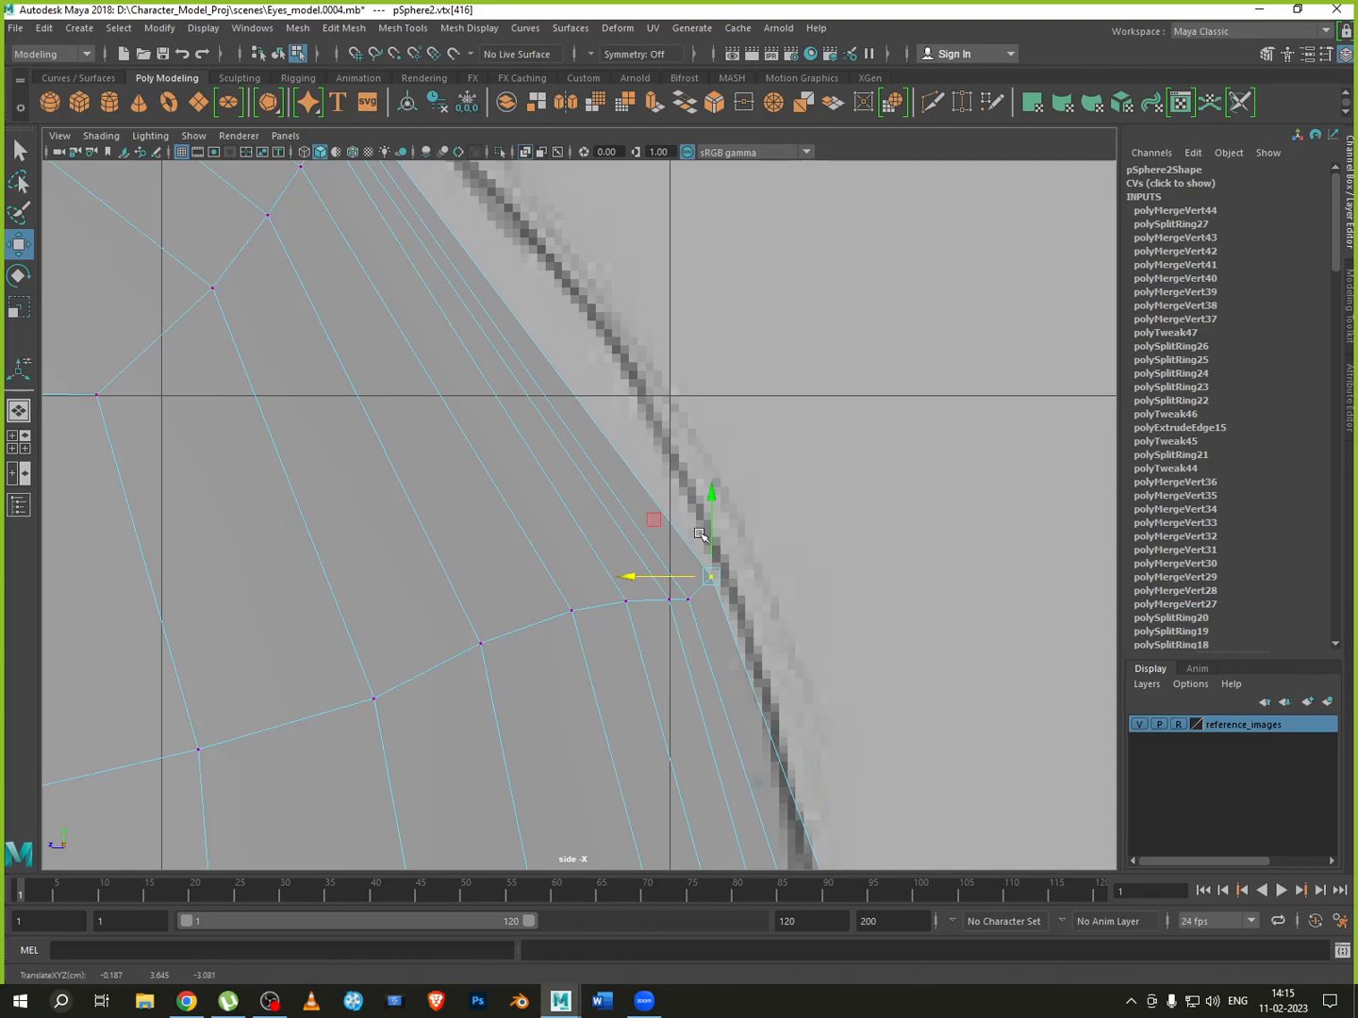
pyautogui.moveTo(708, 530); pyautogui.dragTo(707, 548)
# Flatten the rear vertices of the next lower row with Scale, and move them forward to the skull outline
pyautogui.scroll(-5, 707, 548)
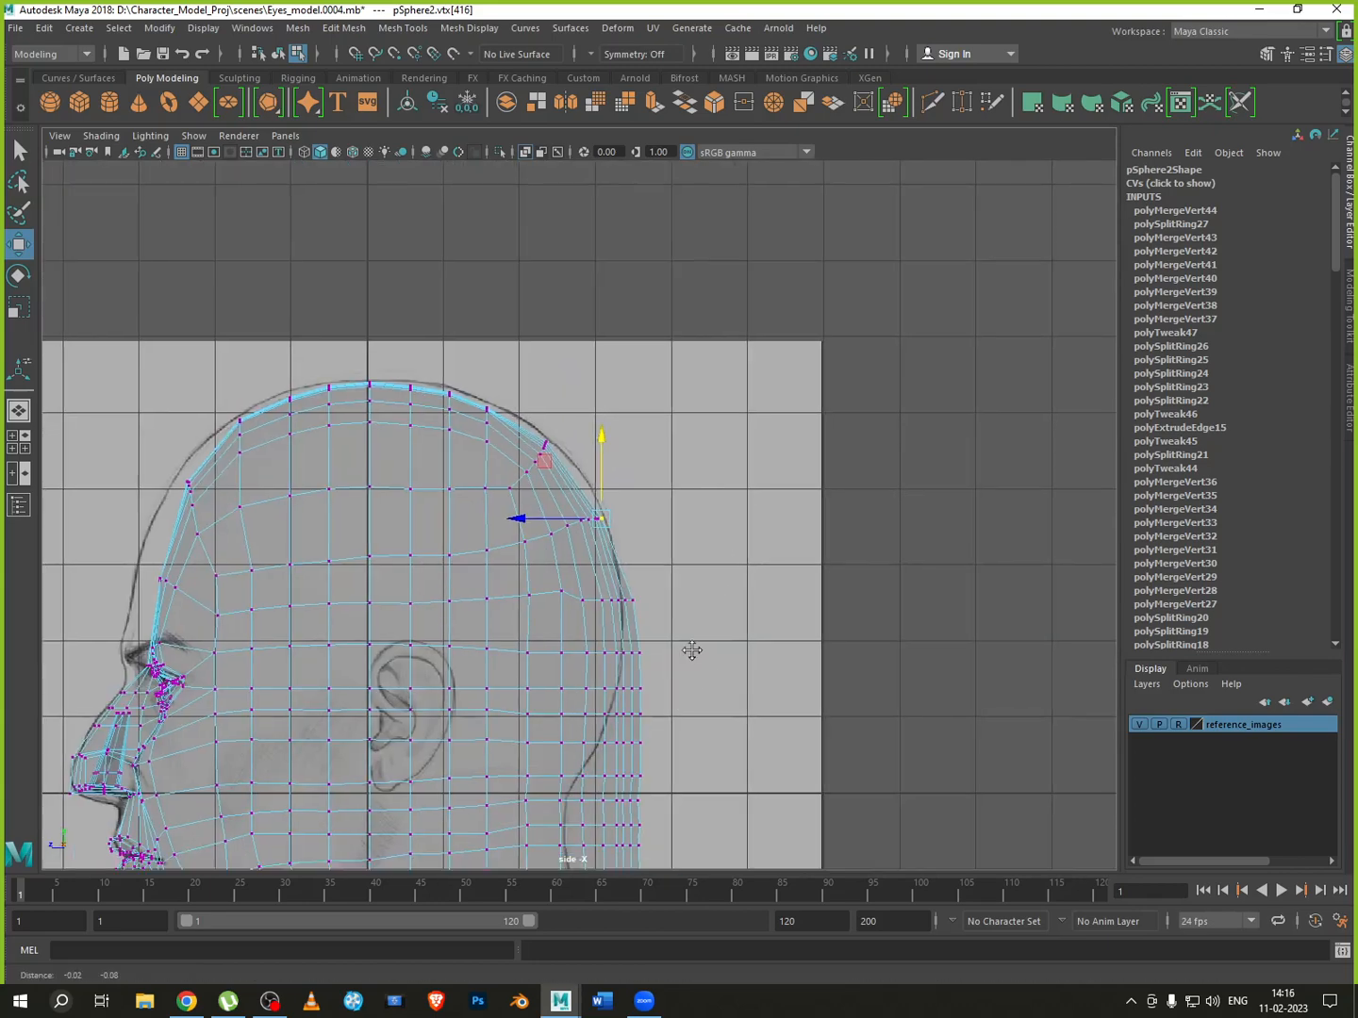
pyautogui.scroll(4, 693, 649)
pyautogui.moveTo(832, 557); pyautogui.dragTo(657, 630)
pyautogui.press('r')
pyautogui.moveTo(719, 515); pyautogui.dragTo(676, 572)
pyautogui.press('w')
pyautogui.moveTo(809, 534); pyautogui.dragTo(621, 575)
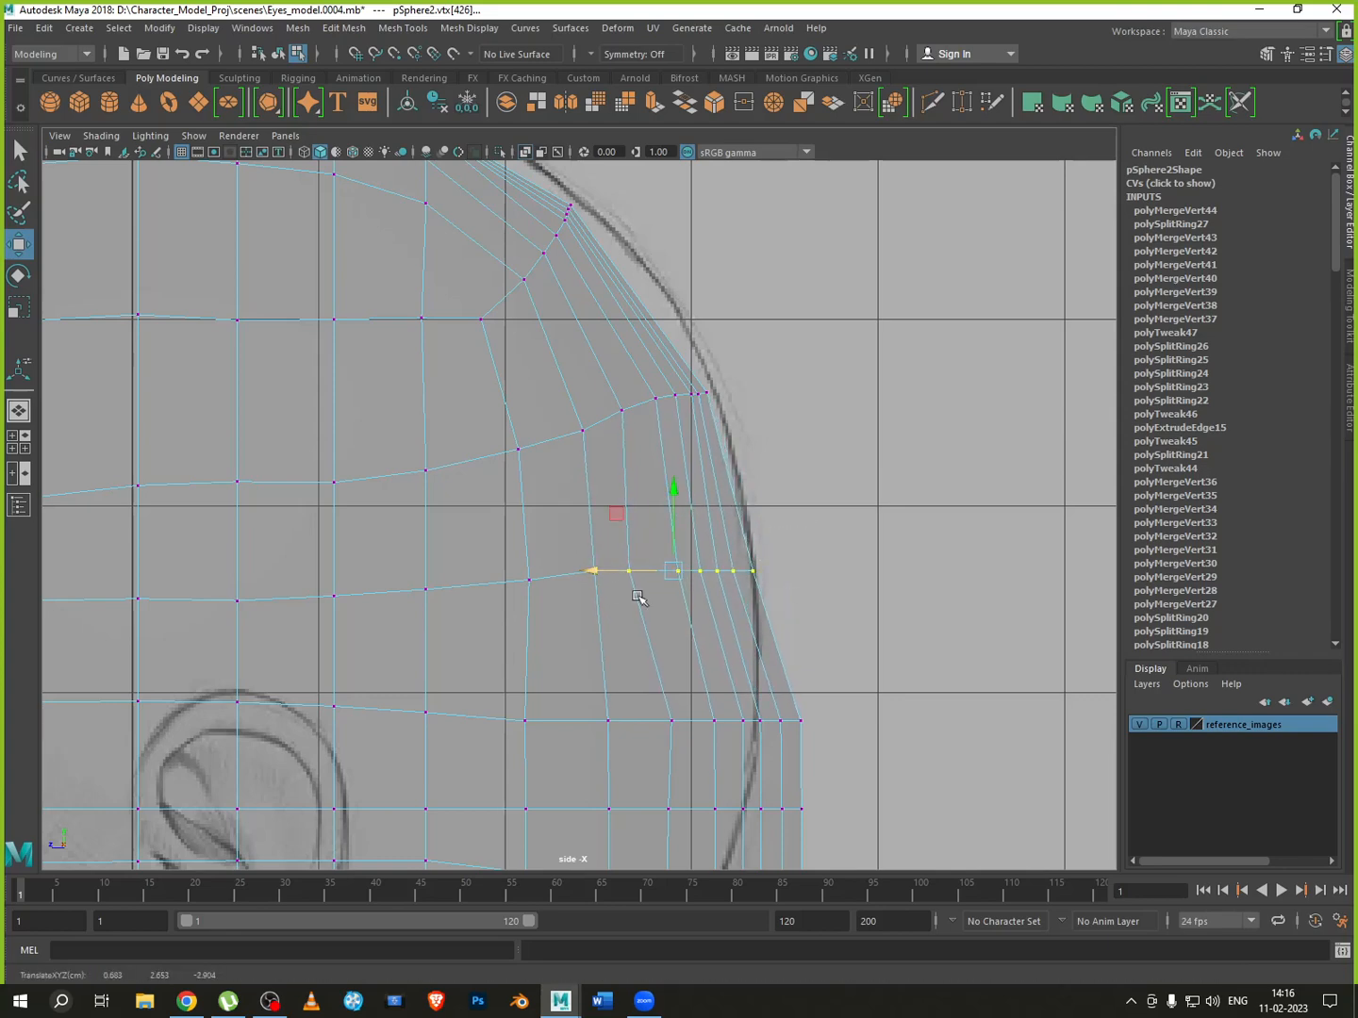
# Move the rear vertices of the next two rows, level with the upper ear, forward onto the back-of-head outline
pyautogui.keyDown('alt'); pyautogui.moveTo(658, 657); pyautogui.dragTo(682, 385, button='middle'); pyautogui.keyUp('alt')
pyautogui.moveTo(768, 471); pyautogui.dragTo(852, 488)
pyautogui.moveTo(669, 451); pyautogui.dragTo(644, 448)
pyautogui.keyDown('alt'); pyautogui.moveTo(693, 496); pyautogui.dragTo(739, 365, button='middle'); pyautogui.keyUp('alt')
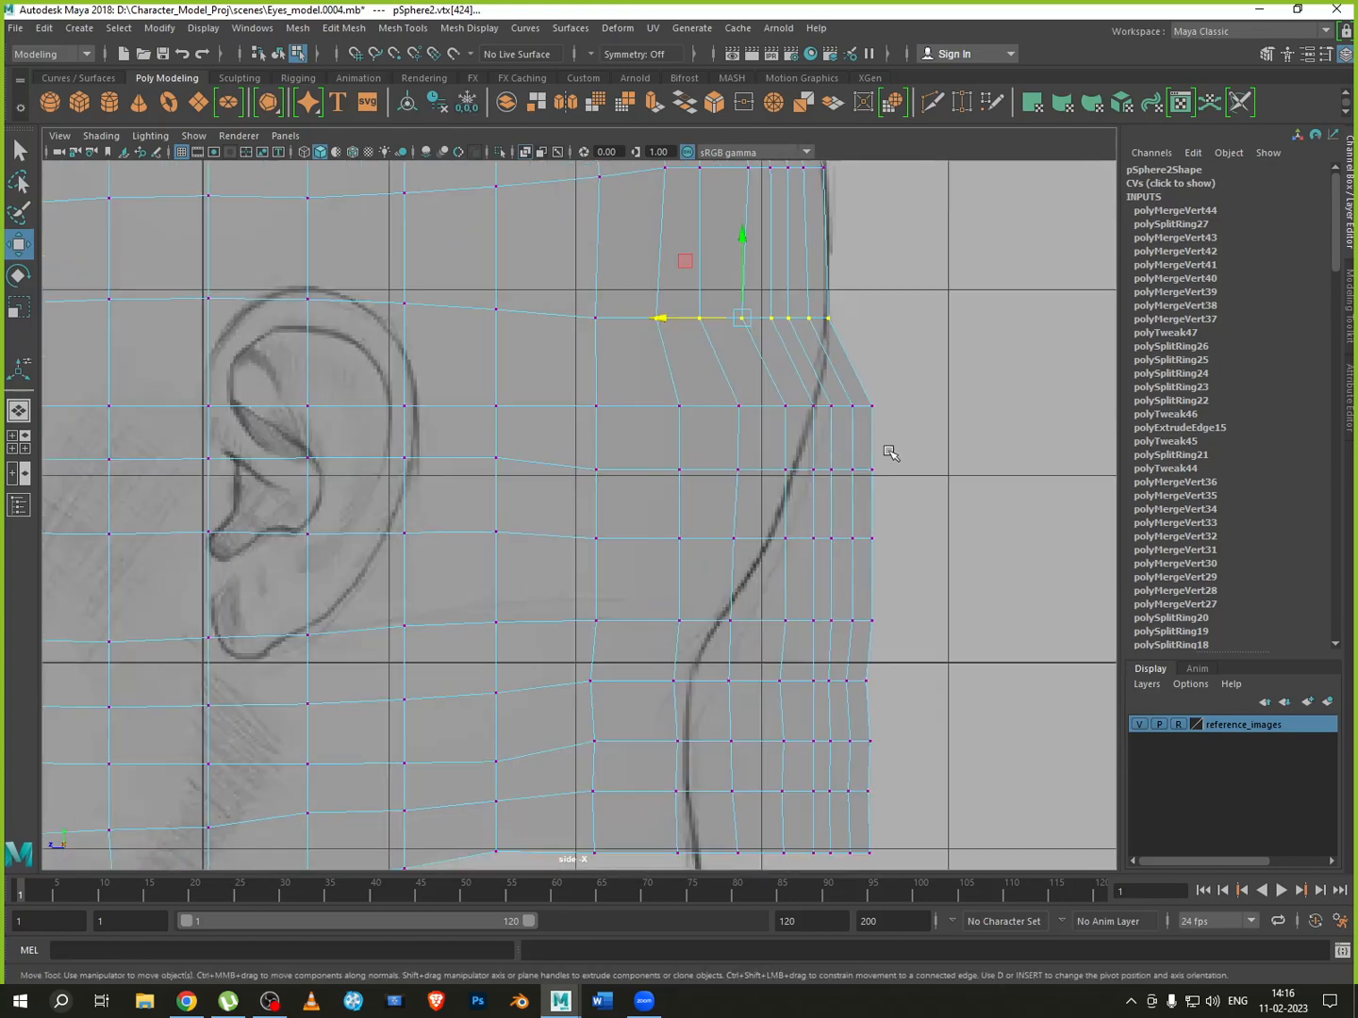
pyautogui.moveTo(909, 383); pyautogui.dragTo(717, 410)
pyautogui.moveTo(864, 383); pyautogui.dragTo(677, 411)
# Move the mid-ear row's rear vertices forward in successively smaller groups to reach the head outline with even spacing
pyautogui.keyDown('alt'); pyautogui.moveTo(755, 459); pyautogui.dragTo(796, 390, button='middle'); pyautogui.keyUp('alt')
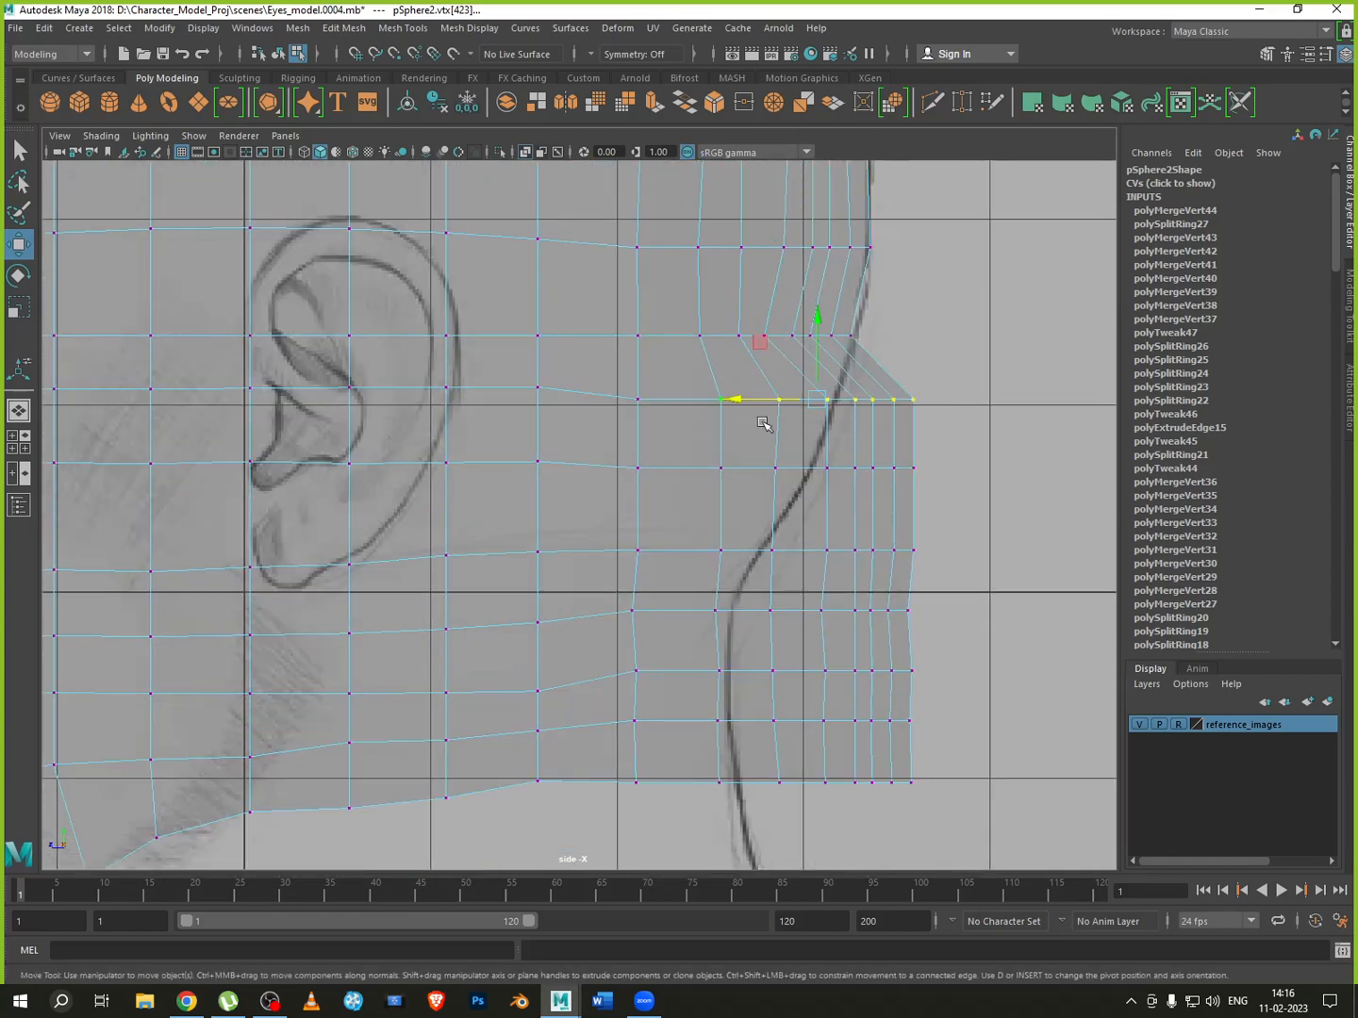
pyautogui.moveTo(765, 403); pyautogui.dragTo(734, 403)
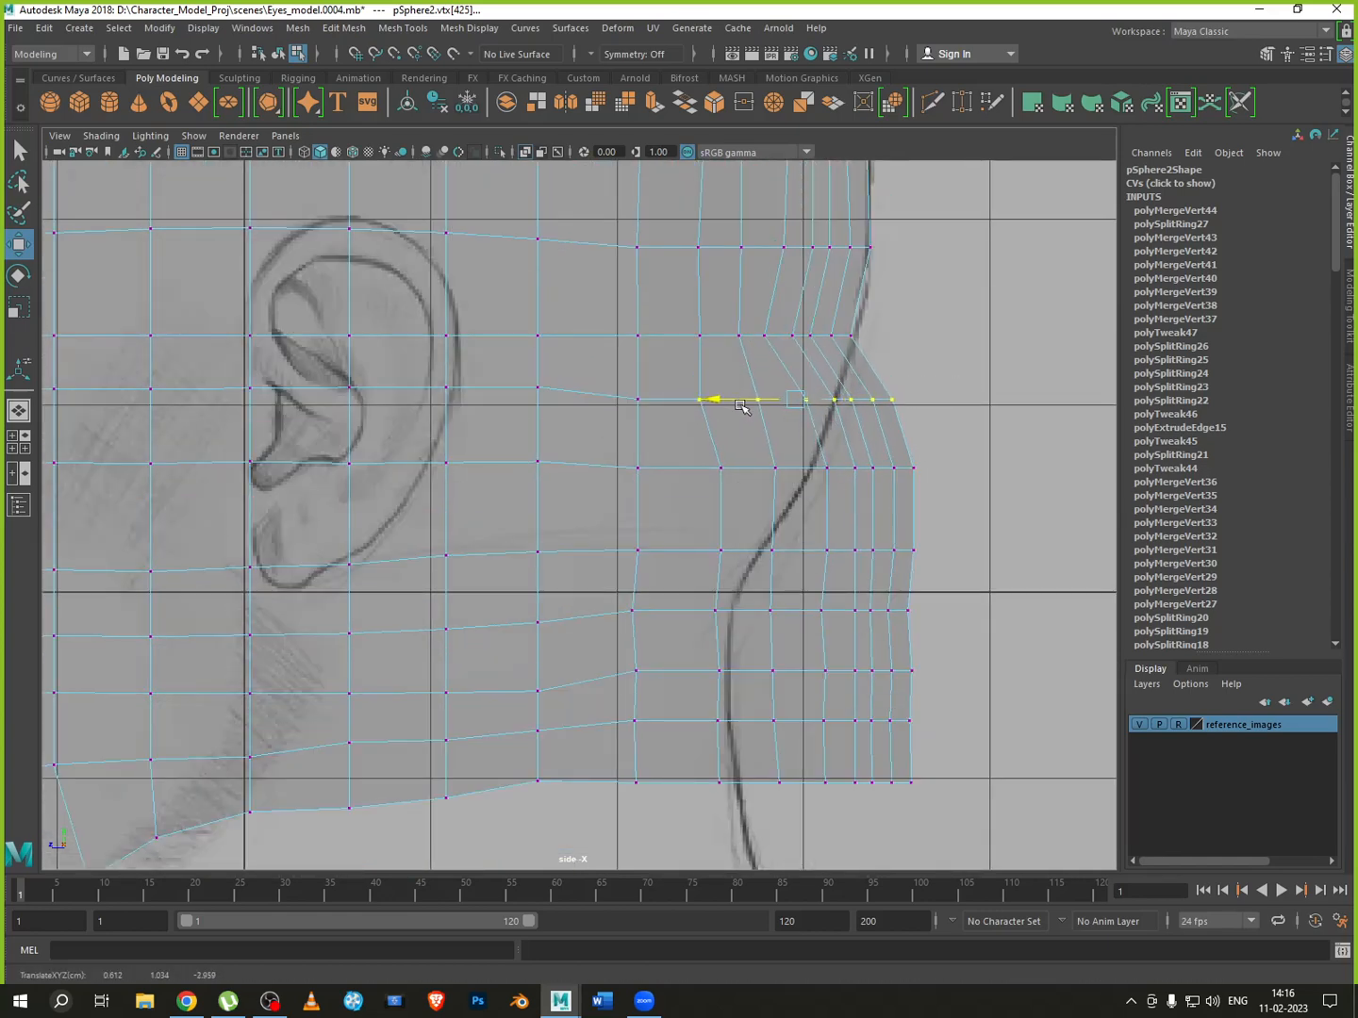
pyautogui.moveTo(968, 369); pyautogui.dragTo(733, 403)
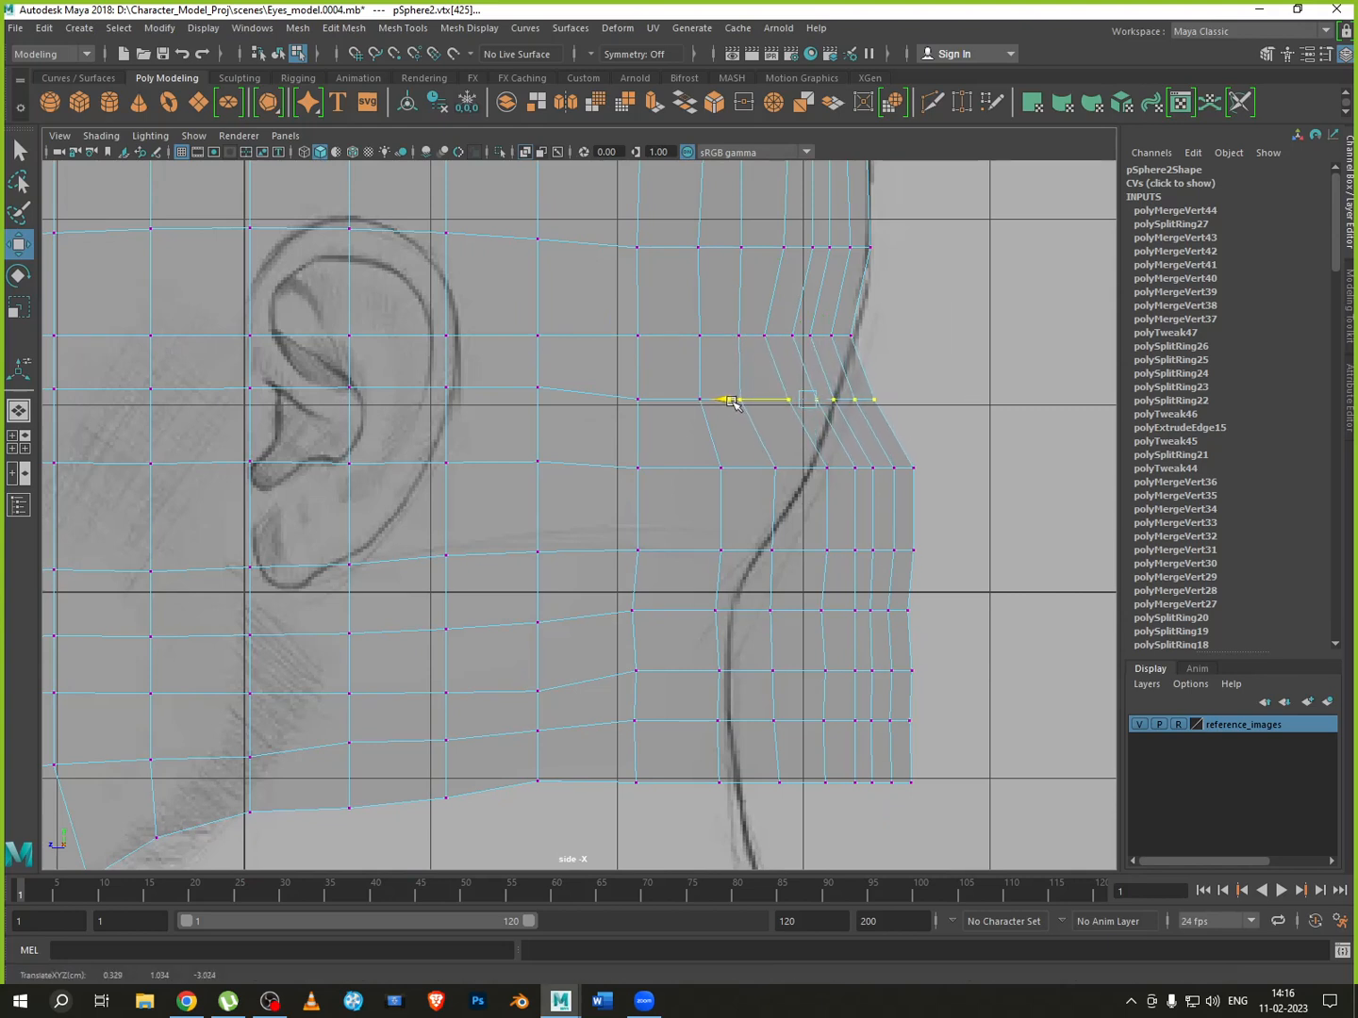
pyautogui.moveTo(932, 367); pyautogui.dragTo(765, 400)
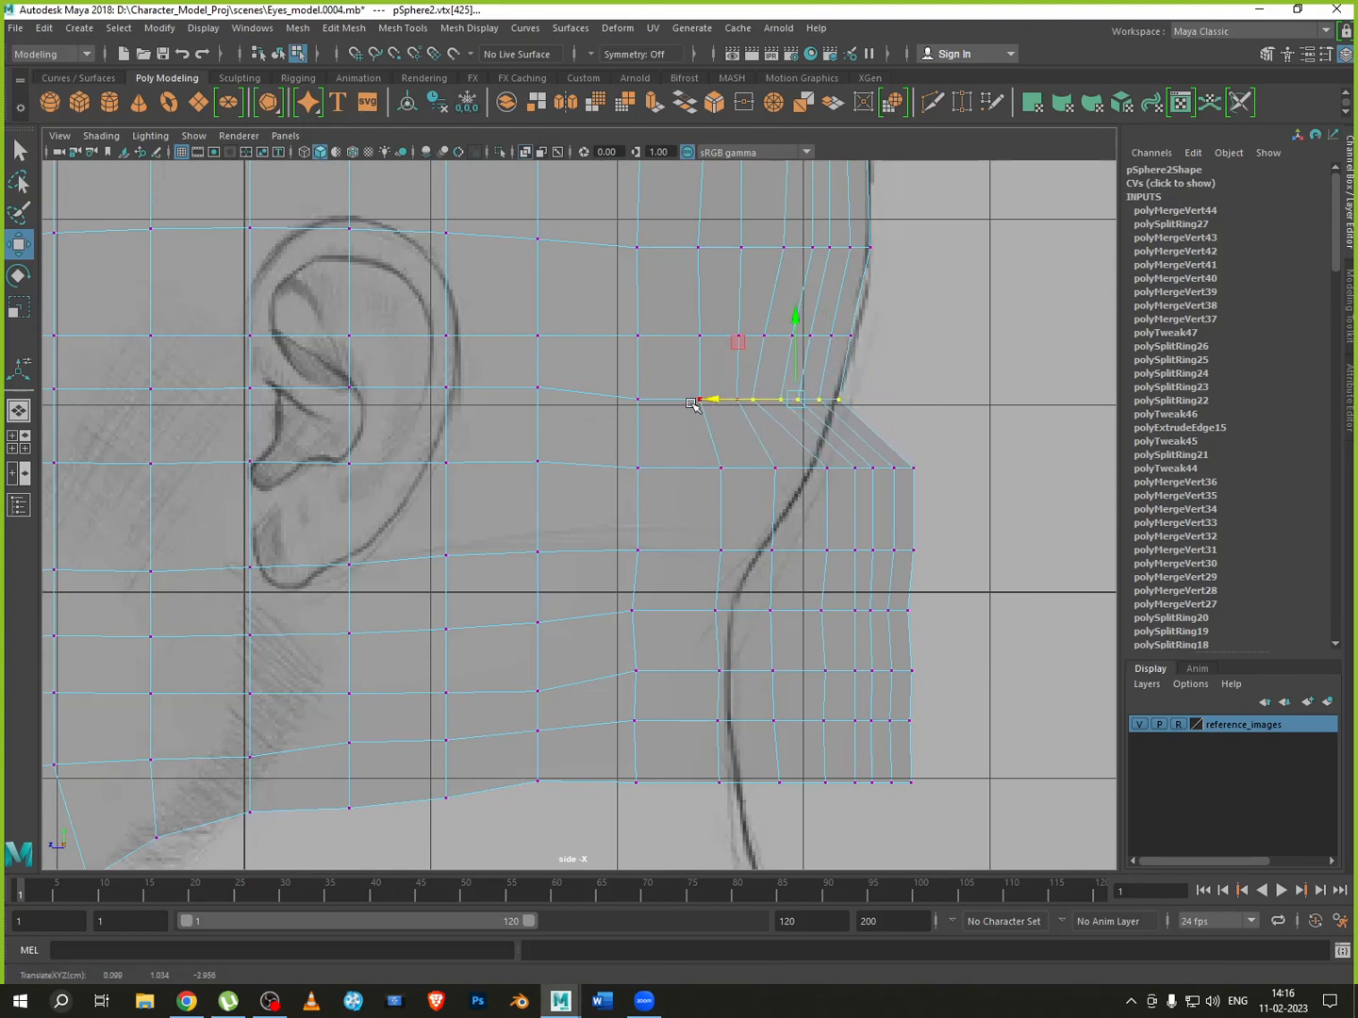
pyautogui.click(685, 399)
pyautogui.moveTo(922, 381); pyautogui.dragTo(696, 401)
pyautogui.moveTo(869, 381); pyautogui.dragTo(827, 405)
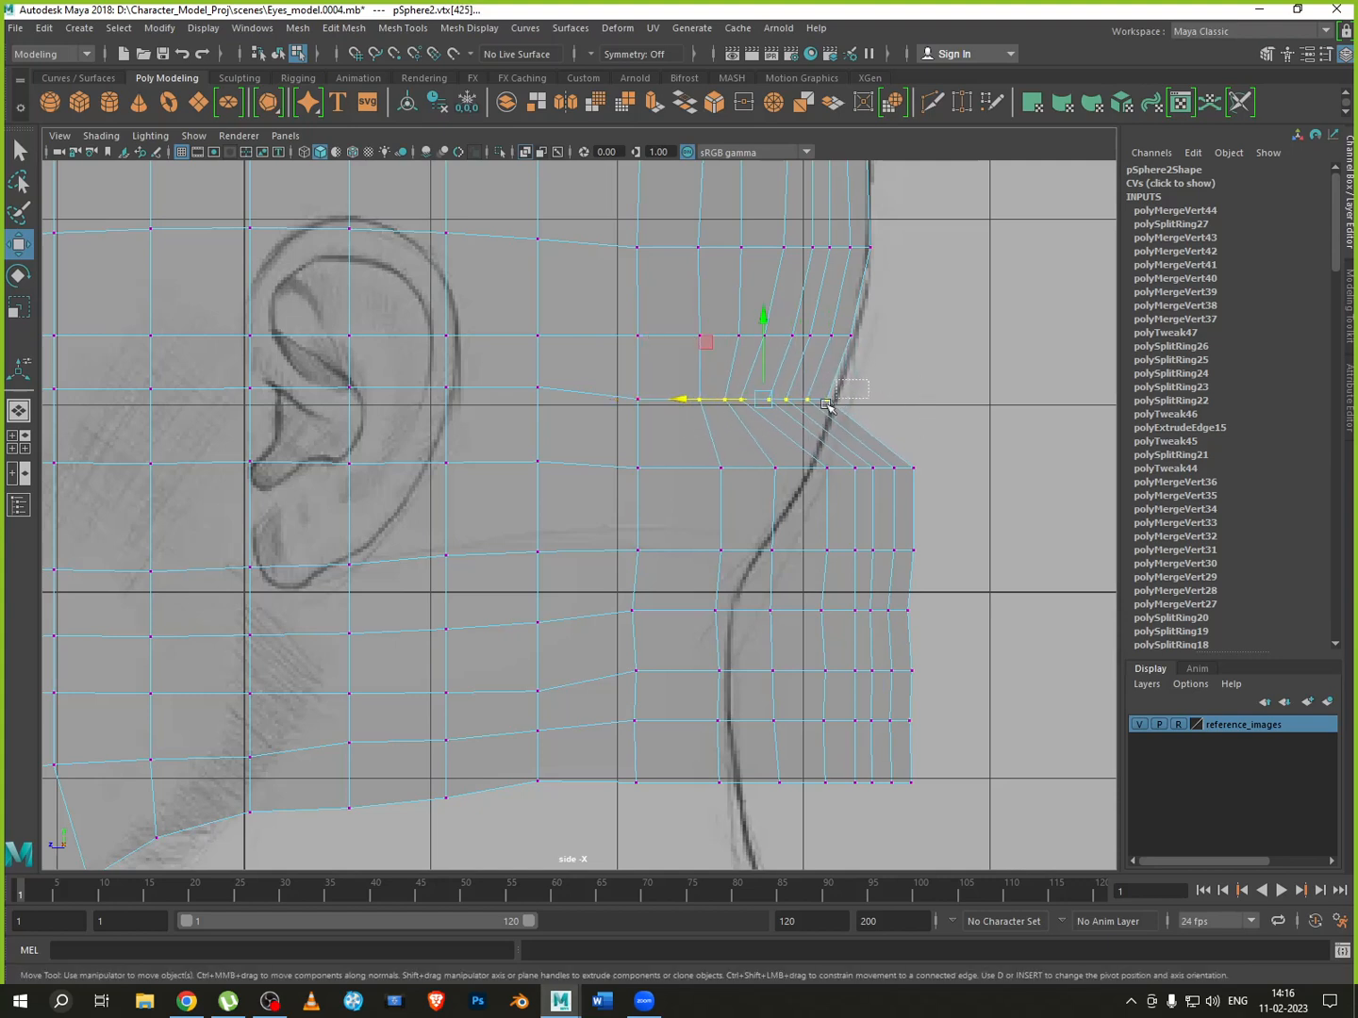
pyautogui.moveTo(713, 401); pyautogui.dragTo(727, 399)
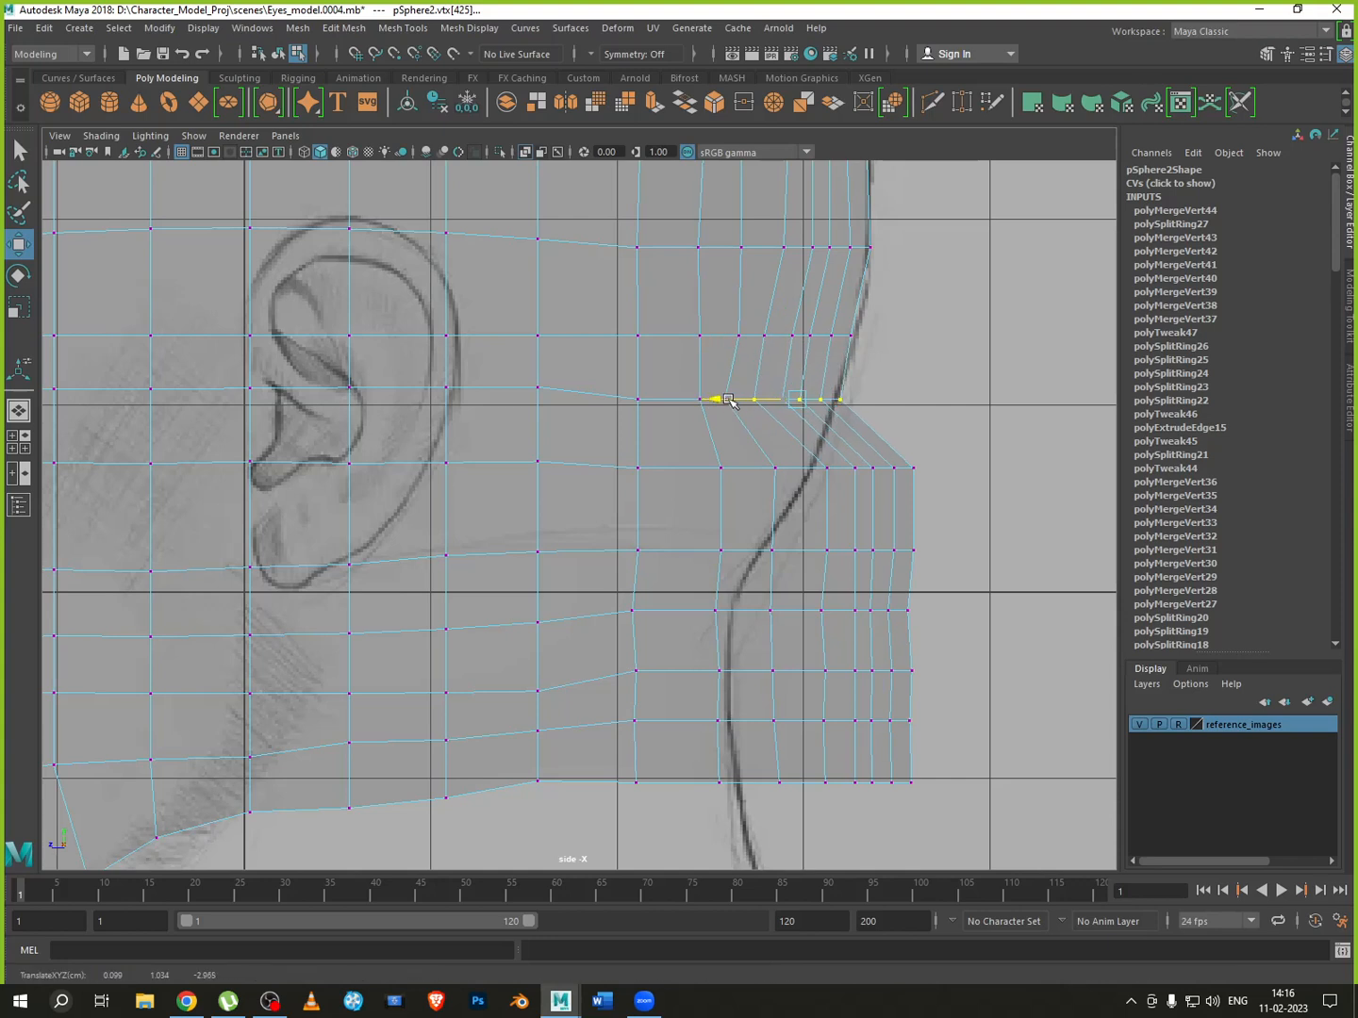
# Move the rear vertices of the row at the lower ear forward in groups until the rearmost one meets the outline
pyautogui.keyDown('alt'); pyautogui.moveTo(900, 505); pyautogui.dragTo(916, 480, button='middle'); pyautogui.keyUp('alt')
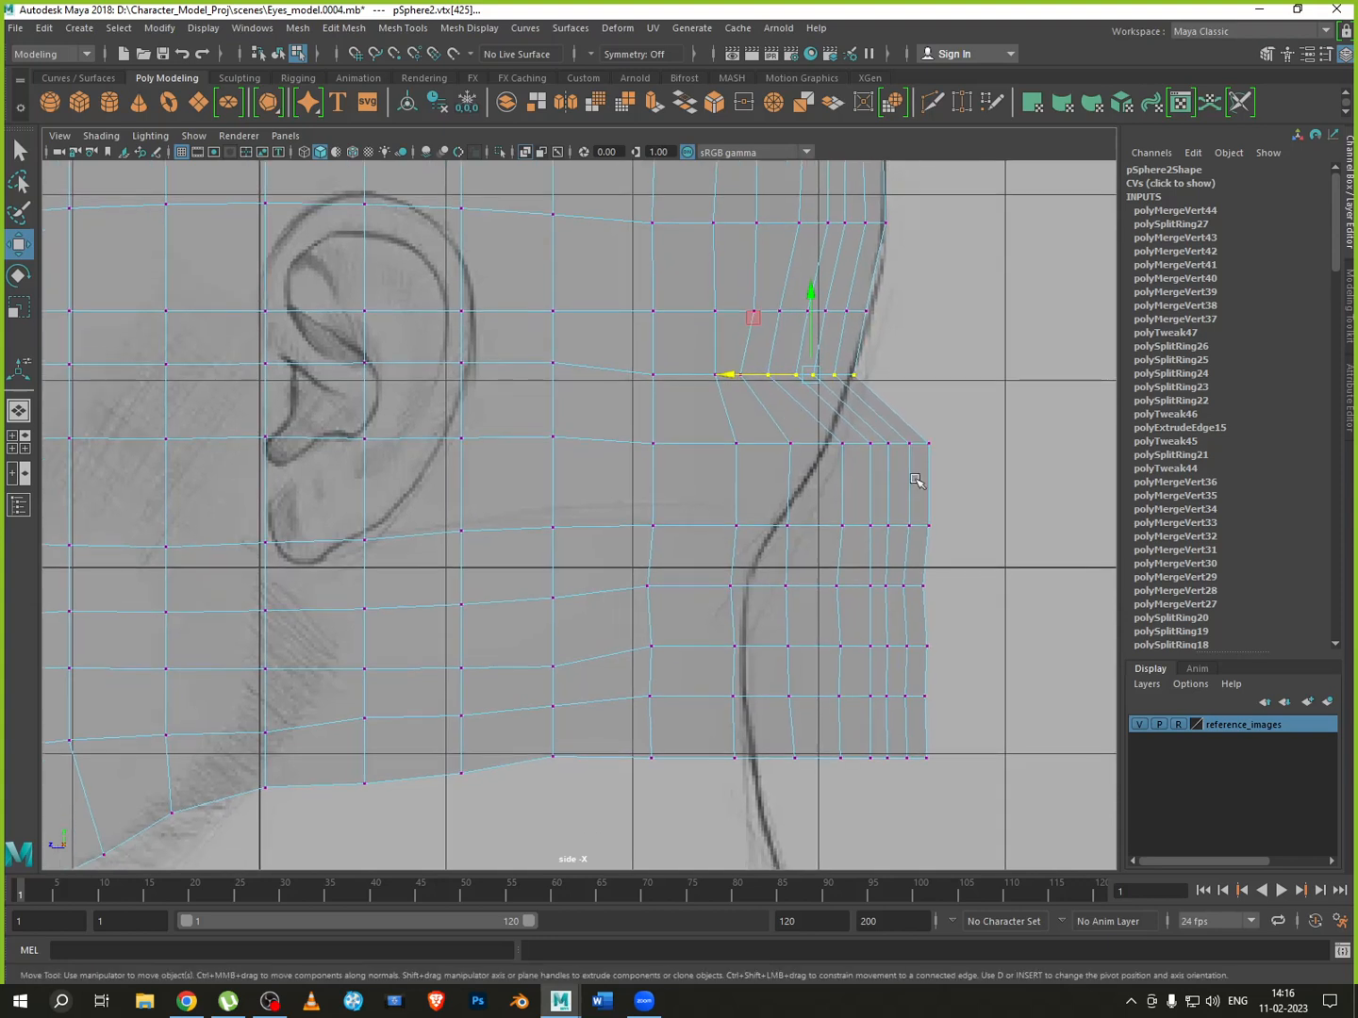
pyautogui.moveTo(852, 469); pyautogui.dragTo(804, 449)
pyautogui.moveTo(972, 426); pyautogui.dragTo(740, 445)
pyautogui.moveTo(948, 401); pyautogui.dragTo(718, 445)
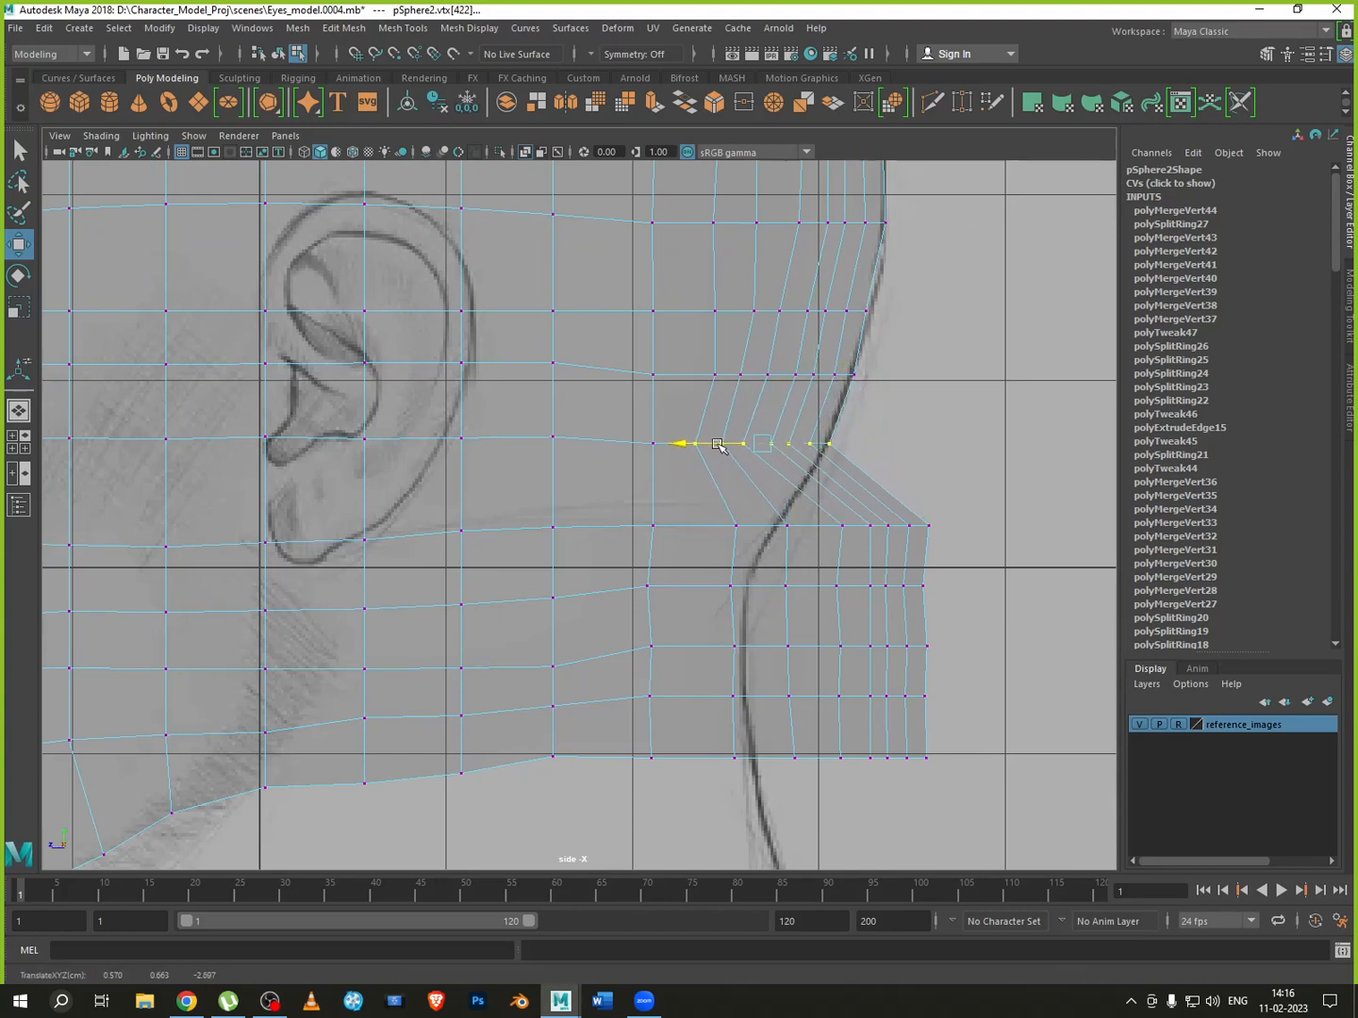
# Move the earlobe-level row's rear vertices forward to the outline, shifting its front vertex along to keep the spacing even
pyautogui.keyDown('alt'); pyautogui.moveTo(757, 500); pyautogui.dragTo(884, 430, button='middle'); pyautogui.keyUp('alt')
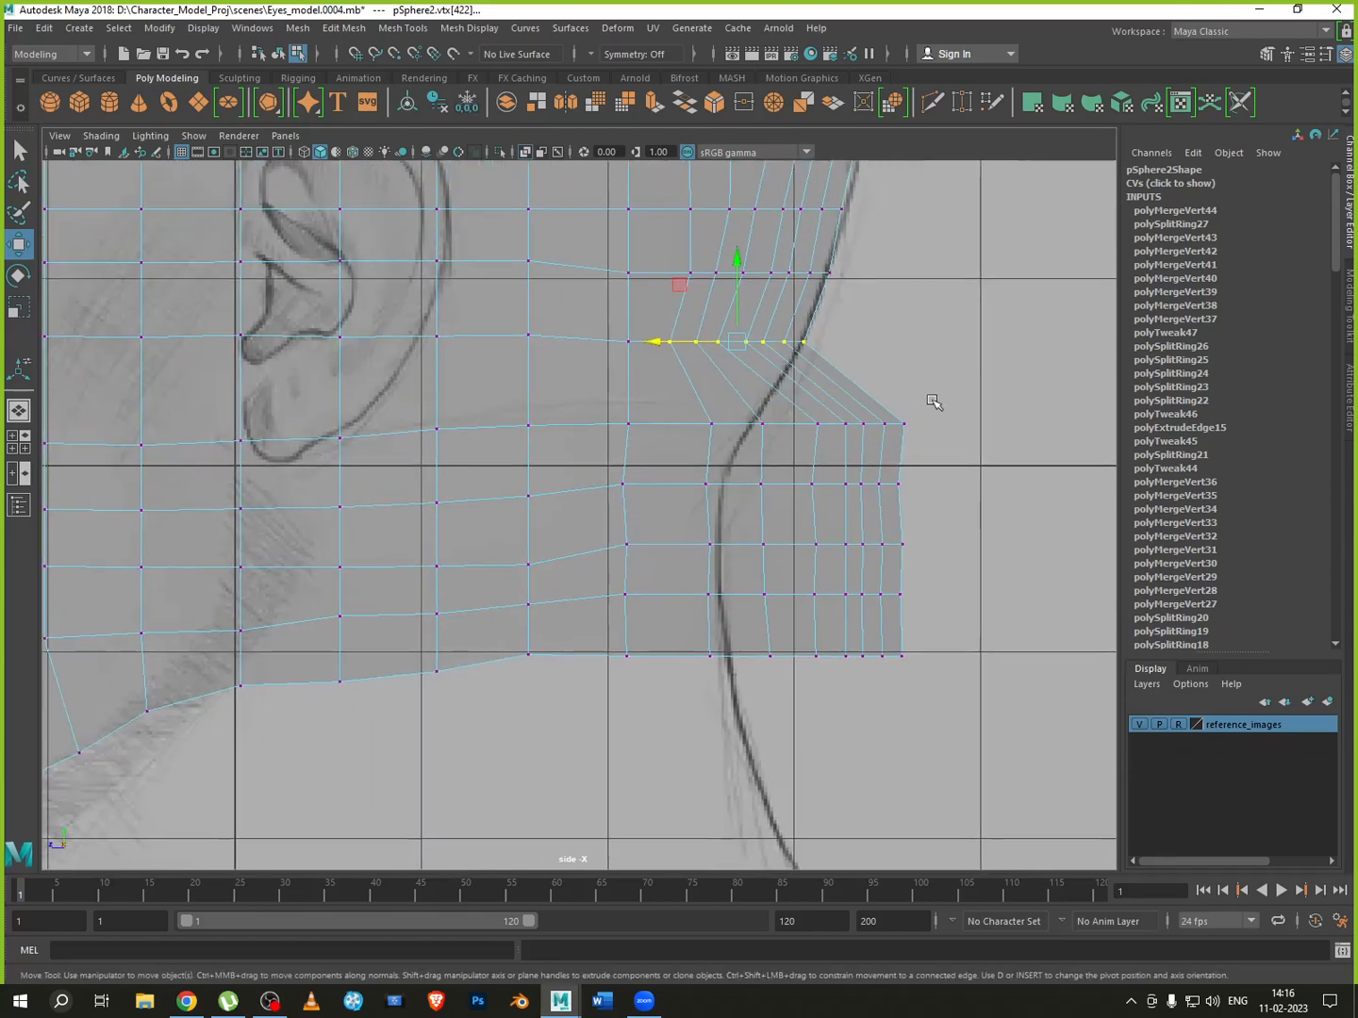
pyautogui.moveTo(681, 444); pyautogui.dragTo(712, 433)
pyautogui.click(686, 423)
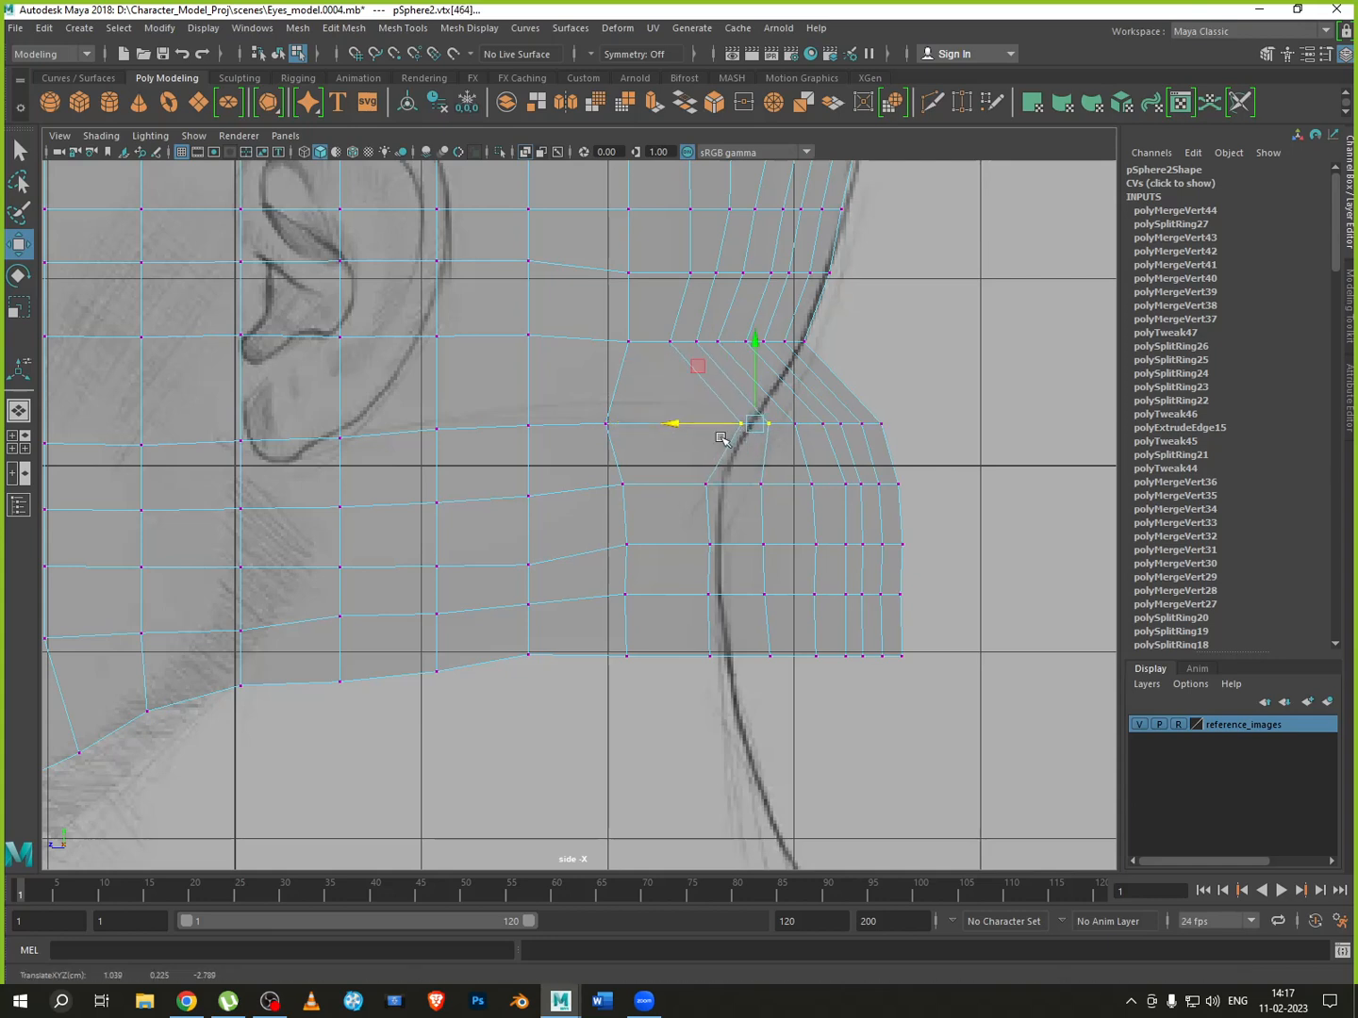
pyautogui.moveTo(849, 446); pyautogui.dragTo(920, 396)
pyautogui.moveTo(810, 423); pyautogui.dragTo(651, 427)
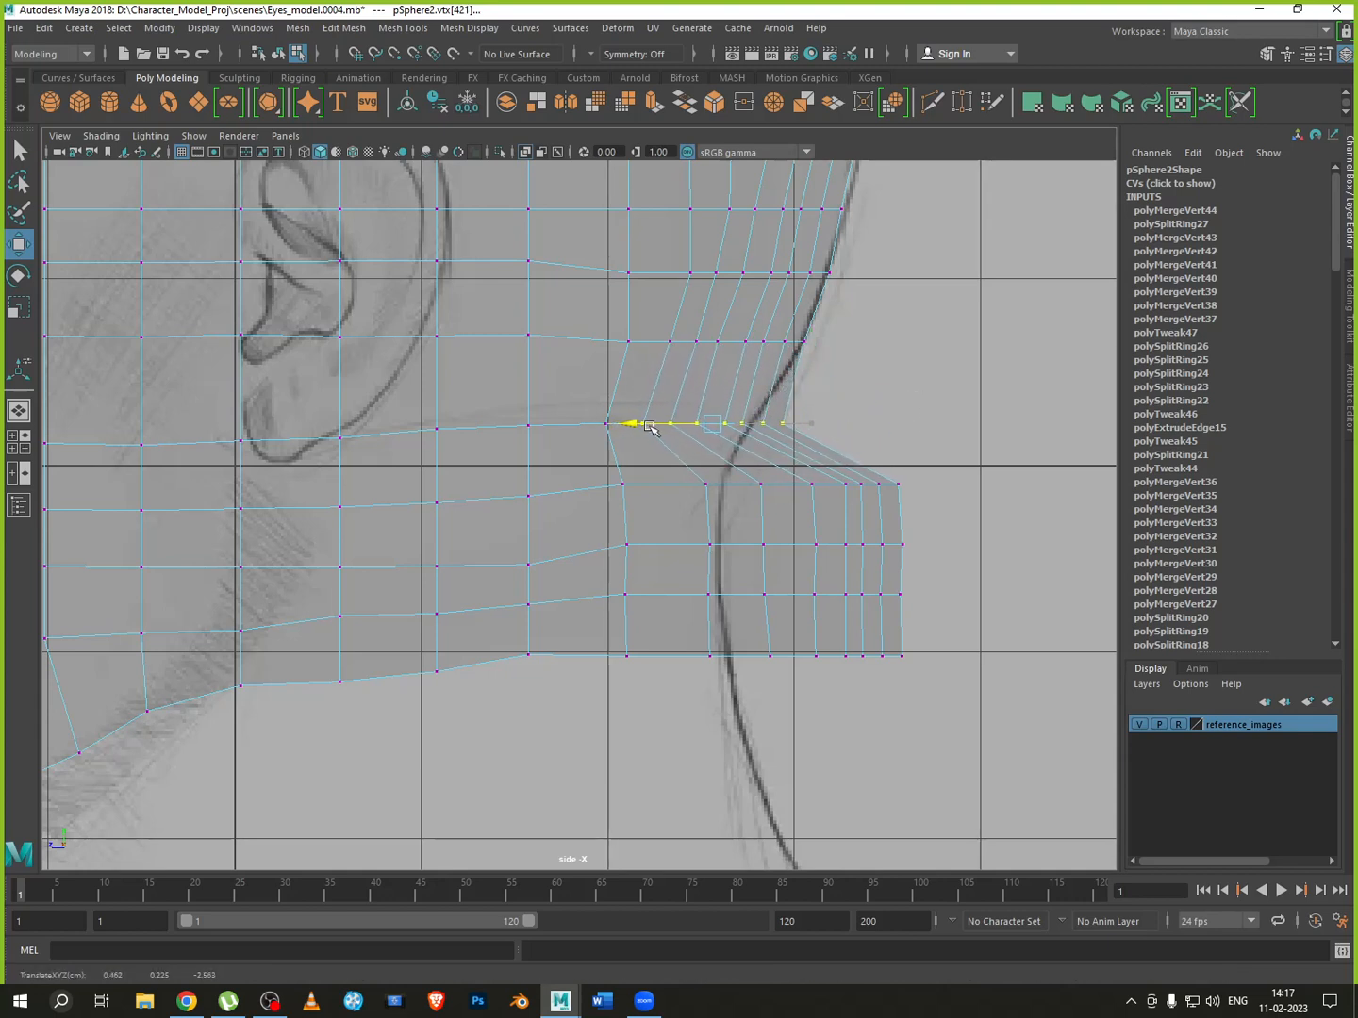
pyautogui.moveTo(569, 403); pyautogui.dragTo(808, 433)
pyautogui.moveTo(648, 424); pyautogui.dragTo(617, 427)
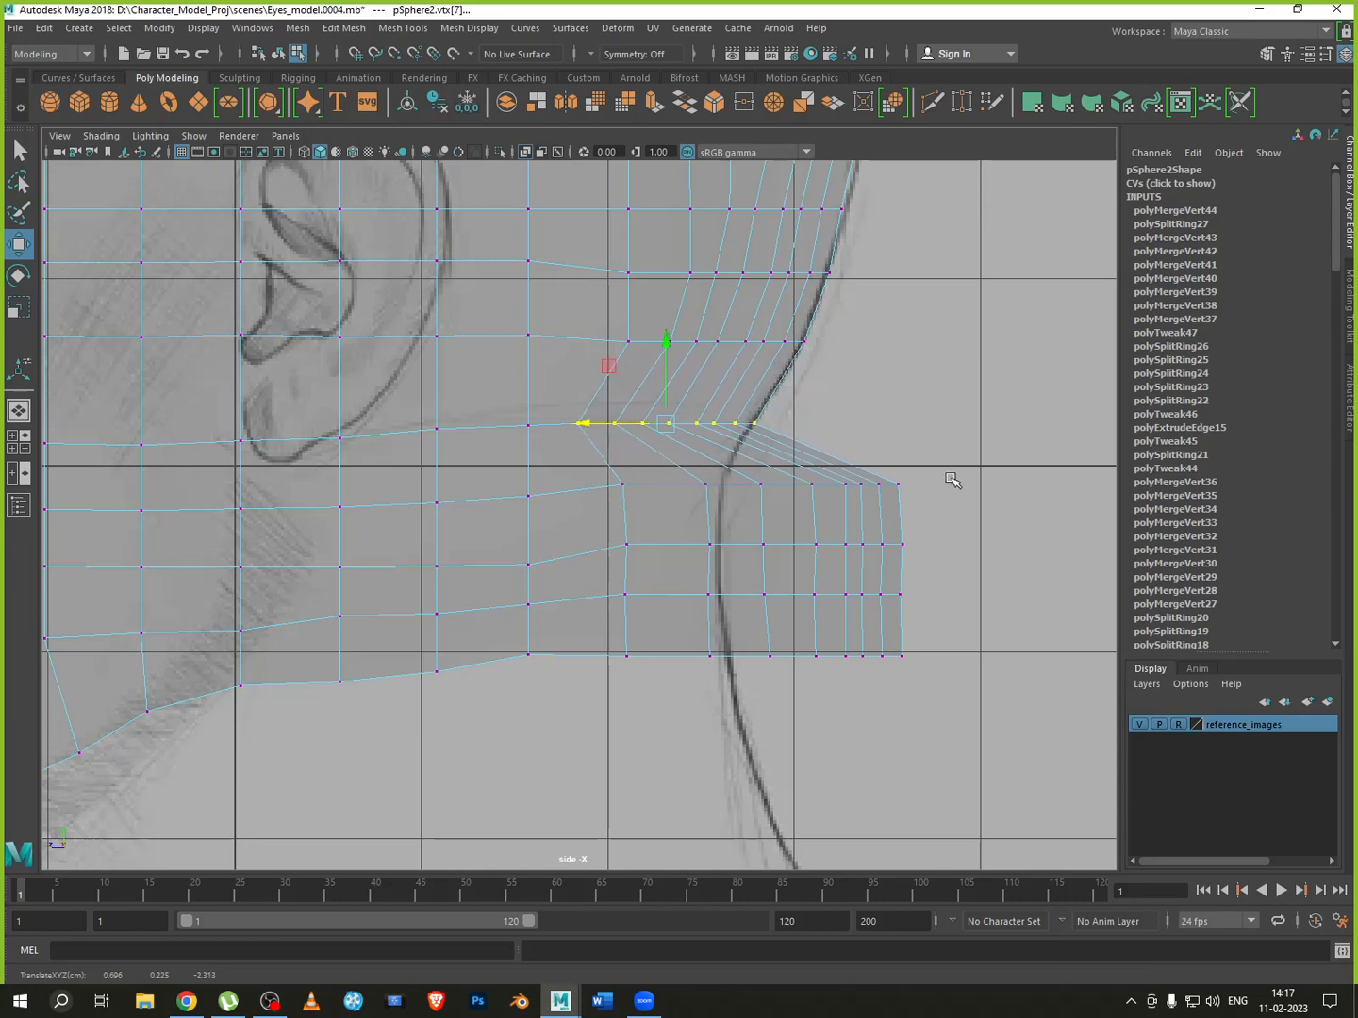
# Move the rear vertices of the row just below the earlobe forward in groups to tighten their spacing
pyautogui.moveTo(952, 481); pyautogui.dragTo(760, 477)
pyautogui.moveTo(919, 458)
pyautogui.mouseDown()
pyautogui.moveTo(808, 498)
pyautogui.moveTo(792, 489)
pyautogui.mouseUp()
pyautogui.moveTo(913, 451)
pyautogui.mouseDown()
pyautogui.moveTo(759, 492)
pyautogui.moveTo(693, 492)
pyautogui.moveTo(731, 510)
pyautogui.mouseUp()
pyautogui.moveTo(740, 483); pyautogui.dragTo(708, 489)
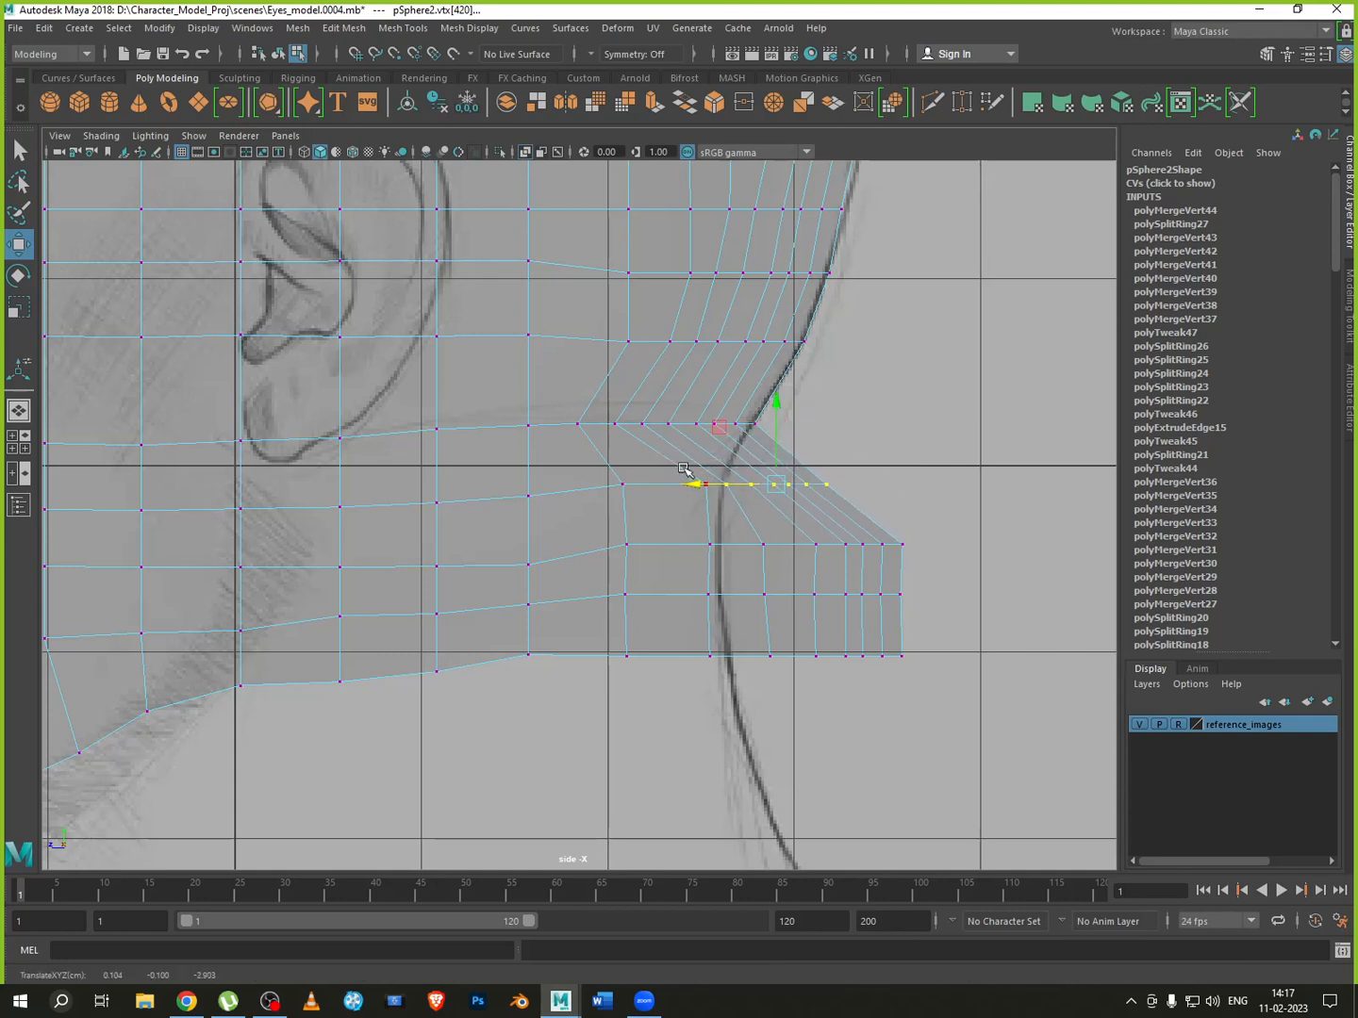
# Tighten the bottom three rows' rear vertices forward in groups, and shift all four neck rows toward the neck outline
pyautogui.moveTo(939, 522); pyautogui.dragTo(803, 673)
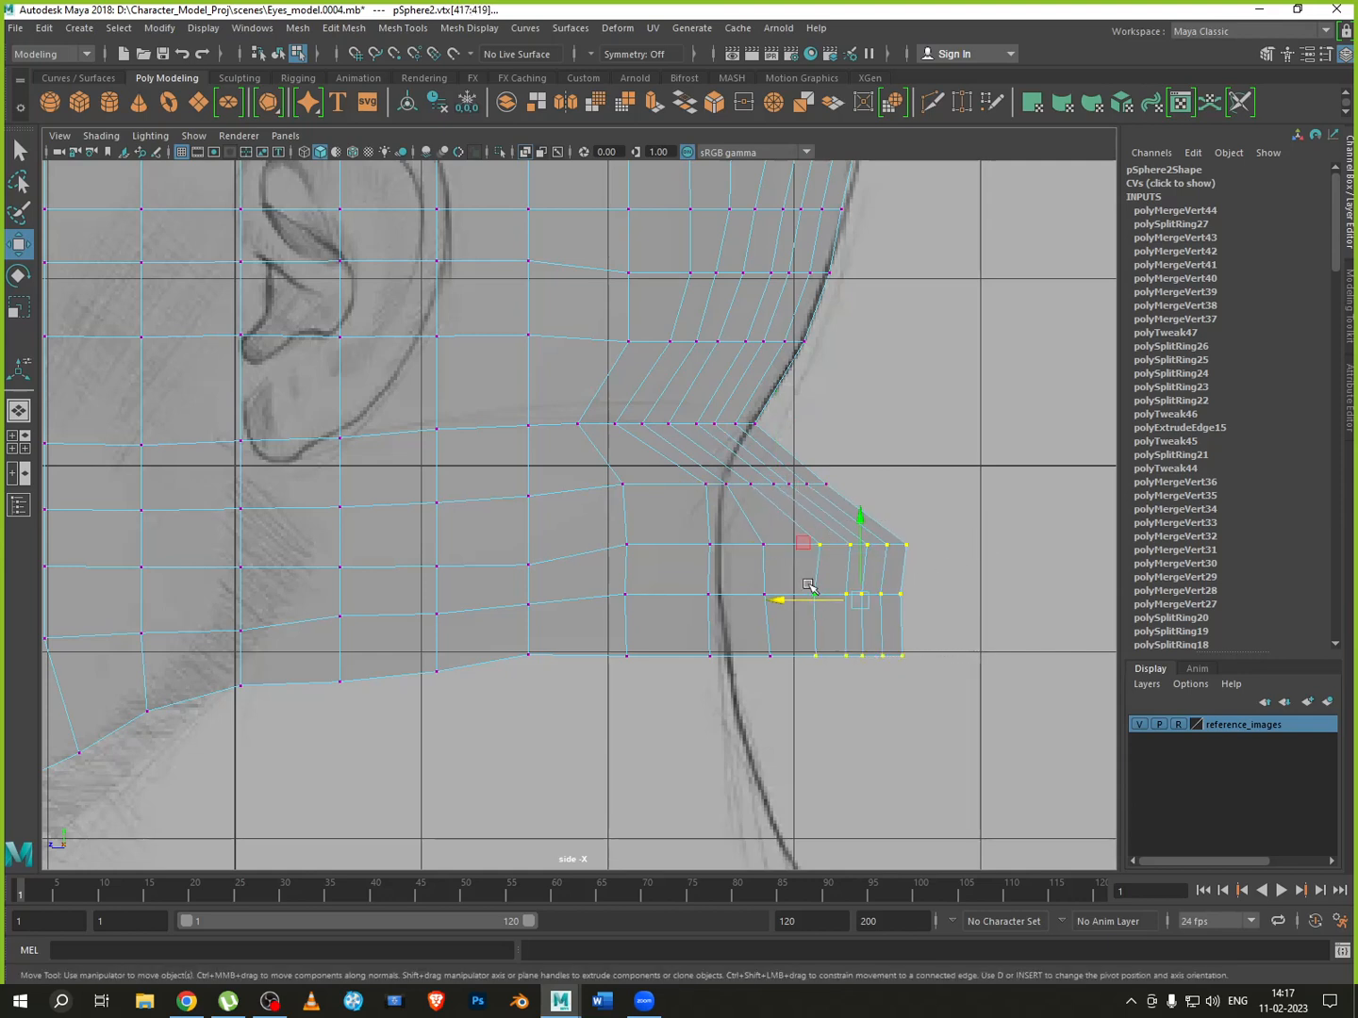
pyautogui.moveTo(809, 586); pyautogui.dragTo(794, 597)
pyautogui.moveTo(948, 525); pyautogui.dragTo(781, 546)
pyautogui.moveTo(943, 517); pyautogui.dragTo(755, 698)
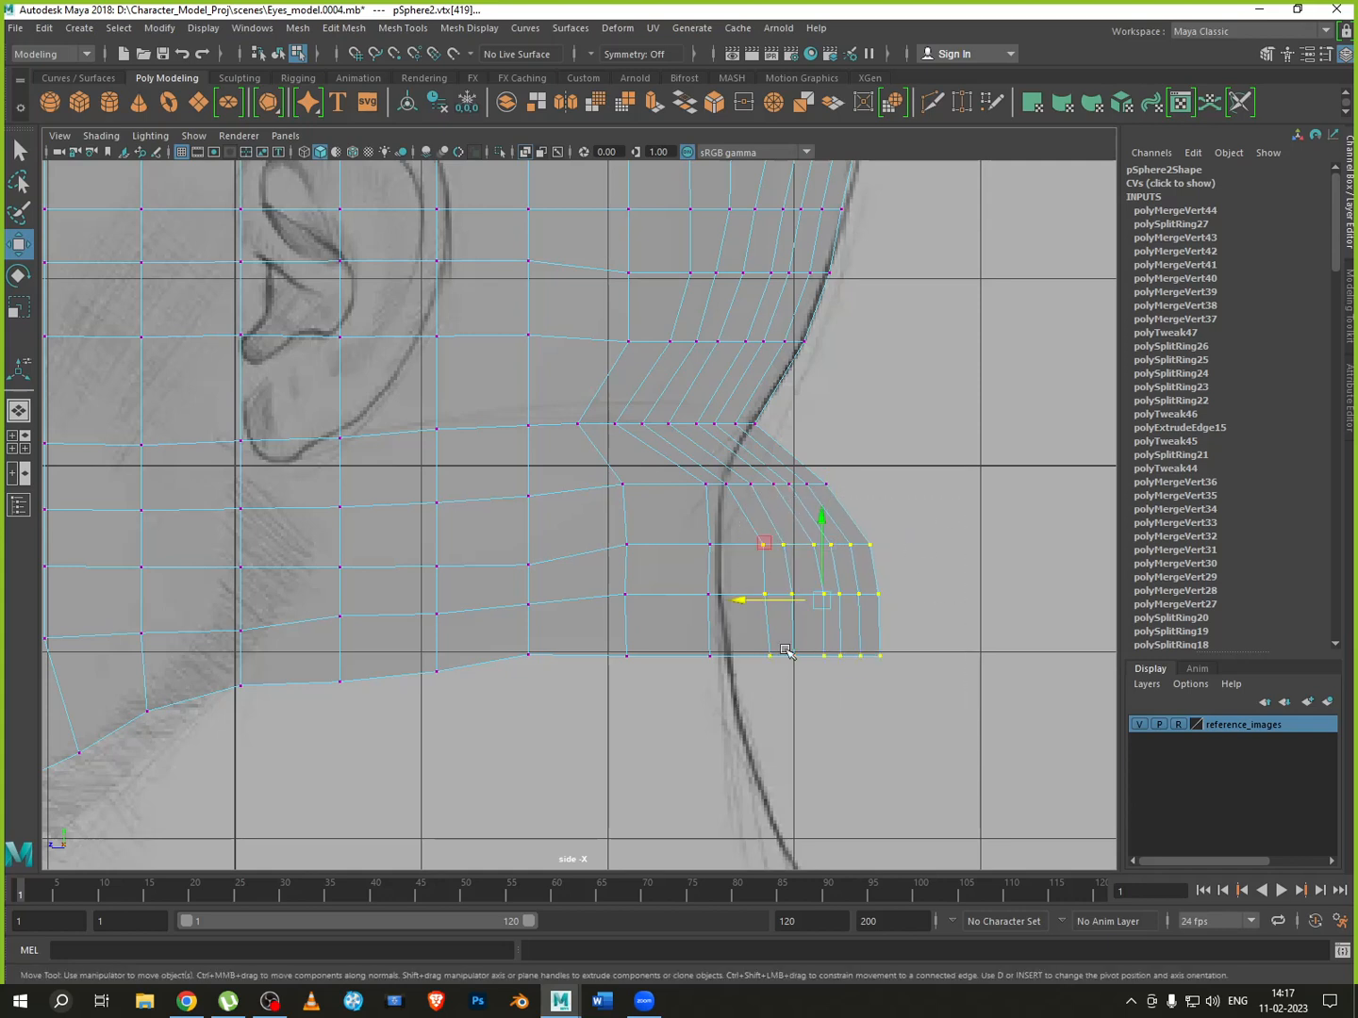
pyautogui.moveTo(762, 601); pyautogui.dragTo(726, 604)
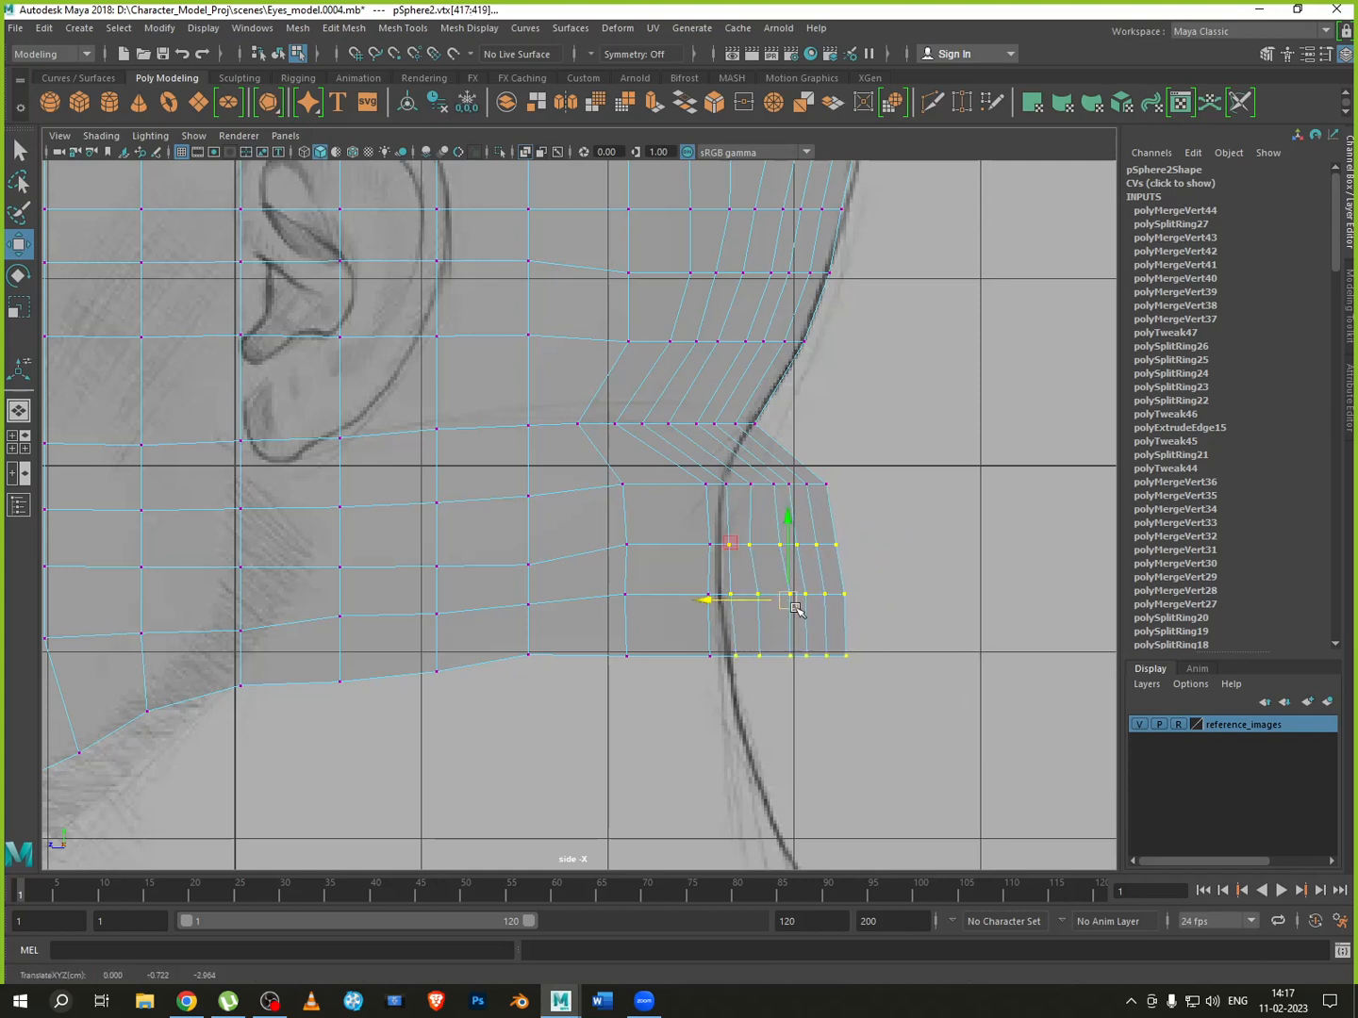
pyautogui.moveTo(894, 522); pyautogui.dragTo(675, 675)
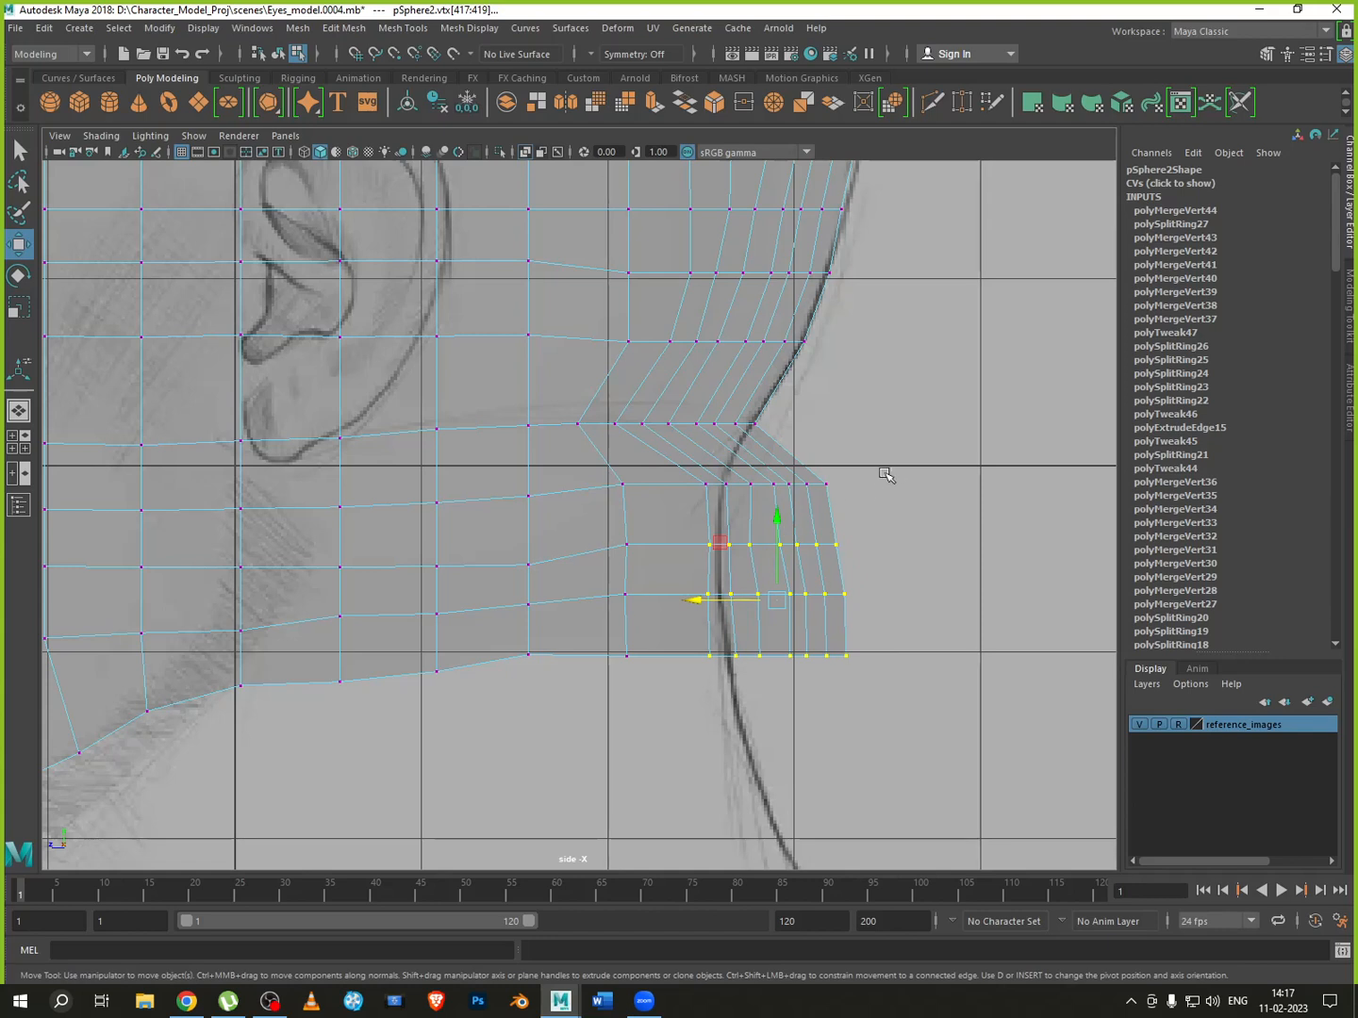
pyautogui.moveTo(884, 472); pyautogui.dragTo(707, 691)
pyautogui.moveTo(710, 576); pyautogui.dragTo(645, 588)
# Move each of the four neck rows forward separately until its rearmost vertex sits on the neck outline
pyautogui.moveTo(816, 466); pyautogui.dragTo(591, 491)
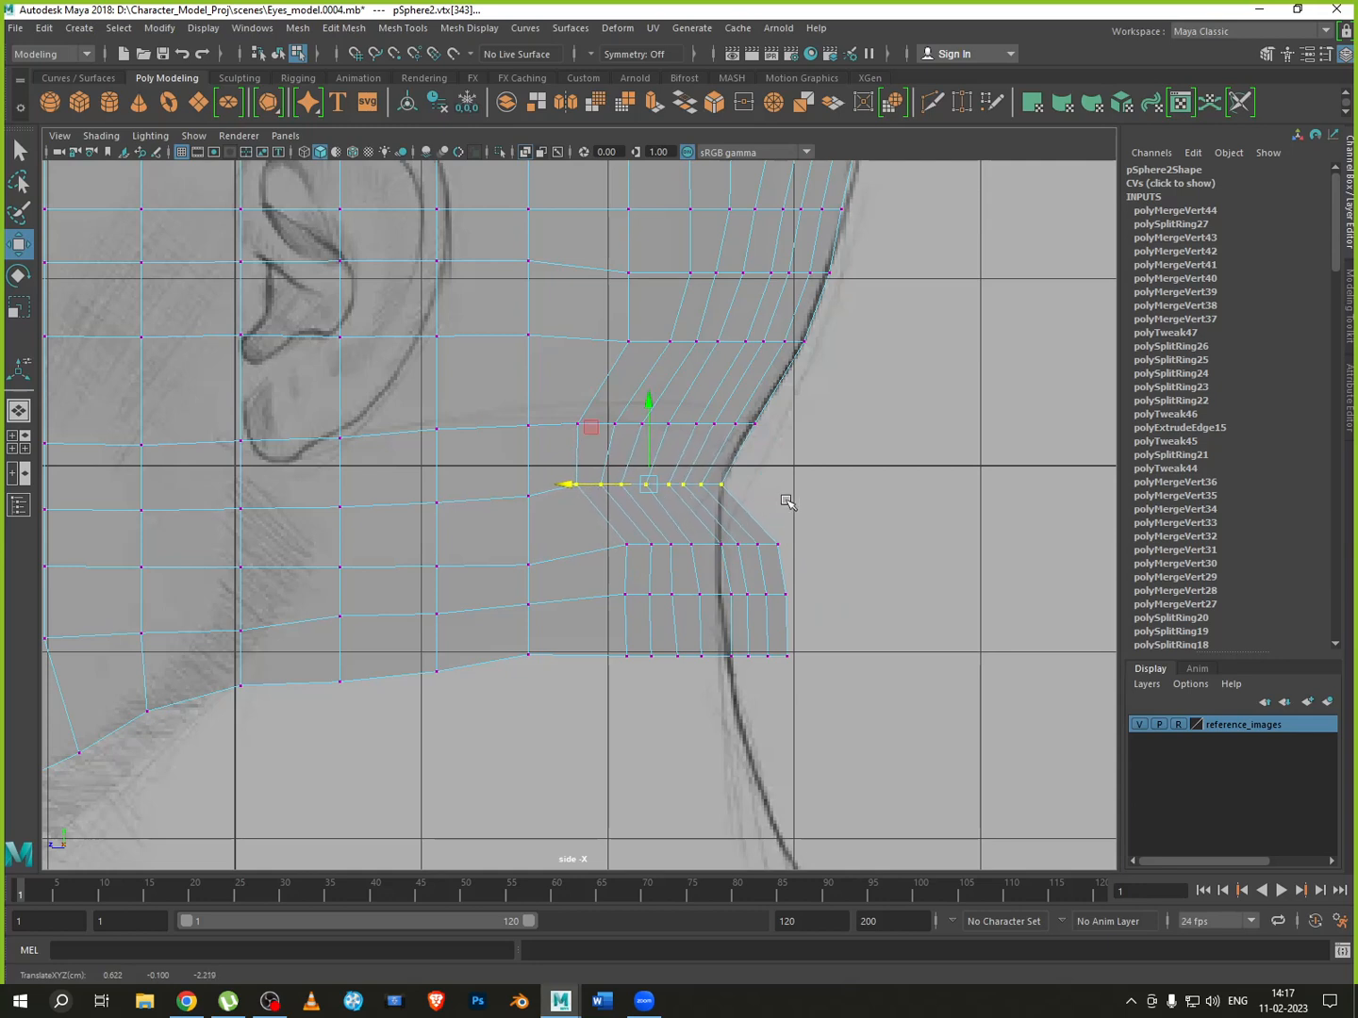
pyautogui.moveTo(785, 499); pyautogui.dragTo(591, 546)
pyautogui.moveTo(817, 580); pyautogui.dragTo(592, 594)
pyautogui.moveTo(809, 635); pyautogui.dragTo(570, 655)
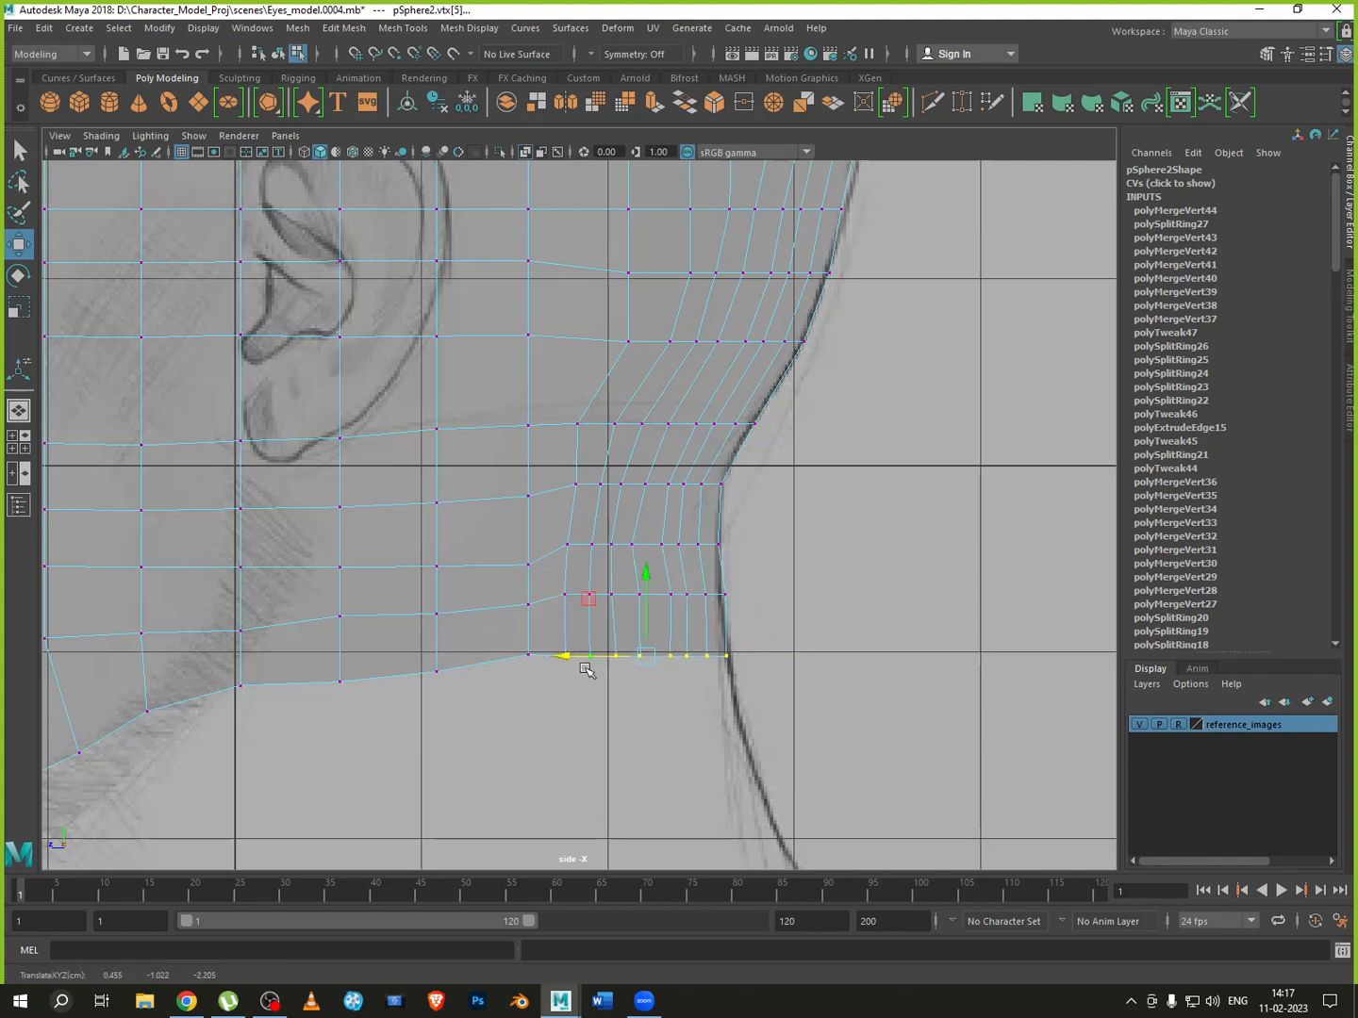
# Shift the front vertices of the earlobe-level row and the row above it sideways to even their spacing in the side view
pyautogui.click(579, 426)
pyautogui.moveTo(539, 424); pyautogui.dragTo(546, 424)
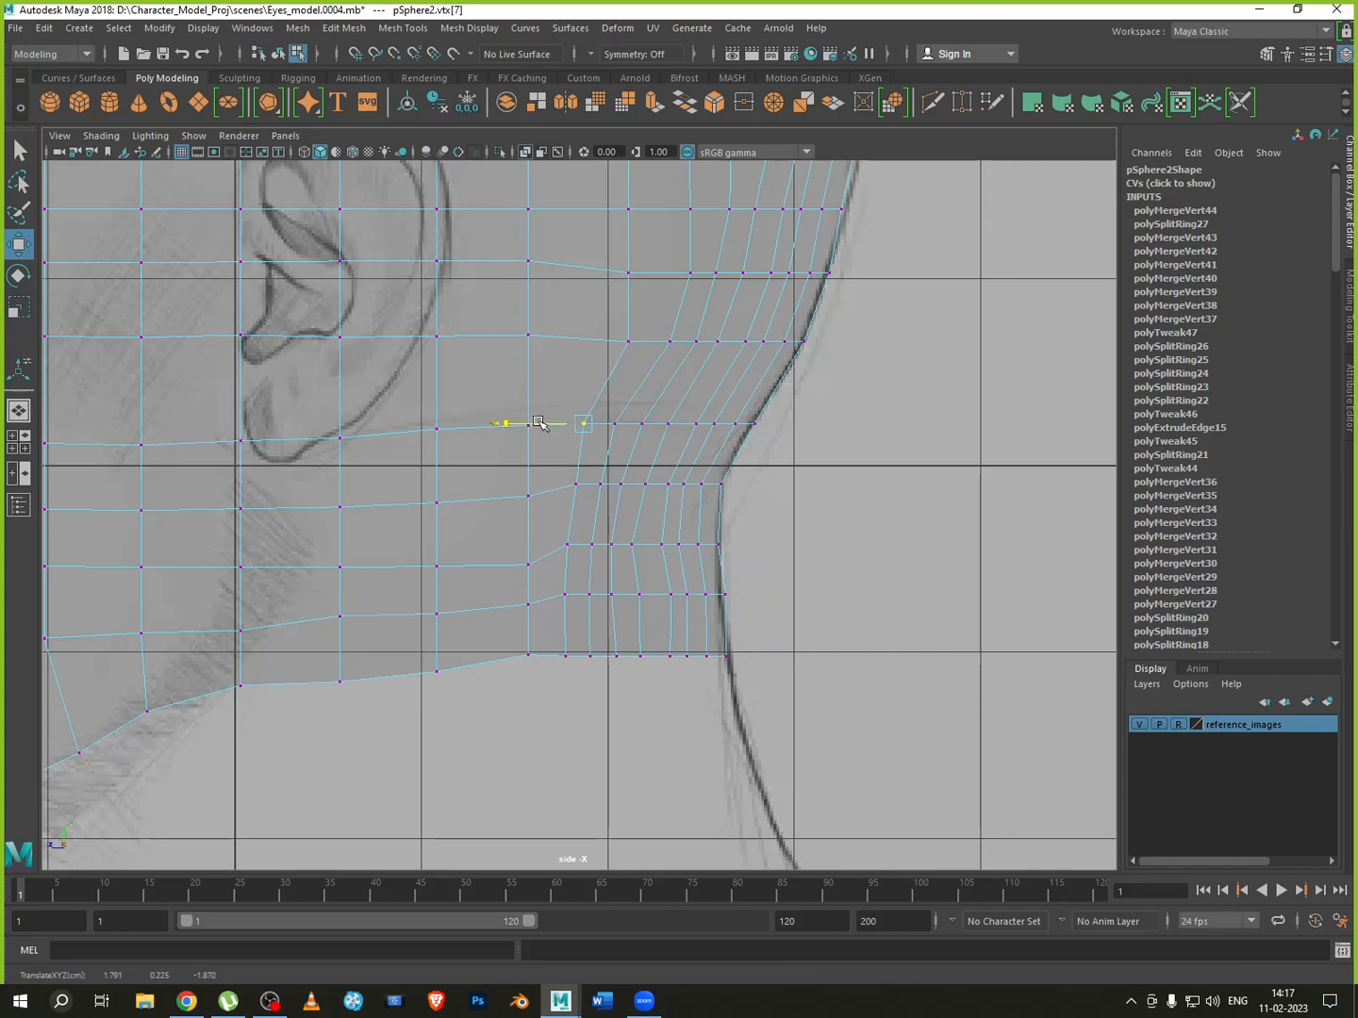
pyautogui.click(625, 343)
pyautogui.moveTo(579, 342); pyautogui.dragTo(622, 343)
pyautogui.click(671, 342)
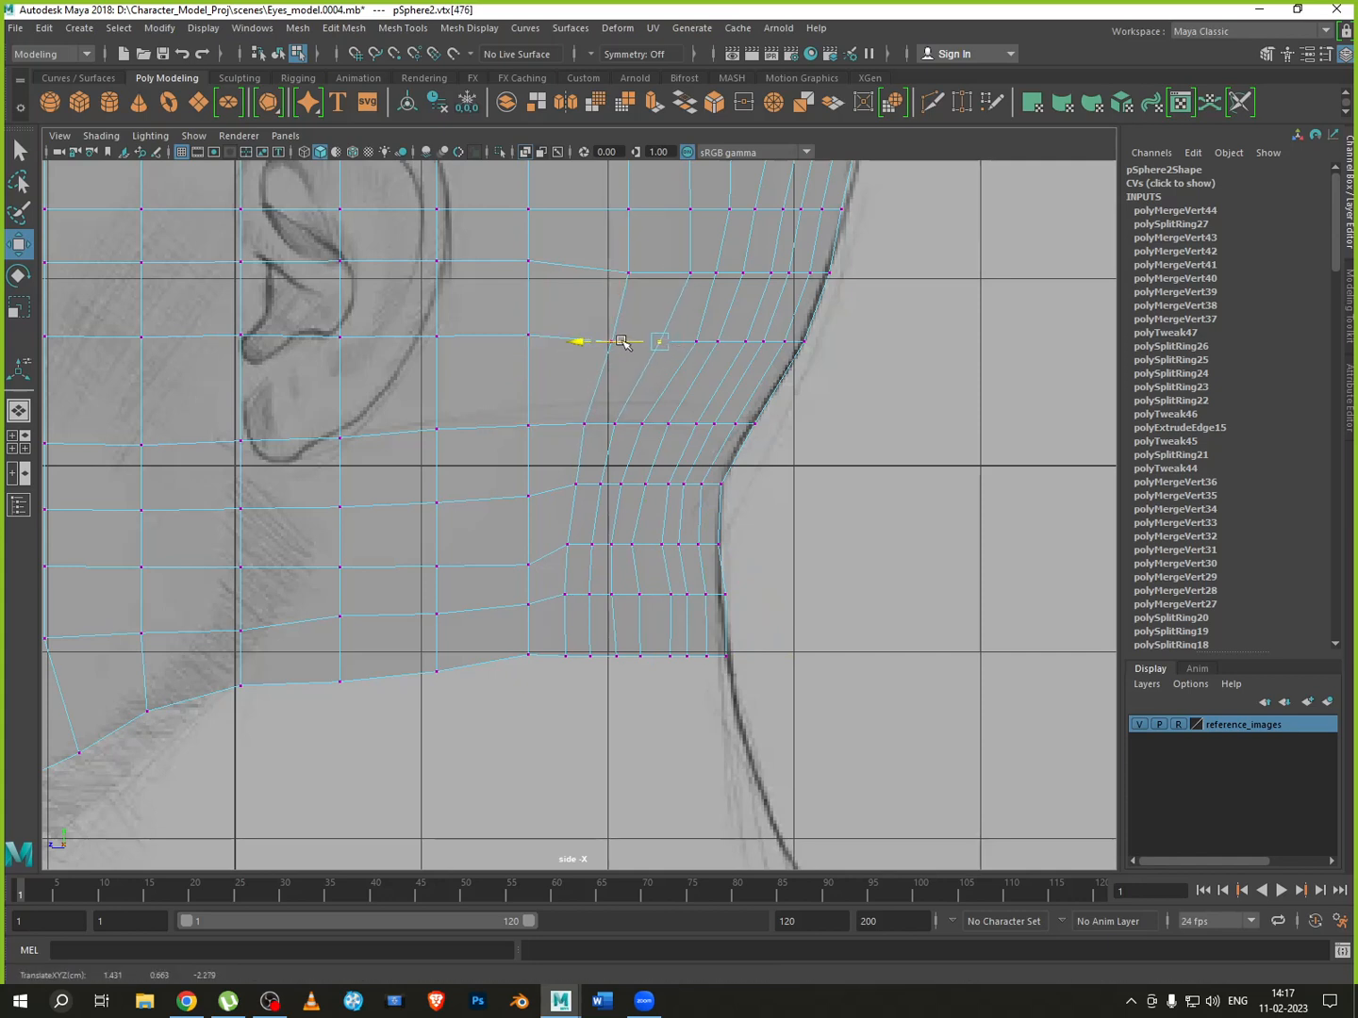
pyautogui.click(691, 342)
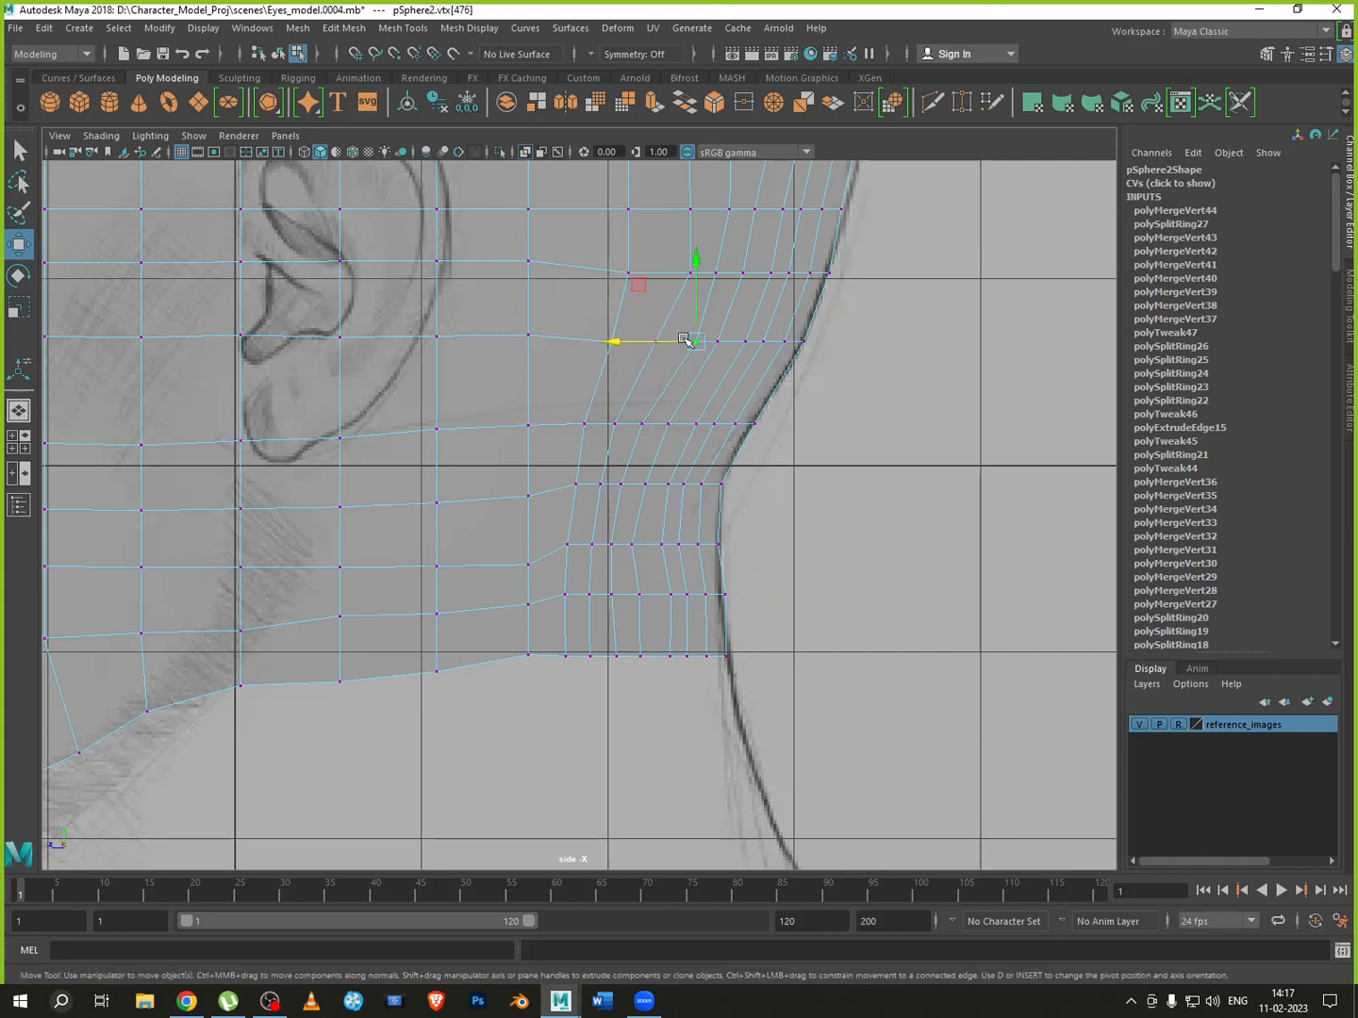
# Move the rear vertices of the lower-ear row forward in groups to meet the head outline and even their spacing
pyautogui.click(718, 272)
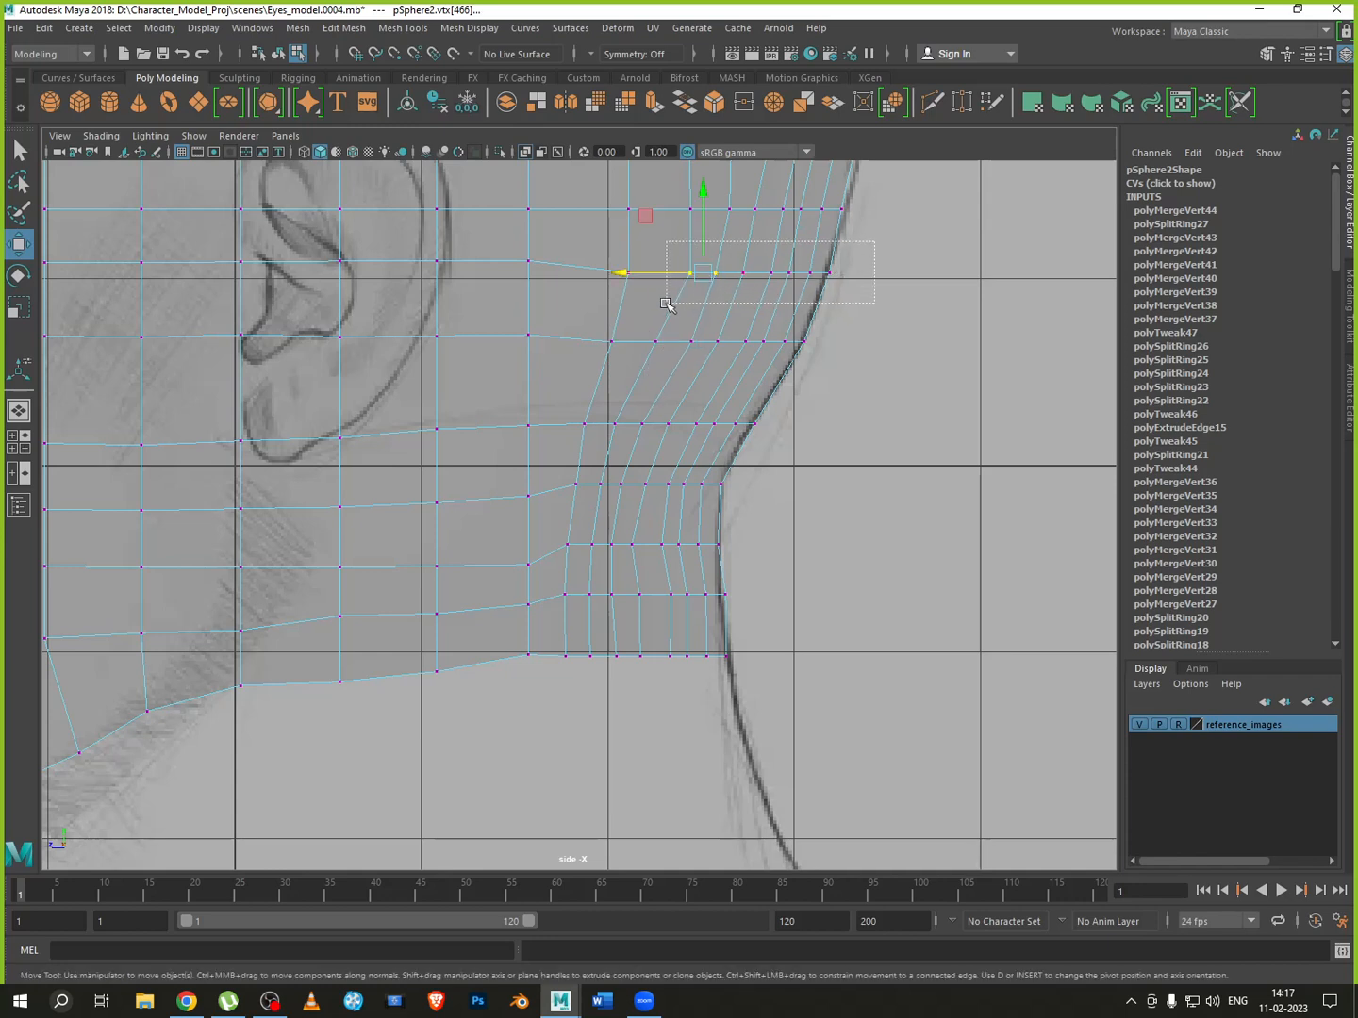
pyautogui.moveTo(666, 304); pyautogui.dragTo(690, 274)
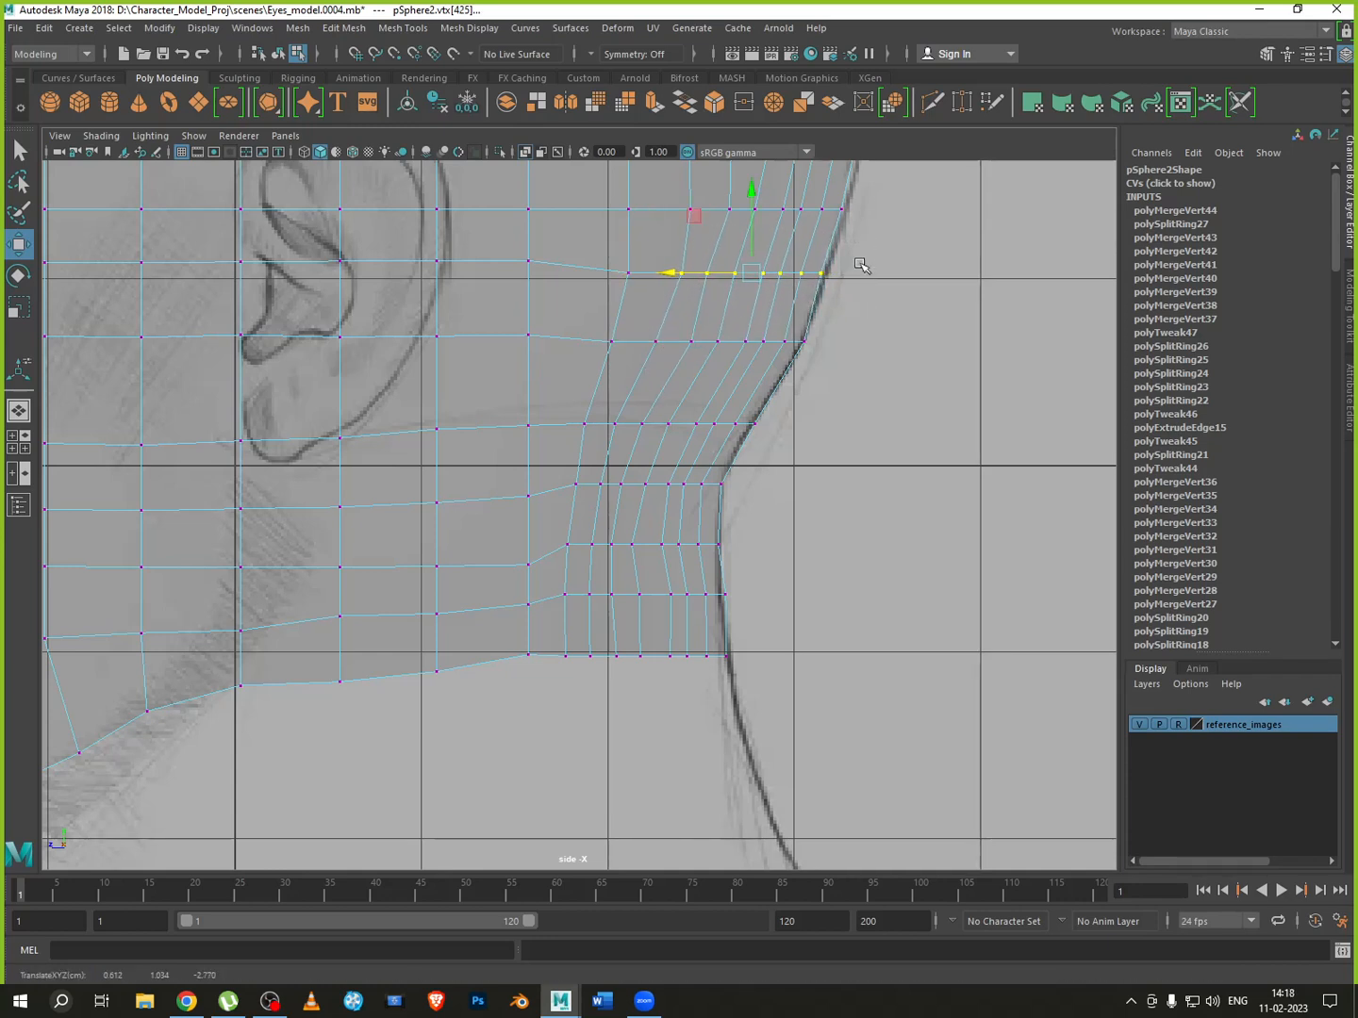
pyautogui.moveTo(771, 259)
pyautogui.mouseDown()
pyautogui.moveTo(776, 290)
pyautogui.moveTo(837, 294)
pyautogui.moveTo(751, 274)
pyautogui.mouseUp()
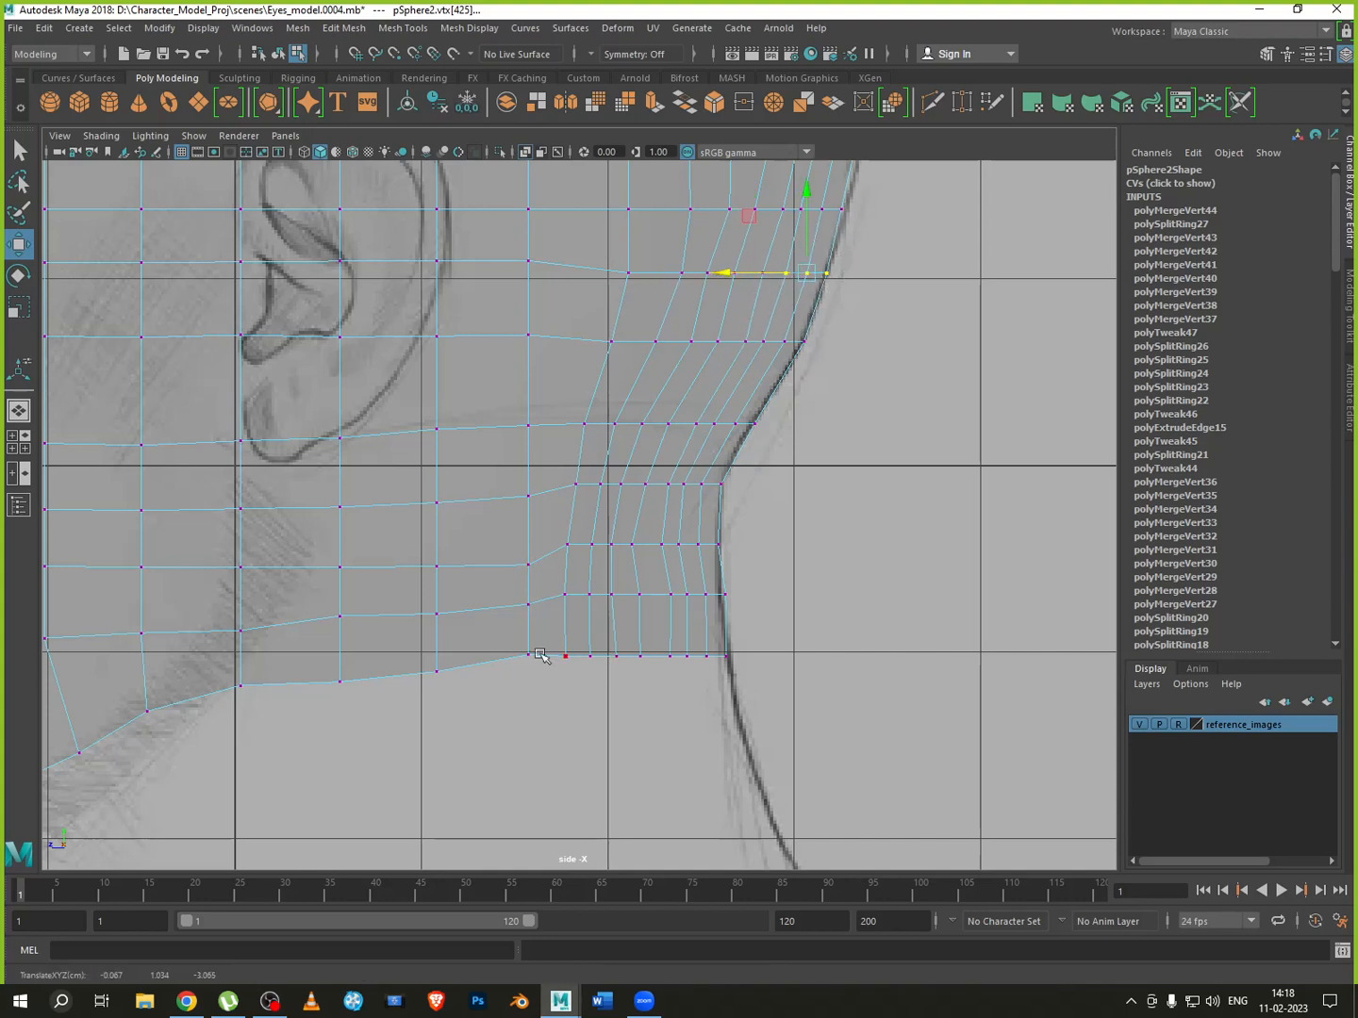
# Raise the two bottom-edge vertices below and just behind the earlobe to flatten the curve of the neck's lower edge
pyautogui.moveTo(396, 693); pyautogui.dragTo(465, 689)
pyautogui.moveTo(436, 599); pyautogui.dragTo(436, 594)
pyautogui.moveTo(310, 601); pyautogui.dragTo(335, 630)
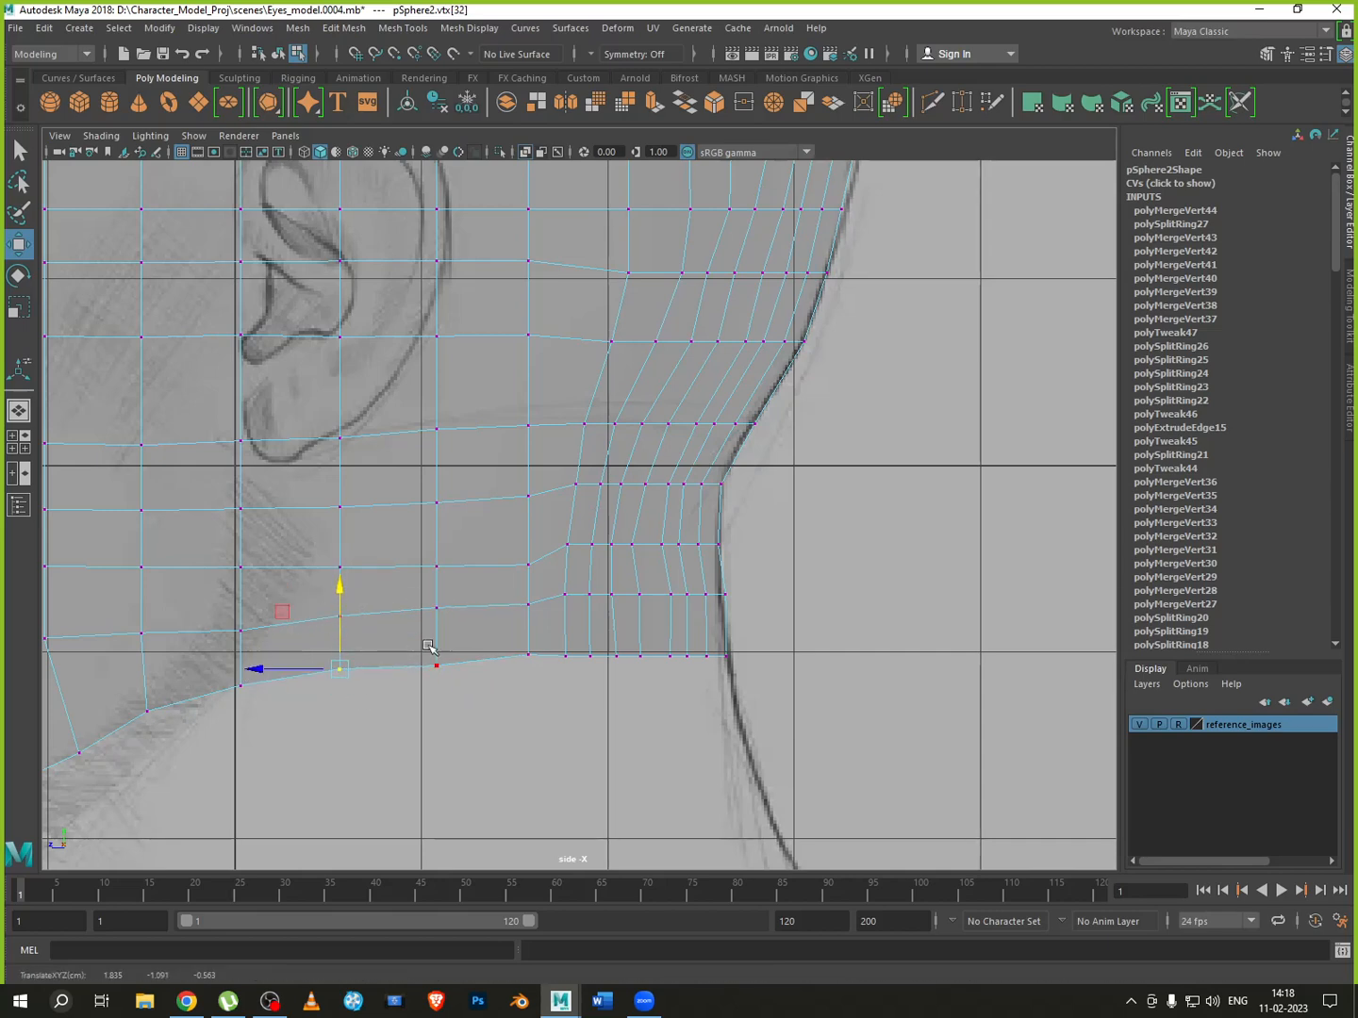
# In the front view, lower the three bottom-edge vertices nearest the centre line onto the chin outline
pyautogui.scroll(-3, 428, 646)
pyautogui.scroll(-3, 500, 588)
pyautogui.press('space')
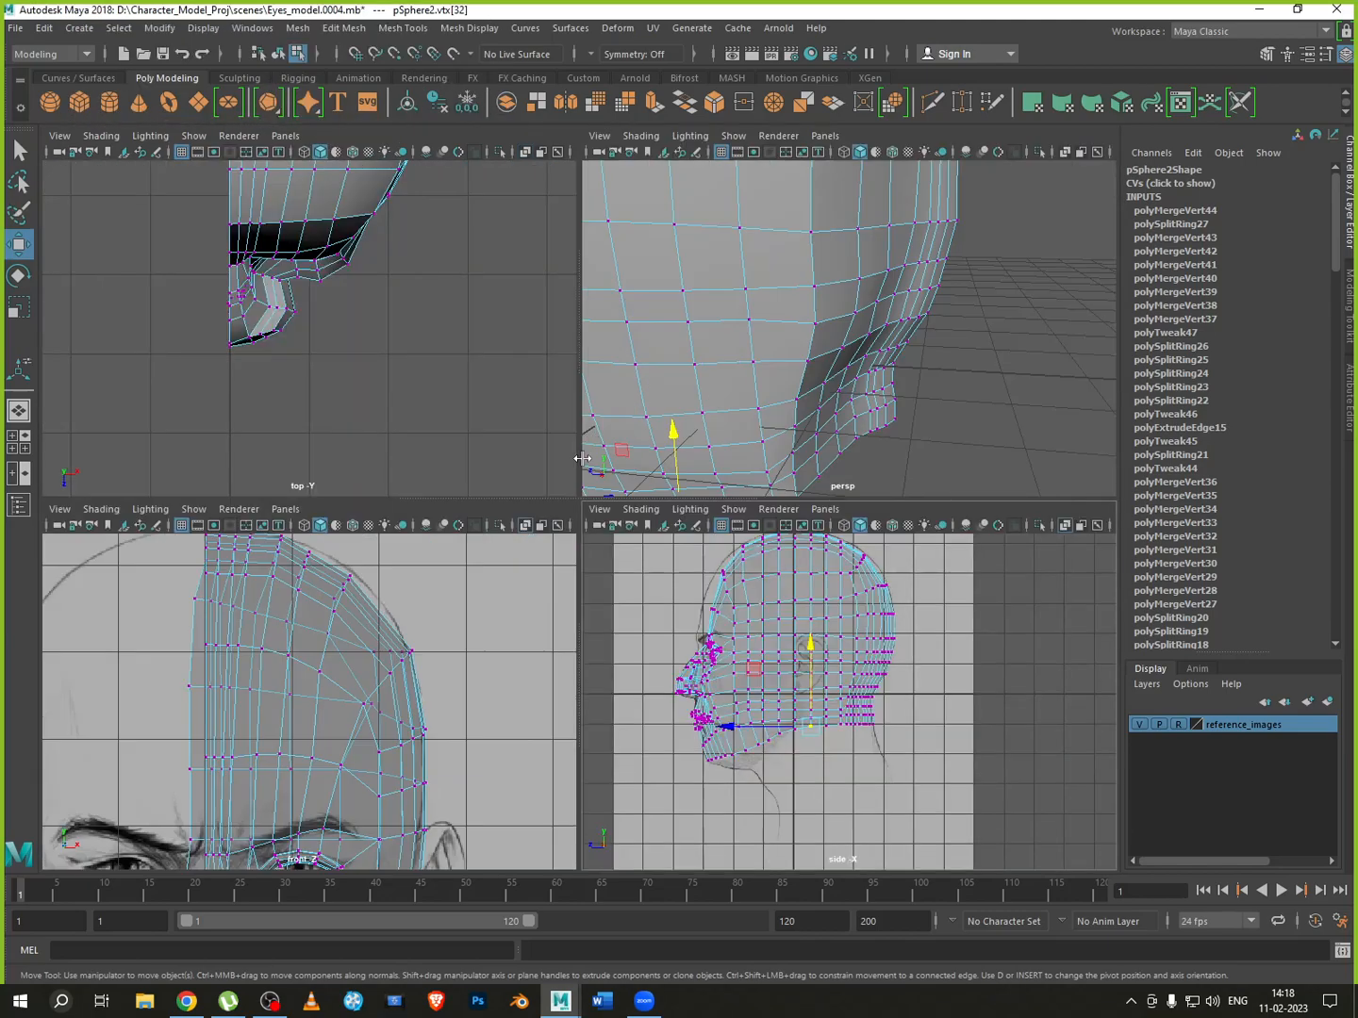
pyautogui.press('space')
pyautogui.scroll(-6, 559, 611)
pyautogui.scroll(5, 559, 696)
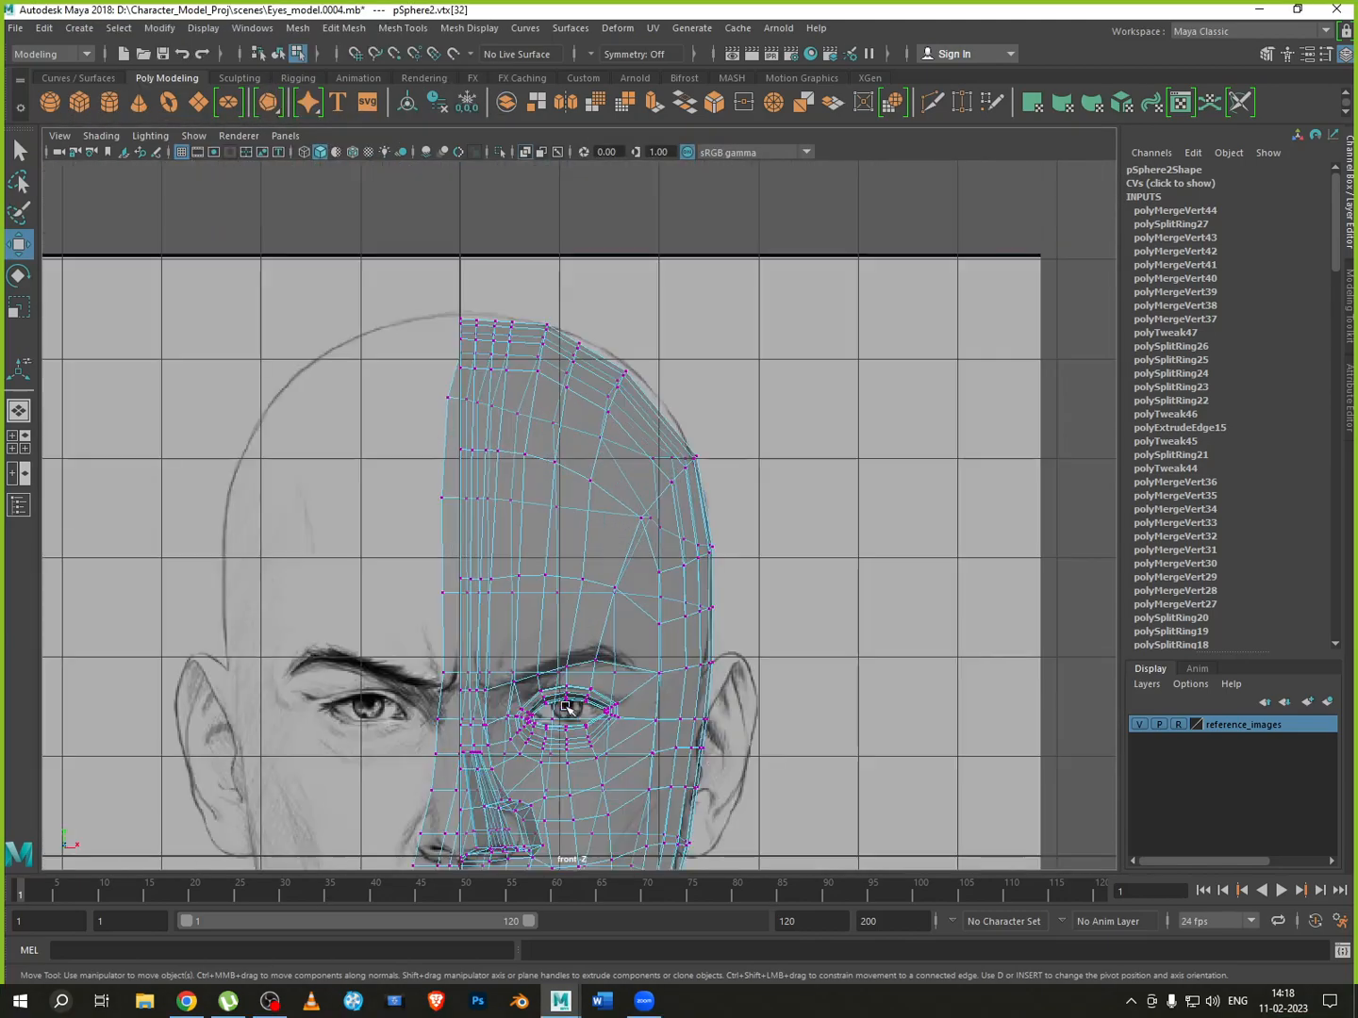
pyautogui.keyDown('alt'); pyautogui.moveTo(563, 703); pyautogui.dragTo(547, 283, button='middle'); pyautogui.keyUp('alt')
pyautogui.scroll(6, 618, 537)
pyautogui.keyDown('alt'); pyautogui.moveTo(617, 575); pyautogui.dragTo(607, 249, button='middle'); pyautogui.keyUp('alt')
pyautogui.scroll(4, 580, 415)
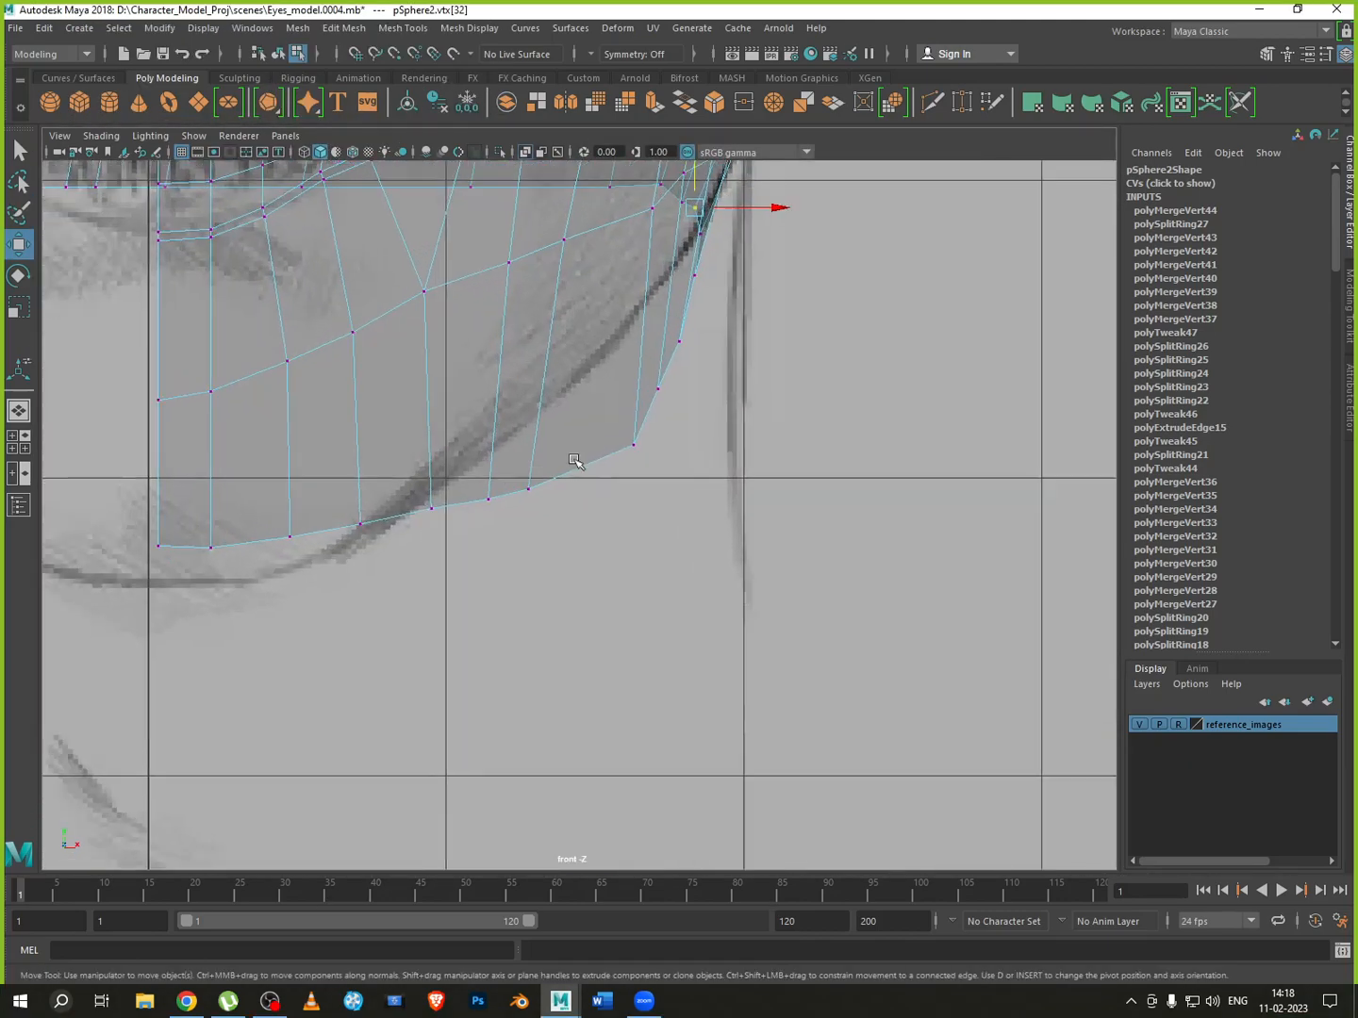
pyautogui.keyDown('alt'); pyautogui.moveTo(533, 411); pyautogui.dragTo(635, 514, button='middle'); pyautogui.keyUp('alt')
pyautogui.moveTo(290, 670); pyautogui.dragTo(292, 670)
pyautogui.moveTo(260, 604); pyautogui.dragTo(313, 643)
pyautogui.moveTo(422, 604); pyautogui.dragTo(378, 672)
pyautogui.moveTo(392, 594); pyautogui.dragTo(392, 623)
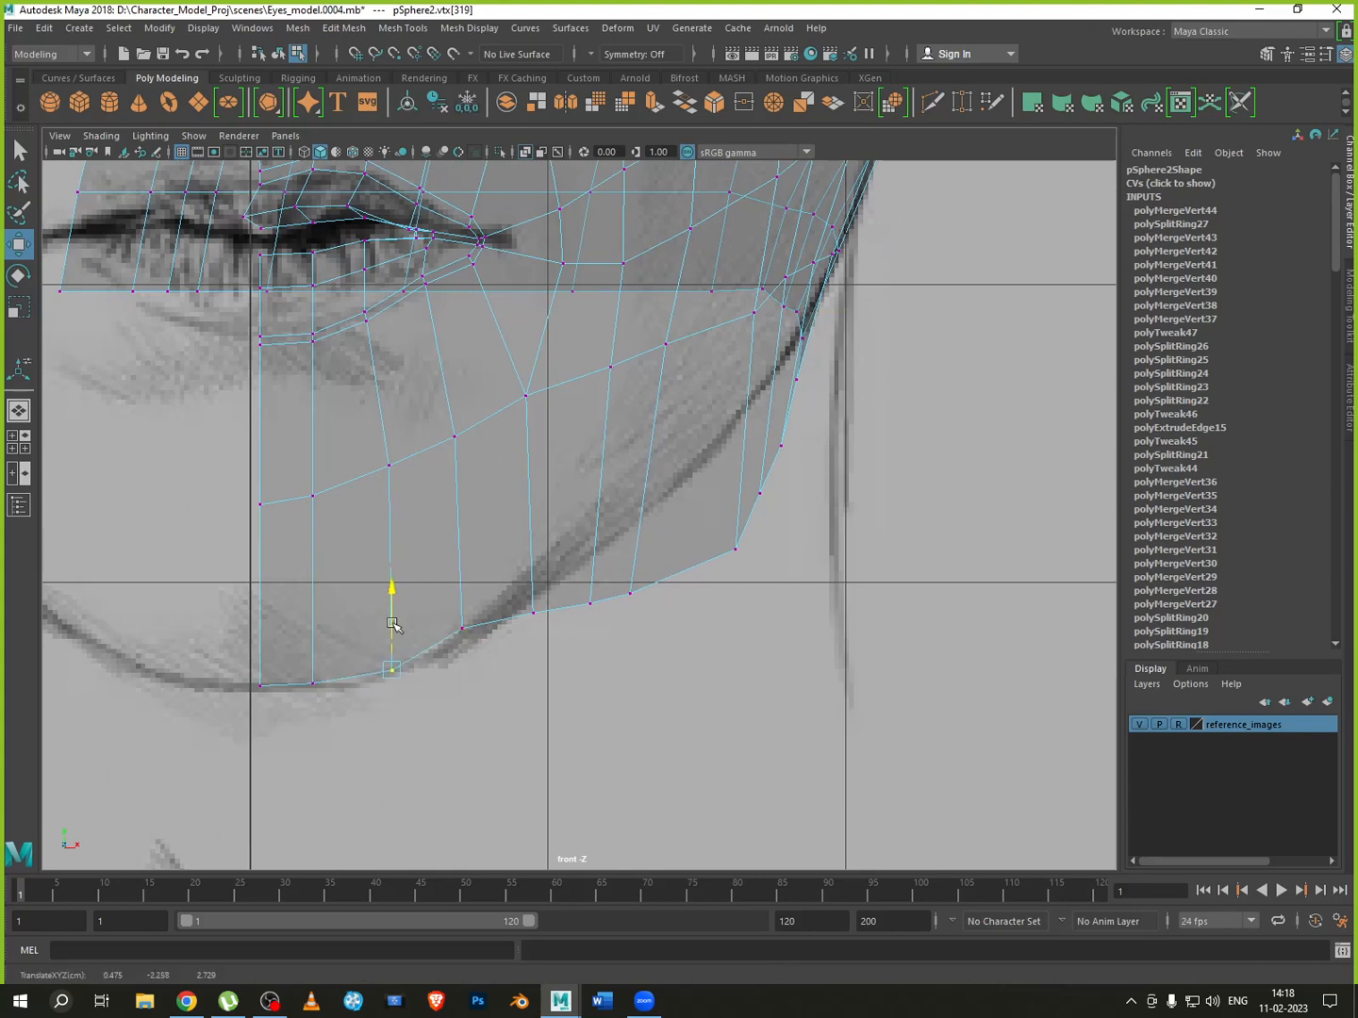
# Align the next four bottom-edge vertices with the drawn jawline, working outward from the chin
pyautogui.click(469, 626)
pyautogui.moveTo(463, 590); pyautogui.dragTo(540, 584)
pyautogui.click(537, 609)
pyautogui.click(588, 621)
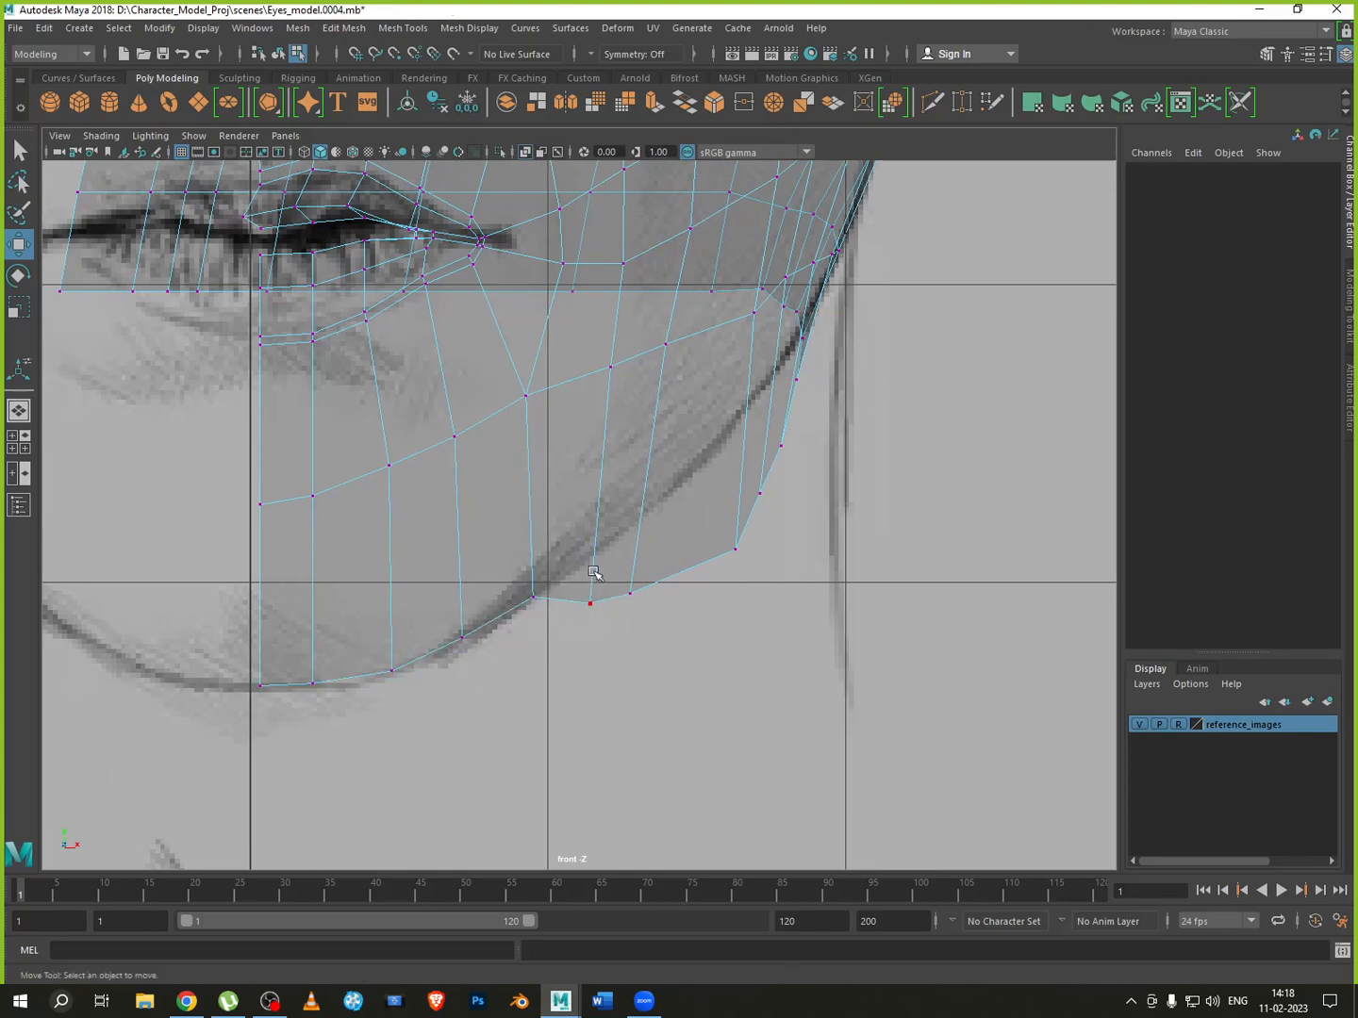
pyautogui.moveTo(614, 652); pyautogui.dragTo(782, 448)
pyautogui.click(588, 624)
pyautogui.click(630, 592)
pyautogui.click(605, 530)
# Move the outer bottom-edge vertices onto the jaw outline, continuing the smooth curve up the side of the face
pyautogui.click(740, 545)
pyautogui.keyDown('alt'); pyautogui.moveTo(764, 510); pyautogui.dragTo(661, 664, button='middle'); pyautogui.keyUp('alt')
pyautogui.click(656, 649)
pyautogui.moveTo(657, 630); pyautogui.dragTo(687, 509)
pyautogui.click(675, 602)
pyautogui.click(691, 534)
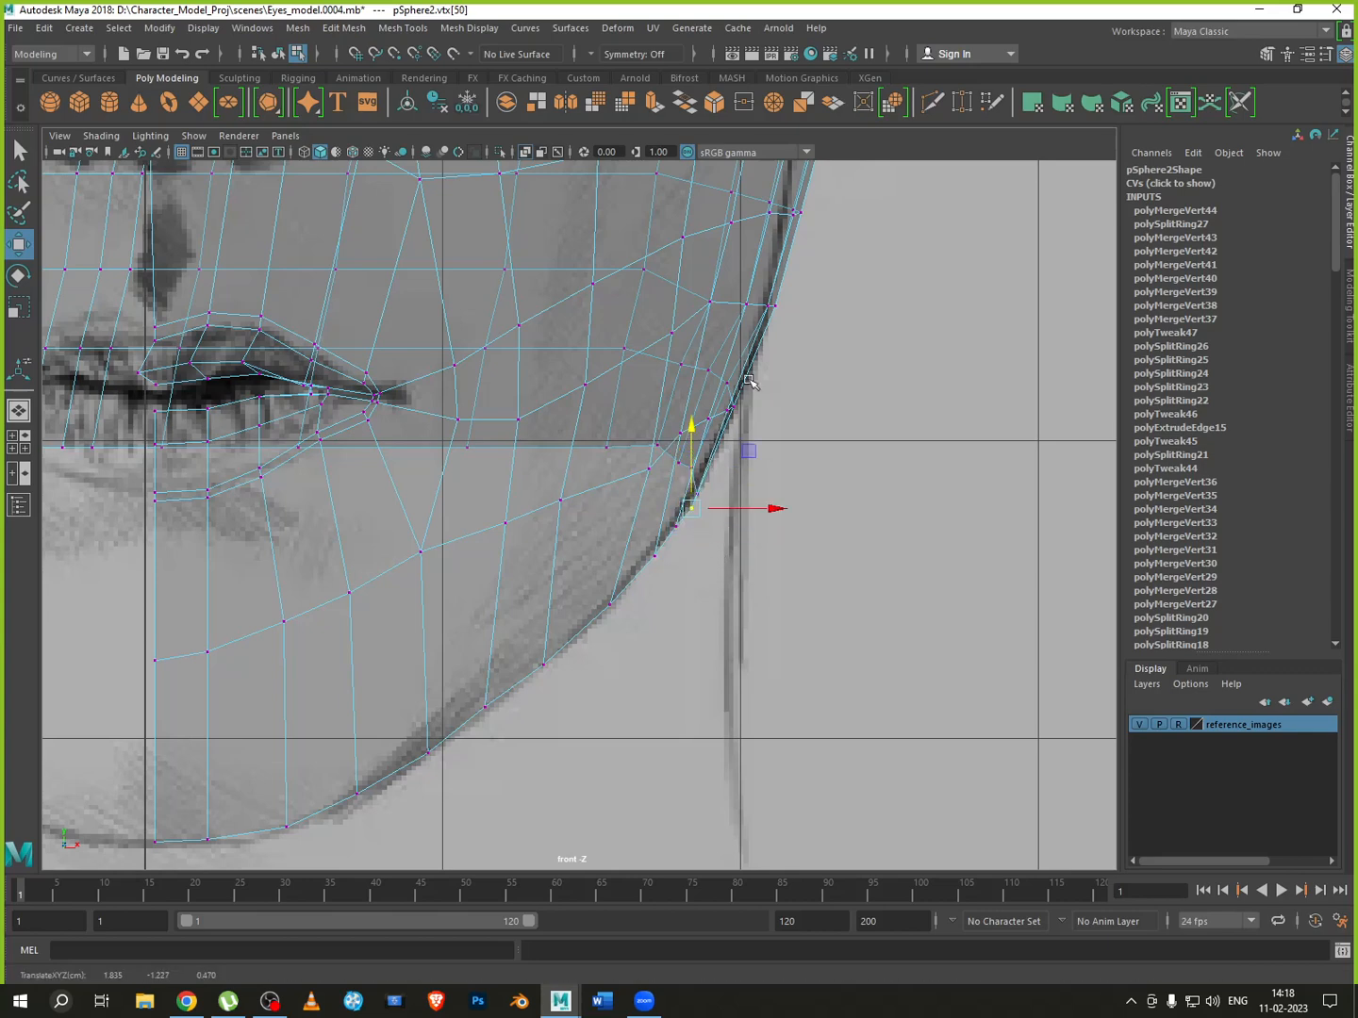
# Shift the kinked back-of-neck vertex of each of the lower rows inward in the front view to smooth the neck's curve
pyautogui.scroll(5, 731, 353)
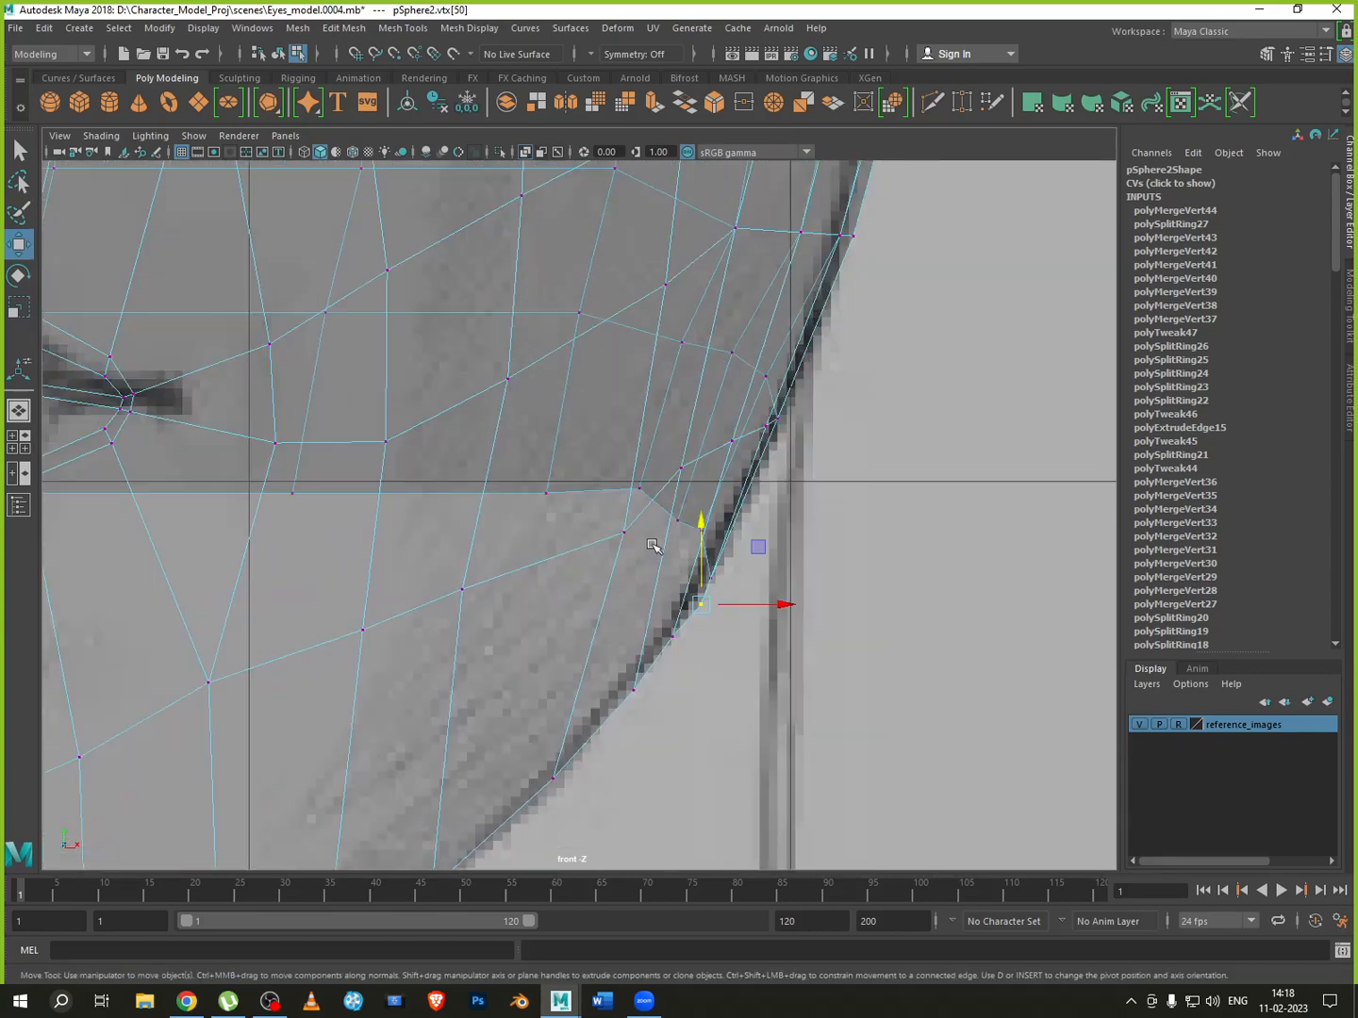
pyautogui.scroll(1, 653, 546)
pyautogui.click(653, 484)
pyautogui.moveTo(653, 436); pyautogui.dragTo(686, 505)
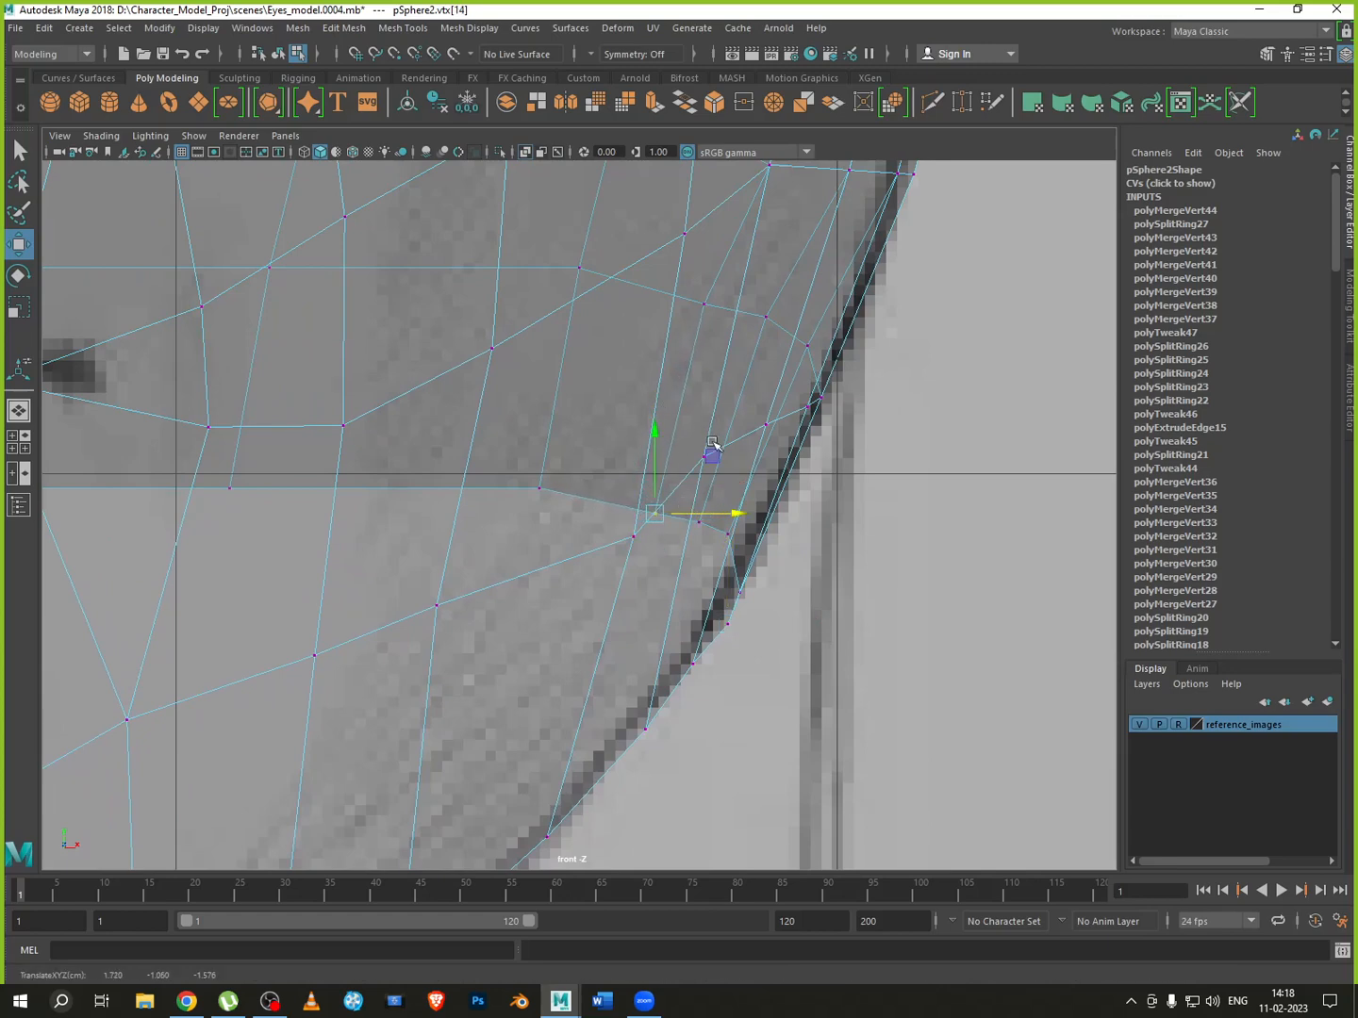
pyautogui.click(706, 306)
pyautogui.keyDown('alt'); pyautogui.moveTo(707, 310); pyautogui.dragTo(583, 664, button='middle'); pyautogui.keyUp('alt')
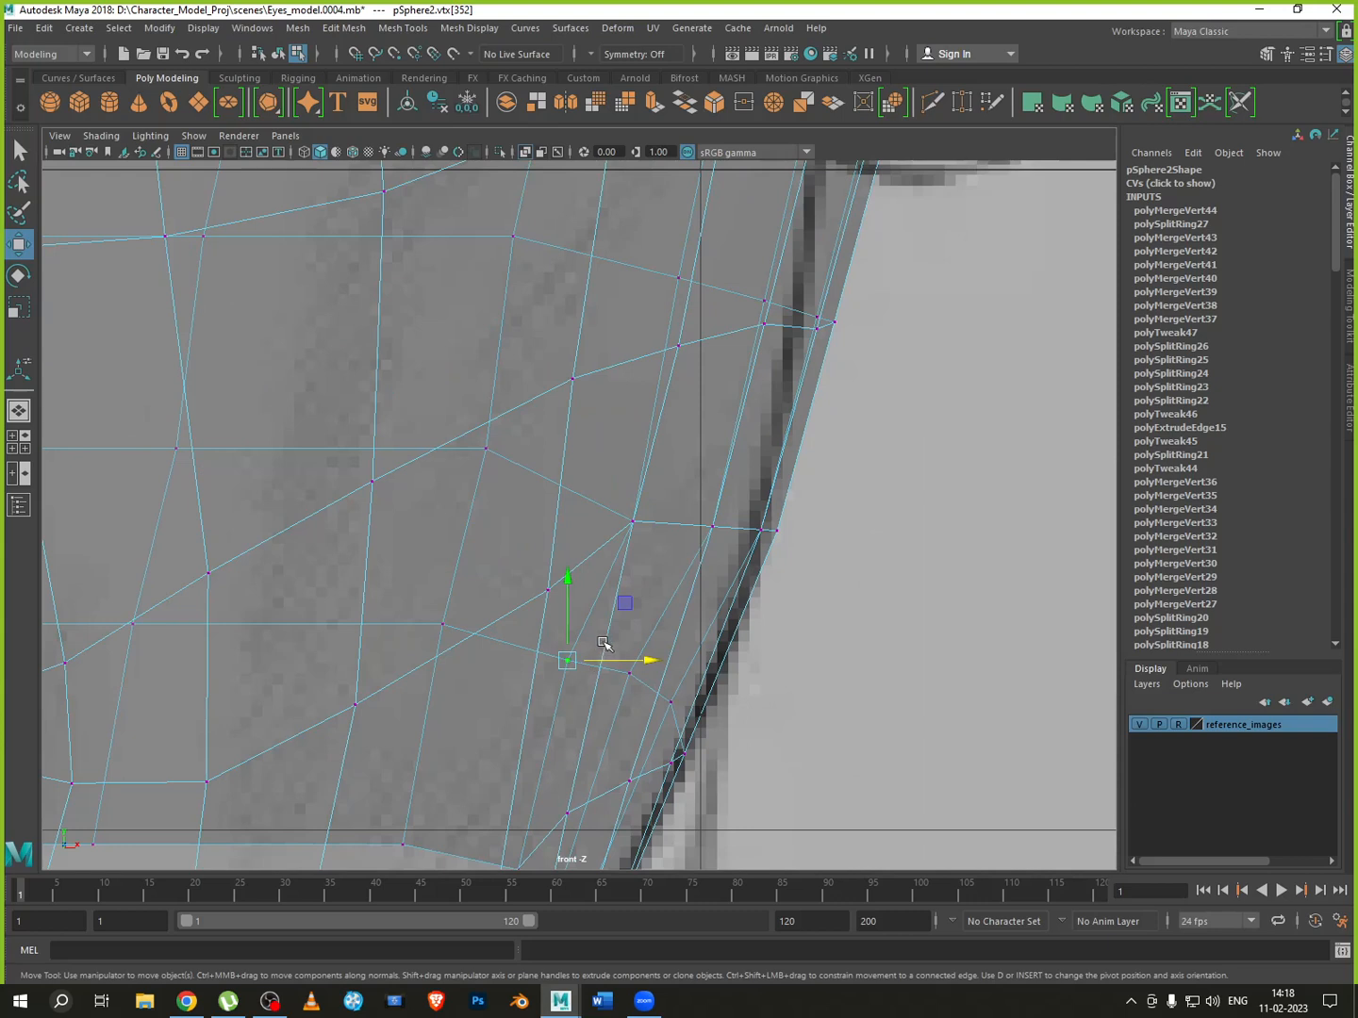
pyautogui.click(634, 523)
pyautogui.moveTo(691, 523); pyautogui.dragTo(660, 511)
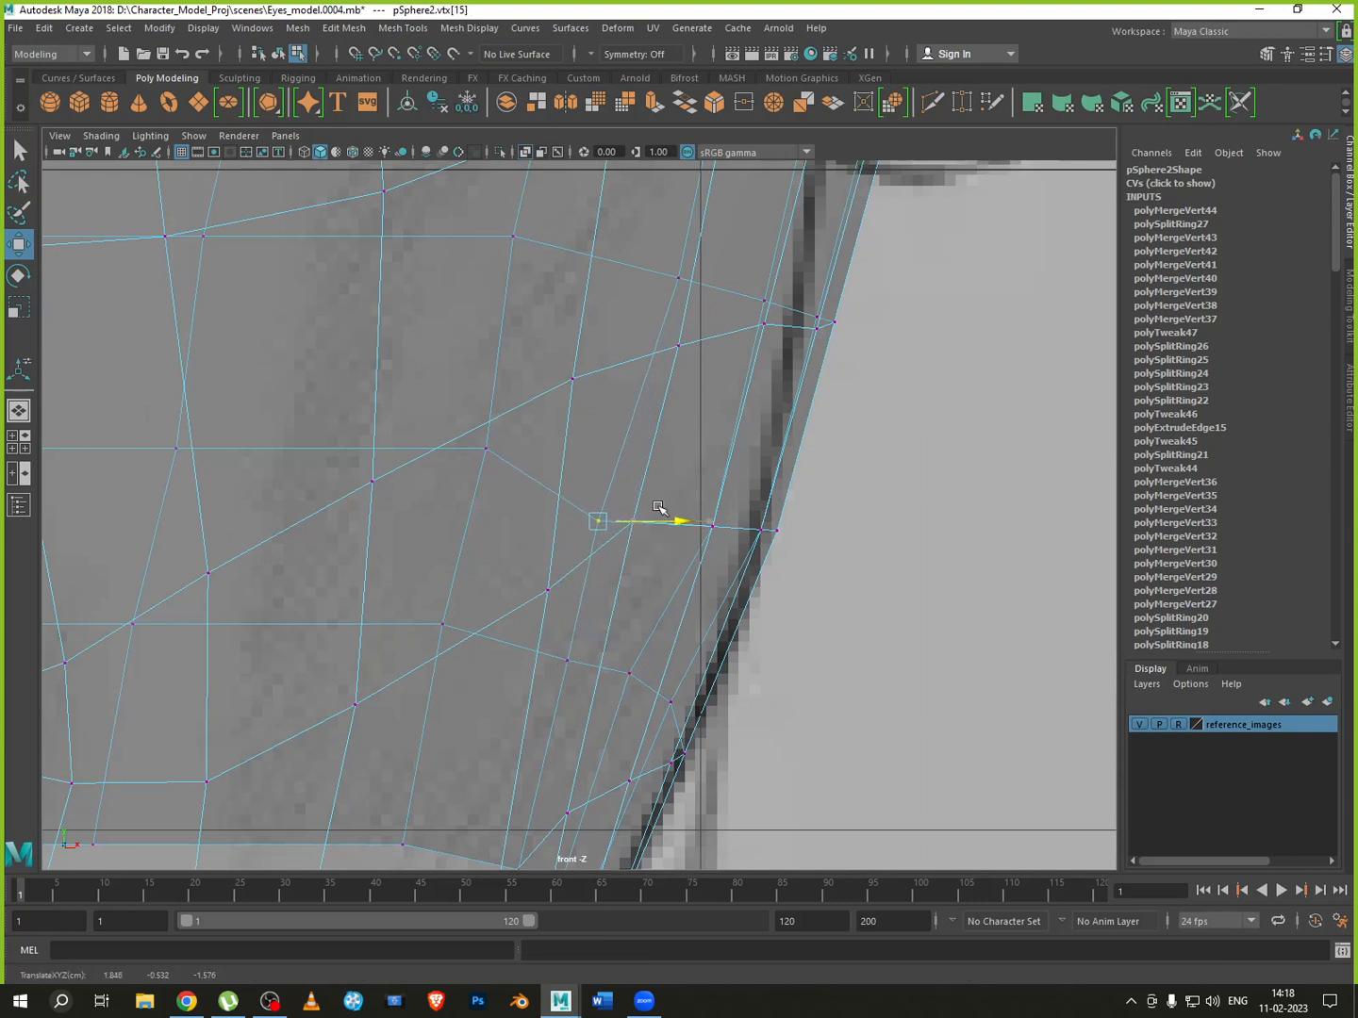
pyautogui.click(679, 281)
pyautogui.moveTo(736, 281); pyautogui.dragTo(703, 293)
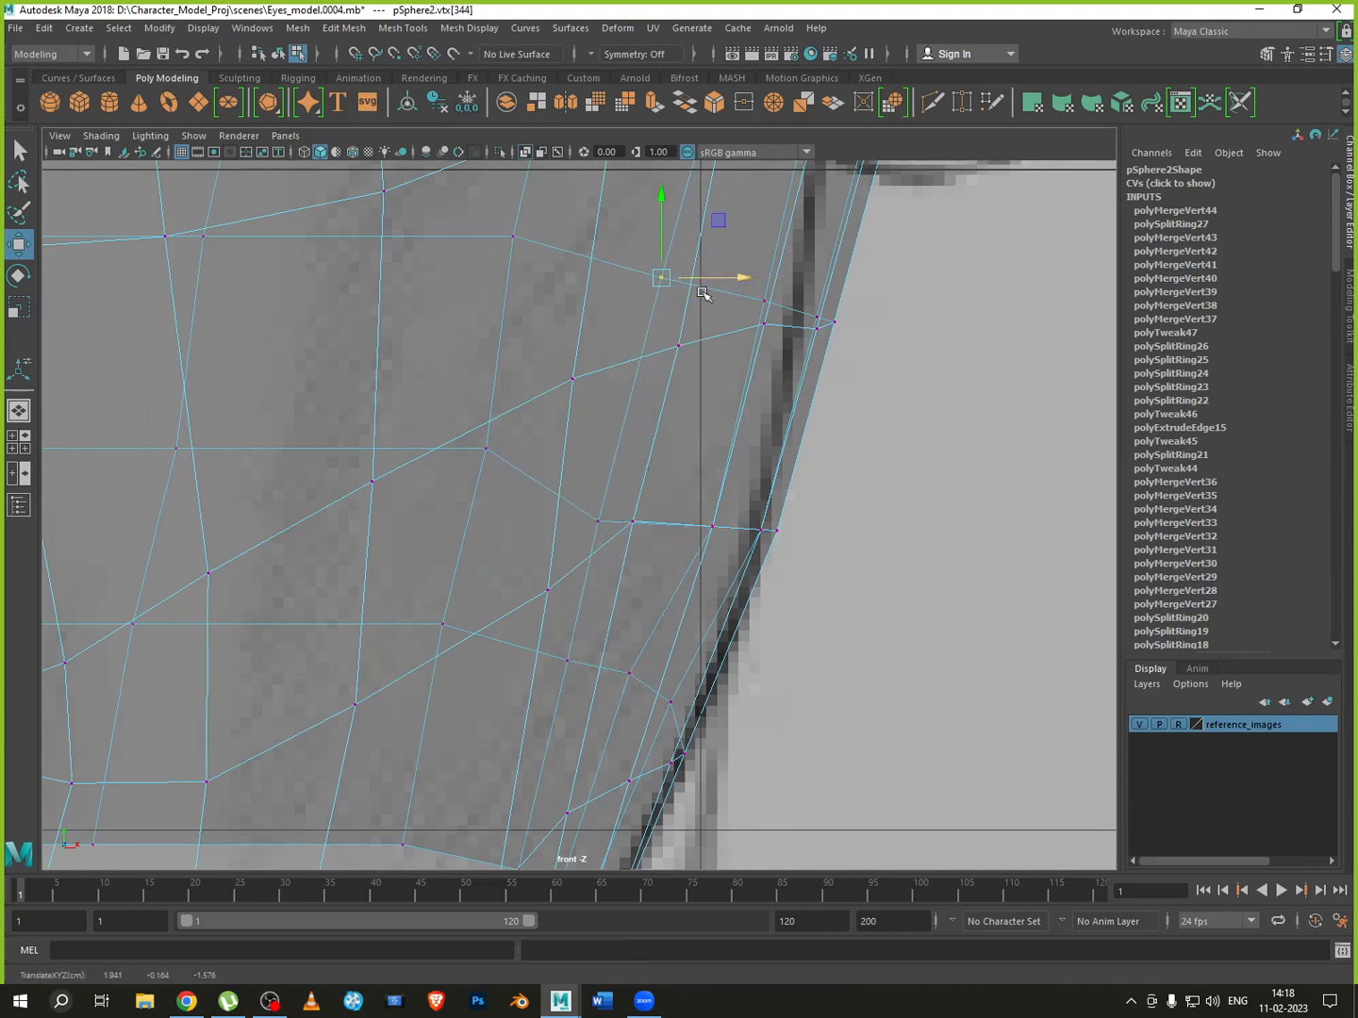
# Raise the shifted neck-row vertex and its outer neighbours so the row curves evenly toward the jaw side
pyautogui.click(596, 520)
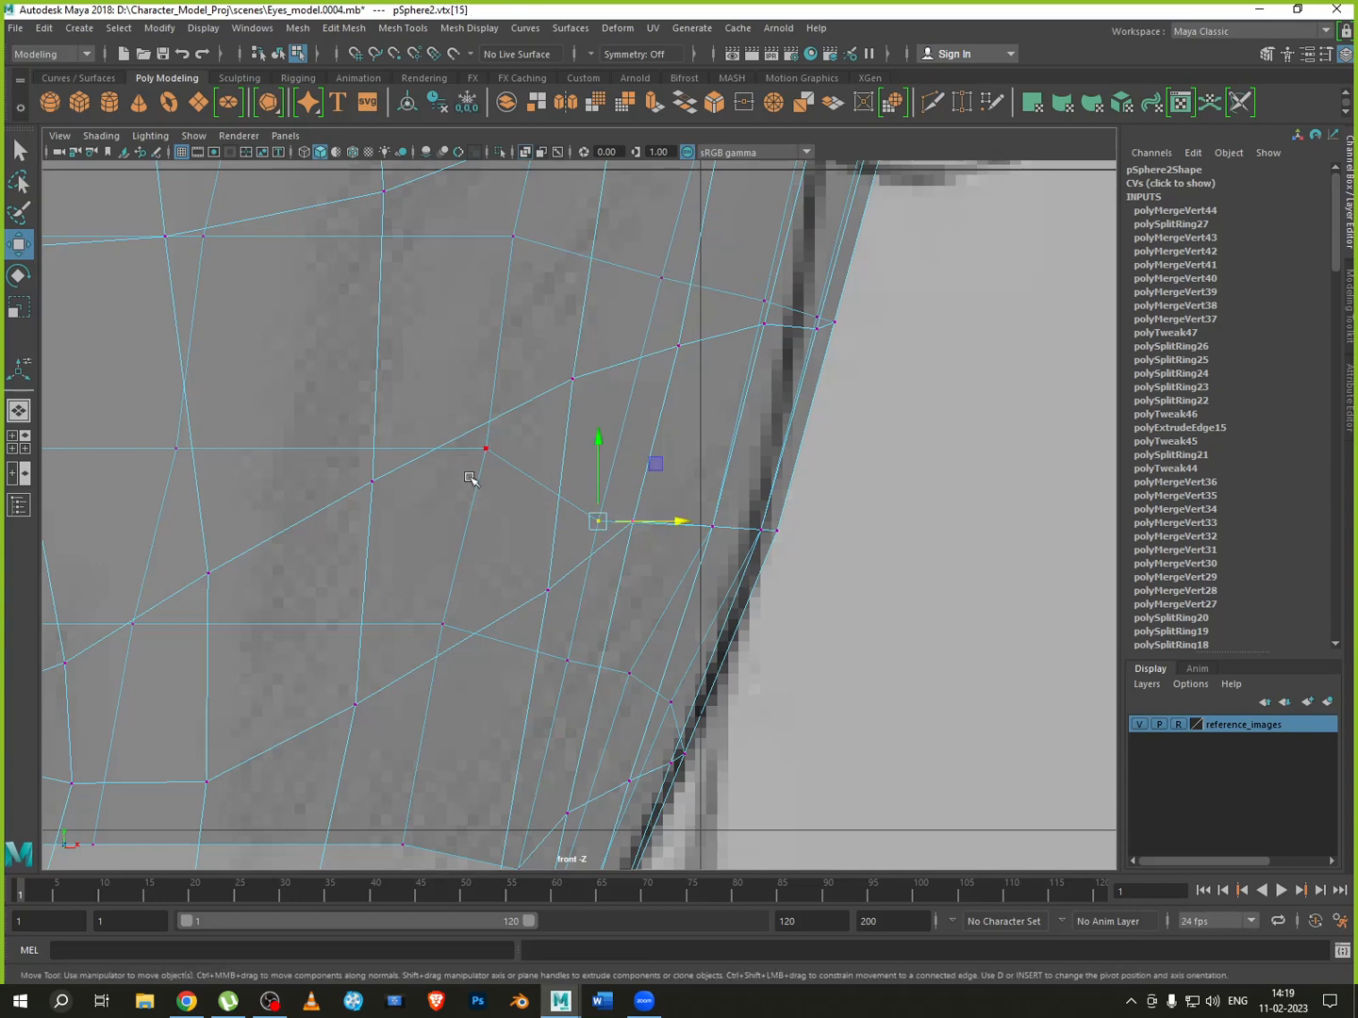
pyautogui.moveTo(611, 497); pyautogui.dragTo(717, 441)
pyautogui.click(709, 525)
pyautogui.click(714, 527)
# Lower two side vertices of the row above the jawline, and move the outer one slightly inward
pyautogui.click(632, 522)
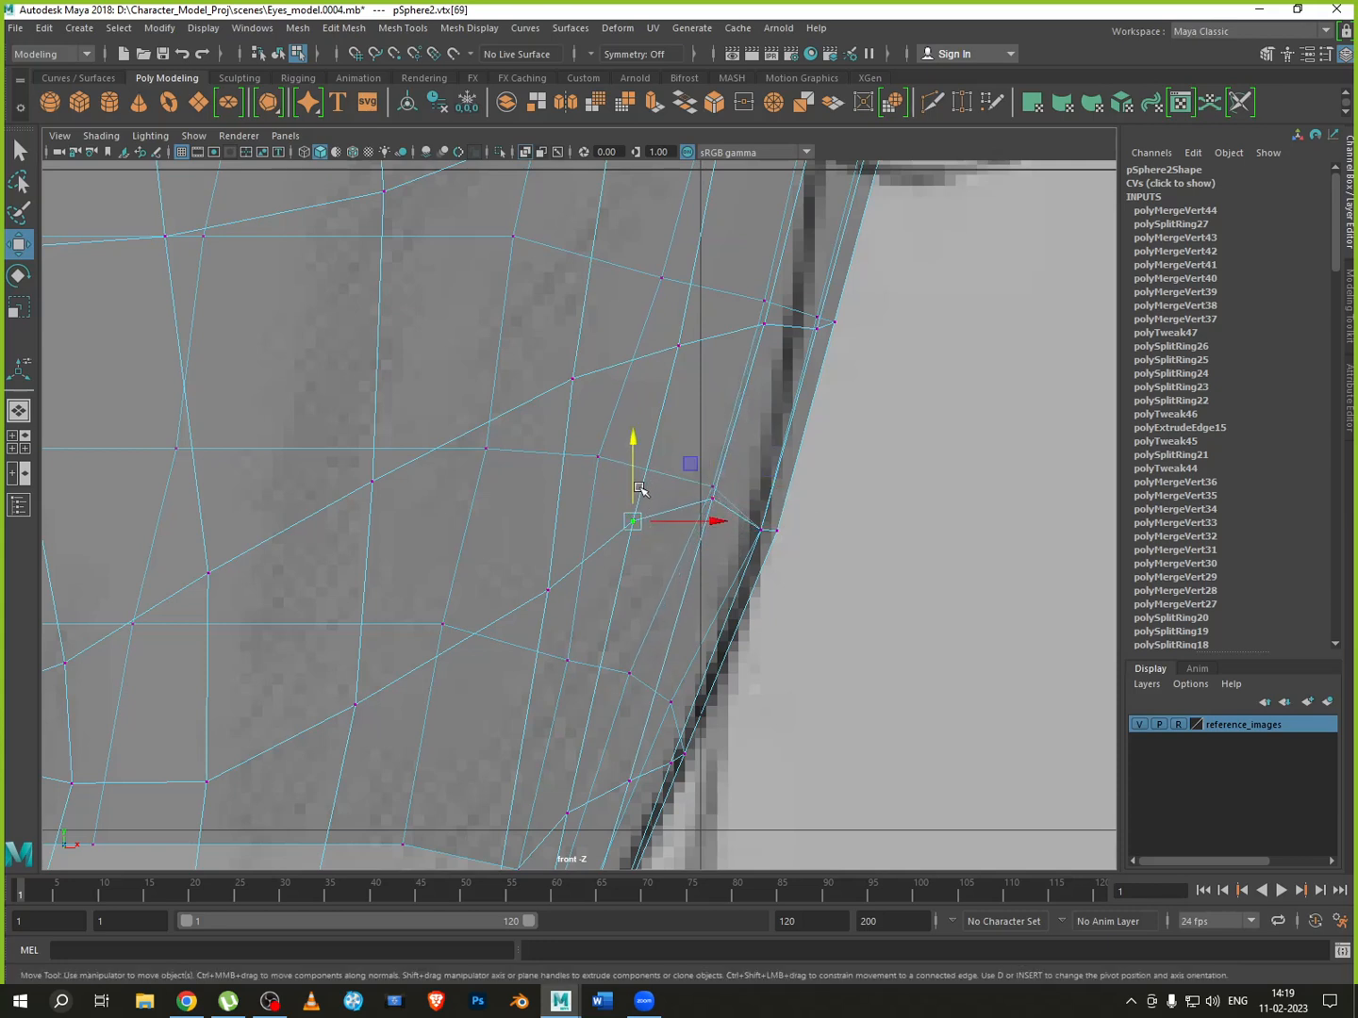
pyautogui.moveTo(632, 486); pyautogui.dragTo(628, 536)
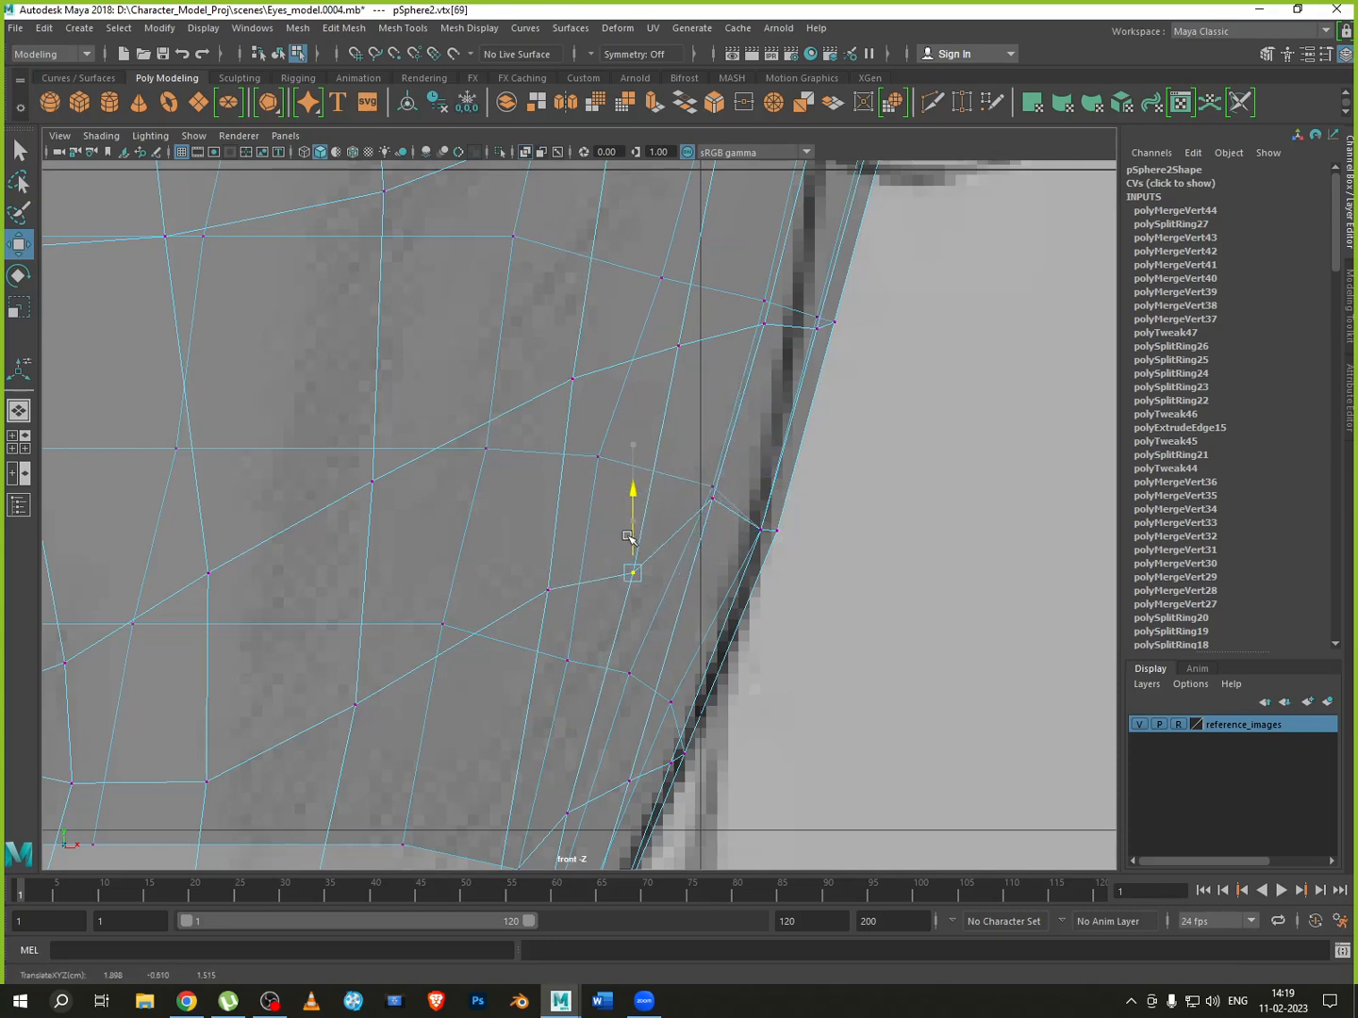
pyautogui.click(712, 498)
pyautogui.moveTo(714, 503); pyautogui.dragTo(720, 562)
pyautogui.click(750, 566)
pyautogui.click(717, 557)
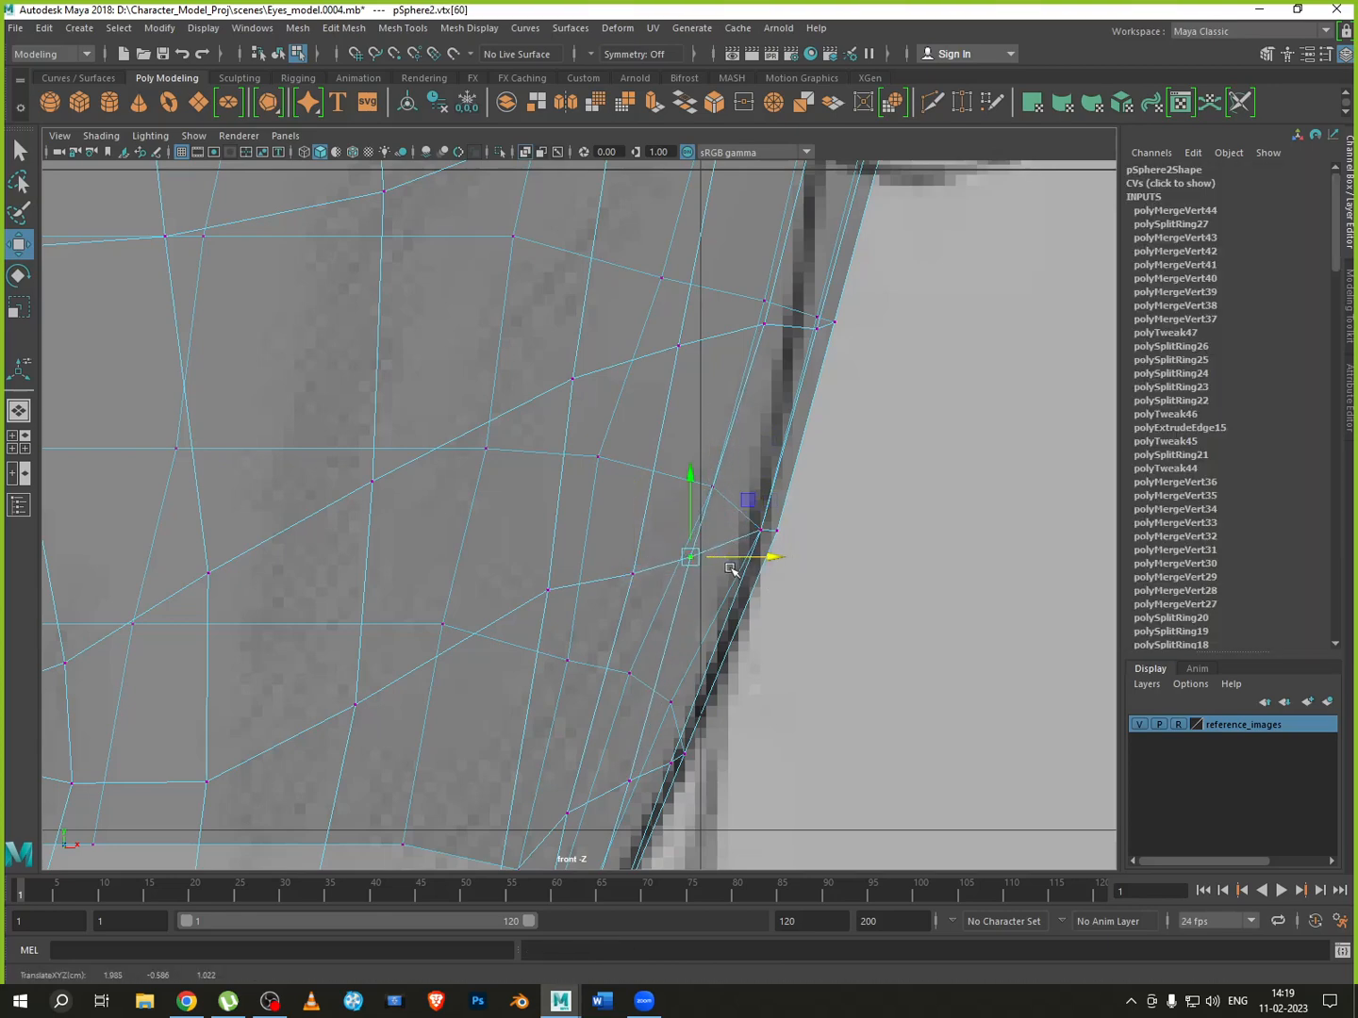
# Lower the same row's outermost vertex onto the jaw outline, and lower its inner vertices to smooth the curve
pyautogui.click(749, 550)
pyautogui.moveTo(757, 485); pyautogui.dragTo(692, 526)
pyautogui.click(695, 557)
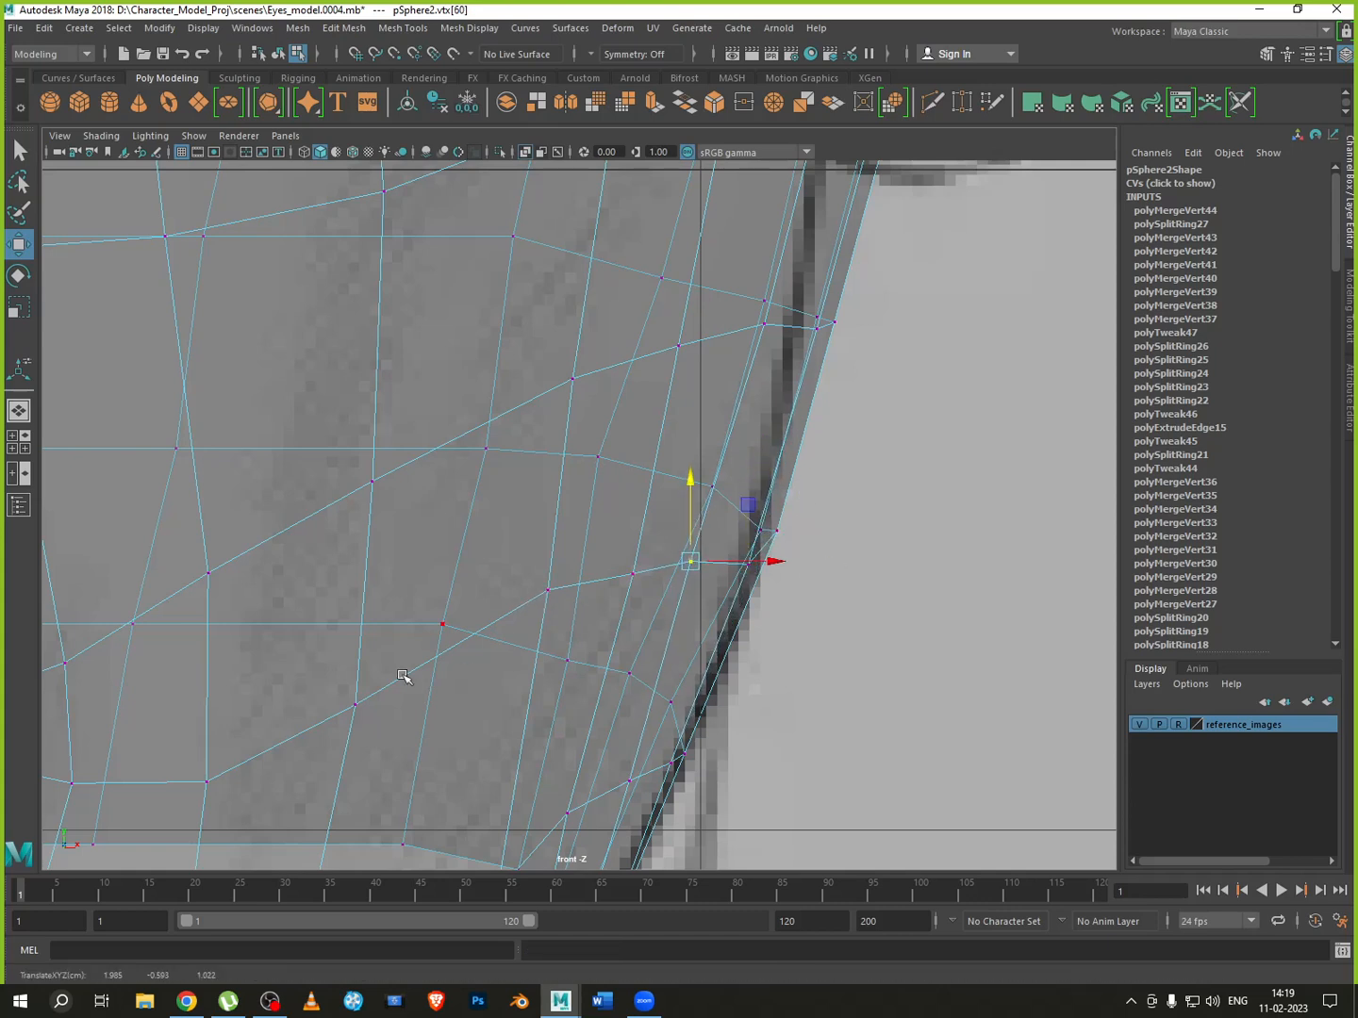
pyautogui.click(544, 584)
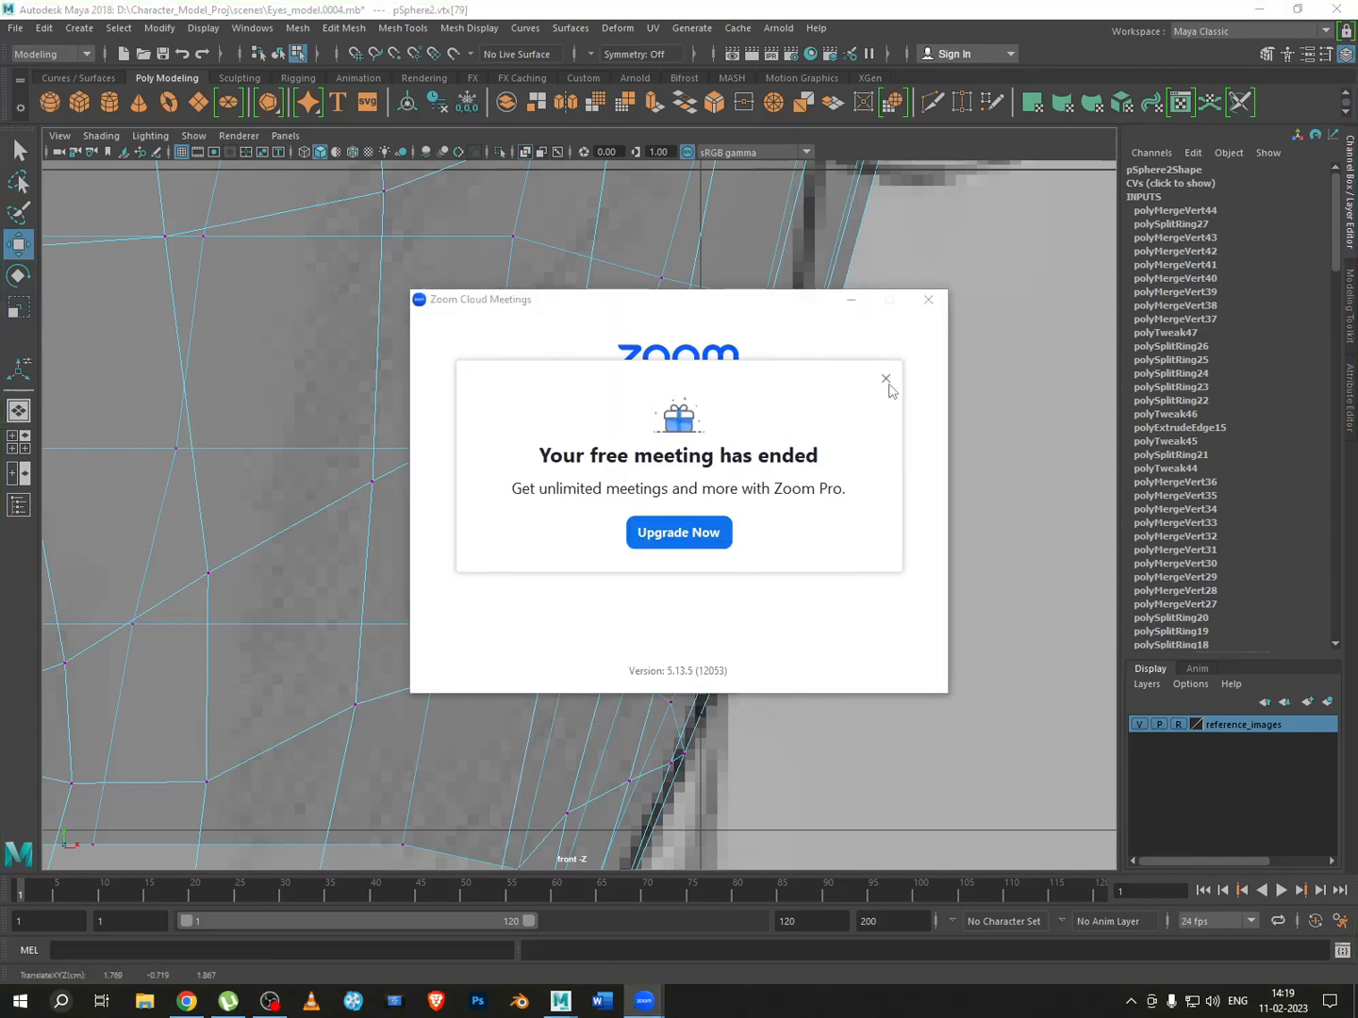
# Close the ended-meeting notice and the Zoom window, and open the account's previous meetings list on Zoom's site in Chrome
pyautogui.click(885, 378)
pyautogui.click(927, 300)
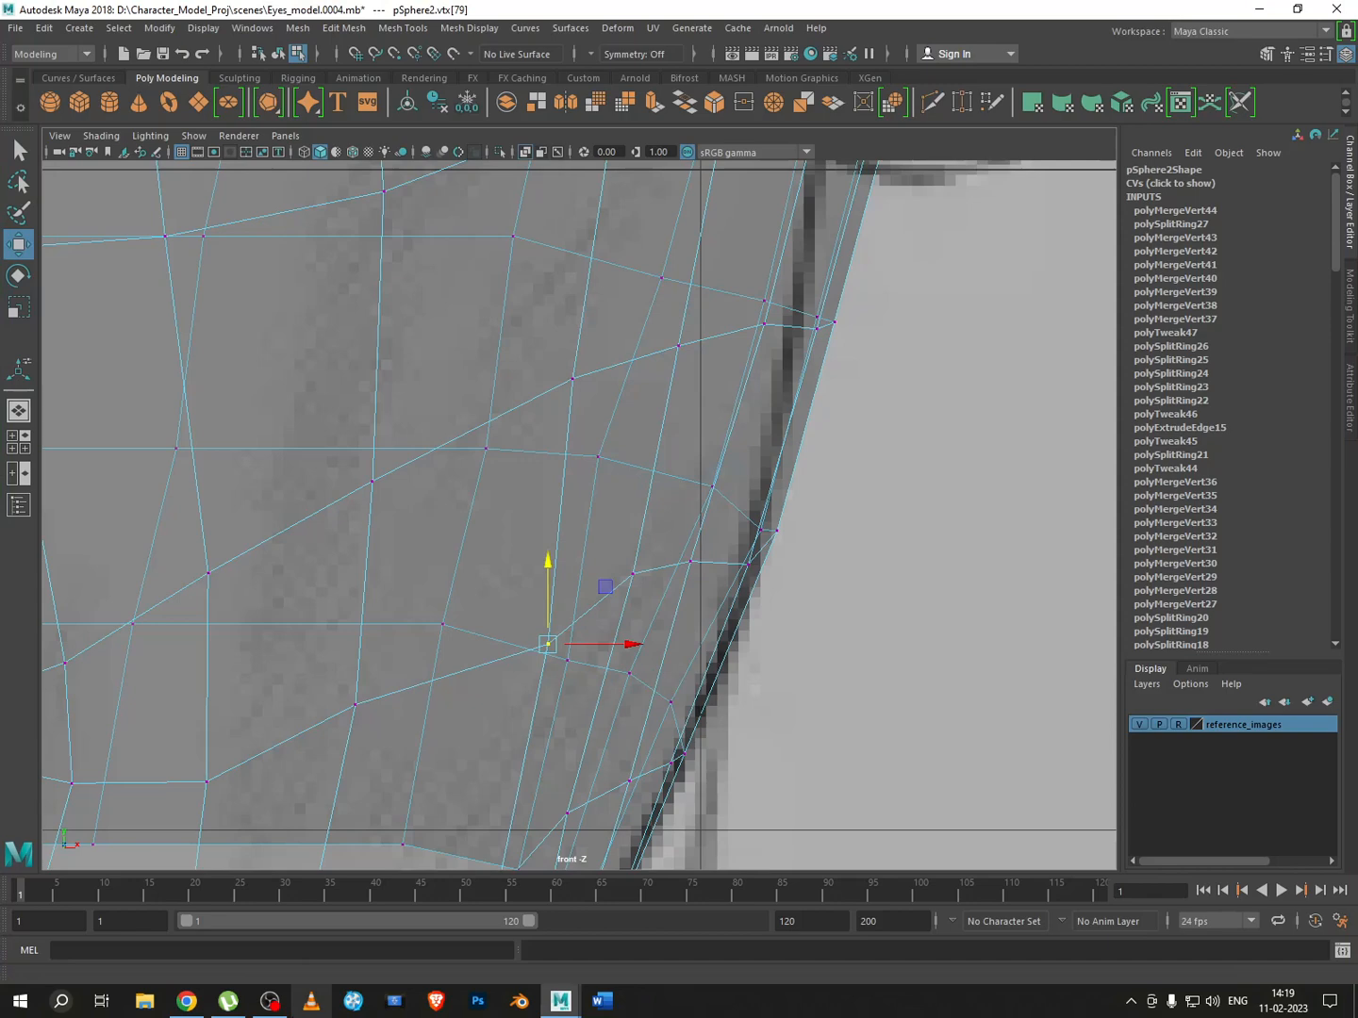
pyautogui.click(191, 1002)
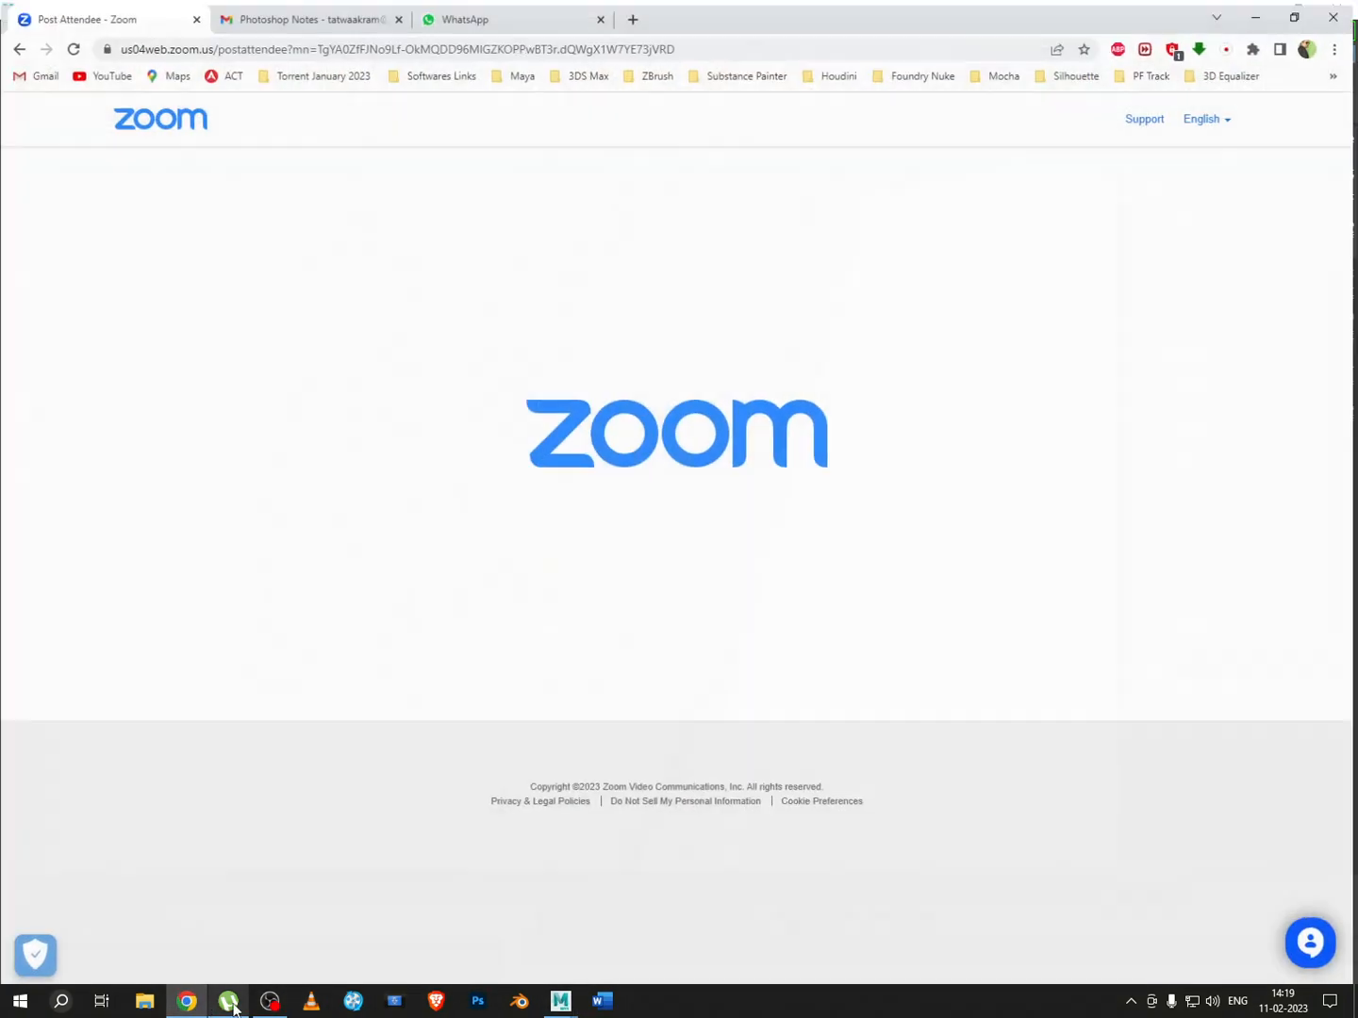
pyautogui.click(177, 129)
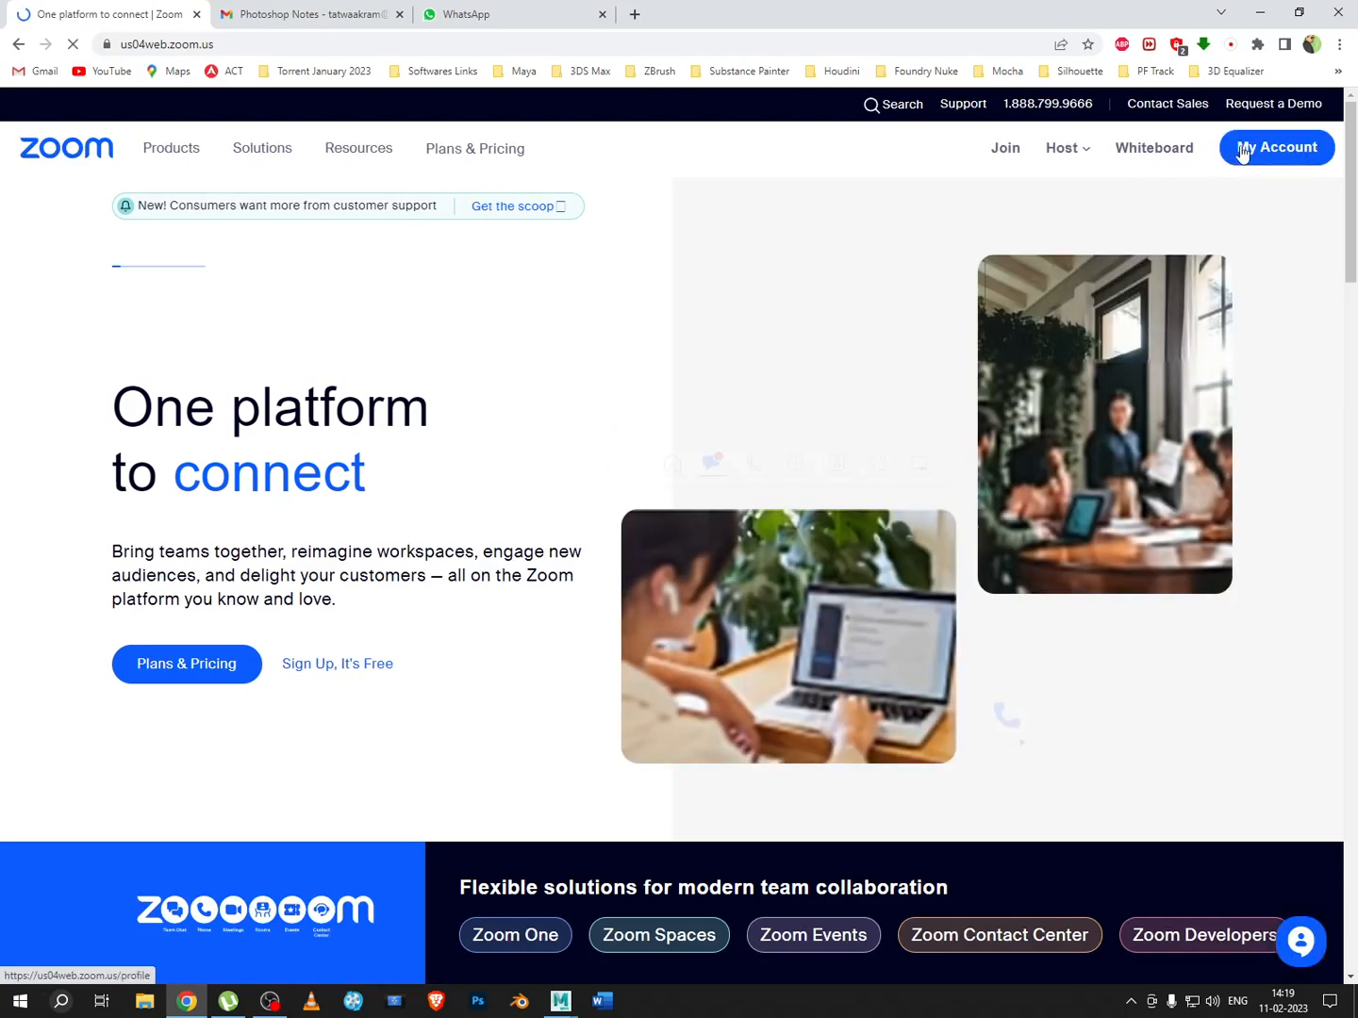
pyautogui.click(1215, 149)
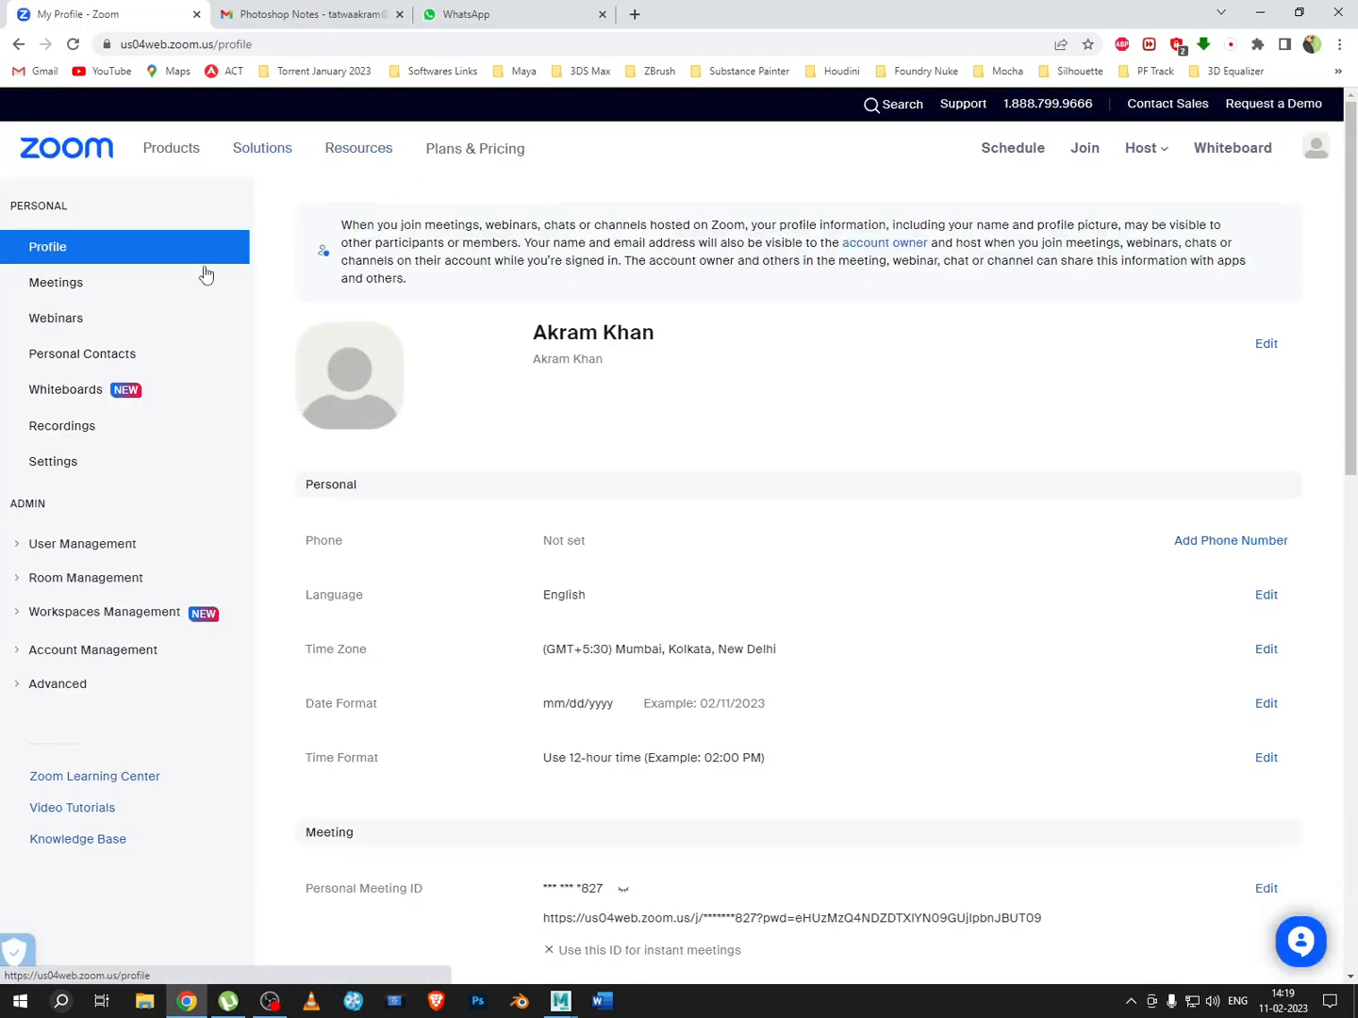
pyautogui.click(71, 284)
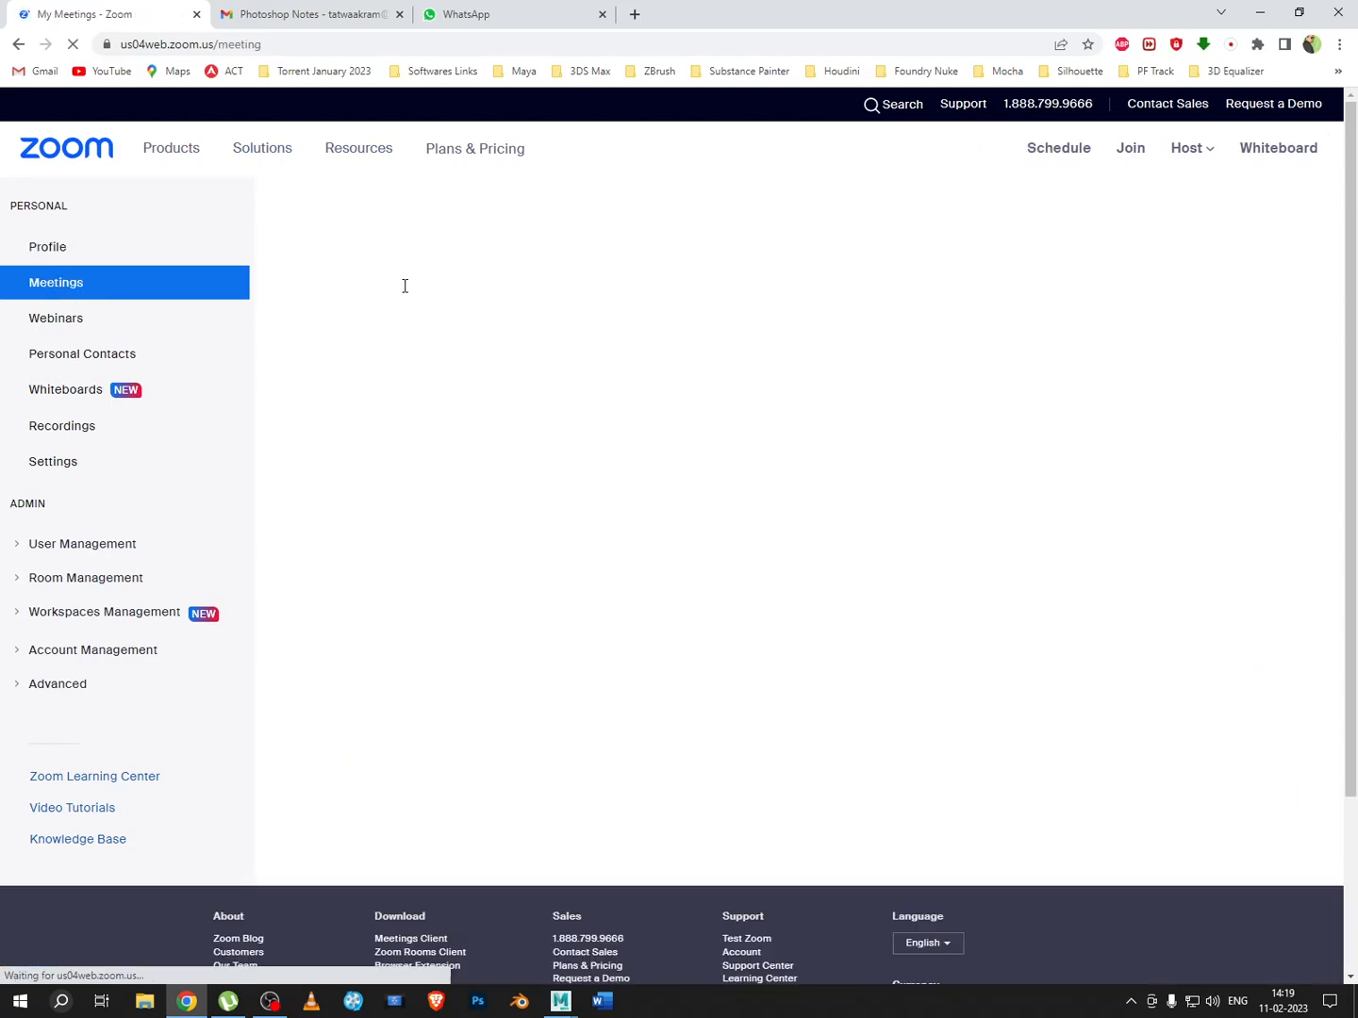
pyautogui.click(412, 263)
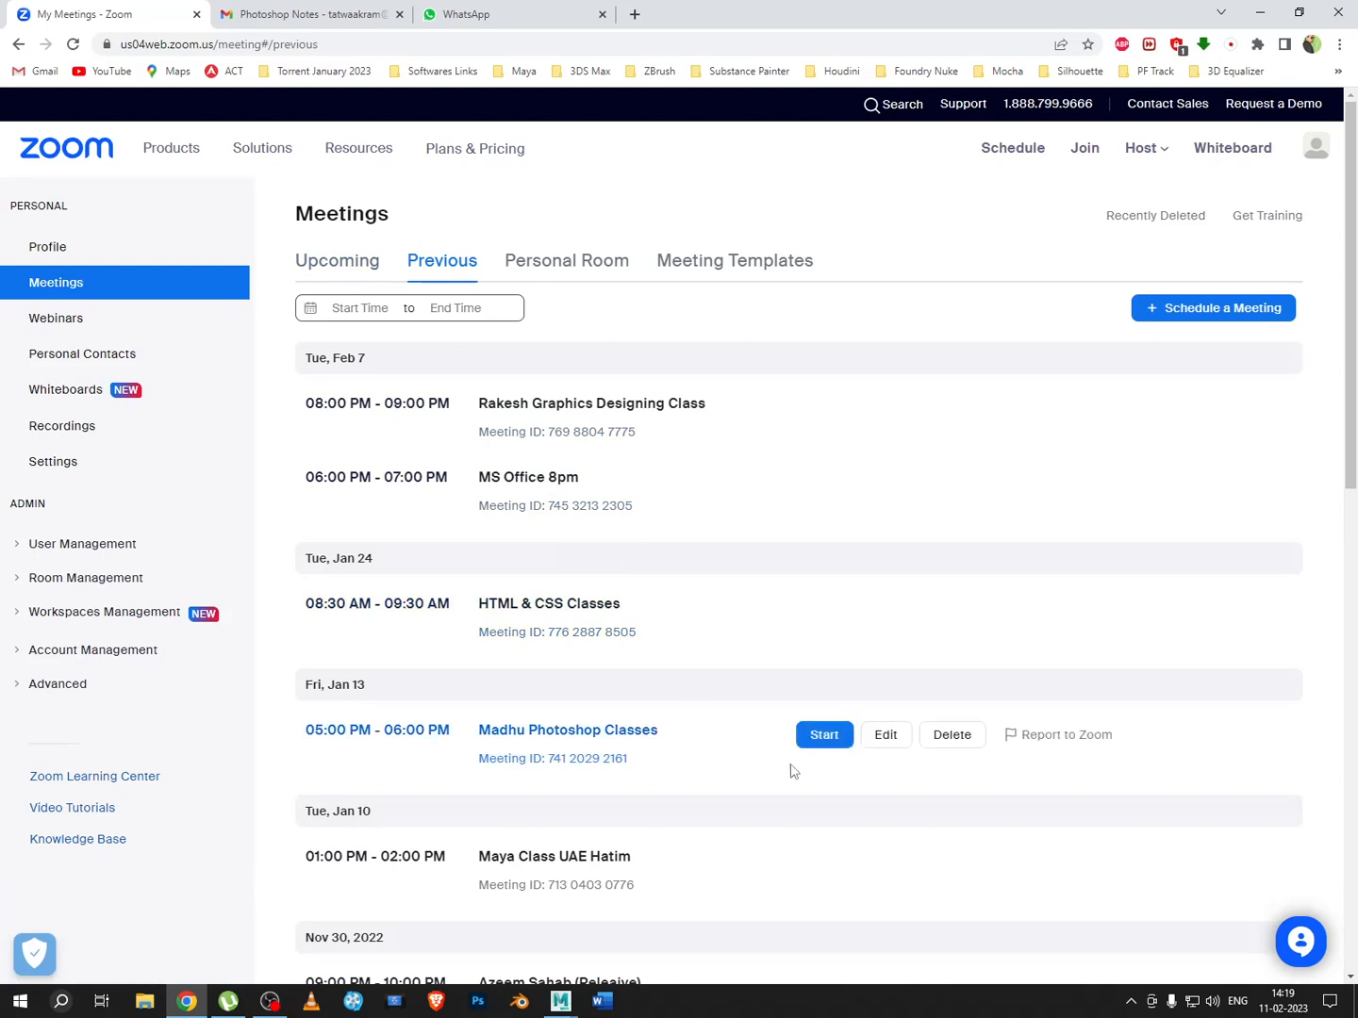
# Start the Maya class meeting listed under Tue, Jan 10, and return to its launch page in Chrome
pyautogui.click(821, 866)
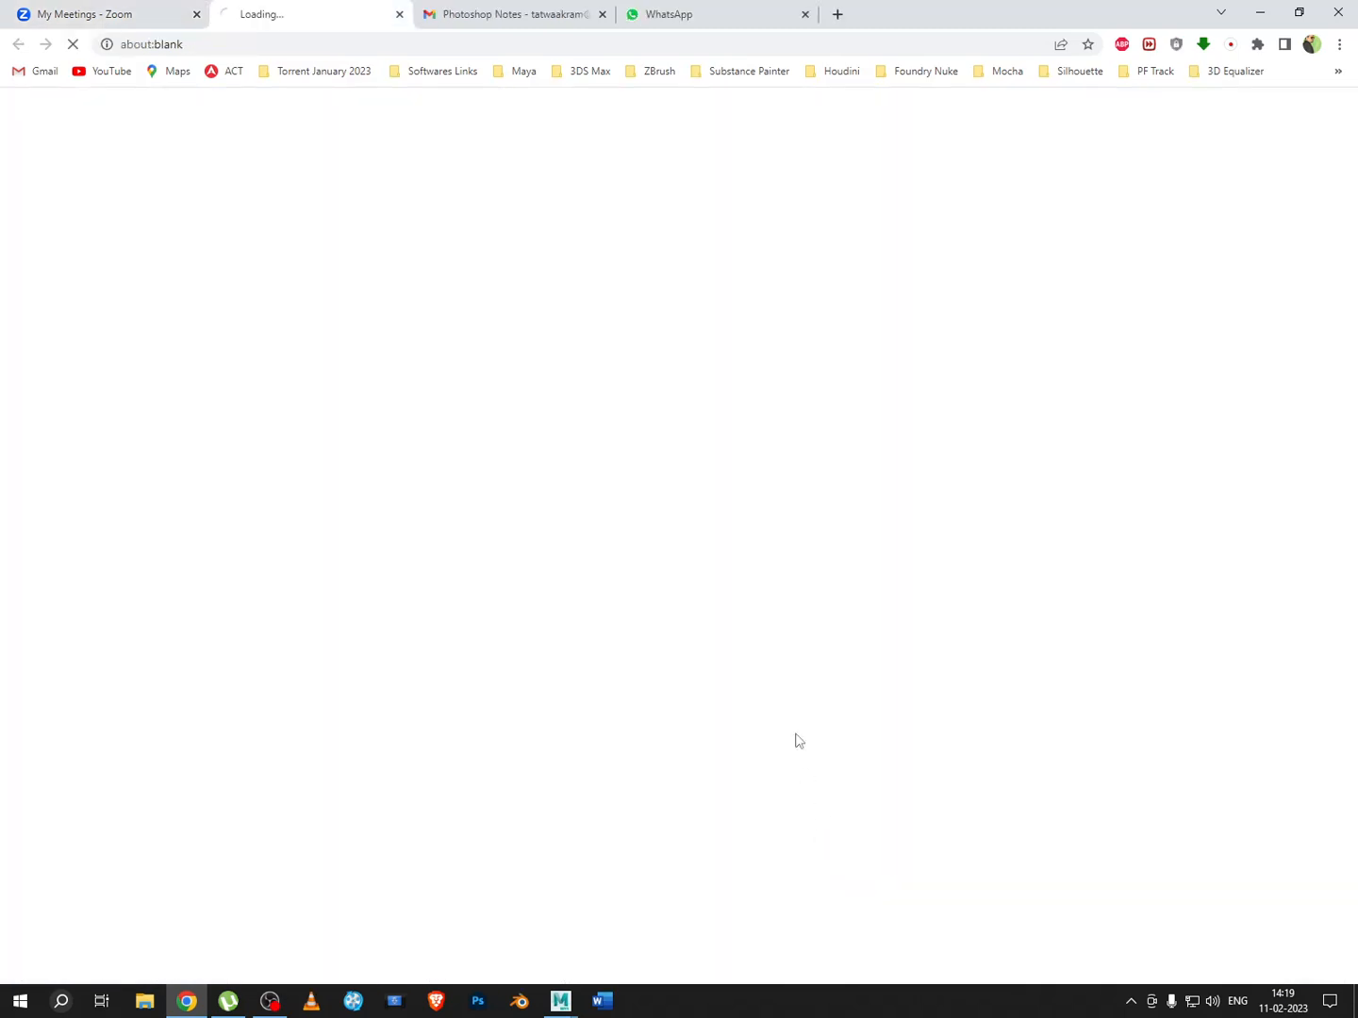
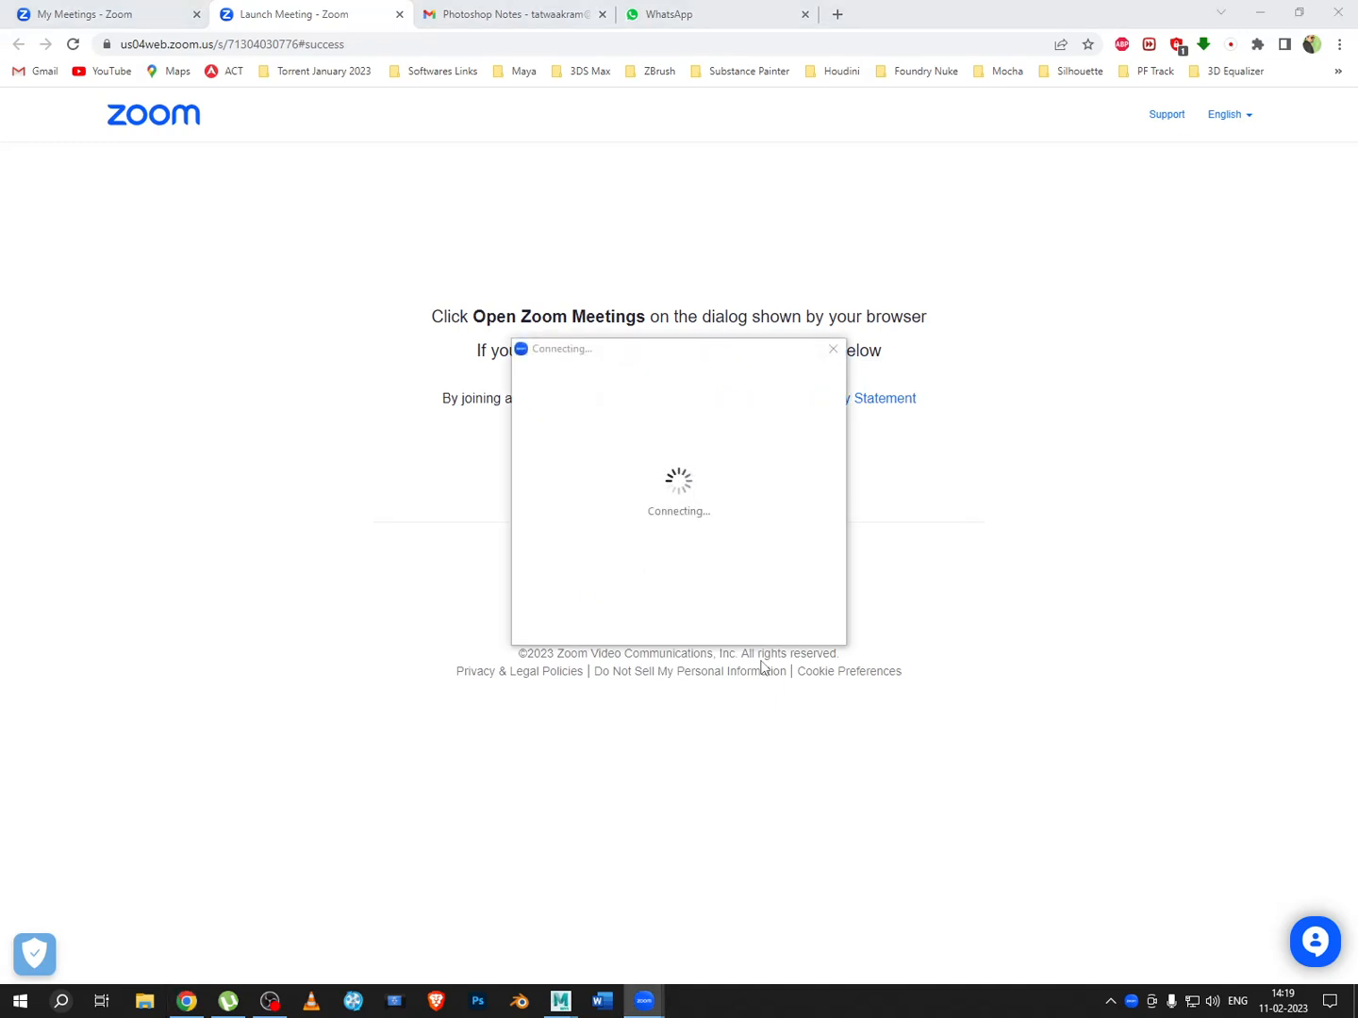
pyautogui.click(1260, 12)
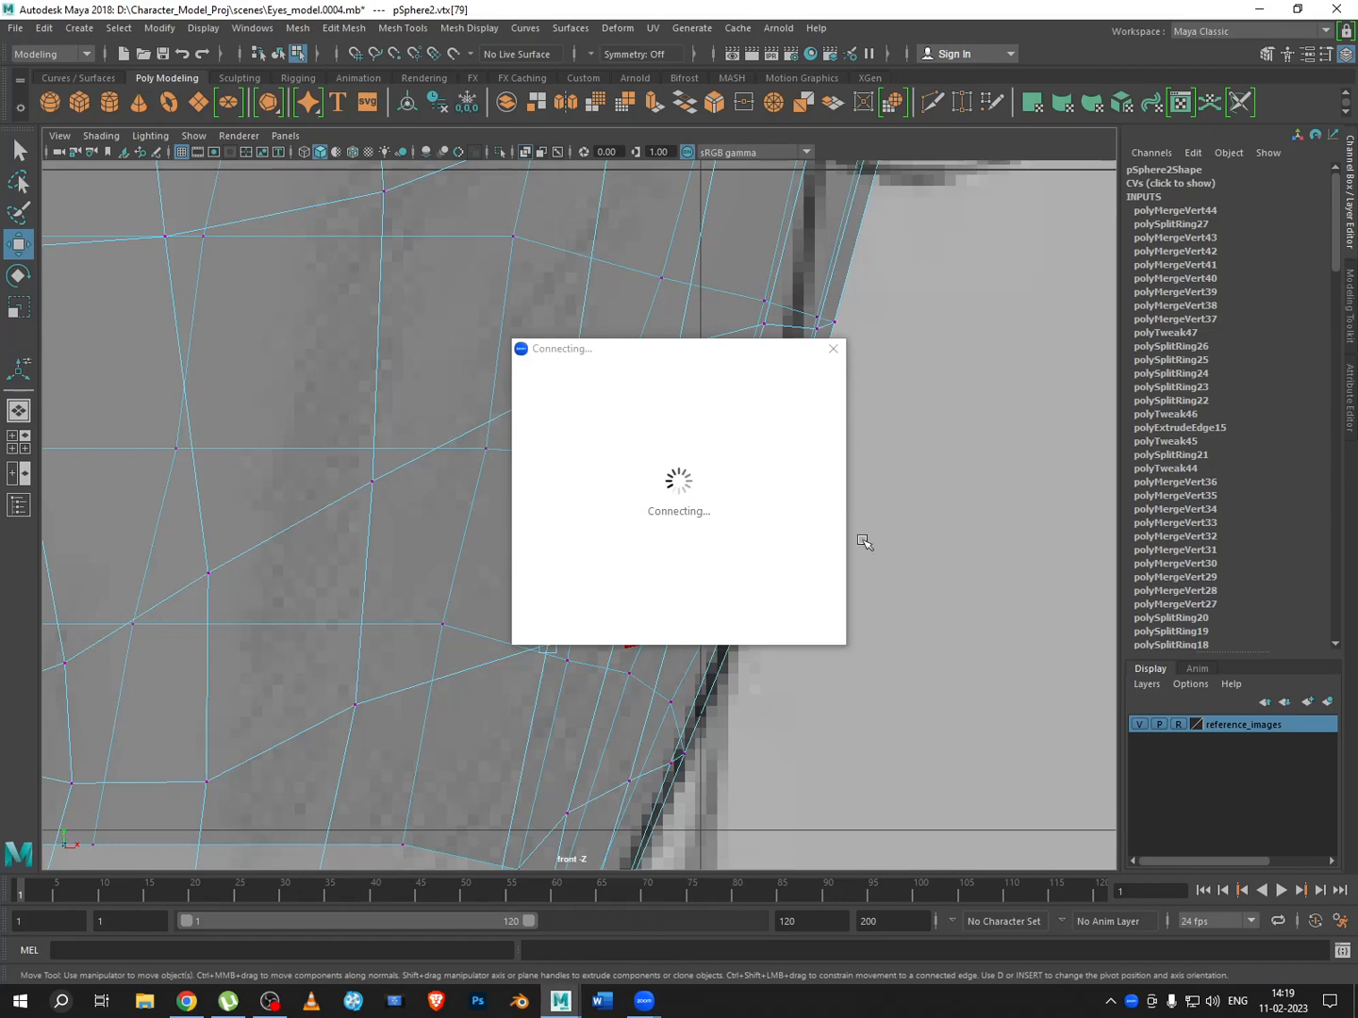
pyautogui.click(671, 65)
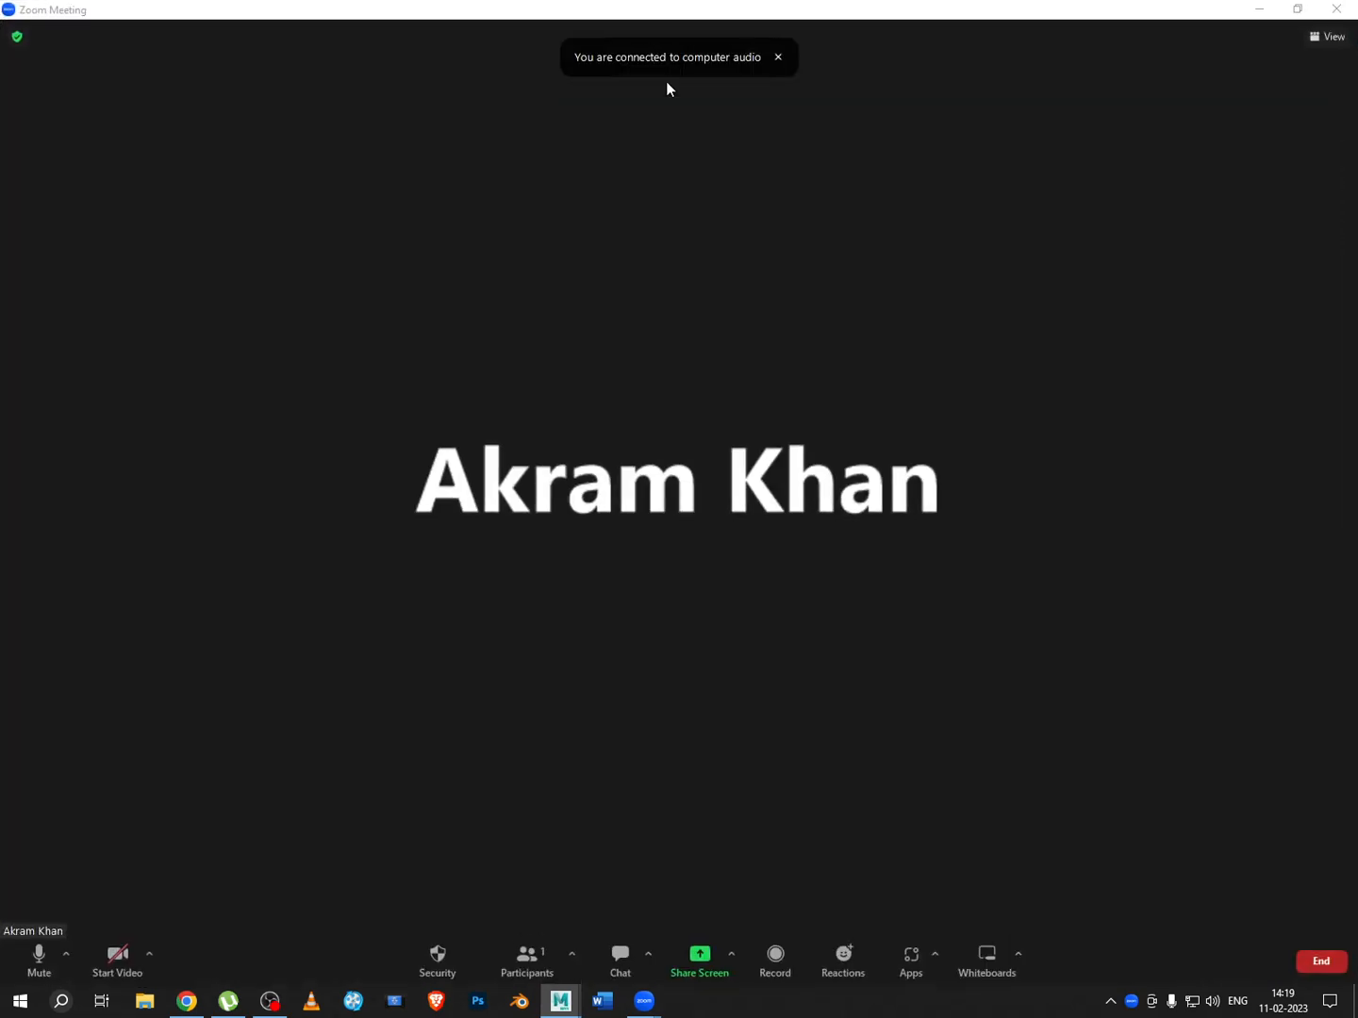
pyautogui.click(204, 1002)
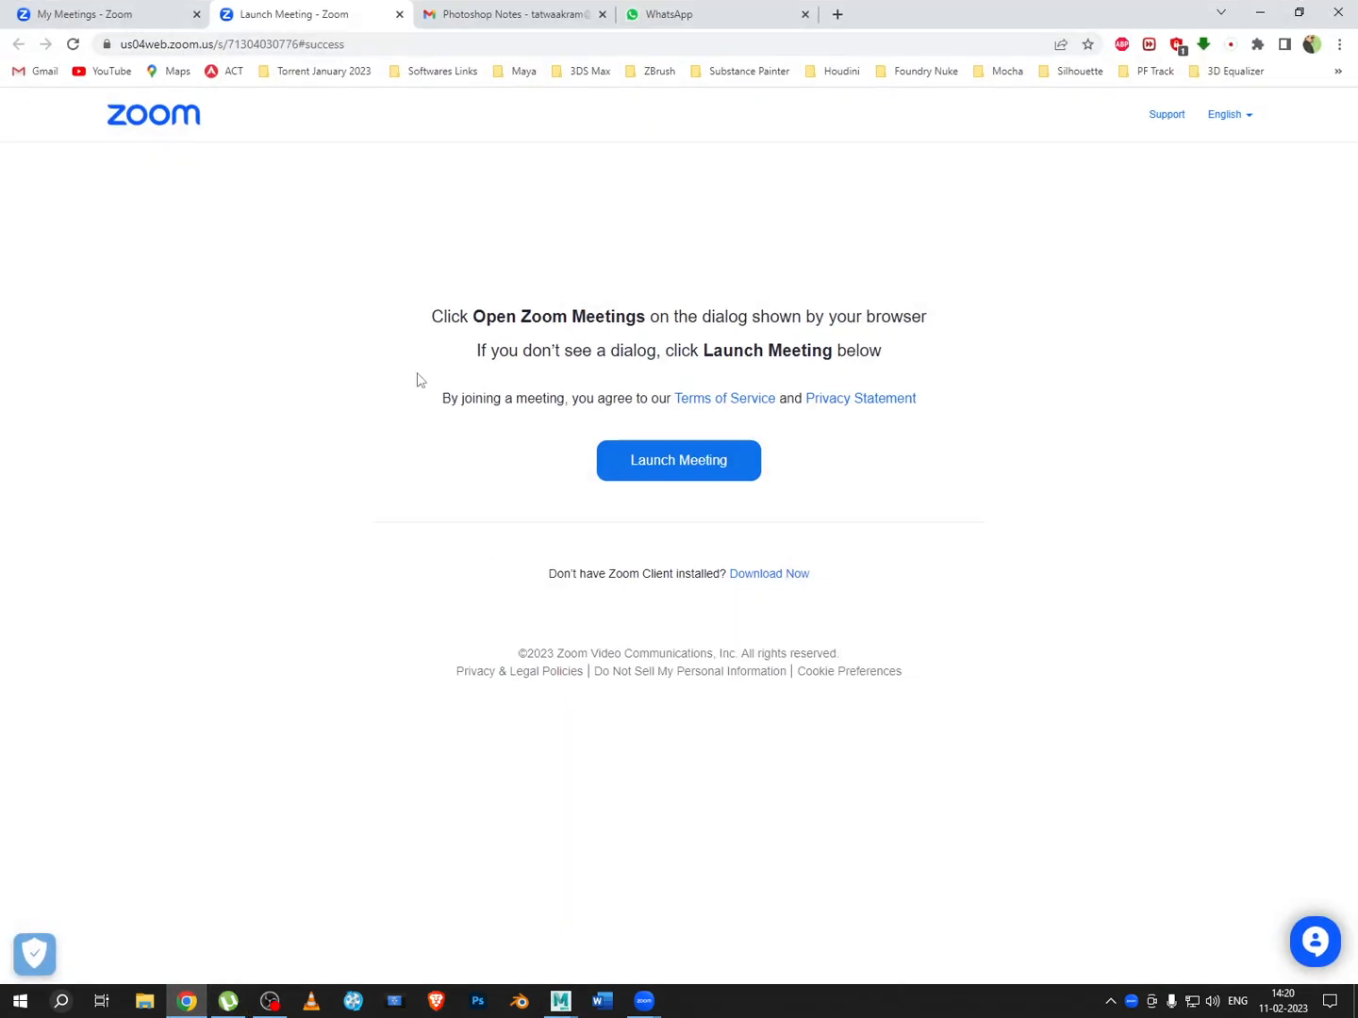
# Open WhatsApp Web in Chrome, and admit the two participants from the Zoom waiting room
pyautogui.click(684, 14)
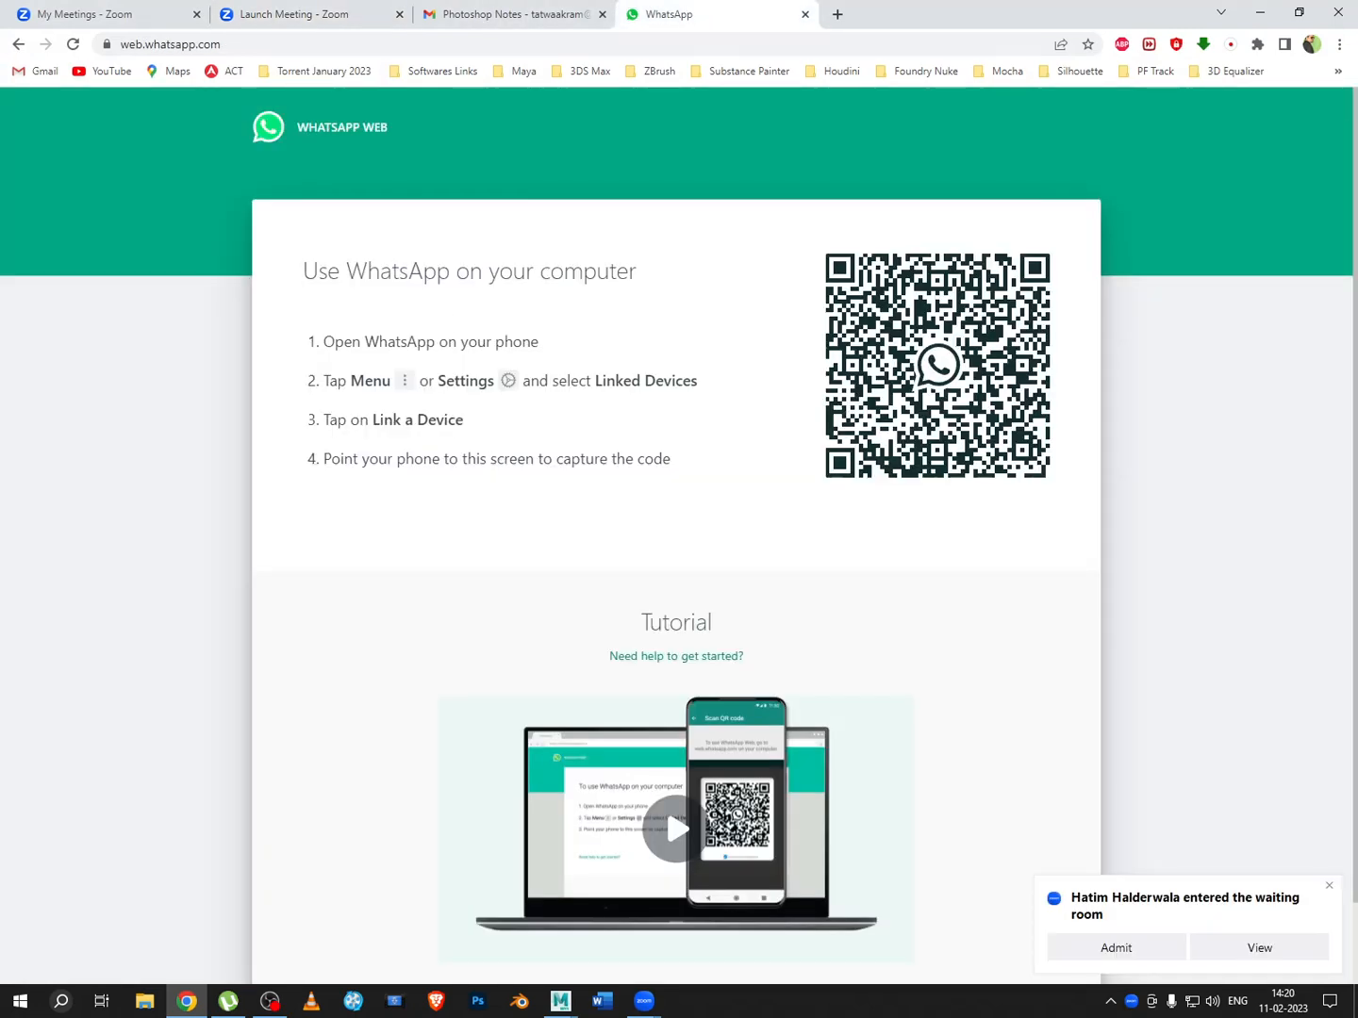
pyautogui.click(1116, 950)
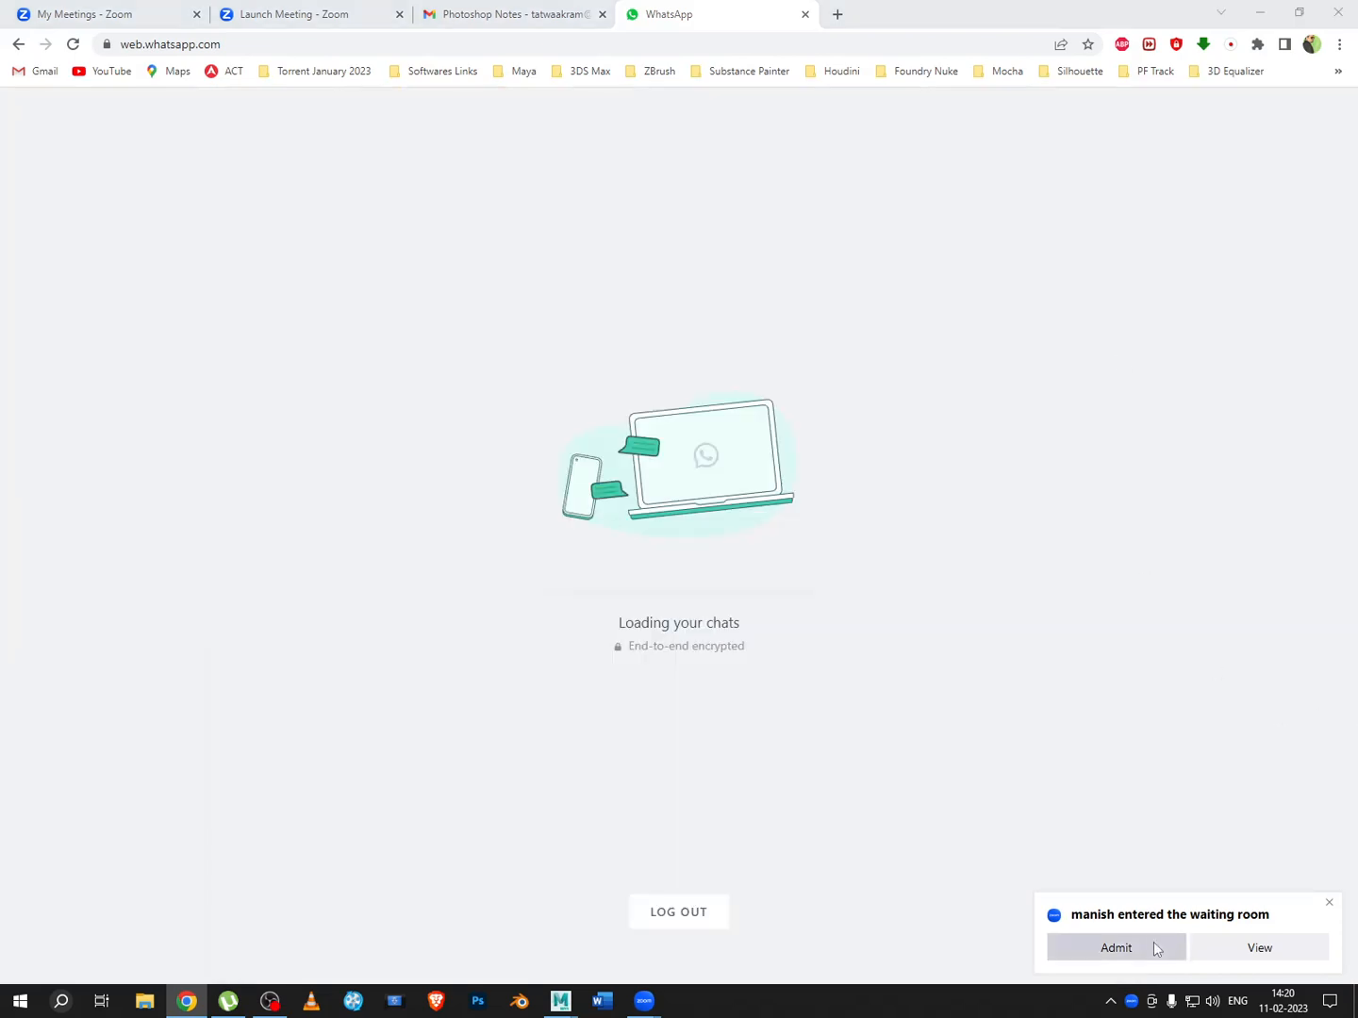
pyautogui.click(1153, 946)
pyautogui.click(1260, 12)
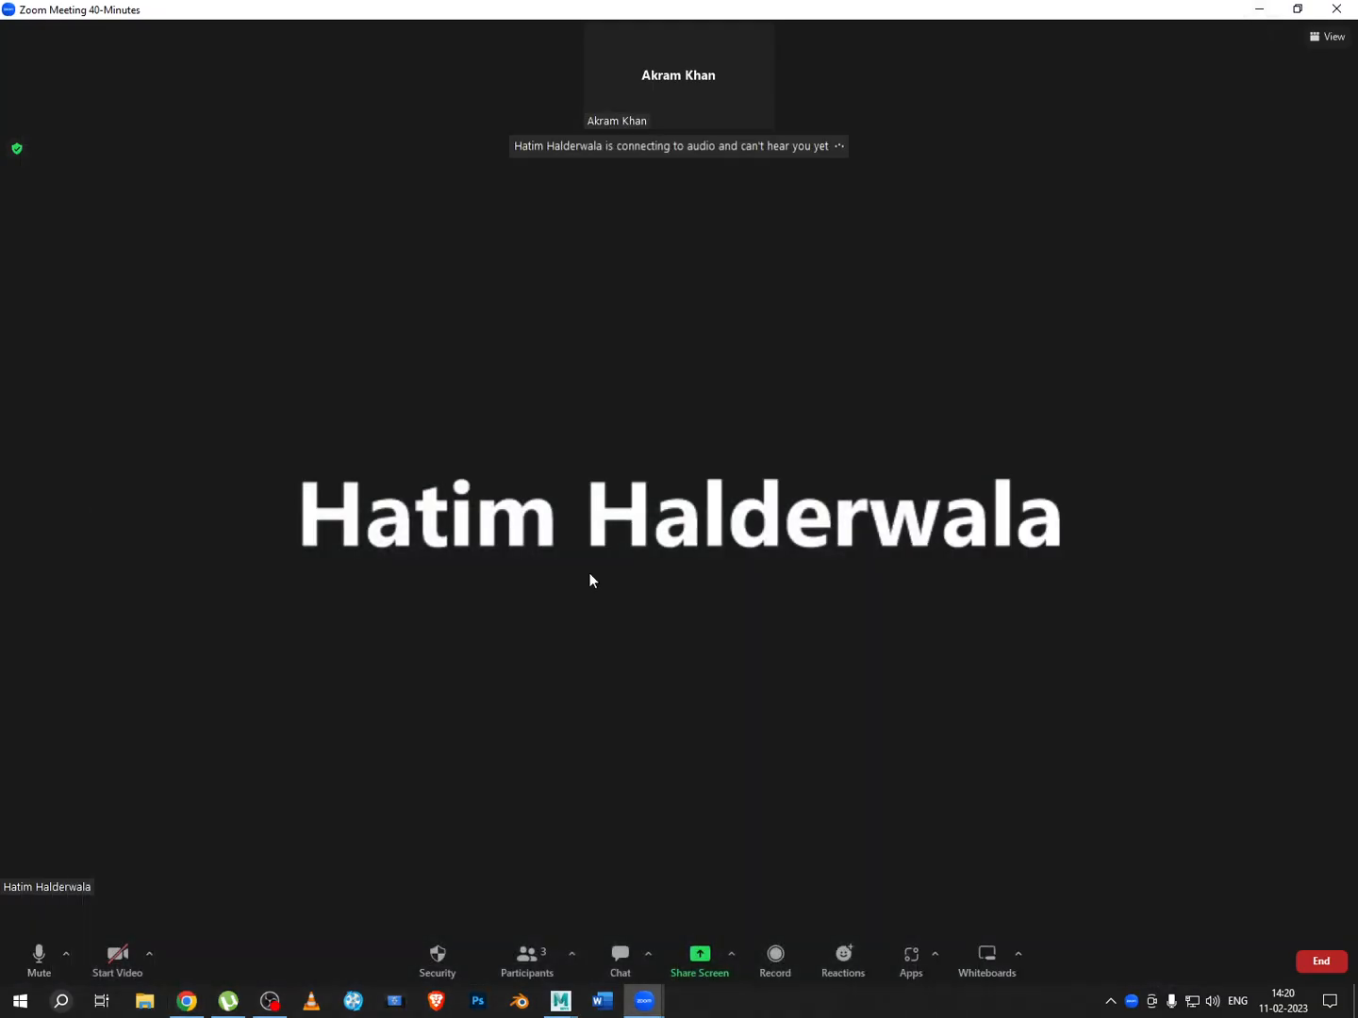
# Allow multiple participants to share simultaneously in the Zoom meeting, and share the entire screen
pyautogui.click(732, 954)
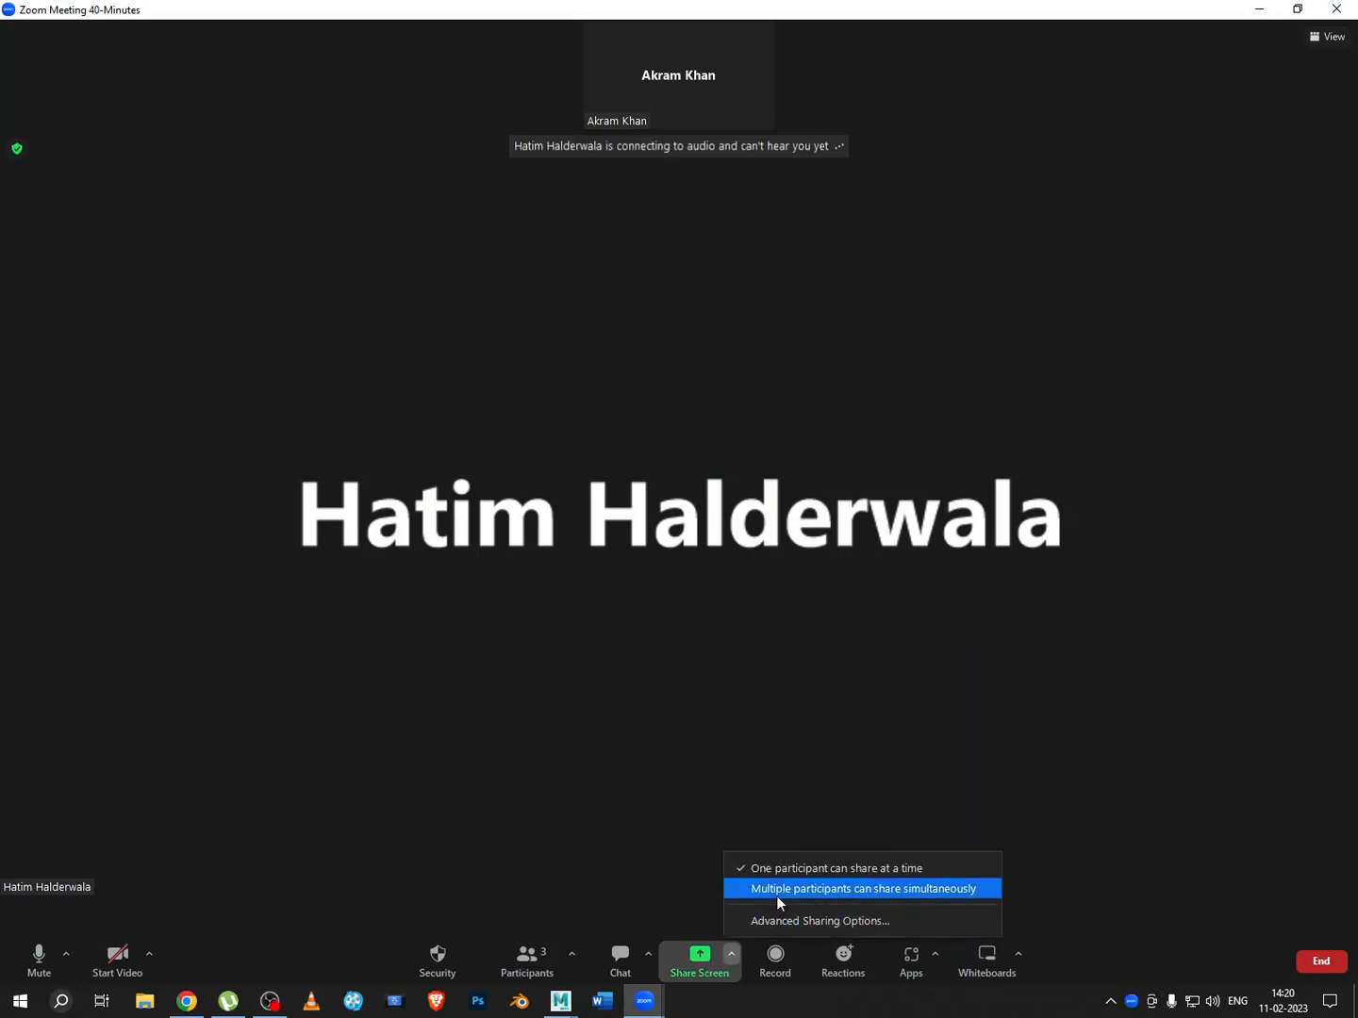
pyautogui.click(777, 896)
pyautogui.click(700, 955)
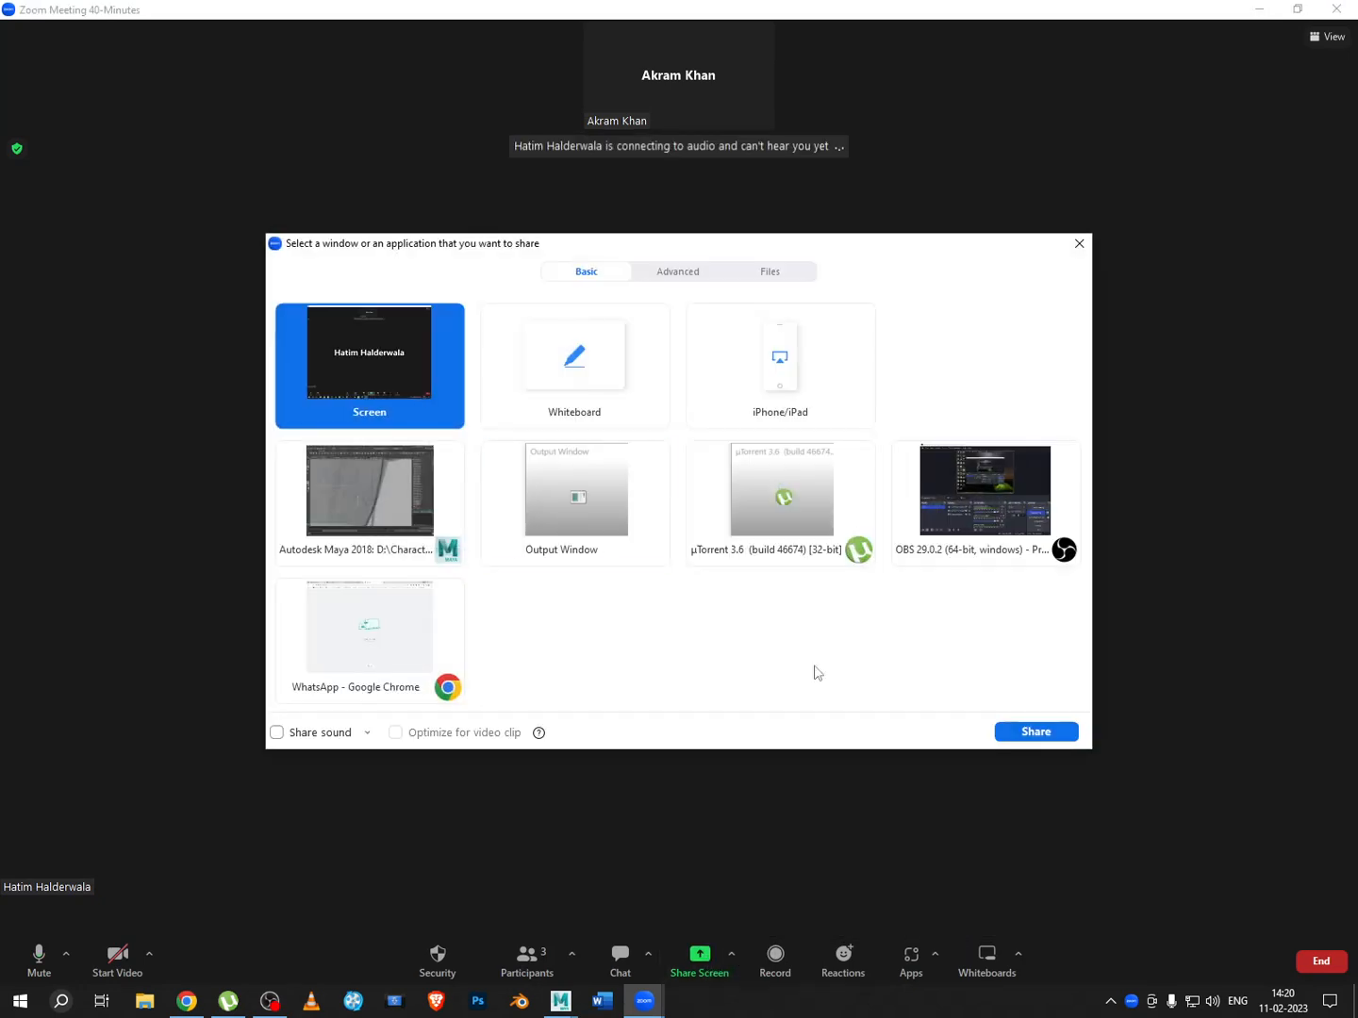
pyautogui.click(1035, 732)
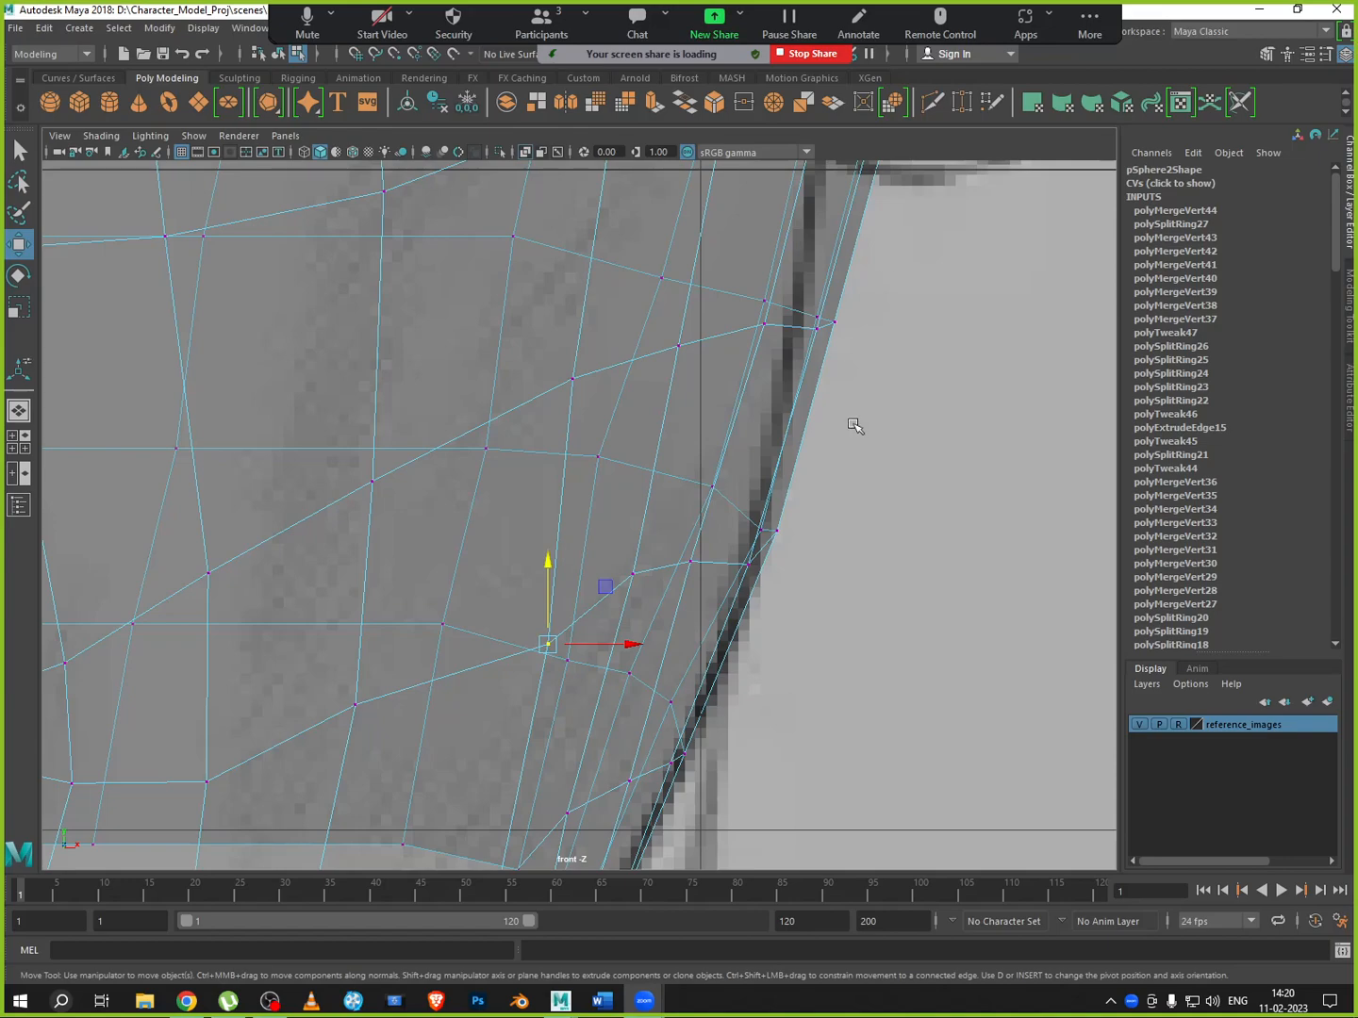
# In Maya's front view, lower three side vertices of the mid-ear-level cheek row to smooth its curve toward the ear
pyautogui.scroll(-12, 853, 425)
pyautogui.scroll(9, 558, 507)
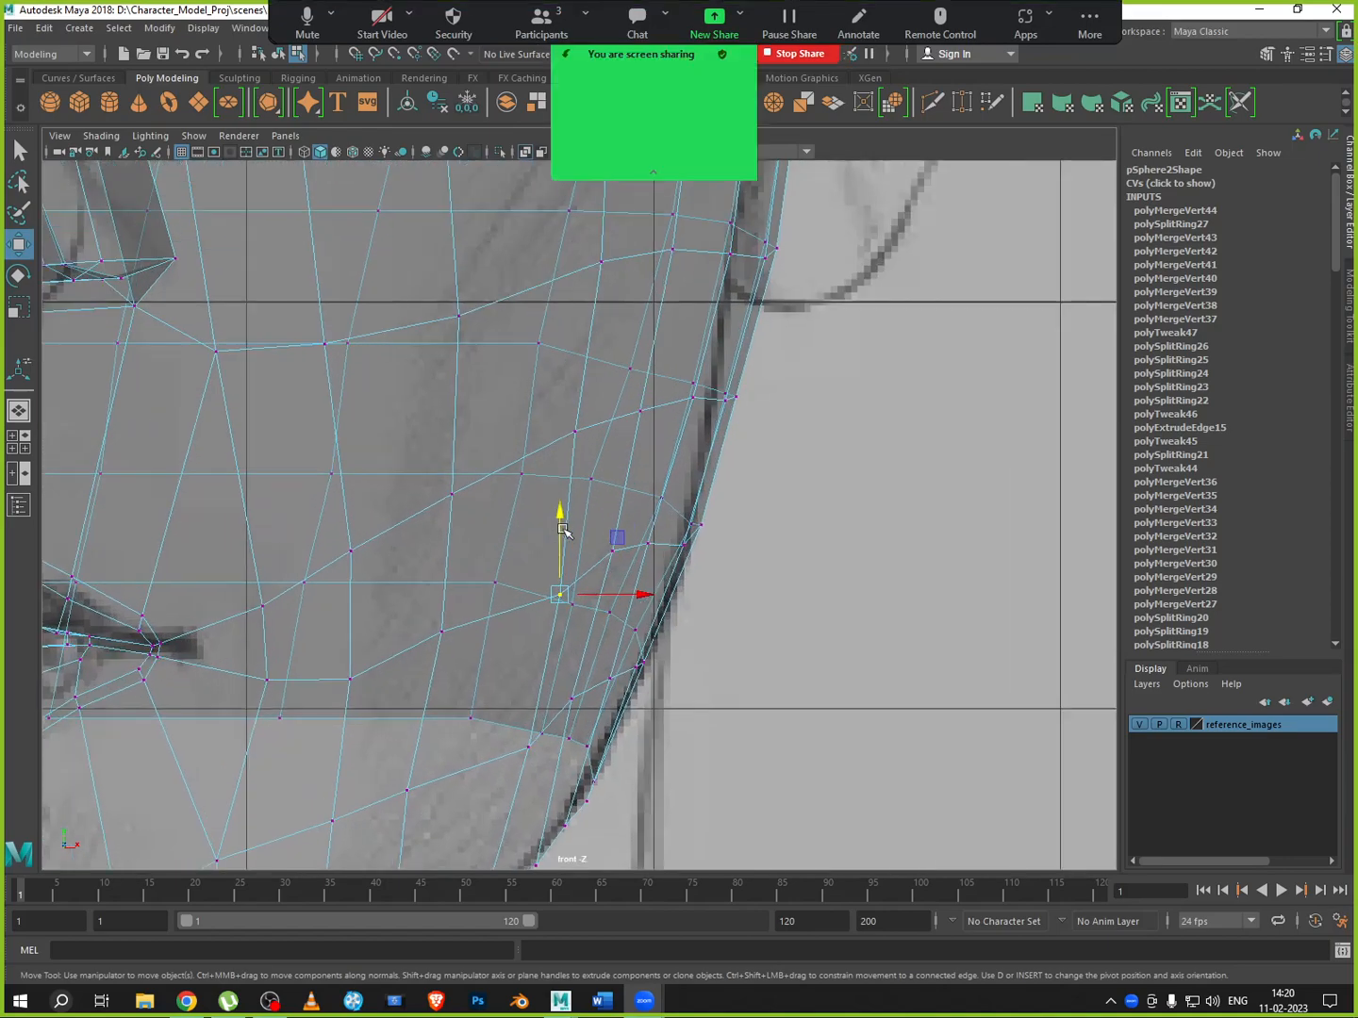
pyautogui.keyDown('alt'); pyautogui.moveTo(562, 529); pyautogui.dragTo(658, 539, button='middle'); pyautogui.keyUp('alt')
pyautogui.keyDown('alt'); pyautogui.moveTo(594, 240); pyautogui.dragTo(647, 516, button='middle'); pyautogui.keyUp('alt')
pyautogui.keyDown('alt'); pyautogui.moveTo(671, 388); pyautogui.dragTo(685, 609, button='middle'); pyautogui.keyUp('alt')
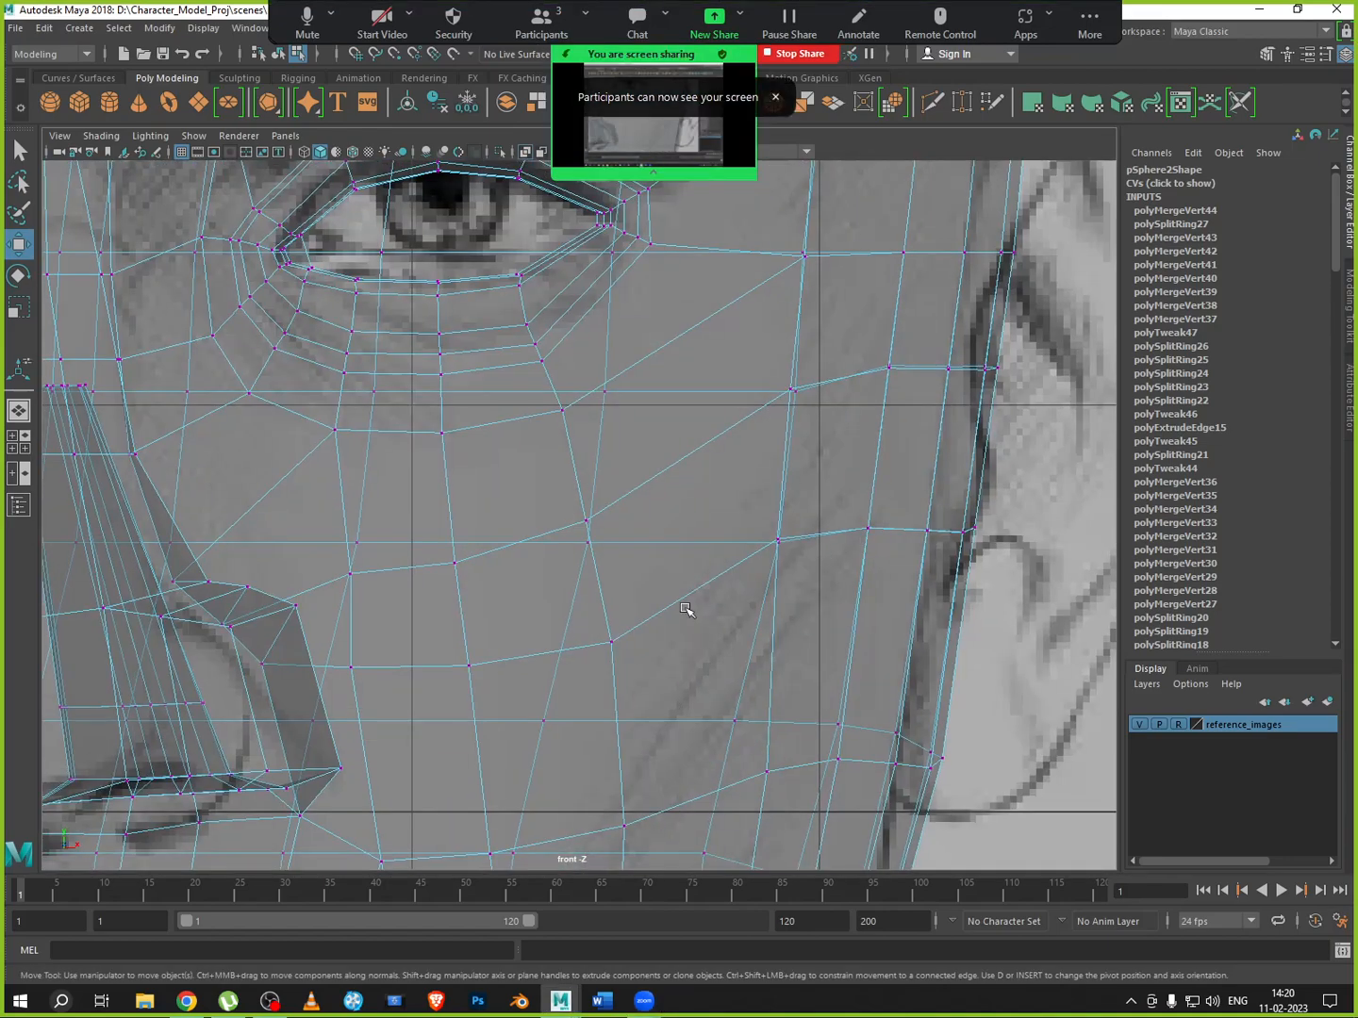
pyautogui.keyDown('alt'); pyautogui.moveTo(691, 460); pyautogui.dragTo(692, 569, button='middle'); pyautogui.keyUp('alt')
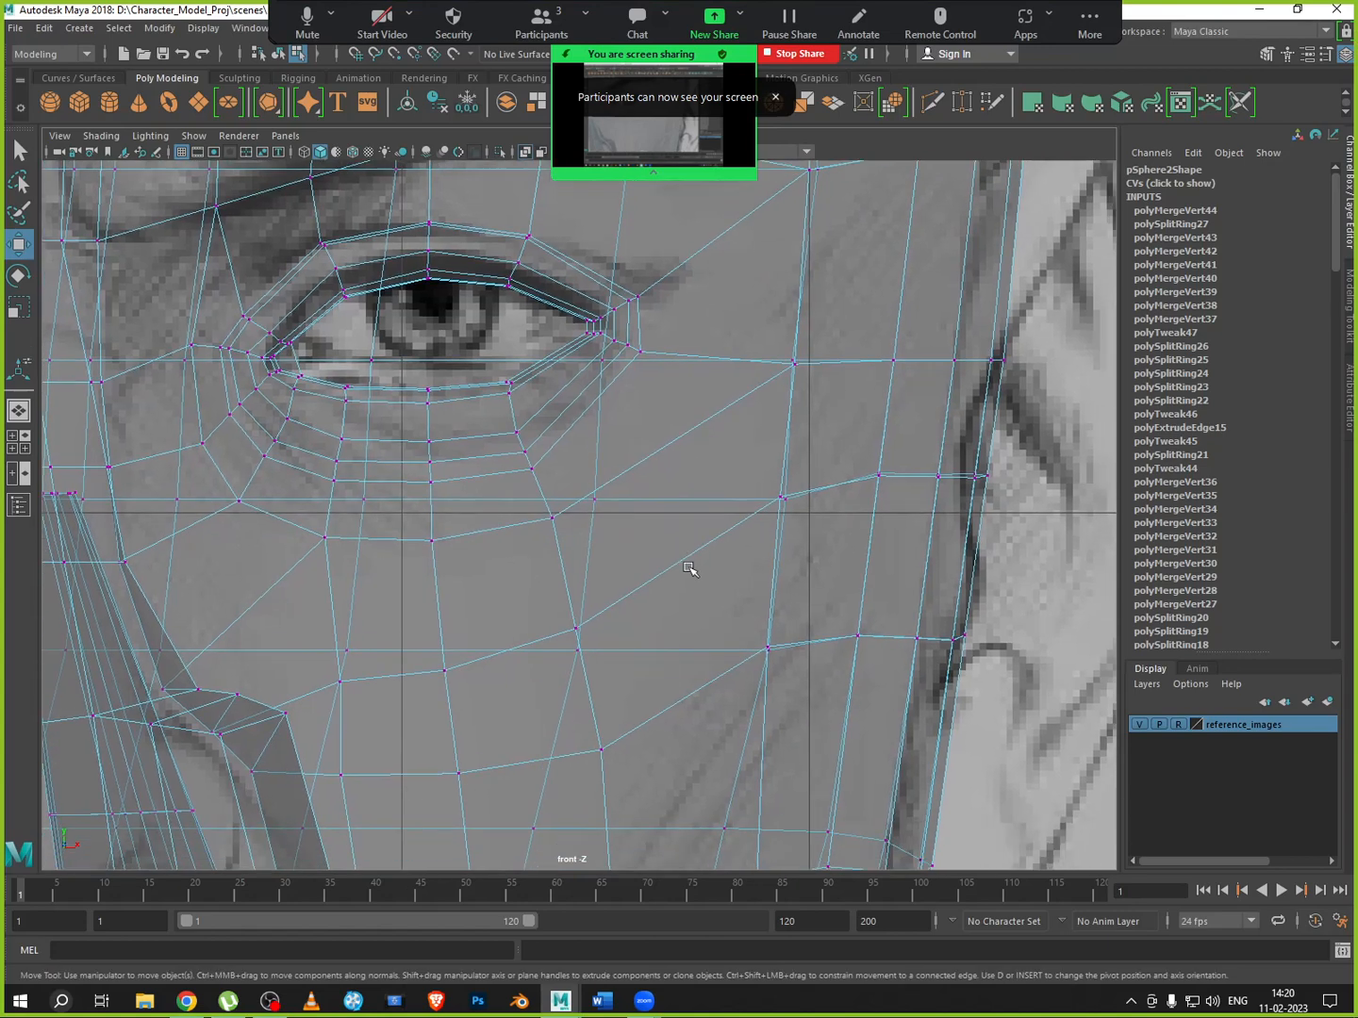
pyautogui.click(768, 648)
pyautogui.moveTo(767, 567); pyautogui.dragTo(768, 605)
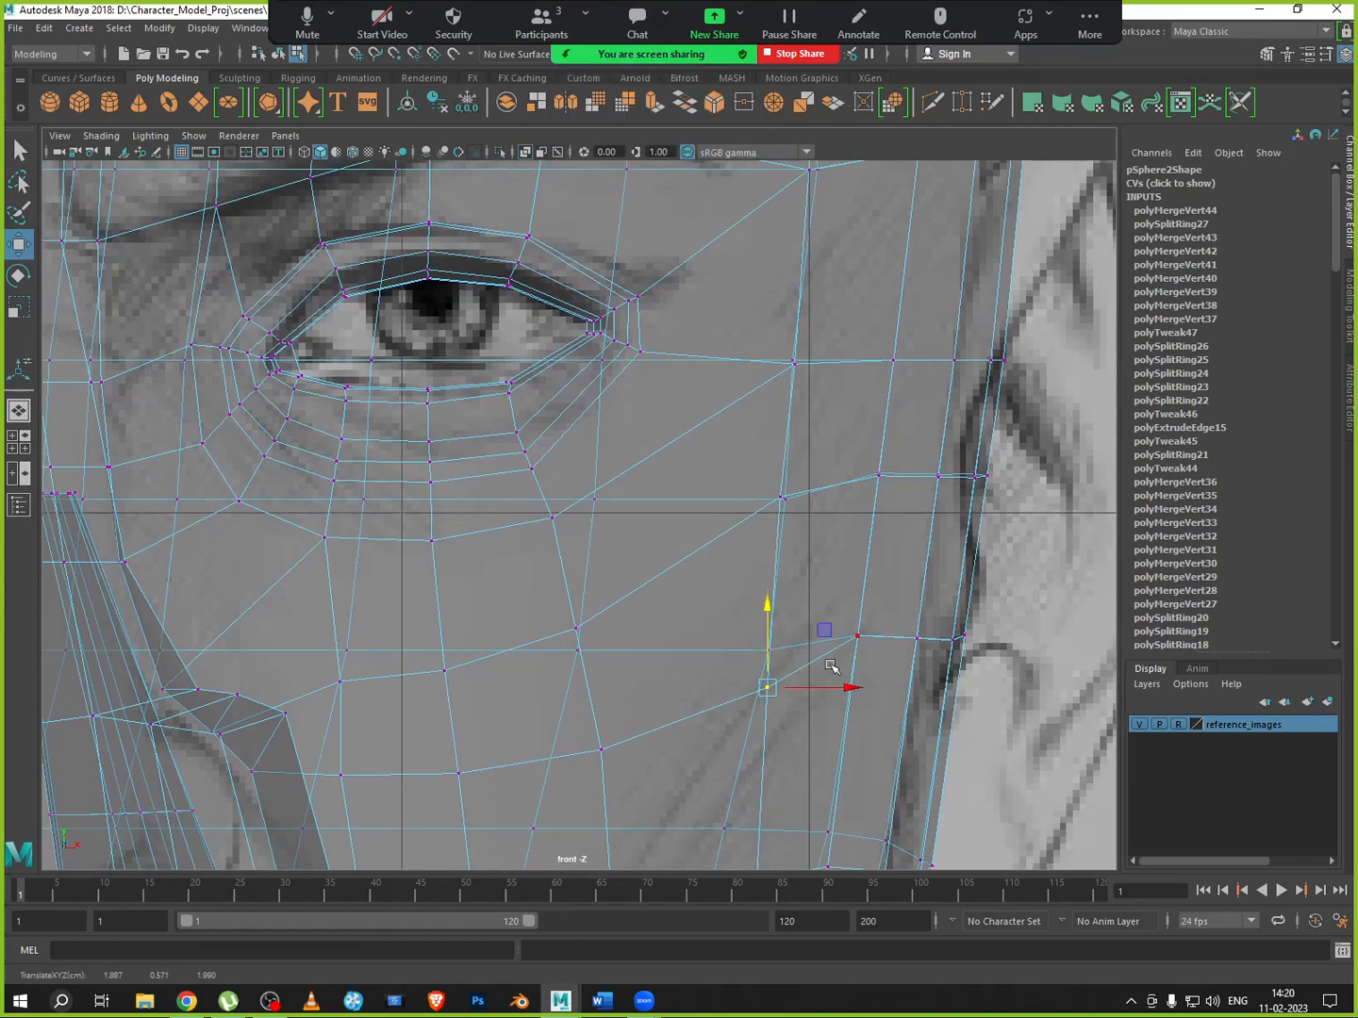
pyautogui.click(853, 635)
pyautogui.moveTo(858, 577); pyautogui.dragTo(918, 621)
pyautogui.click(911, 641)
pyautogui.click(858, 634)
pyautogui.click(915, 644)
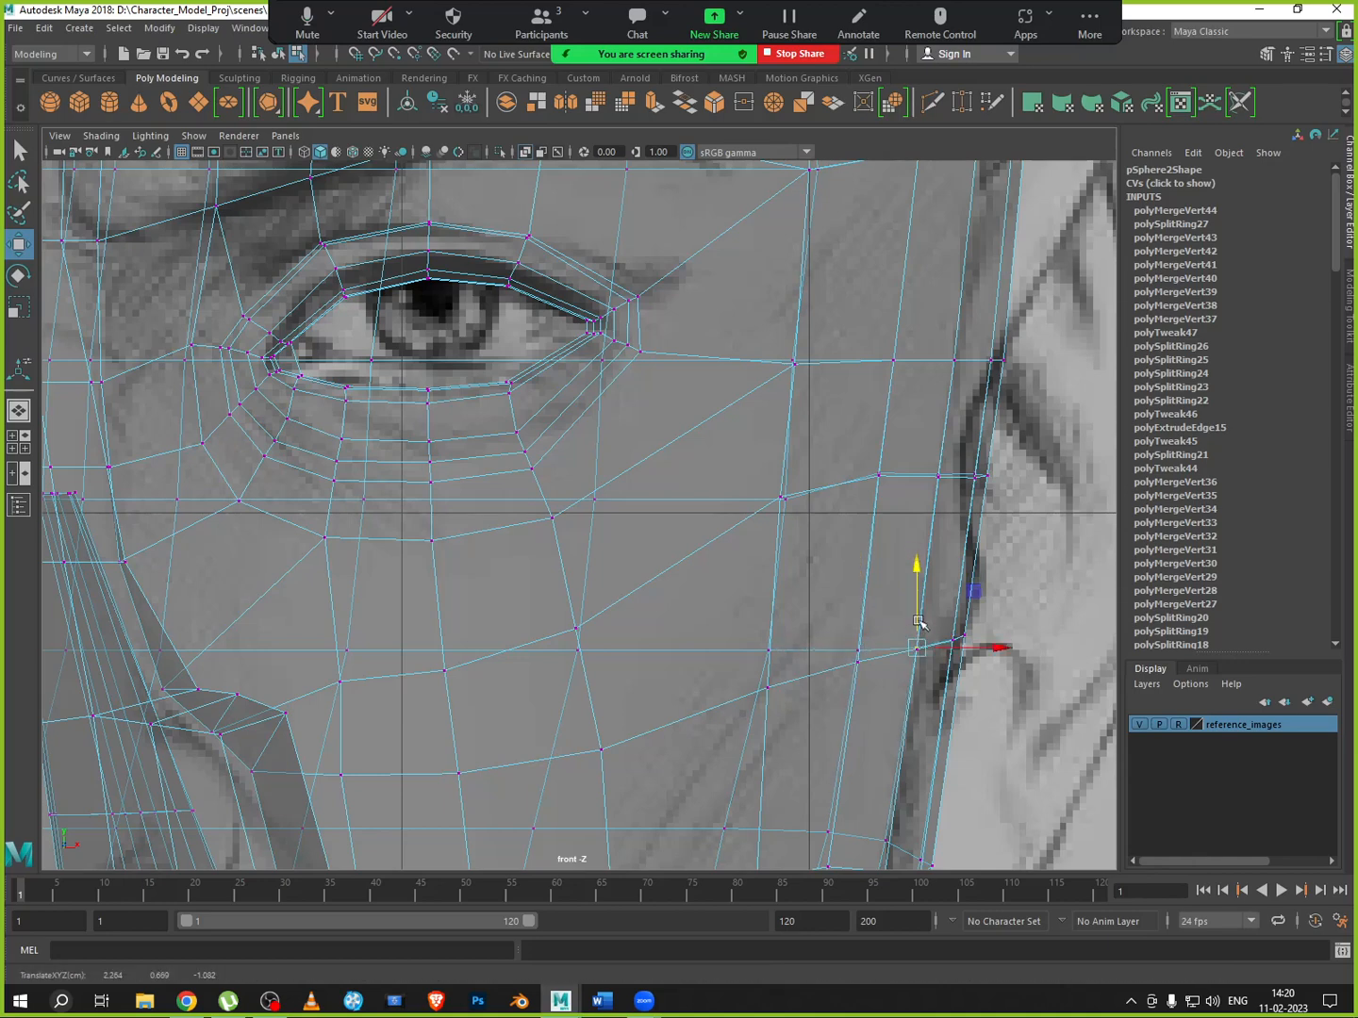
# Lower three side vertices of the row just above the earlobe's base so it slopes smoothly up from the cheek
pyautogui.keyDown('alt'); pyautogui.moveTo(731, 716); pyautogui.dragTo(716, 455, button='middle'); pyautogui.keyUp('alt')
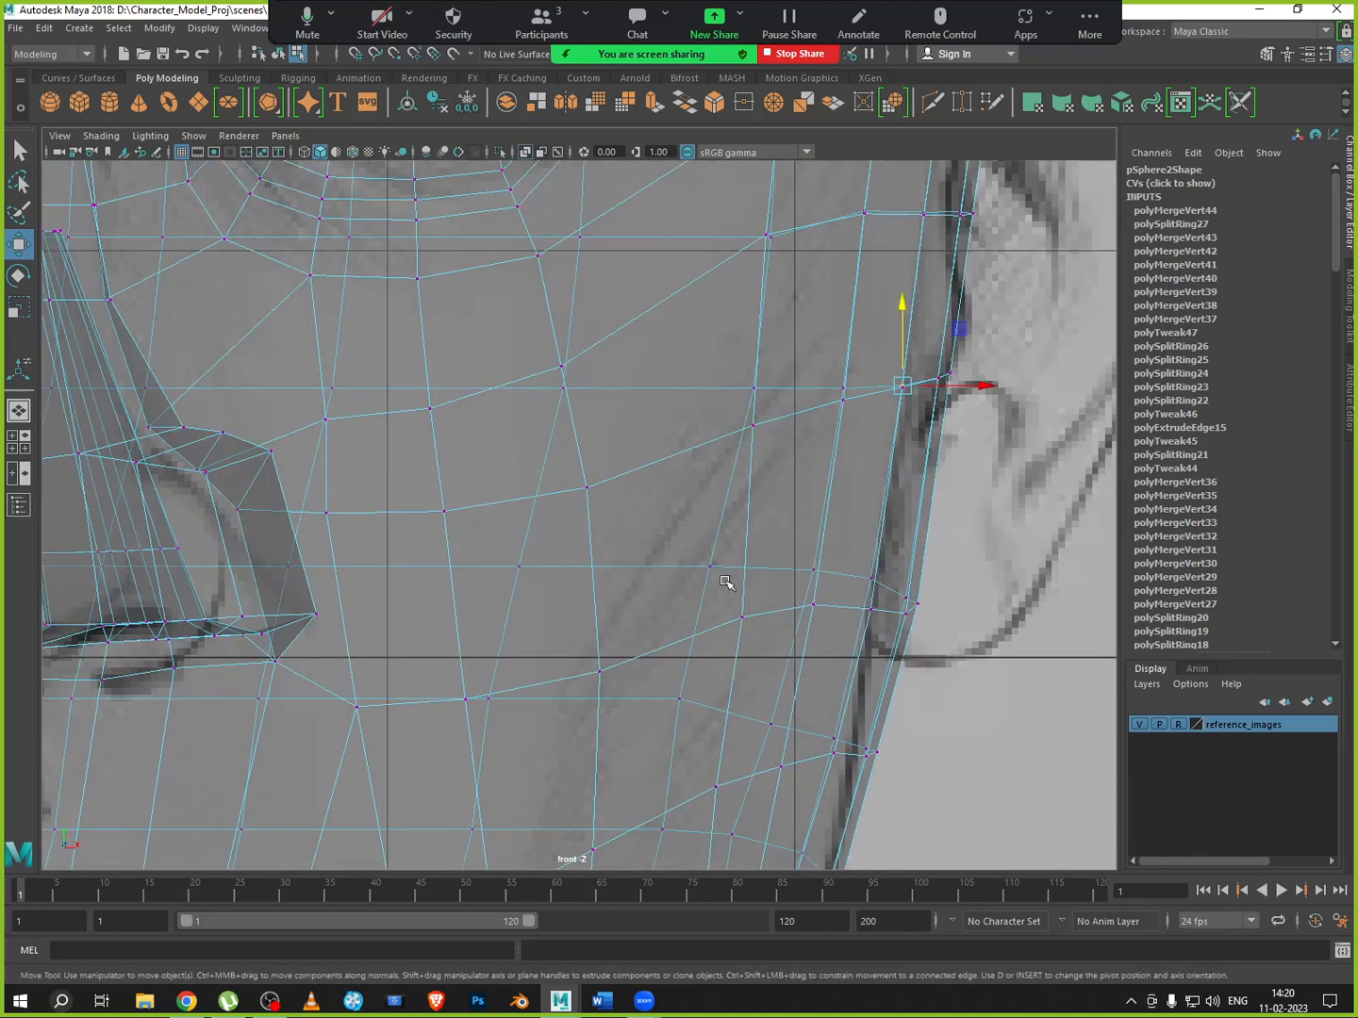
pyautogui.click(807, 571)
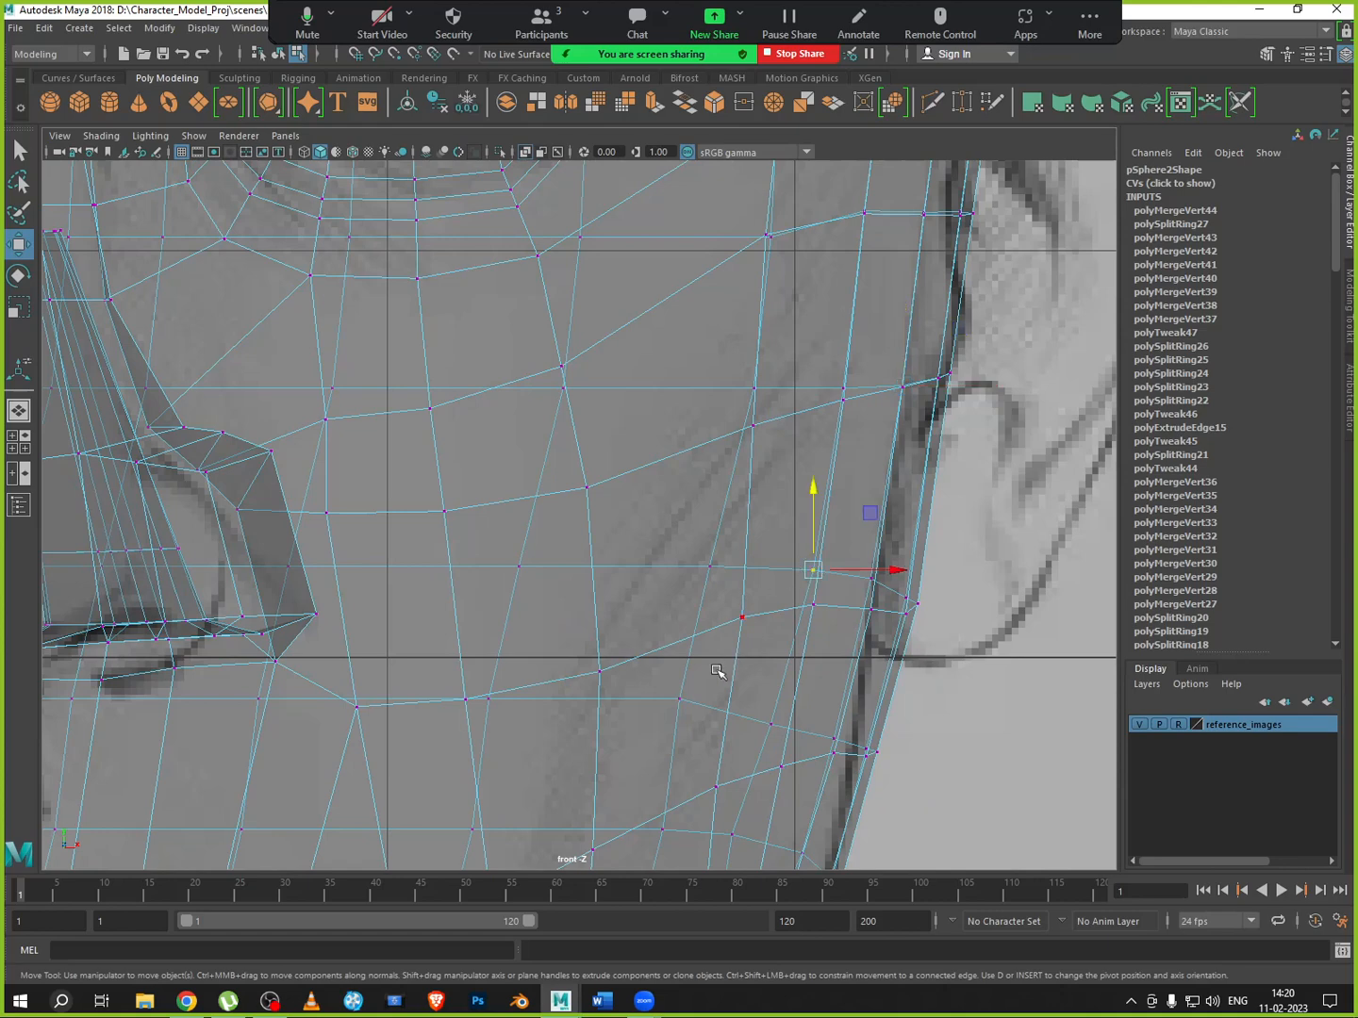
pyautogui.click(740, 619)
pyautogui.moveTo(741, 586); pyautogui.dragTo(871, 587)
pyautogui.click(812, 604)
pyautogui.click(871, 609)
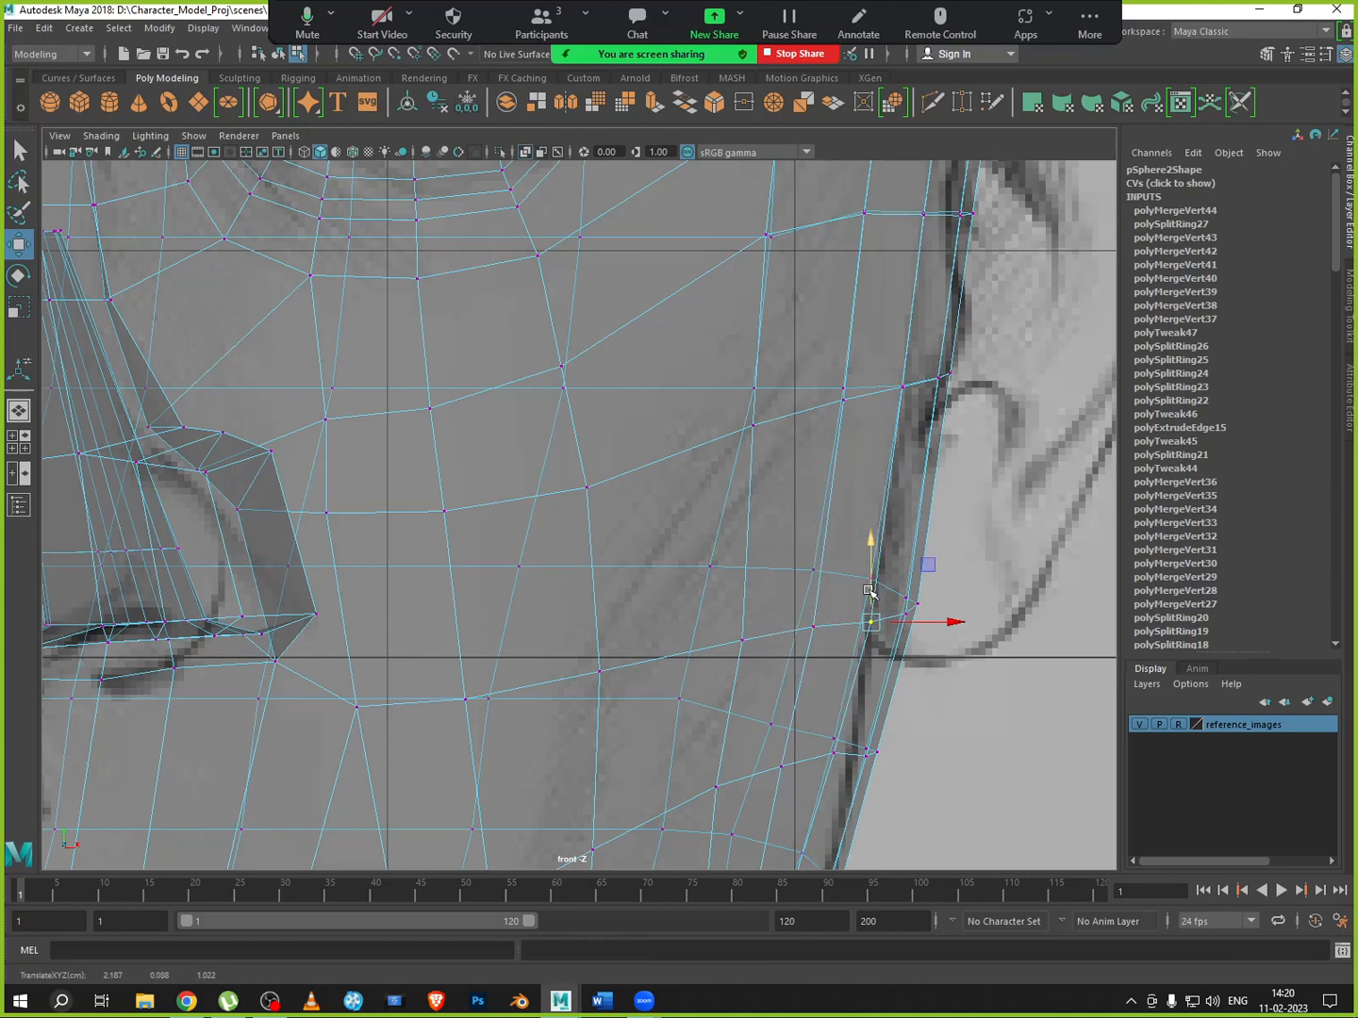
# Raise the same row's two cheek vertices beside the nostril to flatten the dip
pyautogui.click(357, 706)
pyautogui.moveTo(356, 665); pyautogui.dragTo(357, 641)
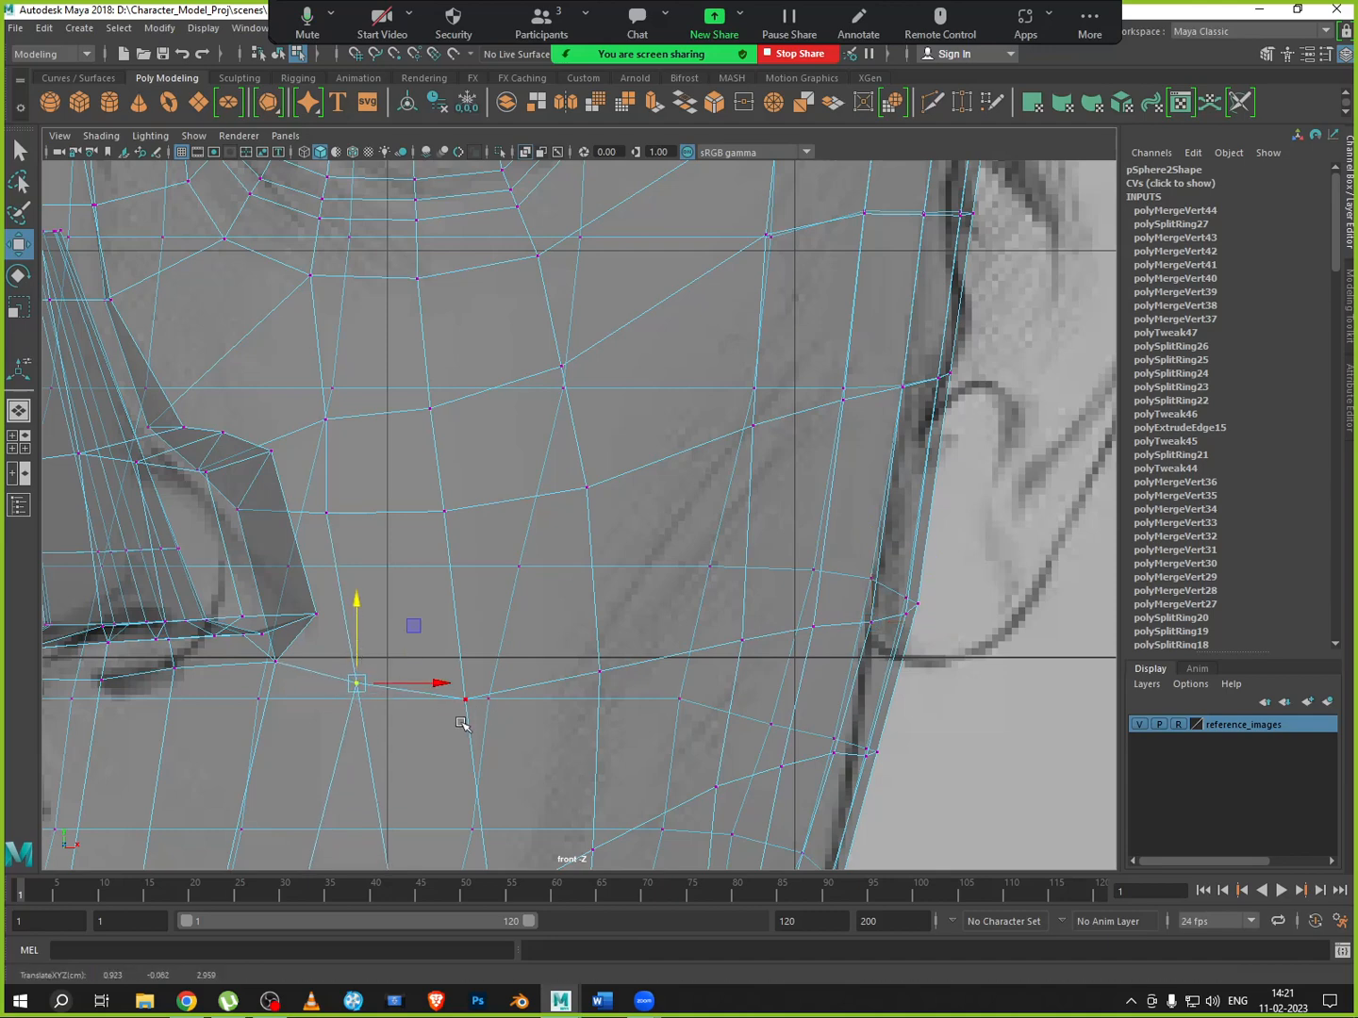
pyautogui.click(463, 720)
pyautogui.moveTo(463, 719); pyautogui.dragTo(460, 705, button='middle')
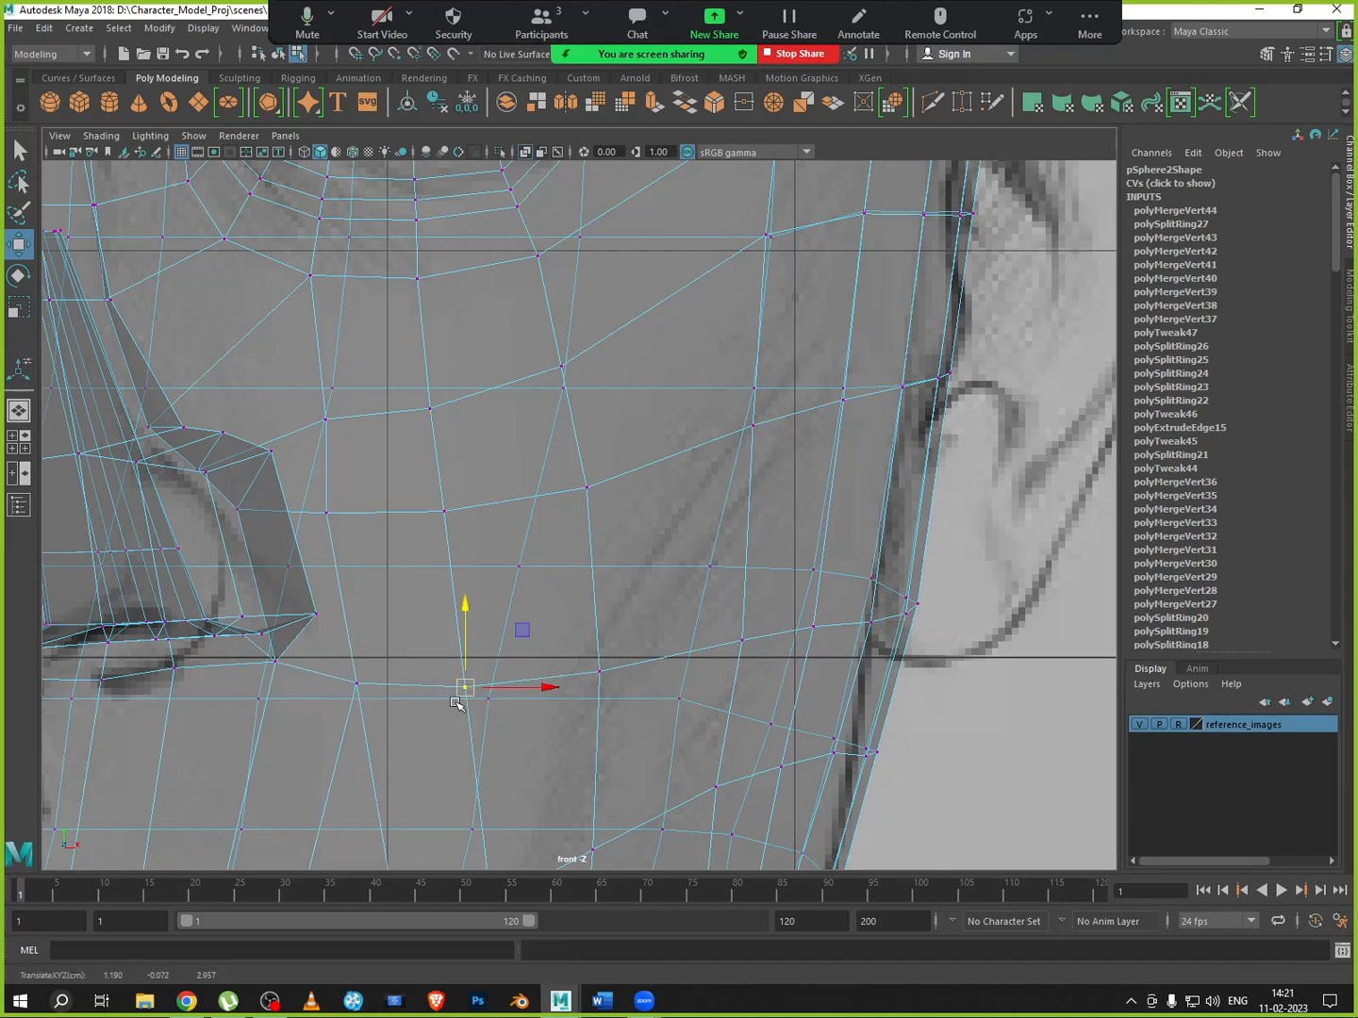
# Lower the side and cheek vertices of the row between the earlobe and the mouth corner to even its spacing
pyautogui.scroll(-5, 524, 689)
pyautogui.scroll(5, 522, 720)
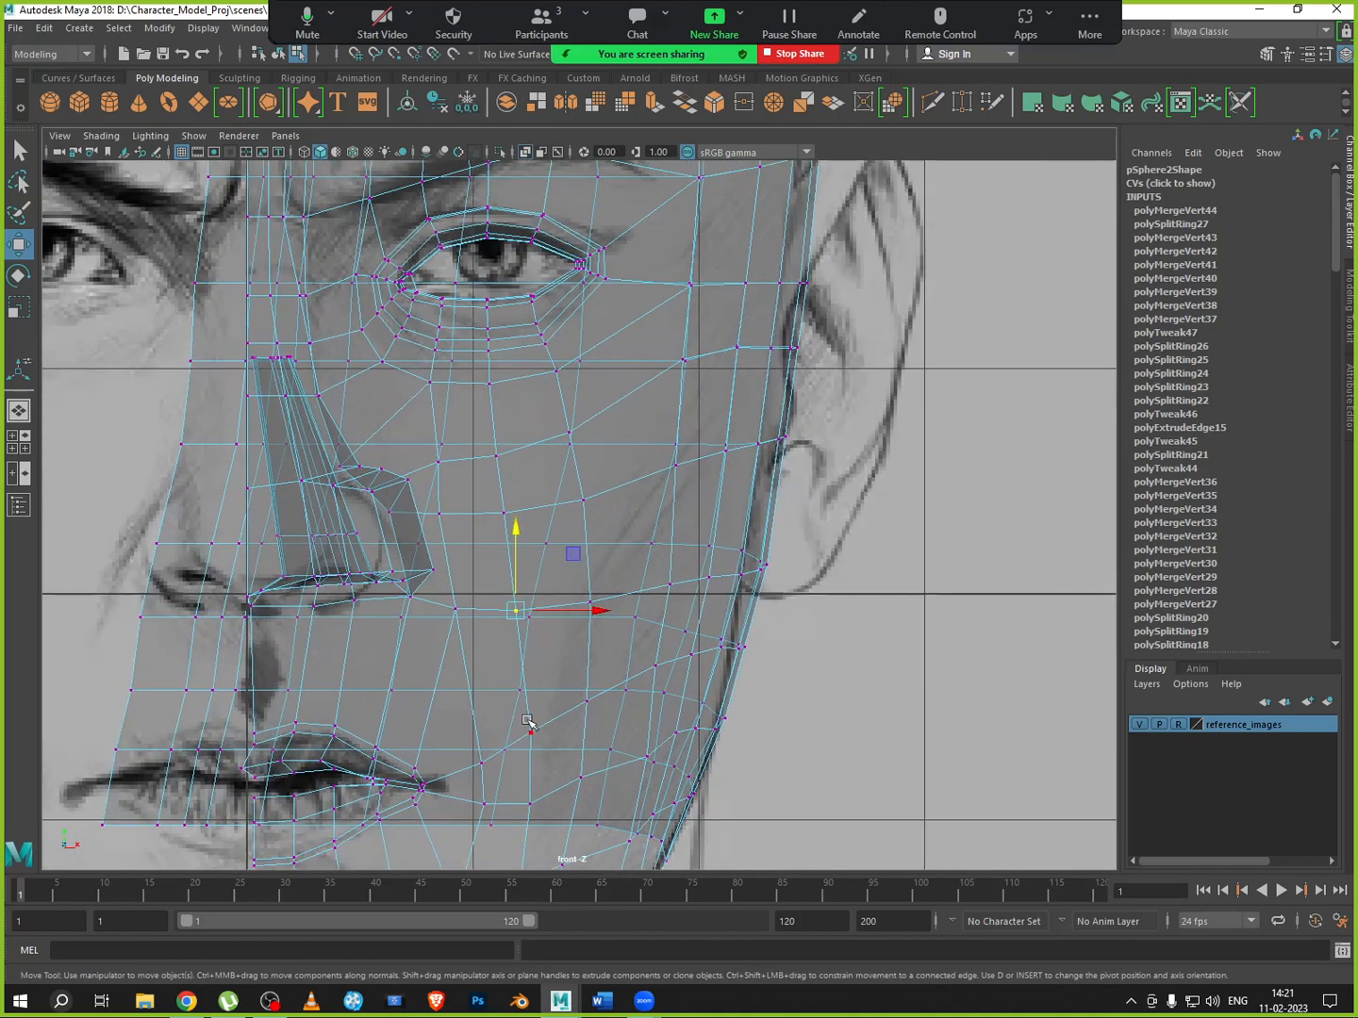
pyautogui.click(720, 649)
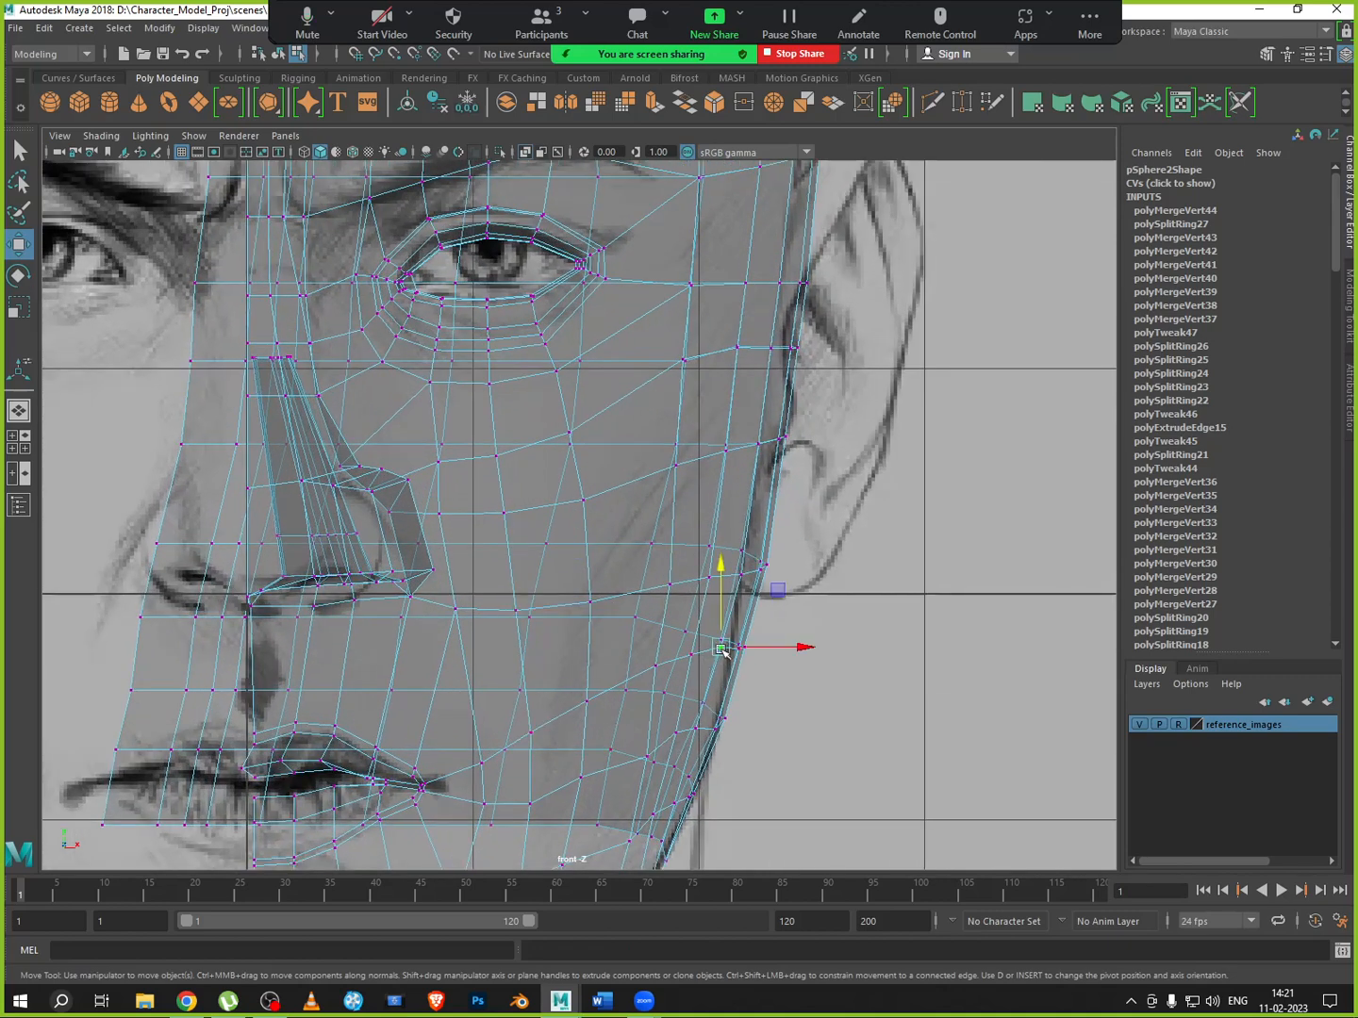
pyautogui.moveTo(724, 620); pyautogui.dragTo(658, 637)
pyautogui.press('Left')
pyautogui.press('Left')
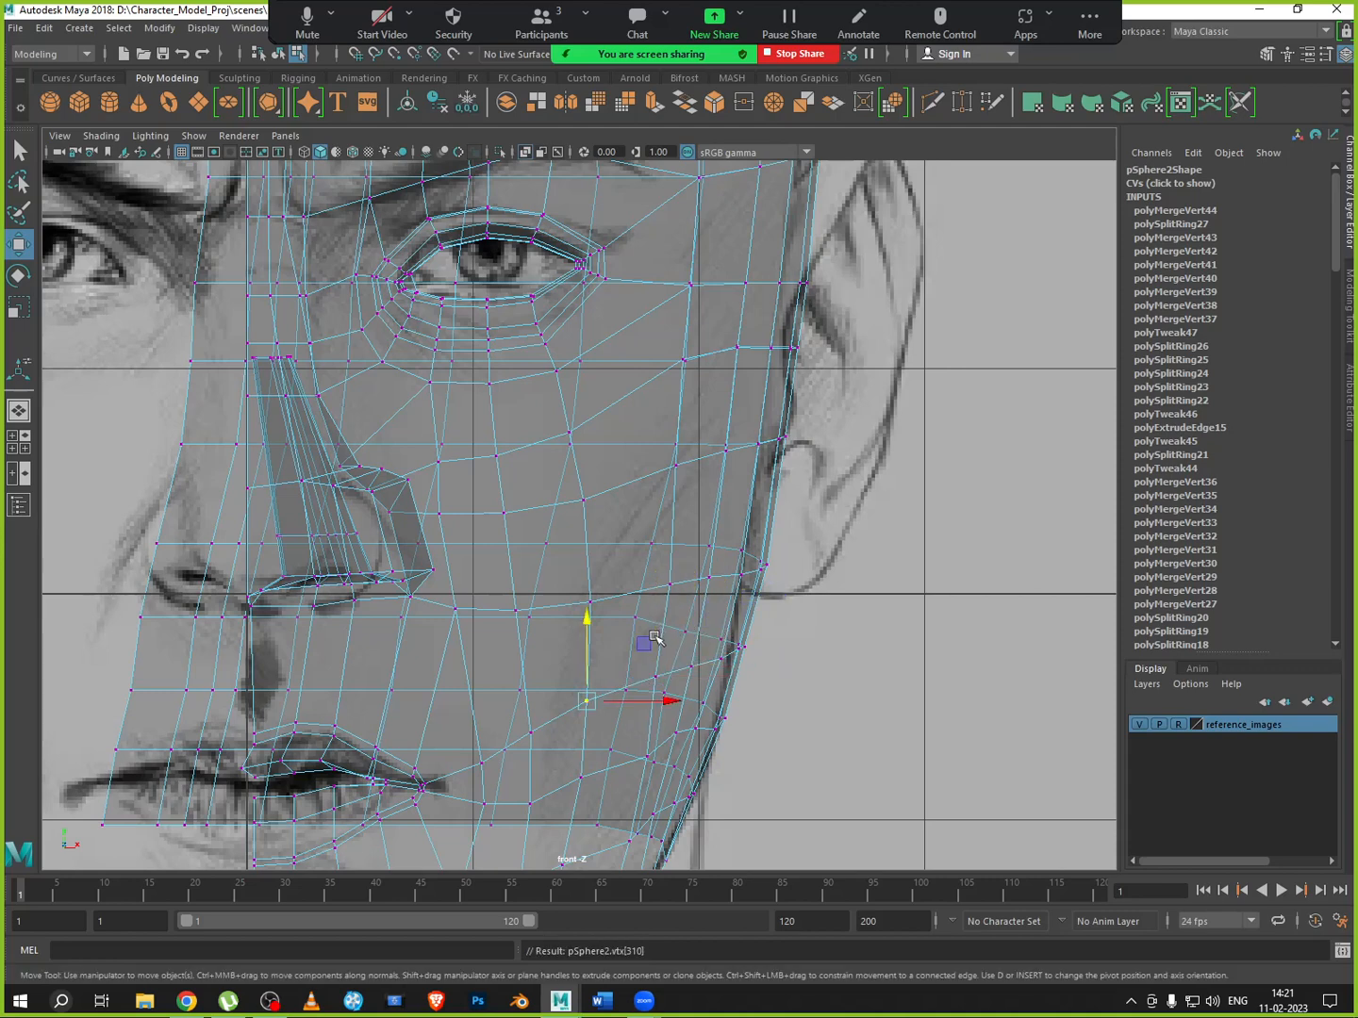
pyautogui.press('Left')
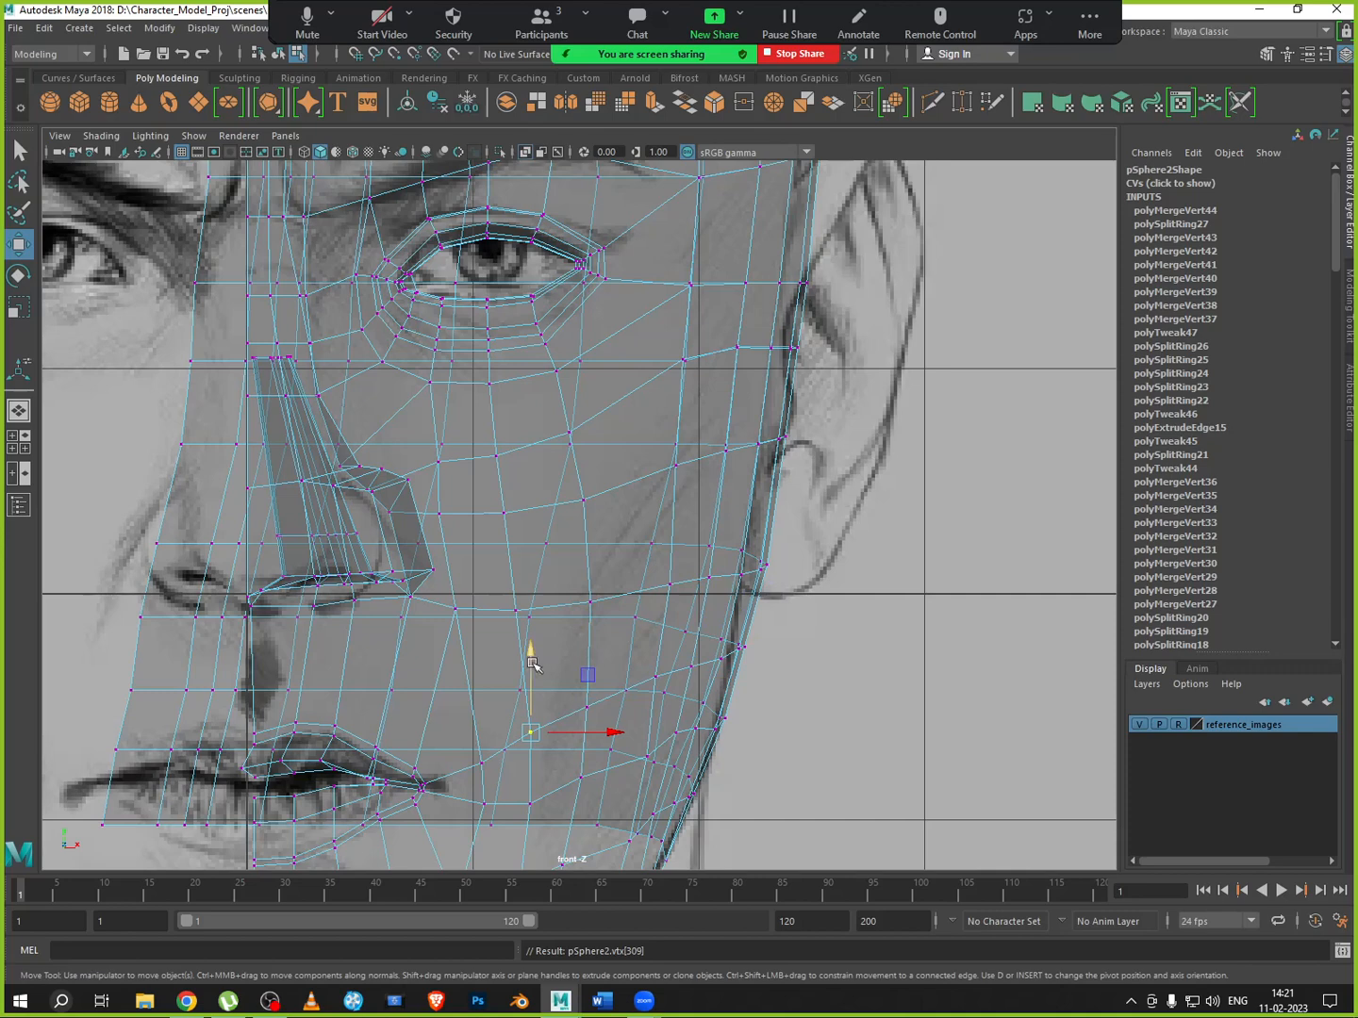
pyautogui.moveTo(531, 662); pyautogui.dragTo(532, 668)
# Smooth the row running from beside the mouth corner to the jaw outline by raising its inner cheek vertex and lowering the outer ones
pyautogui.click(485, 805)
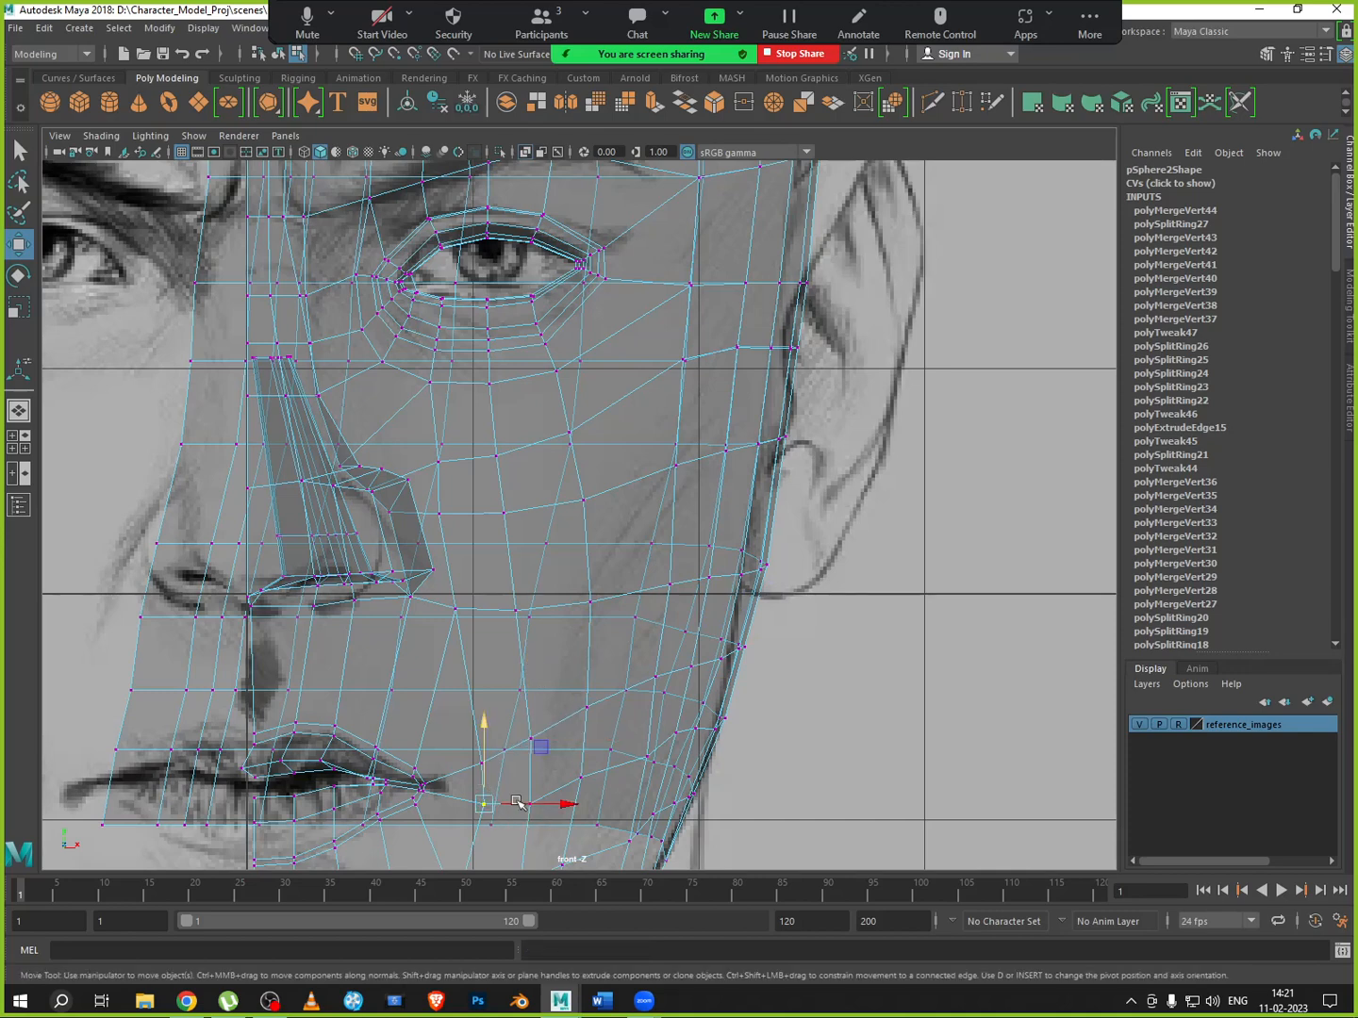
pyautogui.press('Right')
pyautogui.moveTo(530, 775); pyautogui.dragTo(531, 762)
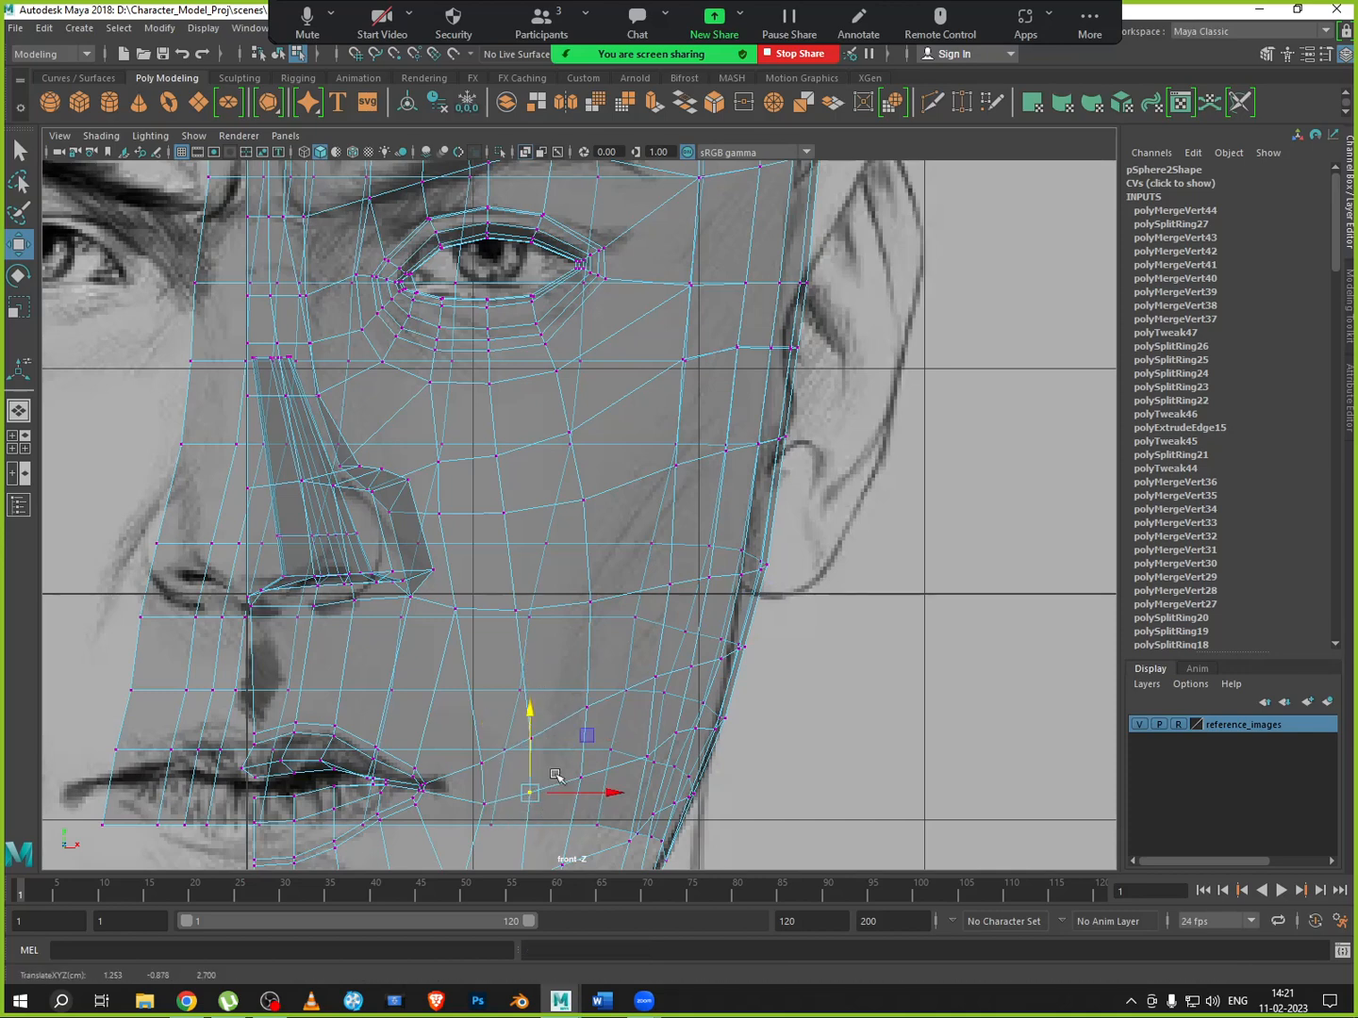
pyautogui.click(580, 780)
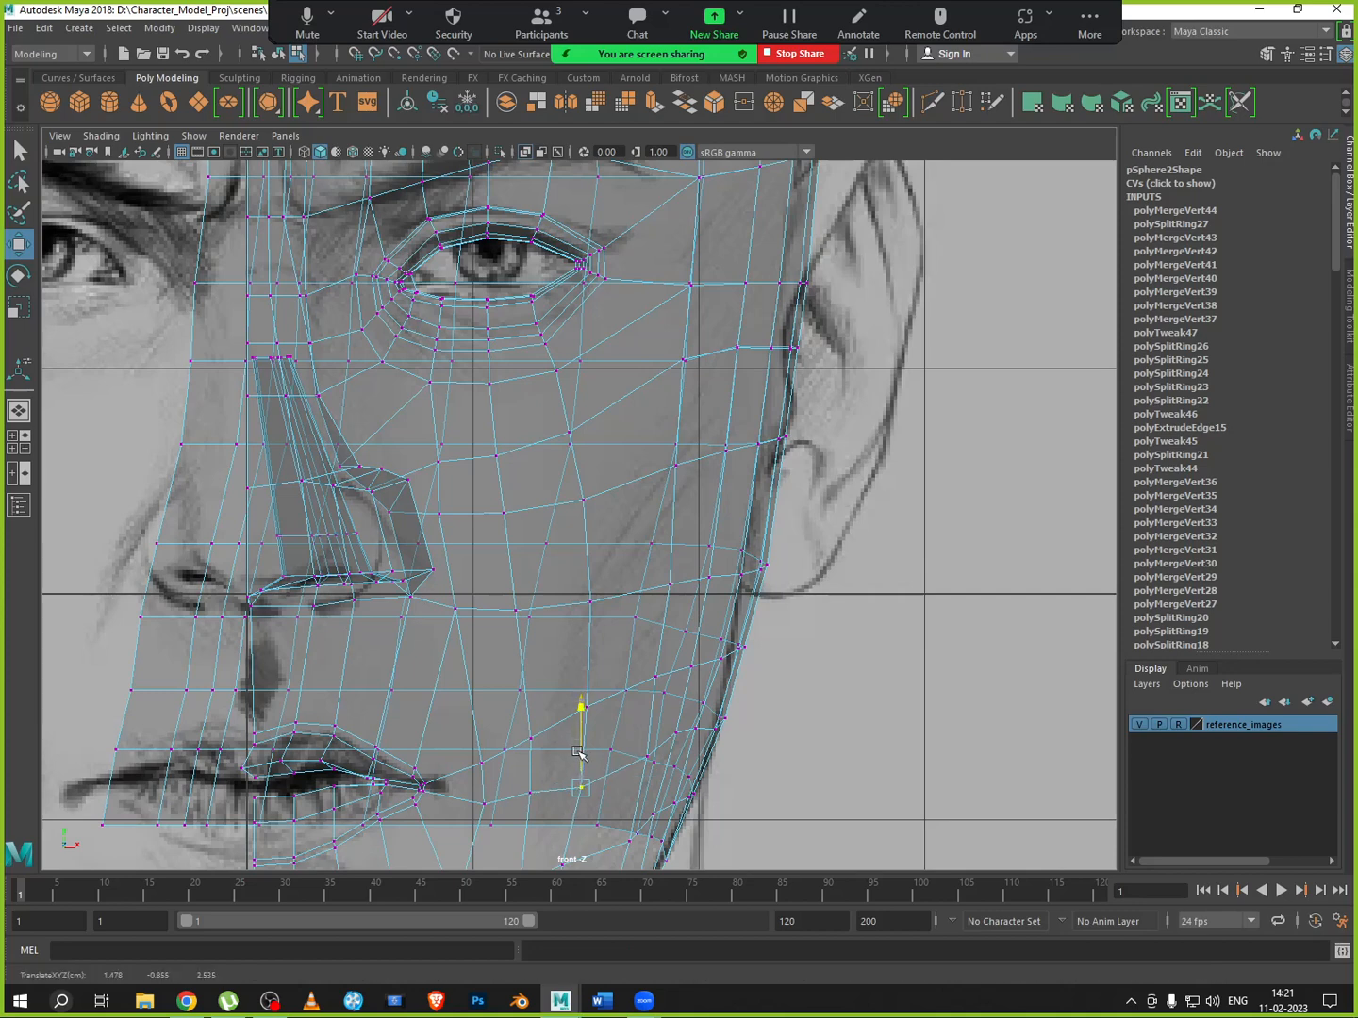
pyautogui.press('Right')
pyautogui.moveTo(643, 706); pyautogui.dragTo(697, 714)
pyautogui.press('Right')
pyautogui.press('Right')
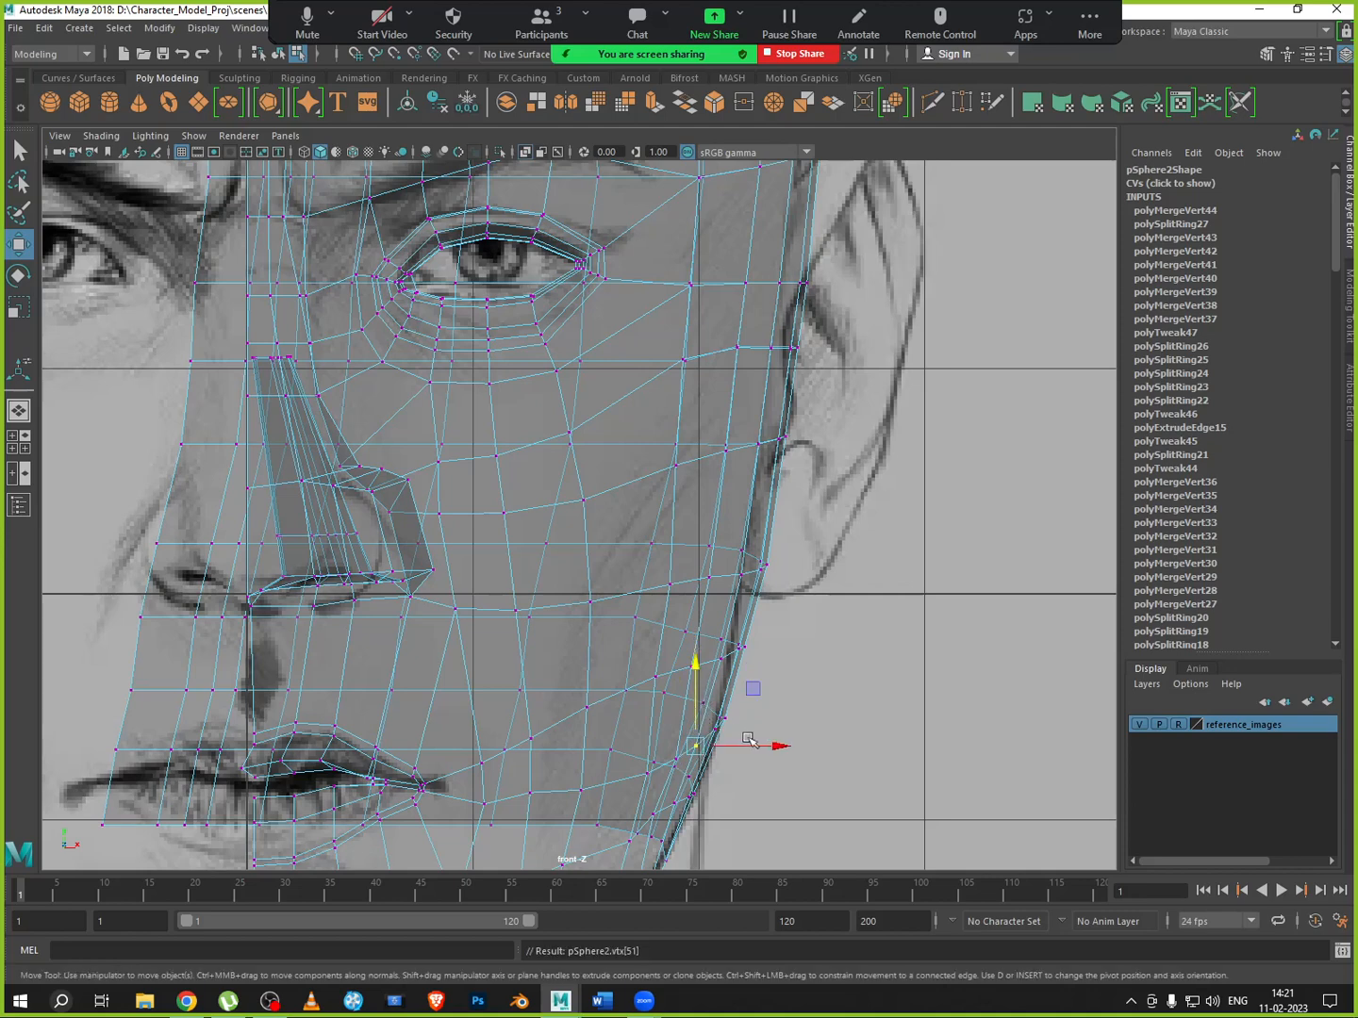
pyautogui.press('Right')
pyautogui.press('Right')
pyautogui.moveTo(715, 702); pyautogui.dragTo(721, 690)
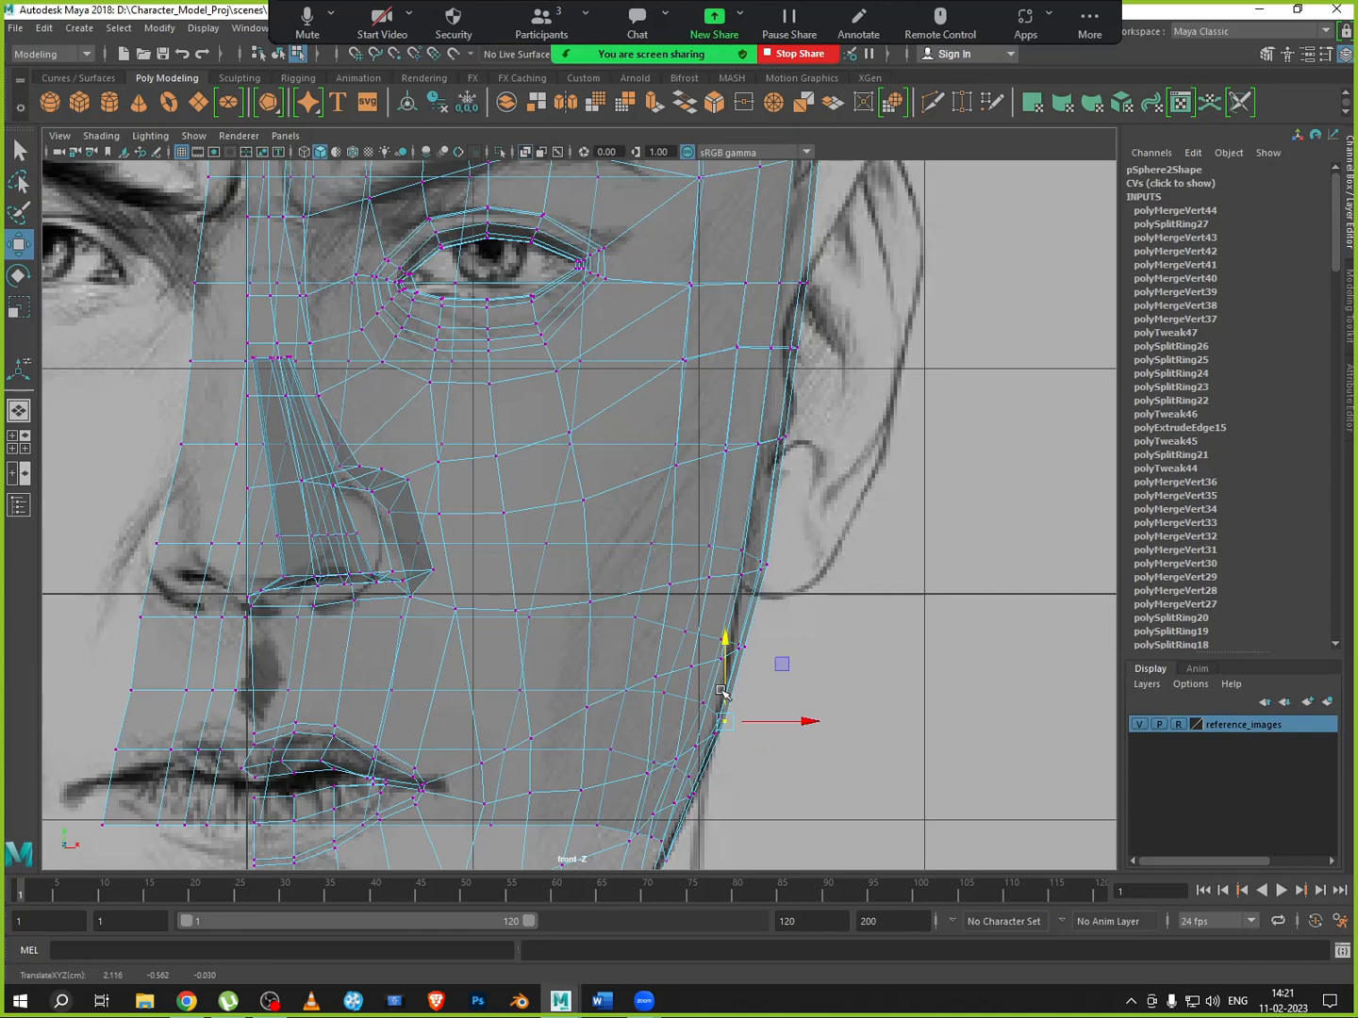
# Move two lower-cheek vertices near the jaw inward, one level with the mouth and one on the row below
pyautogui.keyDown('alt'); pyautogui.moveTo(707, 722); pyautogui.dragTo(769, 383, button='middle'); pyautogui.keyUp('alt')
pyautogui.scroll(4, 679, 549)
pyautogui.keyDown('alt'); pyautogui.moveTo(679, 549); pyautogui.dragTo(561, 676, button='middle'); pyautogui.keyUp('alt')
pyautogui.click(630, 619)
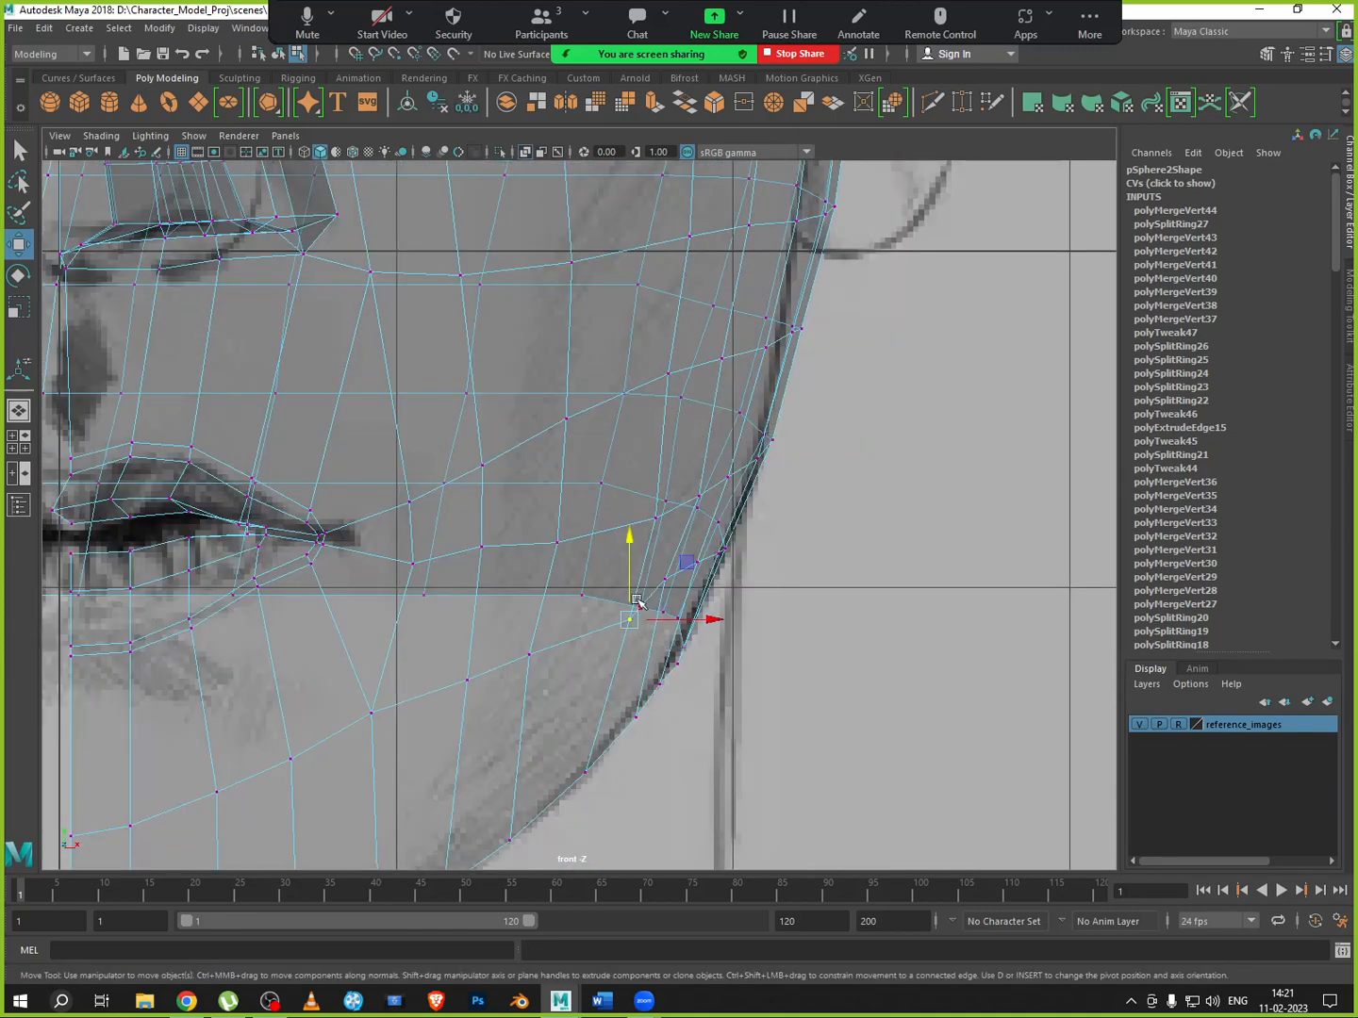
pyautogui.click(653, 522)
pyautogui.moveTo(694, 520); pyautogui.dragTo(679, 520)
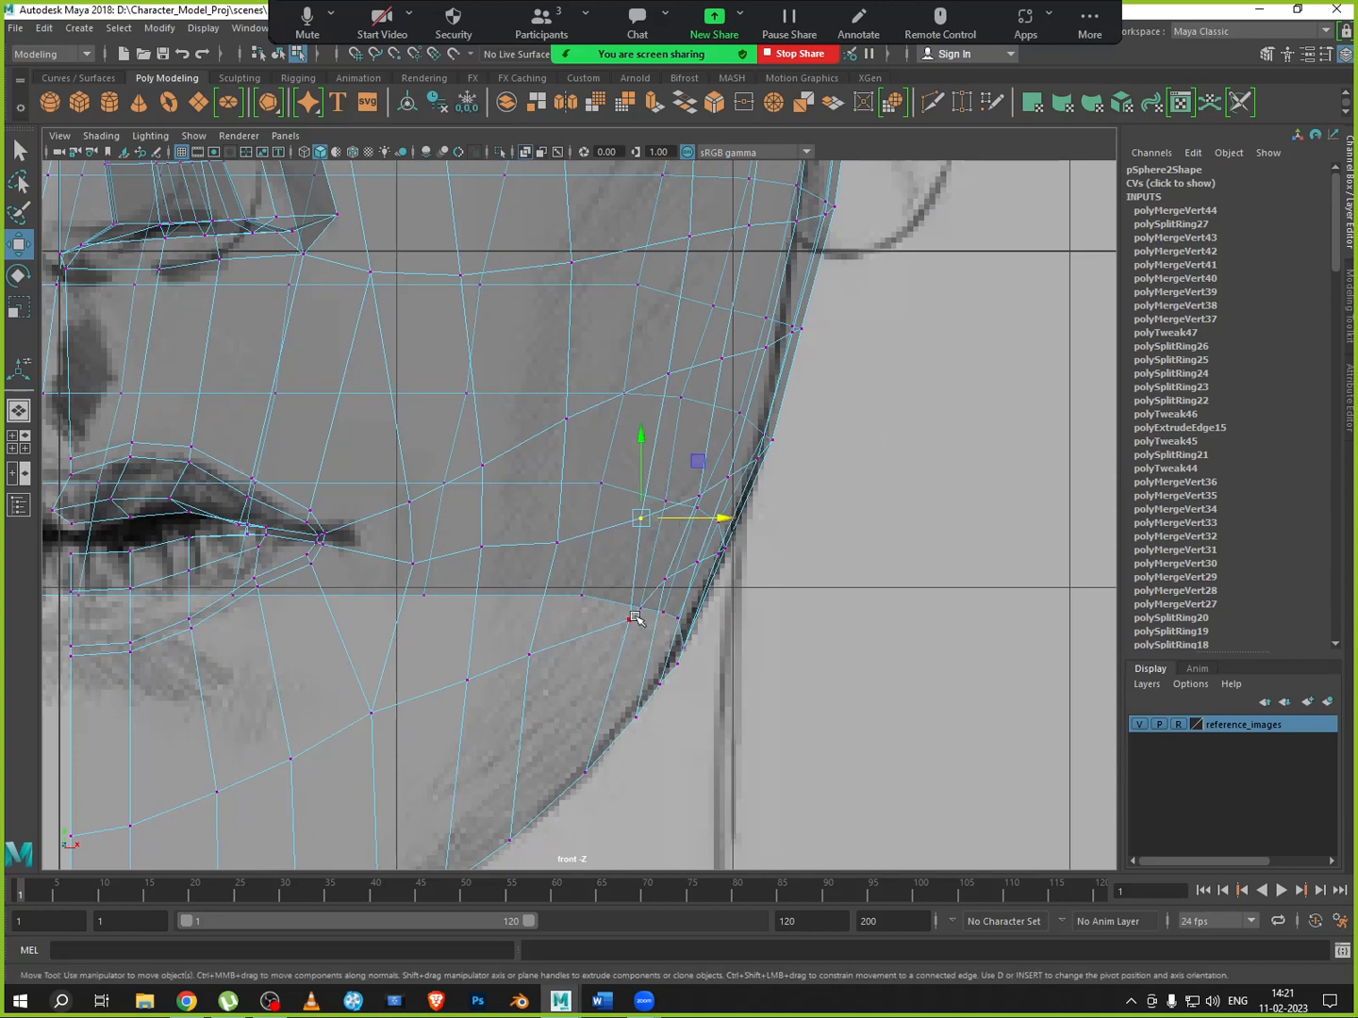
pyautogui.click(635, 618)
pyautogui.moveTo(672, 619); pyautogui.dragTo(653, 618)
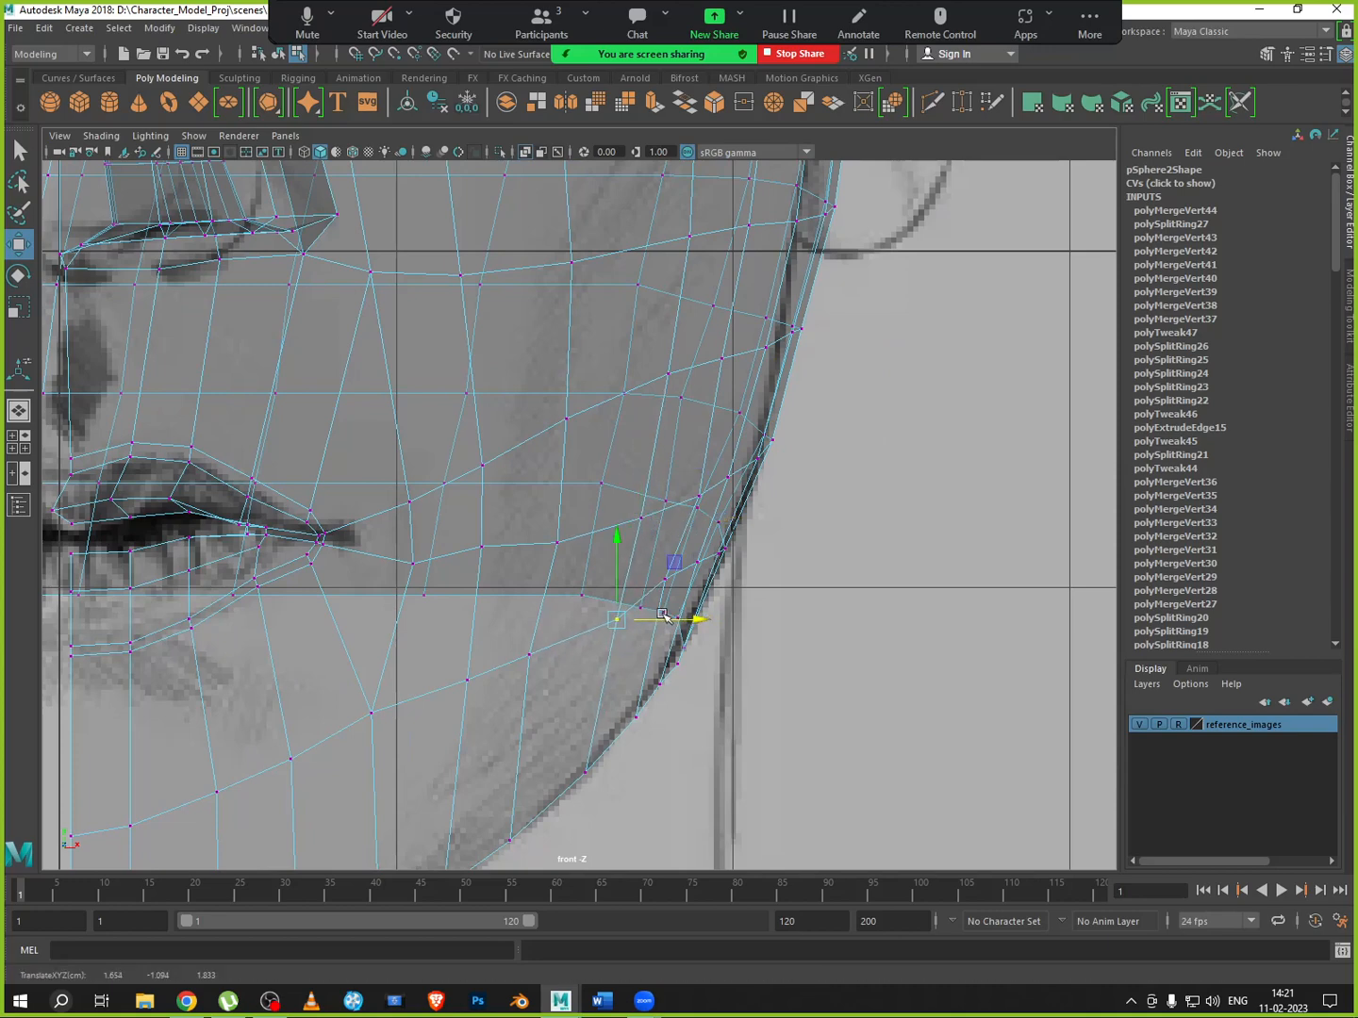
# Lower three vertices near the jaw outline and one cheek vertex beside the mouth corner to even out the rows
pyautogui.click(665, 578)
pyautogui.moveTo(664, 536); pyautogui.dragTo(718, 557)
pyautogui.click(696, 563)
pyautogui.click(719, 552)
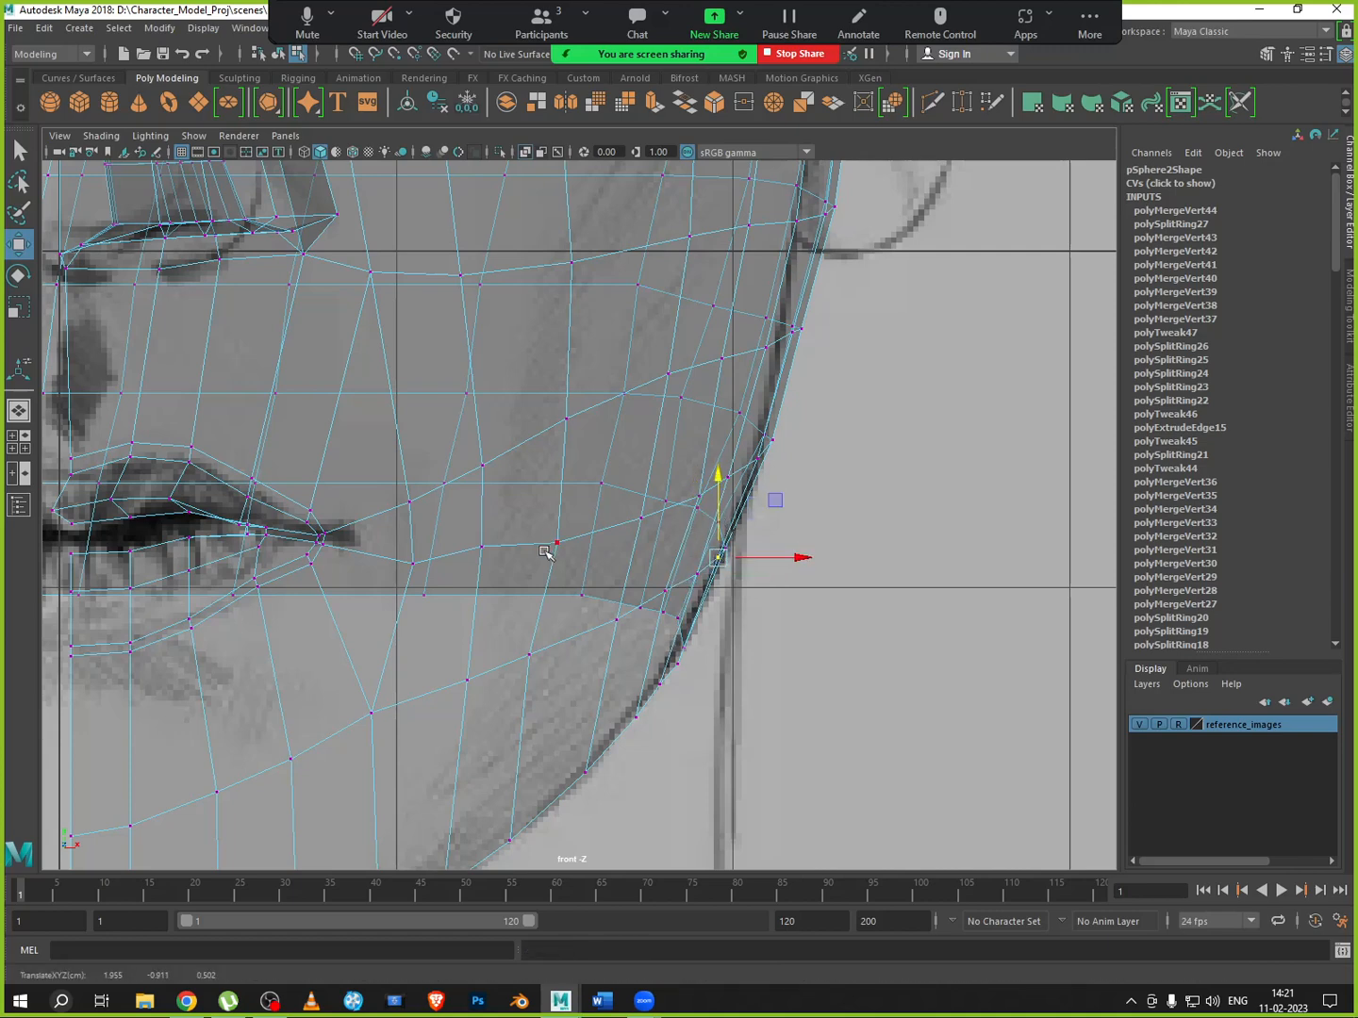
pyautogui.click(482, 545)
pyautogui.moveTo(481, 509); pyautogui.dragTo(481, 518)
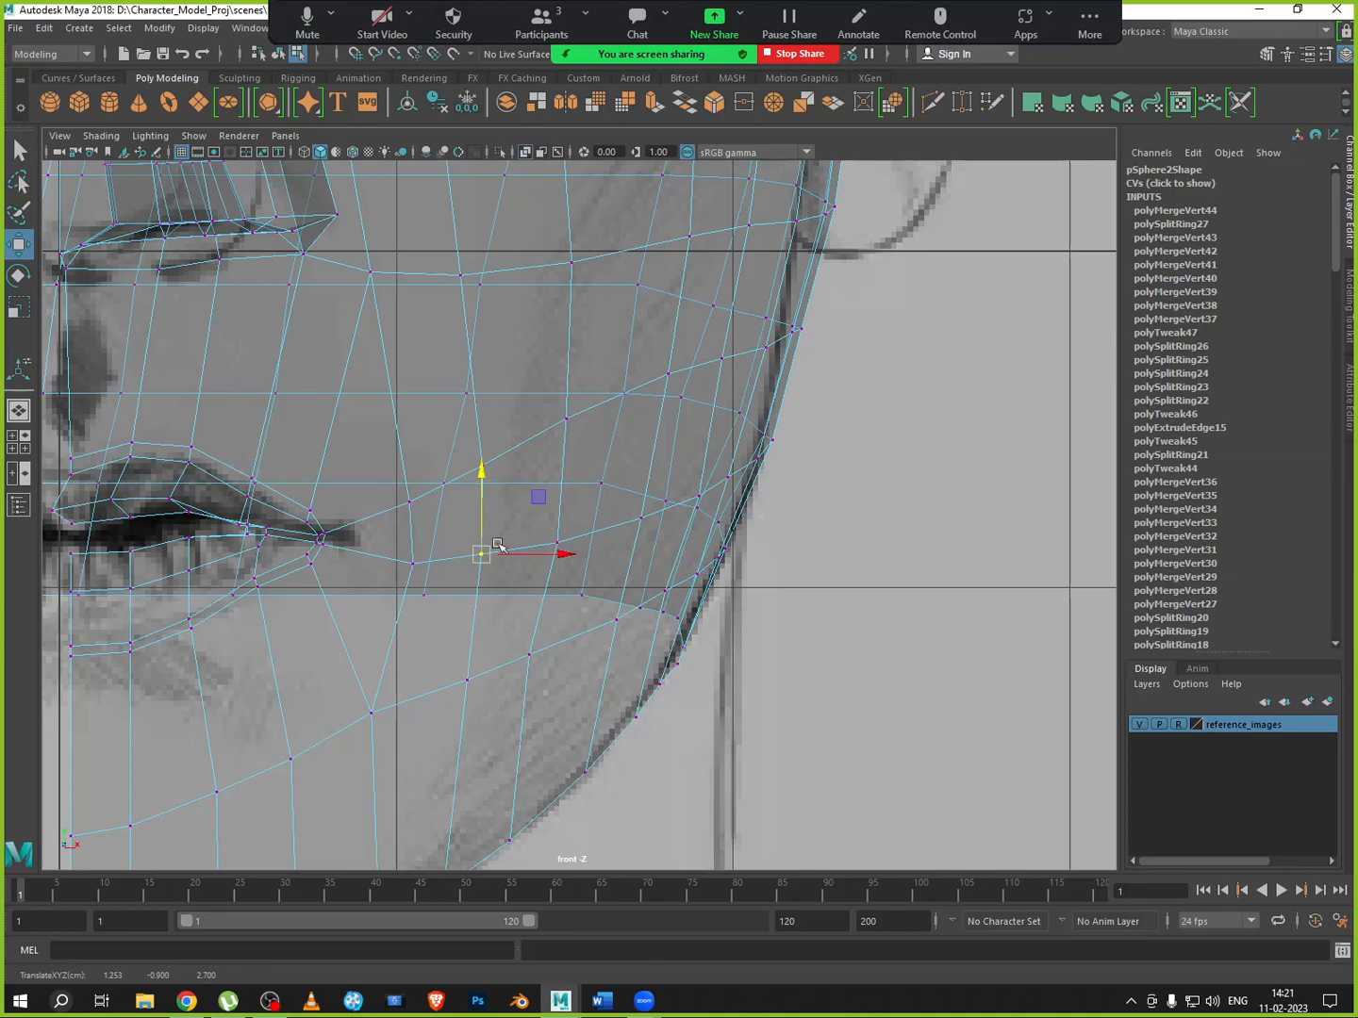
# Select the outer vertex column on the back of the head, from below the crown to the neck, and shift it toward the ear side
pyautogui.scroll(-5, 550, 551)
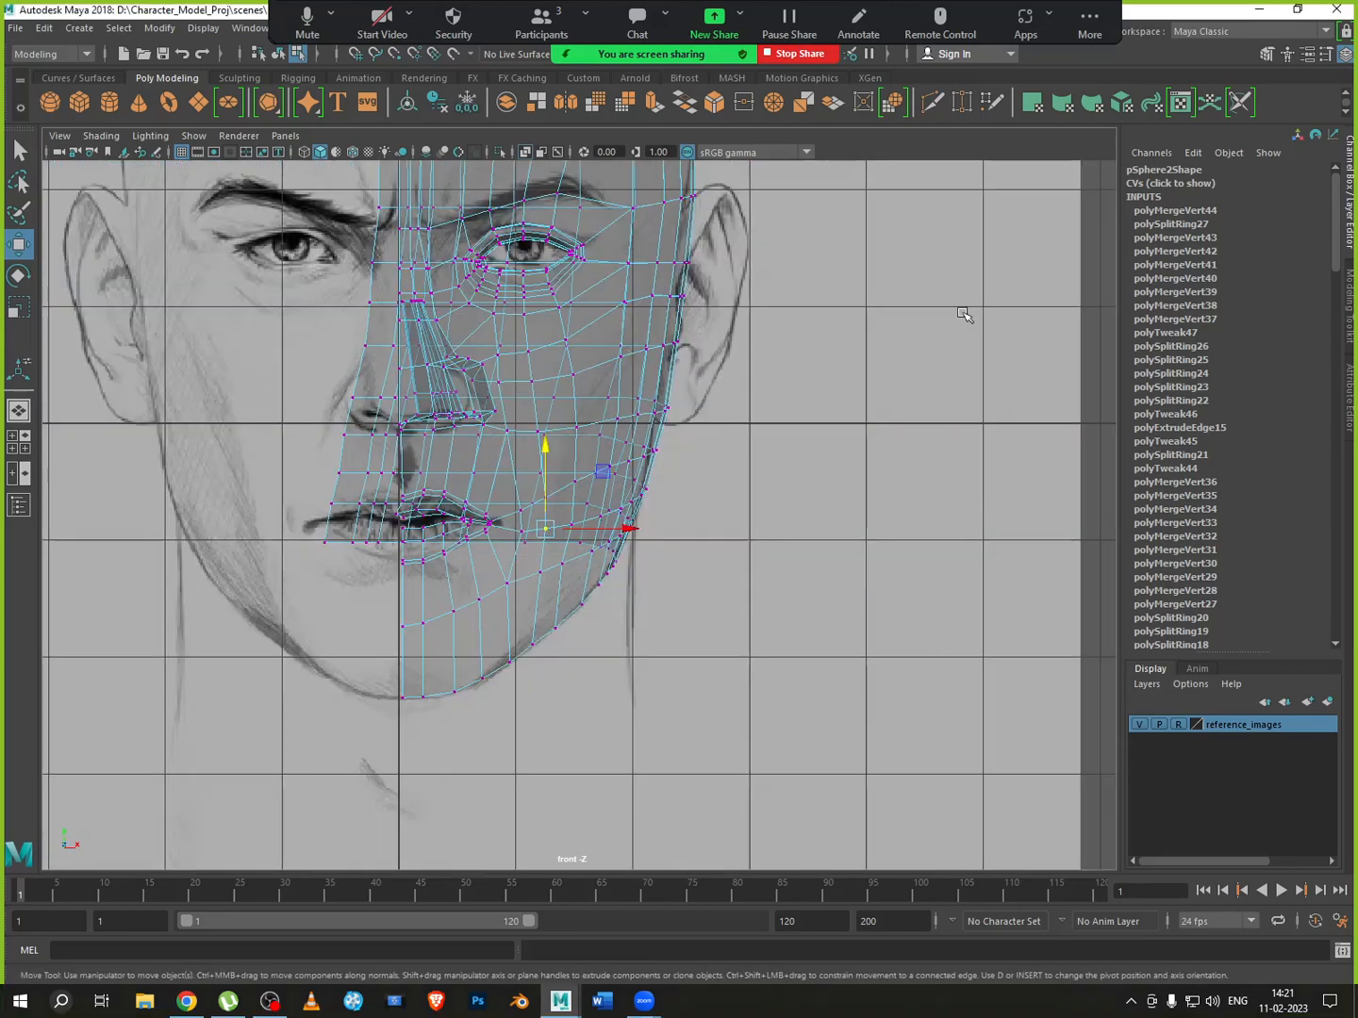
pyautogui.press('space')
pyautogui.press('space')
pyautogui.scroll(-6, 818, 569)
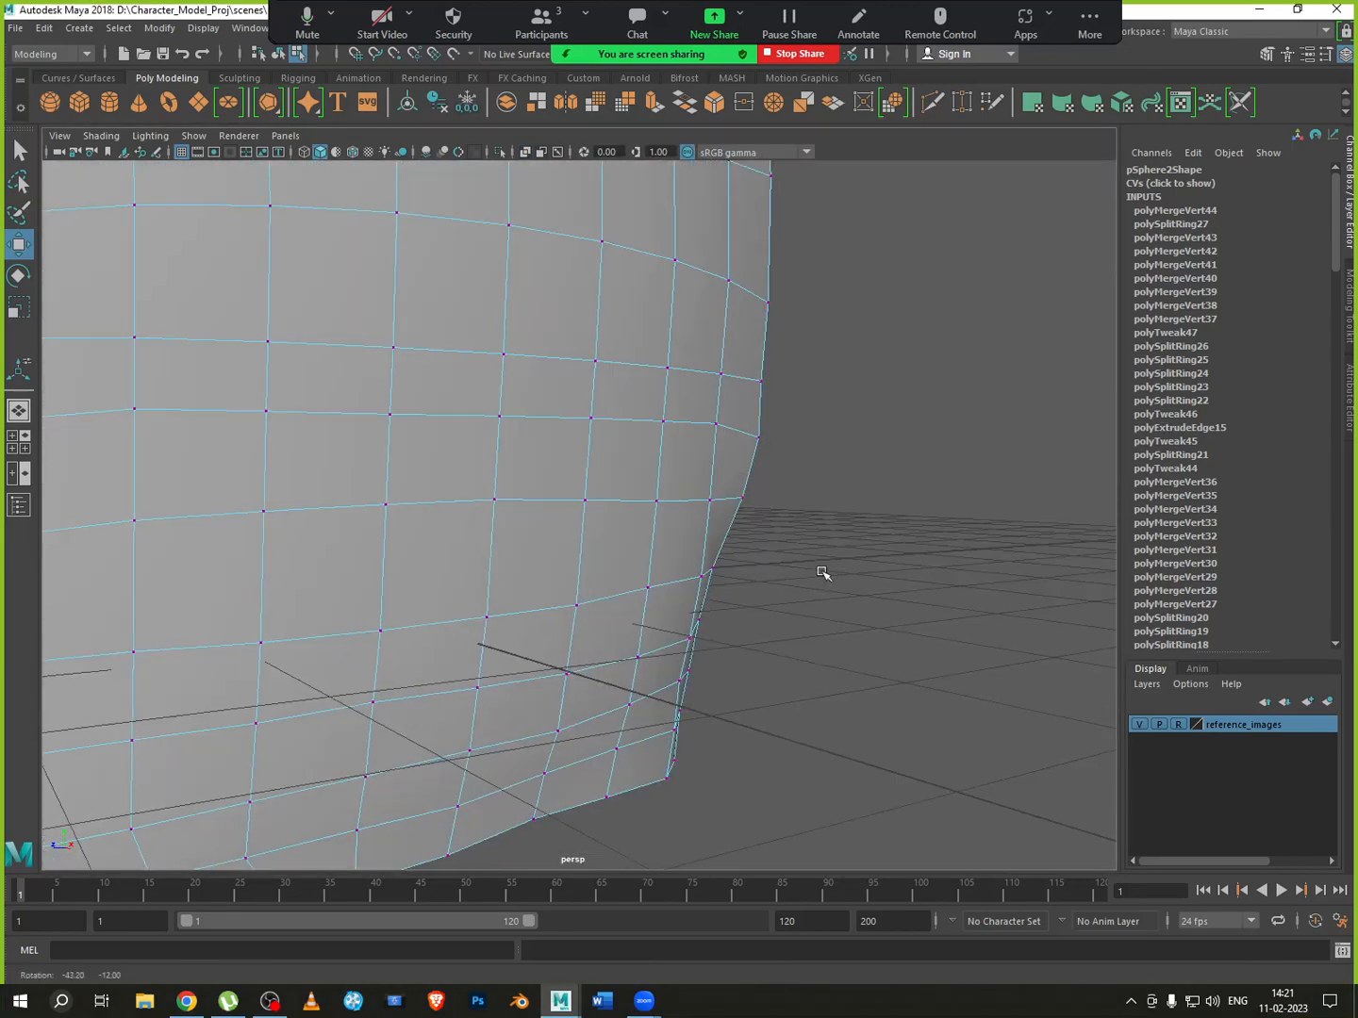
pyautogui.keyDown('alt'); pyautogui.moveTo(704, 576); pyautogui.dragTo(546, 546); pyautogui.keyUp('alt')
pyautogui.click(481, 449)
pyautogui.rightClick(574, 495)
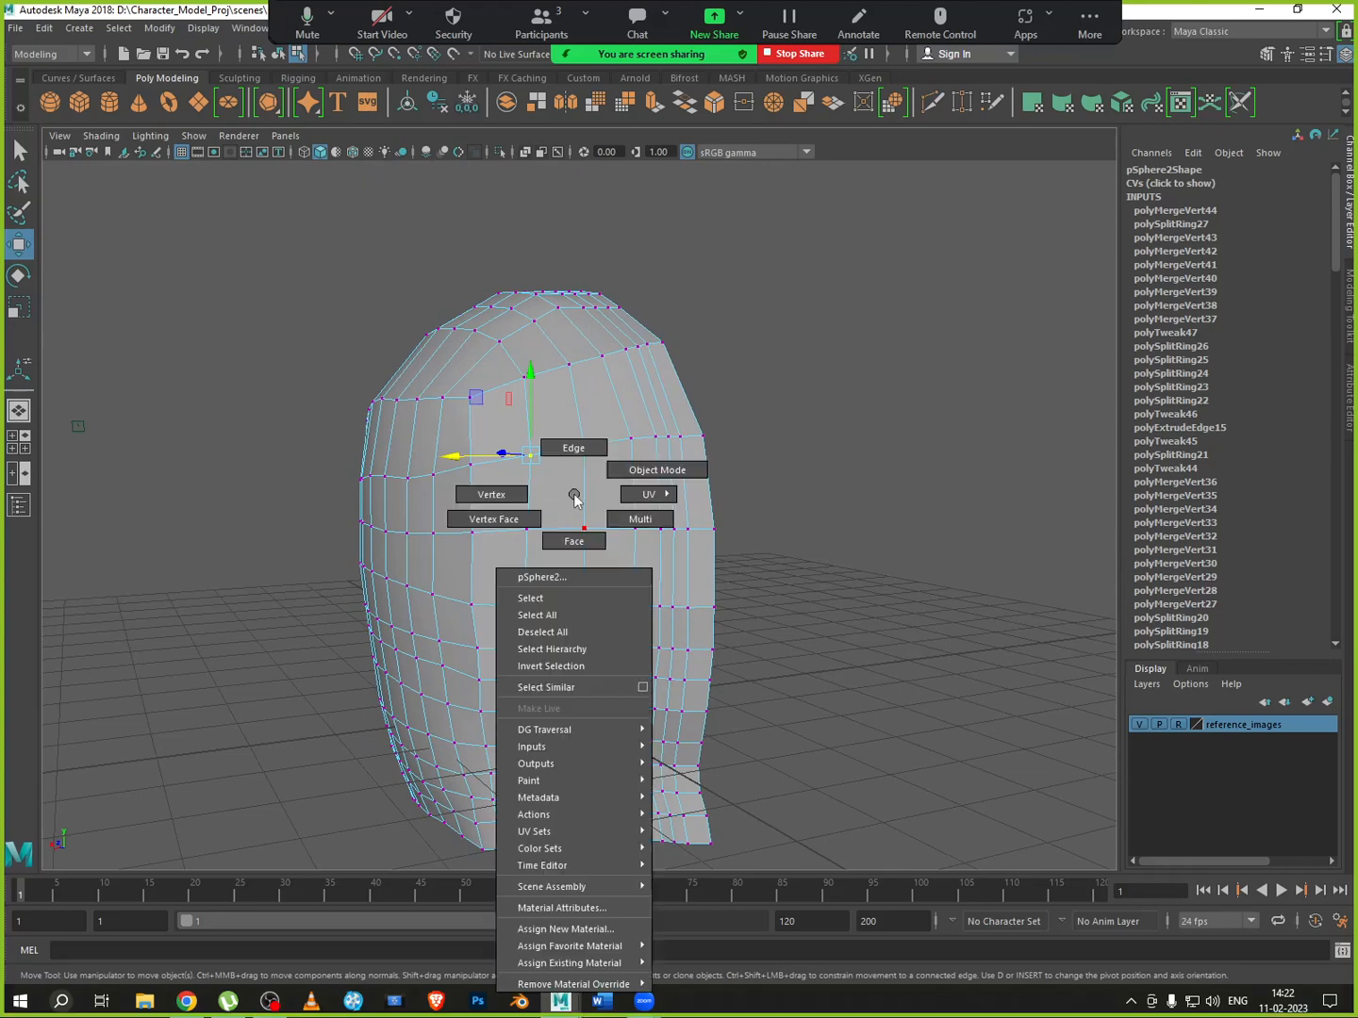
pyautogui.moveTo(545, 485); pyautogui.dragTo(537, 481, button='right')
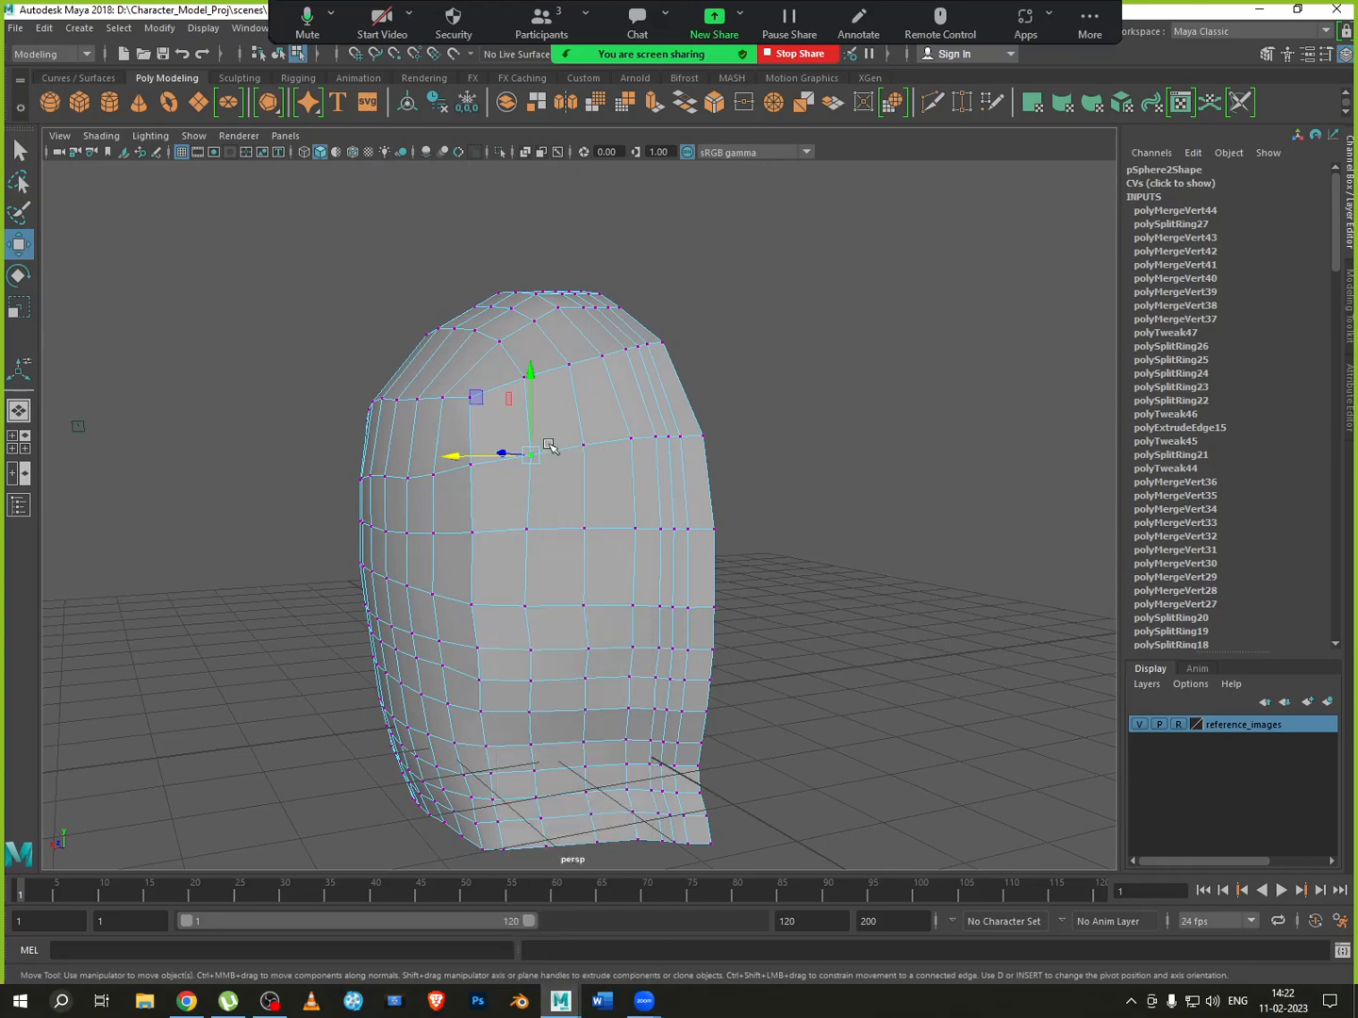
pyautogui.keyDown('alt'); pyautogui.moveTo(548, 444); pyautogui.dragTo(548, 501); pyautogui.keyUp('alt')
pyautogui.keyDown('shift'); pyautogui.moveTo(544, 577); pyautogui.dragTo(515, 879); pyautogui.keyUp('shift')
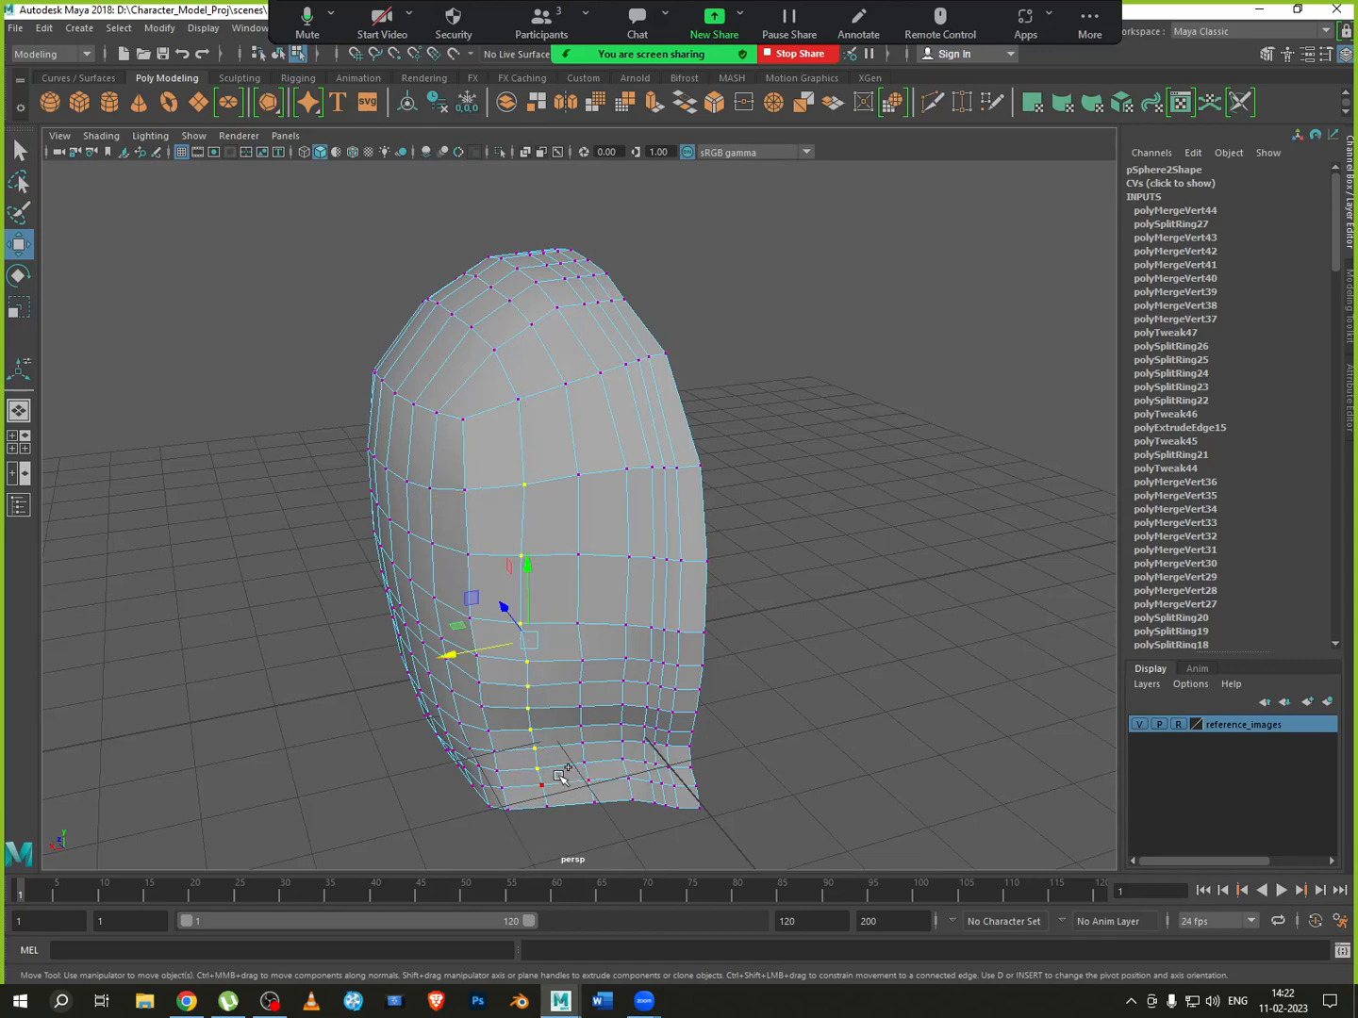
pyautogui.keyDown('alt'); pyautogui.moveTo(563, 789); pyautogui.dragTo(679, 710); pyautogui.keyUp('alt')
pyautogui.press('space')
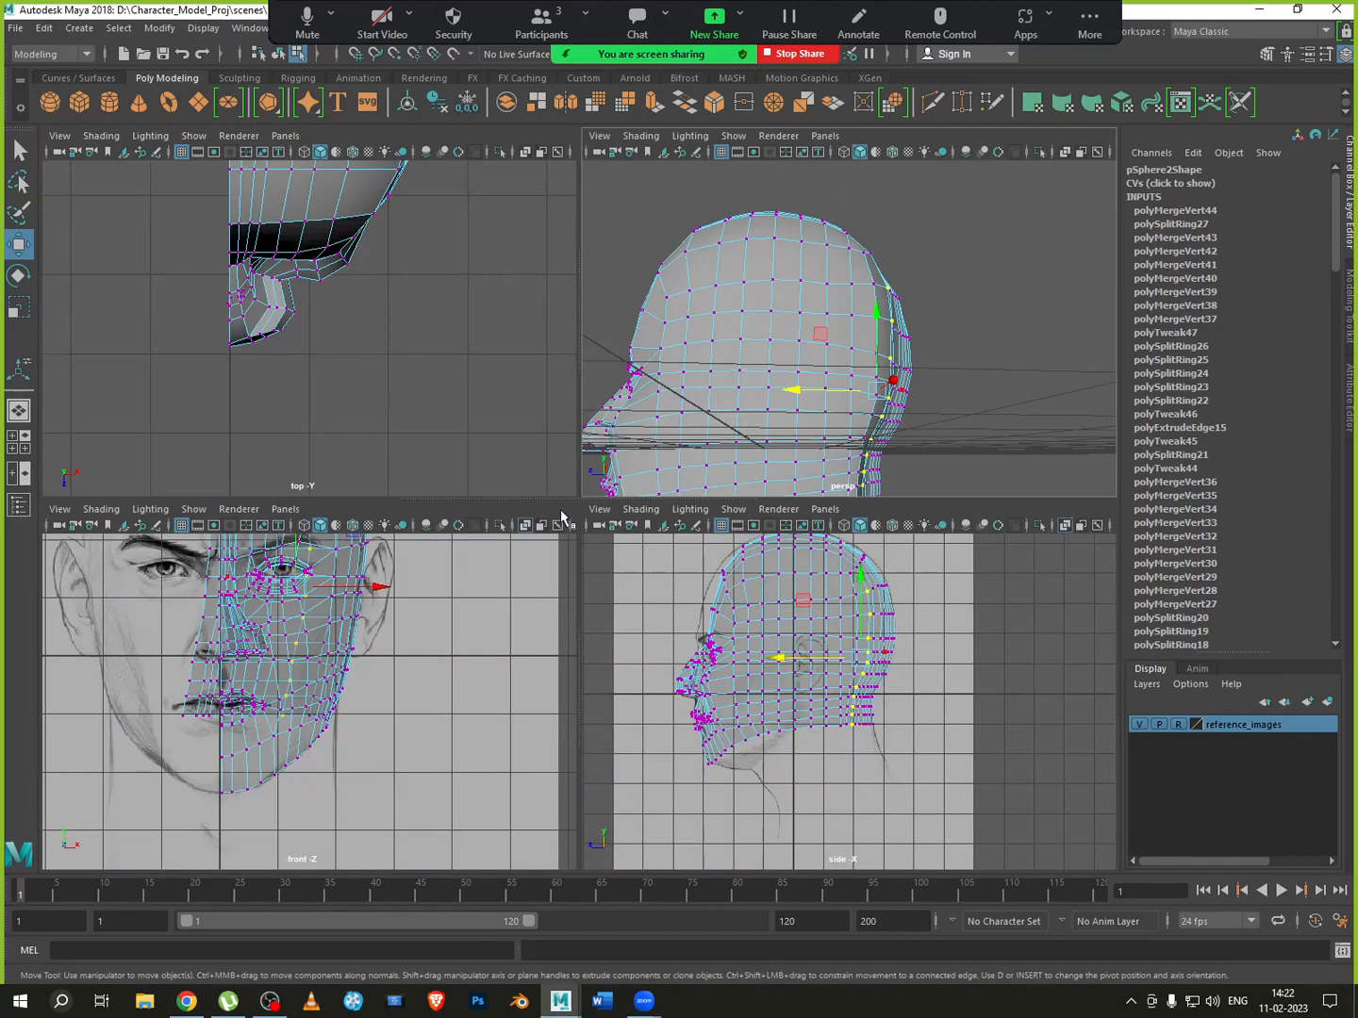
pyautogui.press('space')
pyautogui.keyDown('alt'); pyautogui.moveTo(608, 564); pyautogui.dragTo(531, 714, button='middle'); pyautogui.keyUp('alt')
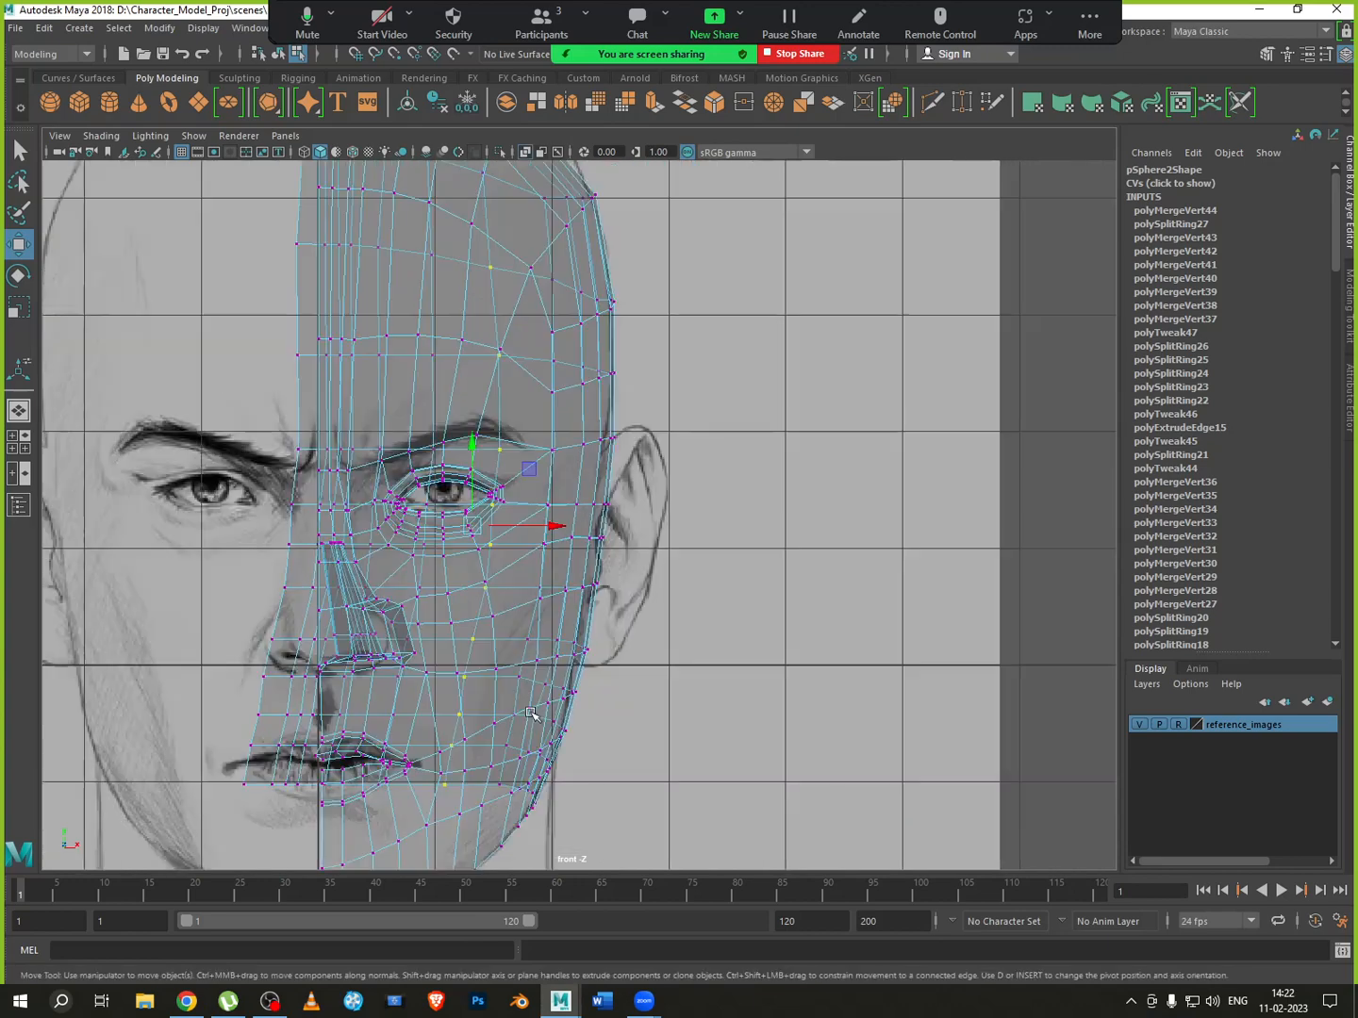
pyautogui.keyDown('alt'); pyautogui.moveTo(531, 714); pyautogui.dragTo(531, 647, button='right'); pyautogui.keyUp('alt')
pyautogui.moveTo(471, 539); pyautogui.dragTo(502, 538)
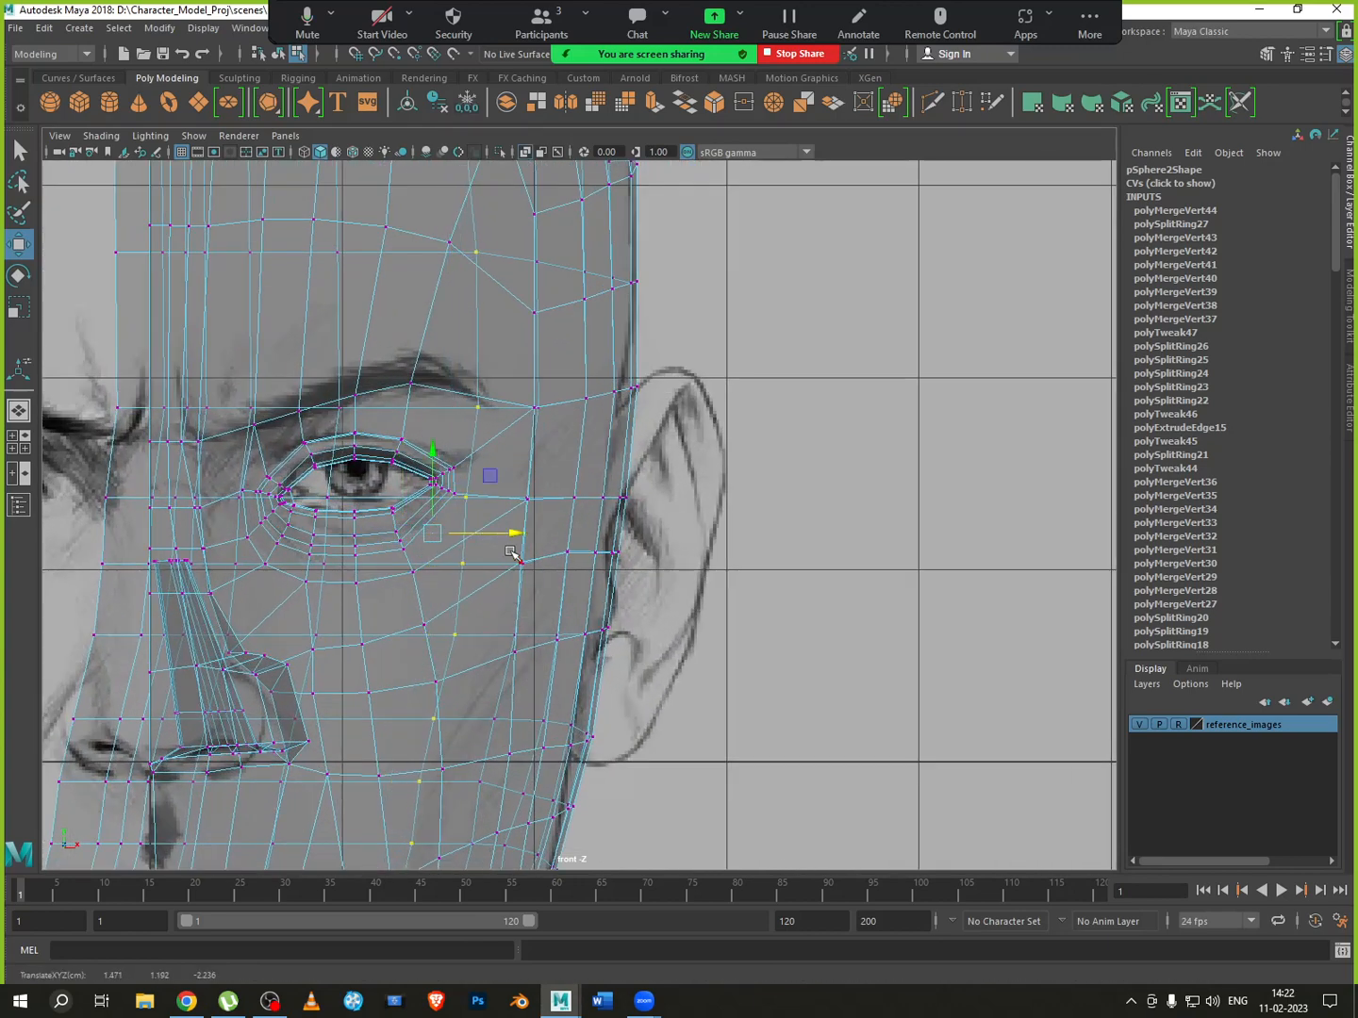
# Shift the following three back-of-head vertex columns toward the ear side, one column at a time, to even their spacing
pyautogui.press('Left')
pyautogui.moveTo(372, 524); pyautogui.dragTo(454, 532)
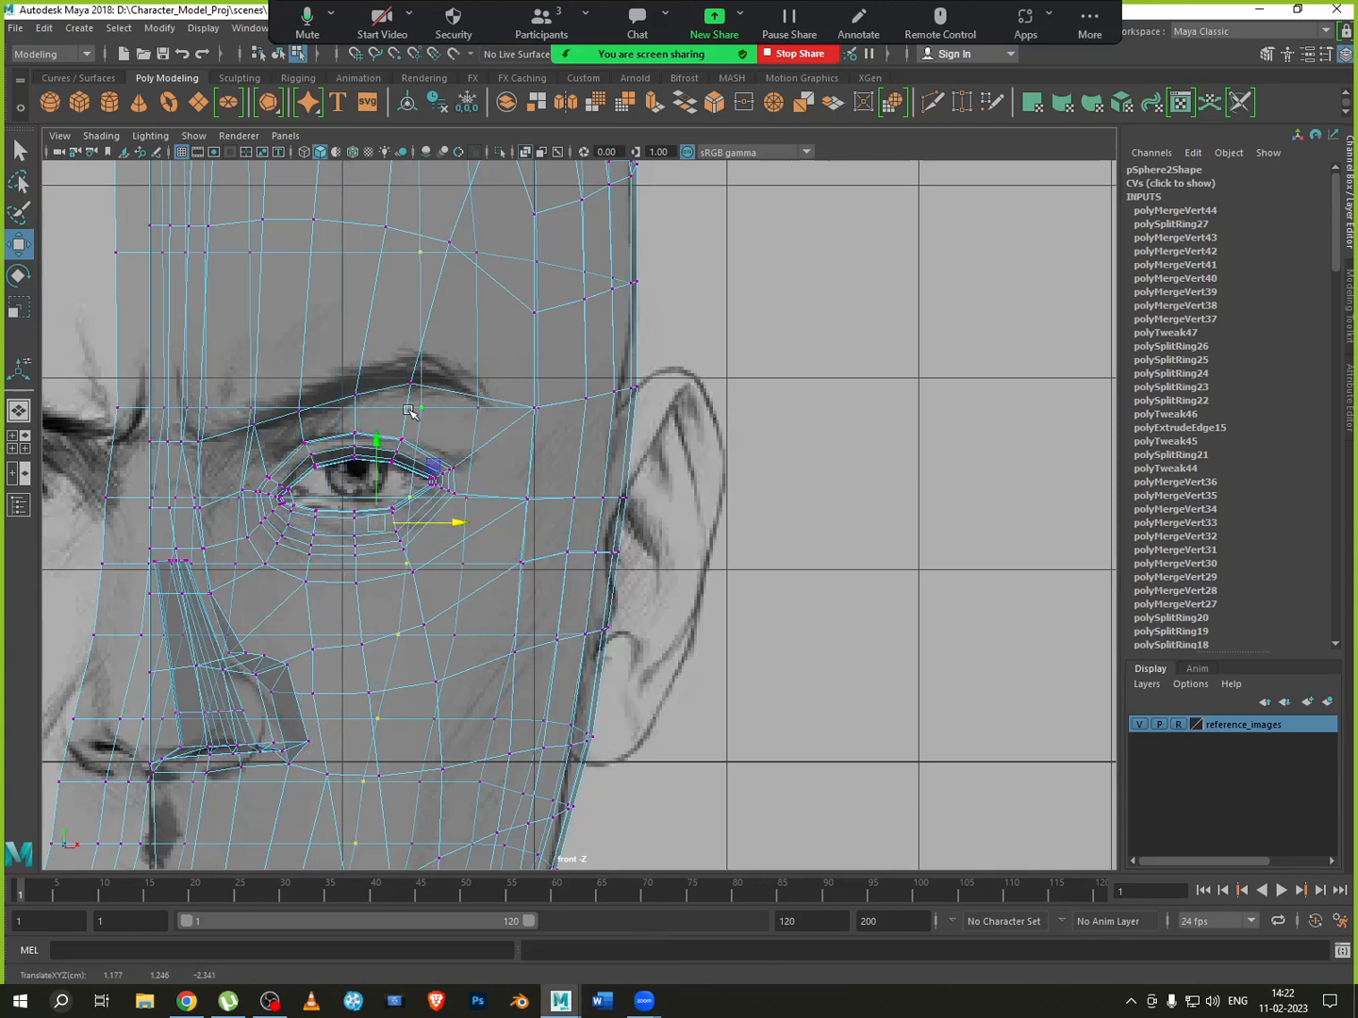
pyautogui.press('Left')
pyautogui.moveTo(278, 517); pyautogui.dragTo(387, 535)
pyautogui.press('Left')
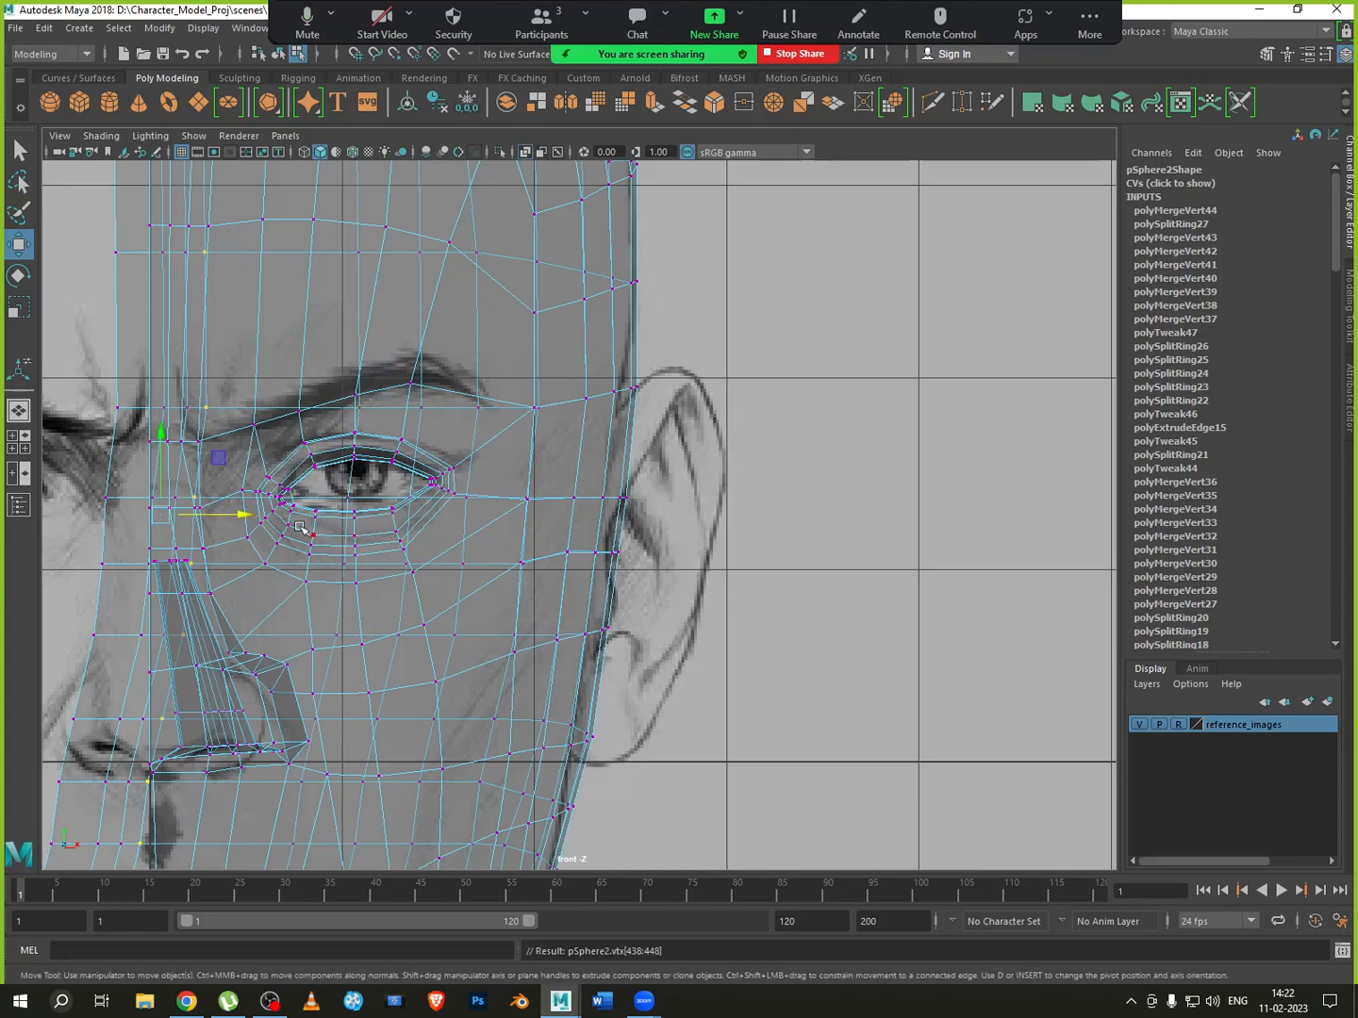
pyautogui.moveTo(302, 530); pyautogui.dragTo(318, 533)
# Shift the two columns nearest the back centre edge toward the ear side and nudge the edge column slightly the same way
pyautogui.press('Left')
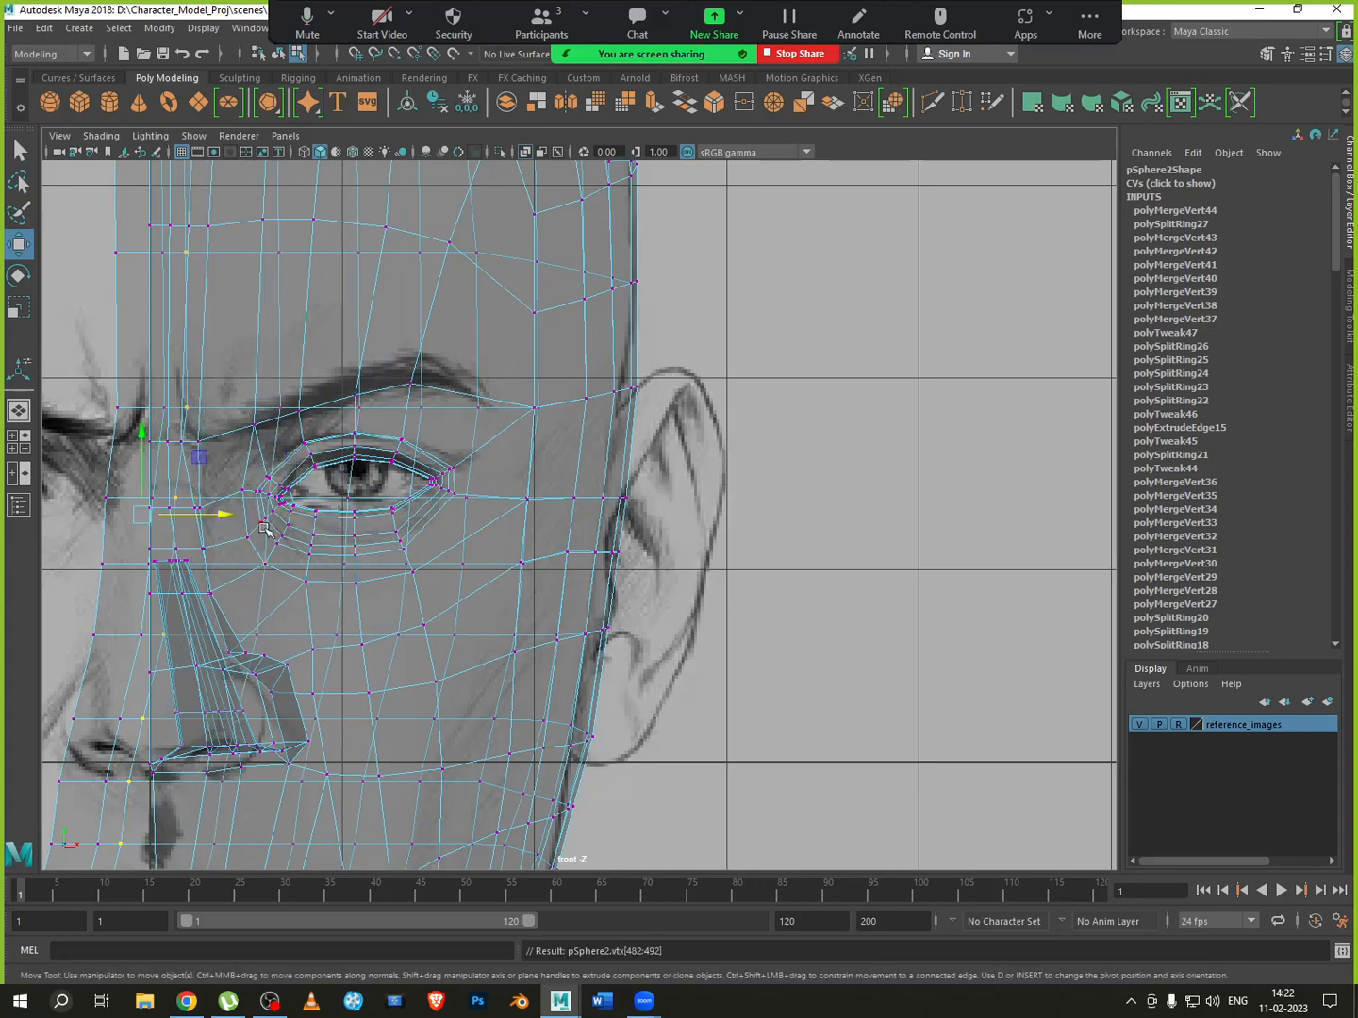
pyautogui.press('Left')
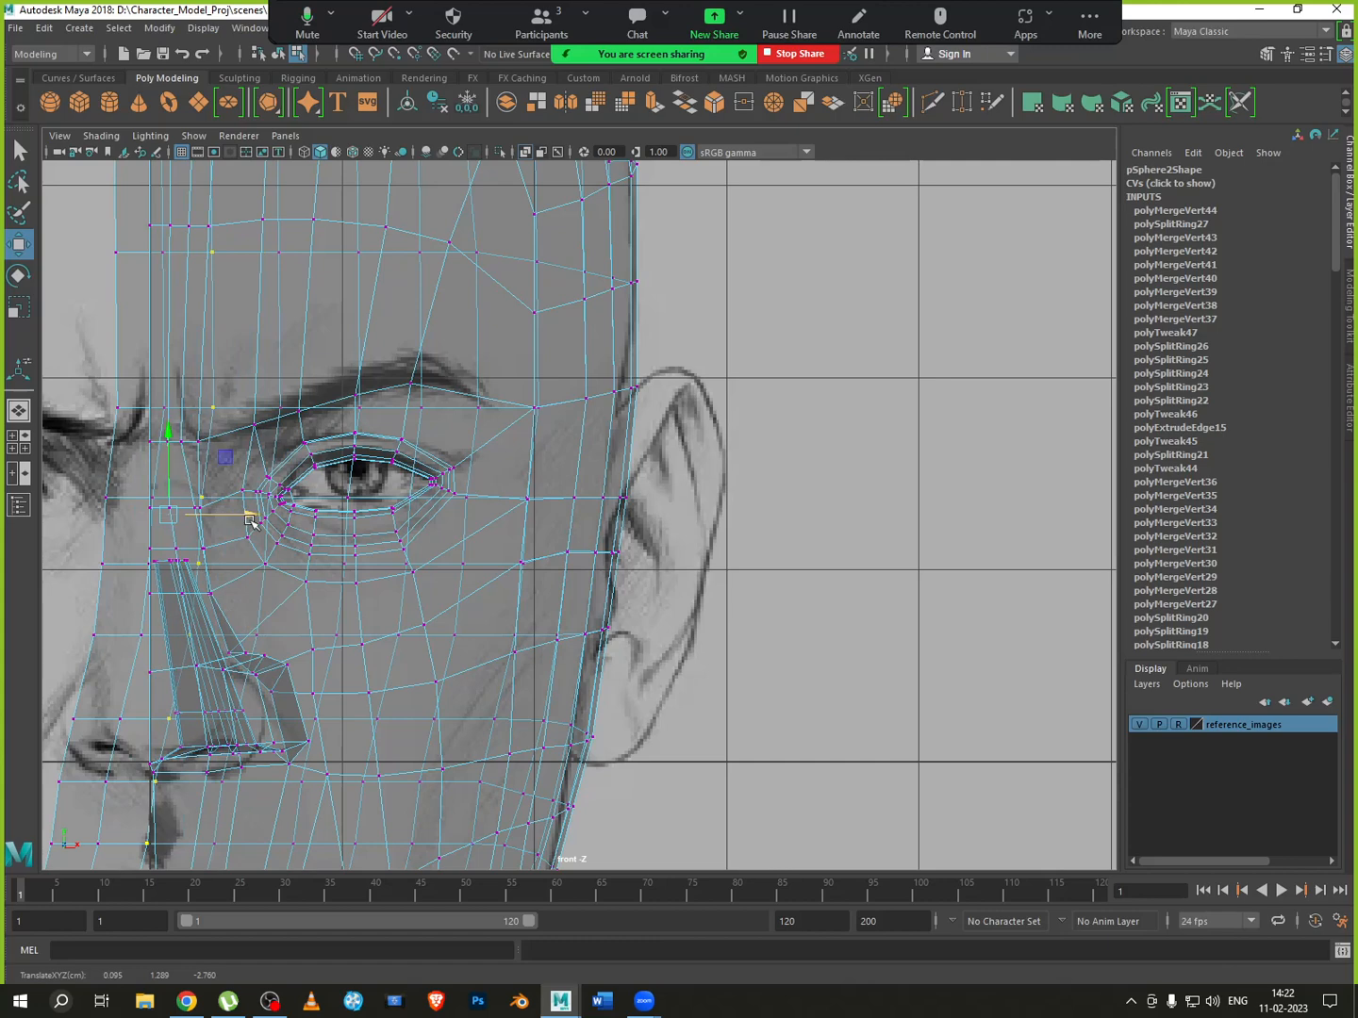
pyautogui.press('Left')
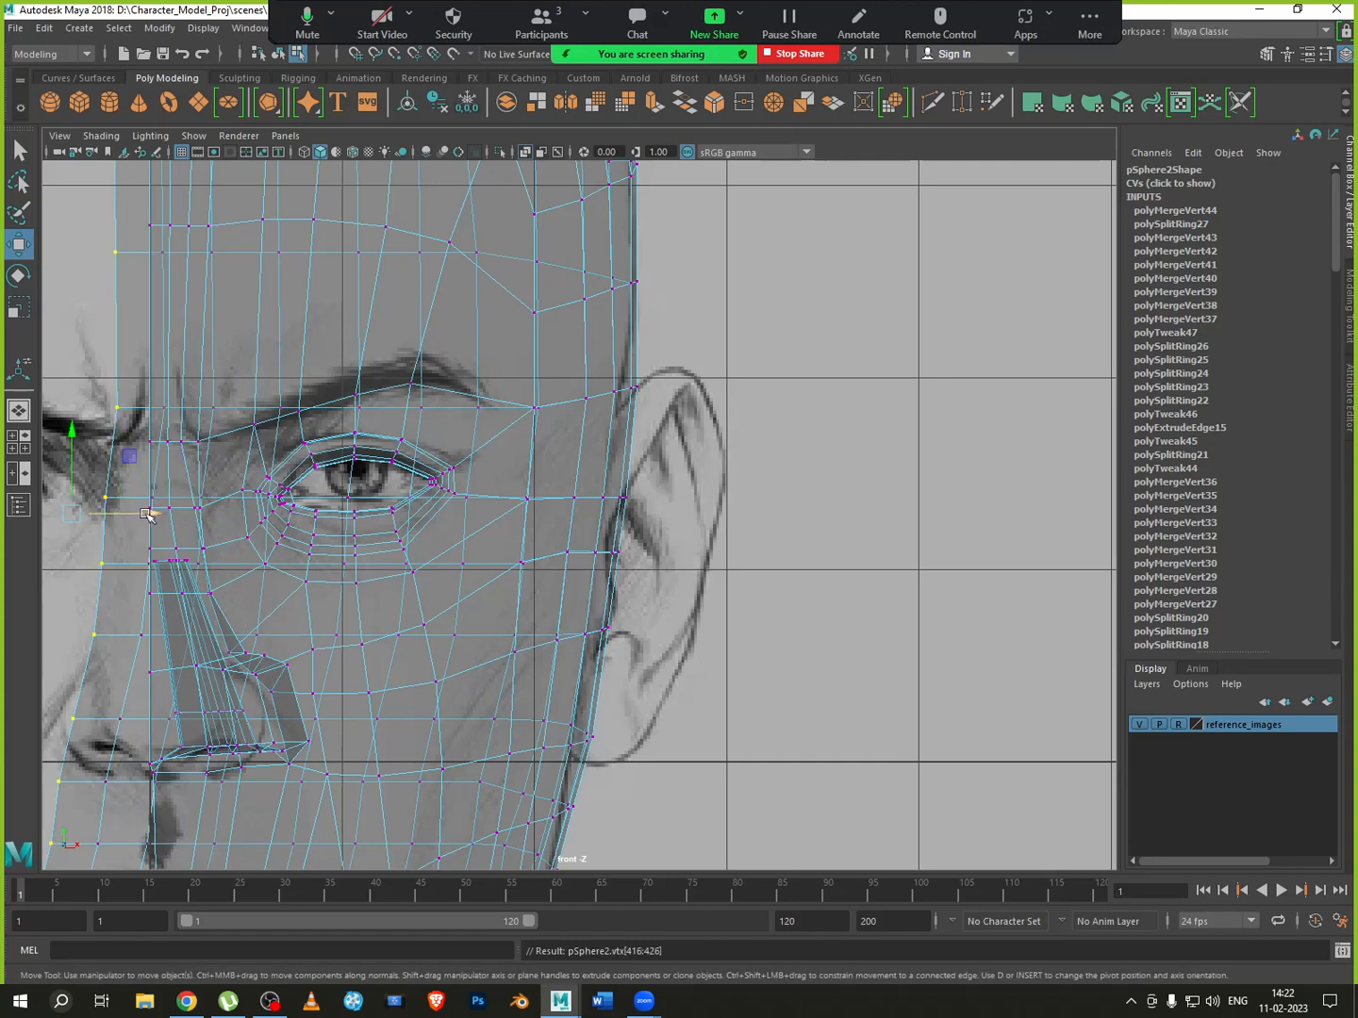
pyautogui.moveTo(154, 521); pyautogui.dragTo(194, 520)
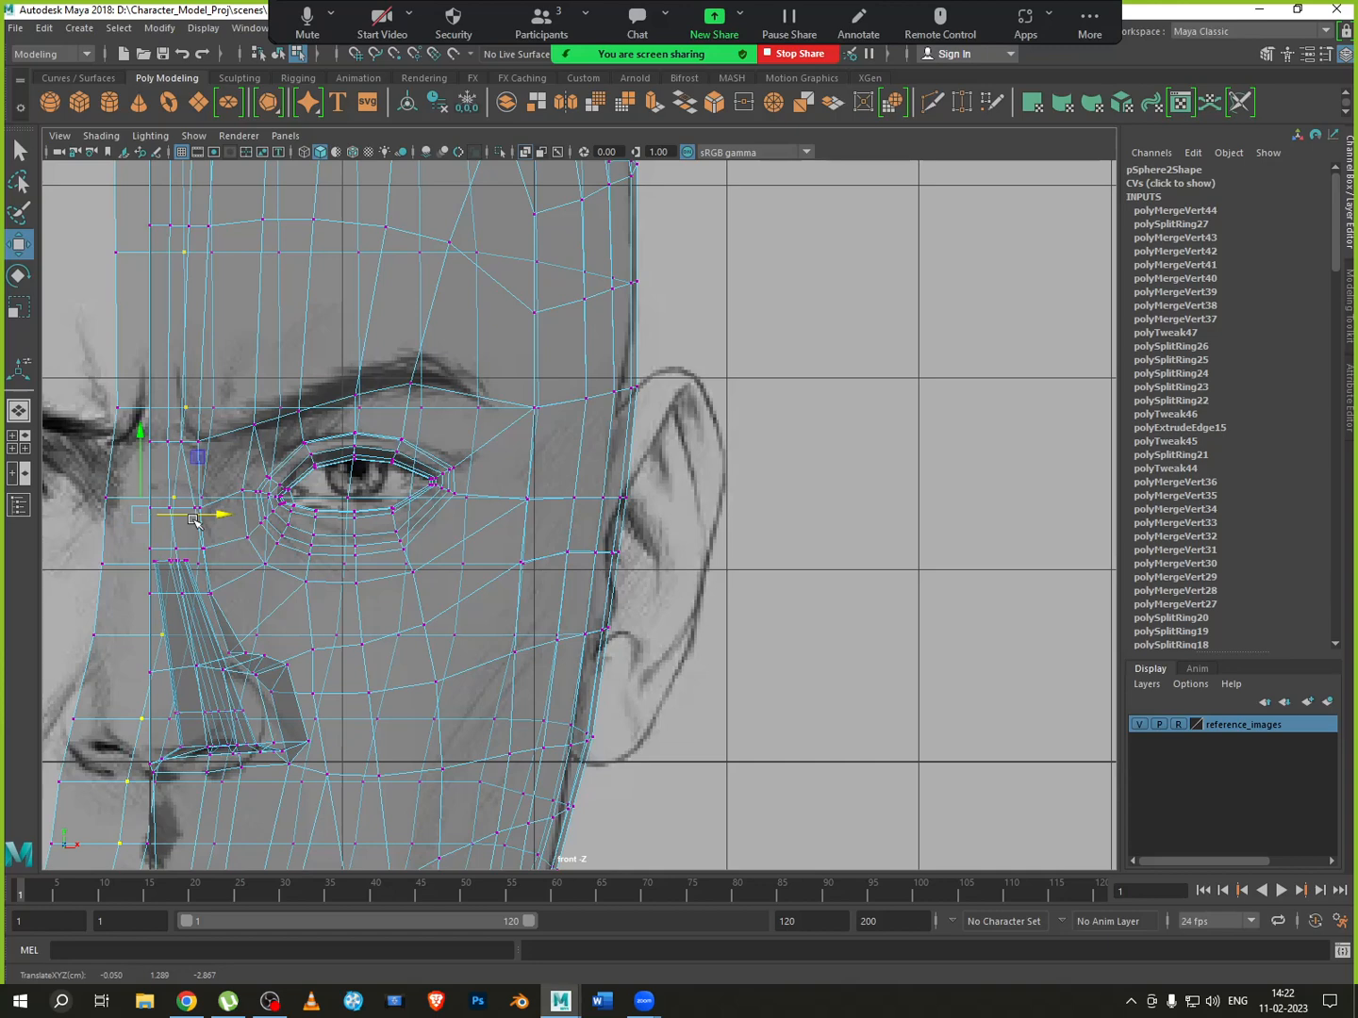
pyautogui.hotkey('ctrl', 'z')
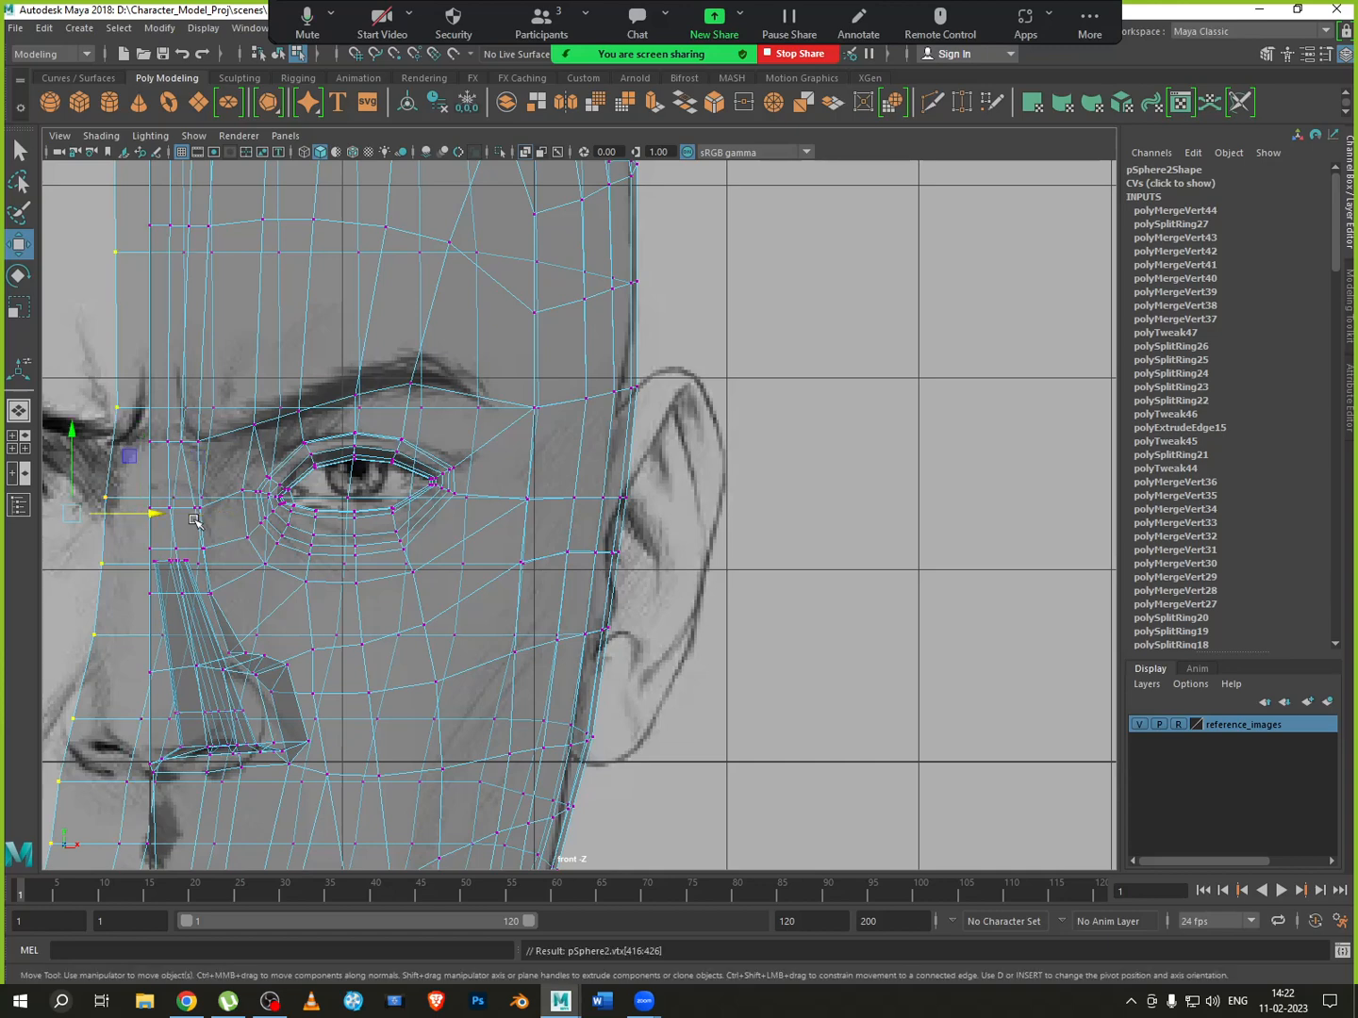
pyautogui.moveTo(158, 519); pyautogui.dragTo(166, 517)
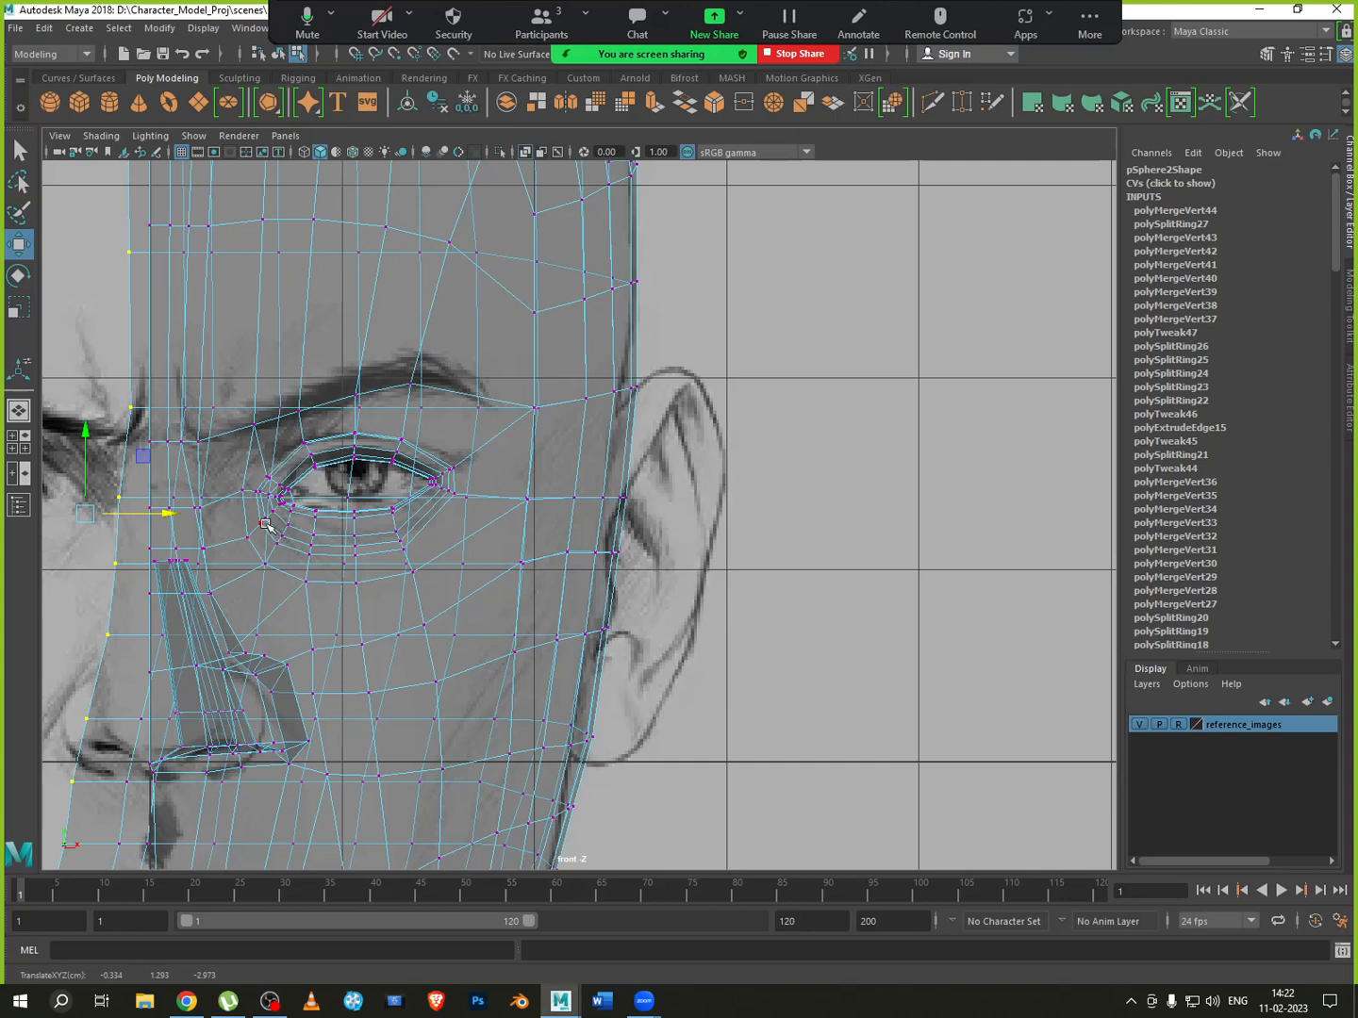
# Examine the spacing of the back-of-head vertex columns in the side and perspective views
pyautogui.press('space')
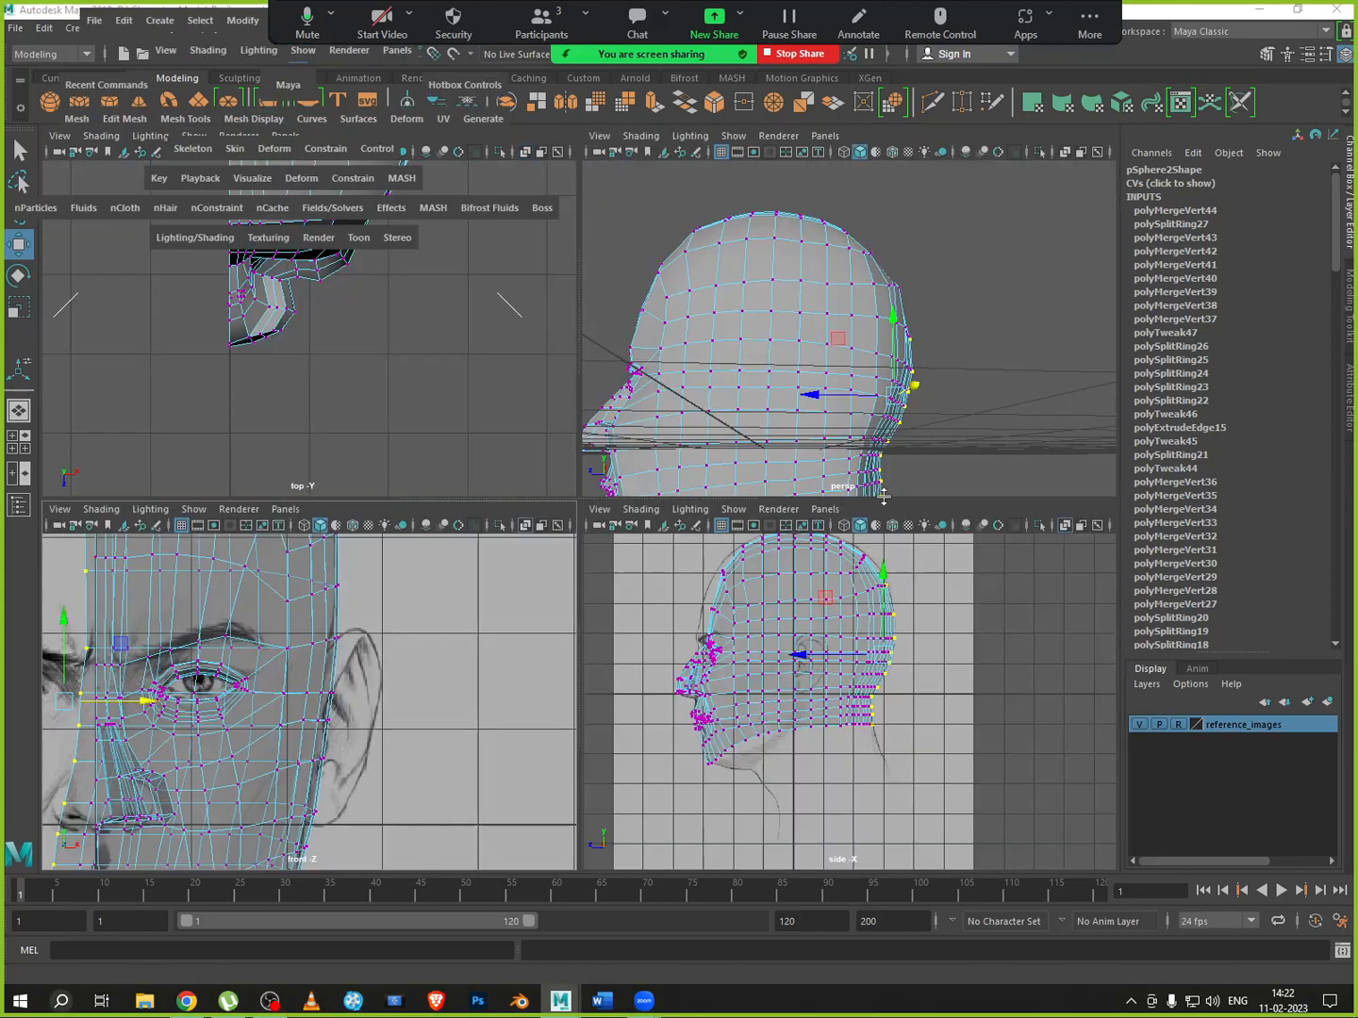
pyautogui.press('space')
pyautogui.keyDown('alt'); pyautogui.moveTo(699, 503); pyautogui.dragTo(636, 515); pyautogui.keyUp('alt')
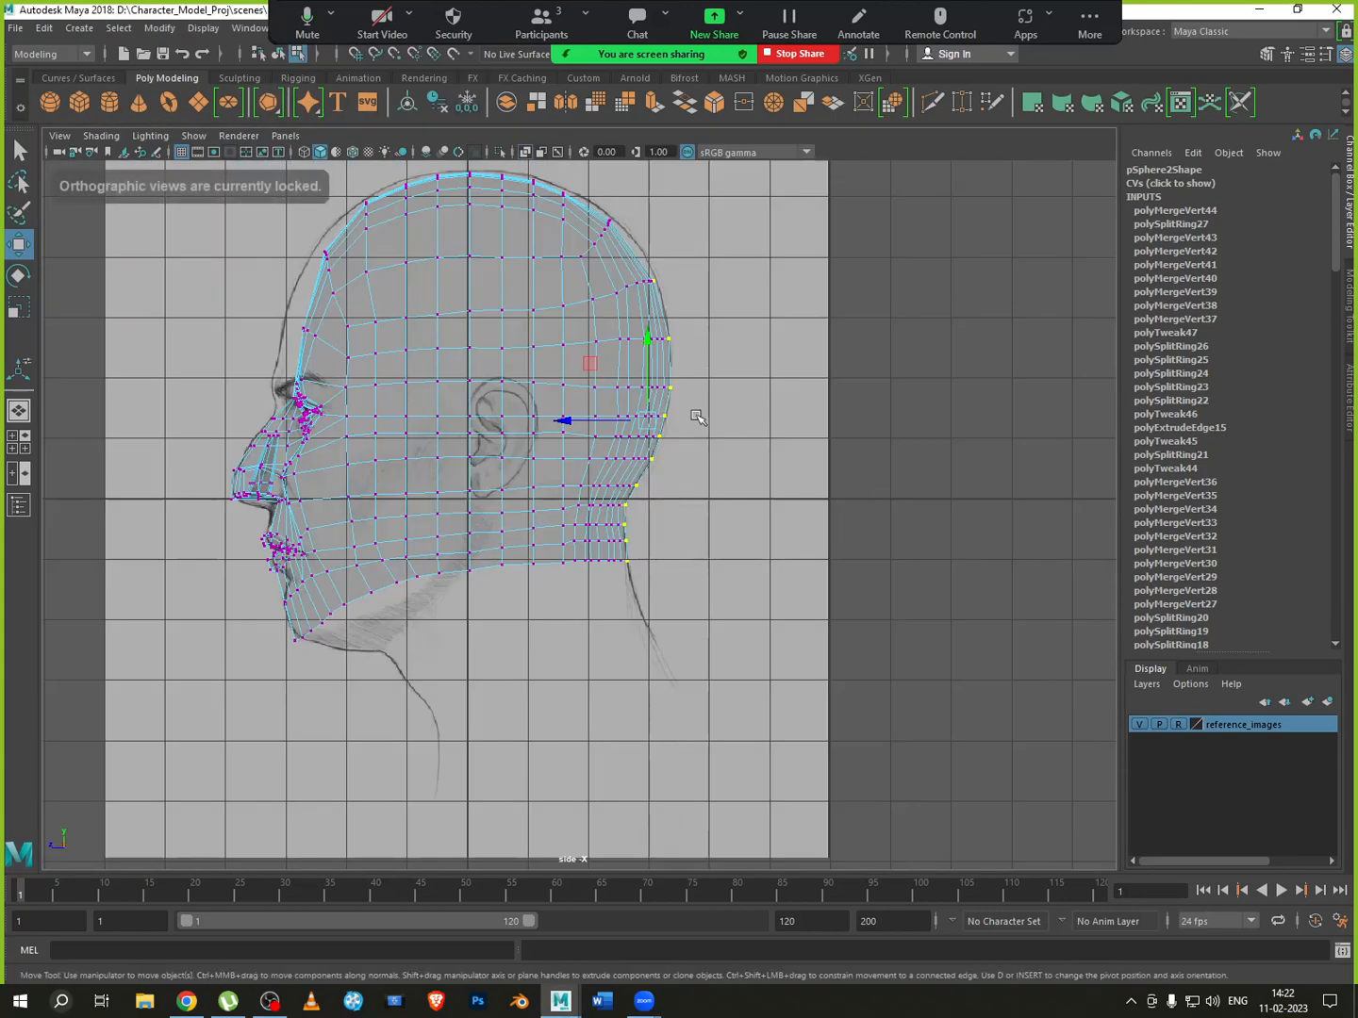
pyautogui.press('space')
pyautogui.press('space')
pyautogui.keyDown('alt'); pyautogui.moveTo(851, 528); pyautogui.dragTo(679, 554); pyautogui.keyUp('alt')
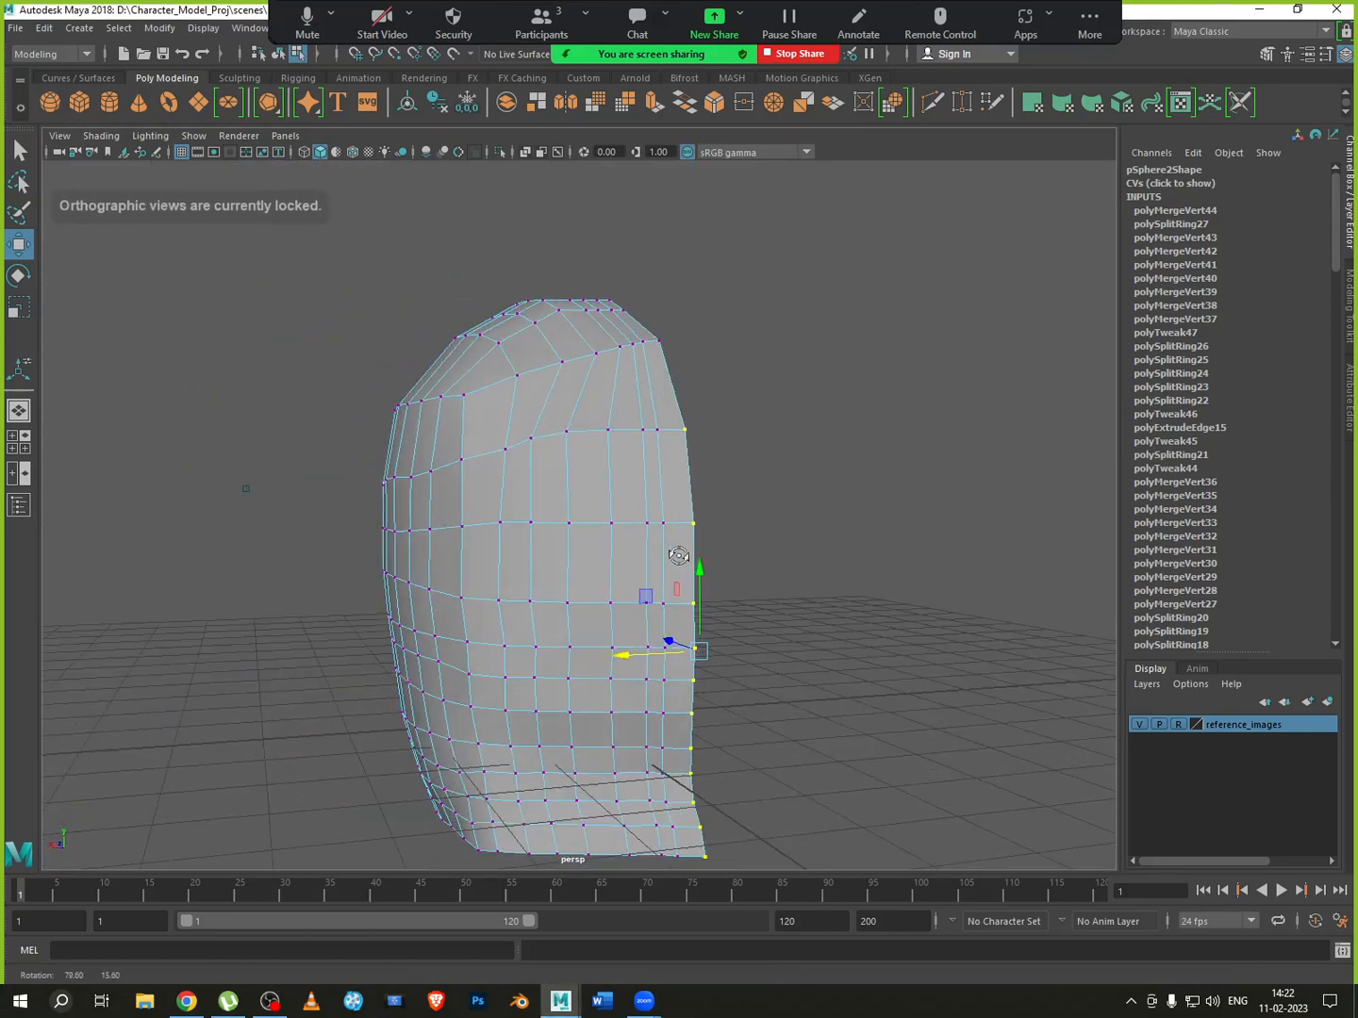
pyautogui.keyDown('alt'); pyautogui.moveTo(677, 555); pyautogui.dragTo(664, 463, button='middle'); pyautogui.keyUp('alt')
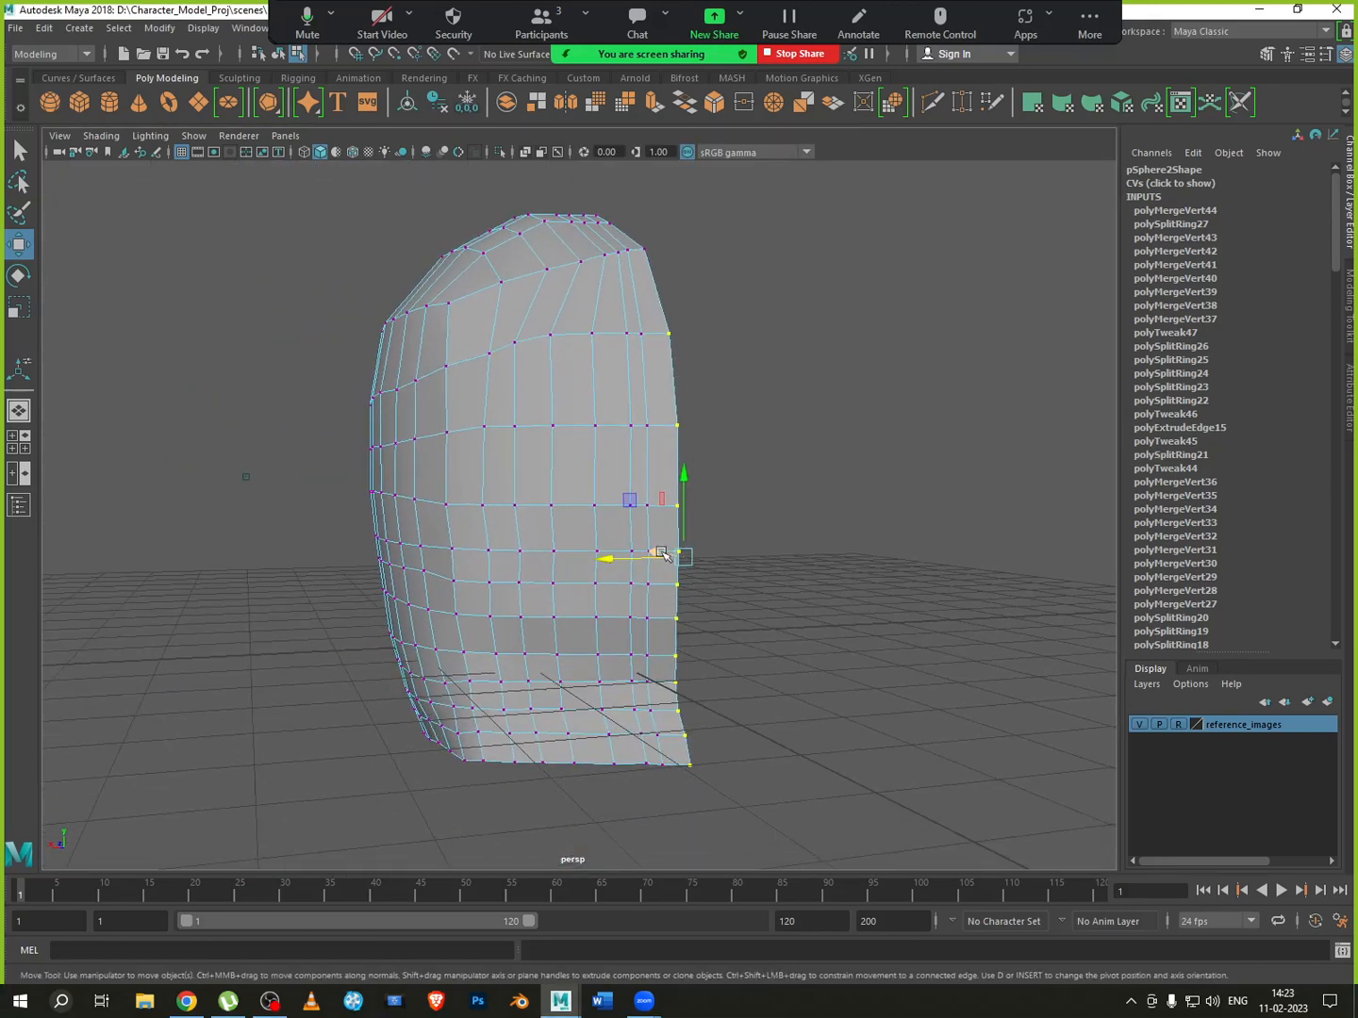
pyautogui.press('Left')
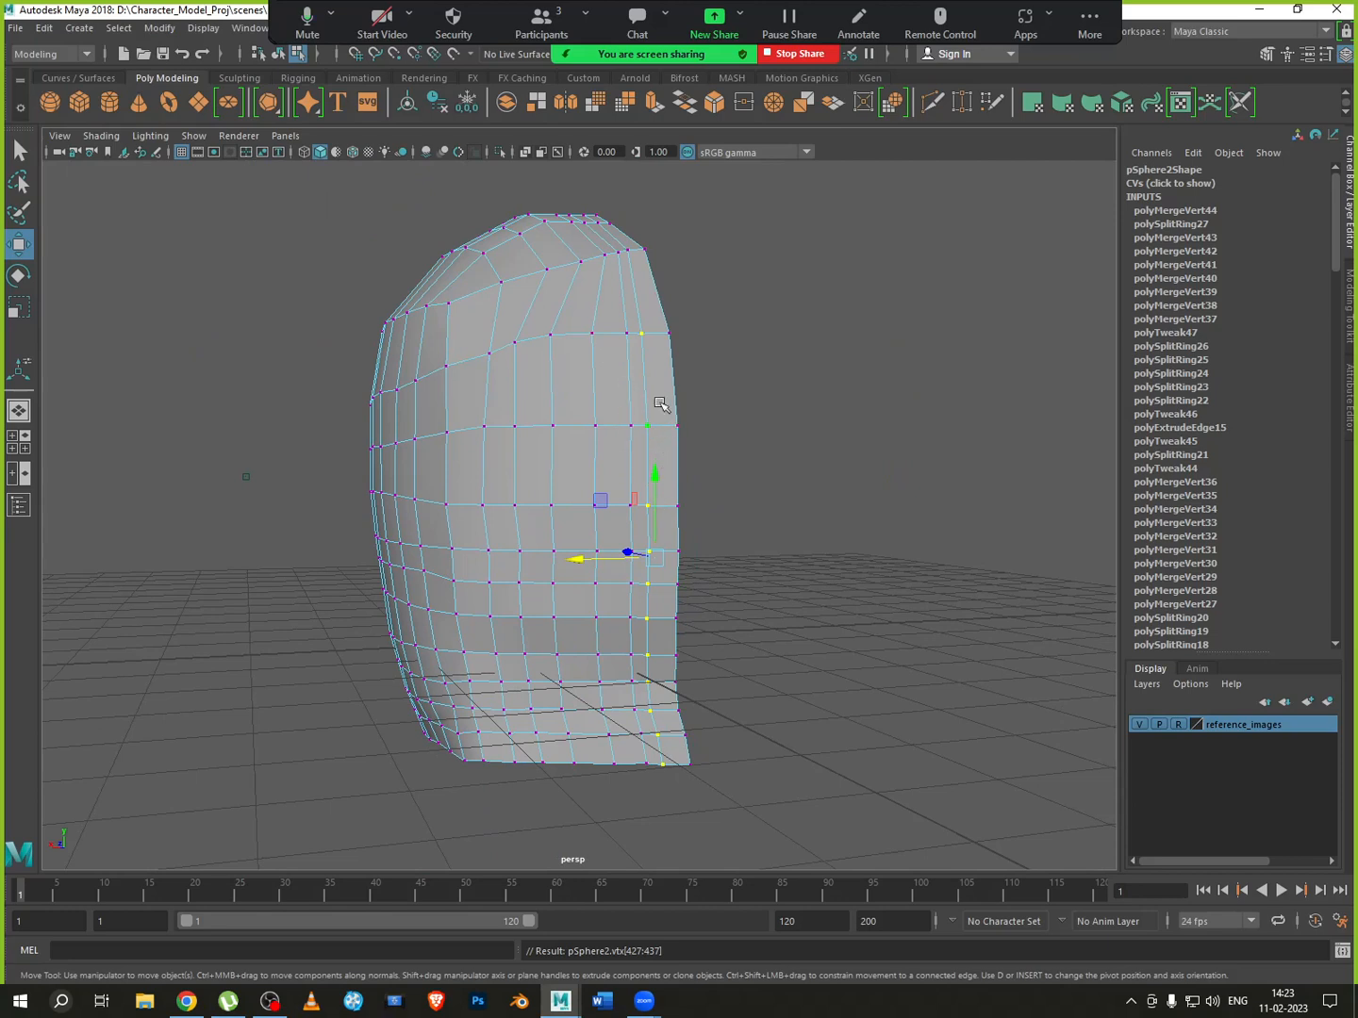
pyautogui.press('Left')
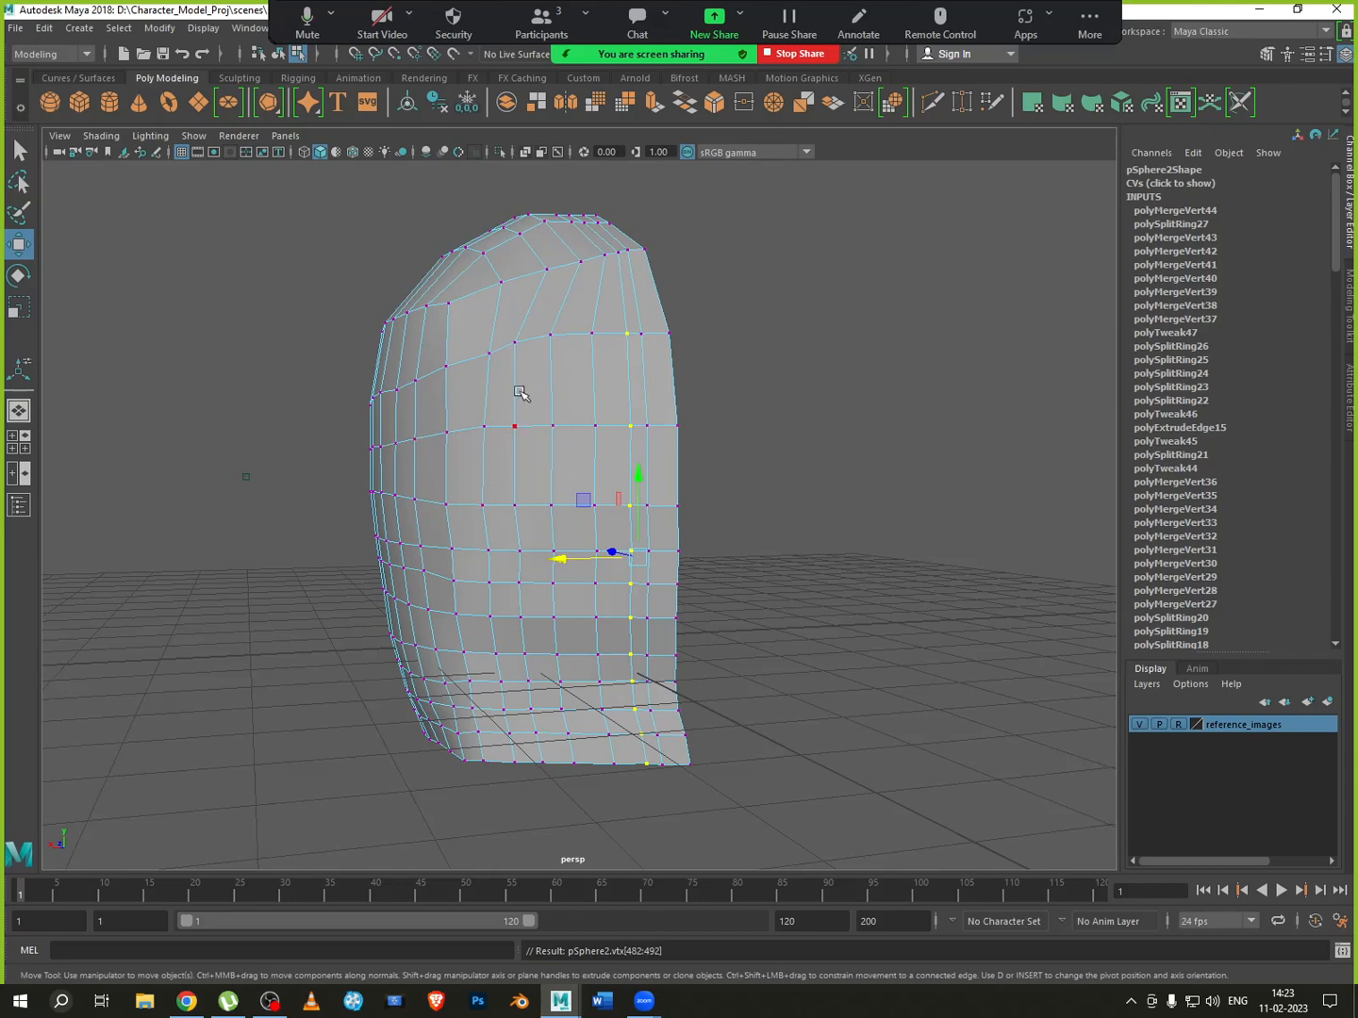
# Shift the vertices of the upper row across the back of the head toward the ear side, one by one, to straighten the vertical edges
pyautogui.keyDown('alt'); pyautogui.moveTo(577, 413); pyautogui.dragTo(569, 472, button='middle'); pyautogui.keyUp('alt')
pyautogui.keyDown('alt'); pyautogui.moveTo(570, 473); pyautogui.dragTo(576, 466); pyautogui.keyUp('alt')
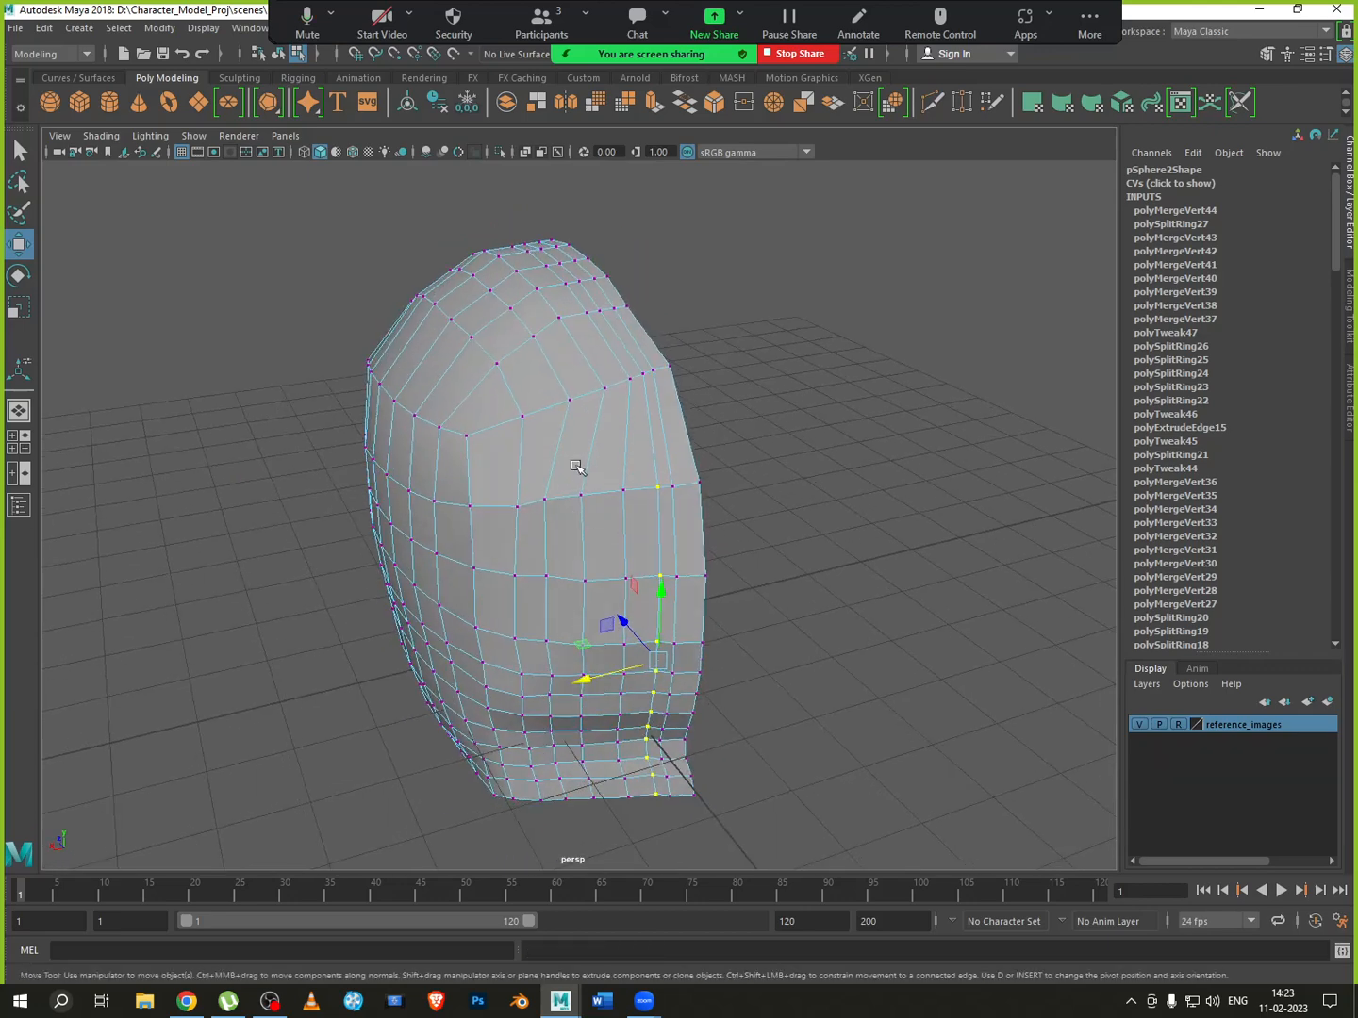
pyautogui.scroll(3, 567, 450)
pyautogui.keyDown('alt'); pyautogui.moveTo(564, 445); pyautogui.dragTo(577, 581, button='middle'); pyautogui.keyUp('alt')
pyautogui.click(535, 569)
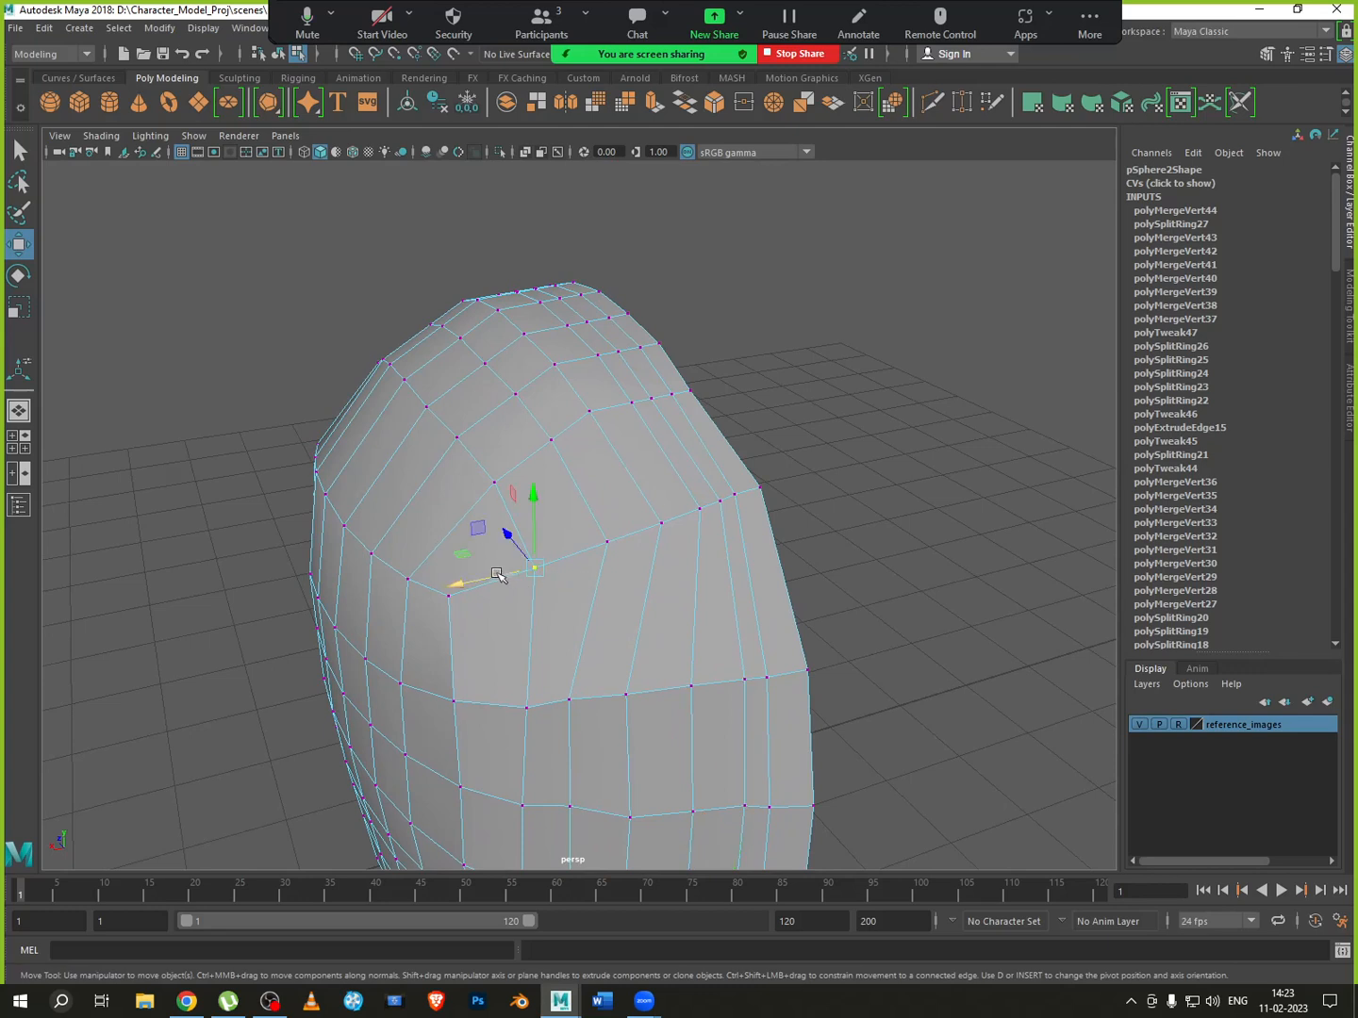
pyautogui.moveTo(496, 577); pyautogui.dragTo(484, 580)
pyautogui.click(602, 544)
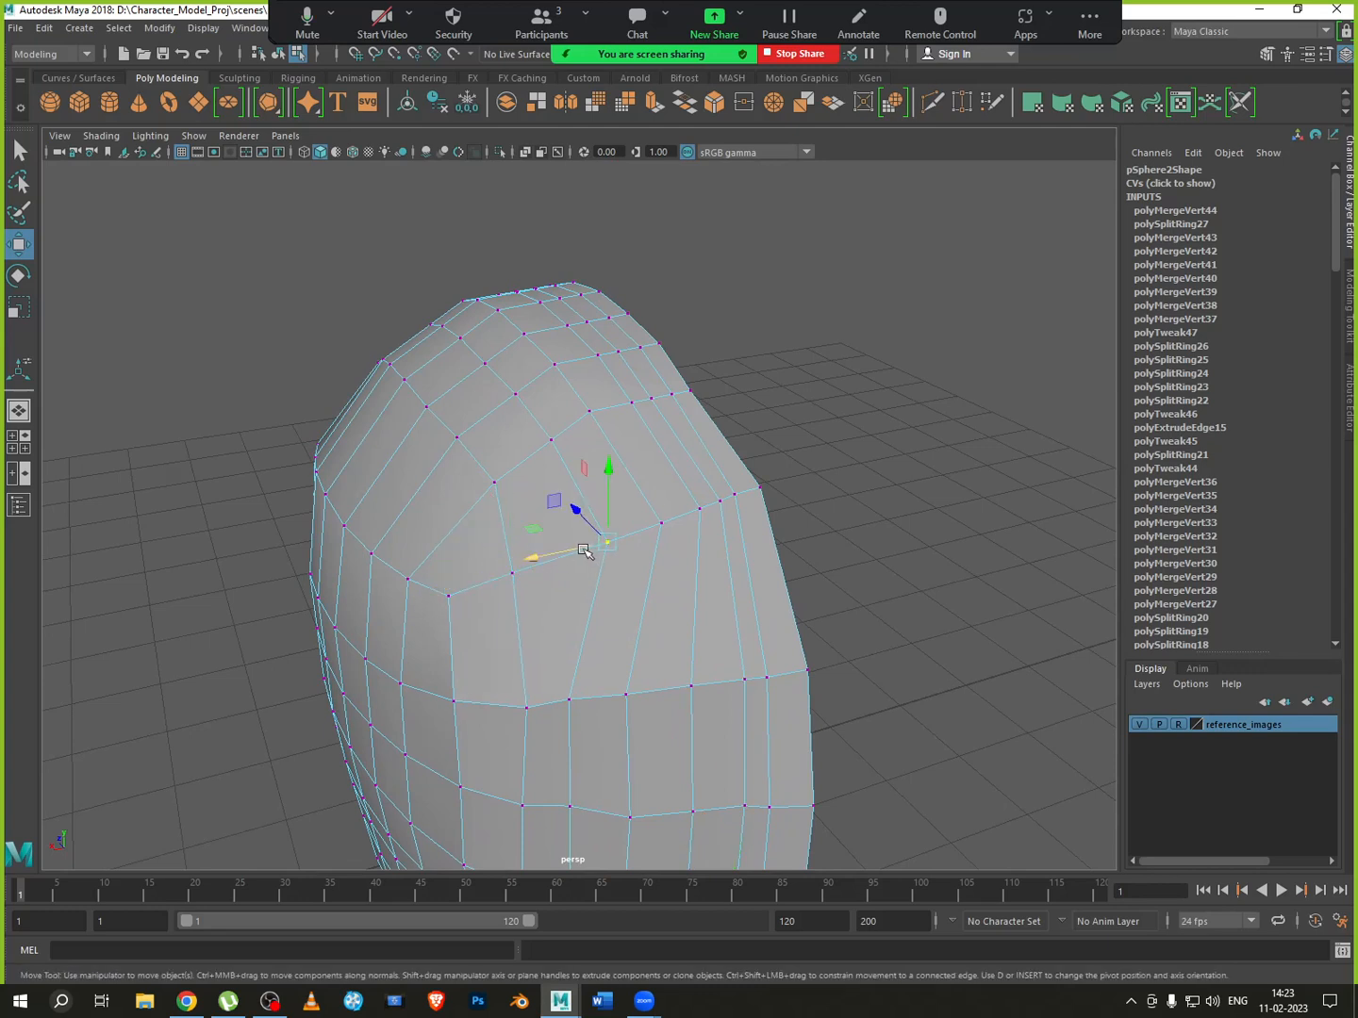
pyautogui.moveTo(579, 542); pyautogui.dragTo(537, 563)
pyautogui.click(657, 525)
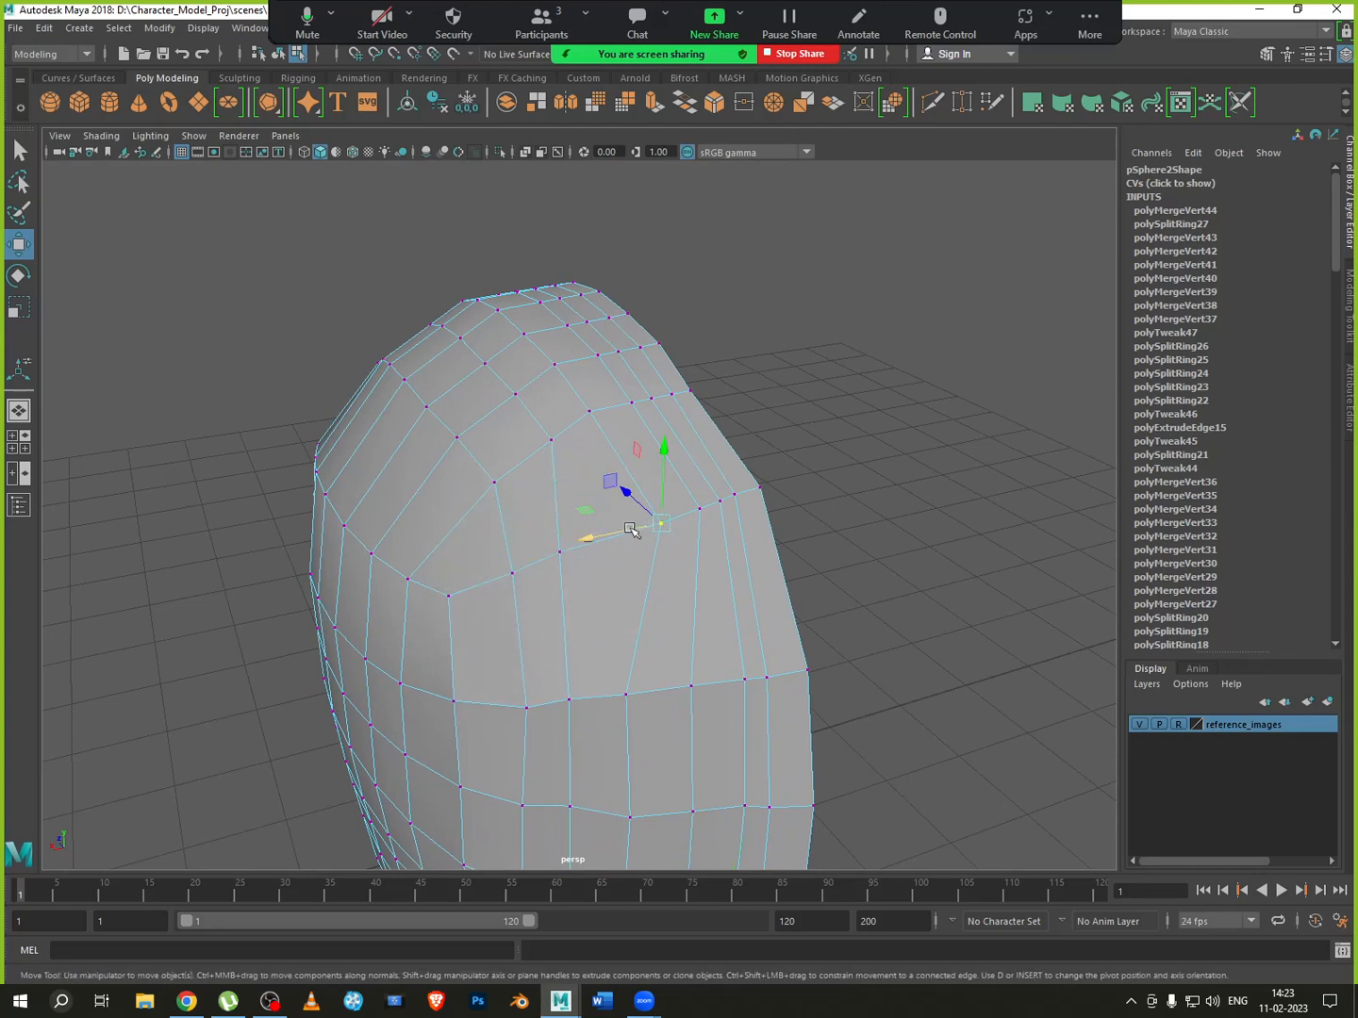
pyautogui.moveTo(634, 532); pyautogui.dragTo(692, 510)
pyautogui.click(694, 508)
pyautogui.click(720, 502)
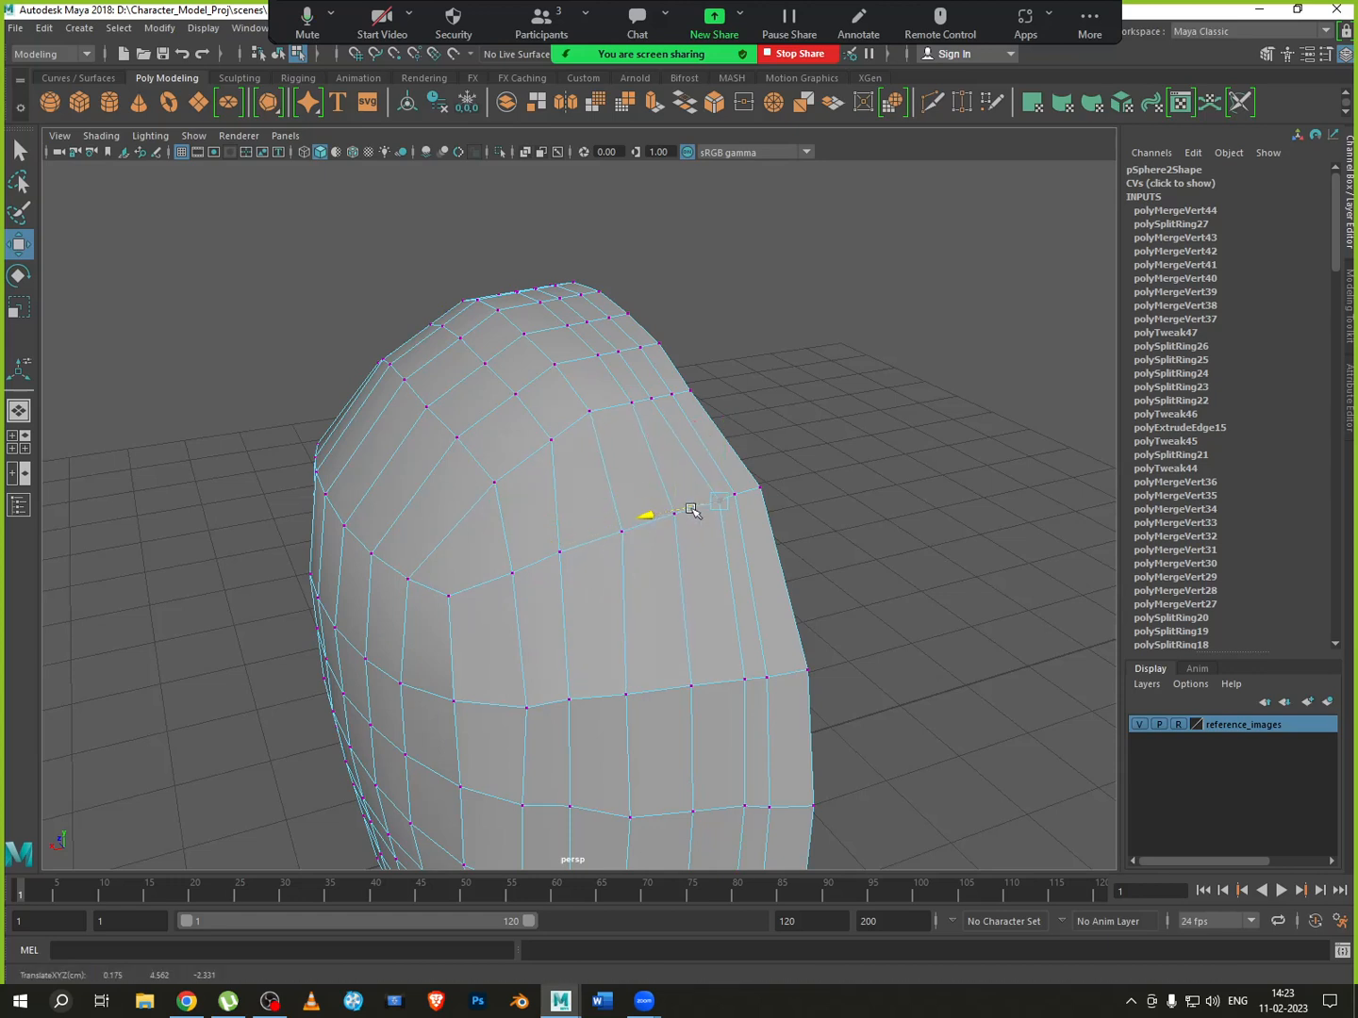
pyautogui.click(734, 497)
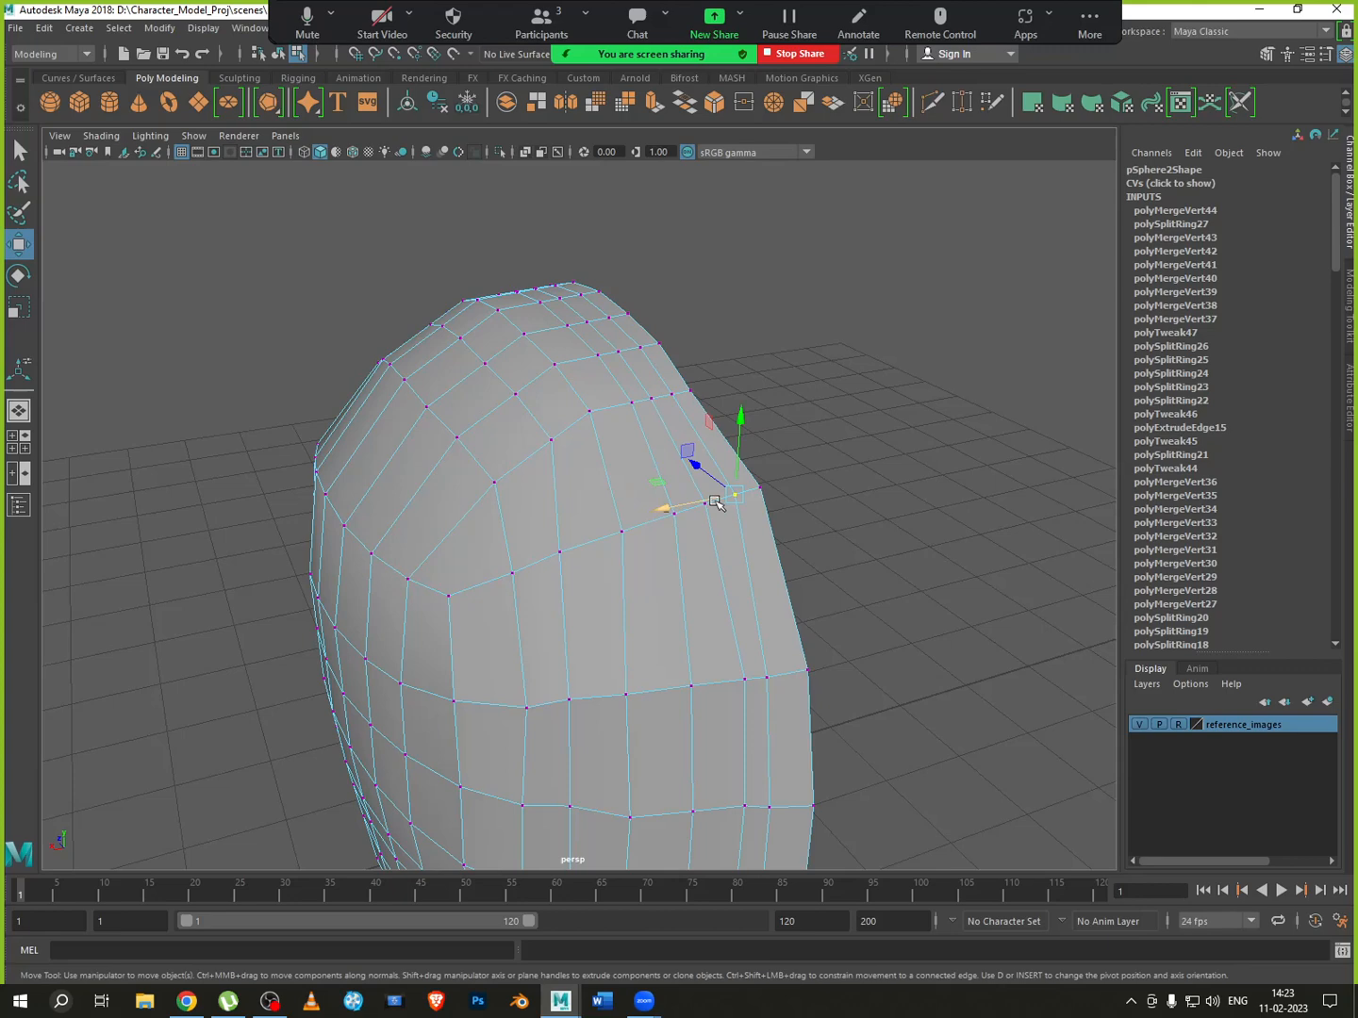
# Shift the third vertex from the back centre edge toward the ear side on the two rows below the upper row
pyautogui.click(755, 674)
pyautogui.moveTo(727, 691); pyautogui.dragTo(698, 695)
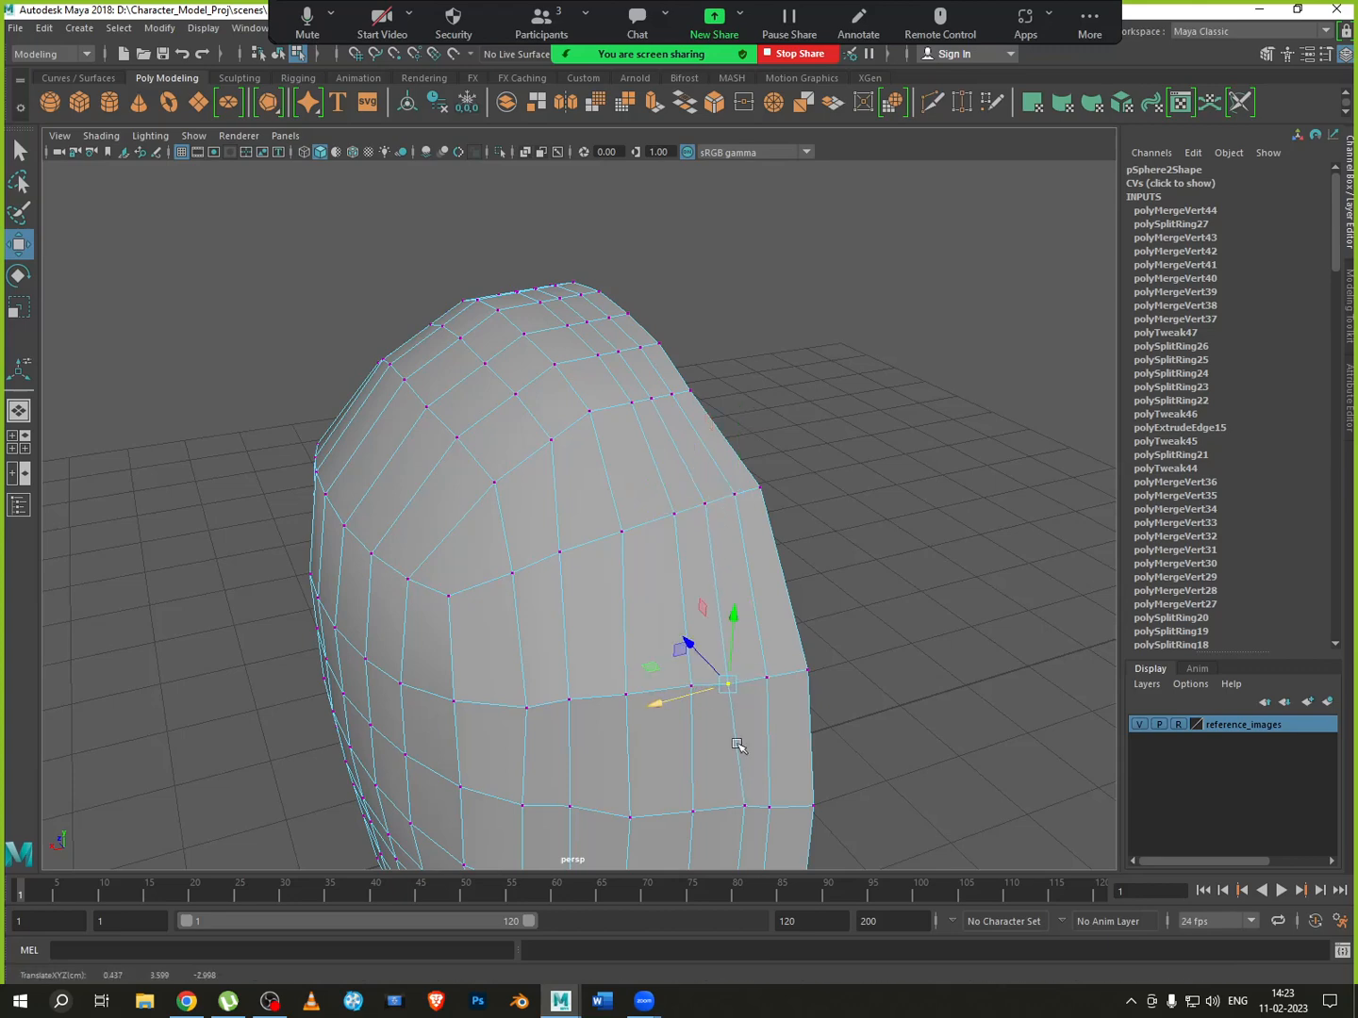
pyautogui.click(744, 808)
pyautogui.moveTo(718, 814); pyautogui.dragTo(699, 817)
# Shift the third vertex from the back centre edge toward the ear side on the next rows below, aligning it with the rows above
pyautogui.keyDown('alt'); pyautogui.moveTo(760, 672); pyautogui.dragTo(744, 344, button='middle'); pyautogui.keyUp('alt')
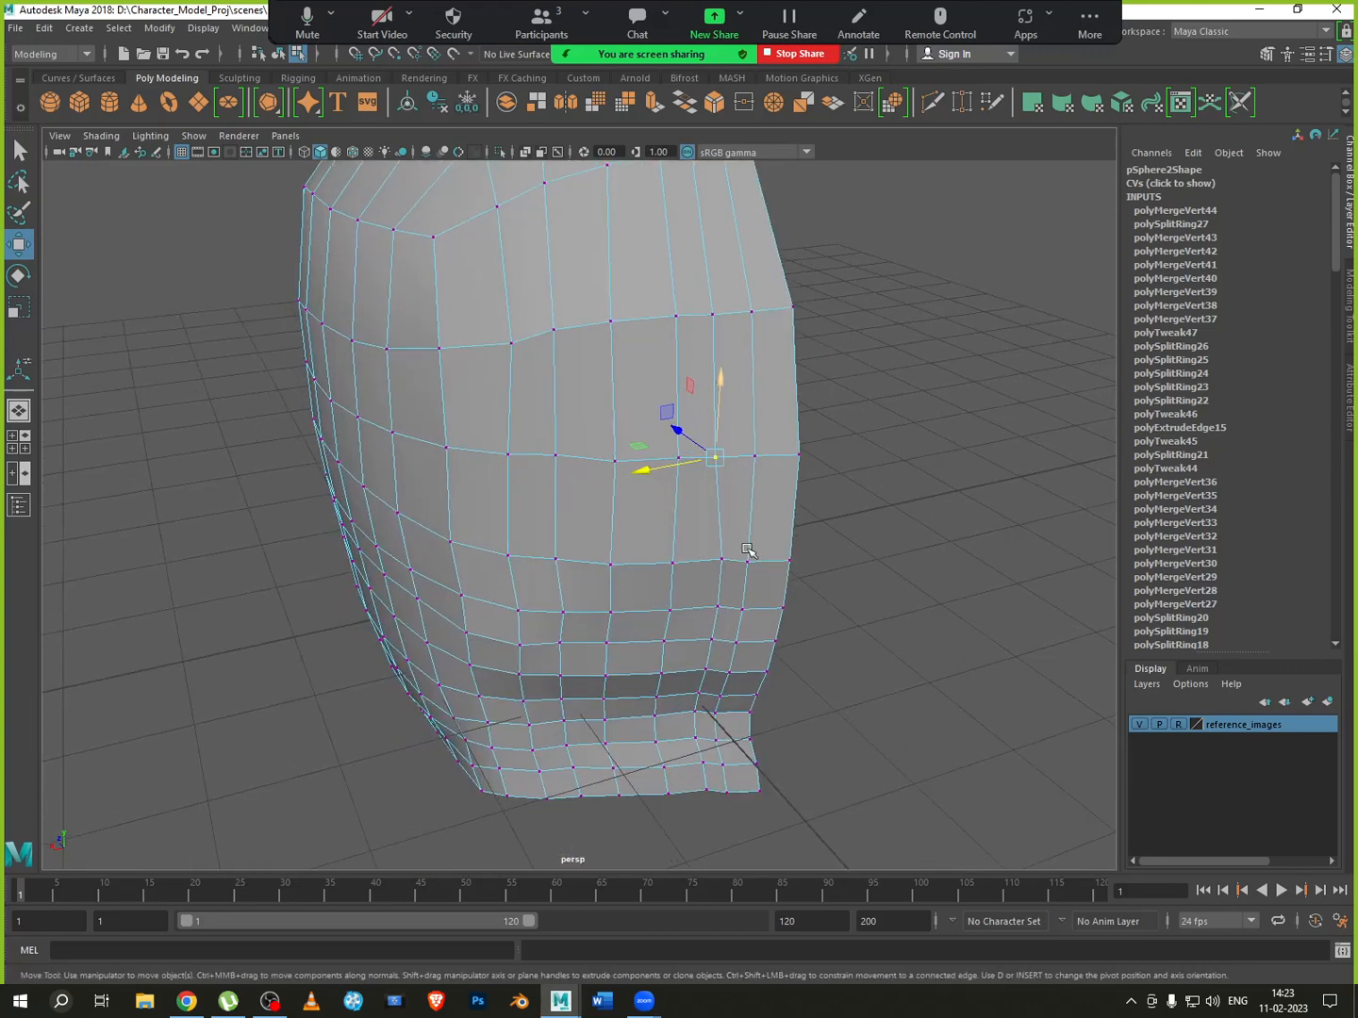
pyautogui.click(718, 559)
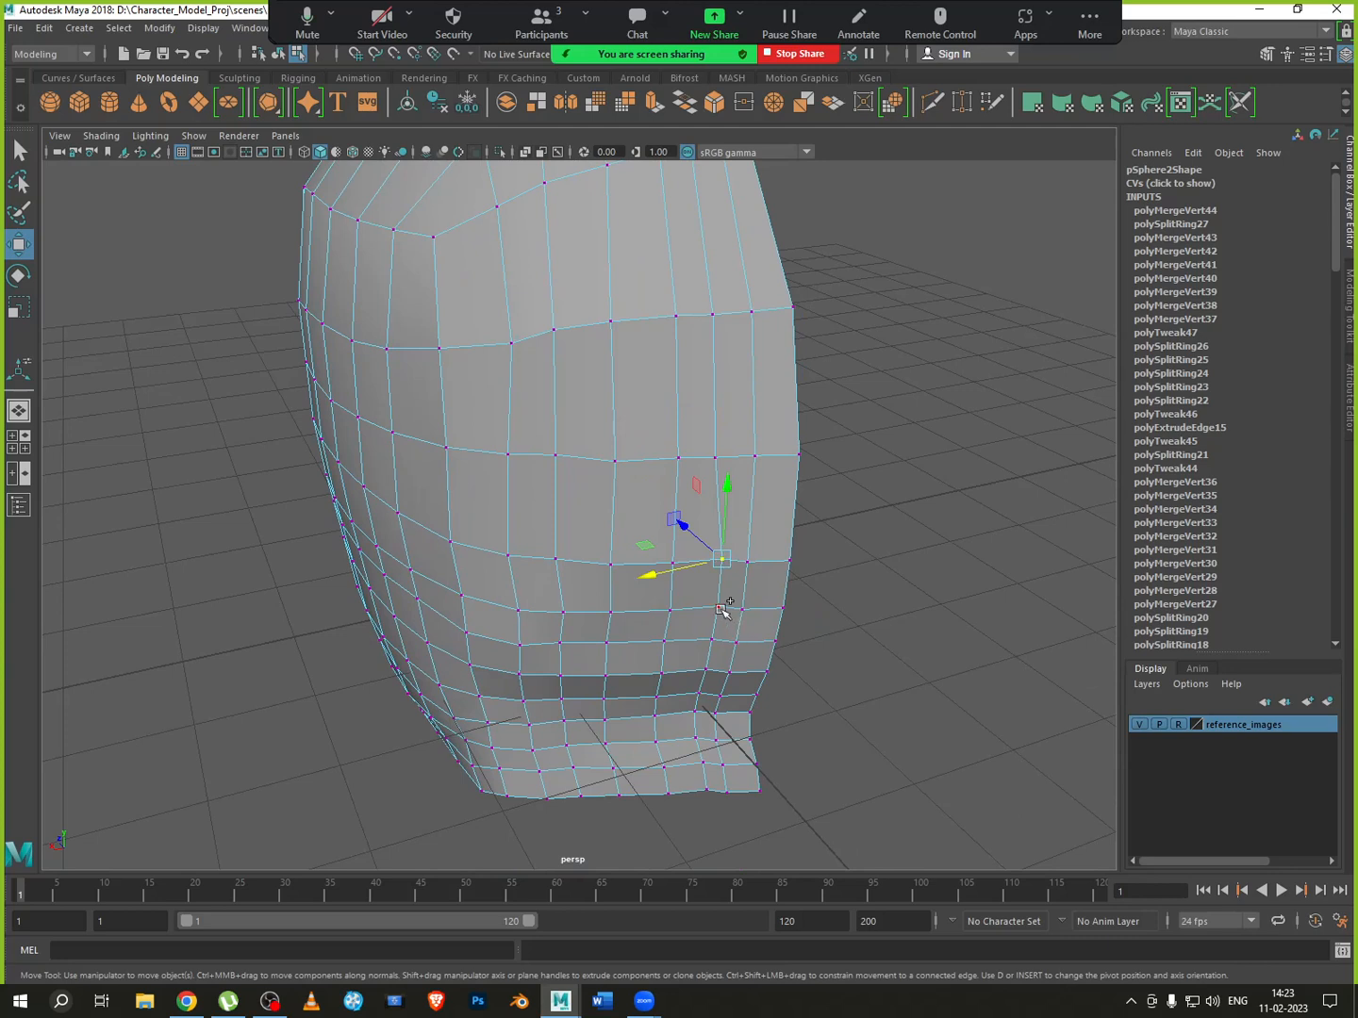
pyautogui.keyDown('shift'); pyautogui.click(722, 609); pyautogui.keyUp('shift')
pyautogui.click(744, 563)
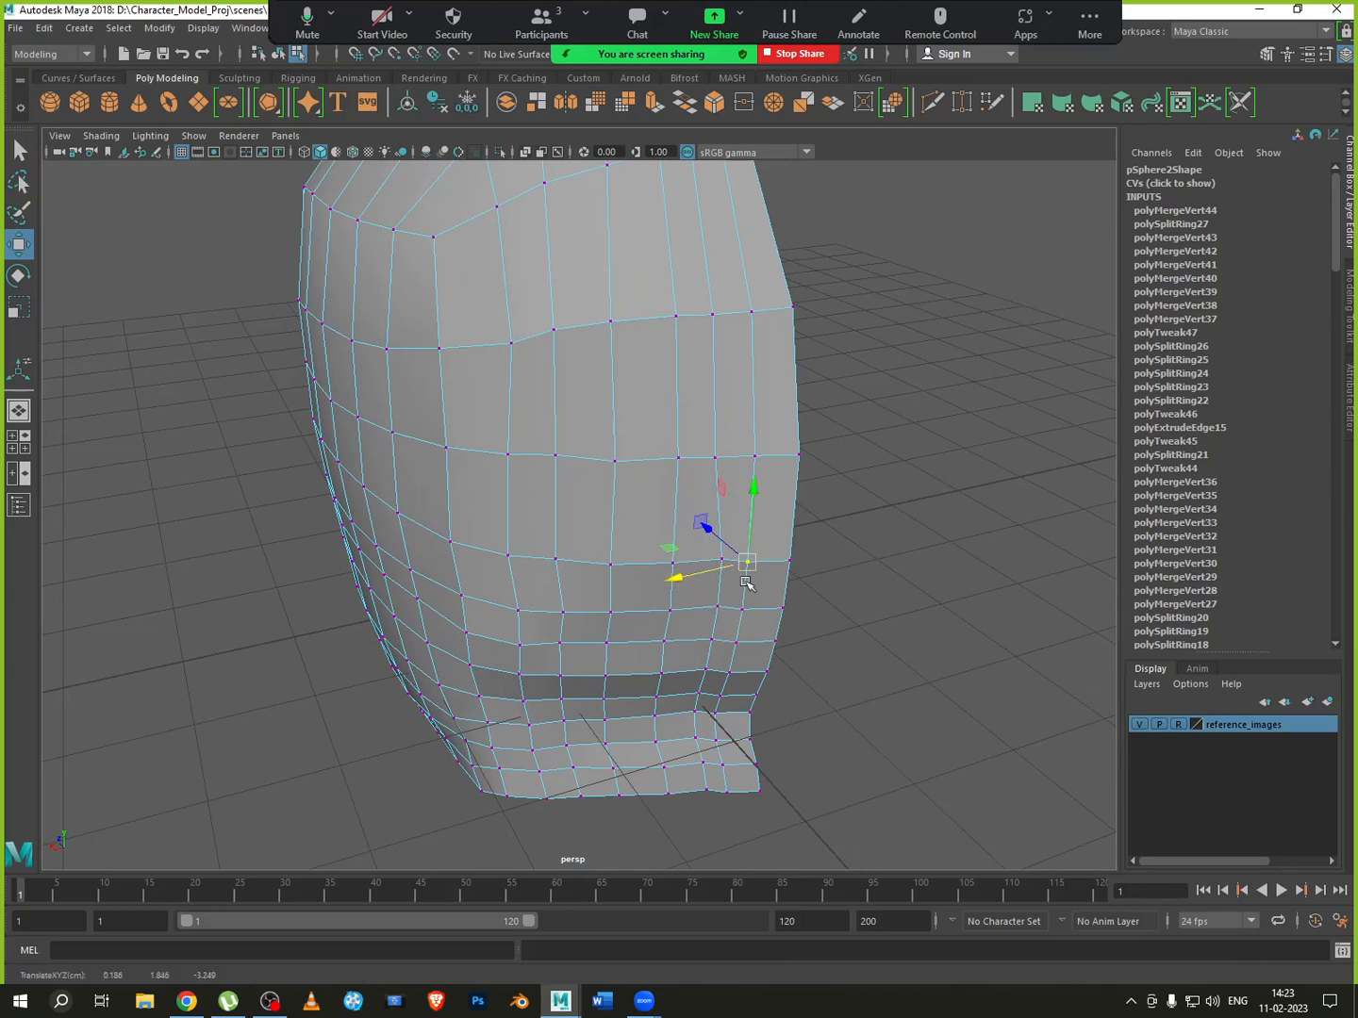
pyautogui.click(719, 559)
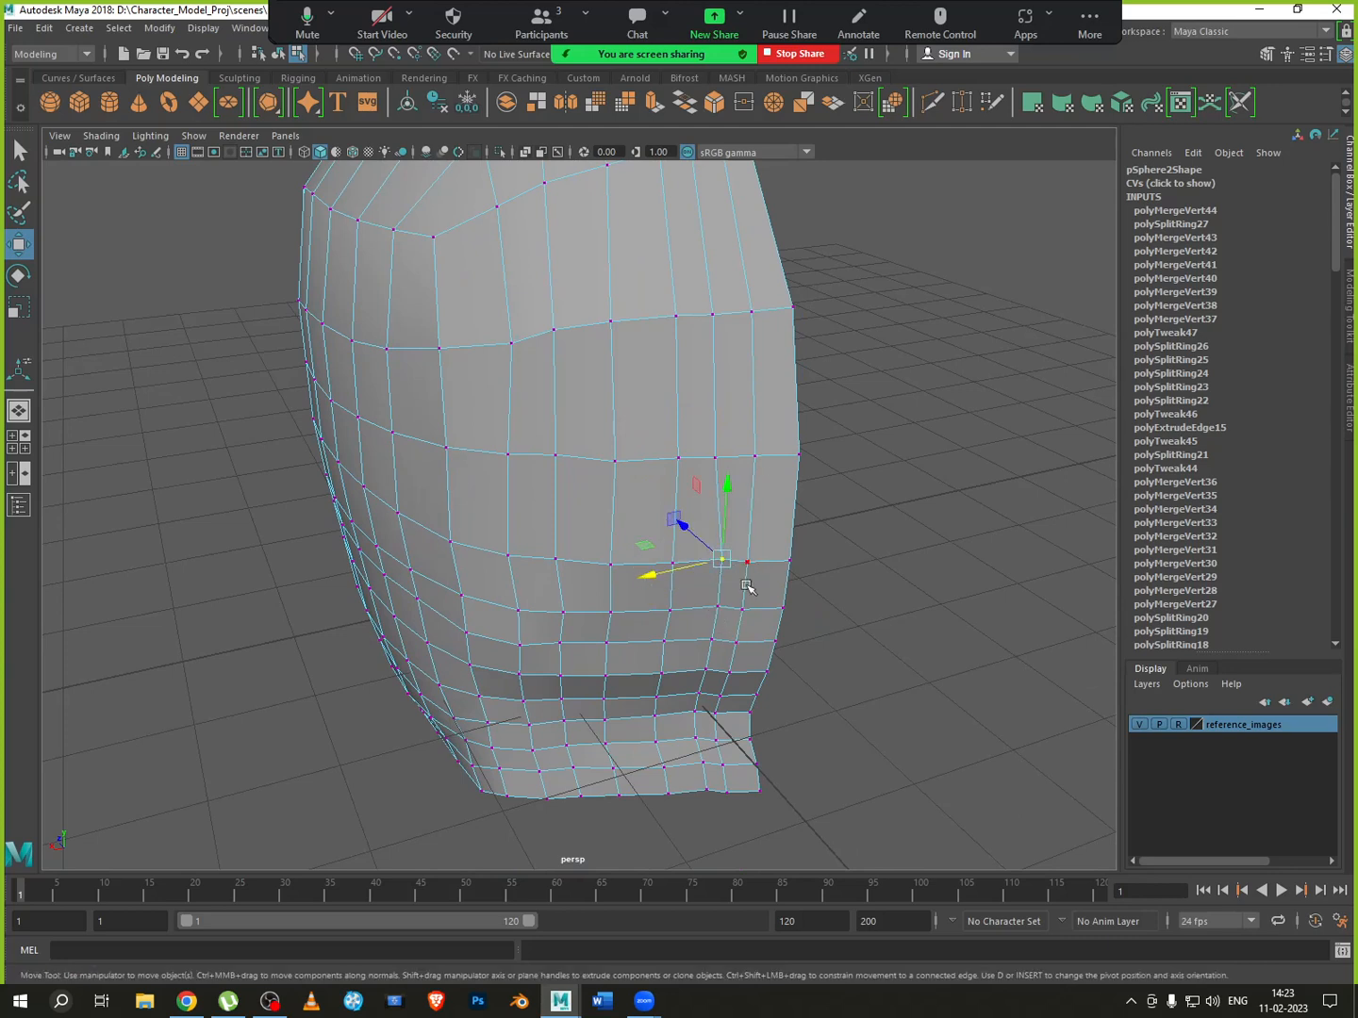
pyautogui.click(671, 565)
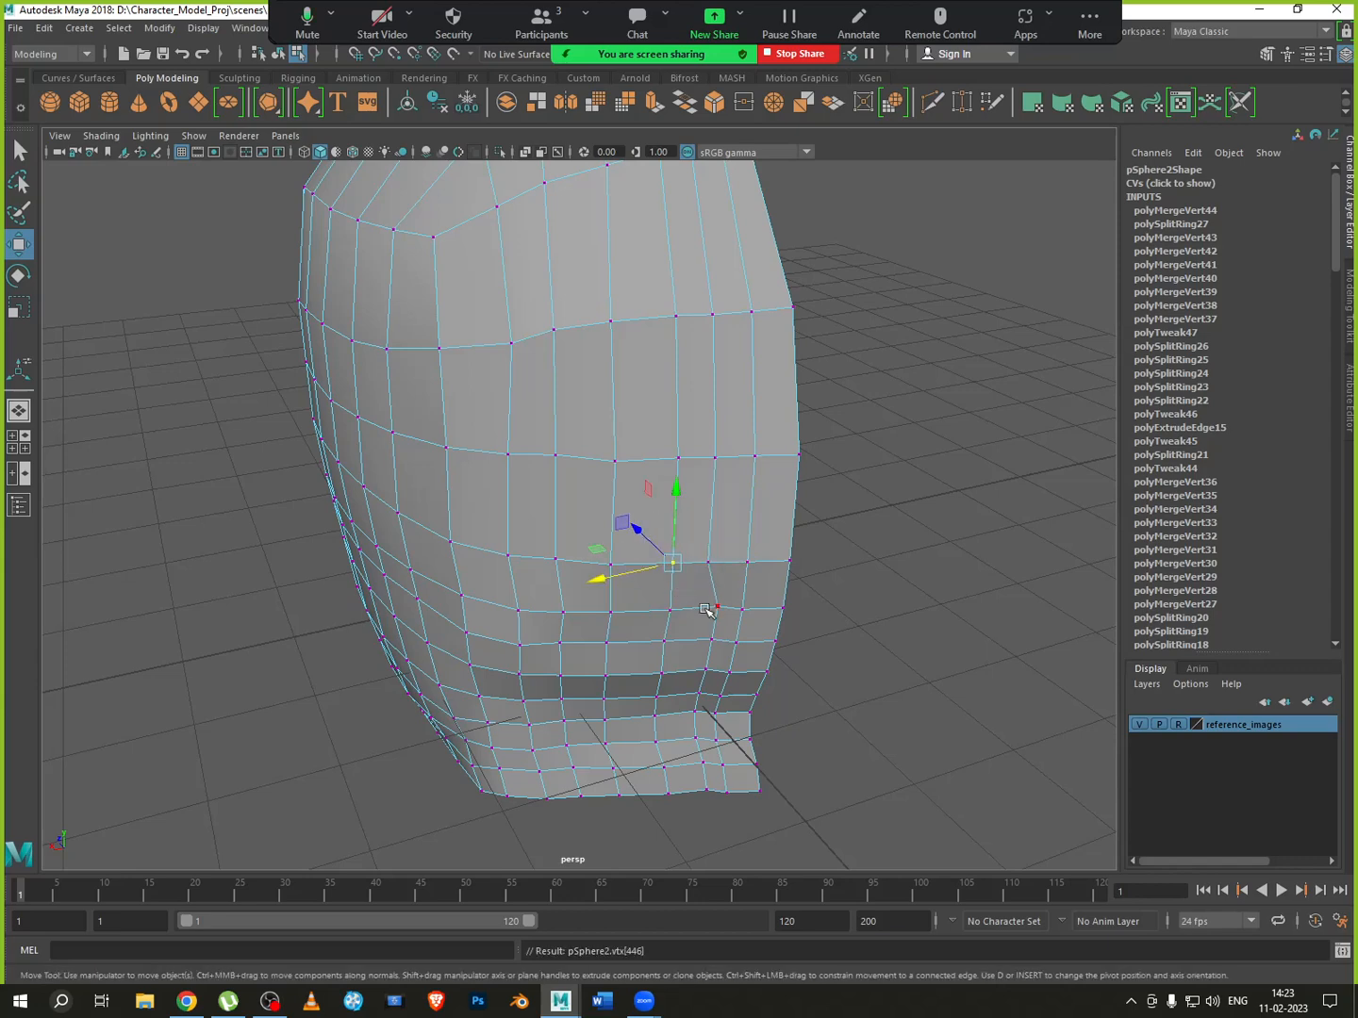
# Work down the third column from the back centre edge to the neck, shifting its lower vertices toward the ear side to straighten it
pyautogui.press('Up')
pyautogui.press('Right')
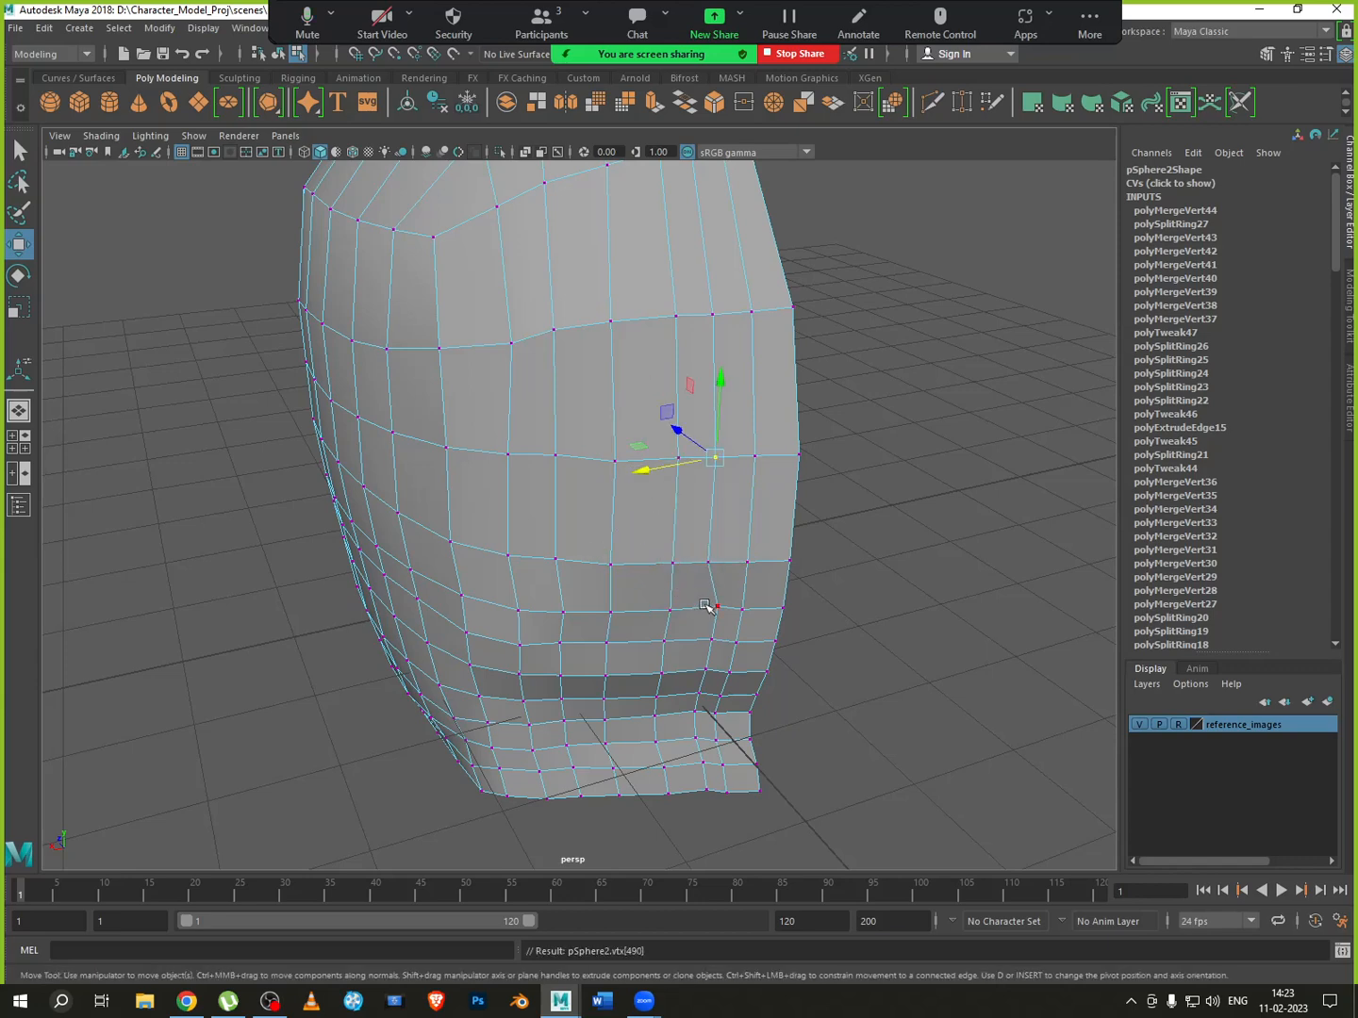
pyautogui.press('Down')
pyautogui.press('Down')
pyautogui.moveTo(684, 615); pyautogui.dragTo(675, 802)
pyautogui.press('Down')
pyautogui.press('Down')
pyautogui.press('Down')
pyautogui.press('Down')
pyautogui.press('Down')
pyautogui.press('Down')
# Switch to edge selection and delete two alternate vertical edge loops on the rear half of the head's side
pyautogui.keyDown('alt'); pyautogui.moveTo(706, 683); pyautogui.dragTo(605, 380); pyautogui.keyUp('alt')
pyautogui.rightClick(602, 356)
pyautogui.click(614, 318)
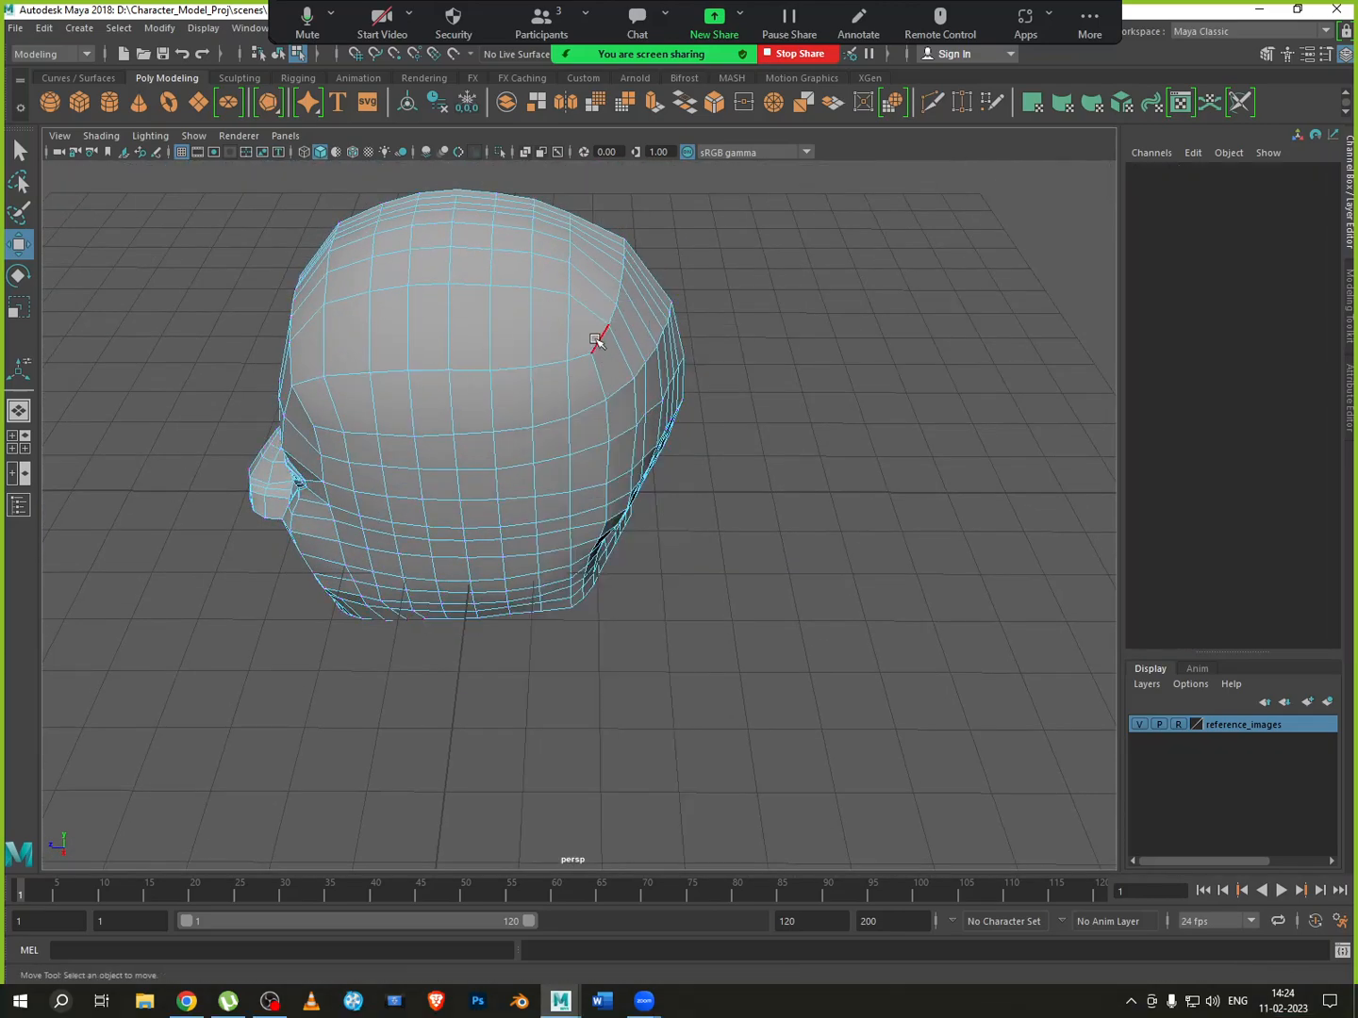
pyautogui.doubleClick(568, 335)
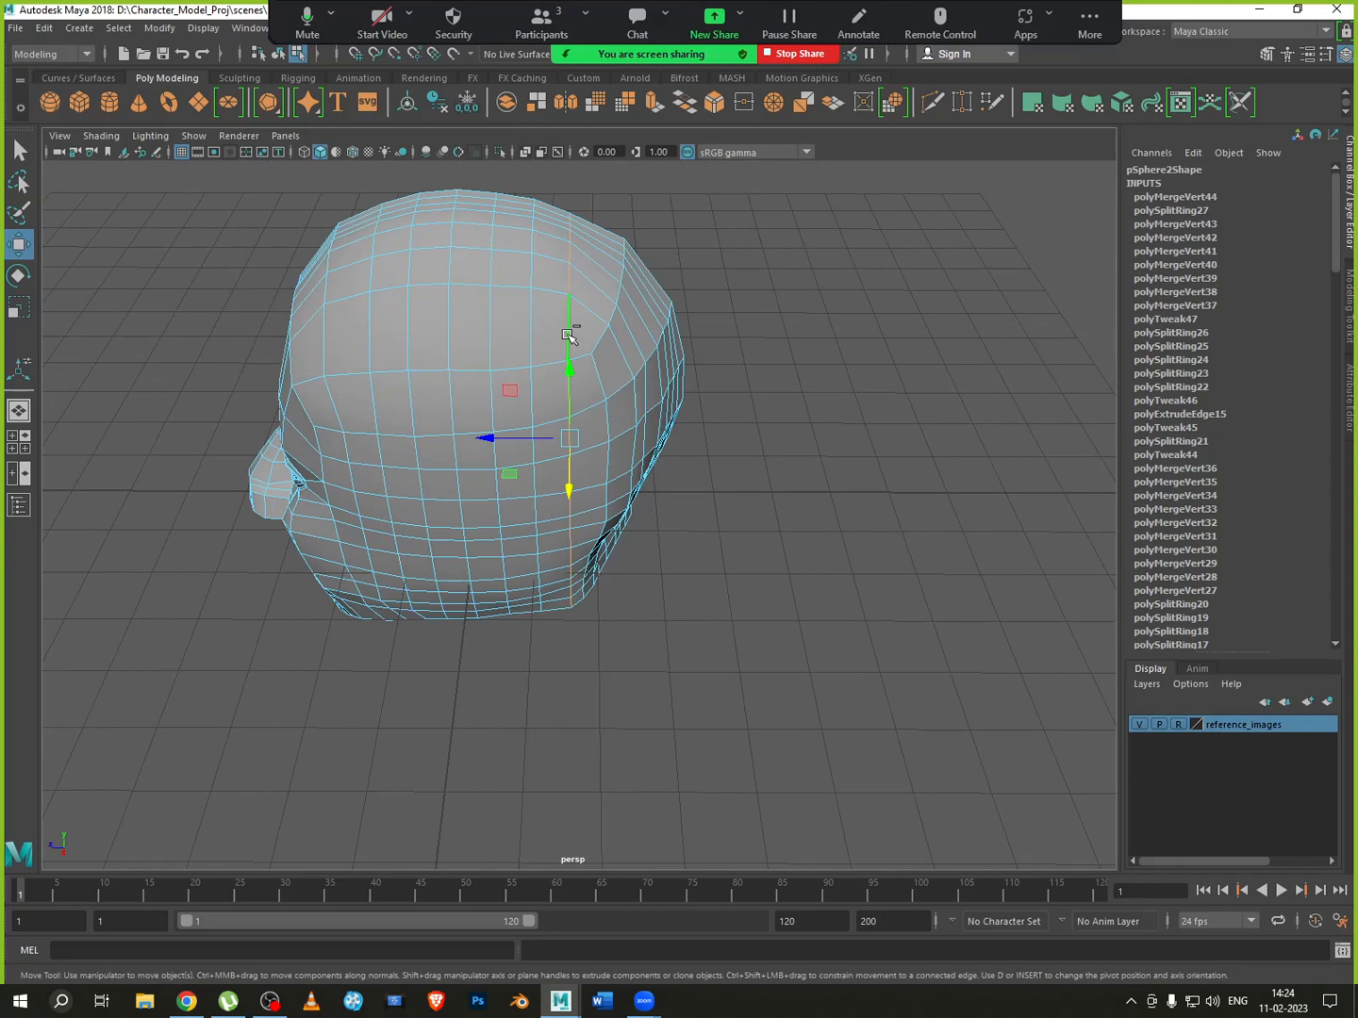
pyautogui.press('Delete')
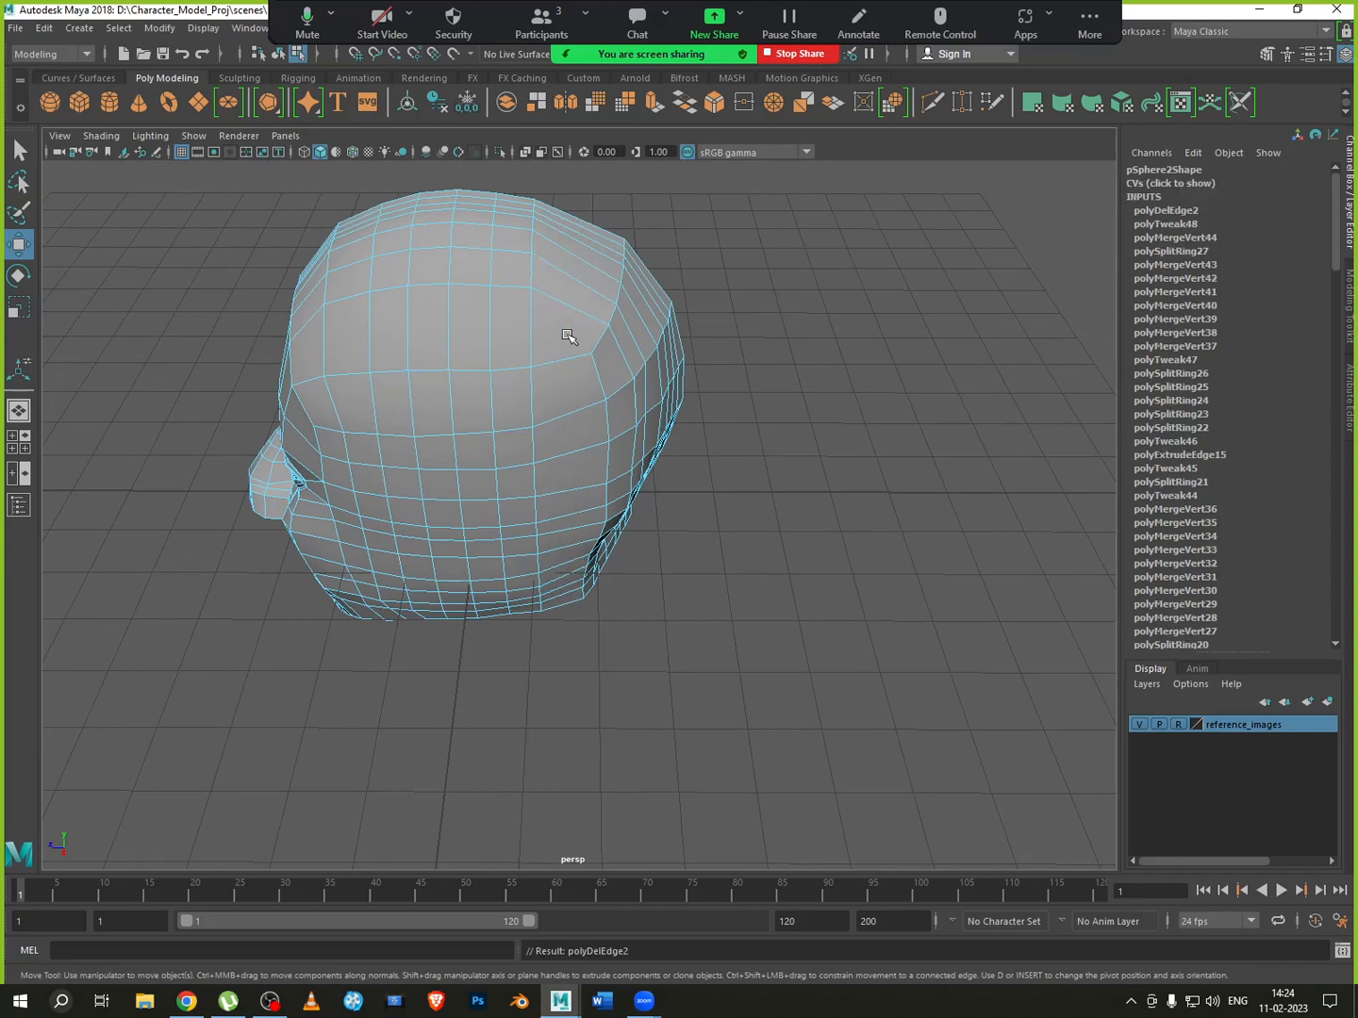
pyautogui.doubleClick(483, 342)
pyautogui.press('Delete')
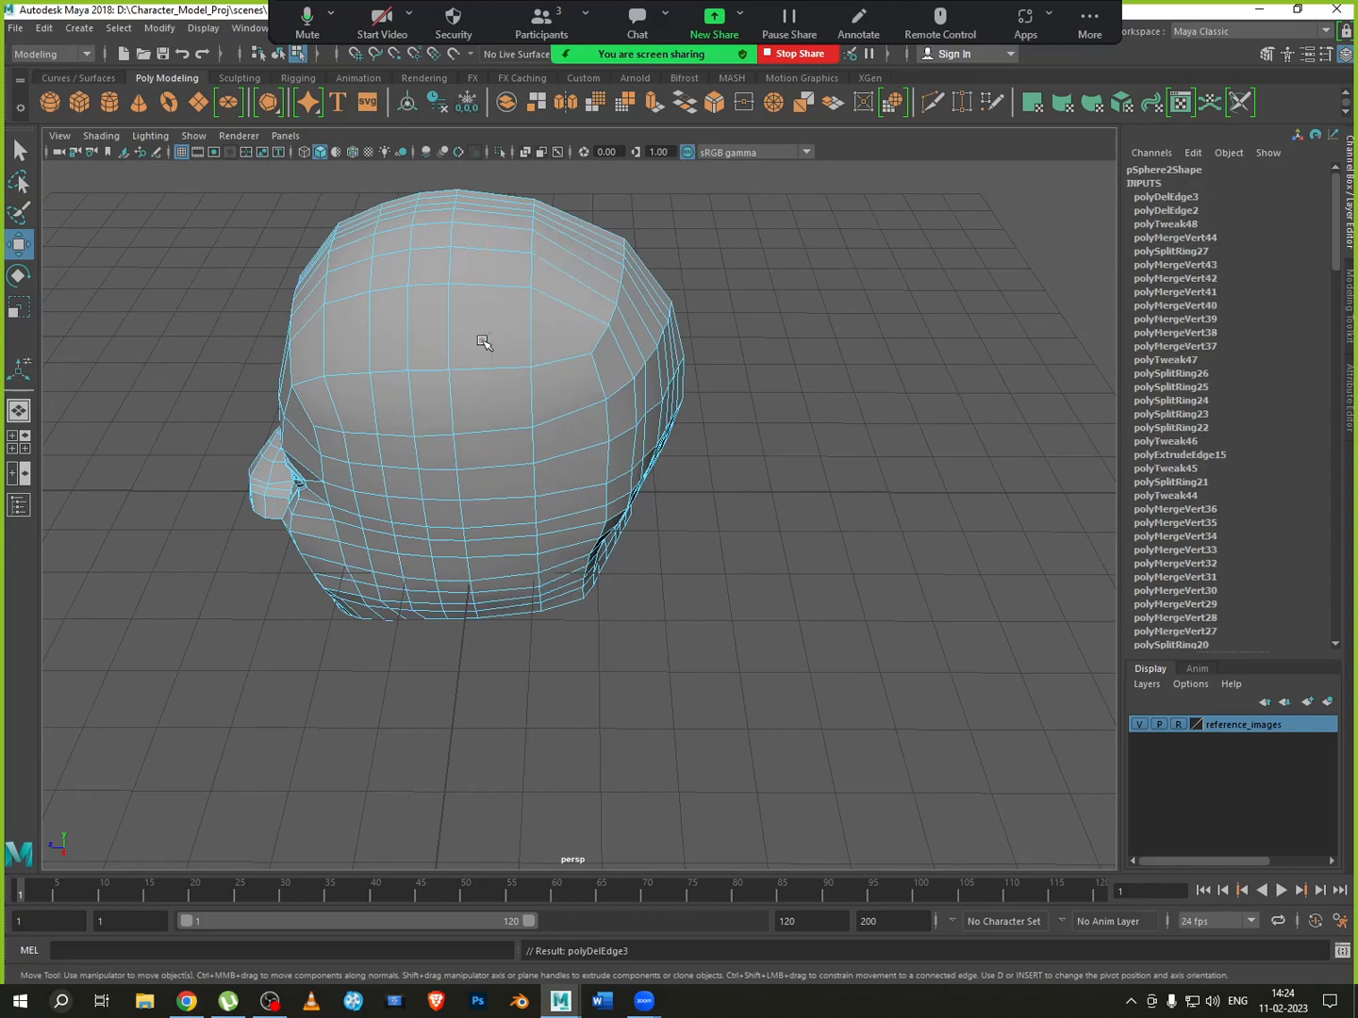
# Delete two more alternate vertical edge loops on the side of the head, closer to the face
pyautogui.doubleClick(412, 337)
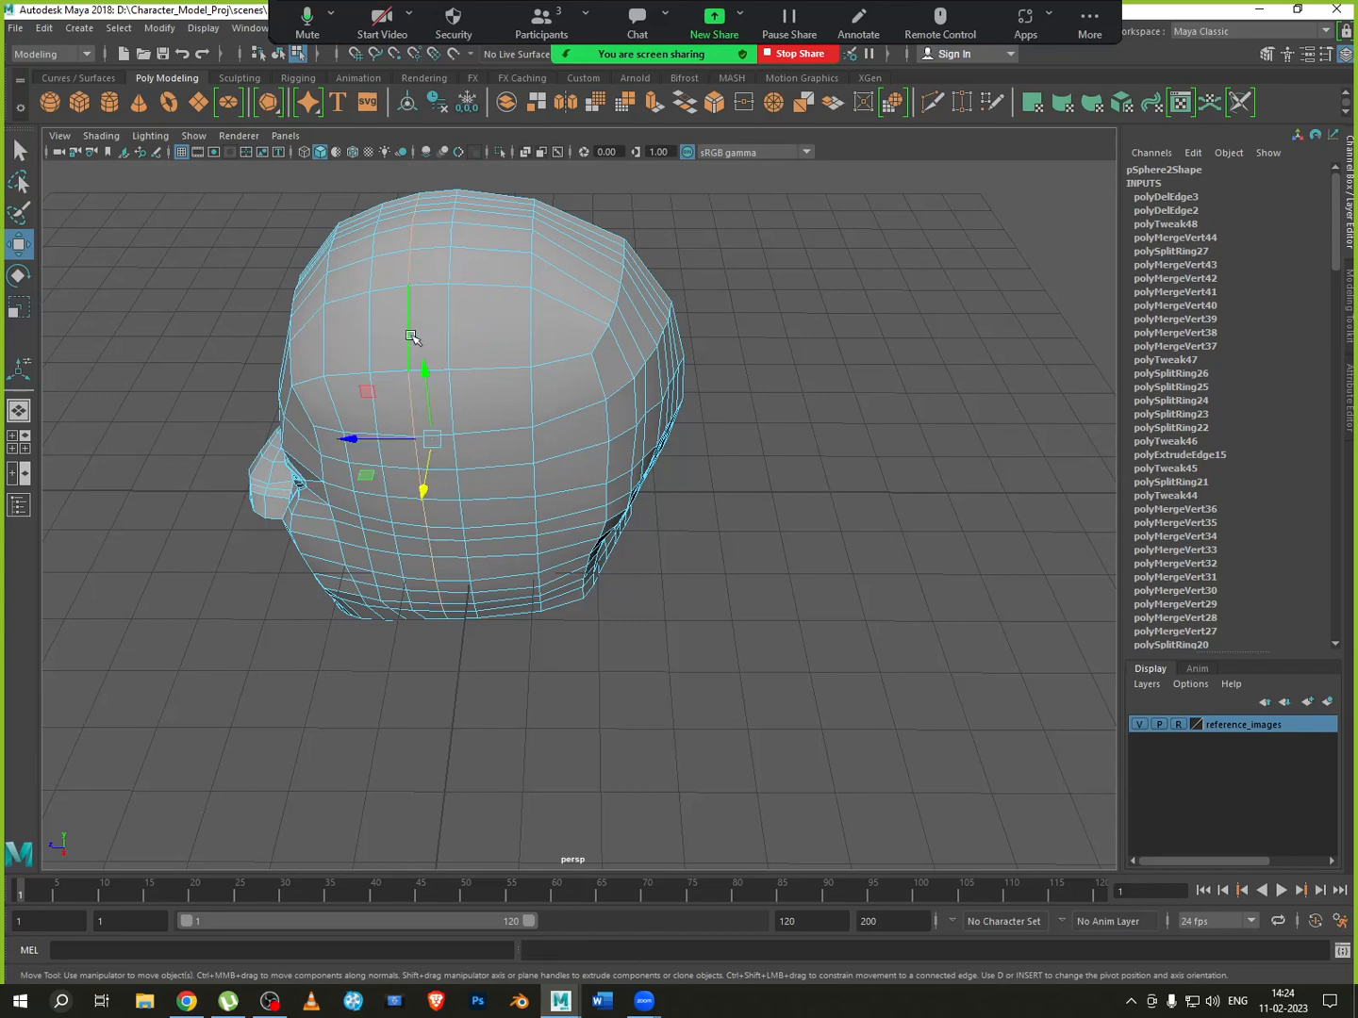
pyautogui.press('Delete')
pyautogui.keyDown('alt'); pyautogui.moveTo(478, 376); pyautogui.dragTo(488, 411); pyautogui.keyUp('alt')
pyautogui.scroll(-3, 507, 404)
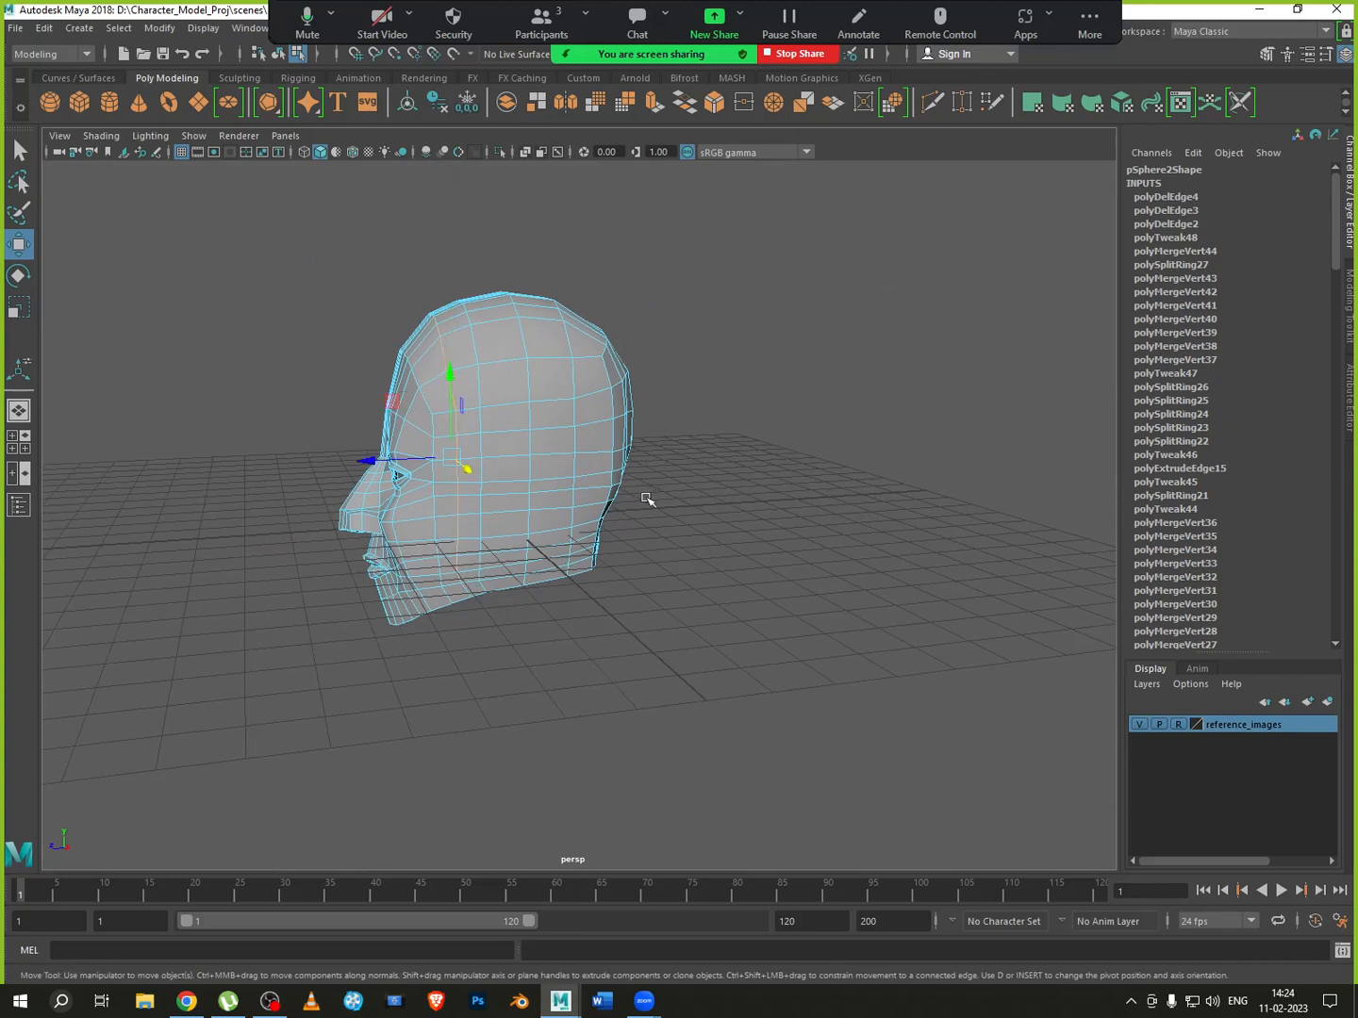
pyautogui.press('Delete')
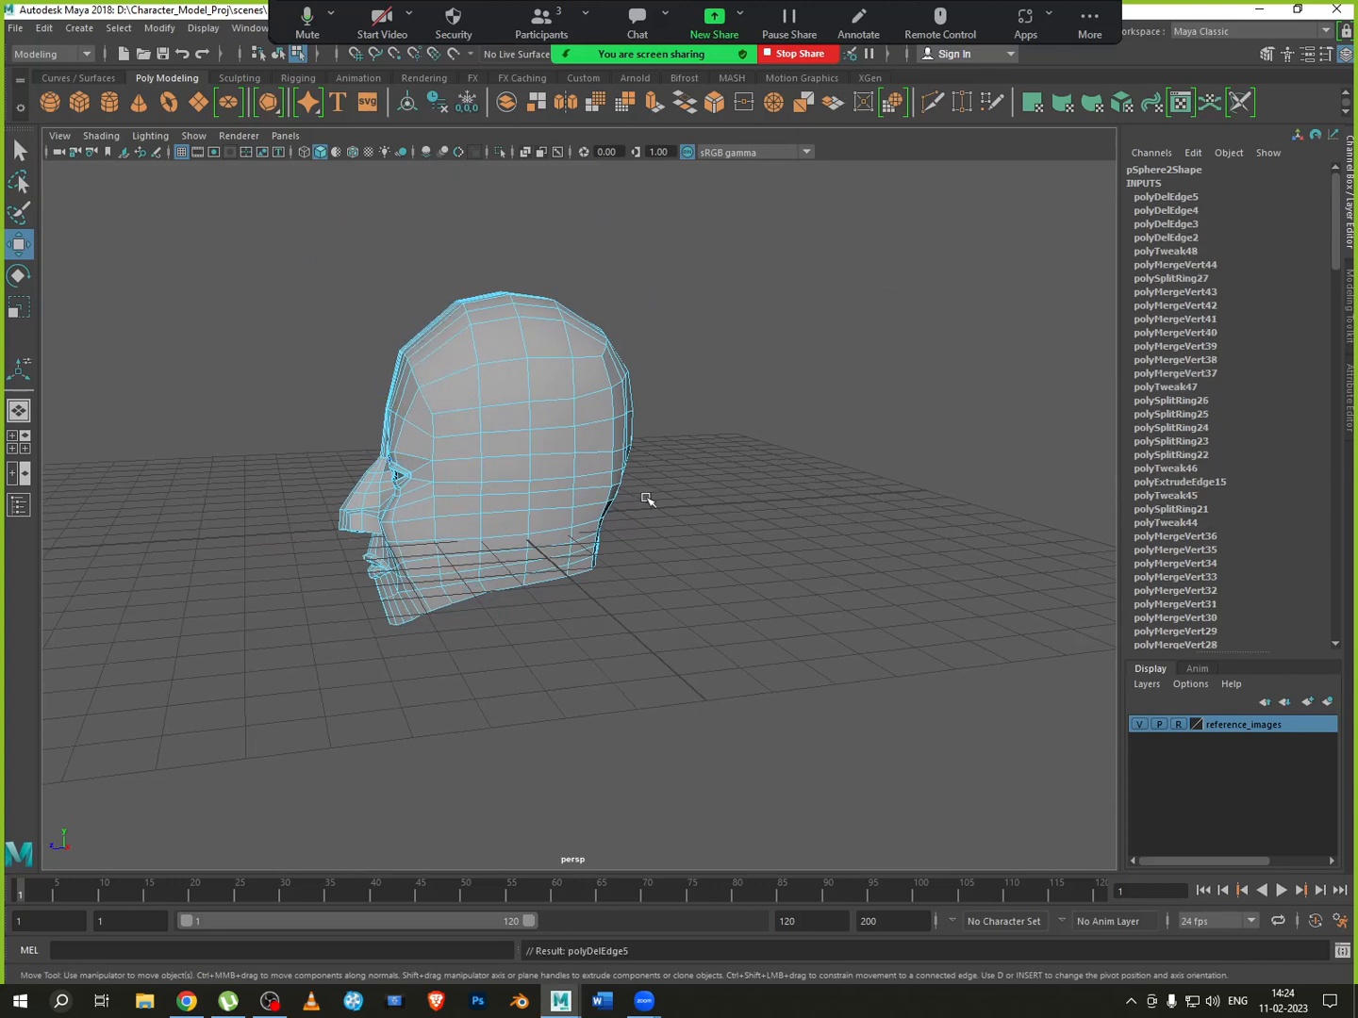
# Try deleting the vertical edge loop that runs from the inner eye up over the forehead, and undo the deletion
pyautogui.keyDown('alt'); pyautogui.moveTo(646, 498); pyautogui.dragTo(864, 694); pyautogui.keyUp('alt')
pyautogui.keyDown('alt'); pyautogui.moveTo(547, 684); pyautogui.dragTo(592, 590); pyautogui.keyUp('alt')
pyautogui.scroll(5, 568, 617)
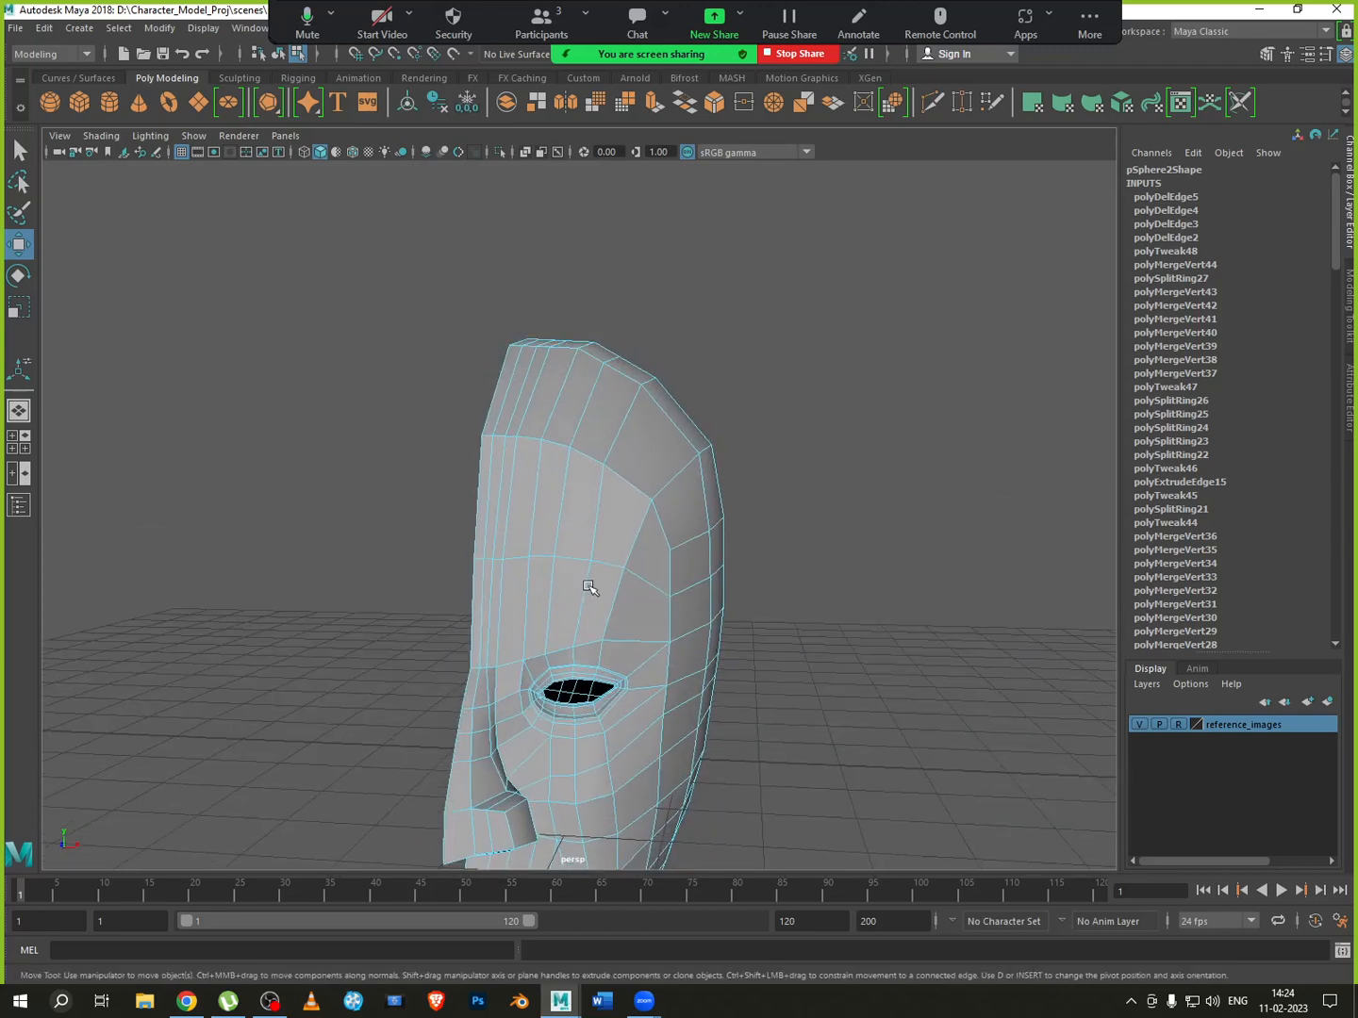
pyautogui.keyDown('alt'); pyautogui.moveTo(591, 589); pyautogui.dragTo(598, 521, button='middle'); pyautogui.keyUp('alt')
pyautogui.moveTo(522, 572)
pyautogui.keyDown('alt'); pyautogui.mouseDown()
pyautogui.moveTo(466, 606)
pyautogui.moveTo(535, 570)
pyautogui.mouseUp(); pyautogui.keyUp('alt')
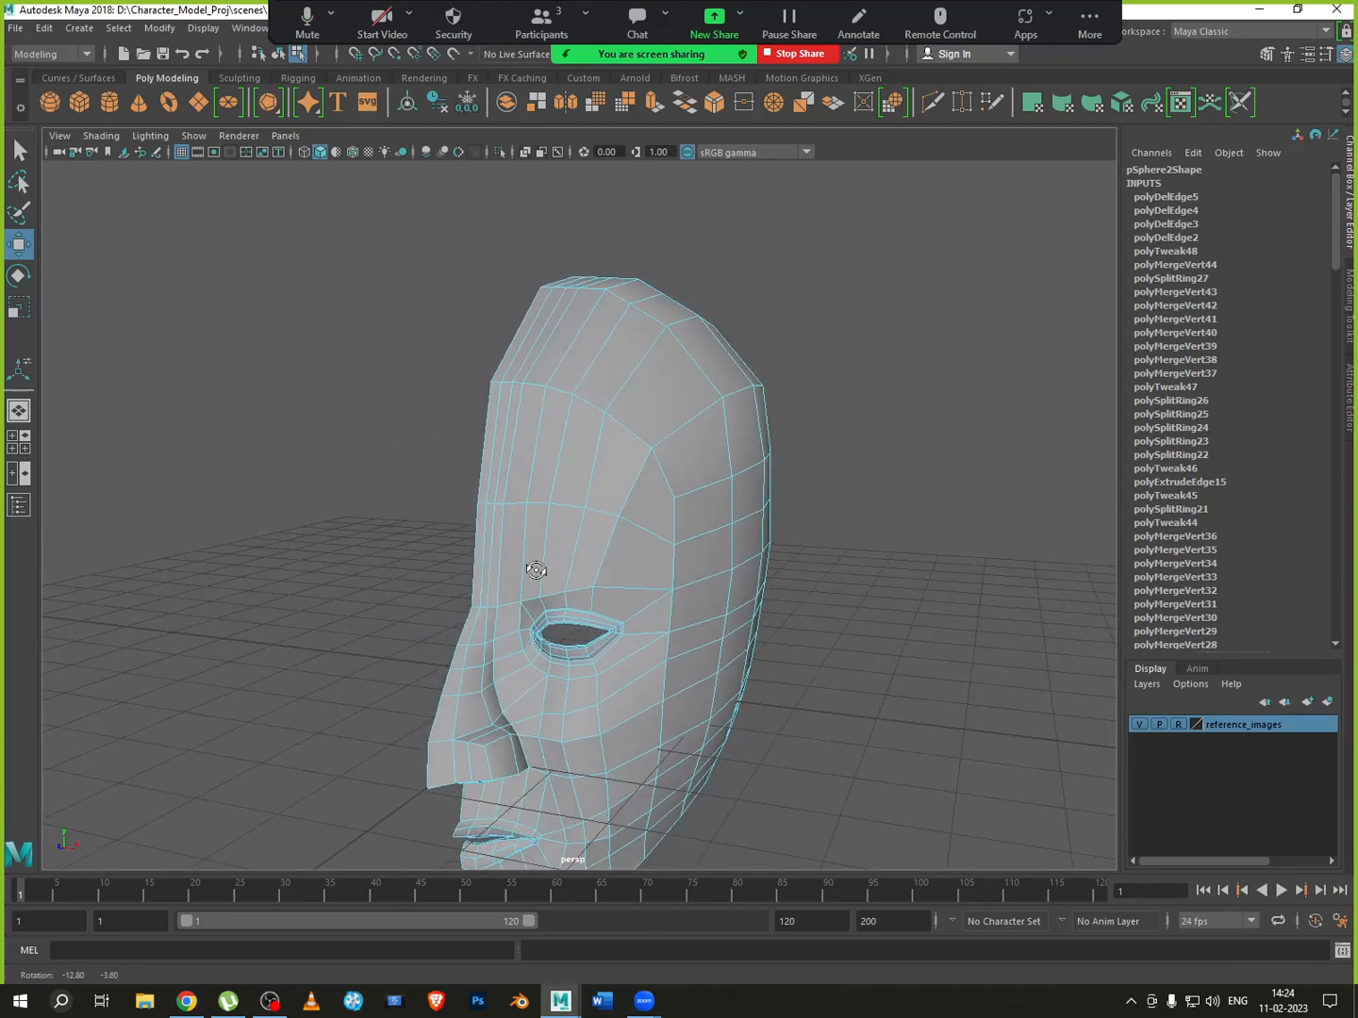
pyautogui.click(544, 562)
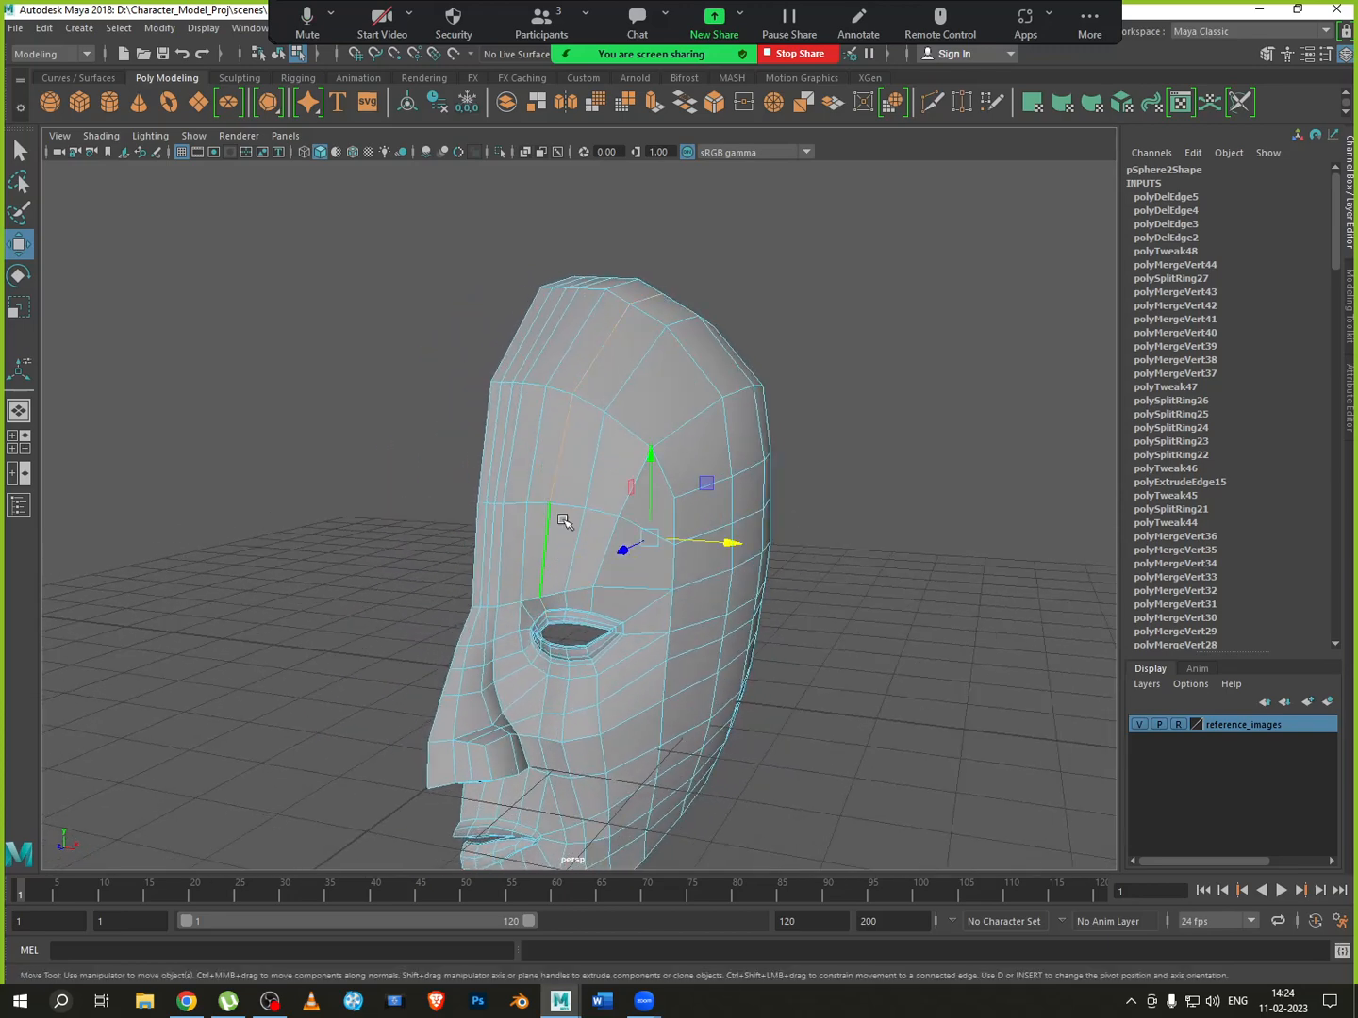
pyautogui.keyDown('alt'); pyautogui.moveTo(700, 482); pyautogui.dragTo(705, 483); pyautogui.keyUp('alt')
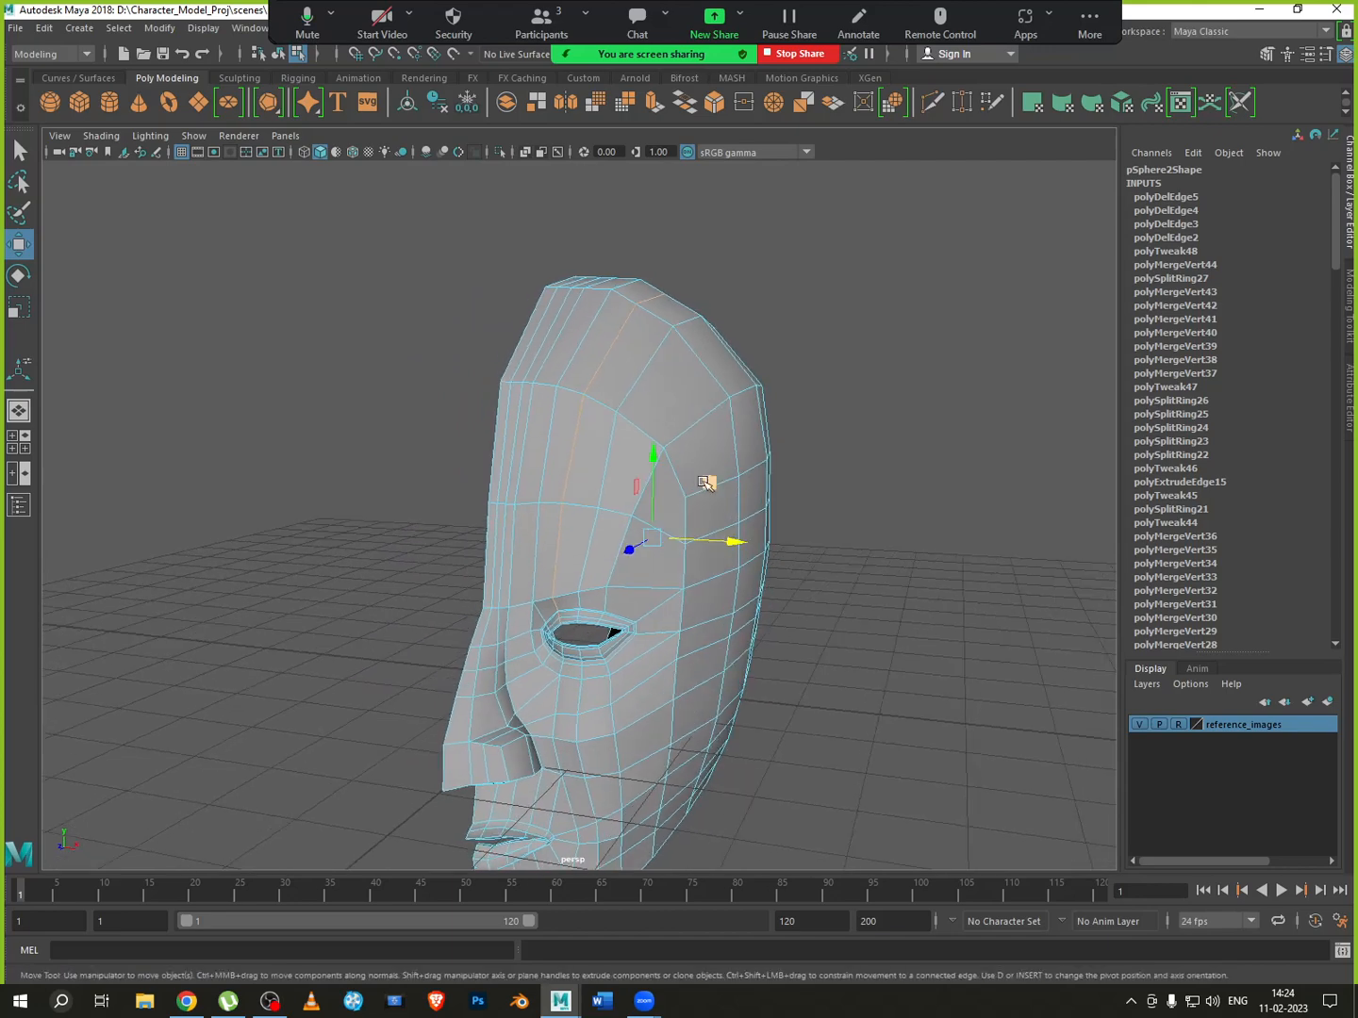
pyautogui.press('Delete')
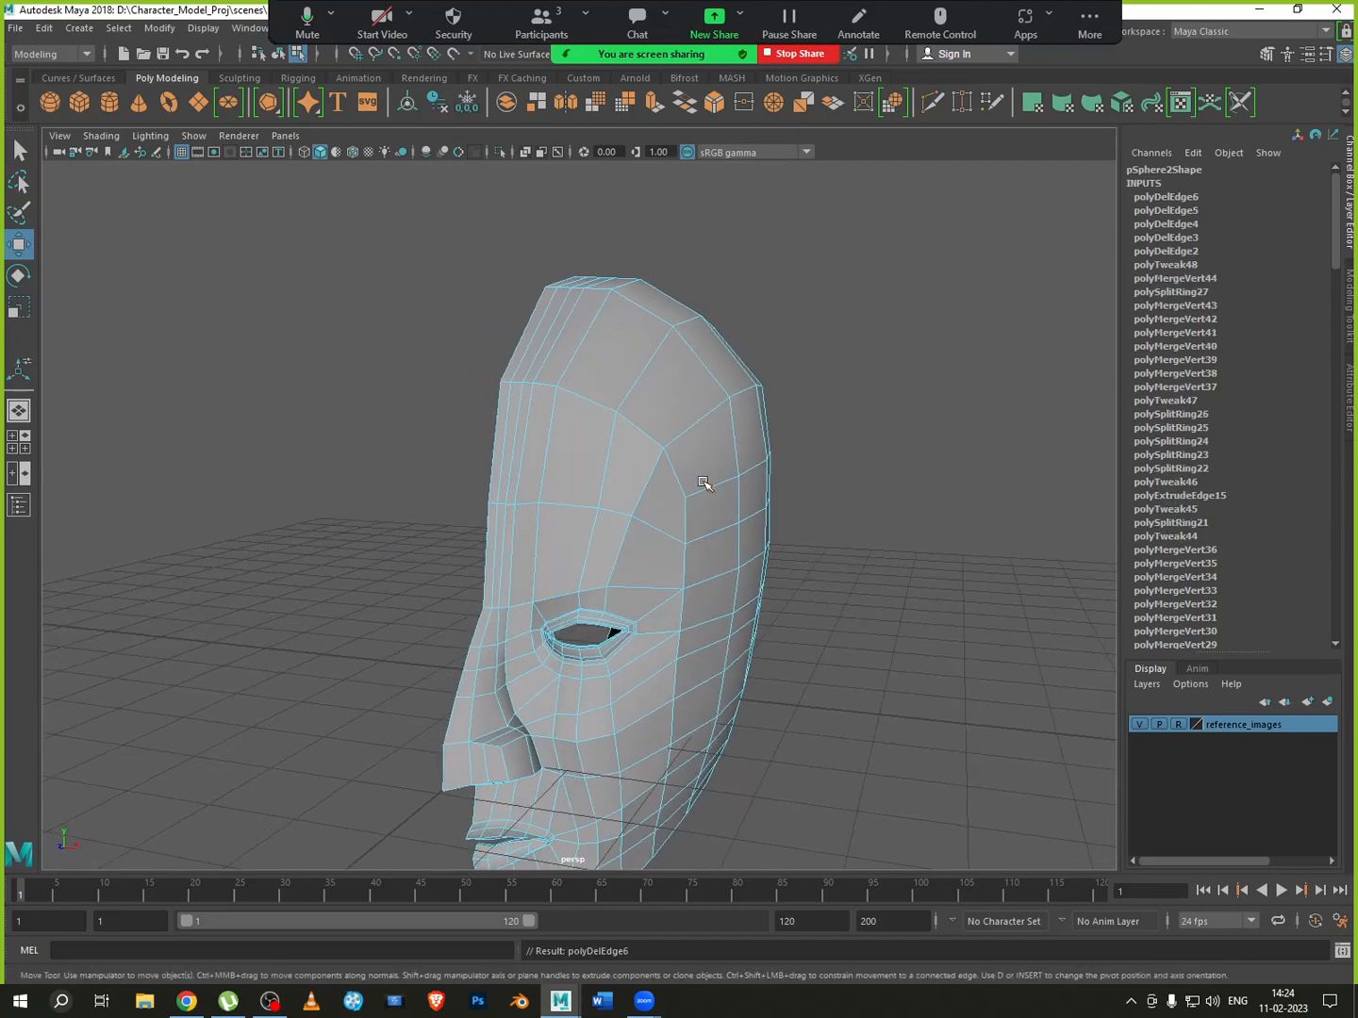
pyautogui.hotkey('ctrl', 'z')
# Try deleting the vertical edge loop running down the forehead and along the side of the nose, and undo the deletion
pyautogui.keyDown('alt'); pyautogui.moveTo(706, 481); pyautogui.dragTo(407, 648); pyautogui.keyUp('alt')
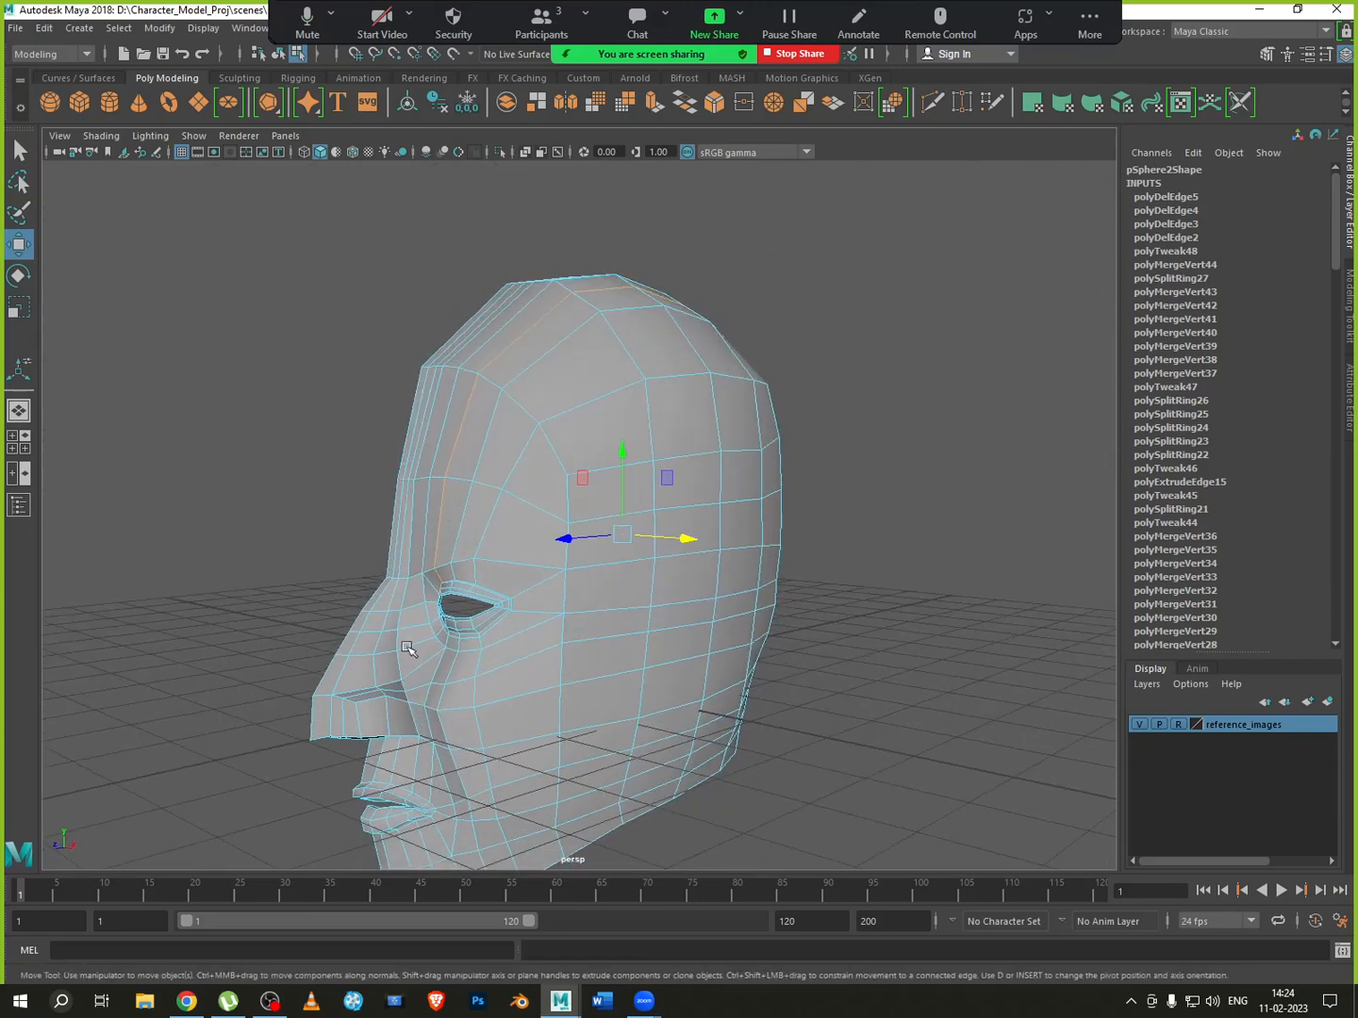
pyautogui.keyDown('alt'); pyautogui.moveTo(408, 538); pyautogui.dragTo(421, 566); pyautogui.keyUp('alt')
pyautogui.scroll(4, 399, 706)
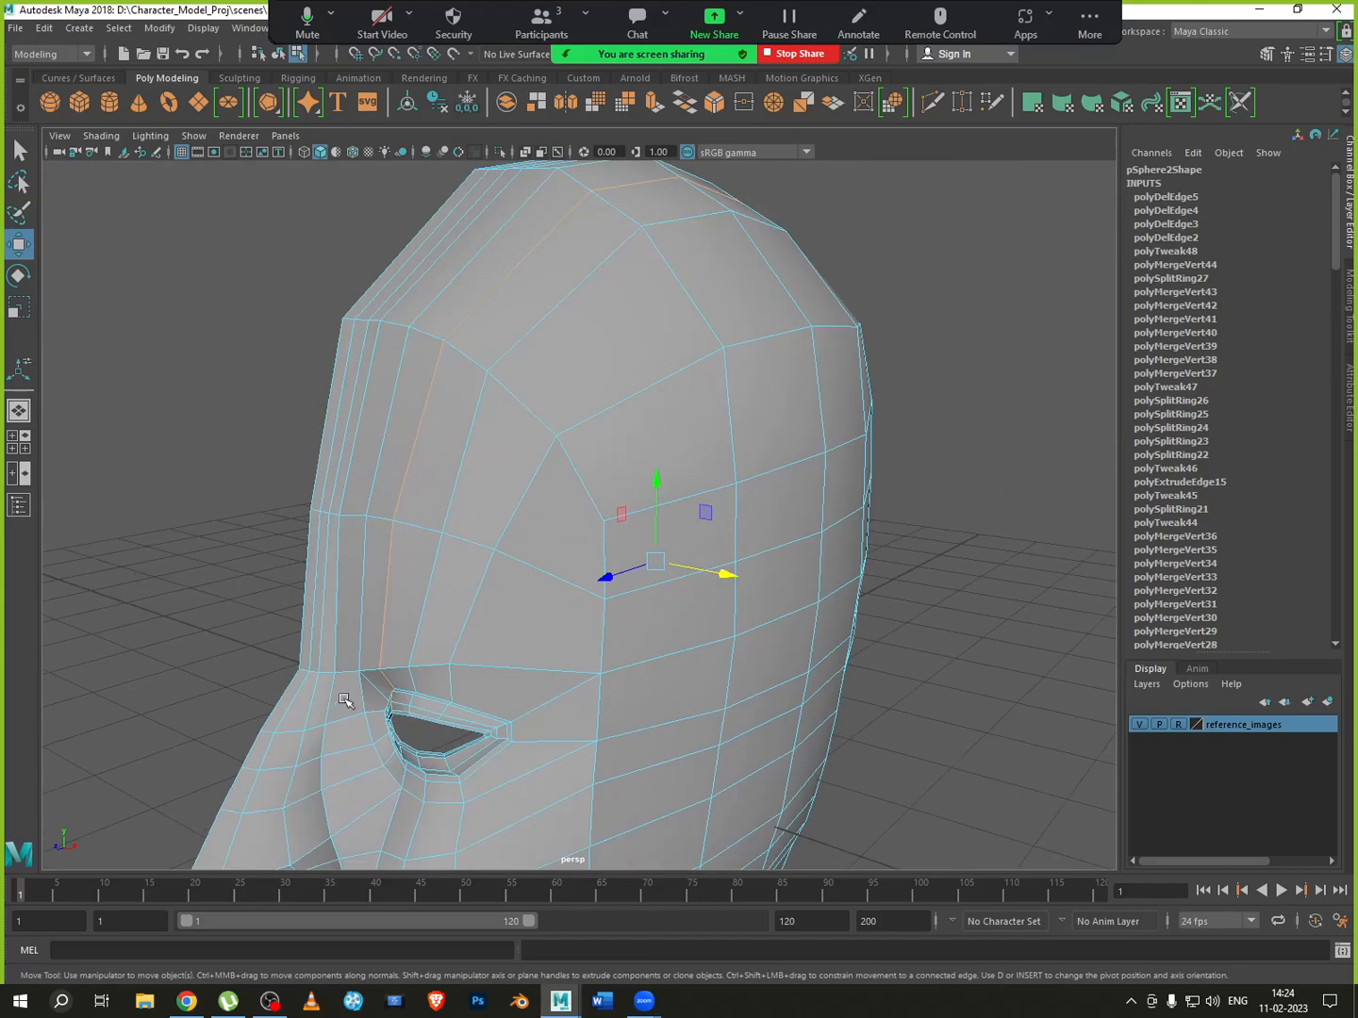
pyautogui.doubleClick(317, 696)
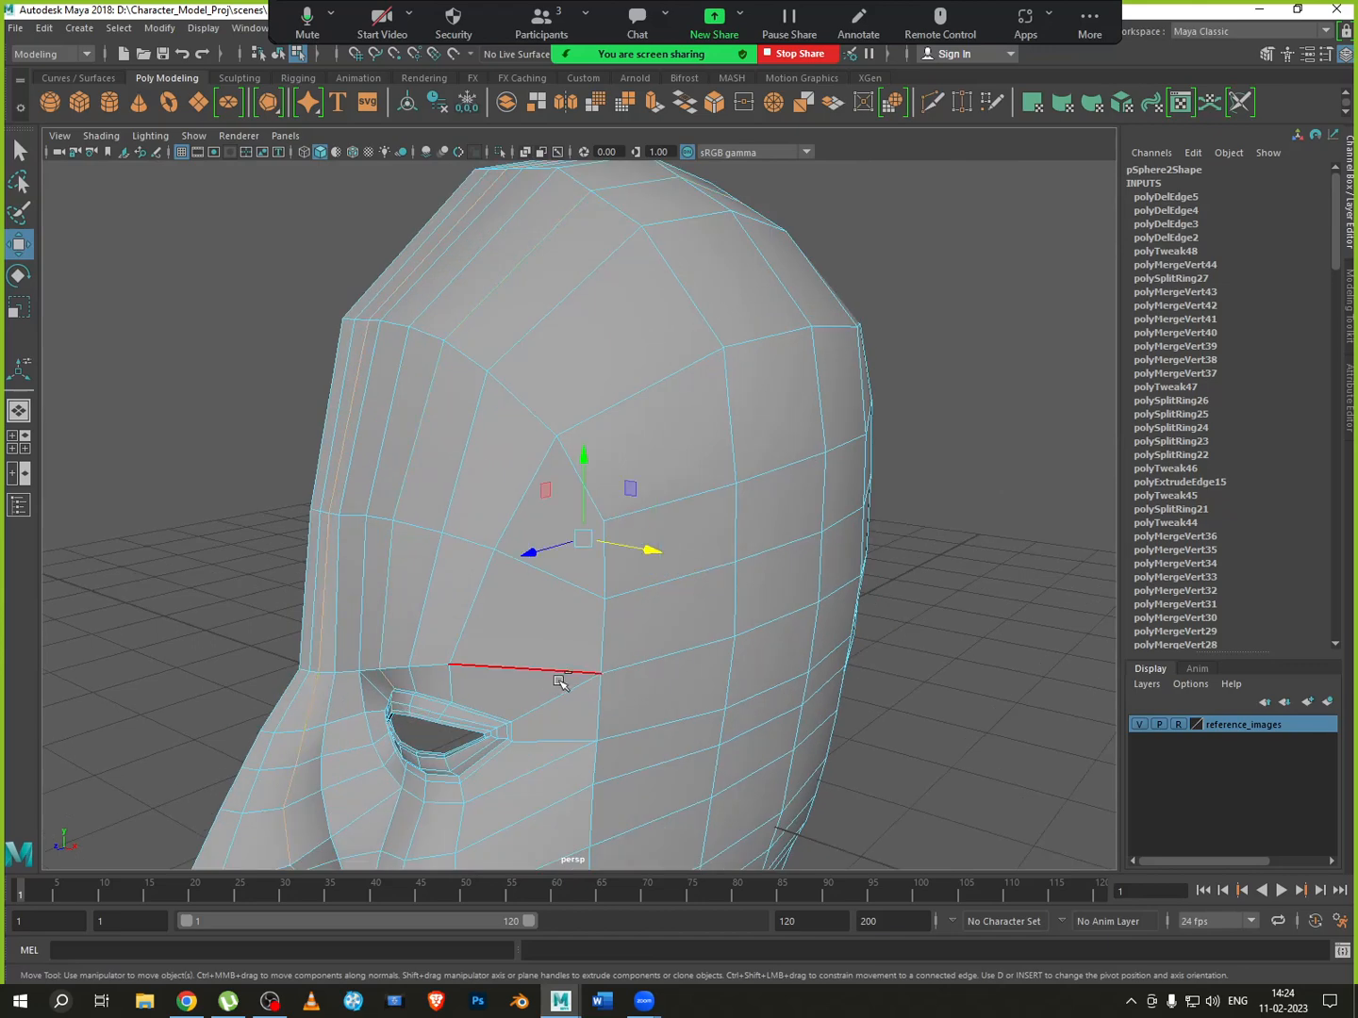
pyautogui.hotkey('ctrl', 'Delete')
pyautogui.scroll(-4, 517, 696)
pyautogui.keyDown('alt'); pyautogui.moveTo(512, 709); pyautogui.dragTo(526, 696); pyautogui.keyUp('alt')
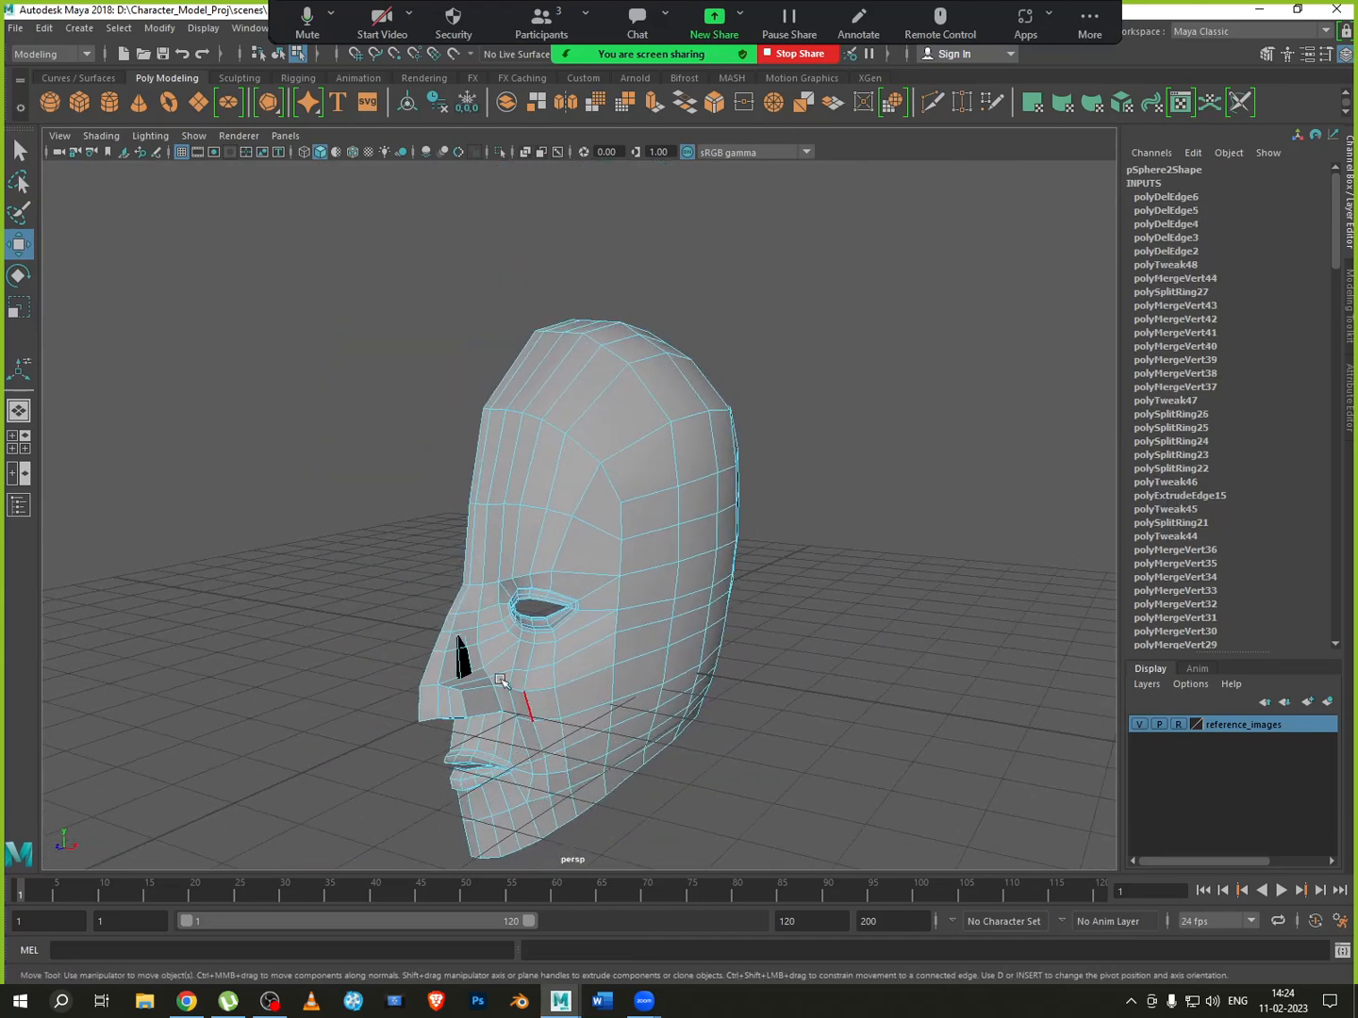
pyautogui.hotkey('ctrl', 'z')
# Delete the vertical edge loop running down the forehead and the side of the nose
pyautogui.keyDown('alt'); pyautogui.moveTo(462, 645); pyautogui.dragTo(774, 706); pyautogui.keyUp('alt')
pyautogui.keyDown('alt'); pyautogui.moveTo(1007, 600); pyautogui.dragTo(568, 549); pyautogui.keyUp('alt')
pyautogui.press('Delete')
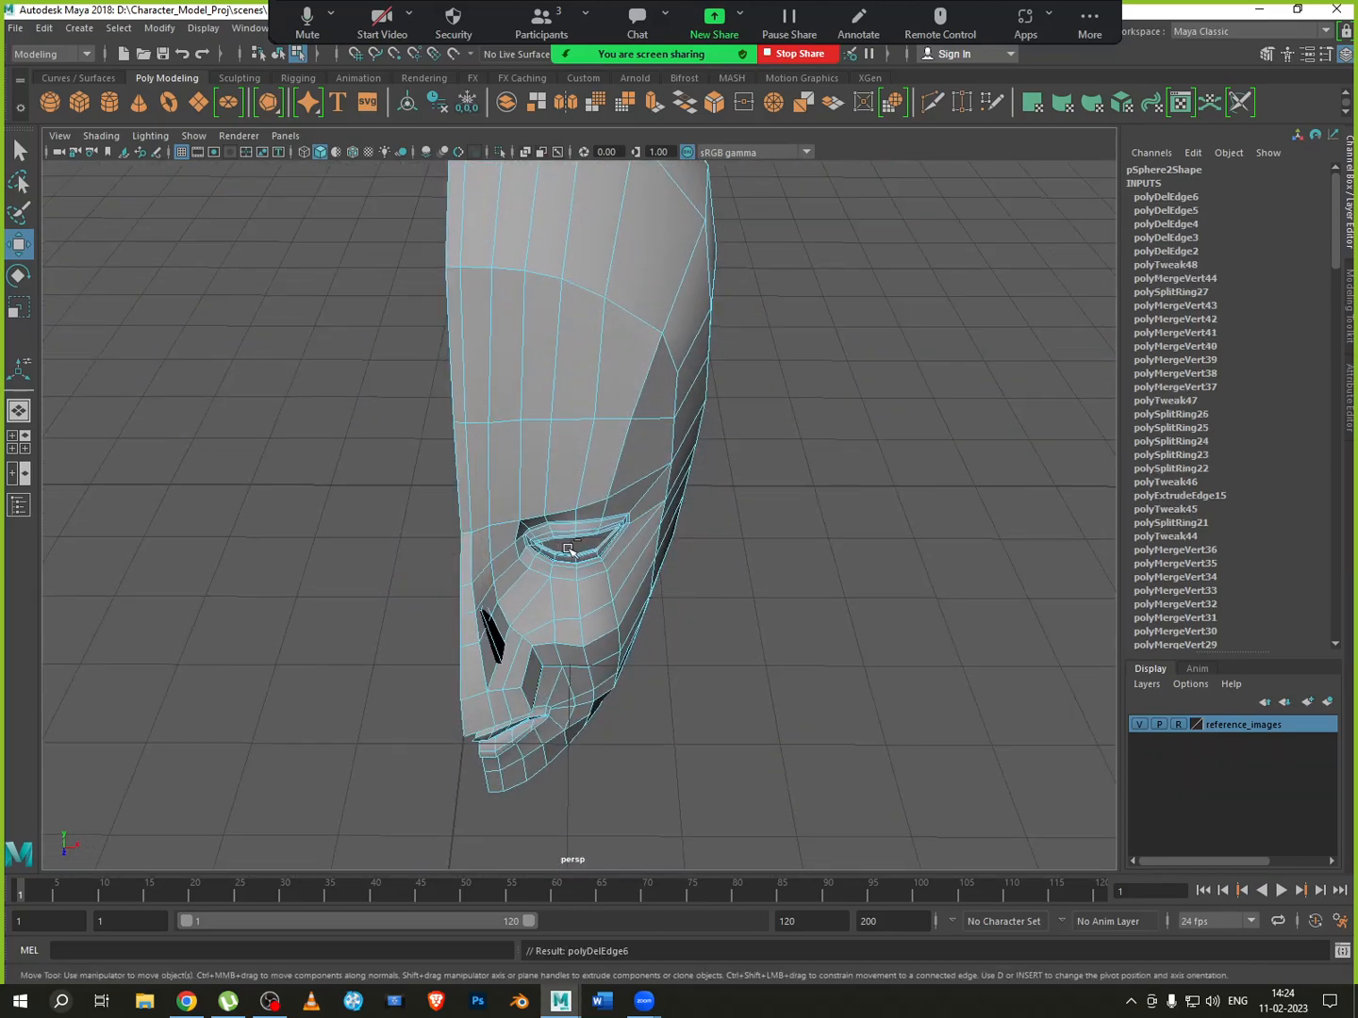
# Scale down the vertices at the upper end of the nostril cavity inside the nose, where it pierces the outer surface
pyautogui.keyDown('alt'); pyautogui.moveTo(452, 659); pyautogui.dragTo(376, 622); pyautogui.keyUp('alt')
pyautogui.scroll(4, 405, 534)
pyautogui.scroll(2, 406, 534)
pyautogui.keyDown('alt'); pyautogui.moveTo(227, 561); pyautogui.dragTo(397, 577, button='middle'); pyautogui.keyUp('alt')
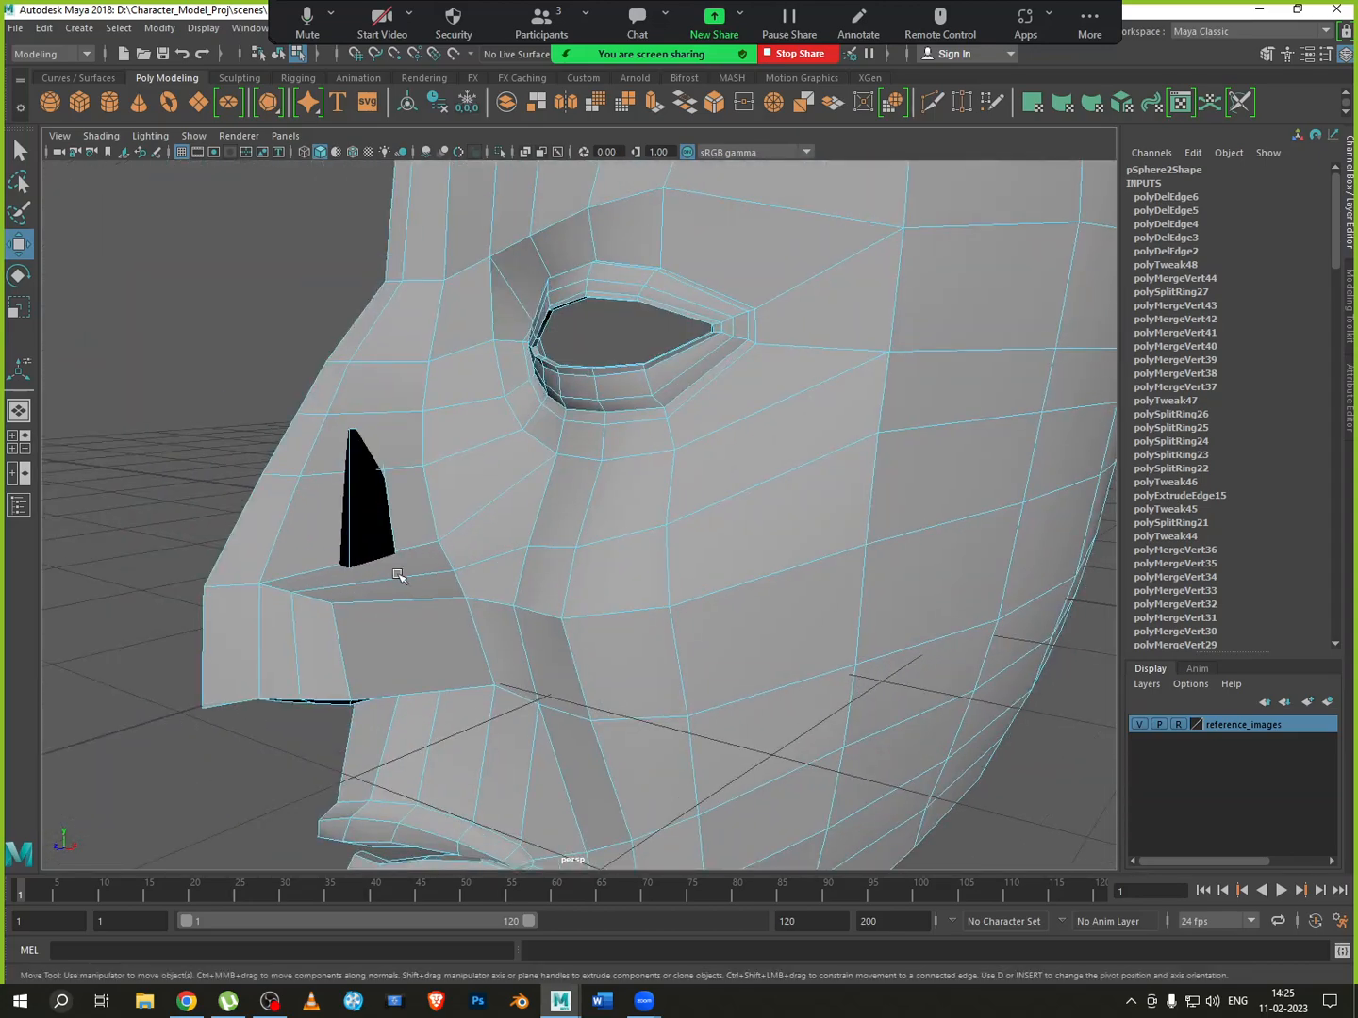
pyautogui.keyDown('alt'); pyautogui.moveTo(397, 576); pyautogui.dragTo(768, 564); pyautogui.keyUp('alt')
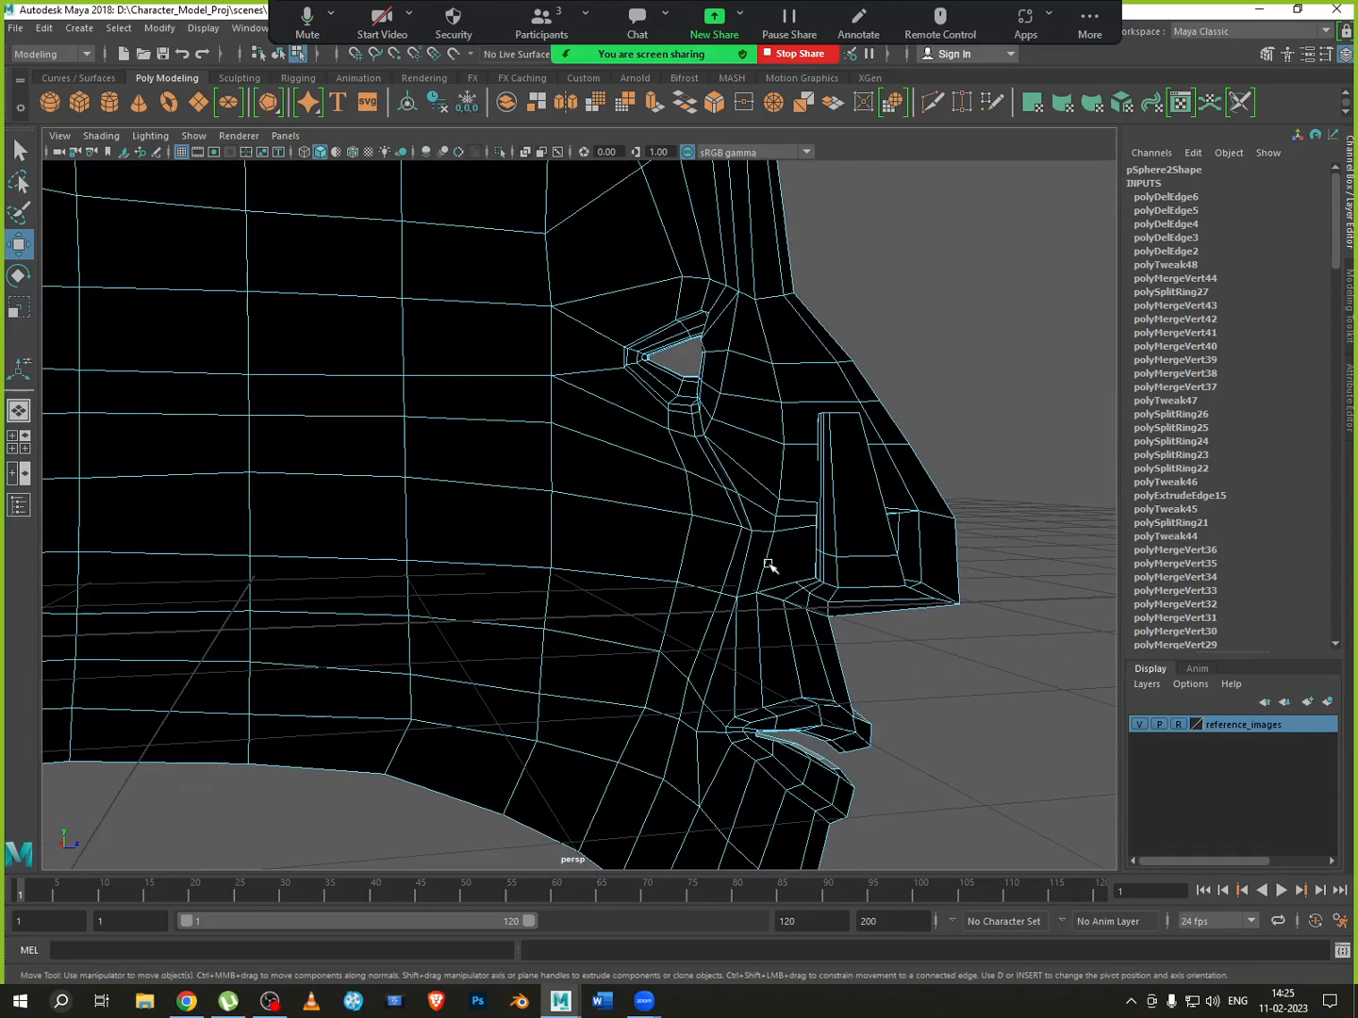
pyautogui.rightClick(859, 501)
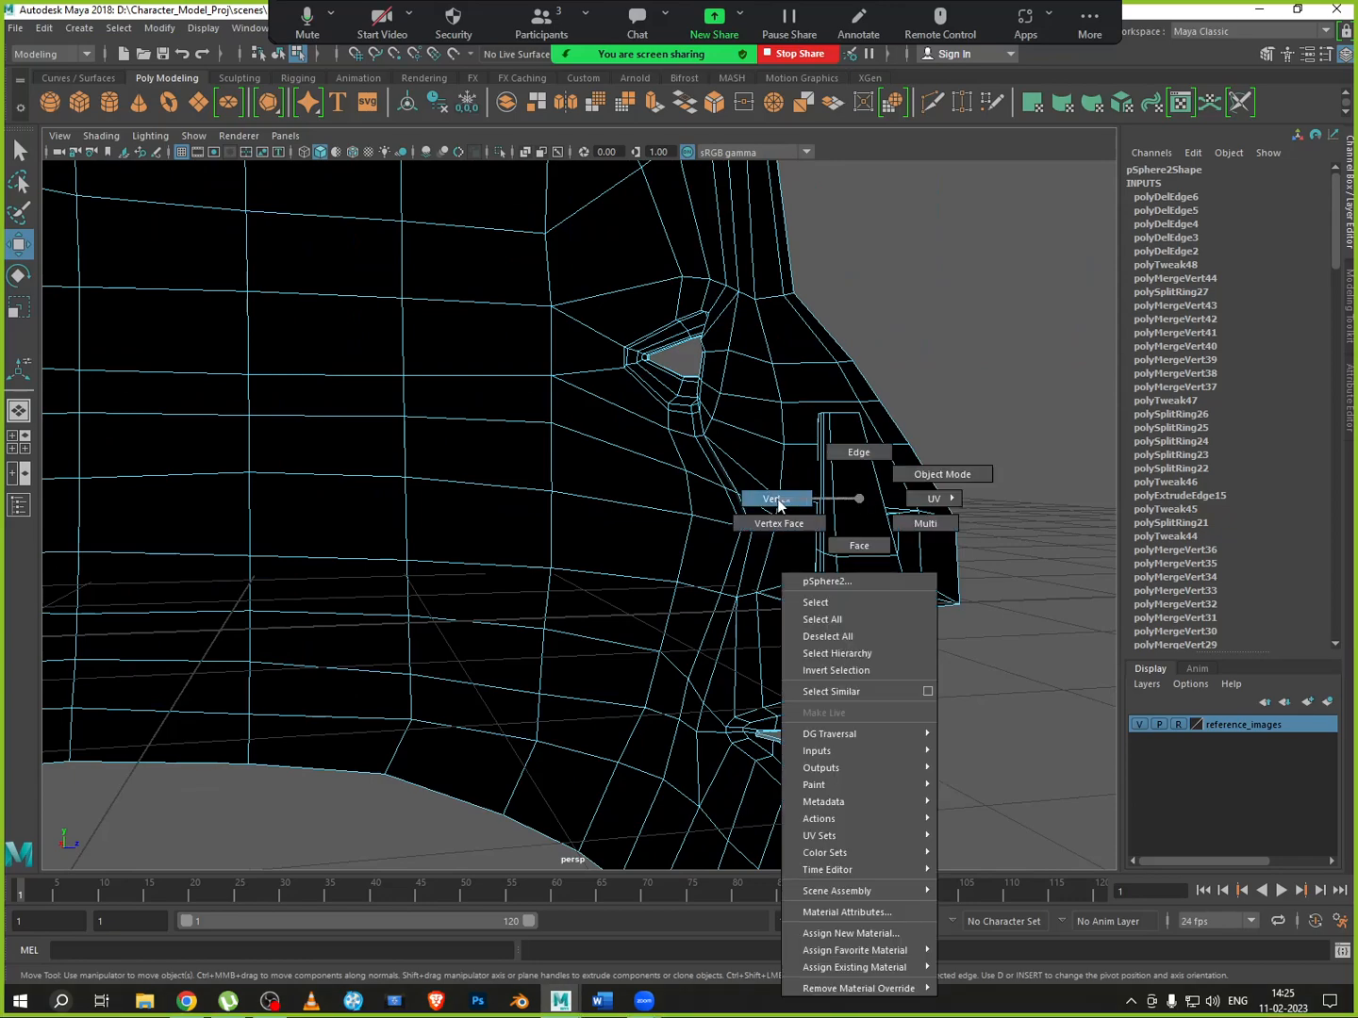
pyautogui.moveTo(859, 499); pyautogui.dragTo(779, 505, button='right')
pyautogui.keyDown('alt'); pyautogui.moveTo(854, 522); pyautogui.dragTo(851, 539); pyautogui.keyUp('alt')
pyautogui.scroll(3, 840, 399)
pyautogui.keyDown('alt'); pyautogui.moveTo(837, 435); pyautogui.dragTo(747, 536, button='middle'); pyautogui.keyUp('alt')
pyautogui.scroll(1, 797, 530)
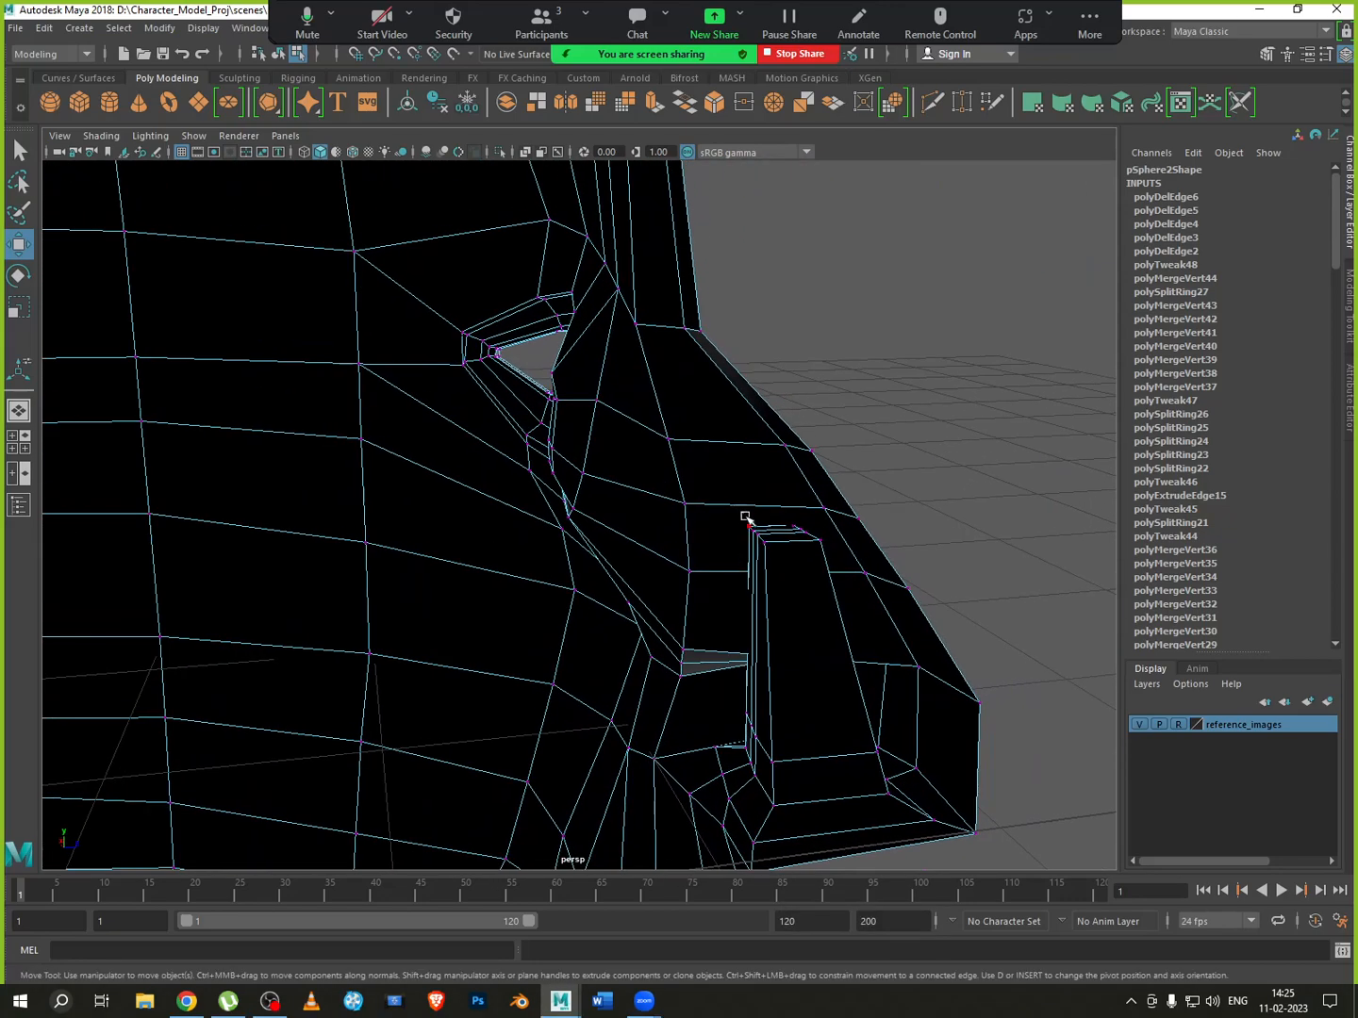
pyautogui.moveTo(828, 563); pyautogui.dragTo(527, 679)
pyautogui.press('r')
# Scale down the ring of vertices near the lower end of the nostril cavity inside the nose
pyautogui.keyDown('alt'); pyautogui.moveTo(631, 739); pyautogui.dragTo(689, 602); pyautogui.keyUp('alt')
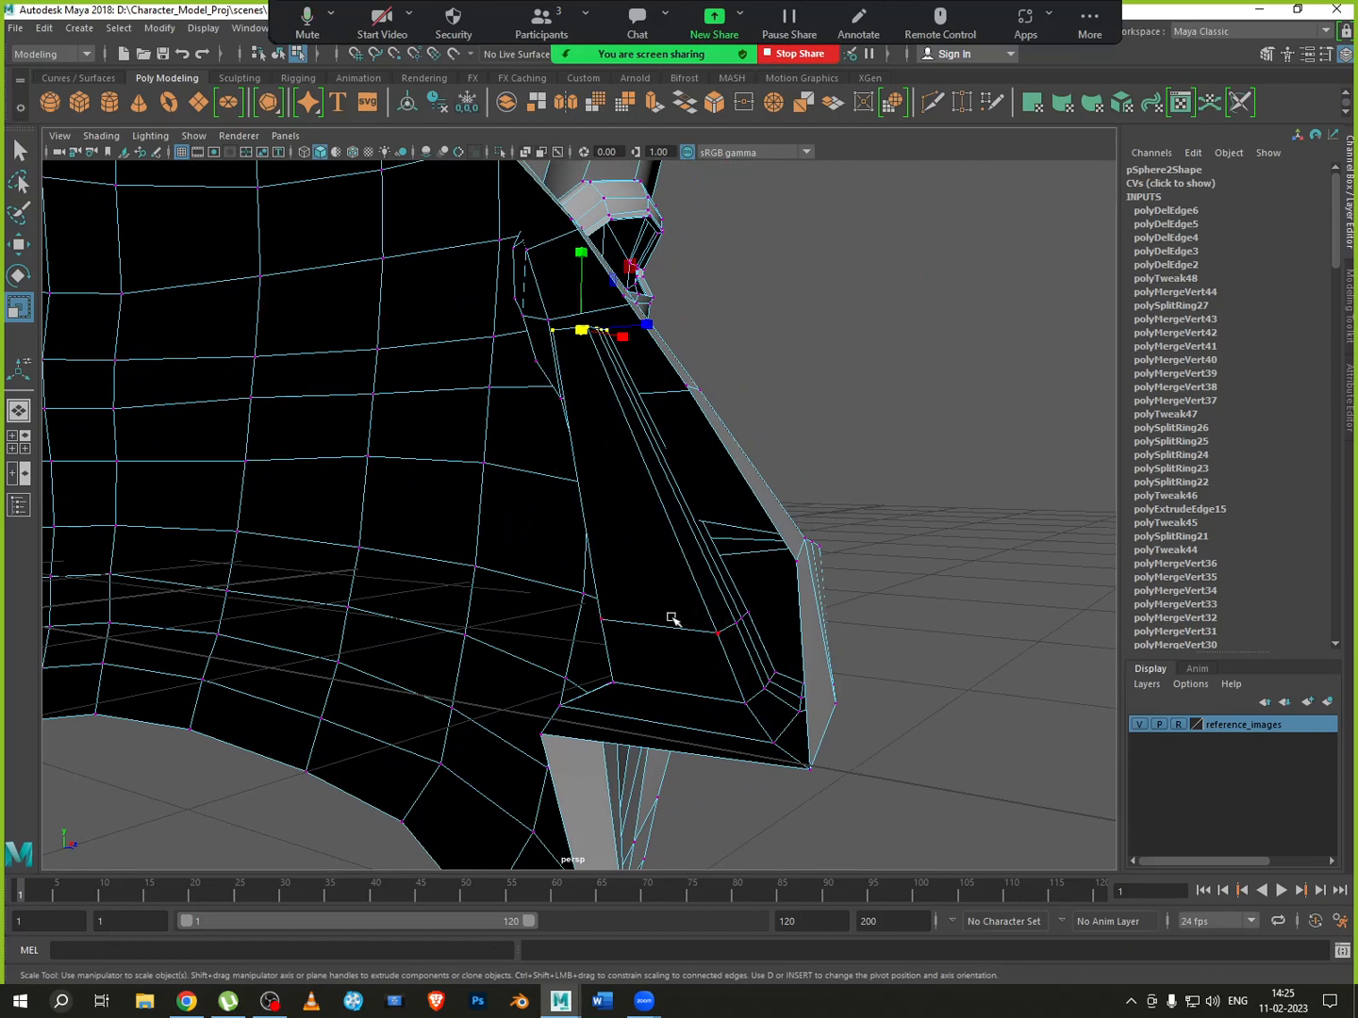
pyautogui.doubleClick(672, 620)
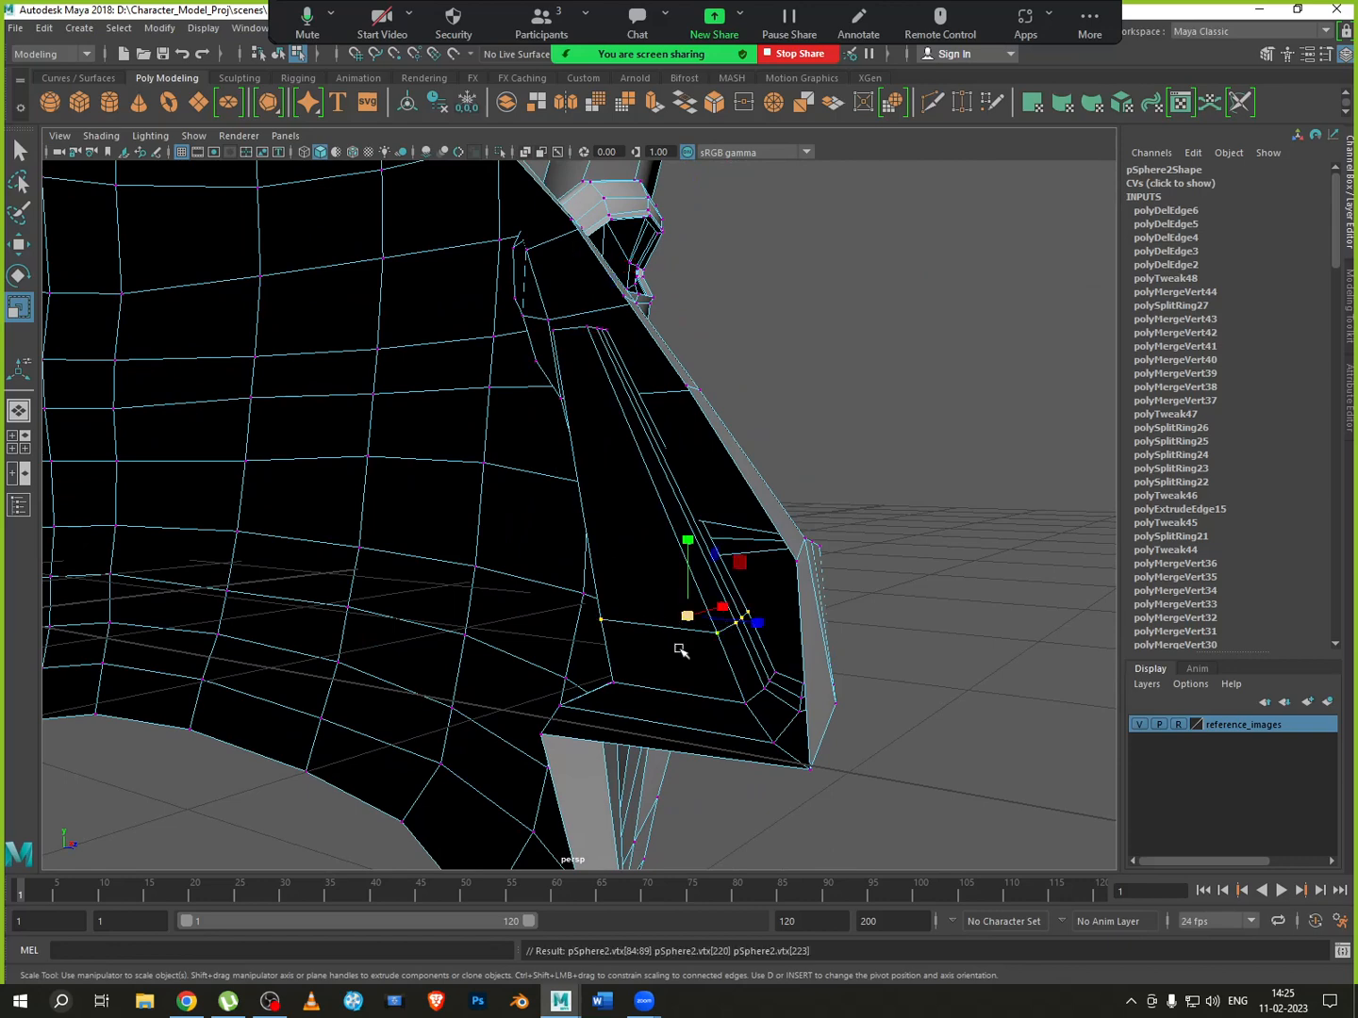
pyautogui.moveTo(695, 629); pyautogui.dragTo(664, 608)
# Return to object mode, turn on smooth mesh preview for the head, and check the nose and face from several angles
pyautogui.keyDown('alt'); pyautogui.moveTo(759, 658); pyautogui.dragTo(651, 674); pyautogui.keyUp('alt')
pyautogui.moveTo(652, 599); pyautogui.dragTo(730, 488, button='right')
pyautogui.scroll(-2, 555, 549)
pyautogui.click(255, 591)
pyautogui.scroll(-3, 440, 727)
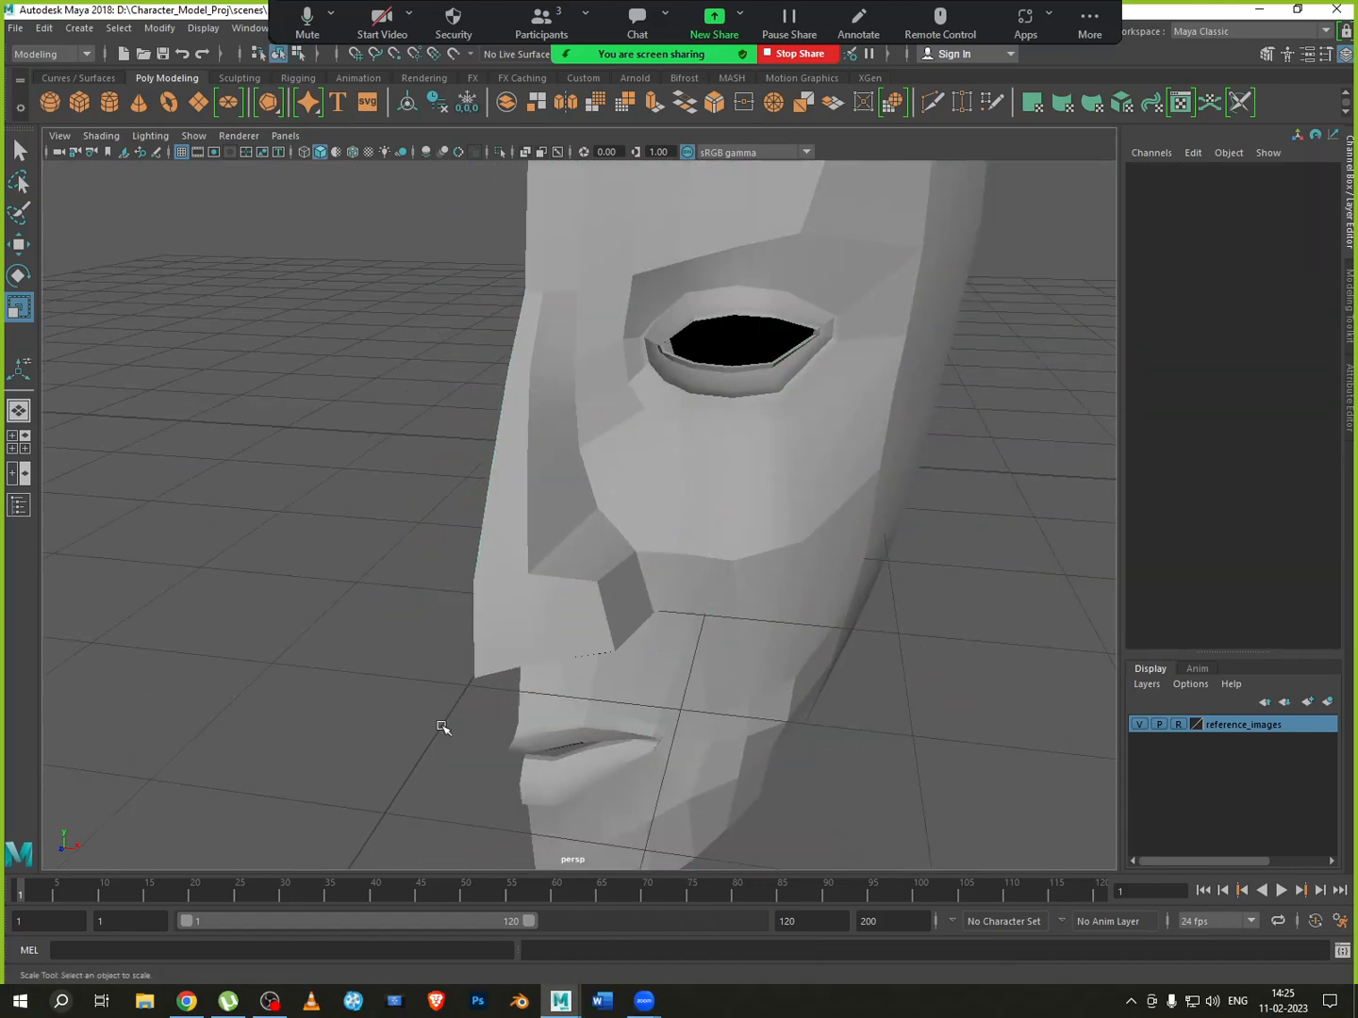
pyautogui.keyDown('alt'); pyautogui.moveTo(439, 727); pyautogui.dragTo(502, 712); pyautogui.keyUp('alt')
pyautogui.click(698, 582)
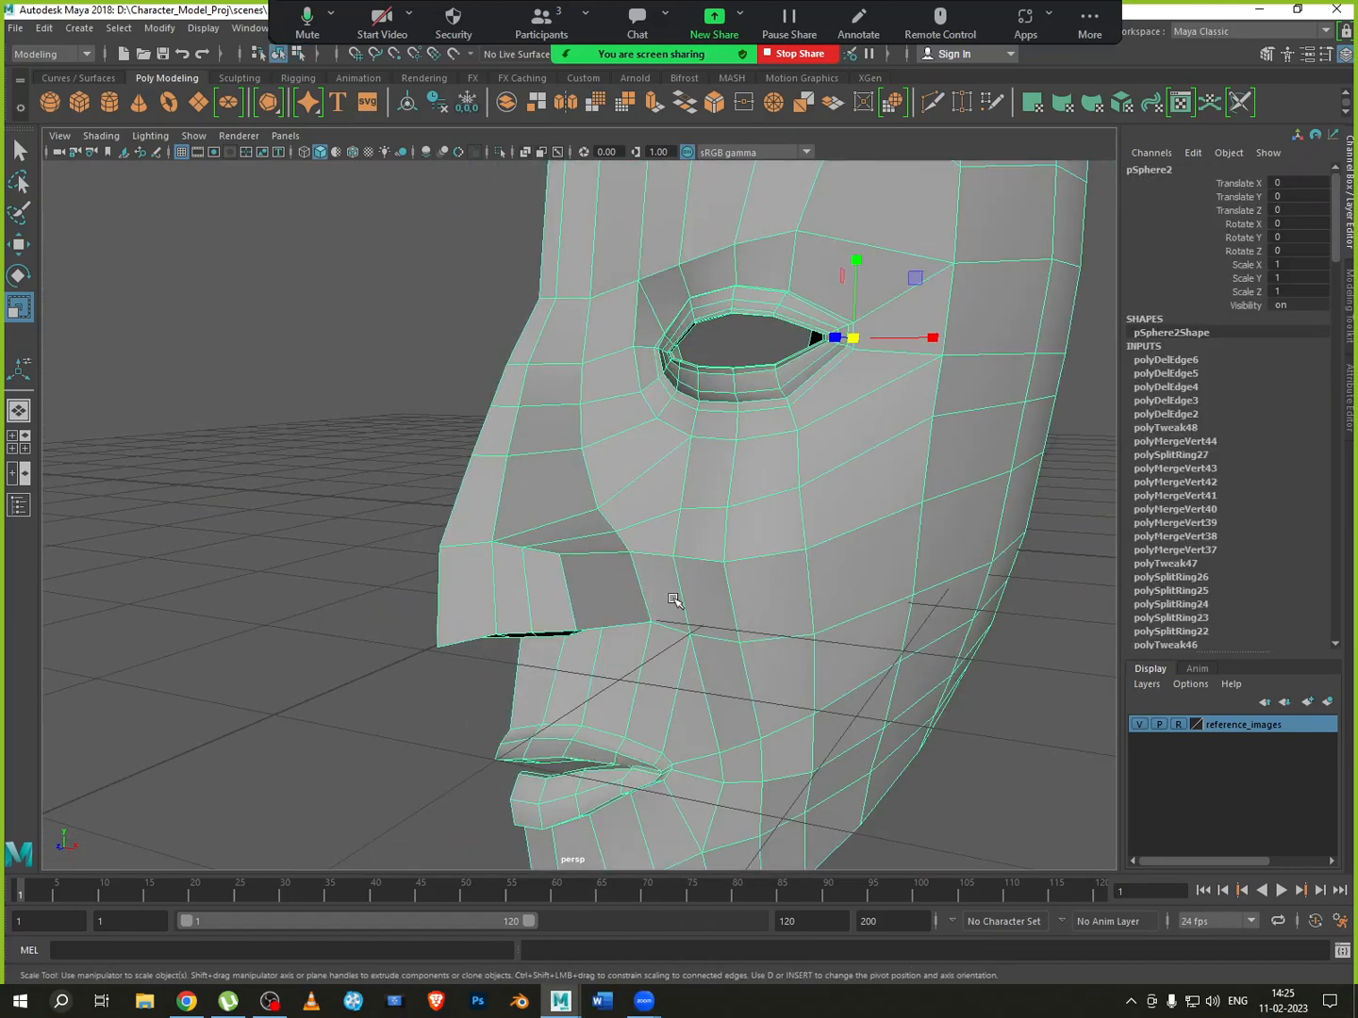
pyautogui.press('3')
pyautogui.click(434, 699)
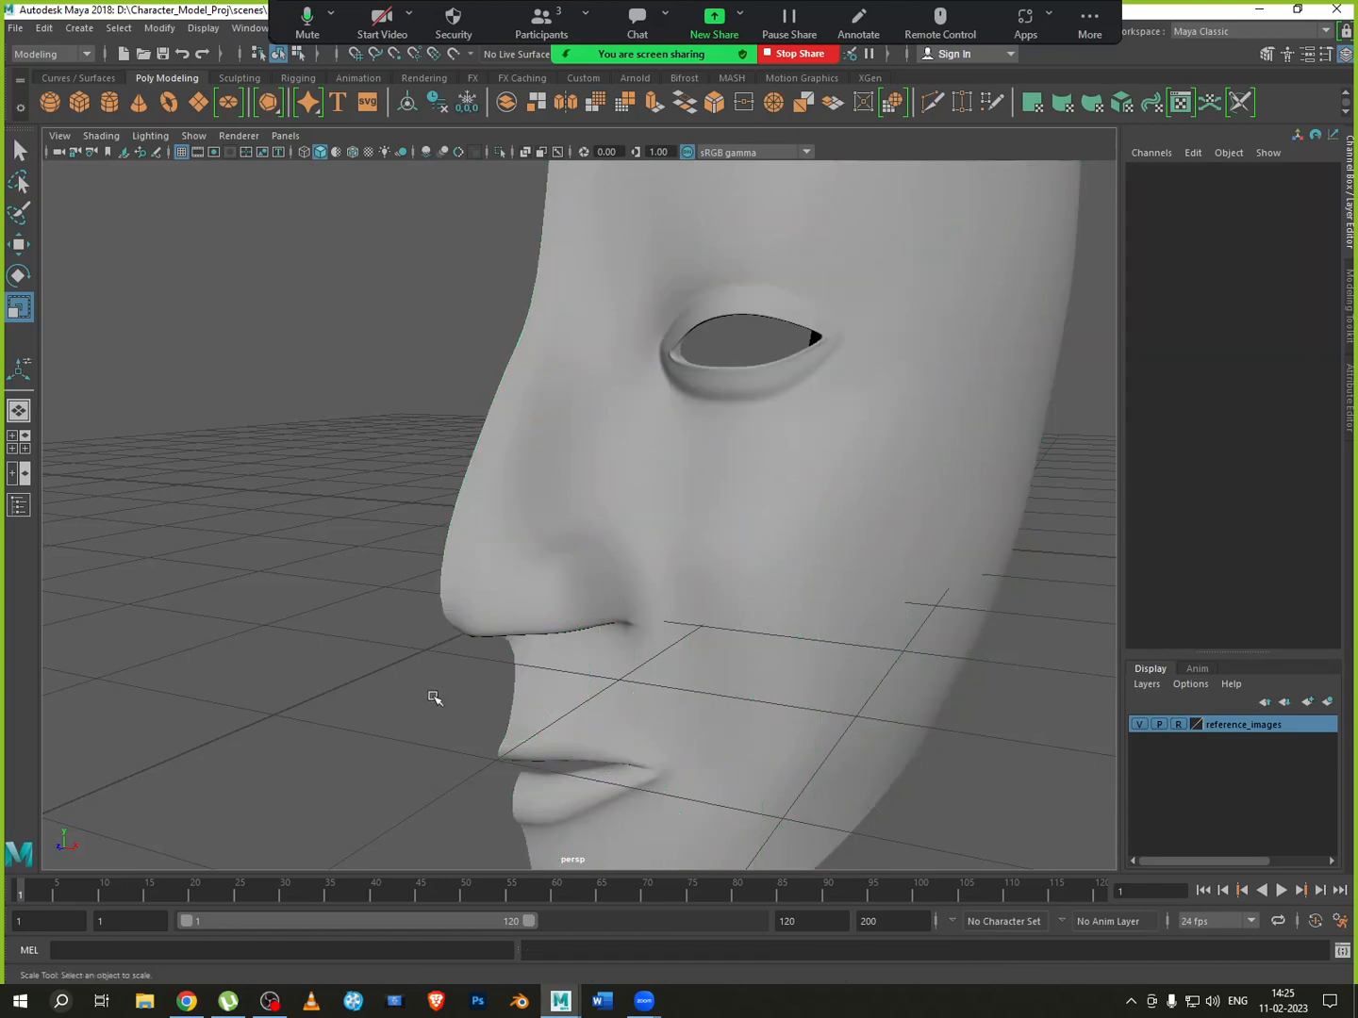
pyautogui.keyDown('alt'); pyautogui.moveTo(779, 742); pyautogui.dragTo(816, 719); pyautogui.keyUp('alt')
pyautogui.keyDown('alt'); pyautogui.moveTo(816, 719); pyautogui.dragTo(481, 692, button='right'); pyautogui.keyUp('alt')
pyautogui.keyDown('alt'); pyautogui.moveTo(481, 691); pyautogui.dragTo(812, 546); pyautogui.keyUp('alt')
# Switch the head to edge editing with smooth preview off and select the lowest vertical edge beside the centre line at the neck's back
pyautogui.click(716, 607)
pyautogui.moveTo(851, 469); pyautogui.dragTo(782, 476, button='right')
pyautogui.scroll(-3, 777, 541)
pyautogui.keyDown('alt'); pyautogui.moveTo(777, 540); pyautogui.dragTo(751, 471); pyautogui.keyUp('alt')
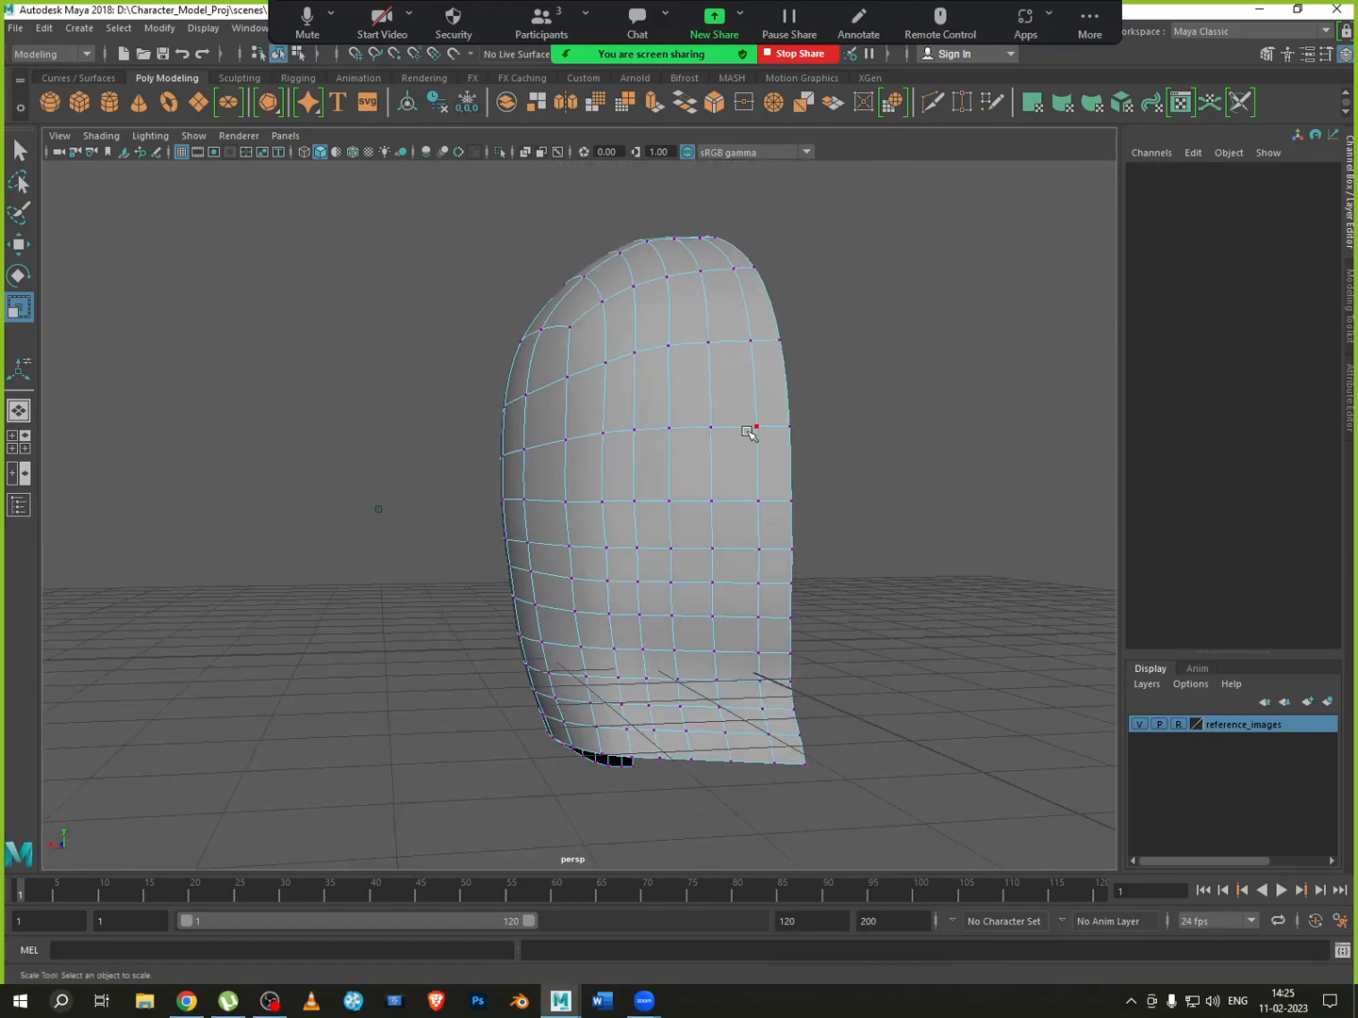
pyautogui.moveTo(748, 430); pyautogui.dragTo(752, 379, button='right')
pyautogui.click(773, 749)
pyautogui.scroll(4, 811, 760)
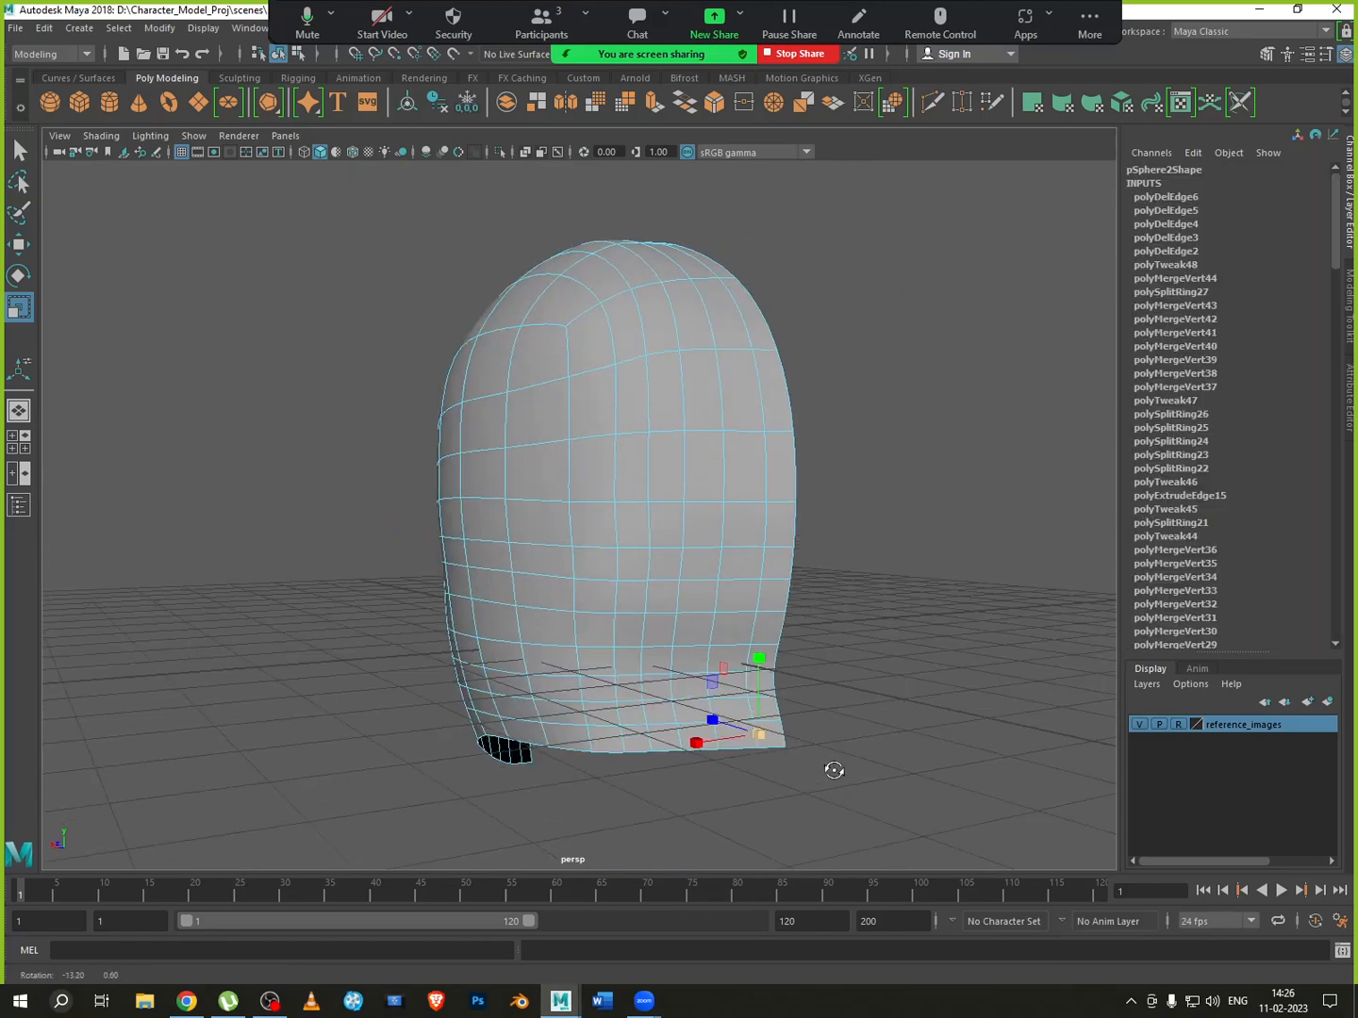
pyautogui.keyDown('alt'); pyautogui.moveTo(733, 712); pyautogui.dragTo(723, 613, button='middle'); pyautogui.keyUp('alt')
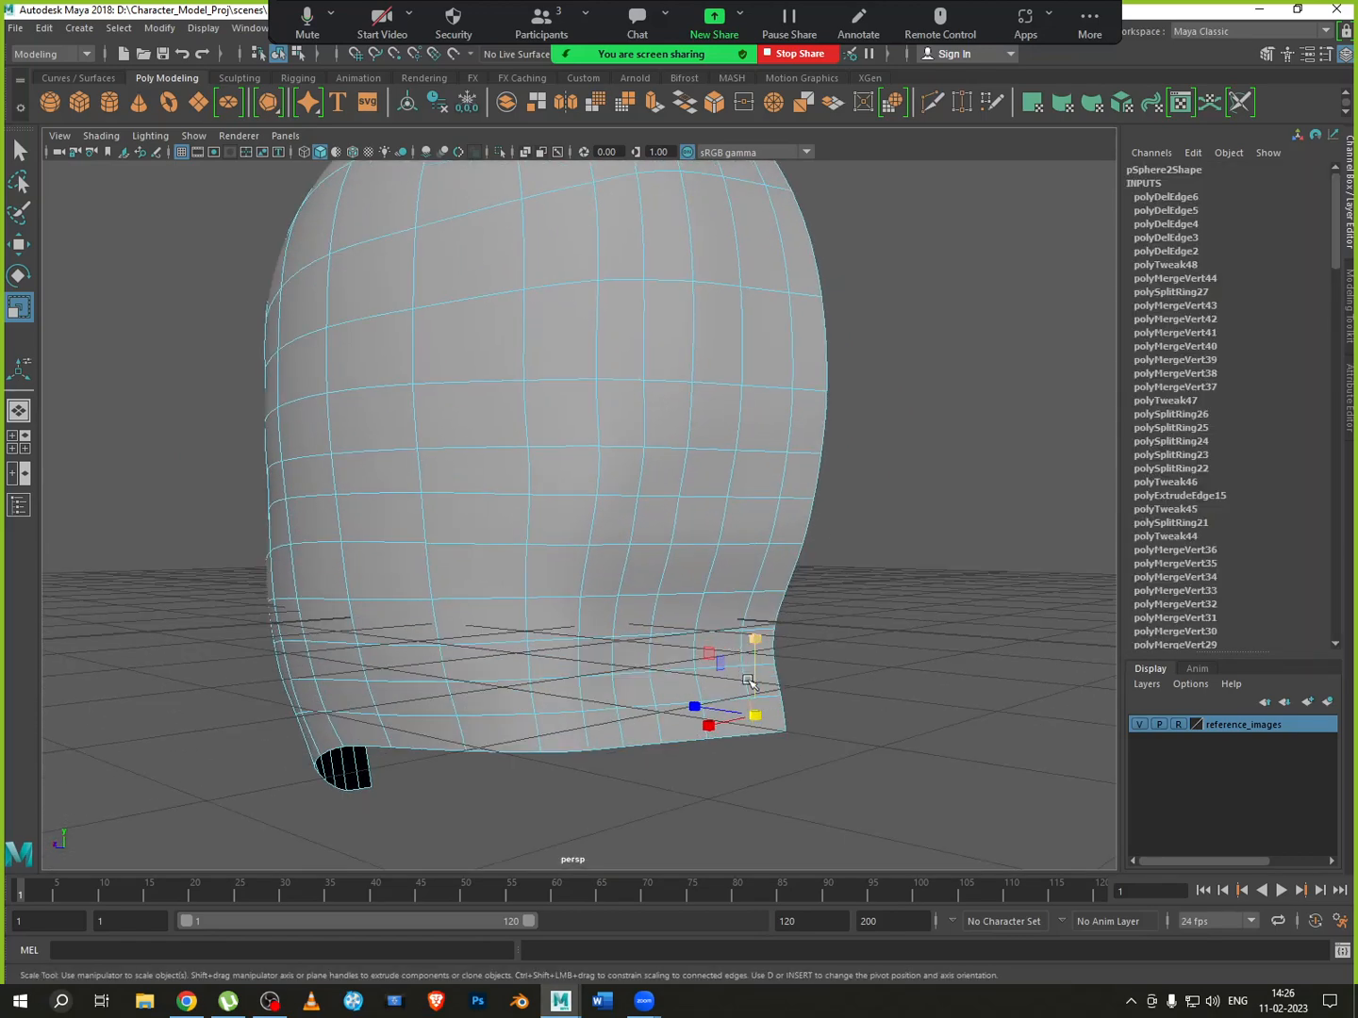
pyautogui.press('1')
# Add the vertical edges beside the centre line to the selection, from the back of the neck up the back of the head
pyautogui.keyDown('shift'); pyautogui.moveTo(761, 722); pyautogui.dragTo(764, 603); pyautogui.keyUp('shift')
pyautogui.scroll(2, 764, 585)
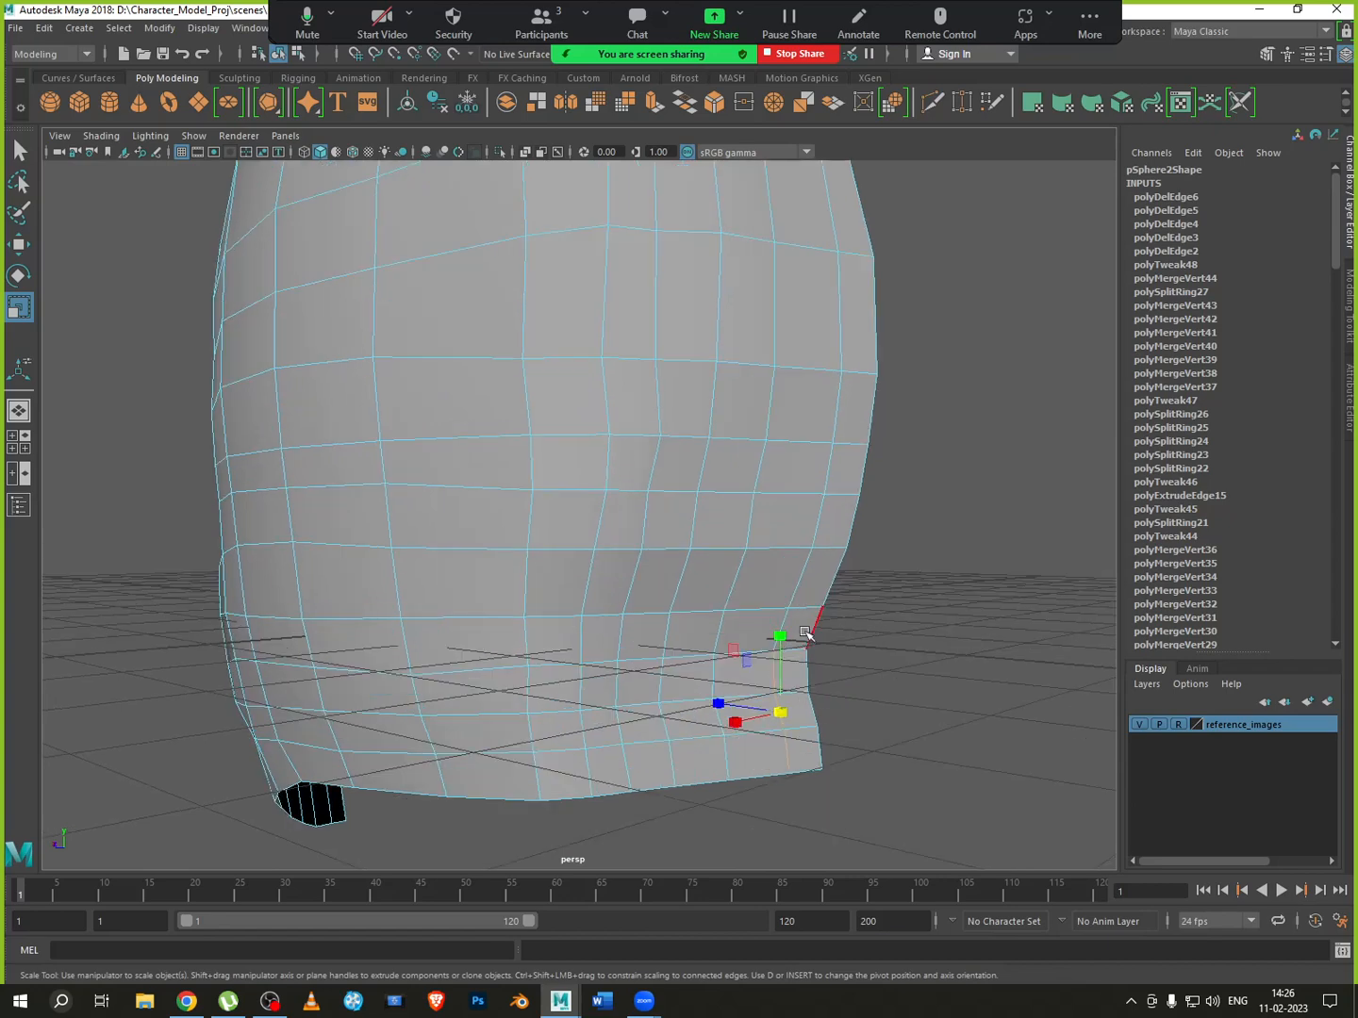
pyautogui.scroll(1, 807, 634)
pyautogui.keyDown('shift'); pyautogui.click(817, 643); pyautogui.keyUp('shift')
pyautogui.keyDown('shift'); pyautogui.click(841, 596); pyautogui.keyUp('shift')
pyautogui.keyDown('shift'); pyautogui.click(861, 526); pyautogui.keyUp('shift')
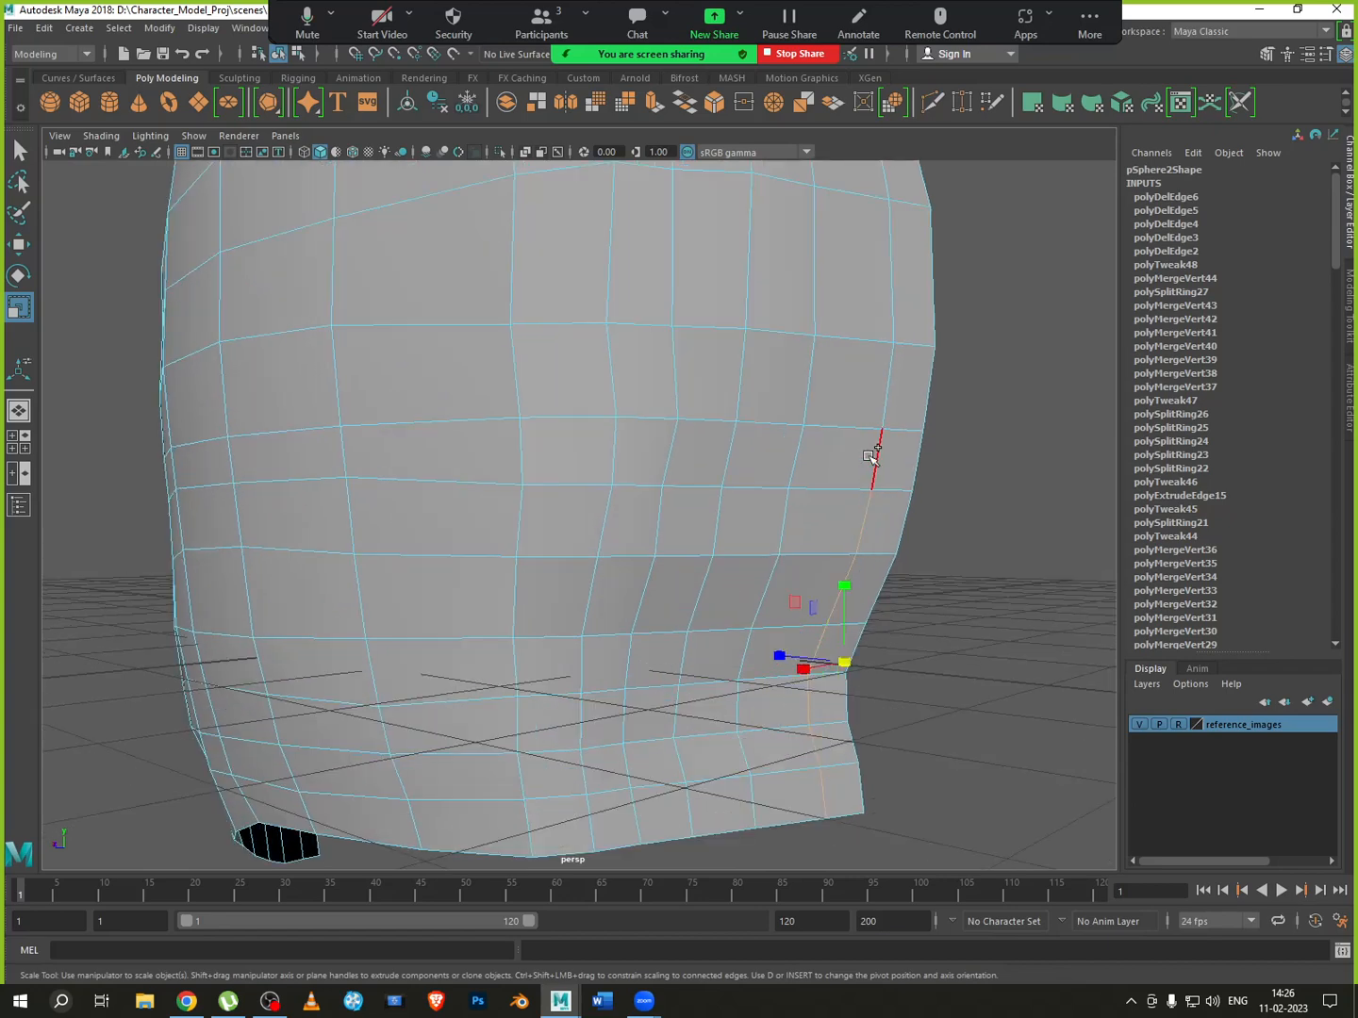
pyautogui.keyDown('shift'); pyautogui.click(873, 458); pyautogui.keyUp('shift')
pyautogui.keyDown('shift'); pyautogui.click(891, 394); pyautogui.keyUp('shift')
pyautogui.keyDown('shift'); pyautogui.click(894, 303); pyautogui.keyUp('shift')
pyautogui.keyDown('alt'); pyautogui.moveTo(918, 449); pyautogui.dragTo(789, 516); pyautogui.keyUp('alt')
pyautogui.keyDown('shift'); pyautogui.click(786, 487); pyautogui.keyUp('shift')
# In the side view, move the selected vertical edges slightly backward towards the reference outline of the head
pyautogui.press('space')
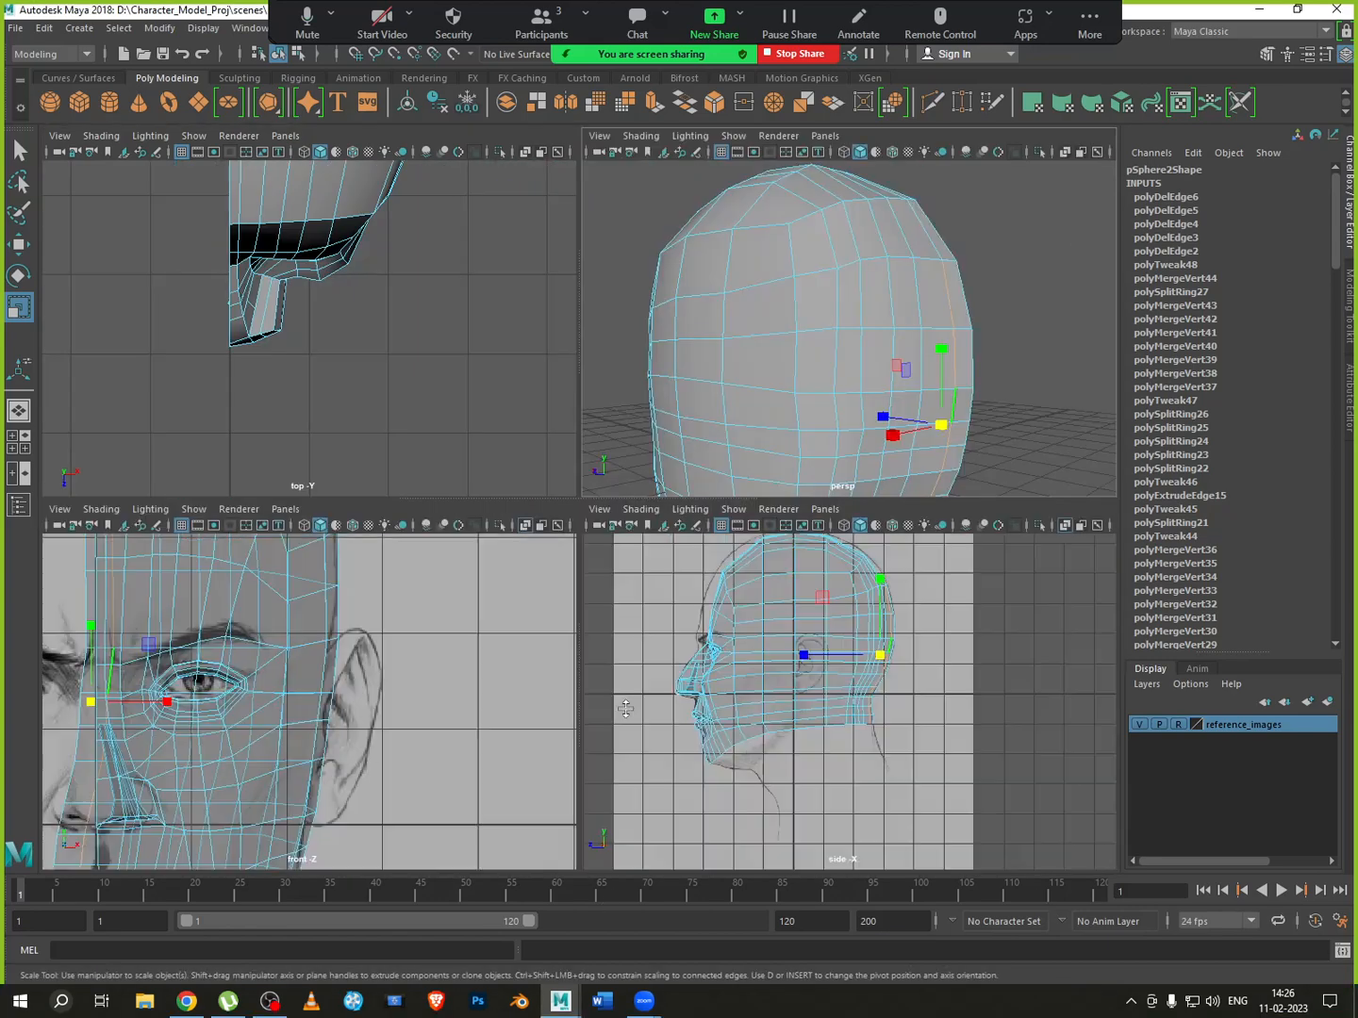
pyautogui.press('space')
pyautogui.keyDown('alt'); pyautogui.moveTo(767, 621); pyautogui.dragTo(729, 807, button='middle'); pyautogui.keyUp('alt')
pyautogui.keyDown('alt'); pyautogui.moveTo(573, 517); pyautogui.dragTo(668, 604, button='right'); pyautogui.keyUp('alt')
pyautogui.keyDown('alt'); pyautogui.moveTo(669, 604); pyautogui.dragTo(710, 481, button='middle'); pyautogui.keyUp('alt')
pyautogui.keyDown('alt'); pyautogui.moveTo(694, 515); pyautogui.dragTo(722, 554, button='right'); pyautogui.keyUp('alt')
pyautogui.keyDown('alt'); pyautogui.moveTo(721, 554); pyautogui.dragTo(742, 578, button='middle'); pyautogui.keyUp('alt')
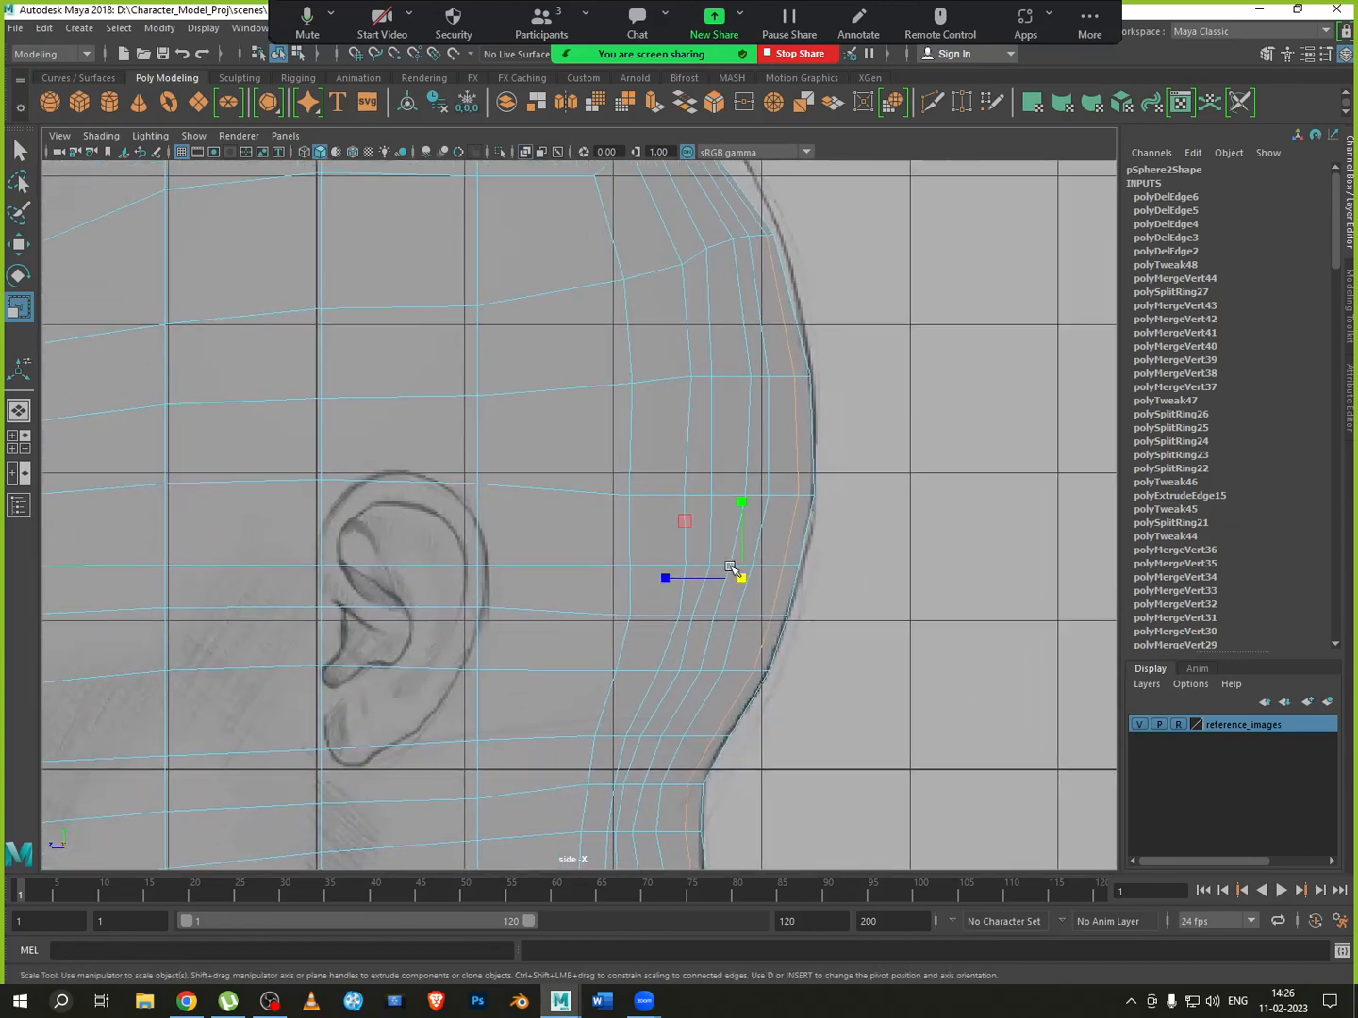
pyautogui.press('w')
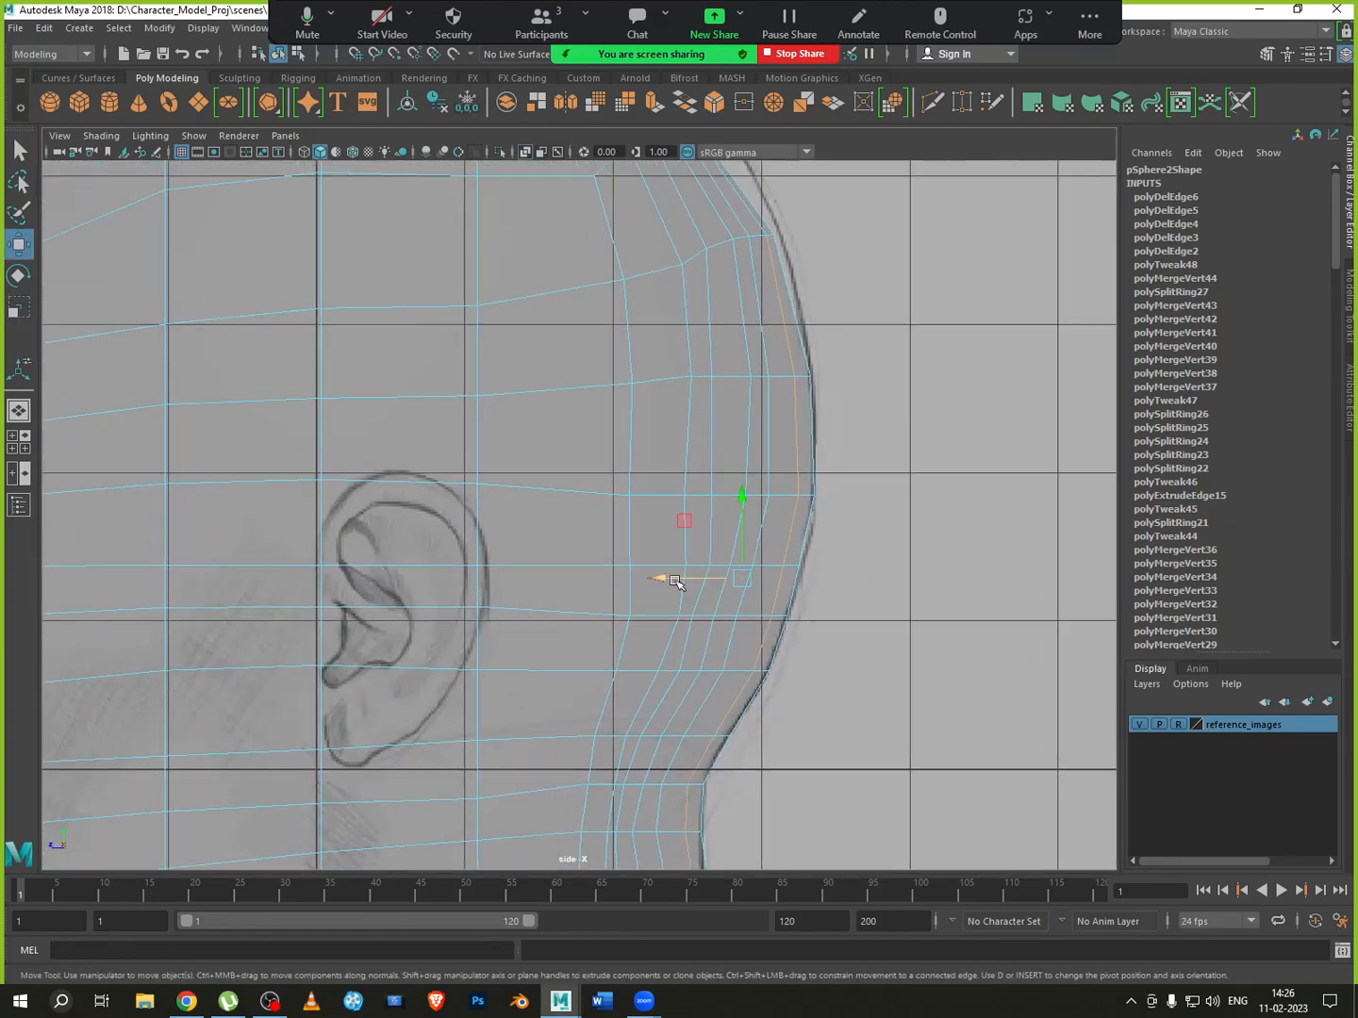
pyautogui.moveTo(675, 581); pyautogui.dragTo(677, 579)
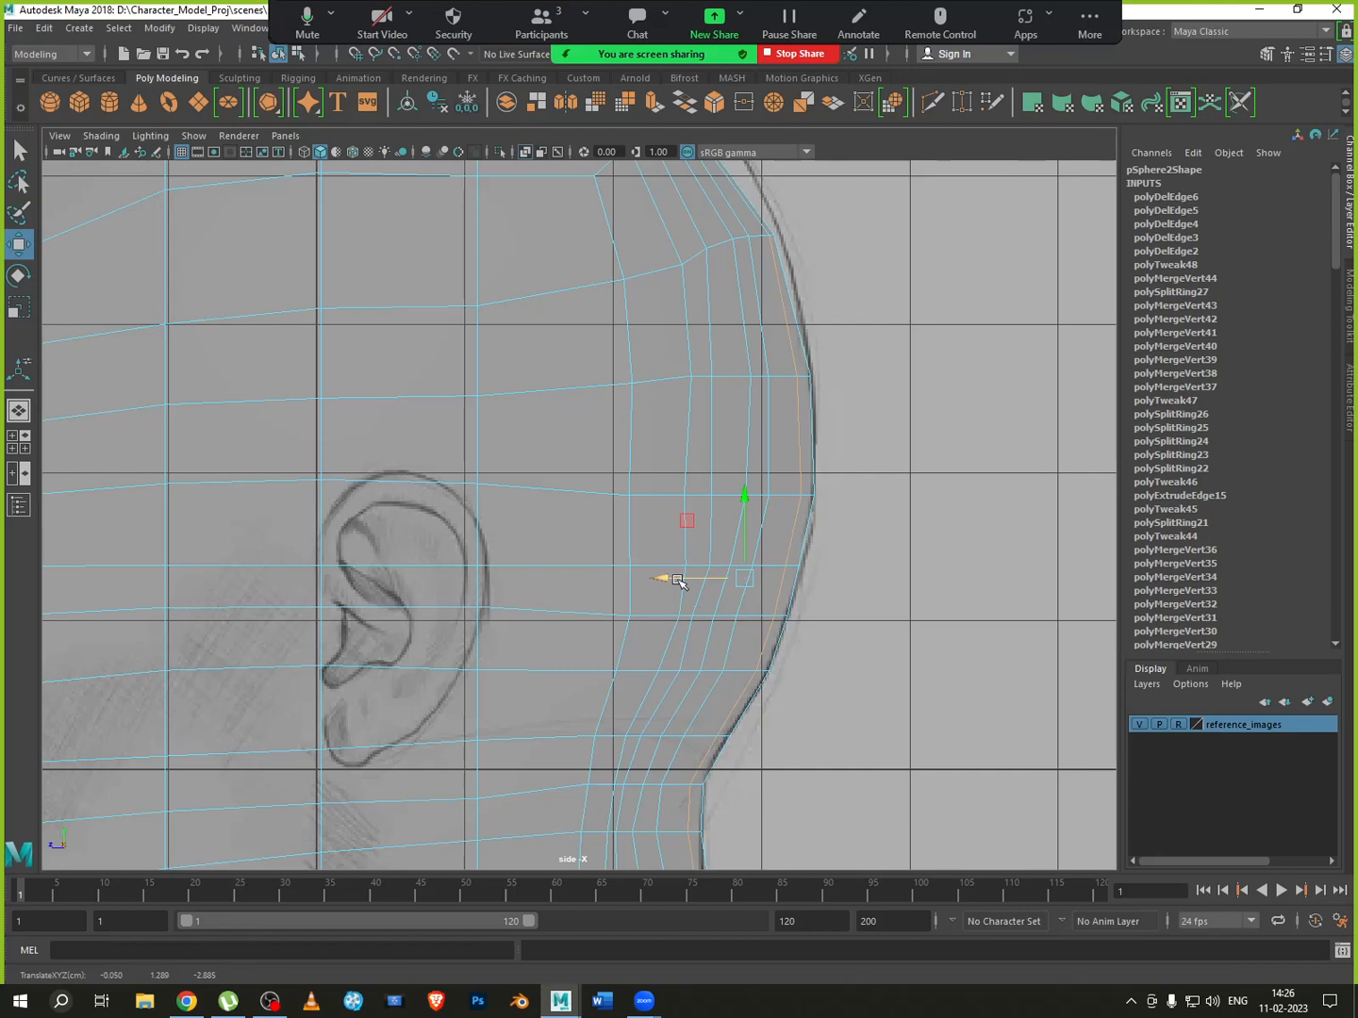
# Shift the selection to the neighbouring vertical edge loop, further from the centre line at the back of the head
pyautogui.press('Left')
pyautogui.press('Left')
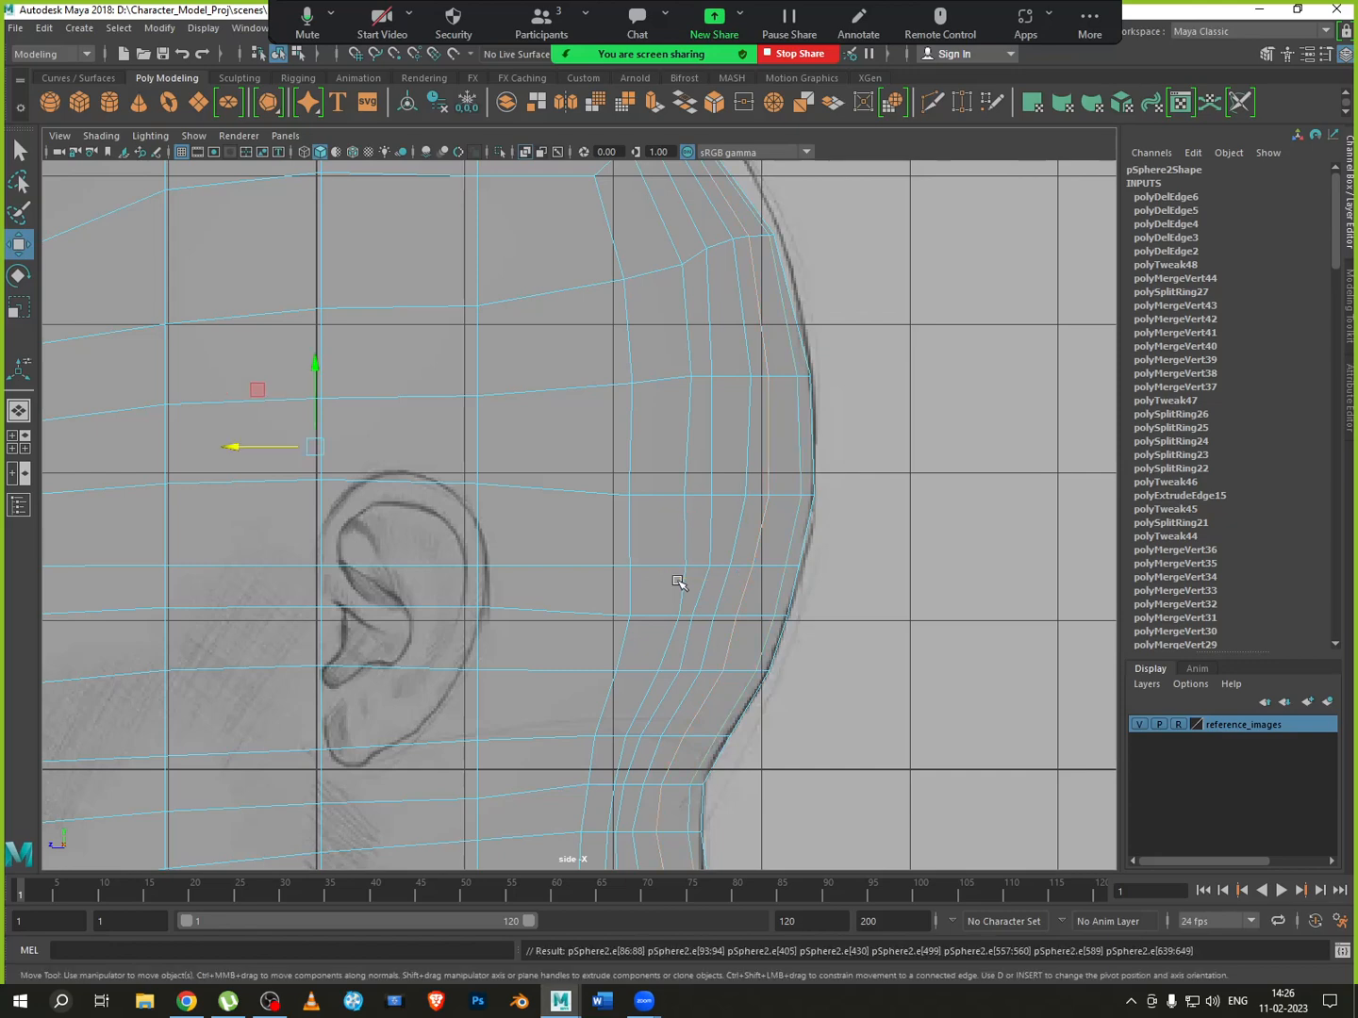
# Shift the vertical edge loops at the back of the head along the side view so they are spaced more evenly behind the ear
pyautogui.press('space')
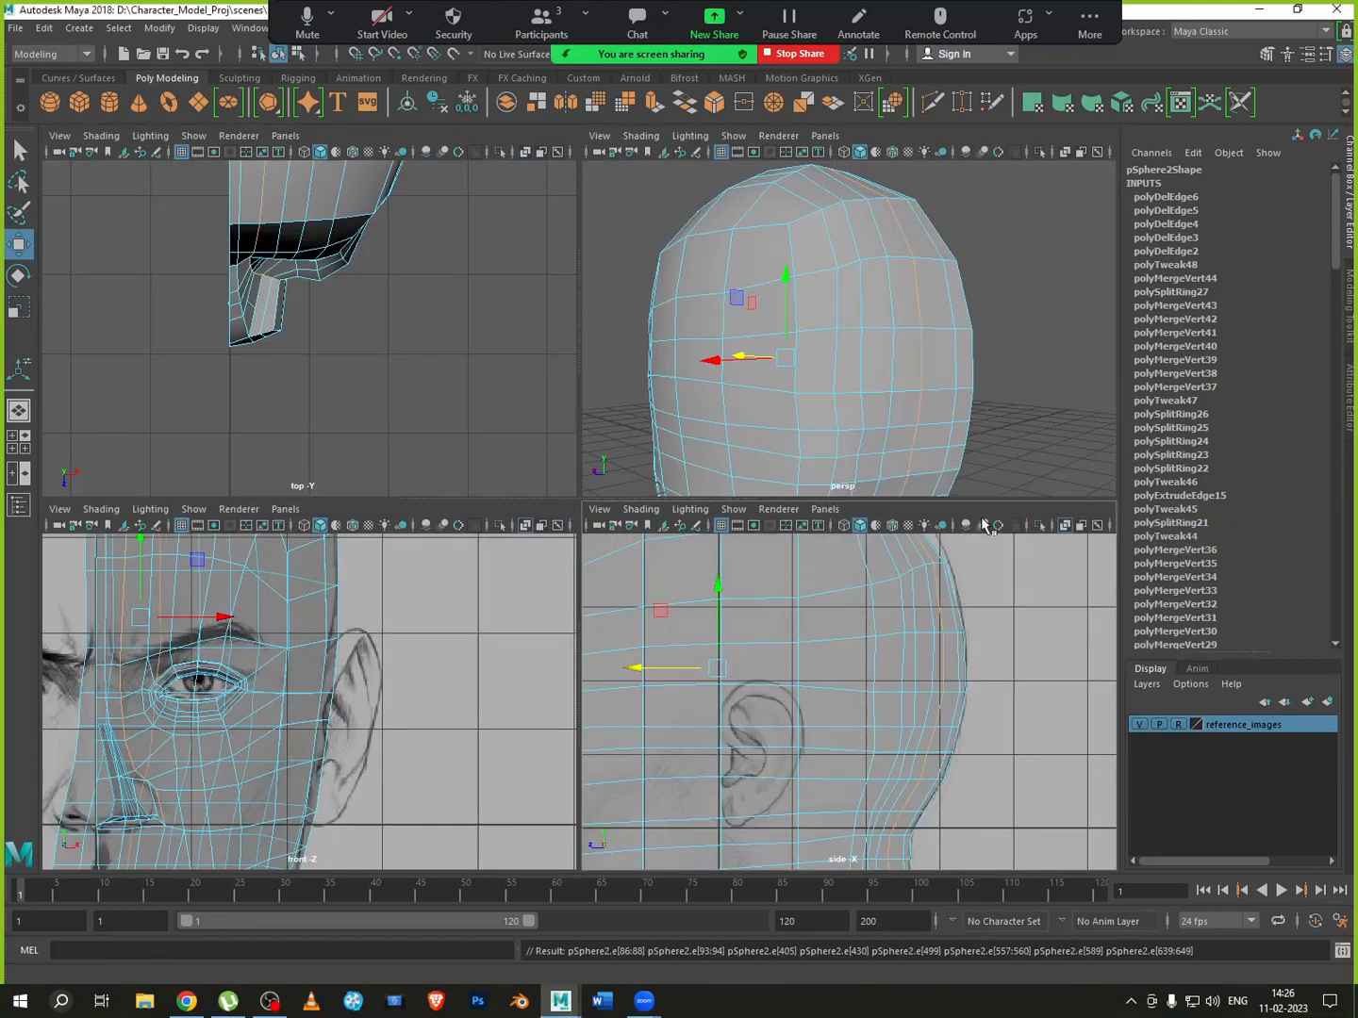
pyautogui.press('space')
pyautogui.press('alt')
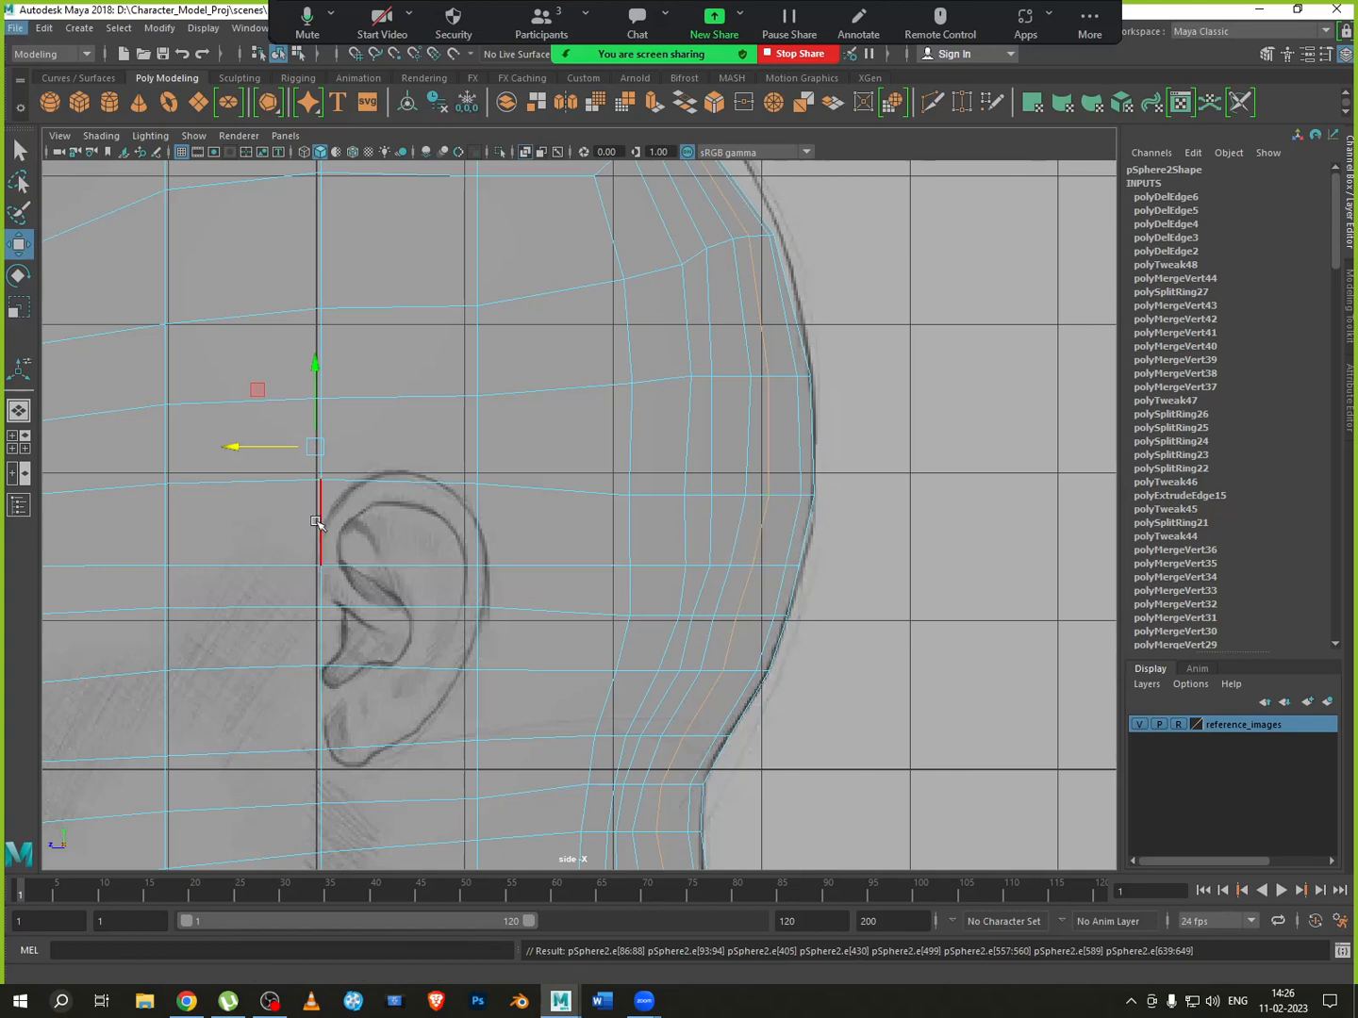
pyautogui.moveTo(258, 449); pyautogui.dragTo(267, 451)
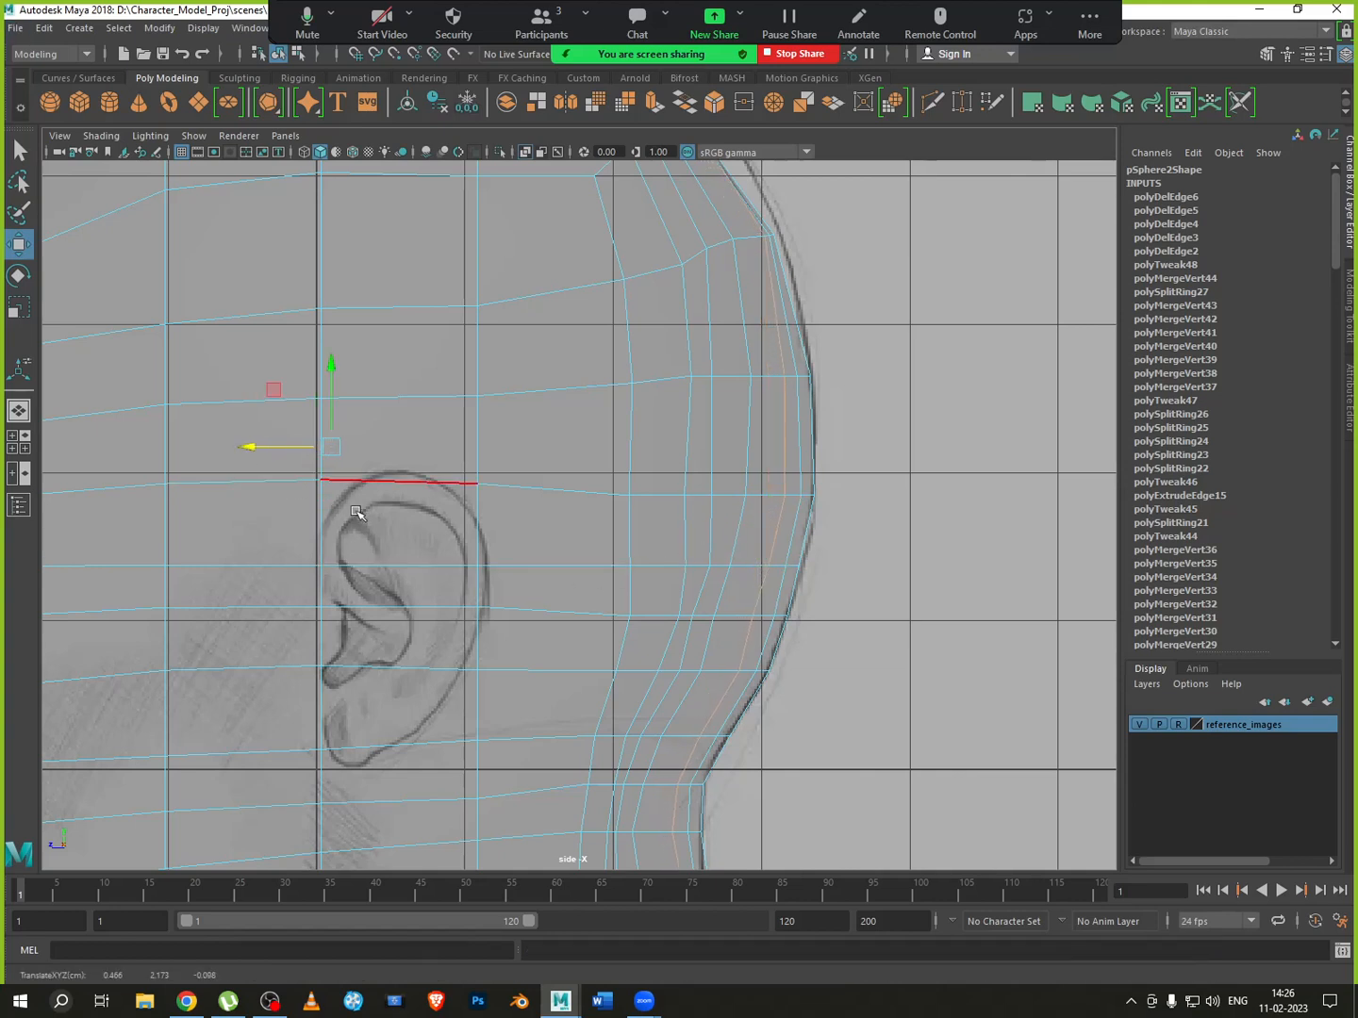
pyautogui.moveTo(256, 451); pyautogui.dragTo(283, 453)
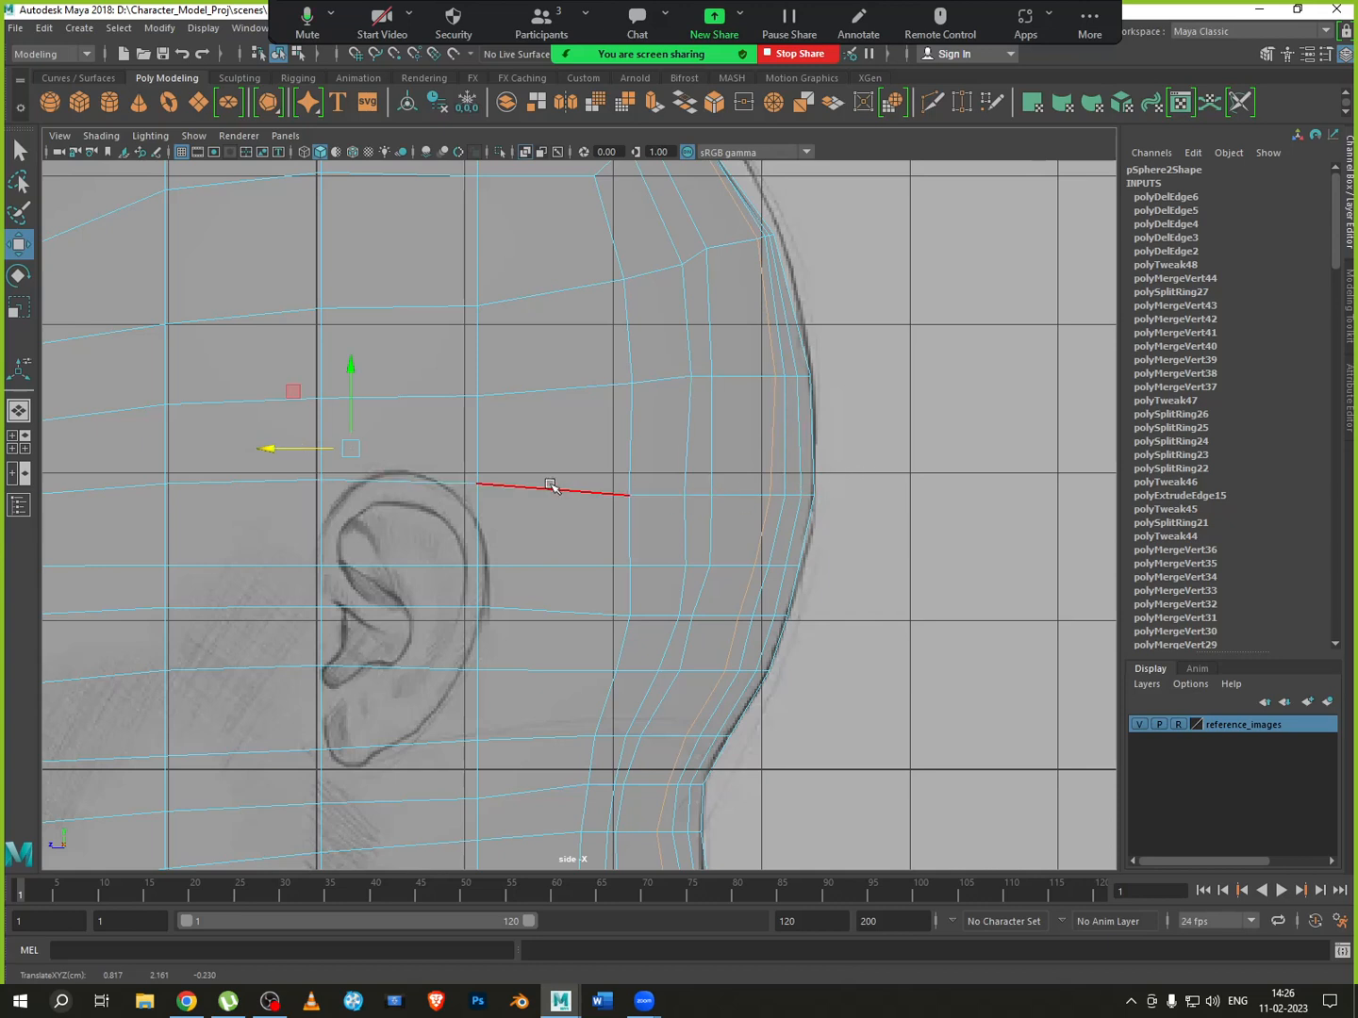
pyautogui.doubleClick(647, 514)
pyautogui.moveTo(229, 457)
pyautogui.mouseDown()
pyautogui.moveTo(261, 462)
pyautogui.moveTo(227, 483)
pyautogui.mouseUp()
pyautogui.press('Left')
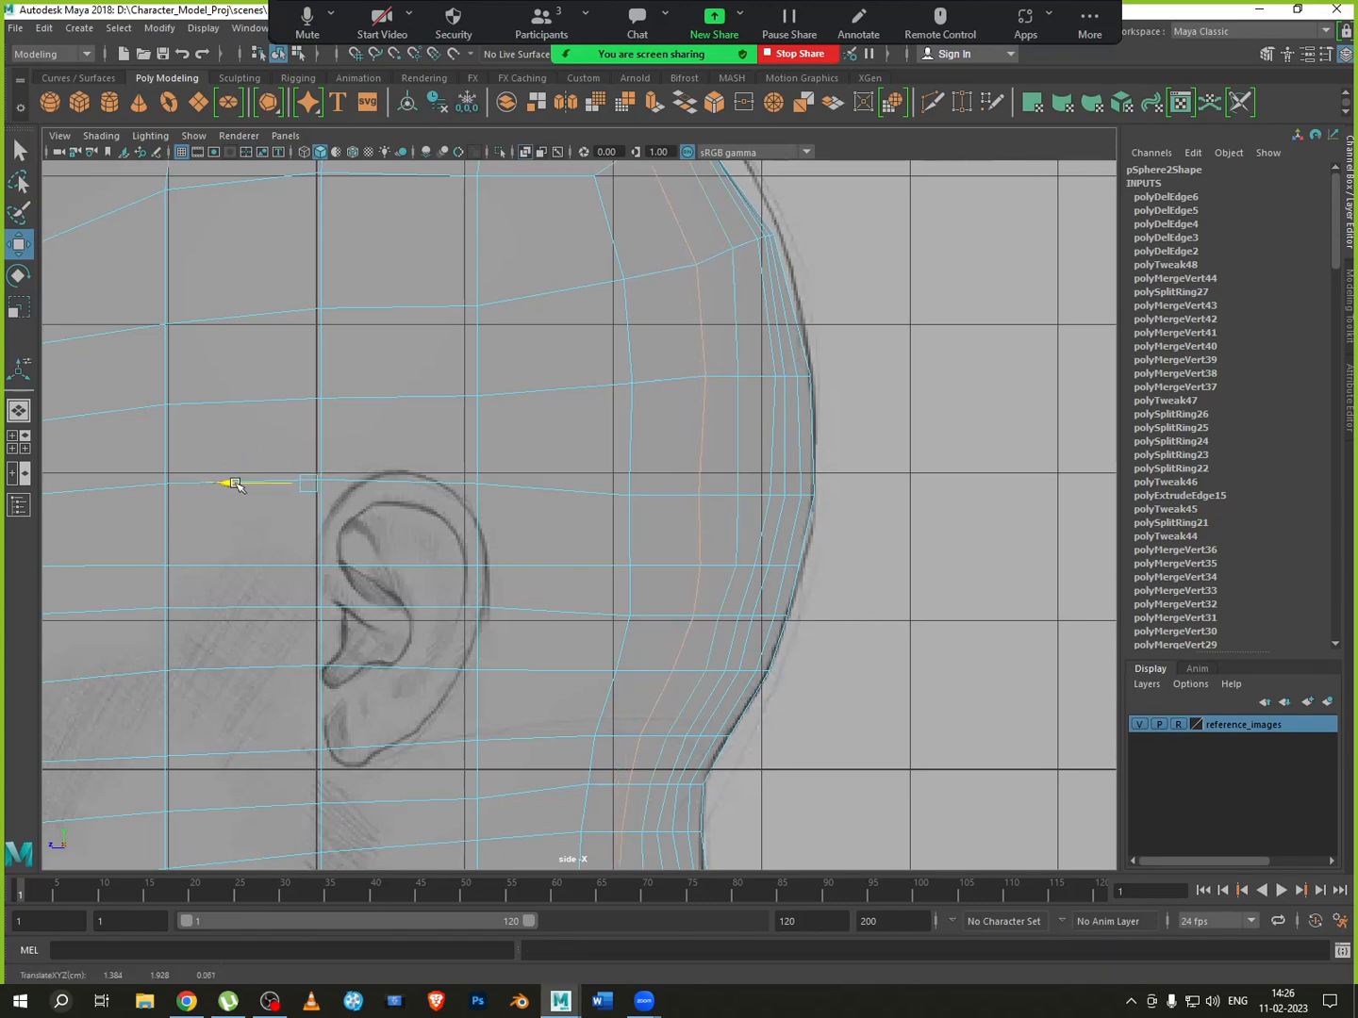
# Switch to vertex editing and move the upper-rear corner vertex of the cranium slightly forward and down in side view
pyautogui.keyDown('alt'); pyautogui.moveTo(623, 475); pyautogui.dragTo(661, 584, button='middle'); pyautogui.keyUp('alt')
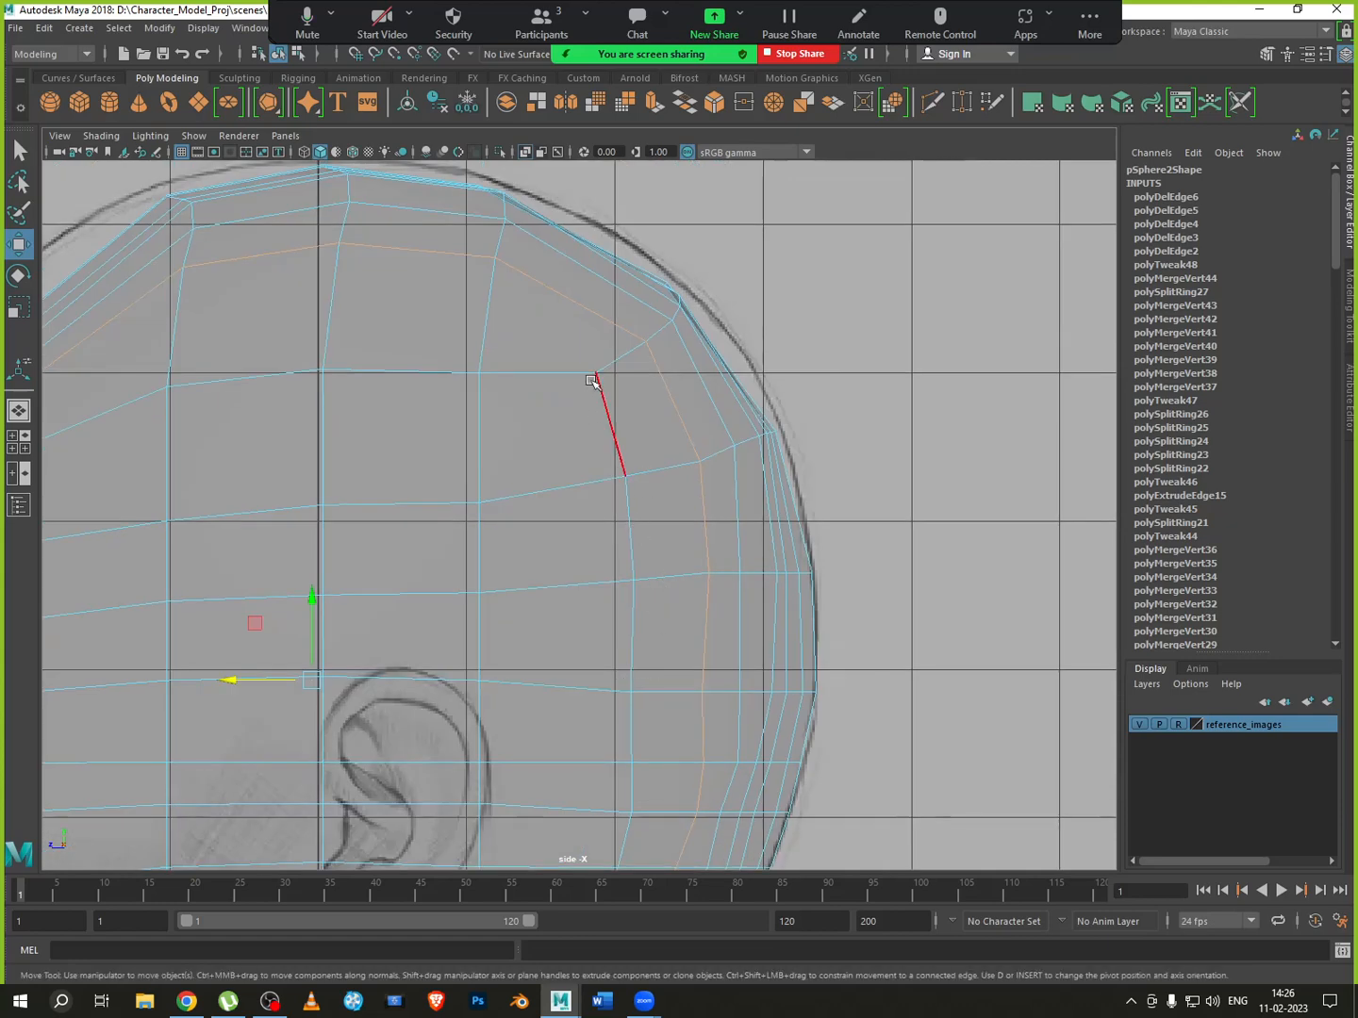
pyautogui.moveTo(597, 384); pyautogui.dragTo(511, 379, button='right')
pyautogui.moveTo(579, 359)
pyautogui.mouseDown()
pyautogui.moveTo(613, 407)
pyautogui.moveTo(592, 381)
pyautogui.moveTo(564, 381)
pyautogui.moveTo(578, 359)
pyautogui.mouseUp()
pyautogui.keyDown('alt'); pyautogui.moveTo(347, 454); pyautogui.dragTo(609, 494, button='middle'); pyautogui.keyUp('alt')
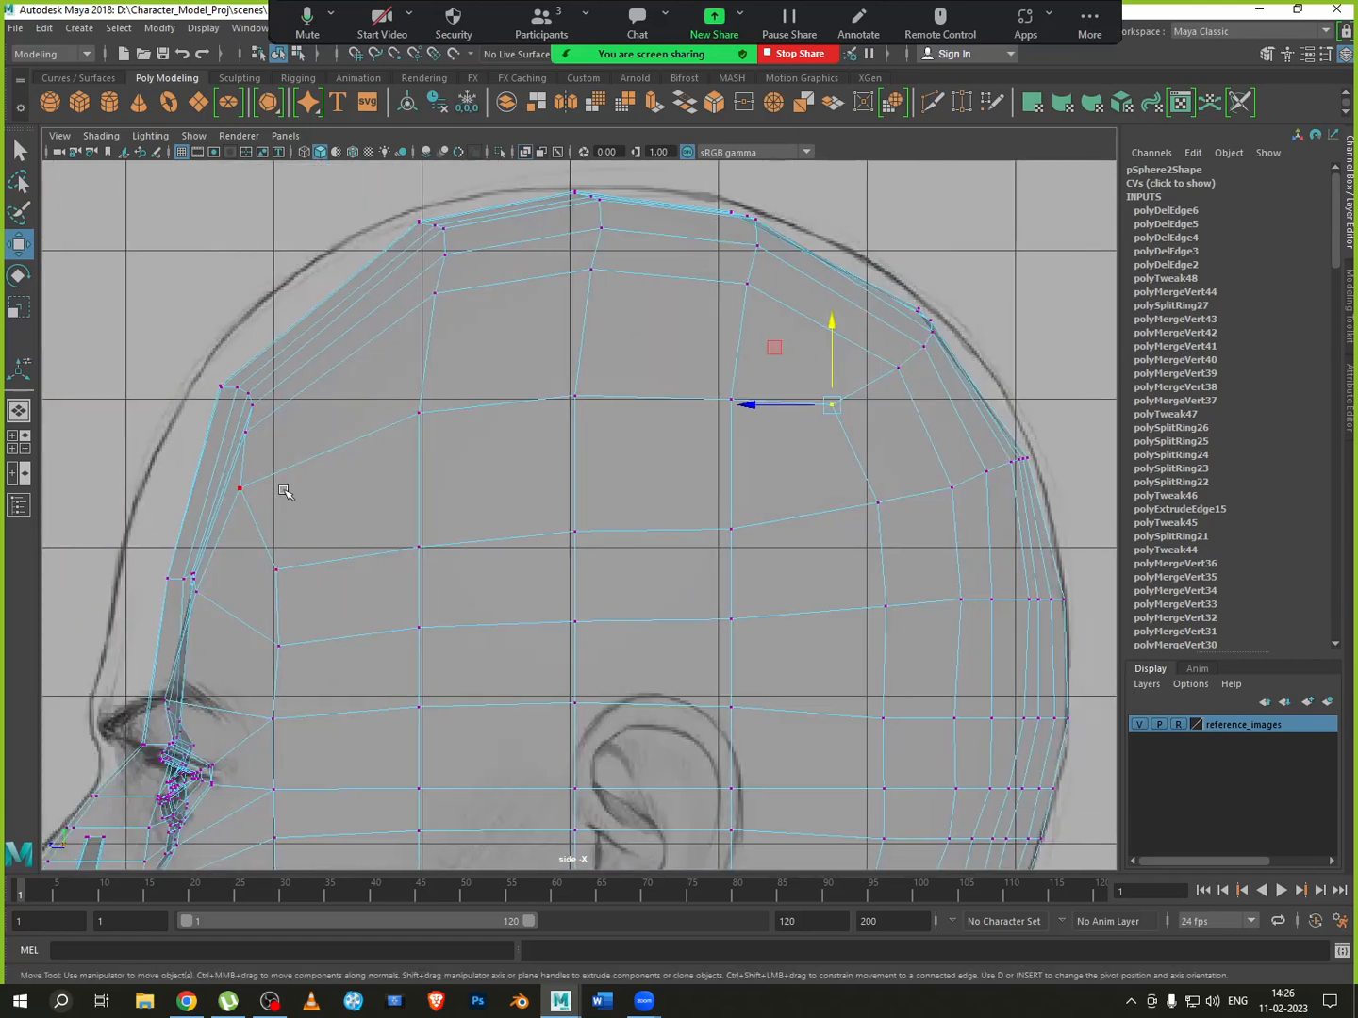
# Move the inner forehead vertices back from the front profile to even out the column above the temple
pyautogui.click(242, 489)
pyautogui.moveTo(182, 488); pyautogui.dragTo(262, 396)
pyautogui.click(245, 434)
pyautogui.click(255, 407)
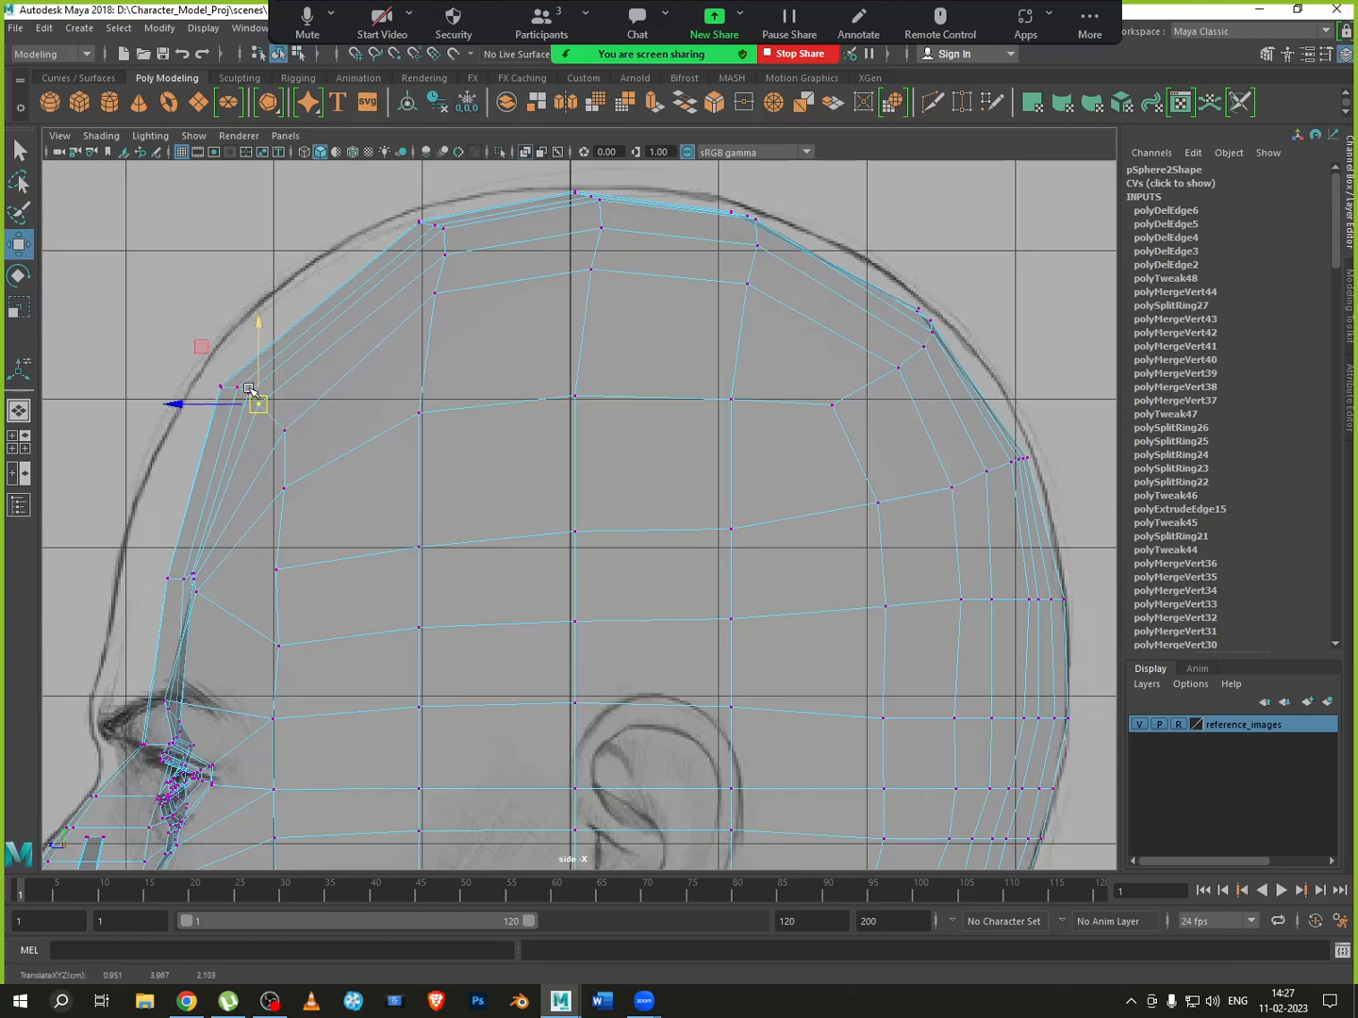
# Nudge the vertex behind the ear, level with the mid-ear edge row, slightly forward to smooth its column
pyautogui.keyDown('alt'); pyautogui.moveTo(612, 507); pyautogui.dragTo(589, 429, button='middle'); pyautogui.keyUp('alt')
pyautogui.keyDown('alt'); pyautogui.moveTo(740, 569); pyautogui.dragTo(657, 423, button='middle'); pyautogui.keyUp('alt')
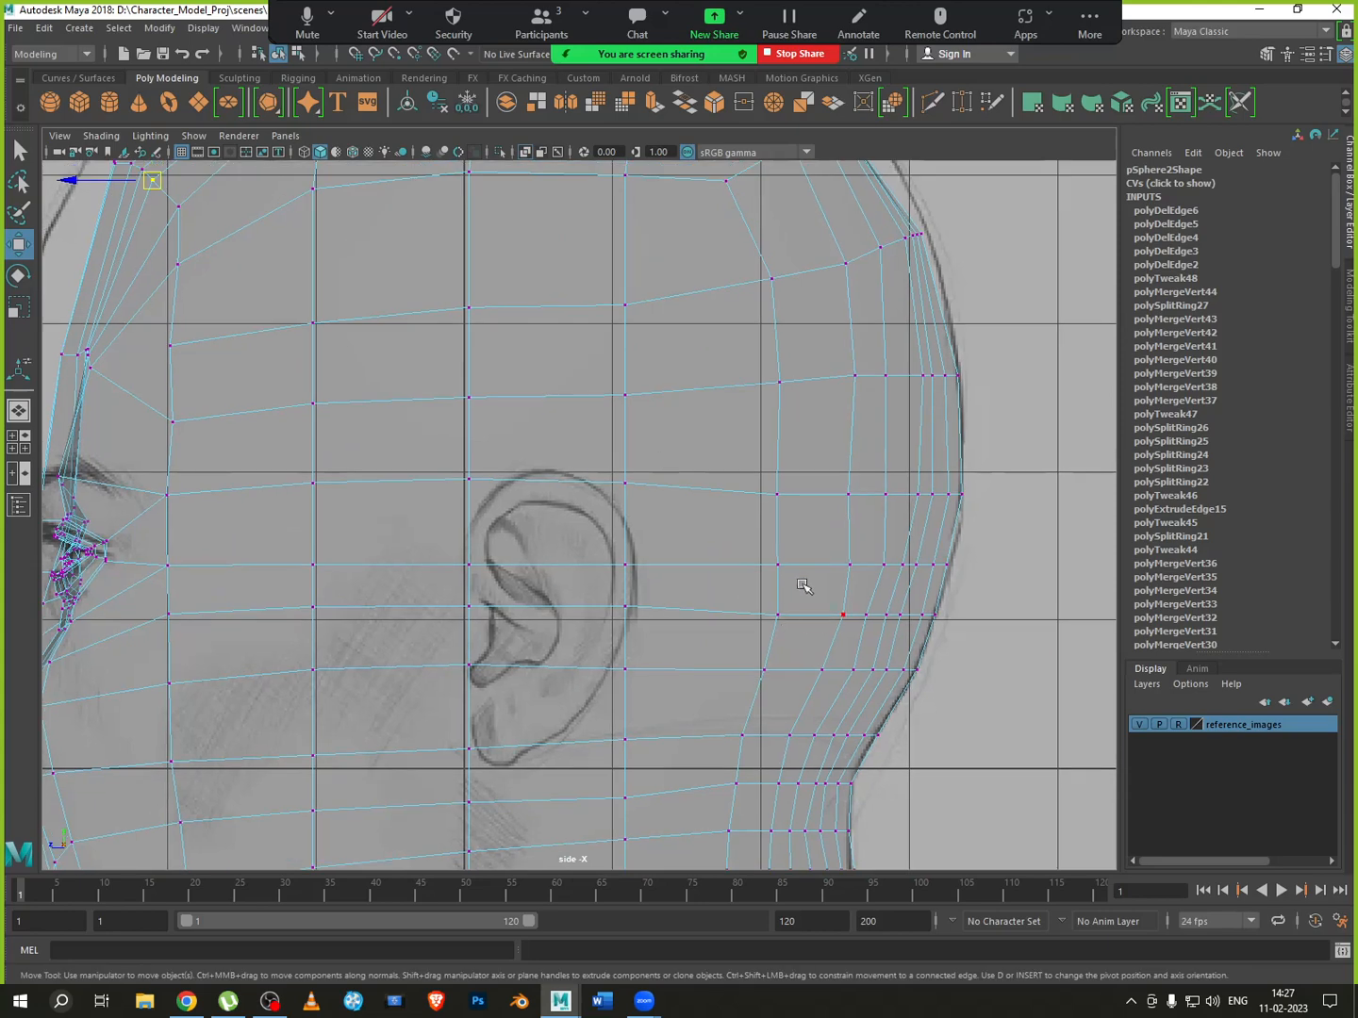
pyautogui.click(777, 614)
pyautogui.moveTo(745, 616); pyautogui.dragTo(738, 617)
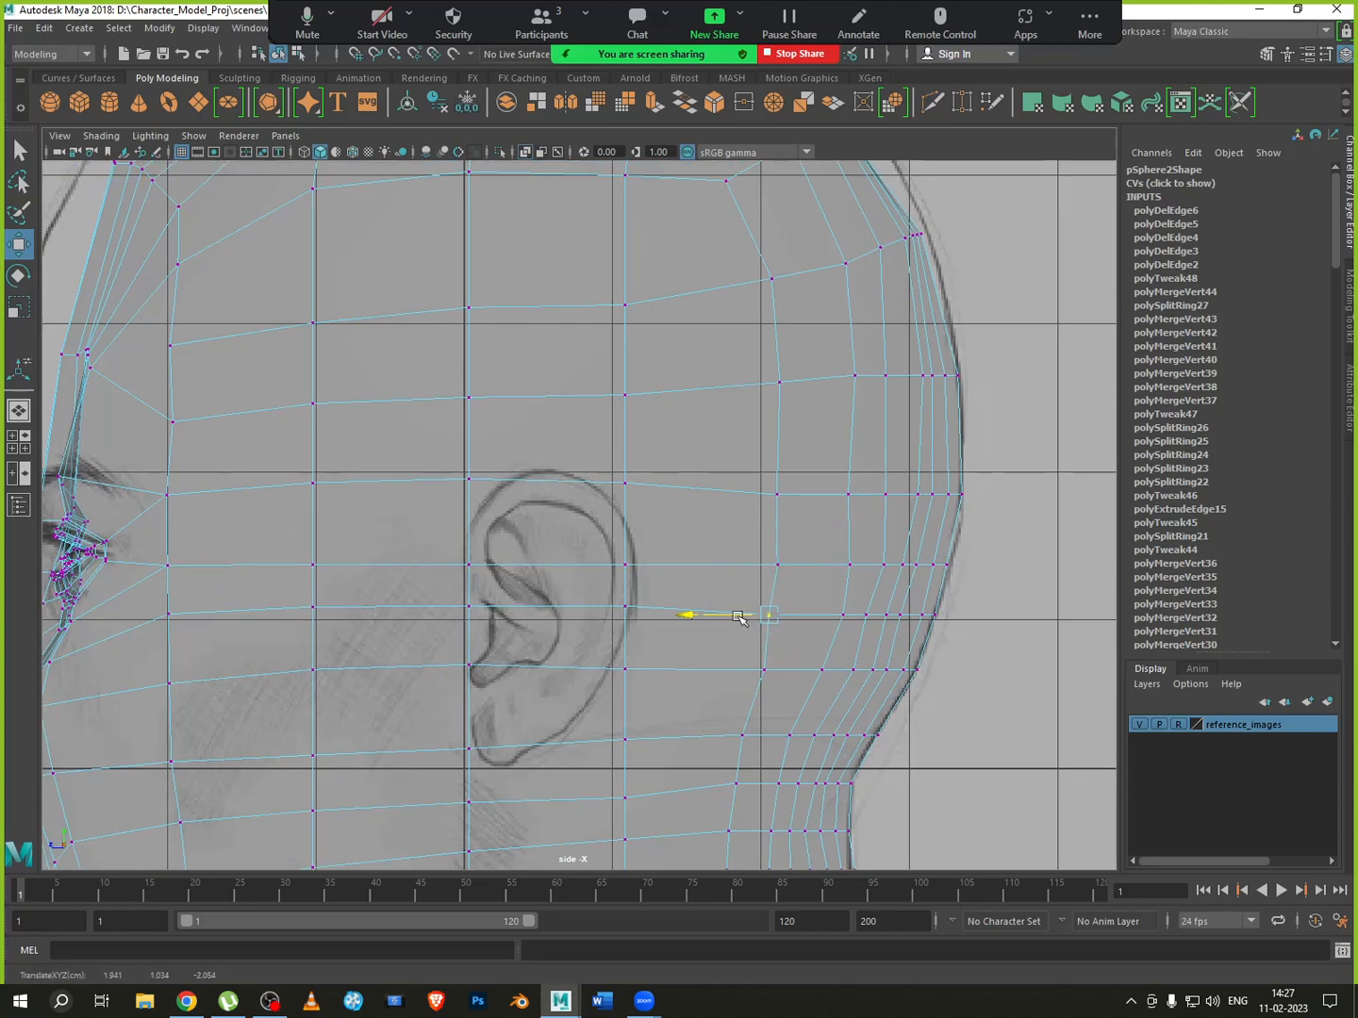
# Fit the upper ear-area vertices to the top curve of the ear sketch and nudge the vertex above its rear side forward
pyautogui.keyDown('alt'); pyautogui.moveTo(485, 650); pyautogui.dragTo(522, 581, button='middle'); pyautogui.keyUp('alt')
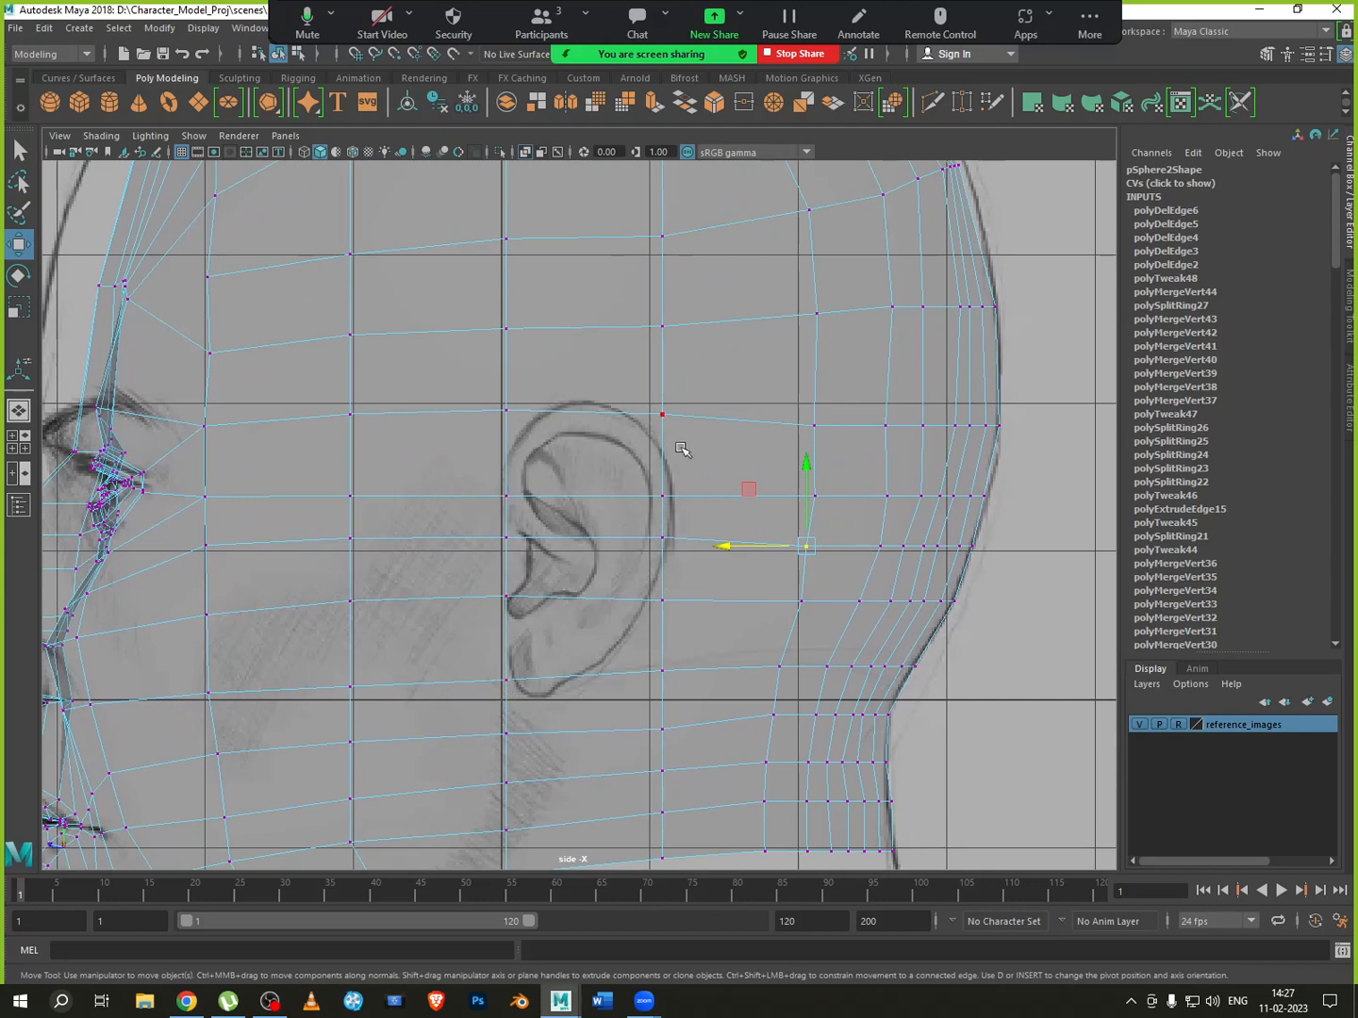
pyautogui.click(662, 414)
pyautogui.moveTo(662, 388); pyautogui.dragTo(619, 427)
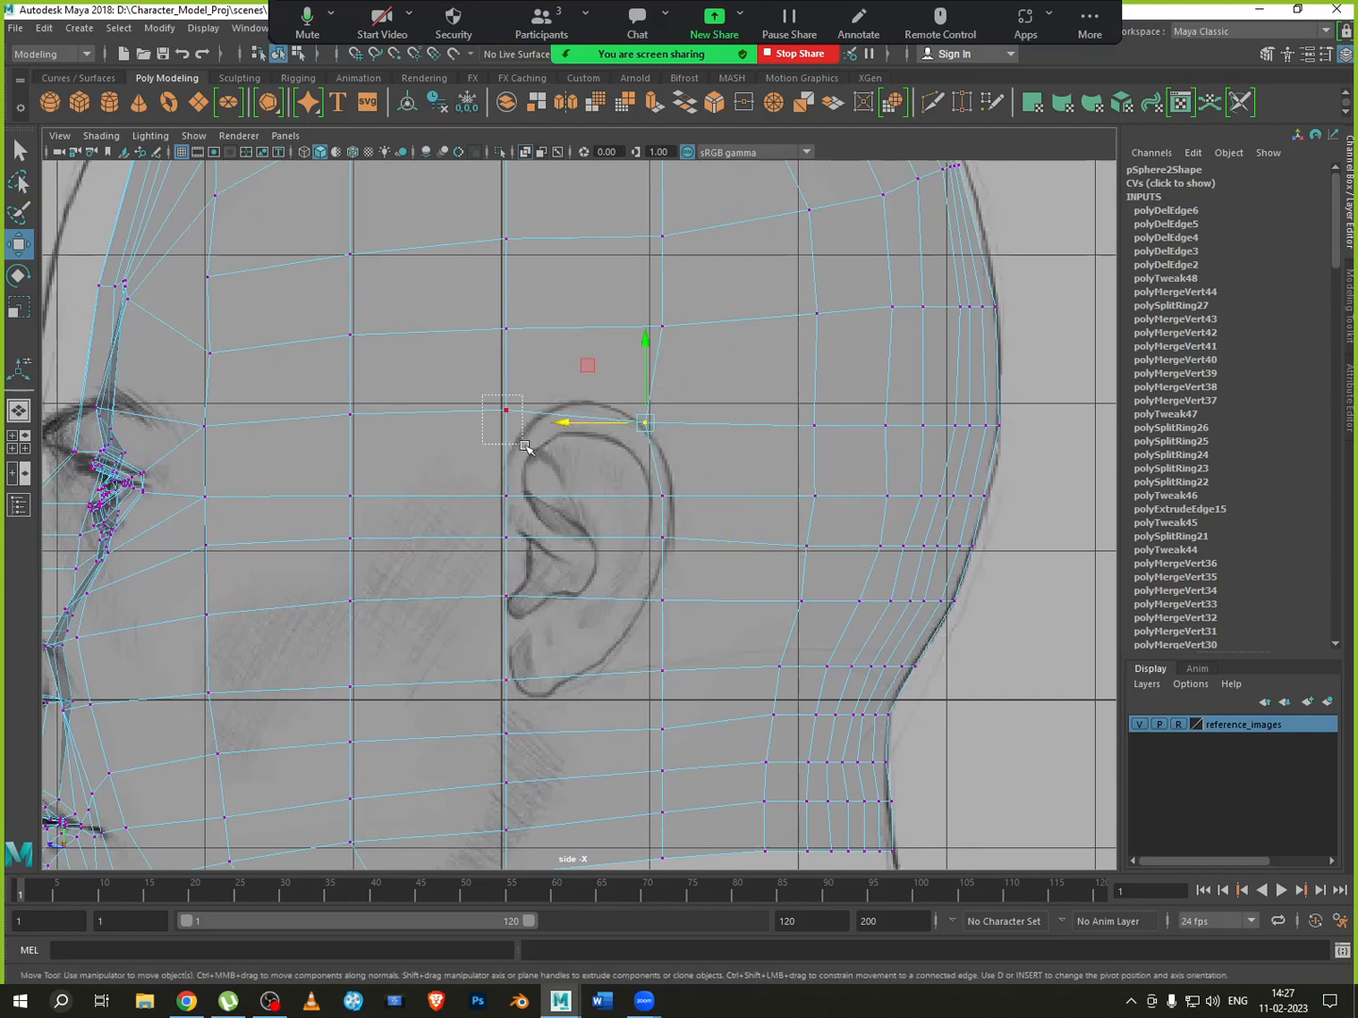
pyautogui.click(506, 410)
pyautogui.moveTo(466, 414); pyautogui.dragTo(499, 454)
pyautogui.moveTo(648, 488); pyautogui.dragTo(686, 513)
pyautogui.moveTo(663, 465); pyautogui.dragTo(623, 483)
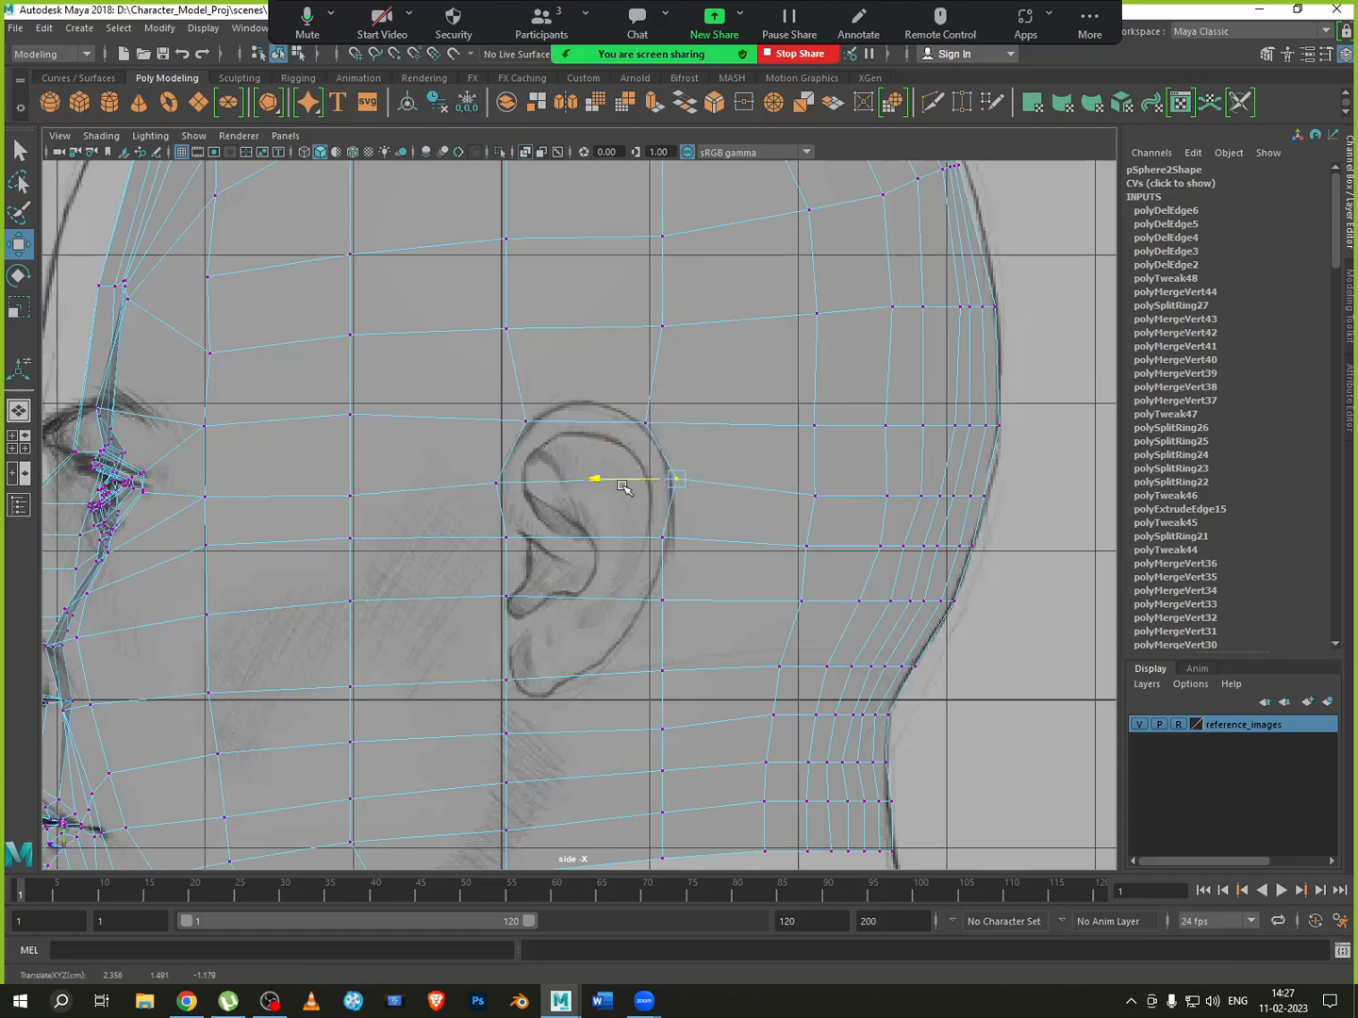
pyautogui.click(641, 314)
pyautogui.moveTo(630, 322); pyautogui.dragTo(620, 321)
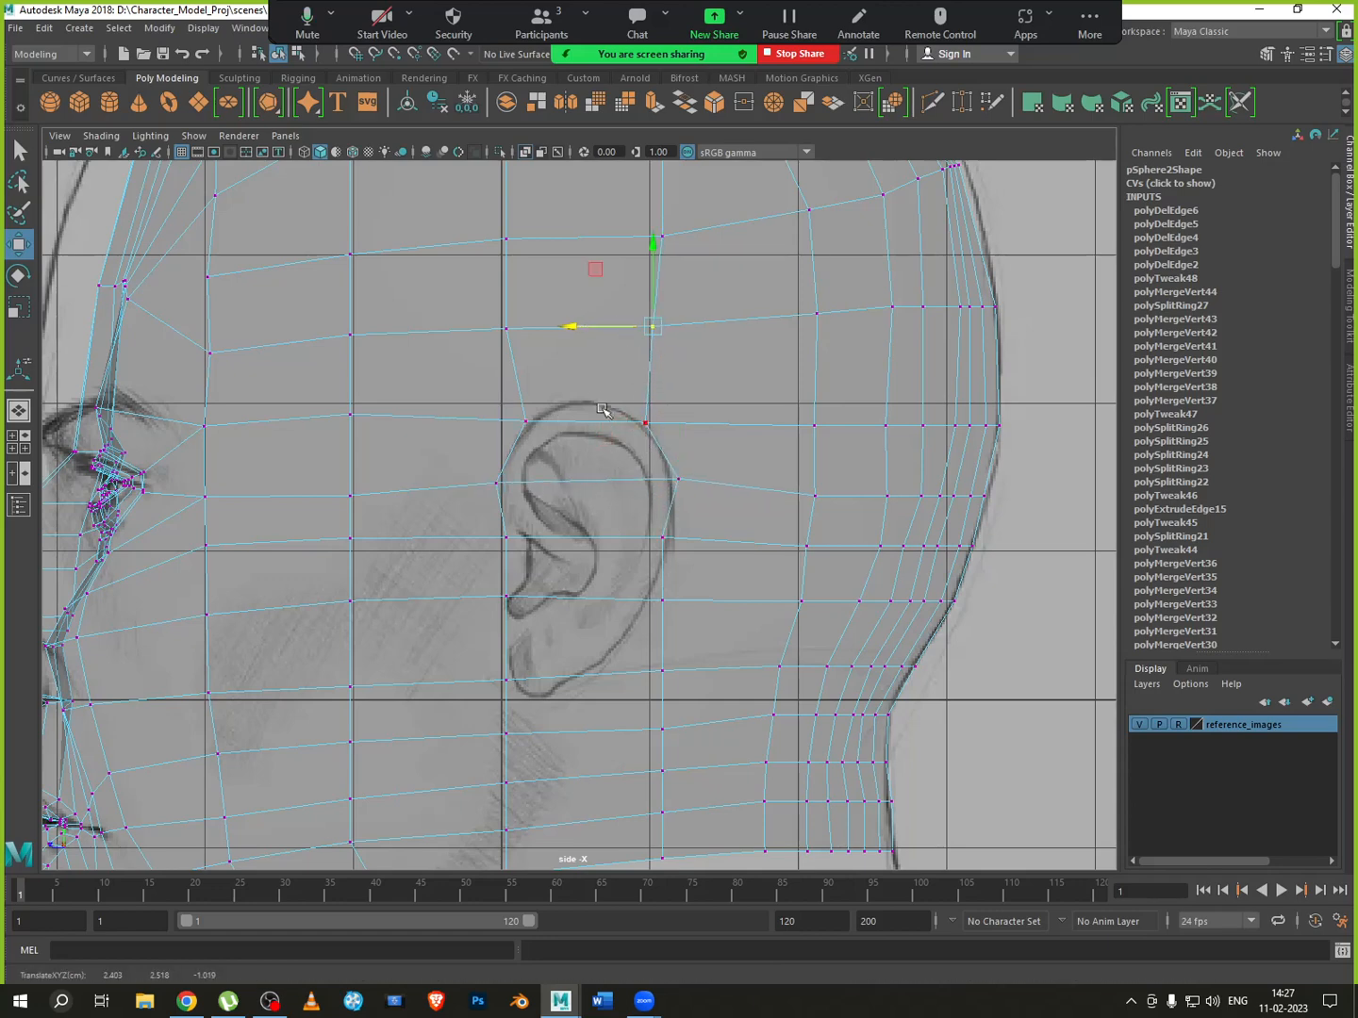
# Move the rear ear-column vertices onto the lower back curve of the ear sketch and bring the vertex below the lobe forward
pyautogui.keyDown('alt'); pyautogui.moveTo(634, 542); pyautogui.dragTo(635, 448, button='middle'); pyautogui.keyUp('alt')
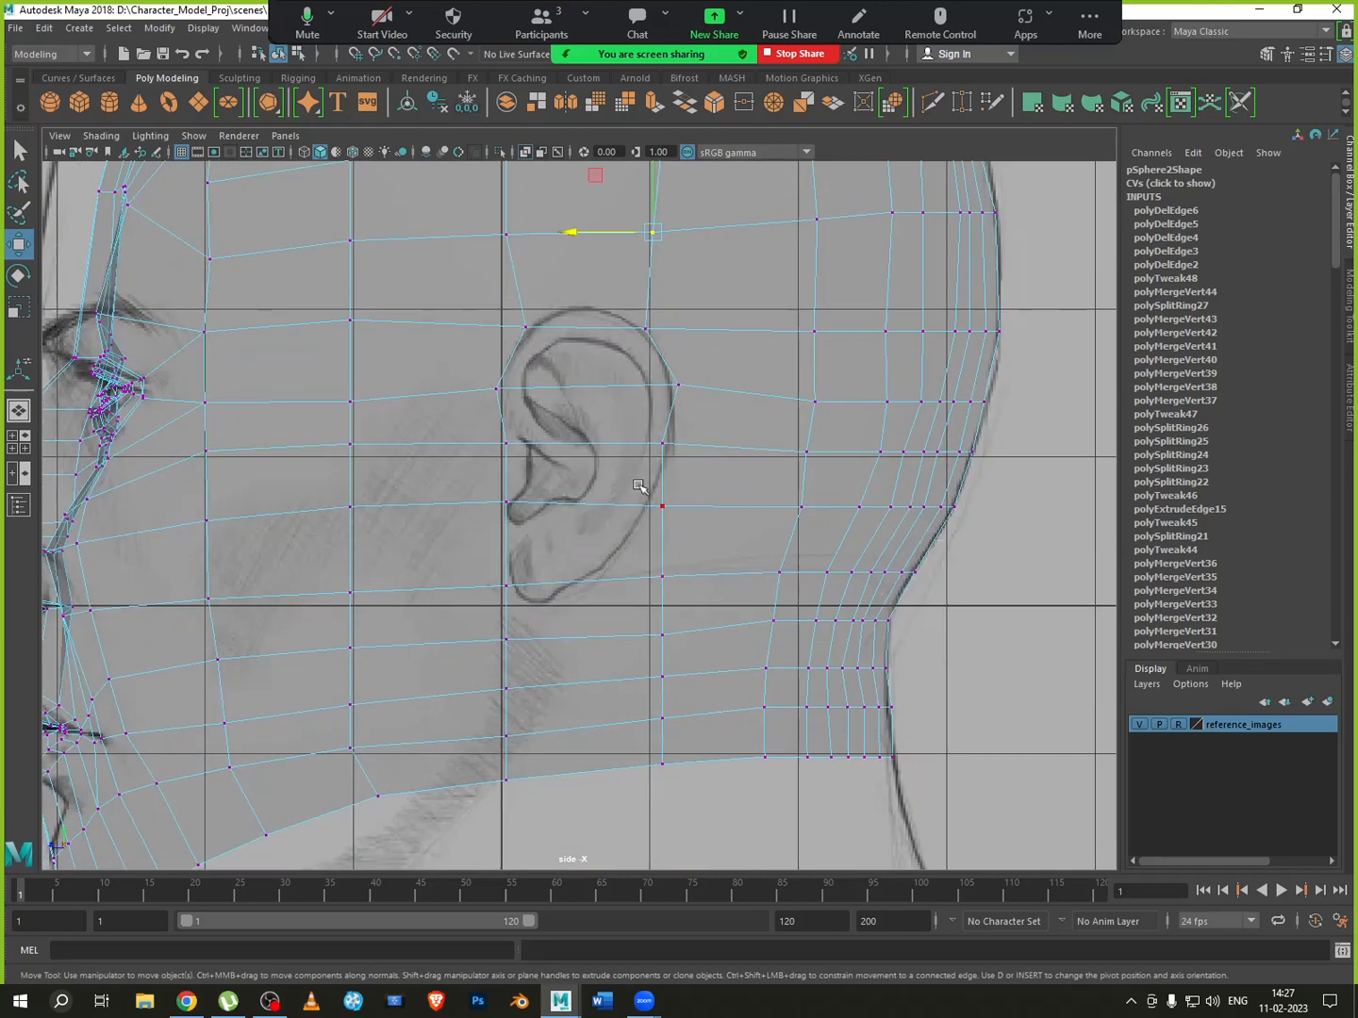
pyautogui.click(661, 507)
pyautogui.moveTo(644, 506); pyautogui.dragTo(632, 504)
pyautogui.click(662, 576)
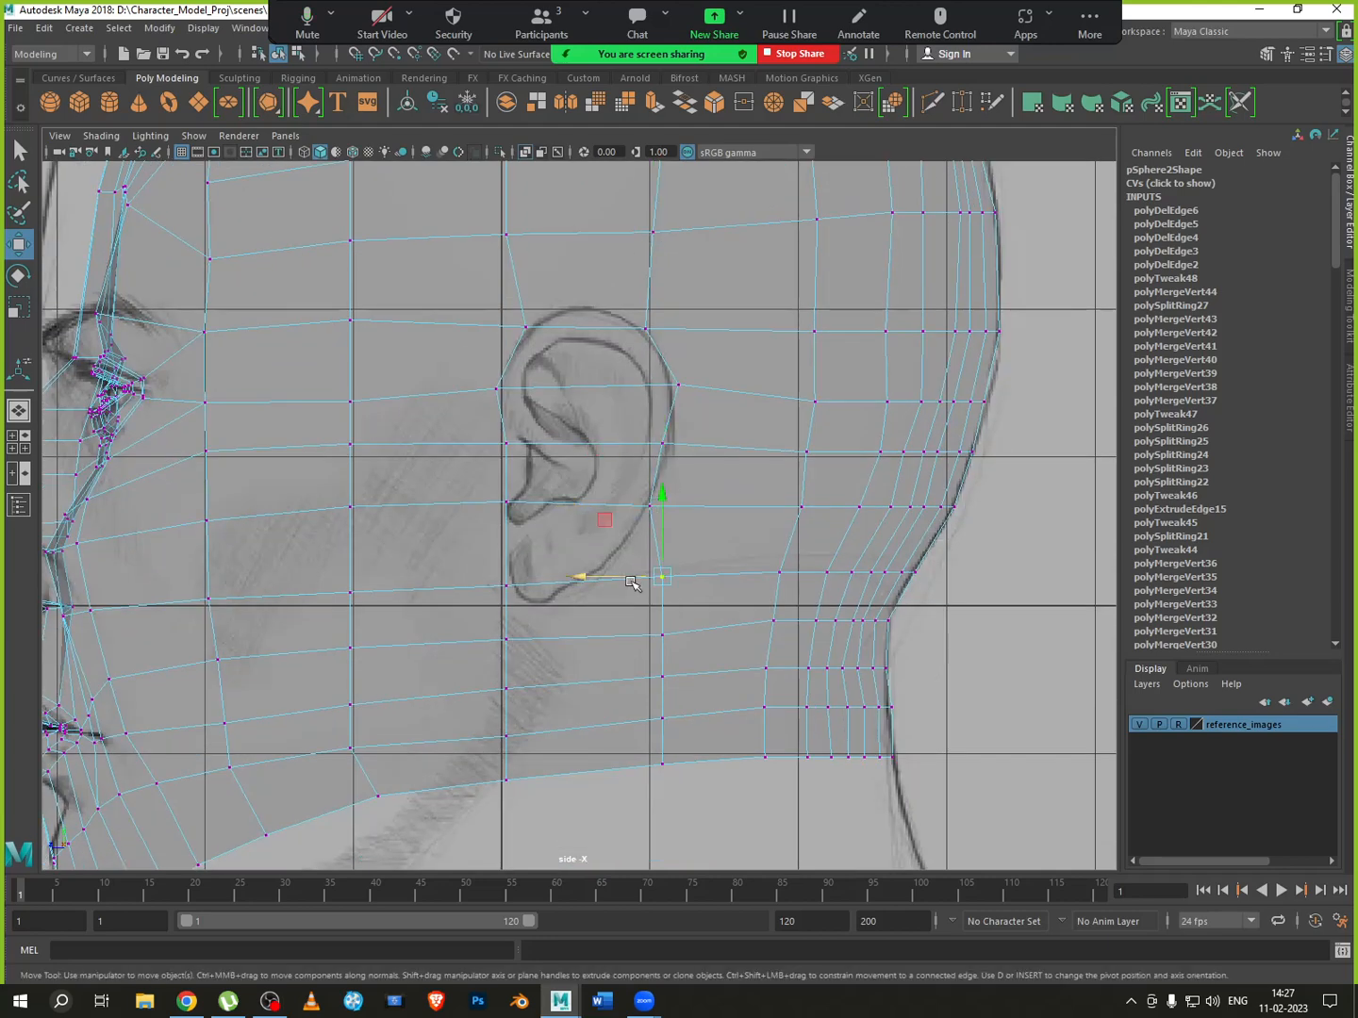
pyautogui.moveTo(631, 583); pyautogui.dragTo(570, 562)
pyautogui.click(662, 635)
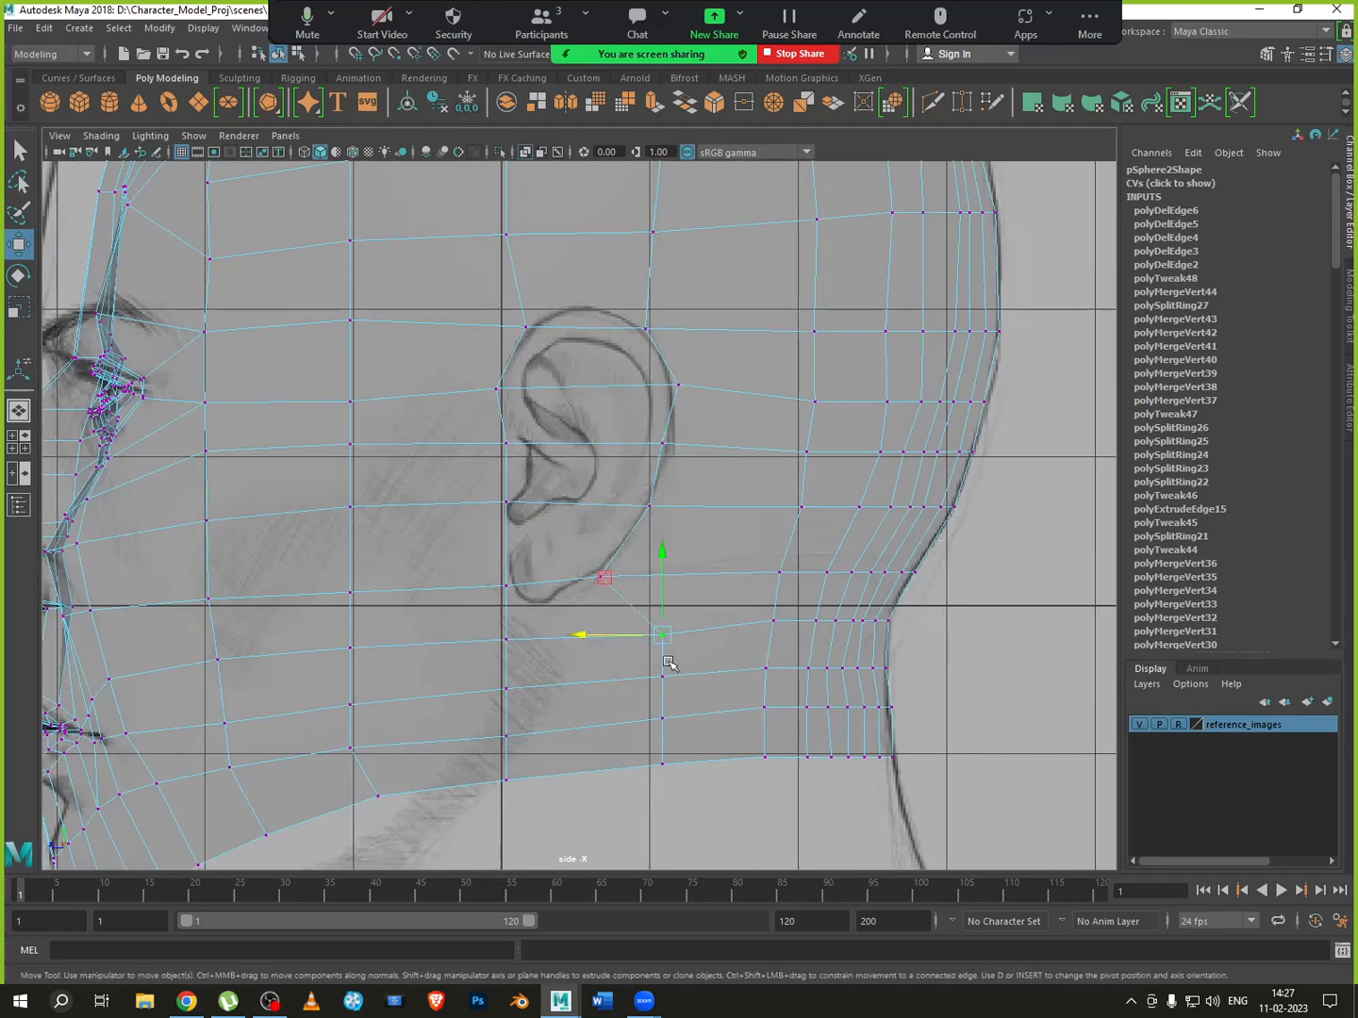
pyautogui.moveTo(665, 650); pyautogui.dragTo(608, 585)
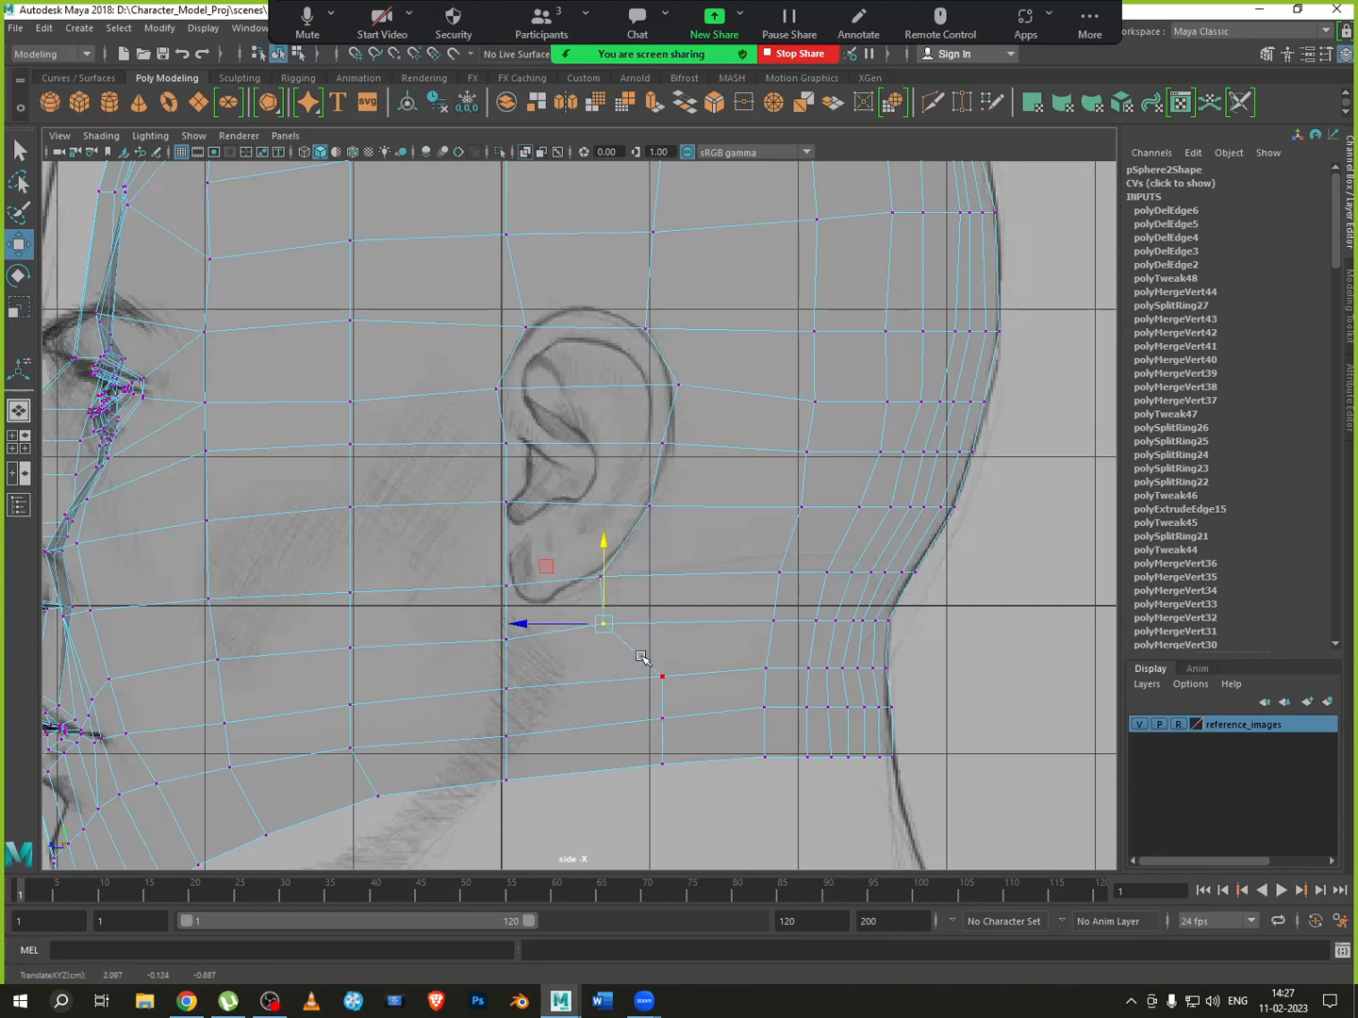
# Move the lower jaw and neck vertices below the ear closer together, rear column forward and front column back
pyautogui.moveTo(642, 657); pyautogui.dragTo(693, 787)
pyautogui.moveTo(624, 722); pyautogui.dragTo(573, 722)
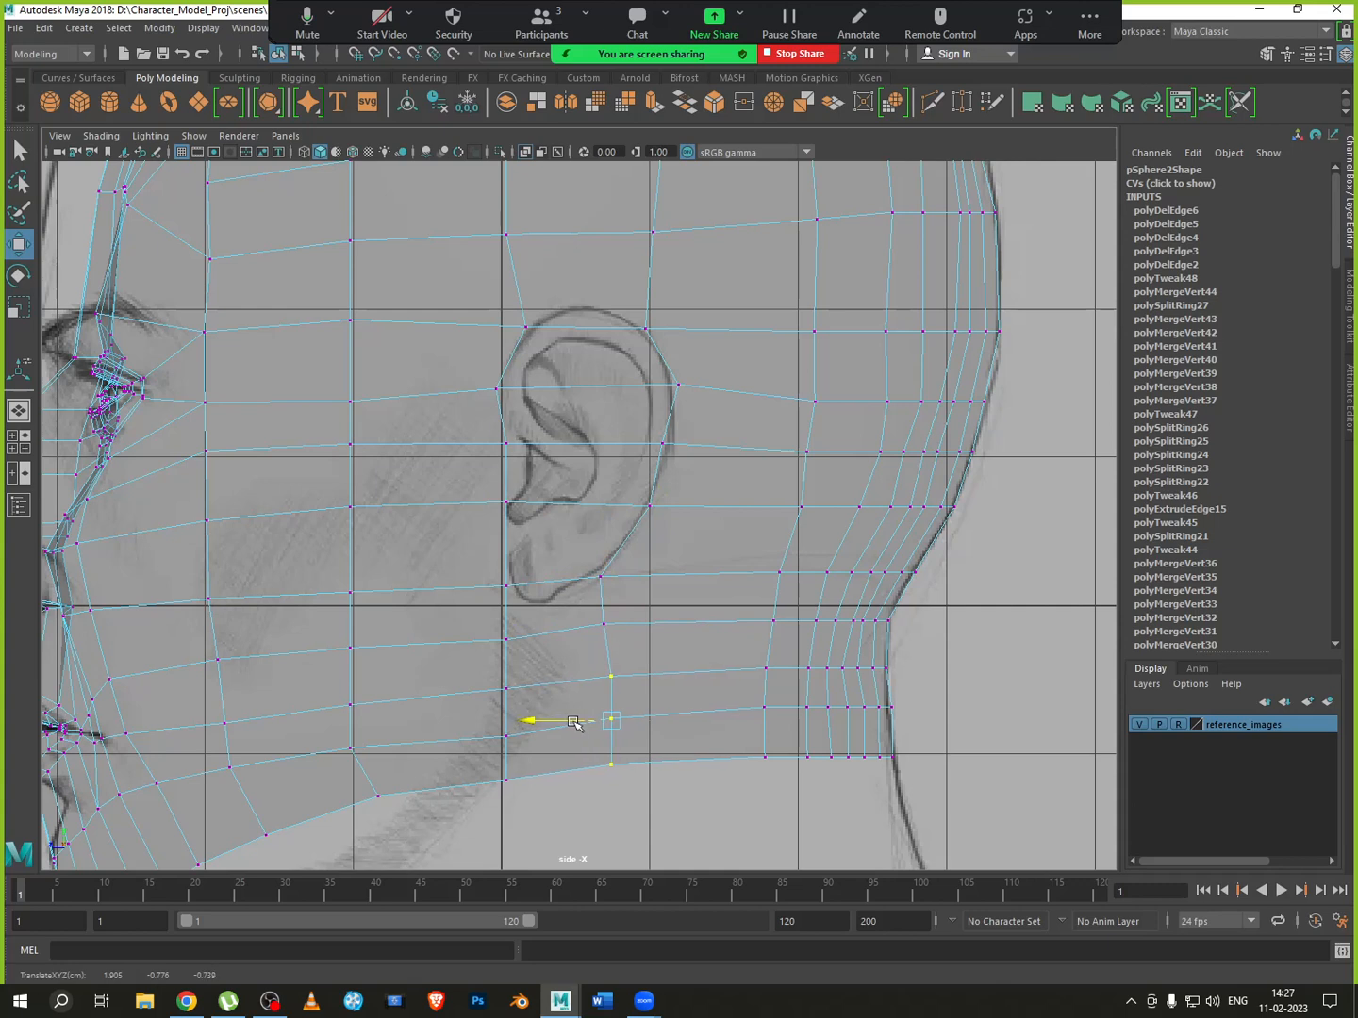
pyautogui.moveTo(481, 638); pyautogui.dragTo(540, 797)
pyautogui.moveTo(479, 714); pyautogui.dragTo(500, 704)
# Align the lower vertices of the front ear column with the front edge of the ear sketch
pyautogui.moveTo(476, 570)
pyautogui.mouseDown()
pyautogui.moveTo(522, 606)
pyautogui.moveTo(479, 587)
pyautogui.mouseUp()
pyautogui.moveTo(493, 487)
pyautogui.mouseDown()
pyautogui.moveTo(513, 518)
pyautogui.moveTo(485, 503)
pyautogui.mouseUp()
pyautogui.moveTo(481, 433); pyautogui.dragTo(528, 466)
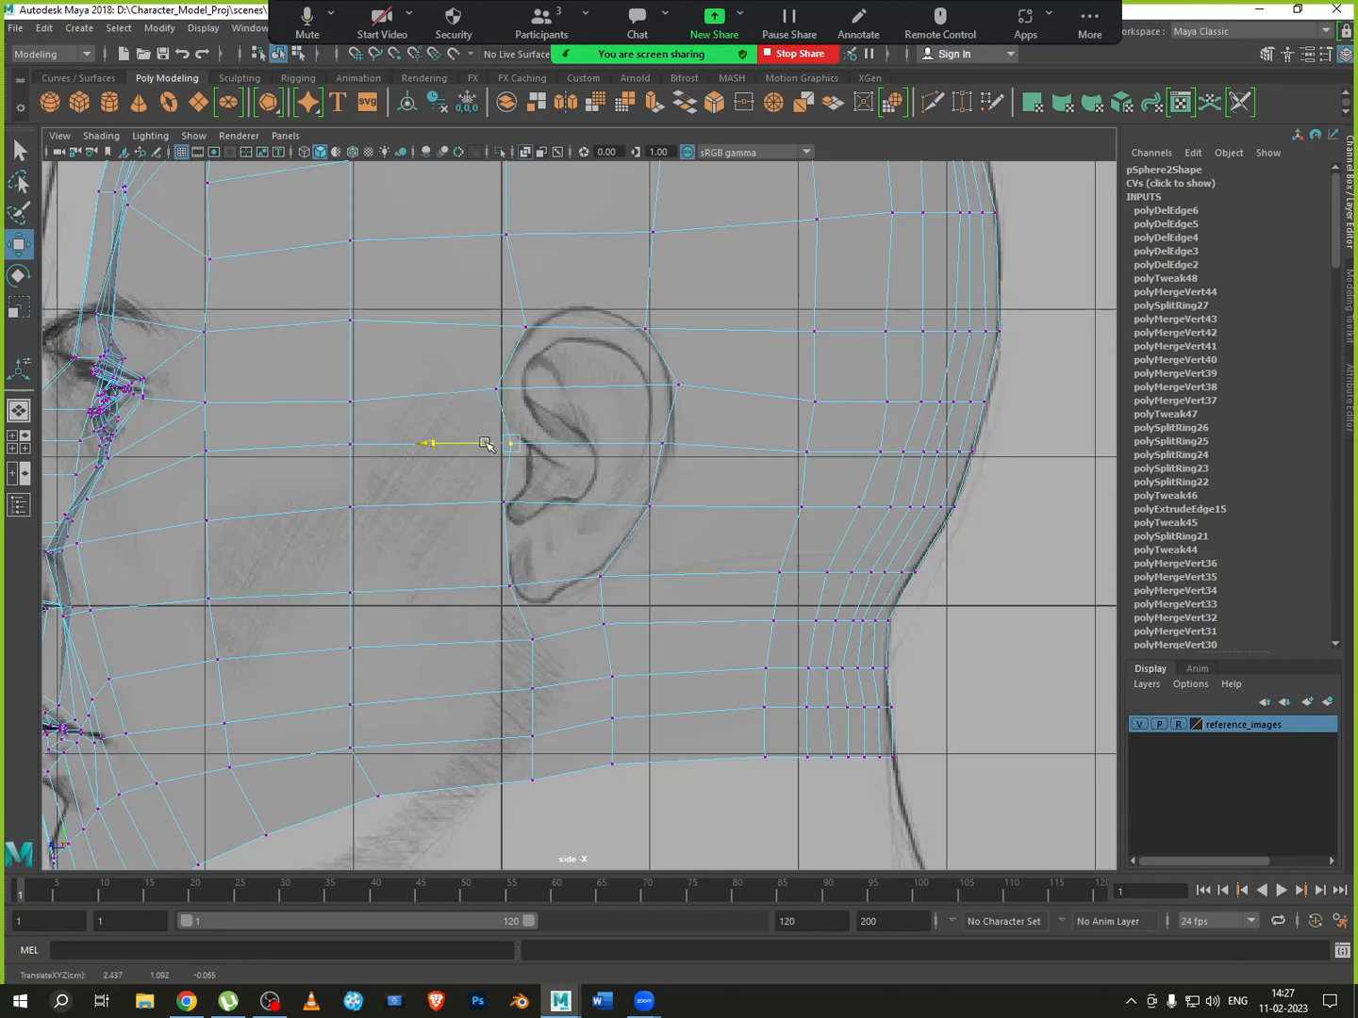
# Move the column of three vertices above the ear's rear side forward and up to the top centre of the ear sketch
pyautogui.keyDown('alt'); pyautogui.moveTo(515, 555); pyautogui.dragTo(577, 632, button='middle'); pyautogui.keyUp('alt')
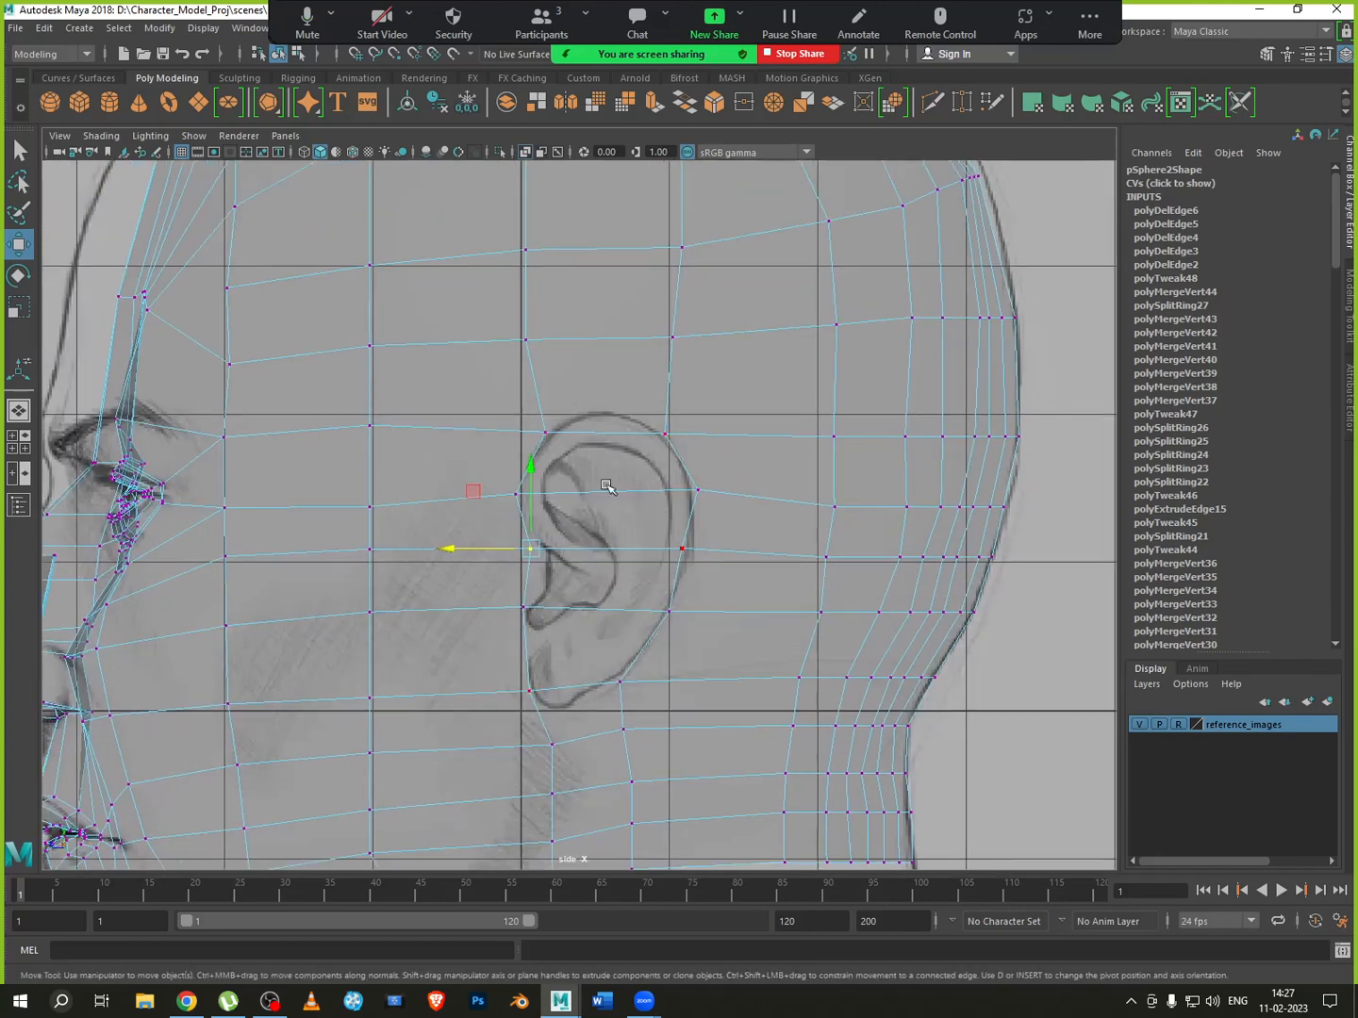
pyautogui.keyDown('alt'); pyautogui.moveTo(621, 463); pyautogui.dragTo(613, 521, button='middle'); pyautogui.keyUp('alt')
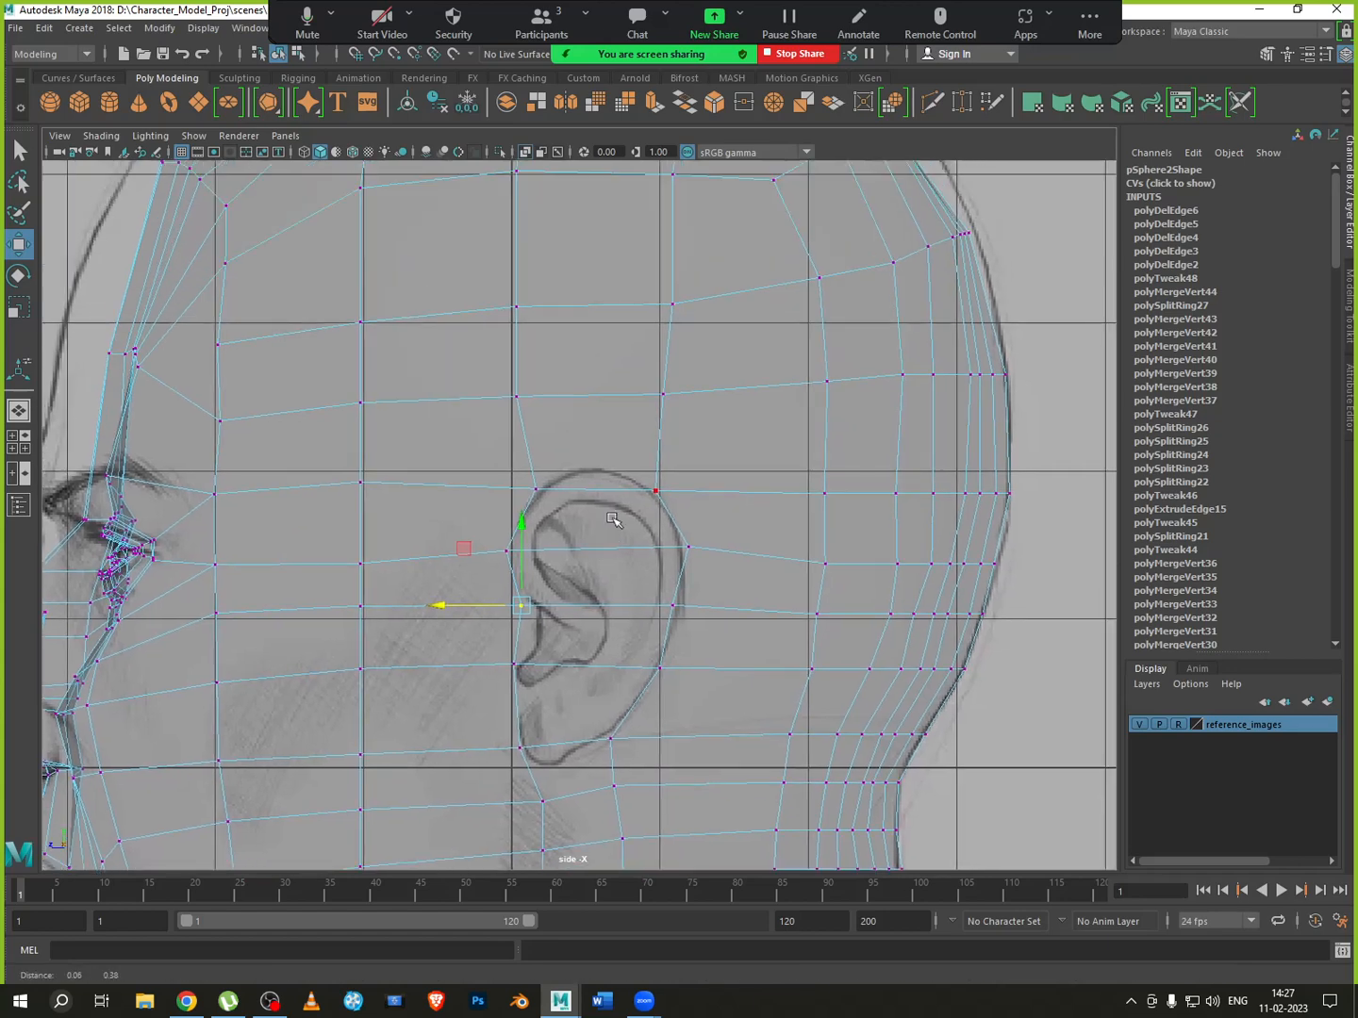
pyautogui.moveTo(656, 495); pyautogui.dragTo(660, 499)
pyautogui.click(676, 491)
pyautogui.moveTo(634, 281); pyautogui.dragTo(693, 514)
pyautogui.moveTo(628, 400); pyautogui.dragTo(598, 351)
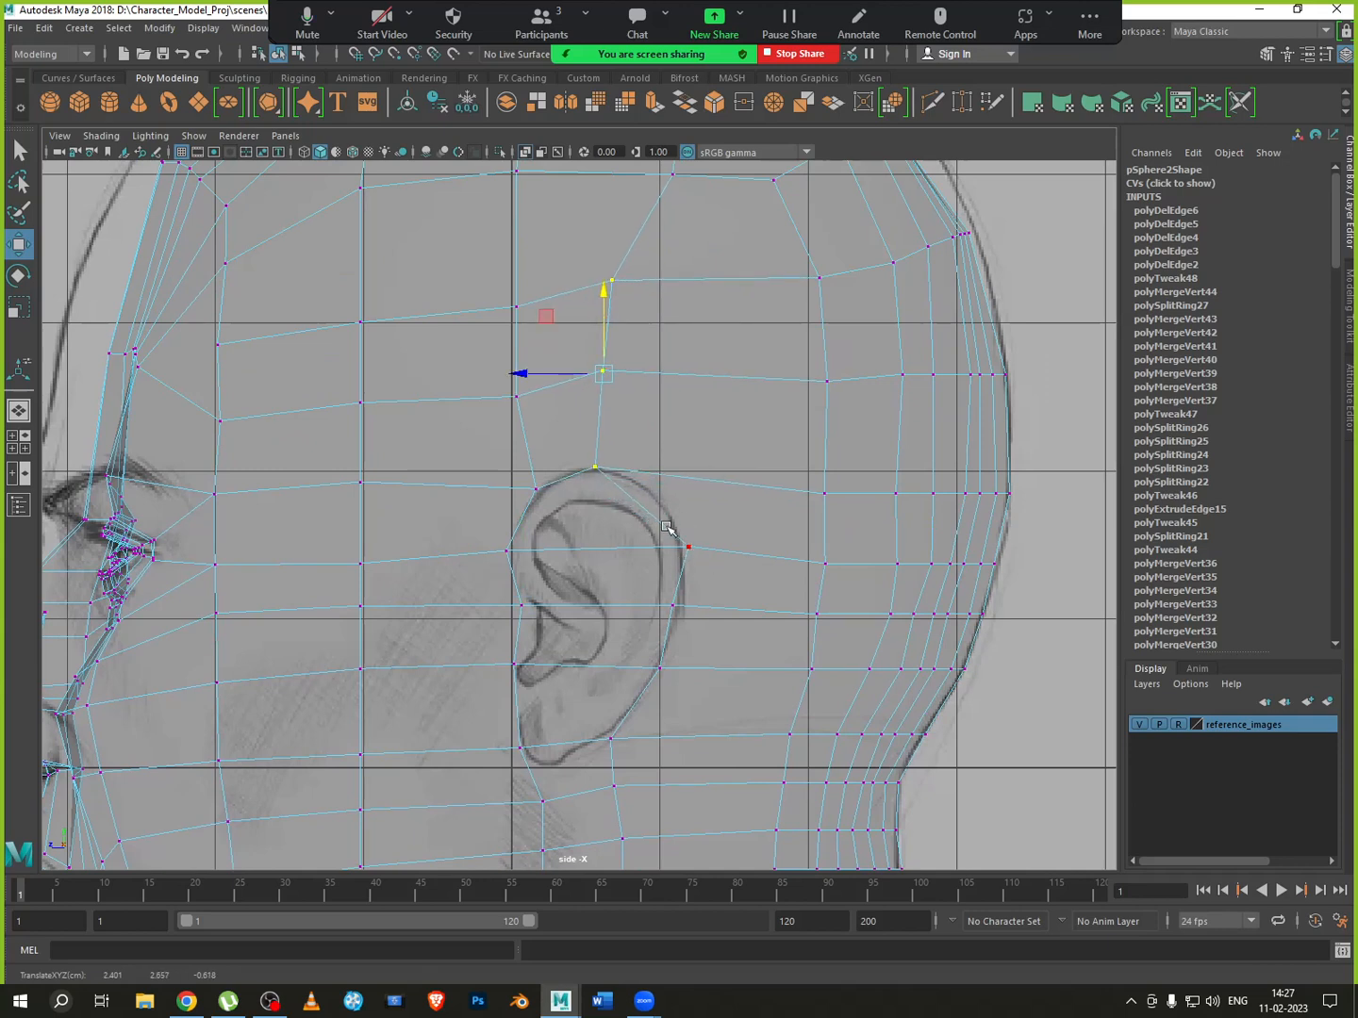
# Move the rear ear vertices forward into a column running down the middle of the ear sketch
pyautogui.moveTo(715, 526); pyautogui.dragTo(624, 693)
pyautogui.moveTo(613, 606); pyautogui.dragTo(550, 605)
pyautogui.click(622, 547)
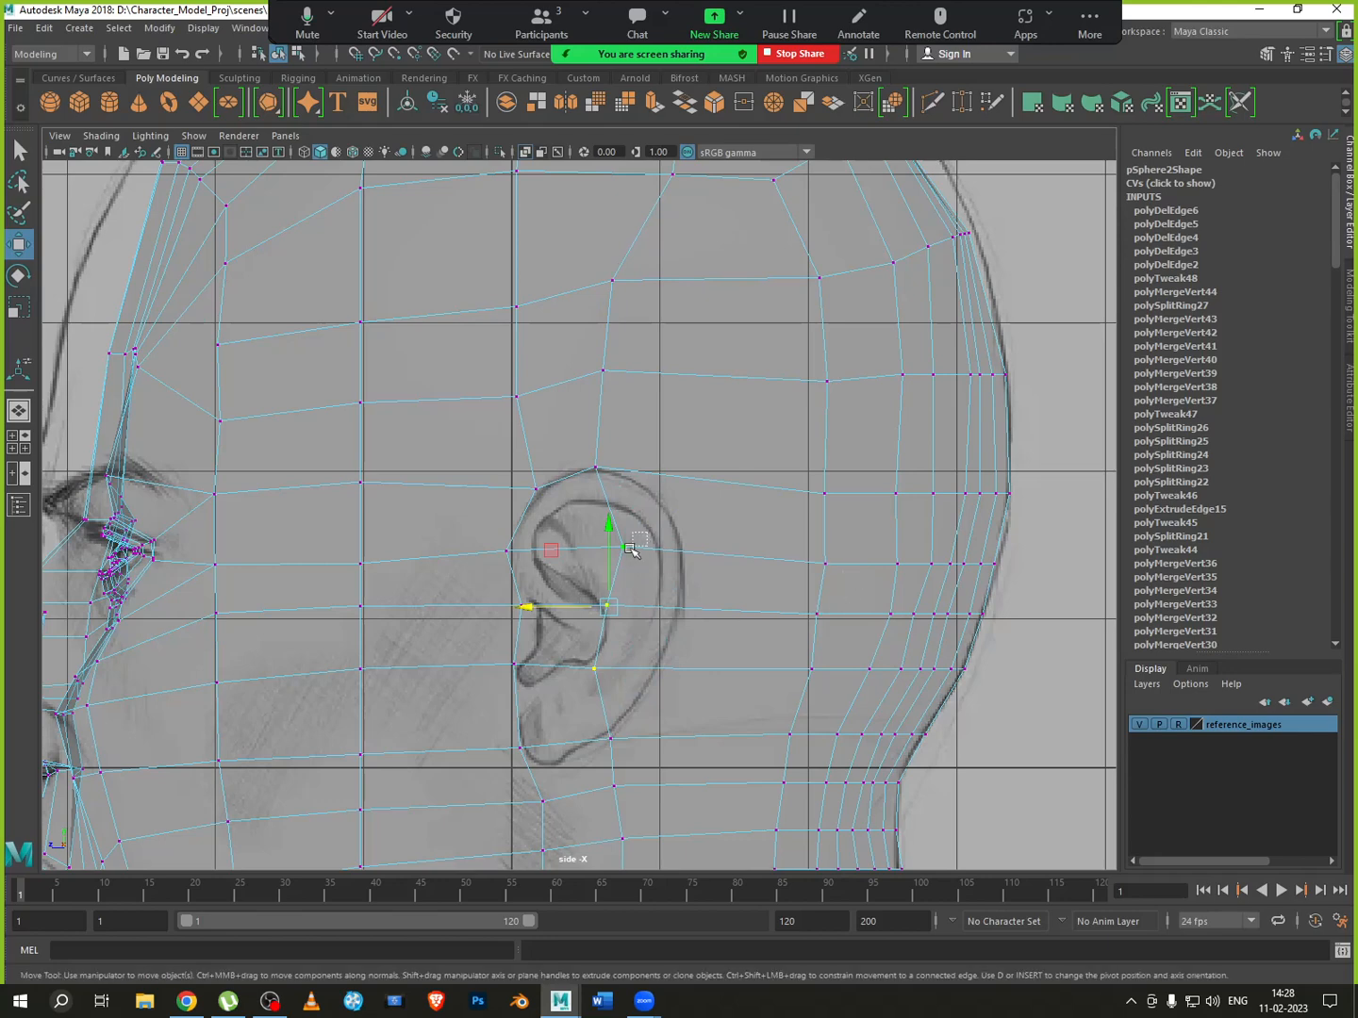
pyautogui.moveTo(597, 547); pyautogui.dragTo(585, 549)
# Move the upper and middle vertices of the column behind the ear forward in side view
pyautogui.scroll(-3, 580, 657)
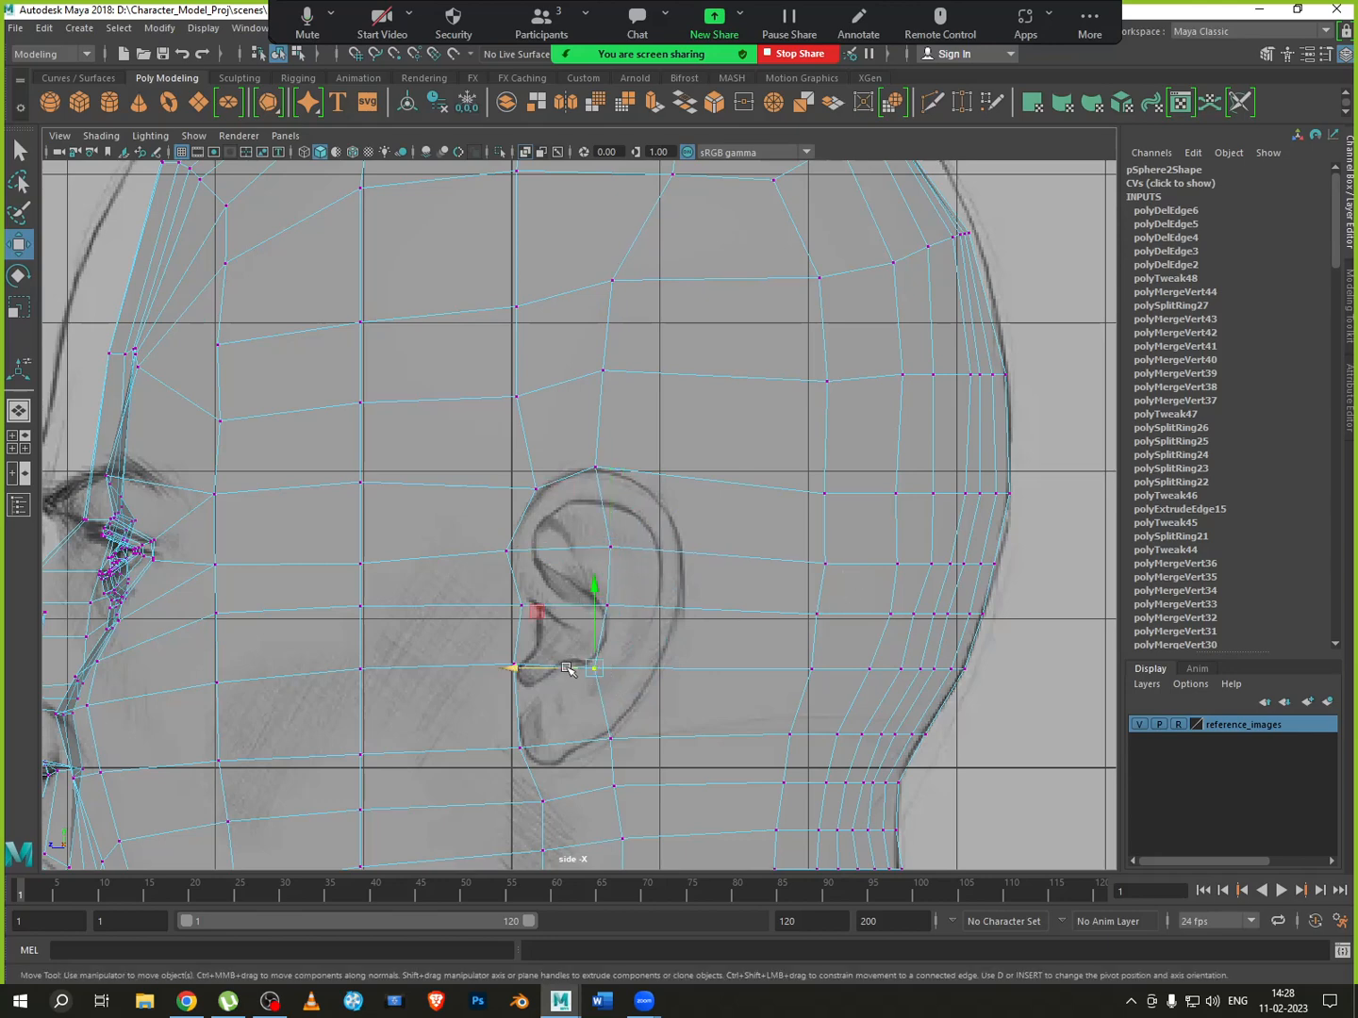
pyautogui.scroll(-2, 722, 700)
pyautogui.keyDown('alt'); pyautogui.moveTo(729, 672); pyautogui.dragTo(744, 750, button='middle'); pyautogui.keyUp('alt')
pyautogui.moveTo(662, 416); pyautogui.dragTo(641, 510)
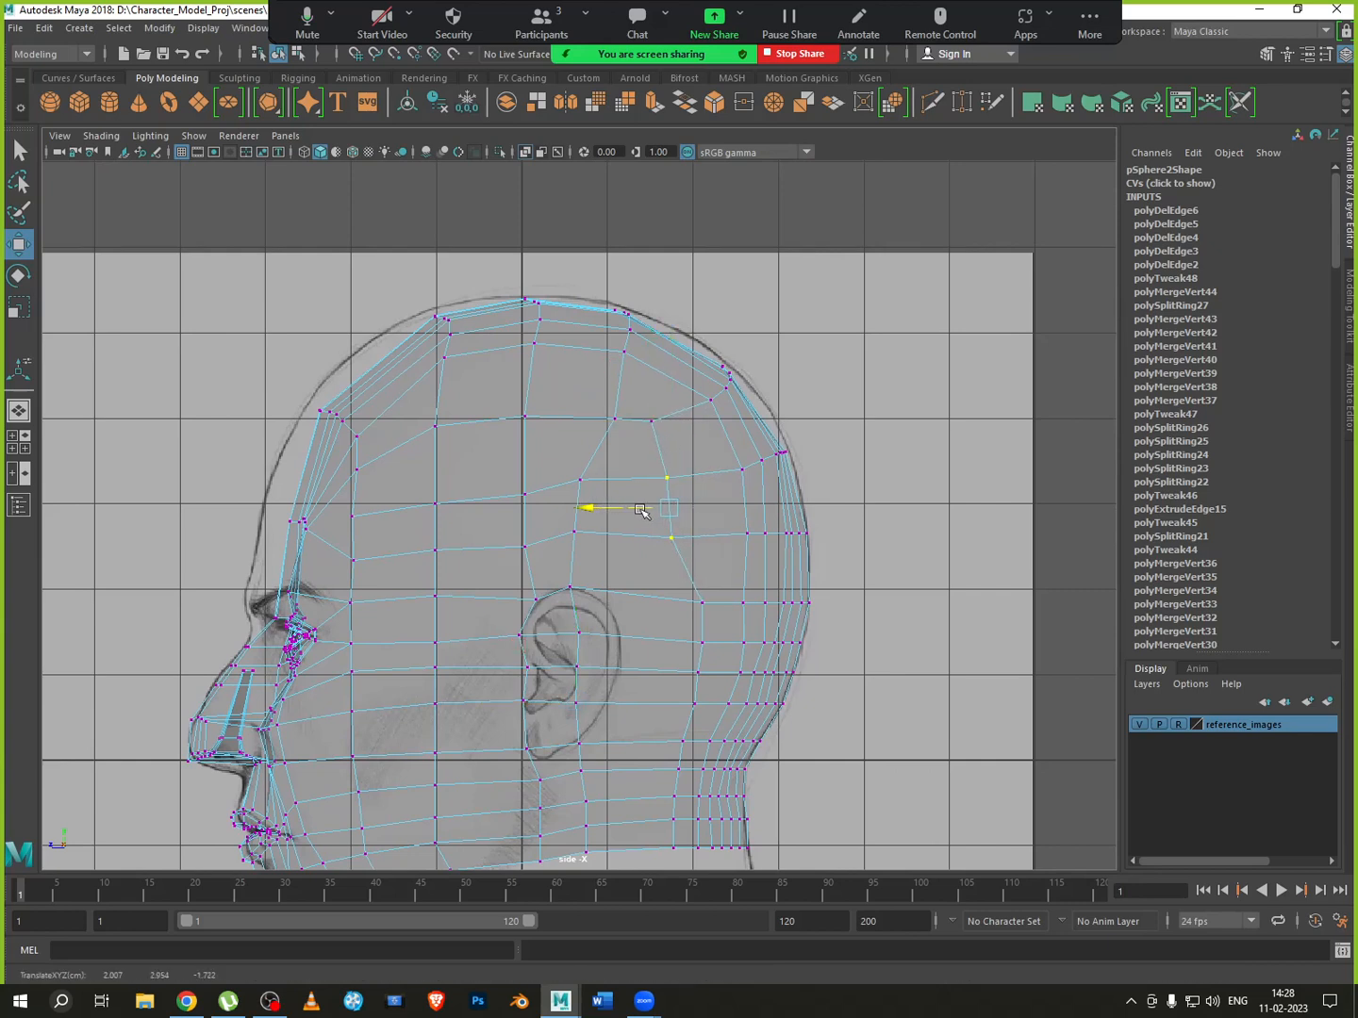
pyautogui.moveTo(672, 585); pyautogui.dragTo(641, 637)
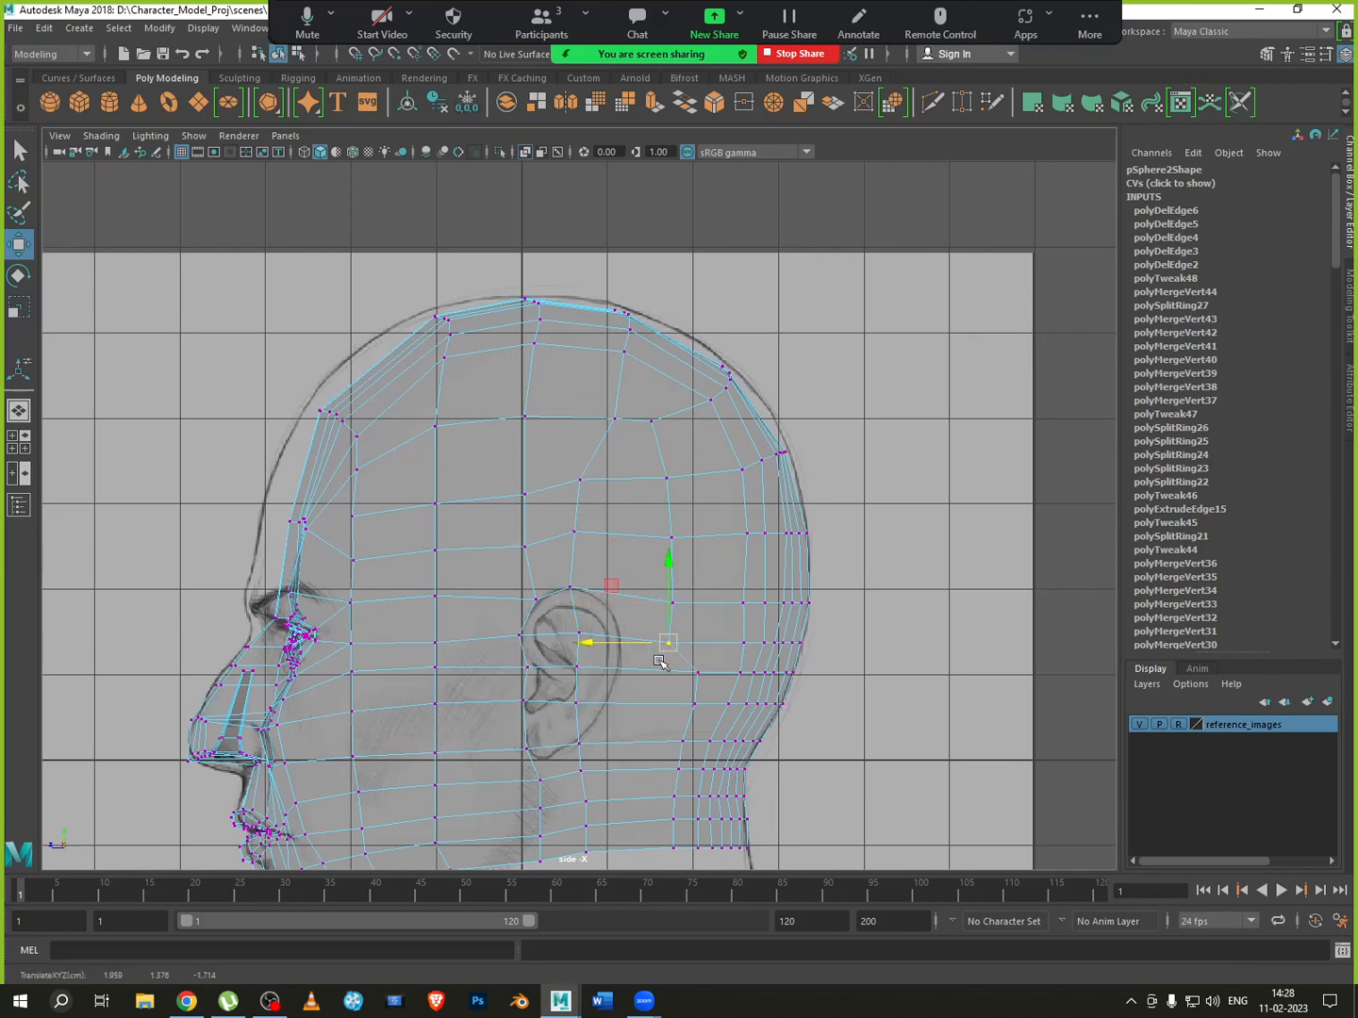
# Move the lower vertices of the column behind the ear, down to the neck border, forward in line with the upper ones
pyautogui.keyDown('alt'); pyautogui.moveTo(660, 662); pyautogui.dragTo(737, 581, button='middle'); pyautogui.keyUp('alt')
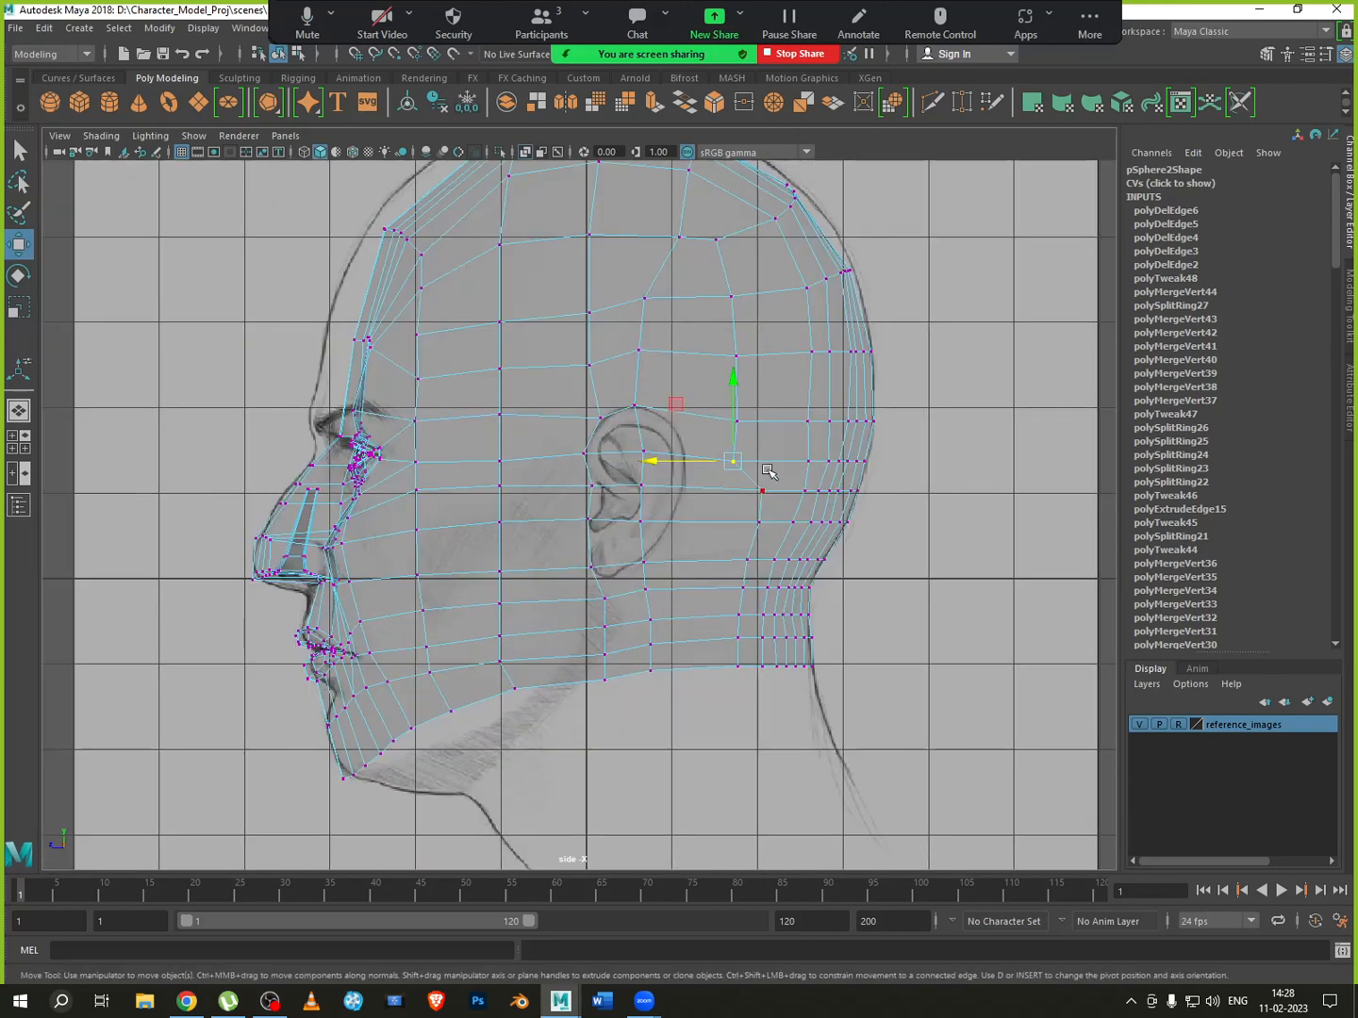
pyautogui.moveTo(769, 468); pyautogui.dragTo(706, 693)
pyautogui.keyDown('ctrl'); pyautogui.moveTo(859, 561); pyautogui.dragTo(748, 670); pyautogui.keyUp('ctrl')
pyautogui.moveTo(713, 585); pyautogui.dragTo(671, 581)
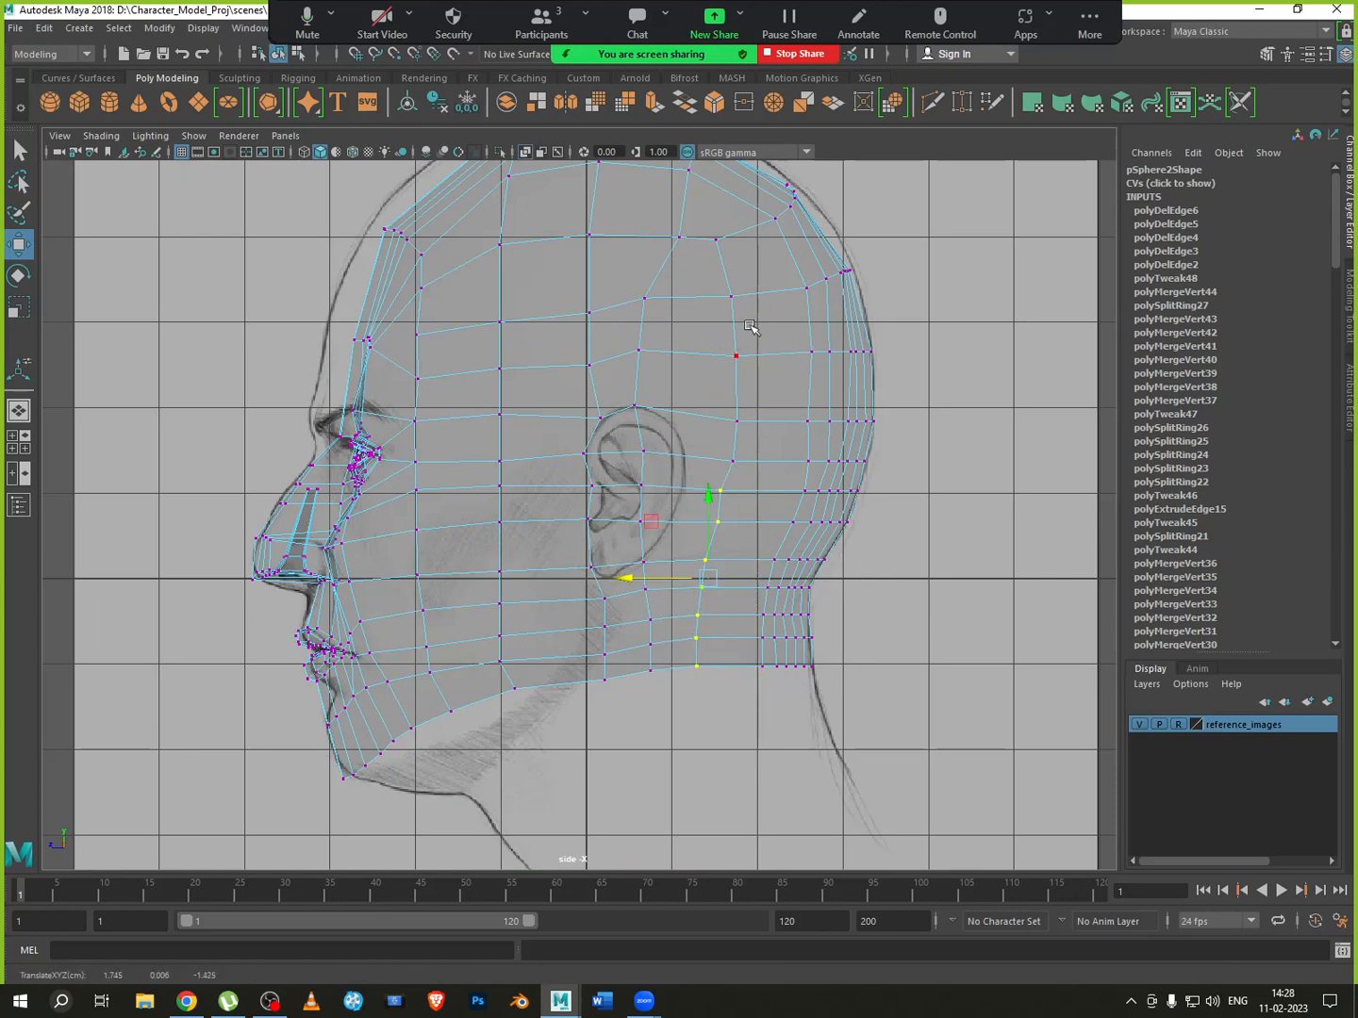
# Nudge the remaining uneven vertices in the column behind the ear forward to smooth its line
pyautogui.moveTo(750, 325); pyautogui.dragTo(720, 449)
pyautogui.moveTo(693, 389); pyautogui.dragTo(684, 393)
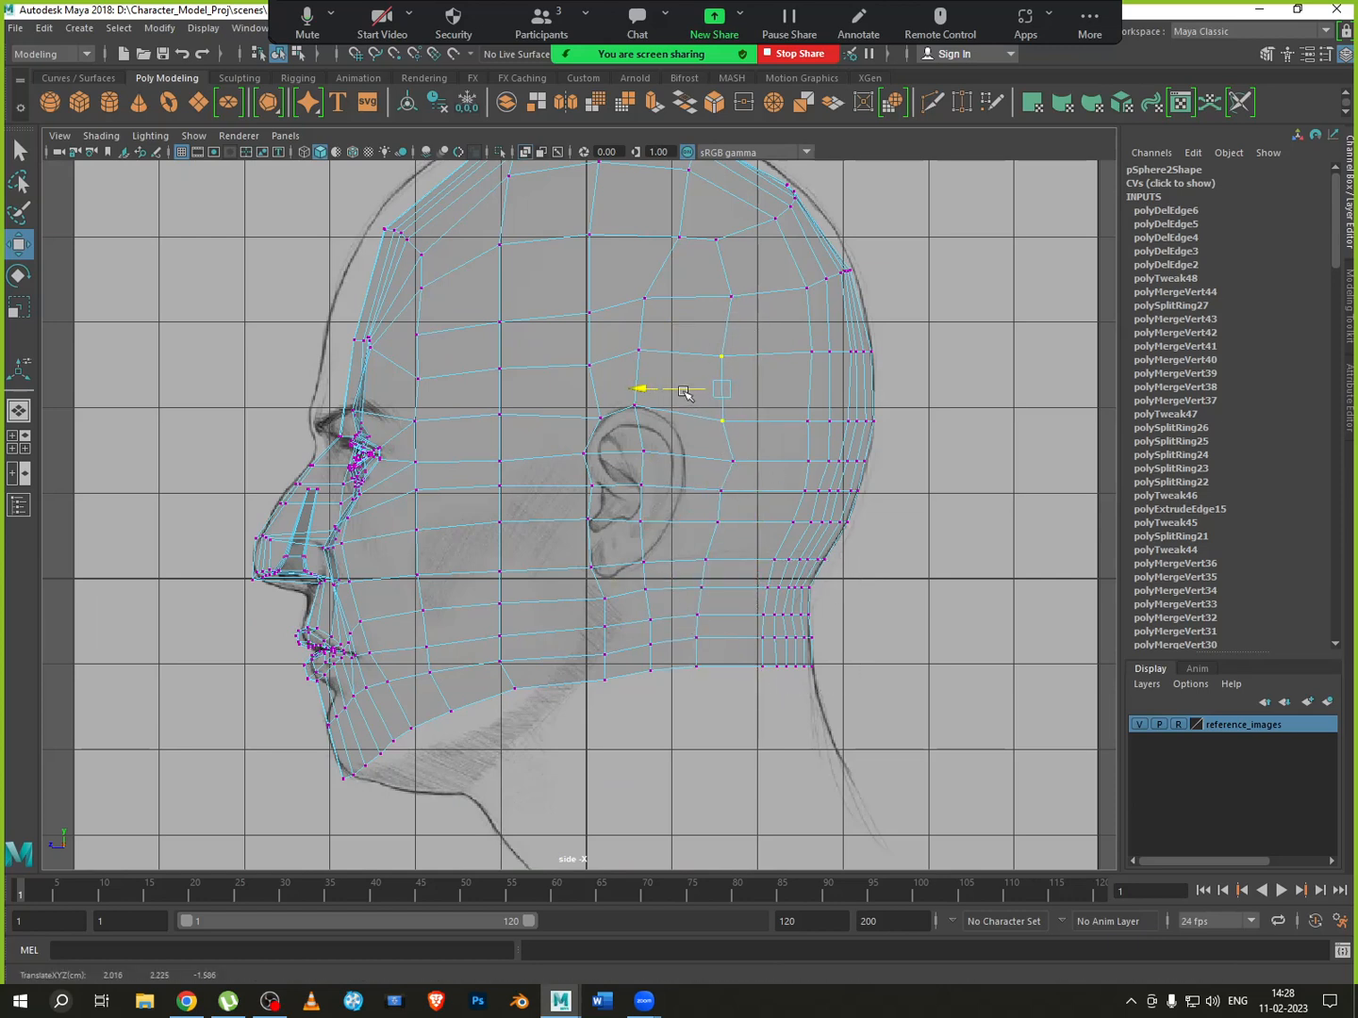
pyautogui.click(731, 297)
pyautogui.moveTo(709, 295); pyautogui.dragTo(695, 296)
pyautogui.moveTo(695, 401); pyautogui.dragTo(697, 461)
# Scale the whole vertex column behind the ear flat along the front-to-back axis into a straight vertical line
pyautogui.moveTo(750, 229); pyautogui.dragTo(689, 686)
pyautogui.press('r')
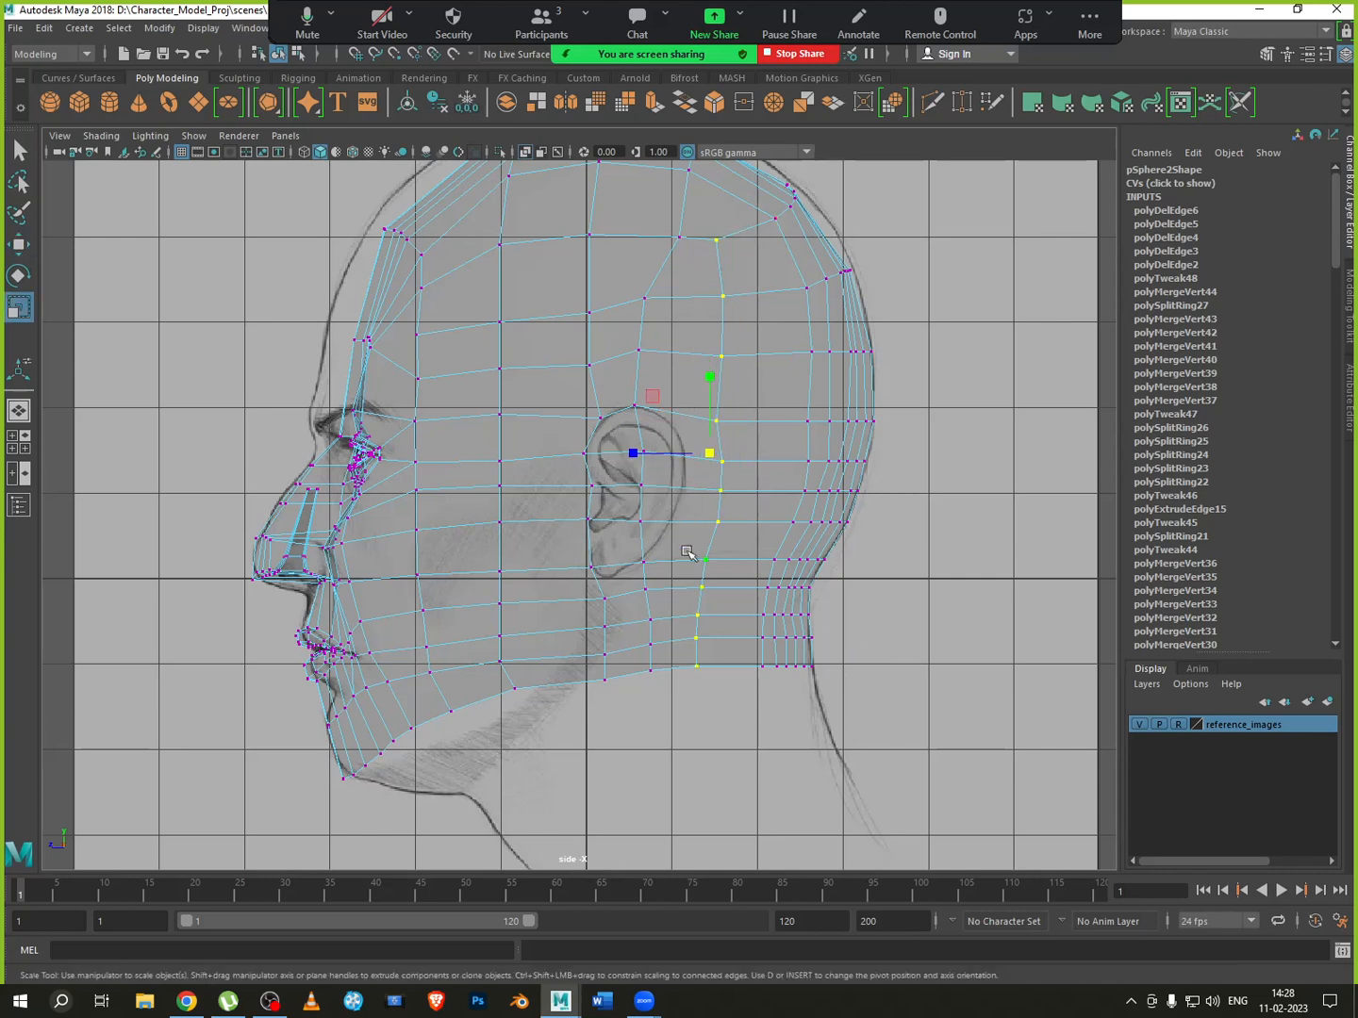
pyautogui.moveTo(663, 460); pyautogui.dragTo(698, 464)
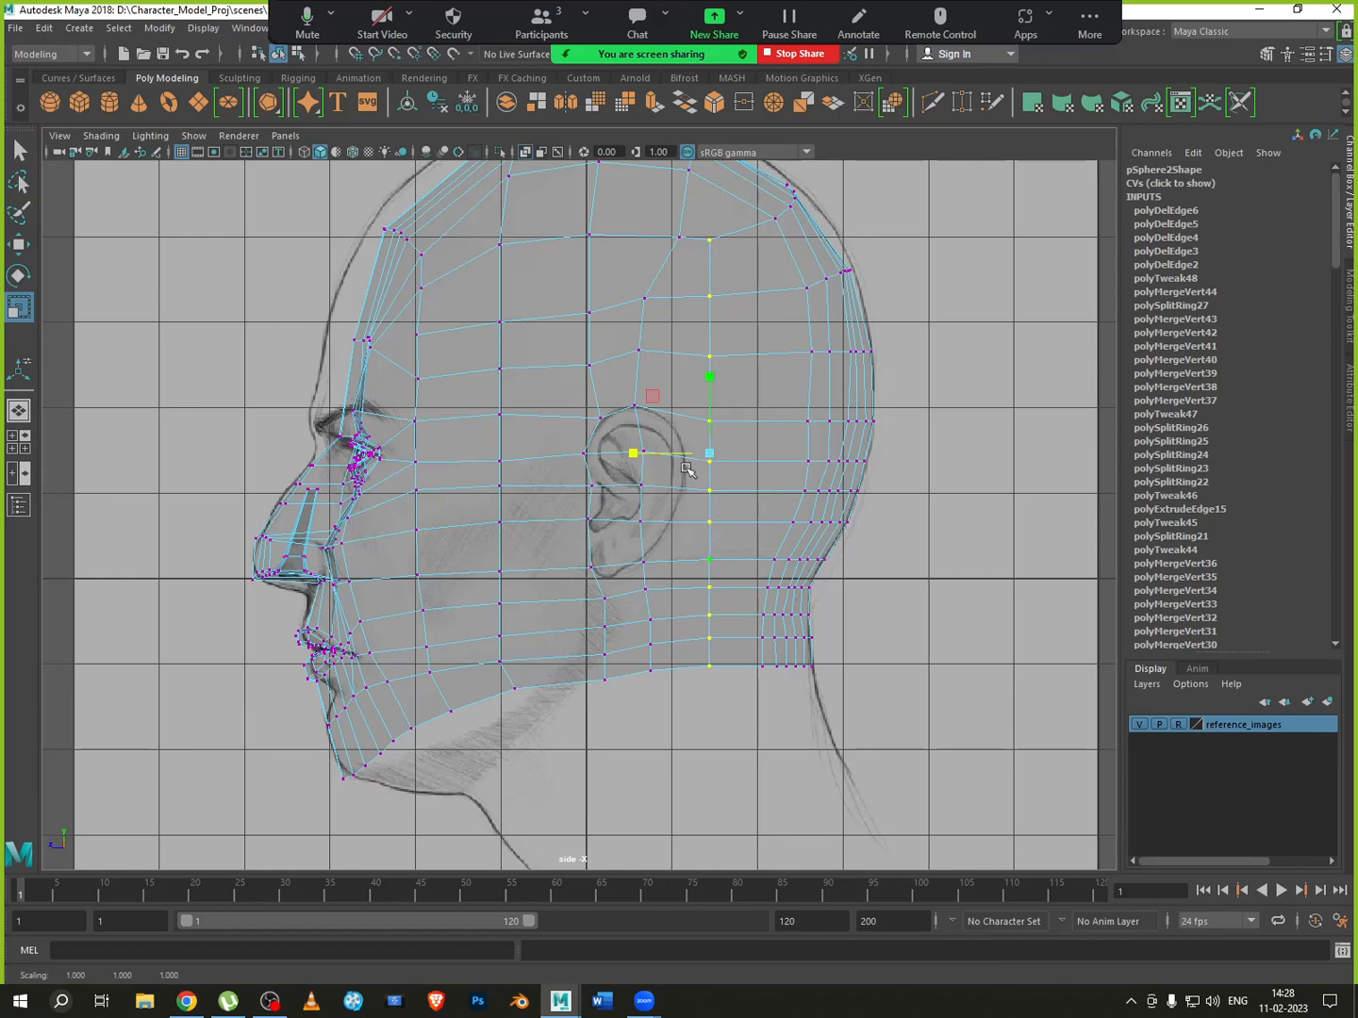
# Move the rear crown vertices above the ear forward so the column continues smoothly up from the ear's centre
pyautogui.scroll(2, 687, 470)
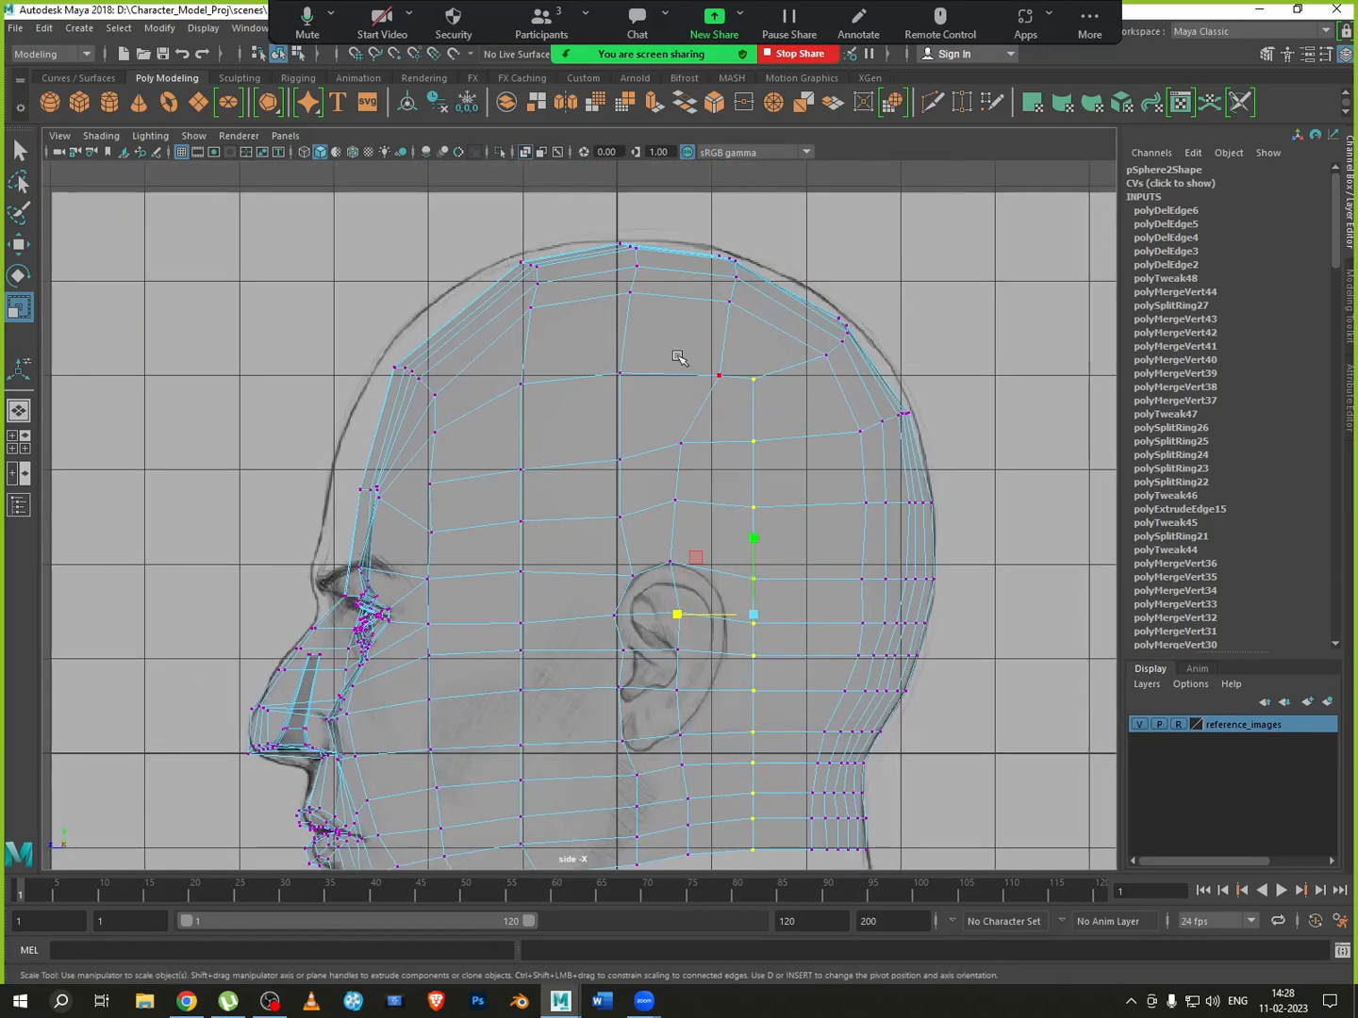
pyautogui.moveTo(675, 353)
pyautogui.mouseDown()
pyautogui.moveTo(731, 391)
pyautogui.moveTo(652, 372)
pyautogui.mouseUp()
pyautogui.press('w')
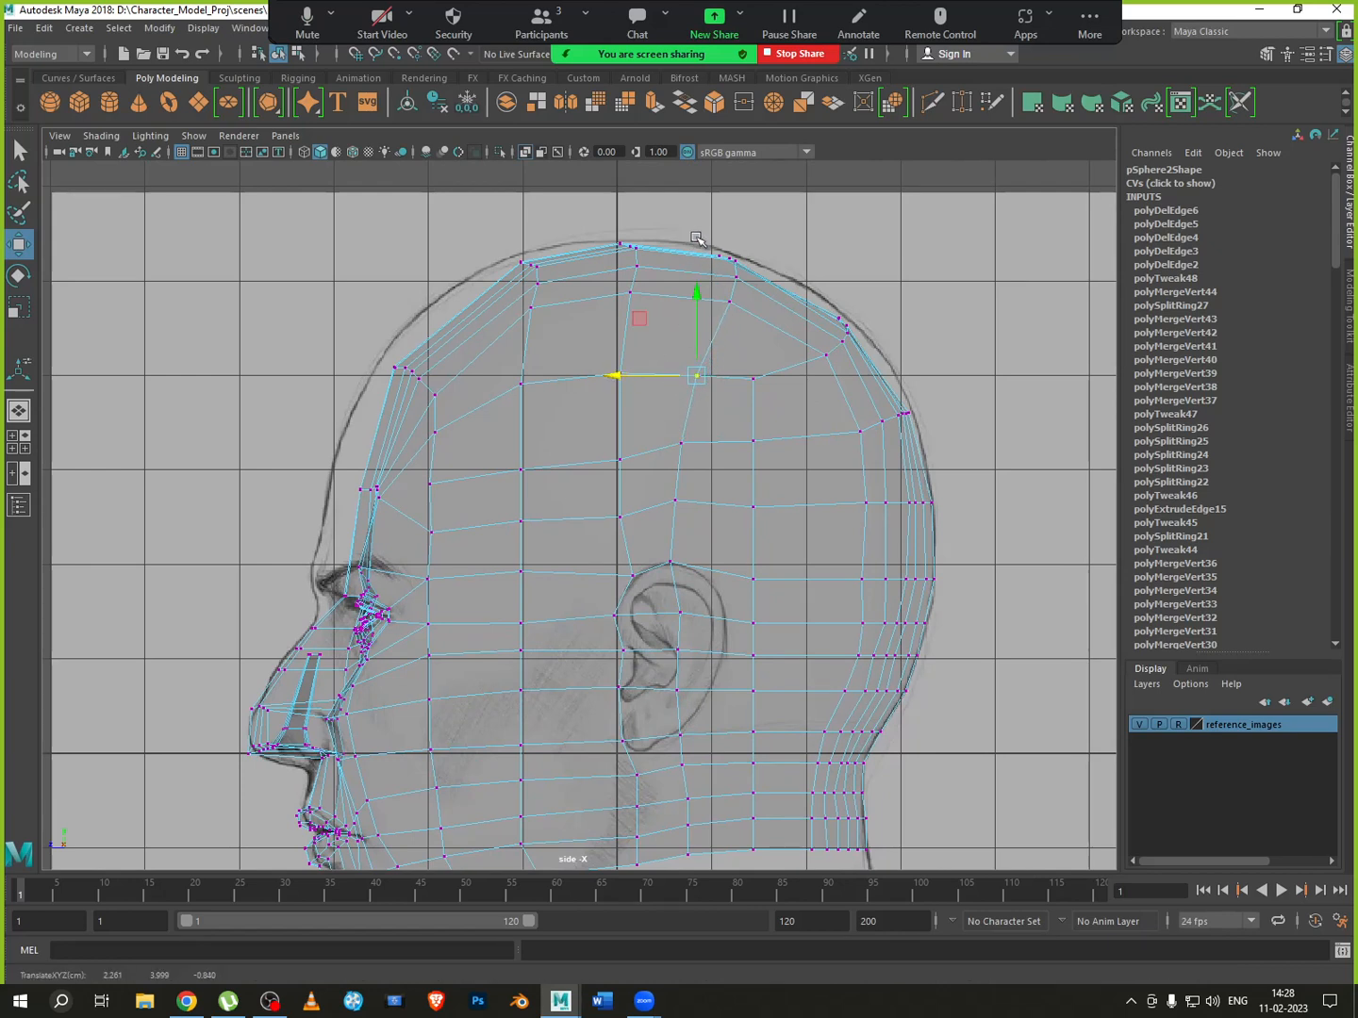
pyautogui.moveTo(696, 237); pyautogui.dragTo(662, 277)
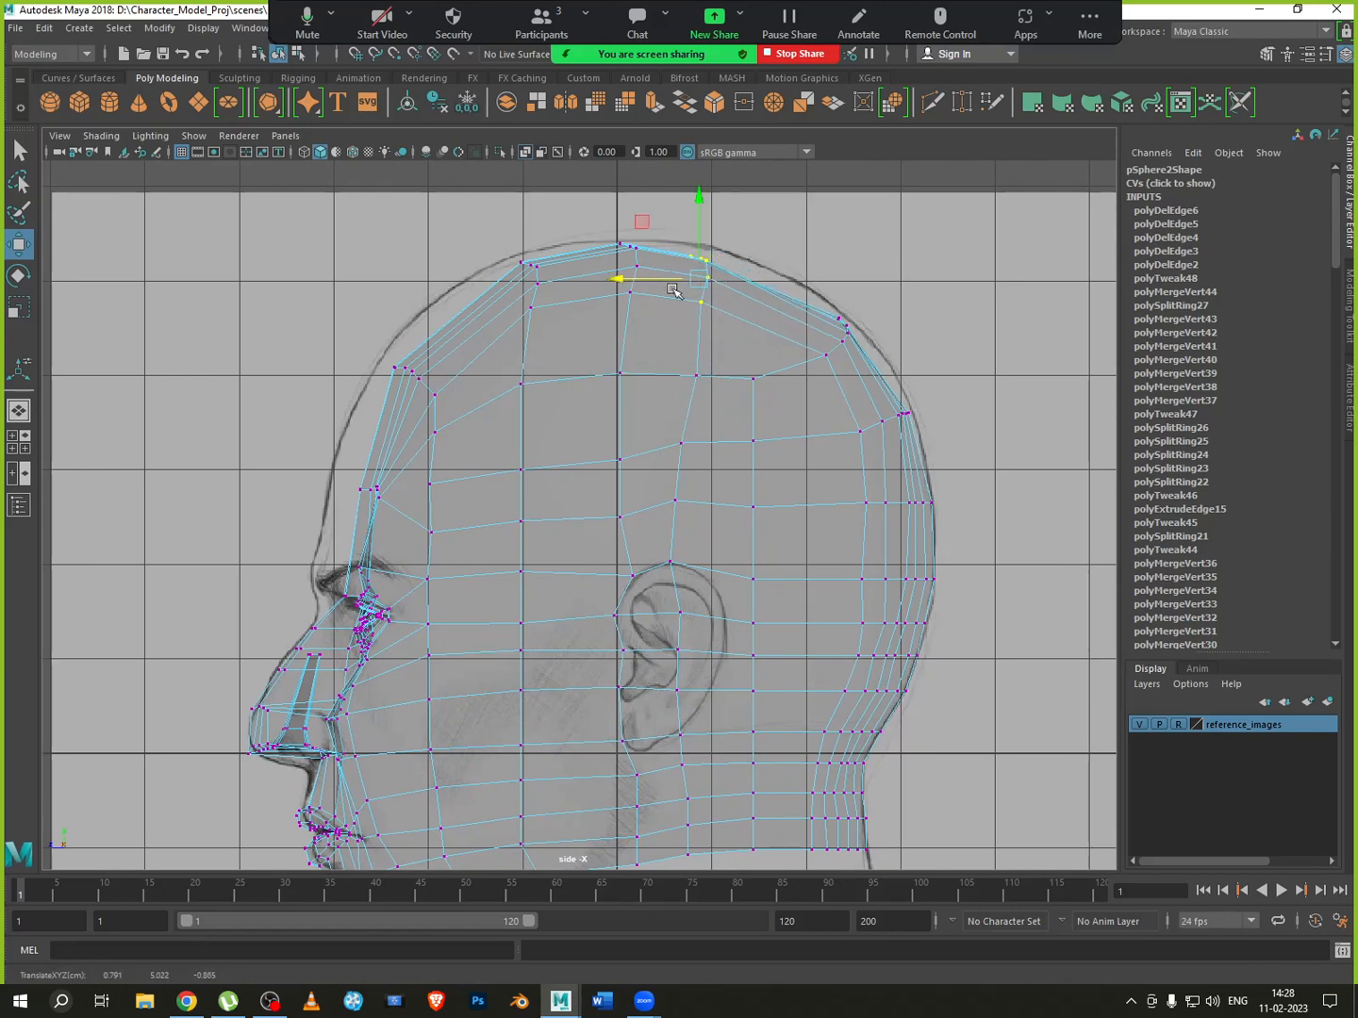
# Scale the vertex column through the ear's centre, from crown to neck border, flat along the front-to-back axis into a straight vertical line
pyautogui.press('r')
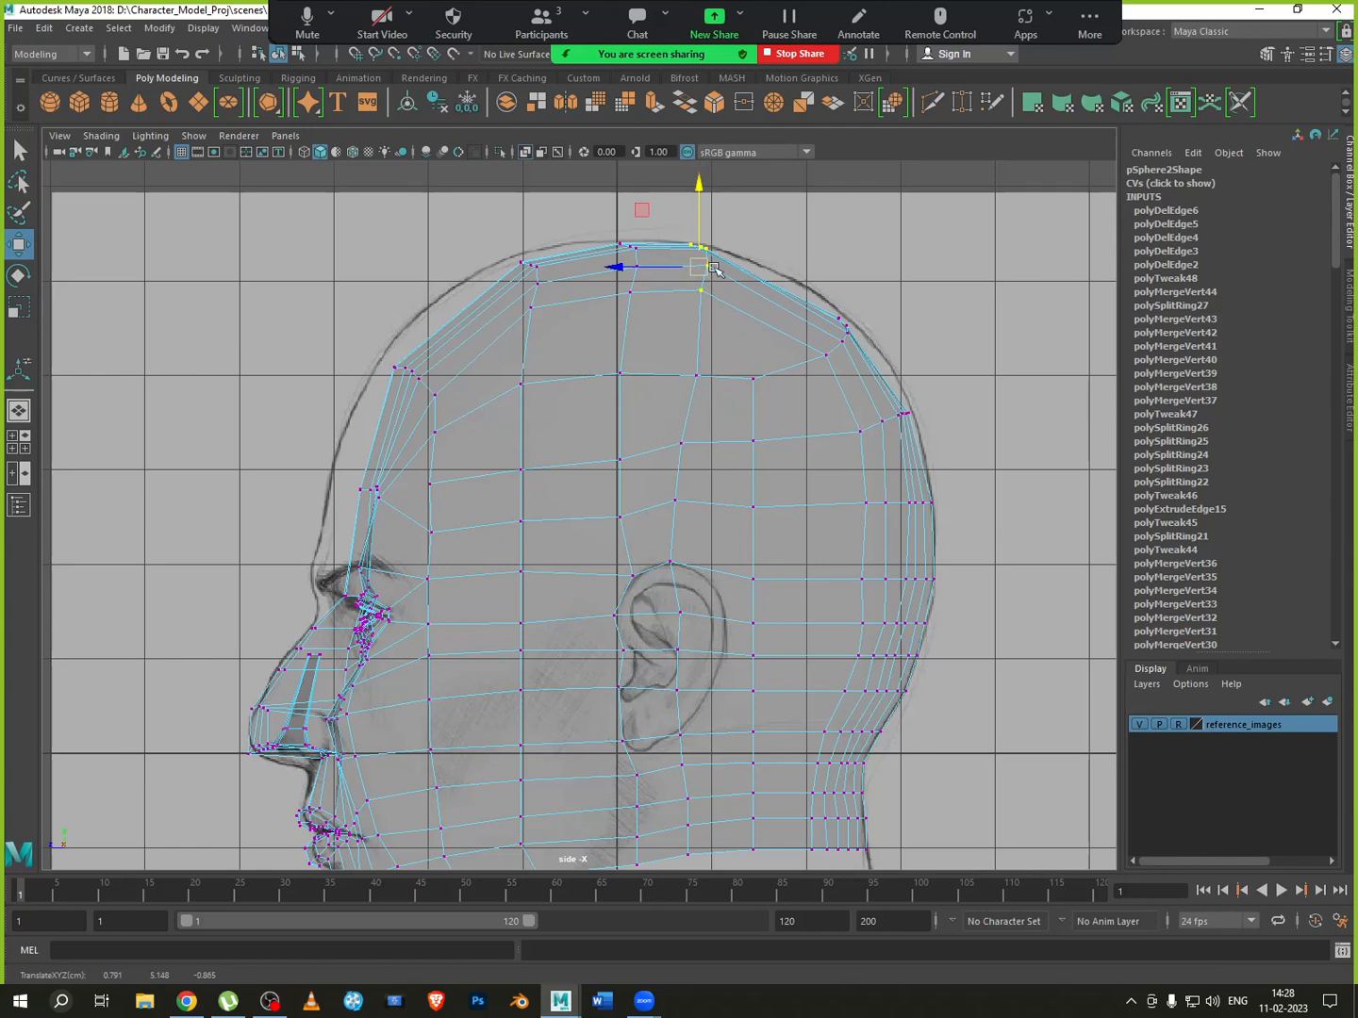
pyautogui.moveTo(615, 270); pyautogui.dragTo(695, 288)
pyautogui.moveTo(722, 216); pyautogui.dragTo(673, 865)
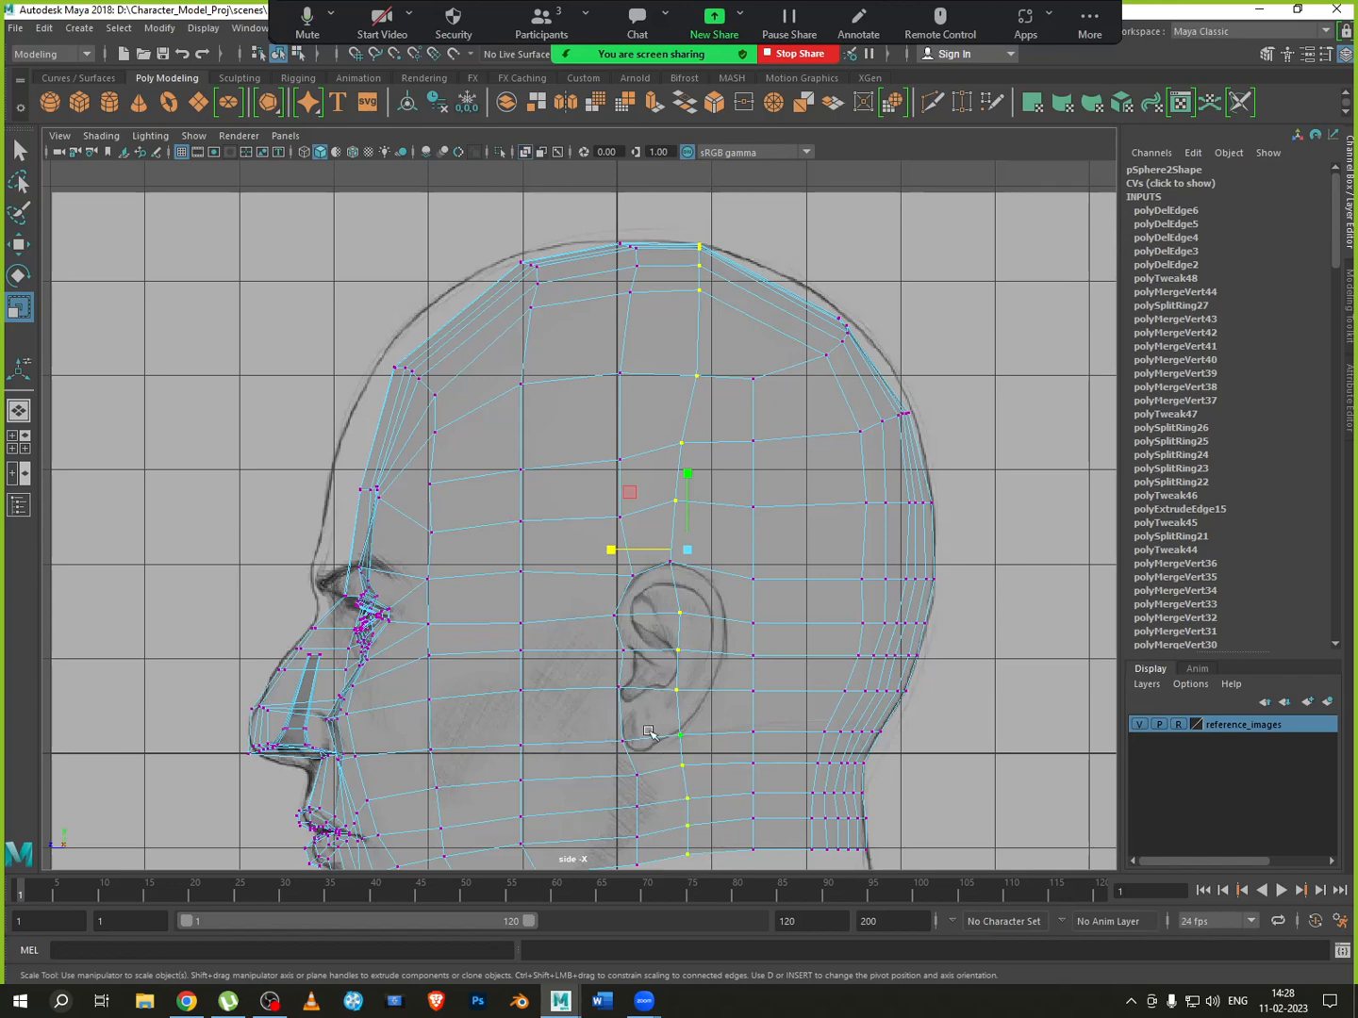
pyautogui.moveTo(611, 550); pyautogui.dragTo(667, 577)
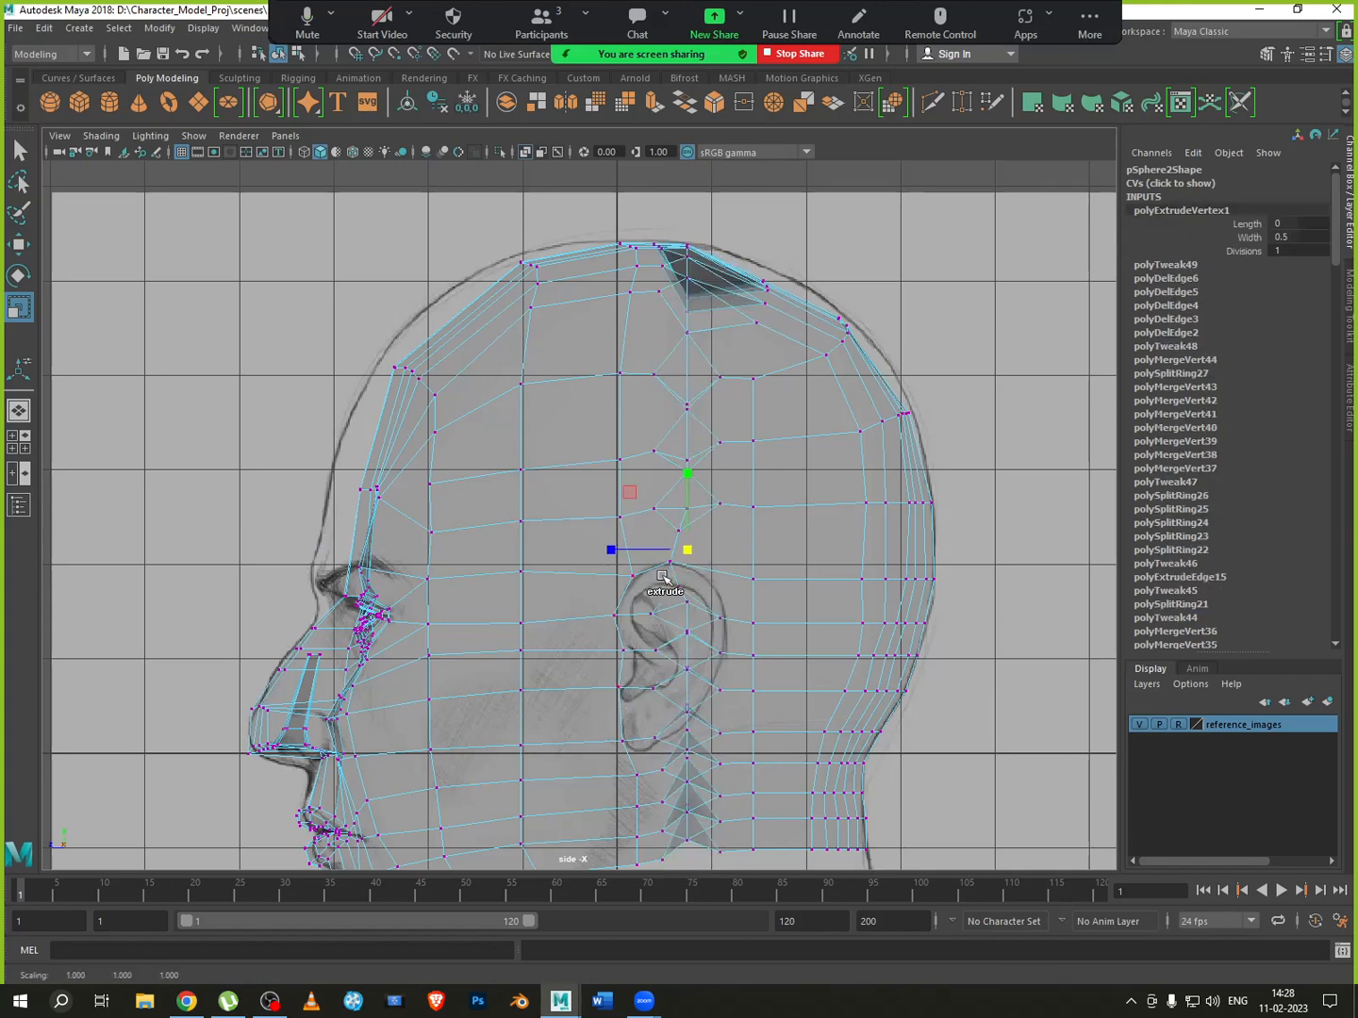
pyautogui.hotkey('ctrl', 'z')
pyautogui.hotkey('ctrl', 'z')
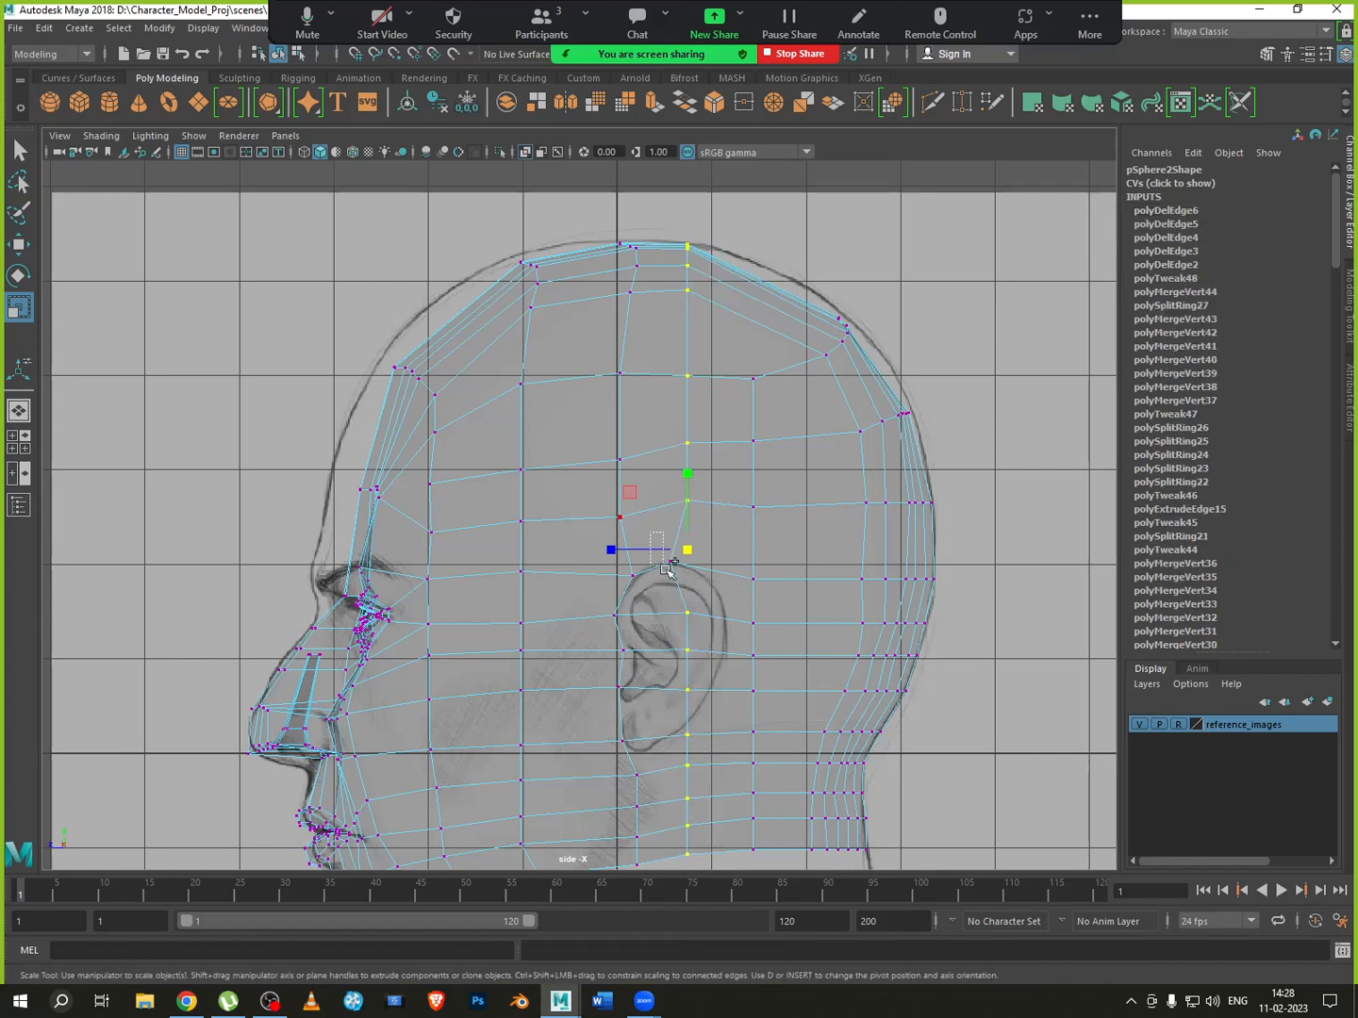
pyautogui.moveTo(608, 550); pyautogui.dragTo(685, 553)
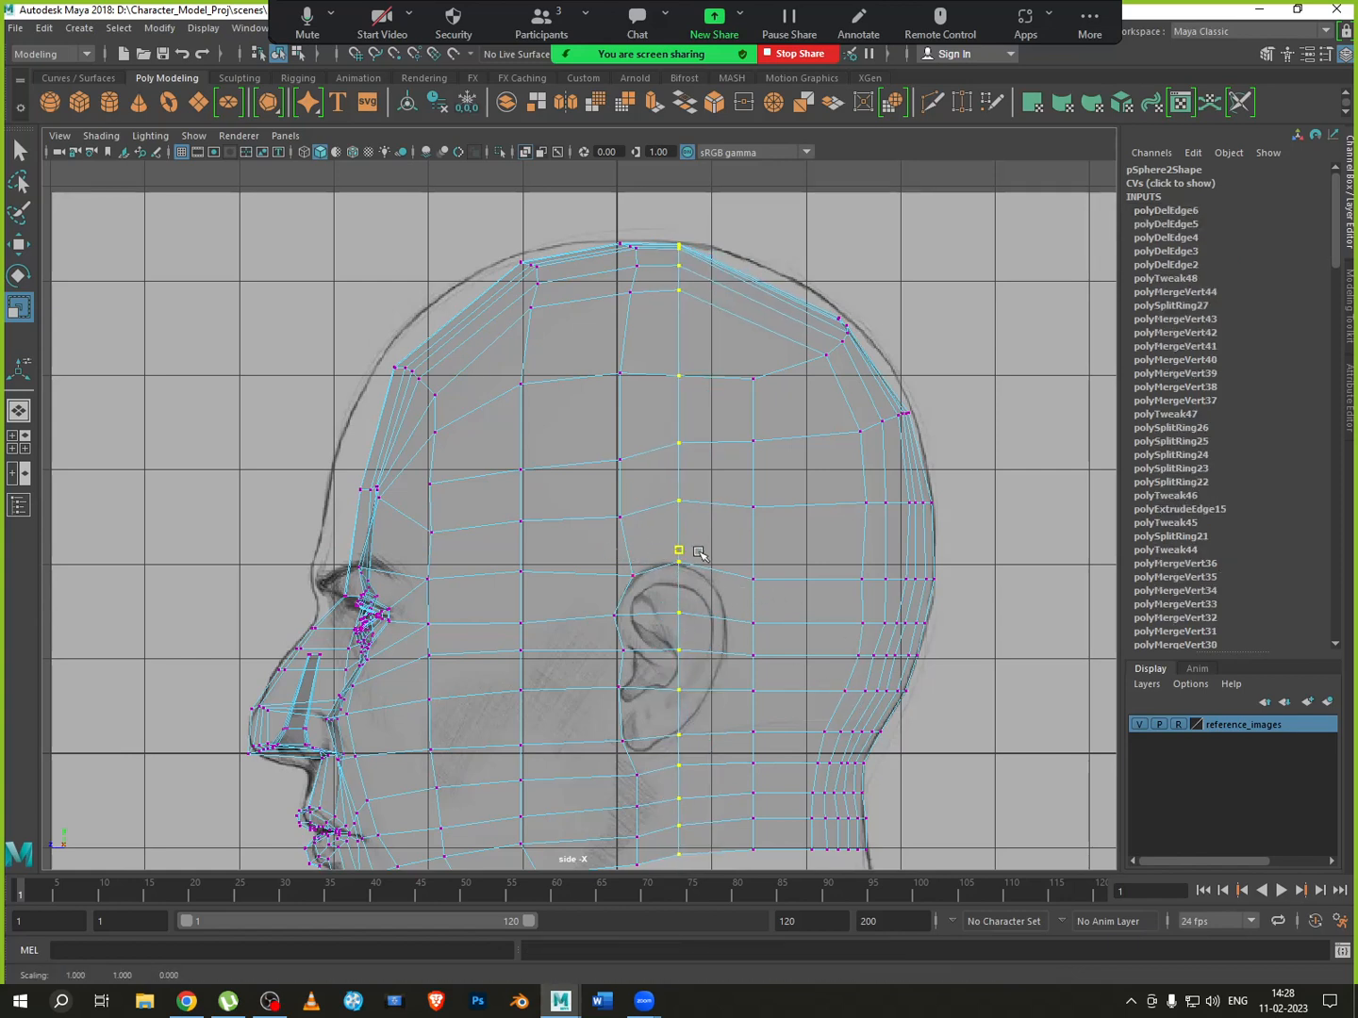
# Select the next vertex column behind the ear and move it forward close to the ear's rear outline
pyautogui.keyDown('alt'); pyautogui.moveTo(696, 584); pyautogui.dragTo(696, 511, button='middle'); pyautogui.keyUp('alt')
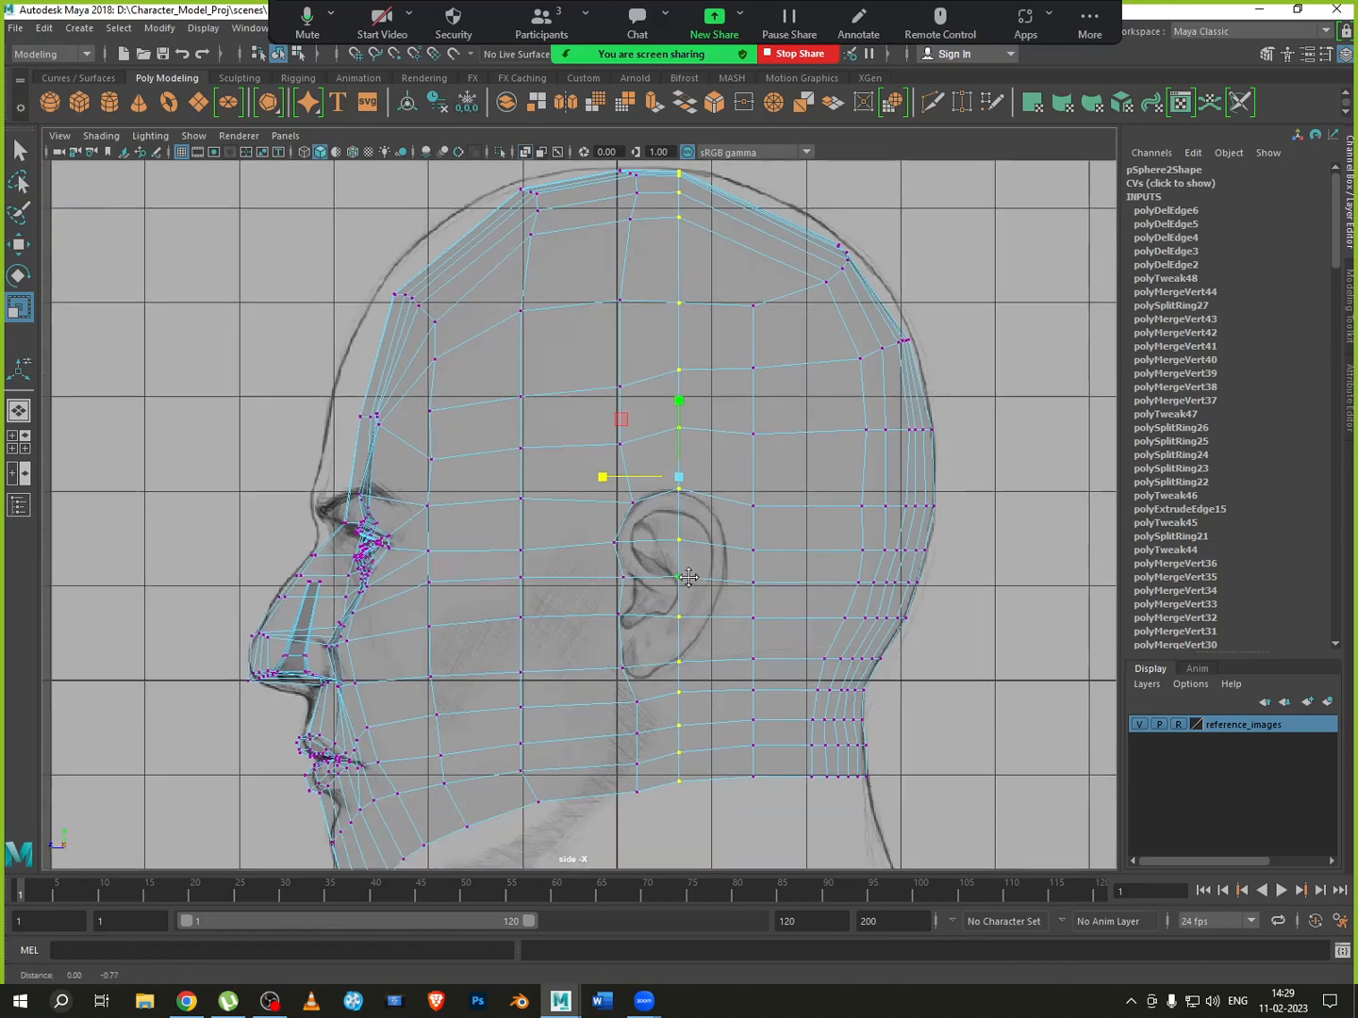
pyautogui.moveTo(779, 285); pyautogui.dragTo(743, 792)
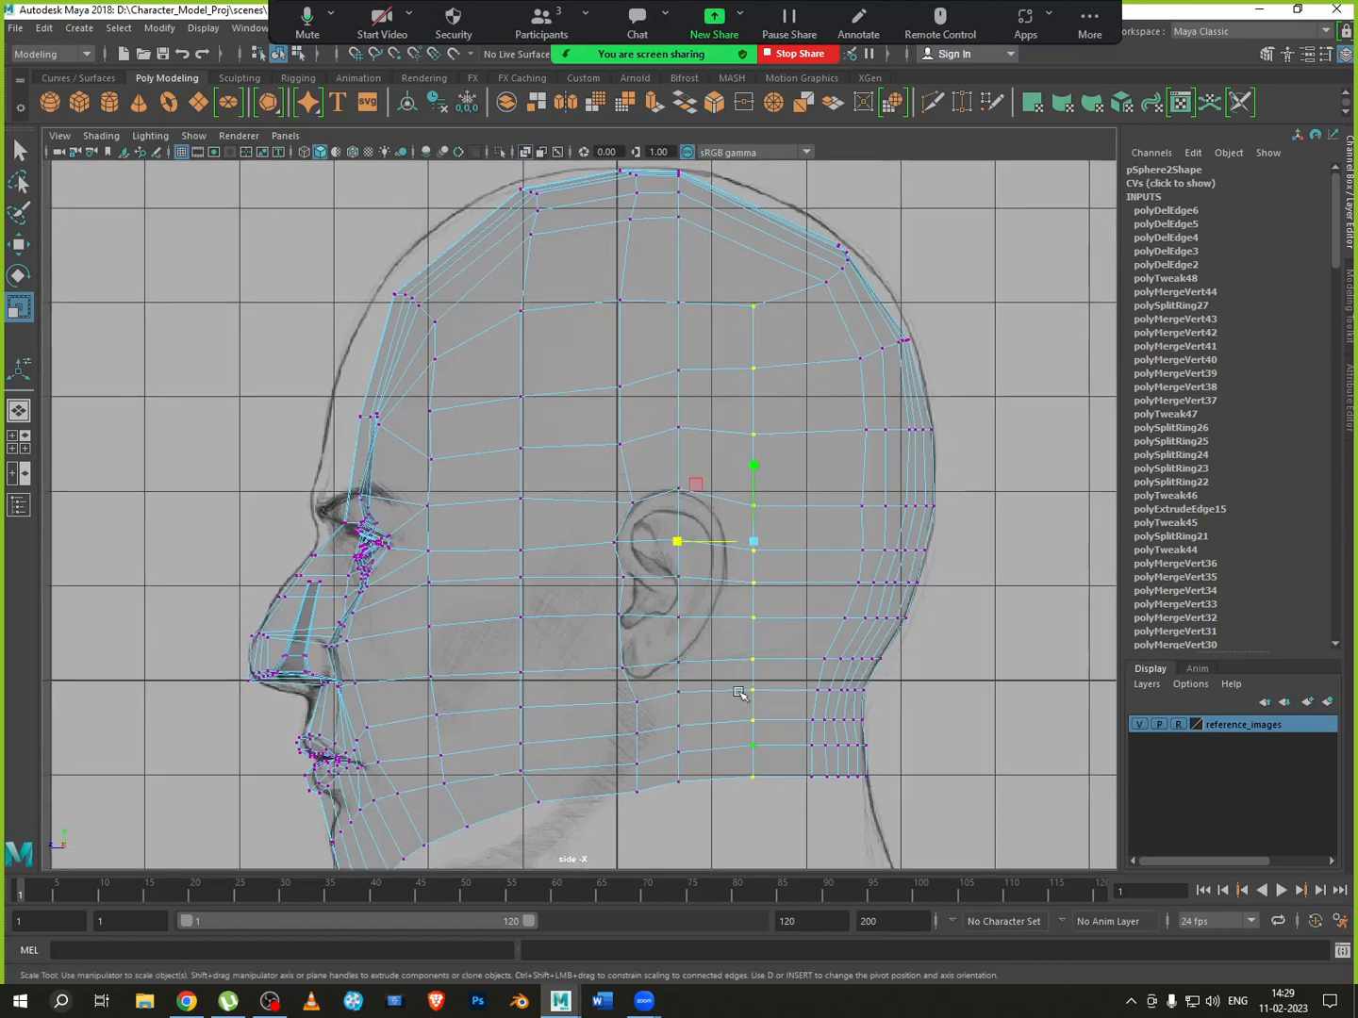
pyautogui.press('w')
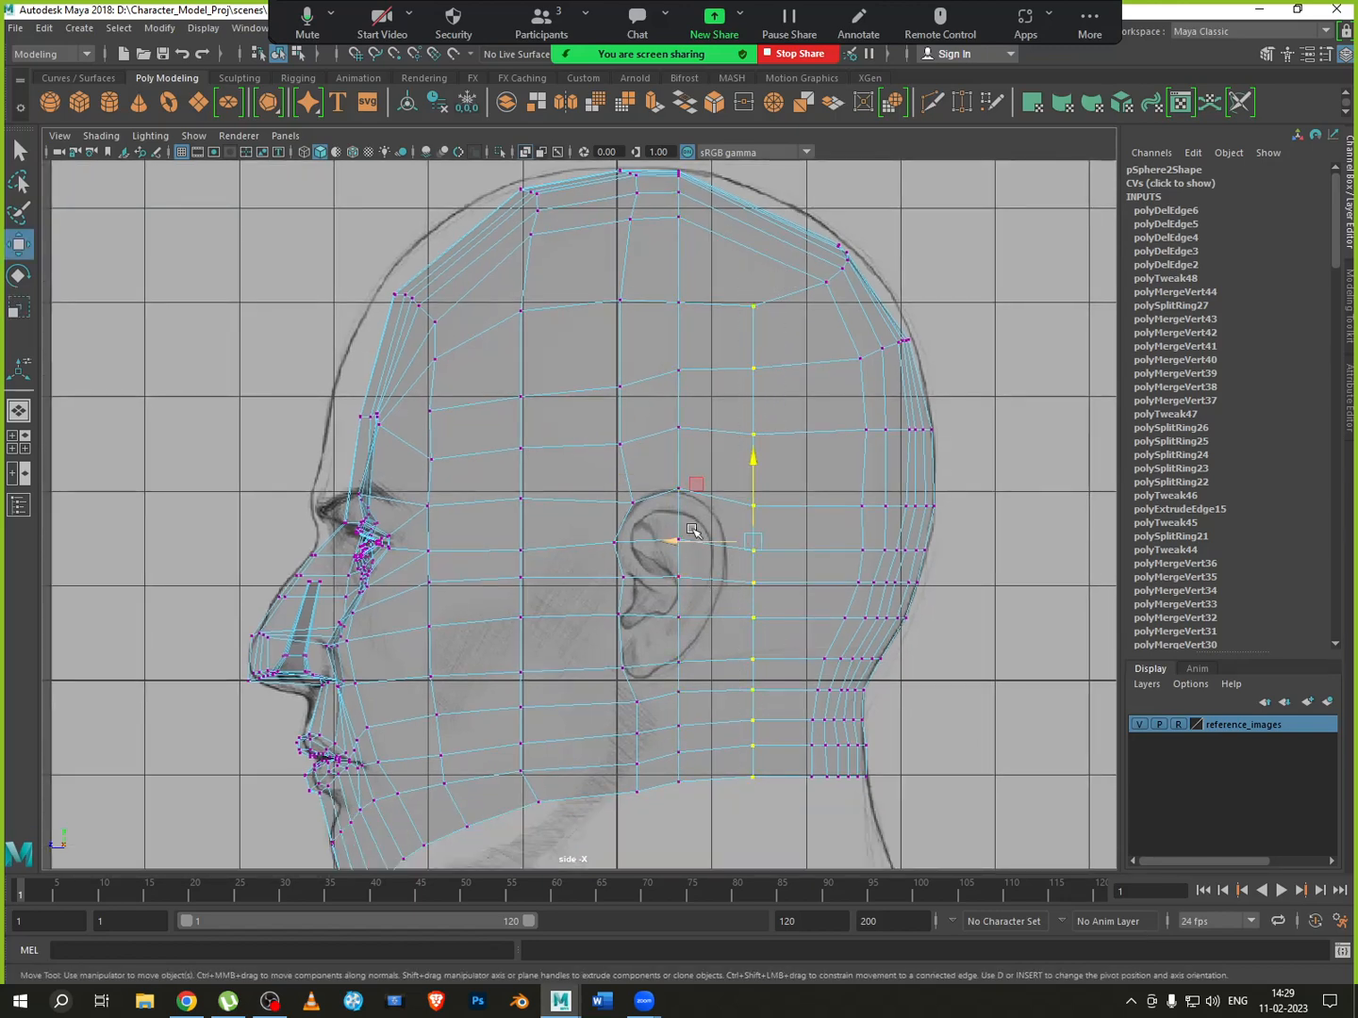
pyautogui.moveTo(698, 541); pyautogui.dragTo(682, 545)
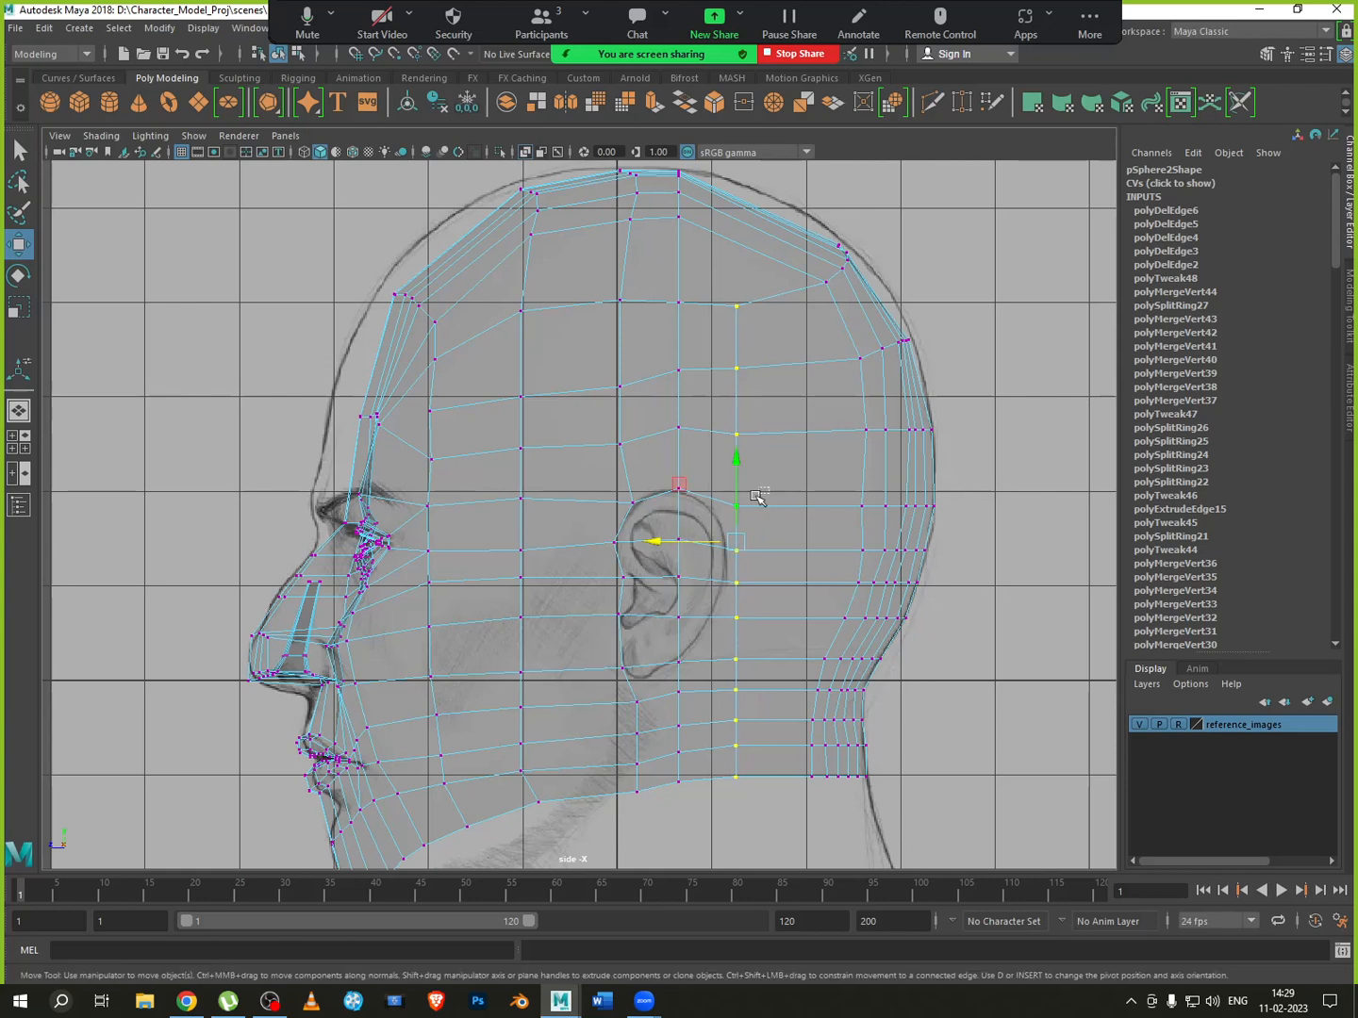
# Try pulling two individual vertices of the column behind the ear forward onto the ear's rear outline
pyautogui.moveTo(757, 492); pyautogui.dragTo(702, 512)
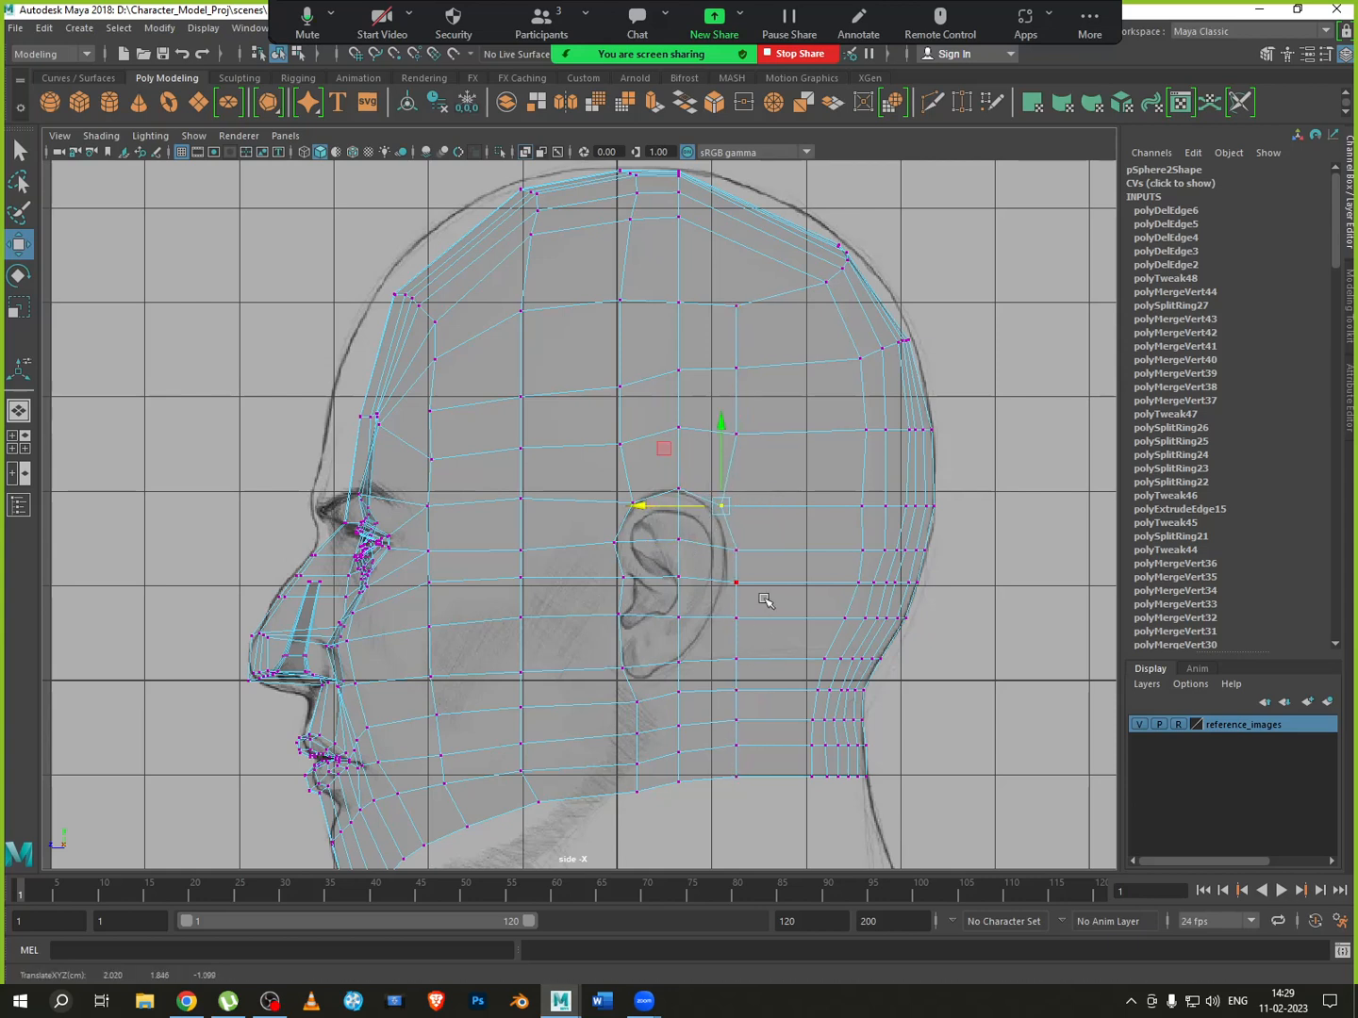
pyautogui.moveTo(765, 600); pyautogui.dragTo(707, 586)
pyautogui.click(741, 583)
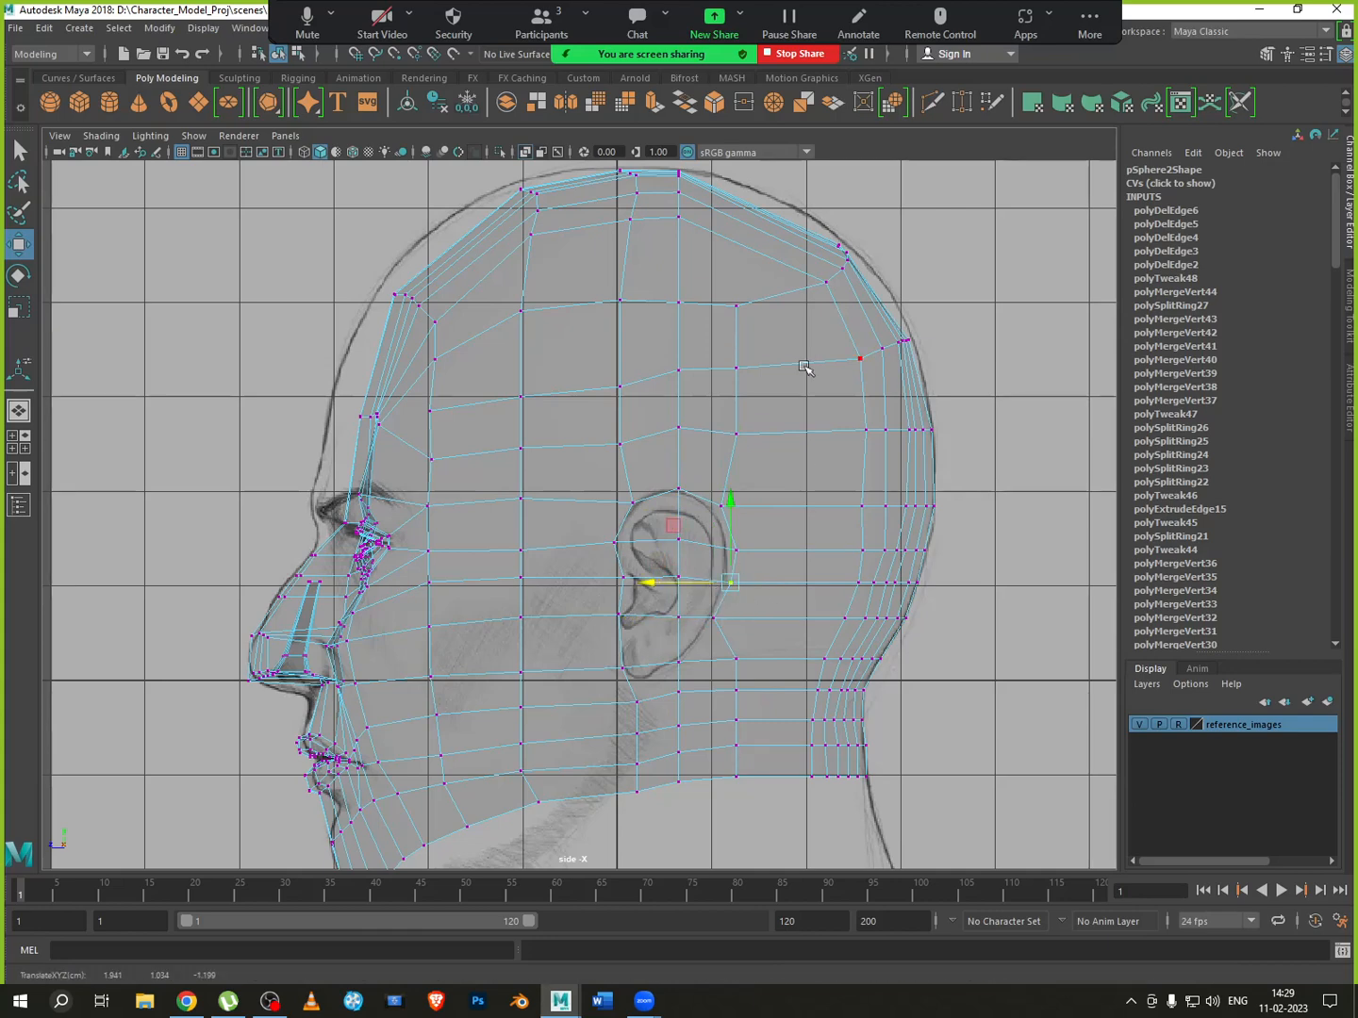
pyautogui.hotkey('ctrl', 'z')
pyautogui.hotkey('ctrl', 'z')
pyautogui.hotkey('ctrl', 'z')
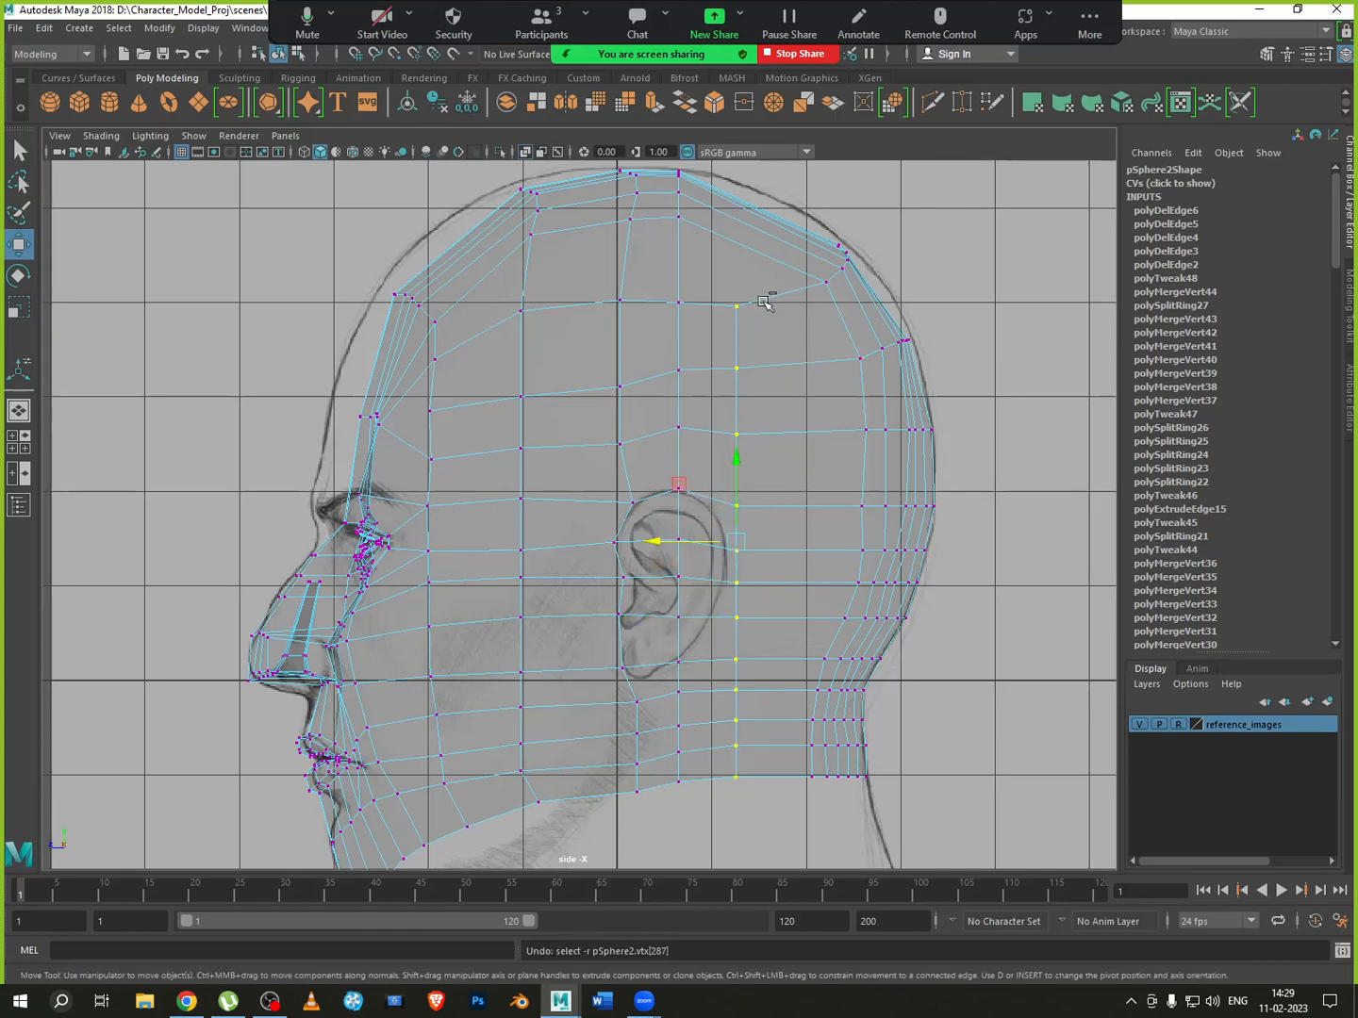
# Shift the column behind the ear rearward and move its individual vertices further back into a curve that tapers toward the neck
pyautogui.moveTo(684, 545); pyautogui.dragTo(719, 546)
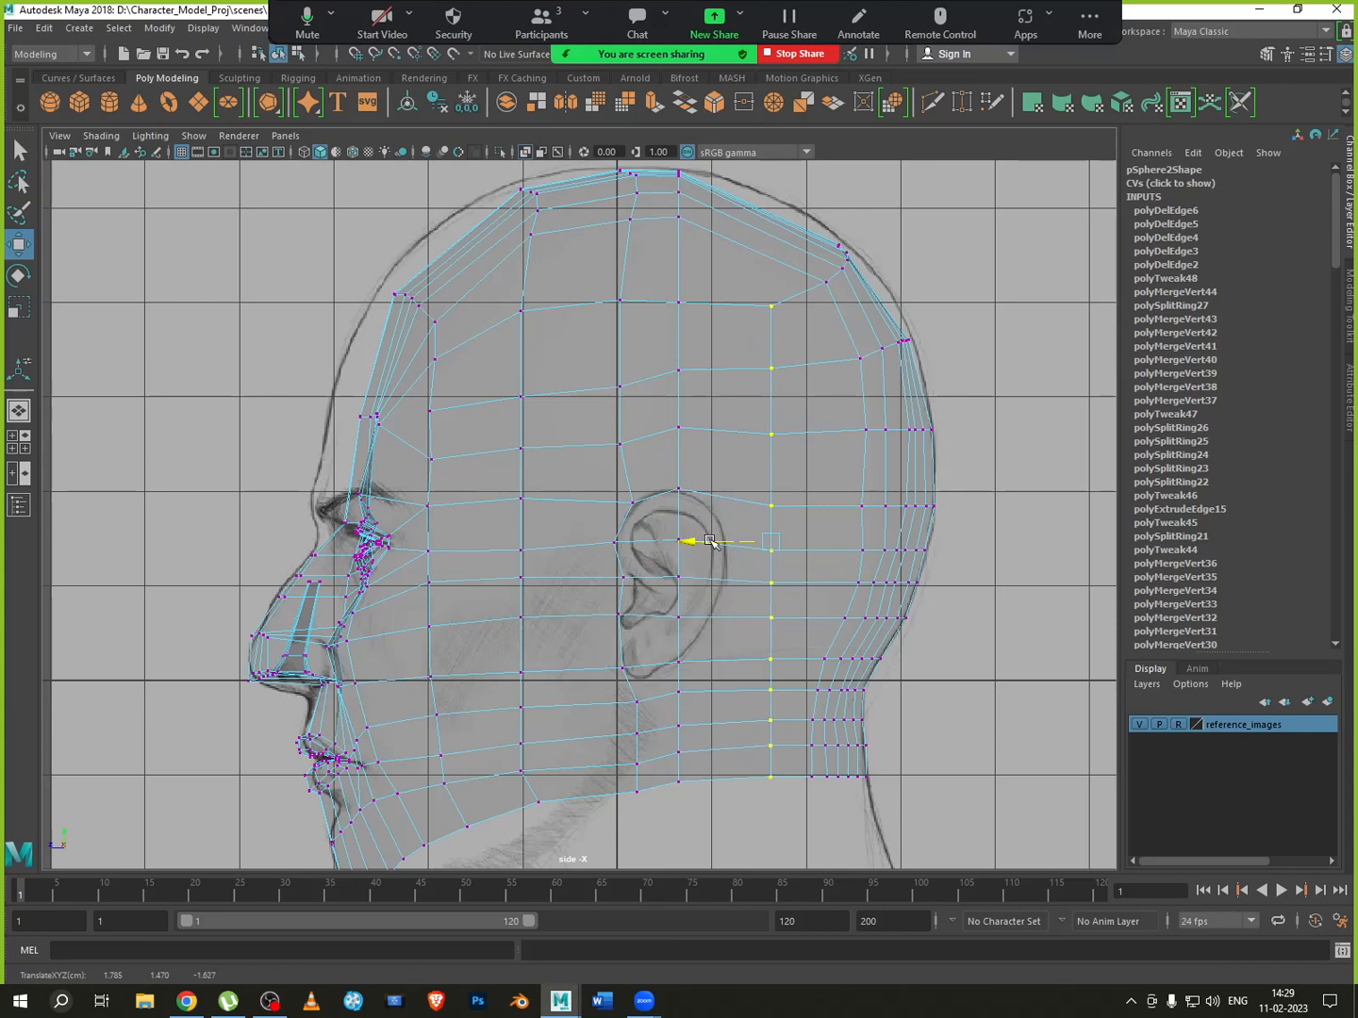
pyautogui.click(772, 369)
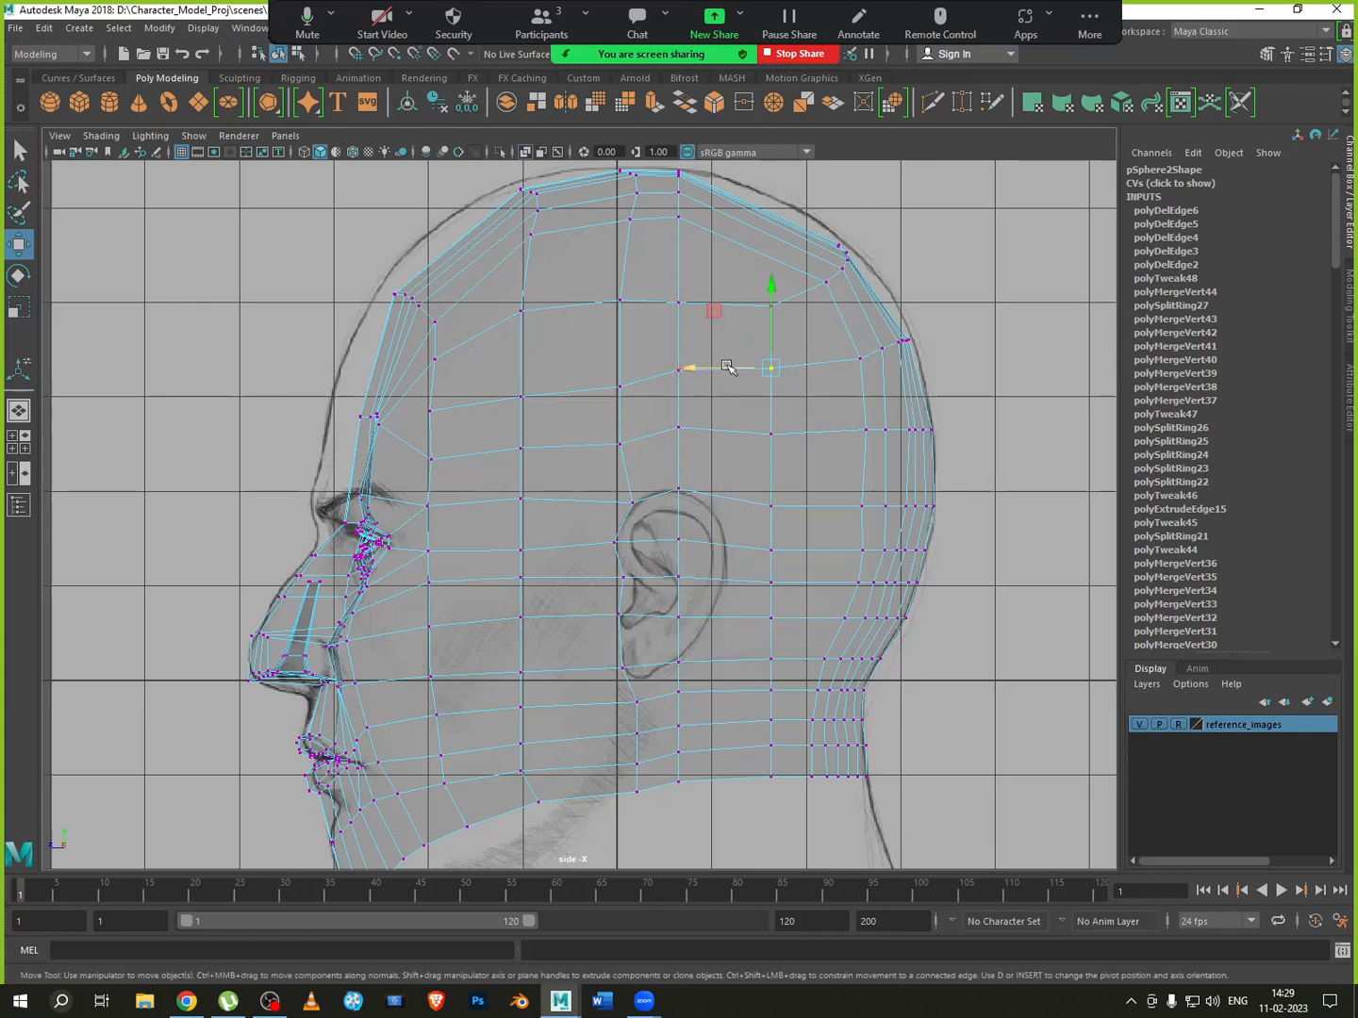
pyautogui.moveTo(725, 369); pyautogui.dragTo(754, 441)
pyautogui.click(772, 434)
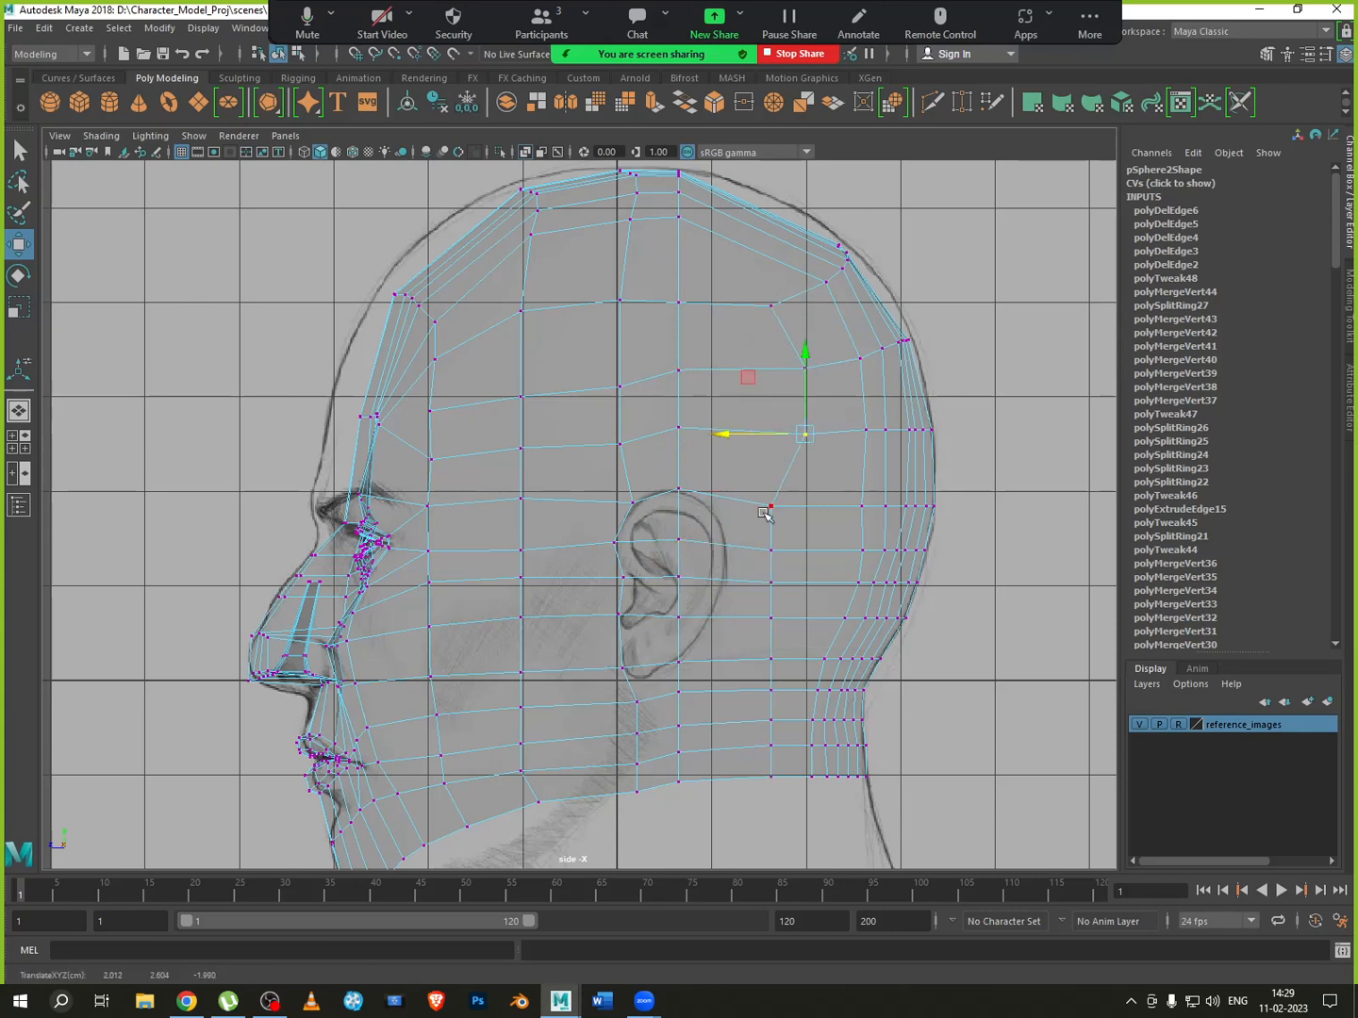
pyautogui.click(771, 508)
pyautogui.moveTo(732, 507); pyautogui.dragTo(758, 584)
pyautogui.click(772, 551)
pyautogui.click(772, 583)
pyautogui.moveTo(753, 607); pyautogui.dragTo(780, 631)
pyautogui.moveTo(740, 619); pyautogui.dragTo(779, 668)
pyautogui.moveTo(732, 659); pyautogui.dragTo(748, 692)
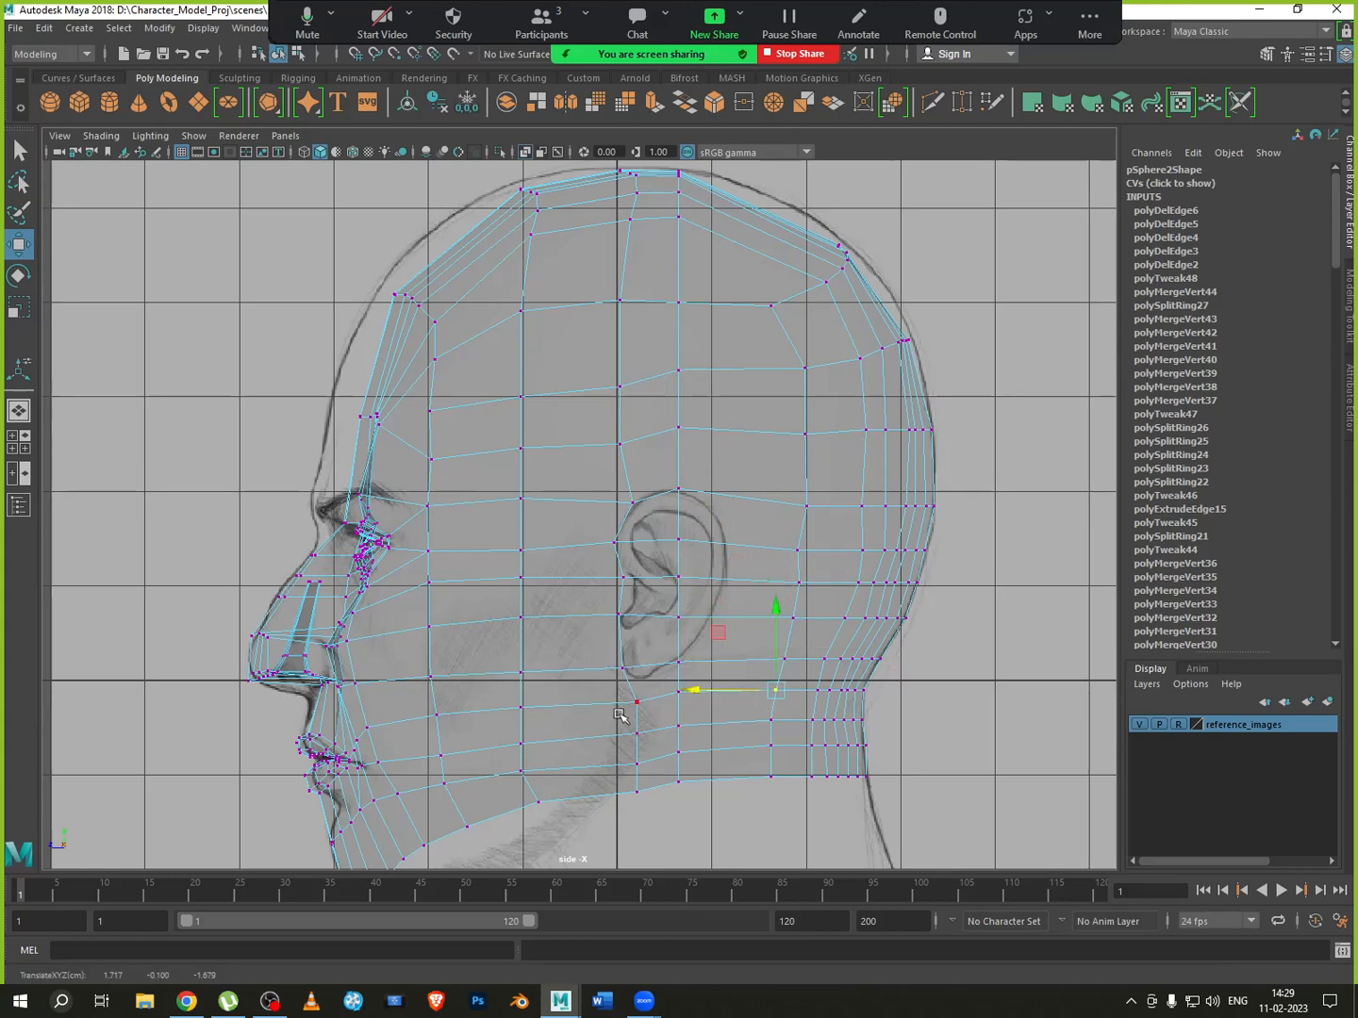
# Flatten the vertex column above the ear's front edge into a vertical line and move it slightly forward
pyautogui.keyDown('alt'); pyautogui.moveTo(682, 588); pyautogui.dragTo(670, 651, button='middle'); pyautogui.keyUp('alt')
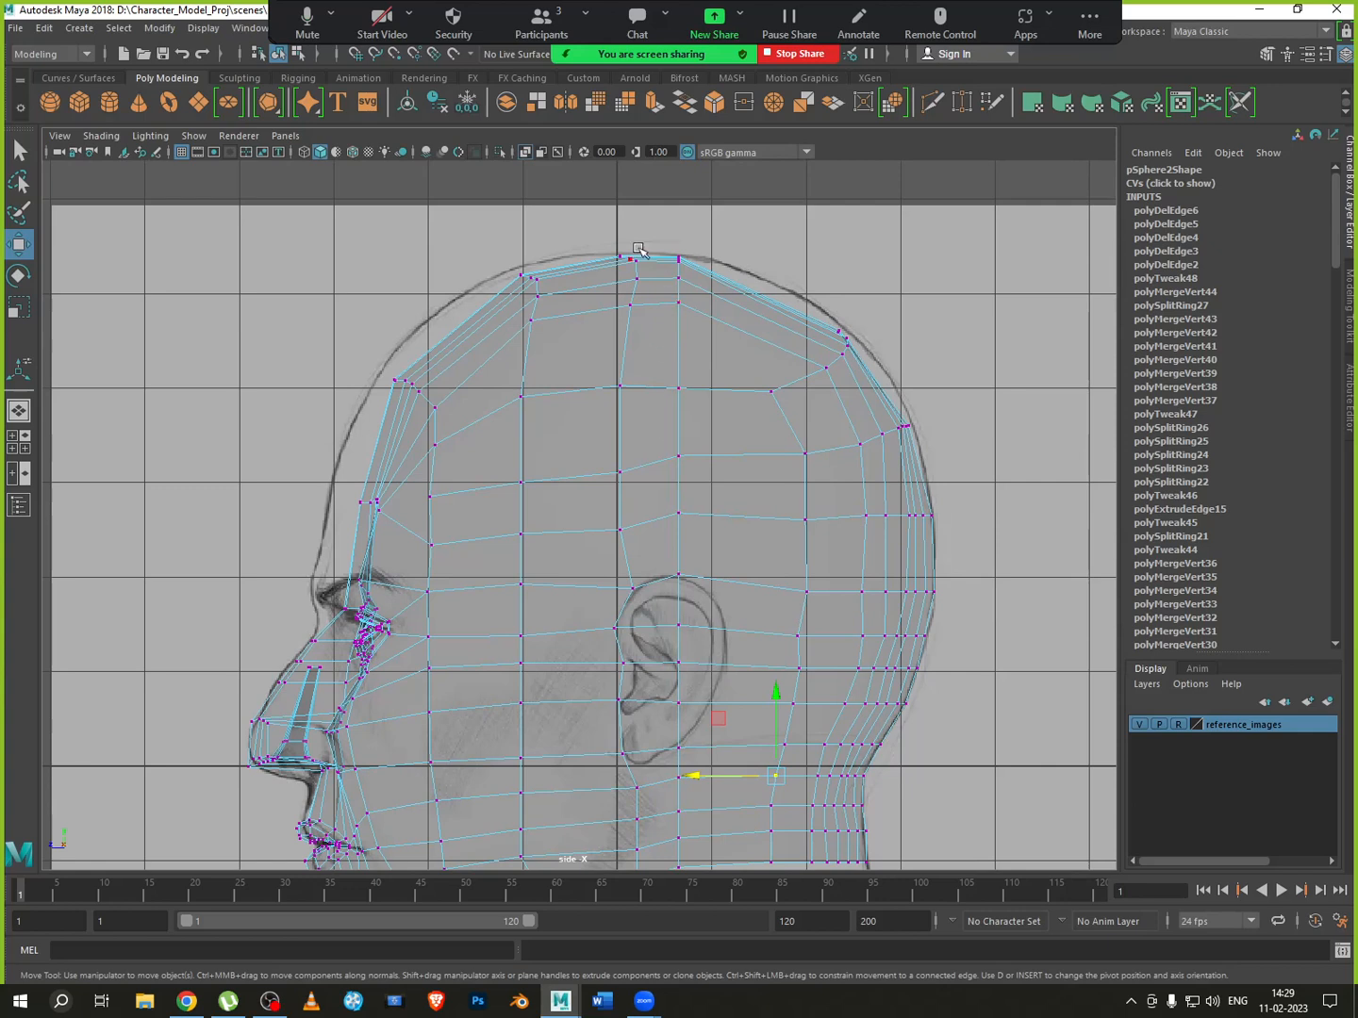
pyautogui.moveTo(641, 279); pyautogui.dragTo(590, 553)
pyautogui.press('r')
pyautogui.moveTo(563, 411); pyautogui.dragTo(678, 458)
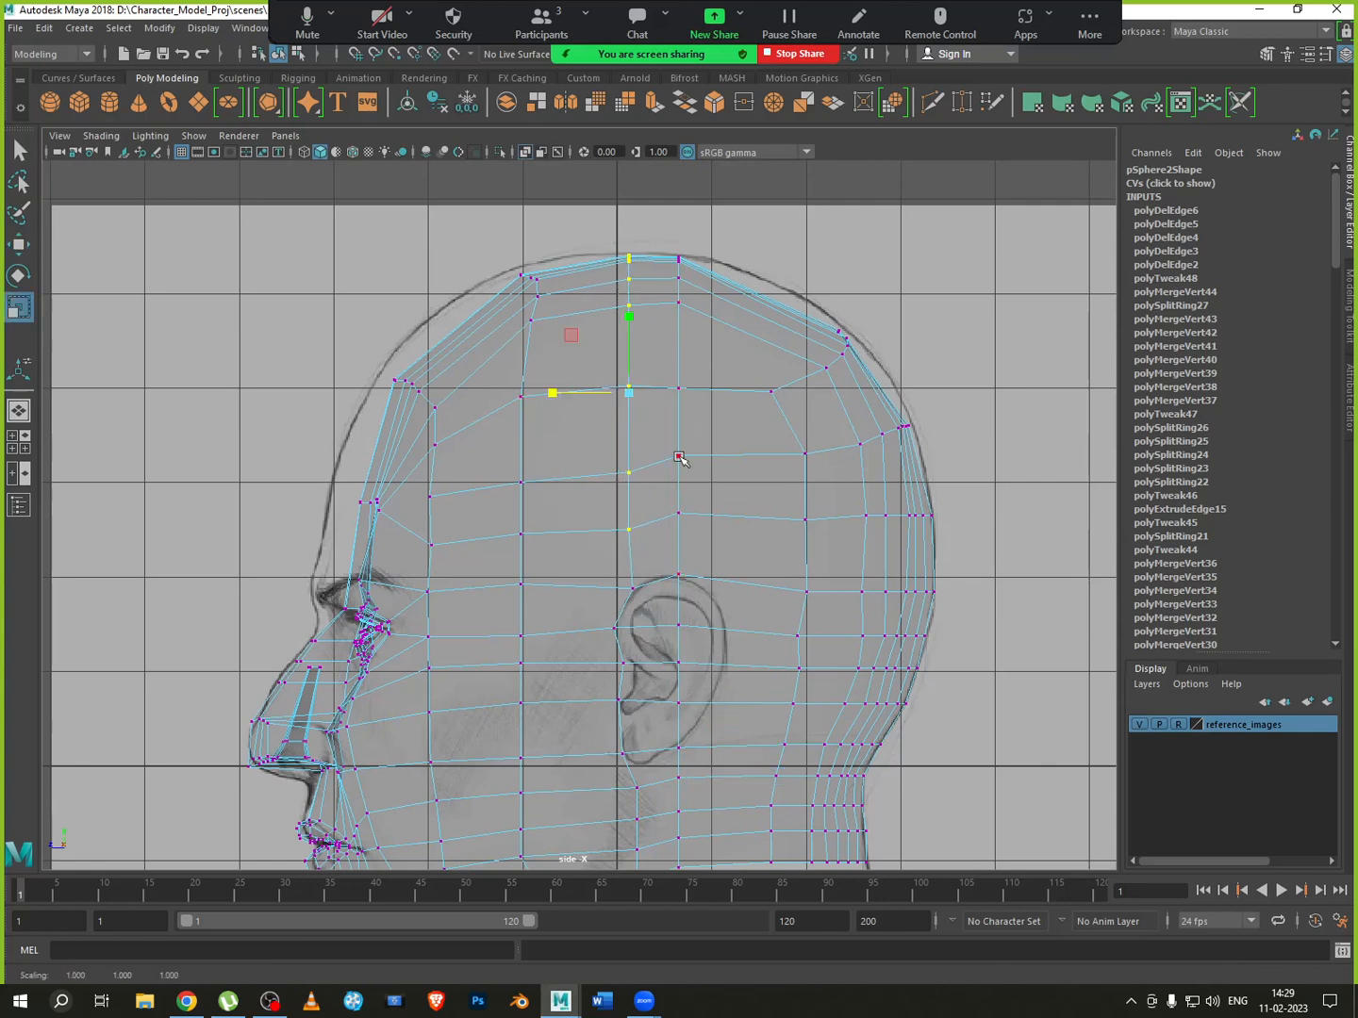
pyautogui.press('w')
pyautogui.moveTo(591, 397); pyautogui.dragTo(577, 396)
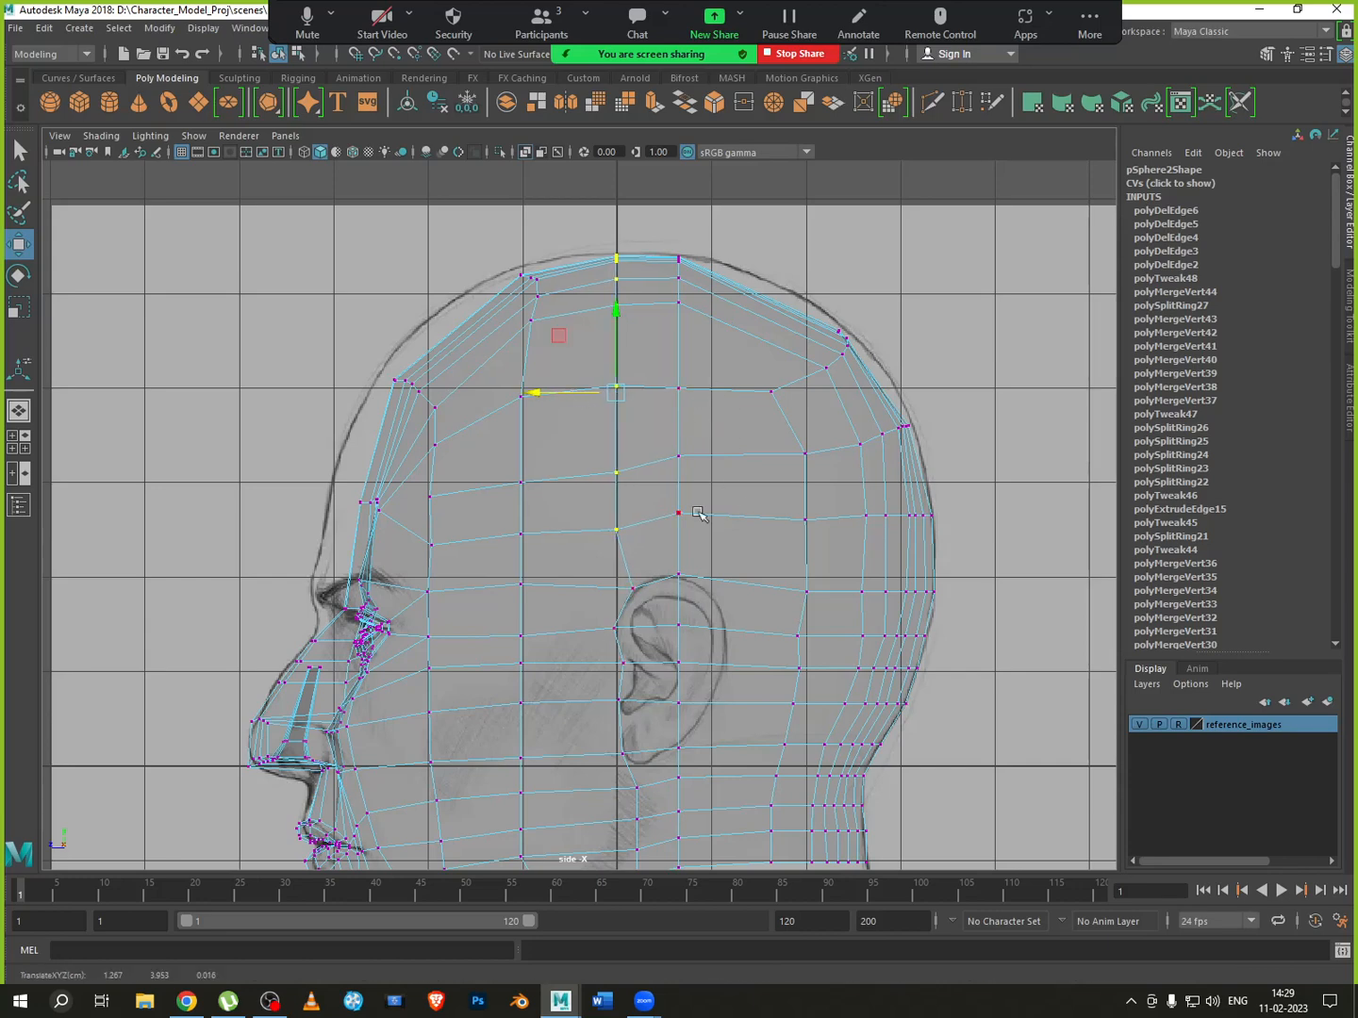
# Hide the floating meeting controls and insert an edge loop between the ear's centre column and the curved column behind the ear
pyautogui.moveTo(747, 401); pyautogui.dragTo(789, 400, button='right')
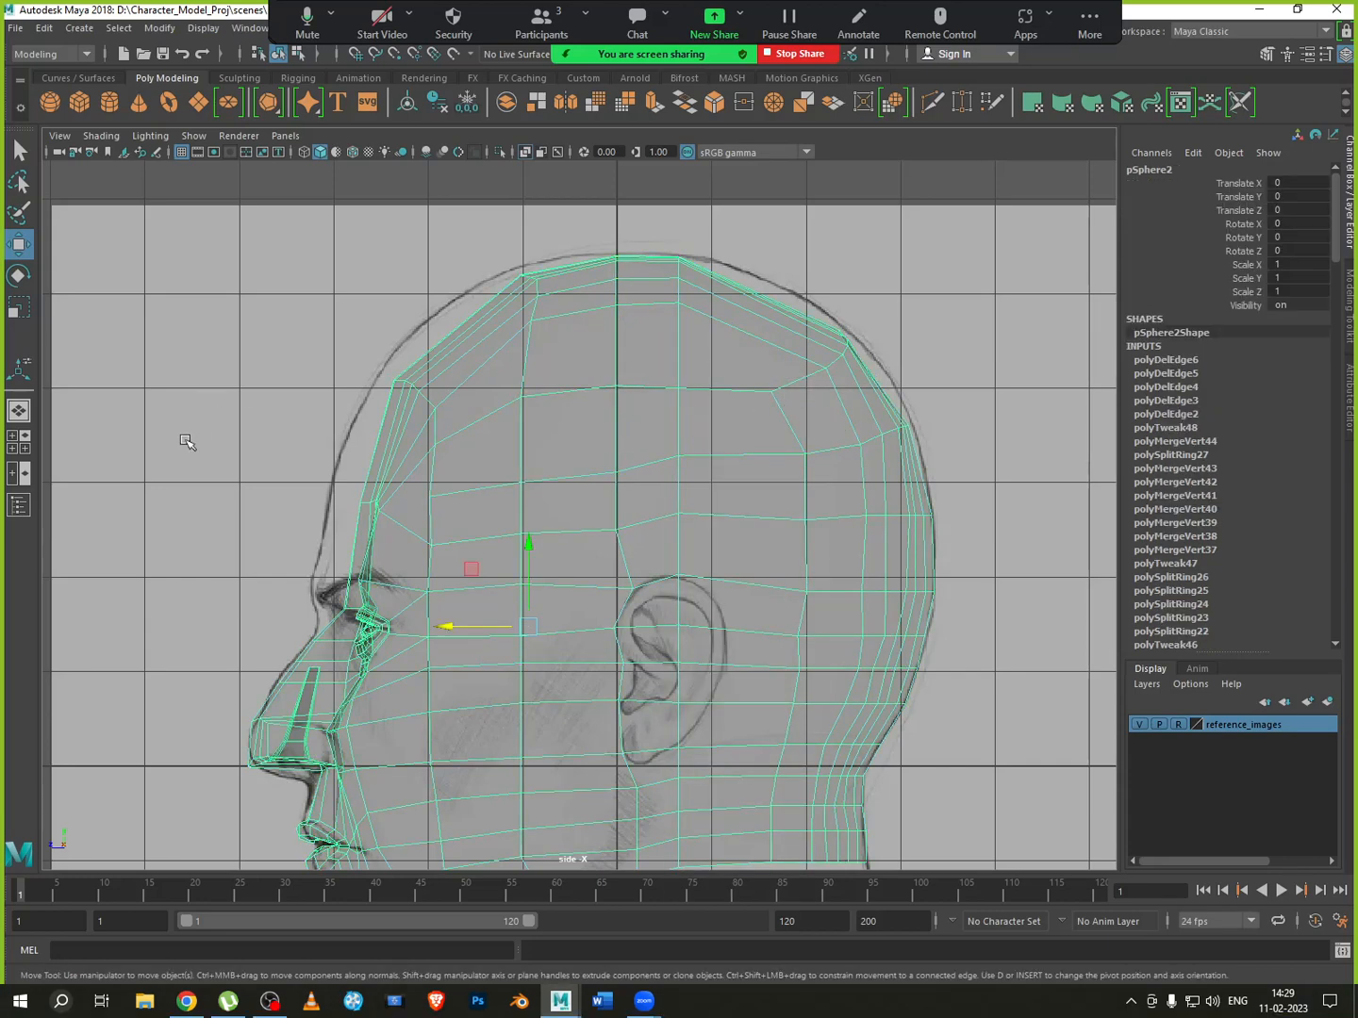
pyautogui.click(1078, 19)
pyautogui.click(1160, 157)
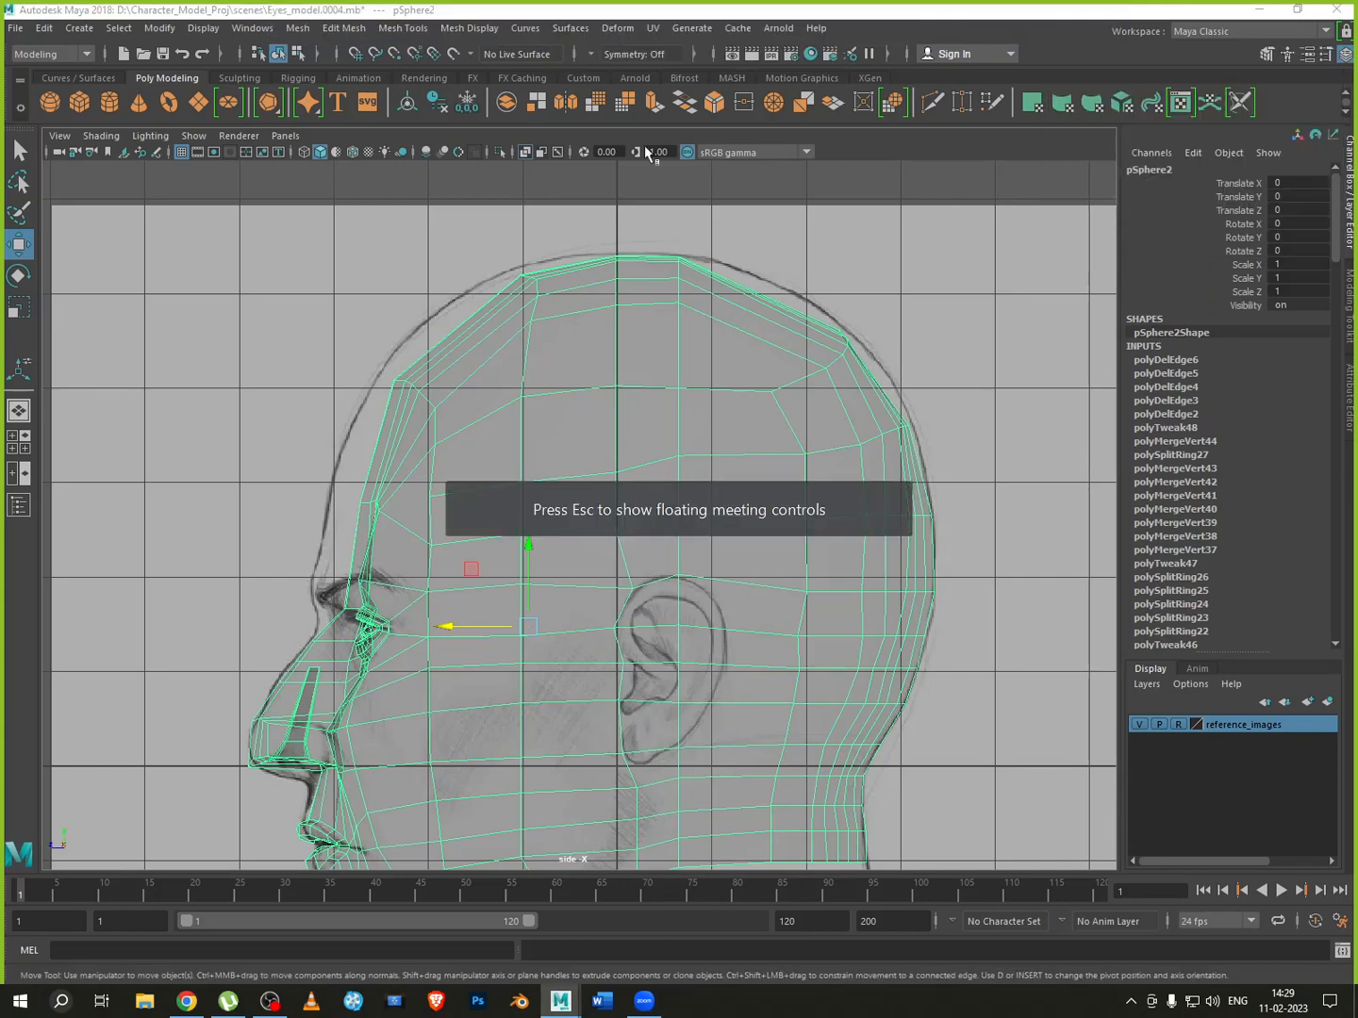
pyautogui.click(474, 29)
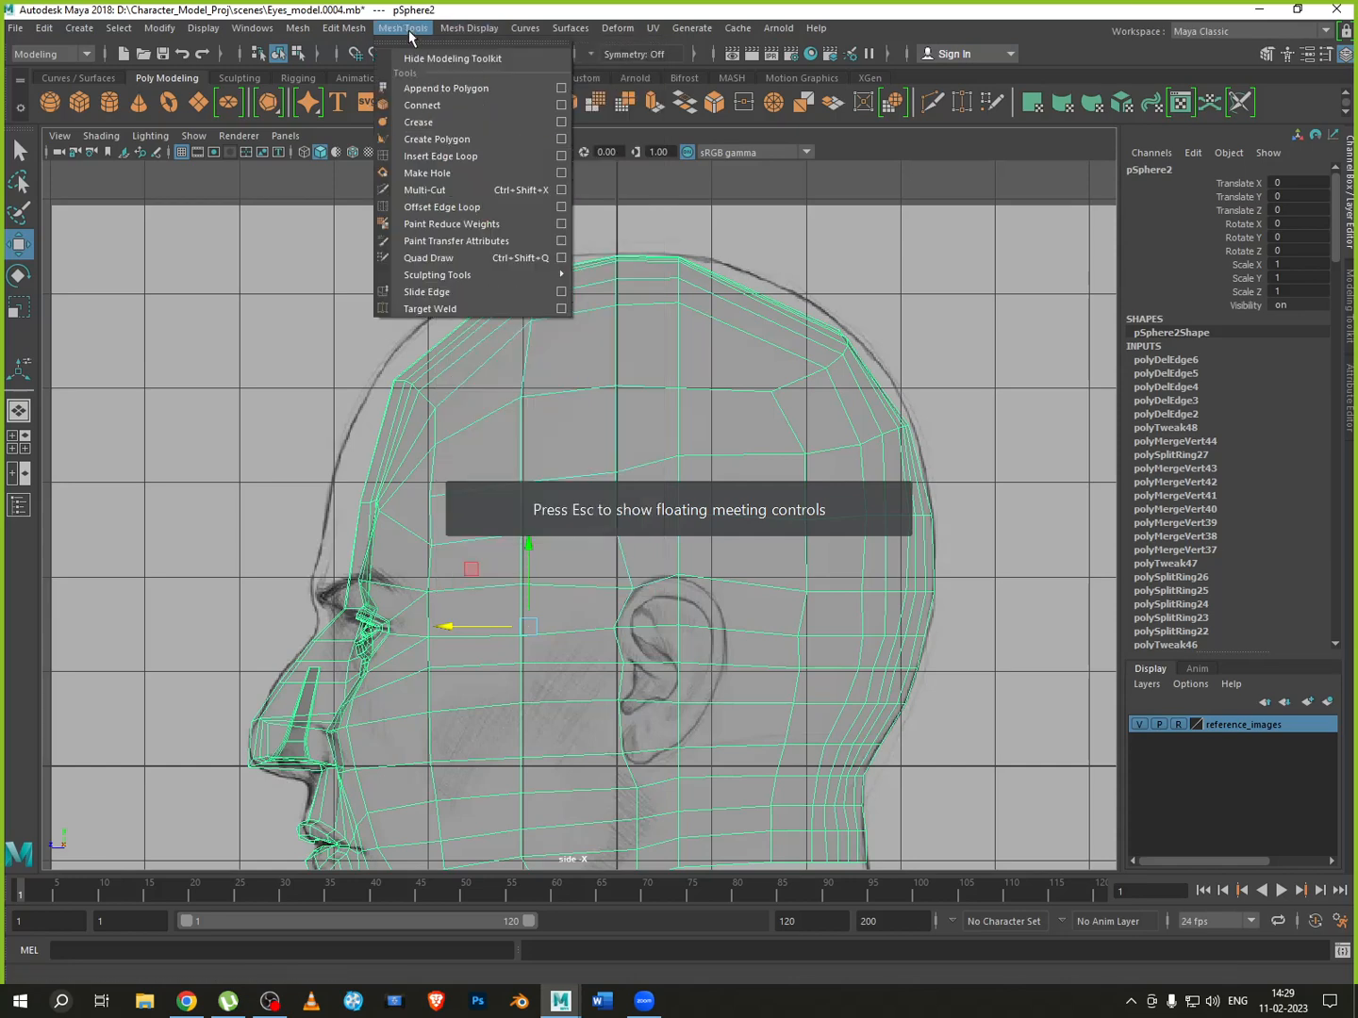
pyautogui.click(443, 152)
pyautogui.moveTo(746, 456); pyautogui.dragTo(737, 457)
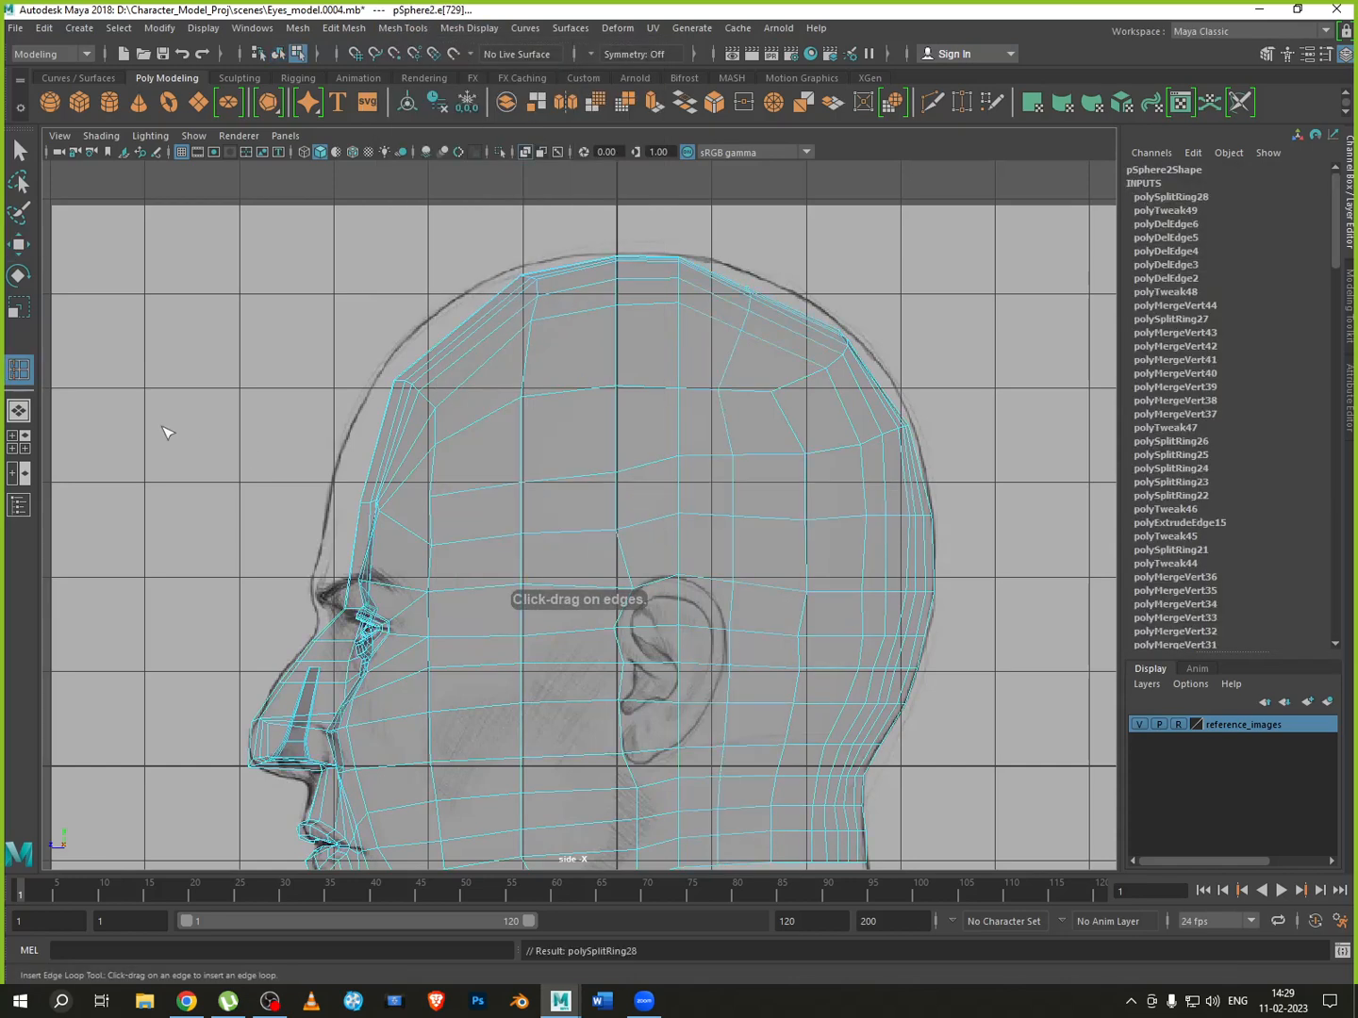
# Move the new loop's vertex on the upper rear skull backward, and the neighbouring corner vertex slightly back and down
pyautogui.click(17, 244)
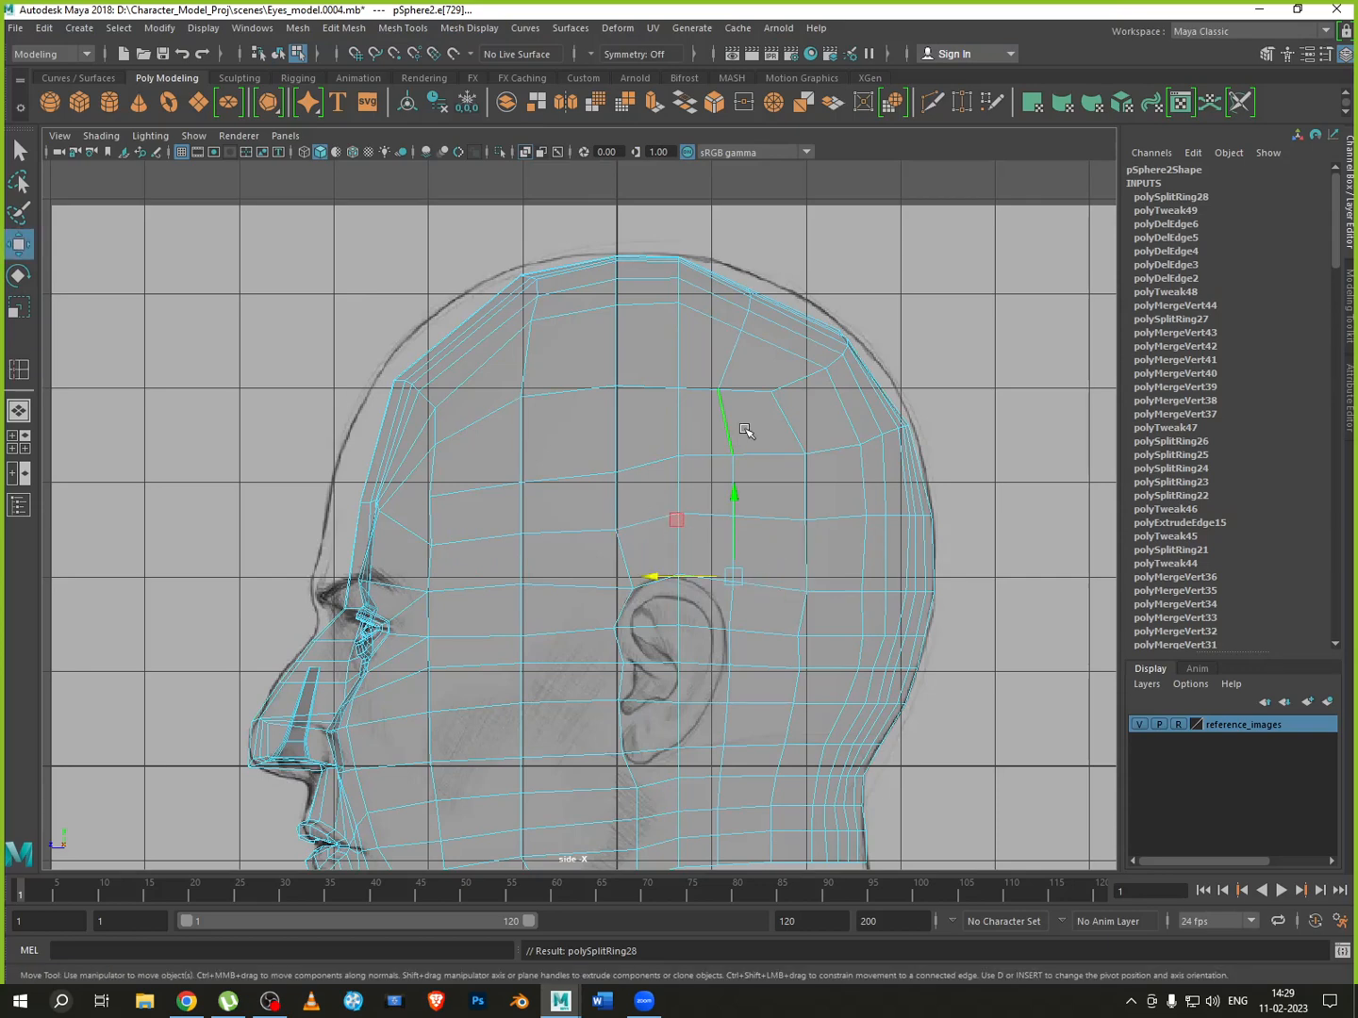
pyautogui.moveTo(745, 431); pyautogui.dragTo(668, 433, button='right')
pyautogui.click(711, 395)
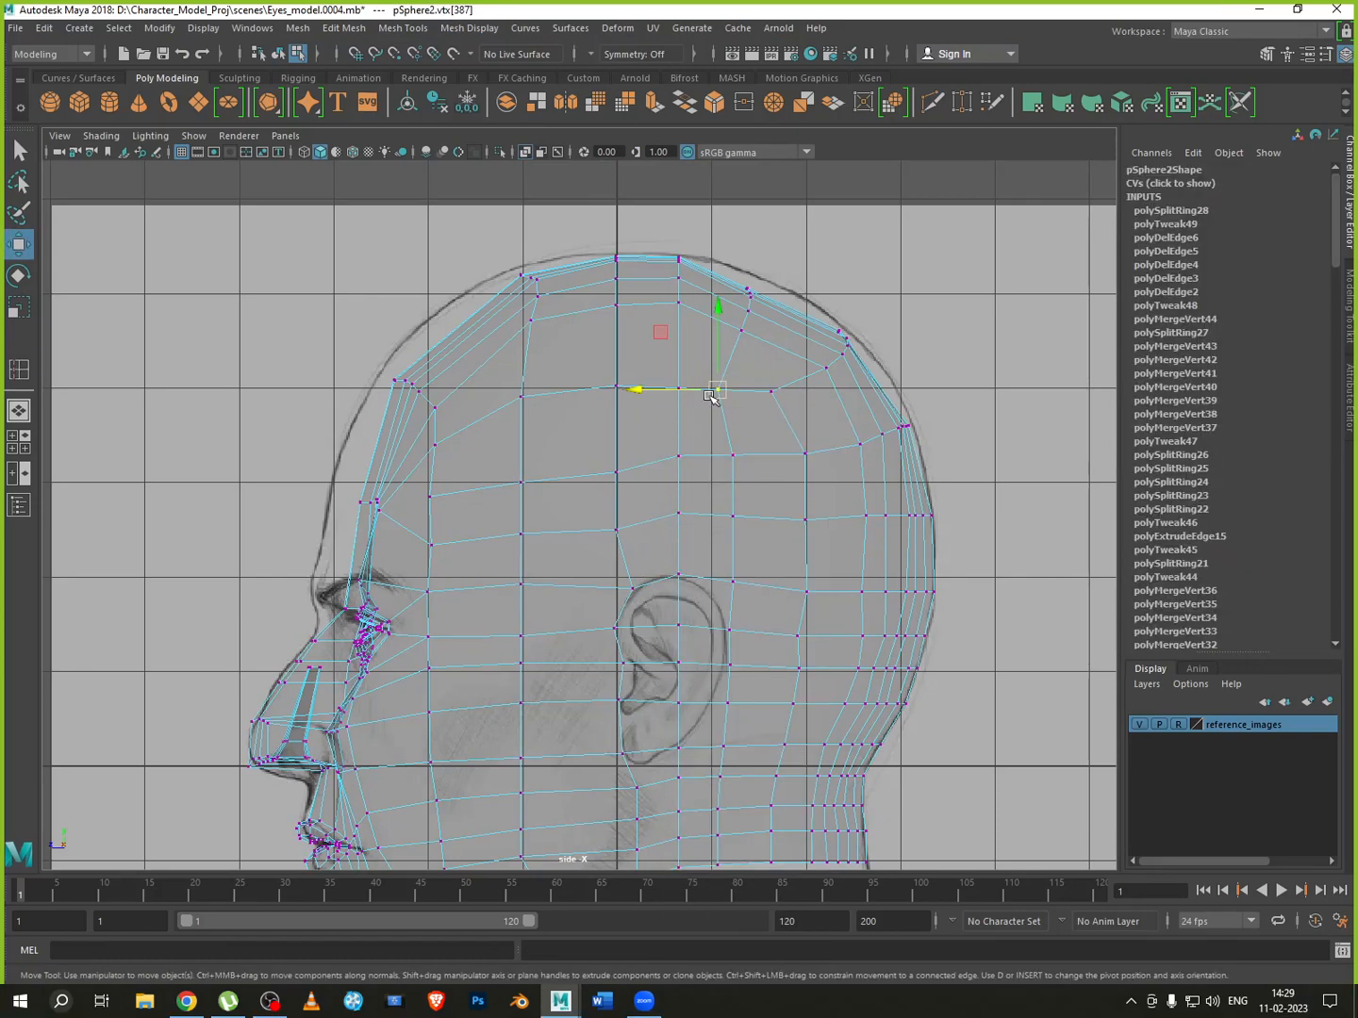
pyautogui.moveTo(711, 395); pyautogui.dragTo(744, 397)
pyautogui.click(769, 390)
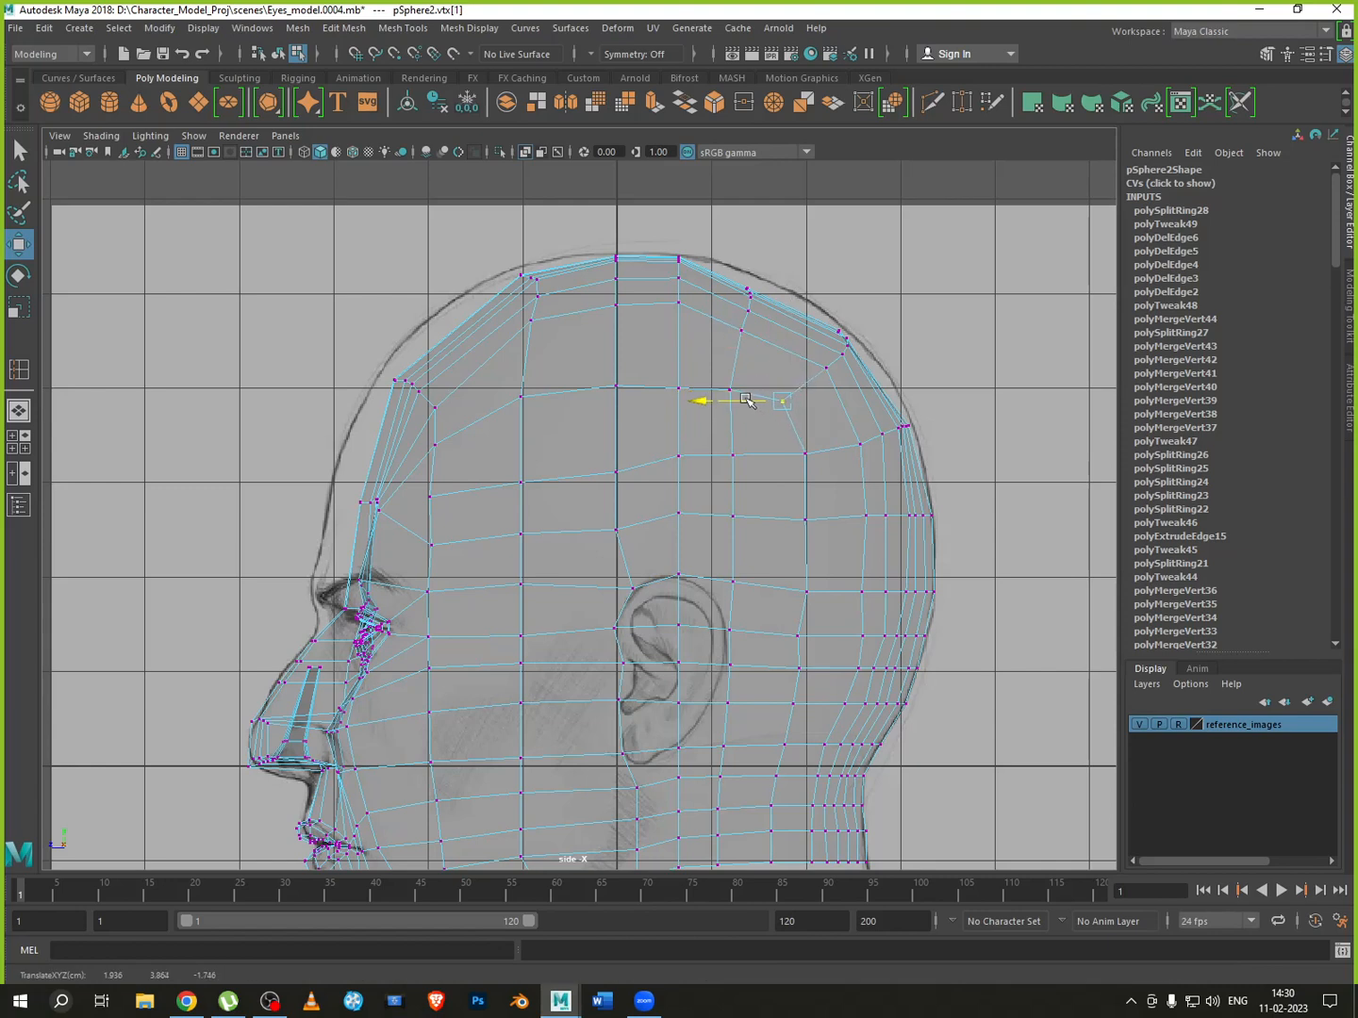
# Move the new loop's vertices forward onto the ear's rear outline, shifting the centre column's vertex at the earlobe forward too
pyautogui.click(729, 583)
pyautogui.moveTo(706, 583); pyautogui.dragTo(689, 582)
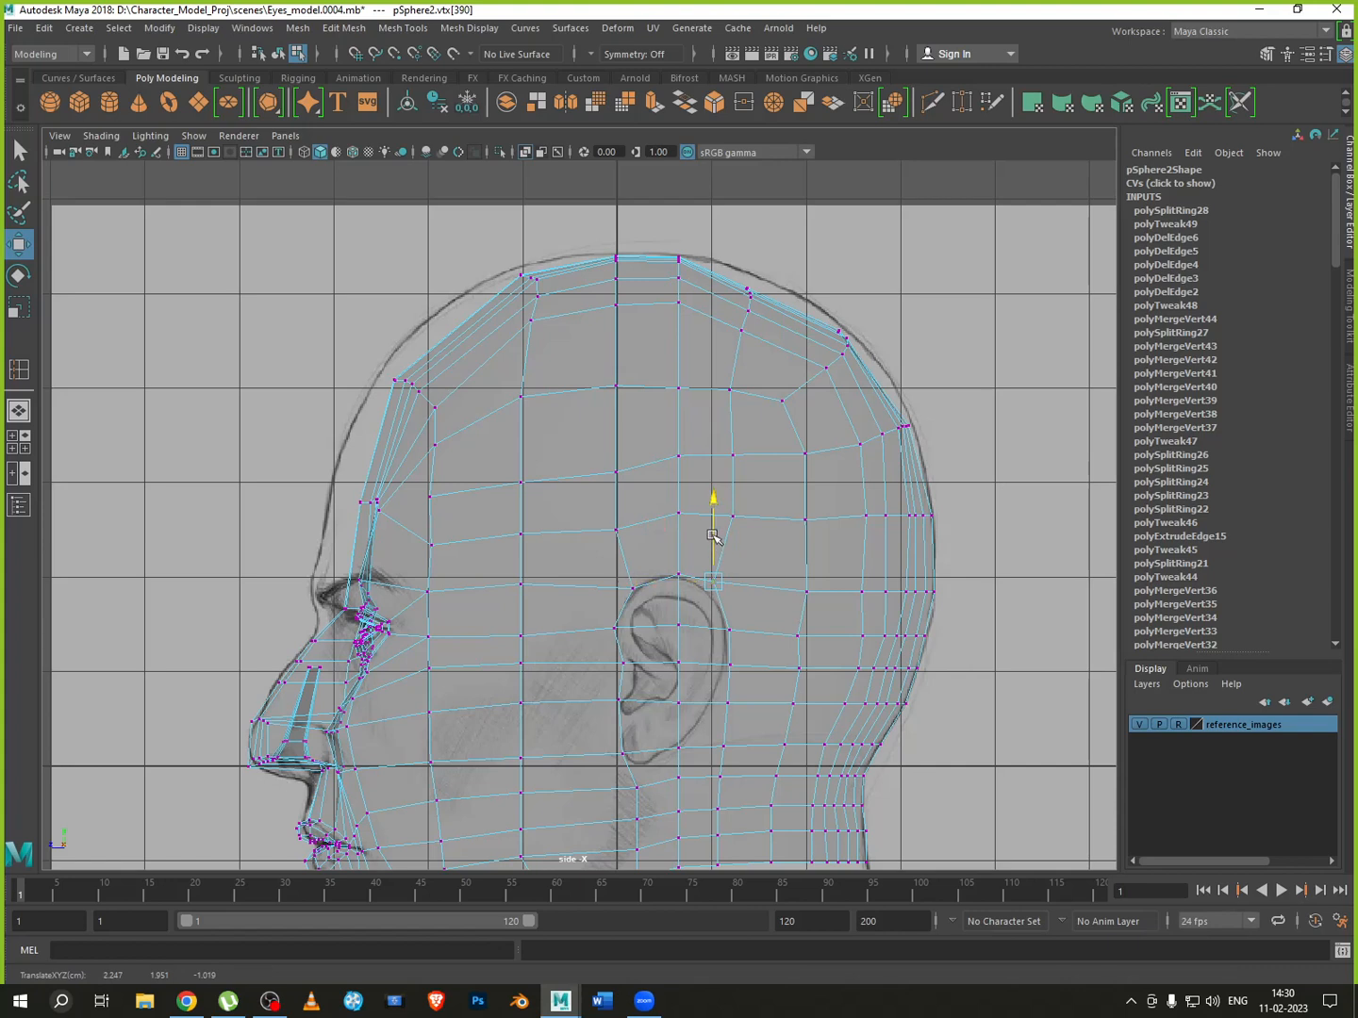
pyautogui.click(726, 516)
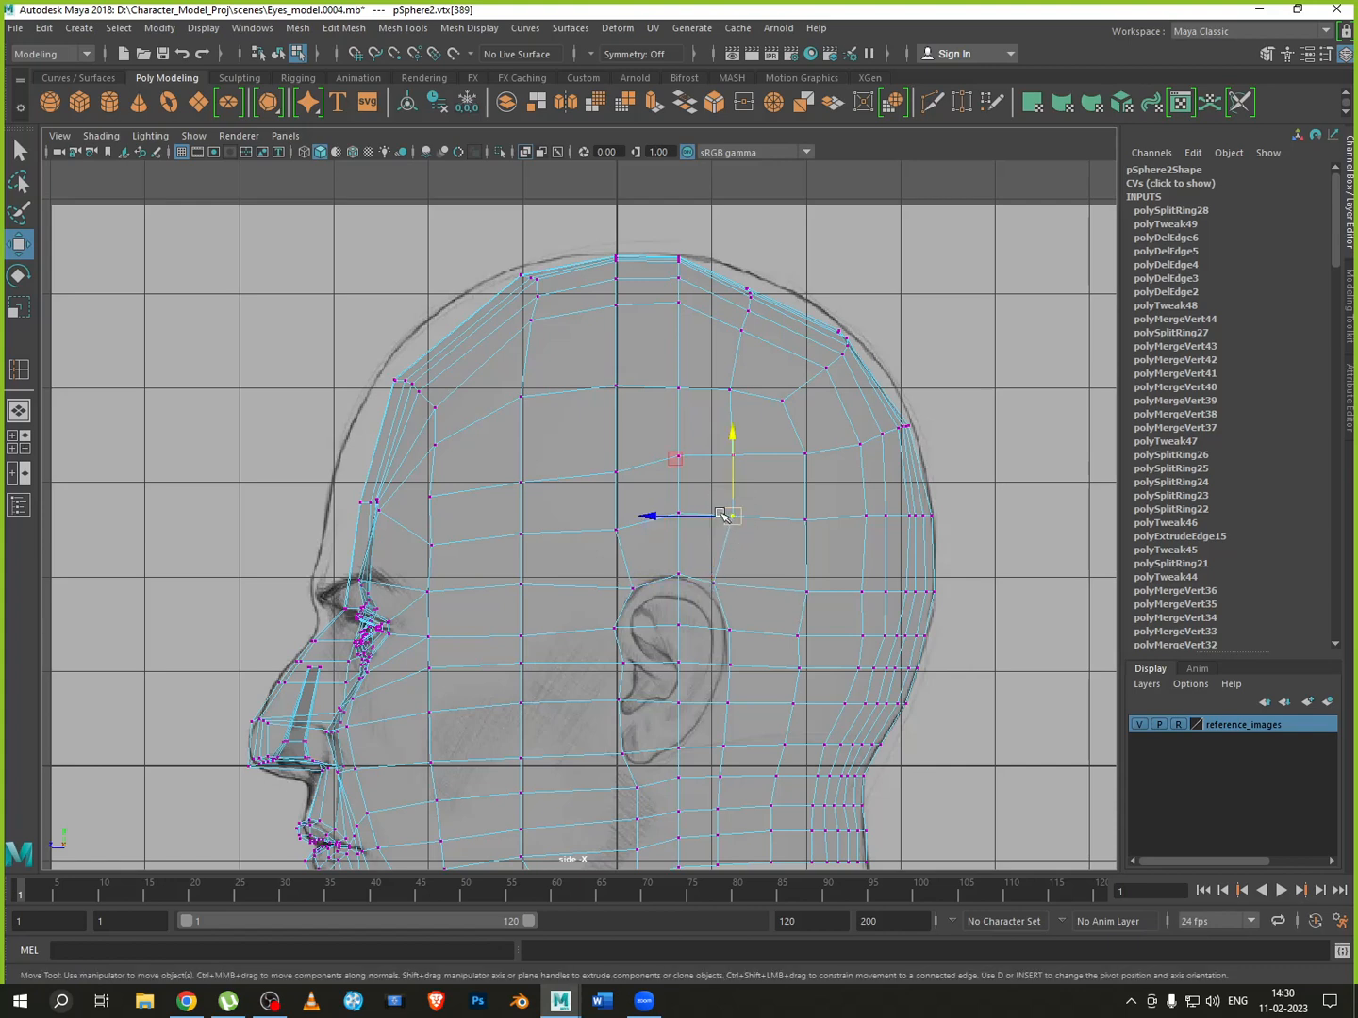
pyautogui.click(728, 703)
pyautogui.moveTo(707, 703); pyautogui.dragTo(655, 750)
pyautogui.click(723, 751)
pyautogui.keyDown('shift'); pyautogui.click(675, 753); pyautogui.keyUp('shift')
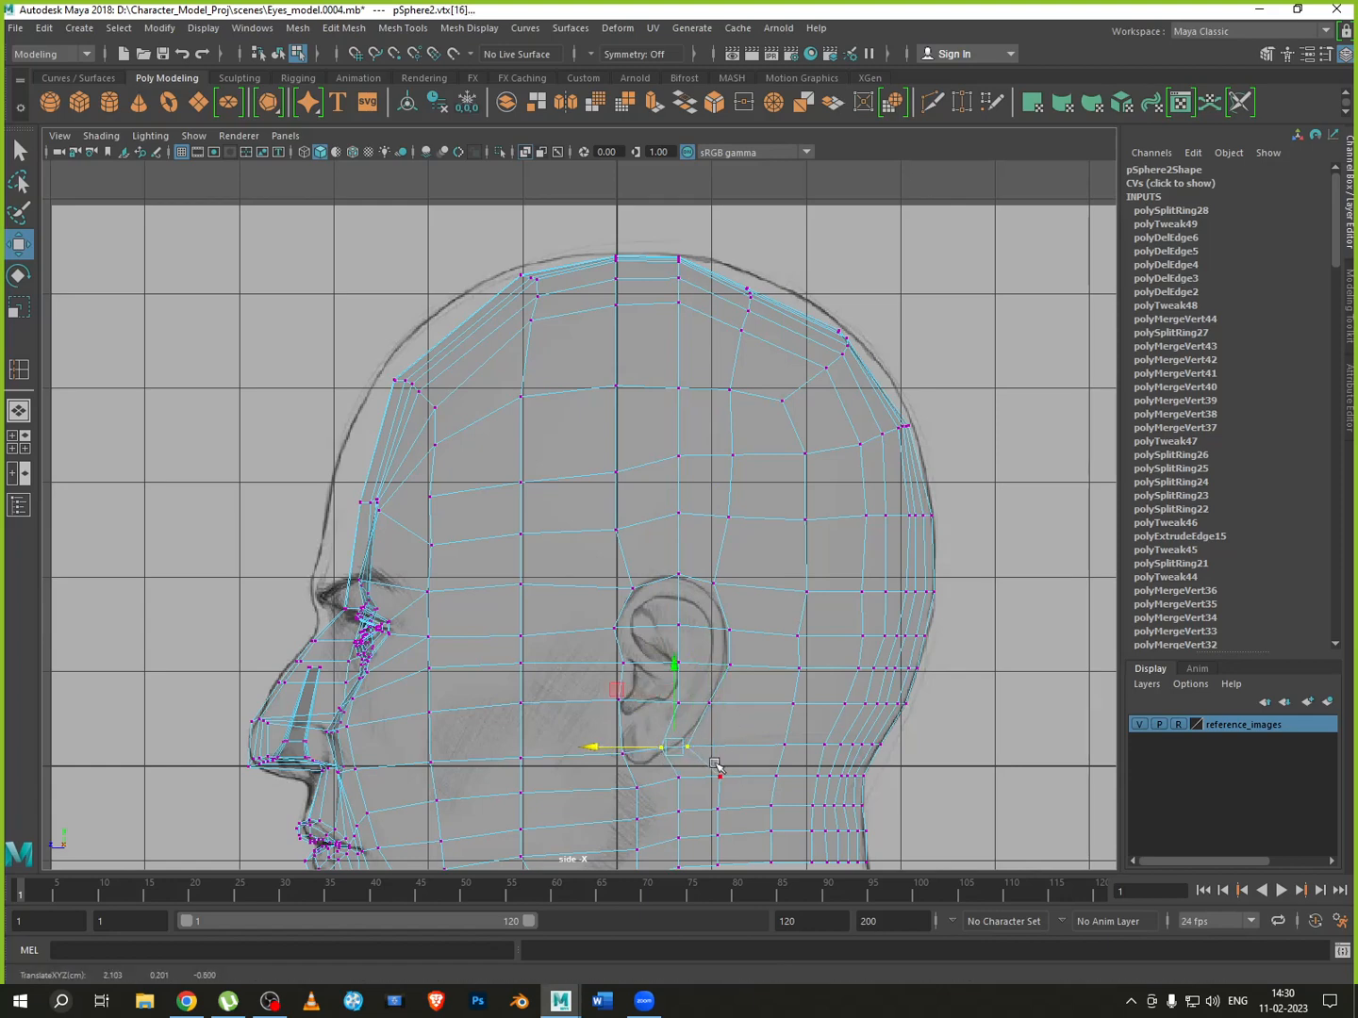
# Move the two vertex columns below the ear forward under the earlobe, bringing the rear column closer to the front one
pyautogui.keyDown('alt'); pyautogui.moveTo(679, 782); pyautogui.dragTo(678, 682, button='middle'); pyautogui.keyUp('alt')
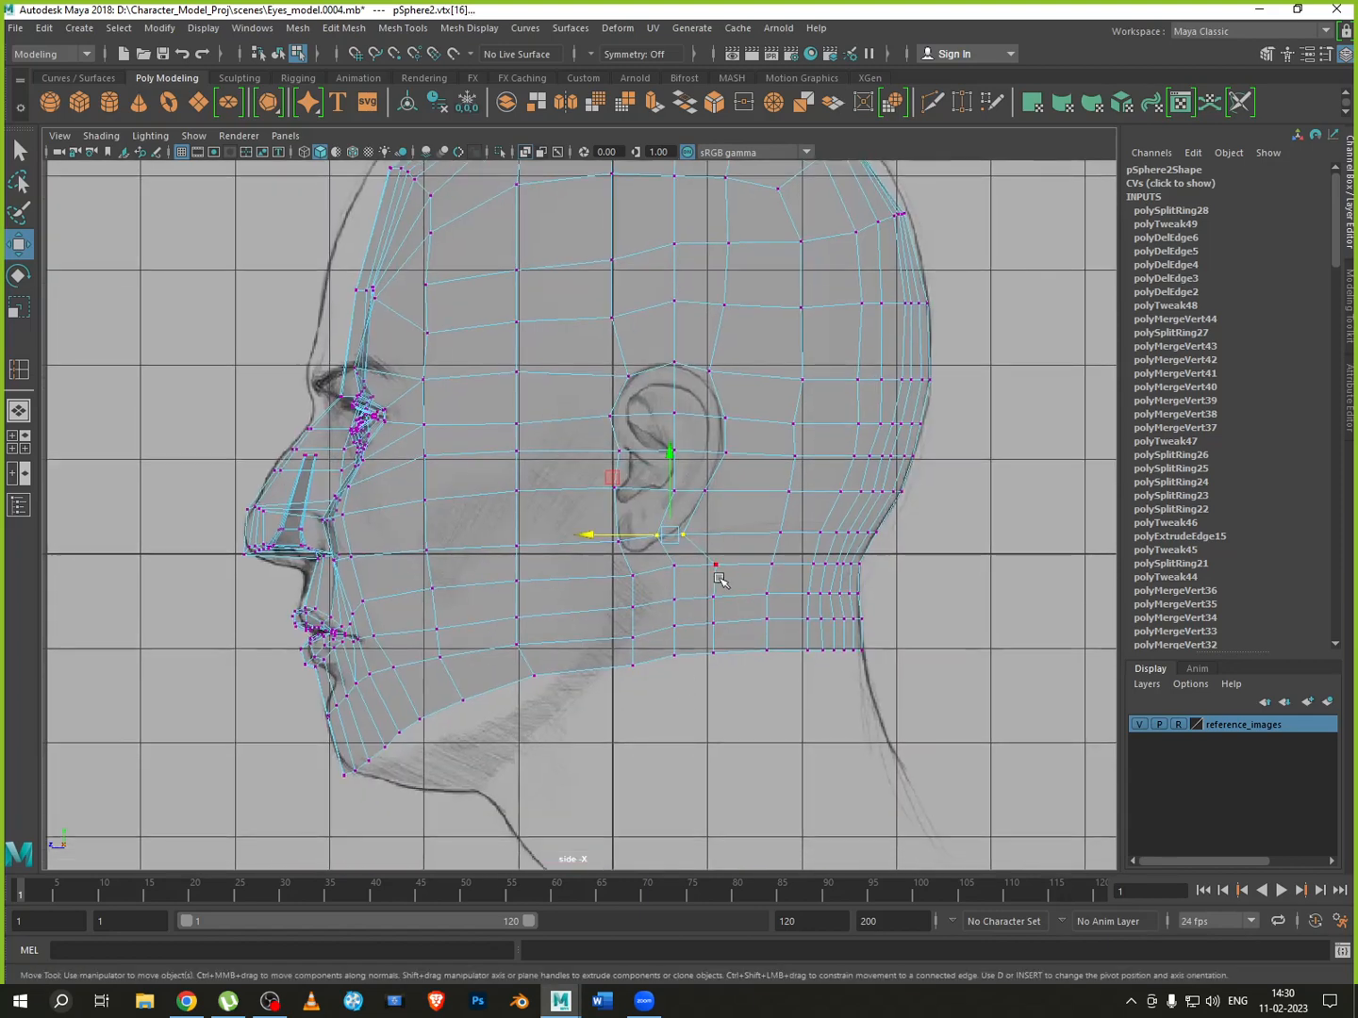
pyautogui.scroll(1, 735, 573)
pyautogui.moveTo(762, 562); pyautogui.dragTo(677, 715)
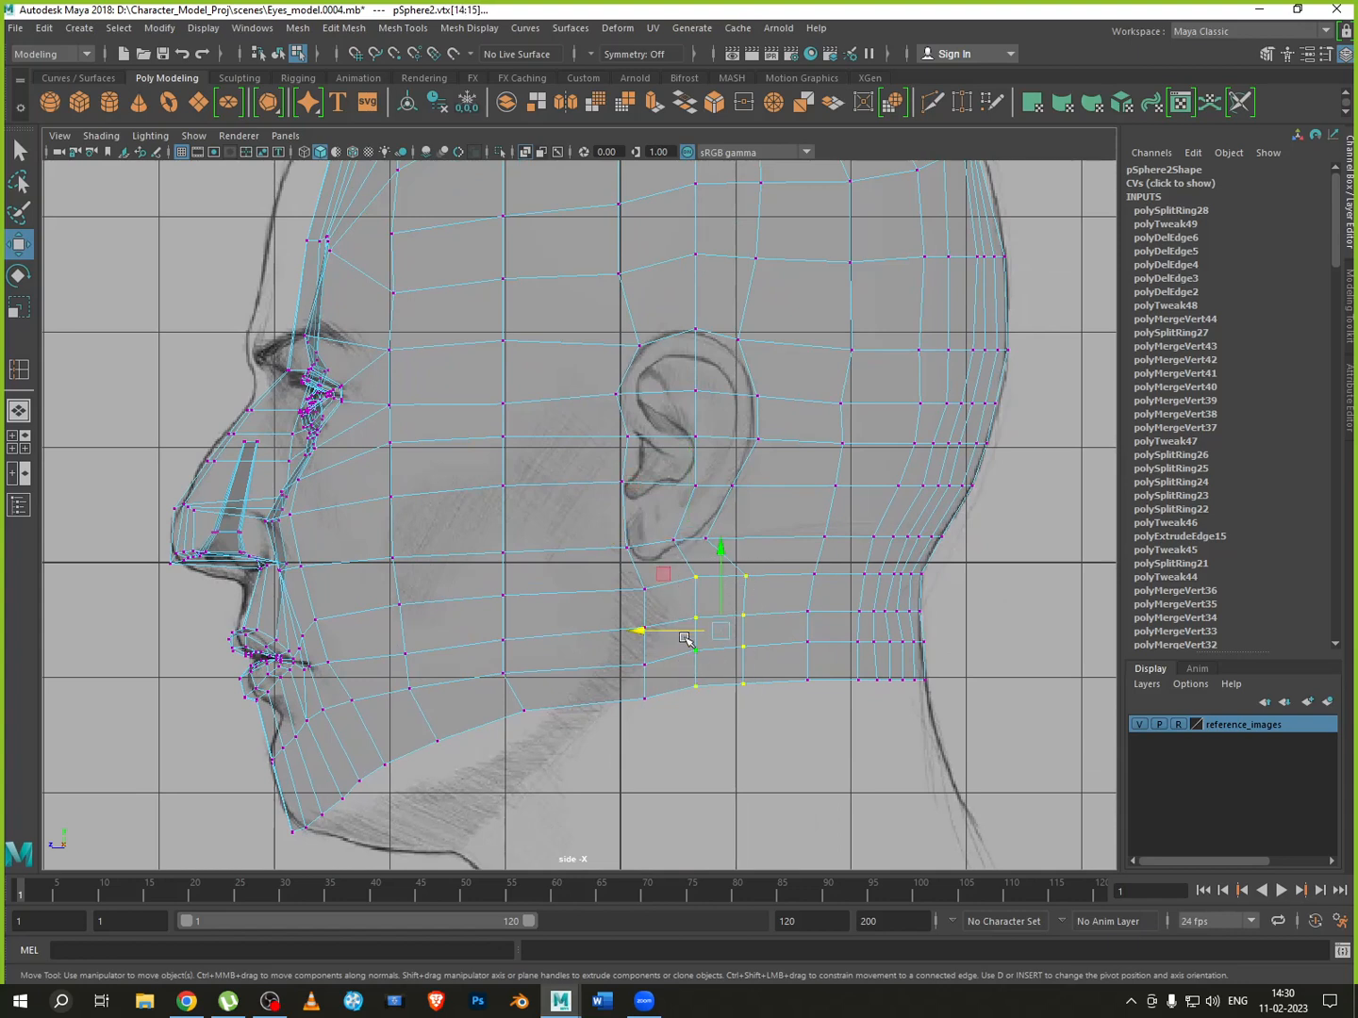
pyautogui.moveTo(686, 638); pyautogui.dragTo(662, 639)
pyautogui.moveTo(748, 570); pyautogui.dragTo(702, 713)
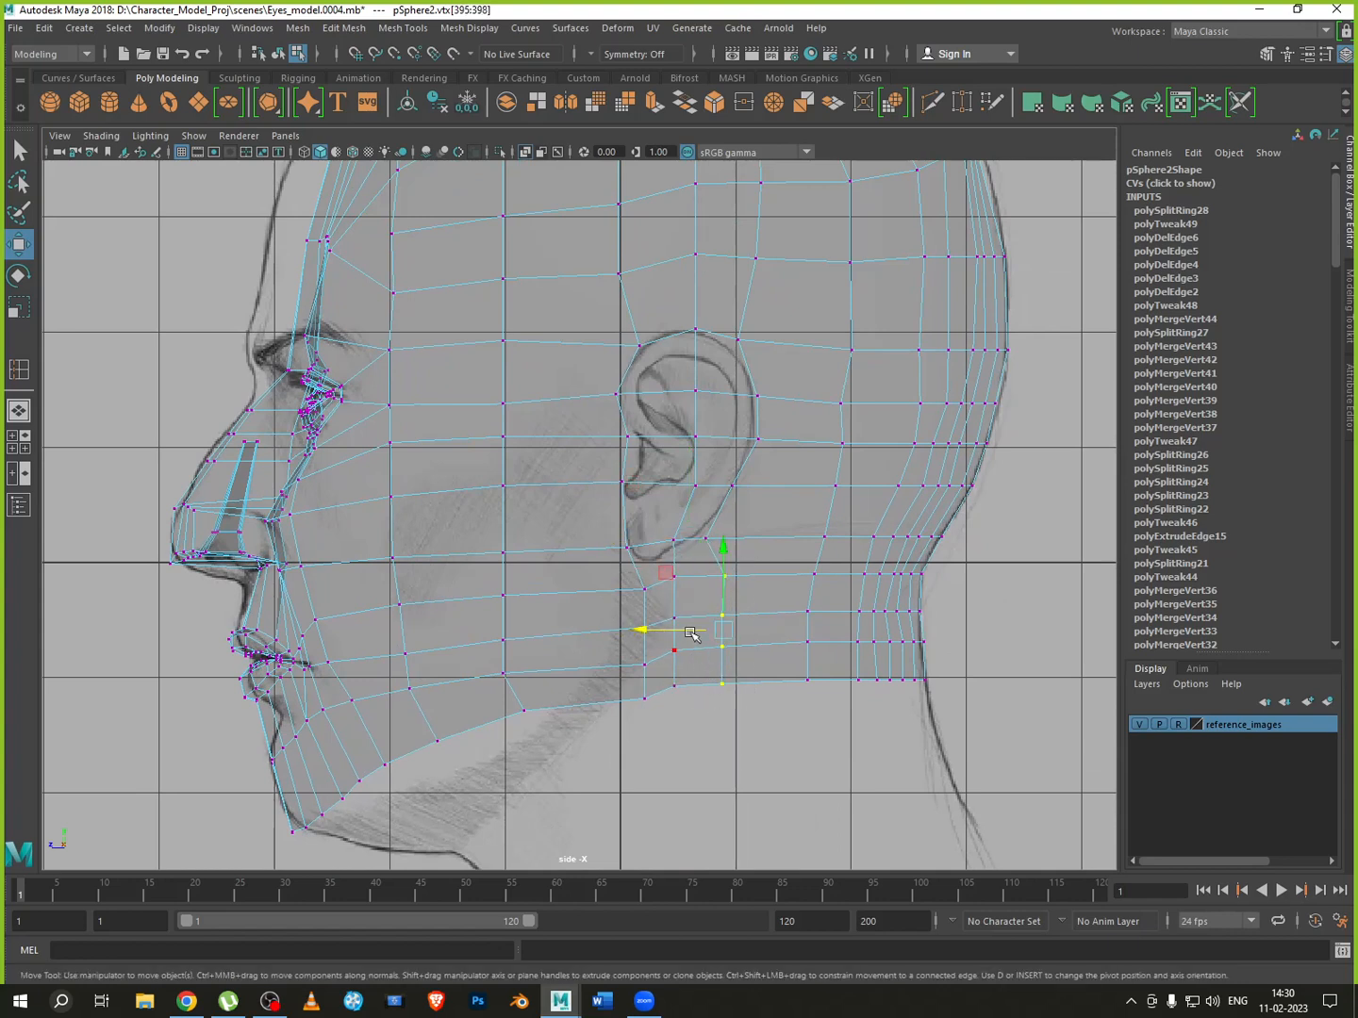
pyautogui.moveTo(689, 630); pyautogui.dragTo(673, 628)
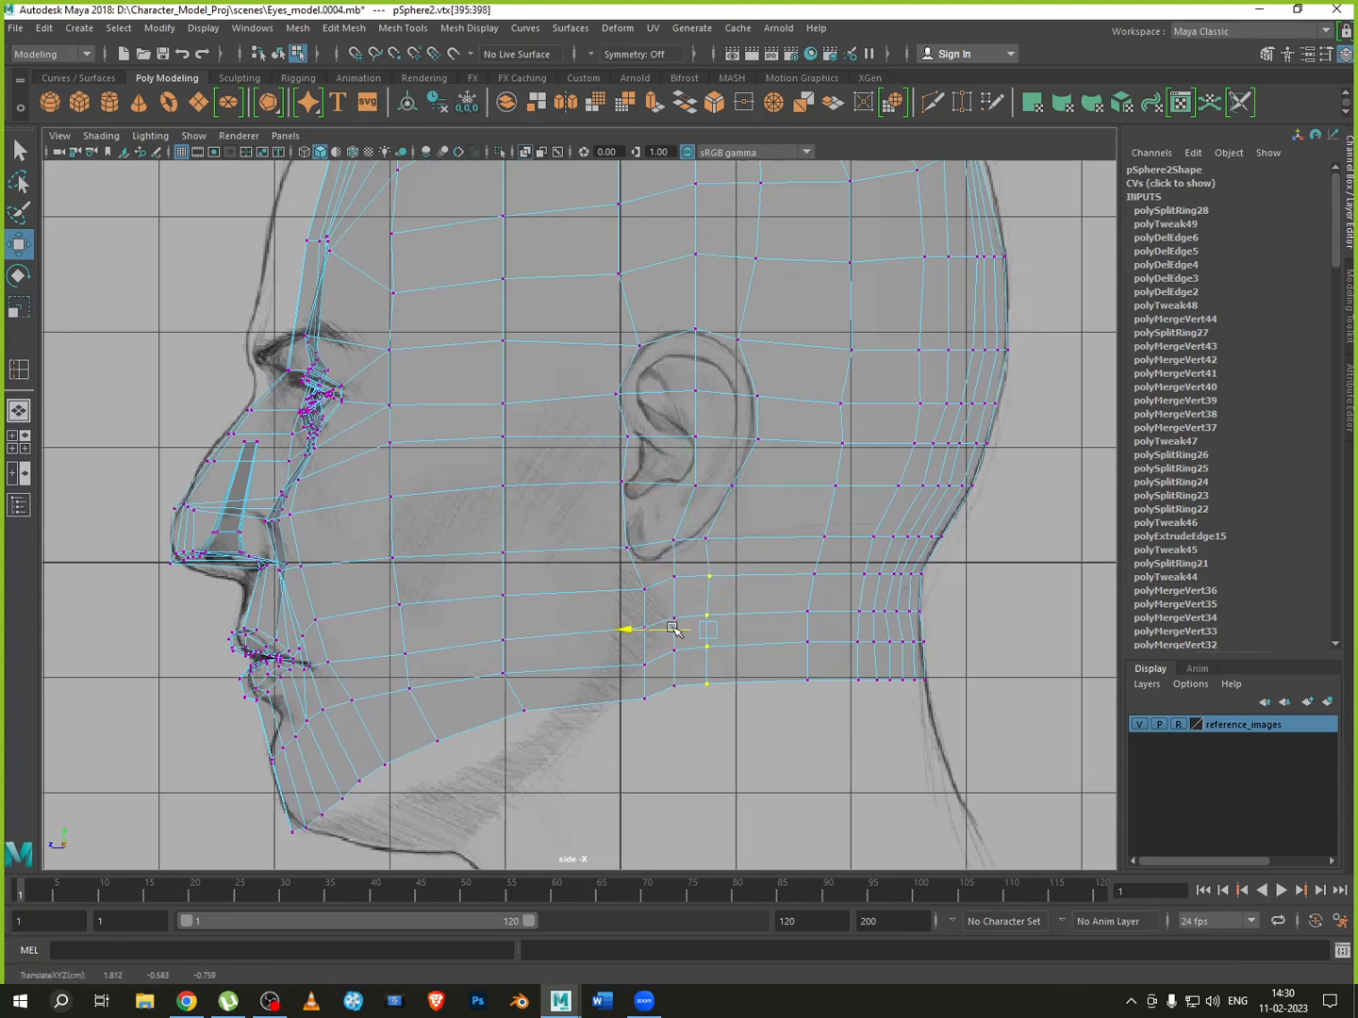
# Adjust the heights of the vertices at the earlobe and level the three vertices in the row just below it
pyautogui.click(673, 542)
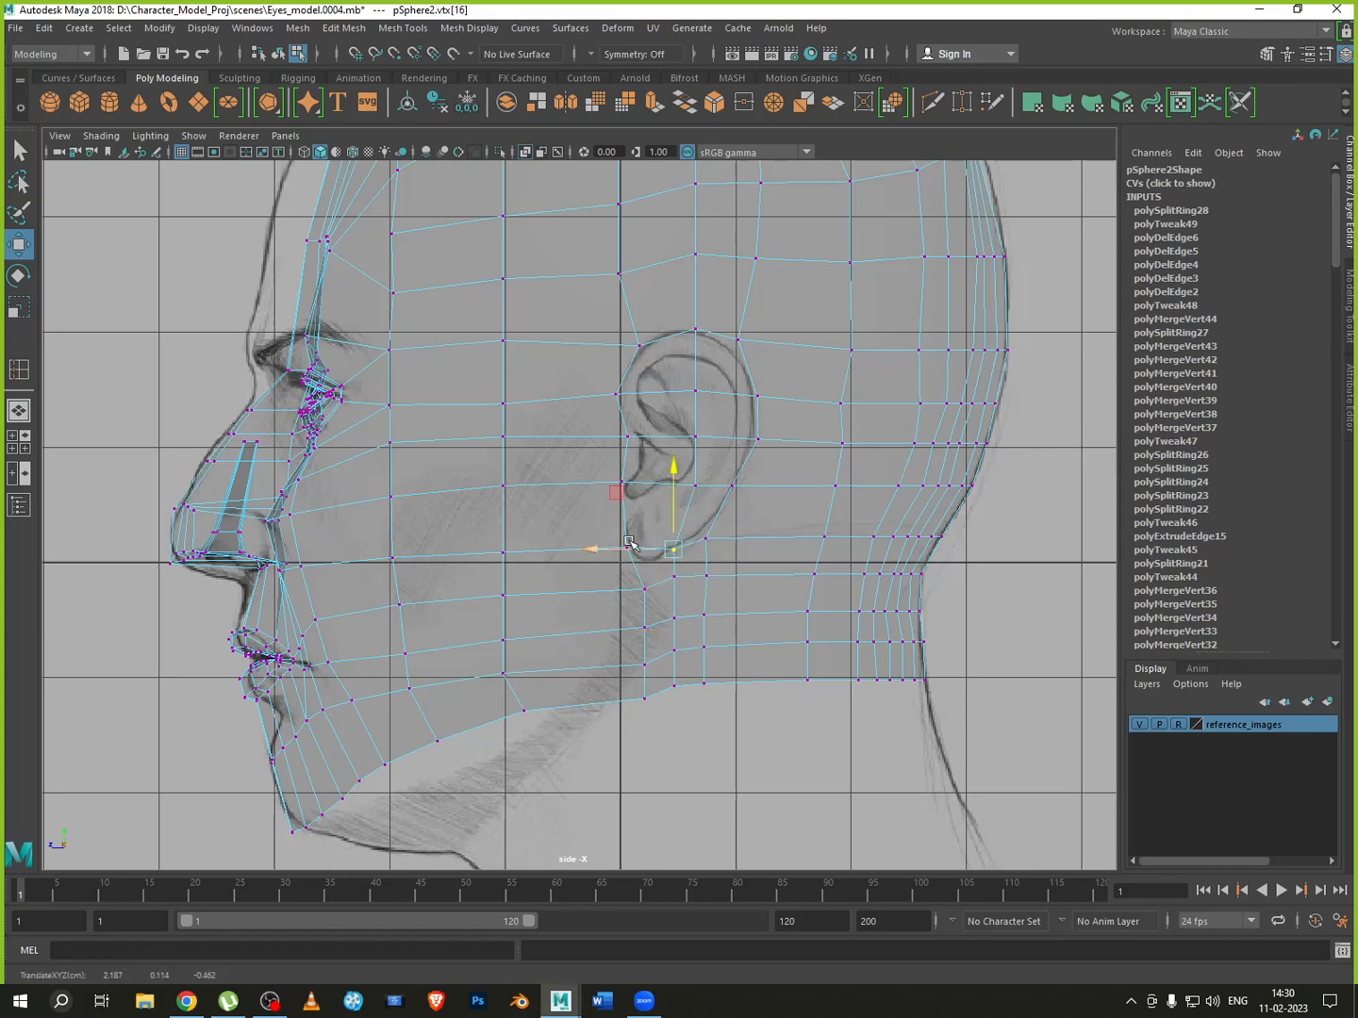
pyautogui.scroll(2, 630, 543)
pyautogui.click(644, 559)
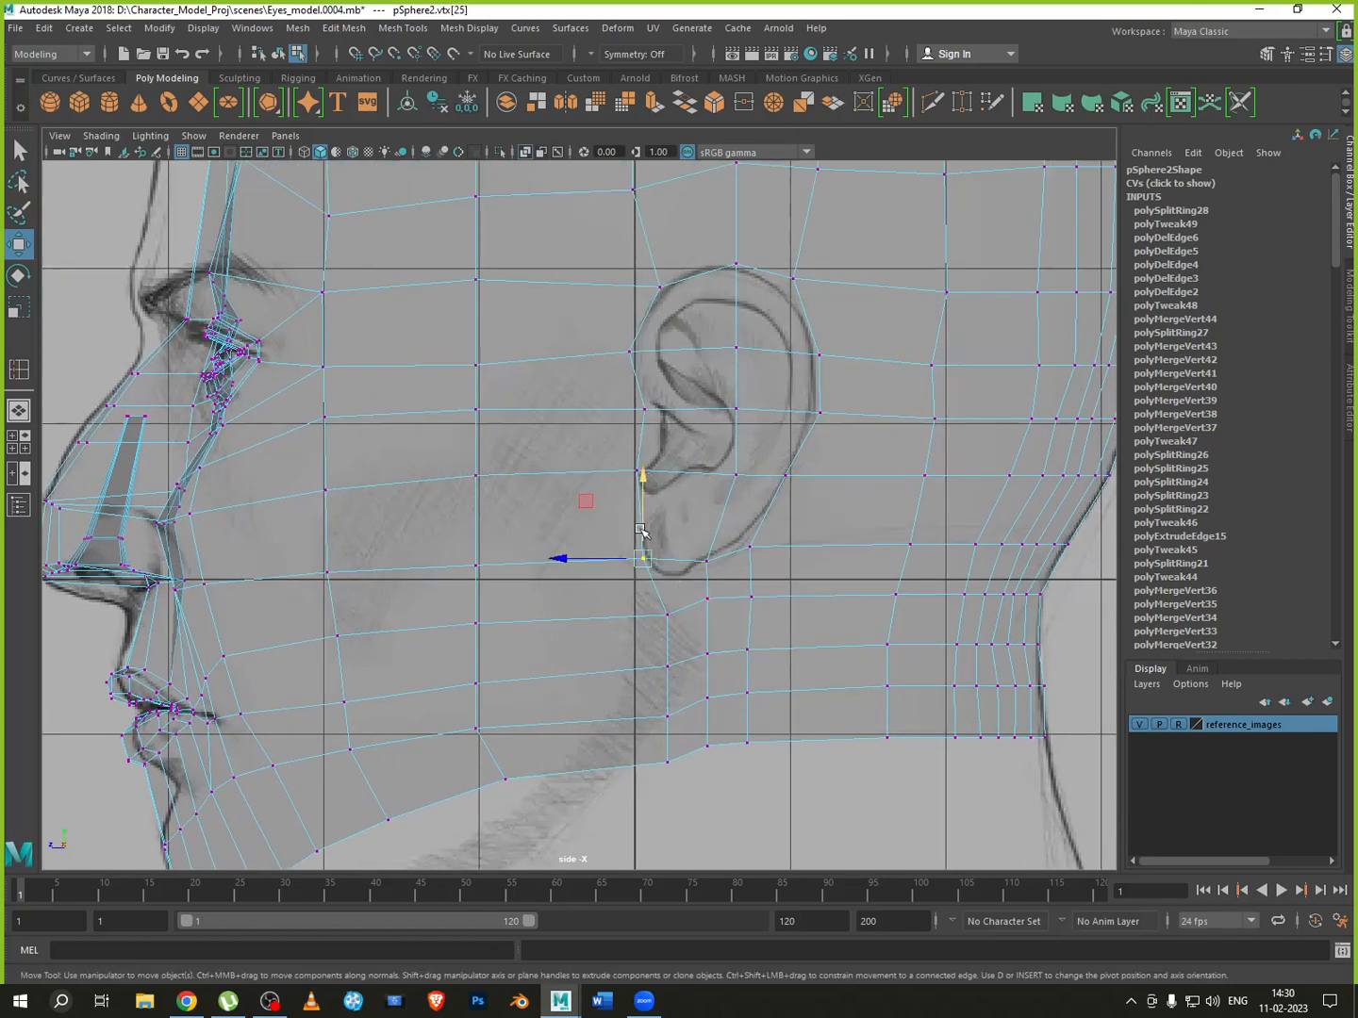
pyautogui.click(667, 589)
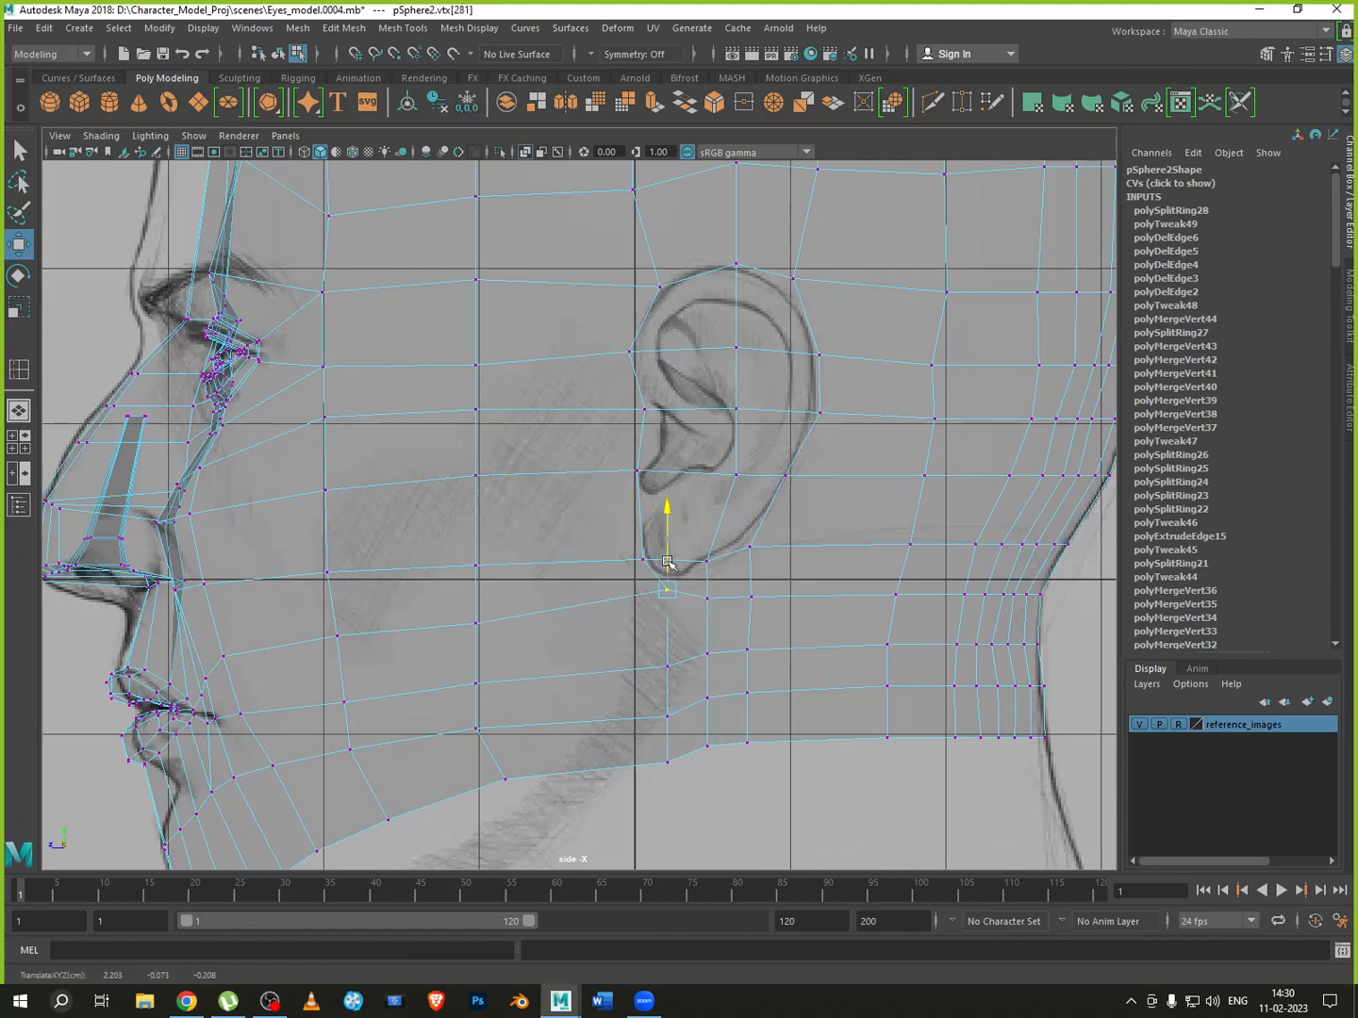
pyautogui.click(703, 560)
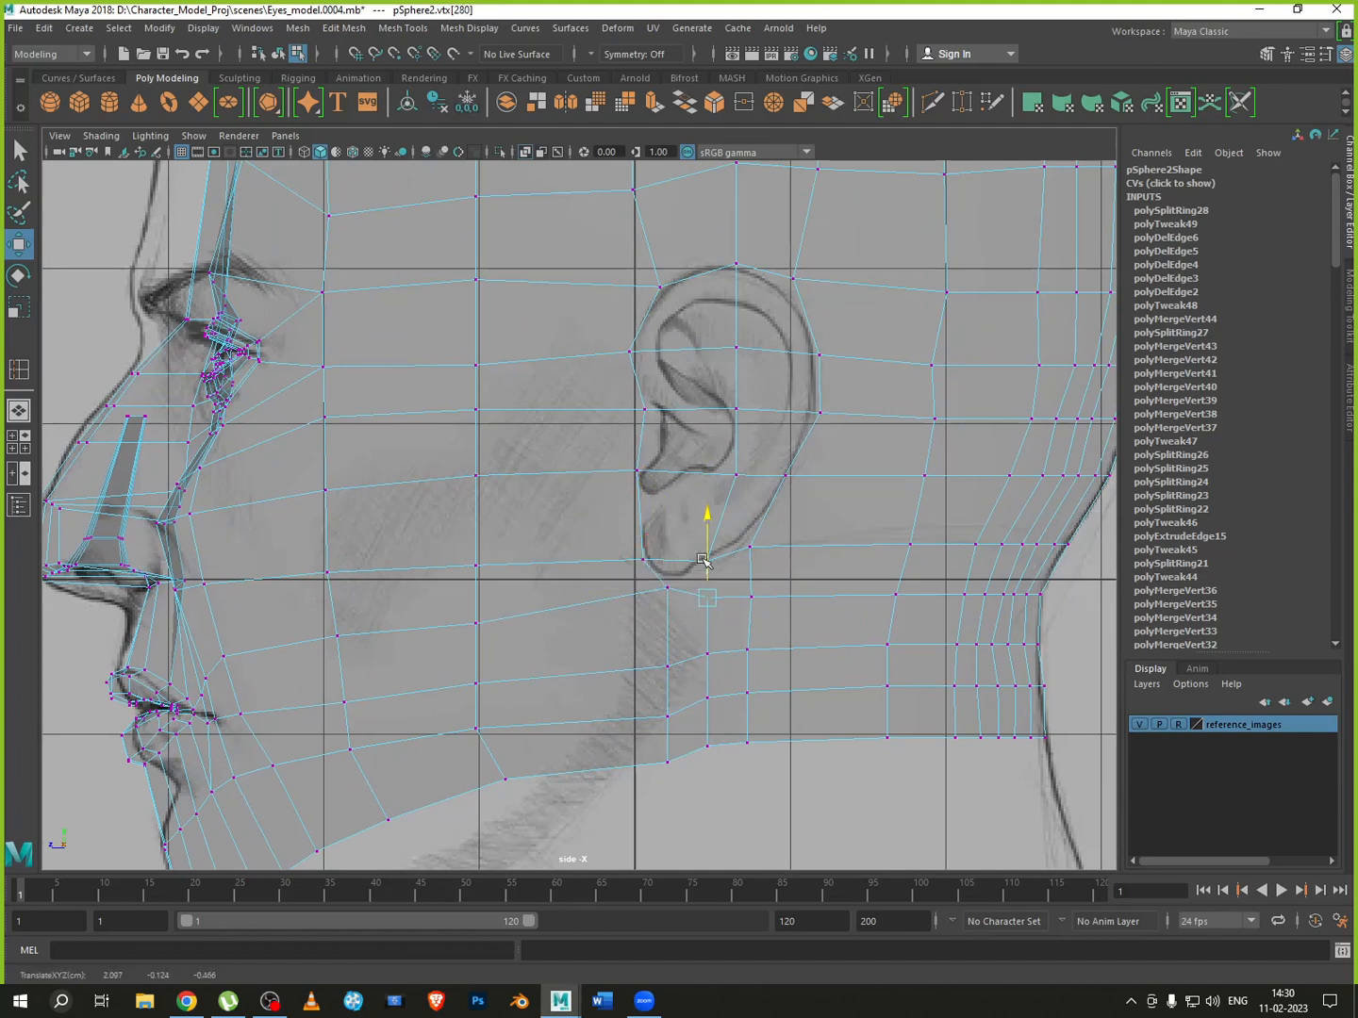
pyautogui.click(751, 597)
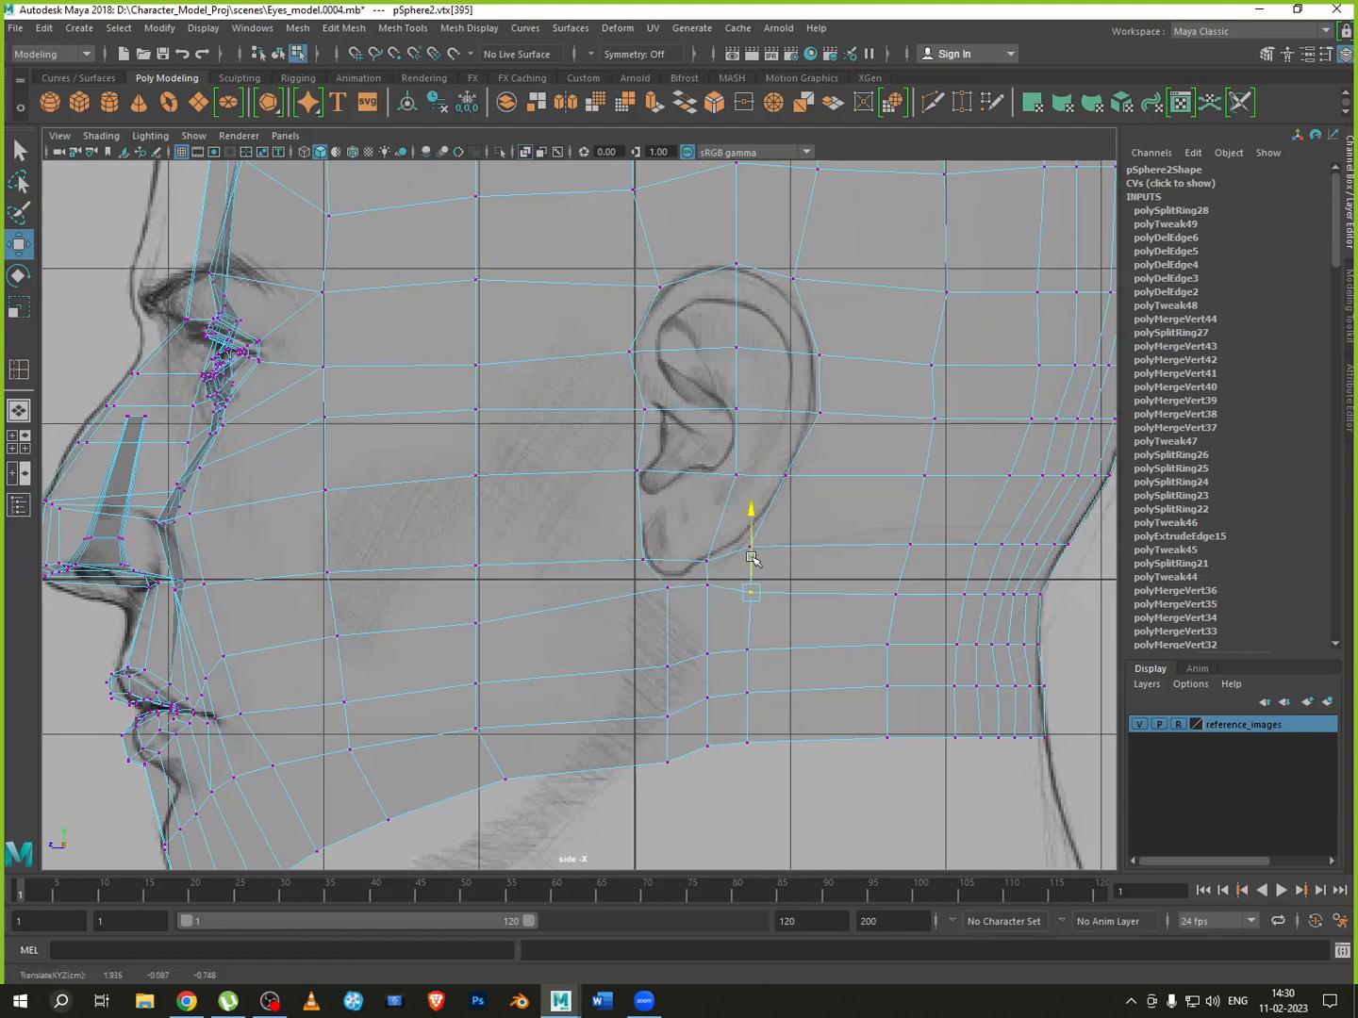
pyautogui.click(667, 587)
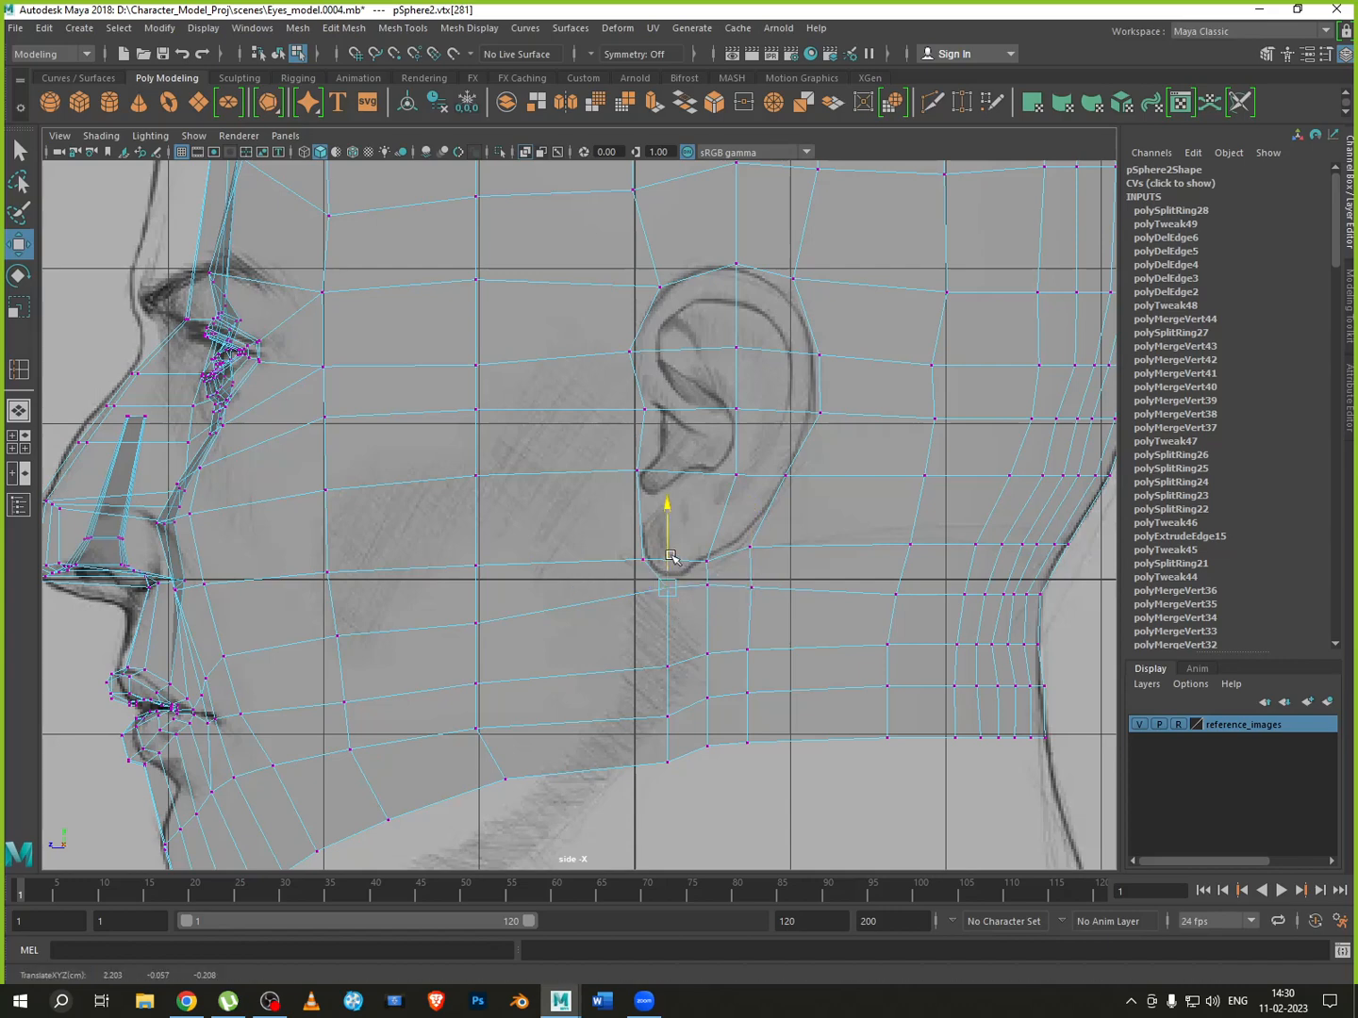
# Lower the row of three vertices below the ear and move the centre column's earlobe vertex onto the lobe's lowest point
pyautogui.moveTo(670, 556); pyautogui.dragTo(698, 601)
pyautogui.click(721, 582)
pyautogui.moveTo(723, 536); pyautogui.dragTo(658, 573)
pyautogui.click(704, 564)
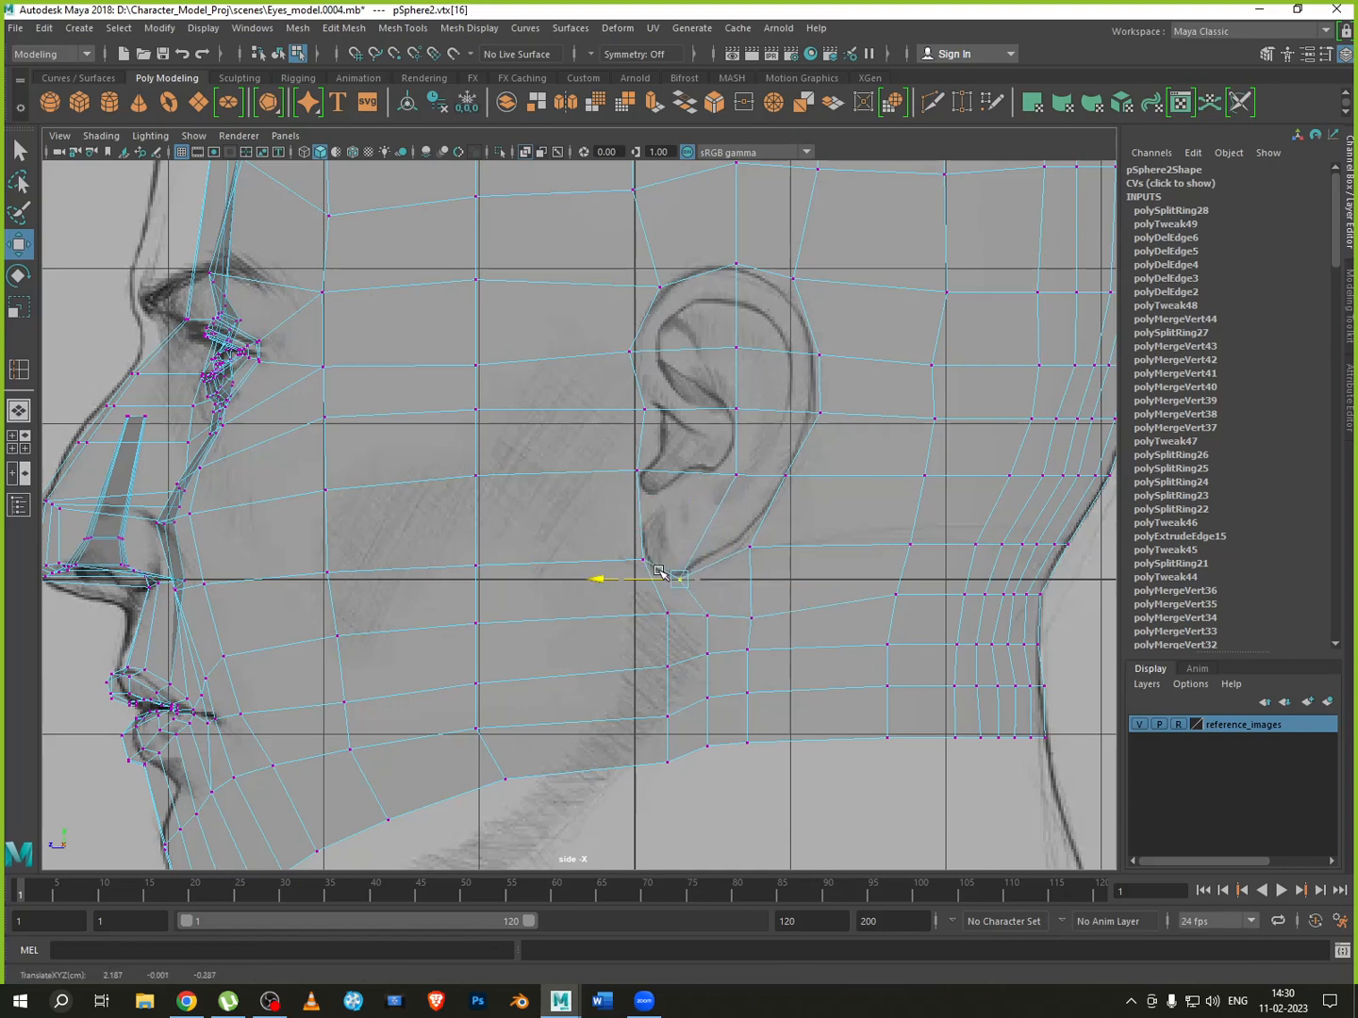
# Move the centre column's three vertices inside the ear forward so the column slants smoothly down to the earlobe
pyautogui.click(705, 465)
pyautogui.click(717, 431)
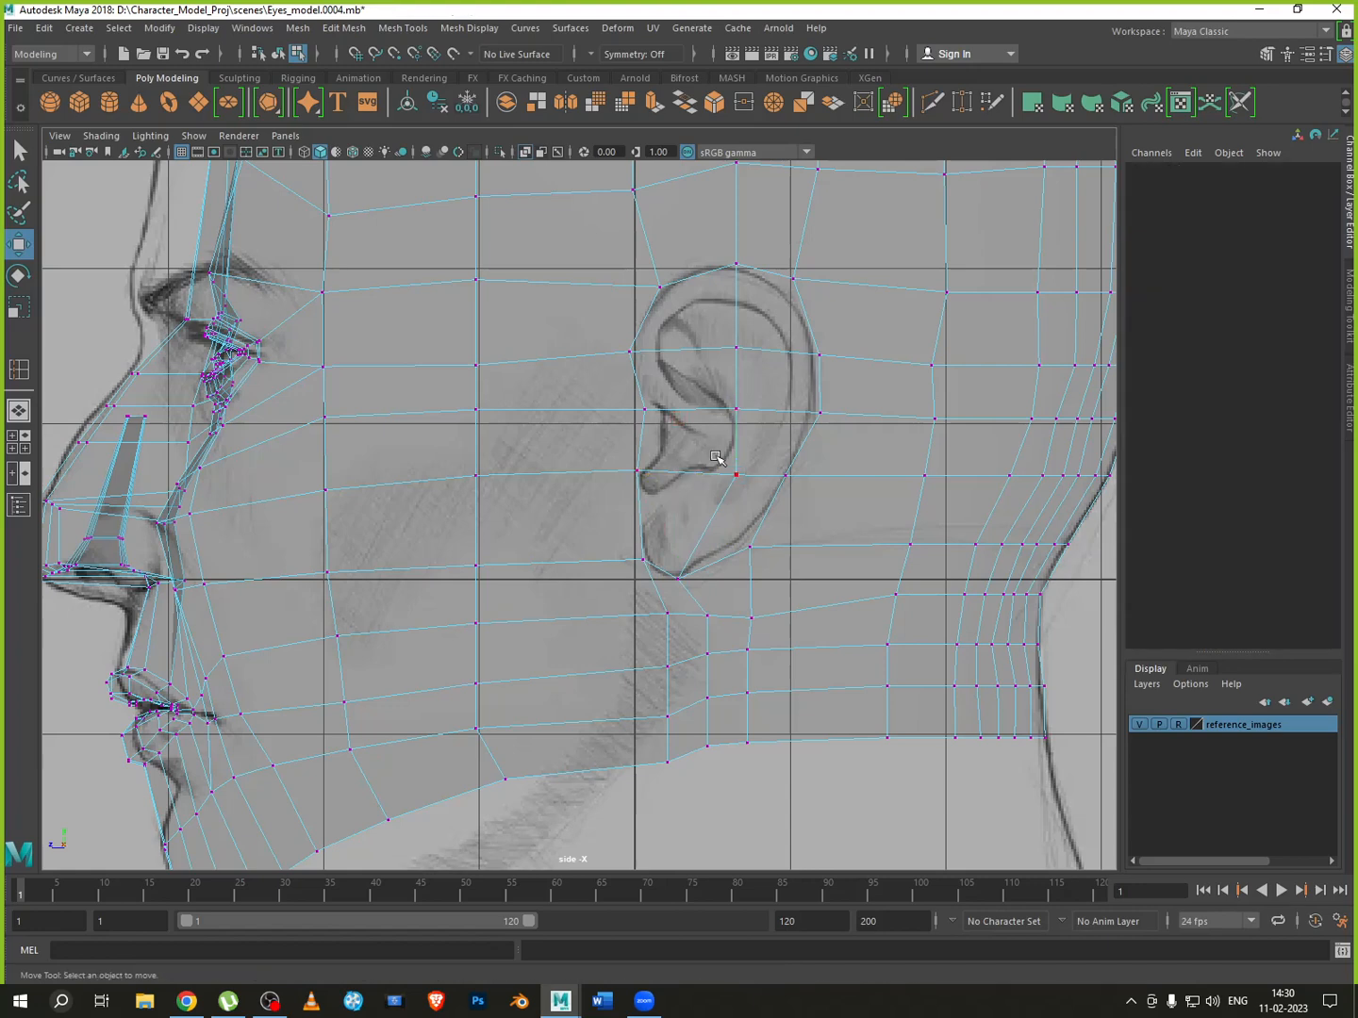
pyautogui.click(717, 458)
pyautogui.moveTo(714, 476); pyautogui.dragTo(685, 474)
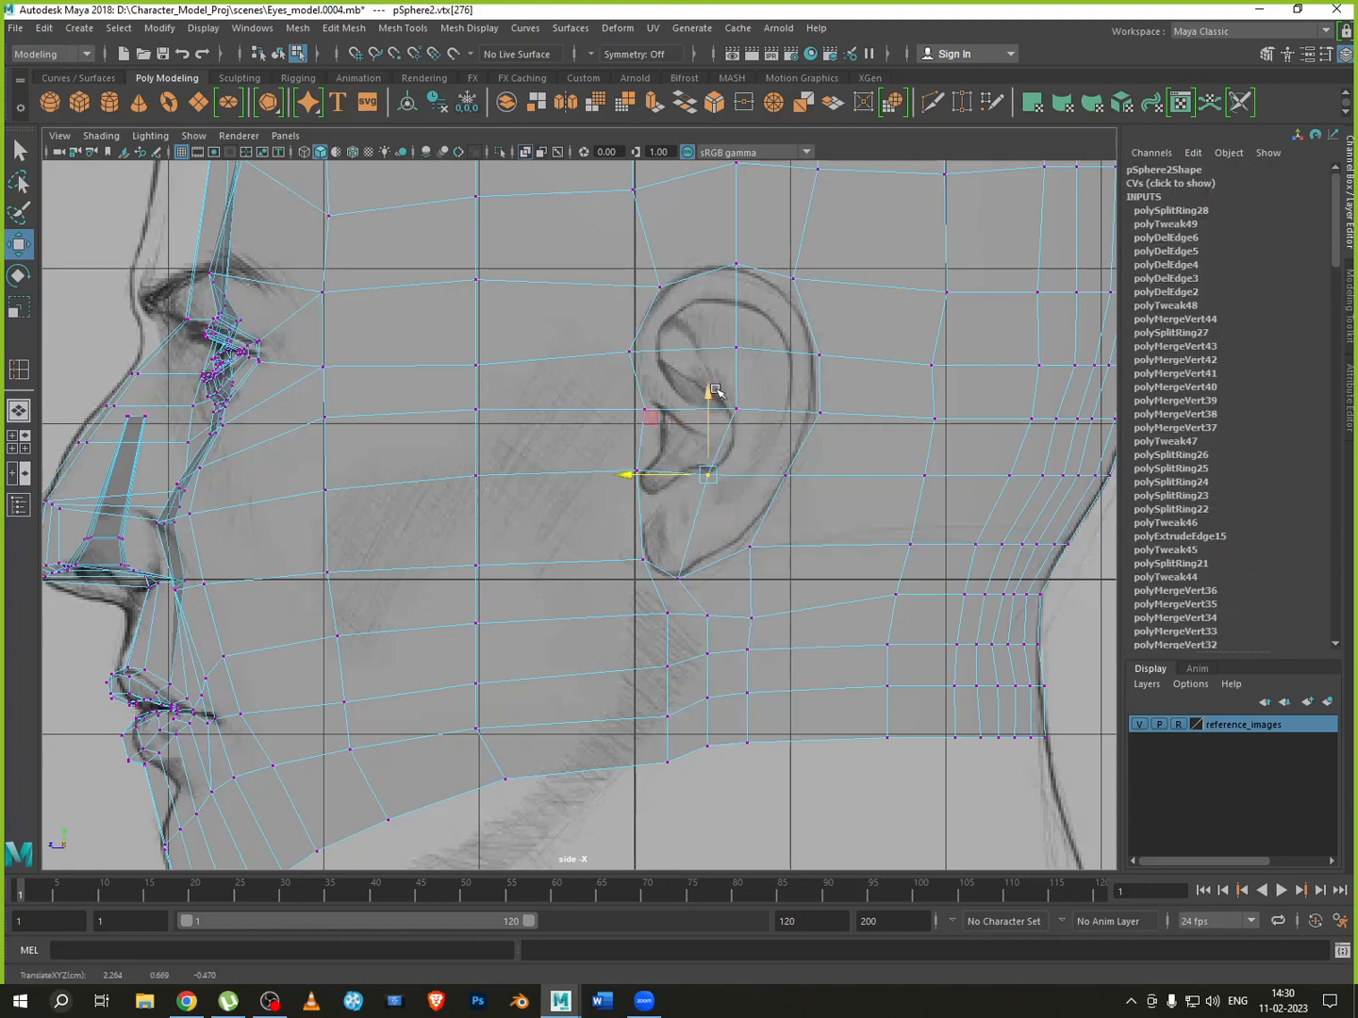
pyautogui.moveTo(714, 389); pyautogui.dragTo(717, 434)
pyautogui.moveTo(709, 407); pyautogui.dragTo(698, 405)
pyautogui.moveTo(750, 335); pyautogui.dragTo(720, 361)
pyautogui.moveTo(721, 347); pyautogui.dragTo(710, 346)
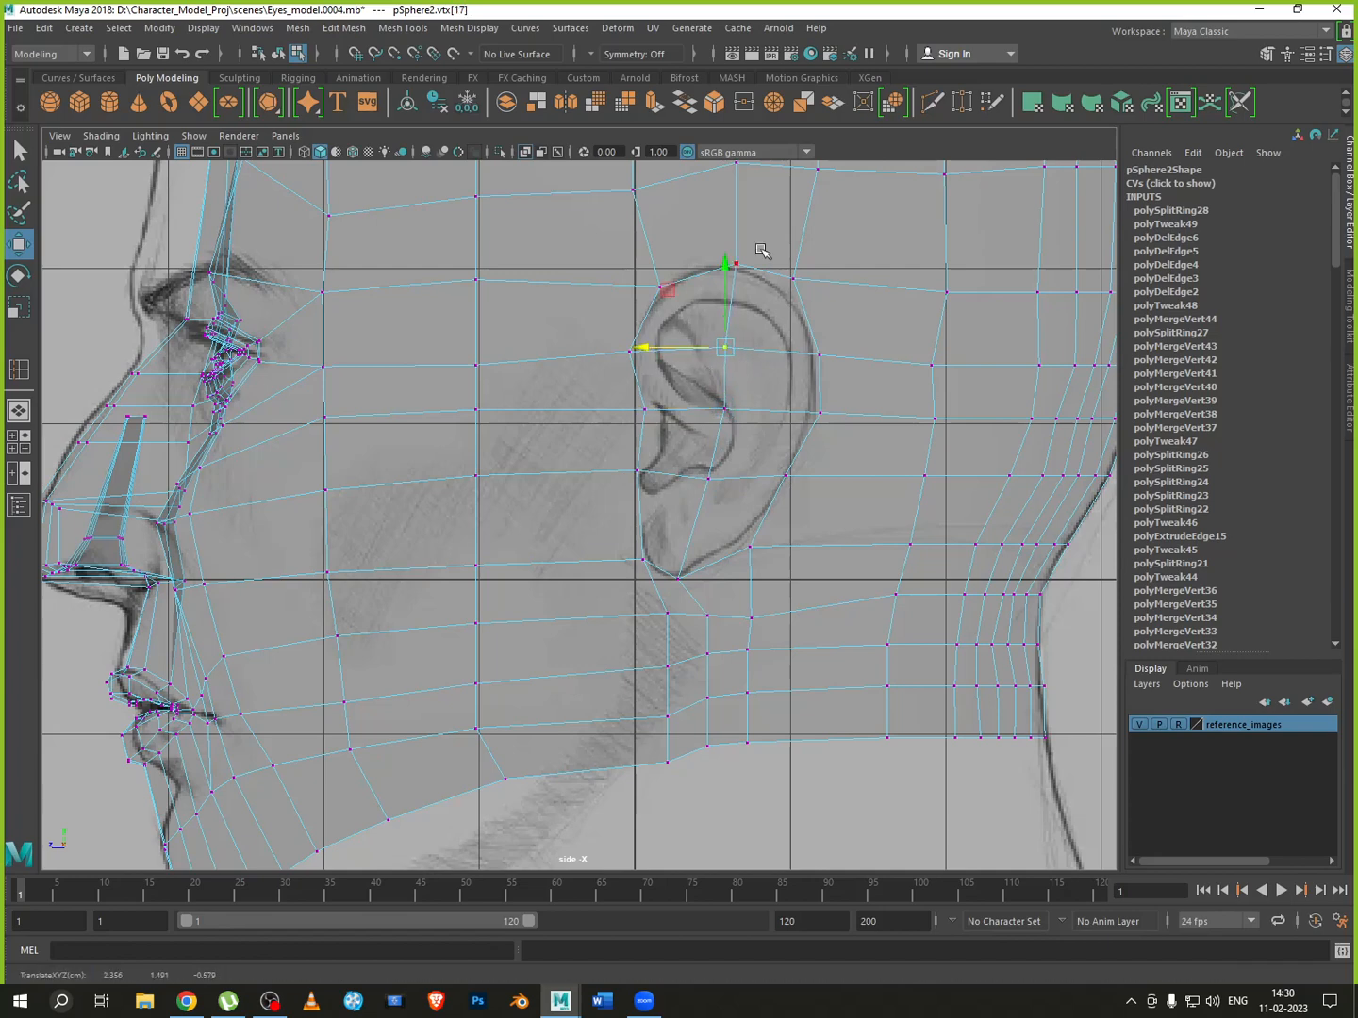
# Fit the vertices along the ear's top and rear edge to the drawn outline, raising the lower rear one slightly
pyautogui.moveTo(762, 250); pyautogui.dragTo(691, 260)
pyautogui.moveTo(809, 263); pyautogui.dragTo(782, 258)
pyautogui.moveTo(828, 343); pyautogui.dragTo(790, 412)
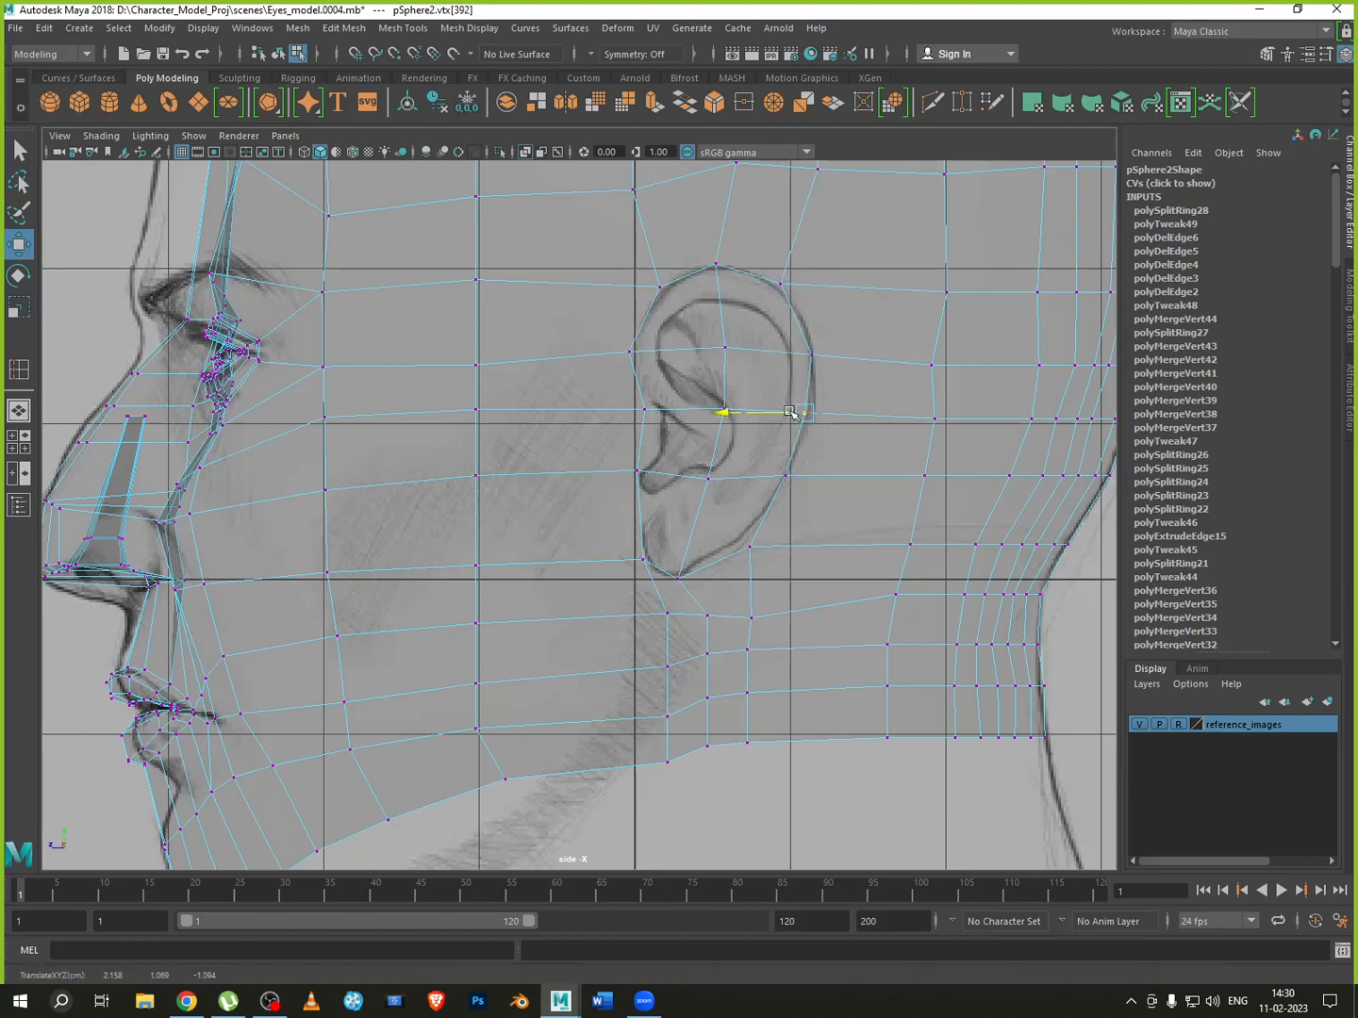
pyautogui.click(745, 545)
pyautogui.moveTo(748, 523); pyautogui.dragTo(747, 517)
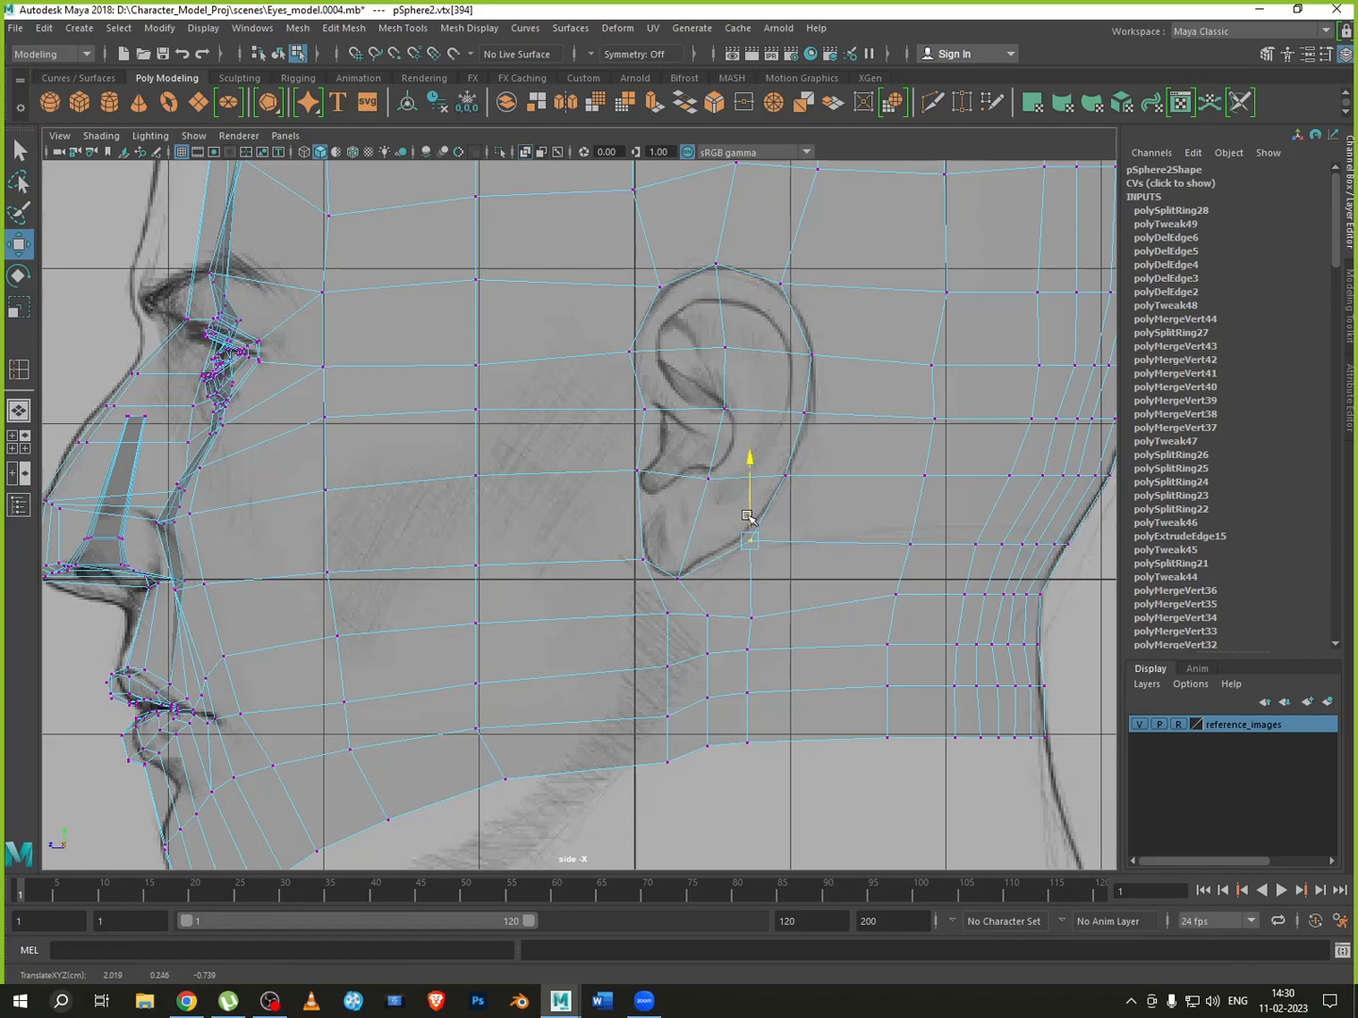
# Move the vertices along the ear's front edge onto the drawn outline, shifting the middle one back and down
pyautogui.moveTo(625, 401); pyautogui.dragTo(671, 430)
pyautogui.moveTo(648, 367); pyautogui.dragTo(618, 474)
pyautogui.click(625, 463)
pyautogui.click(630, 351)
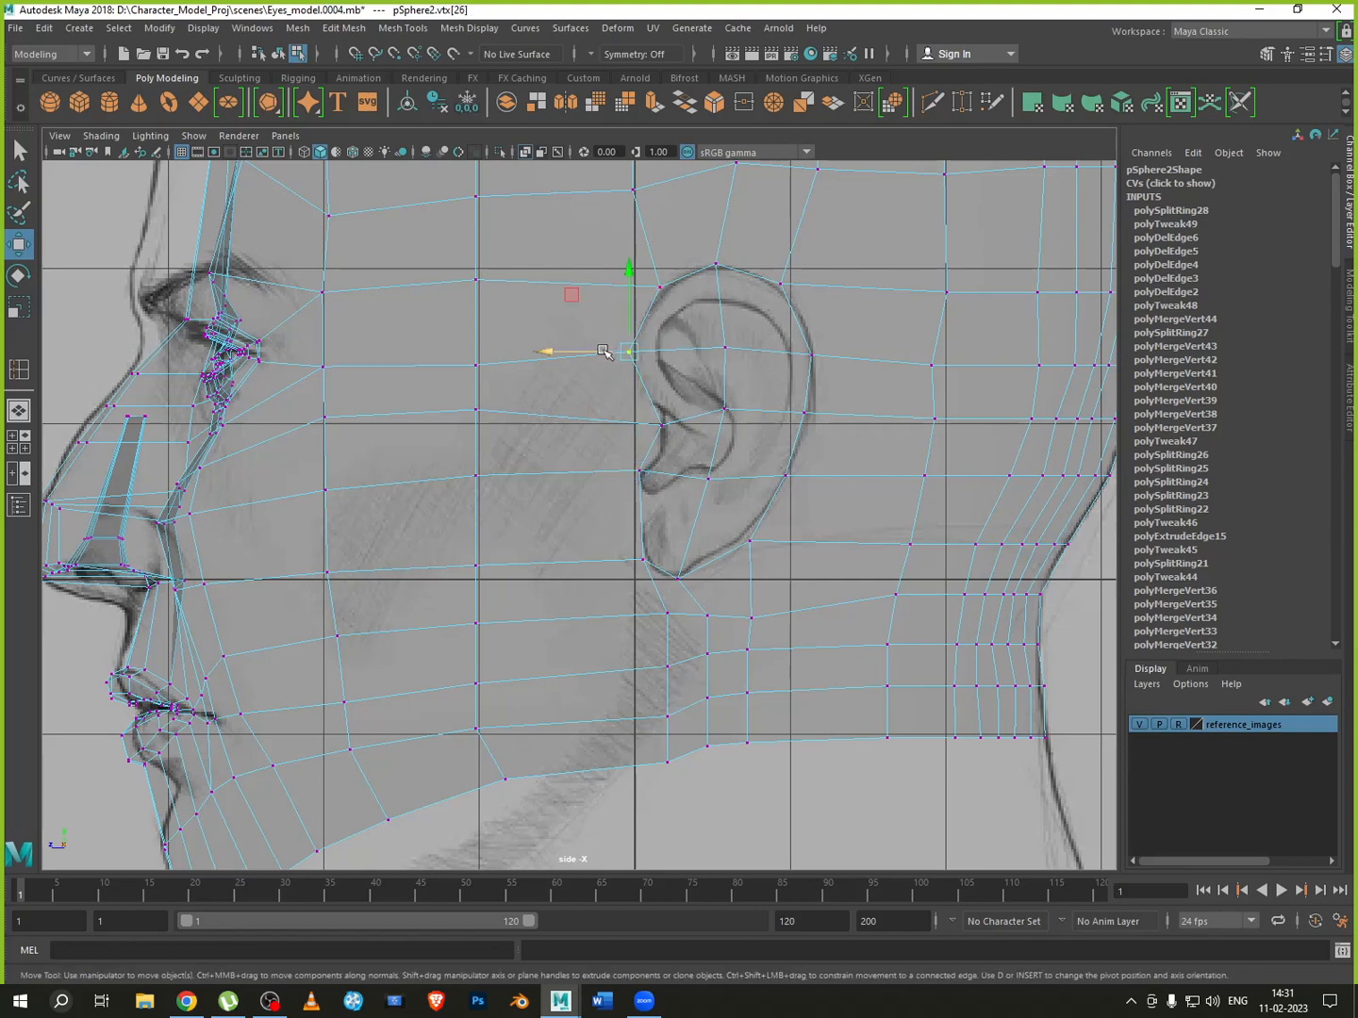
pyautogui.moveTo(605, 352); pyautogui.dragTo(609, 351)
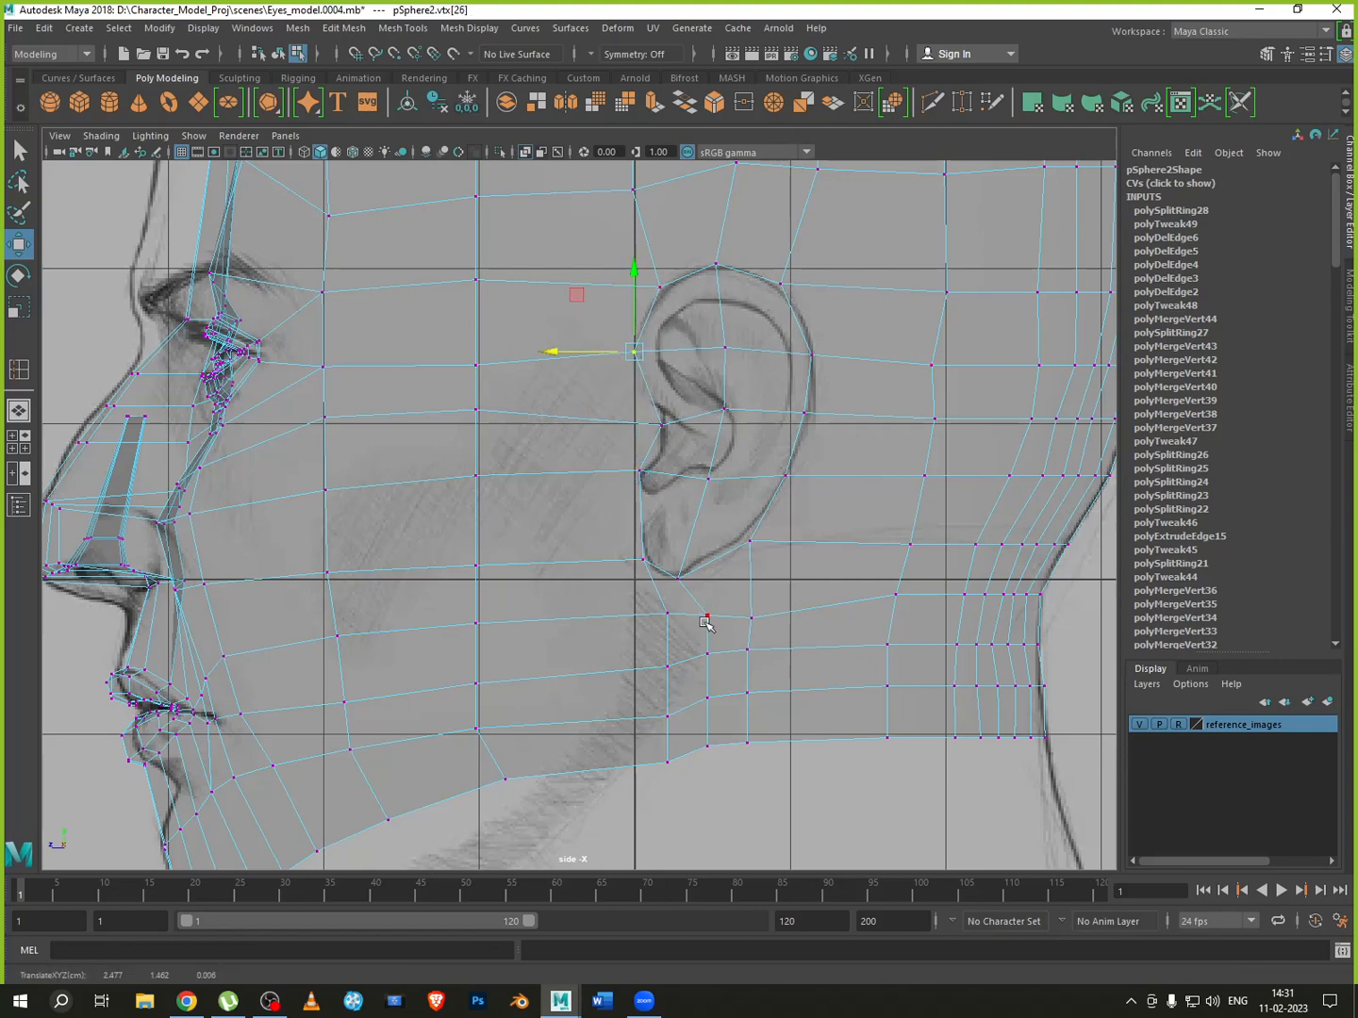
# Move the centre and front vertex columns below the earlobe forward, shifting the front column farther to widen their spacing
pyautogui.moveTo(689, 597); pyautogui.dragTo(726, 769)
pyautogui.moveTo(686, 681); pyautogui.dragTo(678, 681)
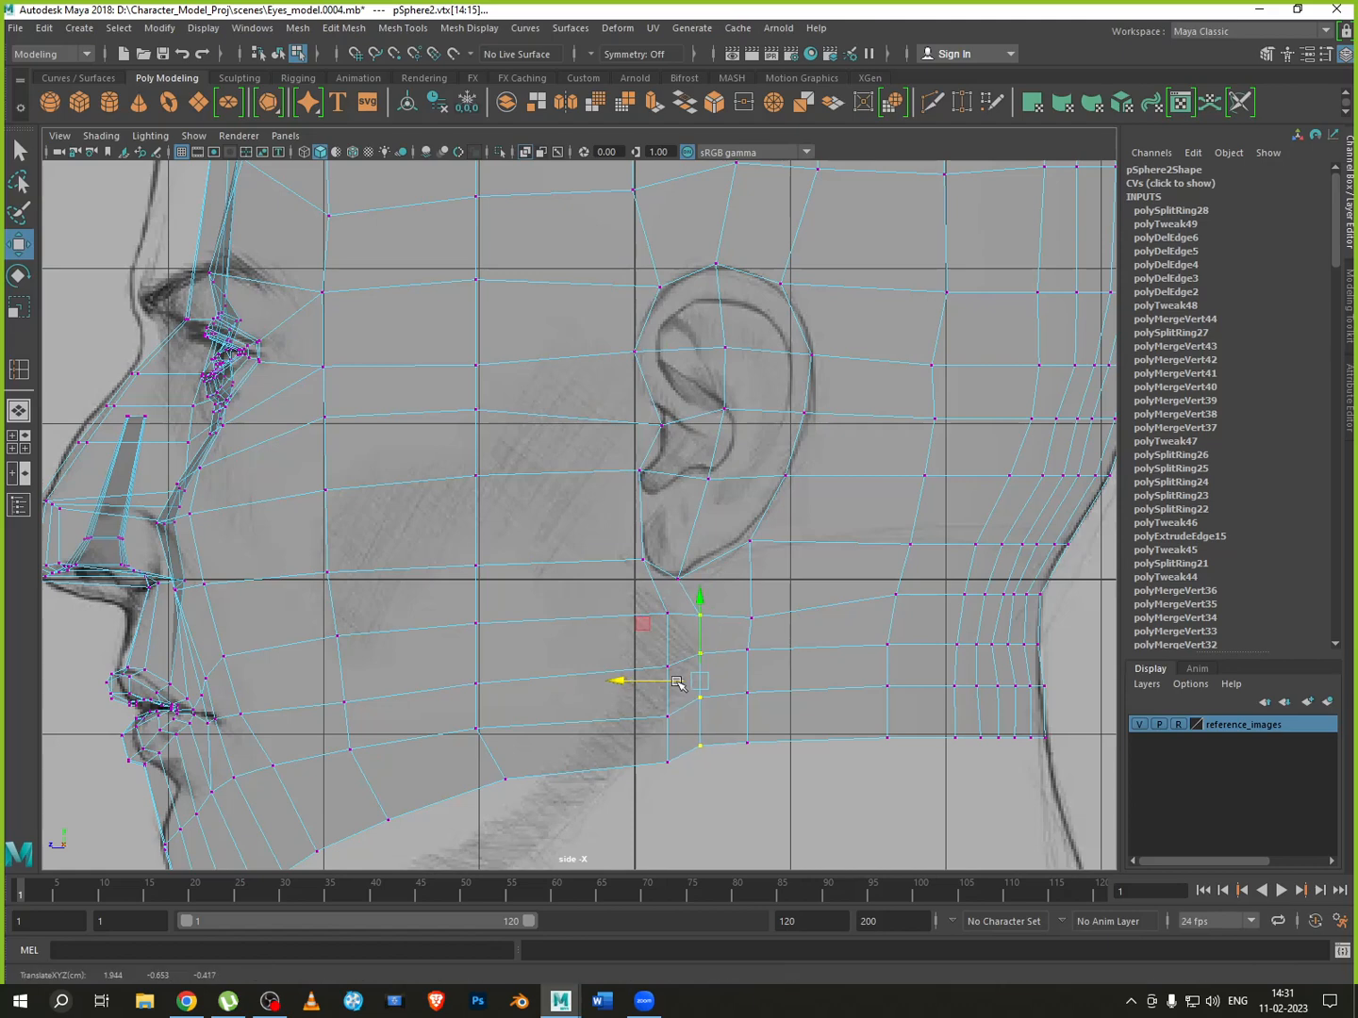
pyautogui.moveTo(641, 596); pyautogui.dragTo(686, 785)
pyautogui.moveTo(635, 688); pyautogui.dragTo(620, 689)
pyautogui.moveTo(711, 604); pyautogui.dragTo(681, 779)
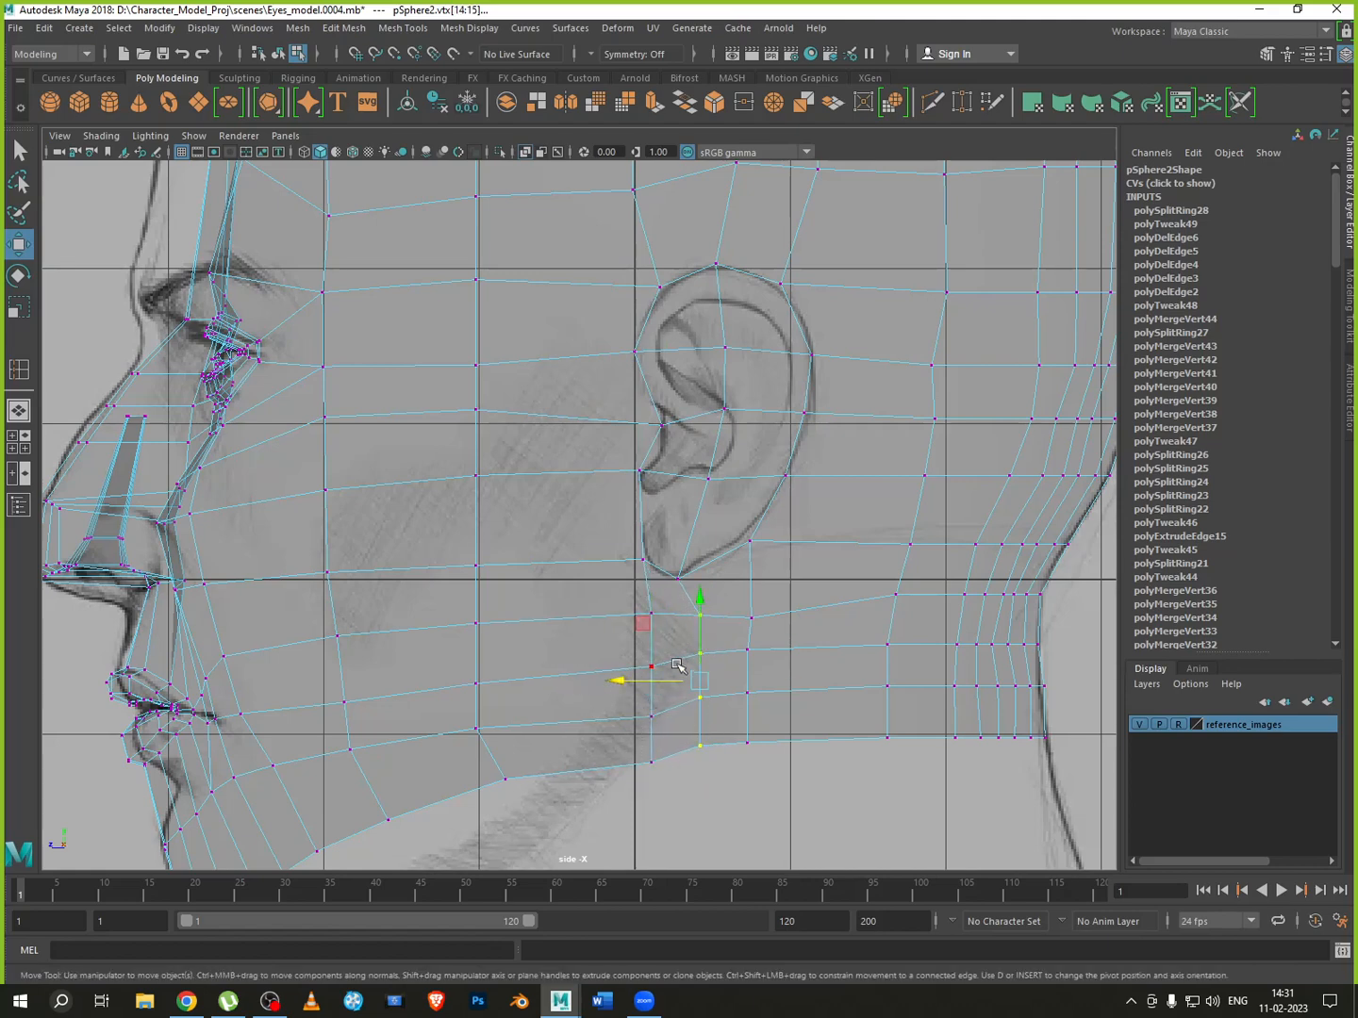
pyautogui.moveTo(681, 679); pyautogui.dragTo(676, 682)
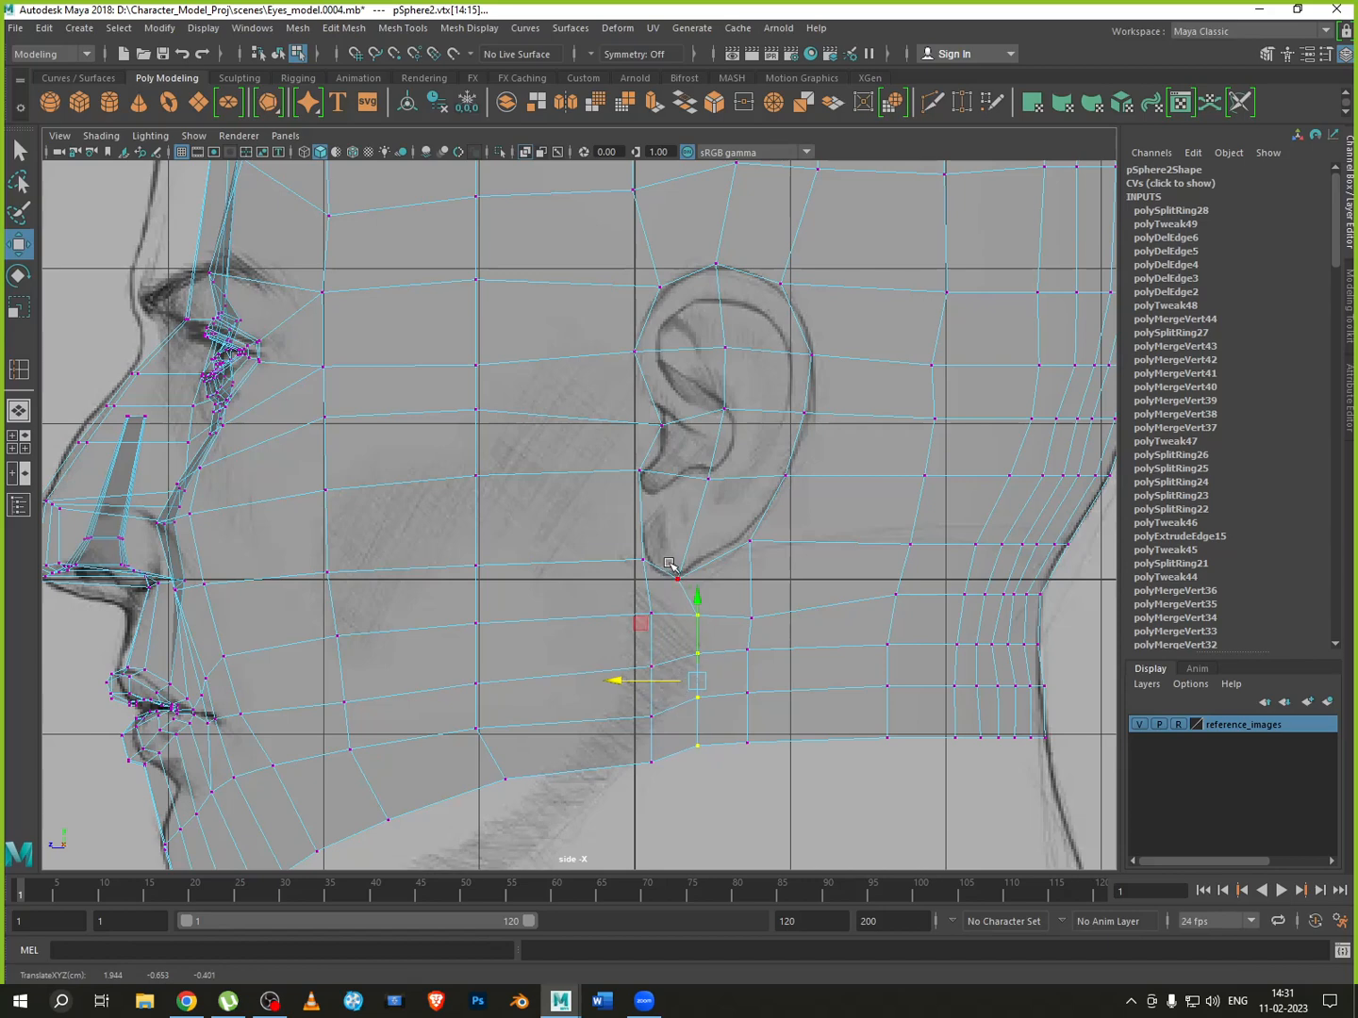
# Return to object mode and examine the half head from several angles in the perspective view
pyautogui.moveTo(755, 523); pyautogui.dragTo(806, 494, button='right')
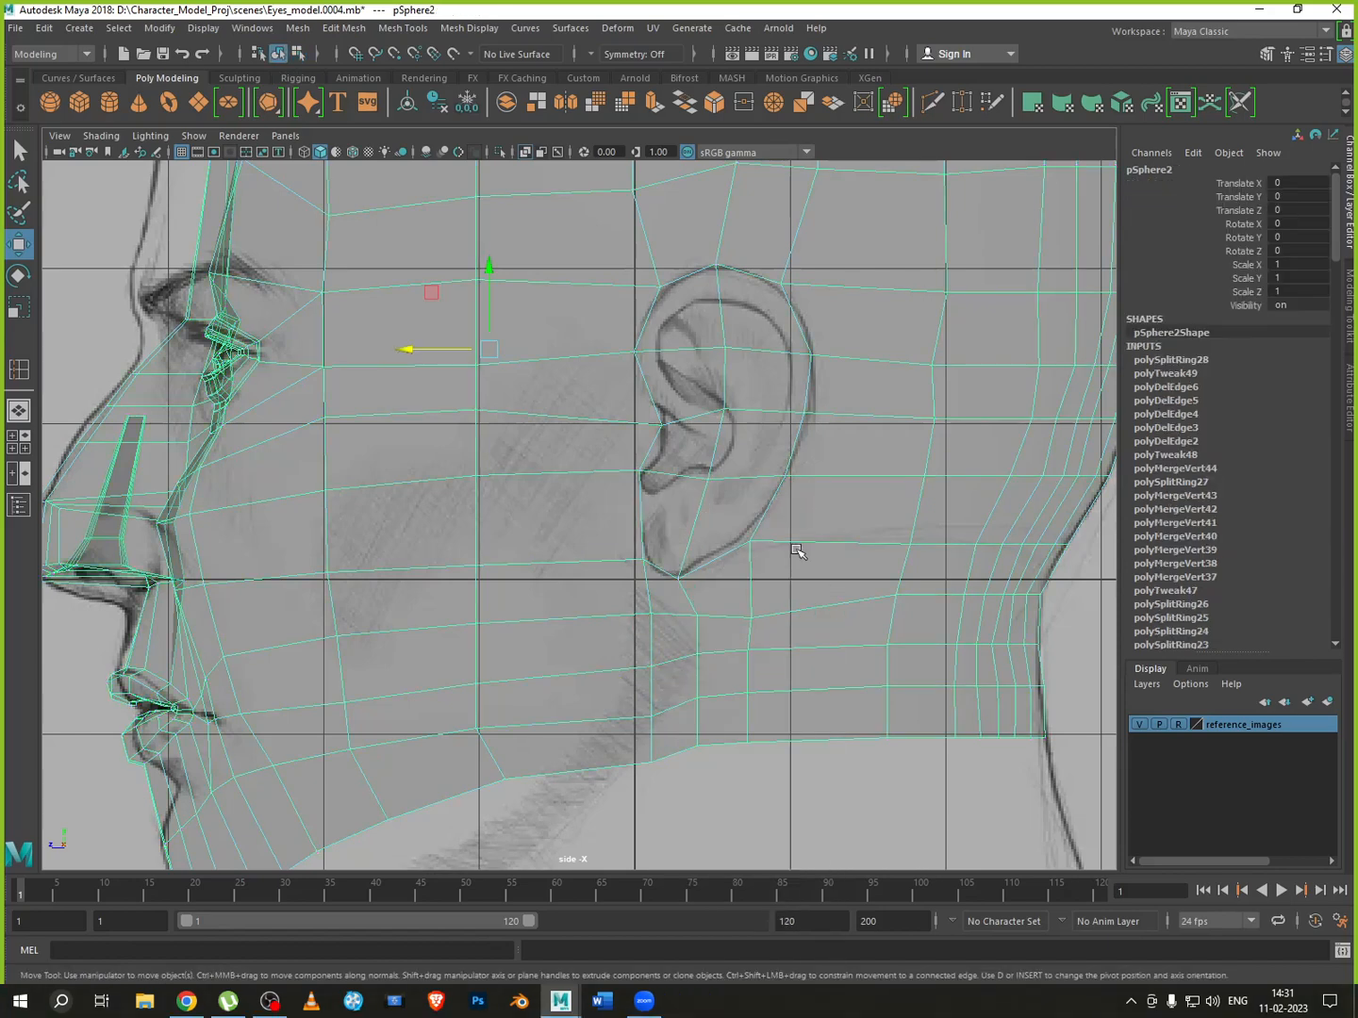
pyautogui.press('space')
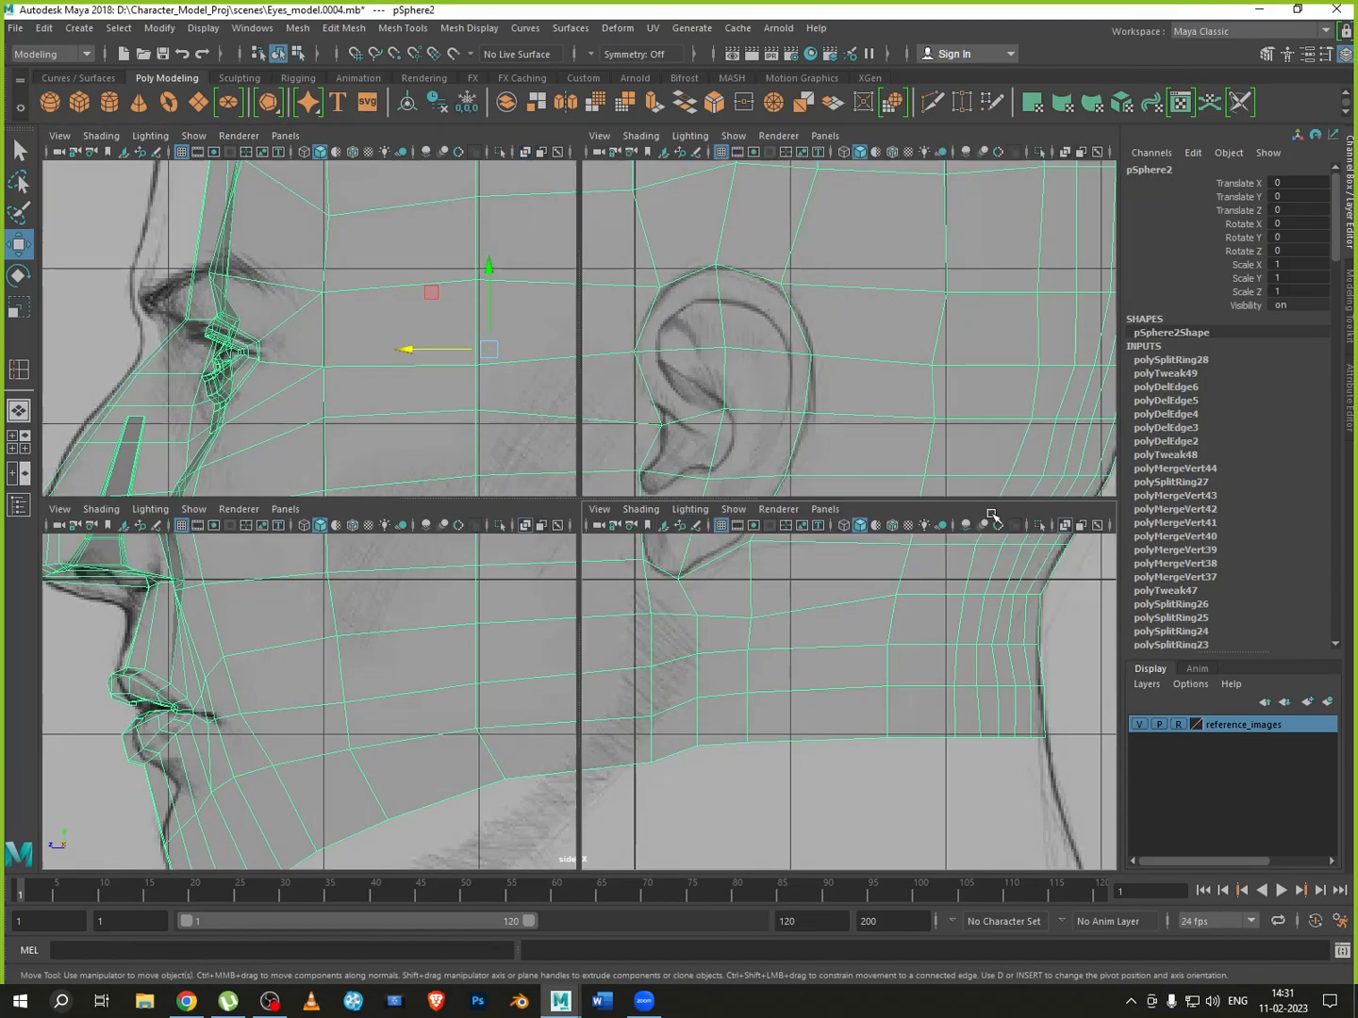
pyautogui.press('space')
pyautogui.keyDown('alt'); pyautogui.moveTo(844, 664); pyautogui.dragTo(731, 573); pyautogui.keyUp('alt')
pyautogui.click(812, 667)
pyautogui.keyDown('alt'); pyautogui.moveTo(812, 667); pyautogui.dragTo(669, 642); pyautogui.keyUp('alt')
pyautogui.click(649, 642)
pyautogui.keyDown('alt'); pyautogui.moveTo(448, 484); pyautogui.dragTo(681, 549); pyautogui.keyUp('alt')
pyautogui.moveTo(642, 512); pyautogui.dragTo(732, 491, button='right')
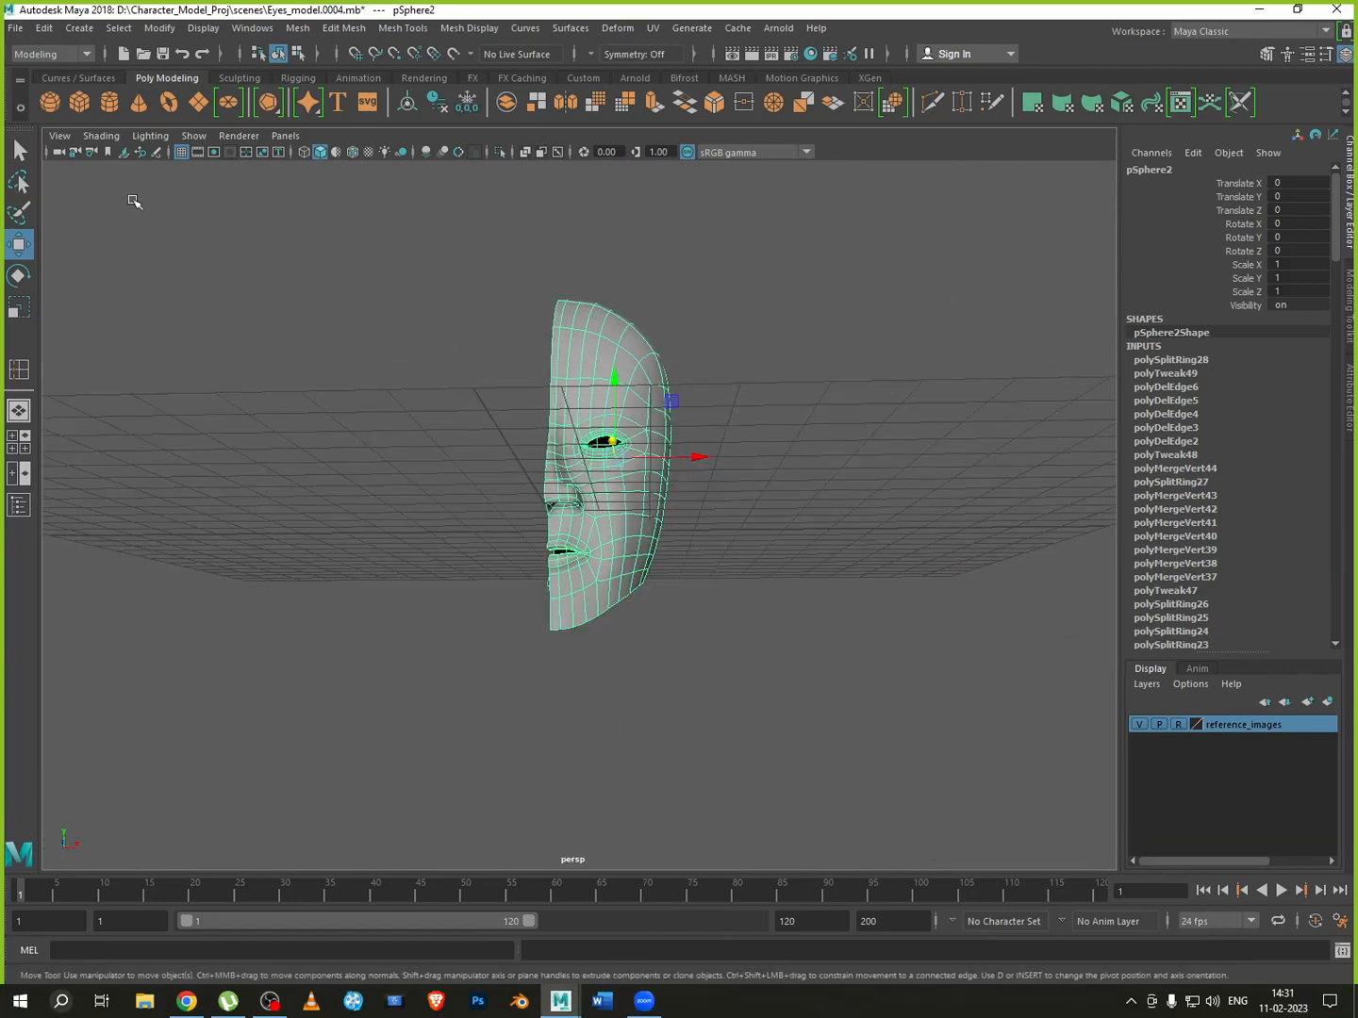
# Create a mirrored instance of the half head with X scale -1 and move it against the original's face centre line
pyautogui.click(54, 31)
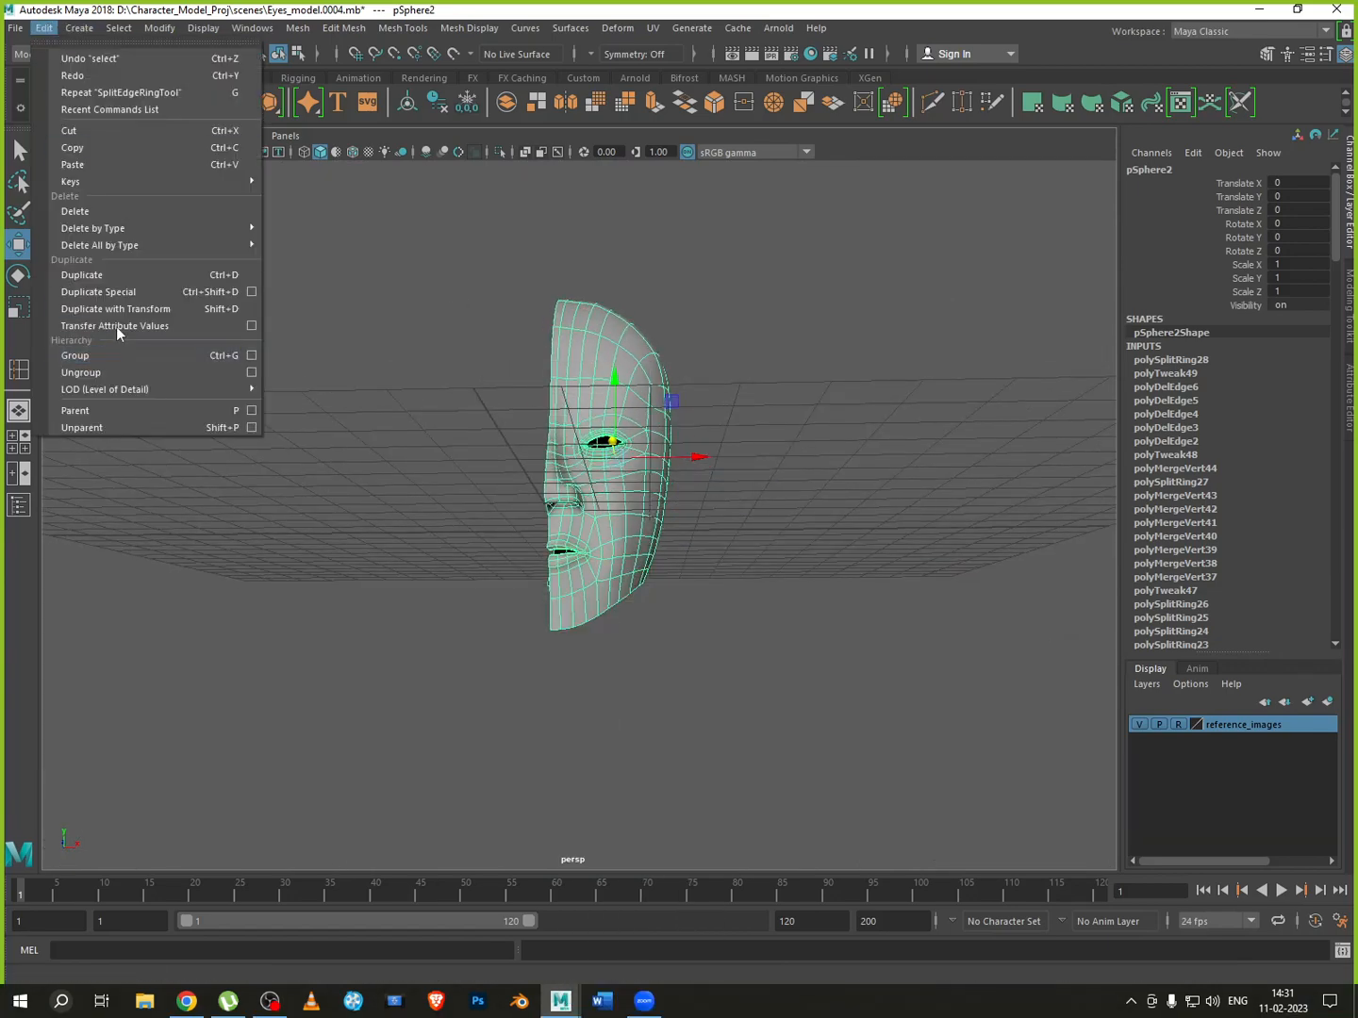
pyautogui.click(250, 294)
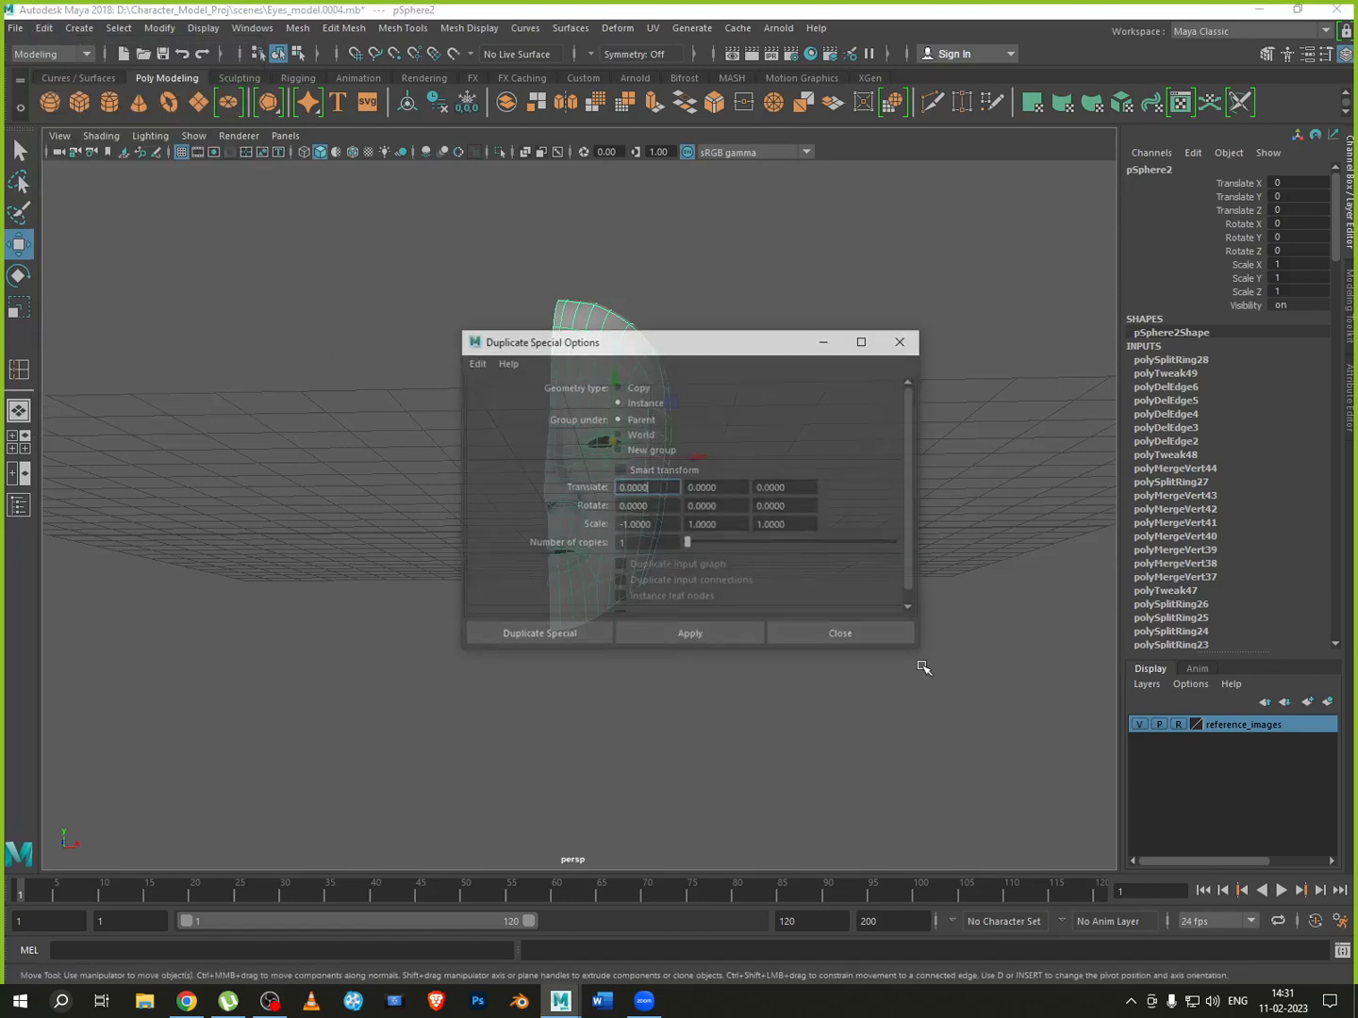
pyautogui.click(685, 631)
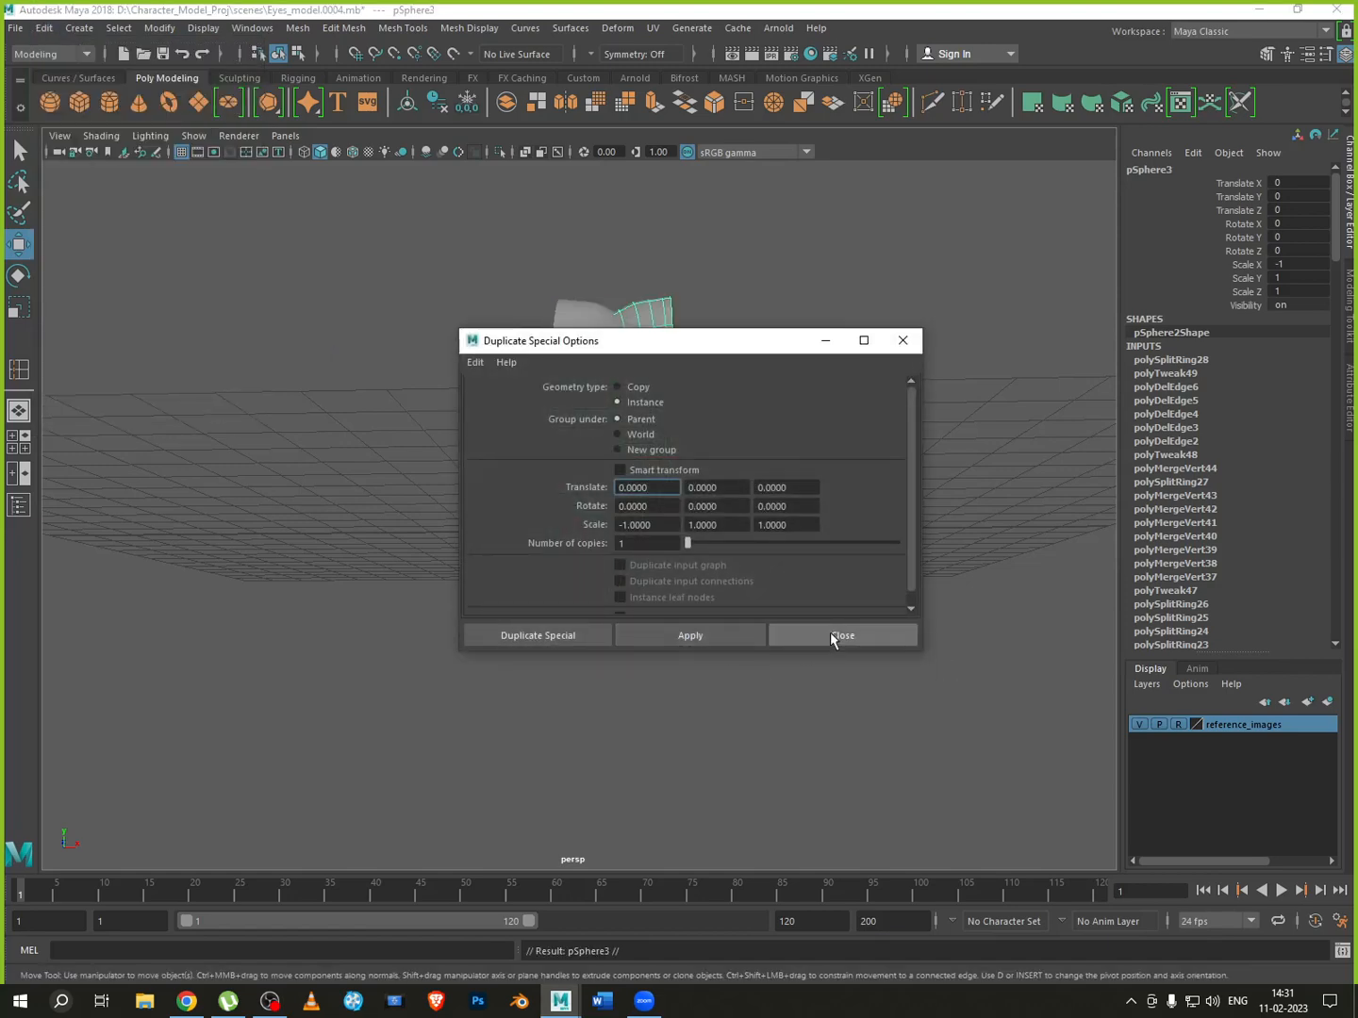
pyautogui.click(830, 632)
pyautogui.moveTo(695, 457); pyautogui.dragTo(586, 469)
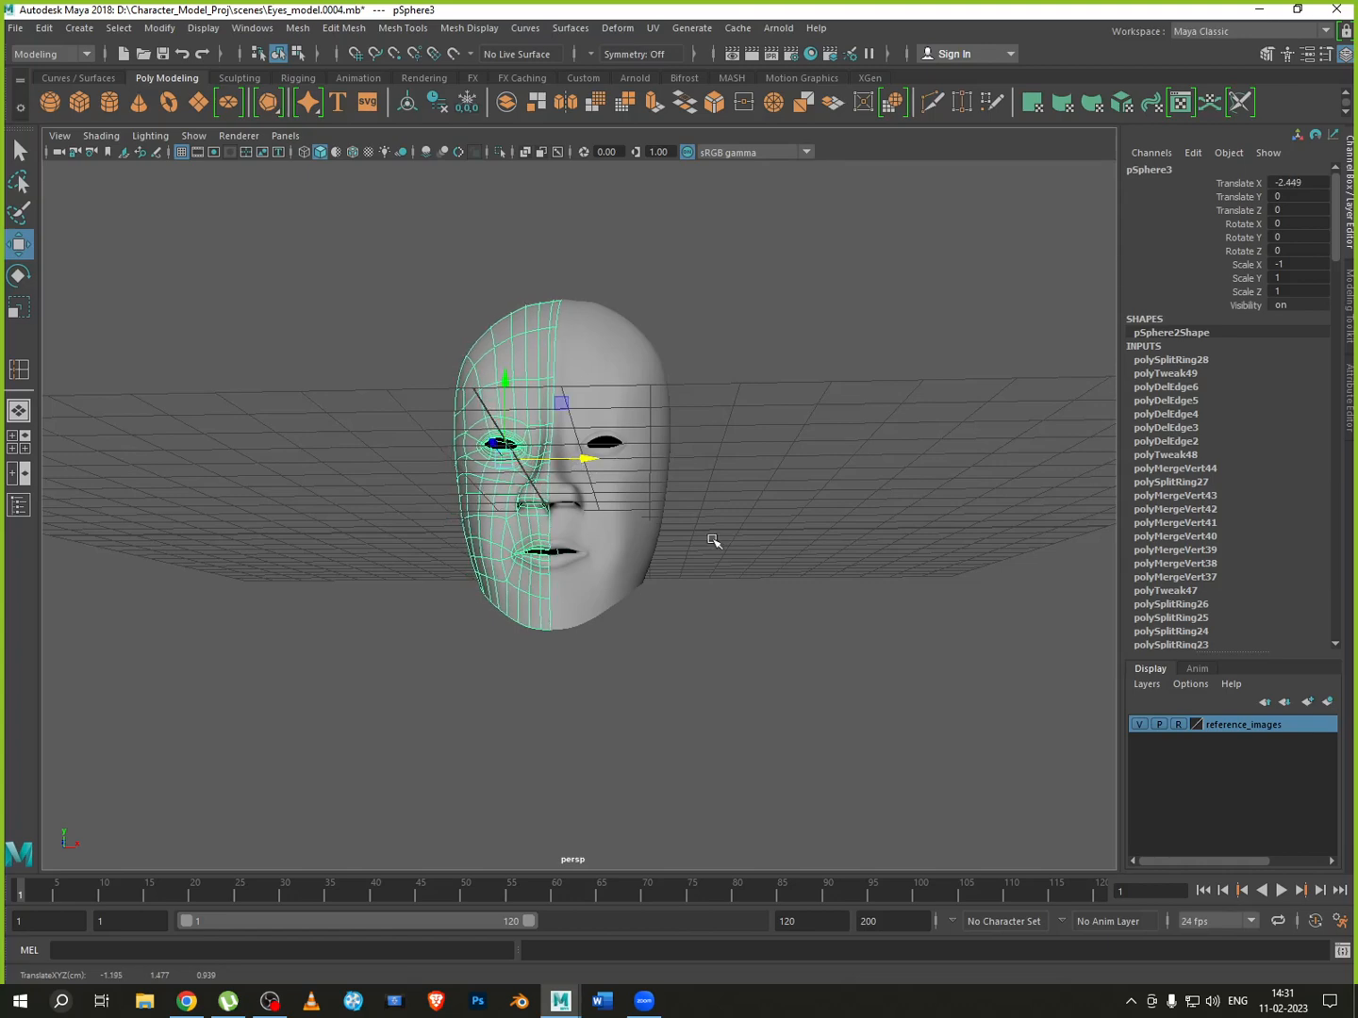
pyautogui.click(736, 536)
# Check the overlap at the back of the head and move the mirrored half sideways, leaving a wide gap between the halves
pyautogui.keyDown('alt'); pyautogui.moveTo(744, 625); pyautogui.dragTo(419, 643); pyautogui.keyUp('alt')
pyautogui.scroll(6, 609, 606)
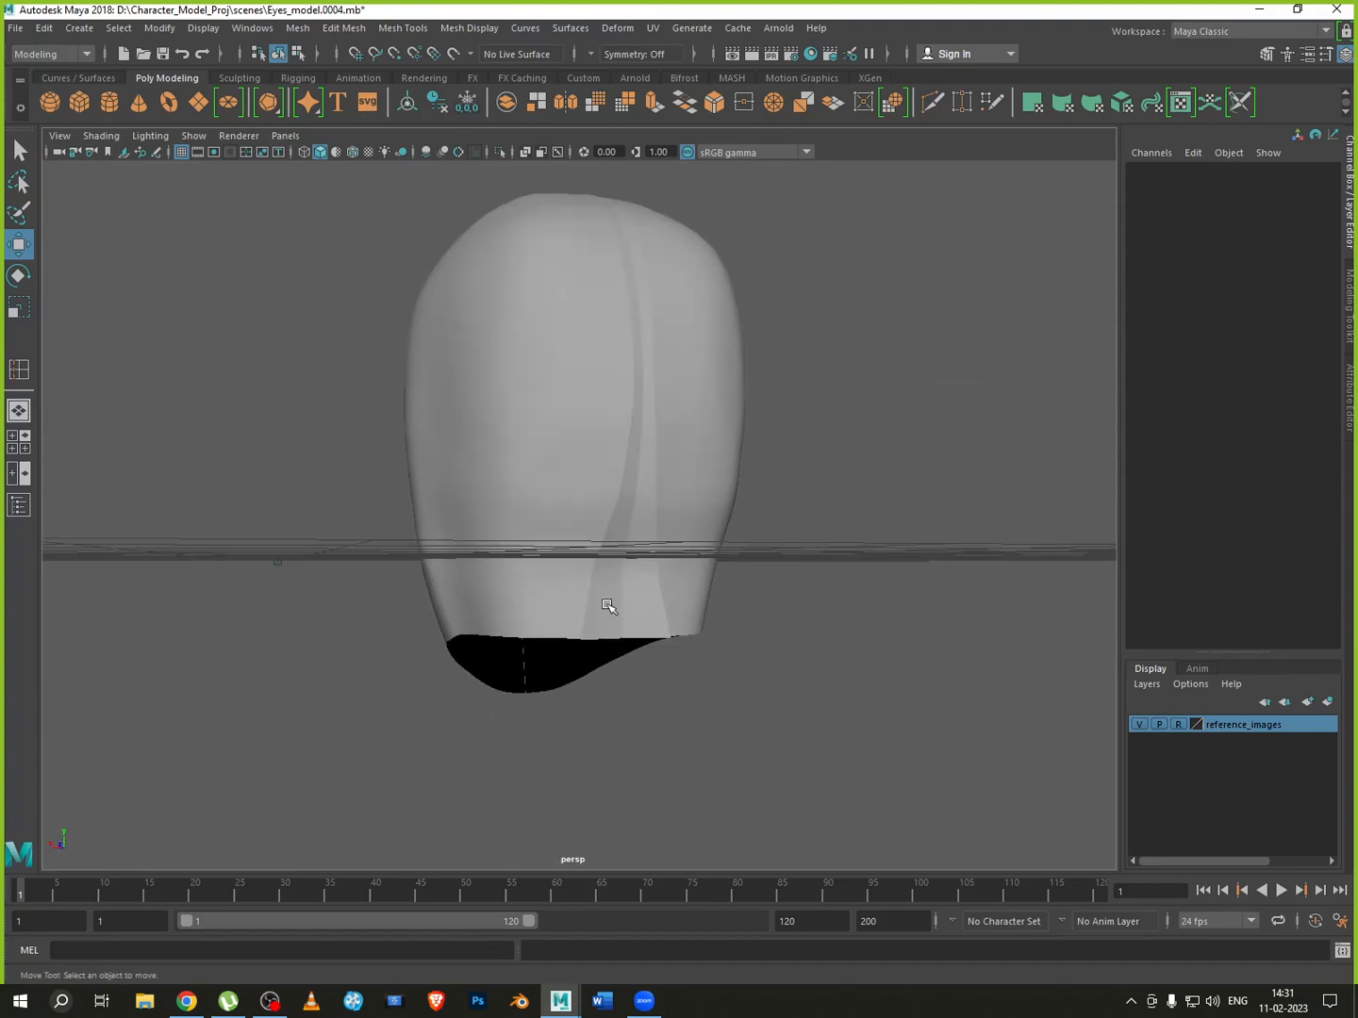
pyautogui.click(618, 648)
pyautogui.keyDown('alt'); pyautogui.moveTo(585, 660); pyautogui.dragTo(557, 568); pyautogui.keyUp('alt')
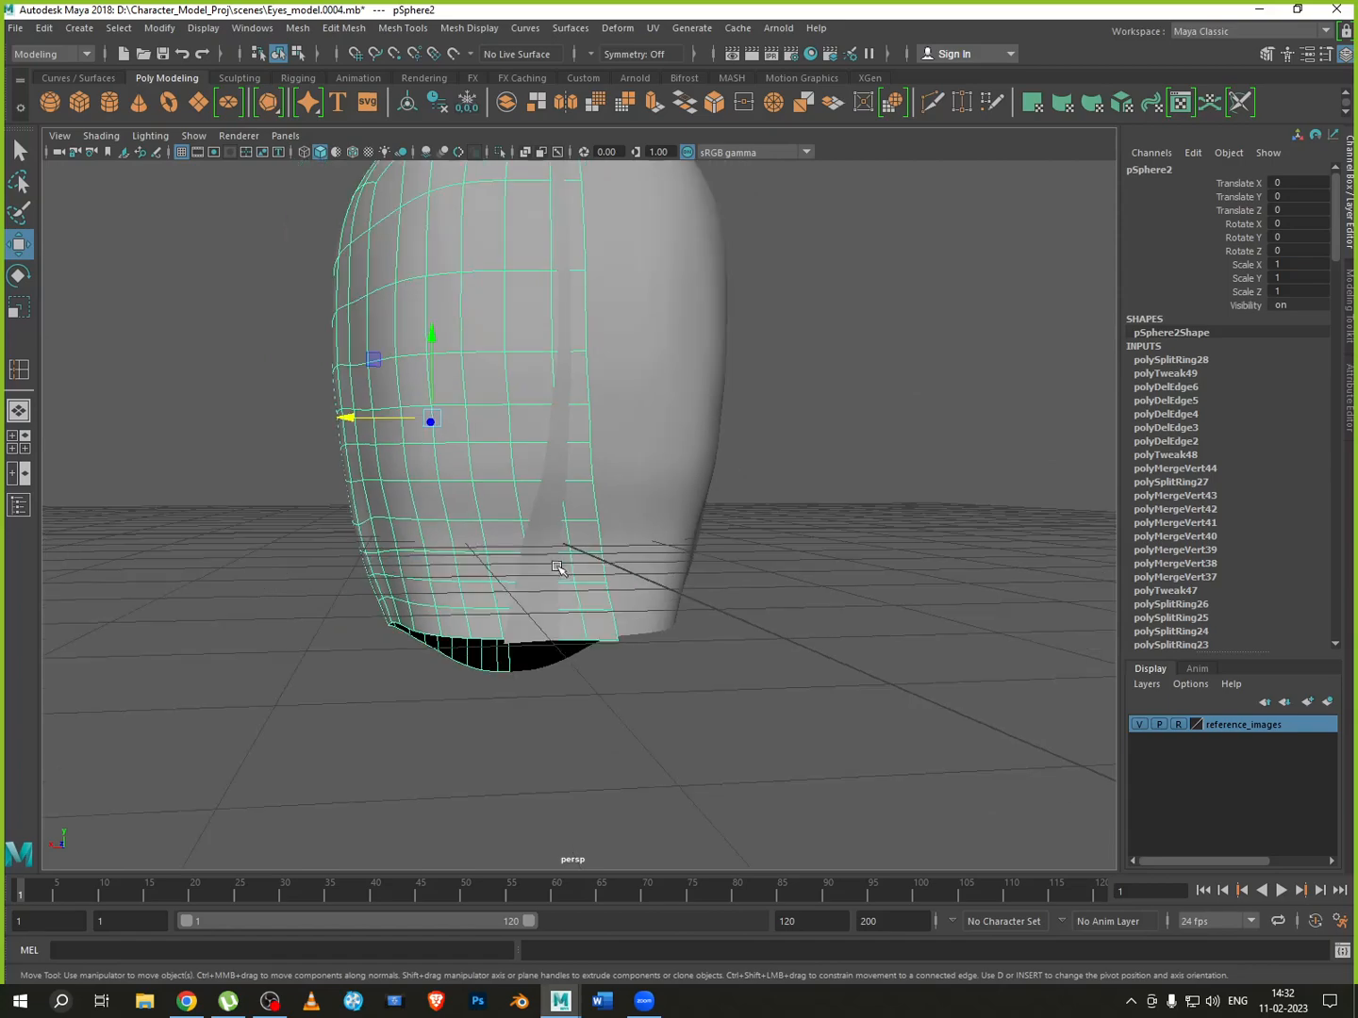
pyautogui.click(633, 500)
pyautogui.moveTo(530, 420); pyautogui.dragTo(730, 426)
pyautogui.keyDown('alt'); pyautogui.moveTo(527, 547); pyautogui.dragTo(663, 578); pyautogui.keyUp('alt')
pyautogui.scroll(-3, 706, 620)
# Switch the original half head to vertex editing and select its centre-line vertices in the front view
pyautogui.click(660, 623)
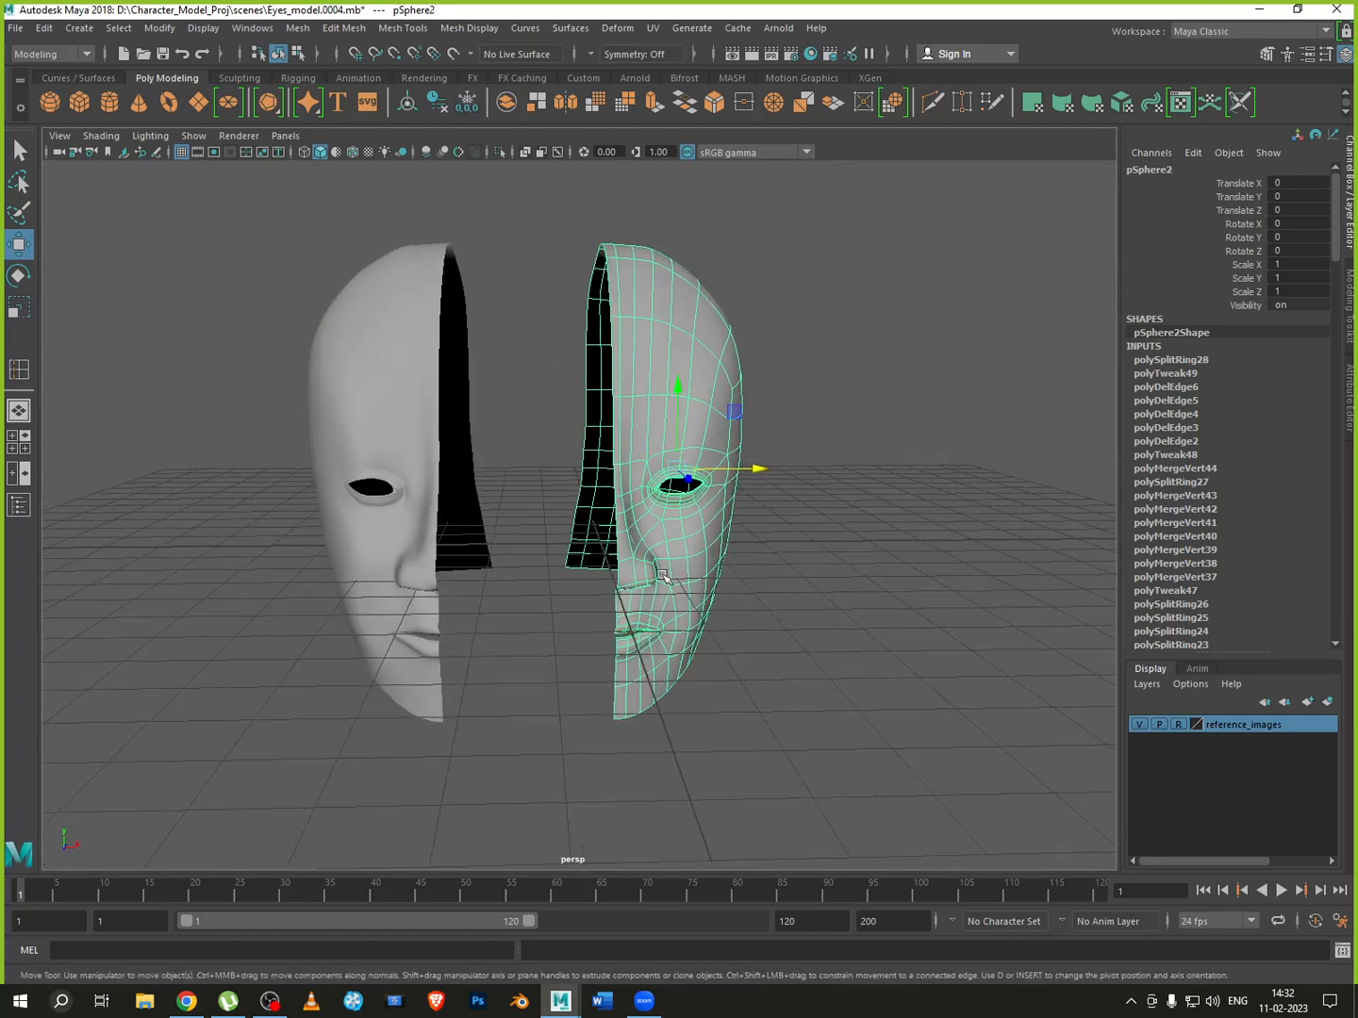
pyautogui.moveTo(662, 516); pyautogui.dragTo(576, 515, button='right')
pyautogui.press('space')
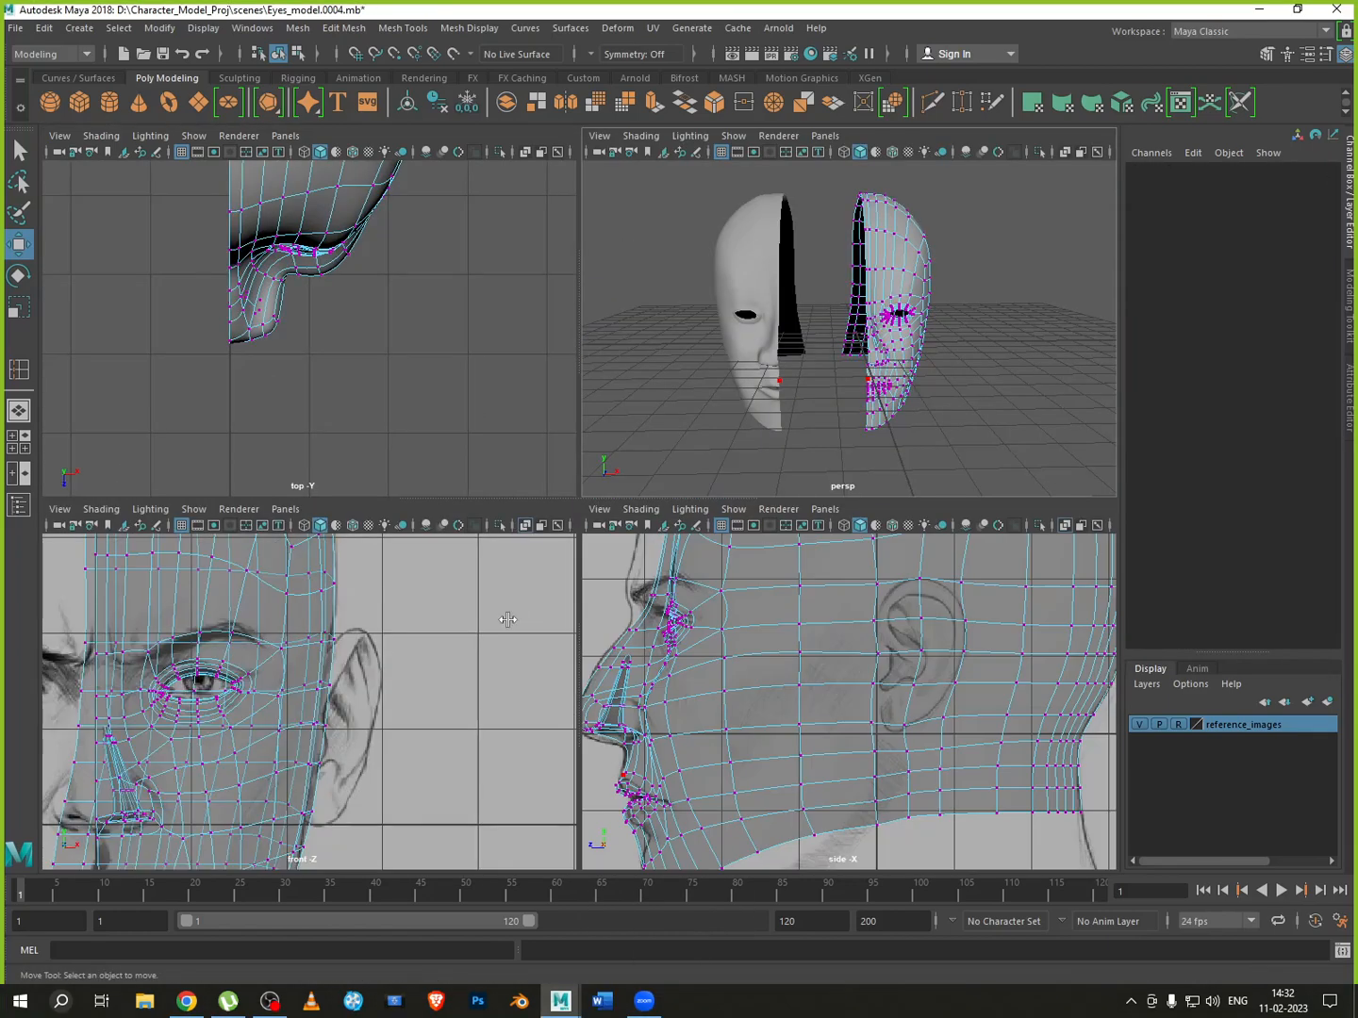
pyautogui.press('space')
pyautogui.scroll(-5, 516, 658)
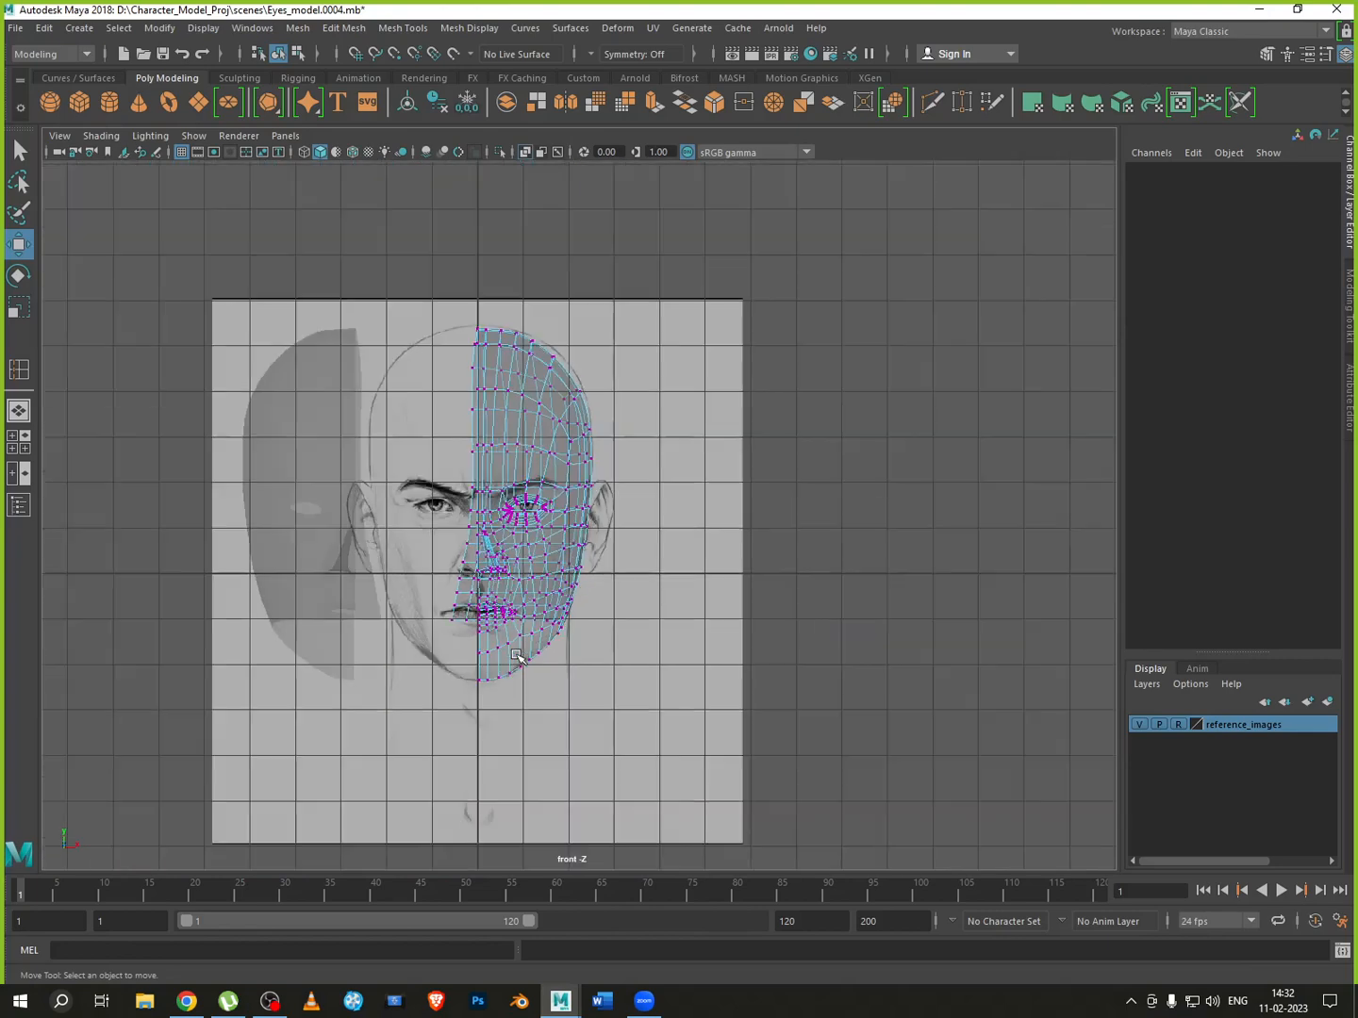
pyautogui.scroll(5, 487, 639)
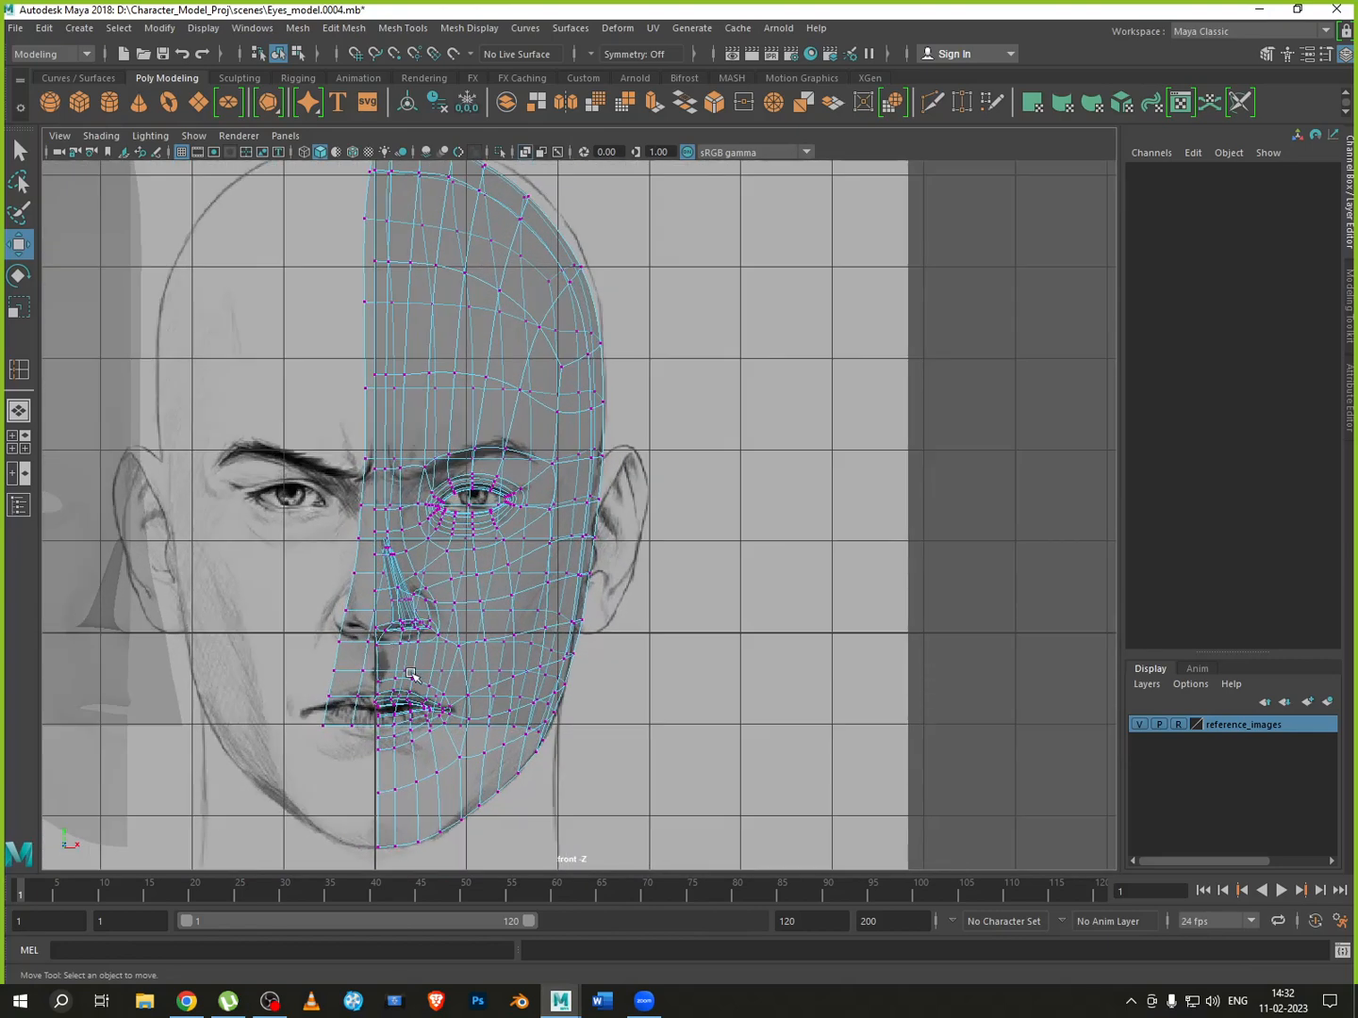
pyautogui.keyDown('alt'); pyautogui.moveTo(494, 590); pyautogui.dragTo(543, 623, button='middle'); pyautogui.keyUp('alt')
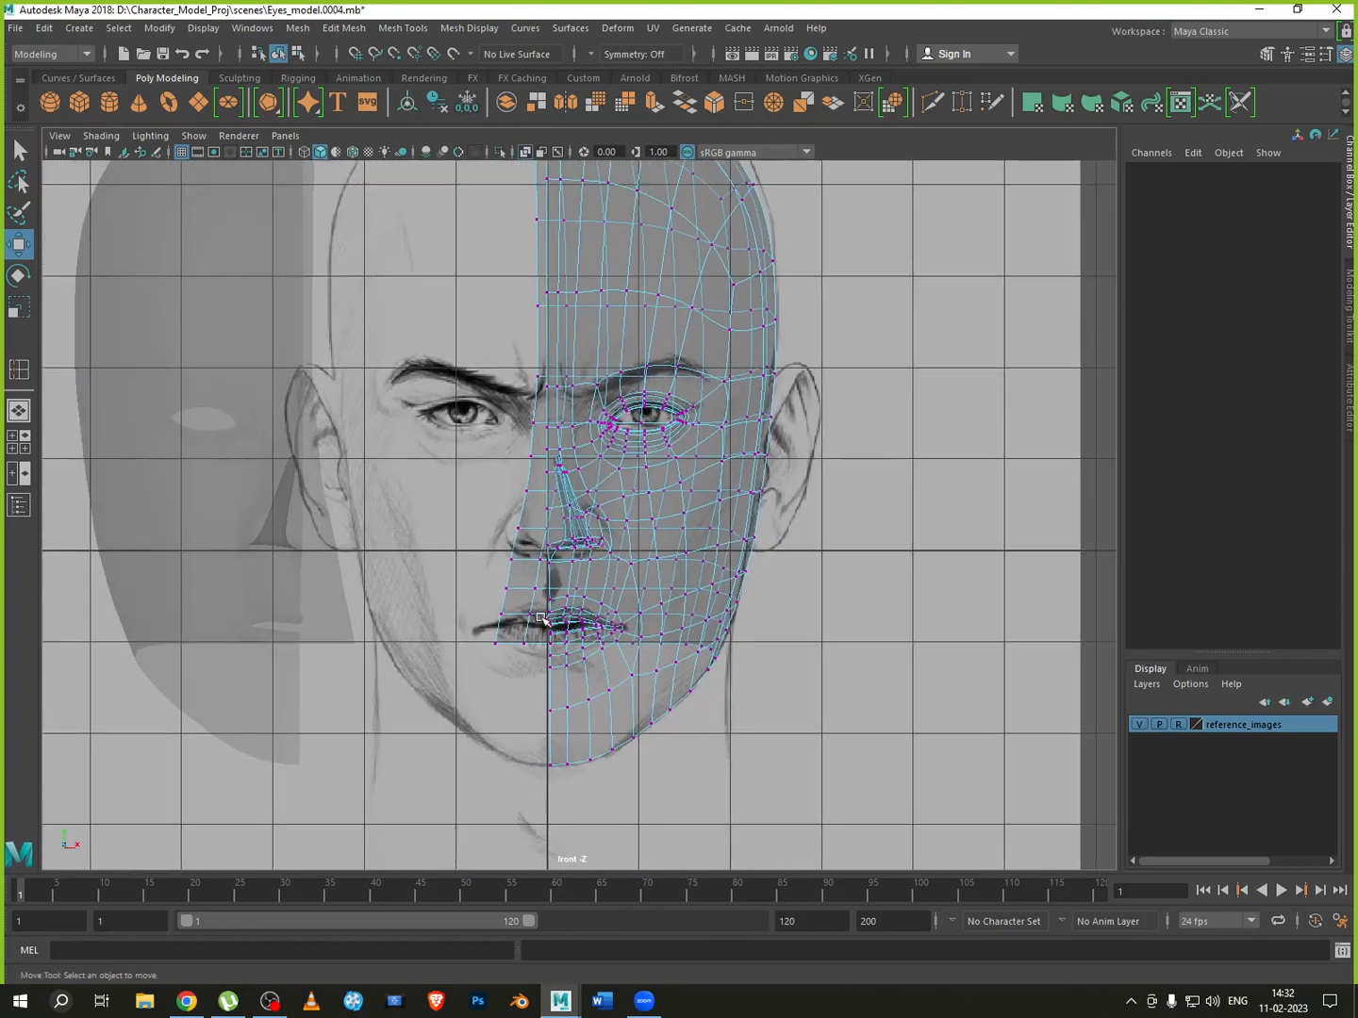
pyautogui.scroll(-3, 537, 441)
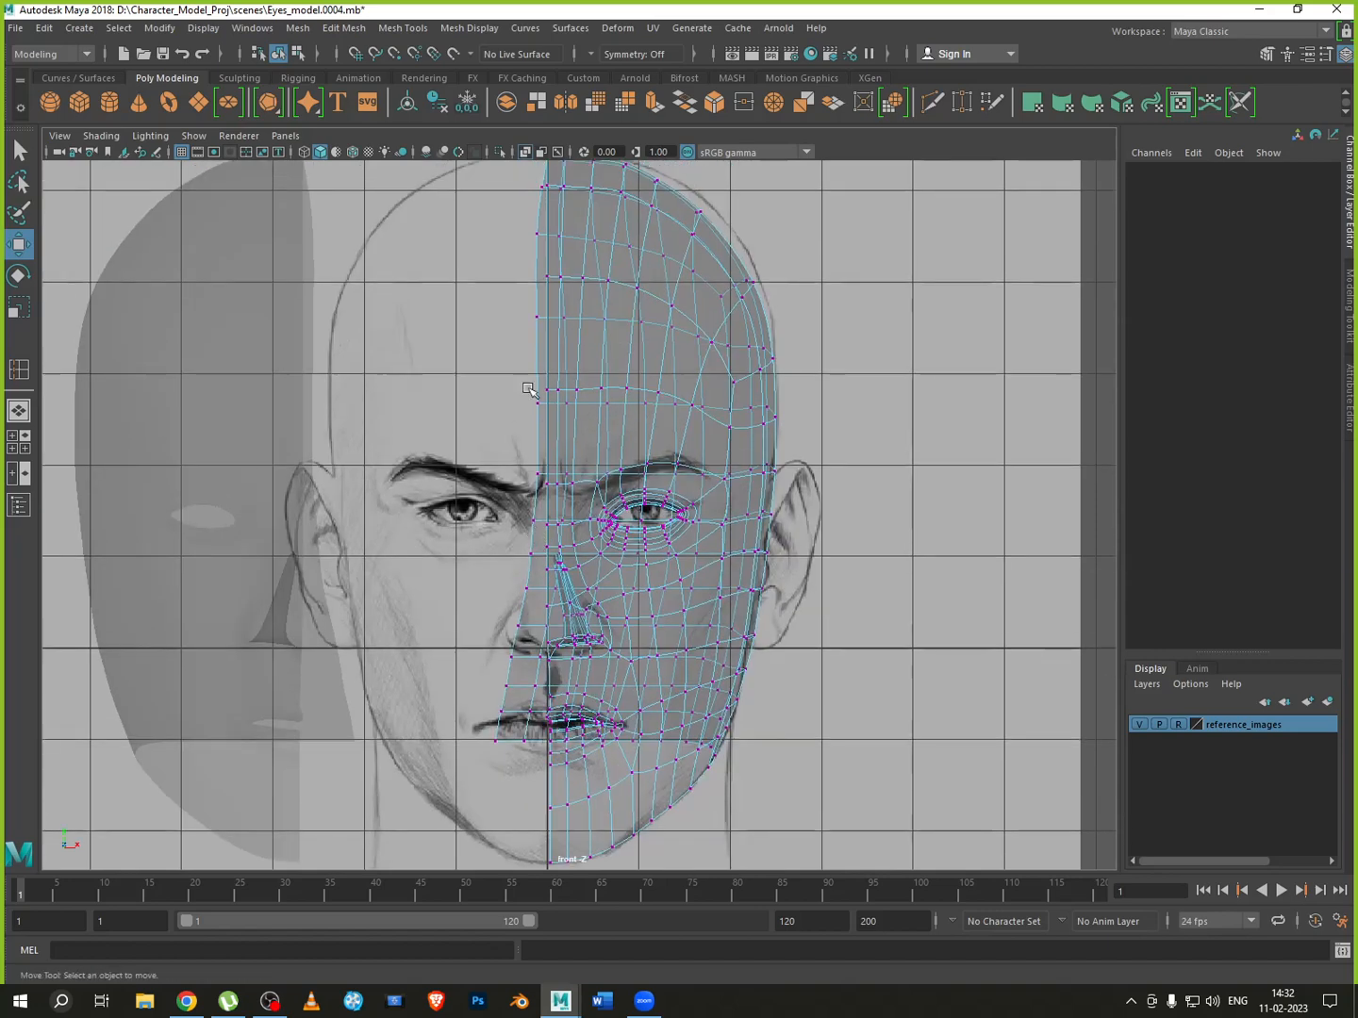
pyautogui.moveTo(550, 534); pyautogui.dragTo(567, 797)
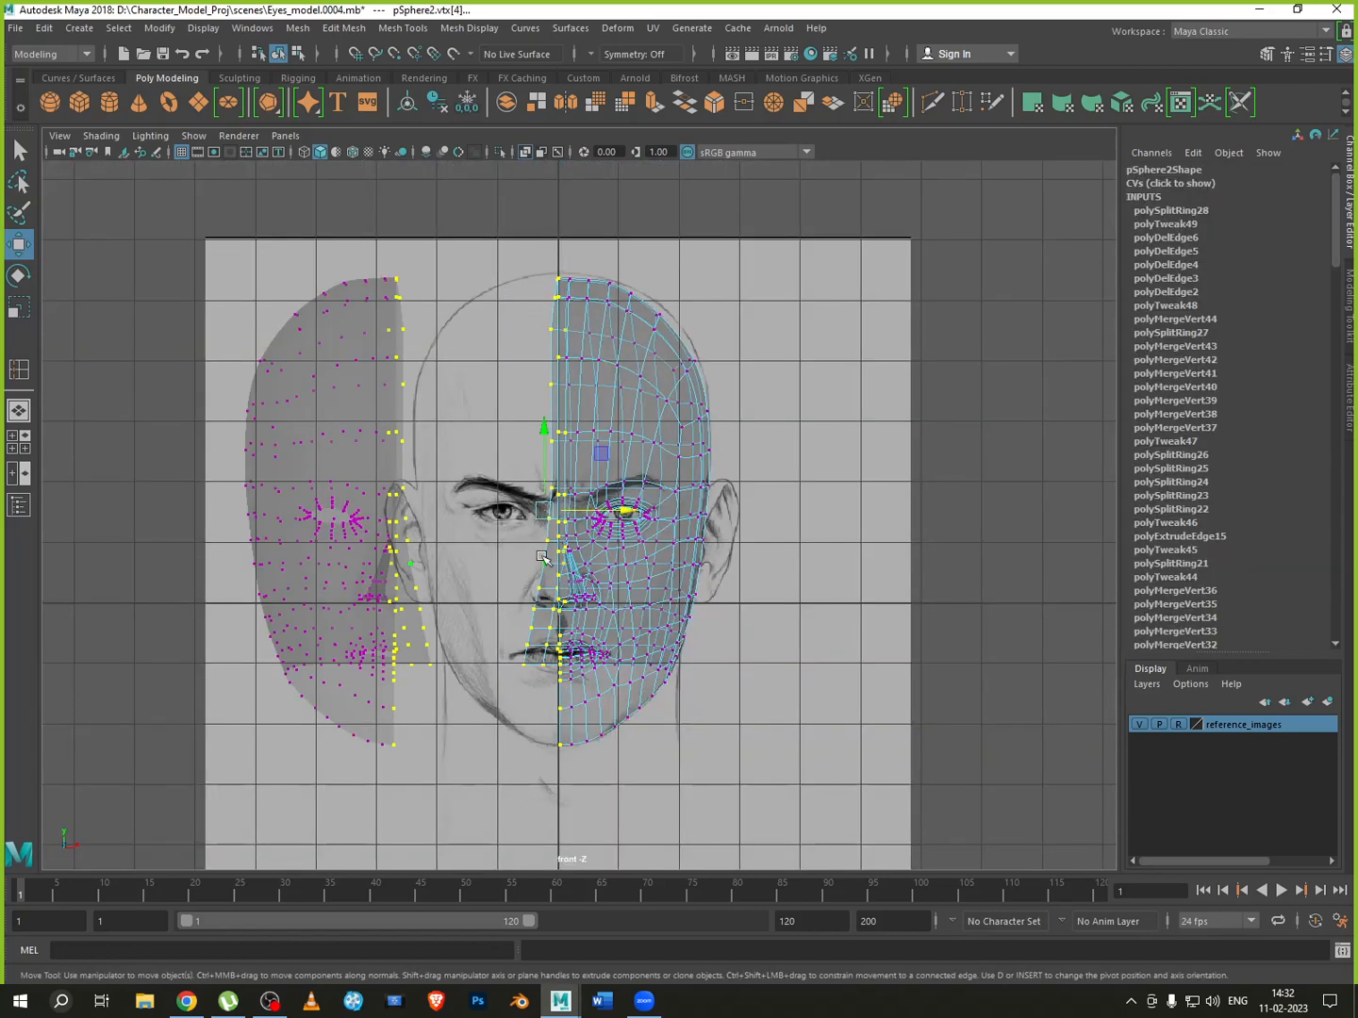
# Remove the stray inner vertices from the selection so that only the half head's open border edge stays selected
pyautogui.scroll(5, 547, 566)
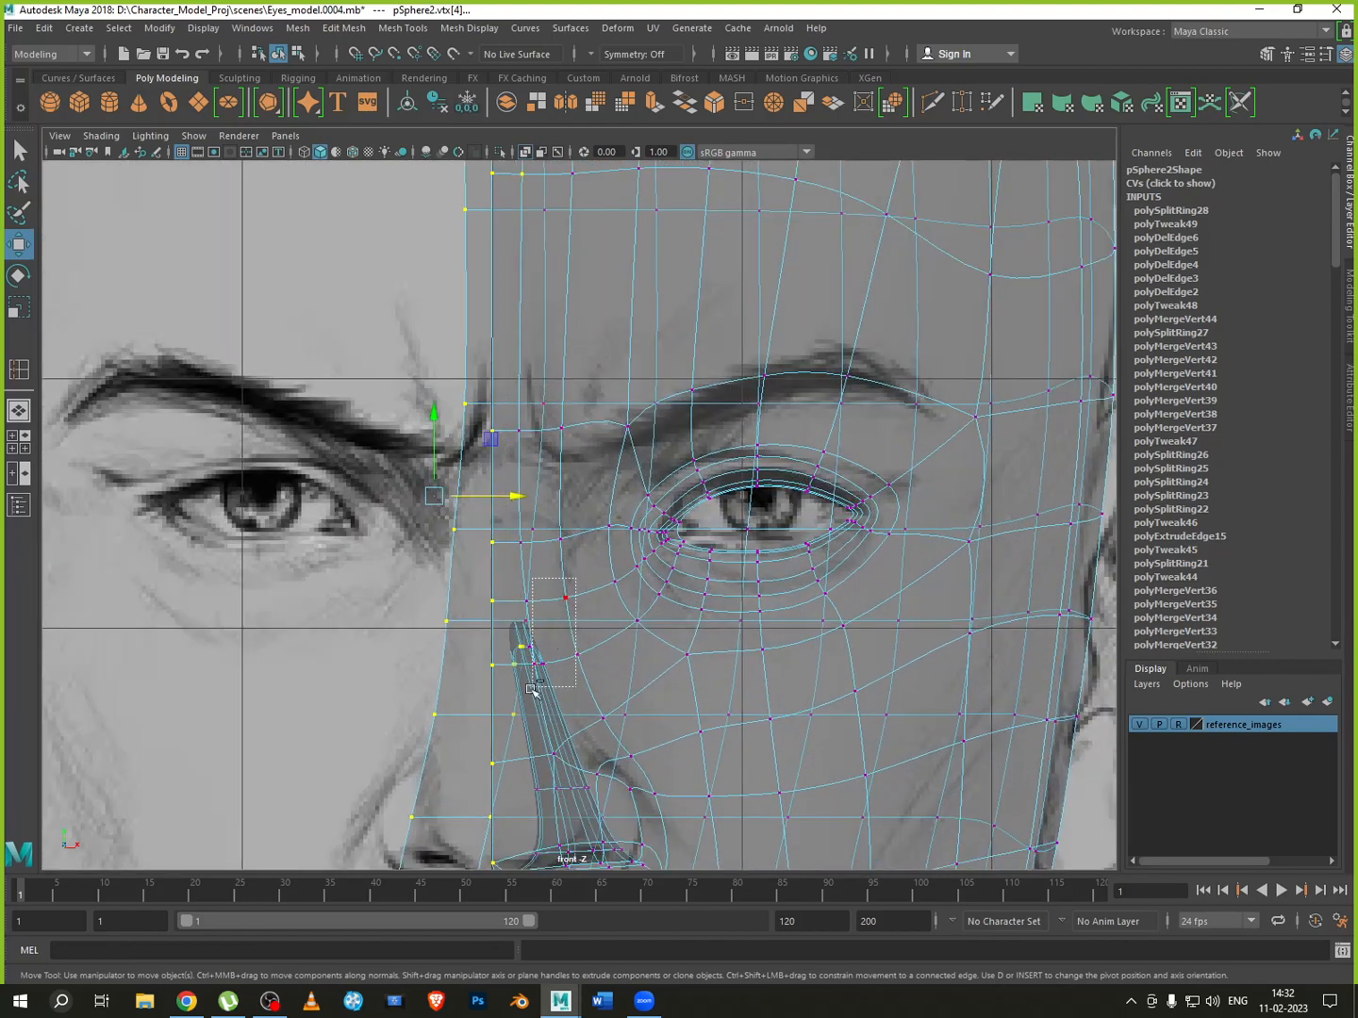
pyautogui.scroll(-5, 611, 657)
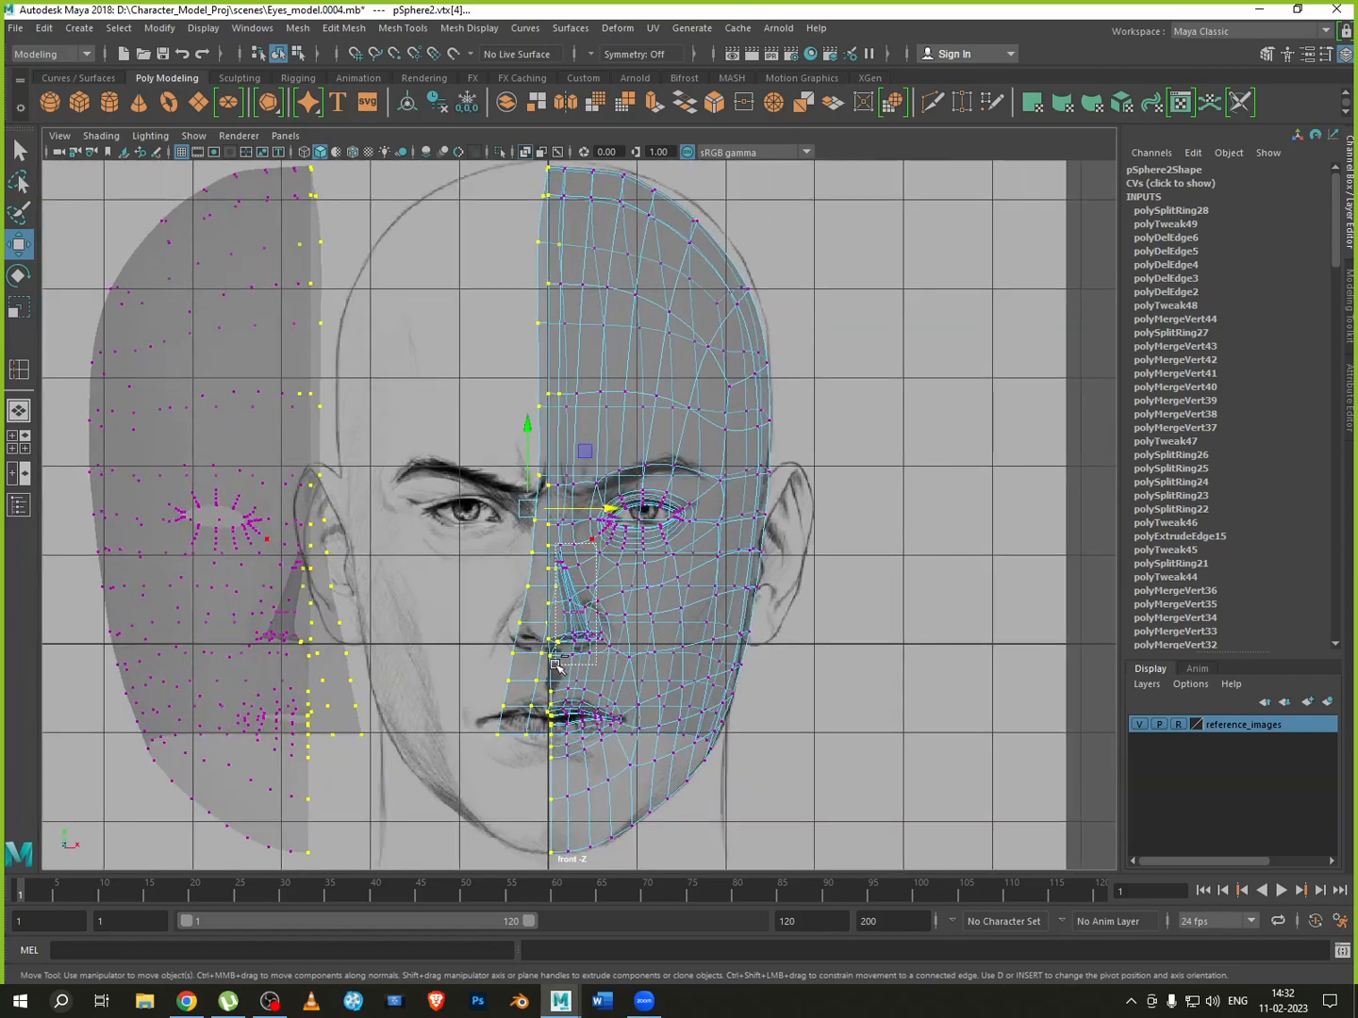
pyautogui.press('space')
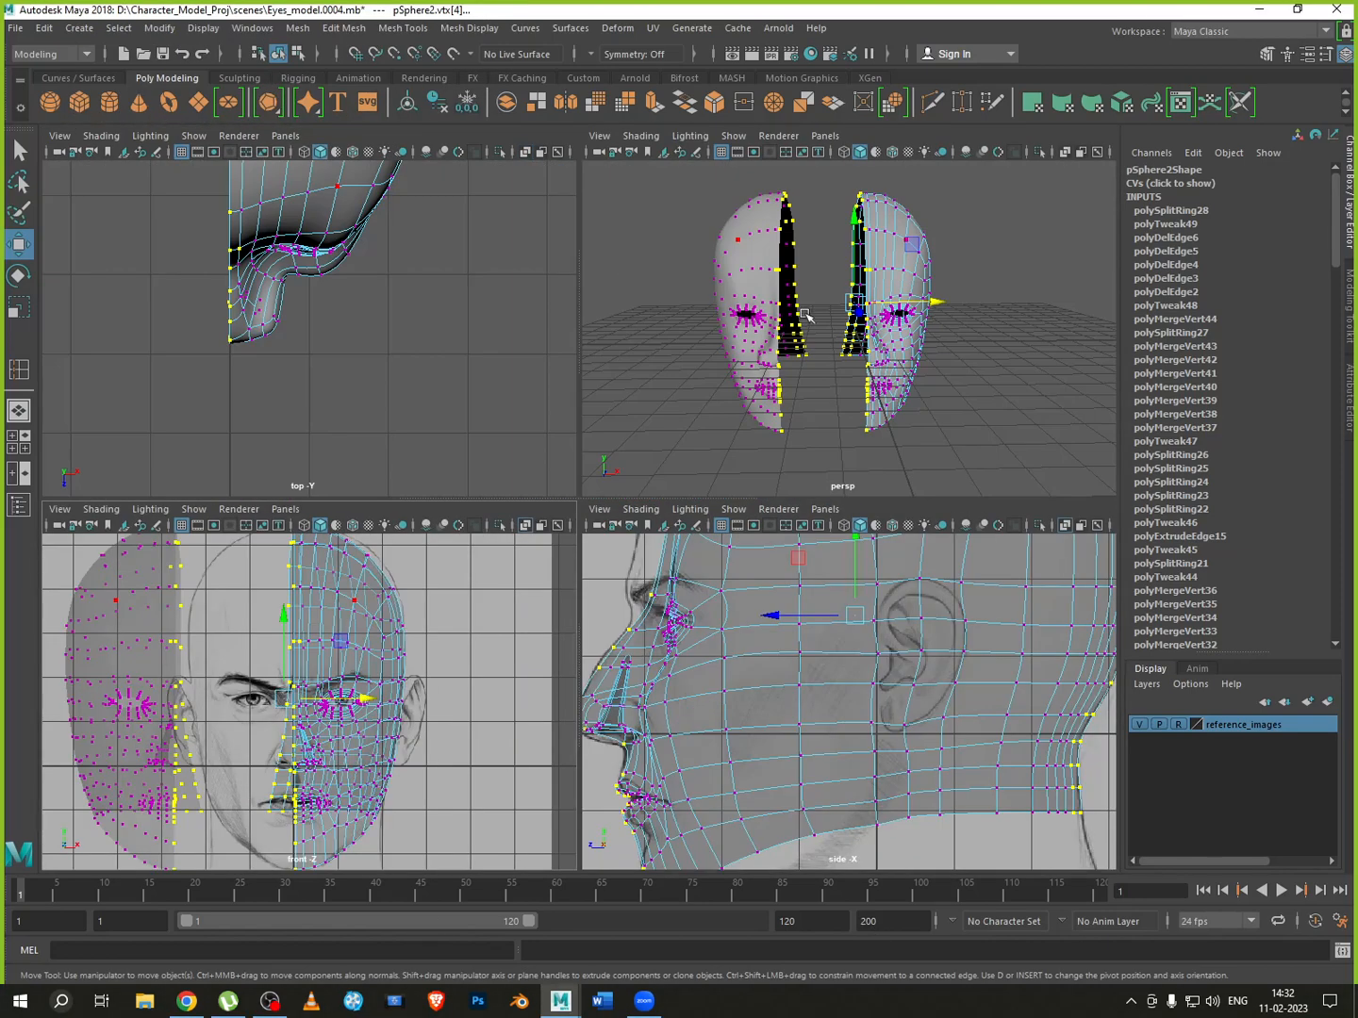
pyautogui.press('space')
pyautogui.keyDown('alt'); pyautogui.moveTo(756, 568); pyautogui.dragTo(784, 575); pyautogui.keyUp('alt')
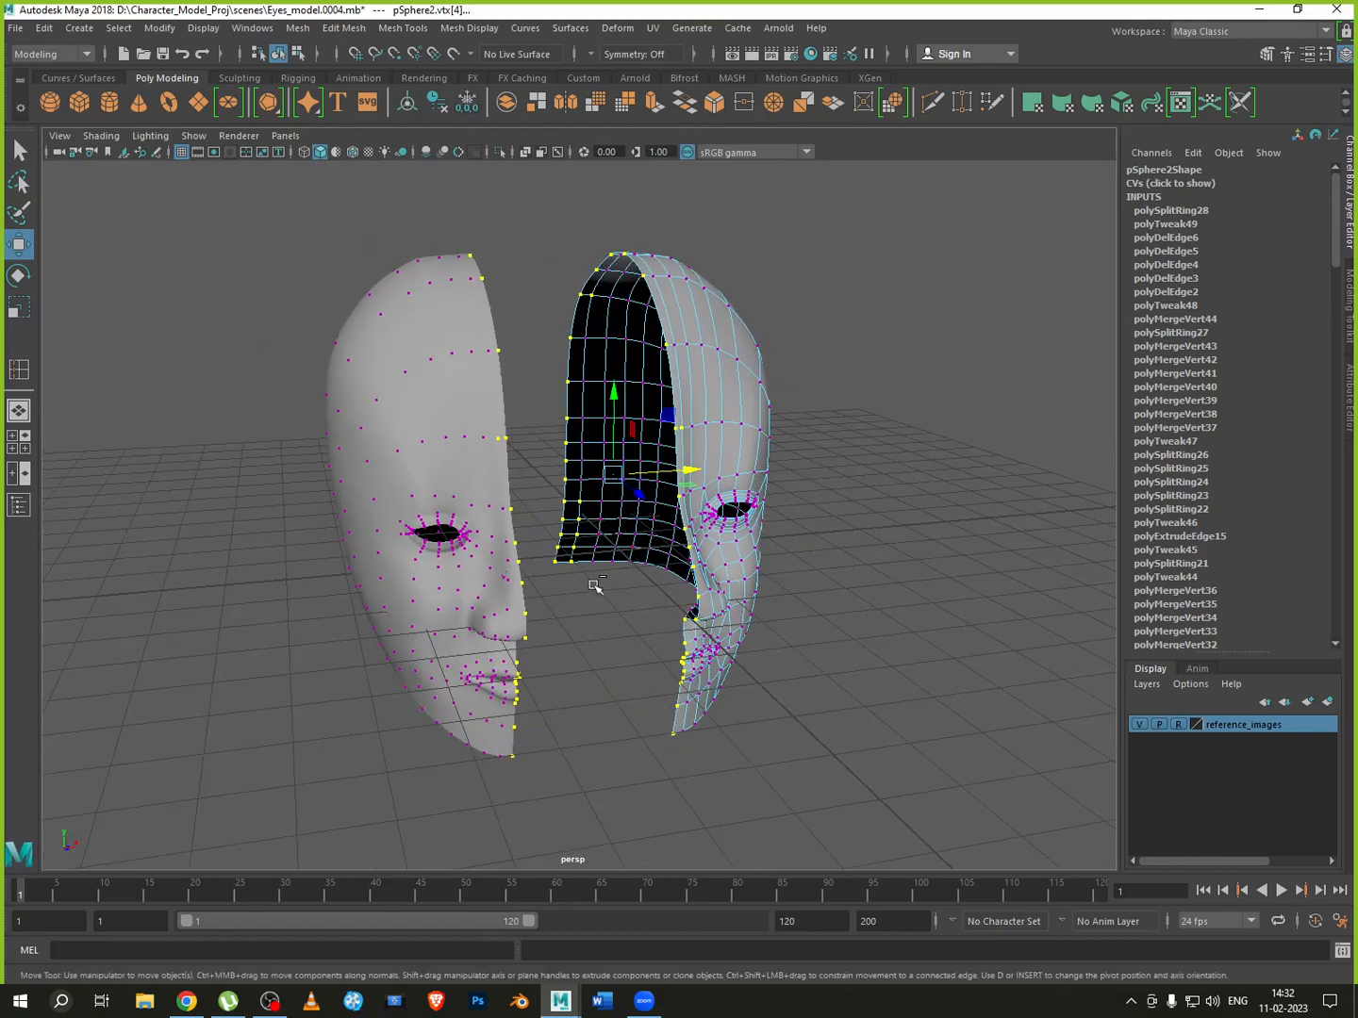
pyautogui.moveTo(571, 490); pyautogui.dragTo(605, 528)
pyautogui.scroll(6, 589, 326)
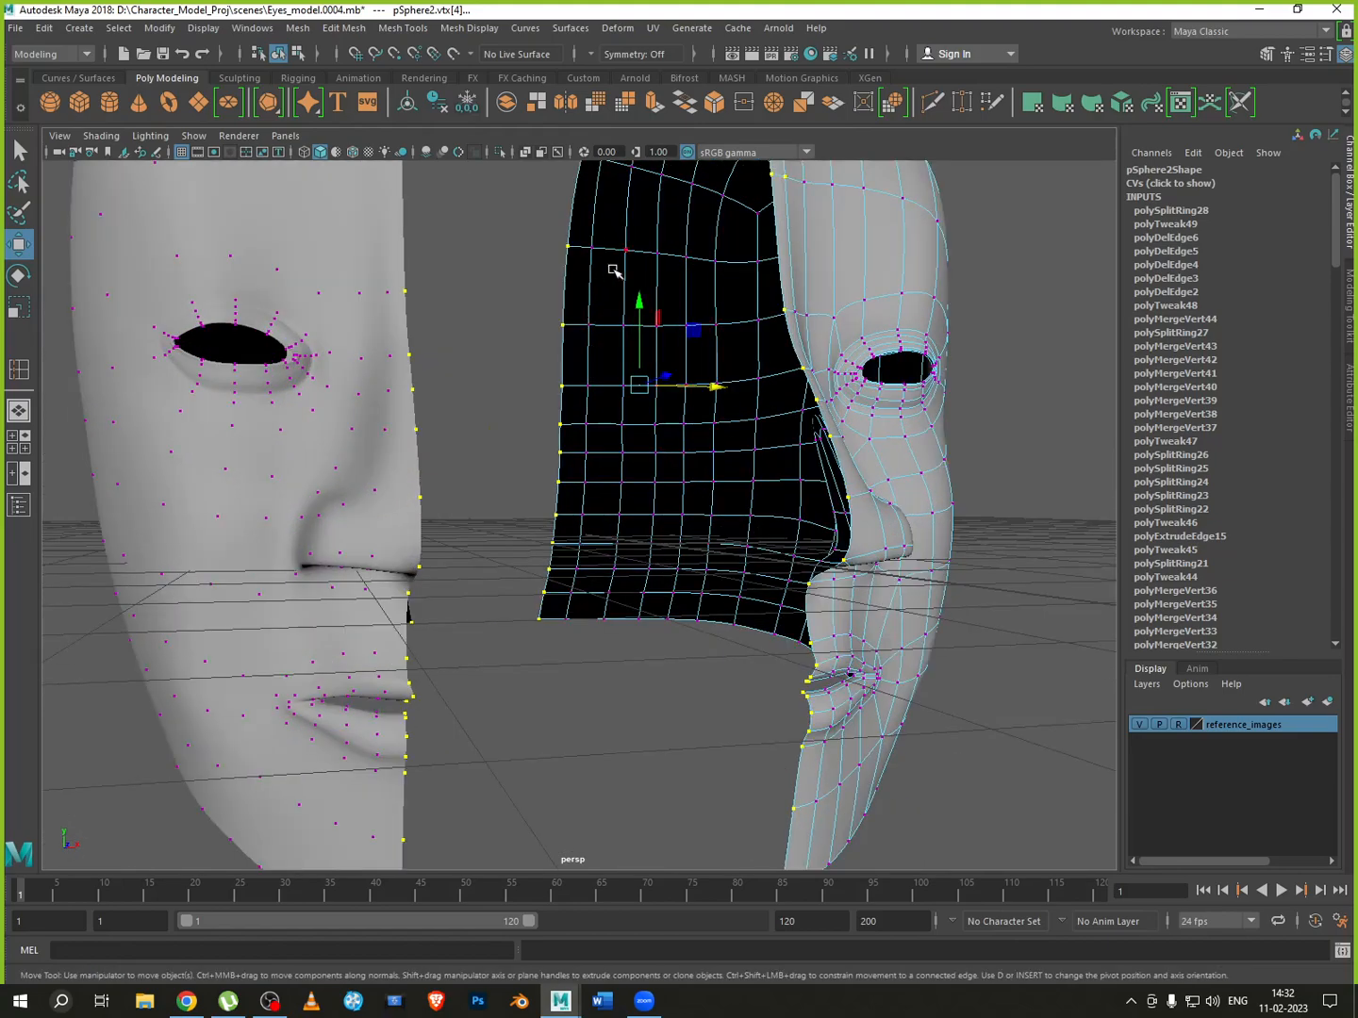
pyautogui.keyDown('alt'); pyautogui.moveTo(613, 271); pyautogui.dragTo(566, 339); pyautogui.keyUp('alt')
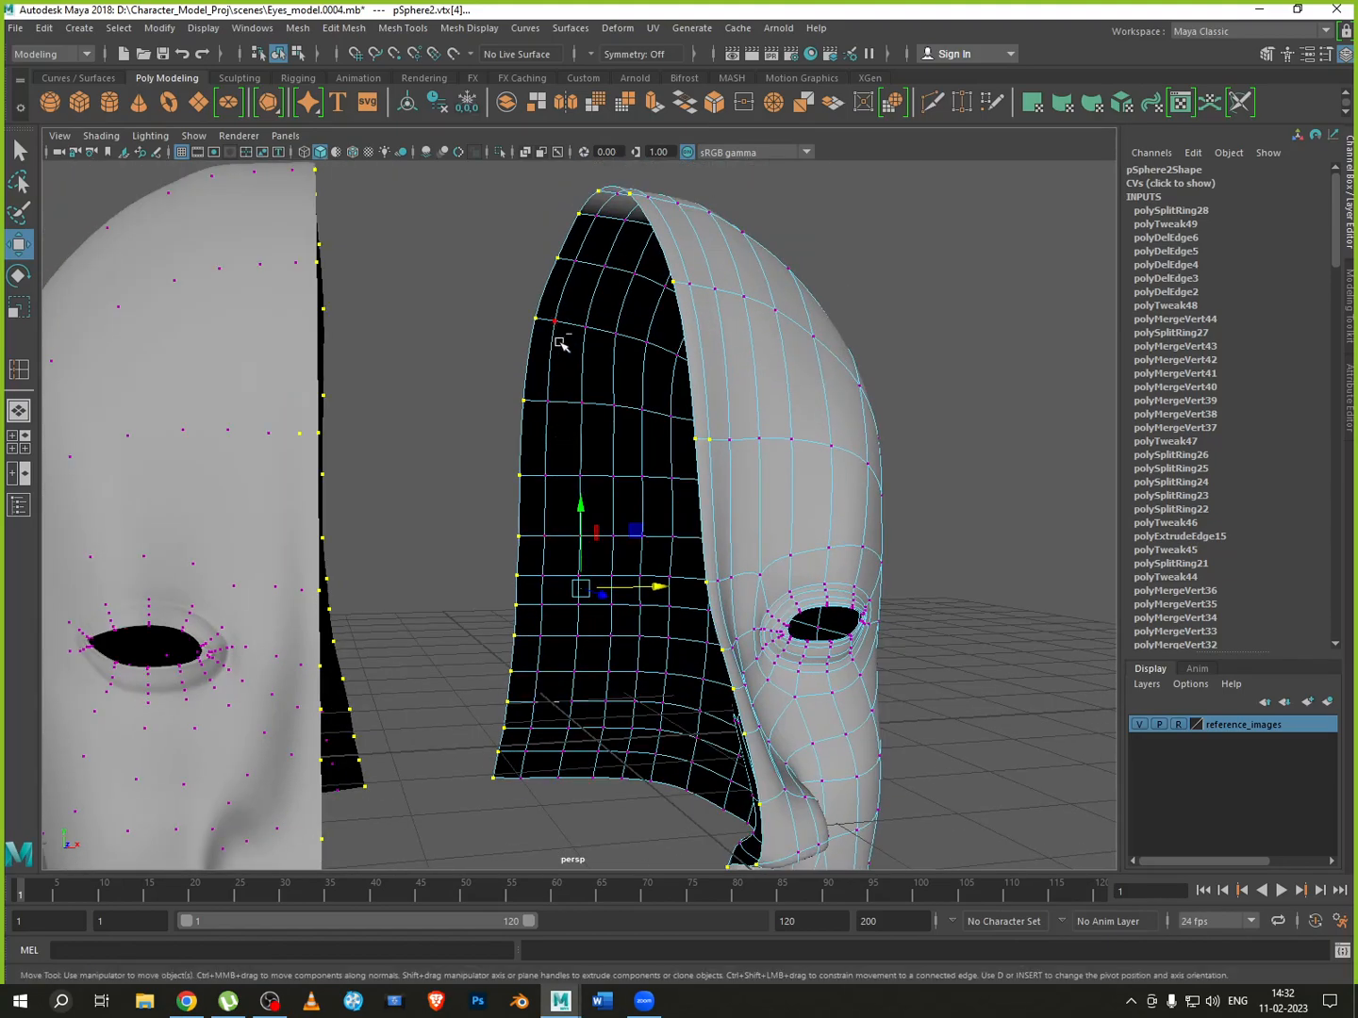
pyautogui.keyDown('alt'); pyautogui.moveTo(693, 321); pyautogui.dragTo(656, 335); pyautogui.keyUp('alt')
pyautogui.keyDown('alt'); pyautogui.moveTo(645, 412); pyautogui.dragTo(635, 263, button='middle'); pyautogui.keyUp('alt')
pyautogui.moveTo(637, 486)
pyautogui.keyDown('alt'); pyautogui.mouseDown()
pyautogui.moveTo(721, 471)
pyautogui.moveTo(627, 445)
pyautogui.moveTo(594, 504)
pyautogui.moveTo(679, 491)
pyautogui.moveTo(721, 512)
pyautogui.moveTo(731, 476)
pyautogui.moveTo(740, 519)
pyautogui.moveTo(639, 498)
pyautogui.mouseUp(); pyautogui.keyUp('alt')
# Scale the selected border vertices flat along the X axis so they line up in one vertical plane
pyautogui.scroll(-4, 623, 453)
pyautogui.press('r')
pyautogui.scroll(6, 573, 306)
pyautogui.keyDown('alt'); pyautogui.moveTo(569, 300); pyautogui.dragTo(554, 492, button='middle'); pyautogui.keyUp('alt')
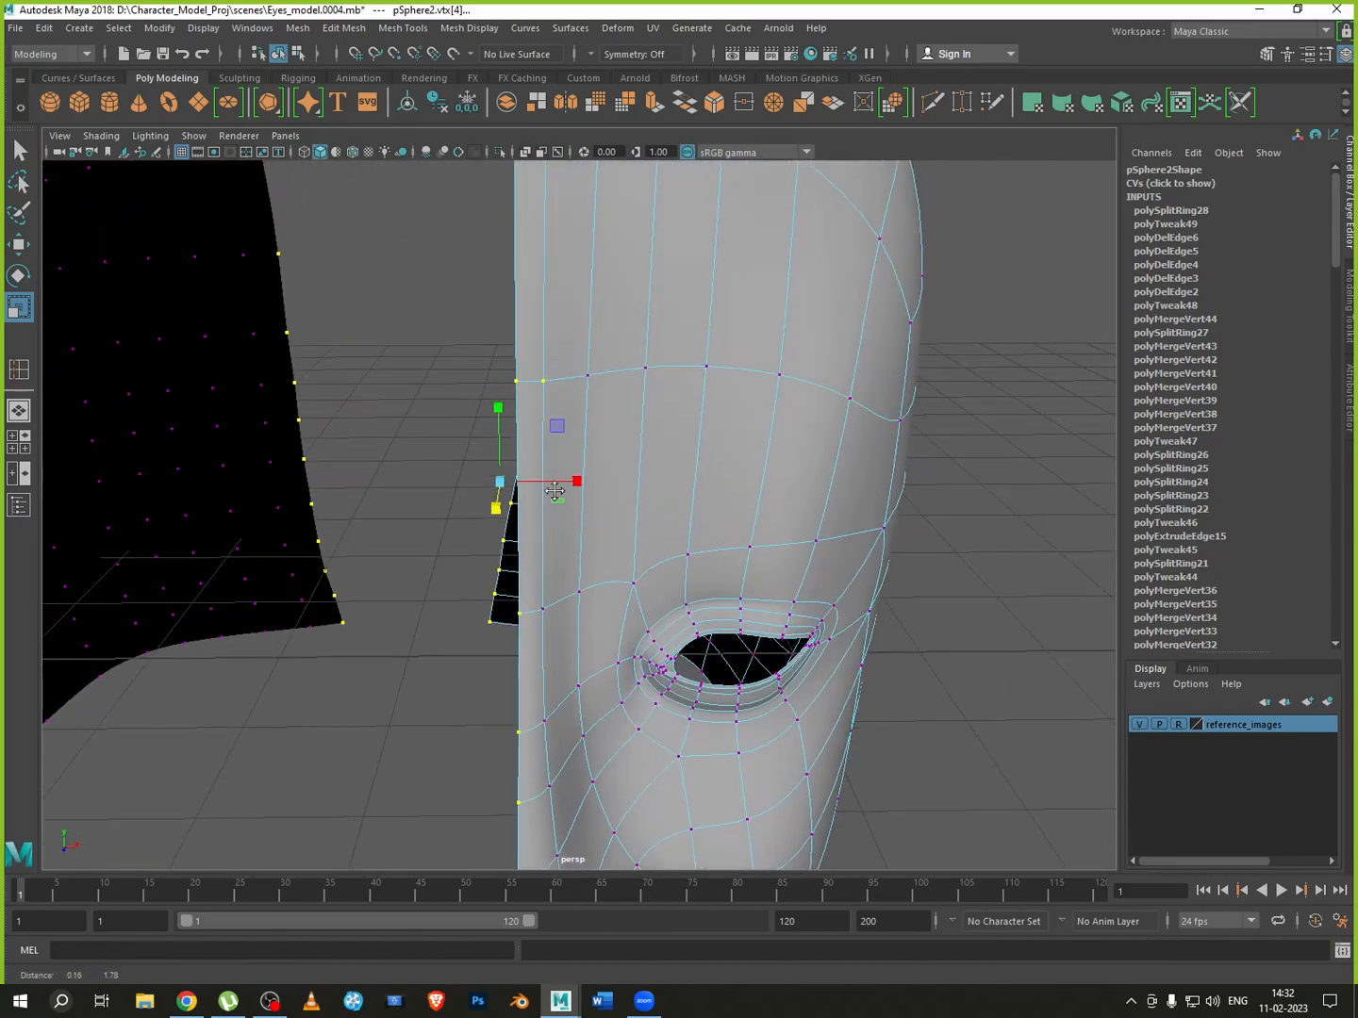
pyautogui.scroll(-5, 608, 448)
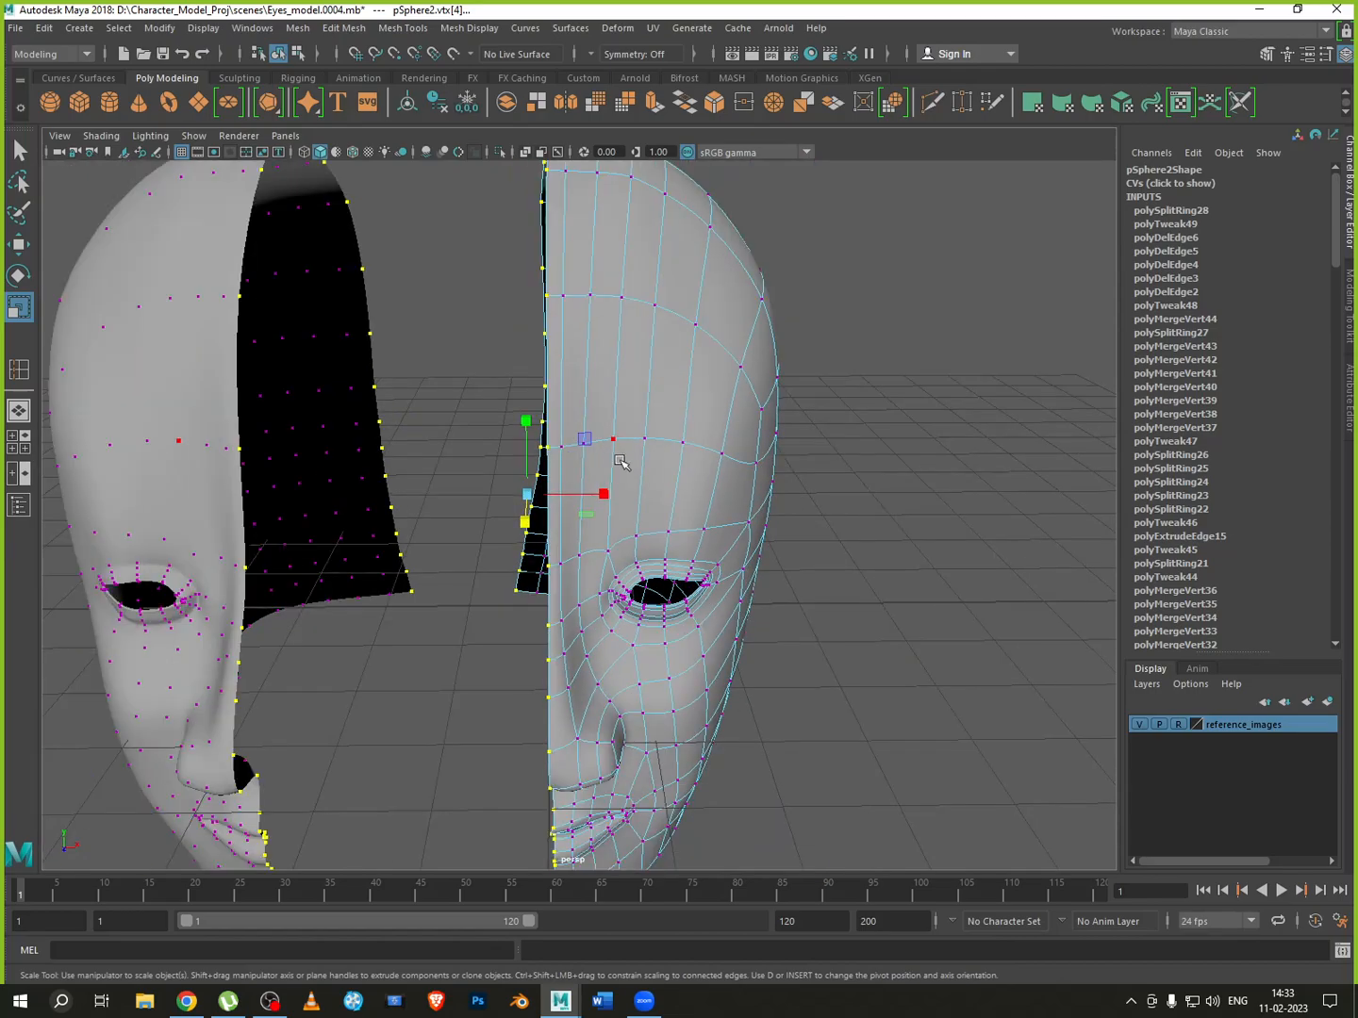
pyautogui.keyDown('alt'); pyautogui.moveTo(611, 453); pyautogui.dragTo(635, 553); pyautogui.keyUp('alt')
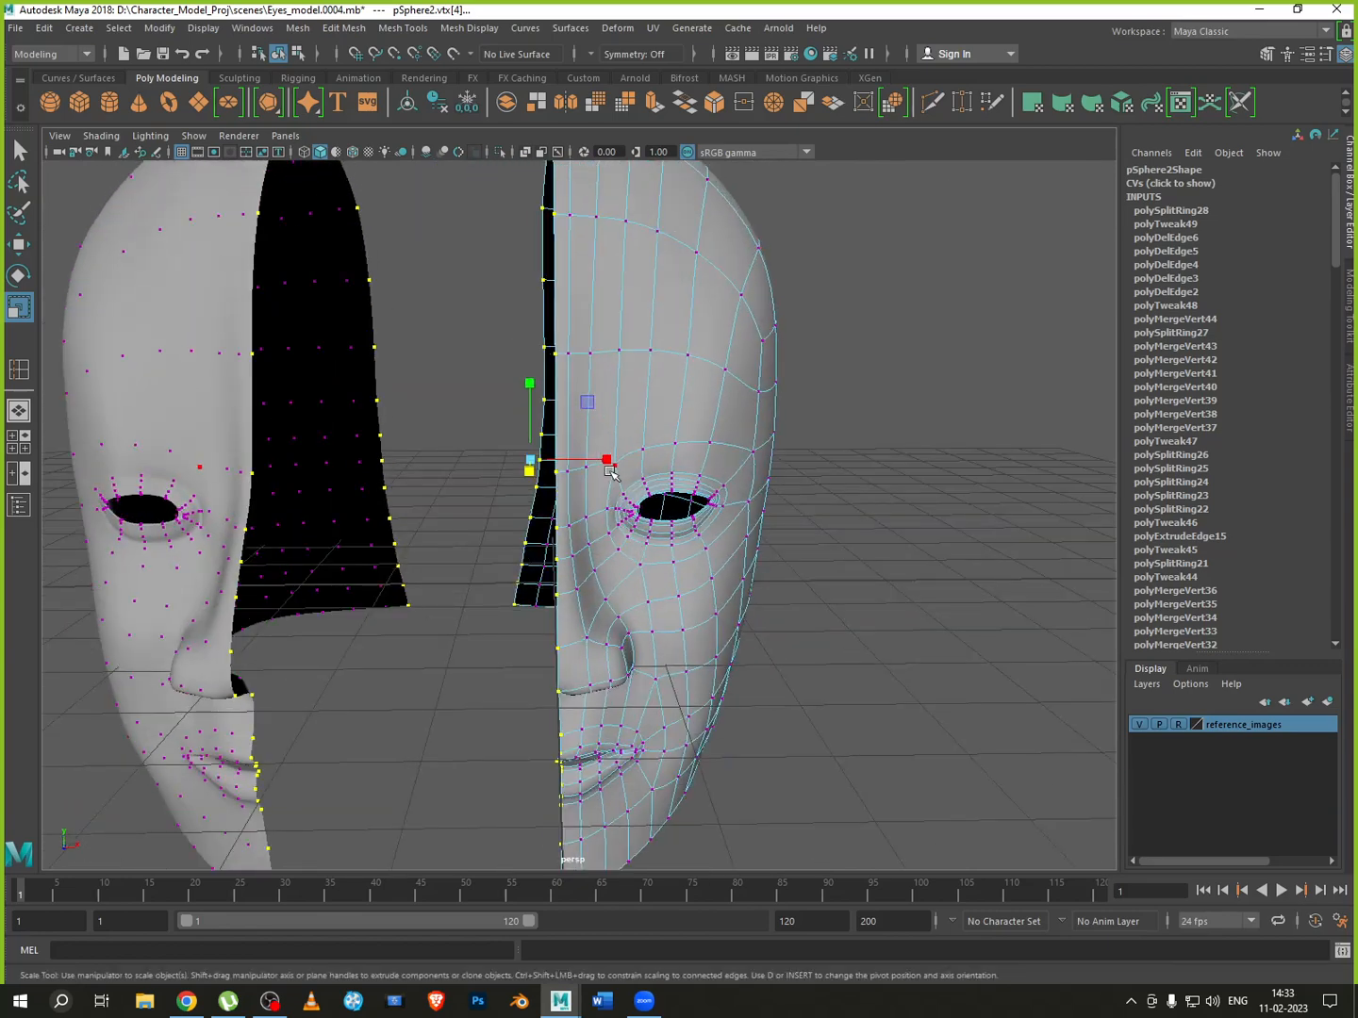
pyautogui.moveTo(608, 469); pyautogui.dragTo(529, 461)
pyautogui.scroll(-1, 497, 462)
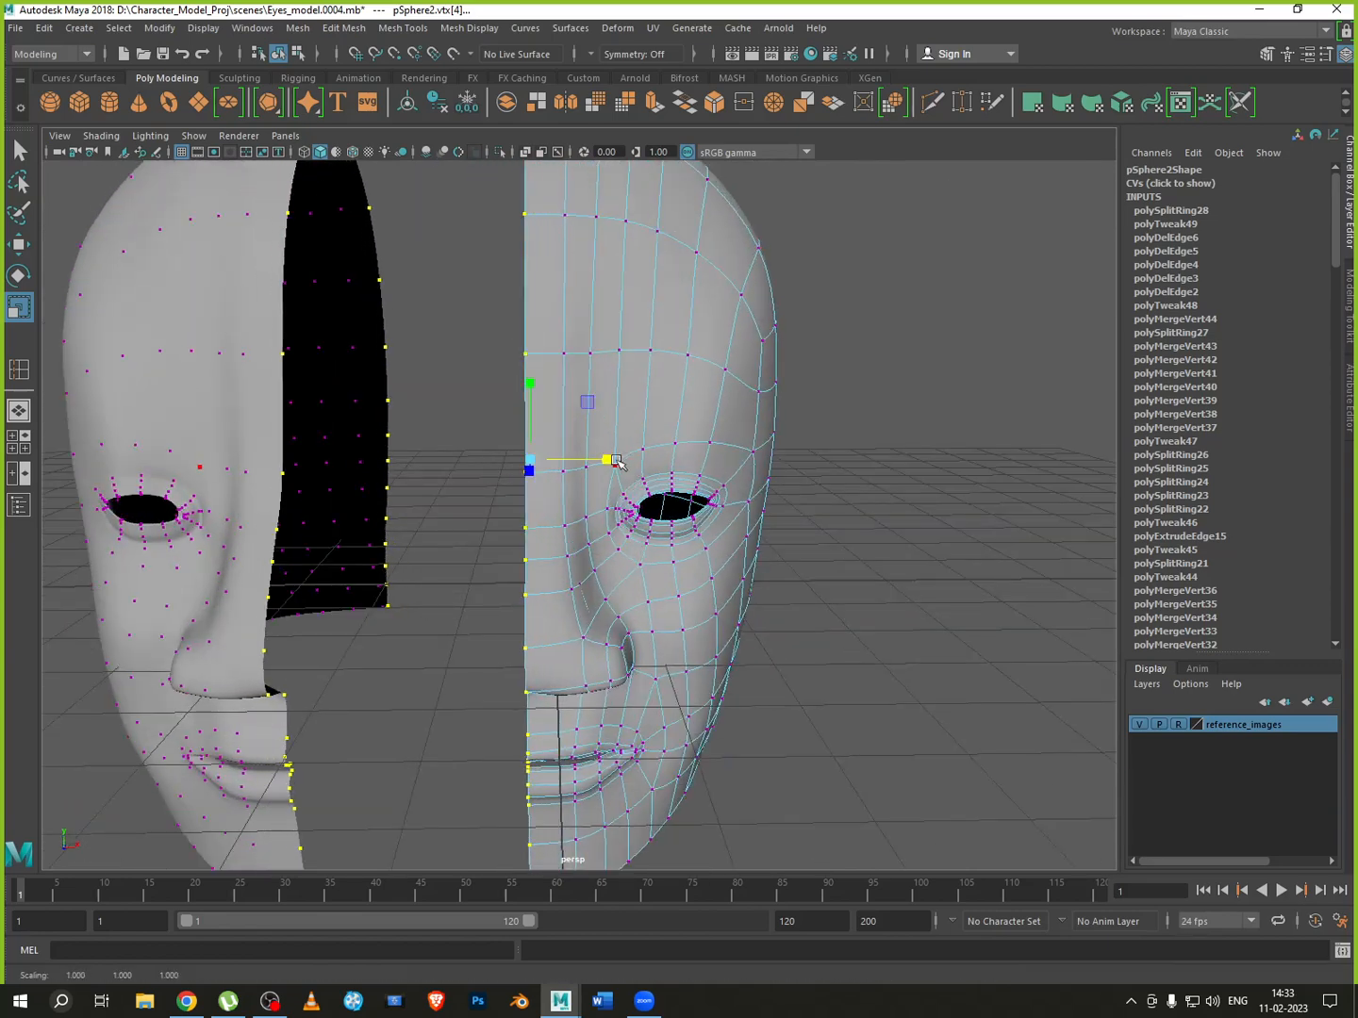
# Move the flattened border vertices sideways onto the reference face's centre line in the front view
pyautogui.scroll(-5, 627, 547)
pyautogui.keyDown('alt'); pyautogui.moveTo(627, 547); pyautogui.dragTo(571, 520); pyautogui.keyUp('alt')
pyautogui.scroll(3, 571, 520)
pyautogui.press('w')
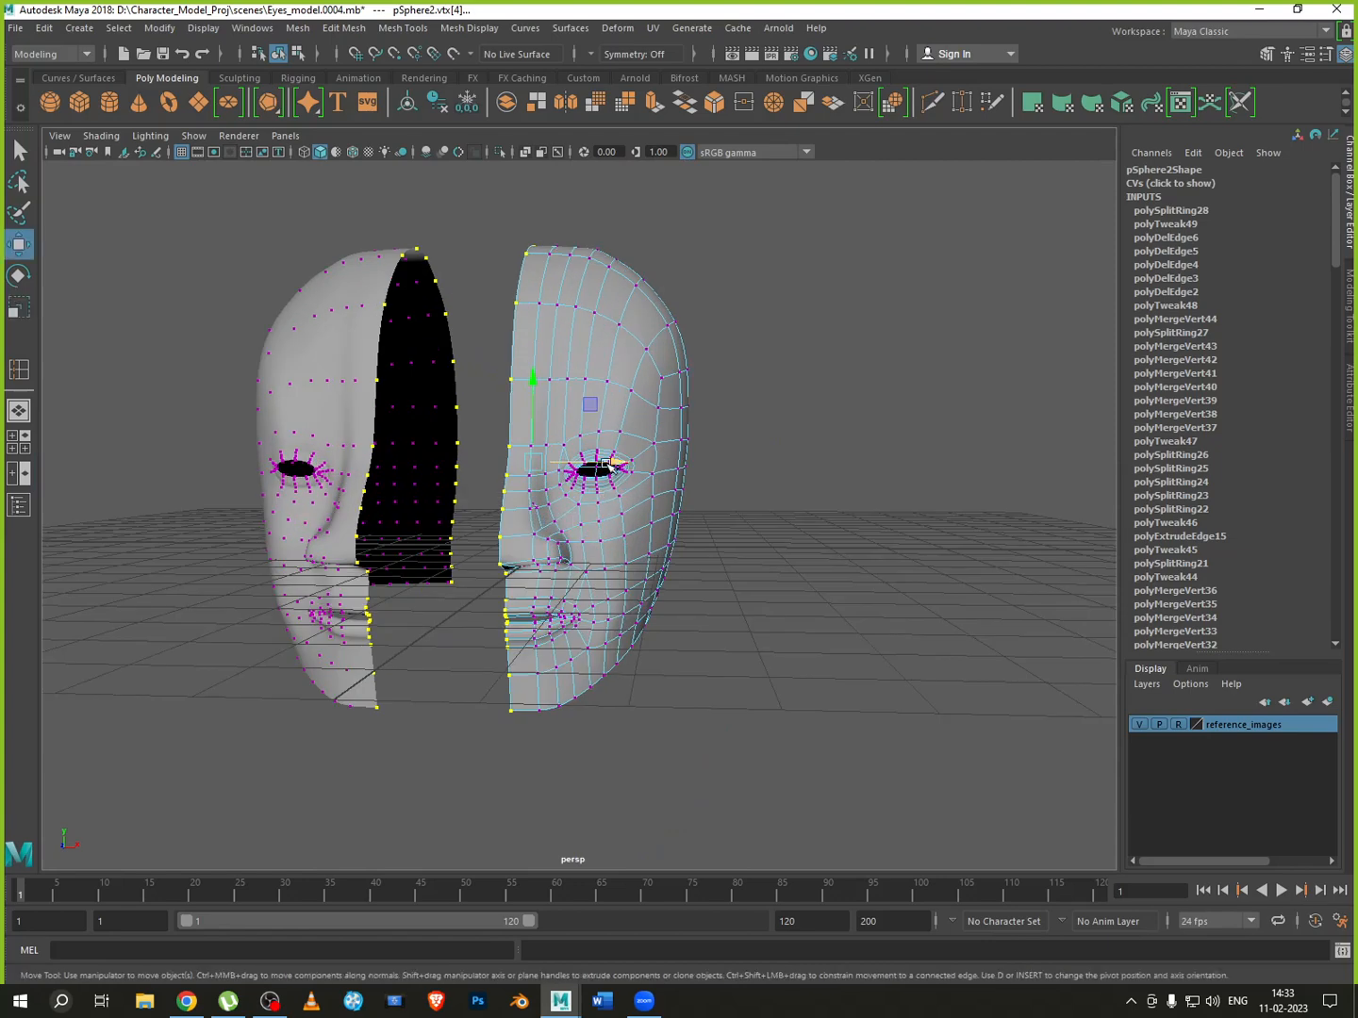
pyautogui.keyDown('alt'); pyautogui.moveTo(611, 463); pyautogui.dragTo(630, 462); pyautogui.keyUp('alt')
pyautogui.press('space')
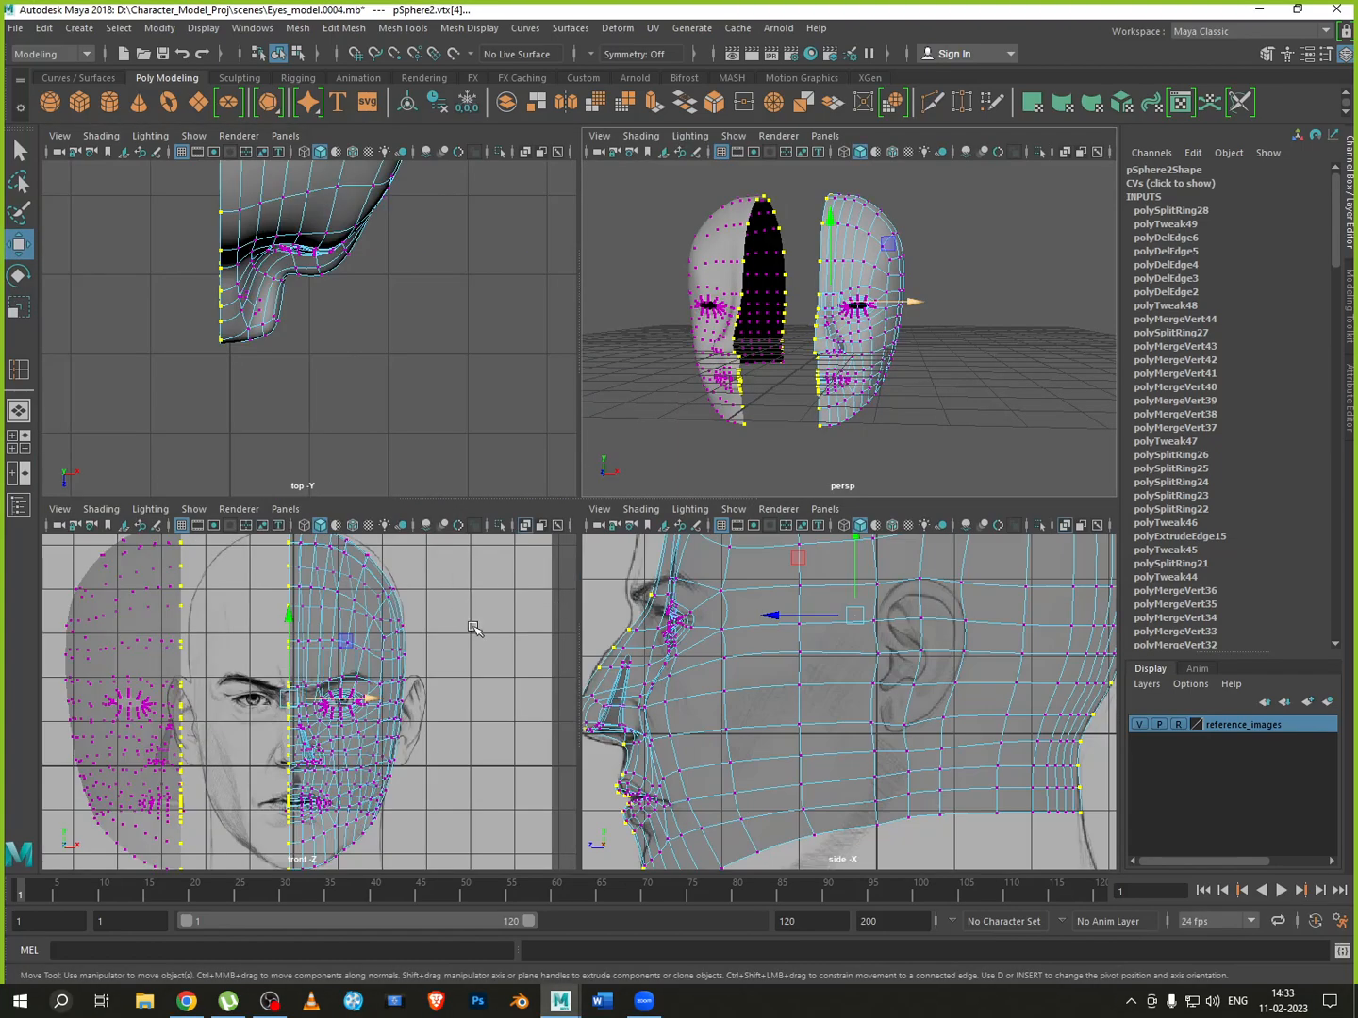
pyautogui.press('space')
pyautogui.scroll(2, 583, 604)
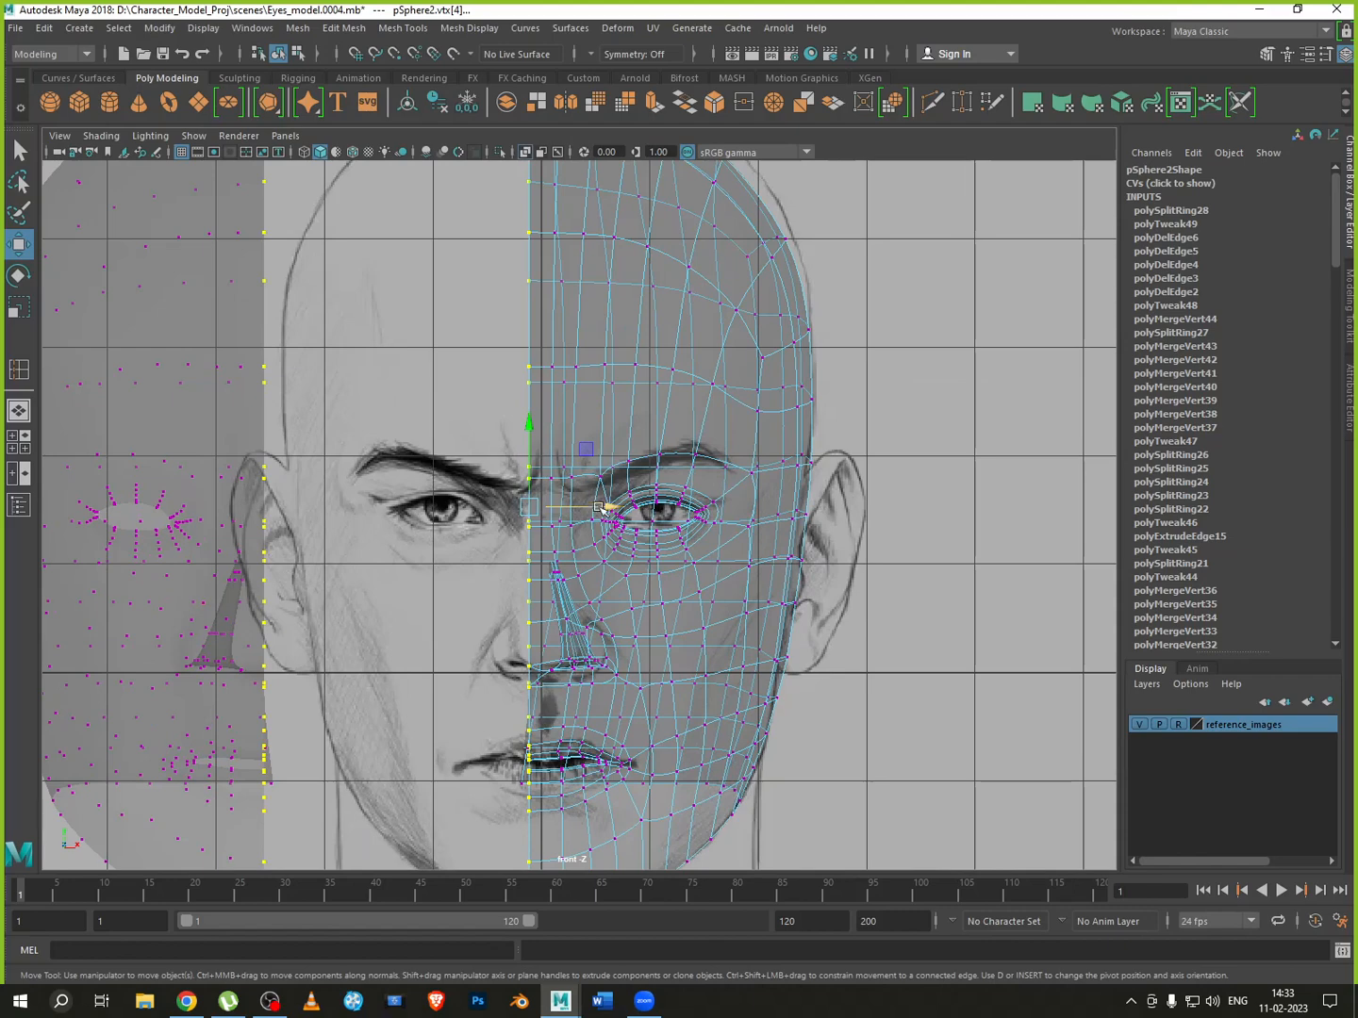
pyautogui.moveTo(599, 507); pyautogui.dragTo(616, 502)
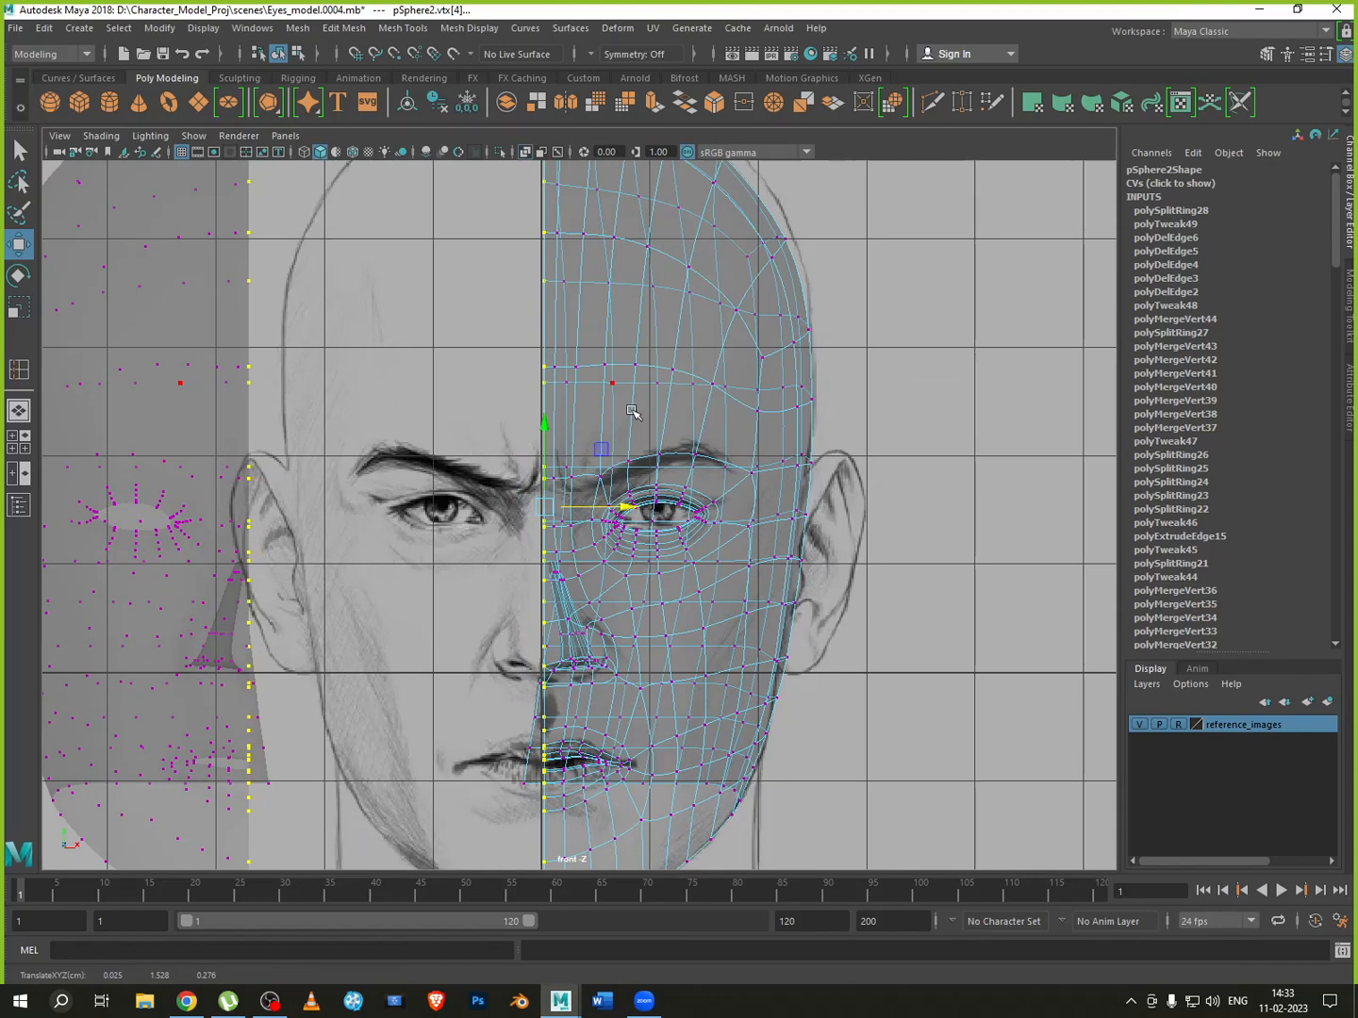
# Shift the selection to the neighbouring vertex column and scale it along X to straighten it
pyautogui.press('Right')
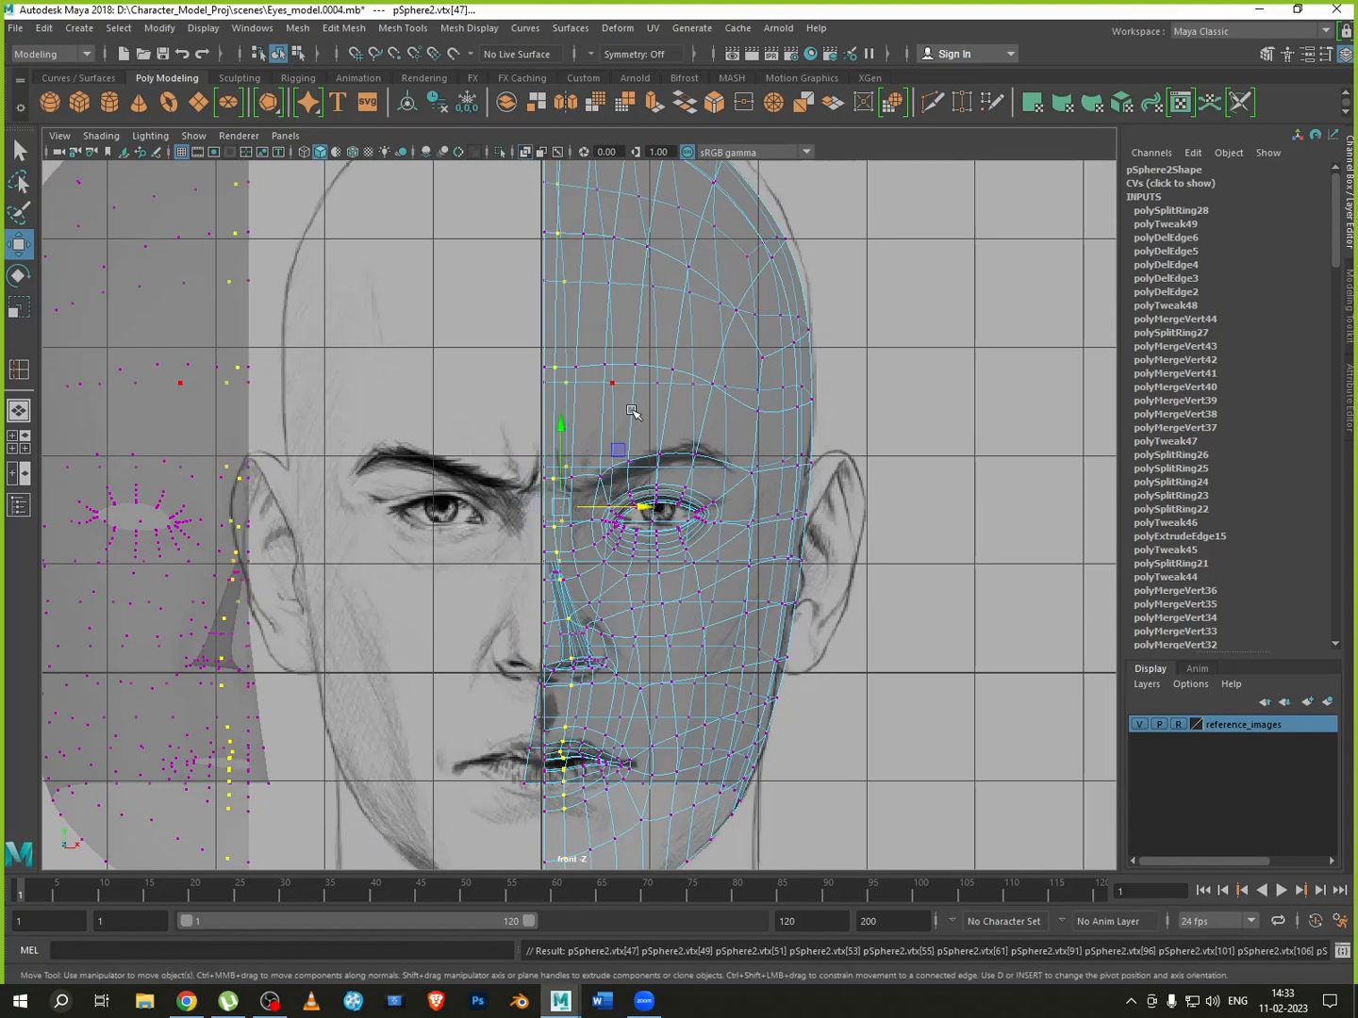
pyautogui.press('r')
pyautogui.moveTo(639, 506); pyautogui.dragTo(599, 507)
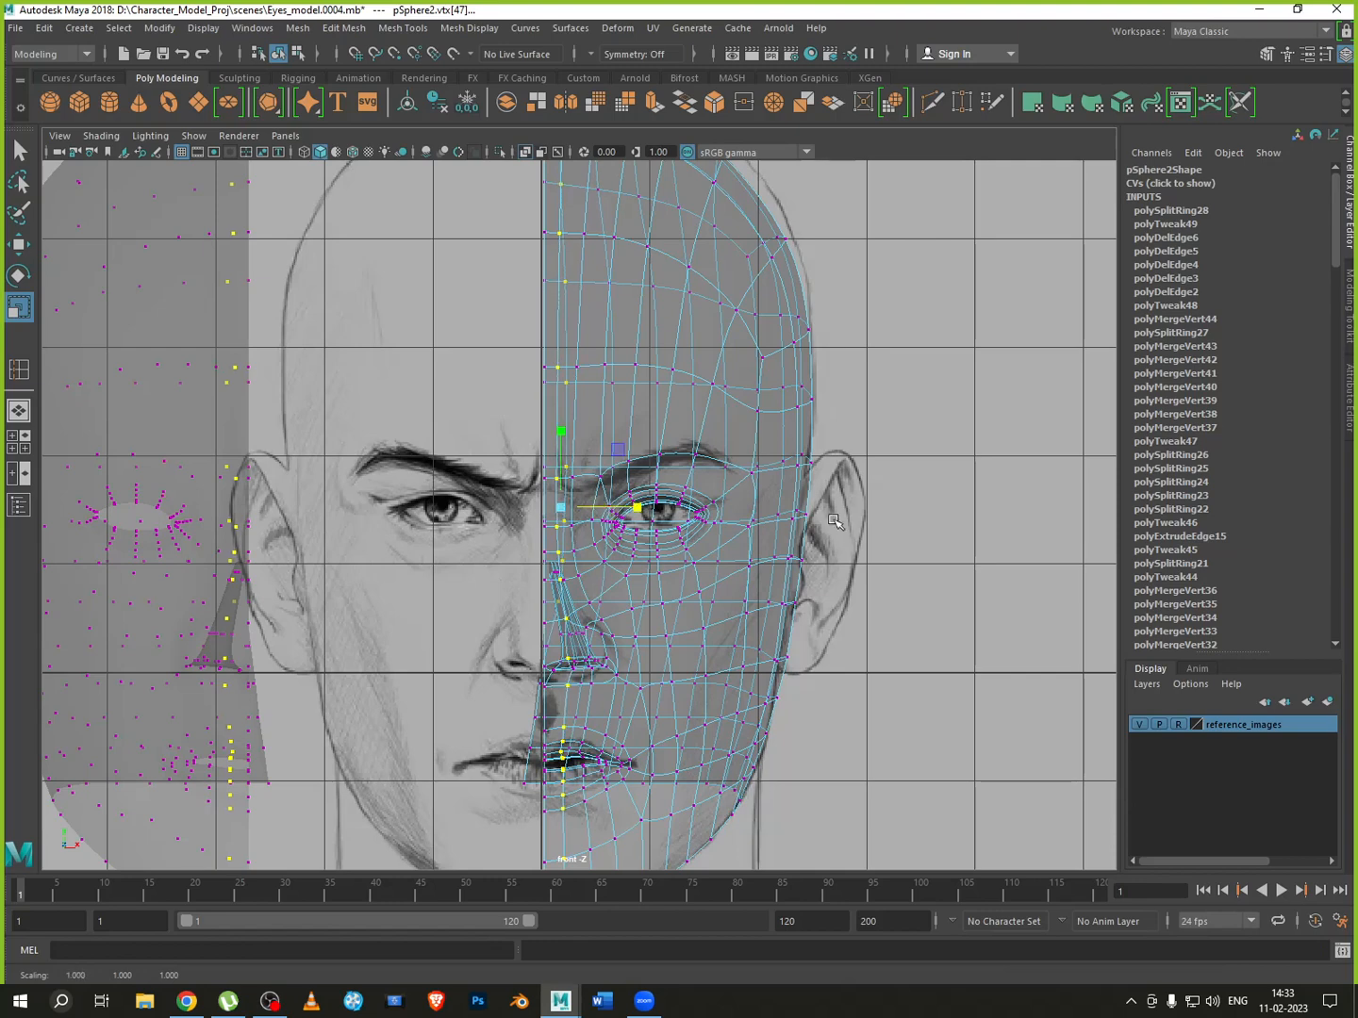
# Return to object mode, move the mirrored half against the original's centre line and delete it
pyautogui.moveTo(686, 416); pyautogui.dragTo(754, 387, button='right')
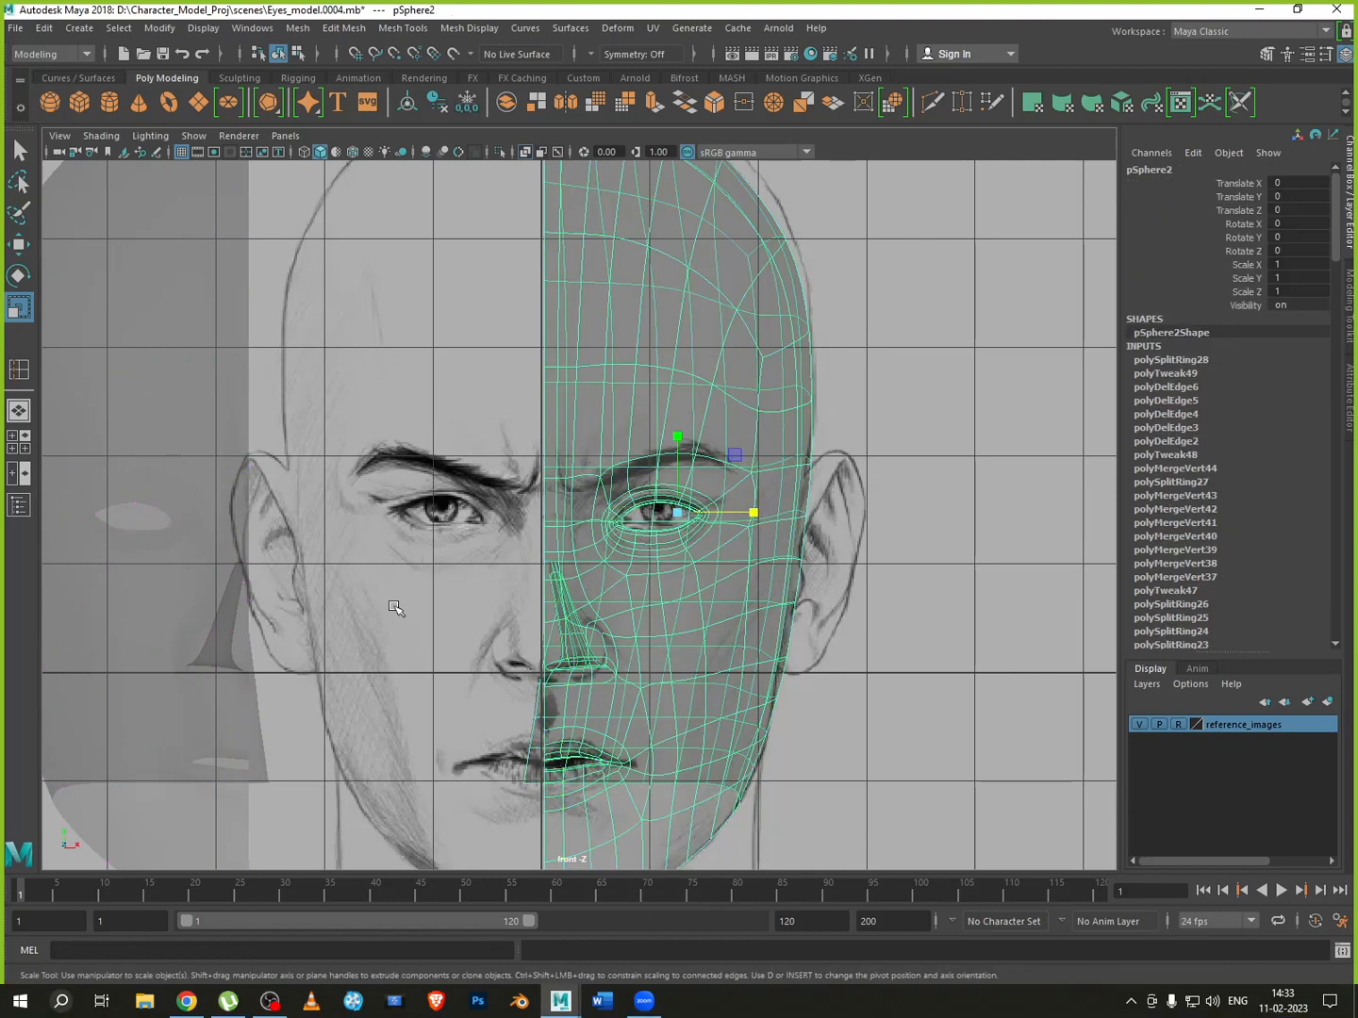
pyautogui.hotkey('ctrl', 'shift', 'd')
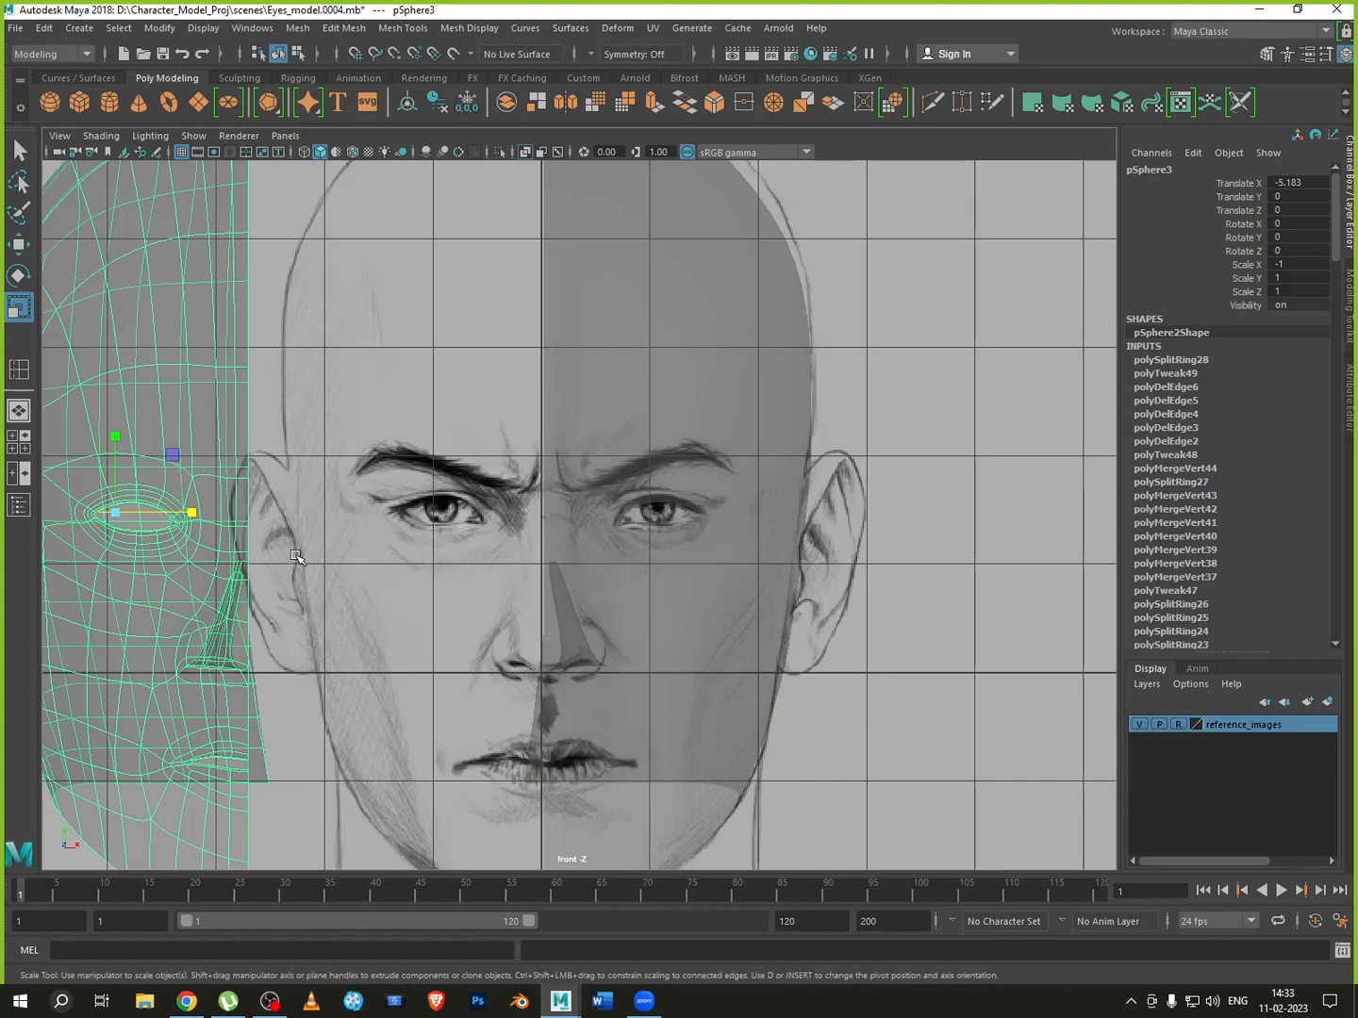
pyautogui.press('w')
pyautogui.moveTo(193, 515); pyautogui.dragTo(481, 570)
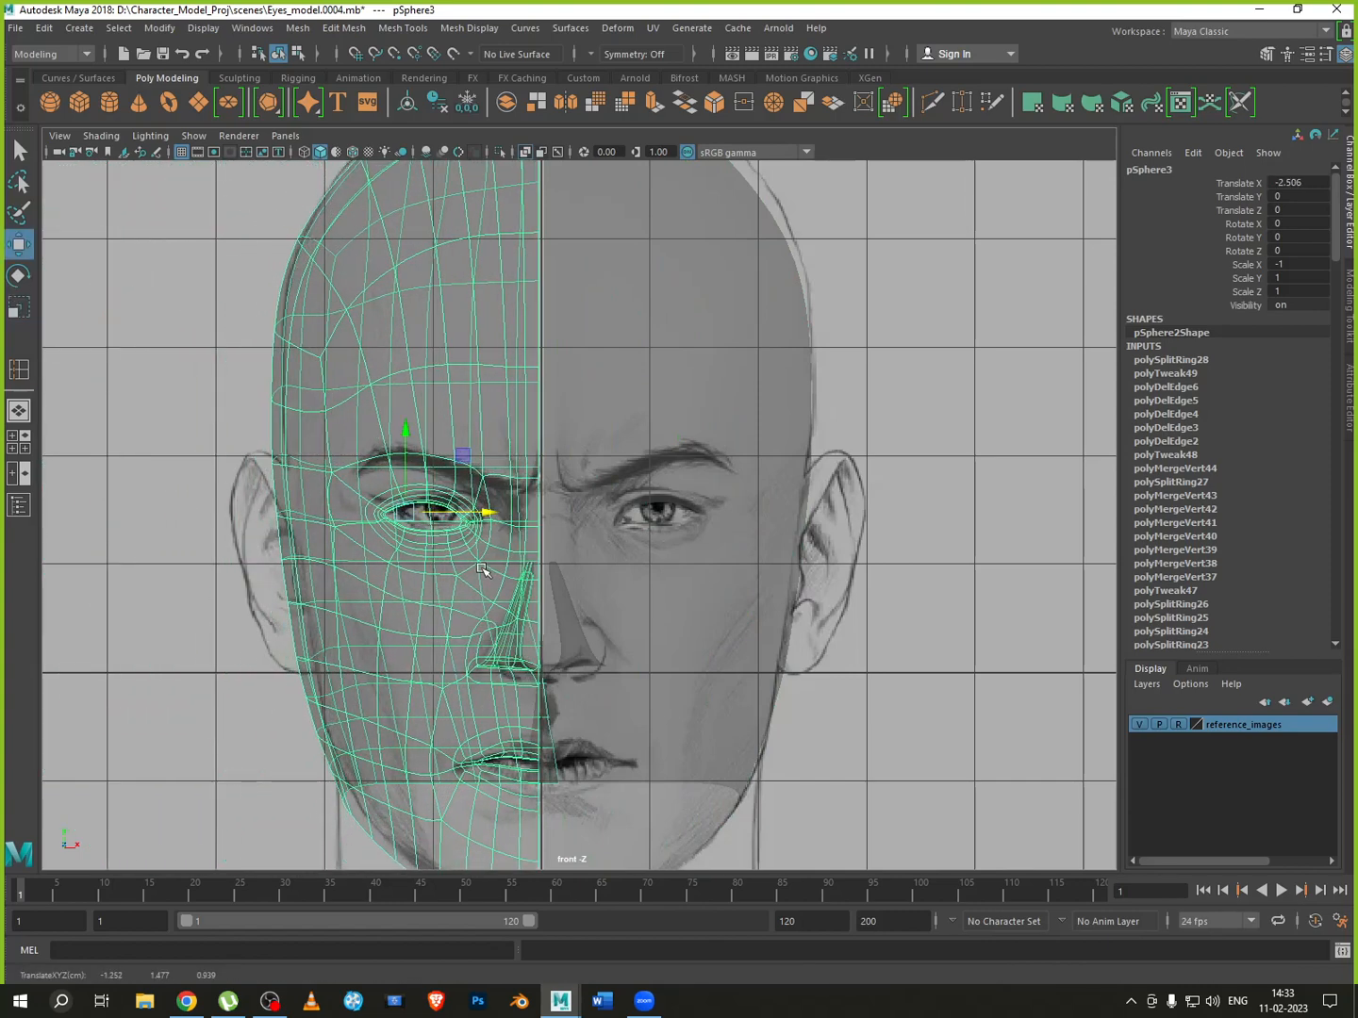
pyautogui.press('Delete')
# Select the original half's centre vertices from the nose to below the lips and scale them flat along X
pyautogui.click(589, 763)
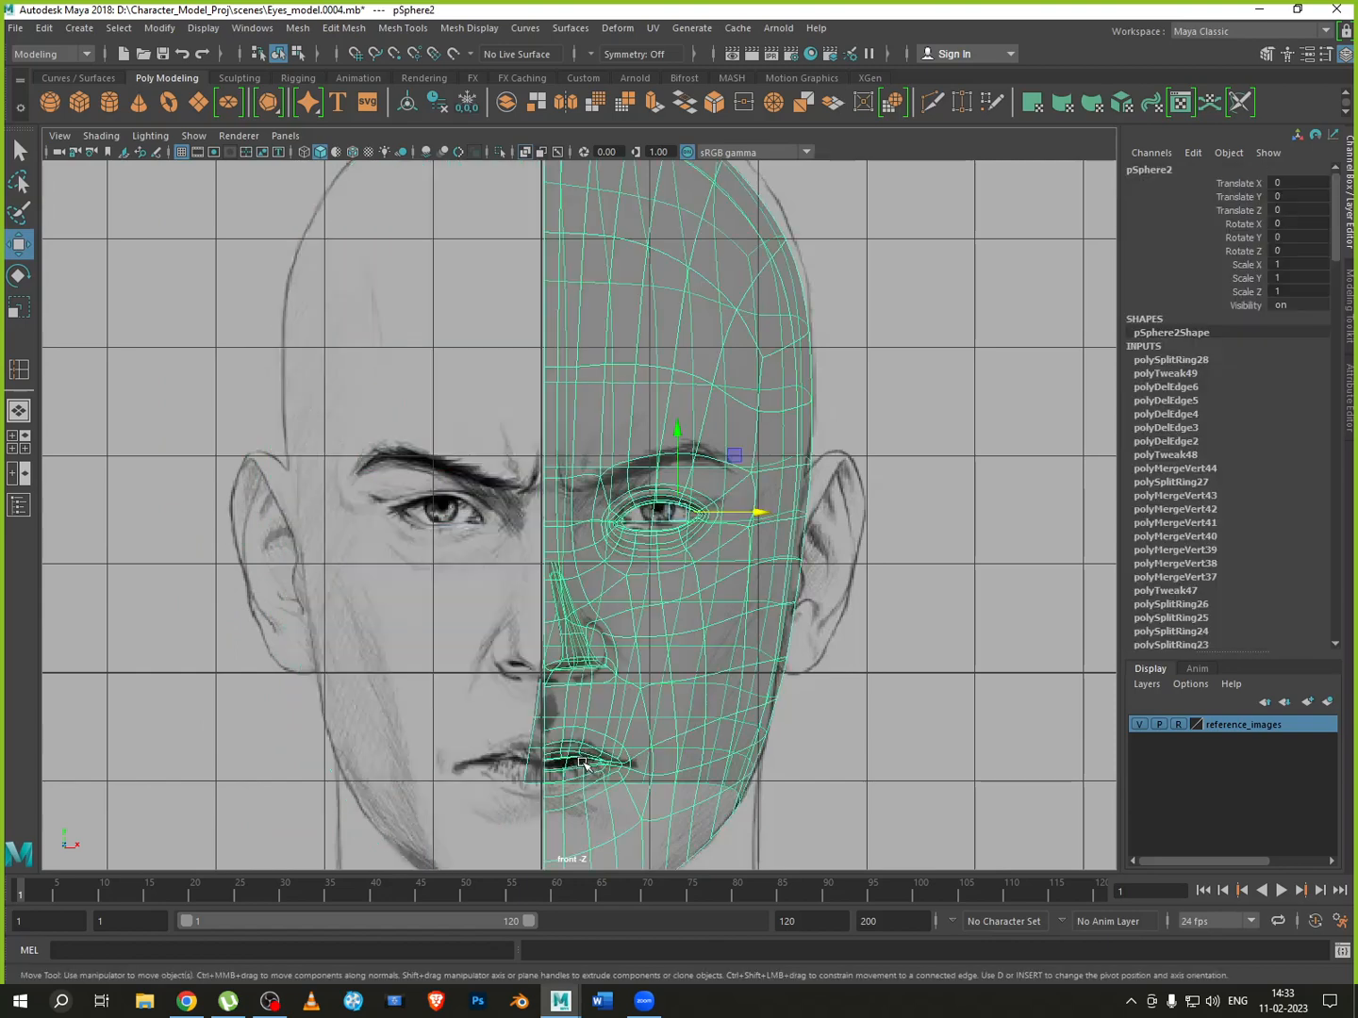
pyautogui.scroll(2, 549, 797)
pyautogui.keyDown('alt'); pyautogui.moveTo(551, 802); pyautogui.dragTo(490, 522, button='middle'); pyautogui.keyUp('alt')
pyautogui.scroll(3, 473, 533)
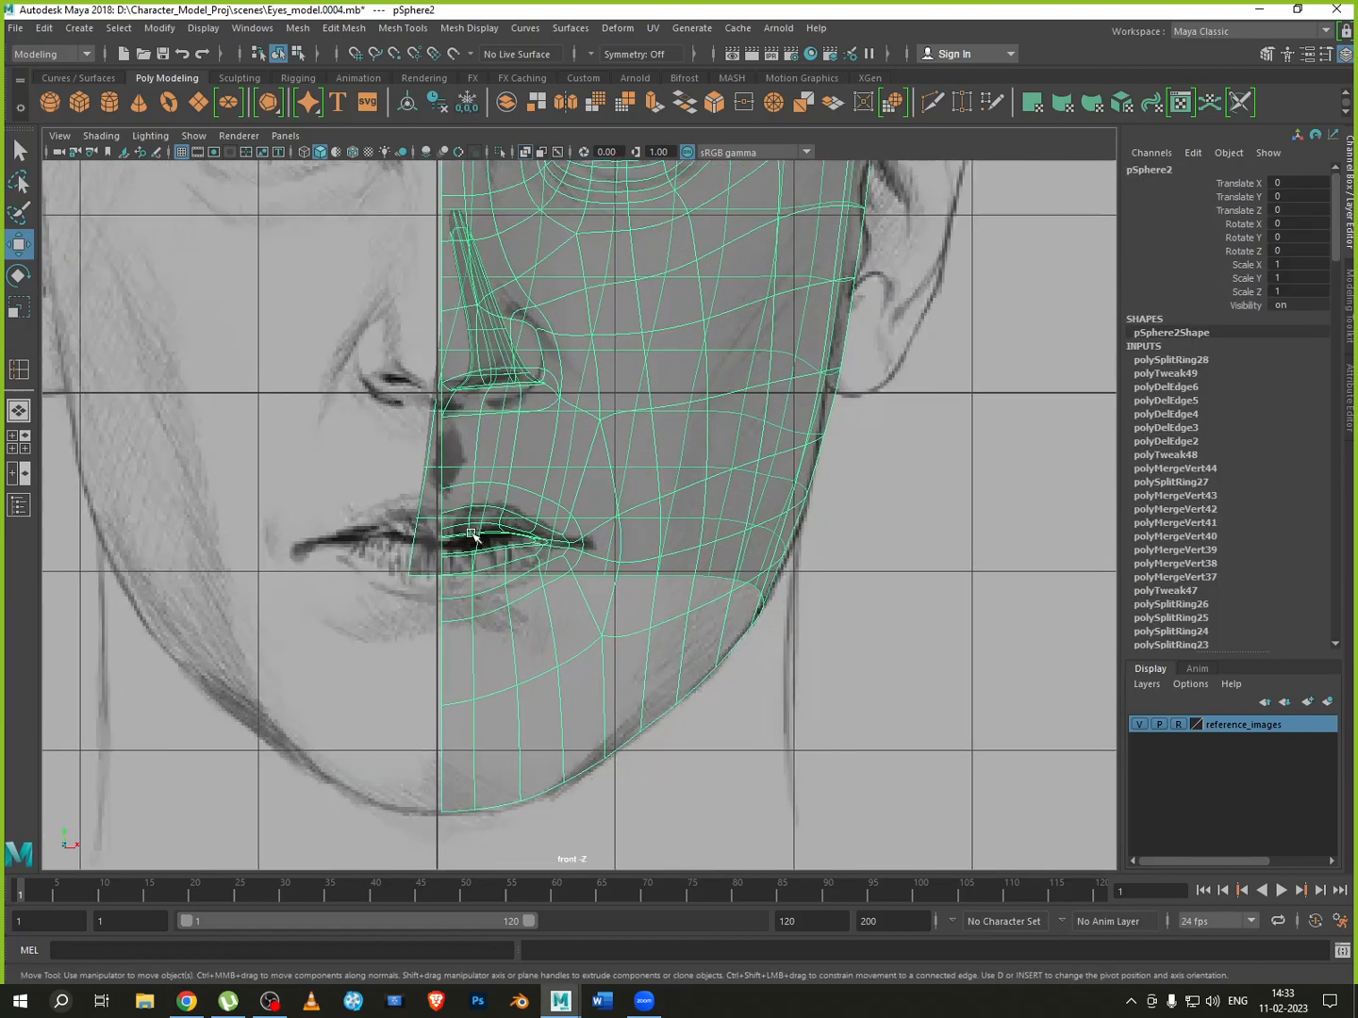
pyautogui.rightClick(434, 495)
pyautogui.click(361, 494)
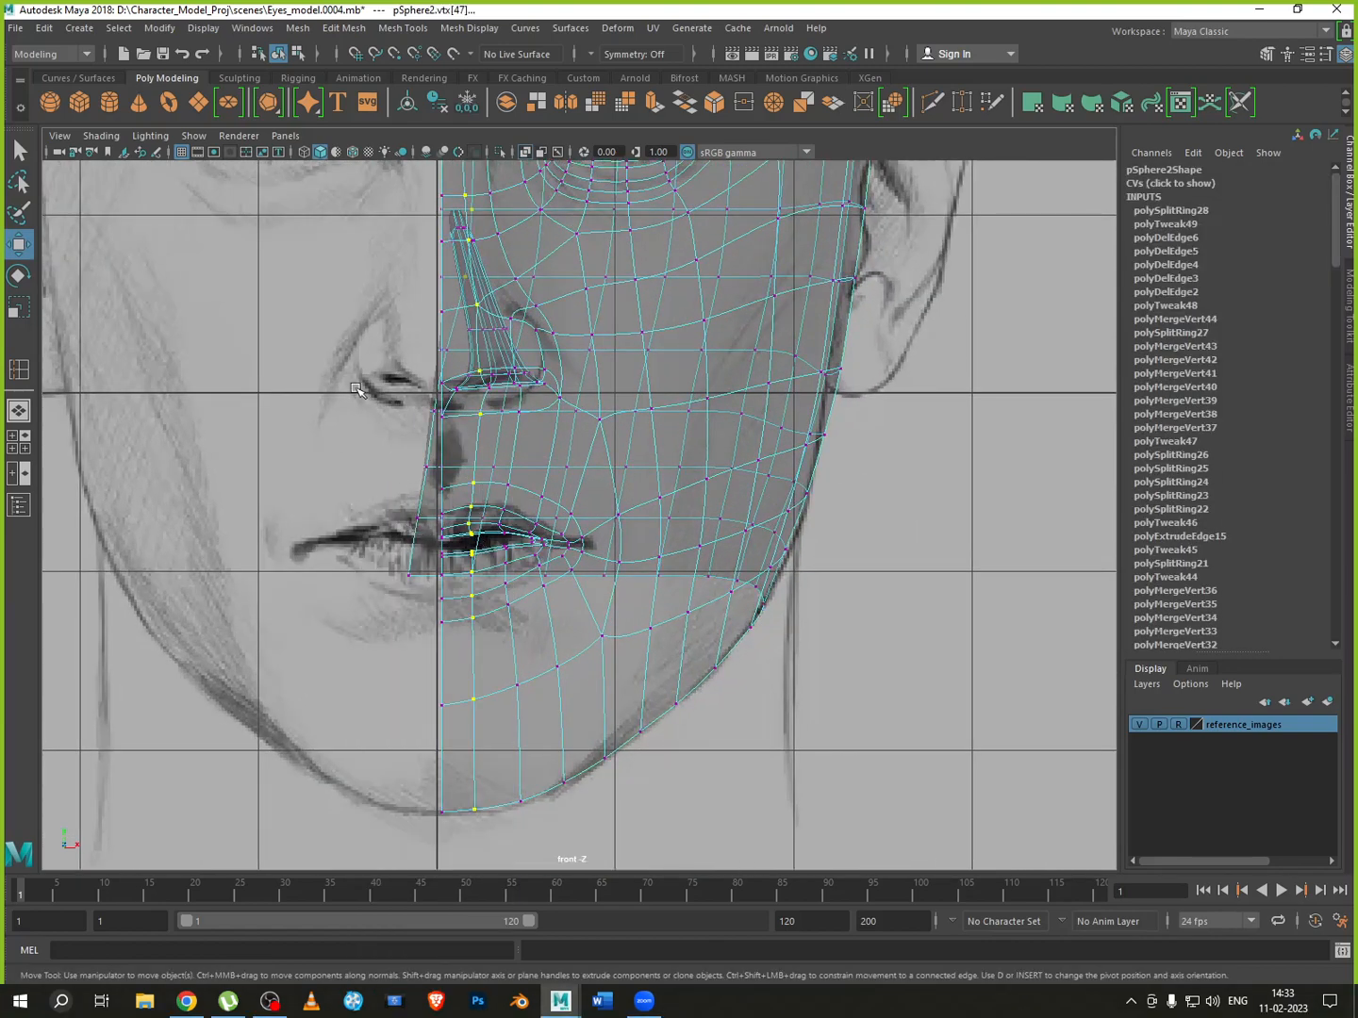
pyautogui.moveTo(327, 340); pyautogui.dragTo(460, 655)
pyautogui.press('r')
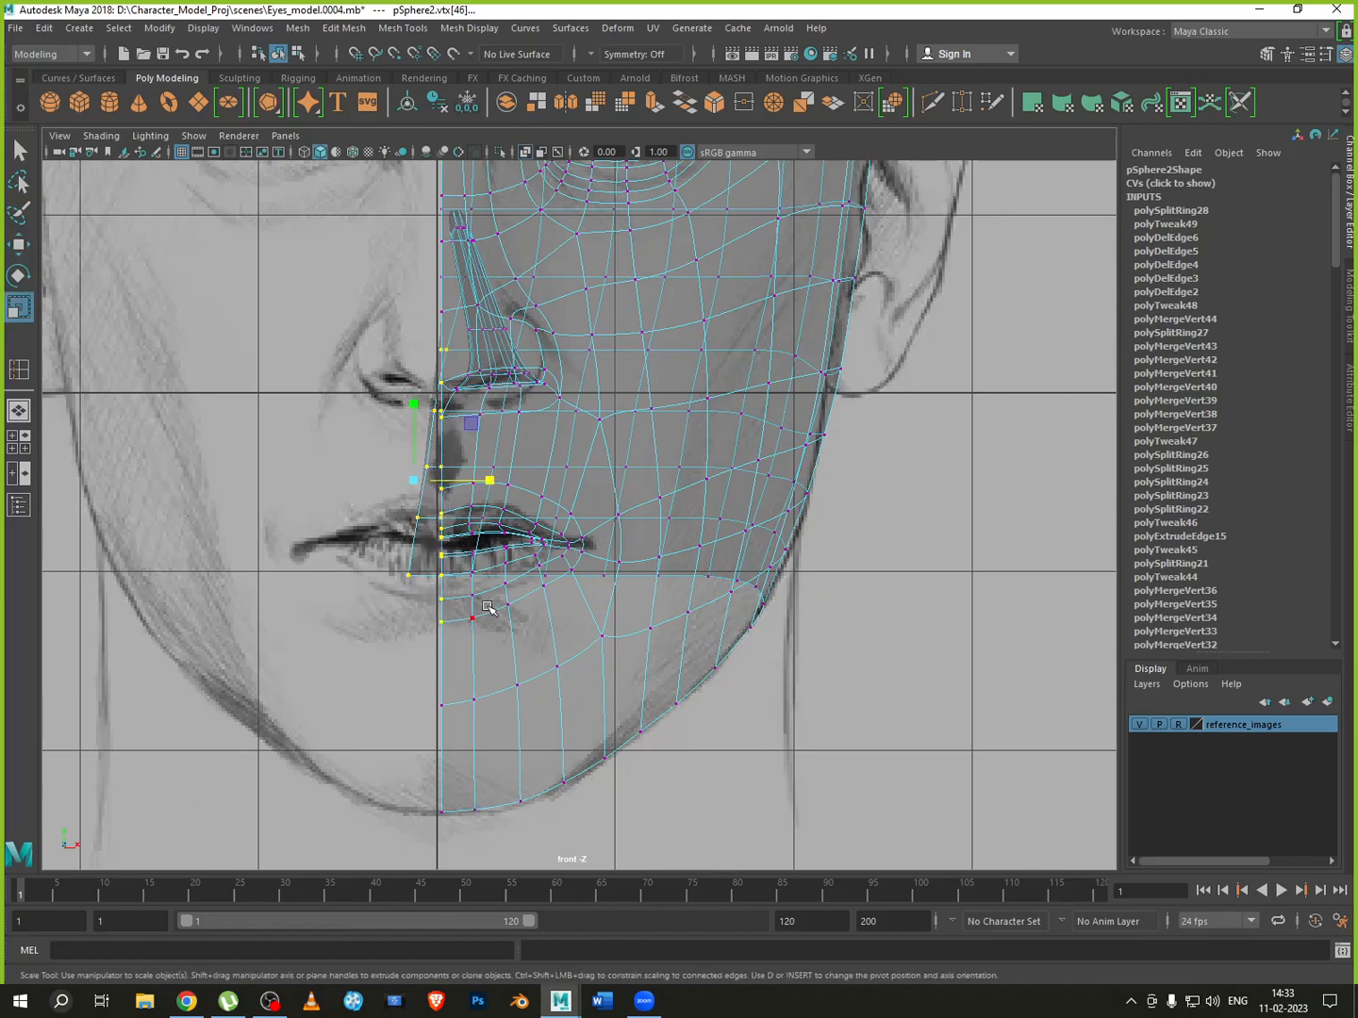
pyautogui.moveTo(485, 498); pyautogui.dragTo(357, 485)
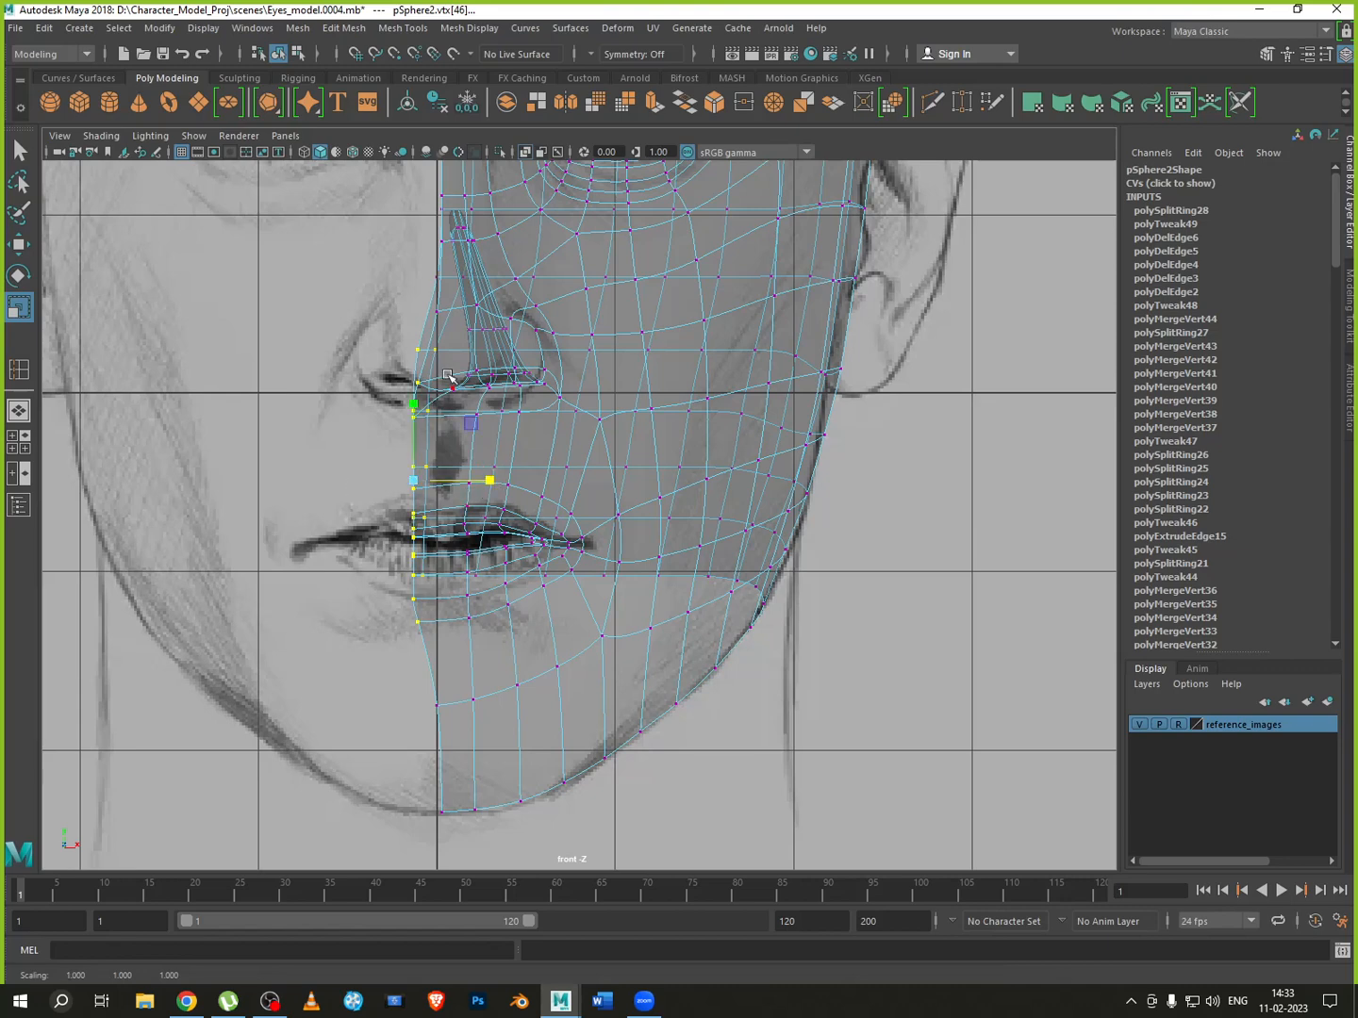
pyautogui.scroll(1, 448, 375)
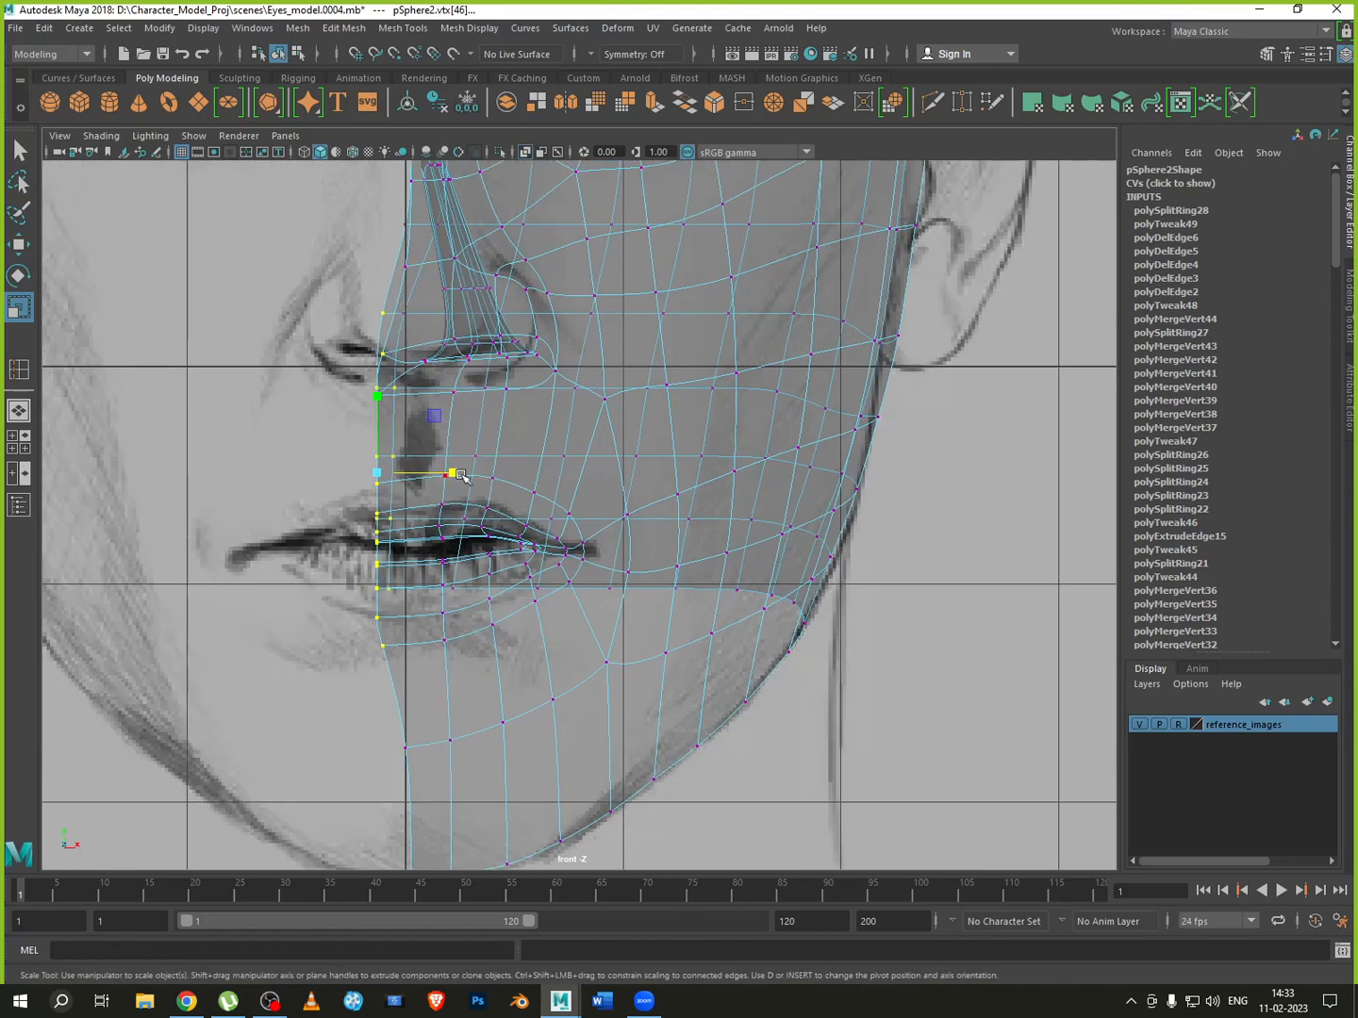
pyautogui.moveTo(458, 473); pyautogui.dragTo(371, 473)
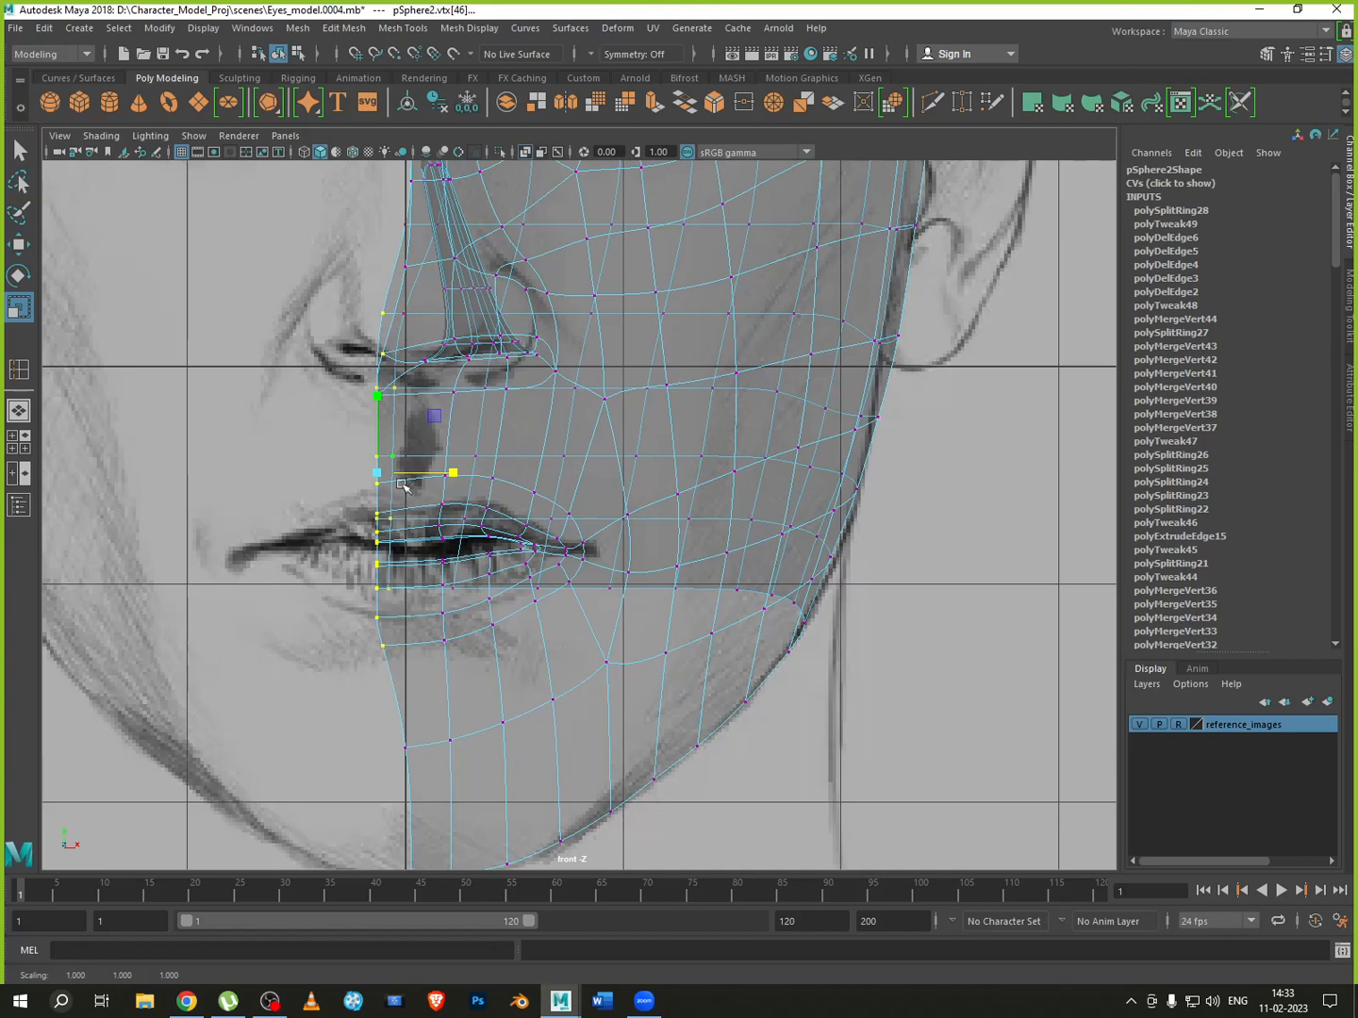
pyautogui.click(429, 584)
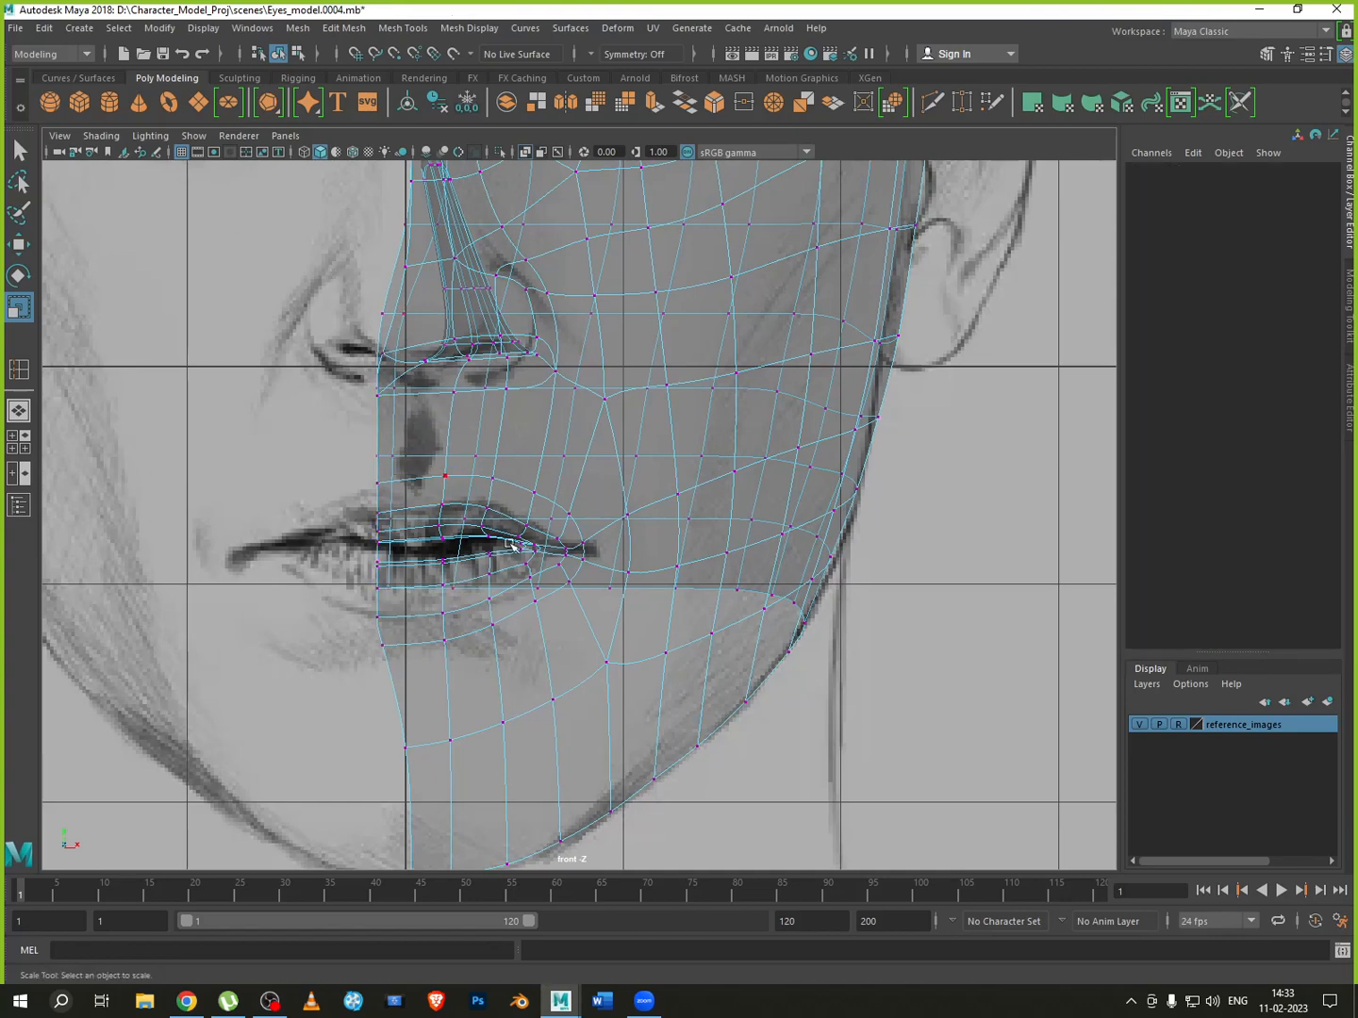
pyautogui.press('space')
pyautogui.press('space')
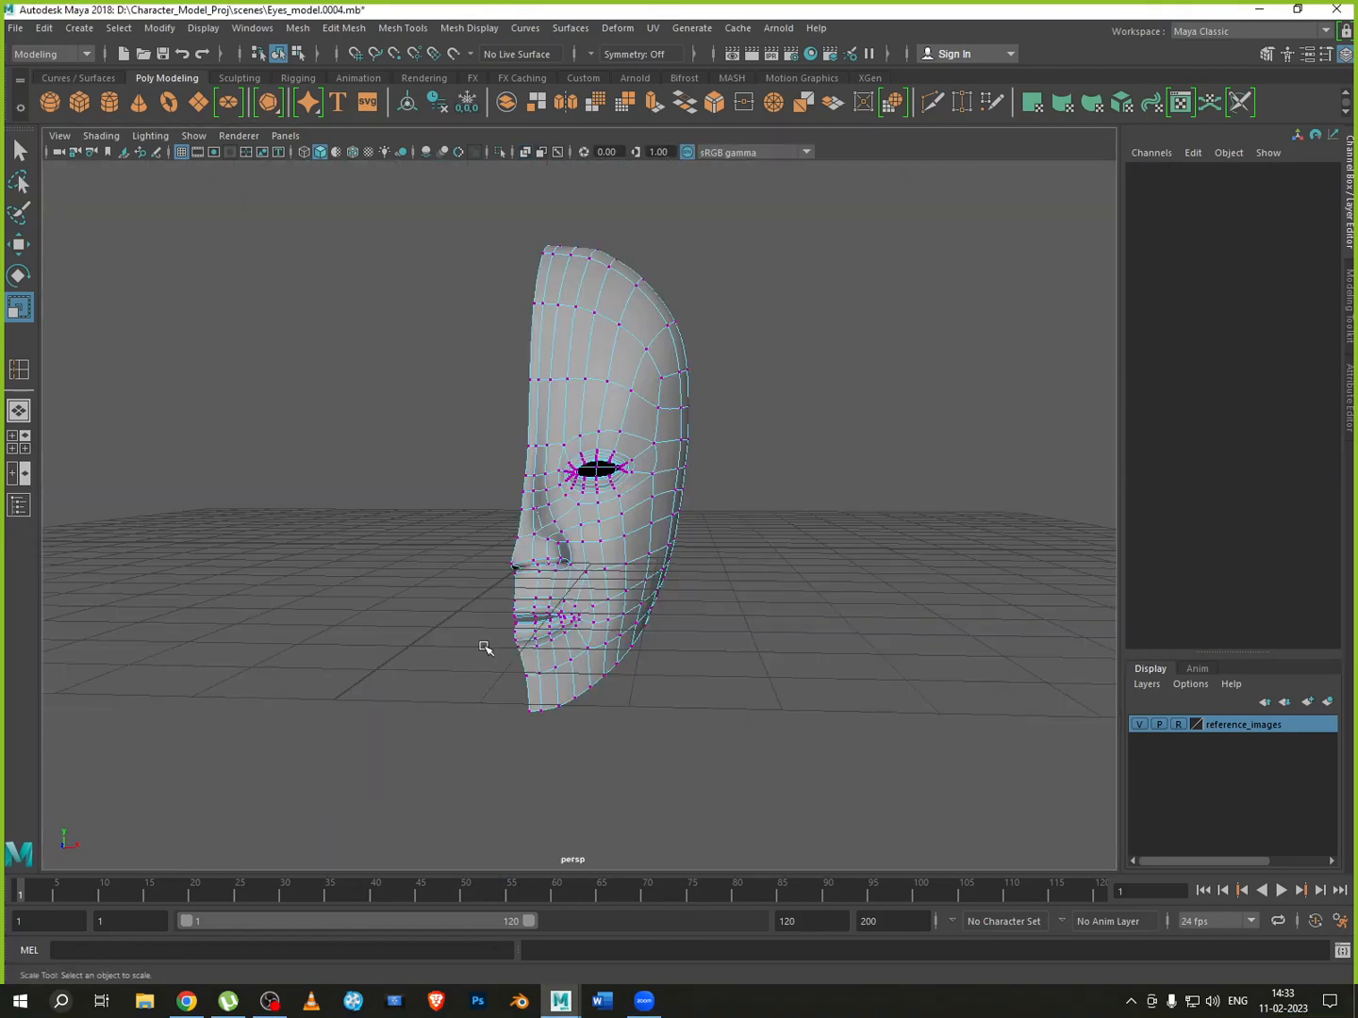
# Undo the recent X scaling and selection changes on the lower back-of-head vertices
pyautogui.keyDown('alt'); pyautogui.moveTo(484, 647); pyautogui.dragTo(524, 639); pyautogui.keyUp('alt')
pyautogui.scroll(5, 544, 549)
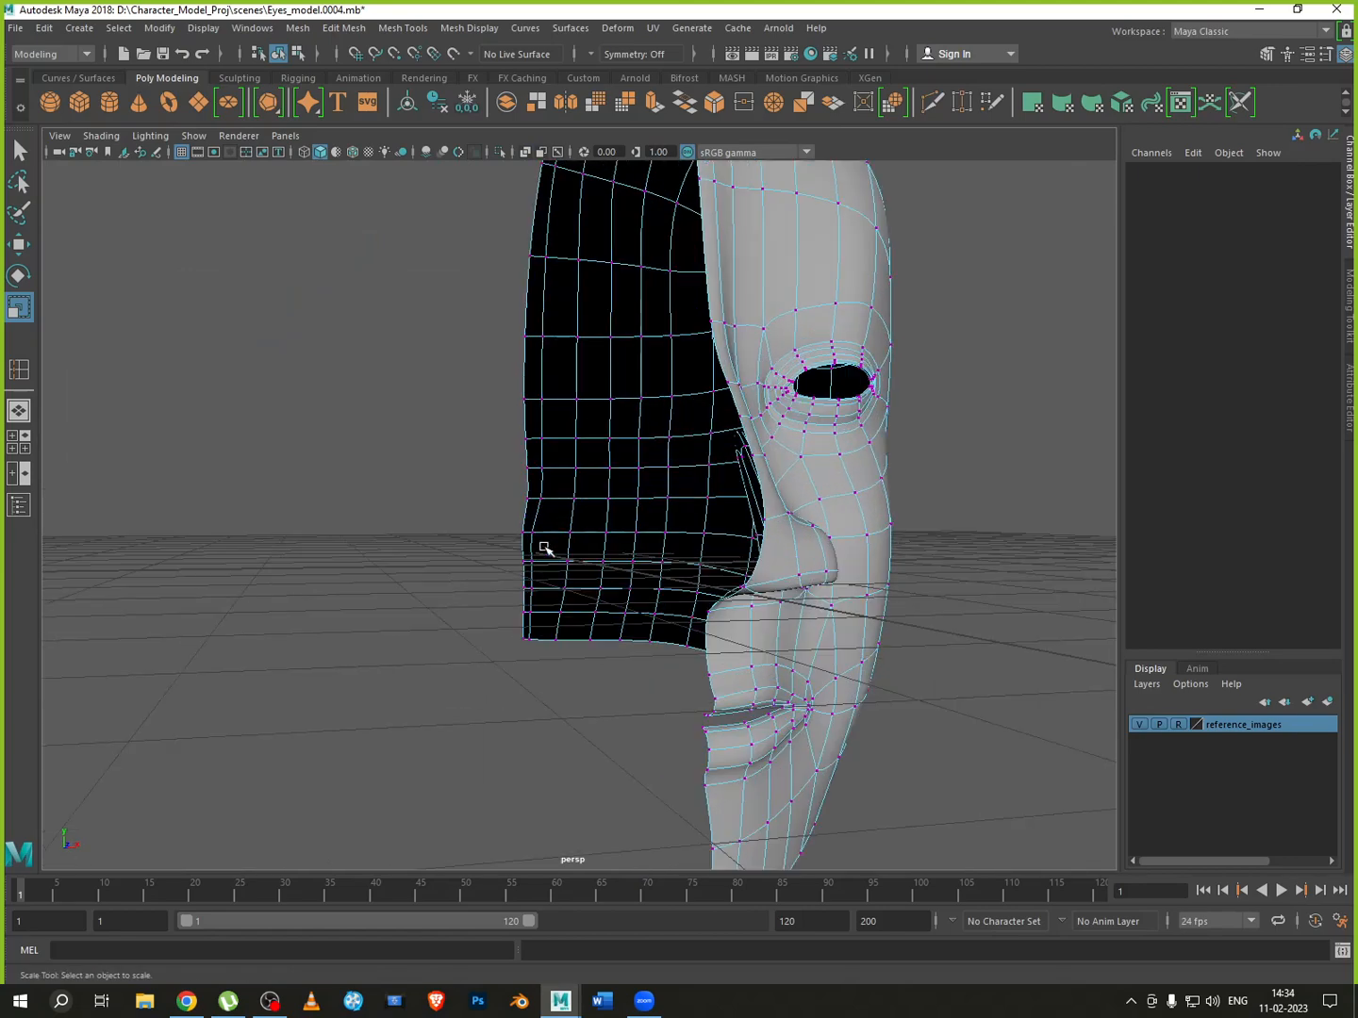
pyautogui.scroll(2, 544, 549)
pyautogui.hotkey('ctrl', 'z')
pyautogui.hotkey('ctrl', 'z')
pyautogui.hotkey('ctrl', 'z')
pyautogui.hotkey('ctrl', 'z')
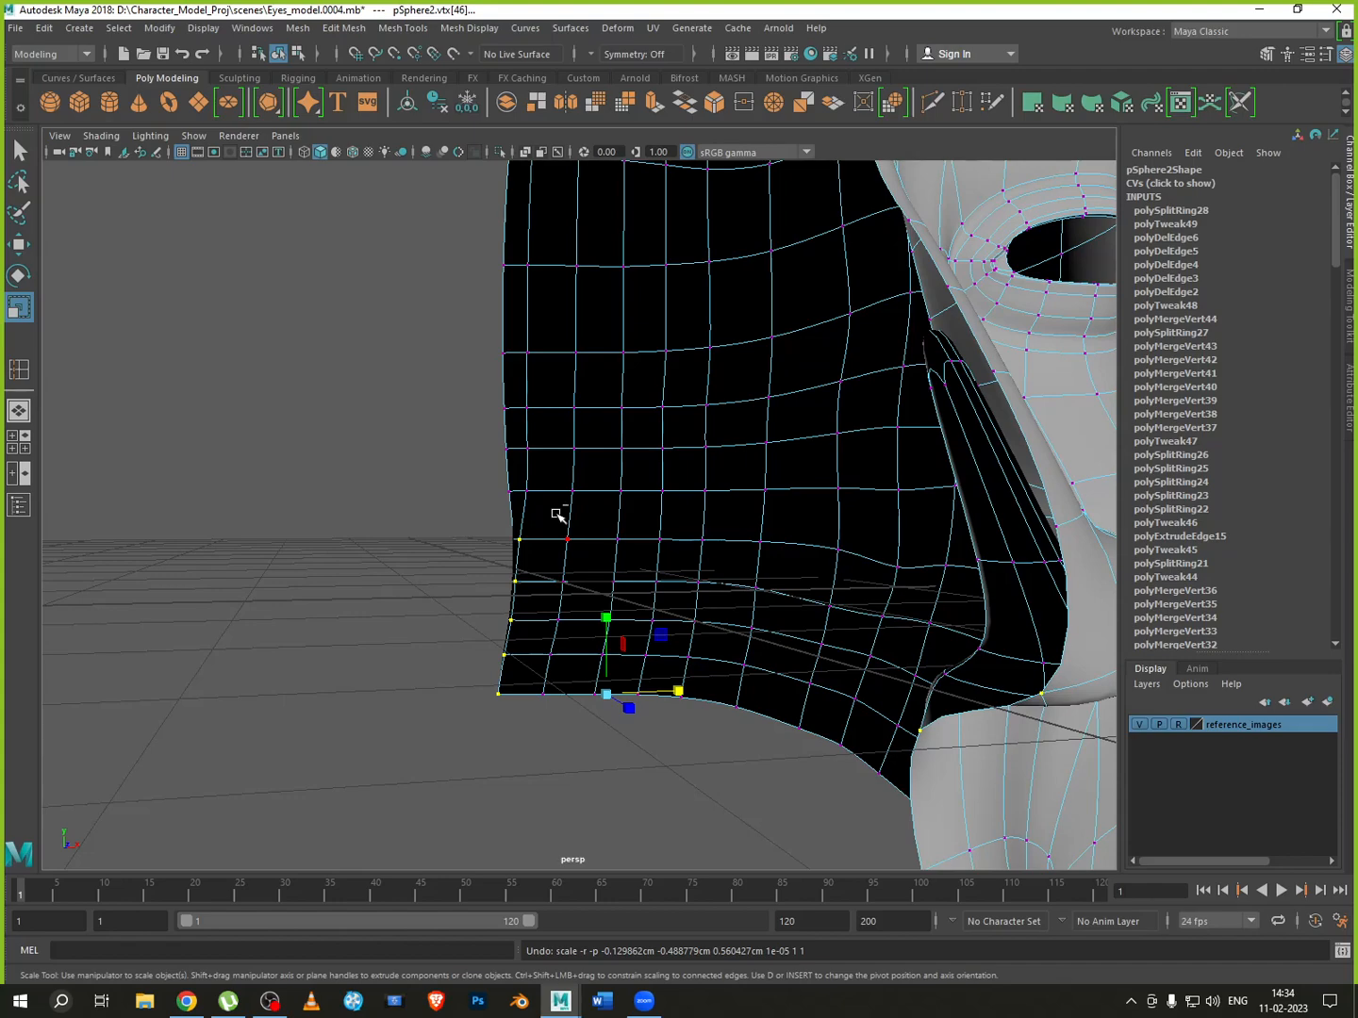
pyautogui.hotkey('ctrl', 'z')
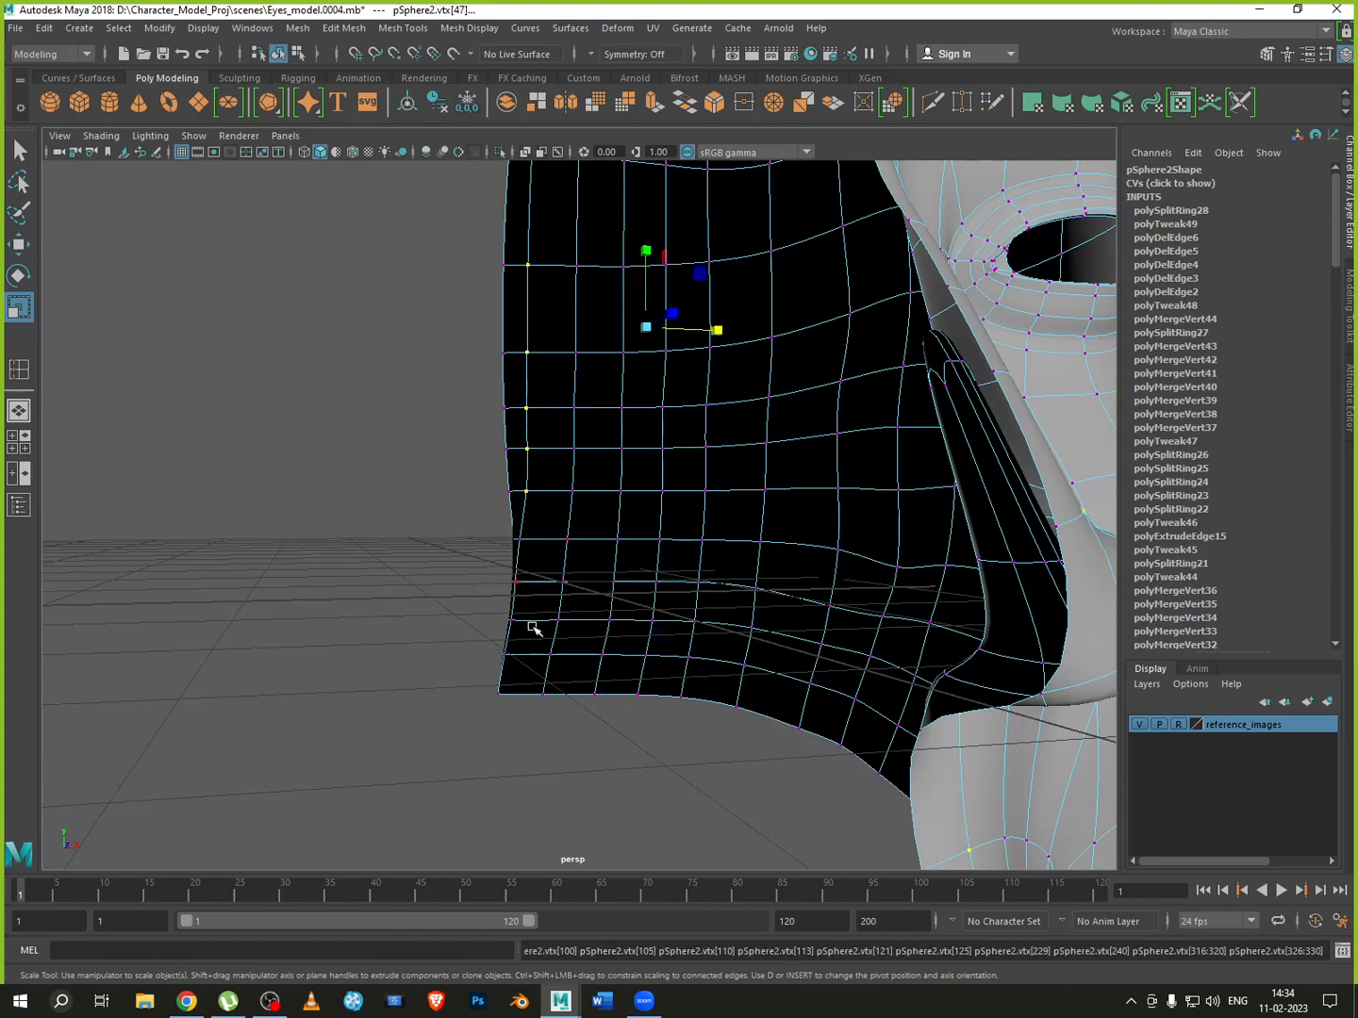
# Pull the lowest centre-border vertices at the back of the neck sideways, away from the neighbouring vertex column
pyautogui.keyDown('alt'); pyautogui.moveTo(532, 630); pyautogui.dragTo(761, 625); pyautogui.keyUp('alt')
pyautogui.scroll(6, 764, 634)
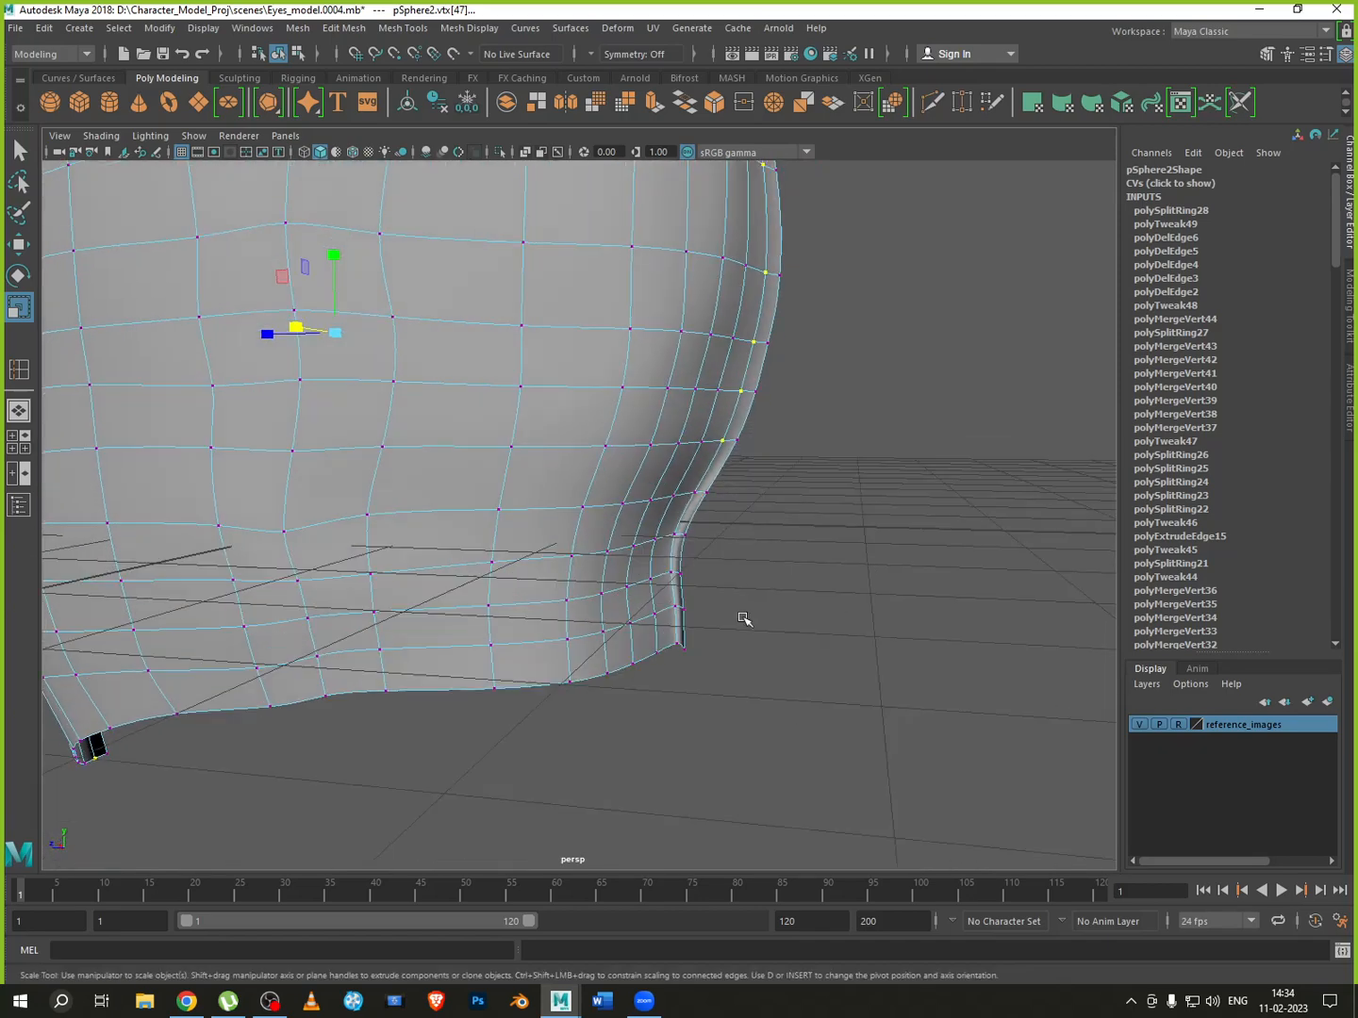
pyautogui.moveTo(716, 528); pyautogui.dragTo(675, 683)
pyautogui.keyDown('alt'); pyautogui.moveTo(775, 668); pyautogui.dragTo(684, 672); pyautogui.keyUp('alt')
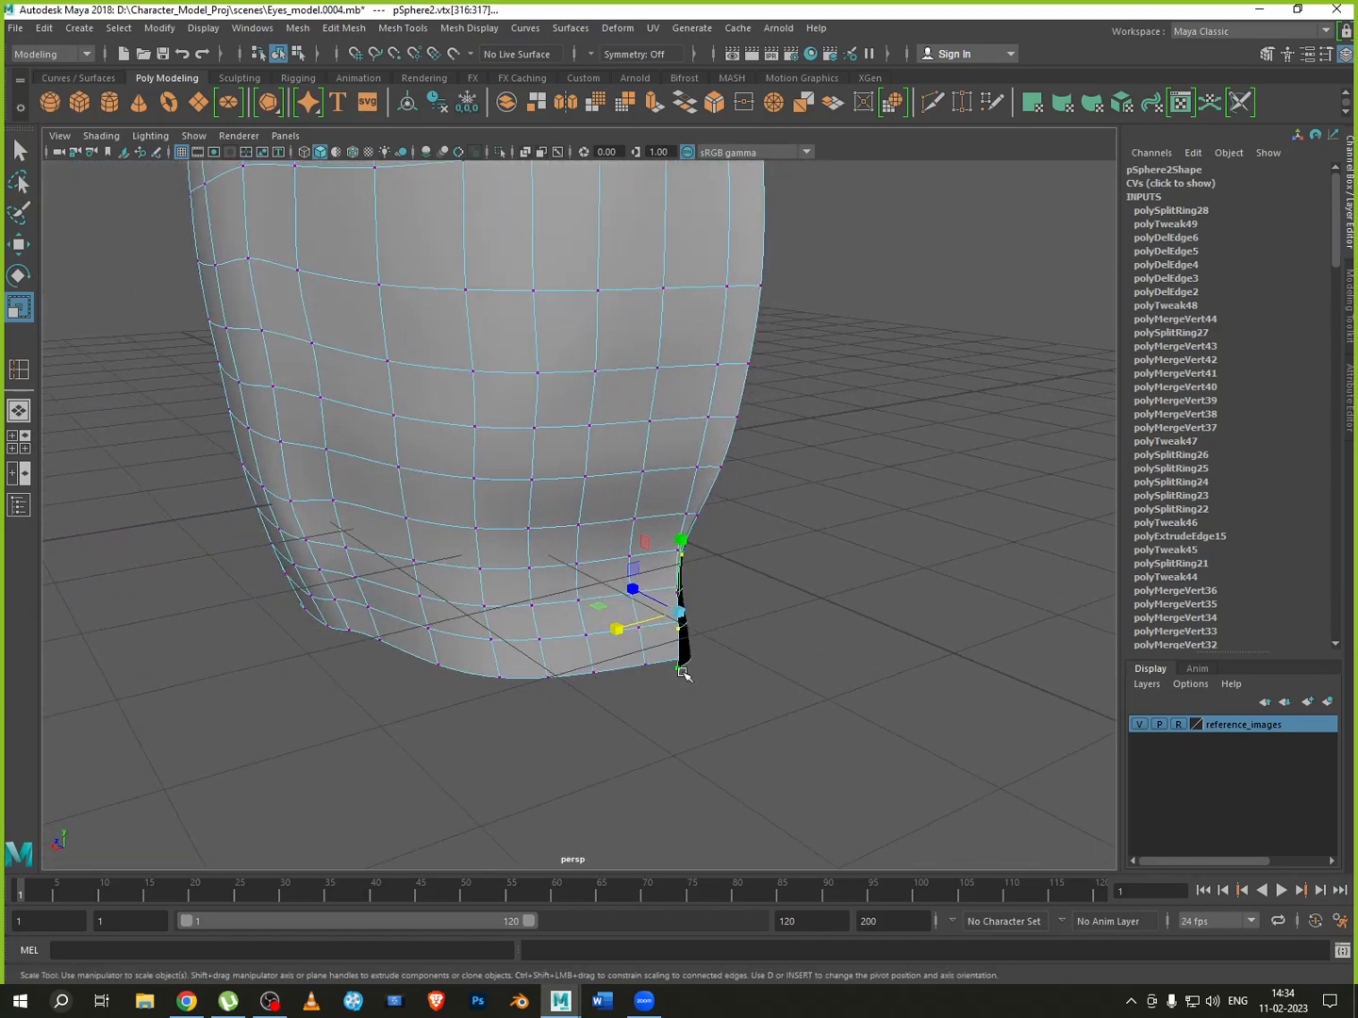
pyautogui.press('w')
pyautogui.moveTo(611, 638); pyautogui.dragTo(672, 597)
pyautogui.press('1')
pyautogui.click(680, 597)
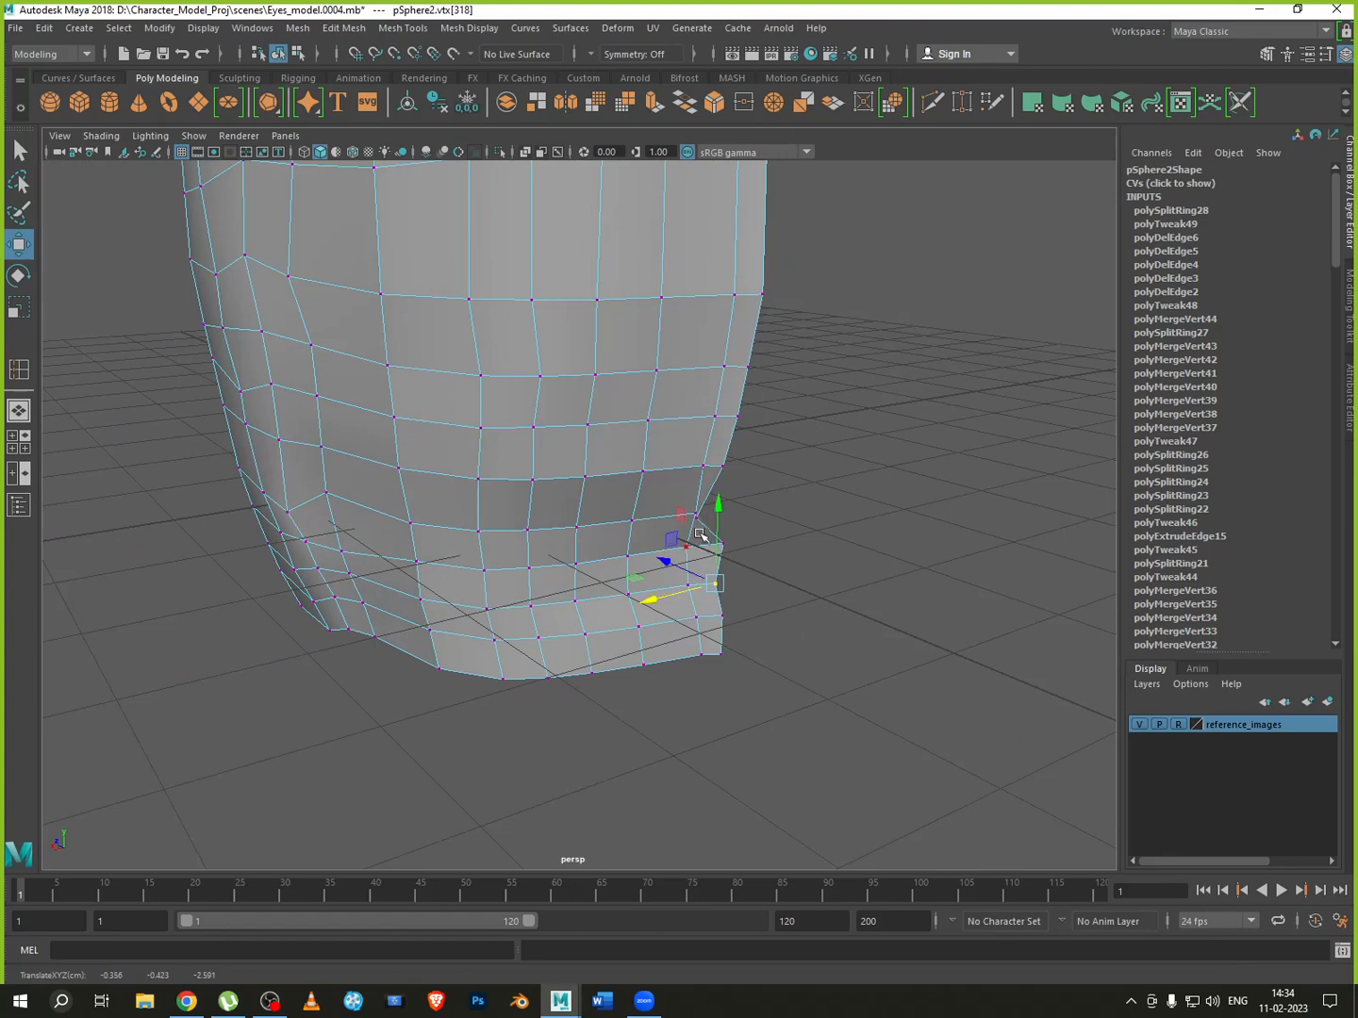
pyautogui.click(697, 518)
pyautogui.moveTo(658, 524); pyautogui.dragTo(680, 521)
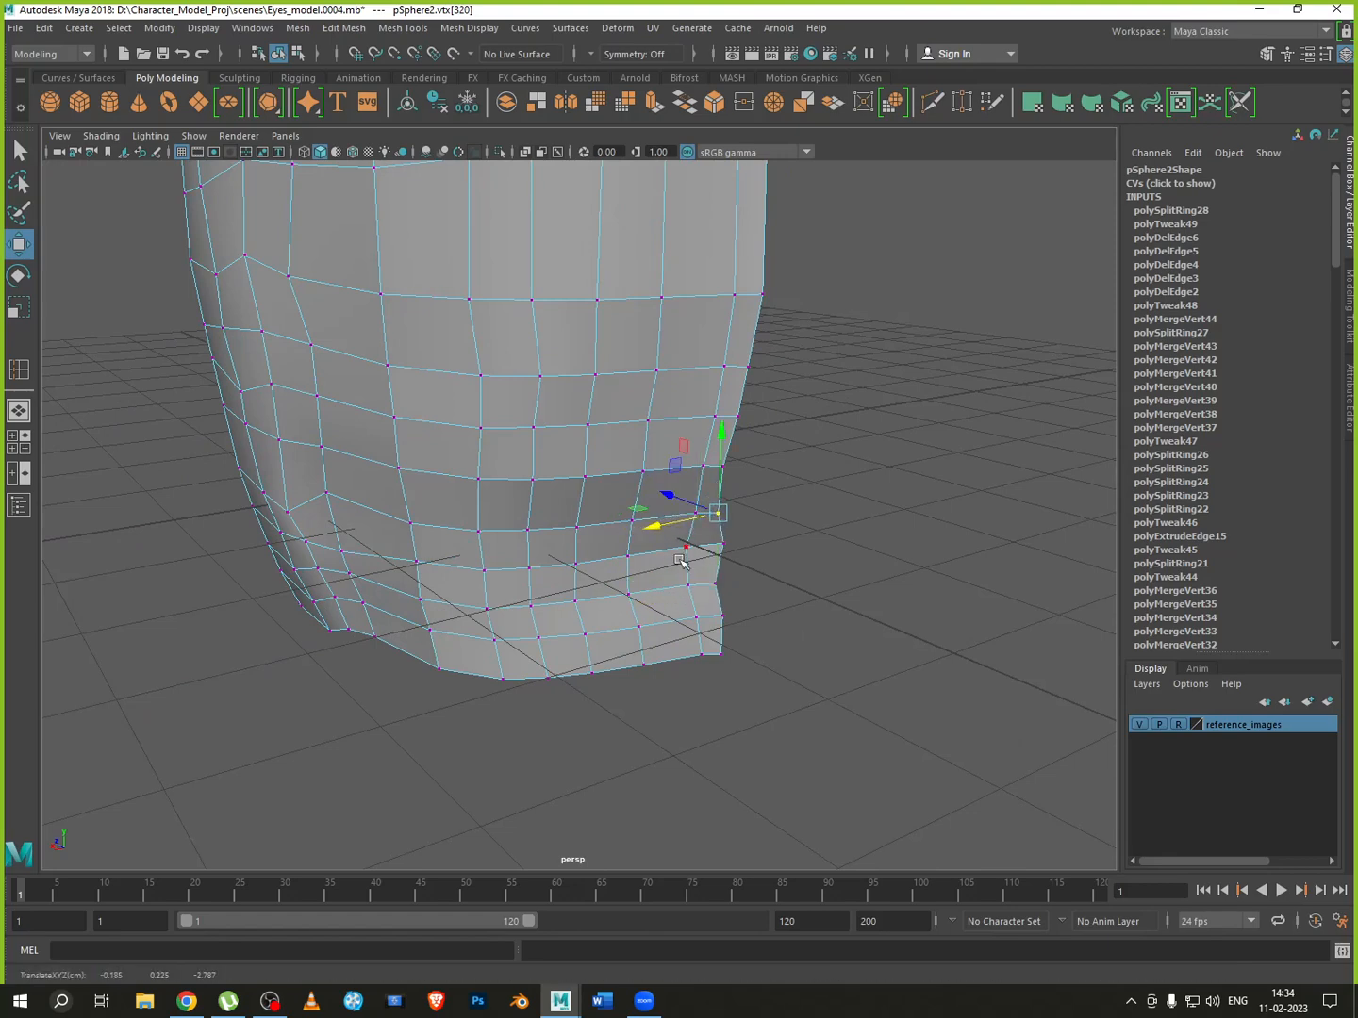
# Flatten the lower back-of-head border vertices along X and move them onto the face's centre line in the front view
pyautogui.moveTo(783, 441); pyautogui.dragTo(714, 676)
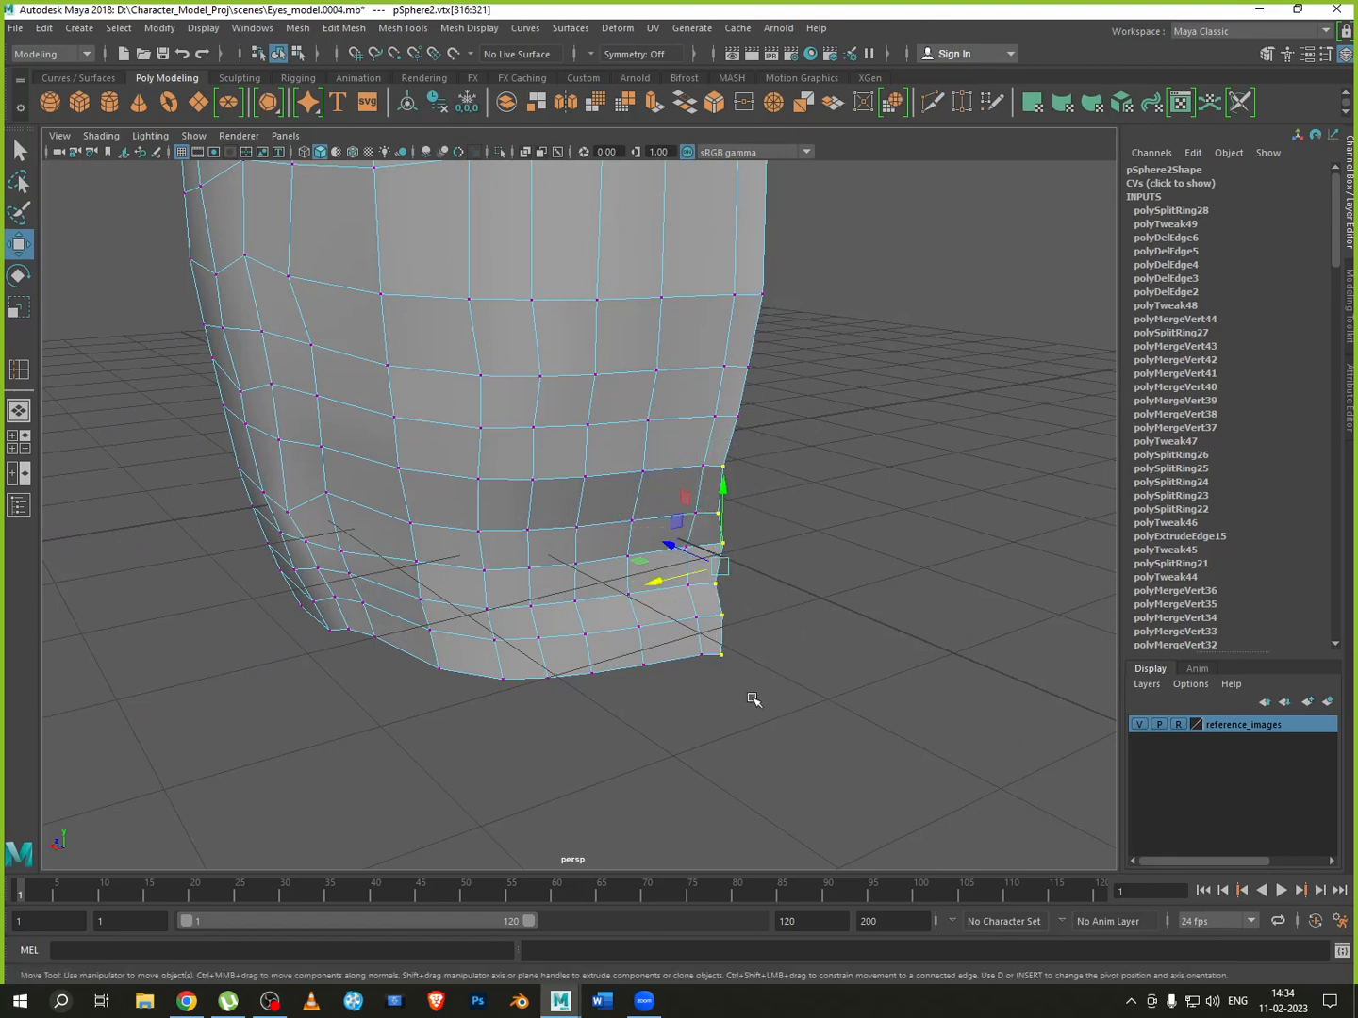
pyautogui.press('space')
pyautogui.press('space')
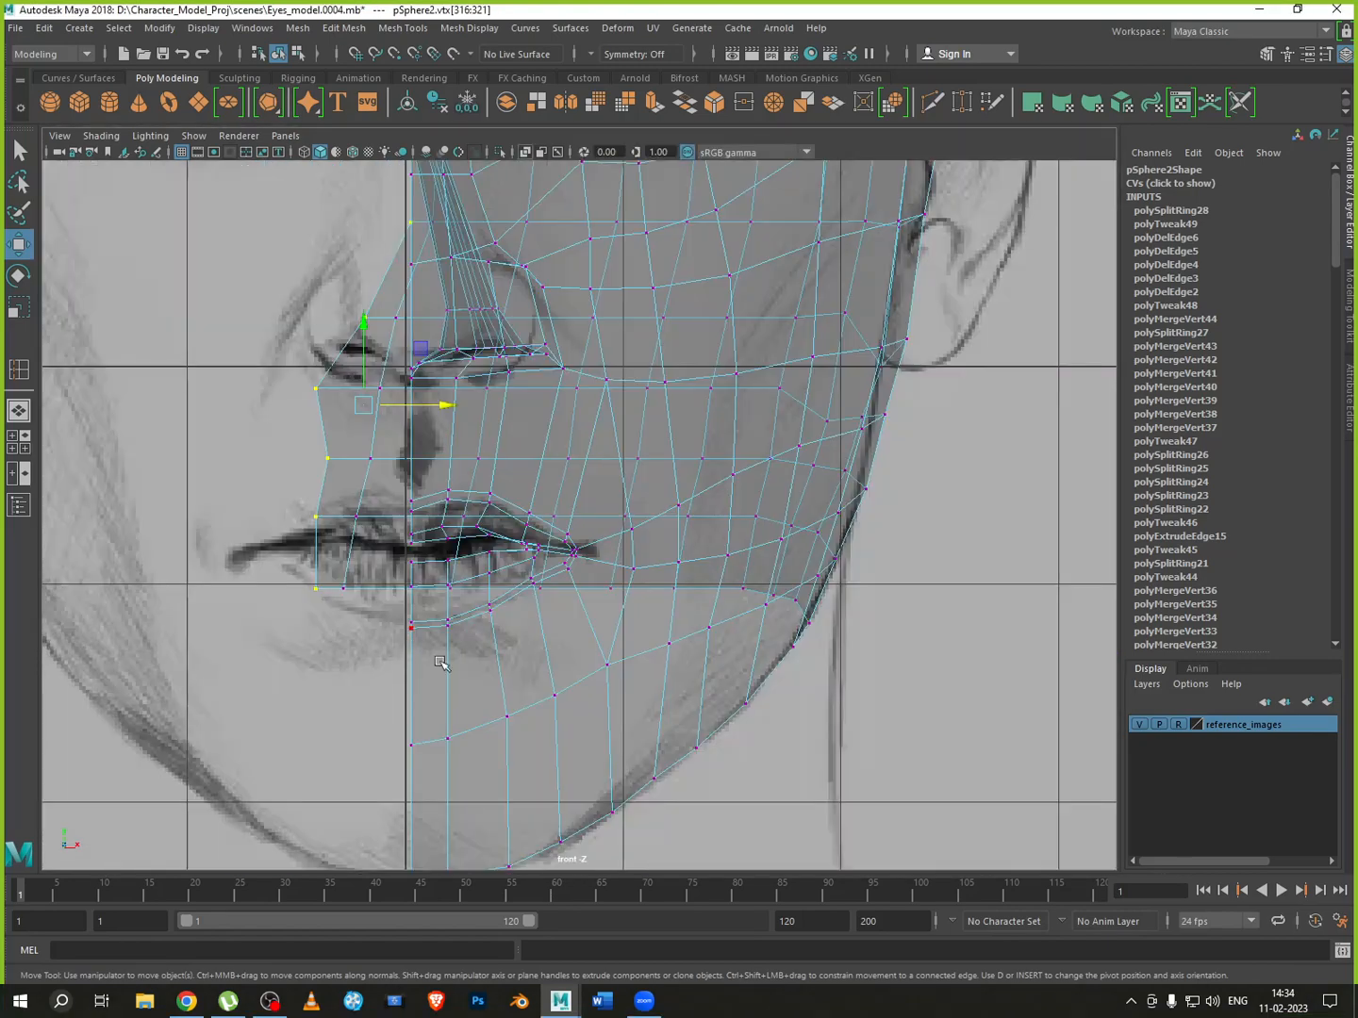
pyautogui.press('r')
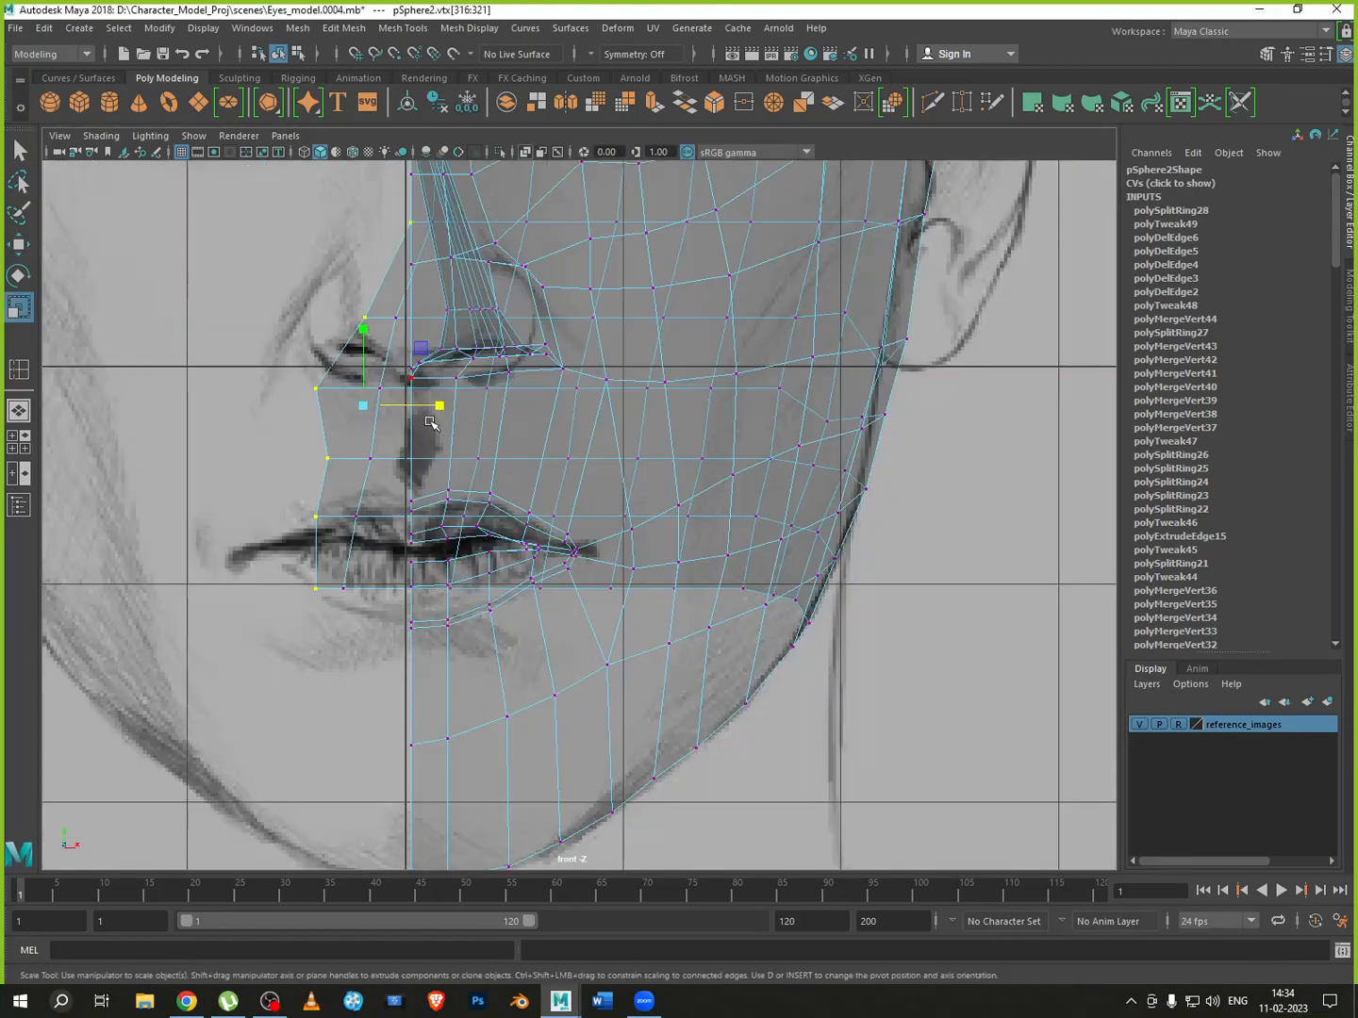
pyautogui.moveTo(431, 423); pyautogui.dragTo(314, 406)
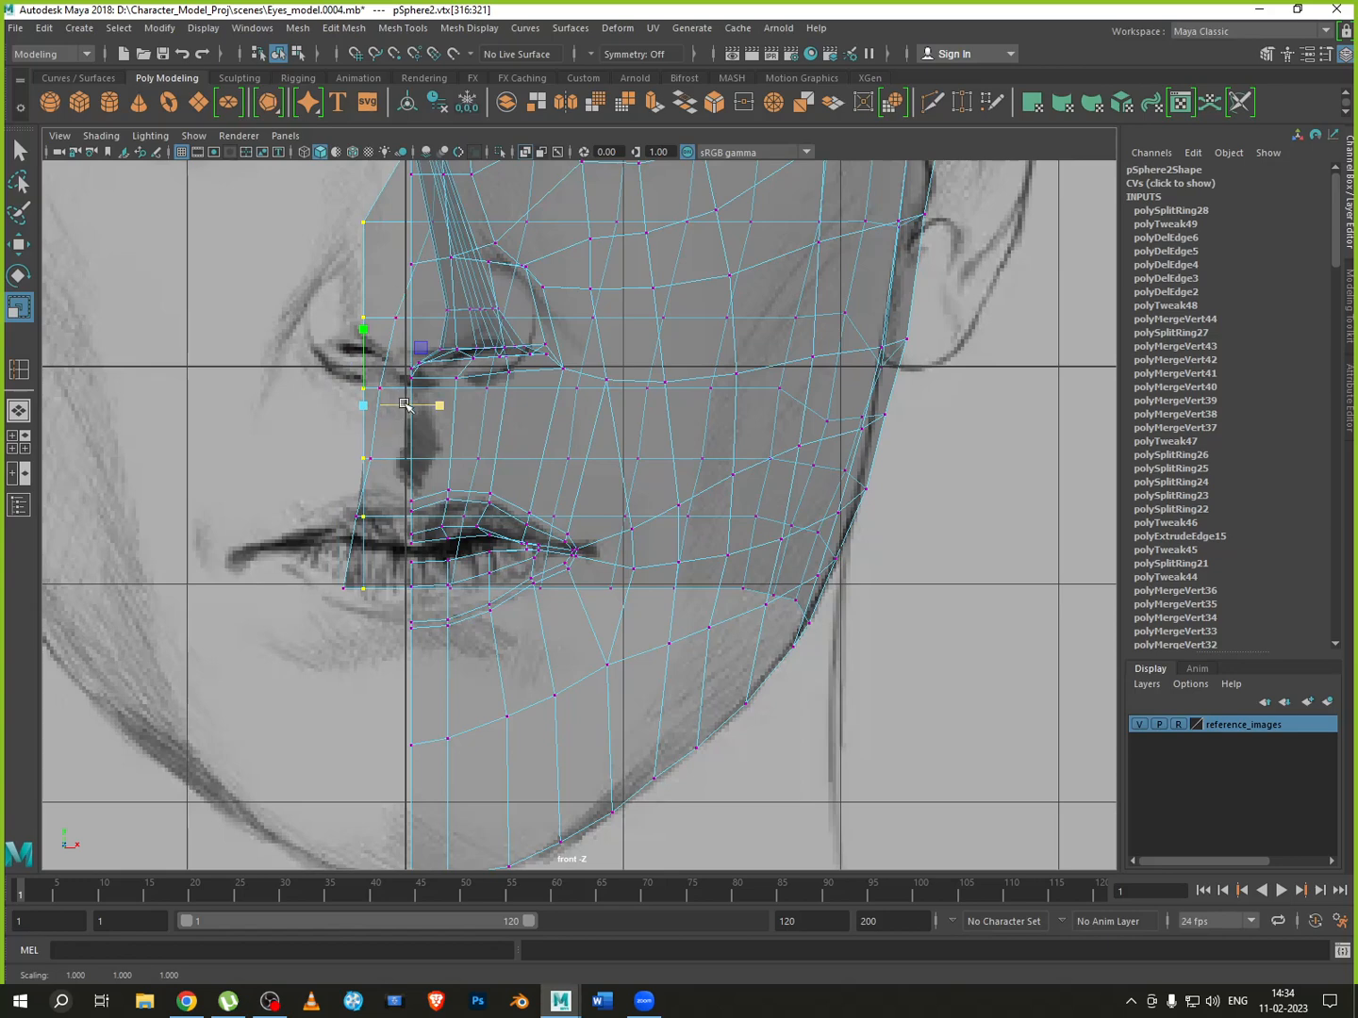
pyautogui.press('w')
pyautogui.moveTo(437, 408); pyautogui.dragTo(483, 420)
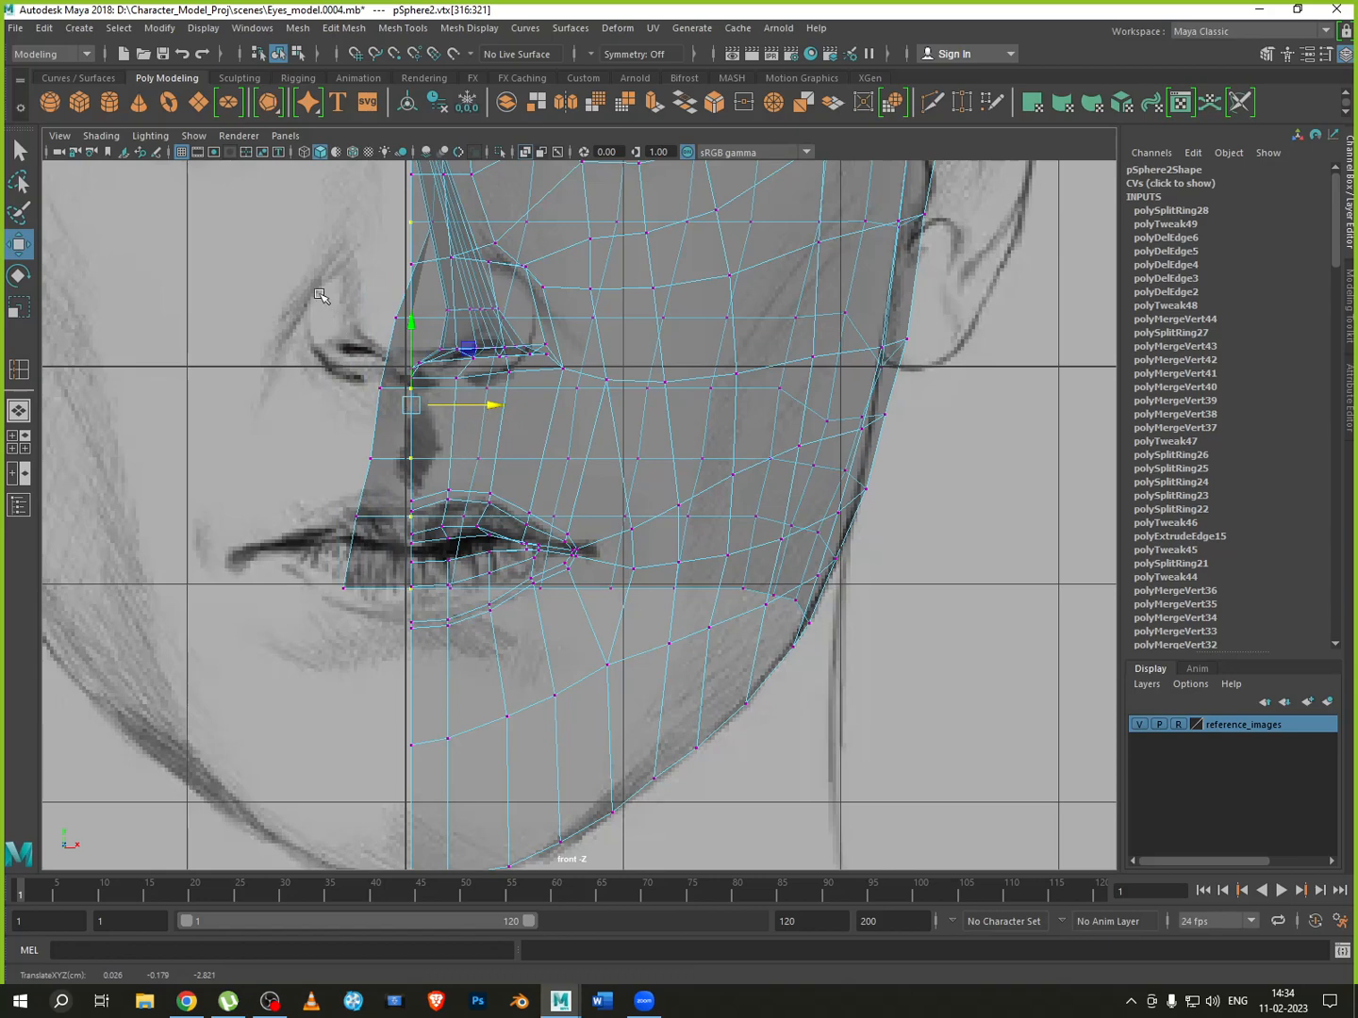
# Scale the second column of lower back-of-head vertices flat along X and move it to the centre line
pyautogui.moveTo(311, 262); pyautogui.dragTo(408, 656)
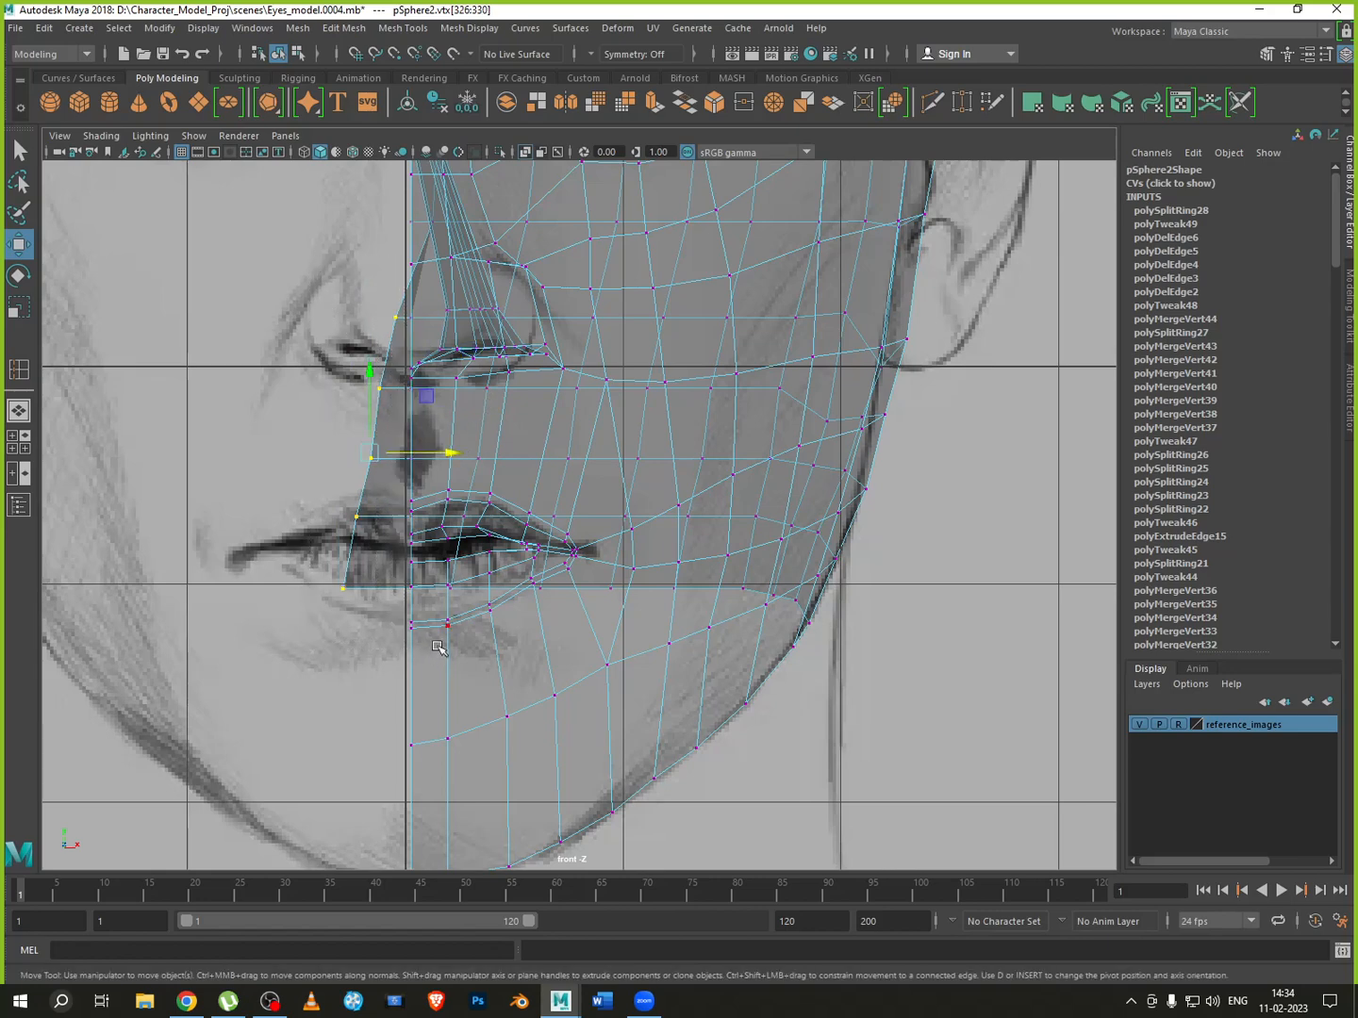
pyautogui.press('r')
pyautogui.moveTo(450, 454); pyautogui.dragTo(317, 444)
pyautogui.press('w')
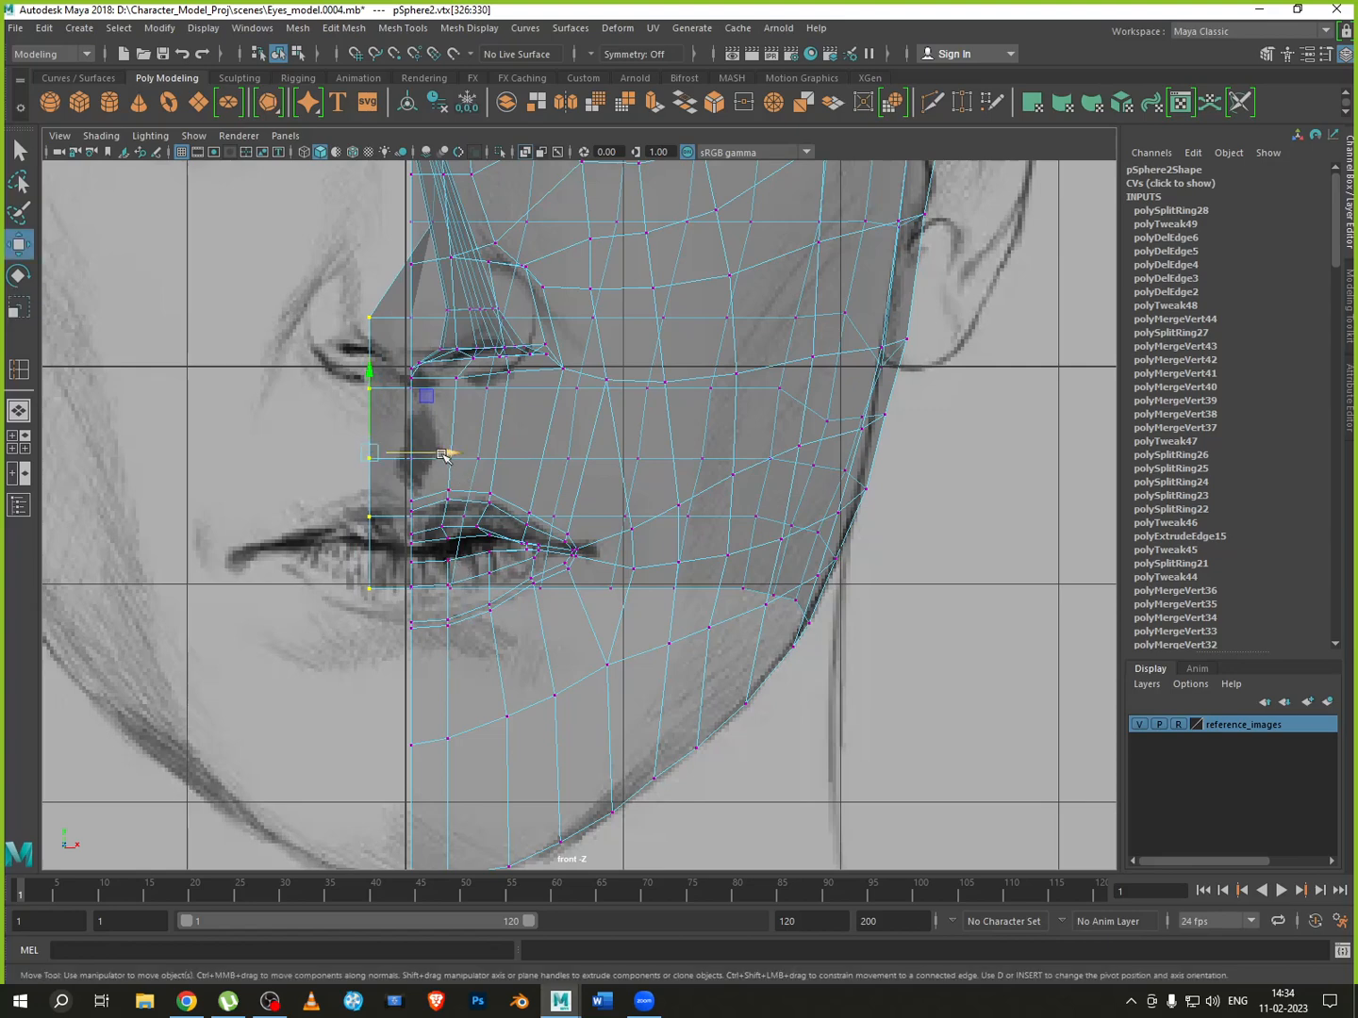
pyautogui.moveTo(445, 455); pyautogui.dragTo(485, 460)
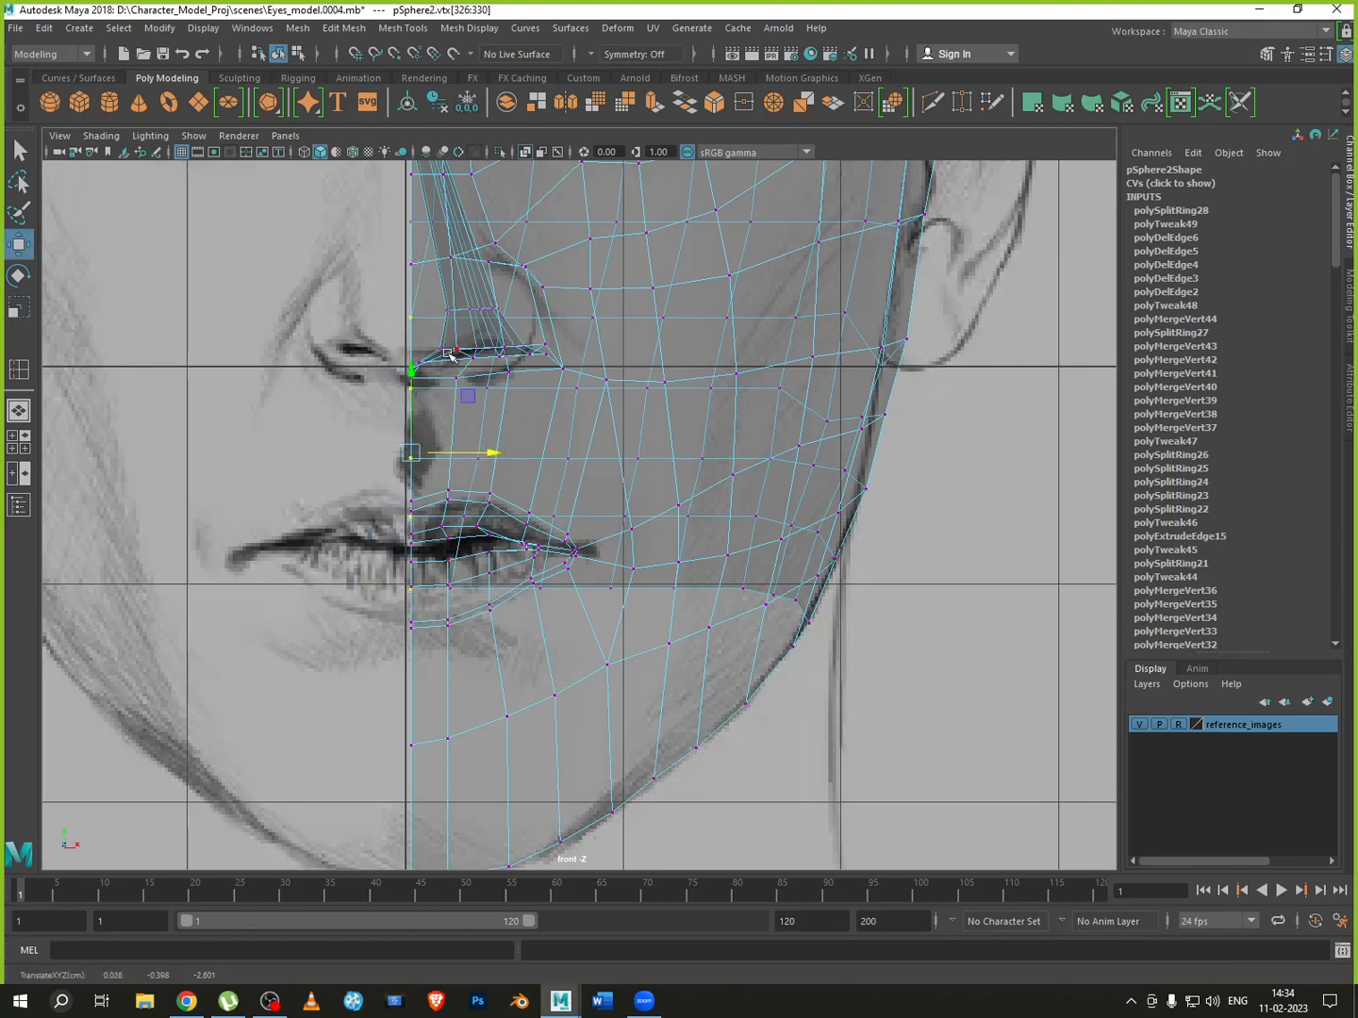
# Shift the next two higher vertices of the second back-of-head column sideways toward the centre line
pyautogui.keyDown('alt'); pyautogui.moveTo(469, 321); pyautogui.dragTo(499, 667, button='middle'); pyautogui.keyUp('alt')
pyautogui.scroll(1, 481, 545)
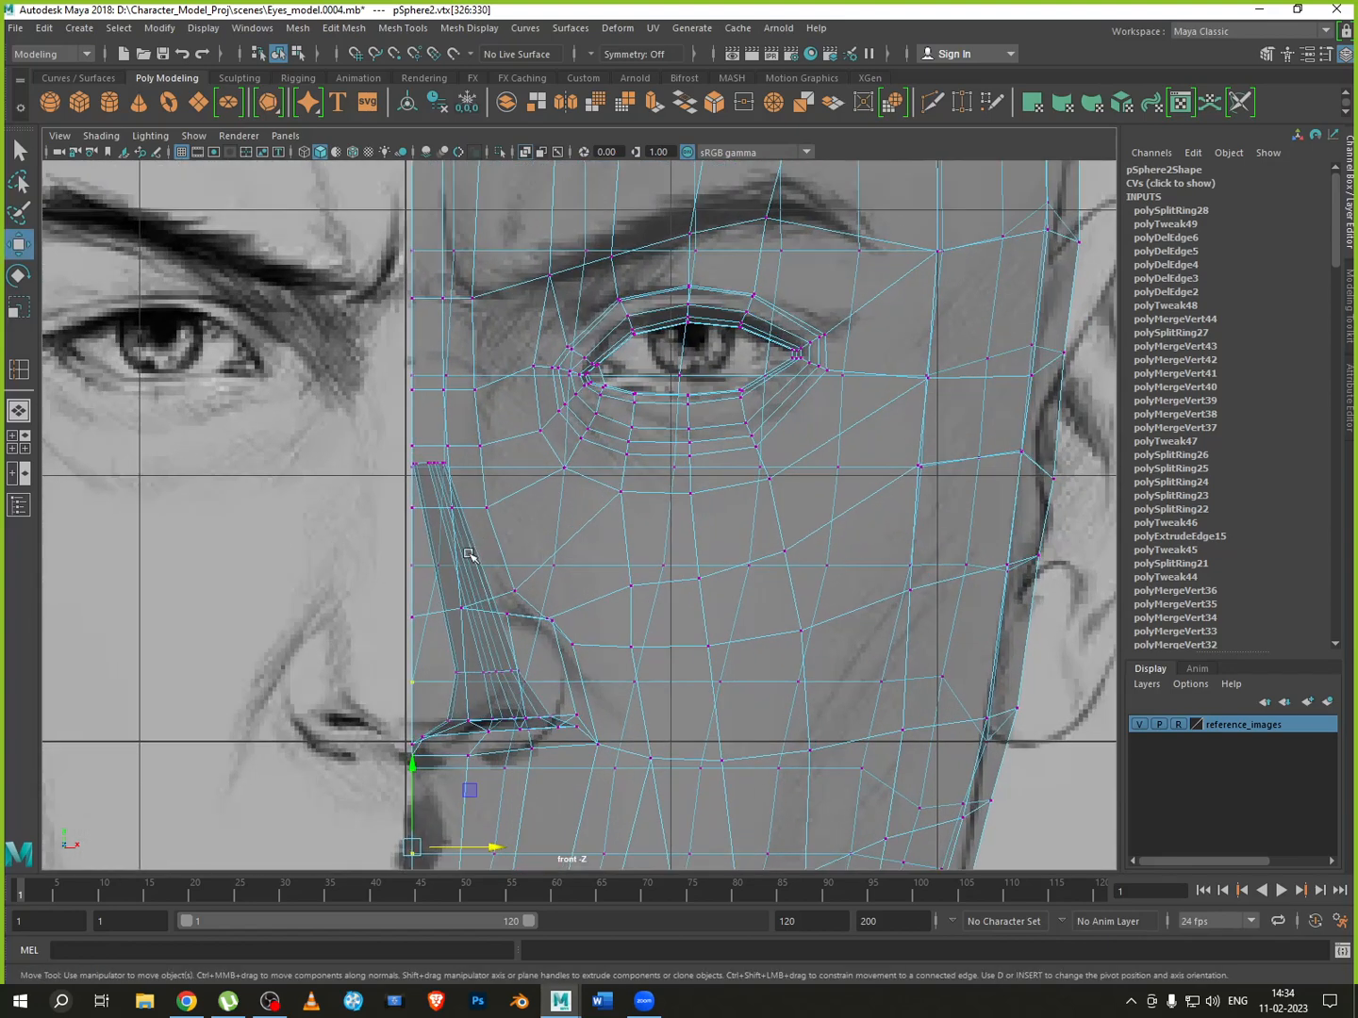
pyautogui.click(437, 567)
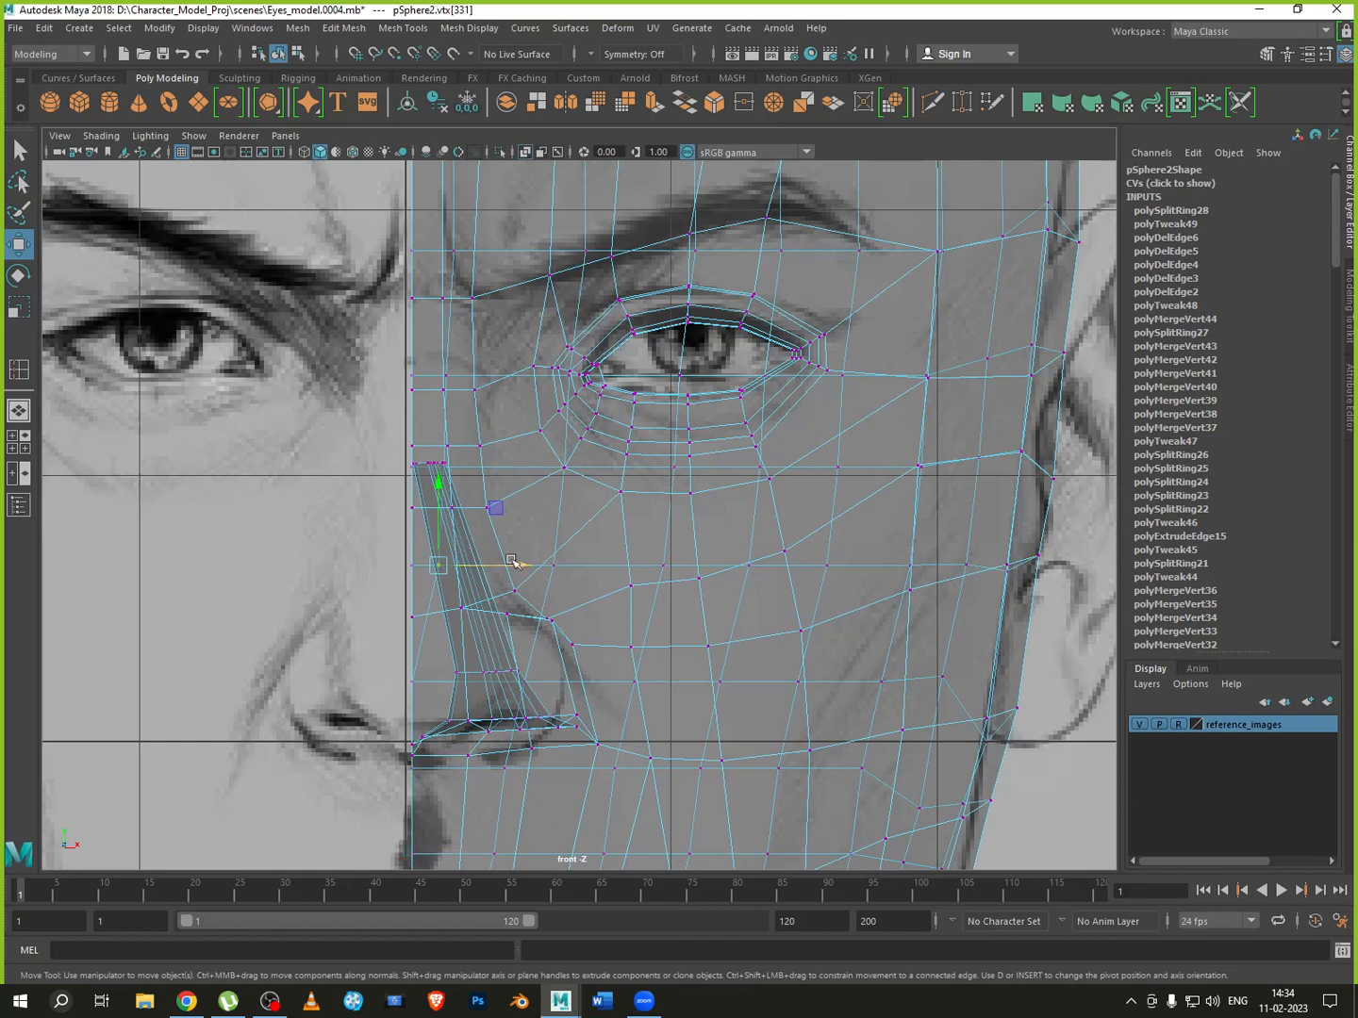
pyautogui.moveTo(511, 560); pyautogui.dragTo(486, 560)
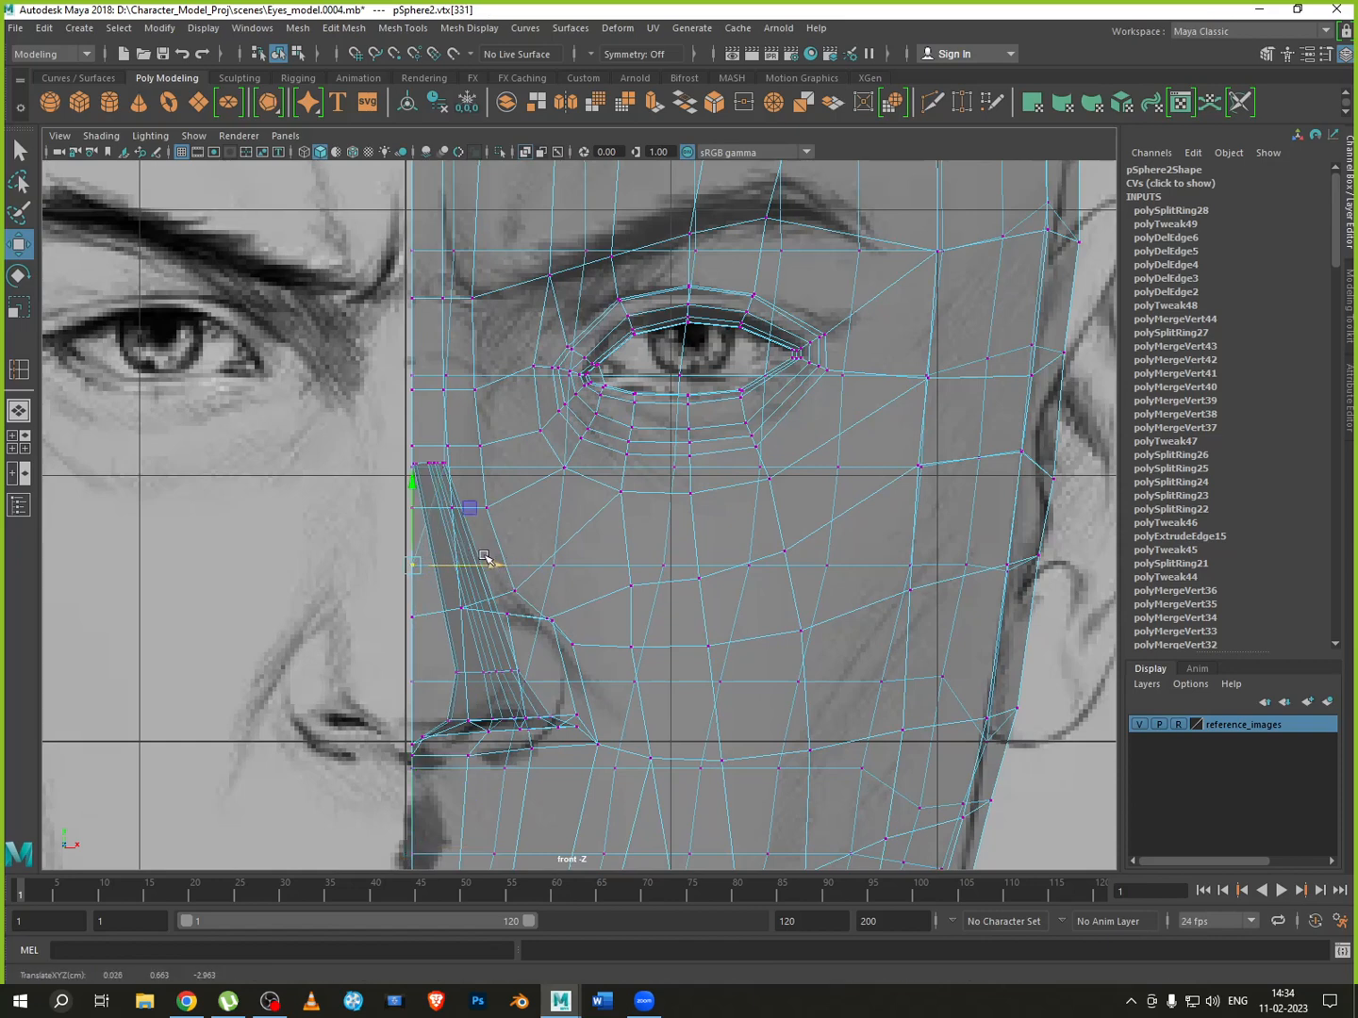
pyautogui.press('Up')
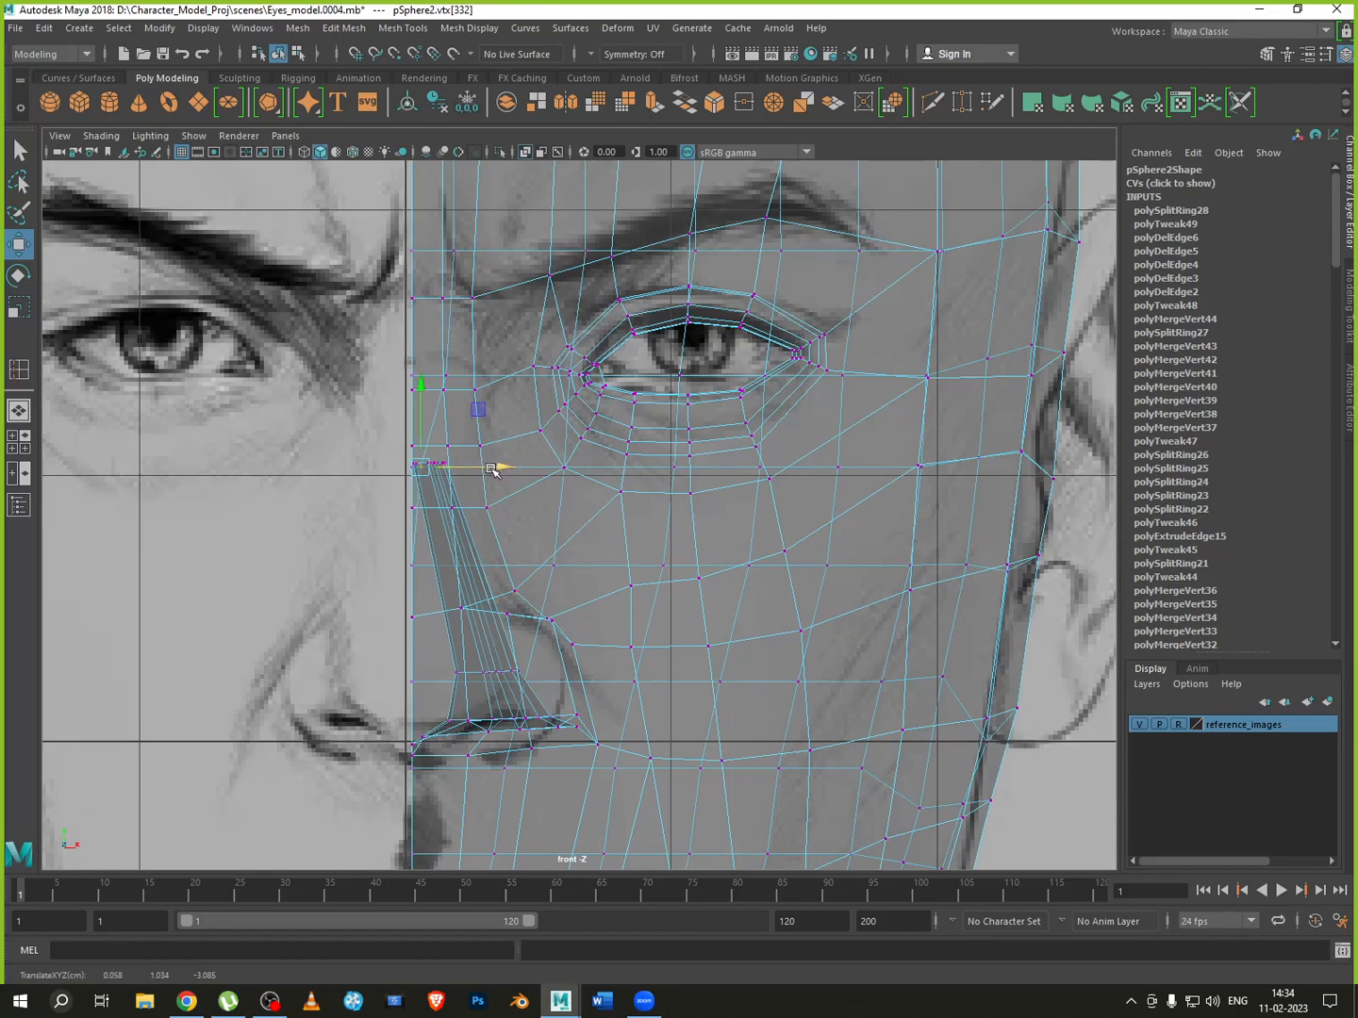
pyautogui.press('space')
pyautogui.press('space')
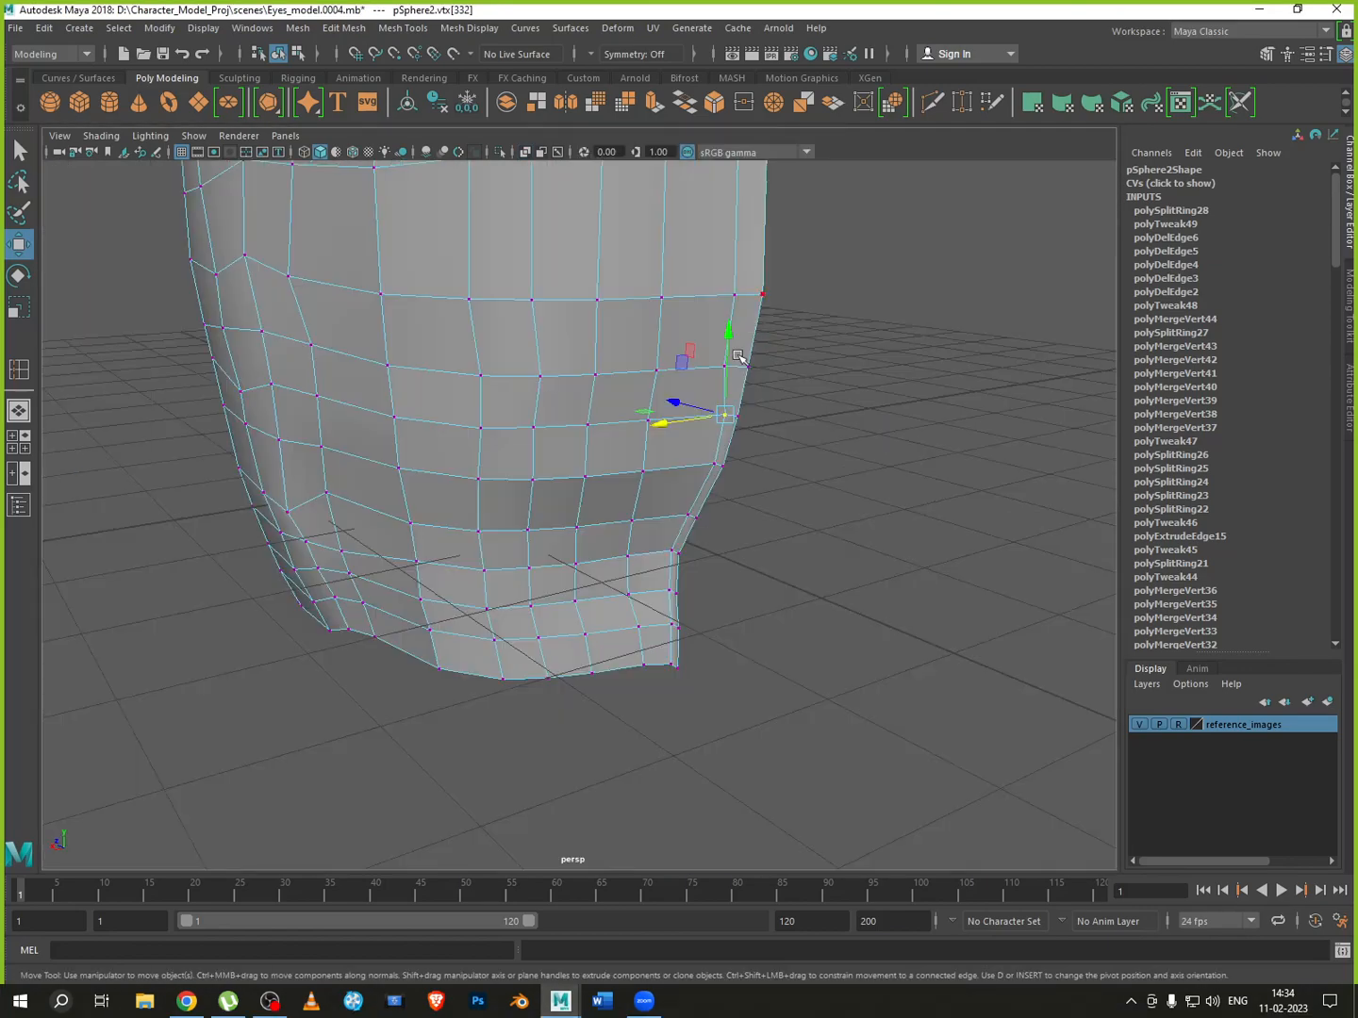
# Select the vertex column beside the back-of-head border from the neck upward and scale it flat along X in the front view
pyautogui.keyDown('alt'); pyautogui.moveTo(743, 555); pyautogui.dragTo(691, 552); pyautogui.keyUp('alt')
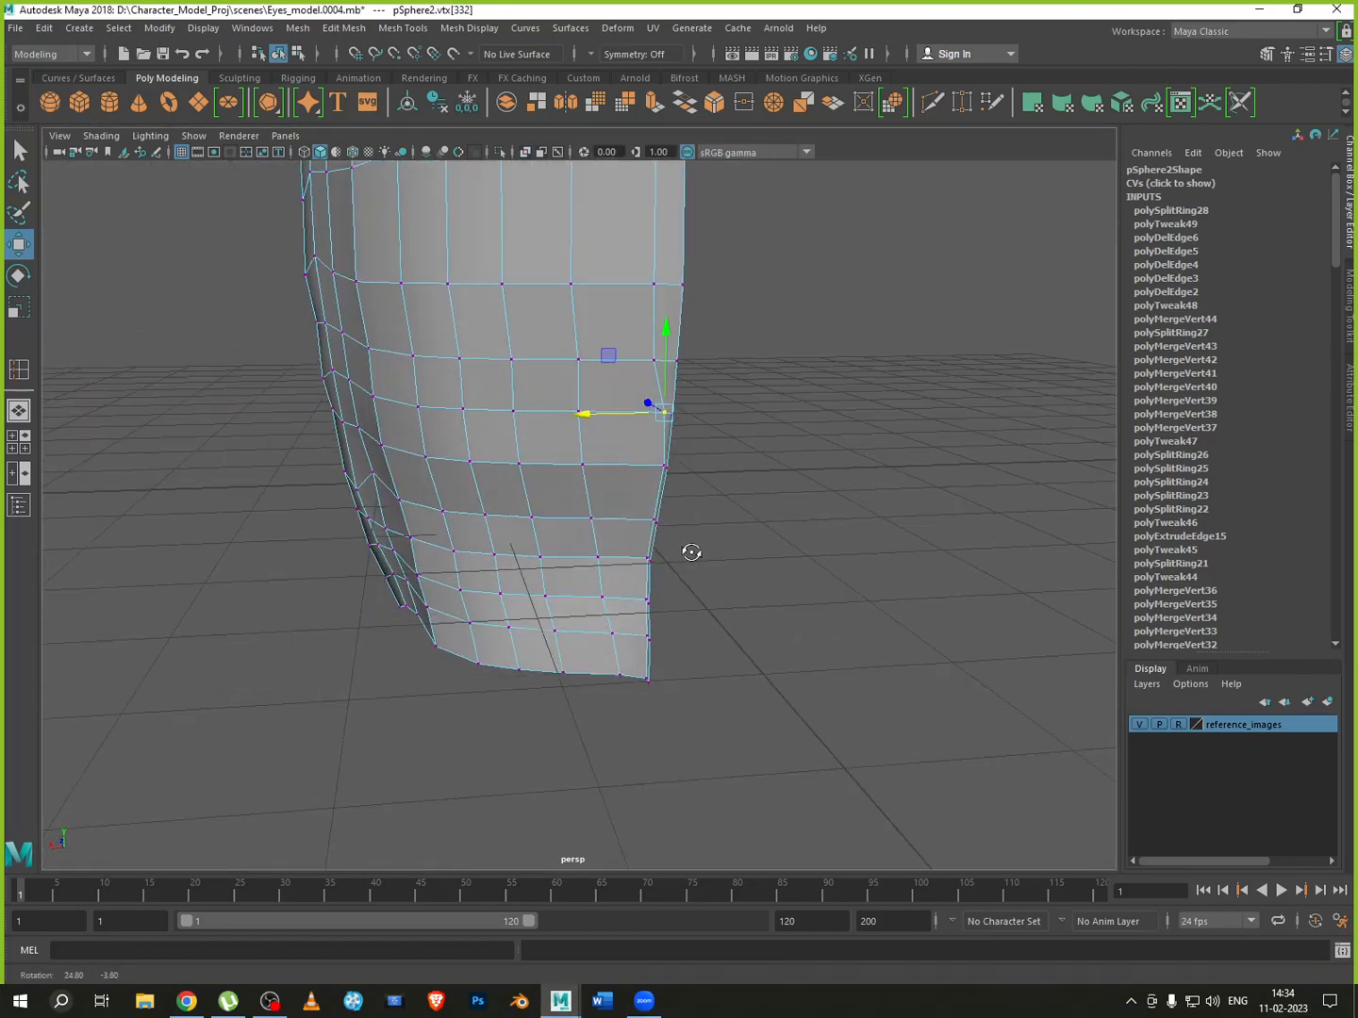
pyautogui.keyDown('alt'); pyautogui.moveTo(674, 482); pyautogui.dragTo(756, 477); pyautogui.keyUp('alt')
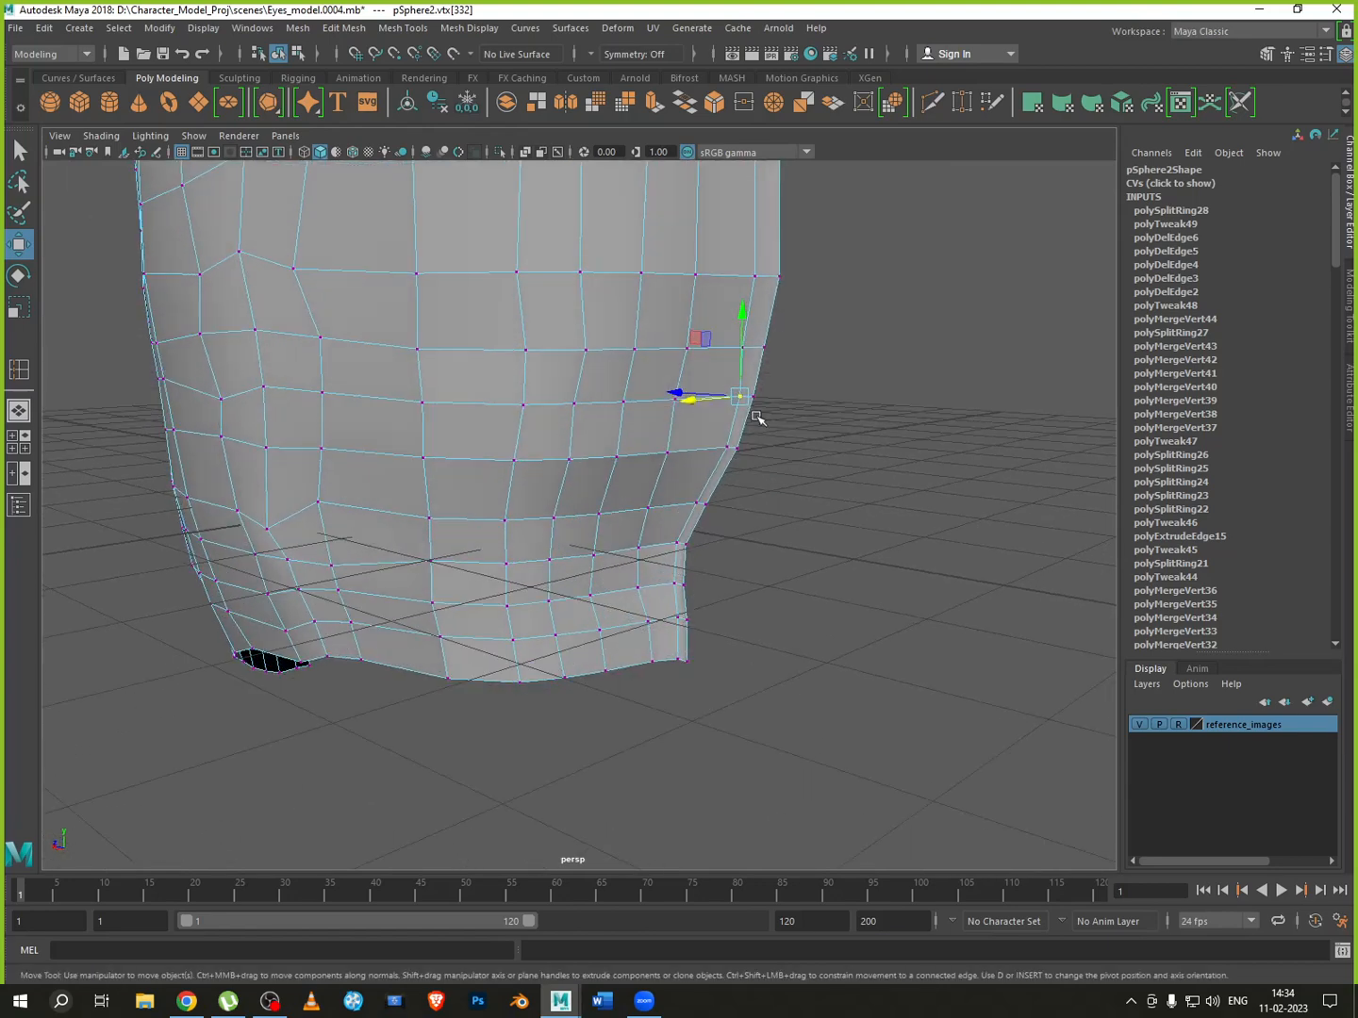
pyautogui.click(747, 463)
pyautogui.click(755, 400)
pyautogui.keyDown('shift'); pyautogui.click(731, 446); pyautogui.keyUp('shift')
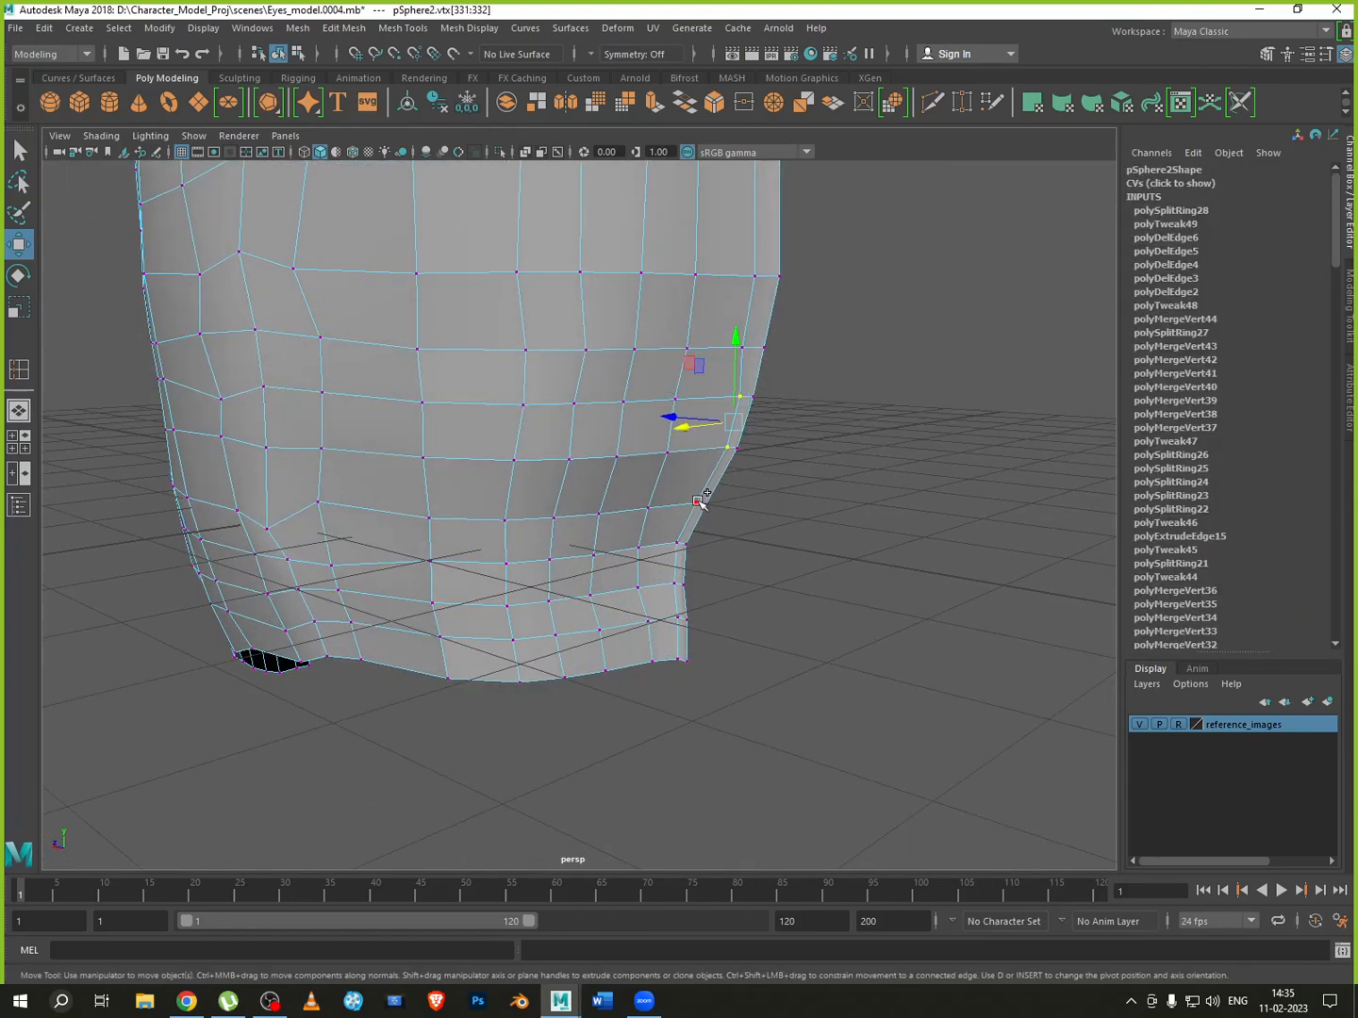
pyautogui.keyDown('shift'); pyautogui.click(697, 502); pyautogui.keyUp('shift')
pyautogui.keyDown('shift'); pyautogui.click(676, 543); pyautogui.keyUp('shift')
pyautogui.keyDown('shift'); pyautogui.click(675, 583); pyautogui.keyUp('shift')
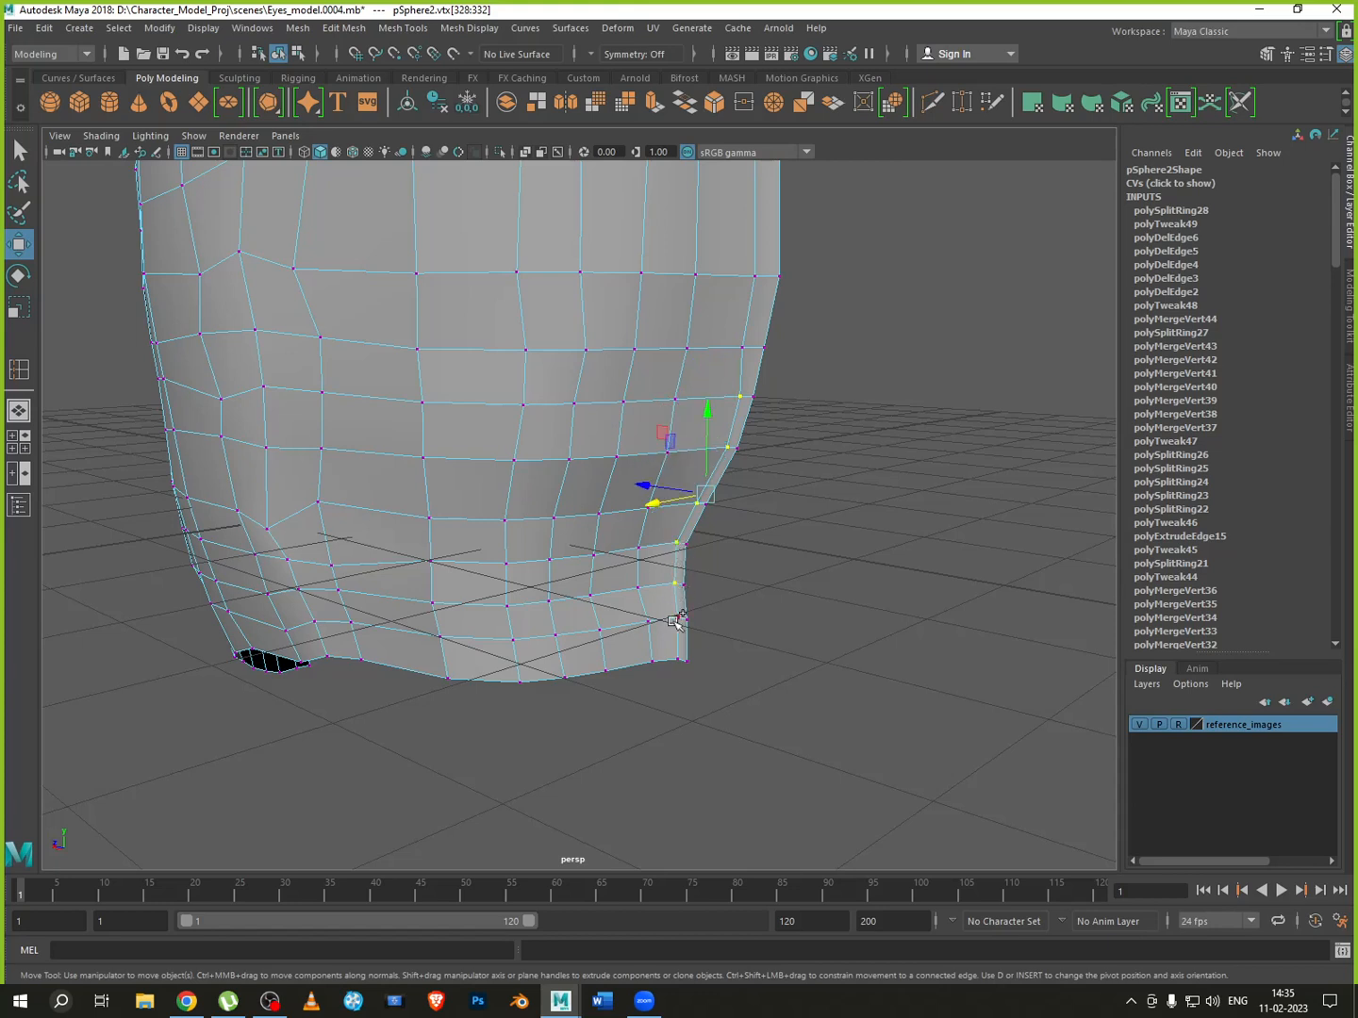
pyautogui.keyDown('shift'); pyautogui.click(678, 617); pyautogui.keyUp('shift')
pyautogui.keyDown('shift'); pyautogui.click(680, 659); pyautogui.keyUp('shift')
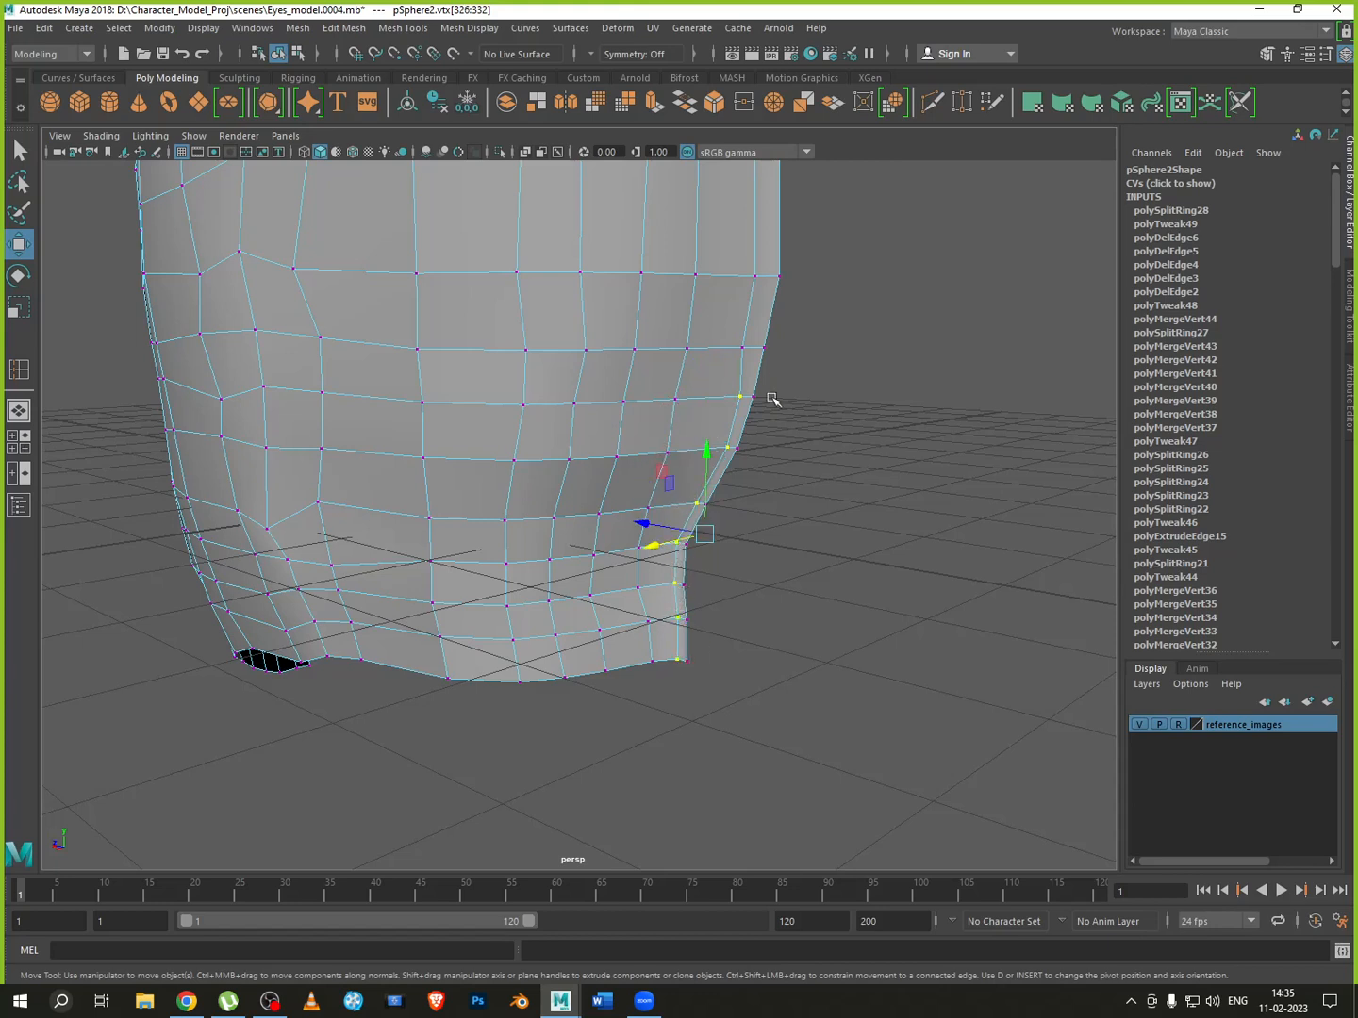
pyautogui.keyDown('shift'); pyautogui.click(742, 347); pyautogui.keyUp('shift')
pyautogui.keyDown('shift'); pyautogui.click(755, 278); pyautogui.keyUp('shift')
pyautogui.press('space')
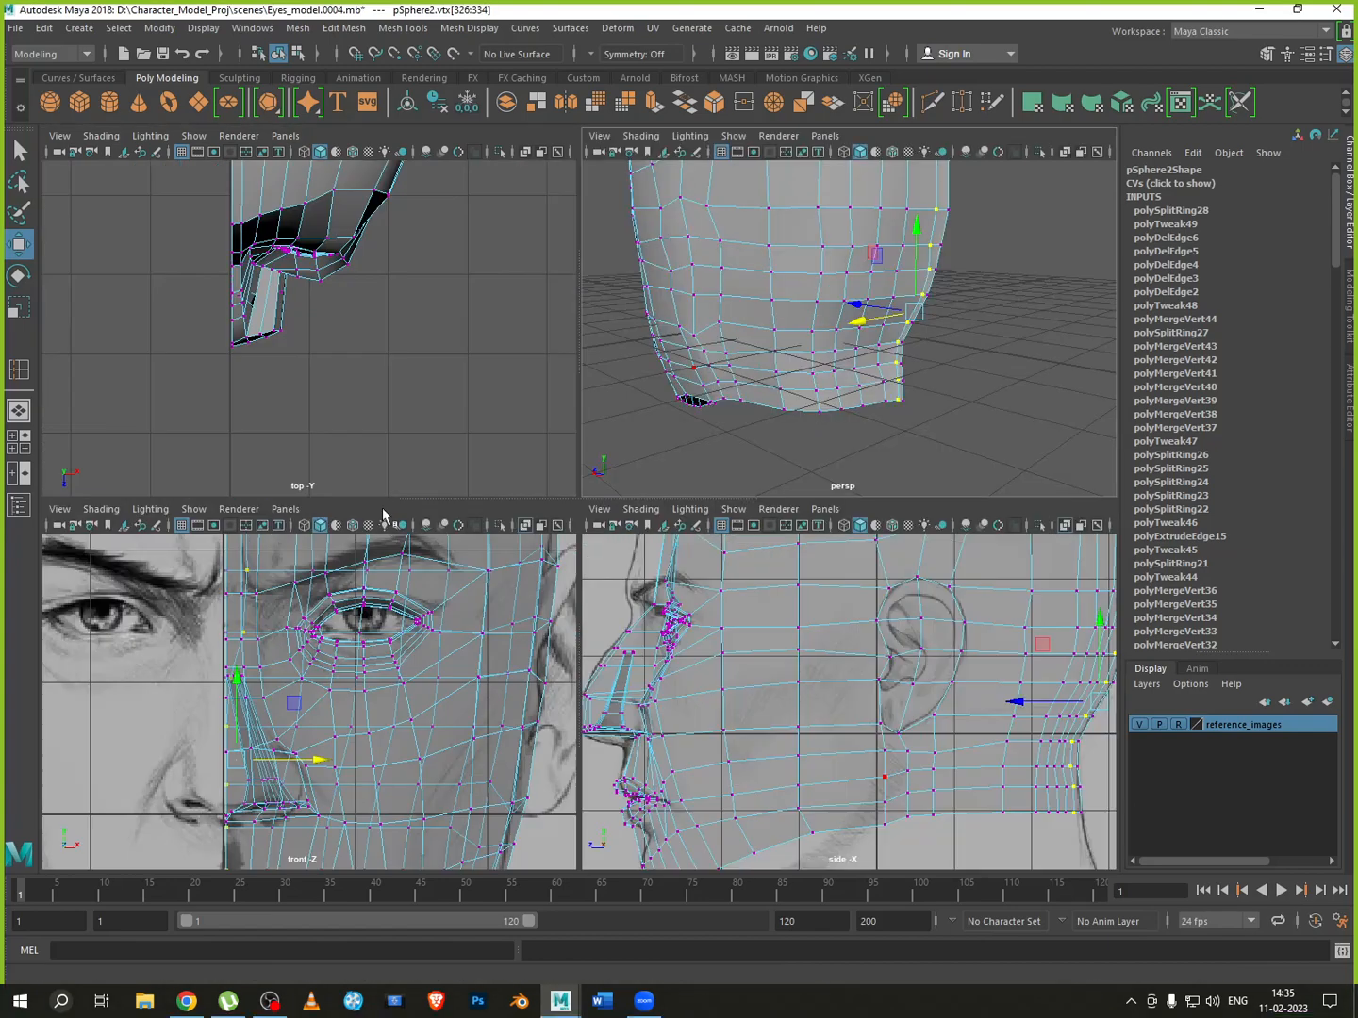
pyautogui.press('space')
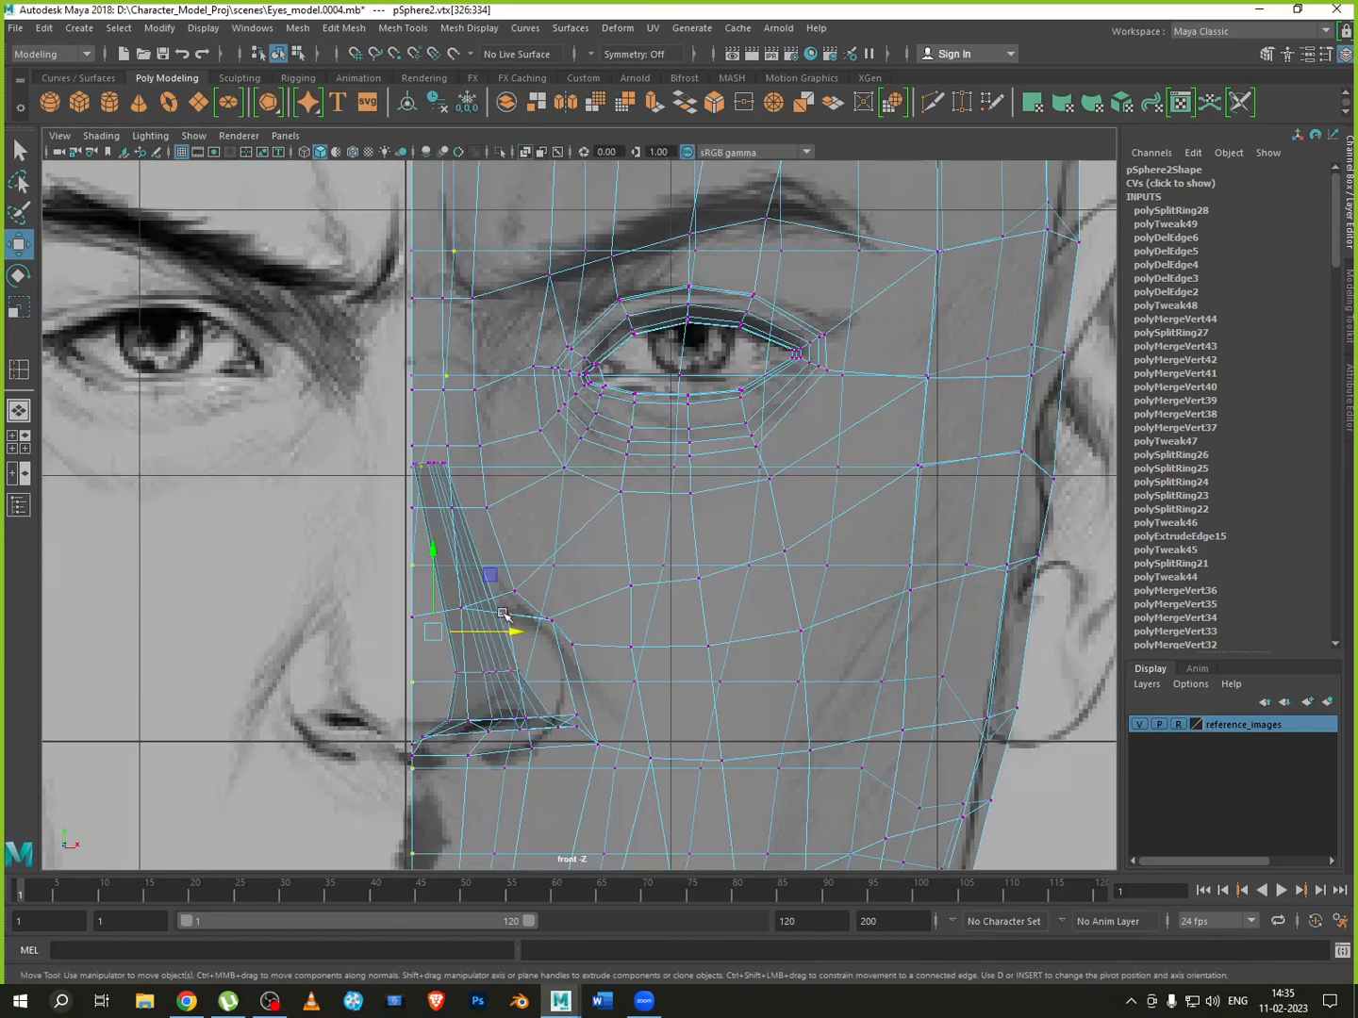
pyautogui.press('r')
pyautogui.moveTo(510, 630); pyautogui.dragTo(334, 627)
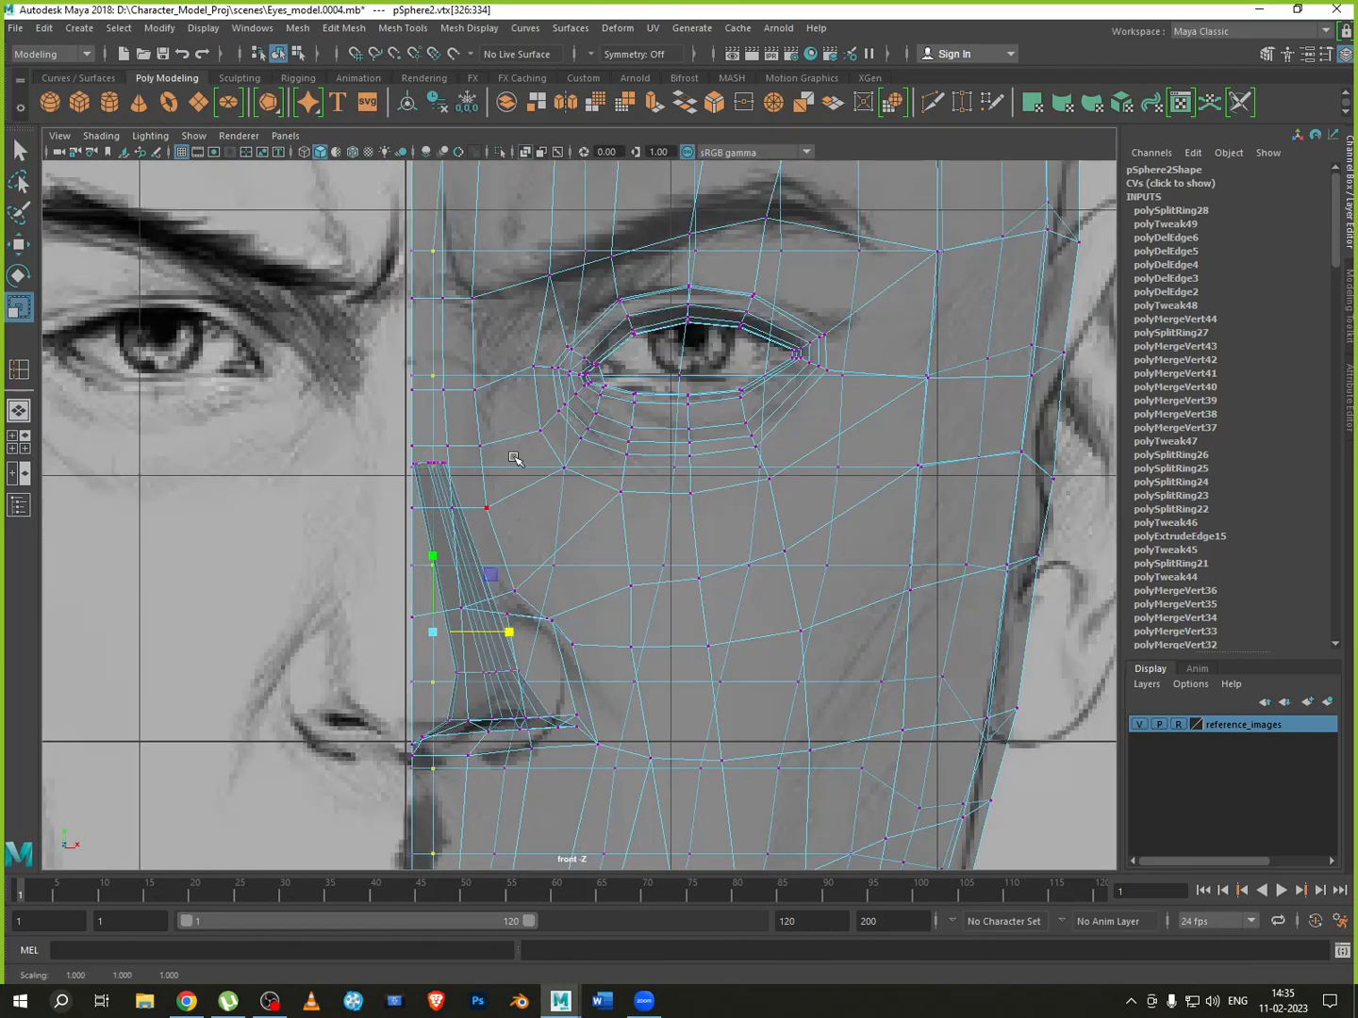
# Select the forehead-level vertices in the column beside the centre line and scale them flat along X
pyautogui.keyDown('alt'); pyautogui.moveTo(514, 459); pyautogui.dragTo(550, 699, button='middle'); pyautogui.keyUp('alt')
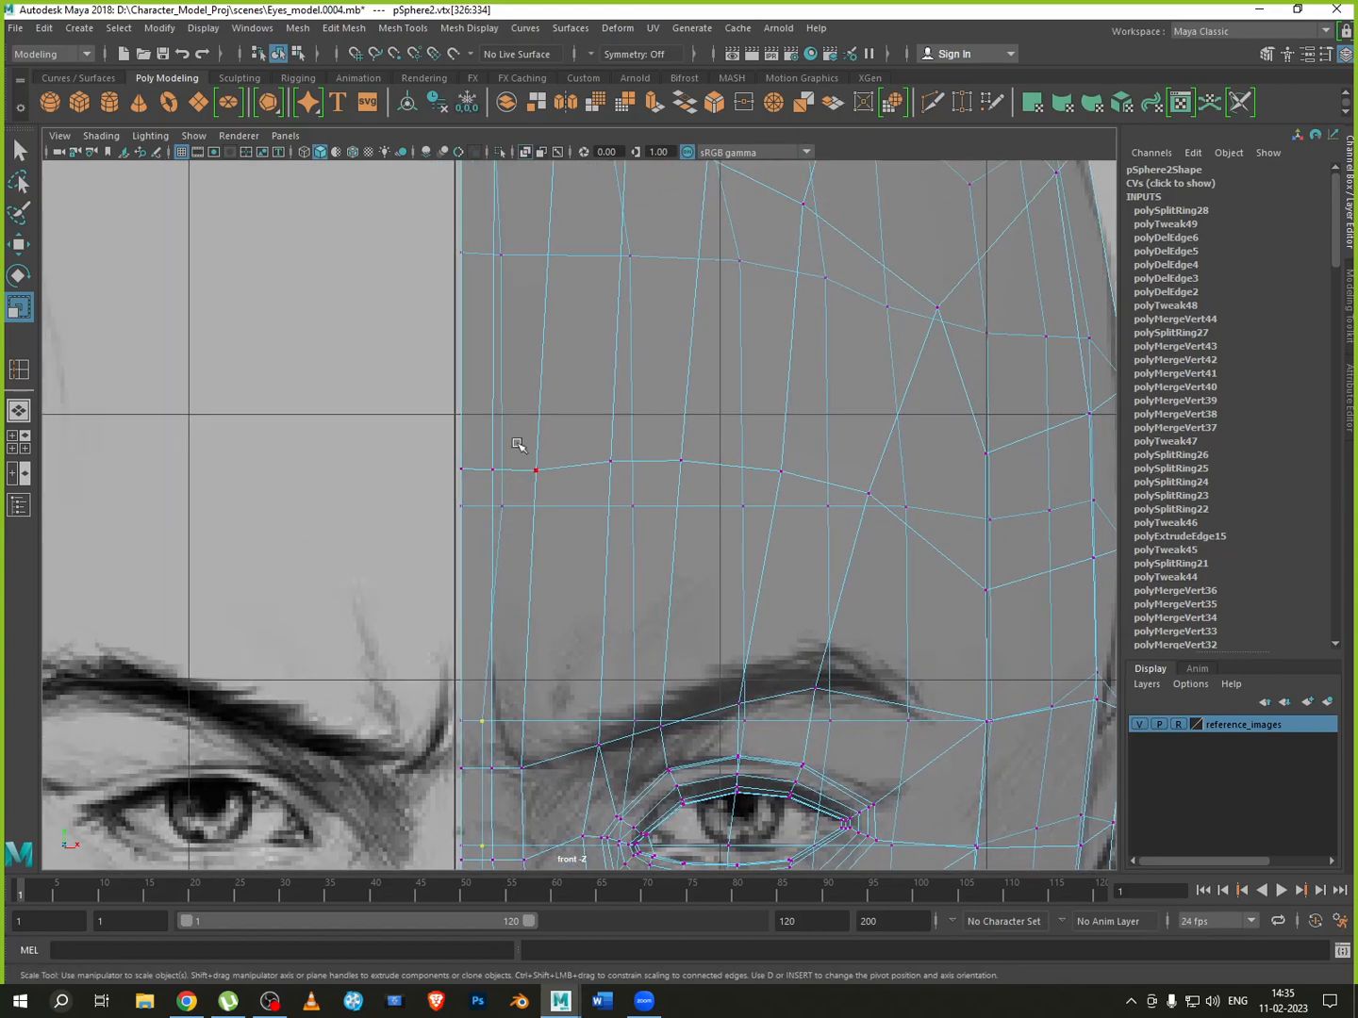
pyautogui.moveTo(526, 429); pyautogui.dragTo(492, 568)
pyautogui.moveTo(572, 487); pyautogui.dragTo(495, 493)
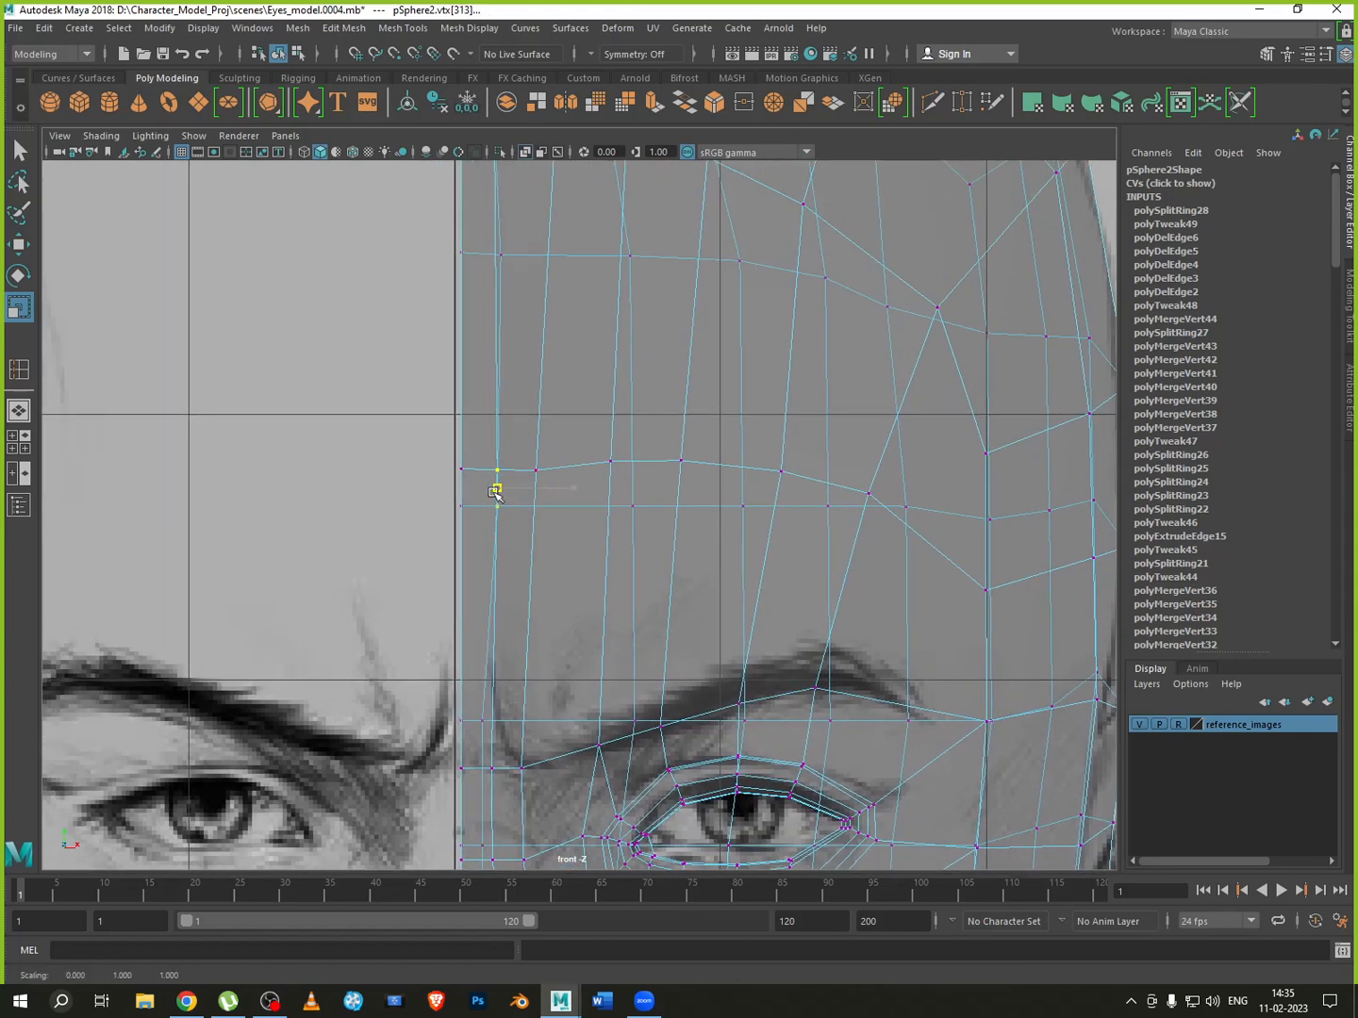
# Select the vertex column beside the centre line from the crown to the forehead and align it along X
pyautogui.keyDown('alt'); pyautogui.moveTo(531, 459); pyautogui.dragTo(509, 756, button='middle'); pyautogui.keyUp('alt')
pyautogui.scroll(-5, 508, 385)
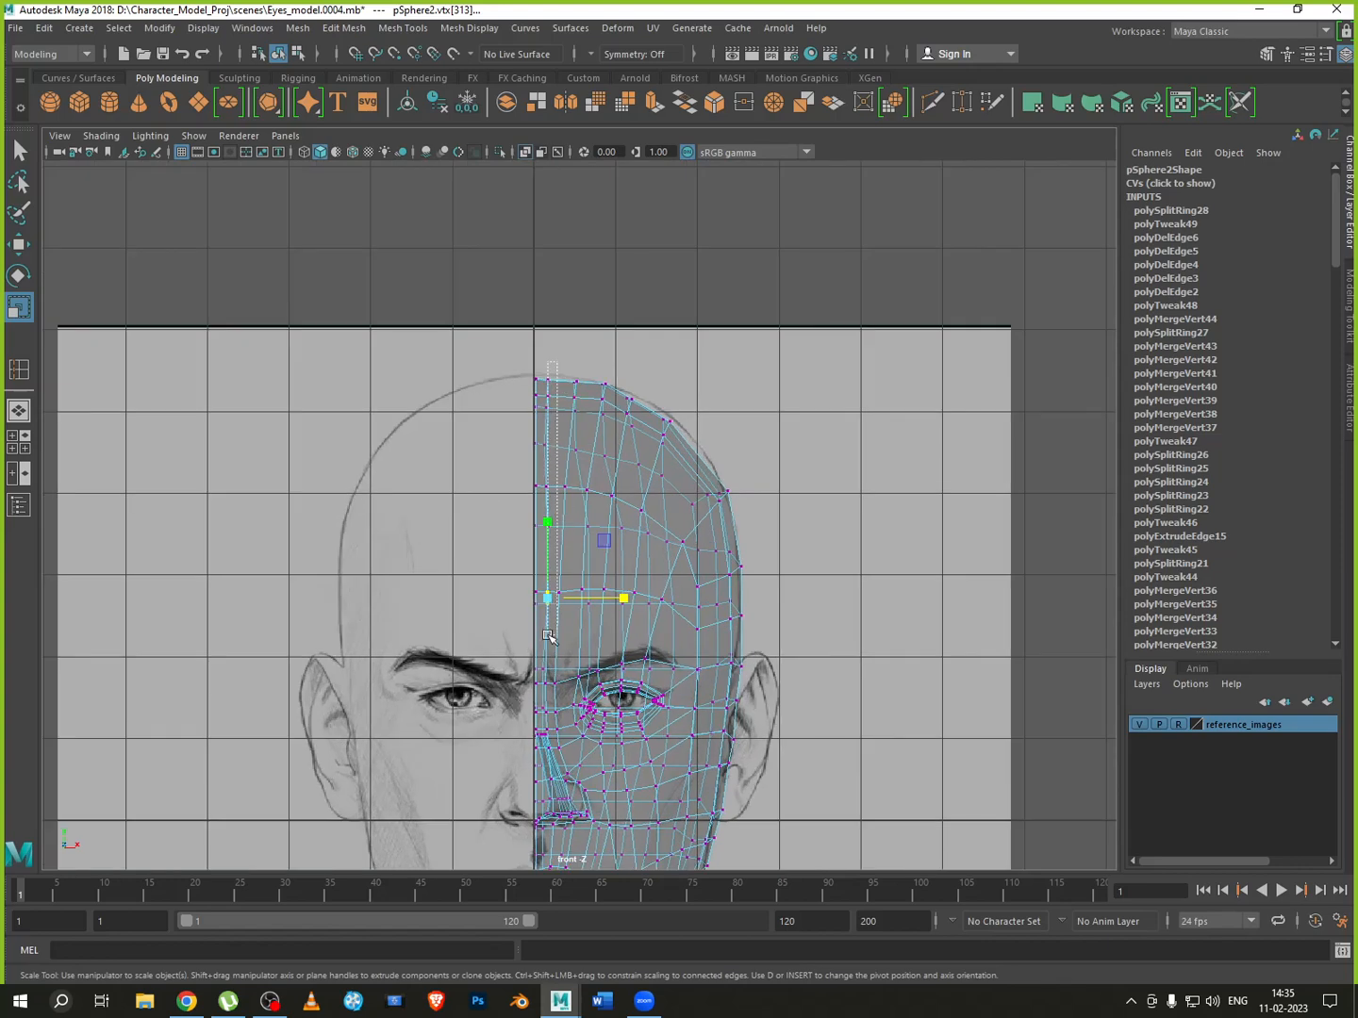
pyautogui.click(547, 488)
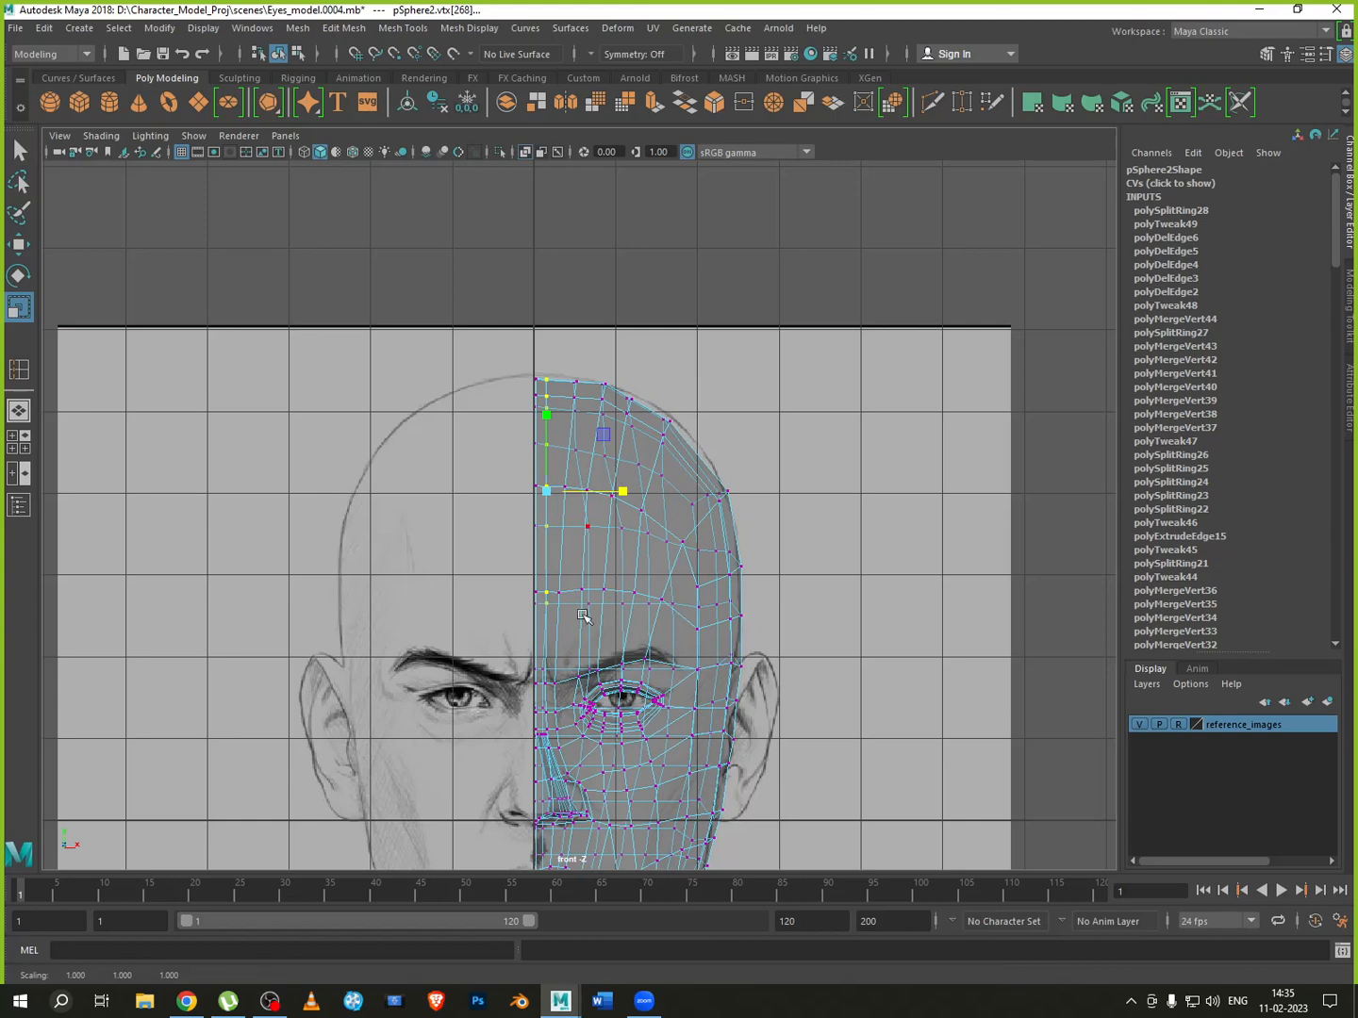
# Select the vertices beside the centre line from the brow to the nose bridge and scale them flat along X
pyautogui.keyDown('alt'); pyautogui.moveTo(584, 637); pyautogui.dragTo(587, 317, button='middle'); pyautogui.keyUp('alt')
pyautogui.scroll(5, 576, 578)
pyautogui.keyDown('alt'); pyautogui.moveTo(520, 392); pyautogui.dragTo(578, 704, button='middle'); pyautogui.keyUp('alt')
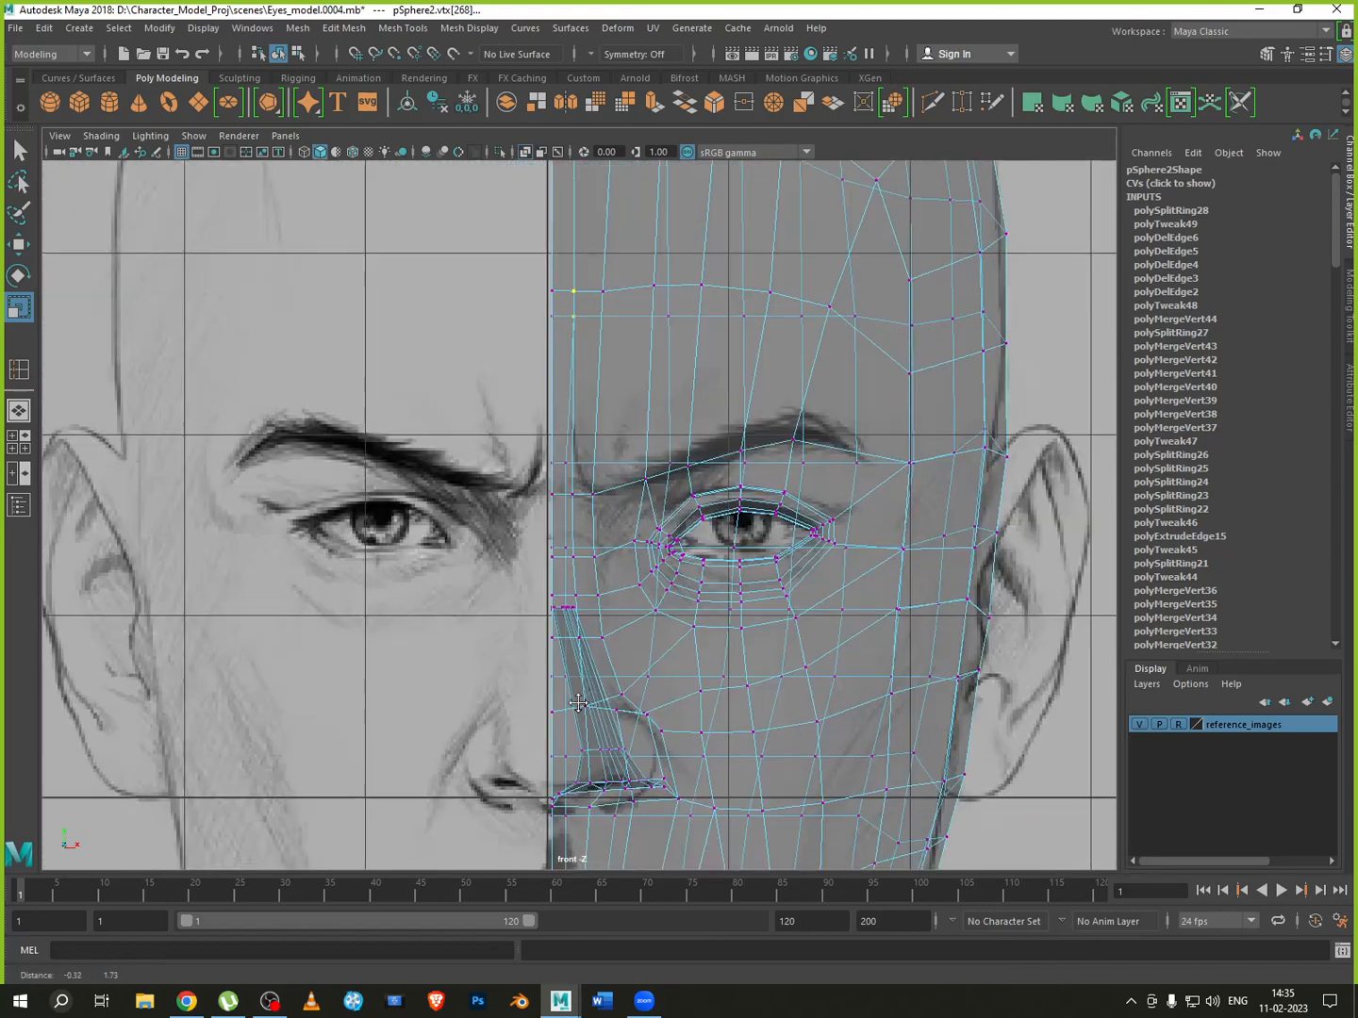
pyautogui.scroll(3, 585, 607)
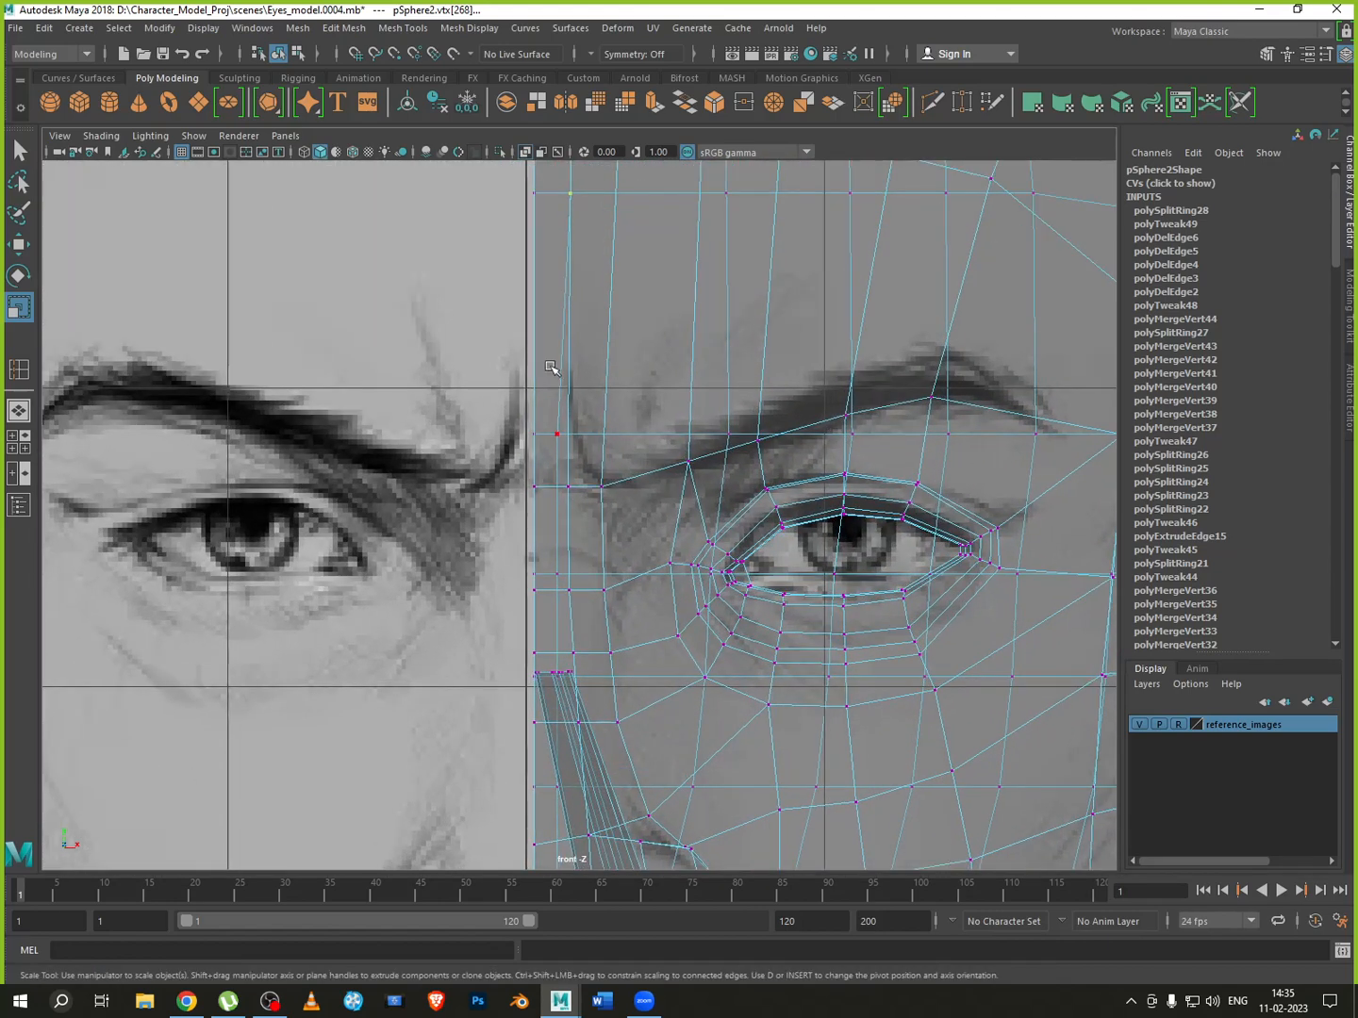
pyautogui.moveTo(549, 420); pyautogui.dragTo(597, 665)
pyautogui.moveTo(641, 545); pyautogui.dragTo(593, 547)
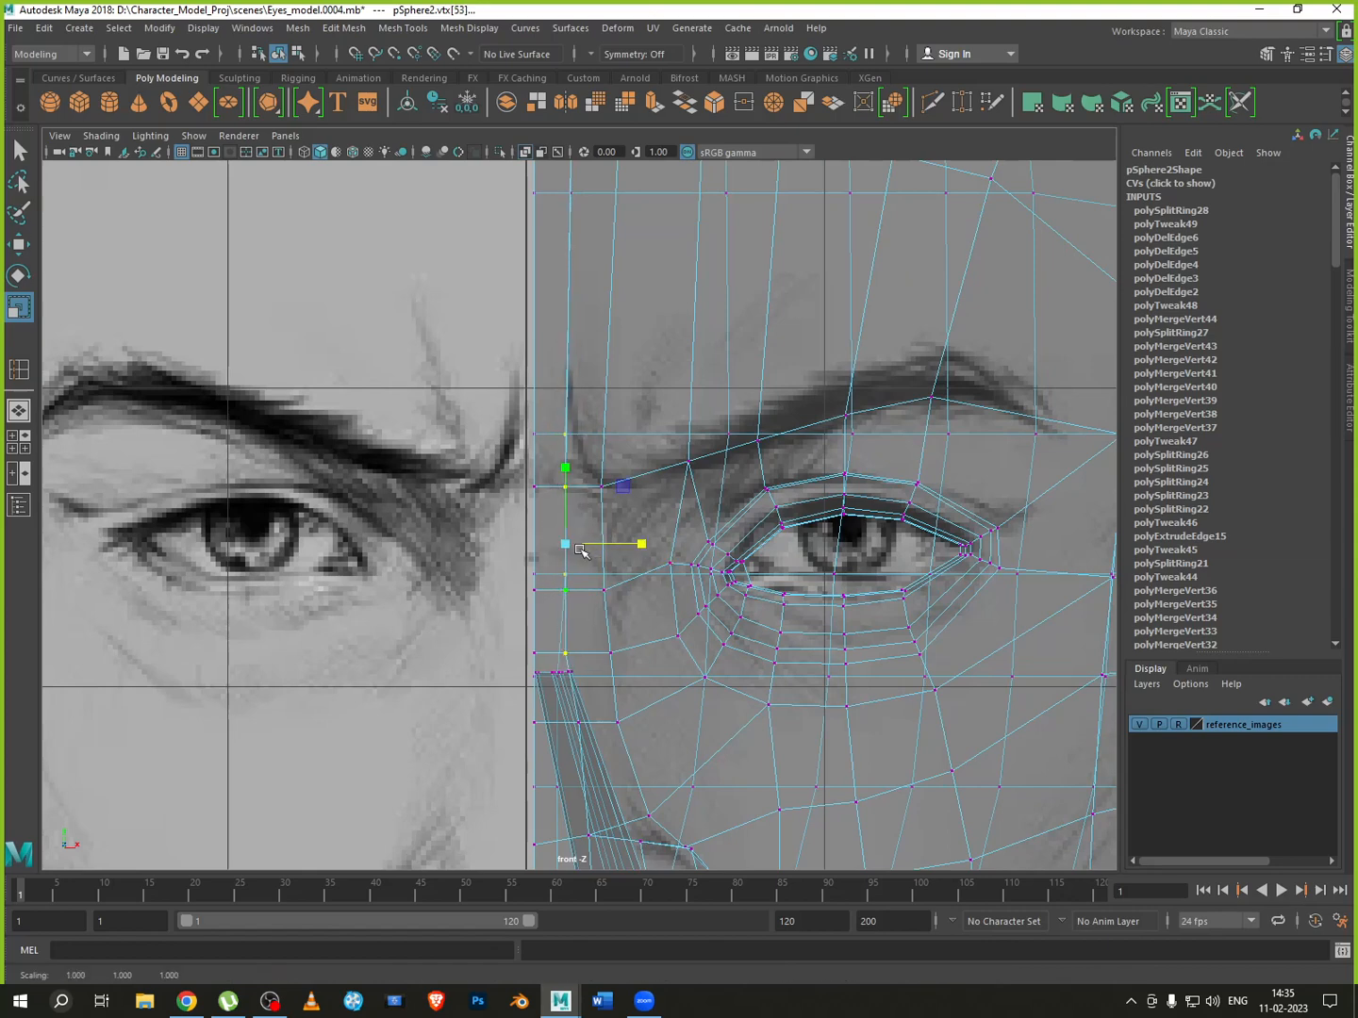
# Select the lip vertices in the column beside the centre line, scale them flat along X, and return to object mode
pyautogui.keyDown('alt'); pyautogui.moveTo(576, 653); pyautogui.dragTo(618, 371, button='middle'); pyautogui.keyUp('alt')
pyautogui.moveTo(628, 665)
pyautogui.keyDown('alt'); pyautogui.mouseDown(button='middle')
pyautogui.moveTo(625, 304)
pyautogui.moveTo(616, 318)
pyautogui.mouseUp(button='middle'); pyautogui.keyUp('alt')
pyautogui.keyDown('alt'); pyautogui.moveTo(614, 577); pyautogui.dragTo(610, 353, button='middle'); pyautogui.keyUp('alt')
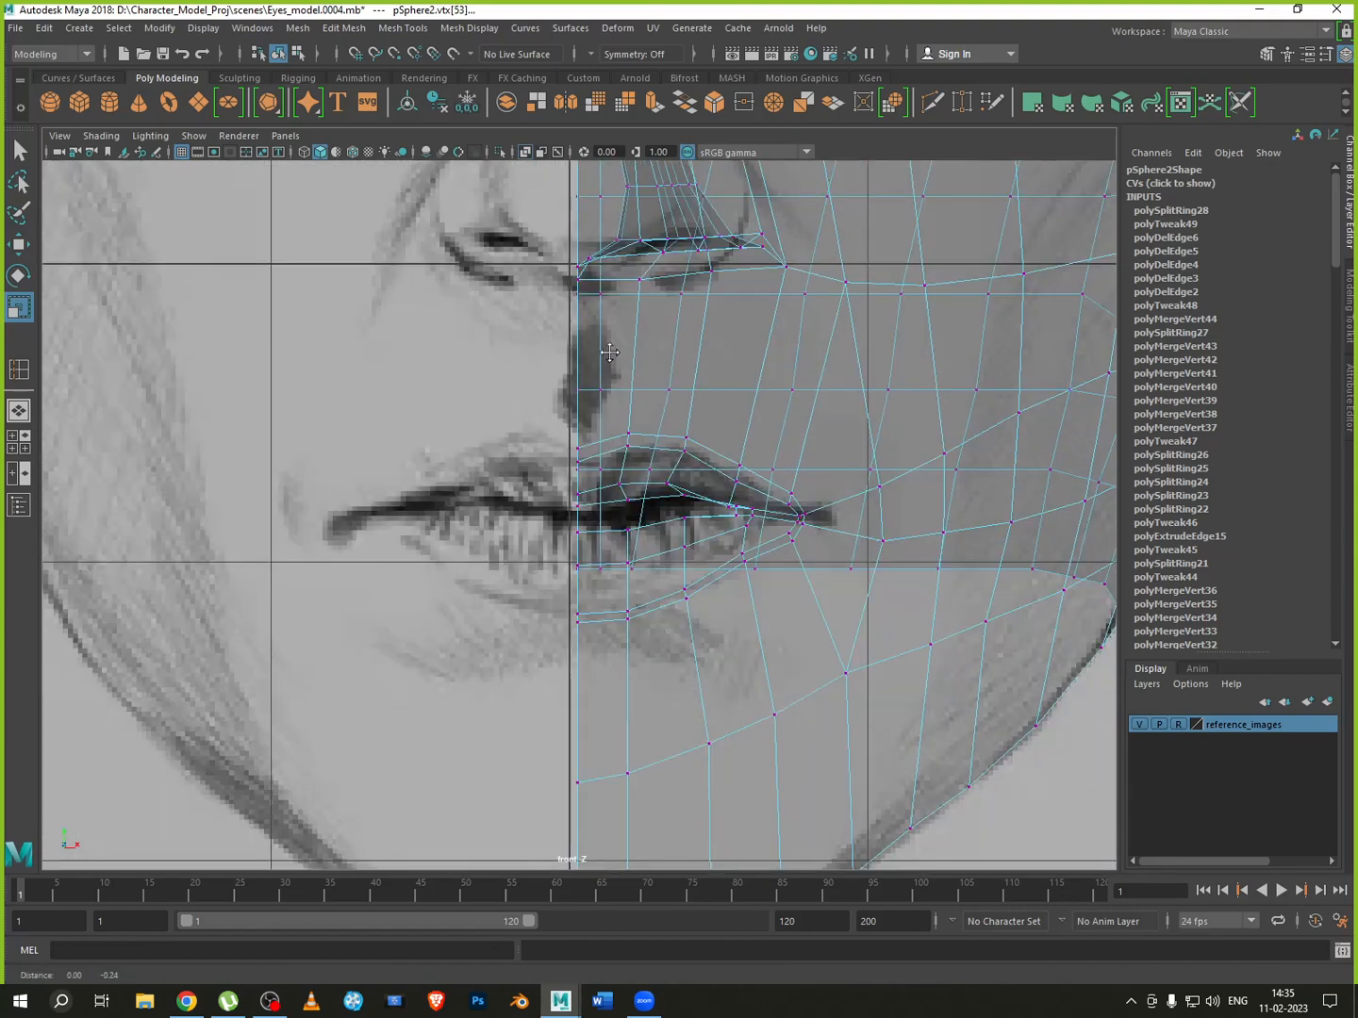
pyautogui.keyDown('alt'); pyautogui.moveTo(622, 534); pyautogui.dragTo(622, 401, button='middle'); pyautogui.keyUp('alt')
pyautogui.moveTo(619, 296); pyautogui.dragTo(642, 401)
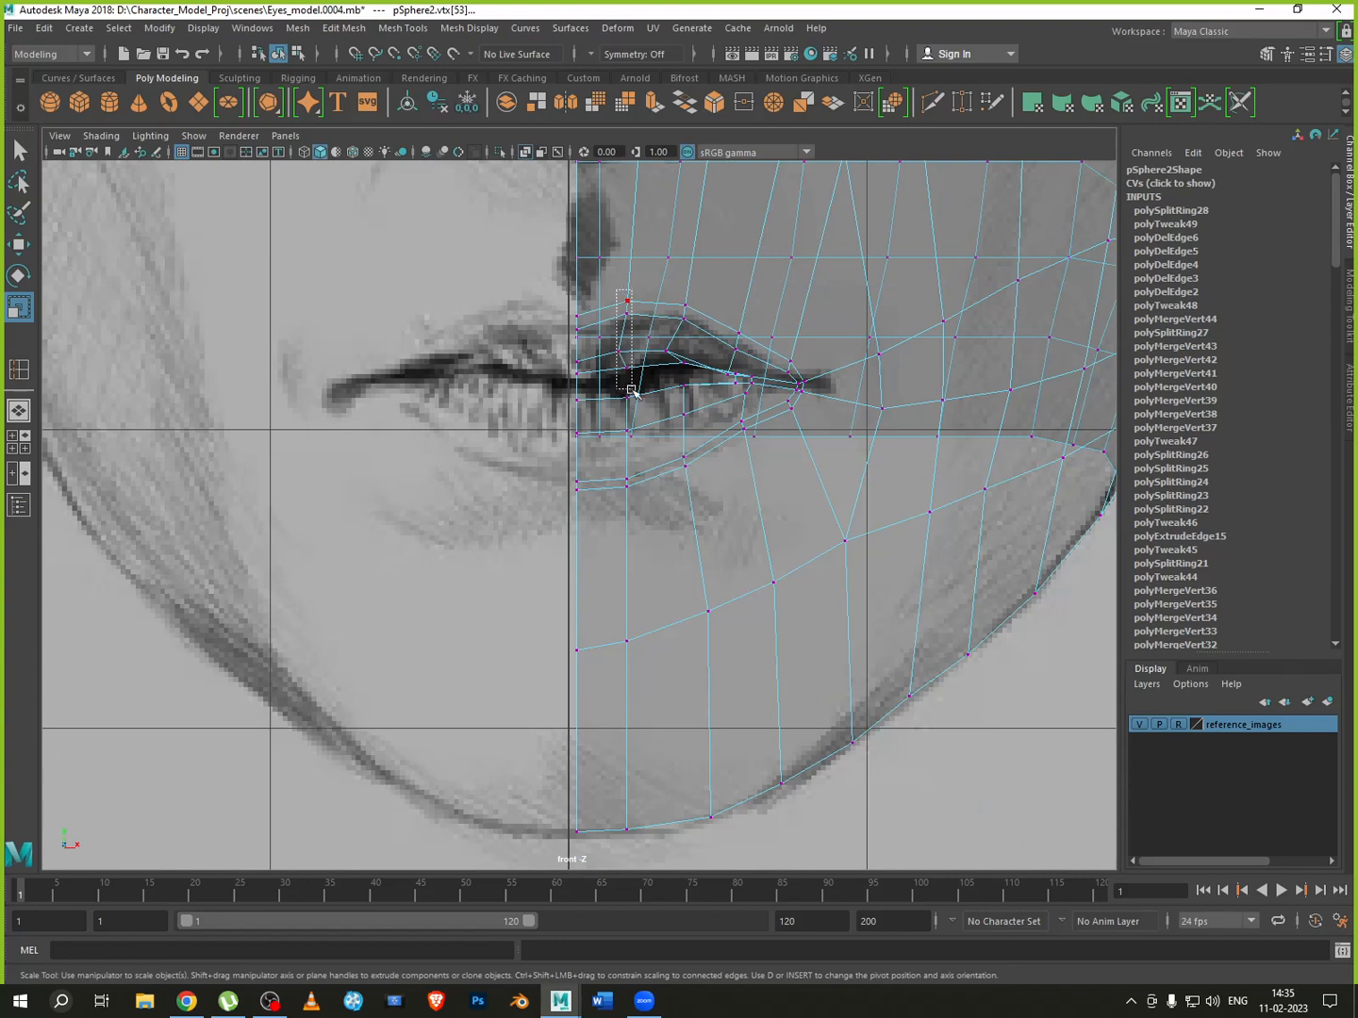
pyautogui.moveTo(705, 332); pyautogui.dragTo(624, 335)
pyautogui.moveTo(696, 592); pyautogui.dragTo(796, 489, button='right')
# Examine the half head in the top, front and perspective views, checking the mouth, chin and centre line
pyautogui.press('space')
pyautogui.press('space')
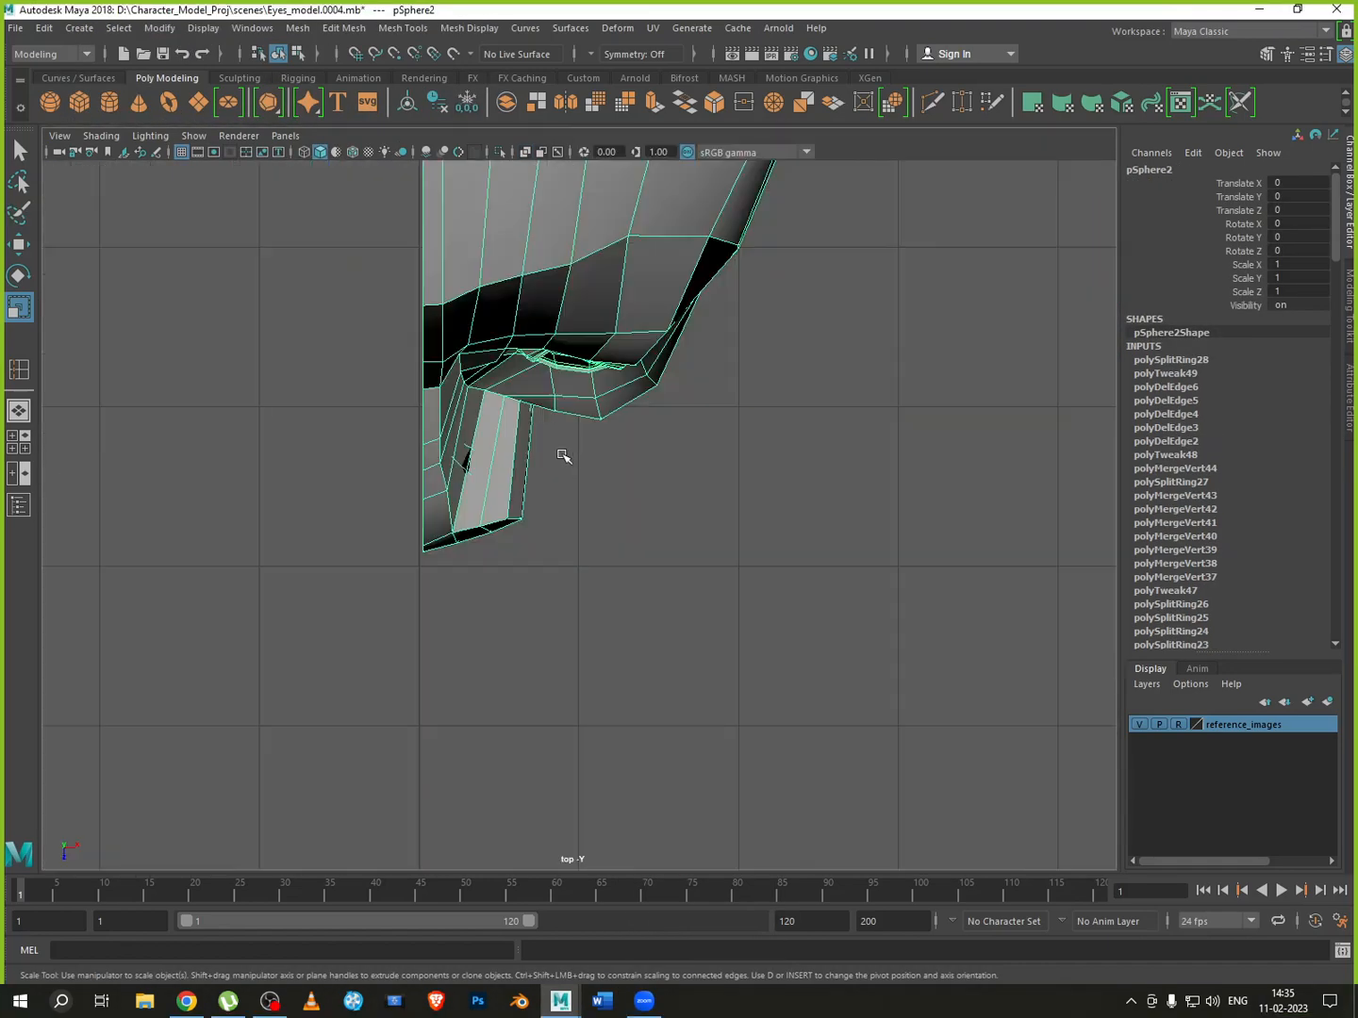
pyautogui.scroll(-6, 452, 486)
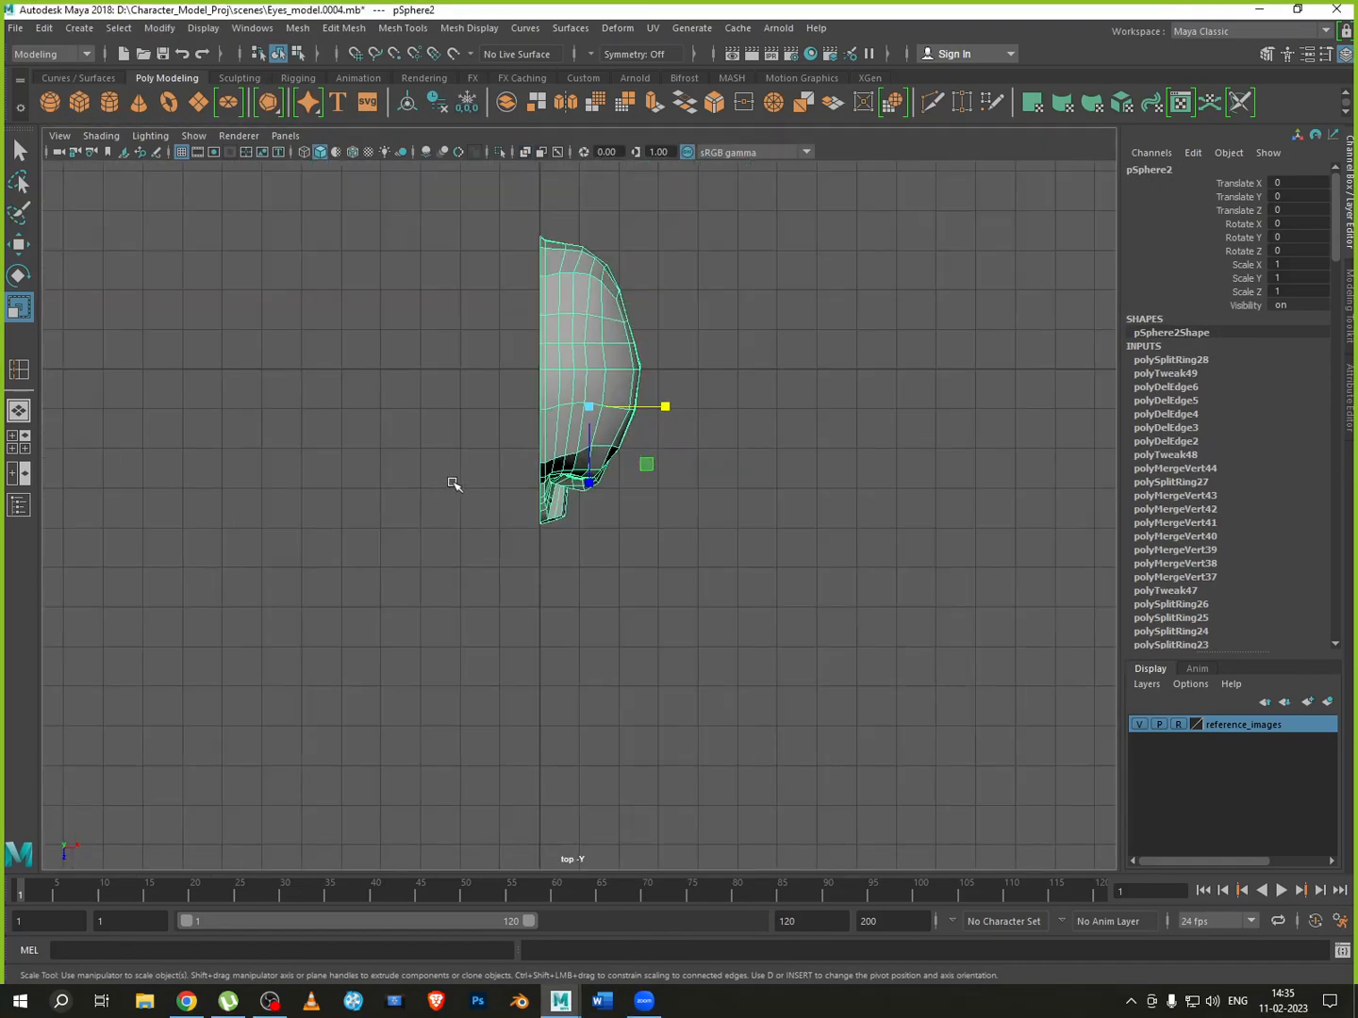
pyautogui.press('space')
pyautogui.press('space')
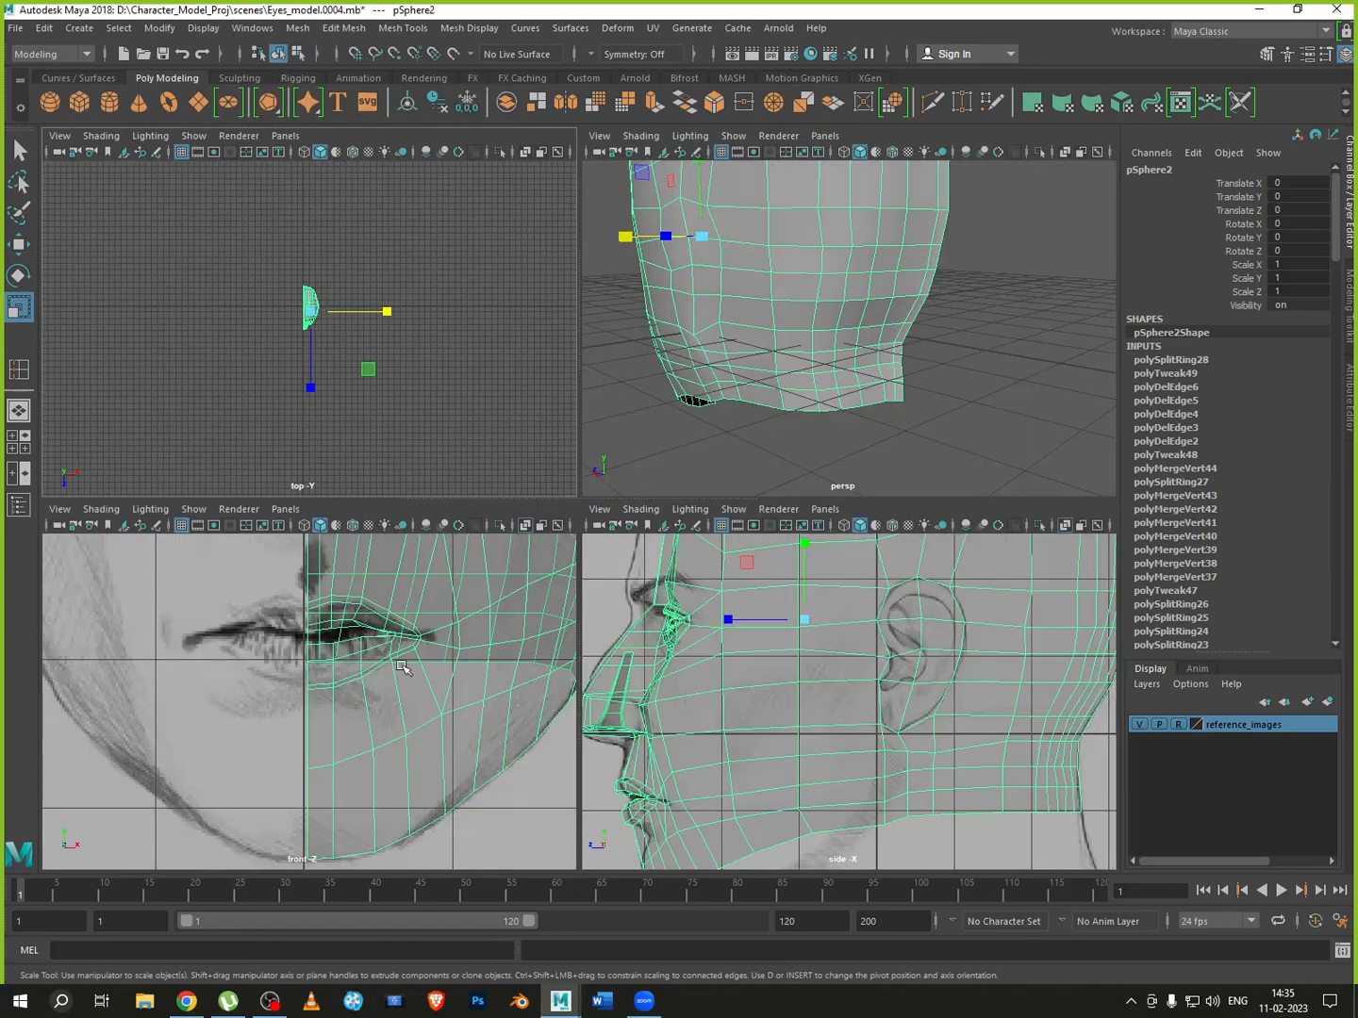
pyautogui.click(19, 245)
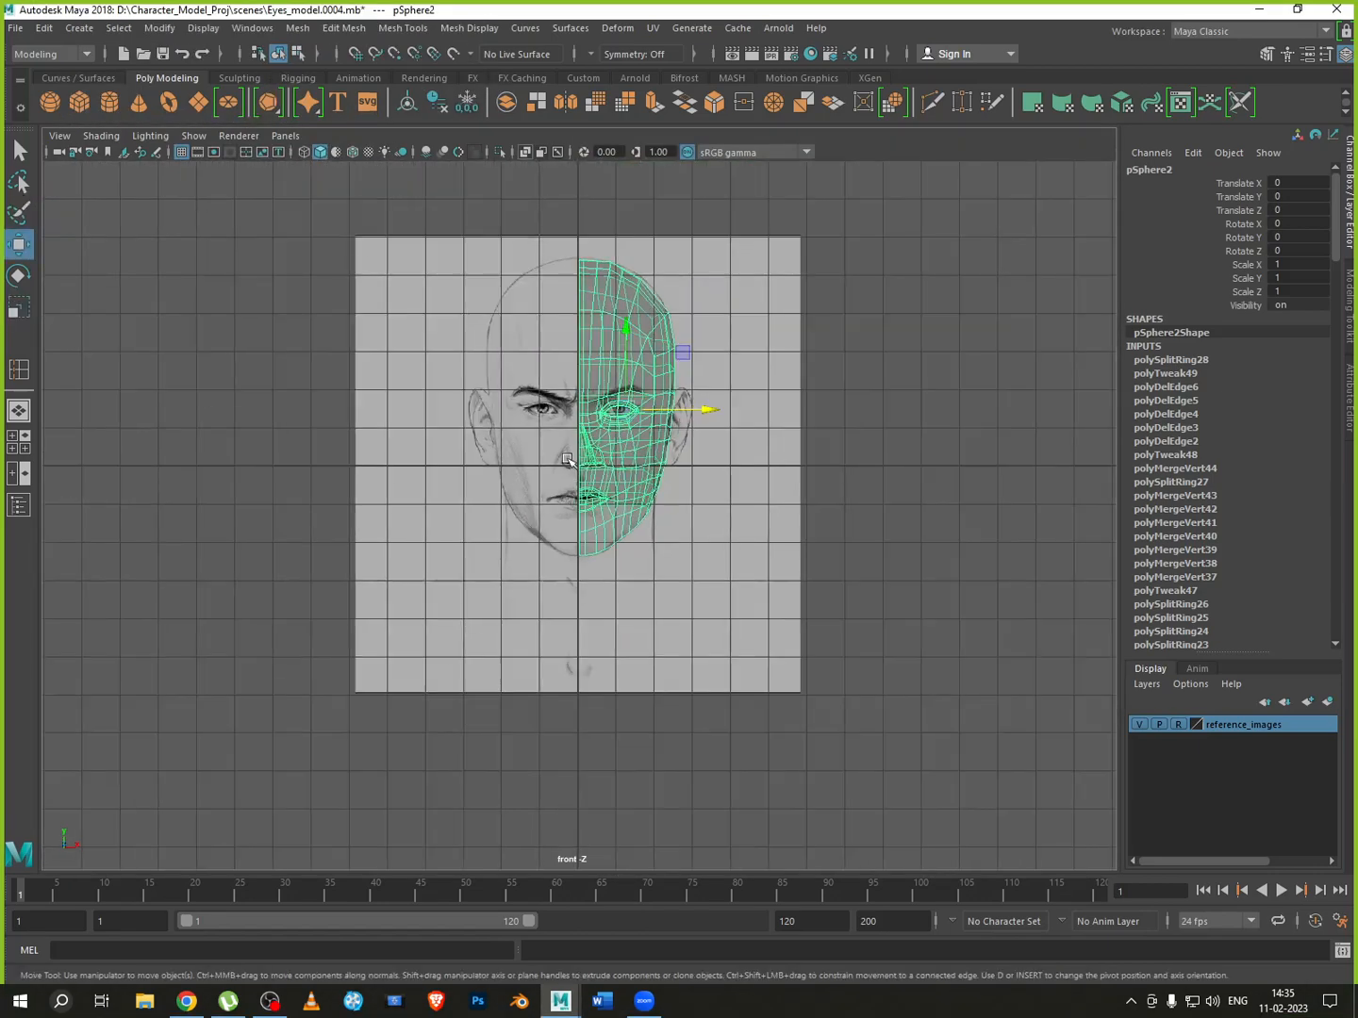
pyautogui.scroll(8, 600, 428)
pyautogui.scroll(-3, 601, 427)
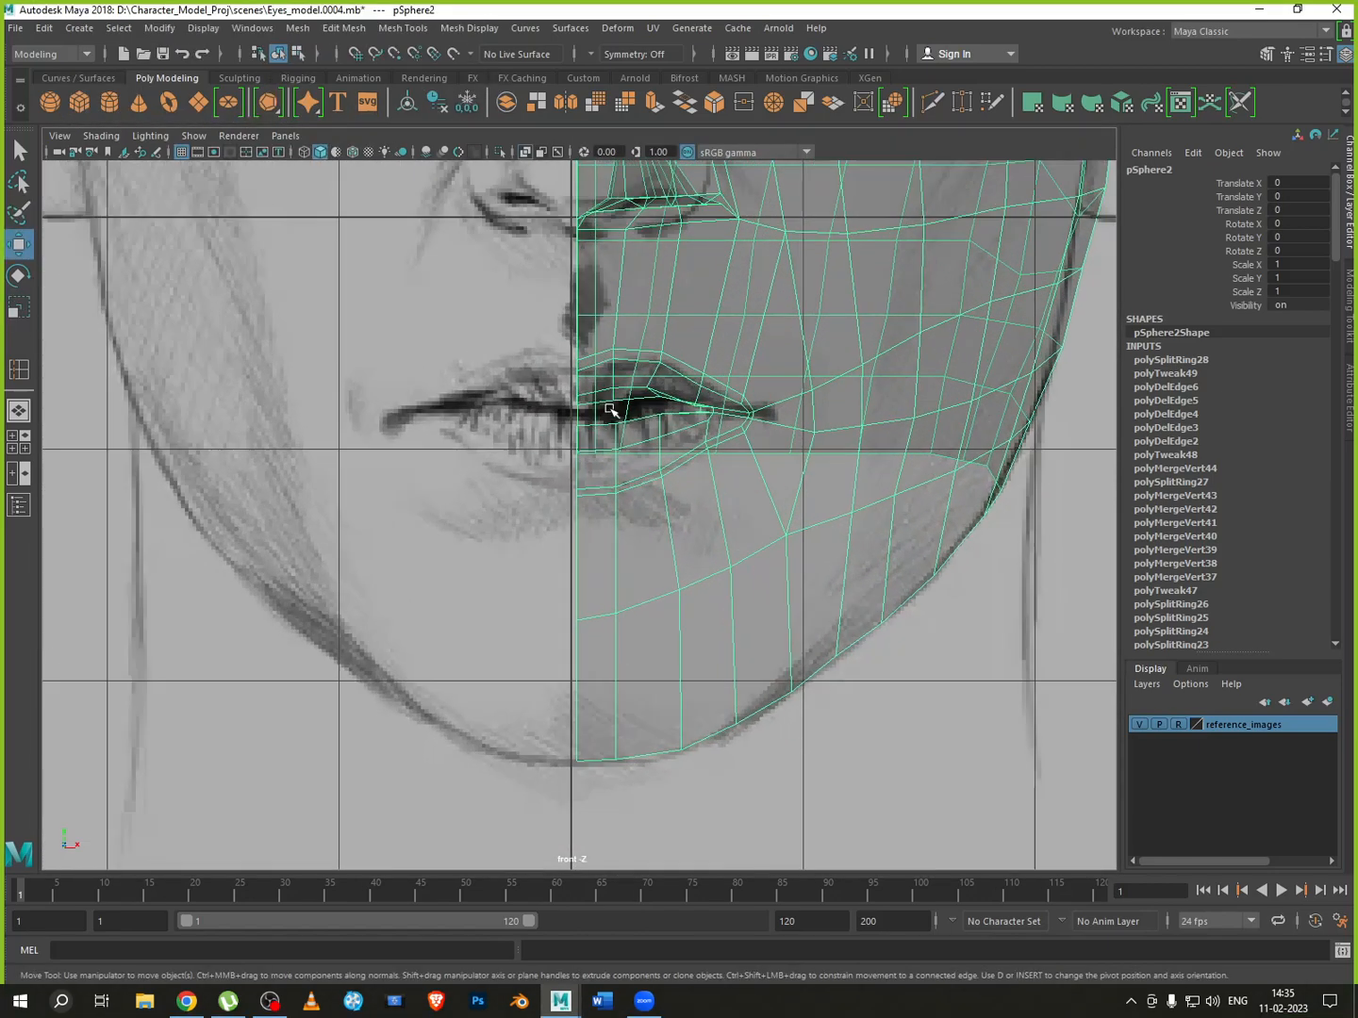
pyautogui.press('space')
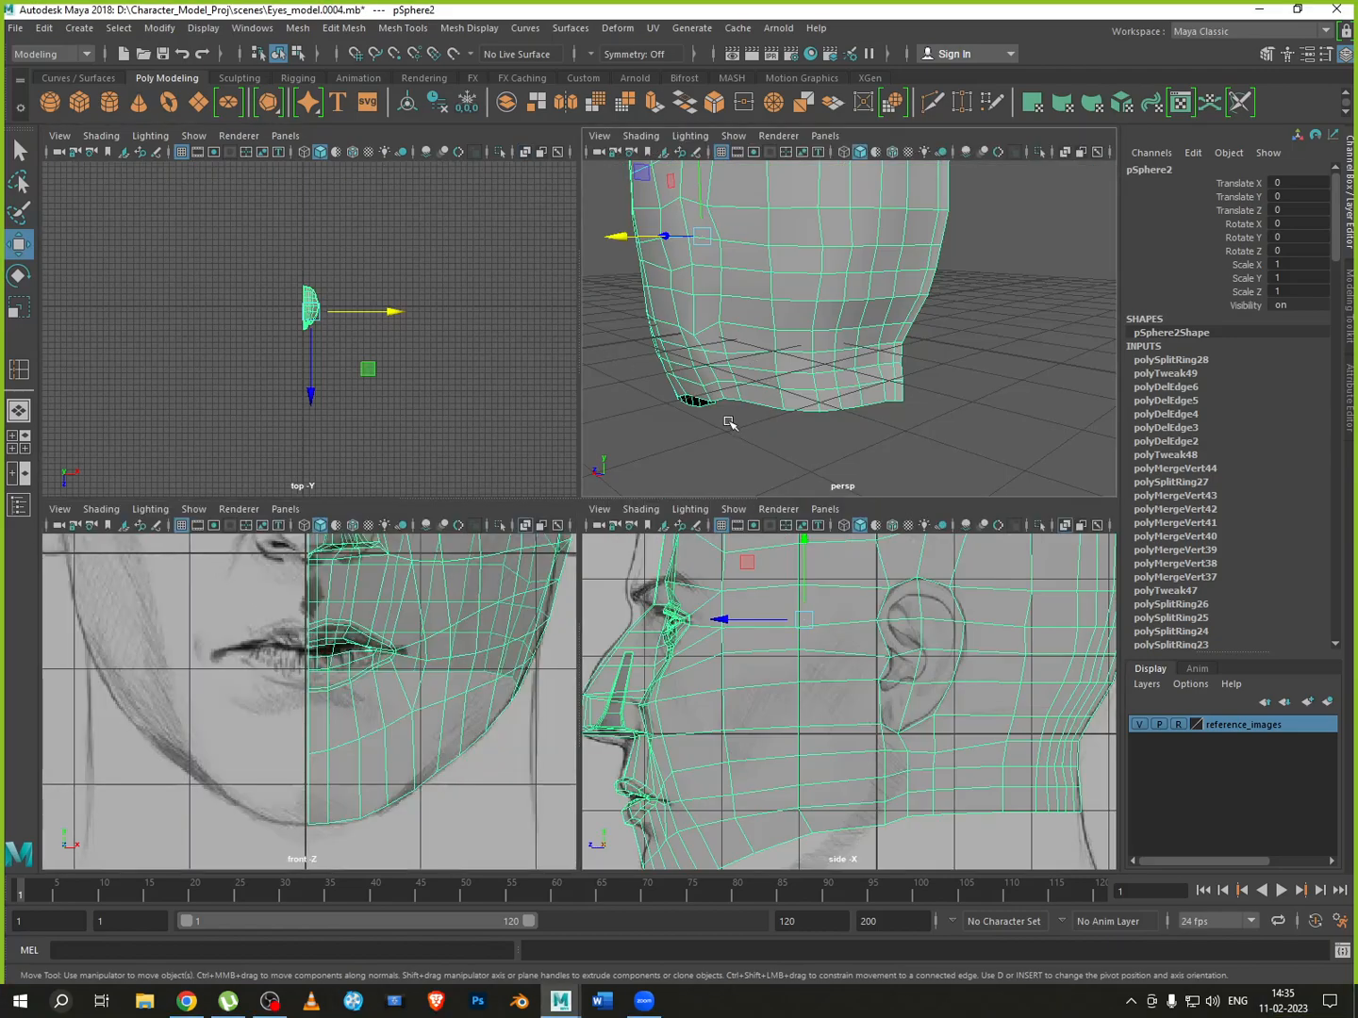
pyautogui.keyDown('alt'); pyautogui.moveTo(727, 424); pyautogui.dragTo(812, 376); pyautogui.keyUp('alt')
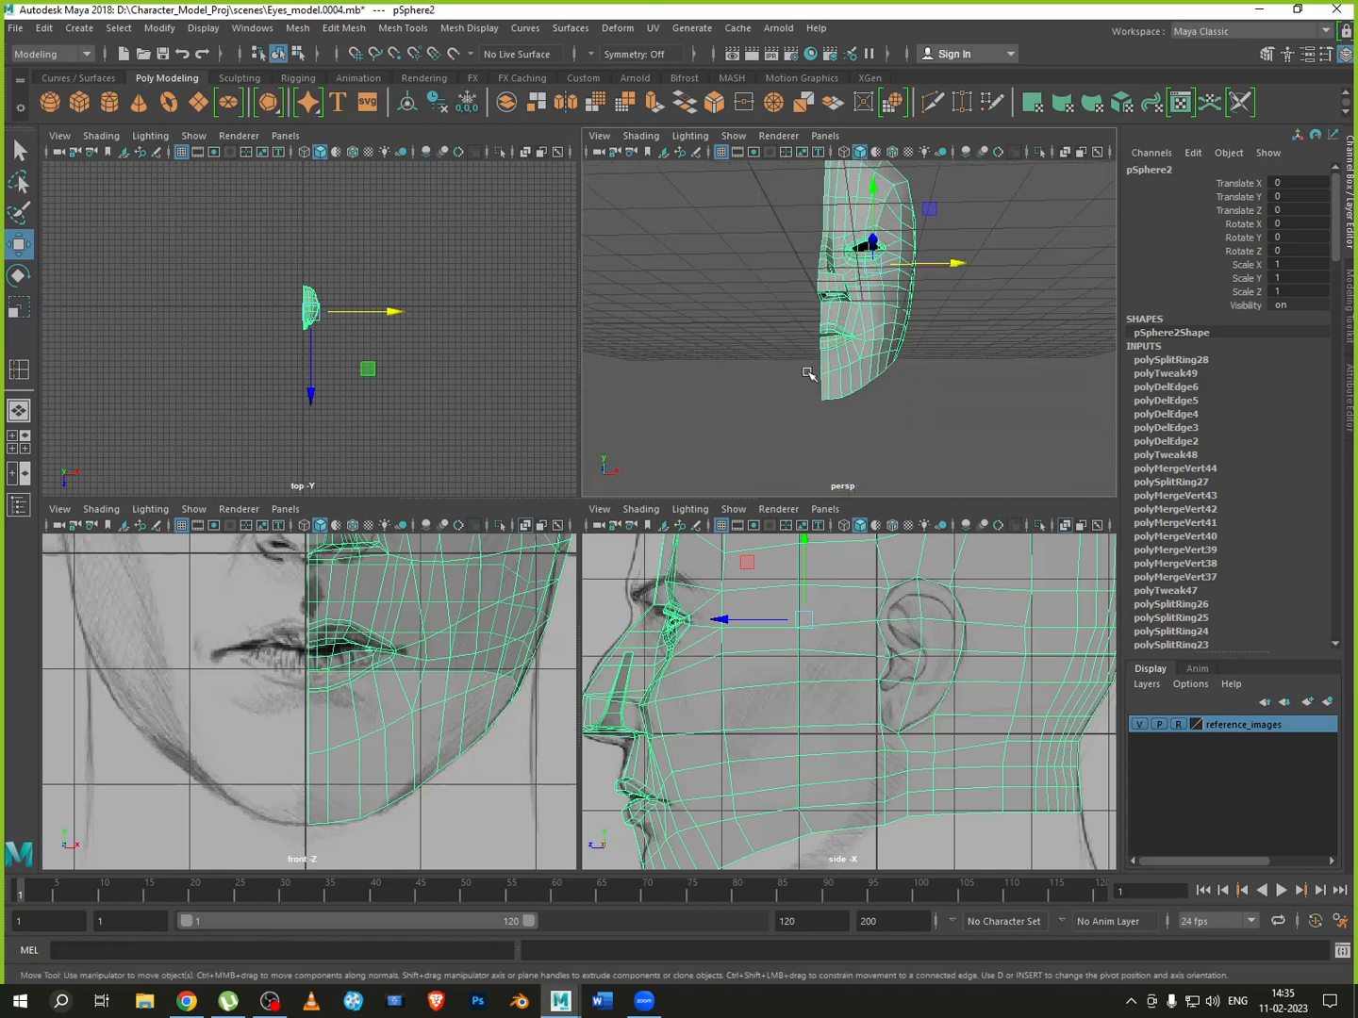
pyautogui.scroll(5, 819, 358)
pyautogui.scroll(-4, 801, 358)
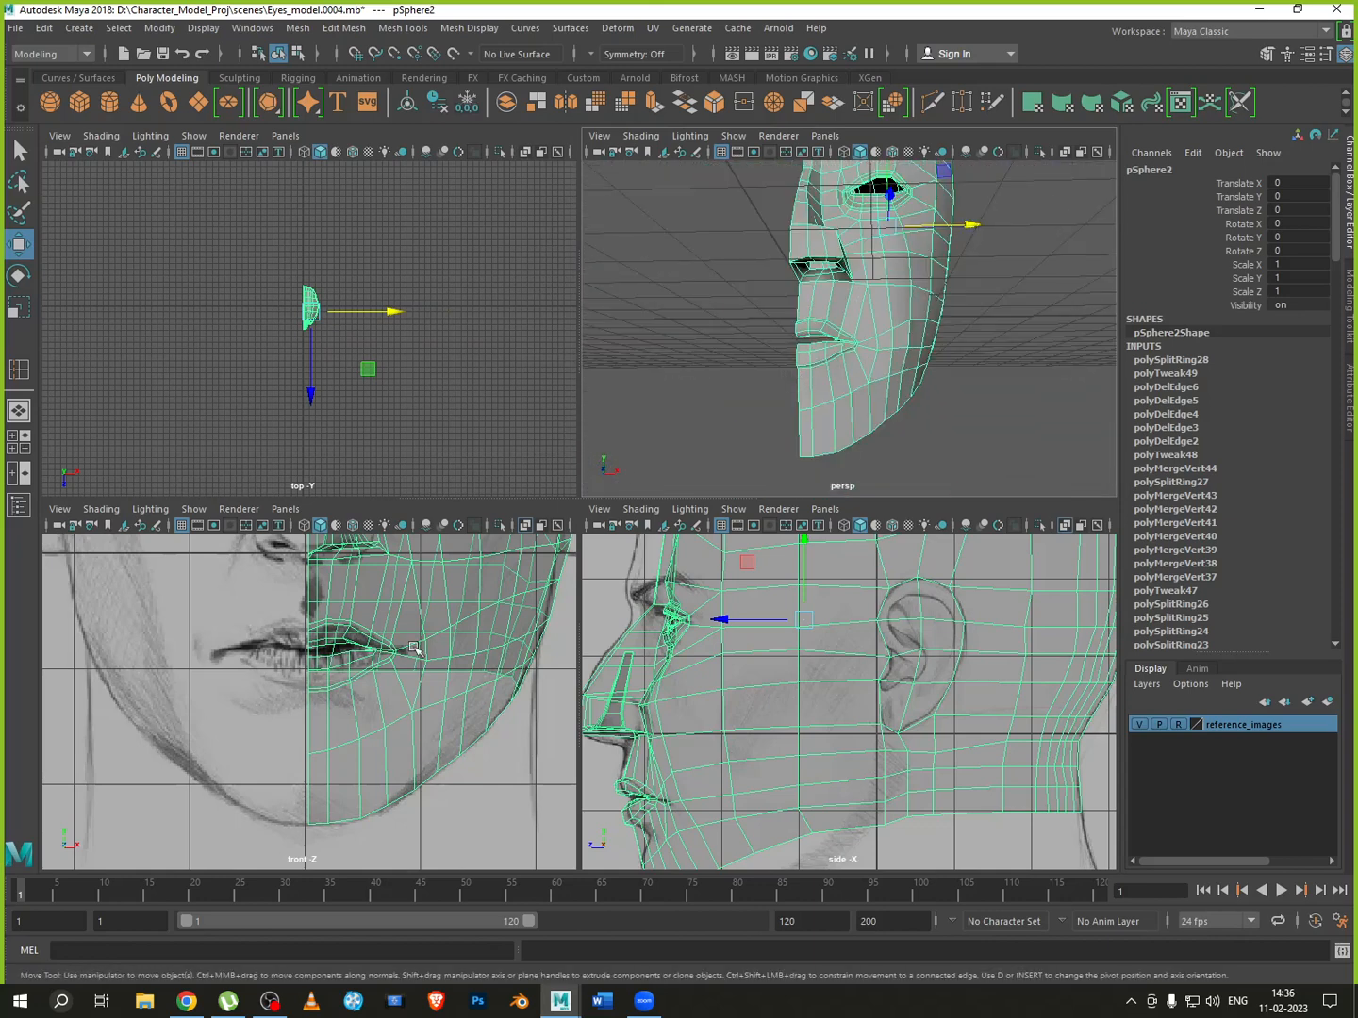
pyautogui.press('space')
pyautogui.scroll(-5, 520, 638)
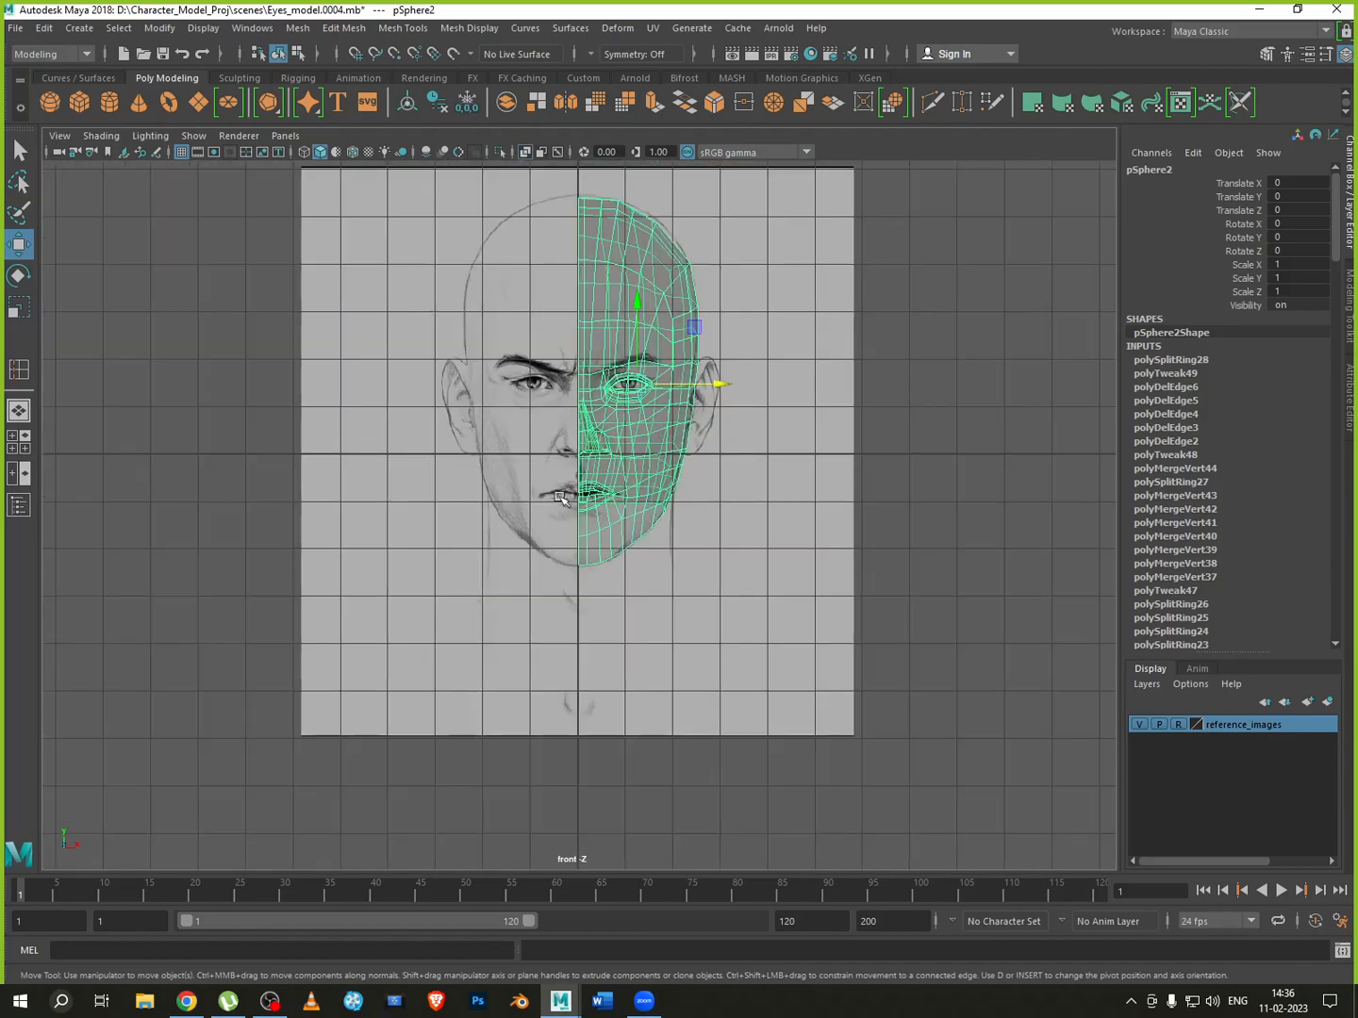
pyautogui.scroll(2, 595, 273)
pyautogui.press('space')
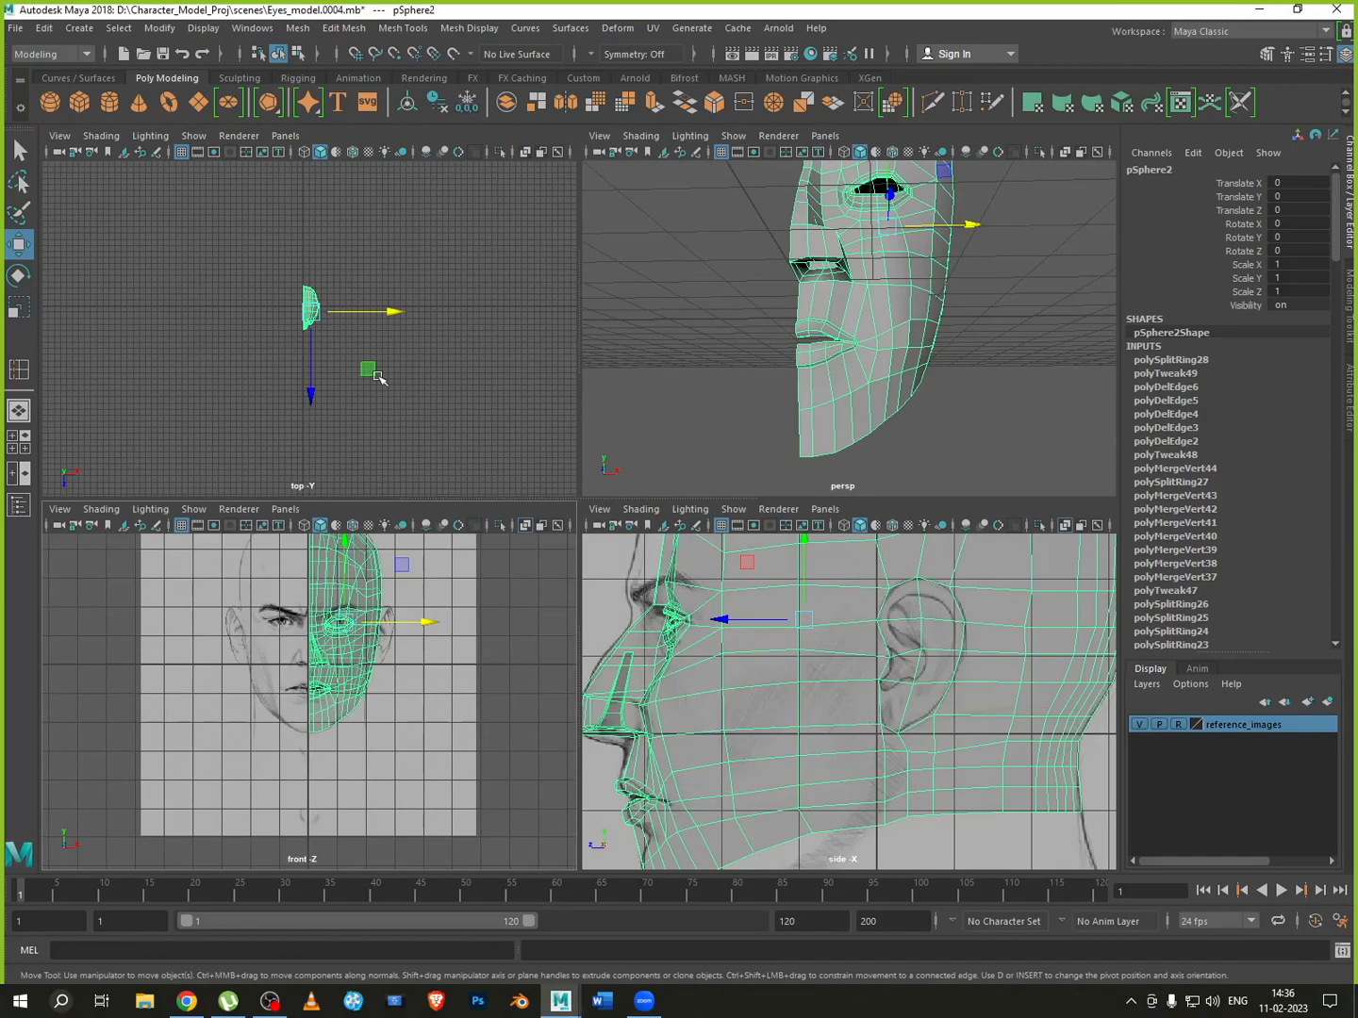
# Show the top view in wireframe and enter vertex mode at the back of the head
pyautogui.press('space')
pyautogui.scroll(2, 603, 343)
pyautogui.press('space')
pyautogui.press('space')
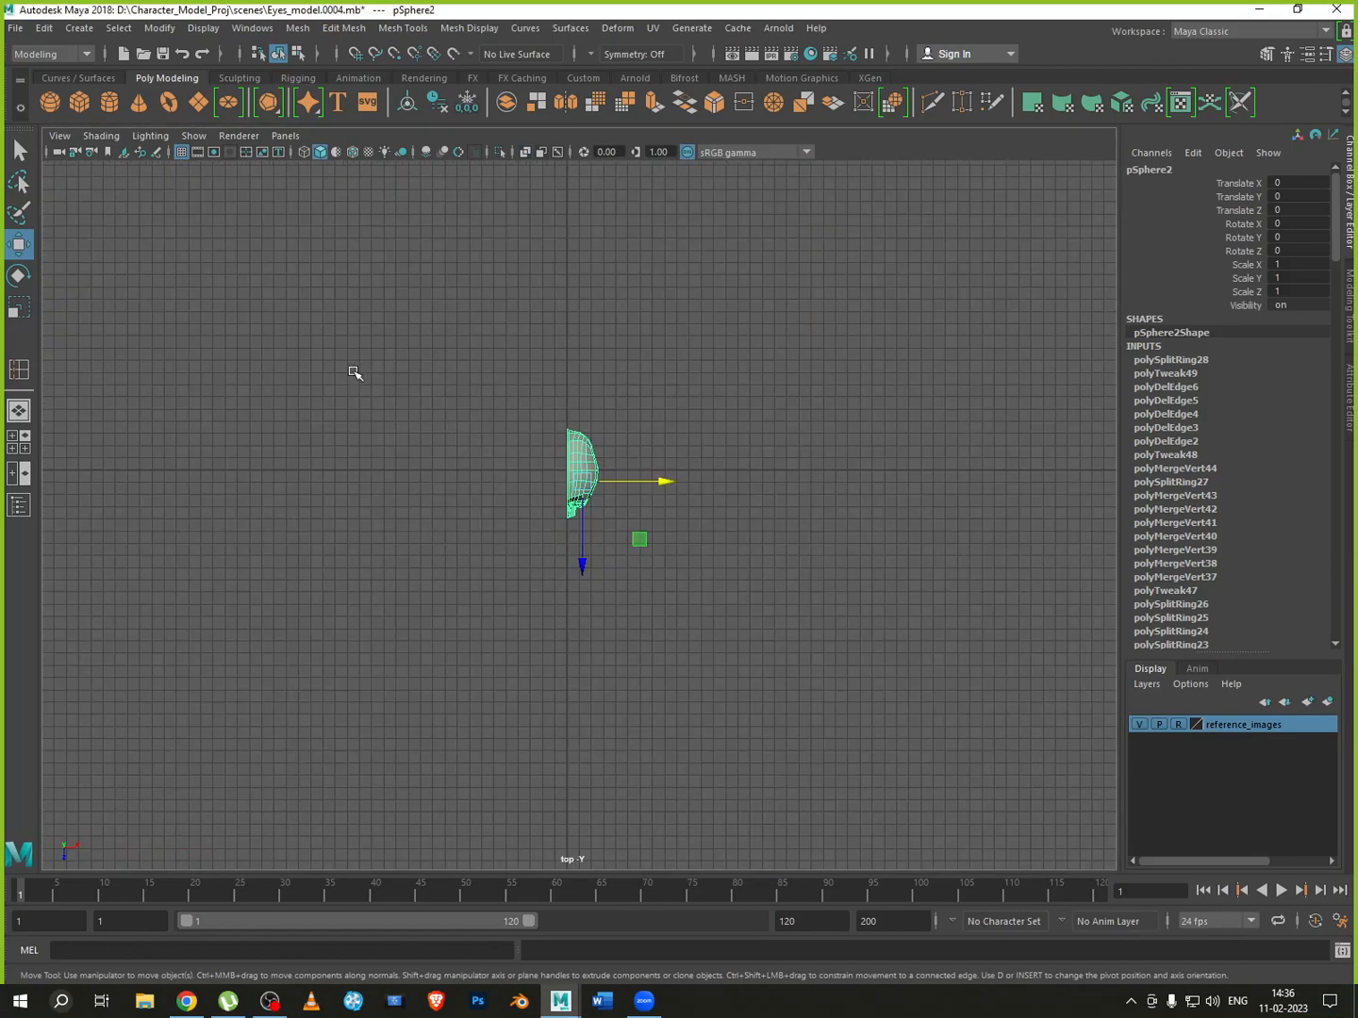
pyautogui.scroll(5, 537, 464)
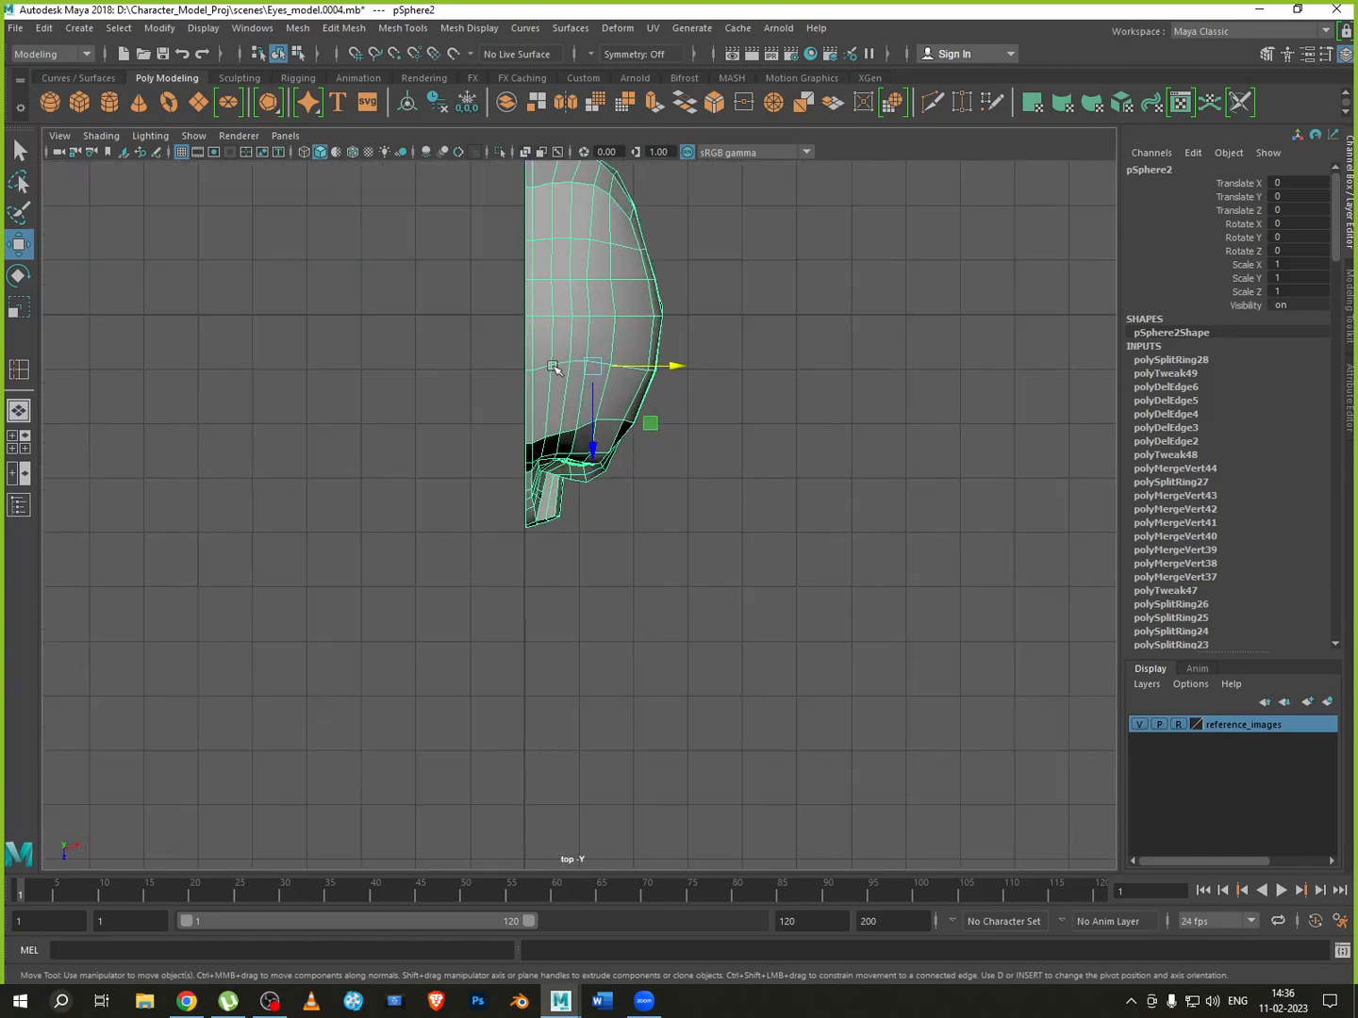
pyautogui.scroll(1, 555, 325)
pyautogui.press('4')
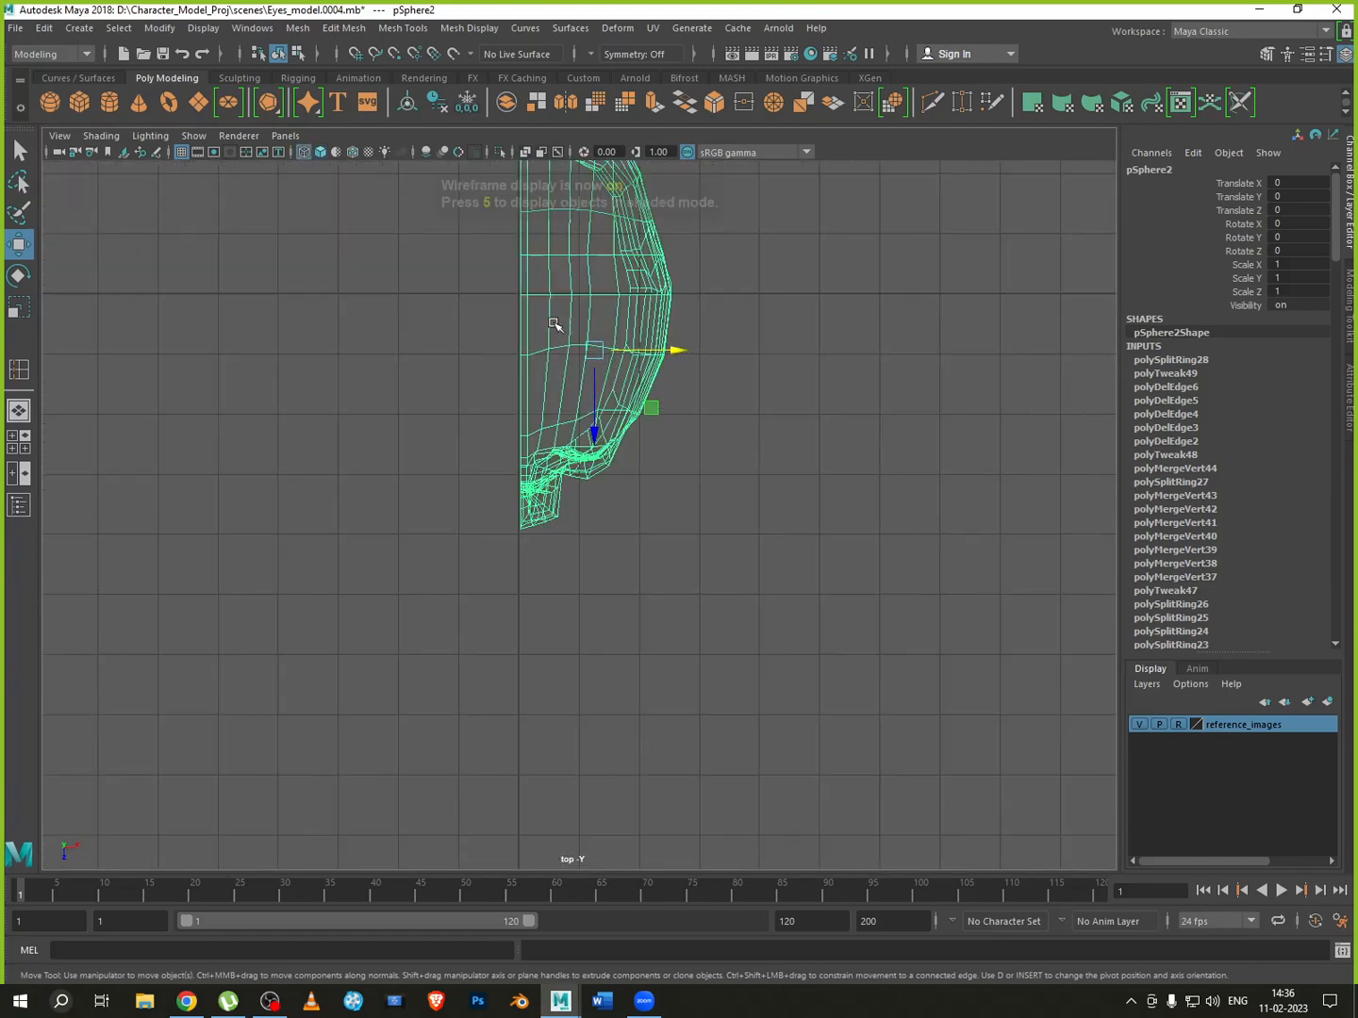
pyautogui.keyDown('alt'); pyautogui.moveTo(546, 409); pyautogui.dragTo(573, 636, button='middle'); pyautogui.keyUp('alt')
pyautogui.scroll(4, 604, 403)
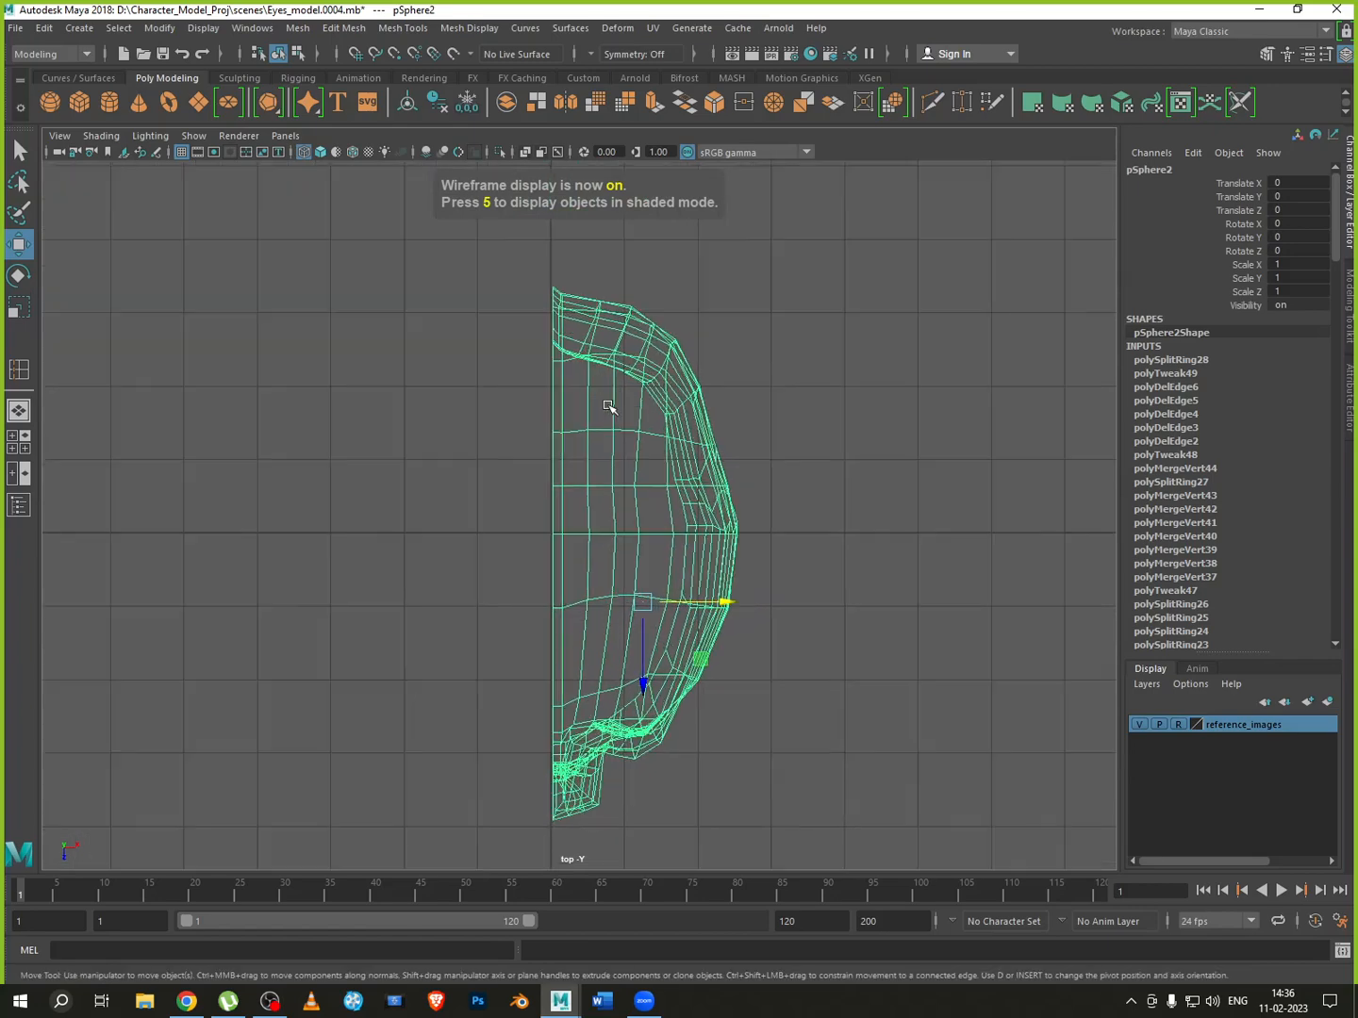
pyautogui.keyDown('alt'); pyautogui.moveTo(579, 353); pyautogui.dragTo(594, 525, button='middle'); pyautogui.keyUp('alt')
pyautogui.scroll(4, 591, 510)
pyautogui.scroll(4, 591, 510)
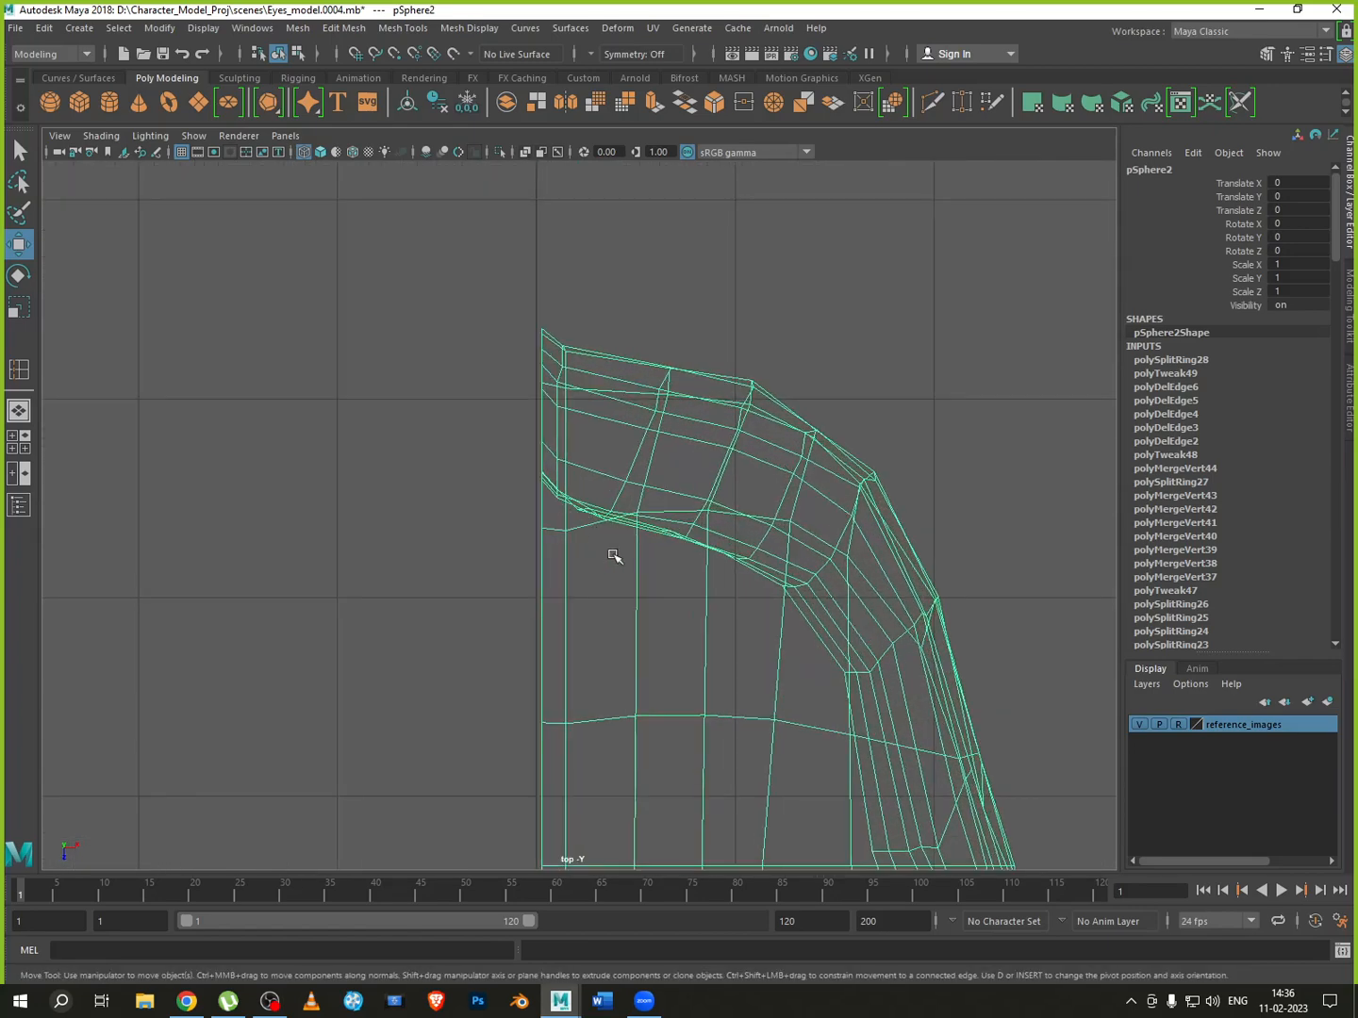
pyautogui.keyDown('alt'); pyautogui.moveTo(611, 618); pyautogui.dragTo(608, 510, button='middle'); pyautogui.keyUp('alt')
pyautogui.moveTo(569, 308); pyautogui.dragTo(499, 319, button='right')
pyautogui.click(577, 235)
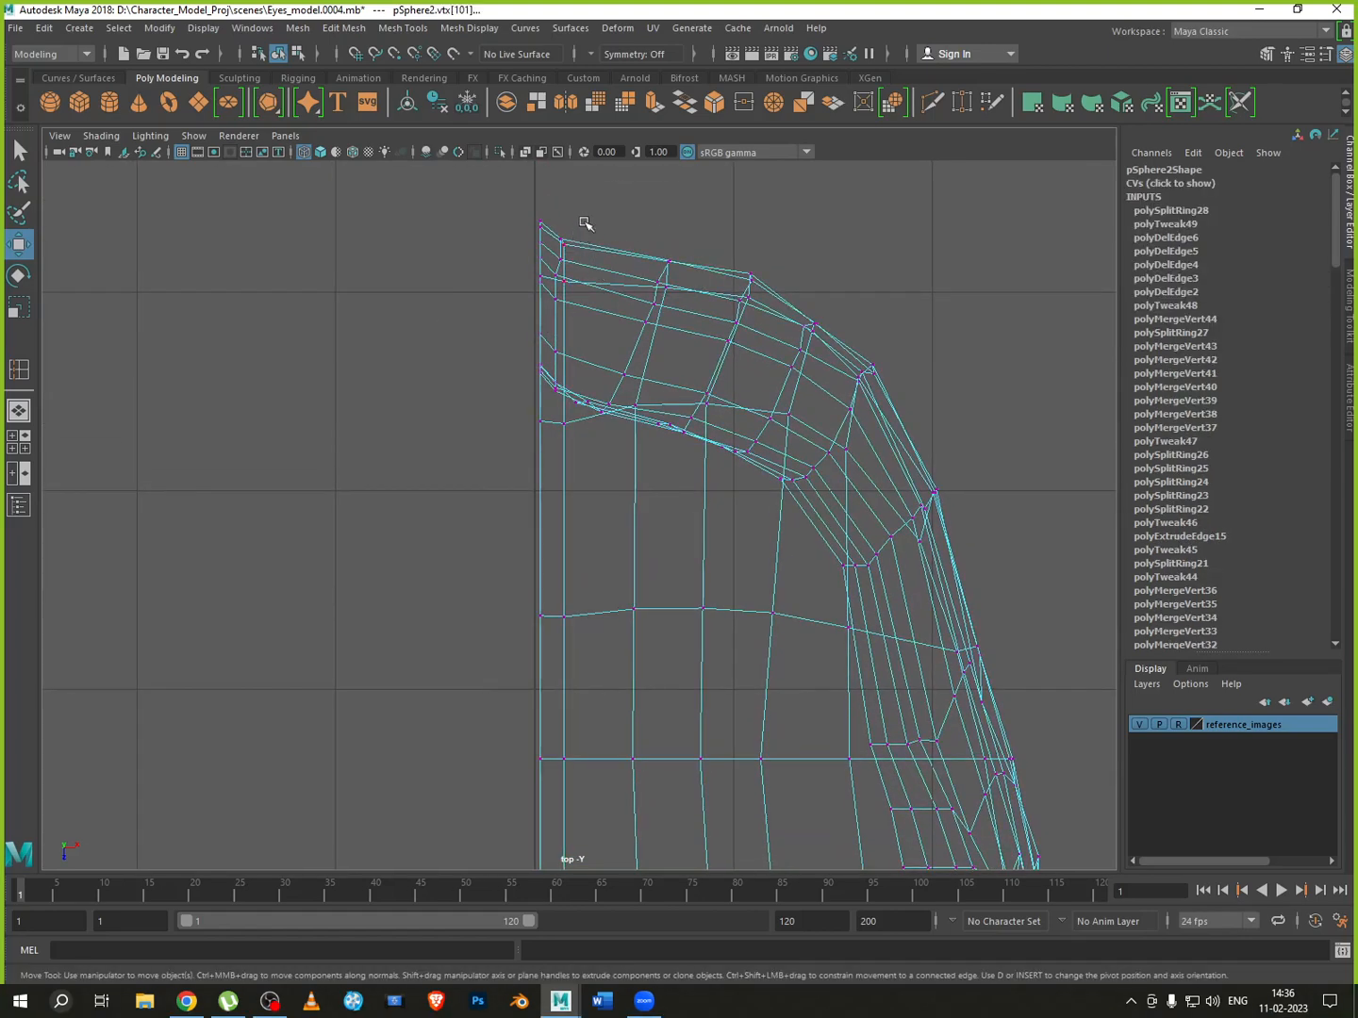
# Select the back-of-head vertex column beside the centre border in the top view and scale it flat along X
pyautogui.moveTo(584, 222); pyautogui.dragTo(555, 409)
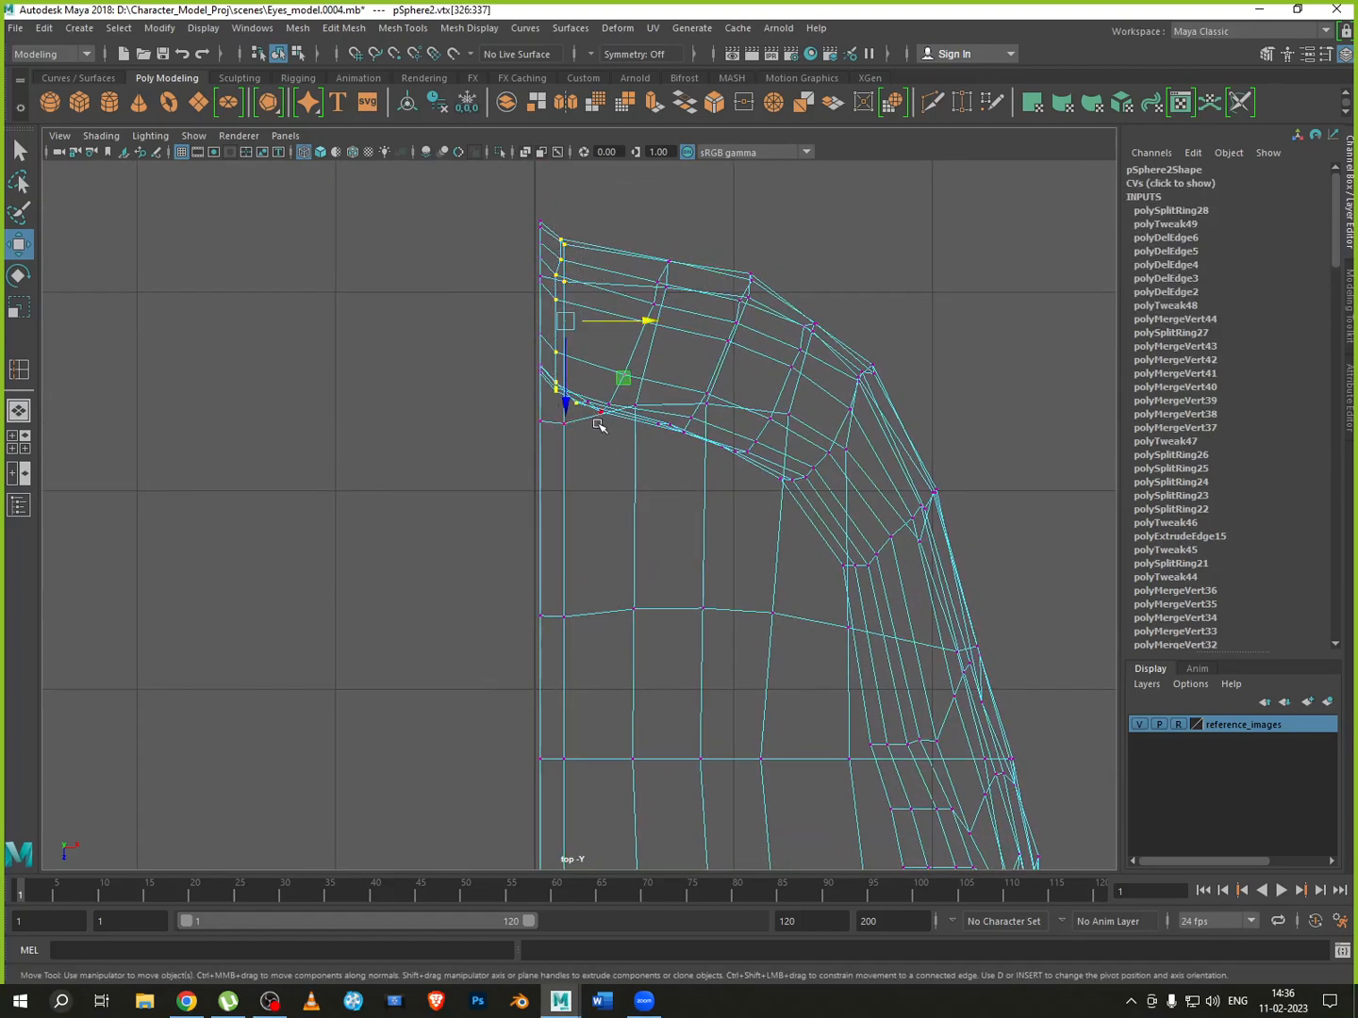
pyautogui.scroll(2, 598, 425)
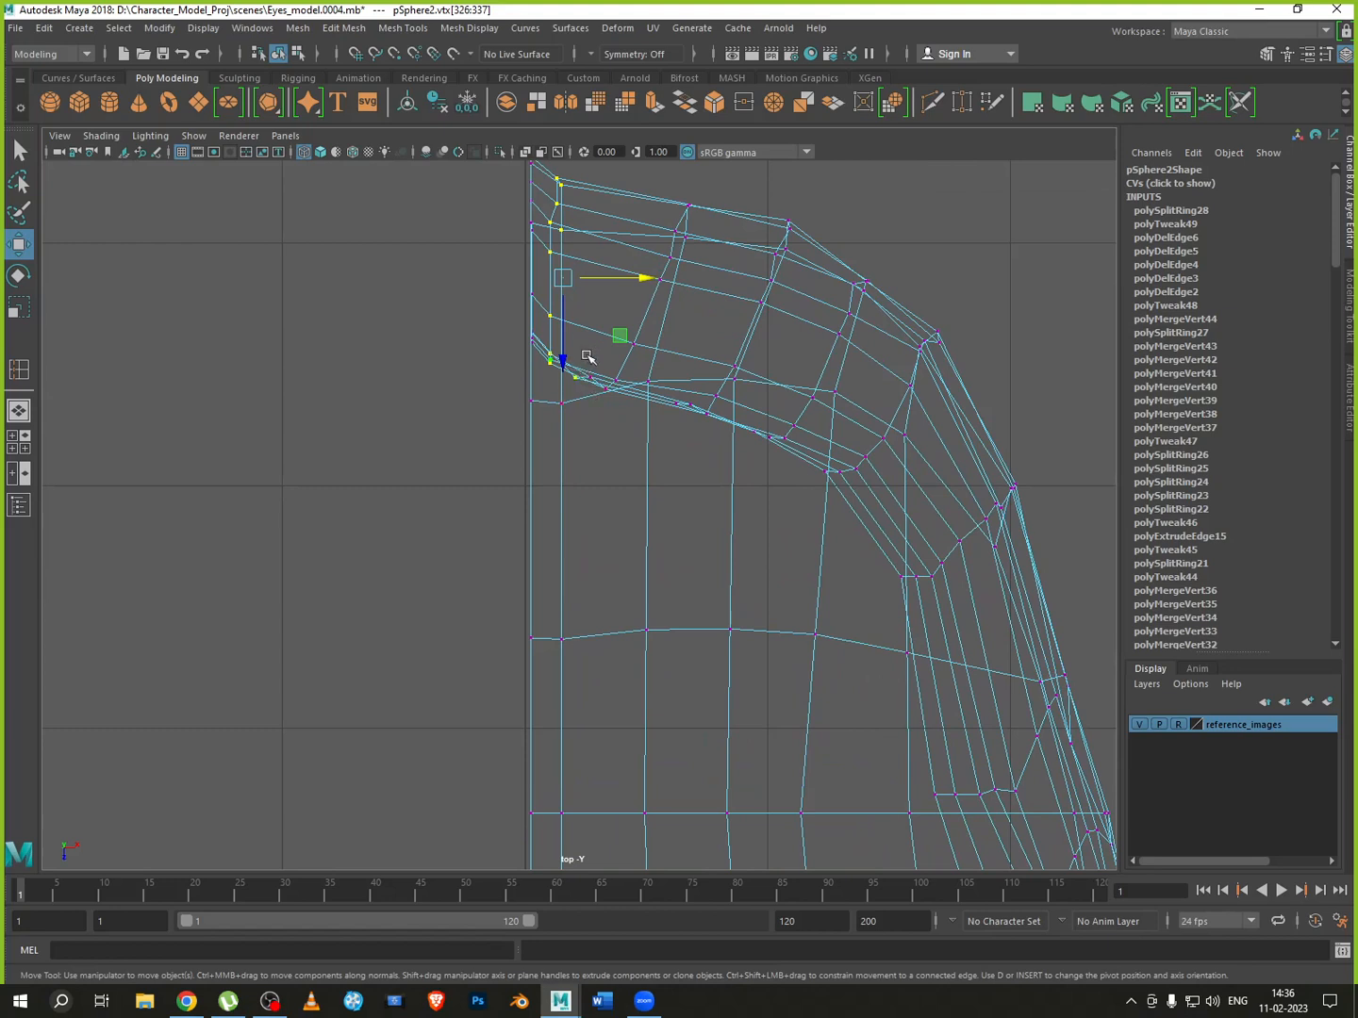
pyautogui.keyDown('ctrl'); pyautogui.moveTo(570, 410); pyautogui.dragTo(569, 410); pyautogui.keyUp('ctrl')
pyautogui.press('r')
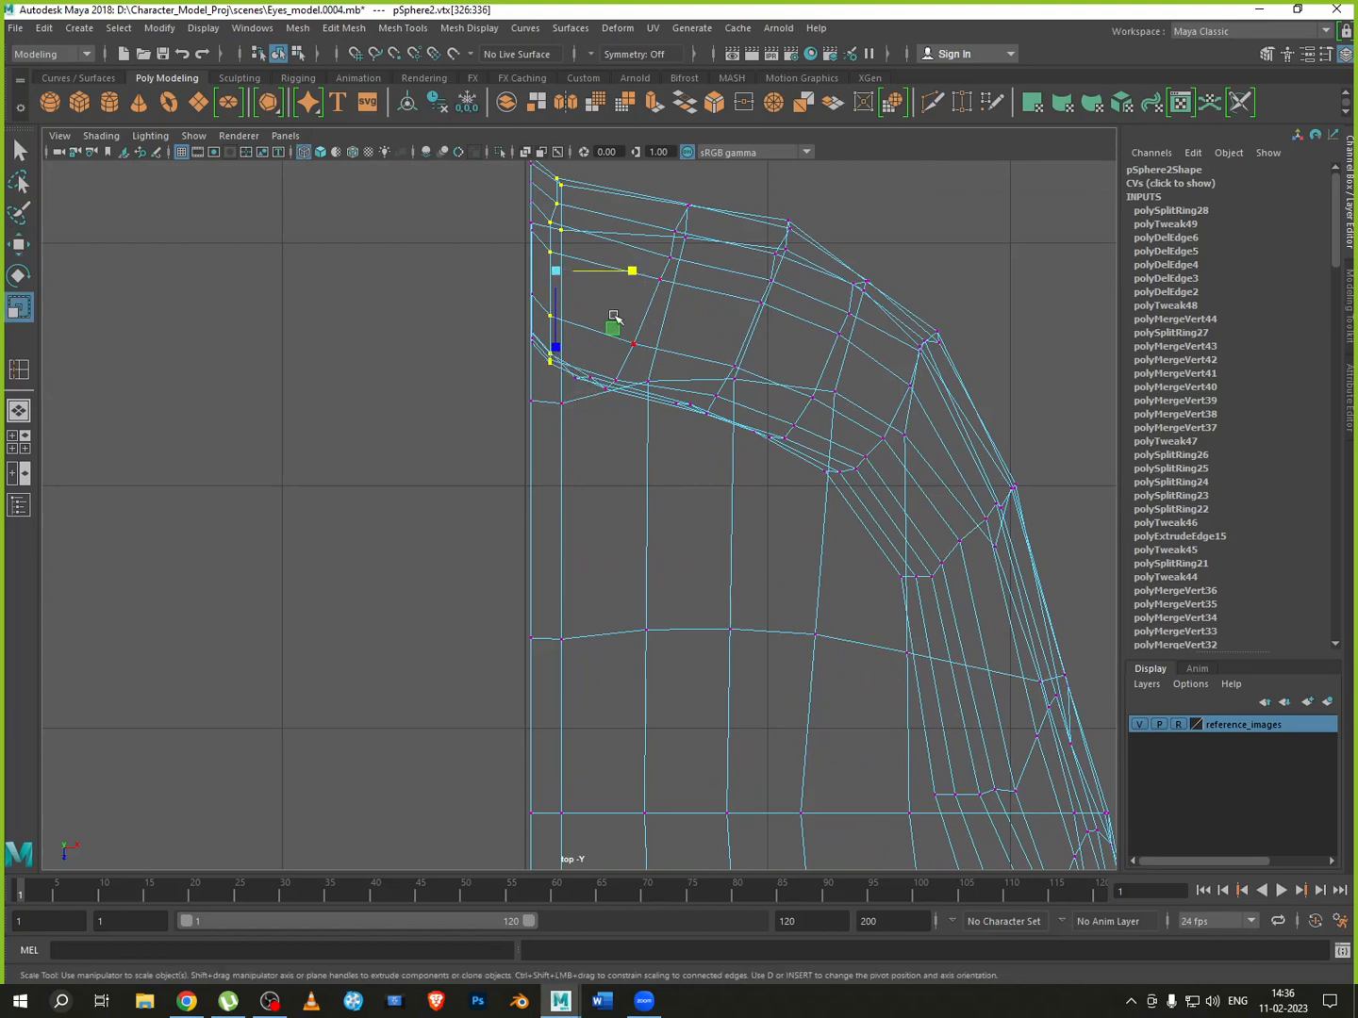
pyautogui.moveTo(636, 279); pyautogui.dragTo(594, 279)
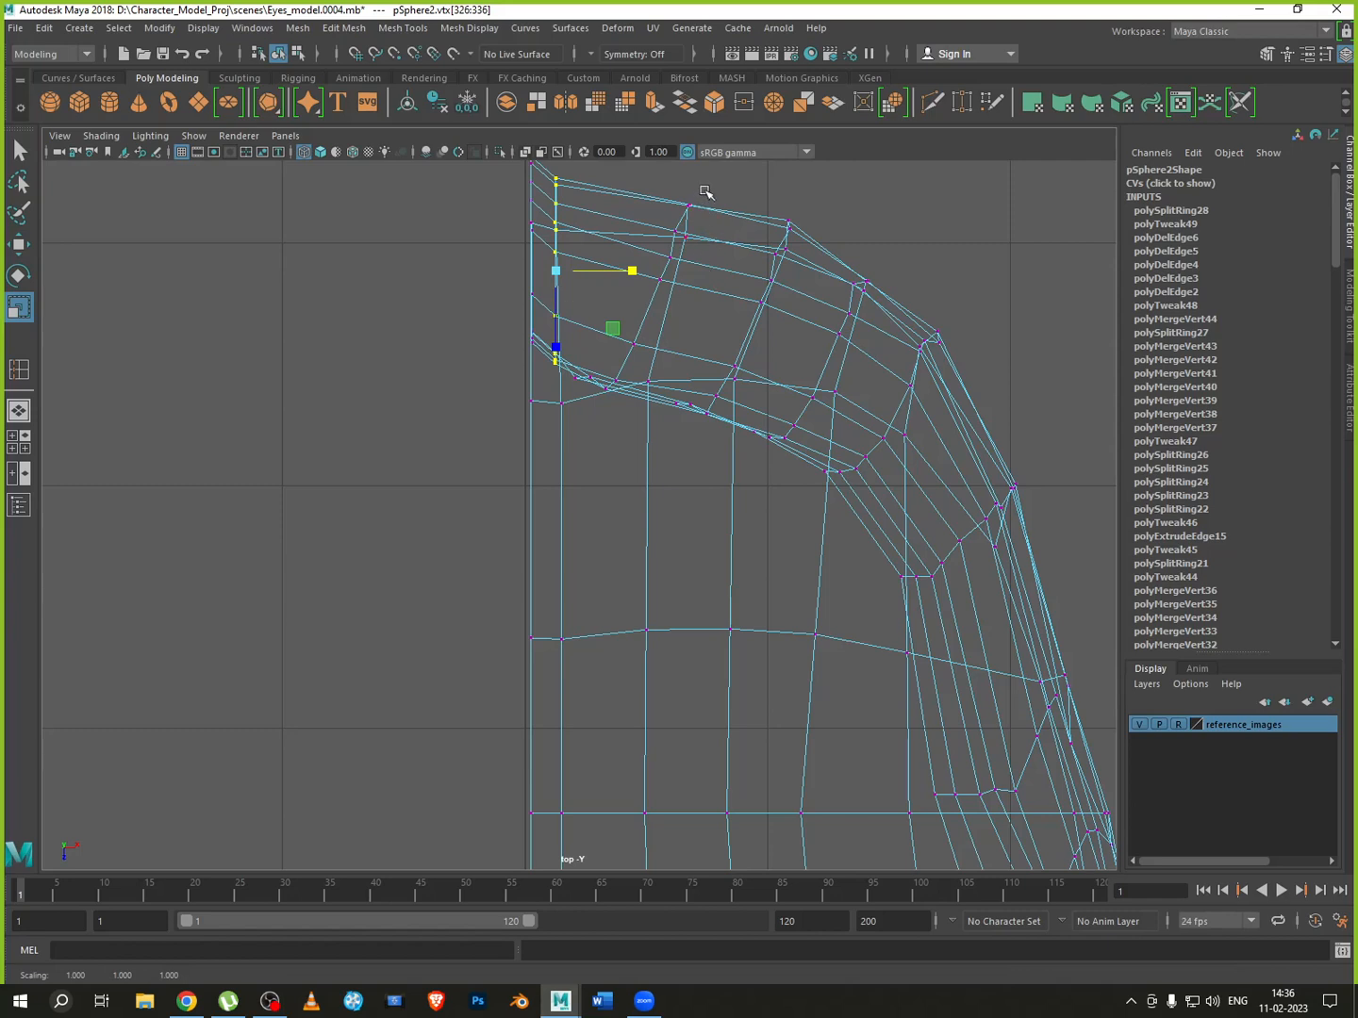
# Scale the second and third back-of-head vertex columns from the centre border flat along X, one column at a time
pyautogui.moveTo(705, 192); pyautogui.dragTo(569, 432)
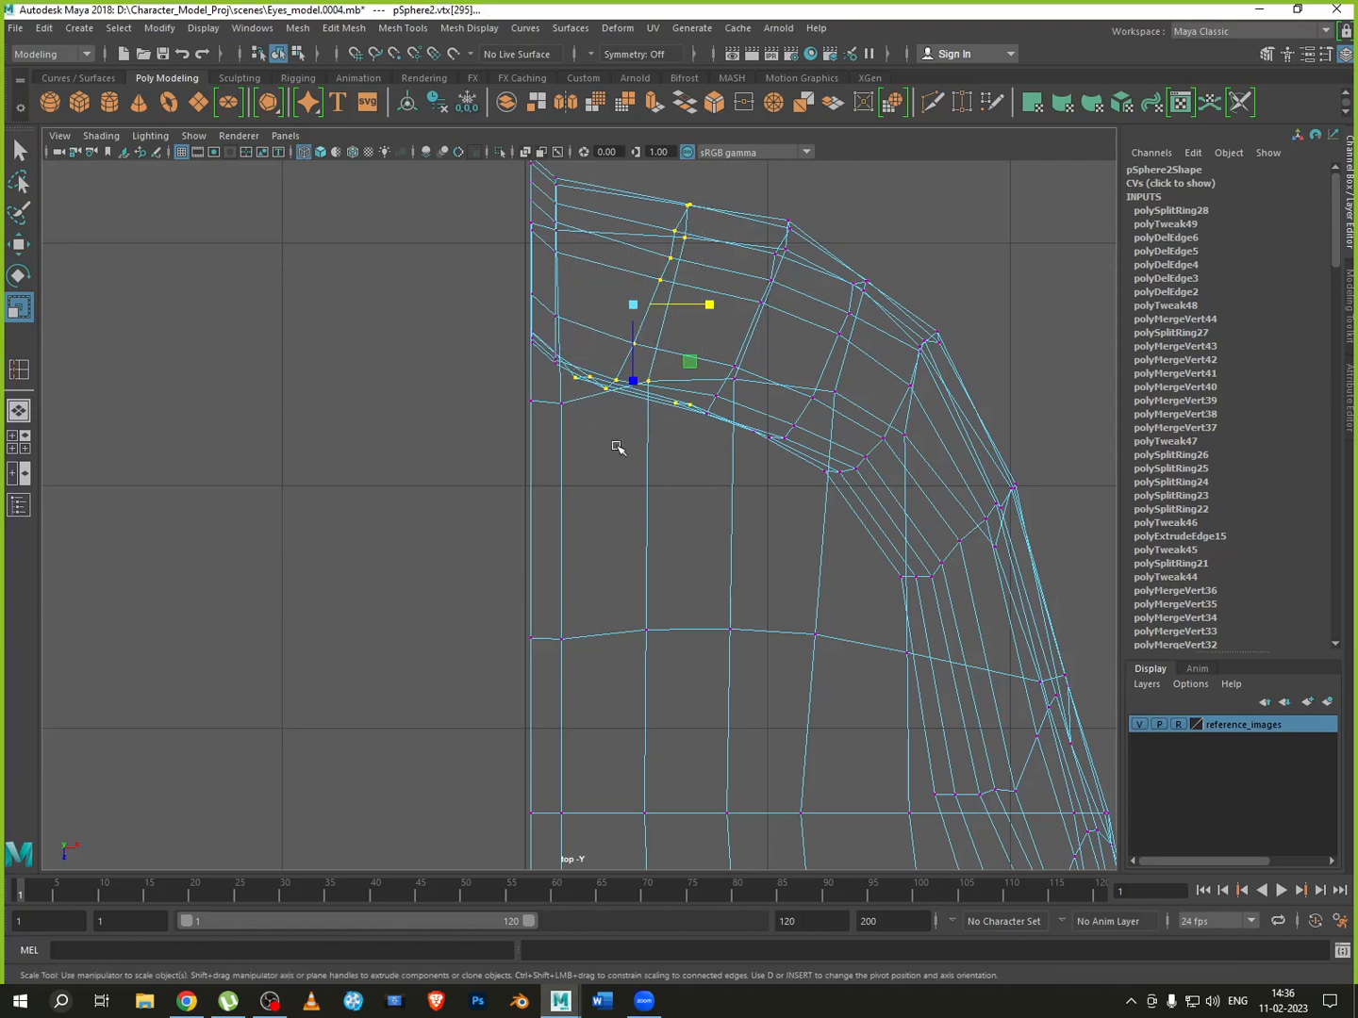
pyautogui.moveTo(583, 243); pyautogui.dragTo(765, 478)
pyautogui.keyDown('ctrl'); pyautogui.moveTo(782, 357); pyautogui.dragTo(665, 473); pyautogui.keyUp('ctrl')
pyautogui.moveTo(708, 300); pyautogui.dragTo(630, 302)
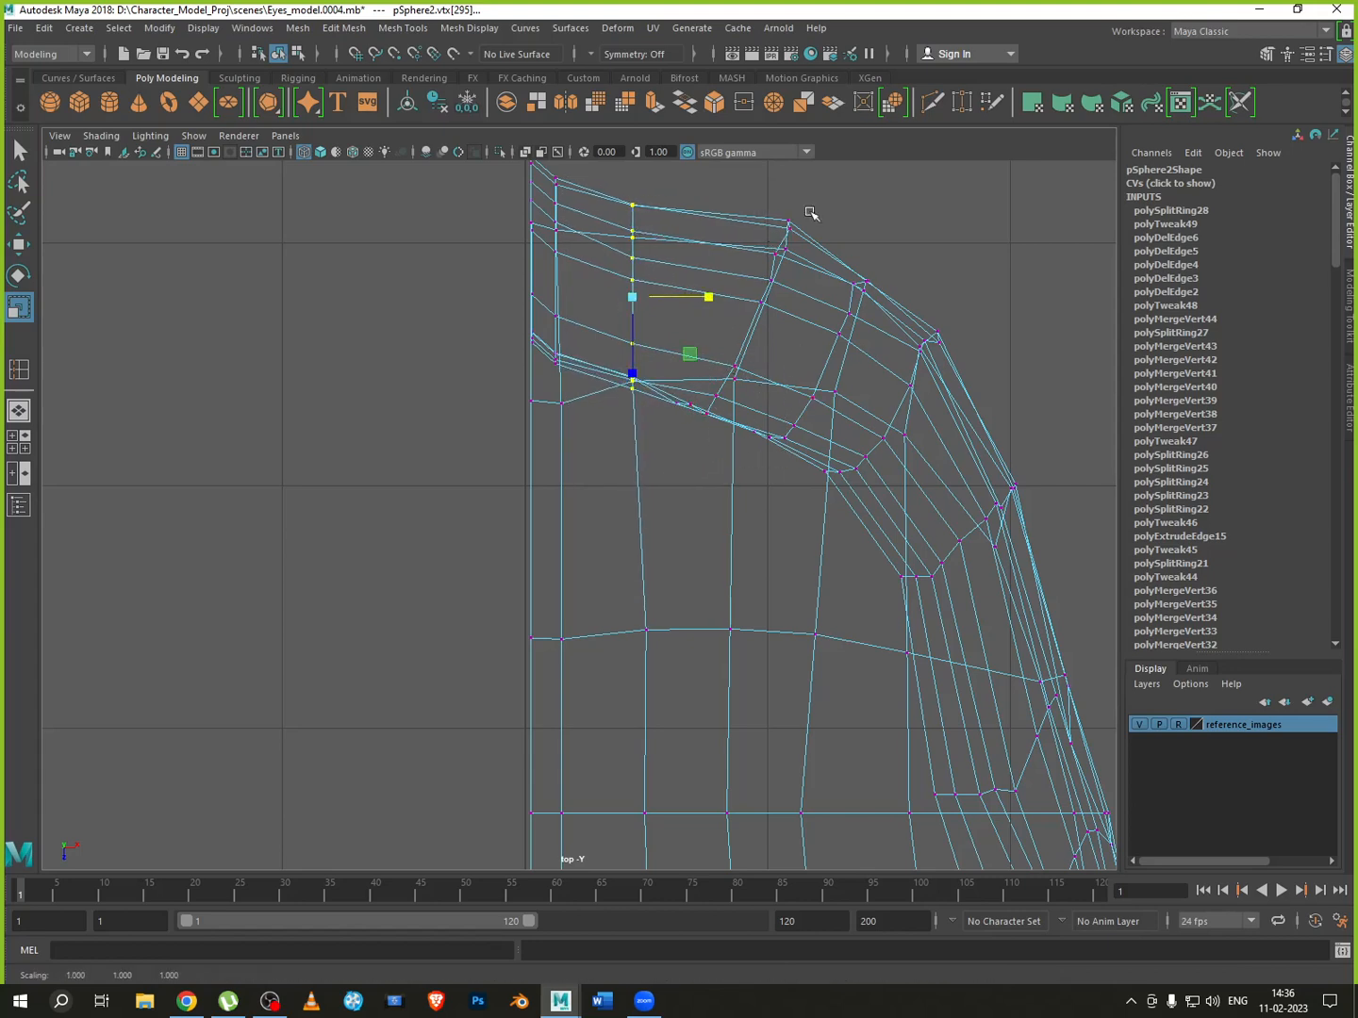
pyautogui.moveTo(813, 207); pyautogui.dragTo(664, 454)
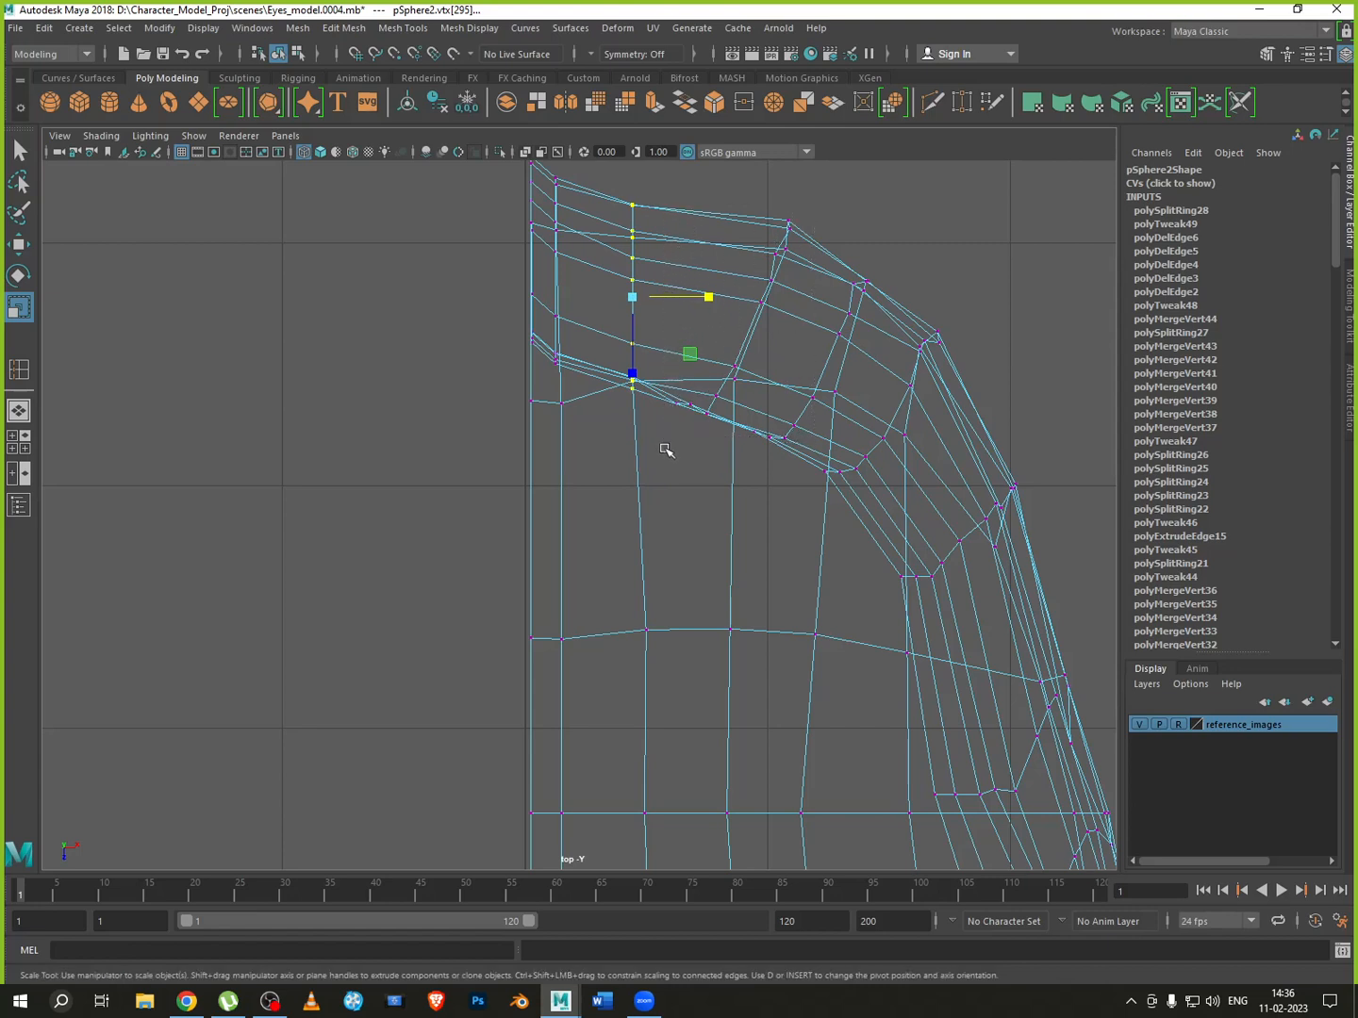
pyautogui.moveTo(810, 330); pyautogui.dragTo(726, 323)
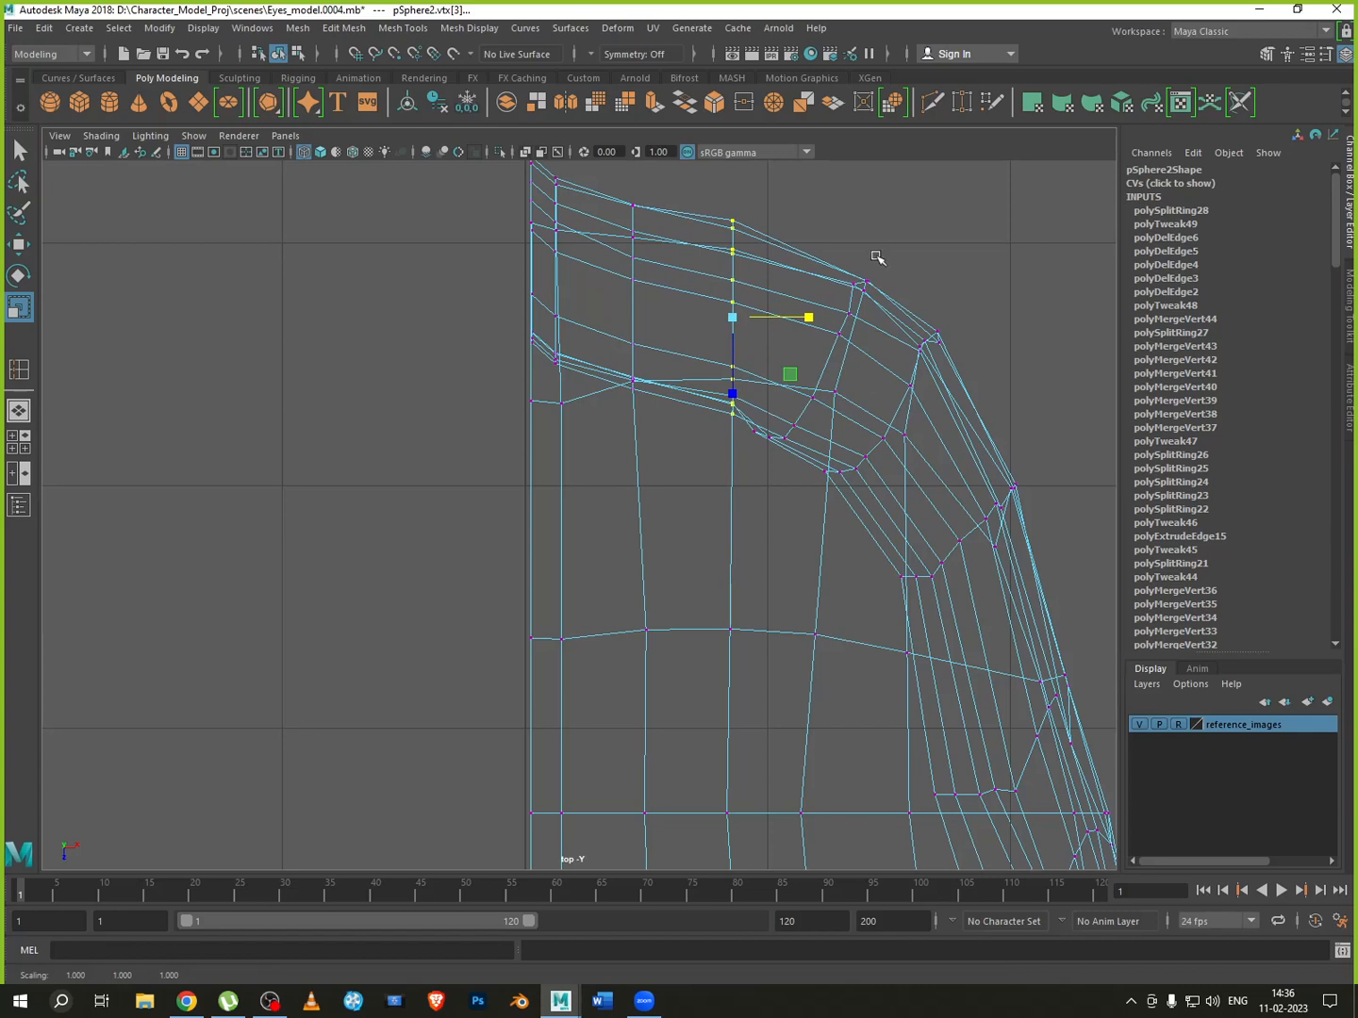
# Scale the fourth back-of-head vertex column flat along X and move it slightly backward along Z
pyautogui.moveTo(877, 258); pyautogui.dragTo(803, 473)
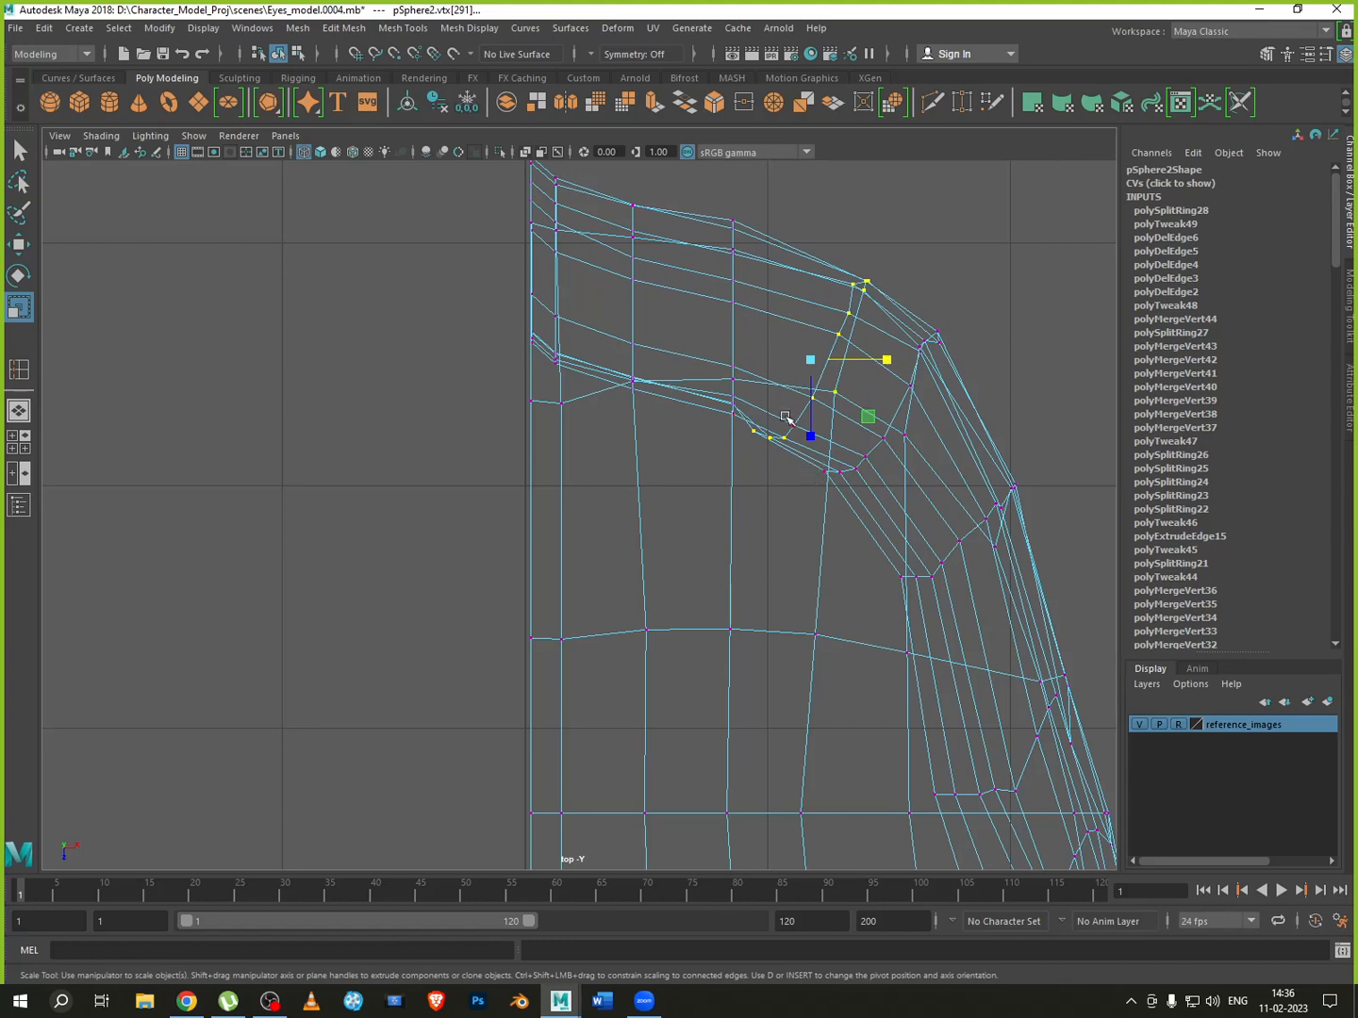
pyautogui.moveTo(889, 363); pyautogui.dragTo(811, 360)
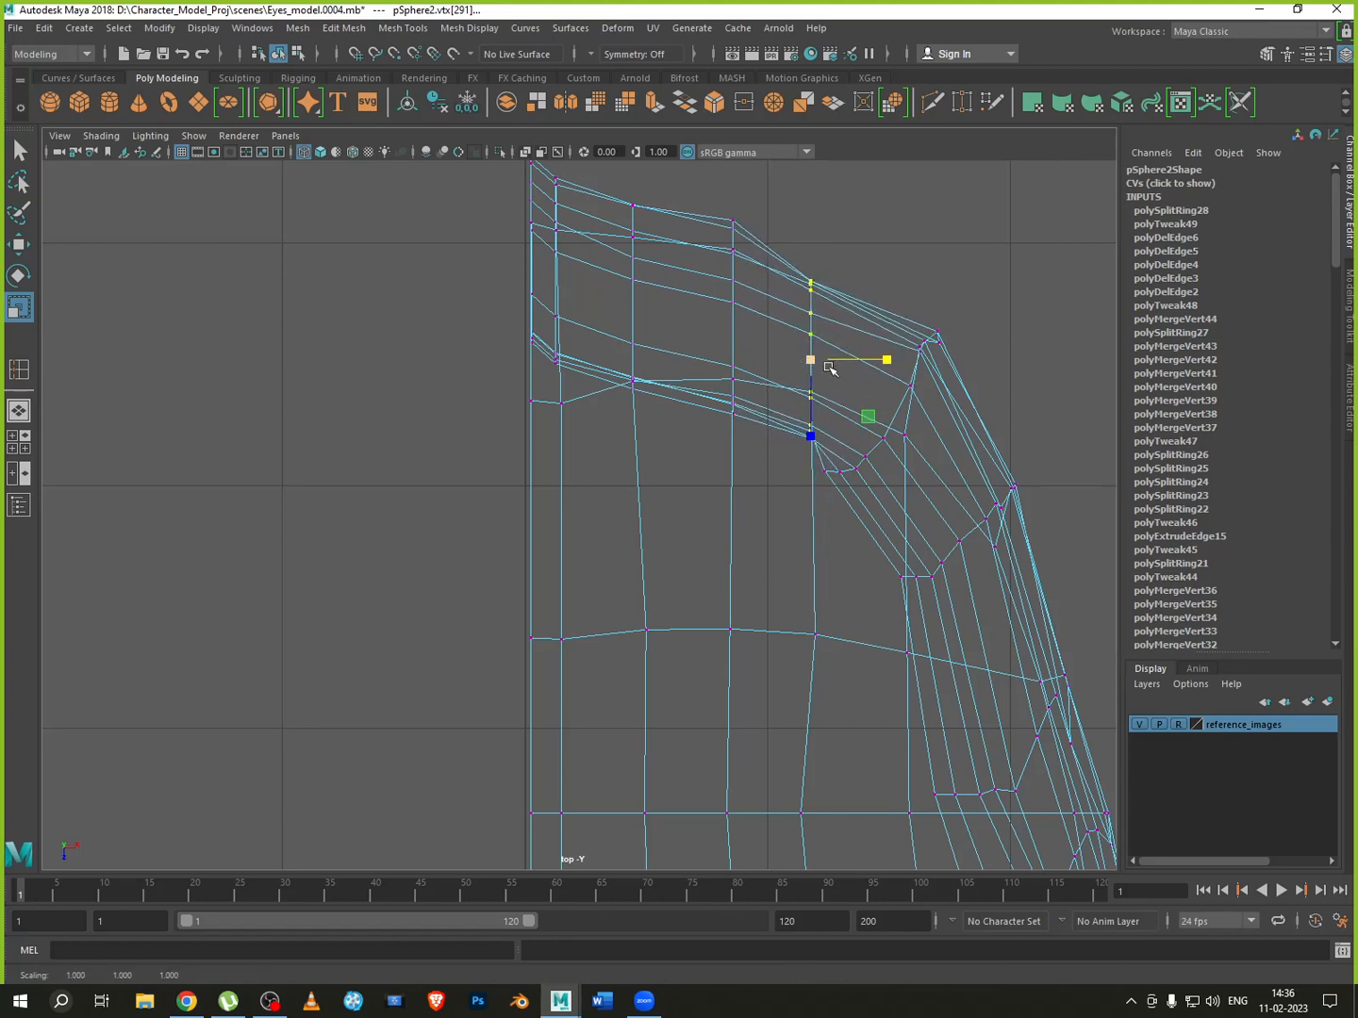
pyautogui.press('w')
pyautogui.moveTo(824, 437); pyautogui.dragTo(813, 427)
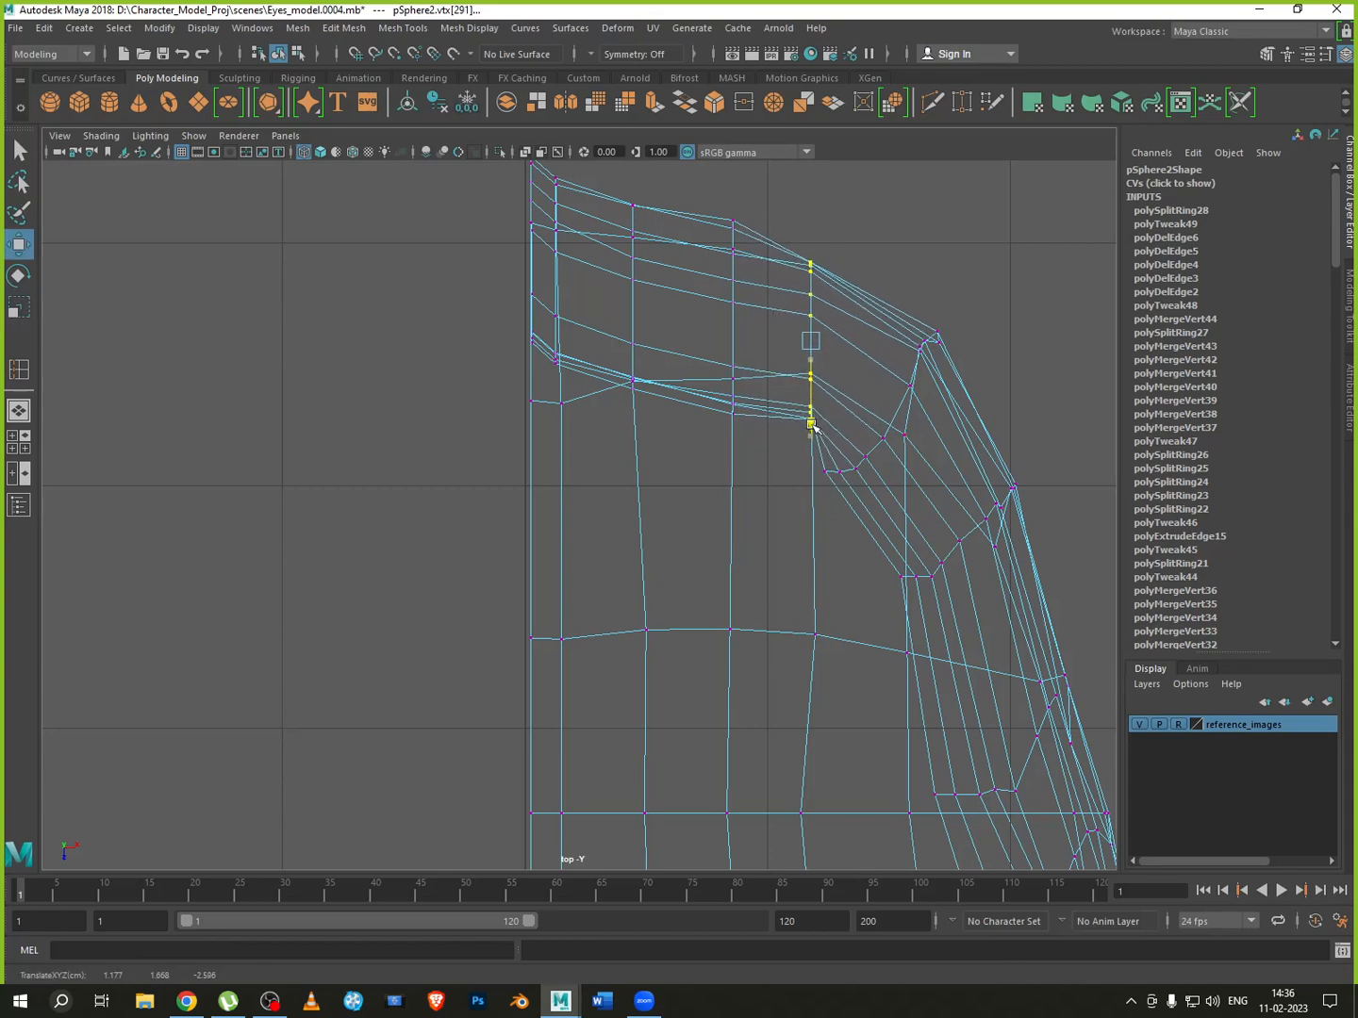
# Move the rearmost vertex of the second back-of-head column slightly backward along Z
pyautogui.click(612, 204)
pyautogui.scroll(-3, 676, 307)
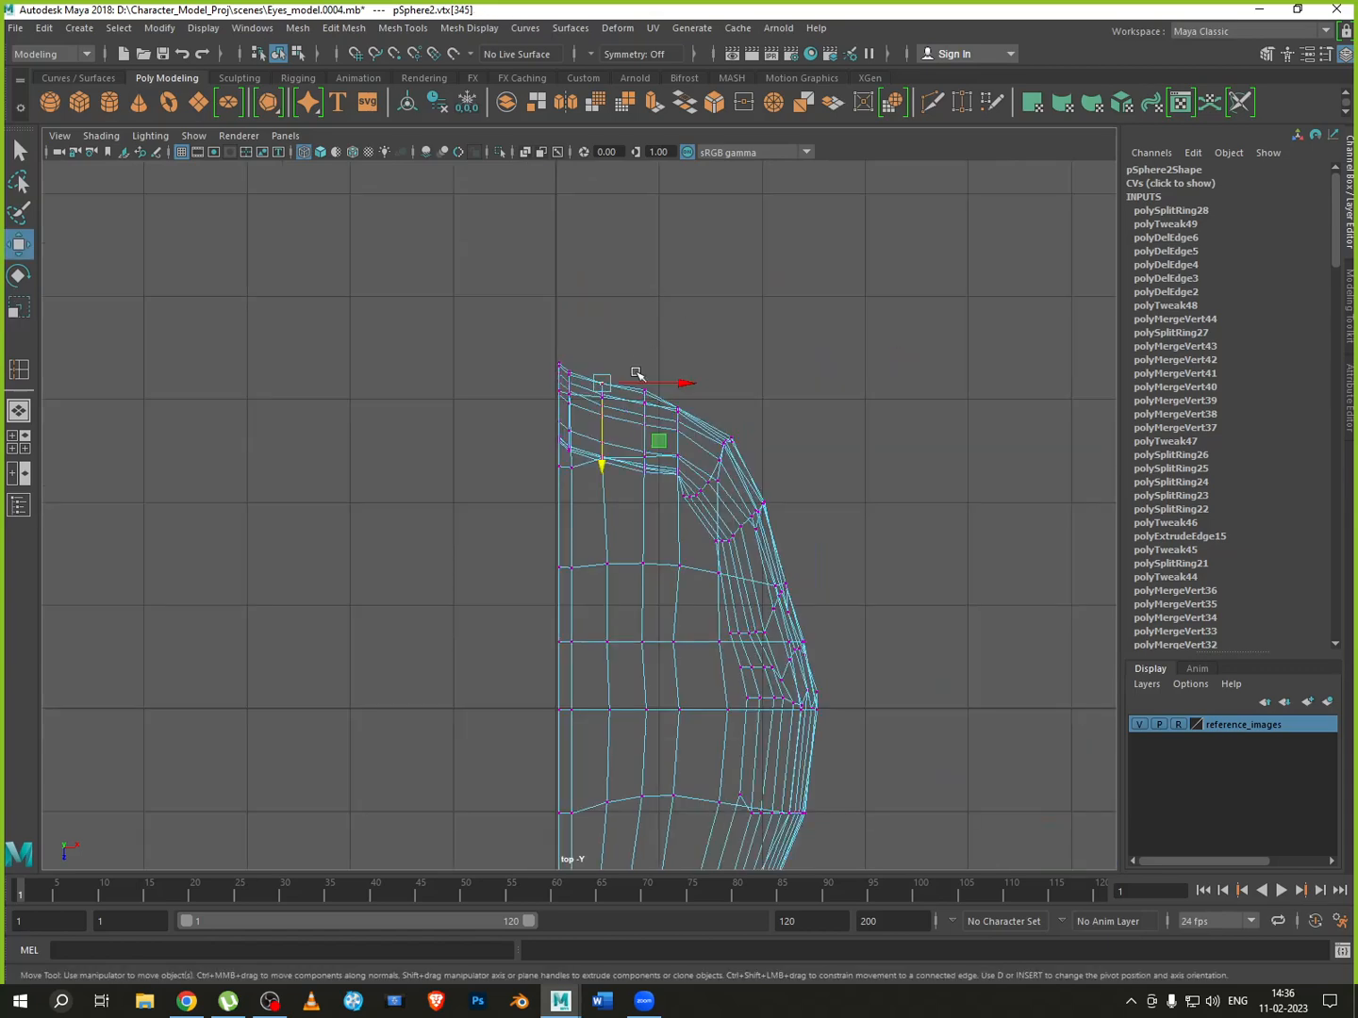
pyautogui.scroll(1, 621, 368)
pyautogui.moveTo(609, 490)
pyautogui.mouseDown()
pyautogui.moveTo(598, 489)
pyautogui.moveTo(605, 458)
pyautogui.mouseUp()
# Select the back-of-head column beside the centre border and move it slightly outward along X and backward along Z
pyautogui.moveTo(582, 344); pyautogui.dragTo(562, 492)
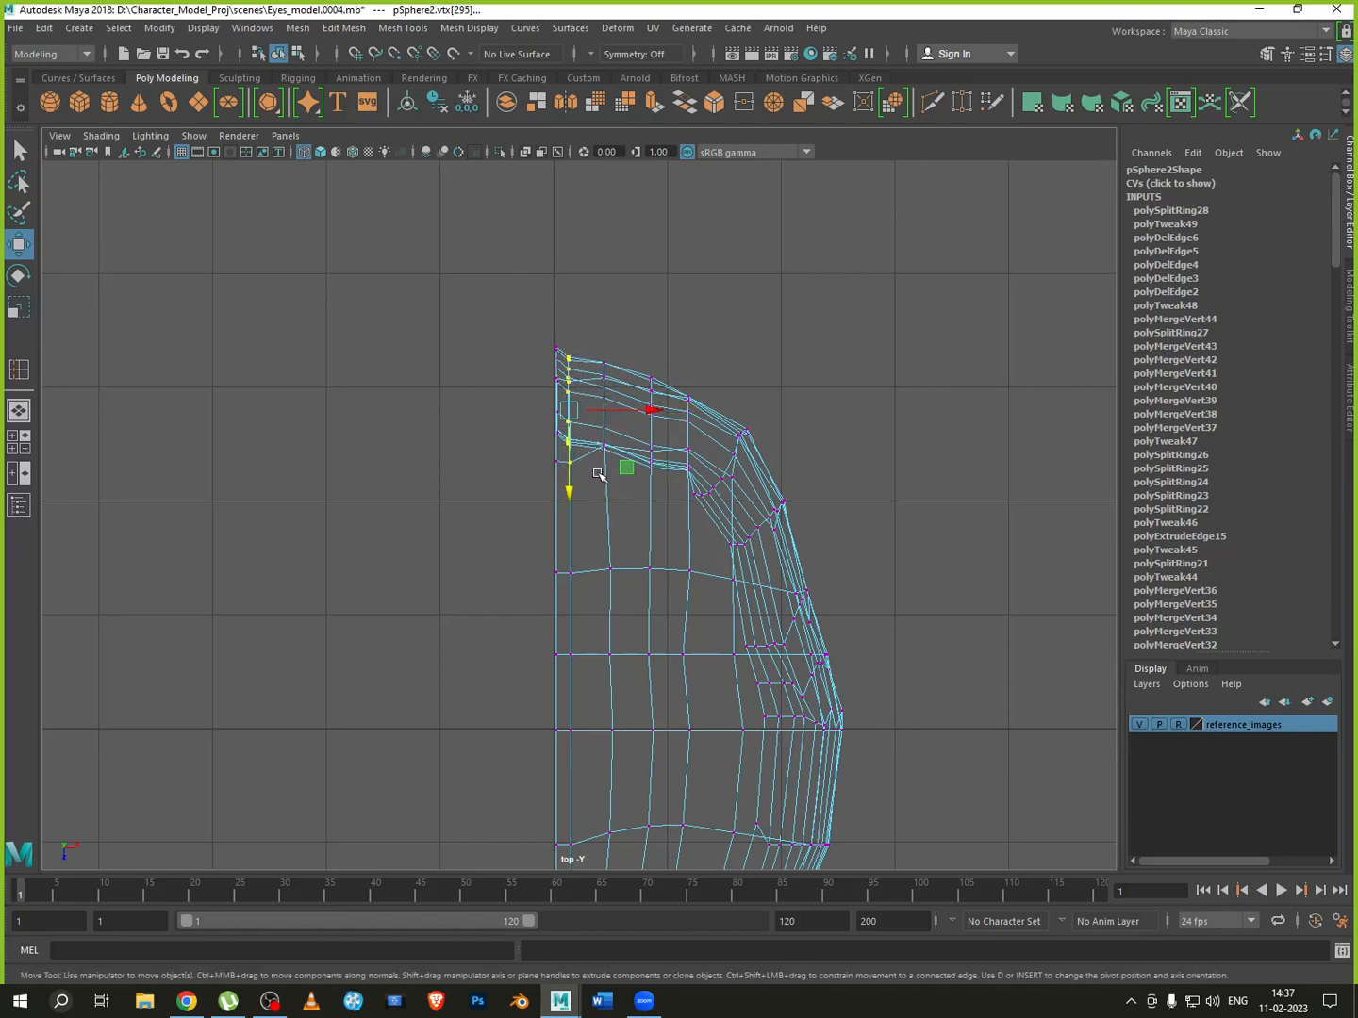
pyautogui.moveTo(624, 412); pyautogui.dragTo(630, 412)
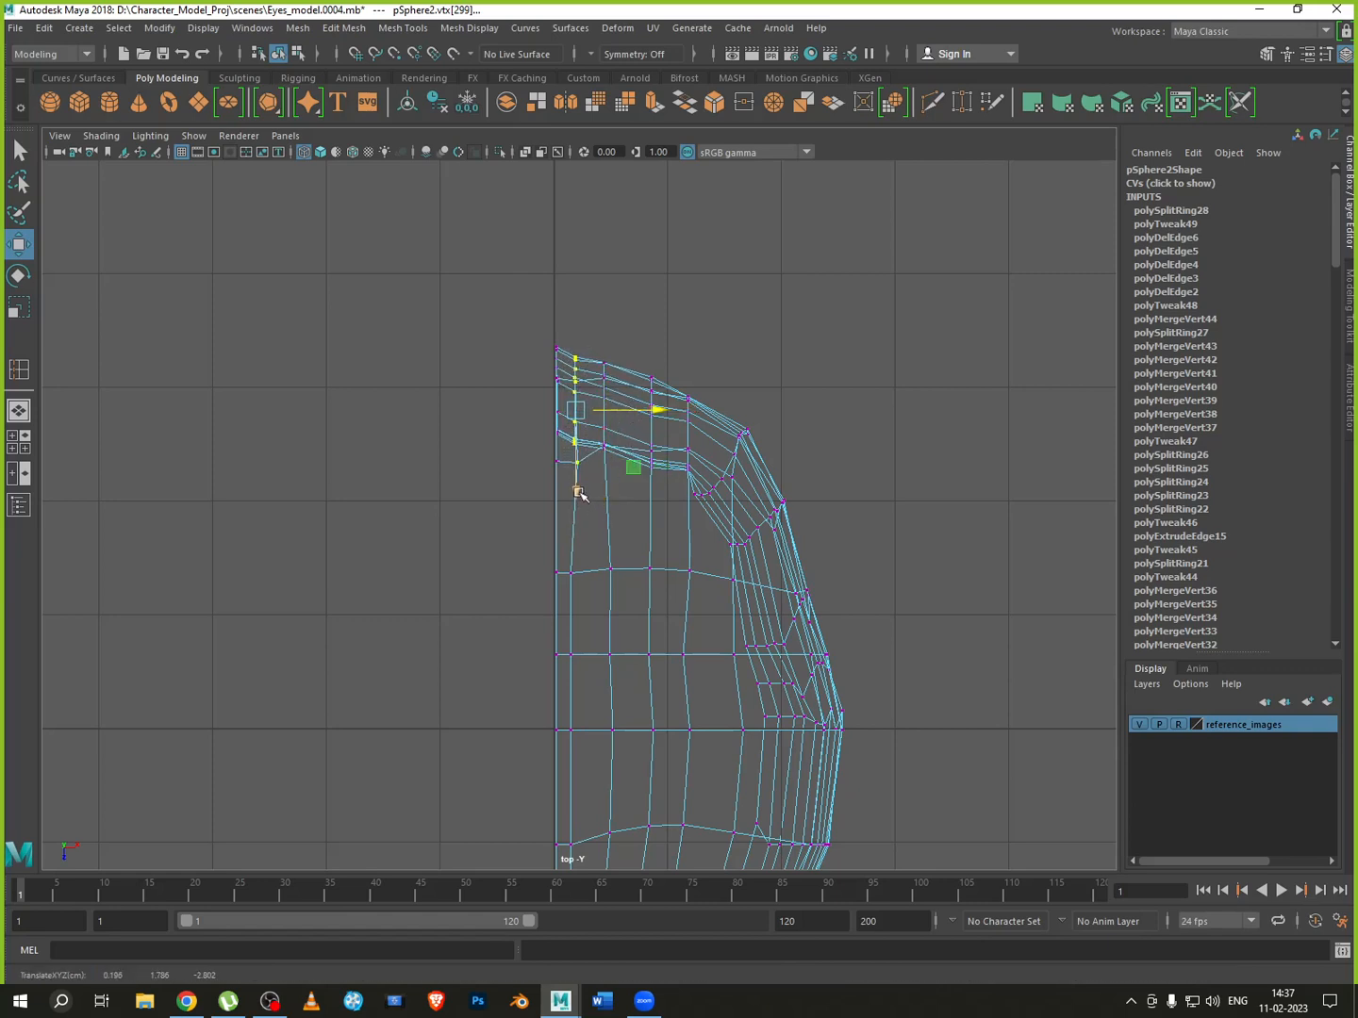
pyautogui.moveTo(580, 490); pyautogui.dragTo(580, 487)
# Compare the back-of-head and neck contour with the reference in the side view
pyautogui.press('space')
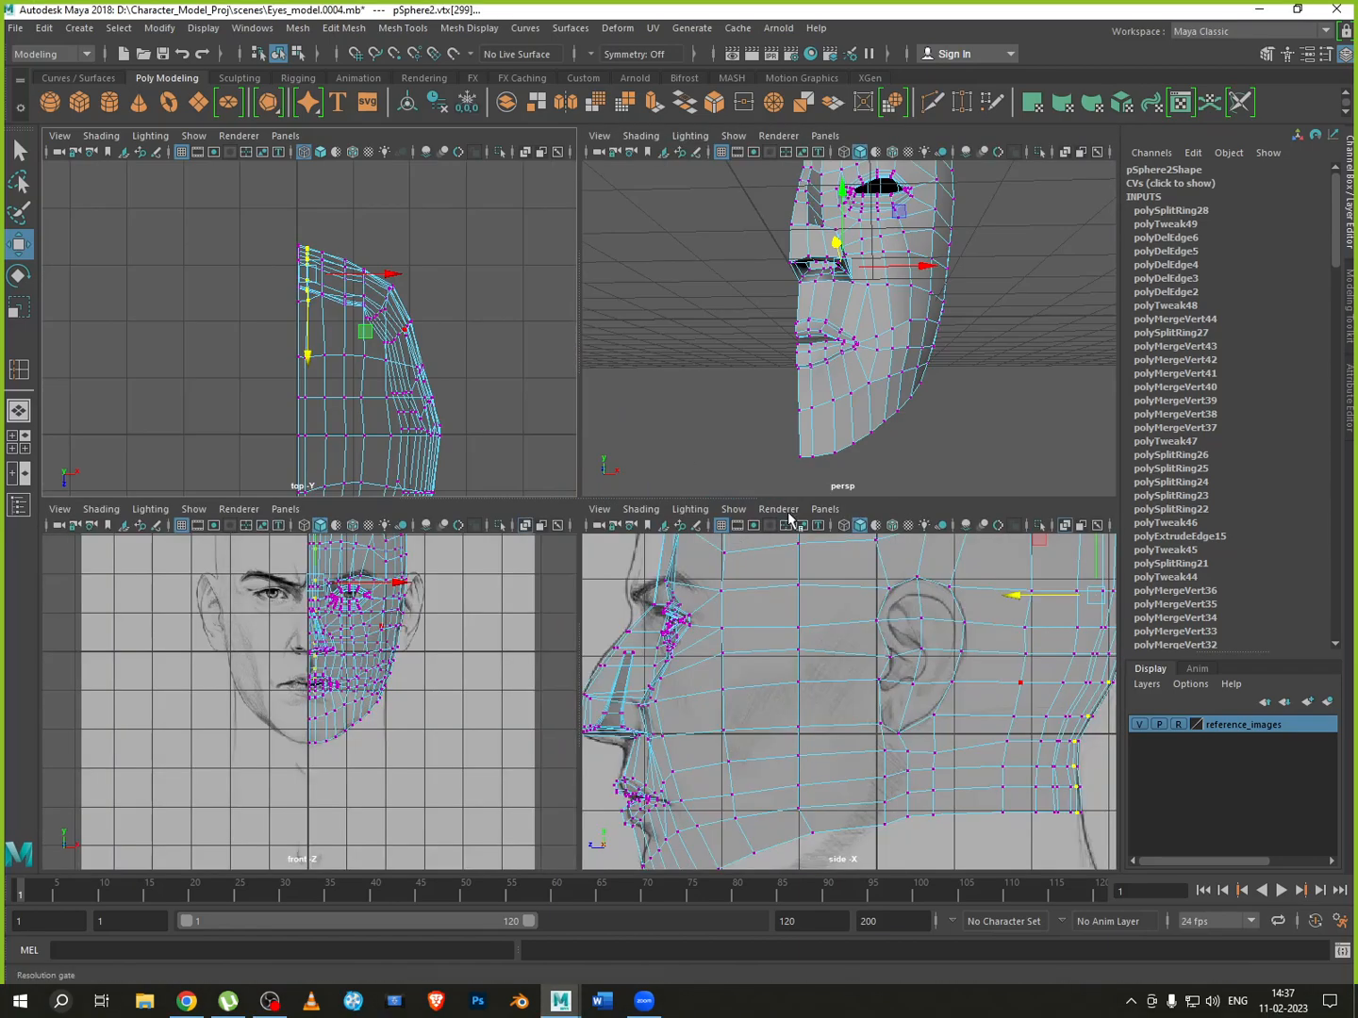
pyautogui.press('space')
pyautogui.scroll(1, 842, 630)
pyautogui.keyDown('alt'); pyautogui.moveTo(842, 631); pyautogui.dragTo(396, 716, button='middle'); pyautogui.keyUp('alt')
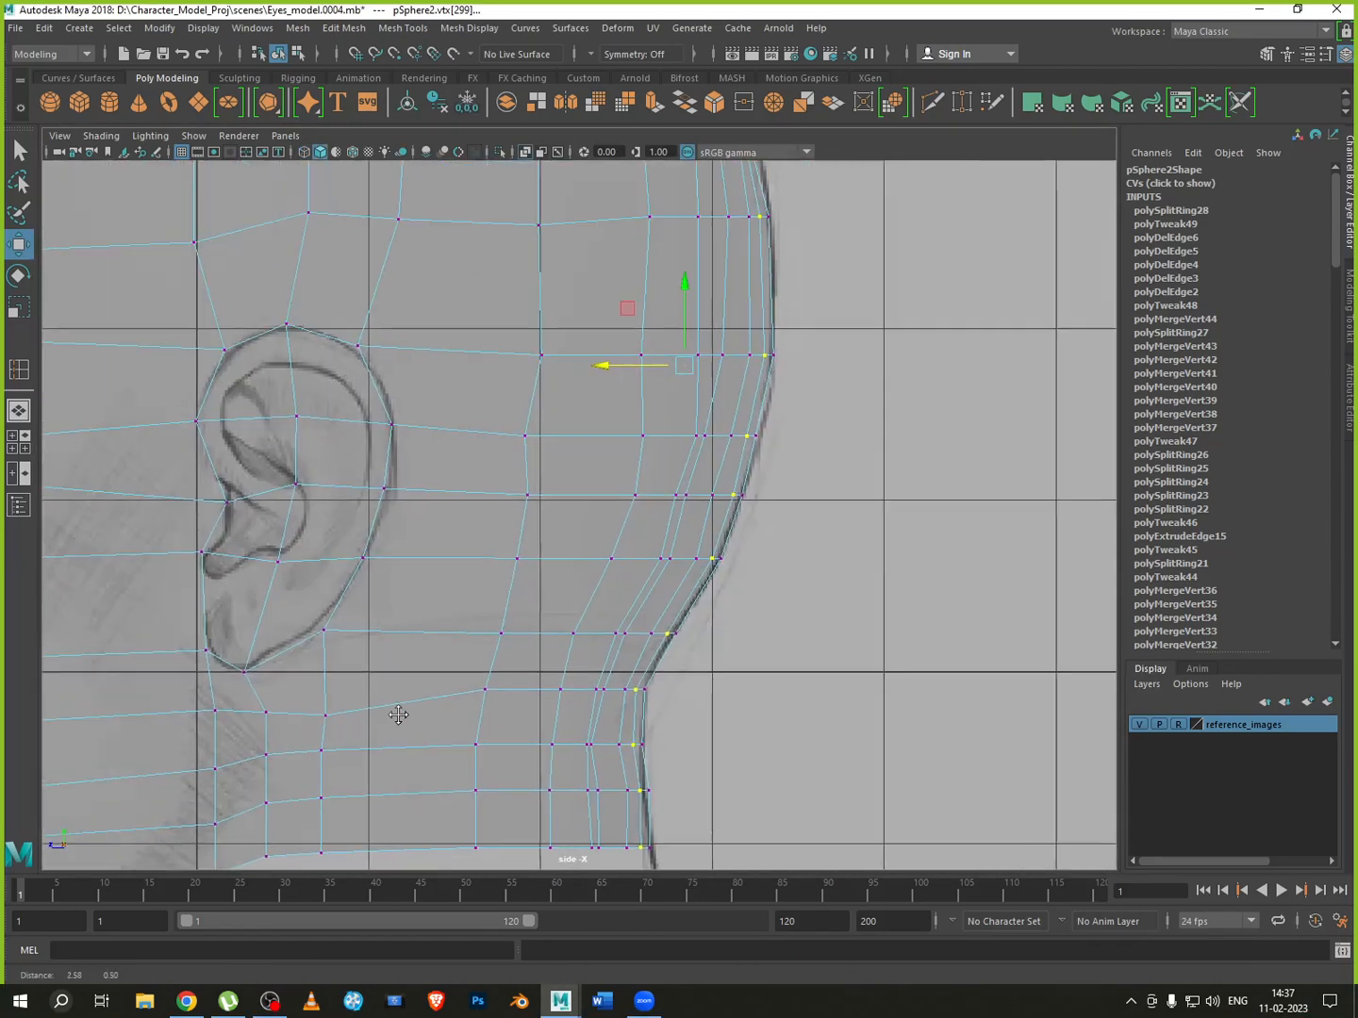
pyautogui.keyDown('alt'); pyautogui.moveTo(652, 549); pyautogui.dragTo(599, 678, button='middle'); pyautogui.keyUp('alt')
pyautogui.press('space')
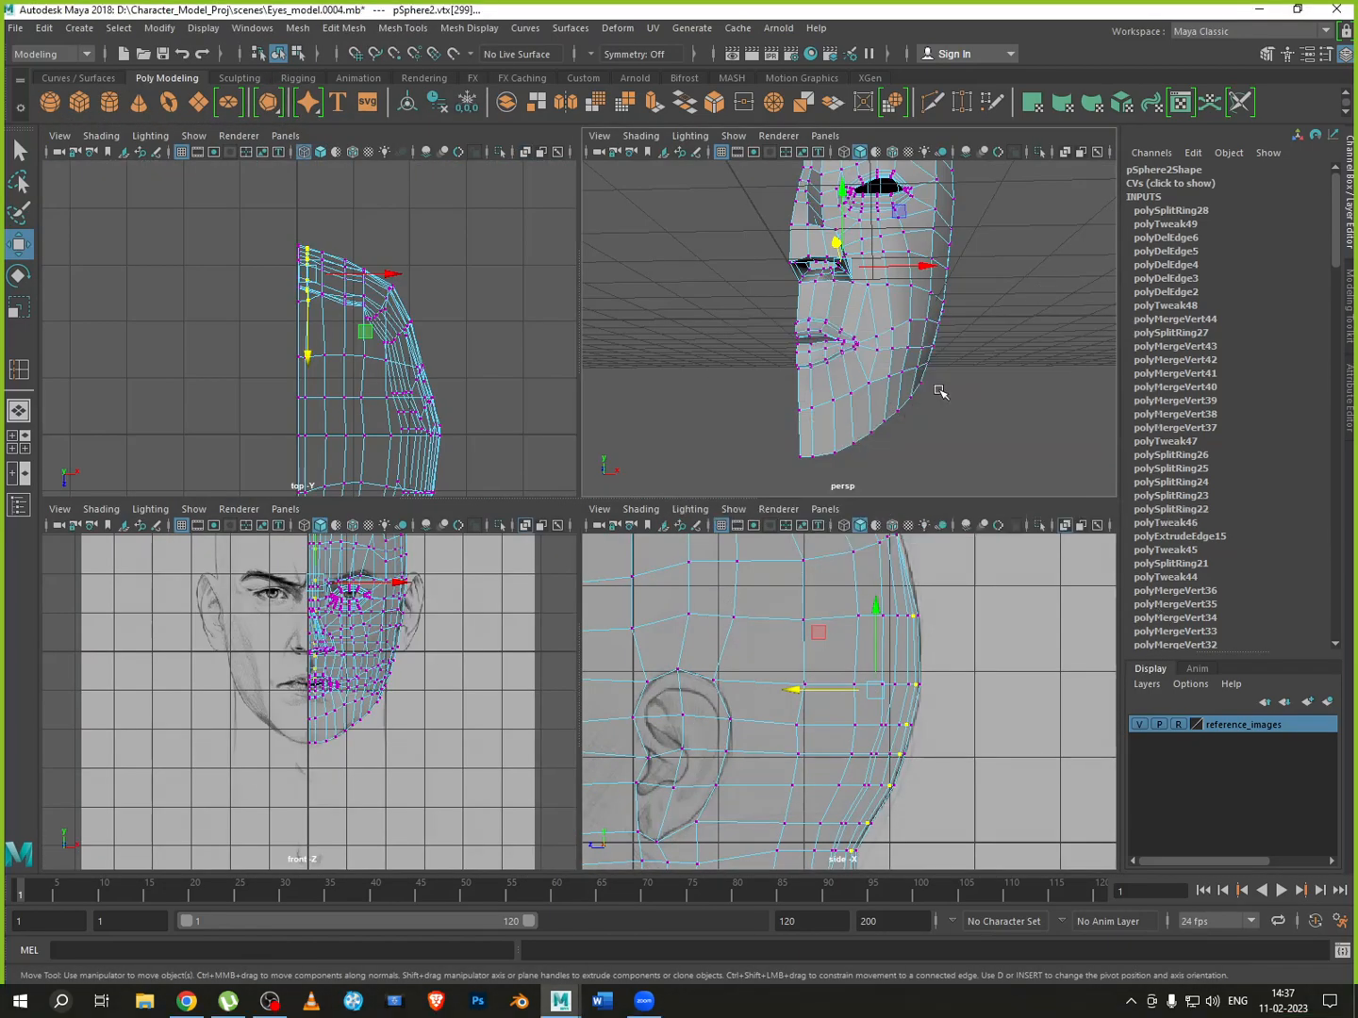
# In the front view, scale the uppermost vertices of the skull's fourth column flat along X
pyautogui.press('space')
pyautogui.keyDown('alt'); pyautogui.moveTo(897, 507); pyautogui.dragTo(770, 543); pyautogui.keyUp('alt')
pyautogui.press('space')
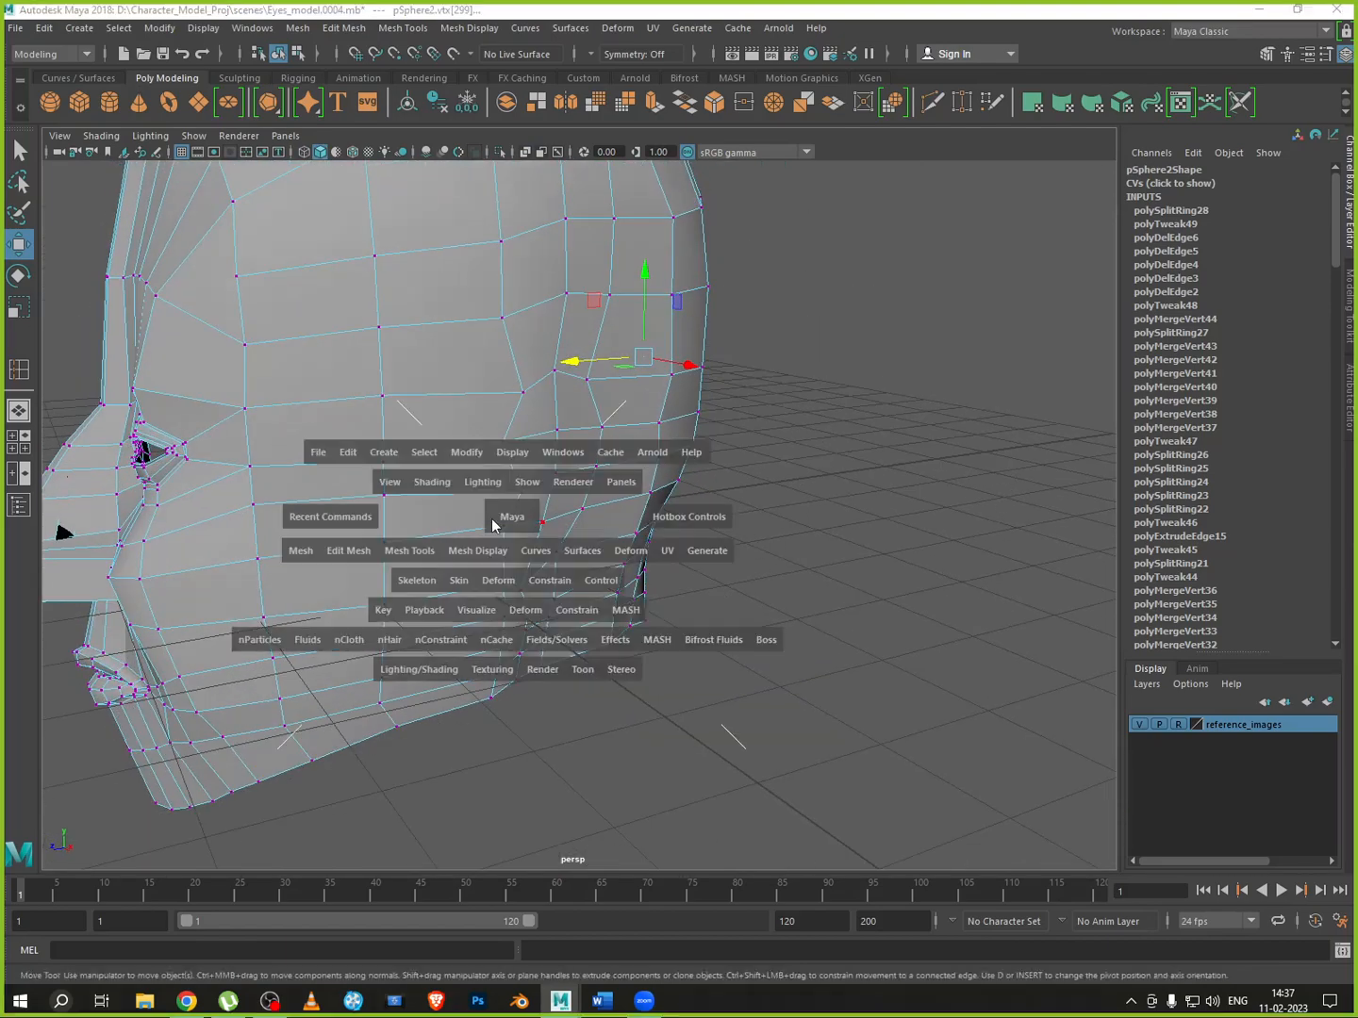
pyautogui.press('space')
pyautogui.keyDown('alt'); pyautogui.moveTo(664, 203); pyautogui.dragTo(541, 643, button='middle'); pyautogui.keyUp('alt')
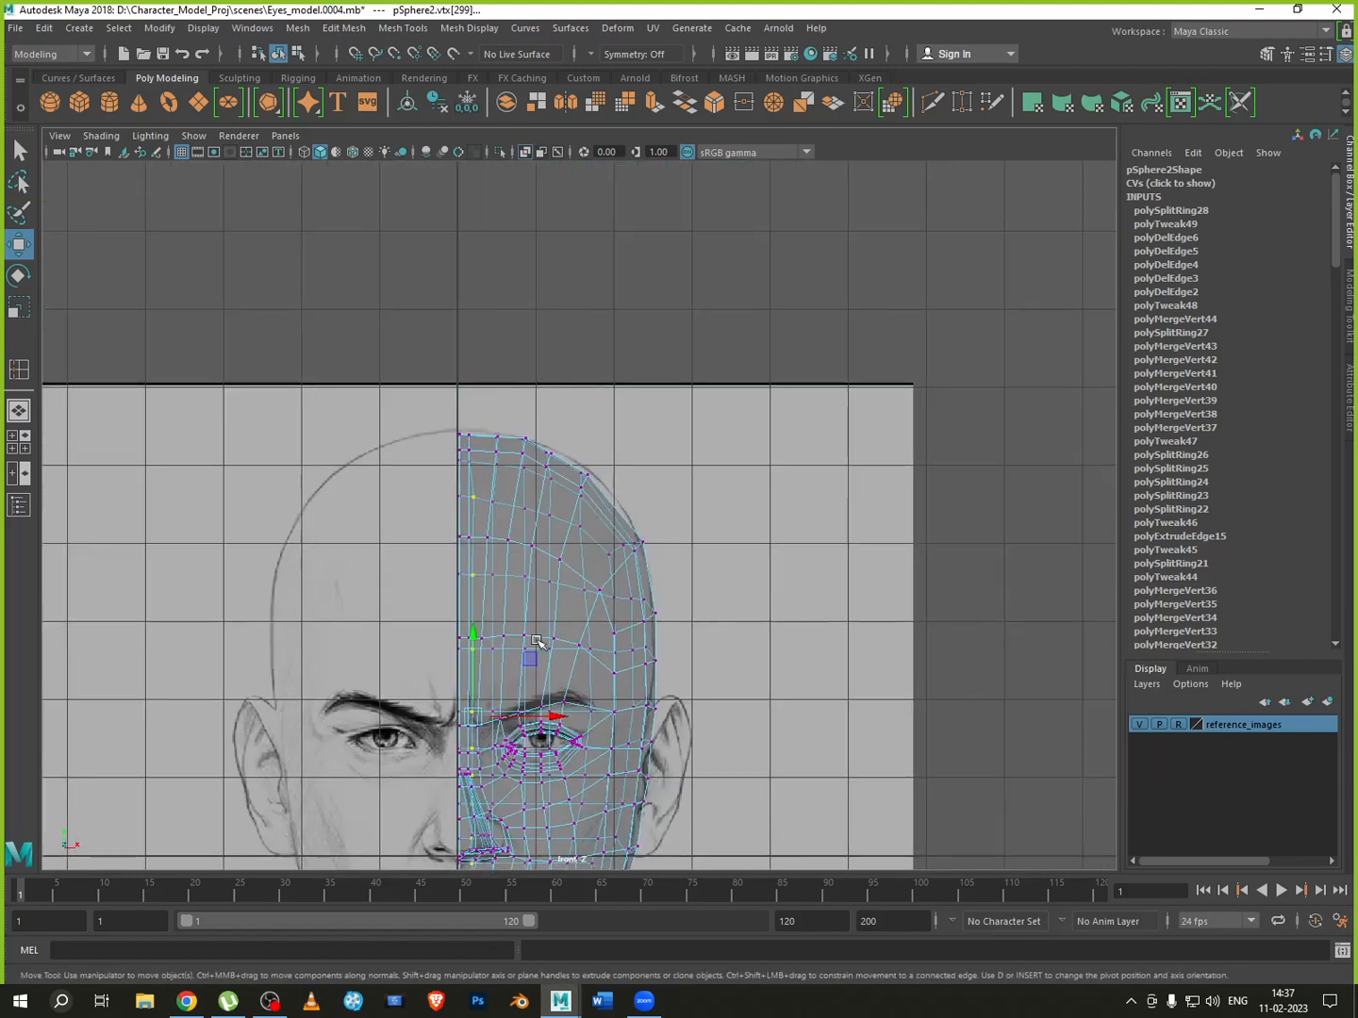
pyautogui.scroll(8, 541, 643)
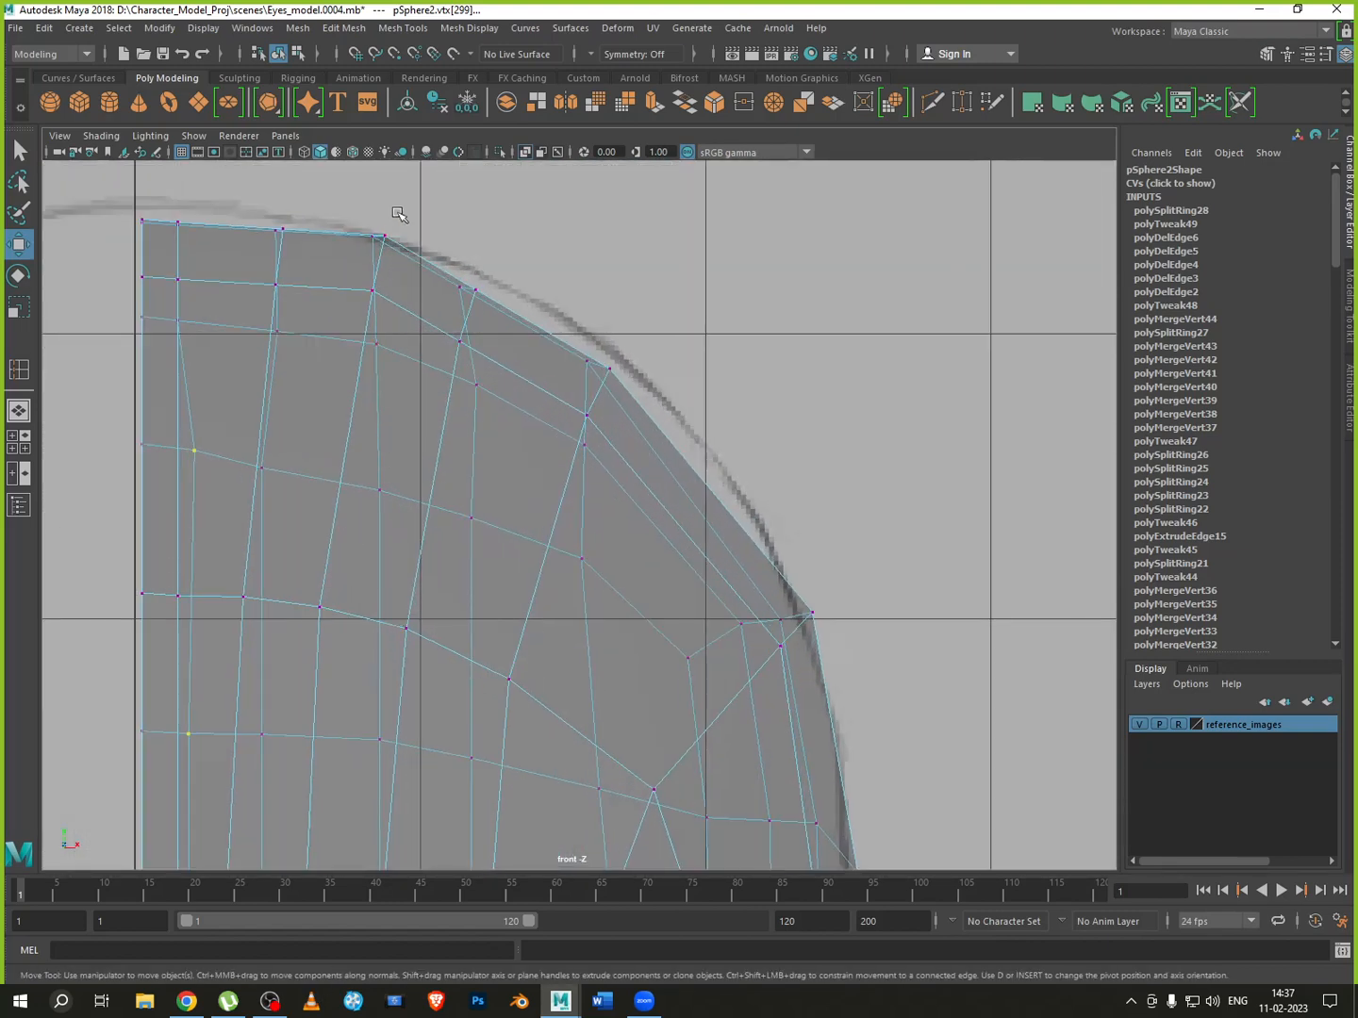
pyautogui.moveTo(398, 215); pyautogui.dragTo(359, 379)
pyautogui.press('r')
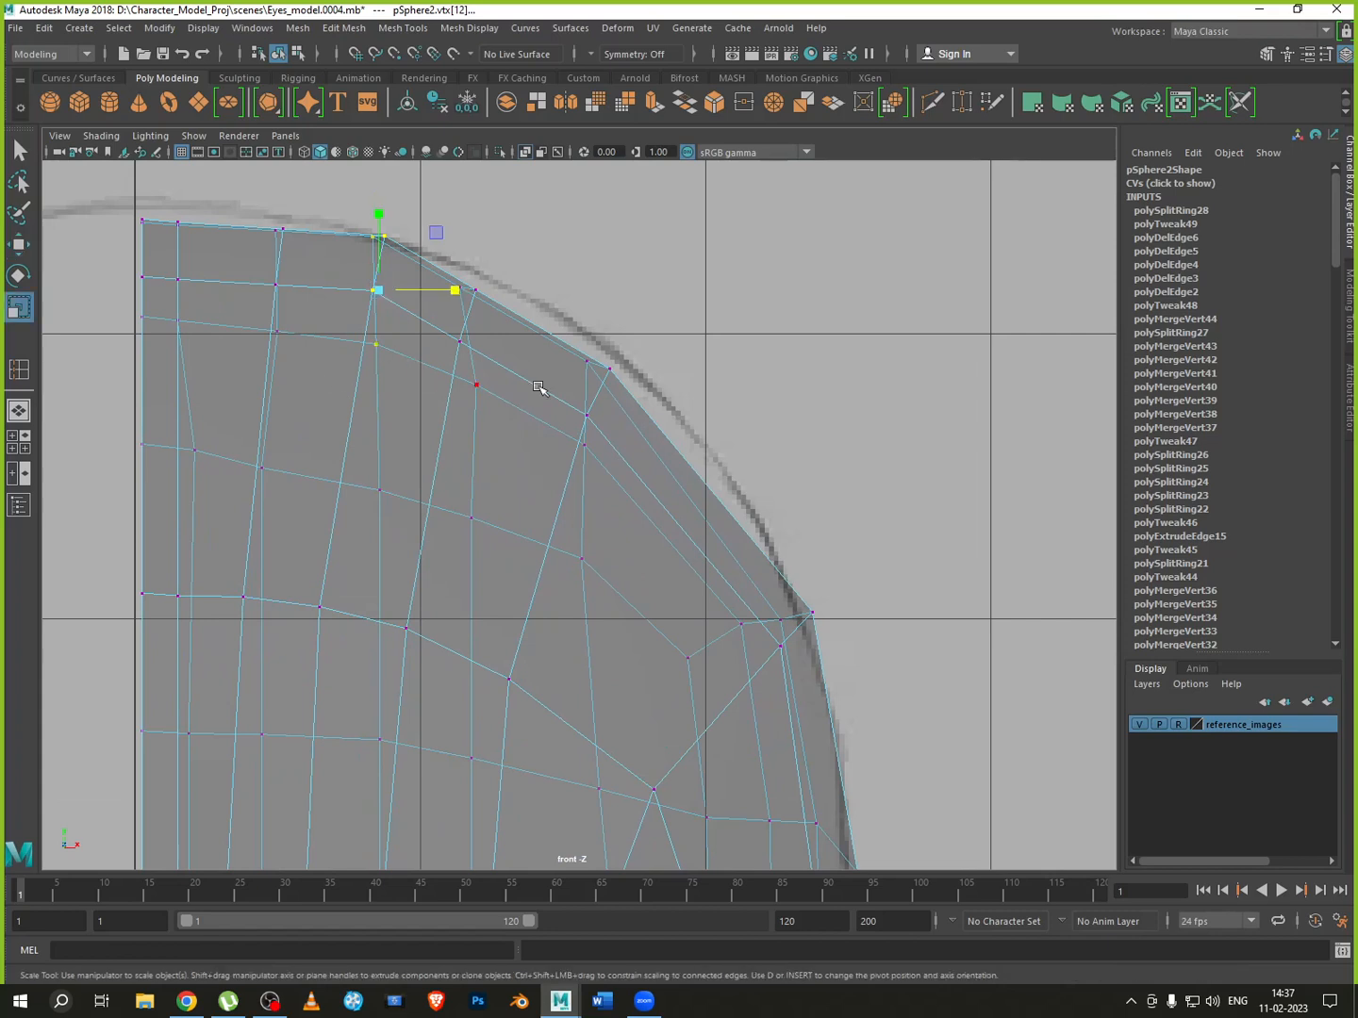
pyautogui.moveTo(451, 289); pyautogui.dragTo(367, 289)
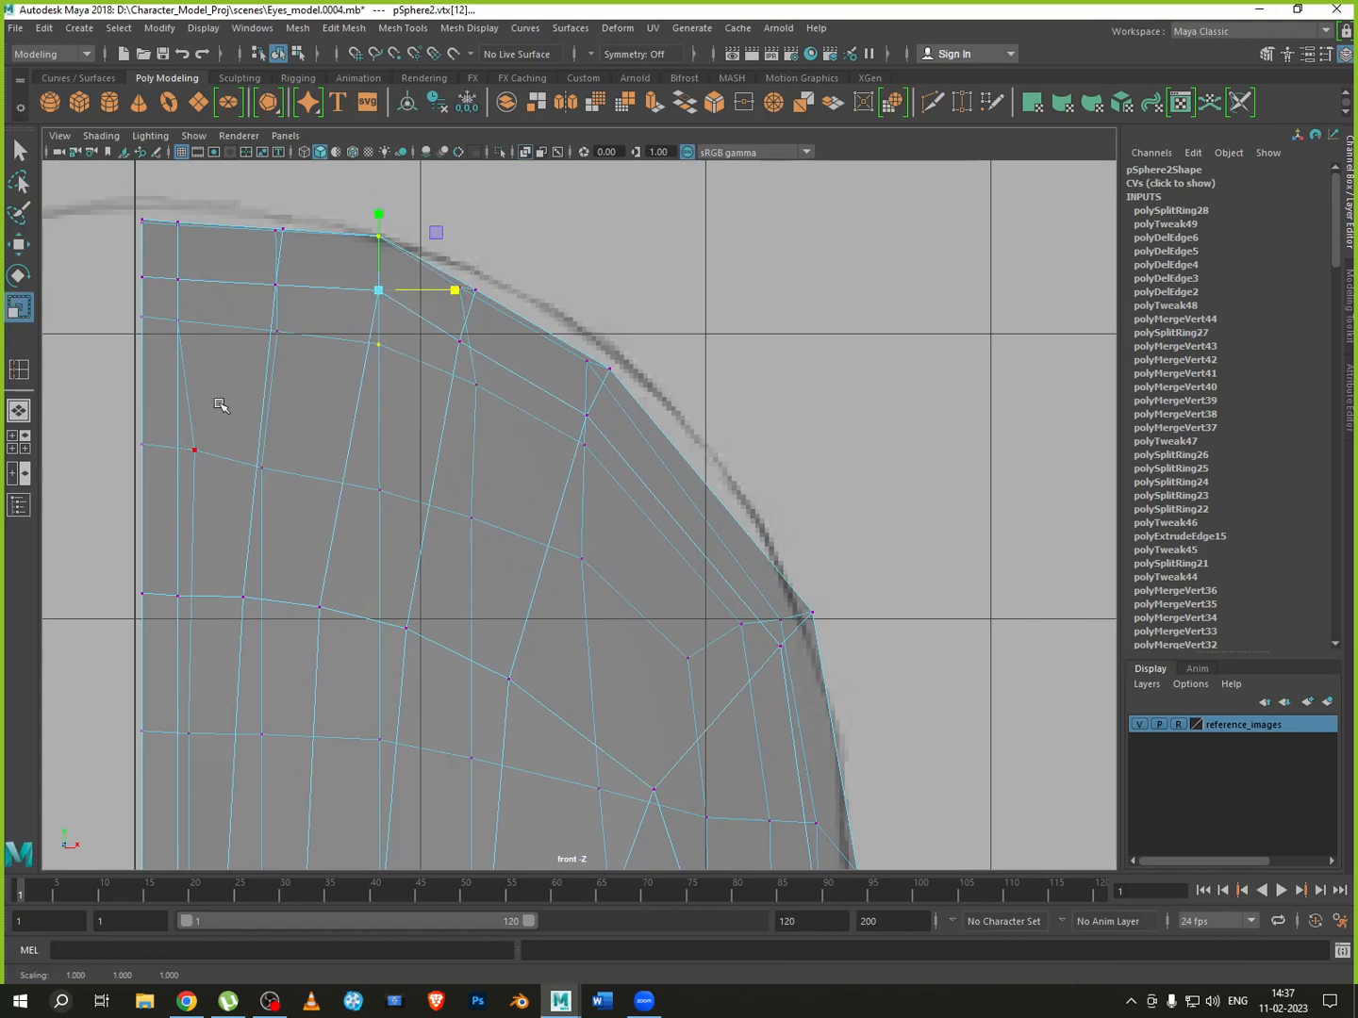
# Scale the second column's lower crown vertices and the whole third crown column flat along X
pyautogui.moveTo(222, 403); pyautogui.dragTo(180, 769)
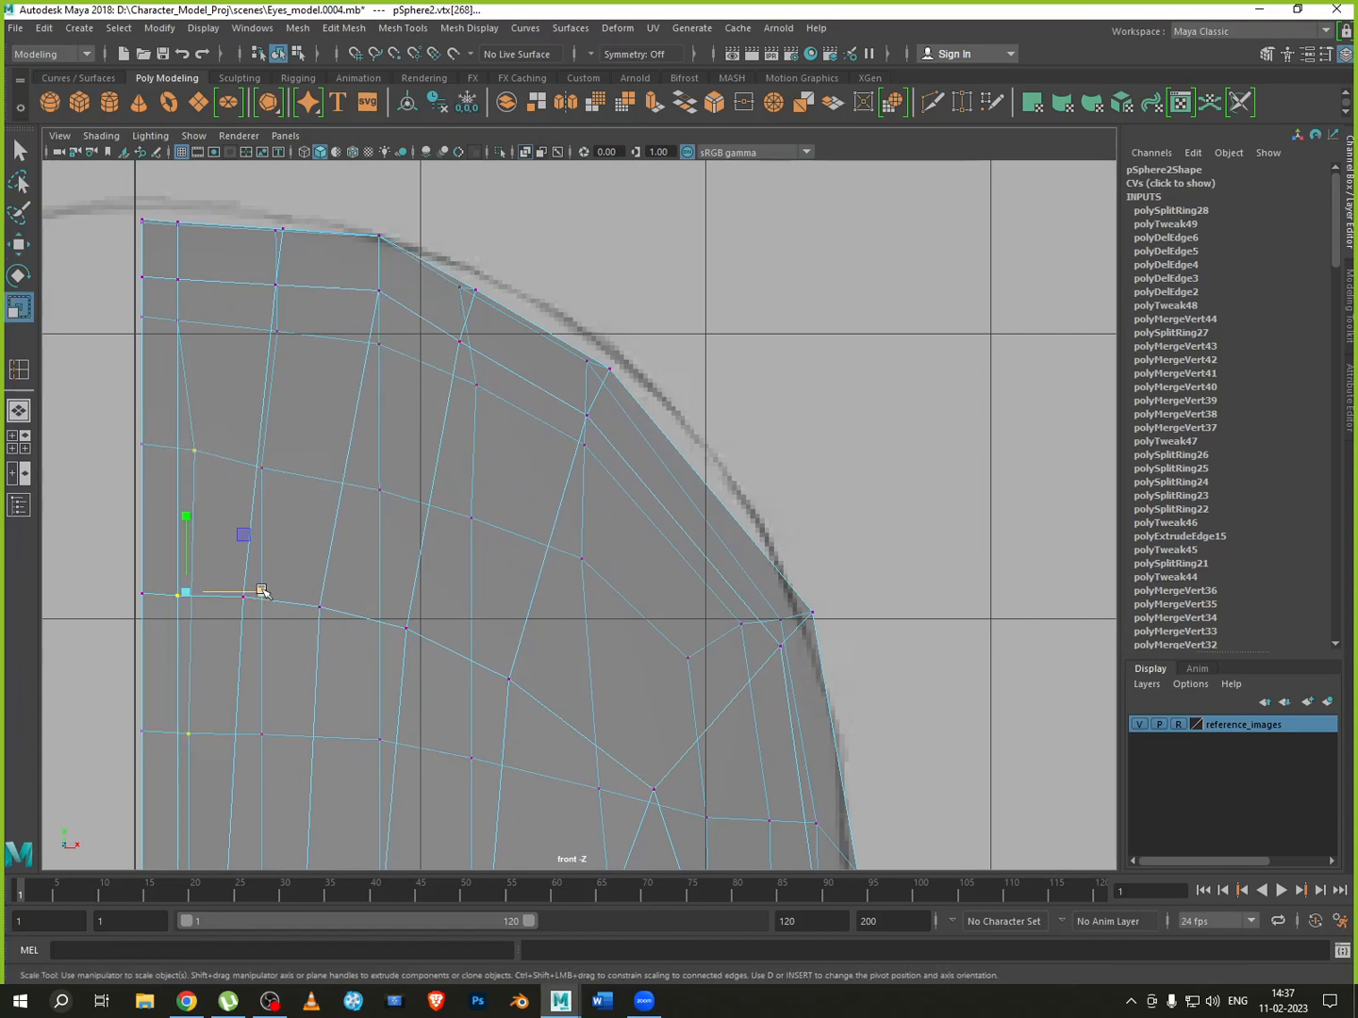
pyautogui.moveTo(262, 590); pyautogui.dragTo(185, 592)
pyautogui.moveTo(295, 399); pyautogui.dragTo(228, 788)
pyautogui.moveTo(327, 604); pyautogui.dragTo(255, 610)
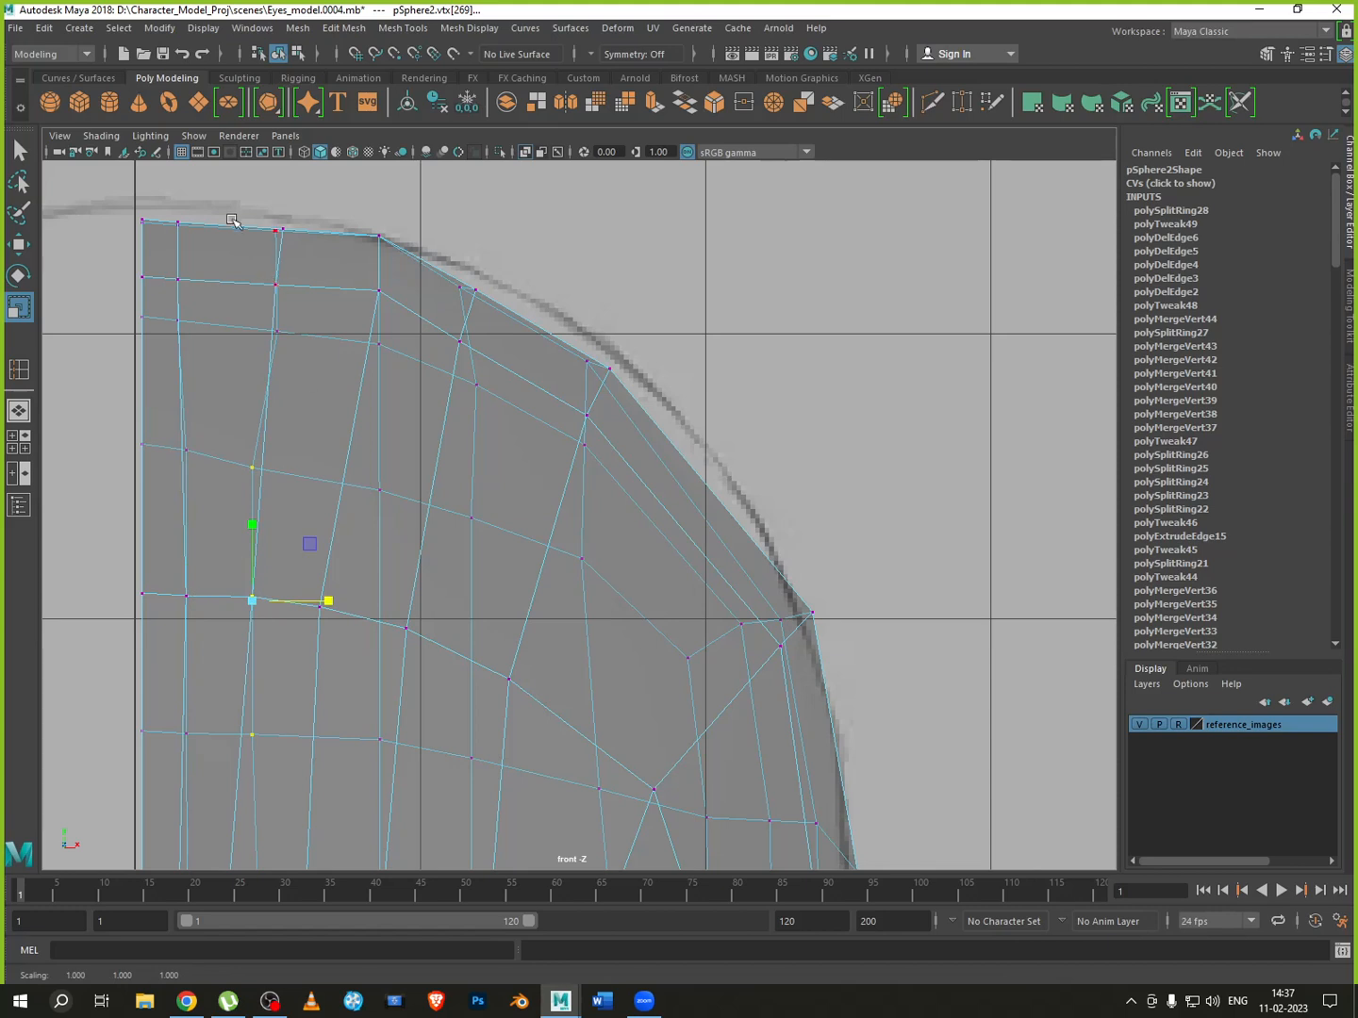
pyautogui.moveTo(231, 208); pyautogui.dragTo(300, 754)
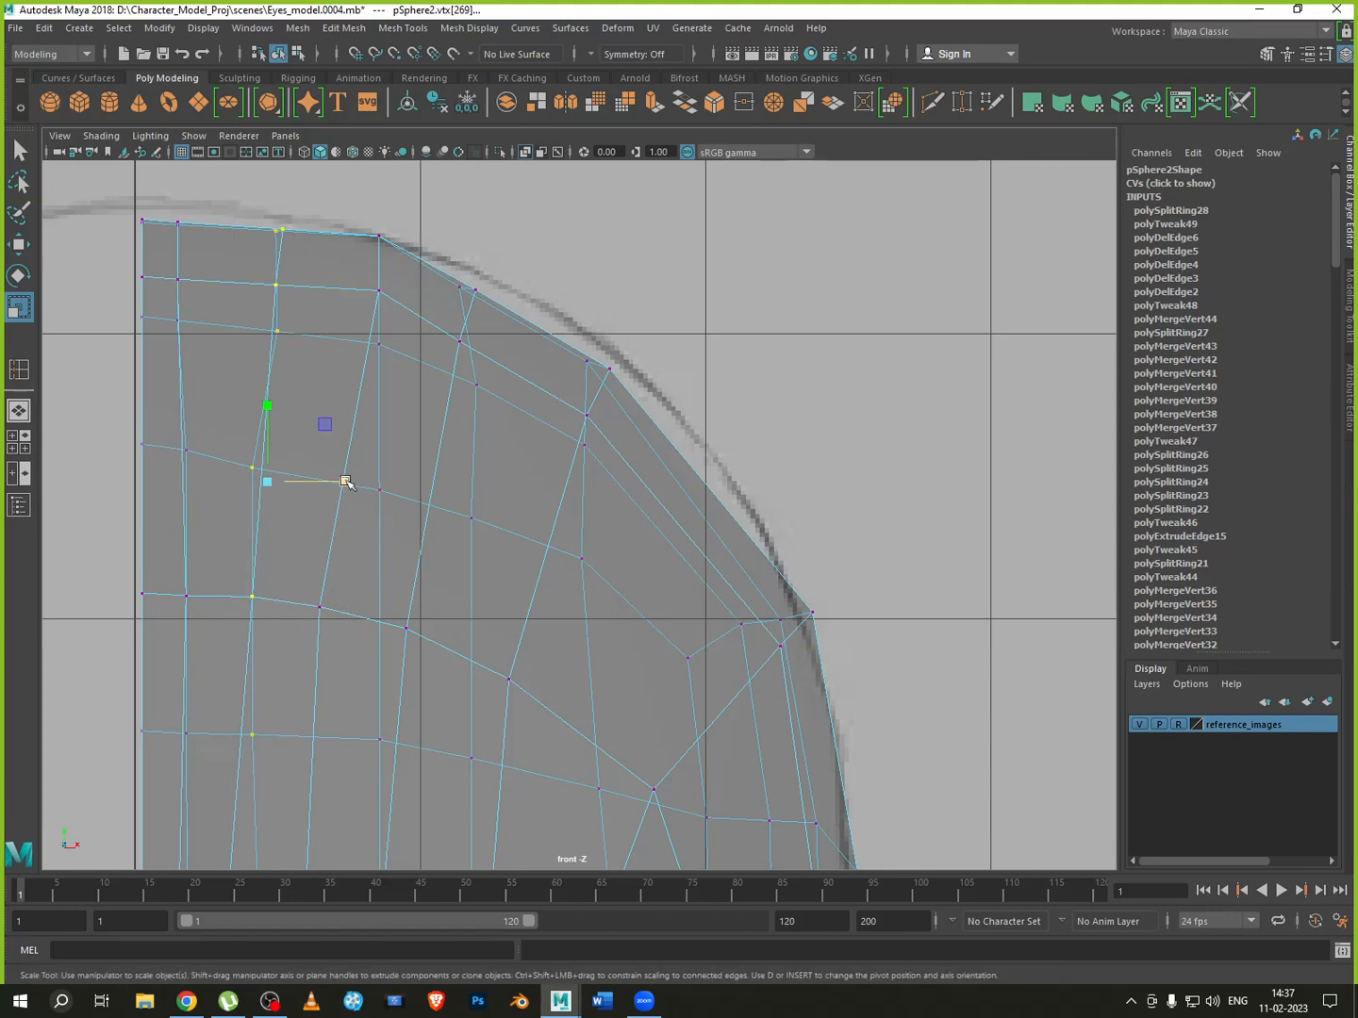
pyautogui.moveTo(346, 482); pyautogui.dragTo(239, 506)
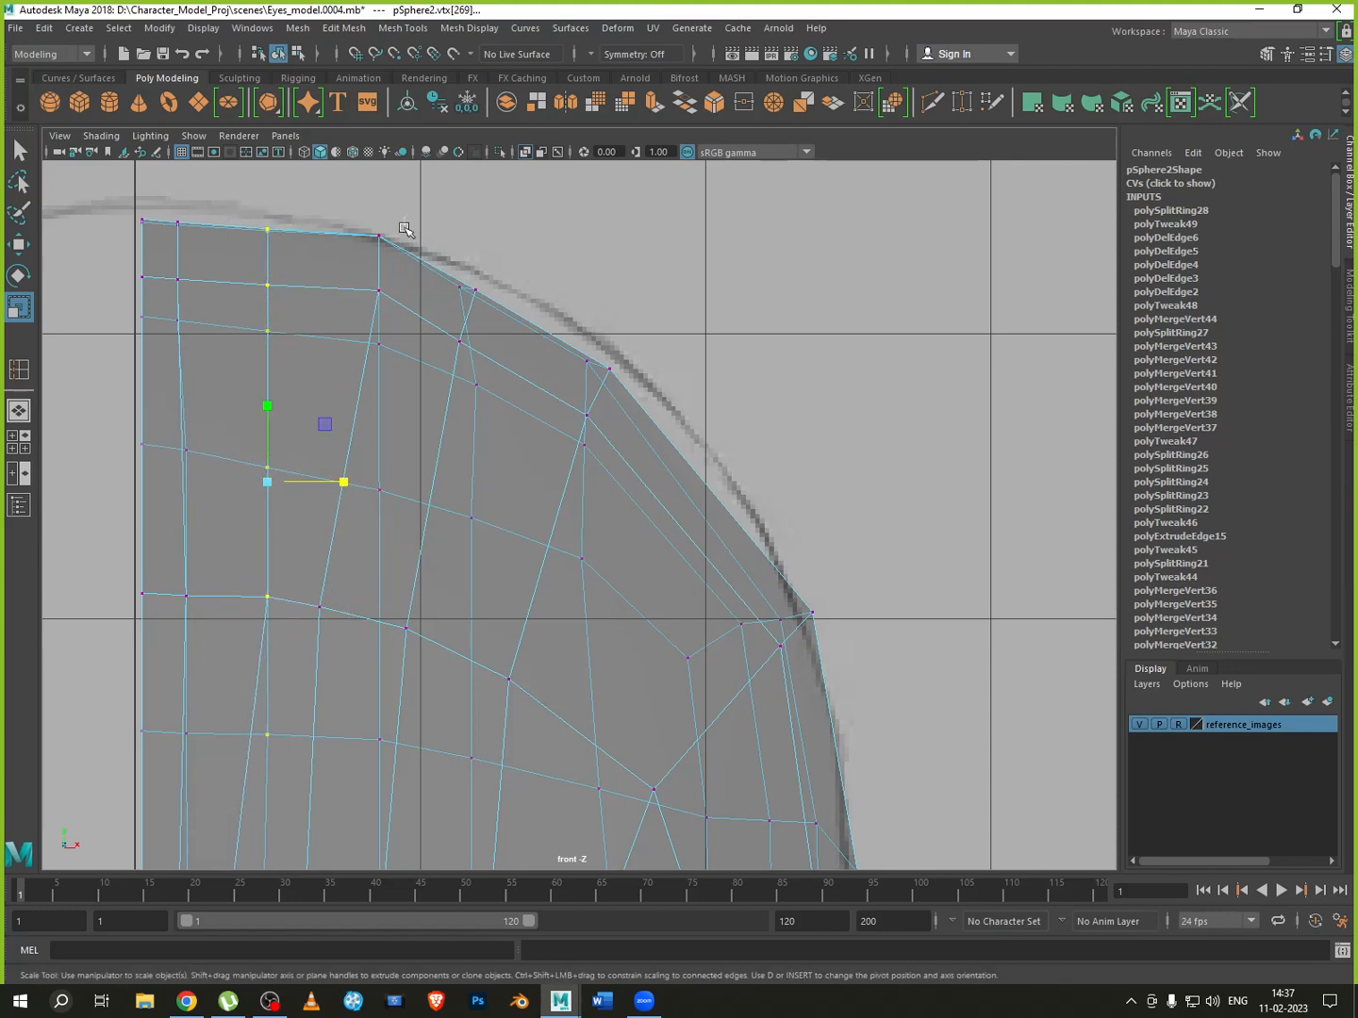
# Scale the fourth, fifth and sixth crown vertex columns flat along X, one column at a time
pyautogui.moveTo(405, 217); pyautogui.dragTo(315, 787)
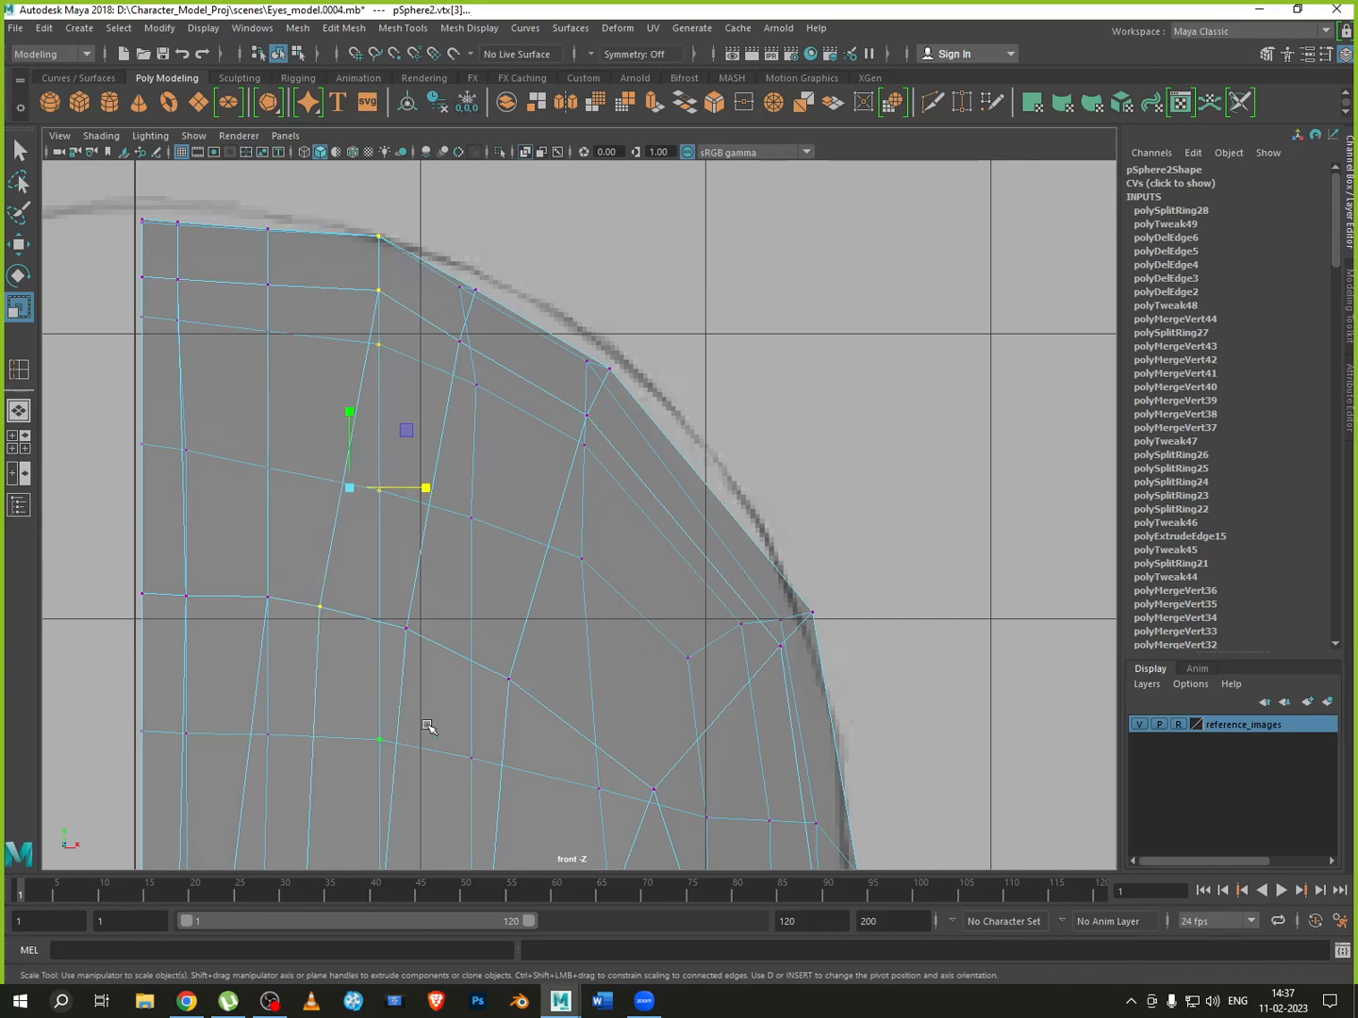
pyautogui.moveTo(437, 485); pyautogui.dragTo(282, 507)
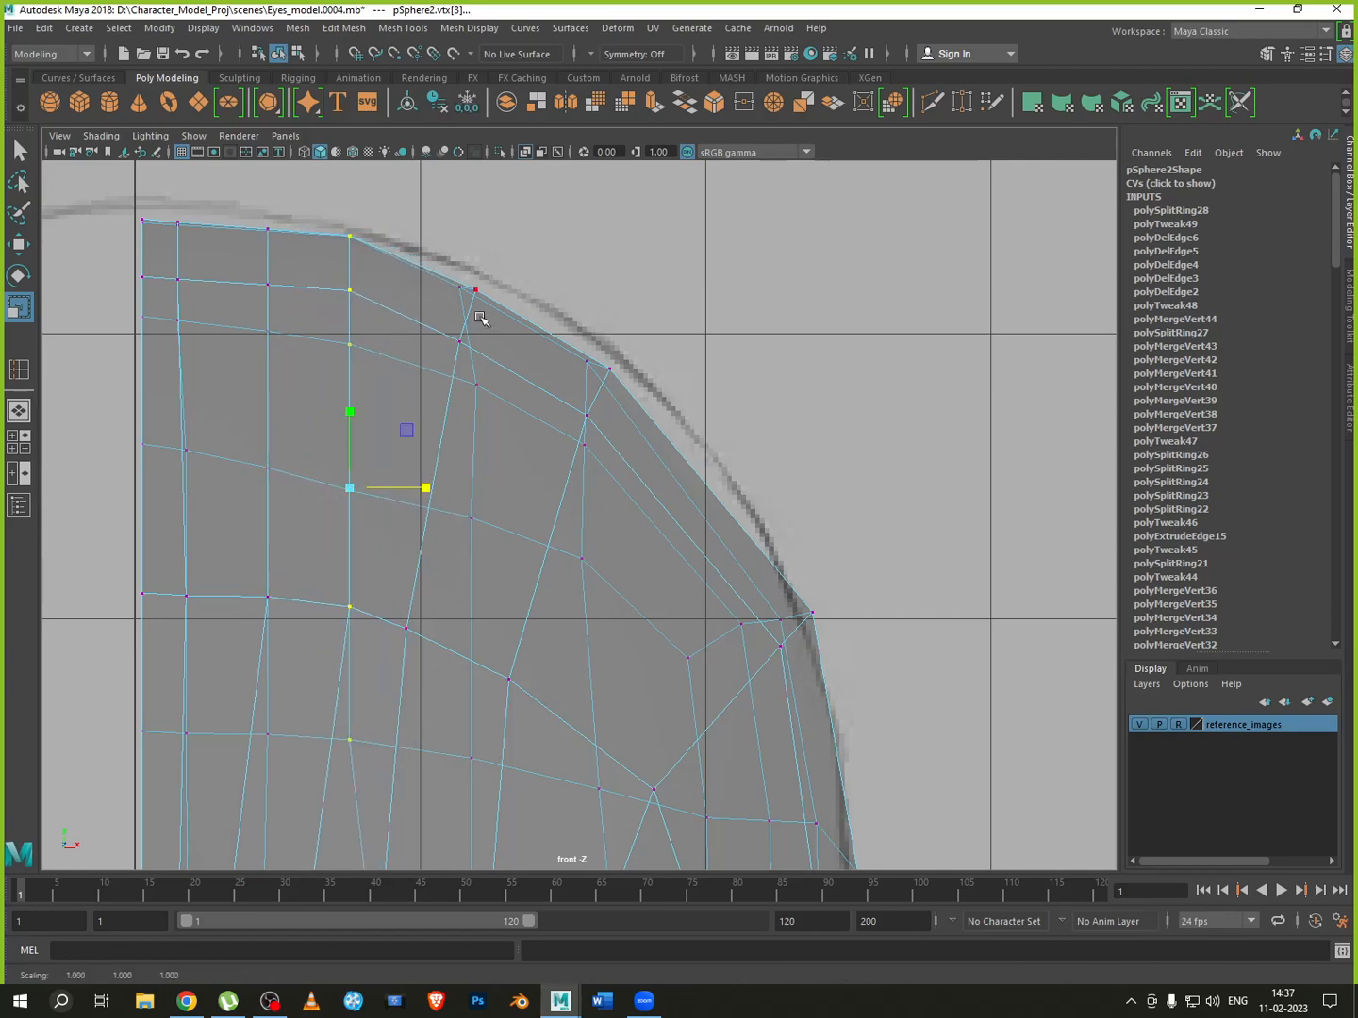
pyautogui.moveTo(507, 284); pyautogui.dragTo(389, 811)
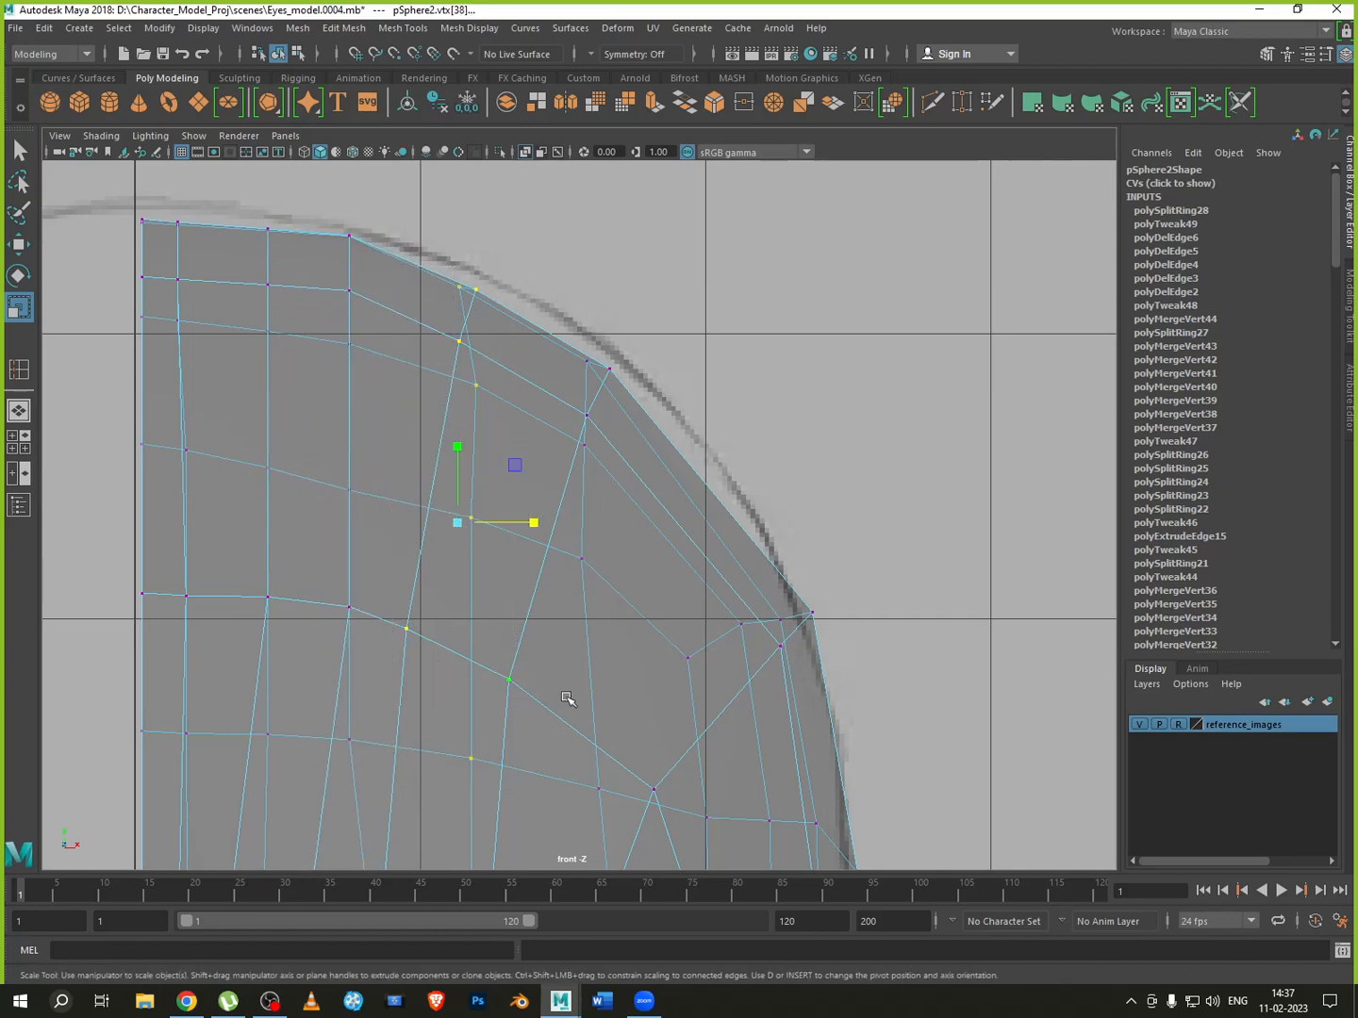
pyautogui.keyDown('ctrl'); pyautogui.moveTo(550, 657); pyautogui.dragTo(493, 725); pyautogui.keyUp('ctrl')
pyautogui.moveTo(528, 526); pyautogui.dragTo(451, 549)
pyautogui.moveTo(637, 351); pyautogui.dragTo(506, 738)
pyautogui.moveTo(631, 521); pyautogui.dragTo(558, 521)
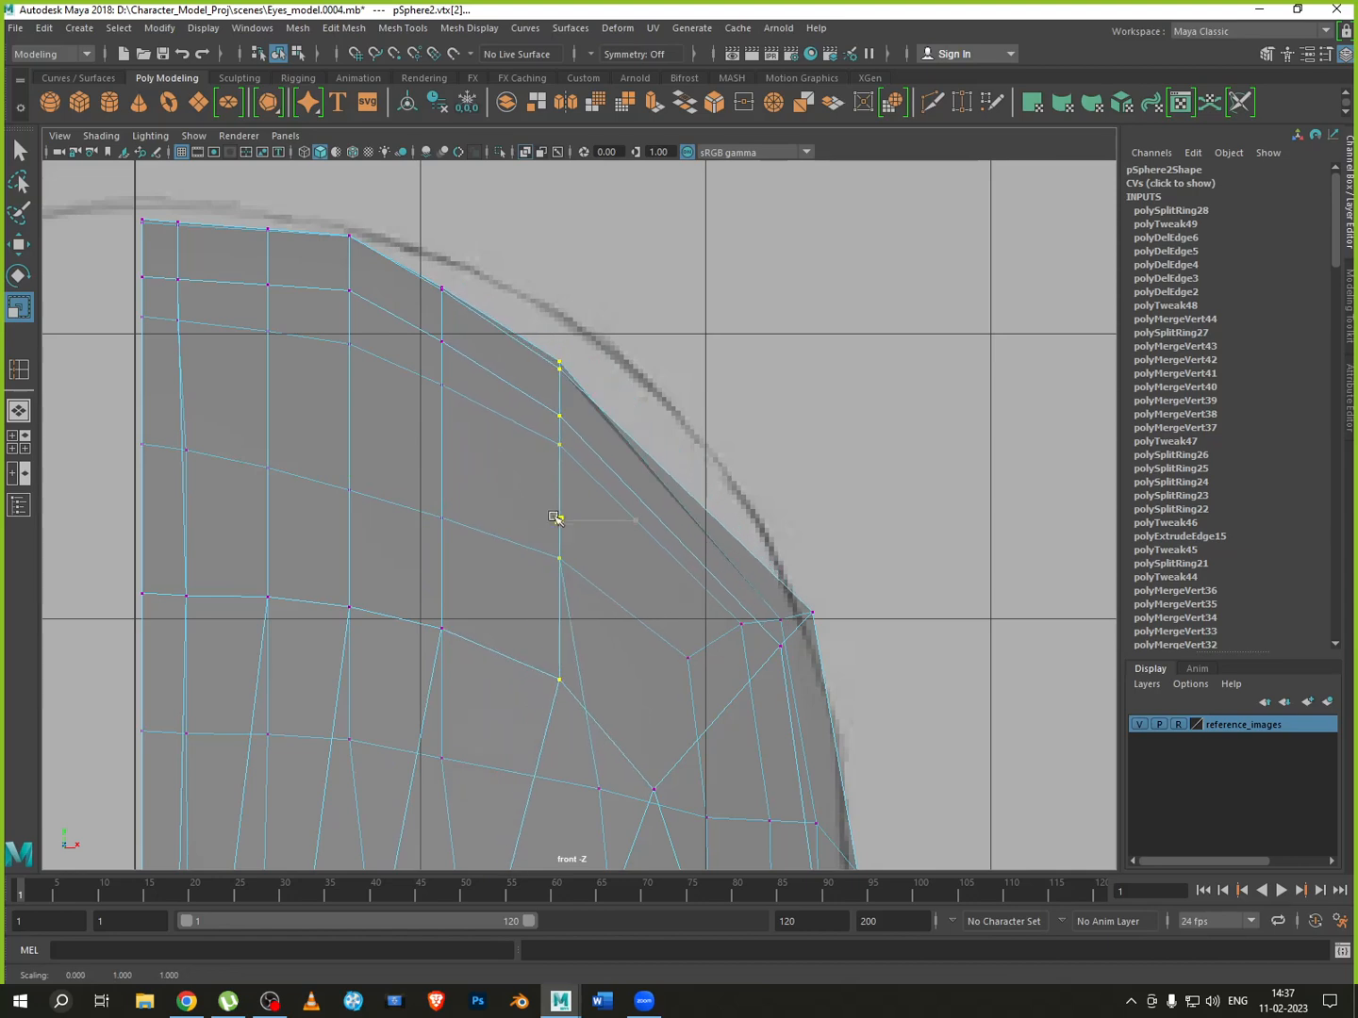
# Move the third and fourth crown vertex columns slightly inward along X toward the centre line
pyautogui.keyDown('alt'); pyautogui.moveTo(594, 609); pyautogui.dragTo(621, 593, button='middle'); pyautogui.keyUp('alt')
pyautogui.scroll(-6, 585, 500)
pyautogui.scroll(4, 571, 537)
pyautogui.scroll(1, 561, 508)
pyautogui.scroll(1, 467, 516)
pyautogui.scroll(1, 466, 514)
pyautogui.moveTo(454, 206); pyautogui.dragTo(448, 514)
pyautogui.press('w')
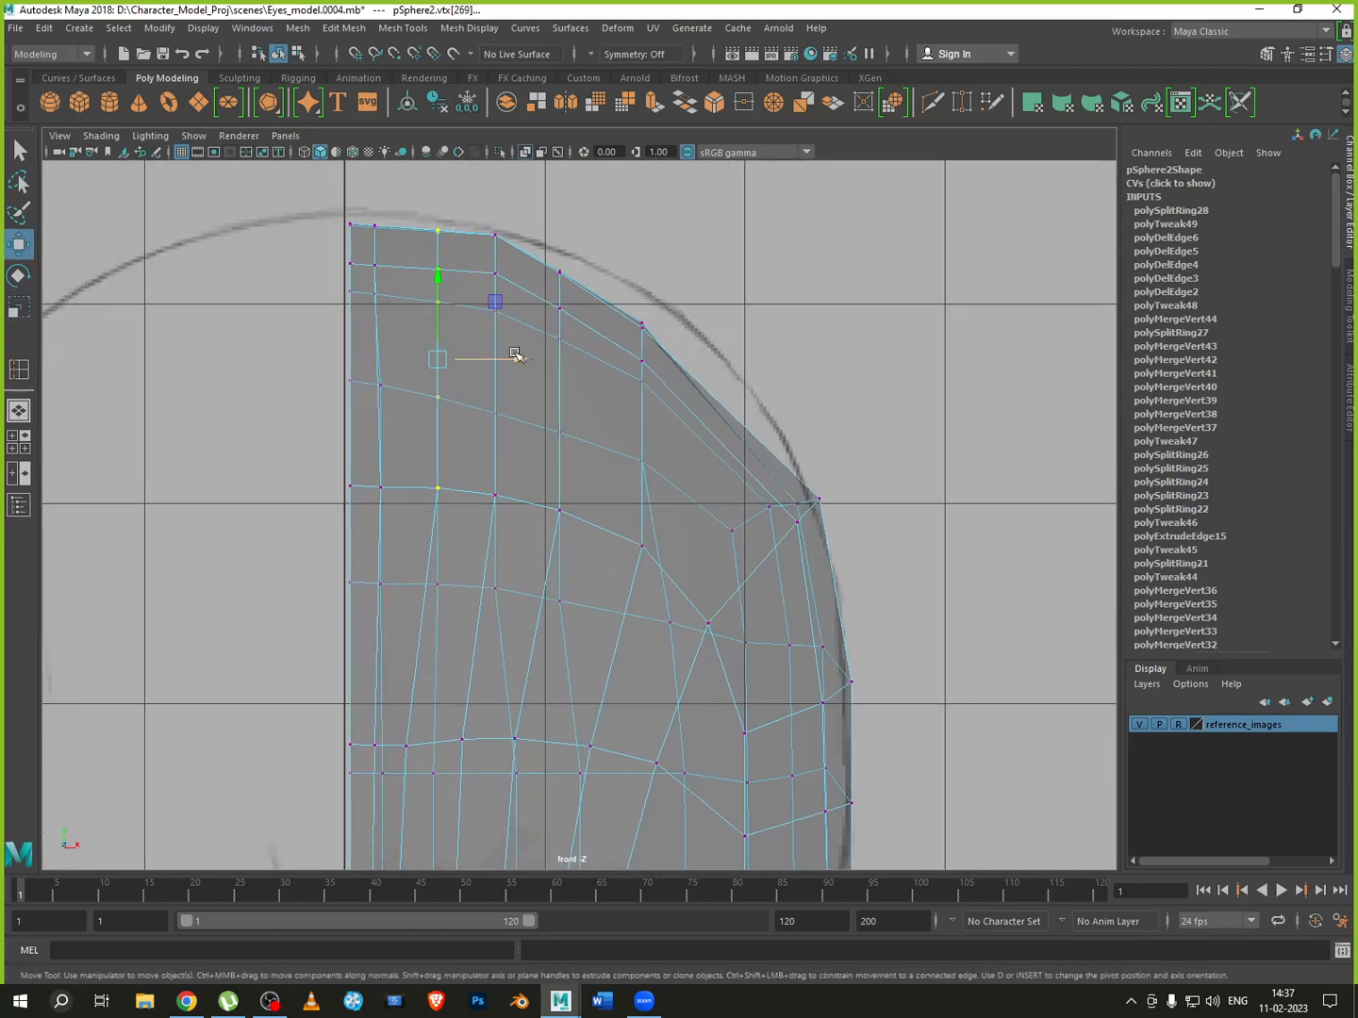
pyautogui.moveTo(521, 358); pyautogui.dragTo(504, 359)
pyautogui.moveTo(520, 214); pyautogui.dragTo(457, 530)
pyautogui.moveTo(571, 368); pyautogui.dragTo(559, 367)
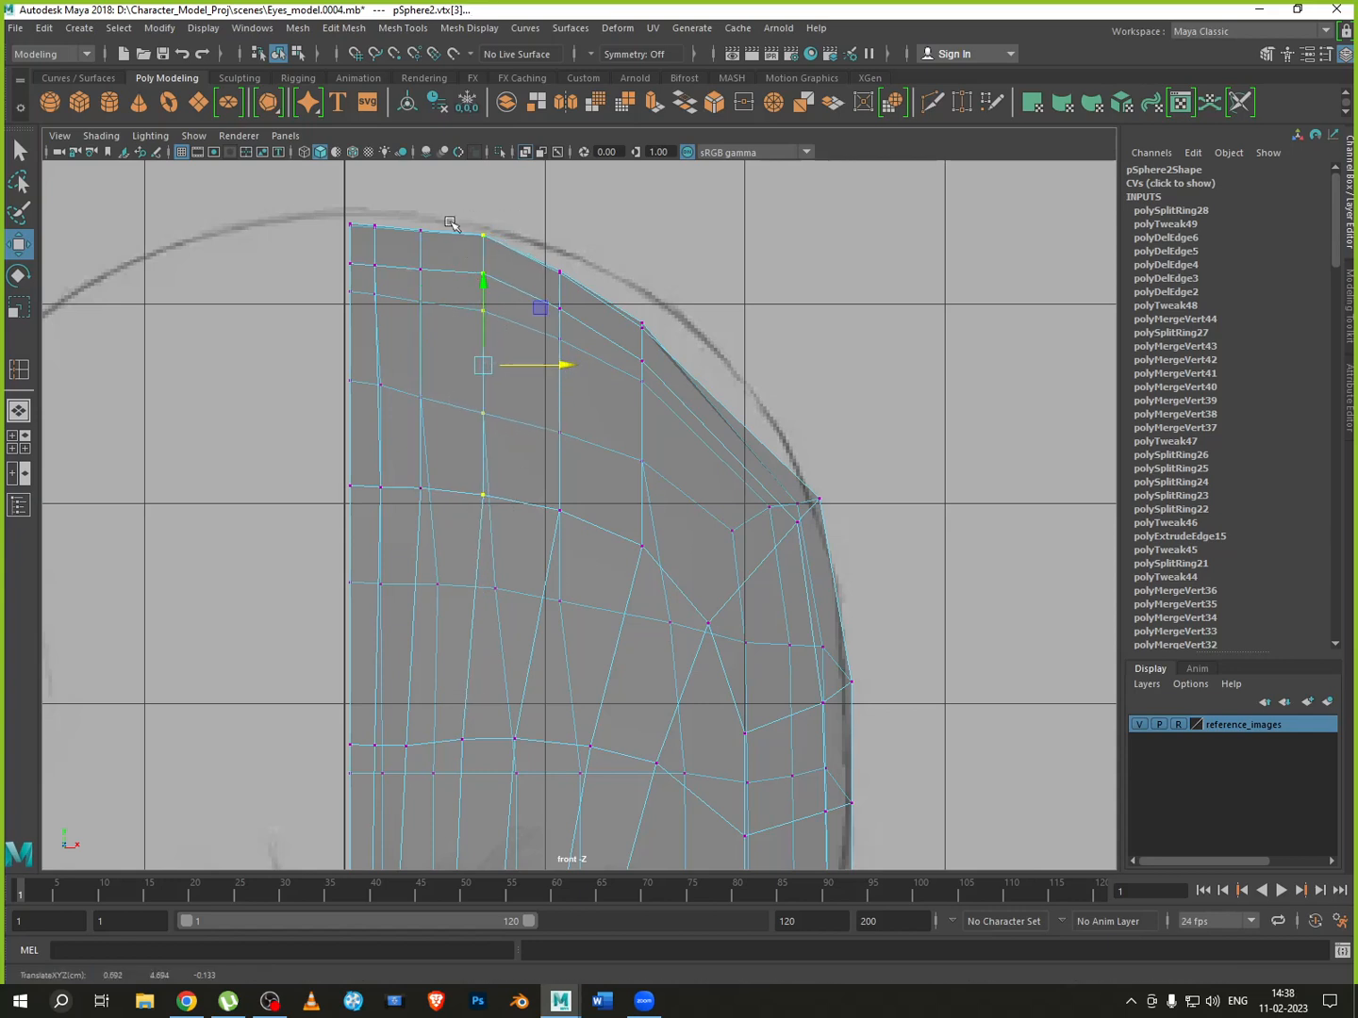
# Move the fifth and sixth crown vertex columns slightly inward along X and upward along Y toward the reference contour
pyautogui.moveTo(573, 252); pyautogui.dragTo(502, 531)
pyautogui.moveTo(625, 388); pyautogui.dragTo(611, 380)
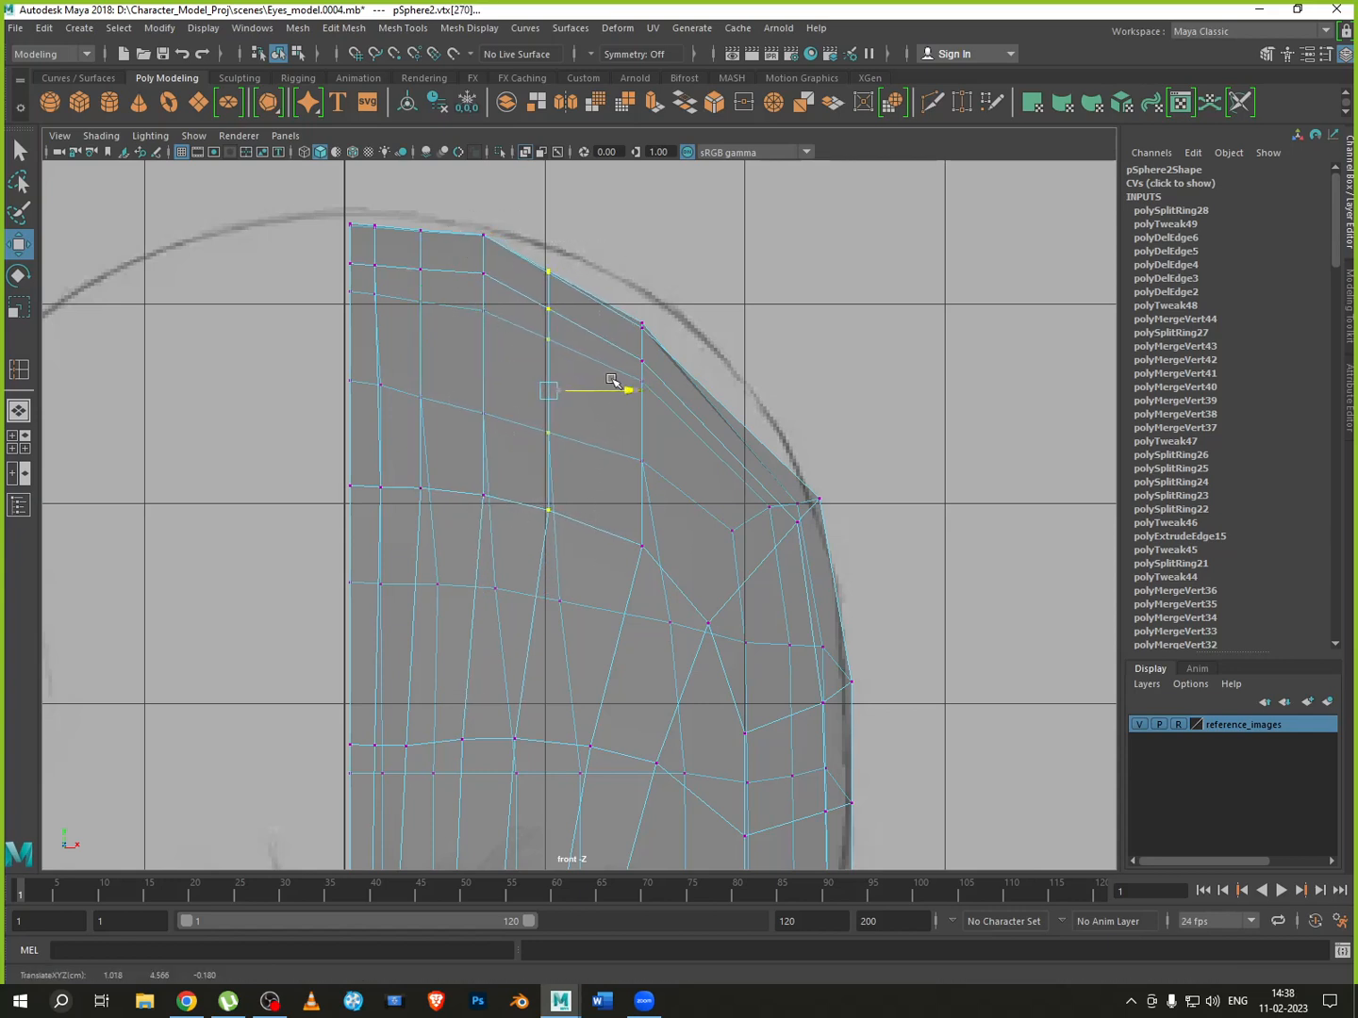
pyautogui.moveTo(553, 337); pyautogui.dragTo(552, 322)
pyautogui.moveTo(658, 296); pyautogui.dragTo(620, 589)
pyautogui.moveTo(643, 383); pyautogui.dragTo(643, 364)
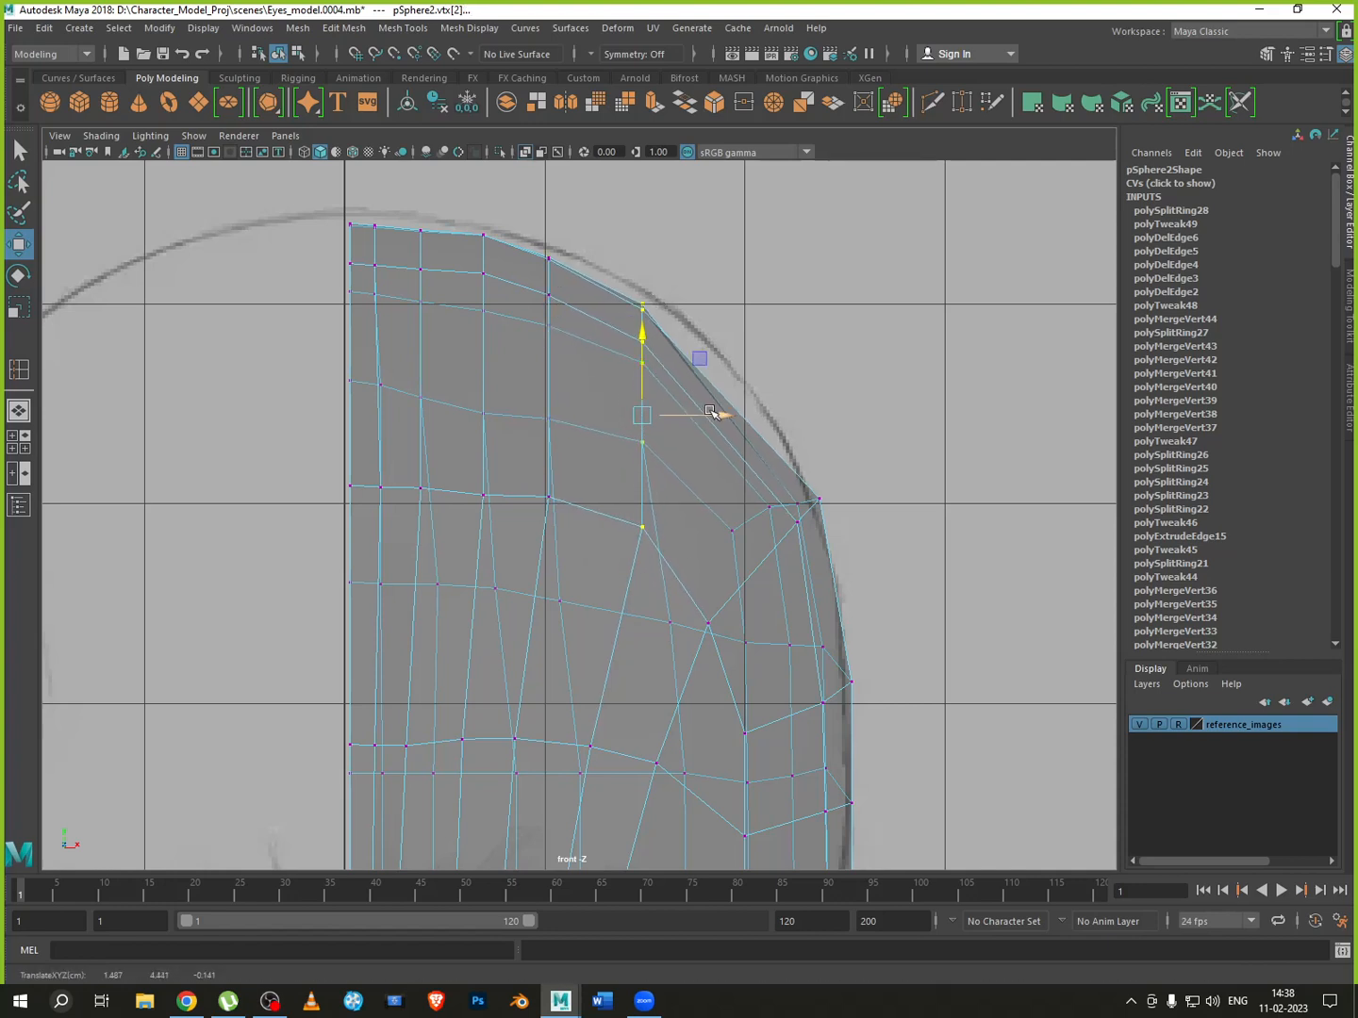
pyautogui.moveTo(719, 415); pyautogui.dragTo(713, 417)
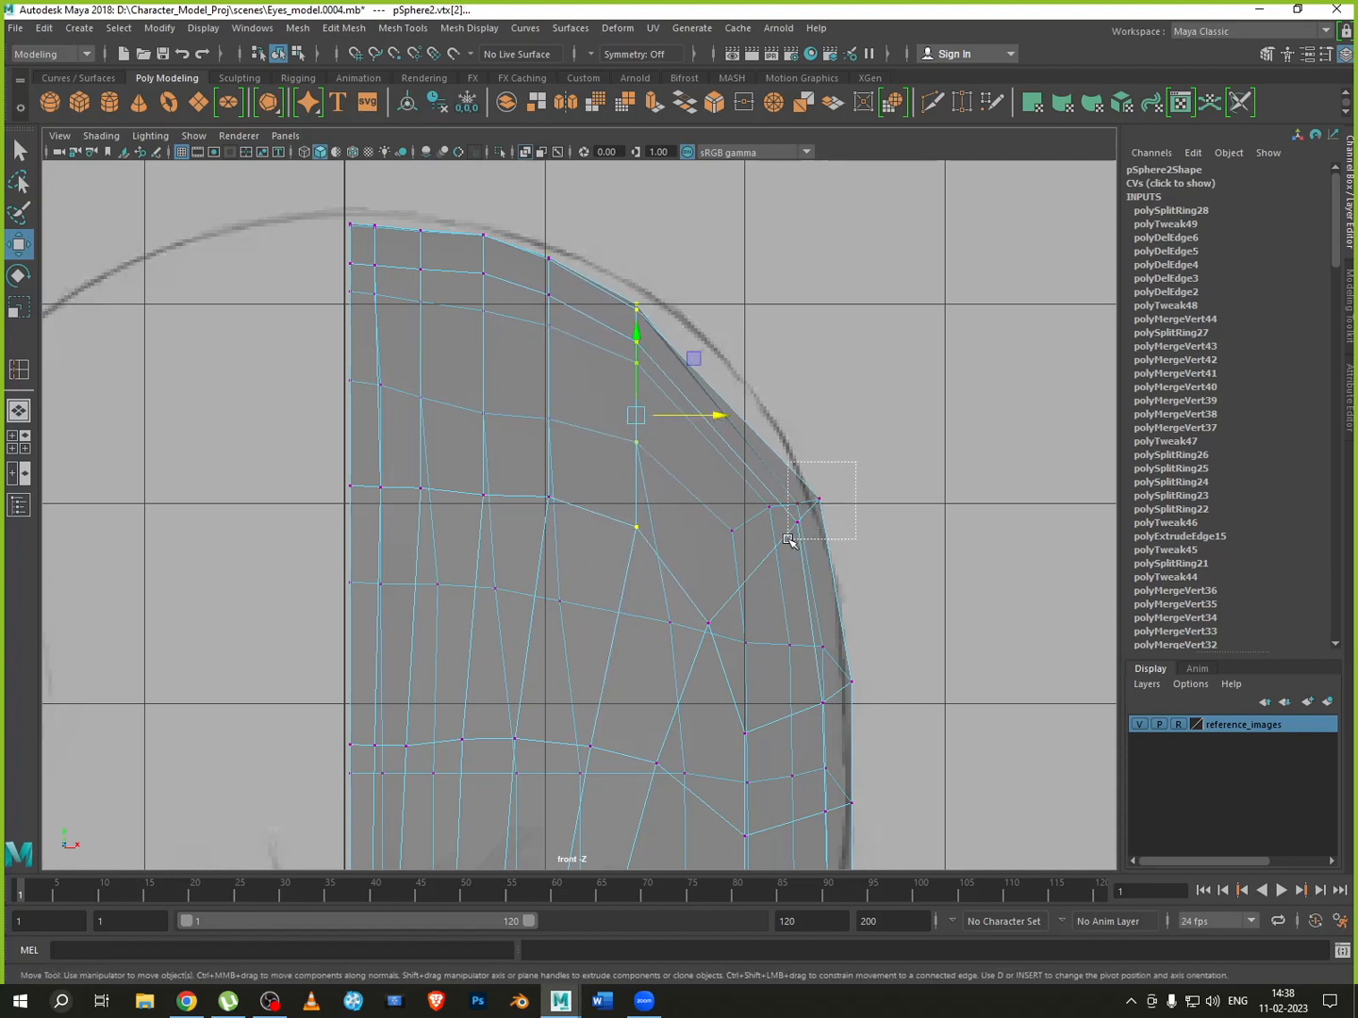
# Raise the vertex row at the skull's upper side corner, shift it inward along X, and adjust its innermost vertex
pyautogui.moveTo(766, 553); pyautogui.dragTo(715, 567)
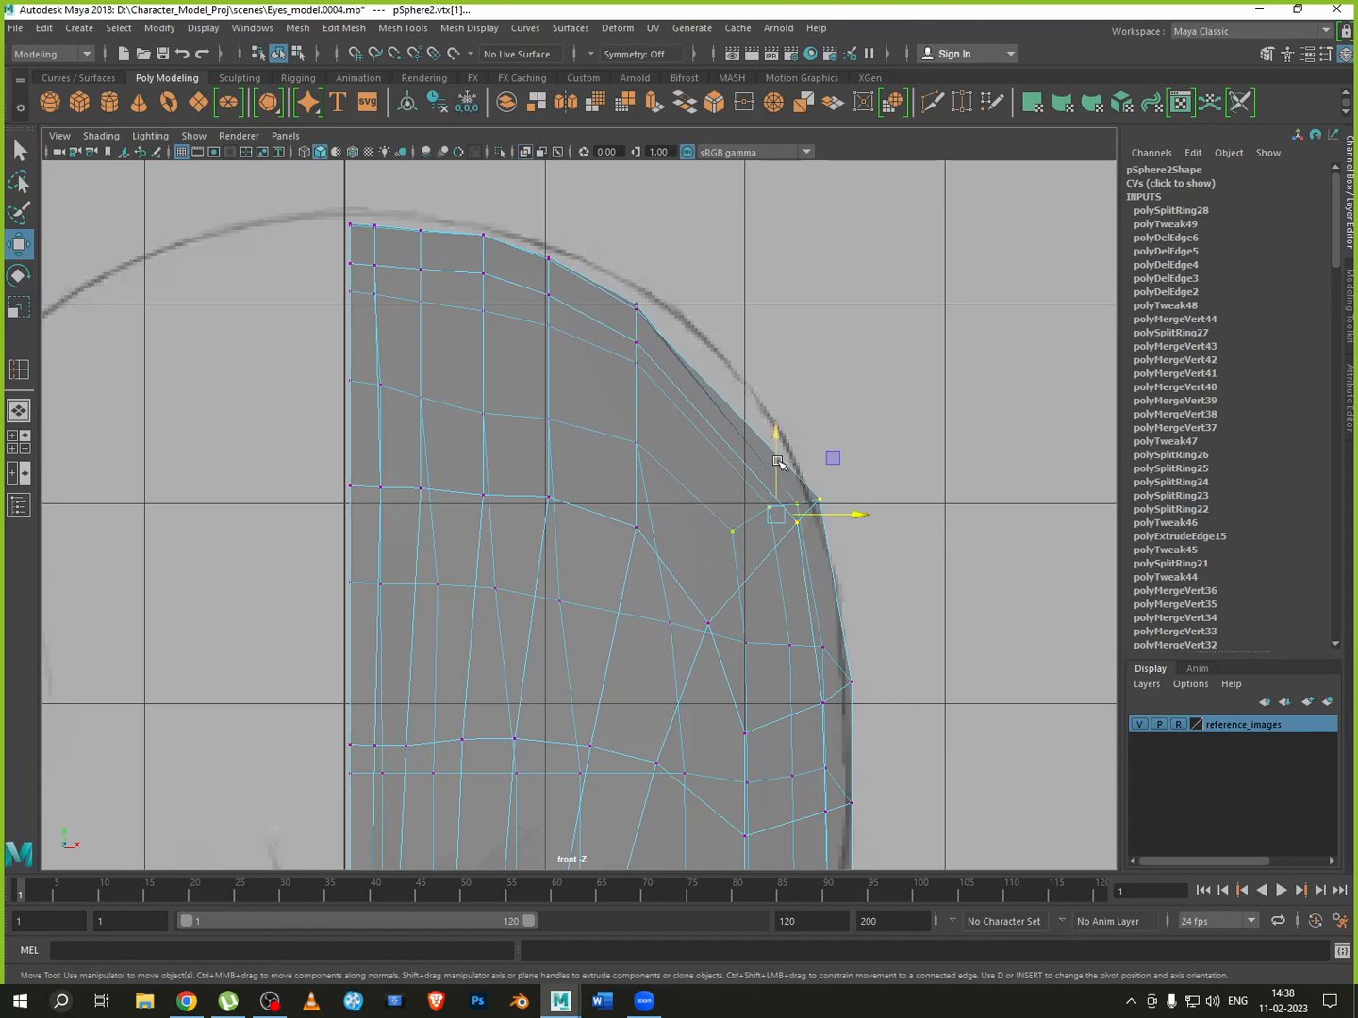
pyautogui.moveTo(777, 461); pyautogui.dragTo(777, 448)
pyautogui.moveTo(862, 503); pyautogui.dragTo(847, 501)
pyautogui.moveTo(760, 434); pyautogui.dragTo(760, 426)
pyautogui.moveTo(685, 489); pyautogui.dragTo(807, 419)
pyautogui.scroll(2, 802, 453)
pyautogui.moveTo(868, 476); pyautogui.dragTo(849, 475)
pyautogui.scroll(2, 837, 477)
pyautogui.keyDown('alt'); pyautogui.moveTo(807, 546); pyautogui.dragTo(793, 638, button='middle'); pyautogui.keyUp('alt')
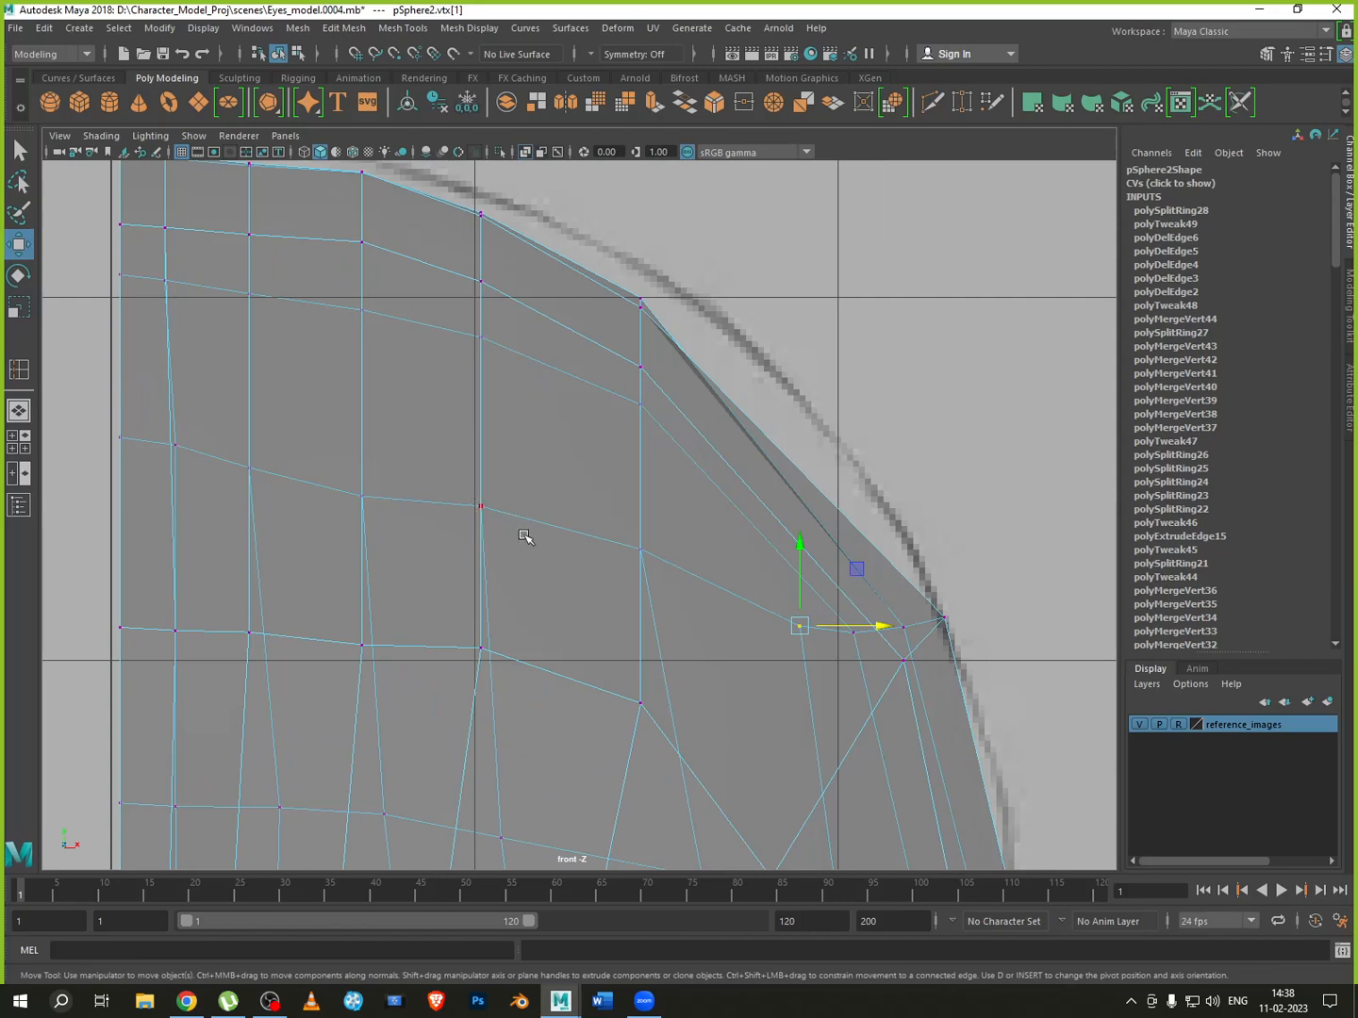
# Lower the fifth and sixth columns' back vertices slightly, and move the back vertex below the sixth inward and upward
pyautogui.click(483, 509)
pyautogui.moveTo(481, 446); pyautogui.dragTo(481, 460)
pyautogui.click(638, 557)
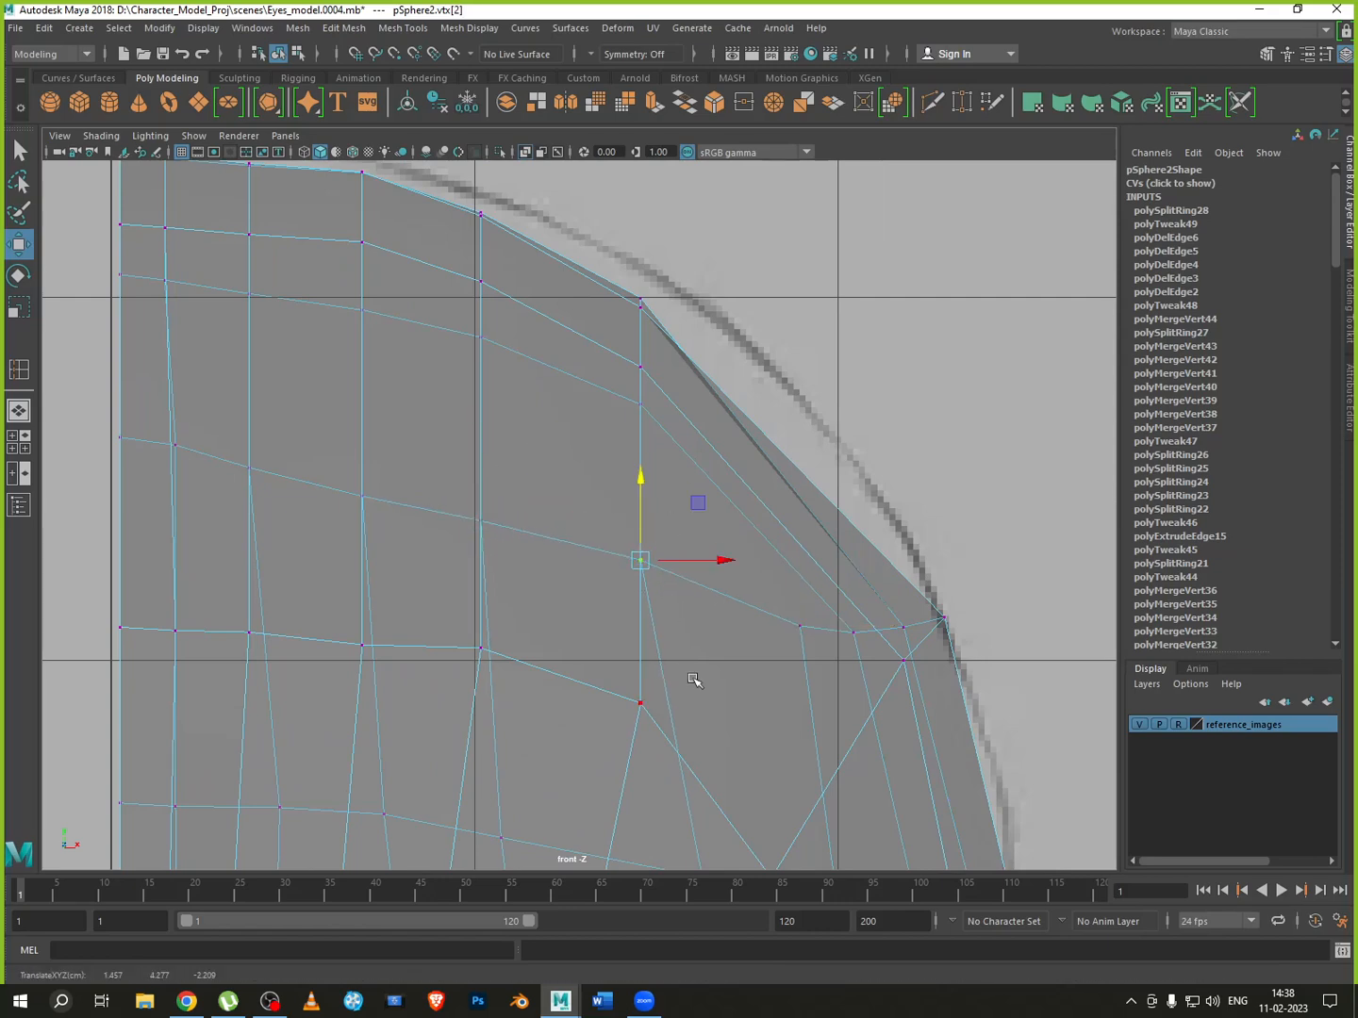
pyautogui.keyDown('alt'); pyautogui.moveTo(693, 735); pyautogui.dragTo(670, 474, button='middle'); pyautogui.keyUp('alt')
pyautogui.click(669, 614)
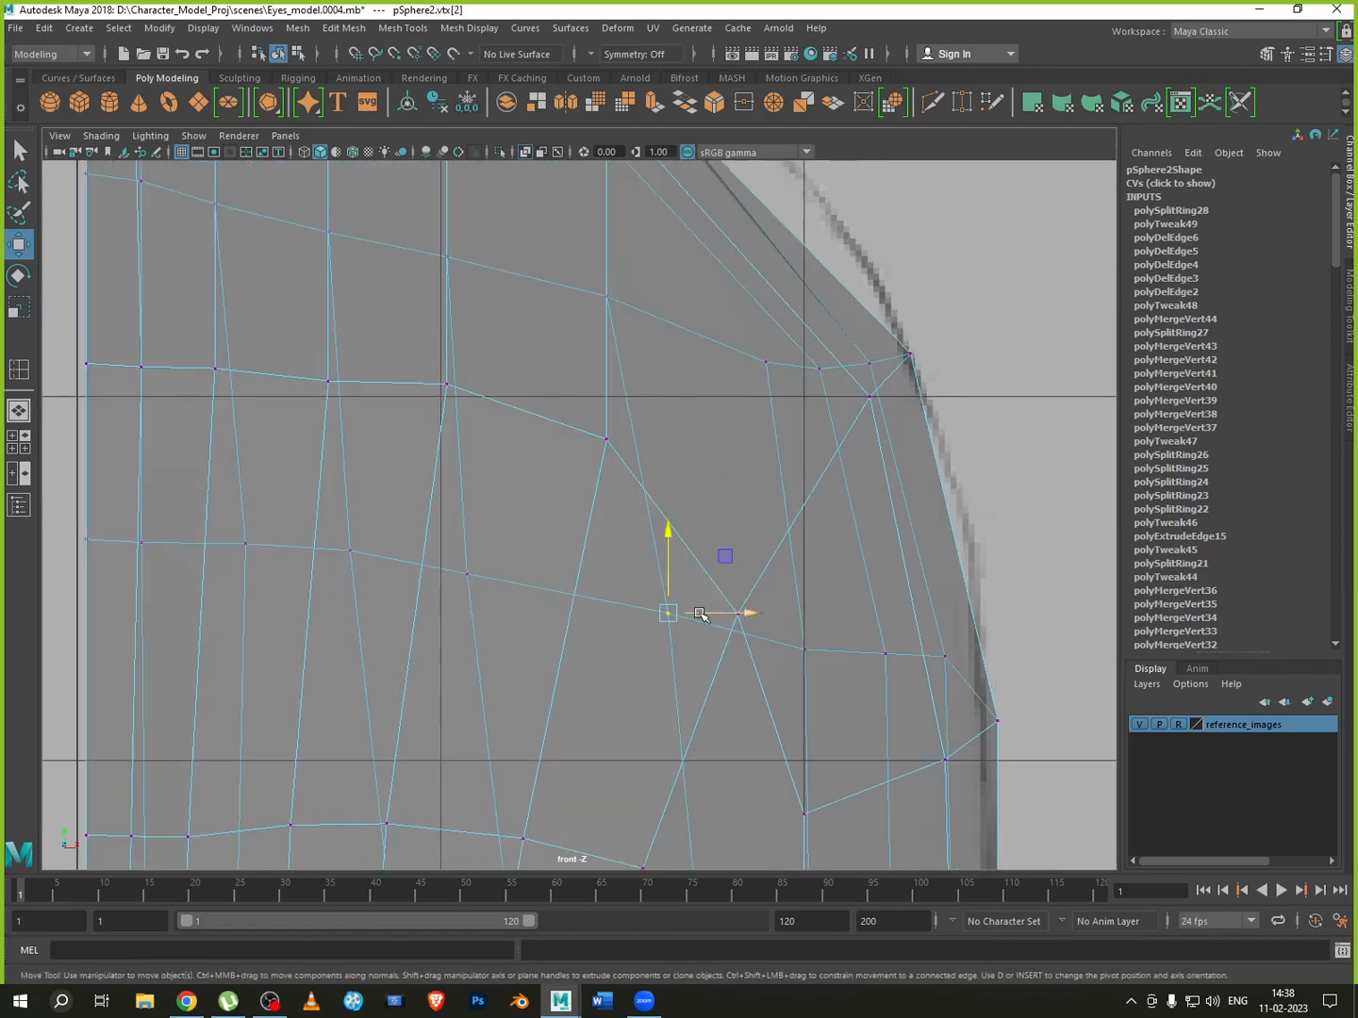
pyautogui.moveTo(714, 613); pyautogui.dragTo(676, 605)
pyautogui.moveTo(622, 546); pyautogui.dragTo(625, 510)
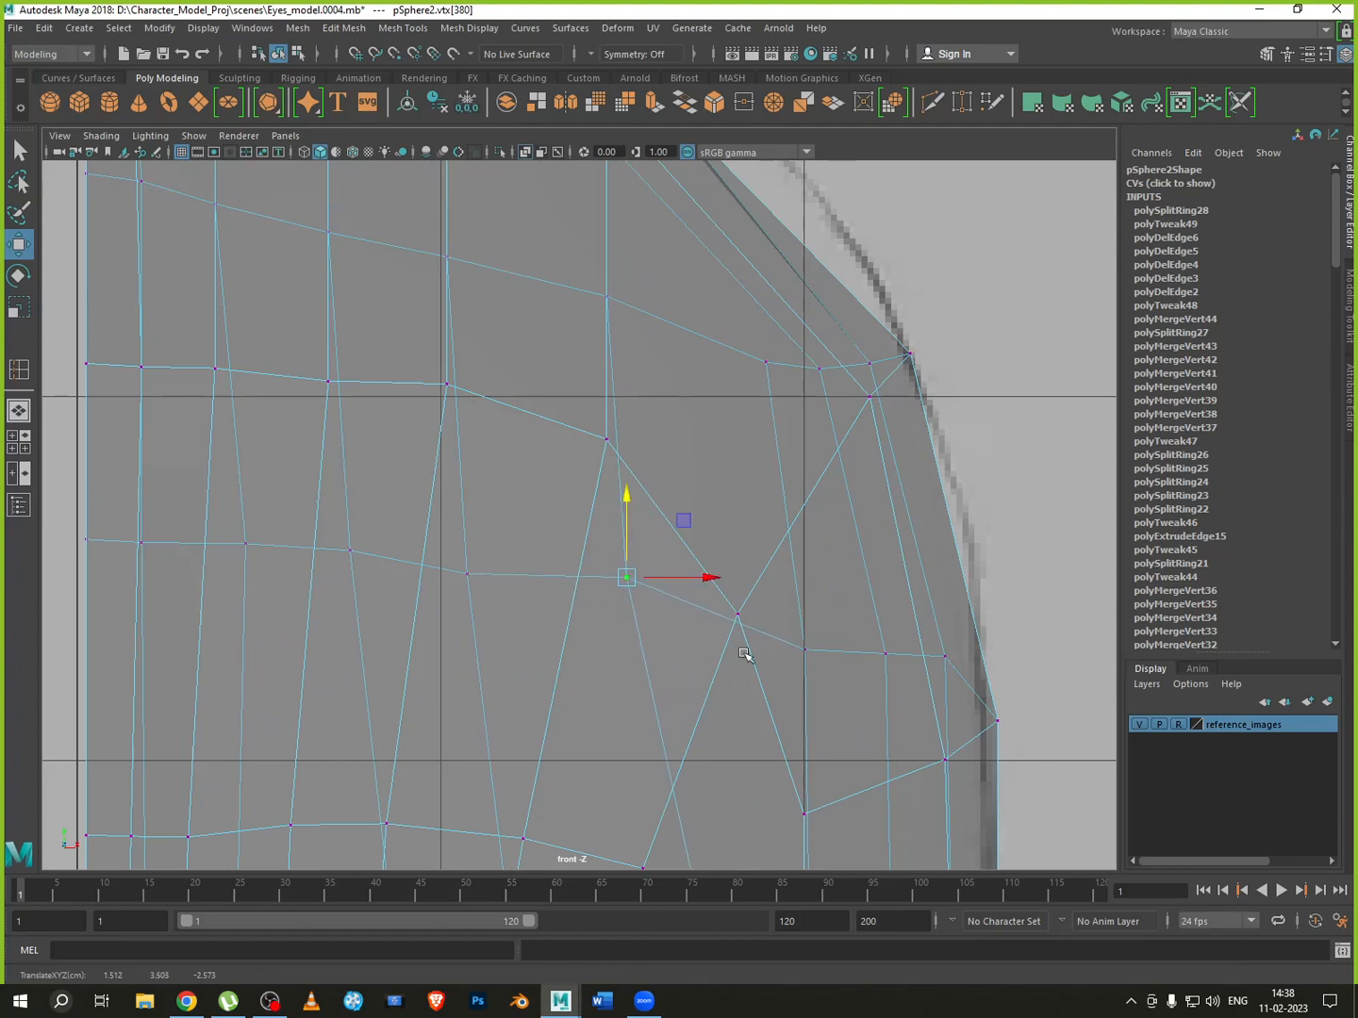
# Raise the front-side vertices between the forehead and the skull's side edge along Y to form a smoother edge row
pyautogui.click(804, 813)
pyautogui.moveTo(805, 767); pyautogui.dragTo(805, 604)
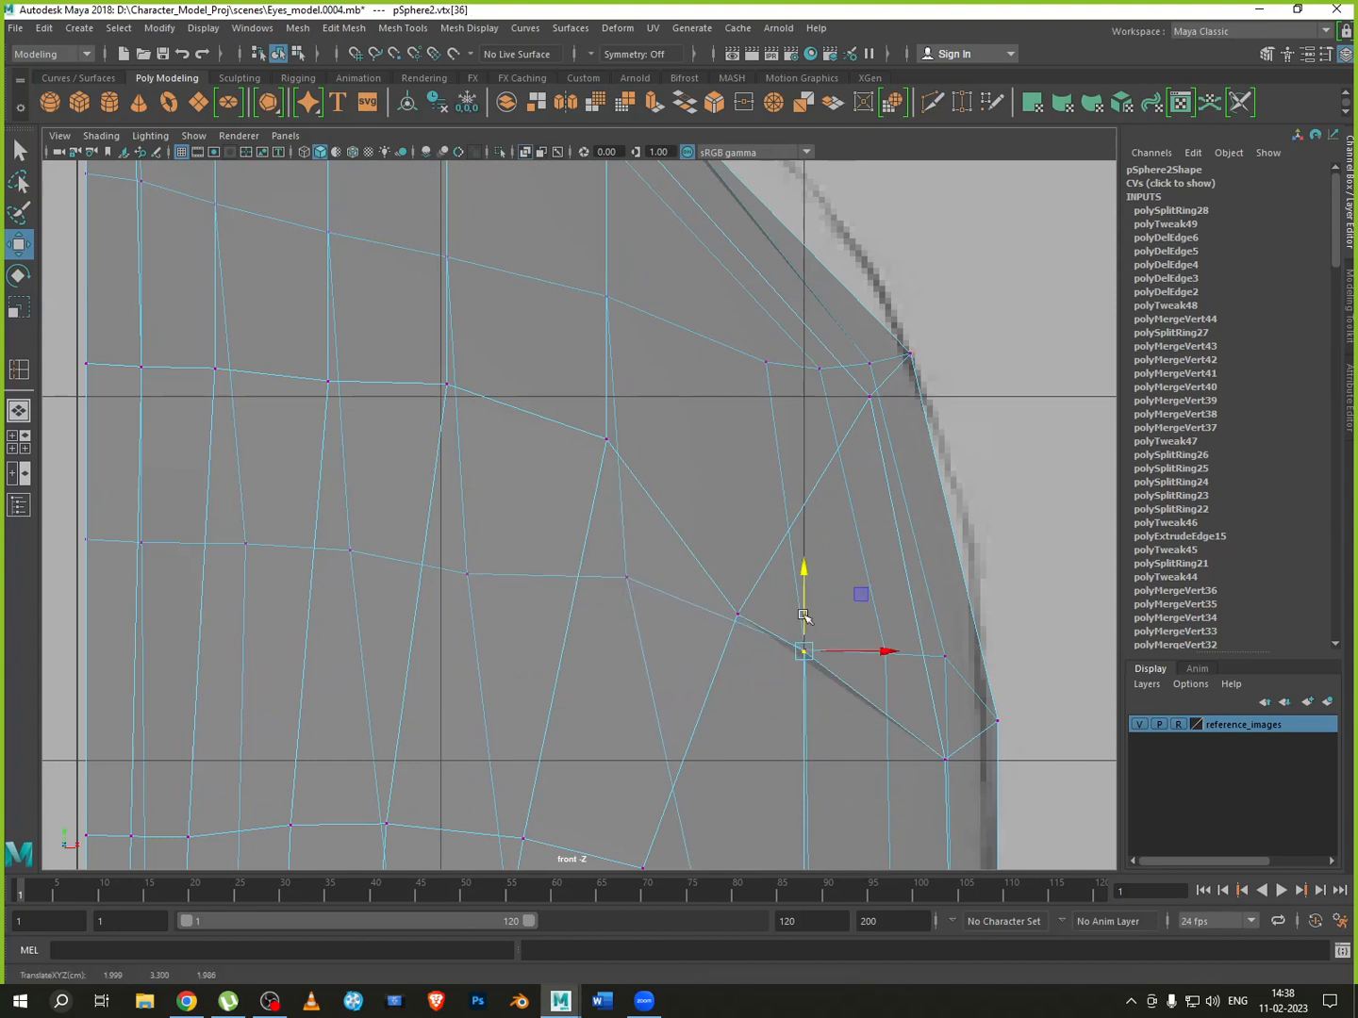
pyautogui.click(946, 755)
pyautogui.click(932, 733)
pyautogui.moveTo(911, 700); pyautogui.dragTo(951, 619)
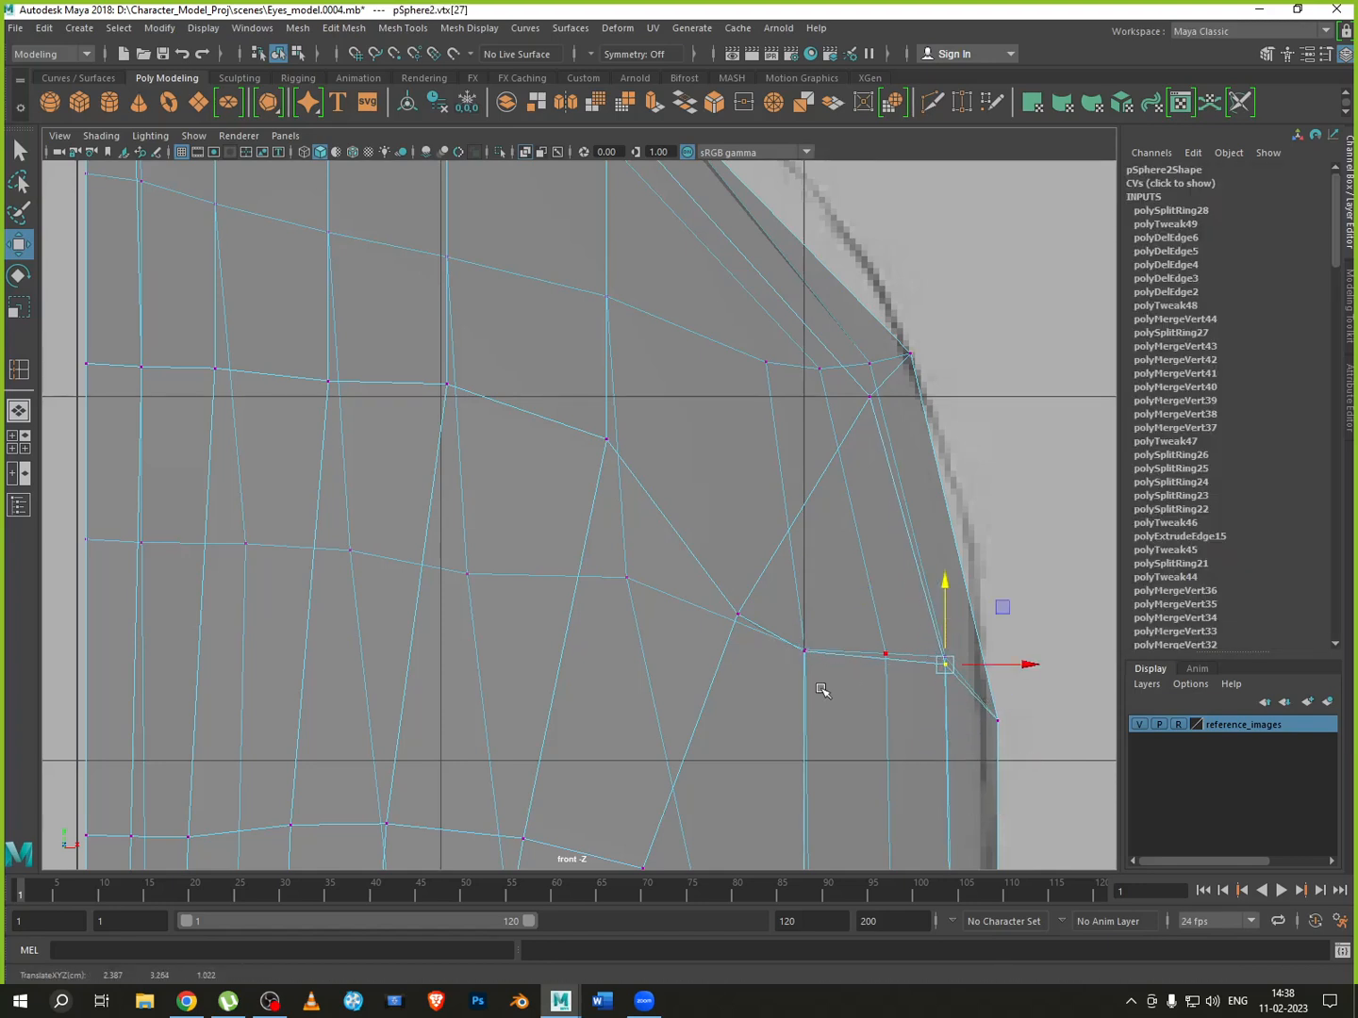
pyautogui.click(738, 613)
pyautogui.moveTo(738, 590); pyautogui.dragTo(738, 500)
pyautogui.click(808, 650)
pyautogui.moveTo(808, 613); pyautogui.dragTo(872, 582)
pyautogui.click(808, 650)
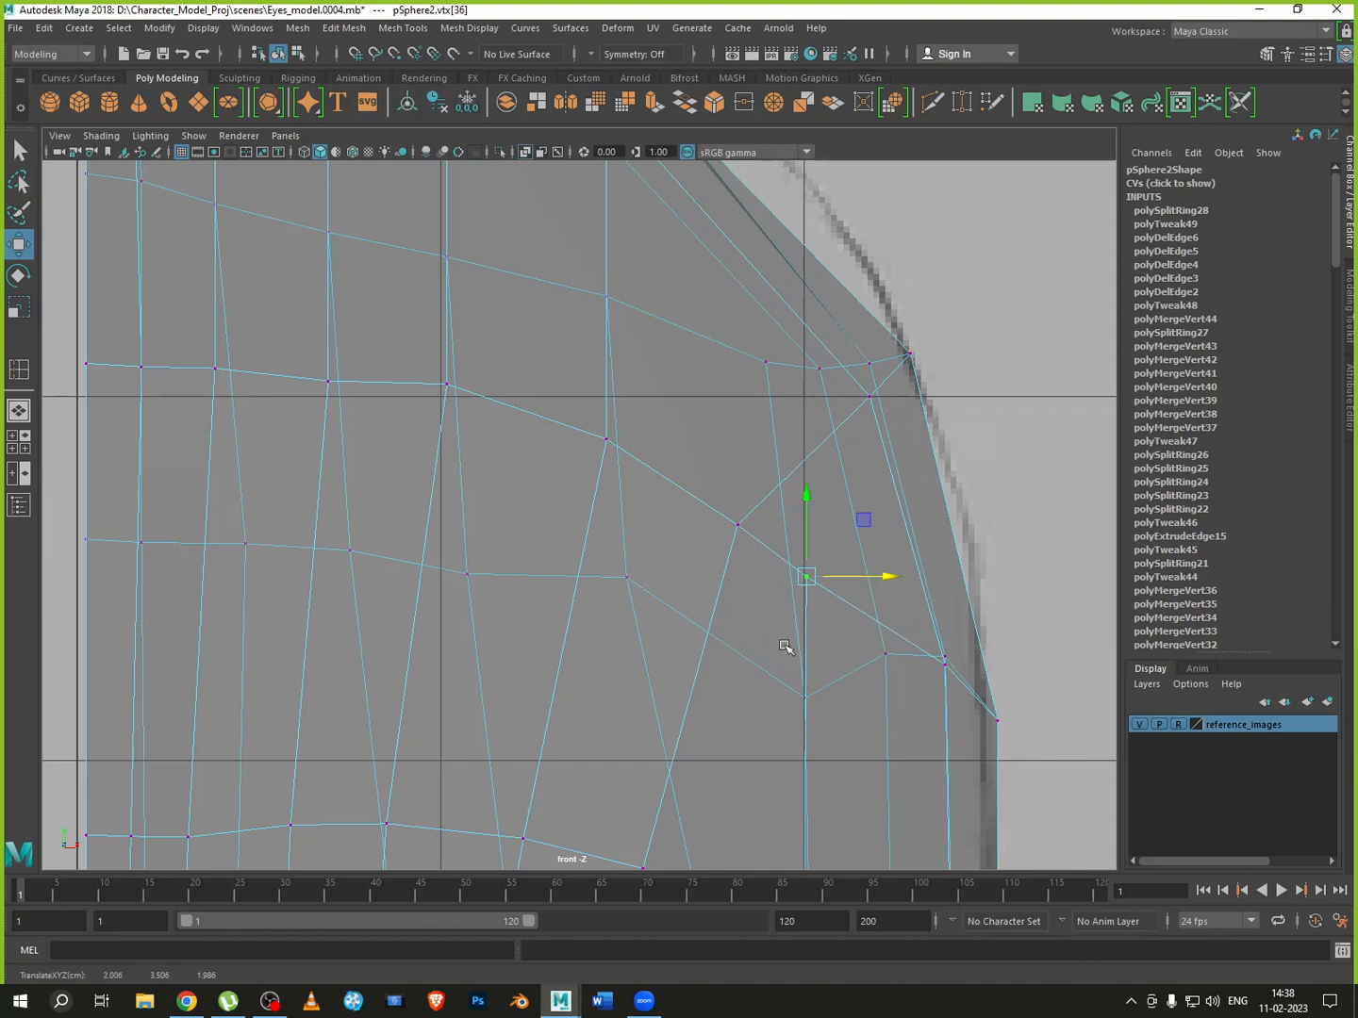
# Raise three vertices of the rear edge row along Y to even out its curve toward the side
pyautogui.click(807, 698)
pyautogui.moveTo(802, 646); pyautogui.dragTo(796, 566)
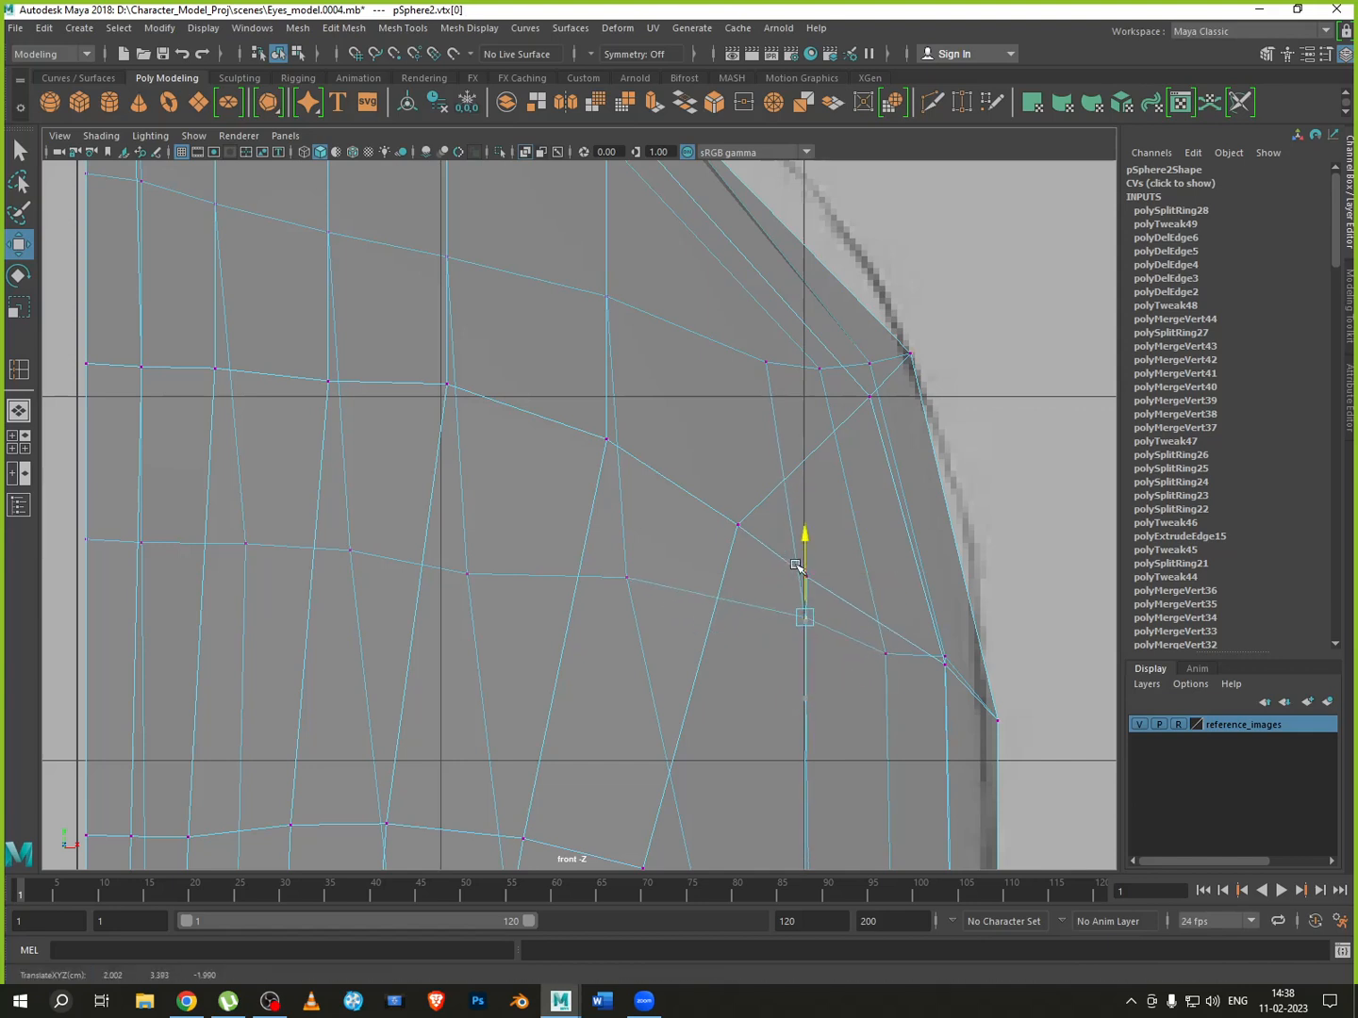
pyautogui.click(885, 652)
pyautogui.moveTo(883, 605); pyautogui.dragTo(882, 591)
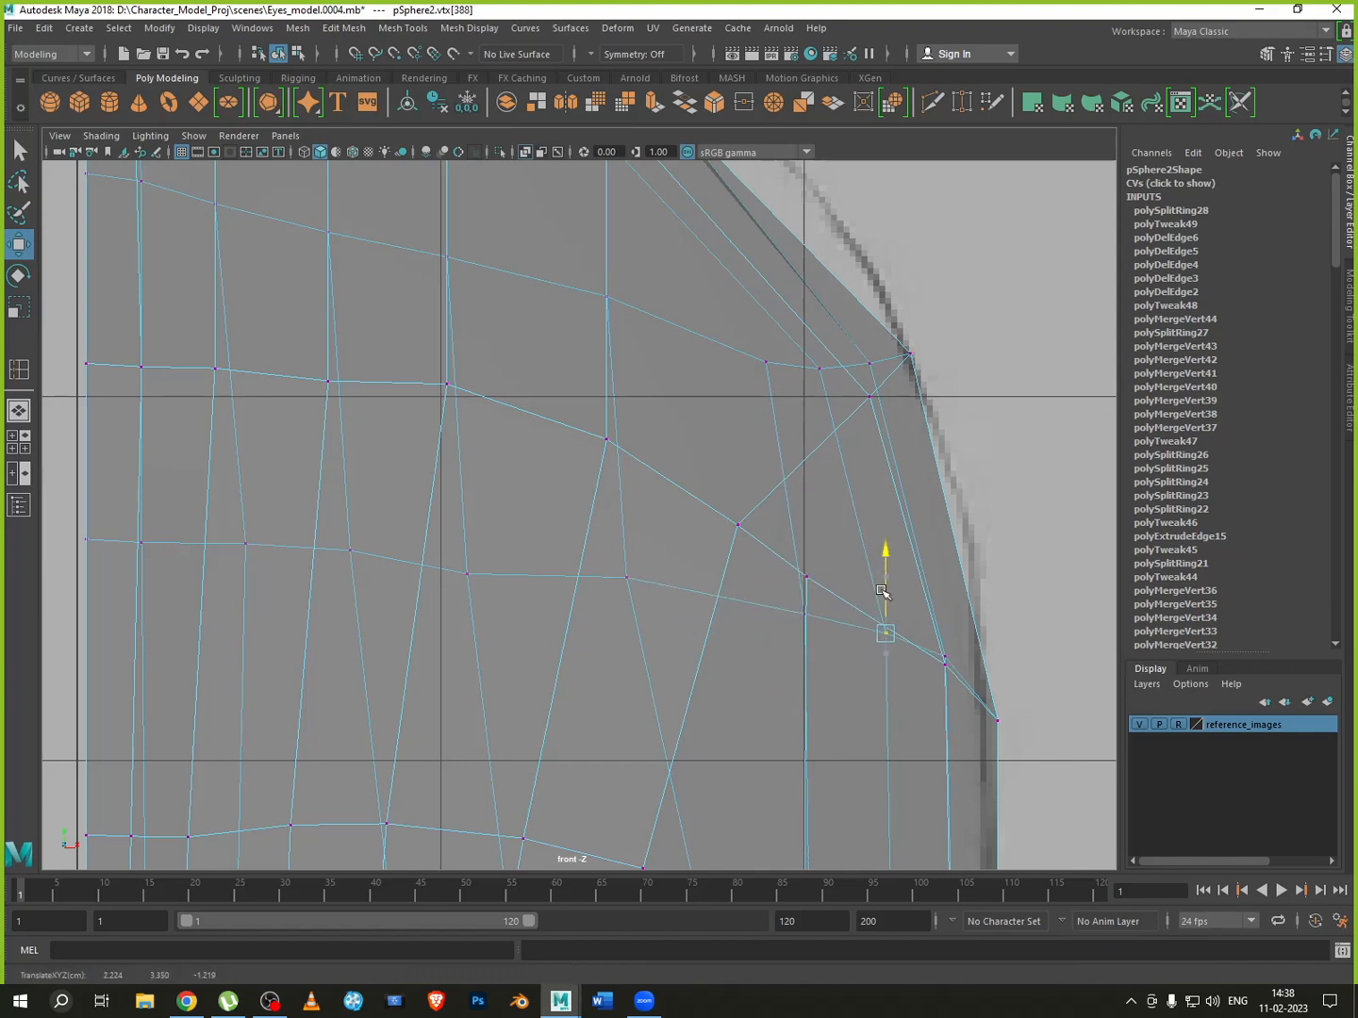
pyautogui.moveTo(458, 538); pyautogui.dragTo(484, 601)
pyautogui.moveTo(466, 538); pyautogui.dragTo(467, 523)
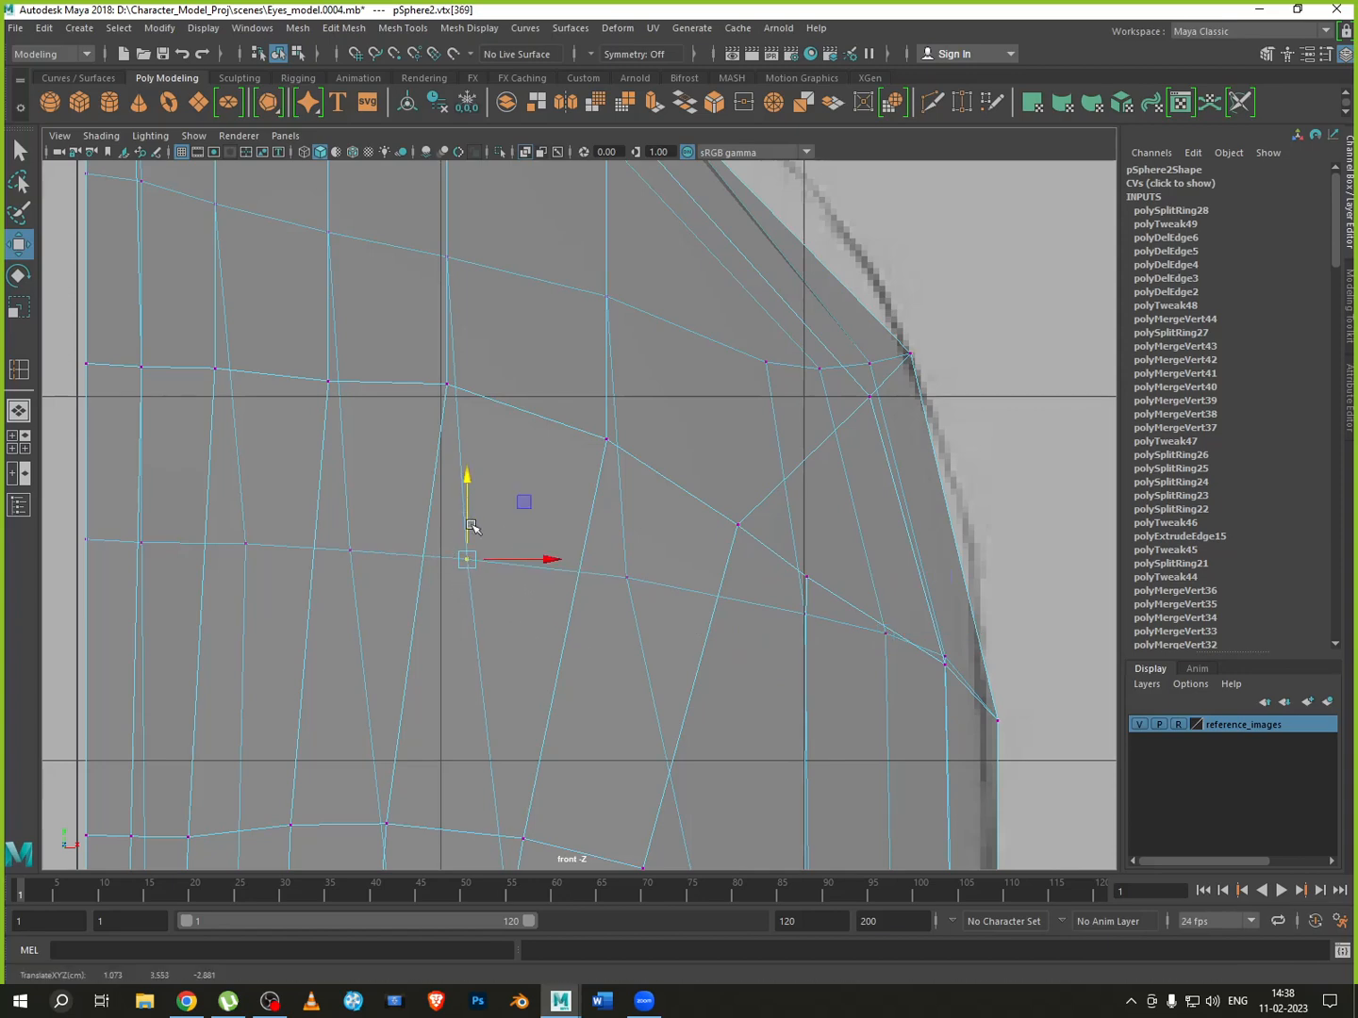
pyautogui.keyDown('alt'); pyautogui.moveTo(497, 561); pyautogui.dragTo(553, 603, button='middle'); pyautogui.keyUp('alt')
# Move the front vertex at the upper side of the forehead outward along X, in line with the column below it
pyautogui.scroll(-5, 858, 620)
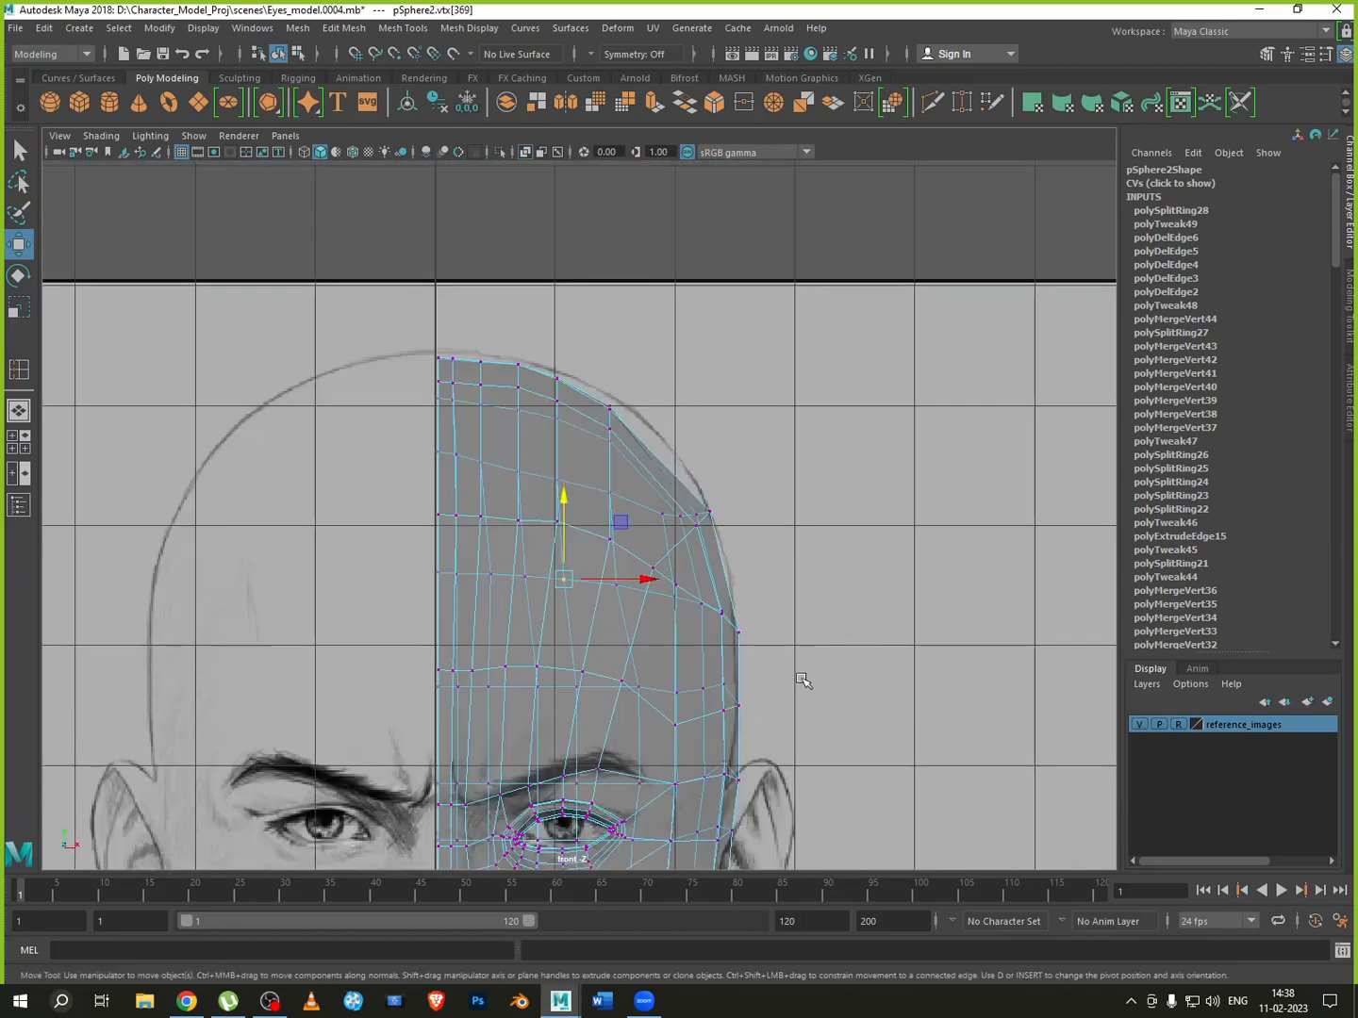
pyautogui.scroll(5, 806, 679)
pyautogui.click(762, 645)
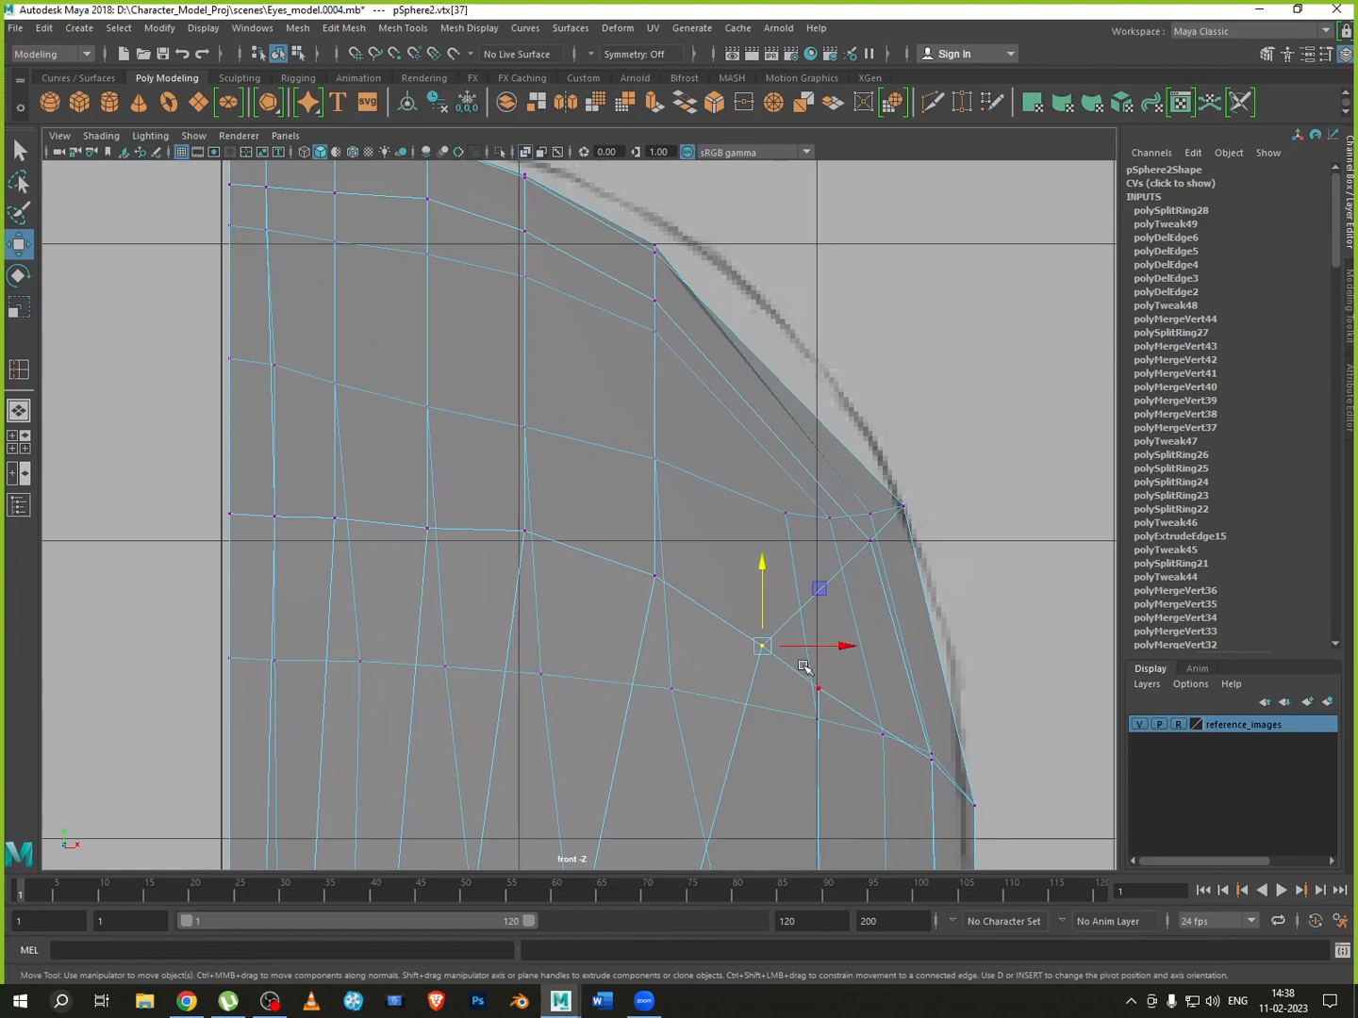
pyautogui.moveTo(814, 660); pyautogui.dragTo(864, 660)
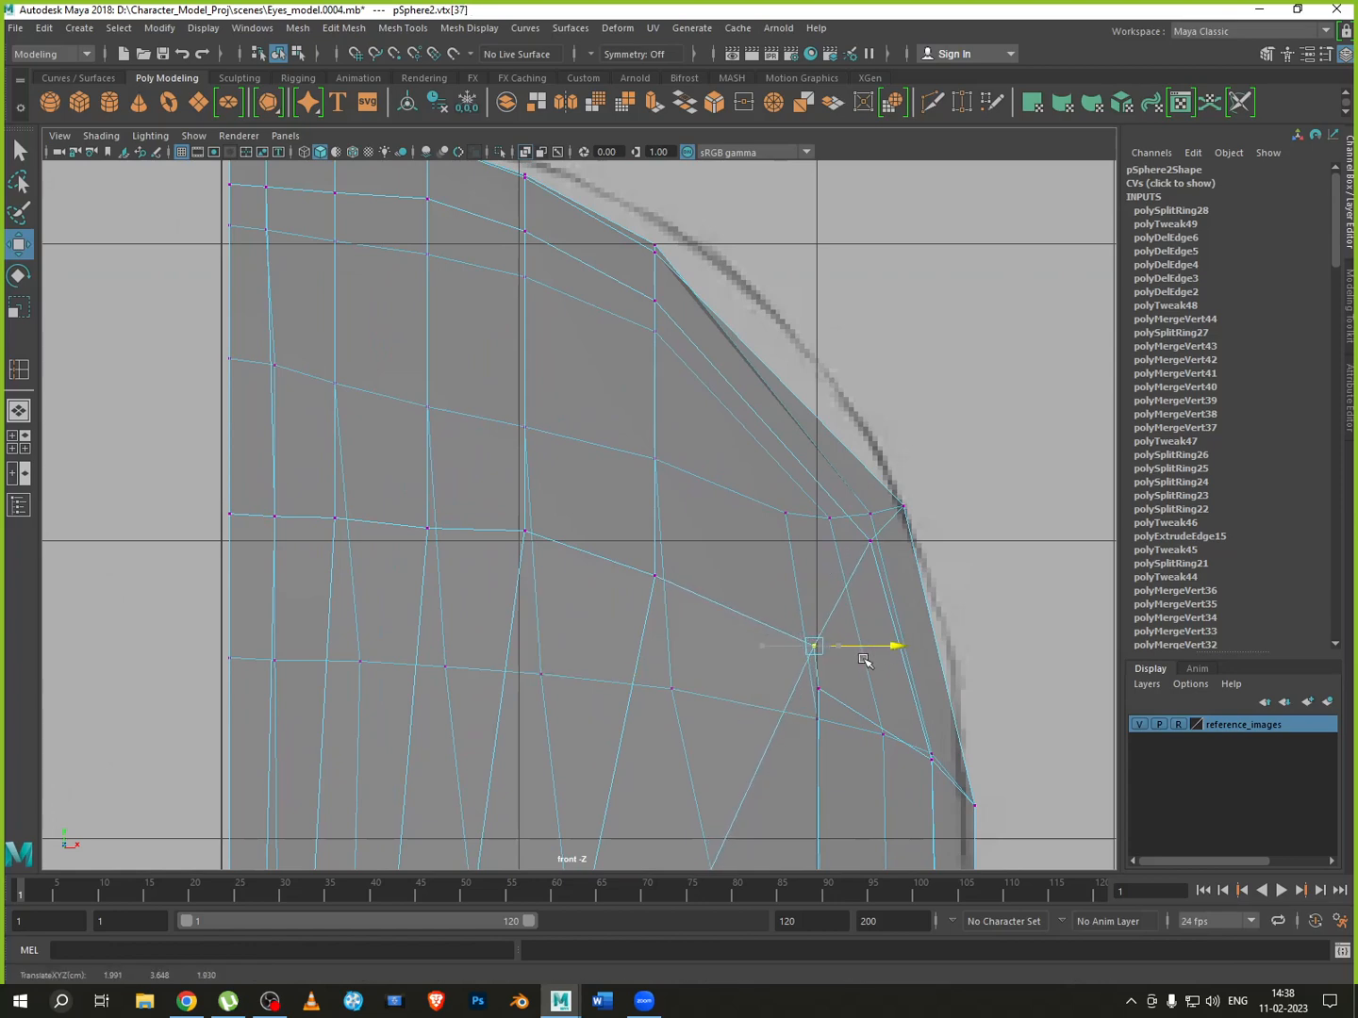
pyautogui.scroll(-4, 816, 619)
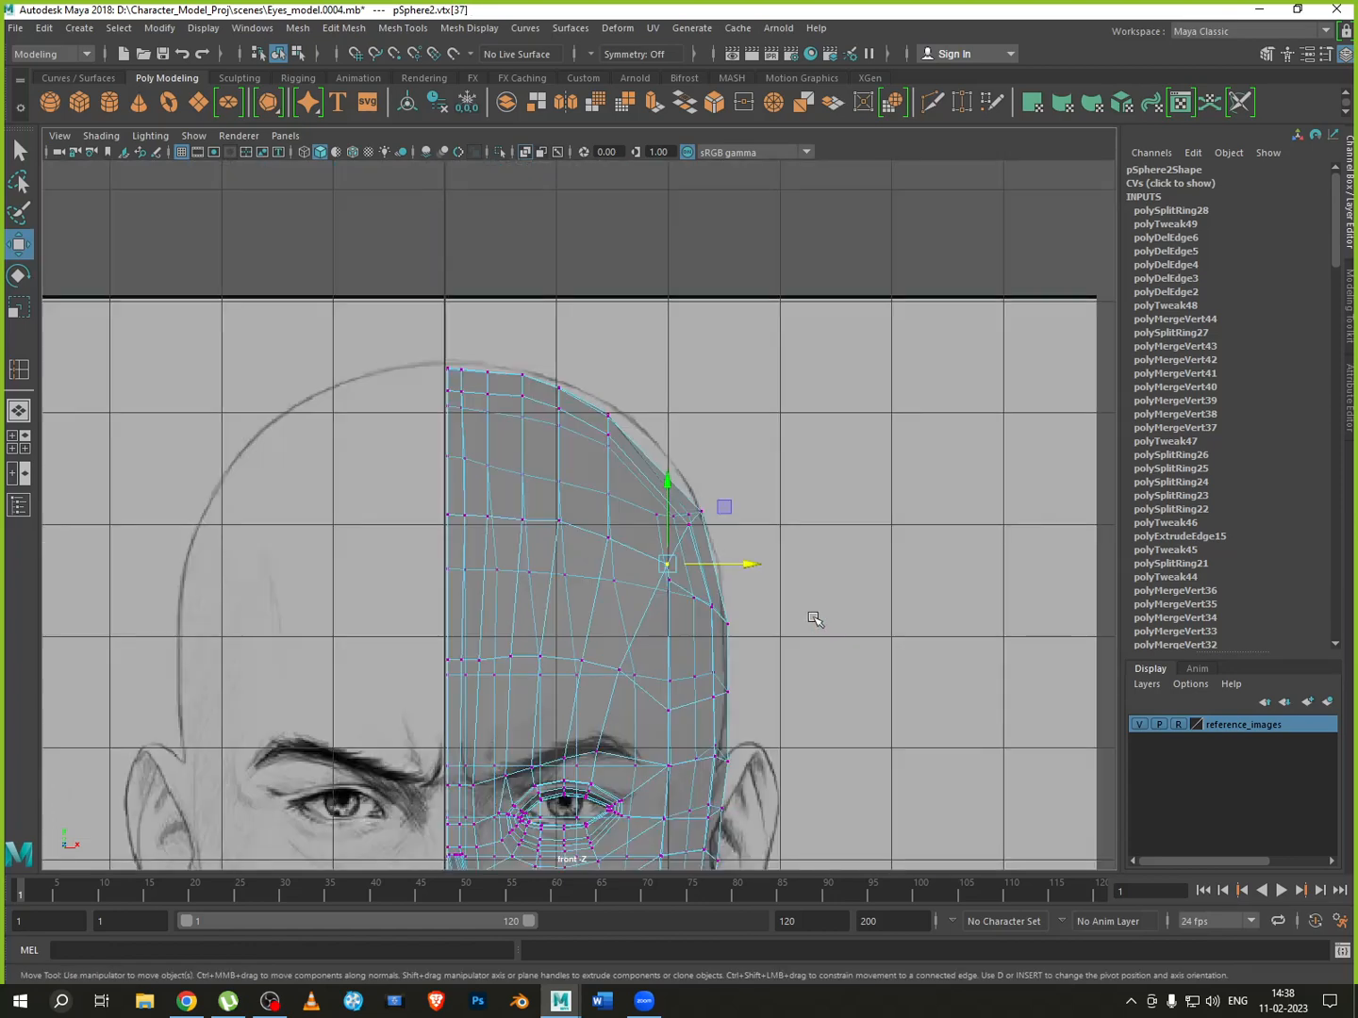
# Select the forehead vertex above the outer end of the eyebrow and adjust its position slightly
pyautogui.click(671, 689)
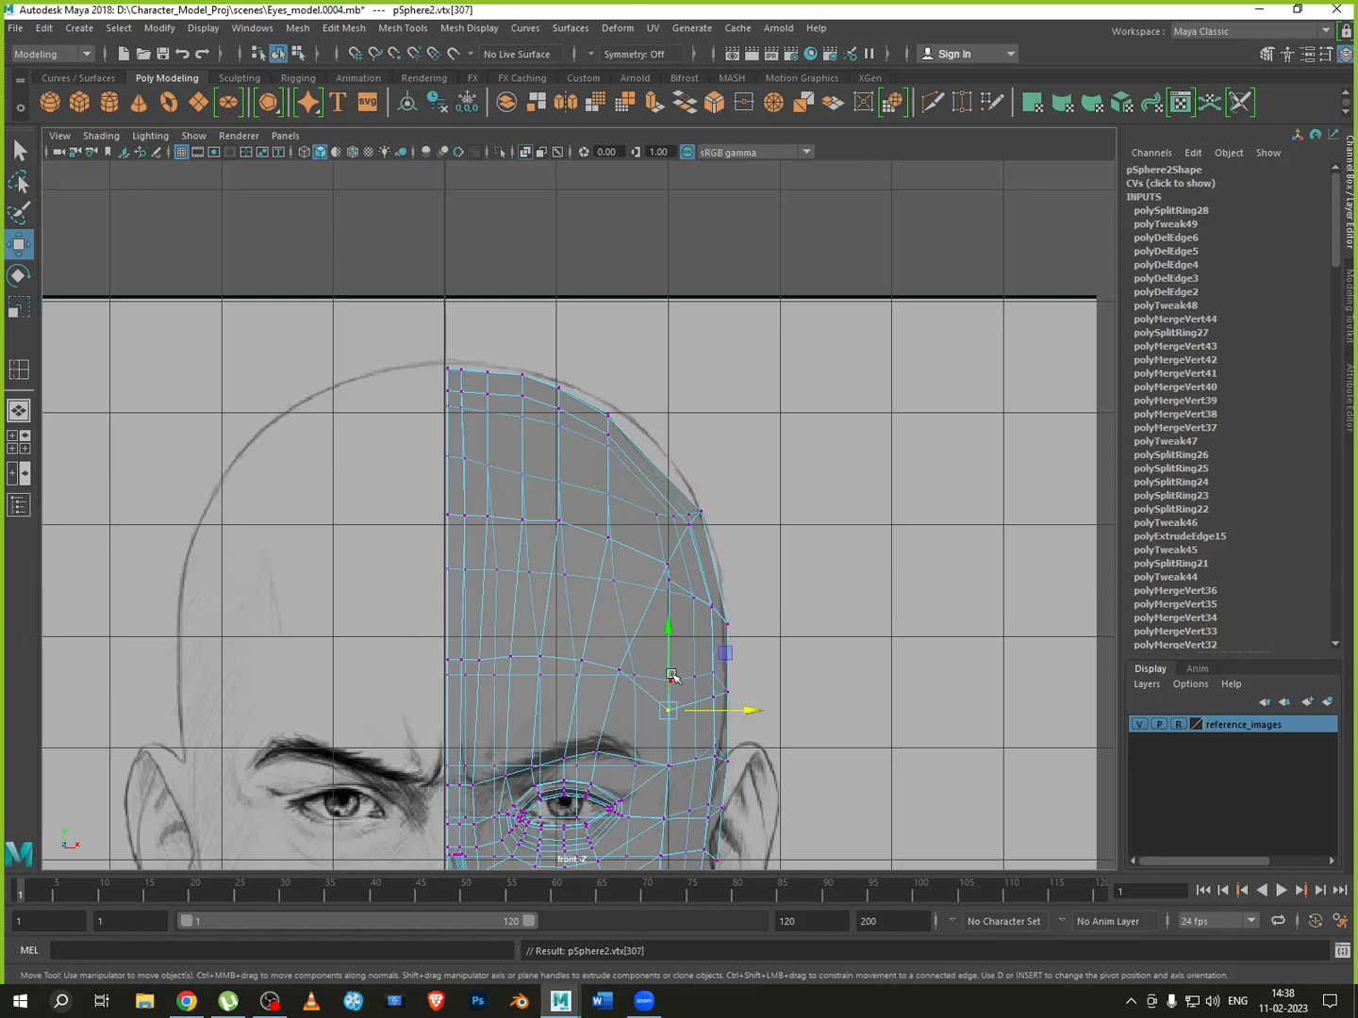
pyautogui.click(619, 674)
pyautogui.moveTo(673, 671); pyautogui.dragTo(672, 677)
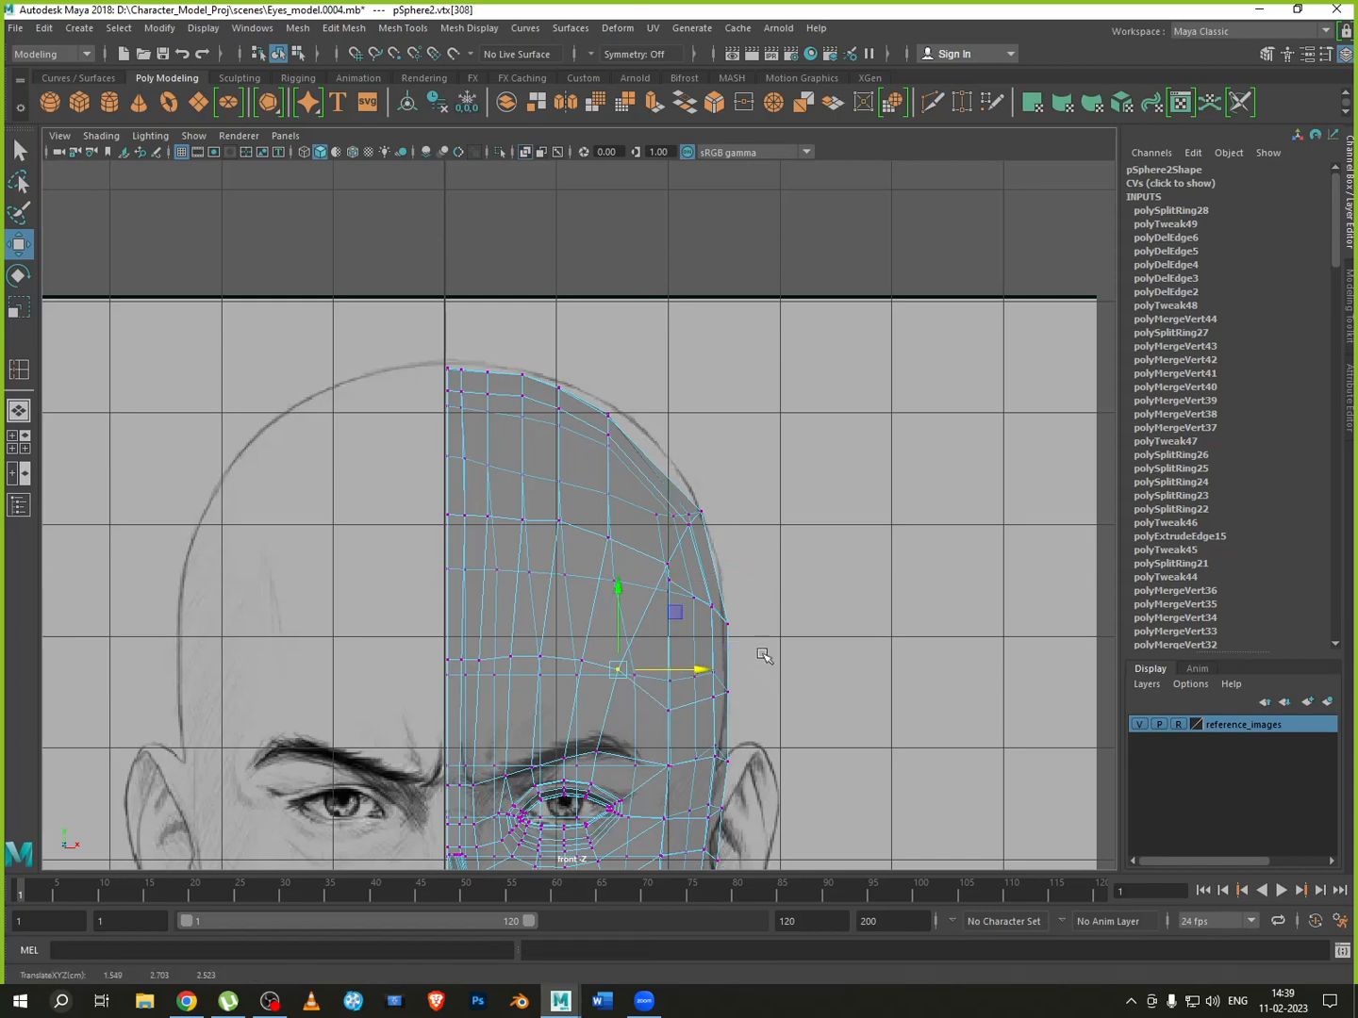
# Nudge the vertex on the rear side of the skull slightly along X in the perspective view
pyautogui.press('space')
pyautogui.press('space')
pyautogui.keyDown('alt'); pyautogui.moveTo(839, 461); pyautogui.dragTo(579, 418); pyautogui.keyUp('alt')
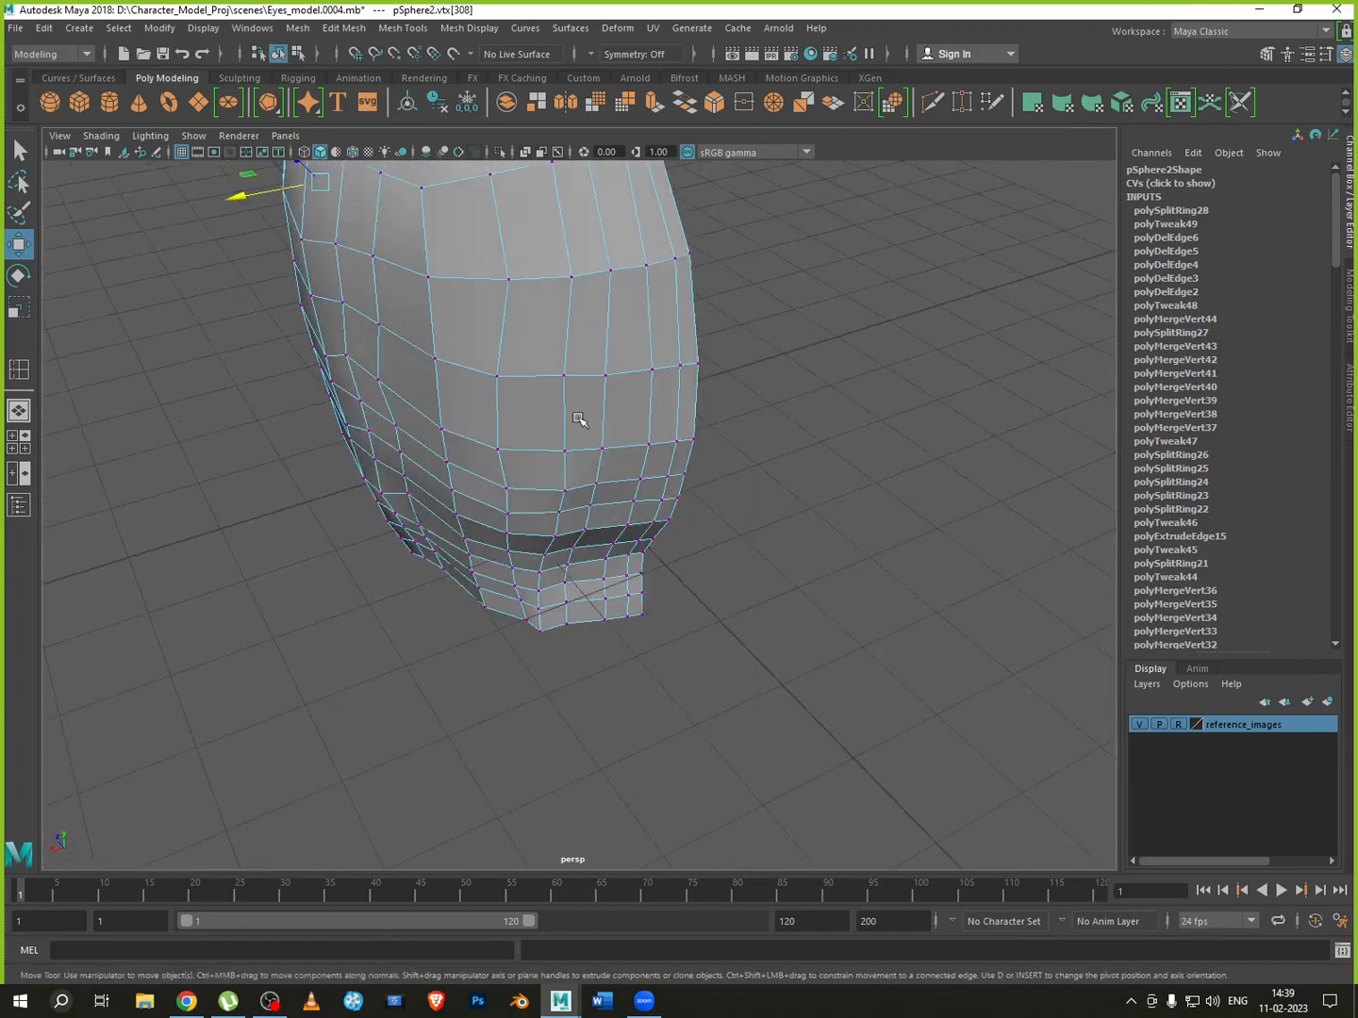
pyautogui.click(507, 282)
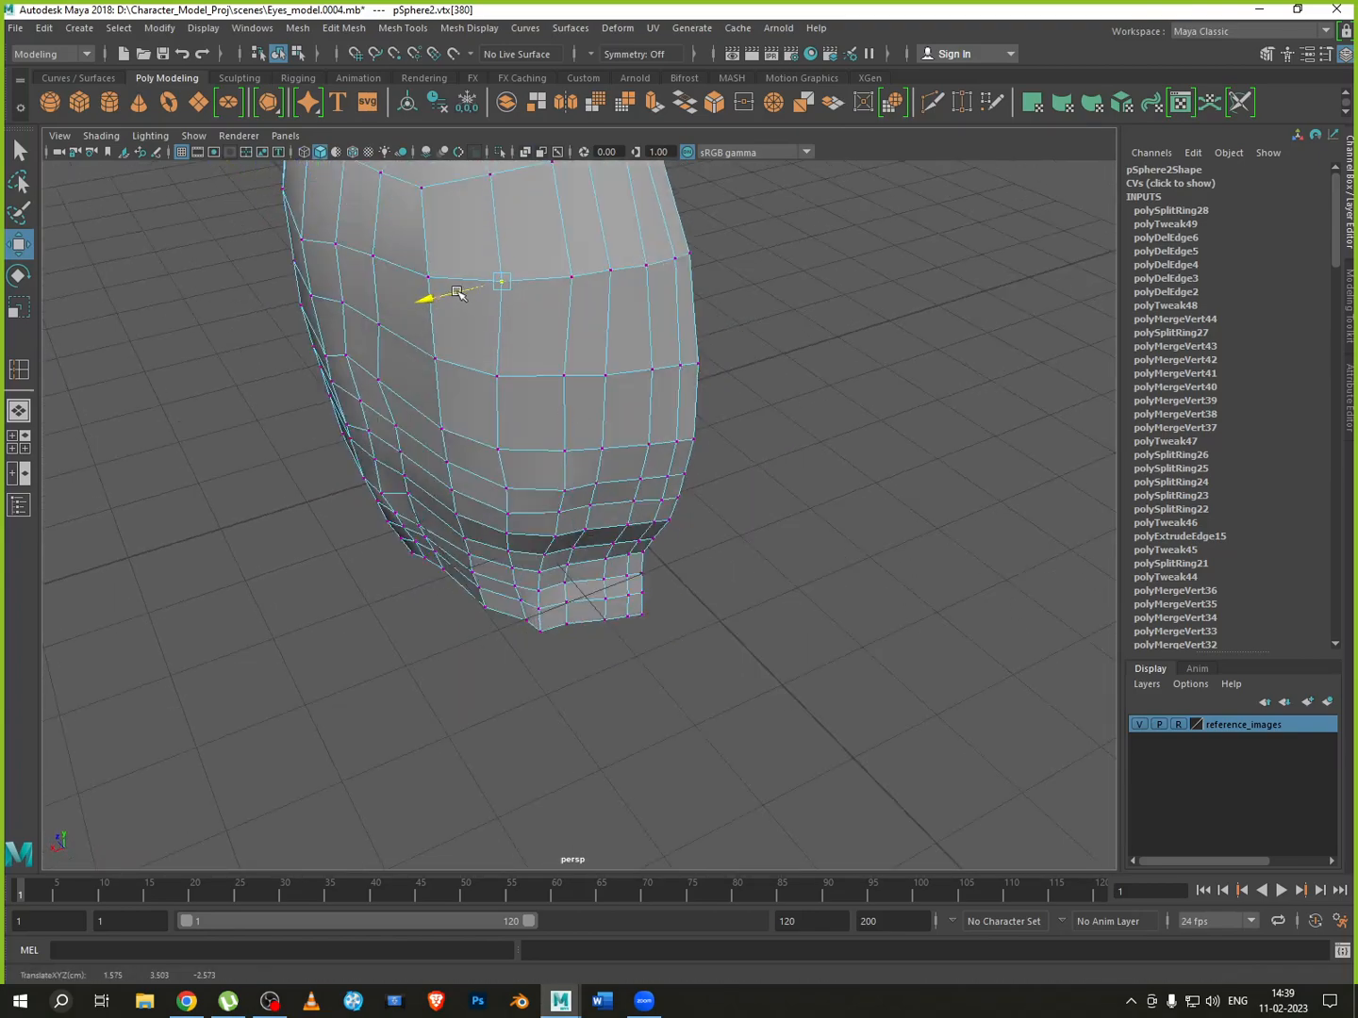
# Lower the vertices beside the centre line at the back of the crown along Y to even out their row
pyautogui.keyDown('alt'); pyautogui.moveTo(521, 335); pyautogui.dragTo(640, 444); pyautogui.keyUp('alt')
pyautogui.click(559, 535)
pyautogui.click(615, 341)
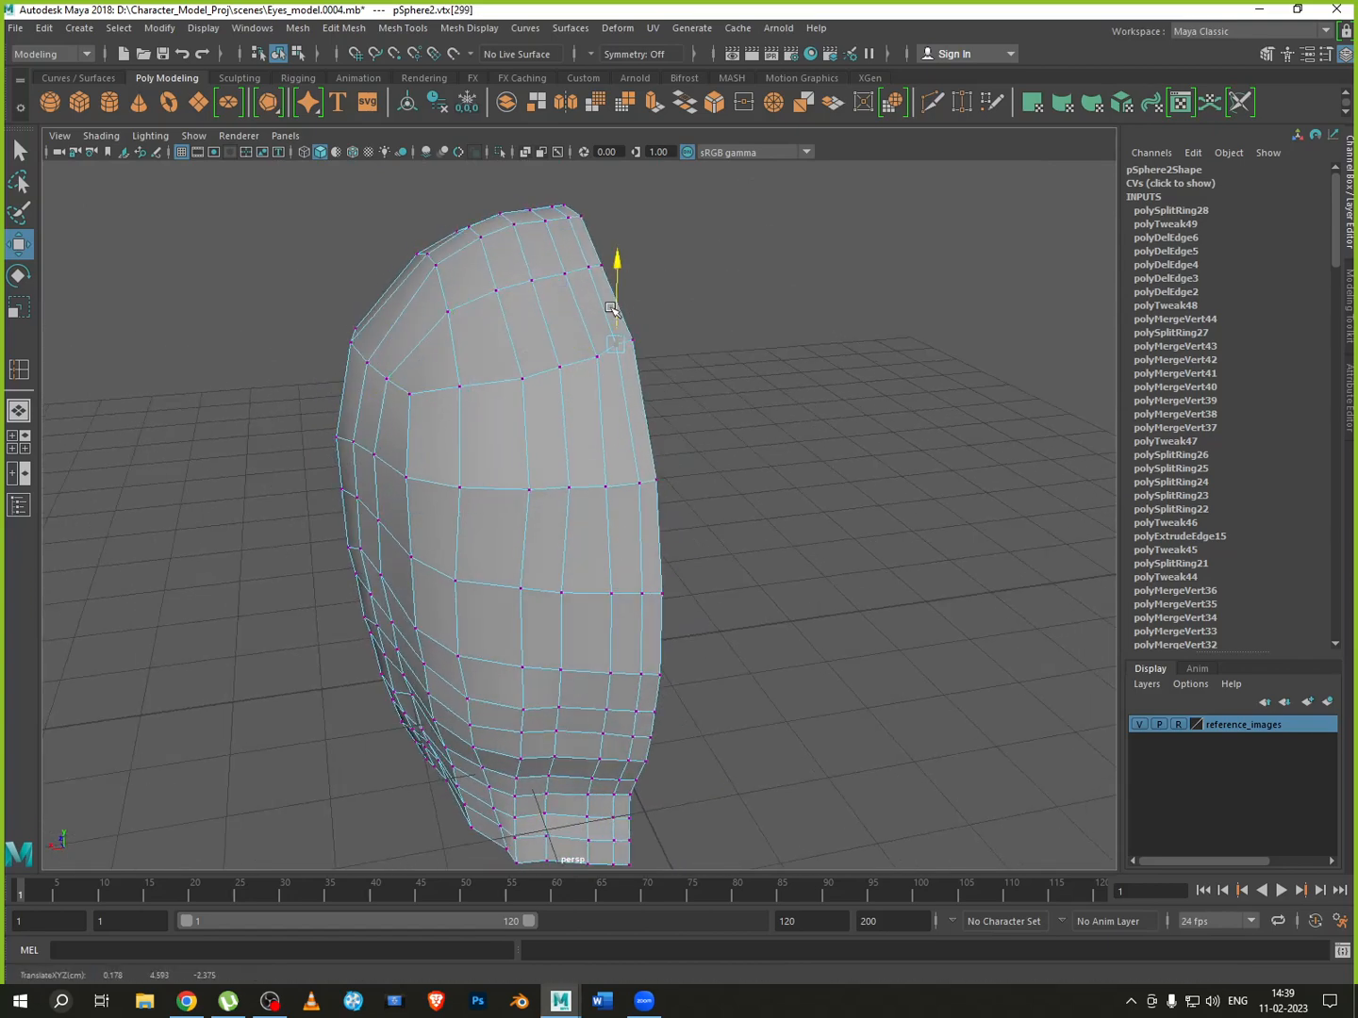
pyautogui.click(632, 348)
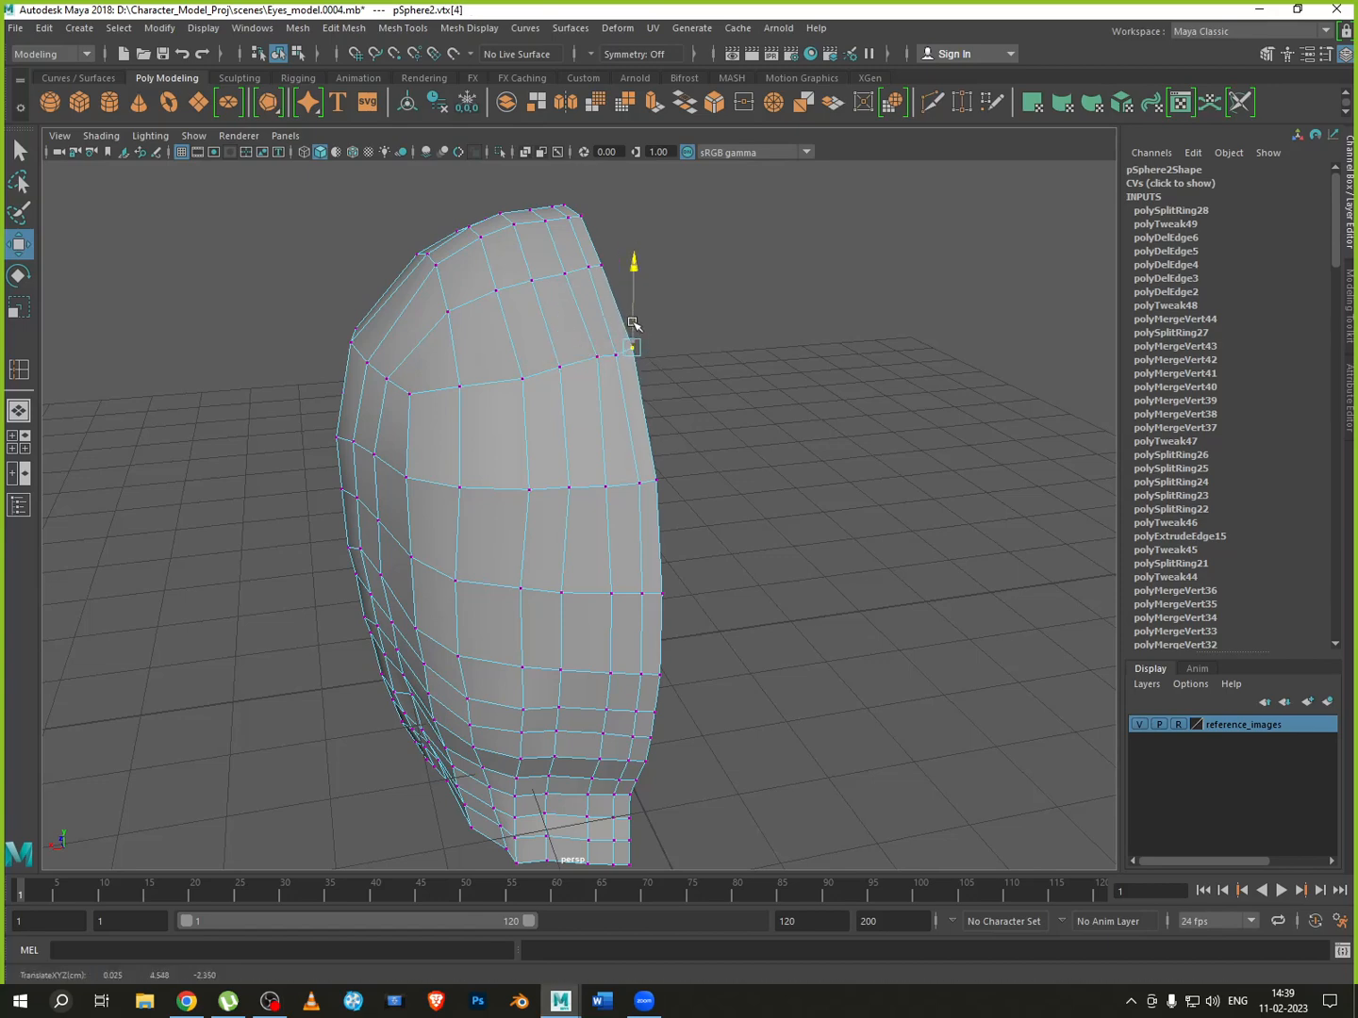
pyautogui.moveTo(574, 356); pyautogui.dragTo(574, 360)
pyautogui.click(615, 355)
# Return to object mode and duplicate the half head as one instance with Duplicate Special, using Scale X -1
pyautogui.press('space')
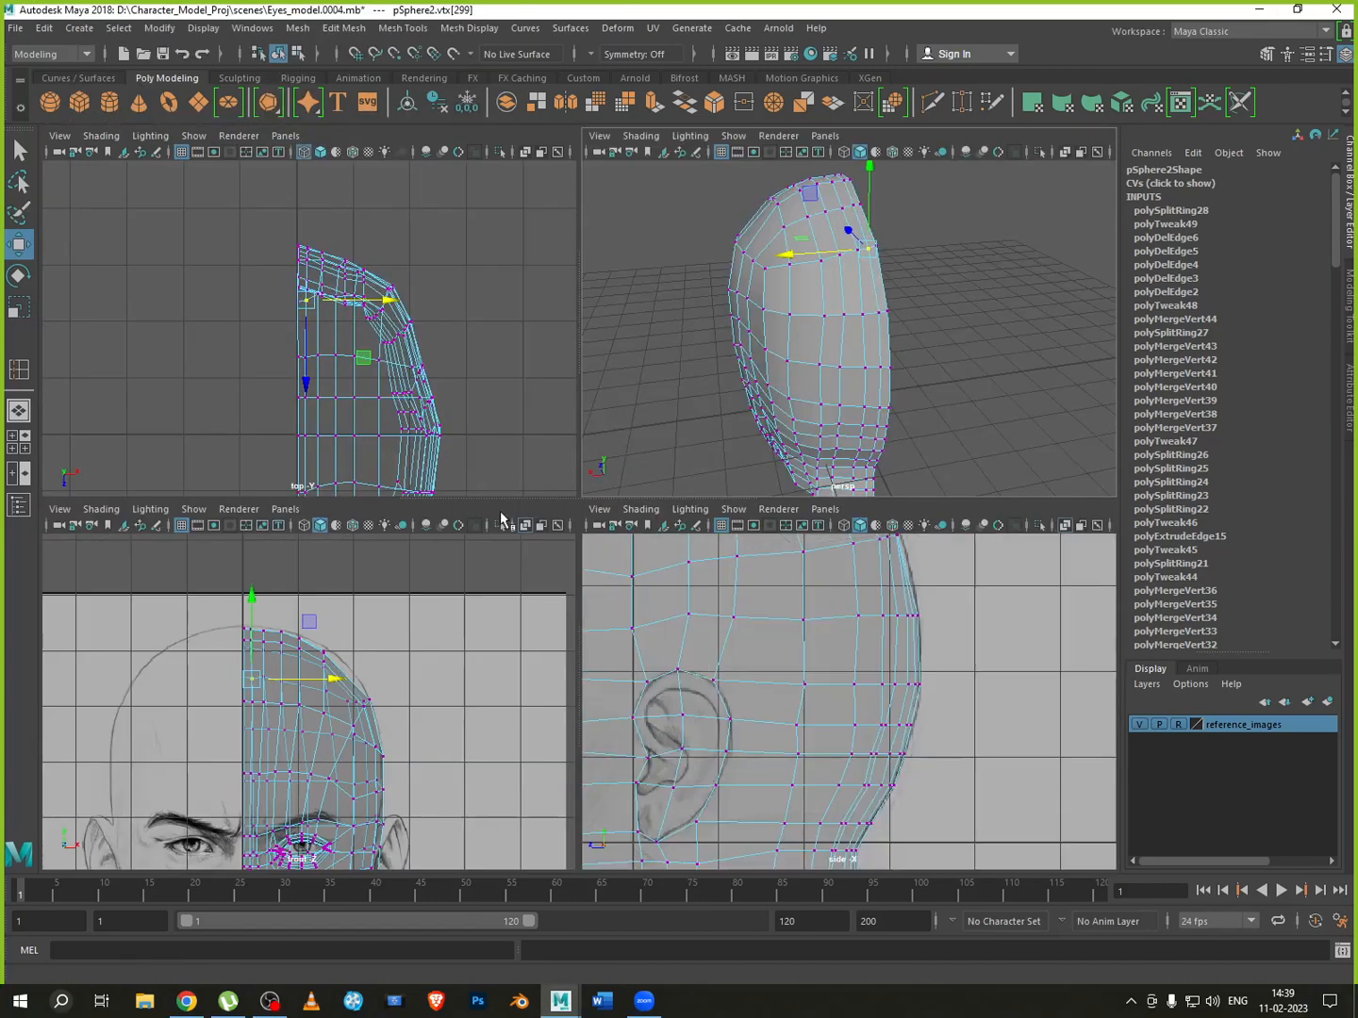
pyautogui.press('space')
pyautogui.scroll(-5, 445, 452)
pyautogui.keyDown('alt'); pyautogui.moveTo(567, 649); pyautogui.dragTo(566, 462, button='middle'); pyautogui.keyUp('alt')
pyautogui.scroll(1, 585, 485)
pyautogui.moveTo(649, 439); pyautogui.dragTo(693, 430, button='right')
pyautogui.press('space')
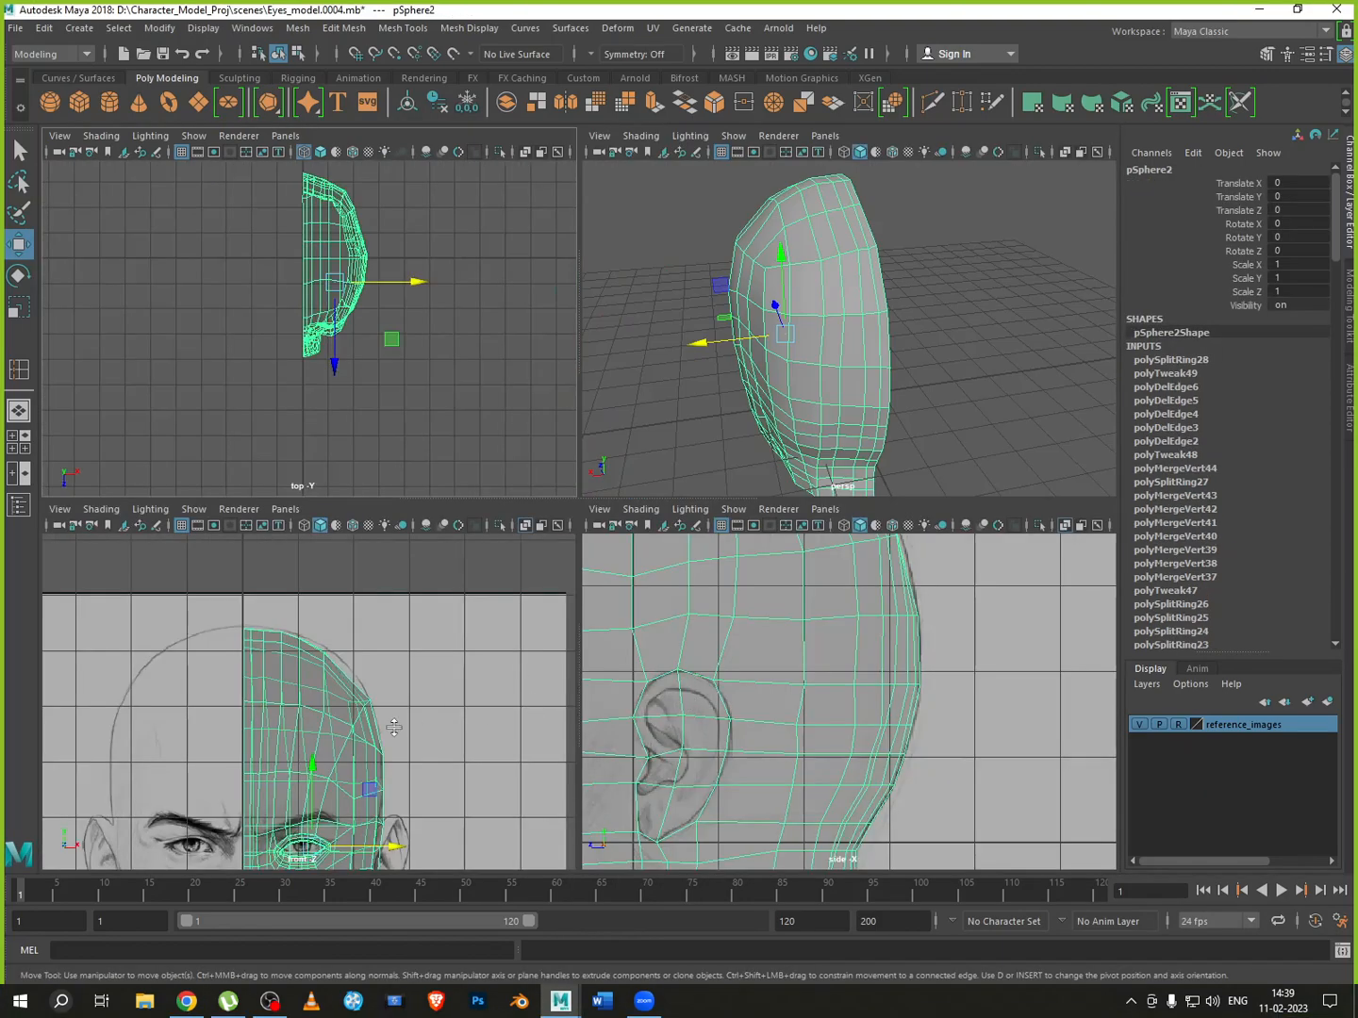
pyautogui.press('space')
pyautogui.scroll(-8, 542, 674)
pyautogui.scroll(4, 569, 684)
pyautogui.keyDown('alt'); pyautogui.moveTo(554, 710); pyautogui.dragTo(592, 498, button='middle'); pyautogui.keyUp('alt')
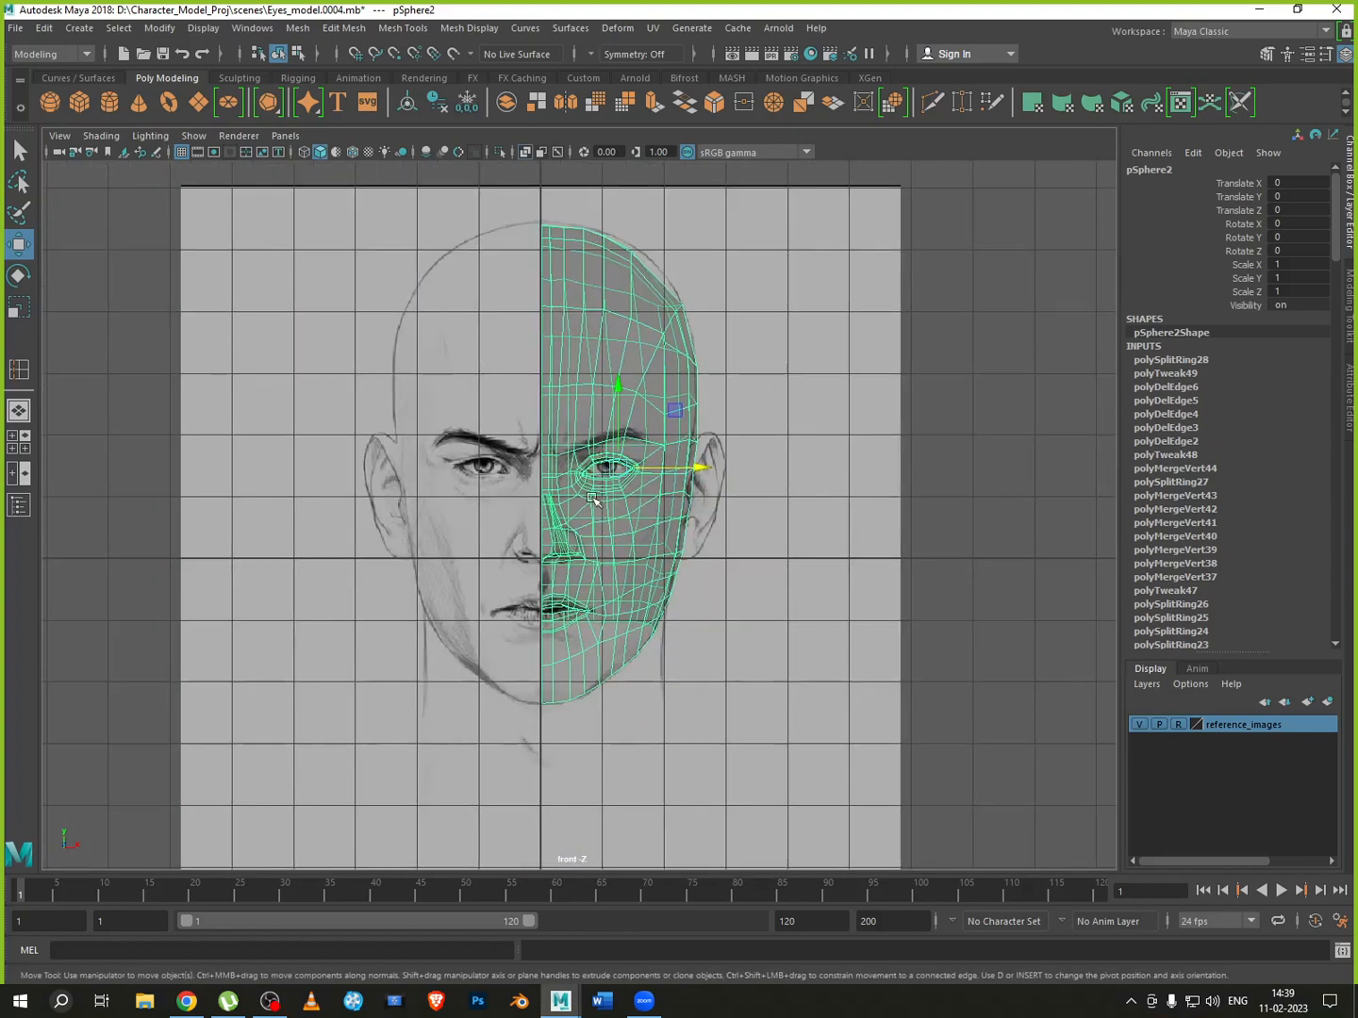
pyautogui.click(43, 27)
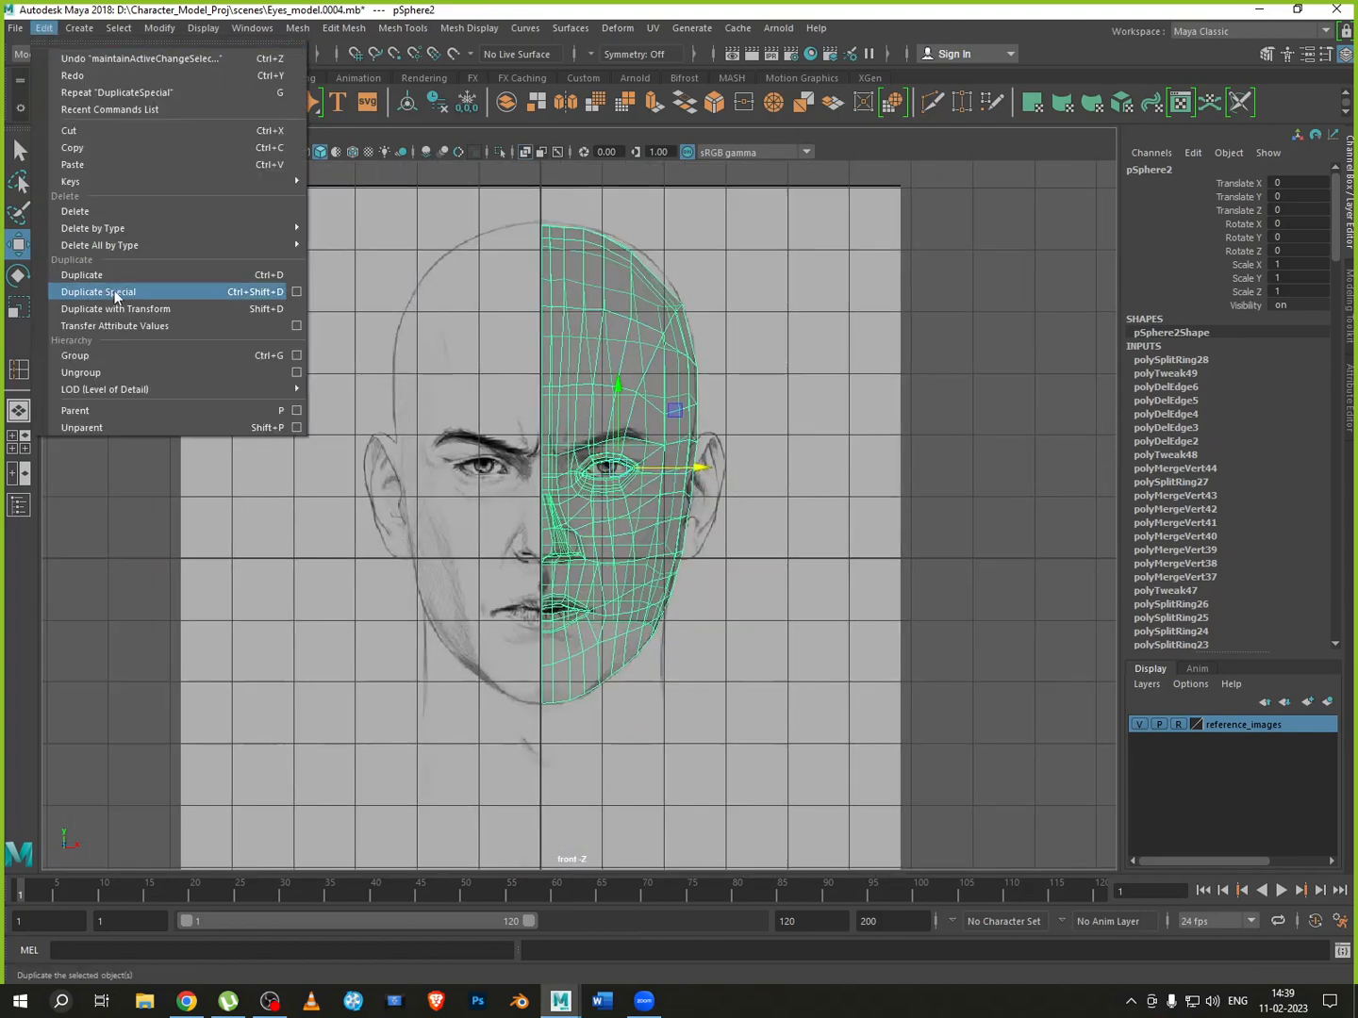
pyautogui.click(295, 294)
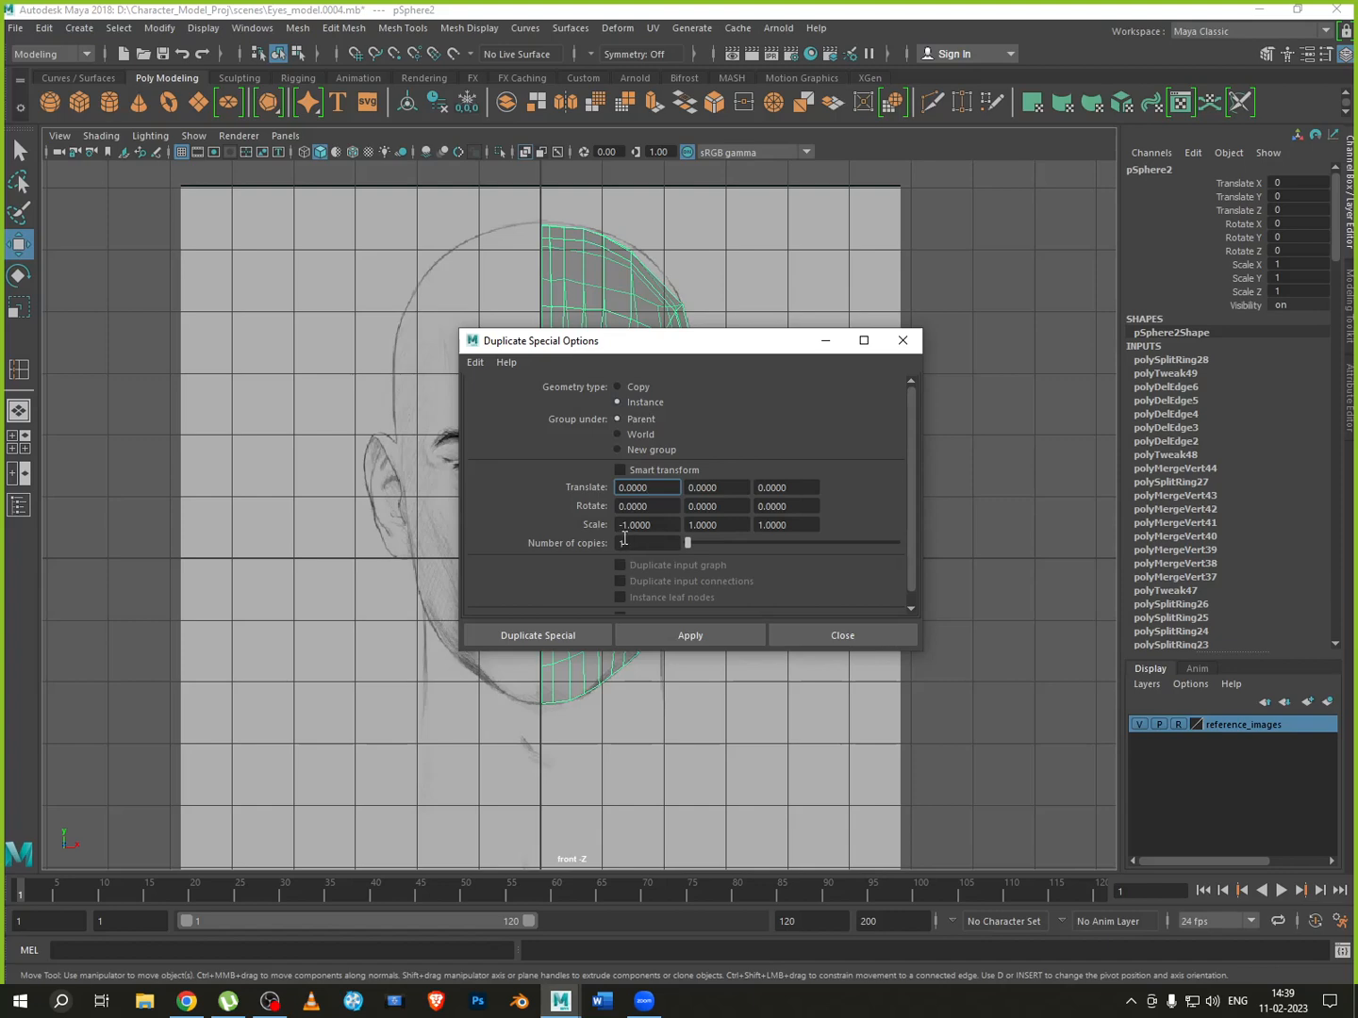
pyautogui.click(679, 637)
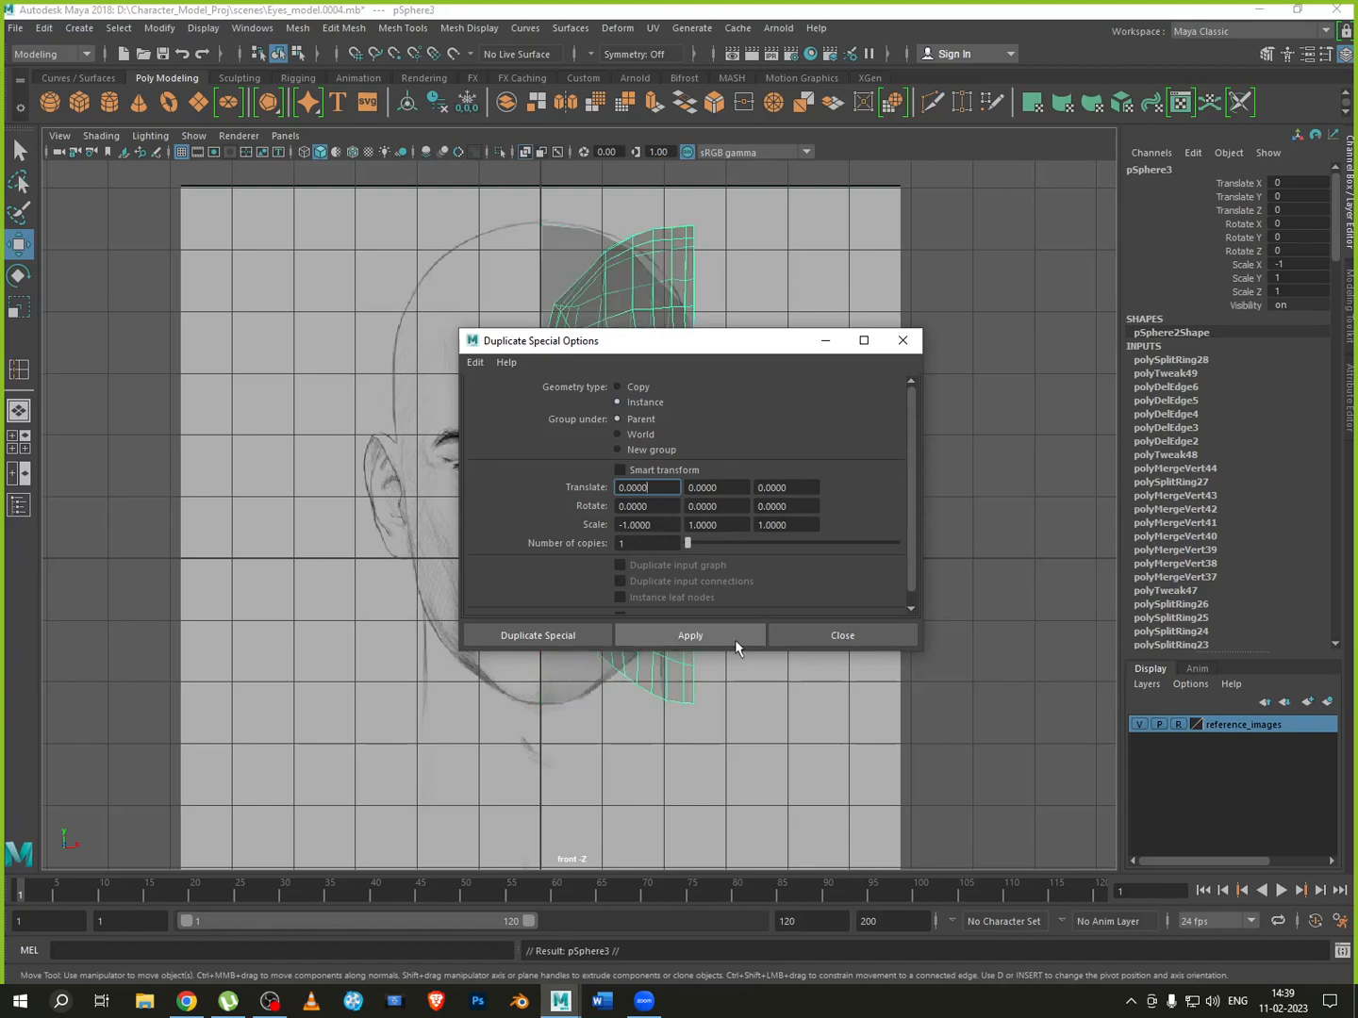
pyautogui.click(842, 635)
# Move the mirrored instance along X to about -2.5 so it meets the original half at the centre seam
pyautogui.moveTo(694, 477); pyautogui.dragTo(539, 489)
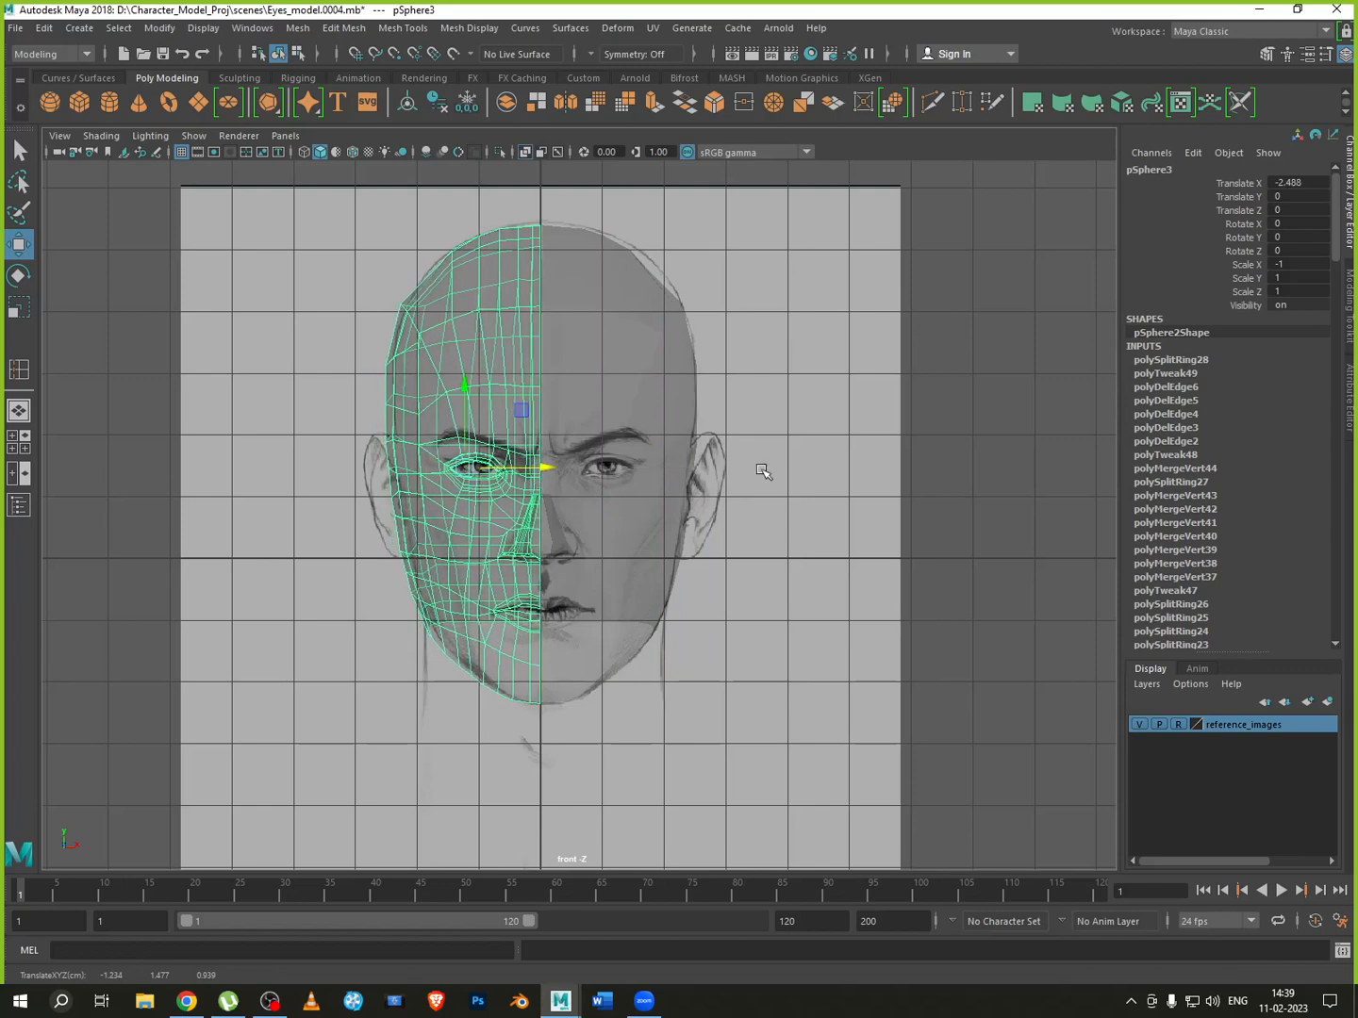
pyautogui.press('space')
pyautogui.press('space')
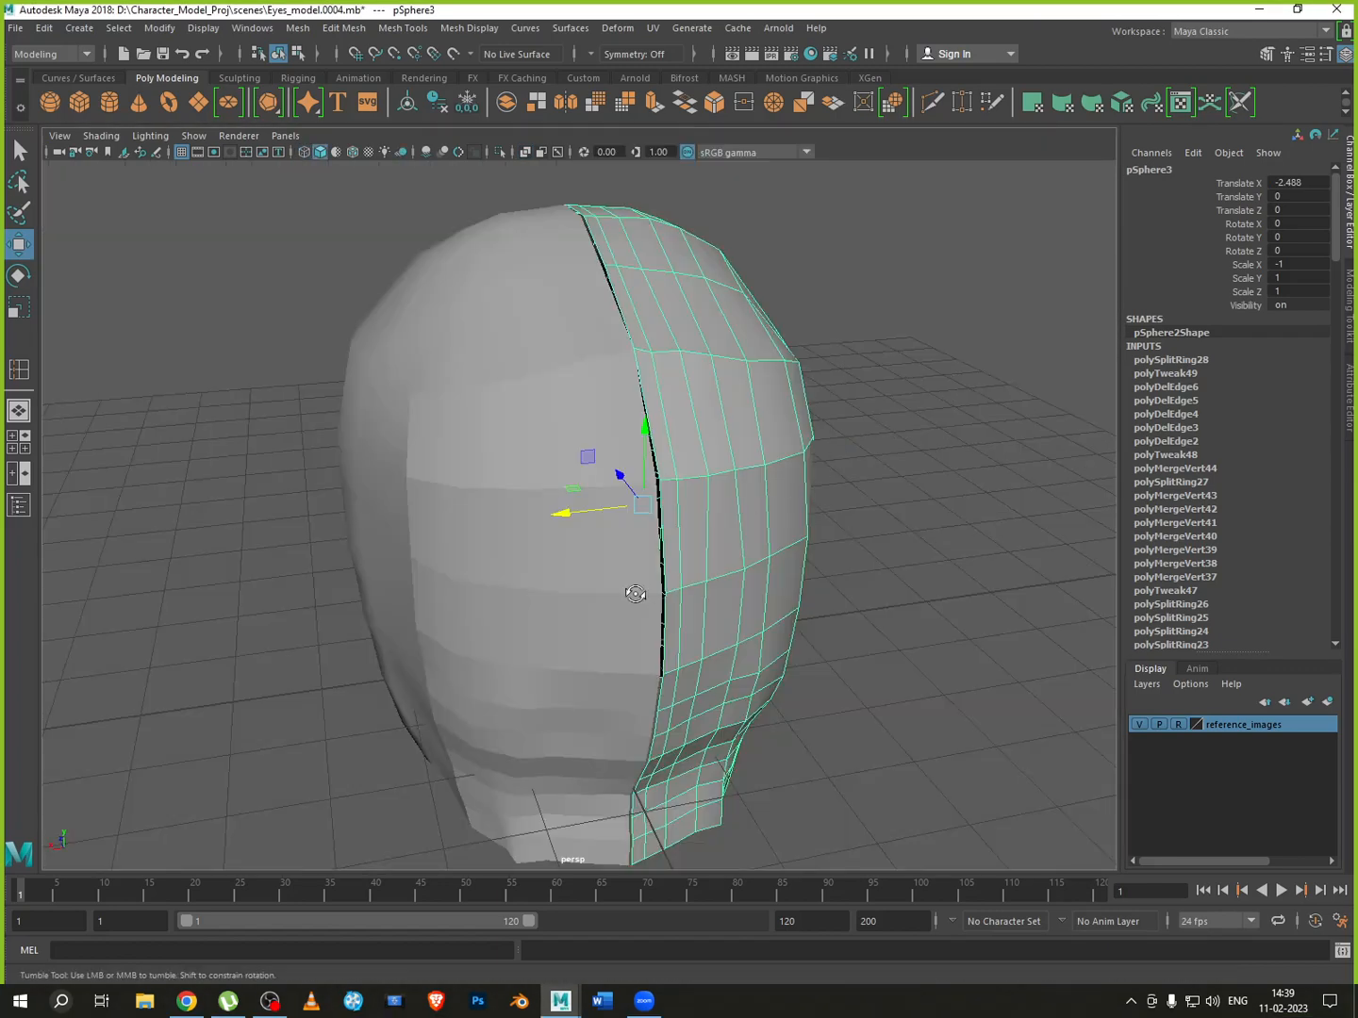
pyautogui.keyDown('alt'); pyautogui.moveTo(634, 591); pyautogui.dragTo(648, 585); pyautogui.keyUp('alt')
pyautogui.moveTo(562, 531); pyautogui.dragTo(553, 524)
# Turn on the smooth mesh preview for the head and check it from the face and the side
pyautogui.click(858, 470)
pyautogui.keyDown('alt'); pyautogui.moveTo(859, 469); pyautogui.dragTo(636, 530); pyautogui.keyUp('alt')
pyautogui.click(660, 545)
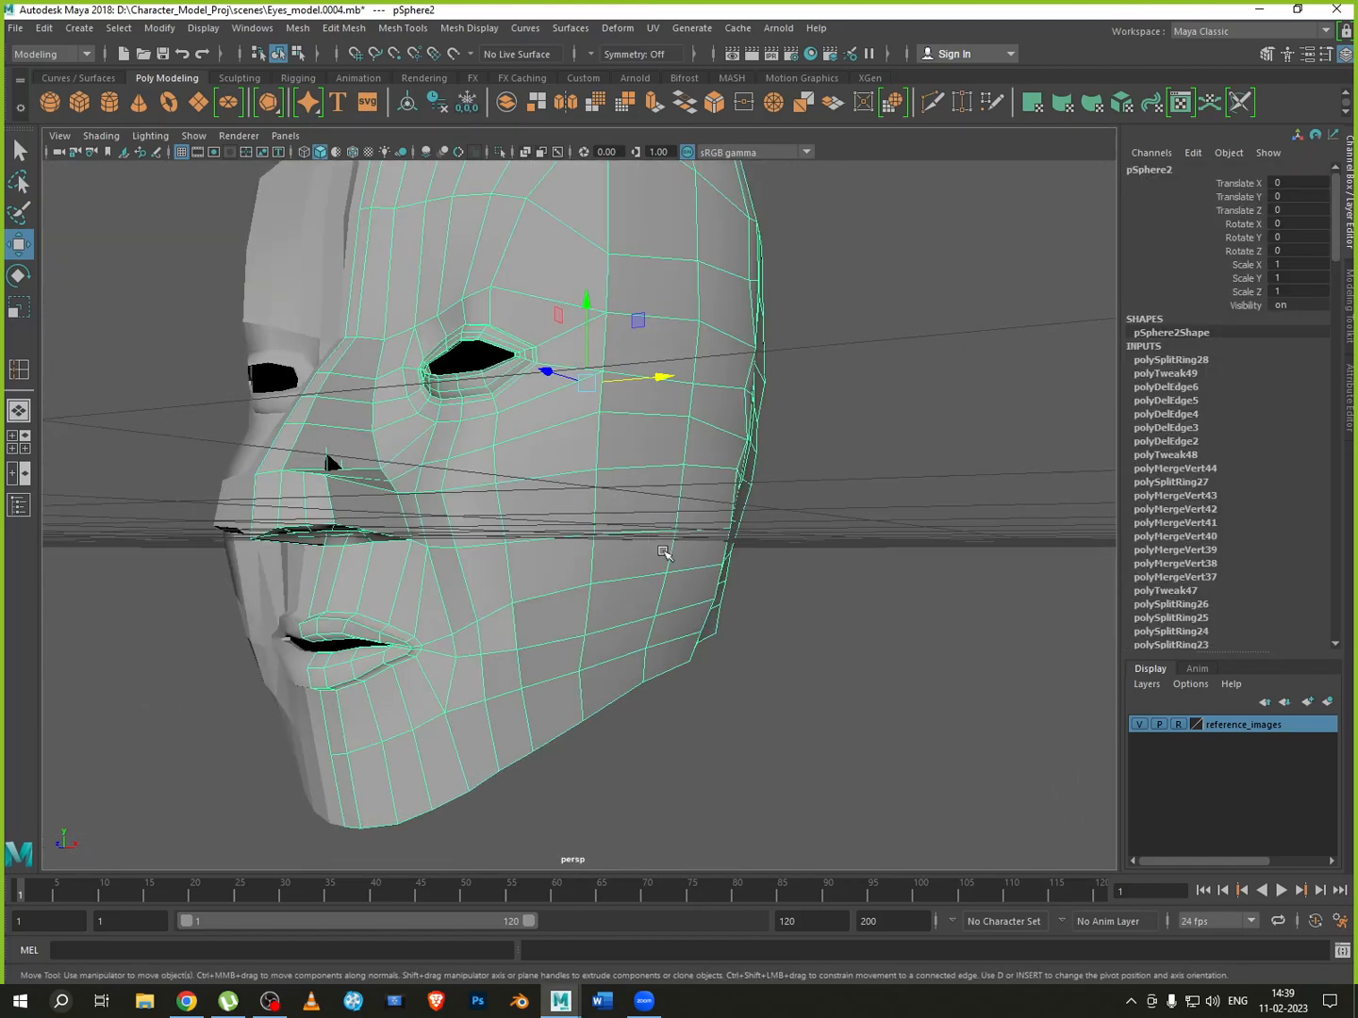
pyautogui.click(817, 565)
pyautogui.keyDown('alt'); pyautogui.moveTo(740, 712); pyautogui.dragTo(755, 545); pyautogui.keyUp('alt')
pyautogui.click(657, 663)
pyautogui.scroll(2, 657, 663)
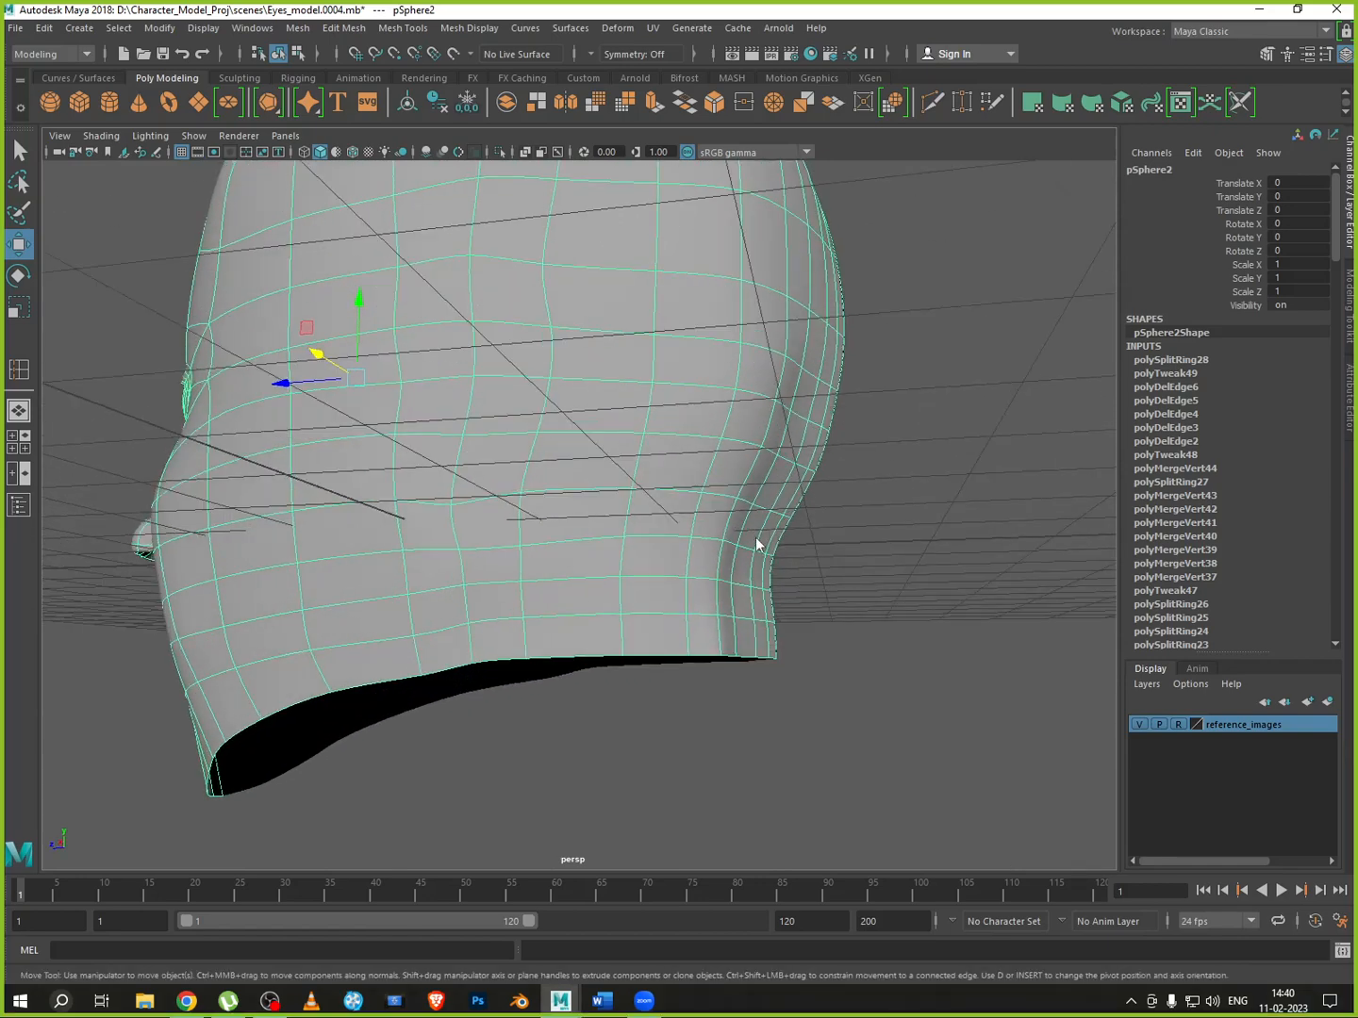
# Select a vertical column of edges at the nape near the neck opening and move it slightly backward along Z
pyautogui.moveTo(754, 513); pyautogui.dragTo(740, 469, button='right')
pyautogui.keyDown('alt'); pyautogui.moveTo(780, 592); pyautogui.dragTo(707, 566); pyautogui.keyUp('alt')
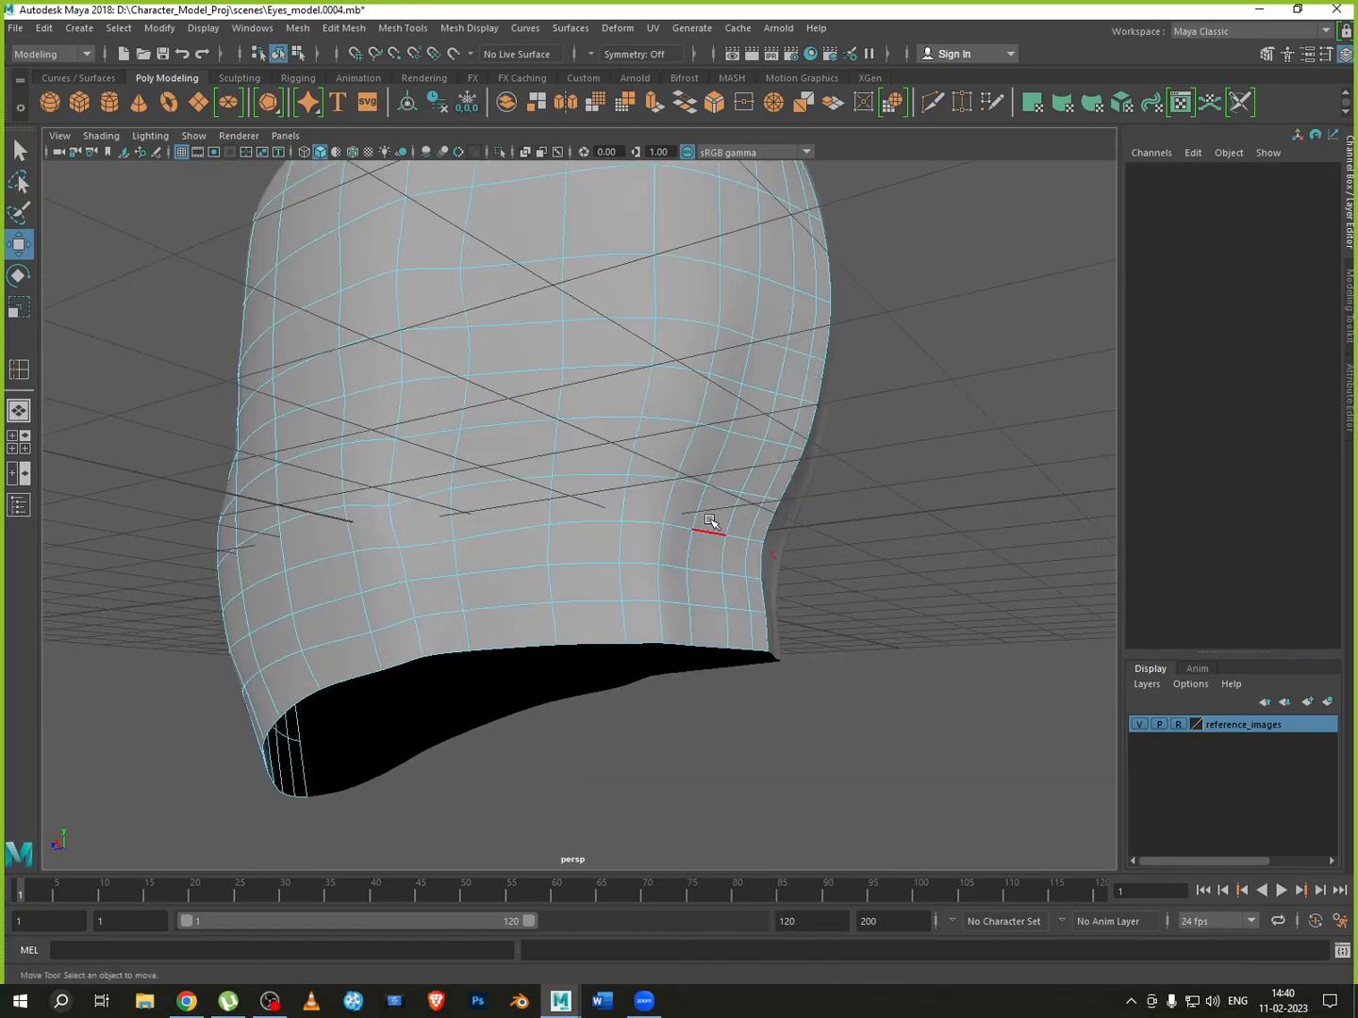
pyautogui.click(710, 521)
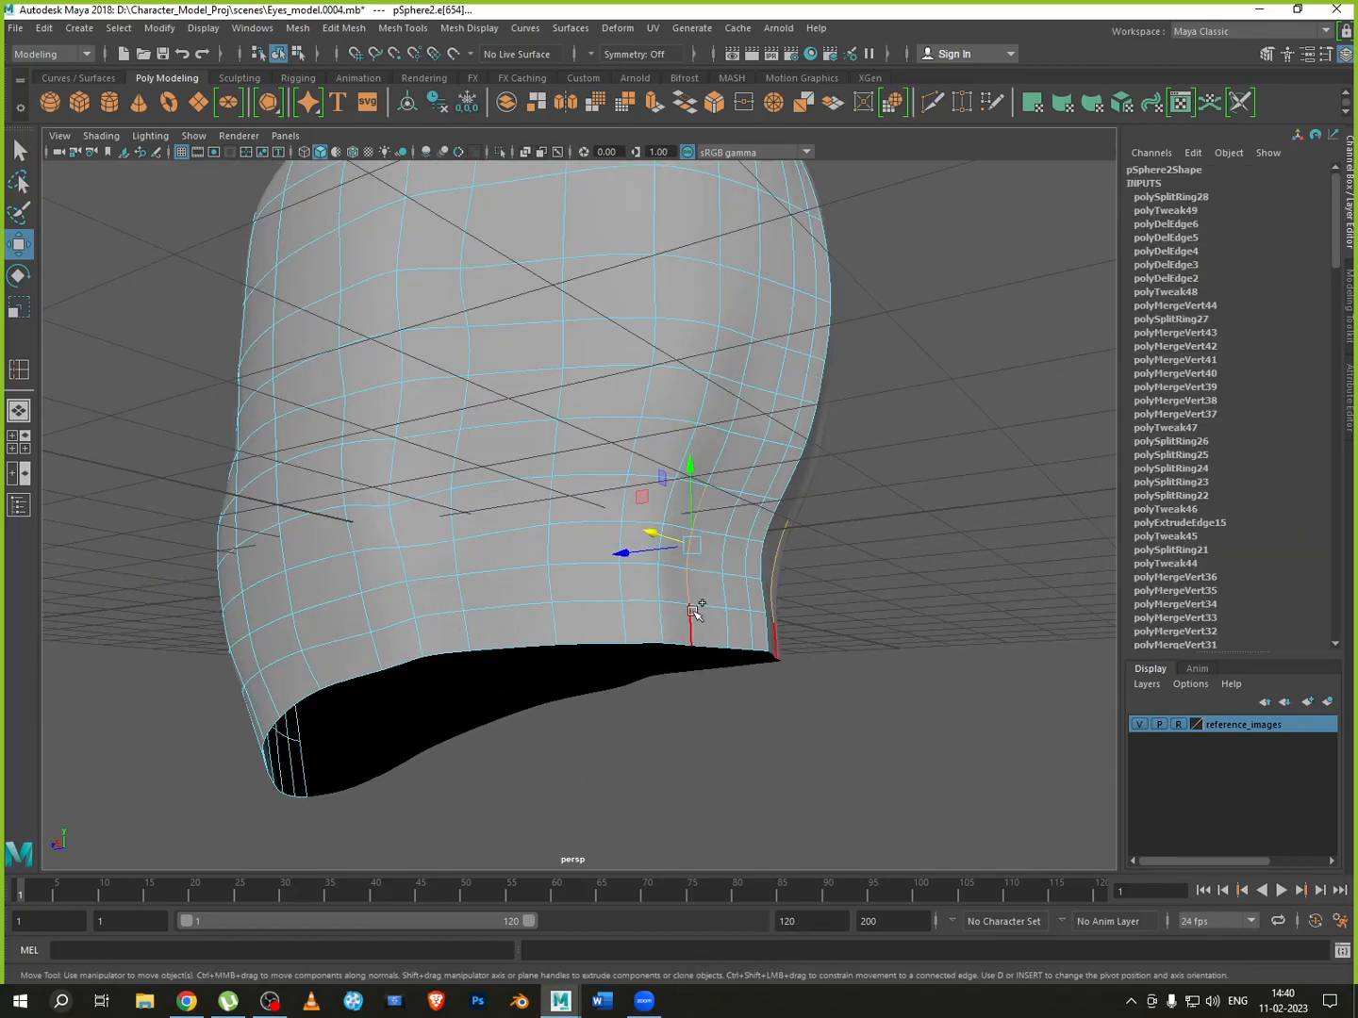
pyautogui.keyDown('shift'); pyautogui.click(693, 612); pyautogui.keyUp('shift')
pyautogui.keyDown('alt'); pyautogui.moveTo(717, 677); pyautogui.dragTo(767, 681); pyautogui.keyUp('alt')
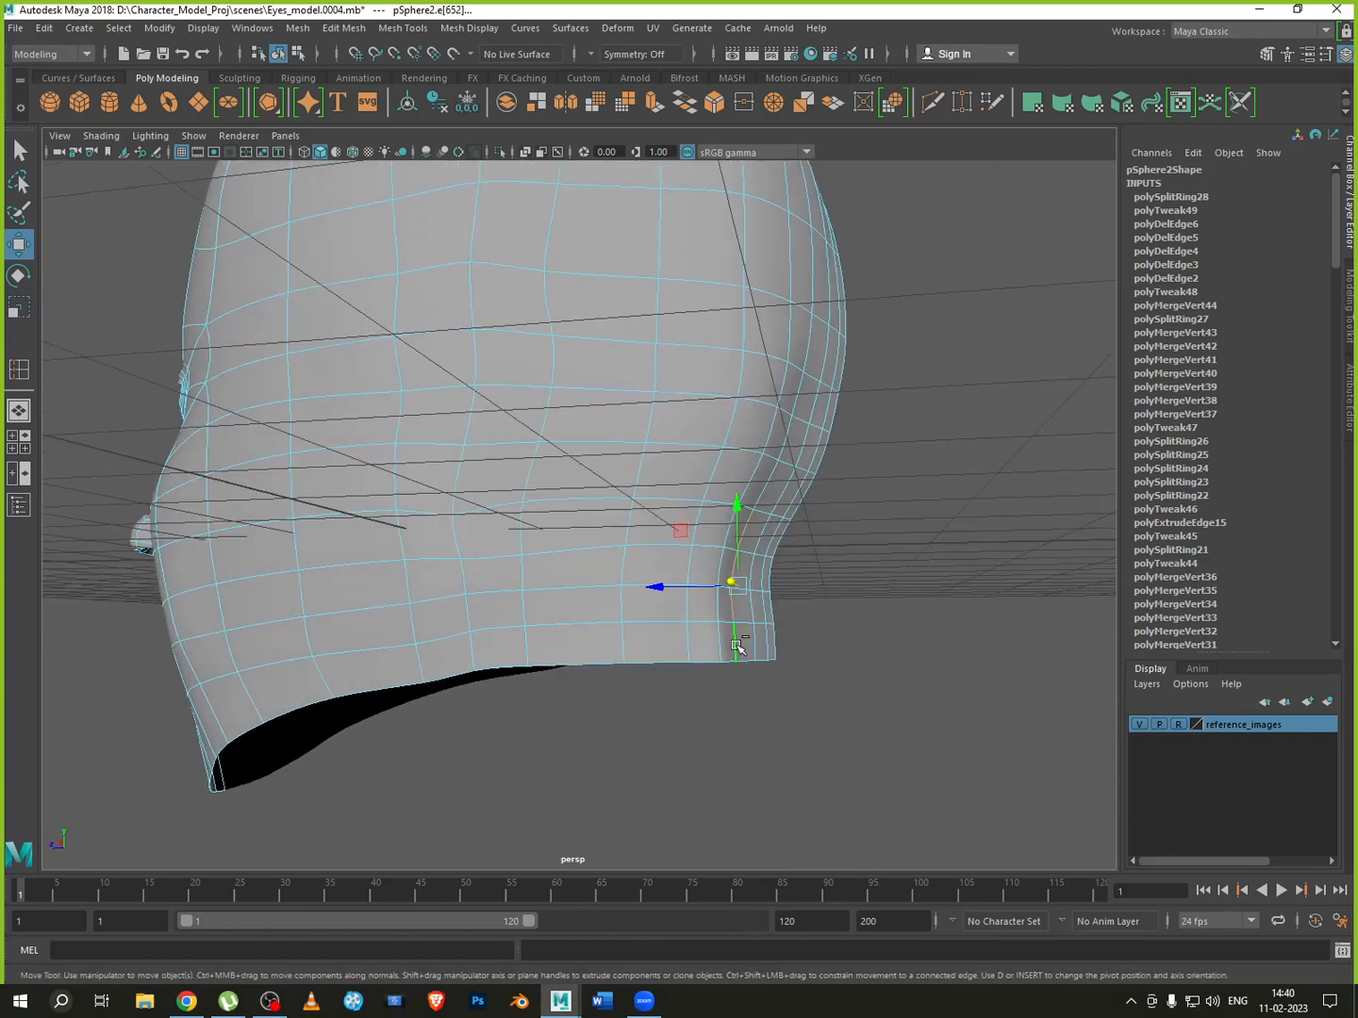
pyautogui.keyDown('shift'); pyautogui.click(735, 646); pyautogui.keyUp('shift')
pyautogui.keyDown('shift'); pyautogui.click(741, 648); pyautogui.keyUp('shift')
pyautogui.keyDown('alt'); pyautogui.moveTo(707, 619); pyautogui.dragTo(737, 655); pyautogui.keyUp('alt')
pyautogui.moveTo(668, 599); pyautogui.dragTo(682, 596)
# Select the neighbouring column of nape edges closer to the centre line and adjust it slightly along Z
pyautogui.keyDown('alt'); pyautogui.moveTo(753, 660); pyautogui.dragTo(680, 677); pyautogui.keyUp('alt')
pyautogui.click(717, 587)
pyautogui.keyDown('shift'); pyautogui.click(711, 622); pyautogui.keyUp('shift')
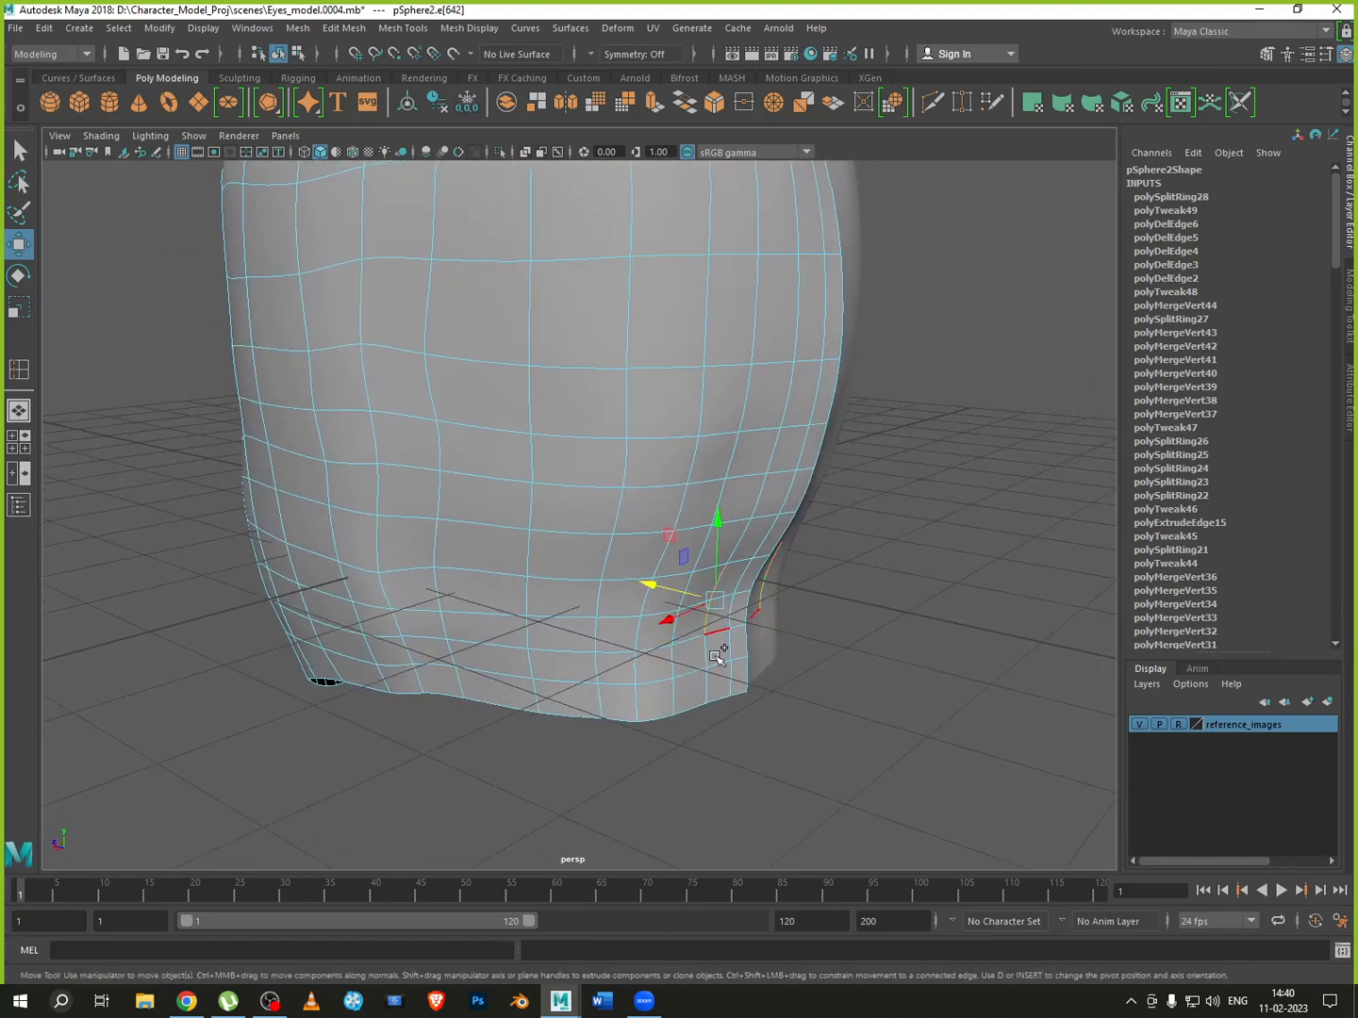
pyautogui.keyDown('shift'); pyautogui.click(711, 655); pyautogui.keyUp('shift')
pyautogui.keyDown('shift'); pyautogui.click(709, 682); pyautogui.keyUp('shift')
pyautogui.keyDown('alt'); pyautogui.moveTo(722, 709); pyautogui.dragTo(754, 706); pyautogui.keyUp('alt')
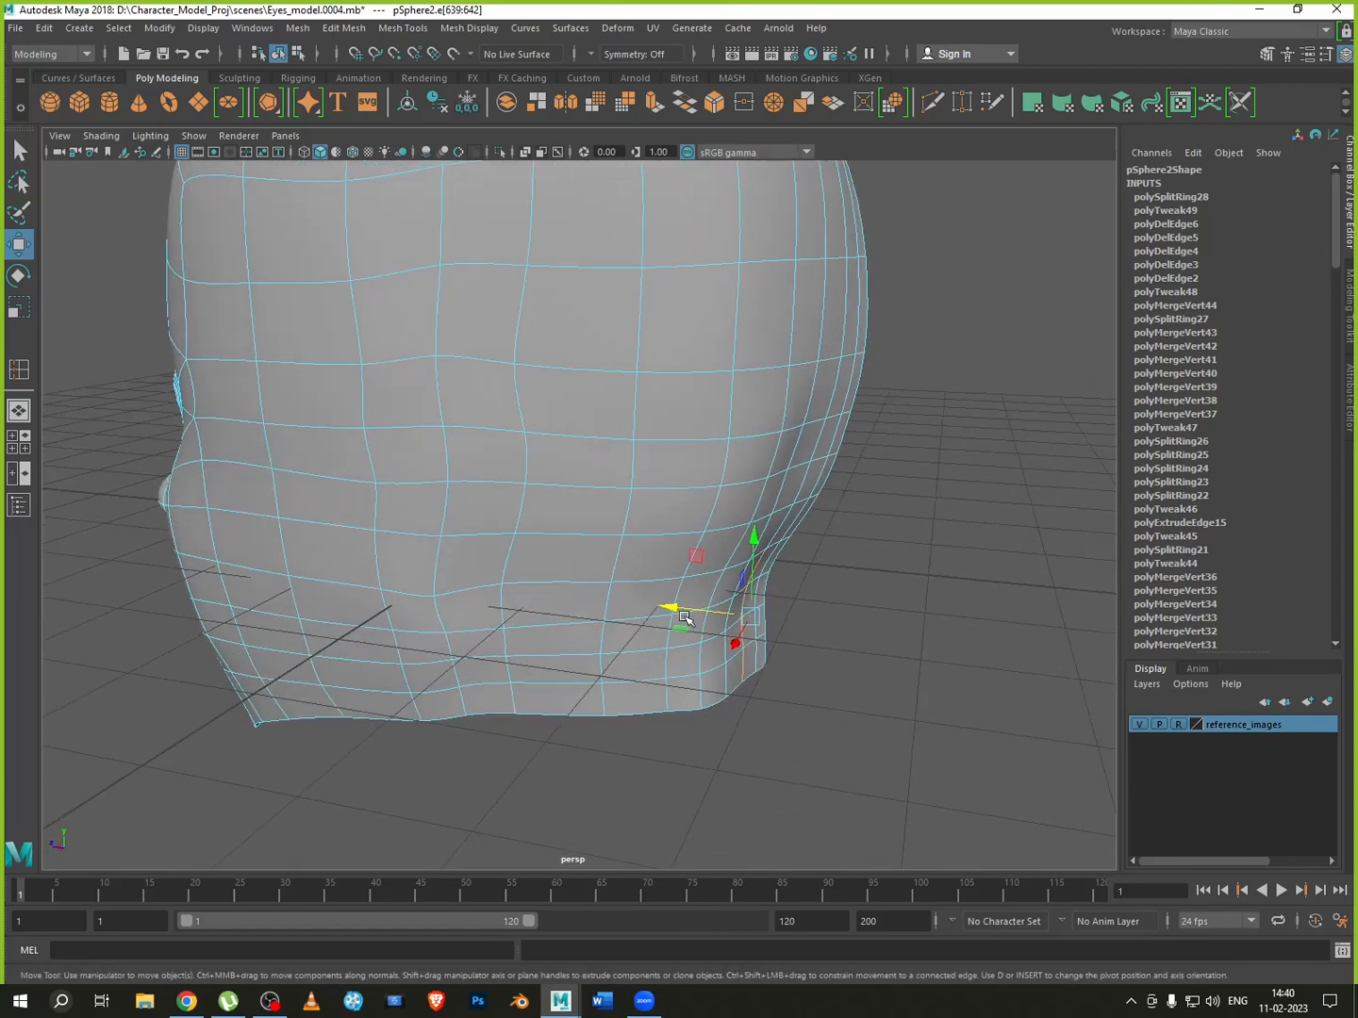
pyautogui.moveTo(679, 607); pyautogui.dragTo(682, 609)
# Adjust the column of nape edges next to the centre seam along Z and return to object mode
pyautogui.keyDown('alt'); pyautogui.moveTo(762, 668); pyautogui.dragTo(704, 591); pyautogui.keyUp('alt')
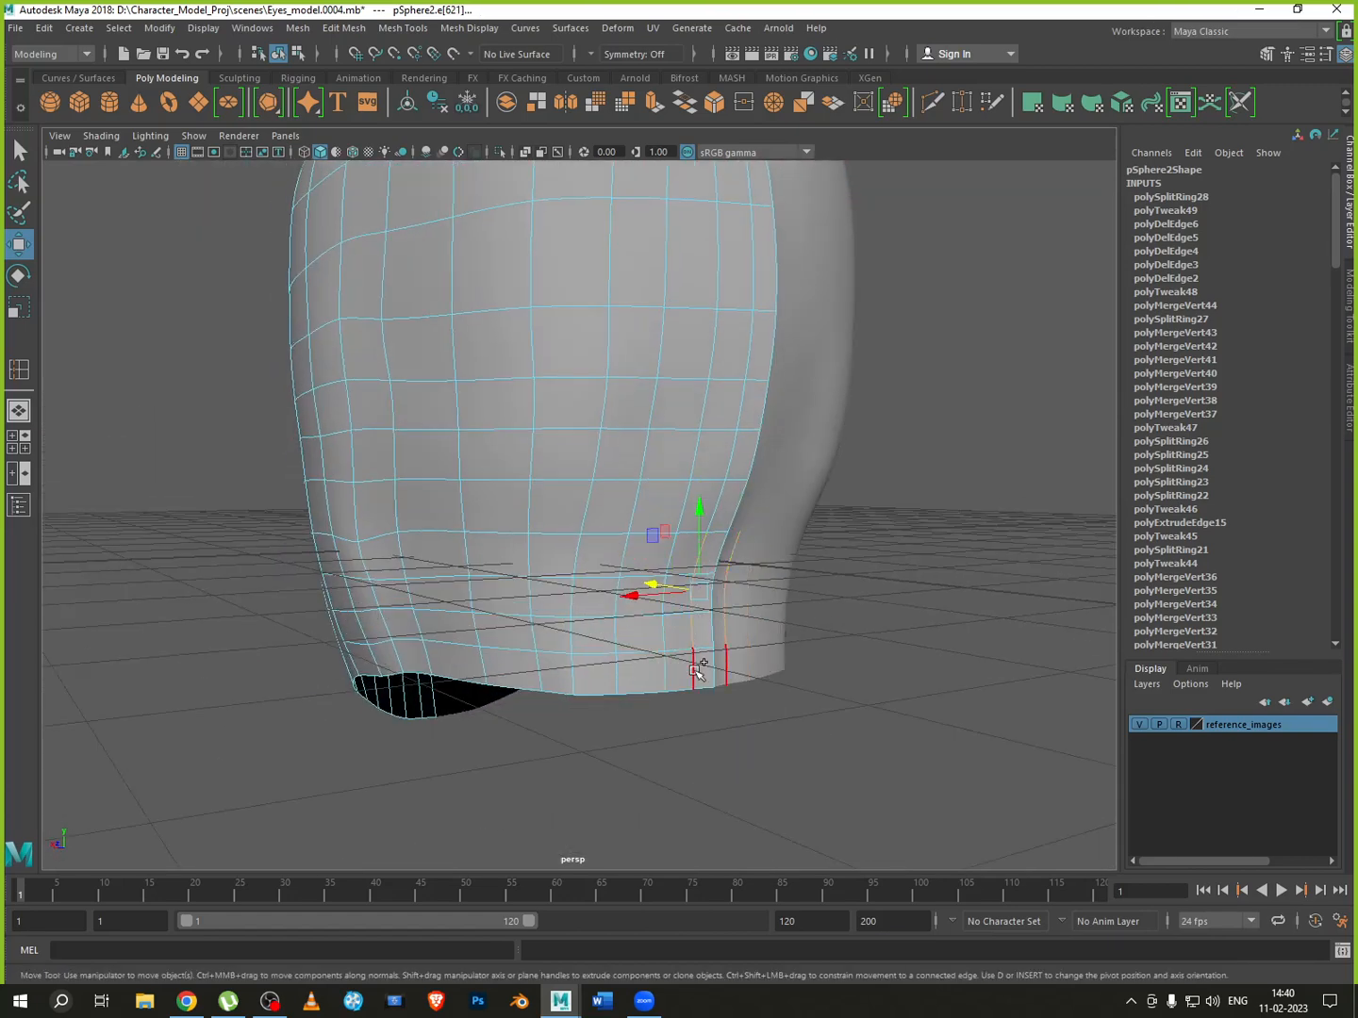
pyautogui.click(697, 671)
pyautogui.keyDown('alt'); pyautogui.moveTo(696, 670); pyautogui.dragTo(697, 607); pyautogui.keyUp('alt')
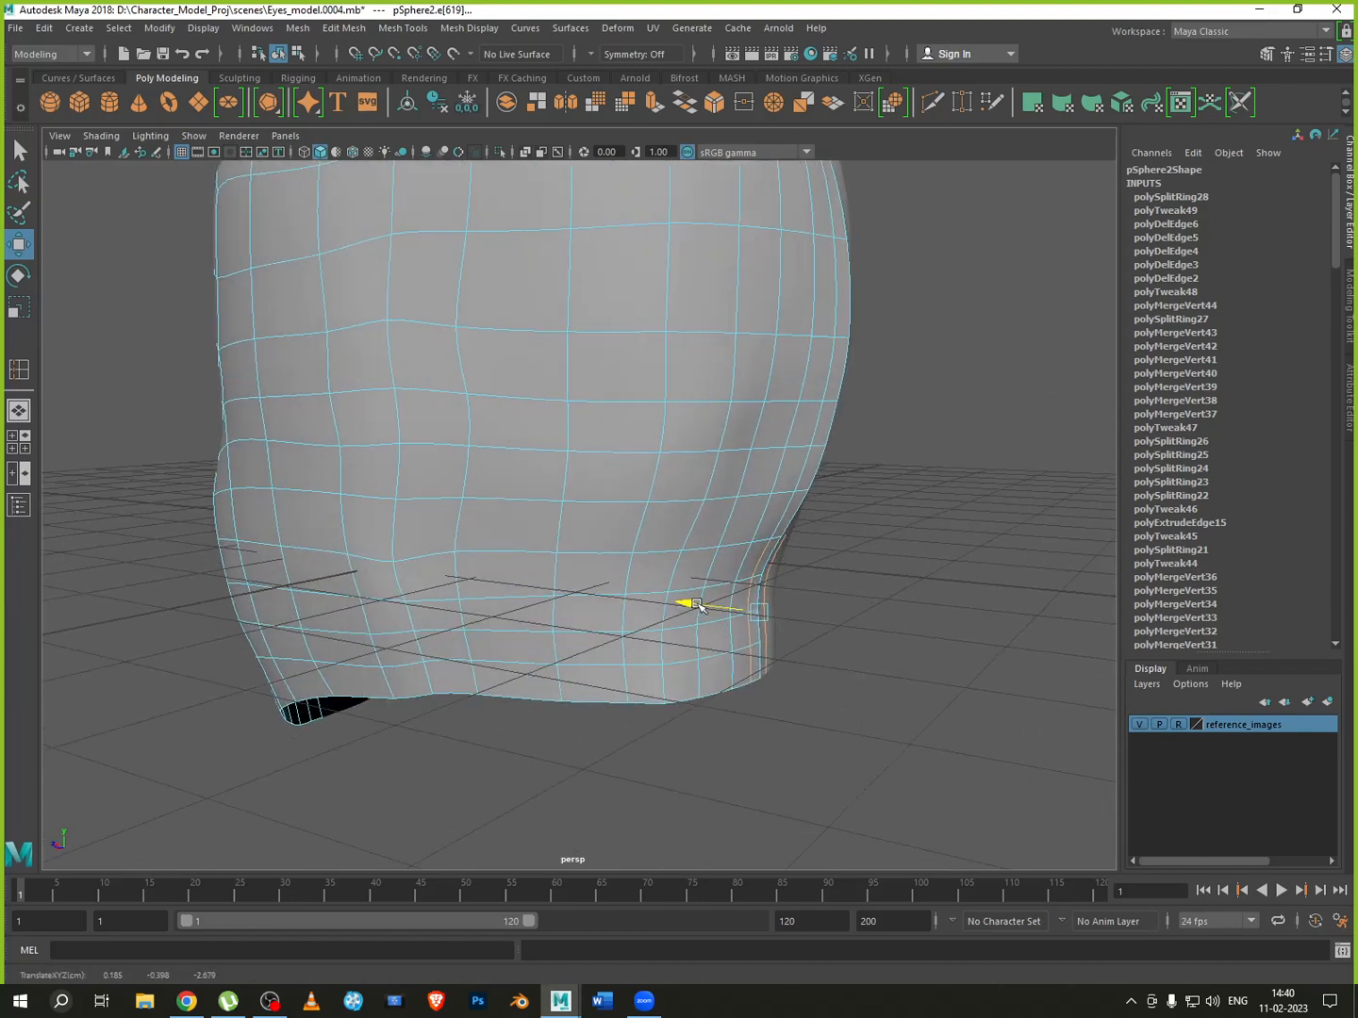
pyautogui.keyDown('alt'); pyautogui.moveTo(846, 669); pyautogui.dragTo(878, 690); pyautogui.keyUp('alt')
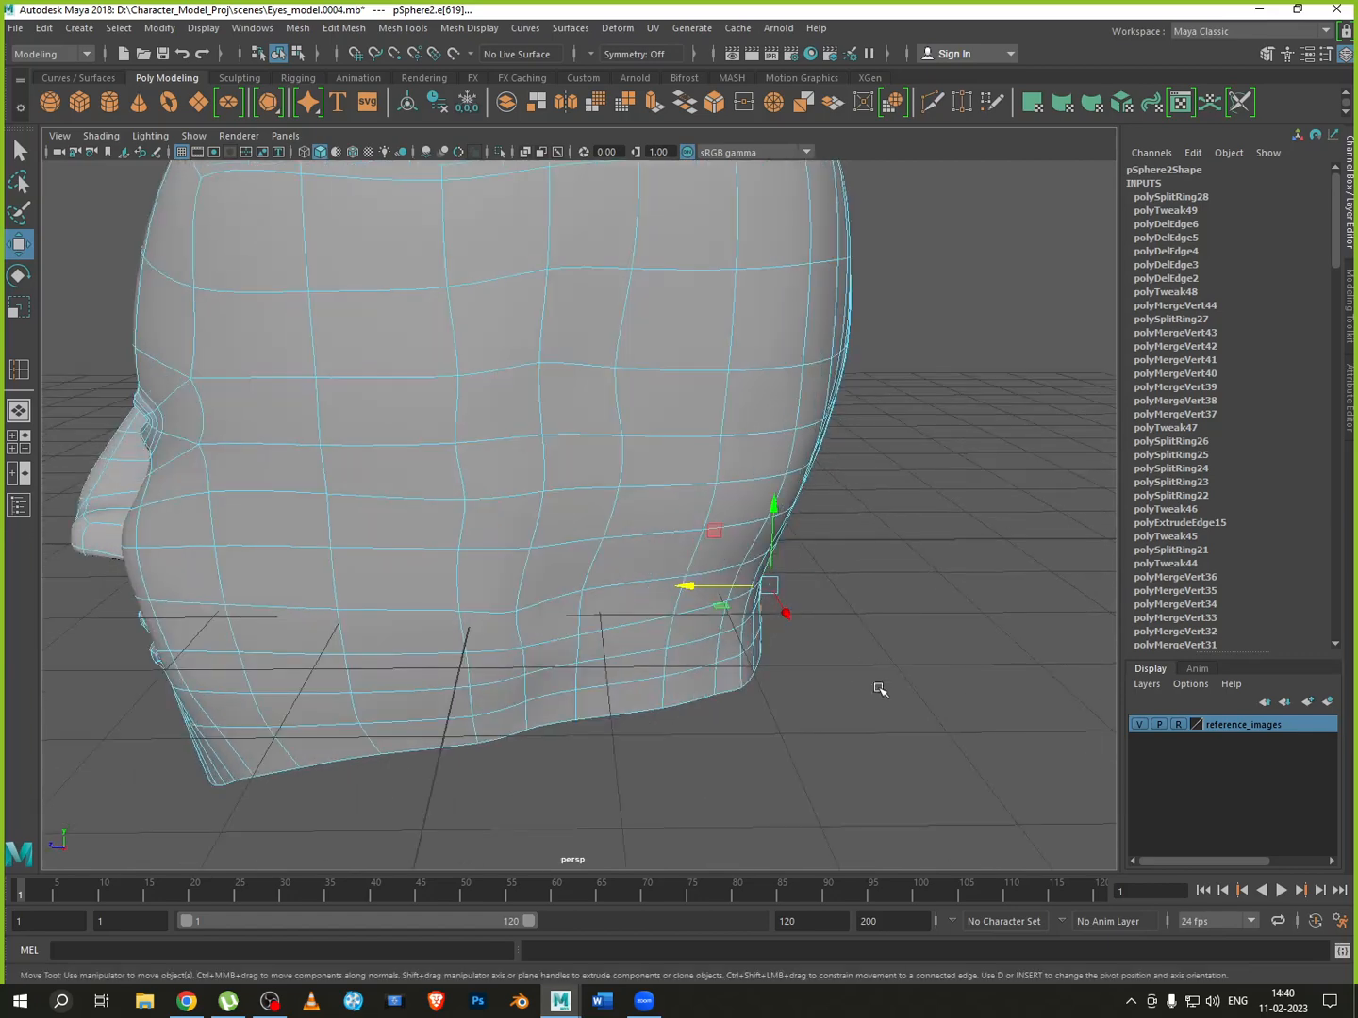
pyautogui.click(795, 577)
pyautogui.moveTo(771, 506); pyautogui.dragTo(835, 456, button='right')
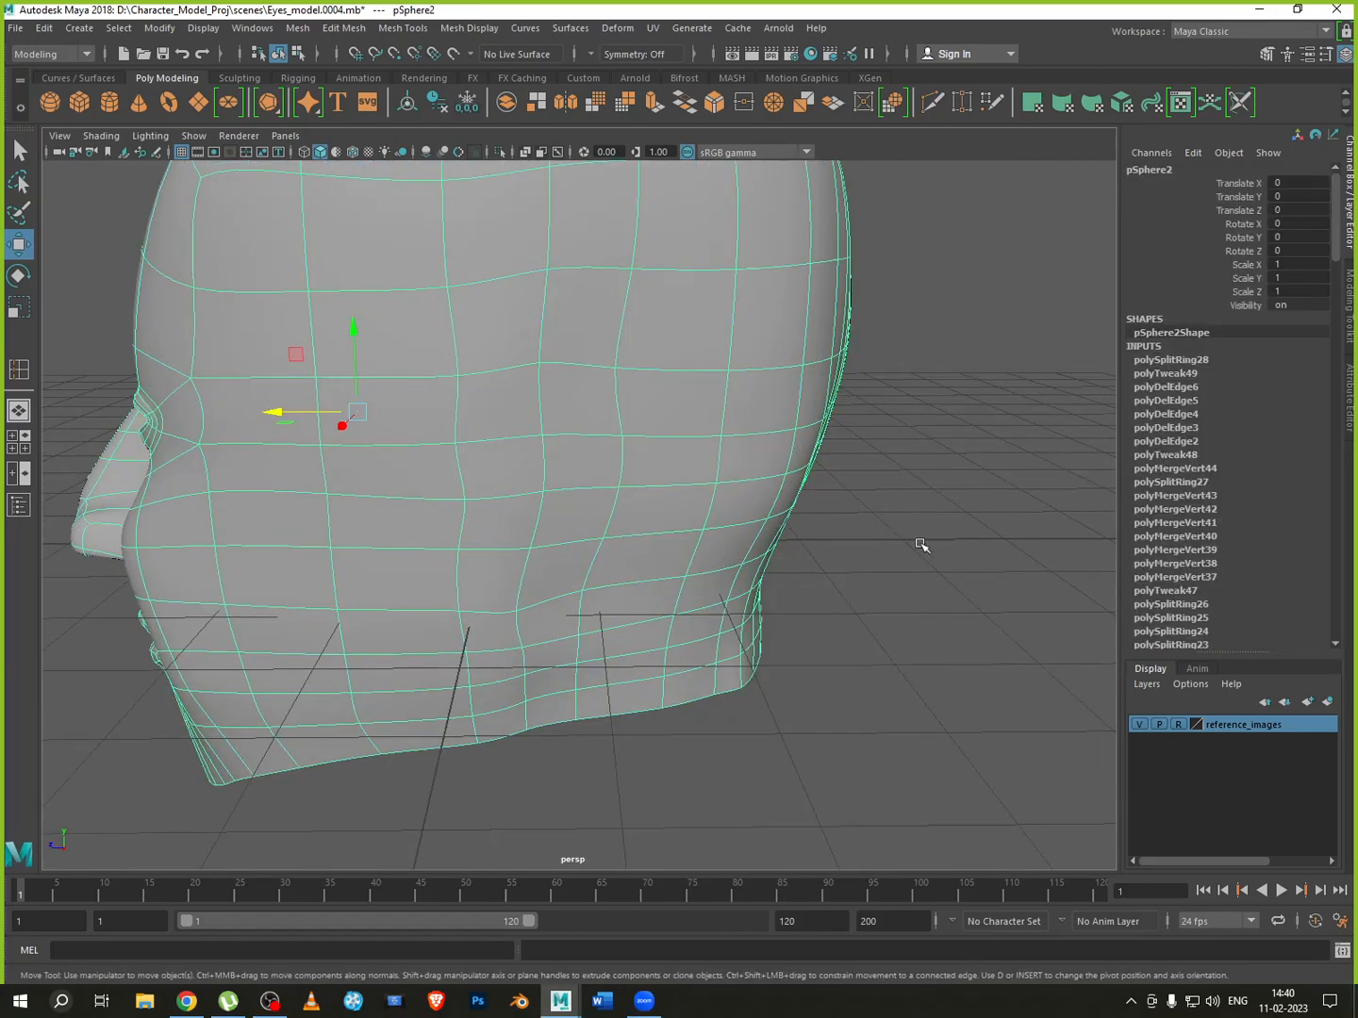
# Examine the smoothed head's side, crown and temple, and the brow area around the eye, from several angles
pyautogui.click(864, 703)
pyautogui.keyDown('alt'); pyautogui.moveTo(863, 703); pyautogui.dragTo(439, 435); pyautogui.keyUp('alt')
pyautogui.click(325, 632)
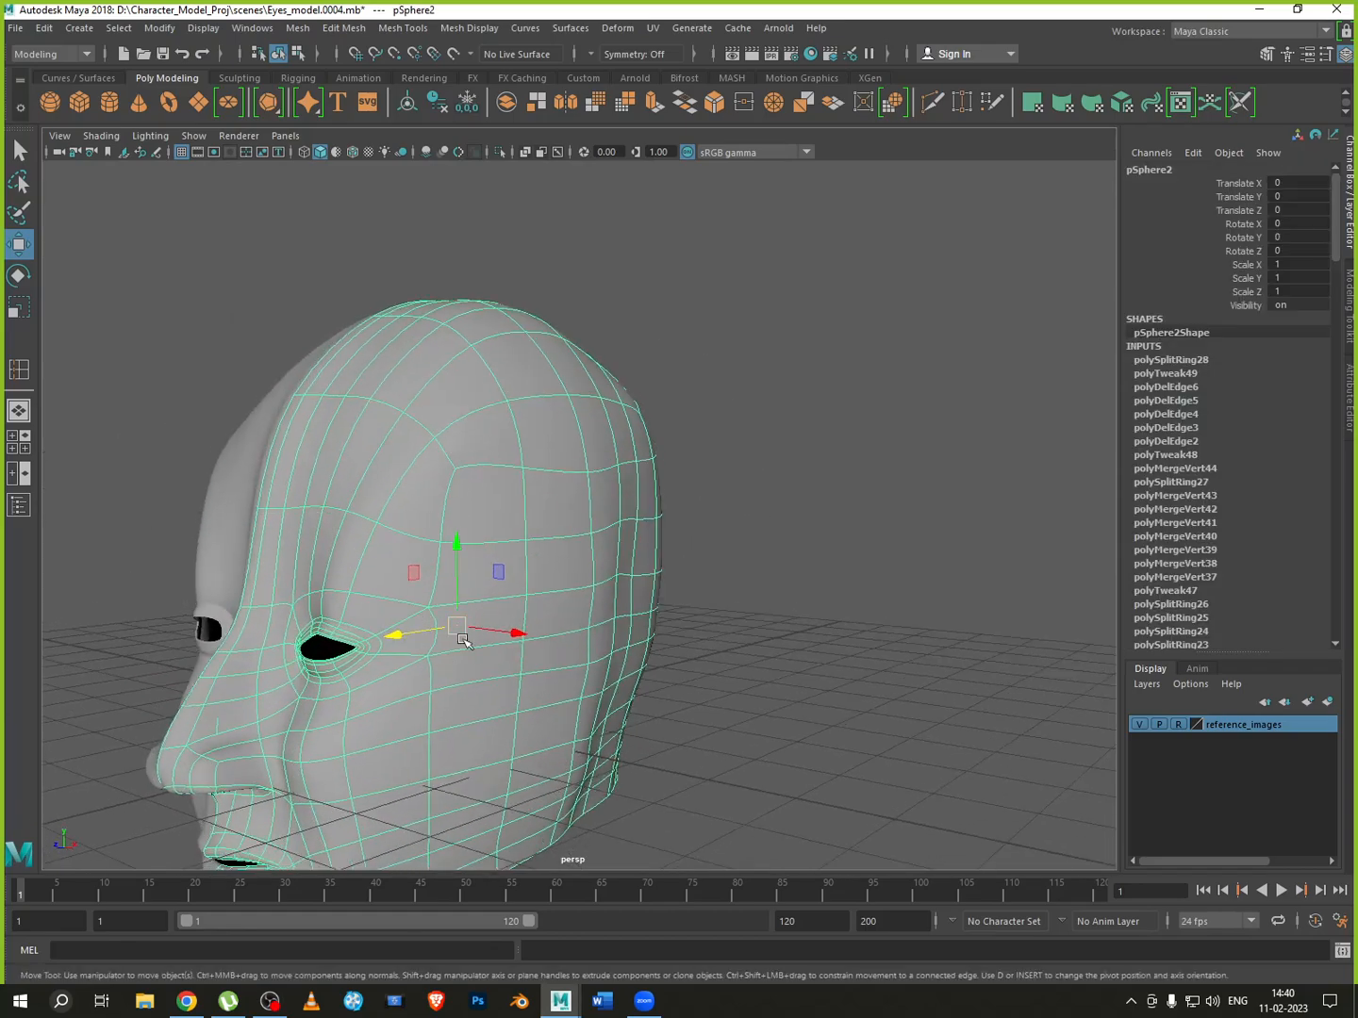
pyautogui.moveTo(462, 639)
pyautogui.keyDown('alt'); pyautogui.mouseDown()
pyautogui.moveTo(455, 606)
pyautogui.moveTo(468, 635)
pyautogui.mouseUp(); pyautogui.keyUp('alt')
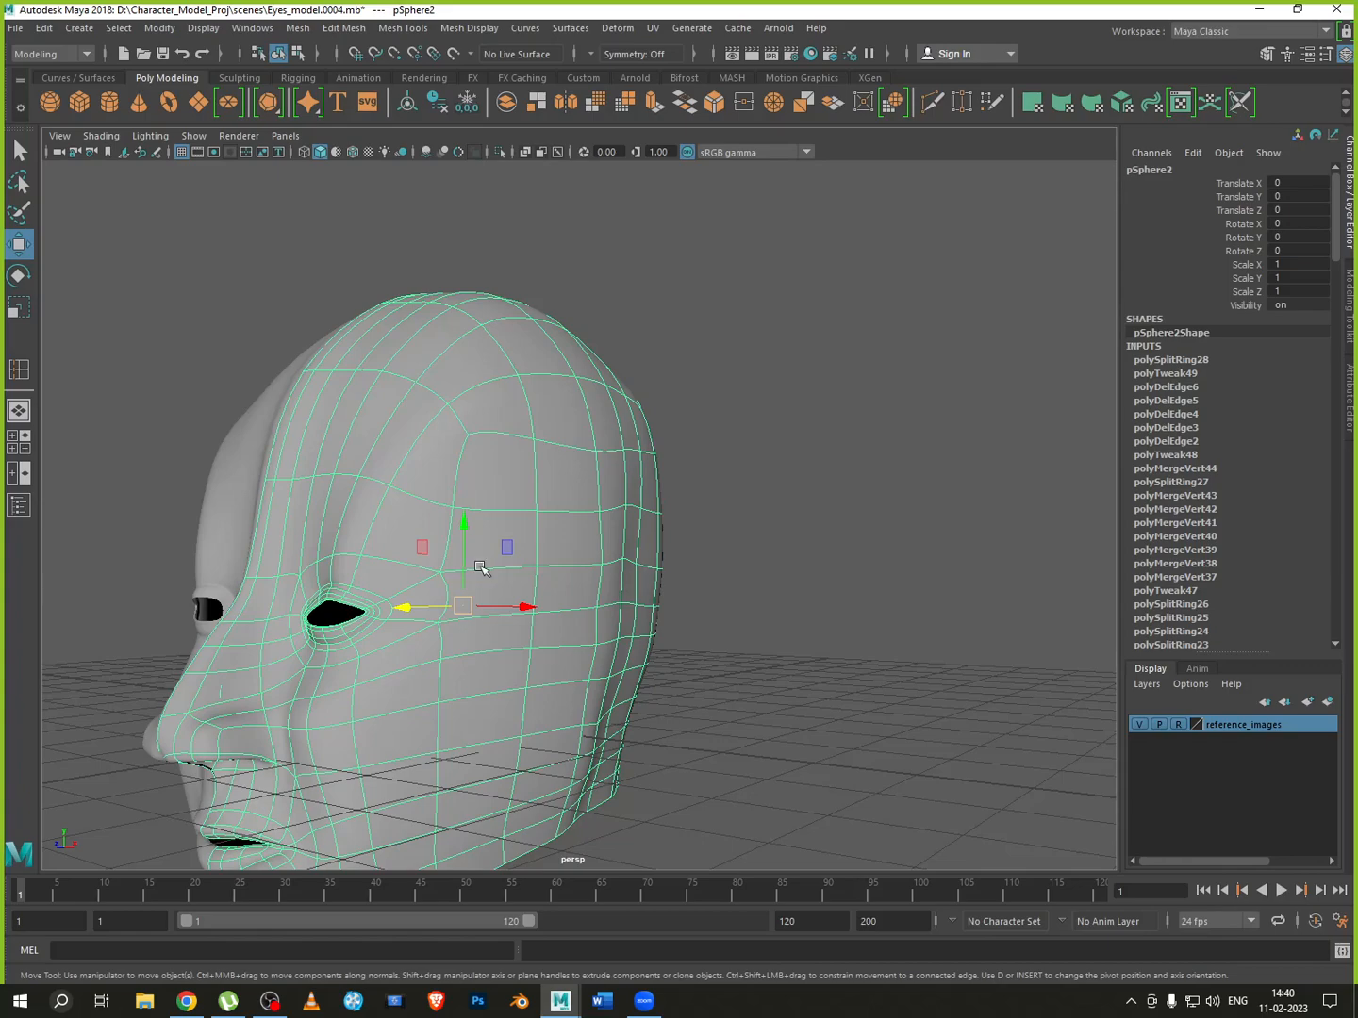
pyautogui.keyDown('alt'); pyautogui.moveTo(480, 567); pyautogui.dragTo(382, 546); pyautogui.keyUp('alt')
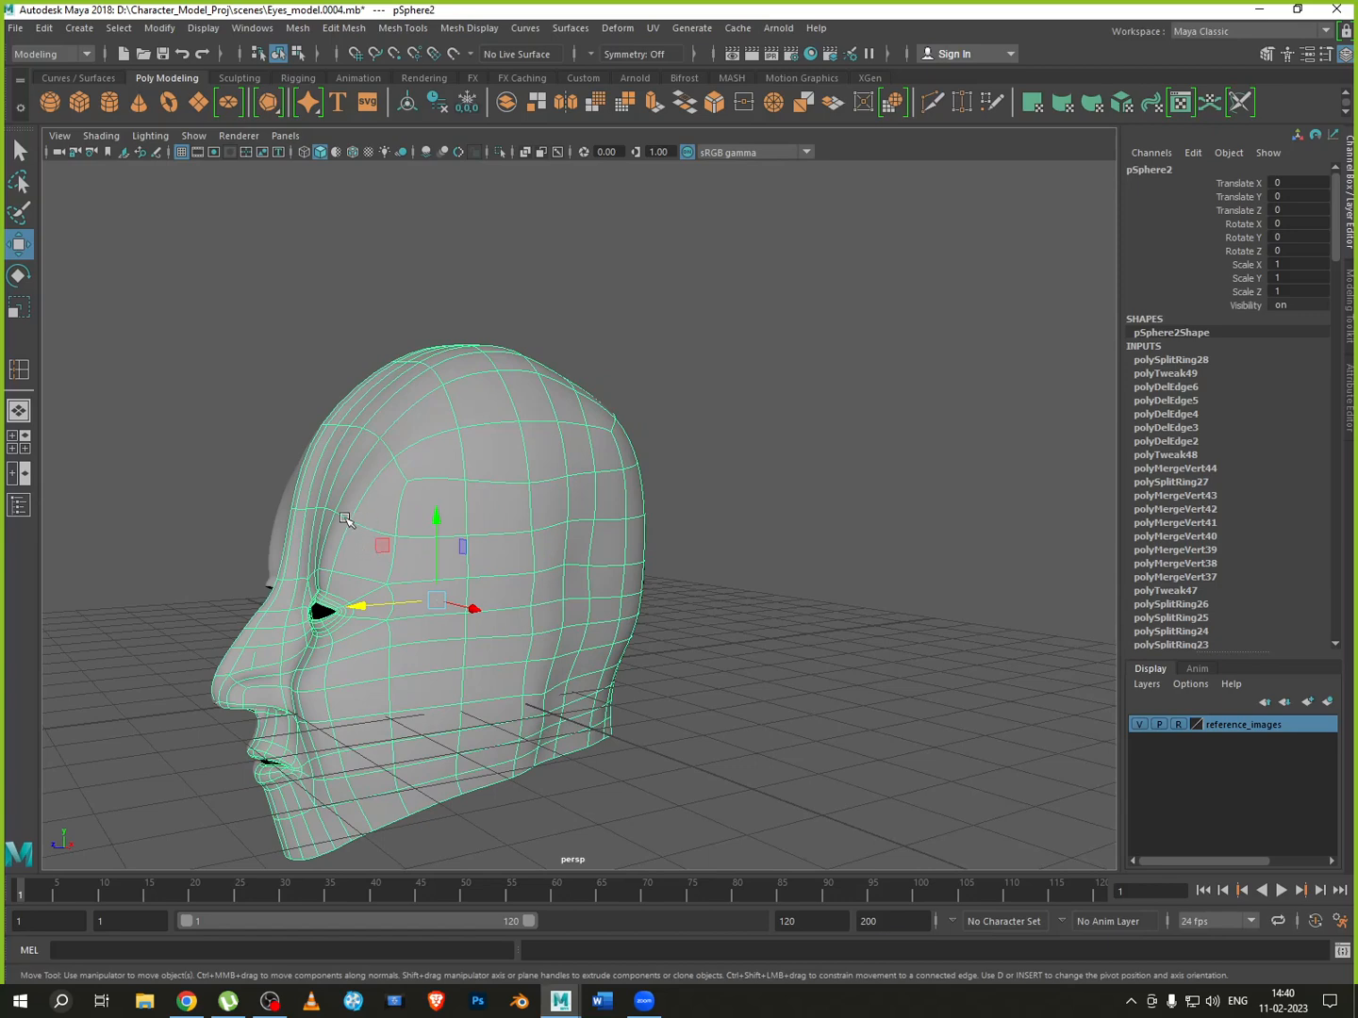
pyautogui.keyDown('alt'); pyautogui.moveTo(410, 552); pyautogui.dragTo(528, 632); pyautogui.keyUp('alt')
pyautogui.scroll(8, 539, 643)
pyautogui.keyDown('alt'); pyautogui.moveTo(535, 677); pyautogui.dragTo(555, 539, button='middle'); pyautogui.keyUp('alt')
pyautogui.keyDown('alt'); pyautogui.moveTo(554, 540); pyautogui.dragTo(554, 624); pyautogui.keyUp('alt')
pyautogui.keyDown('alt'); pyautogui.moveTo(547, 552); pyautogui.dragTo(543, 580, button='middle'); pyautogui.keyUp('alt')
pyautogui.keyDown('alt'); pyautogui.moveTo(544, 580); pyautogui.dragTo(182, 543); pyautogui.keyUp('alt')
pyautogui.scroll(5, 182, 540)
pyautogui.keyDown('alt'); pyautogui.moveTo(182, 540); pyautogui.dragTo(684, 601, button='middle'); pyautogui.keyUp('alt')
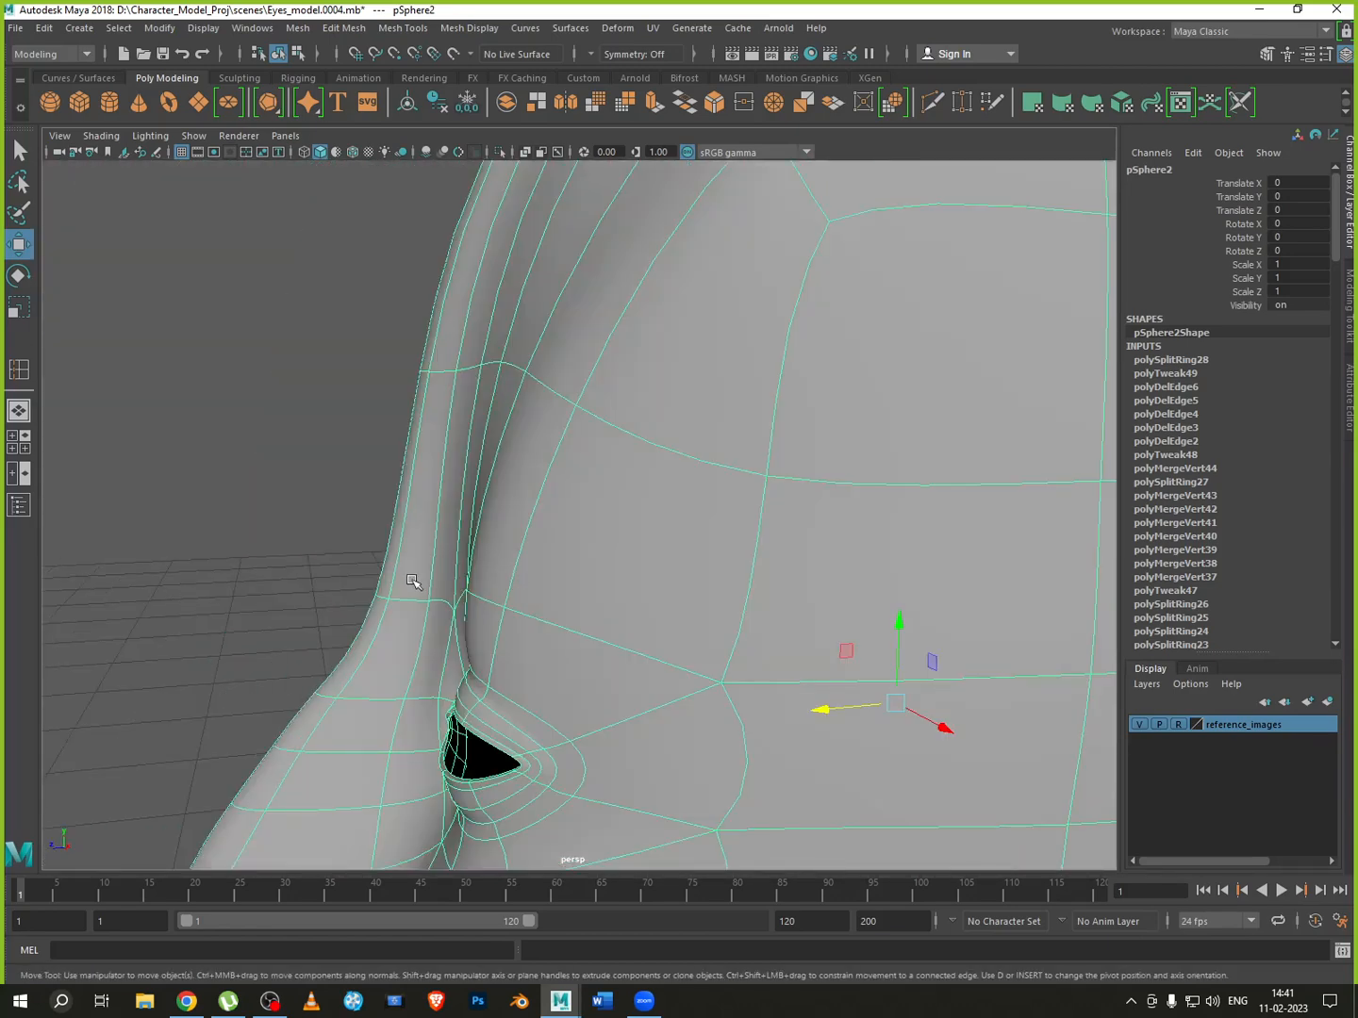
# Examine the brow, eye, nose and mouth surfaces close up
pyautogui.keyDown('alt'); pyautogui.moveTo(412, 581); pyautogui.dragTo(582, 637); pyautogui.keyUp('alt')
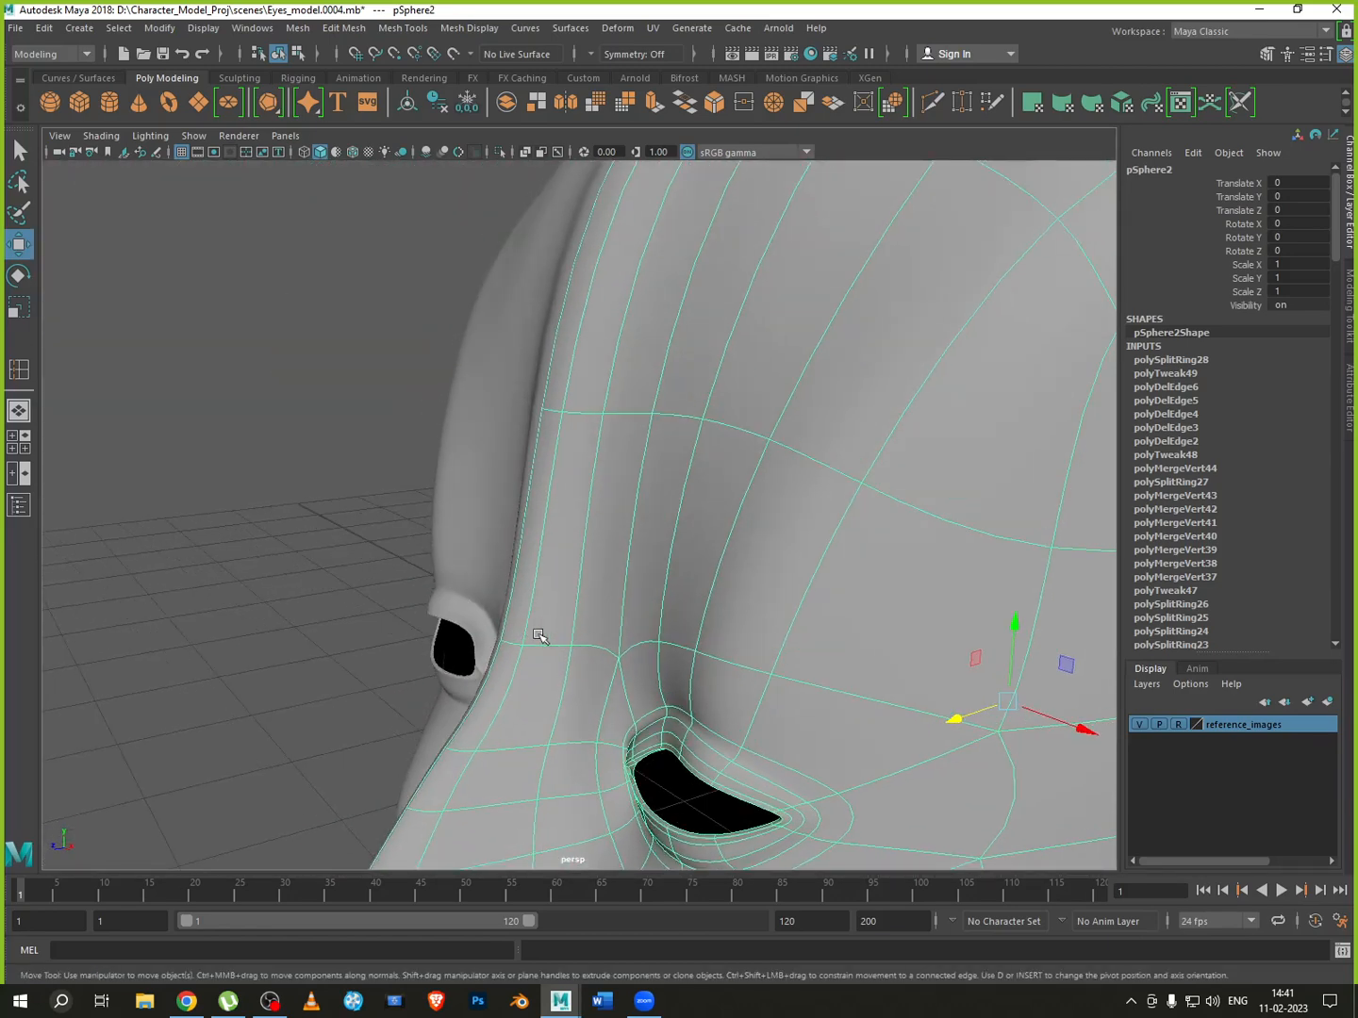
pyautogui.keyDown('alt'); pyautogui.moveTo(588, 660); pyautogui.dragTo(573, 415, button='middle'); pyautogui.keyUp('alt')
pyautogui.scroll(-2, 581, 599)
pyautogui.keyDown('alt'); pyautogui.moveTo(548, 699); pyautogui.dragTo(769, 689); pyautogui.keyUp('alt')
pyautogui.moveTo(809, 615)
pyautogui.keyDown('alt'); pyautogui.mouseDown()
pyautogui.moveTo(813, 660)
pyautogui.moveTo(790, 635)
pyautogui.mouseUp(); pyautogui.keyUp('alt')
pyautogui.keyDown('alt'); pyautogui.moveTo(794, 541); pyautogui.dragTo(789, 539); pyautogui.keyUp('alt')
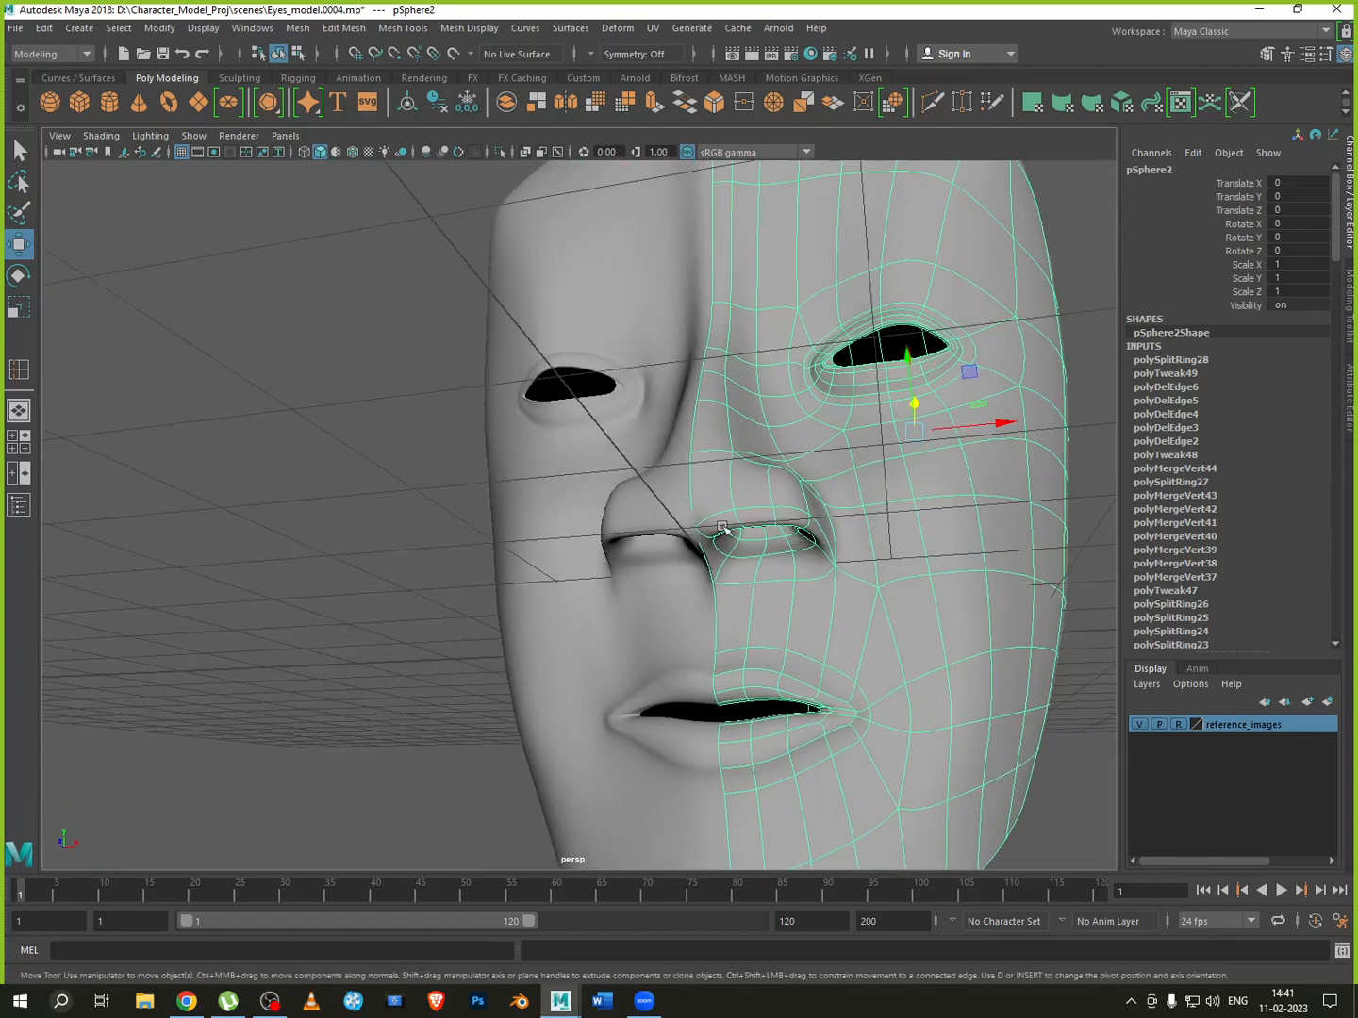
# Review the whole smoothed head without wireframe, and the edge flow on the temple and open neck border
pyautogui.click(483, 717)
pyautogui.keyDown('alt'); pyautogui.moveTo(792, 815); pyautogui.dragTo(737, 687); pyautogui.keyUp('alt')
pyautogui.scroll(-5, 717, 825)
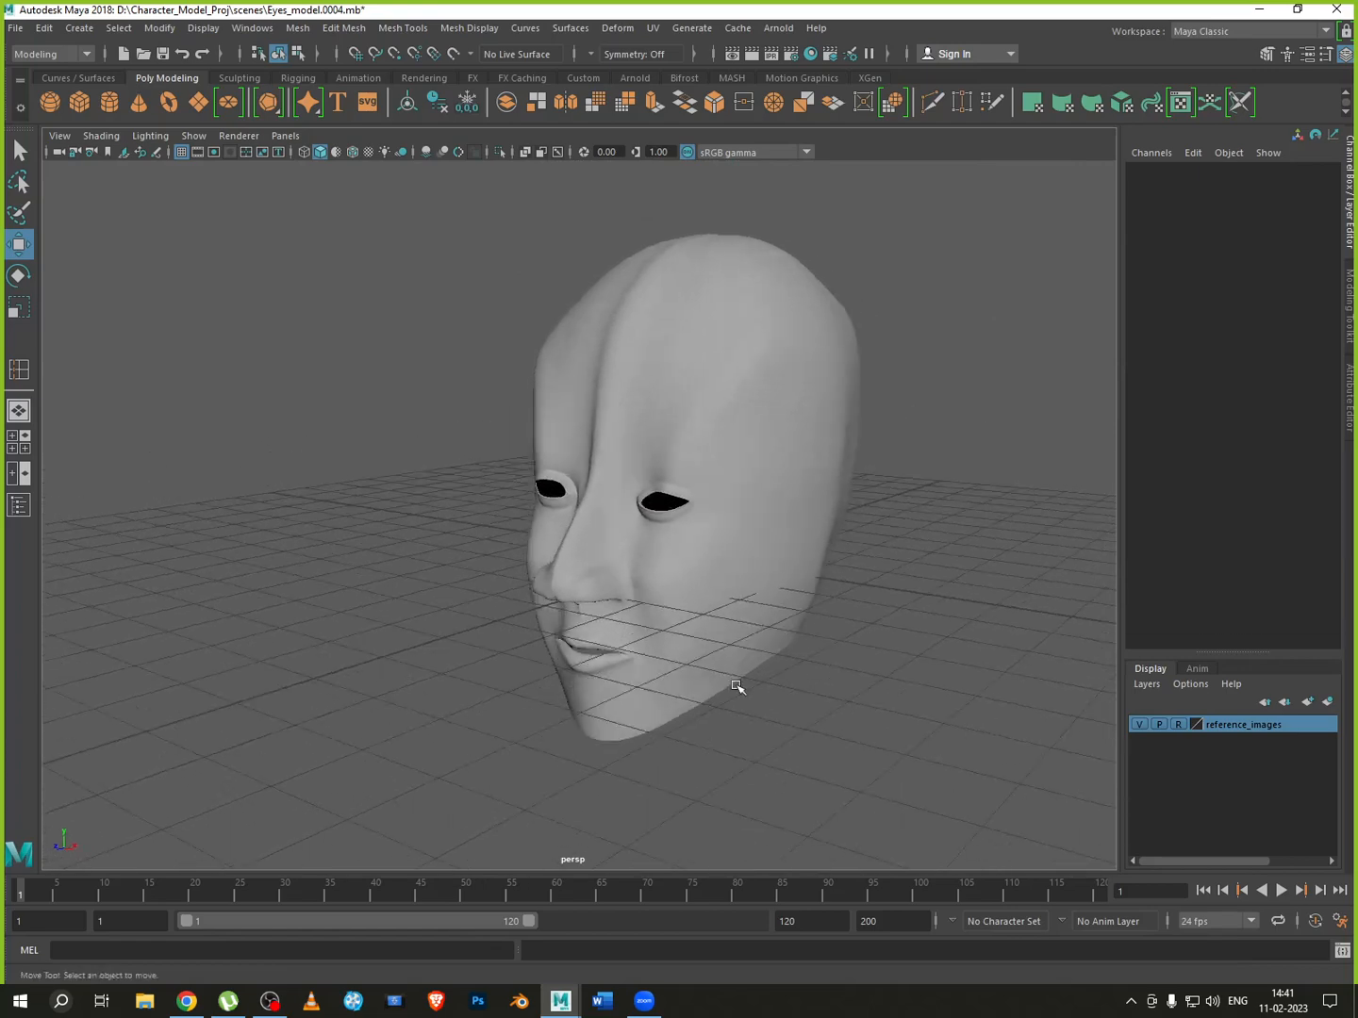
pyautogui.scroll(3, 709, 569)
pyautogui.keyDown('alt'); pyautogui.moveTo(709, 569); pyautogui.dragTo(666, 594); pyautogui.keyUp('alt')
pyautogui.click(642, 530)
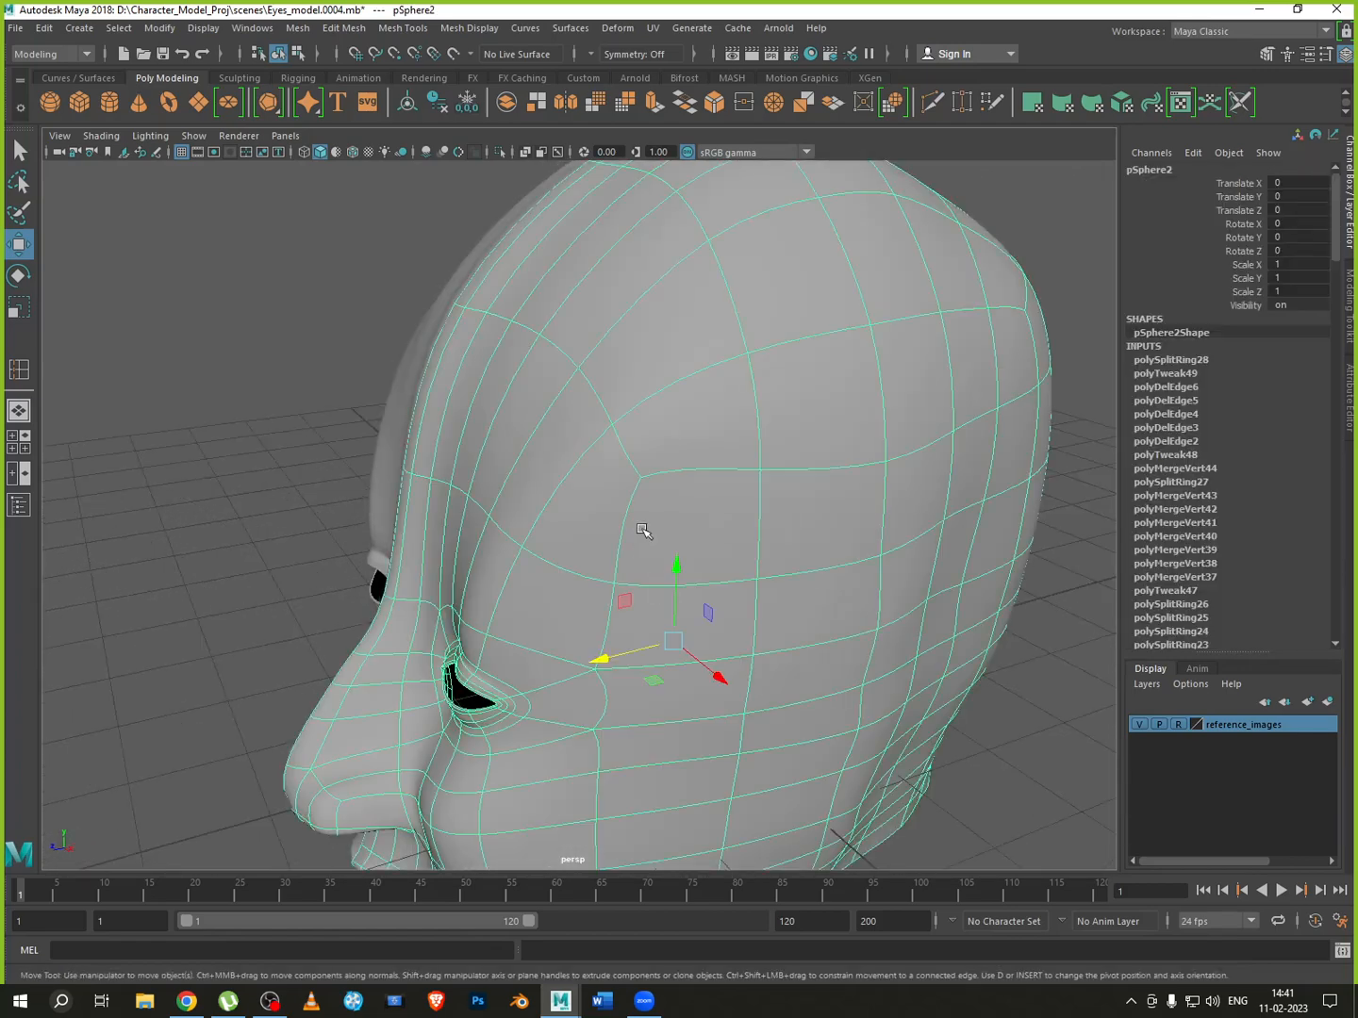
pyautogui.scroll(-3, 670, 658)
pyautogui.keyDown('alt'); pyautogui.moveTo(755, 745); pyautogui.dragTo(839, 614); pyautogui.keyUp('alt')
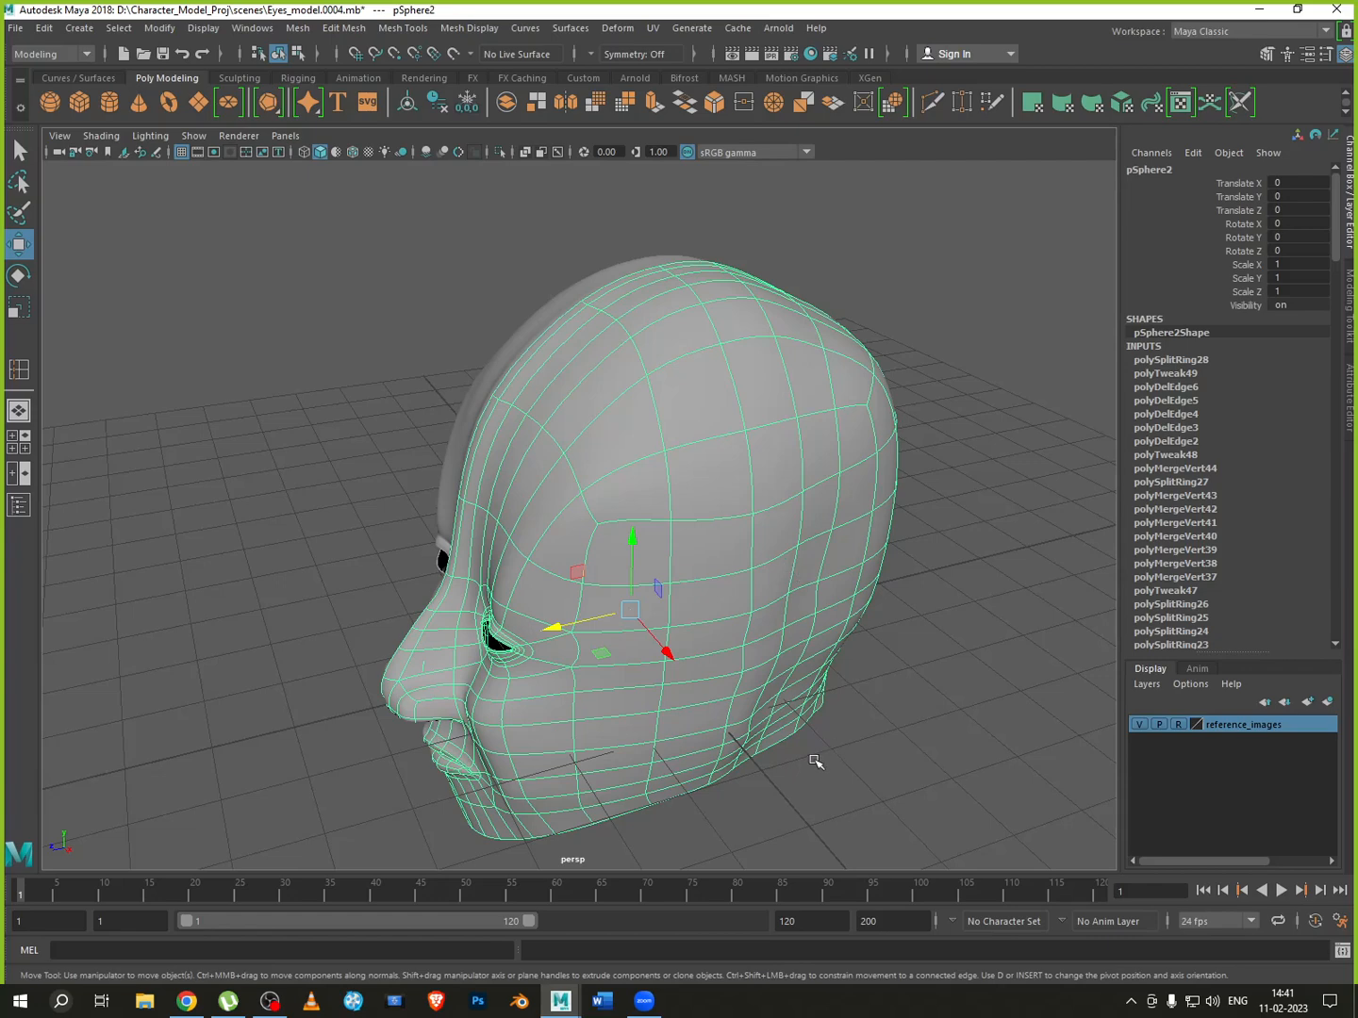
pyautogui.keyDown('alt'); pyautogui.moveTo(816, 762); pyautogui.dragTo(809, 675); pyautogui.keyUp('alt')
pyautogui.keyDown('alt'); pyautogui.moveTo(779, 838); pyautogui.dragTo(765, 649, button='middle'); pyautogui.keyUp('alt')
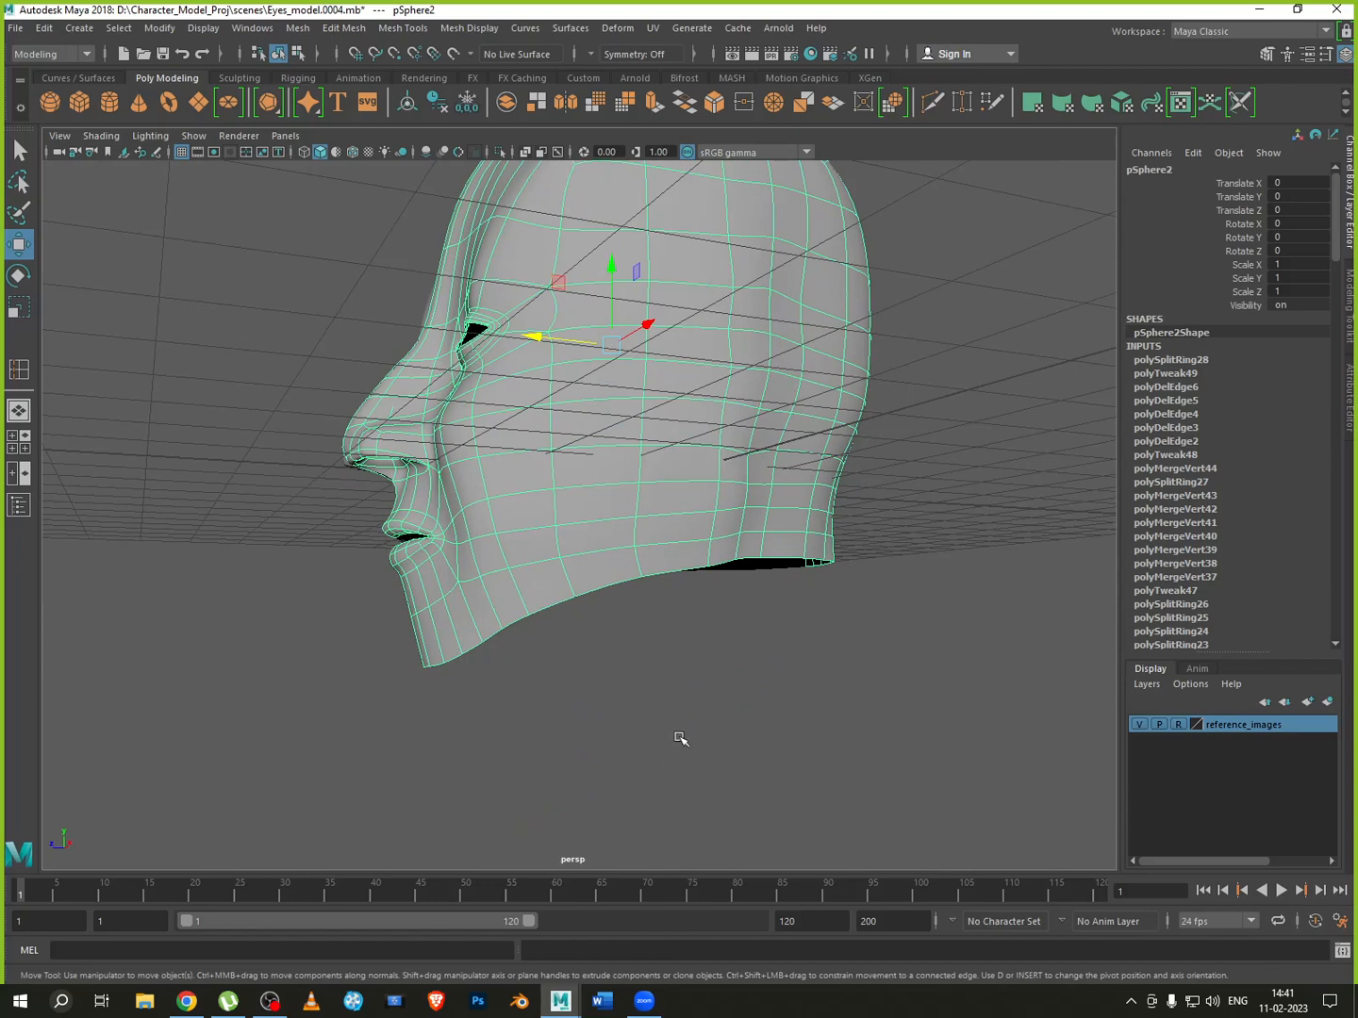
# Compare the head's profile with the reference drawing in the side view
pyautogui.press('space')
pyautogui.scroll(-5, 769, 719)
pyautogui.press('space')
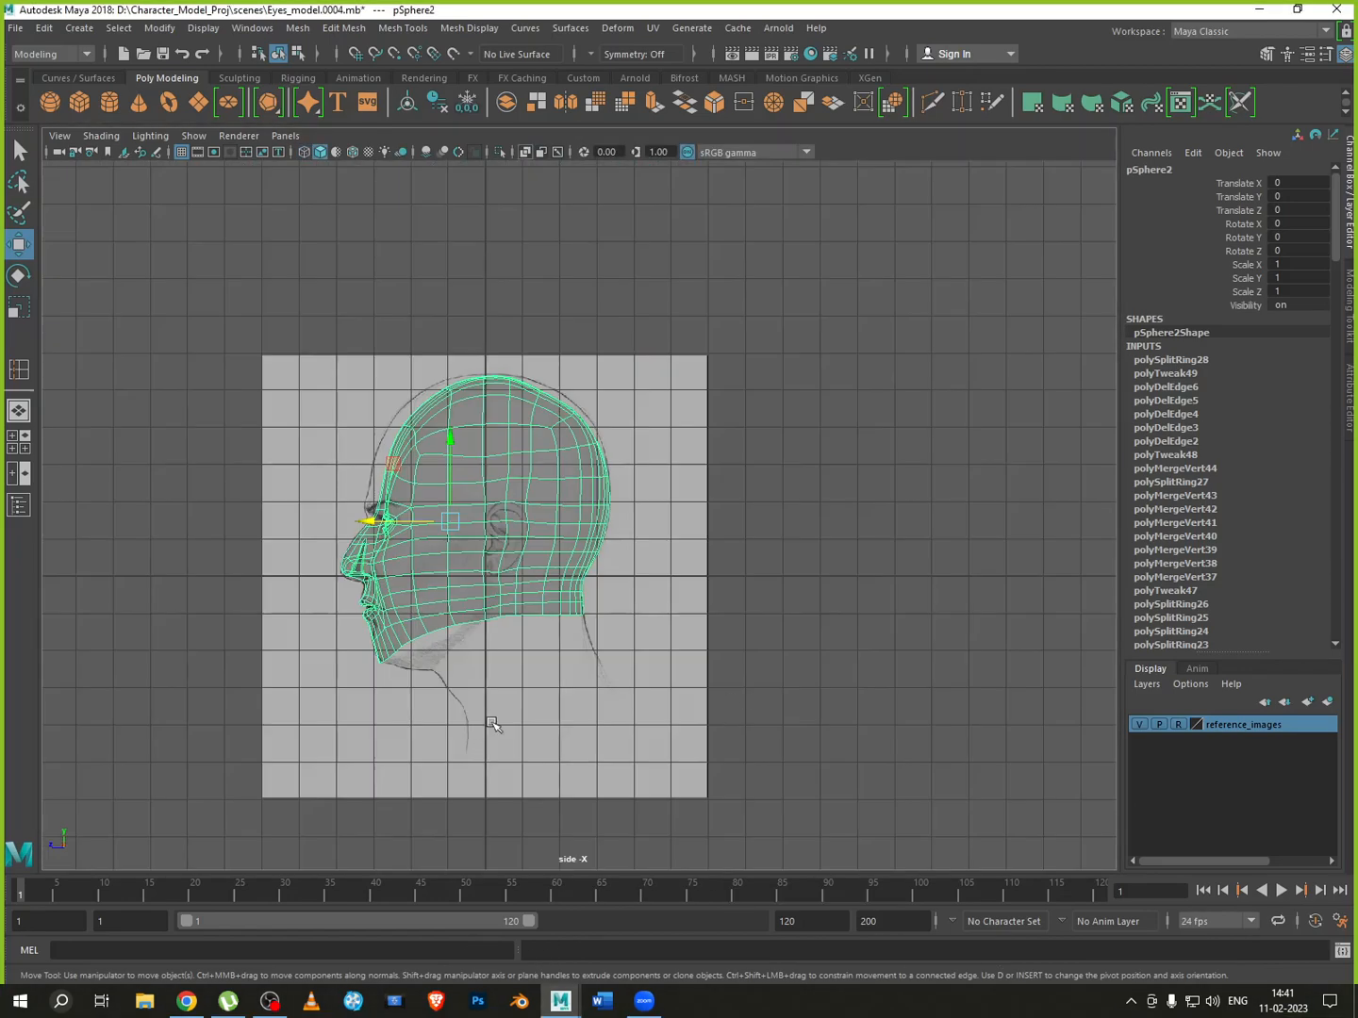
pyautogui.keyDown('alt'); pyautogui.moveTo(491, 723); pyautogui.dragTo(497, 678, button='middle'); pyautogui.keyUp('alt')
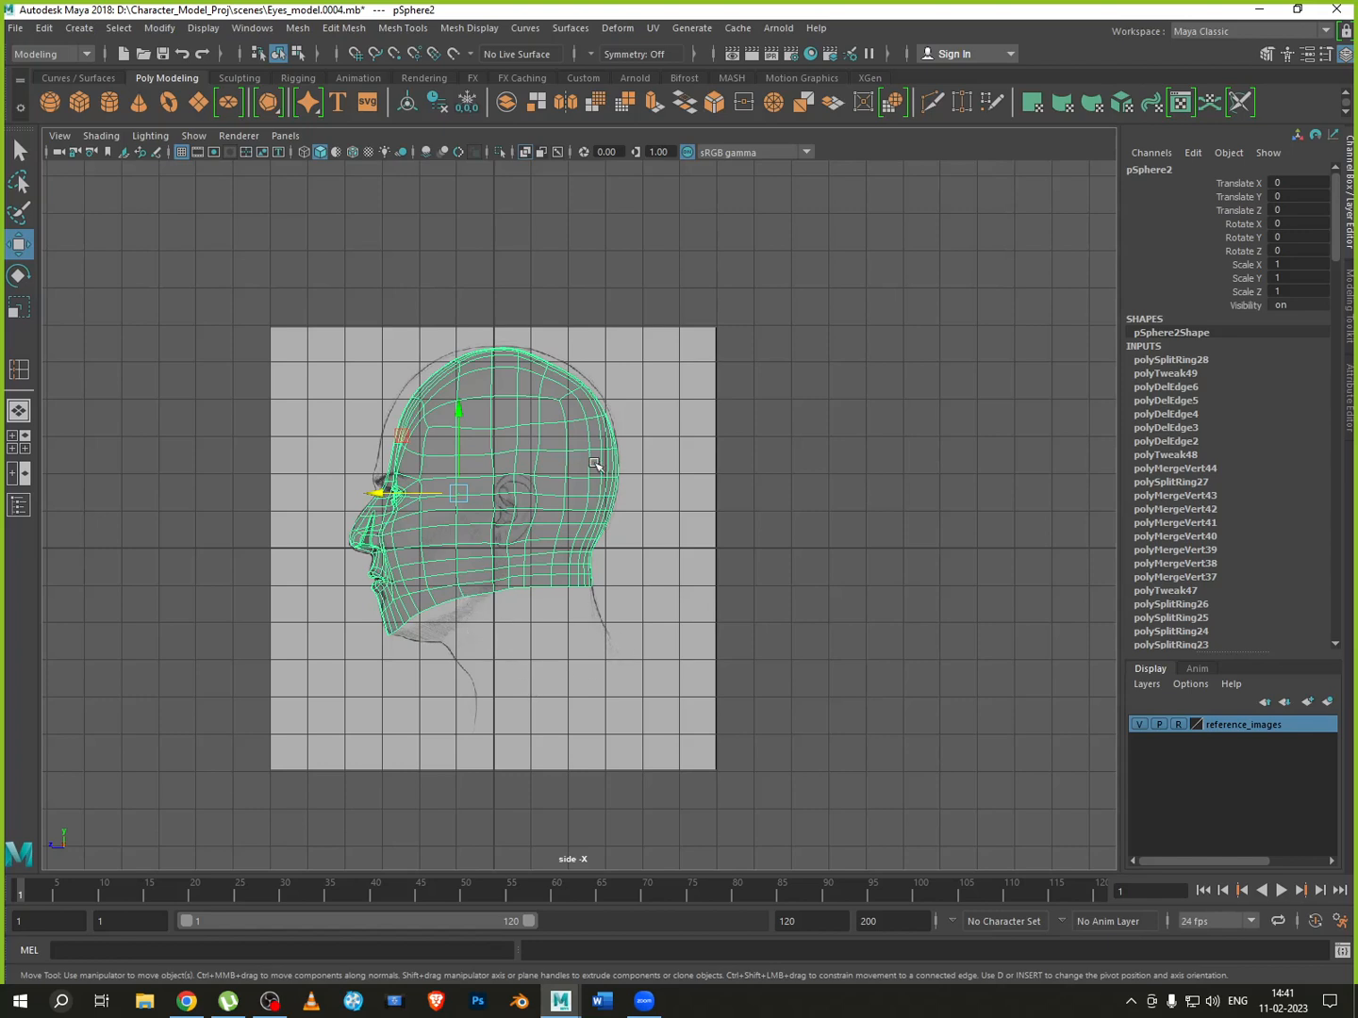
pyautogui.moveTo(594, 464); pyautogui.dragTo(709, 426, button='right')
# Switch to Zoom, end the meeting for all and close its windows
pyautogui.click(644, 1001)
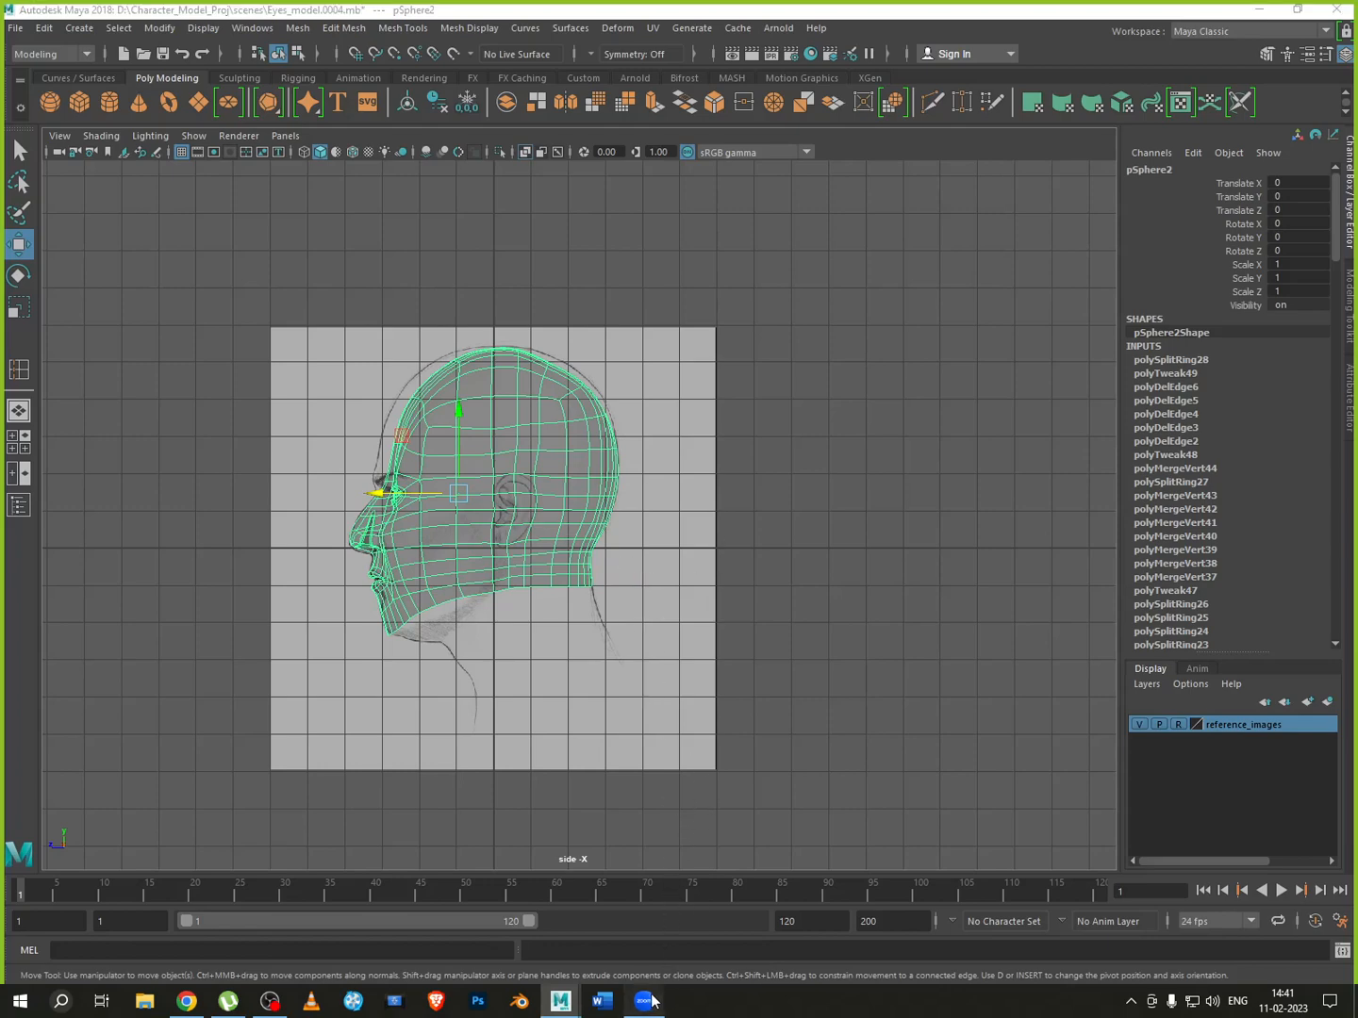
pyautogui.click(927, 300)
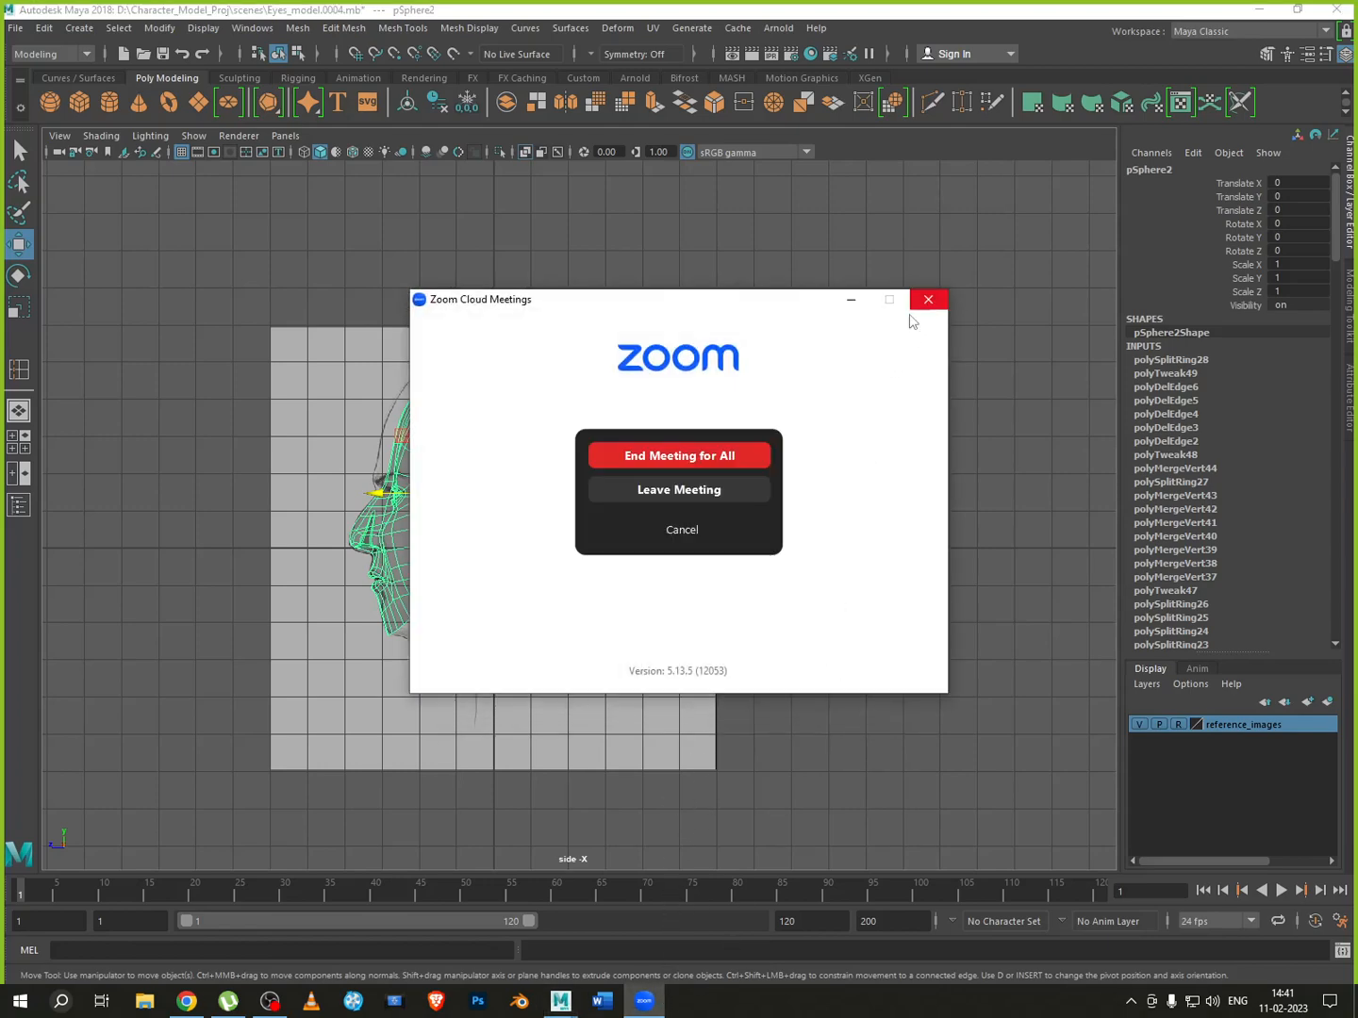
pyautogui.click(721, 458)
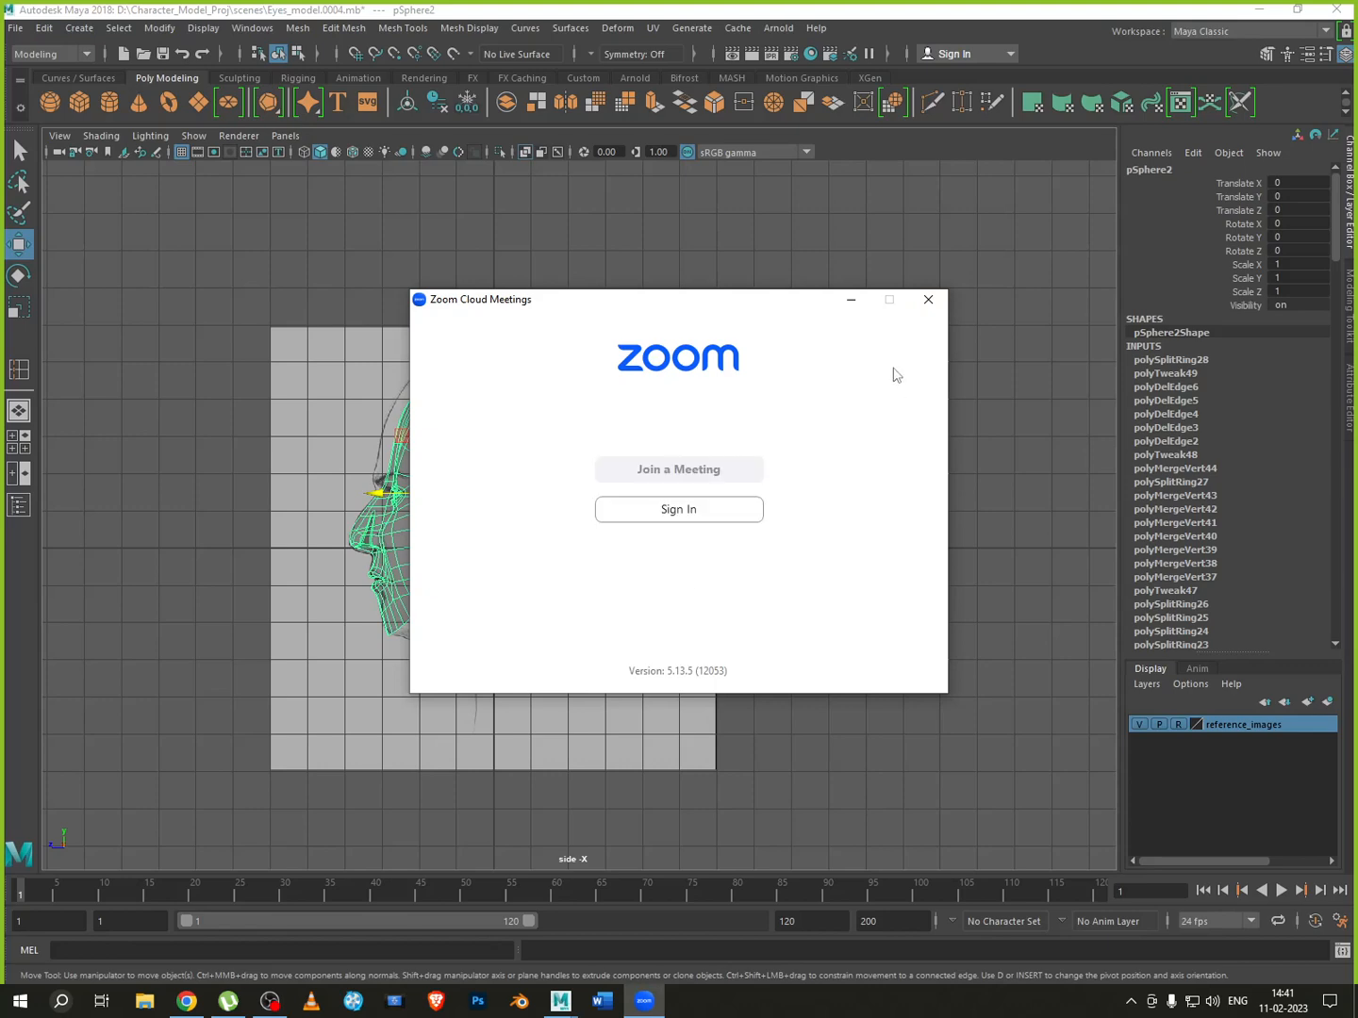
pyautogui.click(928, 299)
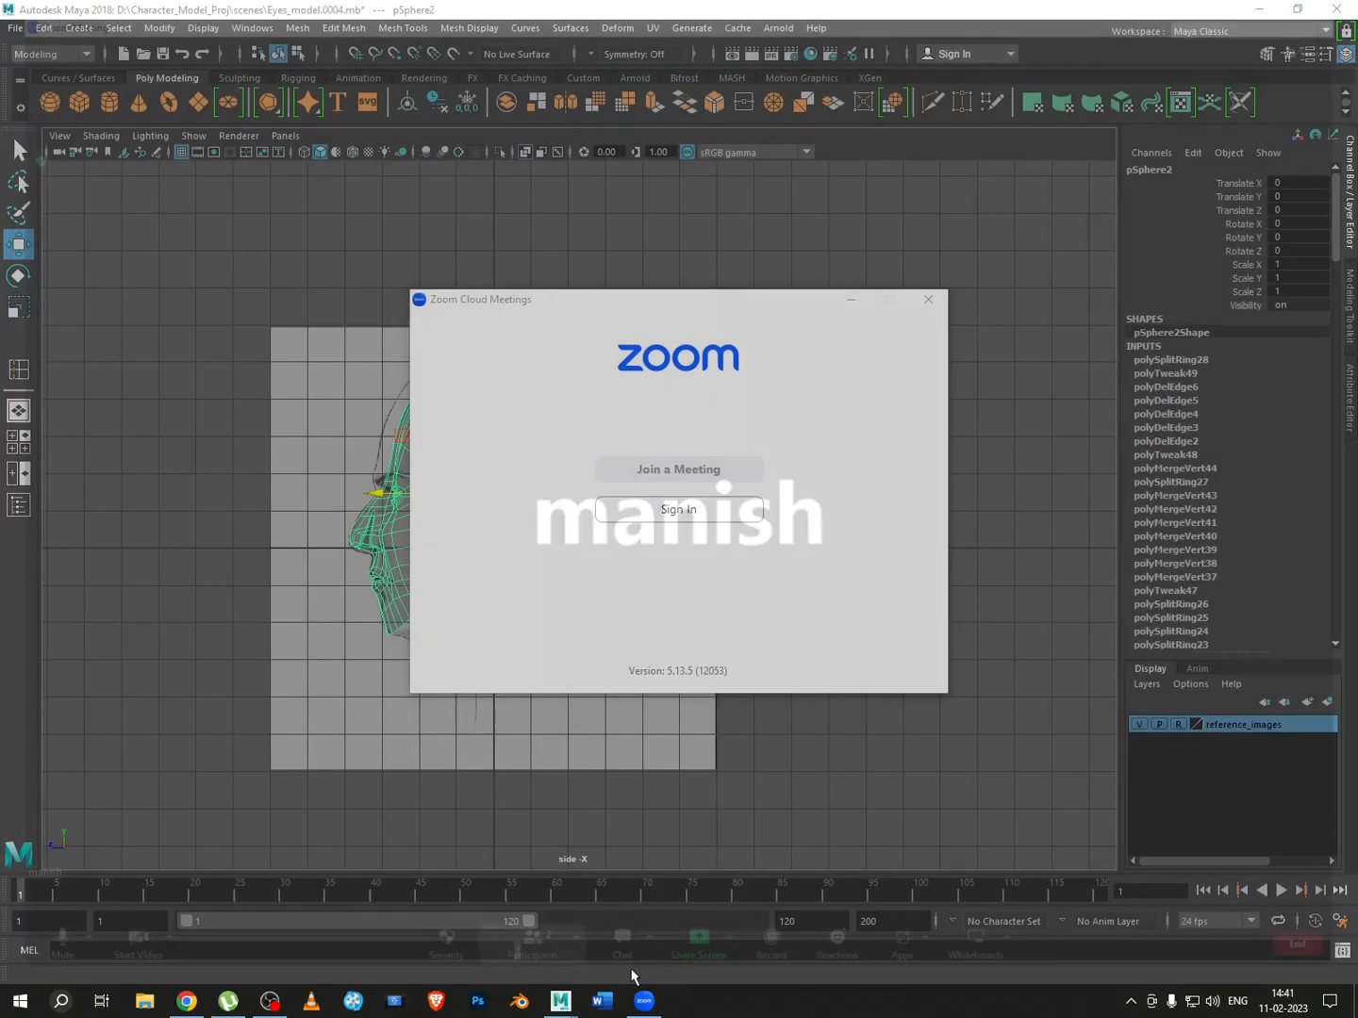
pyautogui.click(927, 300)
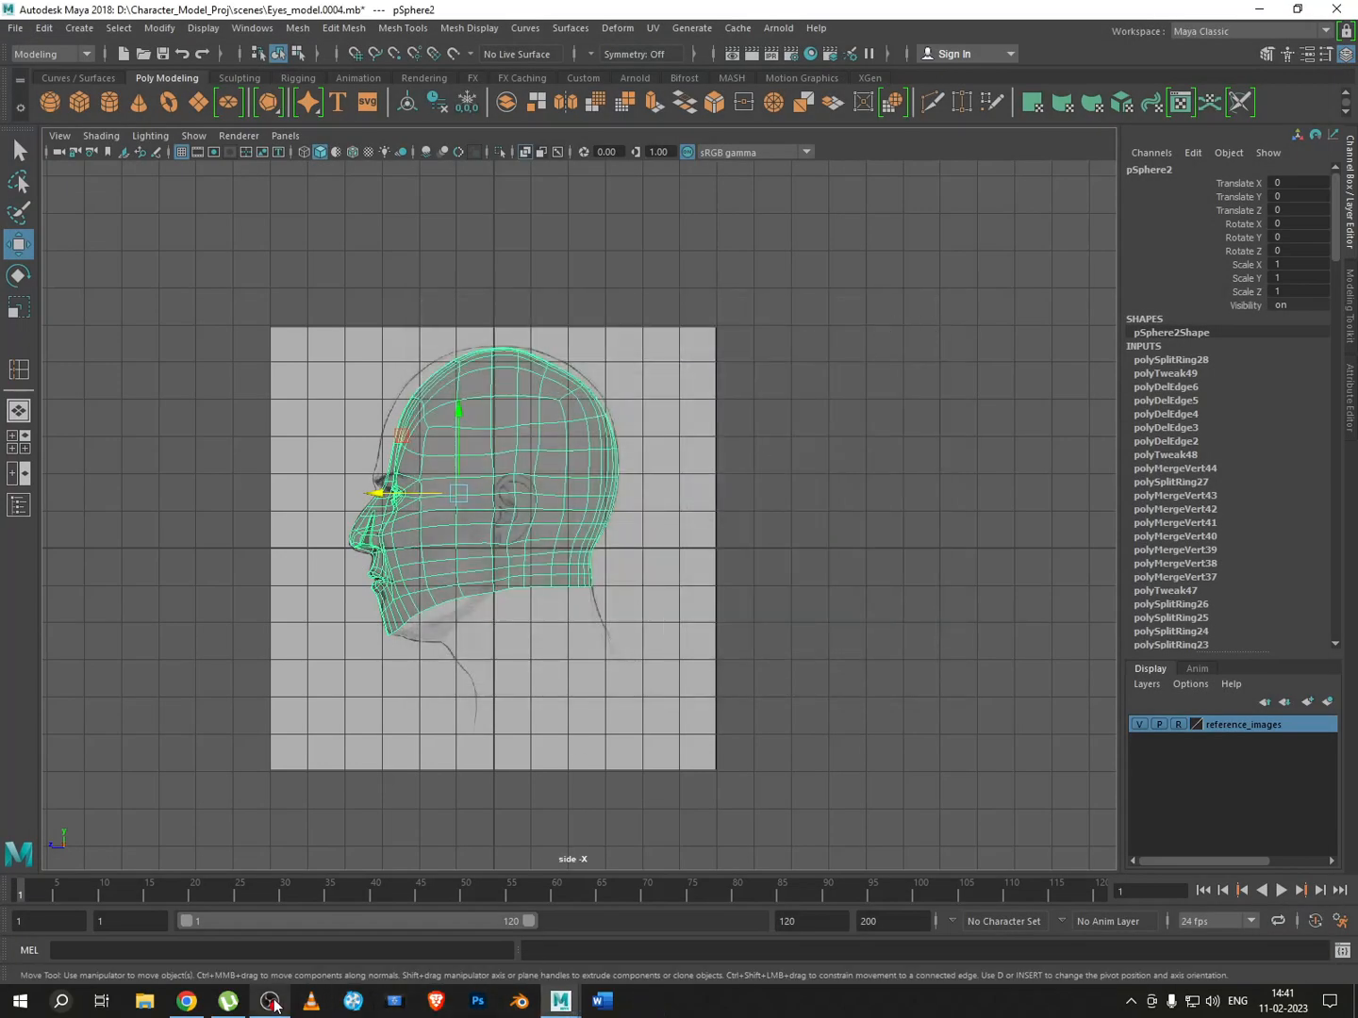